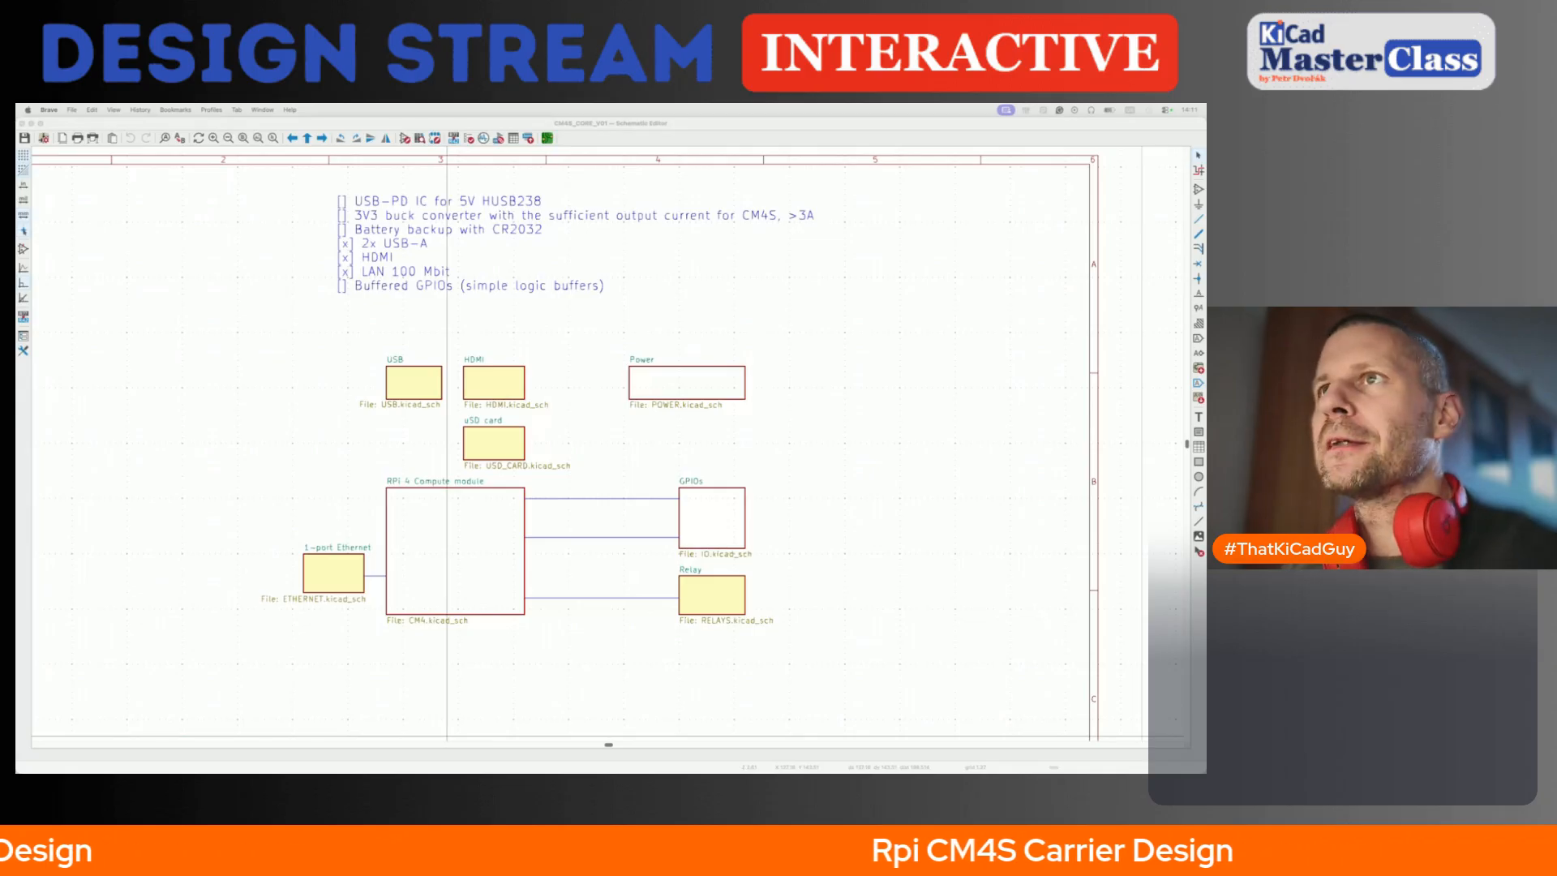
- Review the requirements checklist on the root sheet, then inspect the RPI 4 Compute module sheet and return to the root
click(674, 280)
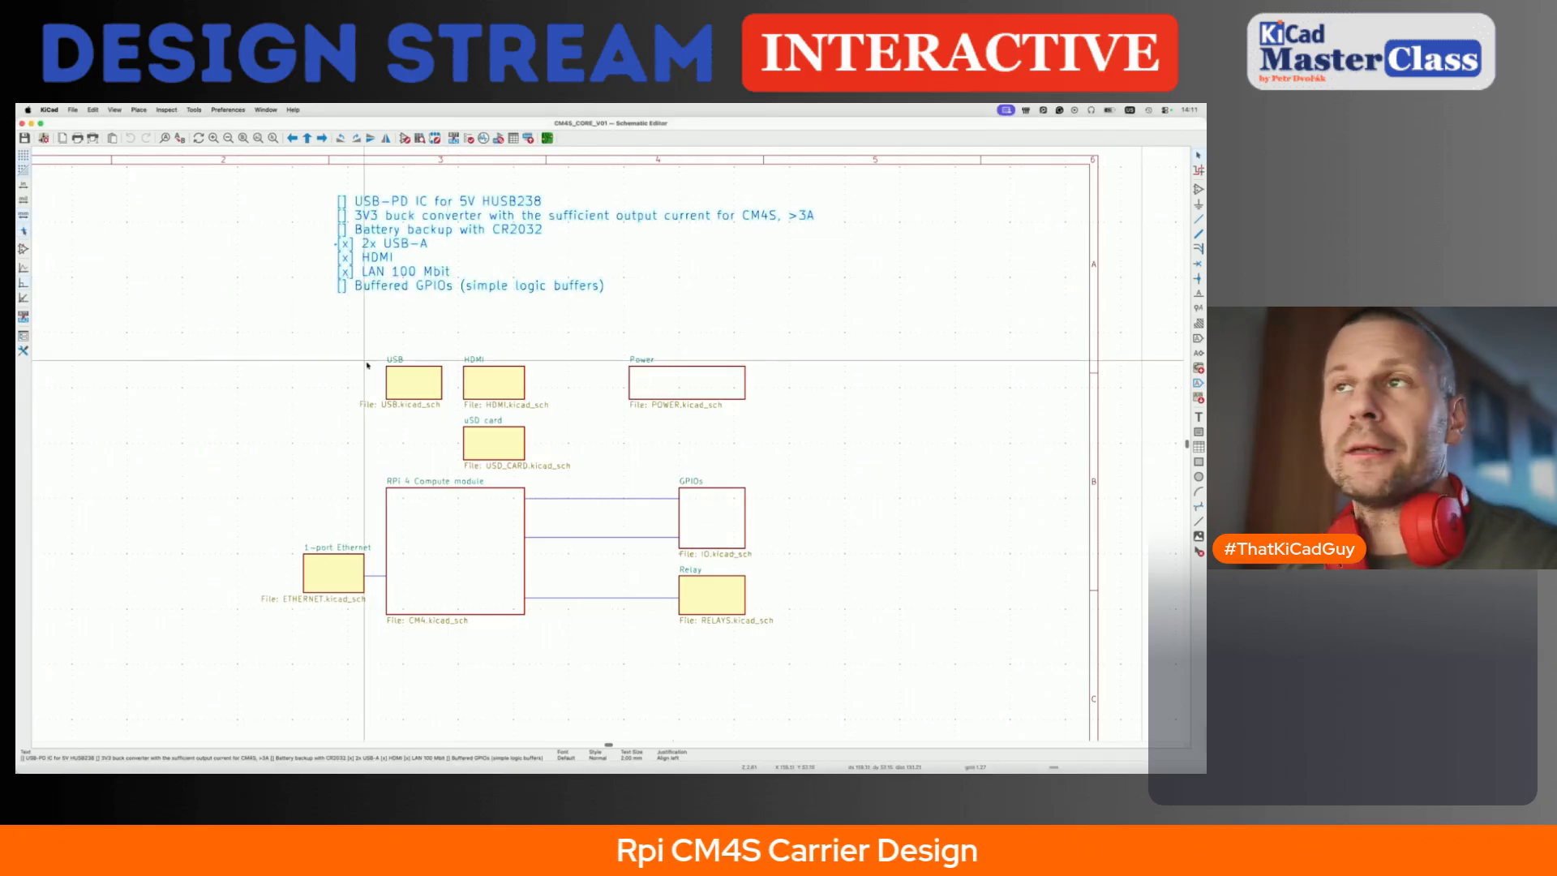
key(Escape)
scroll(367, 365, up, 2)
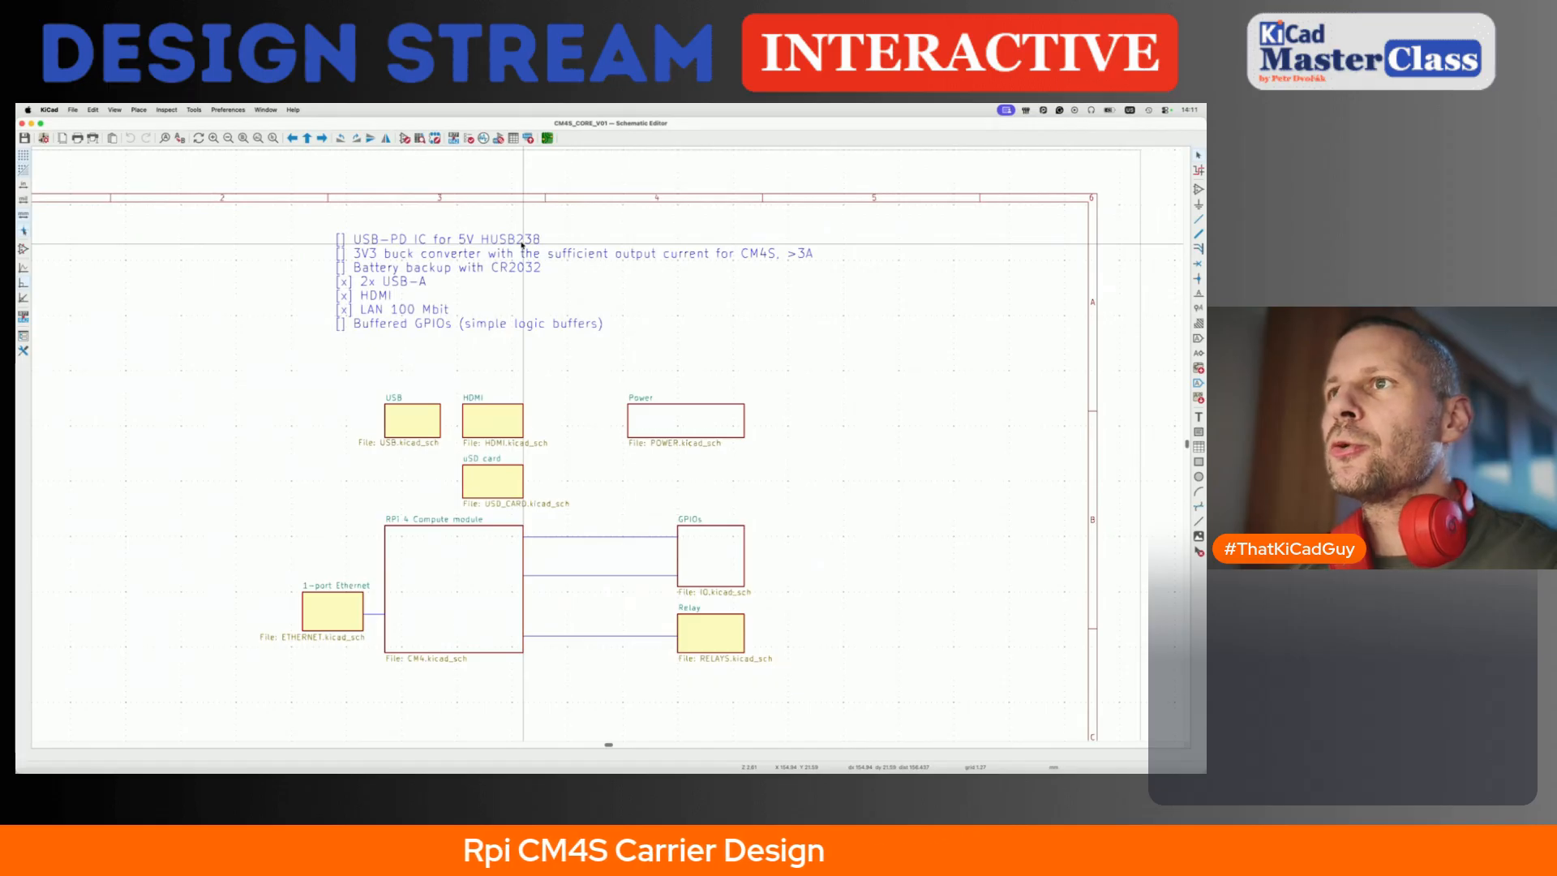
double_click(437, 589)
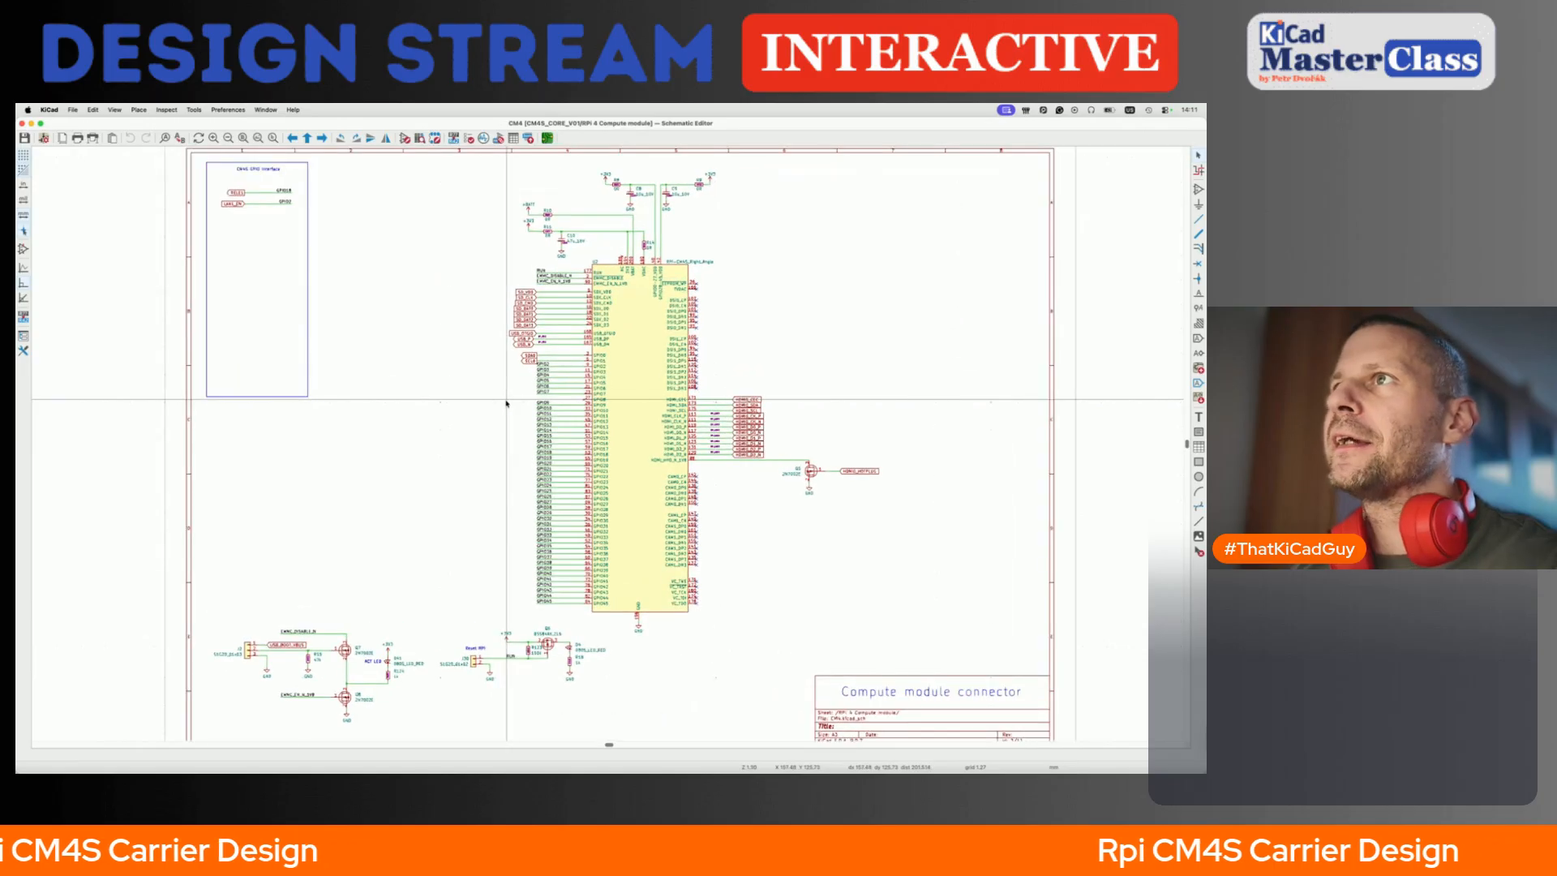
scroll(506, 403, up, 3)
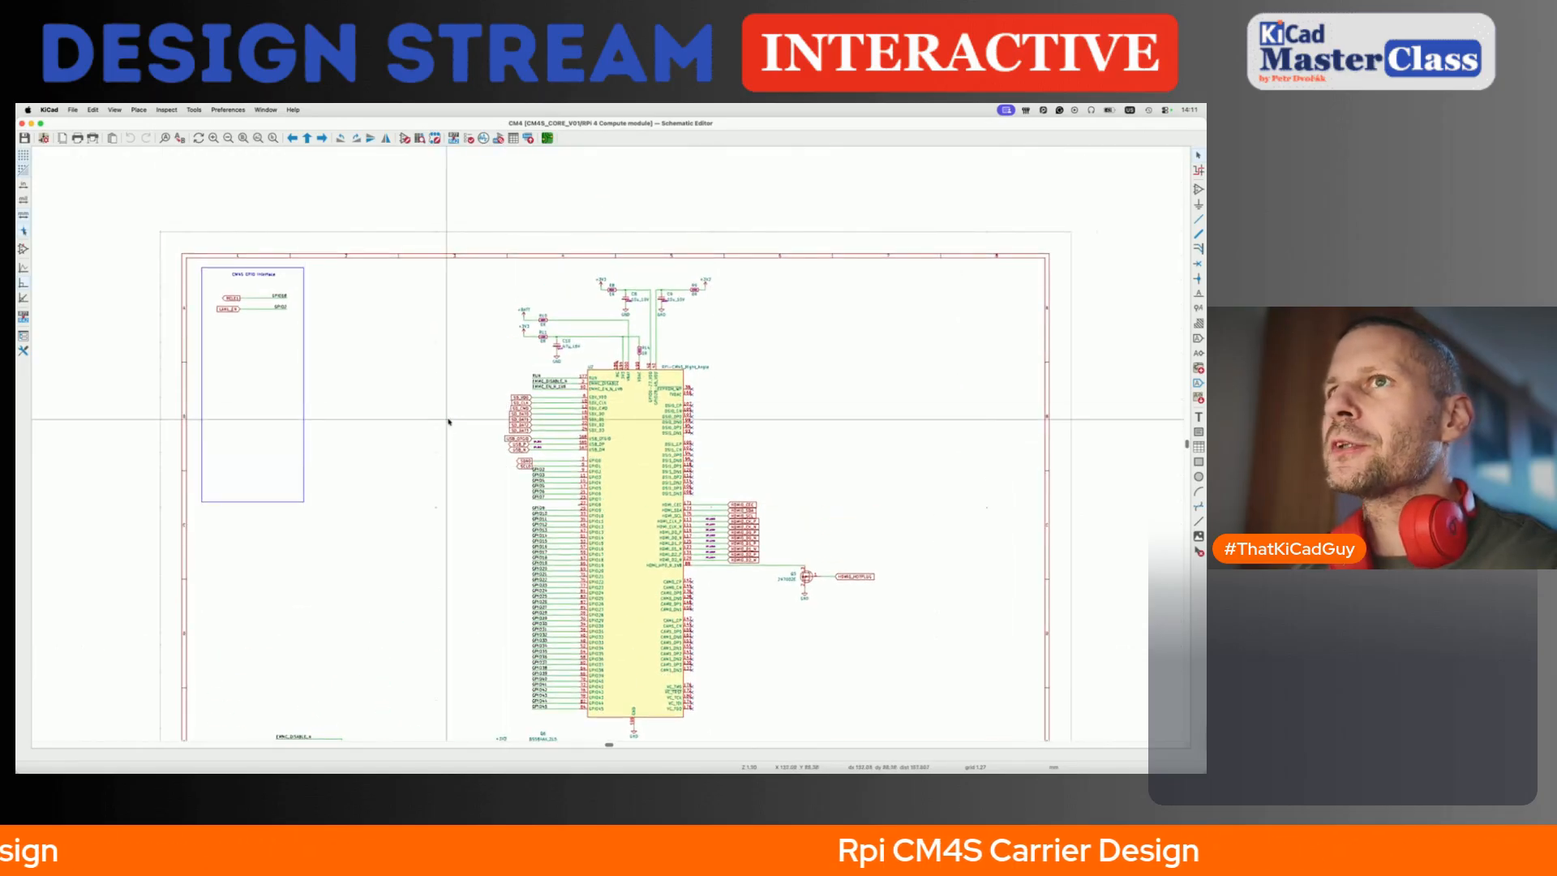
scroll(449, 422, down, 5)
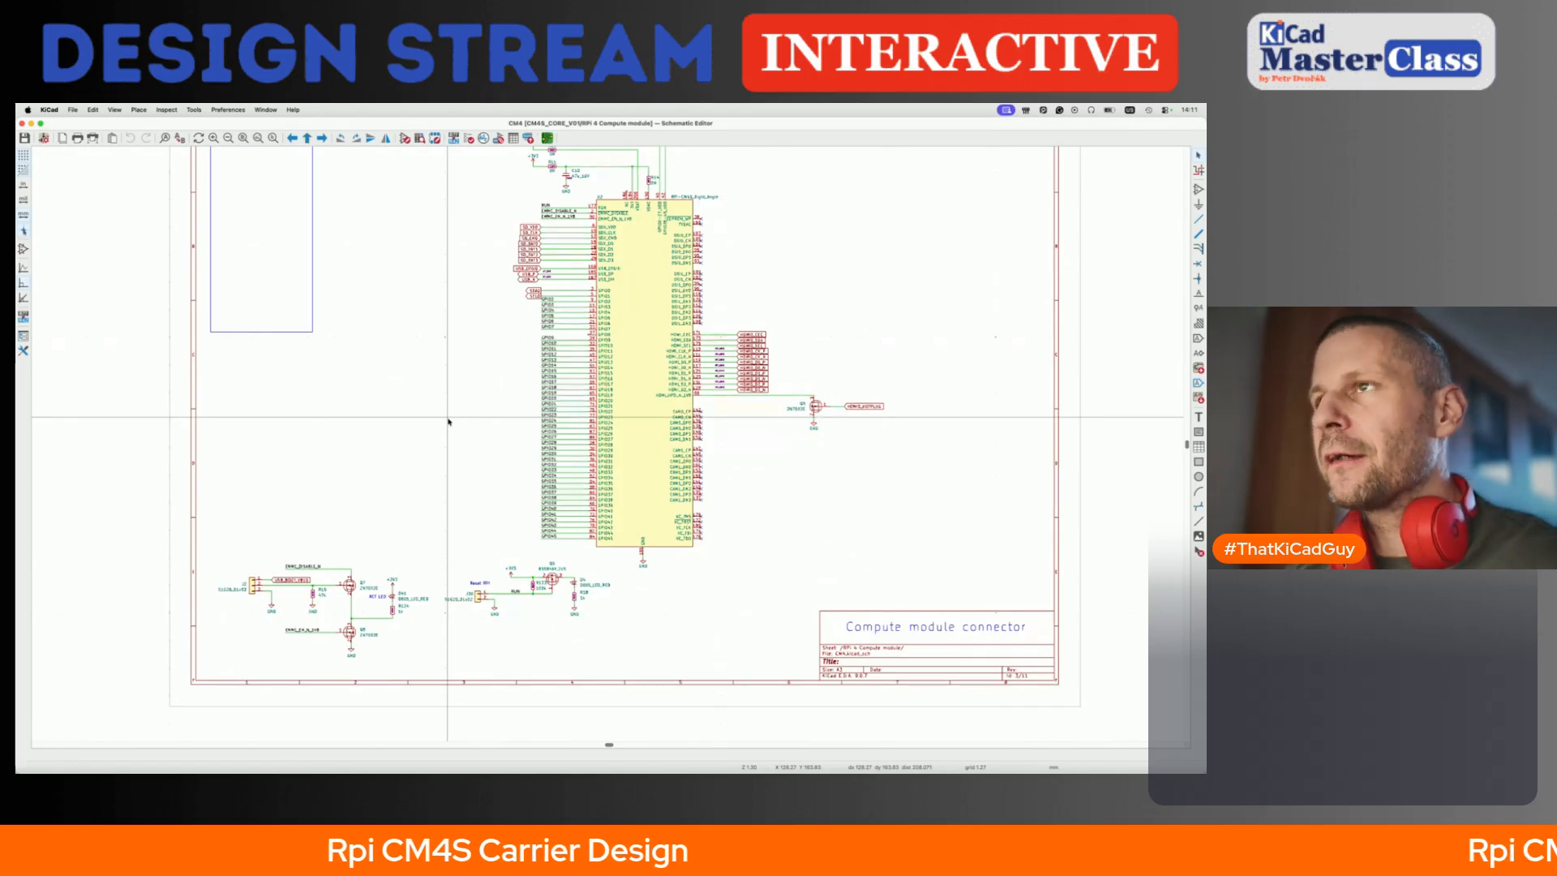
key(alt+BackSpace)
- Inspect the HDMI and Relay sheets, returning to the root sheet after each one
double_click(497, 427)
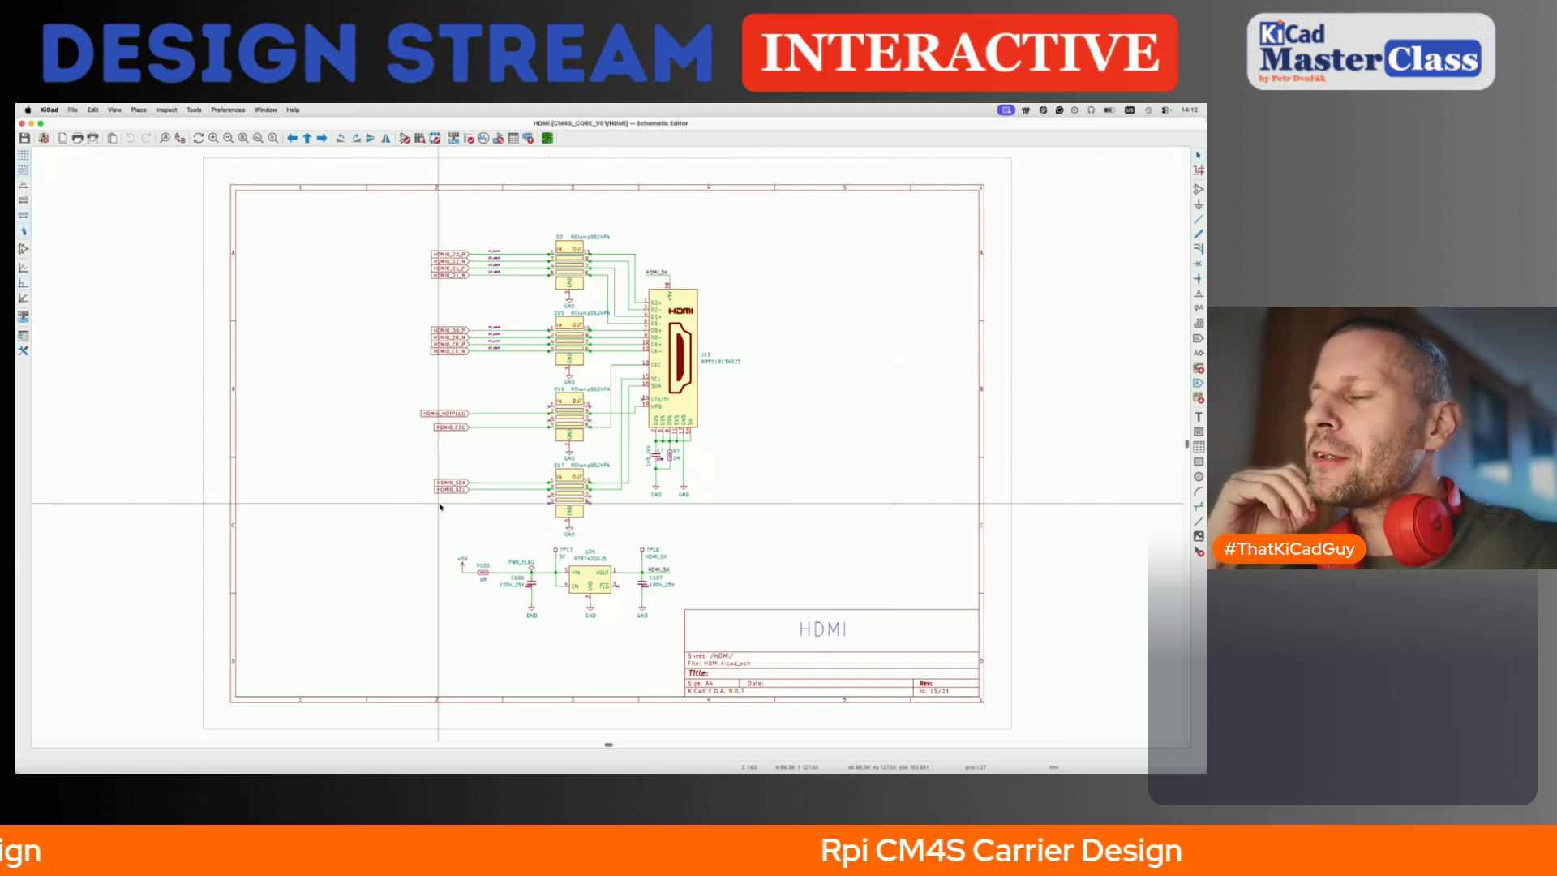
key(alt+BackSpace)
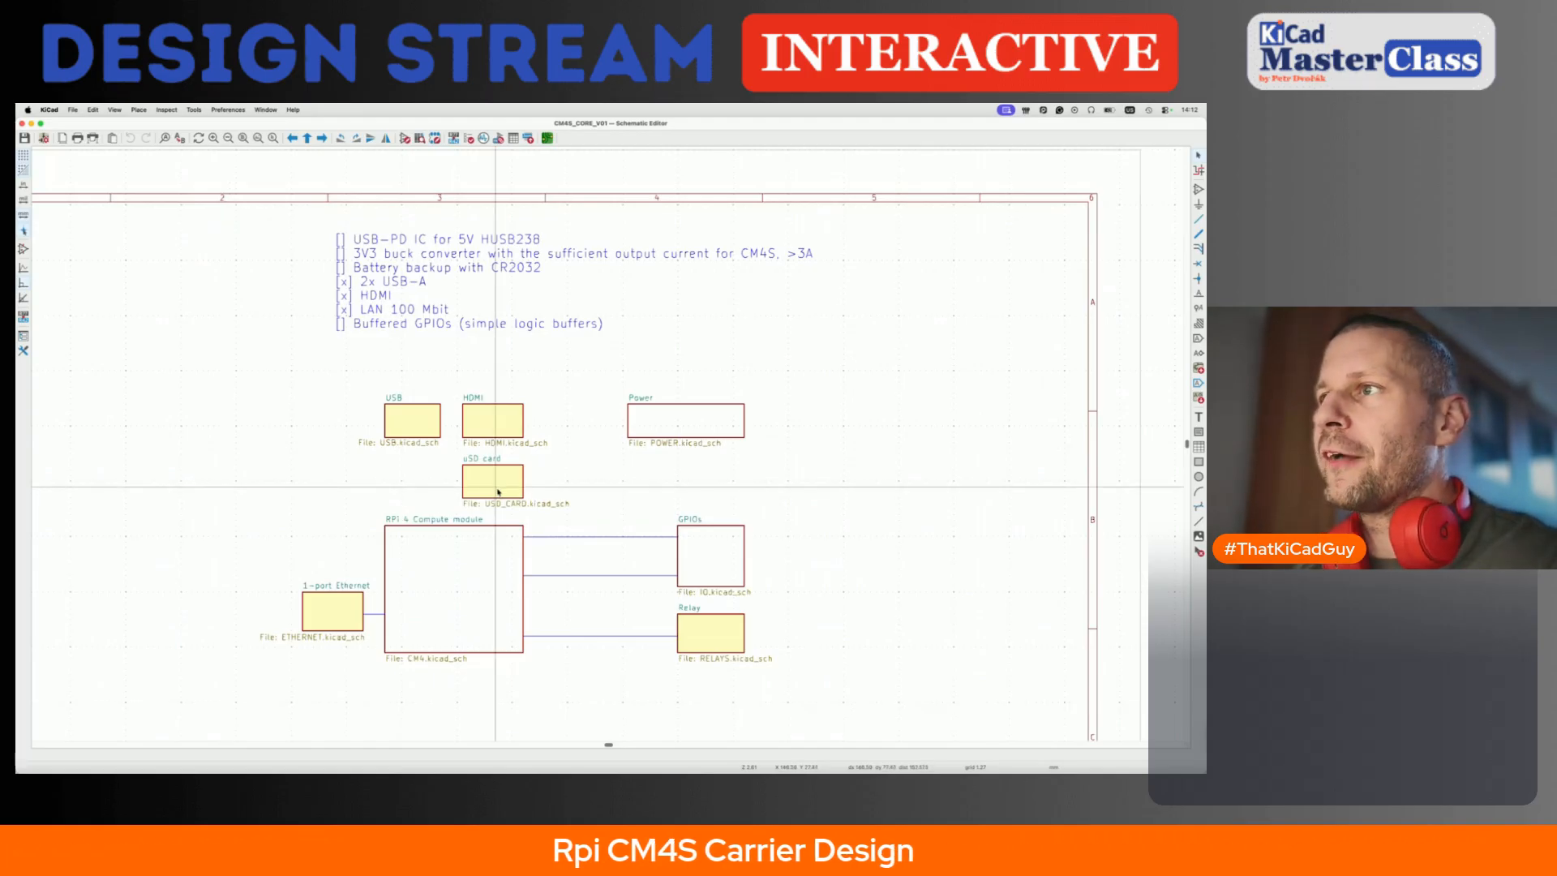
double_click(706, 623)
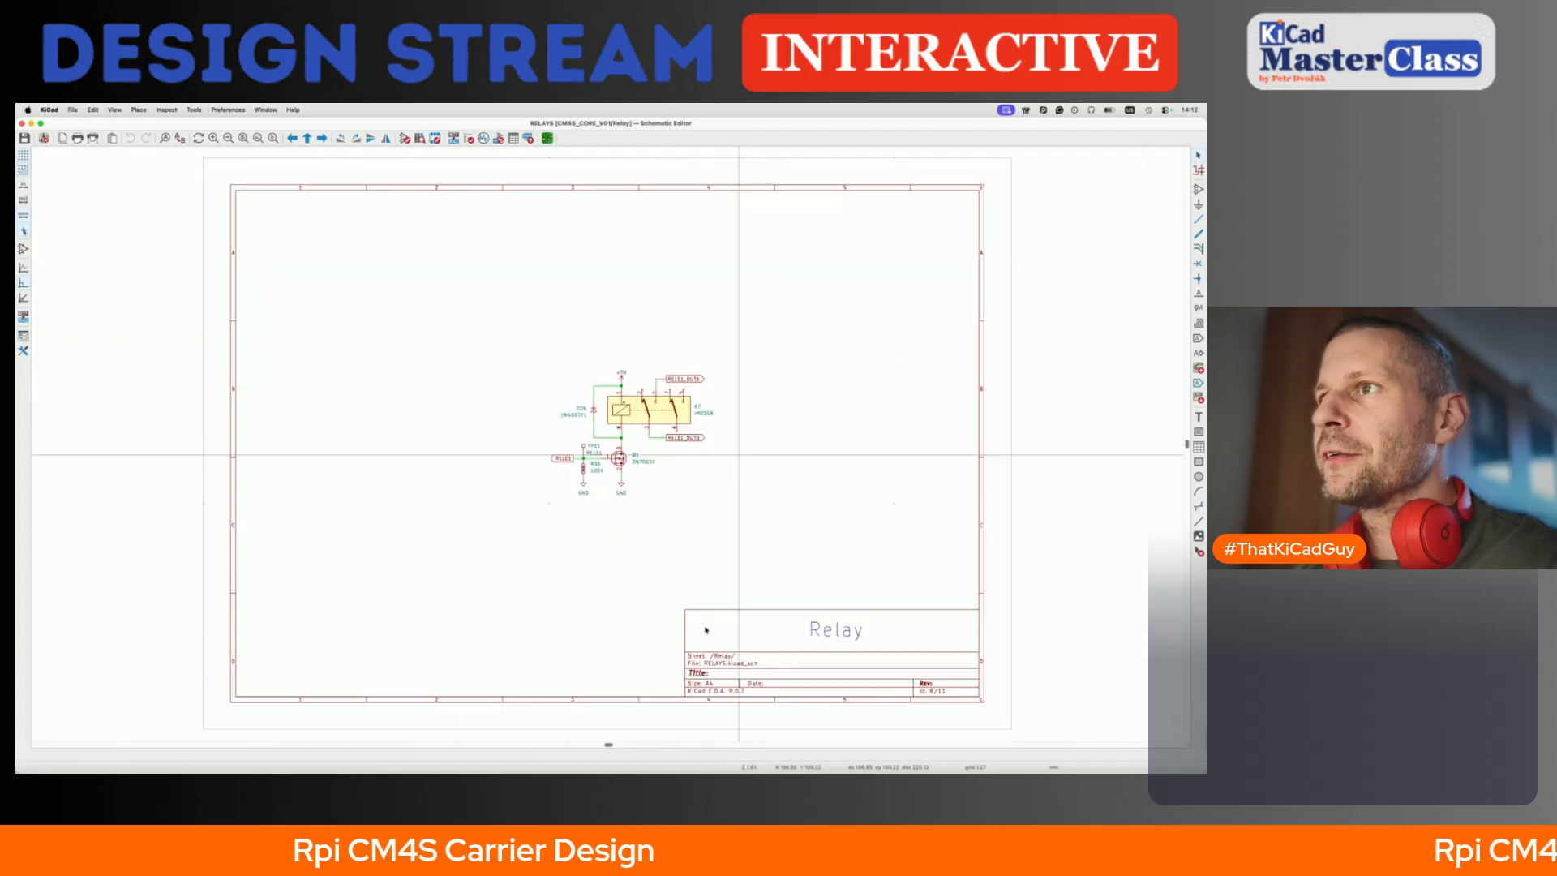
key(alt+BackSpace)
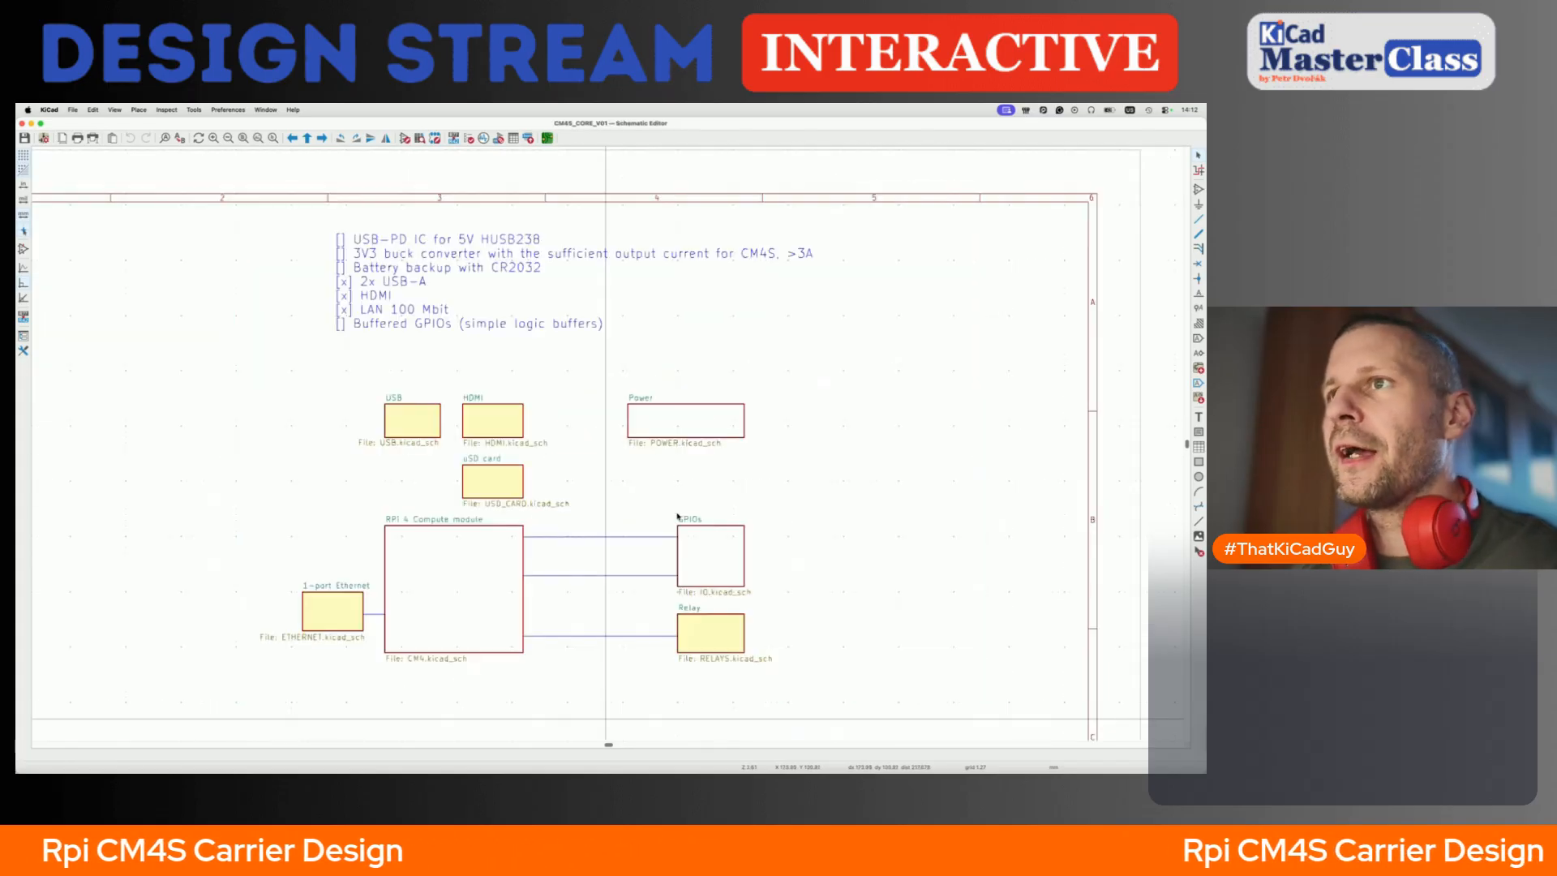
- Inspect the 1-port Ethernet sheet and its LAN1 subsheet, and return to the root sheet
double_click(332, 610)
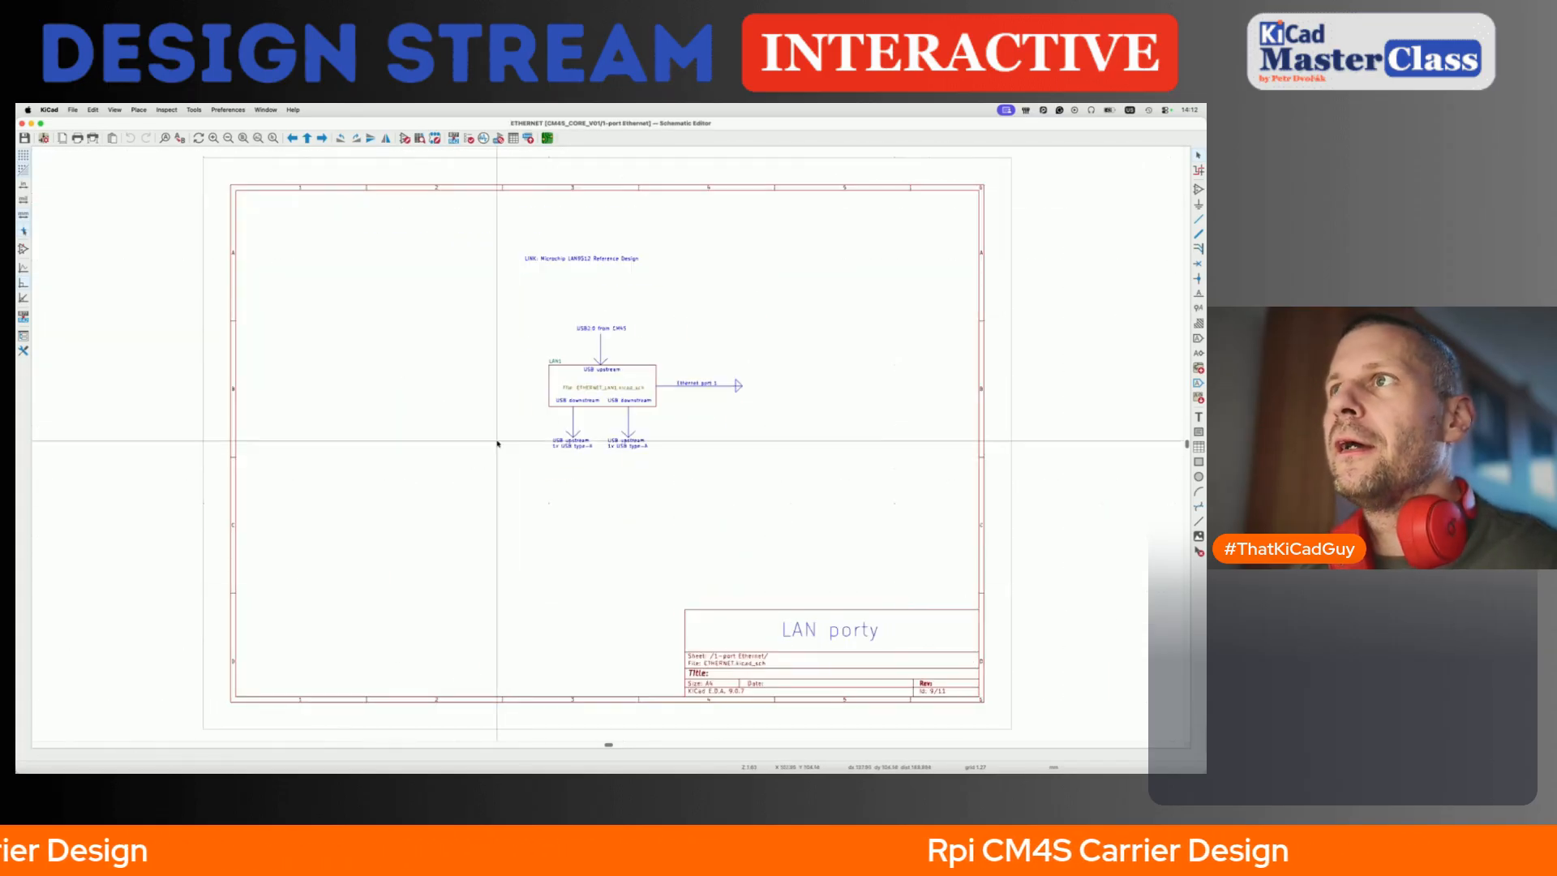
double_click(641, 383)
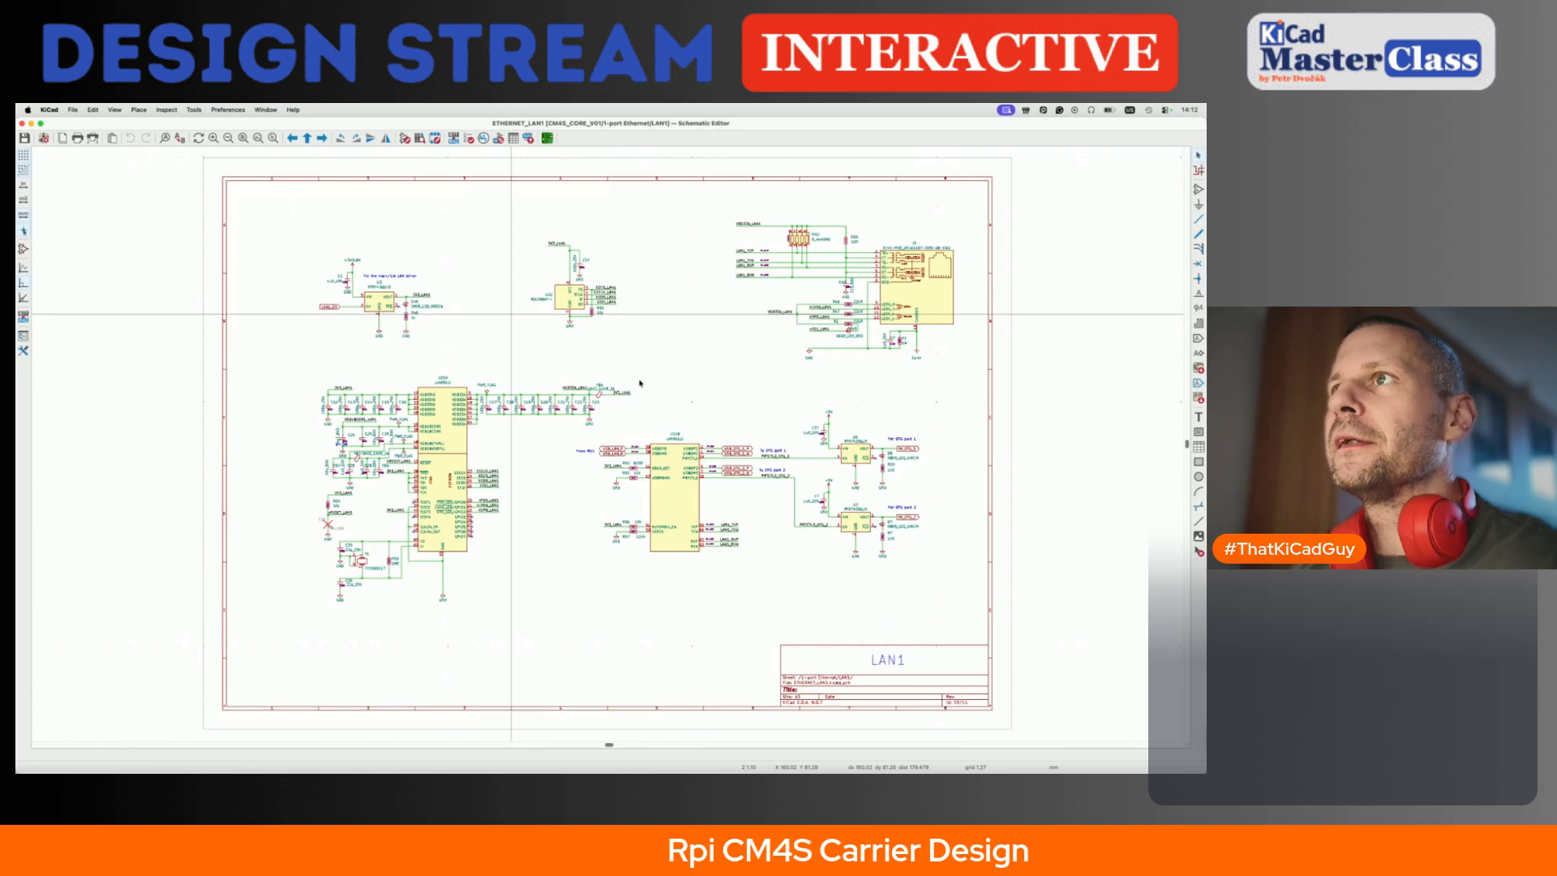
key(alt+BackSpace)
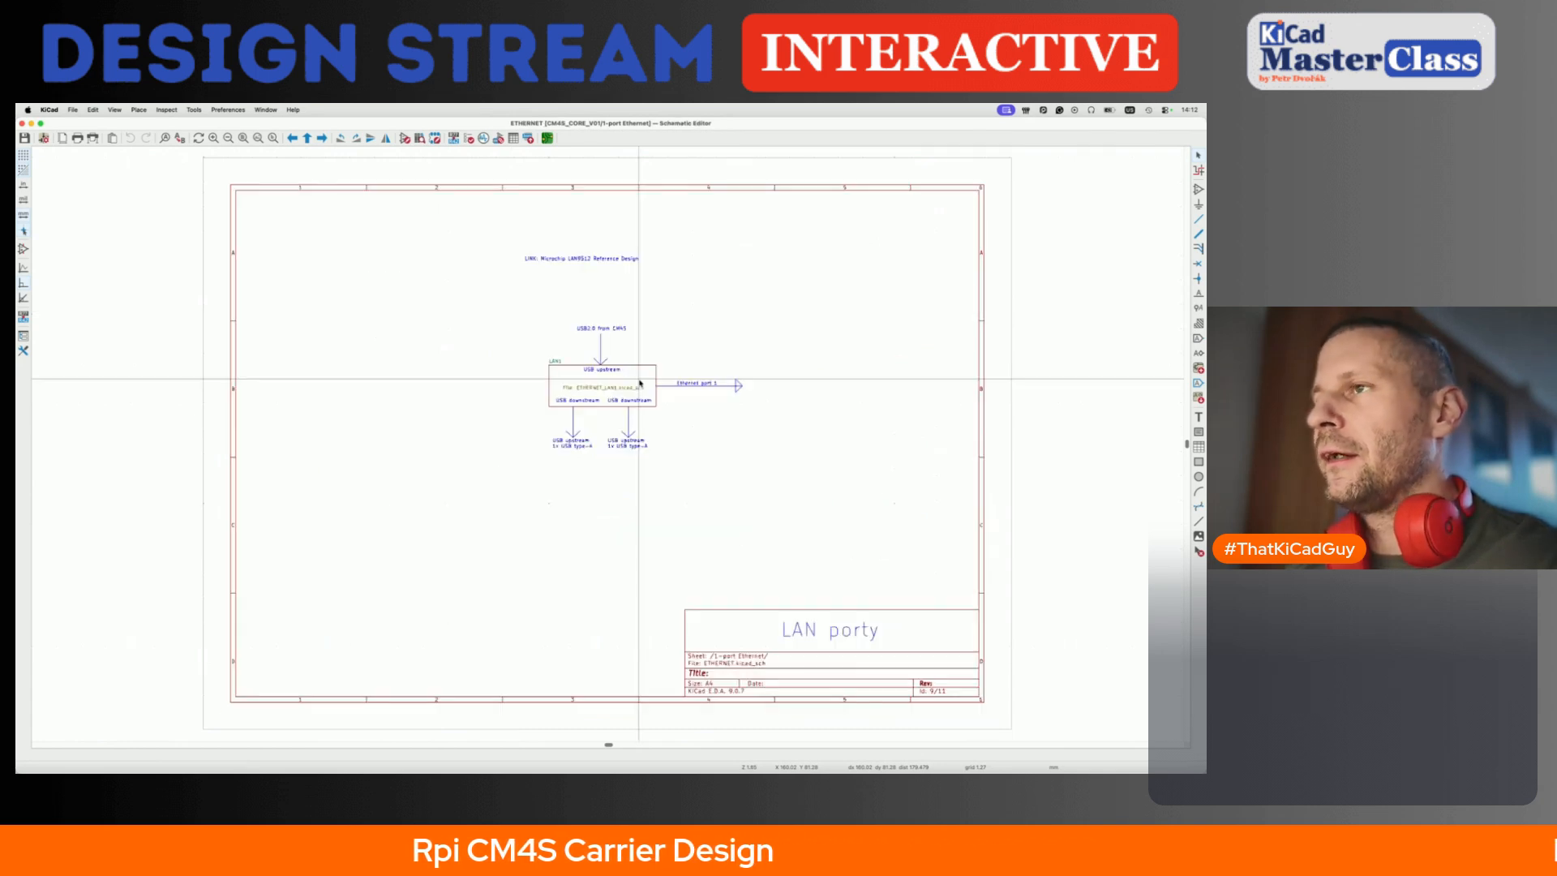
double_click(640, 383)
scroll(859, 445, up, 3)
key(alt+BackSpace)
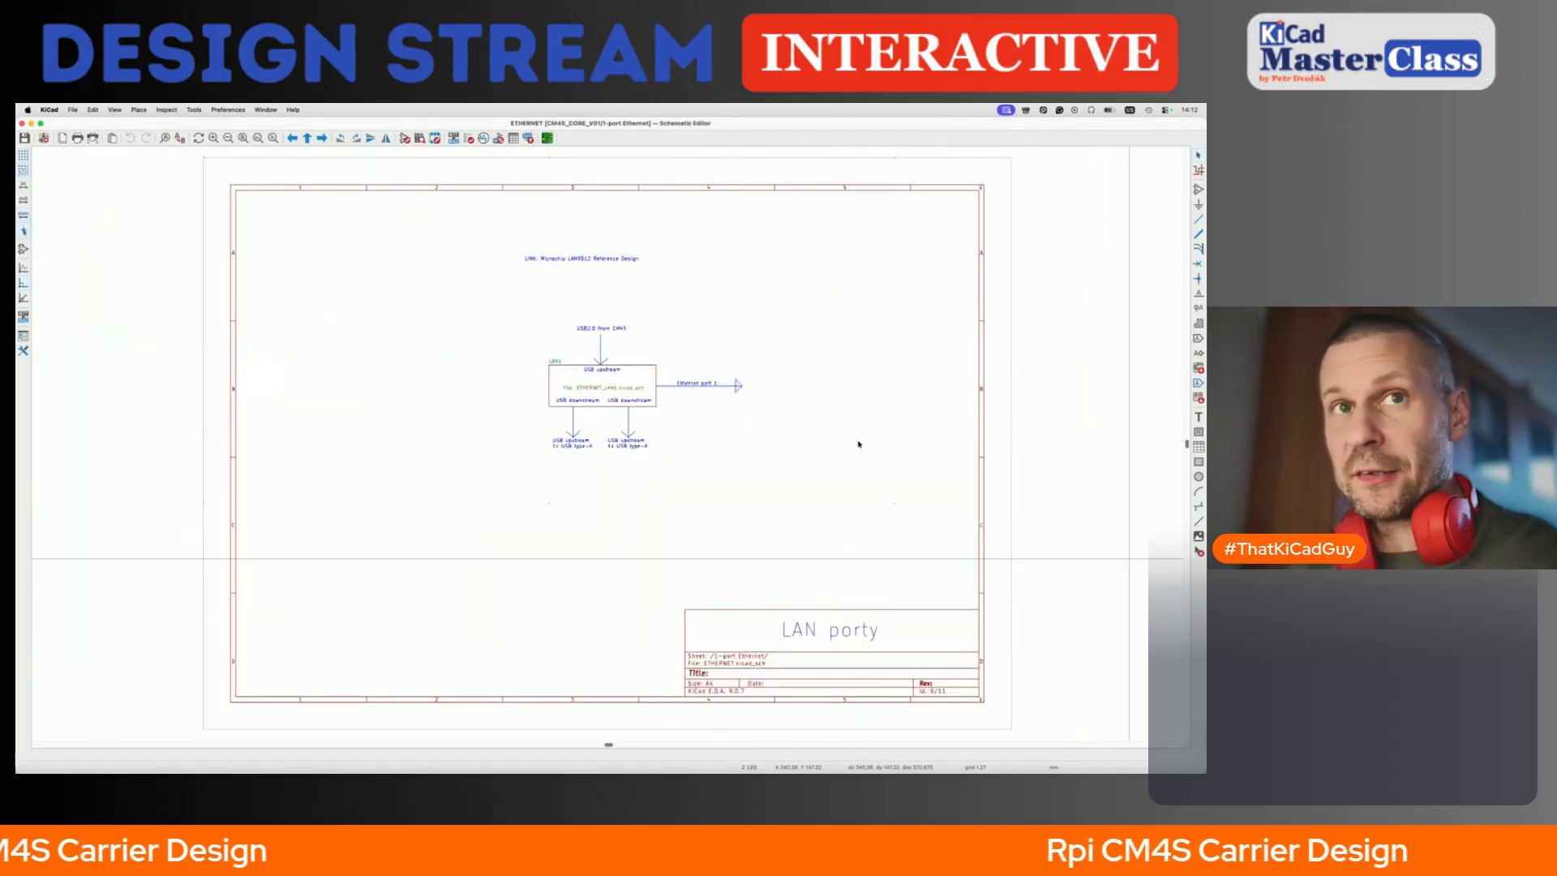
key(alt+BackSpace)
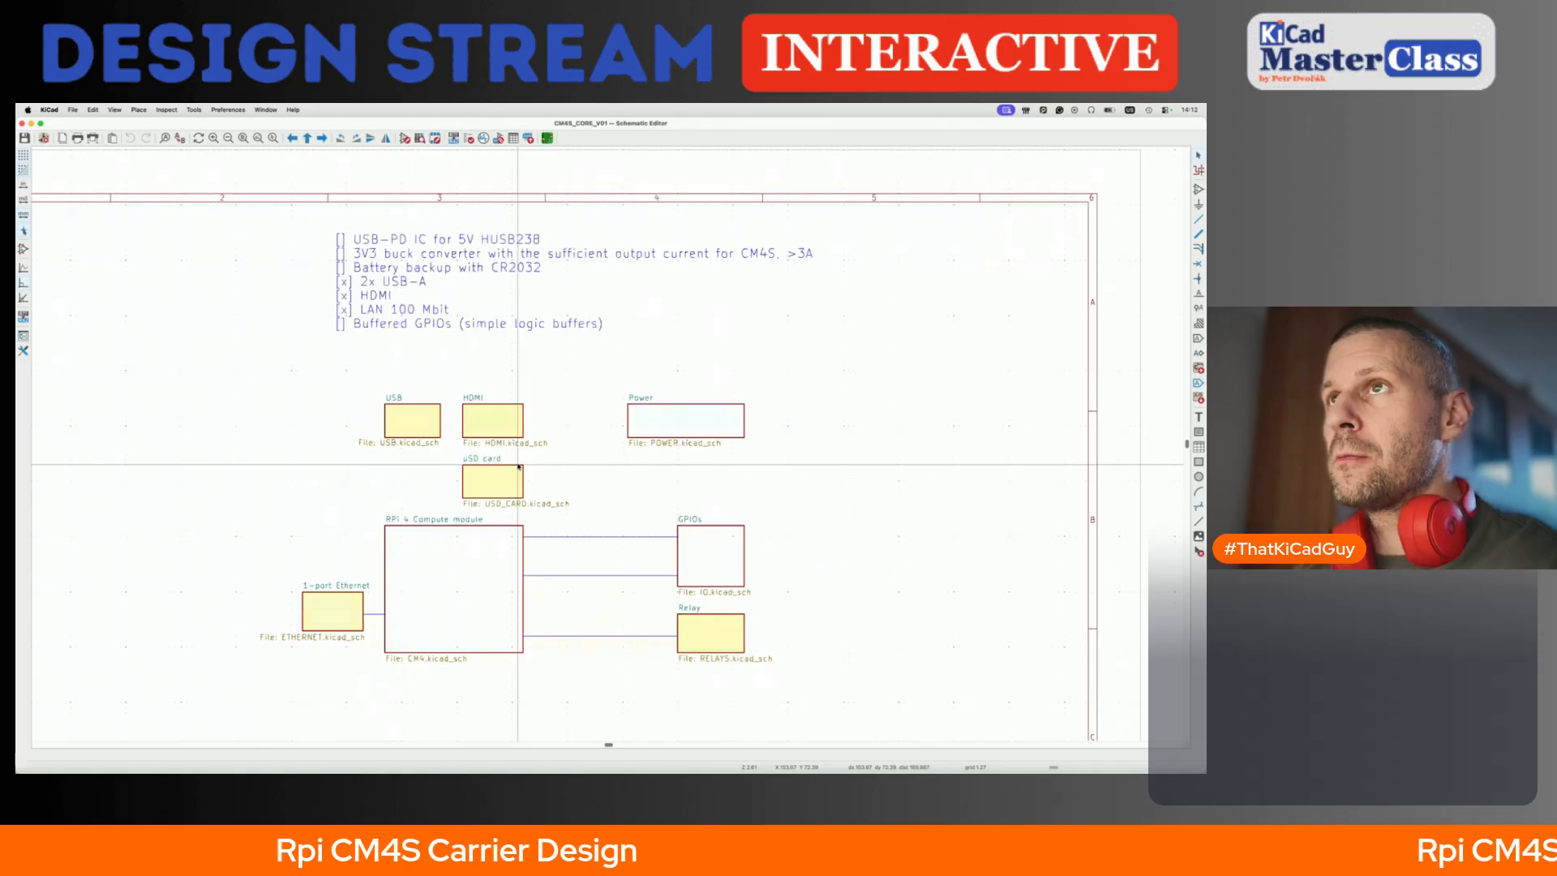
- Open the RPI 4 Compute module sheet from the root sheet to view the module's connector symbol
double_click(477, 532)
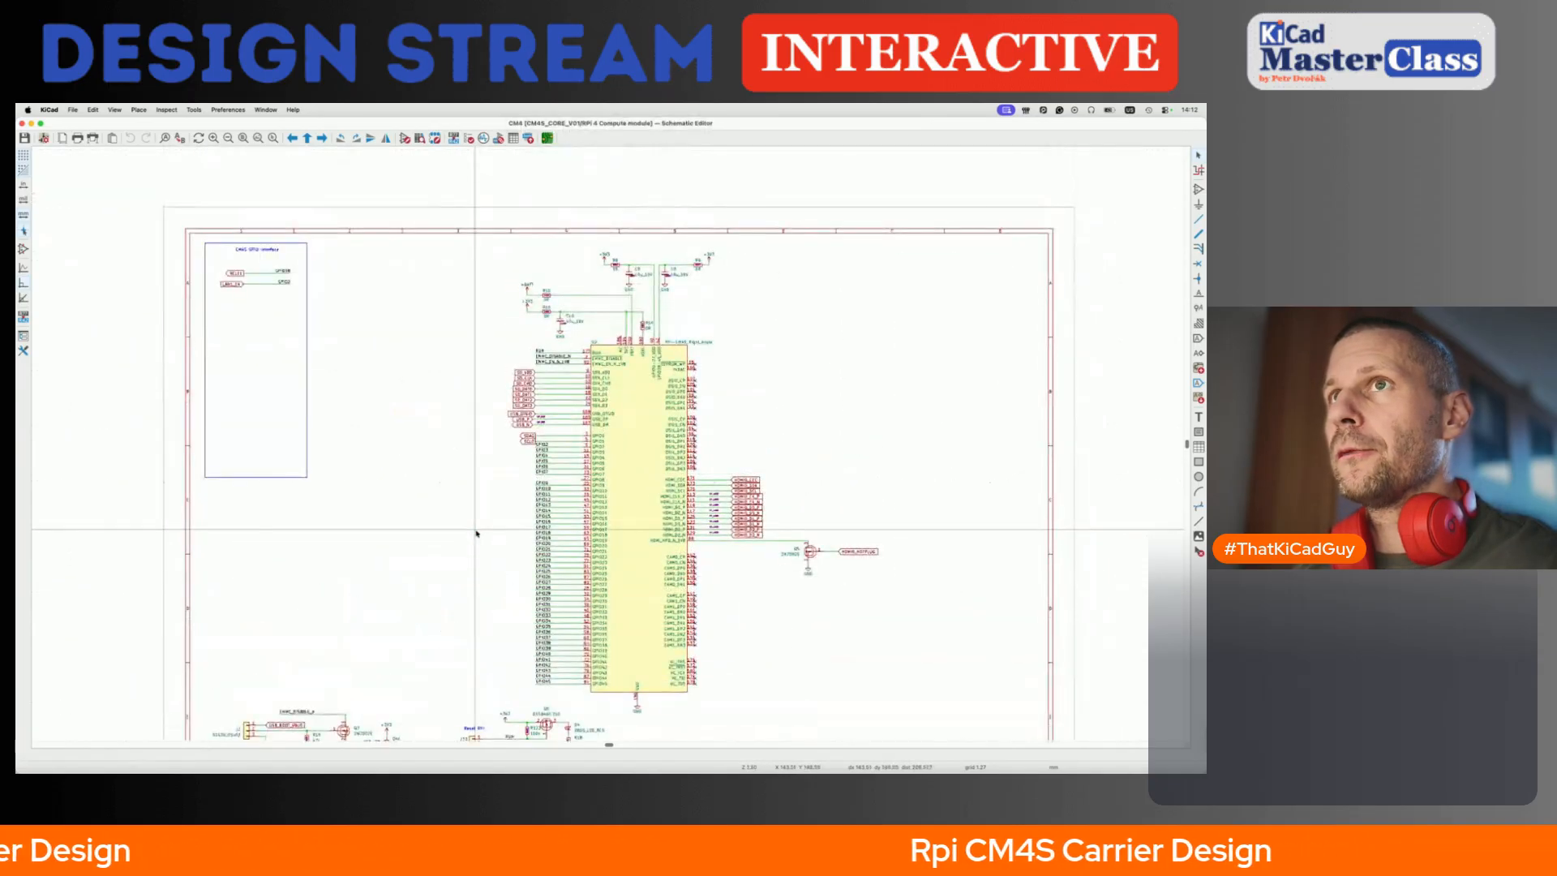
key(alt+BackSpace)
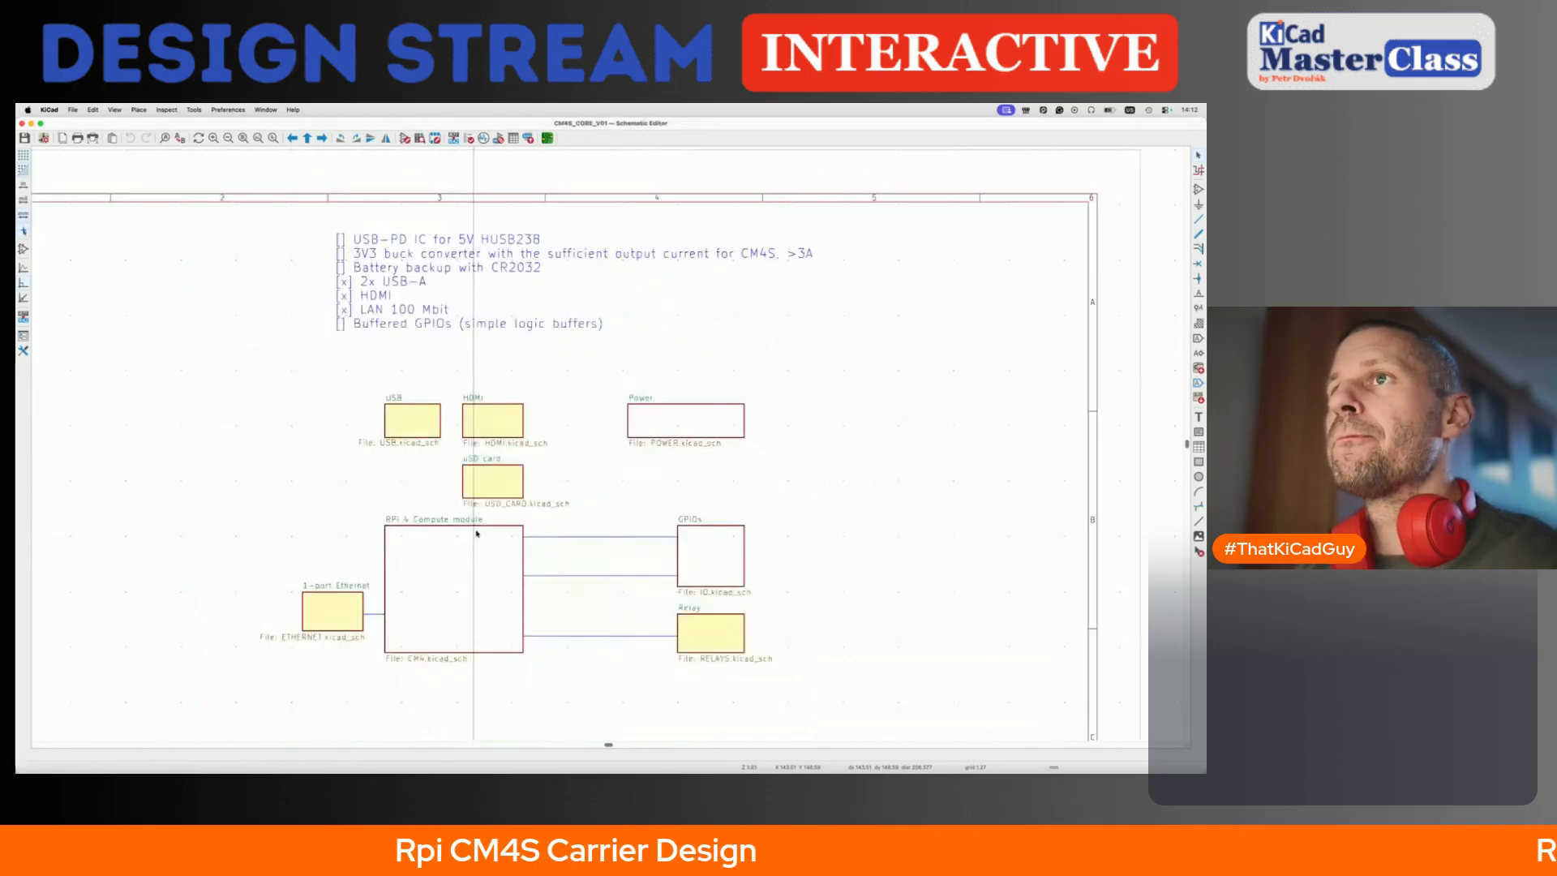
double_click(477, 532)
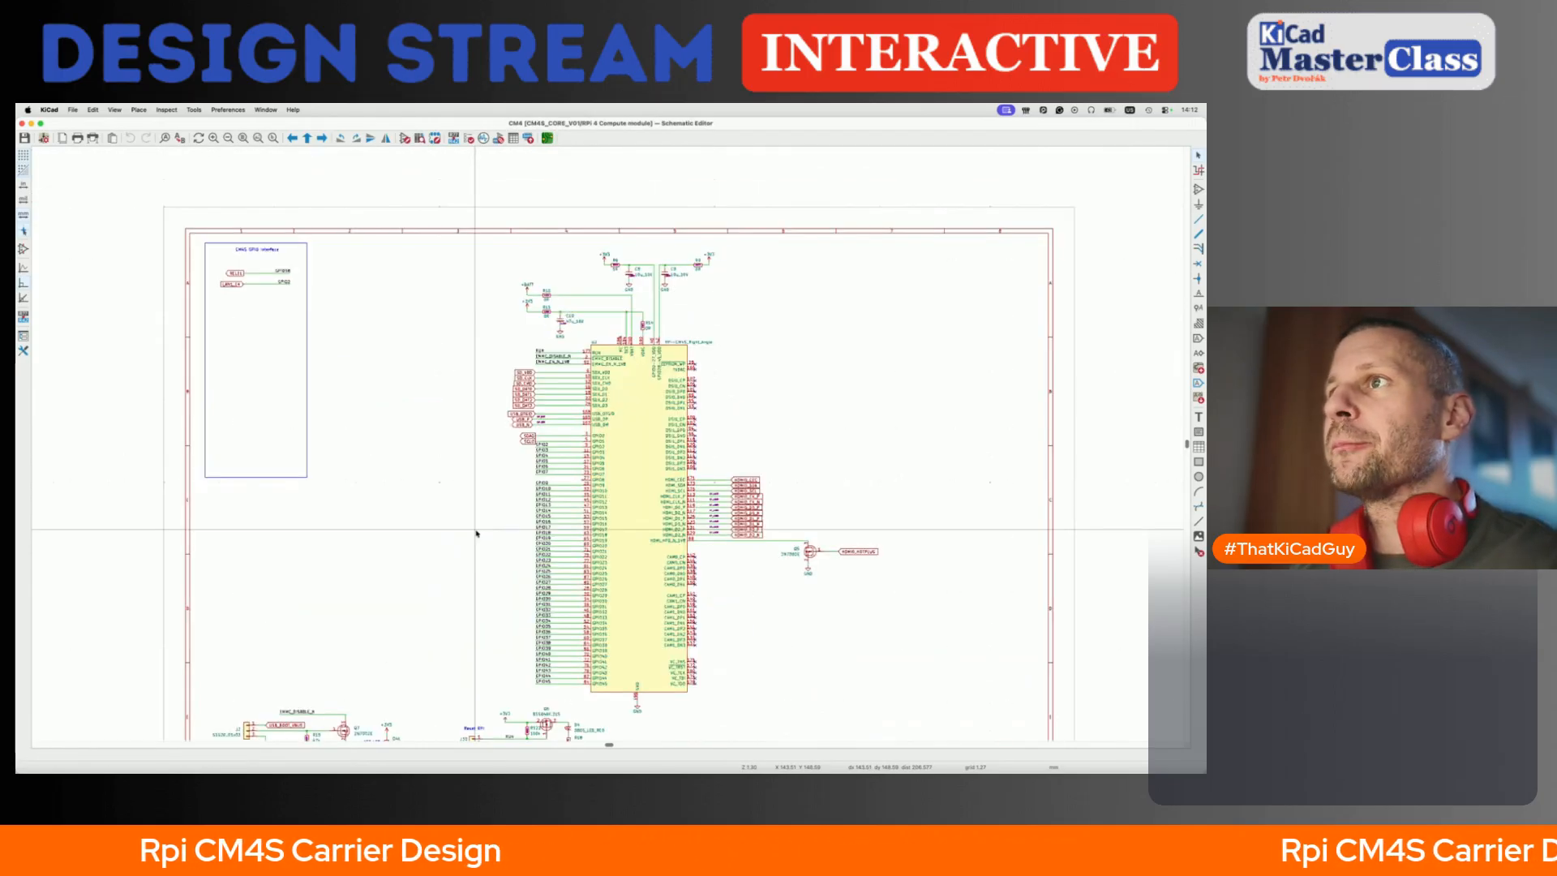
- Switch to the CM4S datasheet in the Brave browser, enlarge it and go to the Electrical and mechanical chapter from the contents
key(super+Tab)
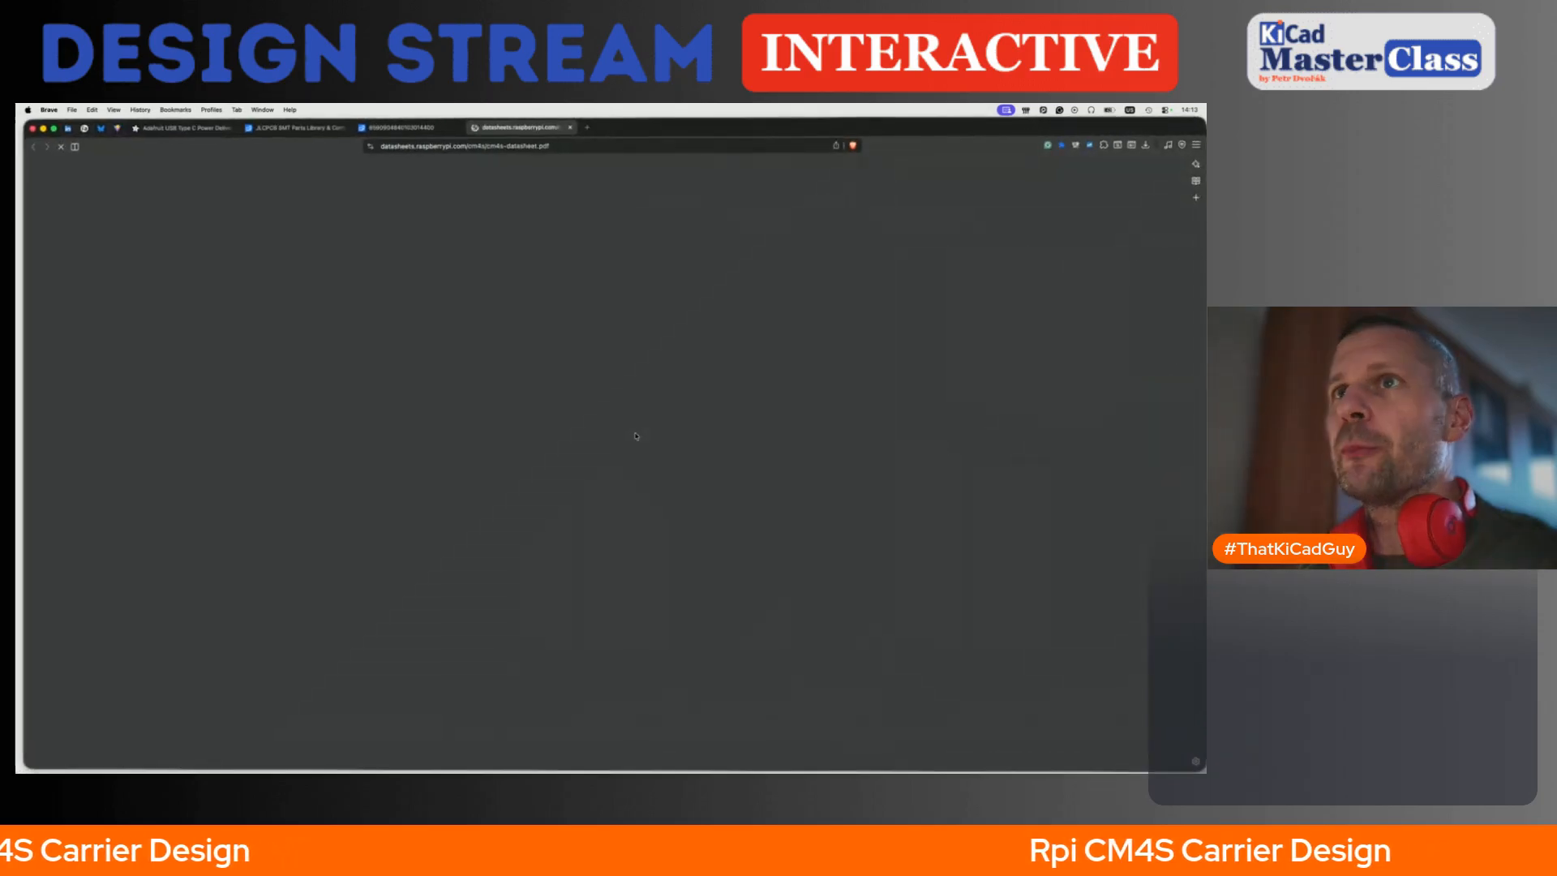
scroll(492, 375, down, 10)
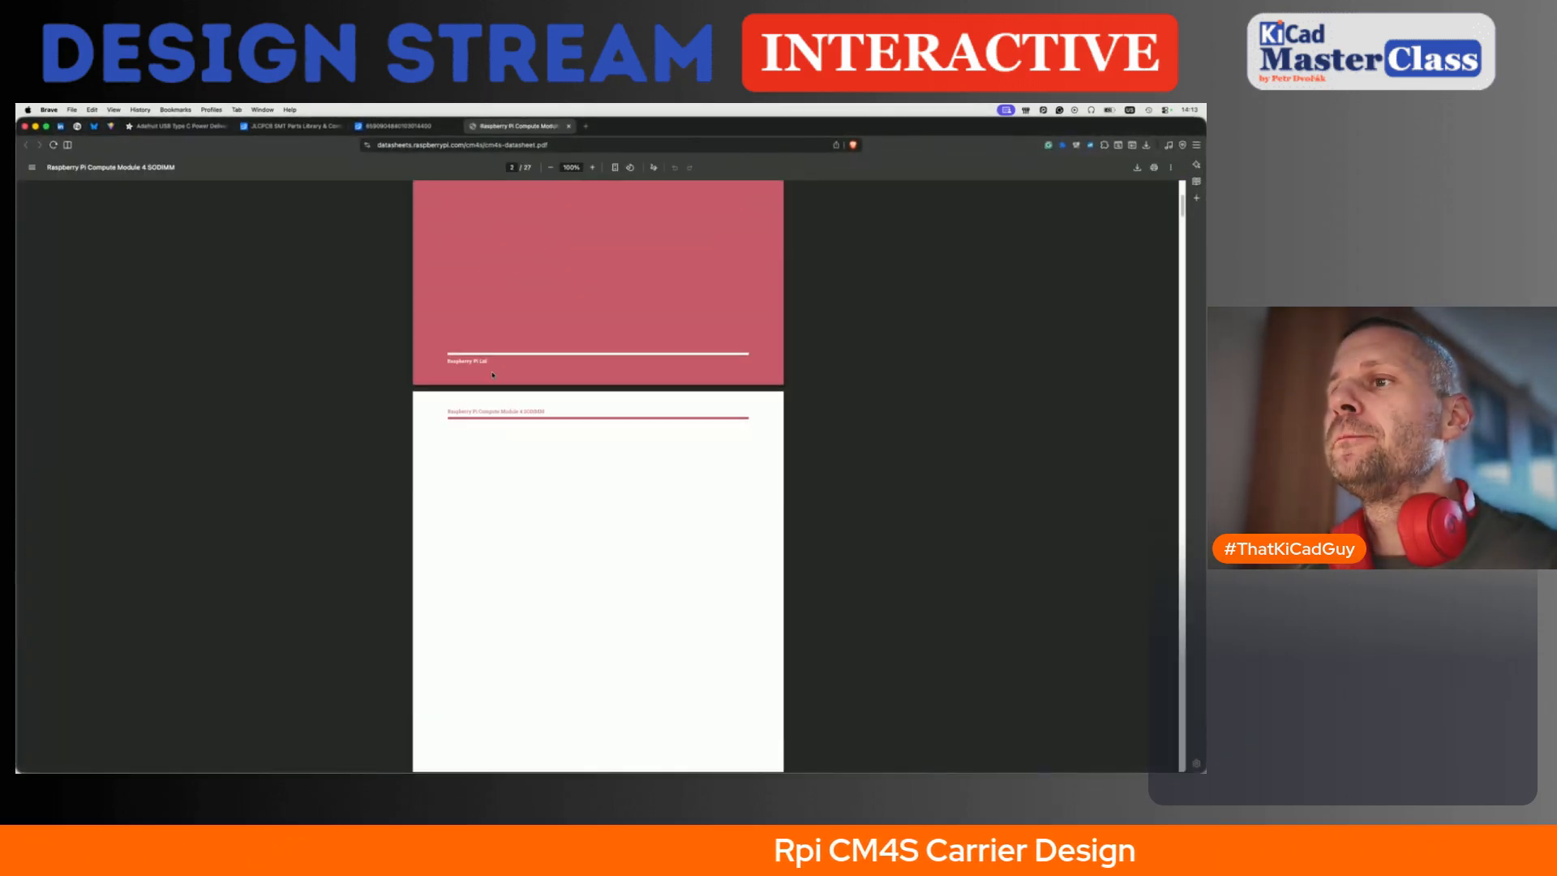
ctrl+scroll(493, 375, up, 5)
scroll(493, 375, down, 12)
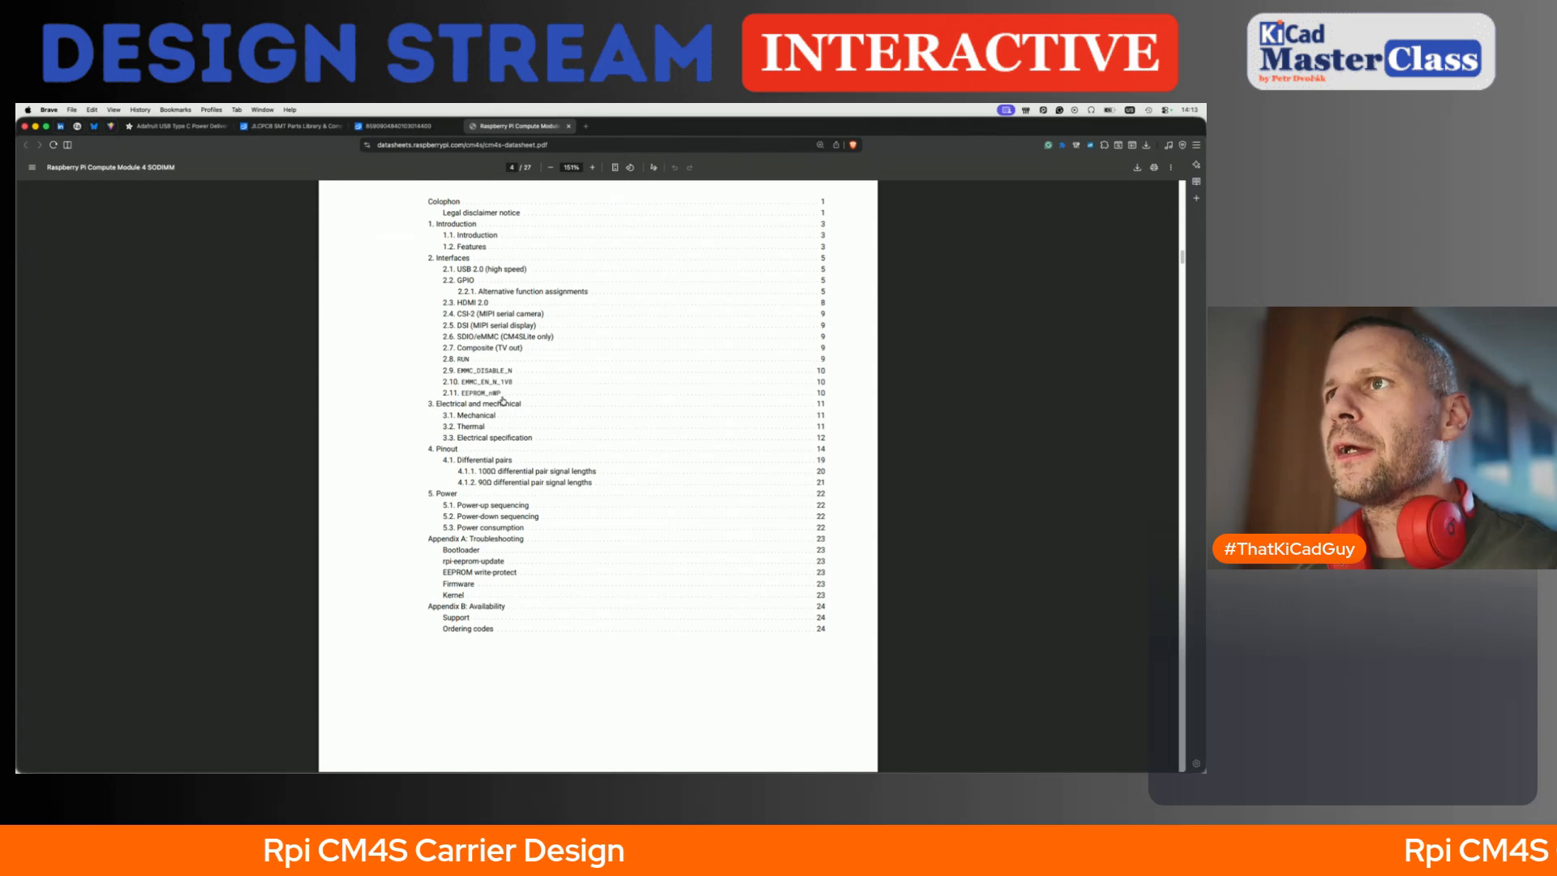
click(501, 401)
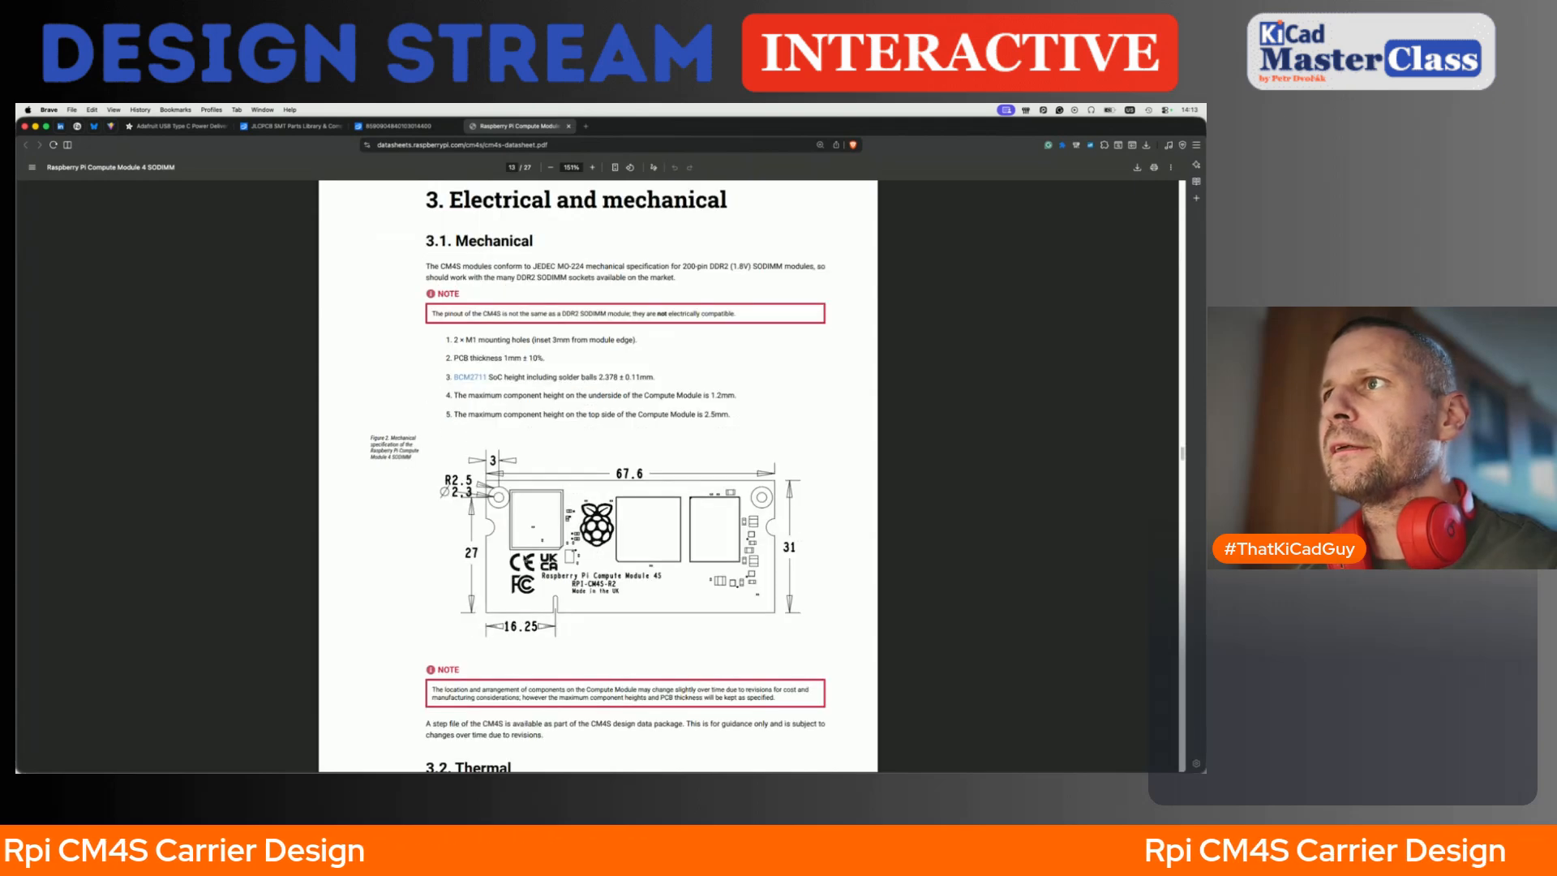
- Examine the electrical specification tables in section 3.3, from the supply voltage ratings through to the power consumption table
scroll(525, 558, down, 15)
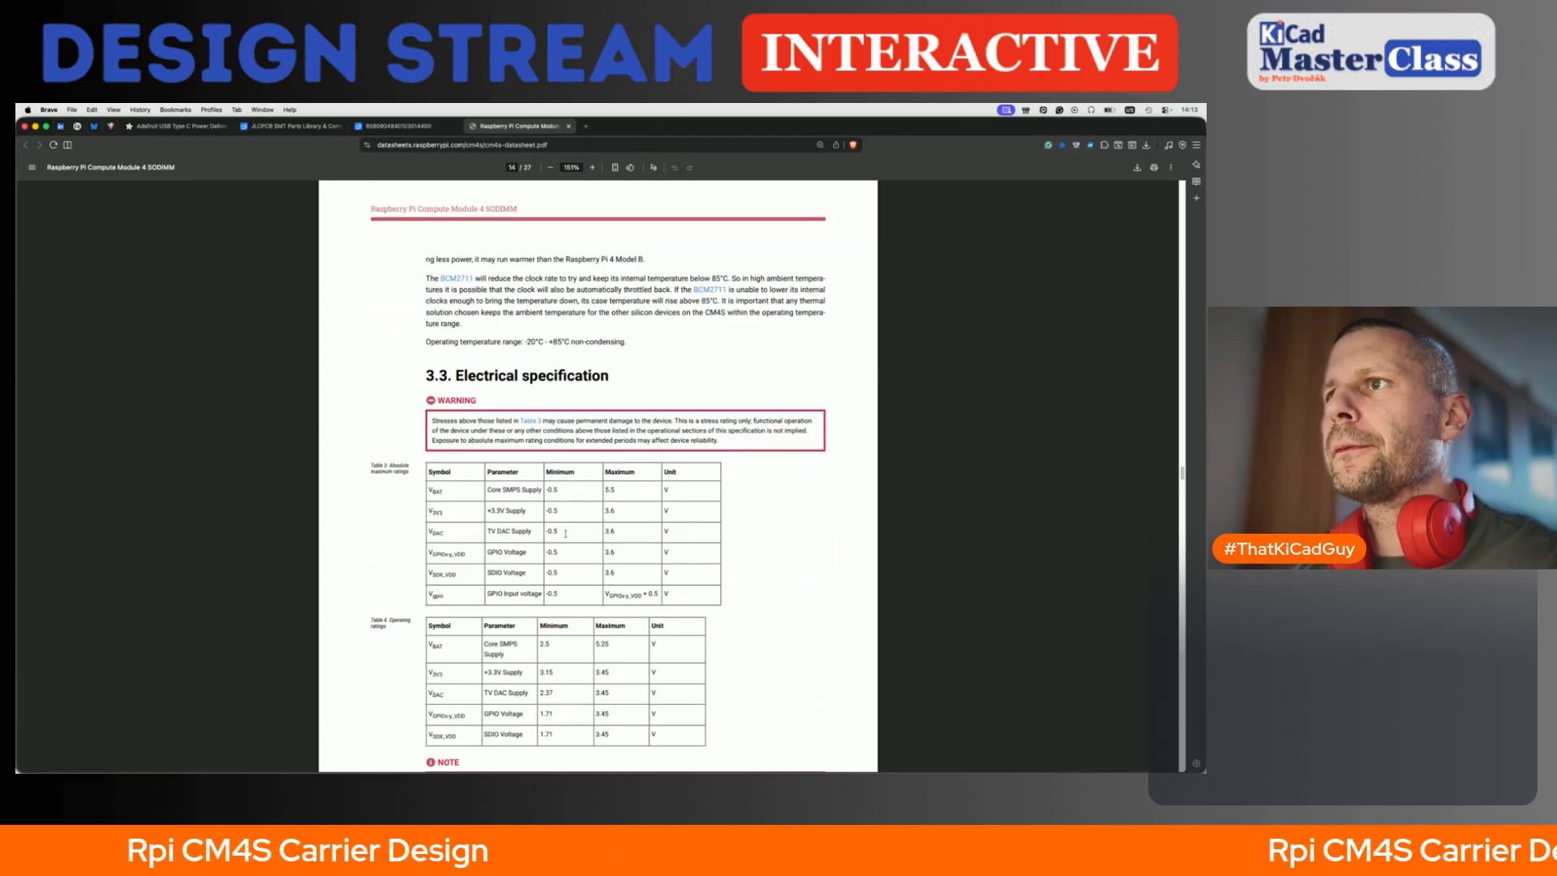
scroll(565, 533, down, 3)
scroll(565, 534, down, 13)
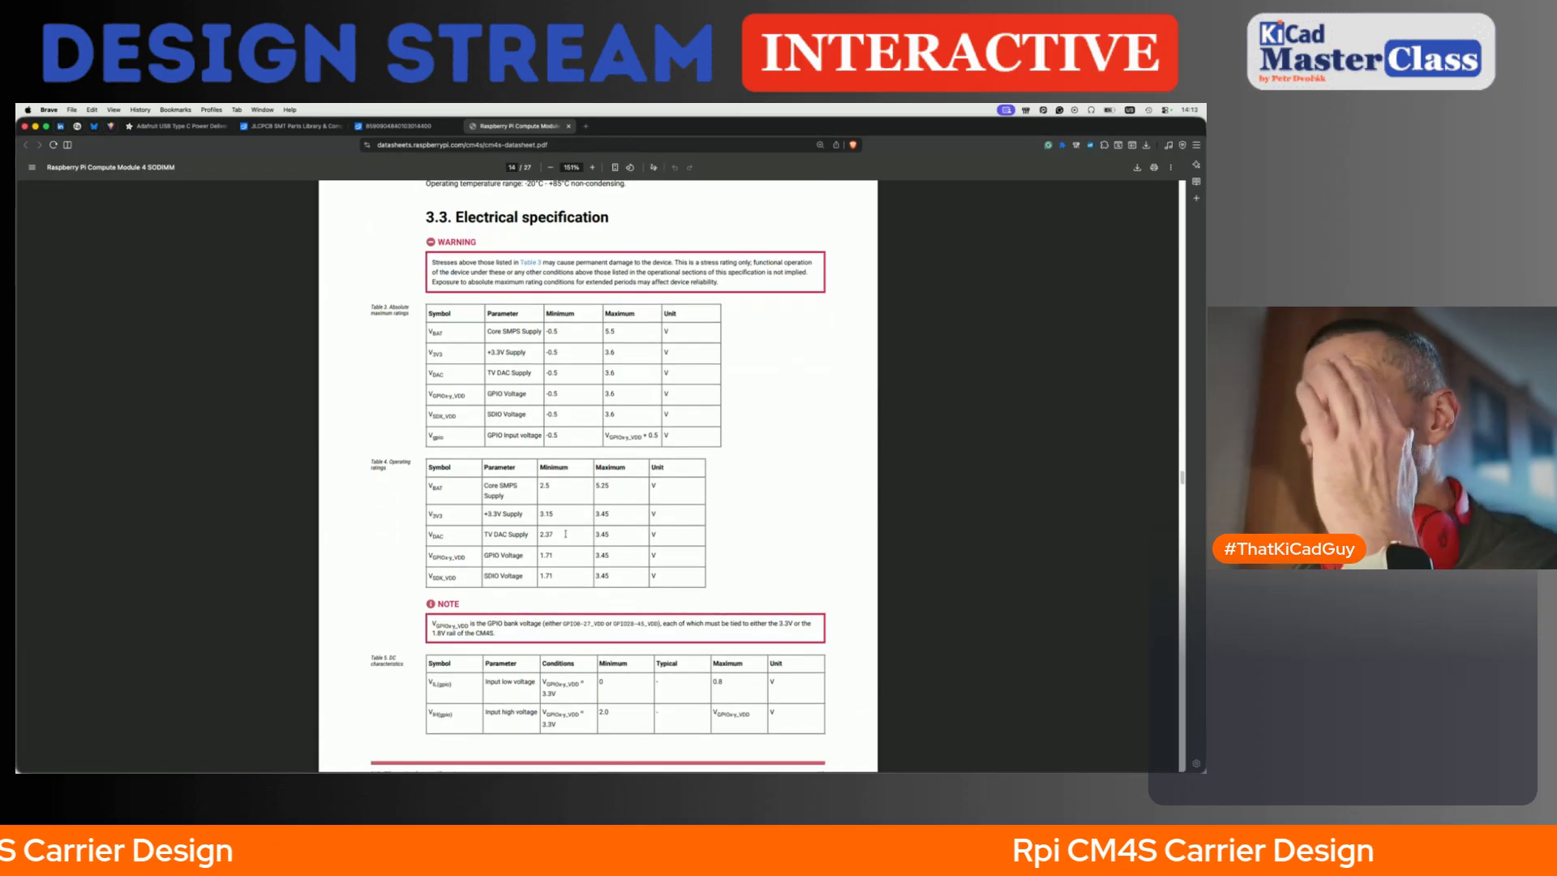
scroll(565, 534, down, 4)
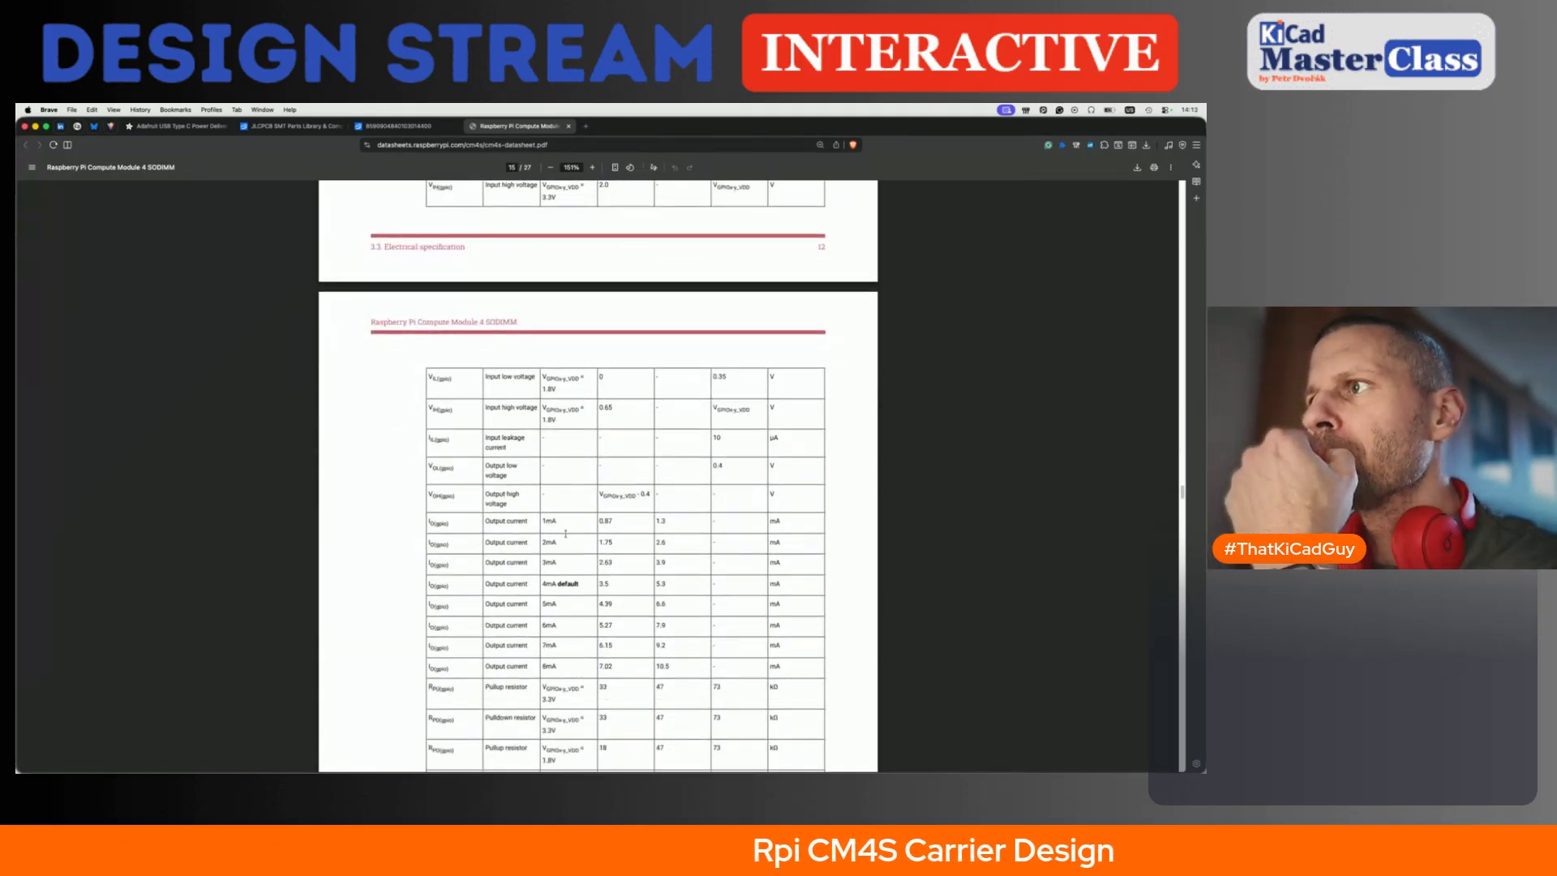
scroll(683, 540, down, 5)
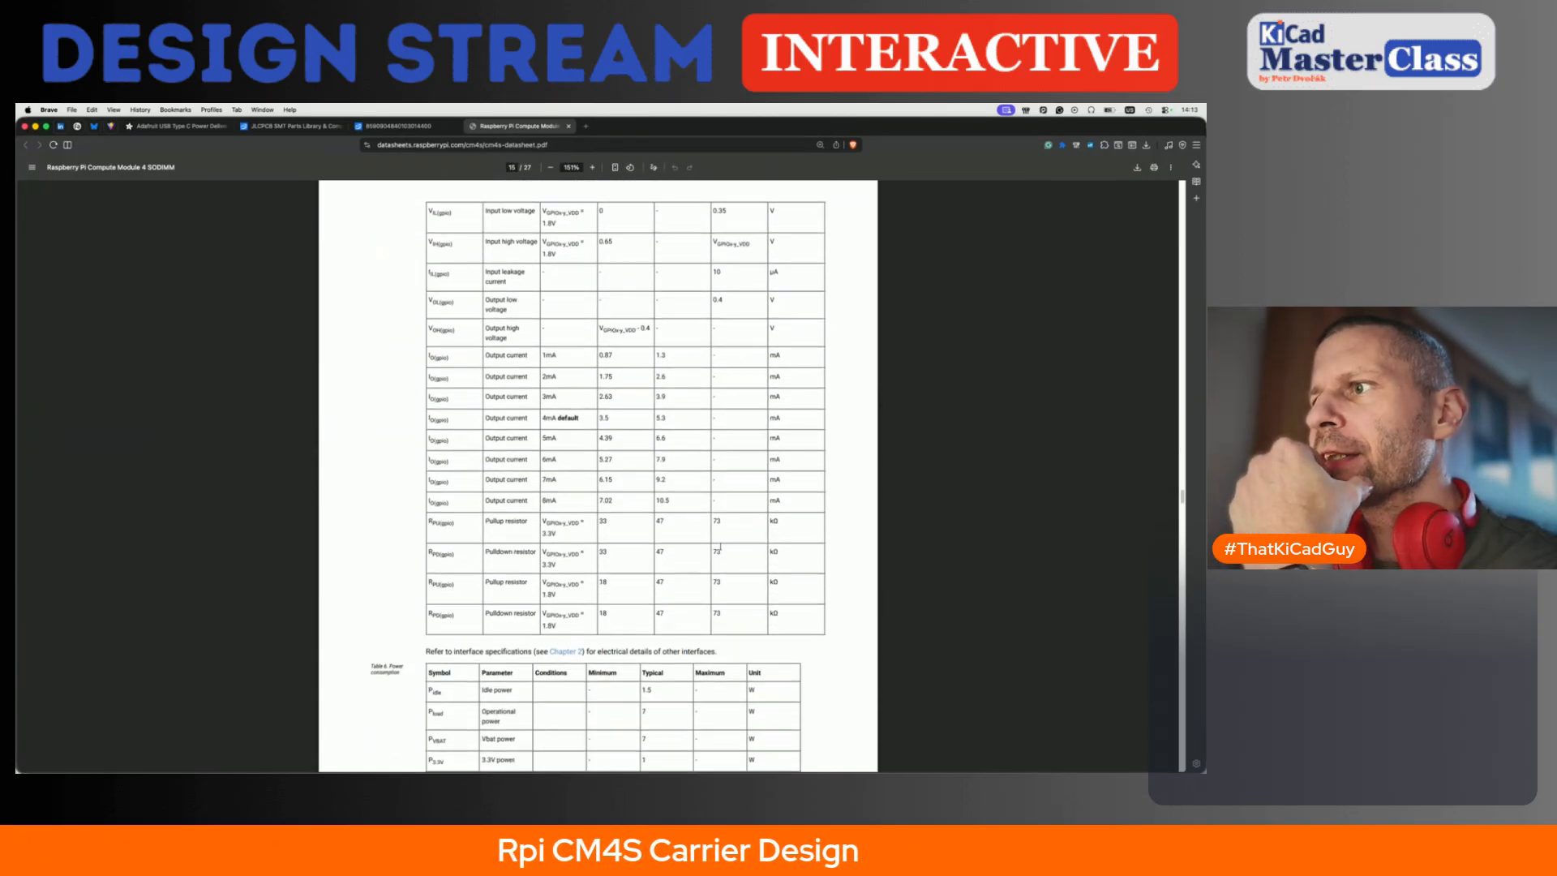
scroll(720, 548, down, 8)
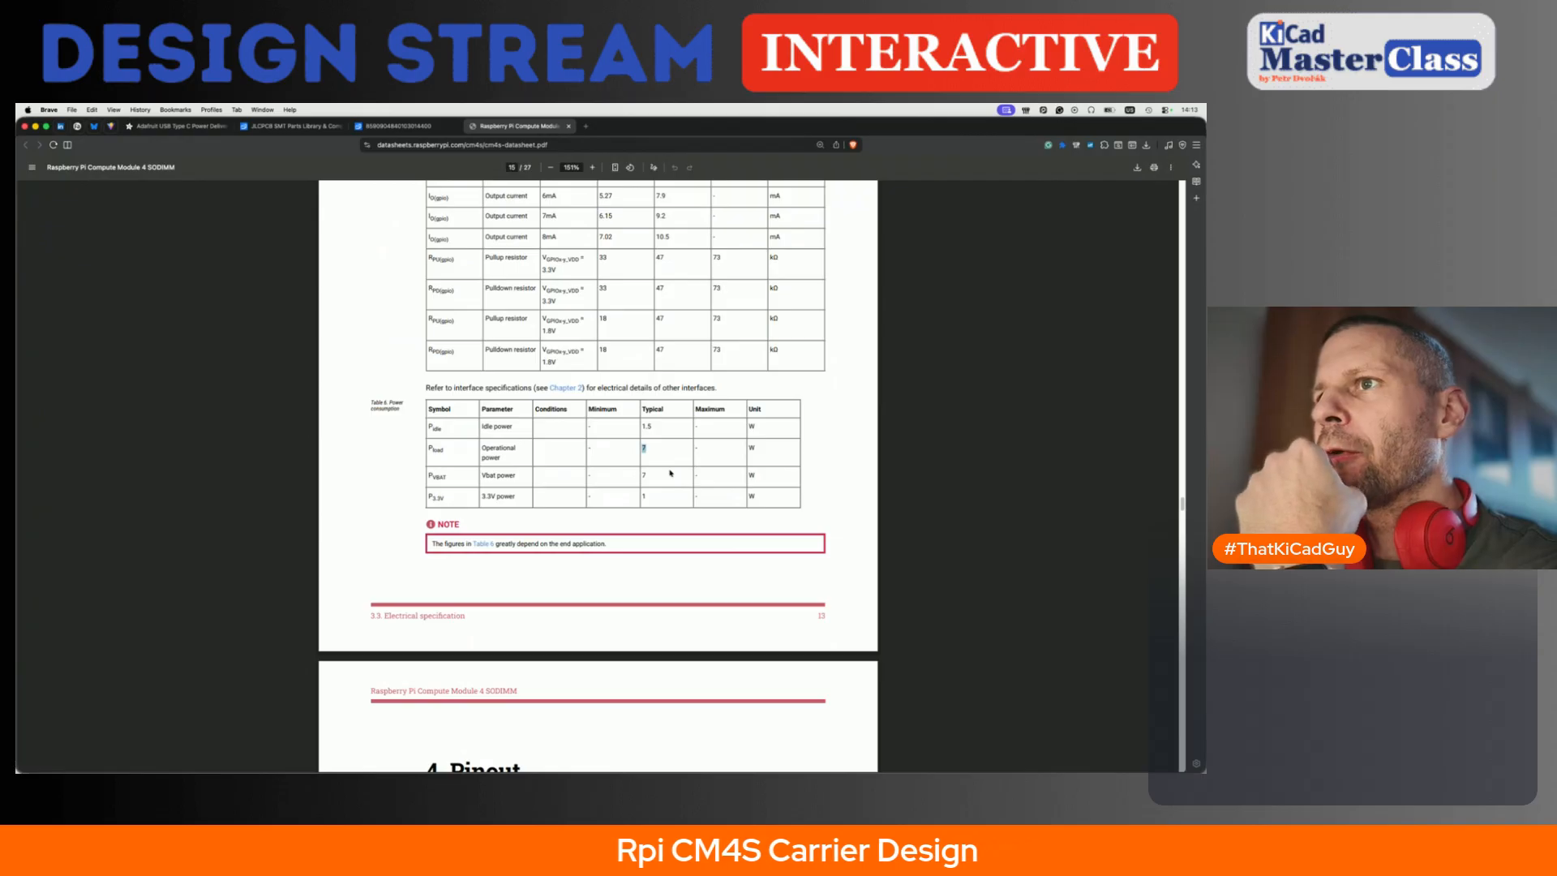
scroll(671, 473, up, 20)
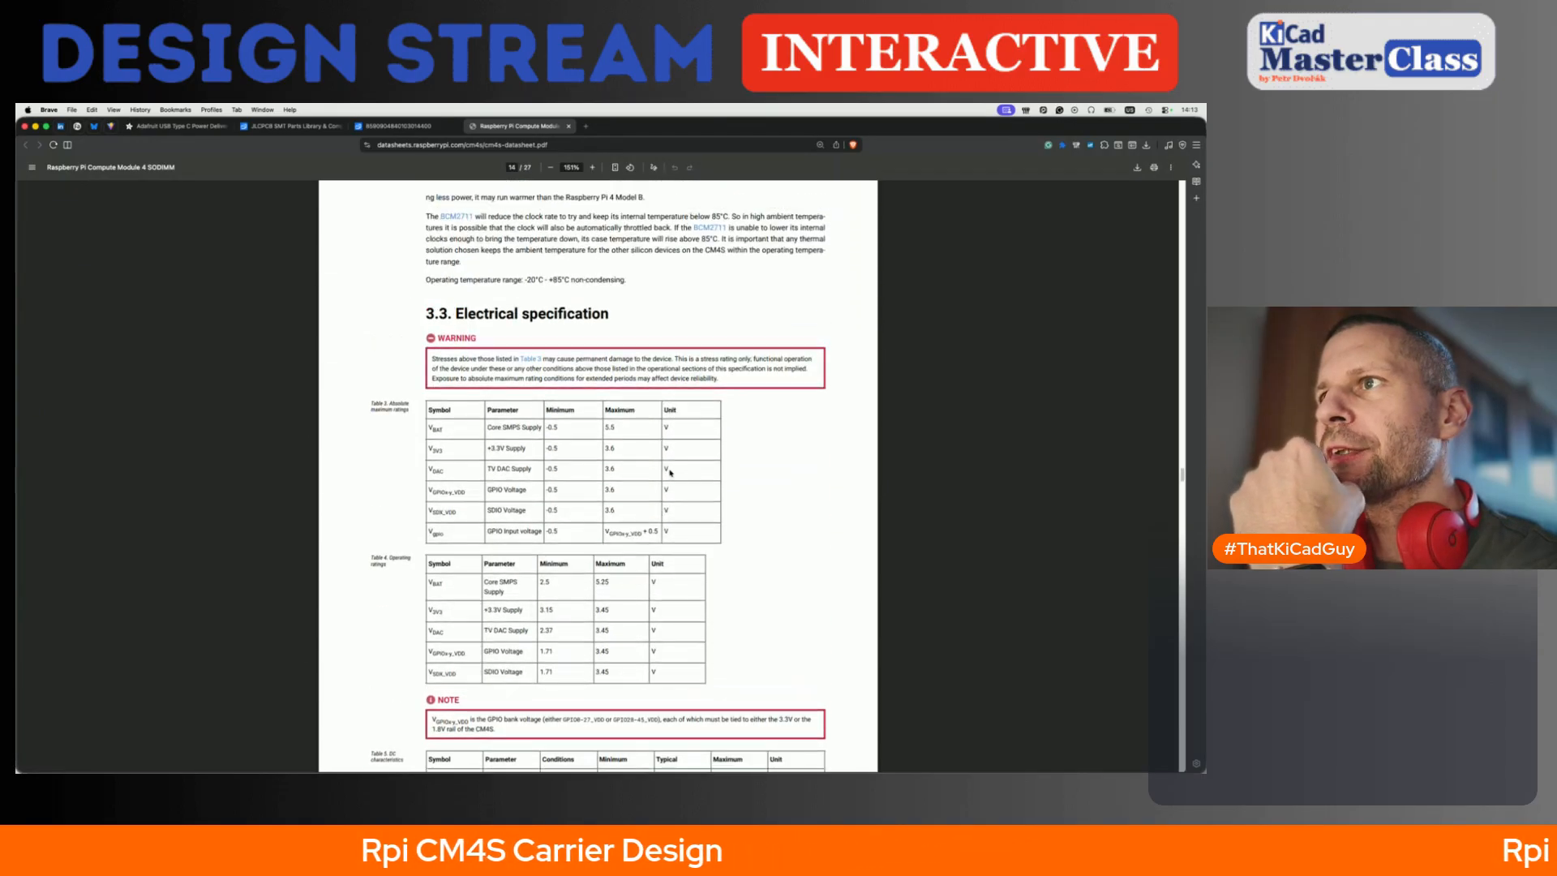
scroll(671, 473, down, 4)
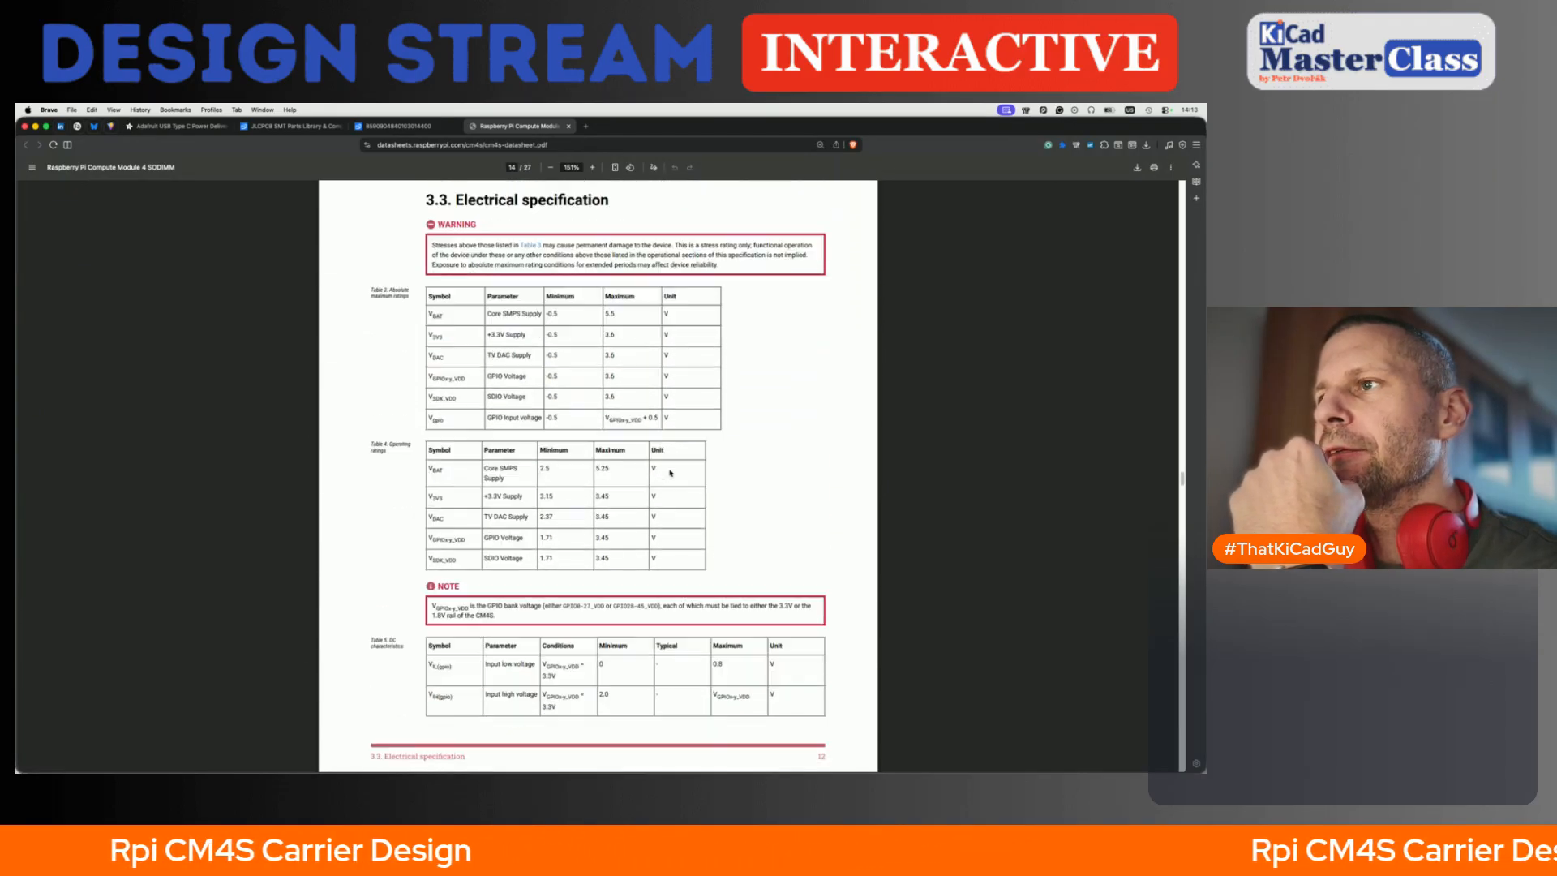
scroll(671, 473, down, 11)
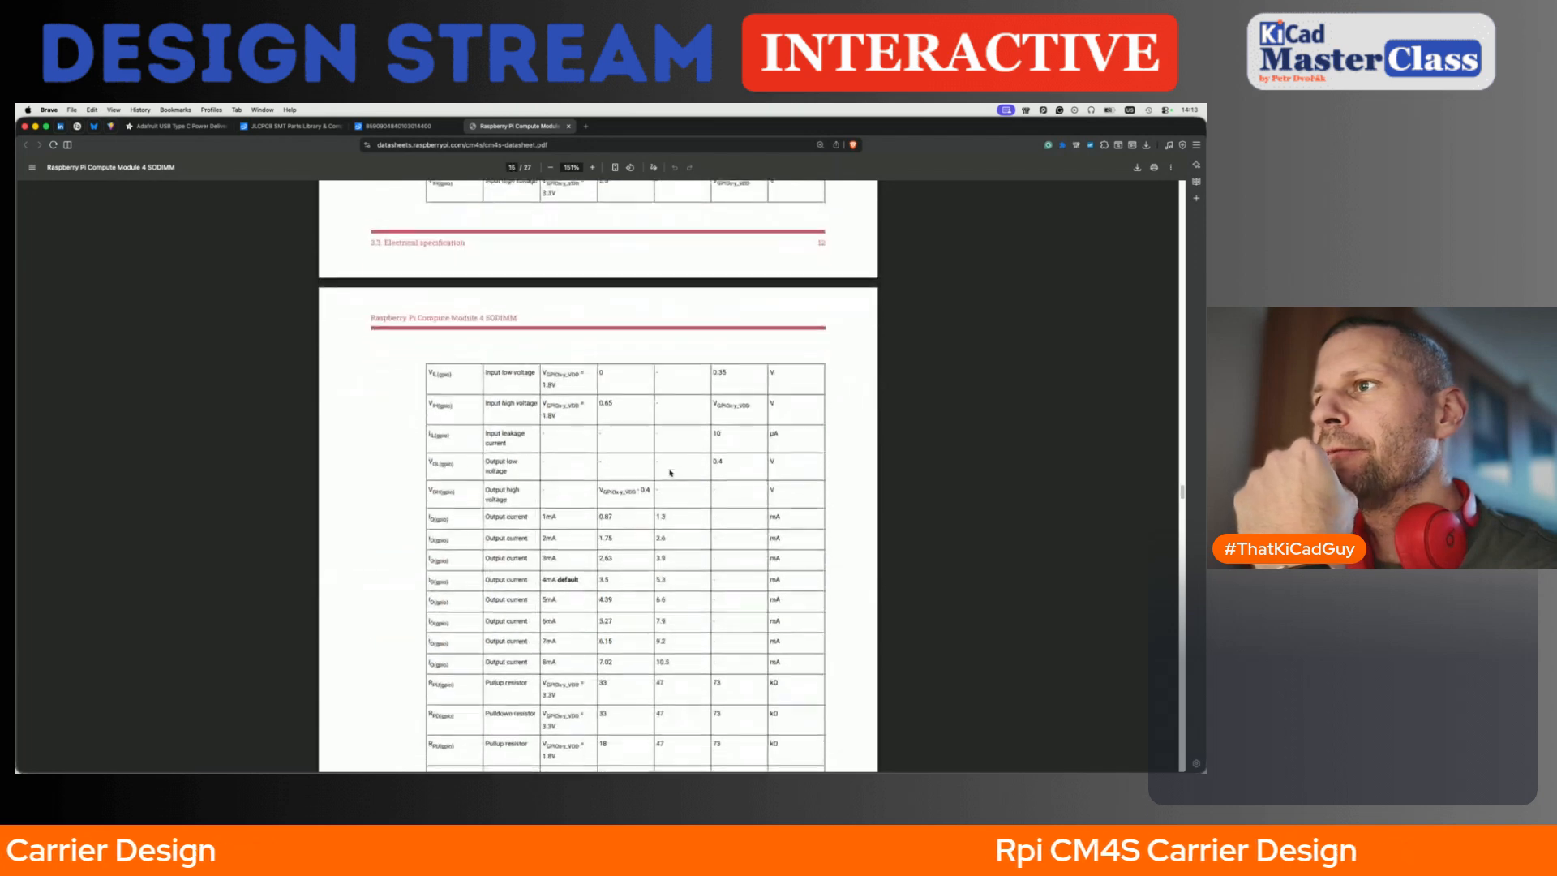
scroll(670, 472, down, 7)
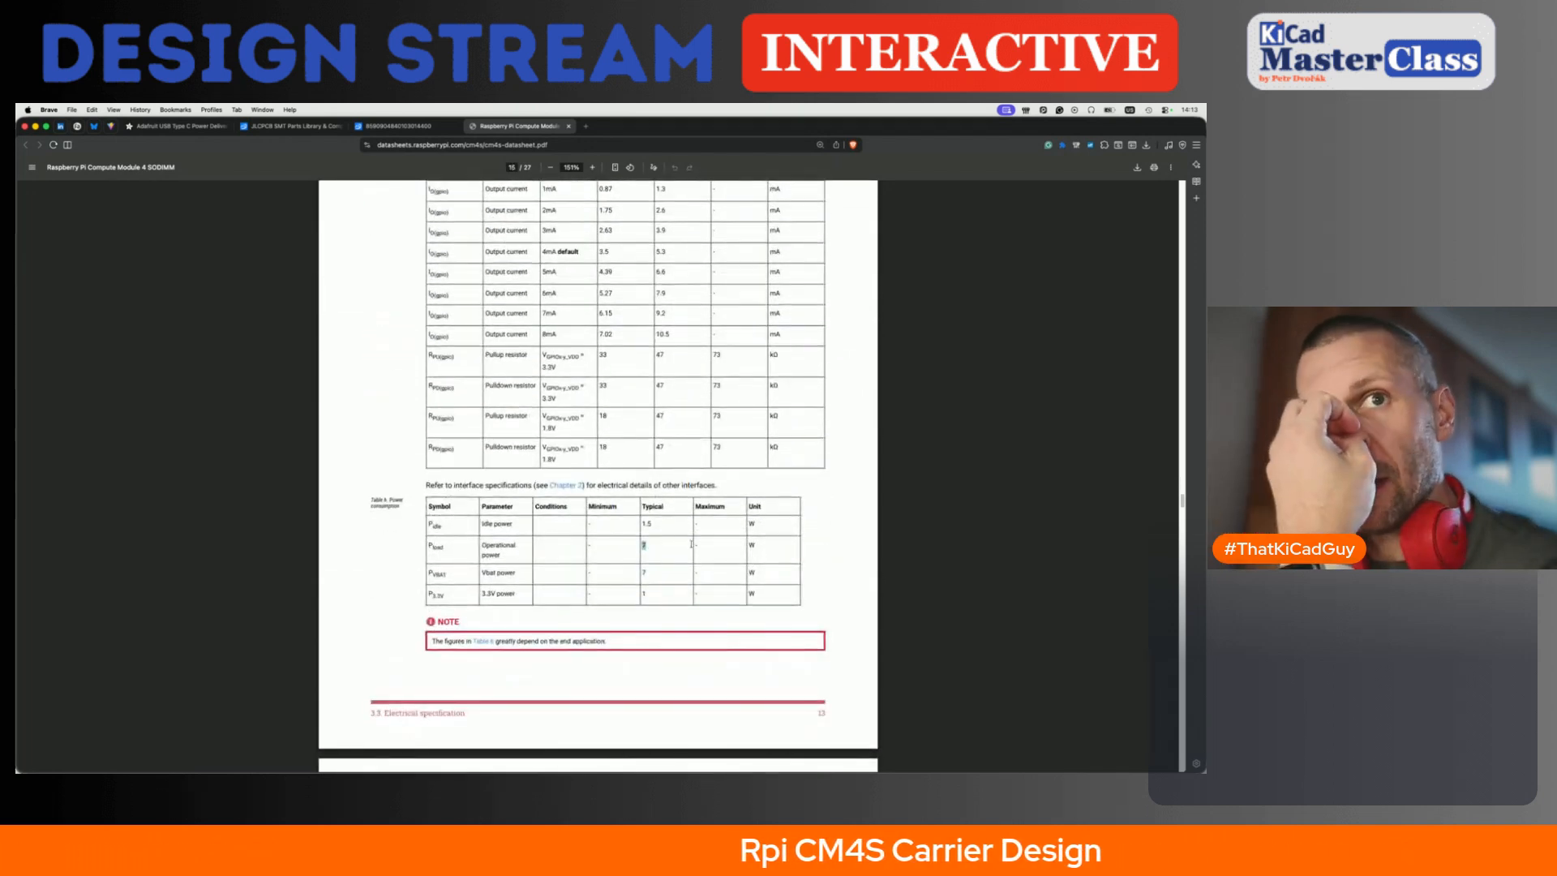
- Open the HUSB238 USB Type-C PD sink datasheet and look through its first pages
click(410, 125)
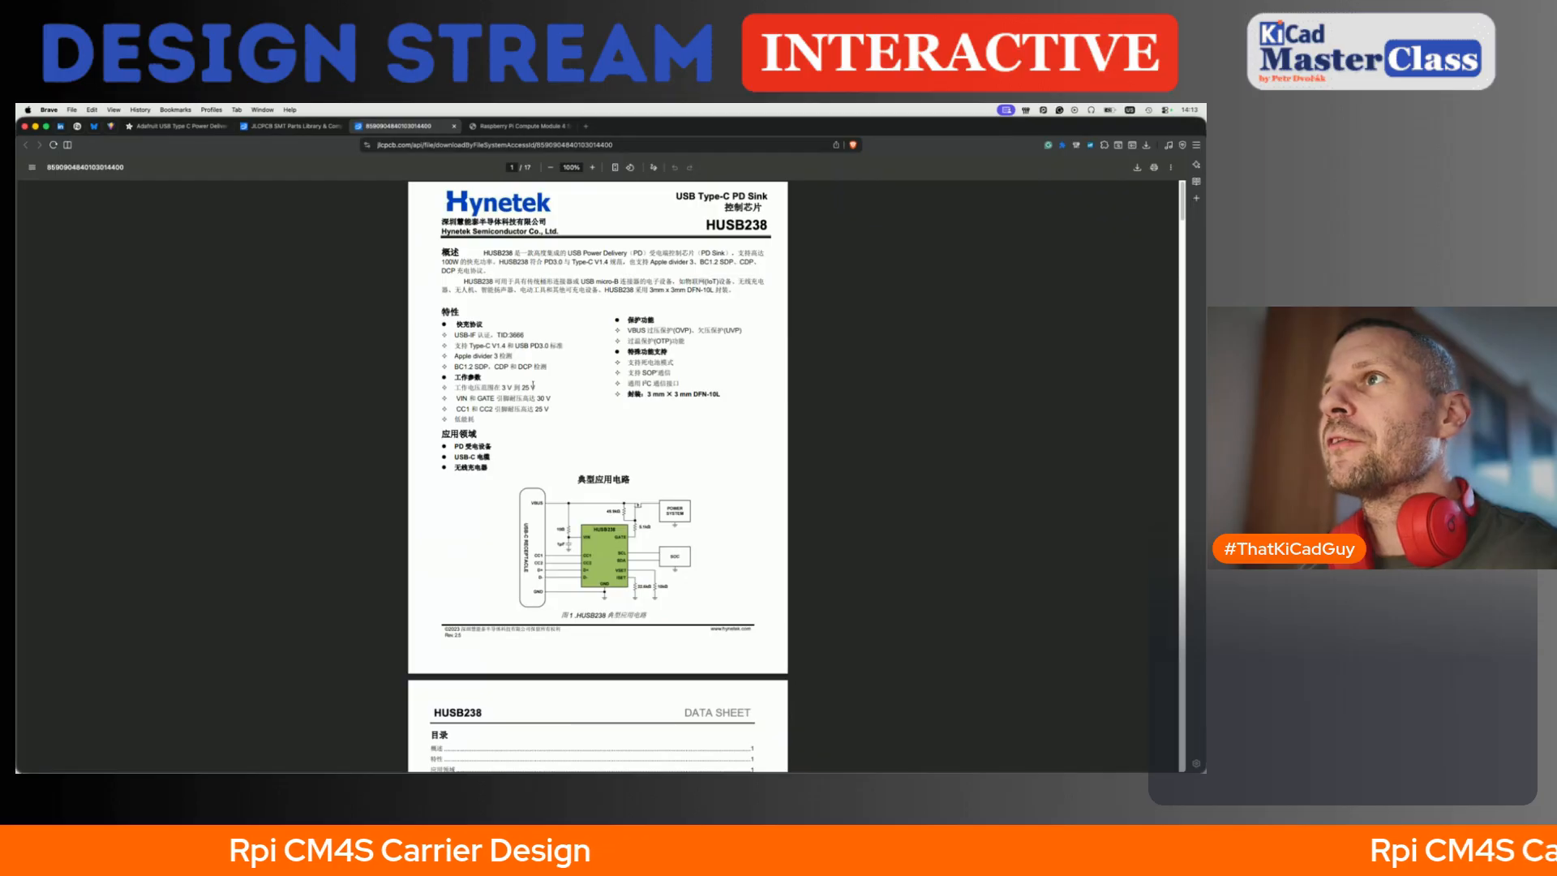
scroll(546, 469, down, 10)
scroll(546, 469, down, 3)
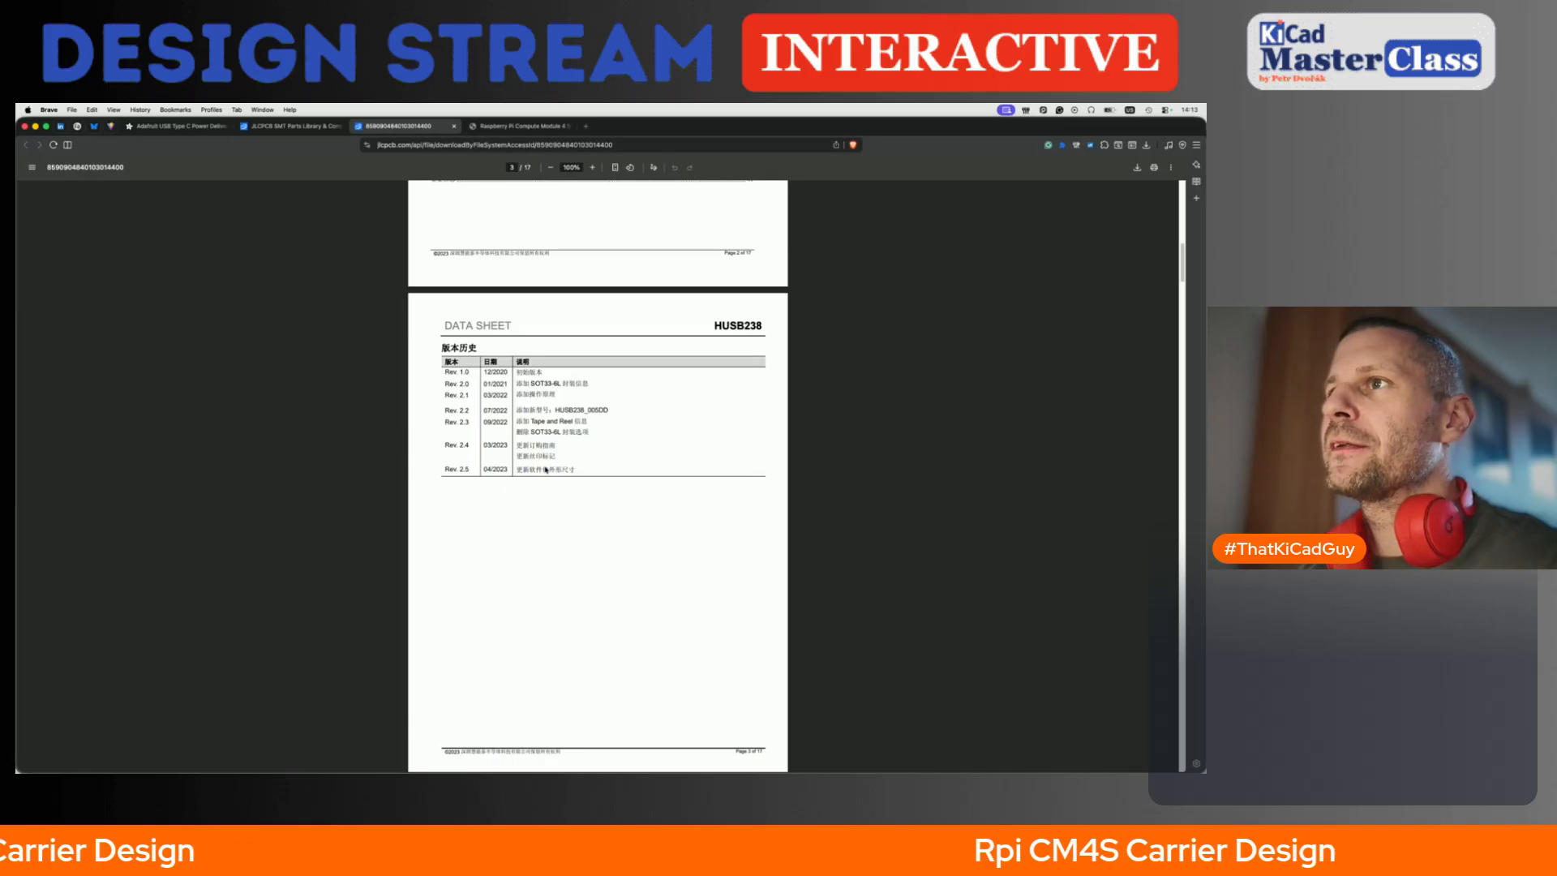
- Return to the CM4S datasheet and recheck the GPIO characteristics and power consumption tables
click(519, 126)
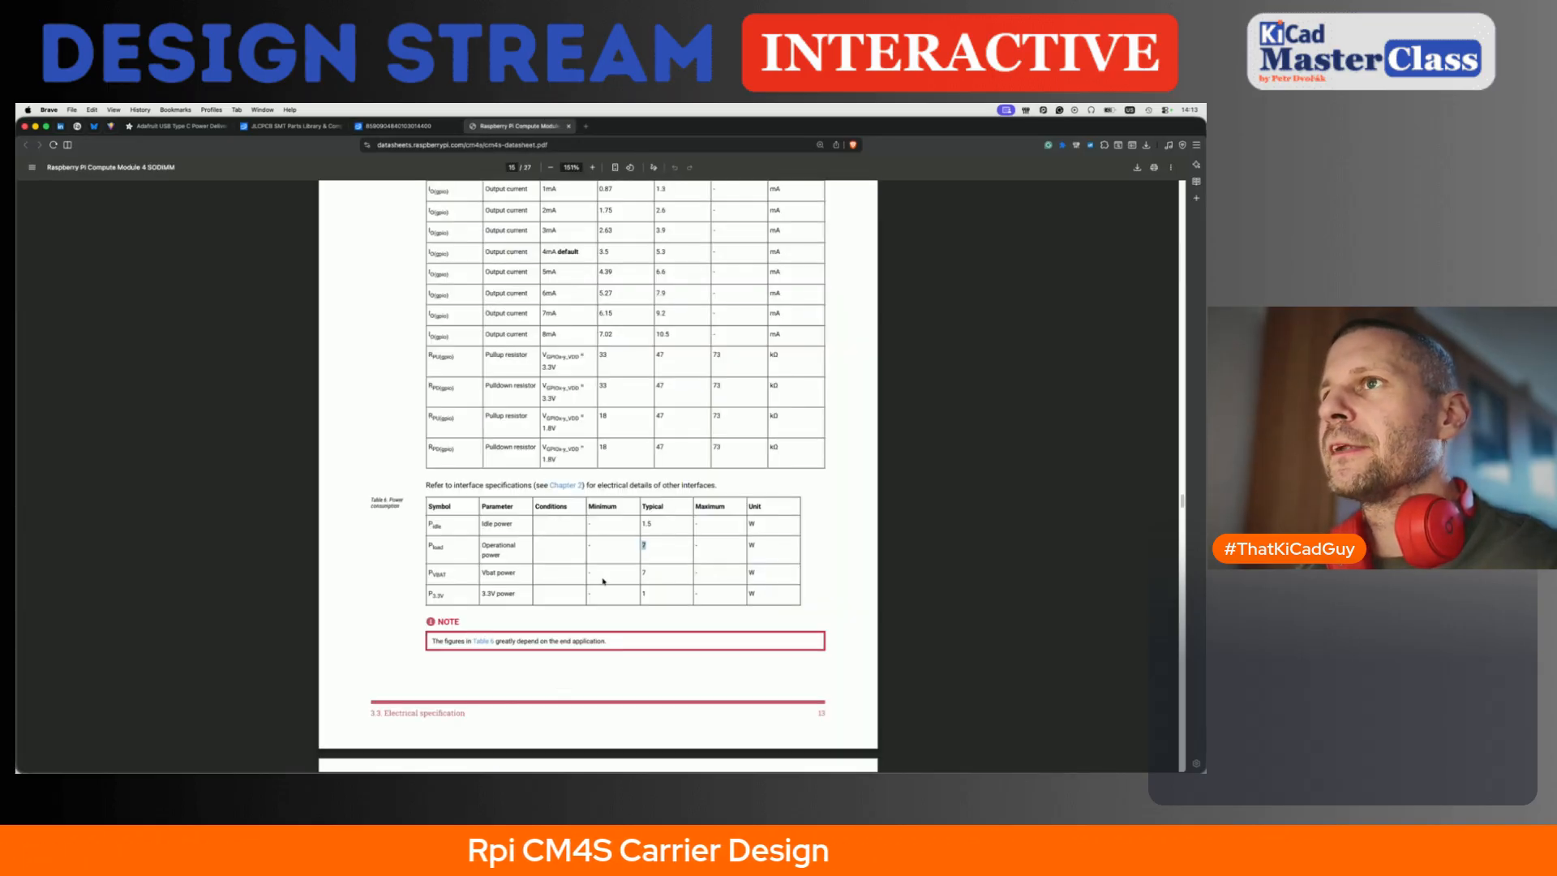
scroll(603, 581, up, 3)
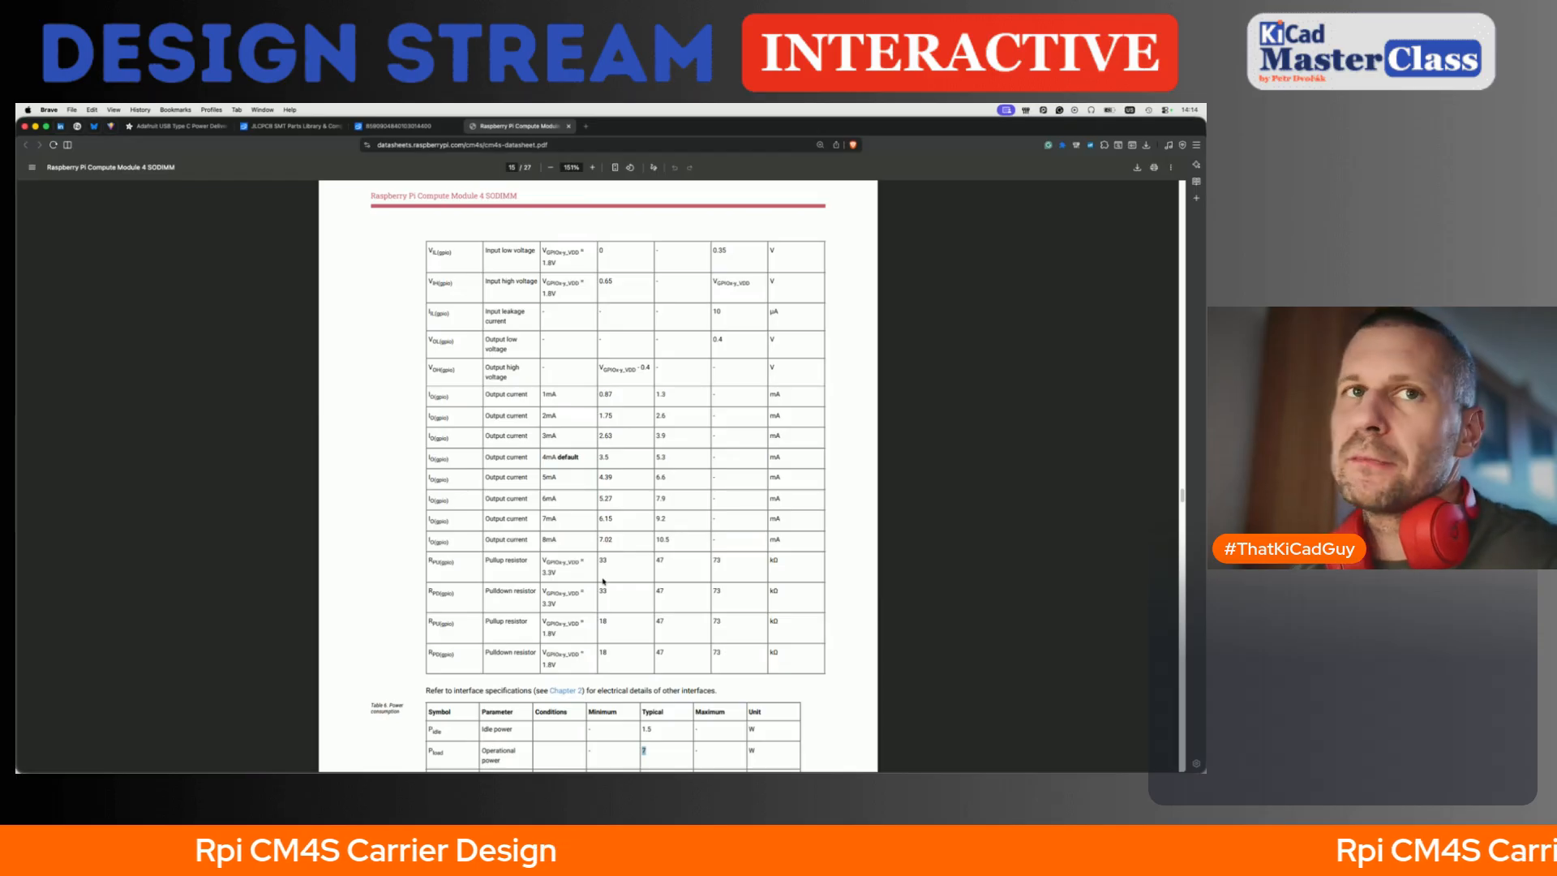
scroll(604, 580, down, 1)
scroll(603, 581, down, 1)
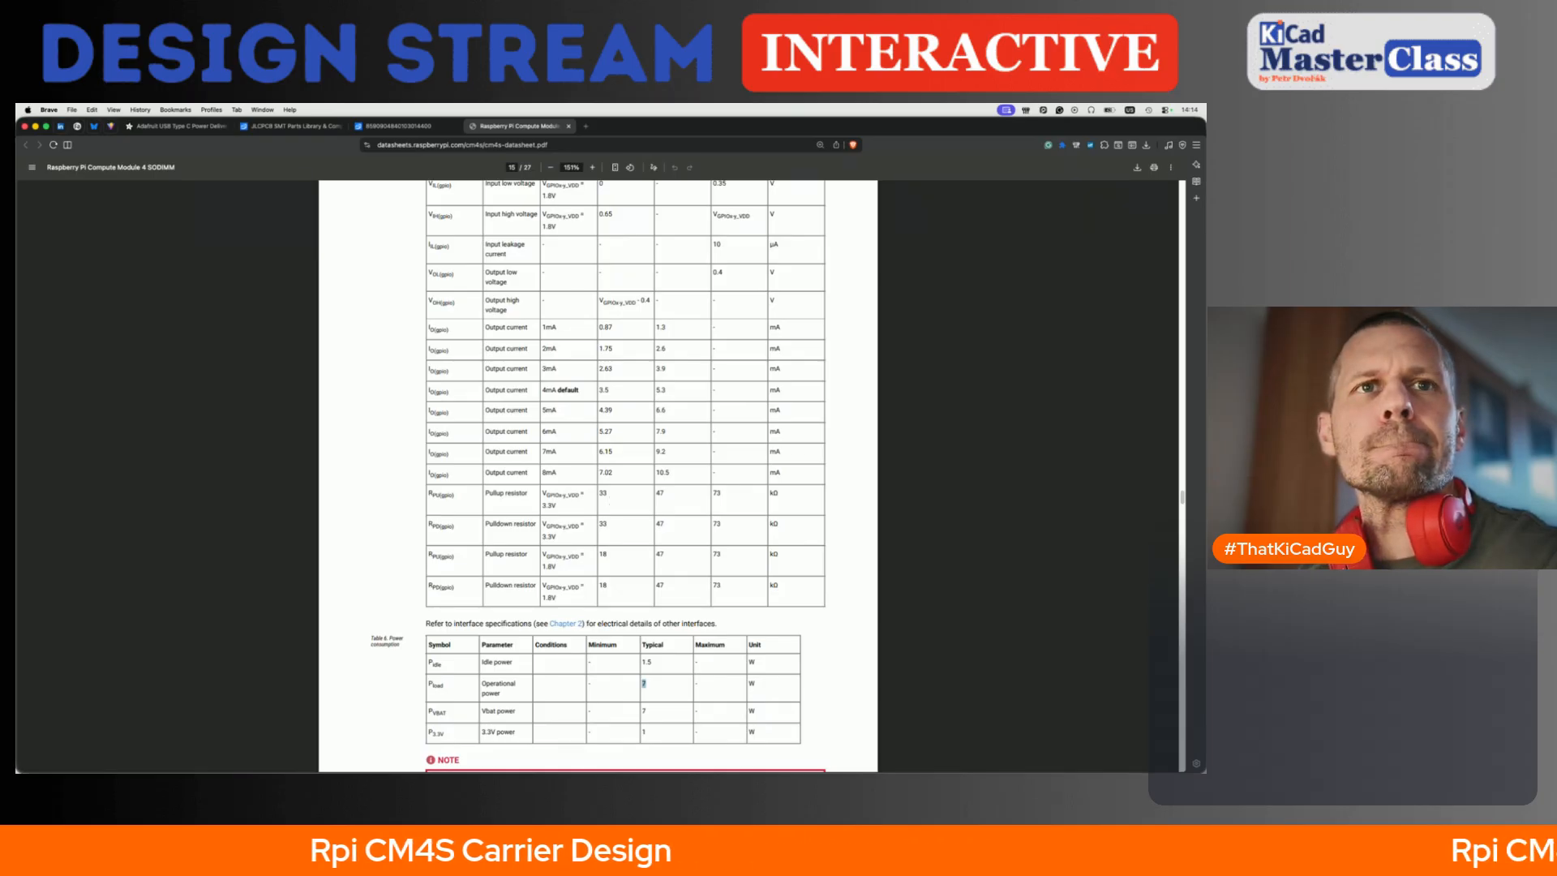
- Switch to KiCad's root schematic, open the Symbol Editor, search the libraries for husb238 and load the HUSB238_xxxDD symbol
key(super+Tab)
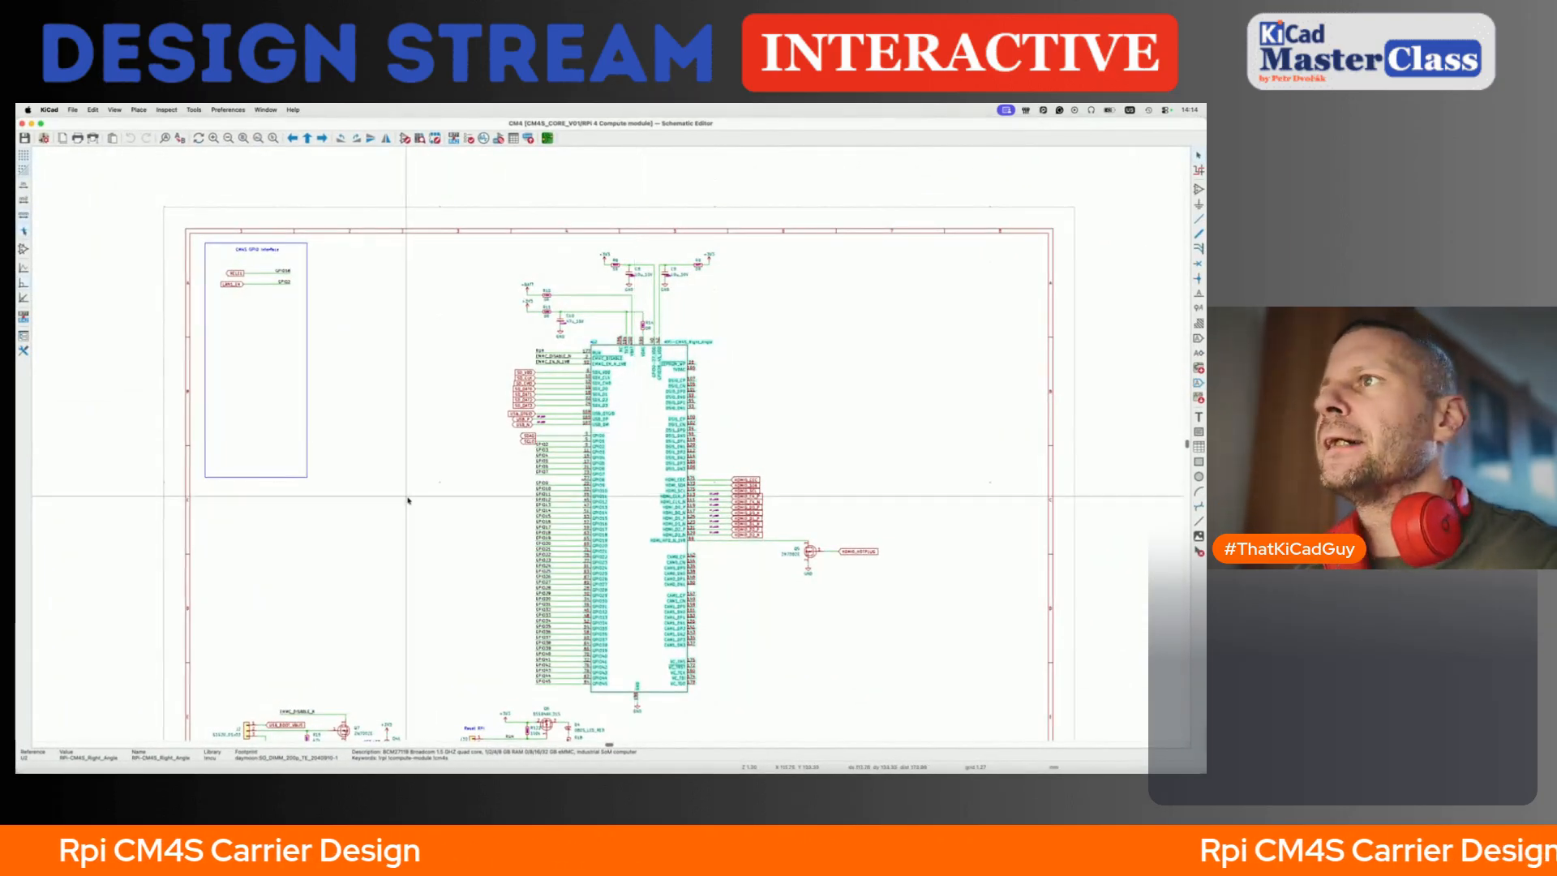
key(alt+BackSpace)
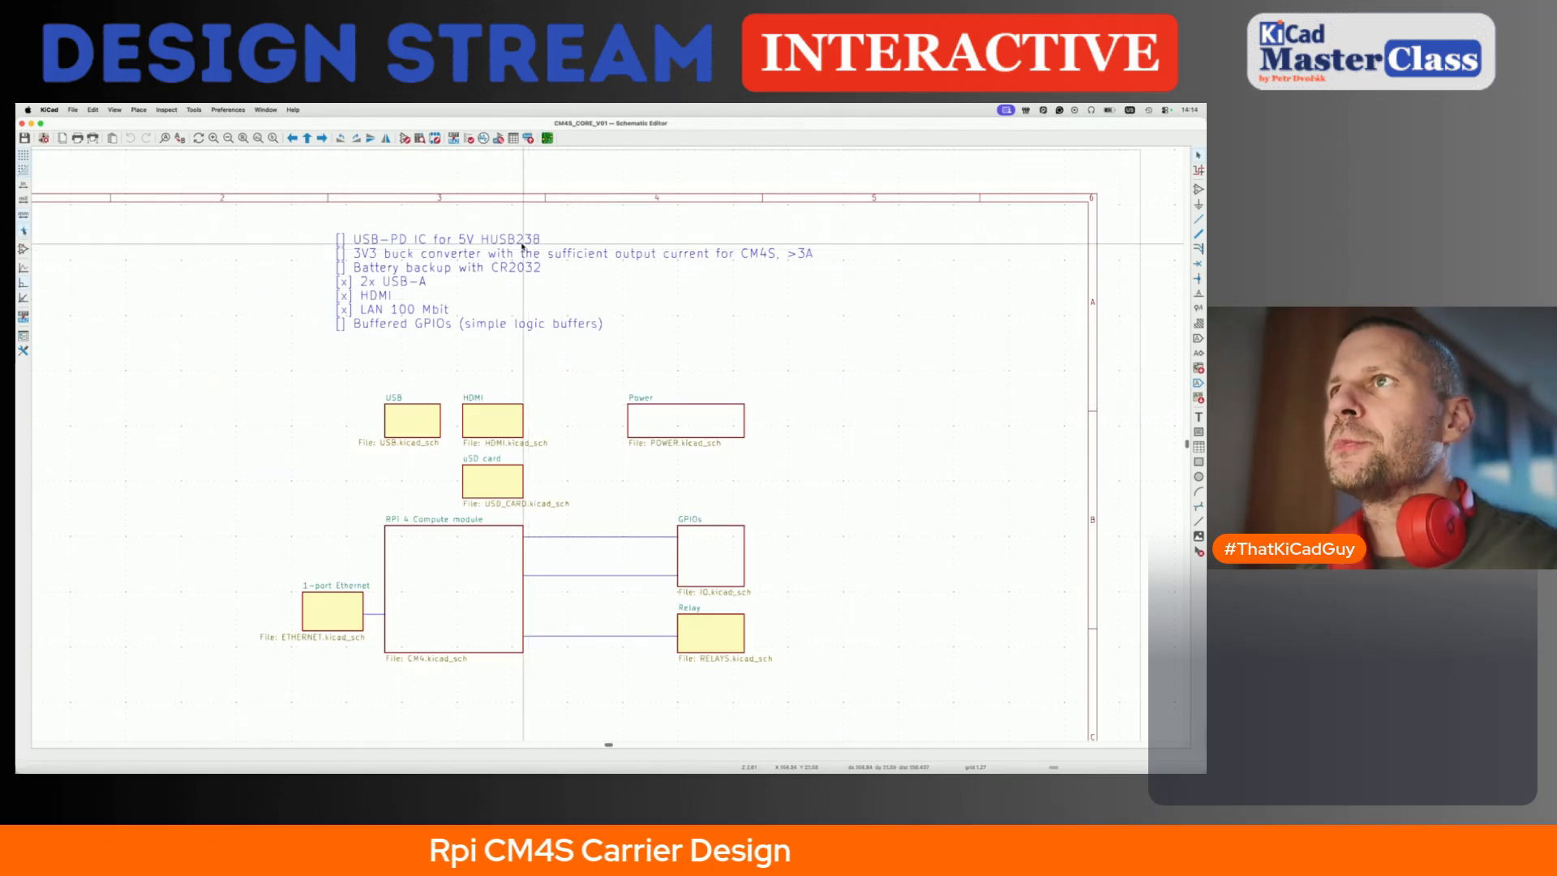
click(404, 138)
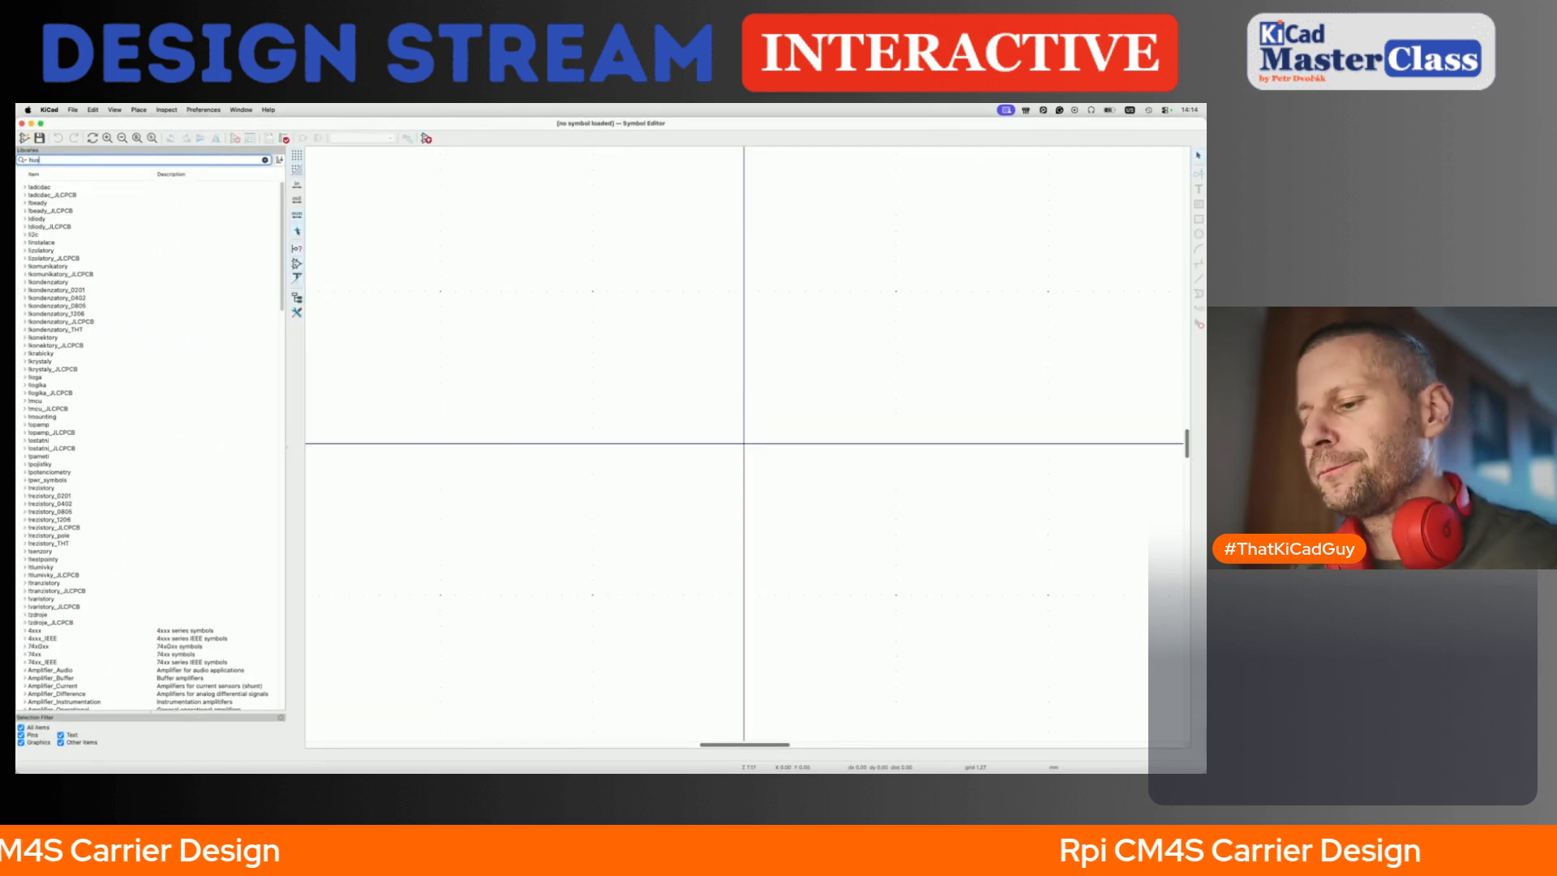
text(husb238)
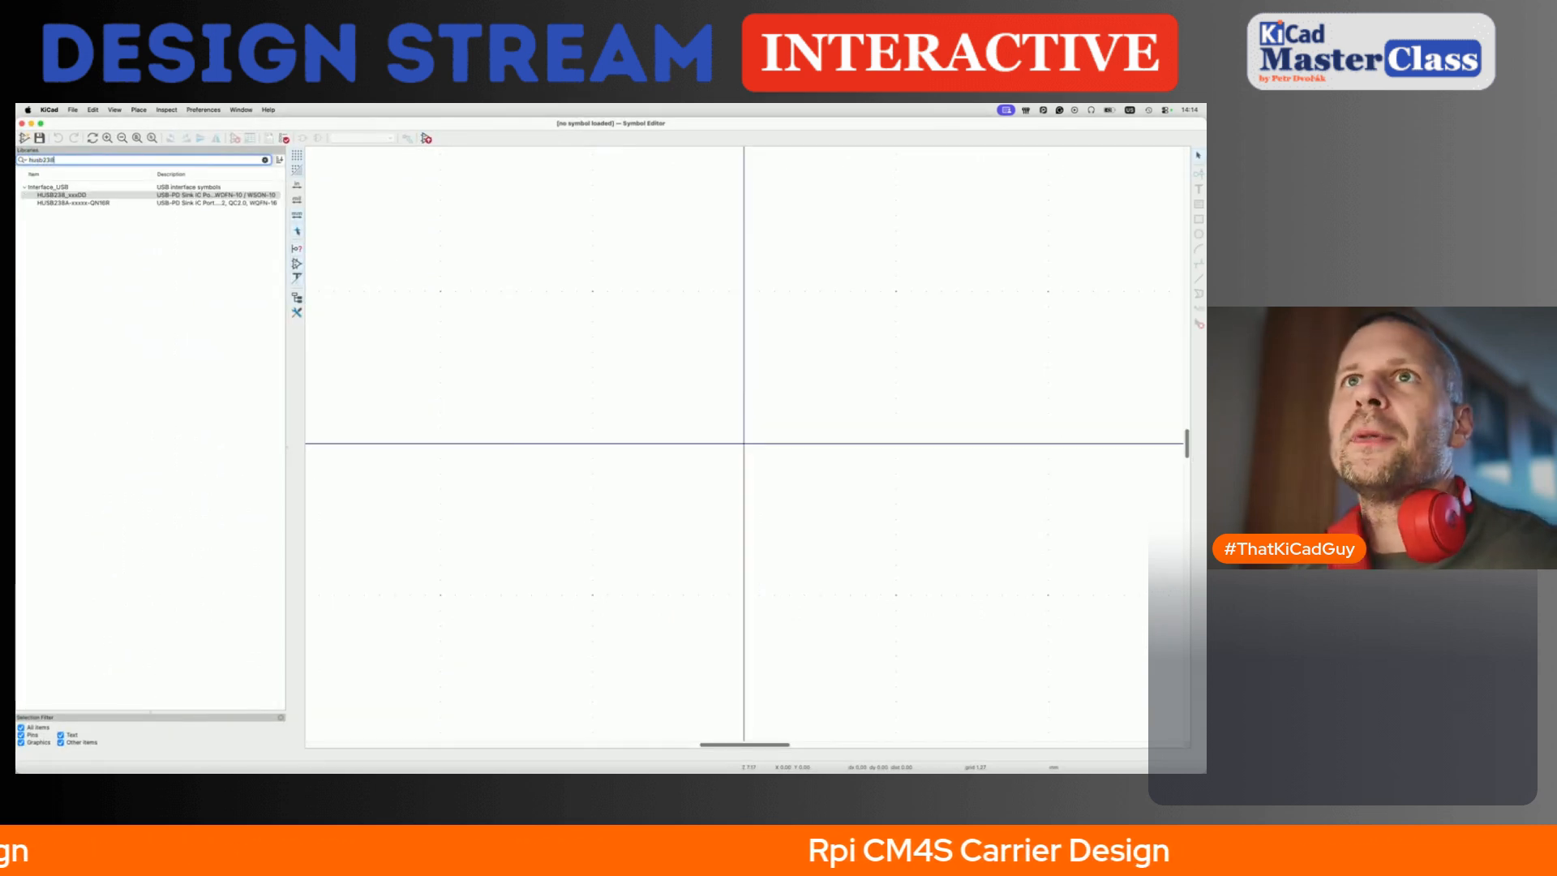
double_click(135, 197)
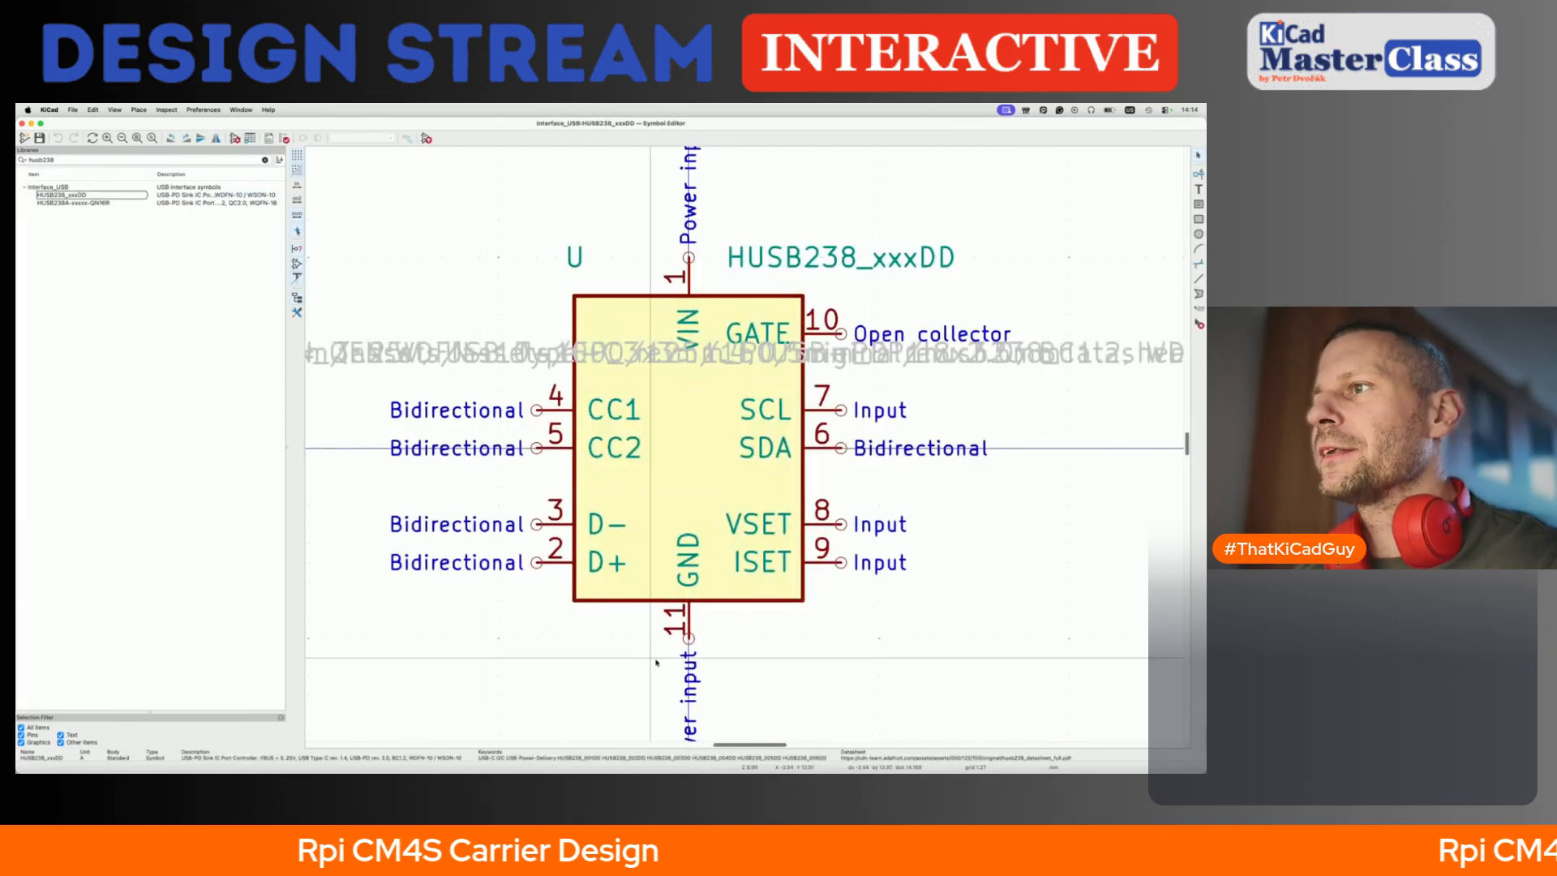
- Save a copy of the HUSB238_xxxDD symbol into the !zdroje library under the name HUSB238
click(71, 189)
right_click(71, 195)
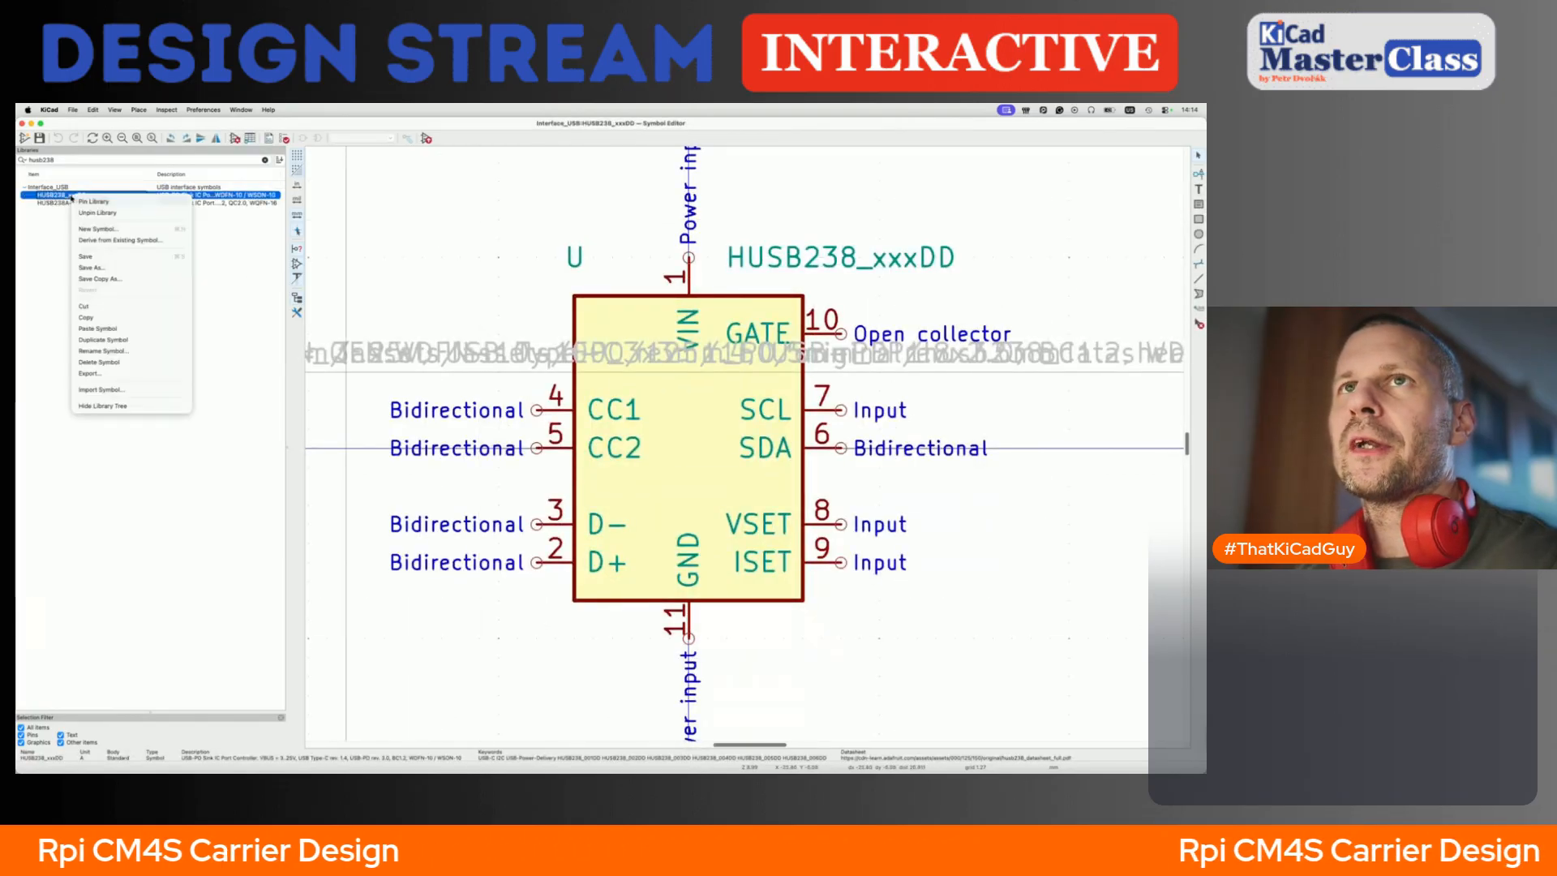
click(97, 261)
scroll(592, 453, up, 10)
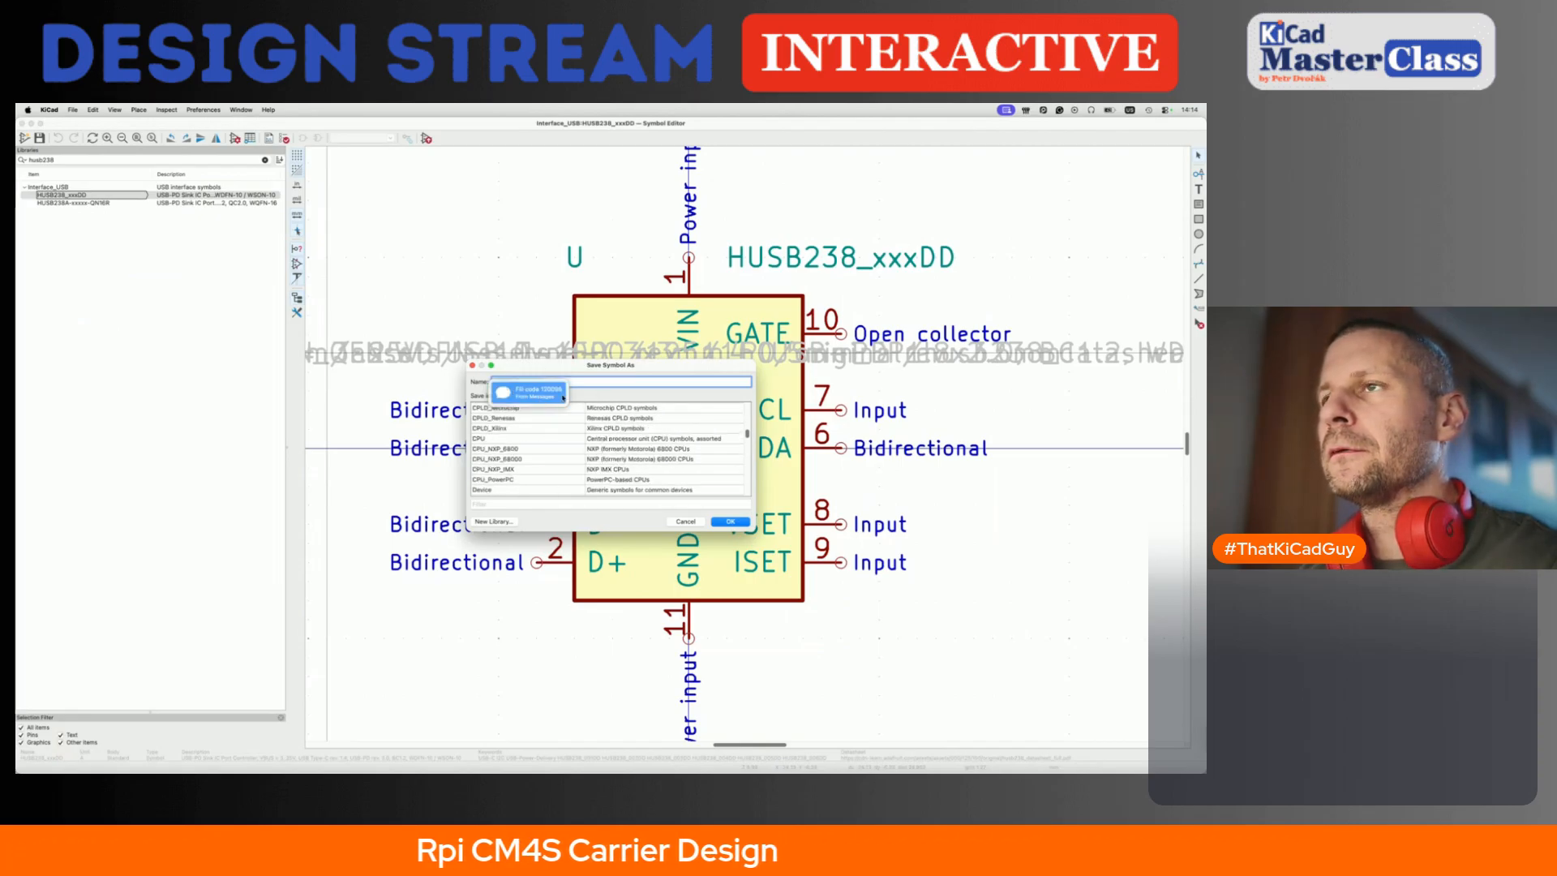
scroll(535, 450, up, 5)
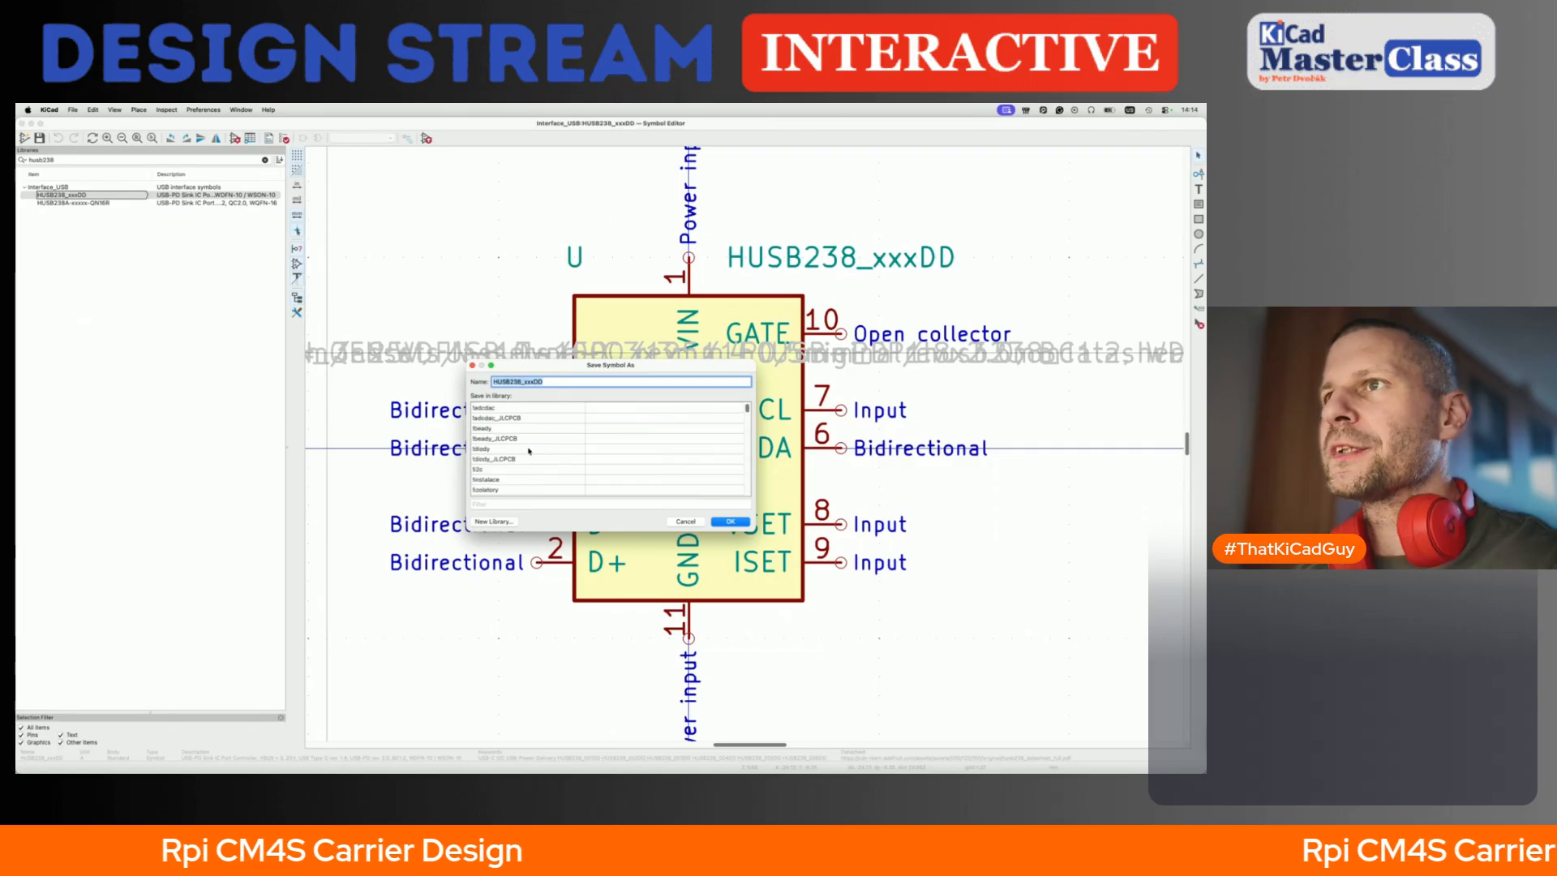
scroll(515, 452, down, 4)
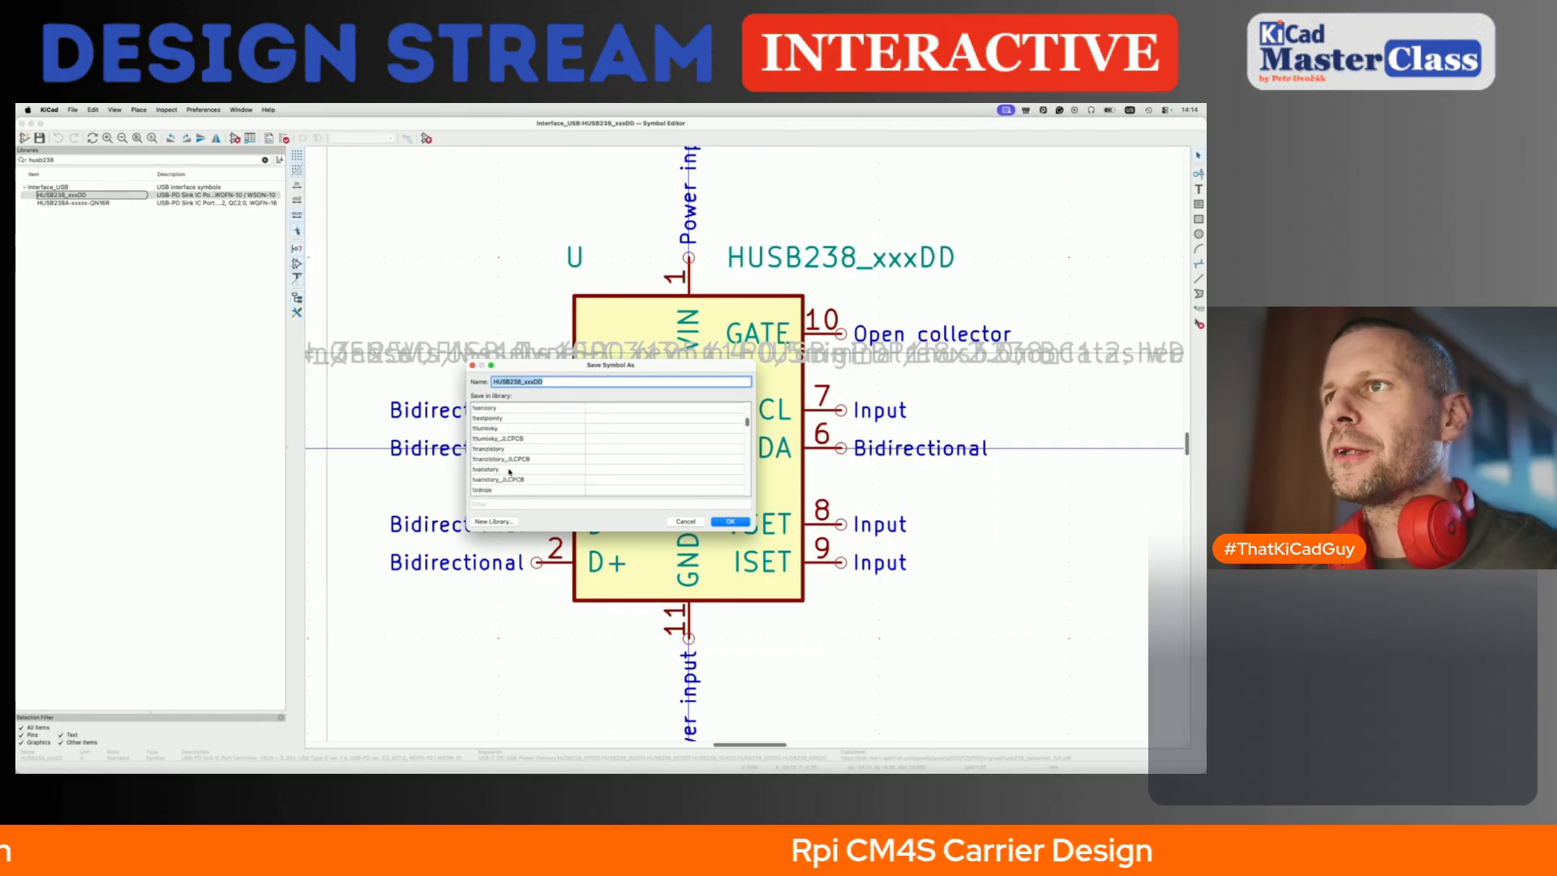
click(493, 482)
click(553, 382)
key(BackSpace)
key(BackSpace)
key(BackSpace)
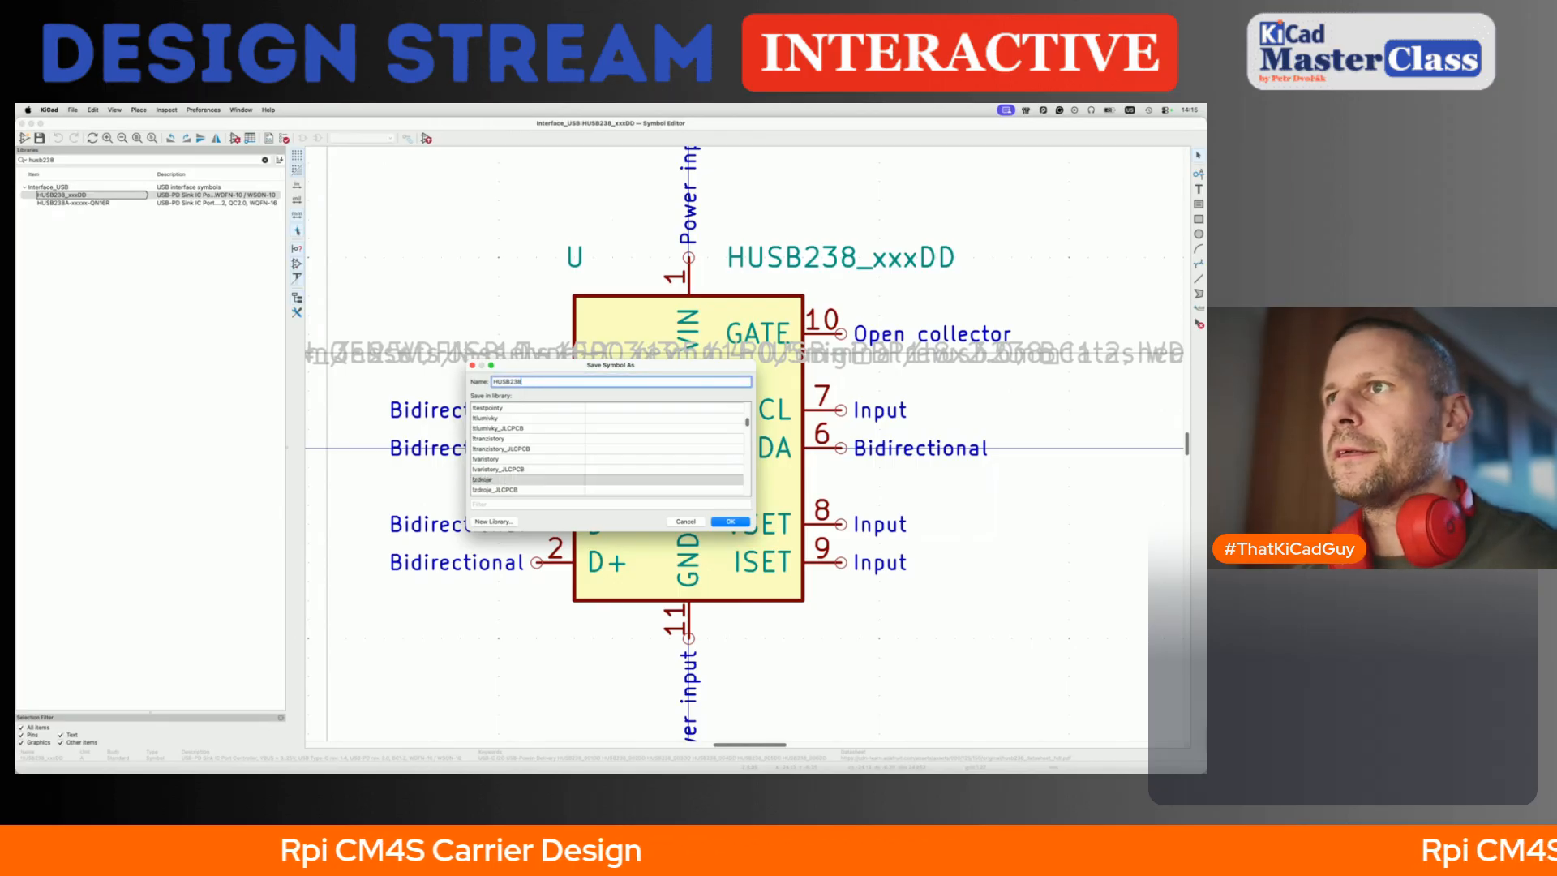
key(Return)
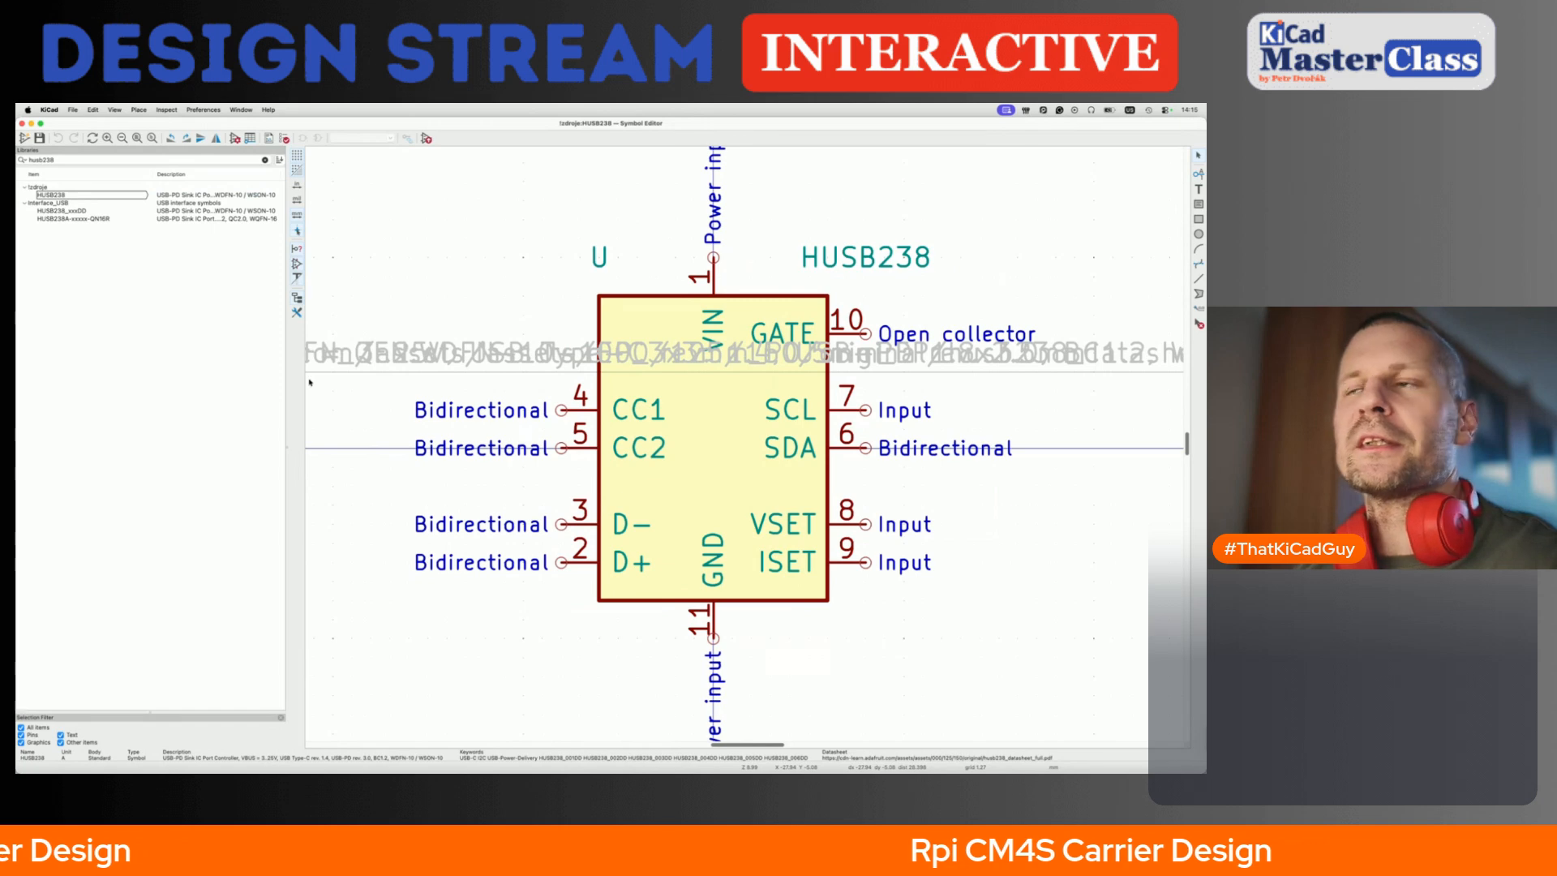
- Set the electrical type of the HUSB238 symbol's GND pin 11 to Passive
double_click(712, 620)
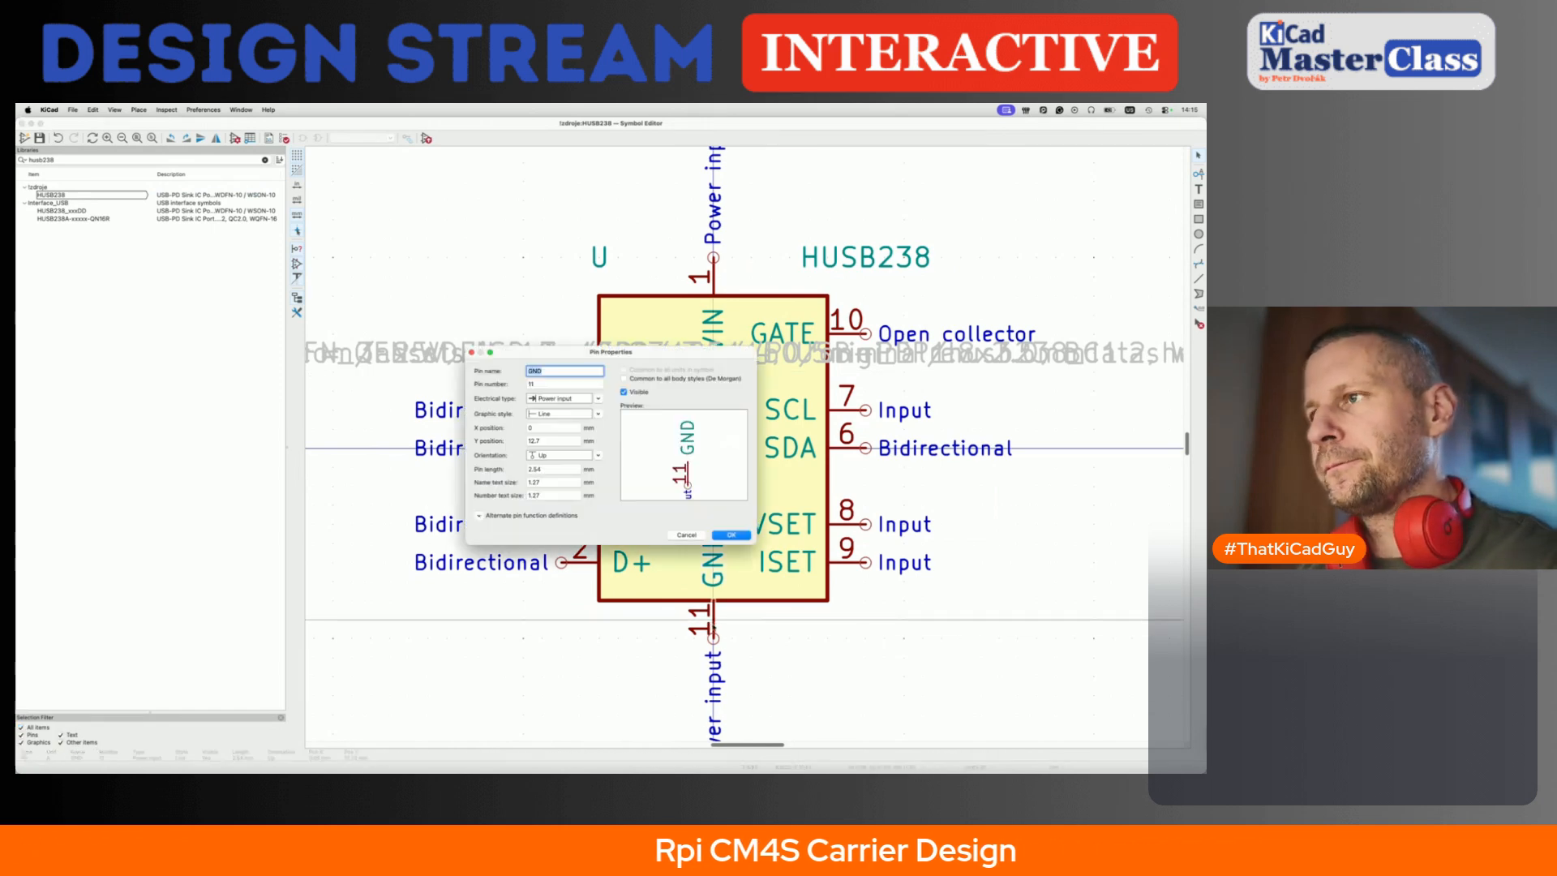
click(583, 398)
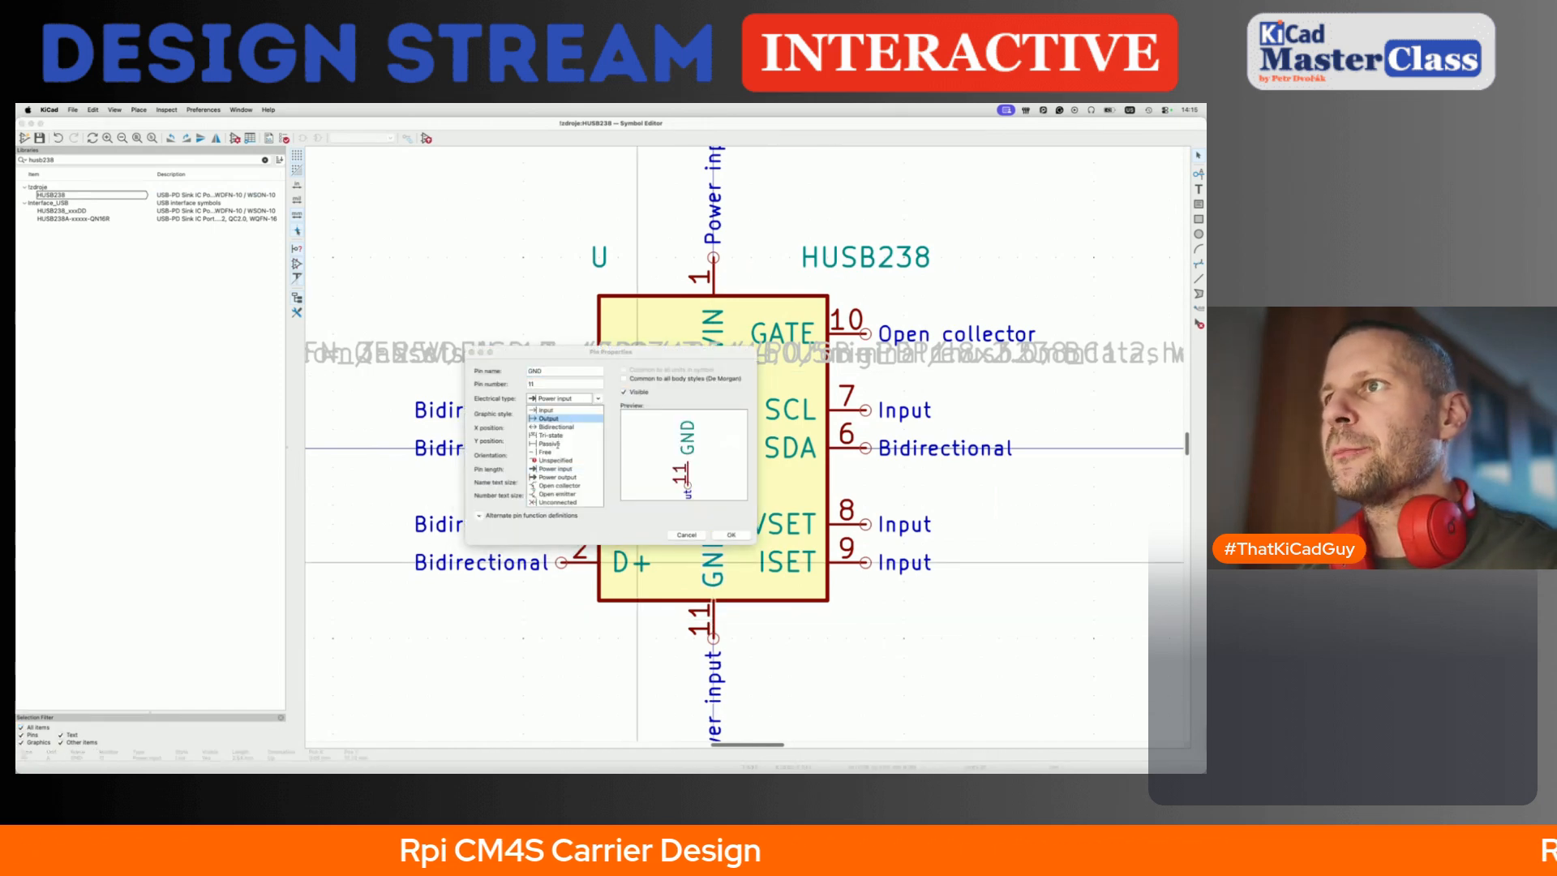
click(556, 444)
click(744, 537)
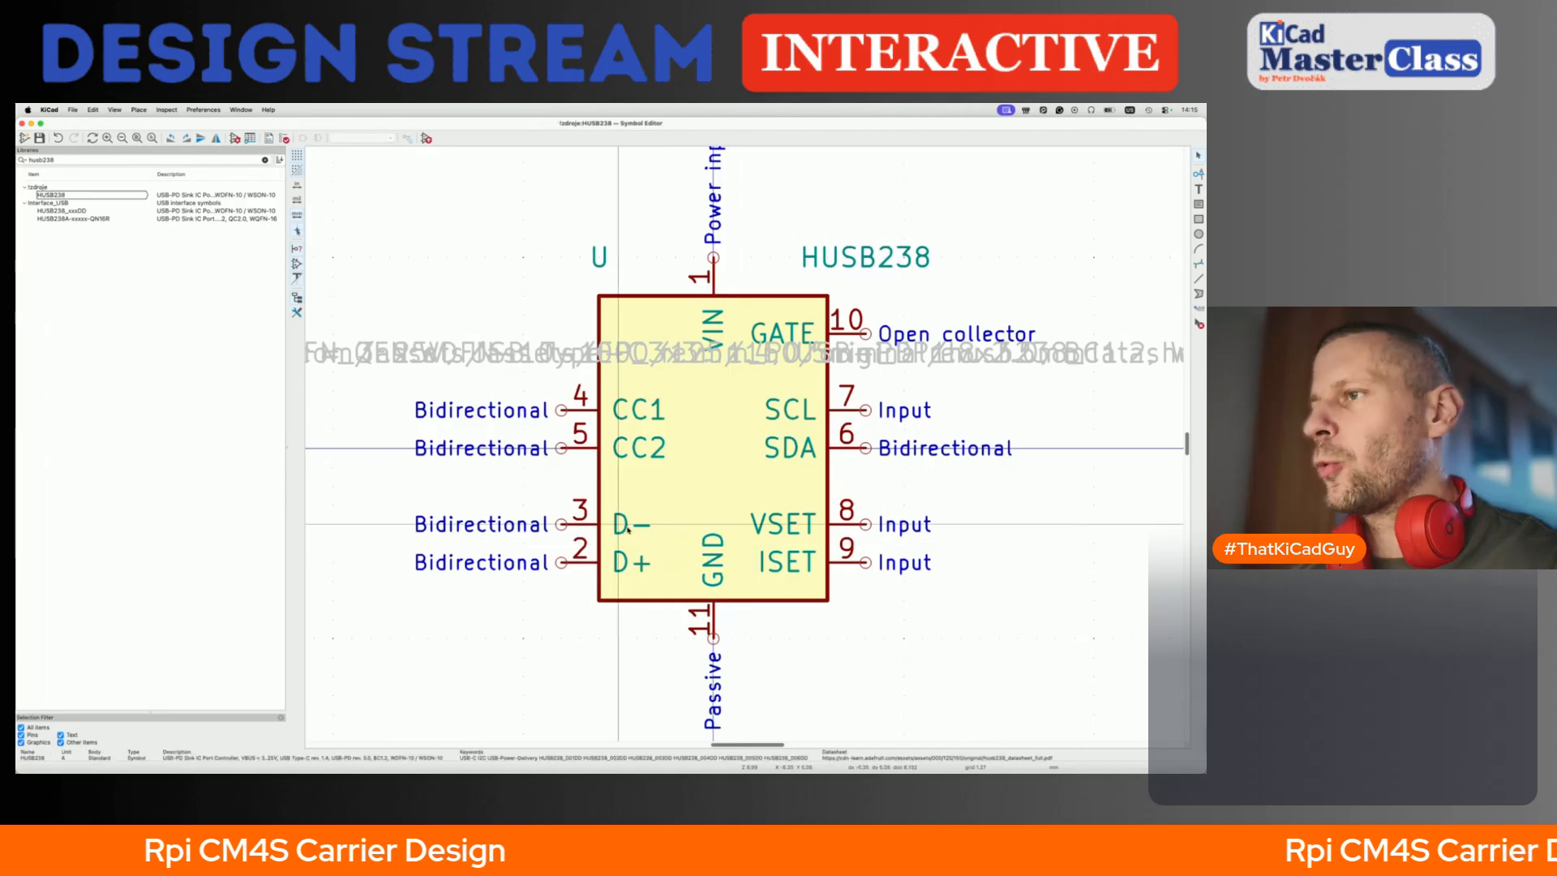
- Open the datasheet linked in the HUSB238 symbol's properties and compare its first page with the Chinese JLCPCB version
scroll(557, 360, down, 3)
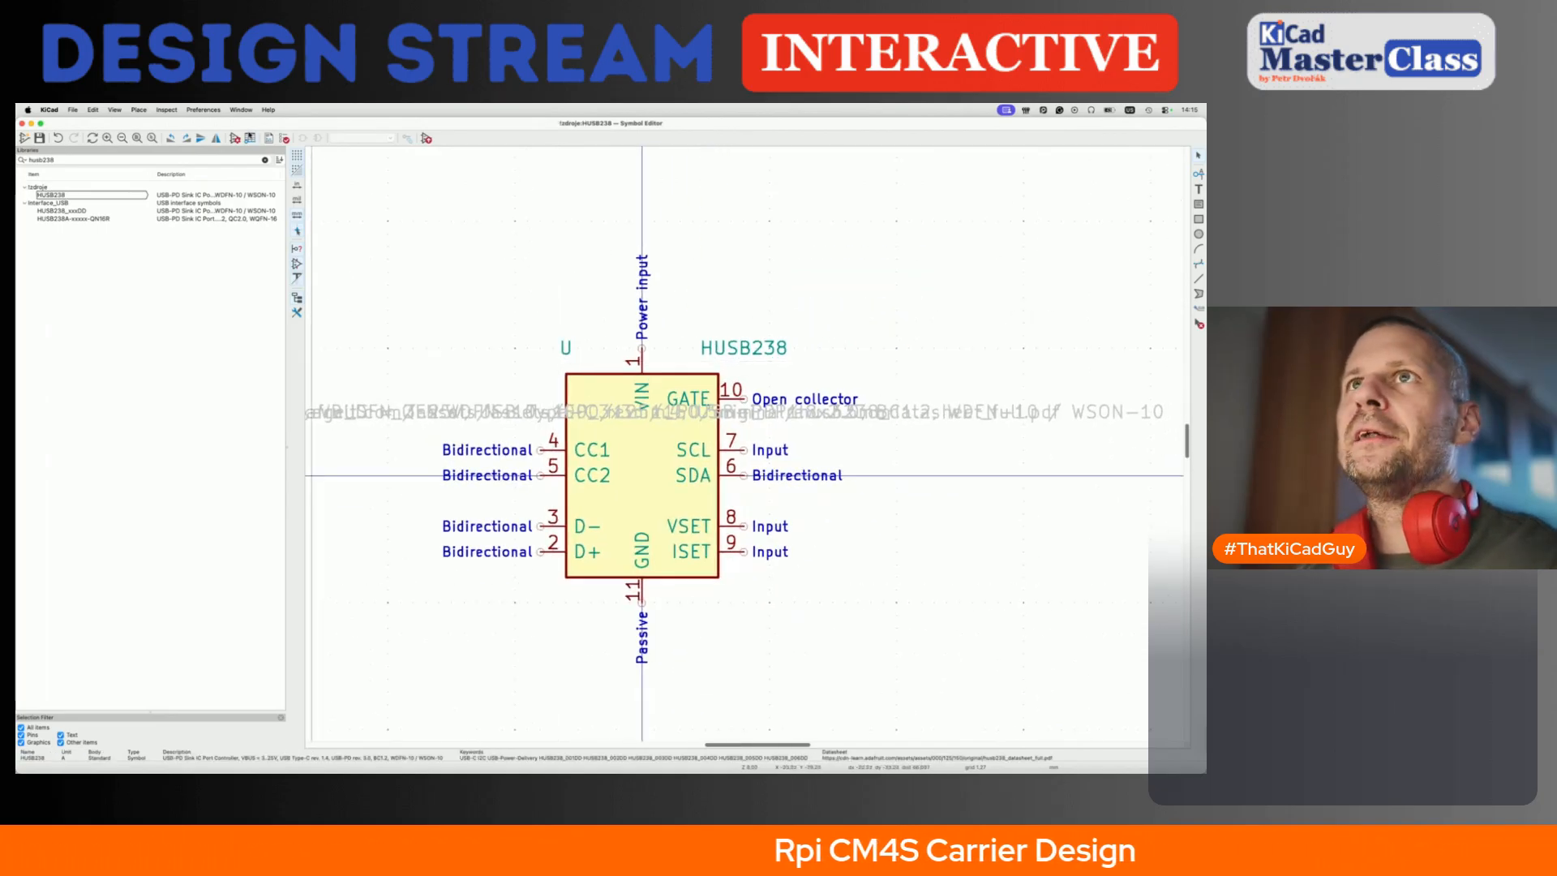
click(233, 139)
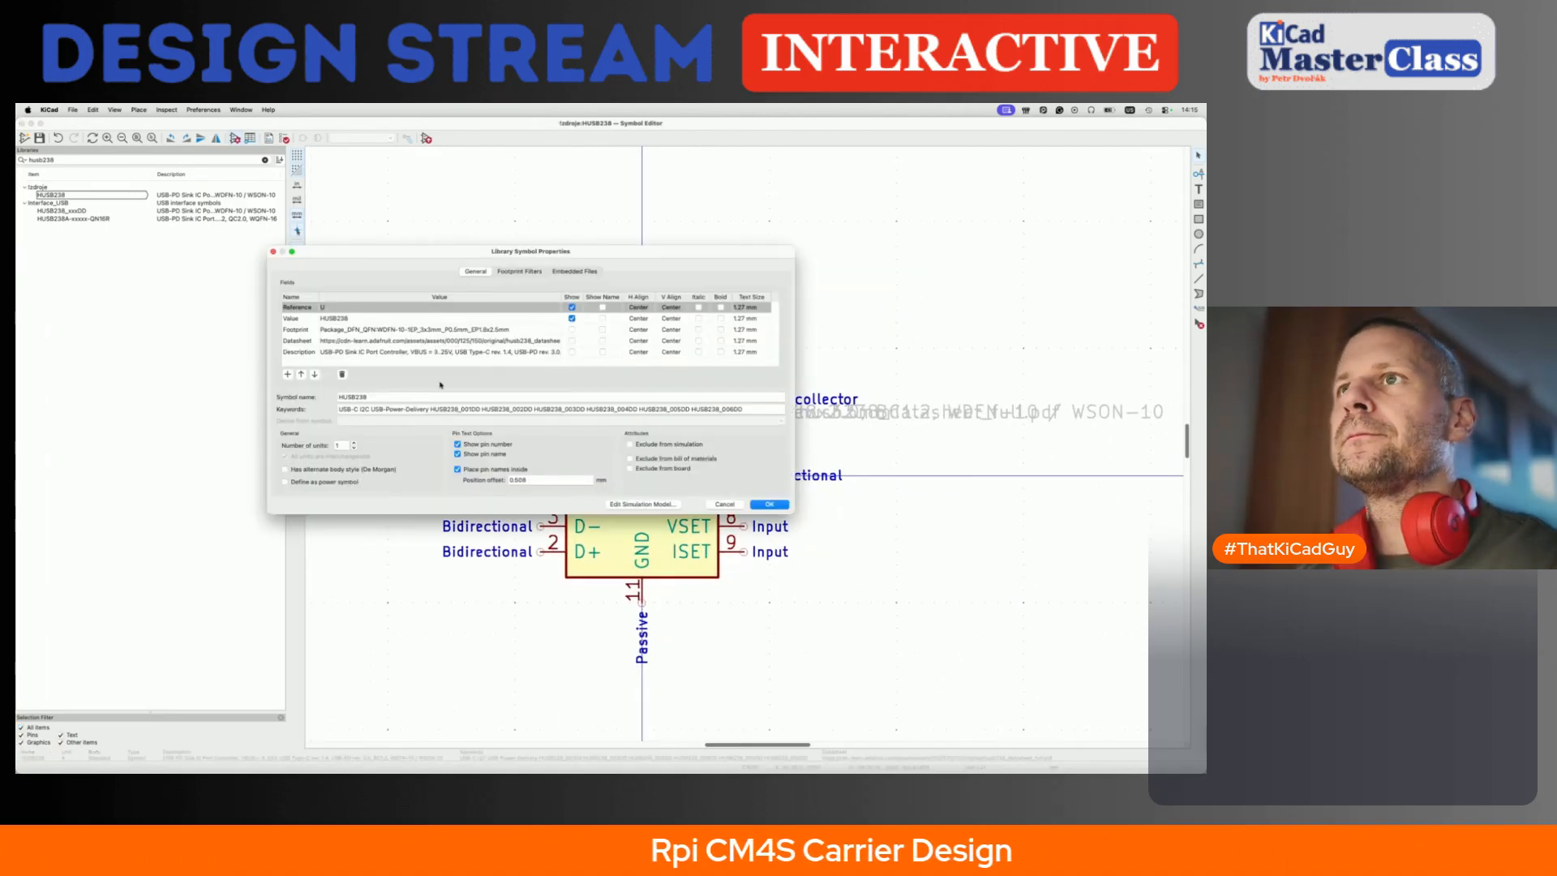
click(442, 341)
click(556, 341)
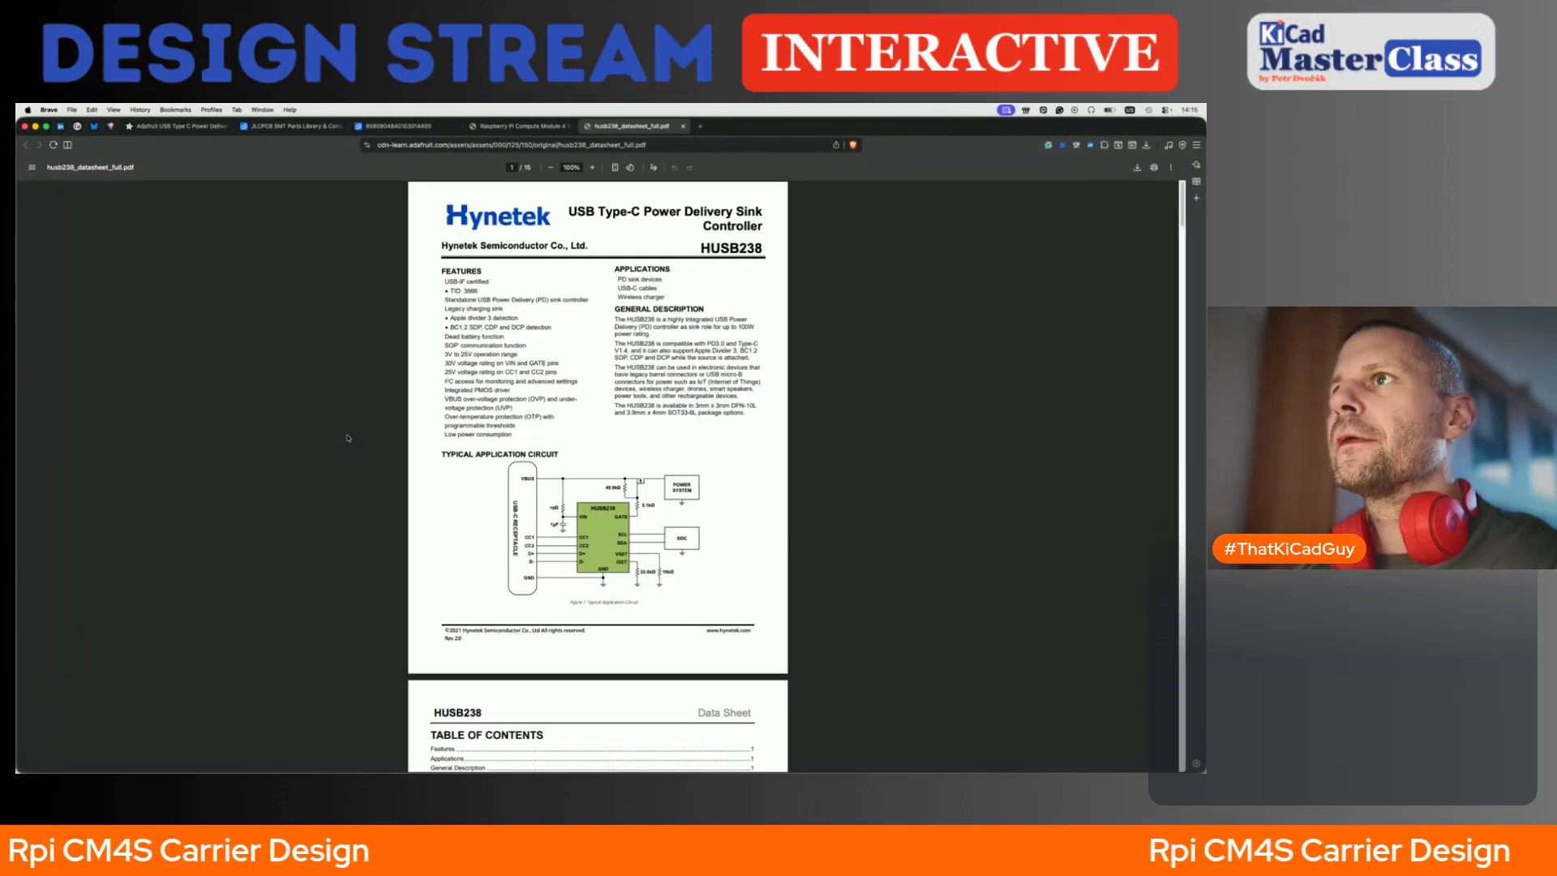
click(398, 126)
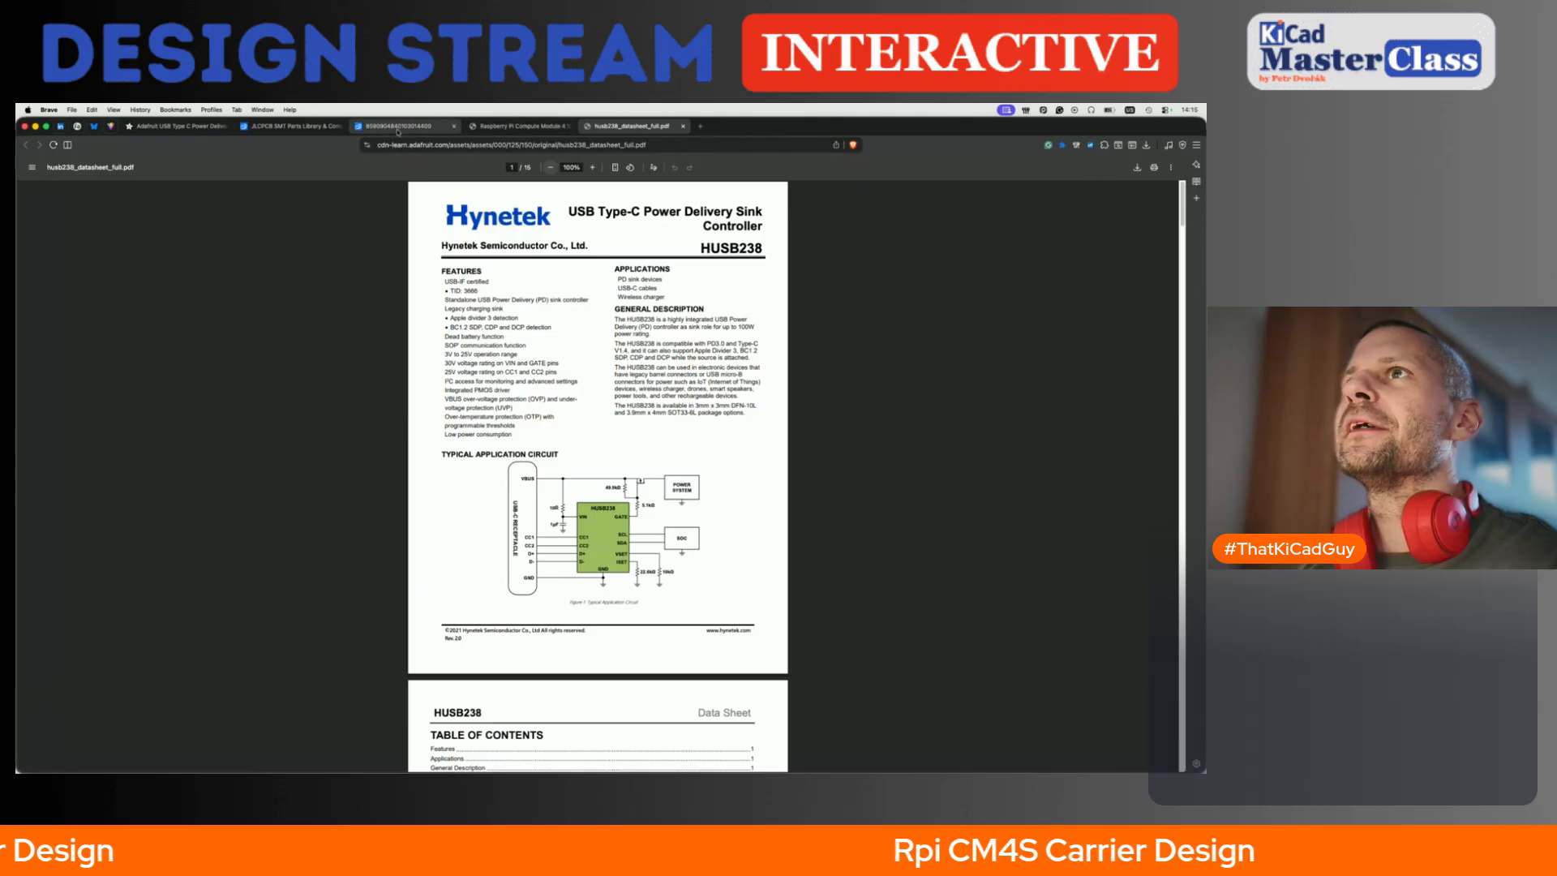
scroll(437, 265, up, 15)
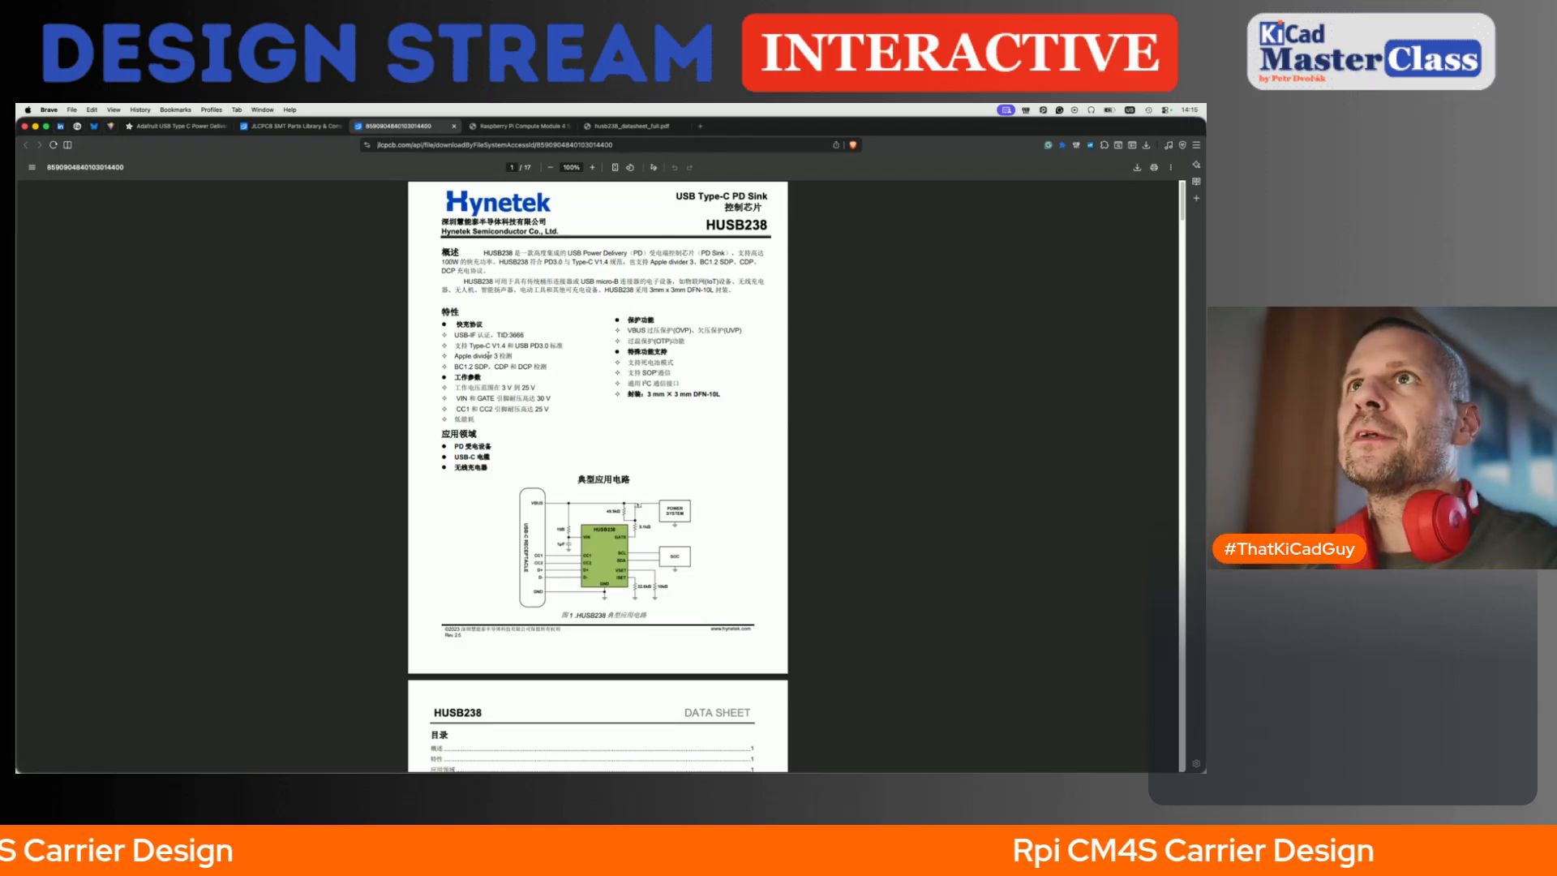
click(636, 126)
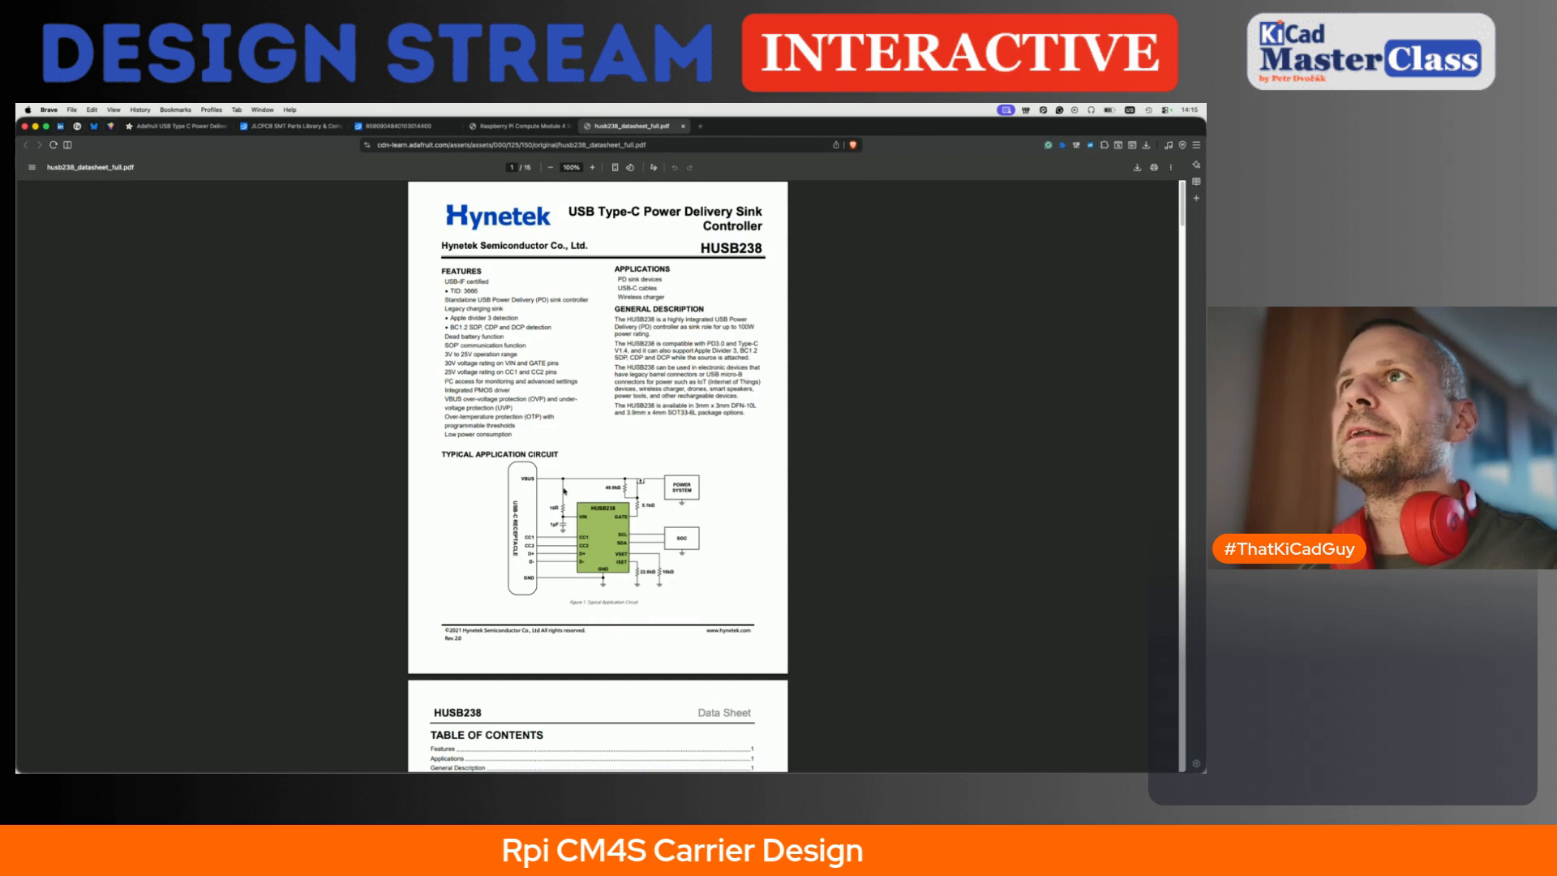
- Examine the VSET voltage and ISET current setting tables in the English HUSB238 datasheet, including the open-resistor current option
scroll(564, 489, down, 5)
scroll(564, 491, down, 15)
scroll(564, 489, down, 15)
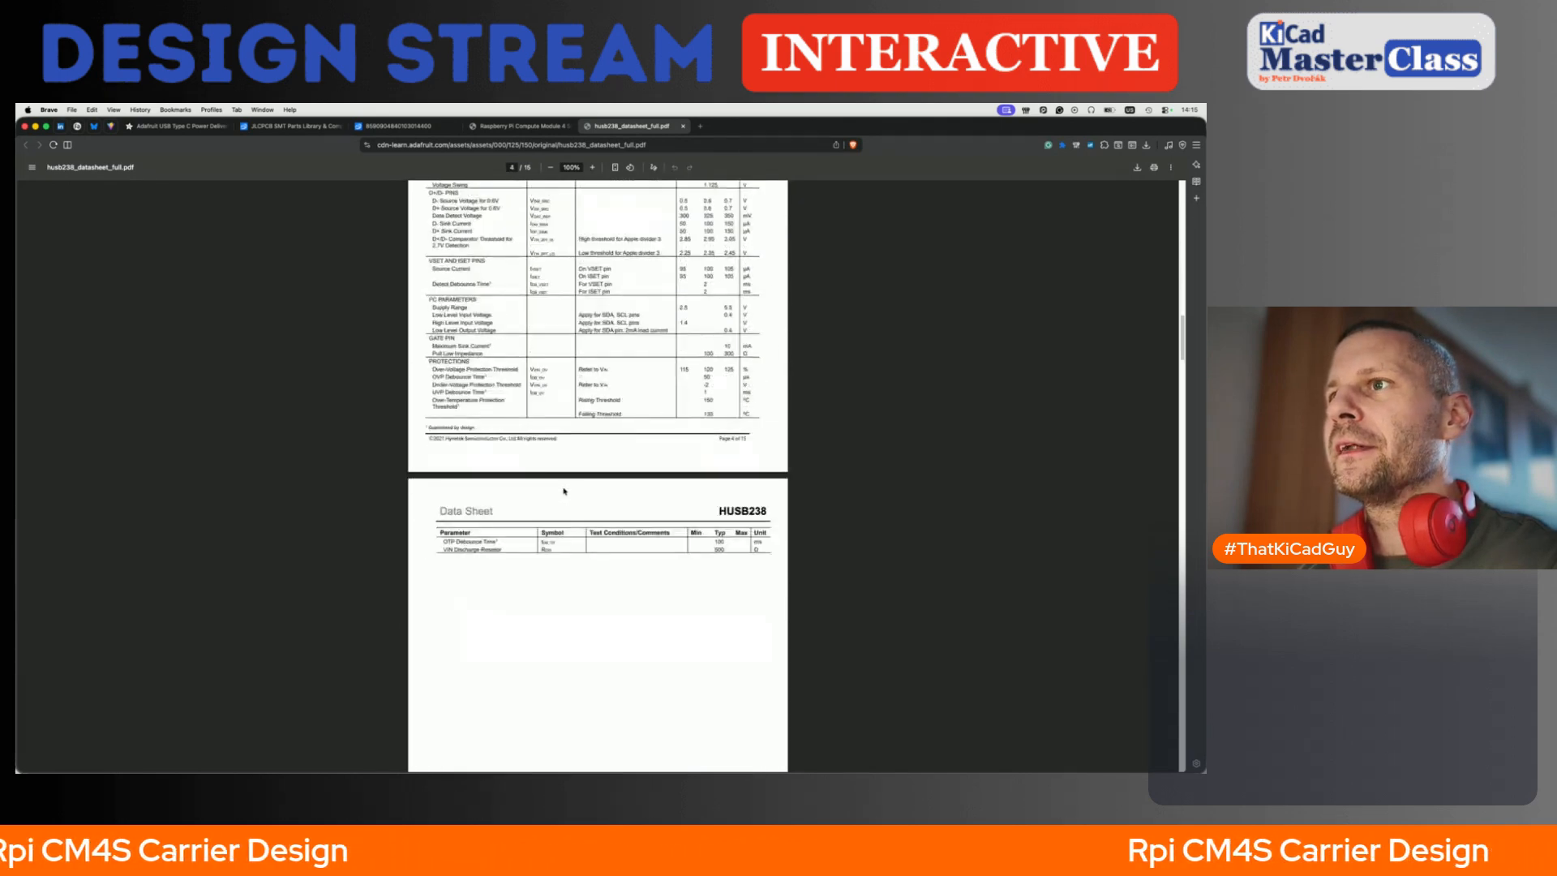
scroll(564, 489, down, 15)
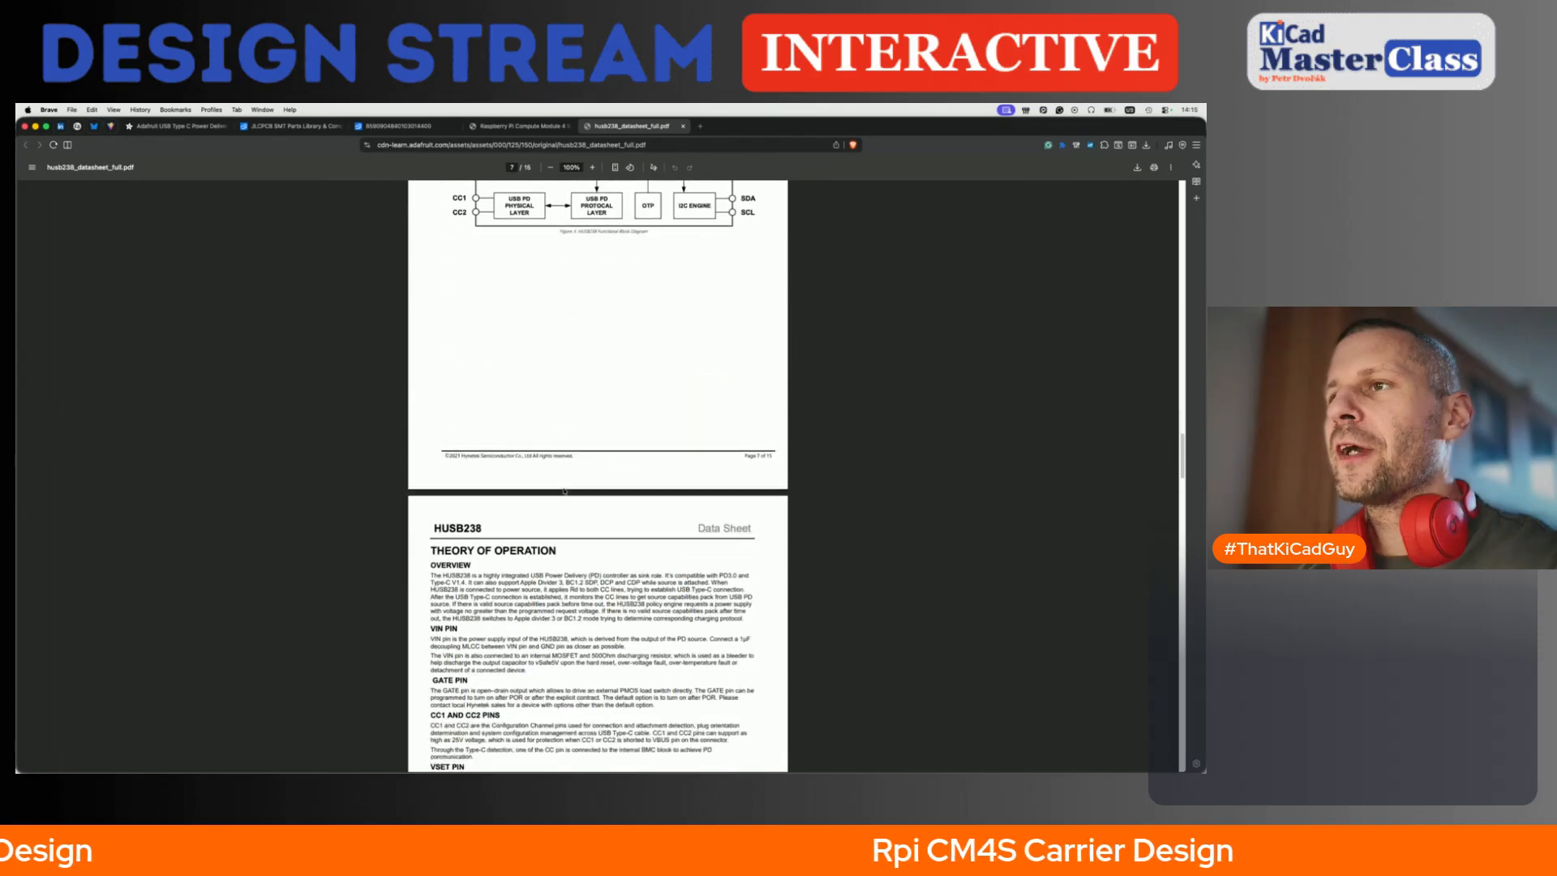
scroll(563, 490, down, 3)
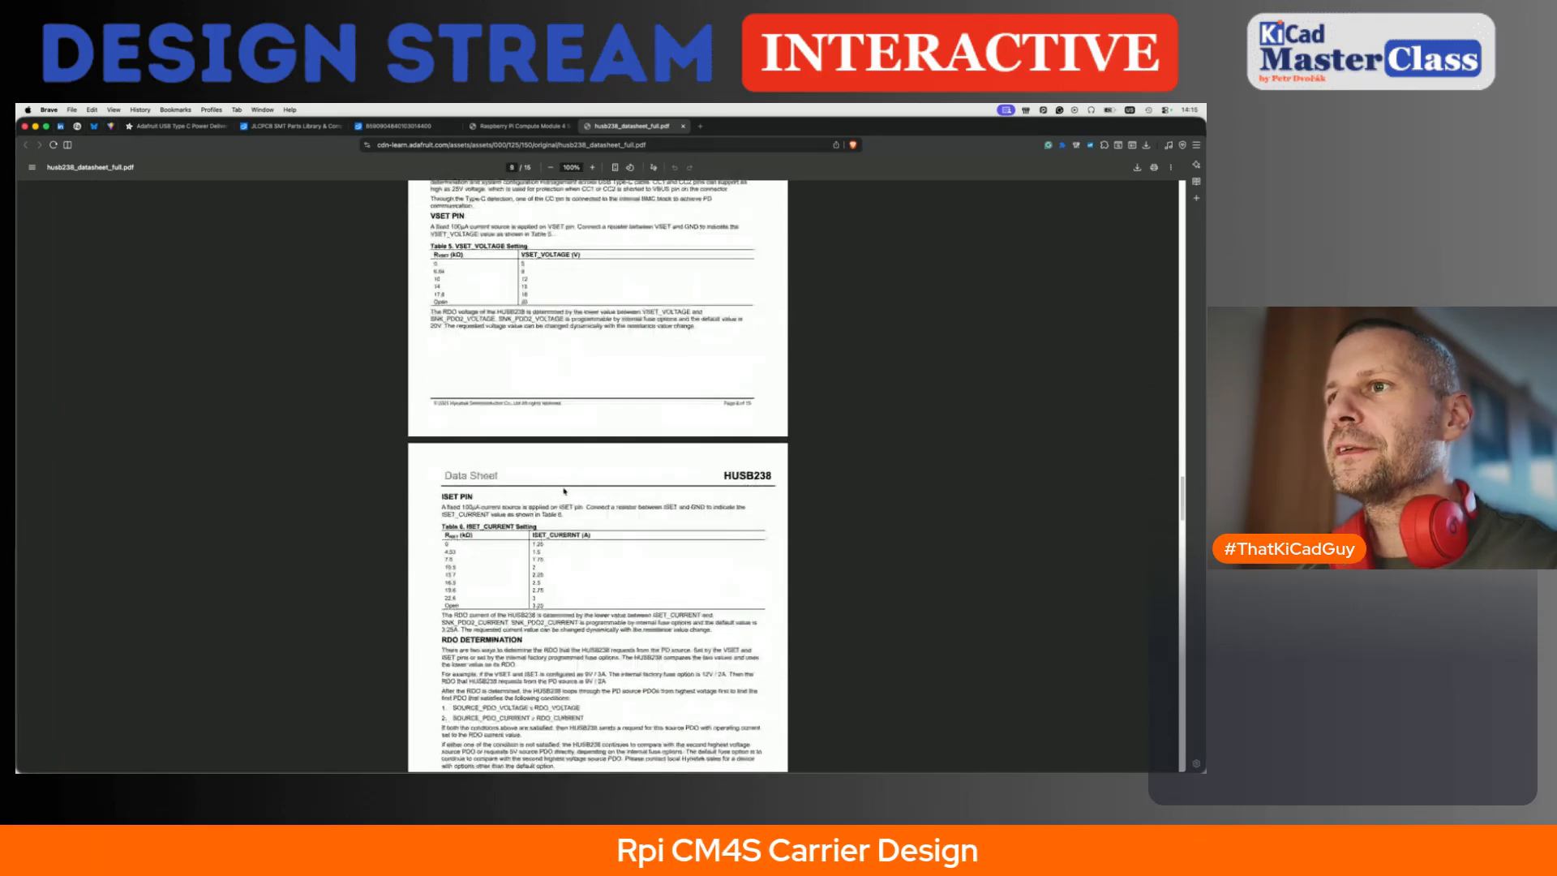
ctrl+scroll(527, 588, up, 5)
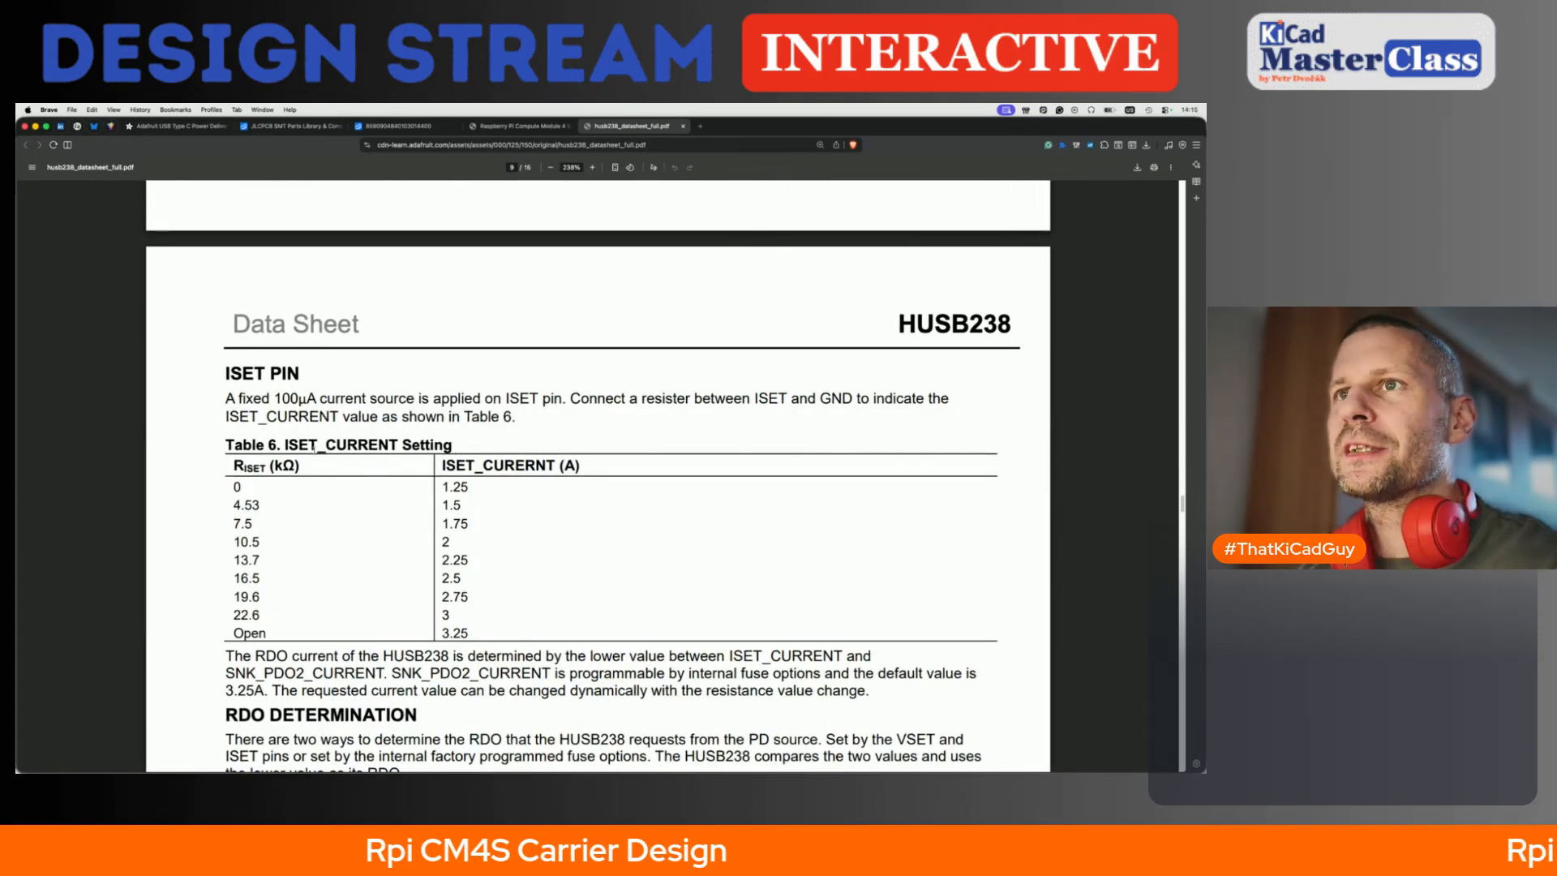
drag(283, 445, 451, 445)
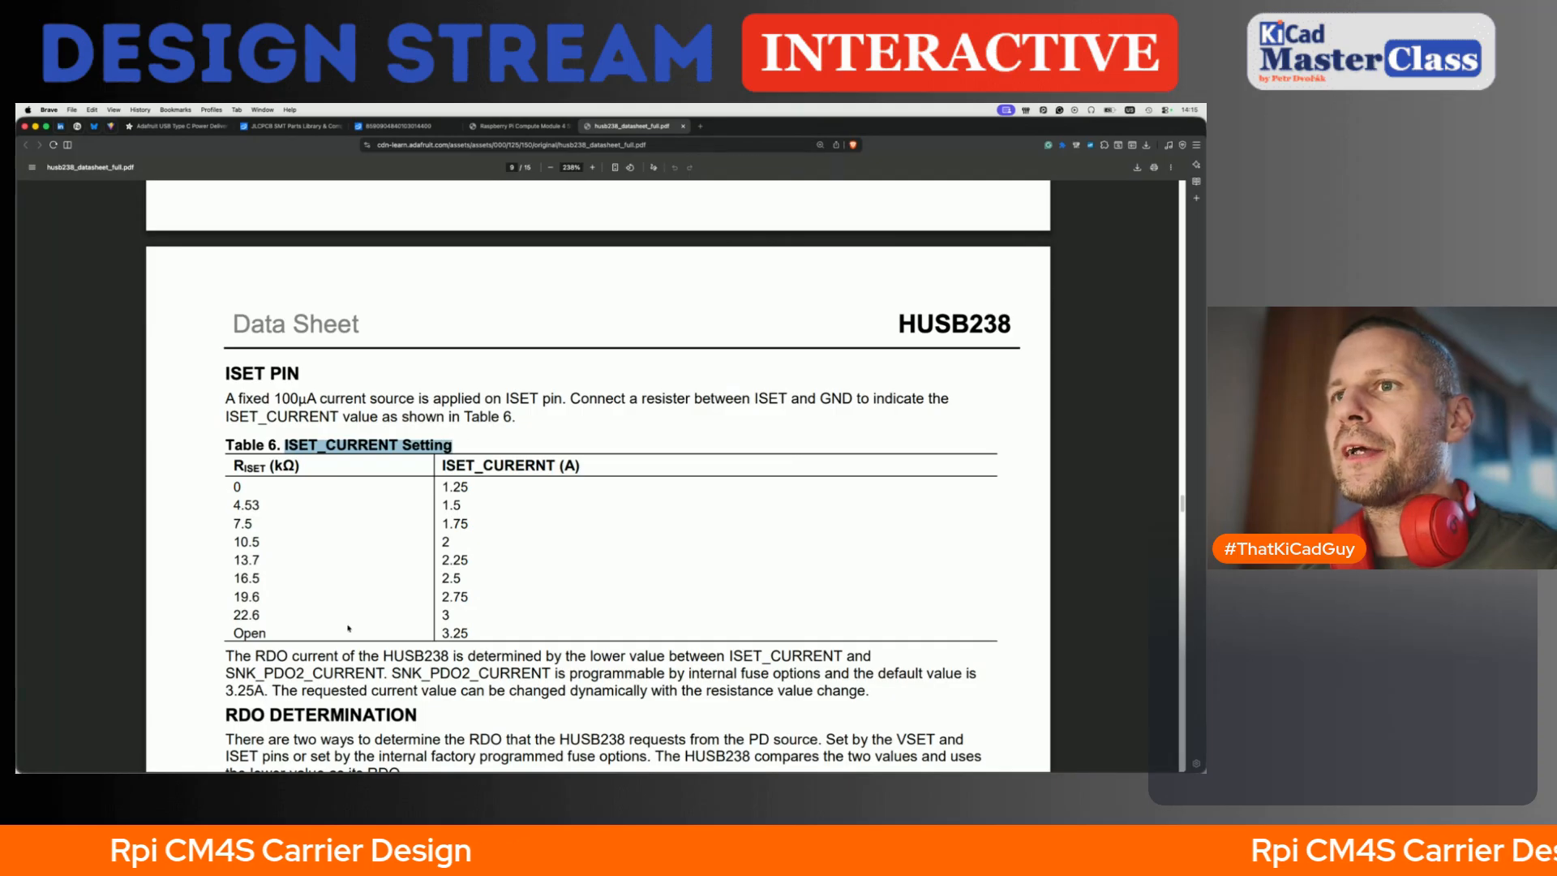
drag(442, 632, 476, 632)
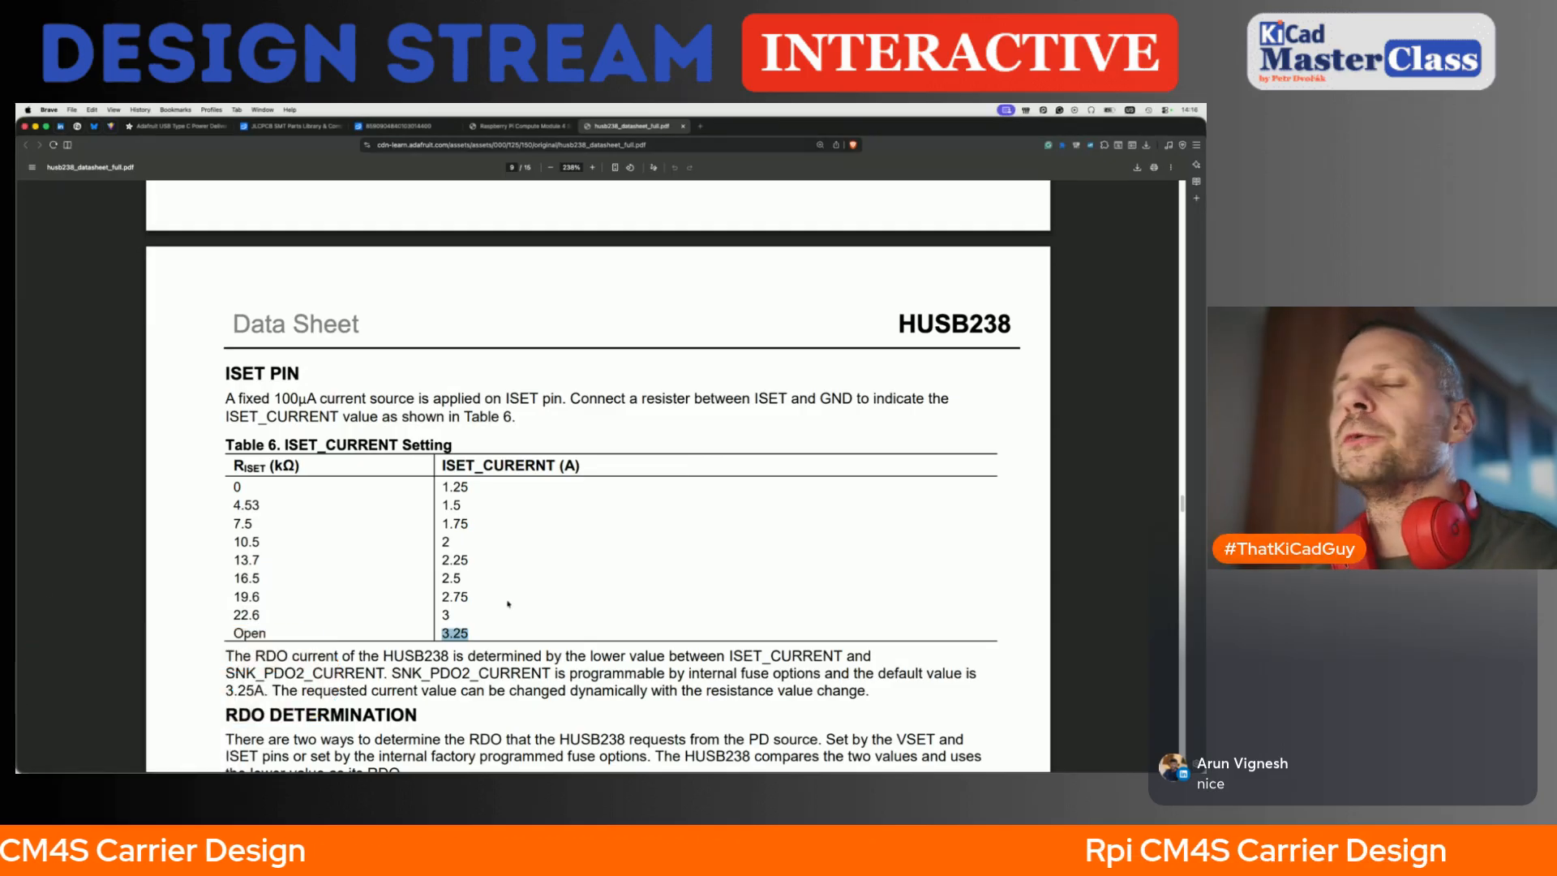
- Return to the symbol properties in KiCad and shorten the description to "USB-PD Sink IC Port Controller, VBUS = 3..25V, WDFN-10 / WSON-10"
key(super+Tab)
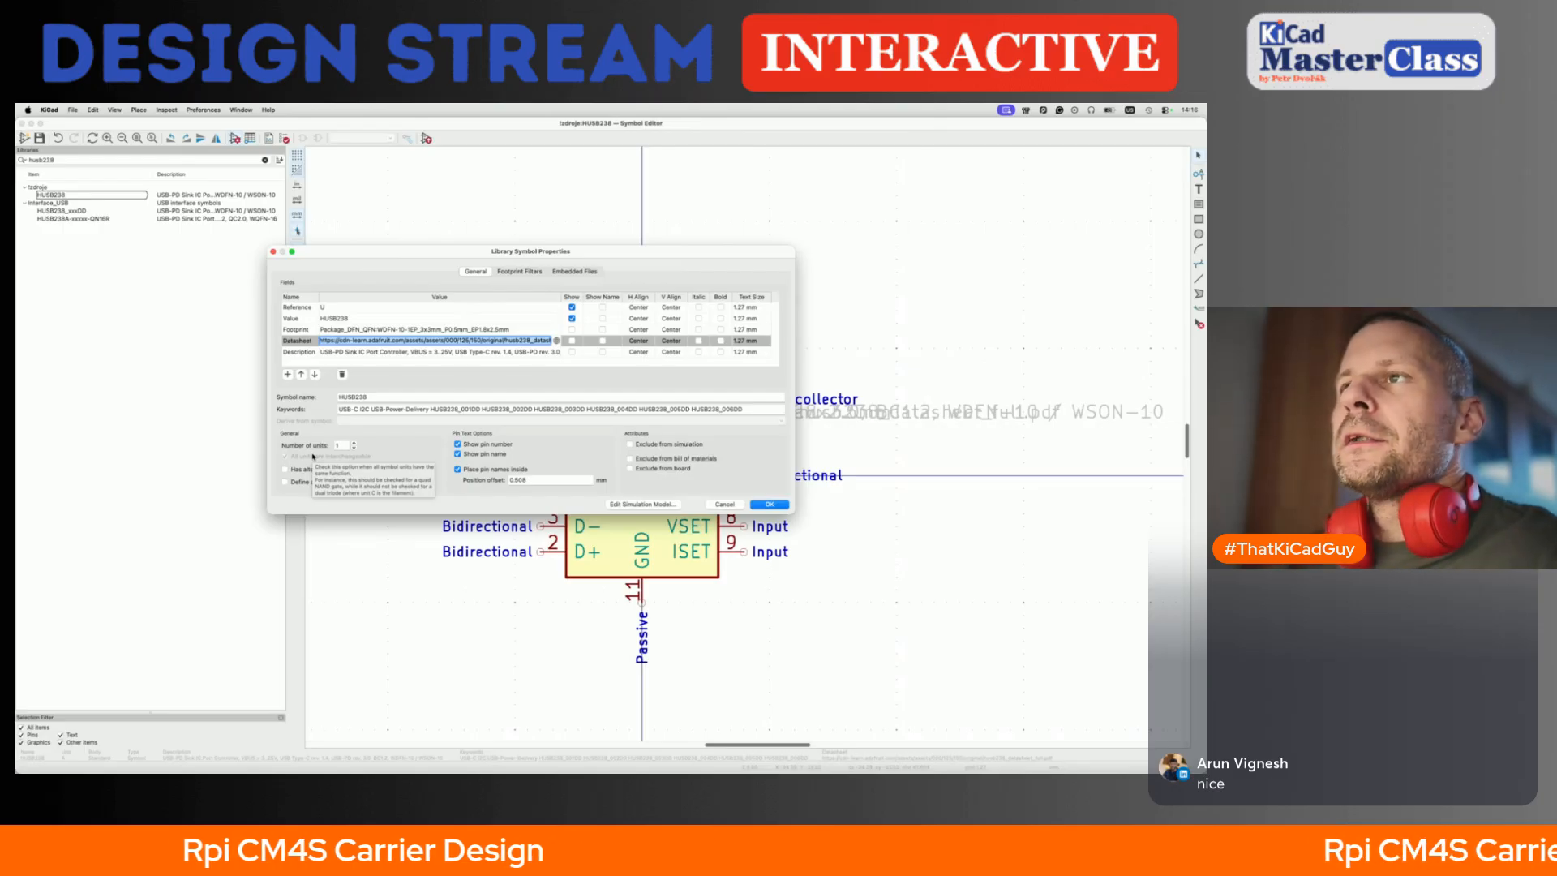
click(428, 352)
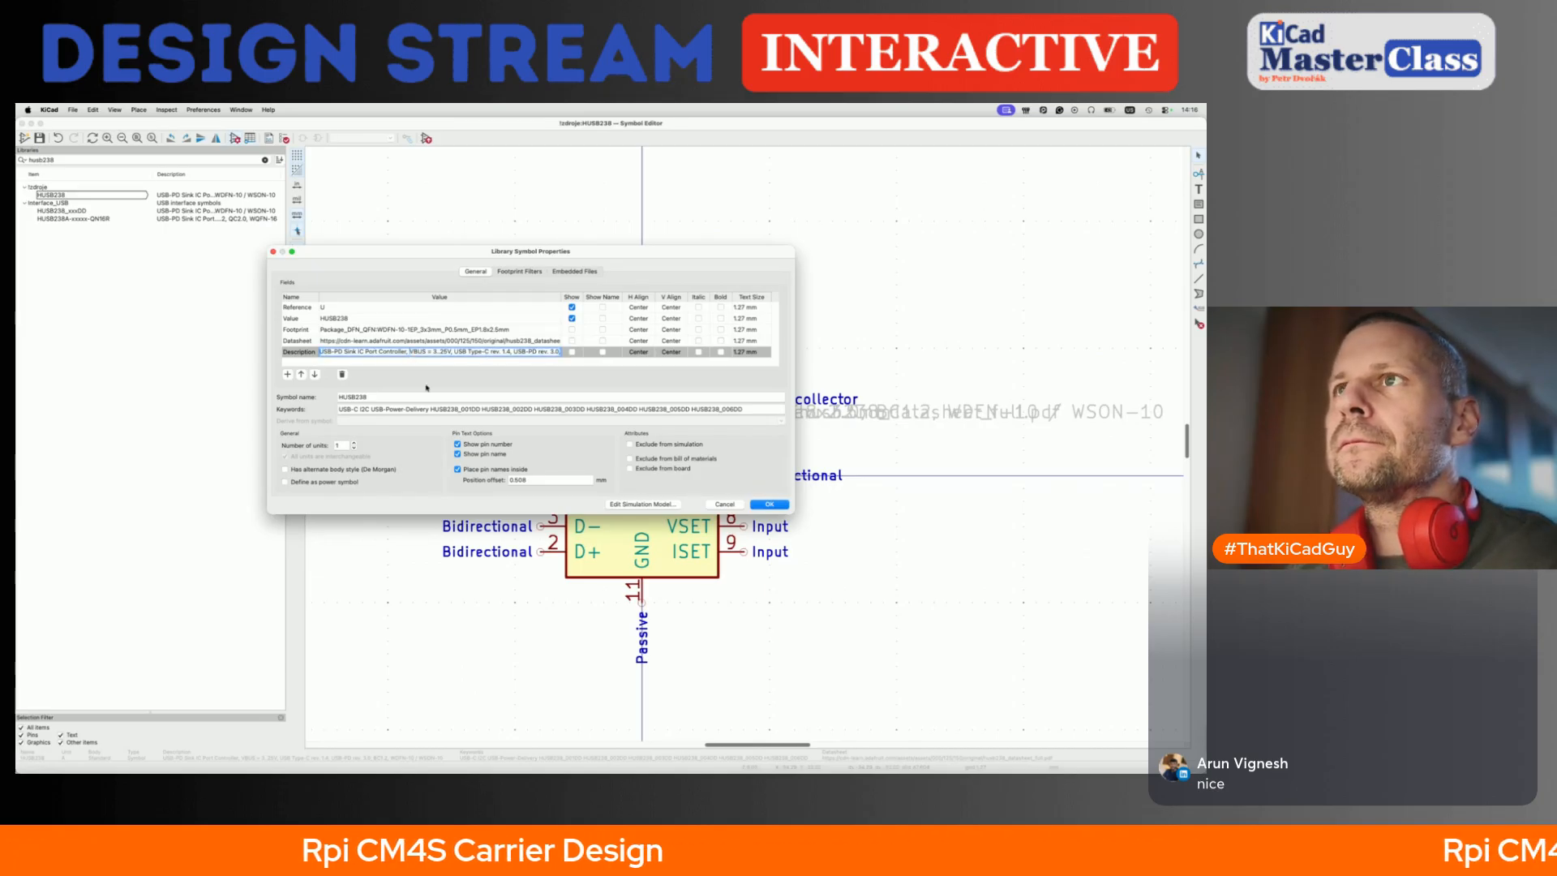
click(454, 352)
key(Delete)
key(Delete)
key(Delete)
key(Delete)
key(Delete)
key(Delete)
key(Delete)
key(Delete)
key(Delete)
key(Delete)
key(Delete)
key(Delete)
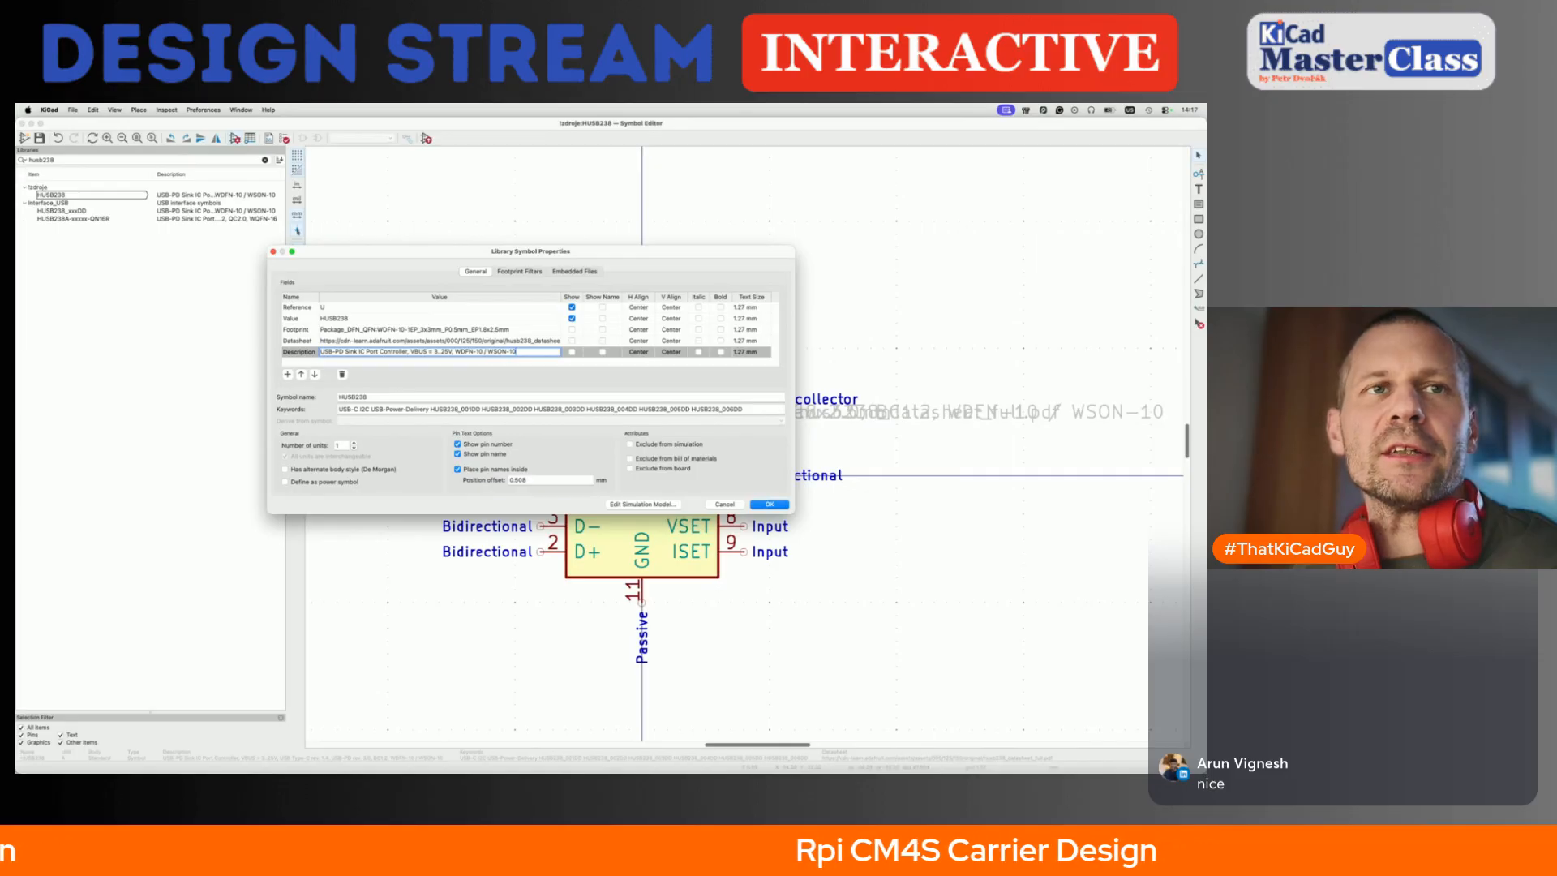
- Switch to the HUSB238 datasheet in Brave and go back towards its first page to check the package information
key(super+Tab)
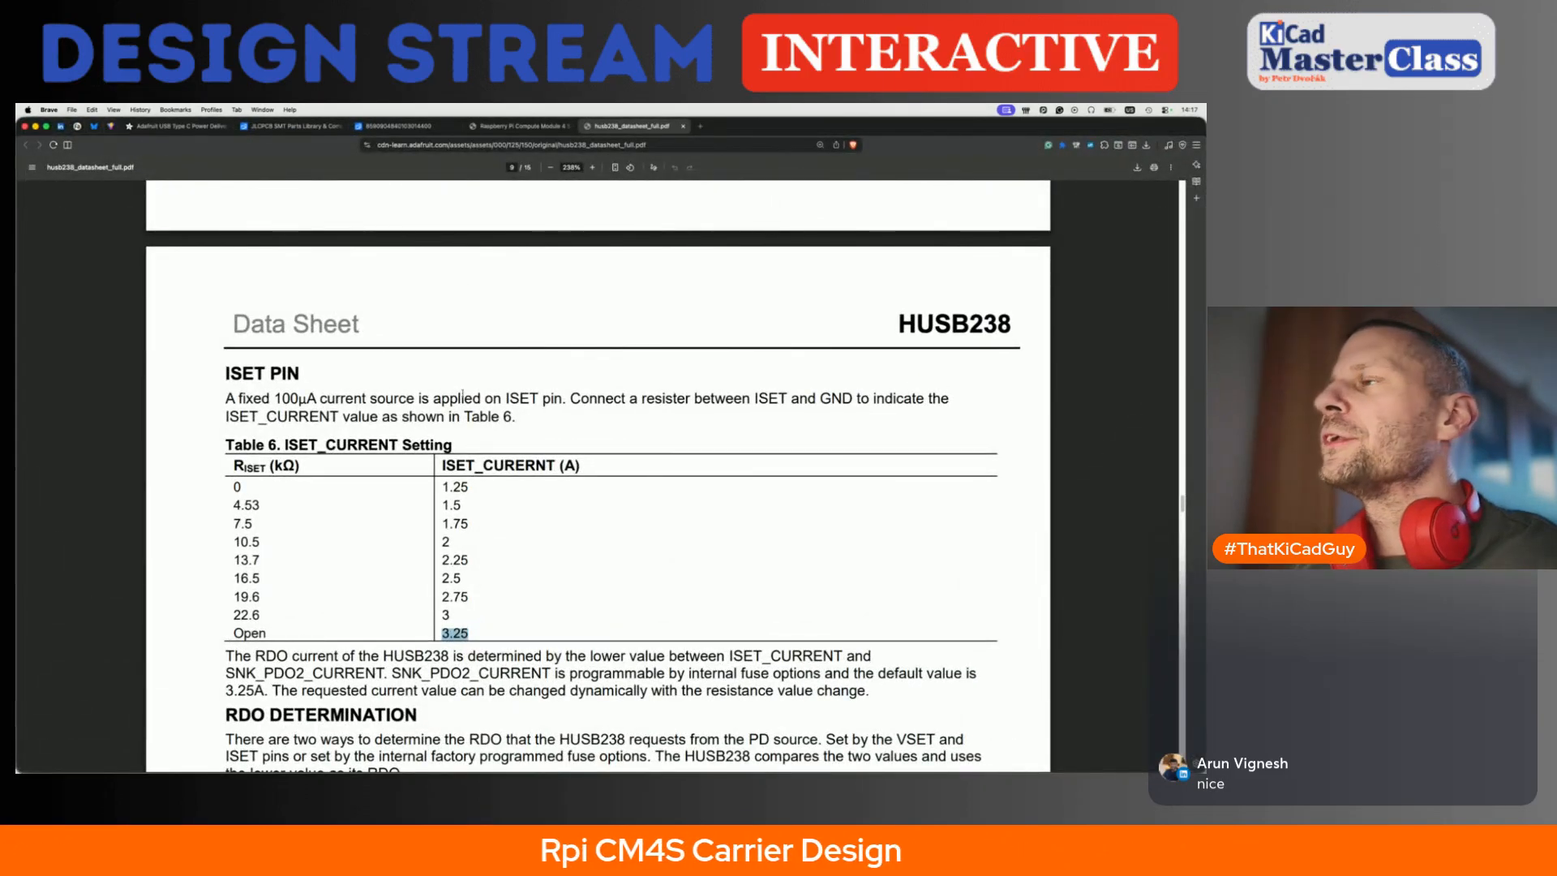
scroll(463, 397, up, 20)
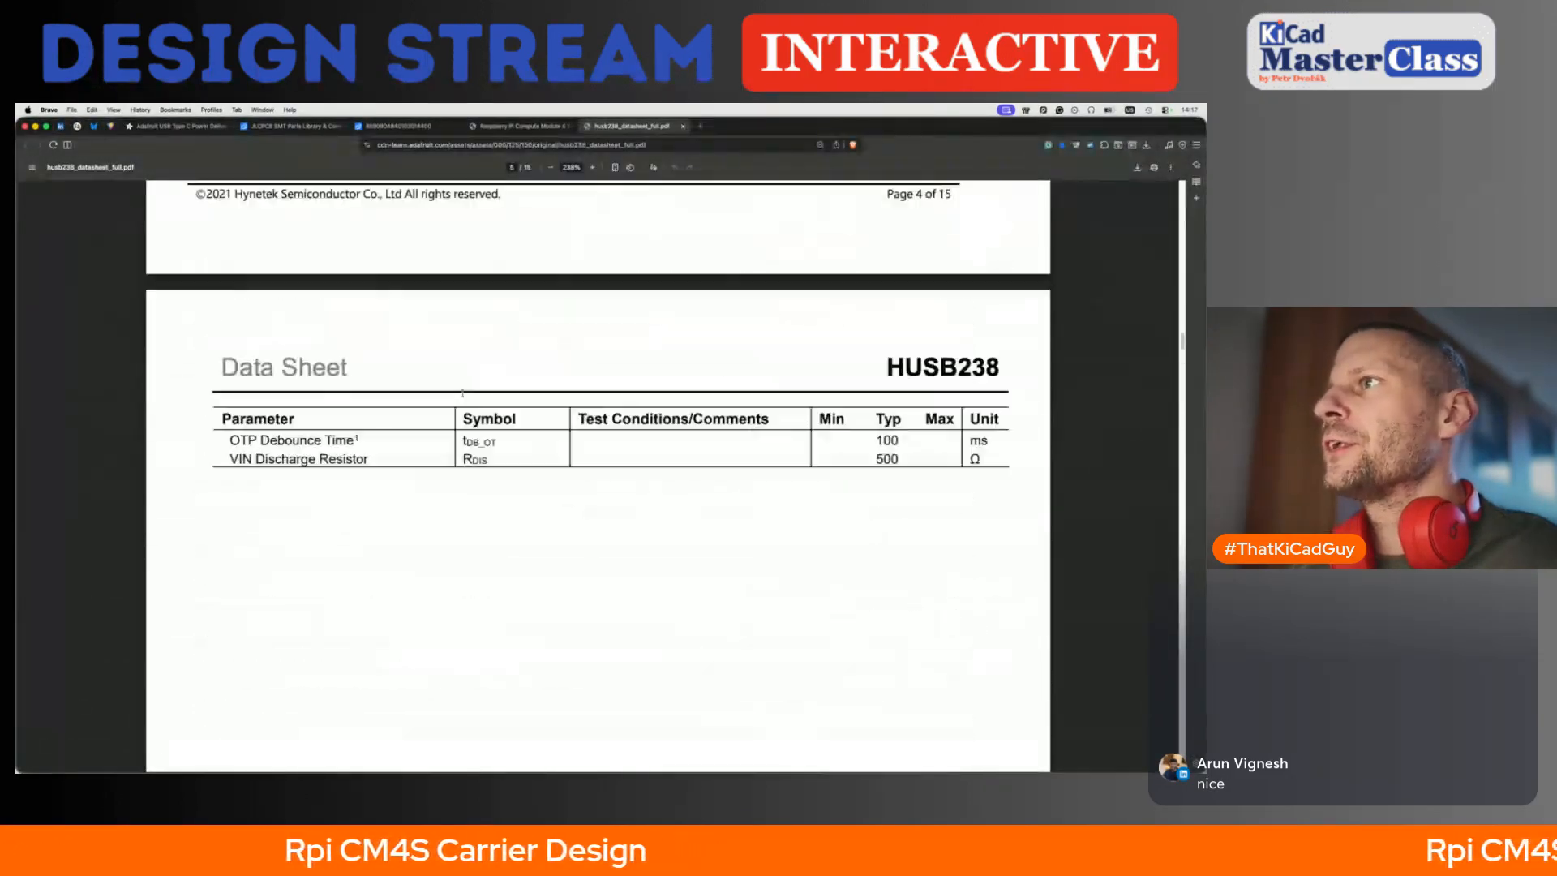
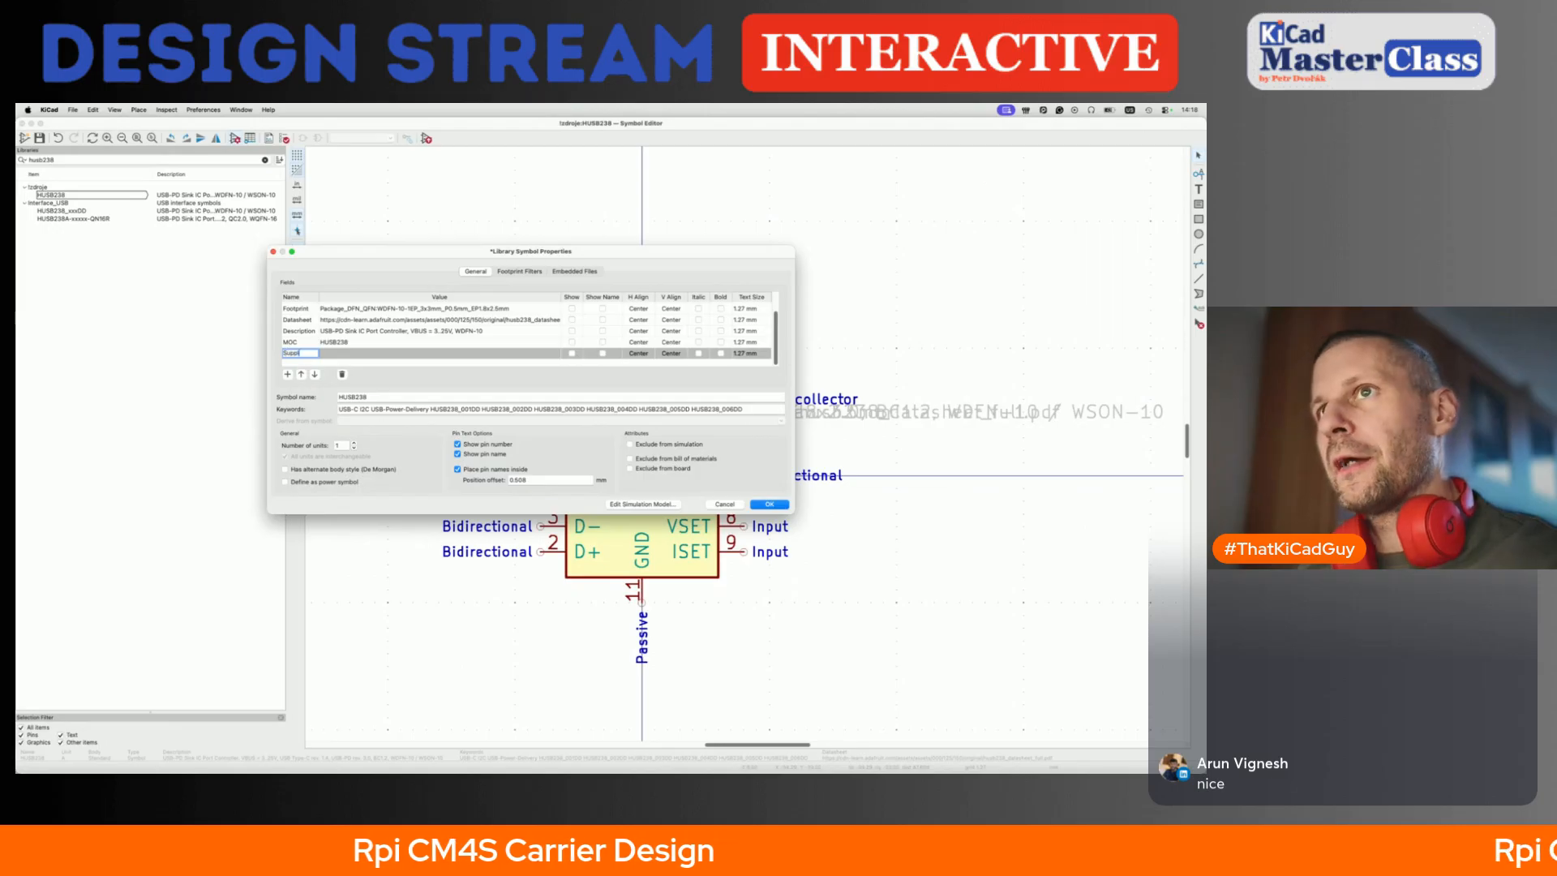
- Finish naming the symbol's new supplier field, then open the Mouser and DigiKey sites in new Brave tabs
key(Tab)
key(super+Tab)
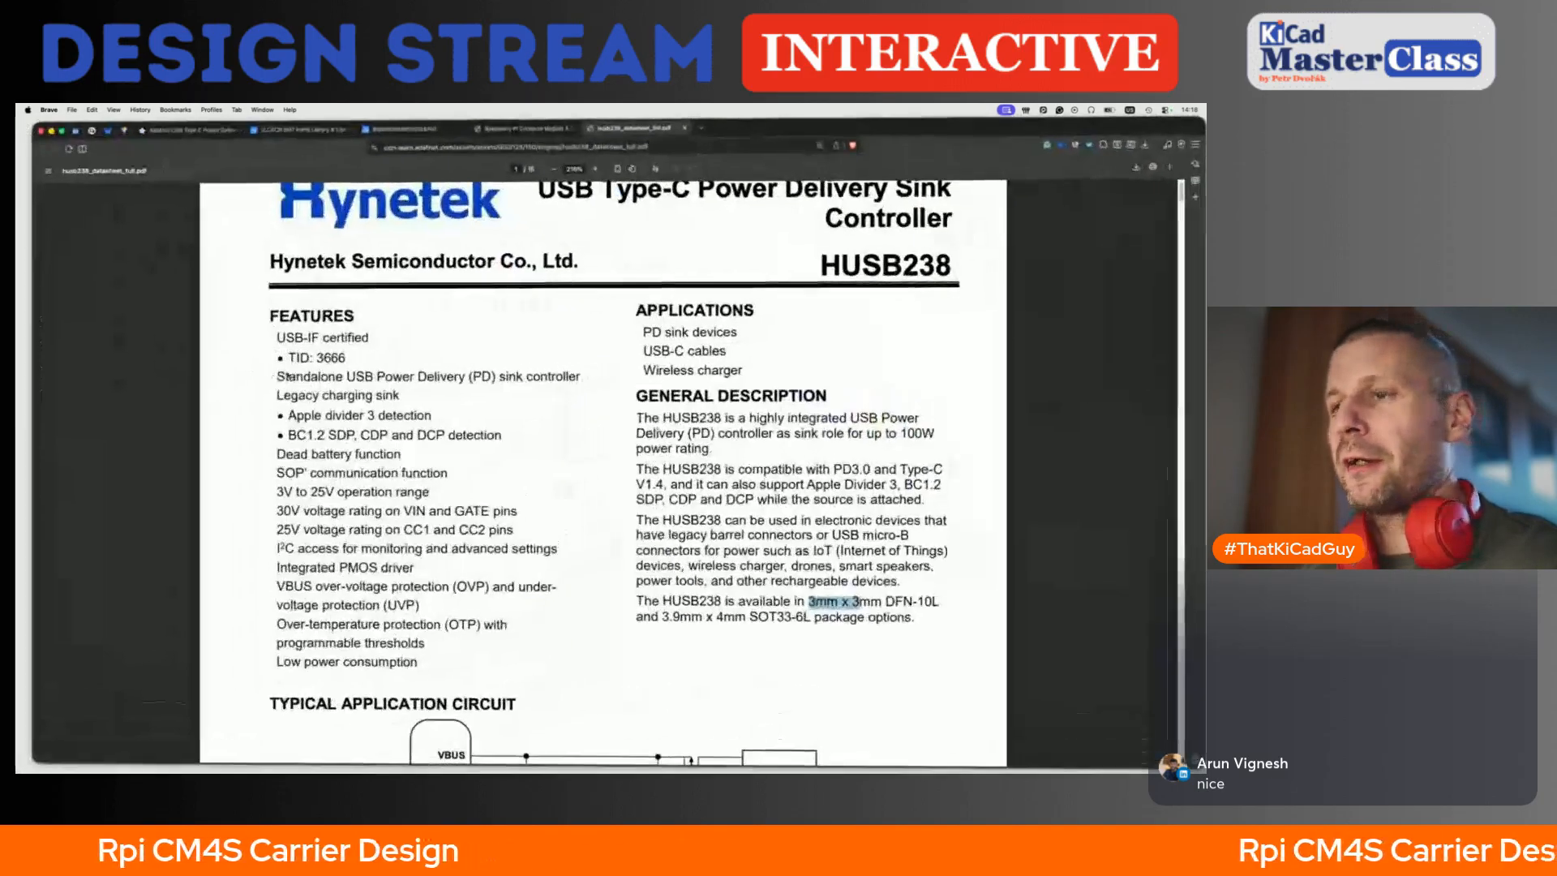
key(super+t)
text(mou)
key(Return)
key(super+t)
text(di)
key(Return)
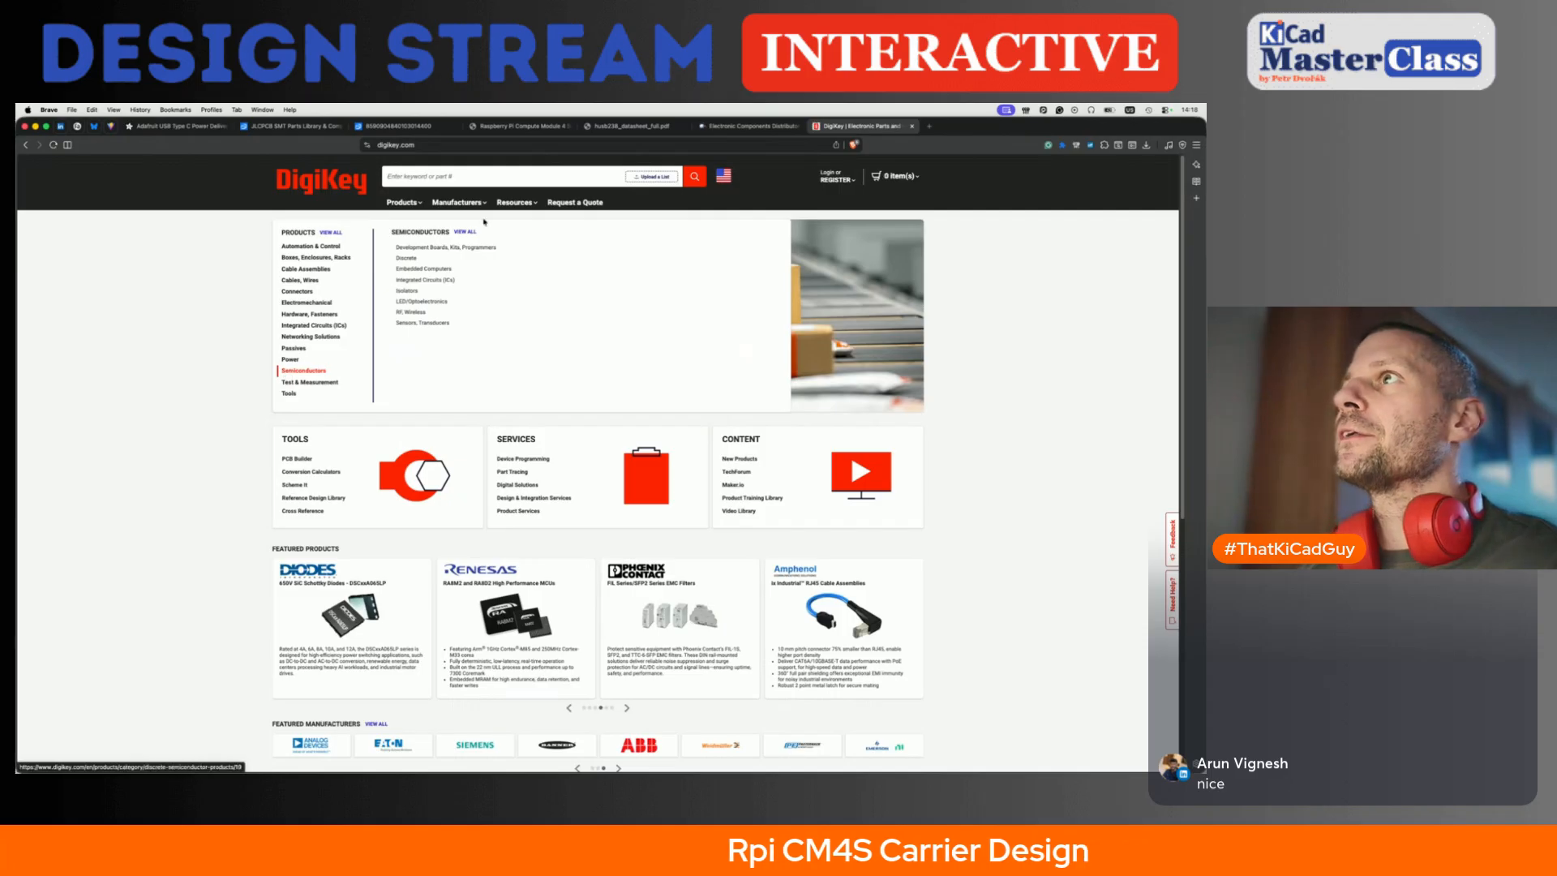
- Search Mouser for the HUSB238 part
click(771, 126)
click(612, 184)
text(hu)
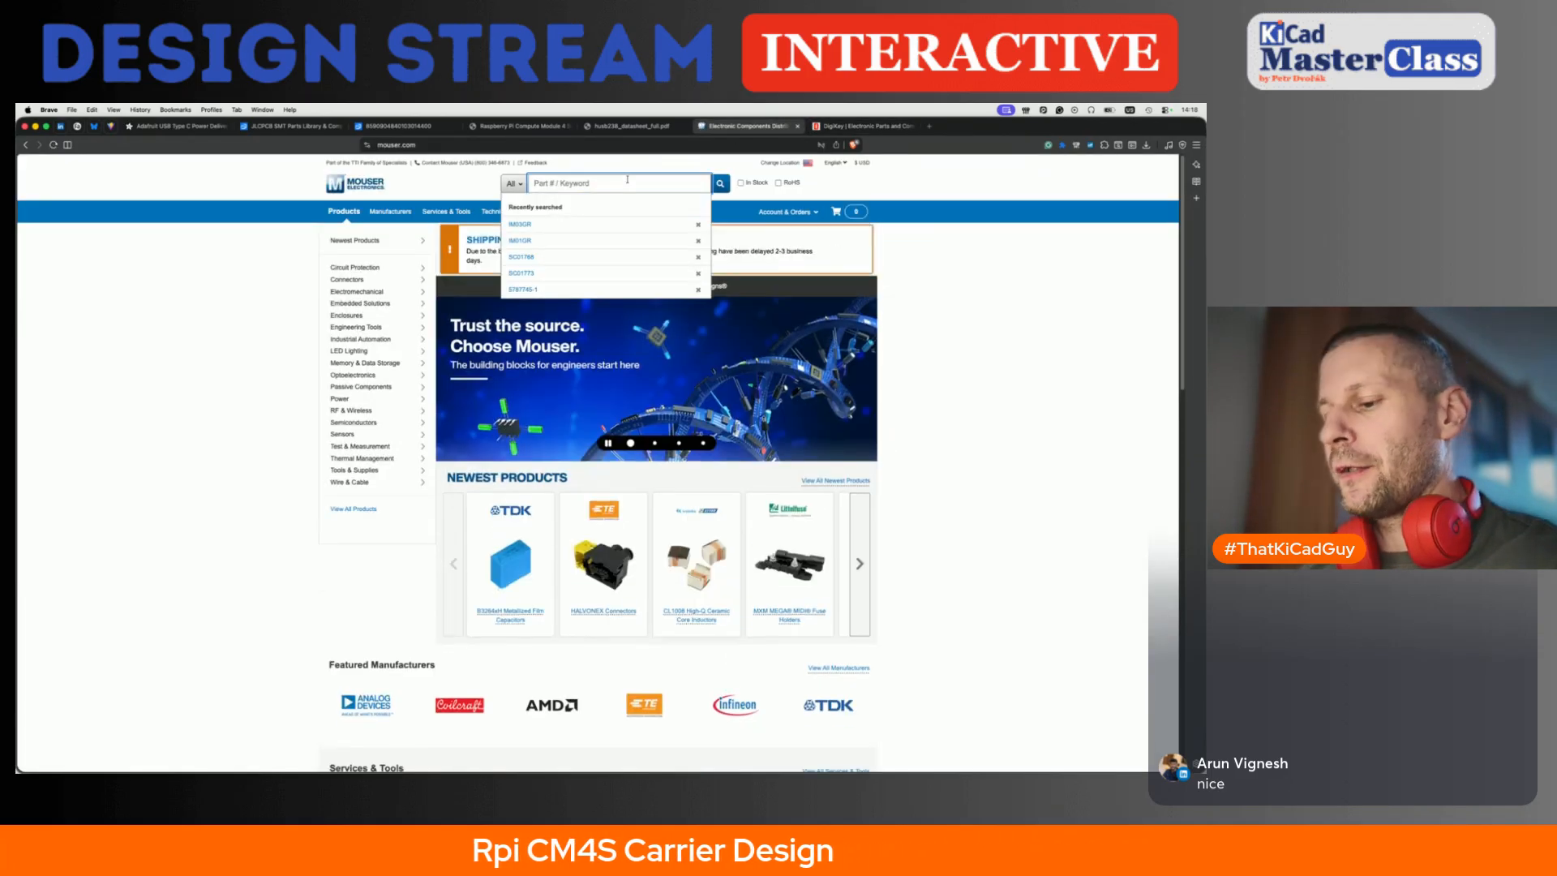
text(sb238)
key(Return)
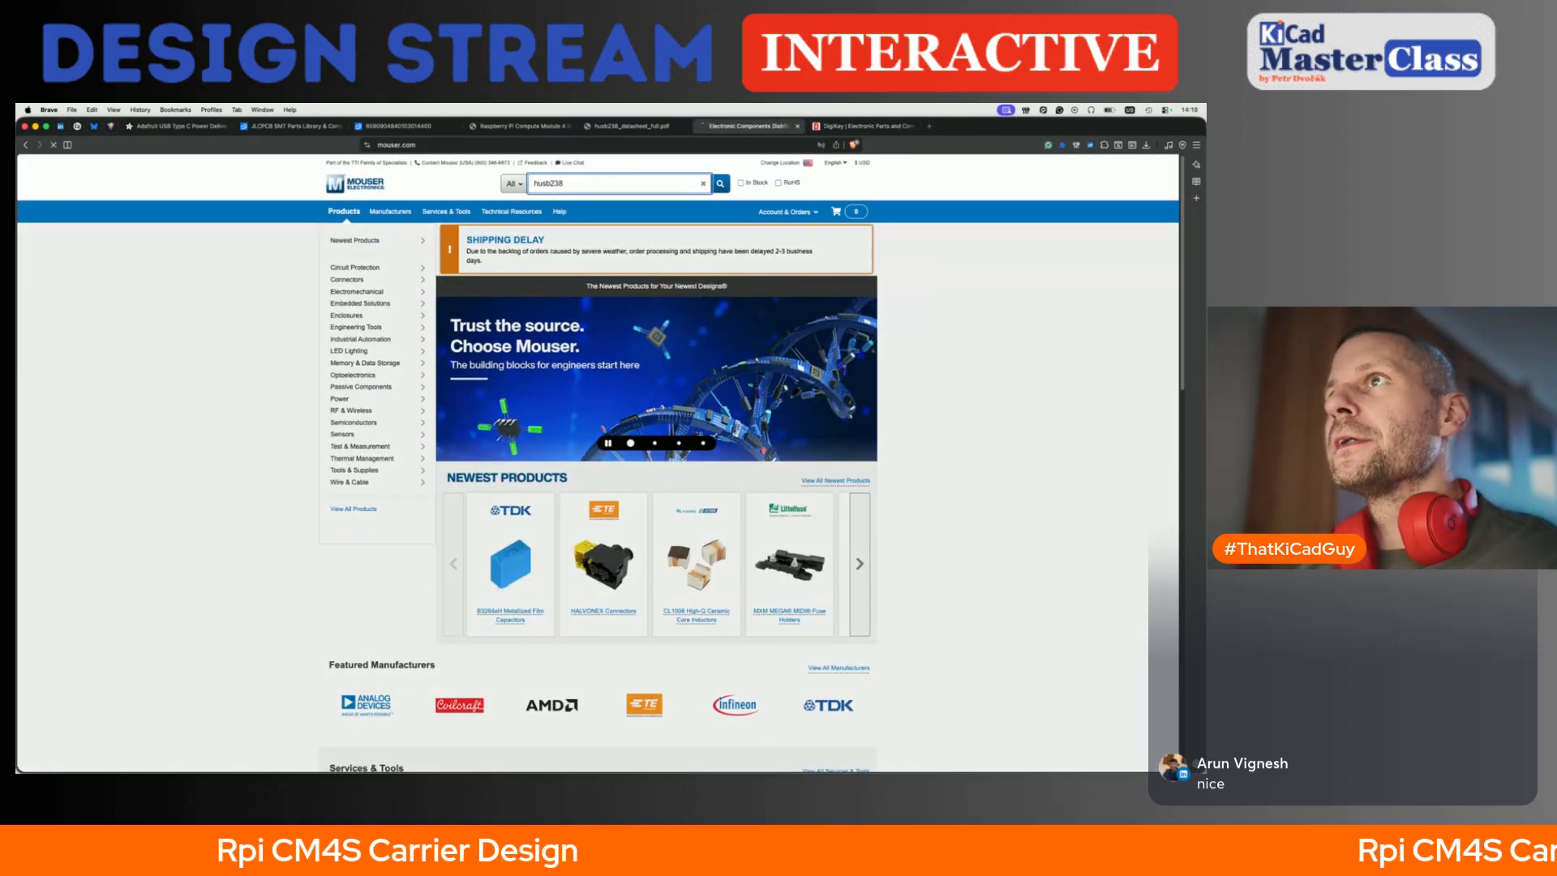
- Search DigiKey for husb238 and compare its listings with the Mouser search results
key(ctrl+Tab)
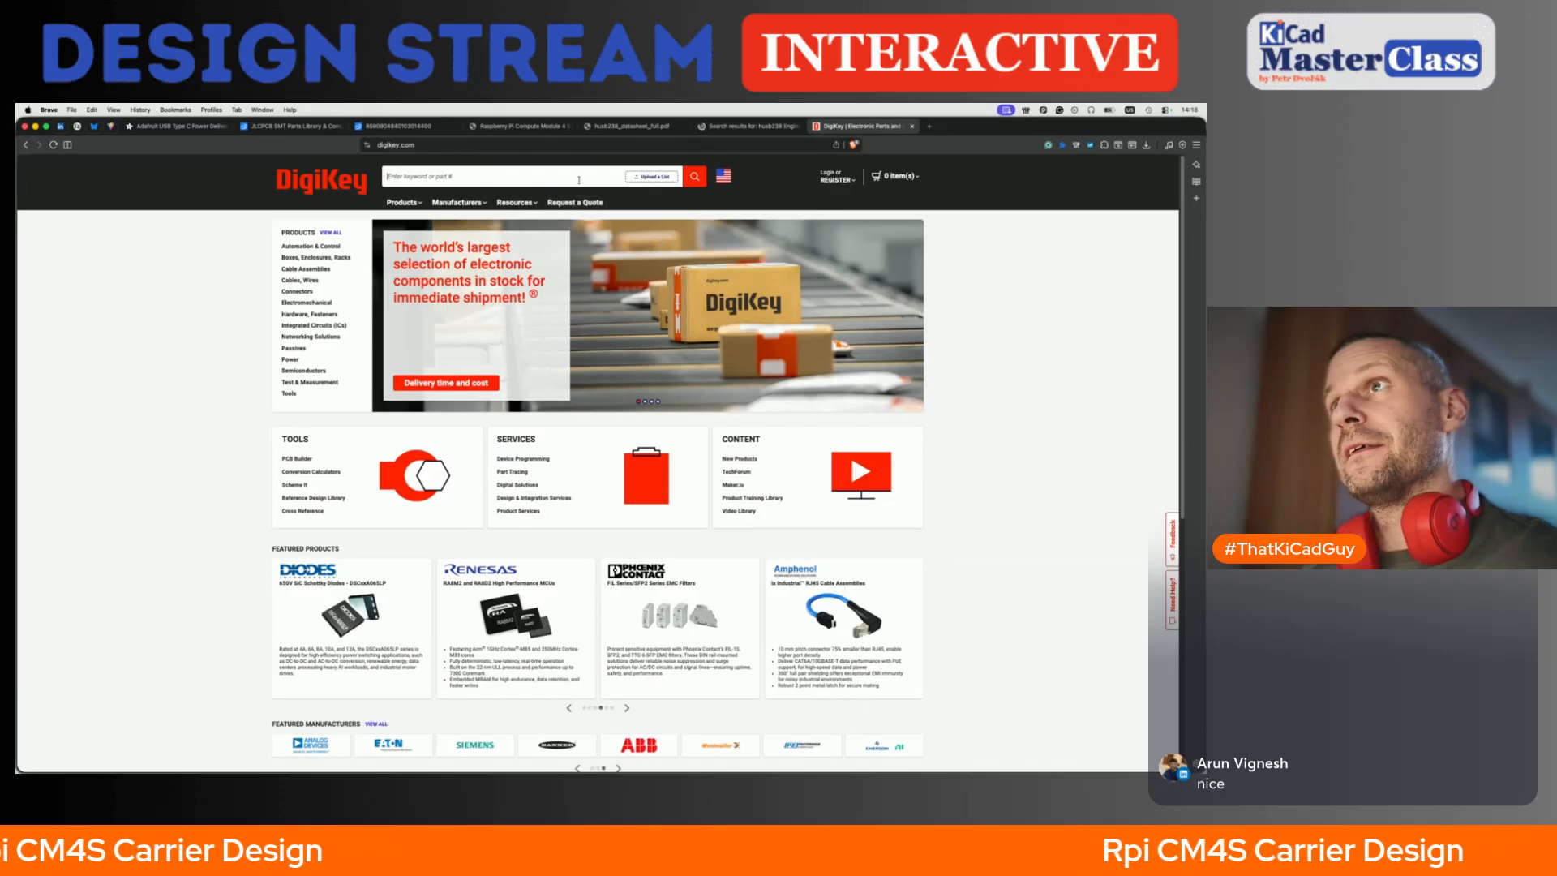
click(580, 178)
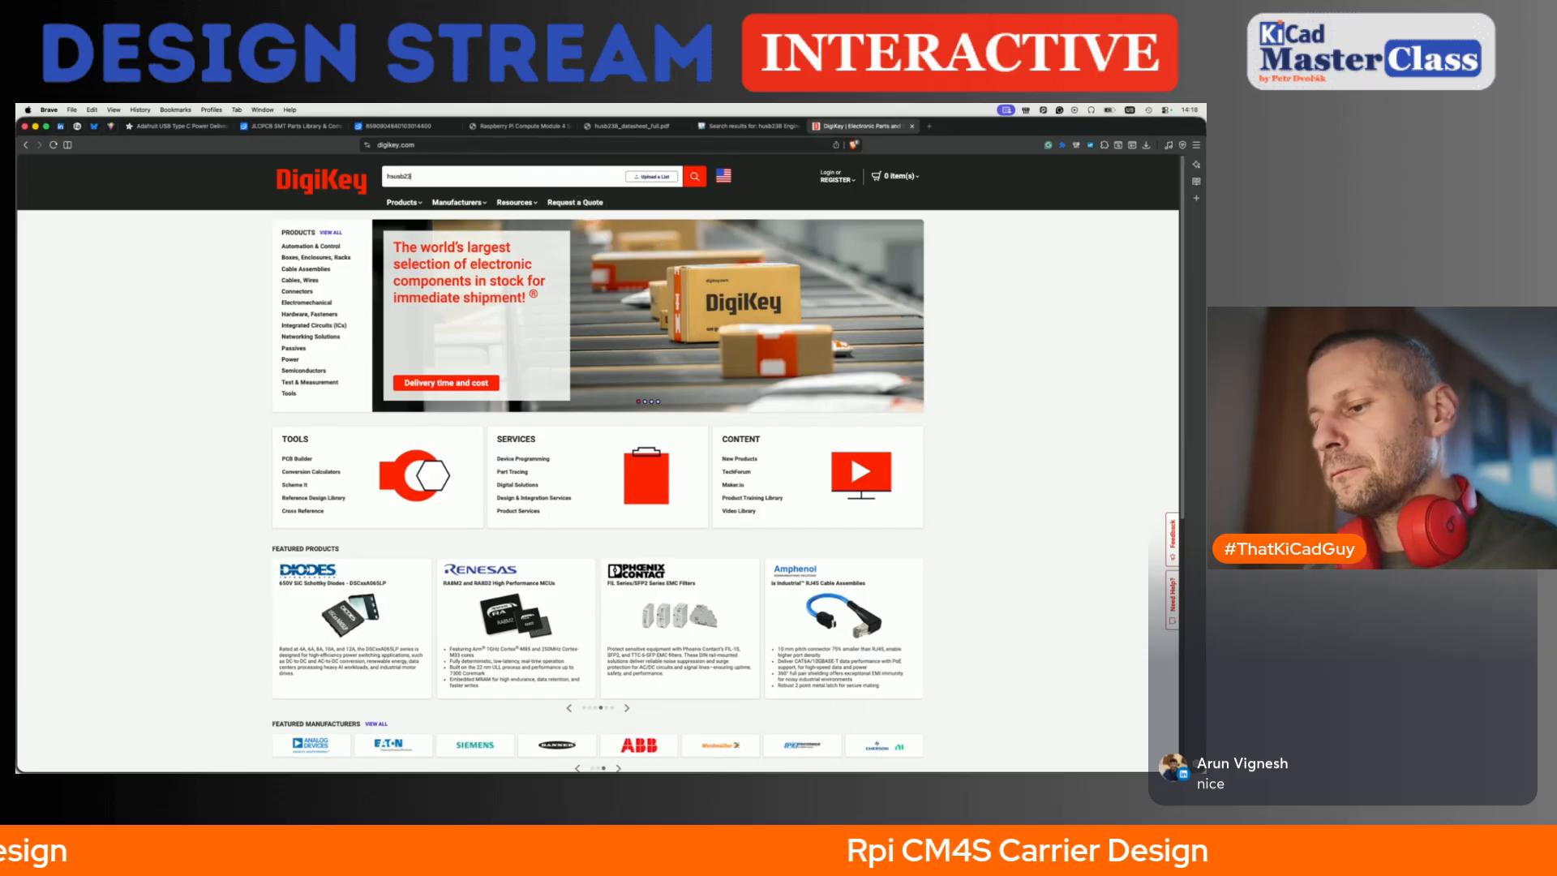
text(husb238)
key(Return)
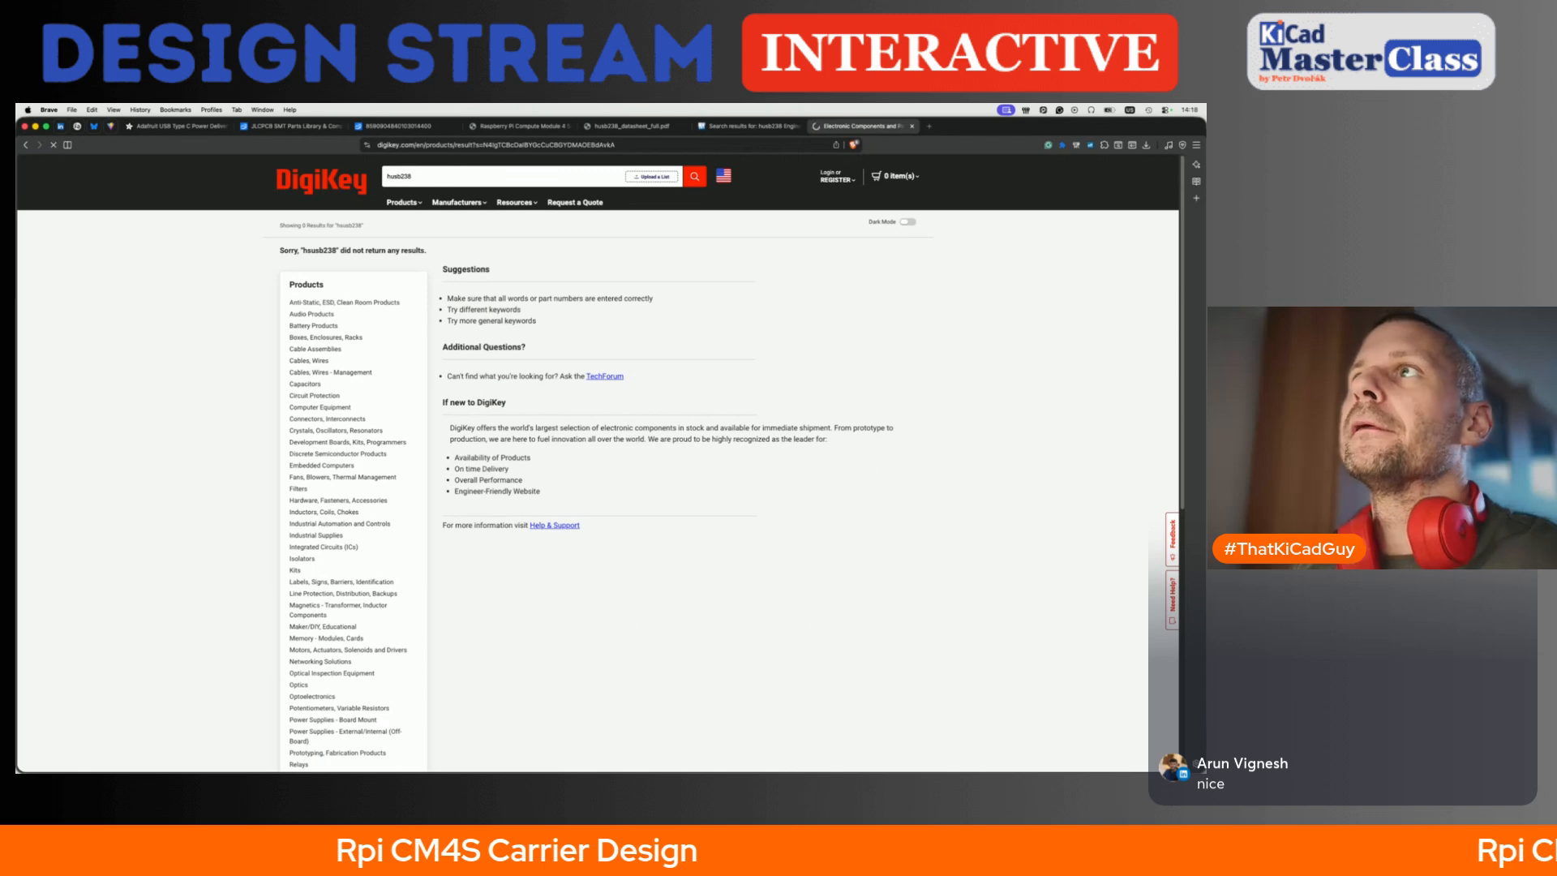
click(748, 126)
scroll(402, 543, down, 4)
click(880, 127)
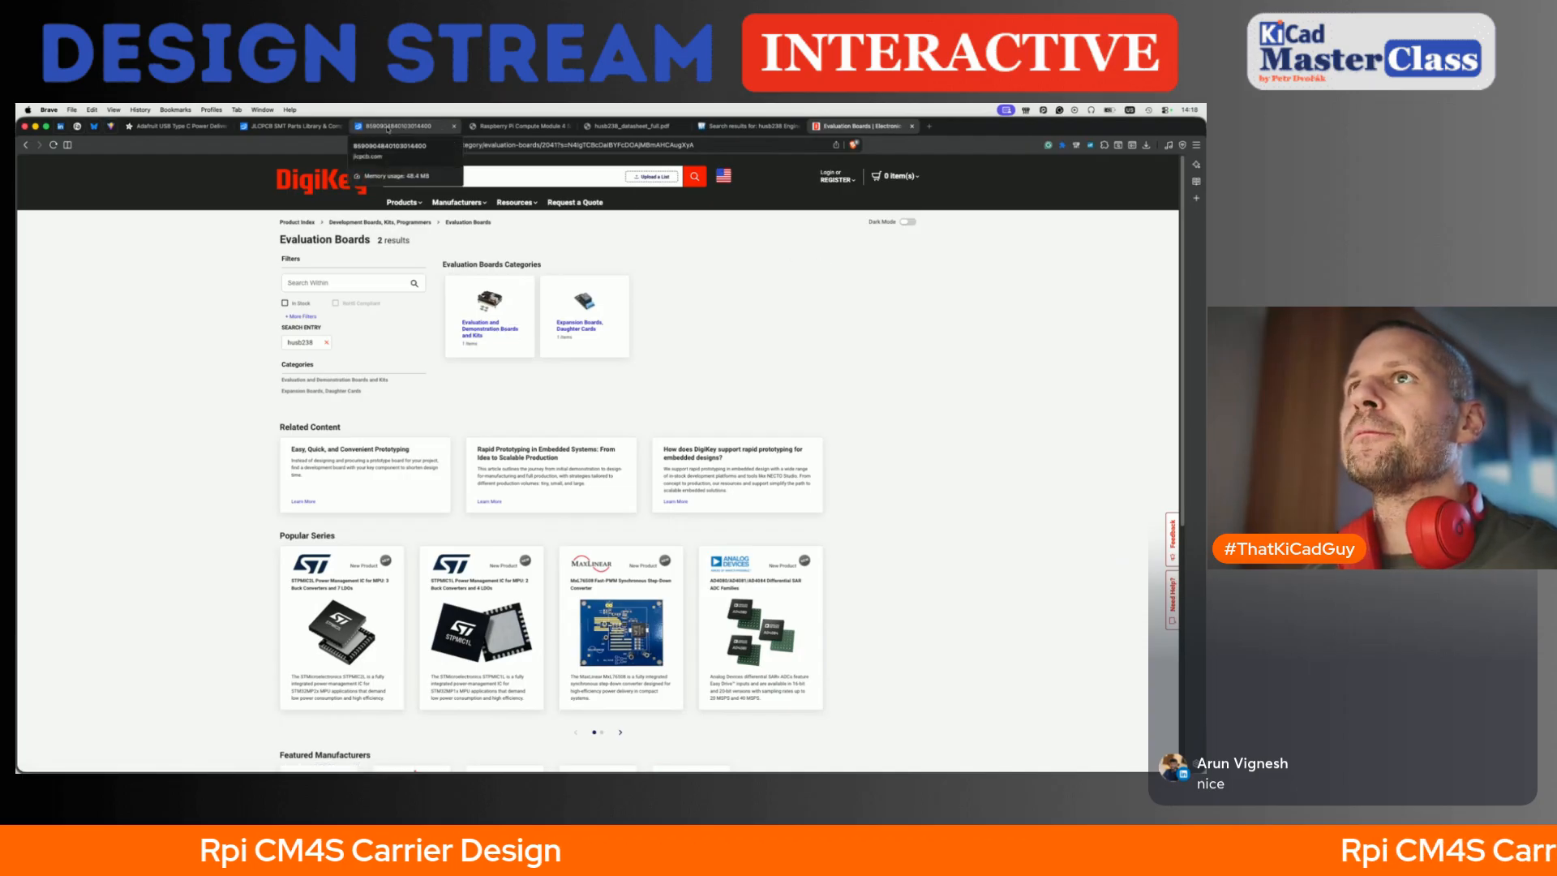
- Copy the HUSB238_002DD part number from the JLCPCB parts list, then set the symbol's Supplier to JLCPCB in KiCad
click(312, 128)
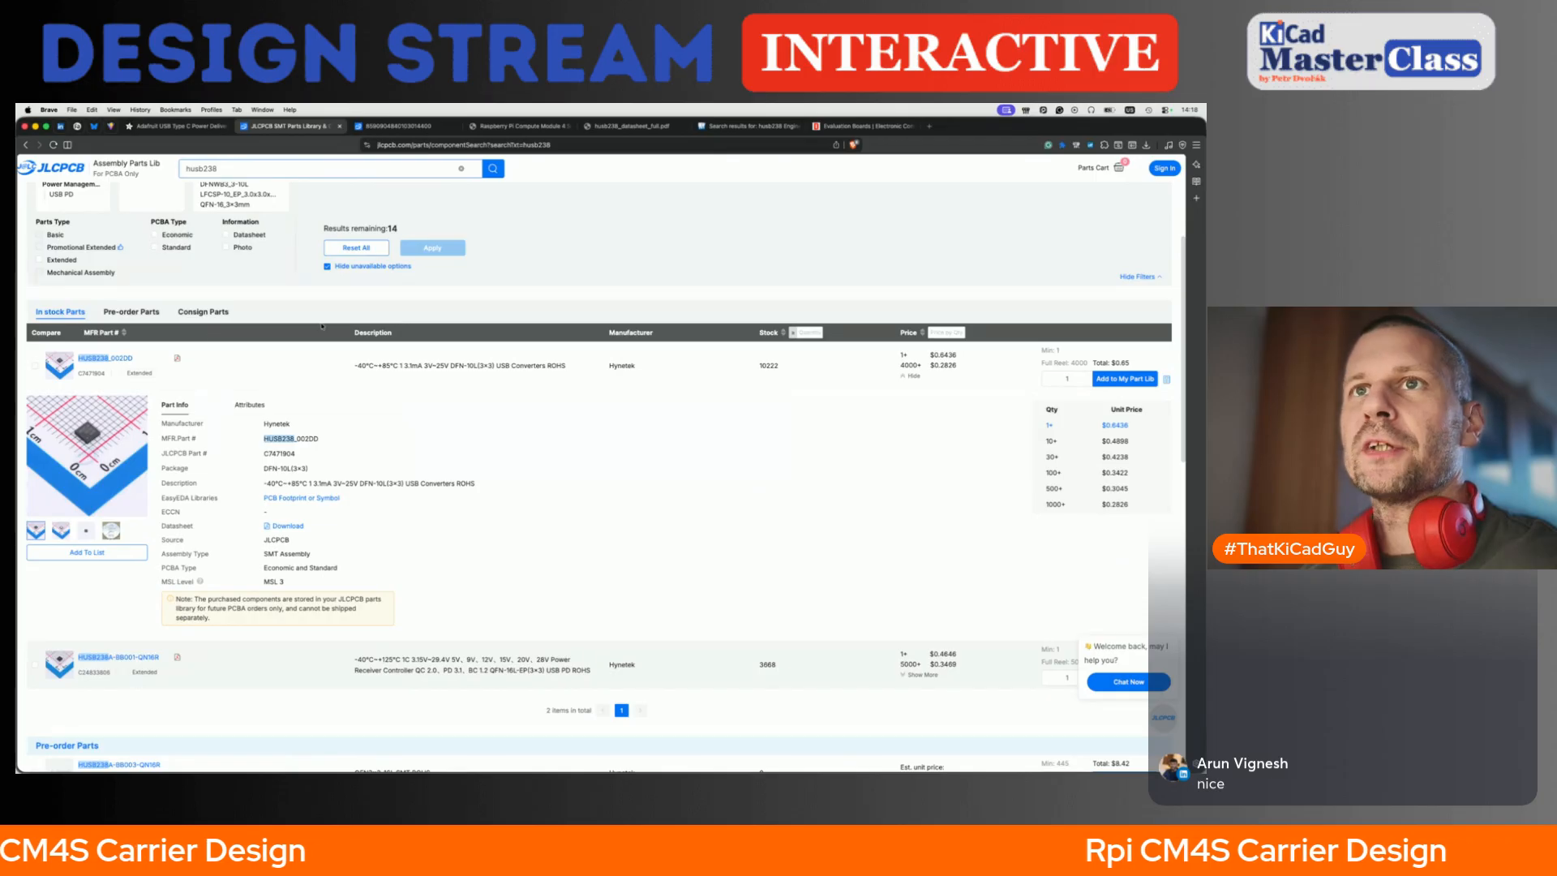
click(109, 377)
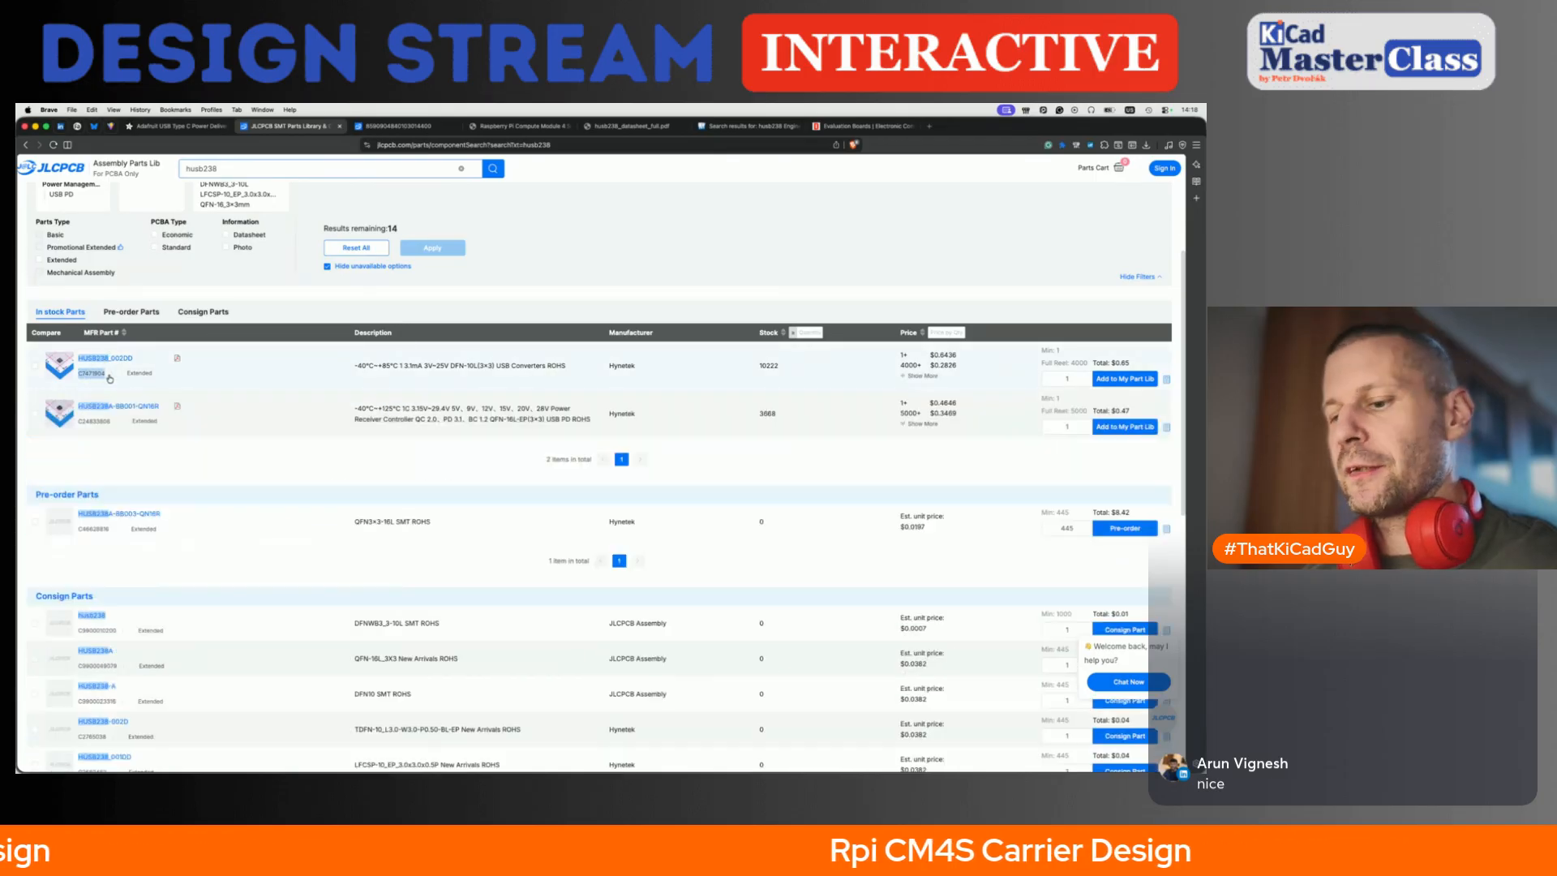
key(super+Tab)
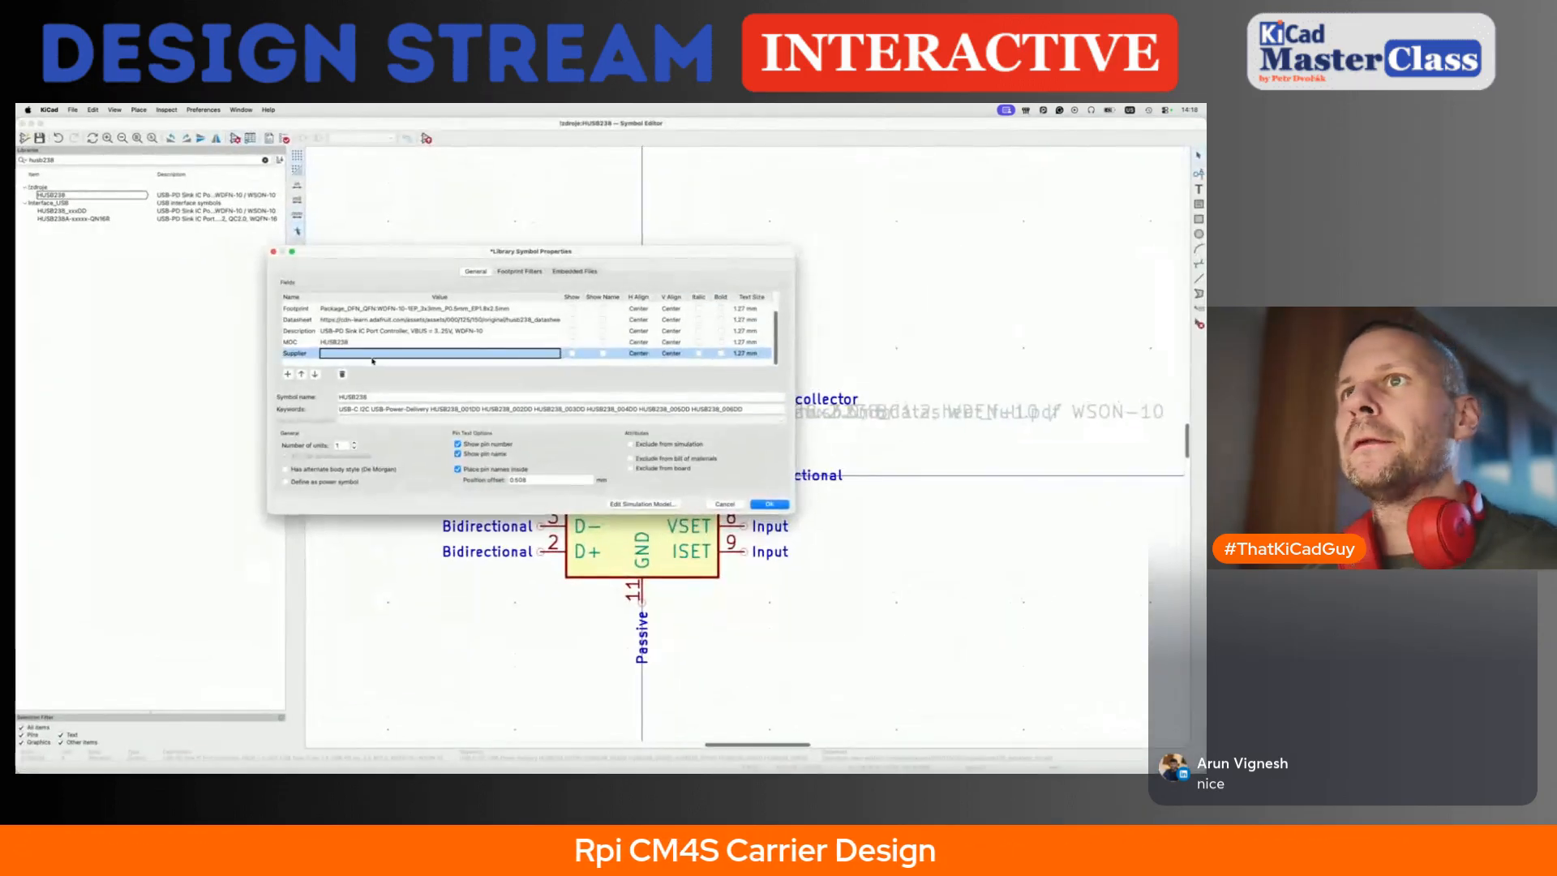
text(CPCB)
key(Tab)
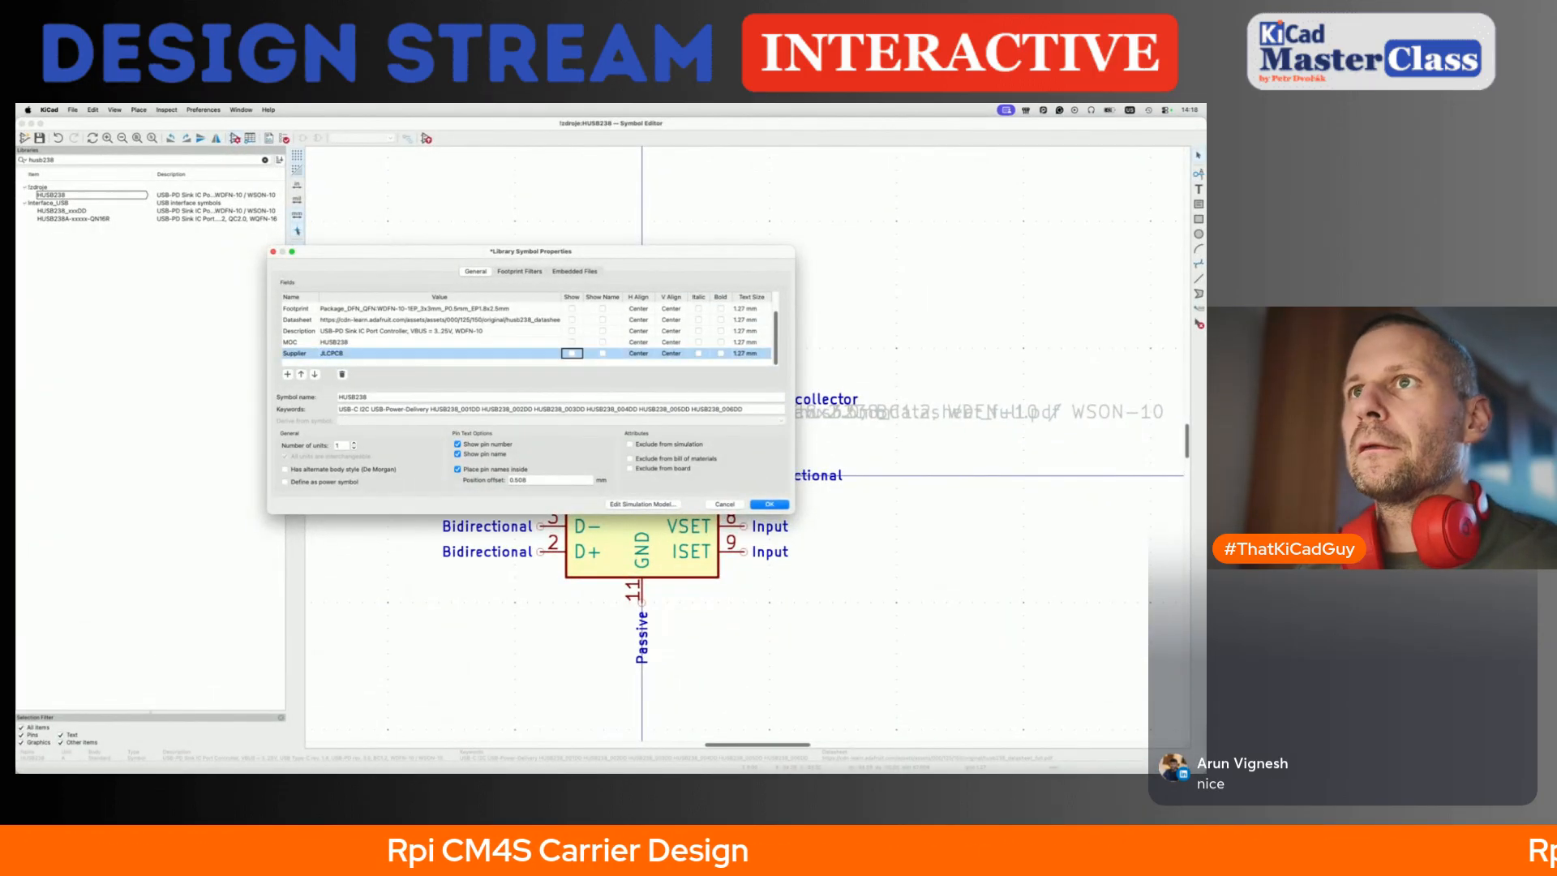
- Add a field named JLCPCB to the symbol and give it the part number C7471904
click(288, 374)
text(J)
key(Tab)
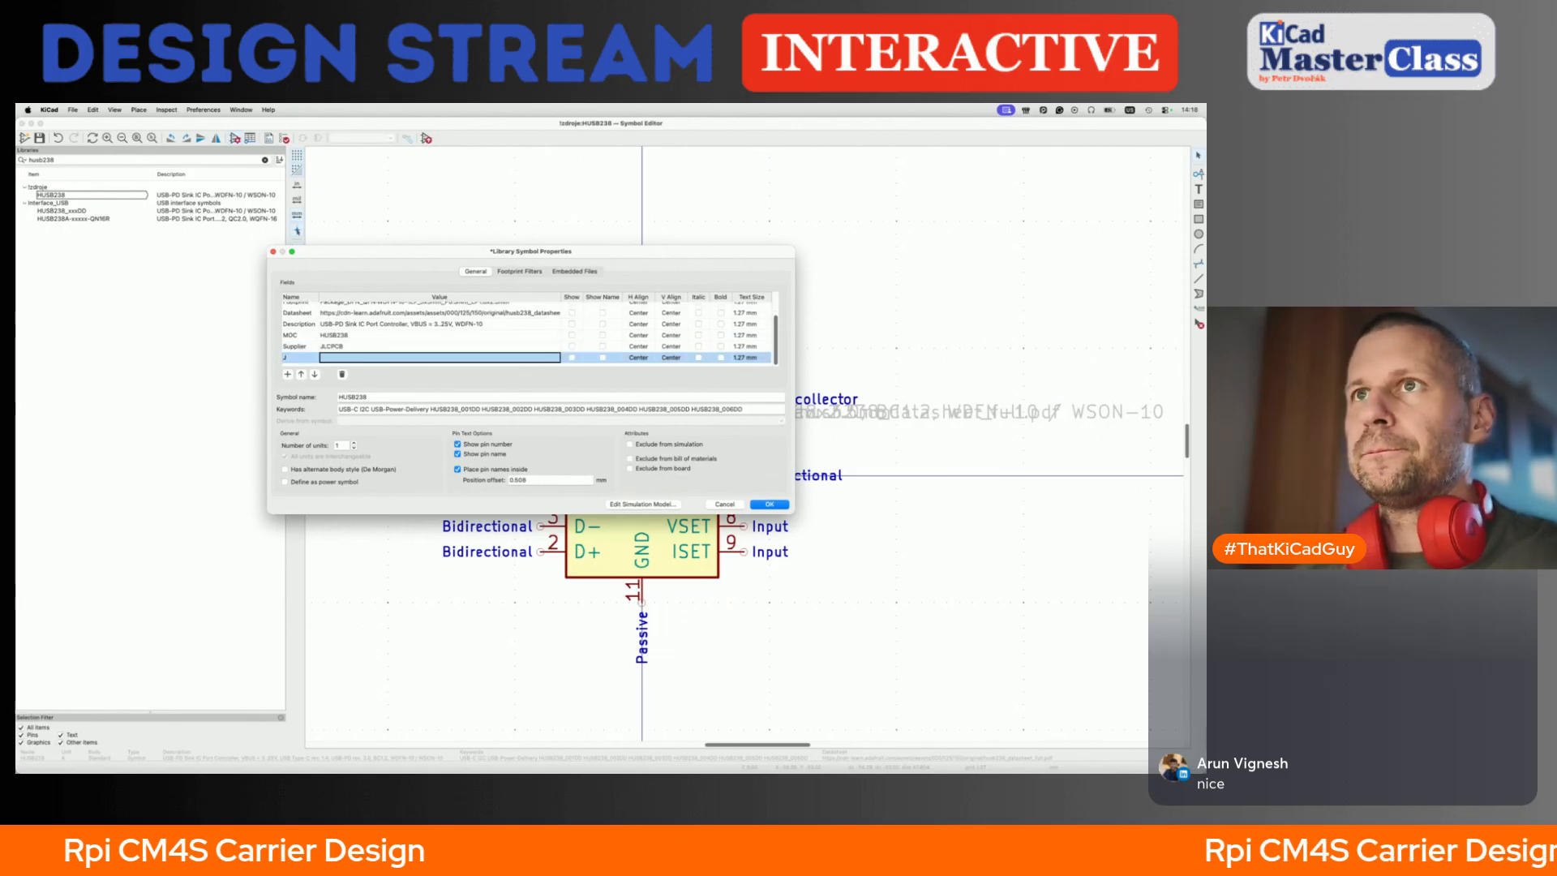
text(C7471904)
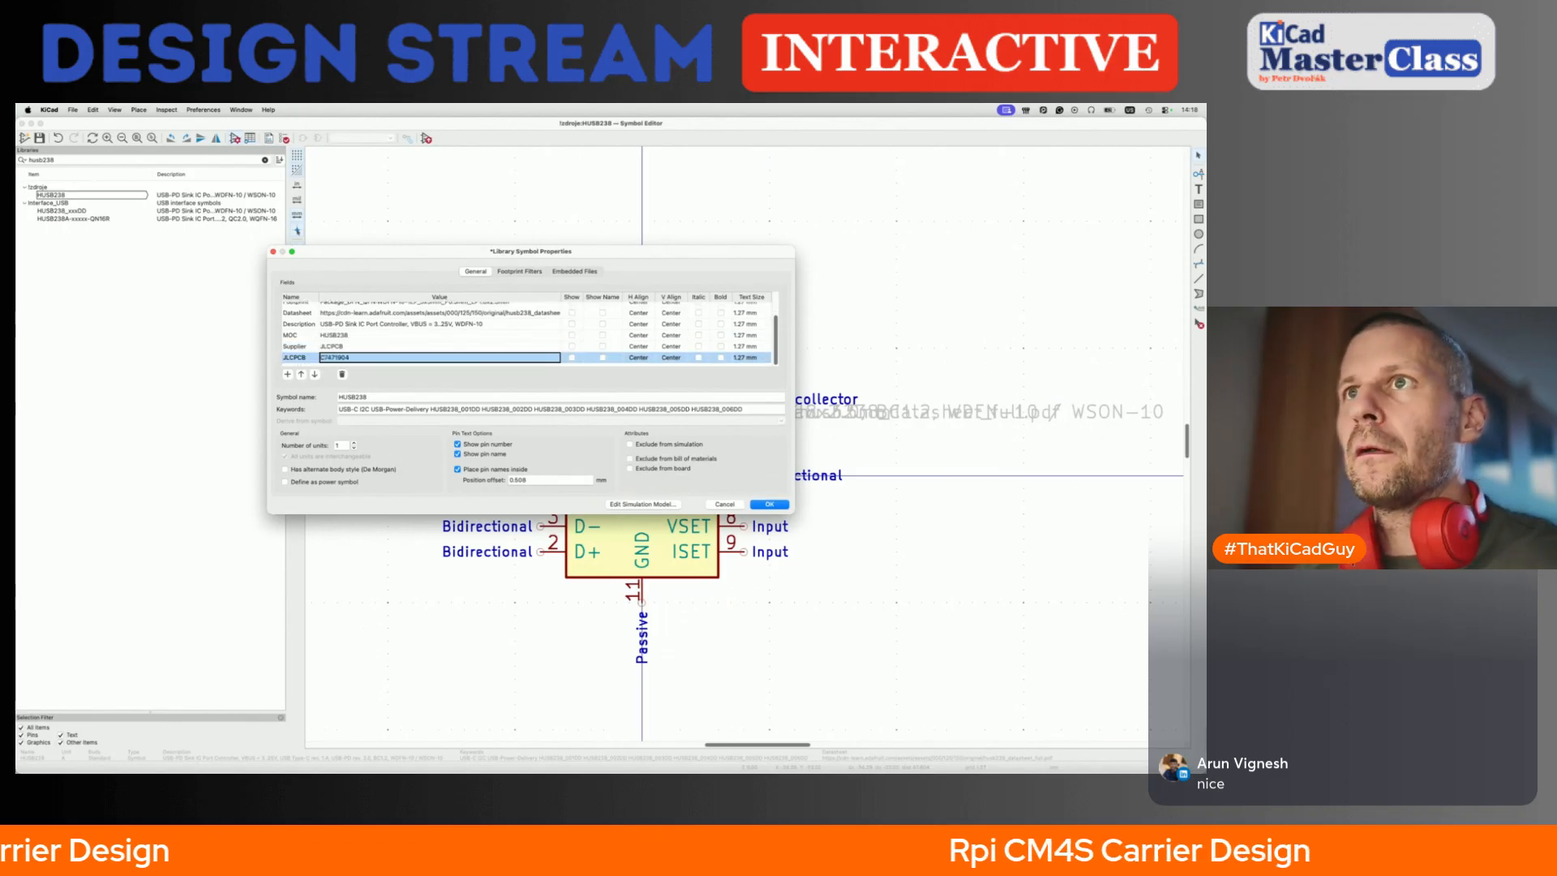
- Replace the symbol's keywords with "usb-pd"
click(341, 408)
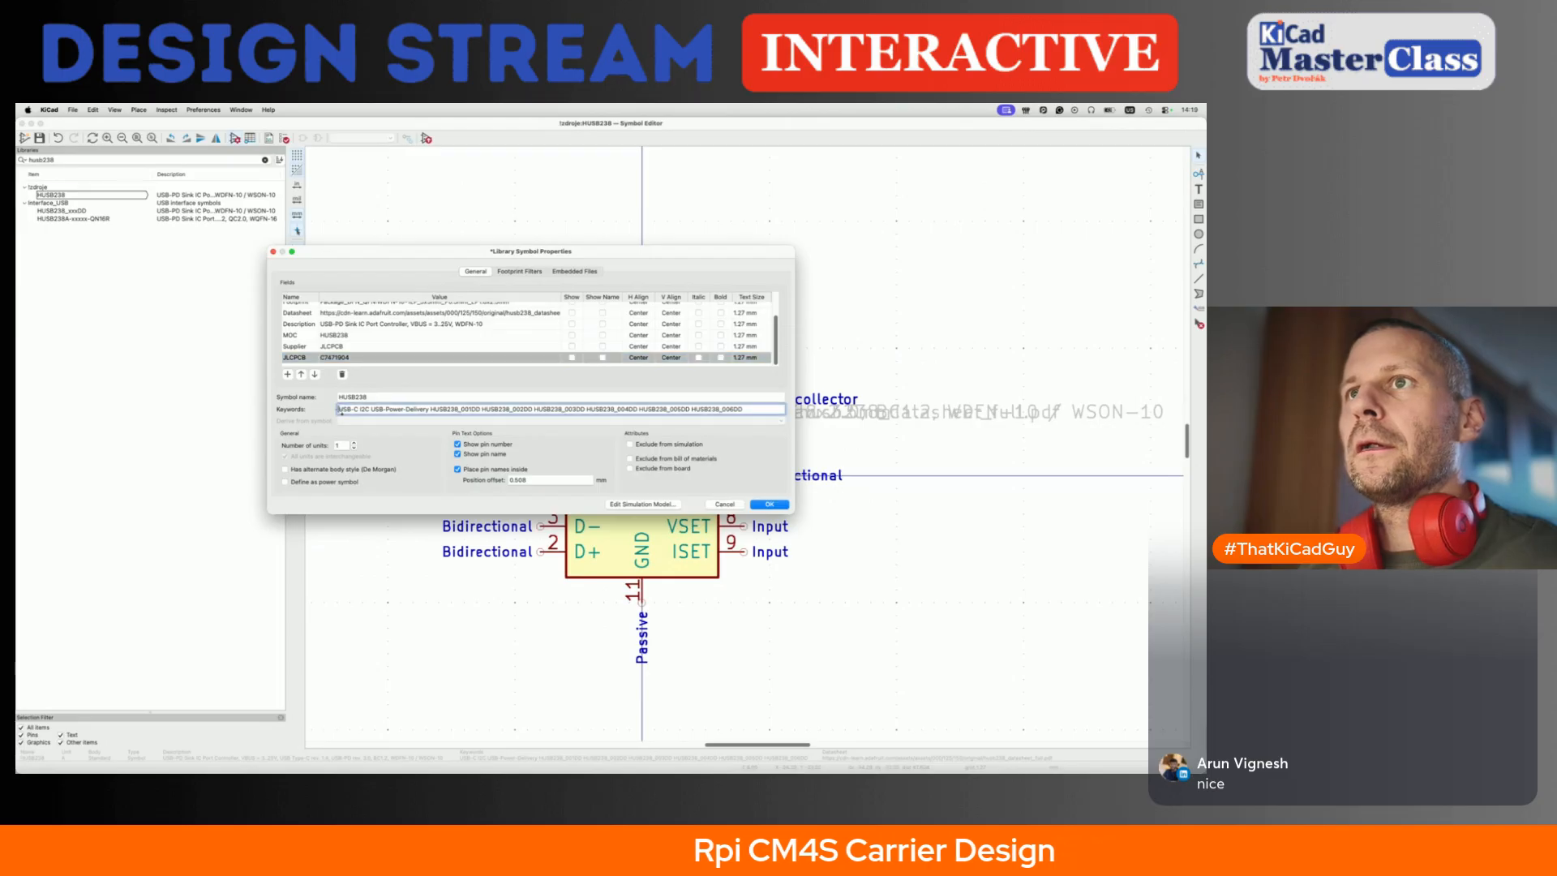
key(BackSpace)
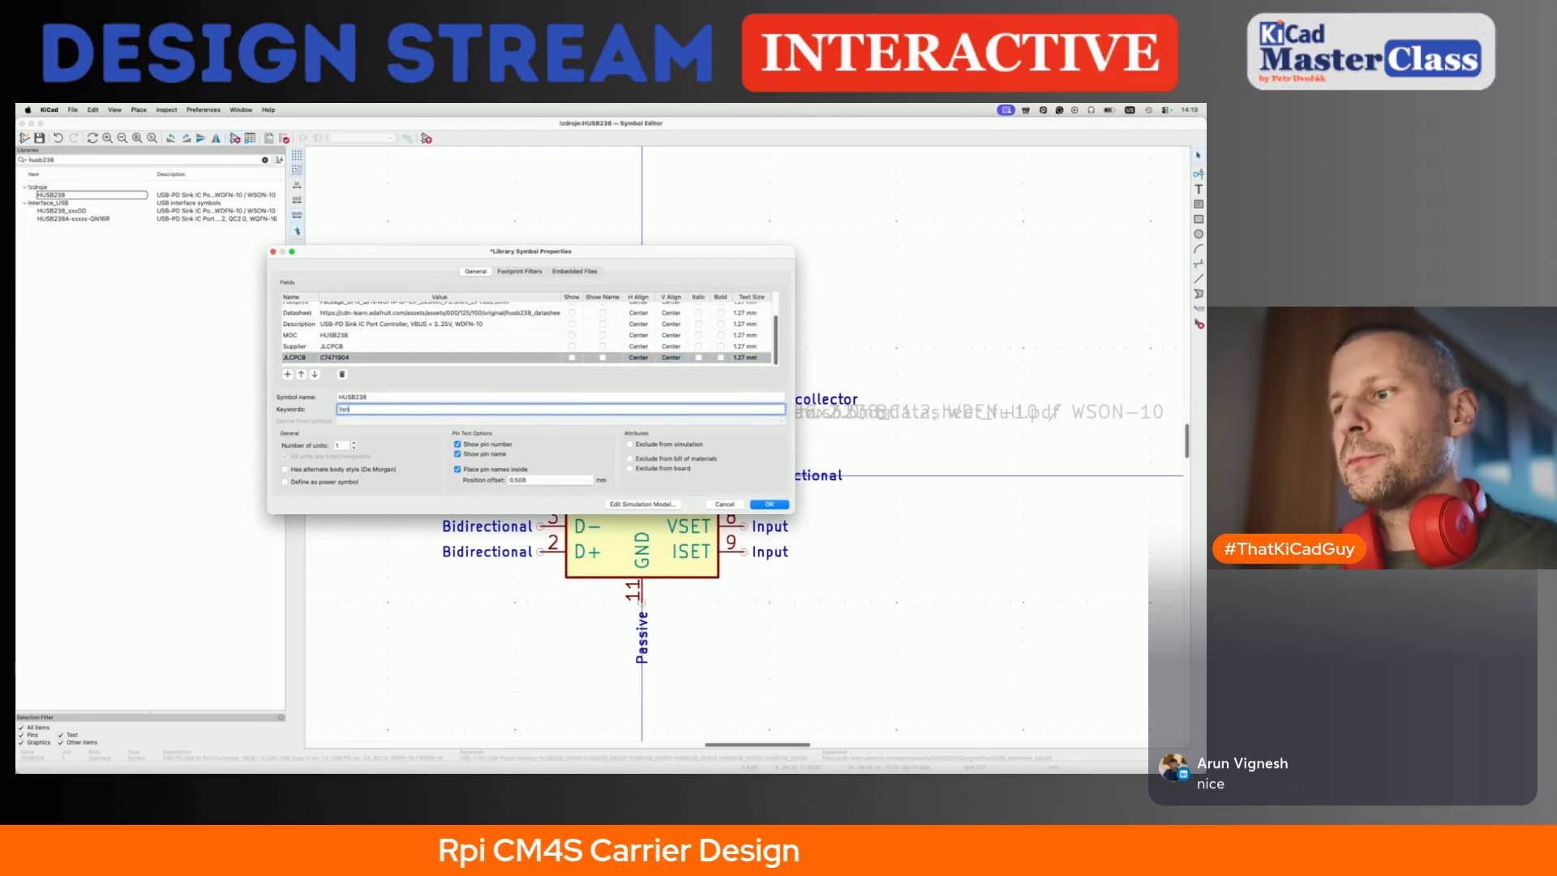
text(usb-pd)
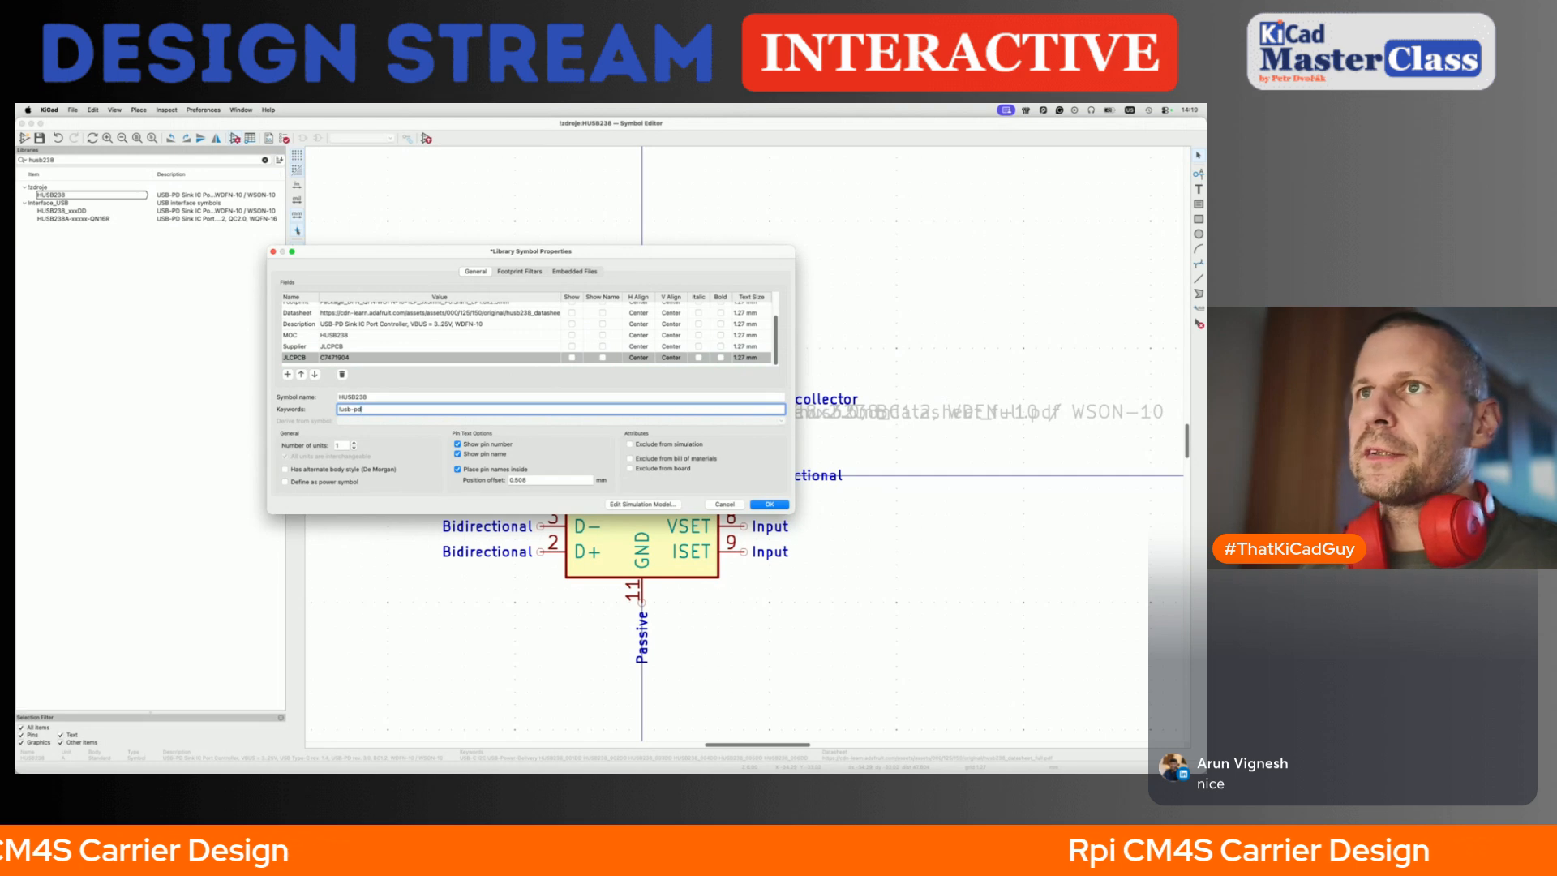
- Copy the footprint name WDFN-10-1EP_3x3mm_P0.5mm_EP1.8x2.5mm from the symbol's Footprint field and apply the symbol properties
scroll(370, 351, up, 3)
double_click(375, 329)
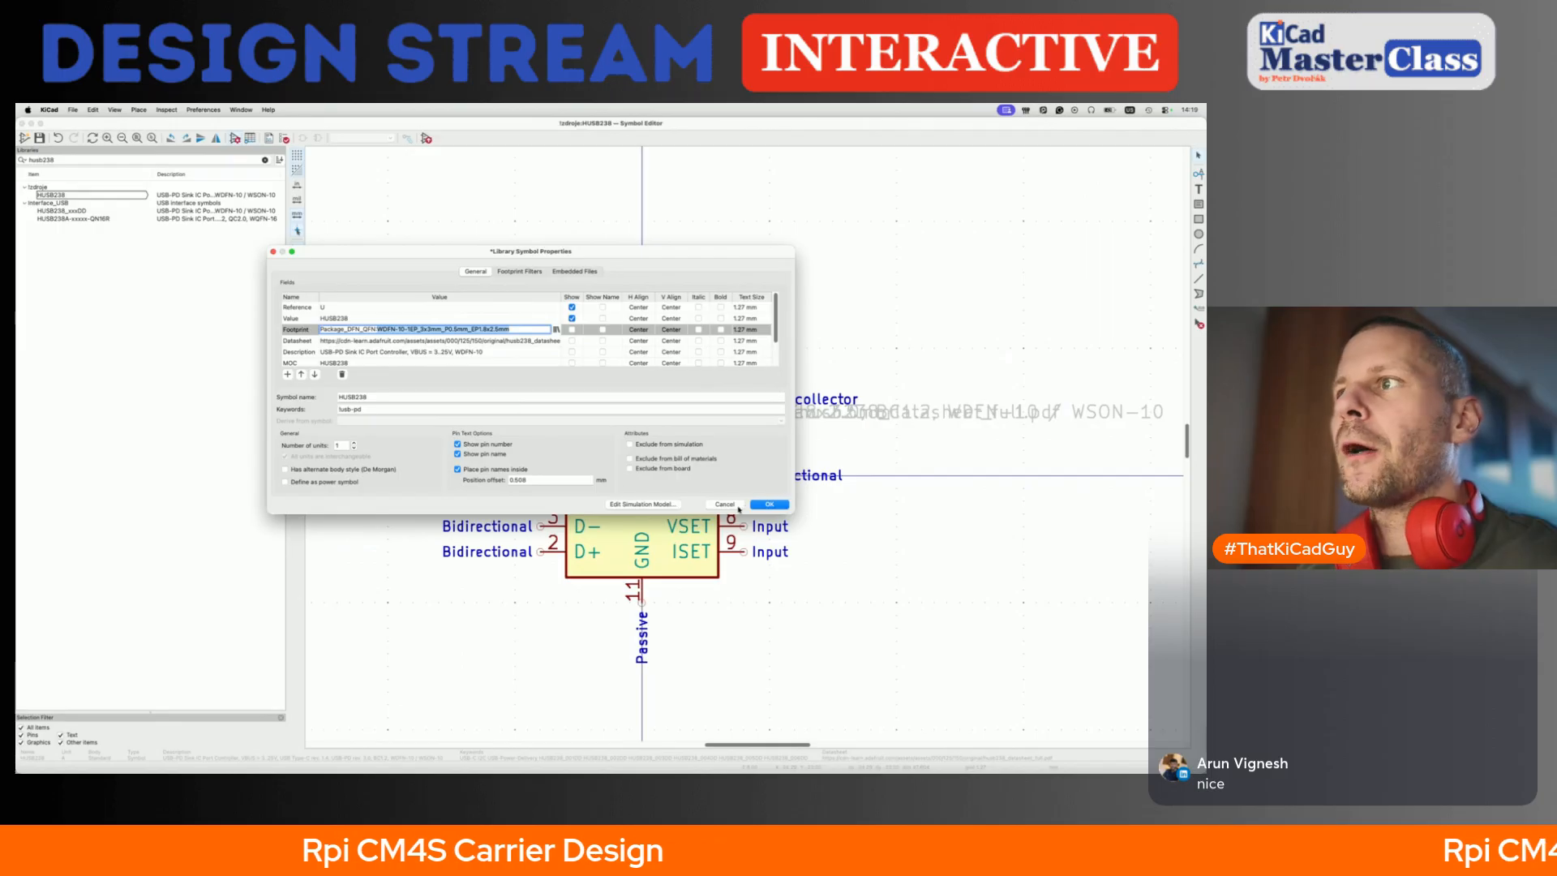
click(765, 504)
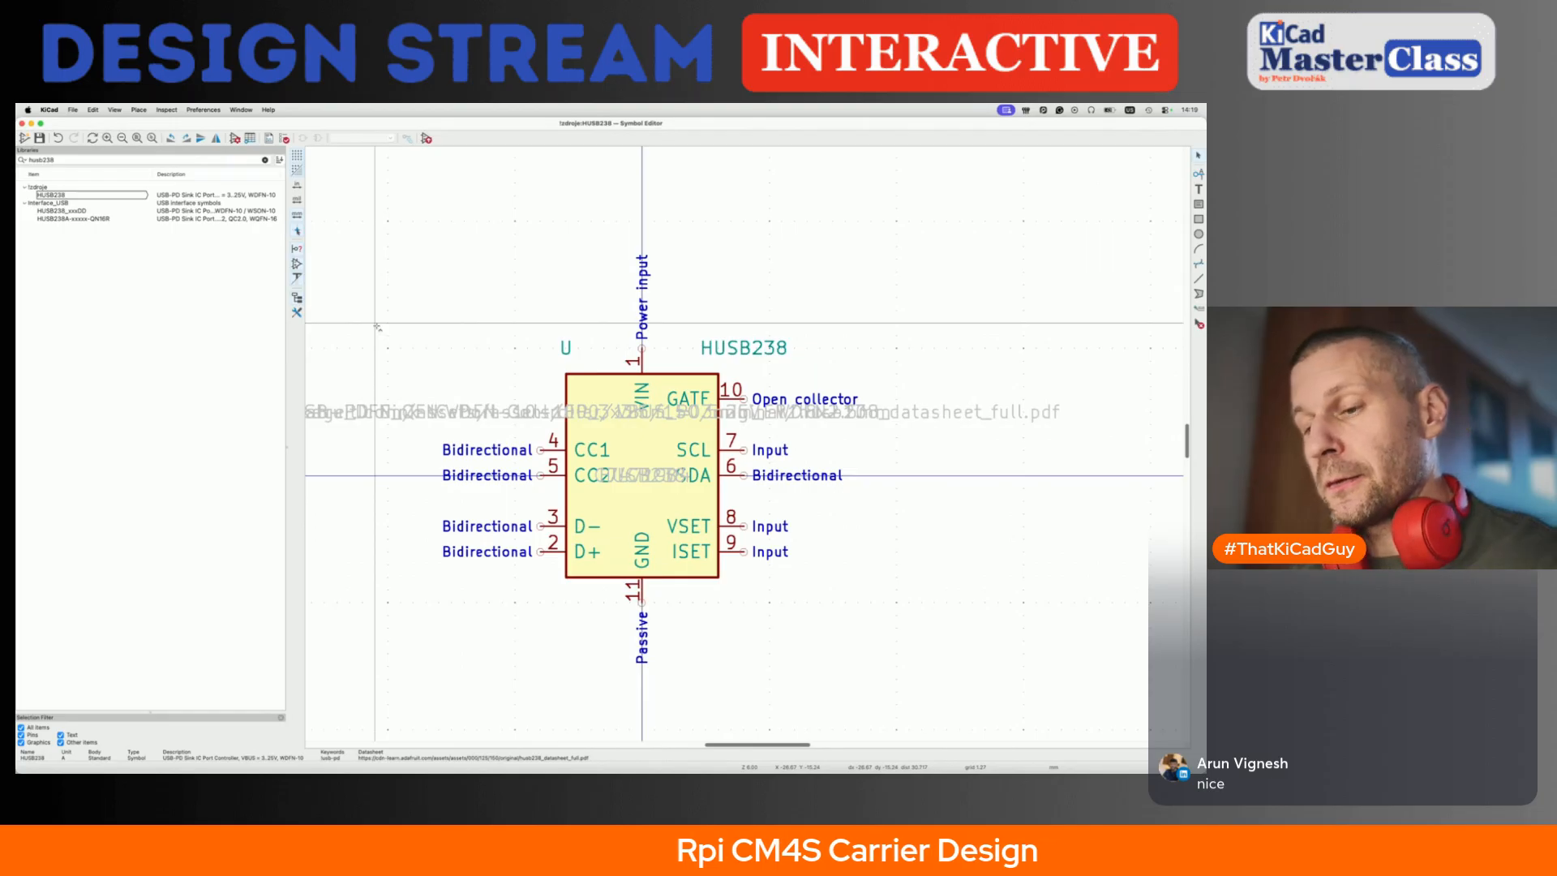
- Close the Symbol Editor and load the footprint WDFN-10-1EP_3x3mm_P0.5mm_EP1.8x2.5mm from Package_DFN_QFN in the Footprint Editor
key(super+w)
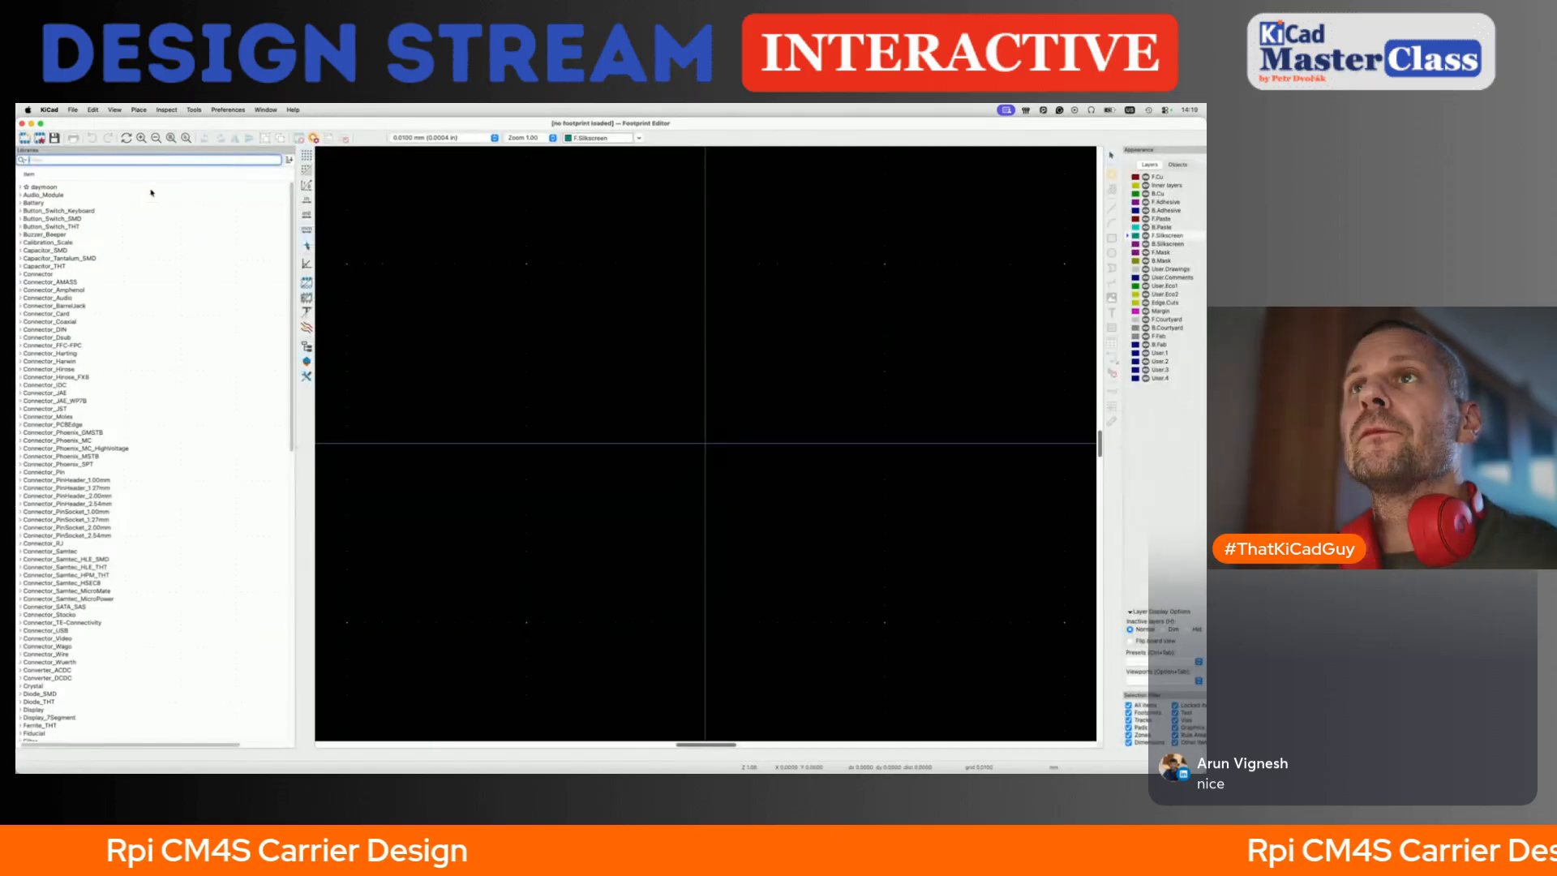
click(141, 161)
text(WDFN-10-1EP_3x3mm_P0.5mm_EP1.8x2.5mm)
double_click(113, 195)
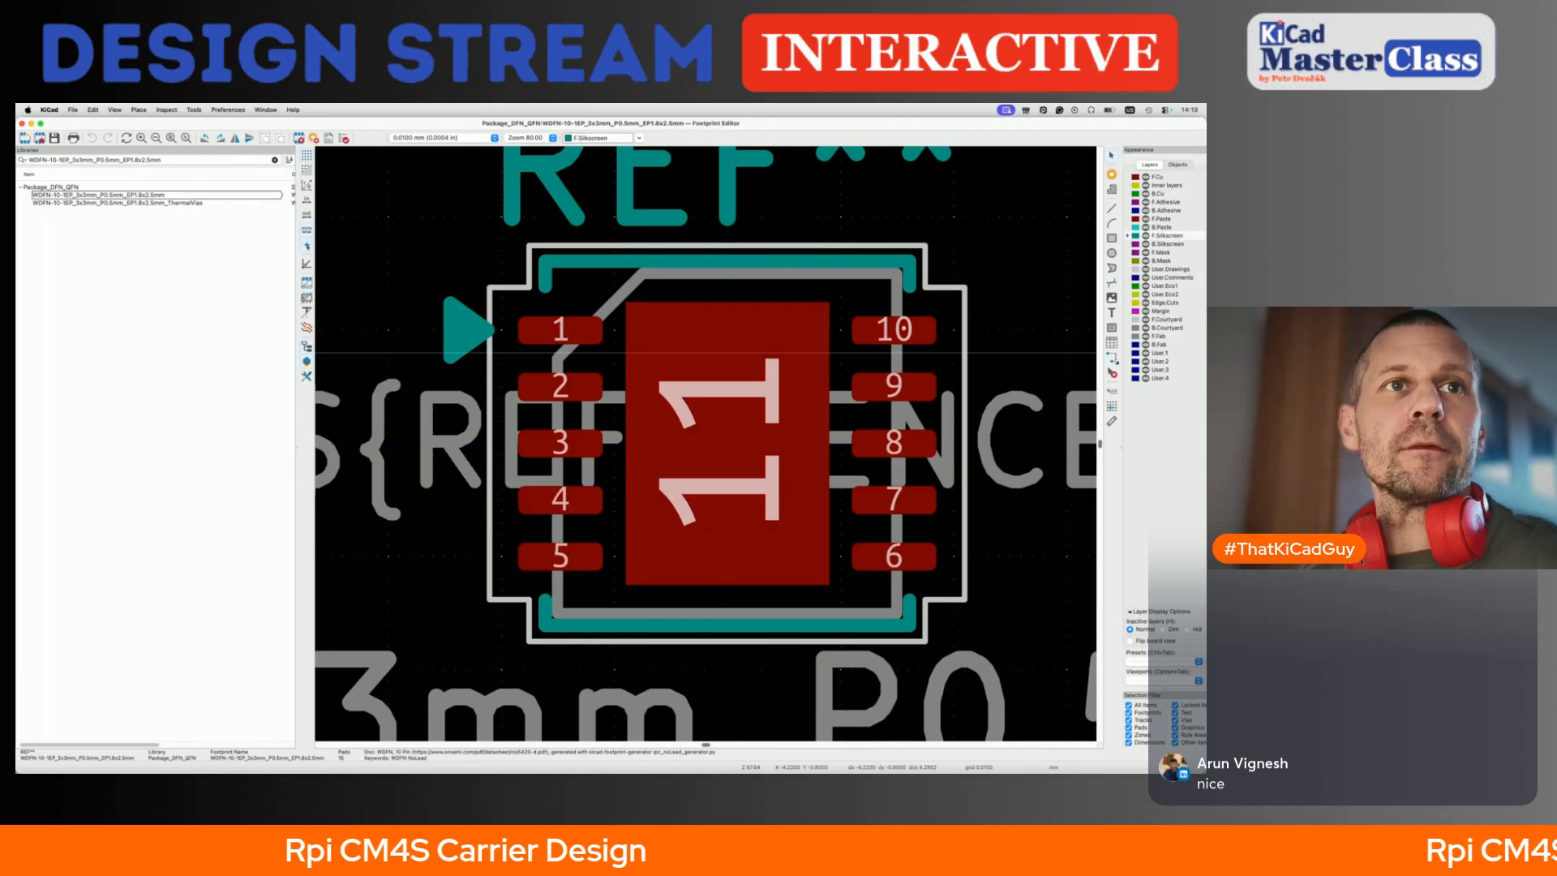
- Switch to the HUSB238 datasheet in Brave and examine the DFN-10 package outline drawing and dimension table
key(super+Tab)
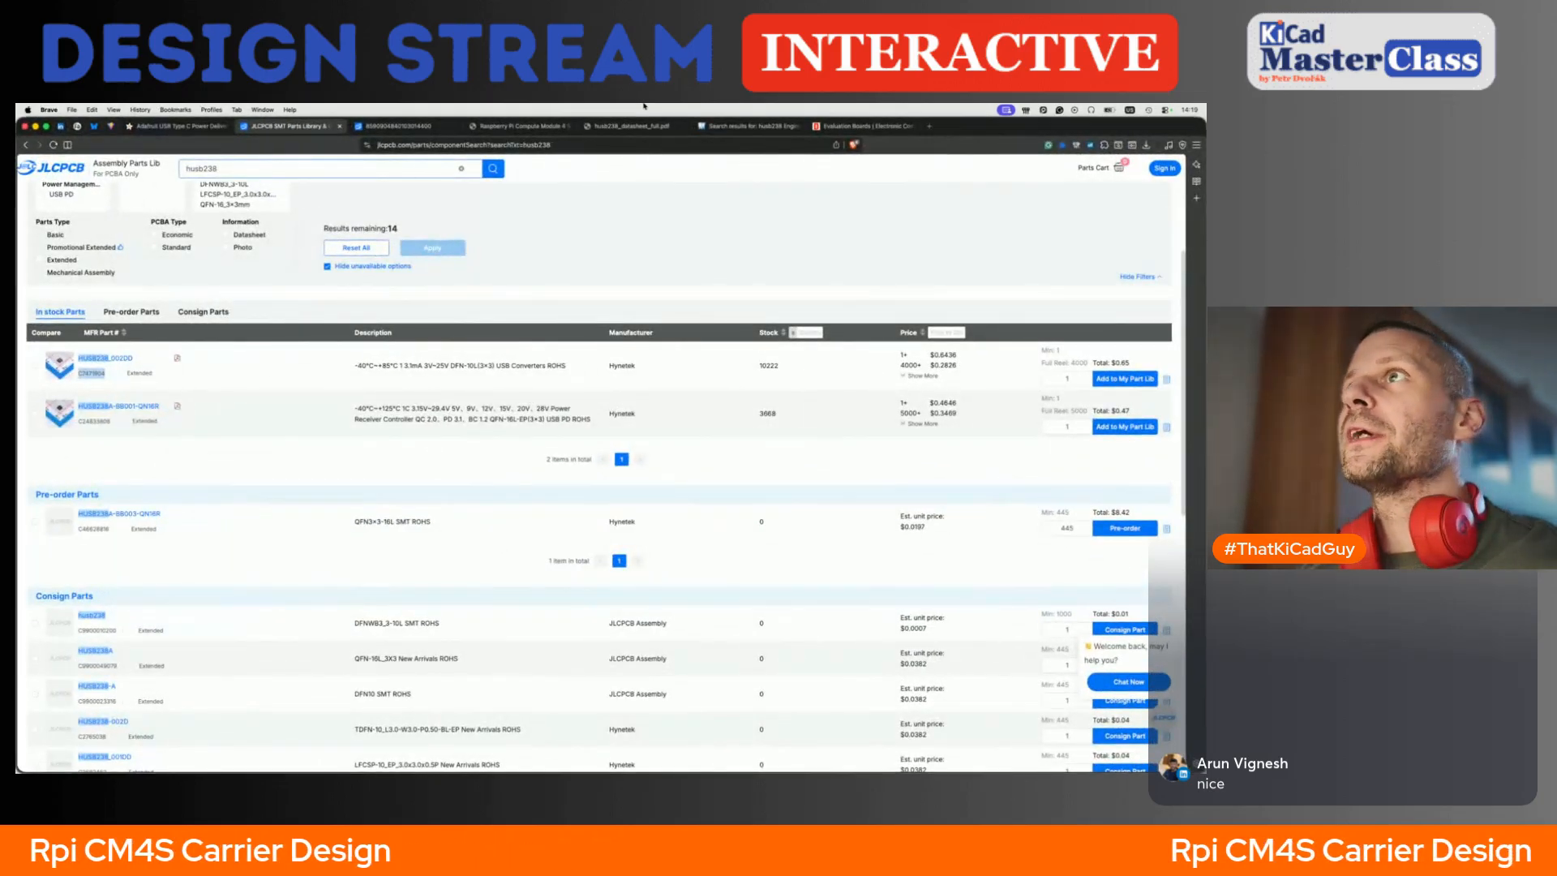
click(628, 126)
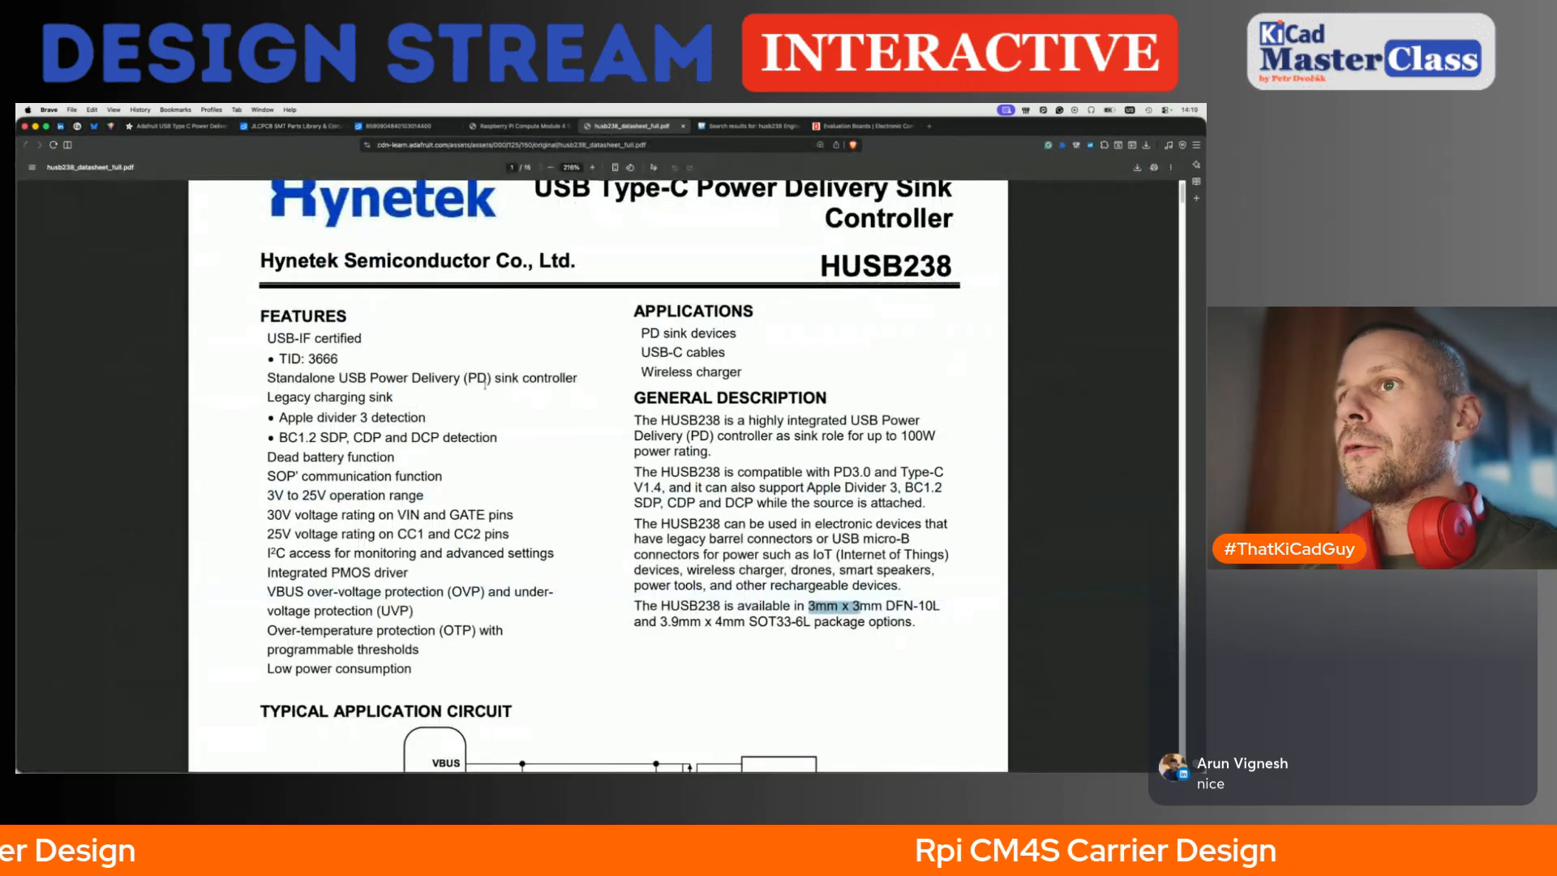
ctrl+scroll(485, 385, down, 3)
scroll(485, 385, down, 20)
scroll(484, 385, down, 20)
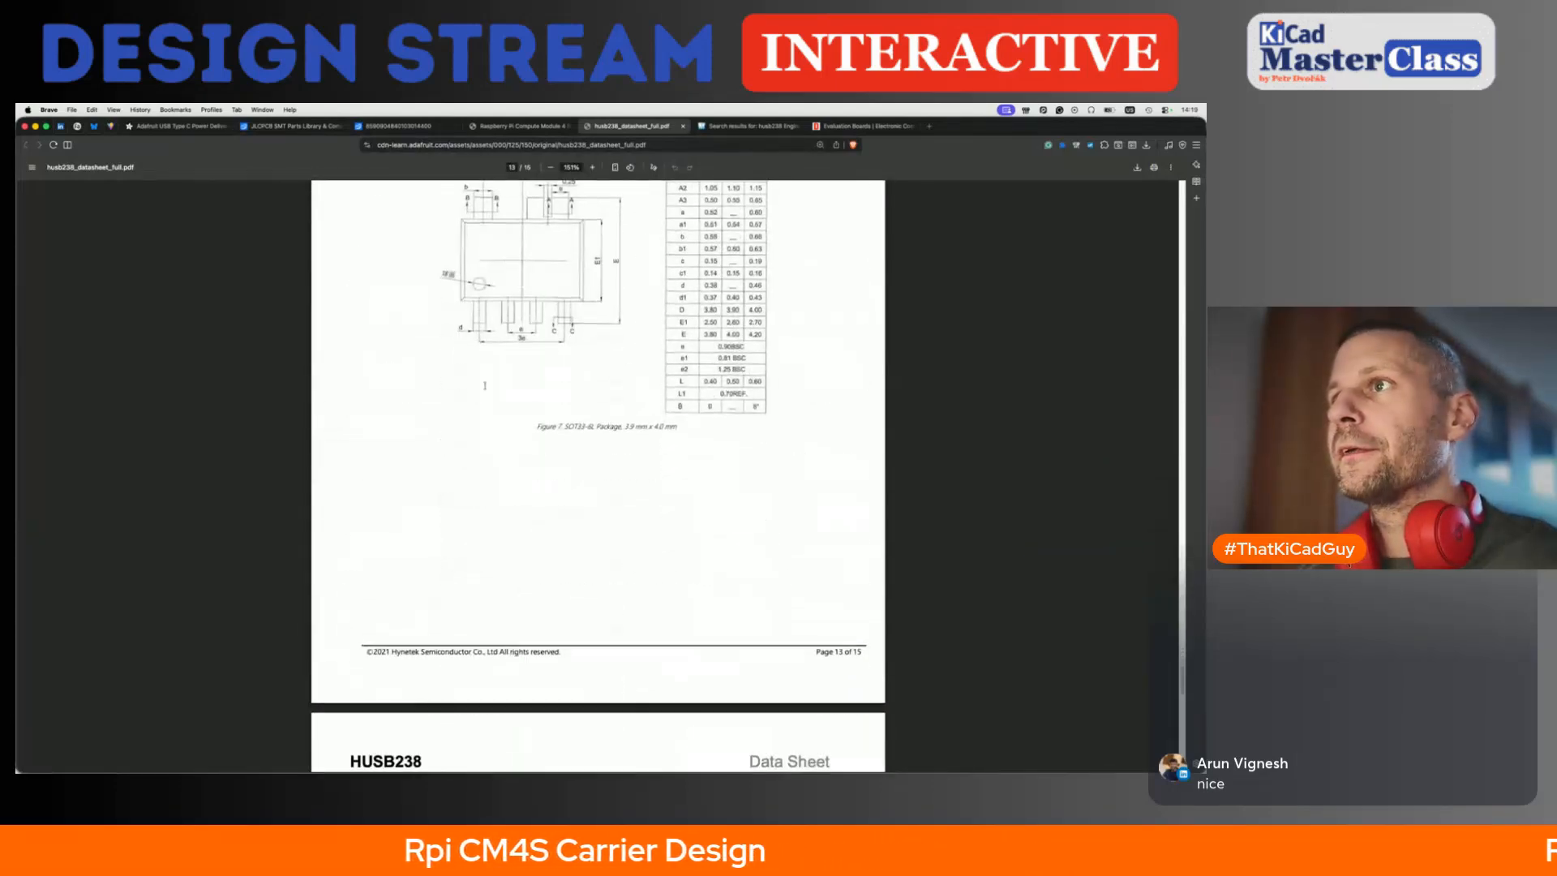
scroll(484, 385, up, 3)
scroll(485, 385, down, 8)
scroll(485, 386, down, 2)
scroll(485, 386, up, 10)
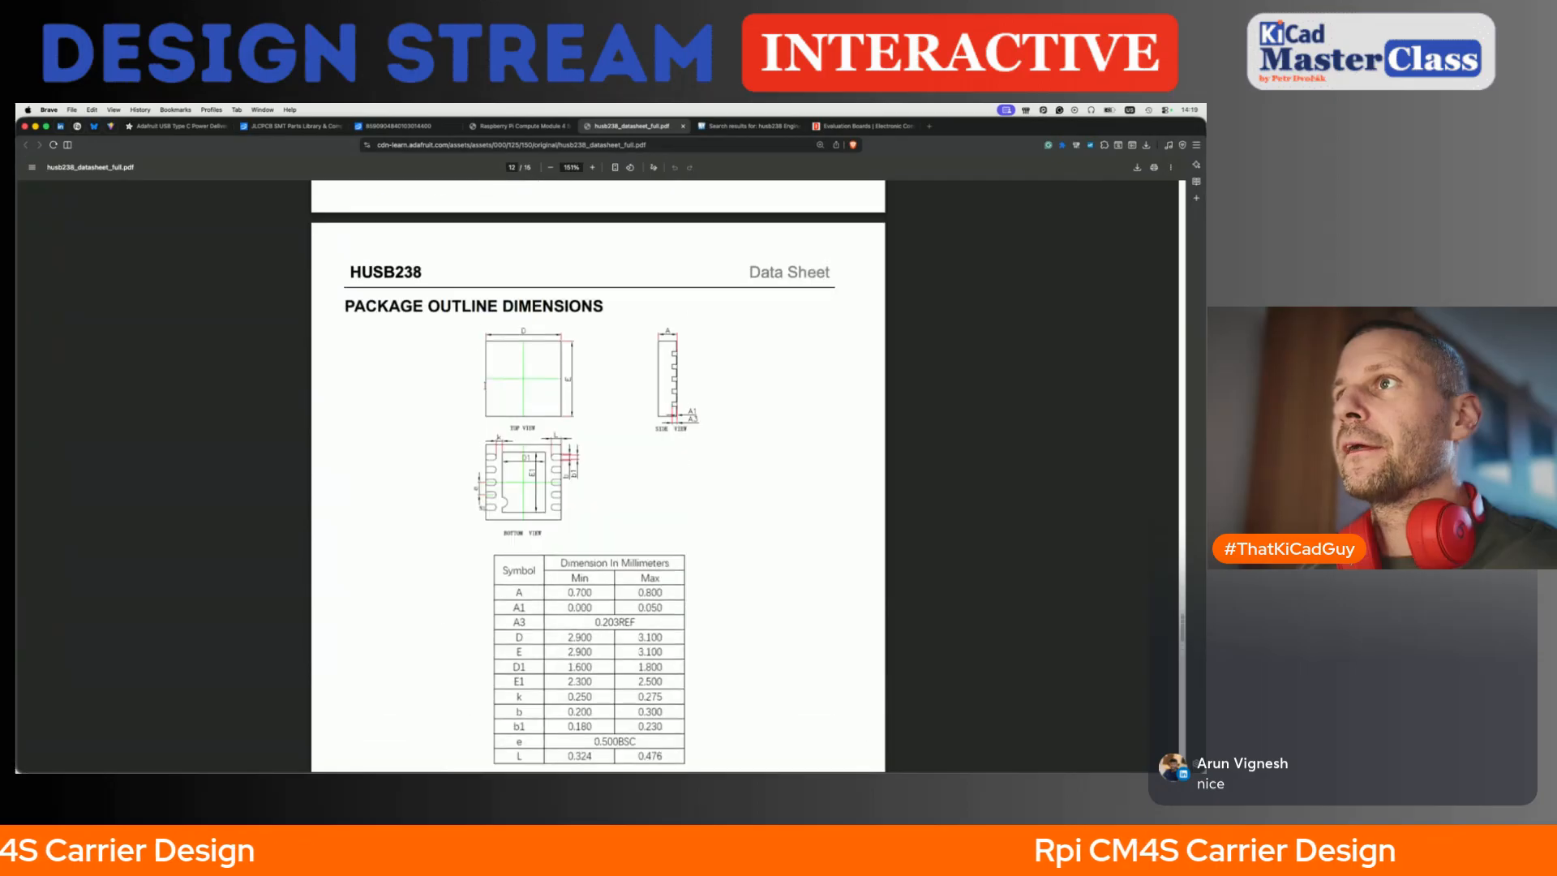
- Review the datasheet's typical application circuits, ISET current settings and pin configuration table
scroll(485, 385, up, 6)
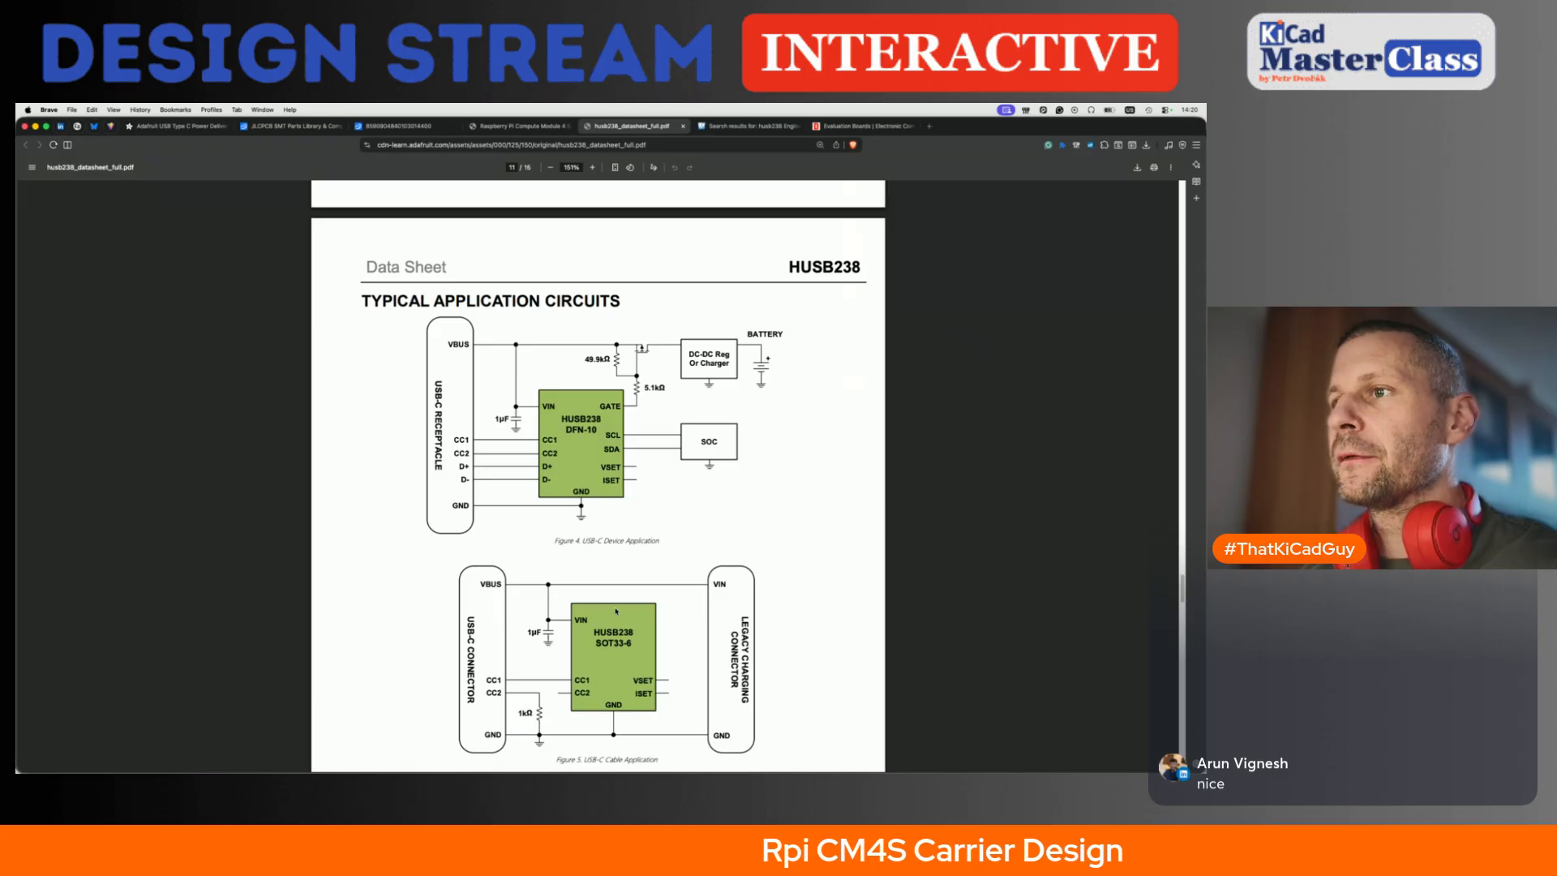
scroll(617, 611, down, 1)
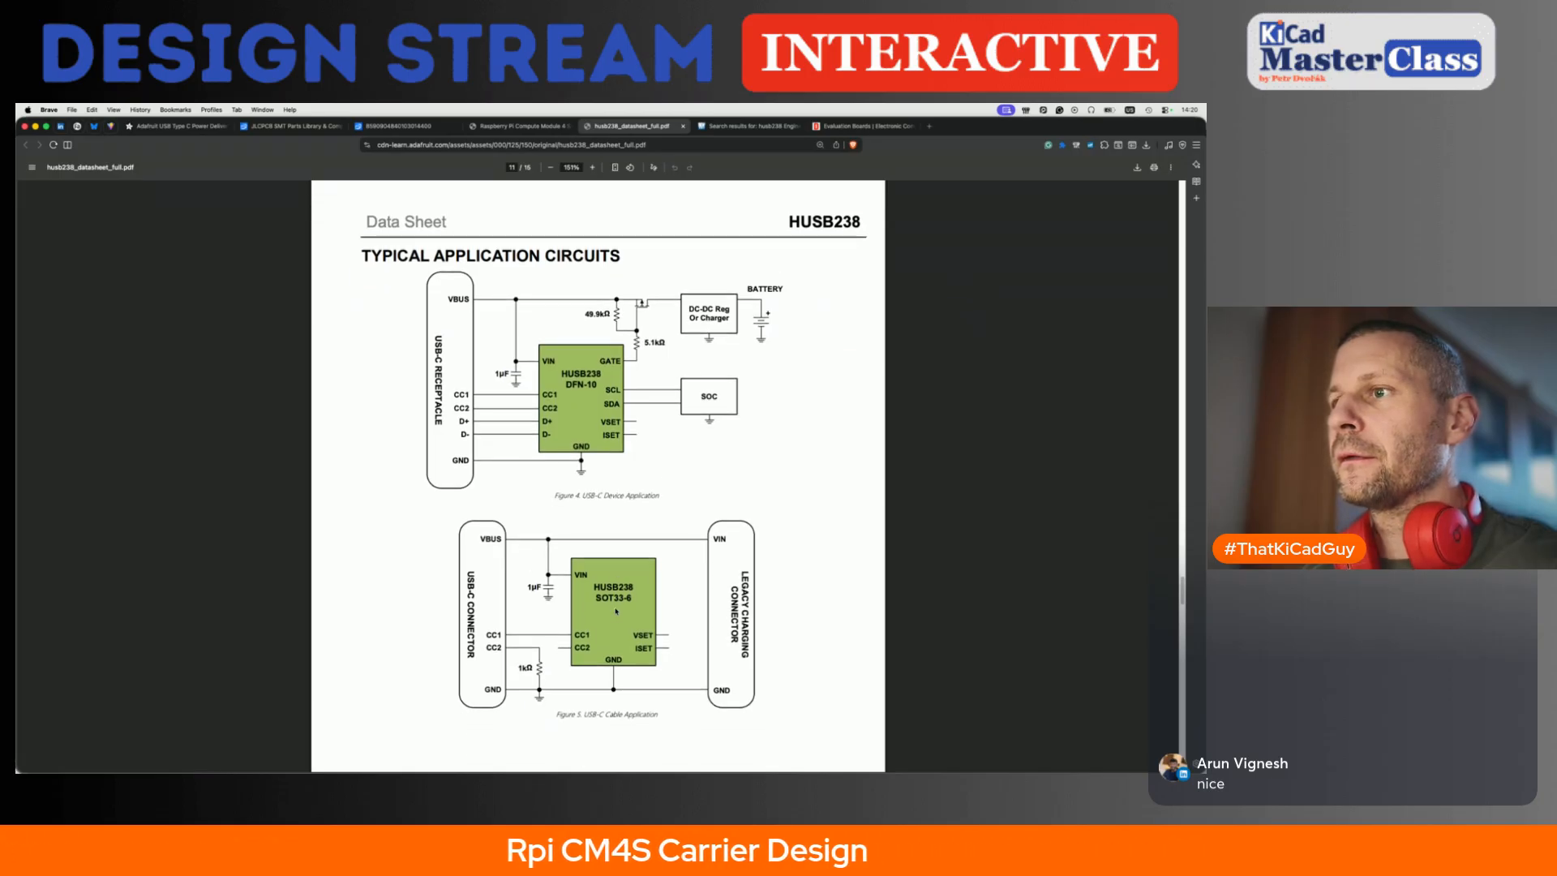
scroll(617, 611, up, 2)
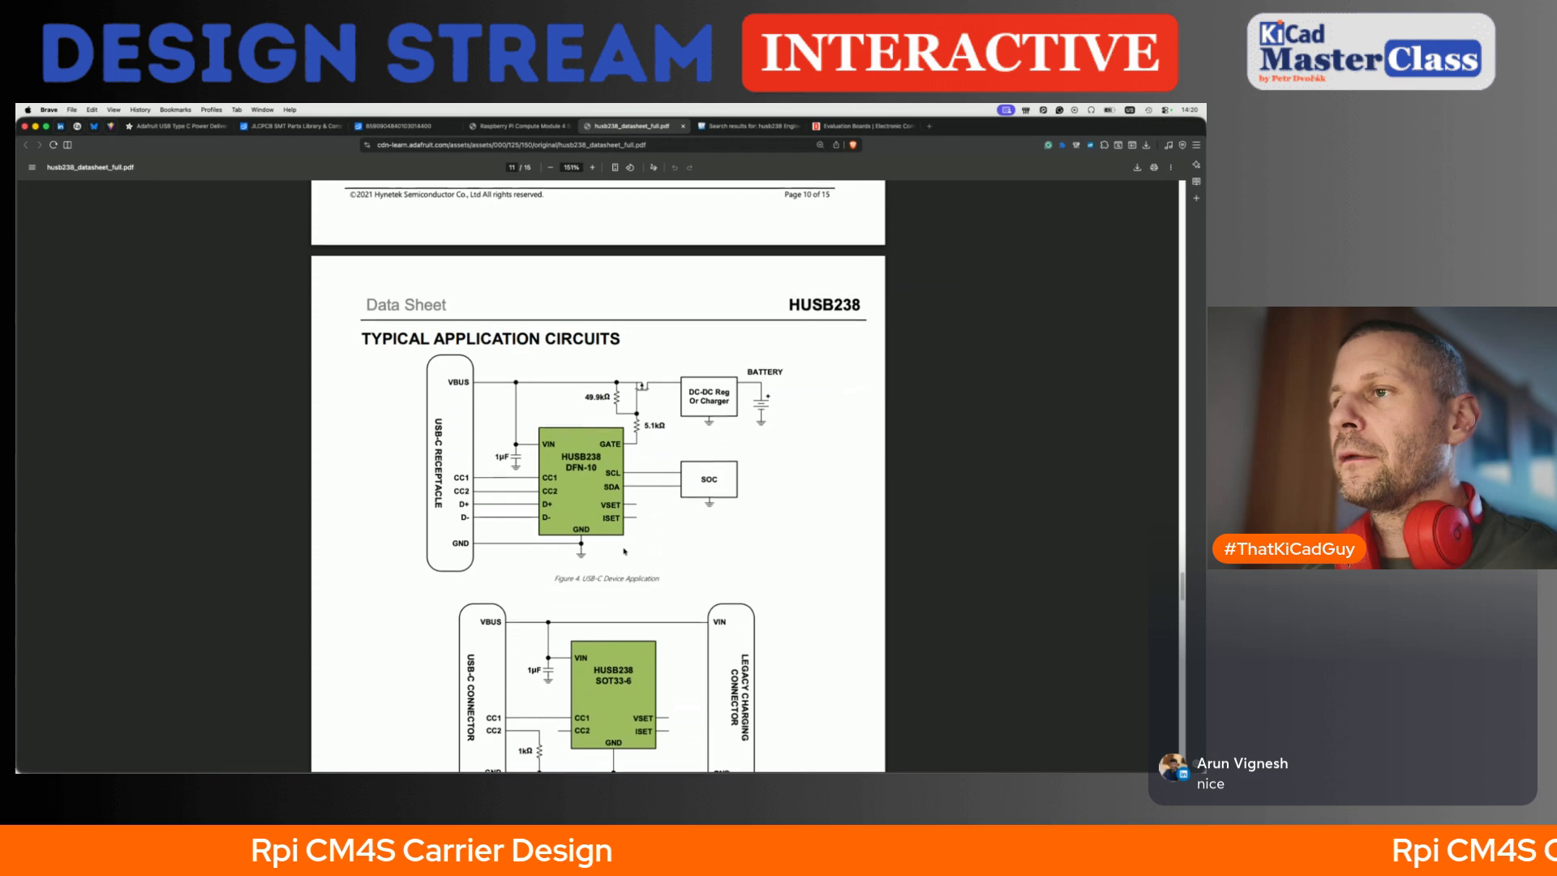
scroll(620, 608, down, 1)
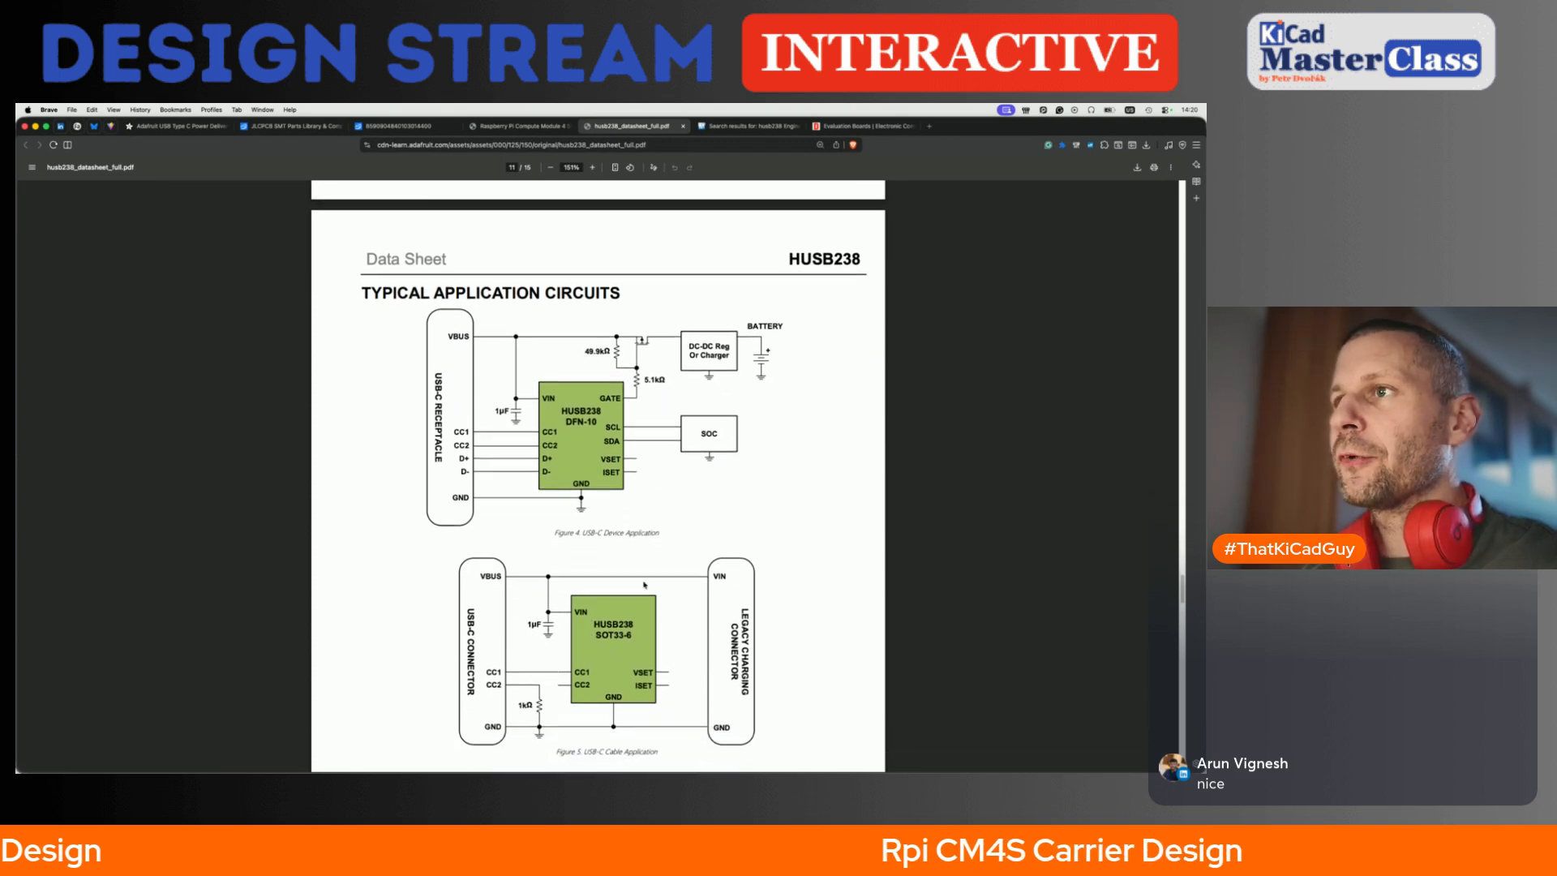
scroll(644, 583, up, 5)
ctrl+scroll(597, 665, up, 1)
scroll(598, 665, up, 20)
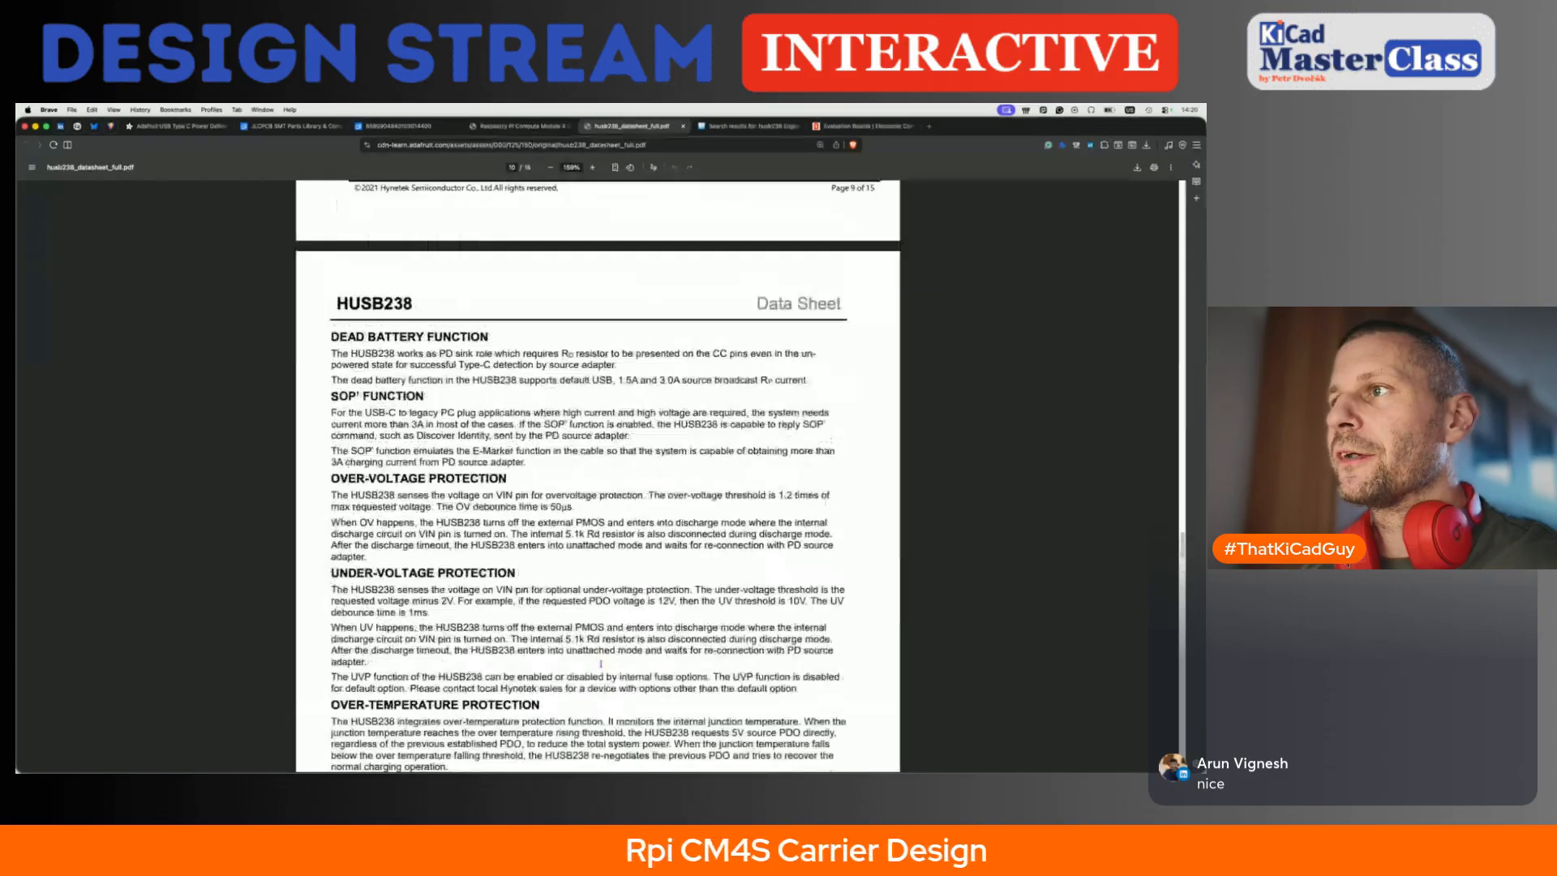
scroll(601, 664, down, 20)
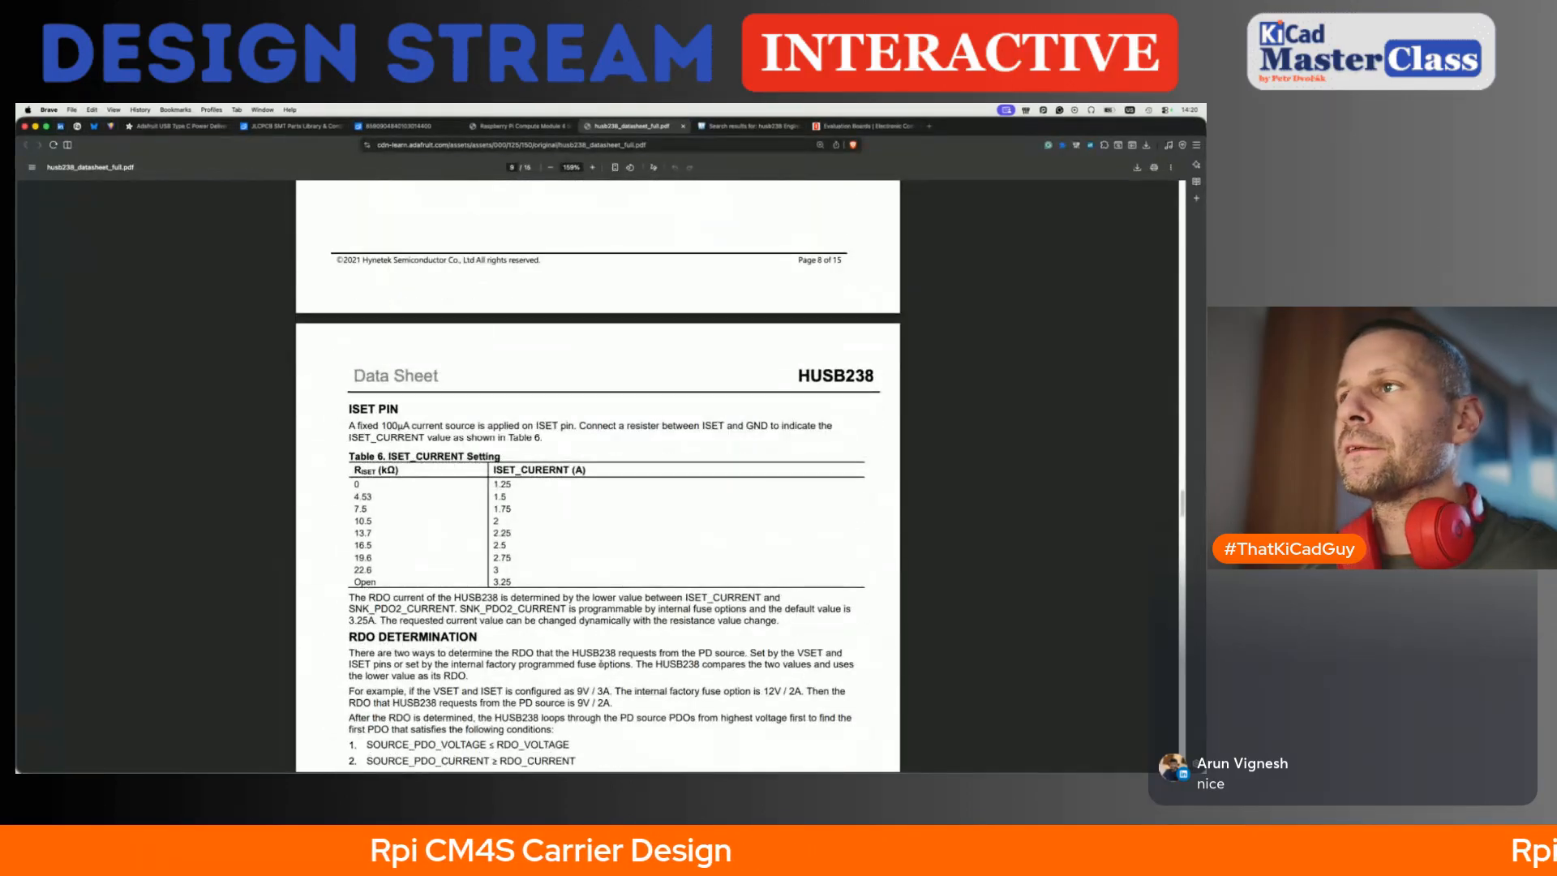
scroll(601, 663, up, 20)
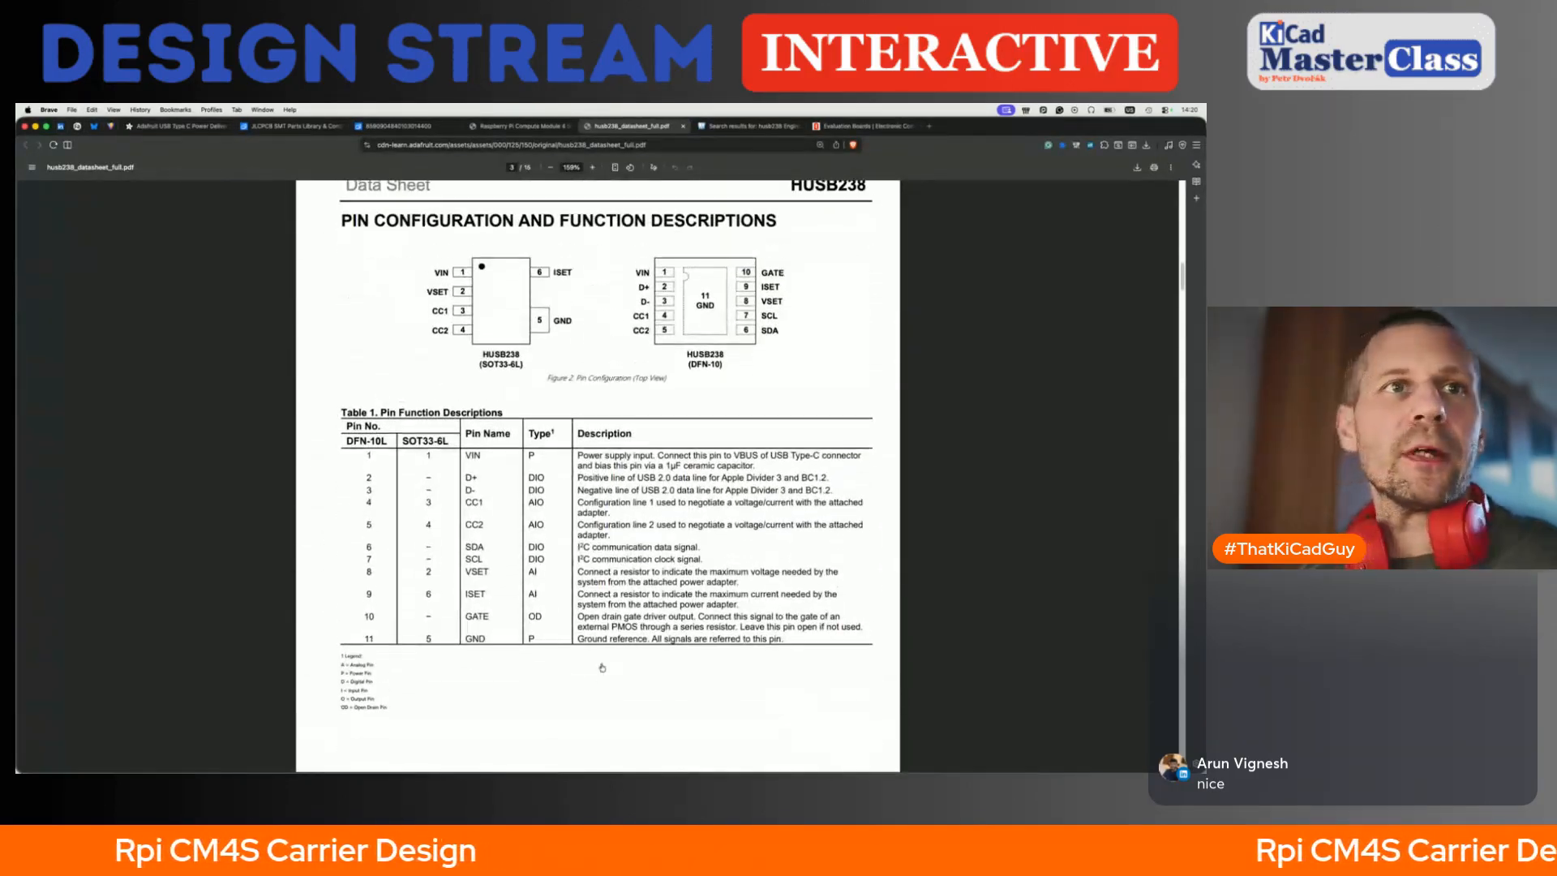
- Return to KiCad's Footprint Editor and save a copy of the WDFN-10 footprint, under the same name, in the daymoon library
key(super+Tab)
right_click(152, 194)
click(186, 240)
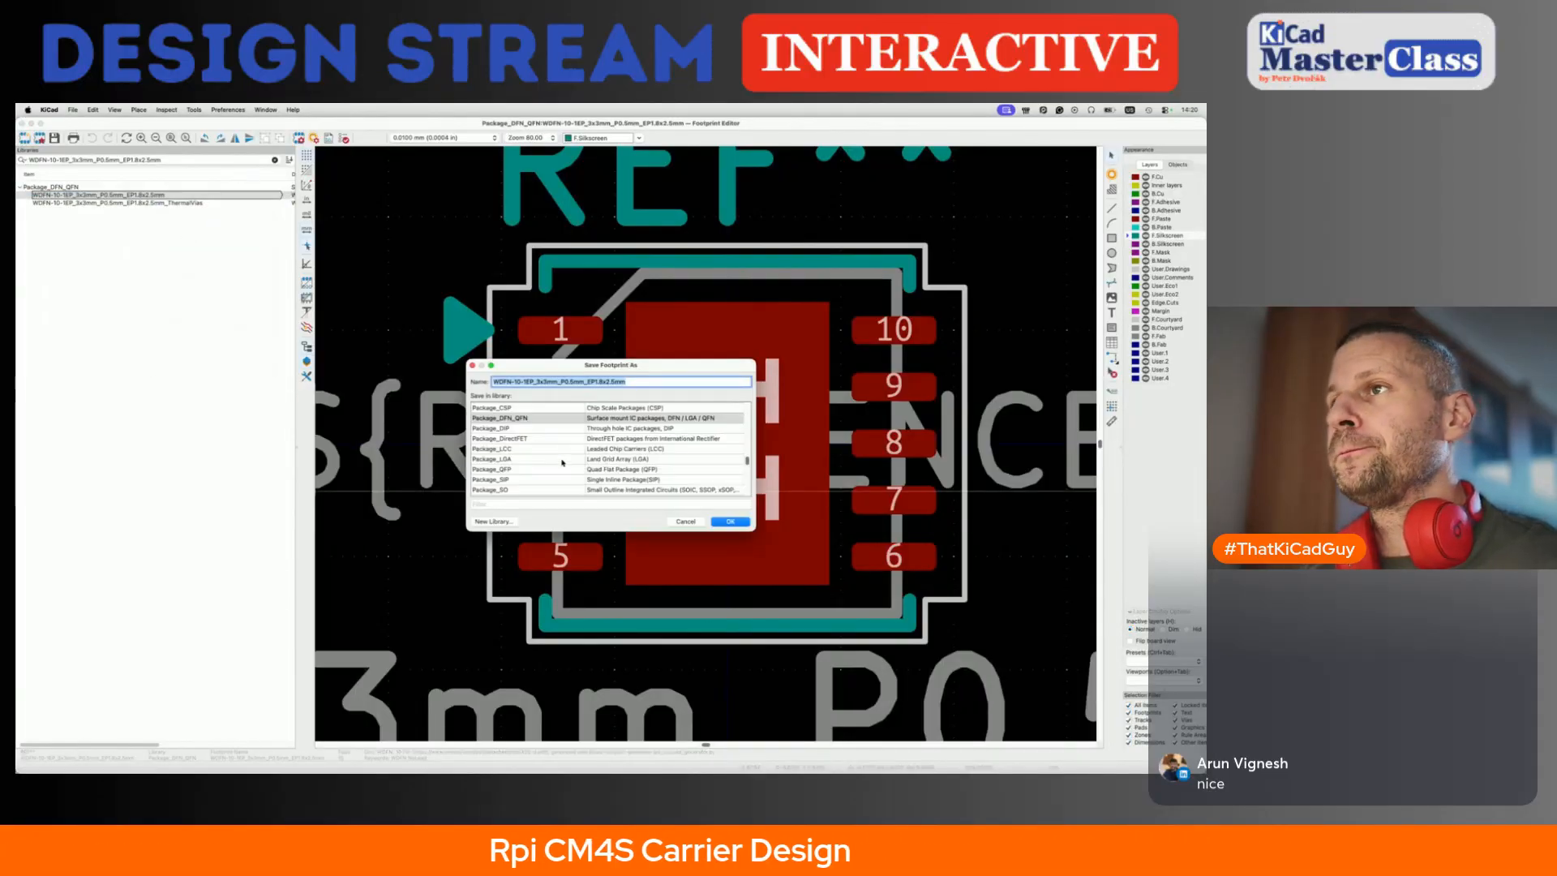
scroll(562, 462, up, 15)
click(492, 407)
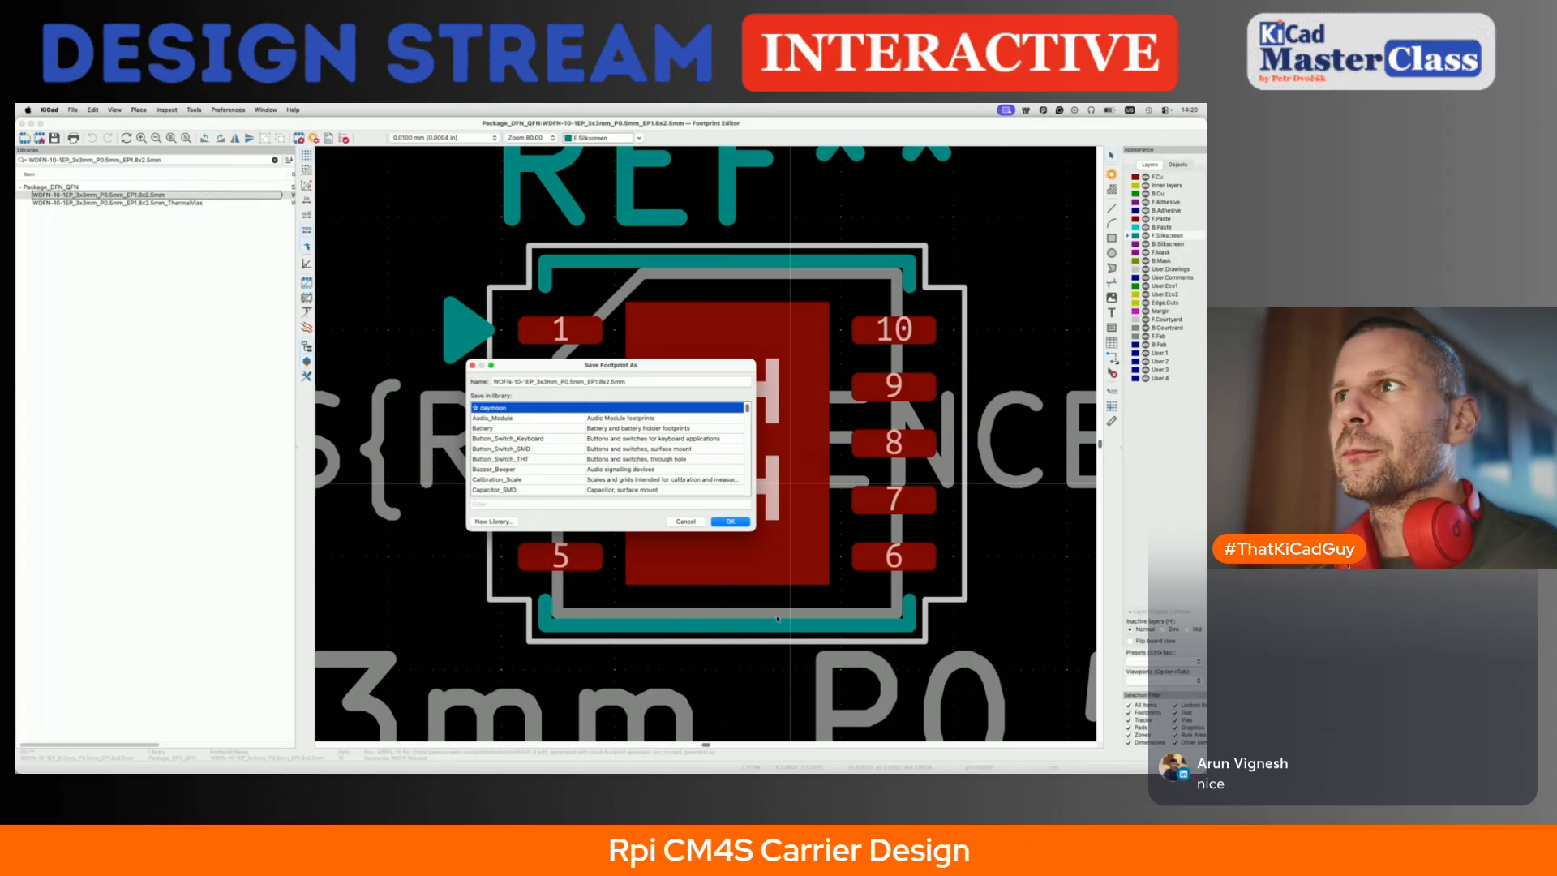
click(730, 521)
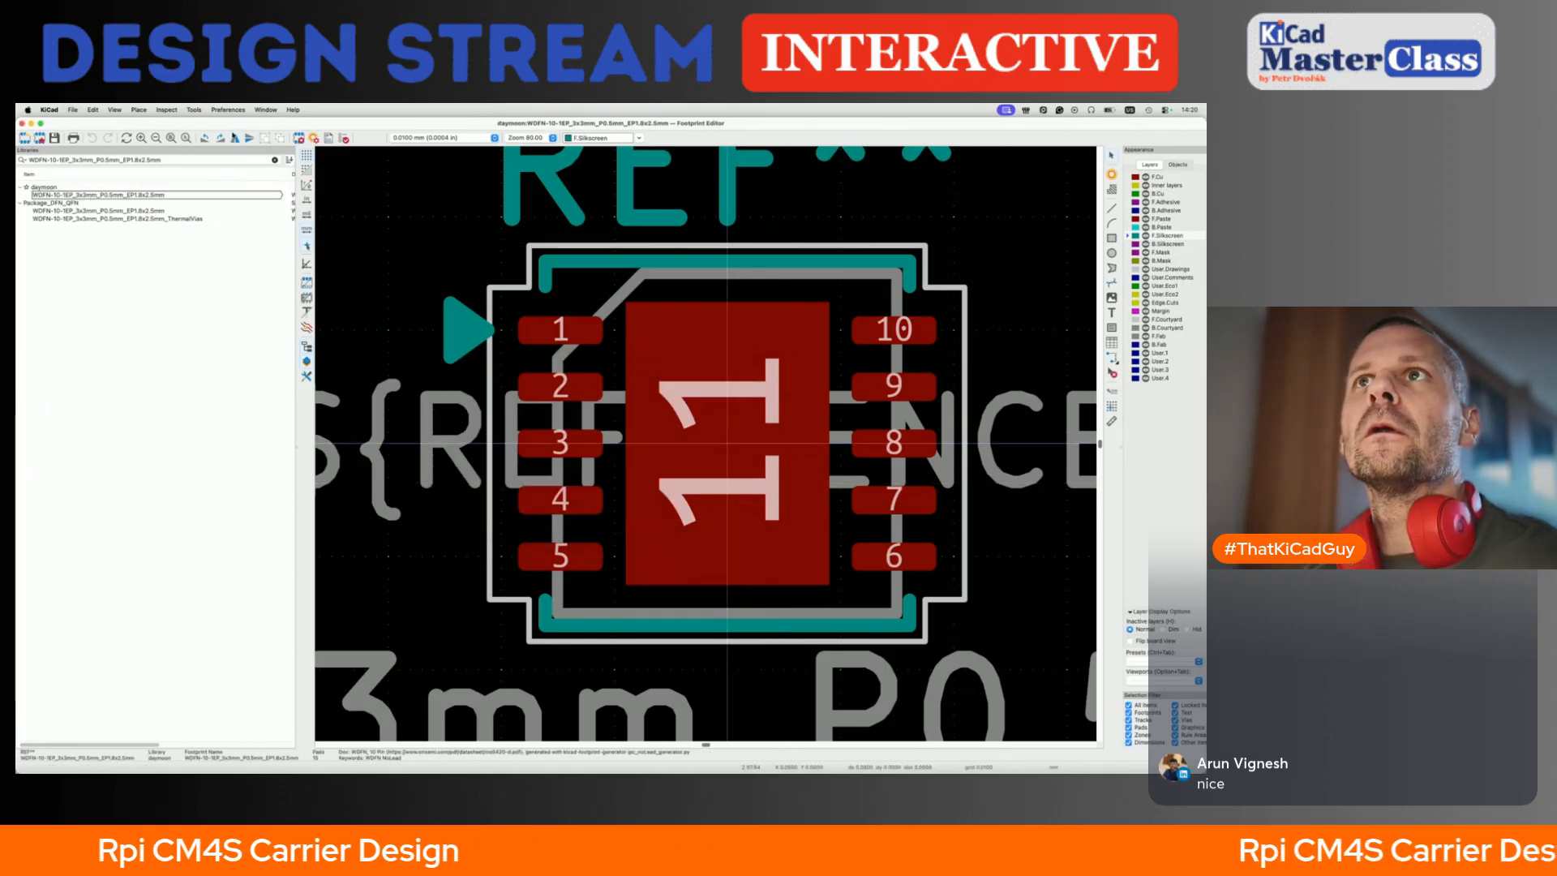
- Open the WDFN-10 footprint's 3D model settings and browse to the Package_DFN_QFN.3dshapes folder for a replacement model
click(299, 138)
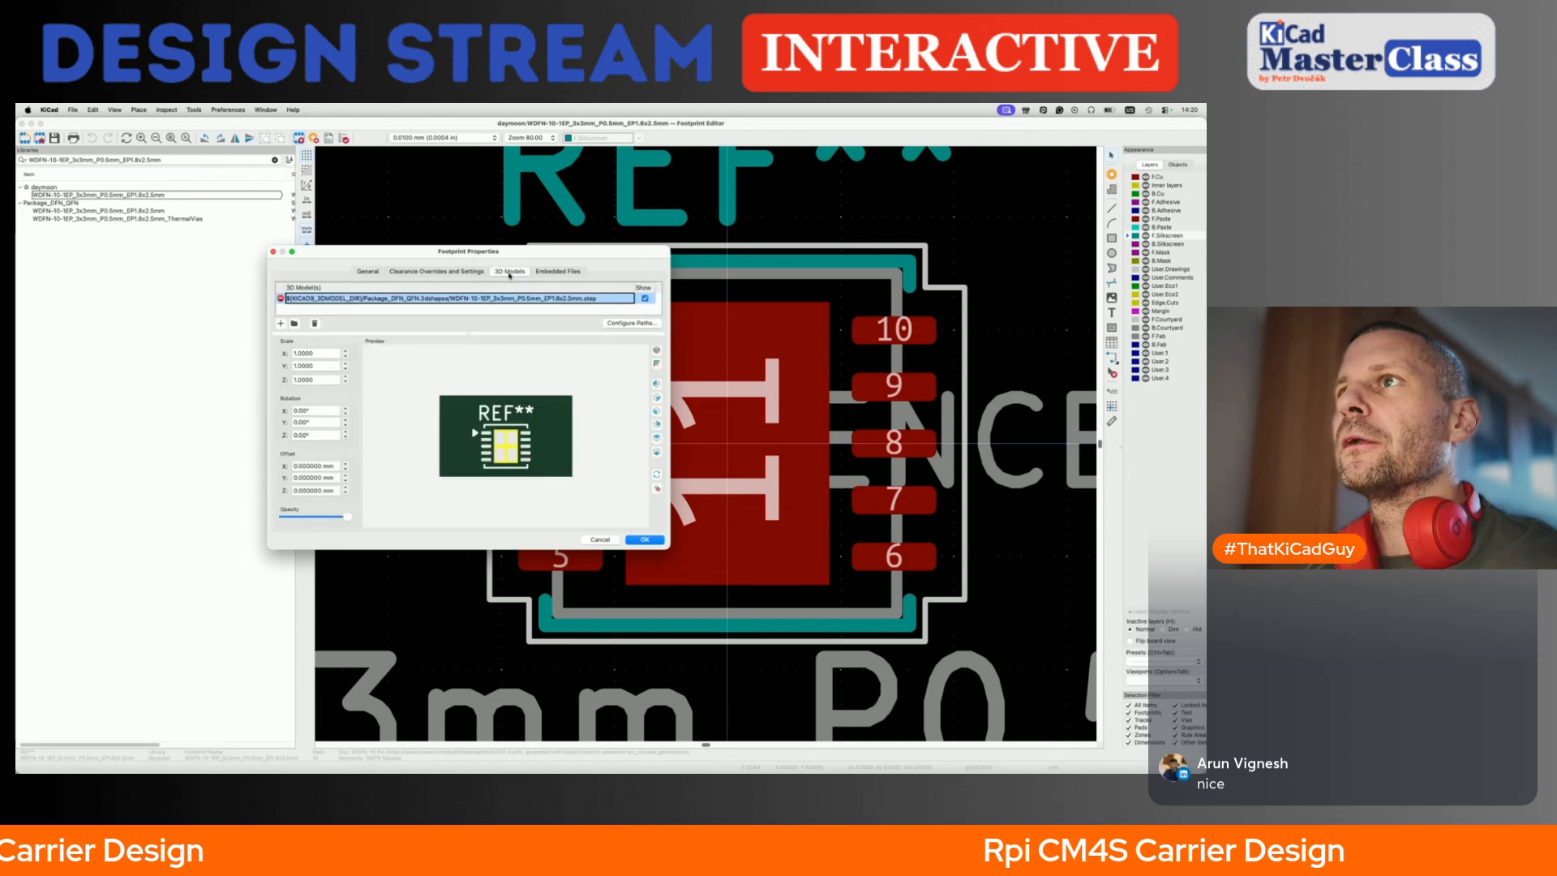
click(595, 300)
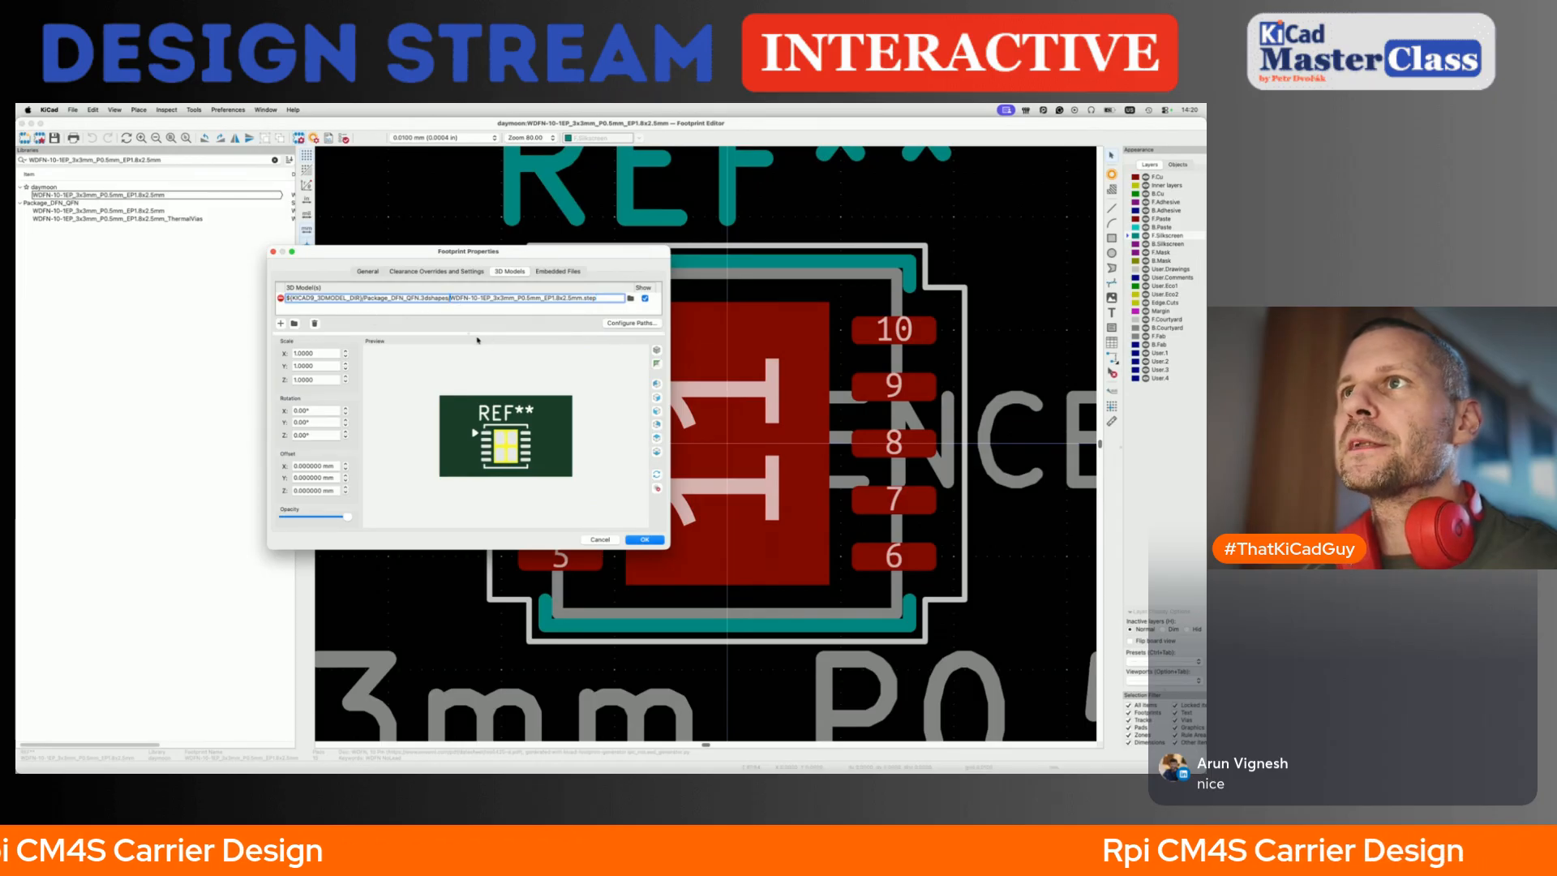
drag(469, 333, 468, 380)
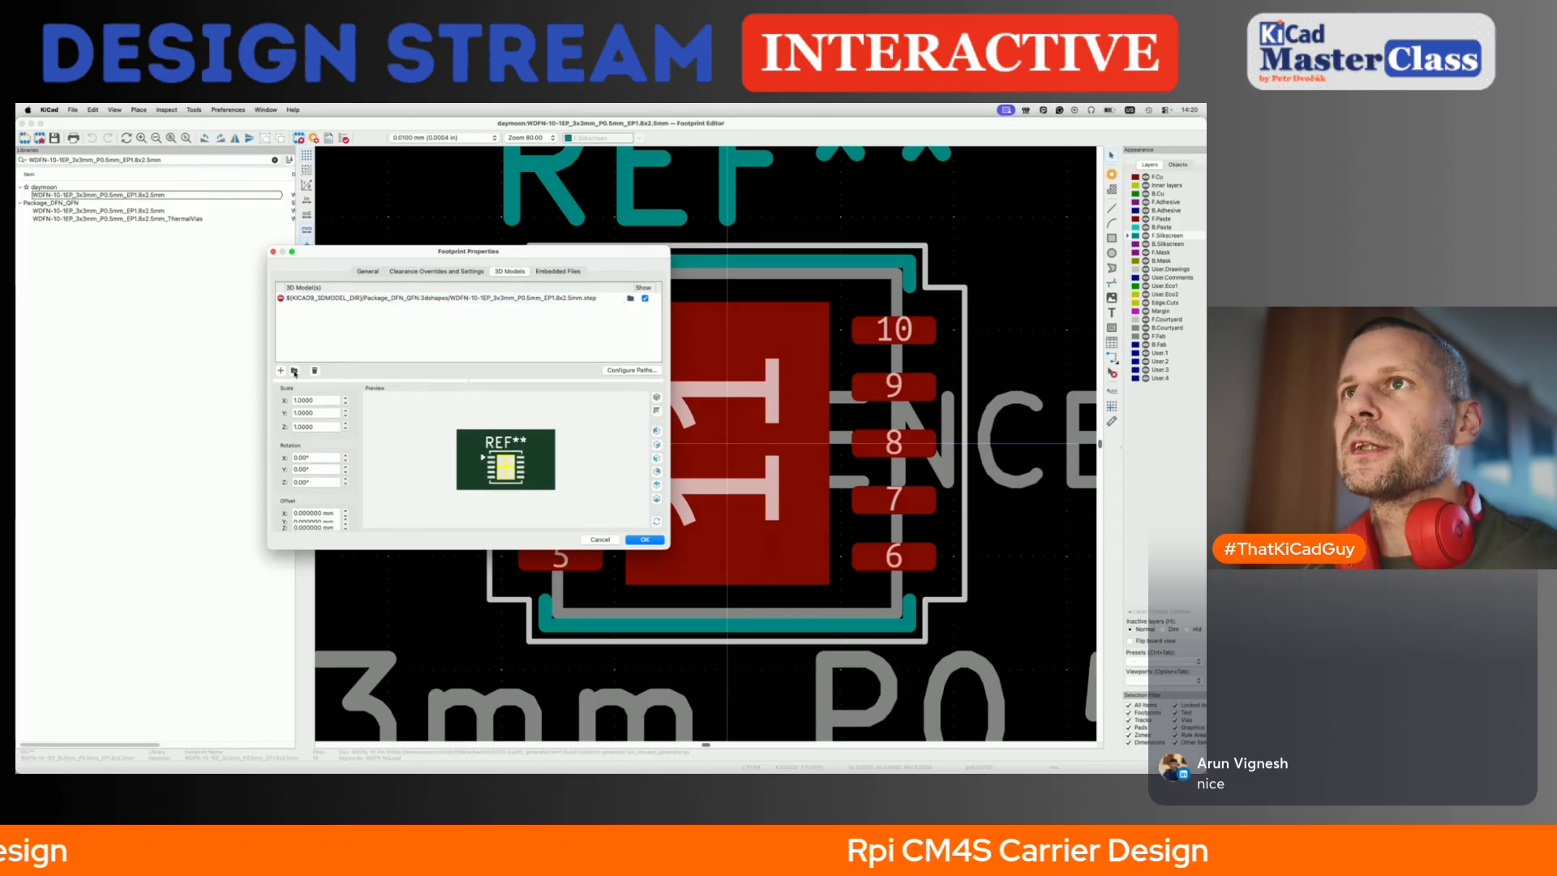
click(293, 371)
drag(427, 292, 376, 356)
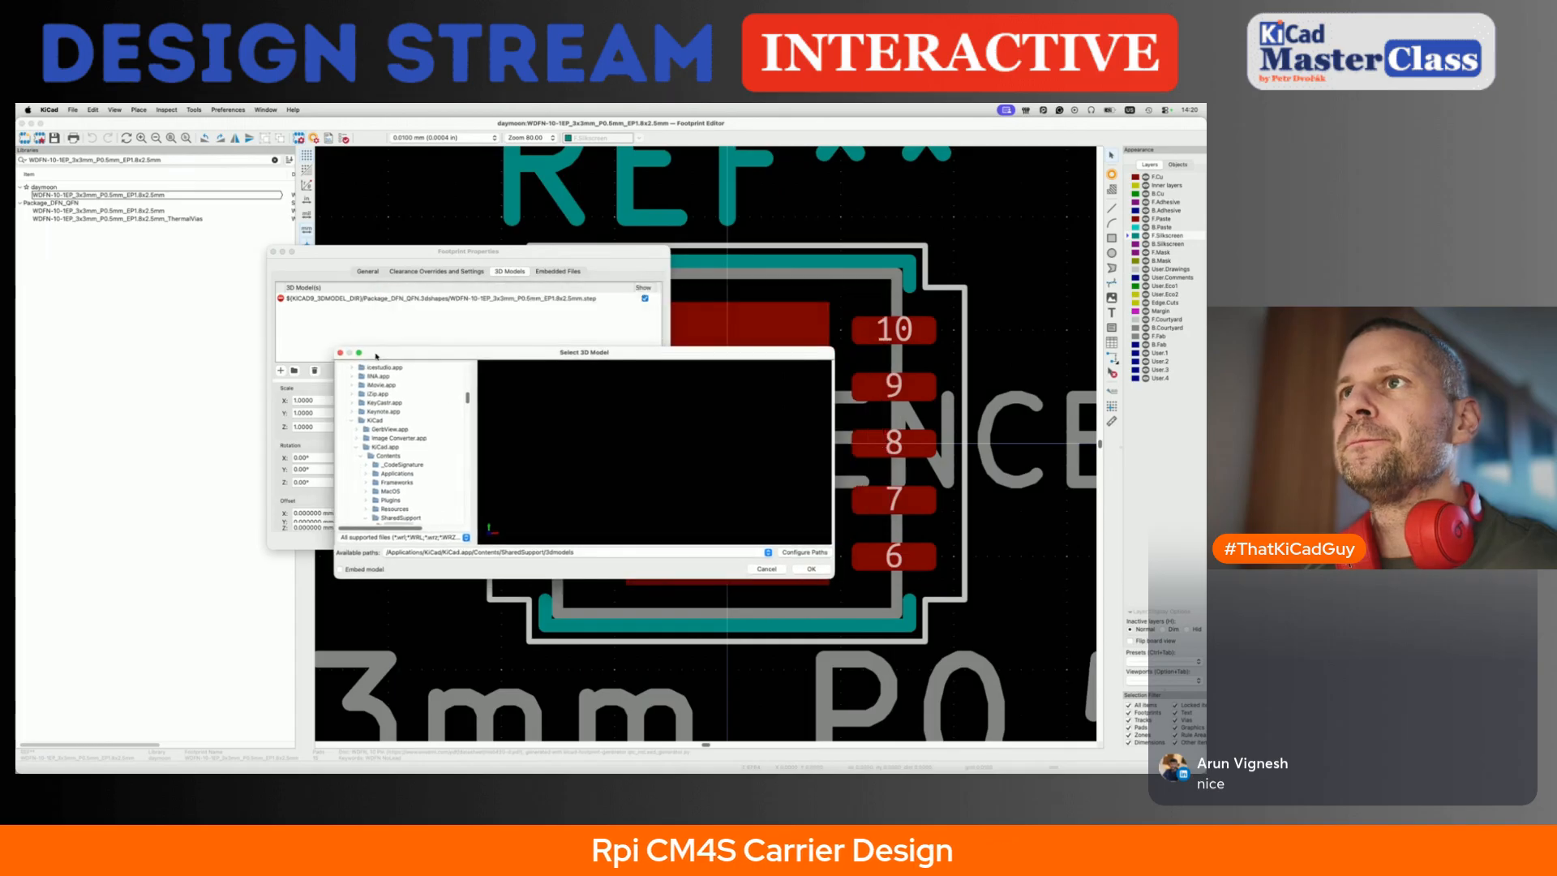
click(487, 556)
click(489, 555)
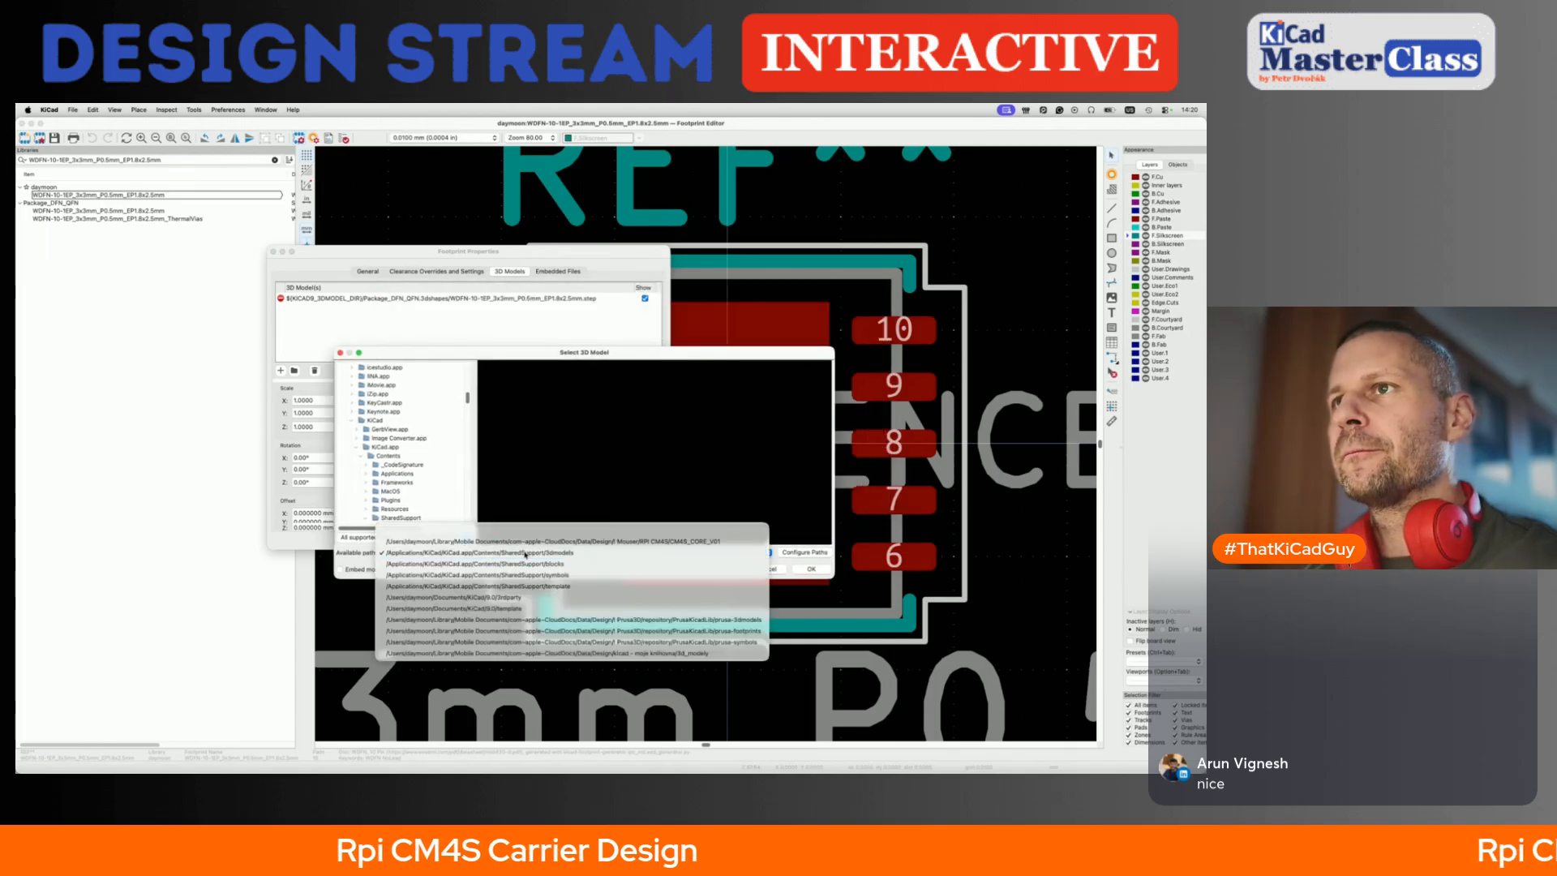
scroll(419, 491, down, 10)
scroll(418, 491, down, 15)
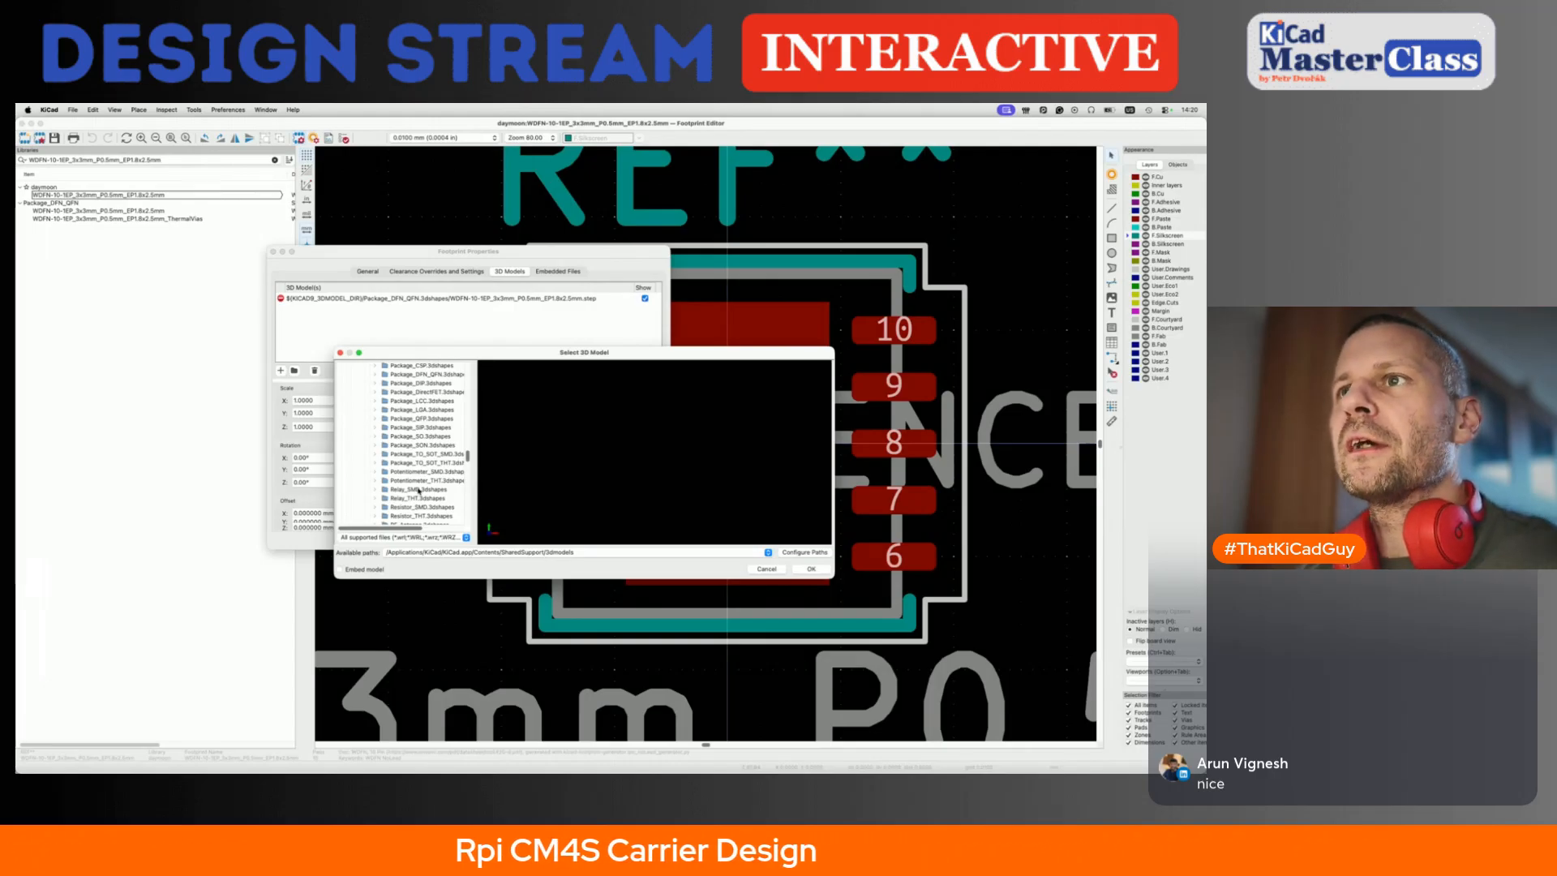
scroll(419, 490, up, 1)
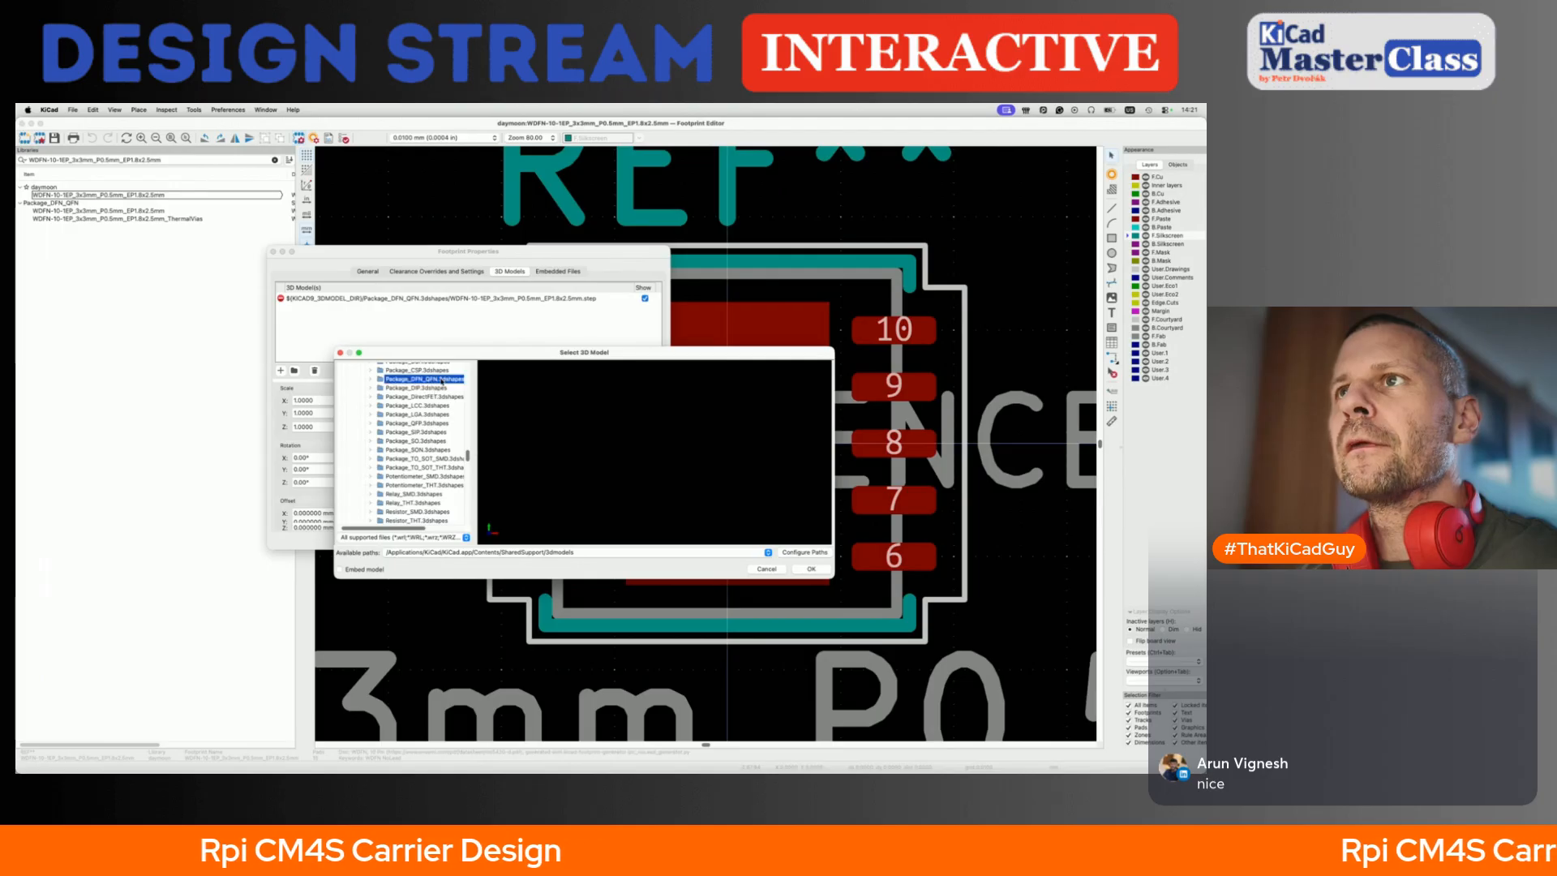
click(371, 380)
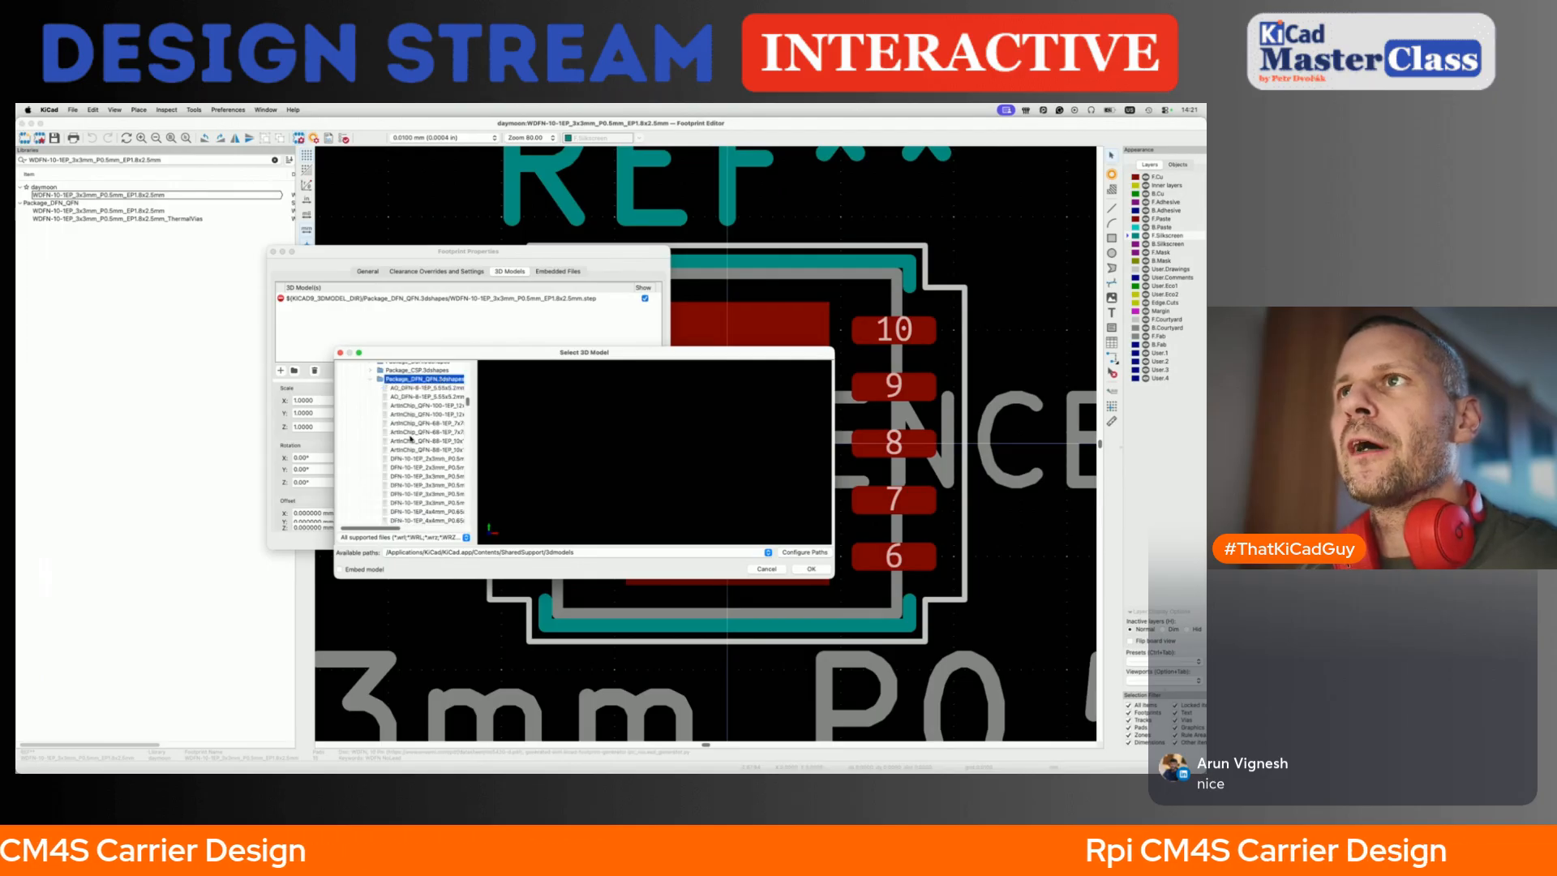
- Preview and add the 3D model DFN-10-1EP_3x3mm_P0.5mm_EP1.55x2.48mm.step to the footprint
scroll(424, 468, down, 3)
scroll(425, 469, up, 1)
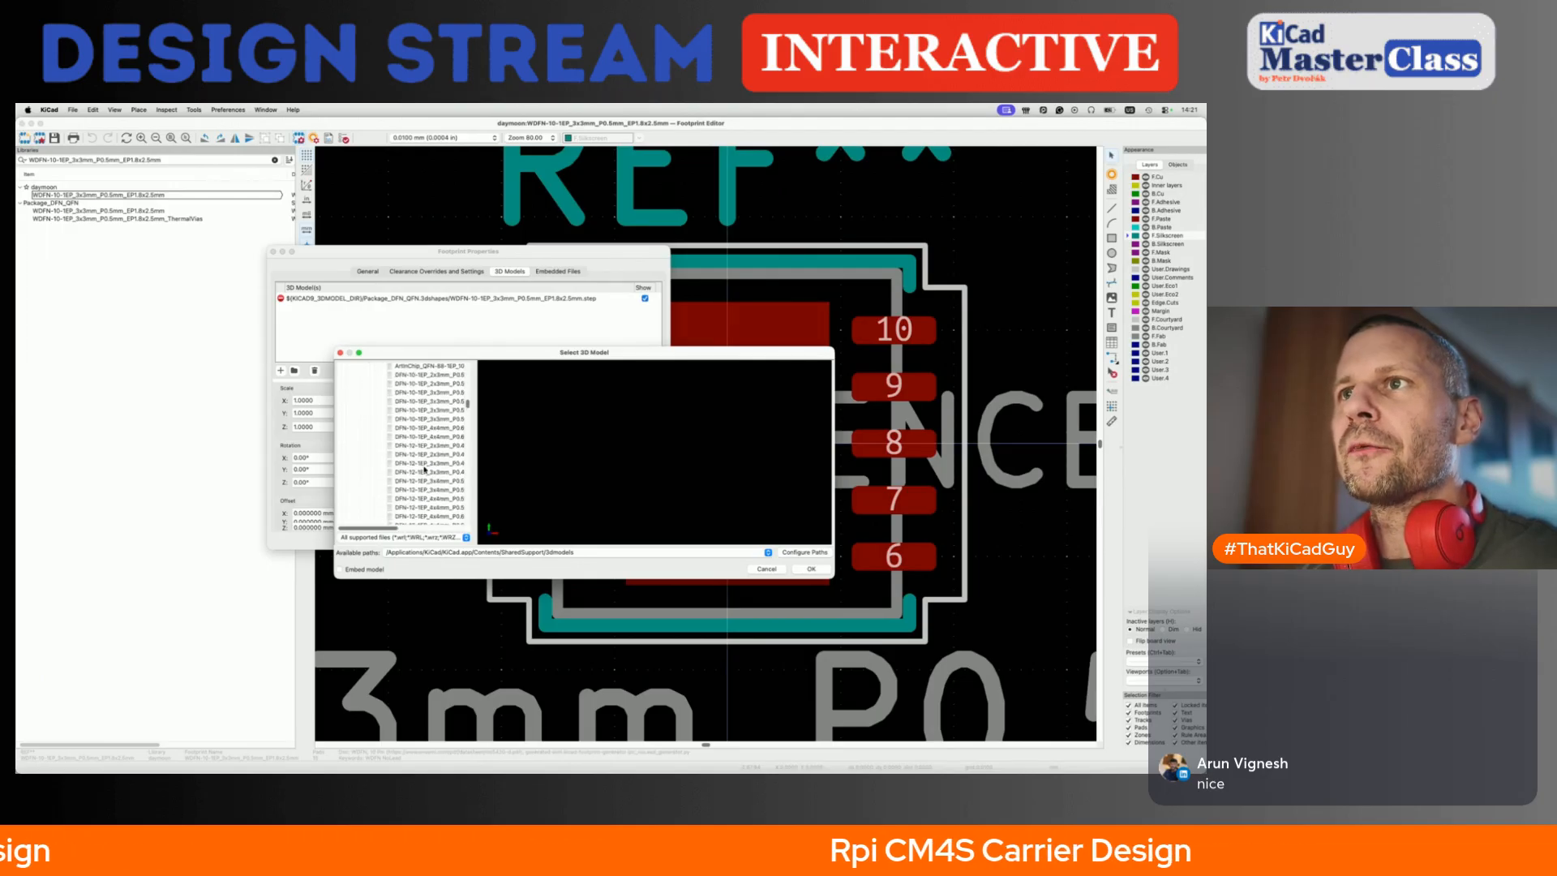
scroll(423, 440, right, 2)
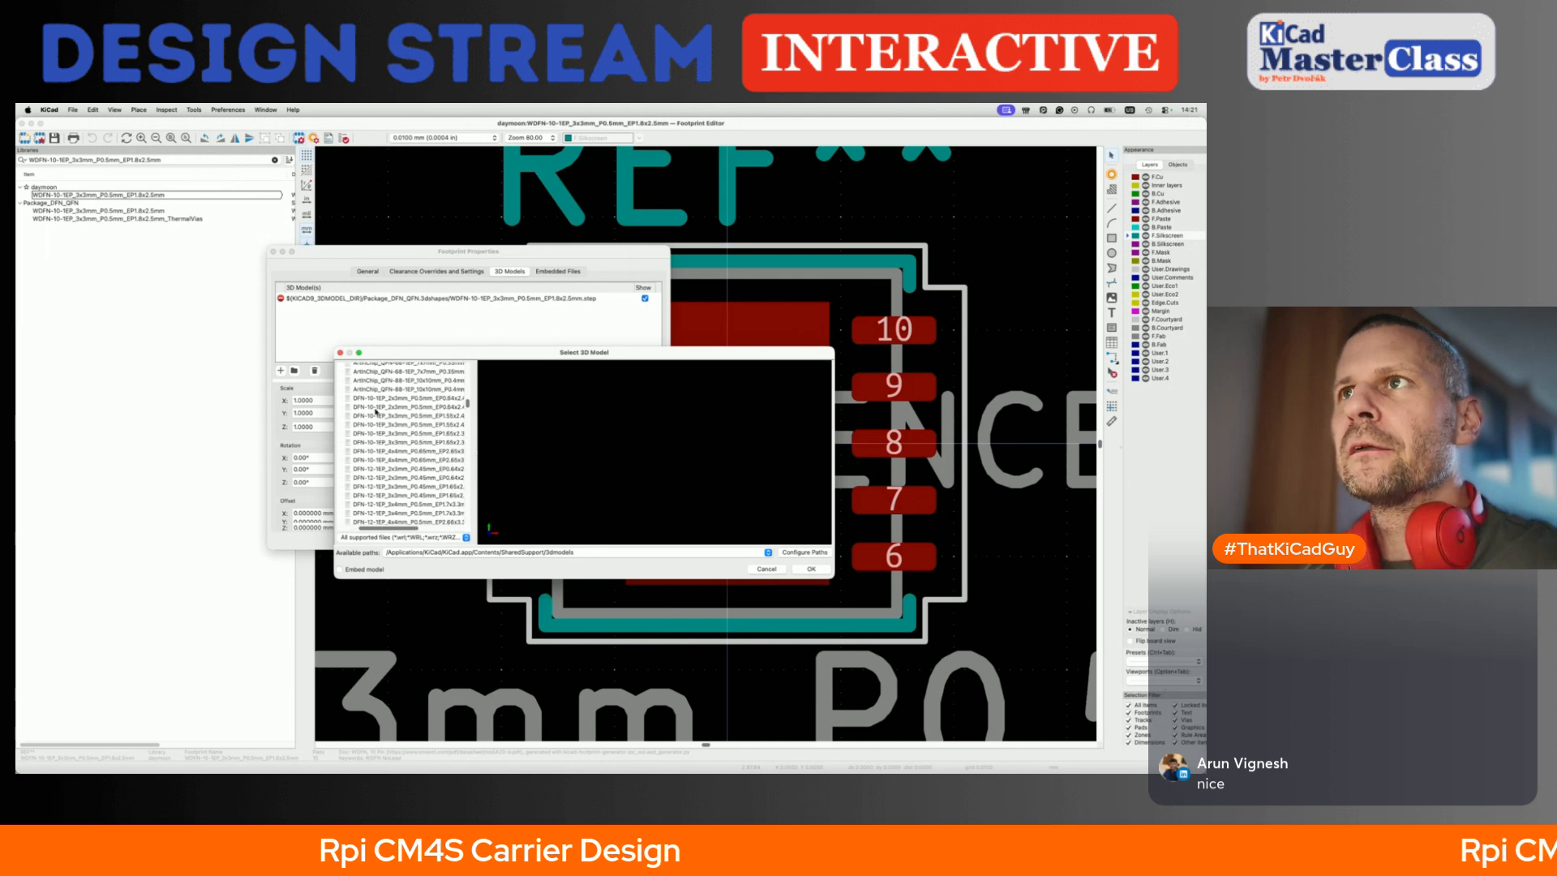
click(402, 417)
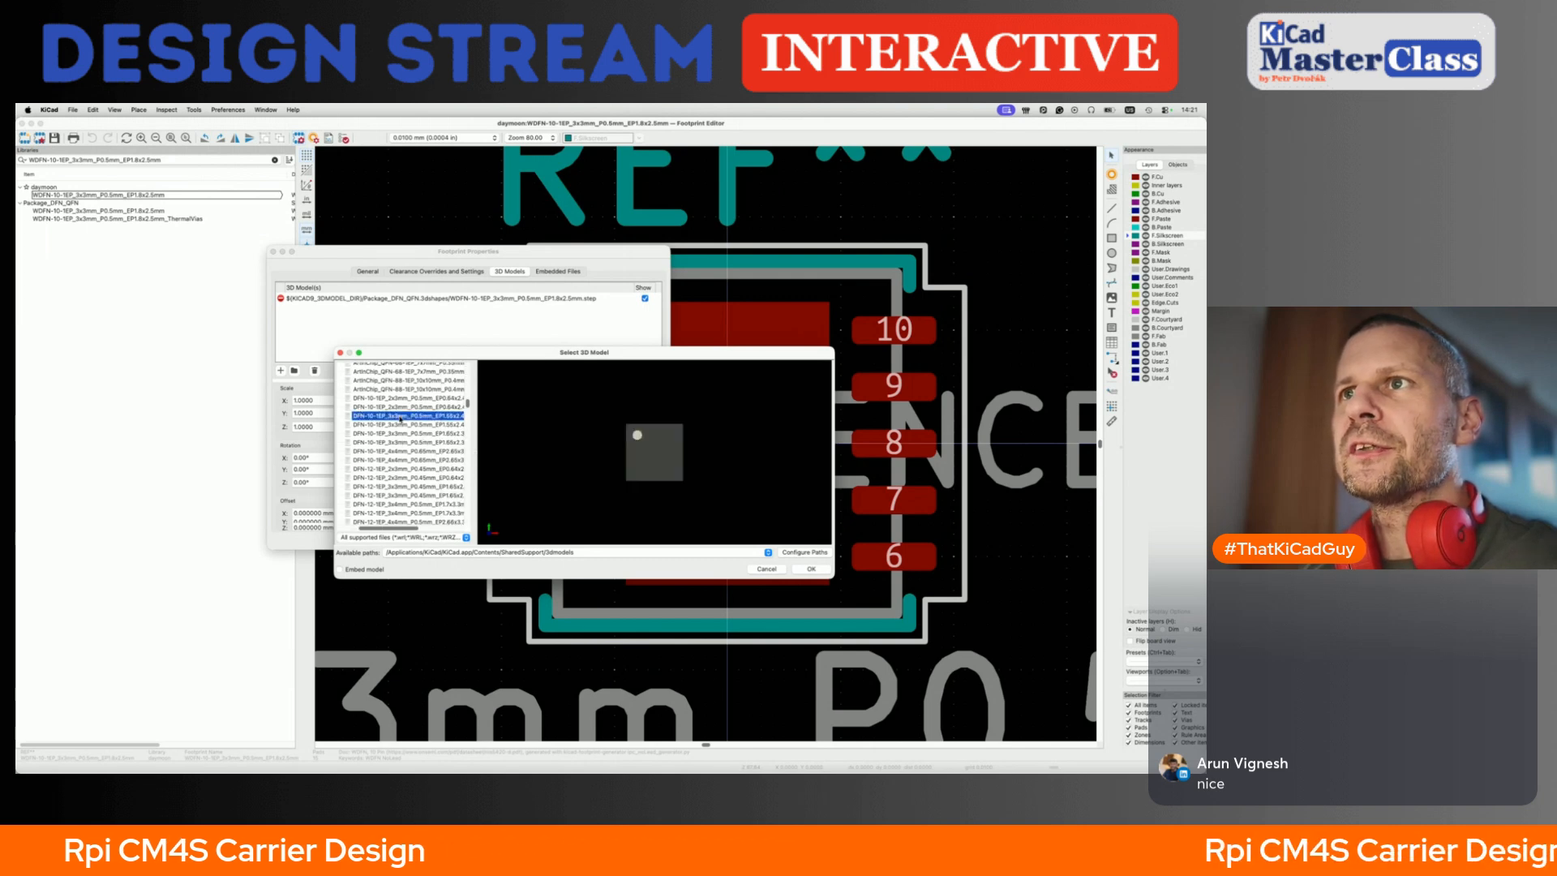
scroll(401, 420, right, 2)
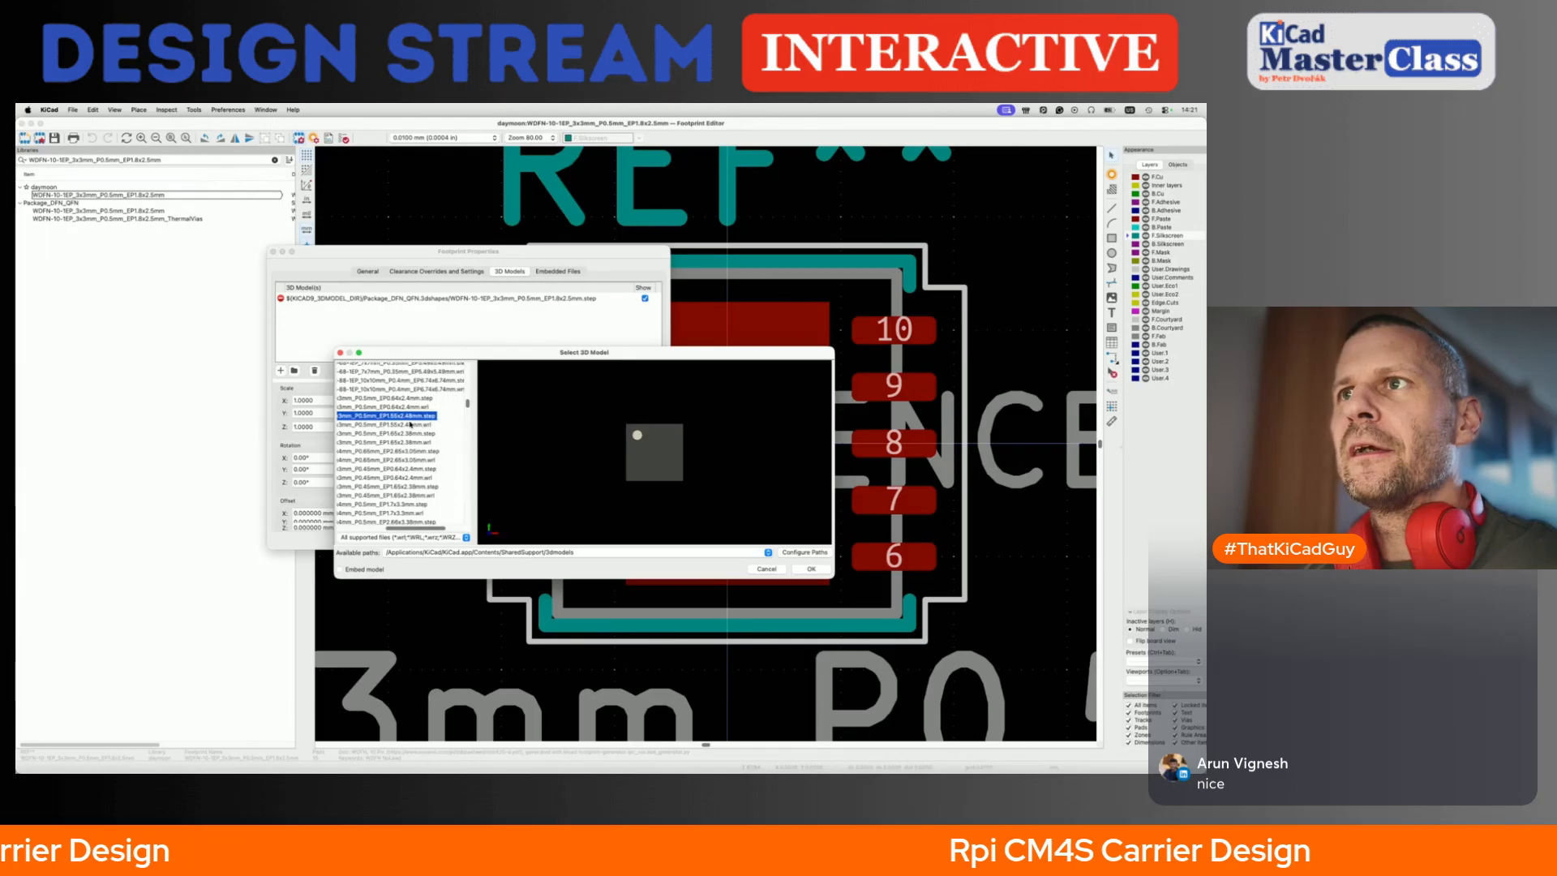
scroll(410, 424, left, 1)
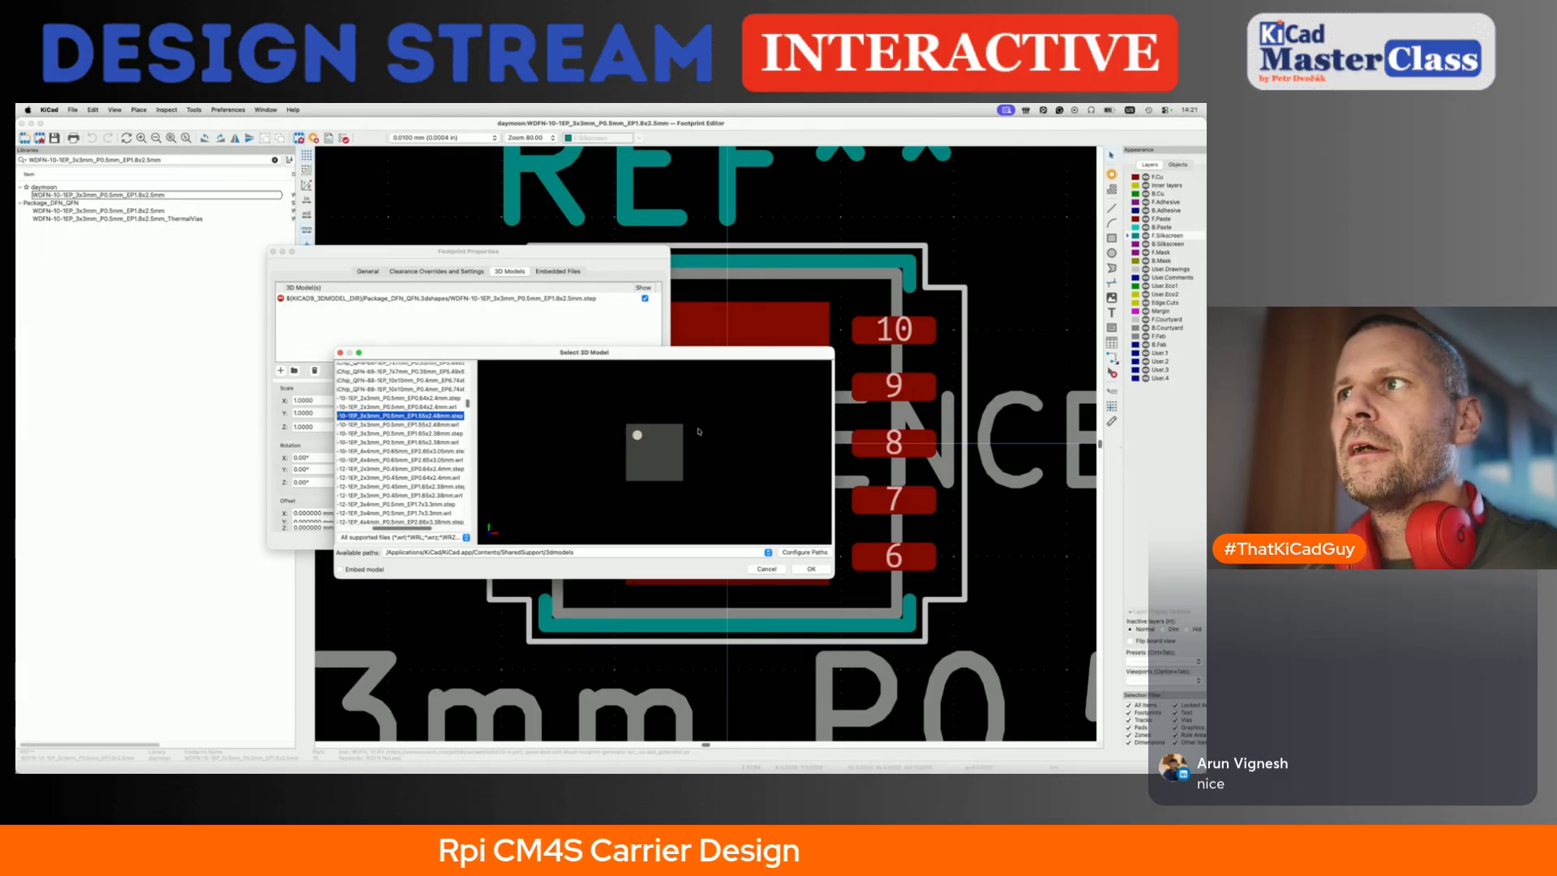
drag(681, 450, 485, 443)
scroll(400, 428, left, 2)
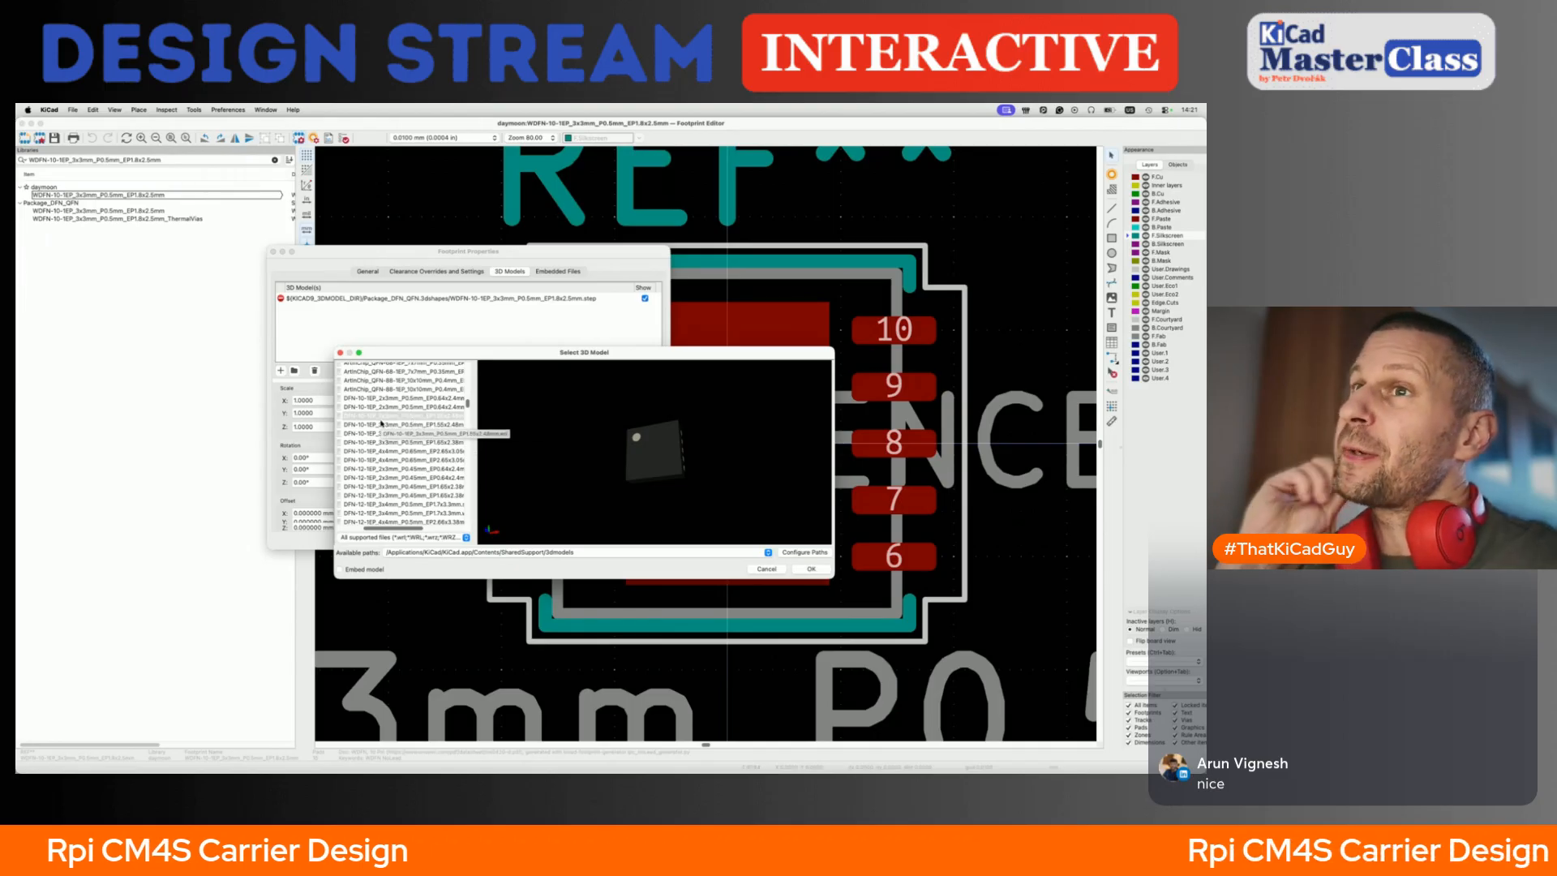
double_click(381, 423)
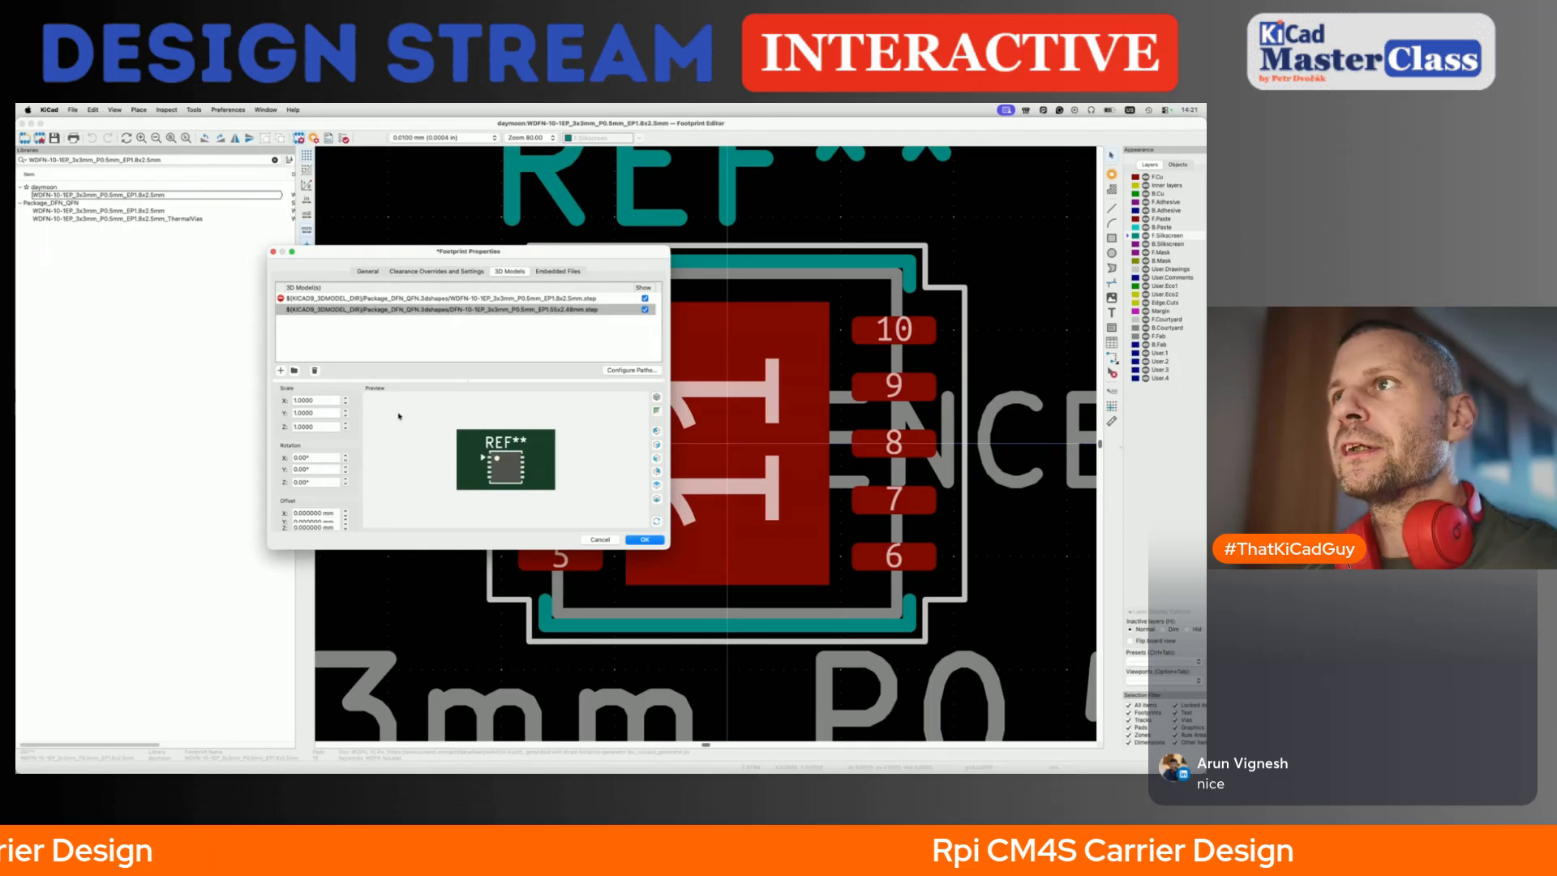
- Remove the original WDFN-10 3D model entry, check the package preview and save the footprint
double_click(420, 298)
click(315, 371)
drag(575, 500, 525, 483)
scroll(519, 464, up, 5)
scroll(506, 463, down, 4)
key(ctrl+s)
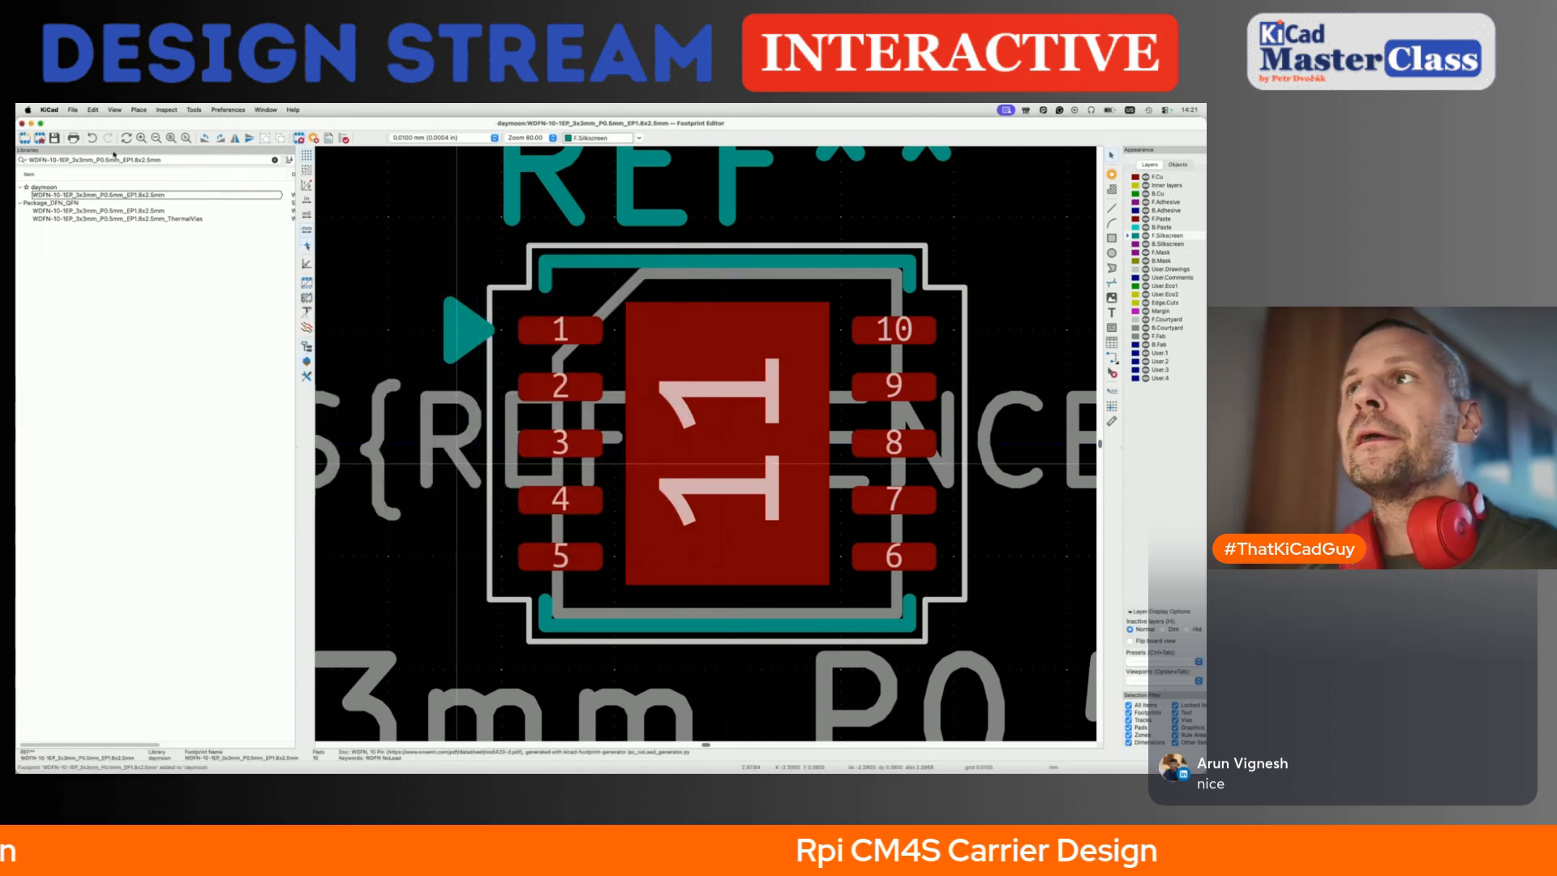
- Return to the Symbol Editor and assign the daymoon library's WDFN-10-1EP_3x3mm_P0.5mm_EP1.8x2.5mm footprint to the HUSB238 symbol
click(23, 124)
click(404, 138)
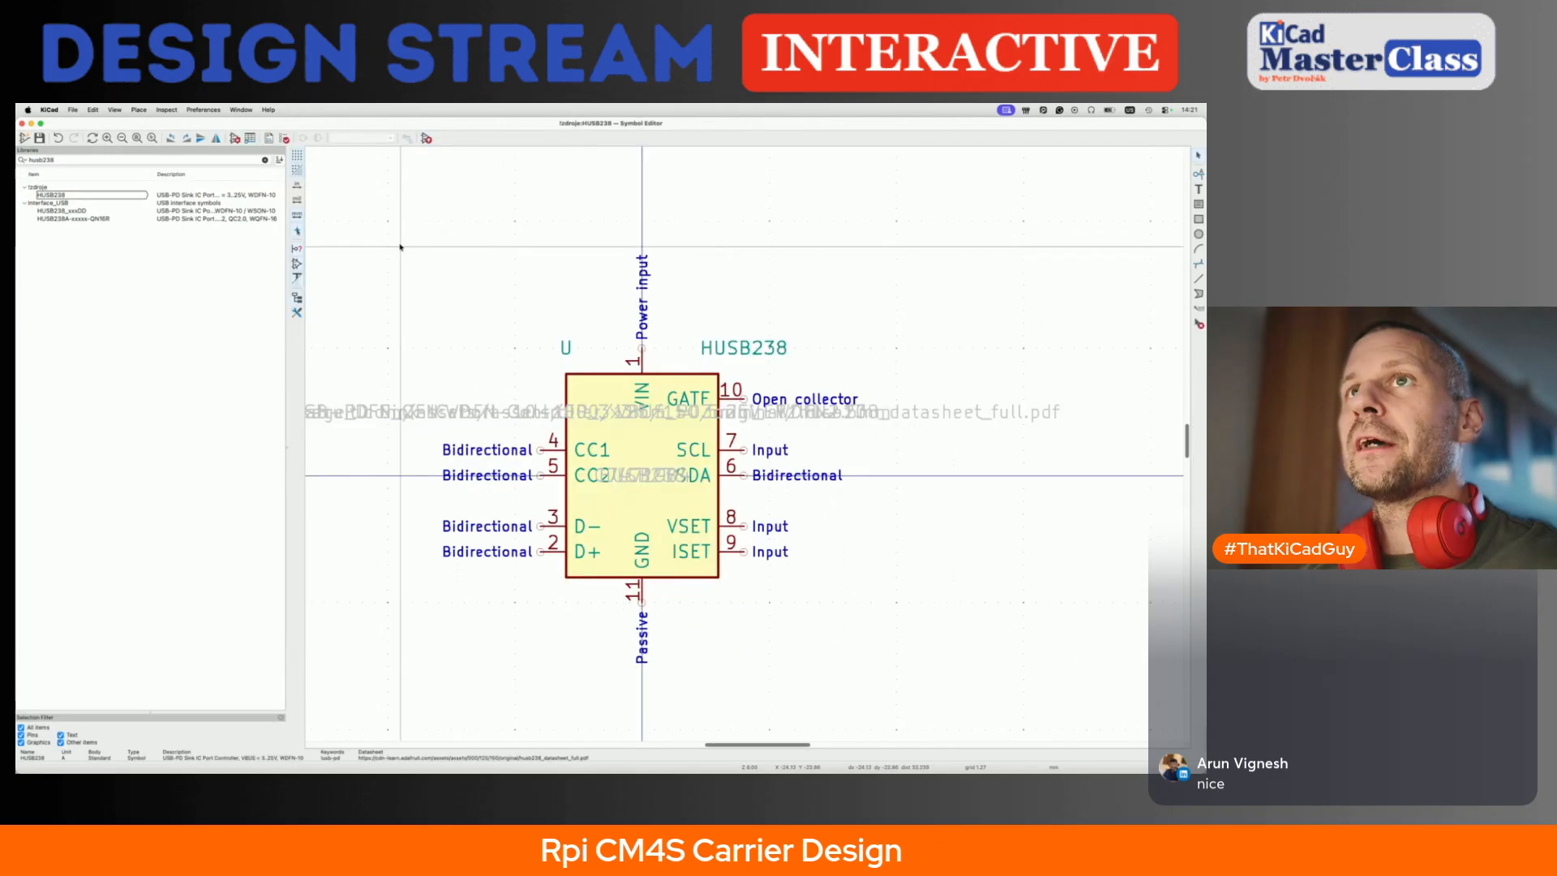
click(235, 138)
click(554, 330)
click(555, 330)
click(555, 330)
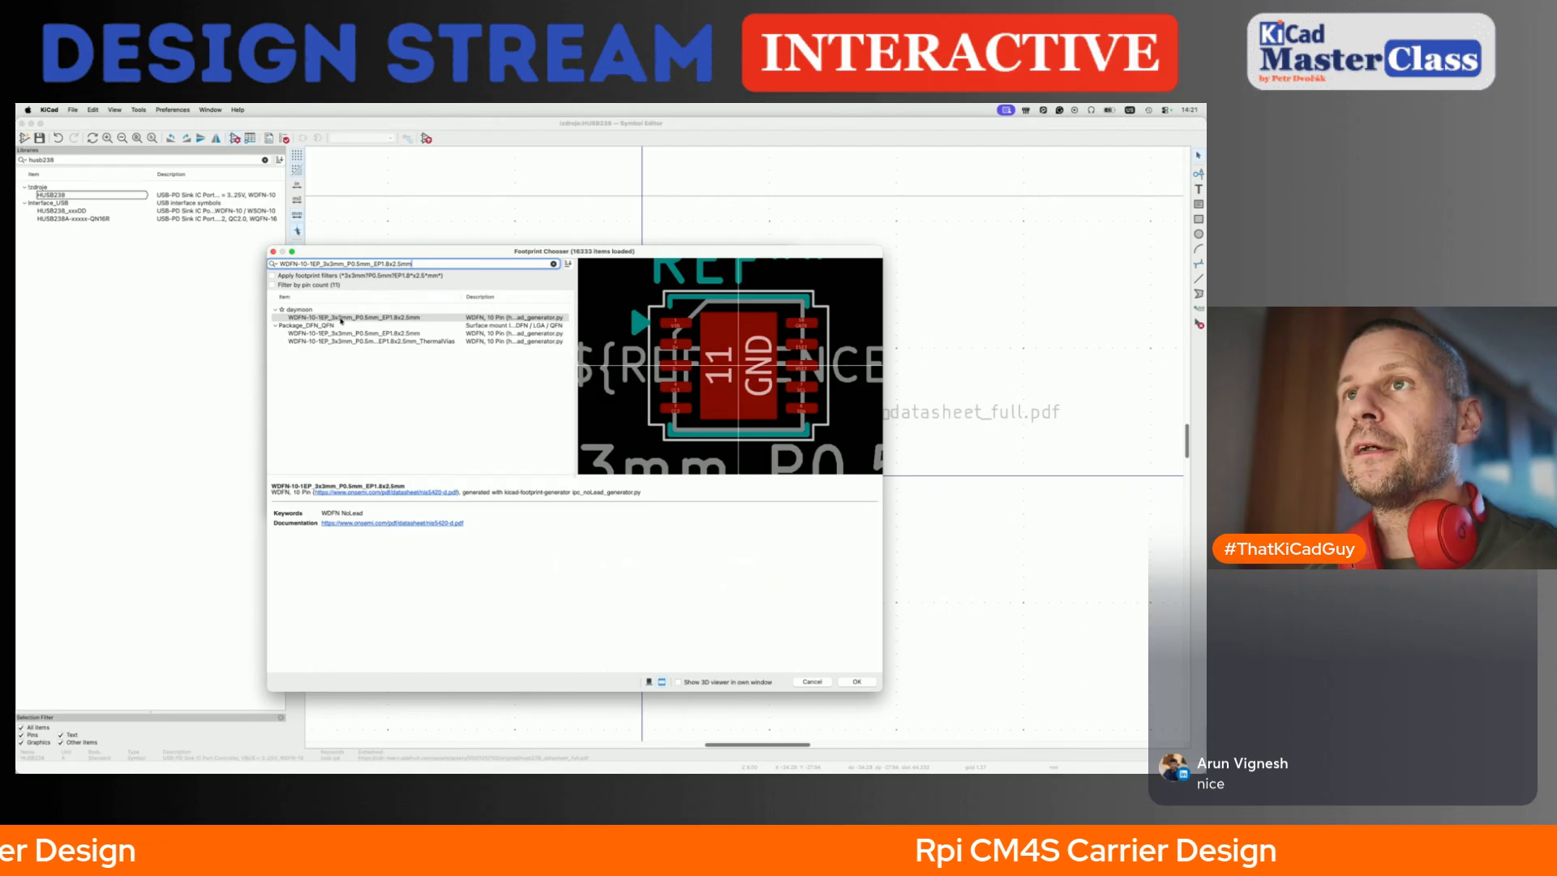
double_click(329, 316)
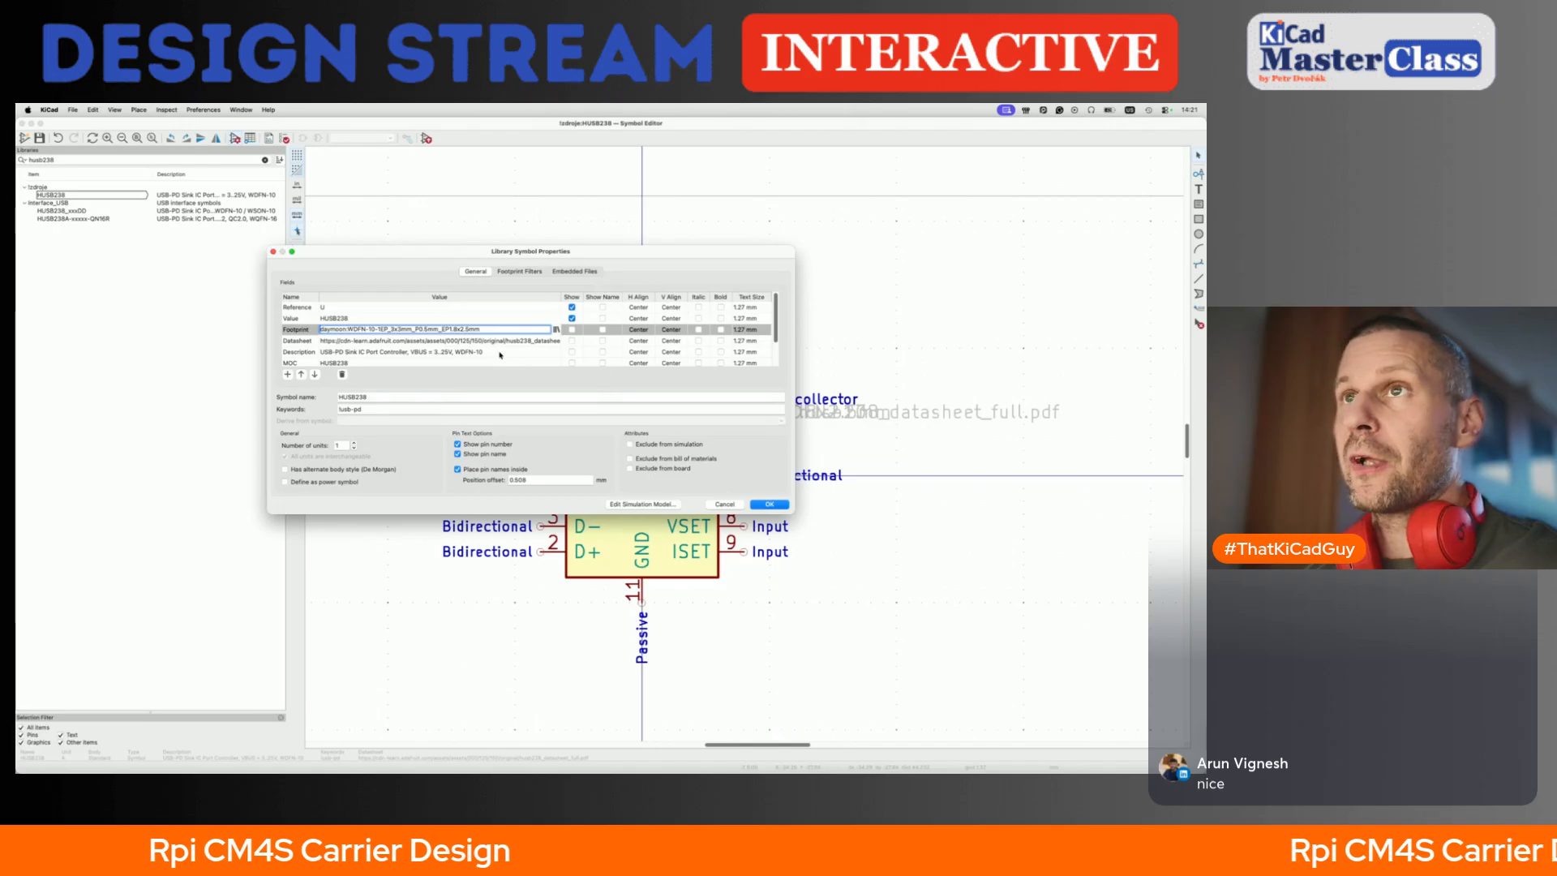
scroll(541, 365, down, 2)
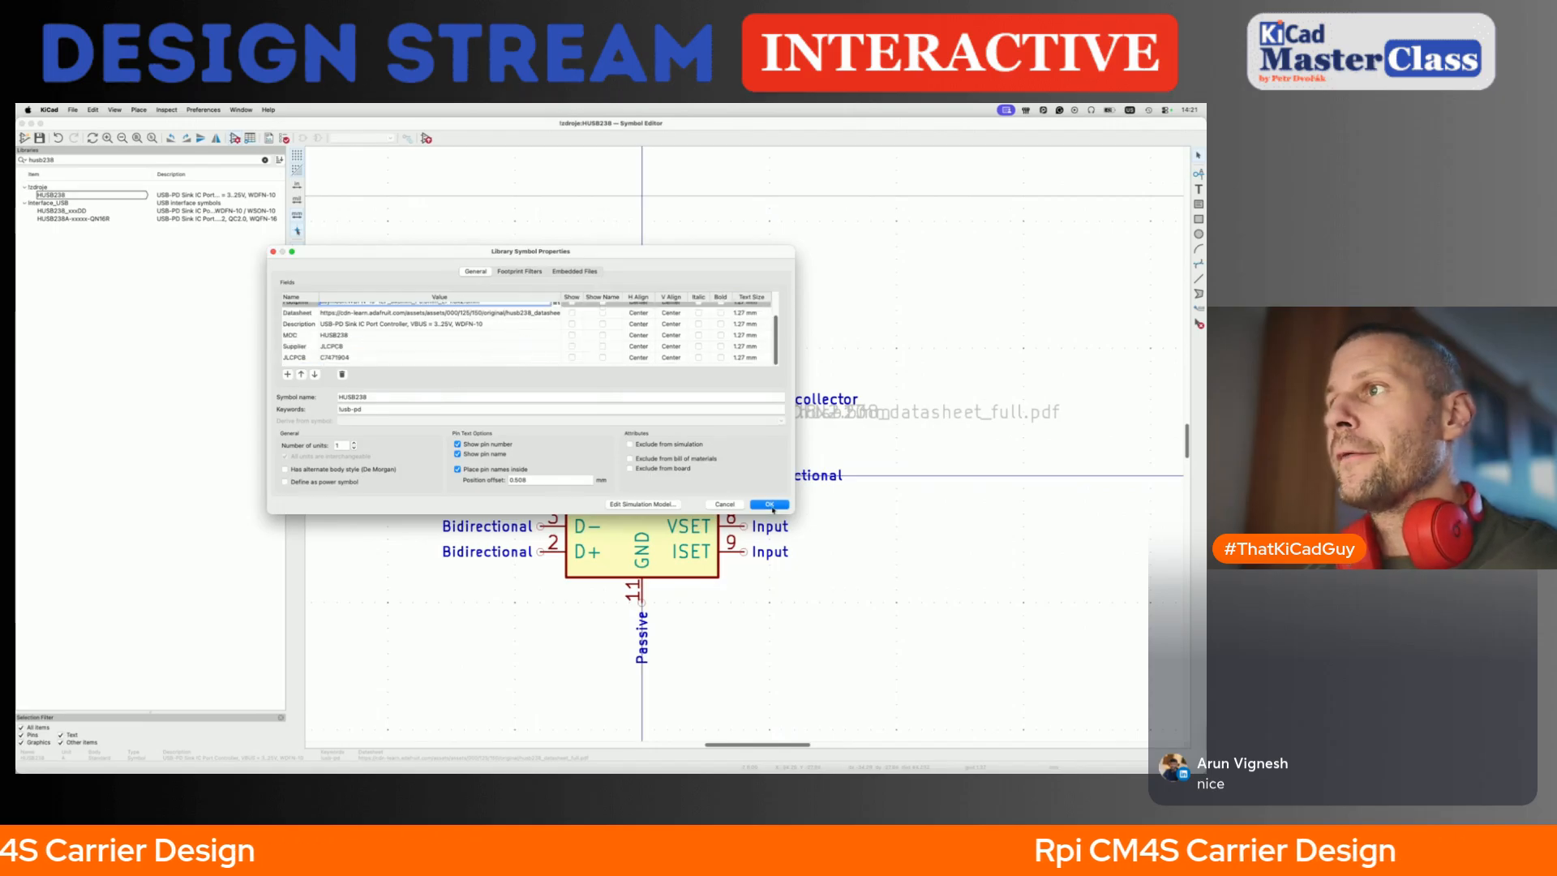
key(Return)
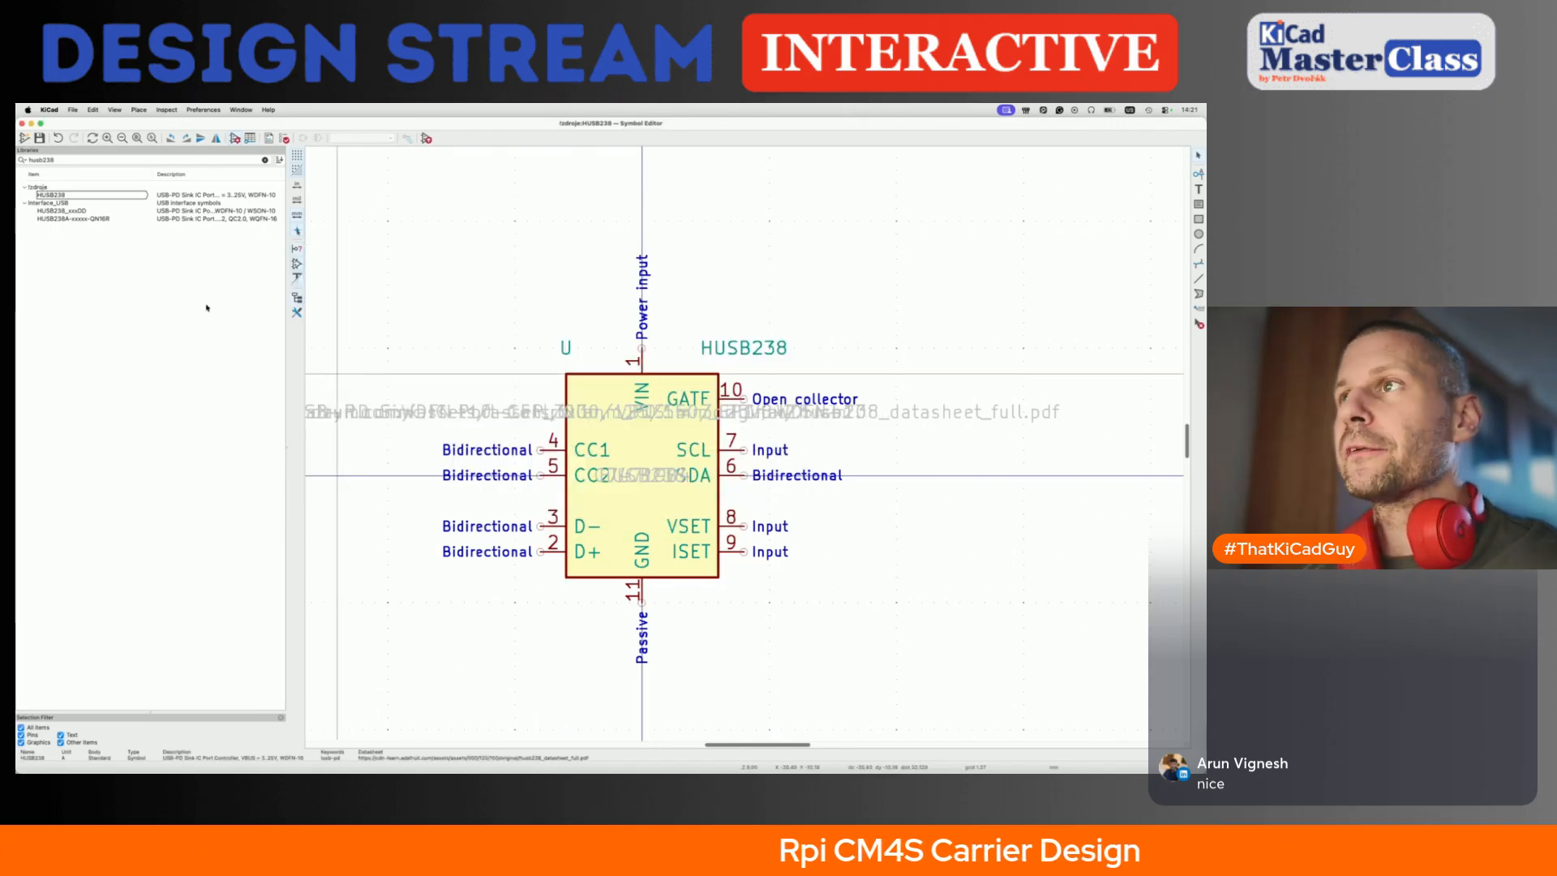
- Compare the HUSB238 symbol's pin numbers and names in KiCad with the DFN-10 pin configuration in the datasheet open in Brave
scroll(527, 438, down, 3)
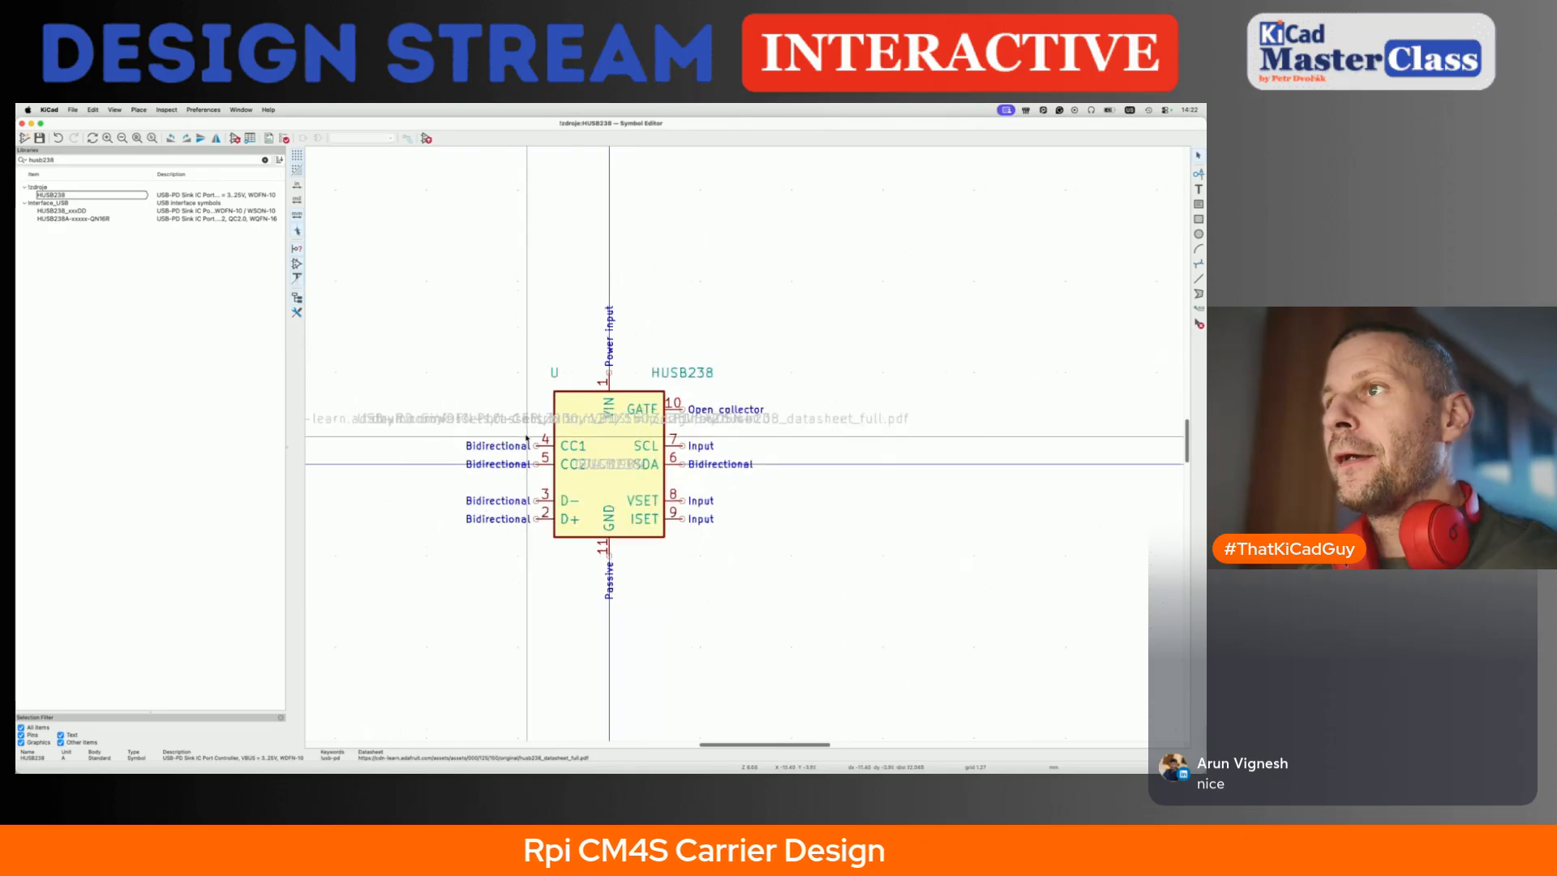
key(super+Tab)
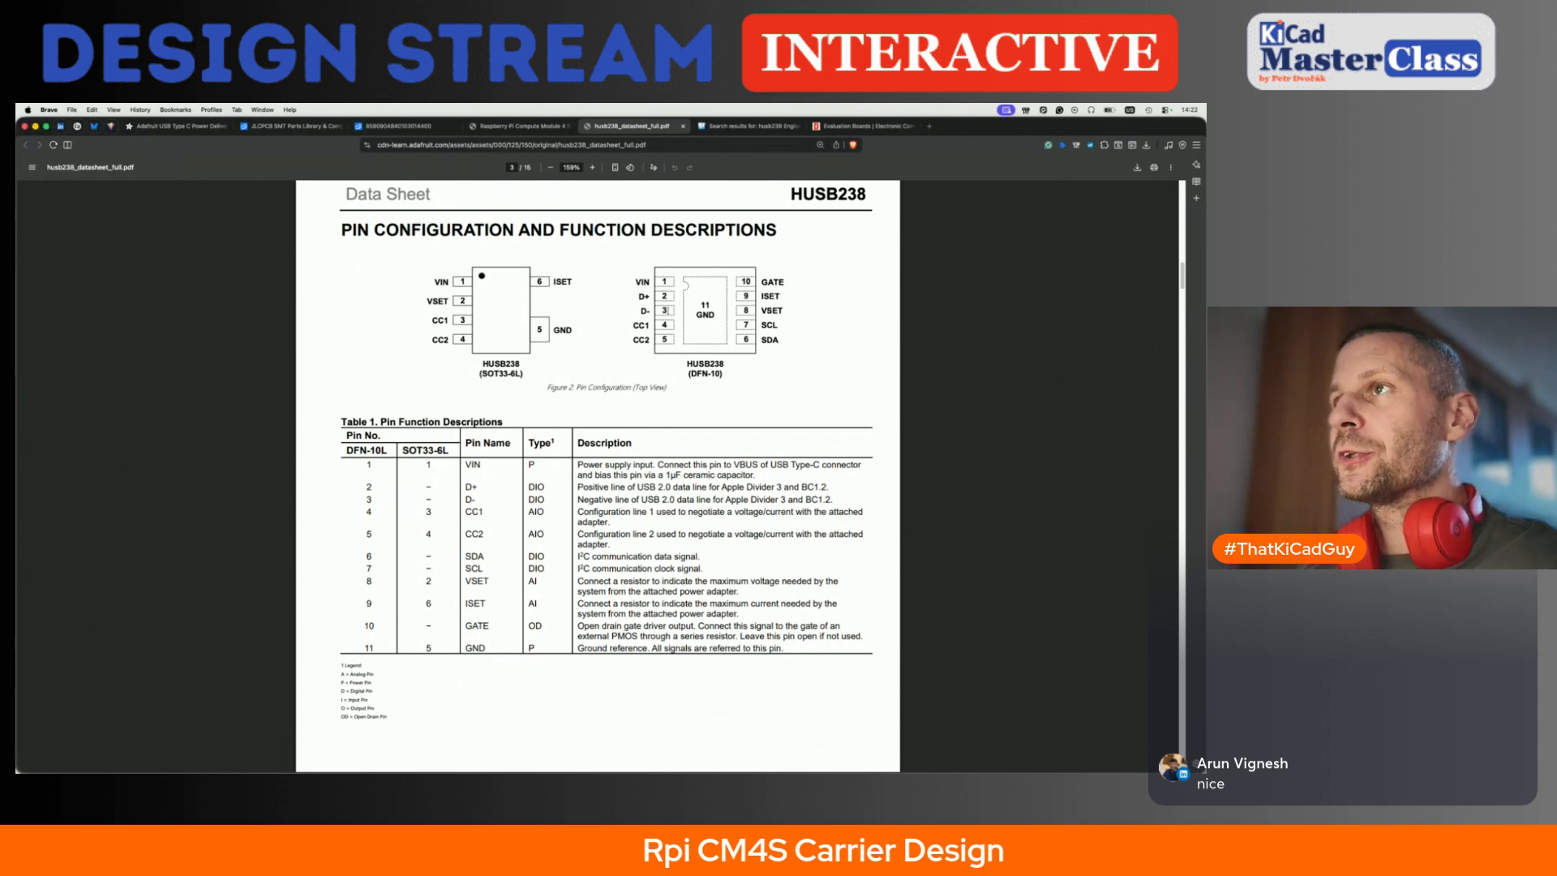
key(super+Tab)
scroll(592, 477, up, 5)
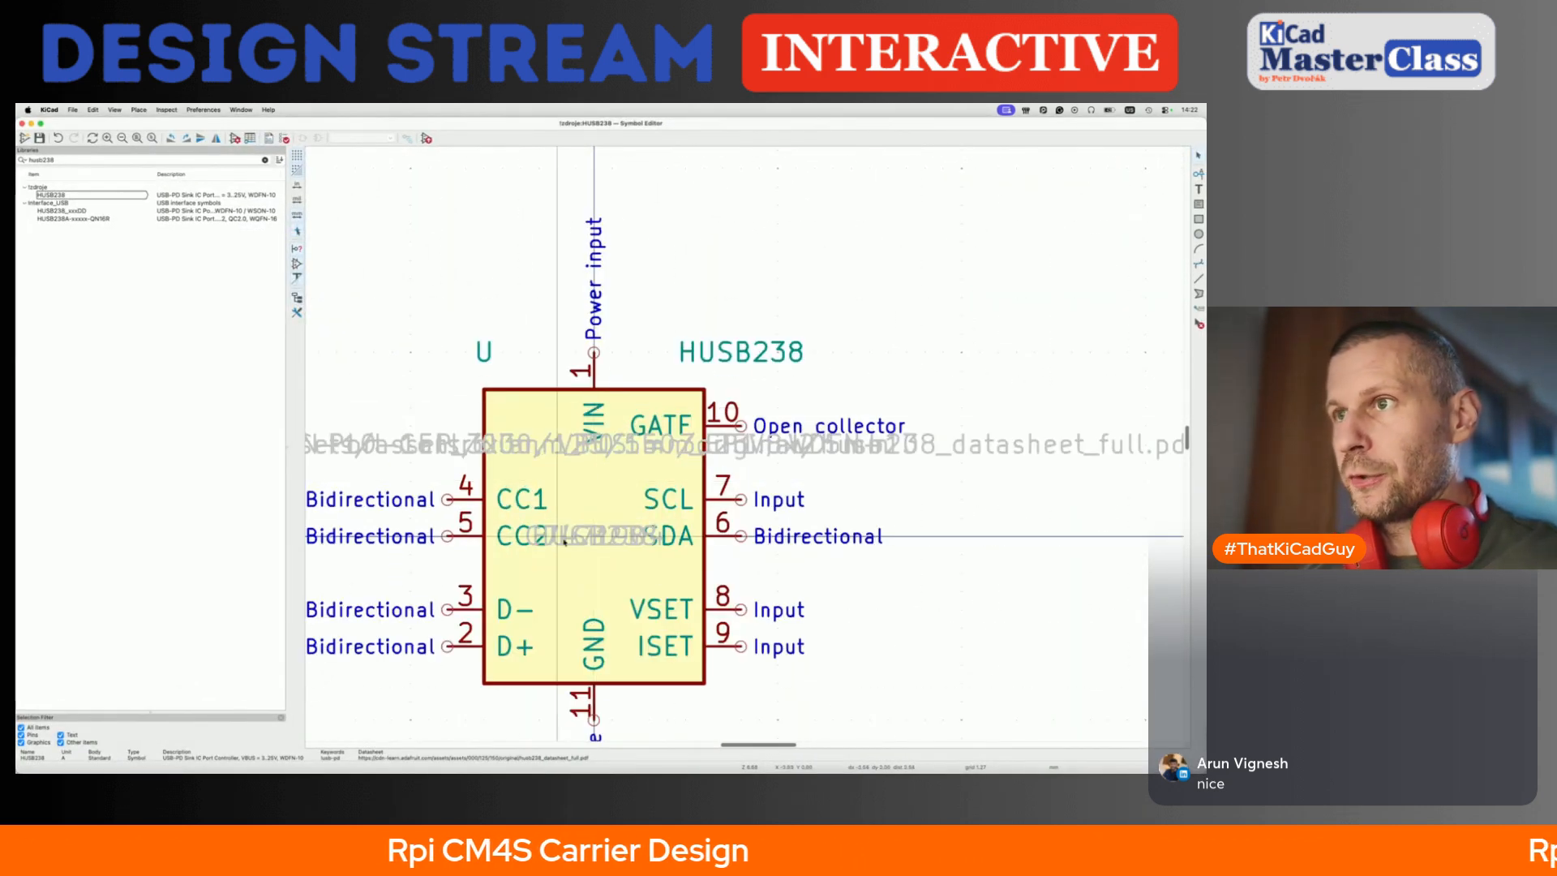
key(super+Tab)
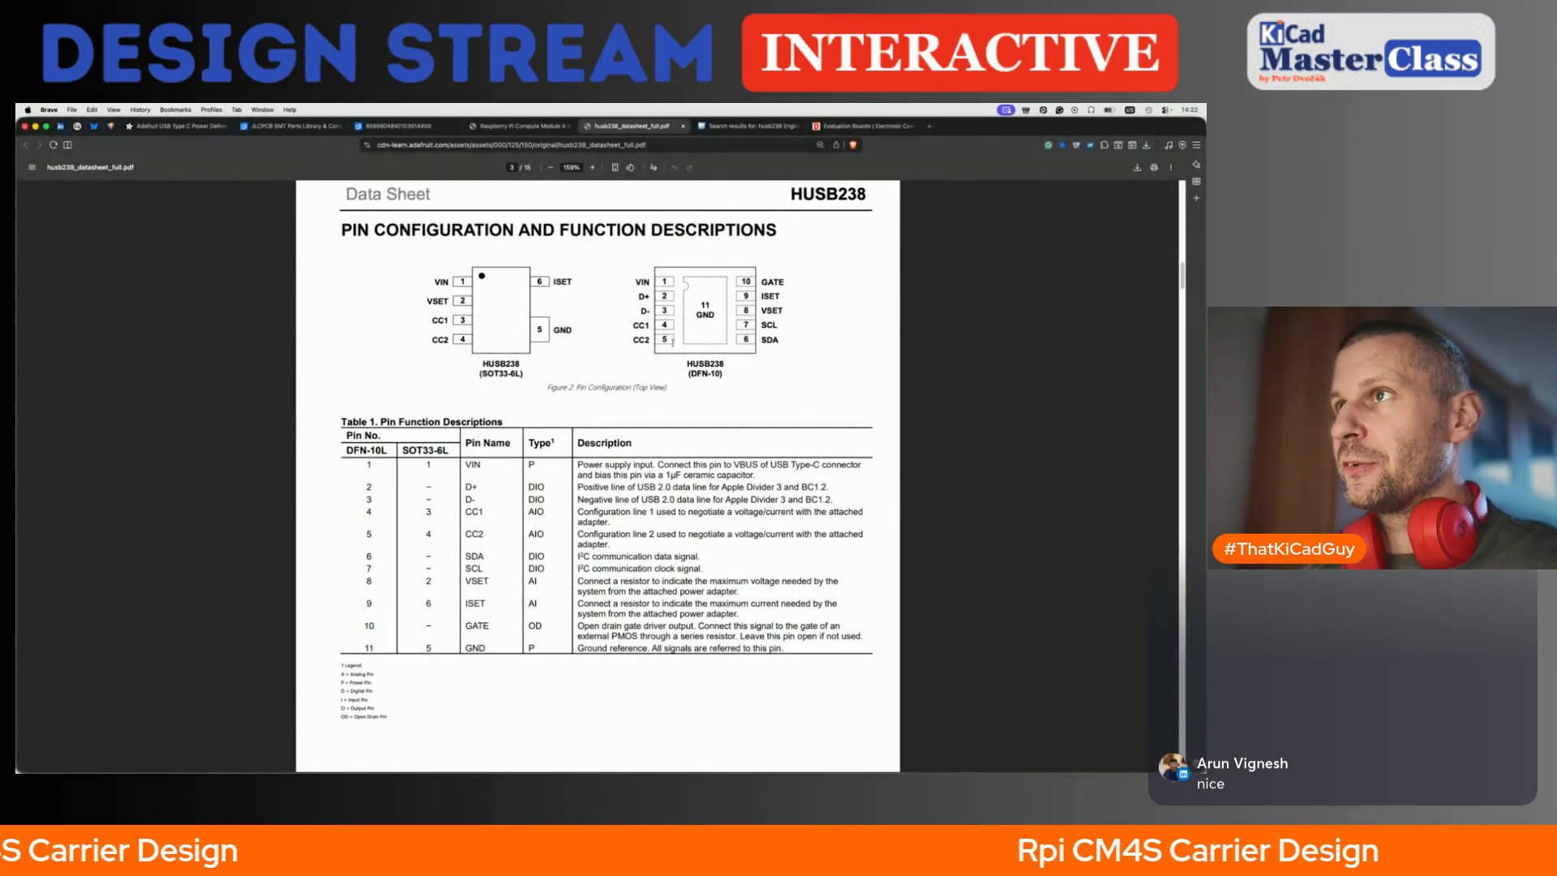
key(super+Tab)
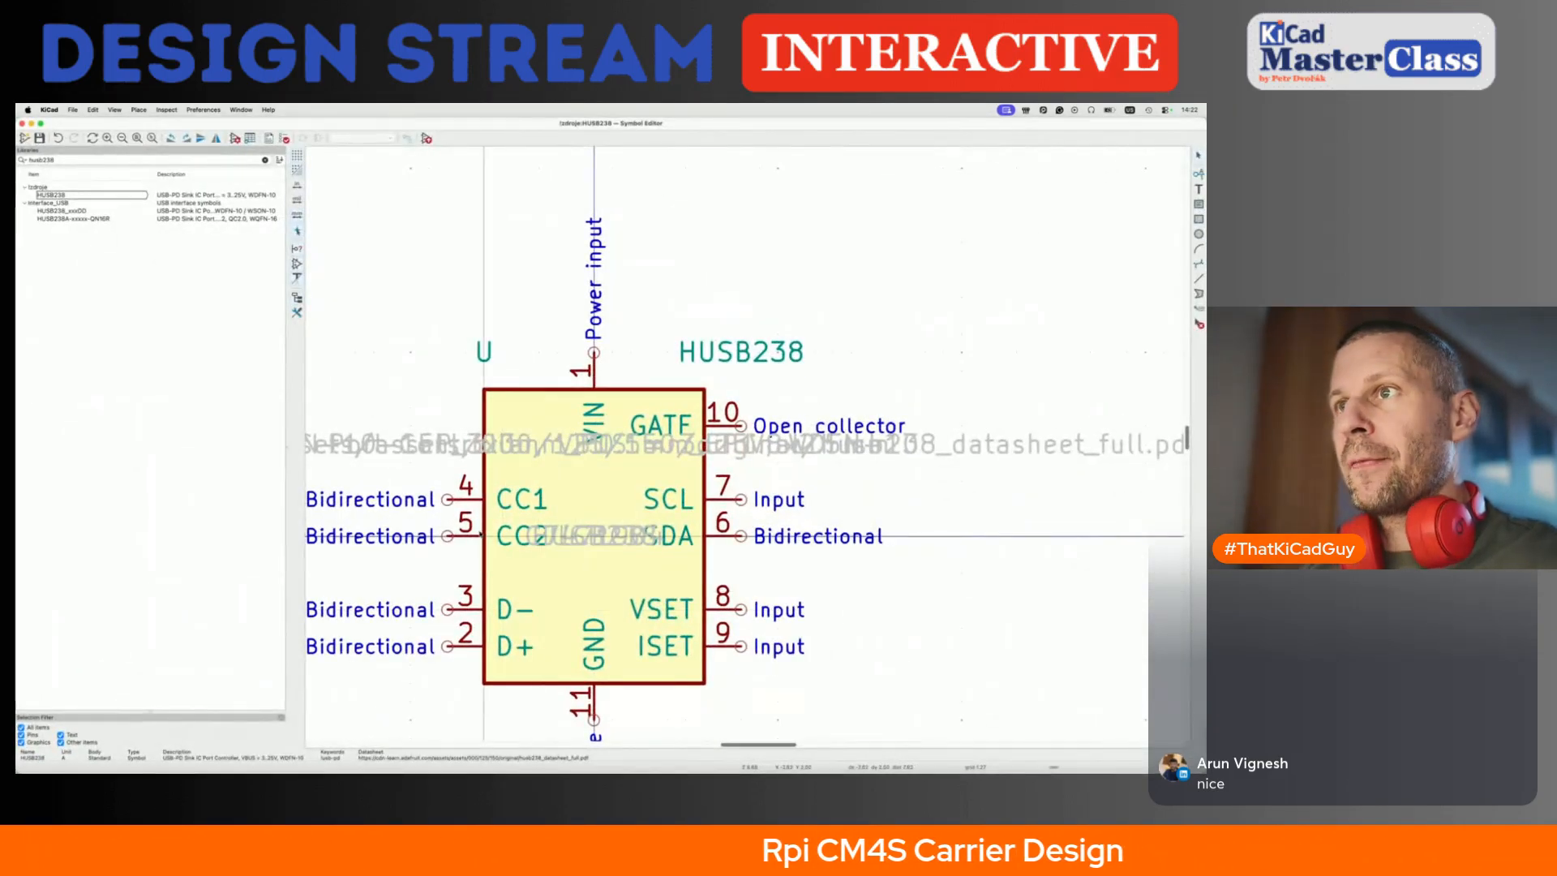
key(super+Tab)
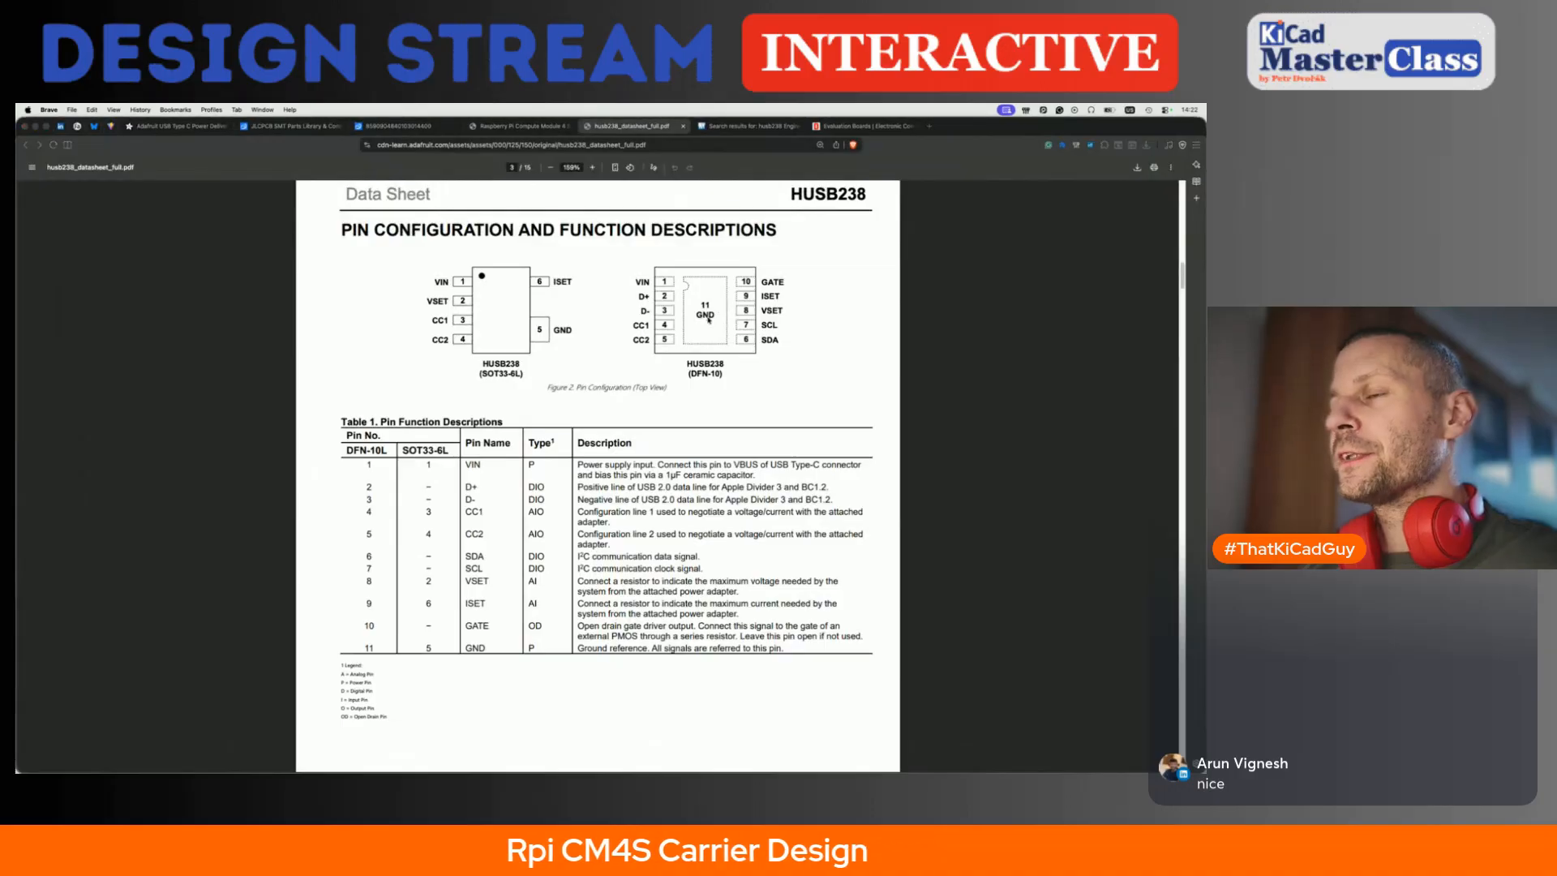
key(super+Tab)
scroll(649, 600, down, 2)
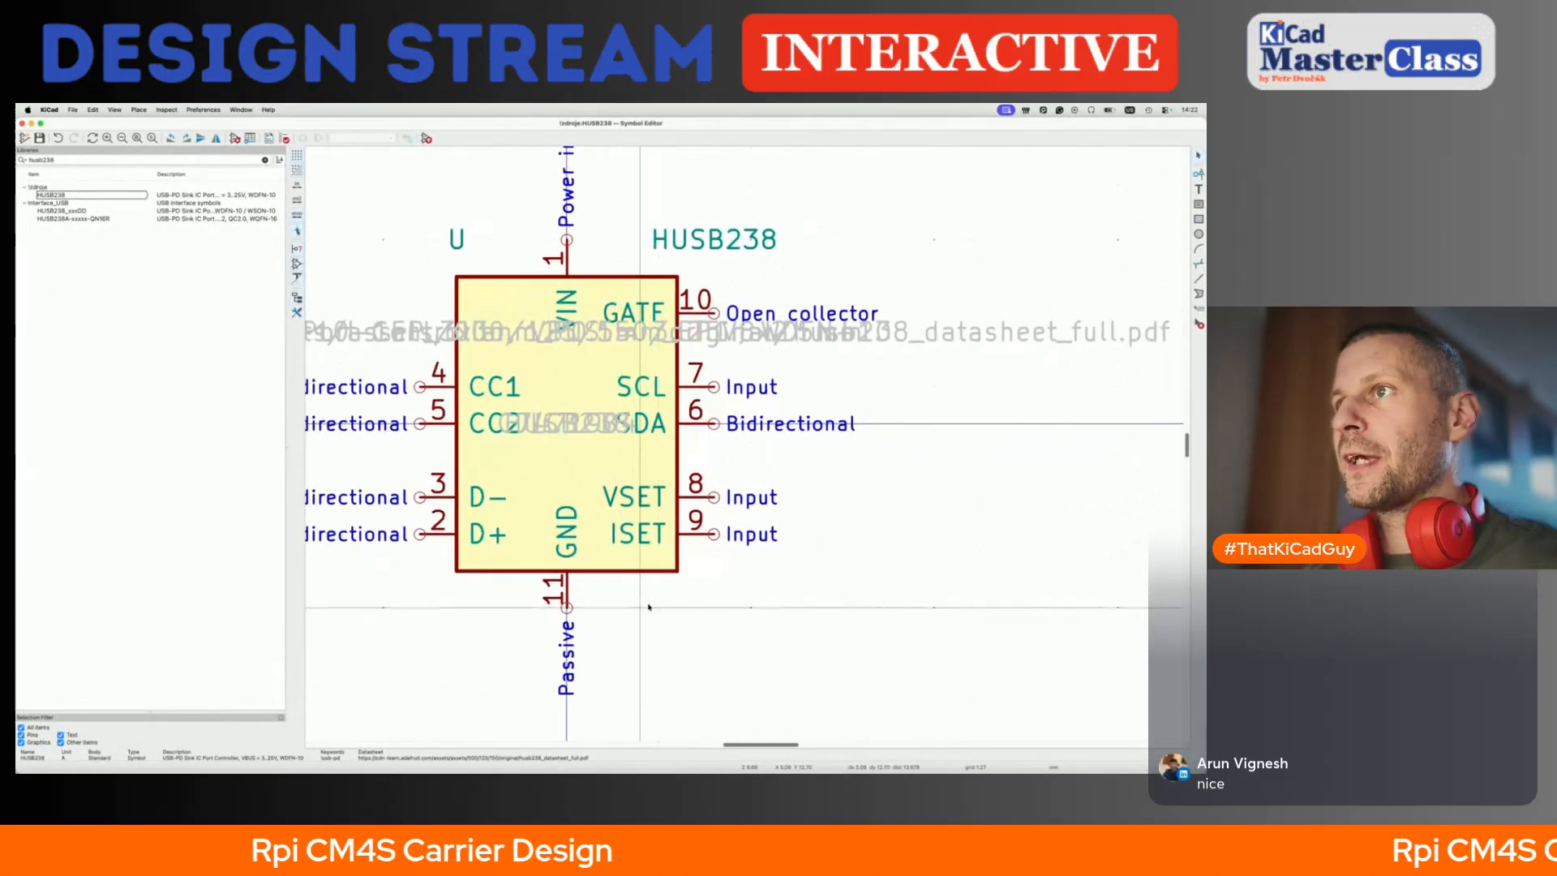
key(super+Tab)
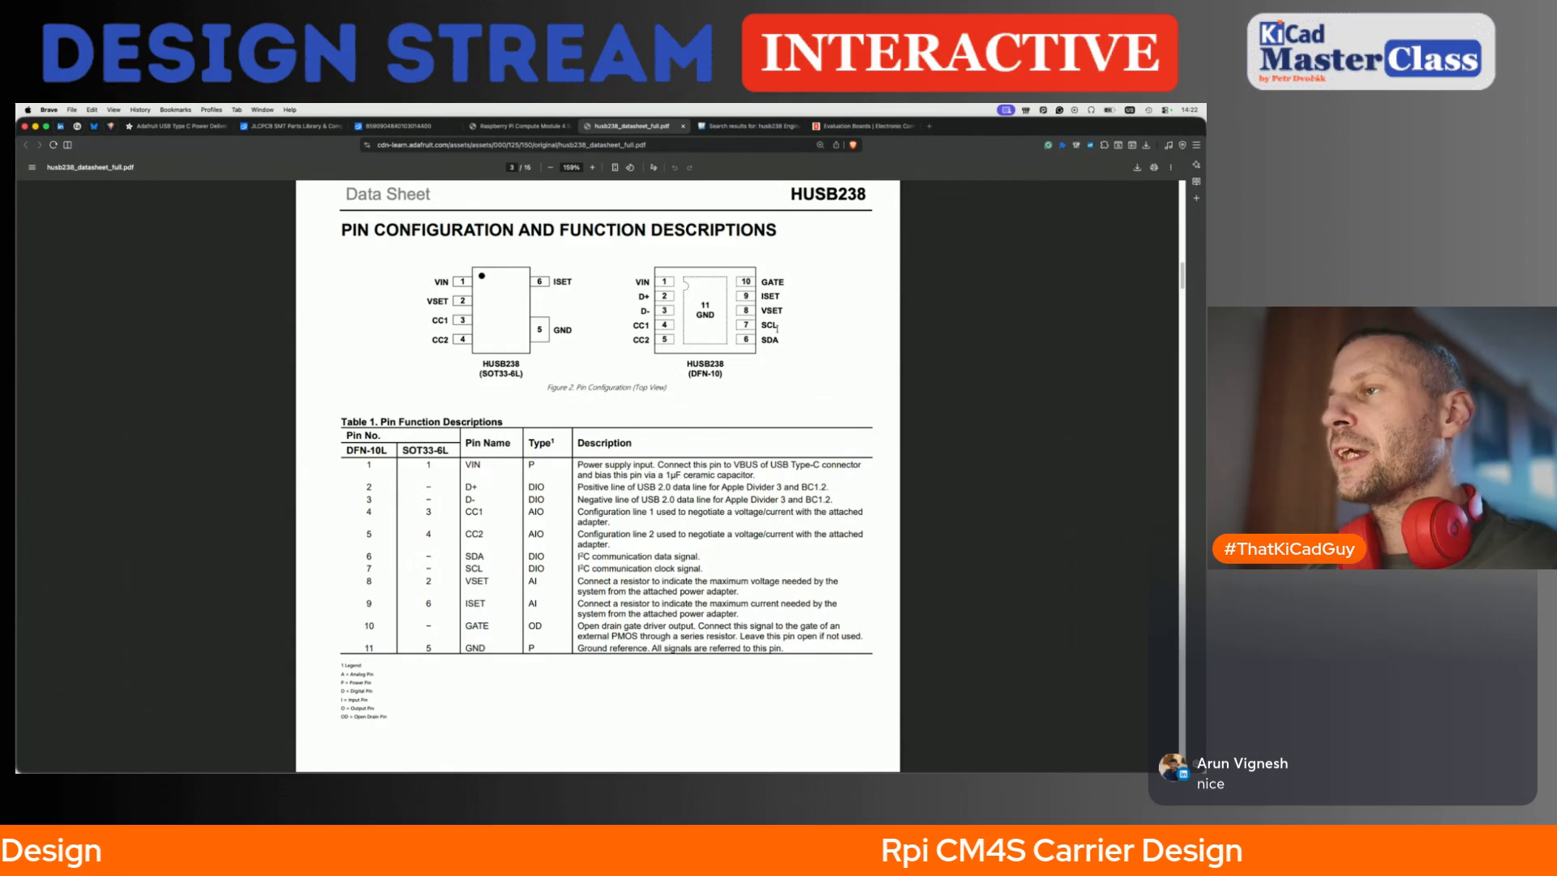
key(super+Tab)
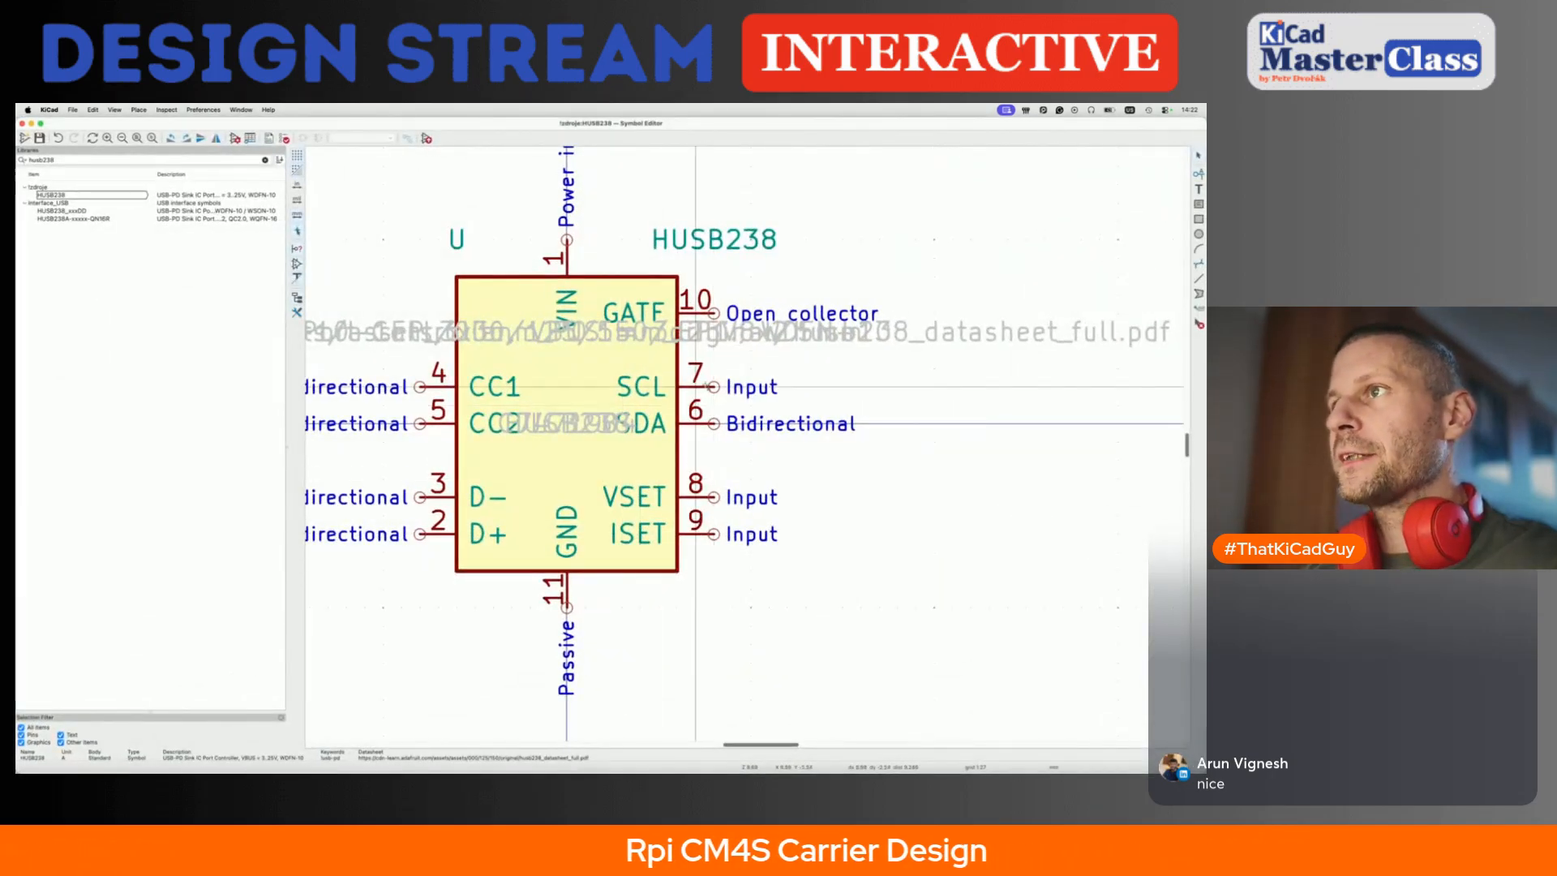
key(super+Tab)
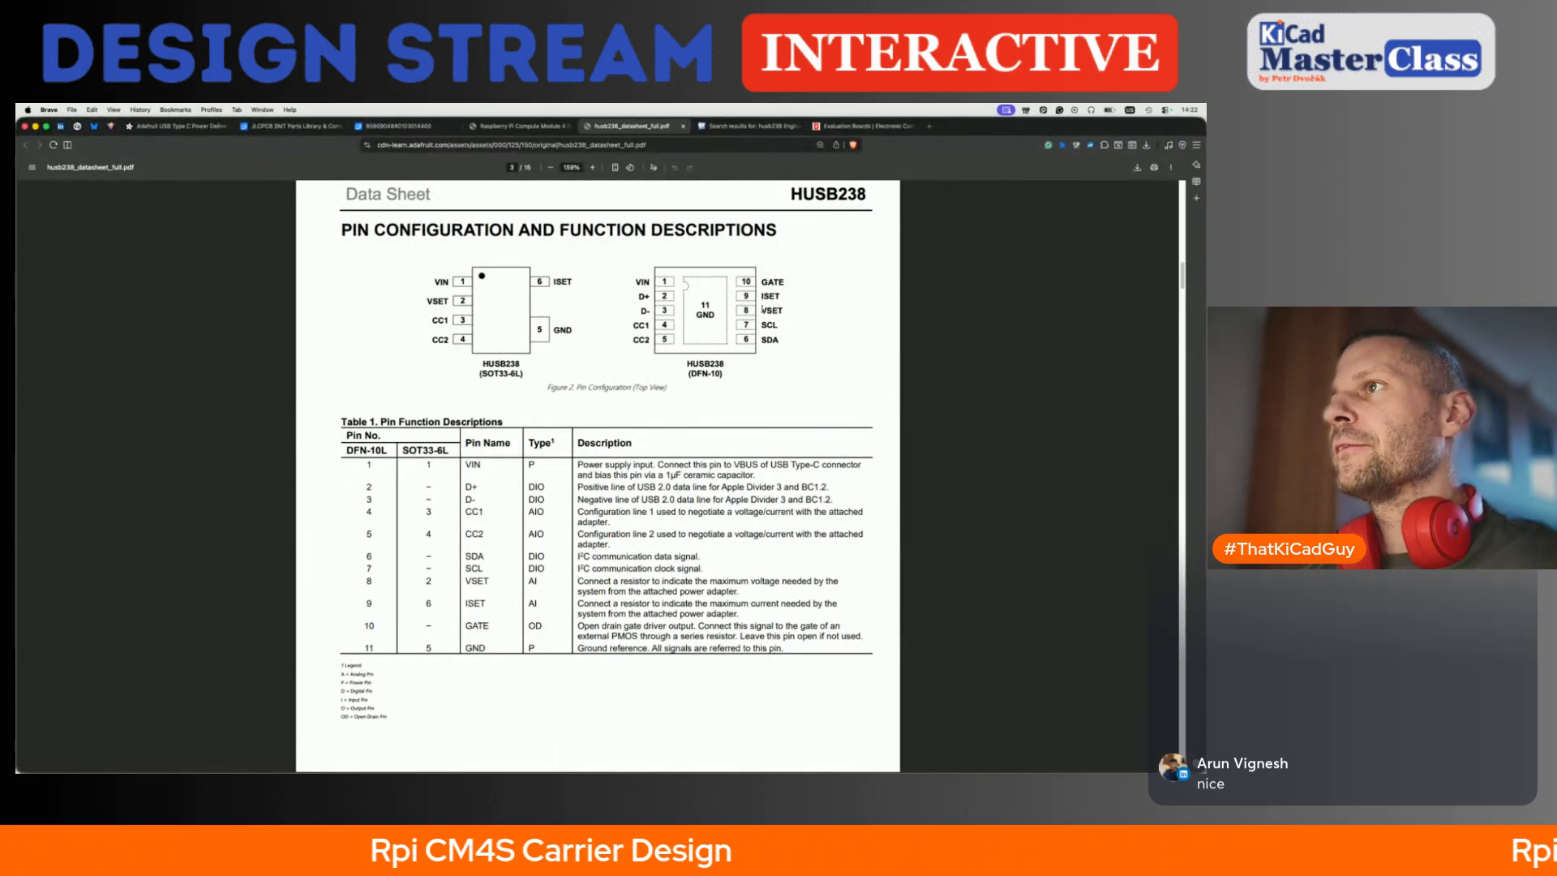
key(super+Tab)
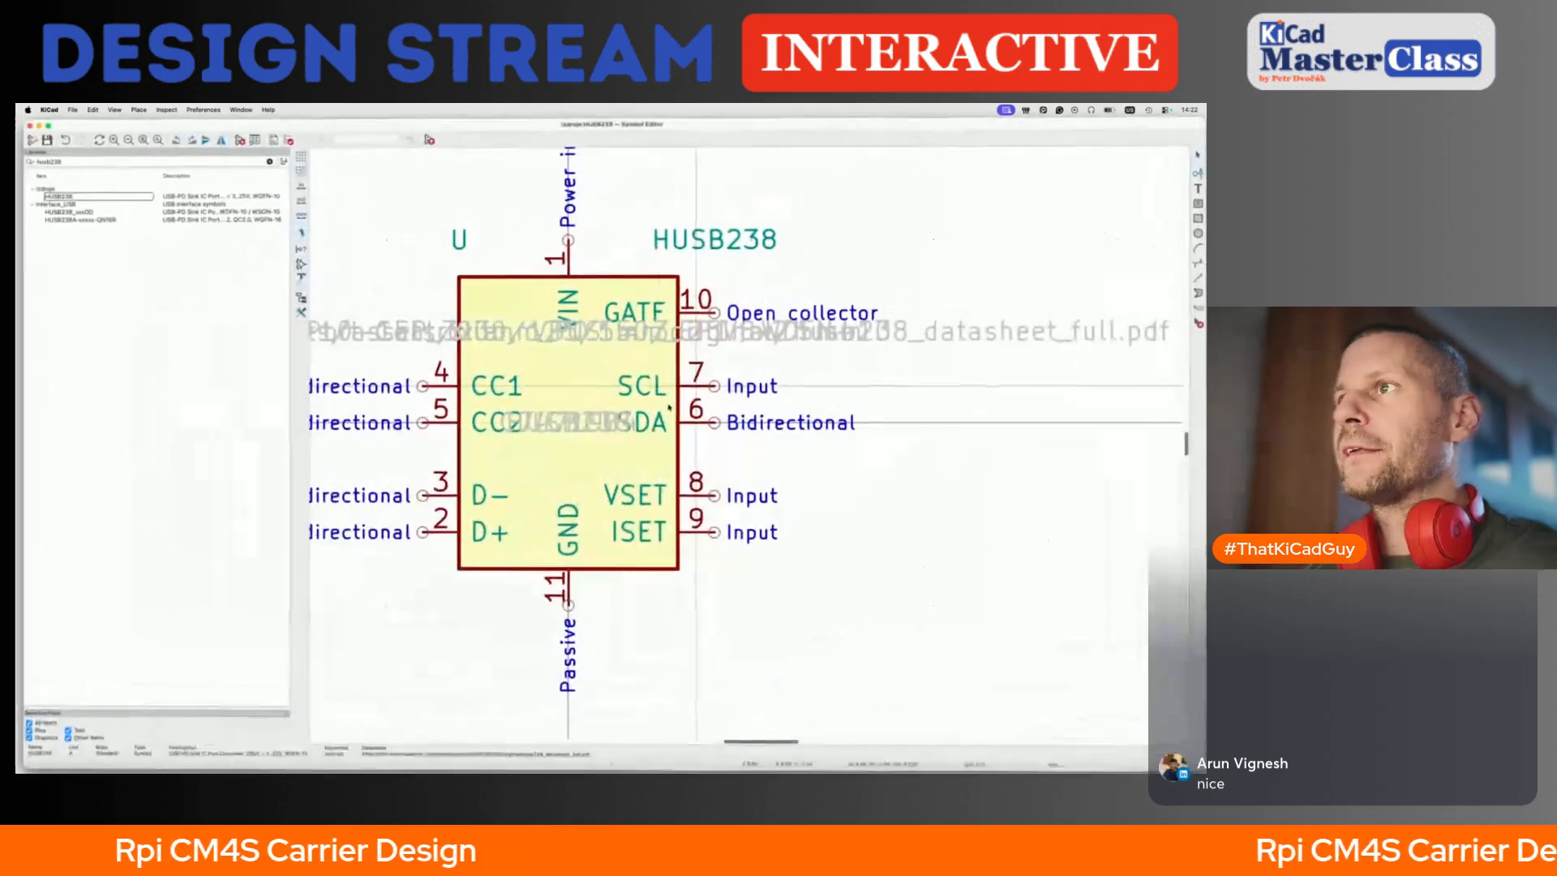
key(super+Tab)
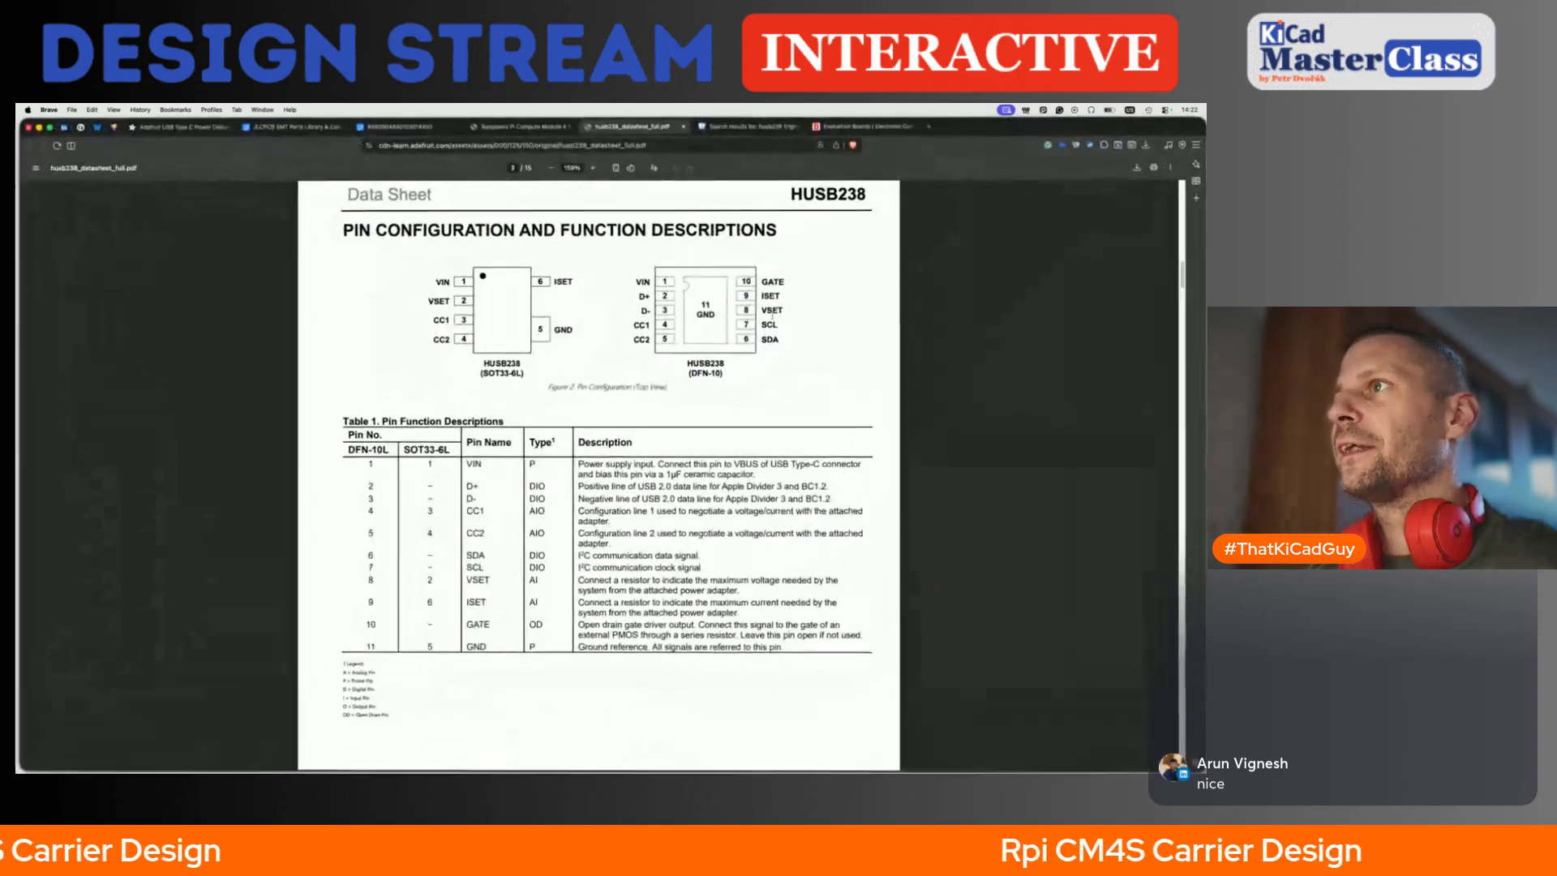
key(super+Tab)
key(super+Tab)
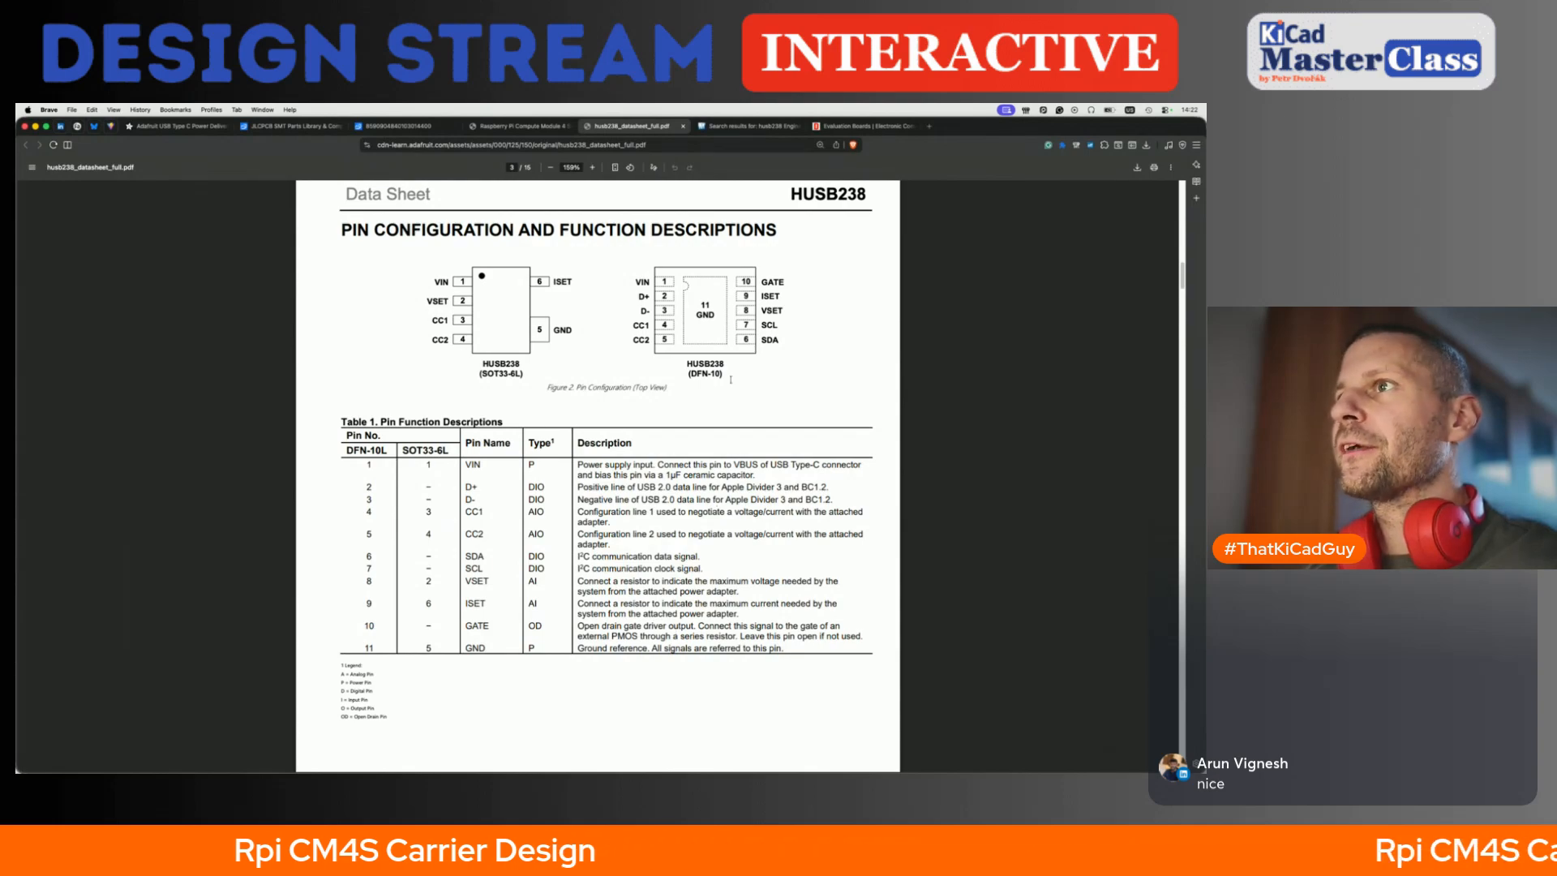
scroll(731, 380, up, 3)
key(super+Tab)
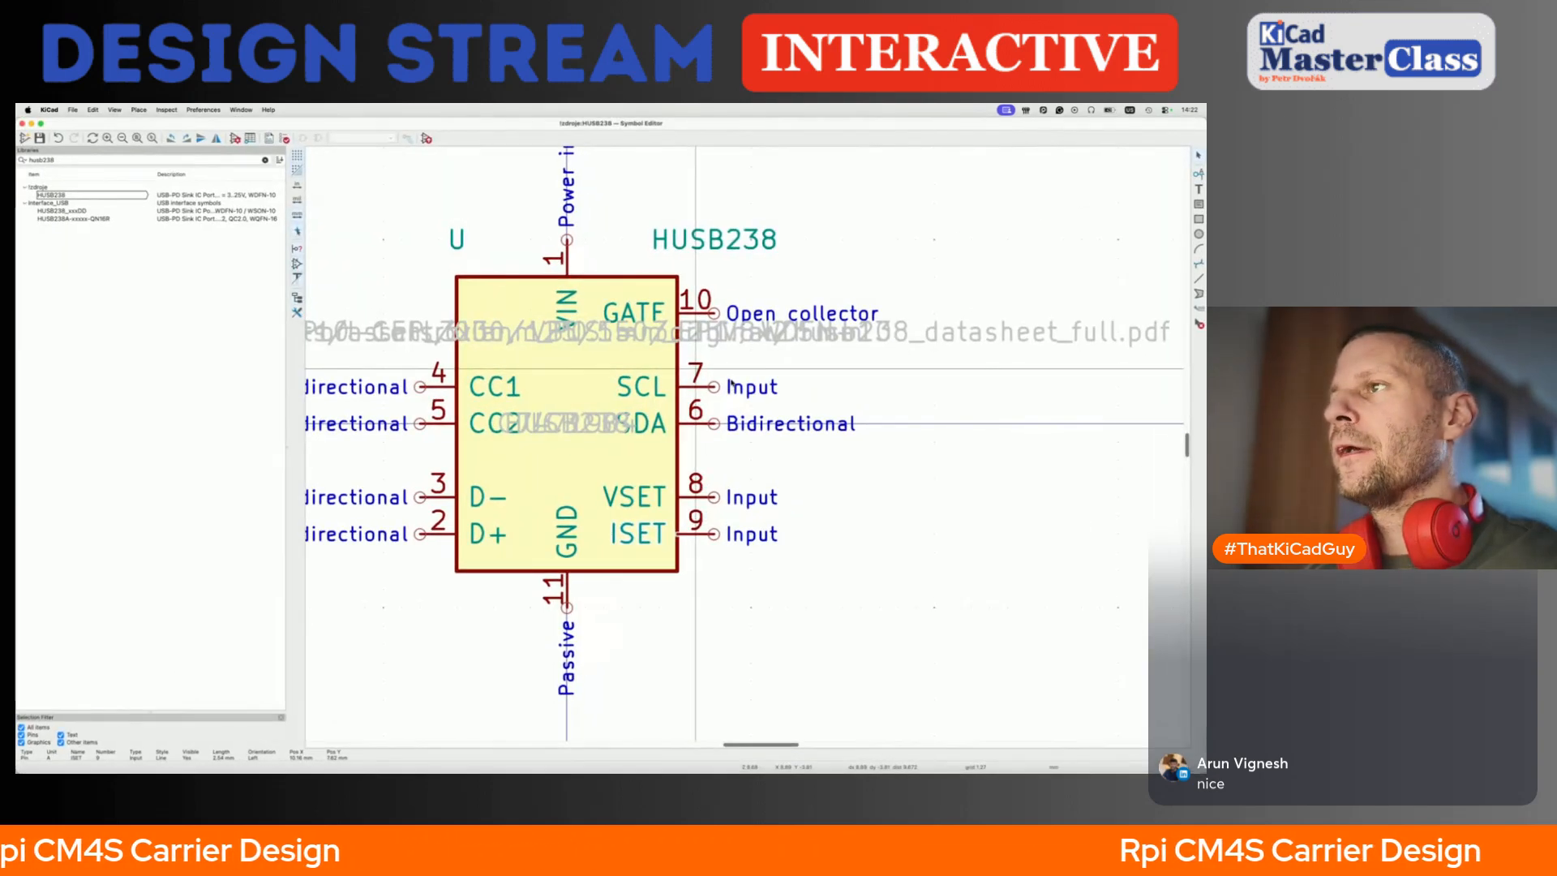
- Search the HUSB238 datasheet in Brave for "MOSFET" and review the pin descriptions, maximum ratings and electrical specifications
key(super+Tab)
scroll(725, 490, down, 5)
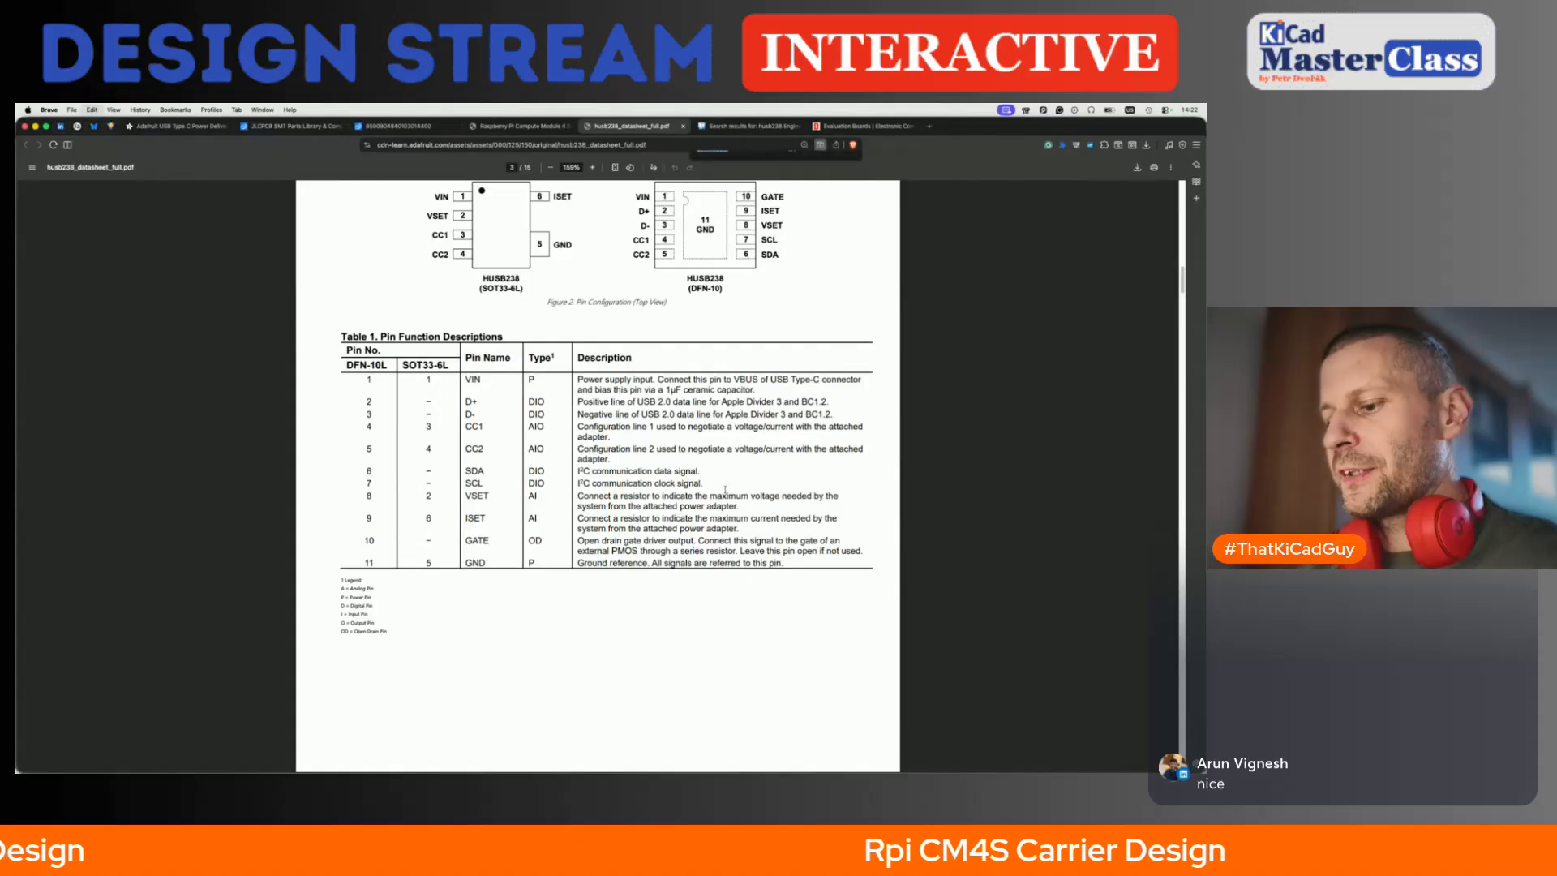
text(MOSFET)
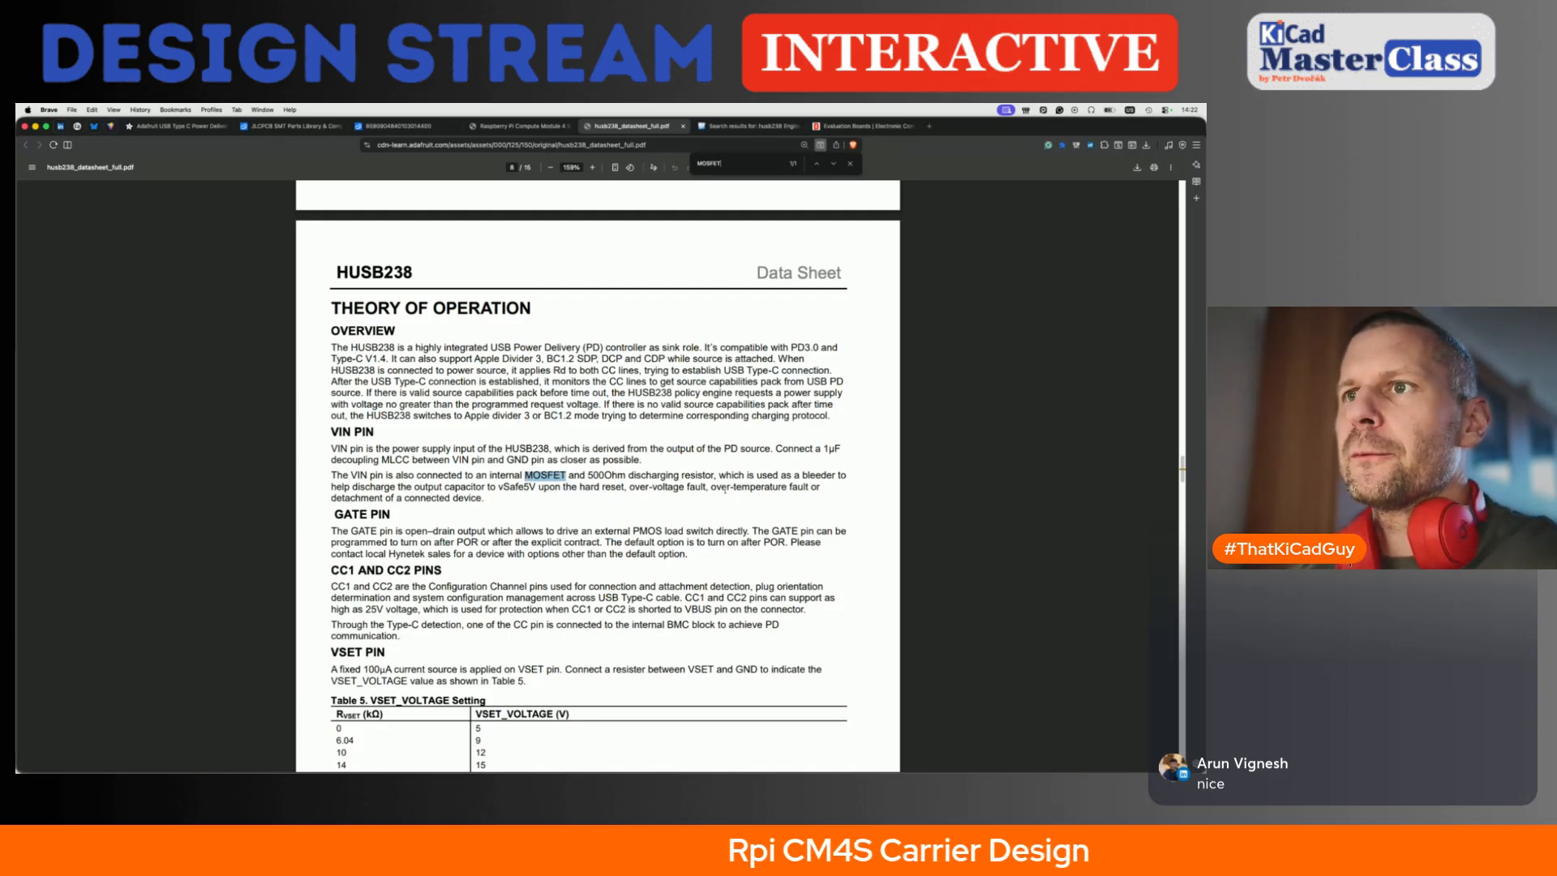
scroll(724, 490, down, 3)
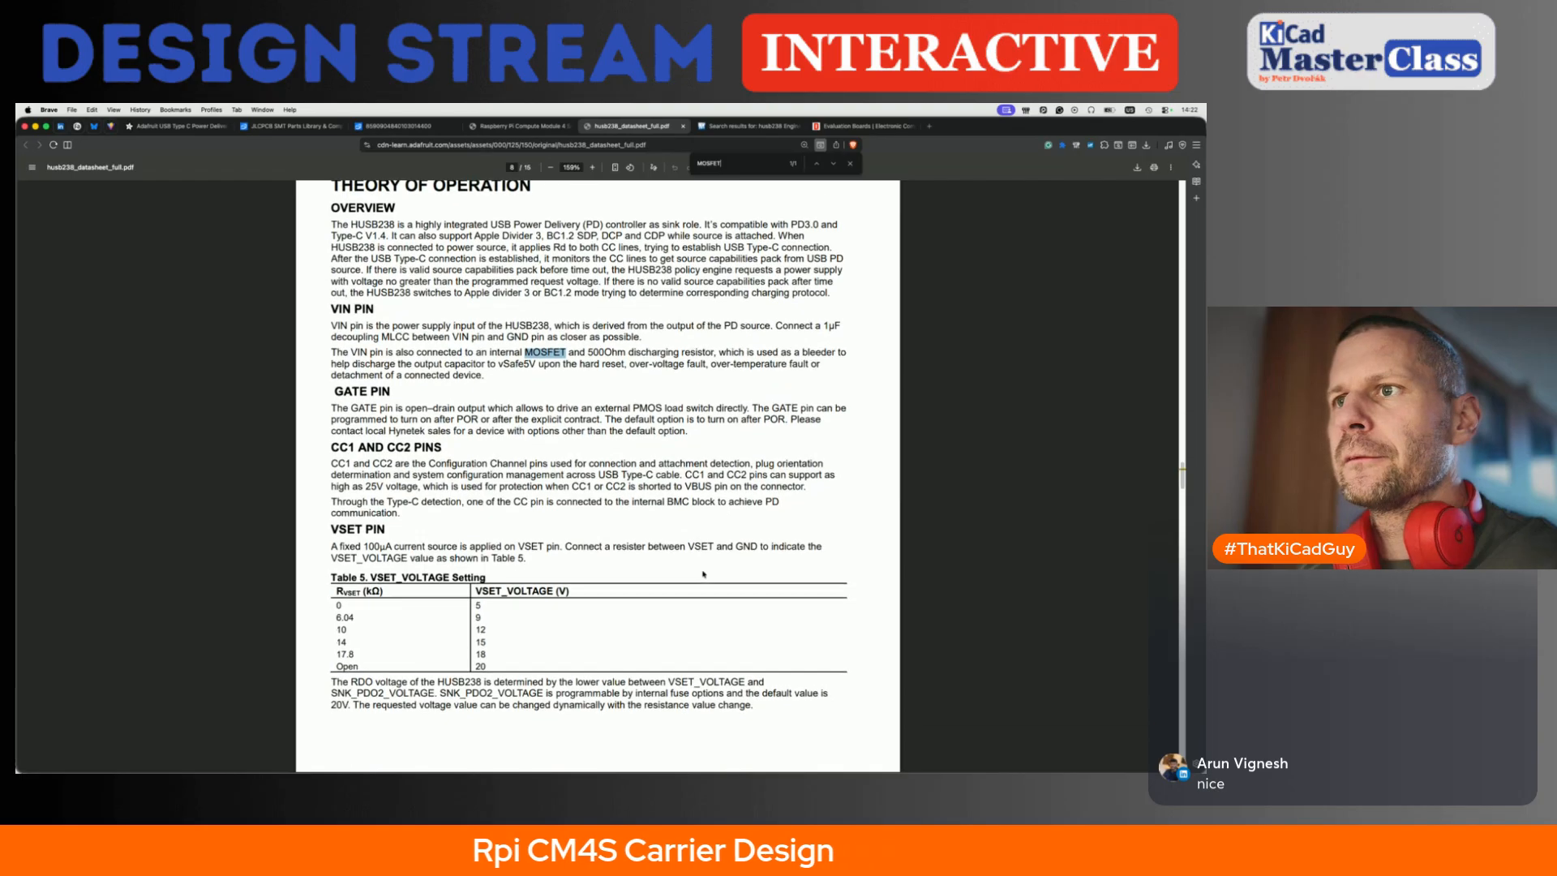
scroll(703, 574, up, 12)
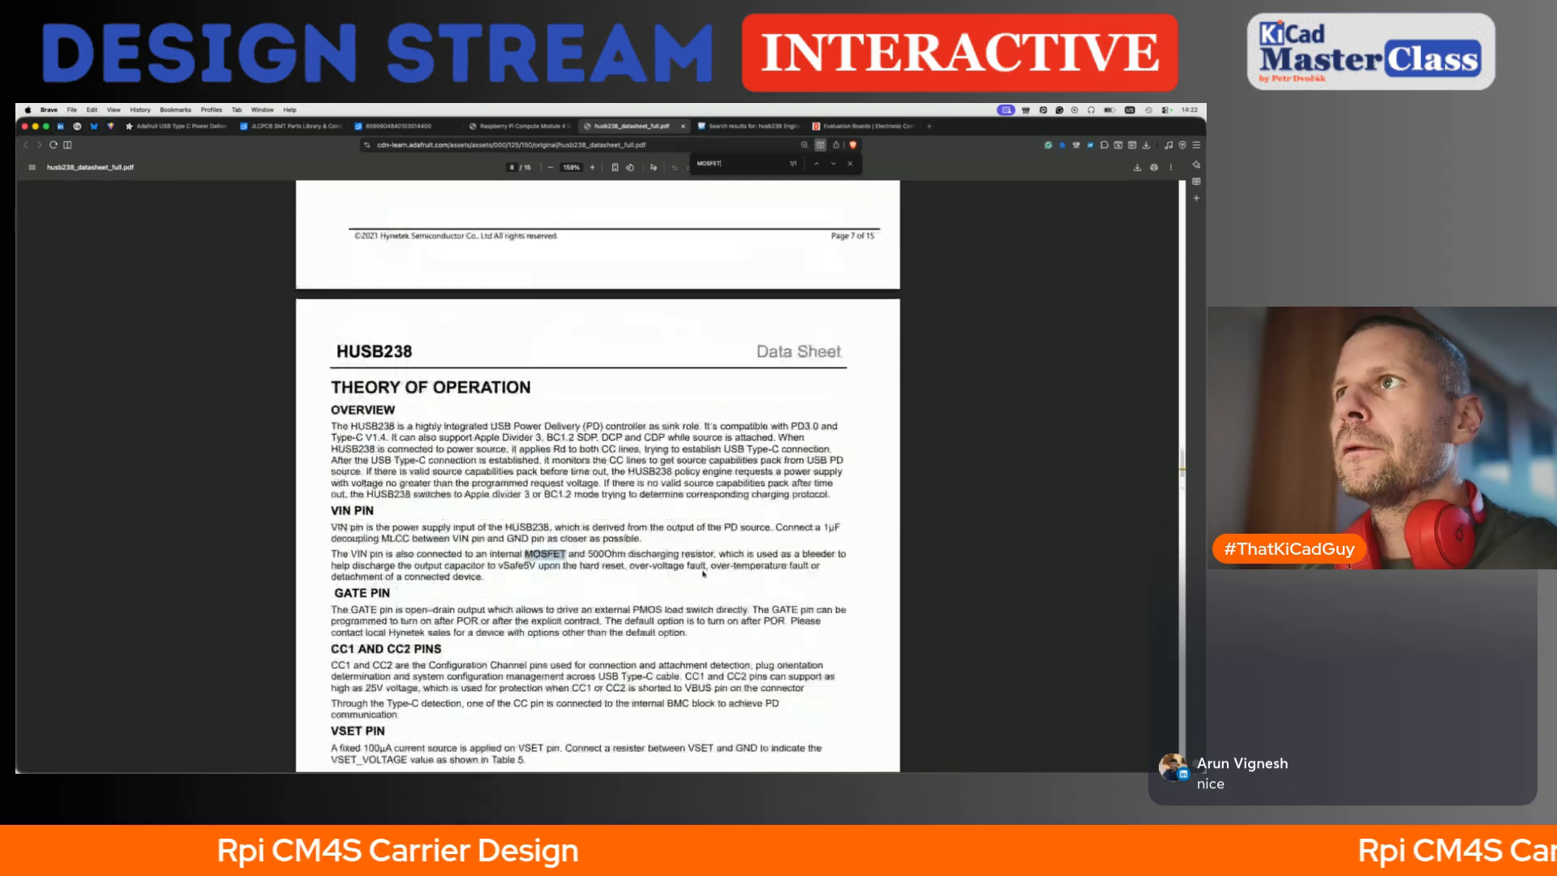
scroll(703, 573, up, 20)
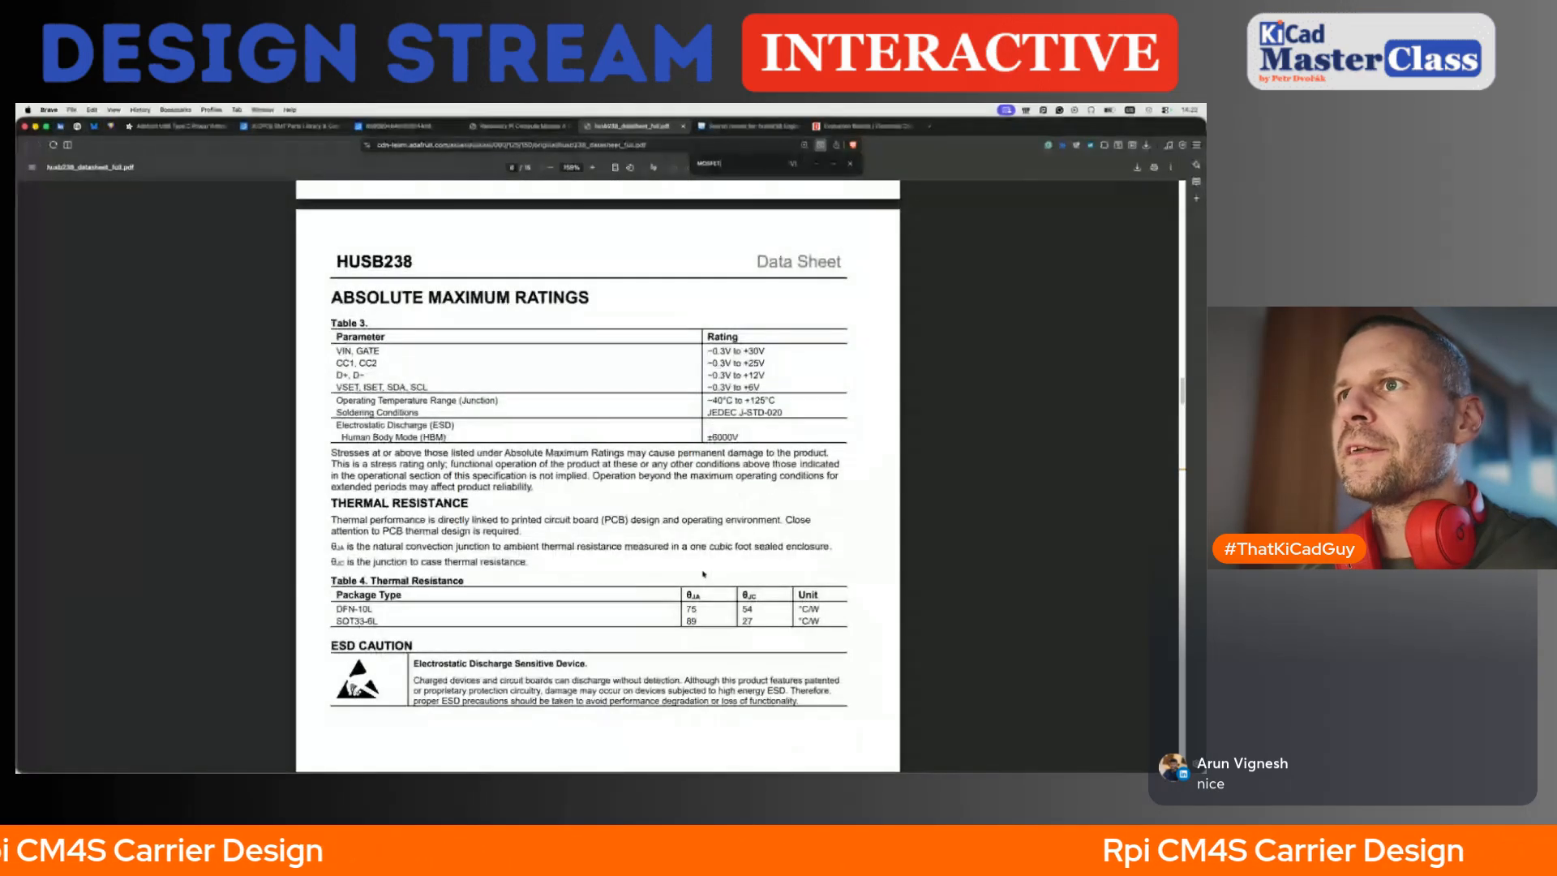
scroll(703, 573, up, 14)
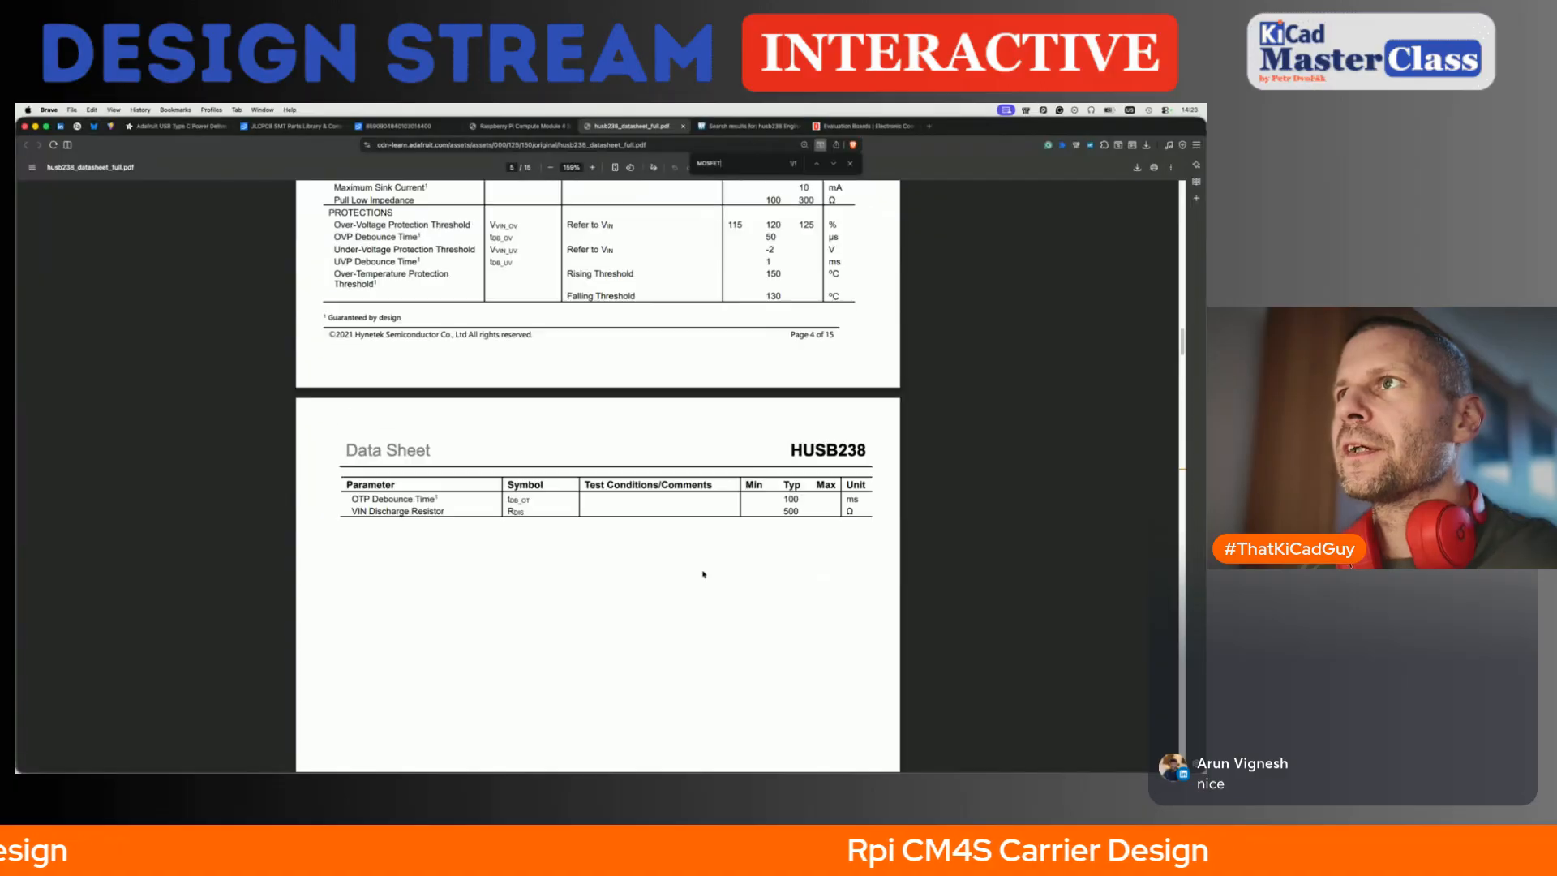
scroll(703, 573, up, 7)
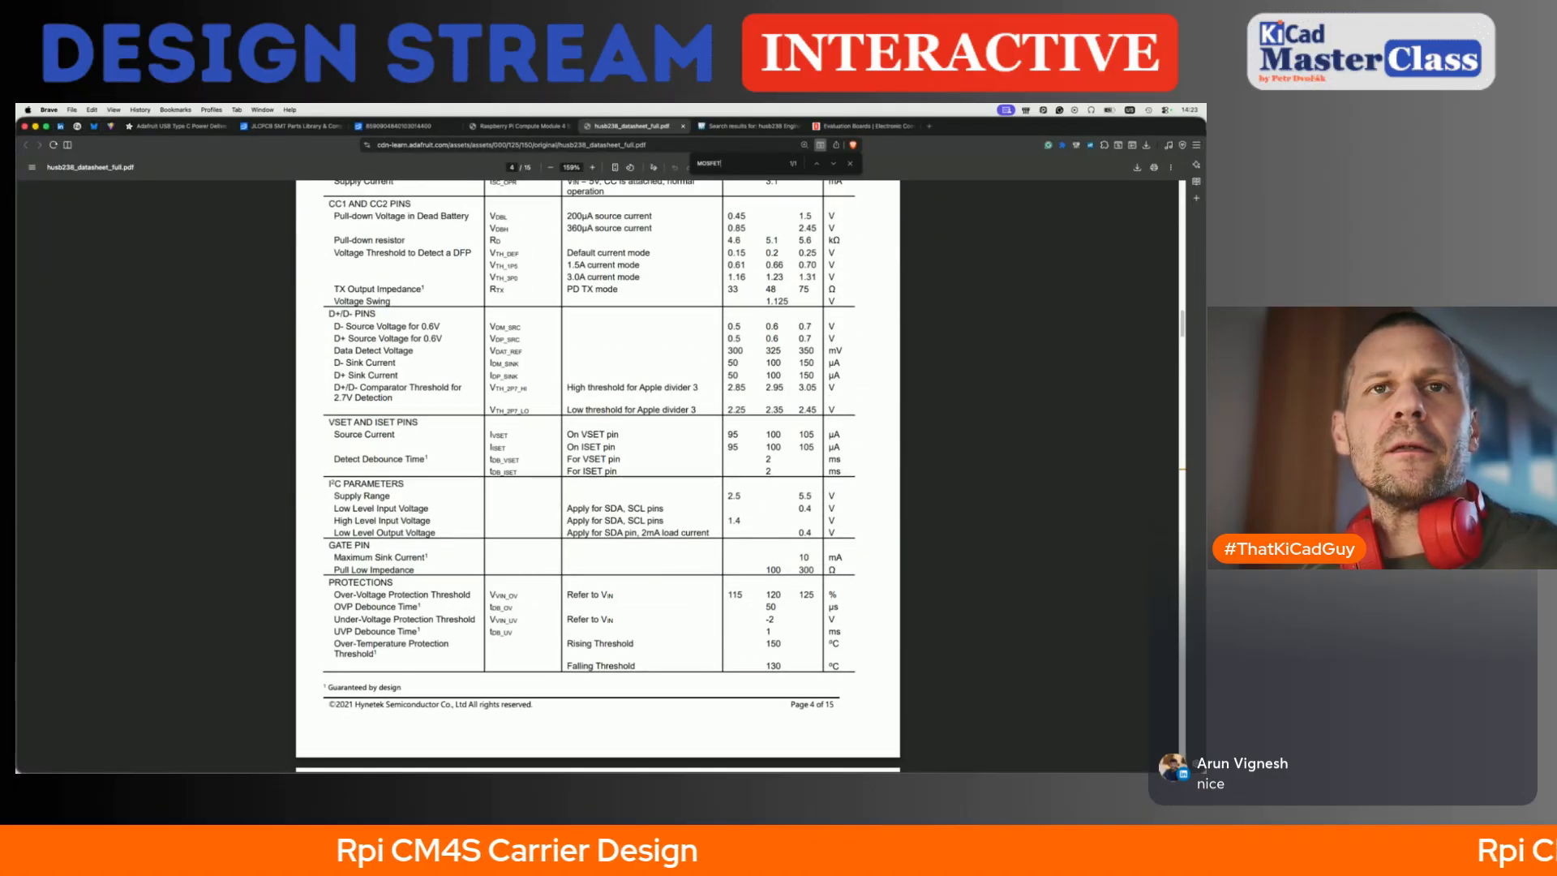
- Return to the Symbol Editor, run the symbol checker on the HUSB238 symbol and close the editor
key(super+Tab)
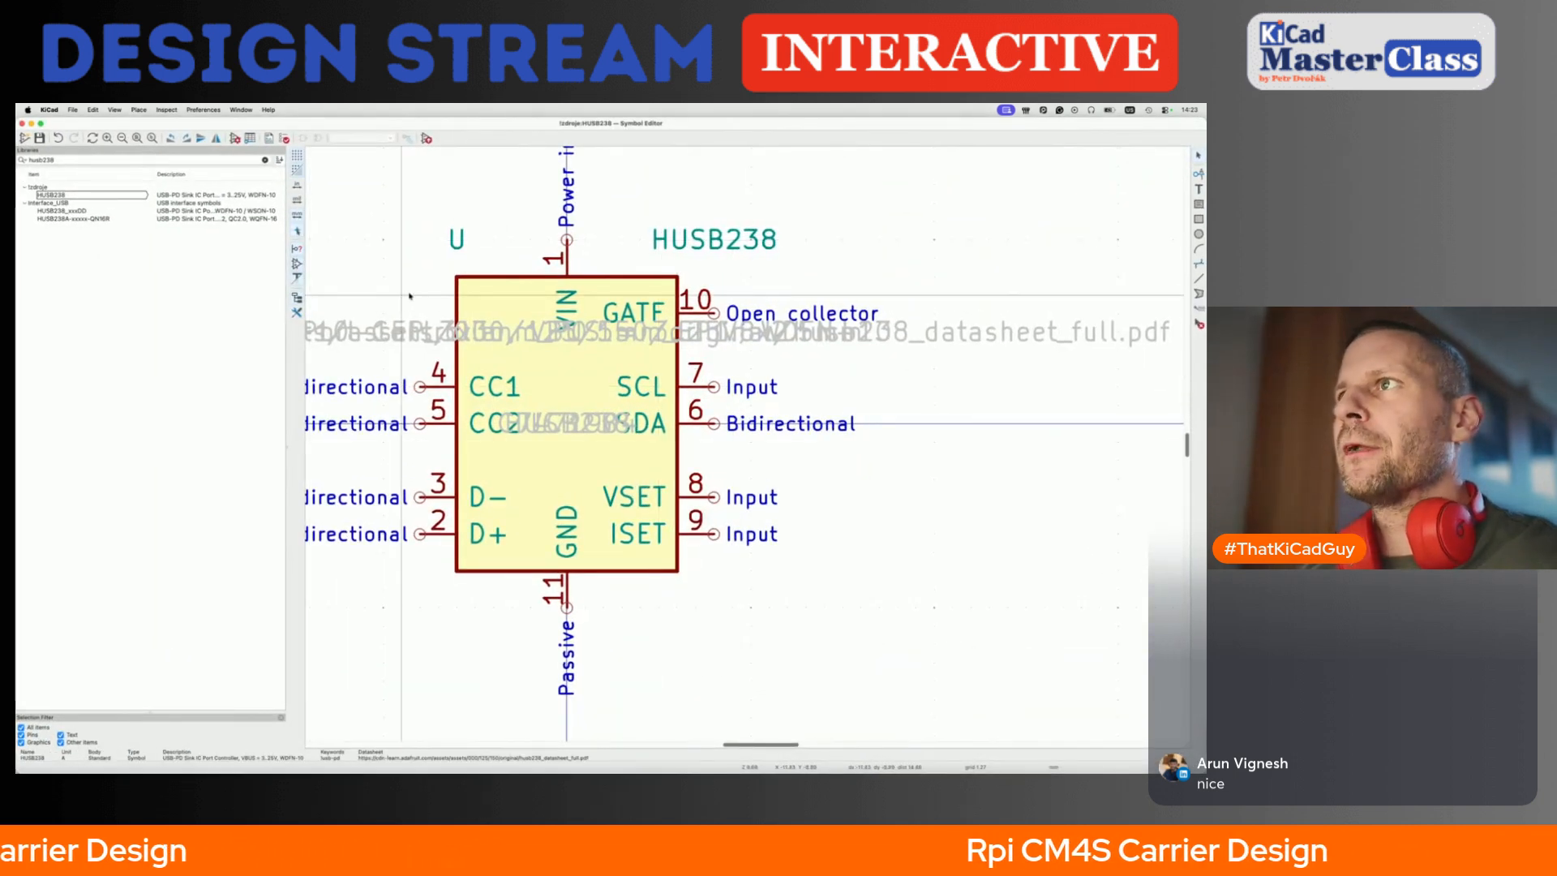
scroll(409, 298, left, 6)
scroll(409, 298, down, 5)
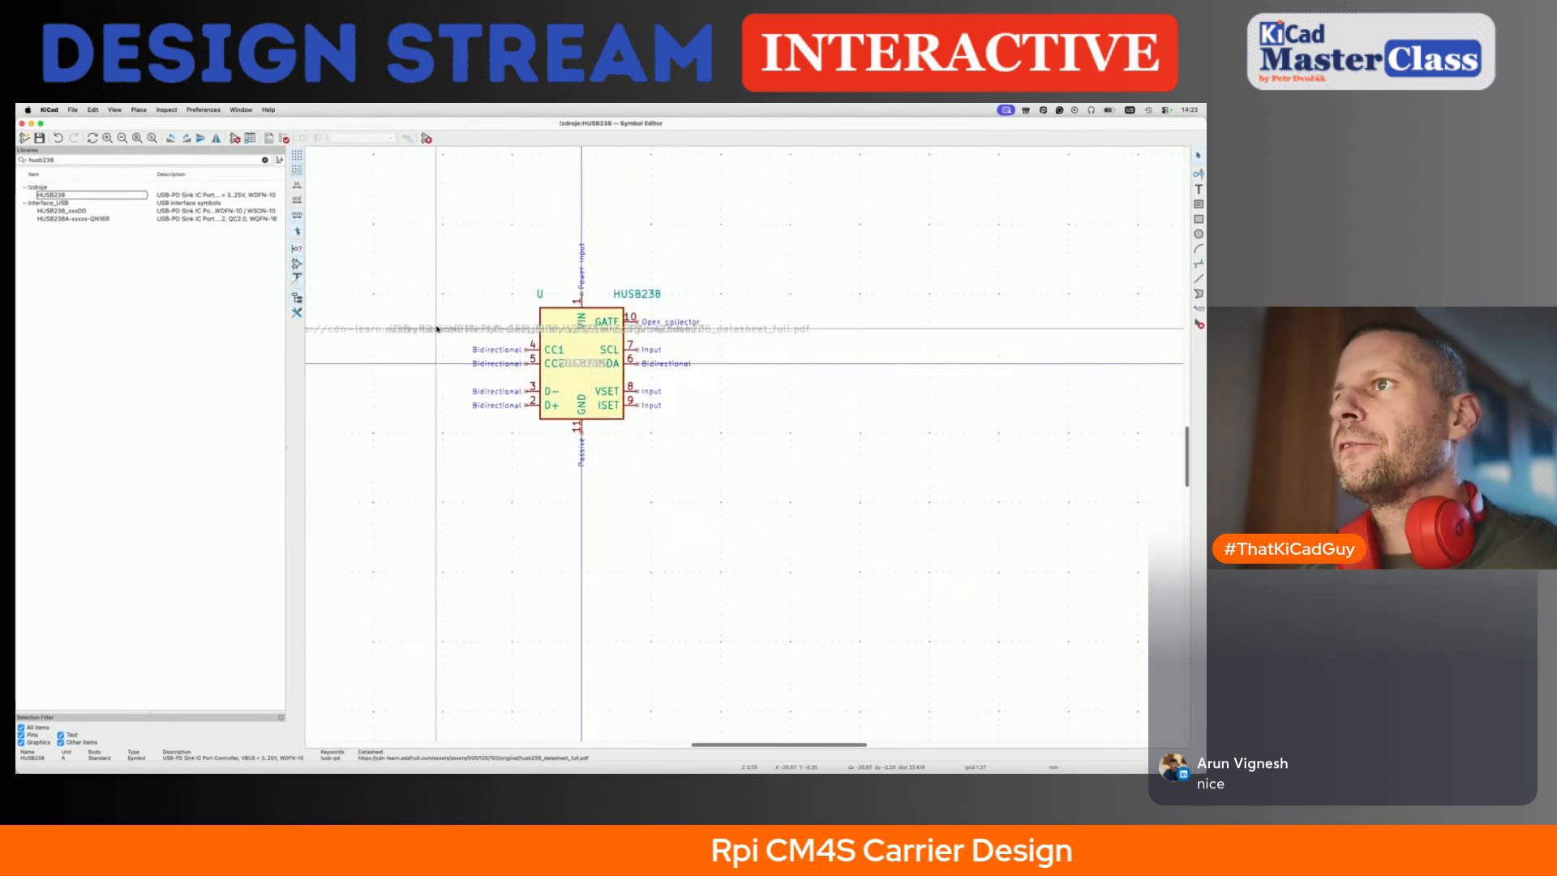
click(283, 138)
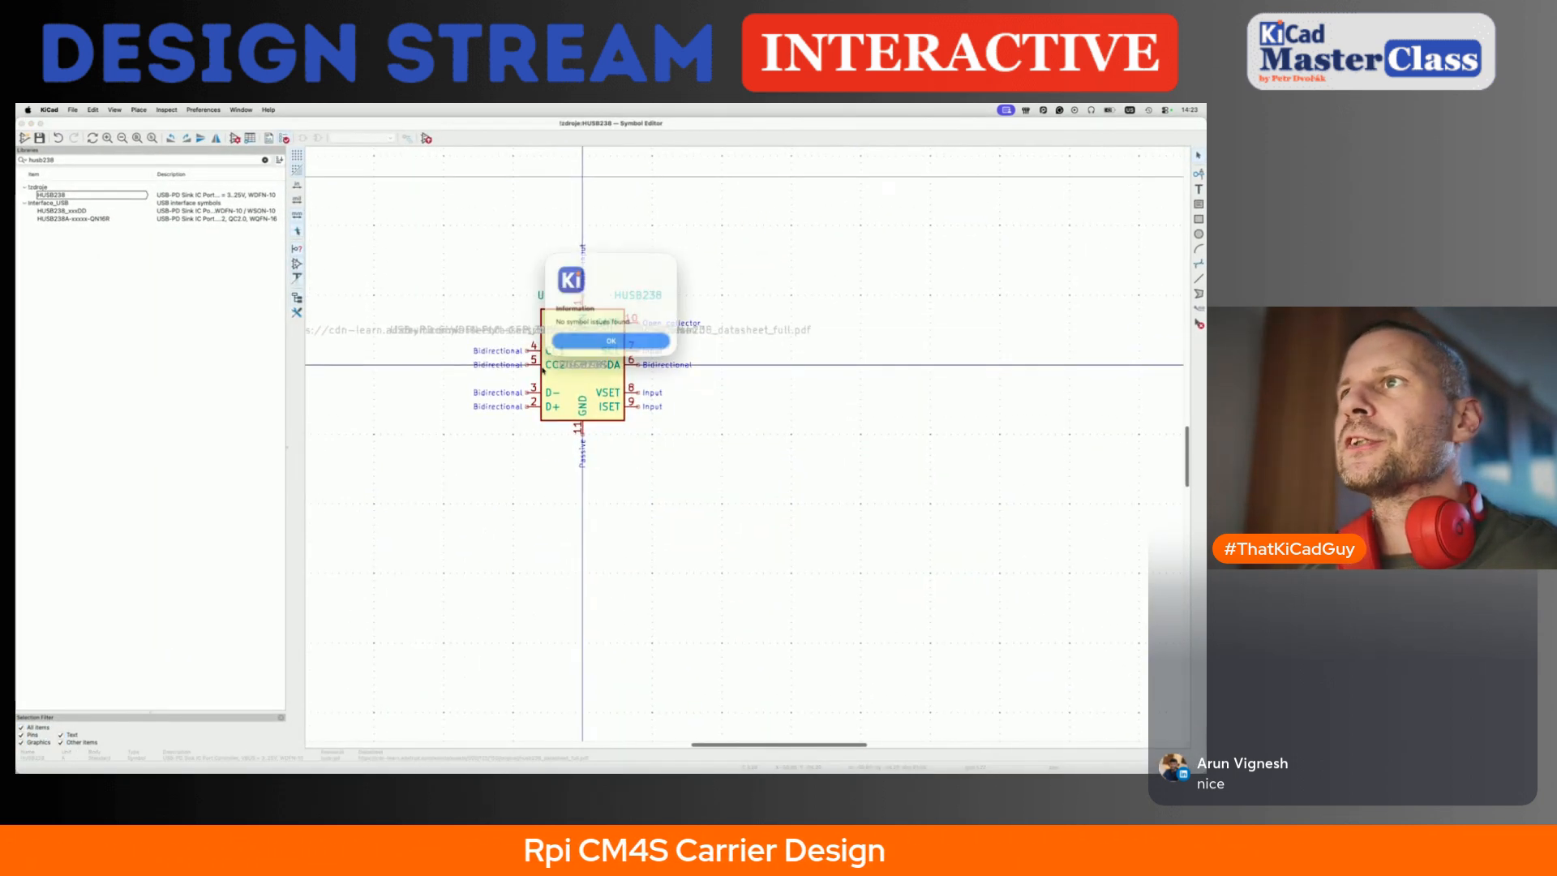
click(612, 338)
click(22, 123)
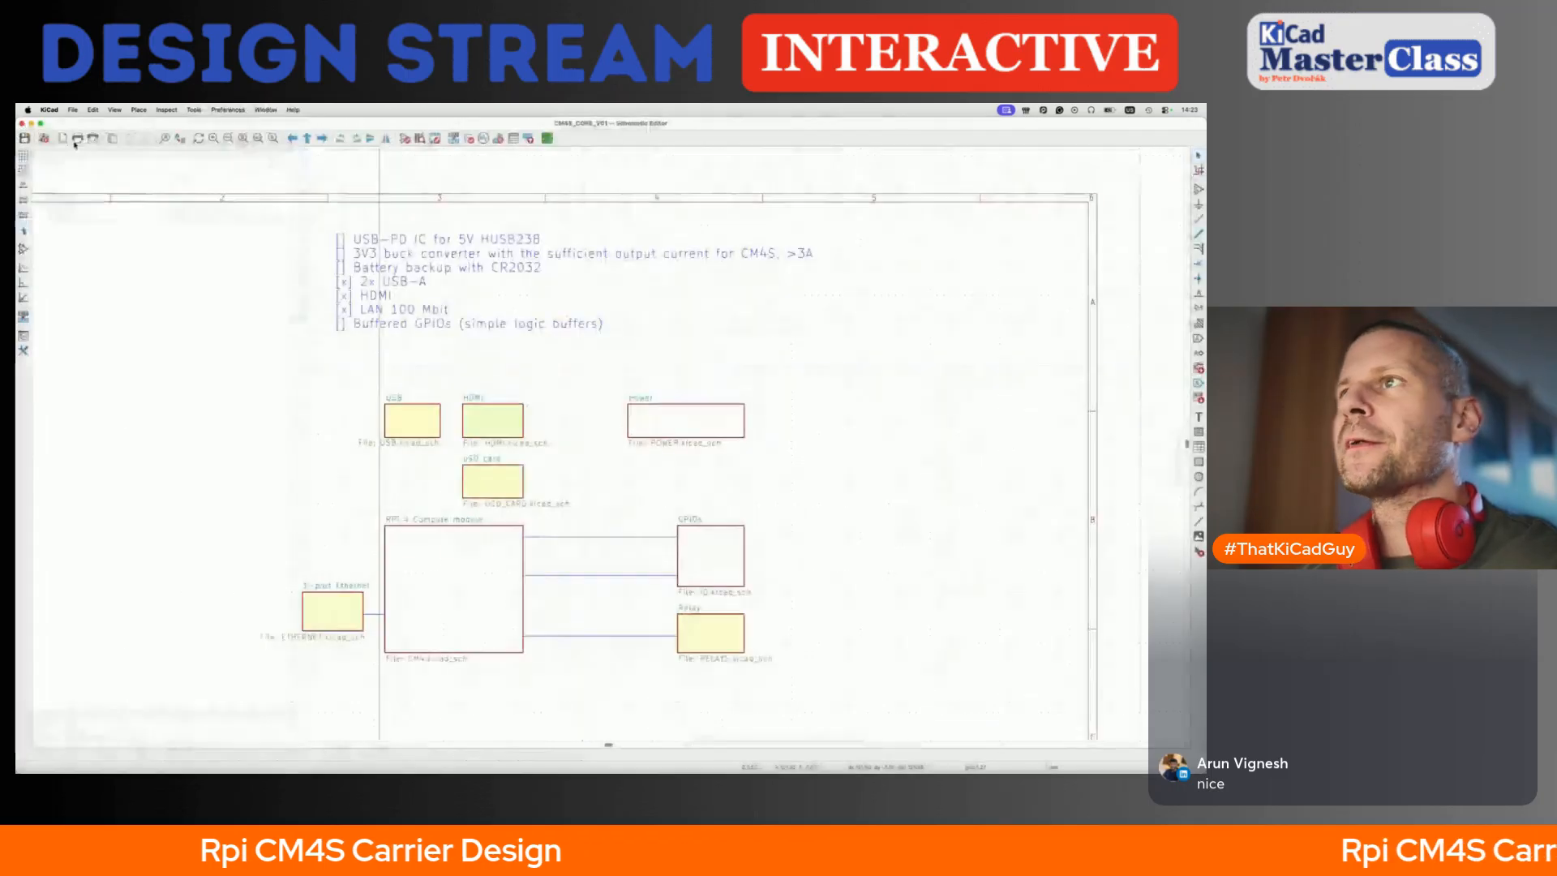
- Open the Power sheet from the root schematic
click(660, 424)
double_click(660, 424)
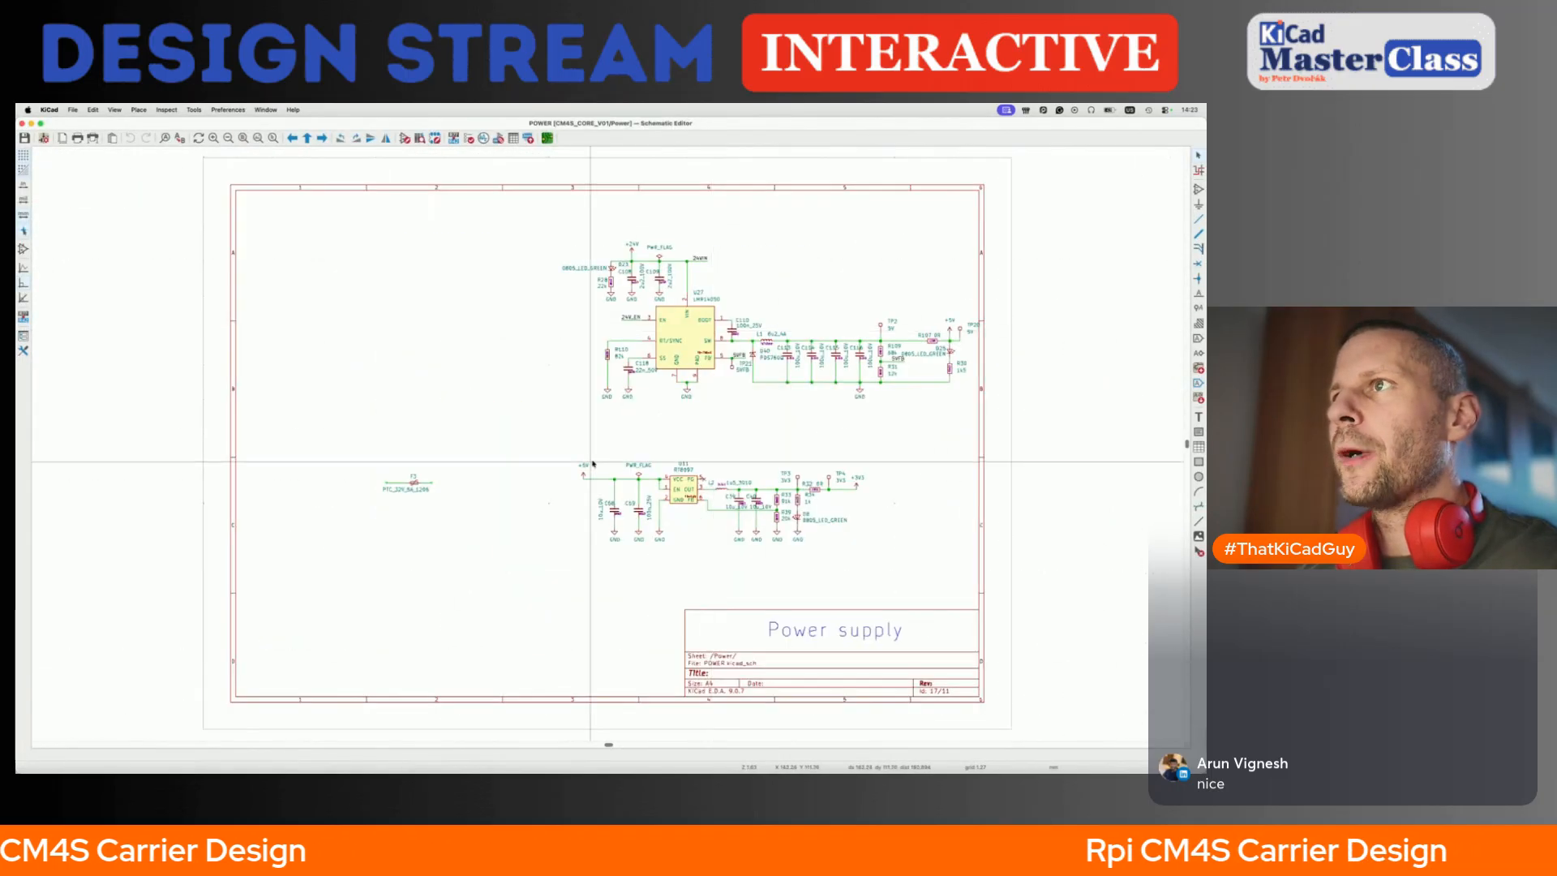
scroll(452, 344, left, 3)
scroll(452, 343, up, 2)
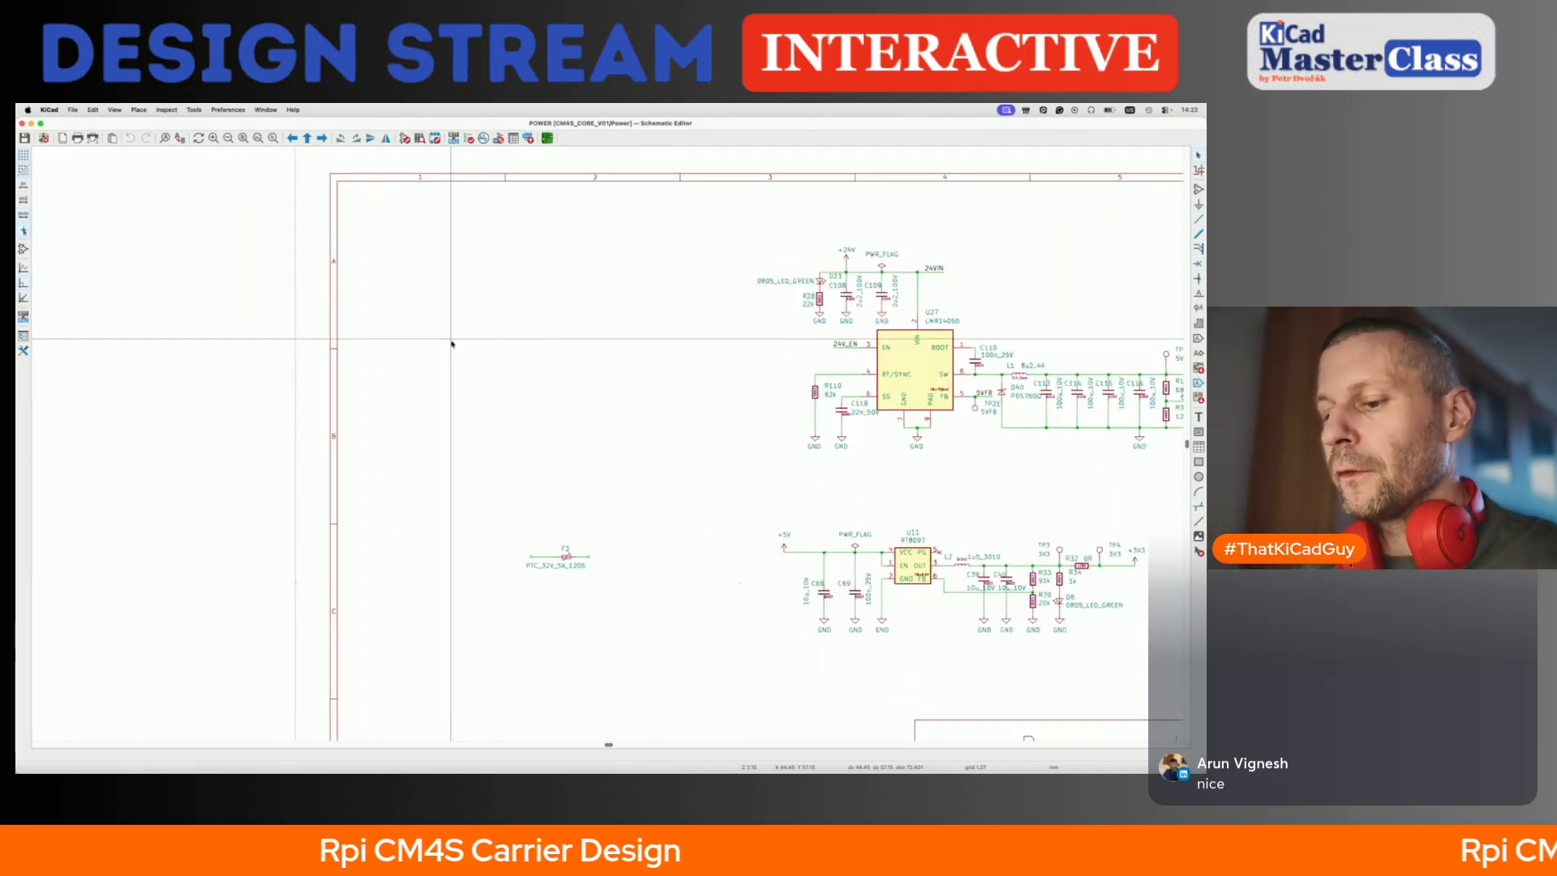
key(super+grave)
key(super+grave)
key(super+grave)
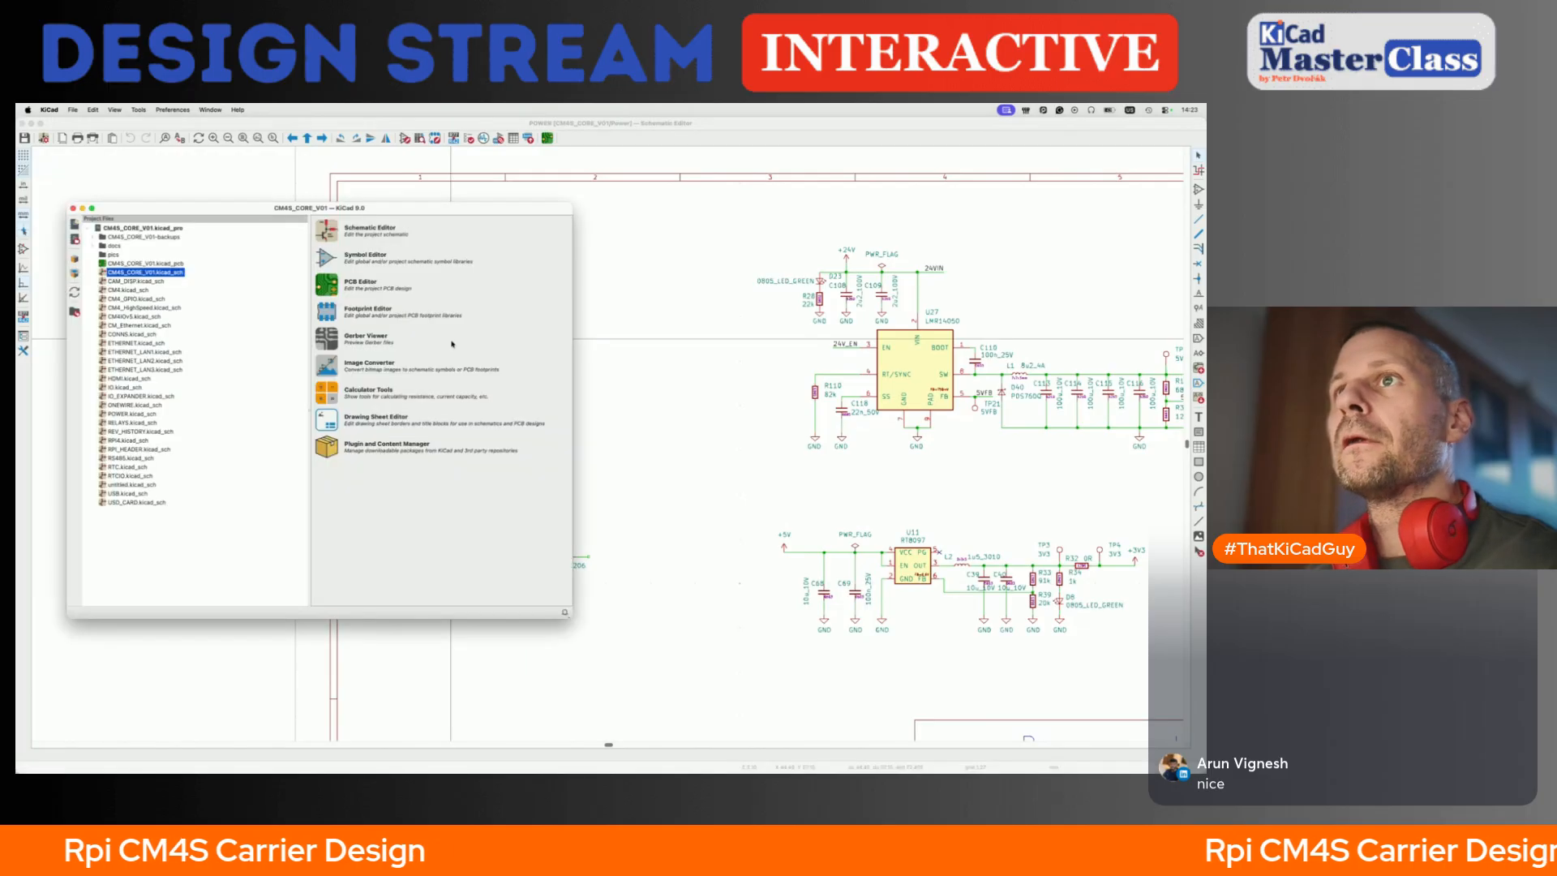
key(super+grave)
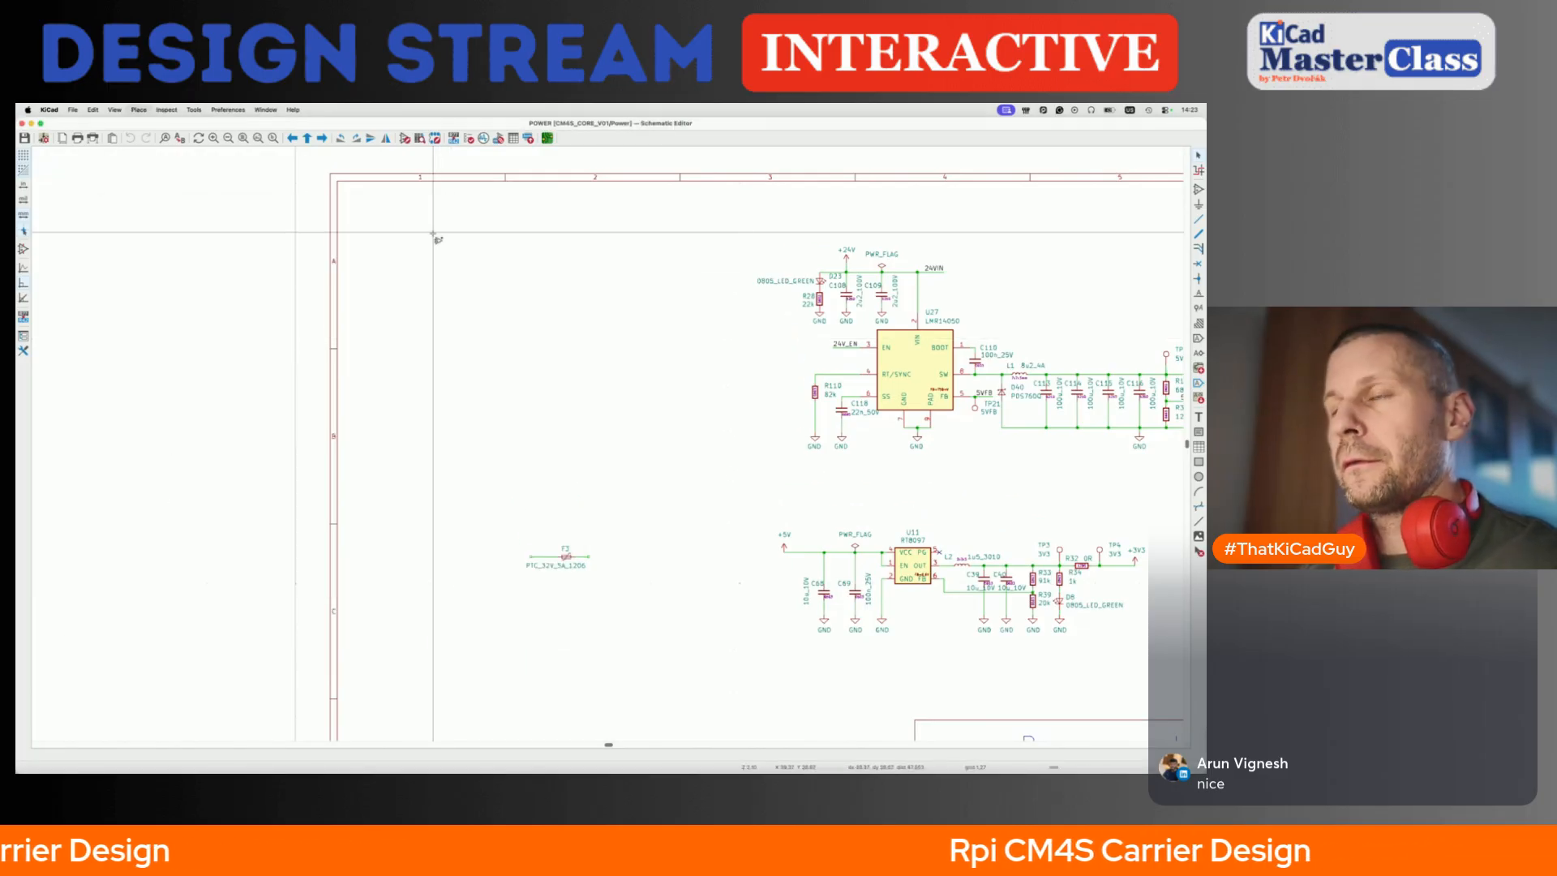
- Find the custom HUSB238 symbol by searching for 238, place it beside the LMR14050 circuit on the Power sheet and save
key(a)
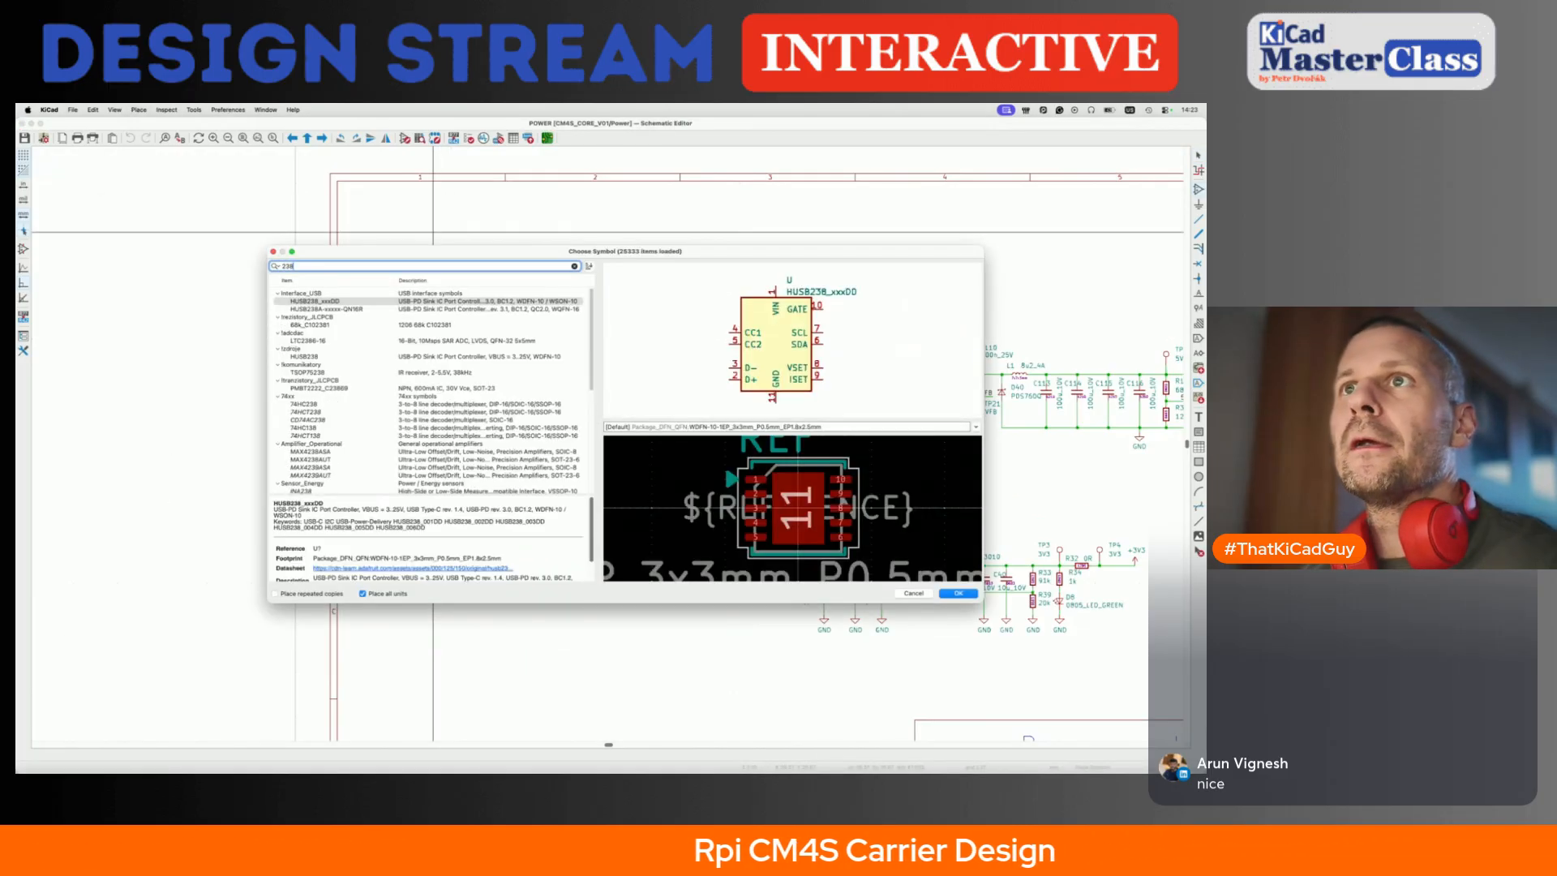
double_click(305, 356)
click(531, 382)
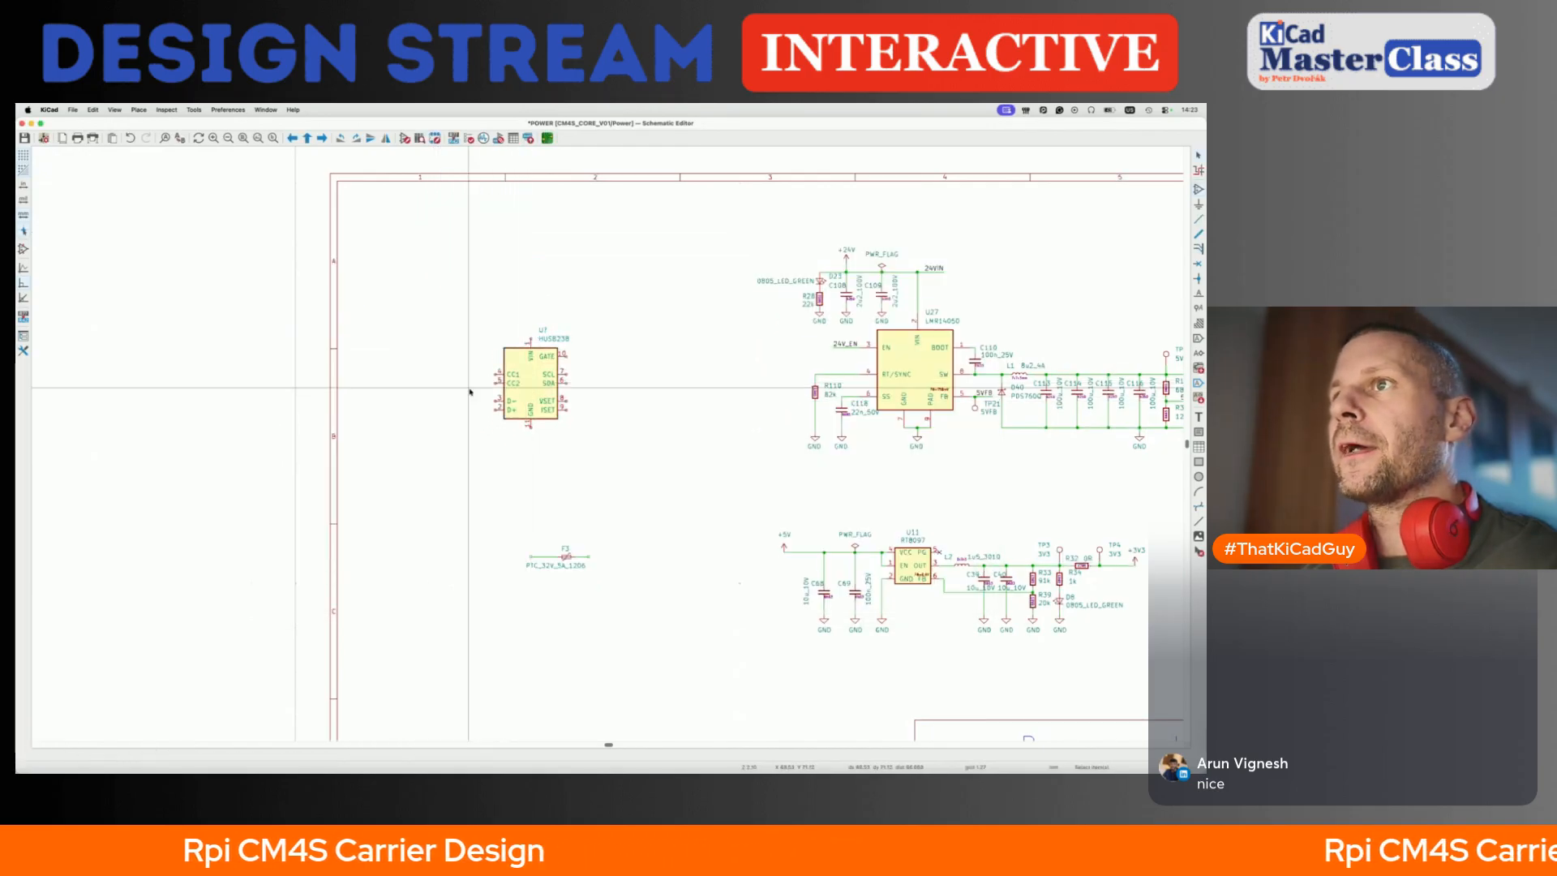
scroll(471, 391, down, 5)
key(super+s)
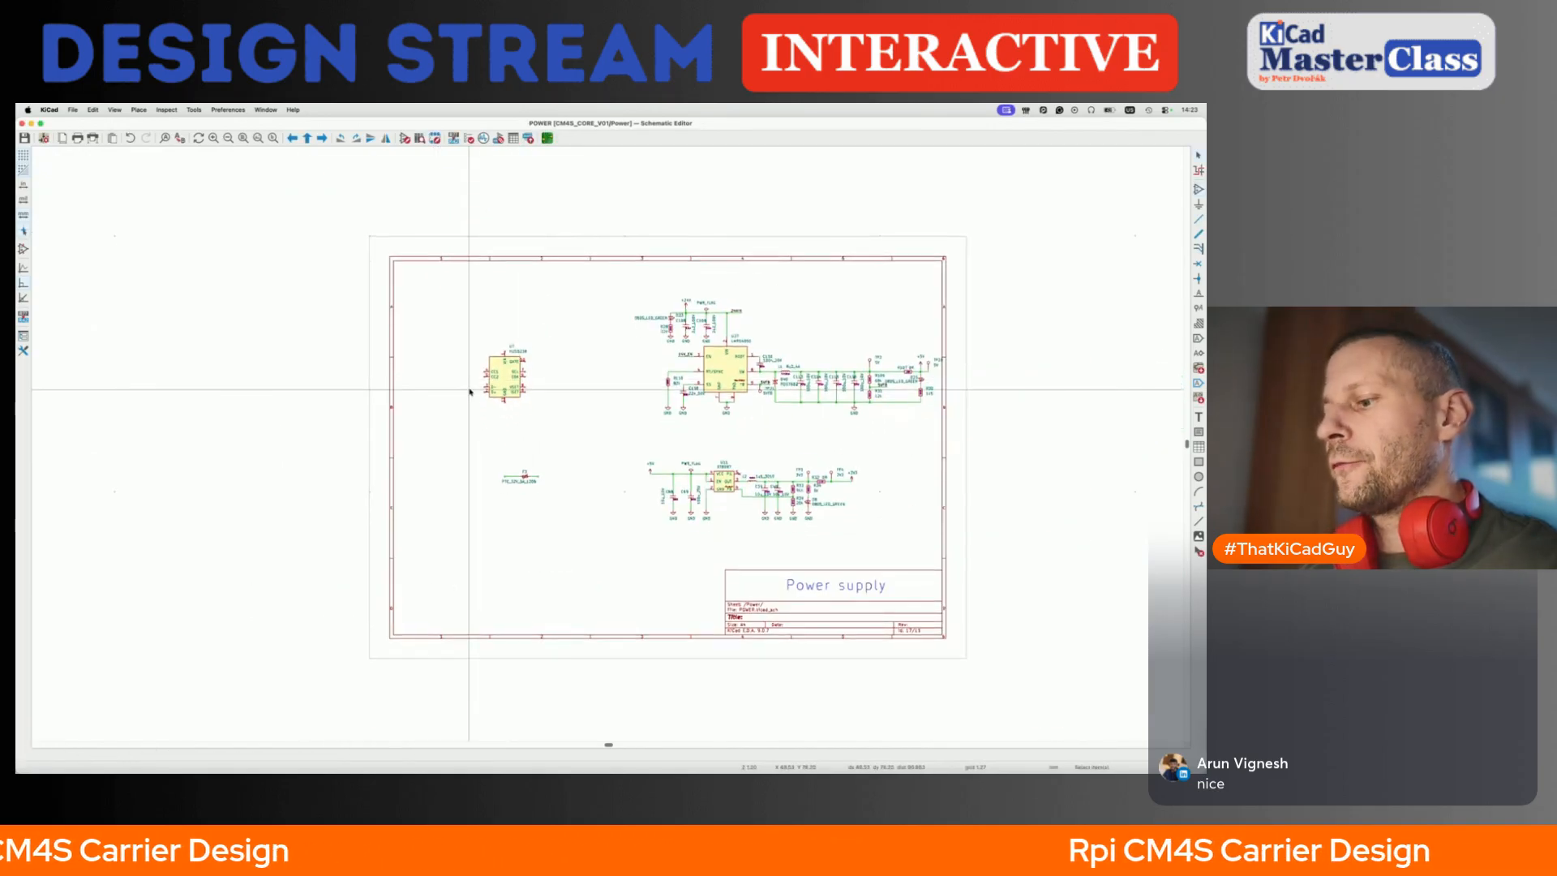
- Open the USB sheet via the root schematic and check the field values of the Boot port's USB-C connector
key(alt+BackSpace)
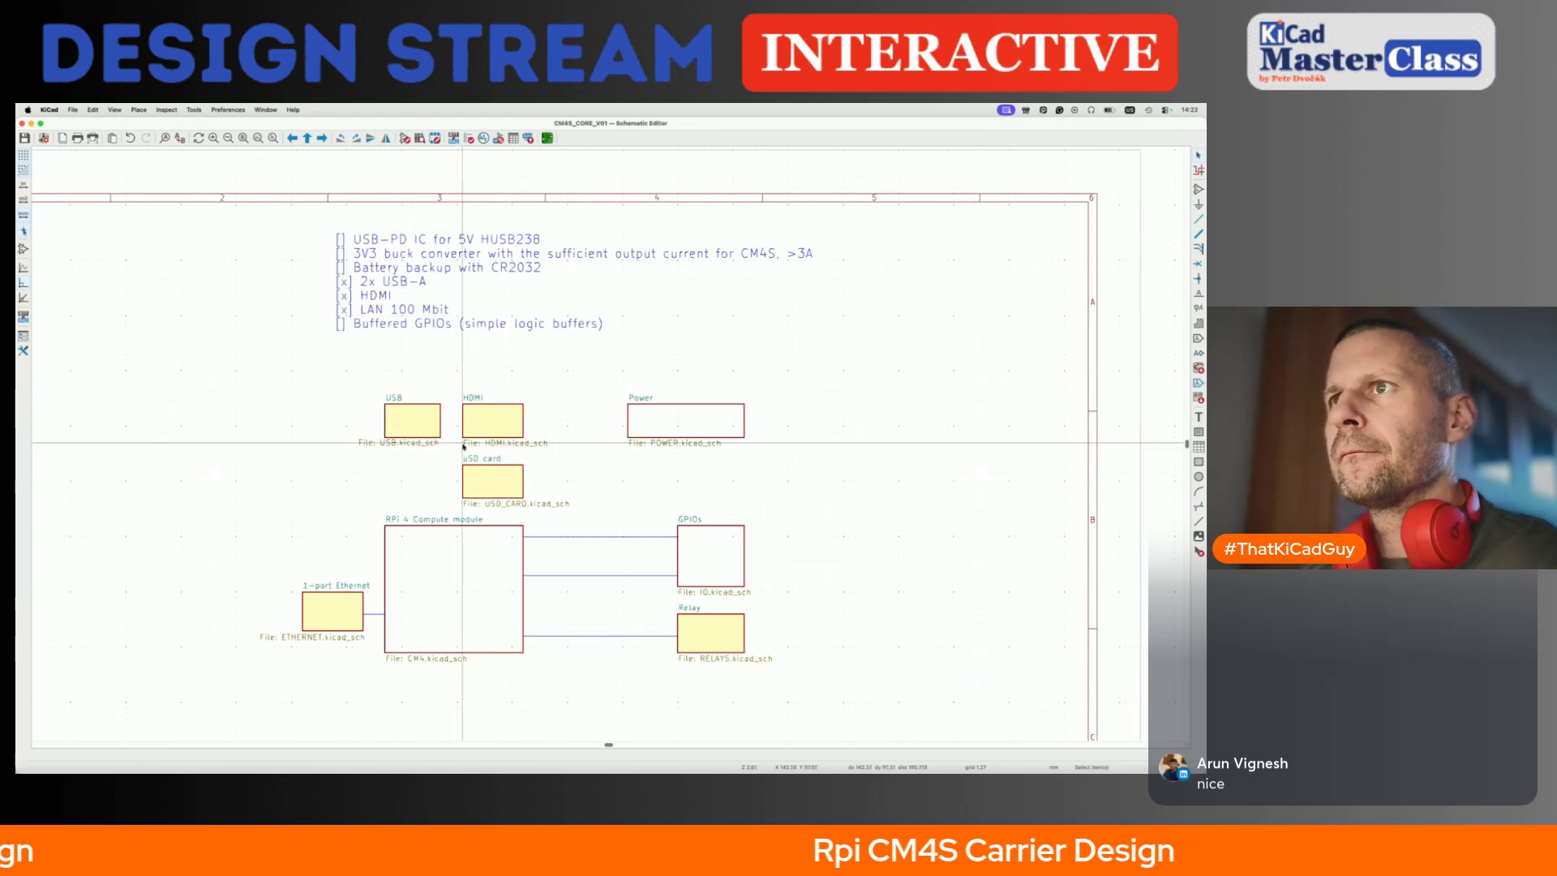
double_click(425, 422)
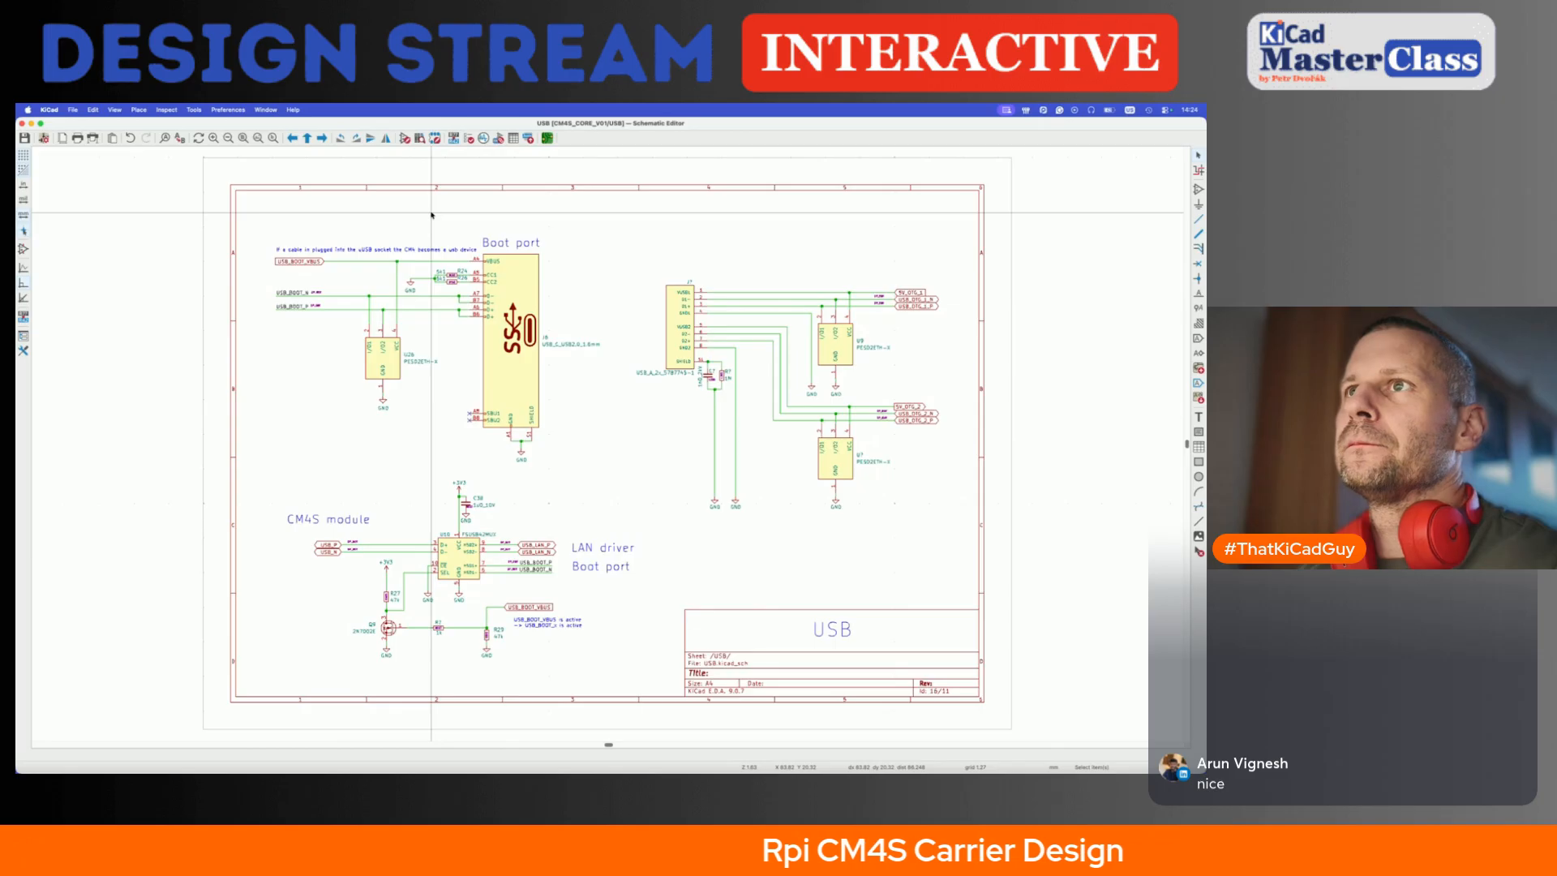
drag(348, 202, 618, 481)
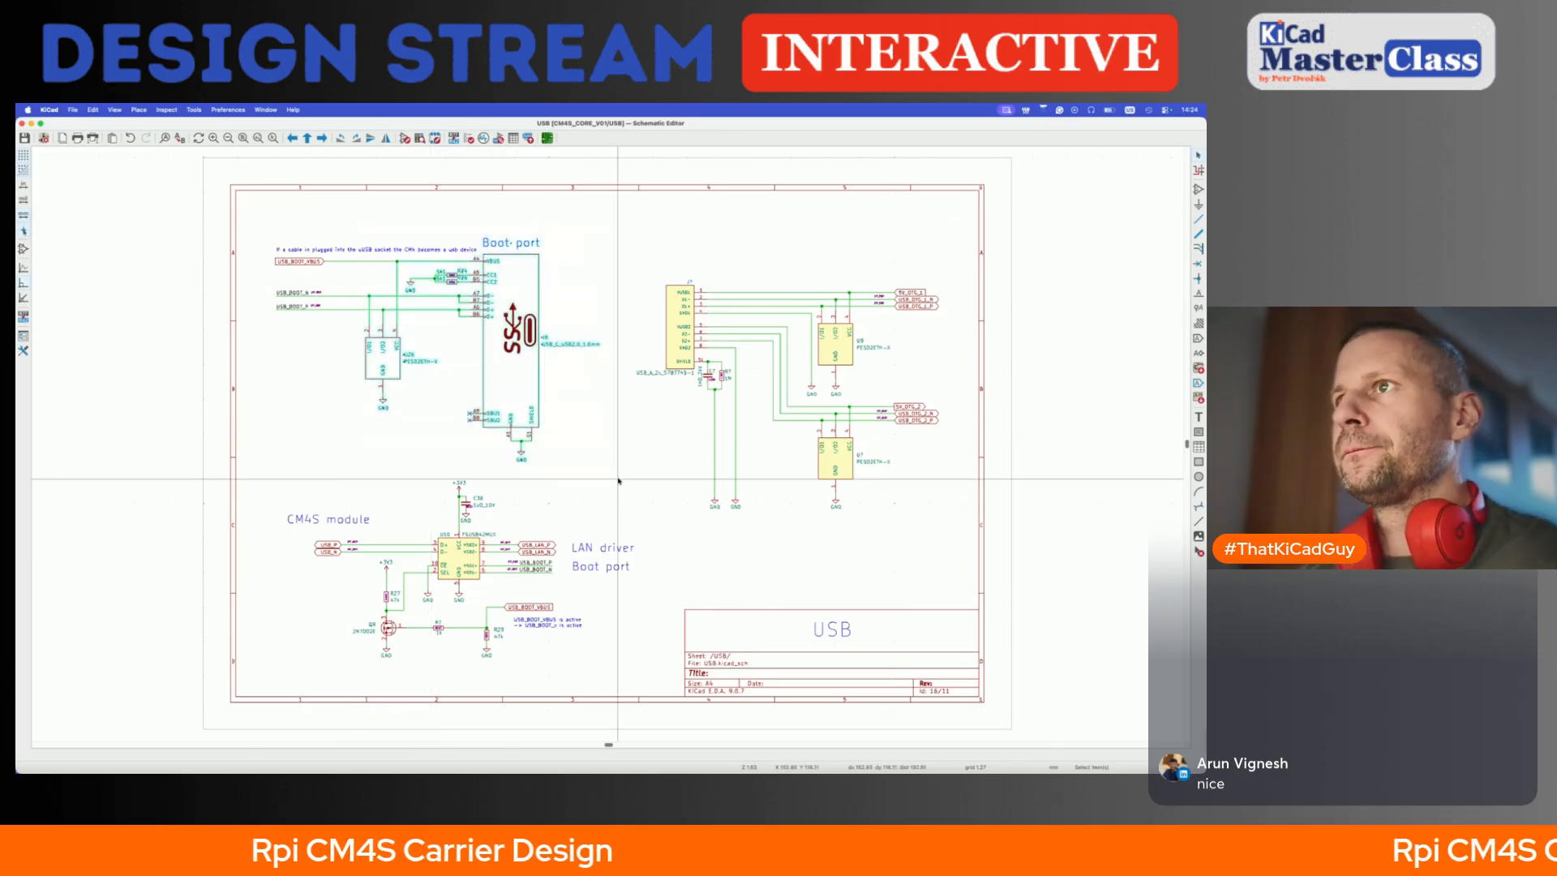
double_click(514, 385)
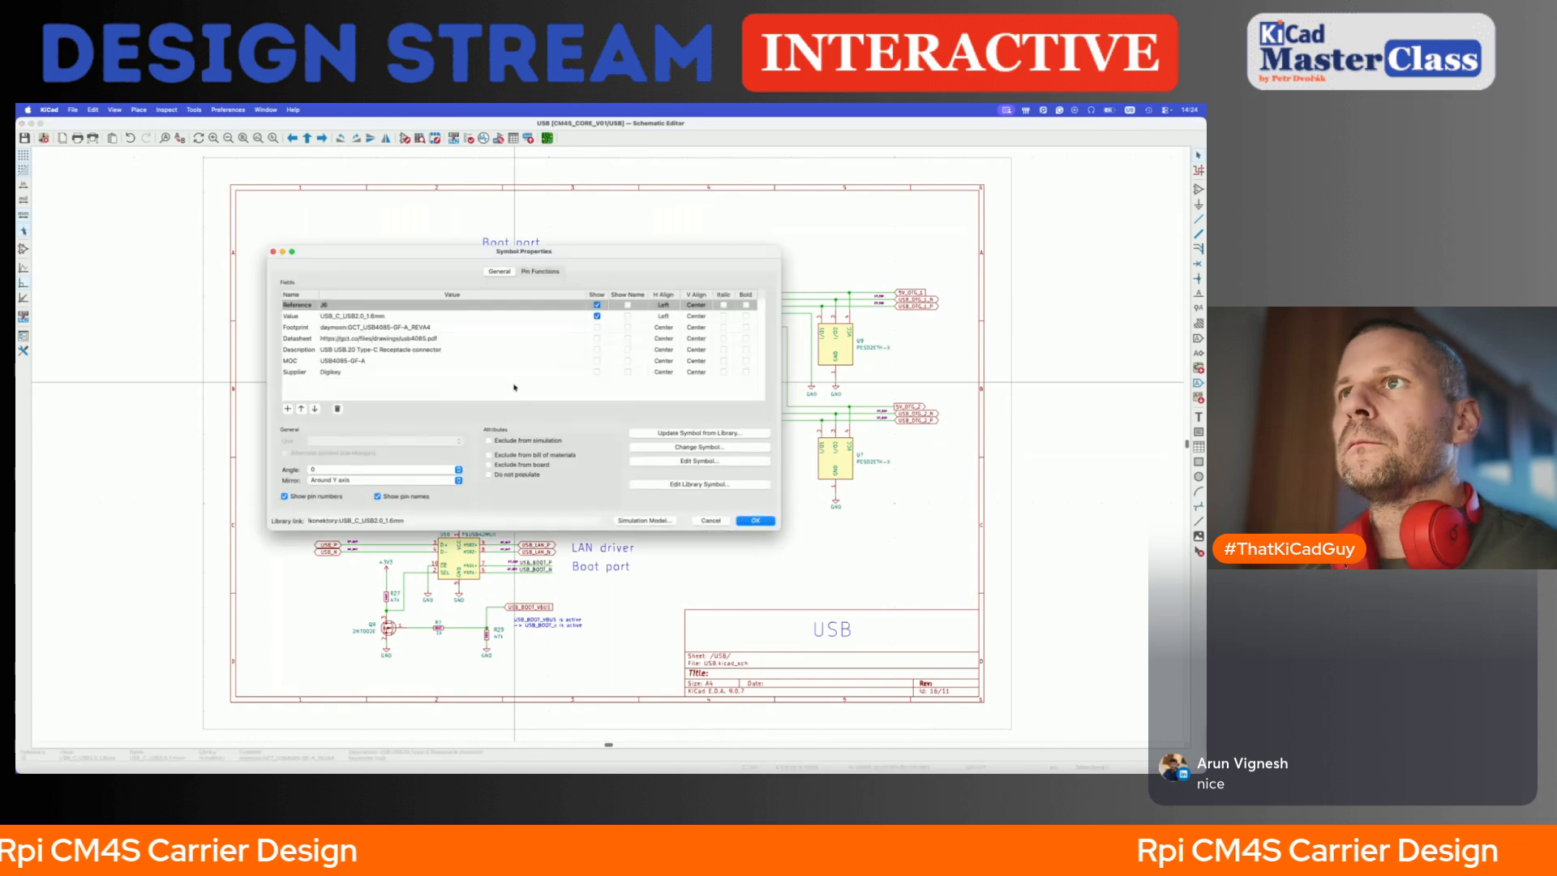
key(Escape)
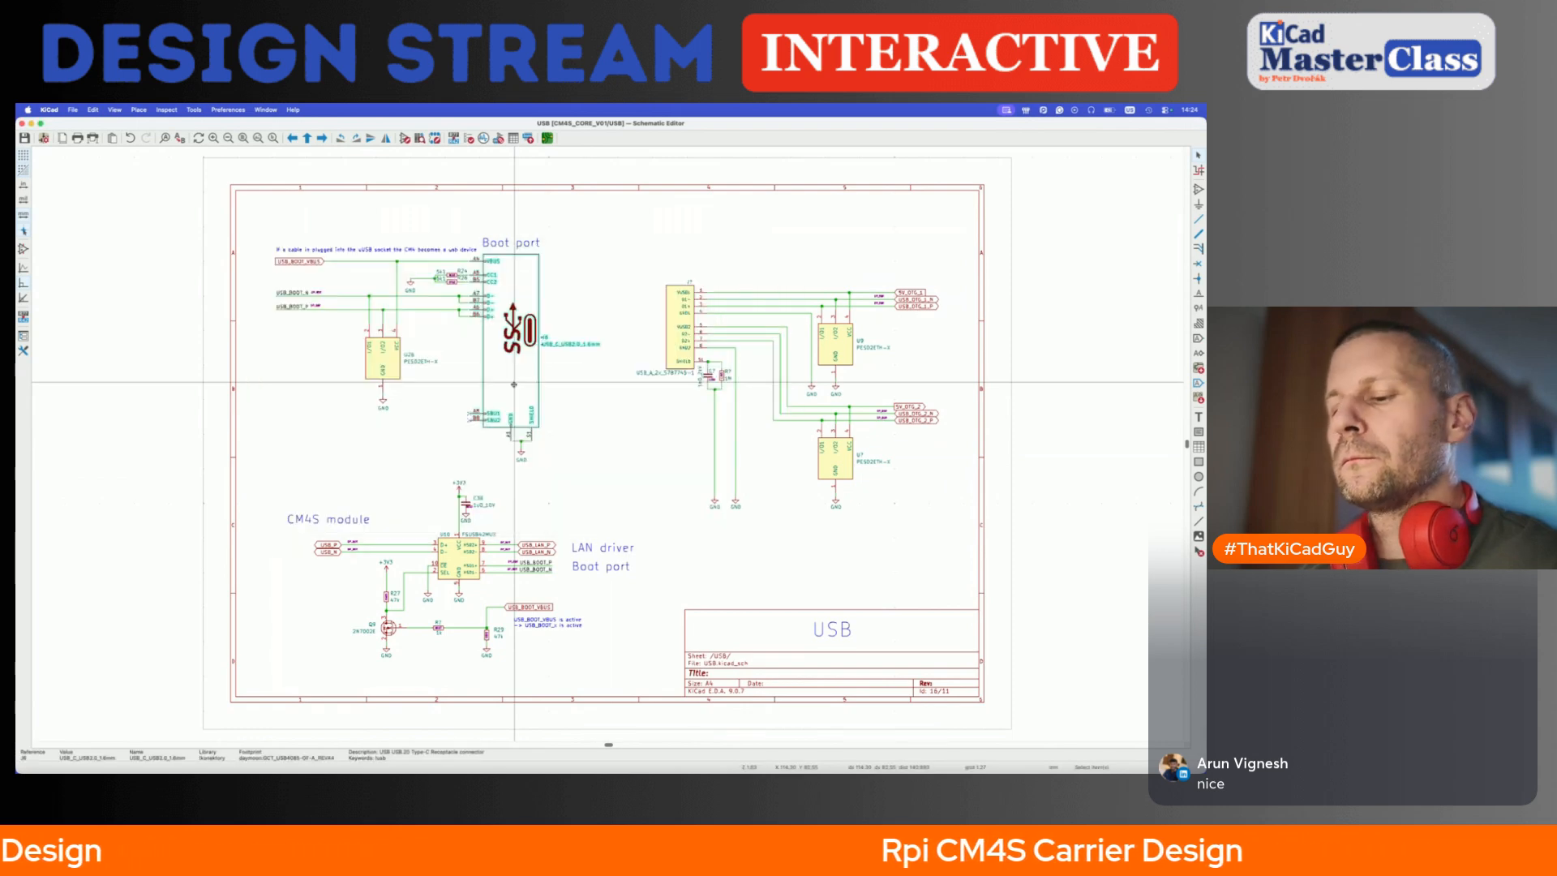
- Update the Boot port's USB-C connector symbol from its library and recheck its properties
key(u)
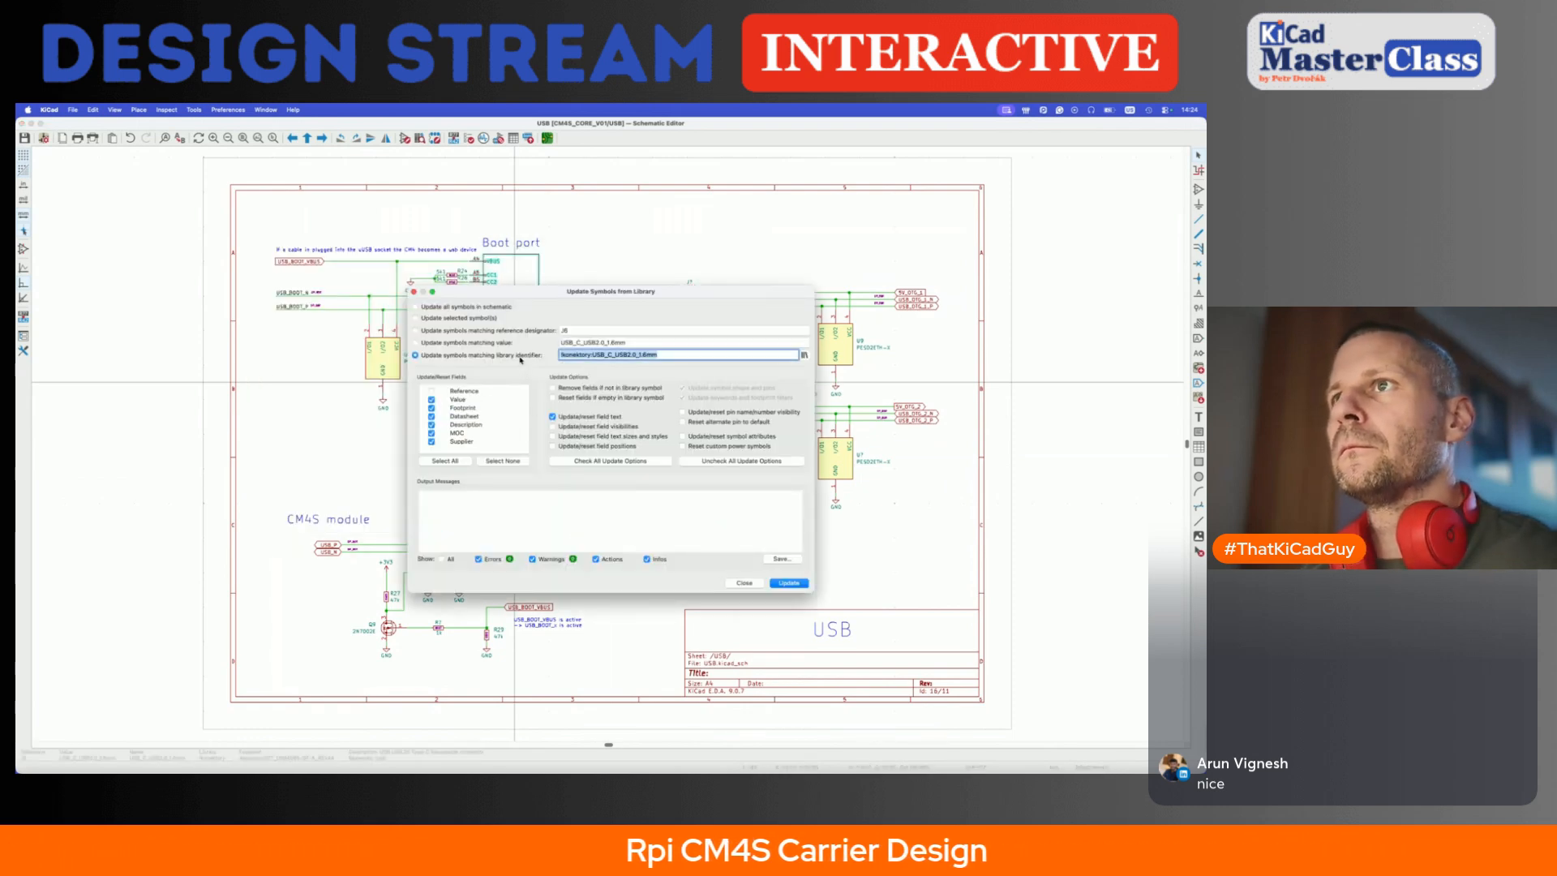
click(750, 582)
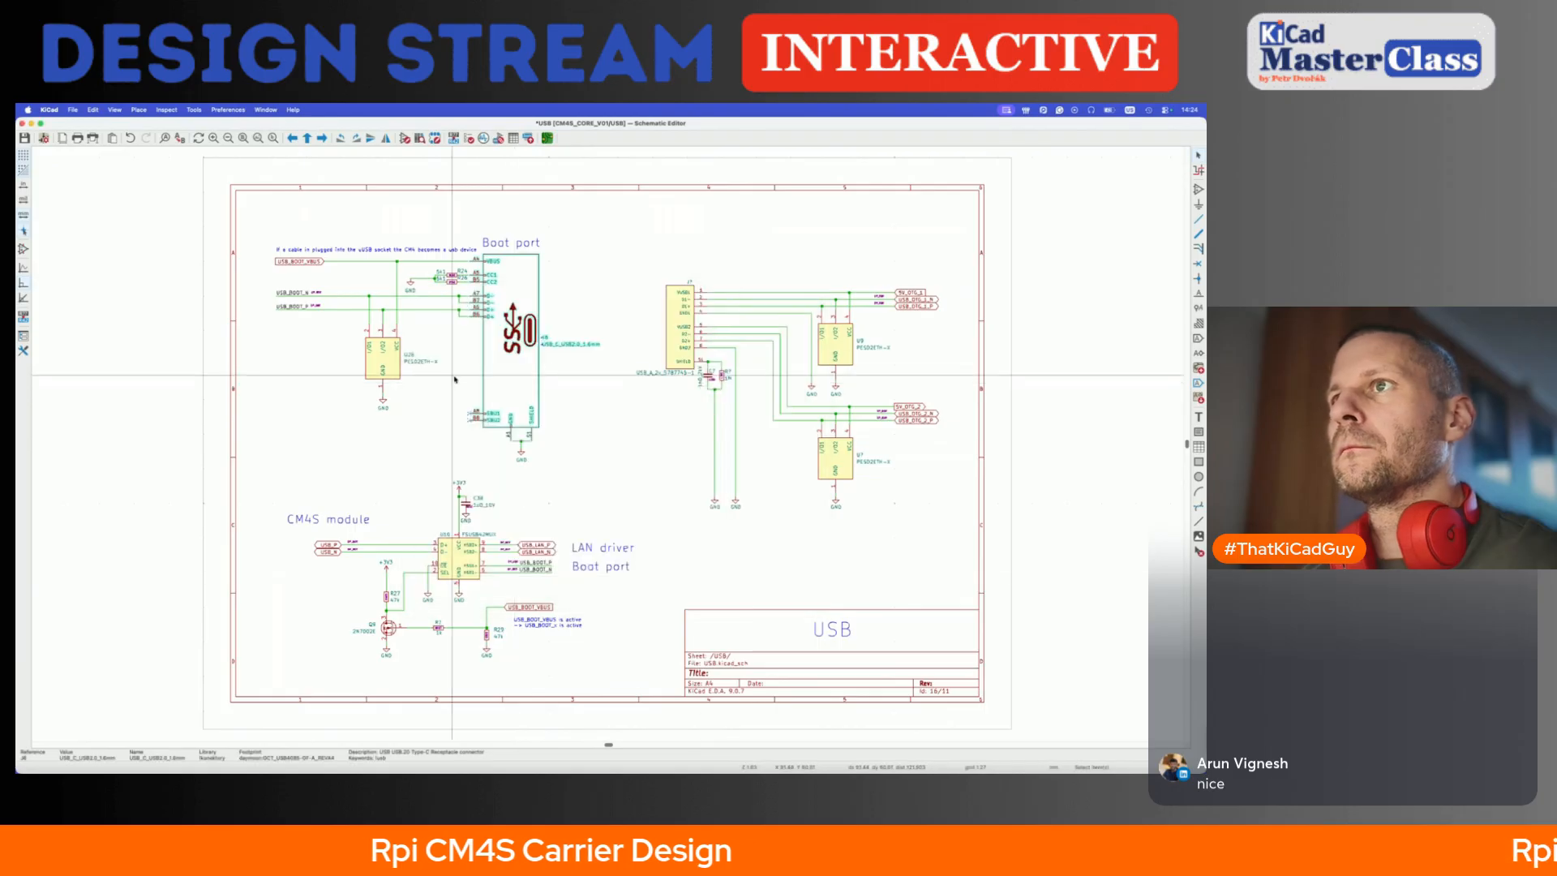
double_click(537, 388)
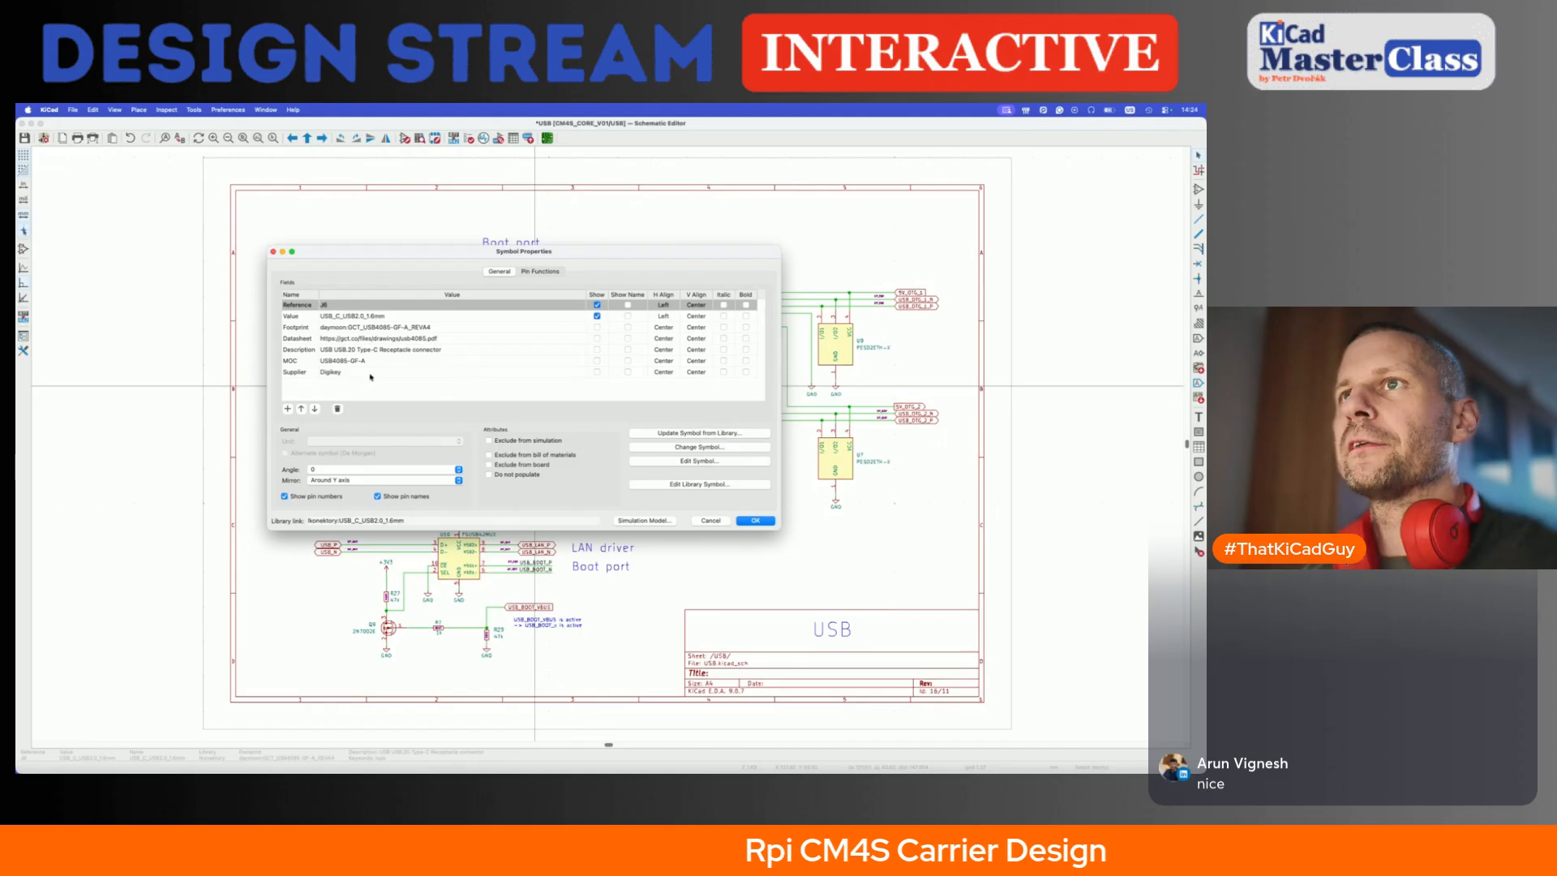
key(Escape)
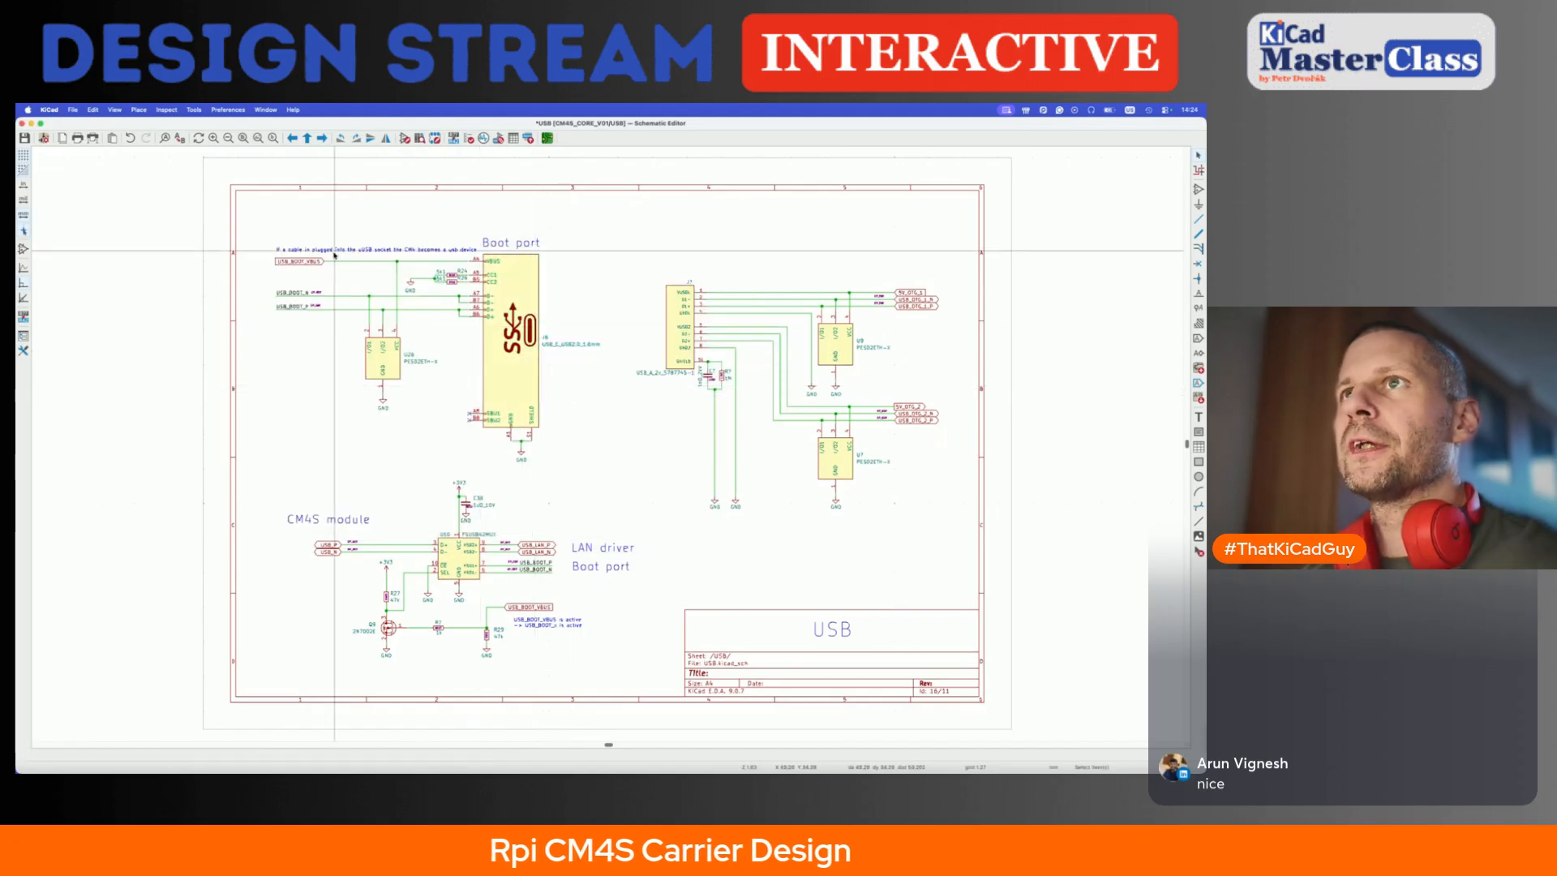
- Copy the Boot port circuit from the USB sheet and paste it beside the HUSB238 symbol on the Power sheet
drag(343, 214, 608, 475)
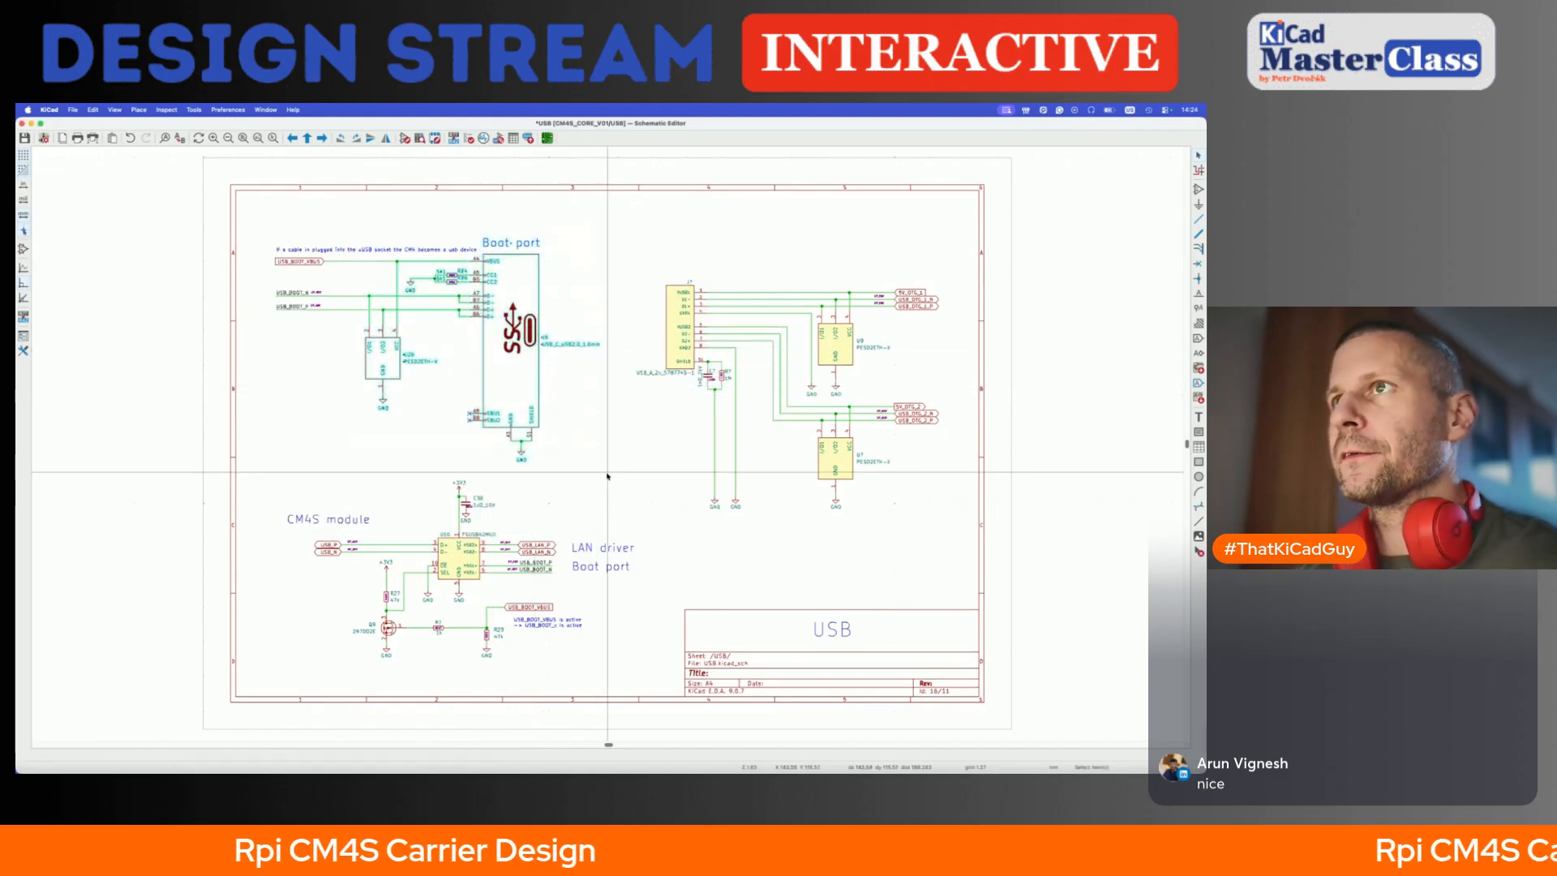
key(alt+BackSpace)
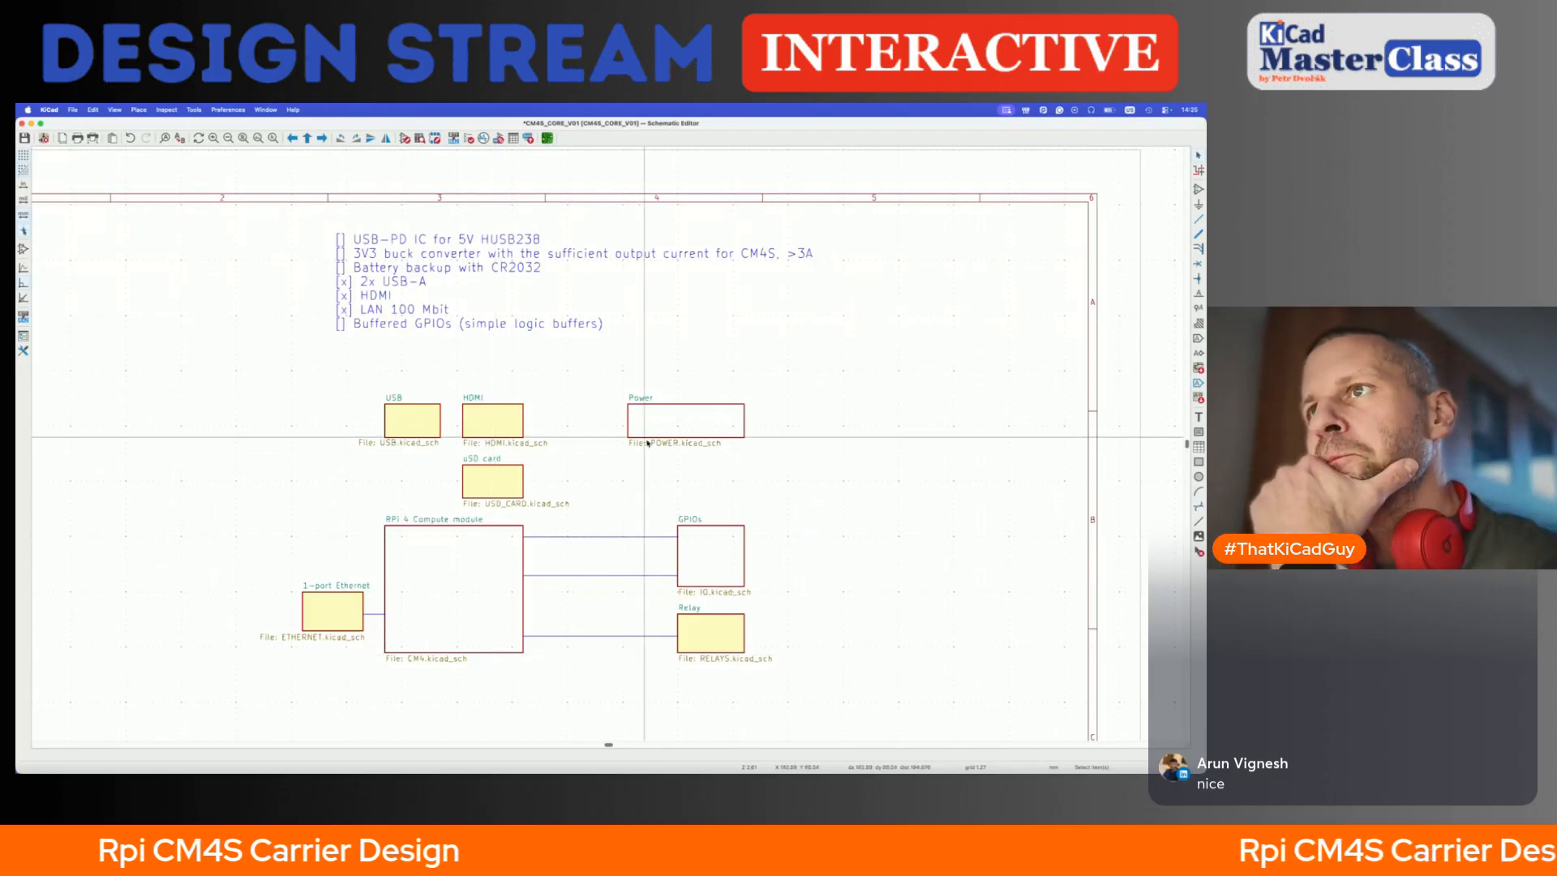
double_click(410, 422)
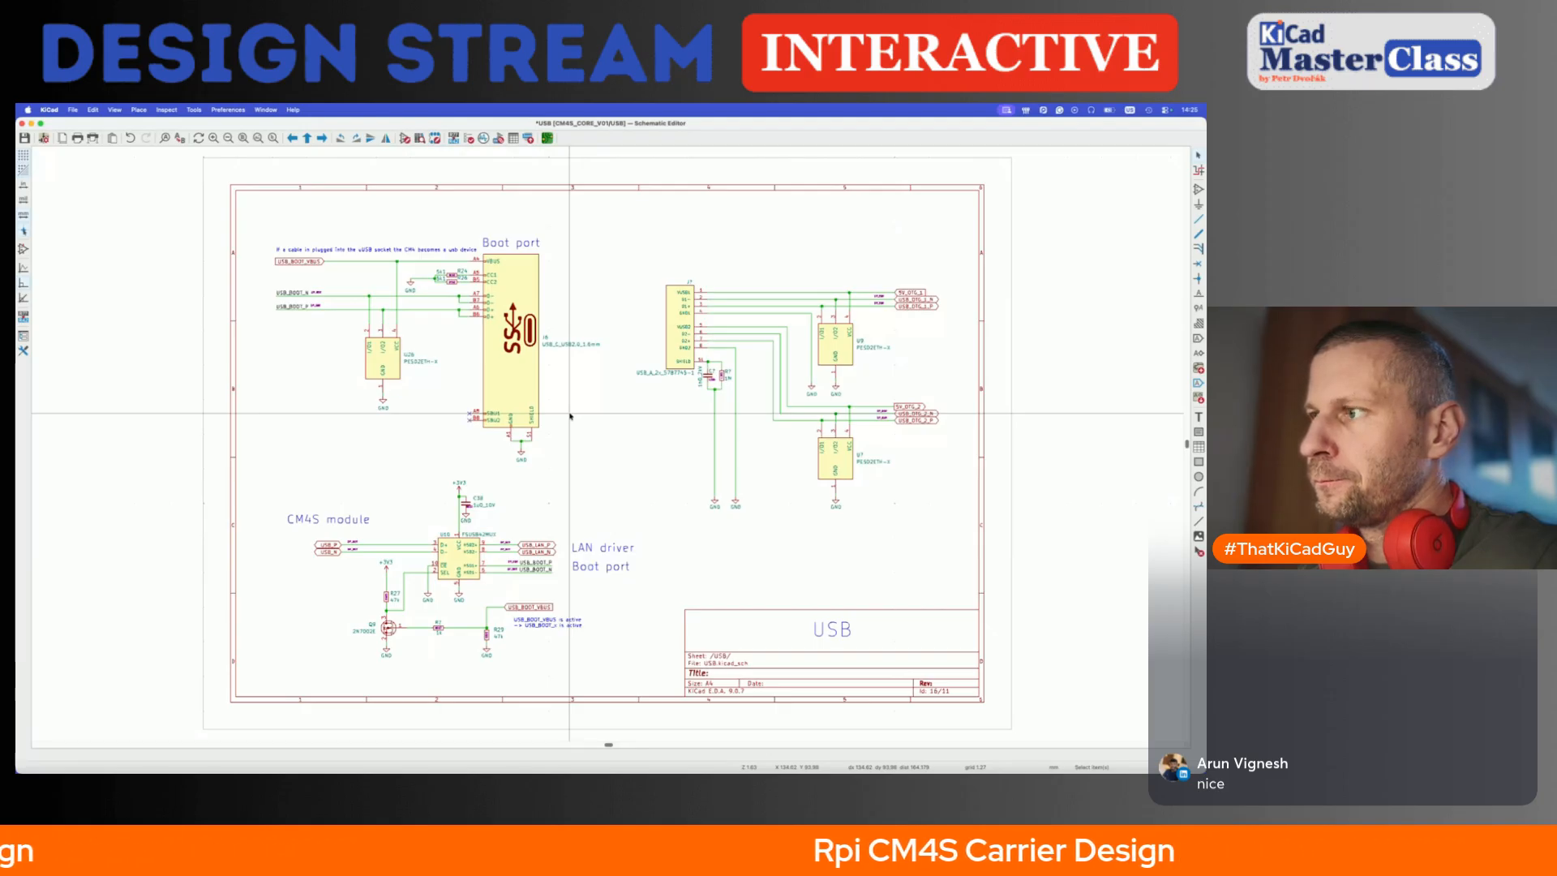
key(alt+BackSpace)
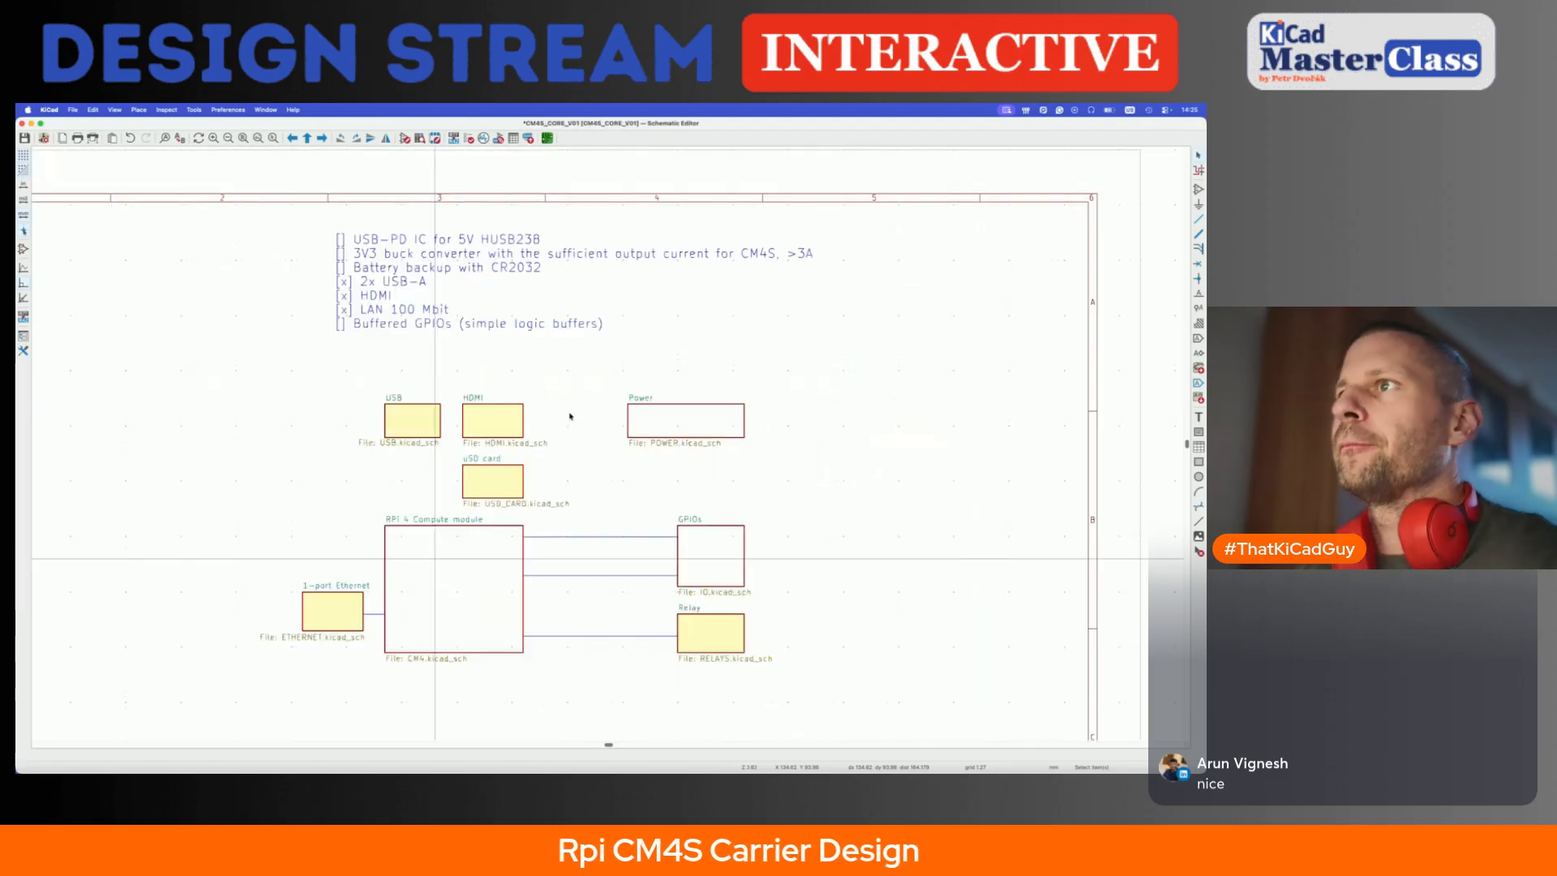
double_click(685, 420)
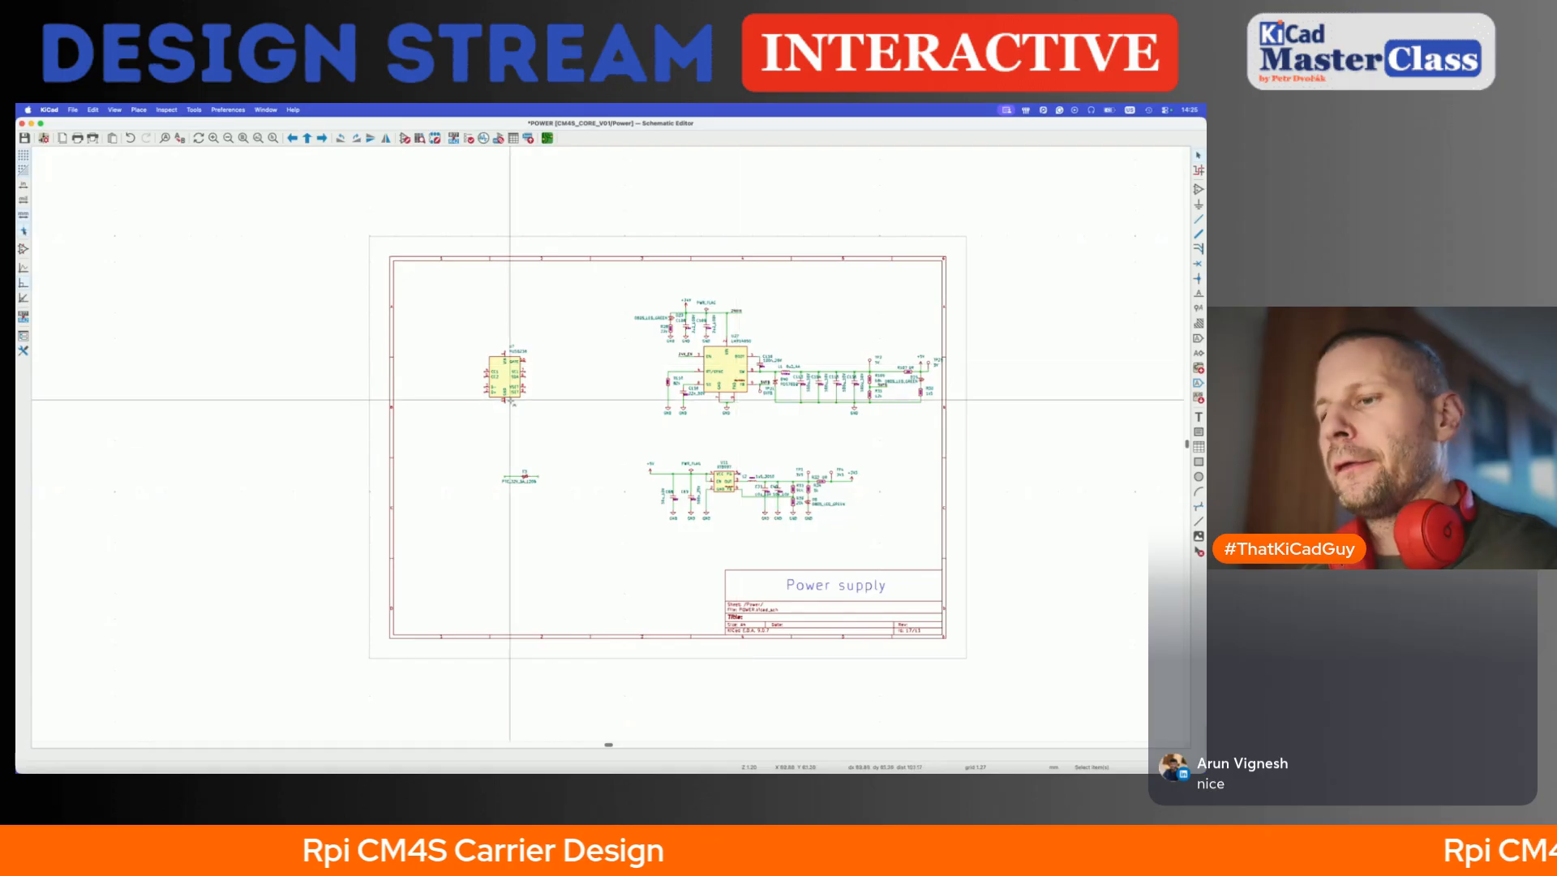
scroll(365, 337, up, 4)
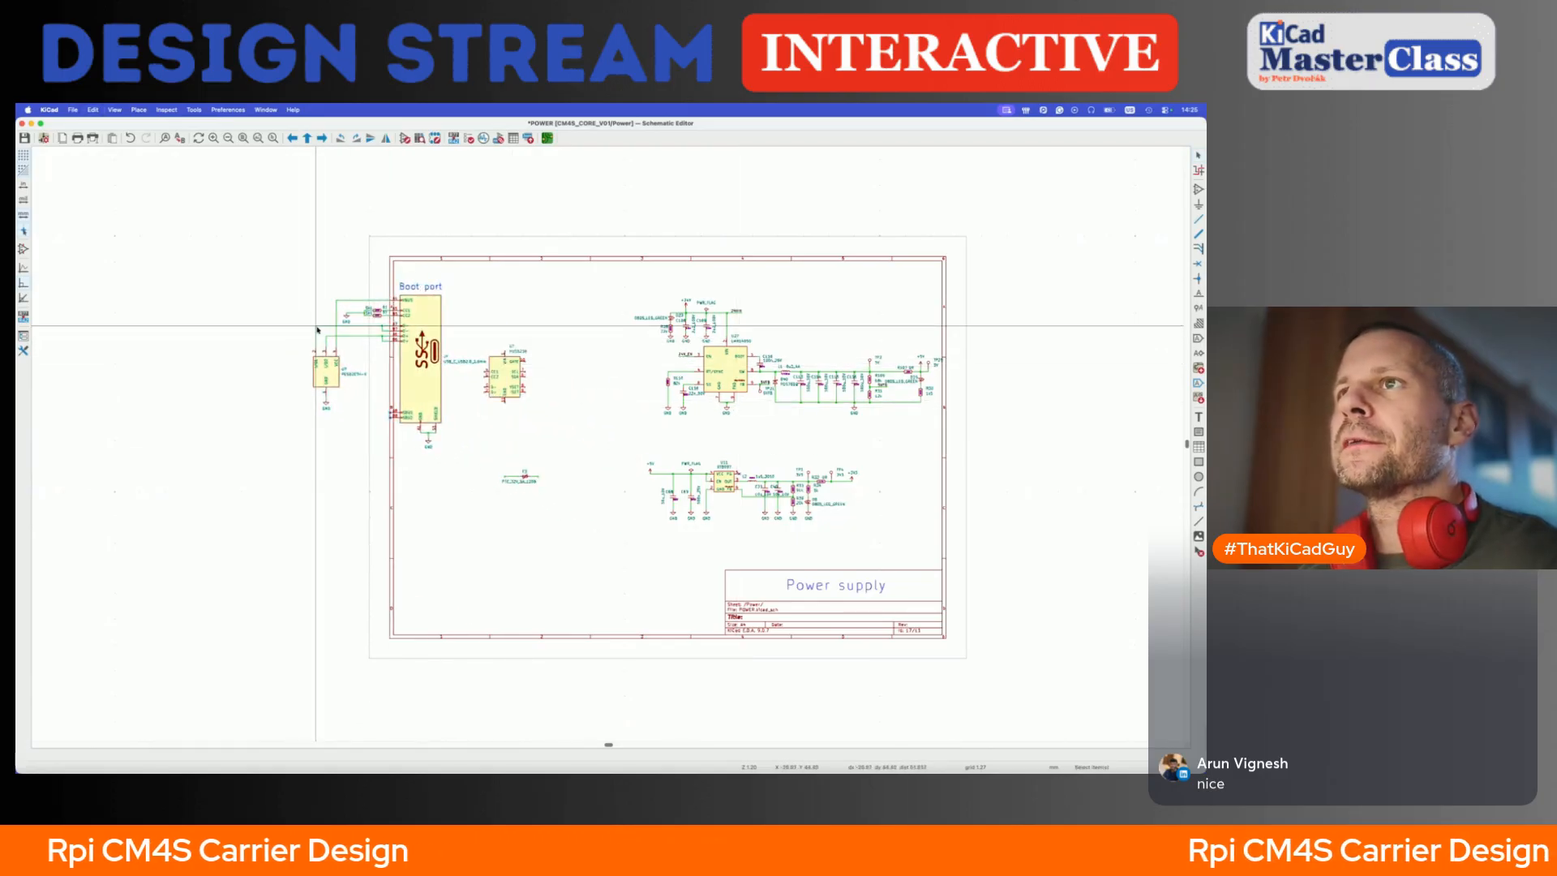
- Mirror the pasted USB-C circuit horizontally so its pins face the HUSB238, and change its title text to "USB-PD port"
drag(164, 230, 516, 565)
key(y)
double_click(414, 260)
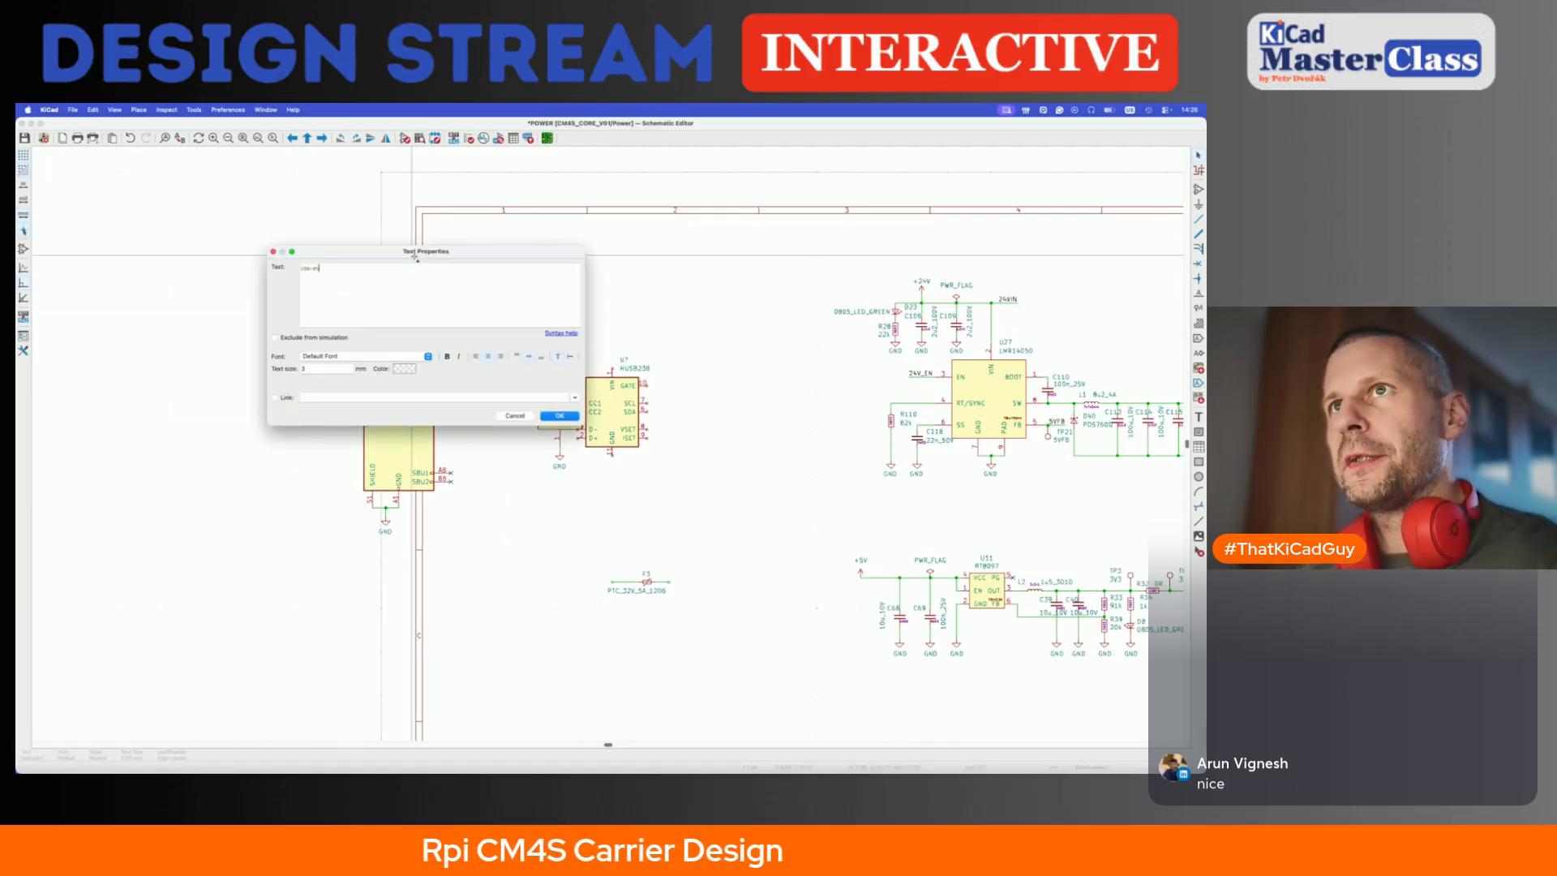
text(USB-PD port)
key(Return)
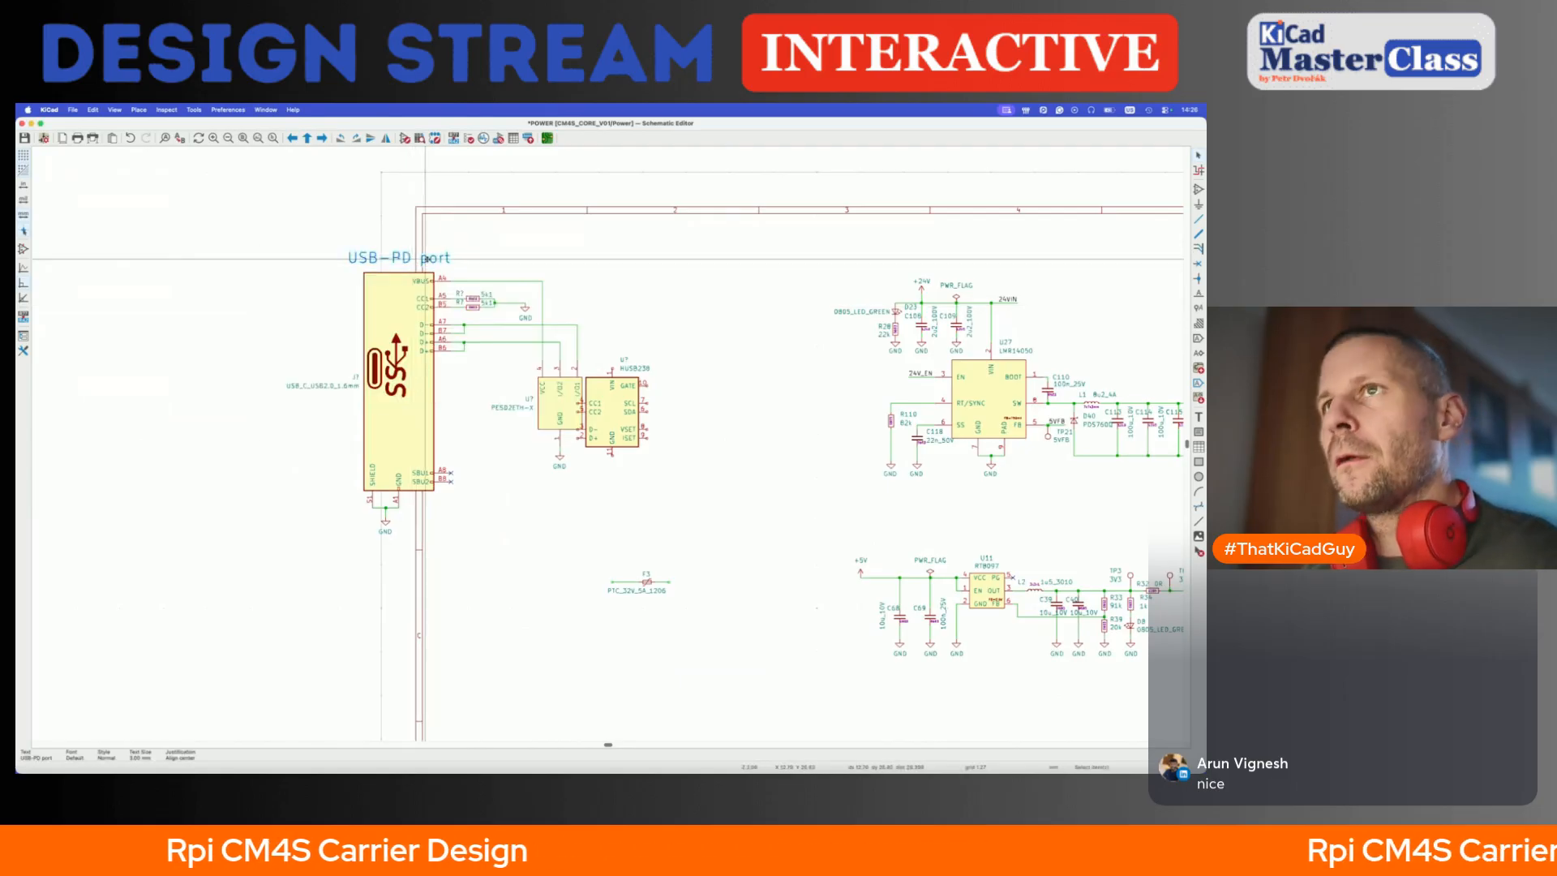
- Delete the CC1 and CC2 resistors with their wiring and ground symbol from the USB-PD port circuit
scroll(434, 292, up, 1)
scroll(436, 292, up, 2)
drag(454, 282, 600, 342)
key(Delete)
scroll(499, 367, down, 3)
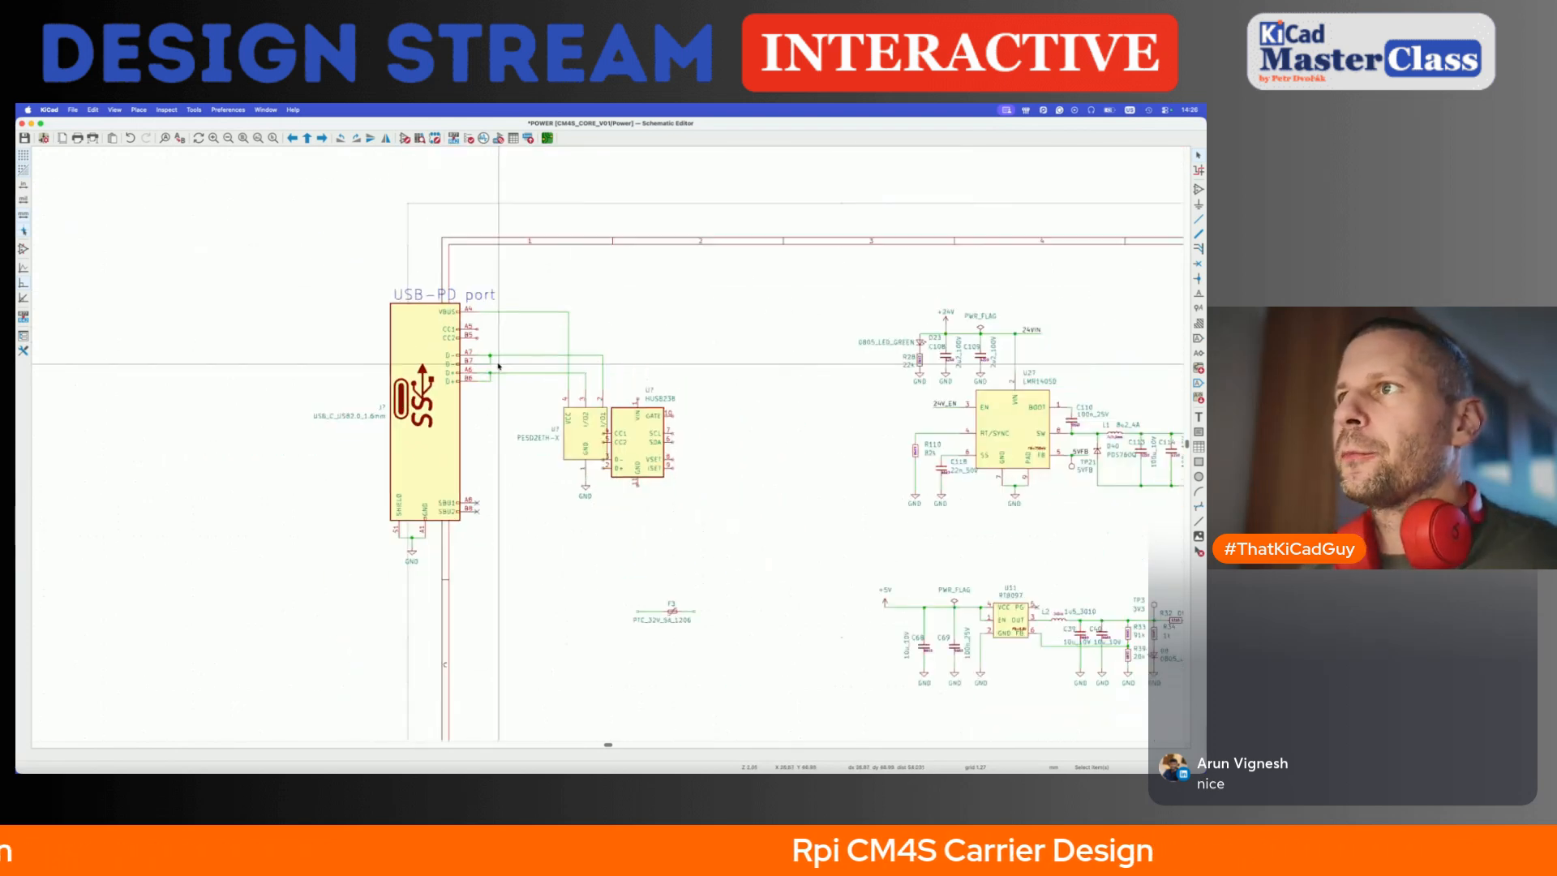
- Move the HUSB238 farther from the connector, and drag the PESD2ETH-X protection chip with its attached wires closer to it
key(m)
click(771, 429)
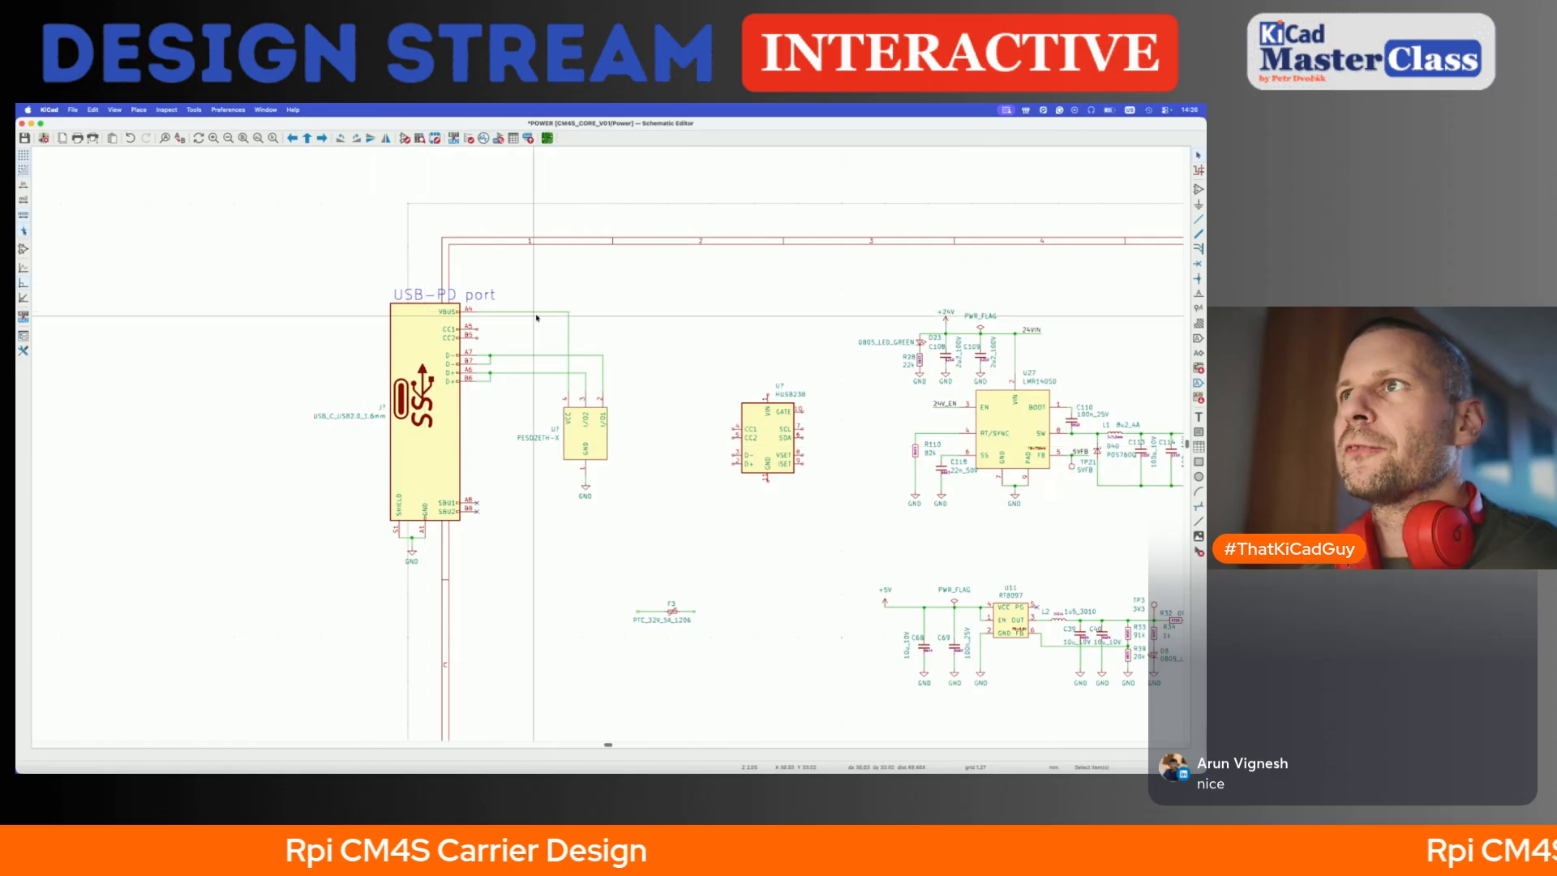
drag(528, 261, 671, 539)
key(g)
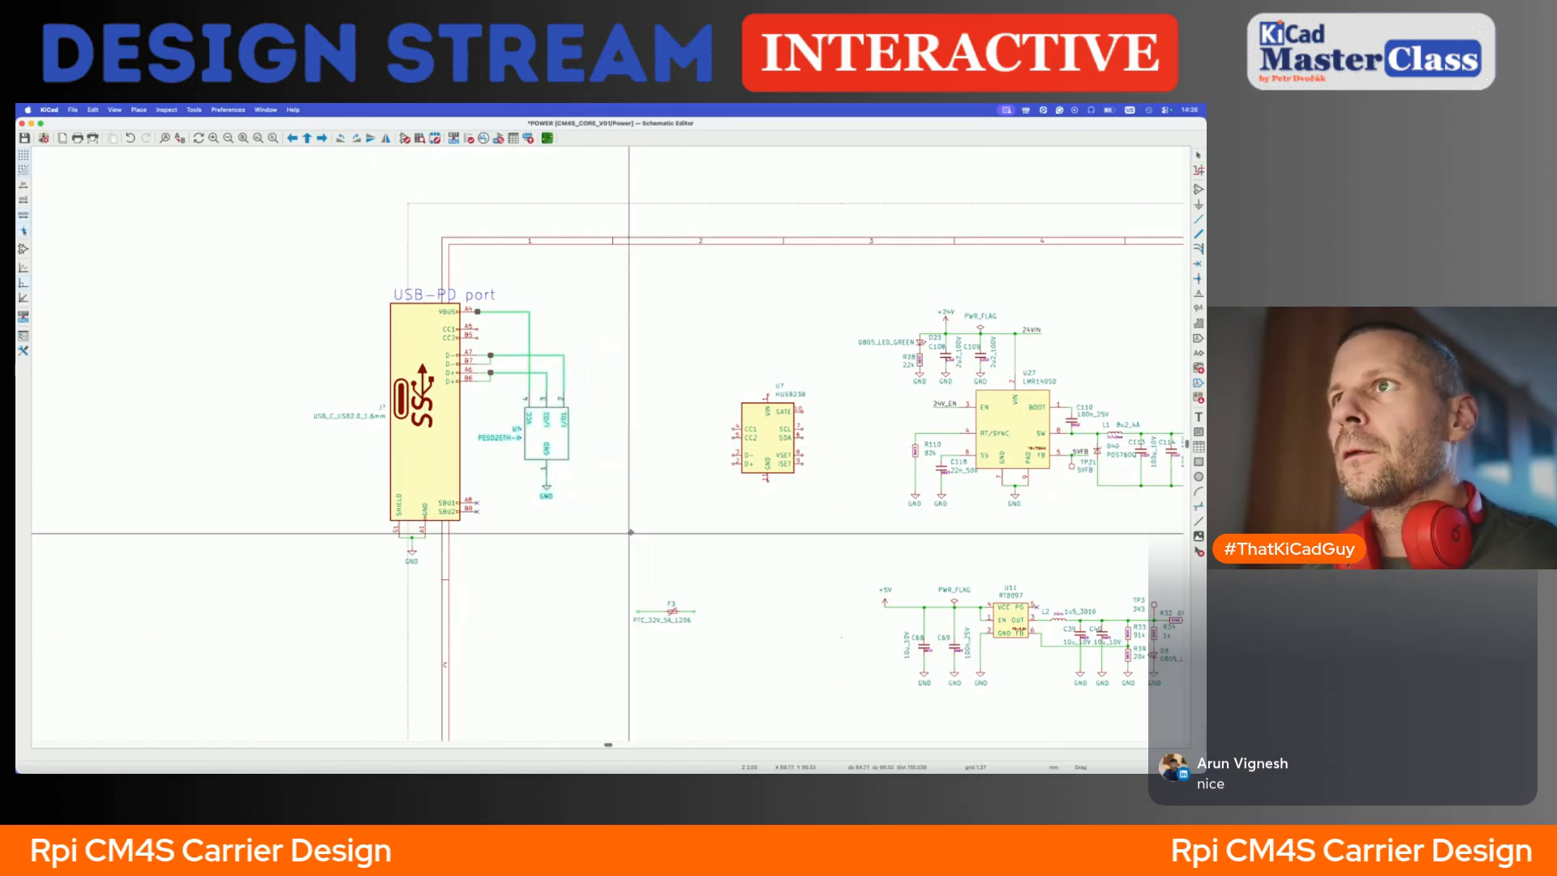
click(620, 529)
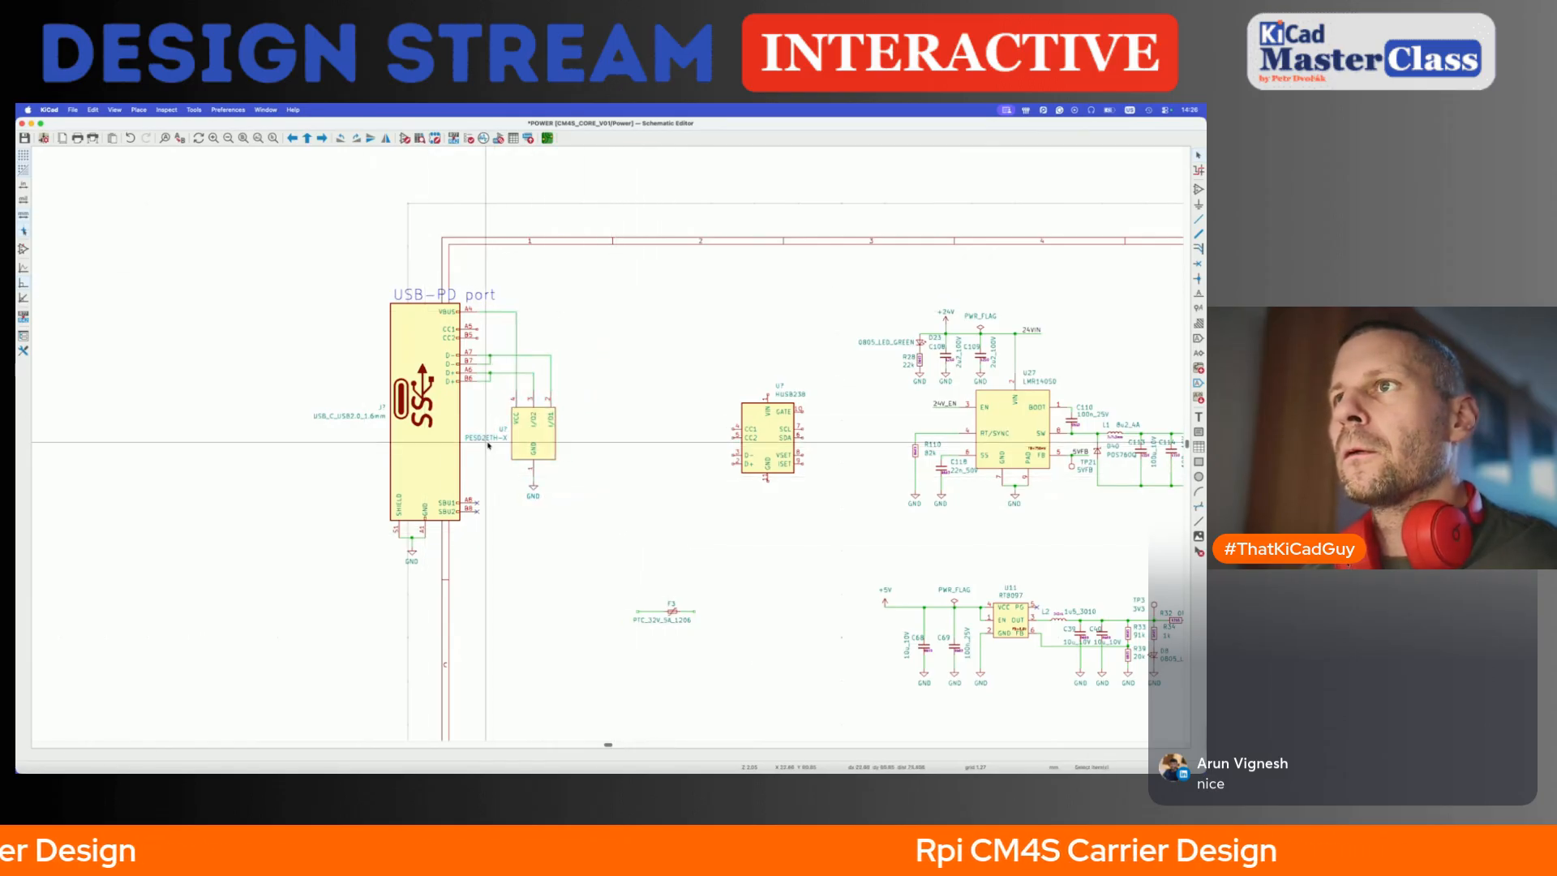
- Move the PESD2ETH-X value text beneath the chip body and save the schematic
drag(487, 442, 554, 468)
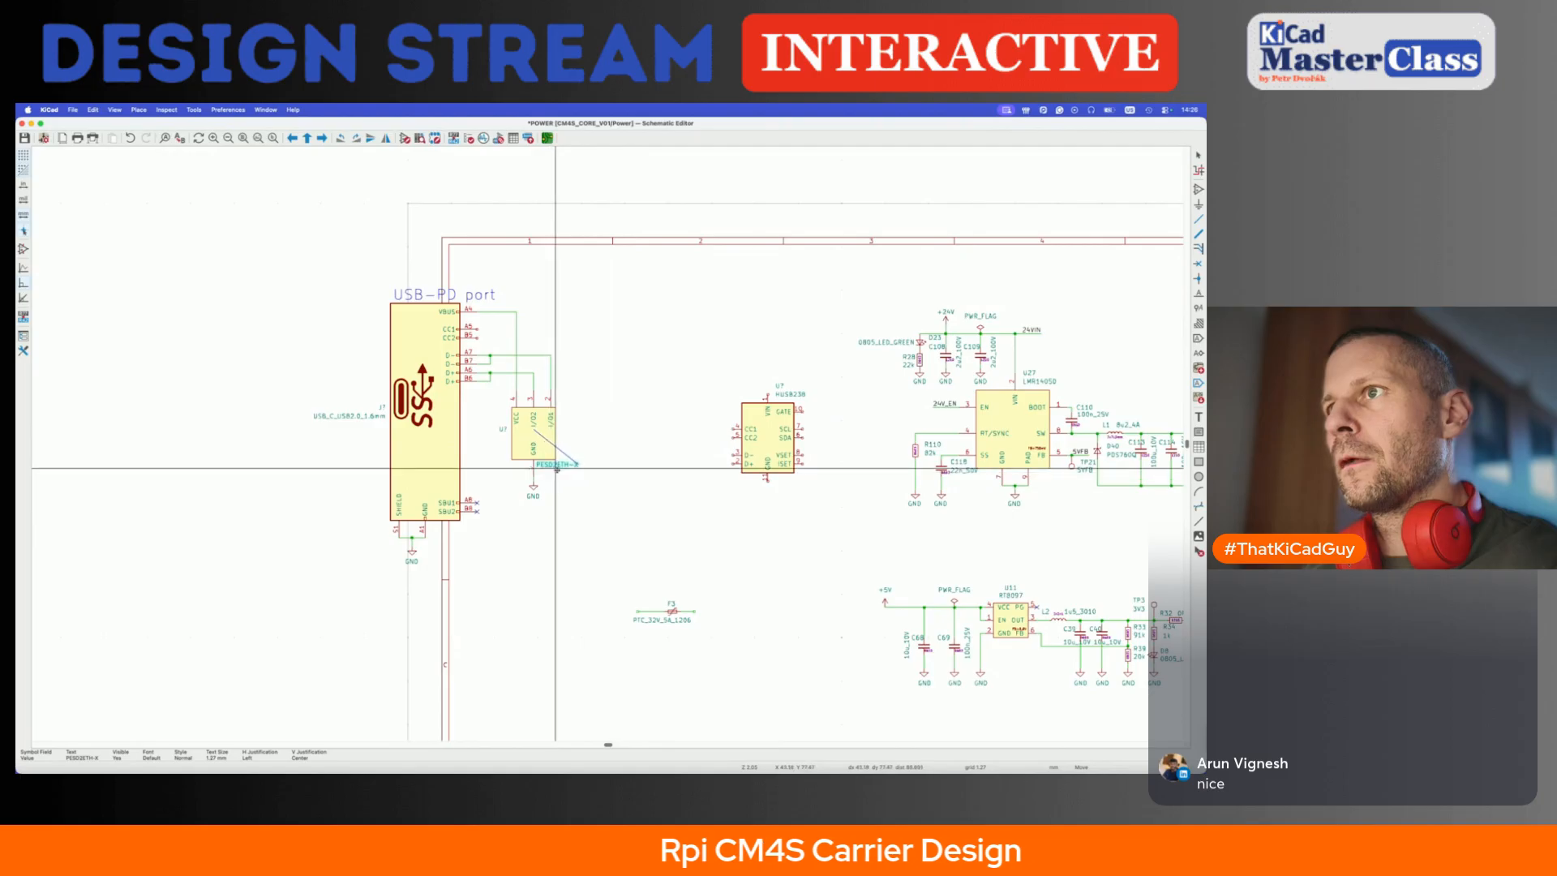
scroll(538, 450, up, 3)
key(super+s)
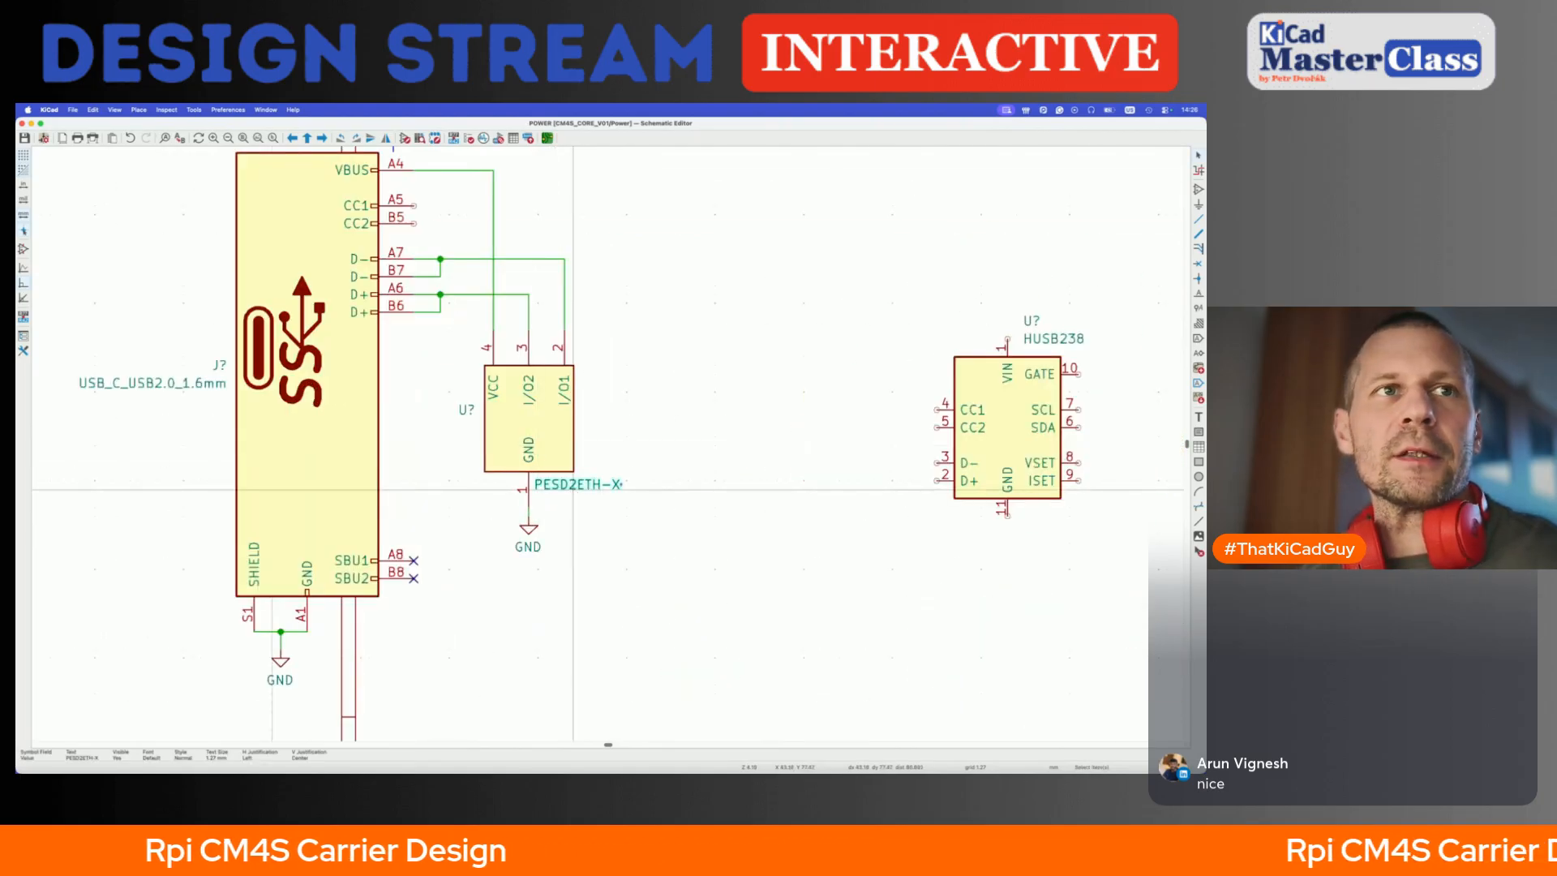
double_click(597, 487)
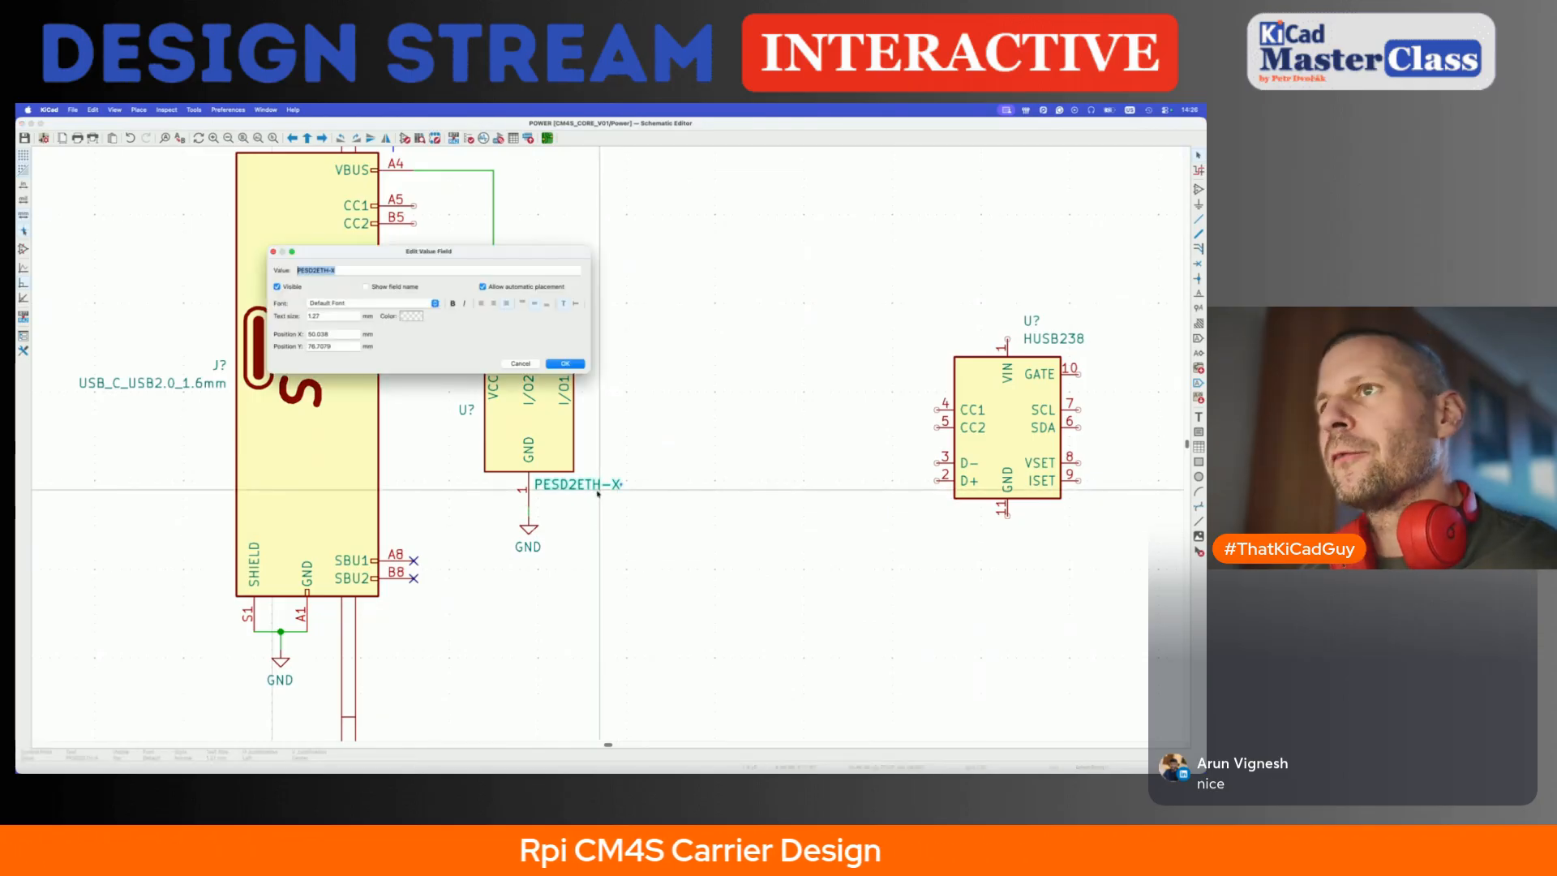
key(Escape)
click(407, 141)
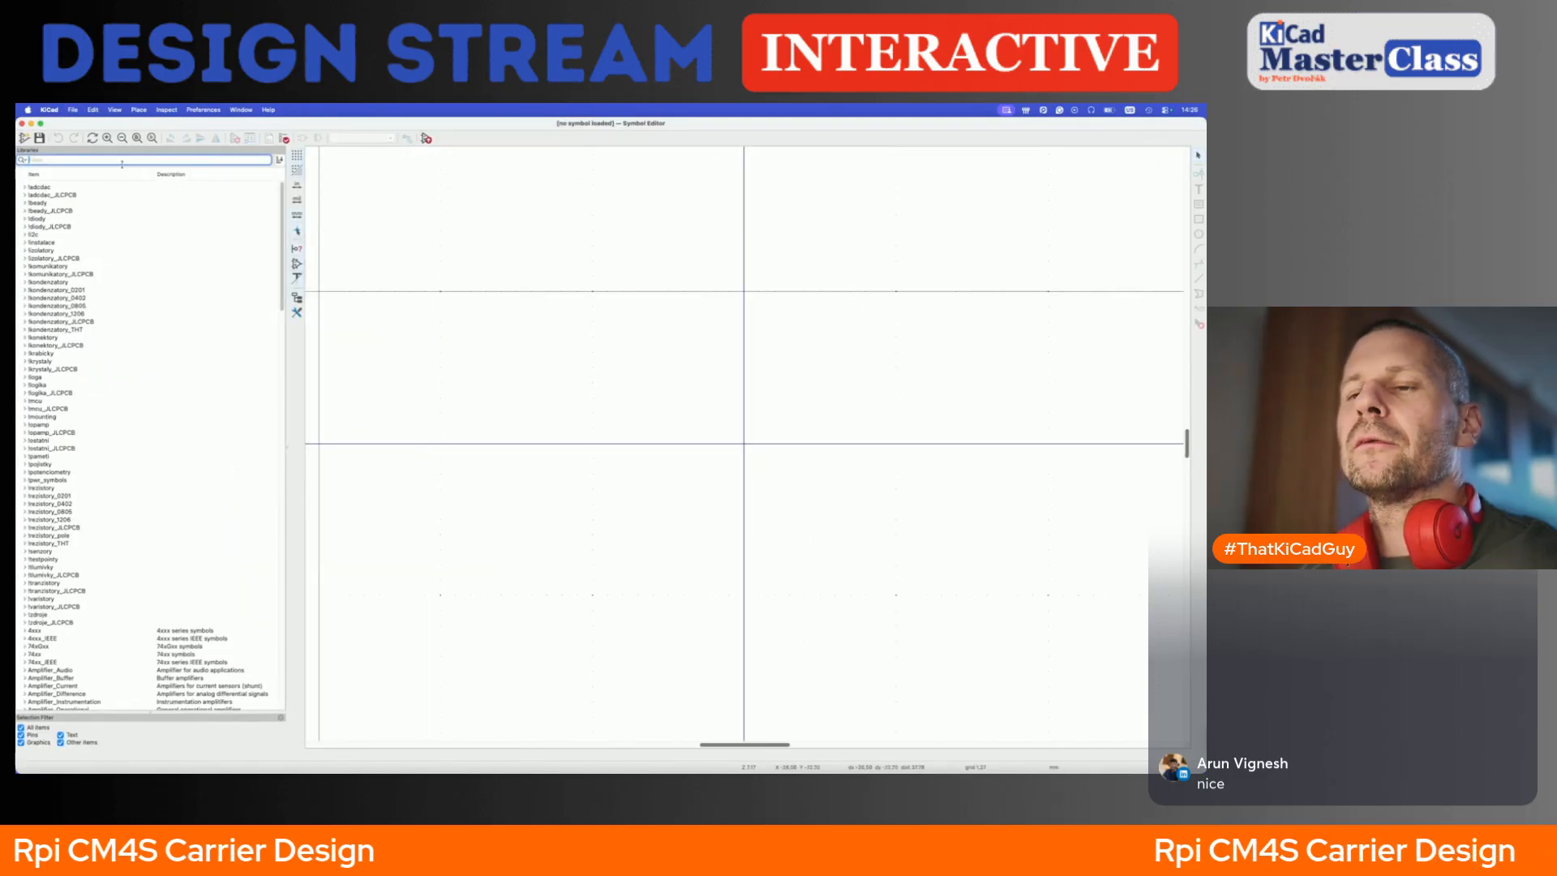
key(super+w)
- Open the protection chip's symbol properties and copy its MOC part number PESD2ETH-XR
double_click(510, 392)
click(358, 361)
click(357, 361)
key(super+c)
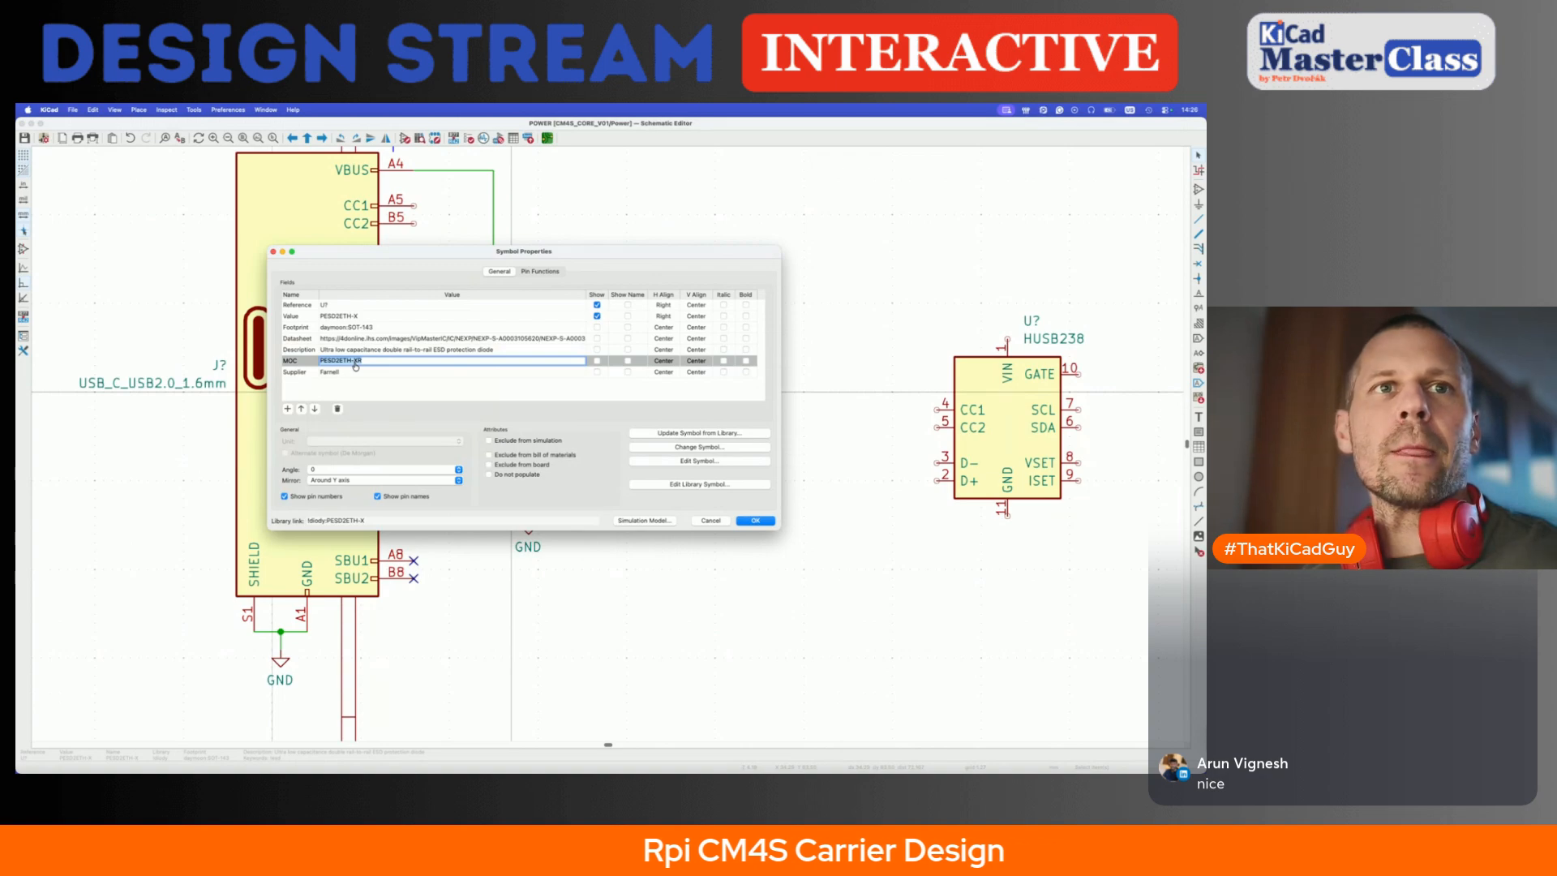
- Switch to the browser and search Mouser for the copied part number PESD2ETH-XR
click(35, 415)
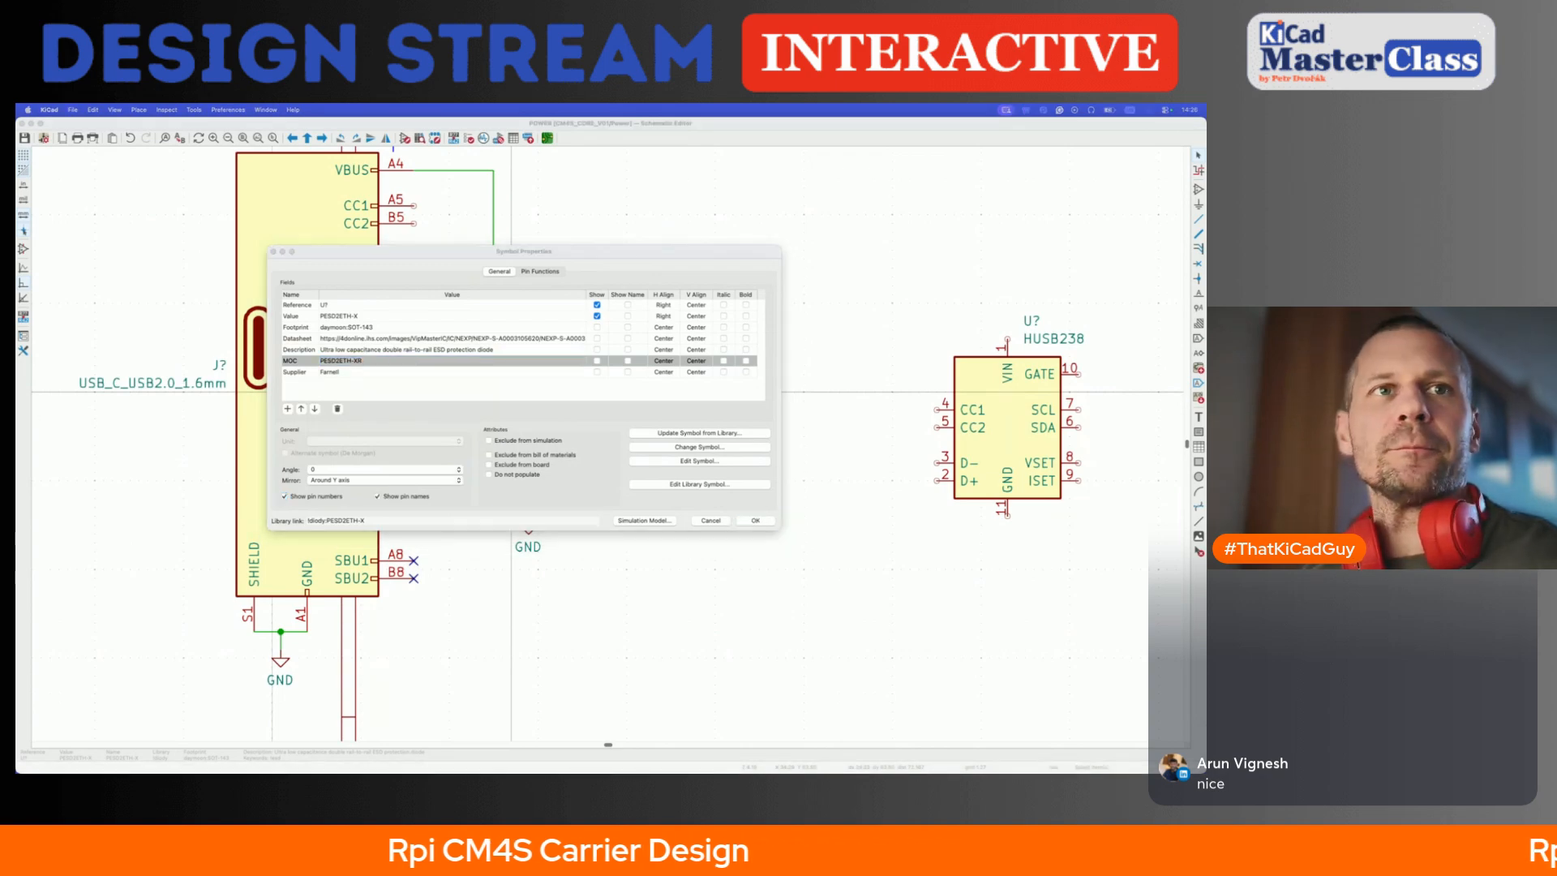
key(super+Tab)
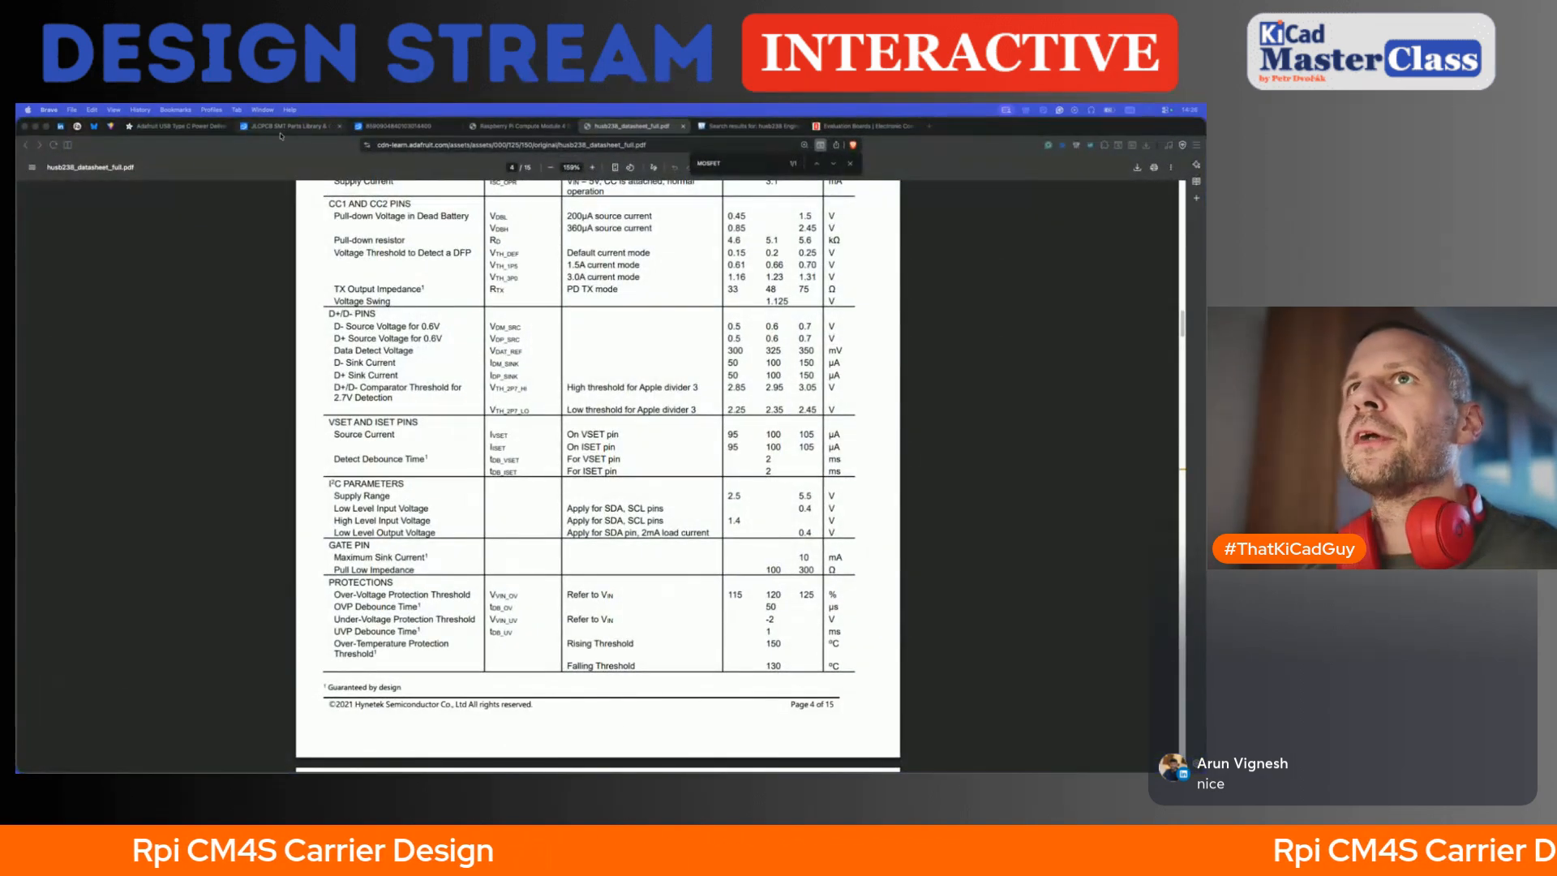
click(723, 126)
scroll(685, 214, up, 5)
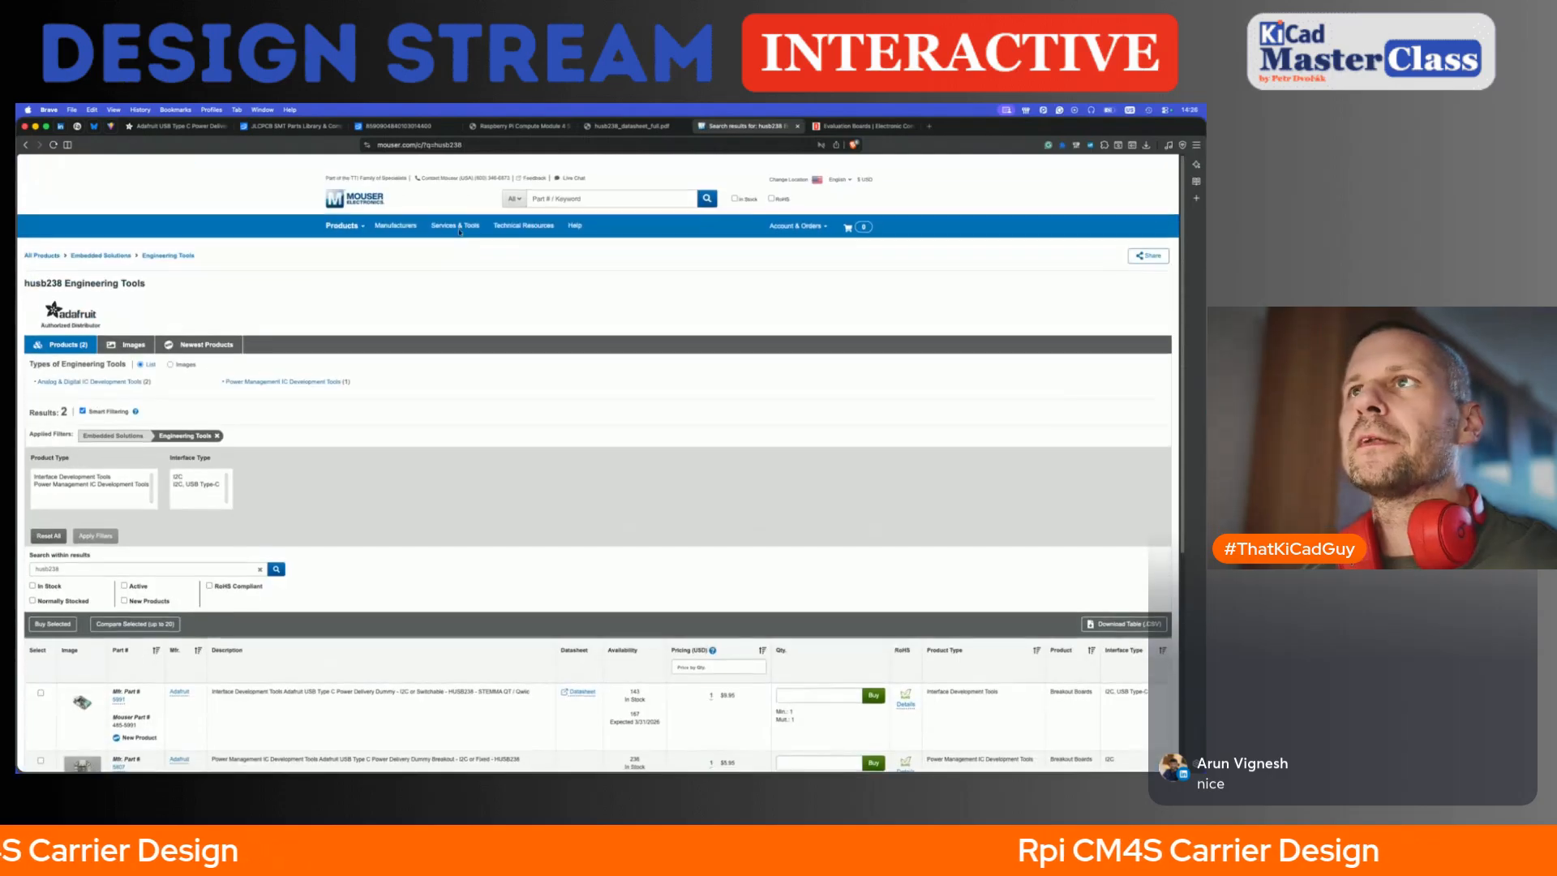
click(577, 175)
key(super+v)
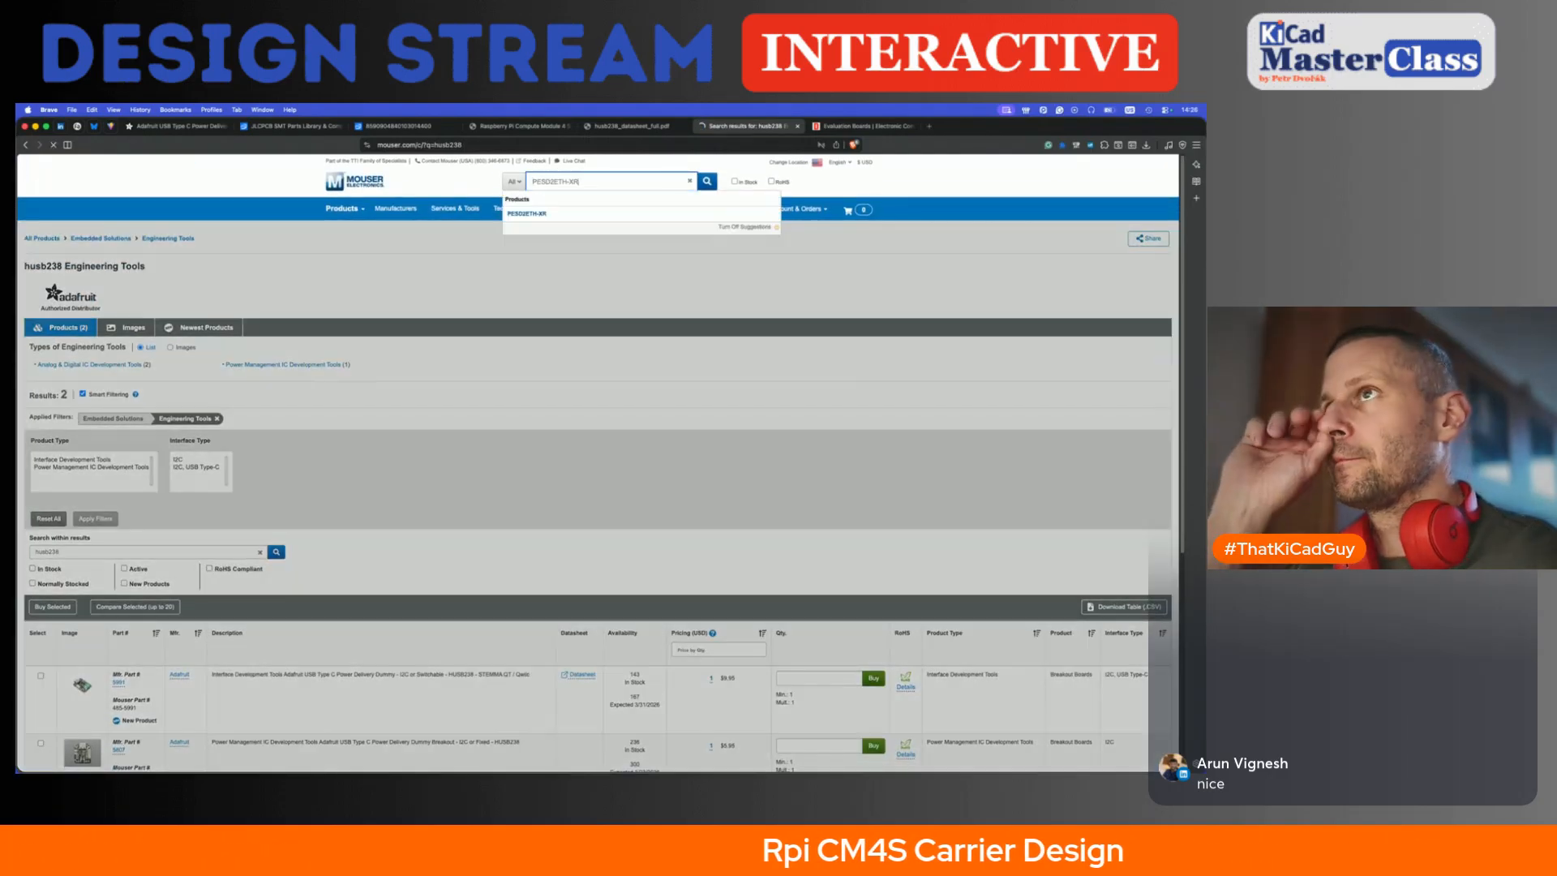
key(Return)
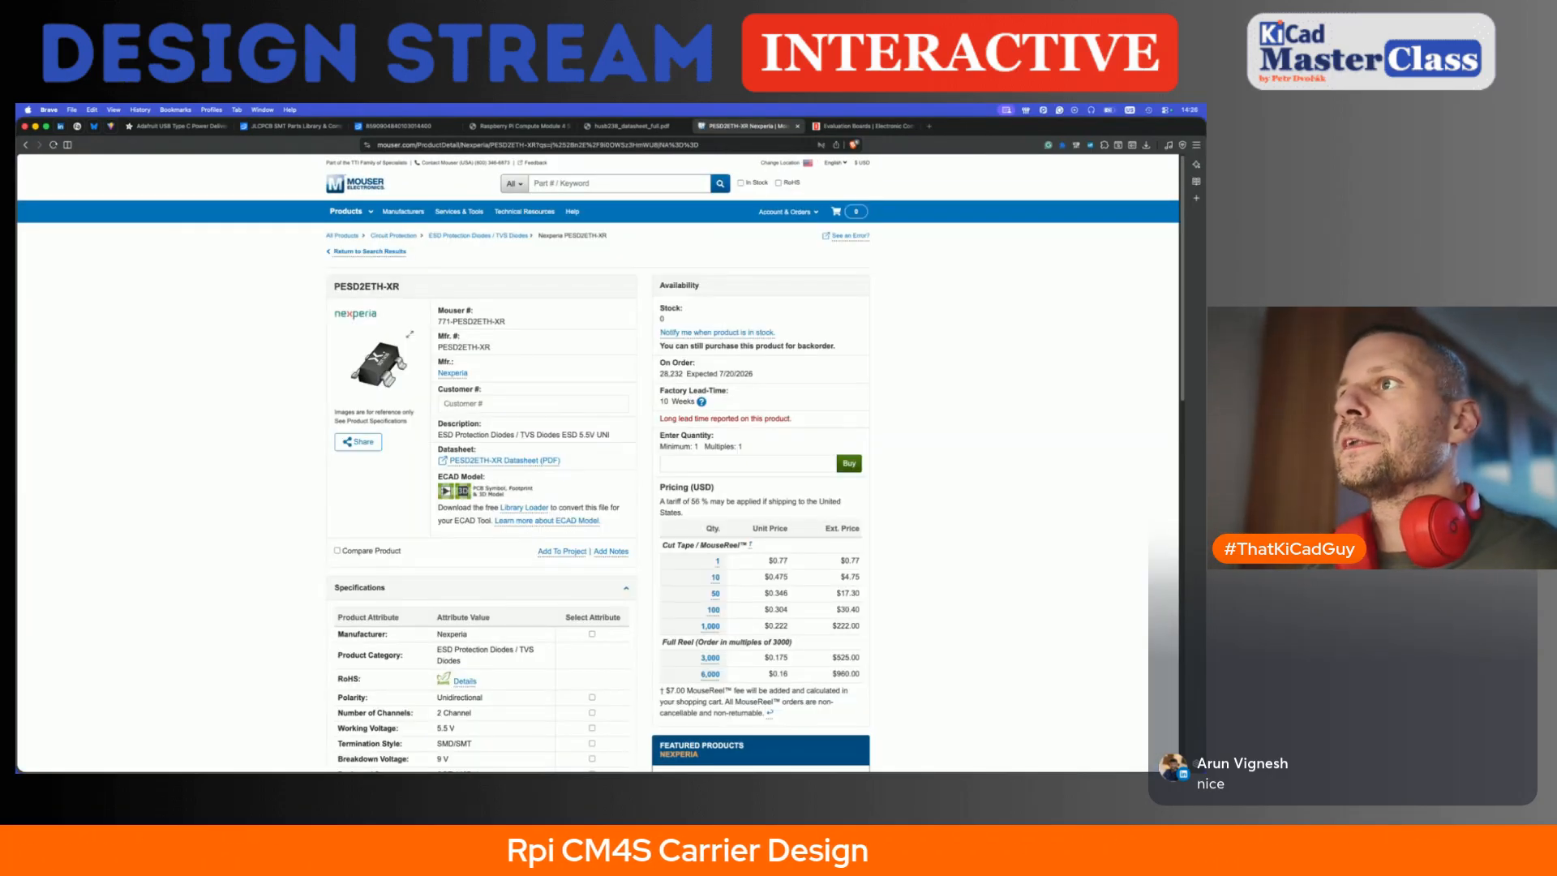
- Search DigiKey for PESD2ETH-XR to check its availability
click(833, 128)
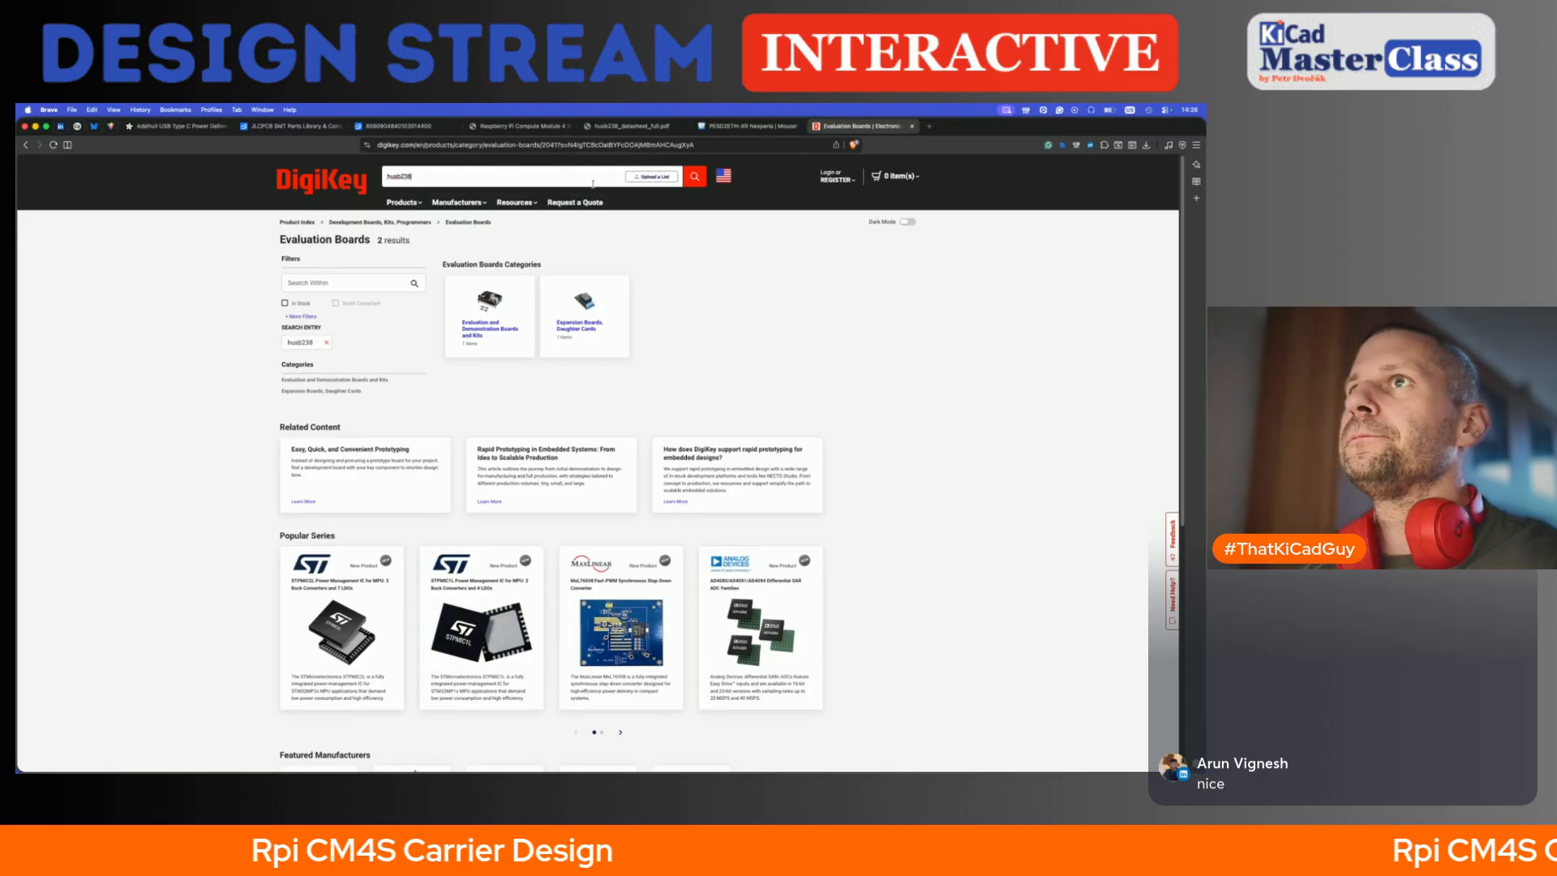
key(super+a)
key(super+v)
key(Return)
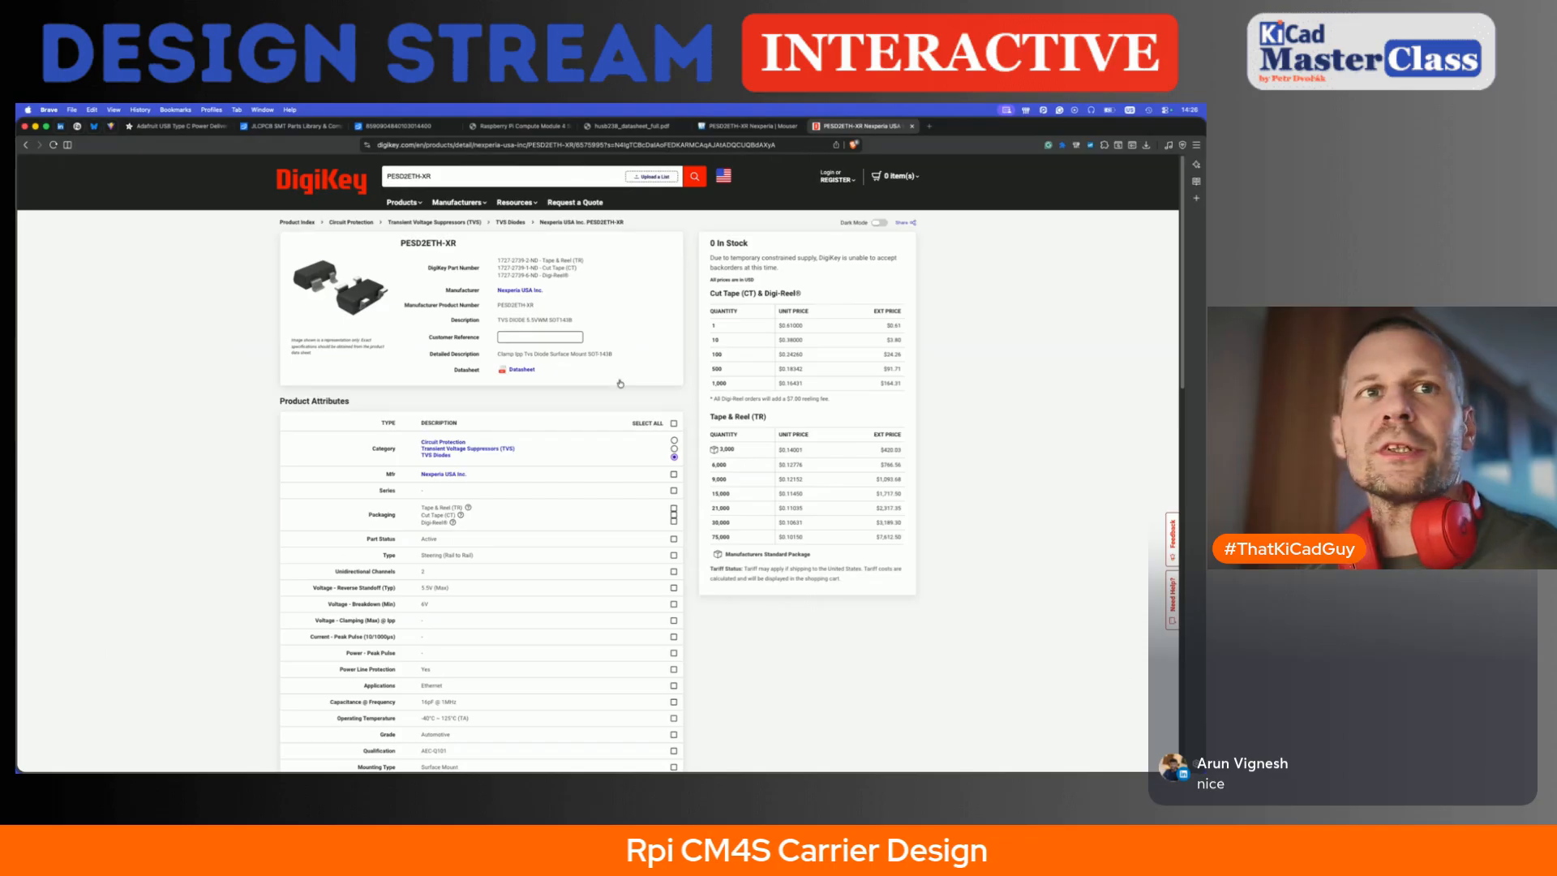
- Return to the schematic, dismiss the symbol properties, and delete the PESD2ETH-X chip together with its ground symbol
key(super+Tab)
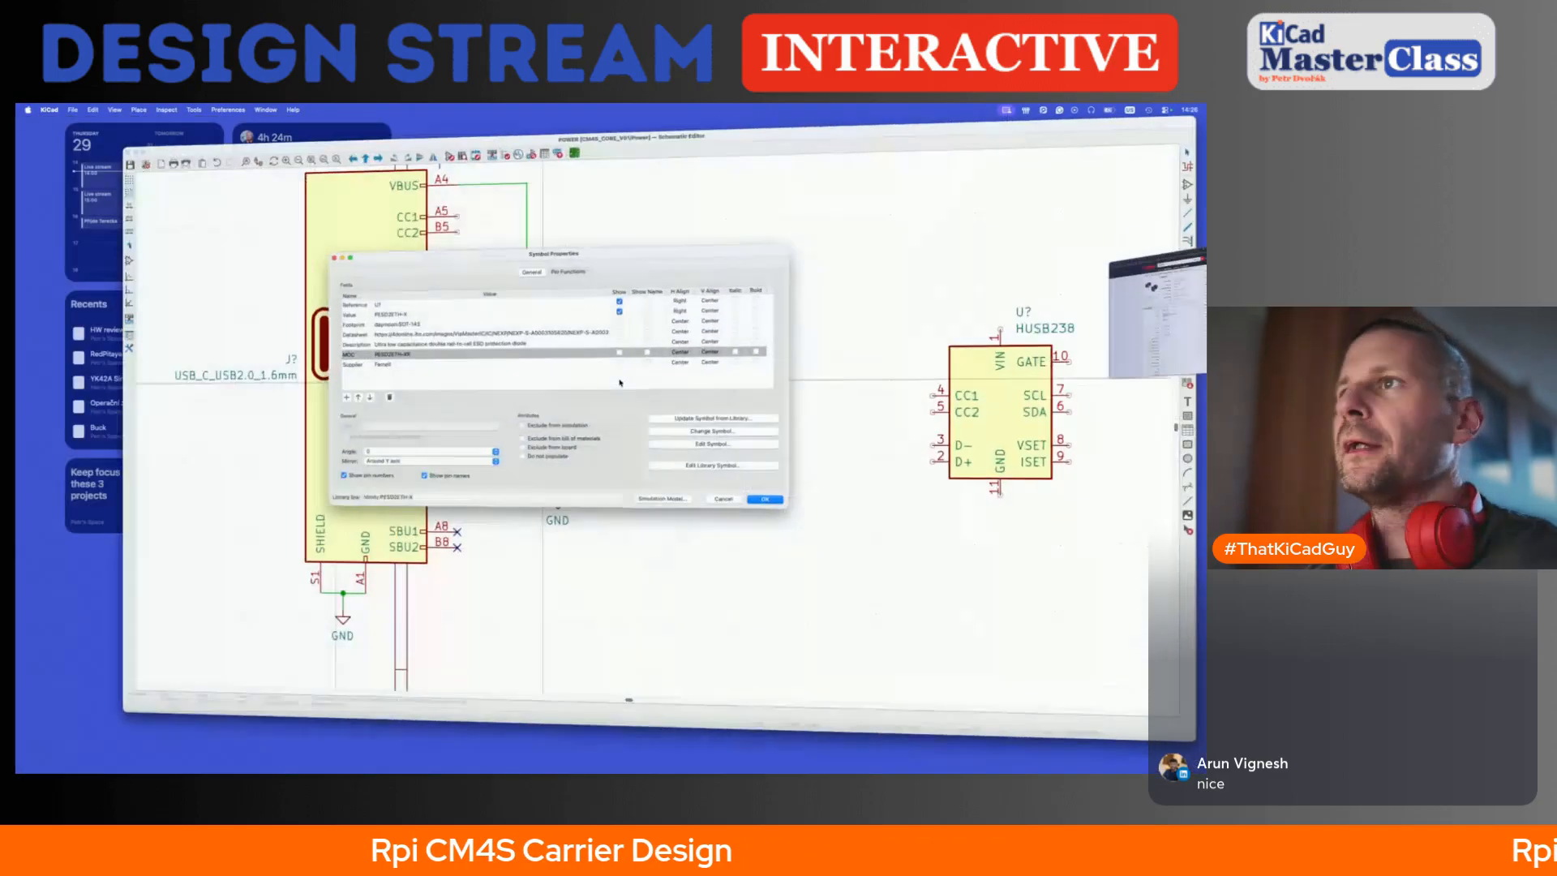
click(711, 520)
click(565, 415)
key(Delete)
drag(497, 476, 591, 625)
key(Delete)
- Extend the connector's D- and D+ wires horizontally past their vertical branches toward the HUSB238
scroll(591, 626, up, 3)
scroll(591, 626, up, 3)
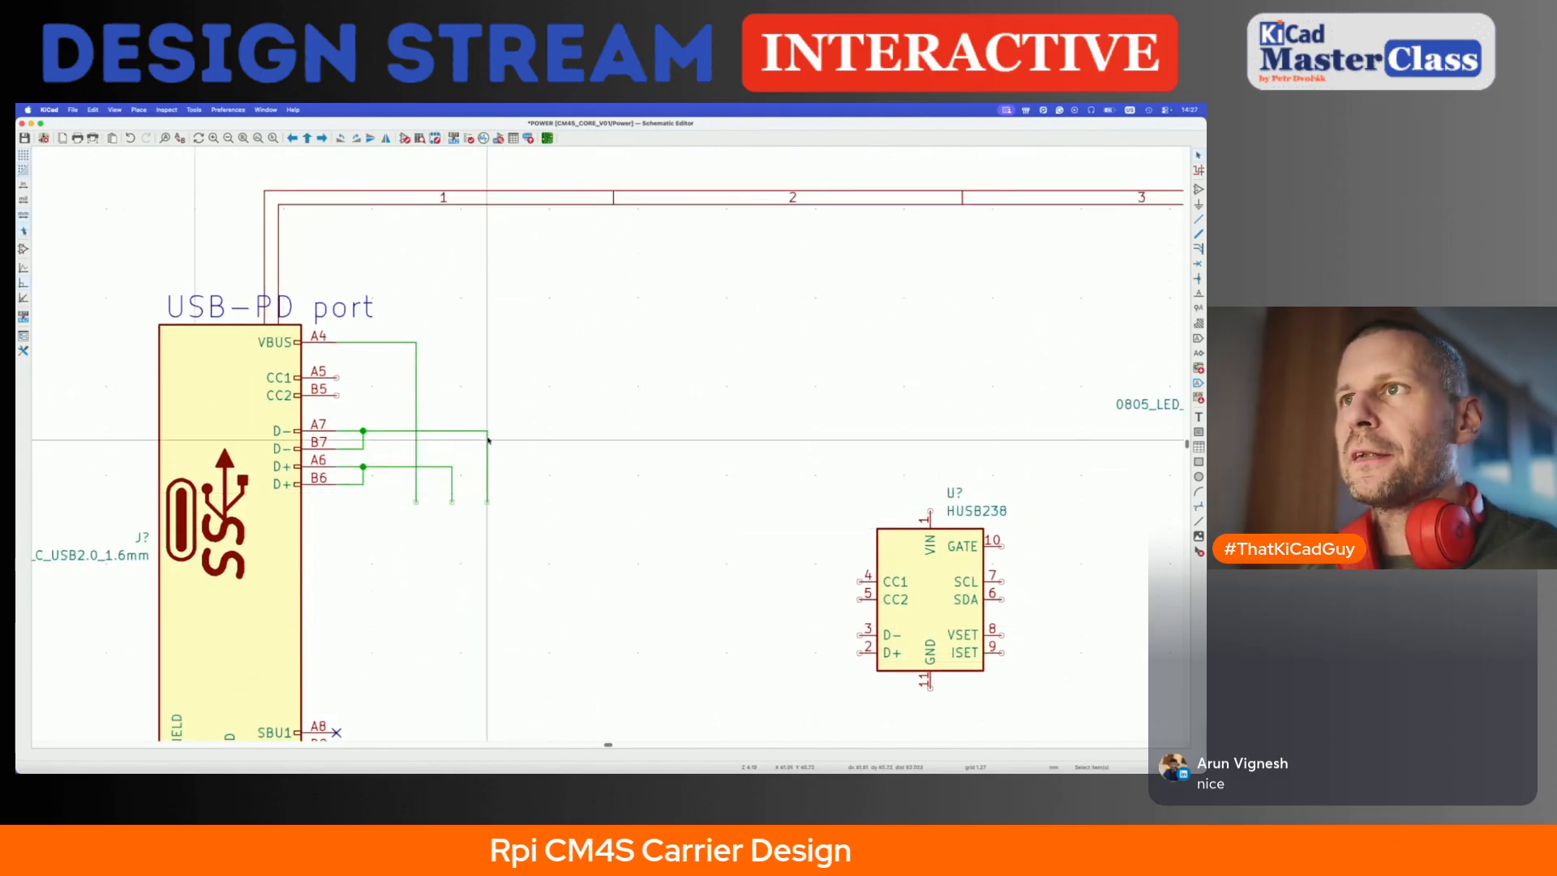
key(w)
double_click(522, 431)
click(452, 466)
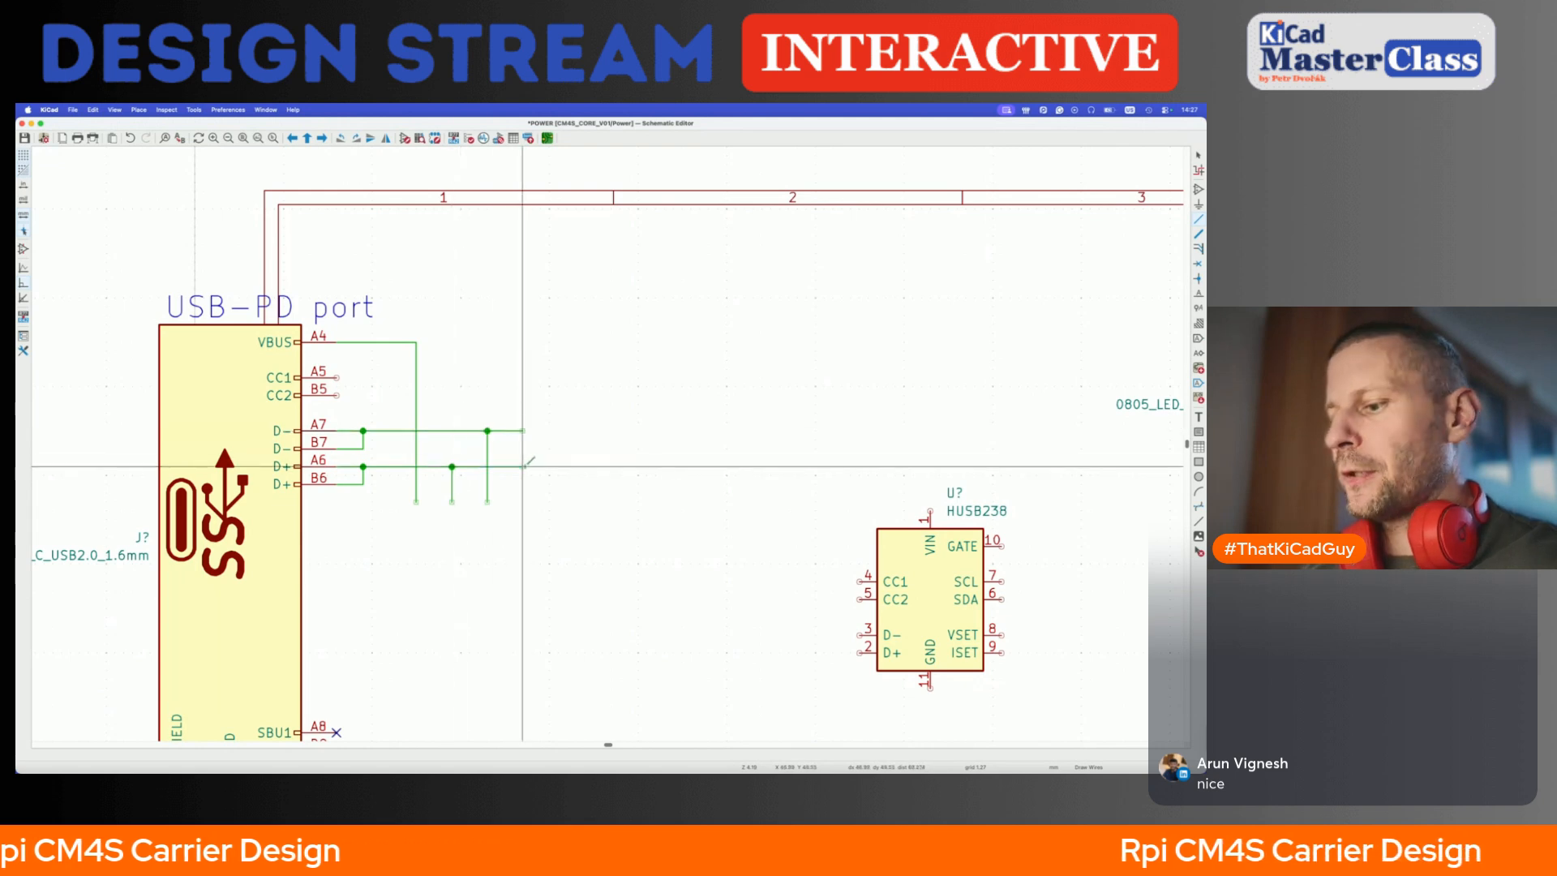
- Label the extended D- wire USB_D- and the extended D+ wire USB_D+, duplicating the first label for the second
key(l)
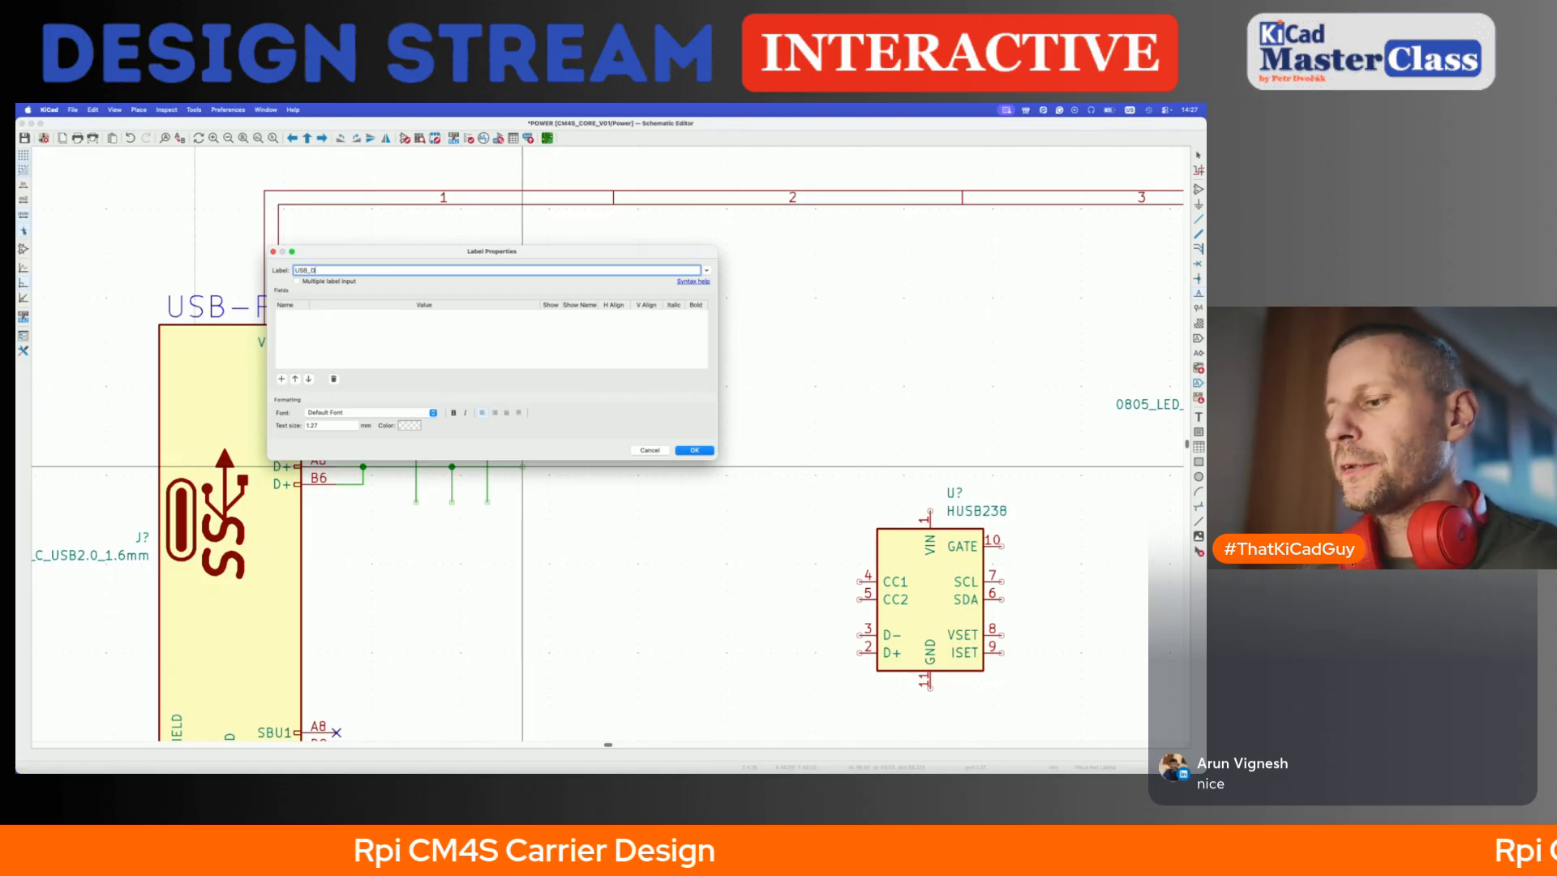
key(Return)
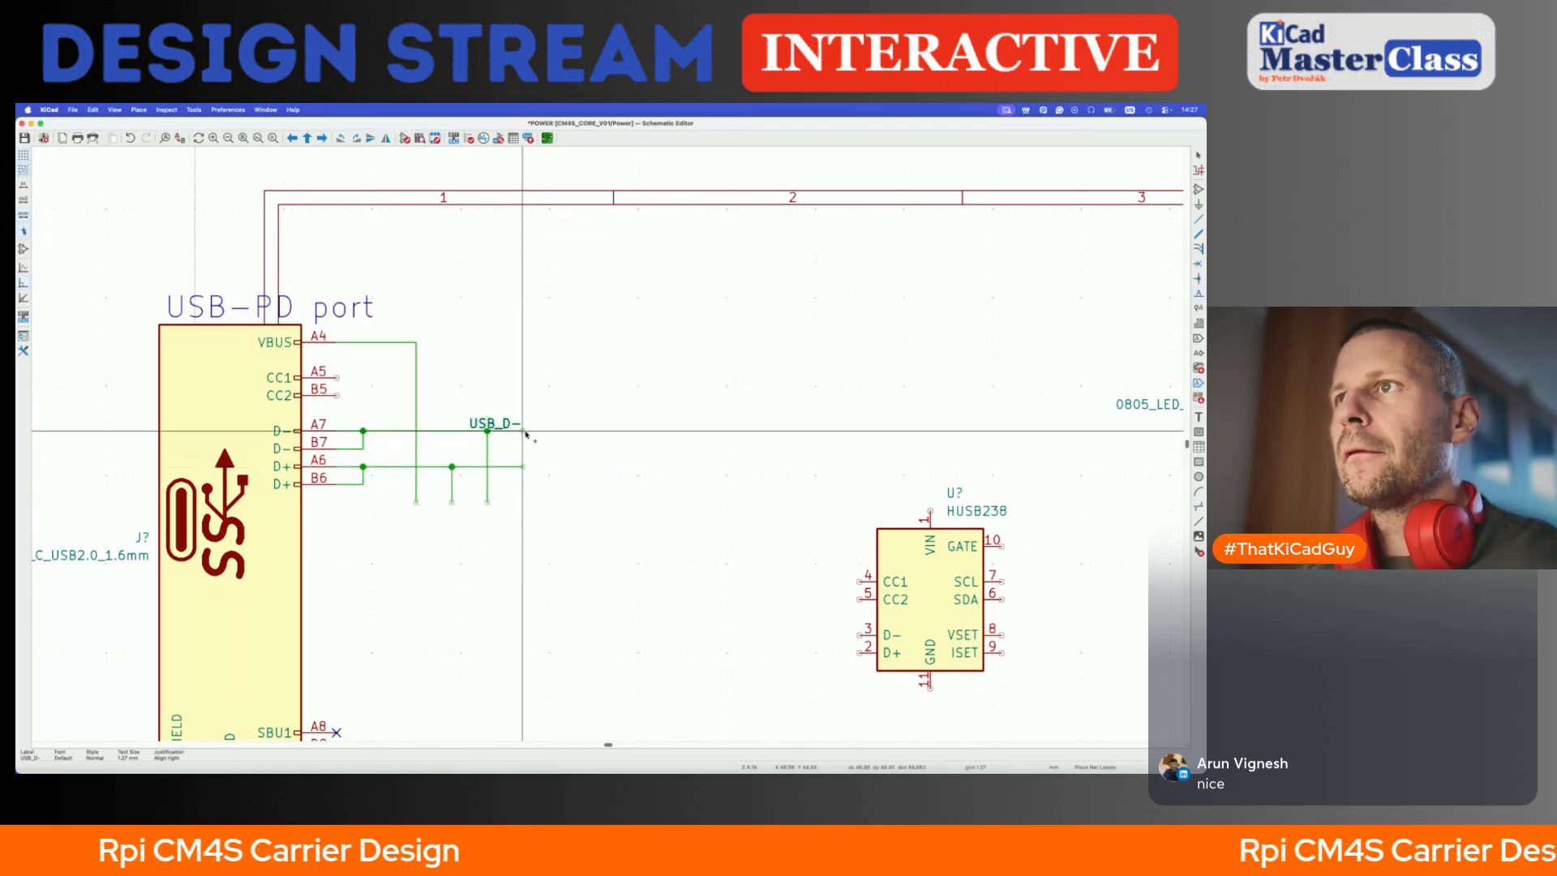
key(Escape)
key(super+d)
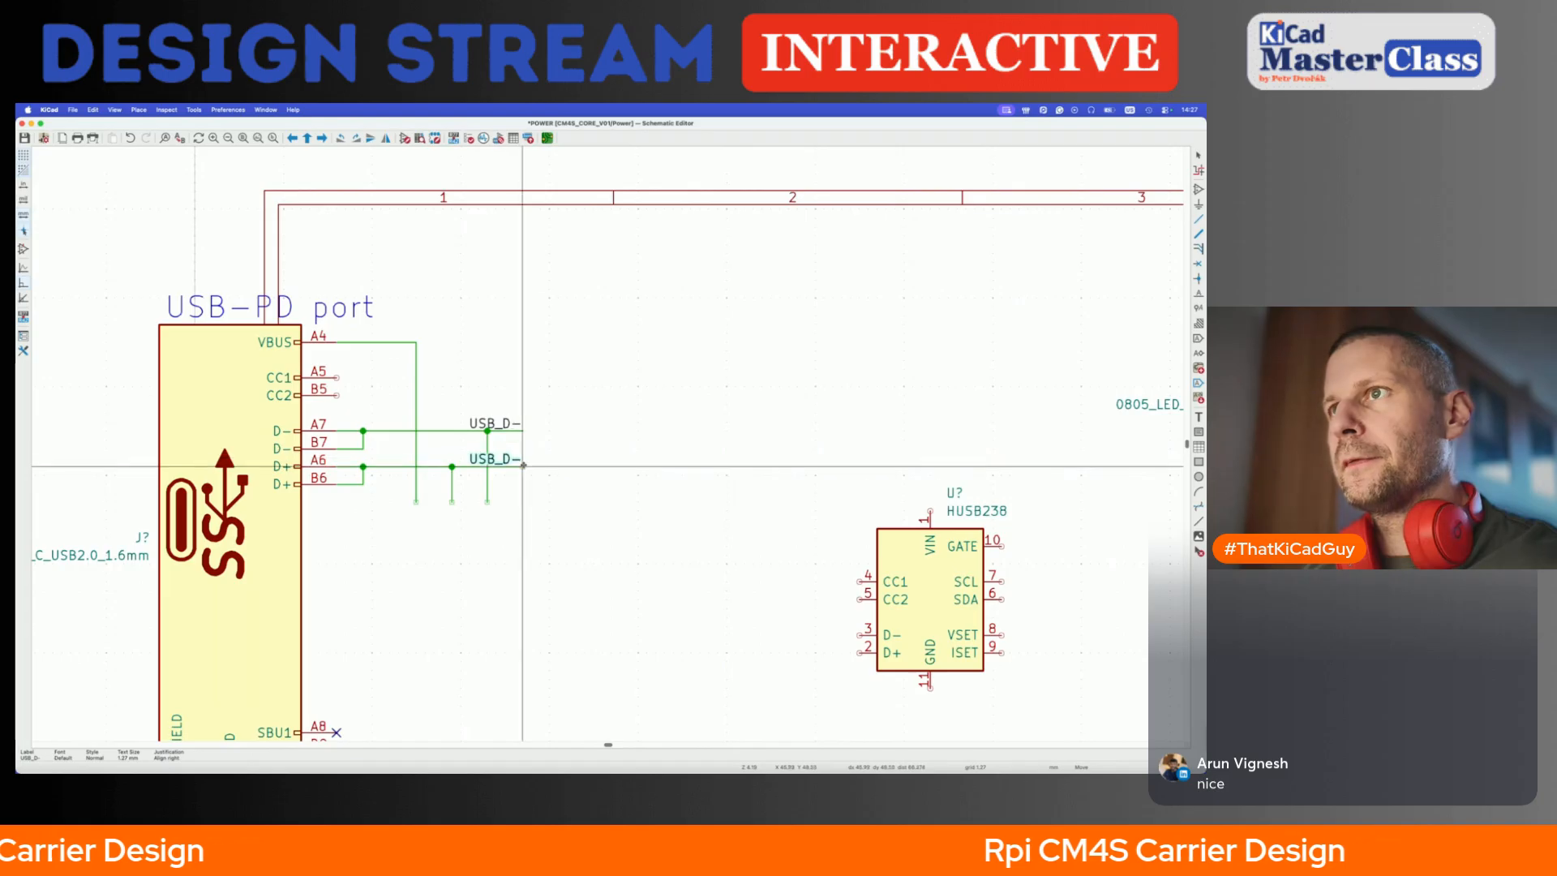
click(522, 466)
text(e)
text(+)
key(Return)
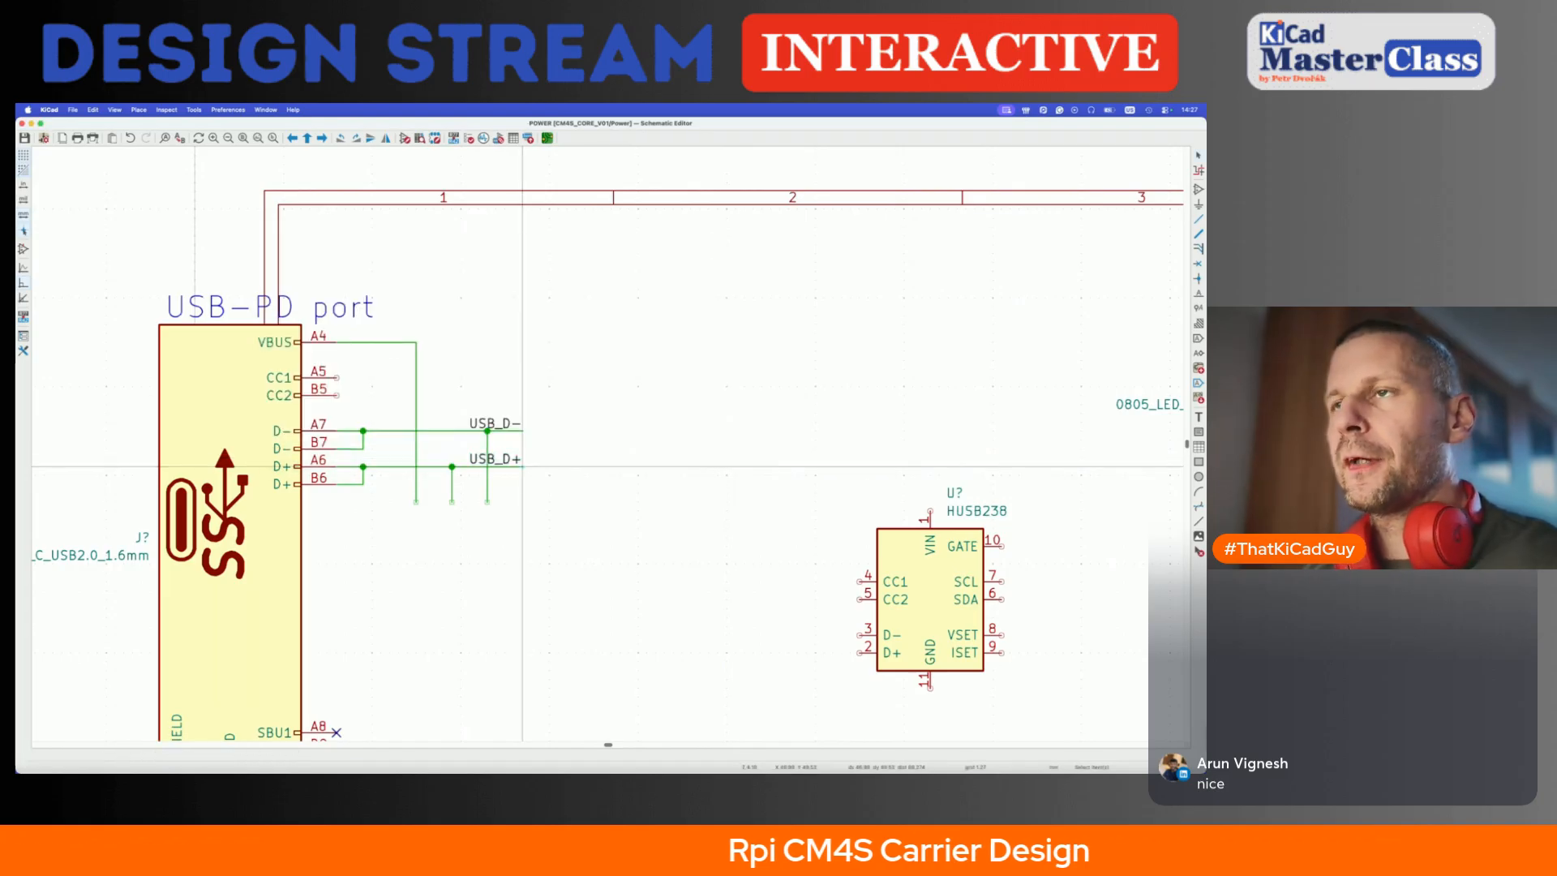
- Search the symbol chooser for "tesd" and place the ESD9B5.0ST5G diode vertically under the VBUS wire
scroll(522, 466, down, 3)
scroll(522, 466, left, 5)
text(a)
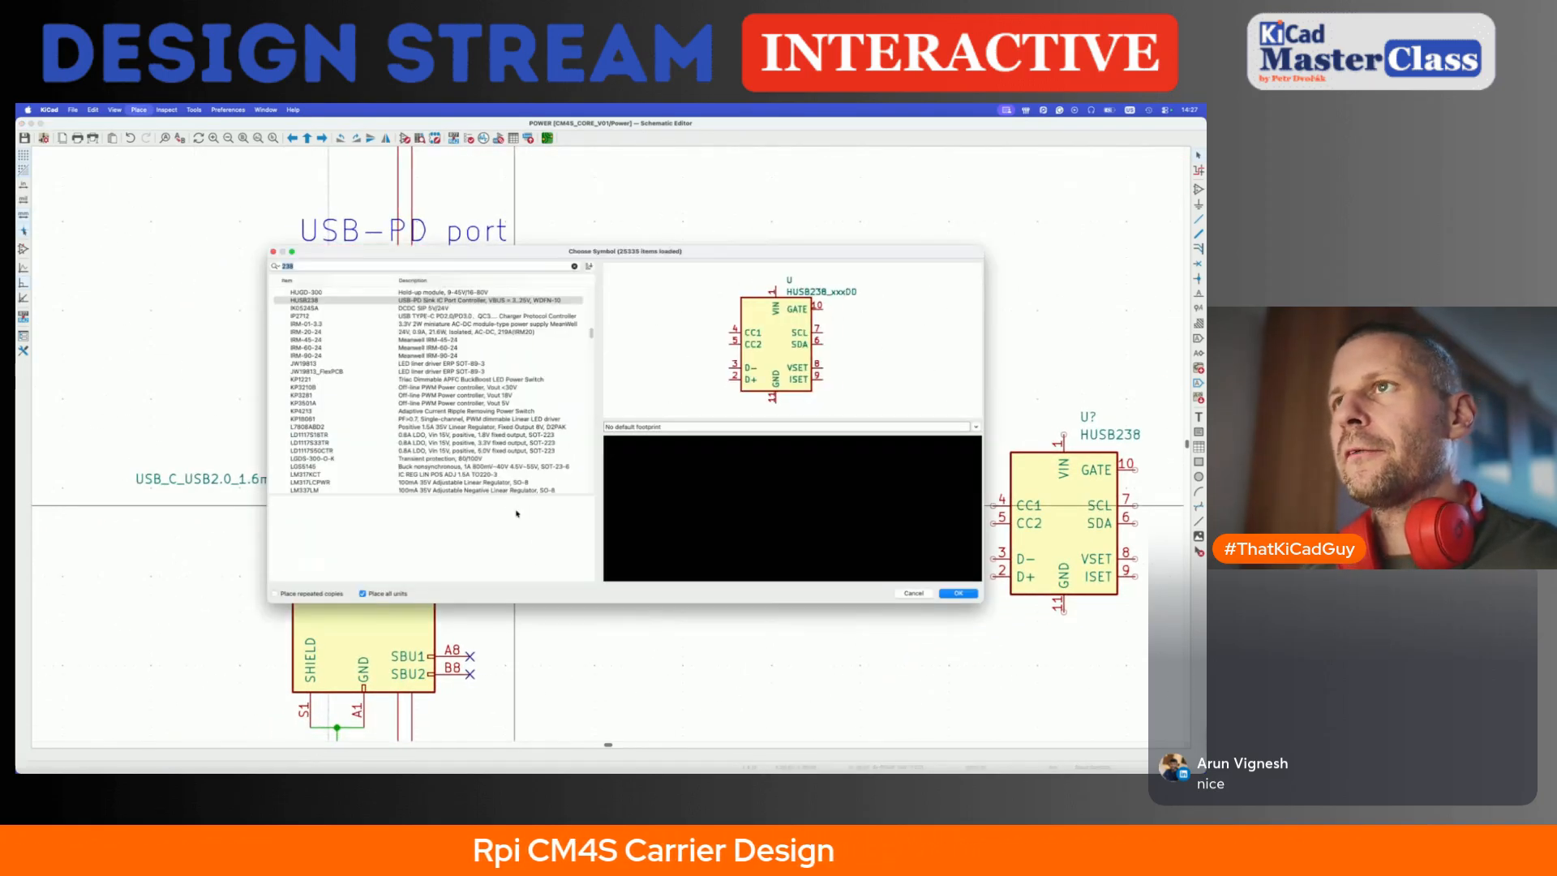
text(tesd)
key(Down)
key(Down)
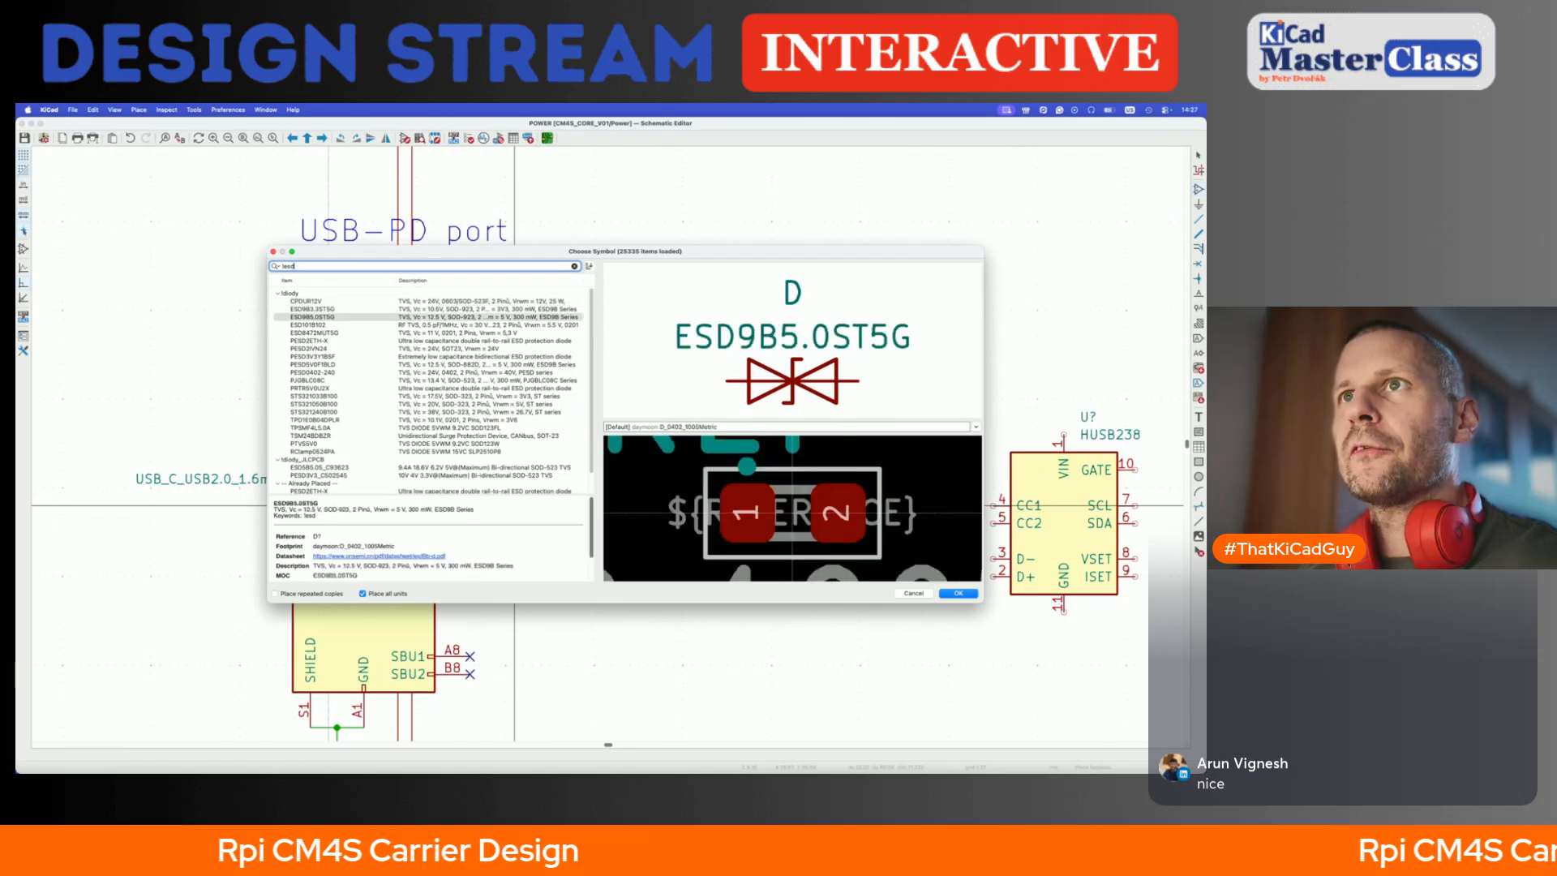
key(Return)
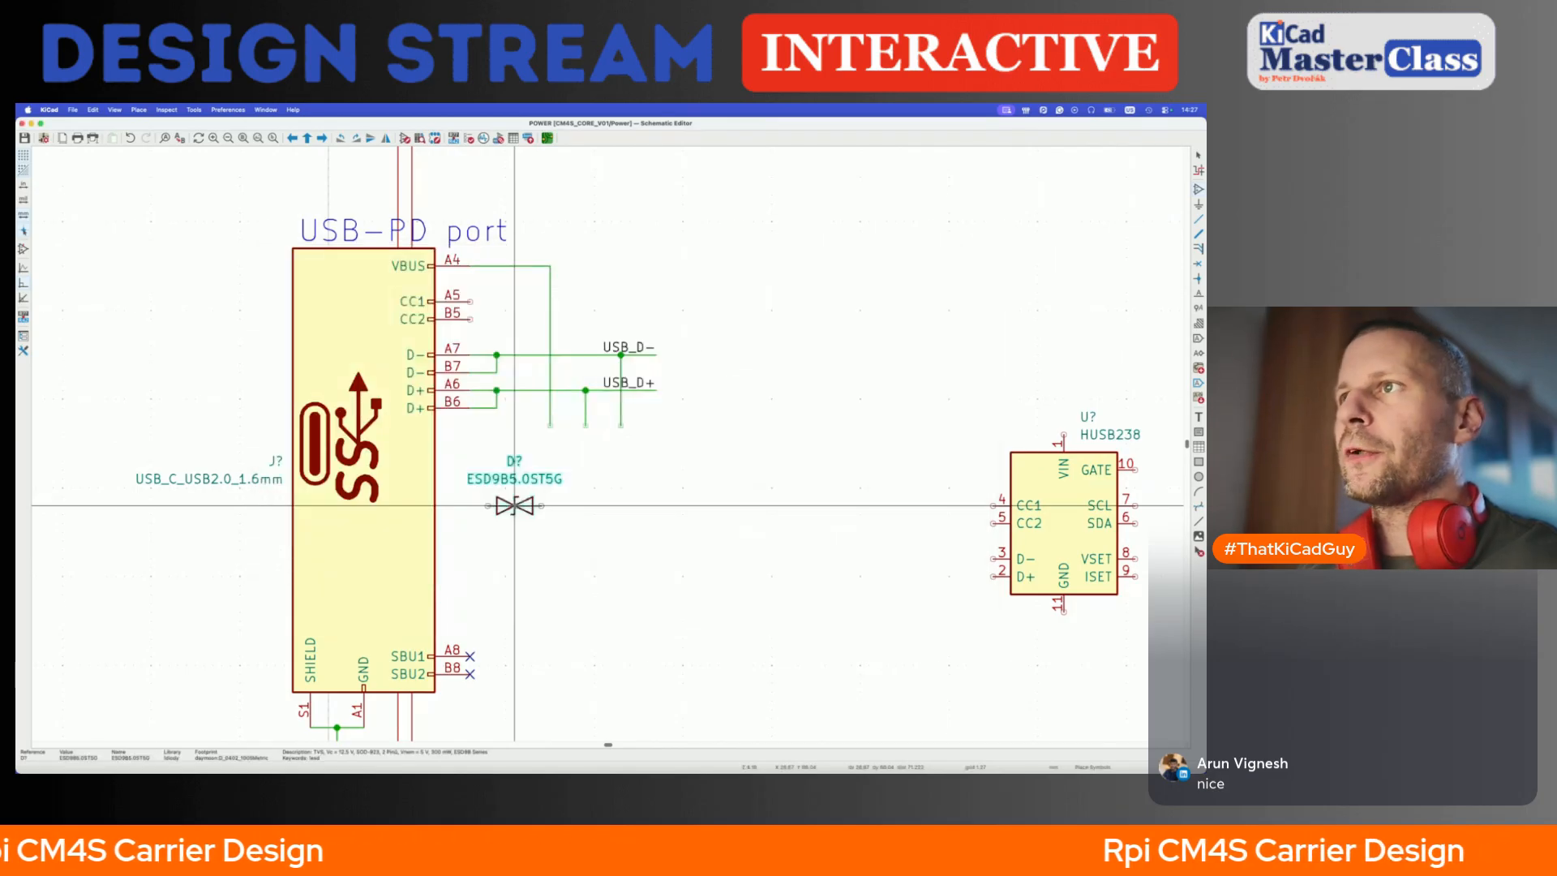
key(r)
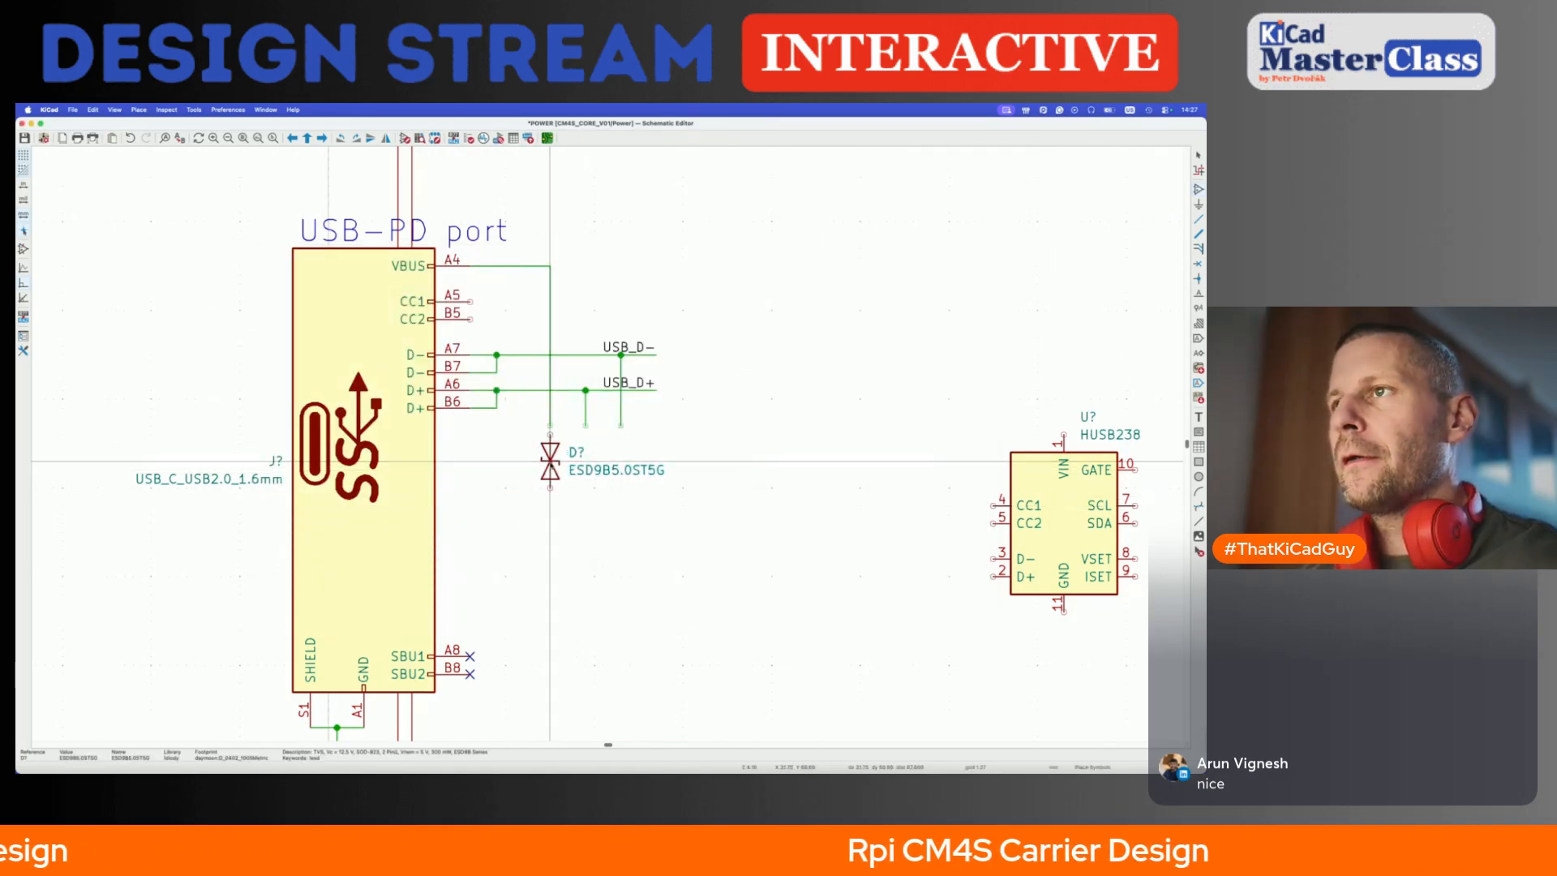
click(550, 461)
- Rotate the diode's value text to vertical beside its body and move the reference text near its upper end
key(m)
key(r)
click(578, 422)
drag(578, 454, 564, 438)
click(550, 451)
- Duplicate the ESD9B5.0ST5G diode under the D+ and D- branch wires
click(549, 460)
key(super+d)
click(585, 461)
key(super+d)
click(621, 461)
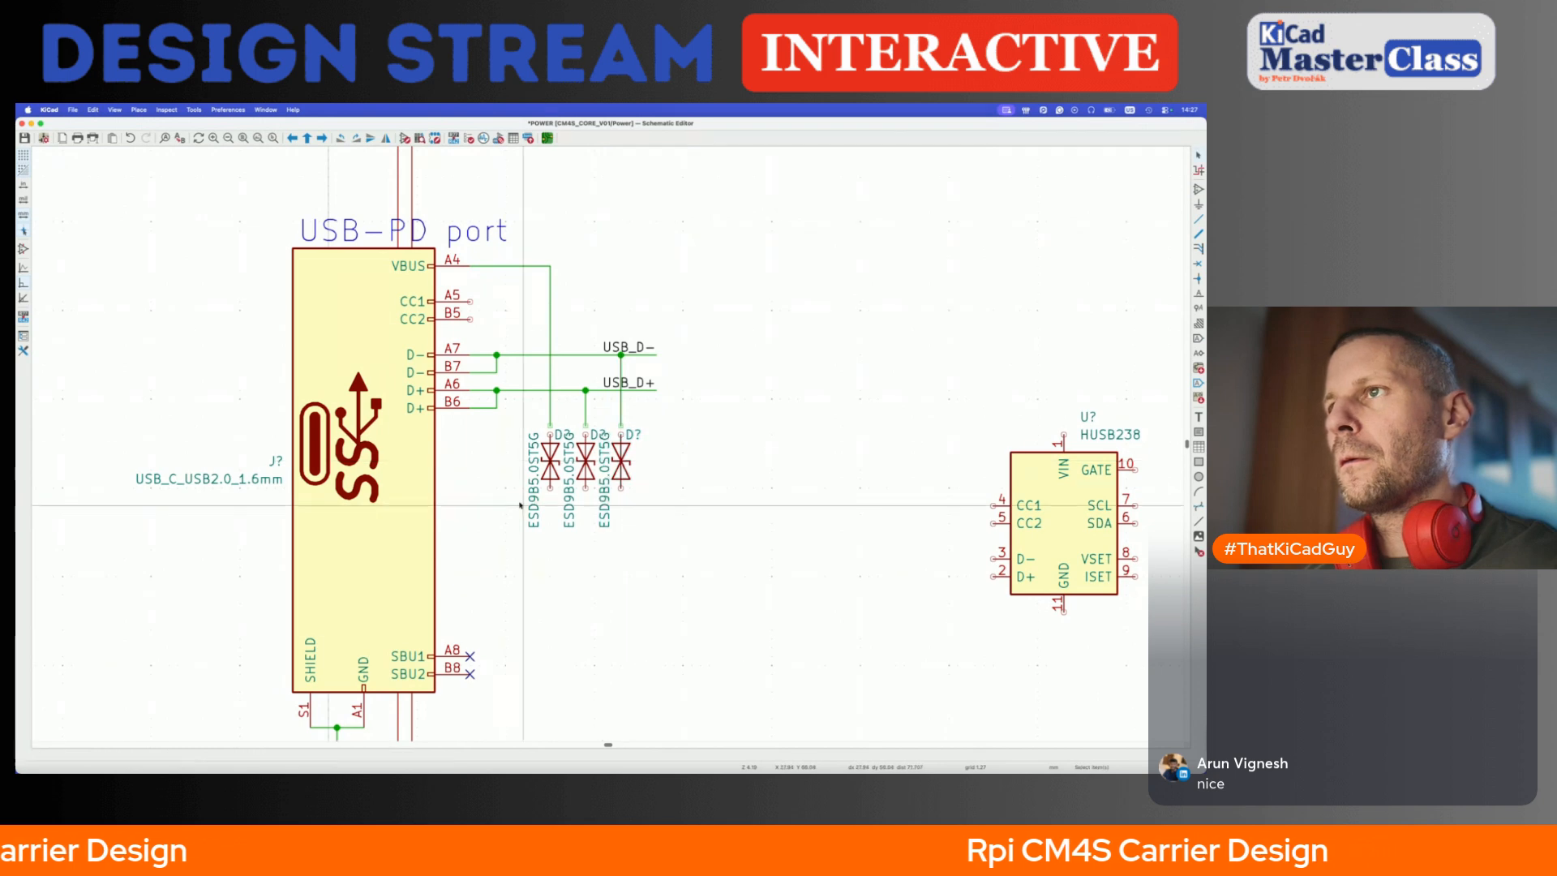
- Adjust the reference text positions of the ESD diodes and shift all three diodes up onto the wire ends
scroll(519, 503, up, 2)
drag(580, 392, 698, 376)
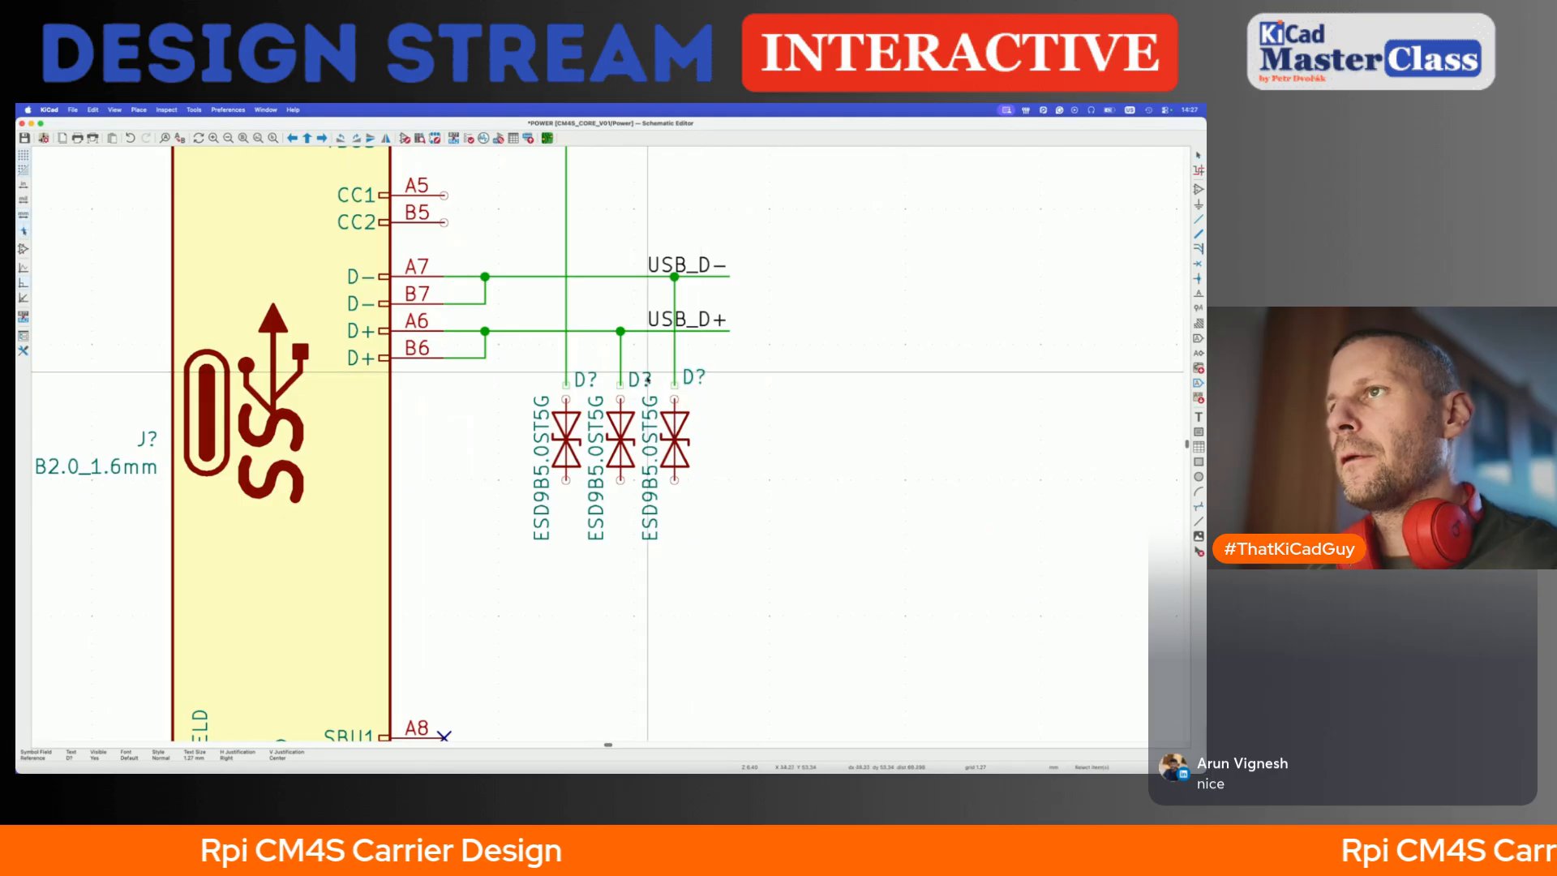
drag(516, 399, 744, 521)
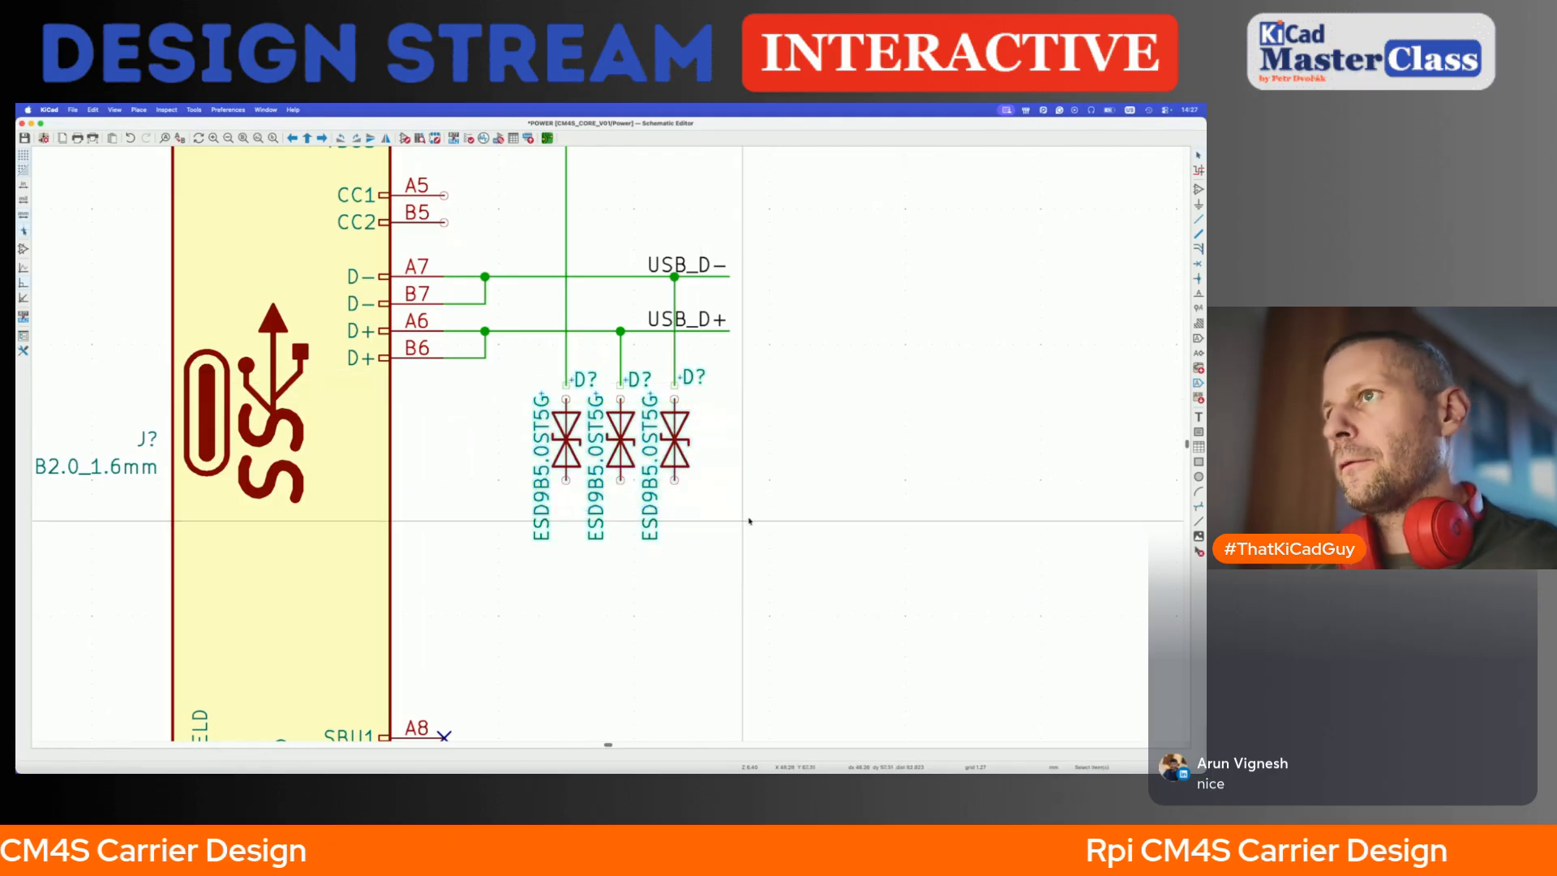
scroll(749, 520, down, 5)
- Draw a wire down from the VBUS diode and end it with a copy of the connector's GND symbol
click(583, 483)
scroll(579, 568, down, 2)
scroll(576, 569, left, 2)
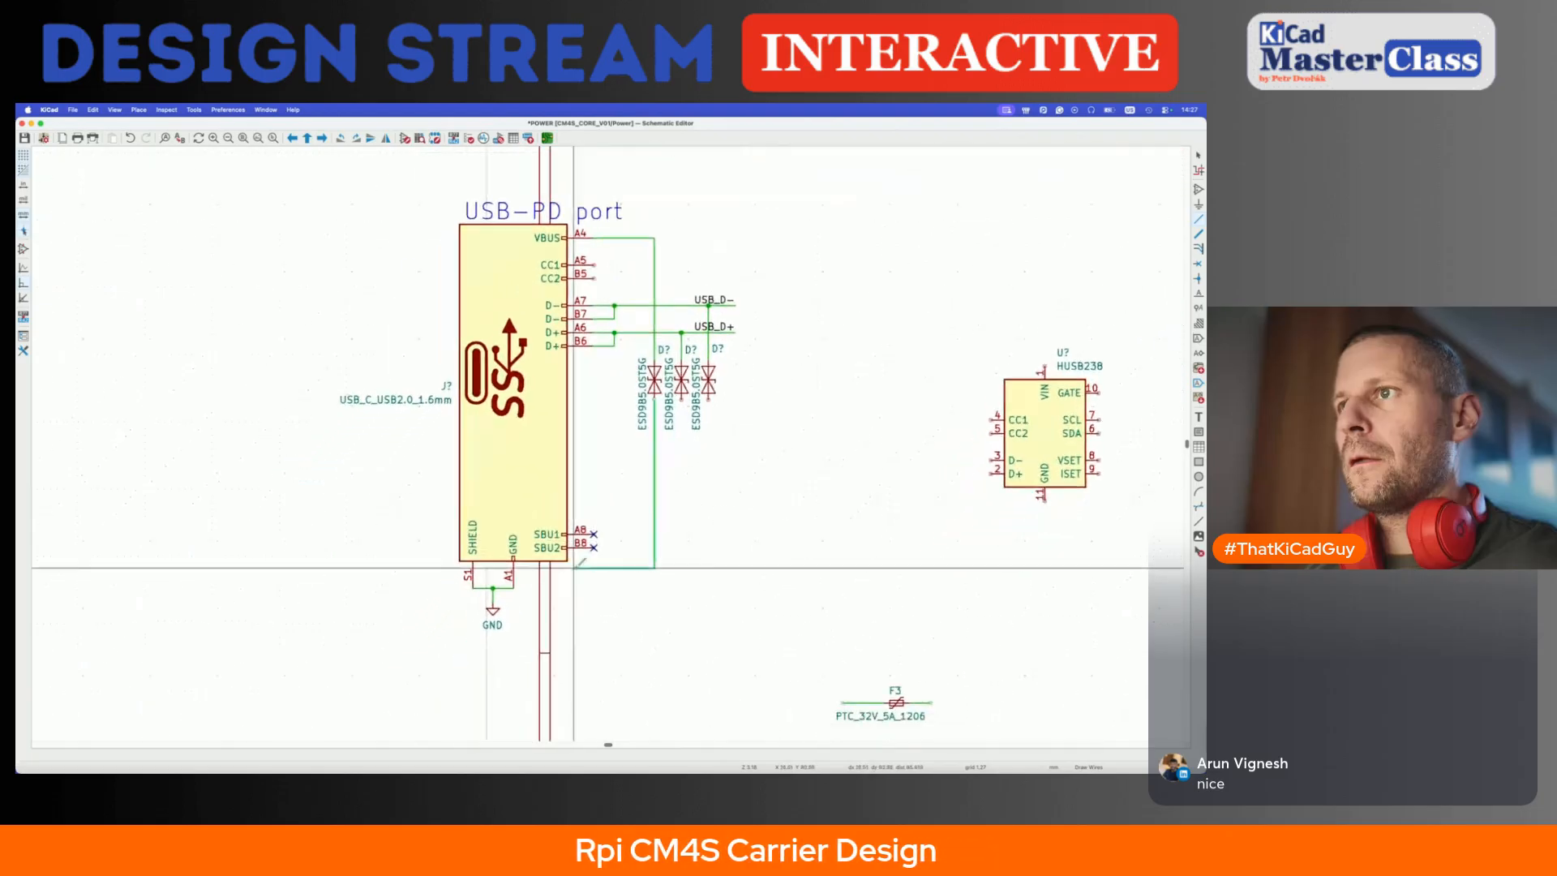
scroll(577, 562, down, 2)
scroll(577, 562, left, 1)
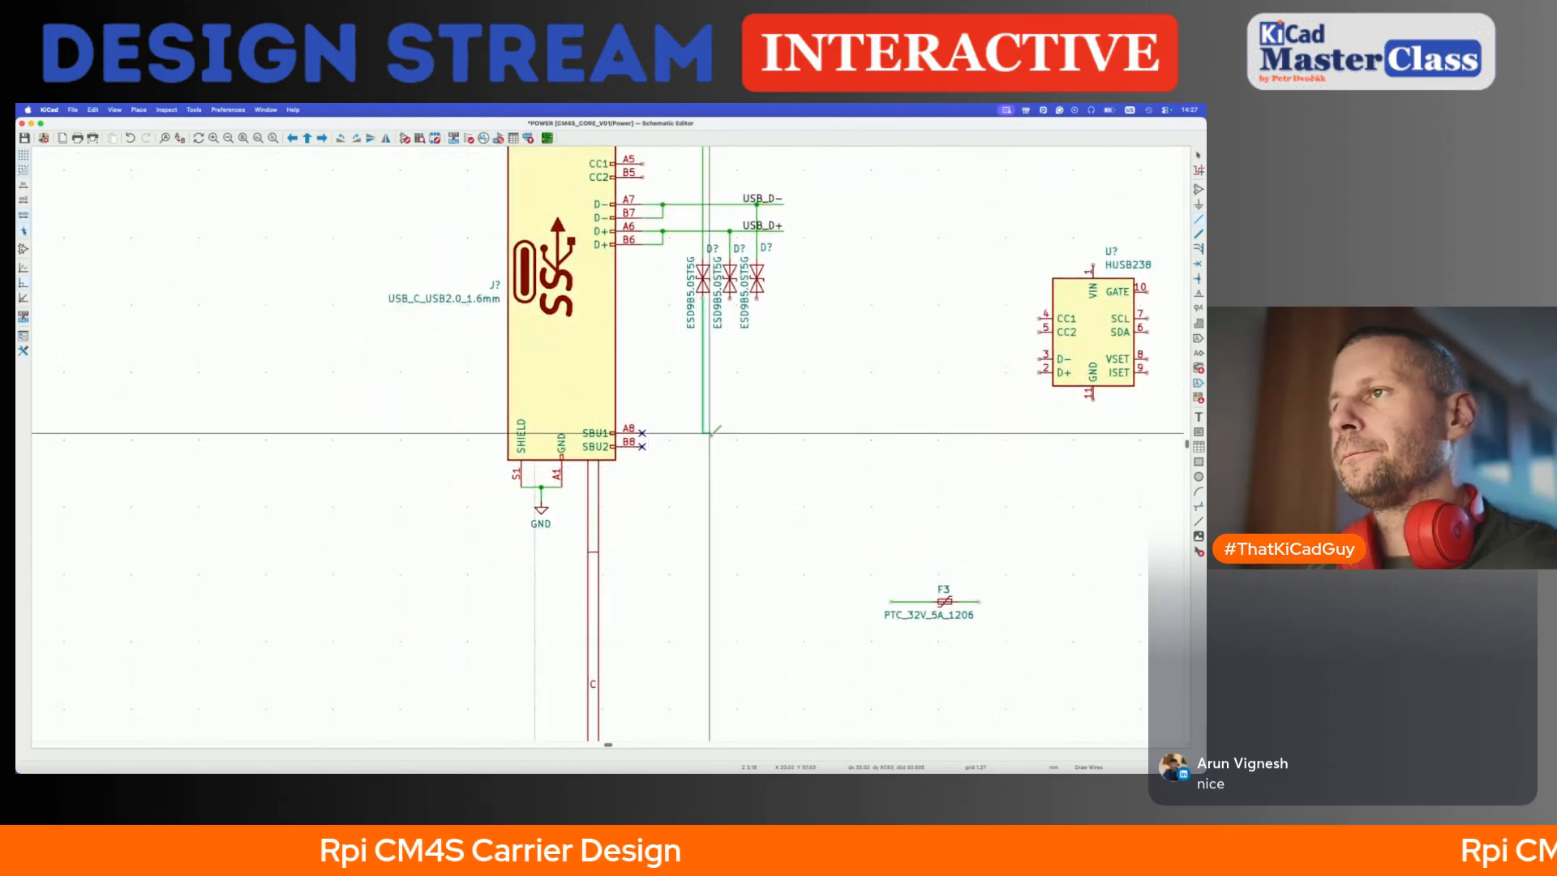
double_click(703, 500)
click(540, 508)
key(super+d)
click(703, 508)
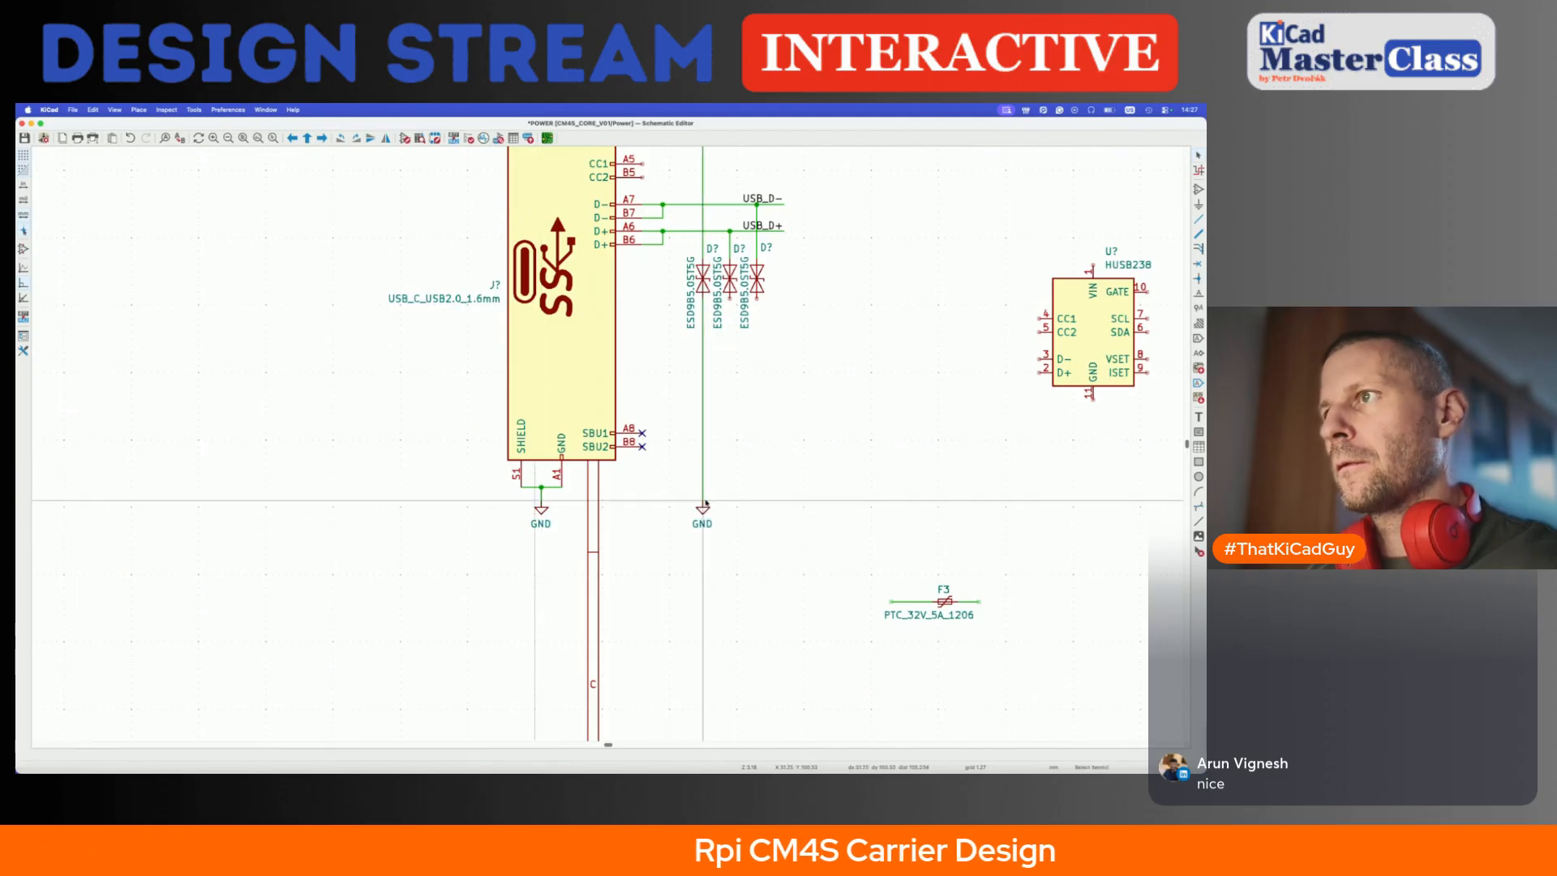
- Duplicate the ground wire and GND symbol under the D+ and D- protection diodes, and save the schematic
key(super+d)
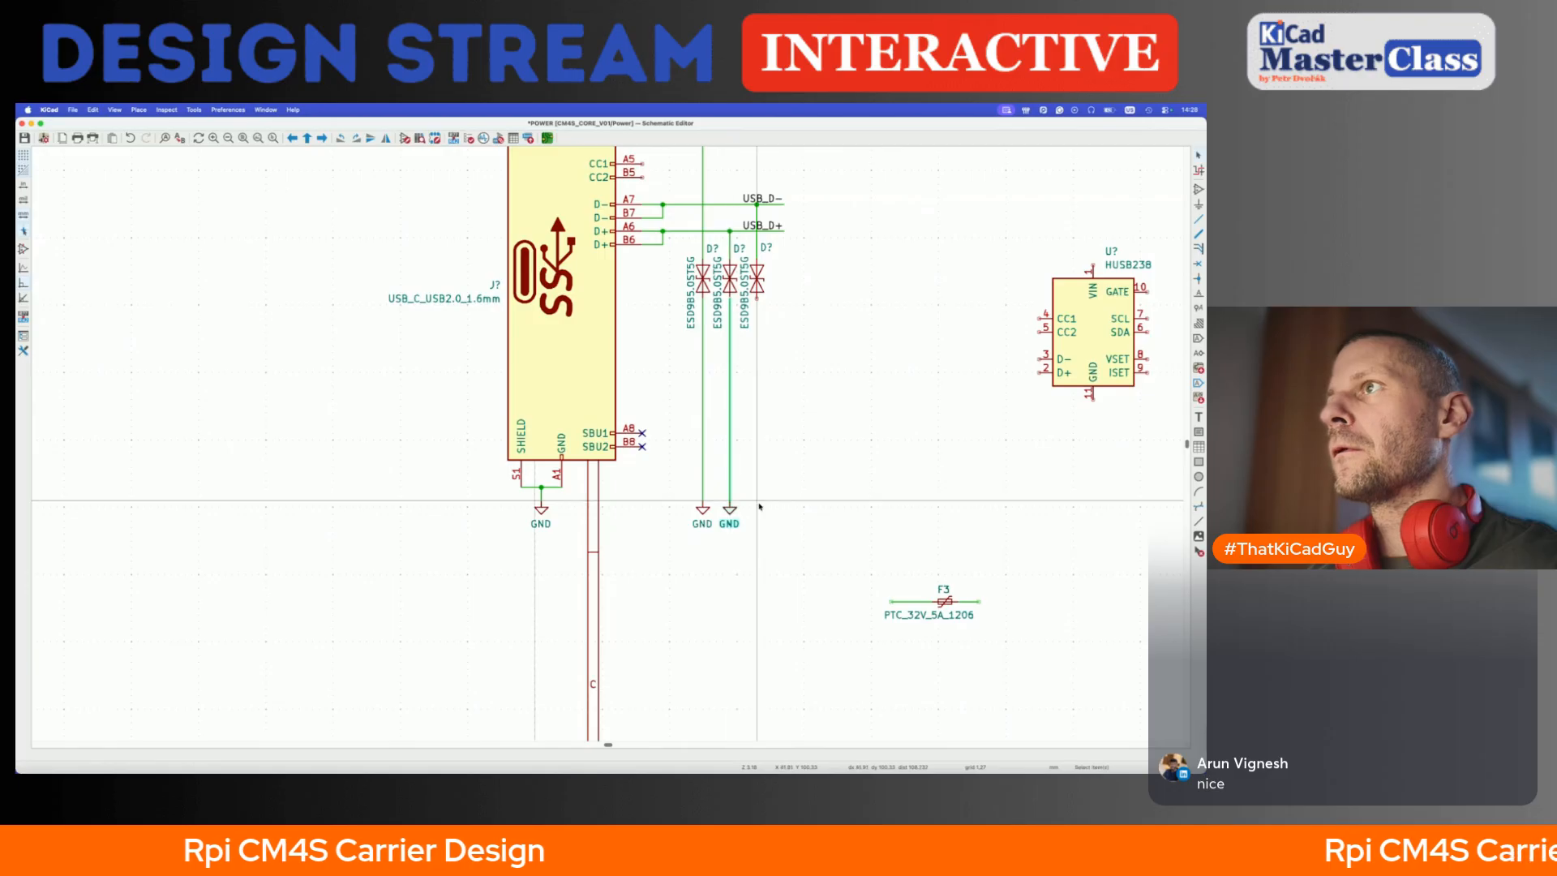
click(730, 508)
key(super+d)
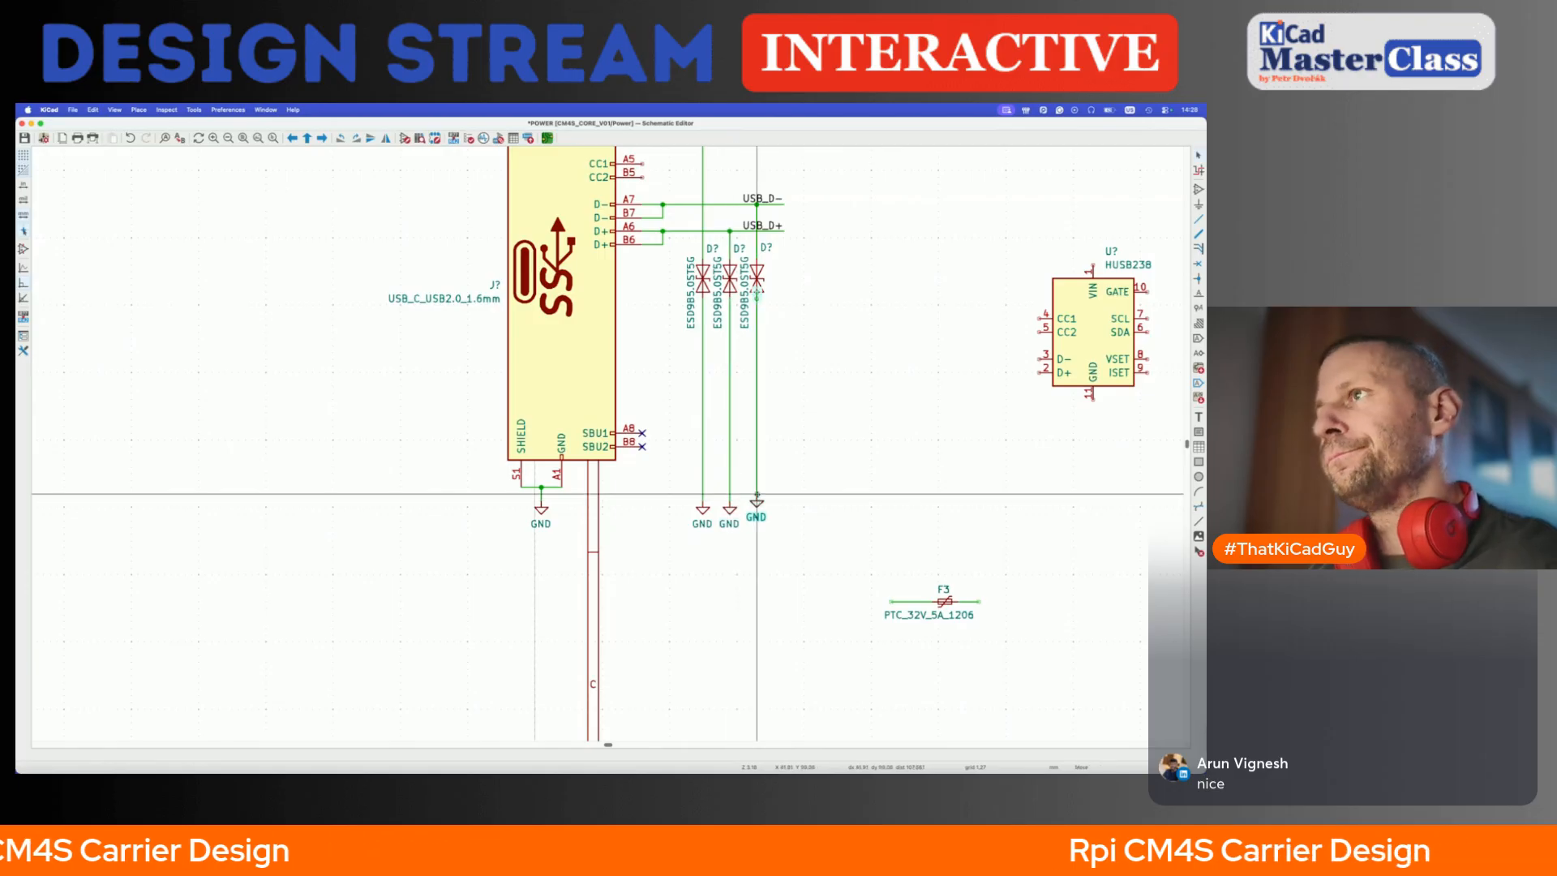
click(757, 504)
key(super+s)
- Draw parallel horizontal wires from the USB-C connector's CC1 and CC2 pins, ending level with the USB_D- and USB_D+ wire ends
scroll(757, 500, down, 3)
scroll(758, 501, right, 2)
scroll(757, 501, up, 1)
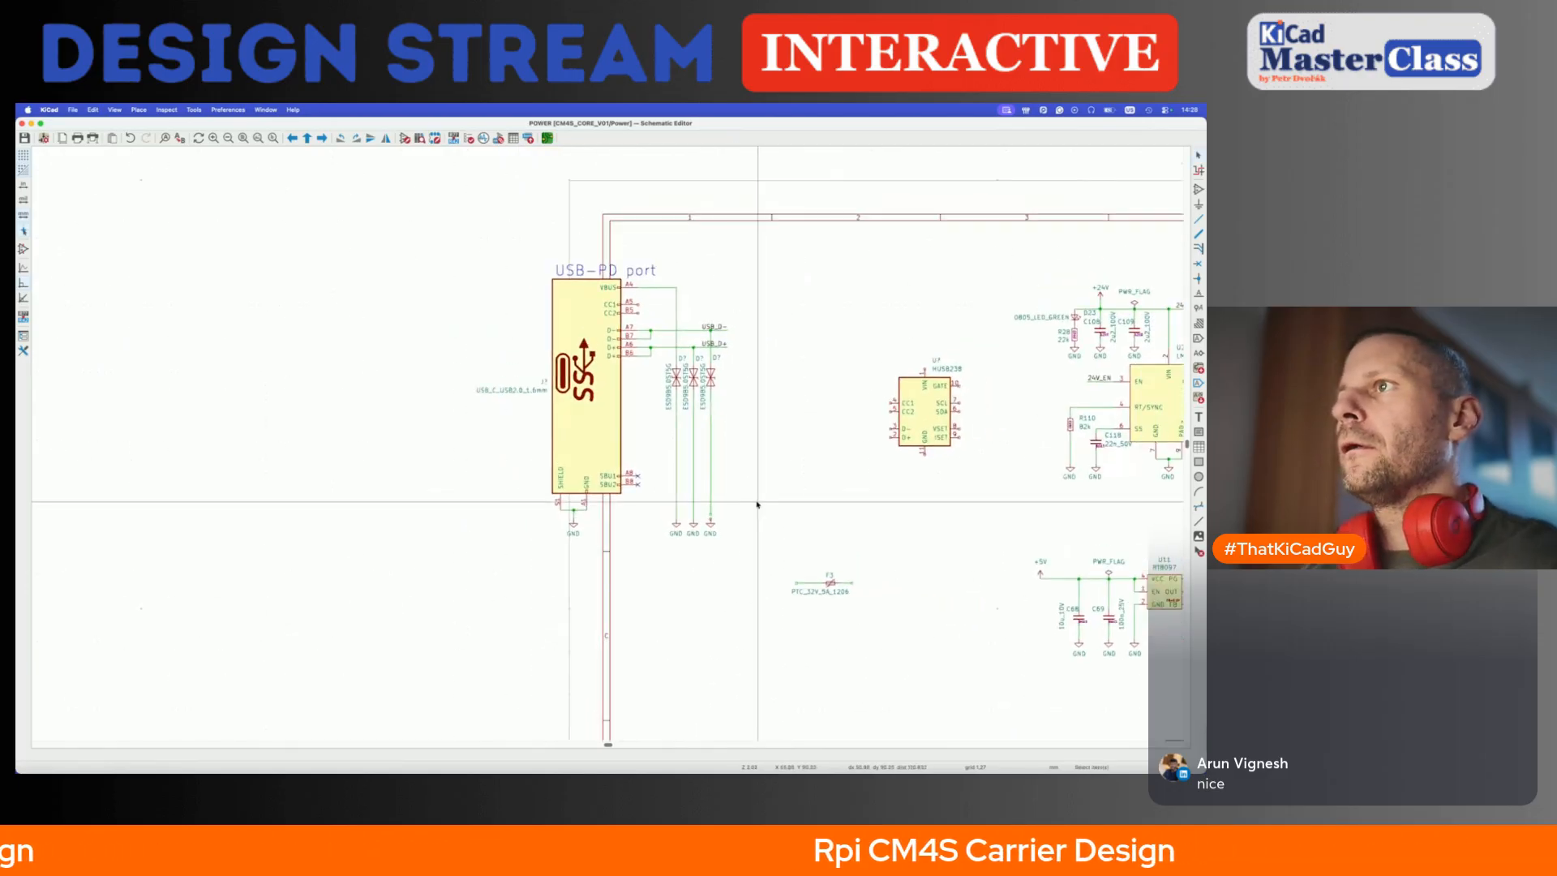
scroll(705, 511, up, 3)
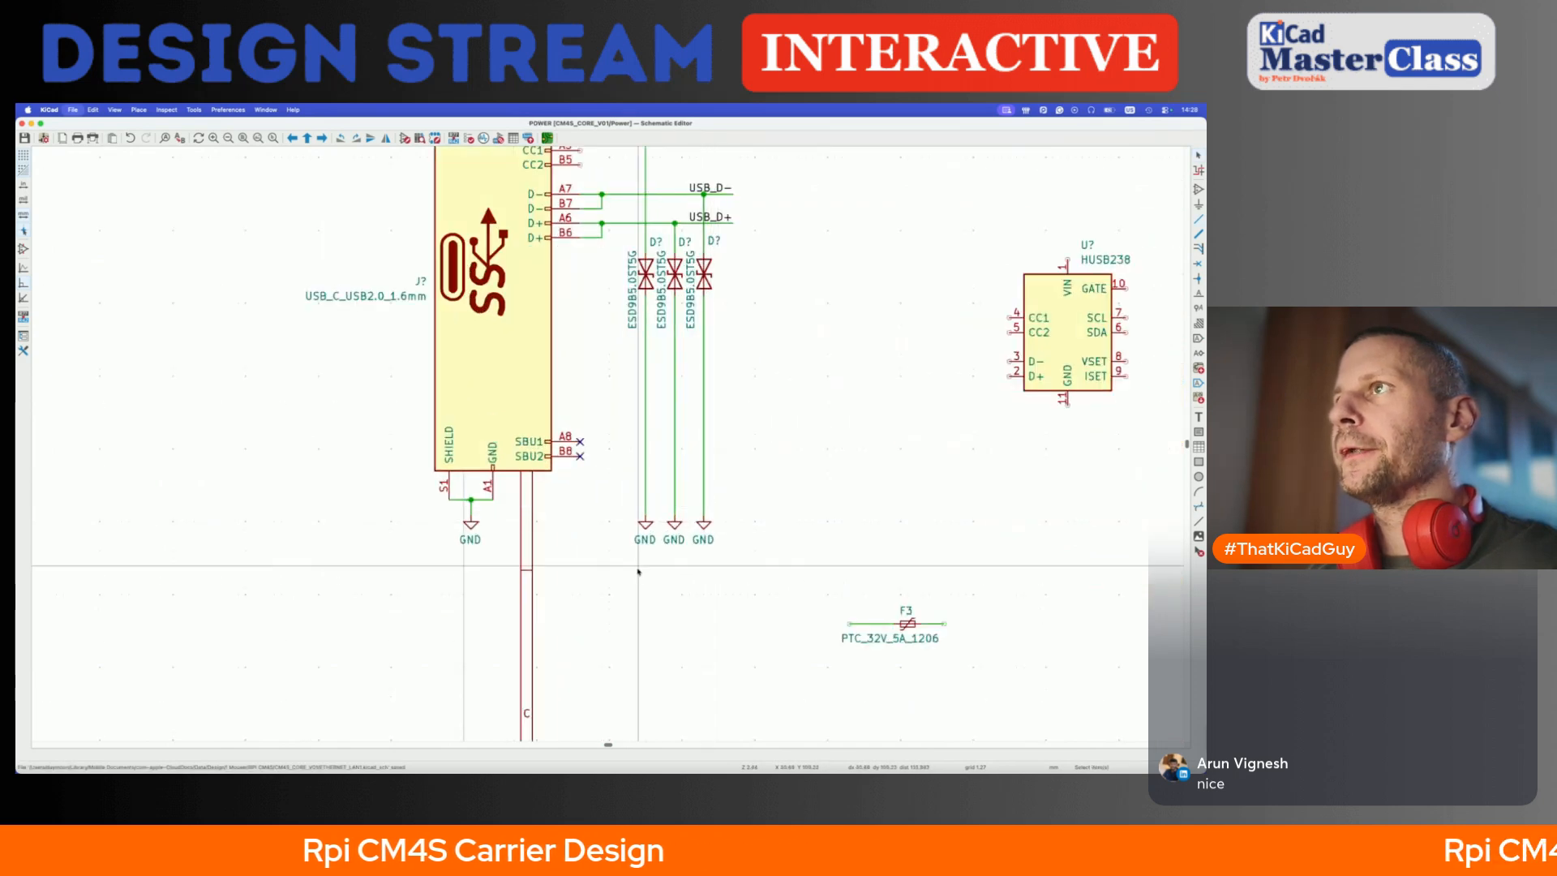
scroll(638, 572, down, 2)
scroll(318, 381, up, 1)
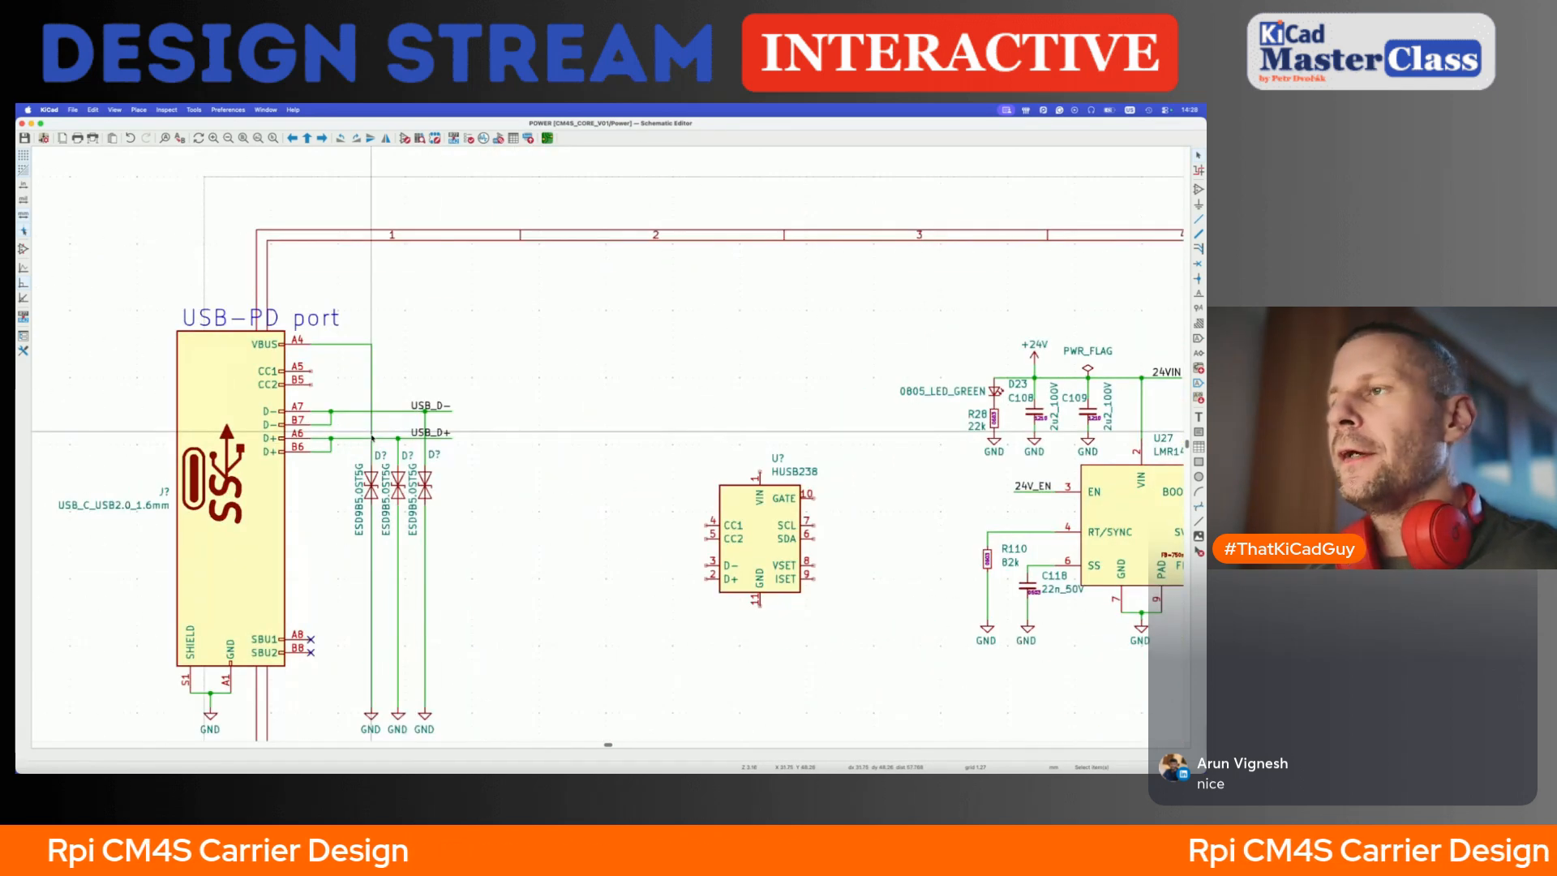
click(311, 371)
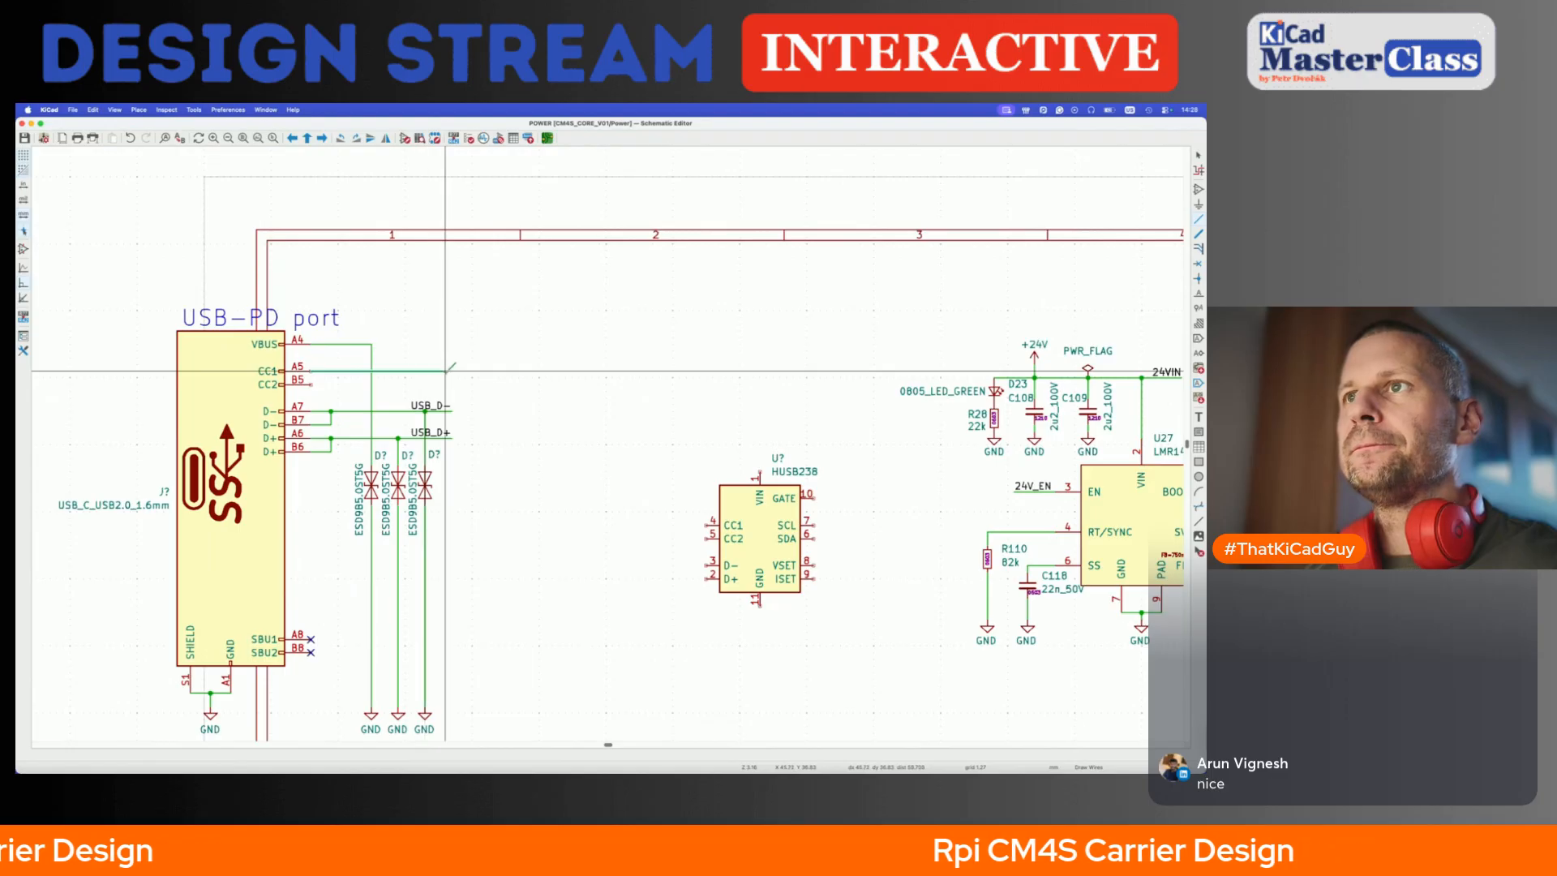
double_click(450, 372)
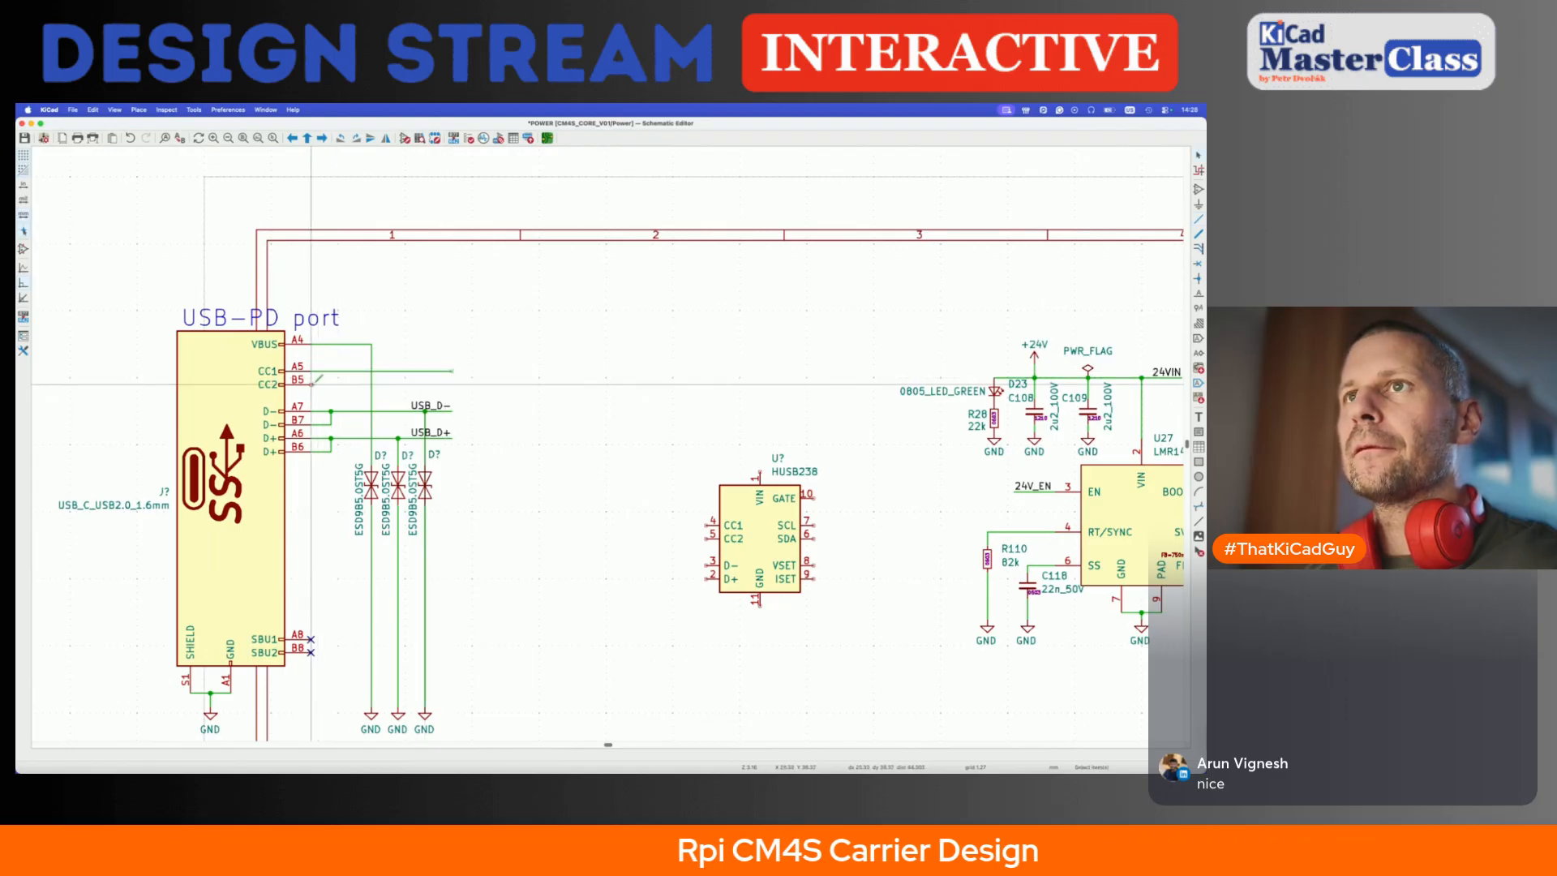
double_click(452, 385)
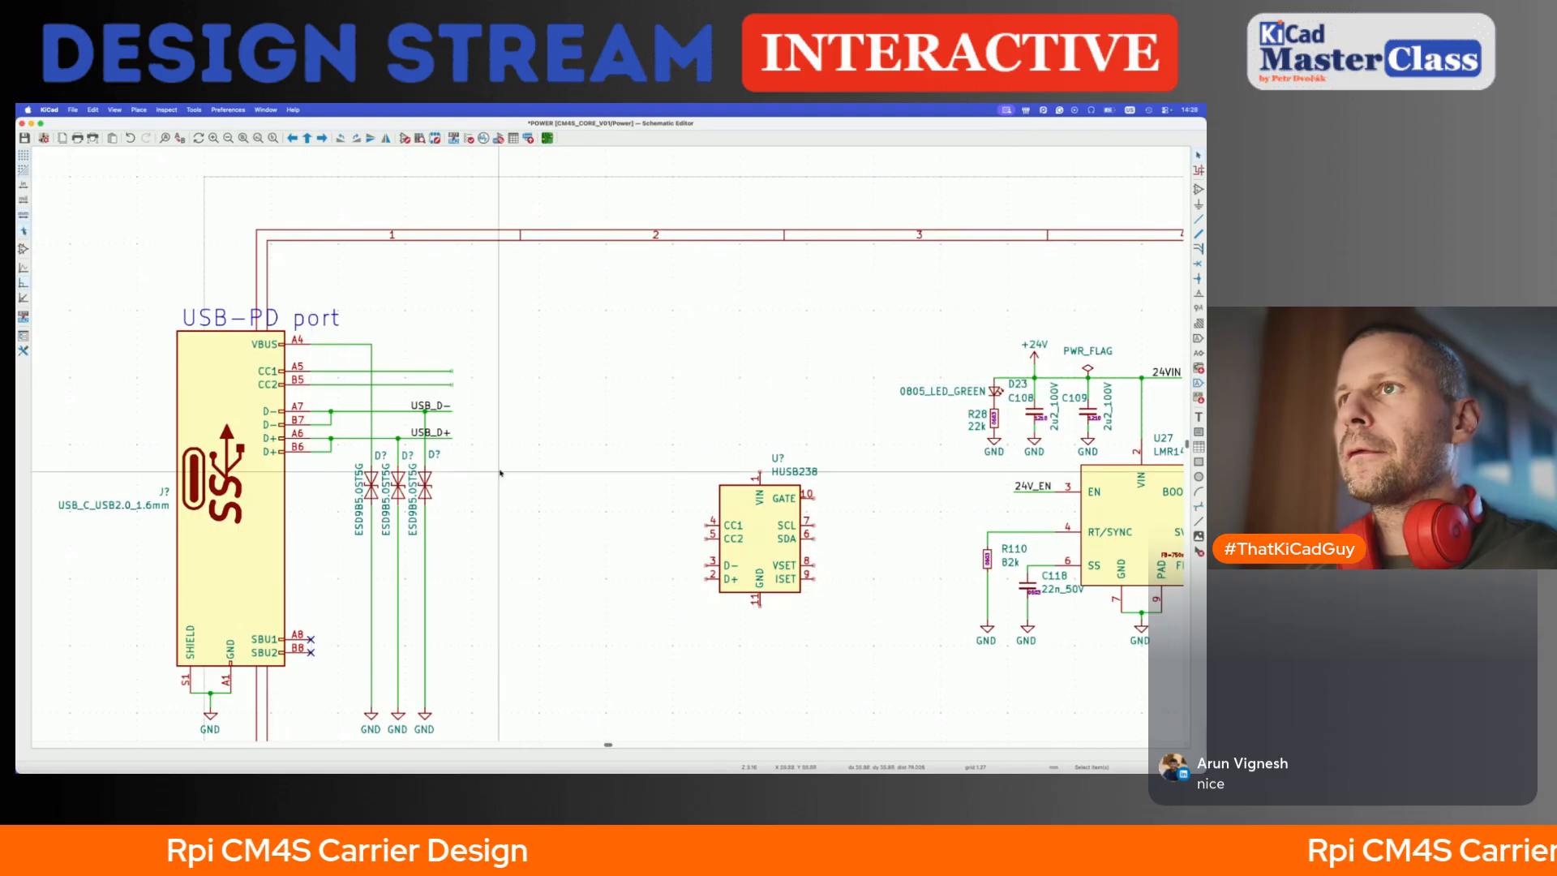
- Move the HUSB238 beside the connector's wire ends and wire its CC1 and CC2 pins to the matching connector lines
key(m)
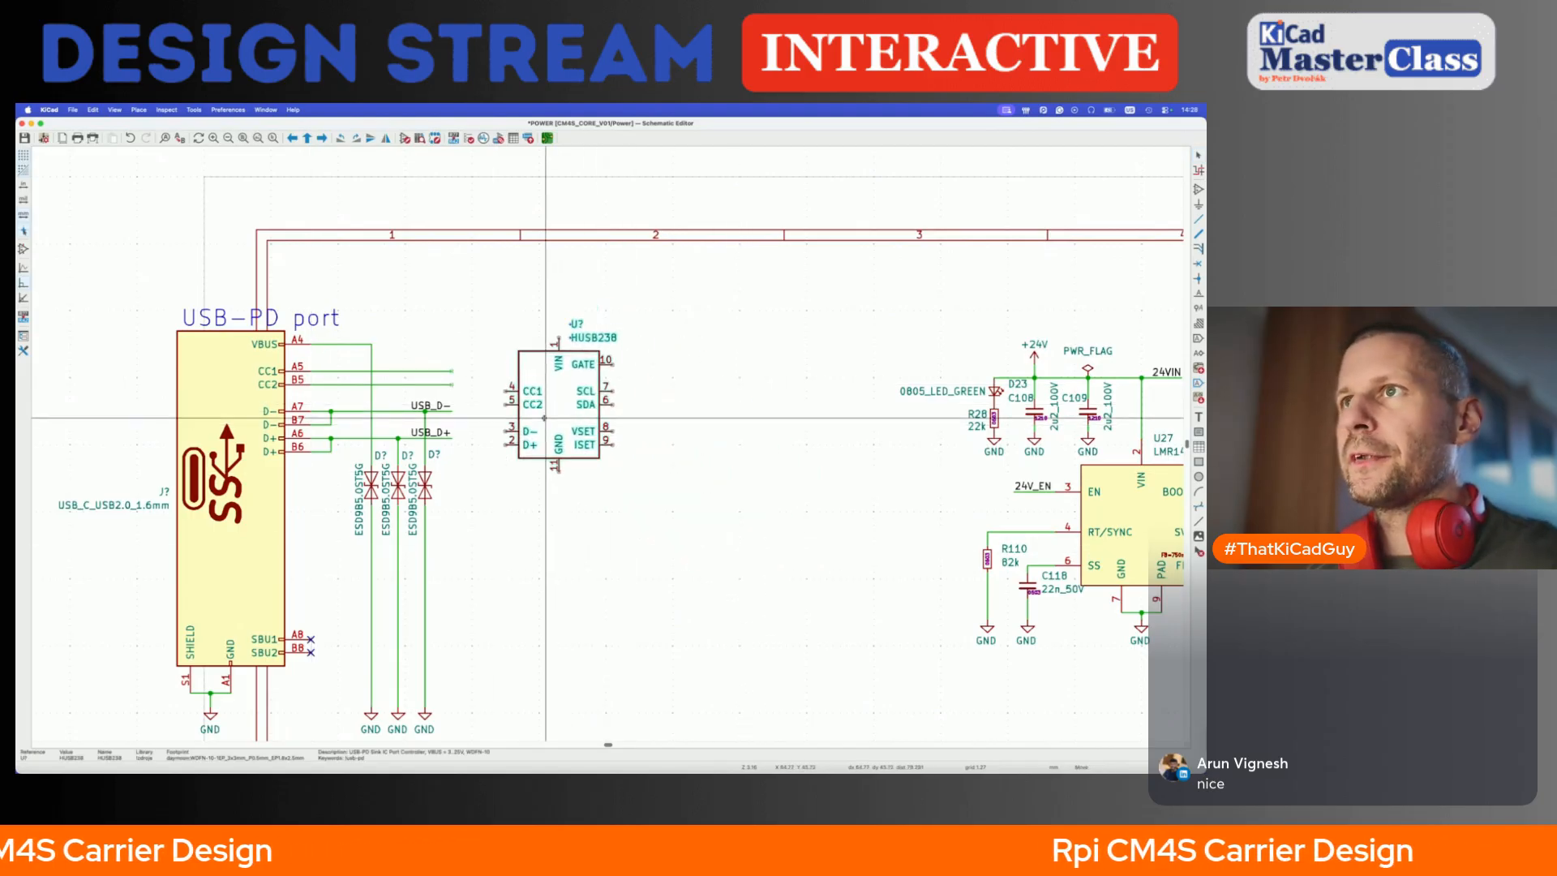
click(545, 398)
key(w)
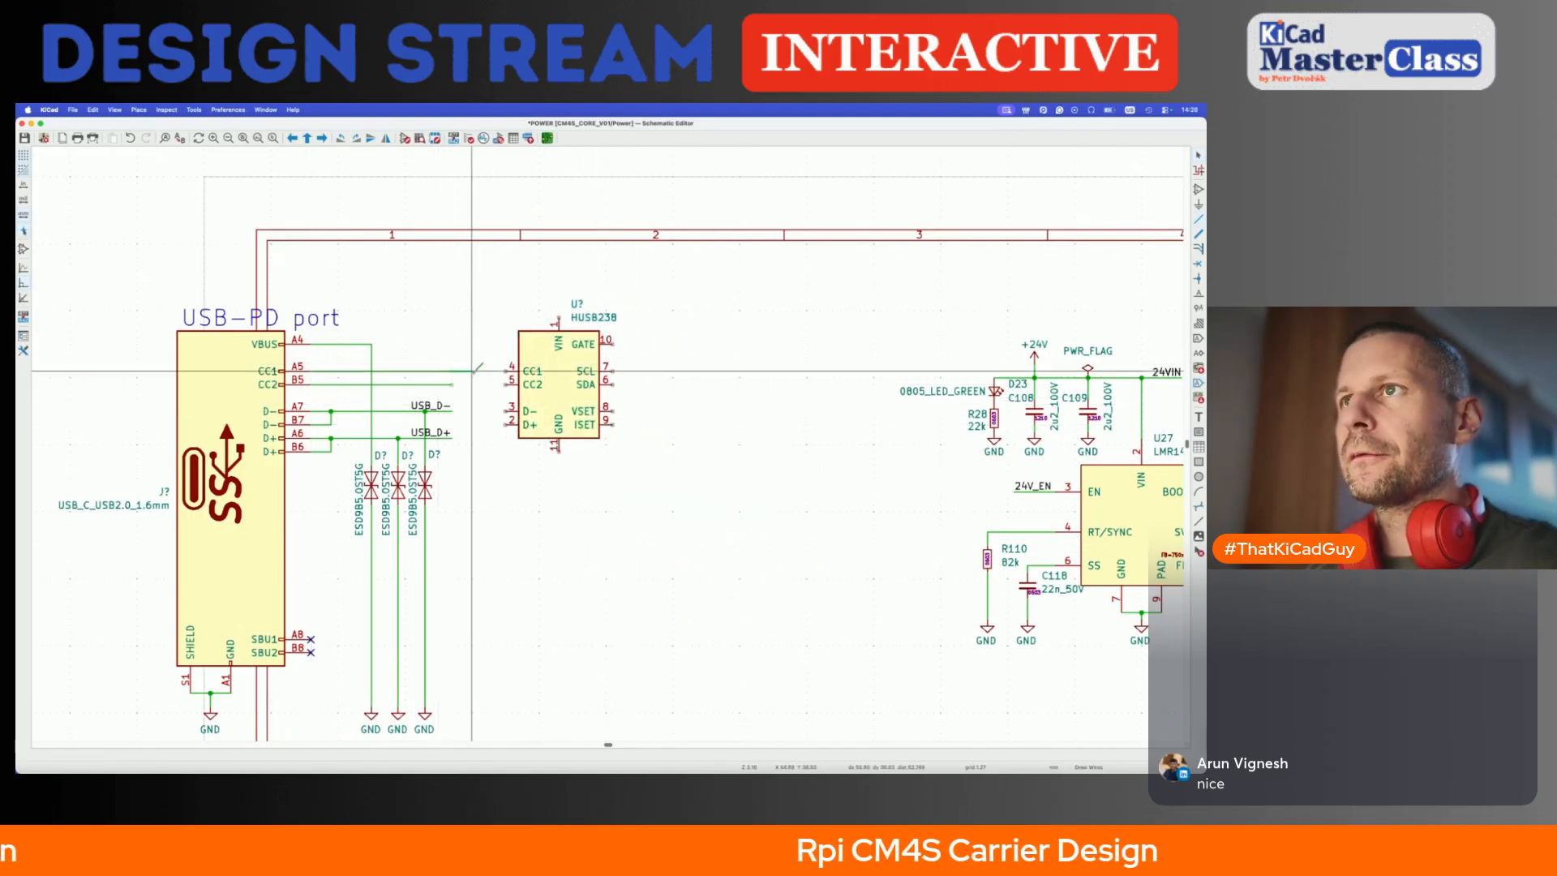
click(451, 385)
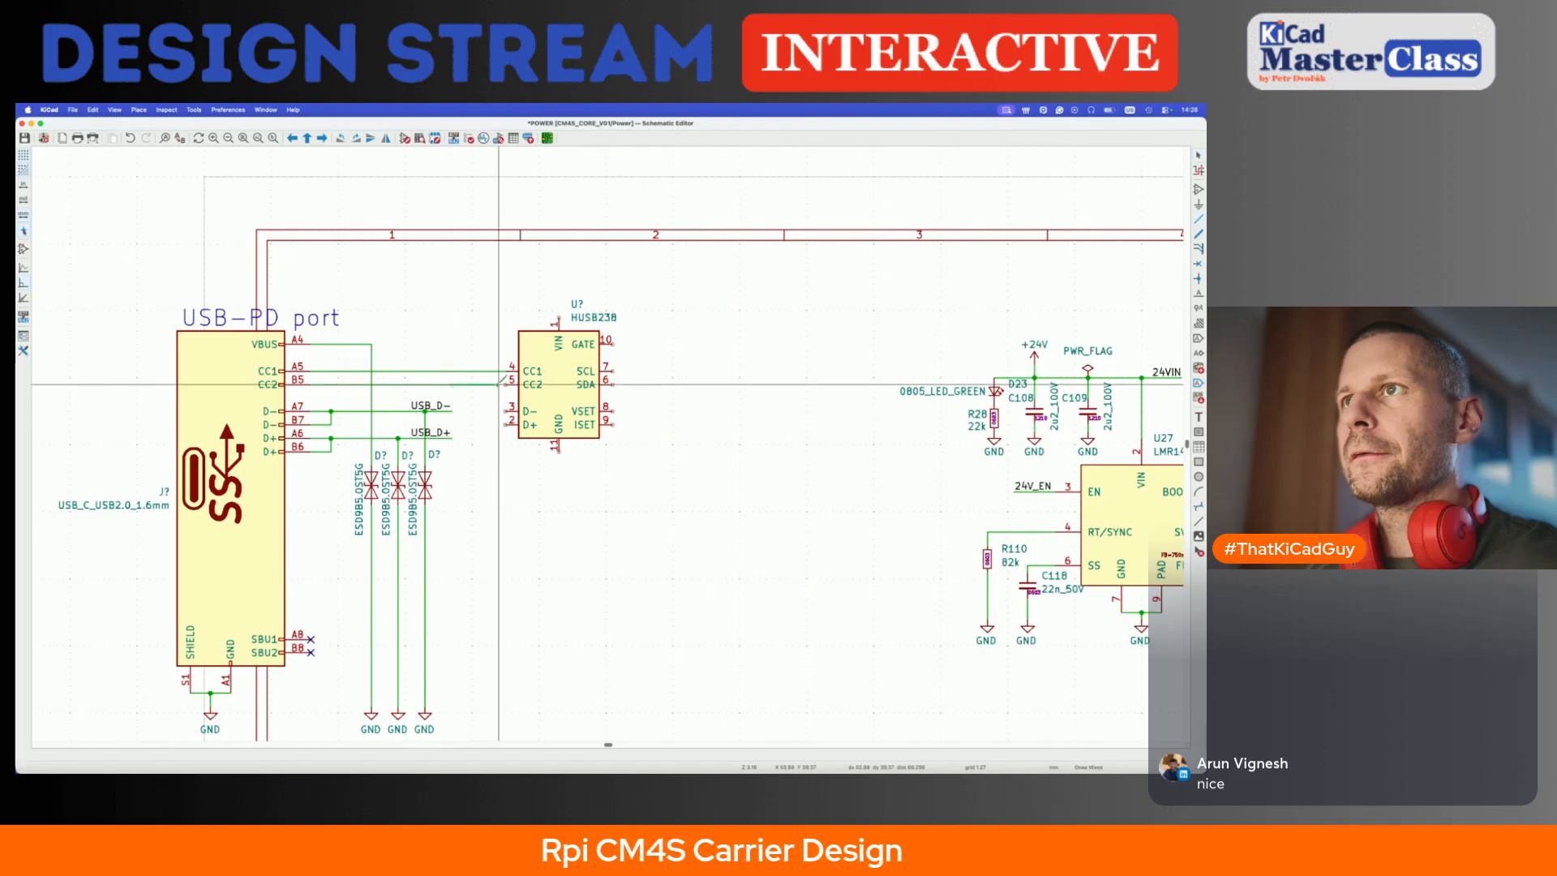
click(511, 384)
- Extend the USB_D- wire to the HUSB238's D- pin
click(452, 412)
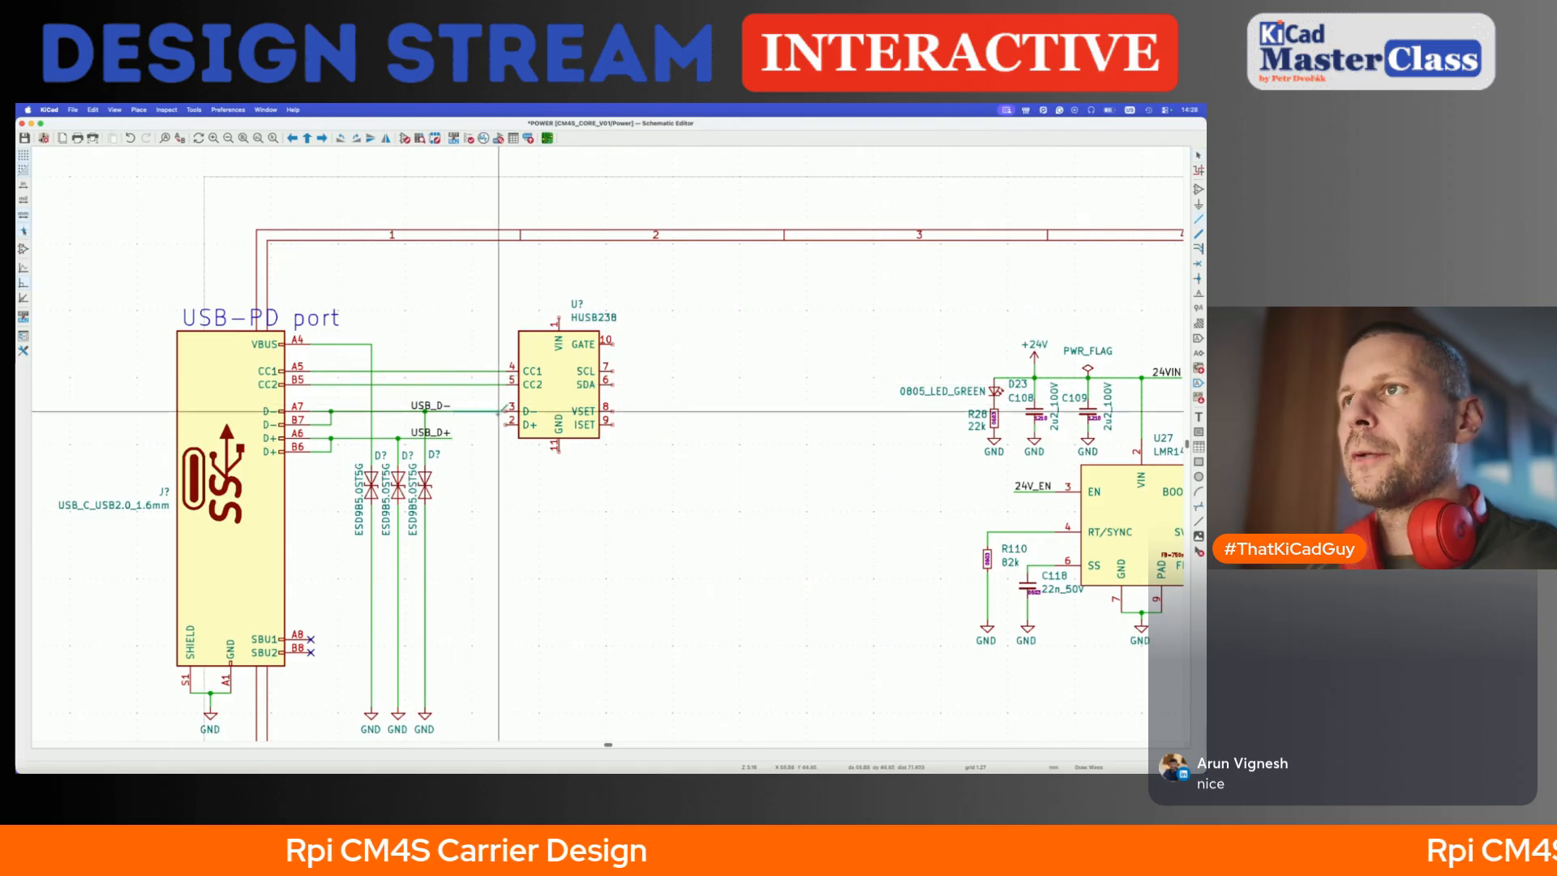
click(510, 412)
click(452, 438)
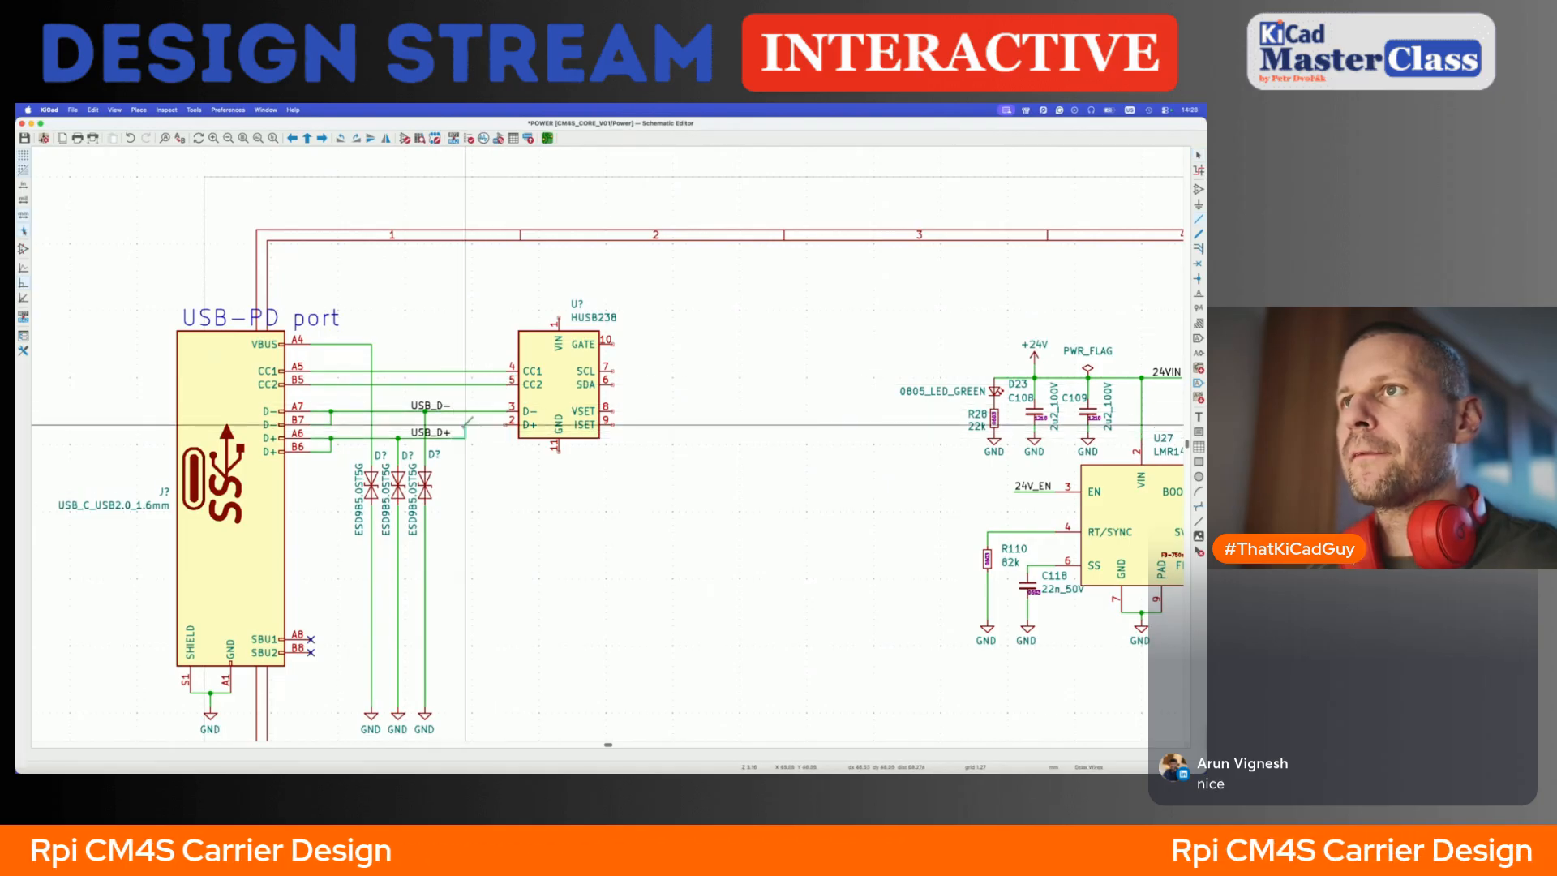
key(Escape)
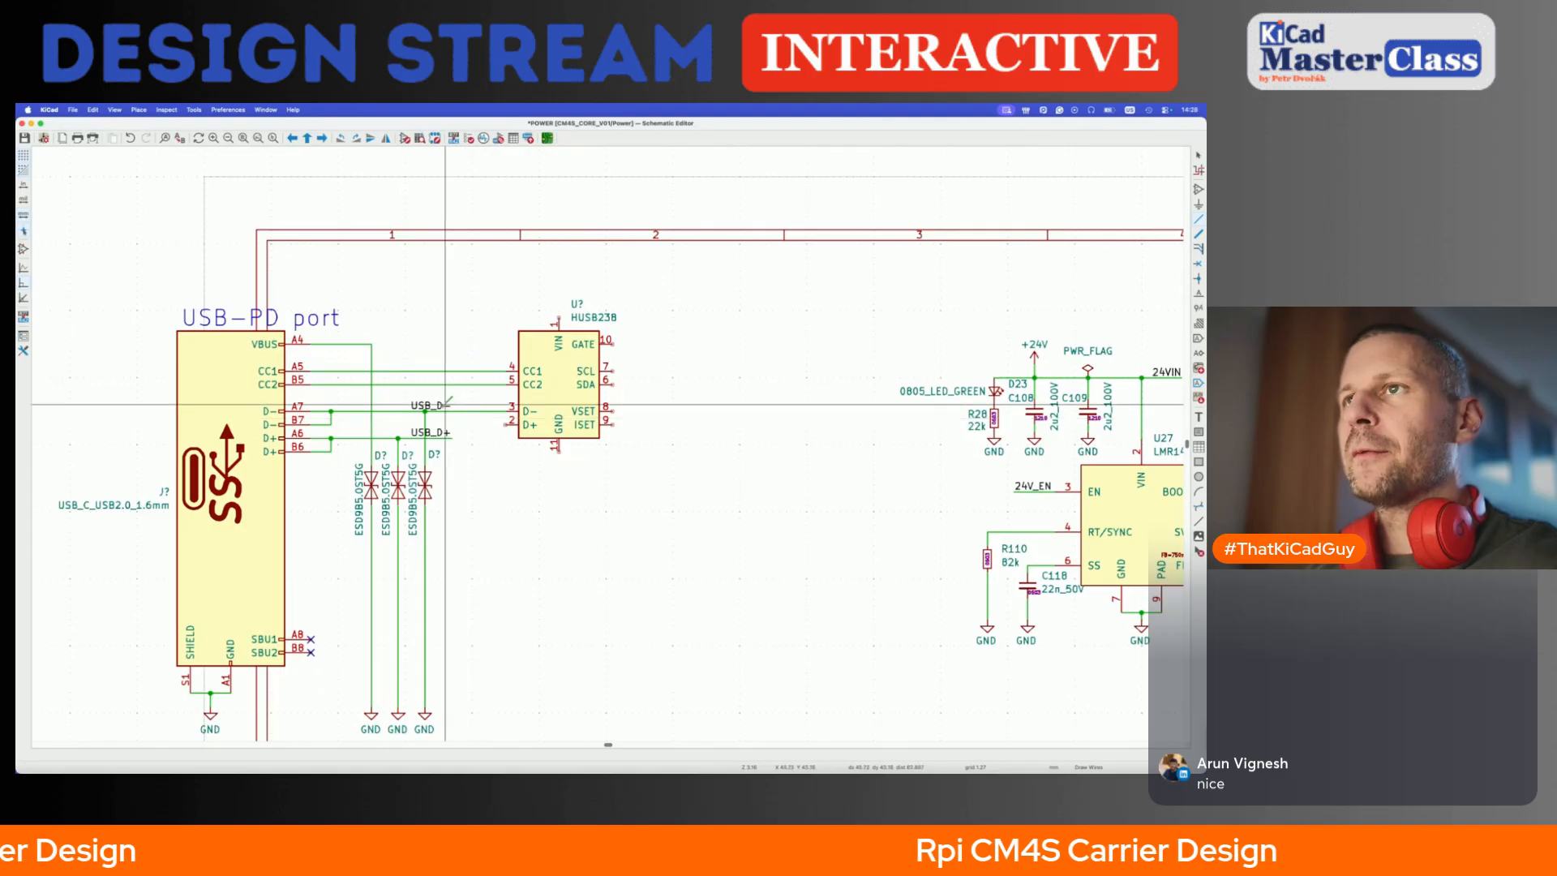
right_click(444, 407)
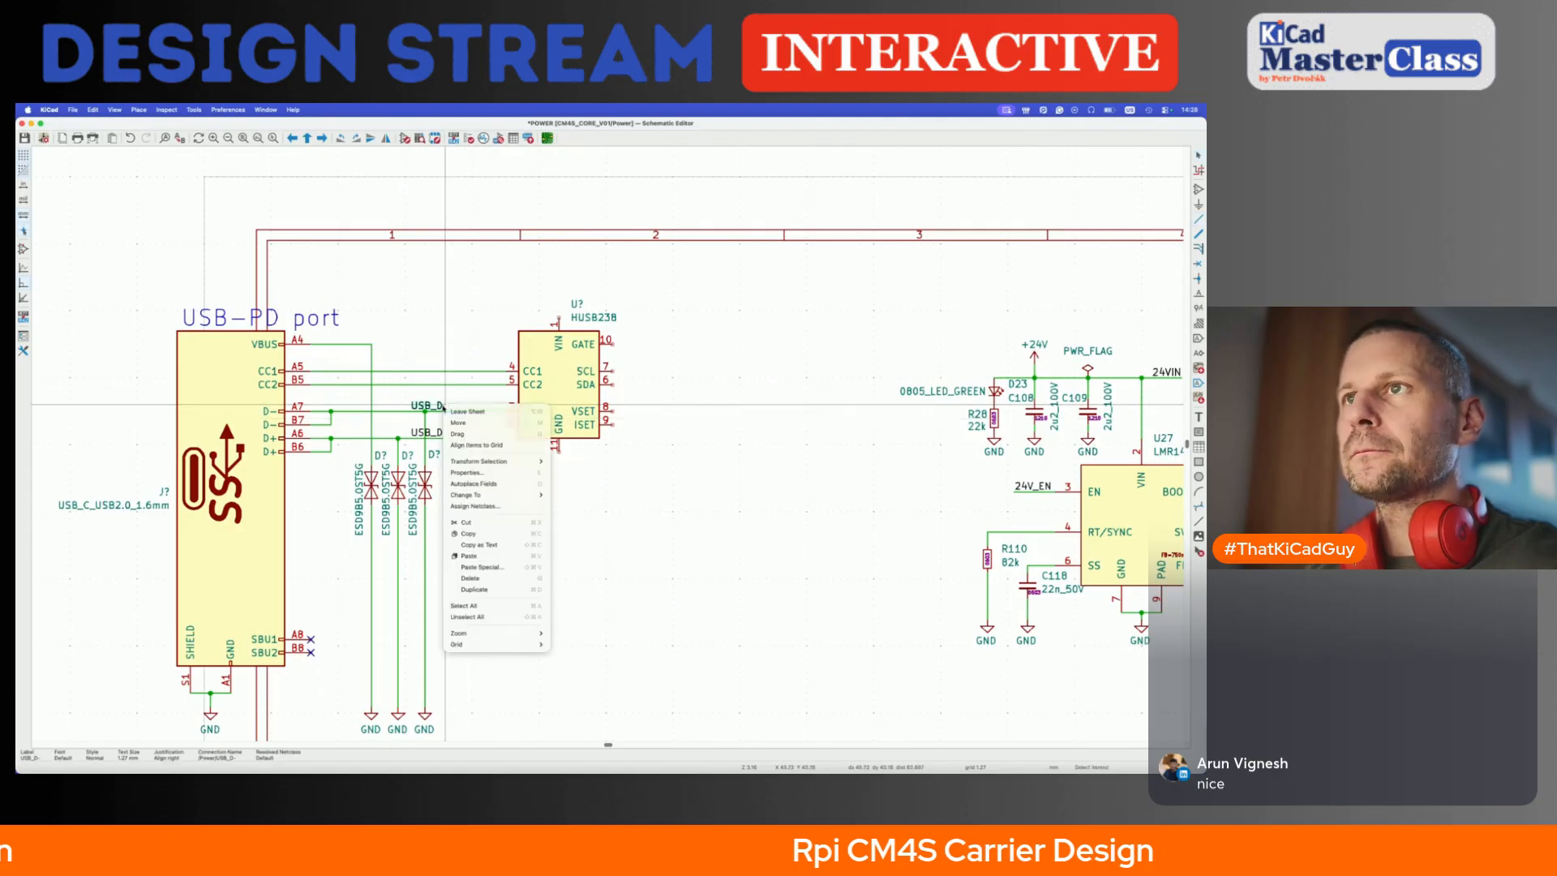
click(475, 506)
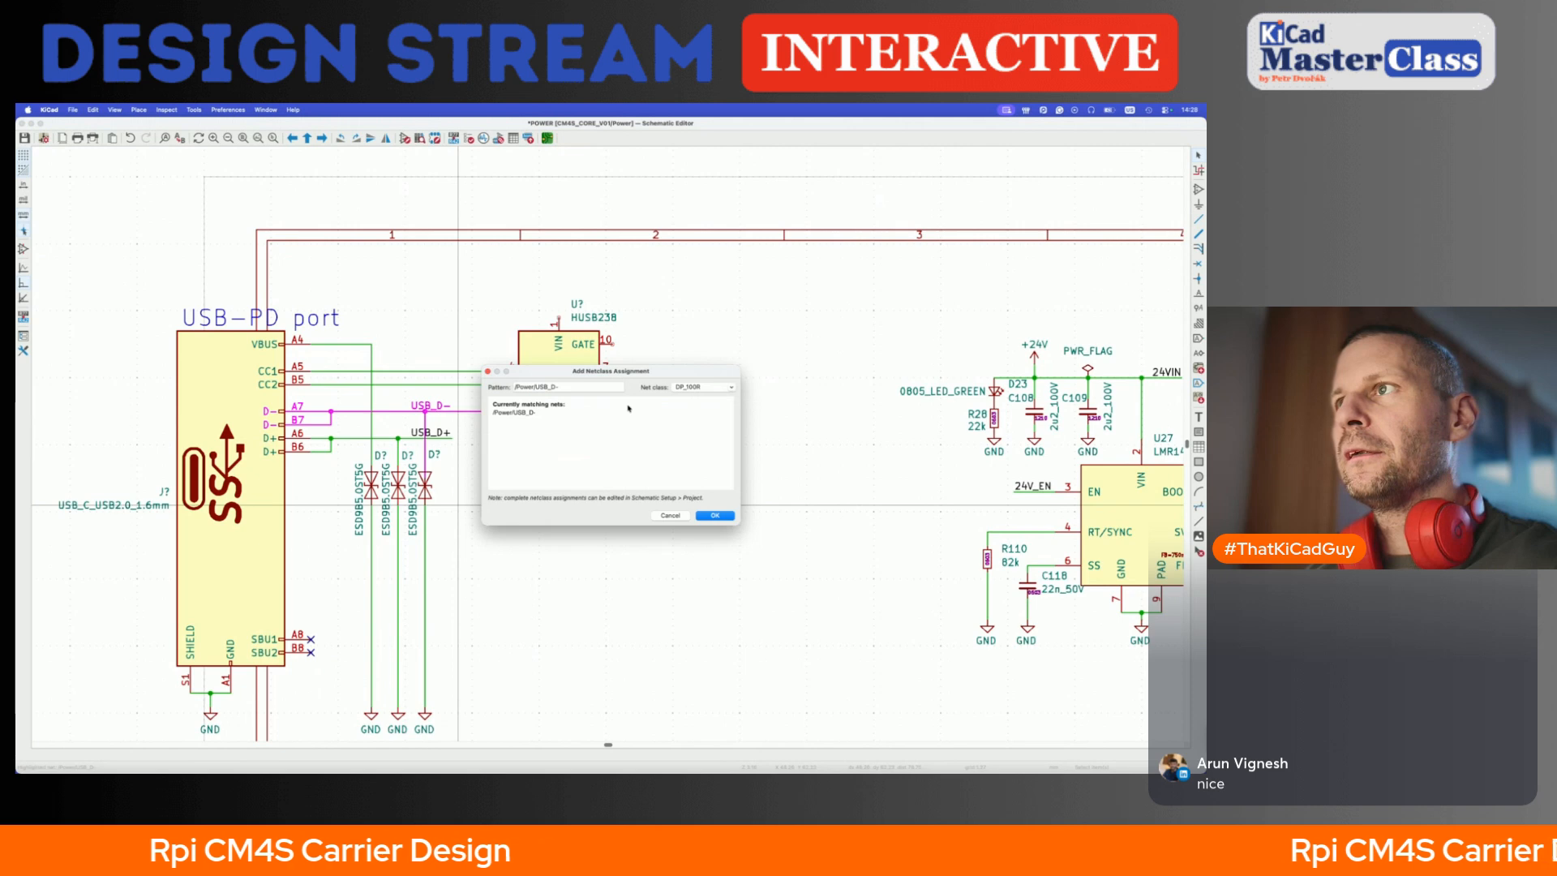
click(668, 516)
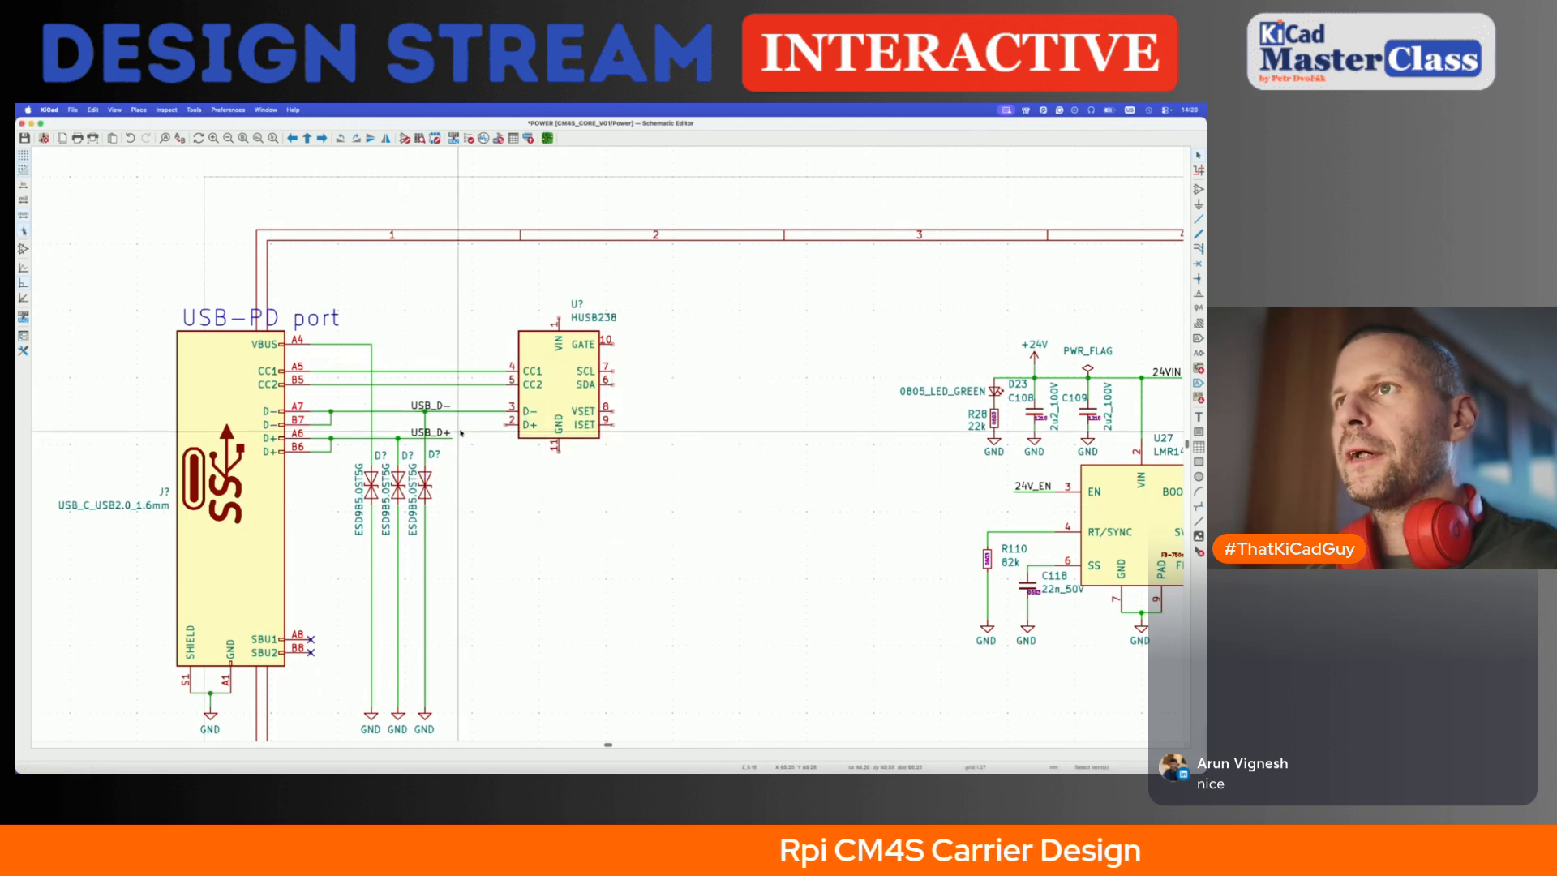
- Add a Net Class field to the USB_D- label and set it to DP_90R
double_click(442, 408)
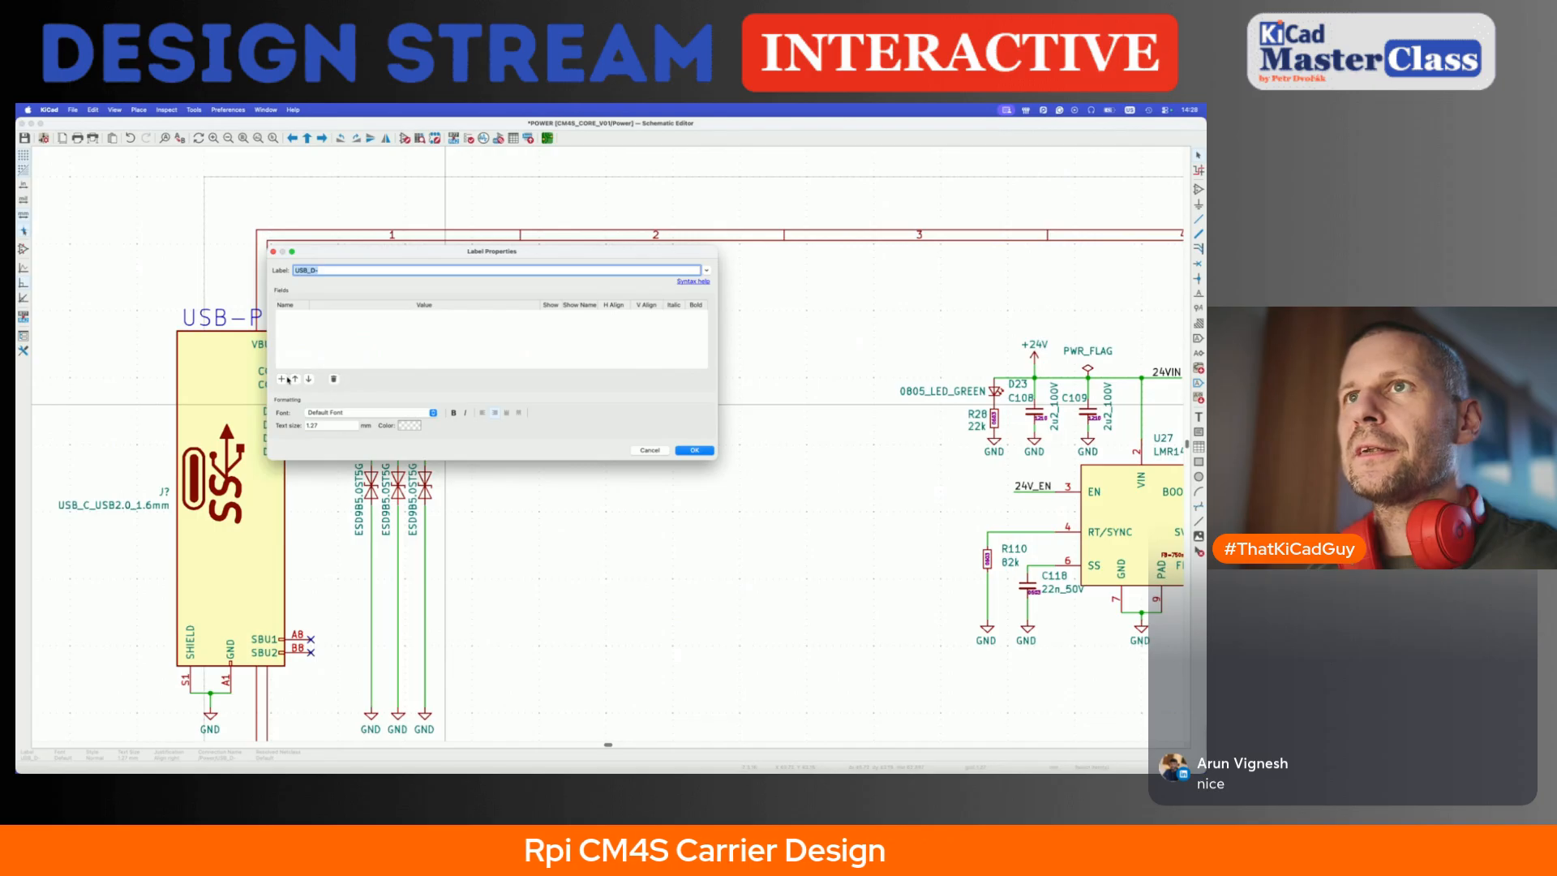
click(329, 317)
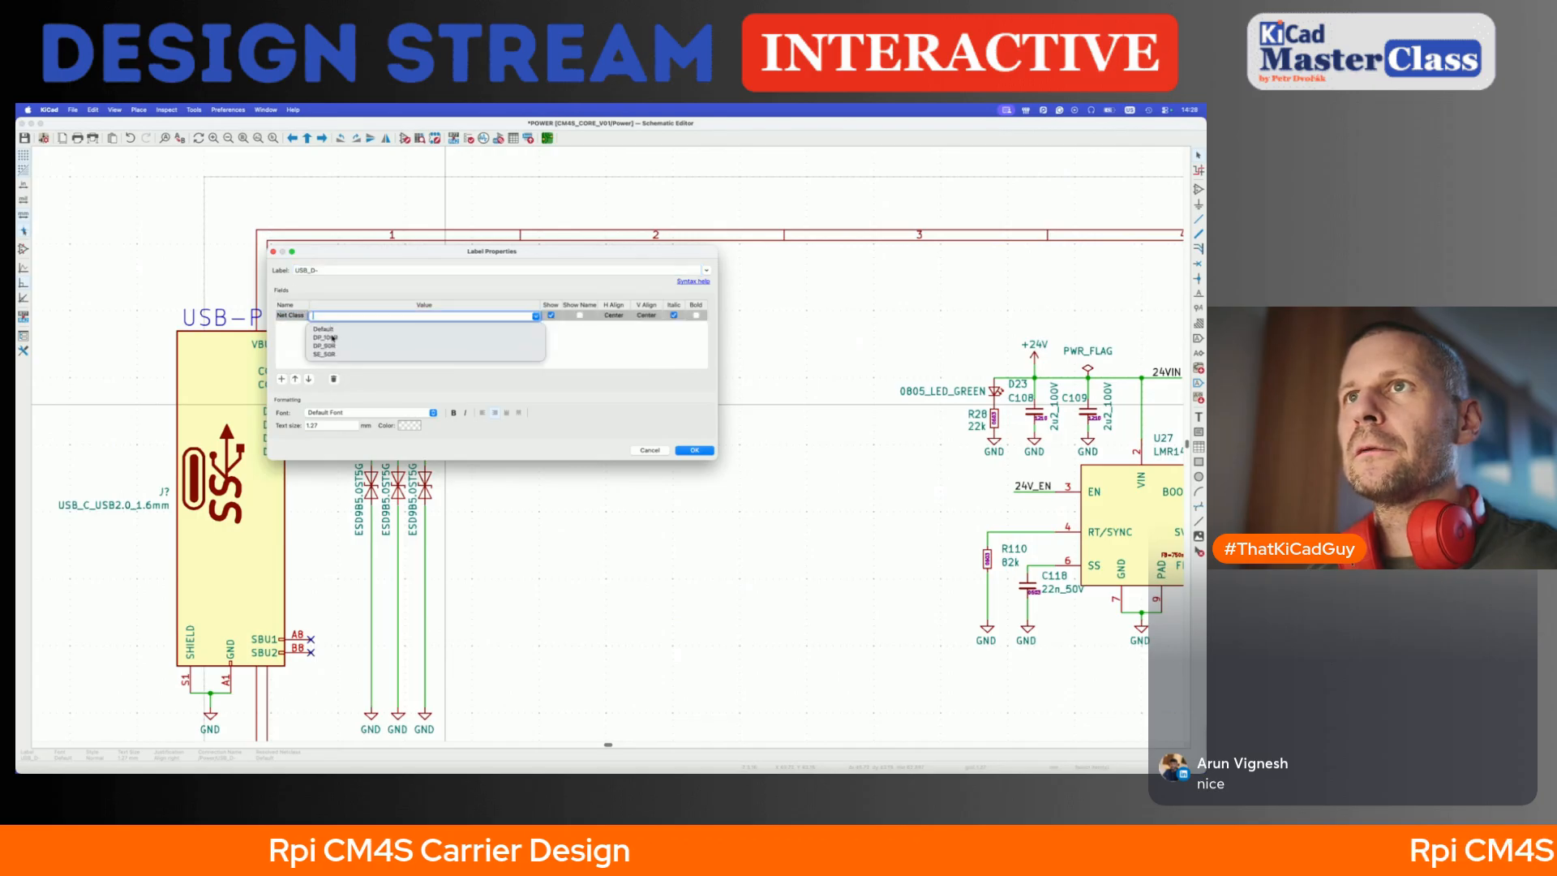
click(334, 338)
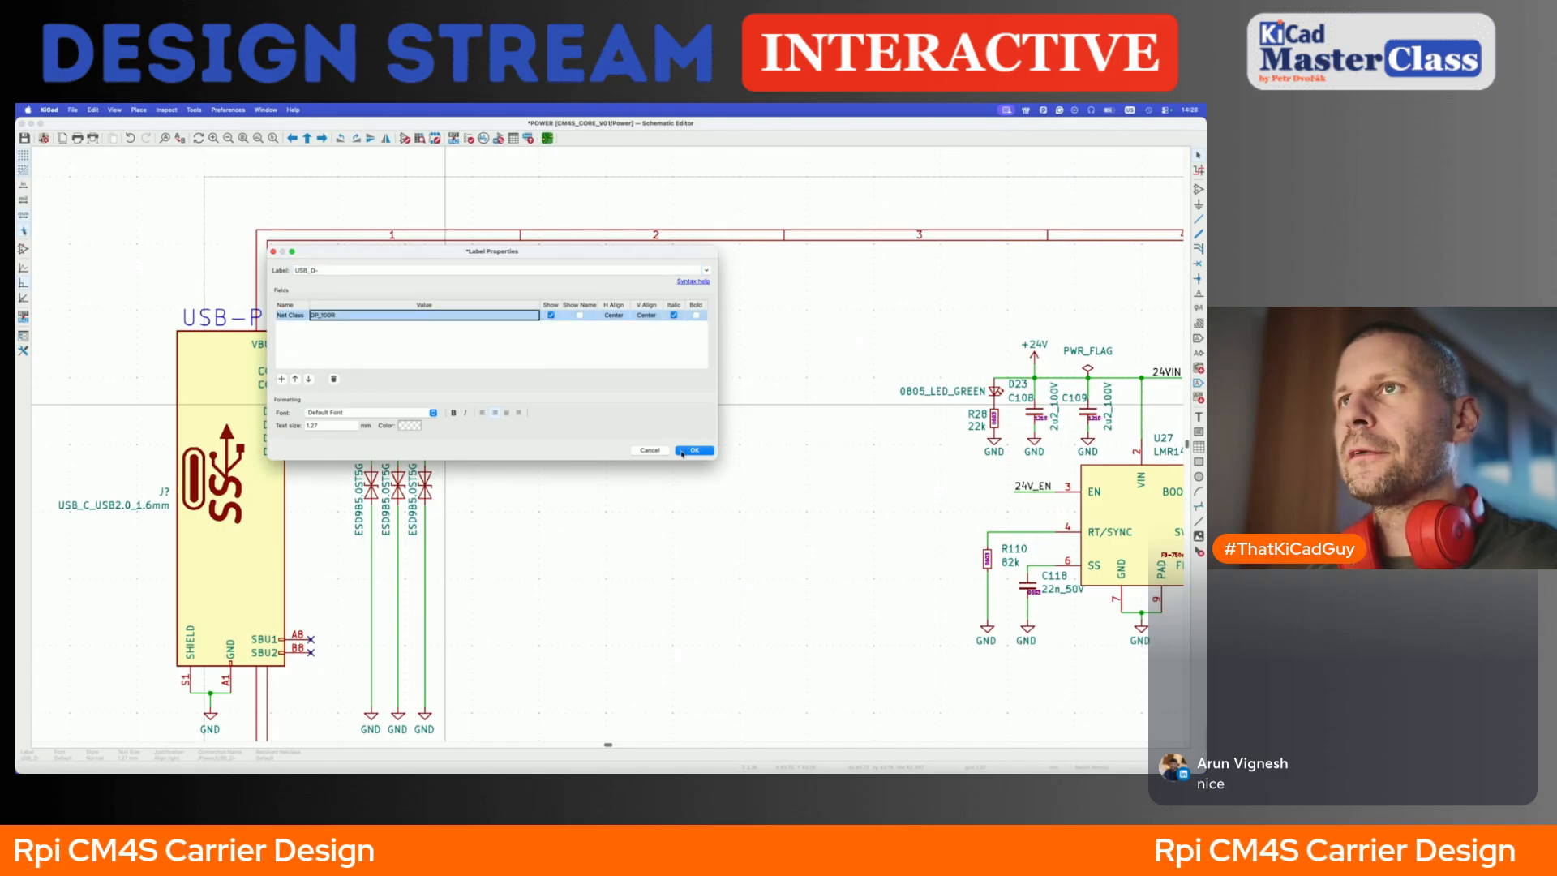
click(484, 314)
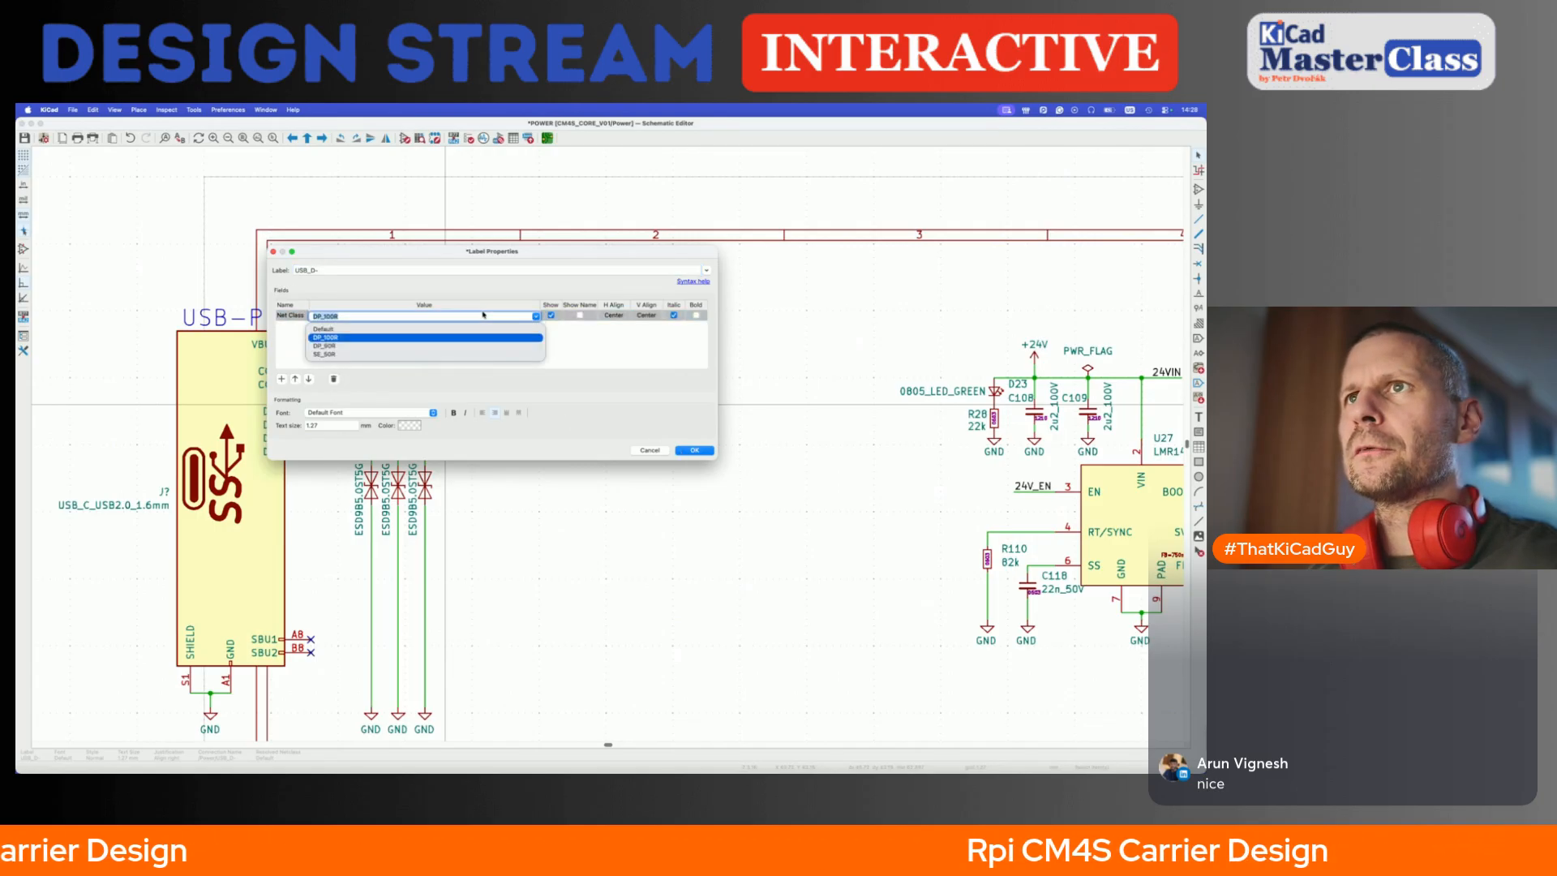
click(432, 347)
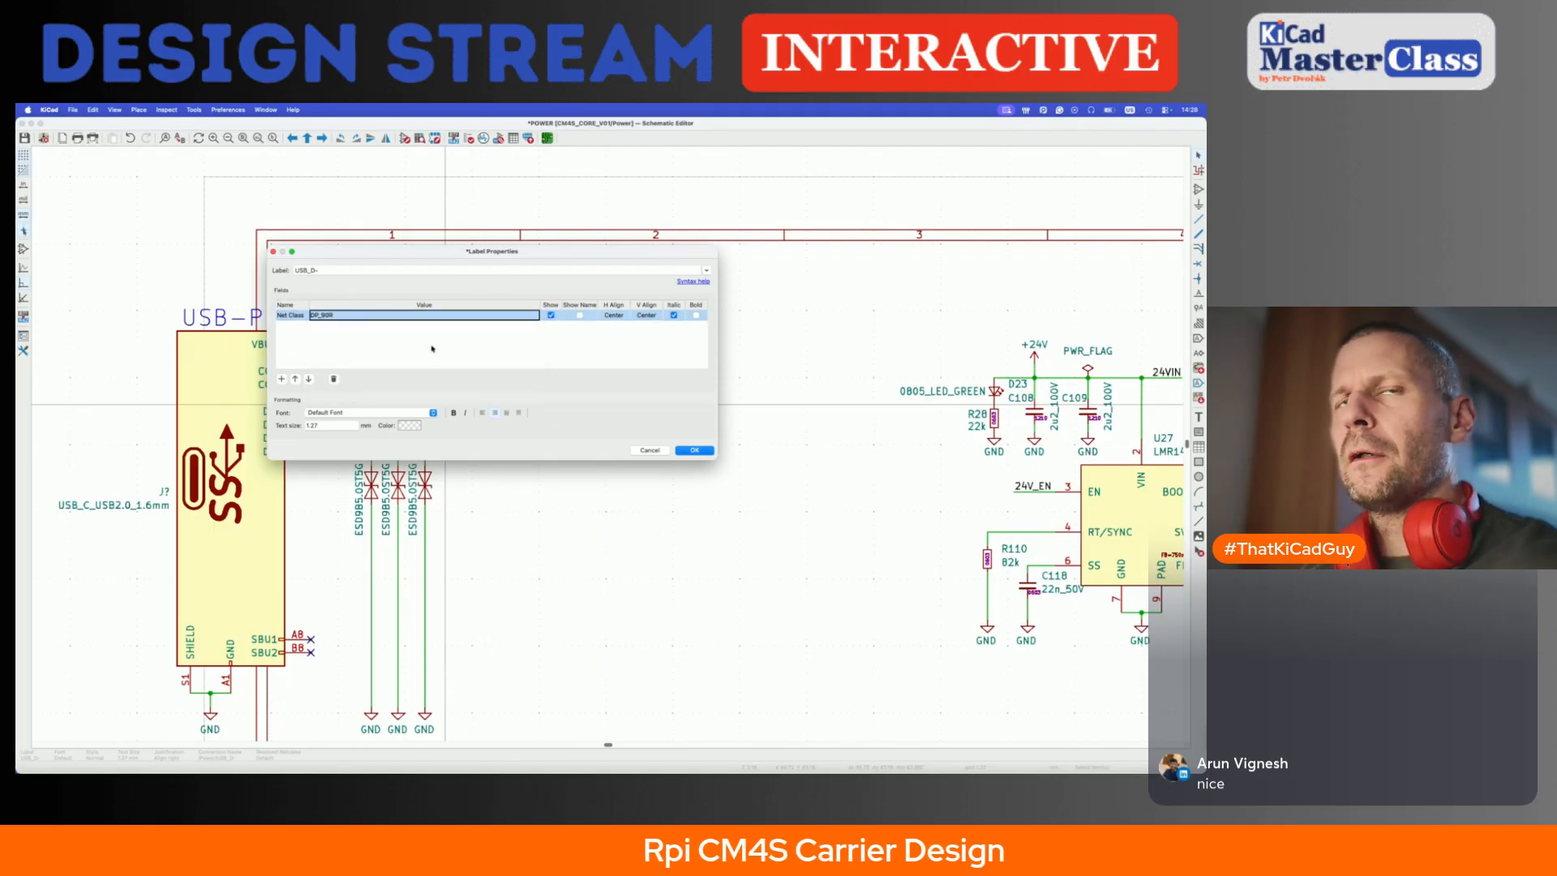
- Switch to the Brave browser and search the web for "usb impedance pair" in a new tab
key(super+Tab)
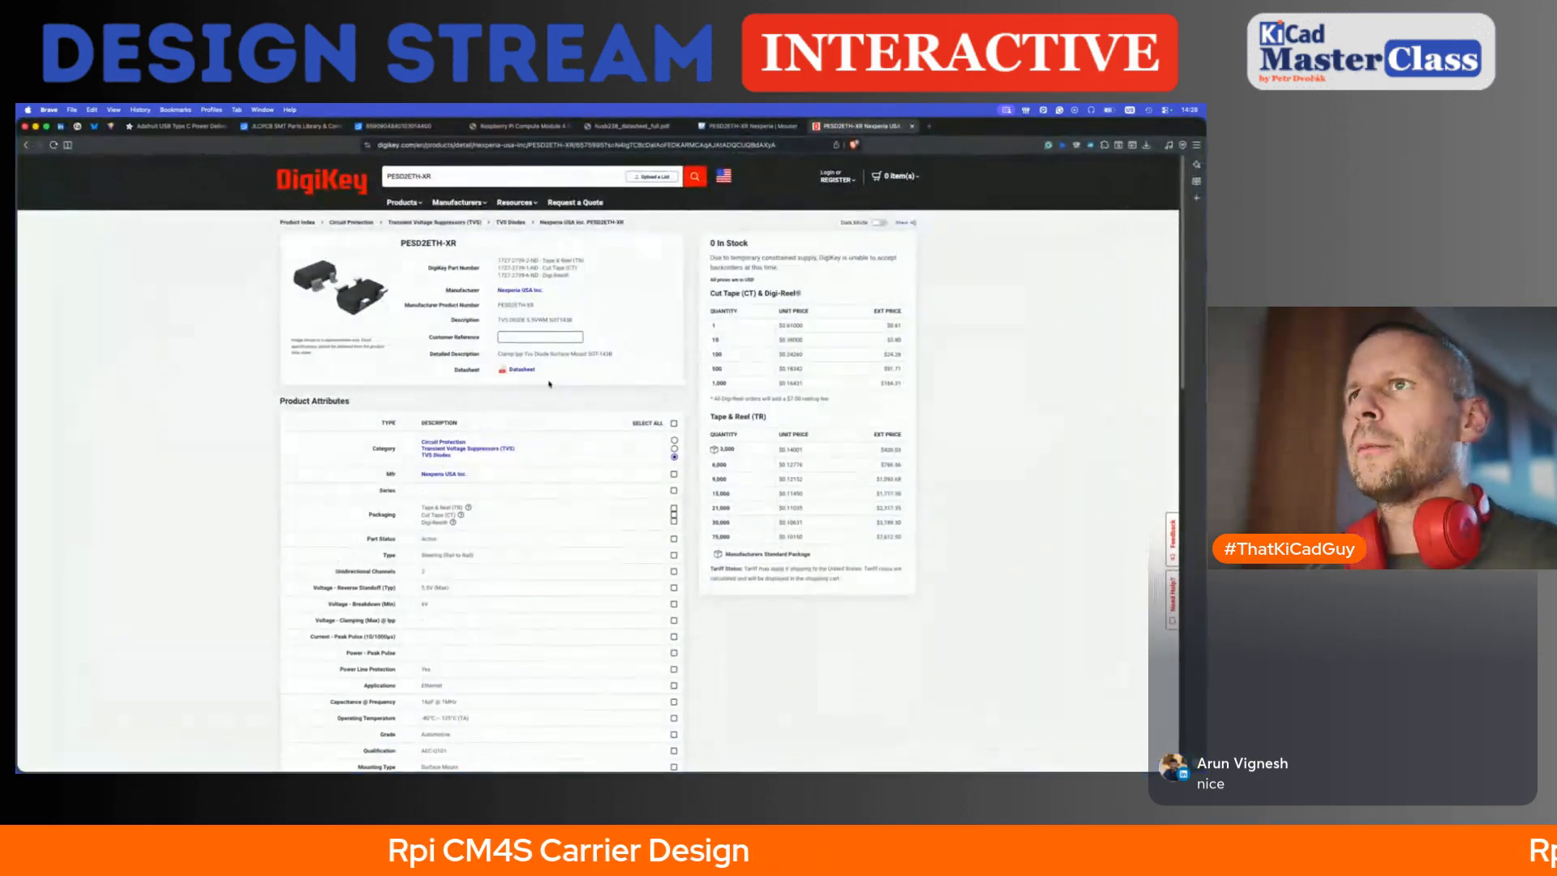
key(super+t)
text(usb)
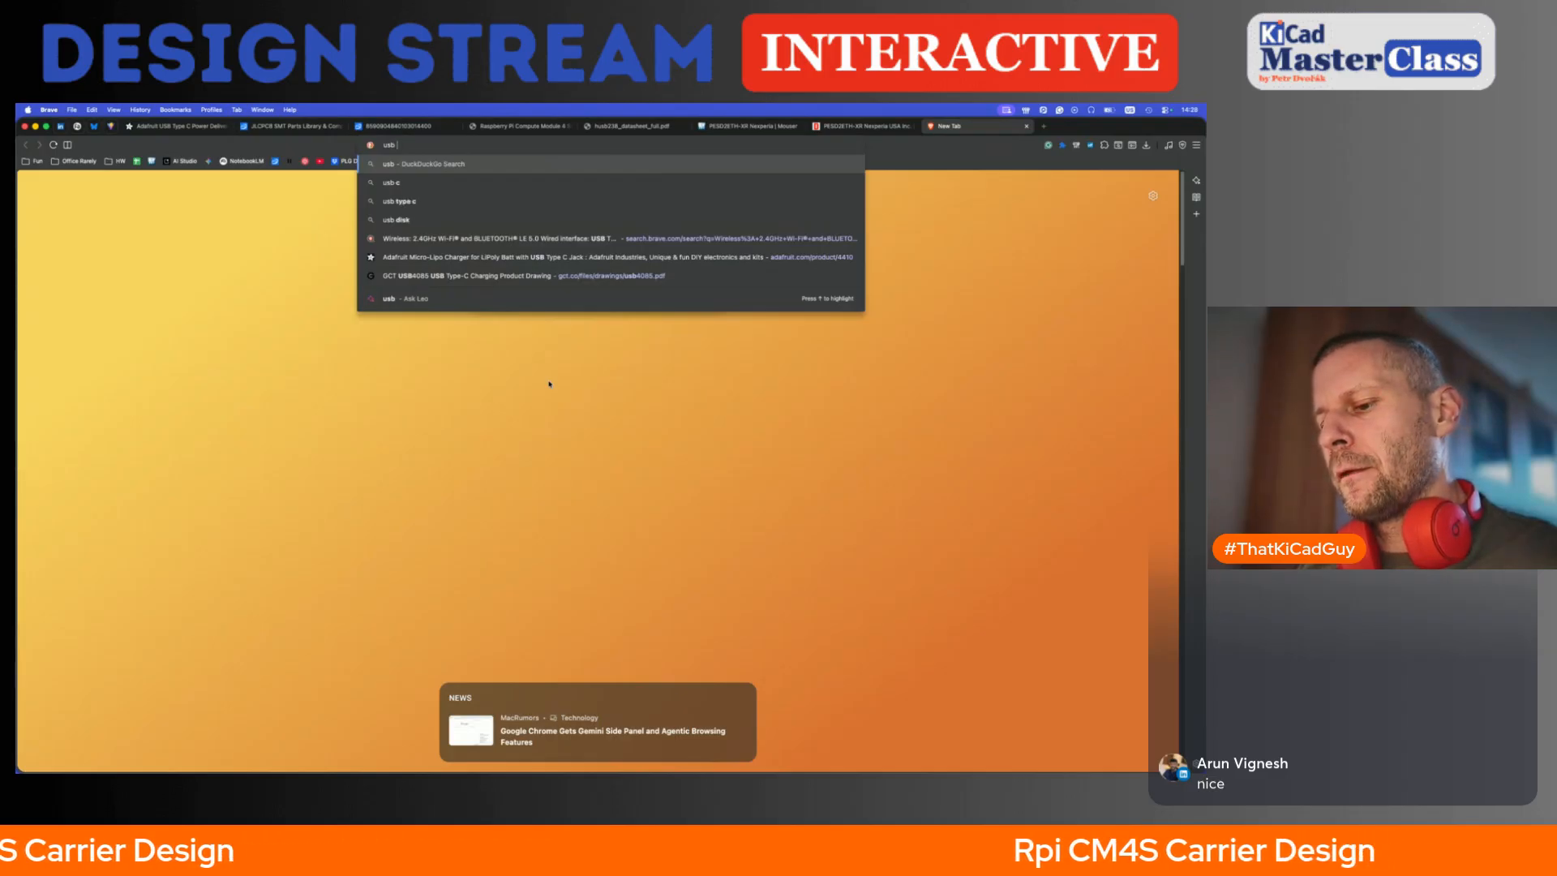
text( impedance)
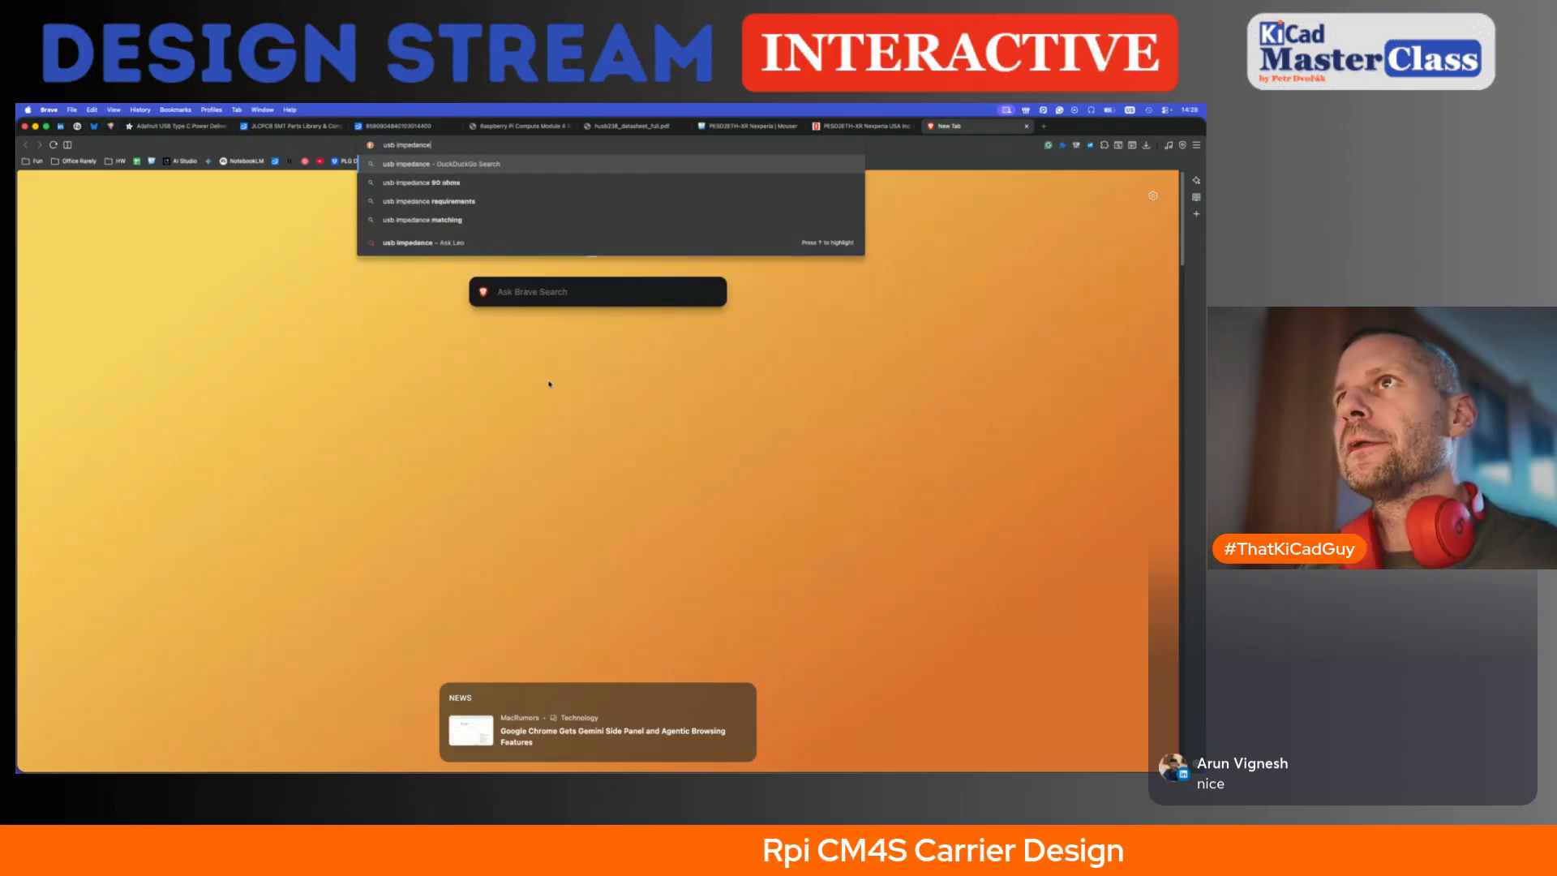
text( pair)
key(Return)
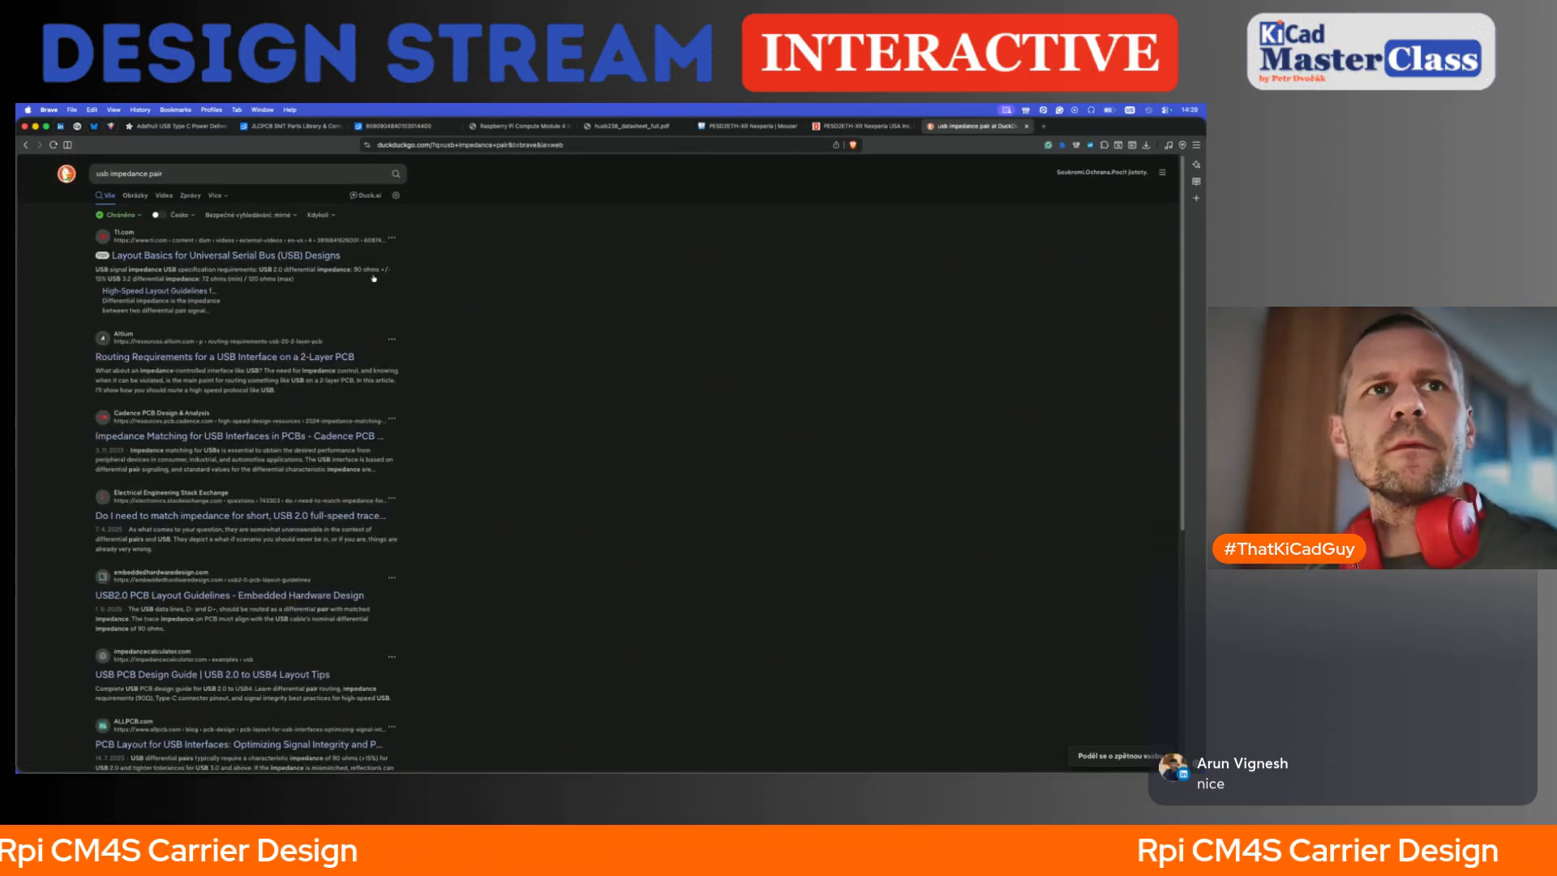
- Return to KiCad, apply the USB_D- label's net class and place its DP_90R text beside the label above the wire
key(super+Tab)
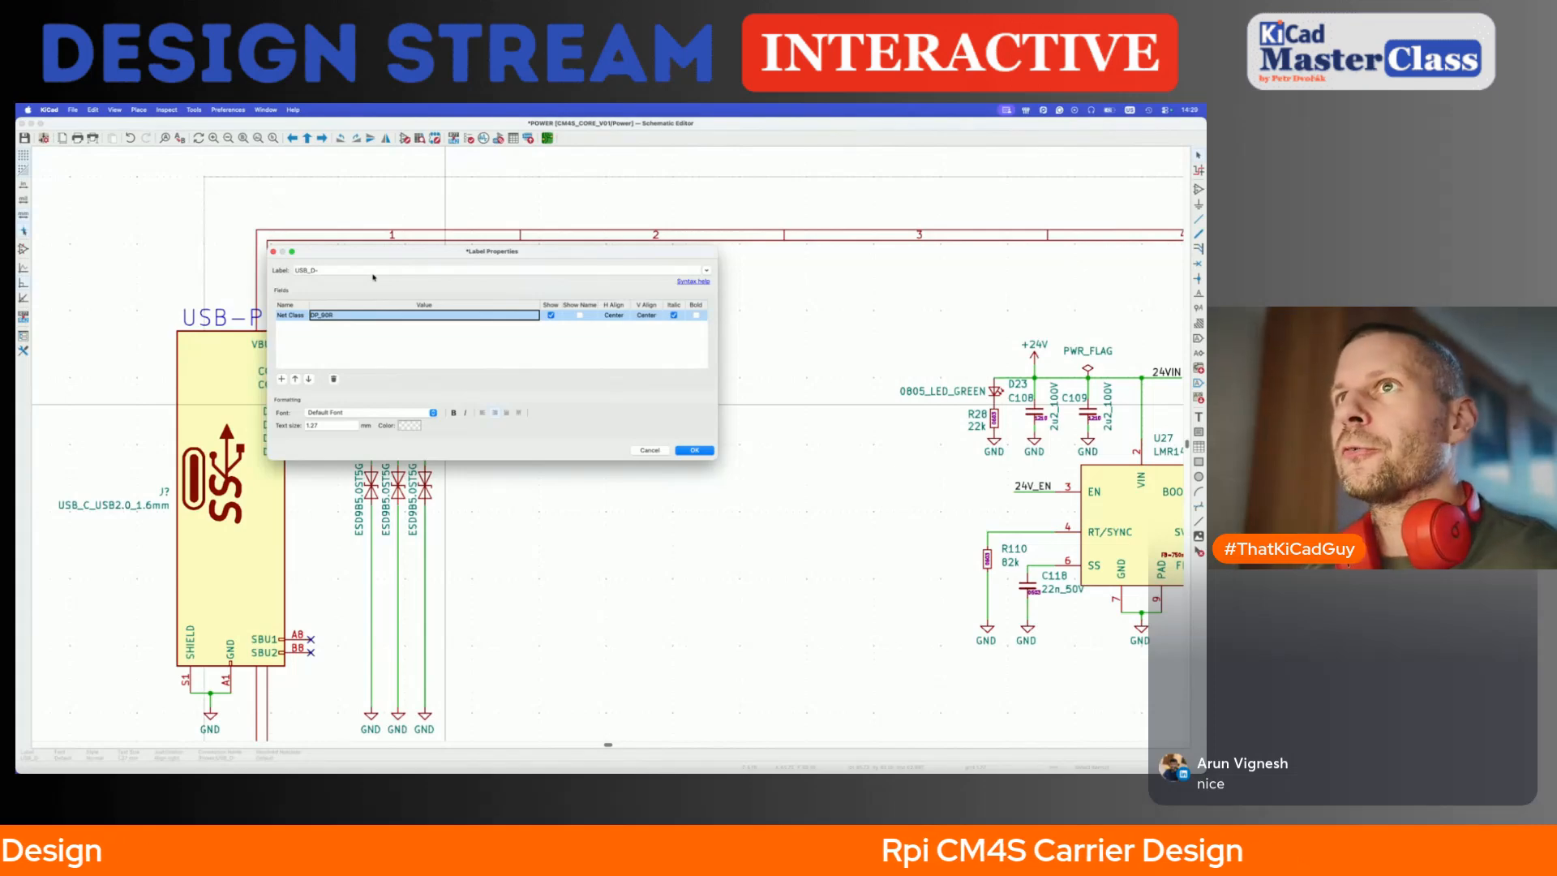
click(690, 451)
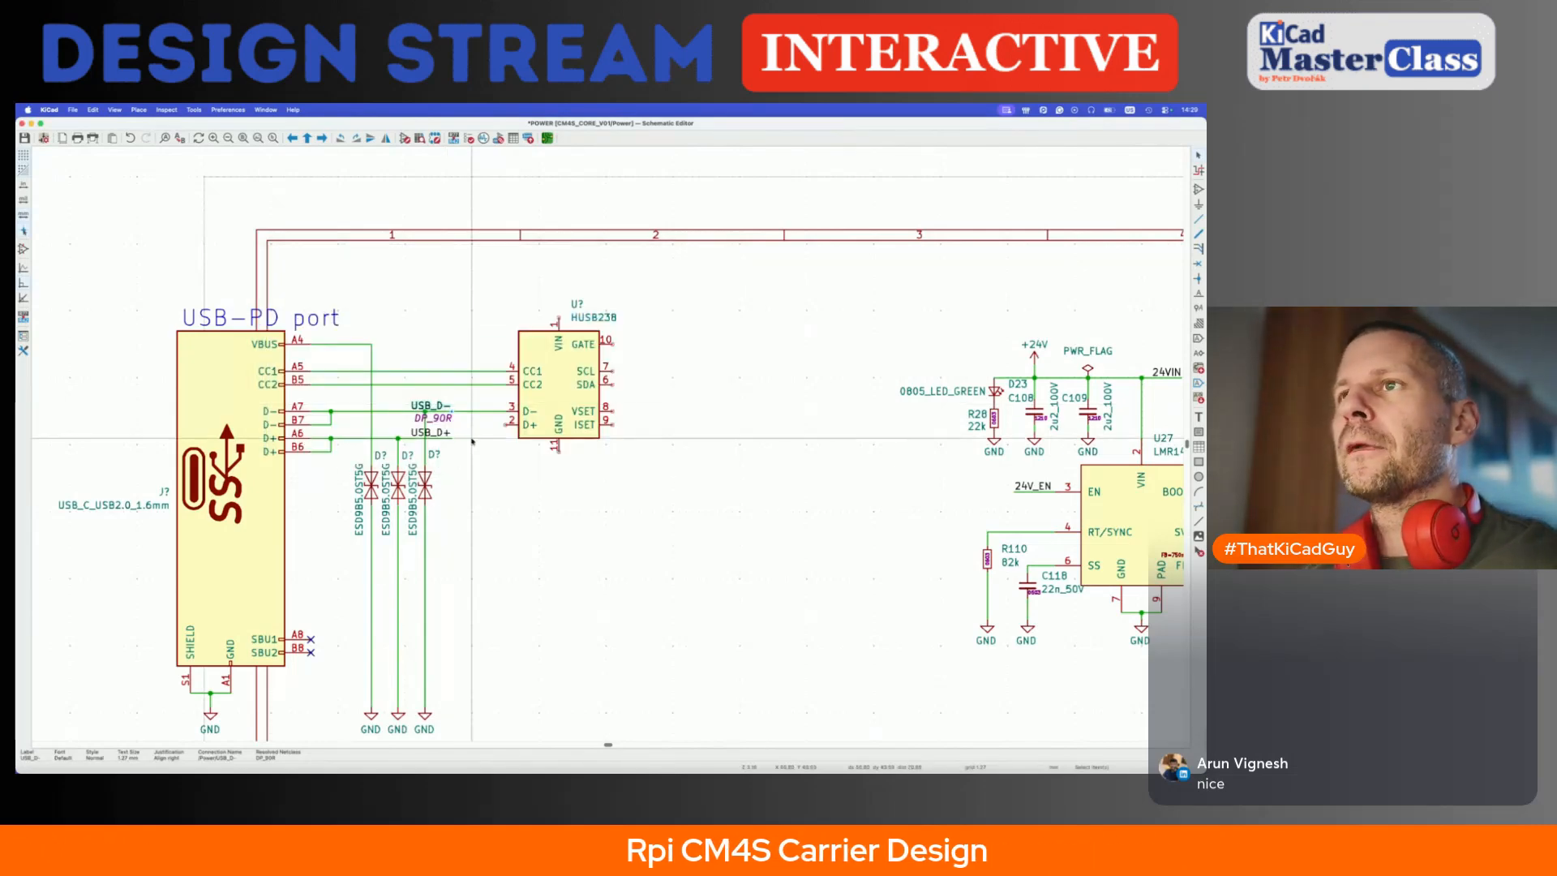
scroll(441, 427, up, 3)
drag(441, 423, 520, 398)
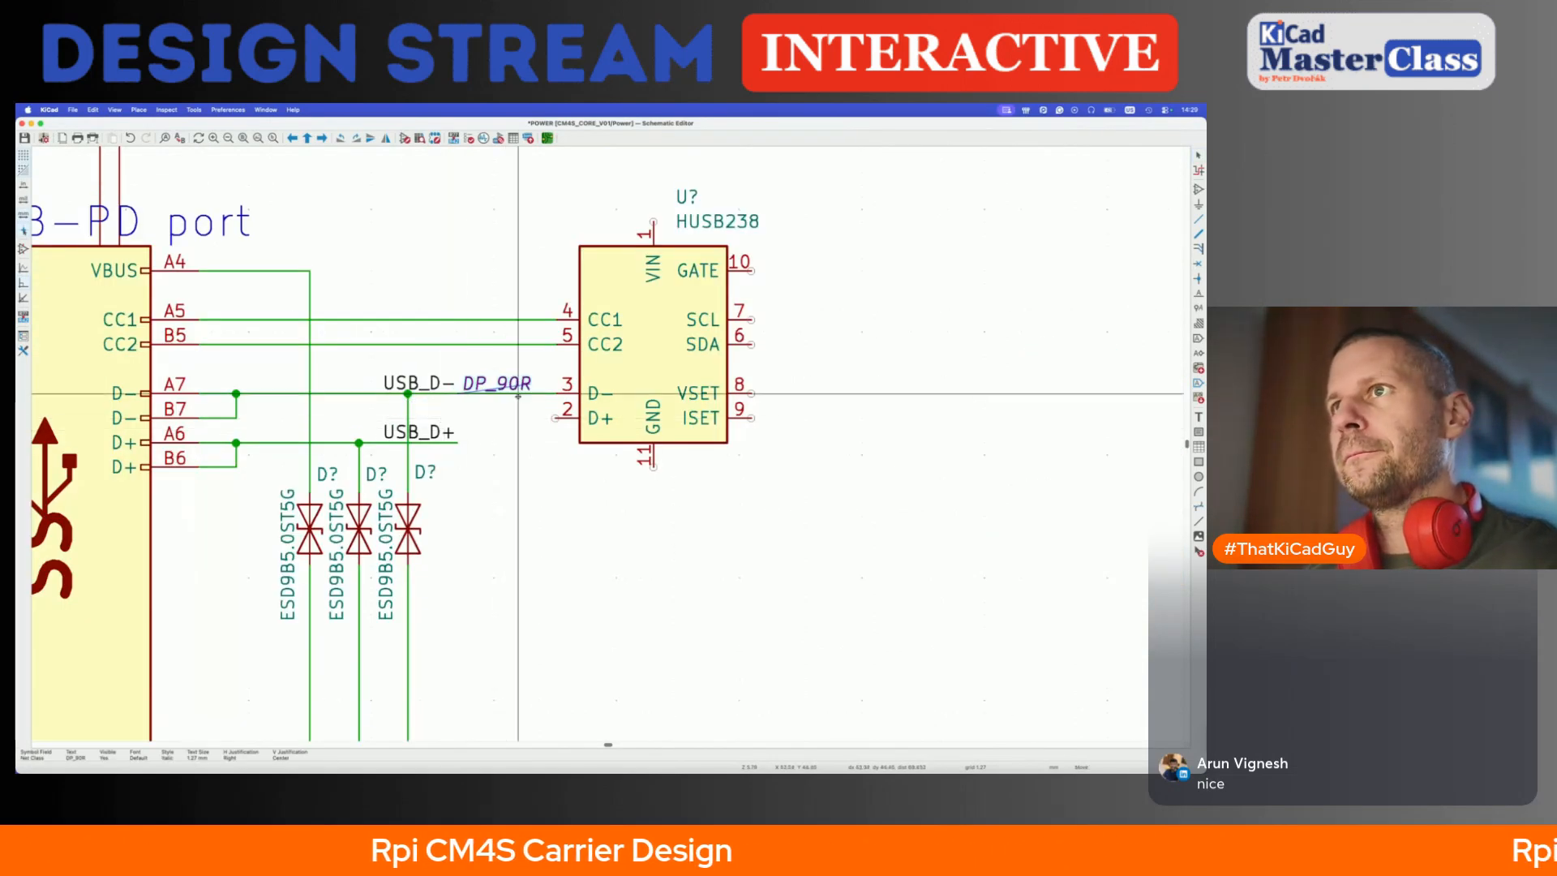
- Extend the USB_D+ wire to the HUSB238's D+ pin and shift its vertical segment slightly away from the chip
click(460, 443)
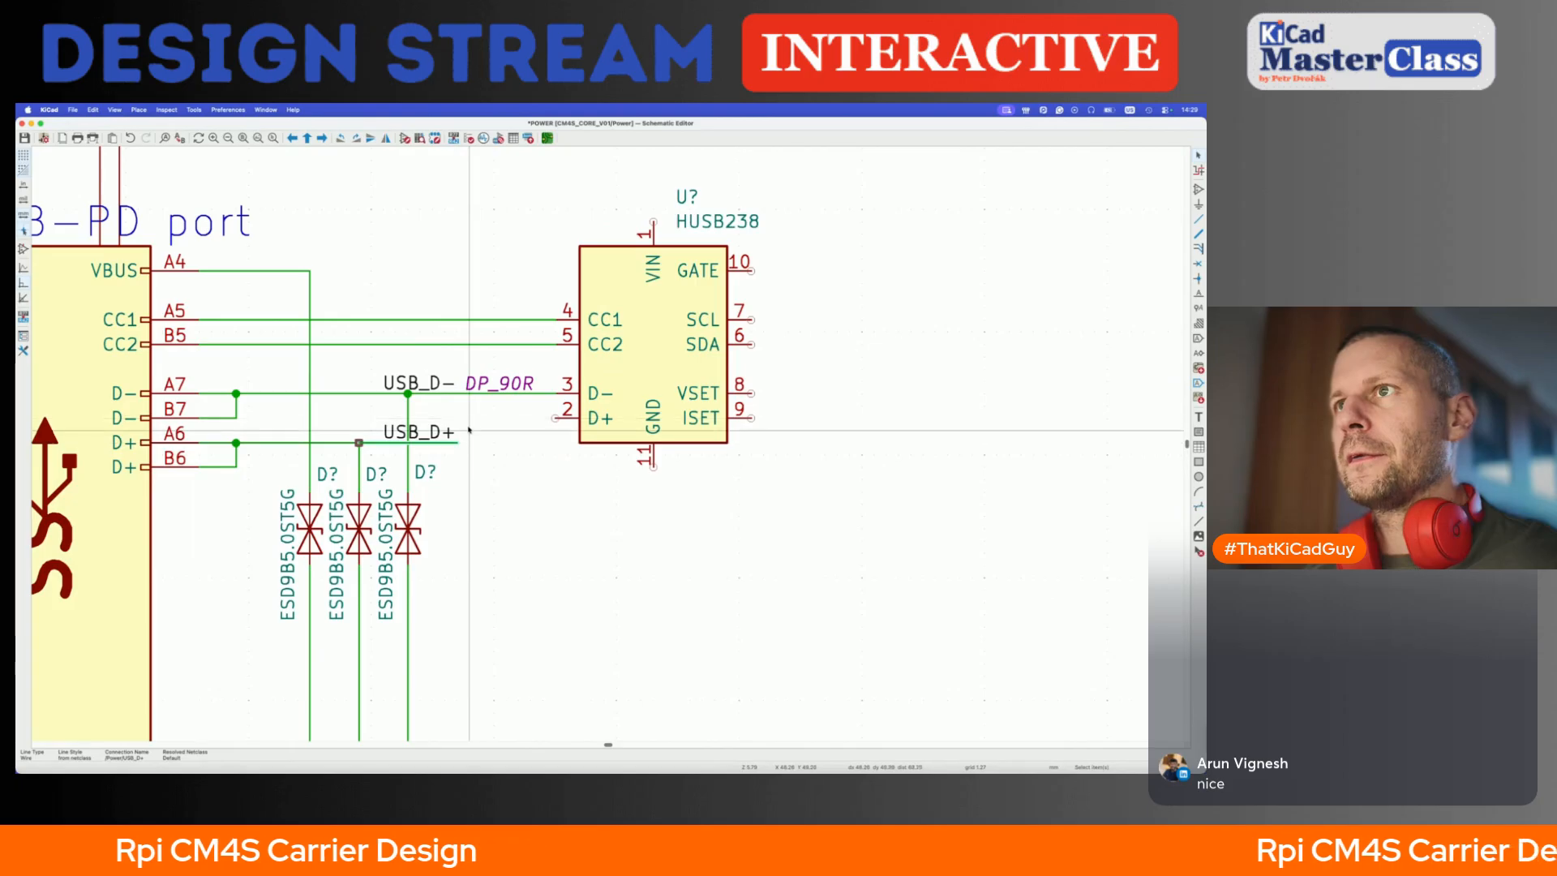
click(459, 443)
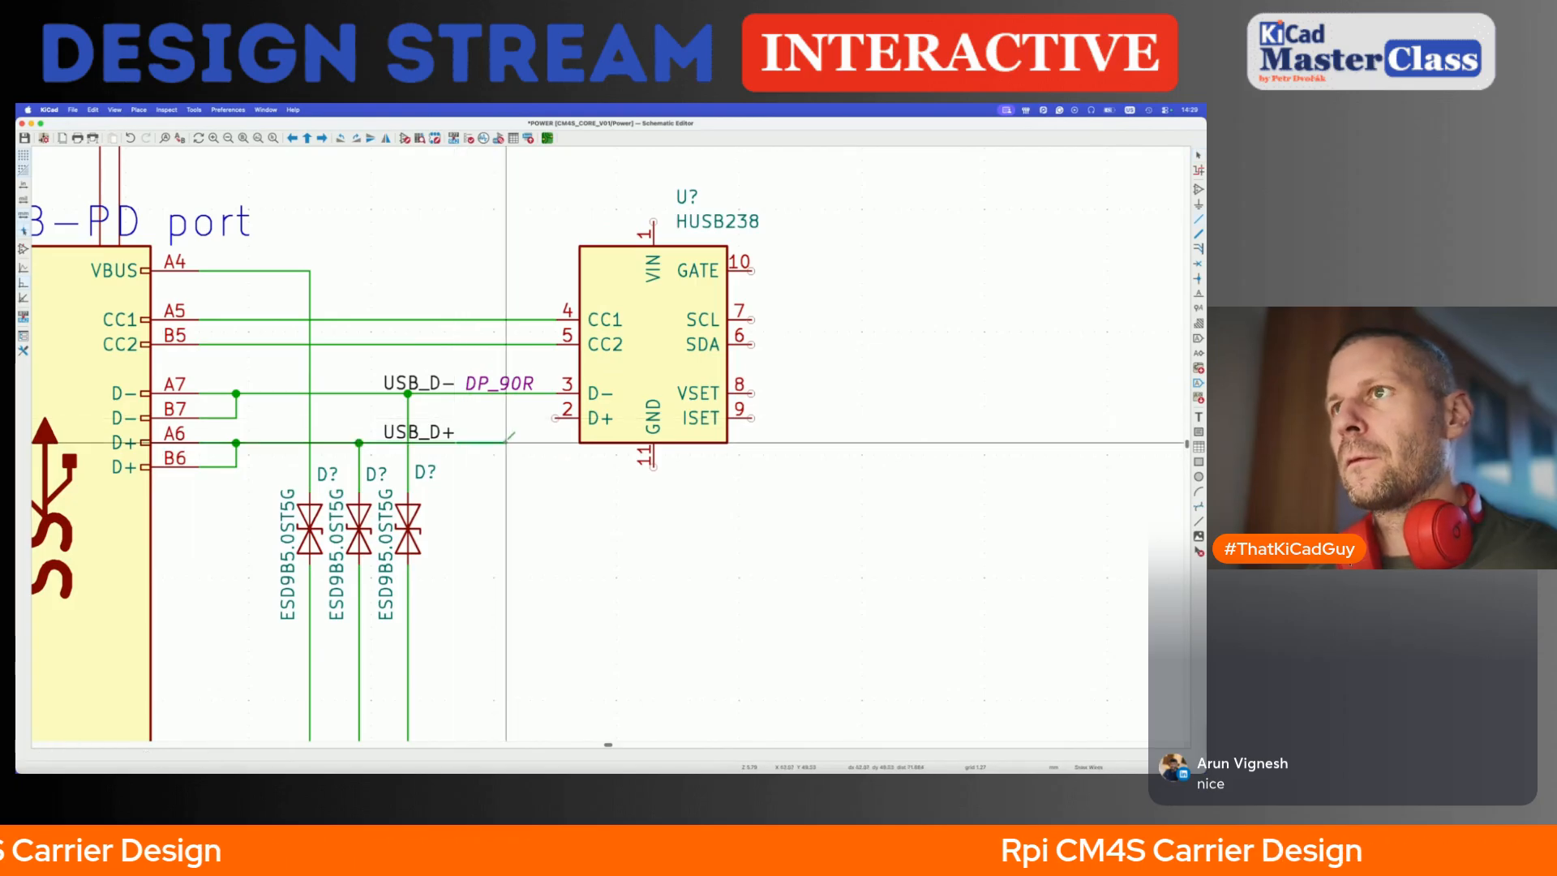
click(555, 421)
drag(556, 431, 543, 431)
- Add a Net Class field set to DP_90R to the USB_D+ label and place its text beside the label
right_click(411, 432)
click(416, 437)
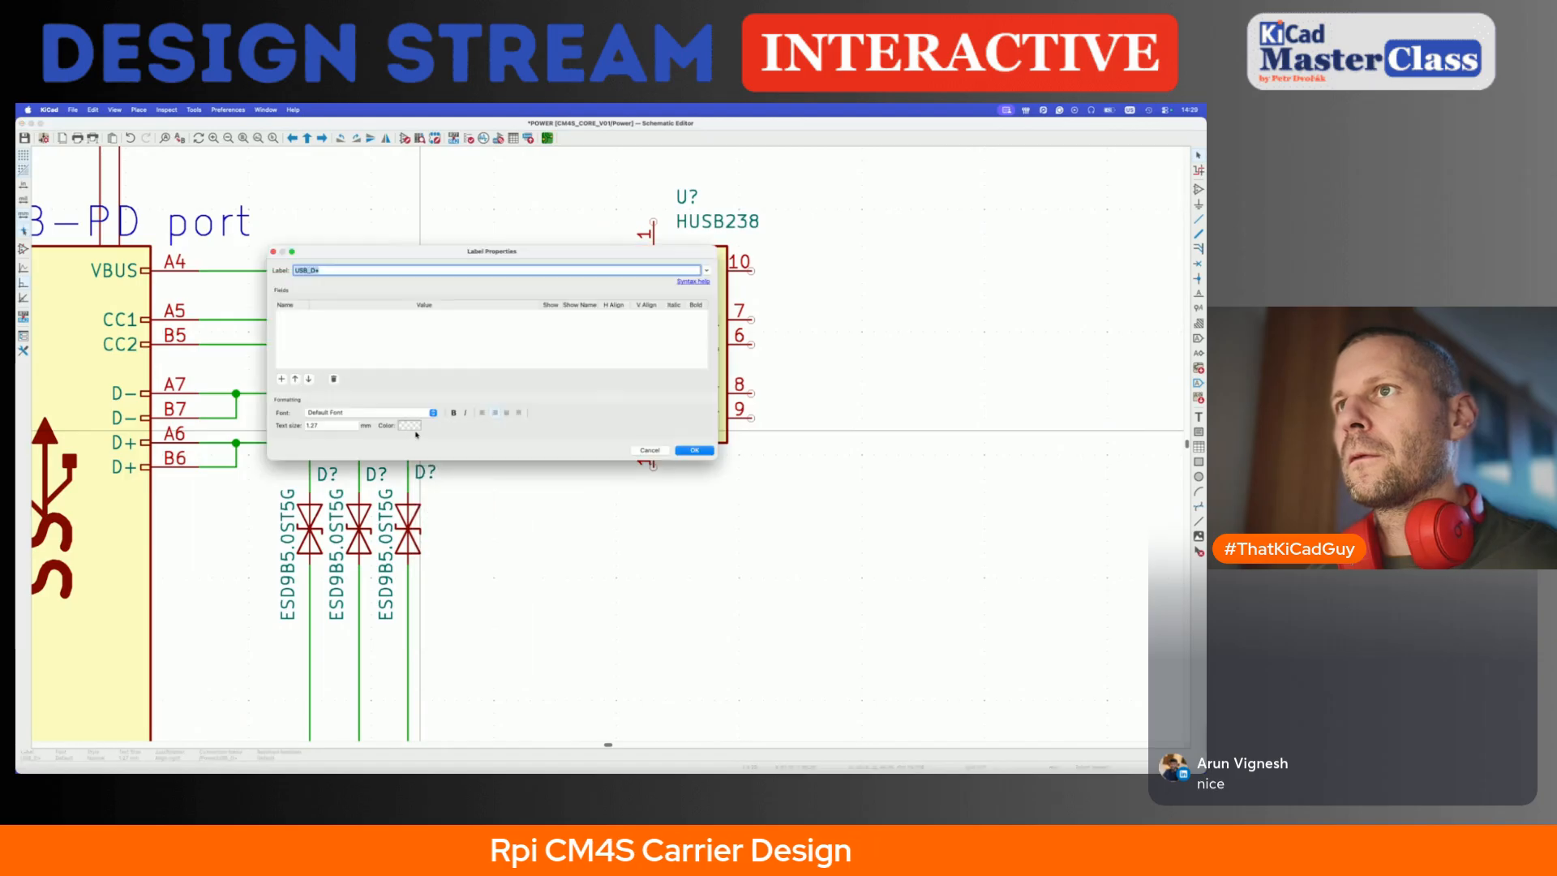
click(280, 380)
click(344, 316)
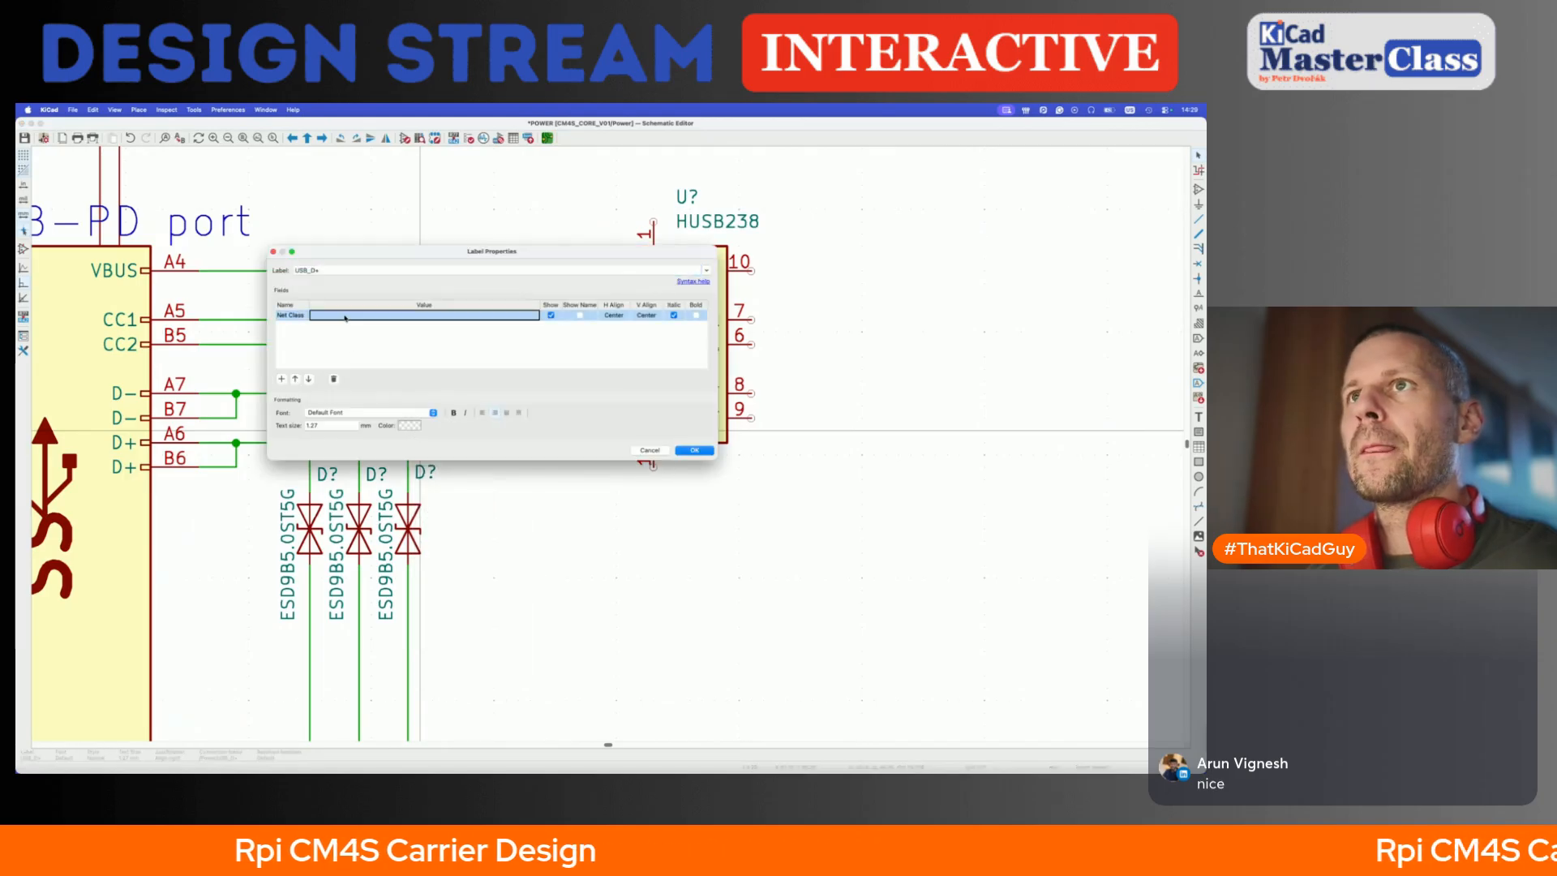
click(336, 346)
key(Return)
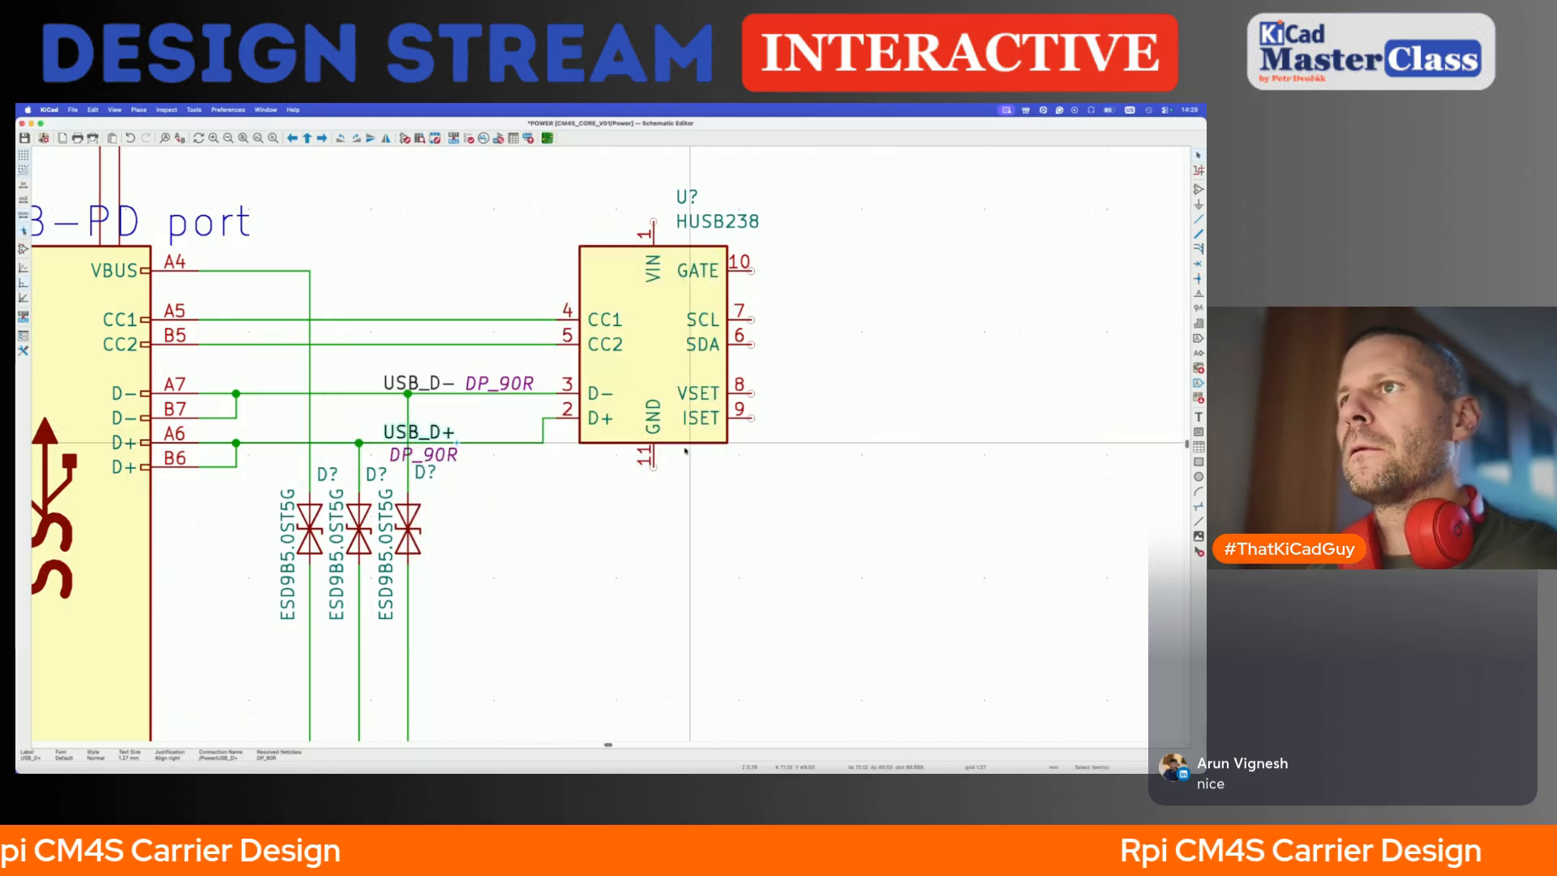
drag(454, 457, 535, 433)
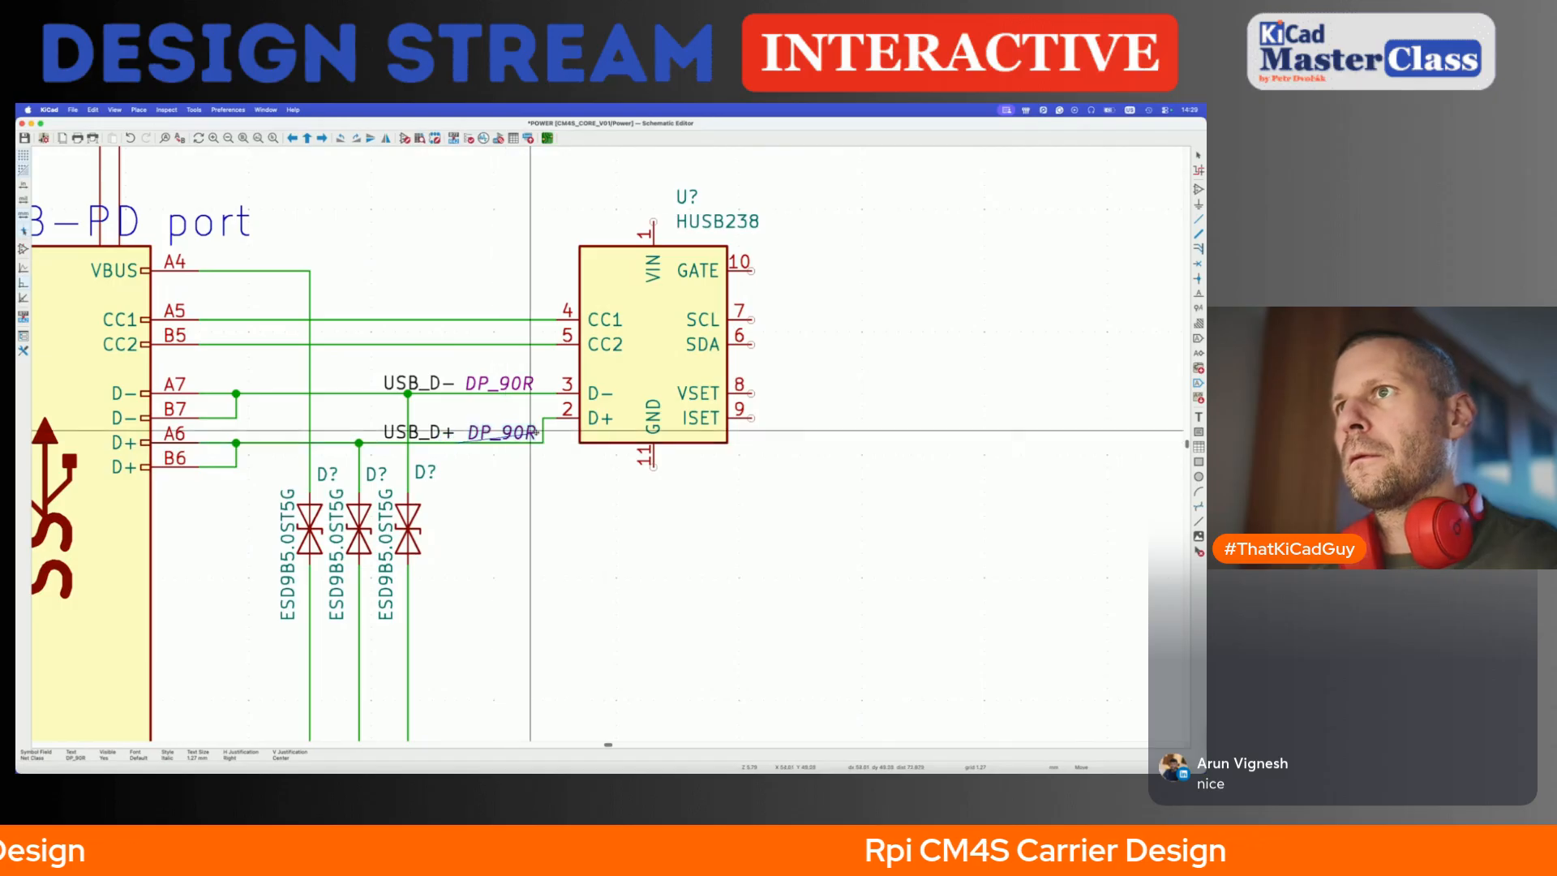
- Drop the DP_90R text in its spot beside the USB_D+ label and save the schematic
click(532, 432)
key(super+s)
- Draw a short wire straight down from the HUSB238's GND pin
scroll(584, 474, down, 3)
scroll(584, 474, up, 1)
click(583, 476)
double_click(584, 503)
- Move the three GND symbols under the ESD diodes up together, shortening their wires
middle_drag(373, 725, 392, 532)
drag(392, 531, 530, 593)
key(g)
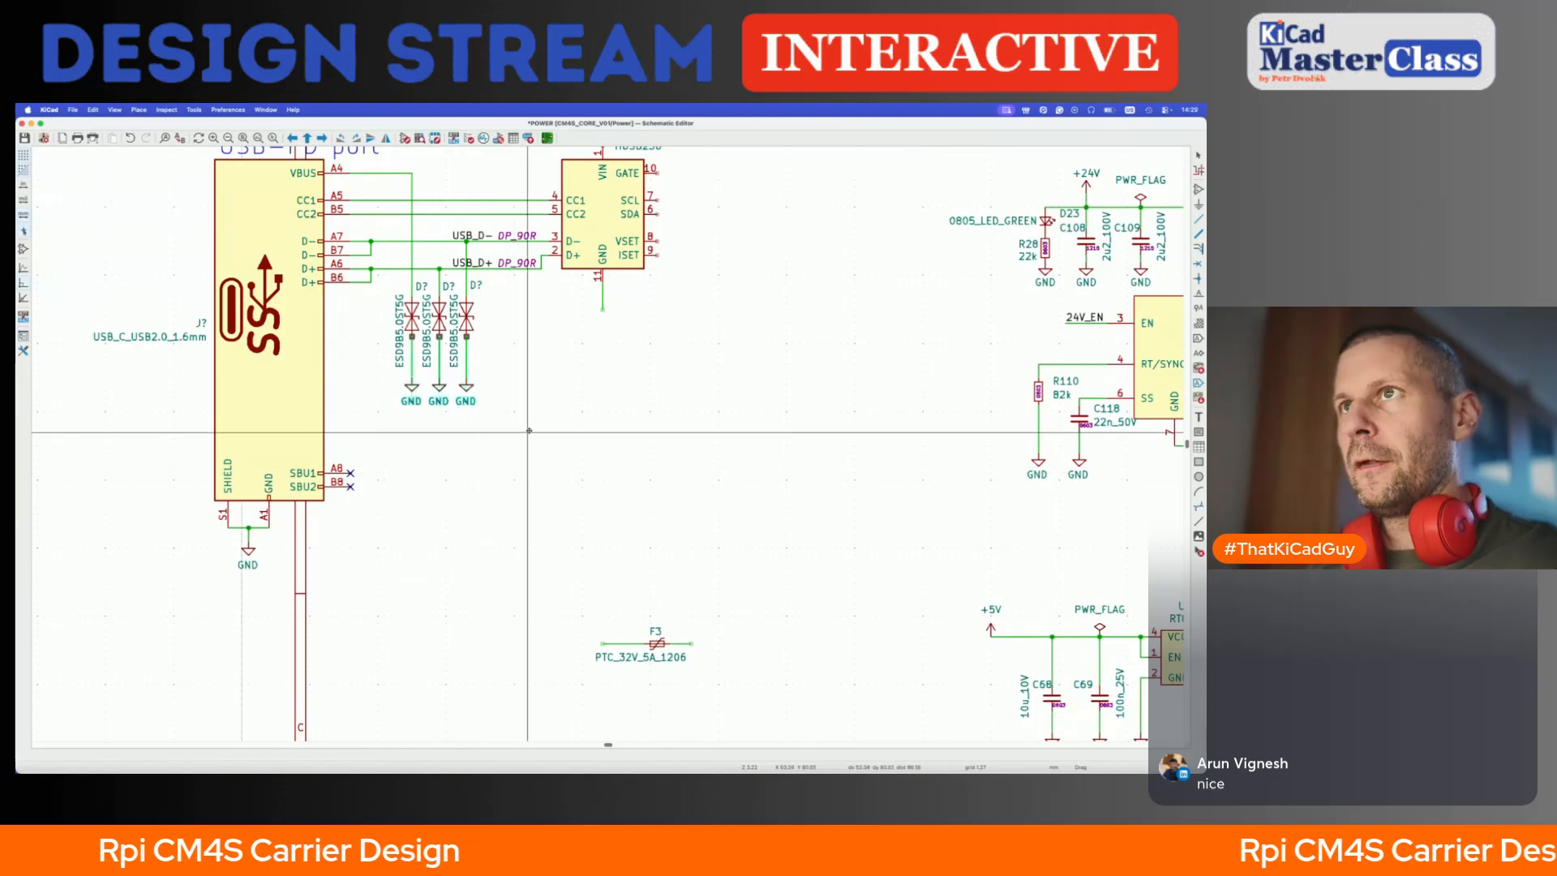
click(528, 431)
- Copy a GND symbol onto the HUSB238's GND wire, align it with the diodes' grounds and save the schematic
click(466, 385)
key(super+d)
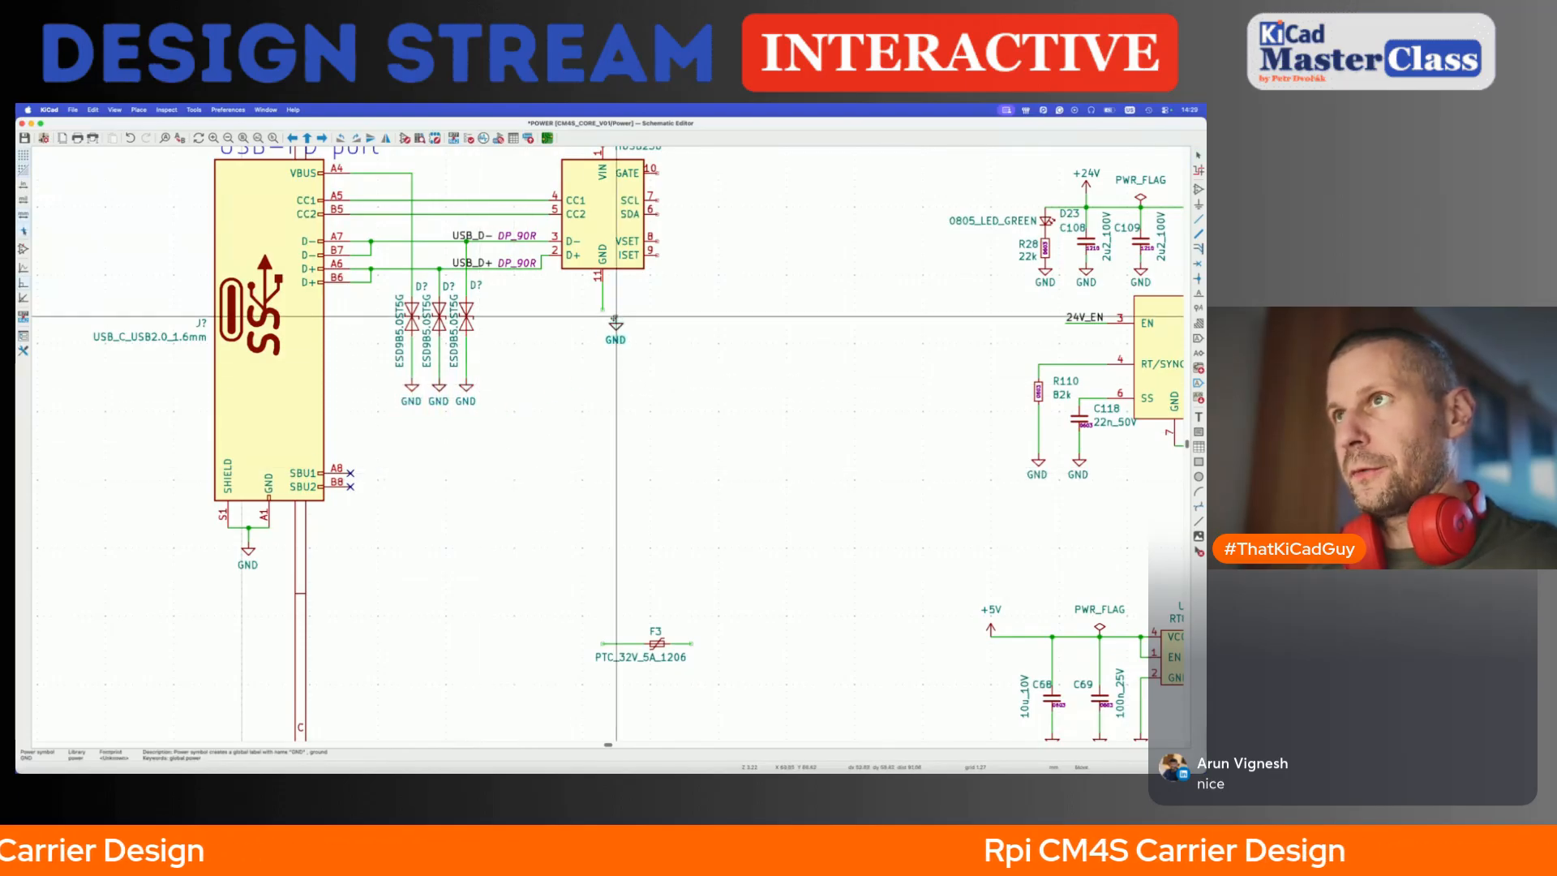
click(602, 309)
key(g)
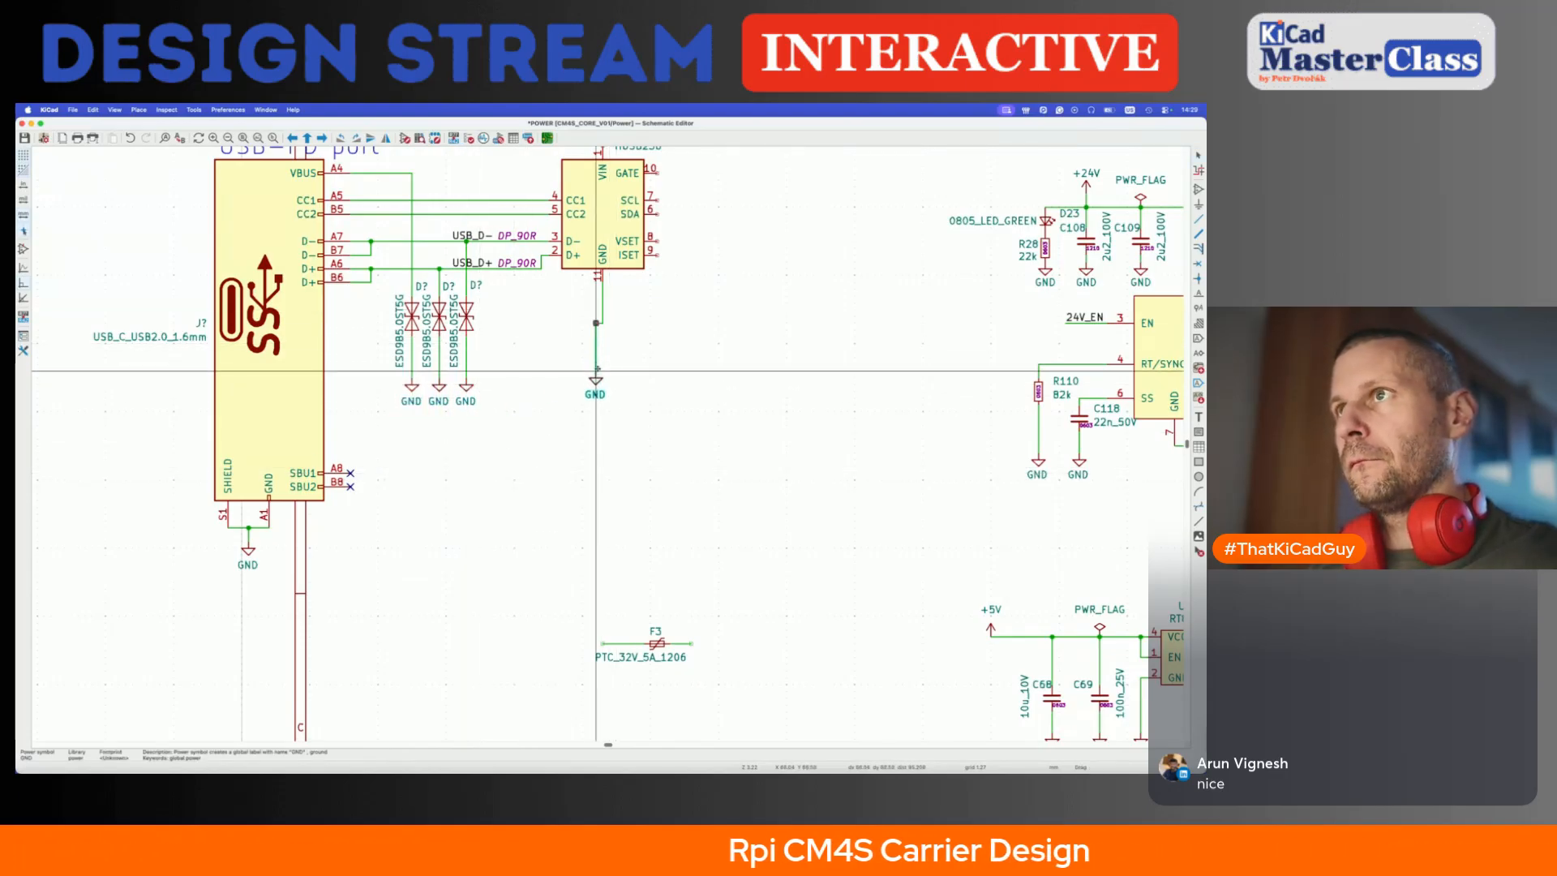
click(601, 377)
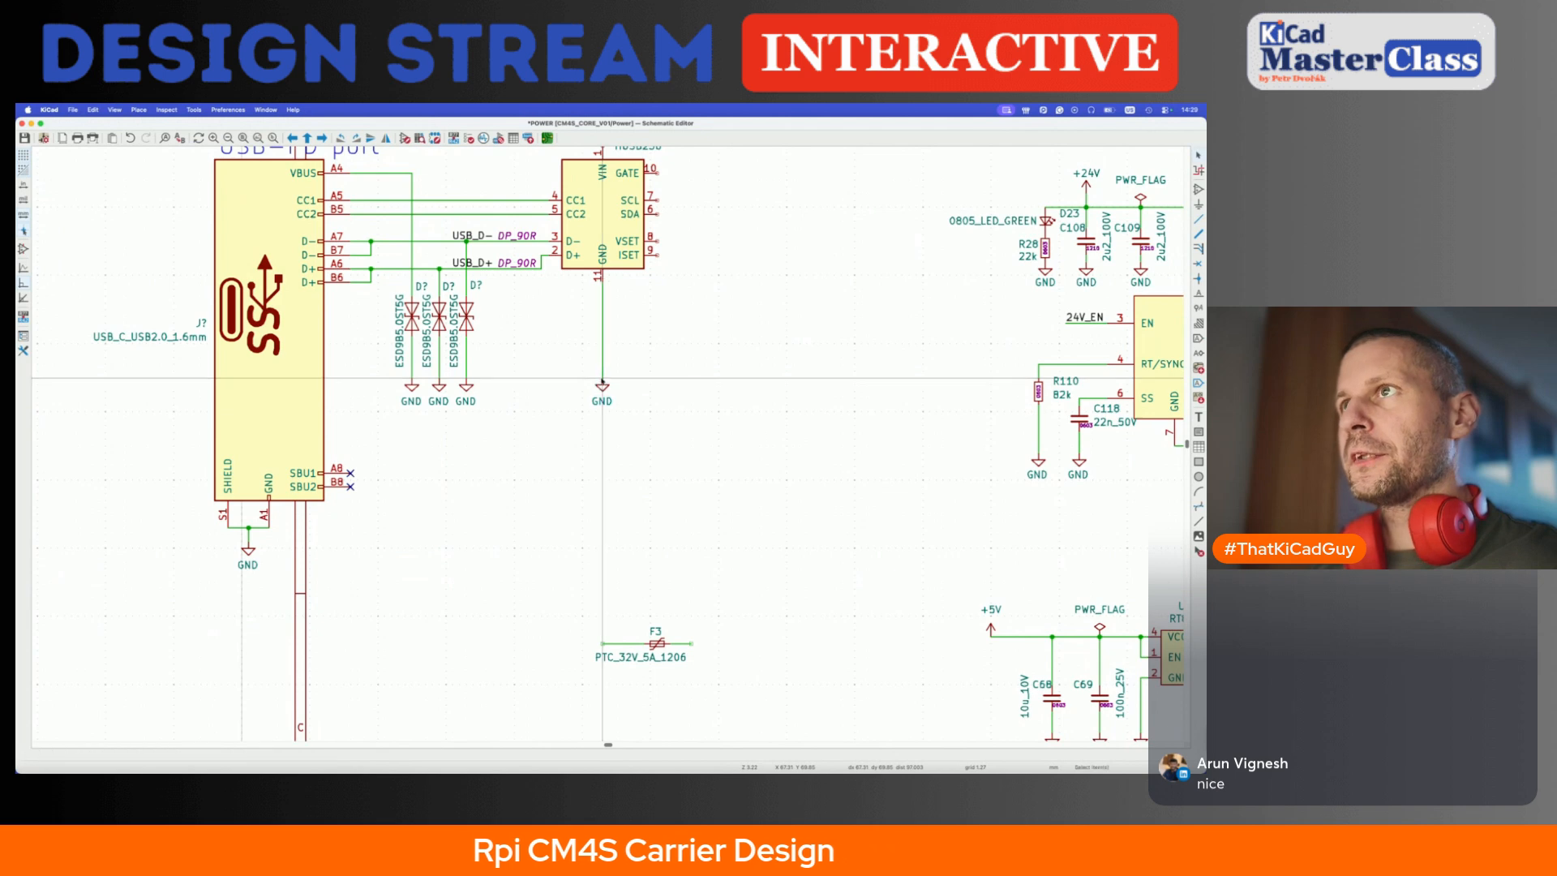
key(super+s)
- Draw a short wire straight down from the HUSB238's ISET pin
scroll(602, 378, up, 5)
scroll(602, 377, right, 3)
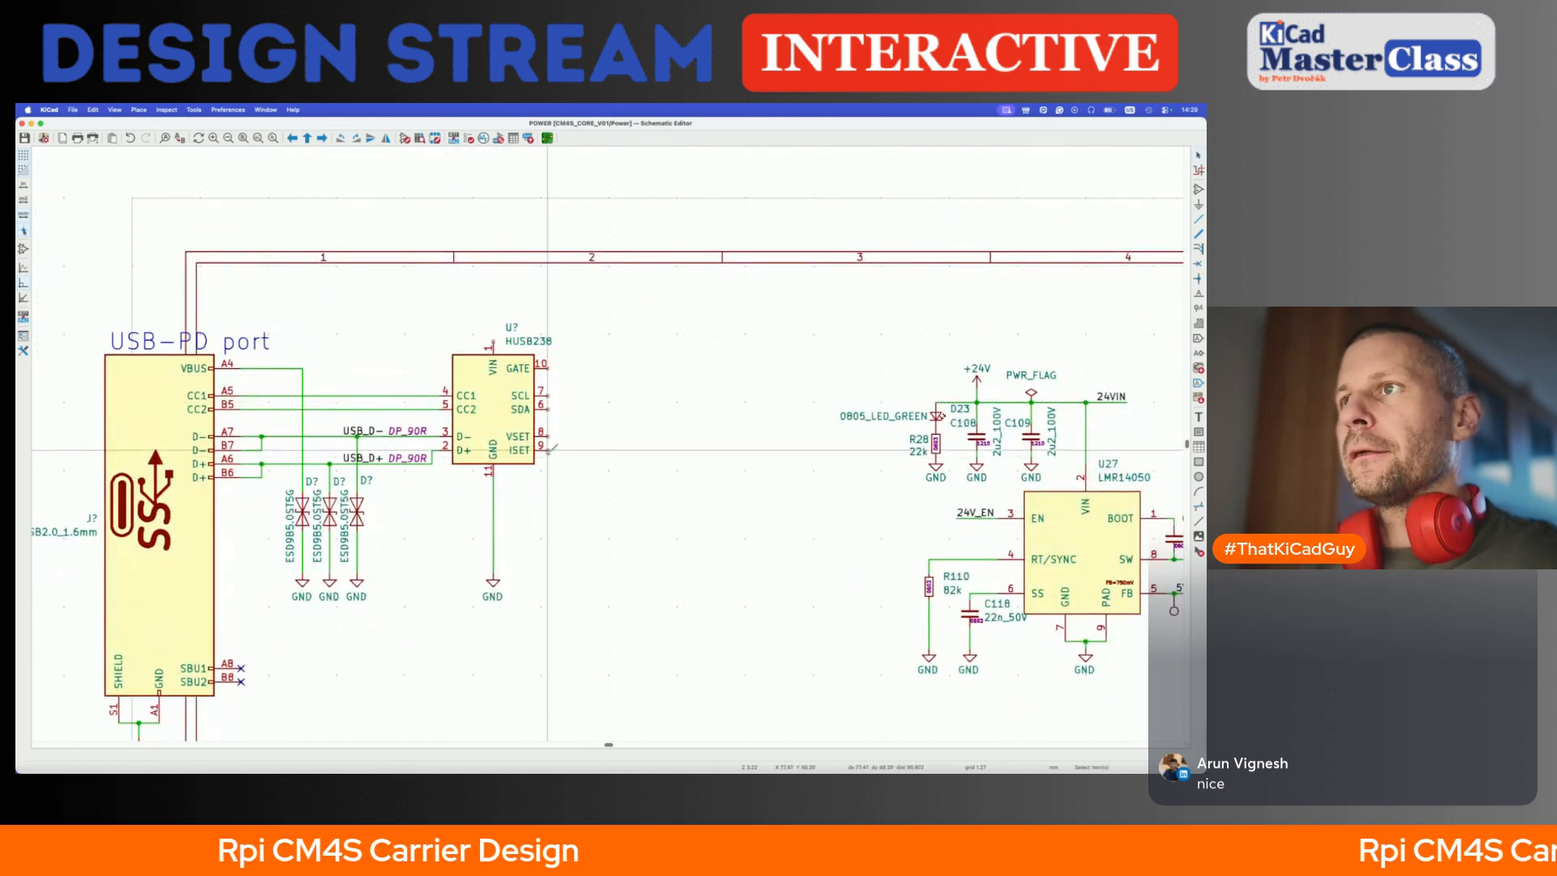
key(w)
double_click(548, 505)
- Switch to the Brave browser, close the impedance search tab and examine the ISET resistor table in the HUSB238 datasheet
key(super+Tab)
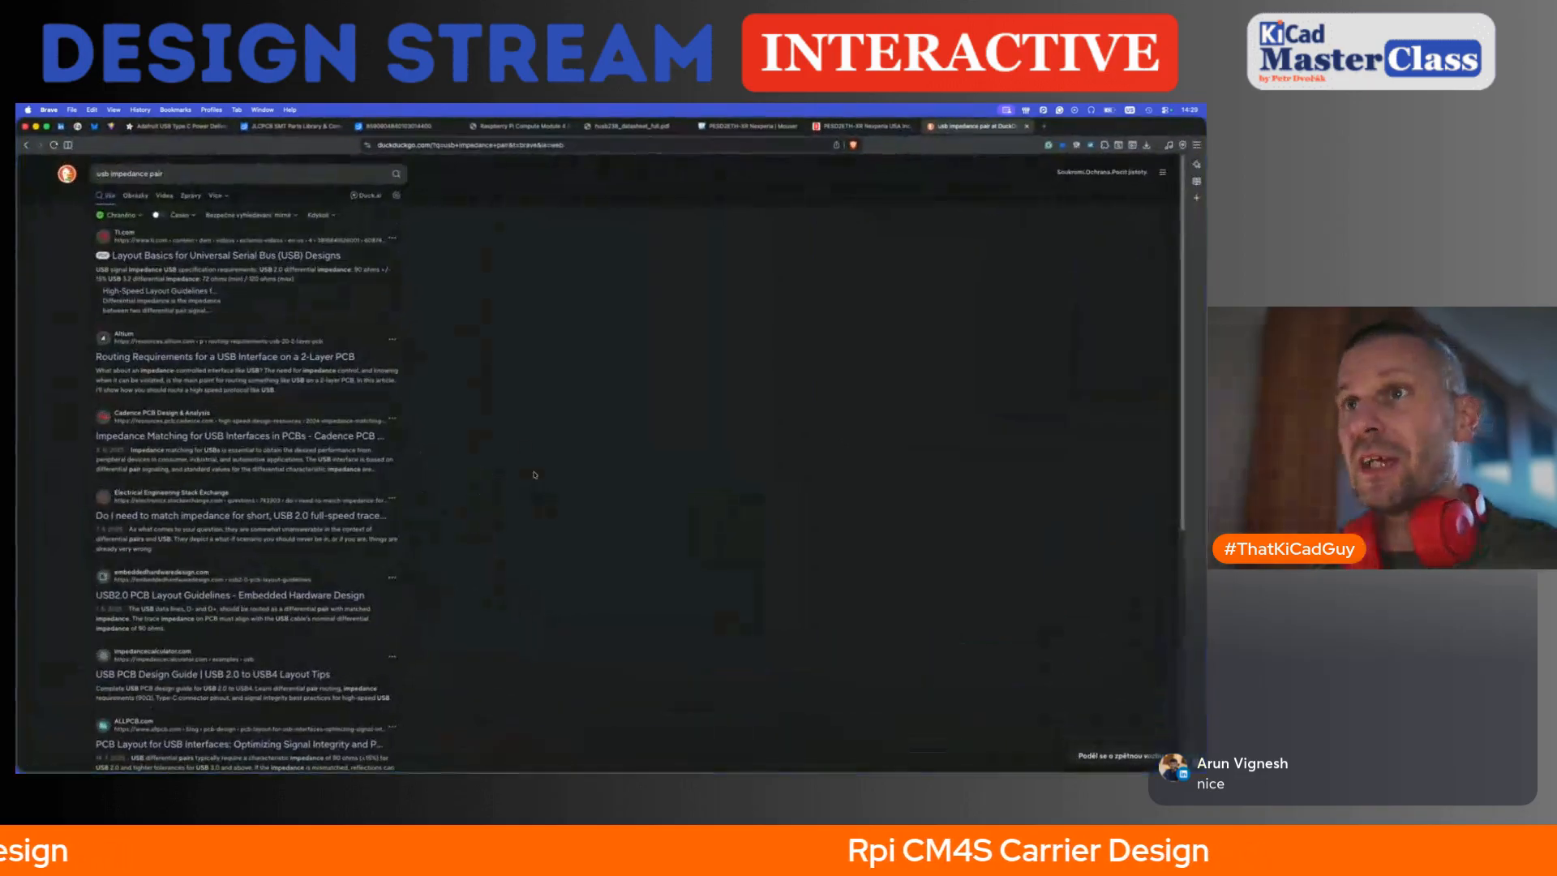
click(1025, 126)
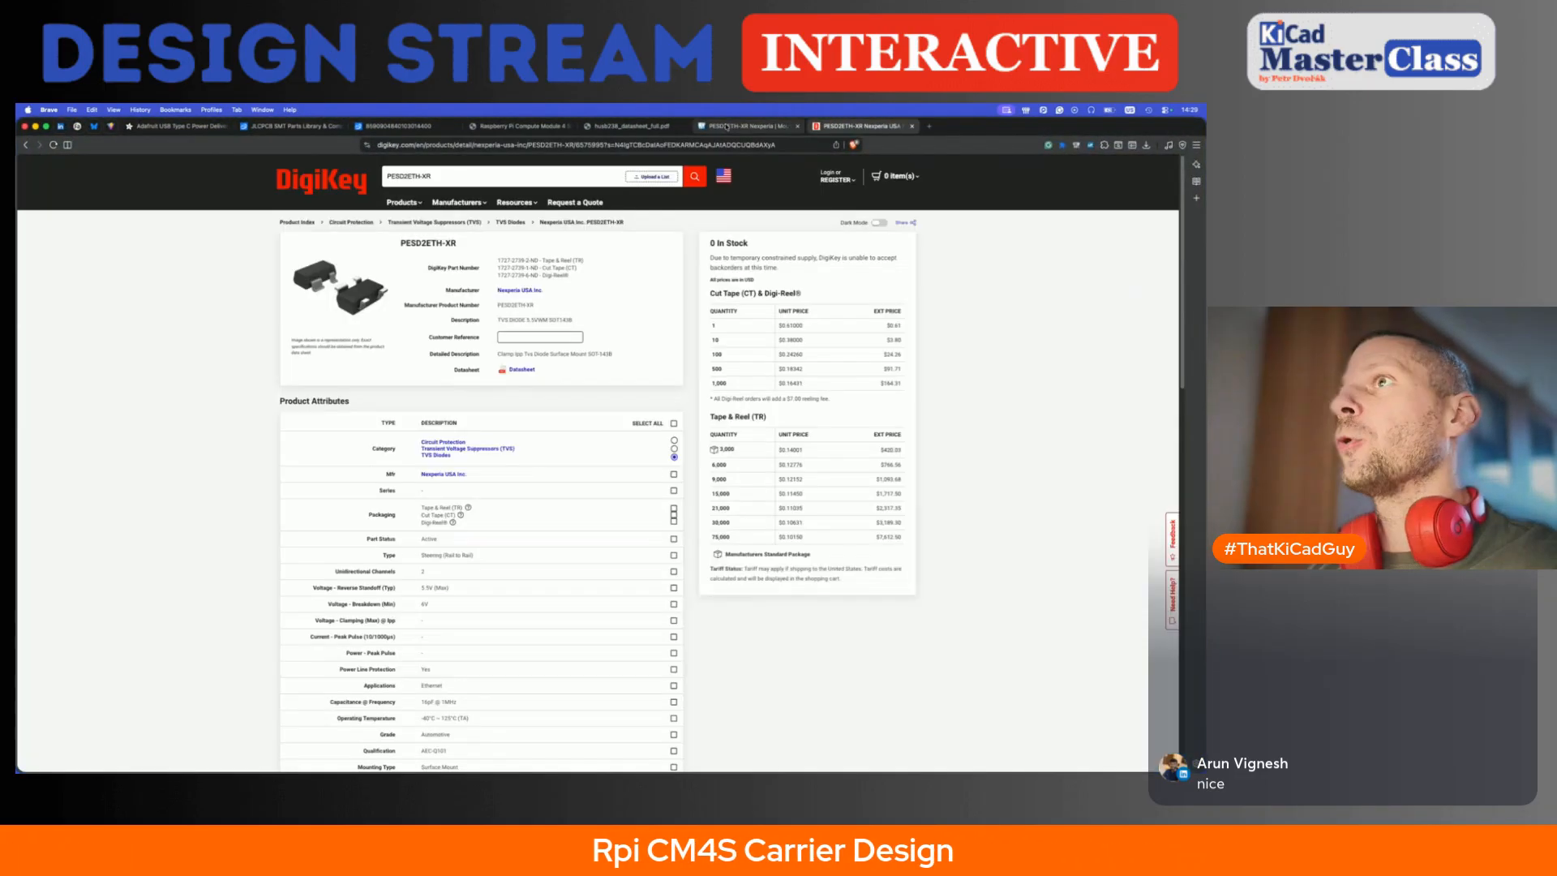
click(633, 125)
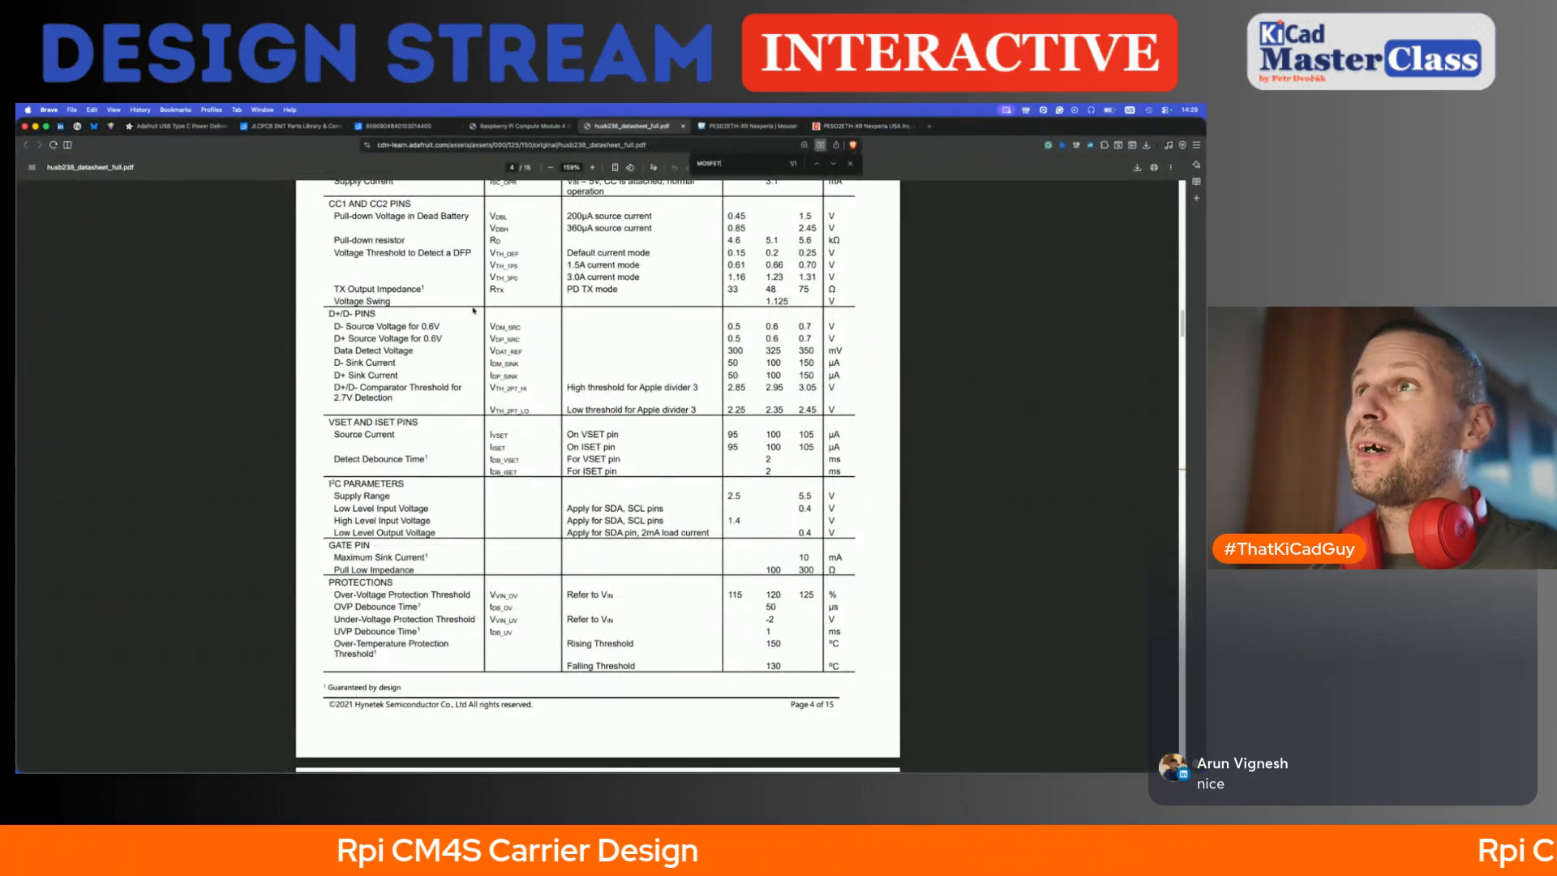
scroll(475, 310, up, 13)
scroll(473, 310, down, 5)
scroll(473, 311, down, 15)
scroll(474, 310, down, 20)
scroll(472, 311, down, 10)
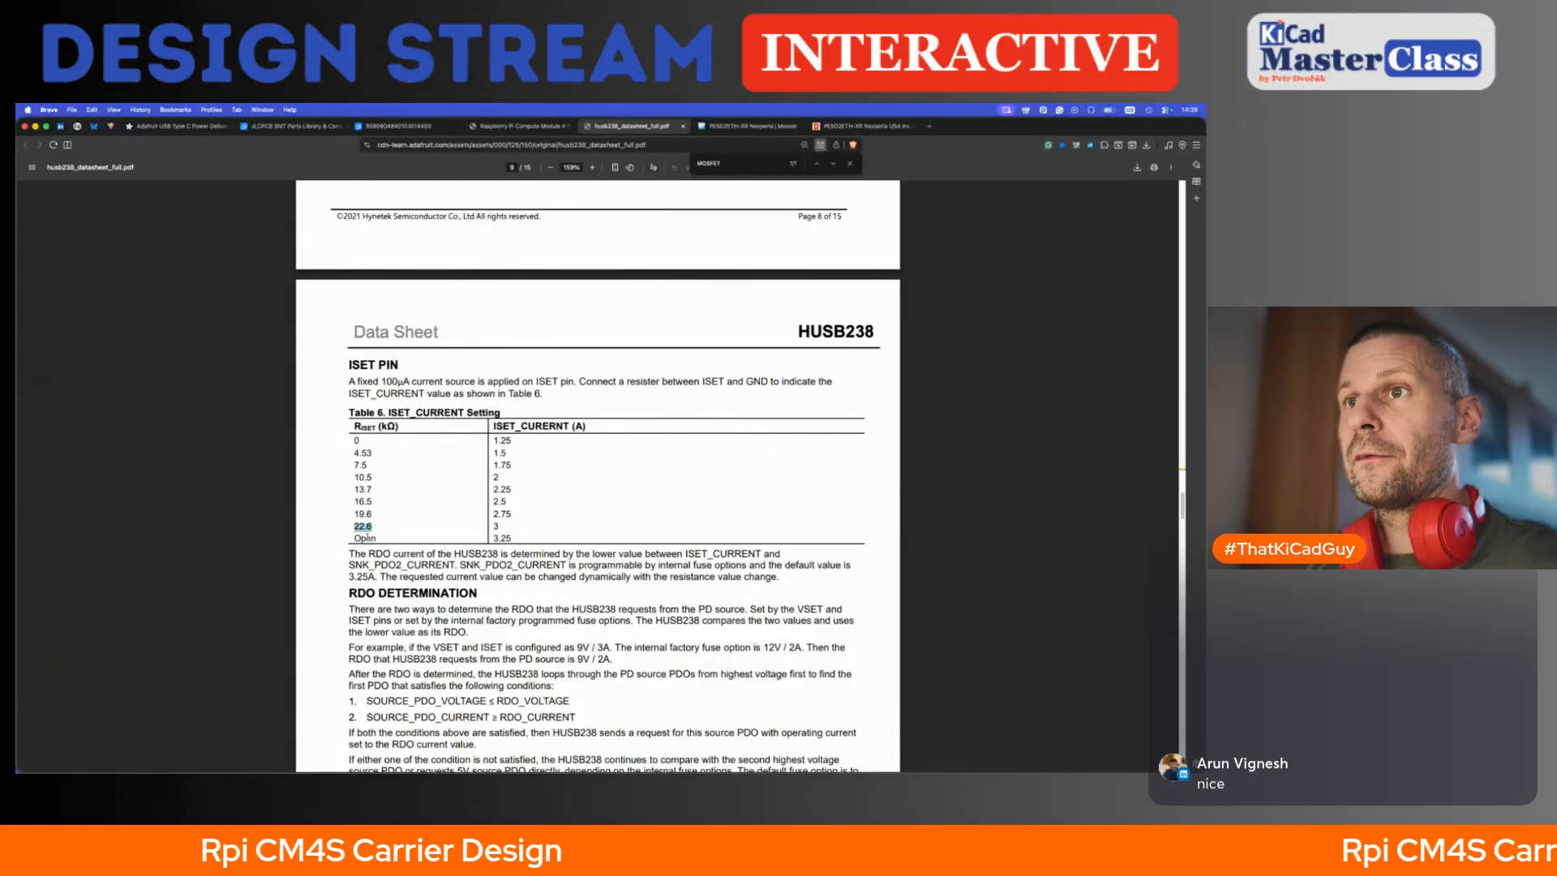
drag(354, 538, 377, 538)
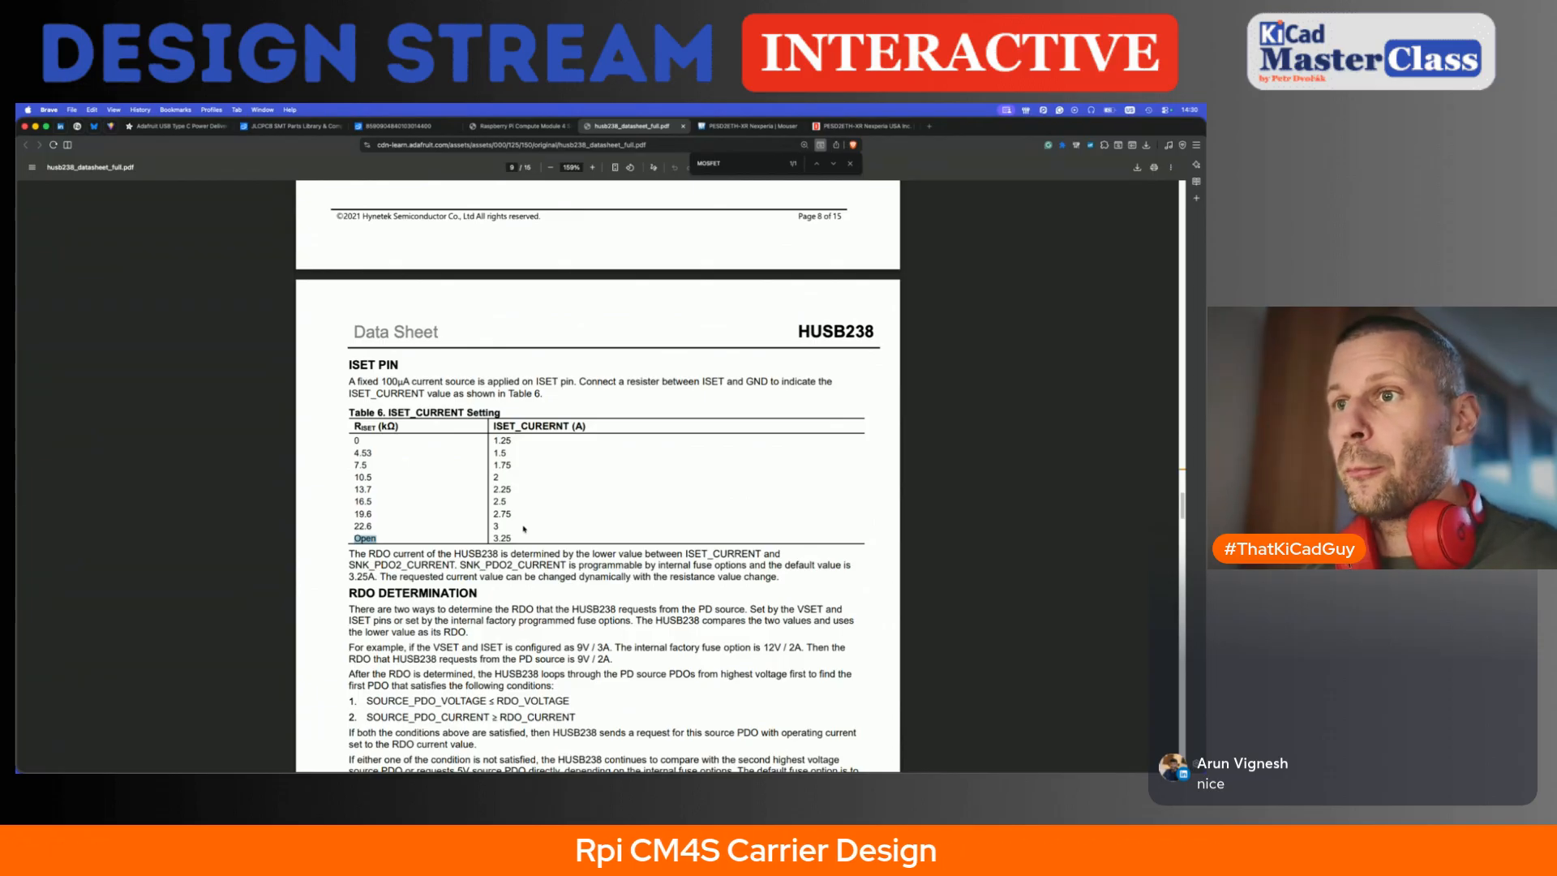
- Return to KiCad and place a 33k 0603 resistor vertically at the end of the ISET wire
key(super+Tab)
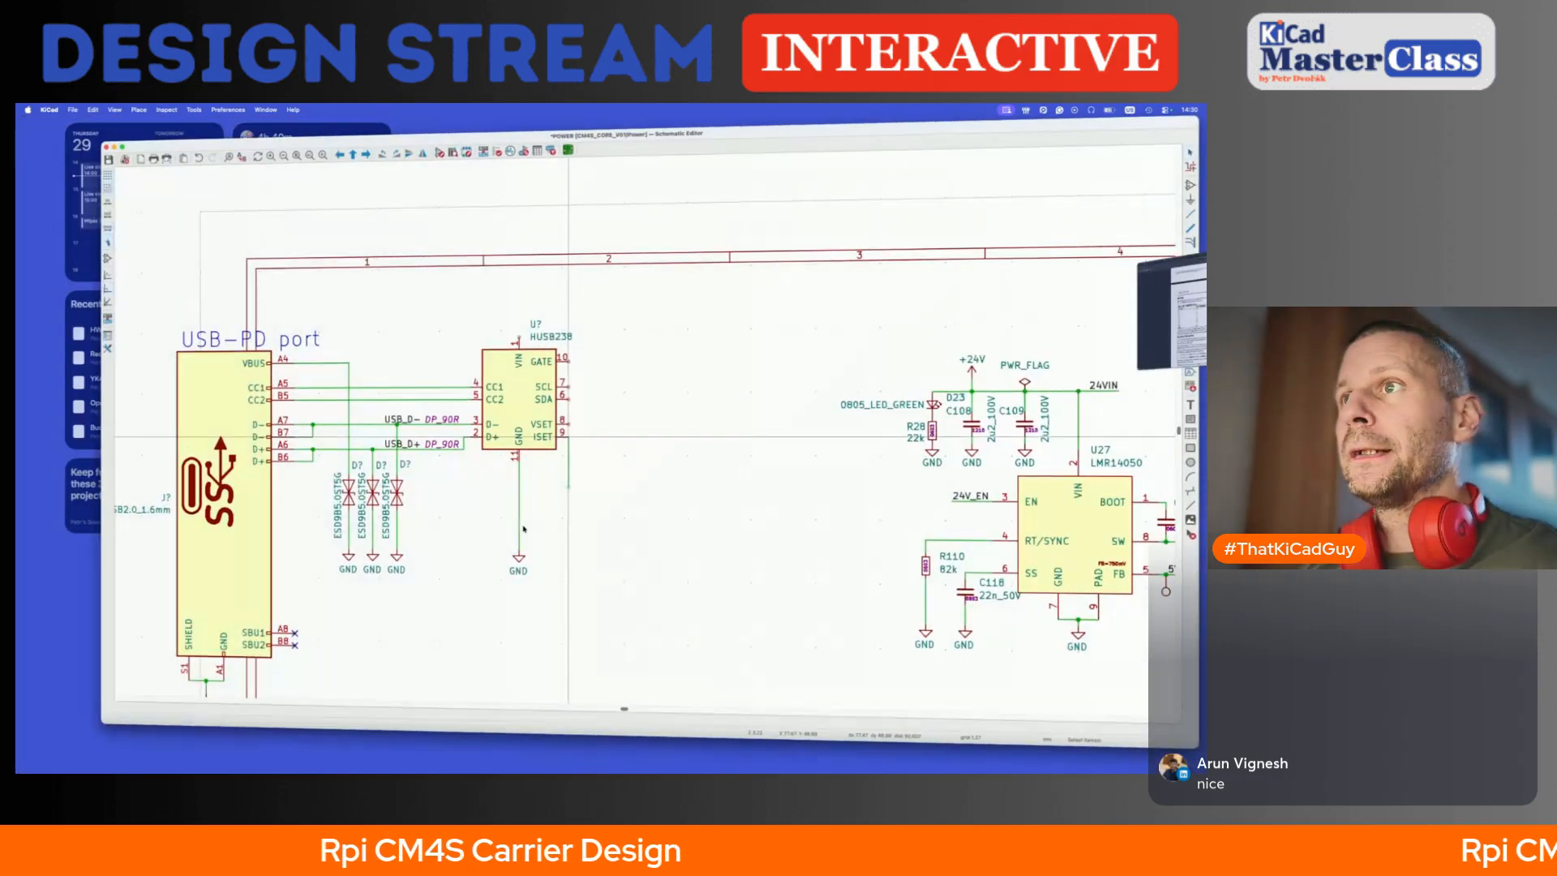
click(551, 525)
text(33k)
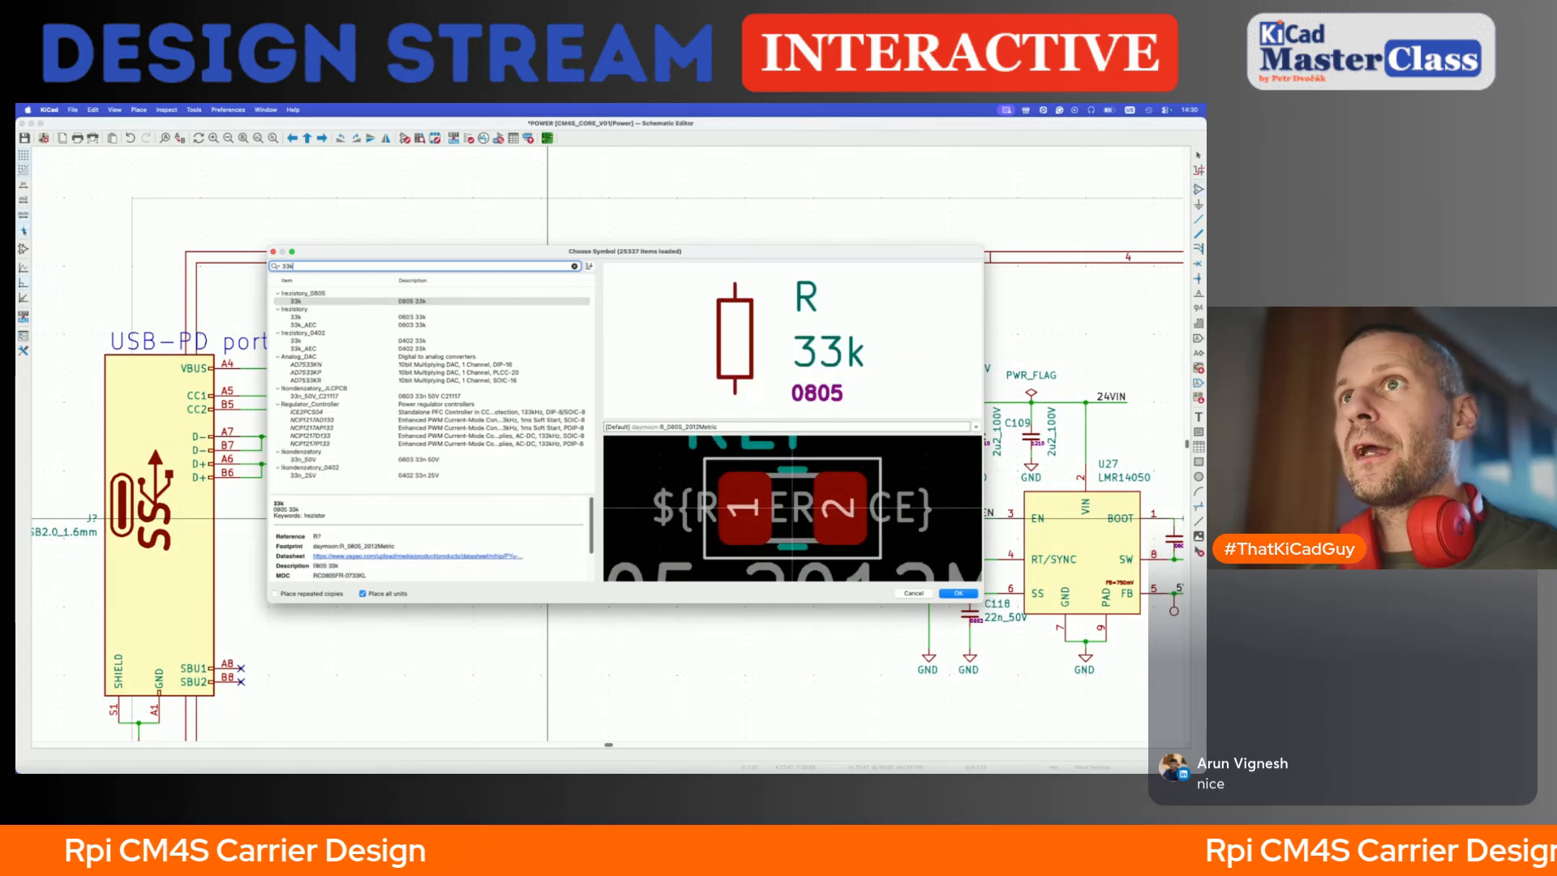
key(Down)
key(Return)
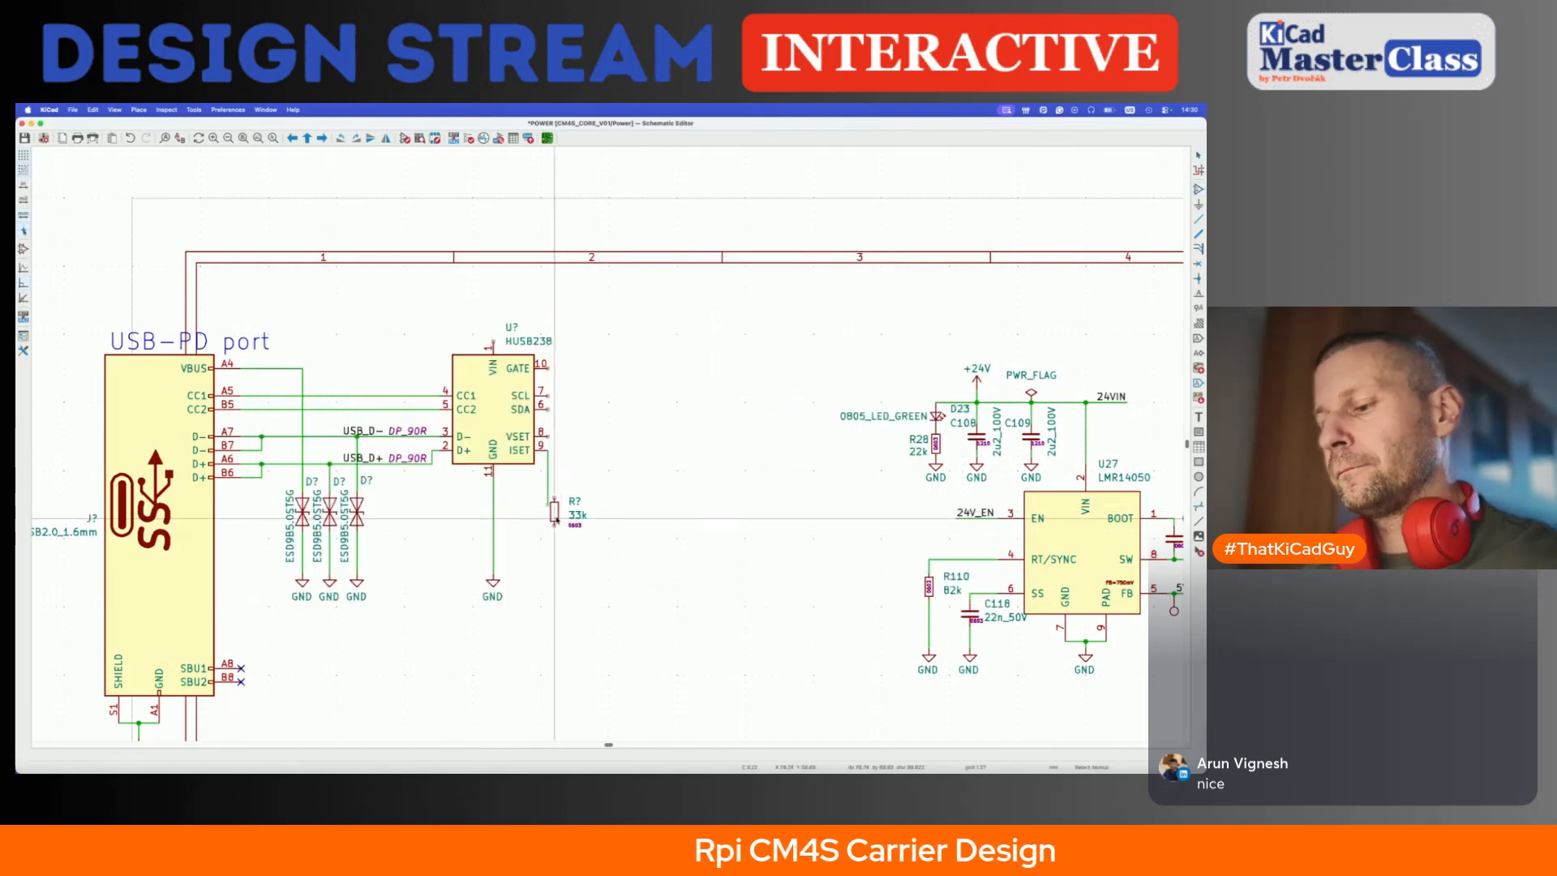
click(548, 519)
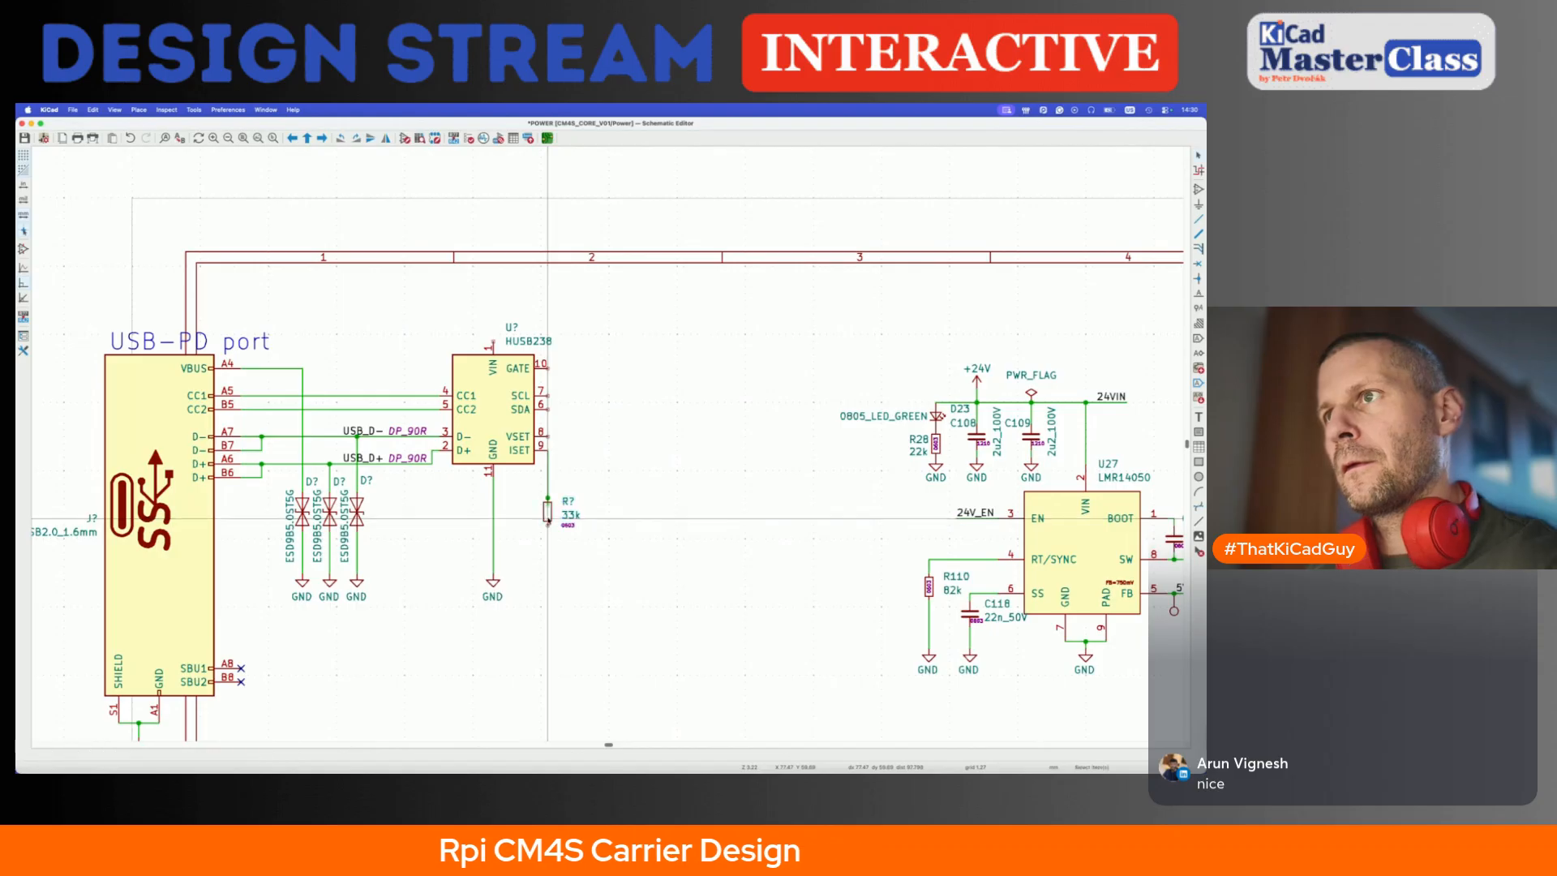
- Remove the leftover wire stub over the 33k resistor and tidy its texts, with 0603 rotated inside the body
scroll(568, 518, up, 4)
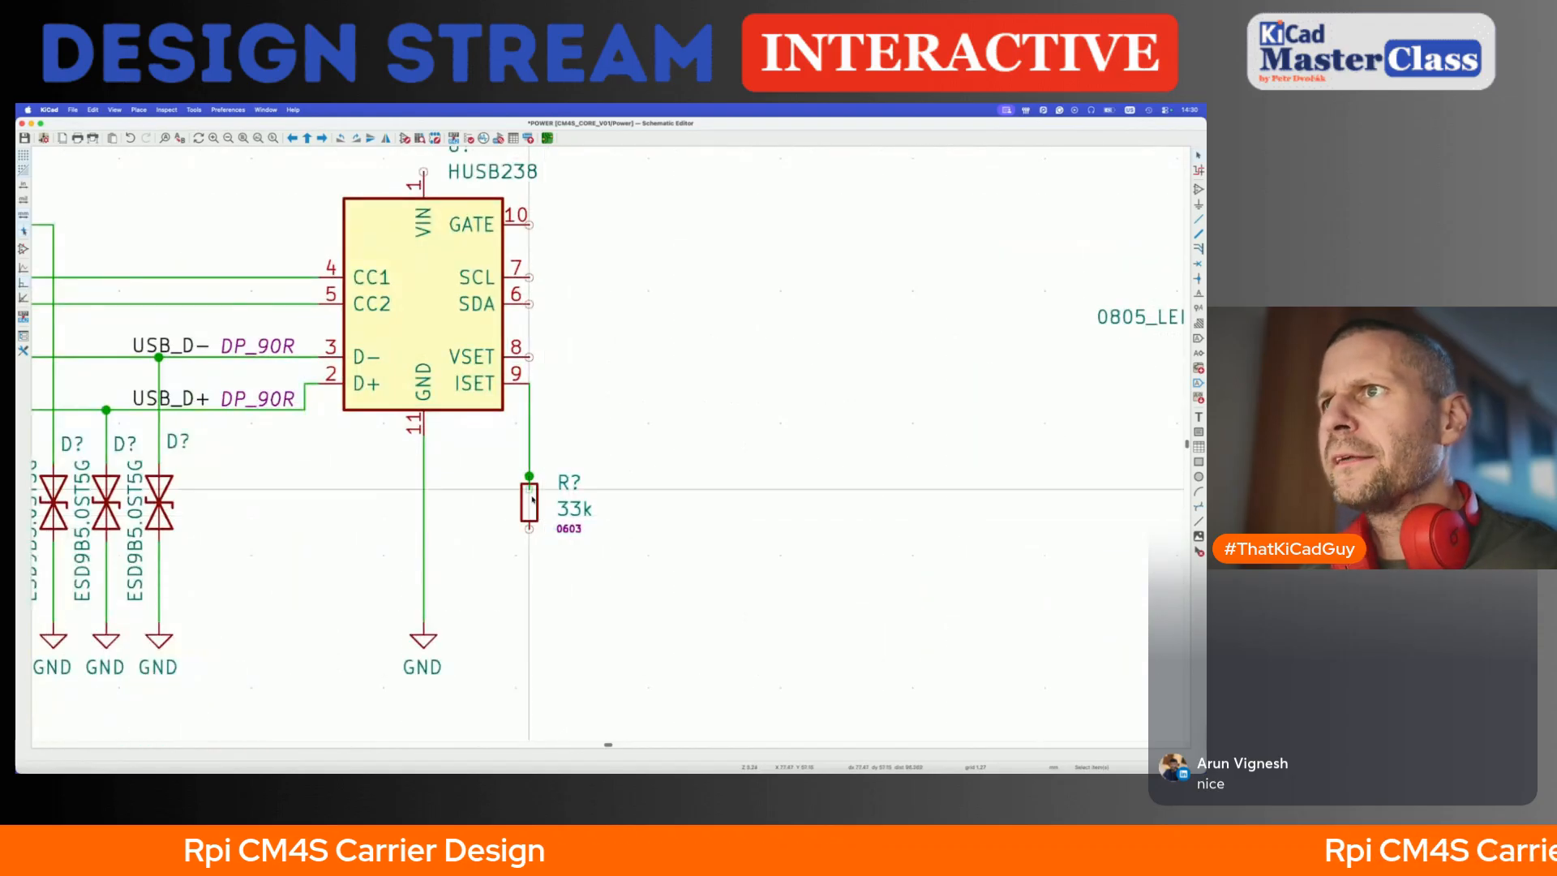
key(Delete)
key(m)
key(r)
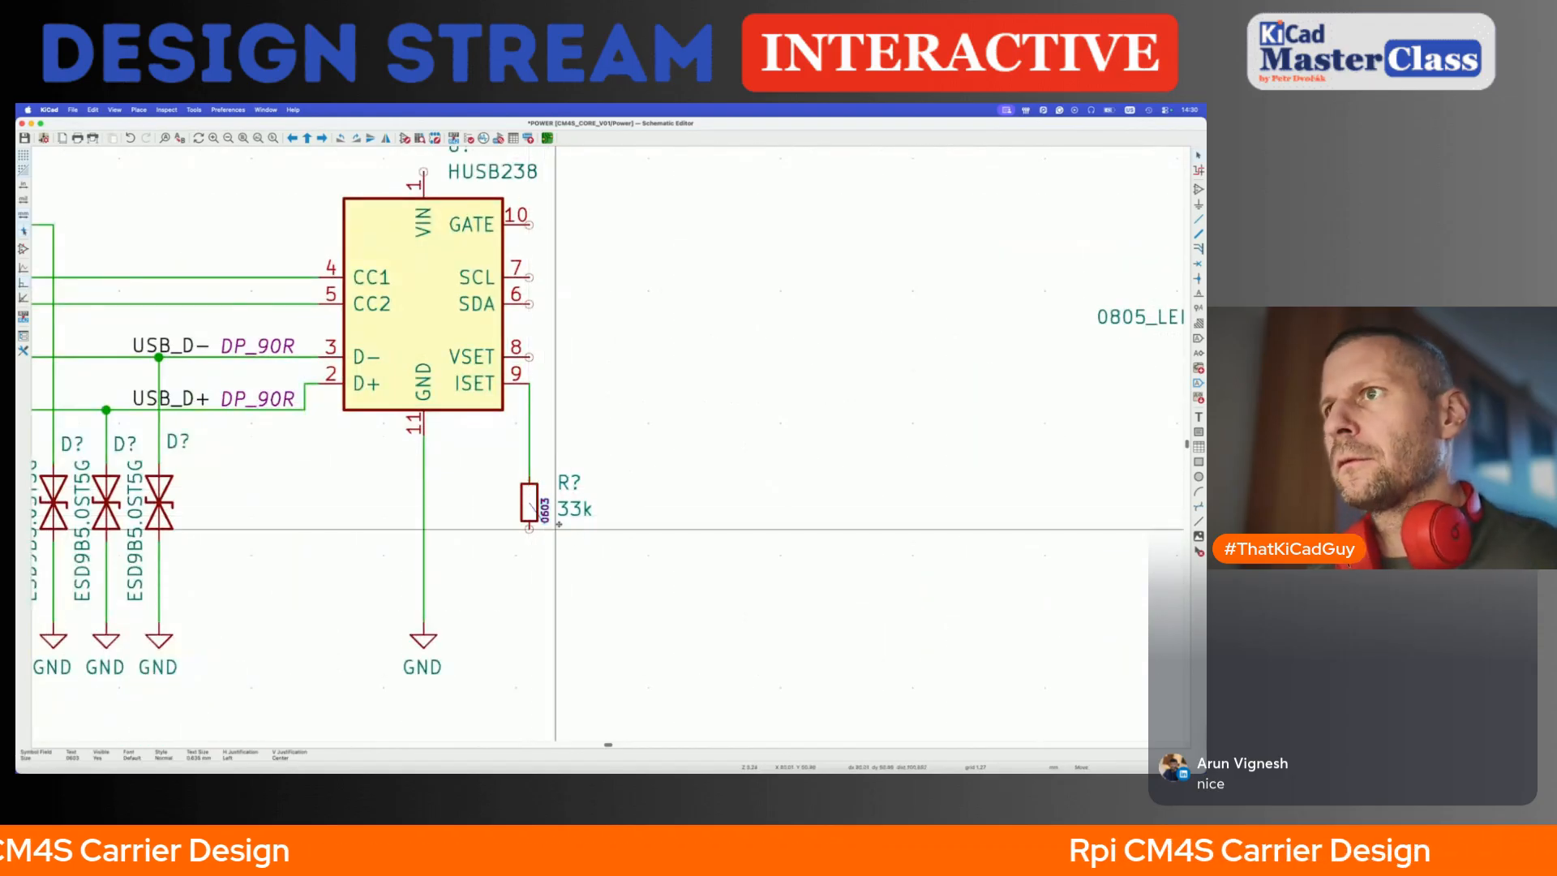
click(544, 517)
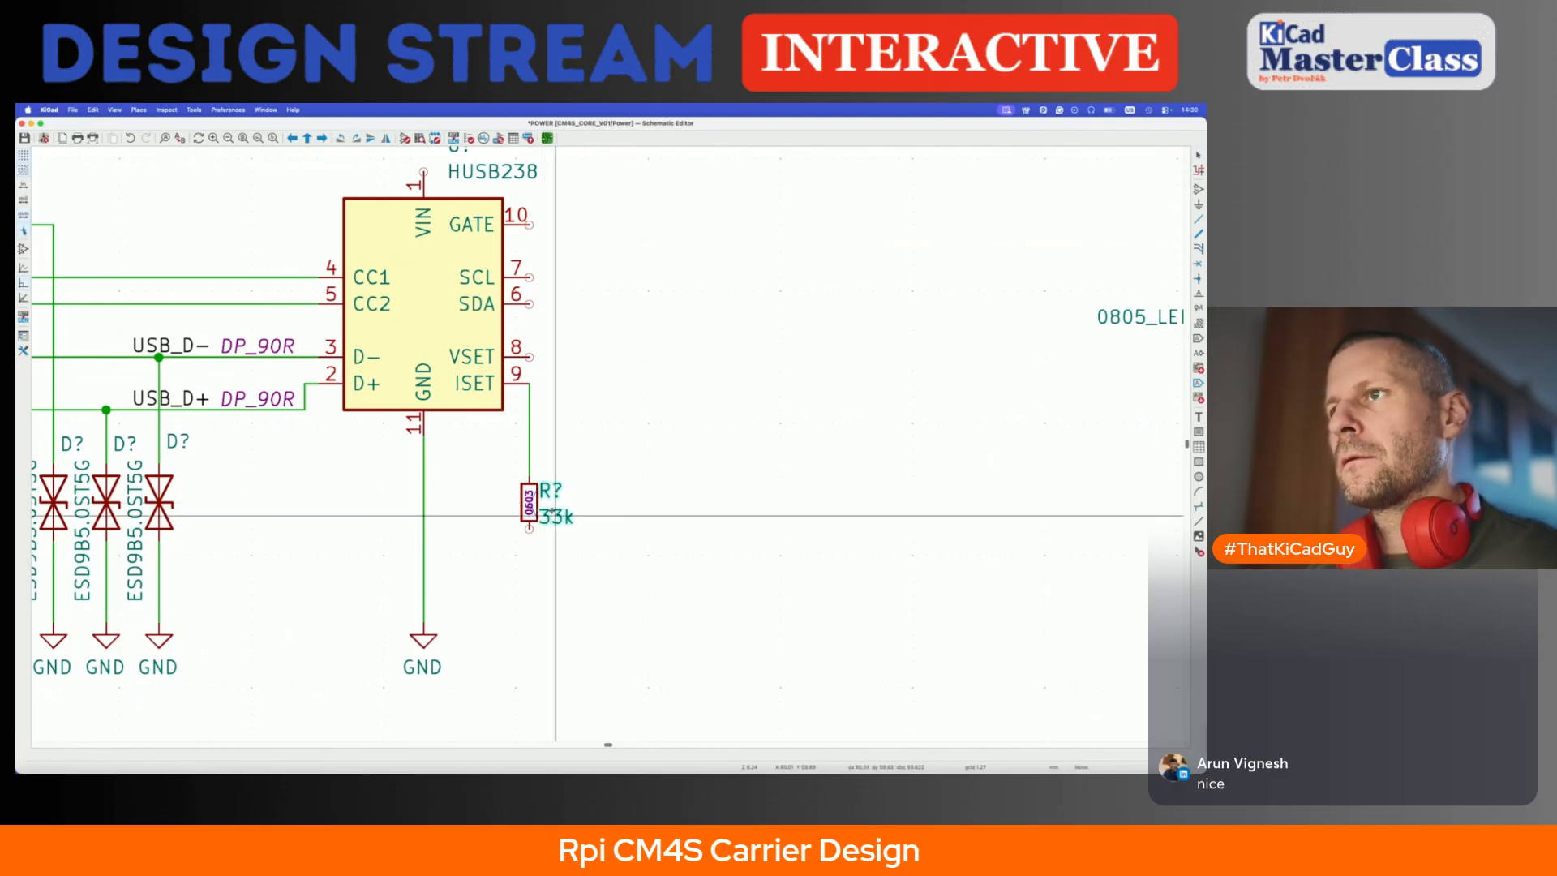
- Wire the 33k resistor down to a copied GND symbol level with the neighbouring grounds
key(w)
double_click(529, 621)
key(super+d)
click(528, 623)
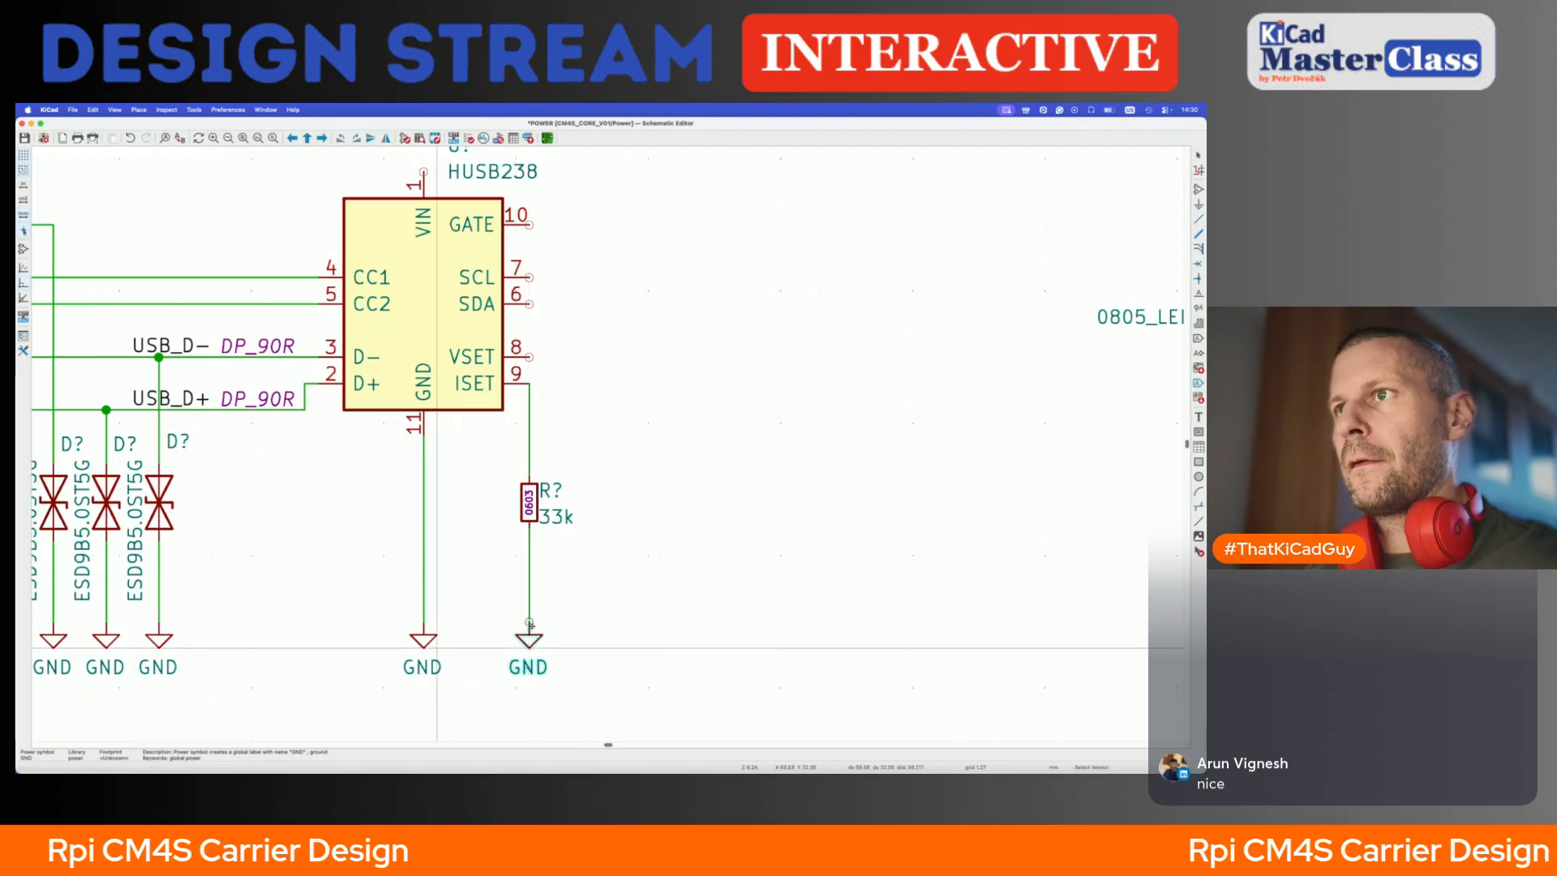
- Mark the 33k ISET resistor as do not populate
double_click(537, 500)
key(Escape)
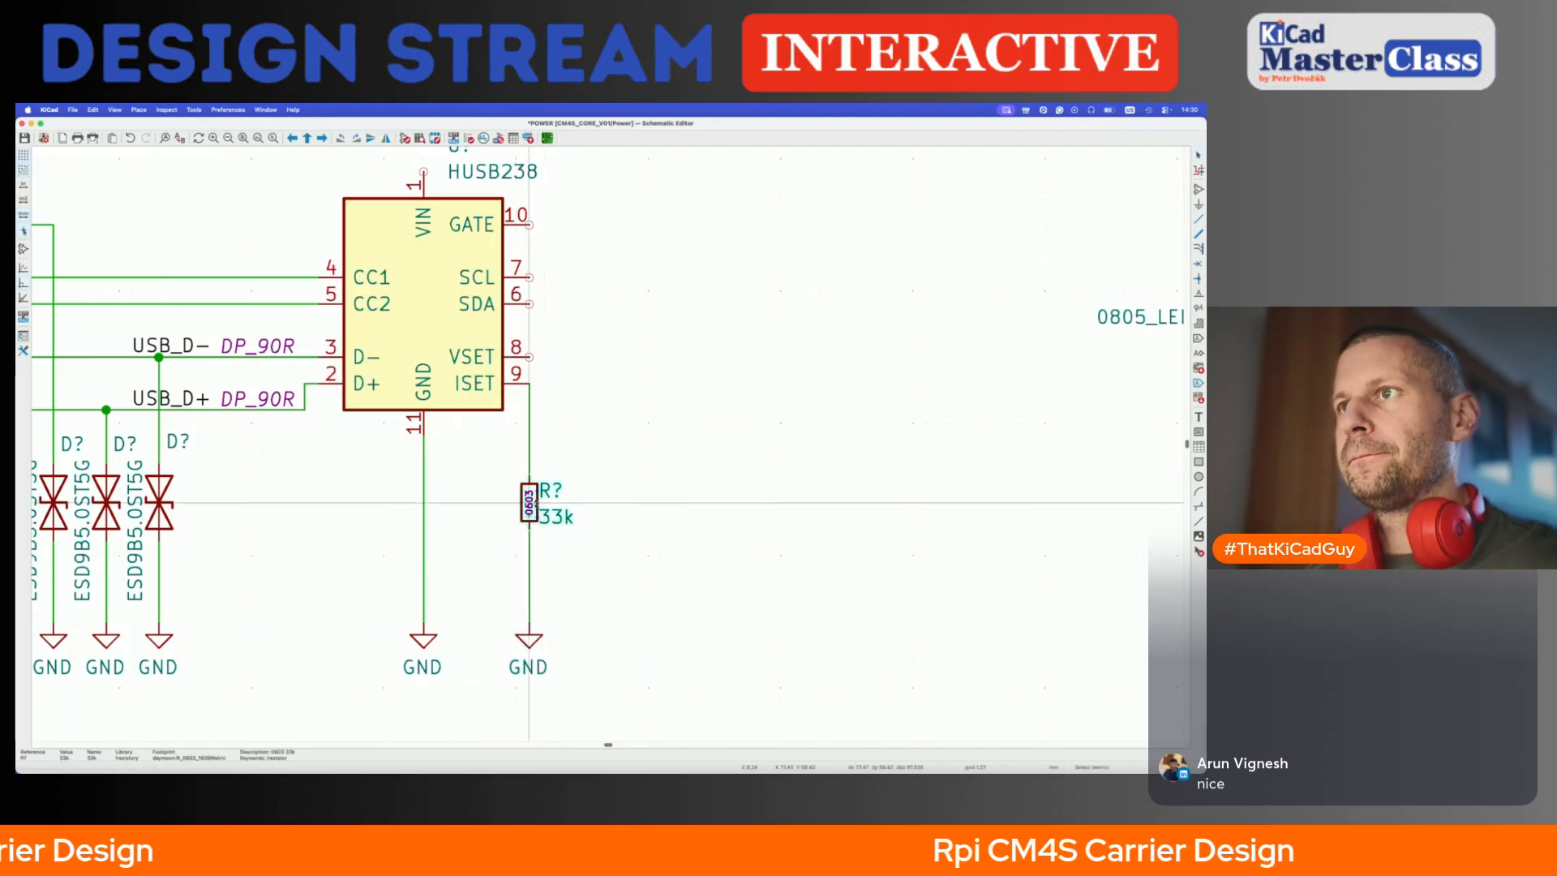
key(e)
click(755, 520)
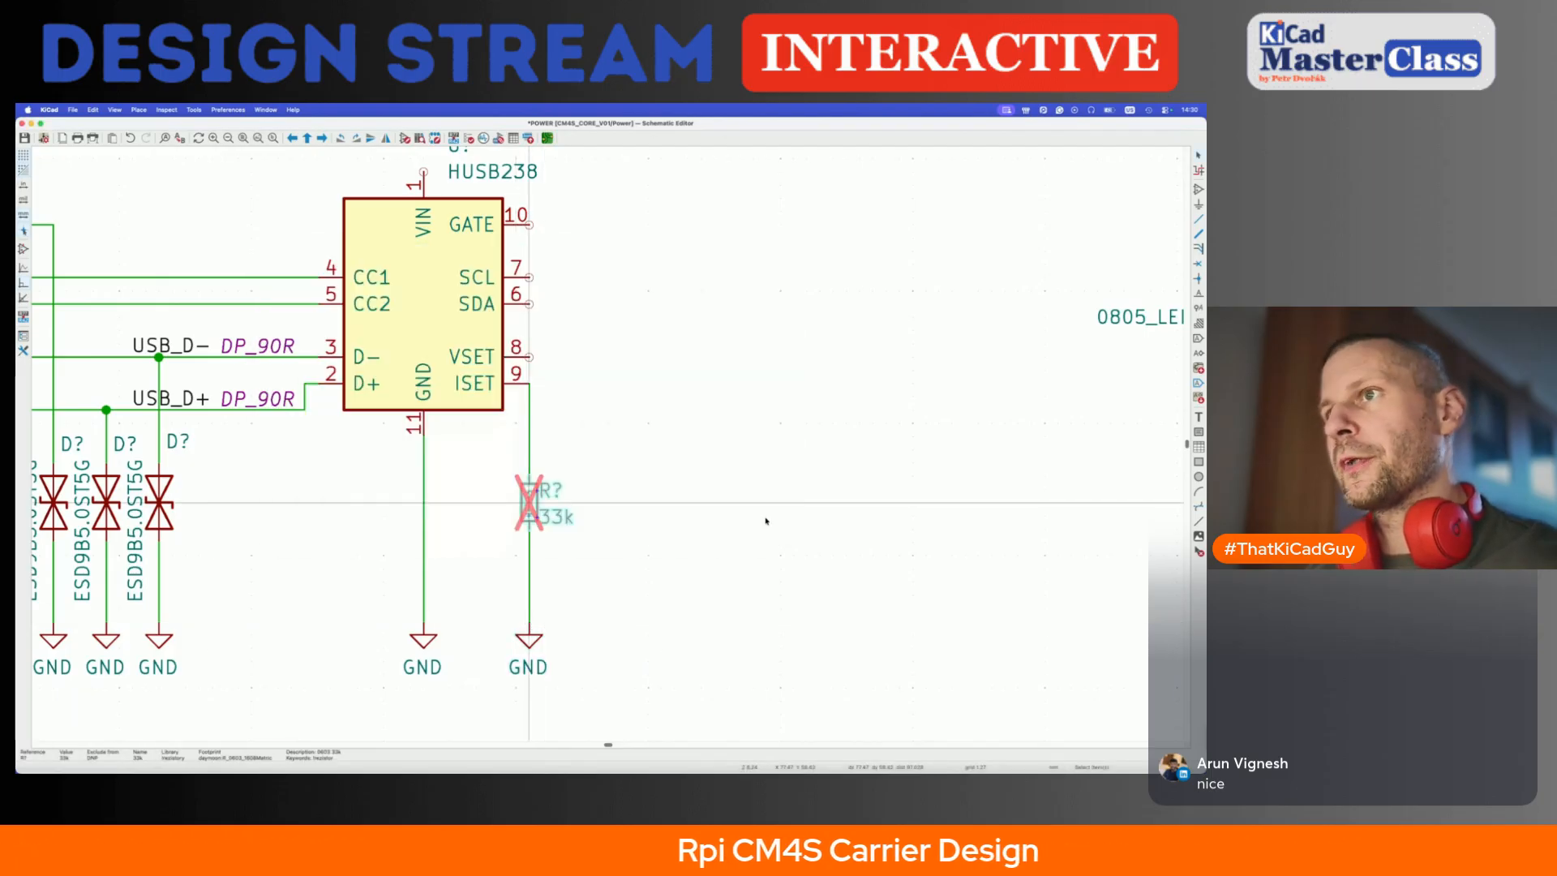
- Shift the ISET resistor branch with its GND symbol slightly away from the HUSB238, keeping it connected
scroll(575, 460, down, 5)
drag(542, 403, 621, 661)
key(g)
click(629, 661)
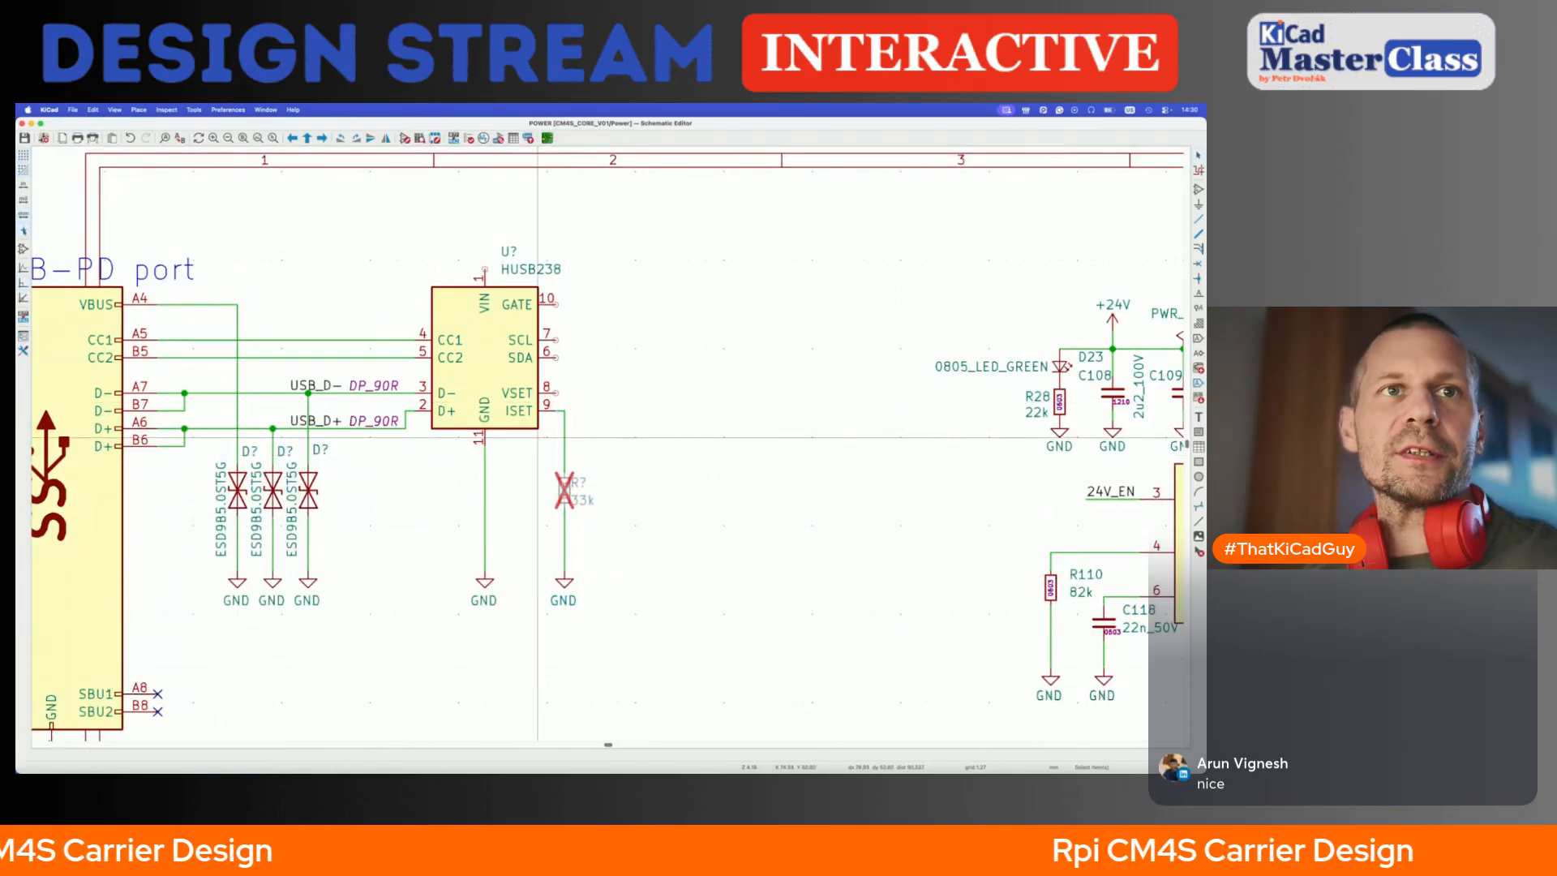
- Check the VSET resistor table in the datasheet in Brave, return to KiCad and wire the VSET pin out and down beside the ISET branch
key(super+Tab)
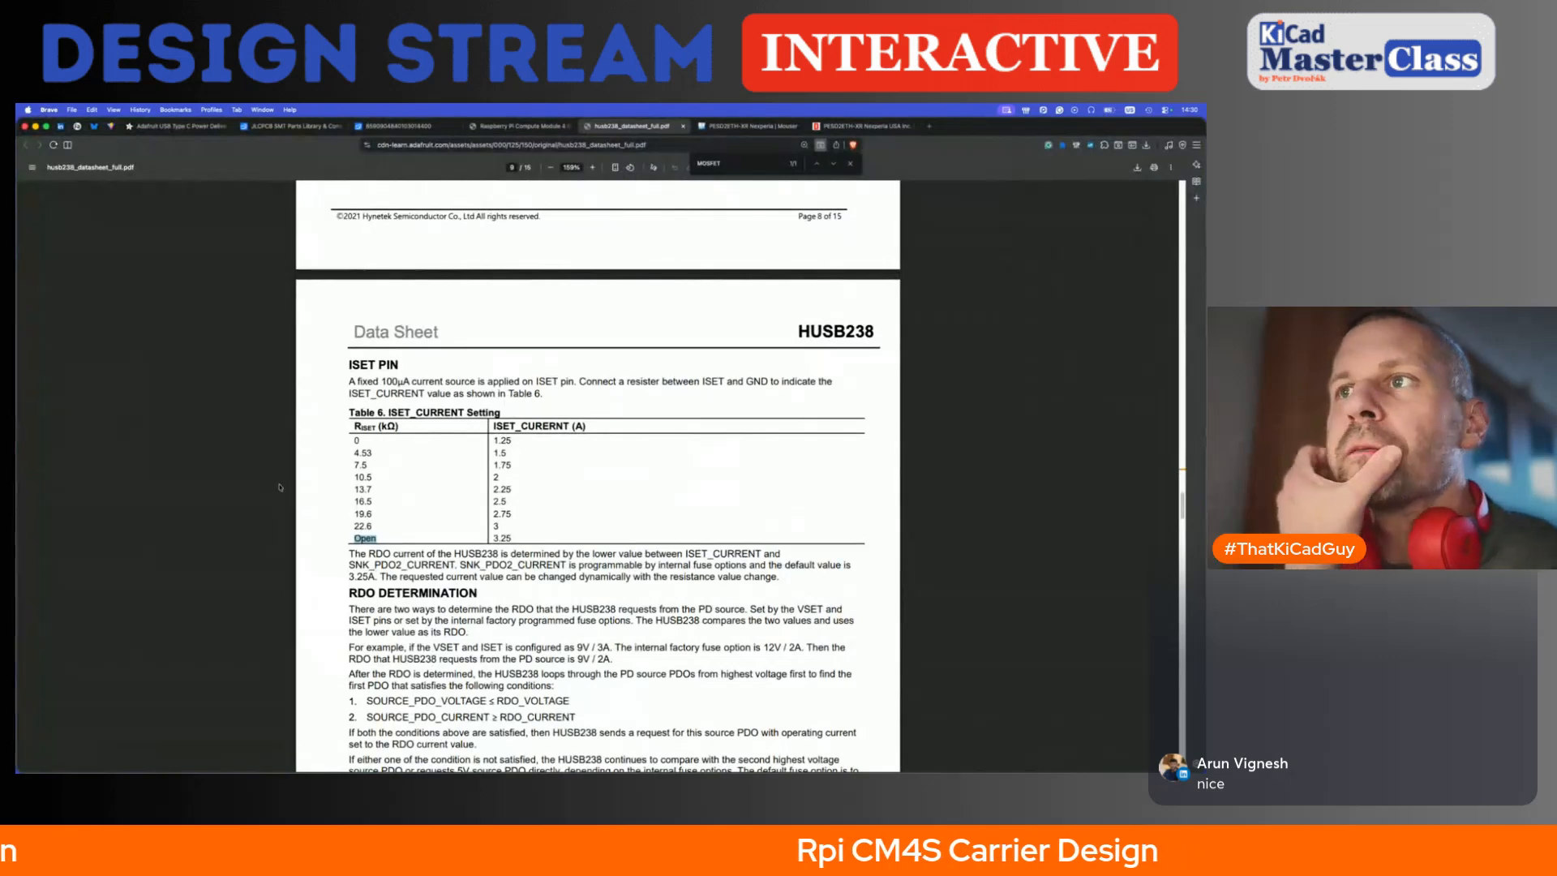
scroll(604, 623, up, 5)
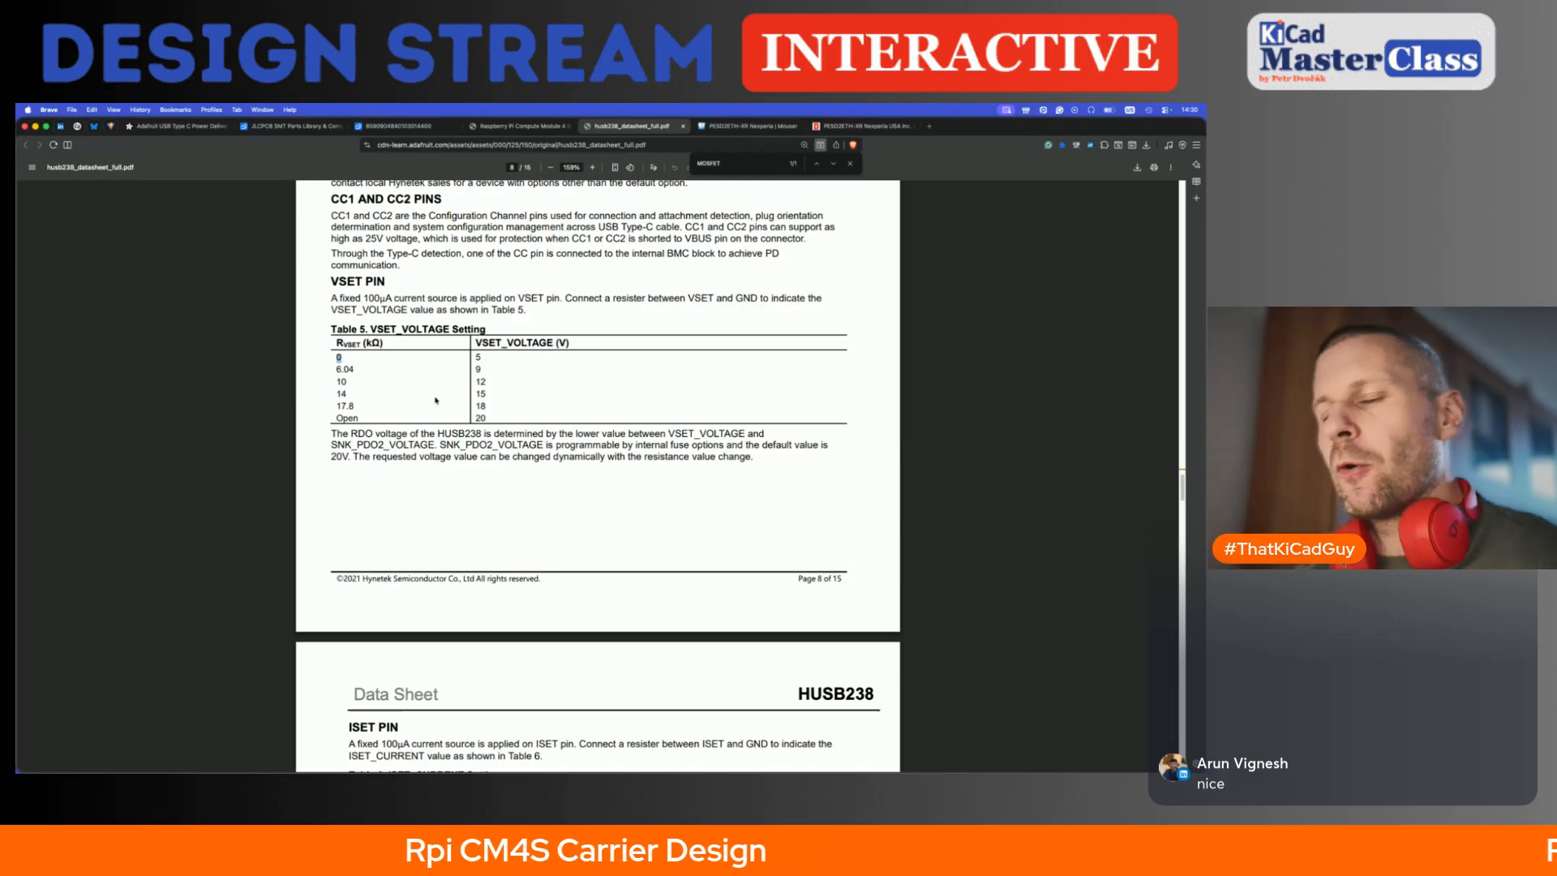
key(super+Tab)
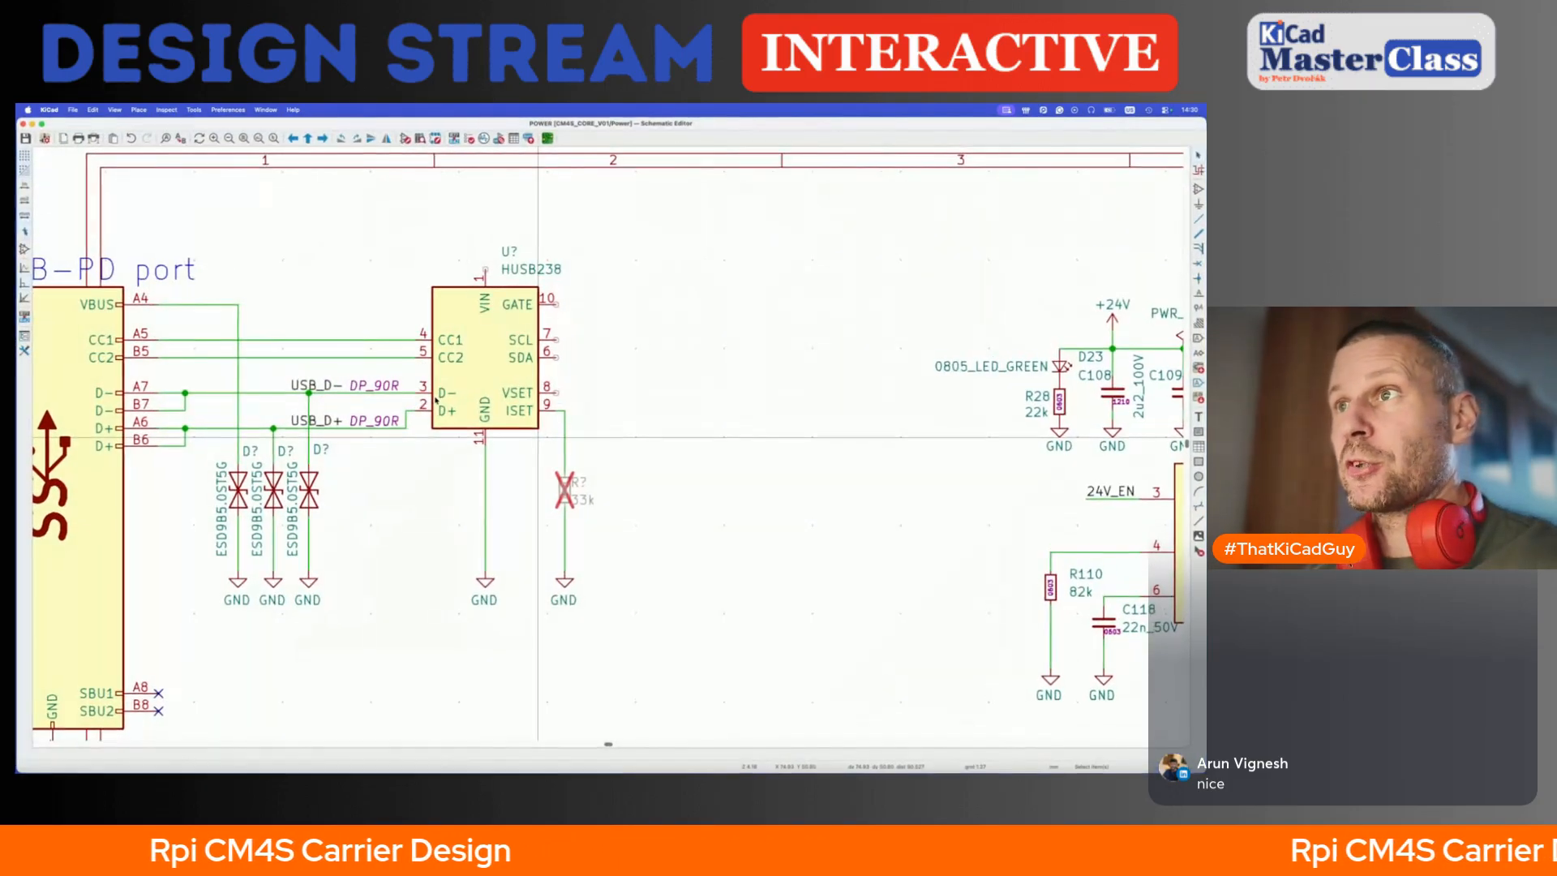
click(556, 393)
double_click(618, 472)
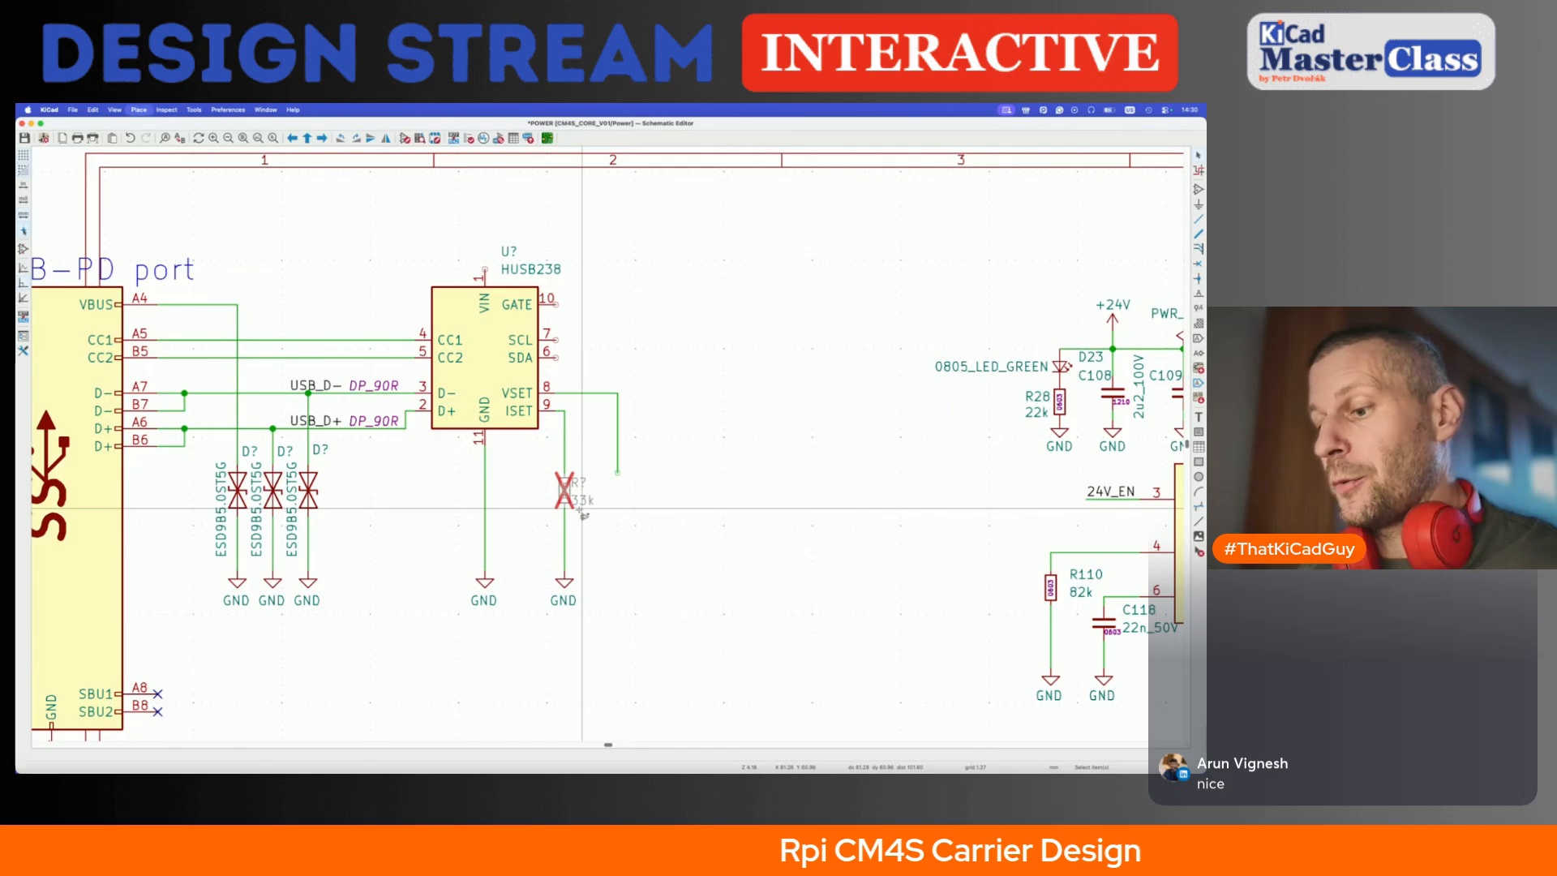
- Find the 0R 0603 resistor in the symbol library and place it vertically at the end of the VSET wire
text(a0r)
key(Down)
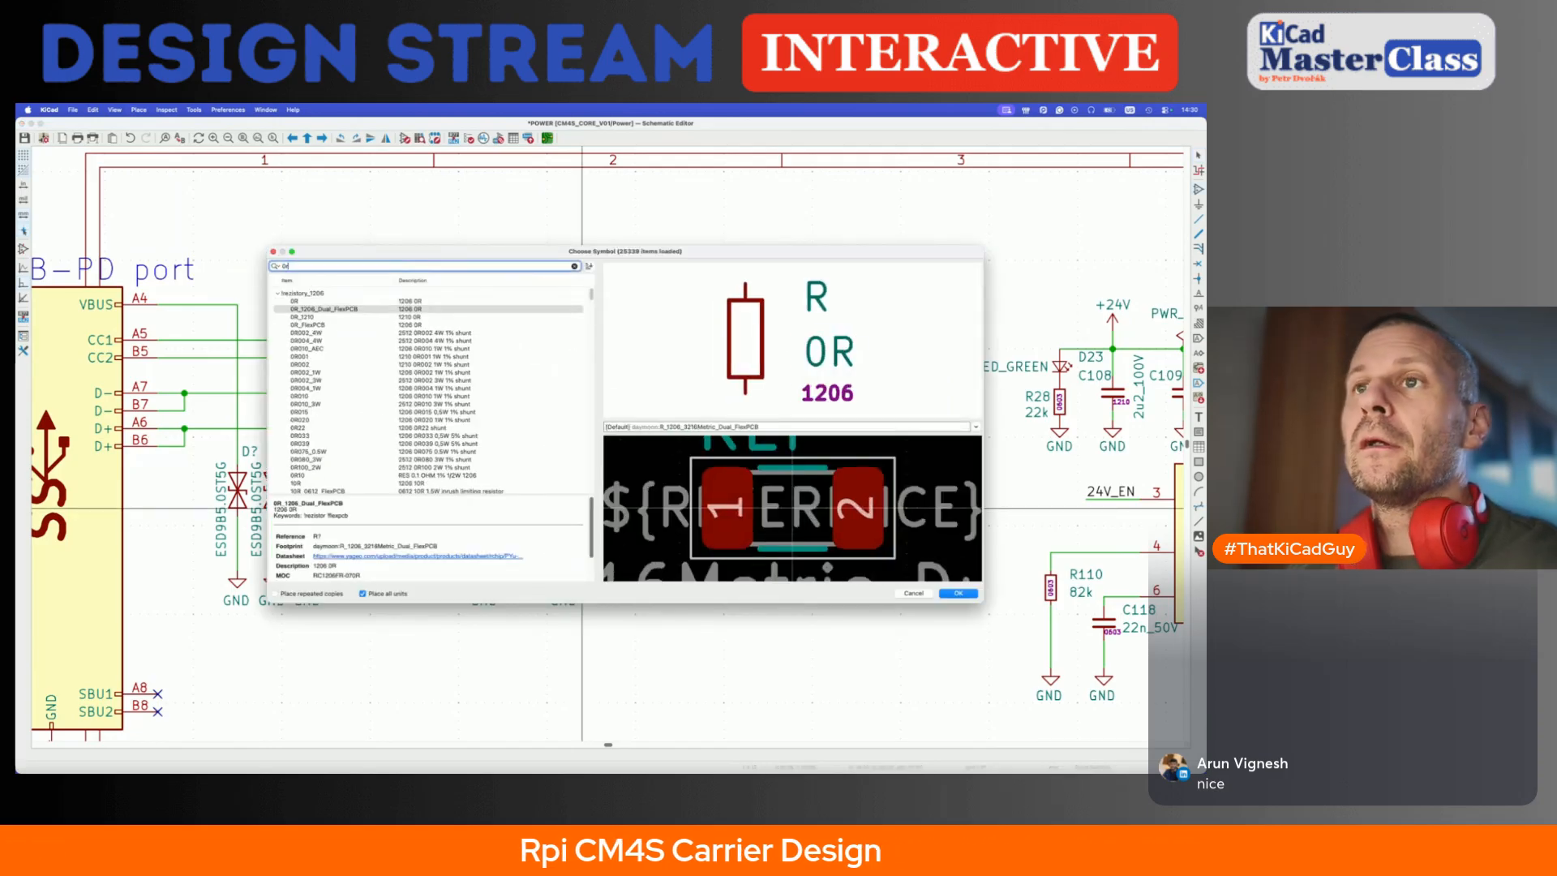
scroll(490, 423, down, 10)
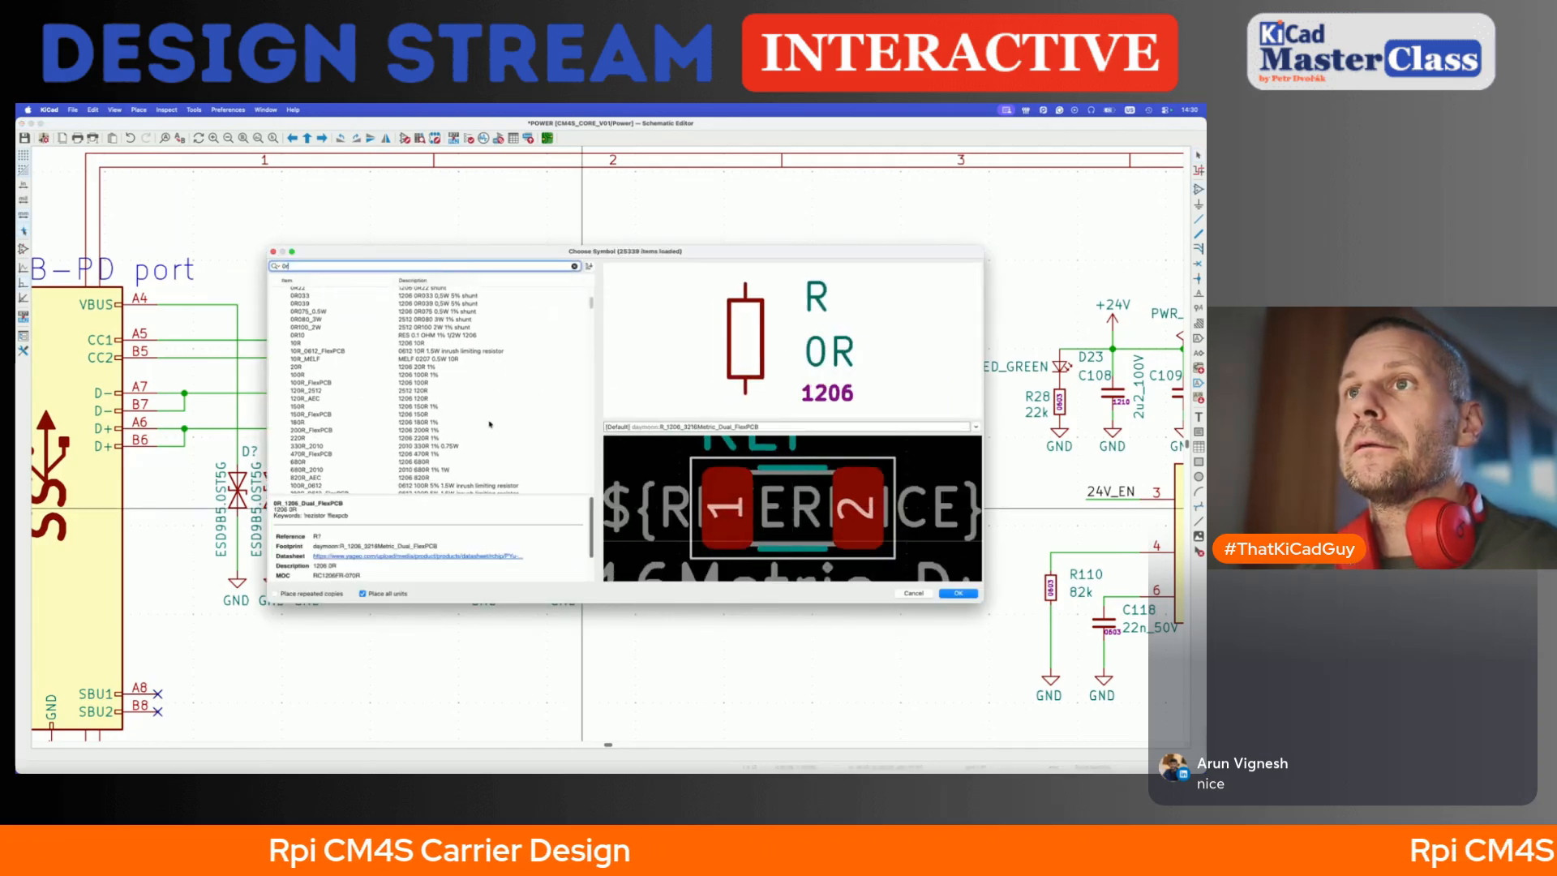
scroll(489, 423, down, 5)
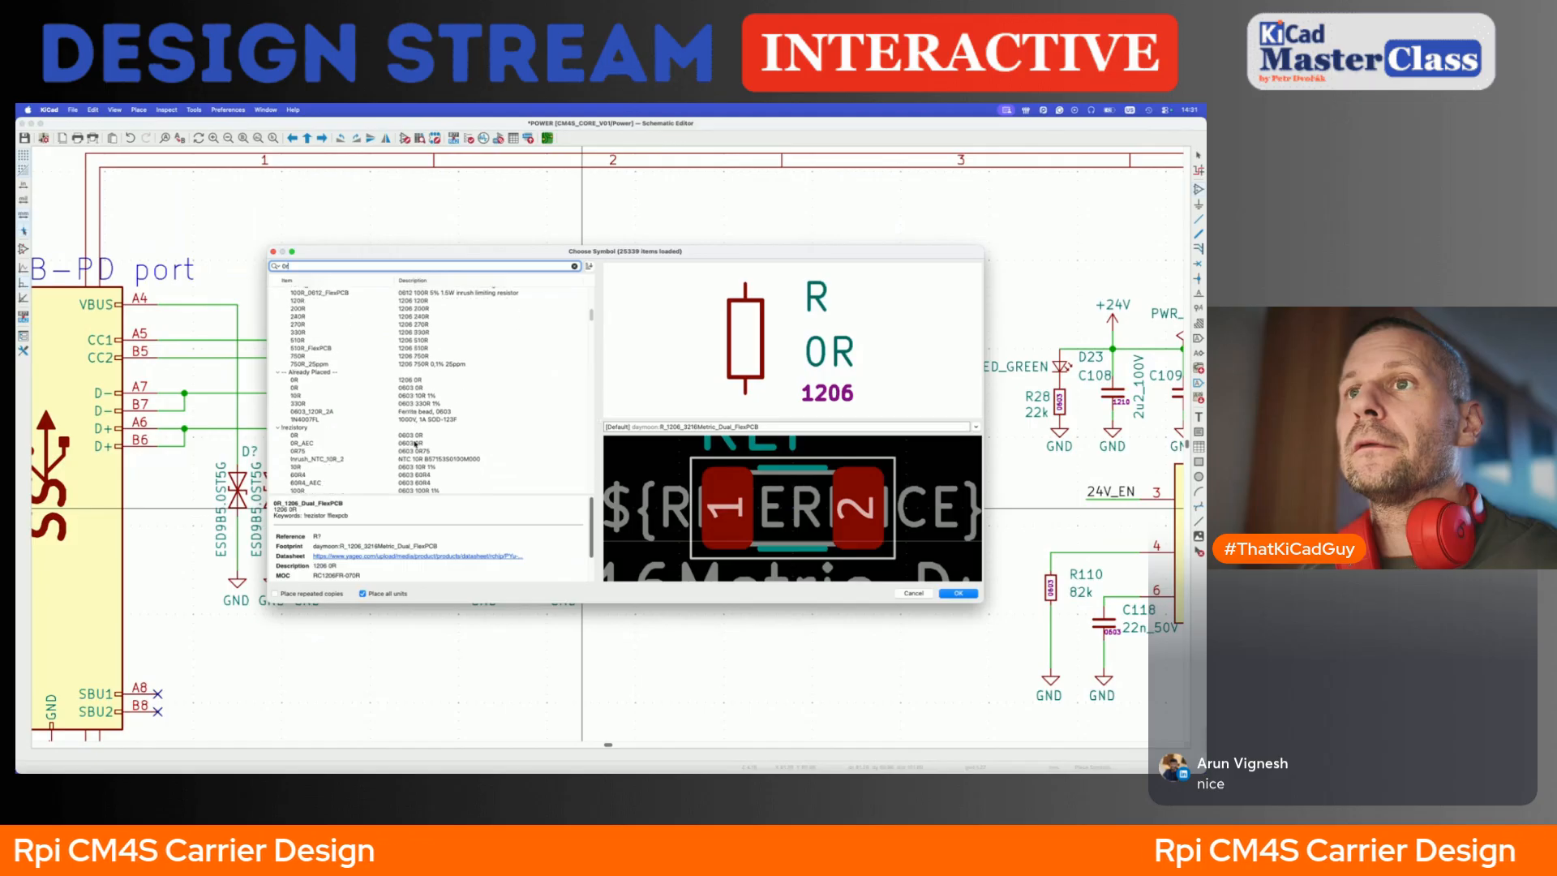
double_click(418, 420)
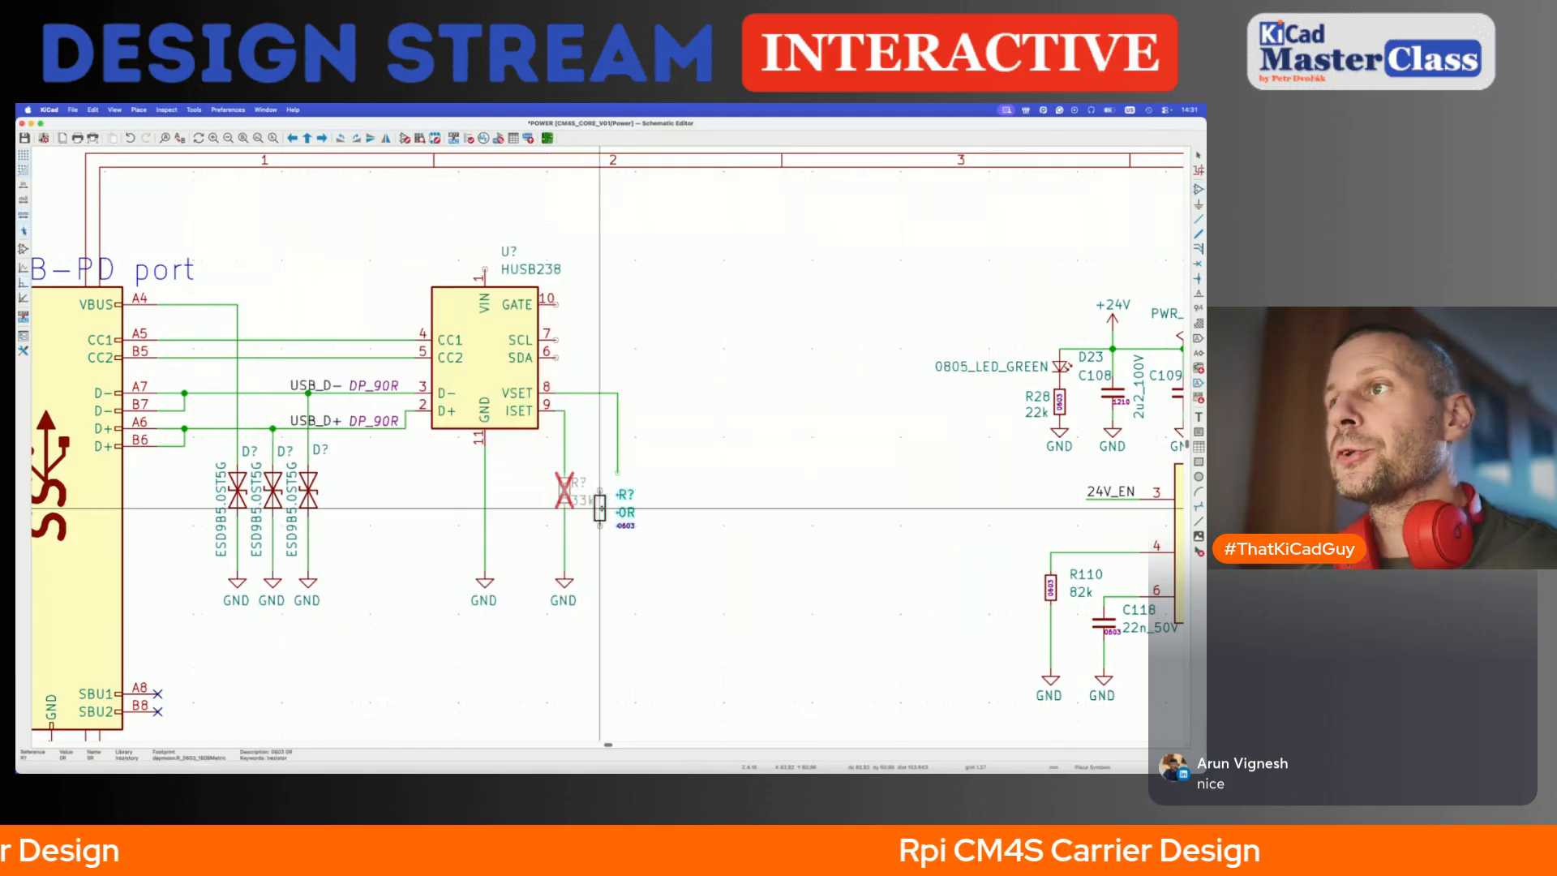
click(617, 491)
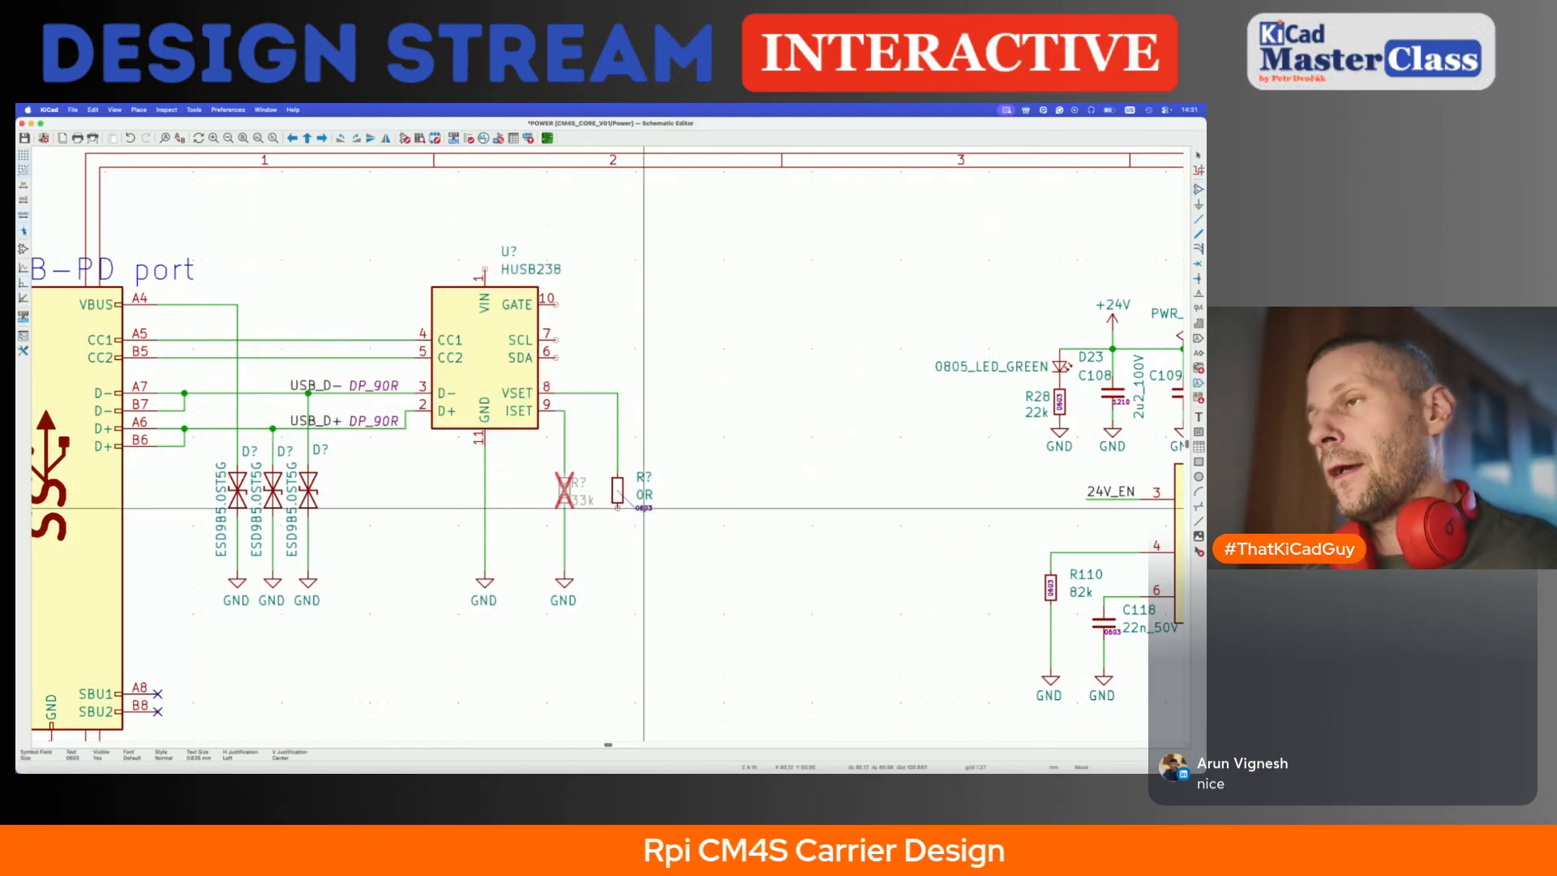
- Tidy the 0R resistor's texts, with 0603 inside the body and the reference and value close beside it
drag(627, 462, 687, 527)
key(m)
click(679, 529)
- Wire the 0R resistor down to a copied GND symbol and save the schematic
key(w)
double_click(618, 571)
key(super+d)
click(617, 576)
key(super+s)
- Add the text note "Iset 3.25A" beside the unpopulated 33k ISET resistor
scroll(618, 577, down, 5)
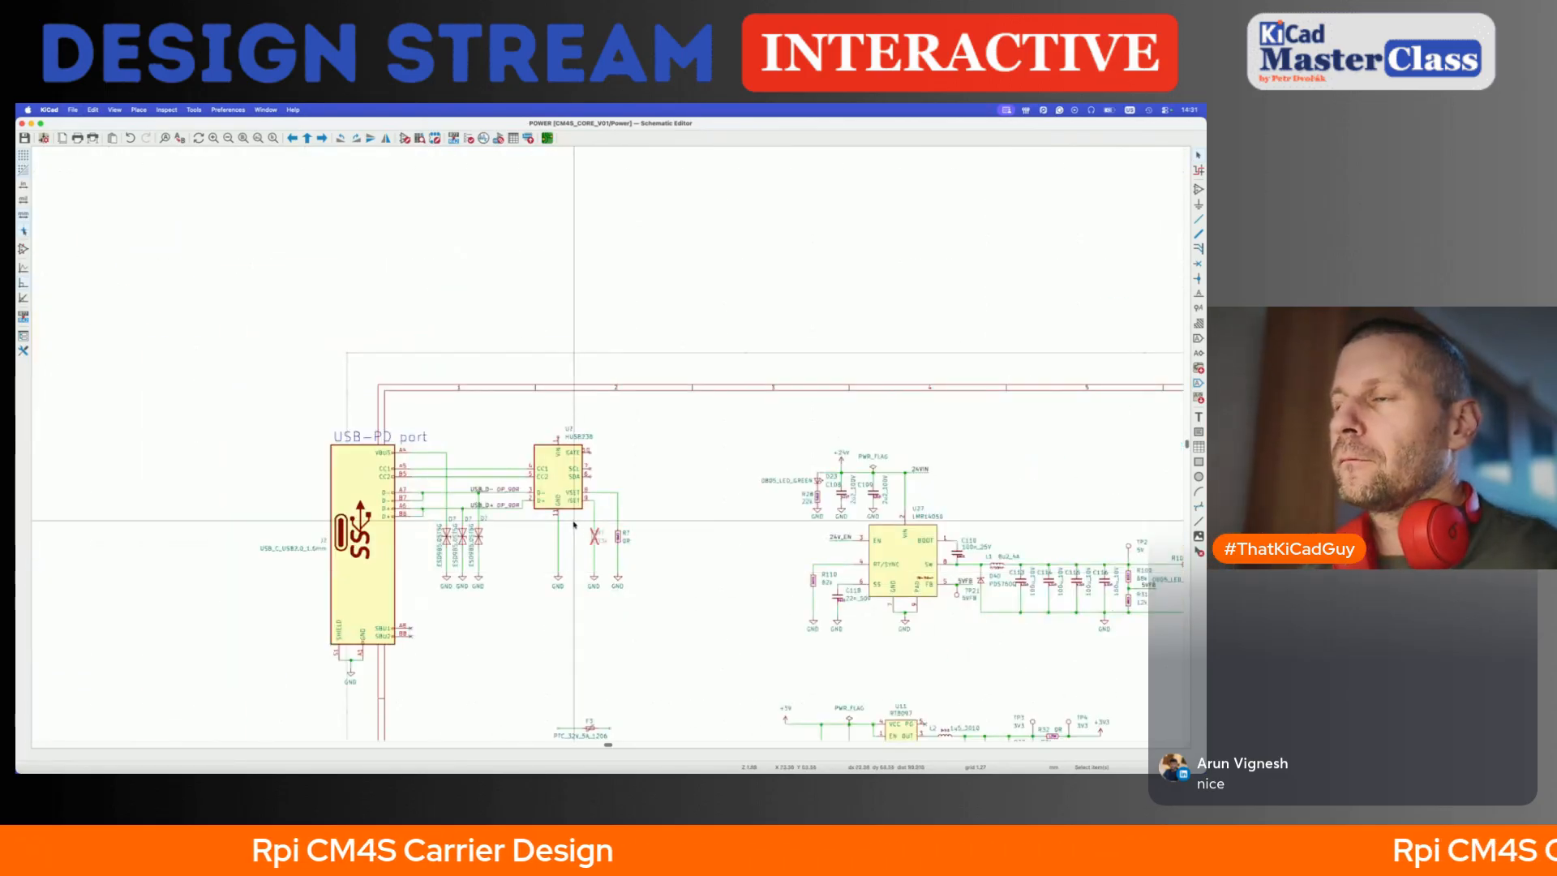
scroll(618, 576, up, 3)
key(t)
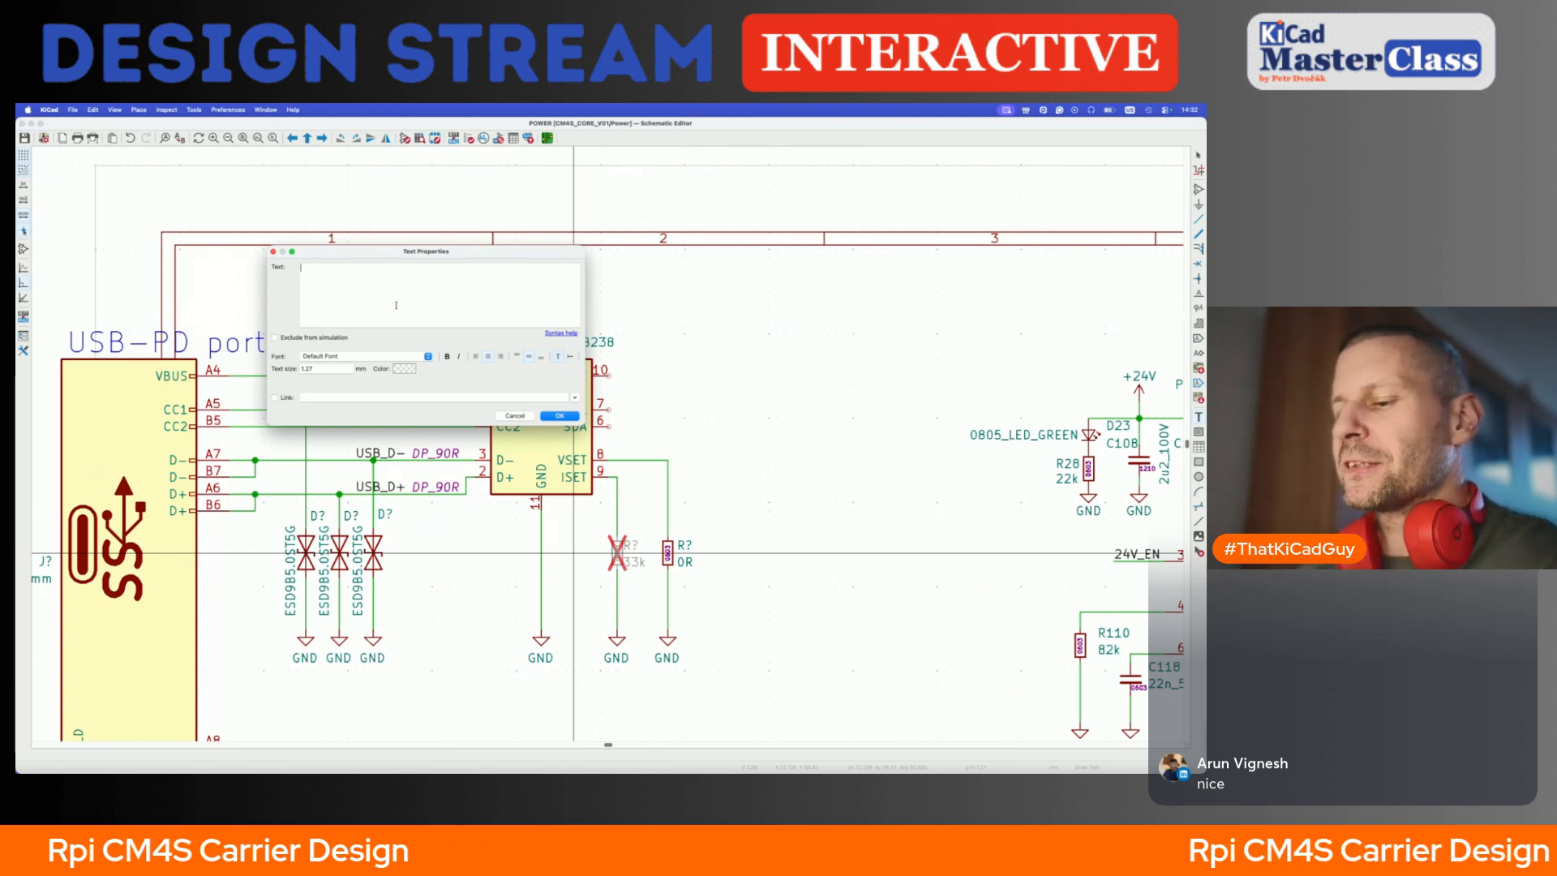
text(Imax 3.25A)
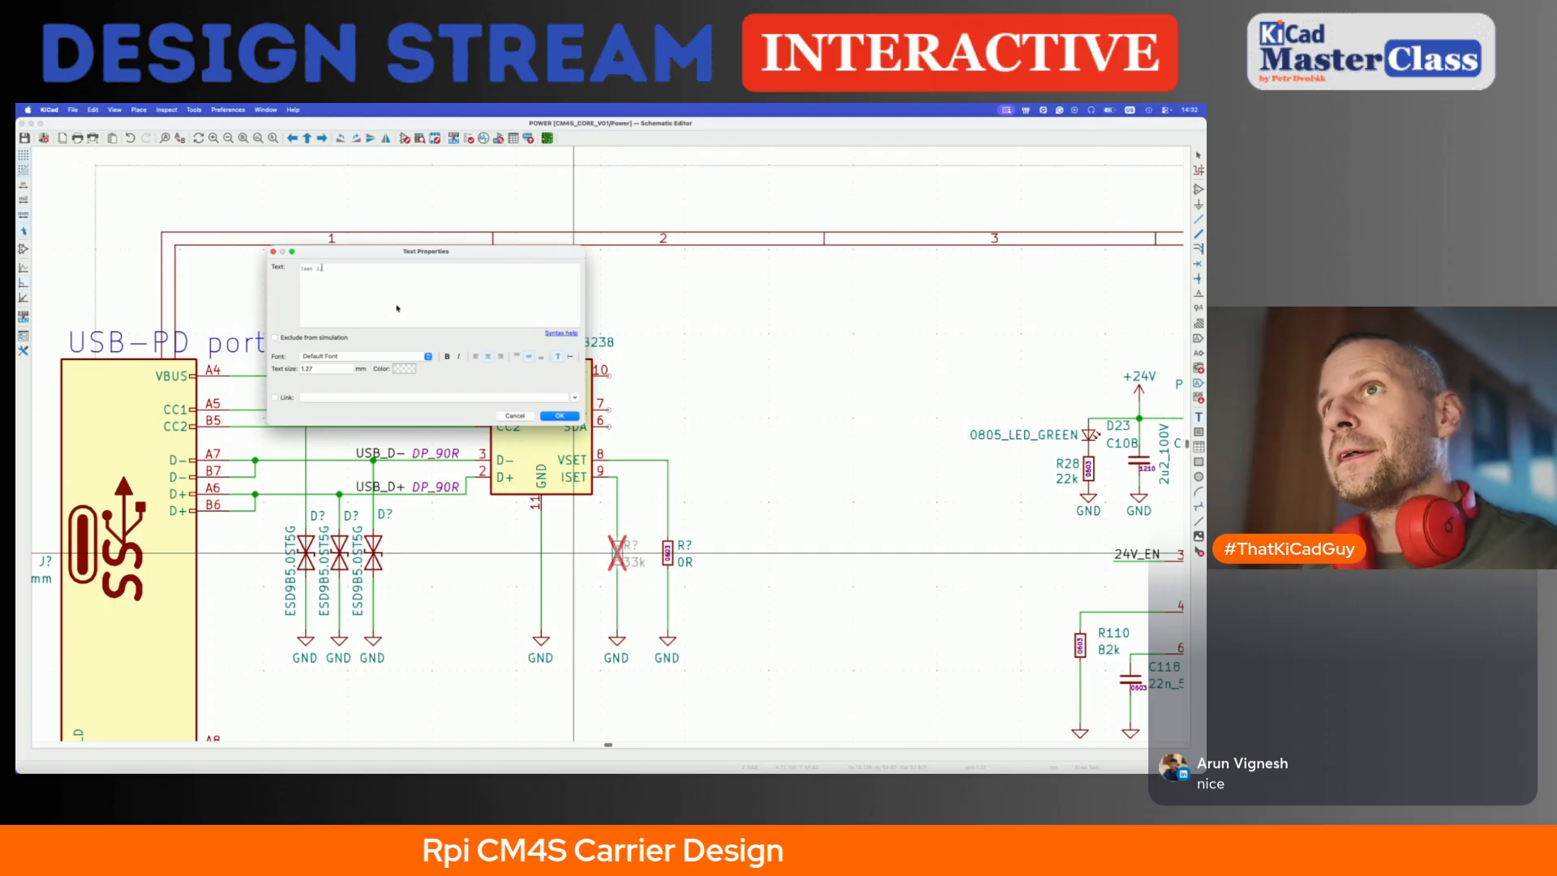
click(559, 416)
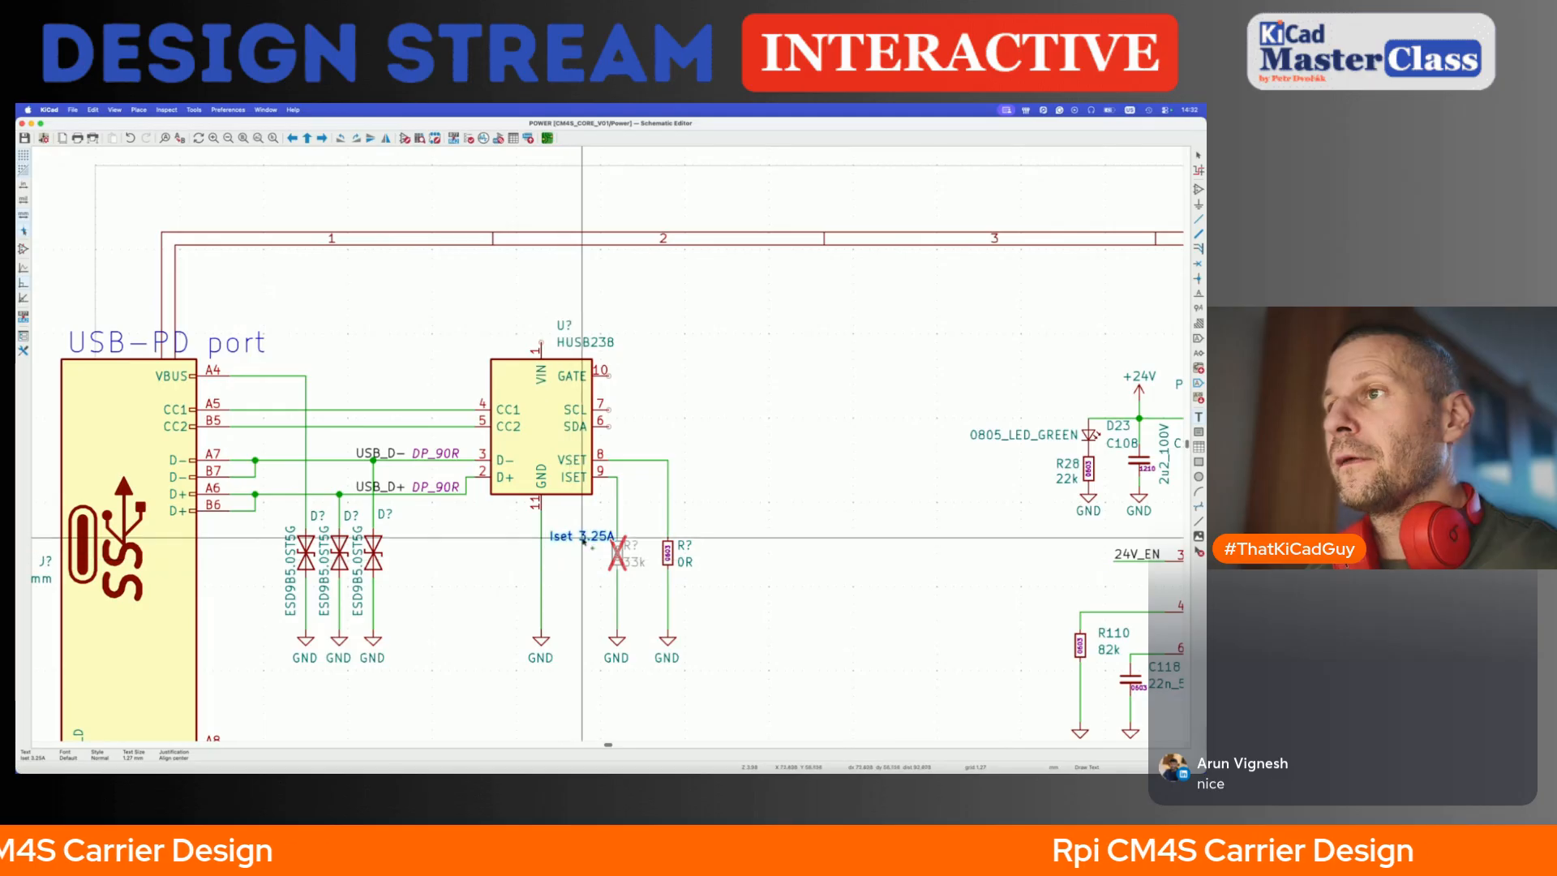
click(577, 556)
- Duplicate the Iset note to the right of the 0R resistor, change its text to "Vset 5V", and save the schematic
key(super+d)
click(724, 556)
key(e)
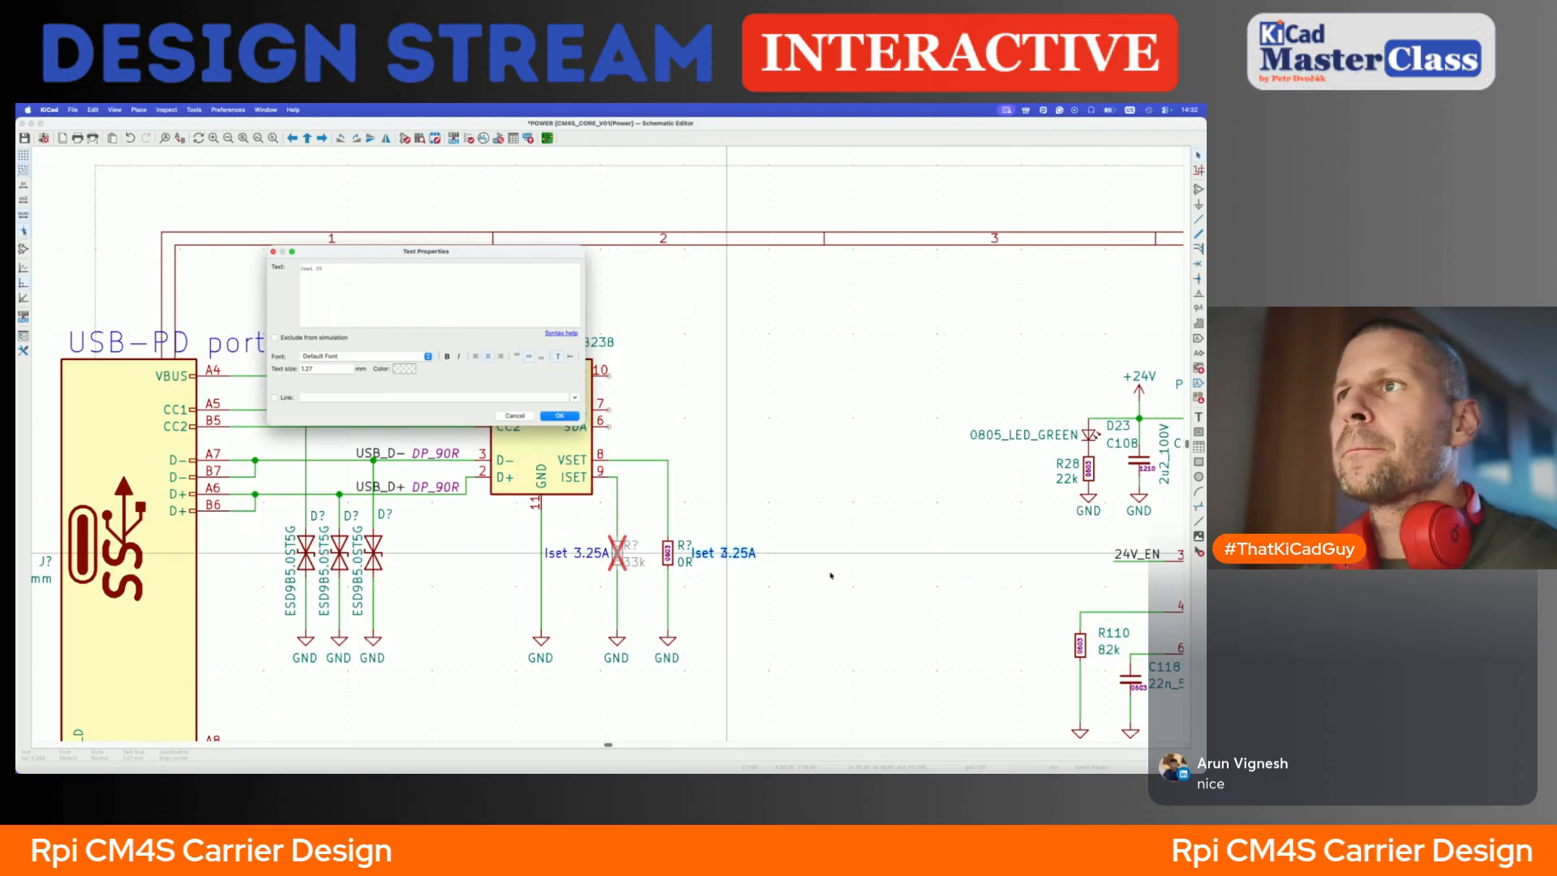
click(560, 416)
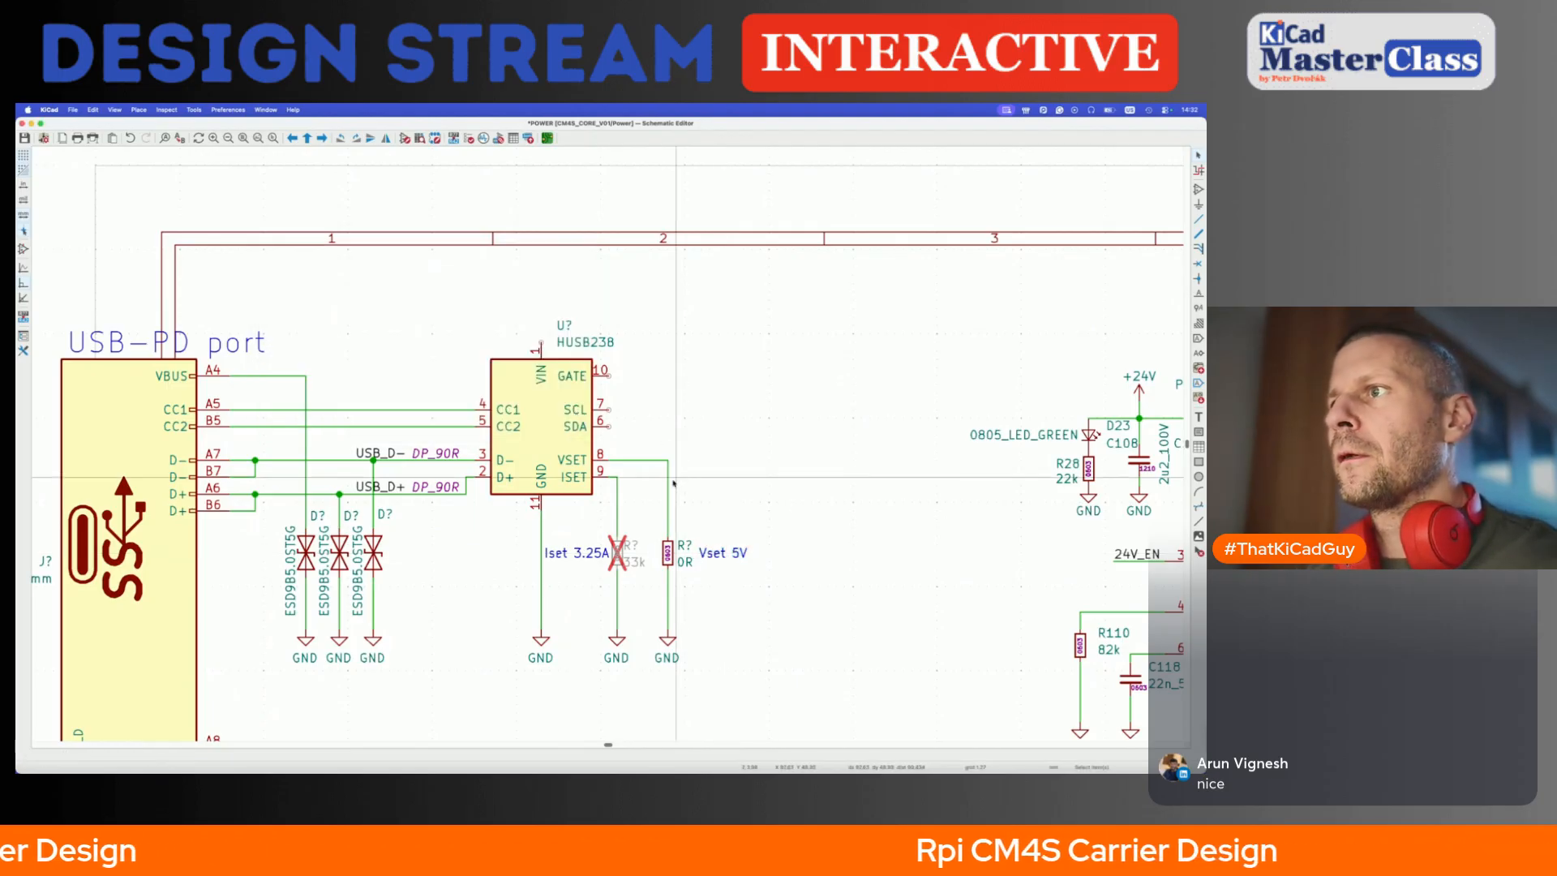
key(super+s)
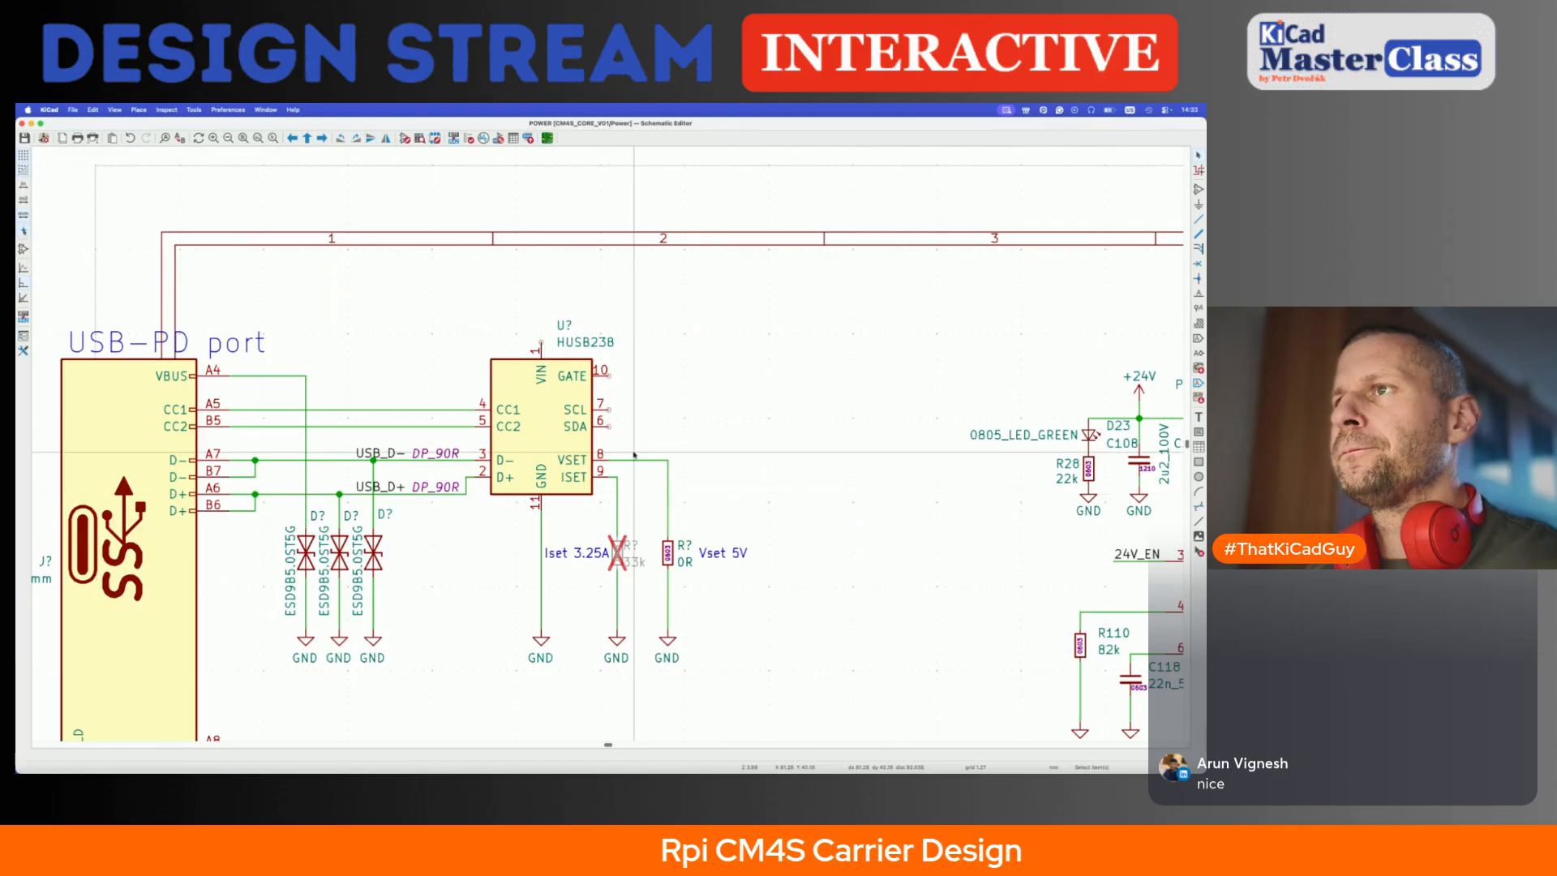
- Switch to the HUSB238 datasheet in Brave and read how the RDO is determined and how the I²C interface operates
key(super+Tab)
scroll(632, 452, up, 5)
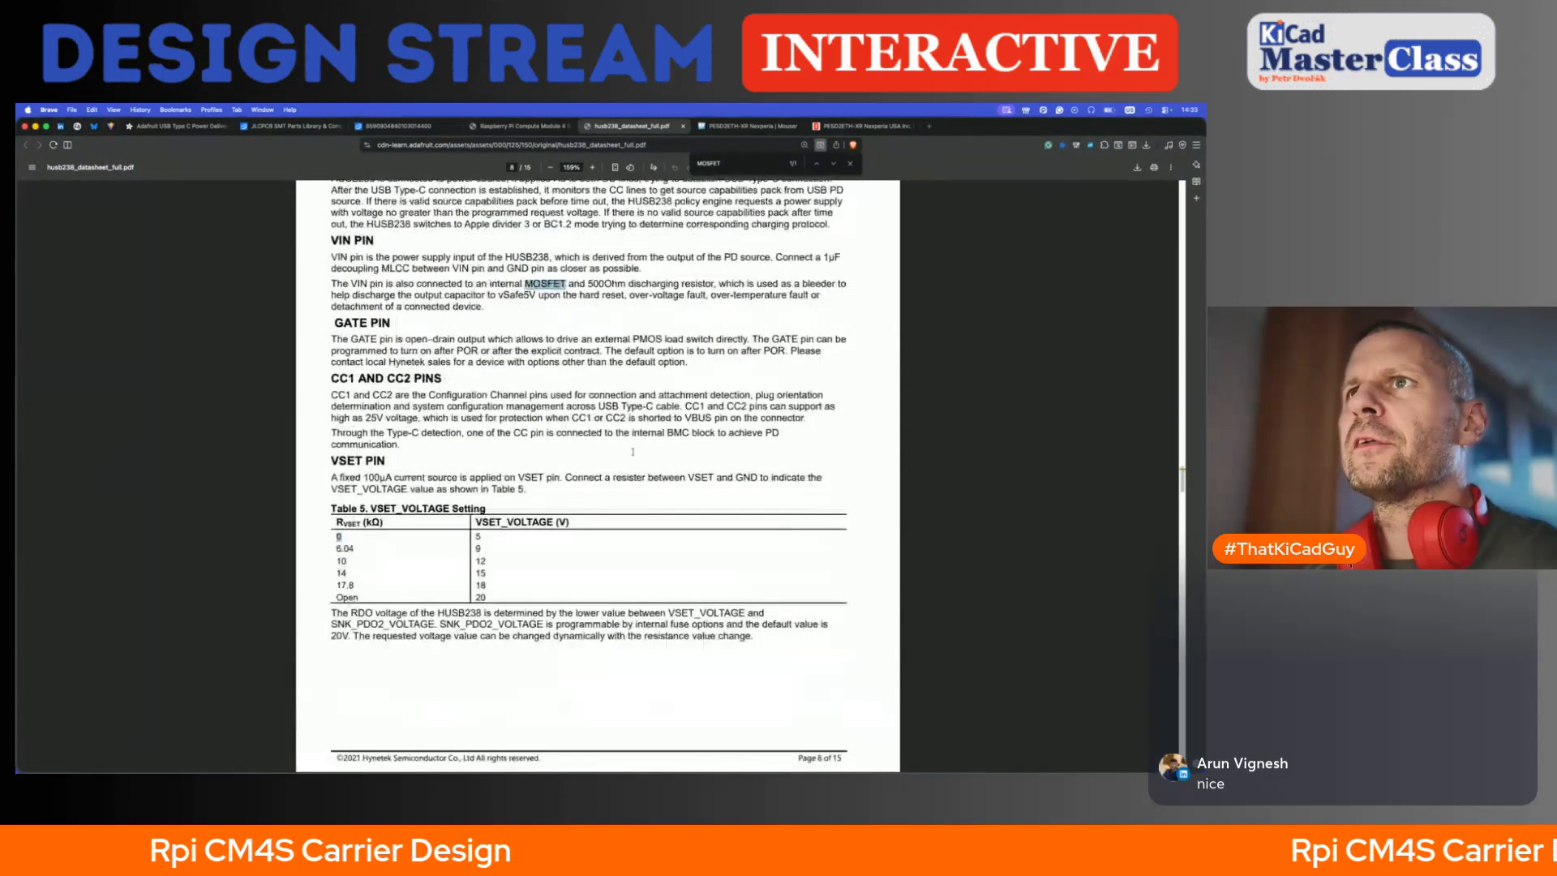
scroll(632, 451, up, 3)
scroll(632, 452, down, 10)
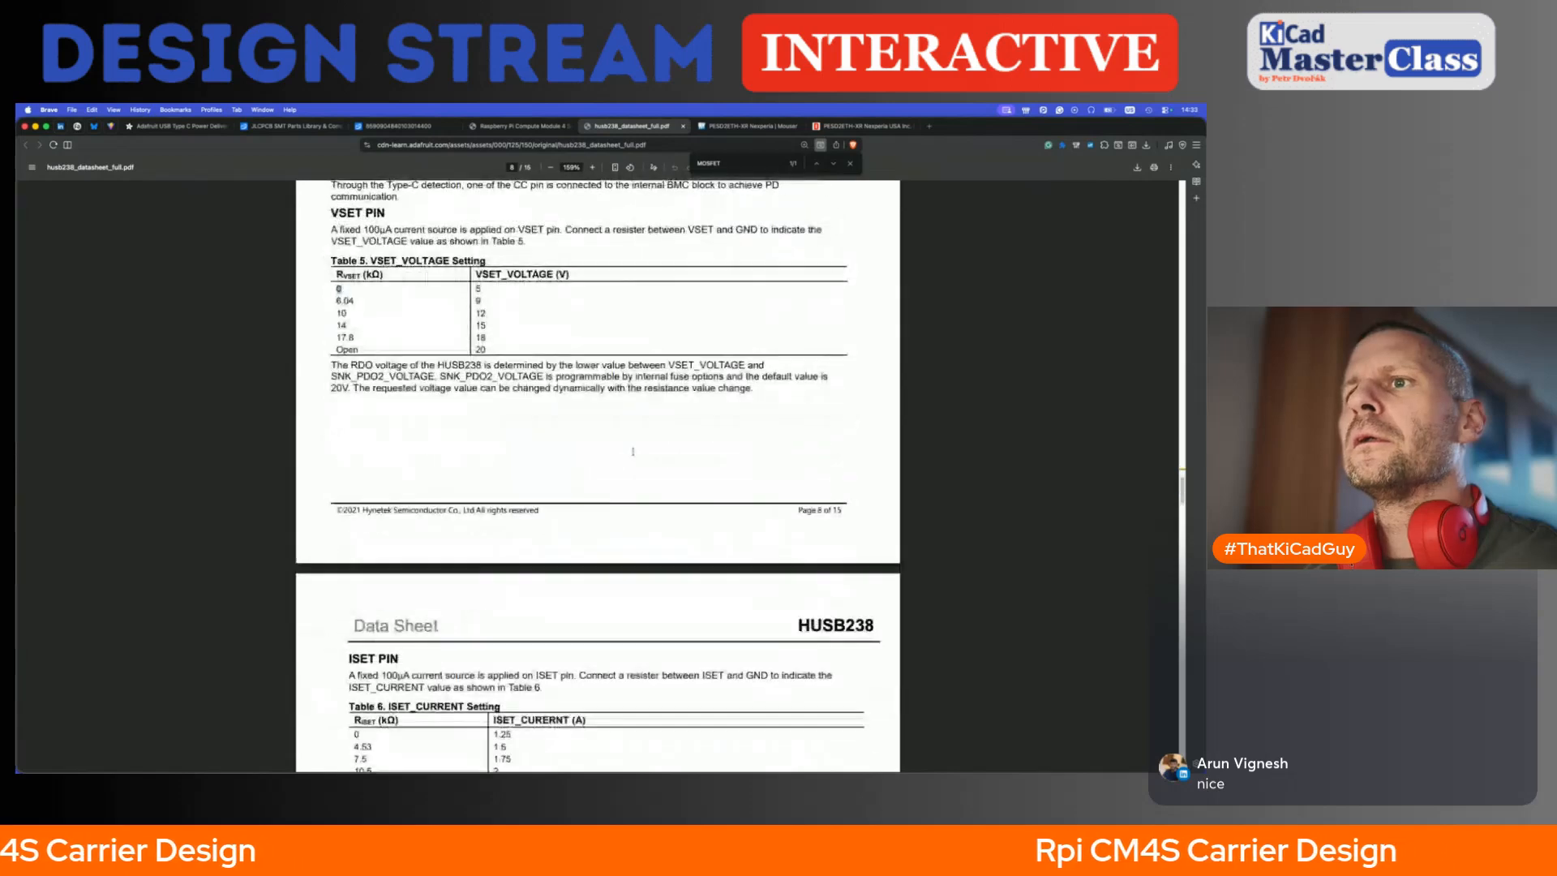
scroll(633, 452, down, 5)
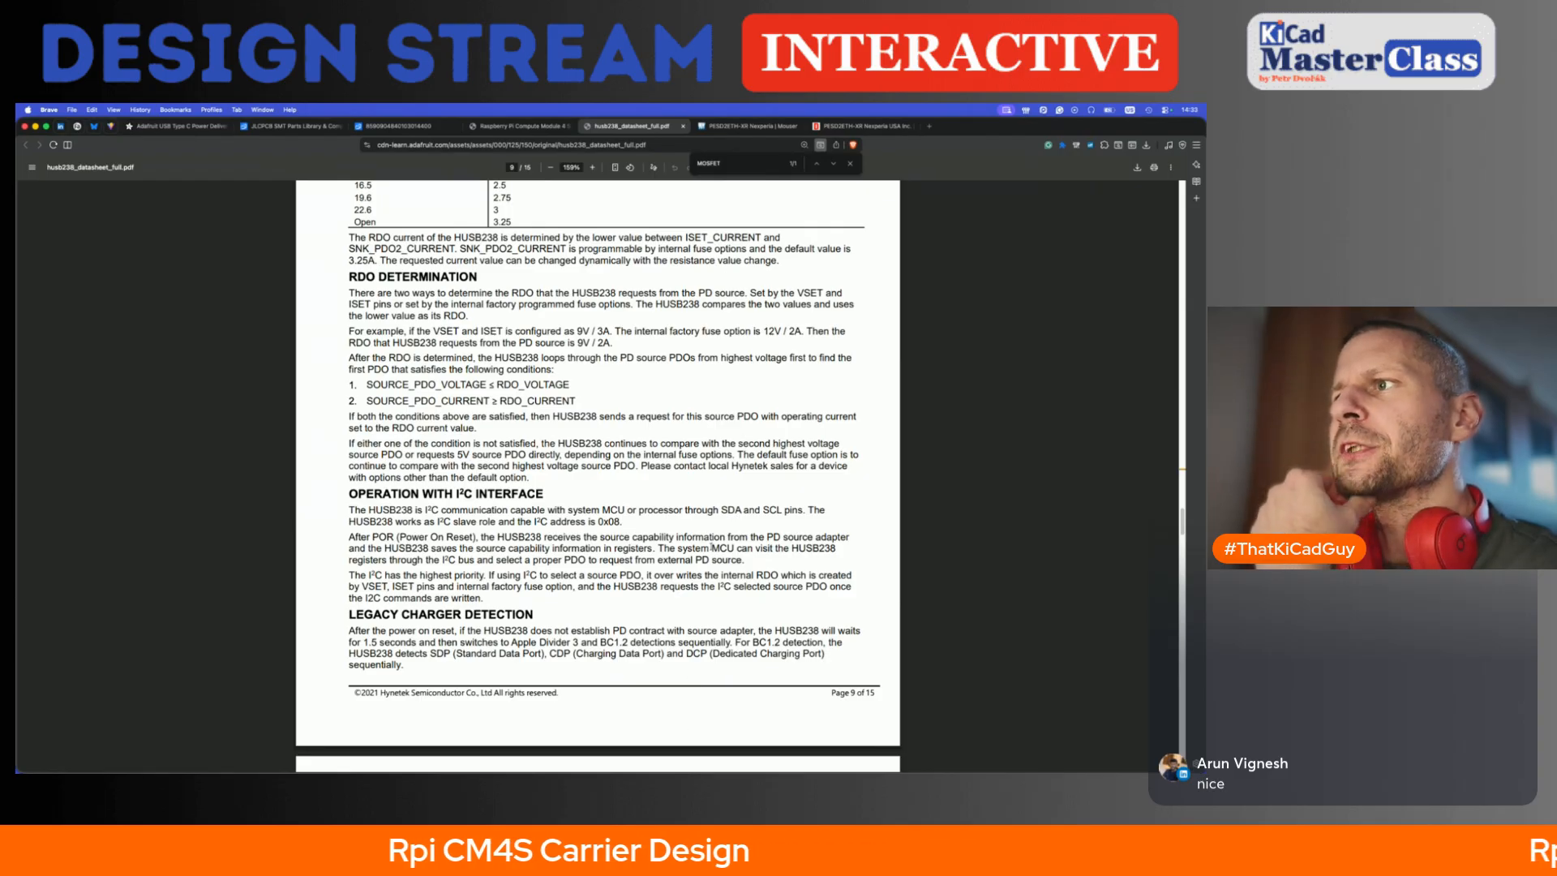
drag(730, 549, 812, 554)
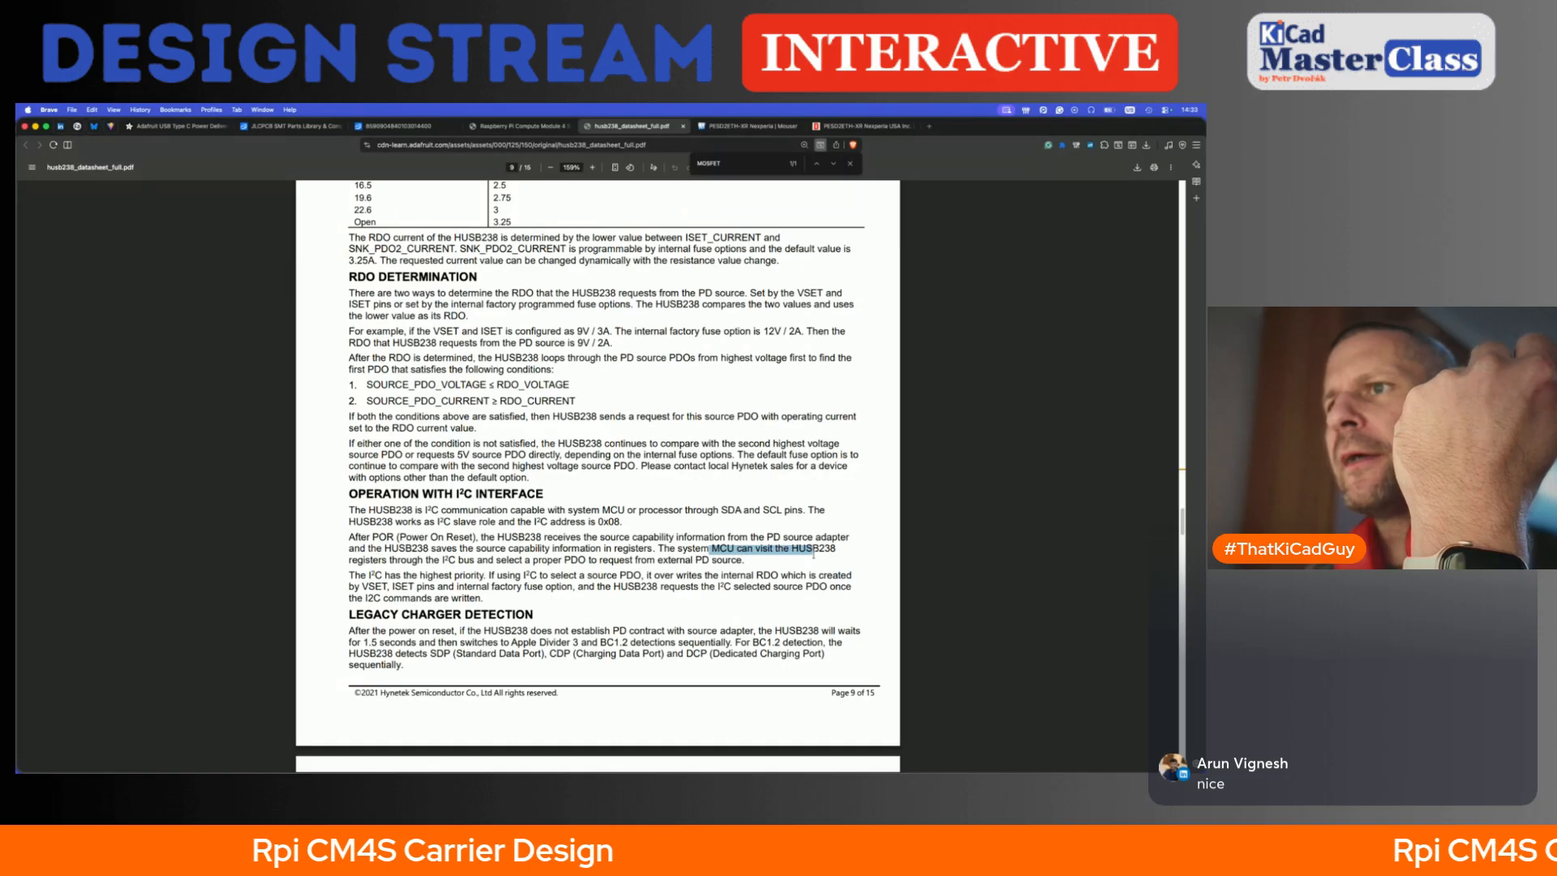
scroll(813, 554, down, 1)
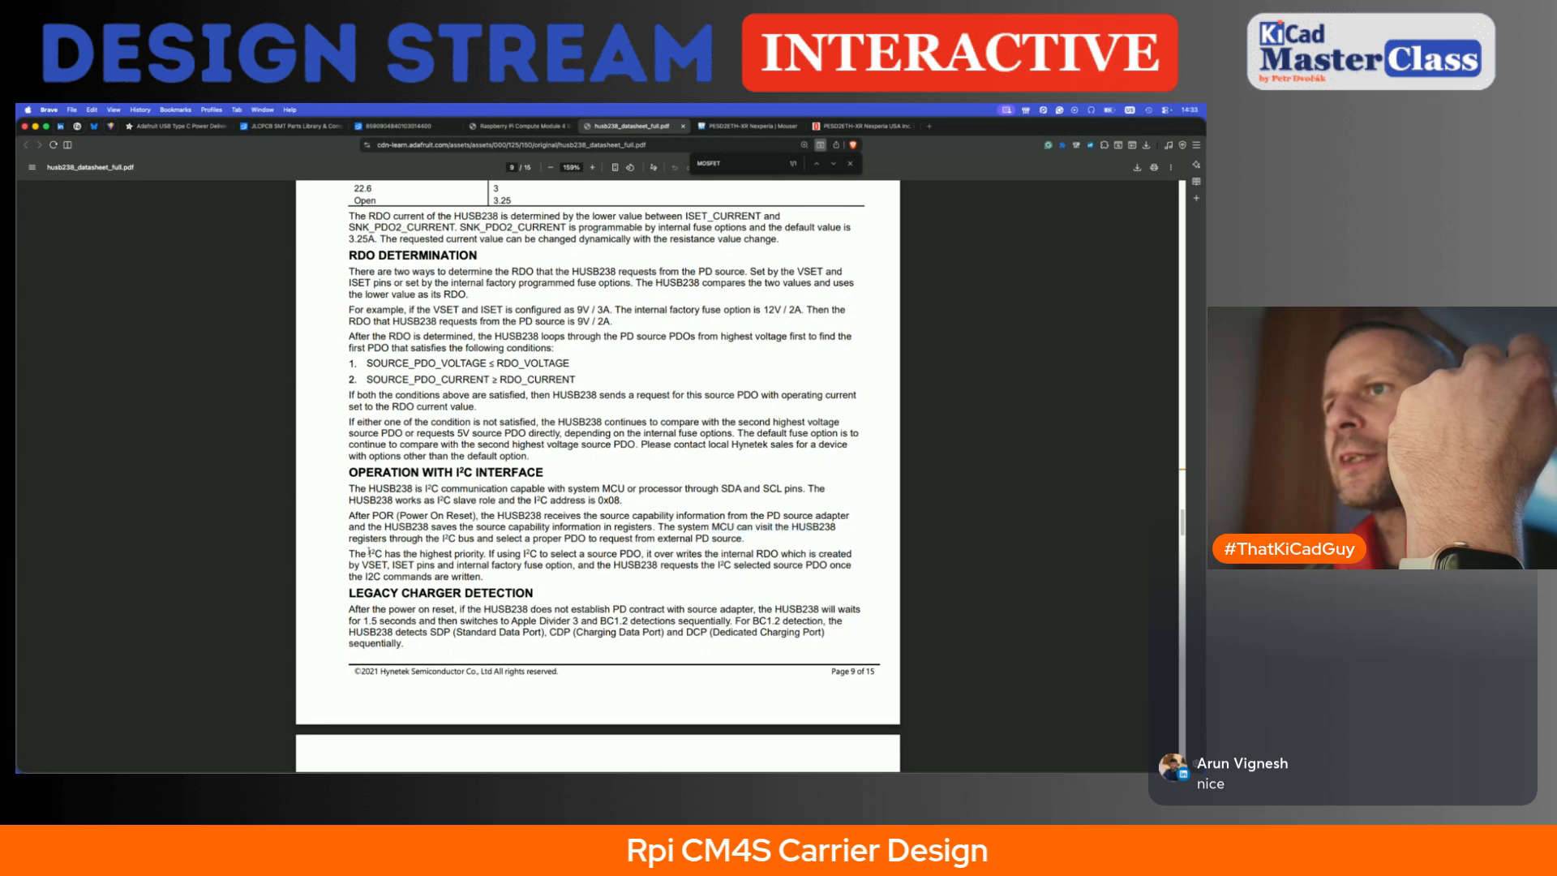
drag(860, 560, 382, 555)
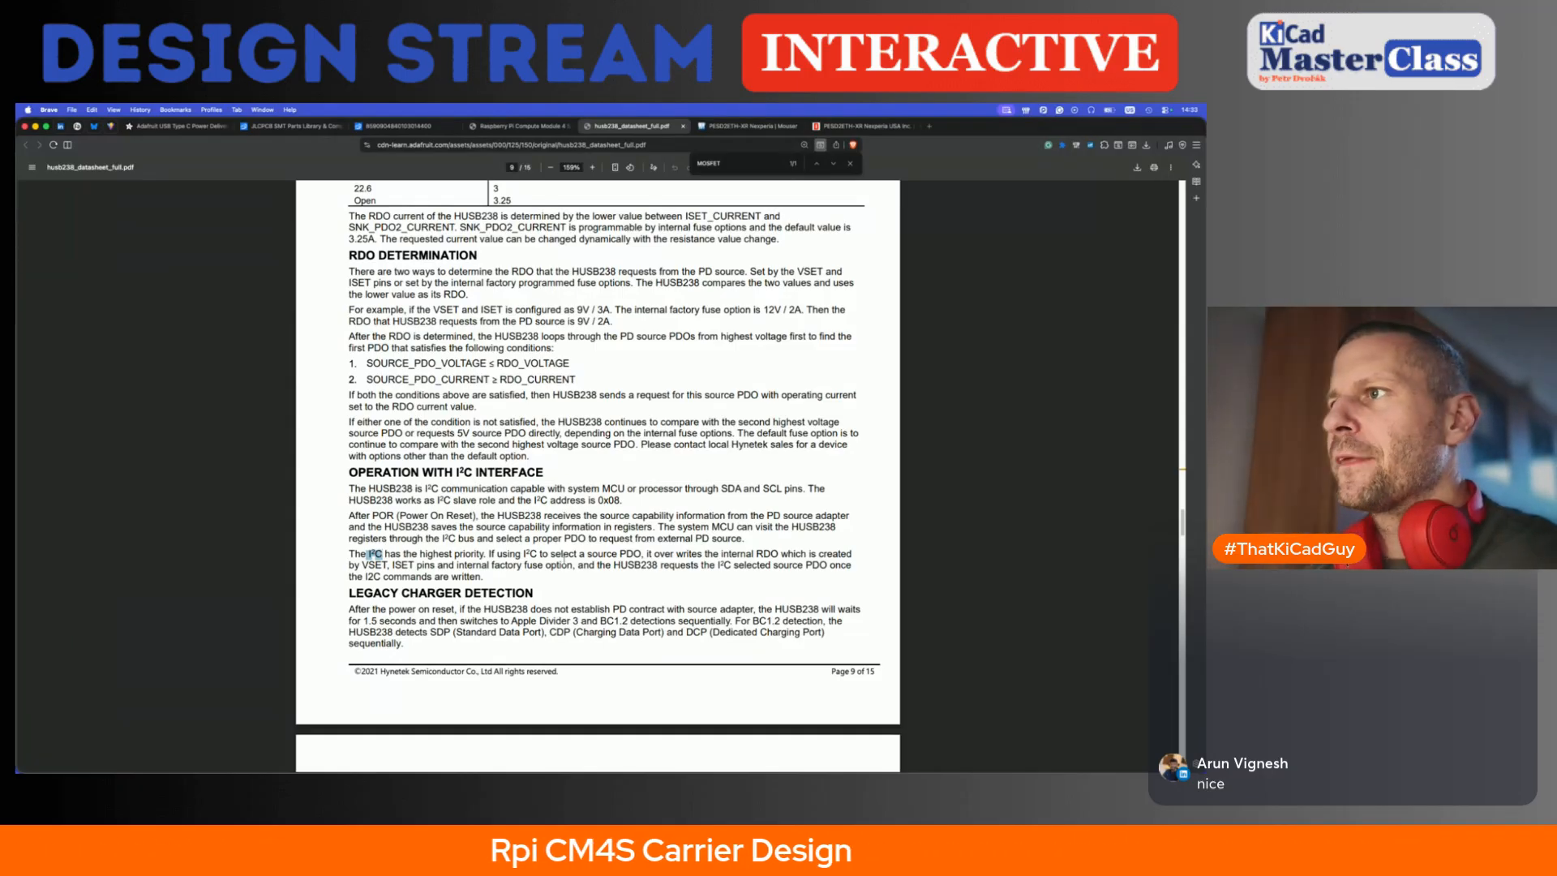
drag(660, 526, 753, 527)
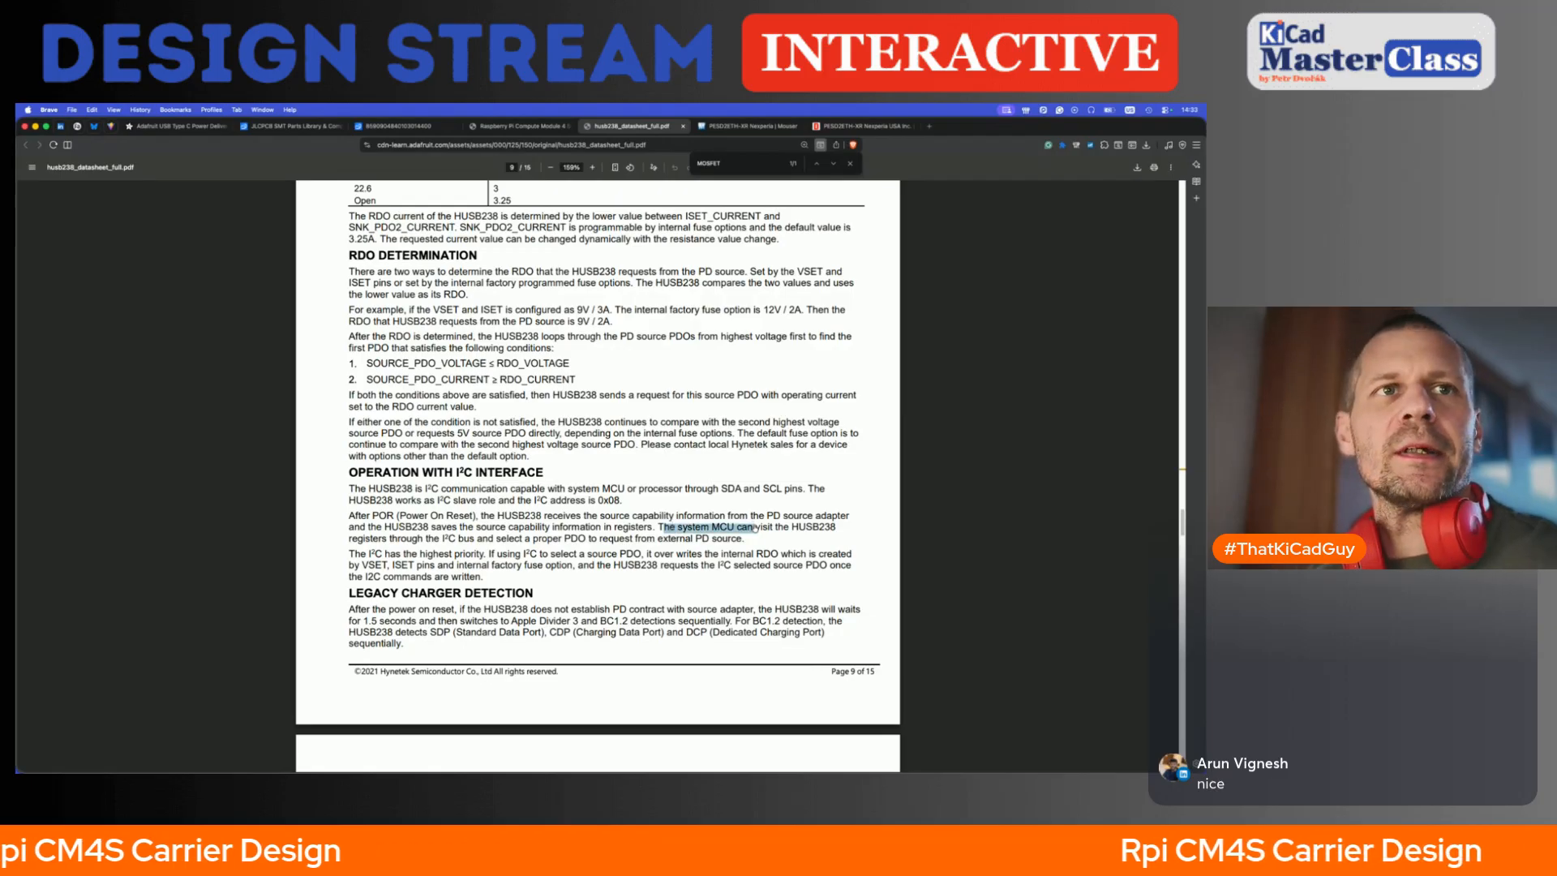
- Back in the KiCad schematic, draw parallel horizontal wires from the HUSB238's SCL and SDA pins and extend both to the same length
key(super+Tab)
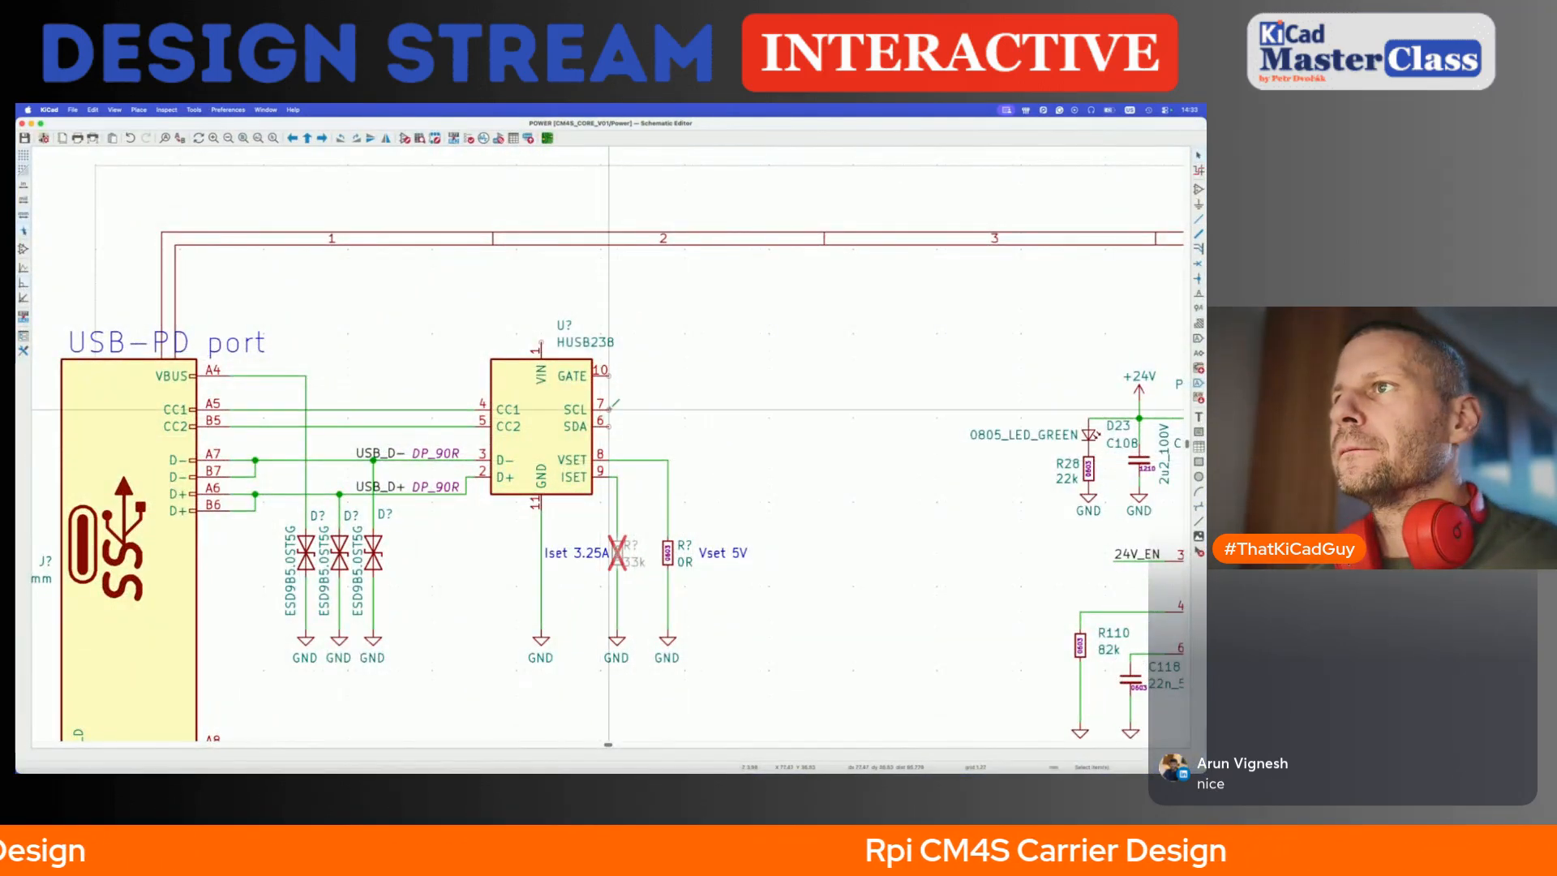
click(609, 409)
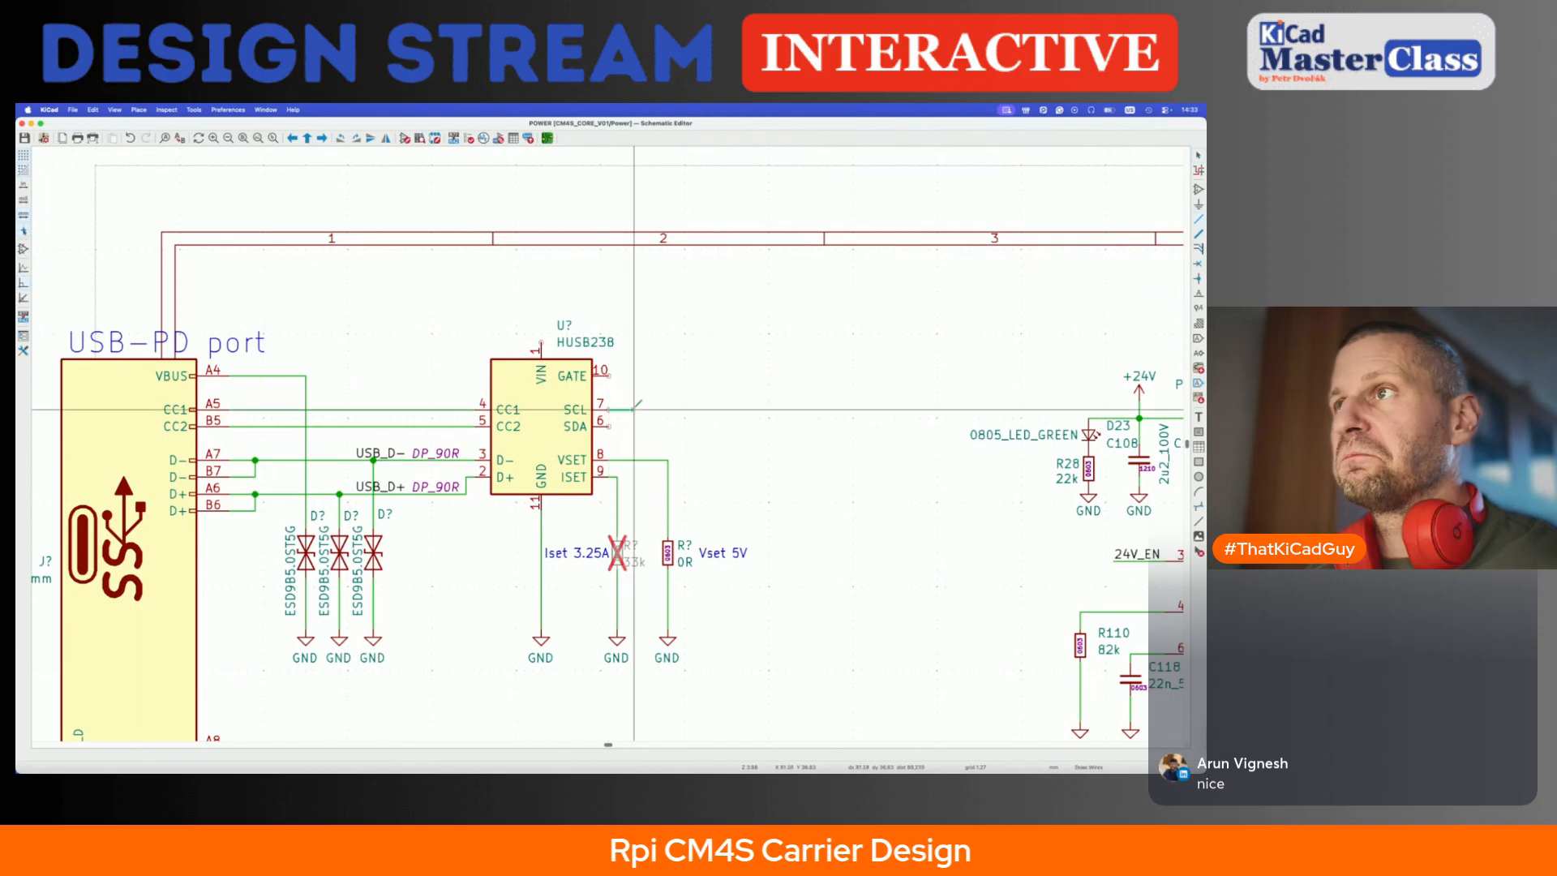
double_click(667, 410)
click(609, 426)
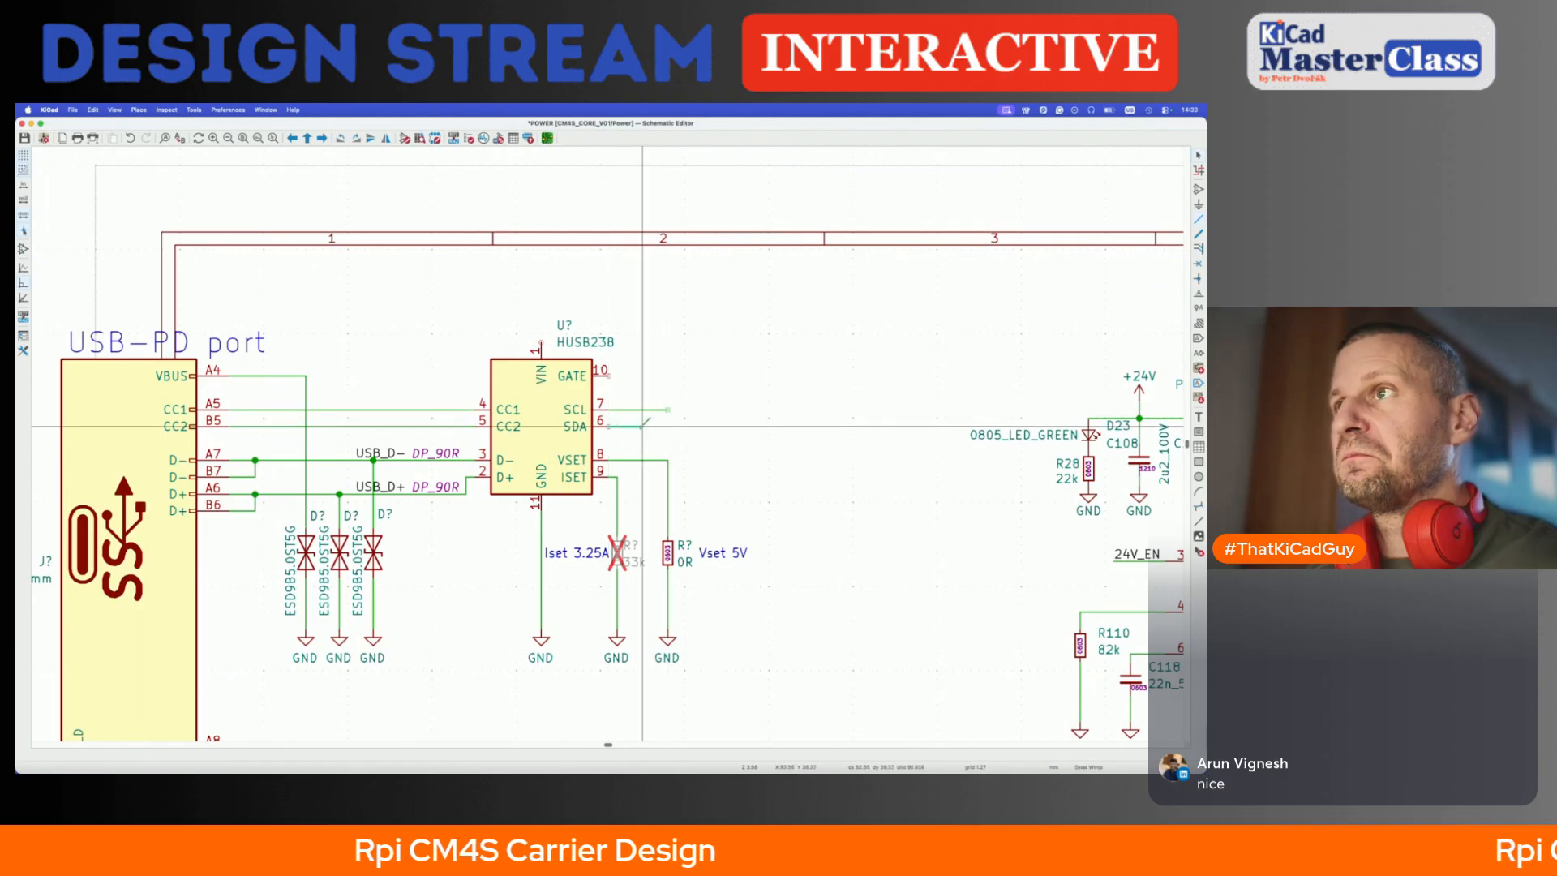
double_click(670, 426)
key(Escape)
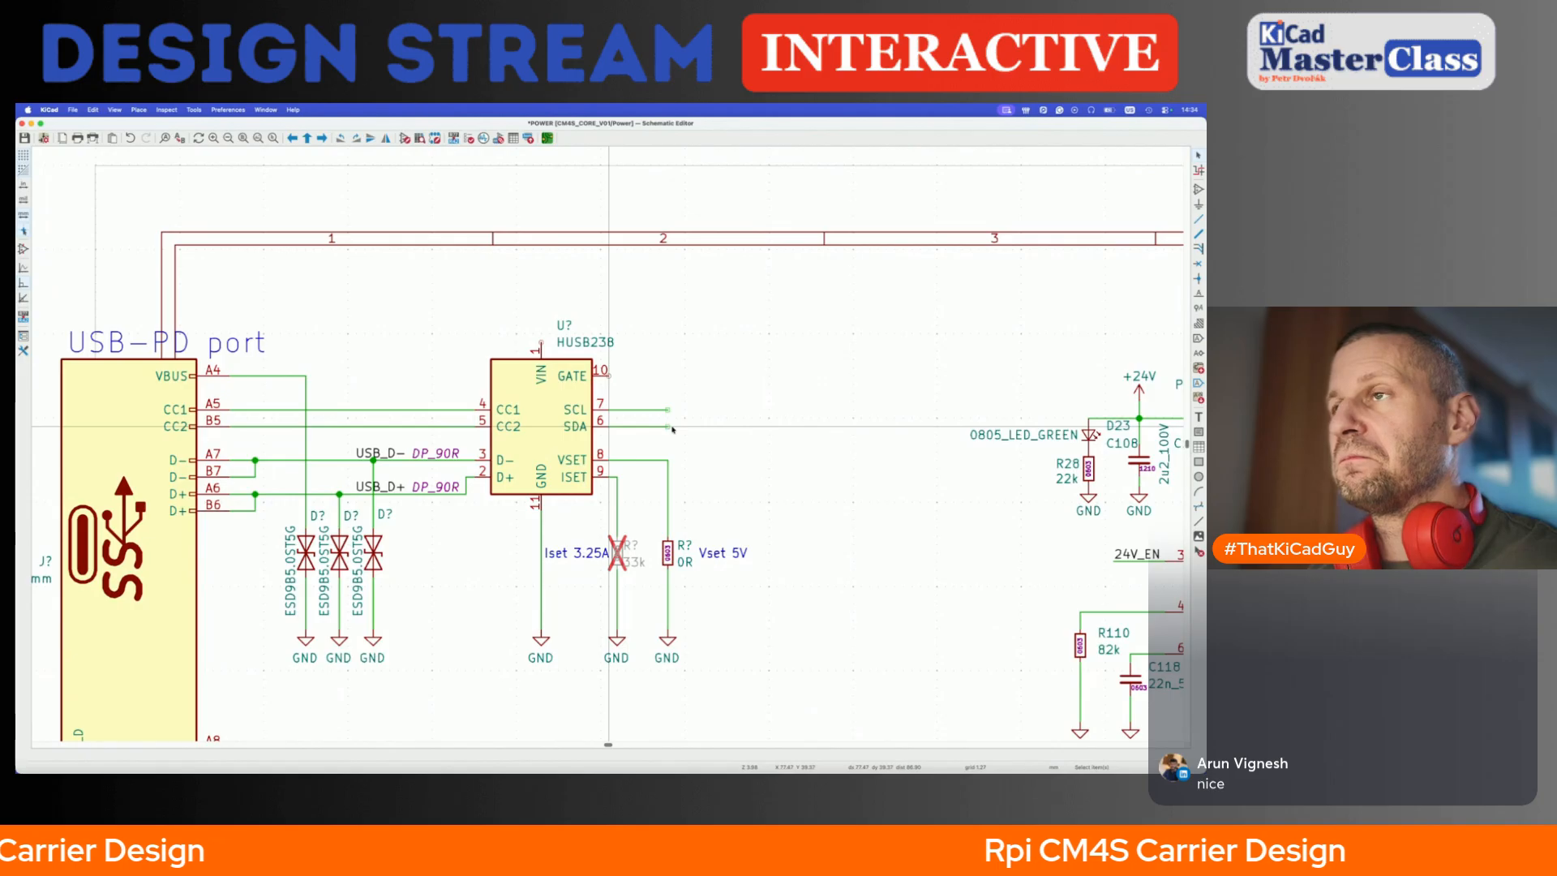
drag(669, 426, 751, 409)
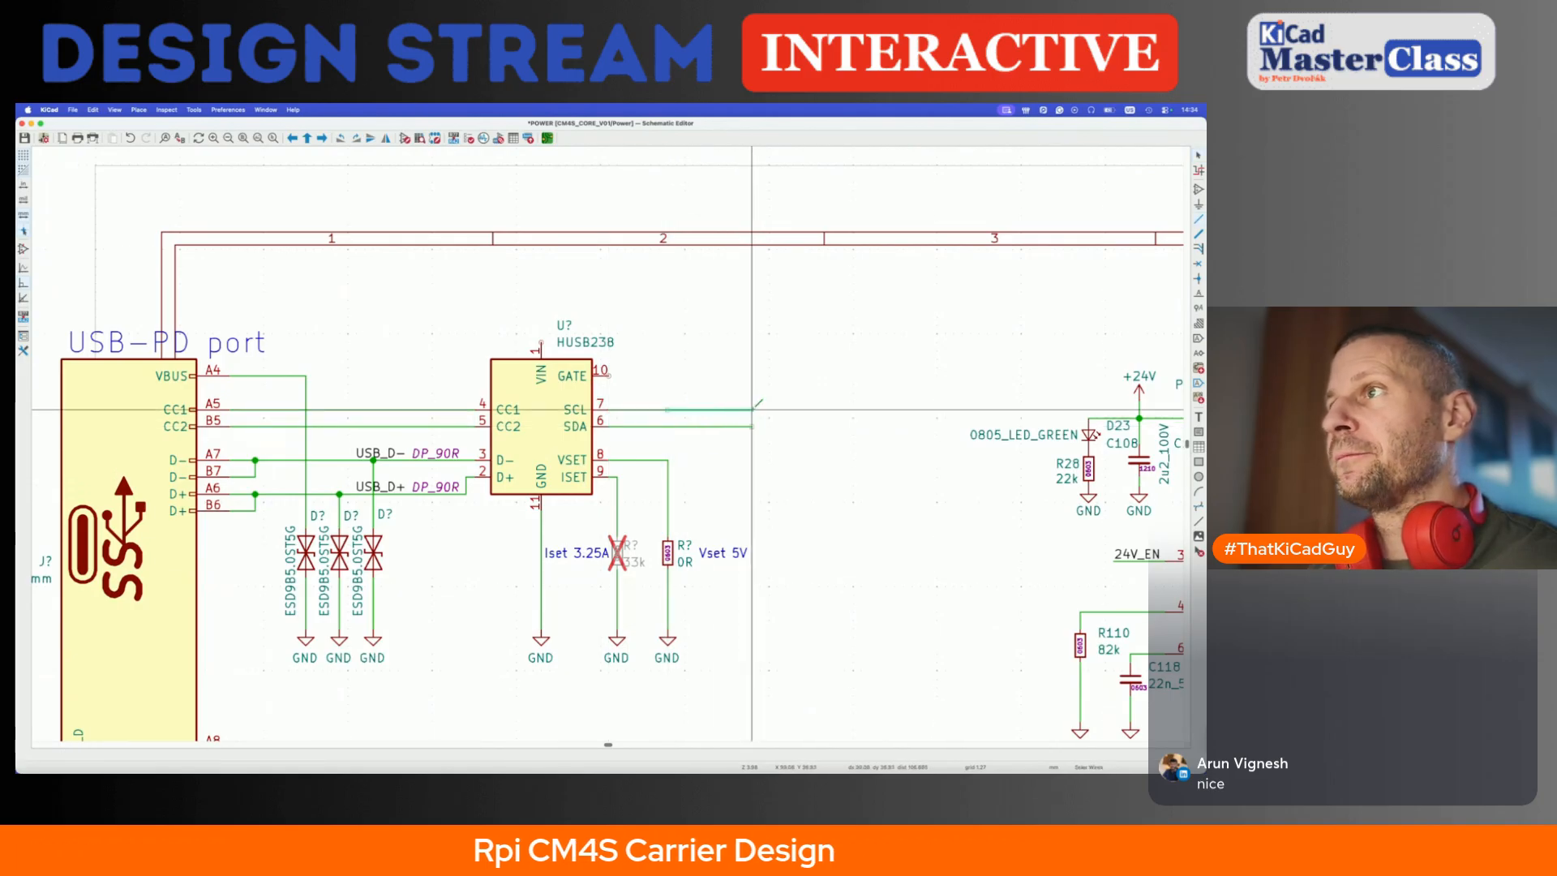
- Find the 1.27 mm test point in the symbol library and place it horizontally at the end of the SCL wire
text(a)
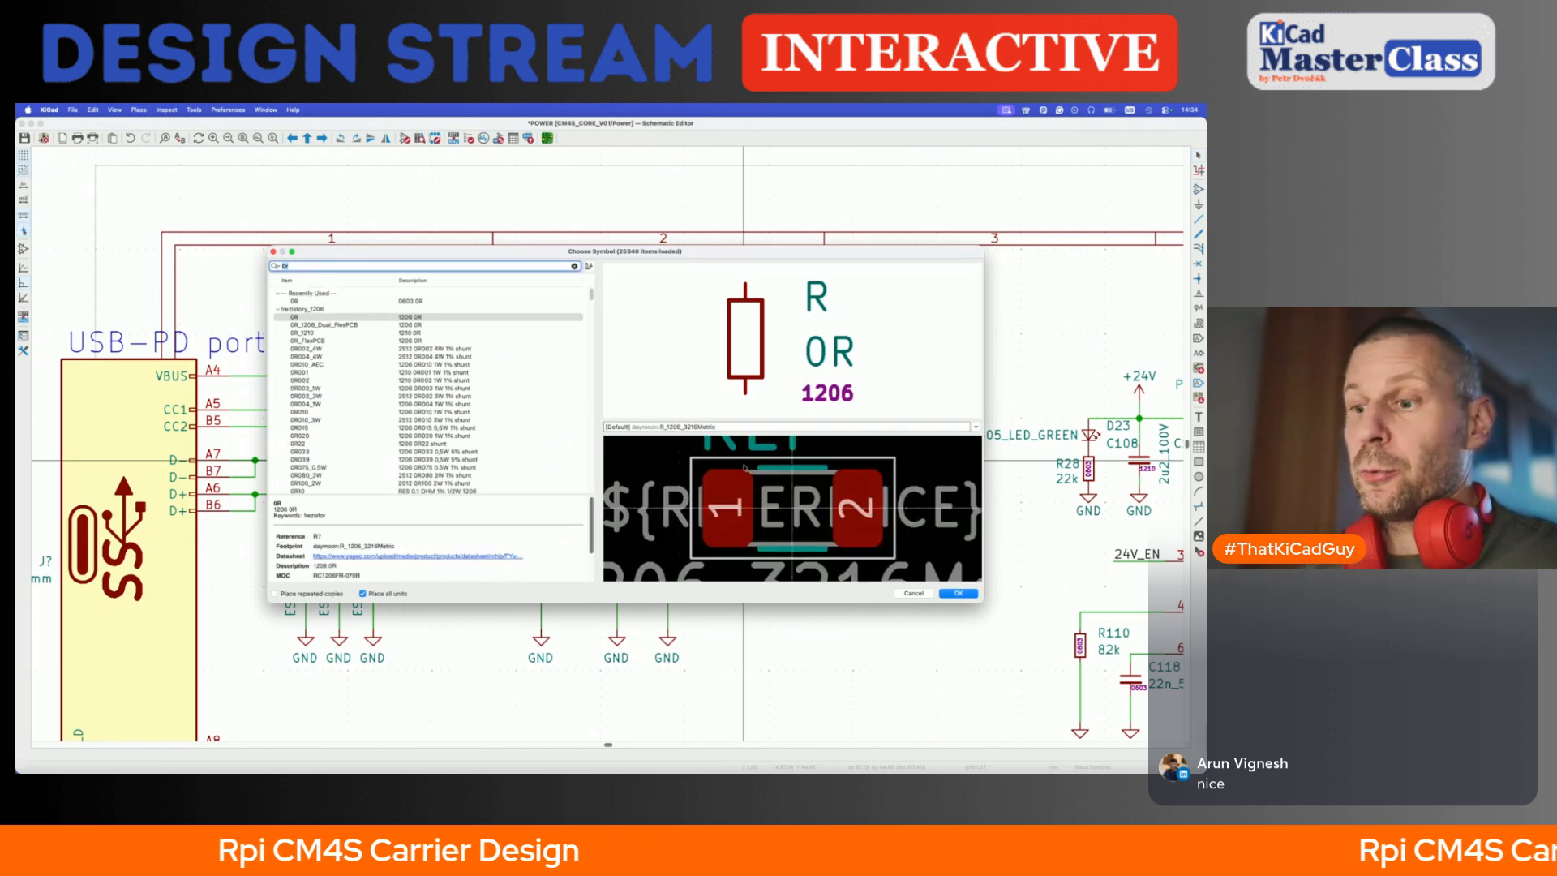
text(test)
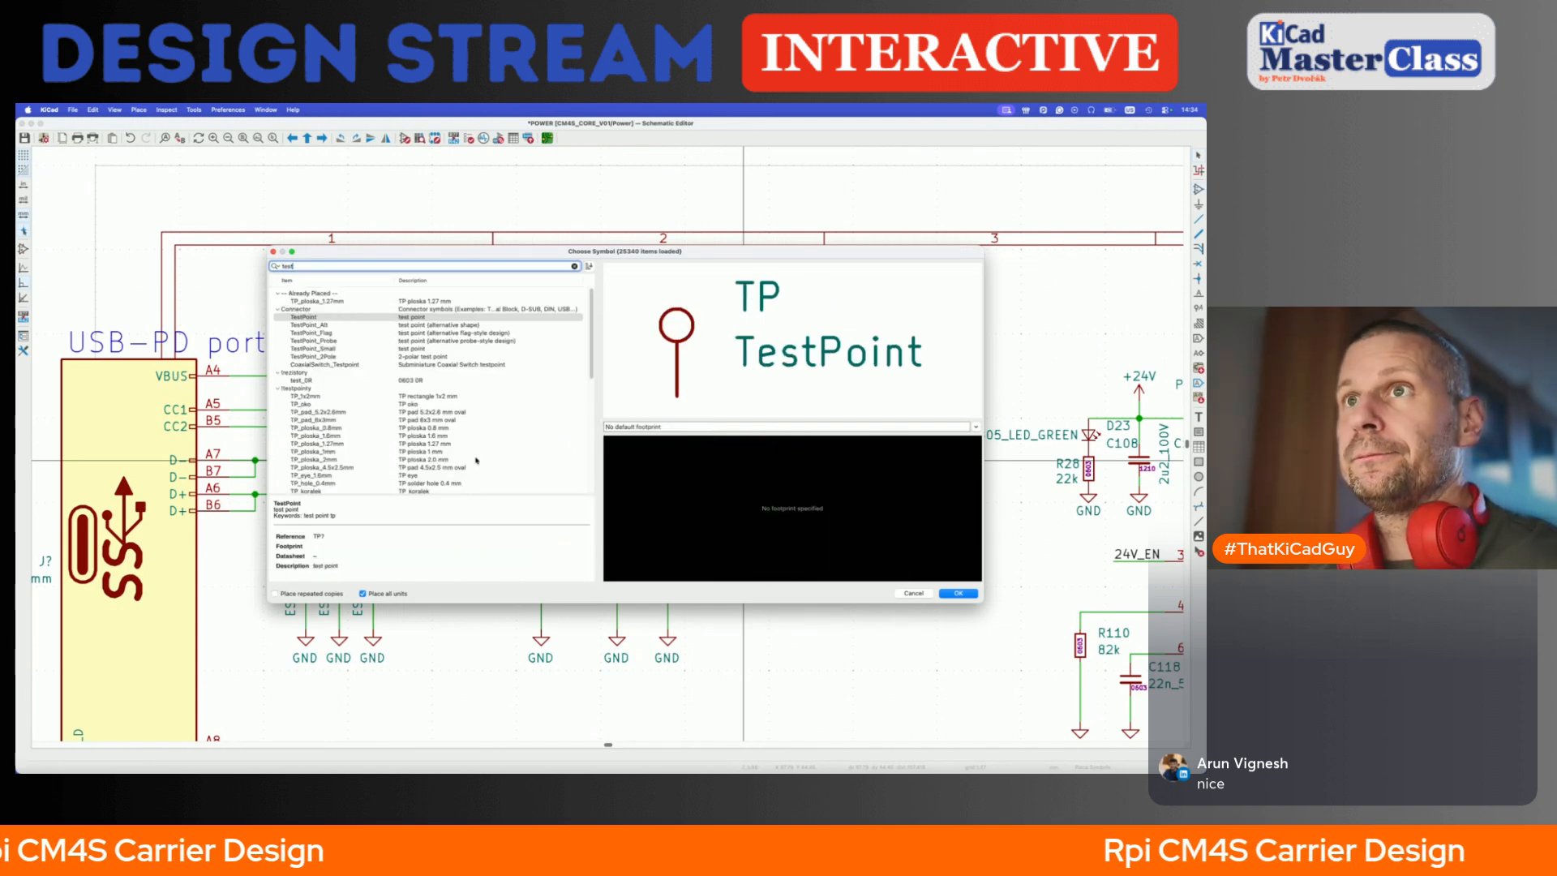
double_click(384, 443)
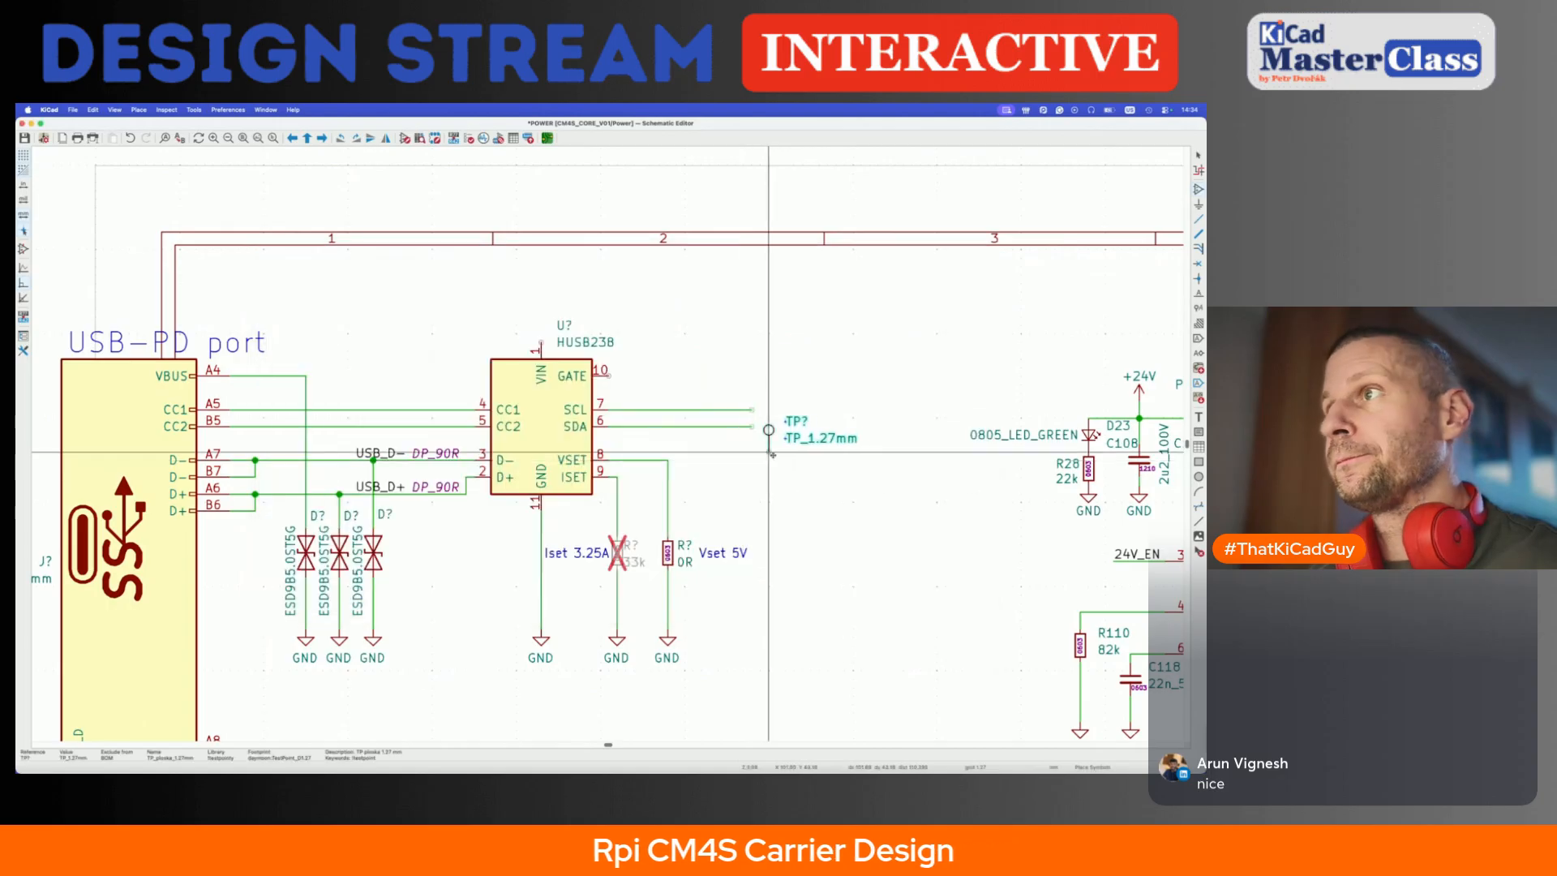
click(752, 409)
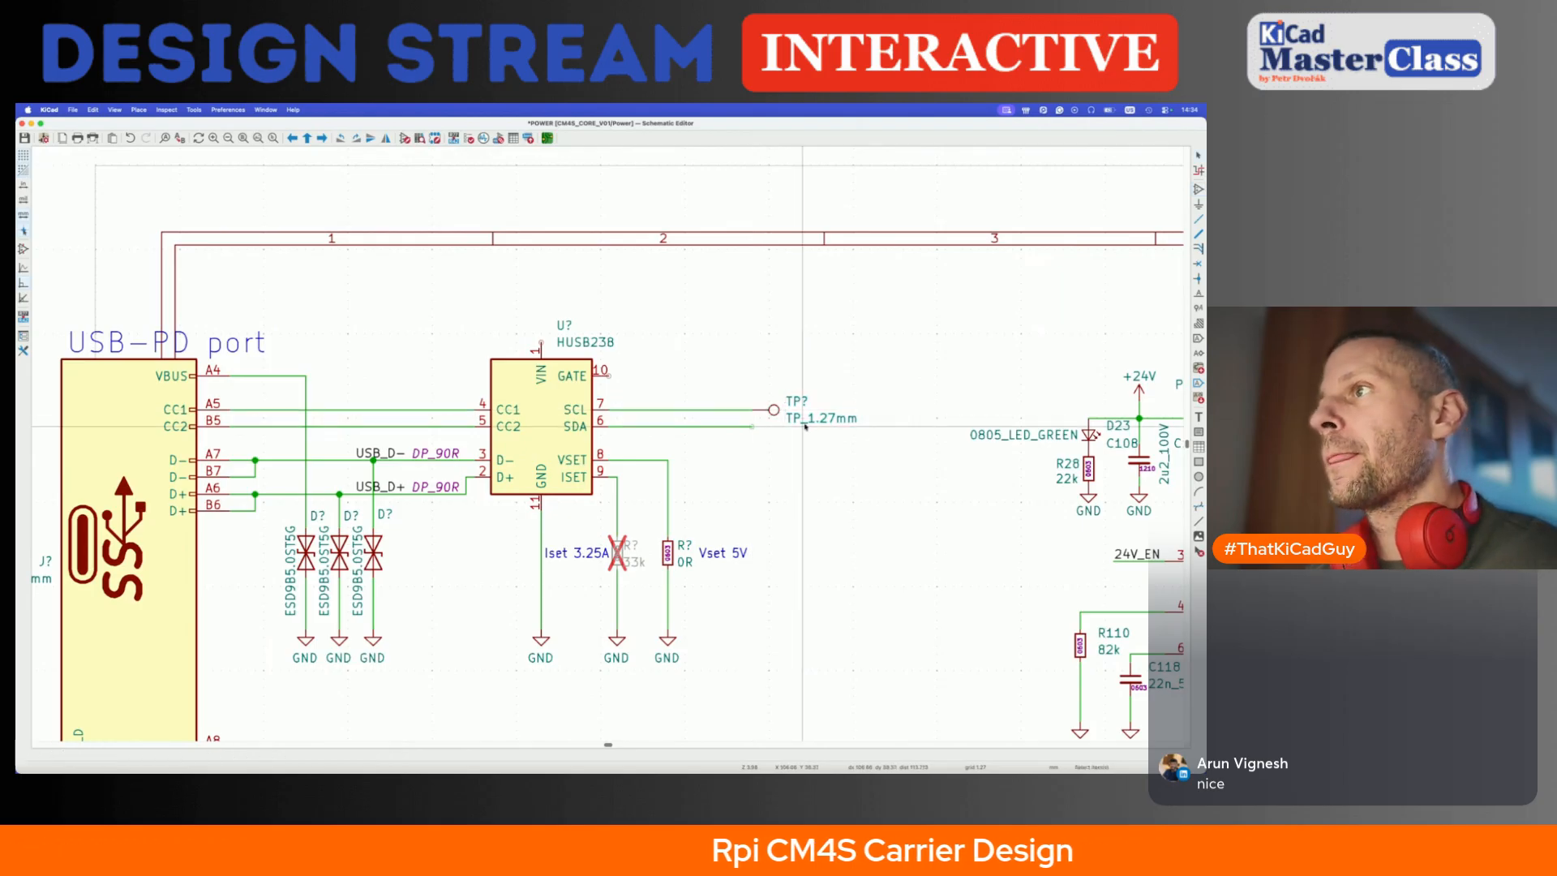
- Line up the test point's reference and value beside it on the SCL wire and set the value to SCL
key(m)
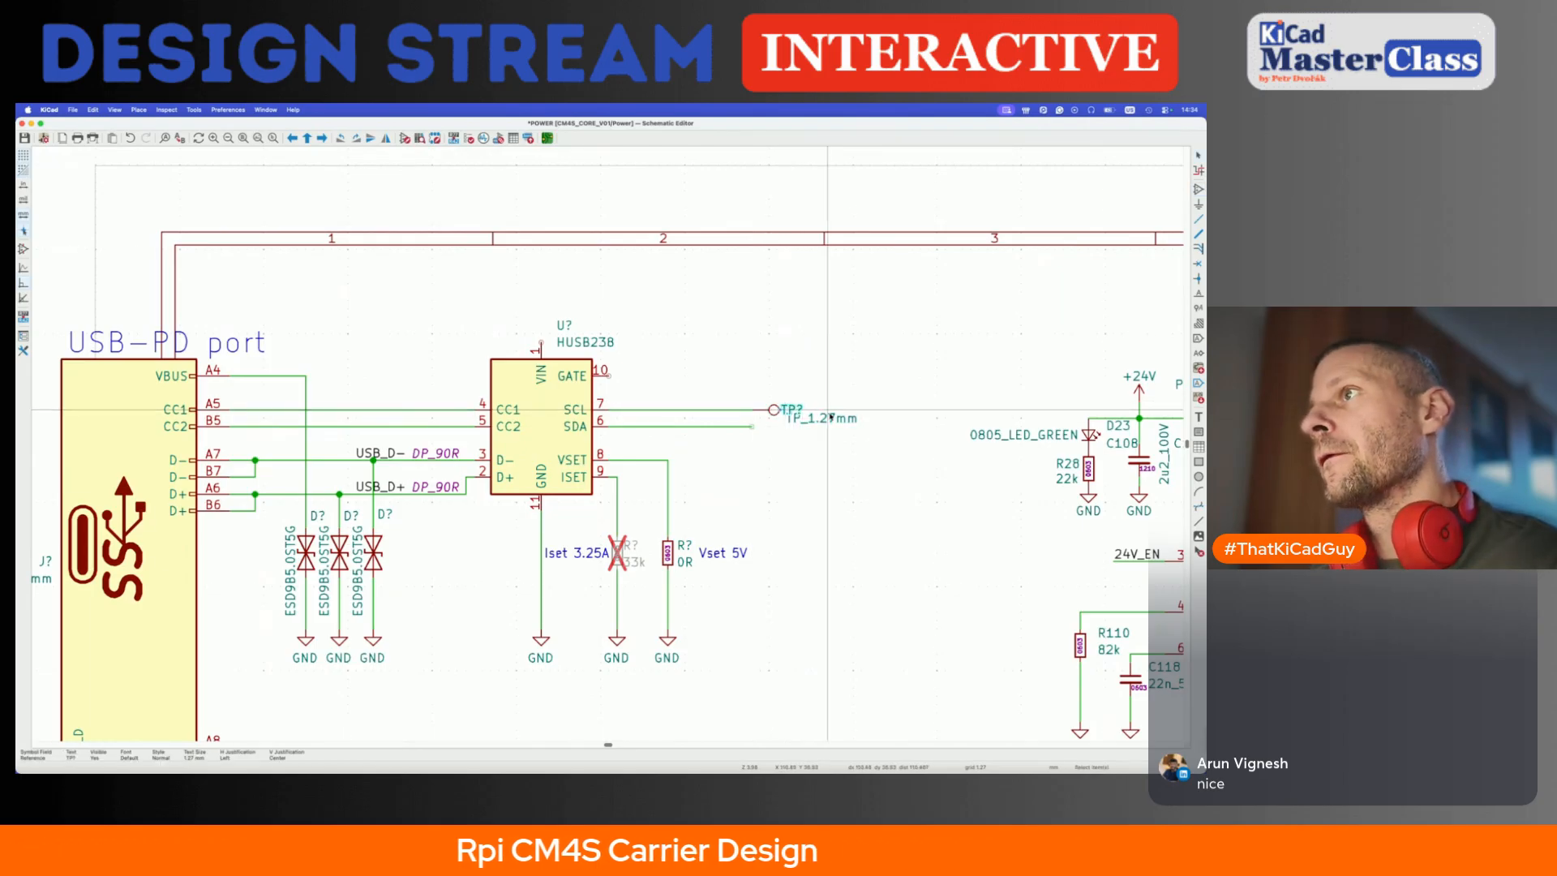
click(853, 406)
double_click(853, 405)
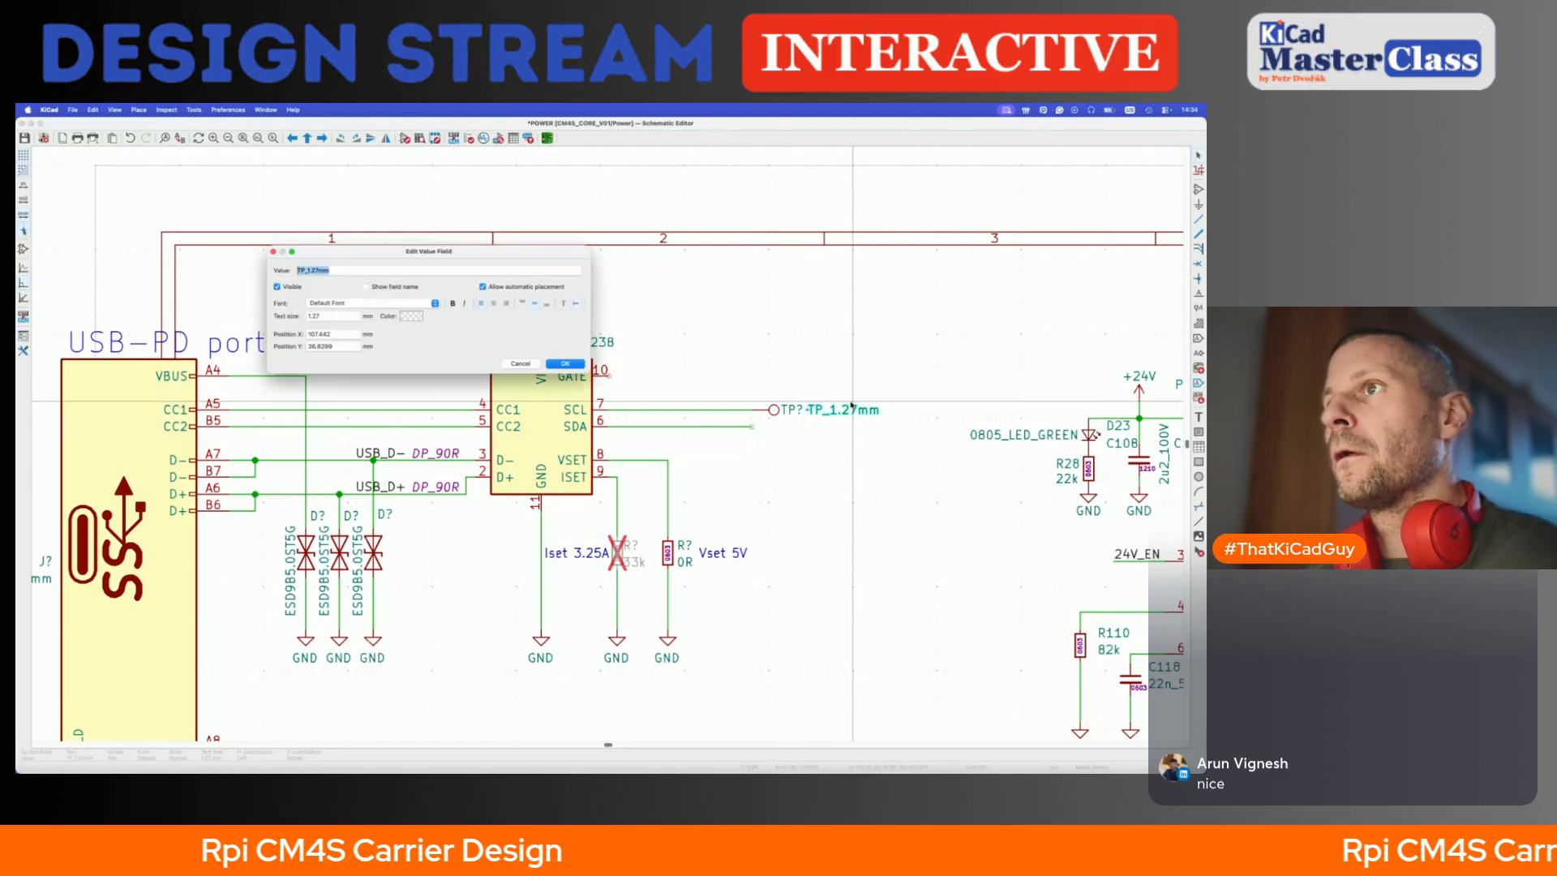
text(SCL)
key(Return)
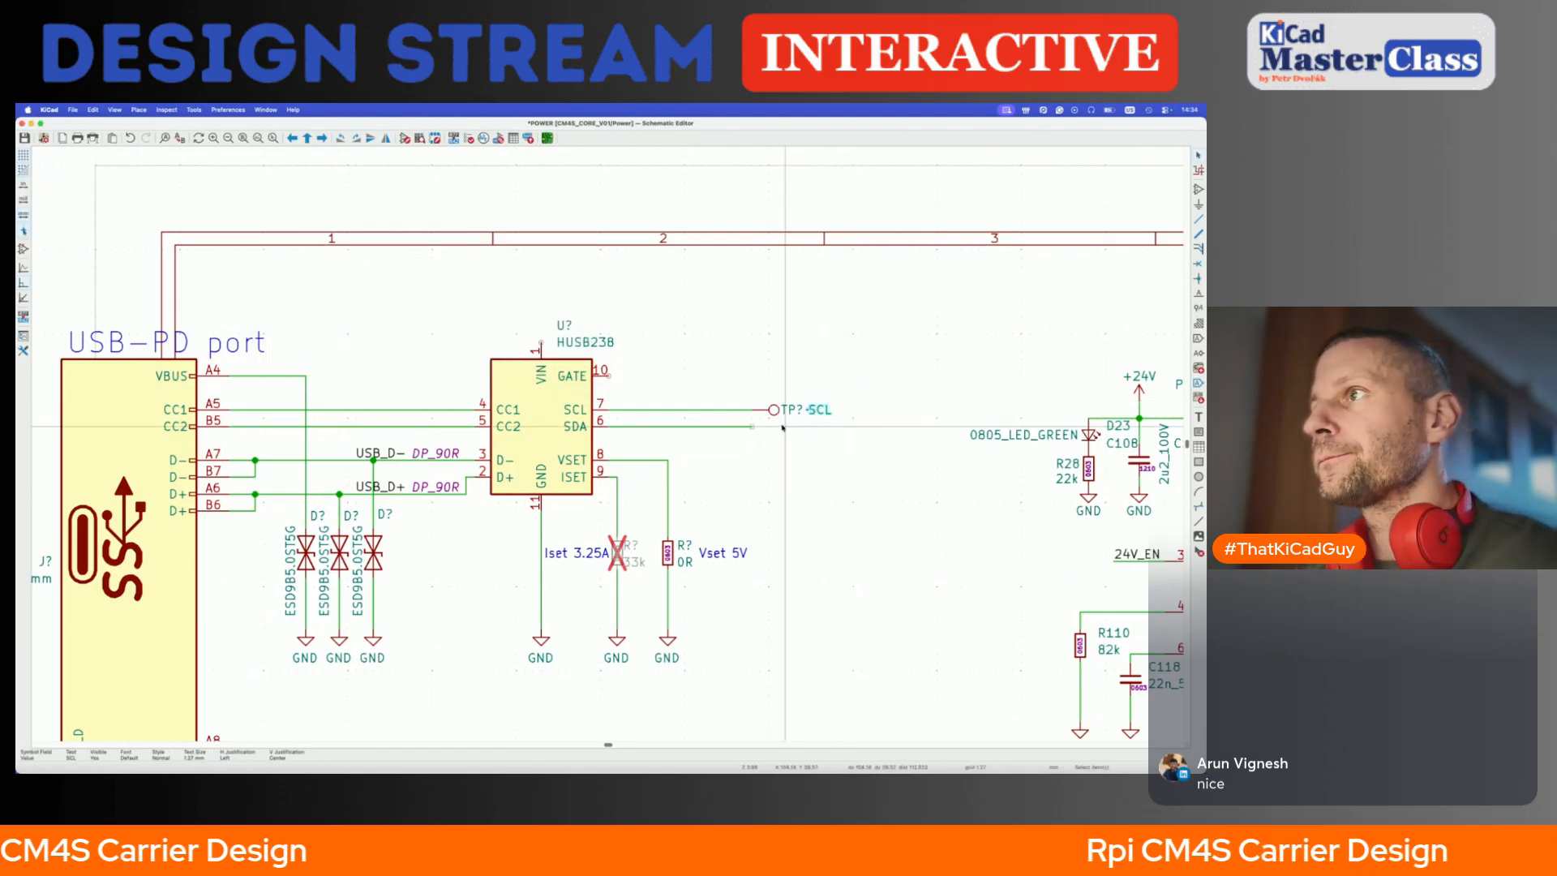
- Repeat the test point at the end of the SDA wire, set its value to SDA, and save the schematic
key(Insert)
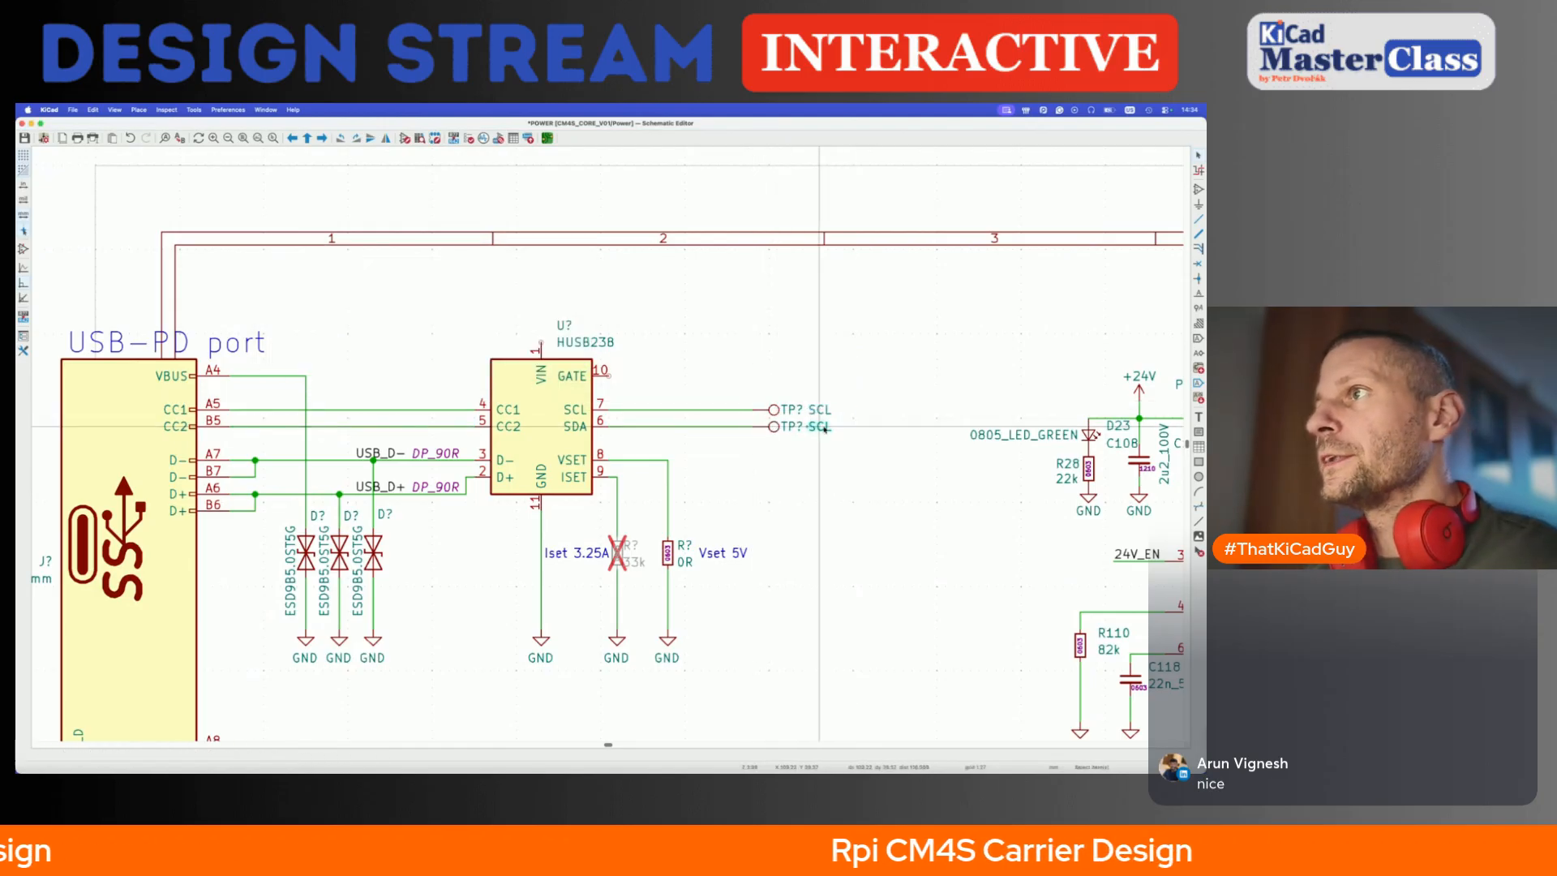
double_click(820, 427)
text(SDA)
key(Return)
key(ctrl+s)
- Place a vertical 3k3 0603 resistor above the SCL wire, with 0603 inside the body and the reference and value close beside it
key(a)
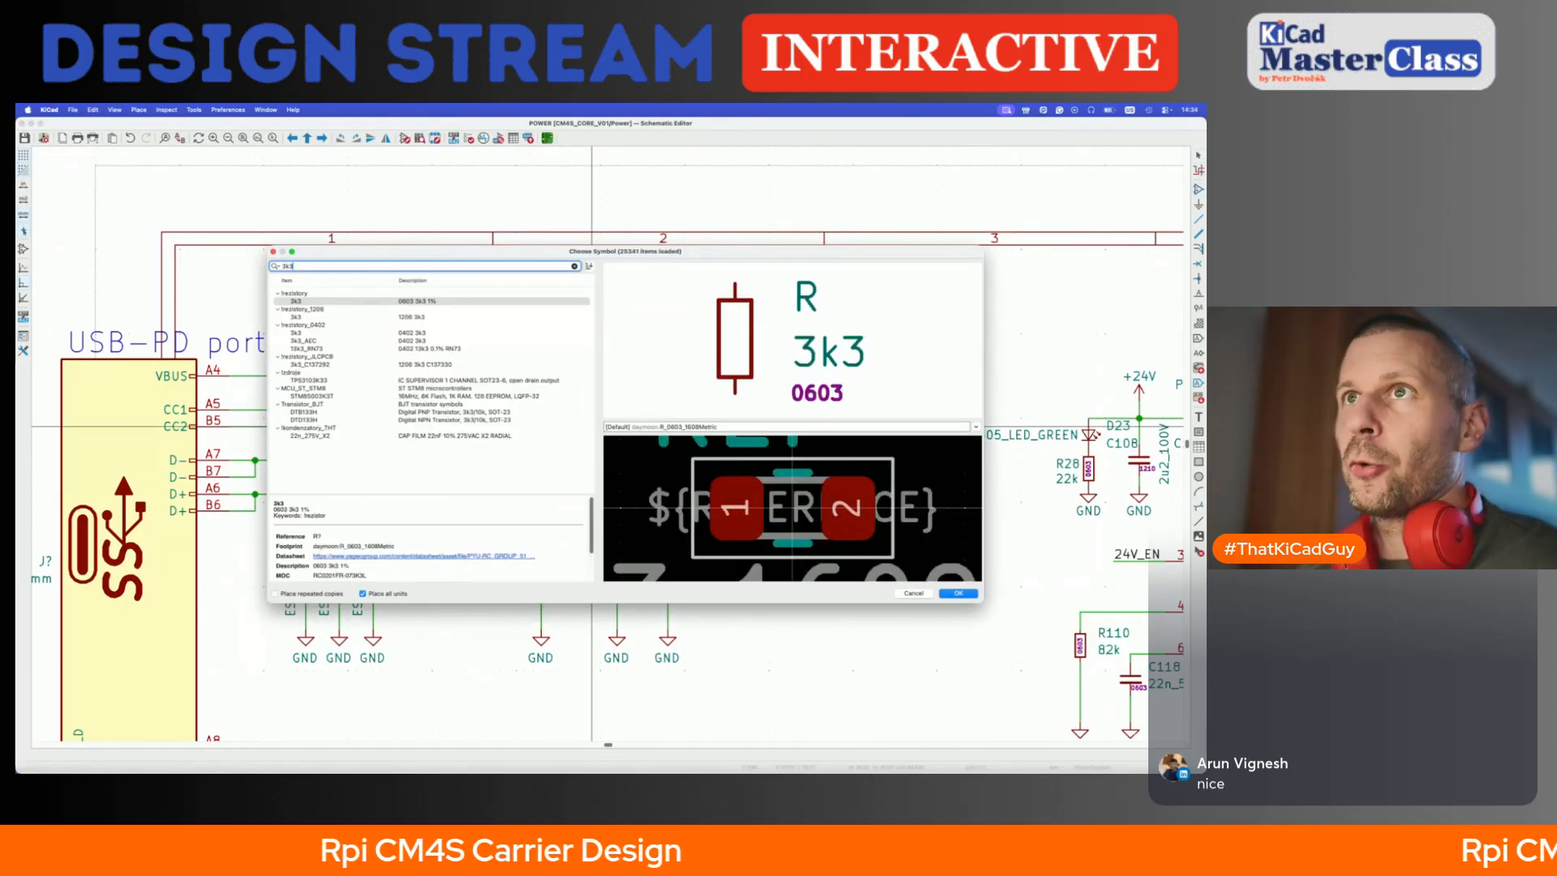
key(Return)
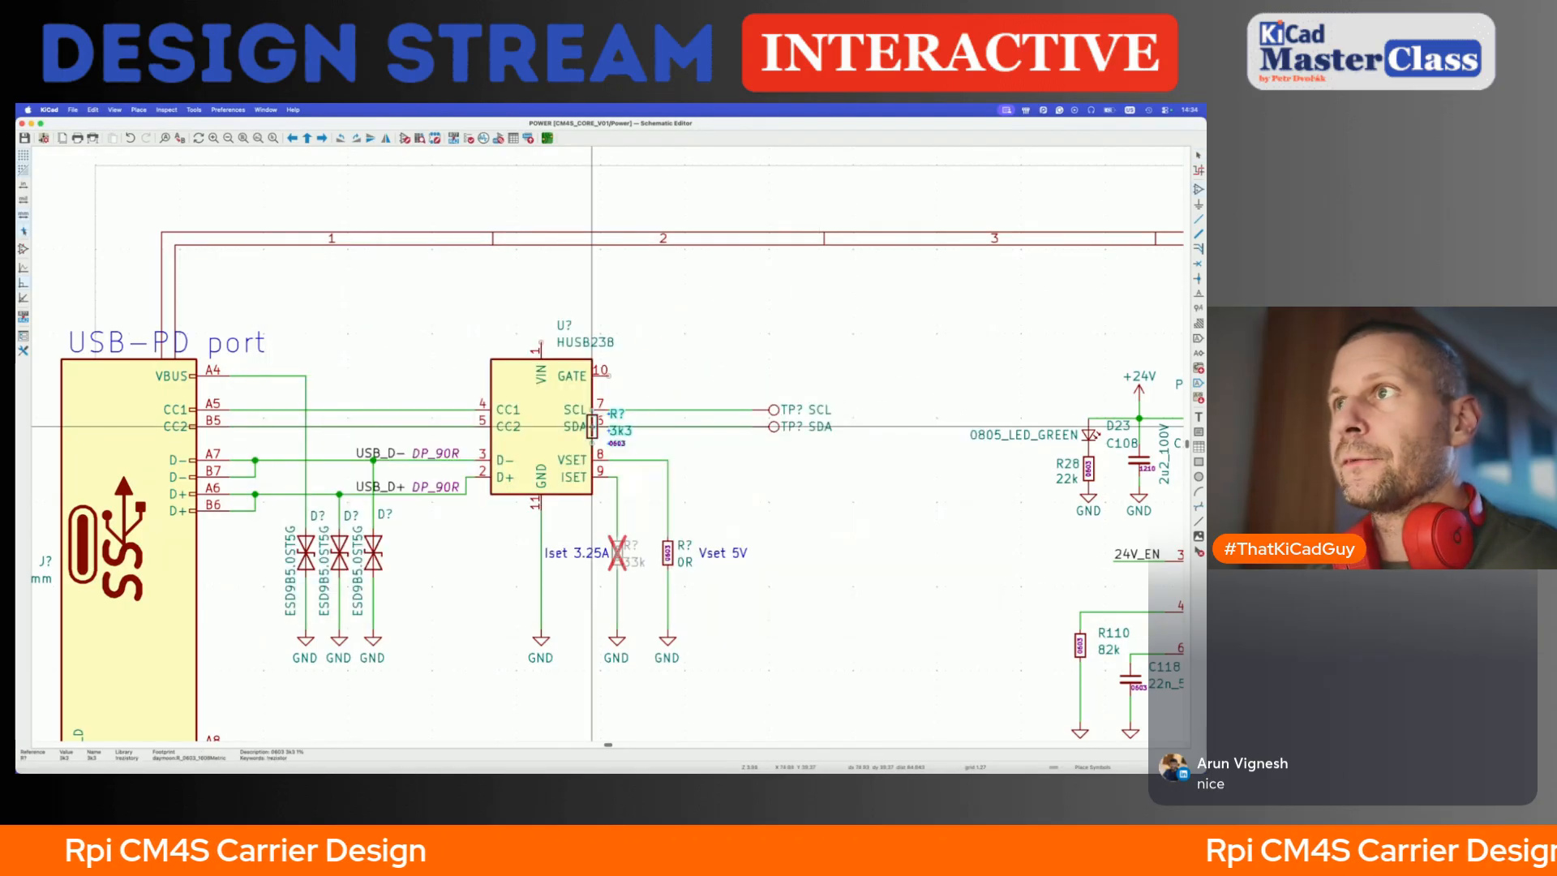
click(734, 384)
scroll(761, 400, up, 3)
key(m)
key(r)
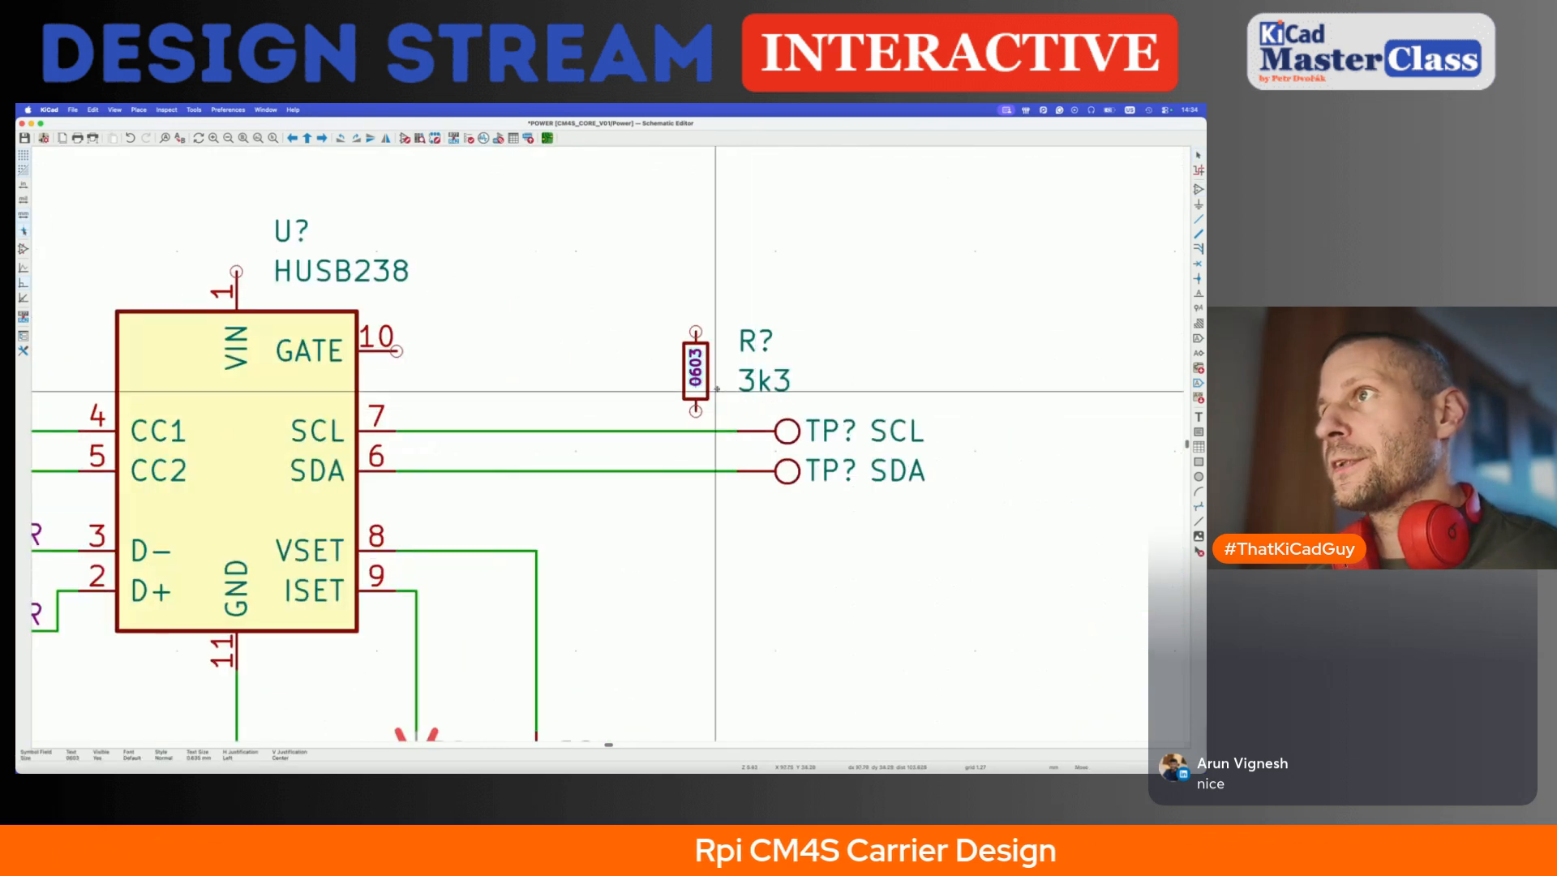
click(717, 389)
shift+click(761, 375)
drag(760, 375, 736, 384)
- Duplicate the 3k3 resistor, mirror it horizontally, and place the copy immediately left of the original
click(708, 369)
key(super+d)
key(x)
click(654, 371)
- Wire the left 3k3 resistor down to SCL and the right one down to SDA, and save the schematic
click(655, 411)
click(655, 431)
click(695, 411)
click(695, 470)
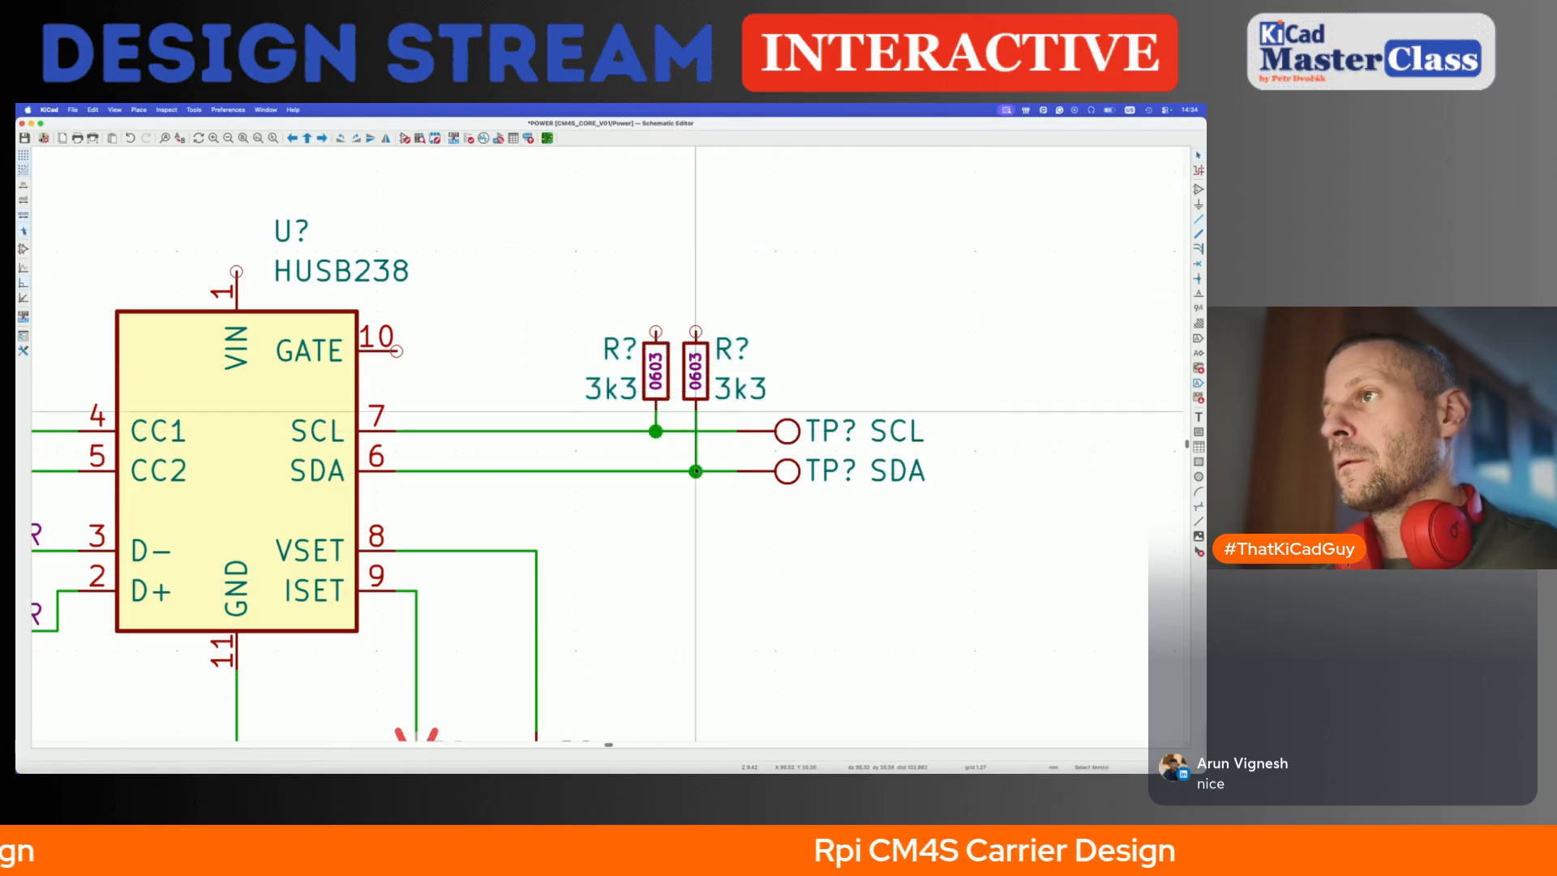
key(super+s)
- Join the upper ends of the two 3k3 resistors with a wire and pull the joining segment down close above them
scroll(695, 471, down, 5)
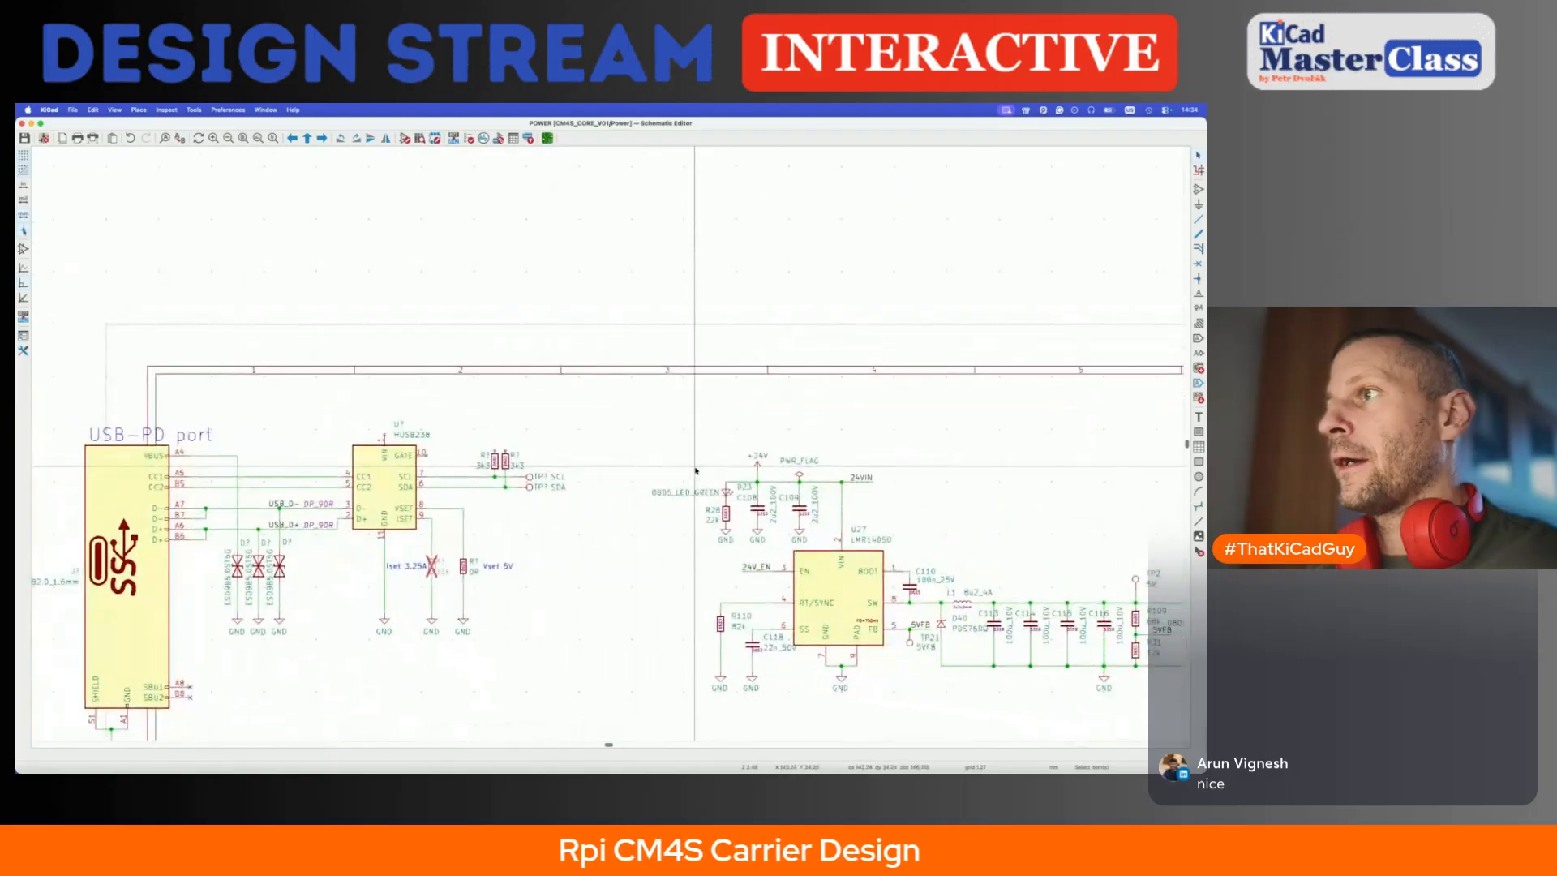
scroll(490, 444, up, 2)
key(w)
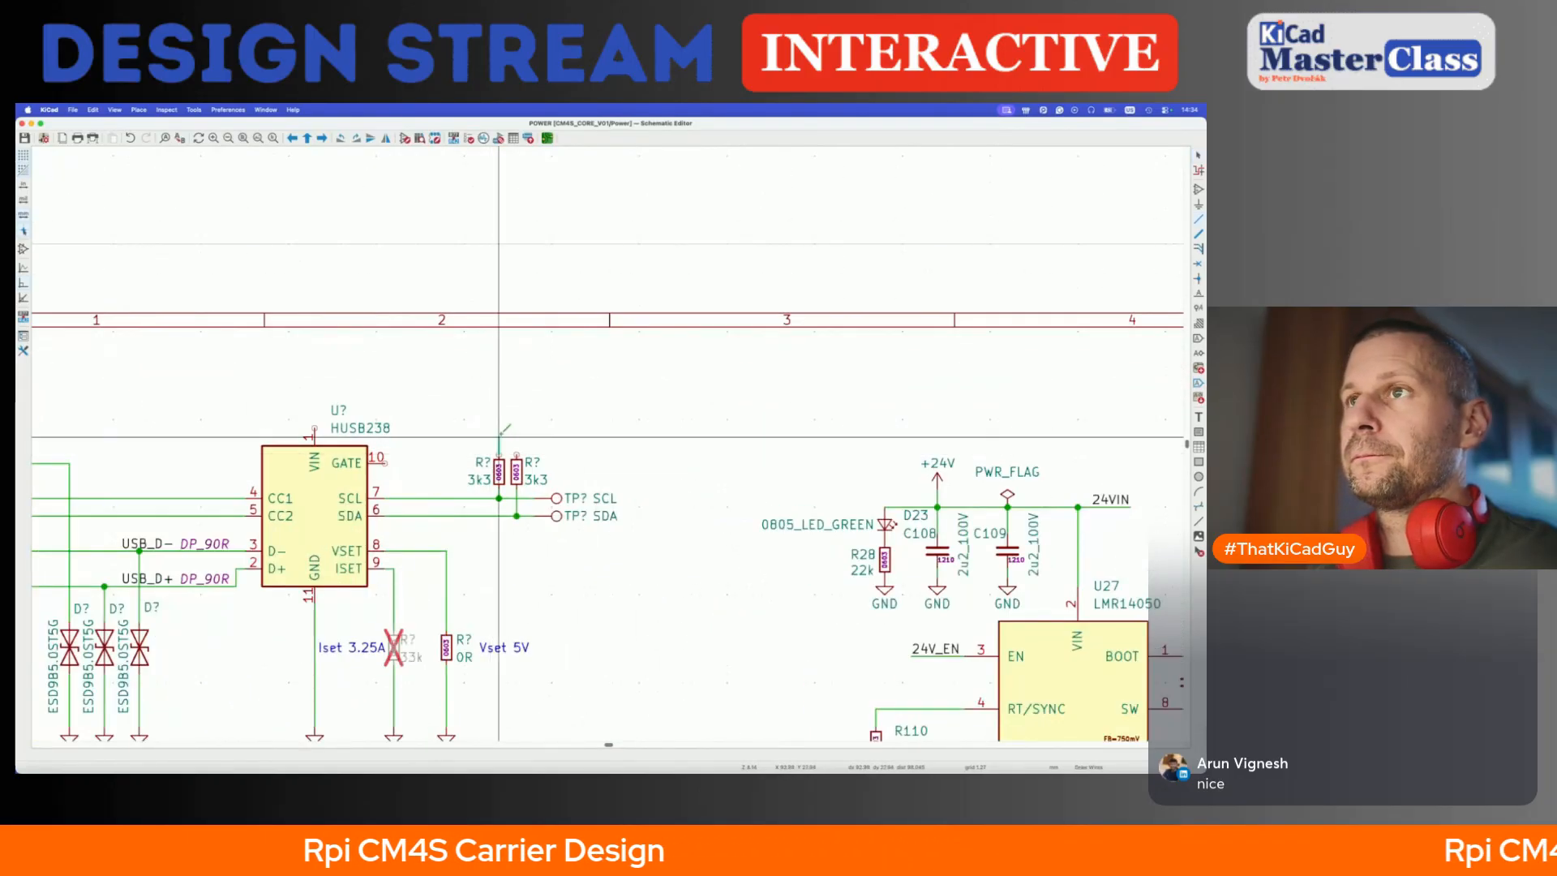
double_click(499, 428)
click(517, 455)
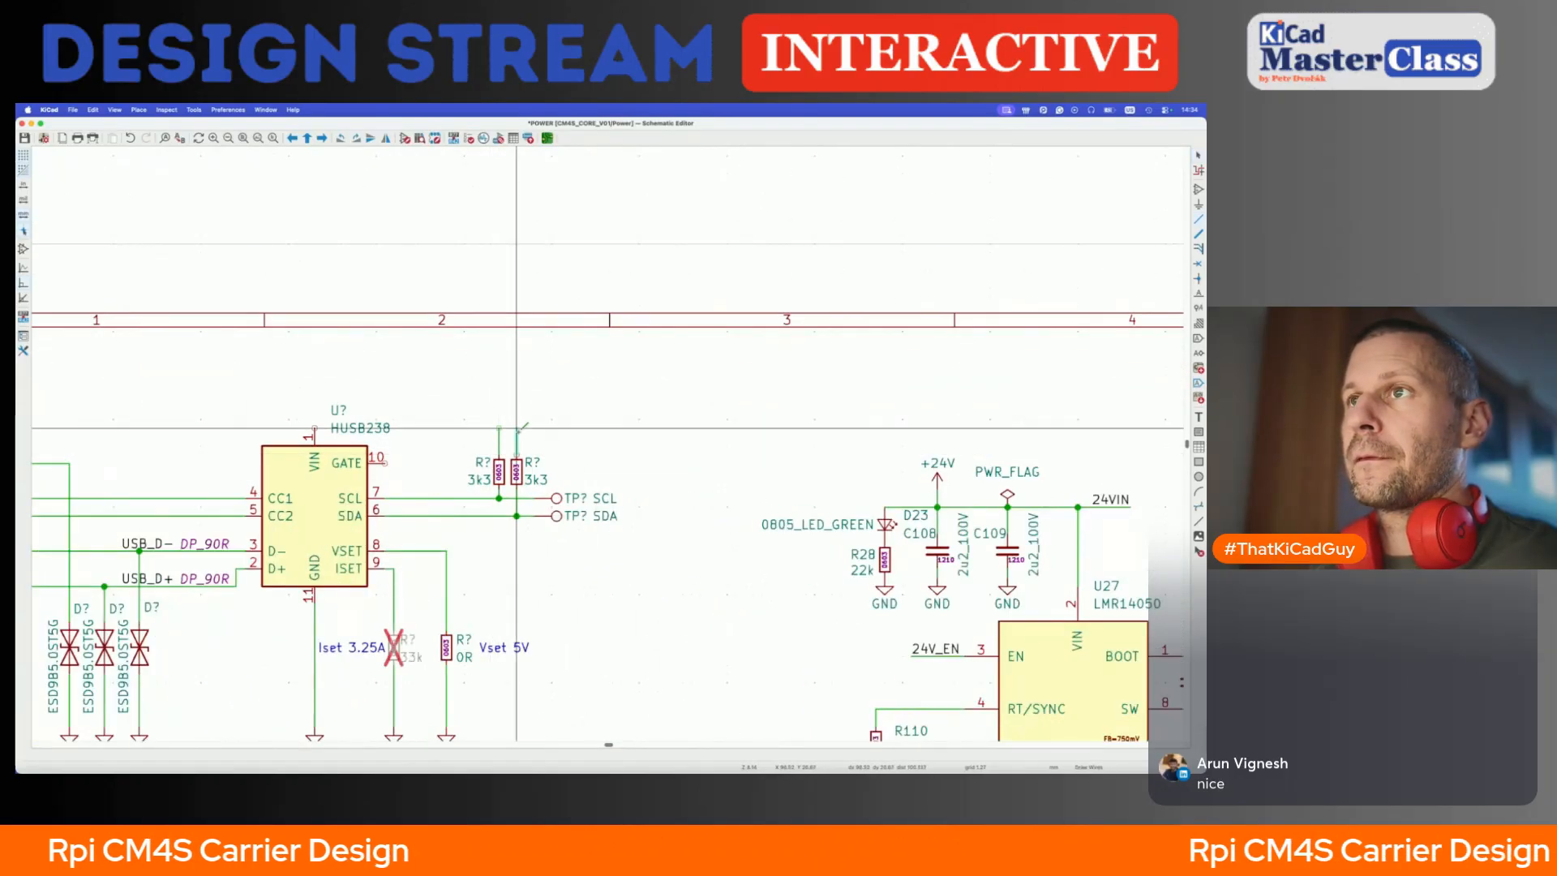
click(499, 428)
key(Escape)
key(g)
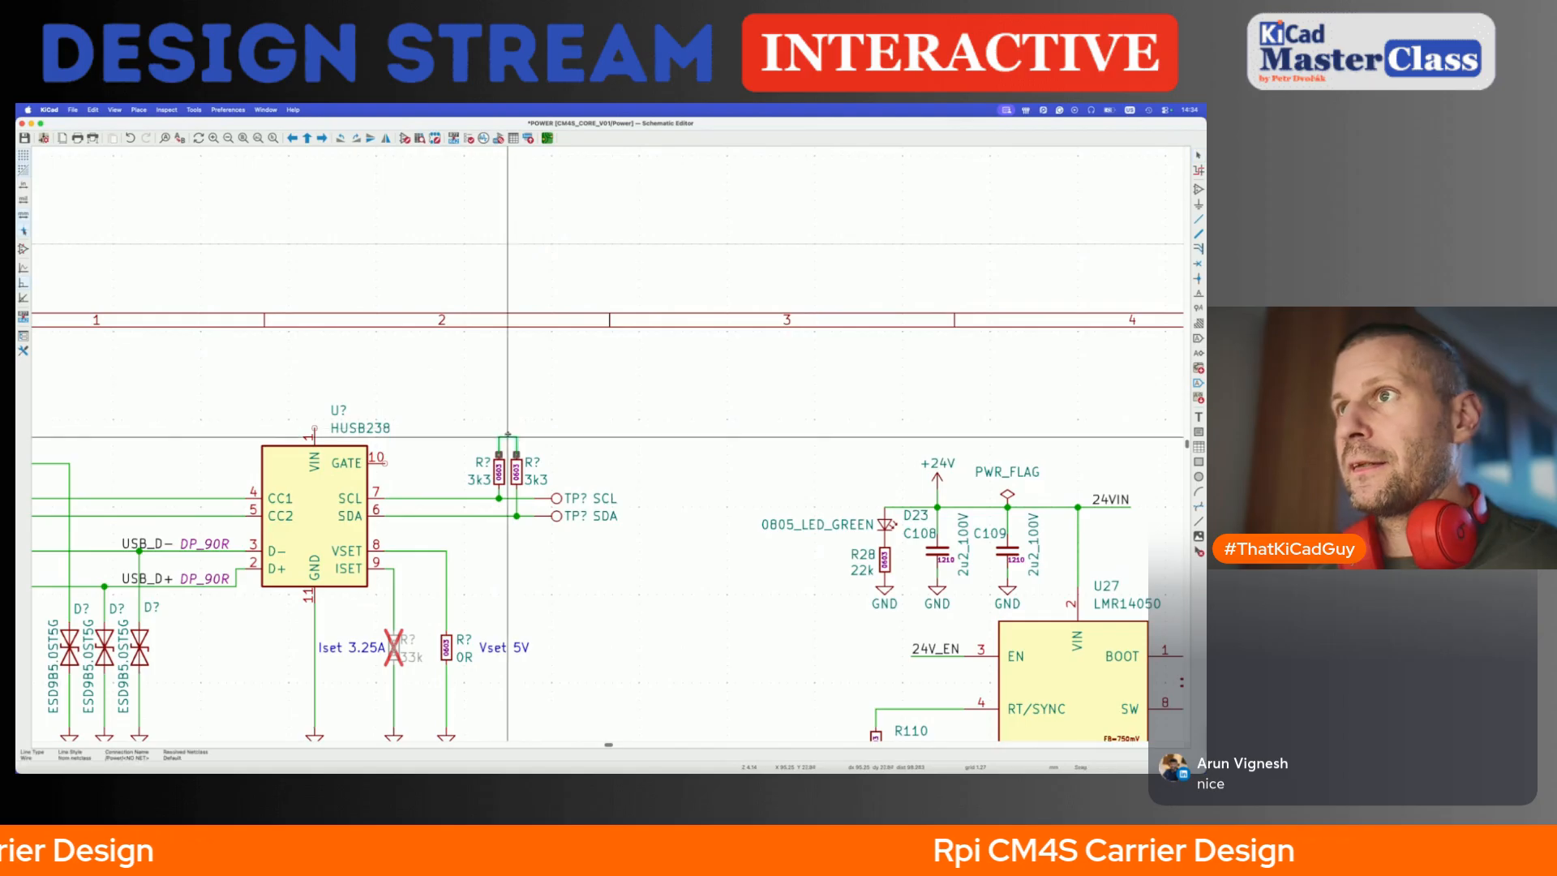
click(508, 447)
- Draw a short wire up from the middle of the link between the pull-up resistors and save the schematic
key(w)
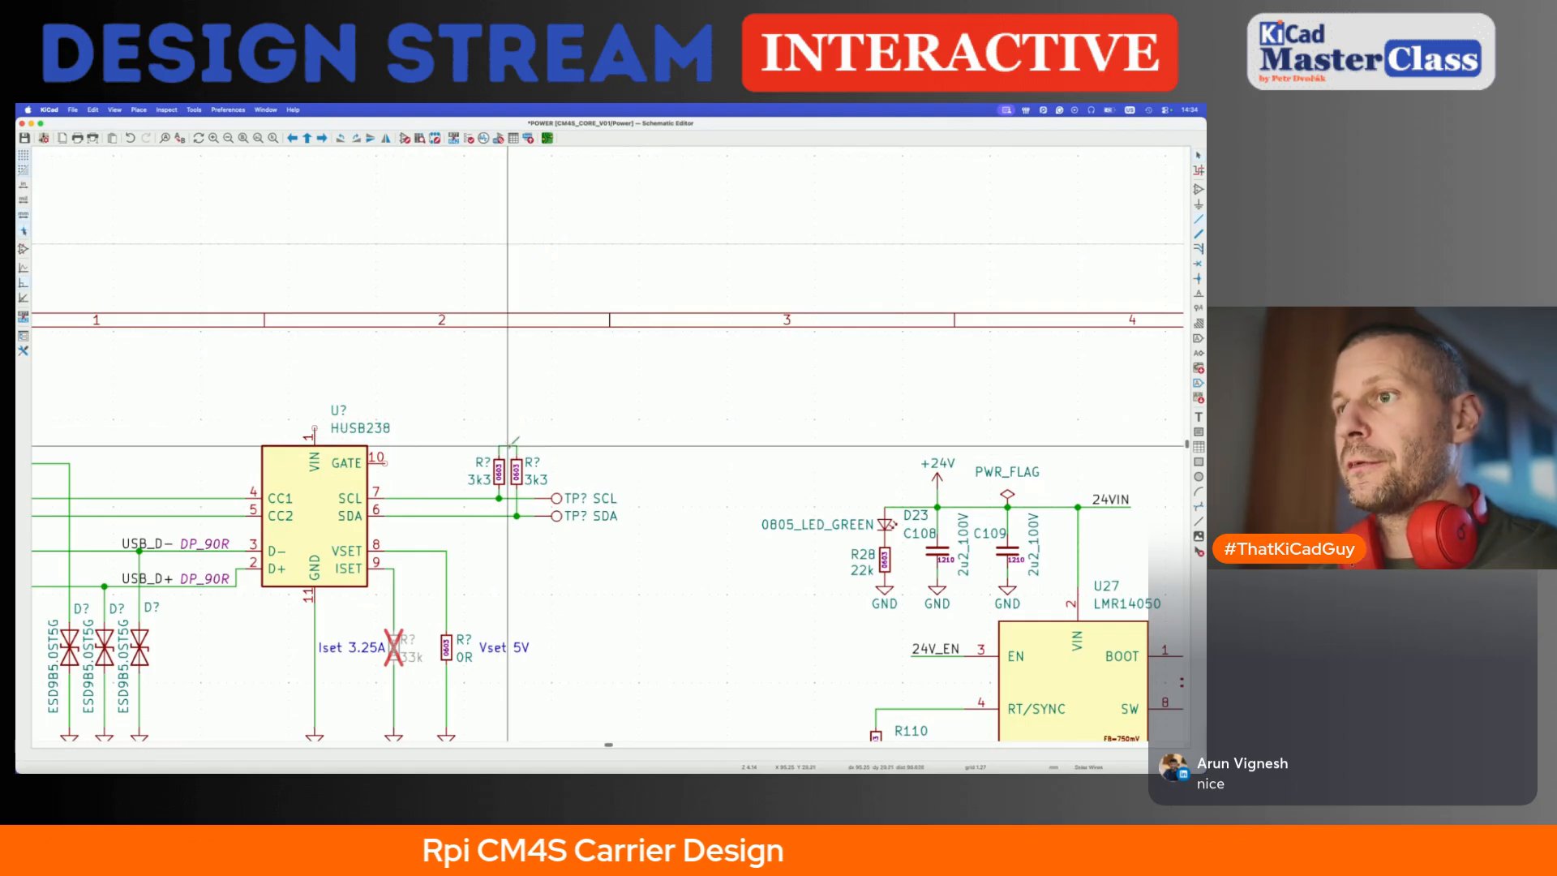
scroll(509, 438, down, 5)
key(ctrl+s)
- Update all symbols matching the RT8097 buck regulator's library identifier from the library and save the schematic
middle_drag(586, 570, 892, 425)
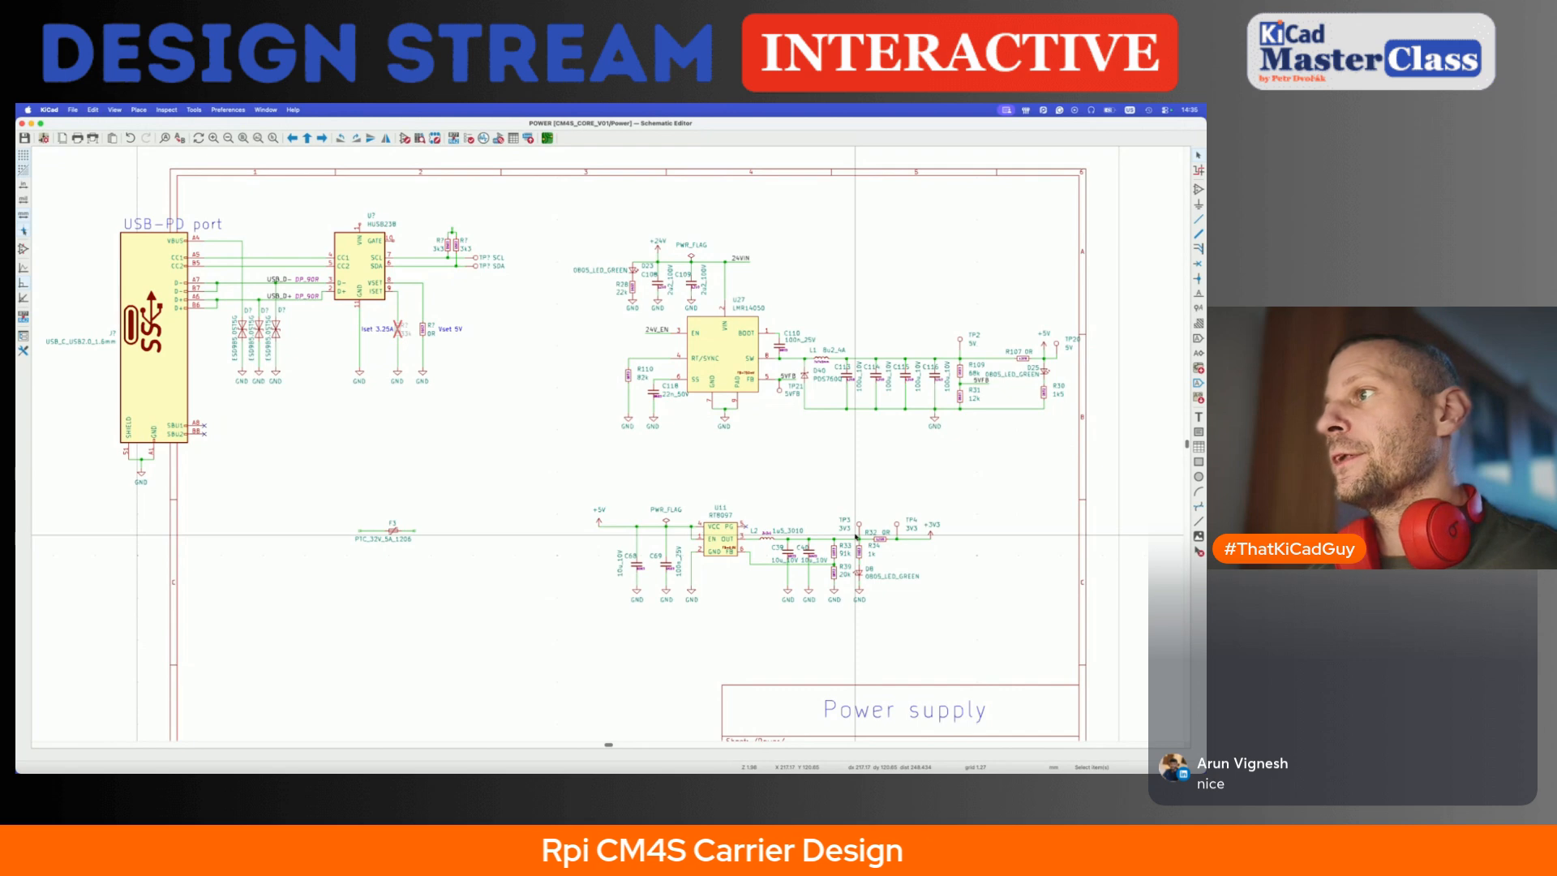
click(930, 534)
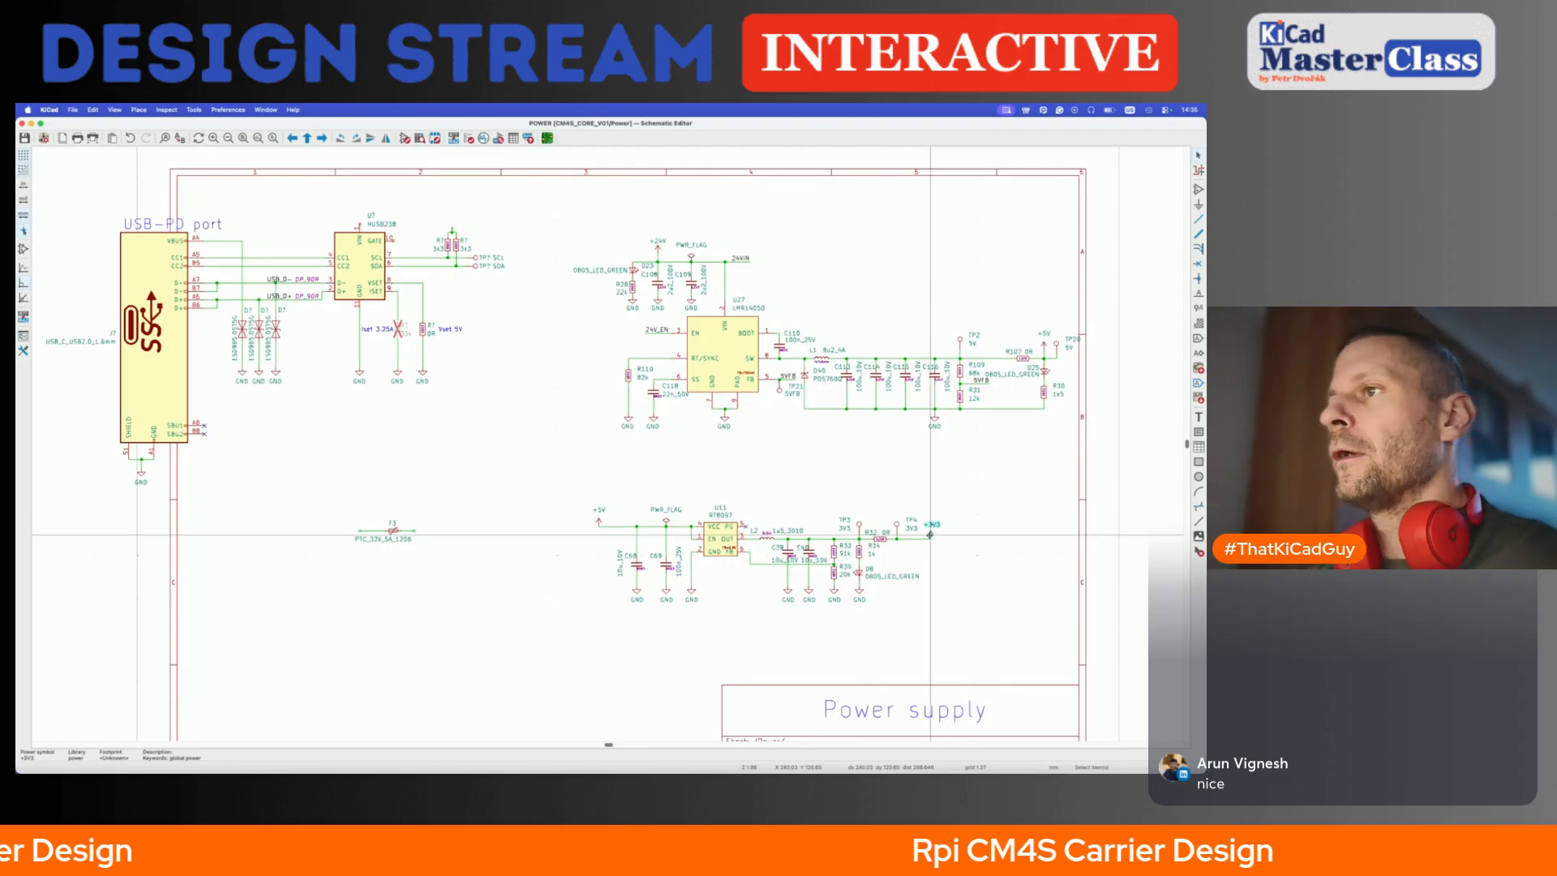
double_click(715, 545)
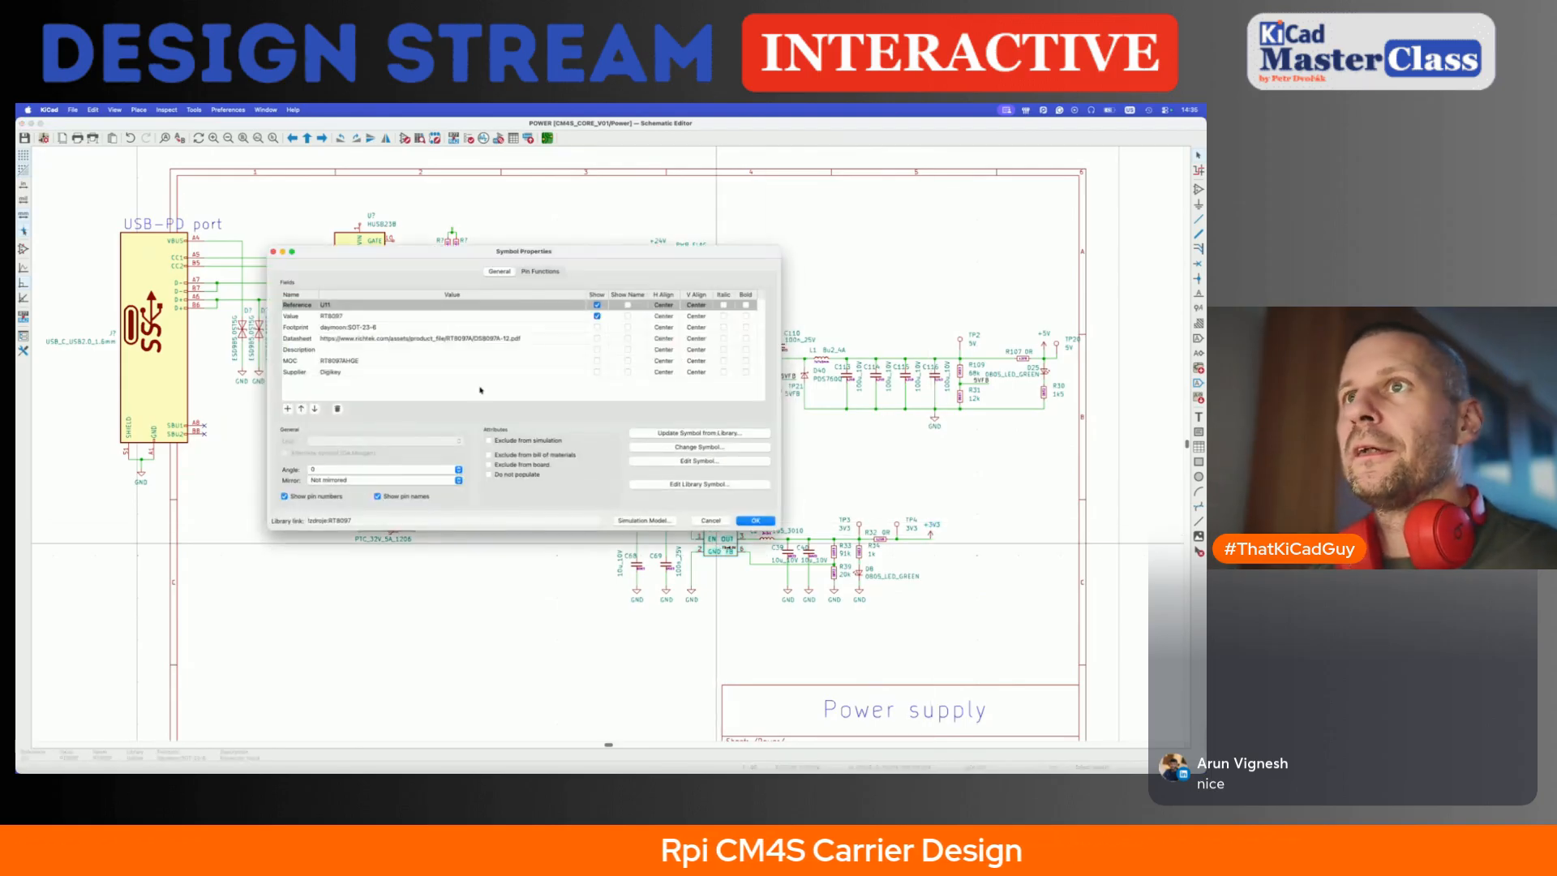
click(699, 432)
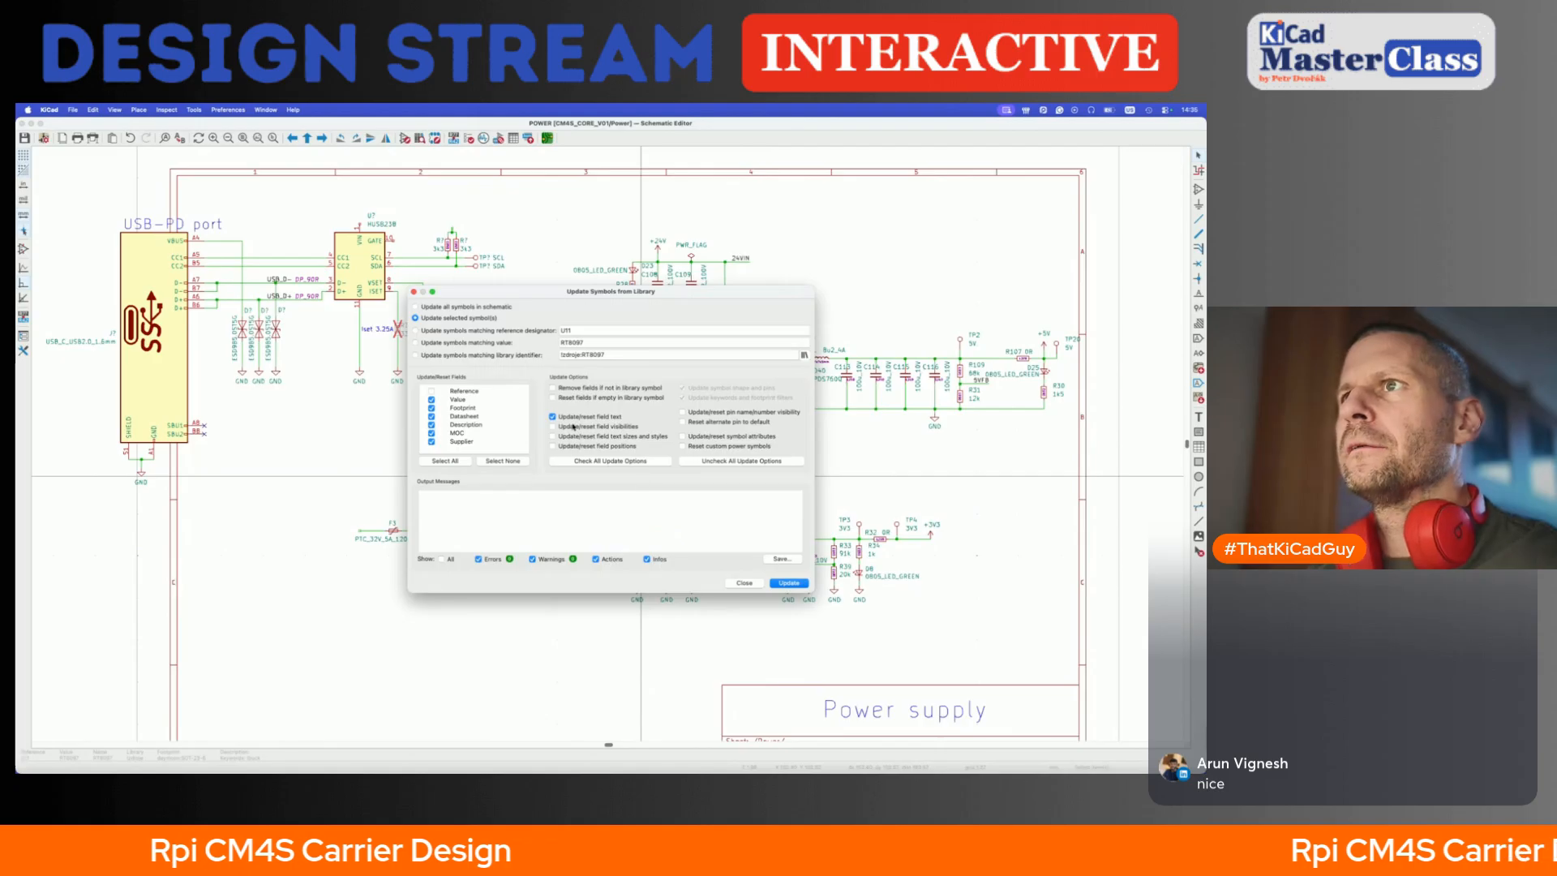
click(512, 356)
click(789, 582)
click(752, 583)
key(ctrl+s)
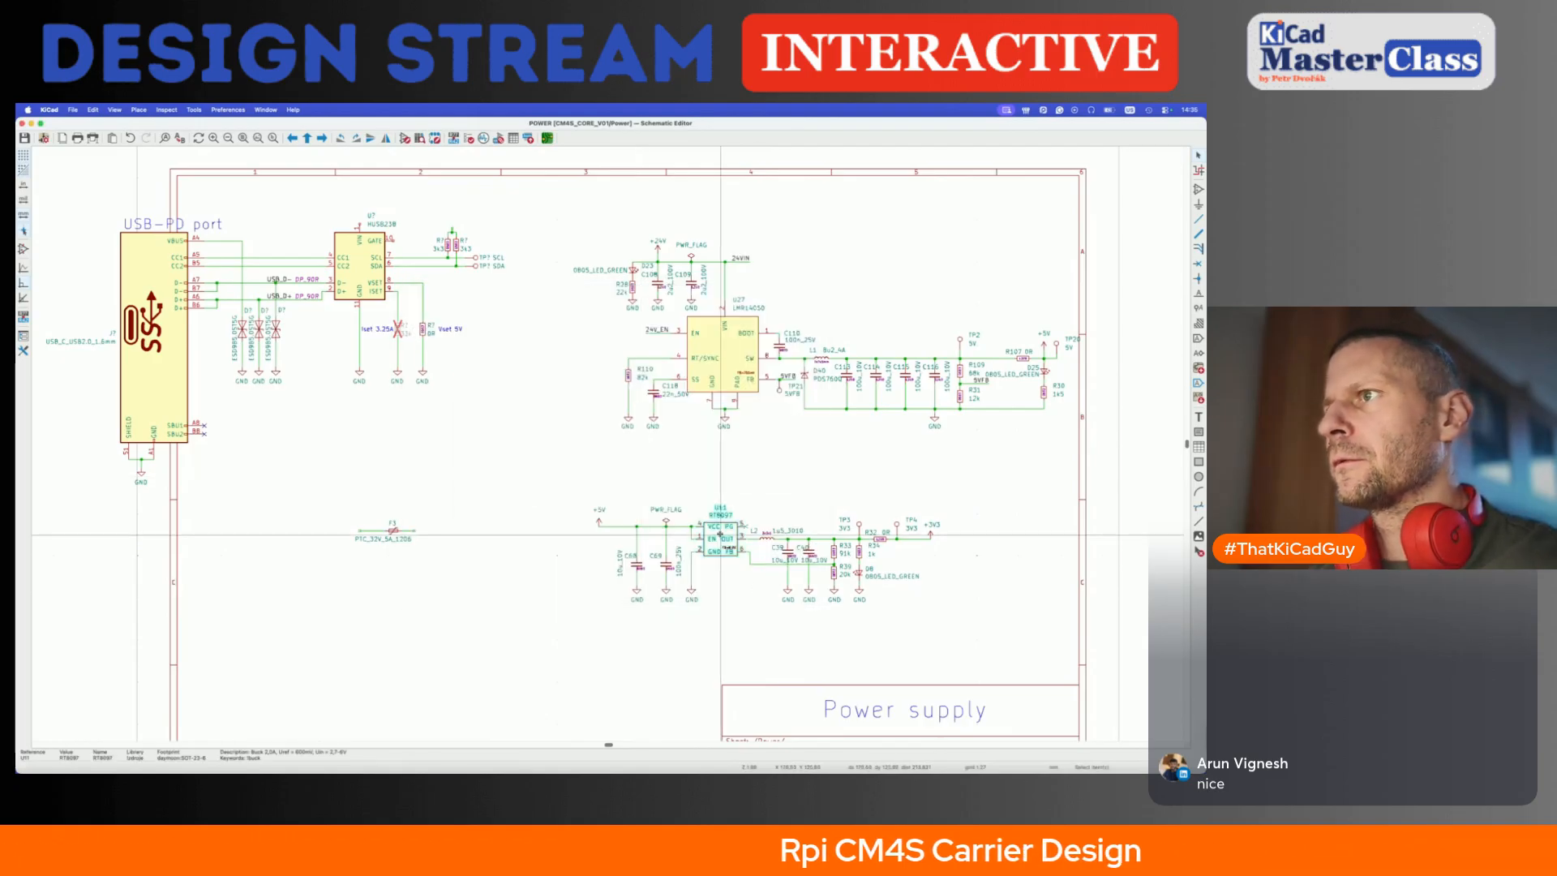
- Check the description in the RT8097's properties, and open the LMR14050 datasheet to read its features, pin functions and specifications
double_click(721, 537)
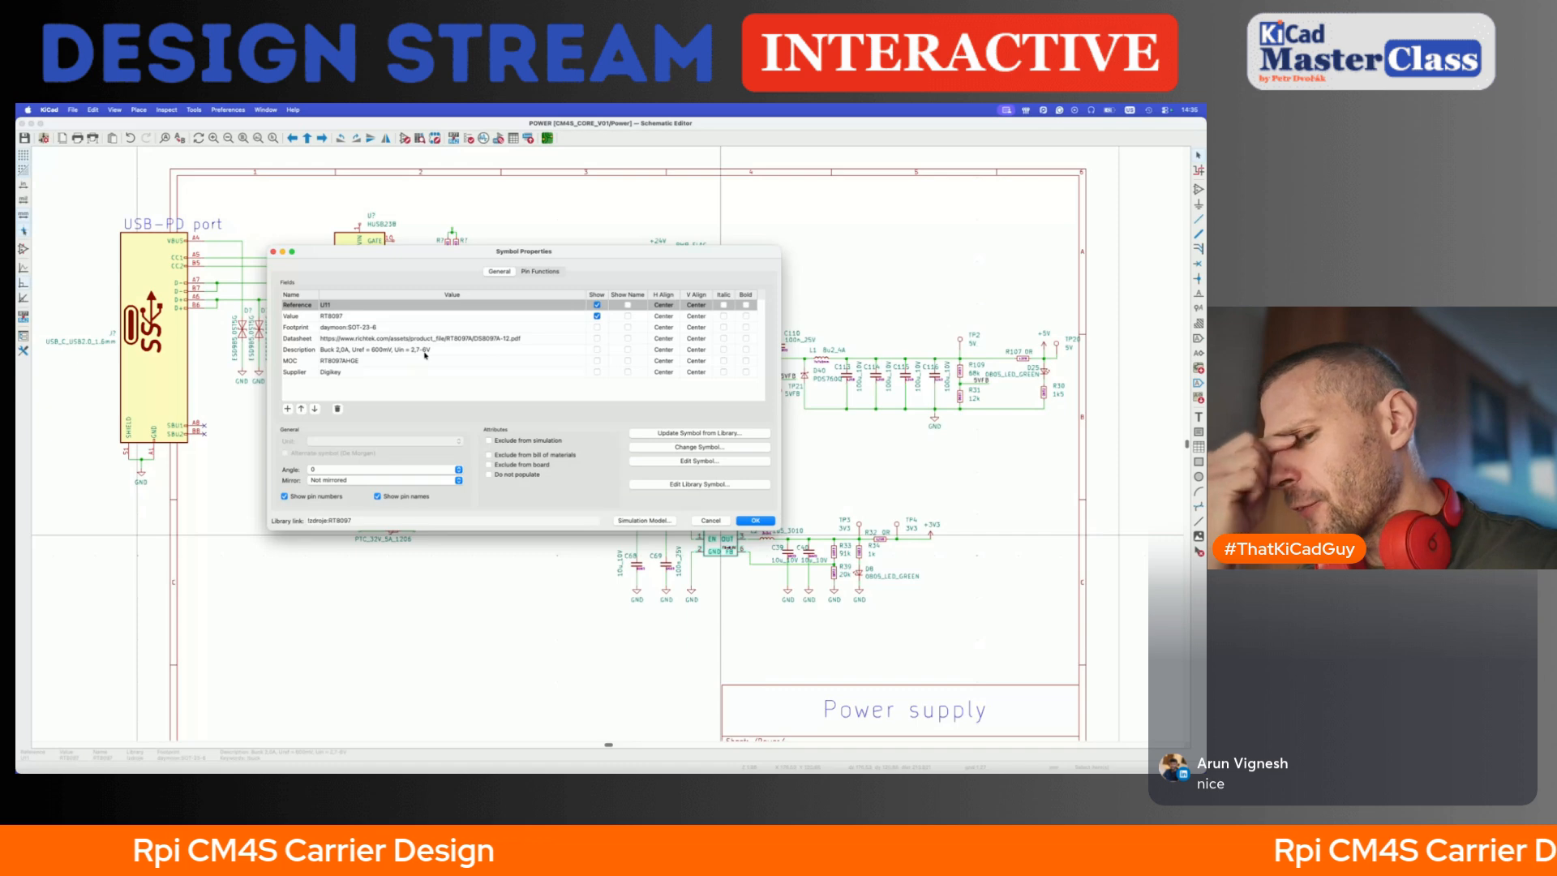
key(Escape)
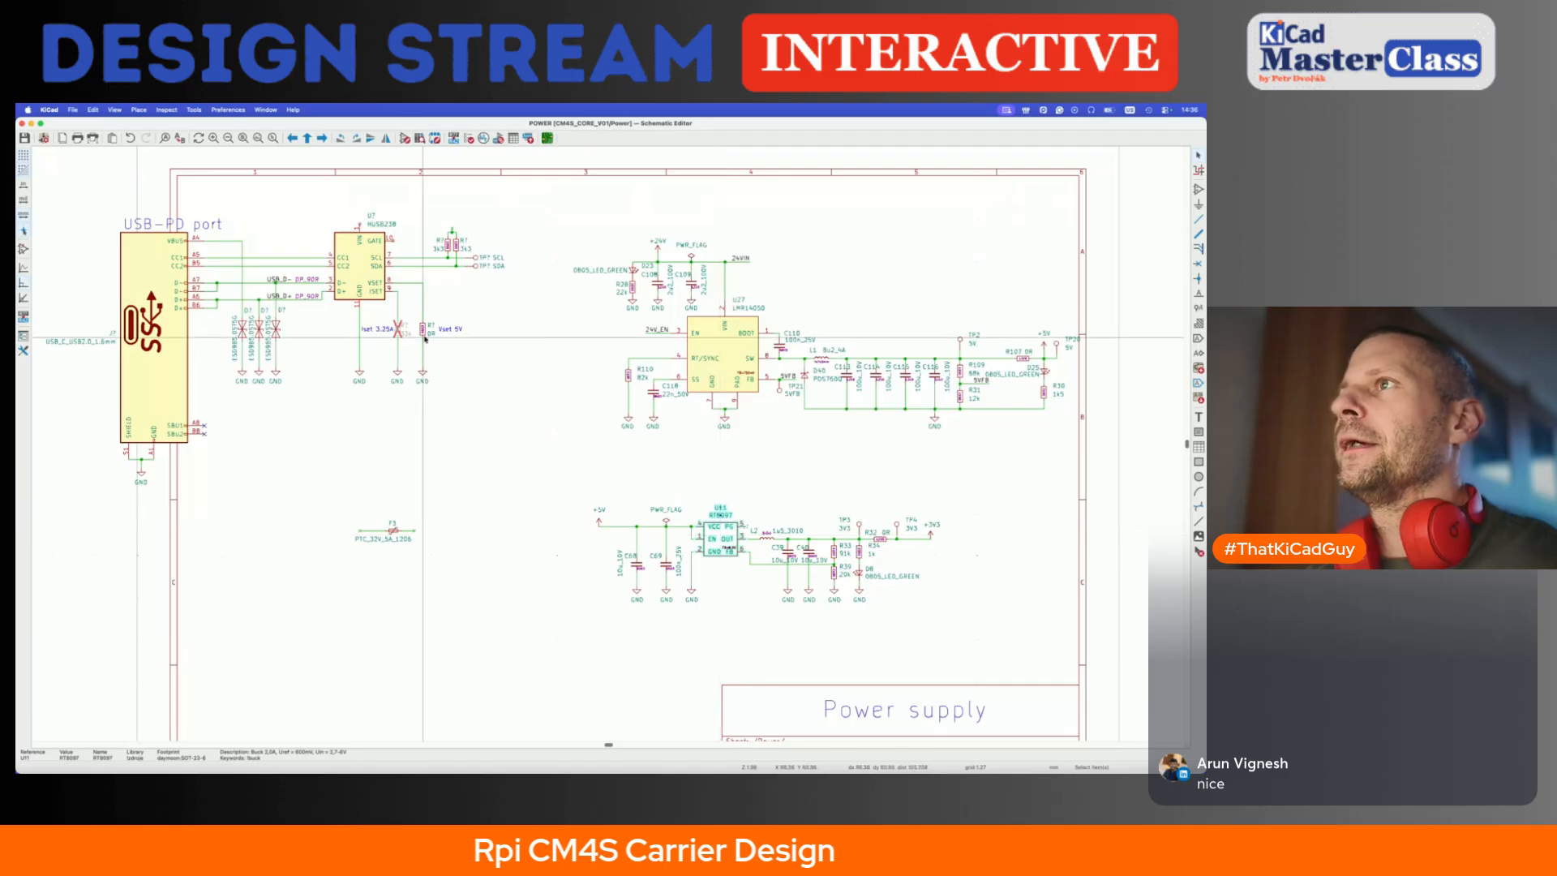
click(723, 342)
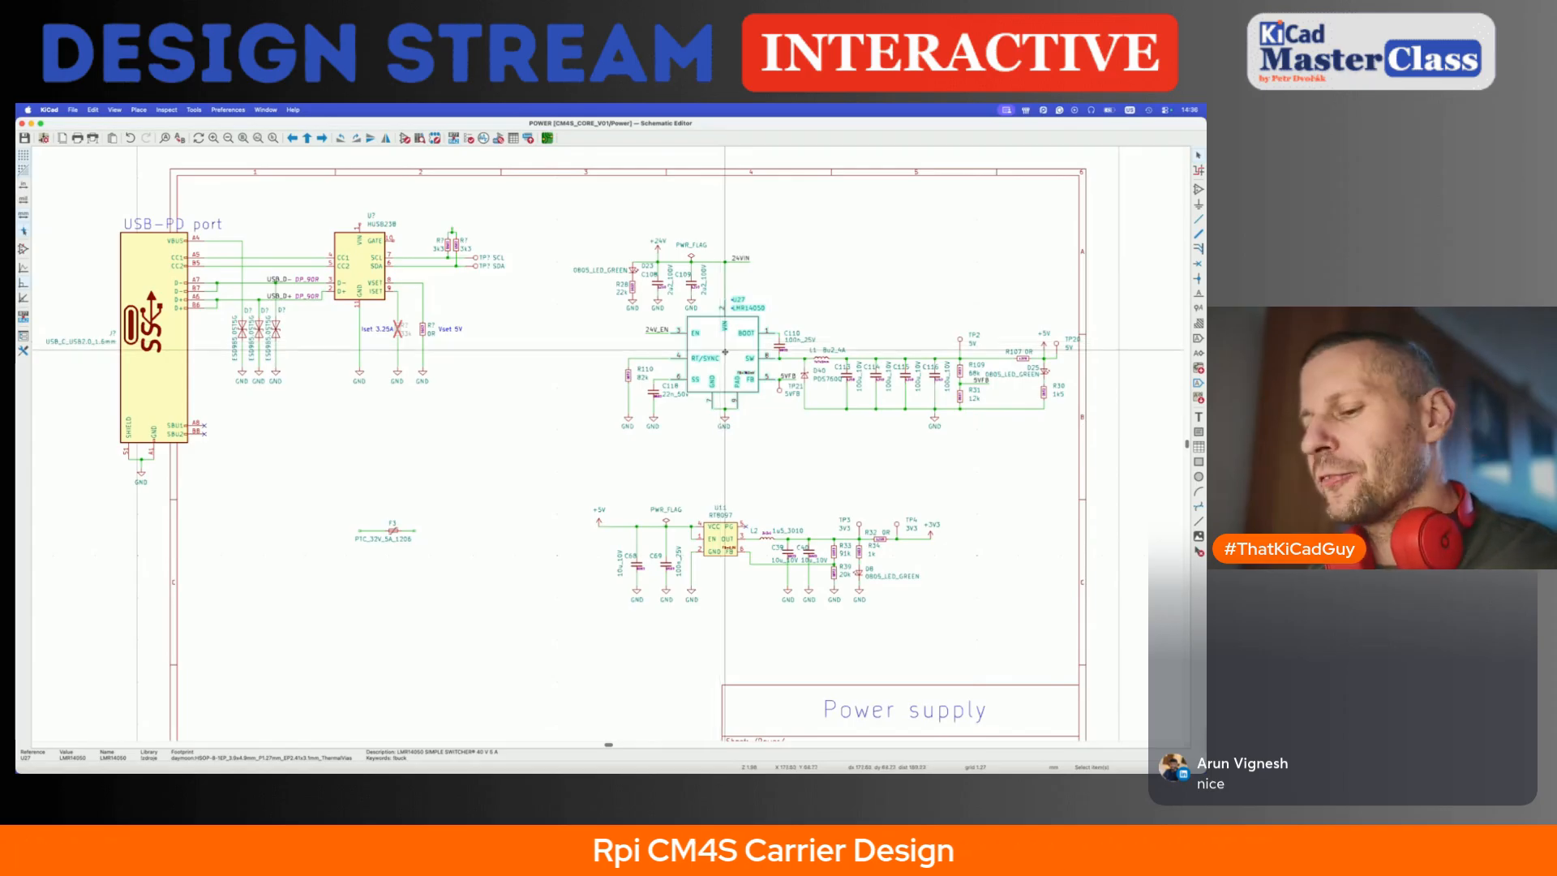
key(d)
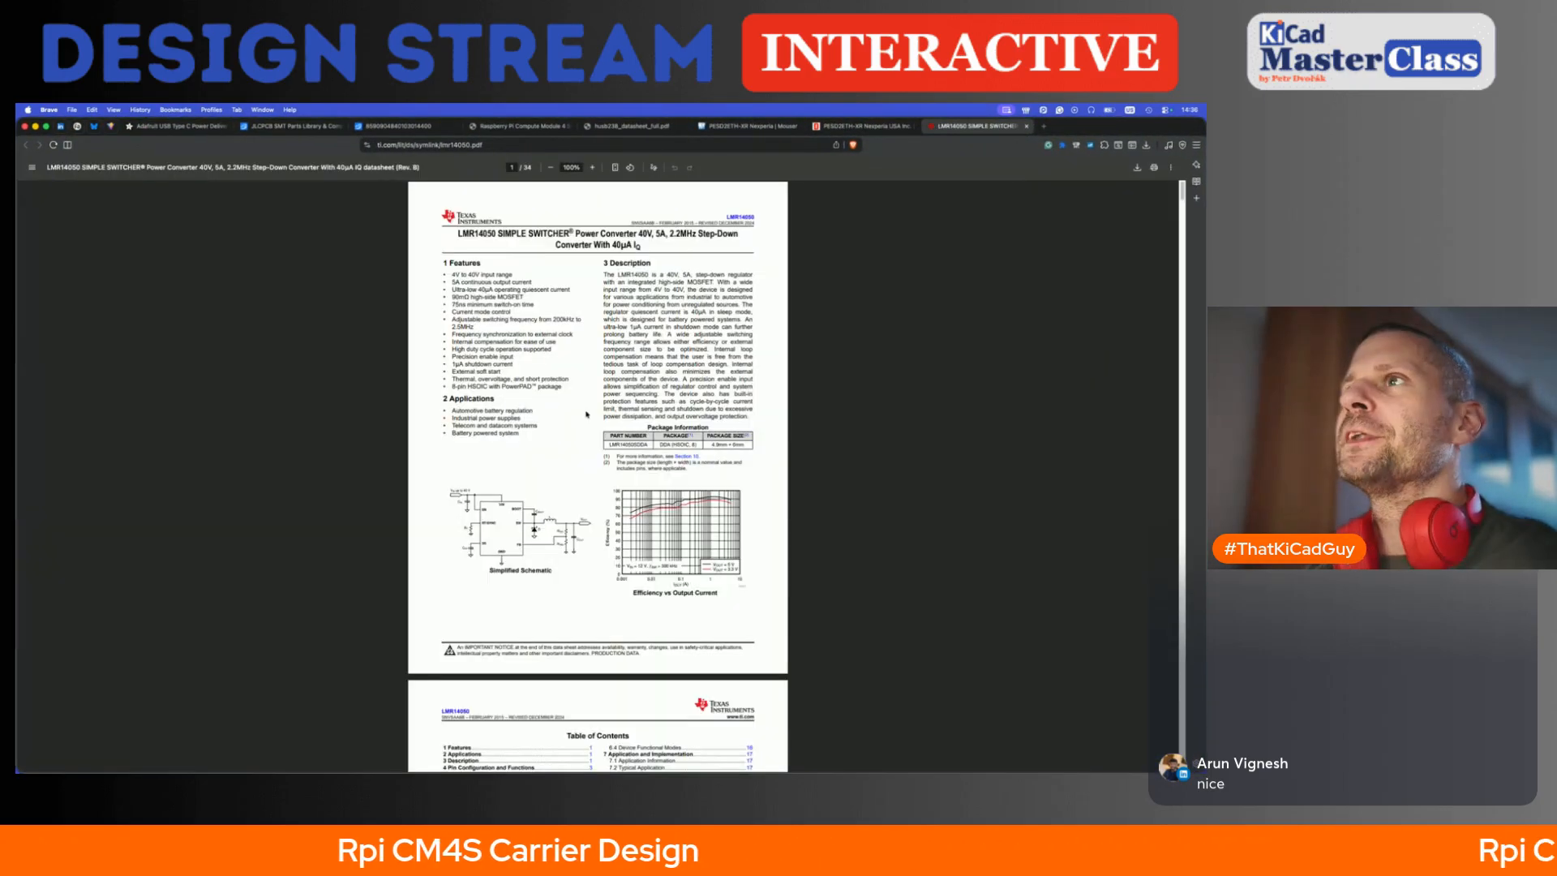
ctrl+scroll(587, 414, up, 2)
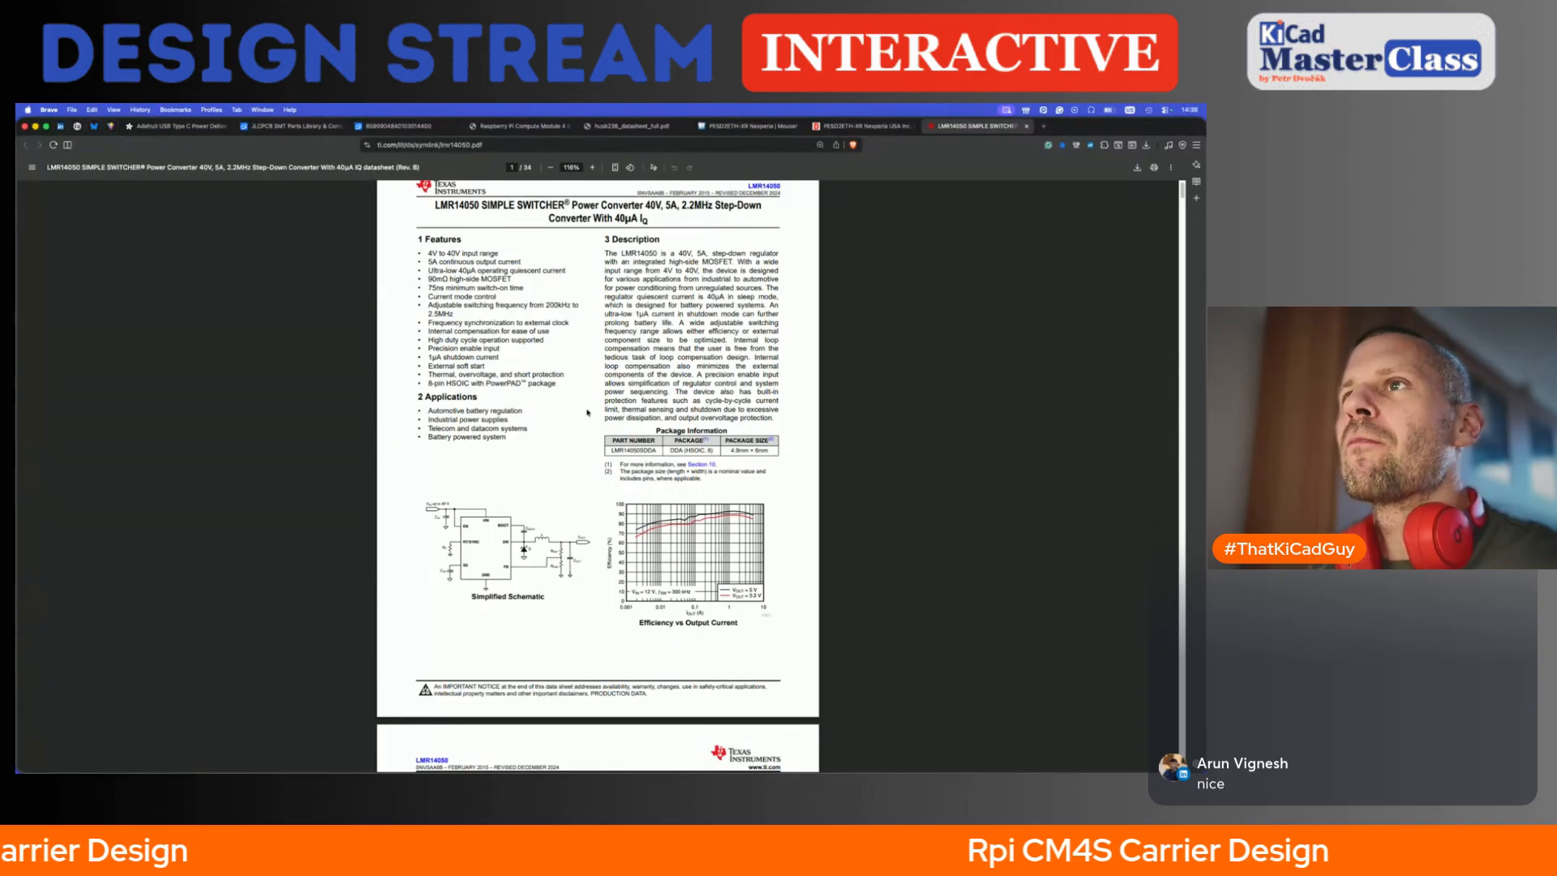
scroll(587, 412, down, 15)
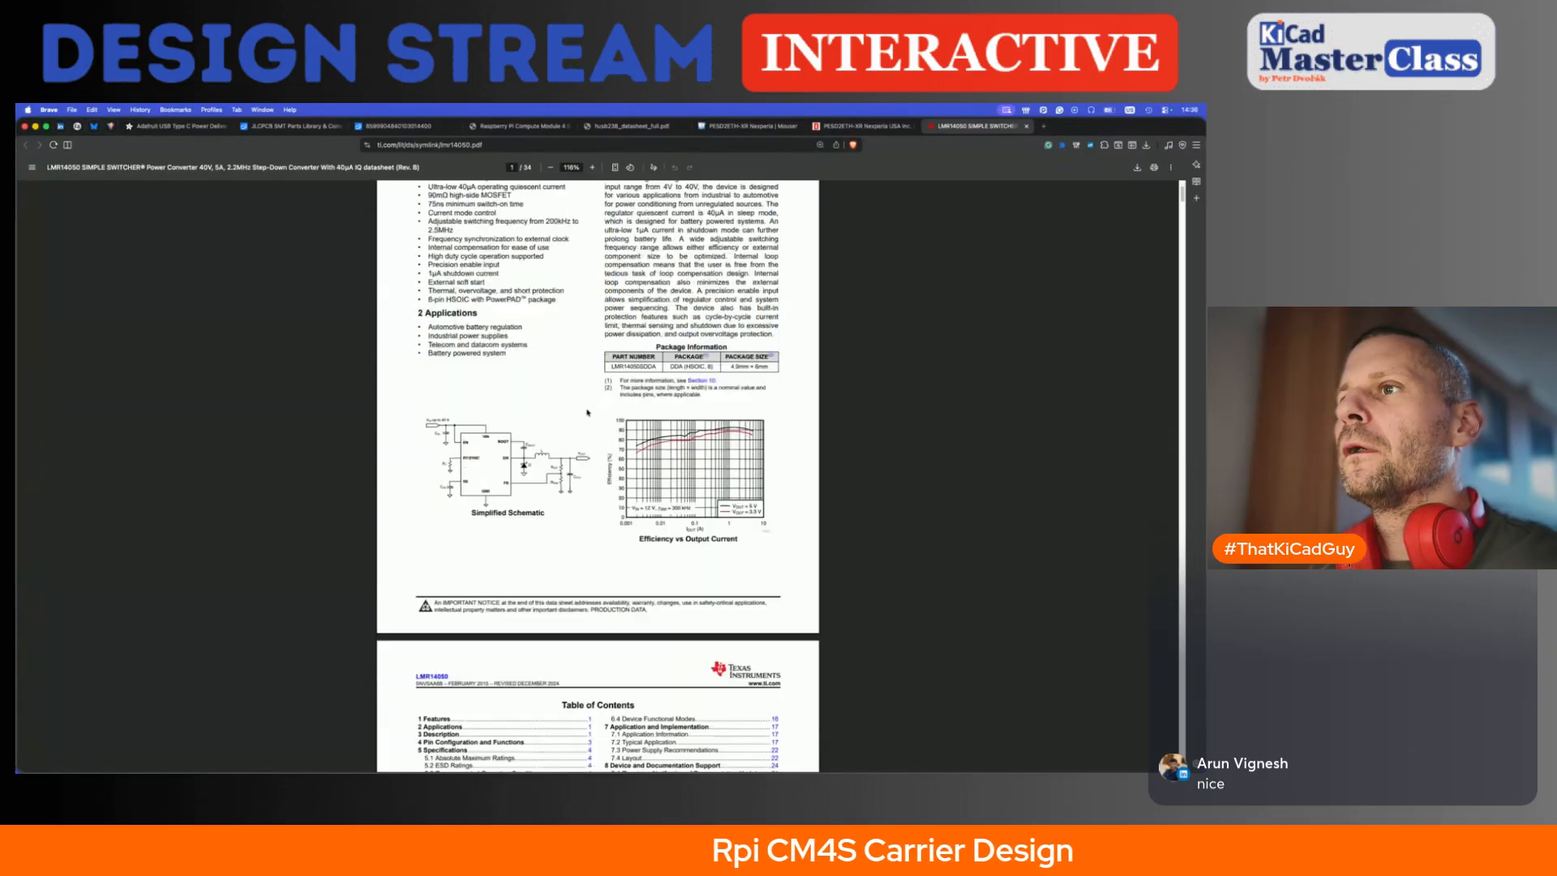
scroll(587, 412, down, 5)
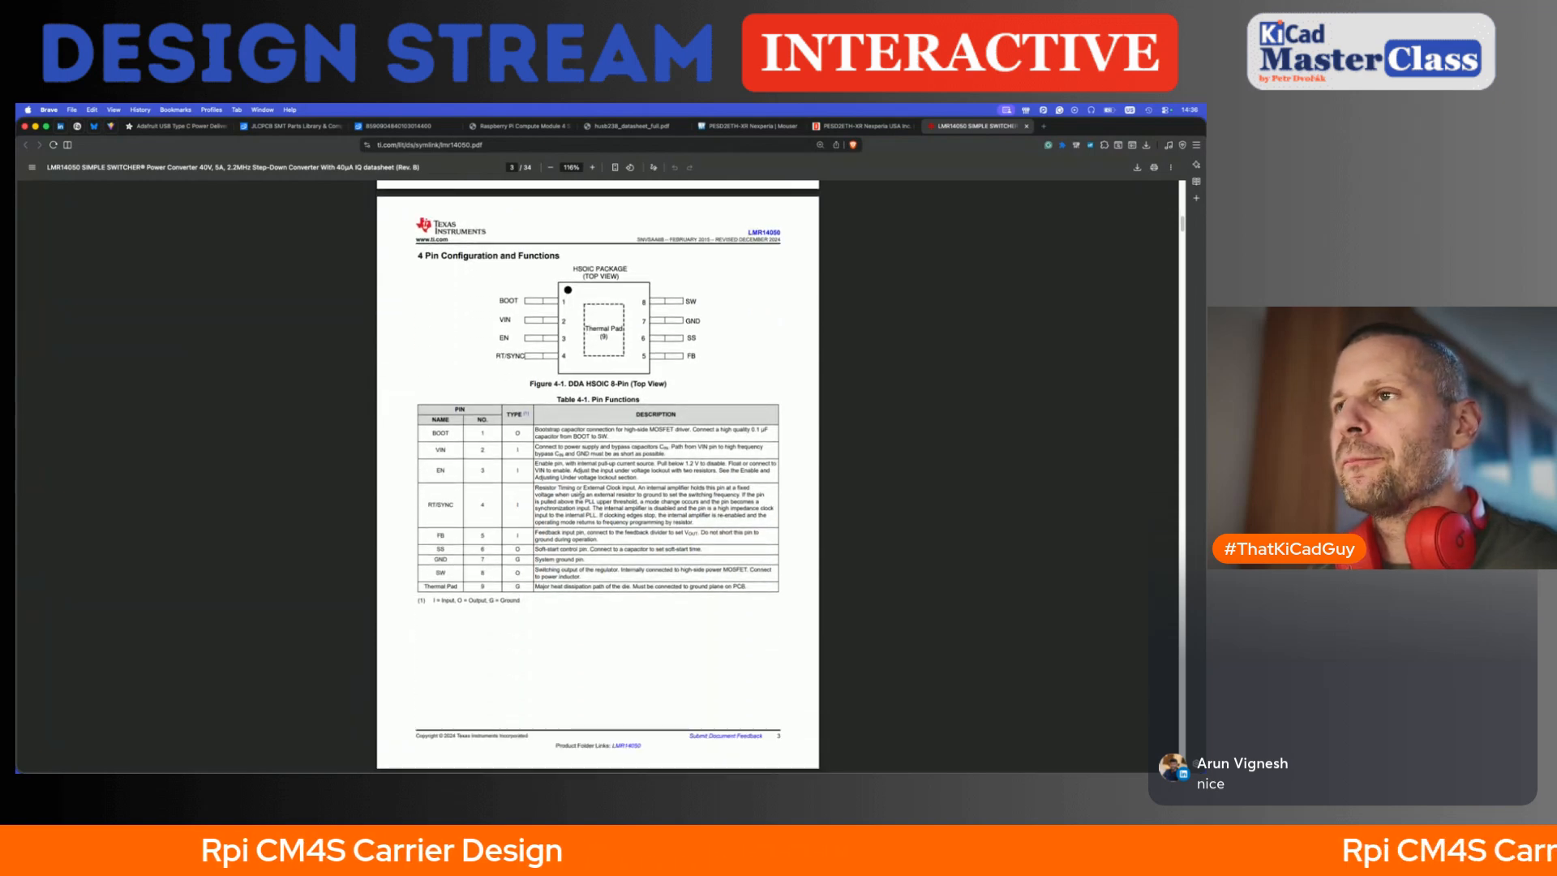
scroll(581, 494, down, 10)
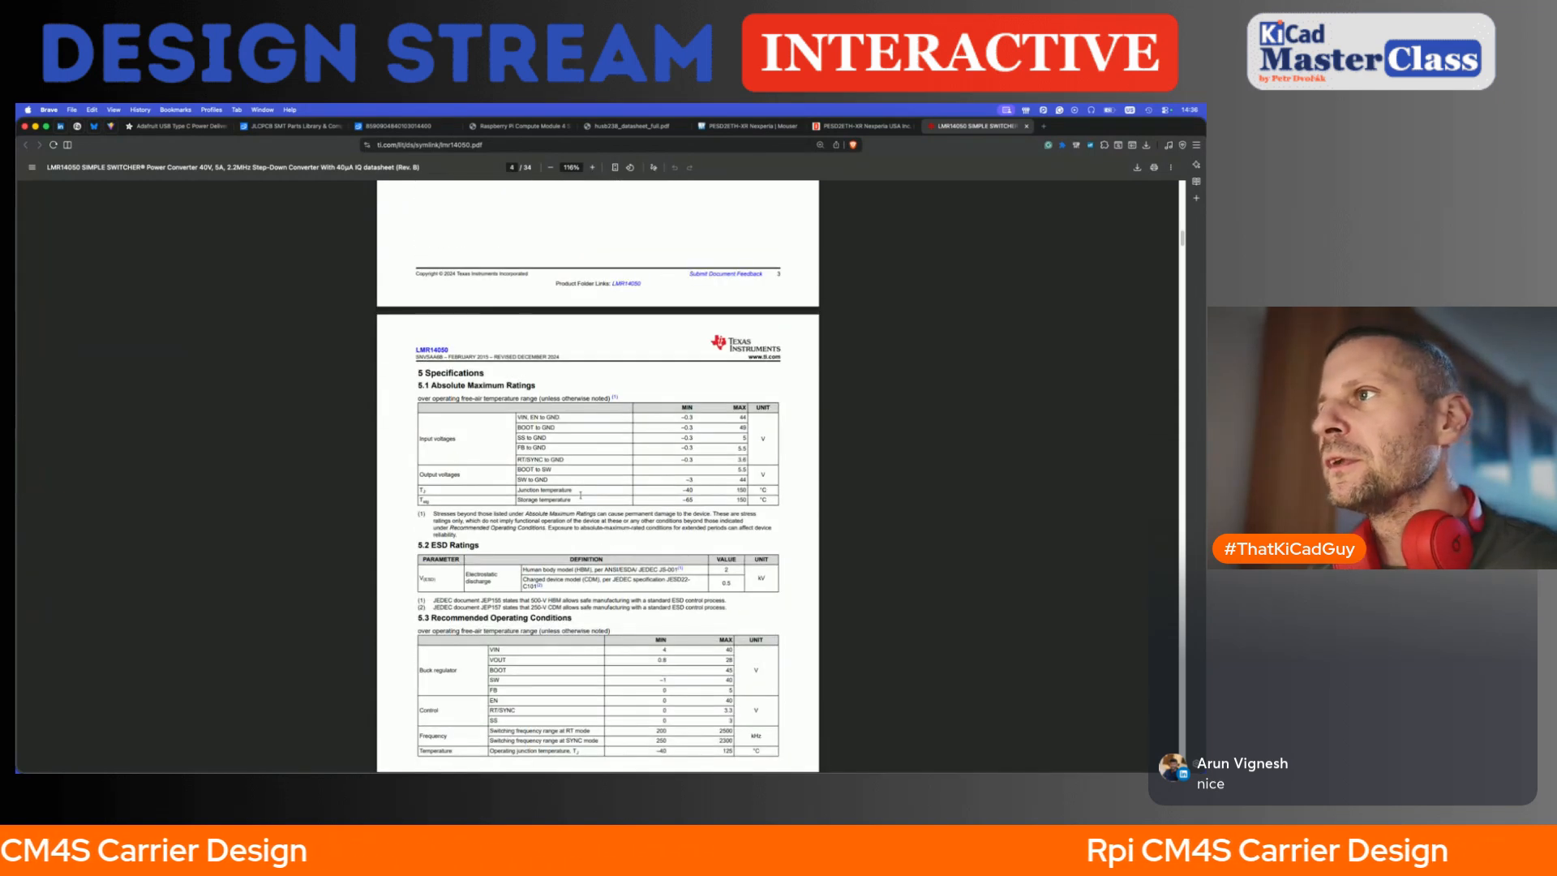
scroll(581, 494, down, 10)
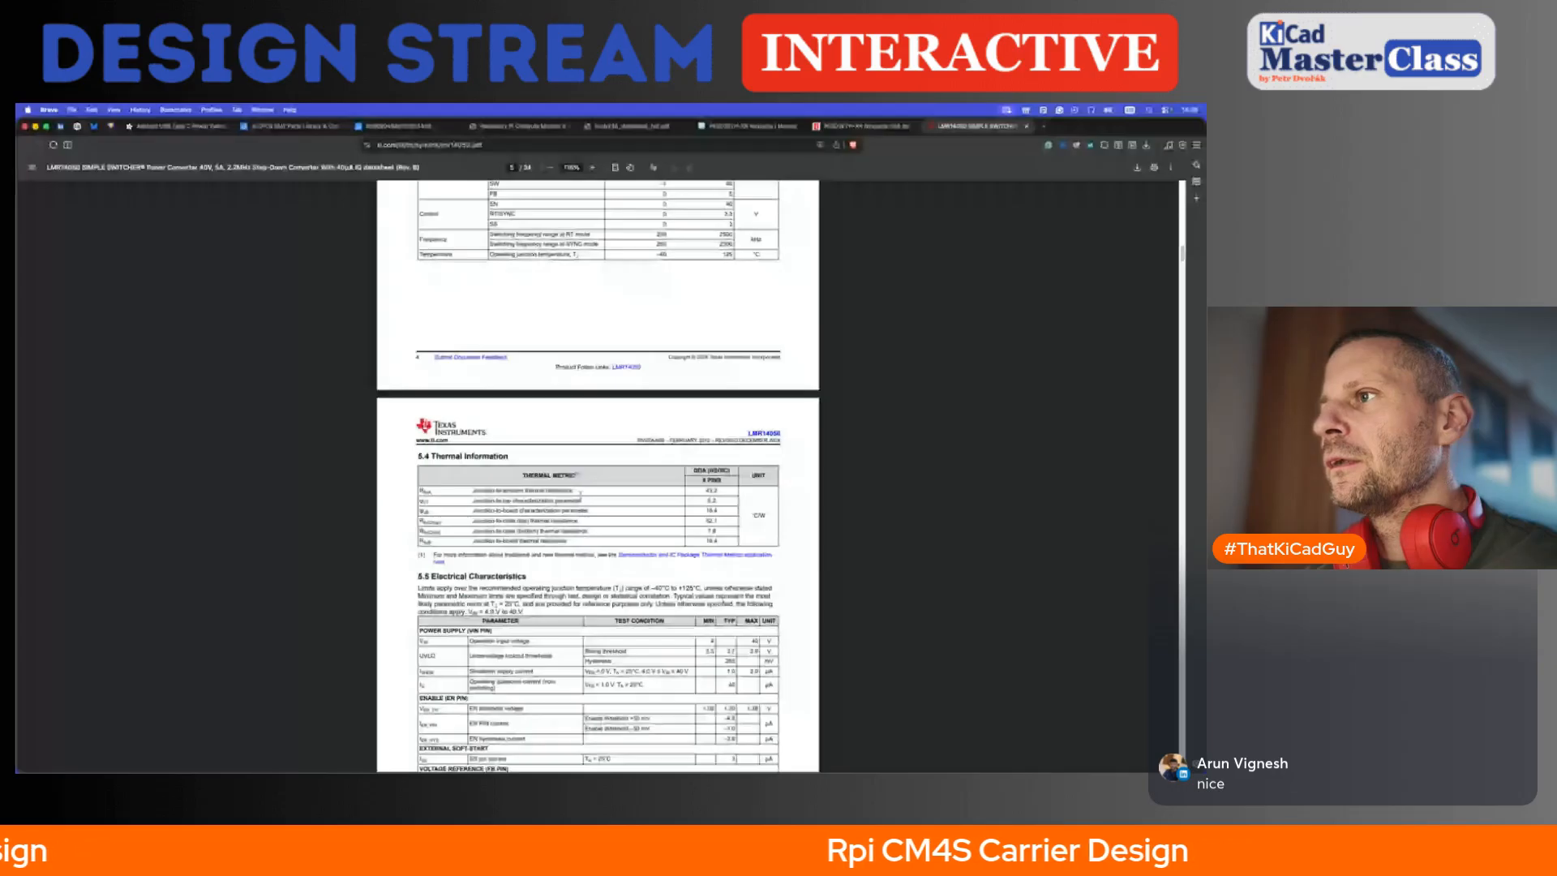
scroll(581, 492, down, 4)
- Search the LMR14050 datasheet for "duty", go to the maximum duty cycle entry, and return to the schematic
key(super+d)
text(u)
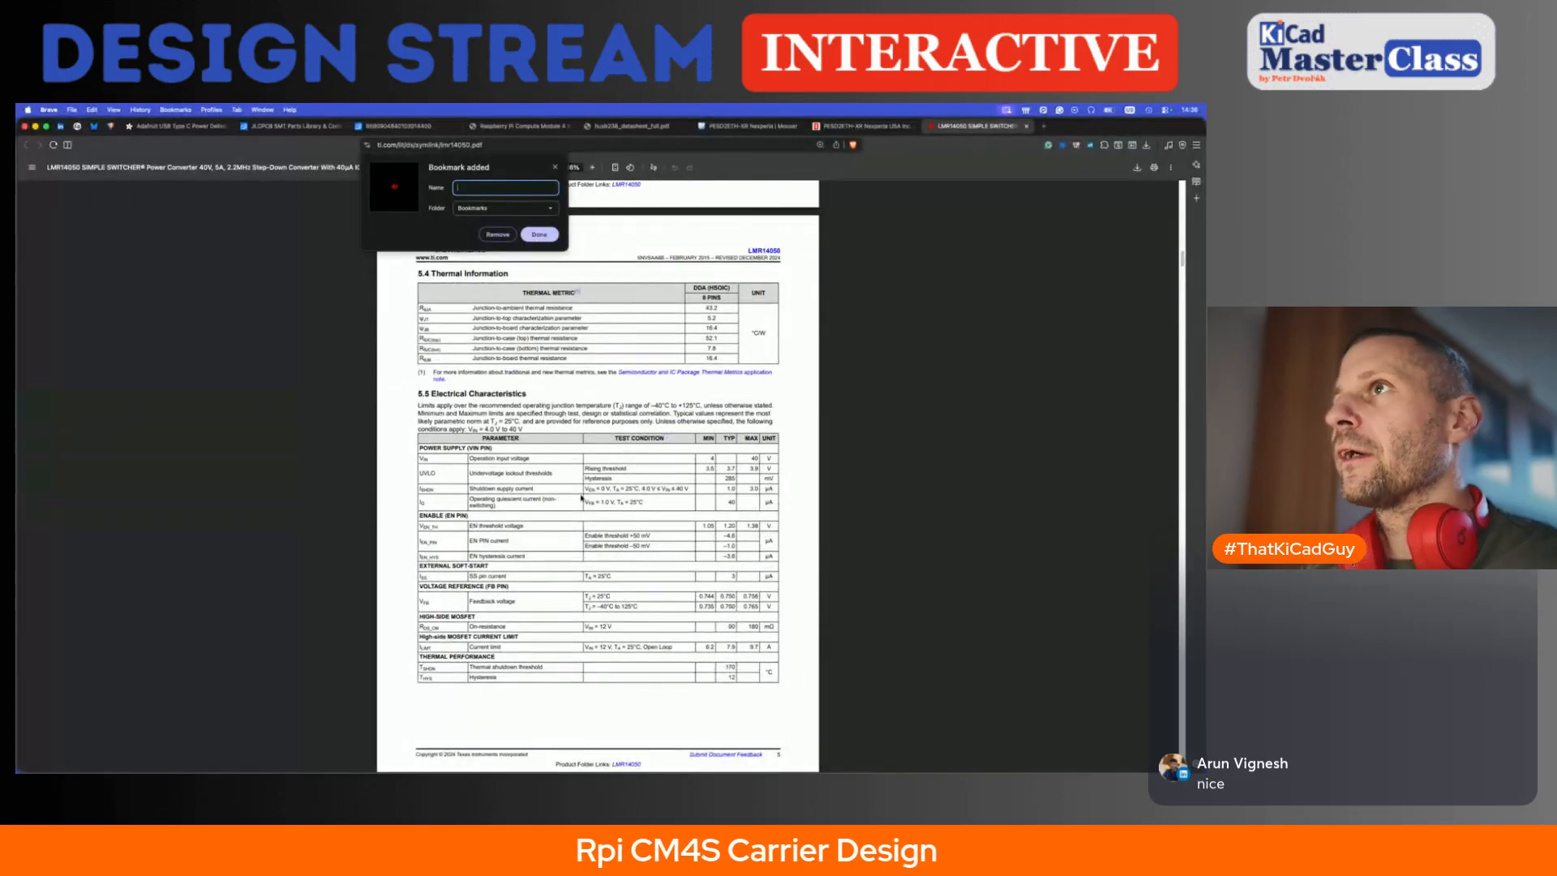
key(Return)
key(super+f)
text(duty)
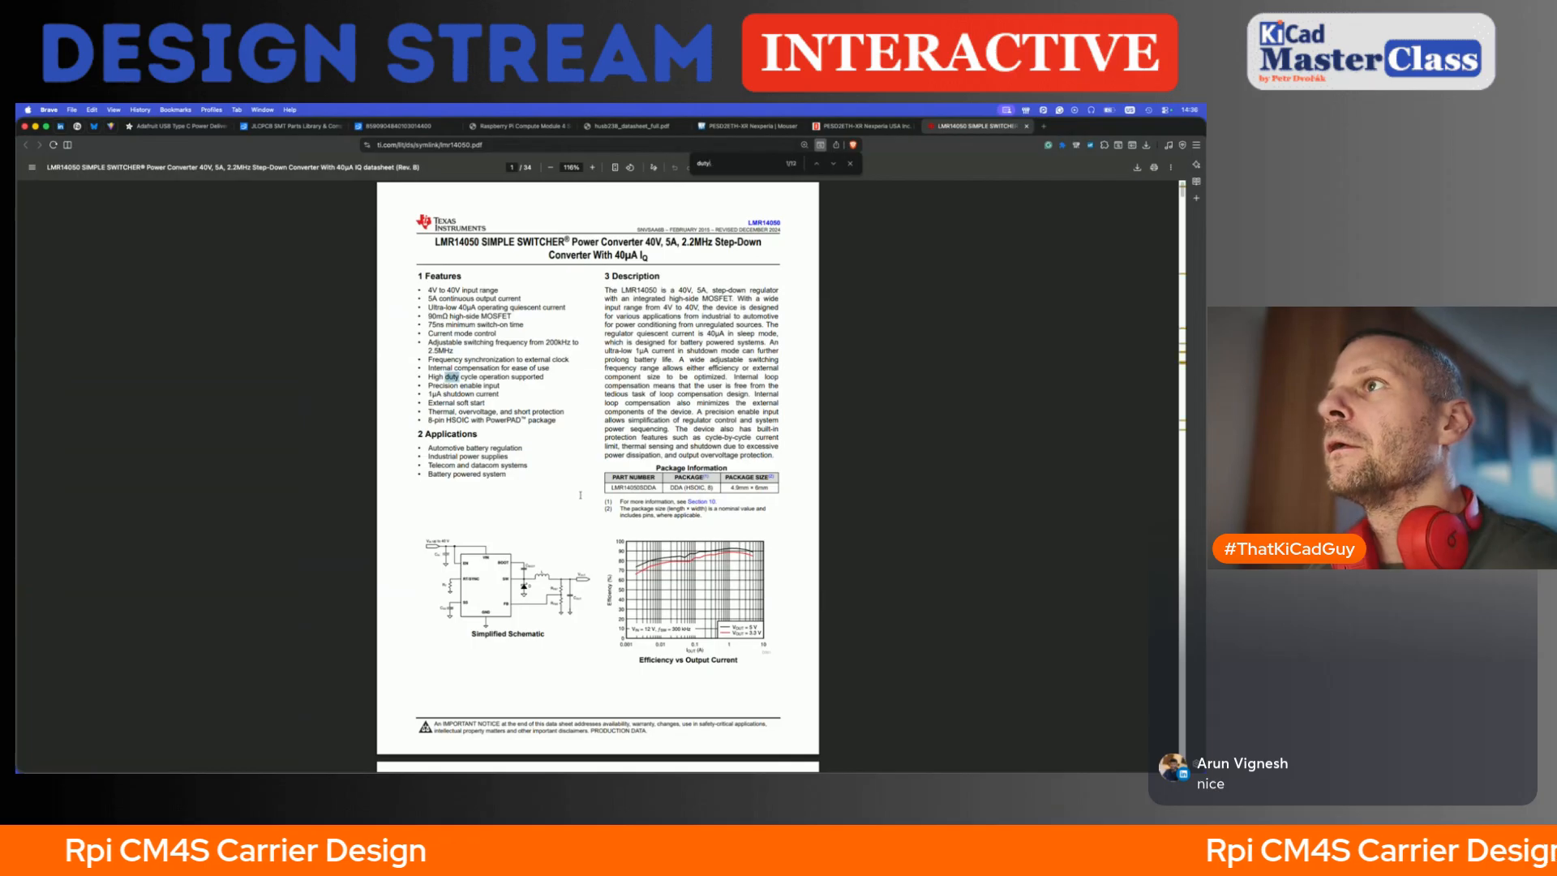
key(Return)
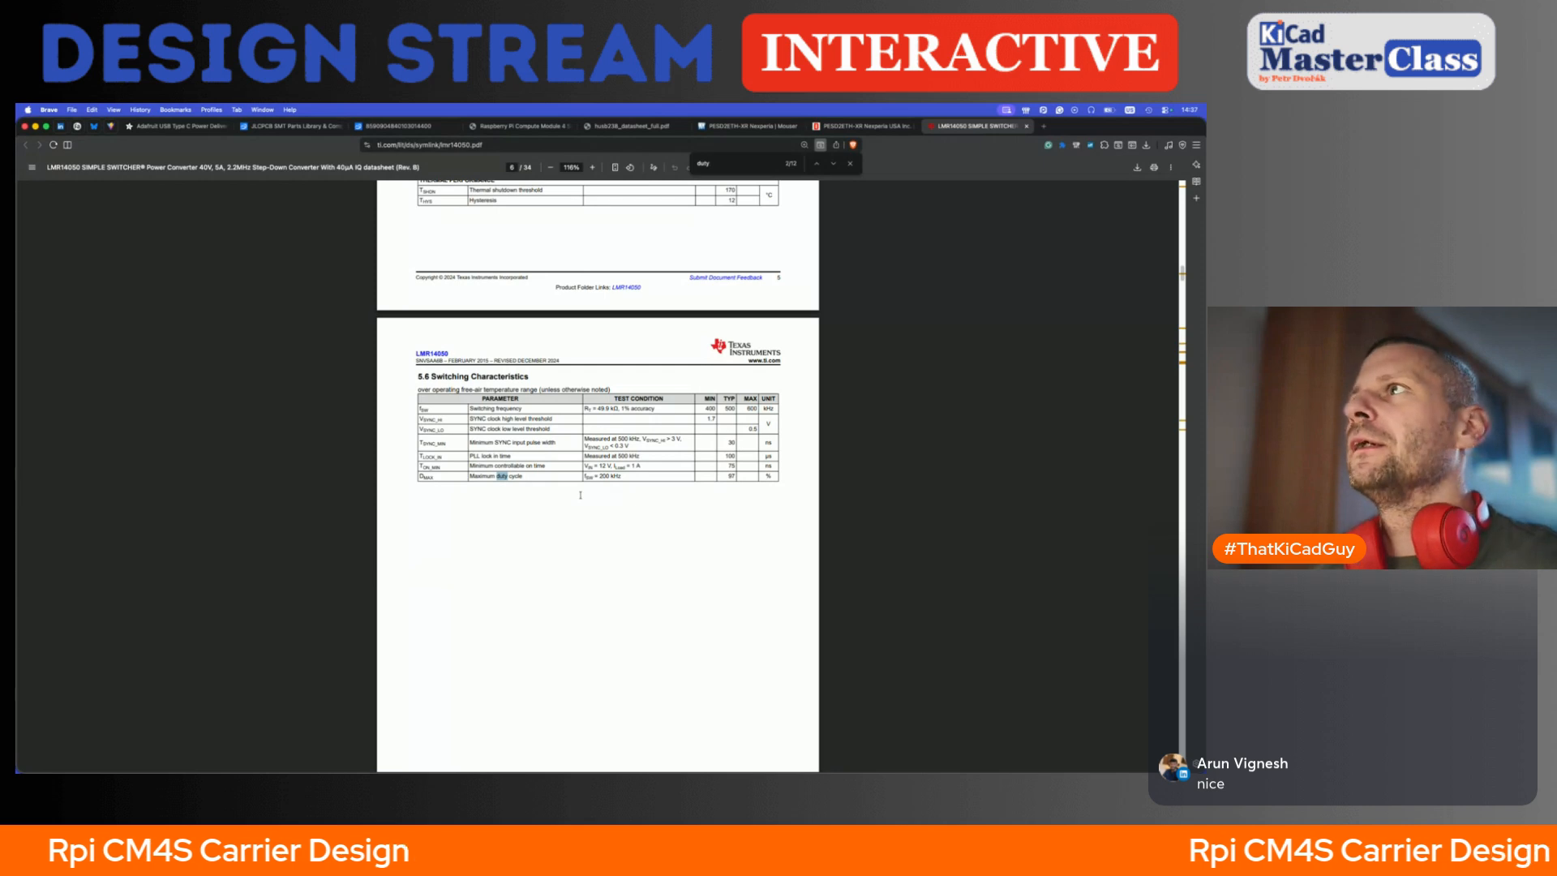
key(super+Tab)
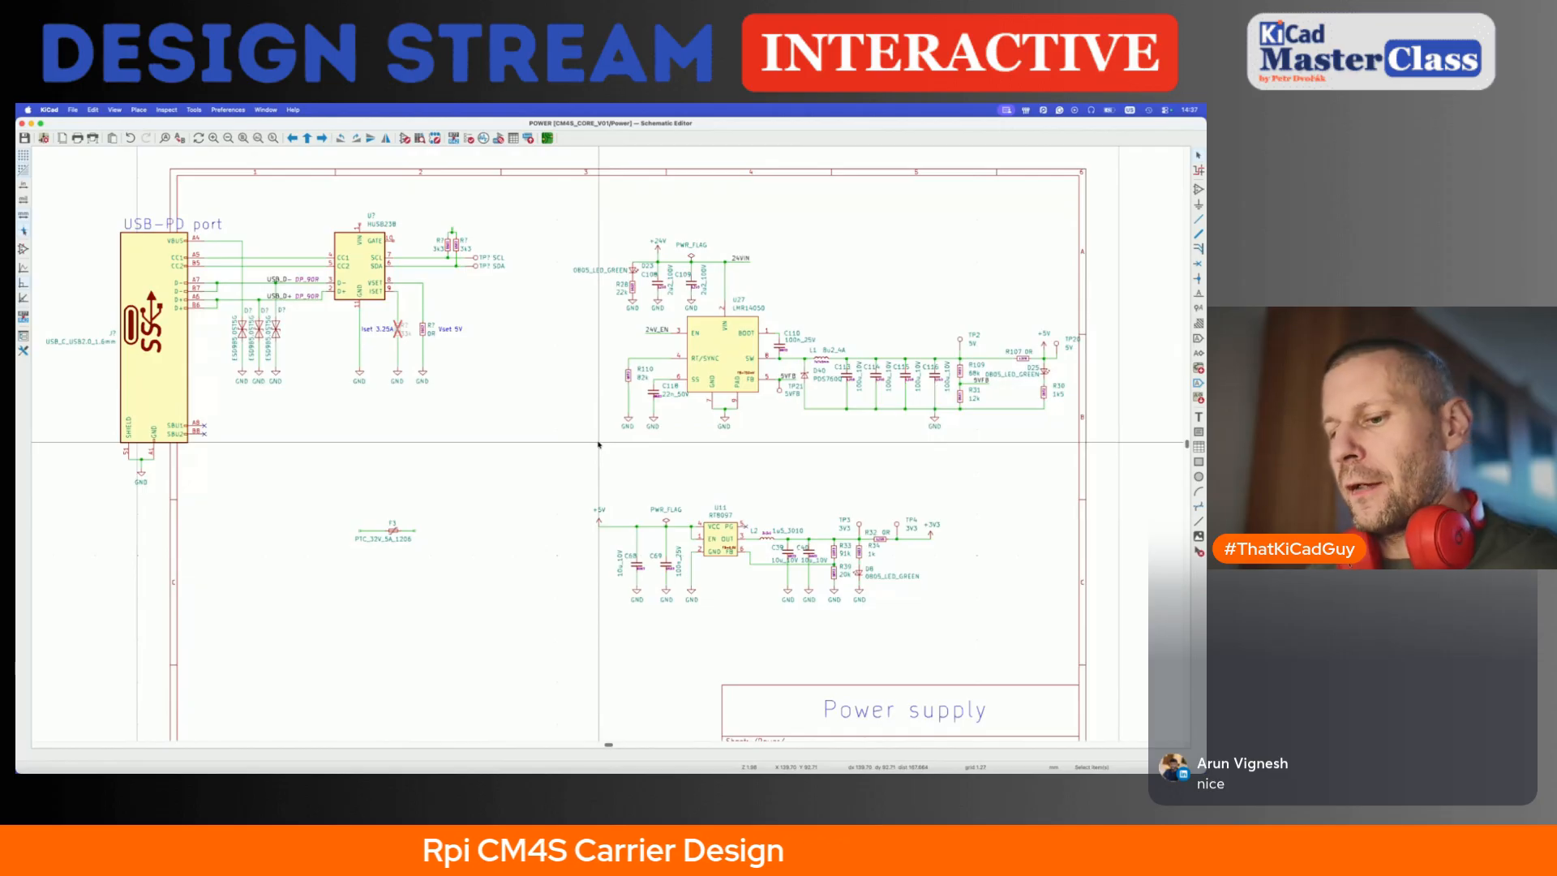
key(a)
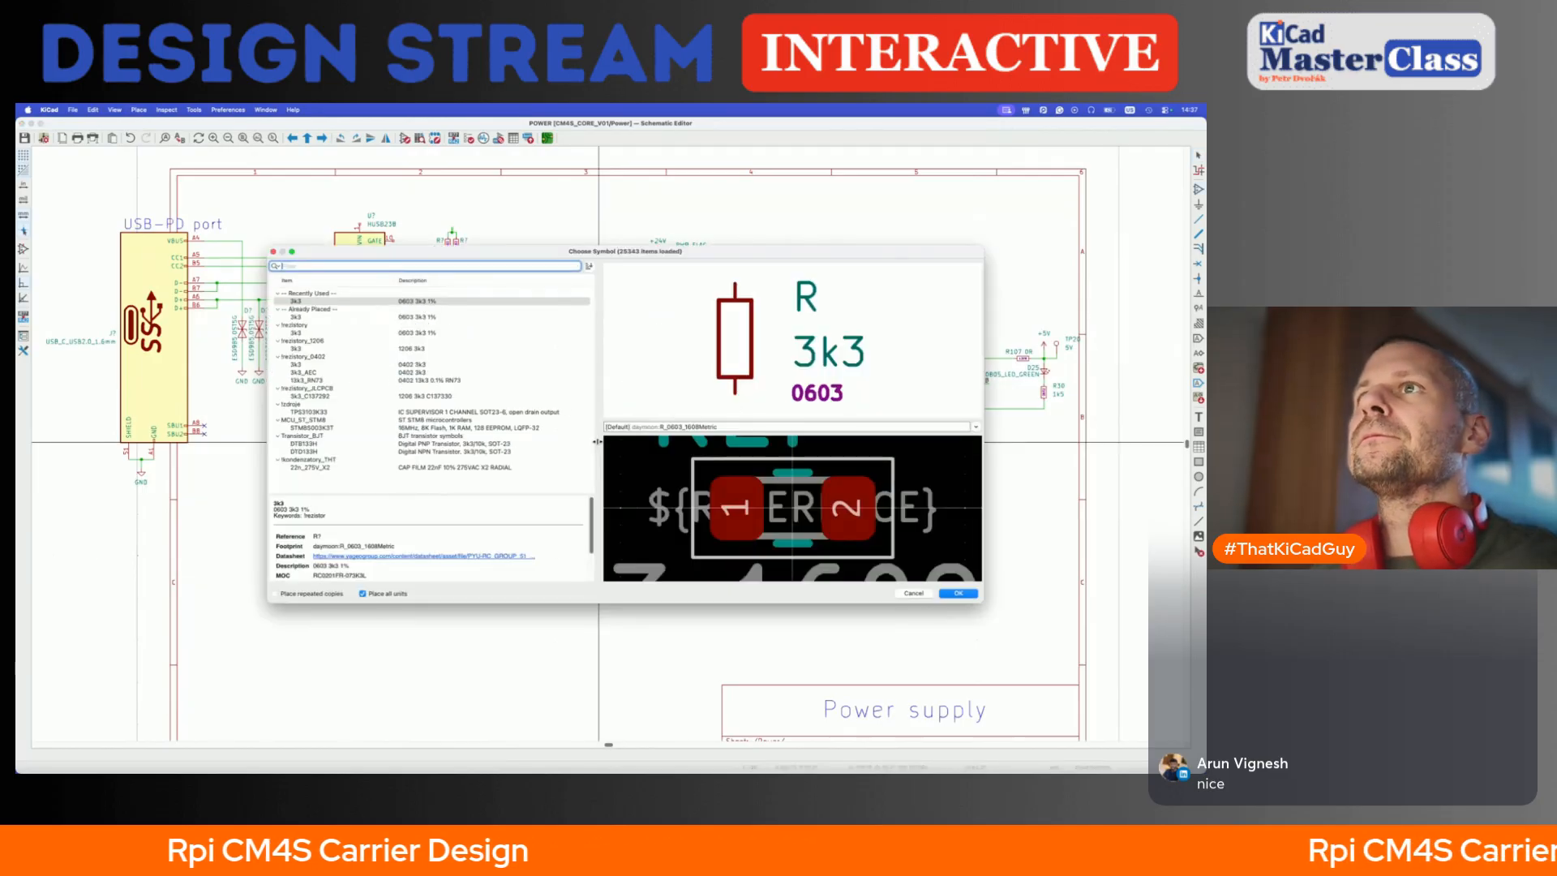
click(274, 252)
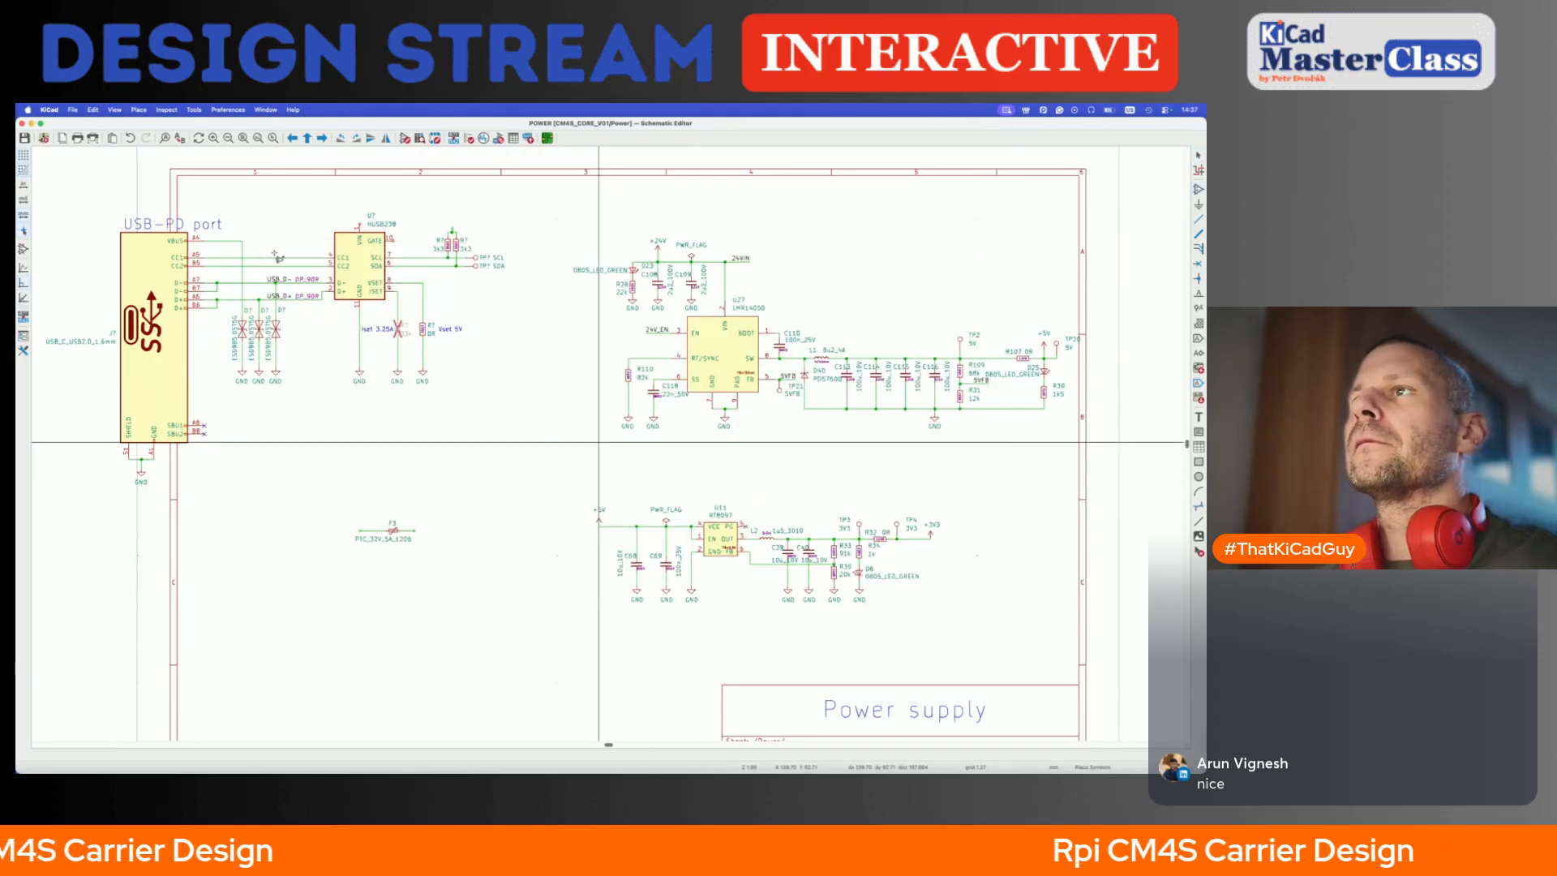
key(Escape)
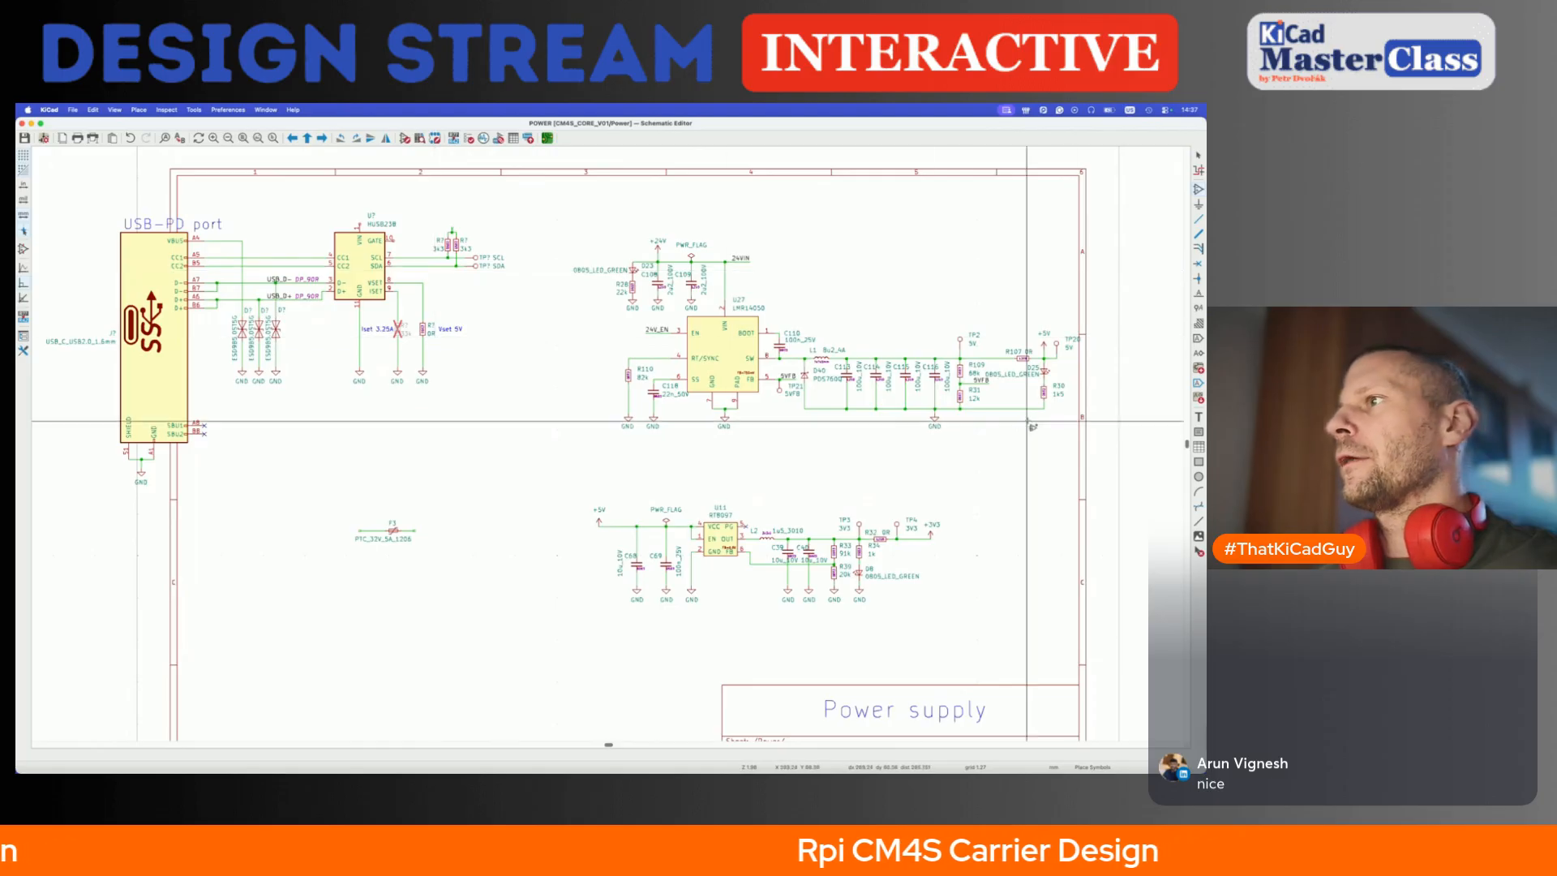
- Duplicate the +3V3 power symbol from the buck regulator's output onto the wire above the two 3k3 pull-ups and save the schematic
click(931, 531)
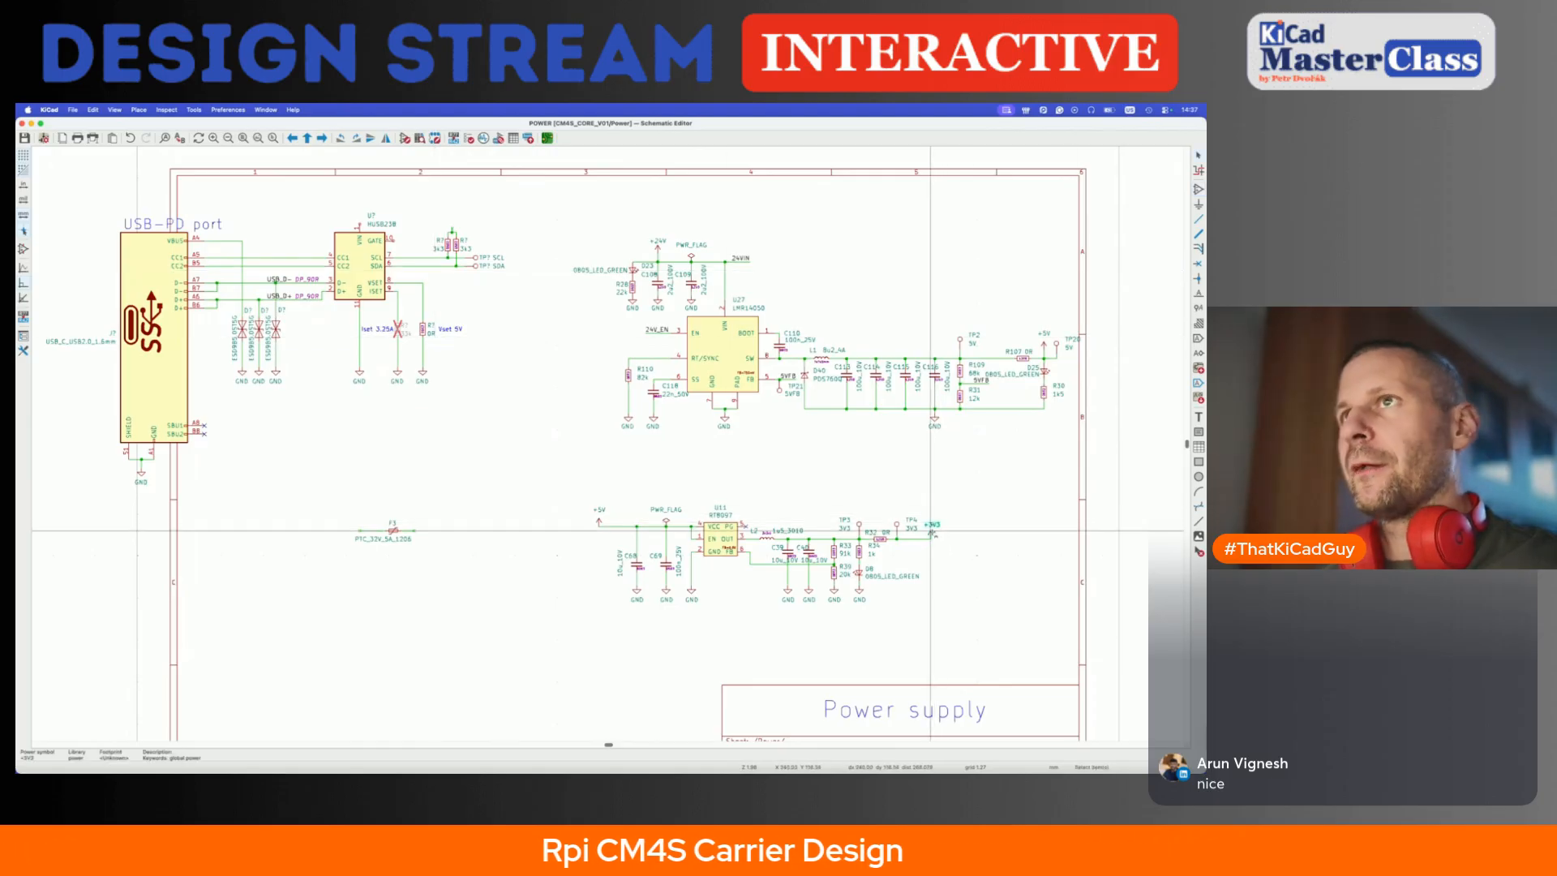
key(super+d)
click(451, 230)
scroll(451, 229, up, 3)
scroll(452, 228, up, 1)
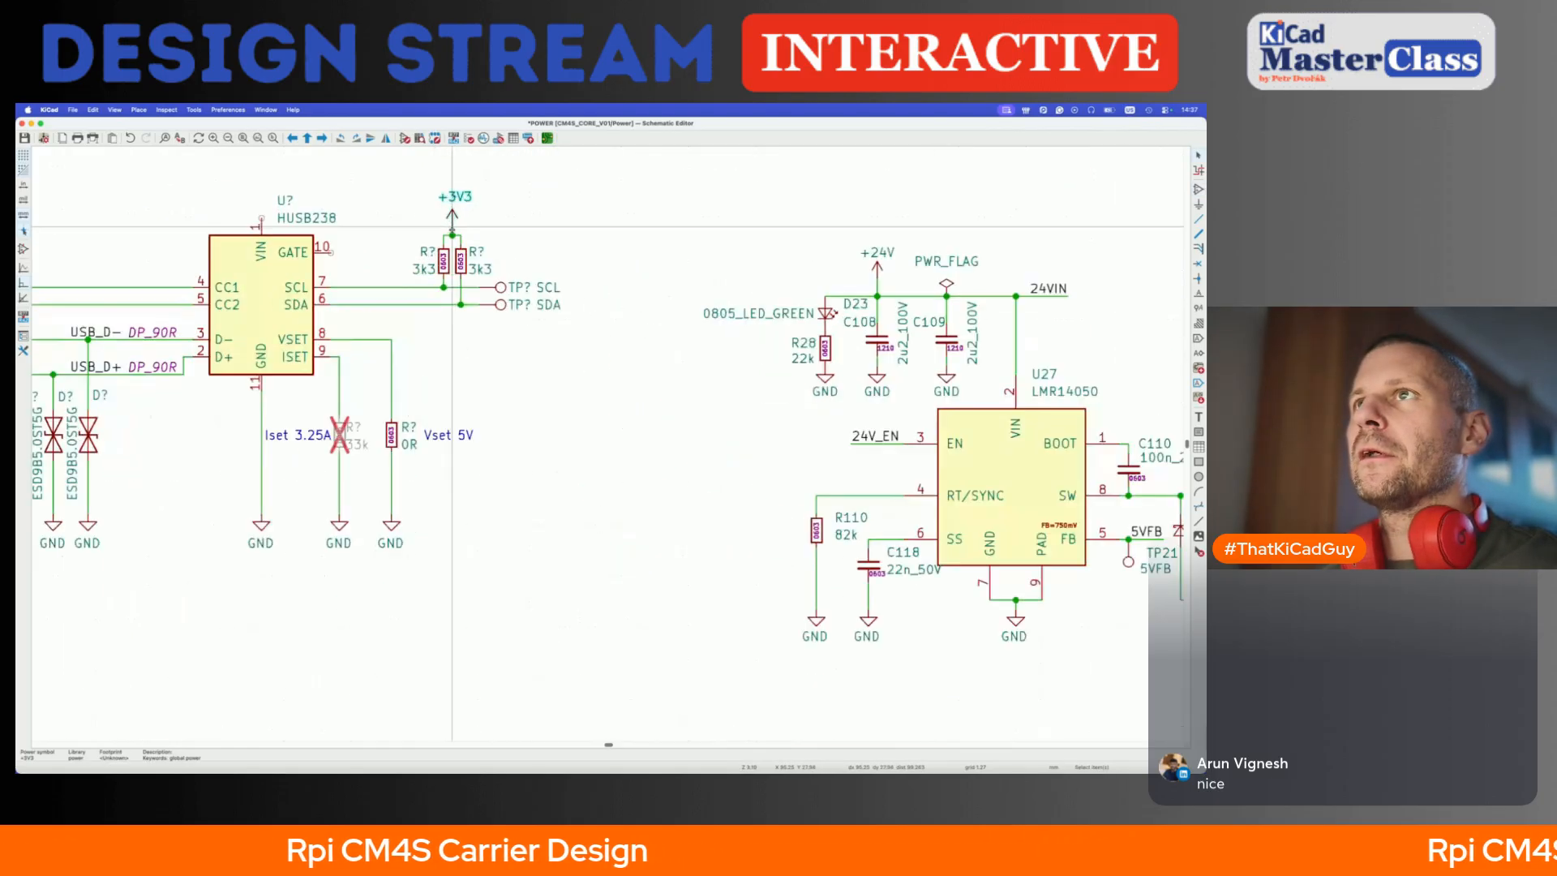
key(super+s)
- Move the HUSB238 value and its U? reference close above the symbol, on either side of the VIN pin
scroll(457, 219, down, 2)
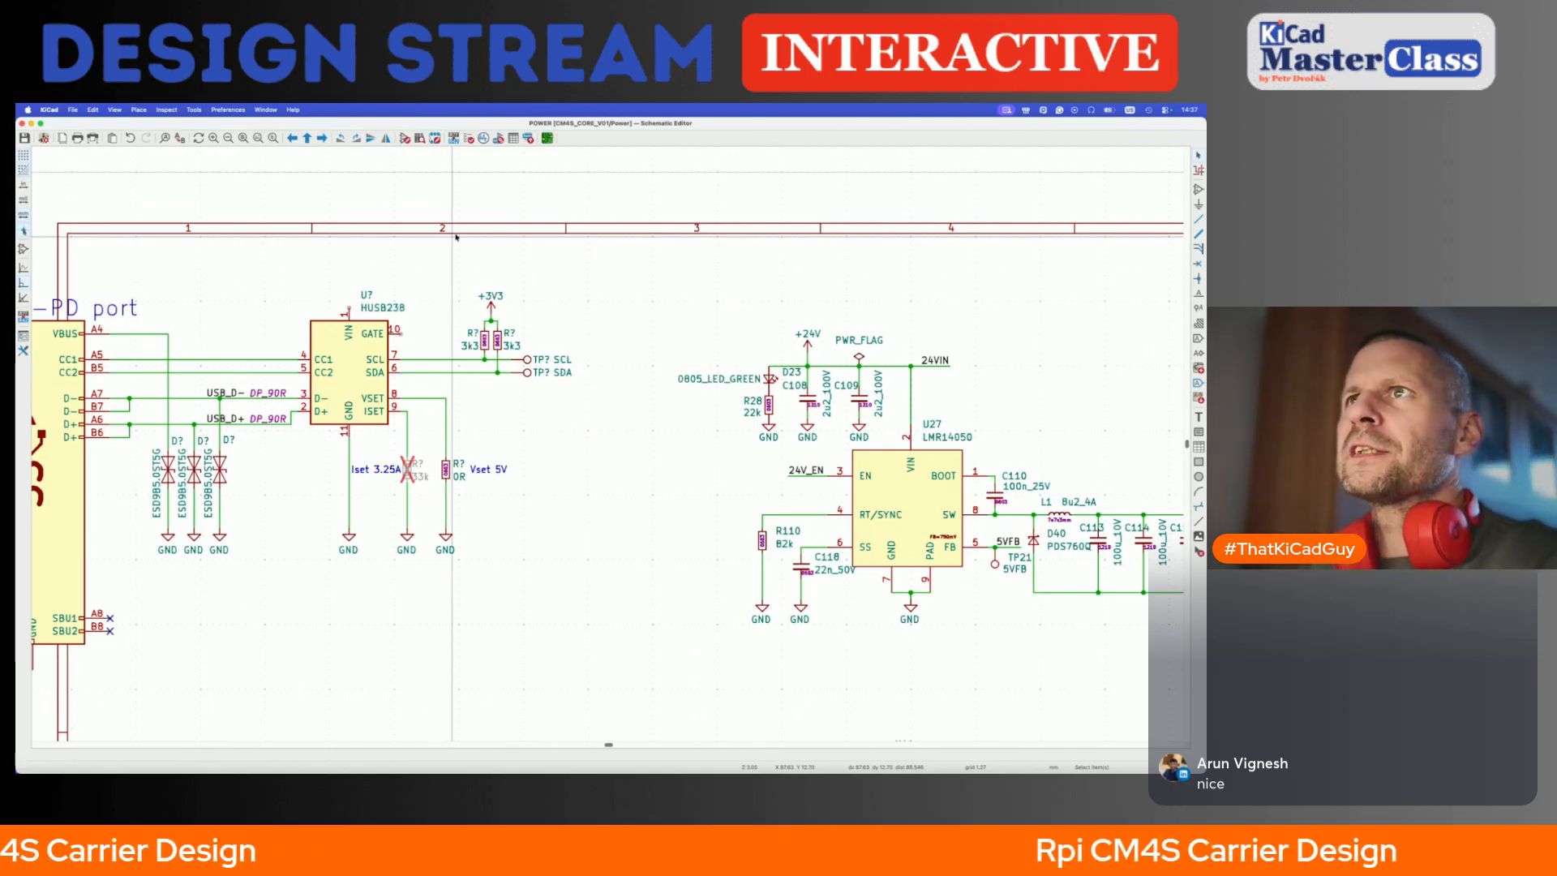
key(m)
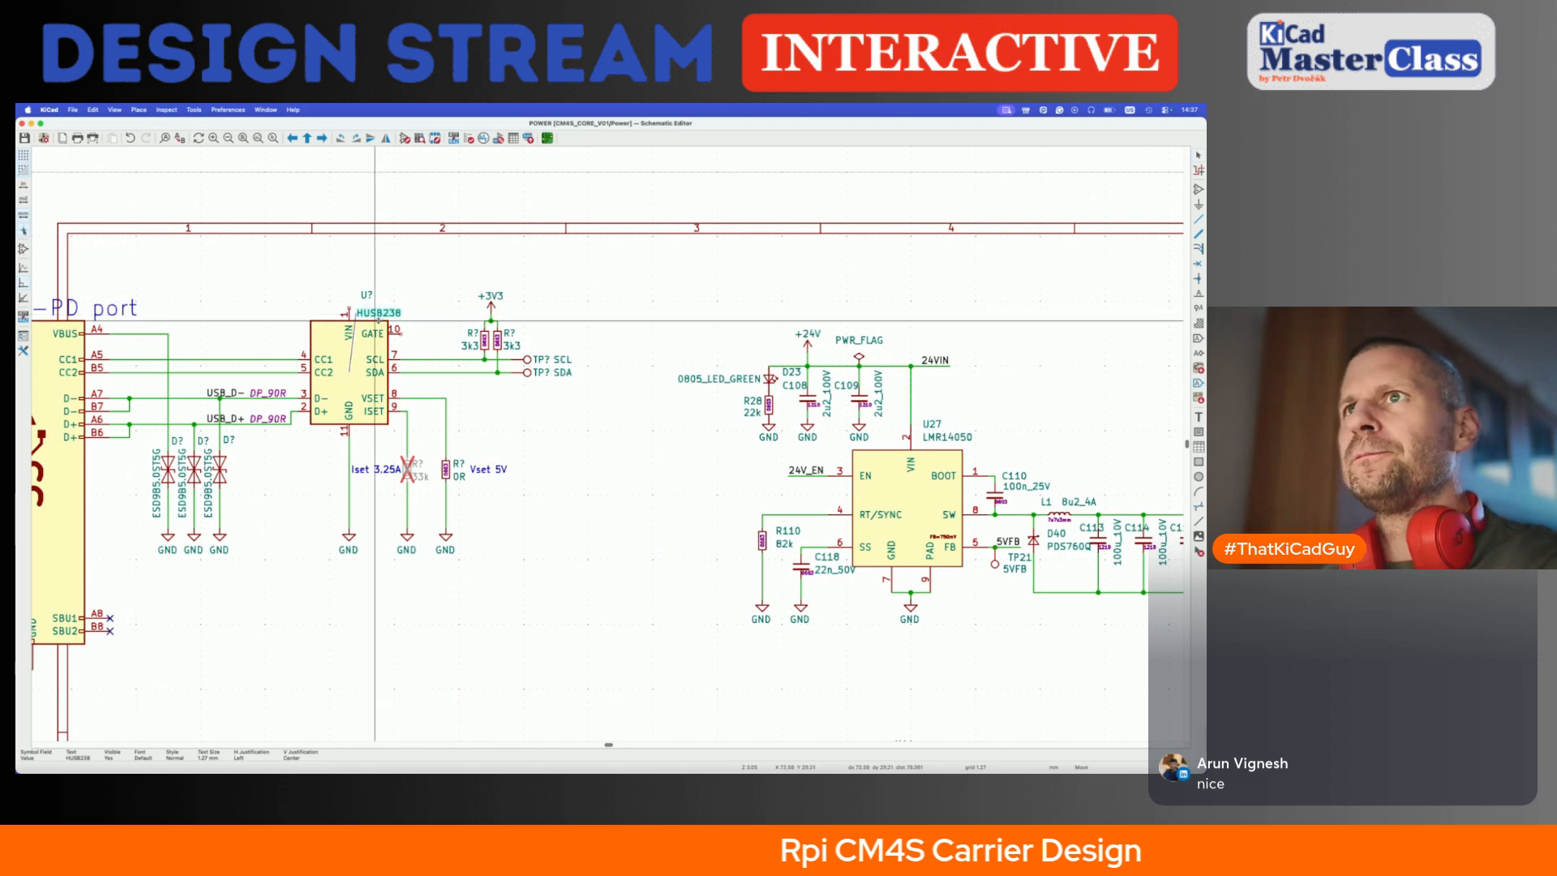
click(378, 318)
click(322, 315)
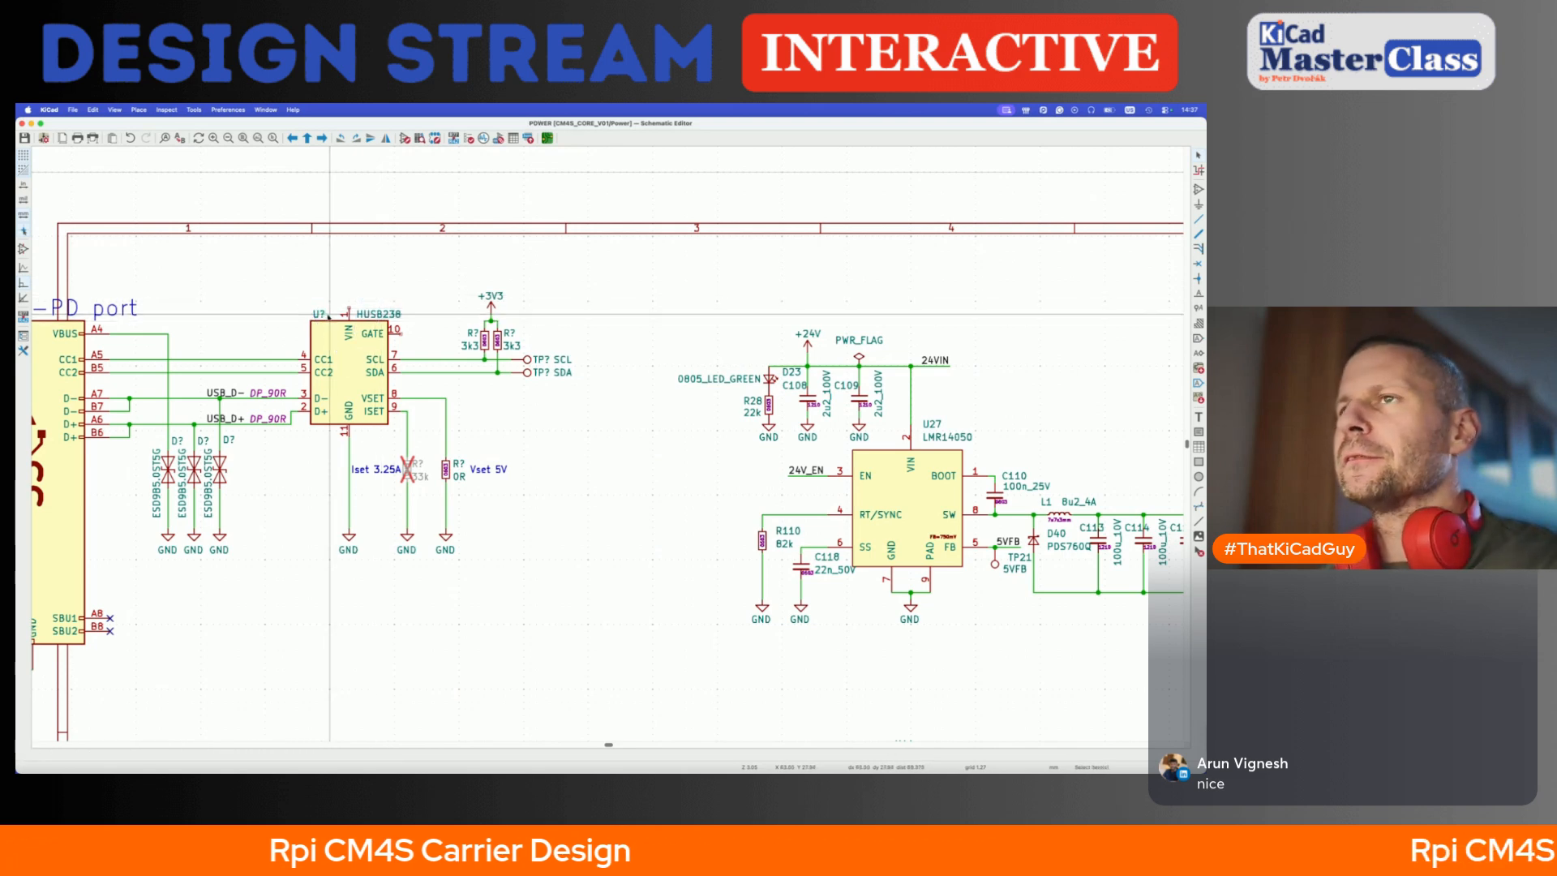
middle_drag(445, 343, 510, 390)
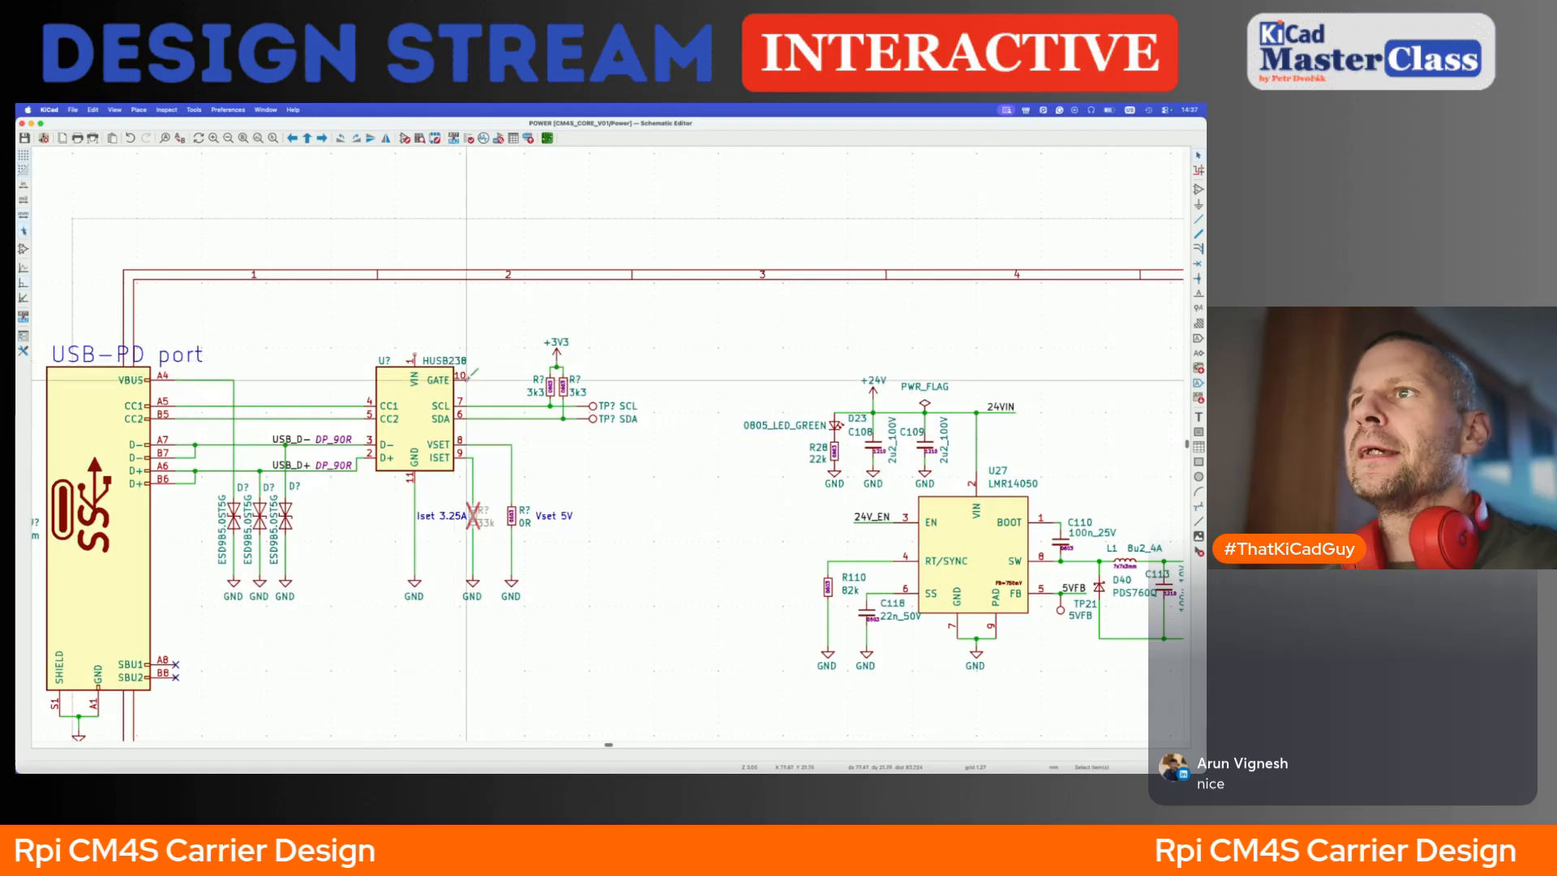
- Open the Symbol Editor from the schematic
key(super+Tab)
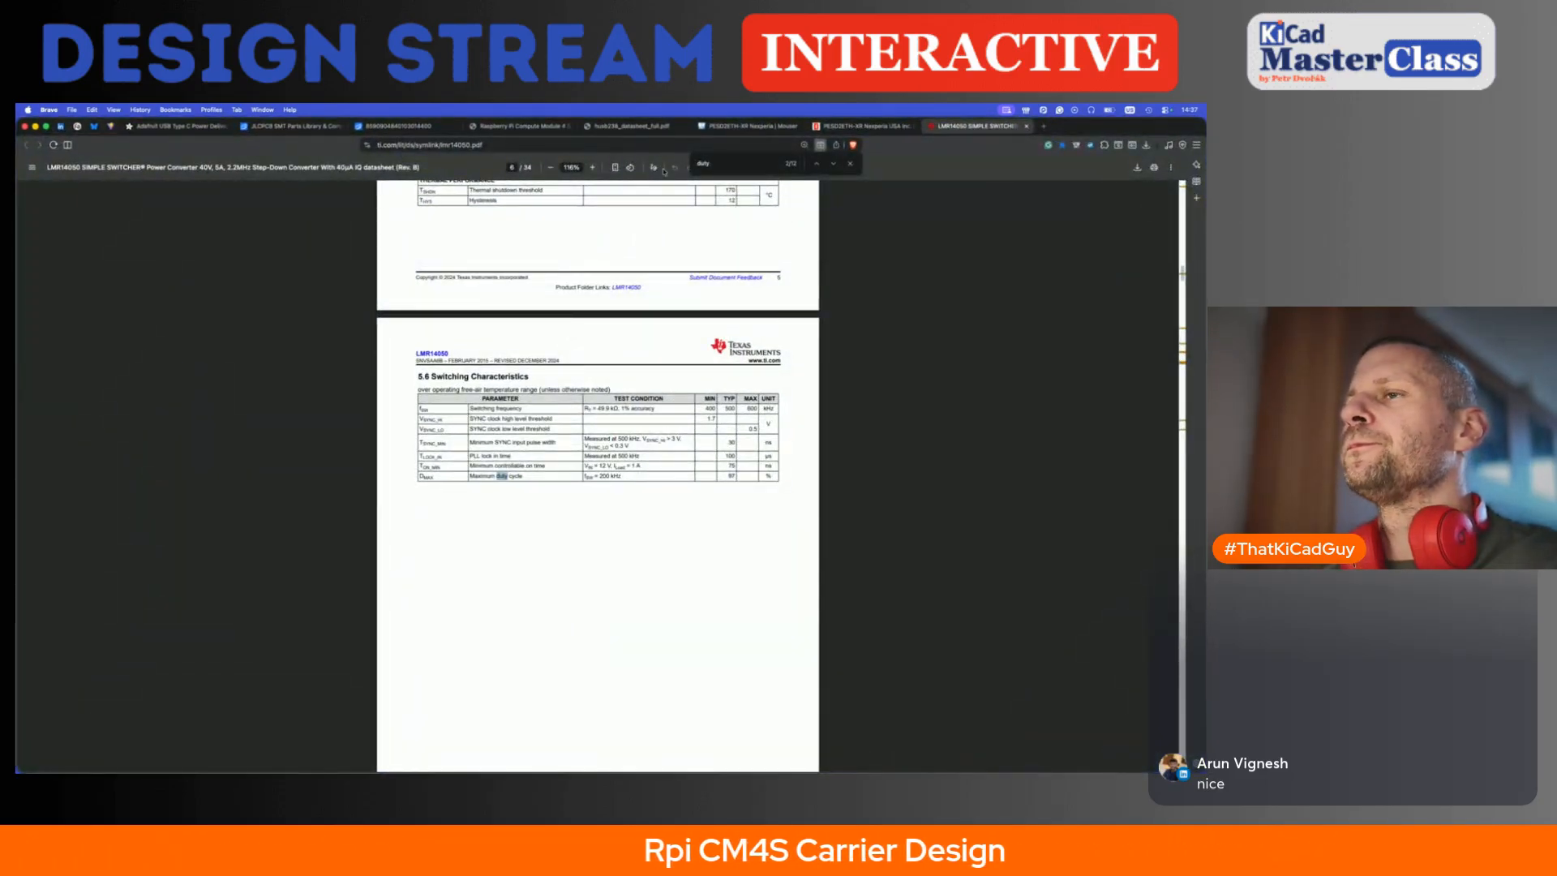
key(super+Tab)
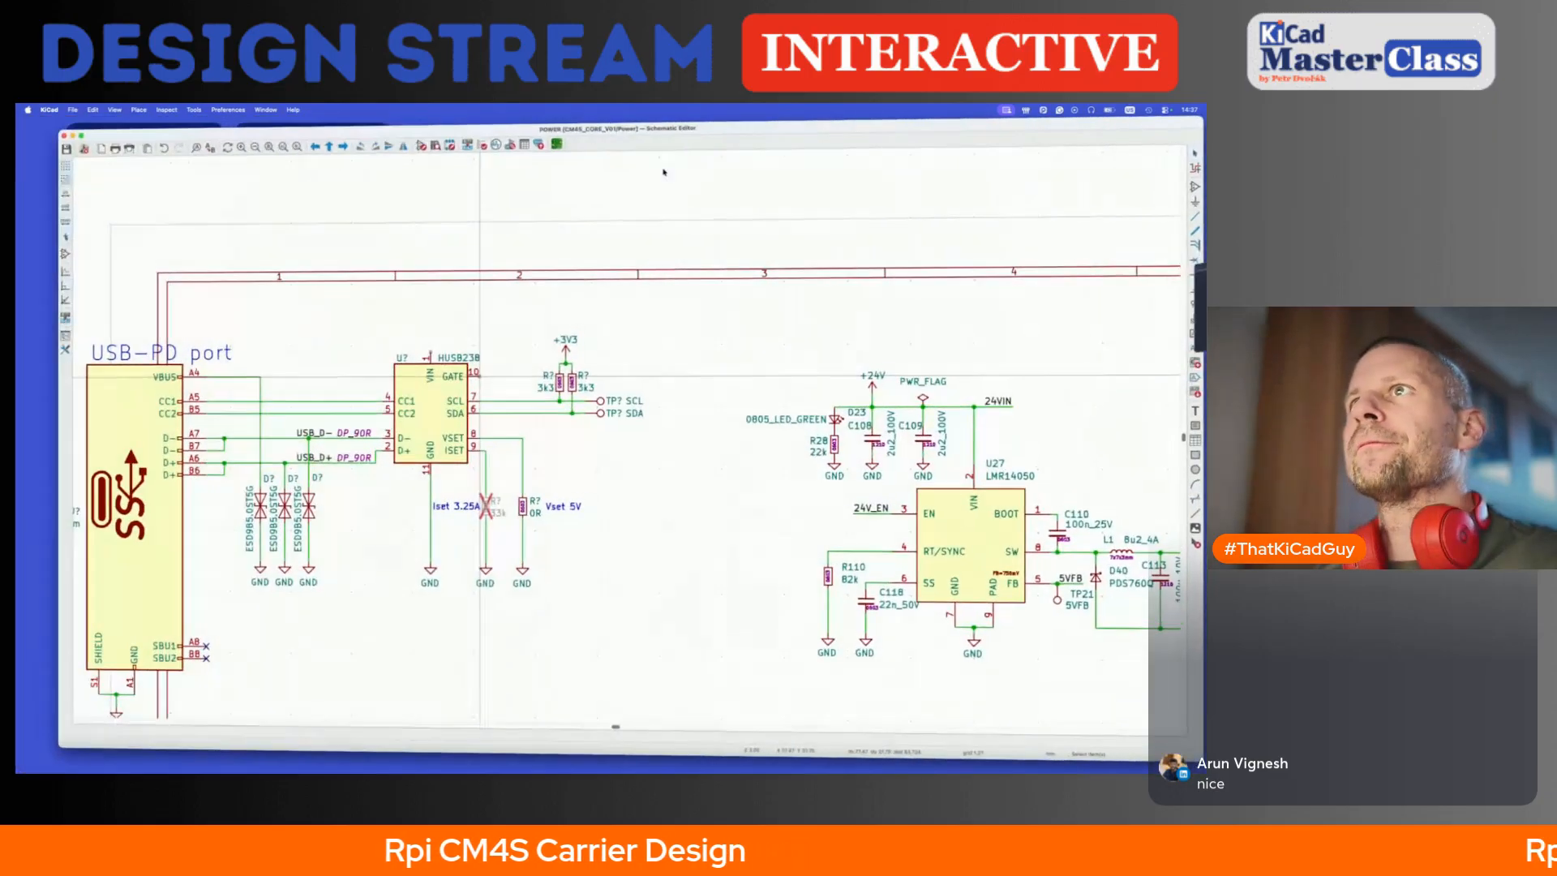
click(404, 139)
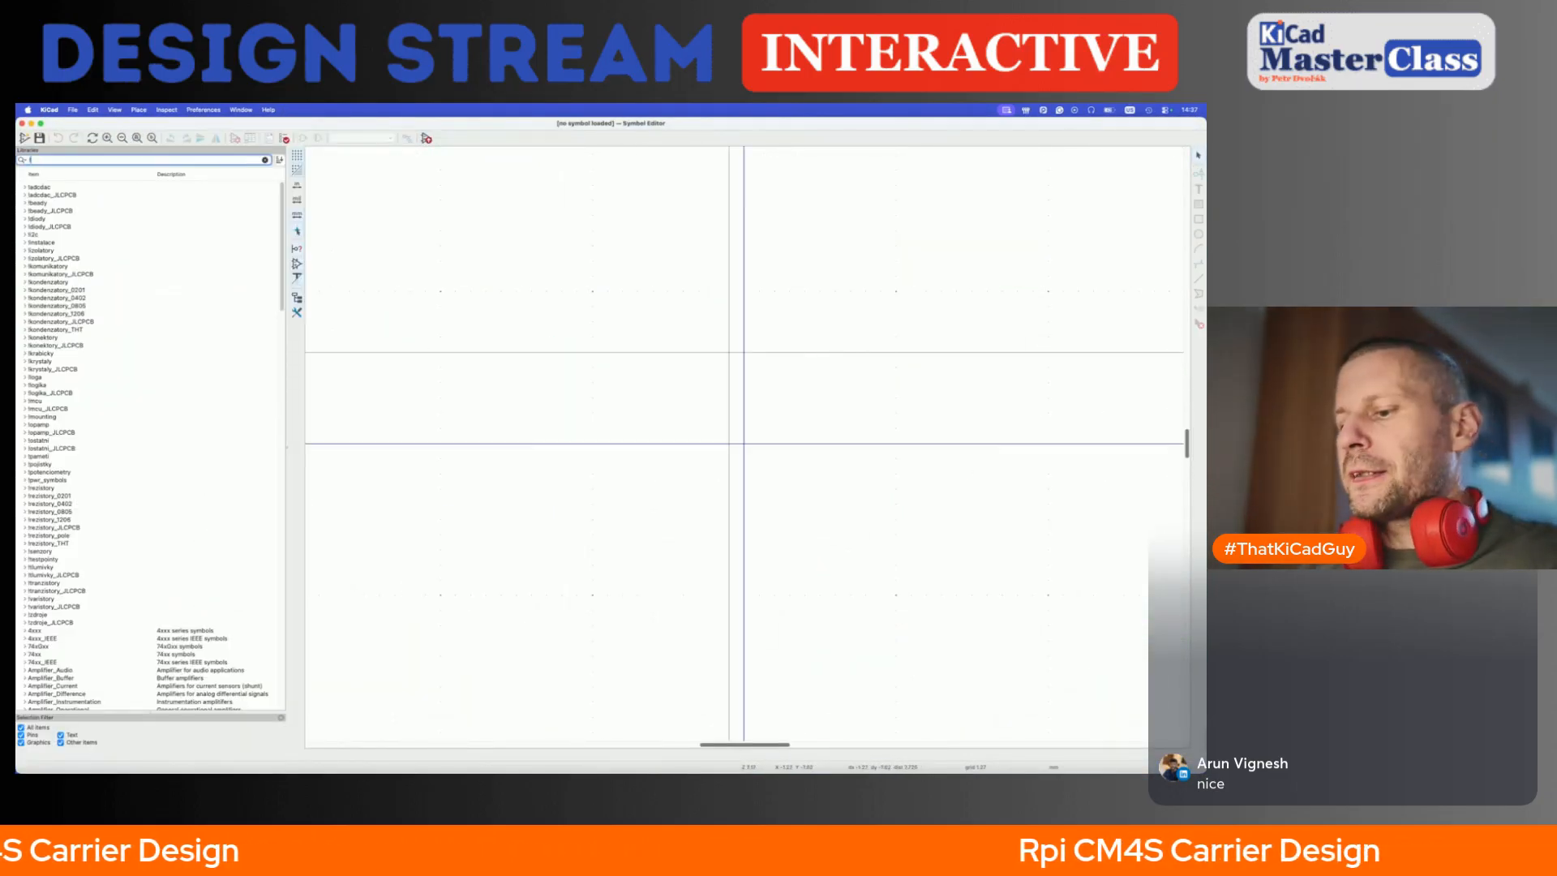
- Search the symbol libraries for "buck" and view the TPS5450-EP and TPS5410-EP symbols
text(buck)
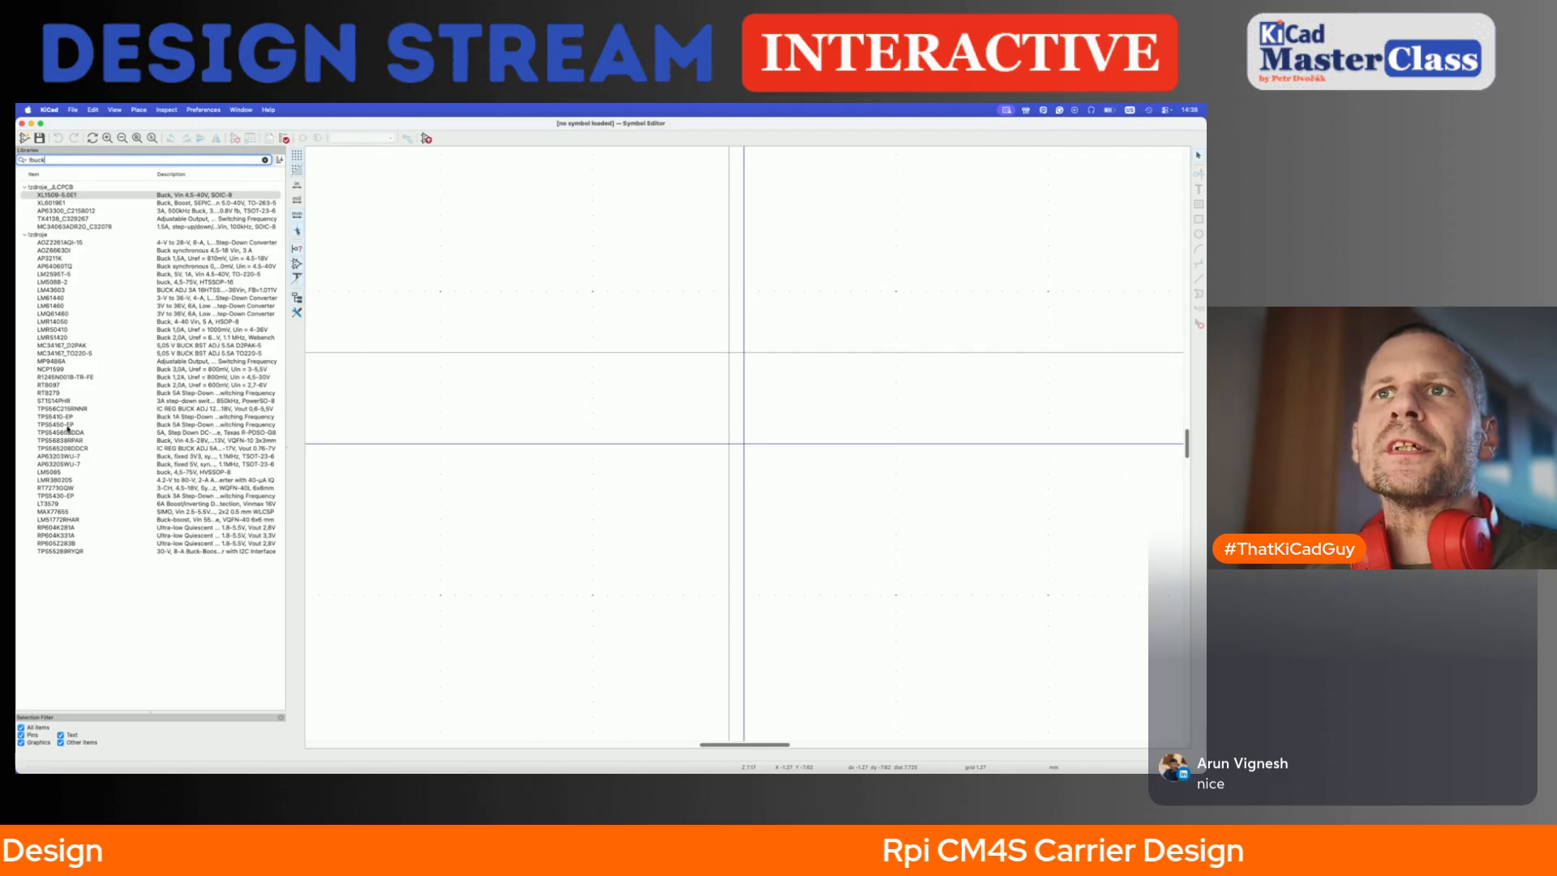
click(67, 427)
double_click(67, 427)
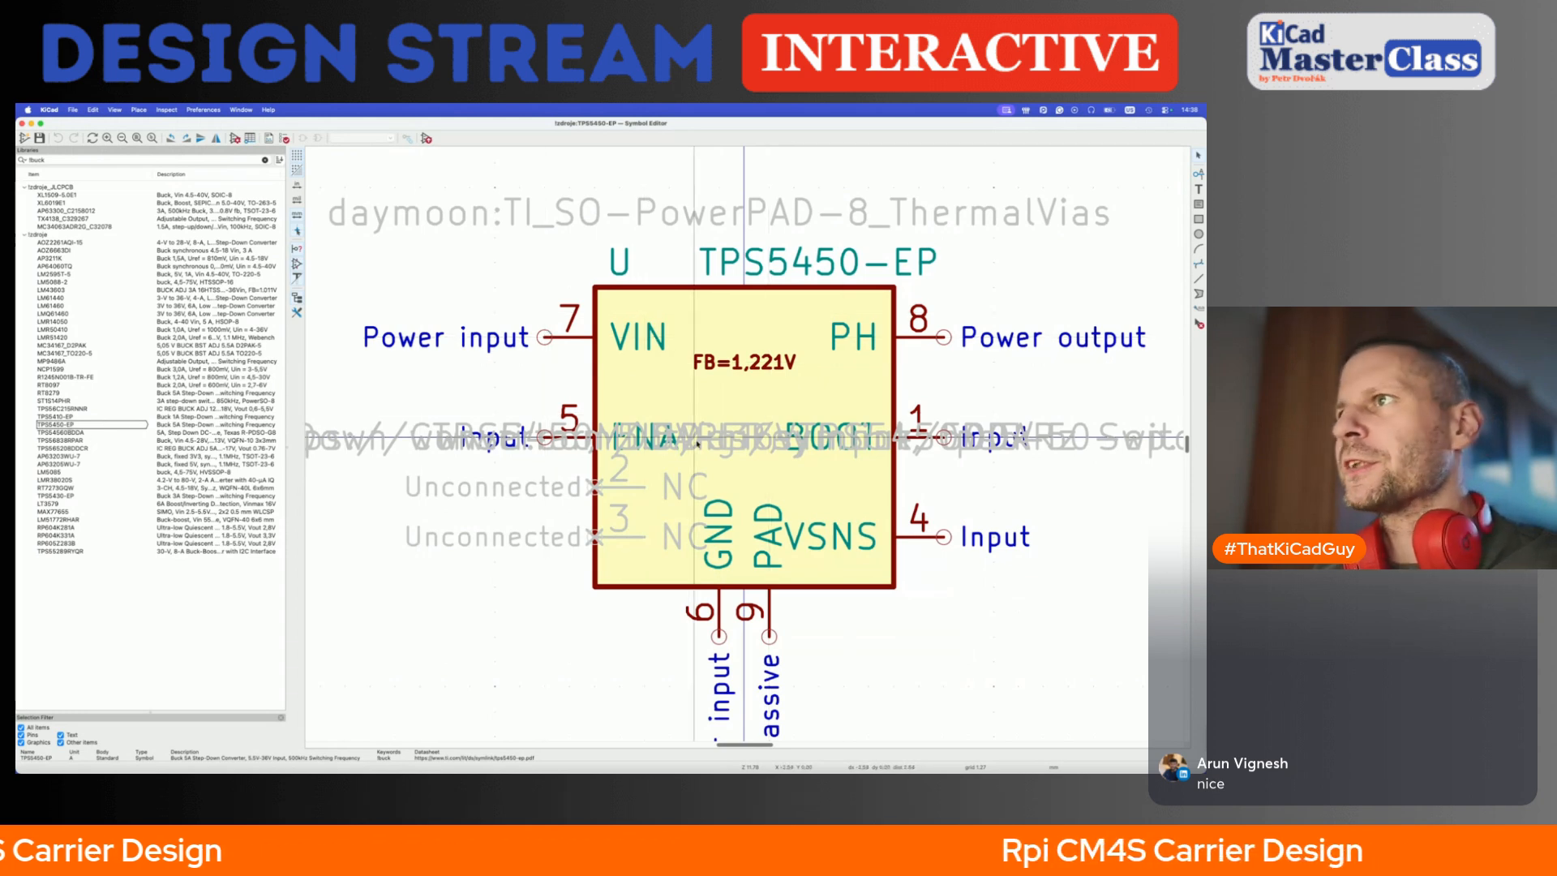
click(89, 417)
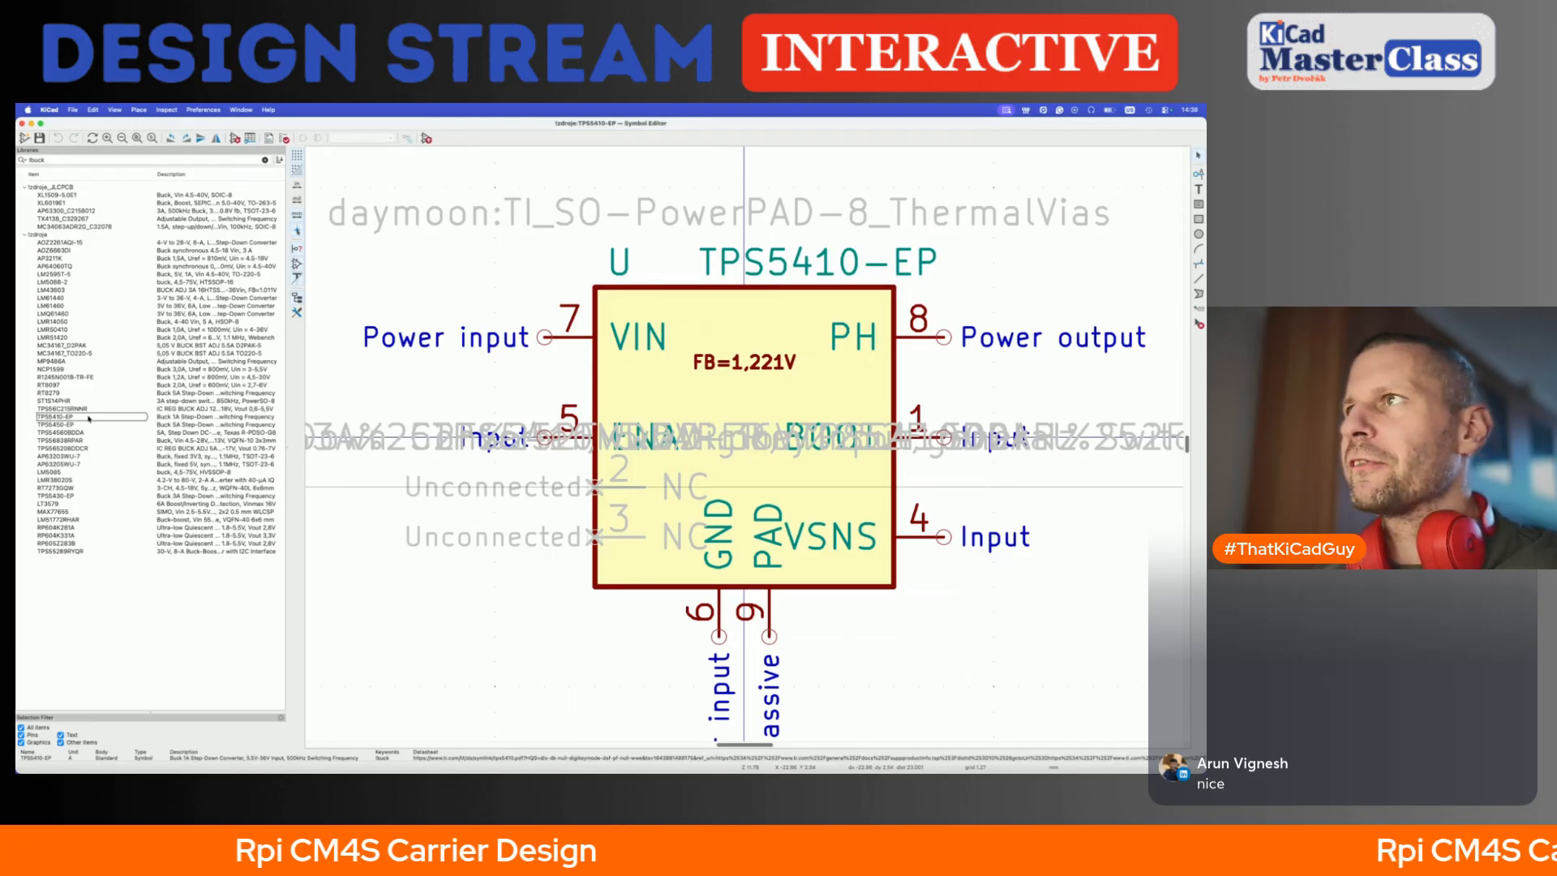
click(89, 425)
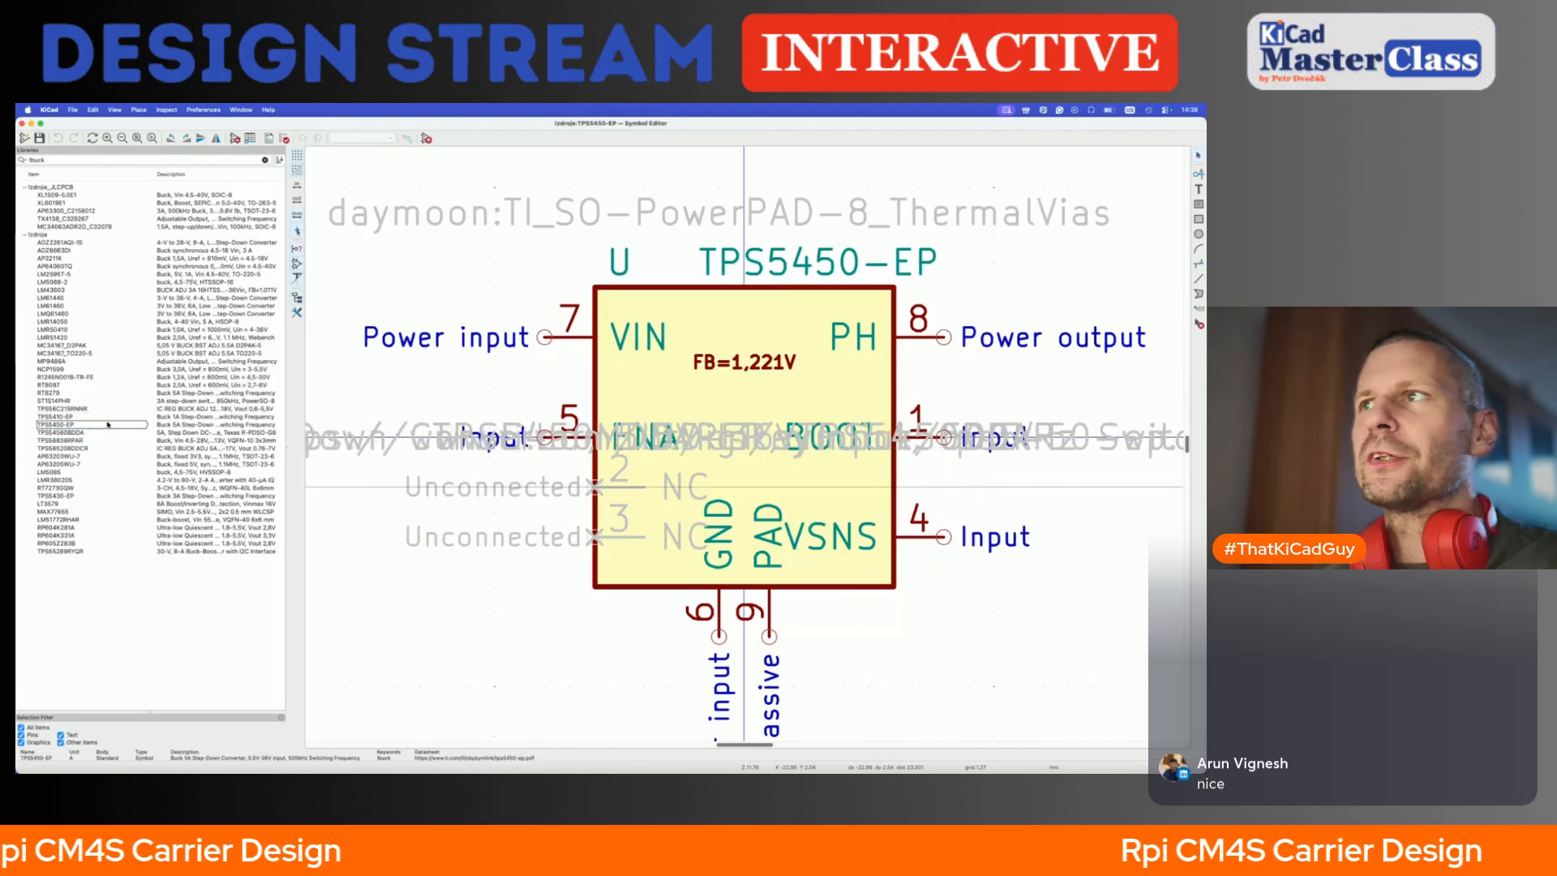
- Check the input voltage range in the TPS5450-EP datasheet, then close it and return to the Symbol Editor
click(765, 311)
key(d)
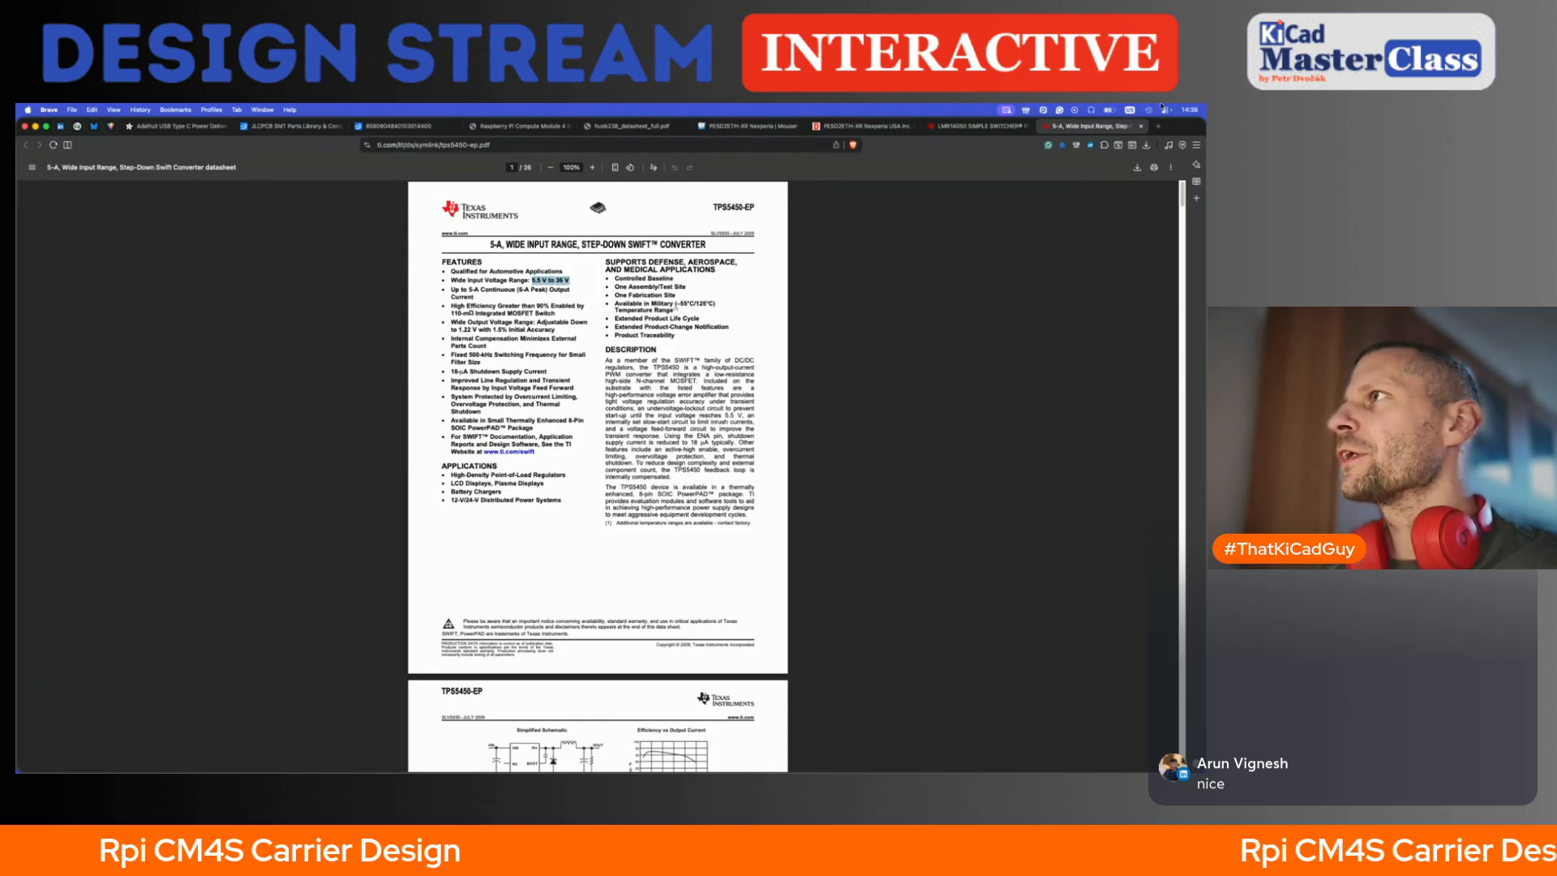
click(1141, 127)
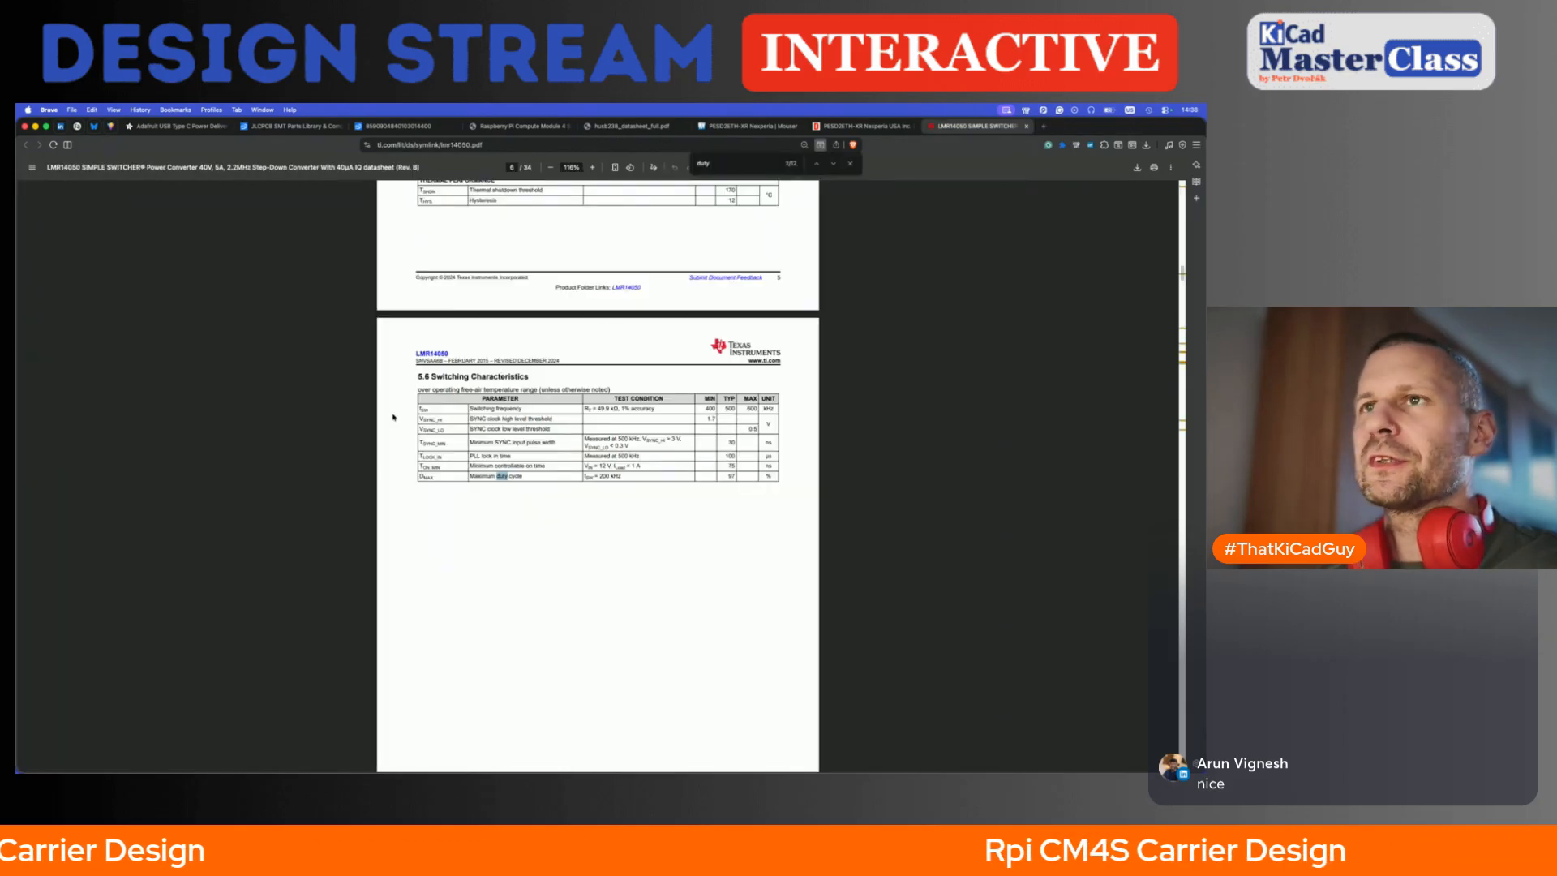
key(ctrl+Up)
click(840, 316)
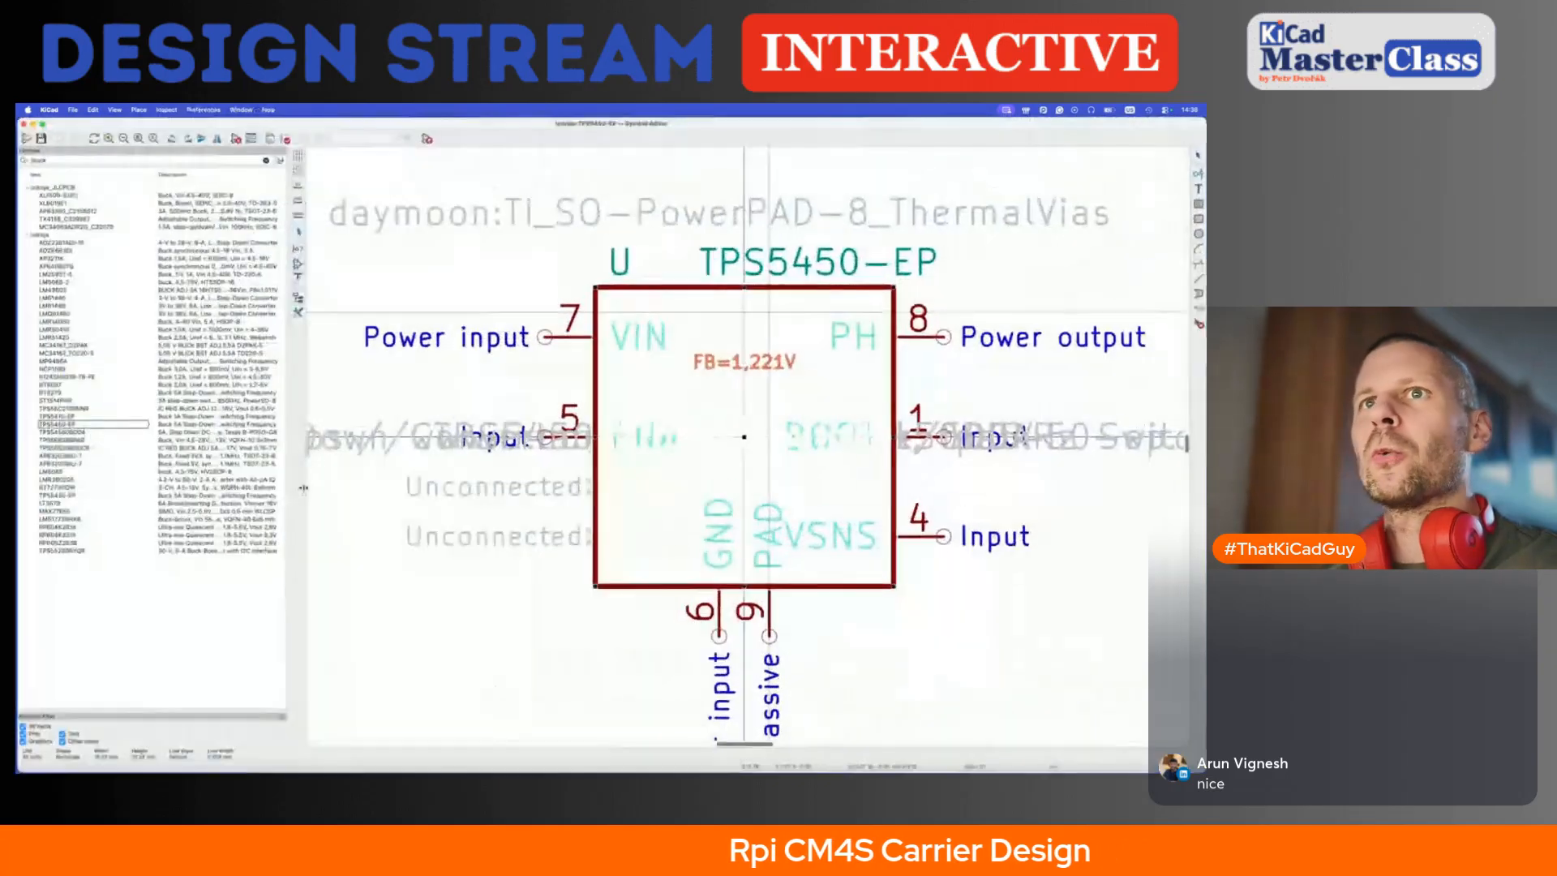
- Widen the library list and its descriptions to compare the buck converters, and view the LMR50410 symbol
drag(152, 174, 127, 174)
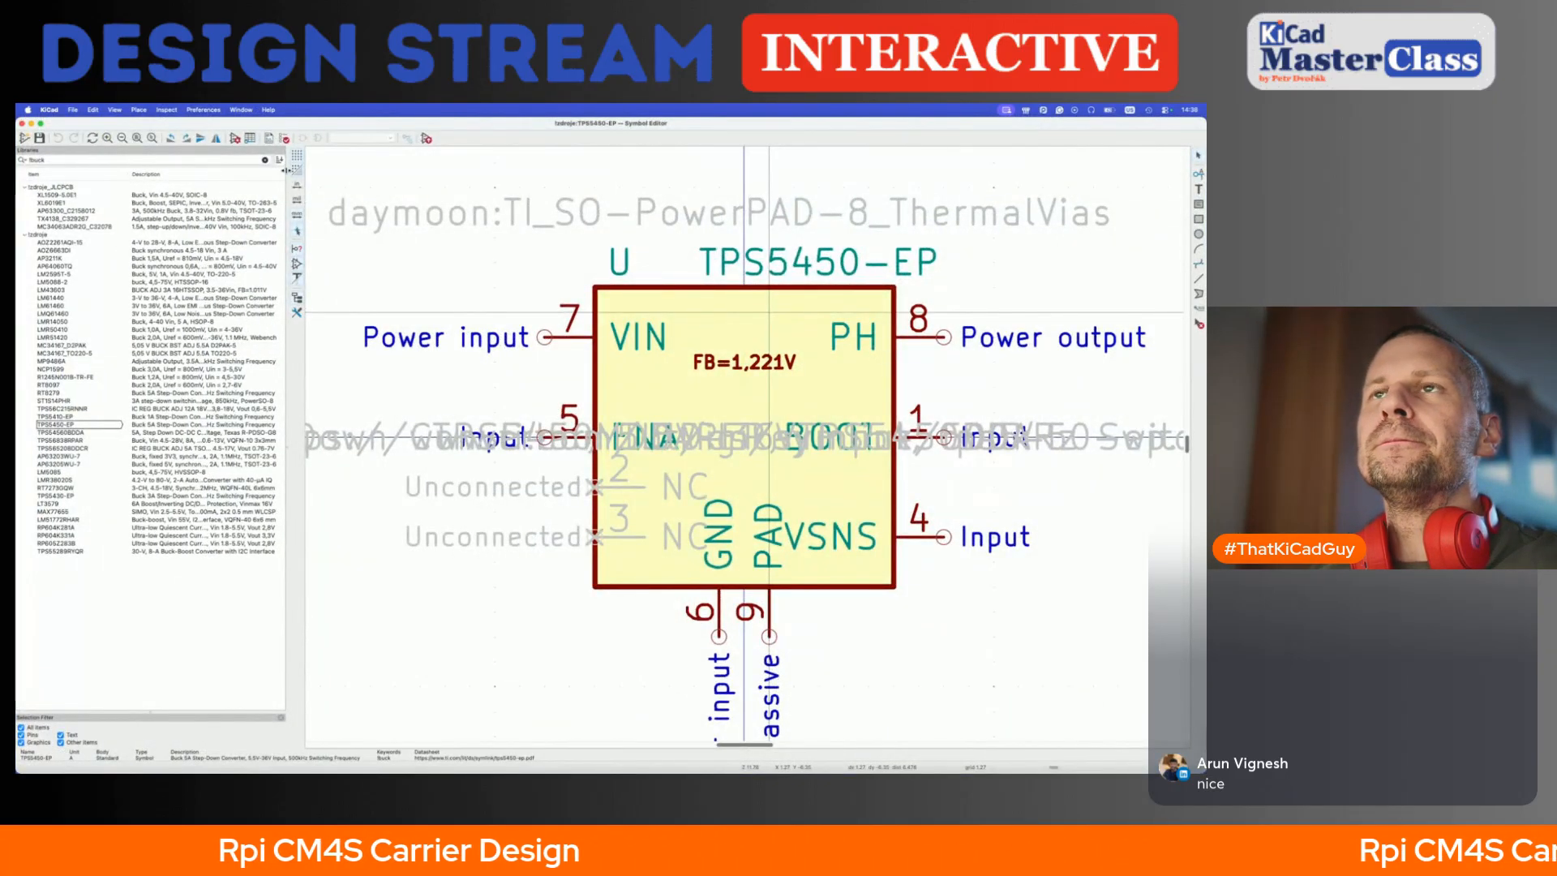
drag(290, 166, 409, 166)
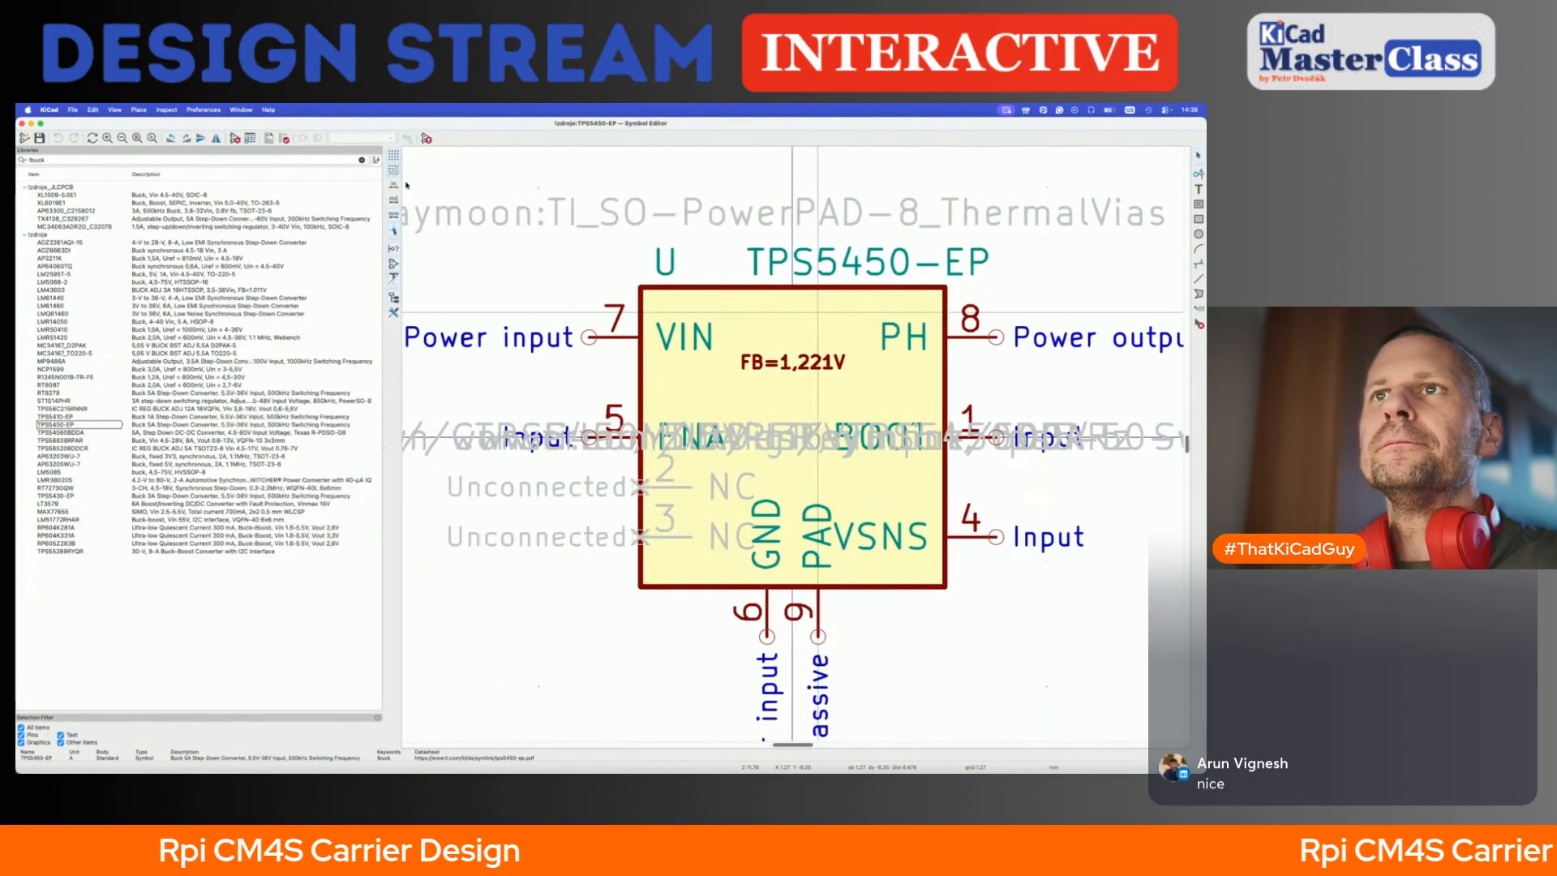
click(214, 330)
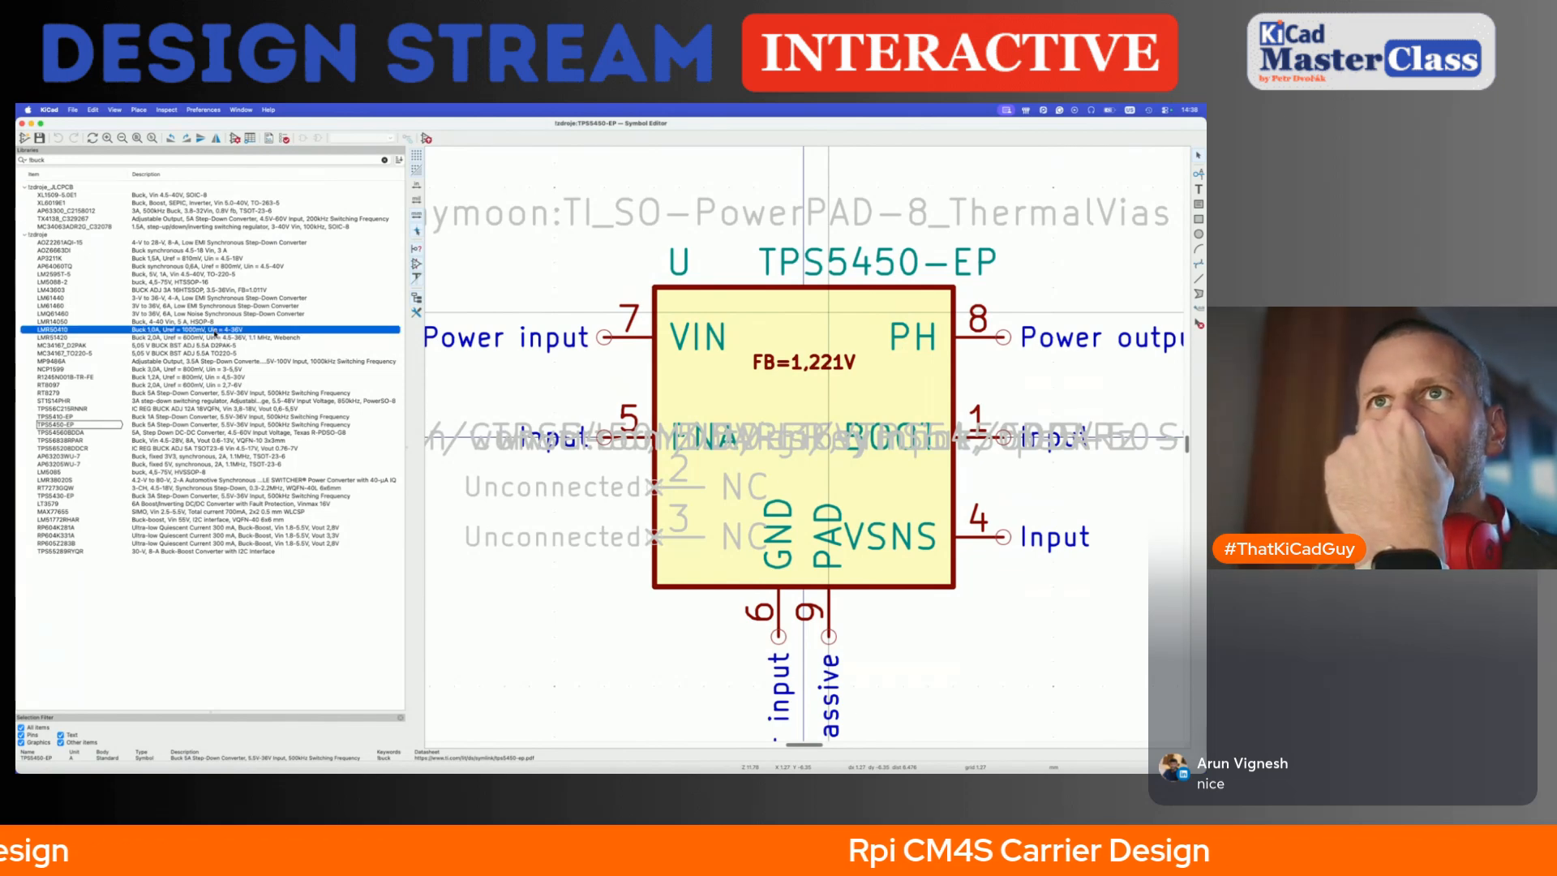
double_click(214, 330)
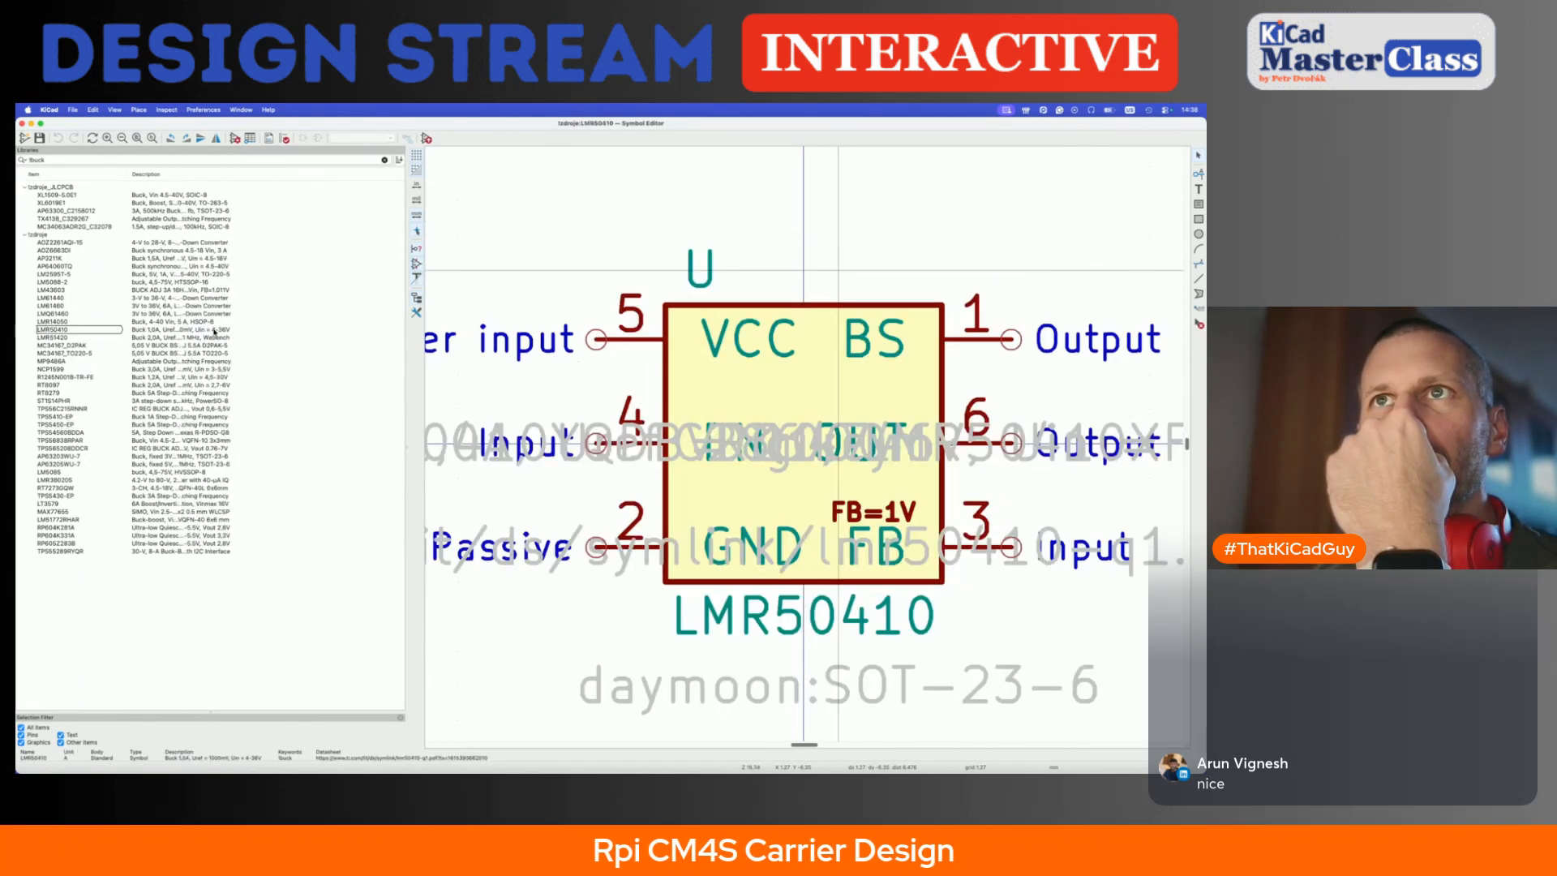
drag(237, 176, 373, 177)
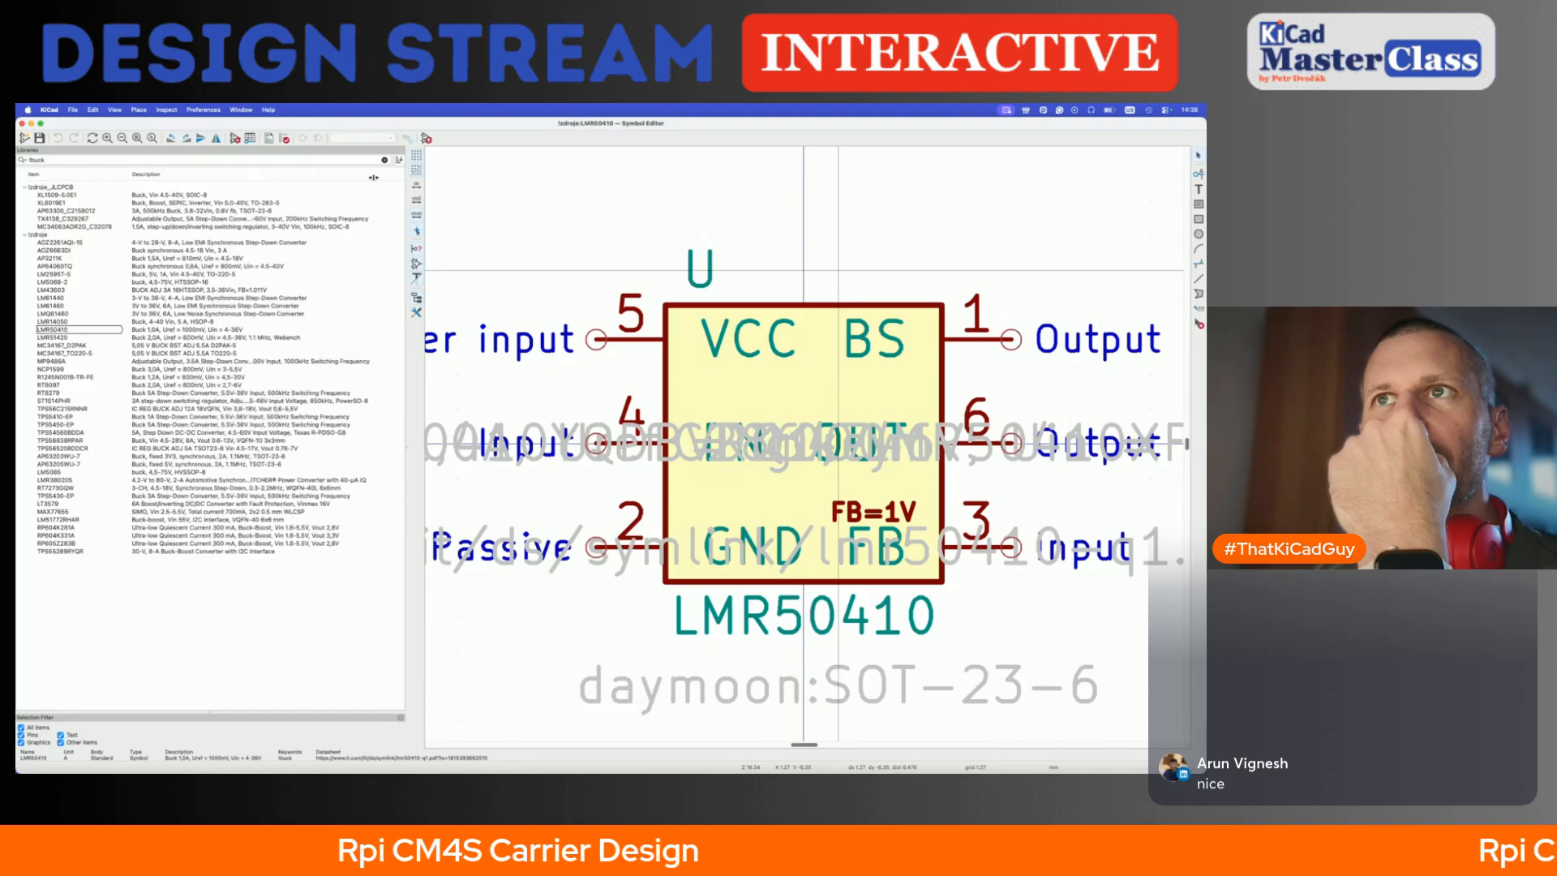
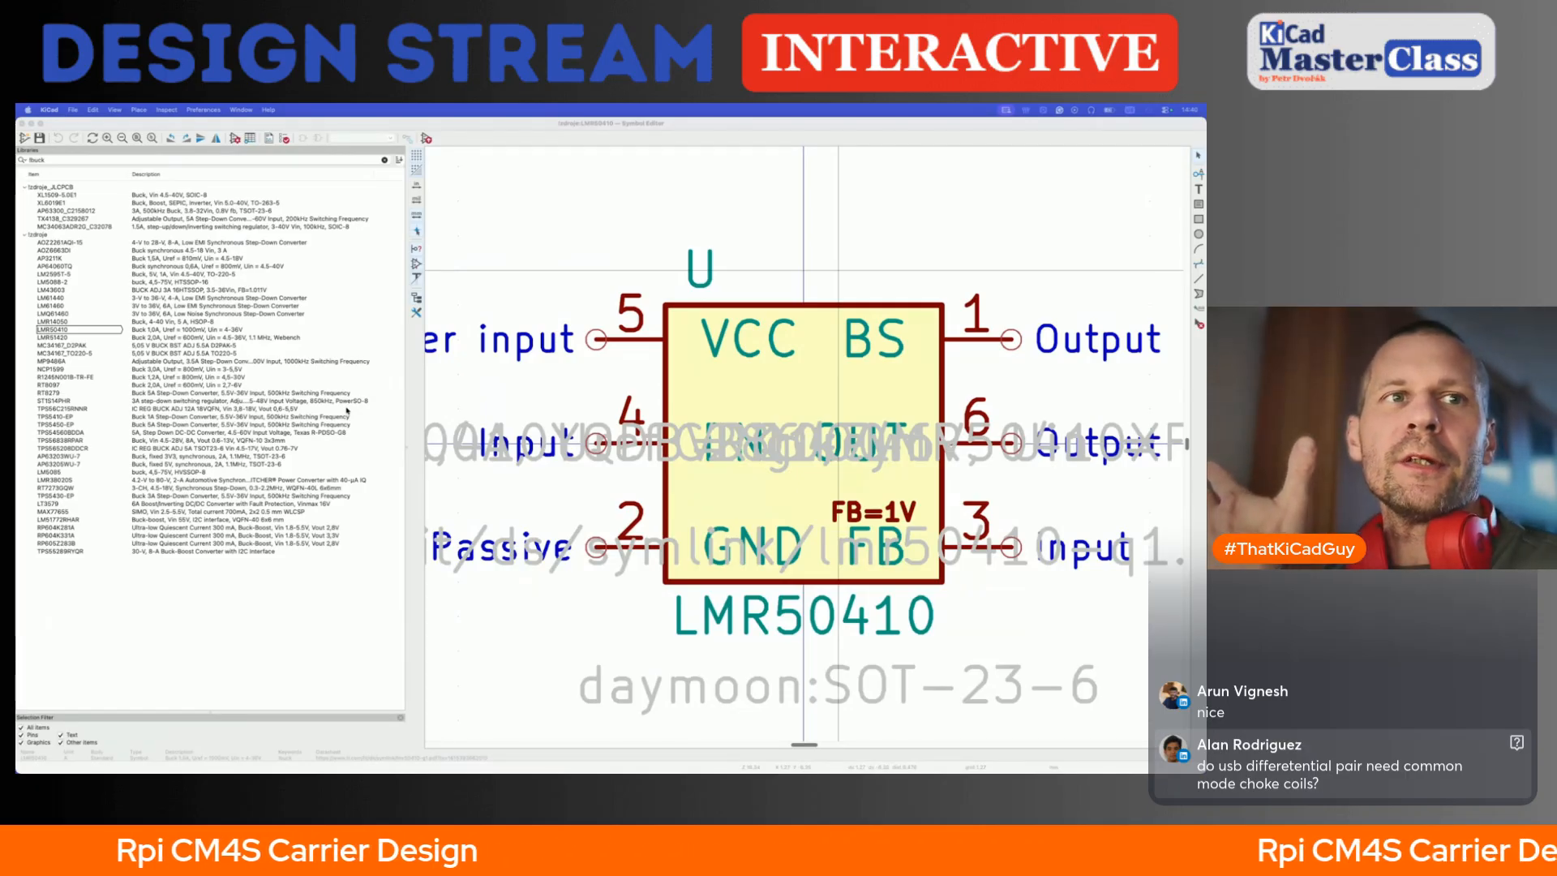
- Review the RT8279 entry and view the AOZ2261AQI-15 and AOZ6663DI symbols alongside the full-width descriptions
click(336, 409)
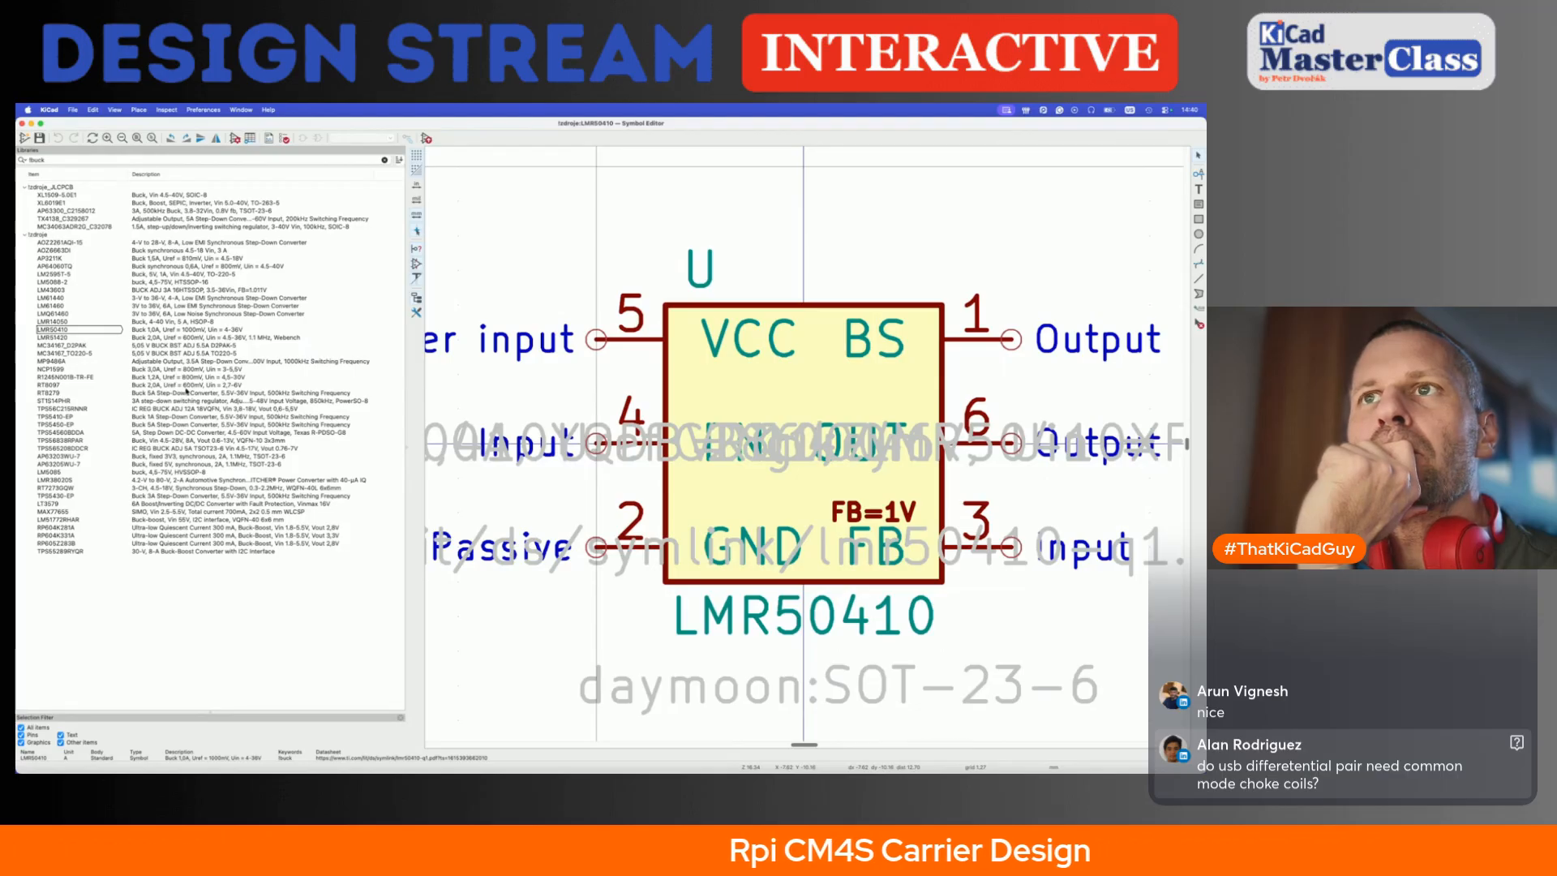
click(187, 394)
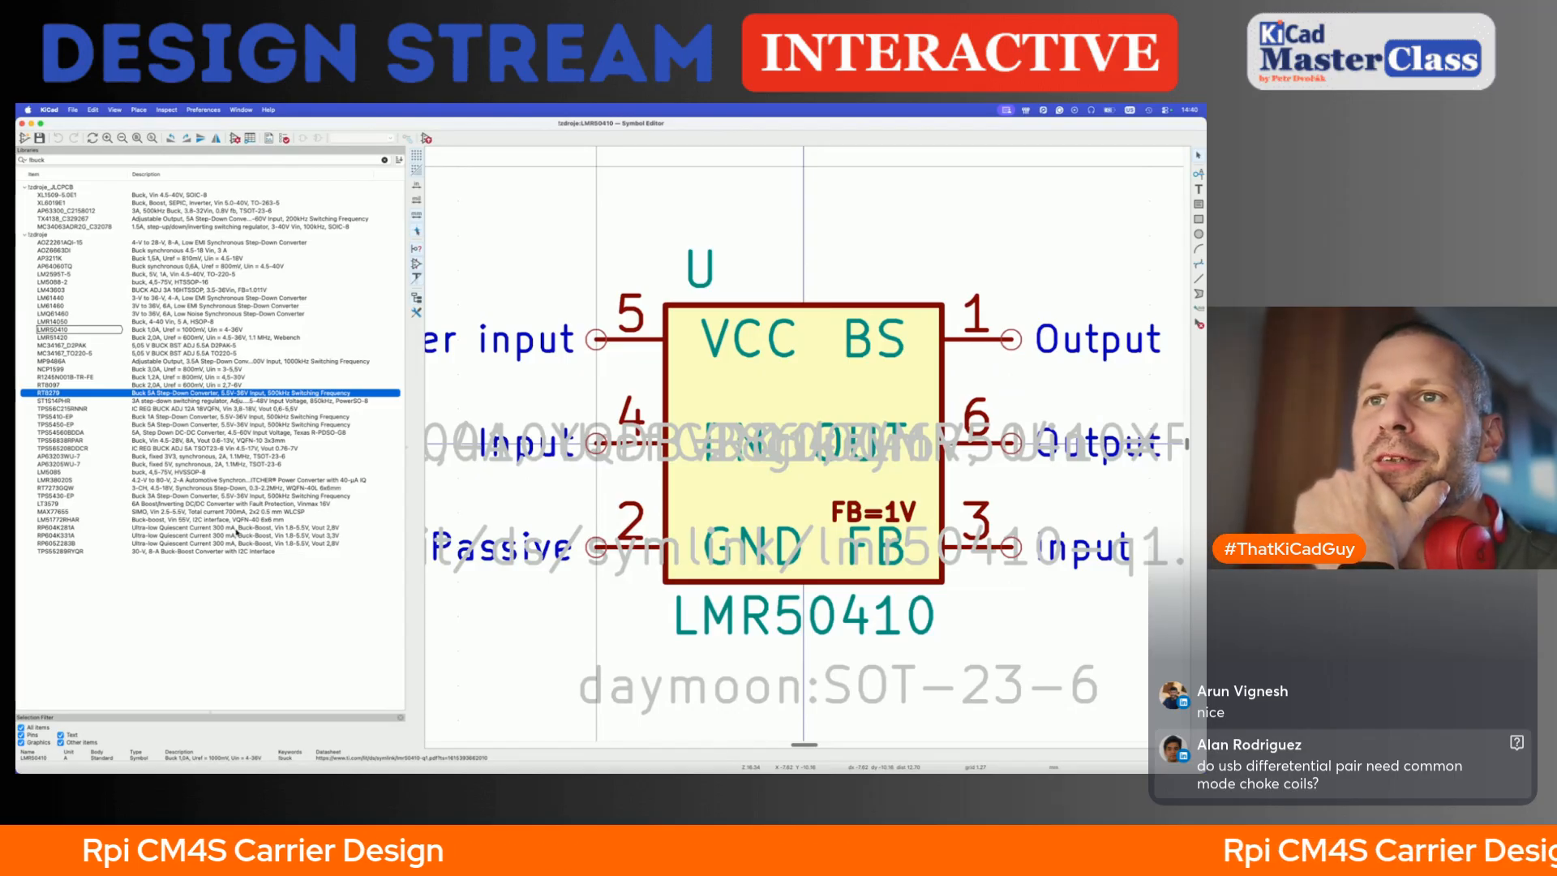
scroll(237, 533, up, 1)
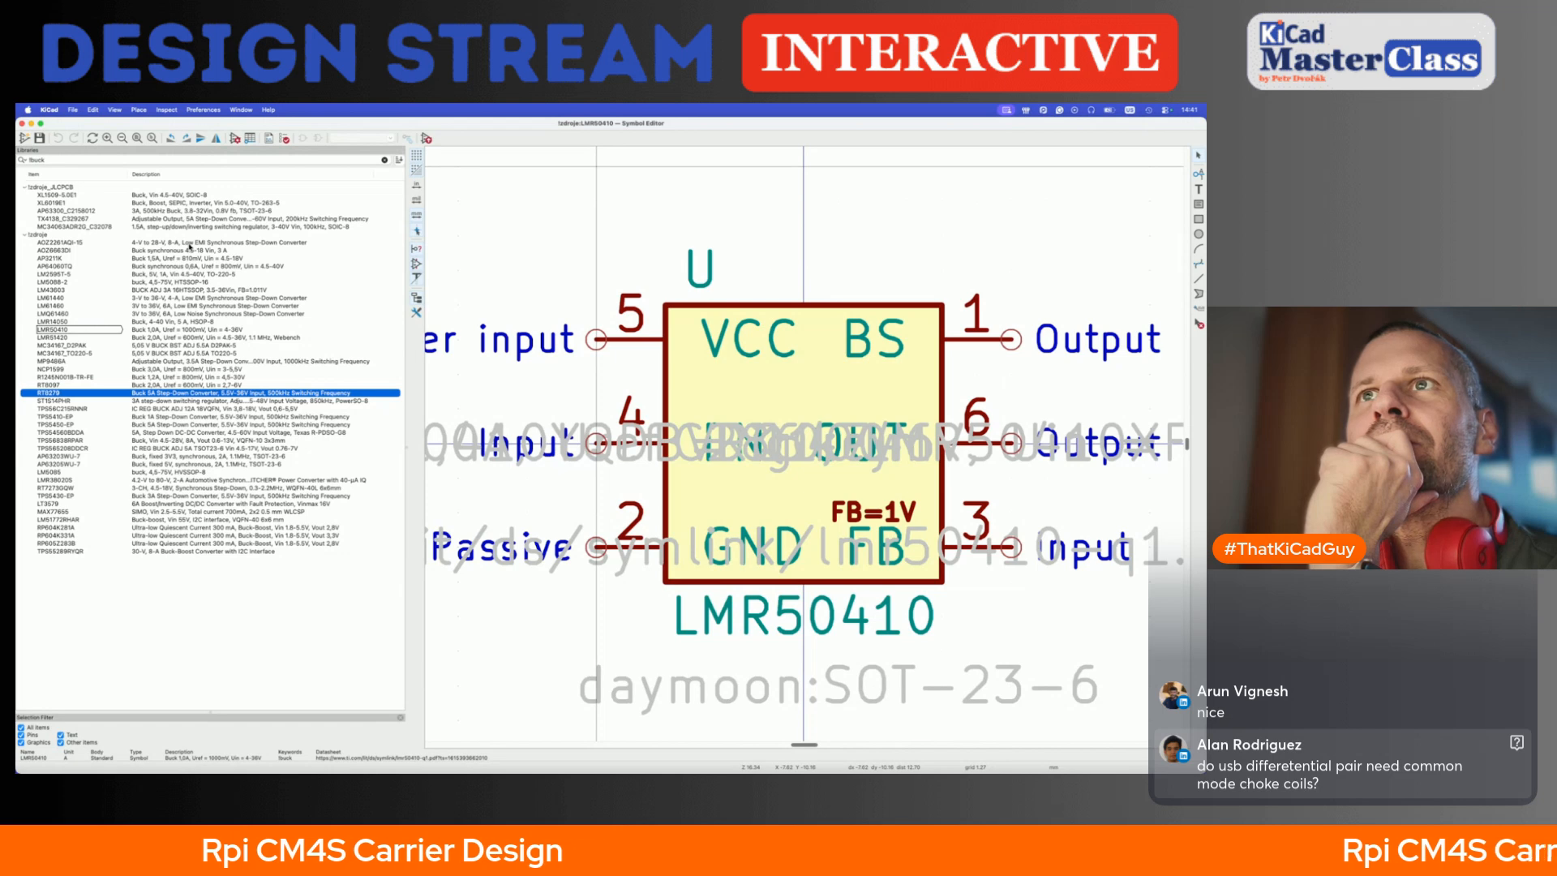
double_click(189, 243)
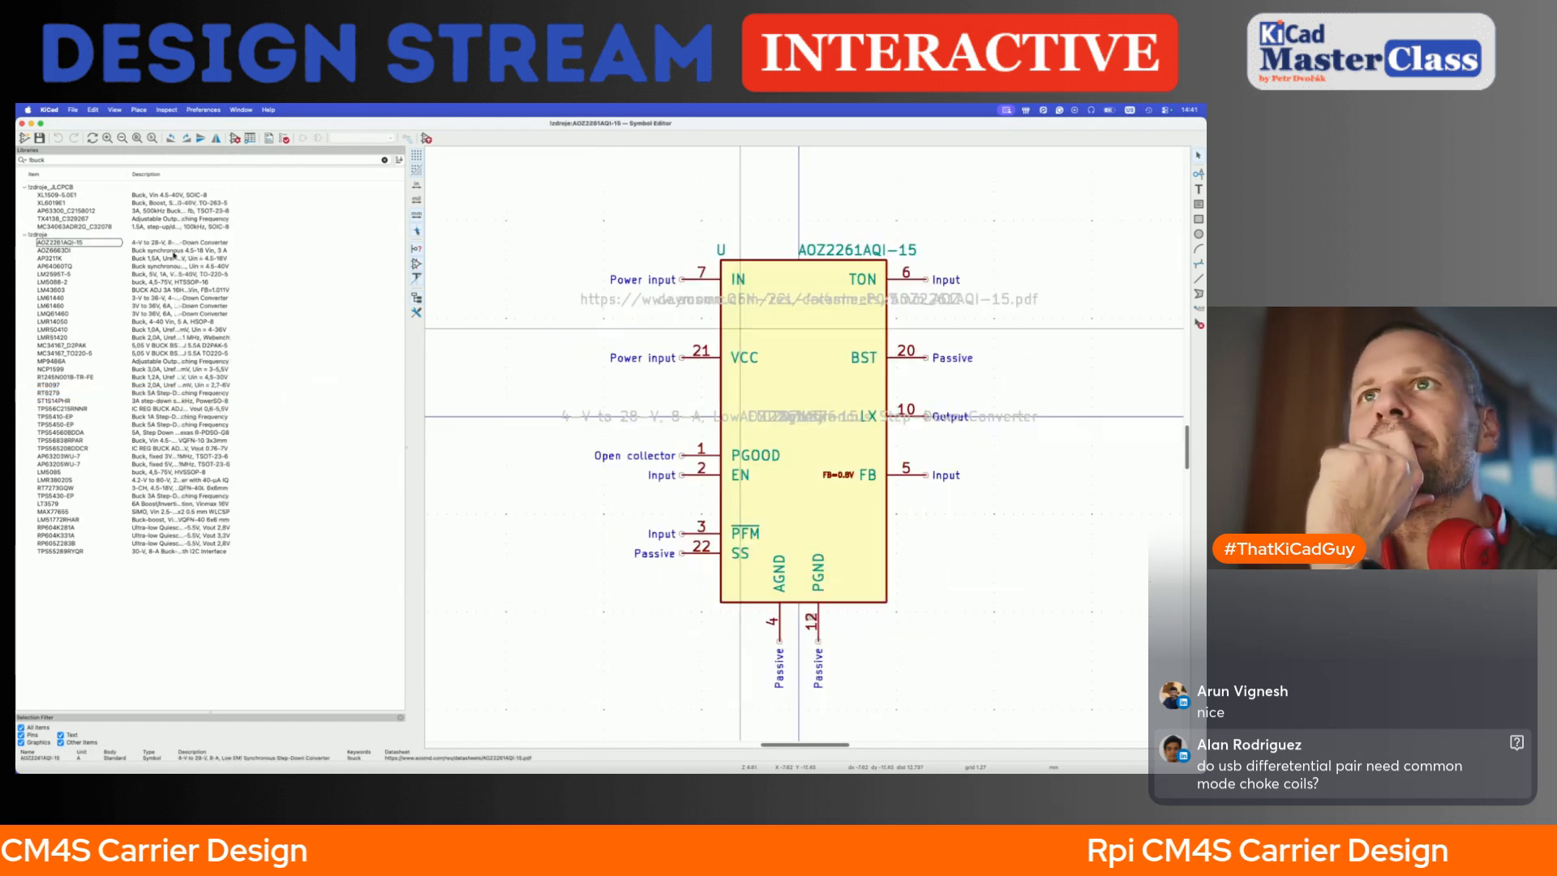
drag(237, 175, 359, 177)
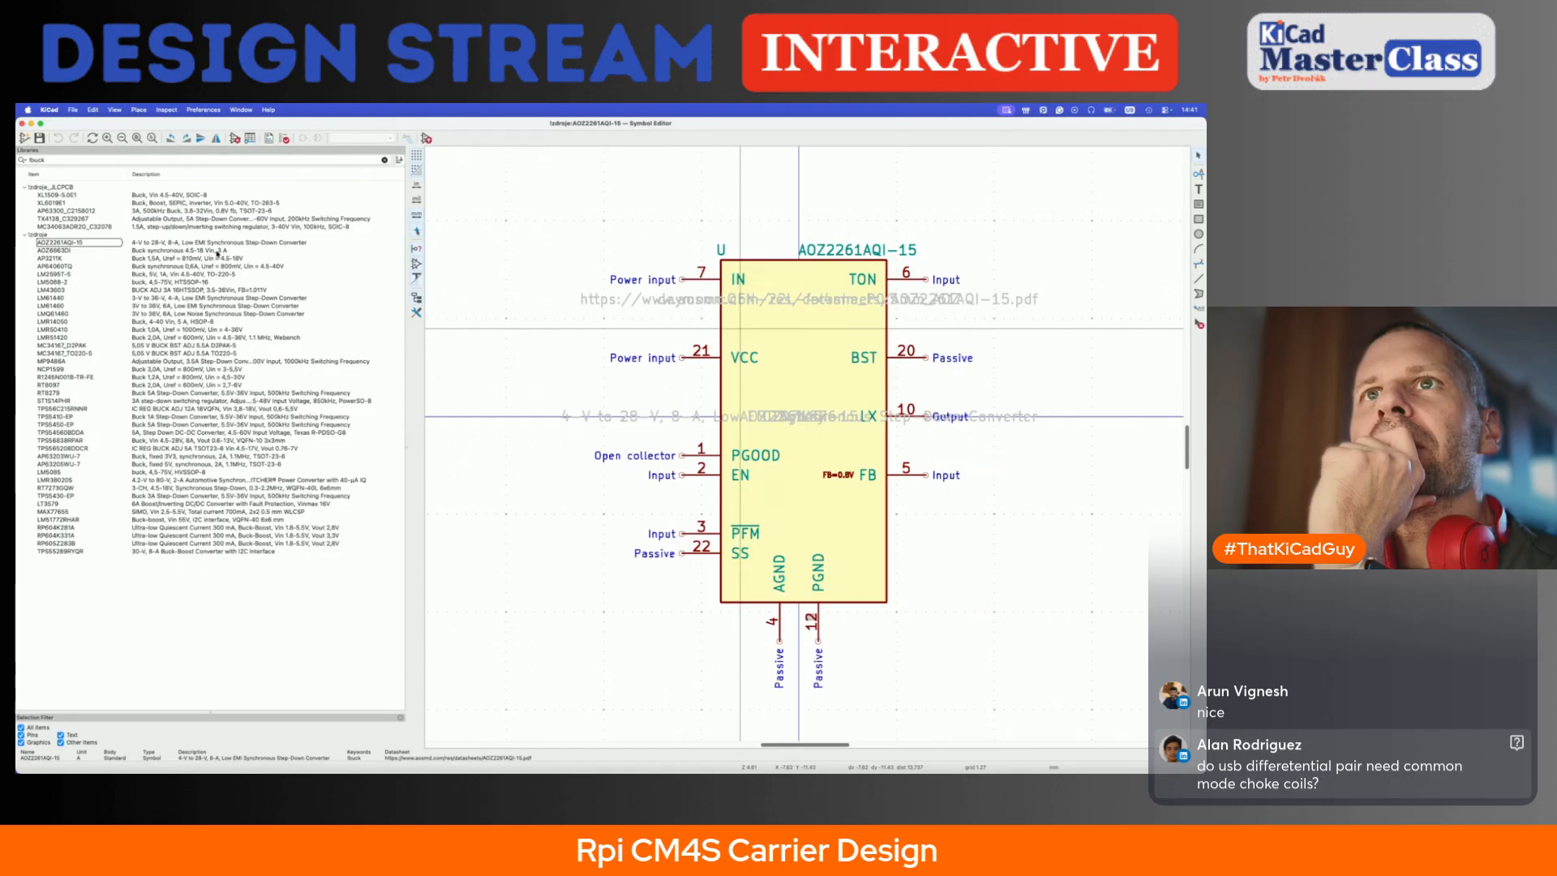
double_click(218, 250)
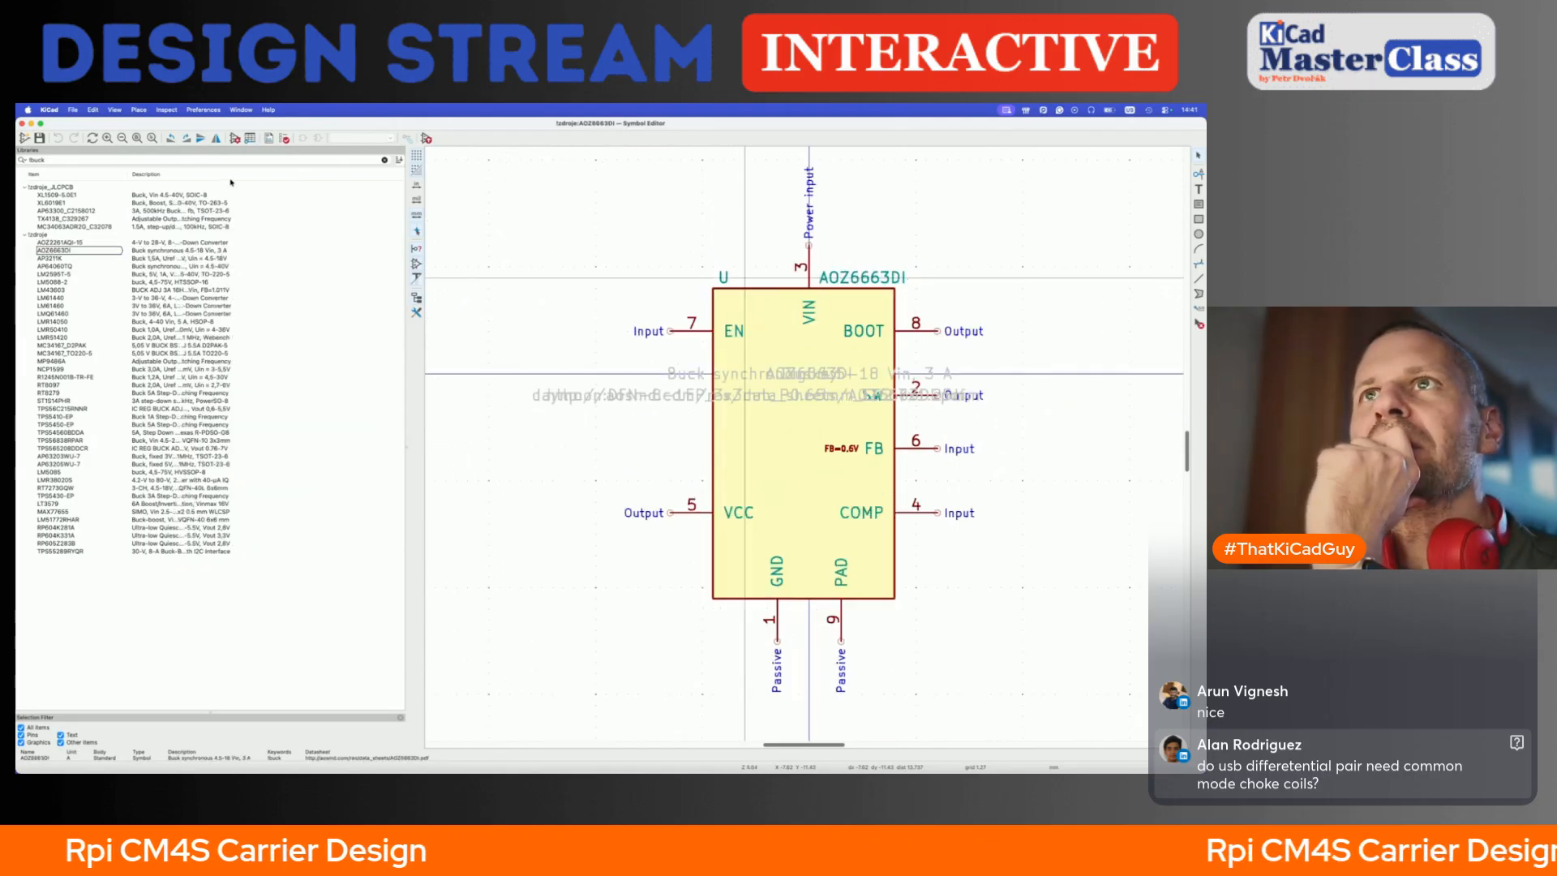
drag(231, 182, 359, 185)
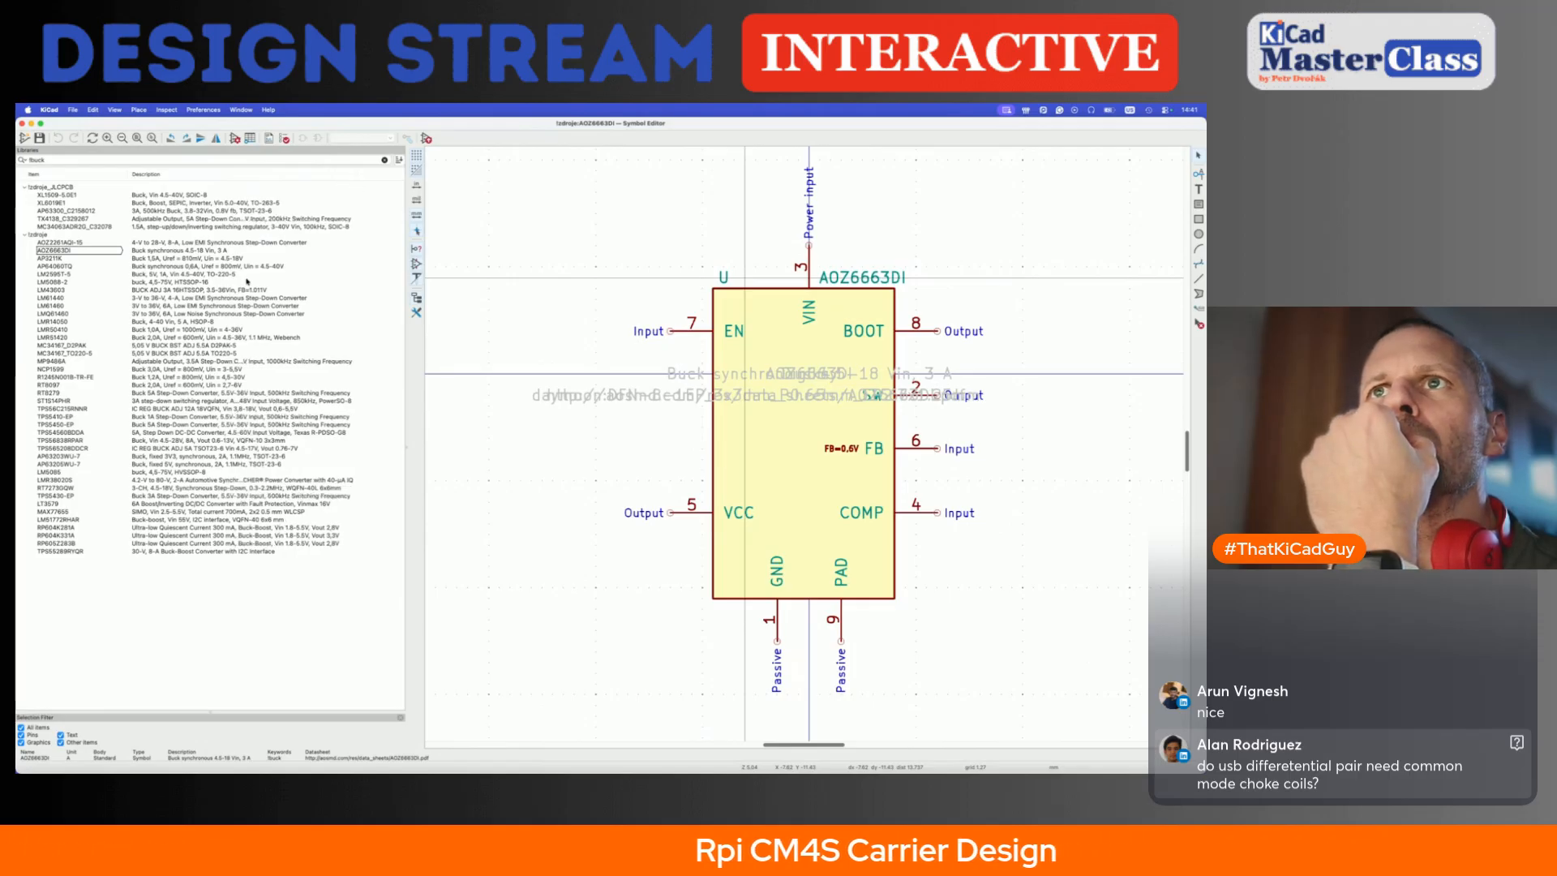
- Open the AP64060Q symbol and inspect its library symbol properties without changing them
double_click(264, 267)
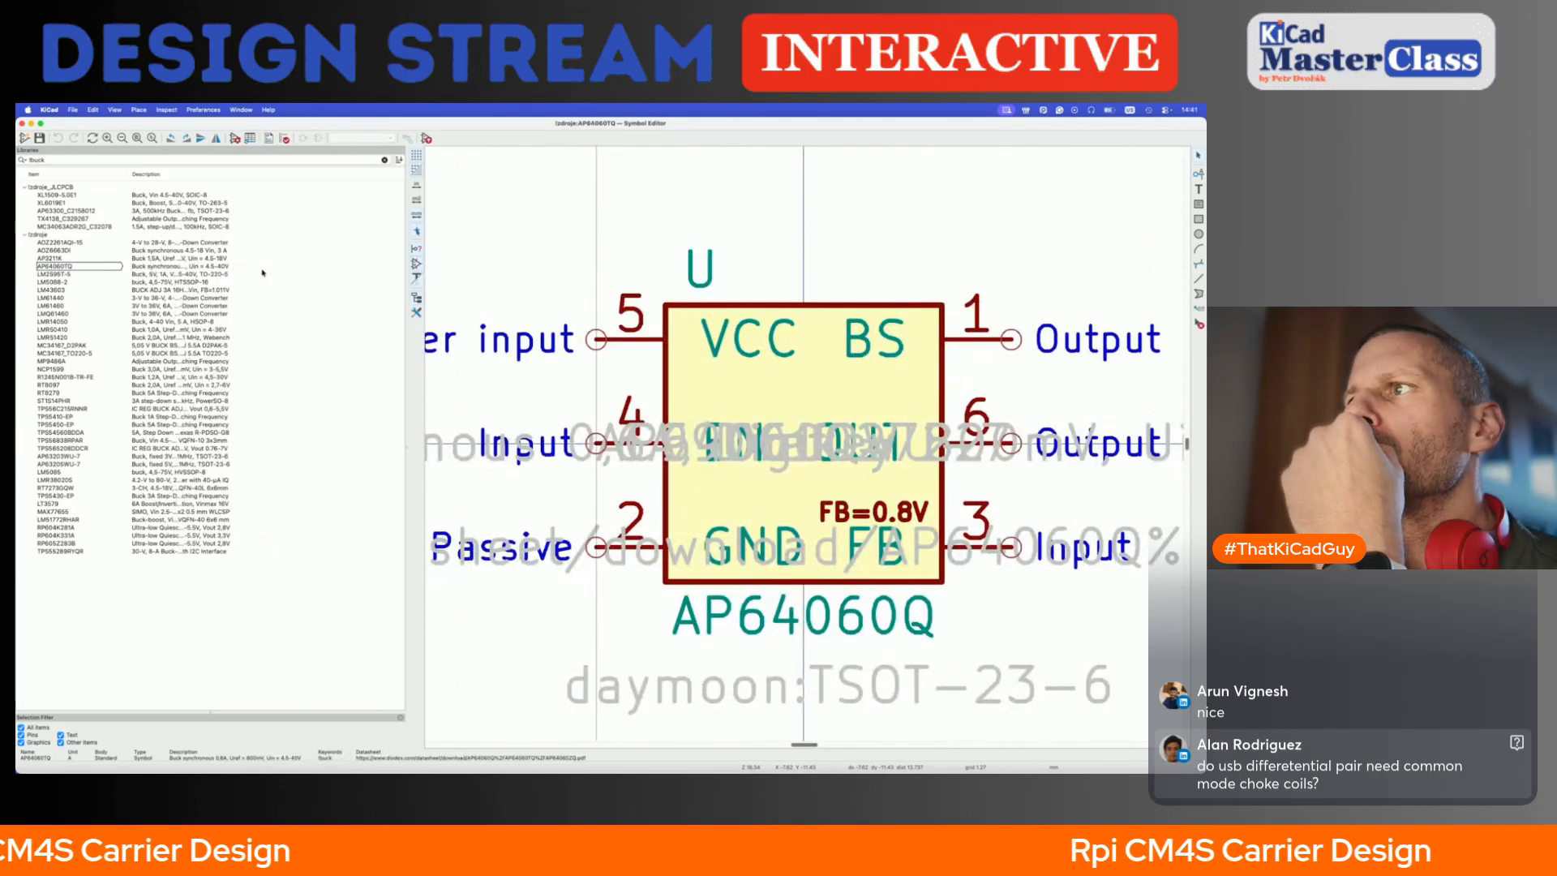
click(794, 386)
double_click(795, 387)
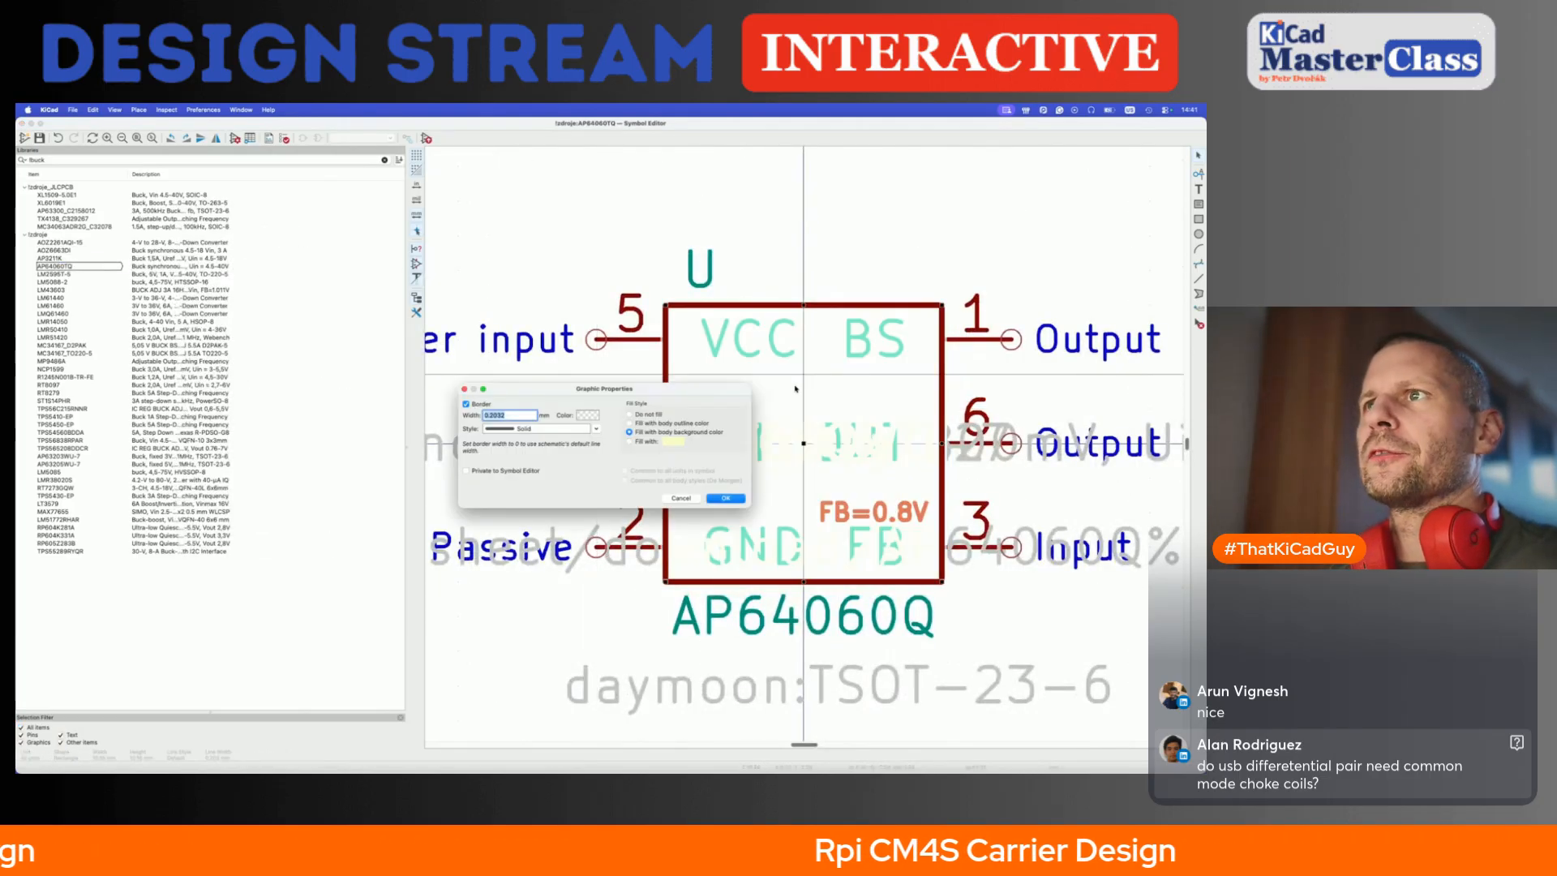
key(Escape)
click(239, 139)
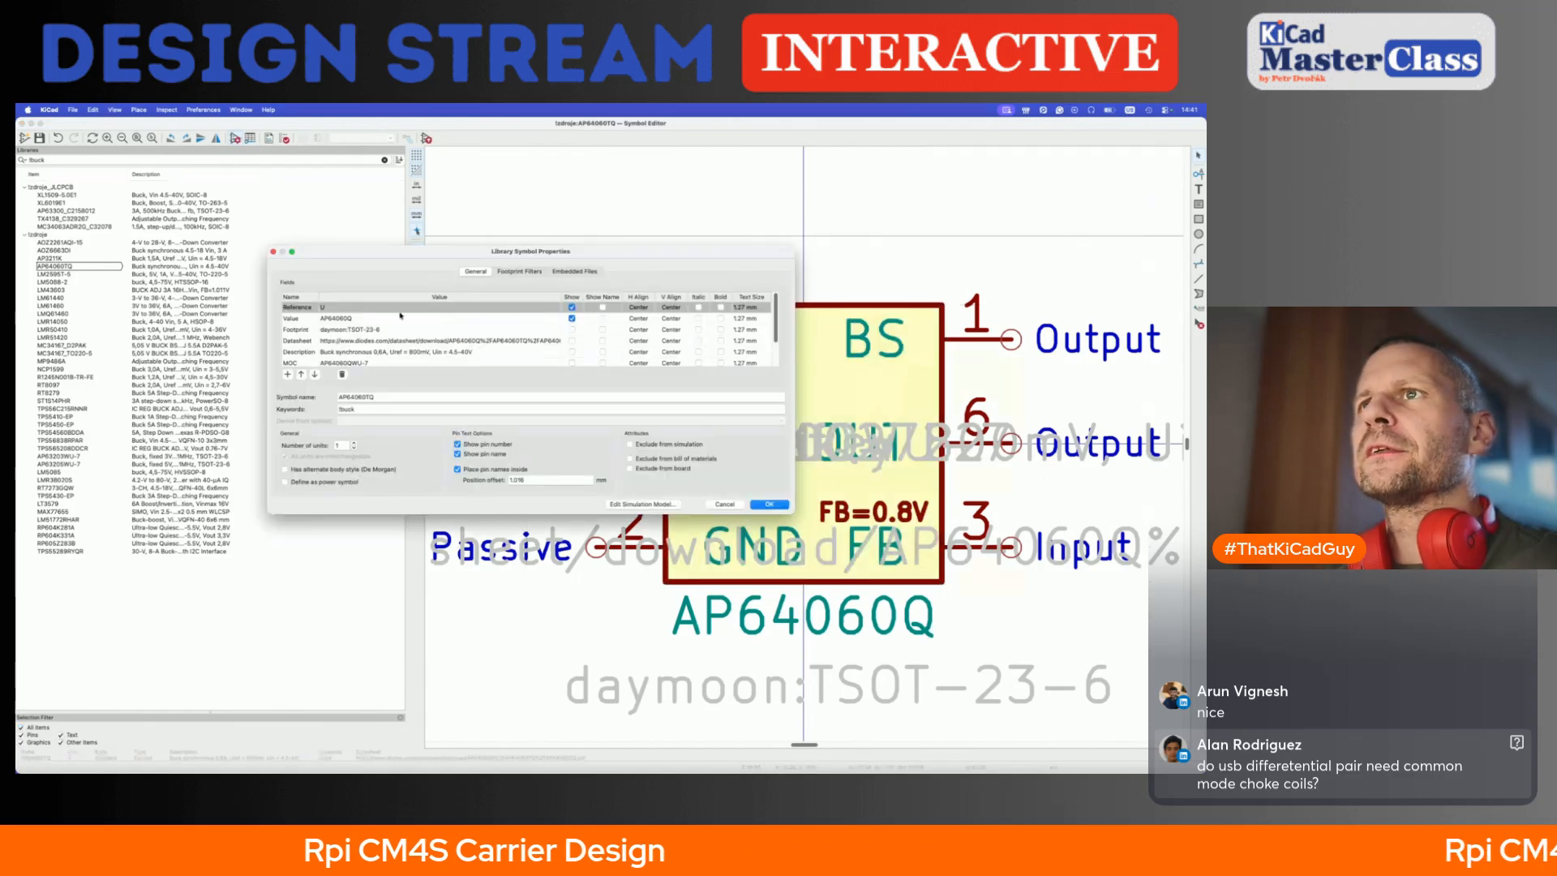
key(Escape)
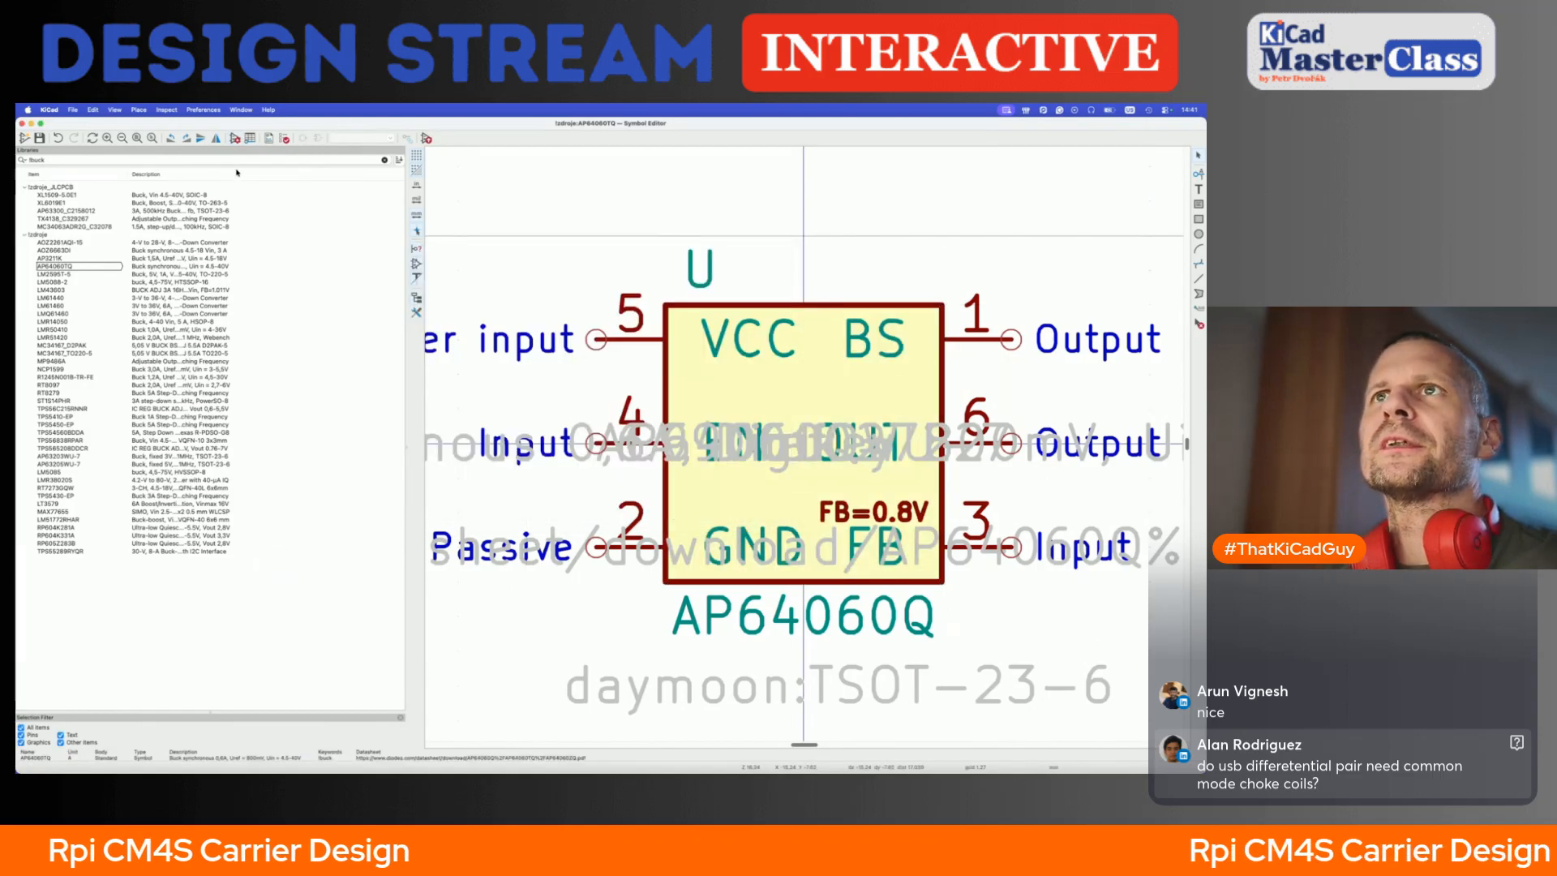
- Expand the description column again, view the LM61440 symbol, and return to the power schematic
drag(235, 174, 341, 173)
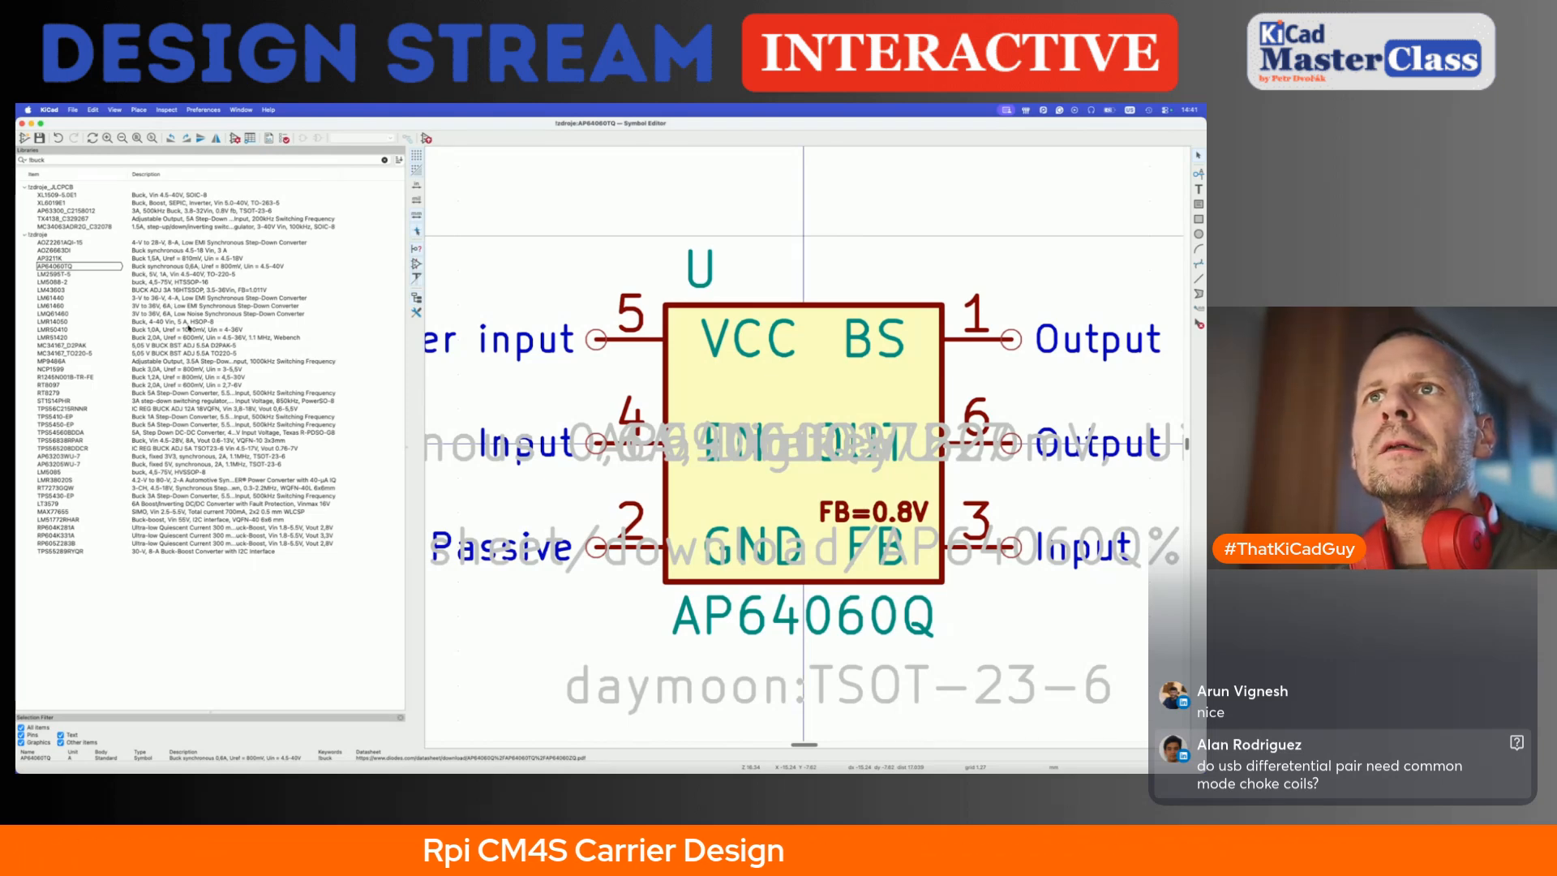
click(191, 299)
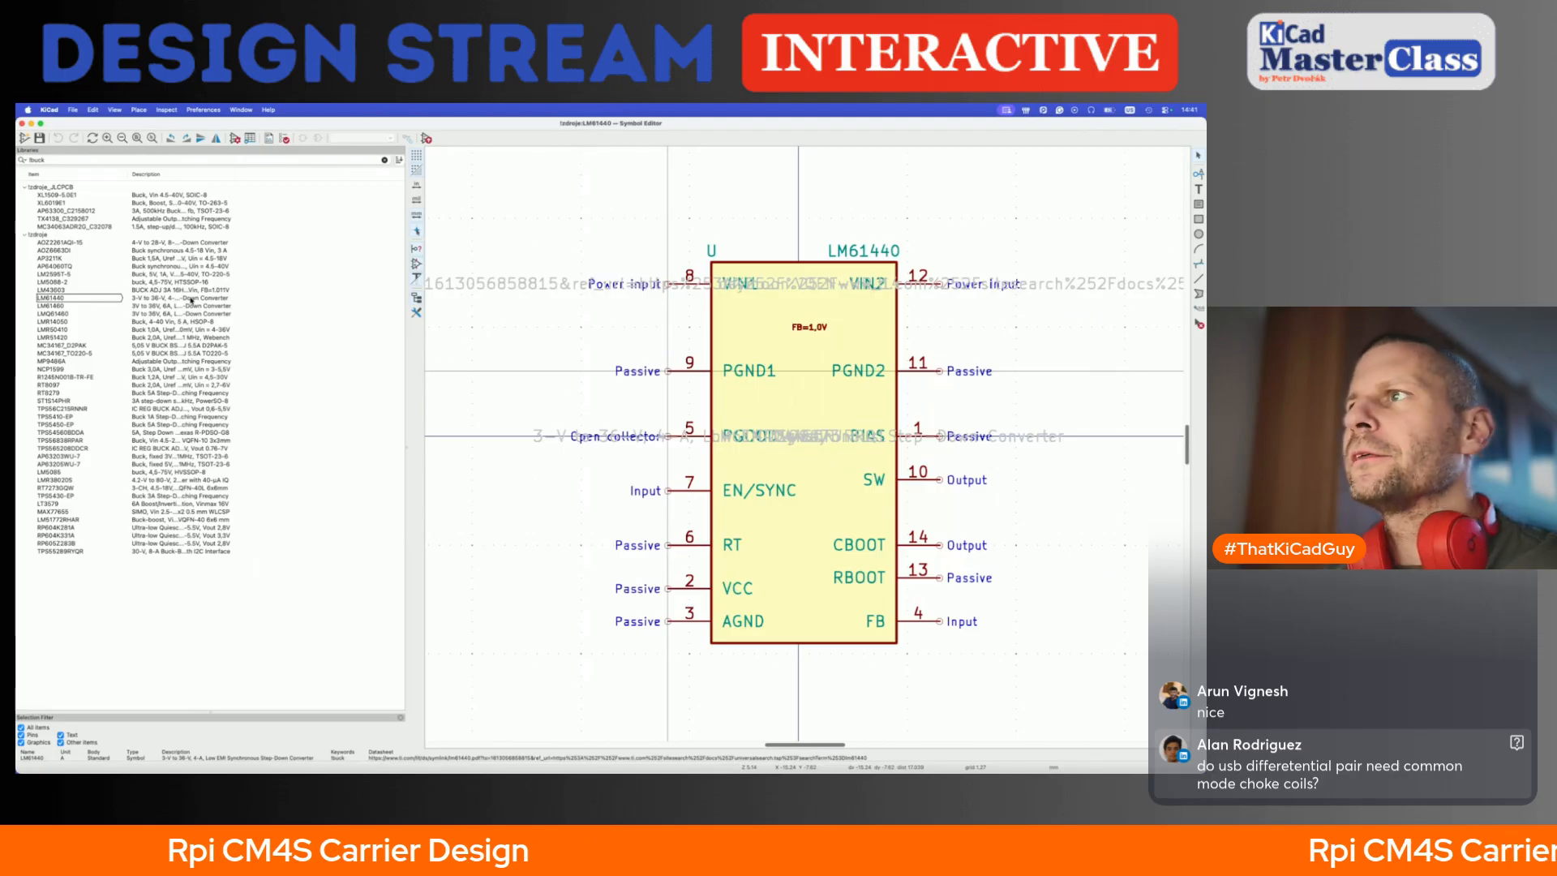
key(super+w)
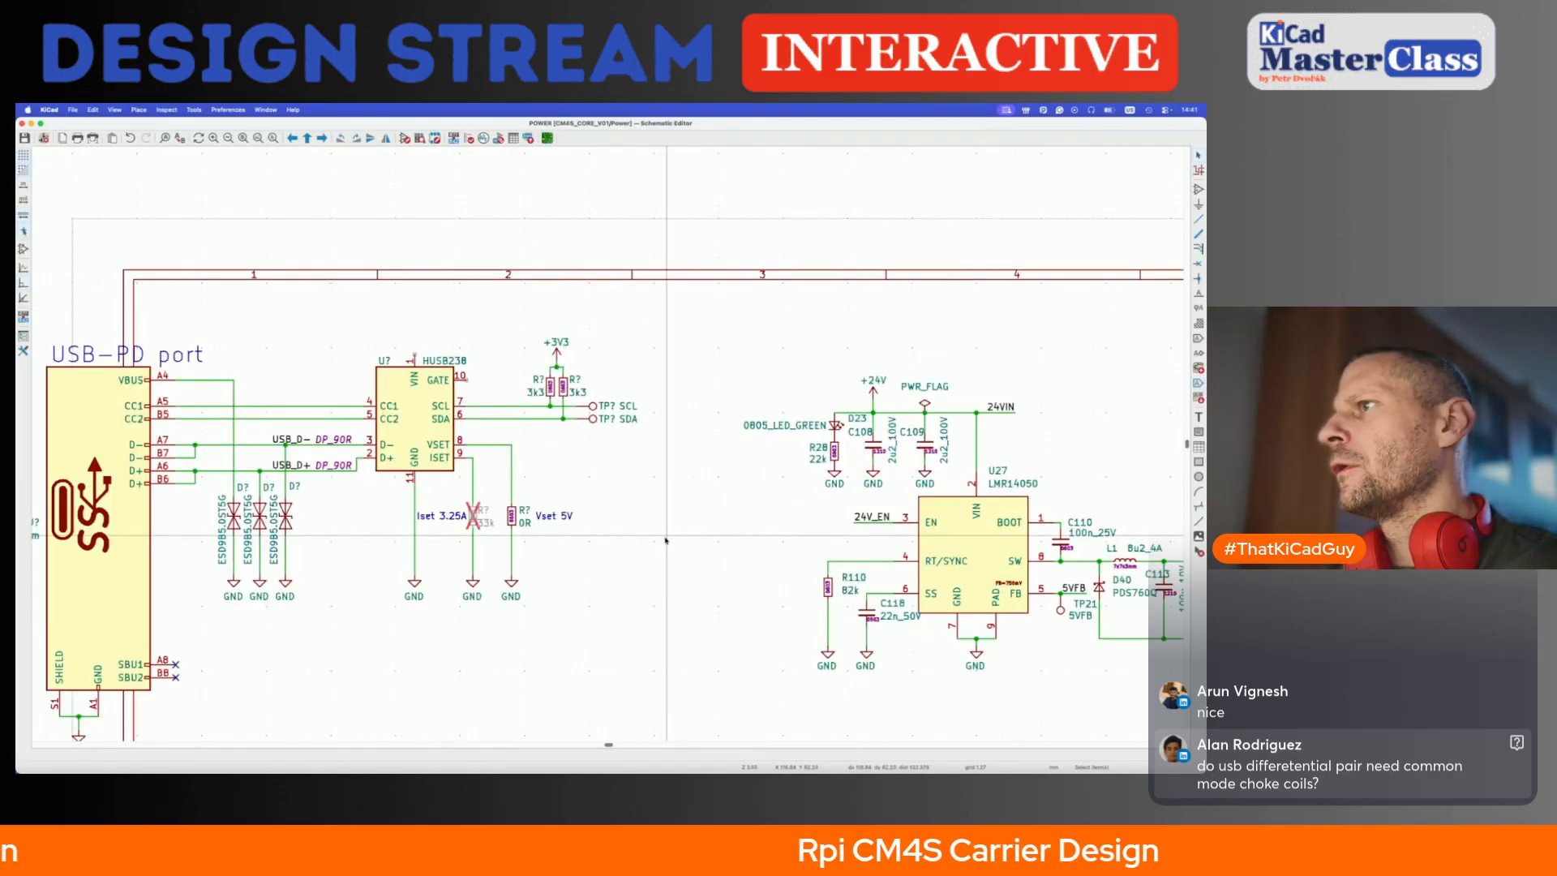
- Examine the LMR14050 regulator circuit in the power schematic and glance at its datasheet in the browser
scroll(665, 539, right, 5)
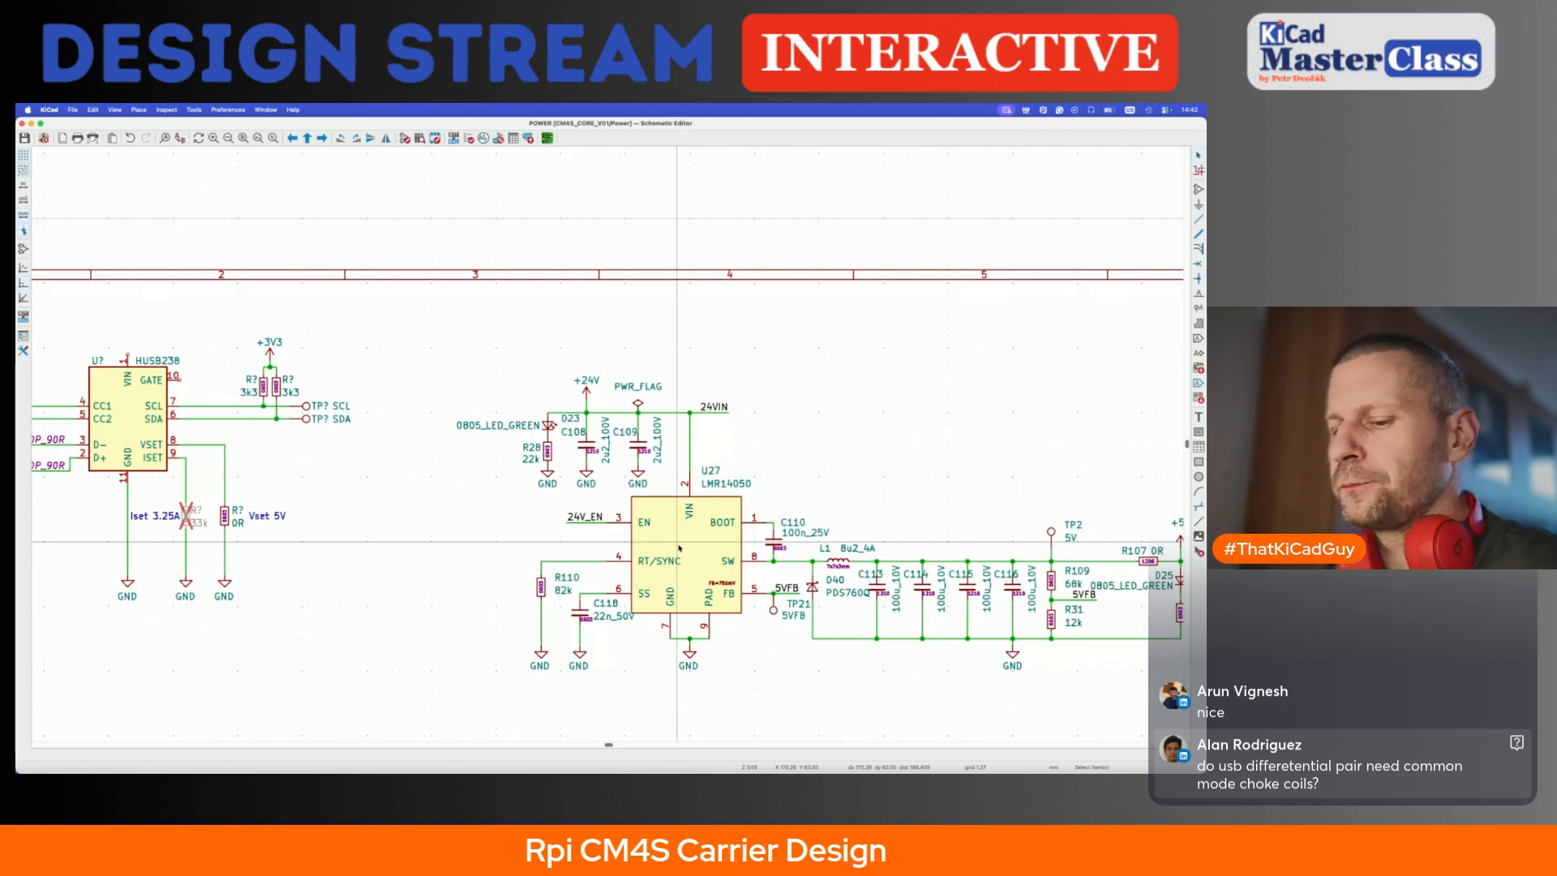
key(super+Tab)
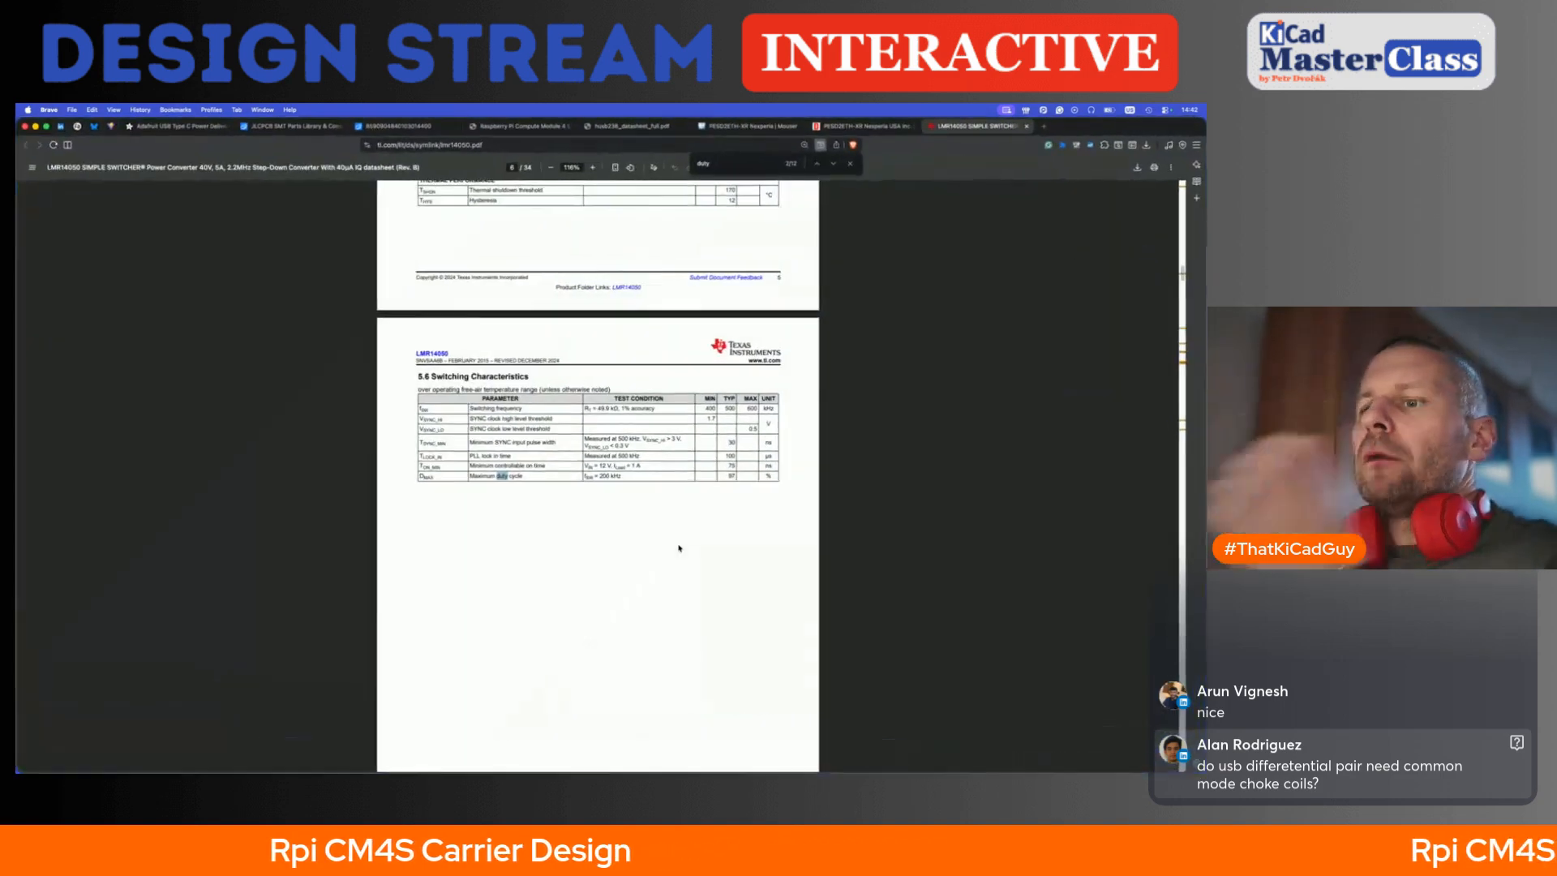
key(super+Tab)
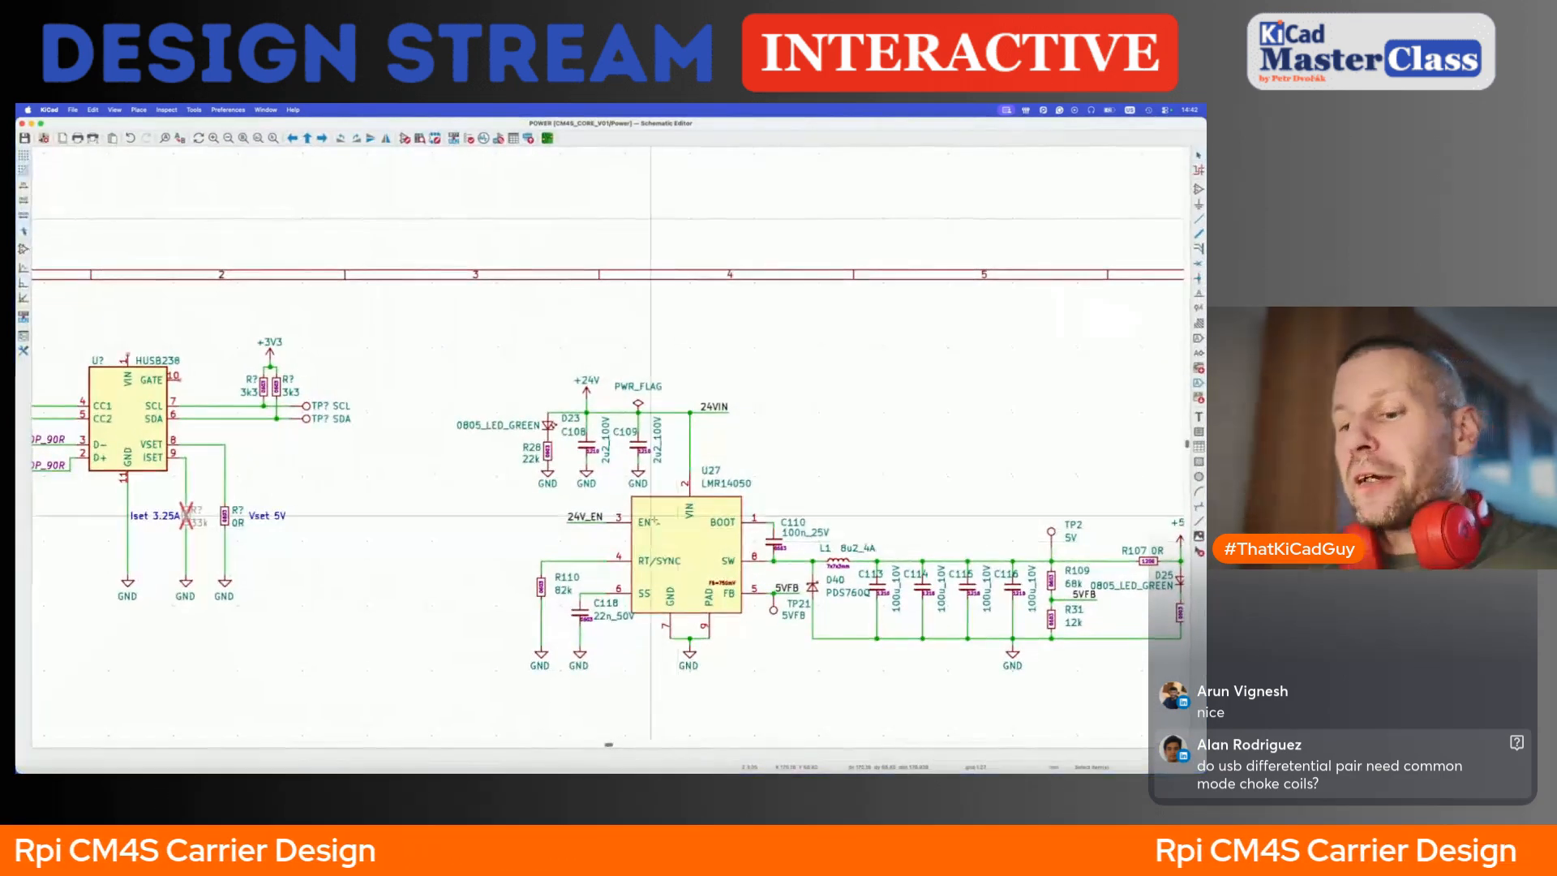
- Return to the Symbol Editor and compare the LM61460 and LMQ61460 symbols and their full descriptions
key(super+grave)
drag(235, 173, 353, 173)
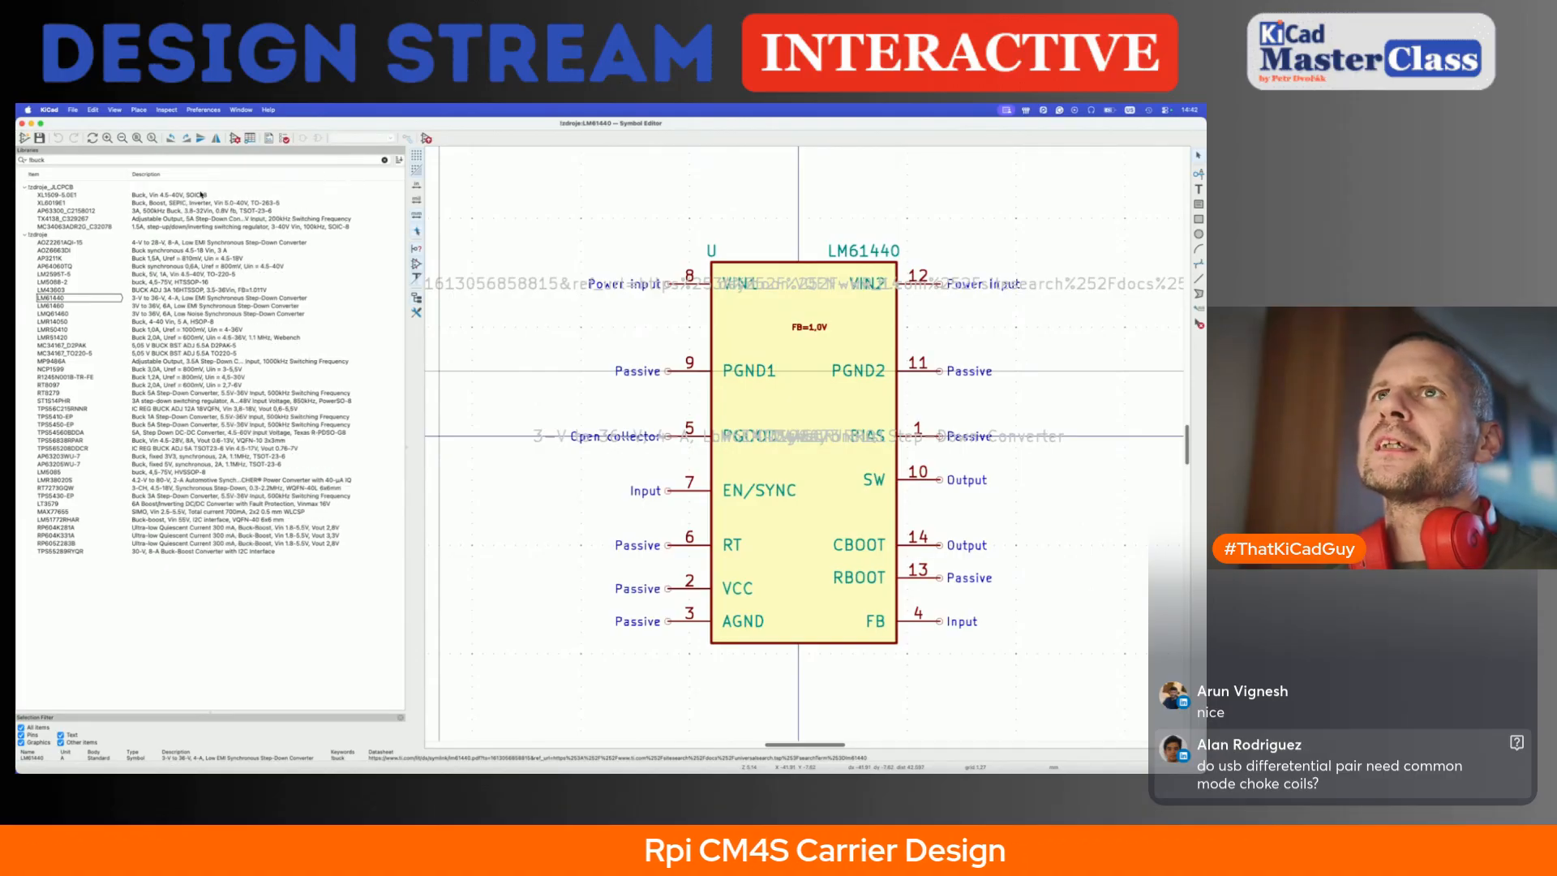
click(70, 306)
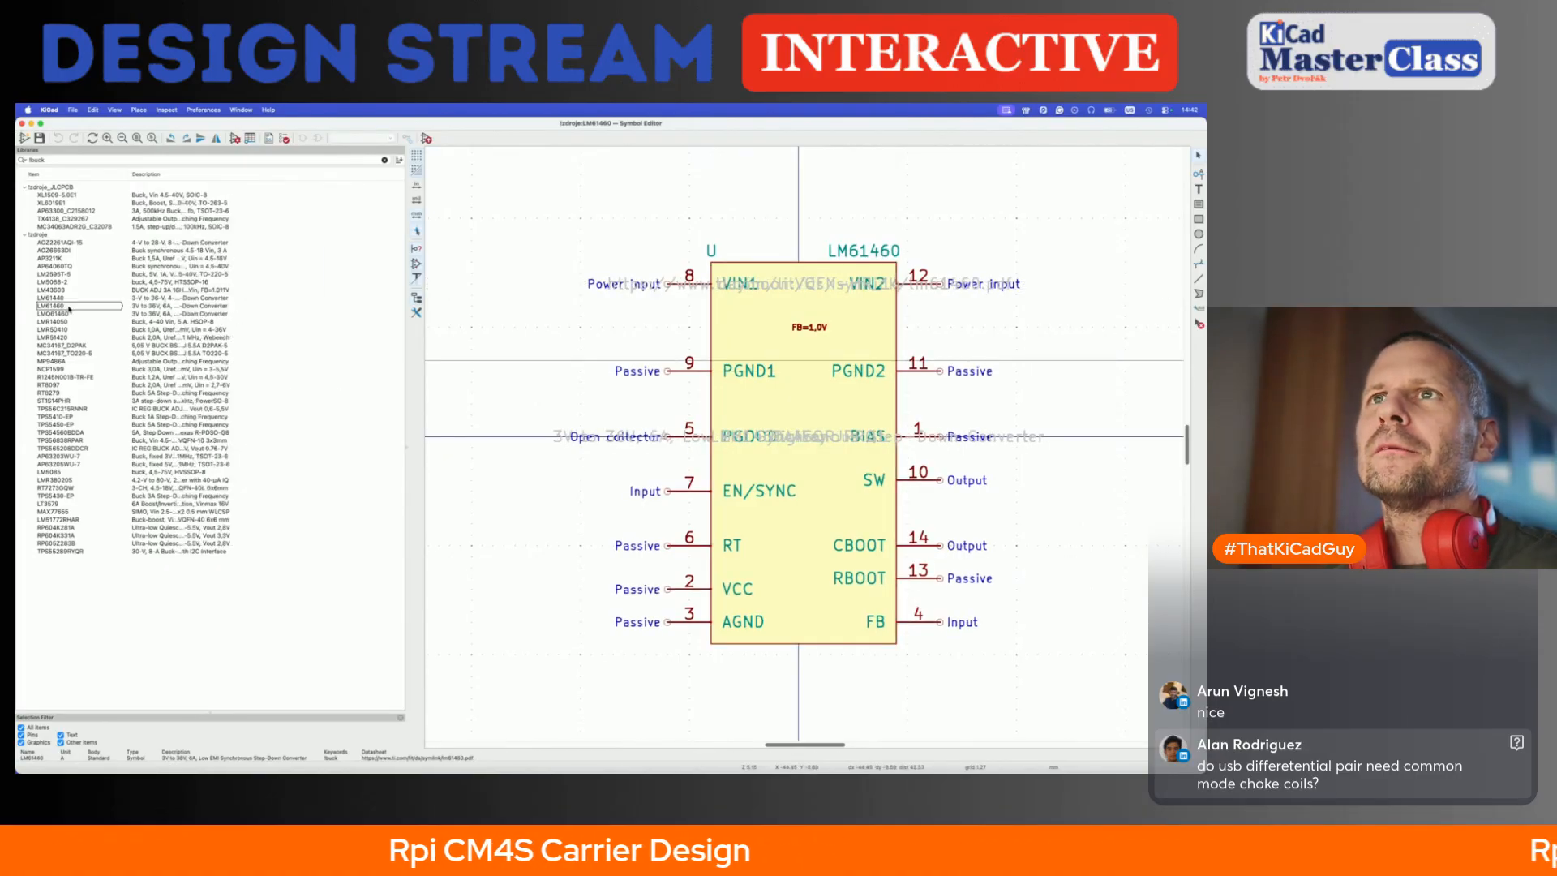
drag(235, 176, 376, 177)
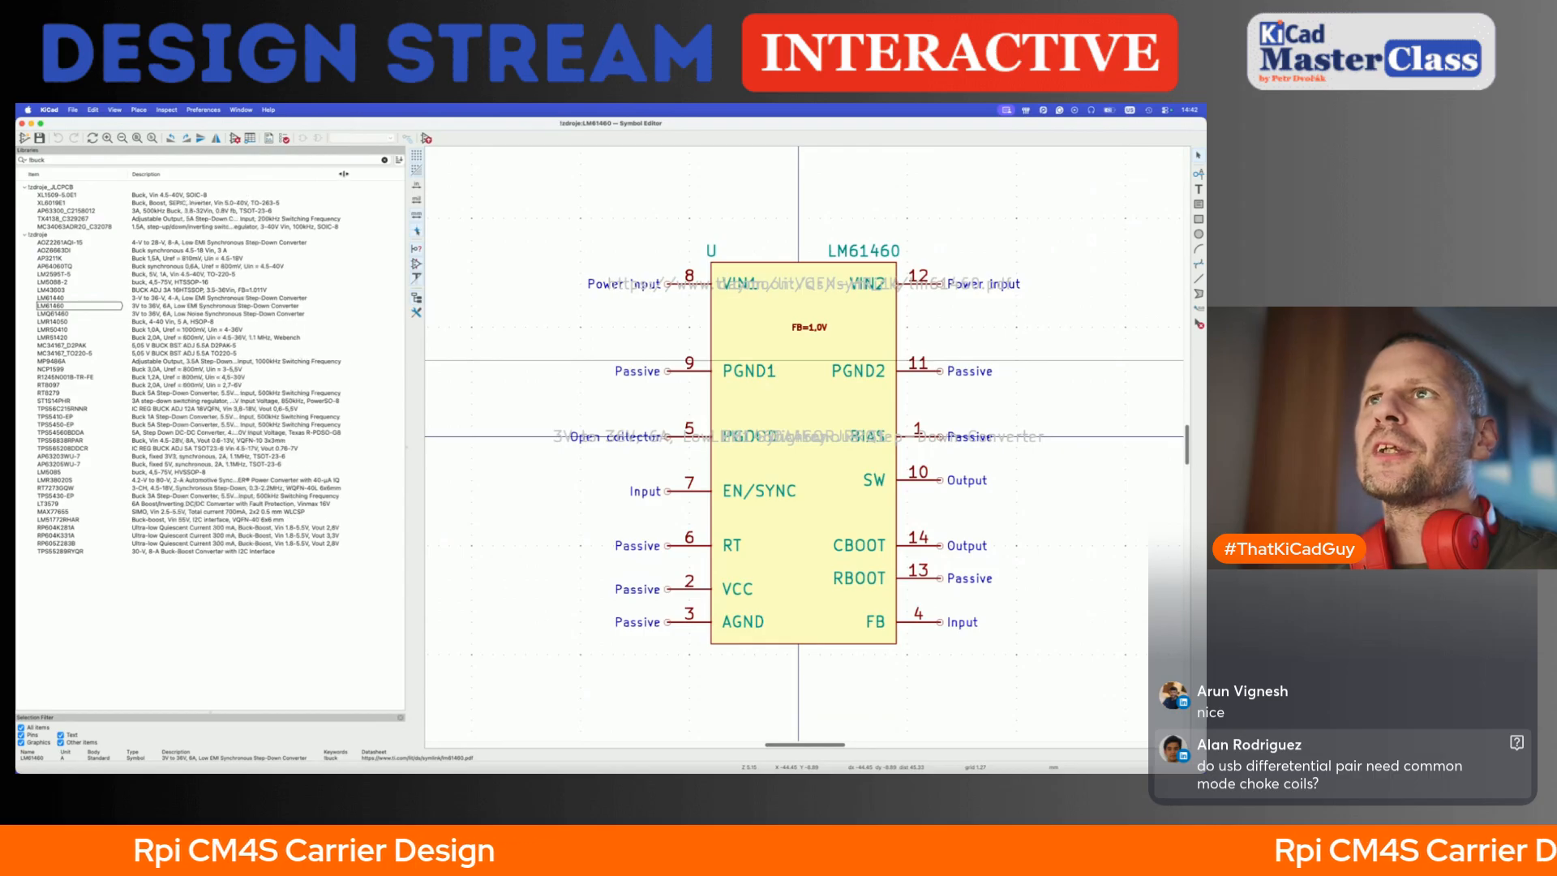
key(Down)
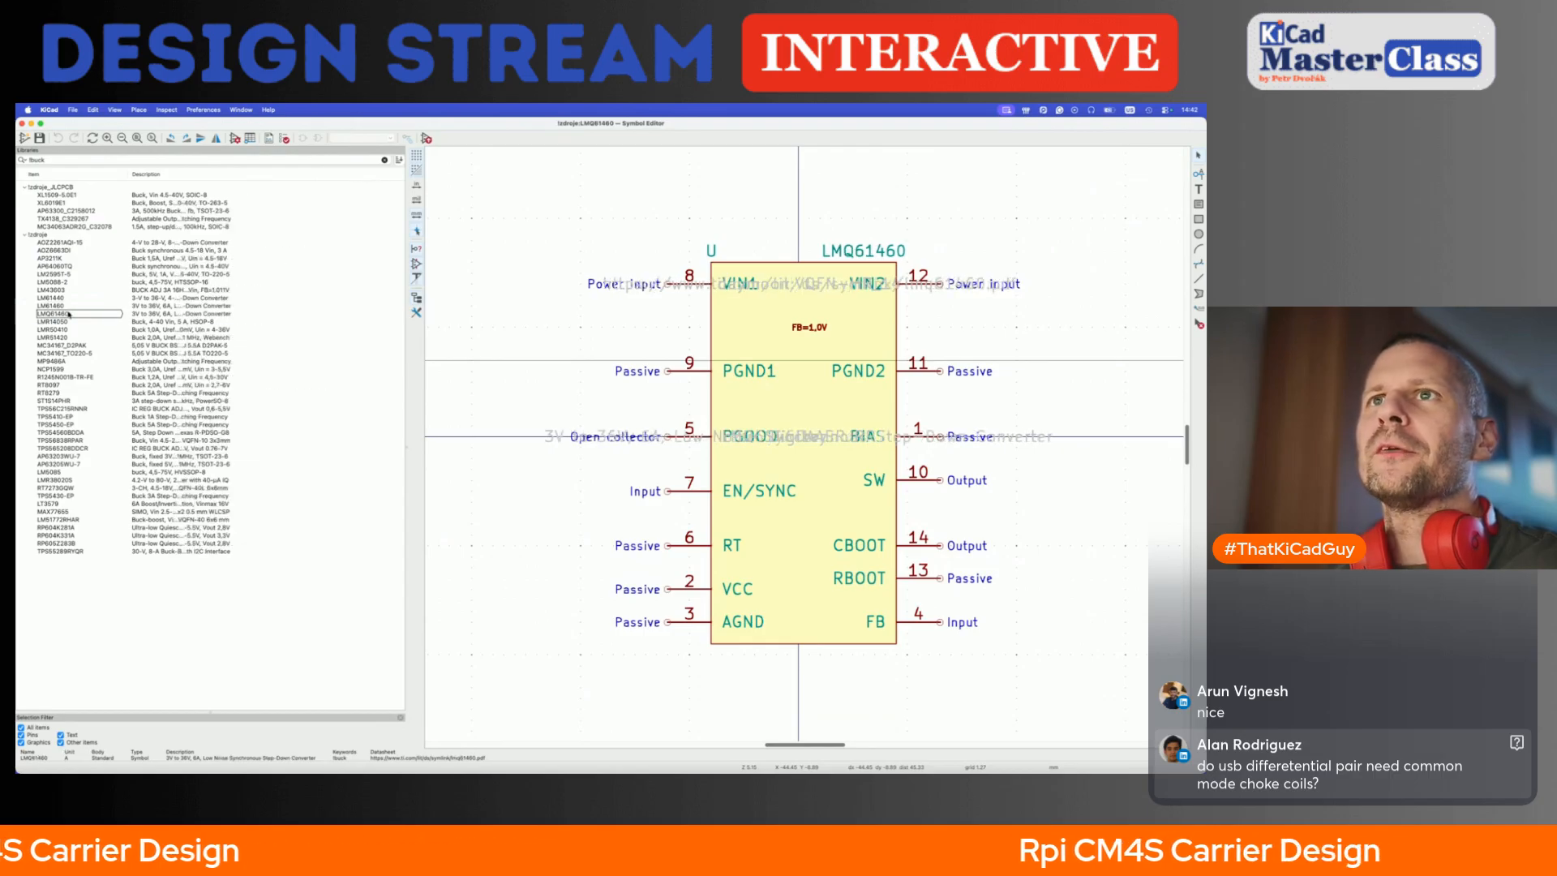
drag(235, 174, 394, 172)
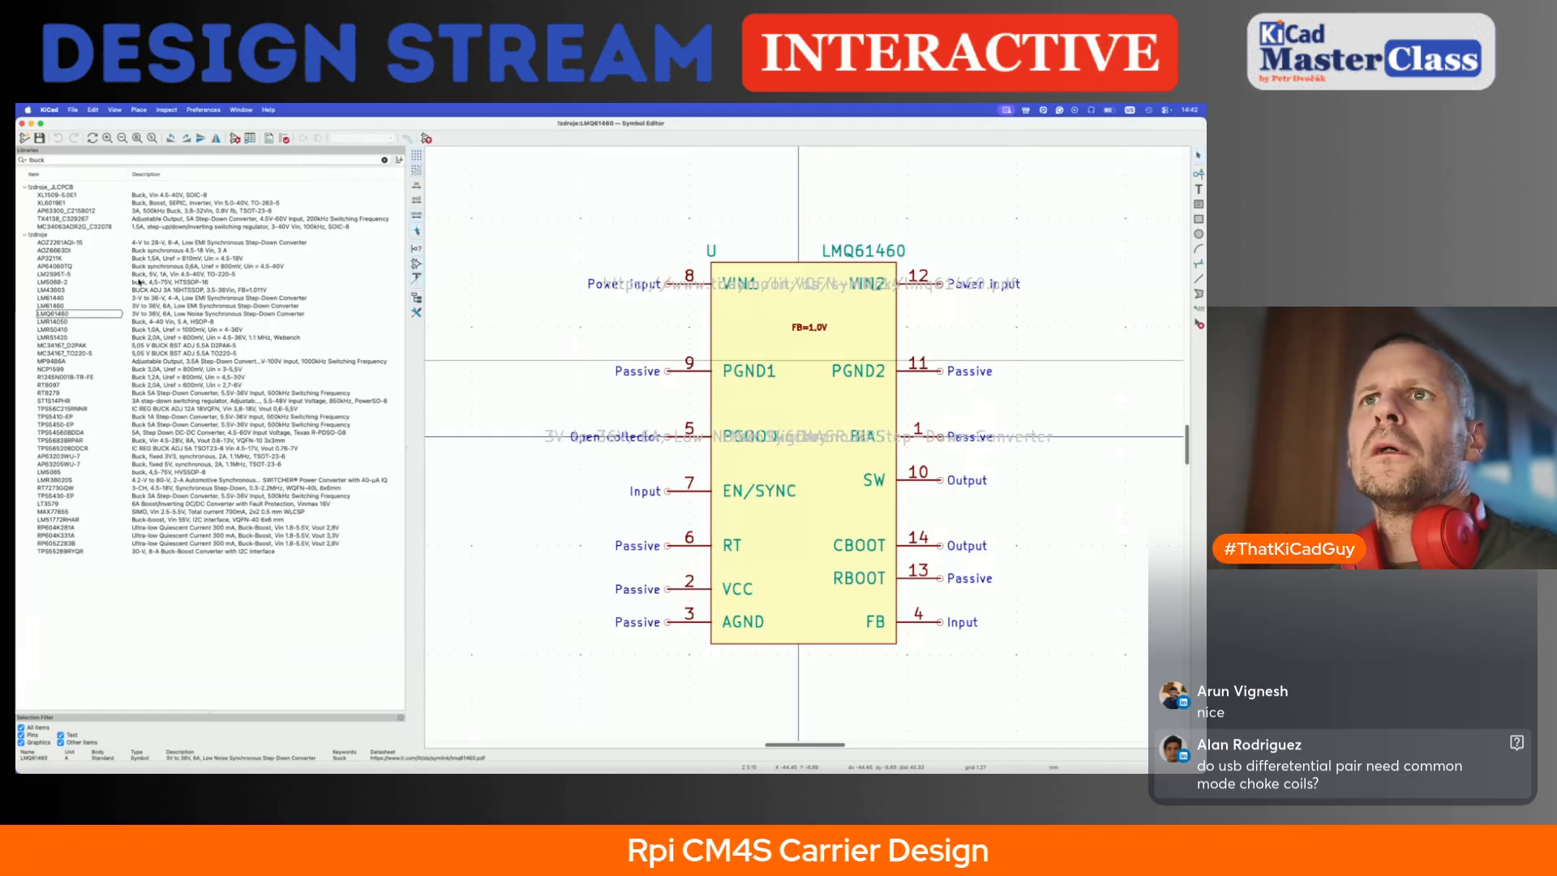
- Open the LMR14050 symbol and bring up its datasheet in the browser
click(156, 322)
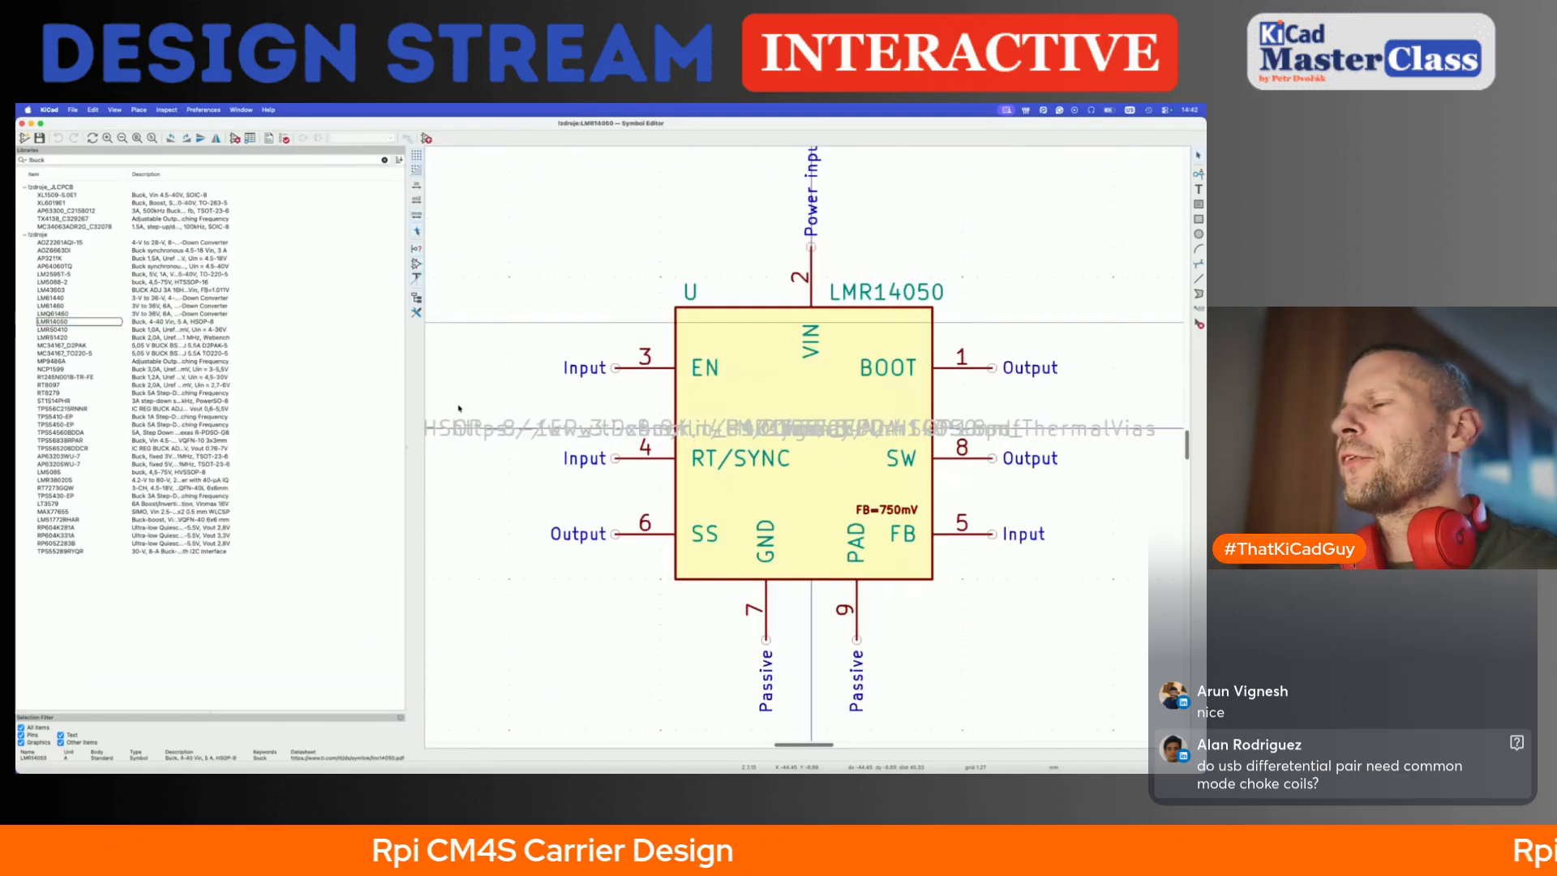
double_click(745, 396)
key(Escape)
key(Escape)
key(d)
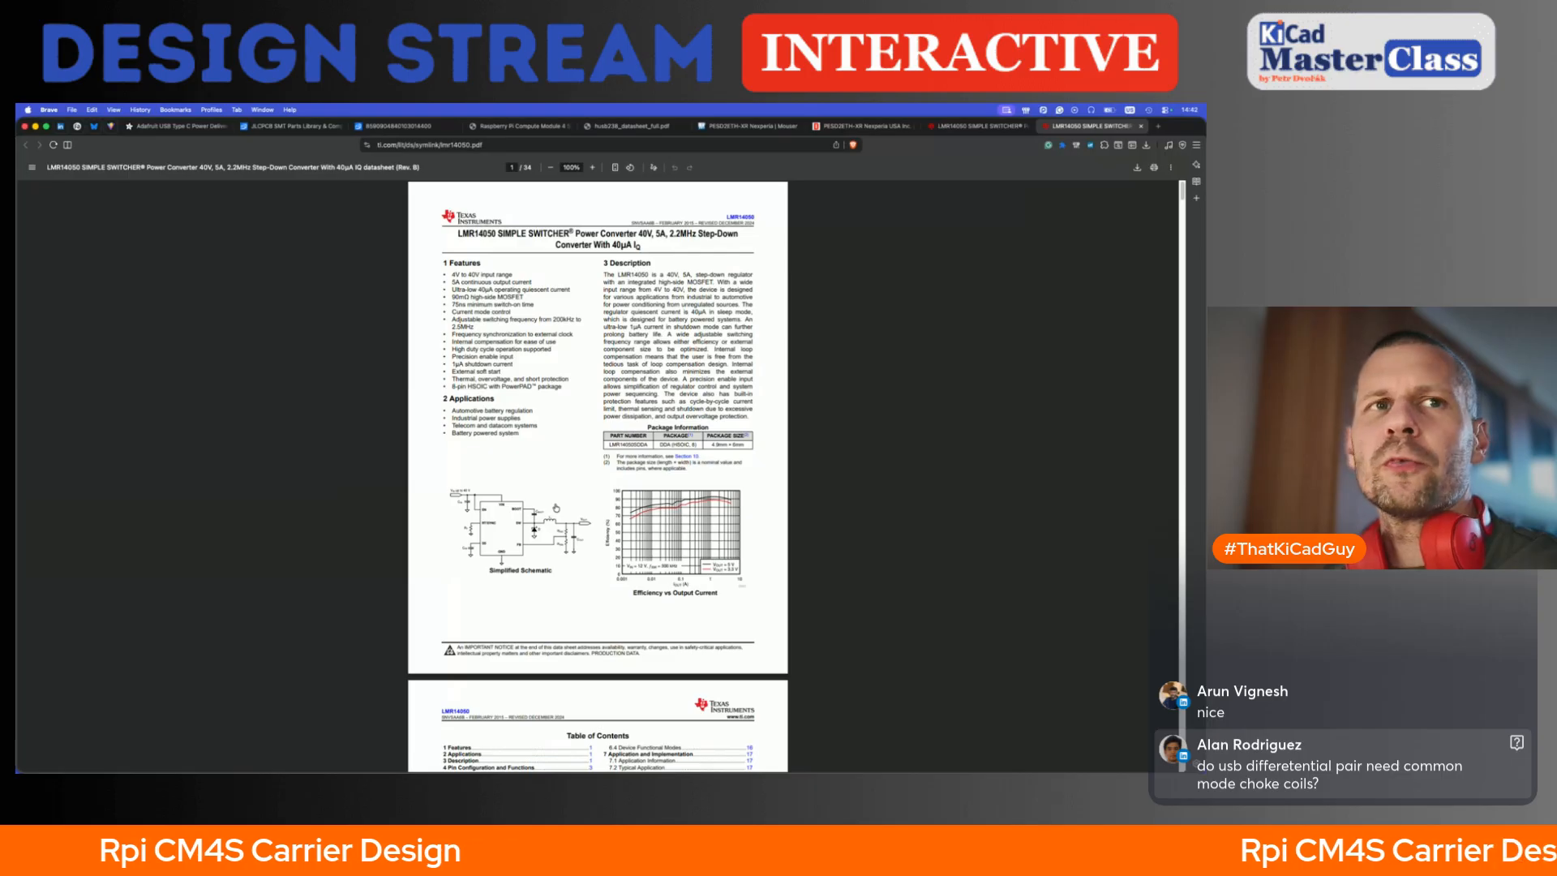
- Go back to KiCad, check the LMR14050 circuit in the power schematic, and return to the Symbol Editor
key(super+Tab)
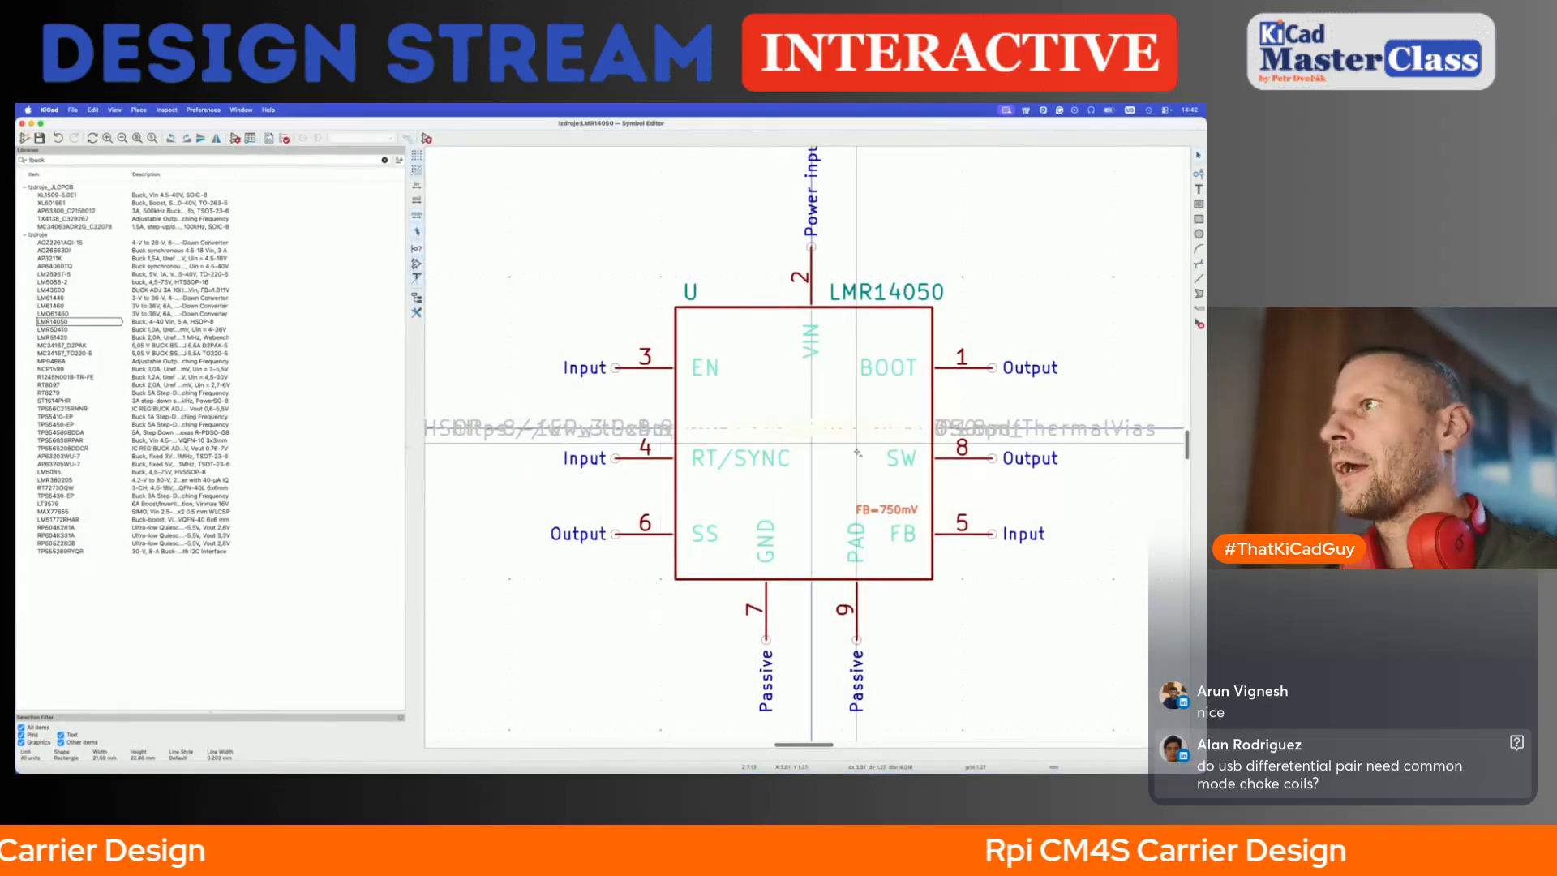
key(super+grave)
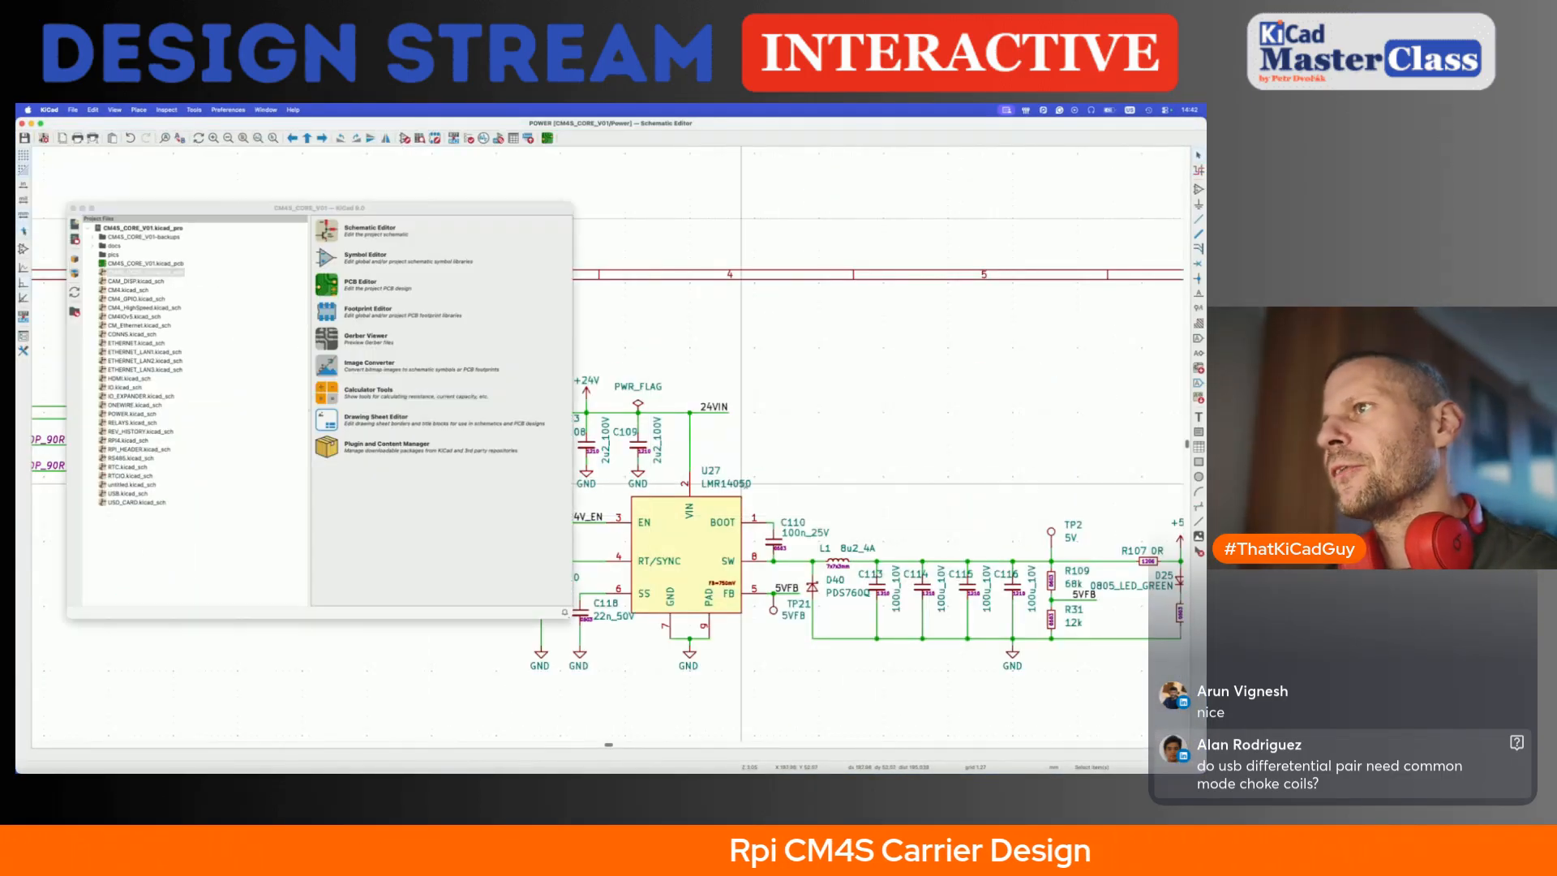
key(super+grave)
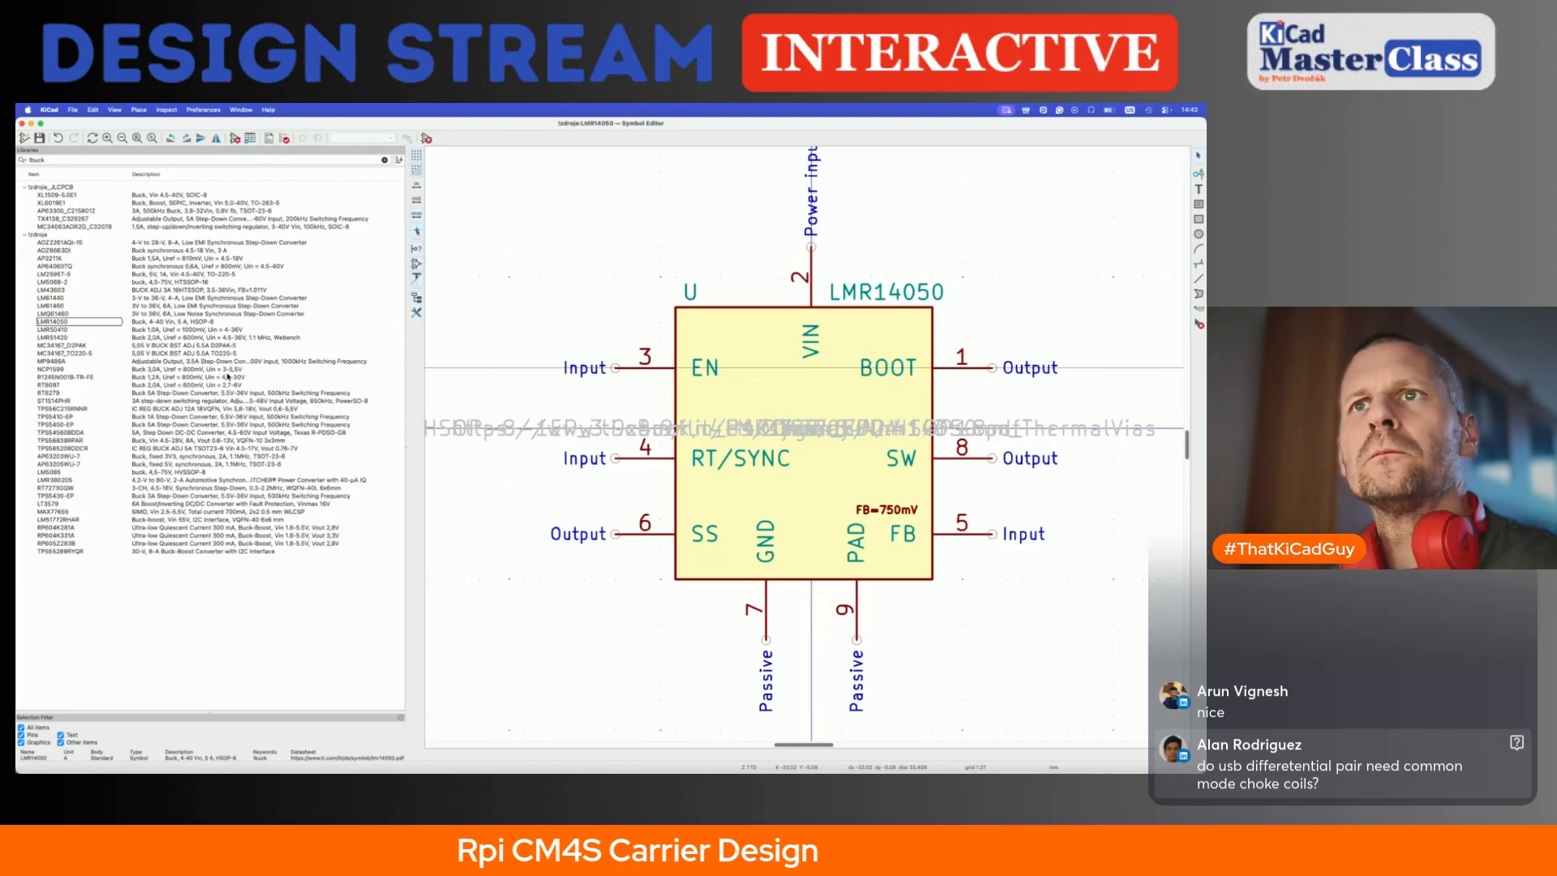
- Open the TPS54560BDDA symbol and widen the description column to read the full library descriptions
click(244, 432)
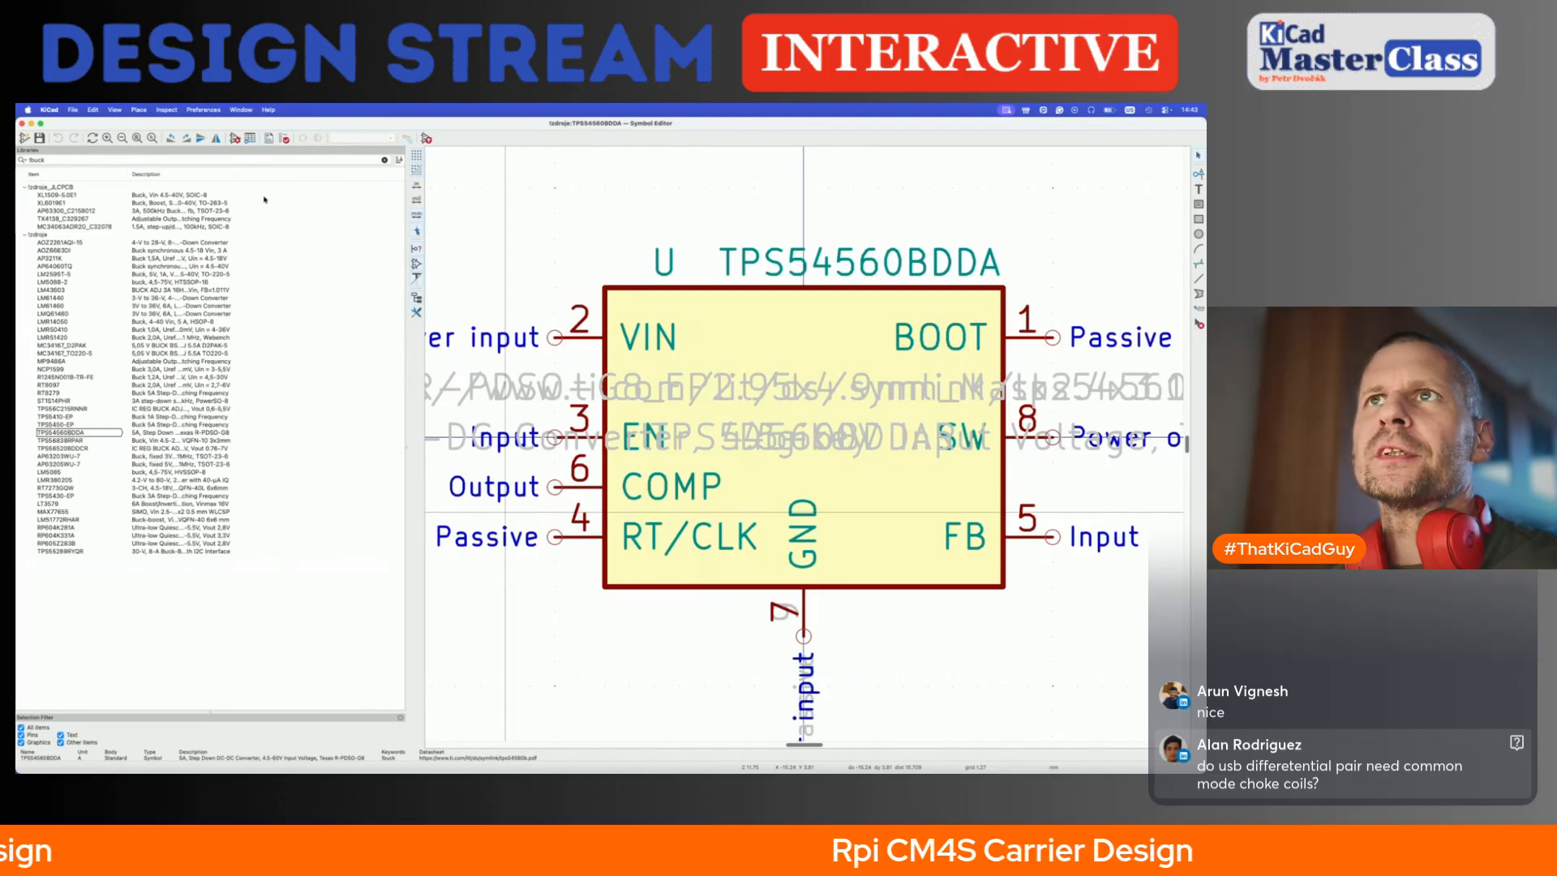
drag(235, 177, 375, 179)
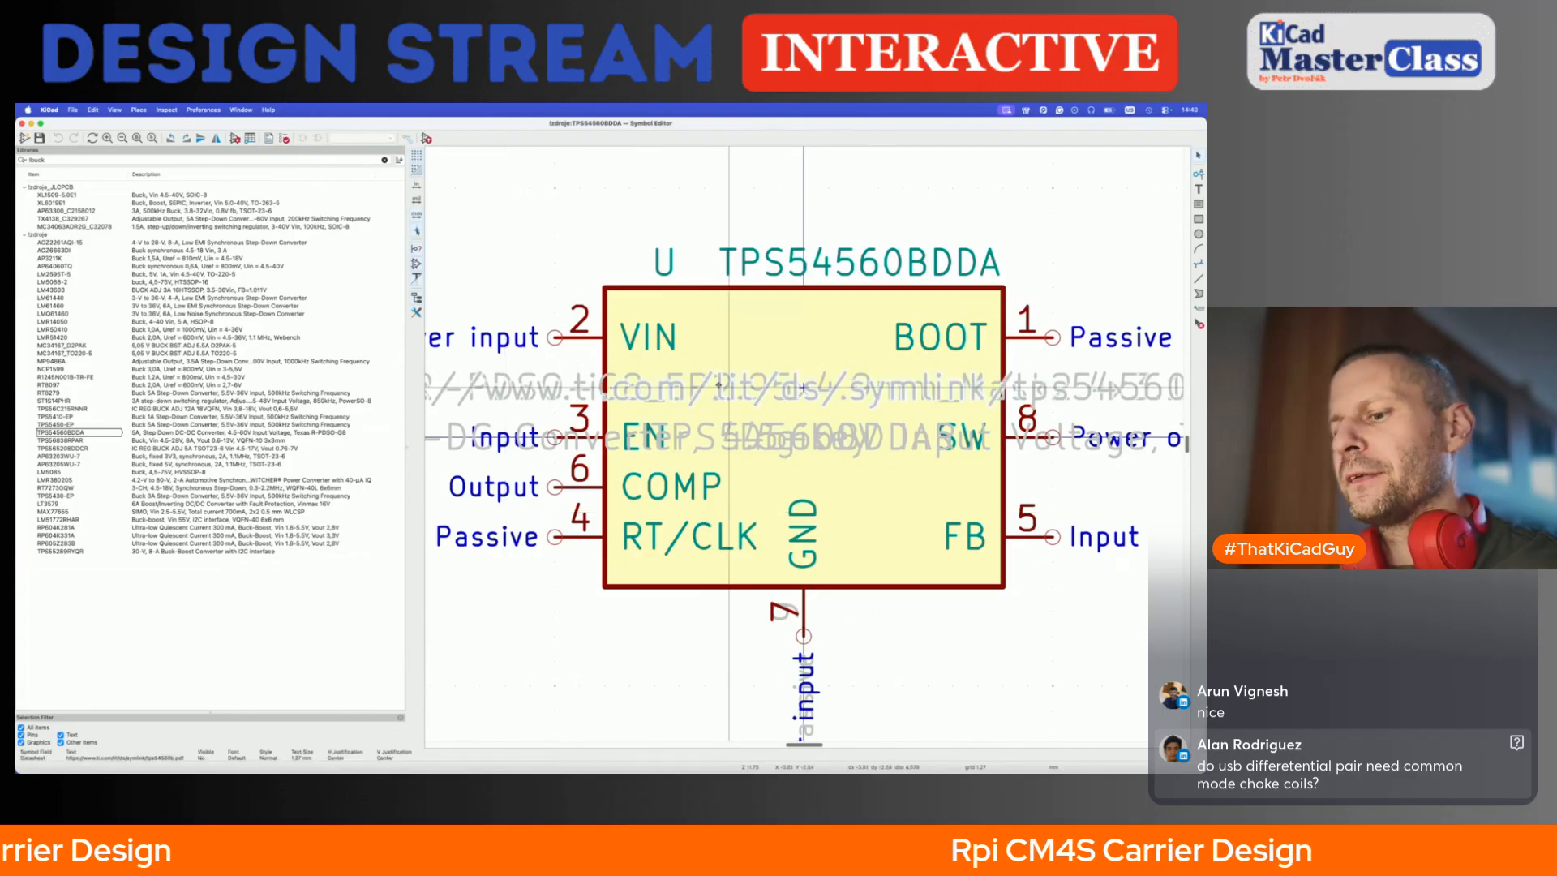
click(739, 364)
double_click(738, 364)
click(727, 496)
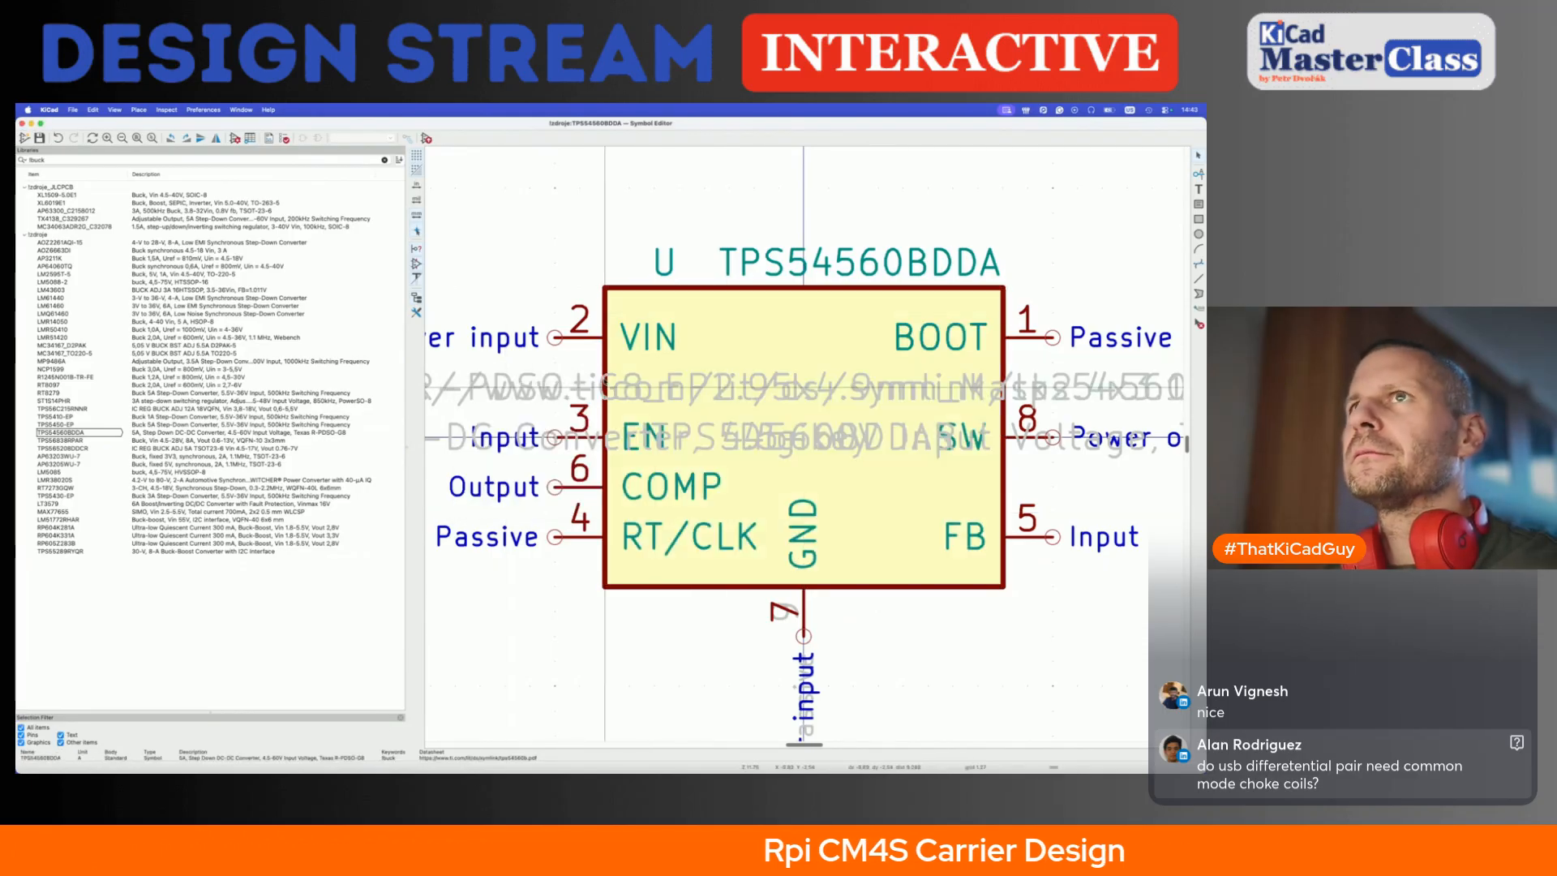
- Inspect the TPS54560BDDA library symbol properties and preview its assigned footprint in the Footprint Chooser without changing anything
click(235, 138)
click(444, 331)
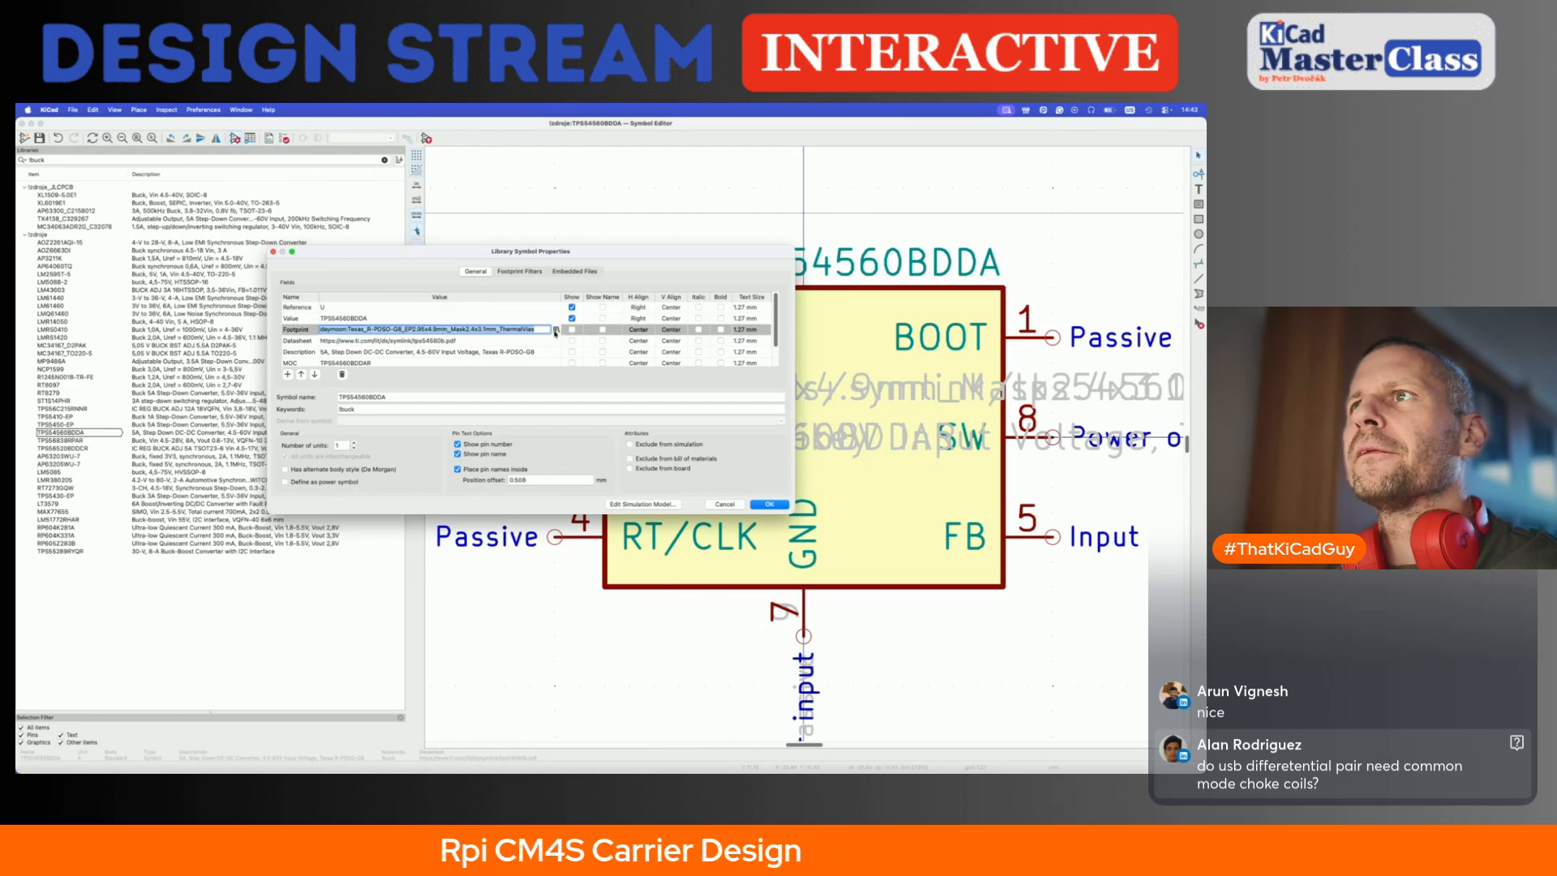
click(556, 329)
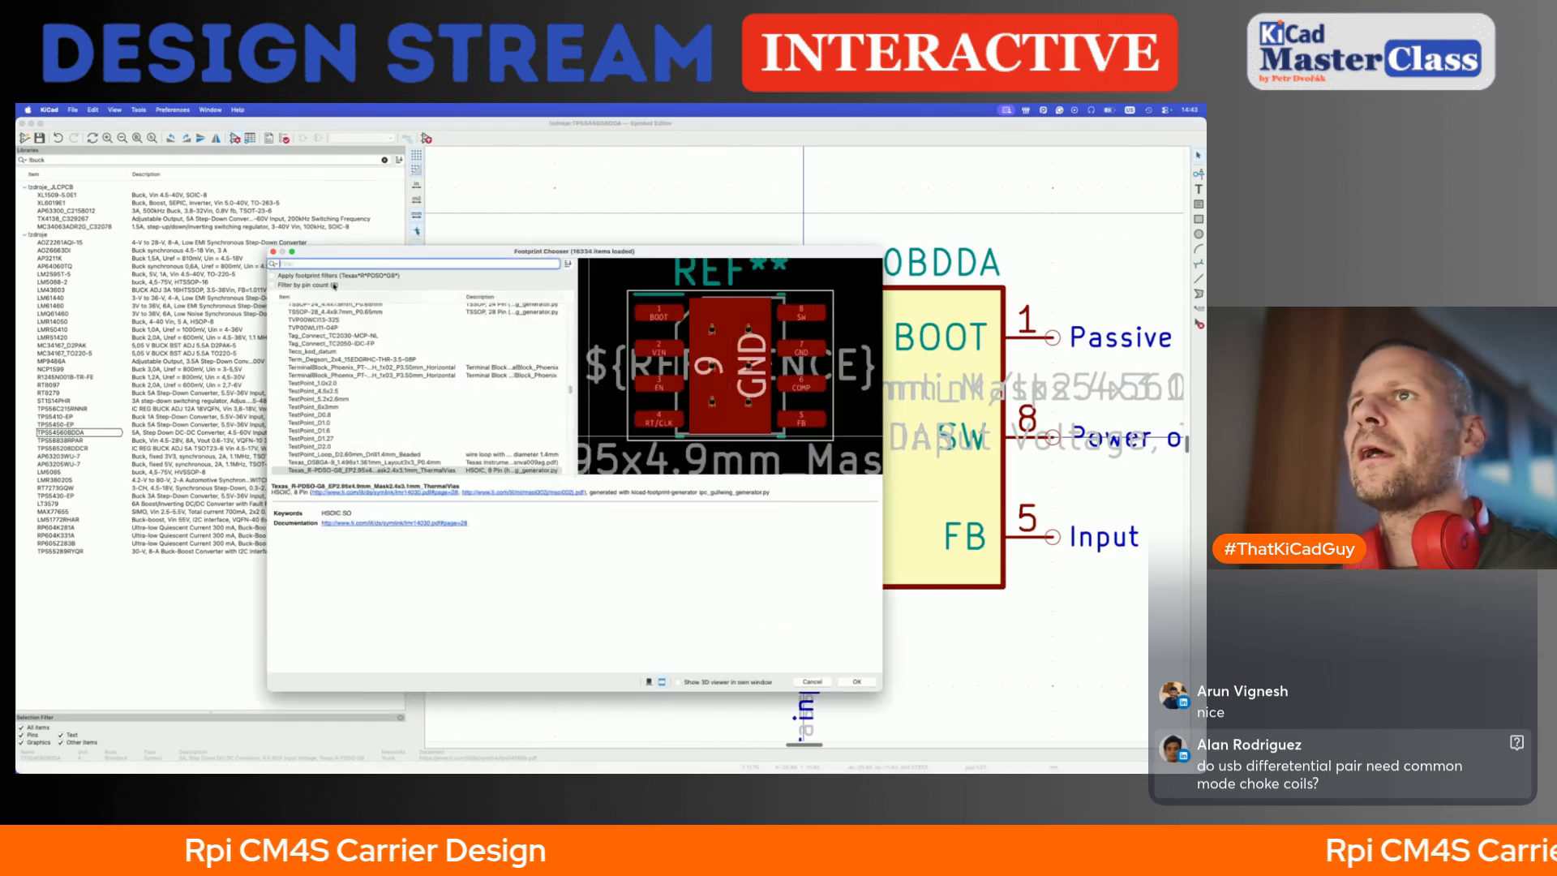
click(274, 252)
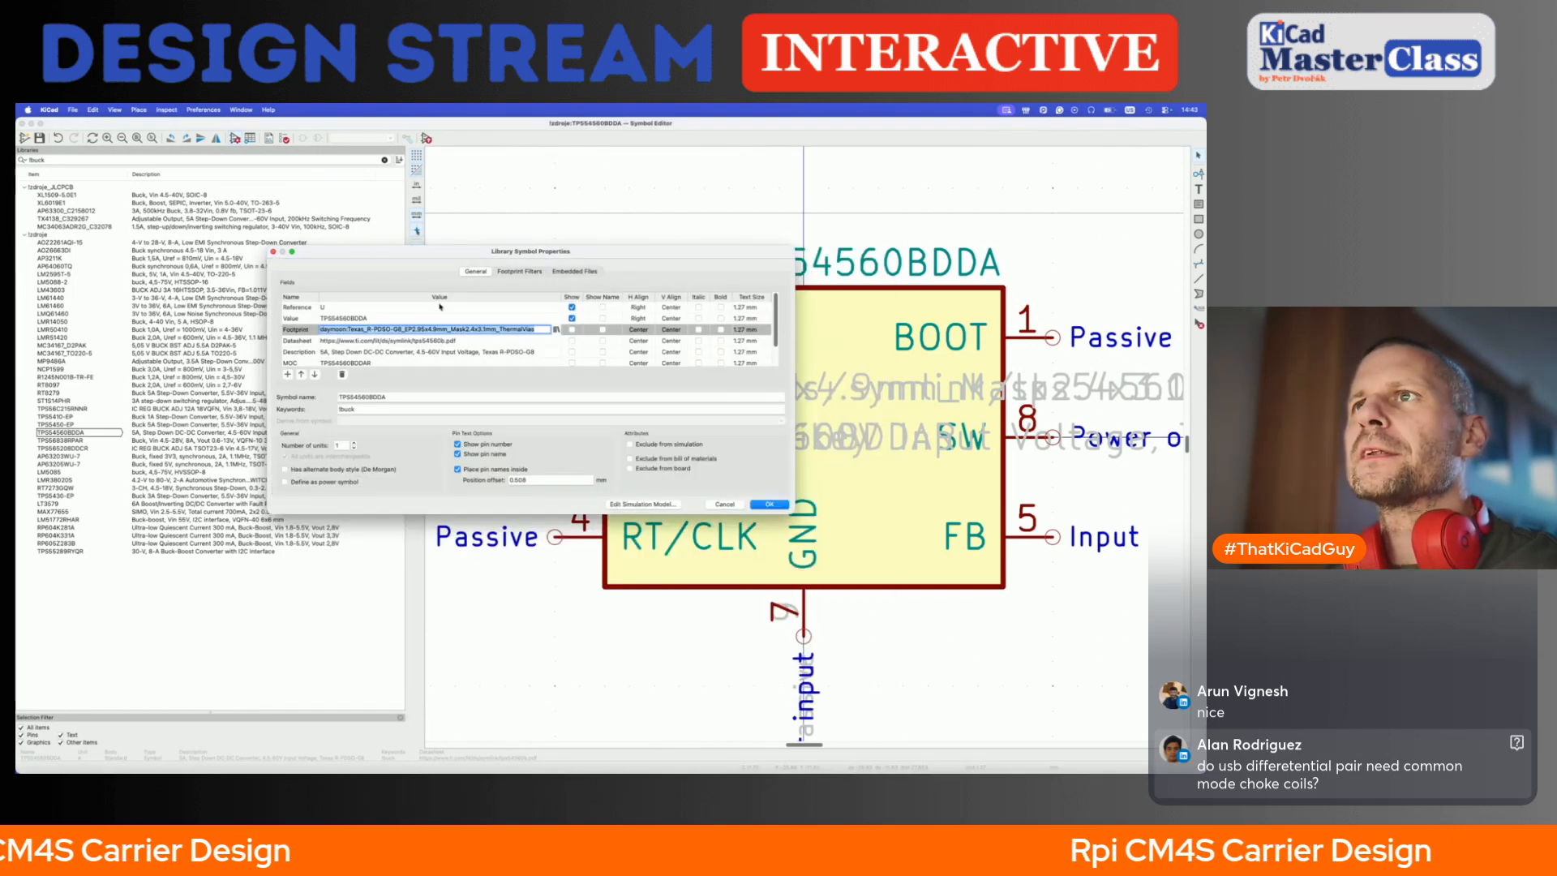
scroll(476, 338, down, 2)
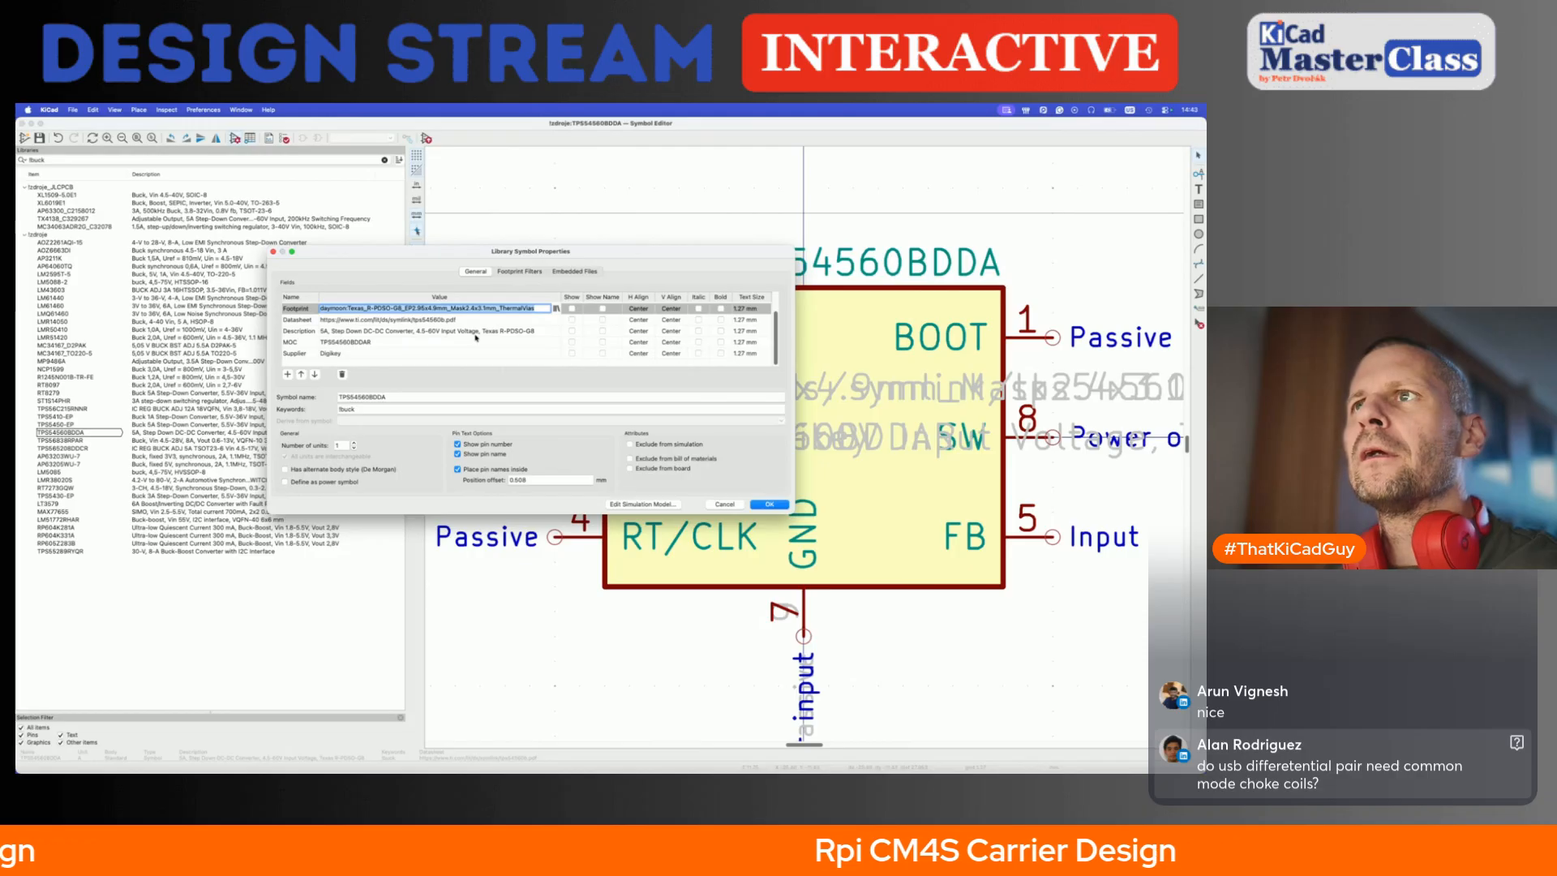
key(Return)
key(Return)
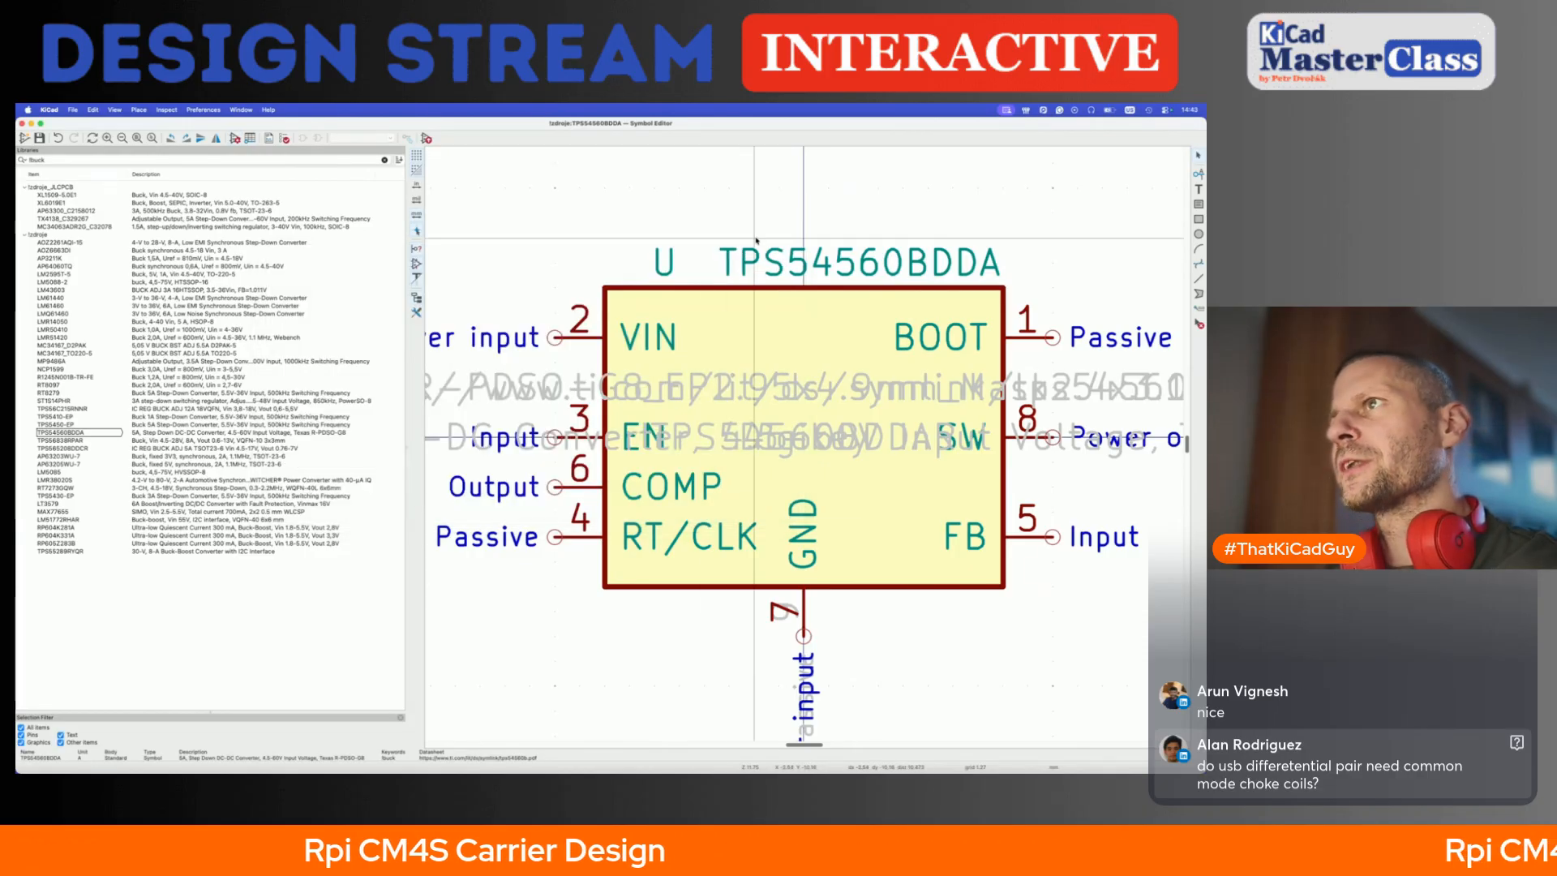
- Open the TPS54560B datasheet, skim its first pages, and search the document for "duty"
key(d)
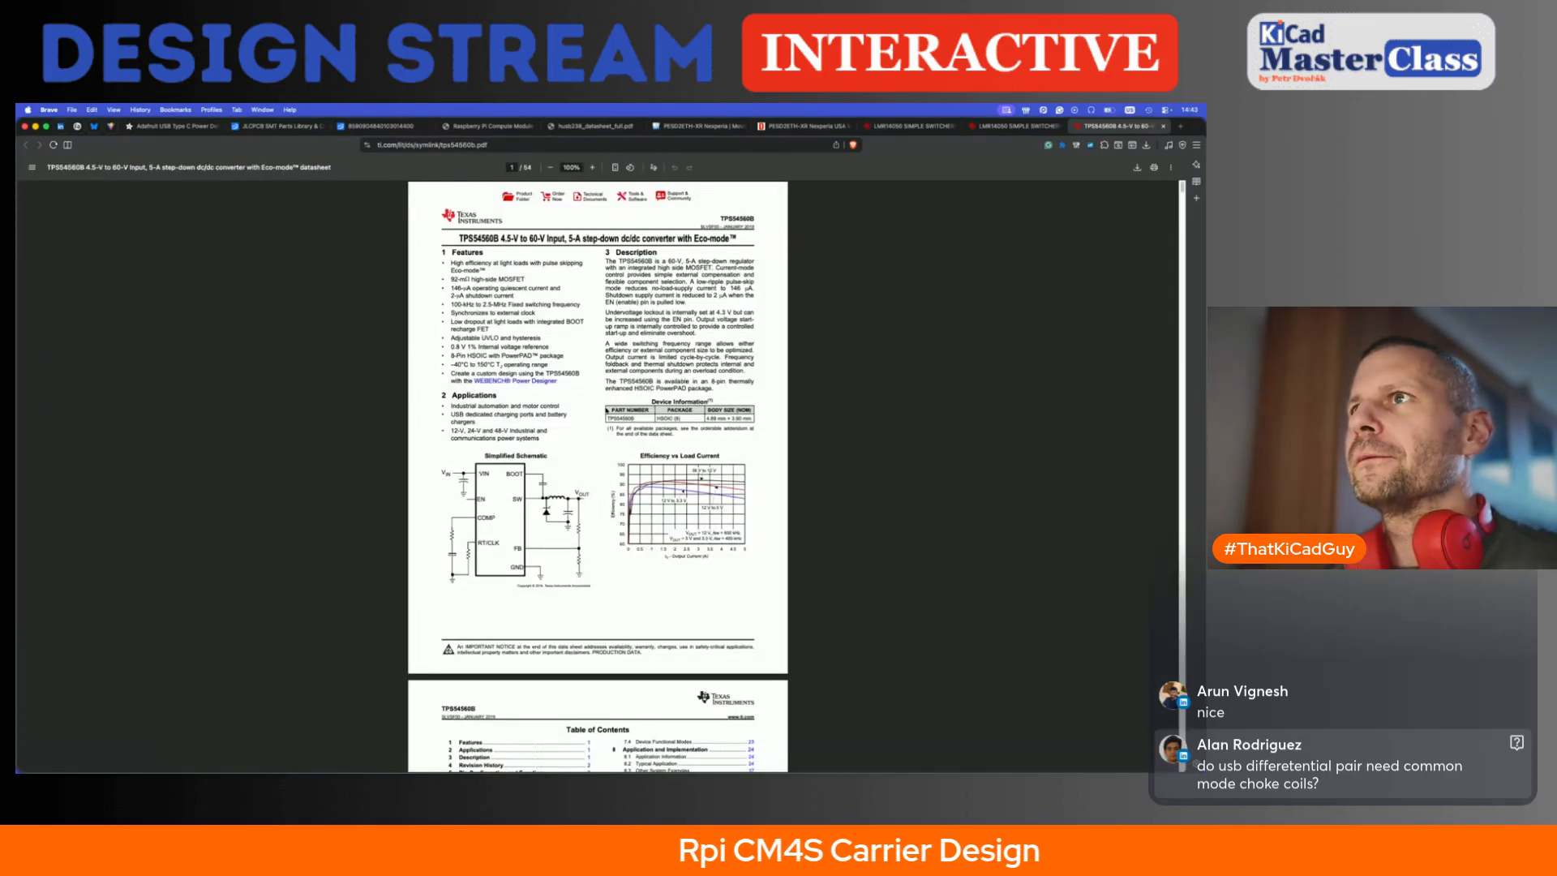
scroll(607, 411, down, 1)
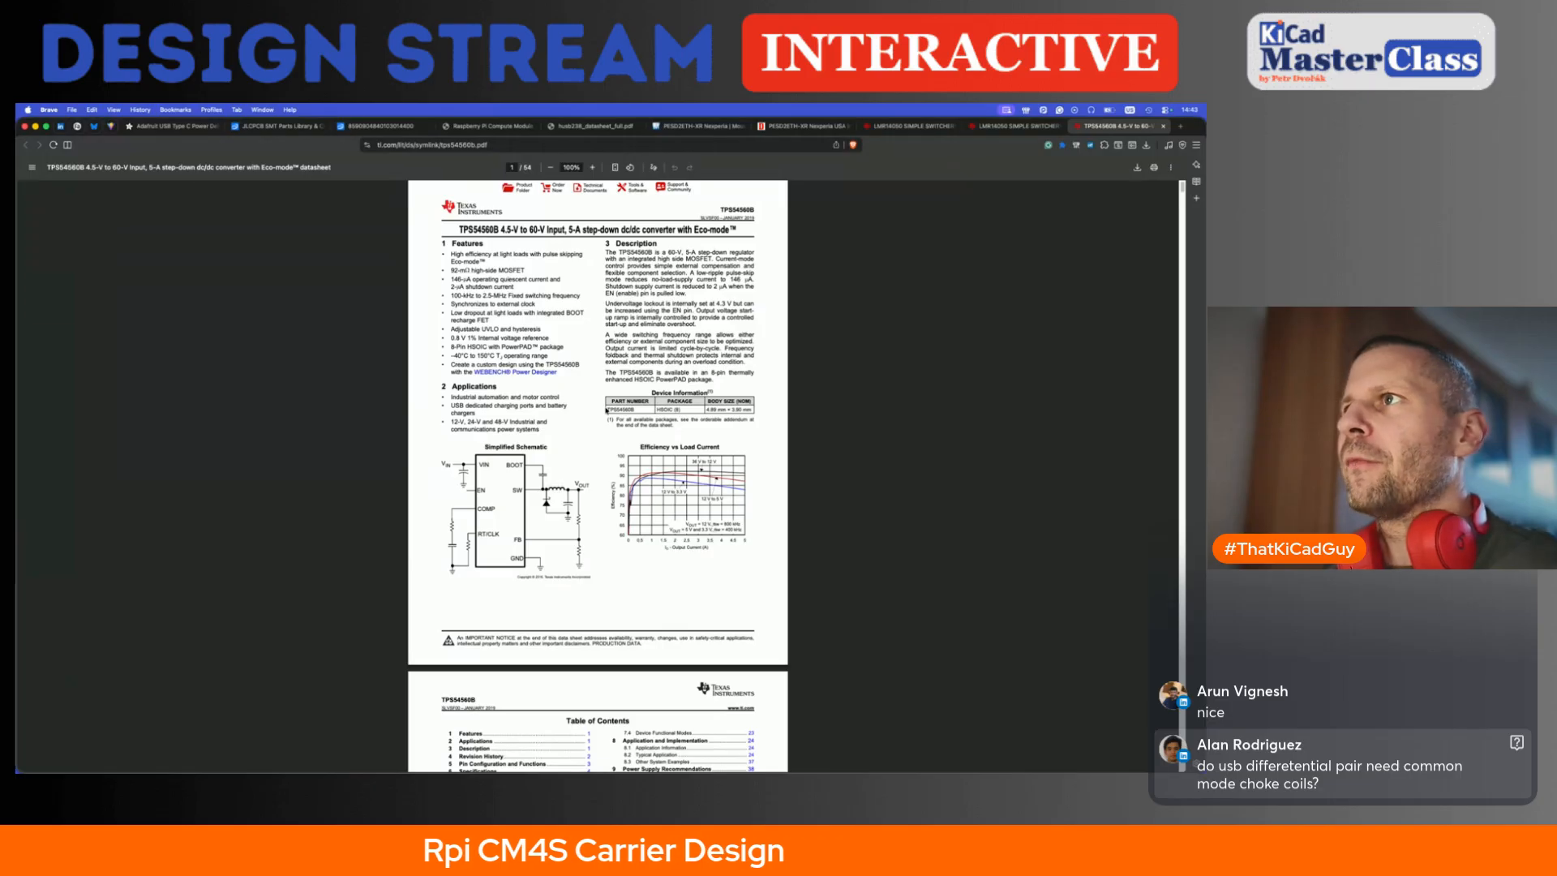
scroll(607, 411, down, 5)
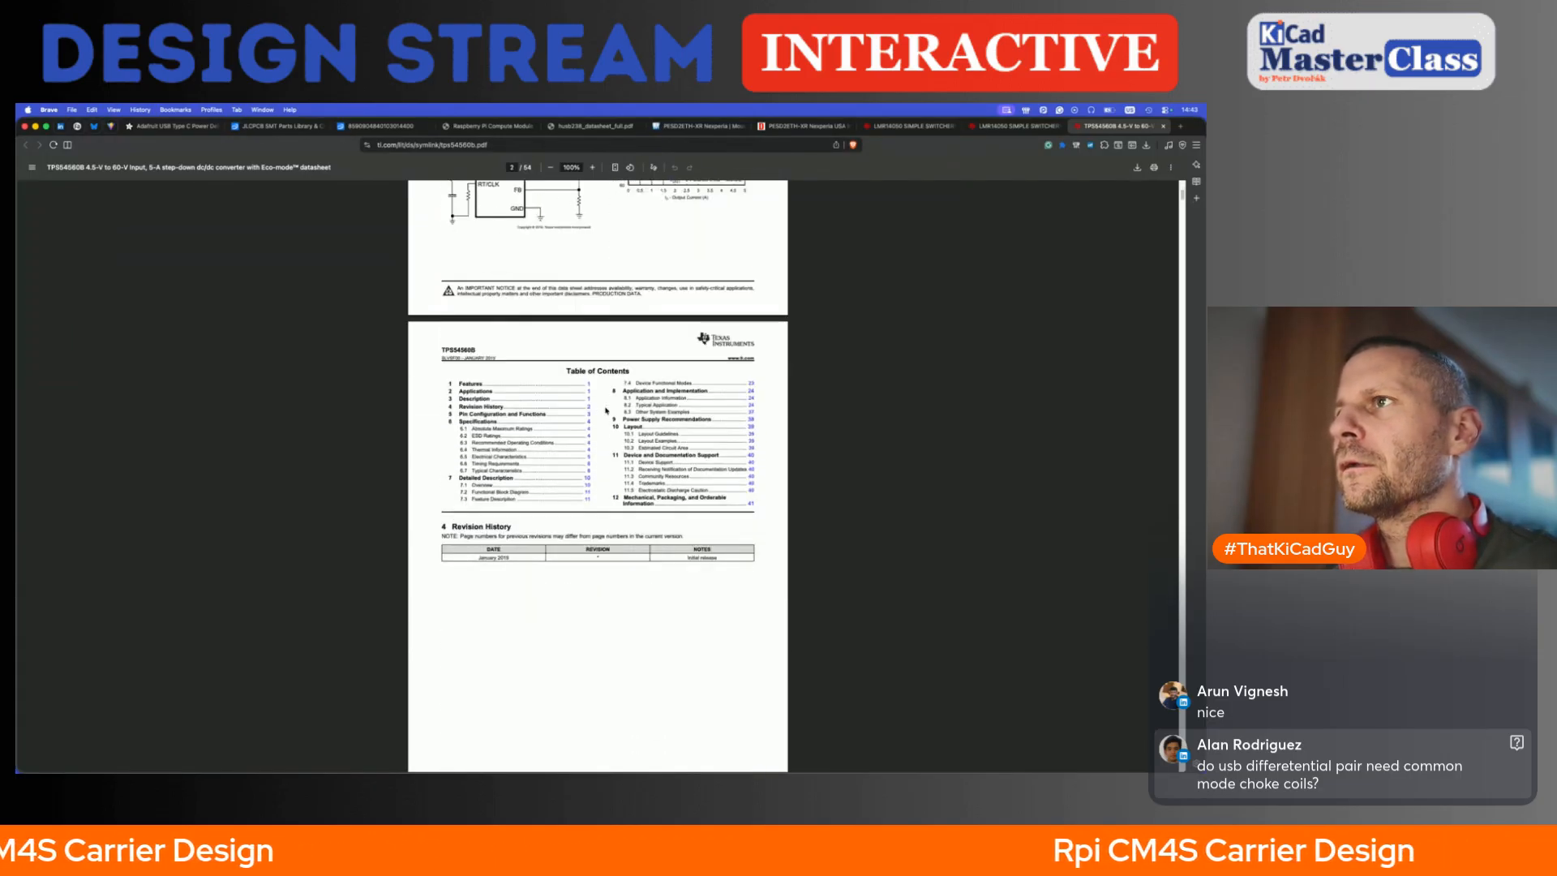
key(super+f)
text(duty)
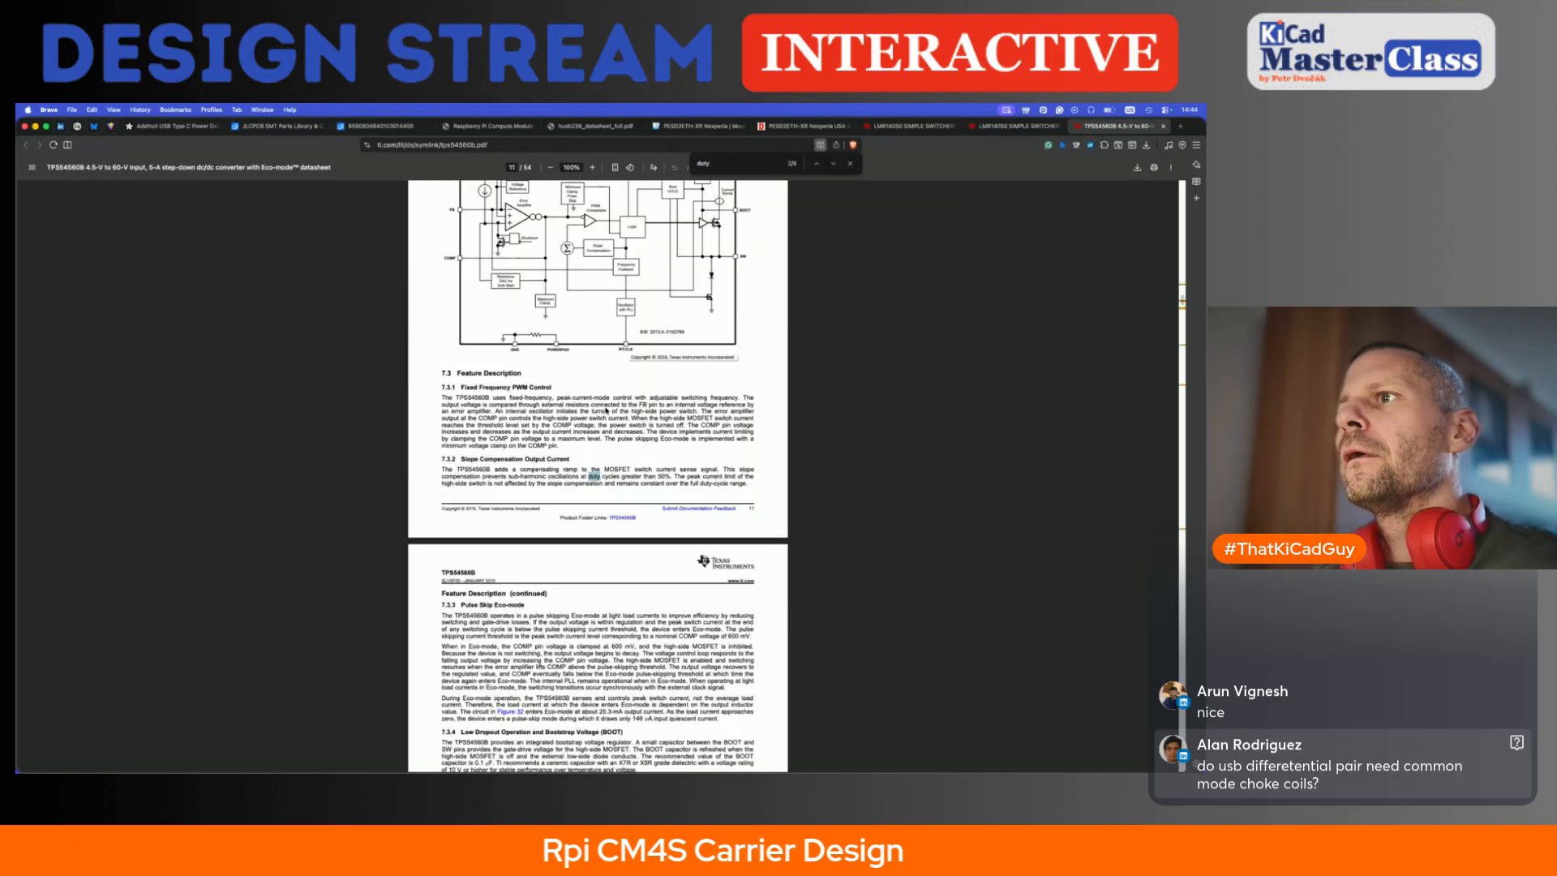
key(Return)
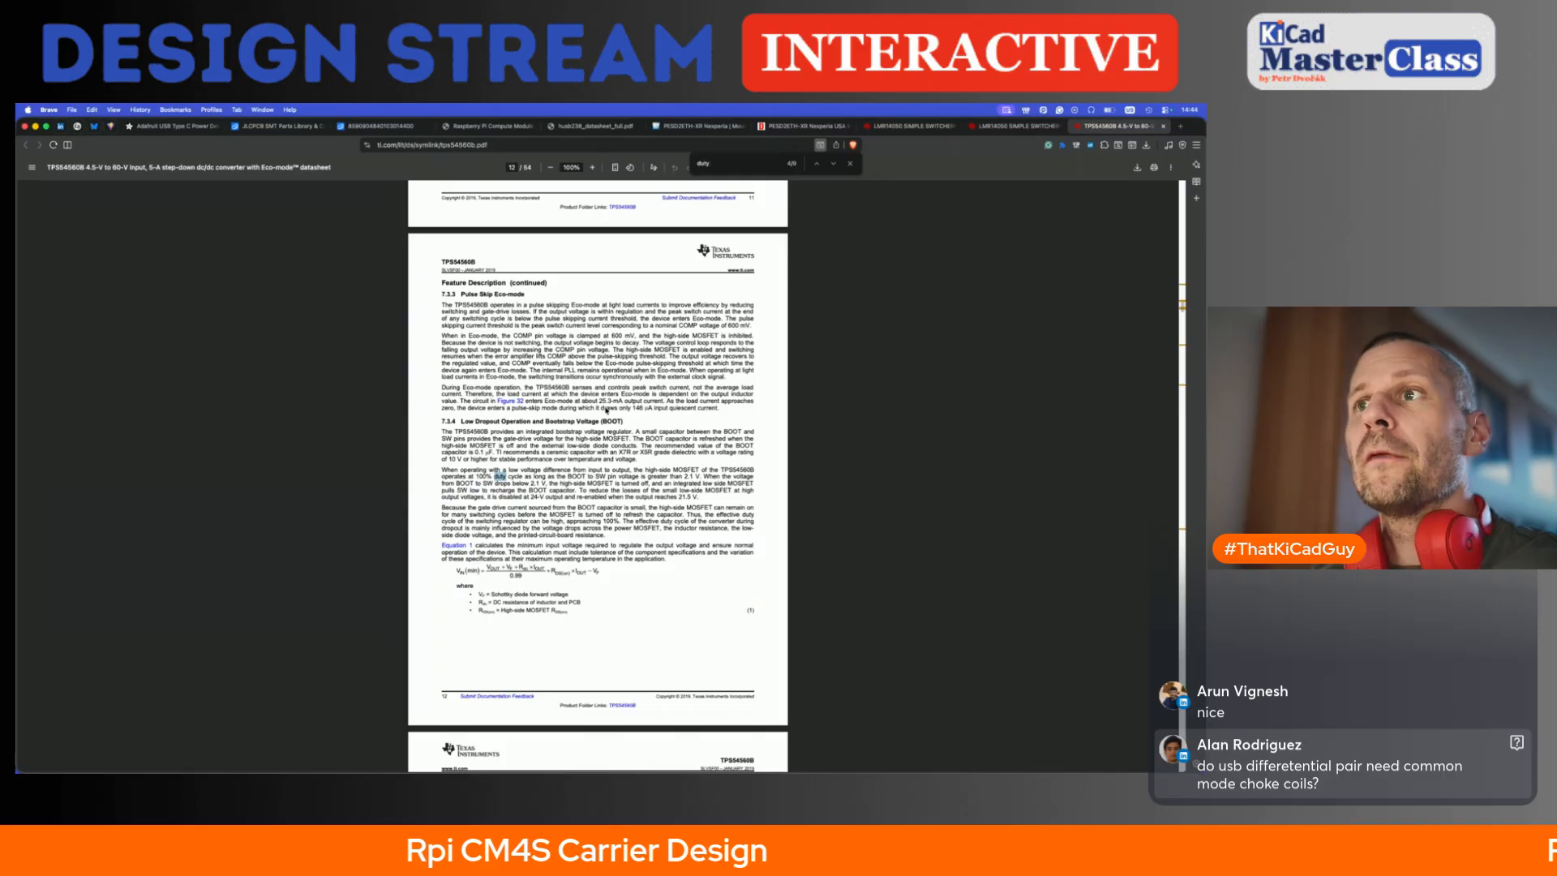
- Examine the datasheet's Low Dropout Operation and Bootstrap Voltage section and the remaining "duty" matches for duty-cycle limits
ctrl+scroll(558, 461, up, 5)
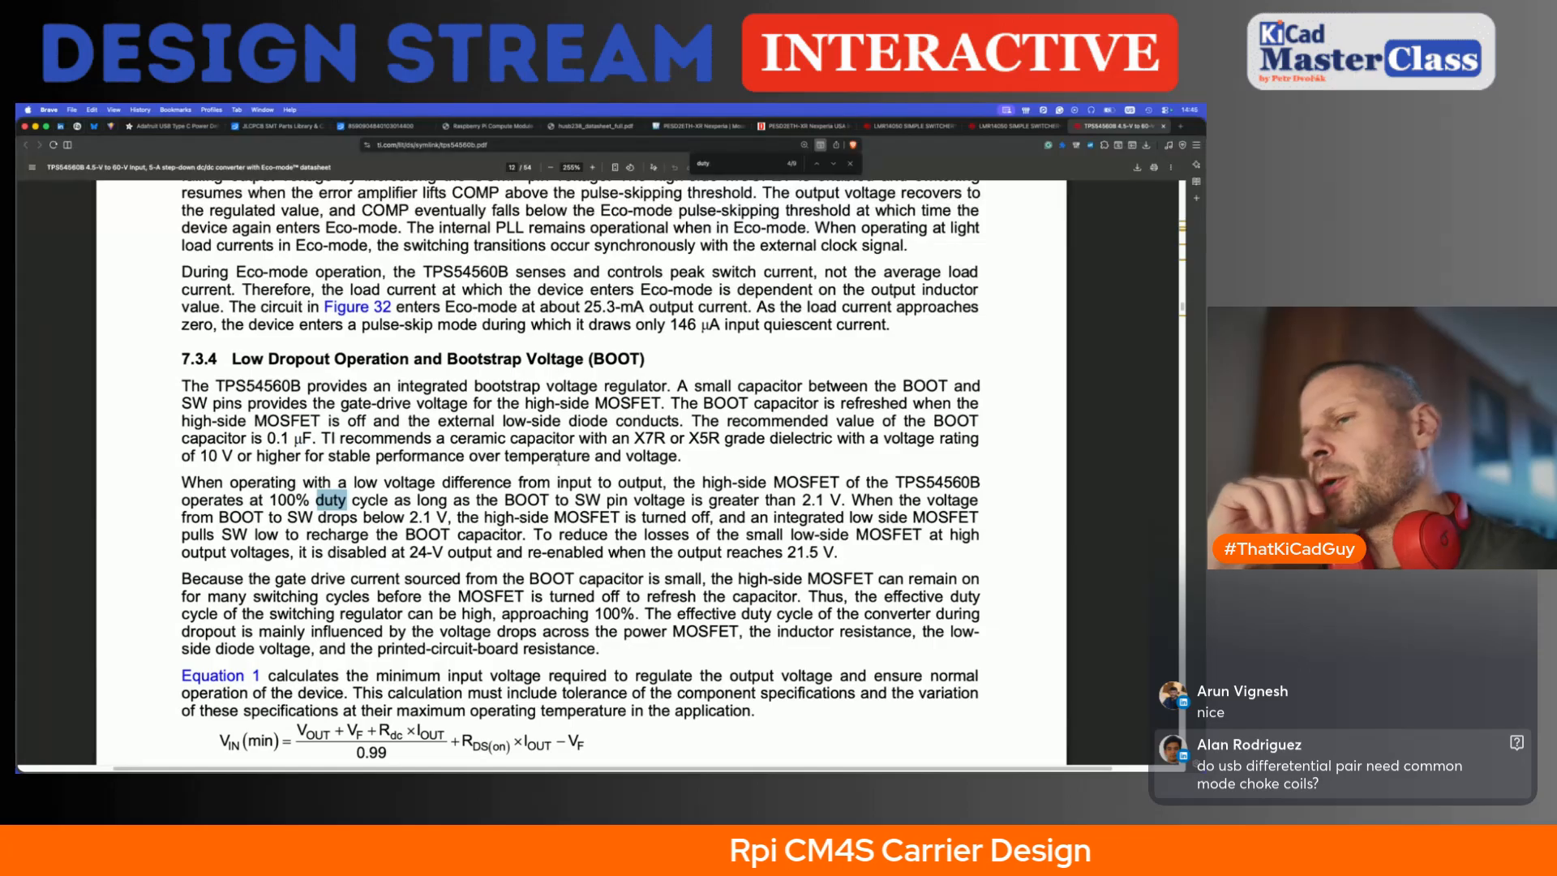
scroll(614, 387, down, 3)
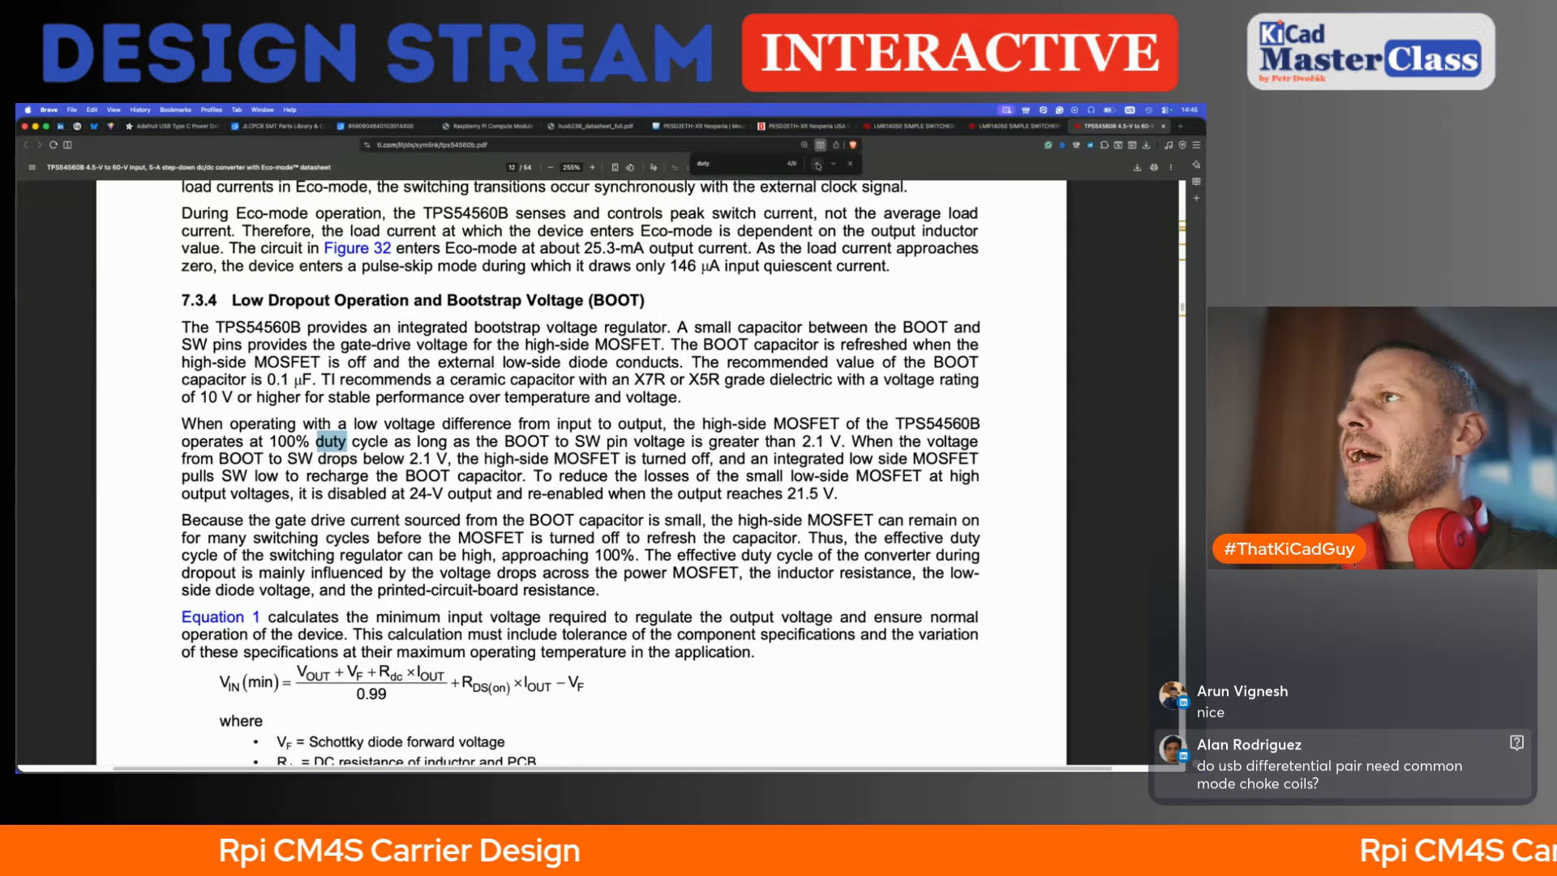
key(Return)
key(Return)
key(Return)
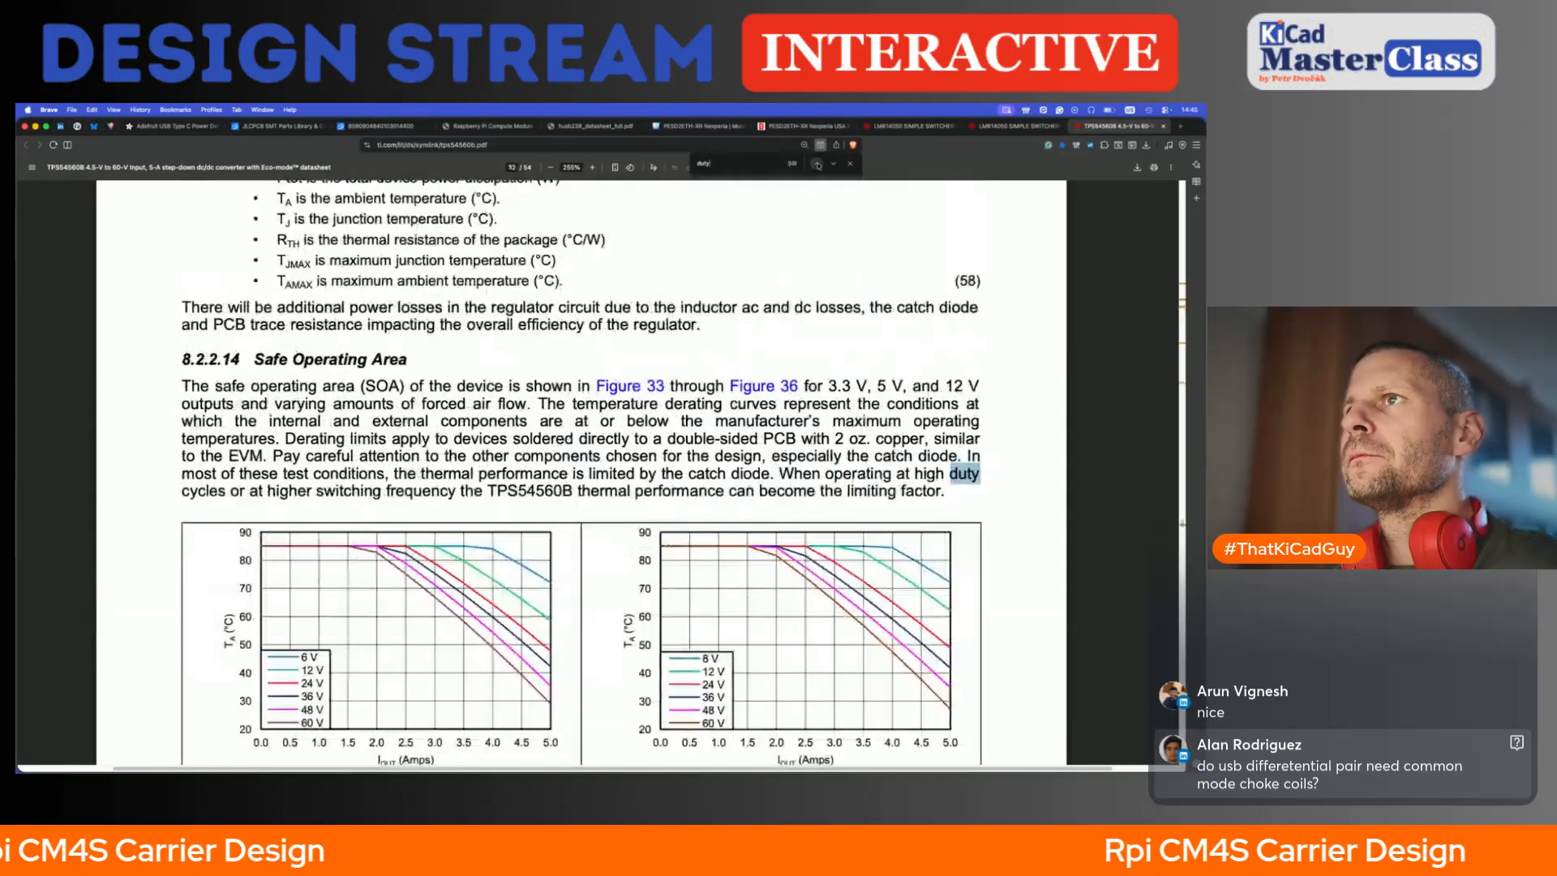
key(Return)
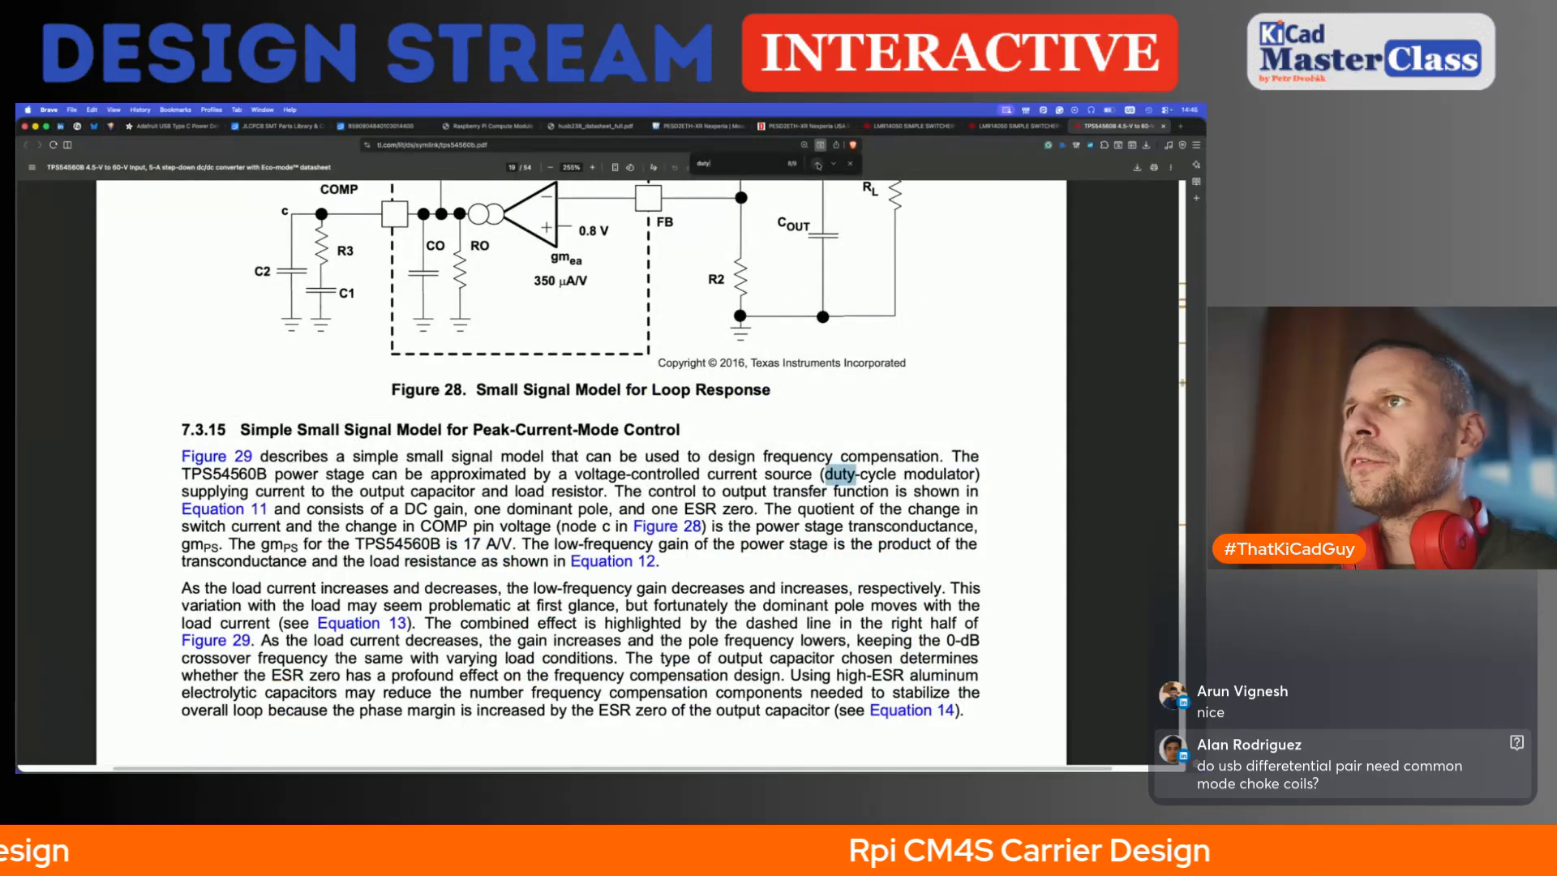
scroll(751, 381, up, 5)
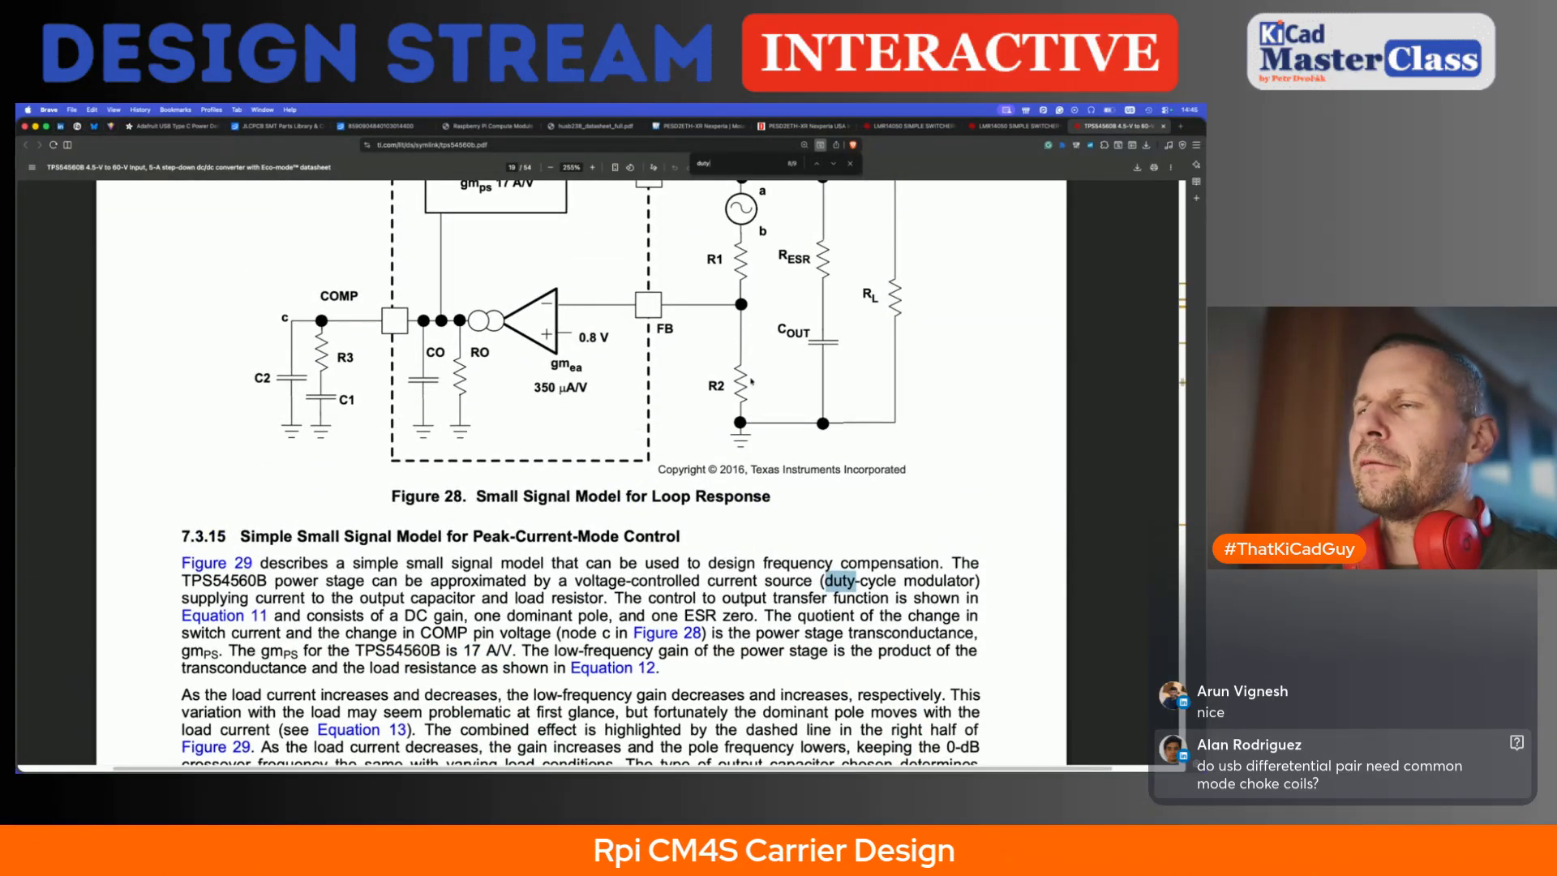
scroll(752, 381, up, 15)
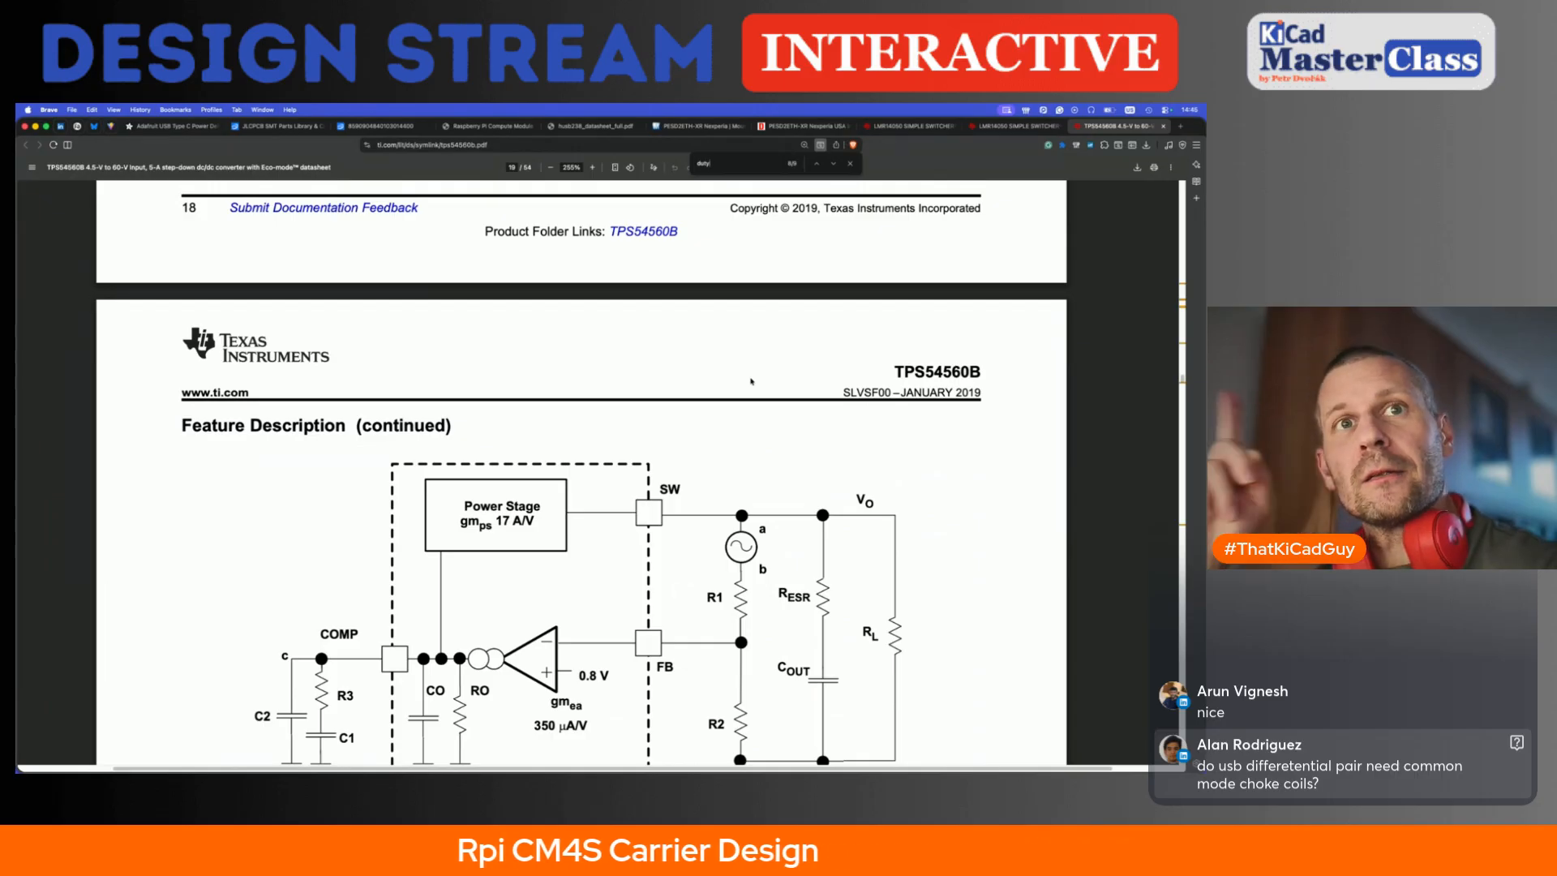
- Search the web for "usb-pd voltage tolerance" in a new browser tab
key(super+t)
text(usb-pdf)
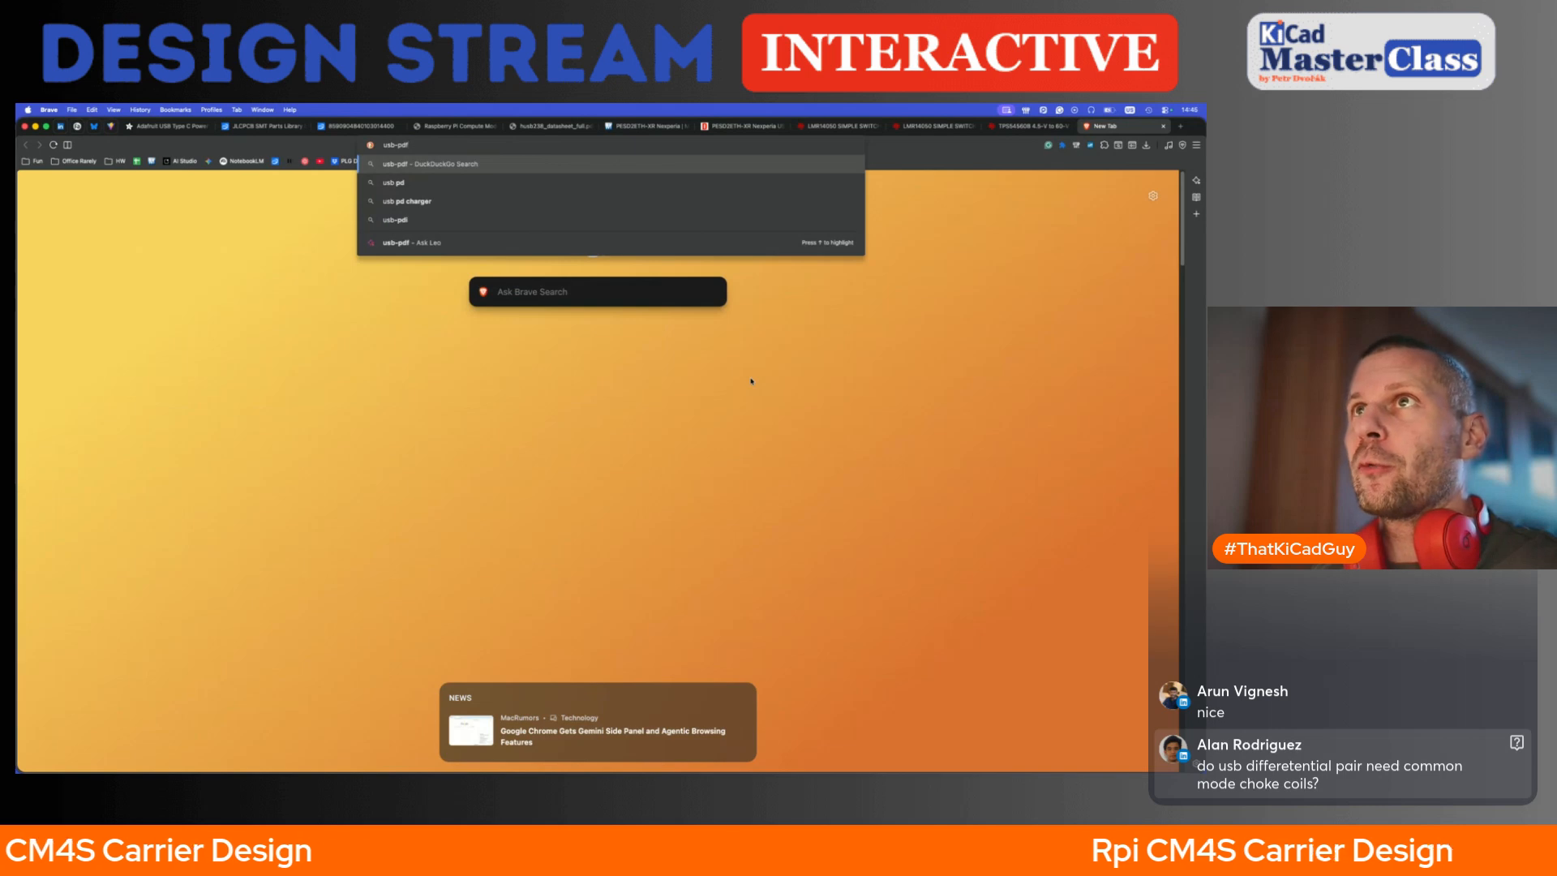
key(BackSpace)
text(volta)
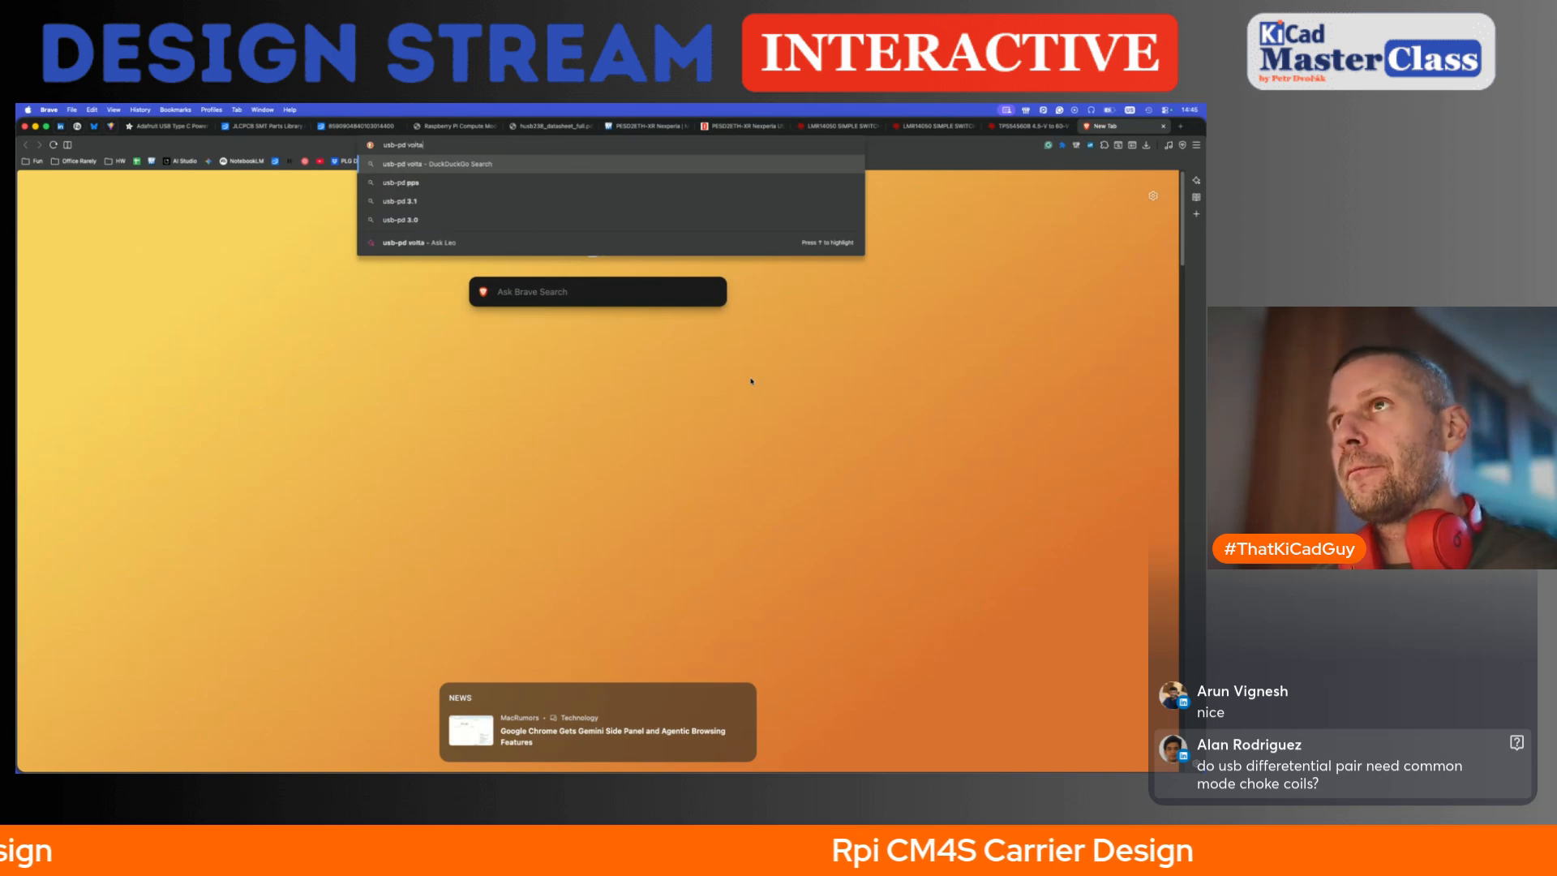
text(ge tol)
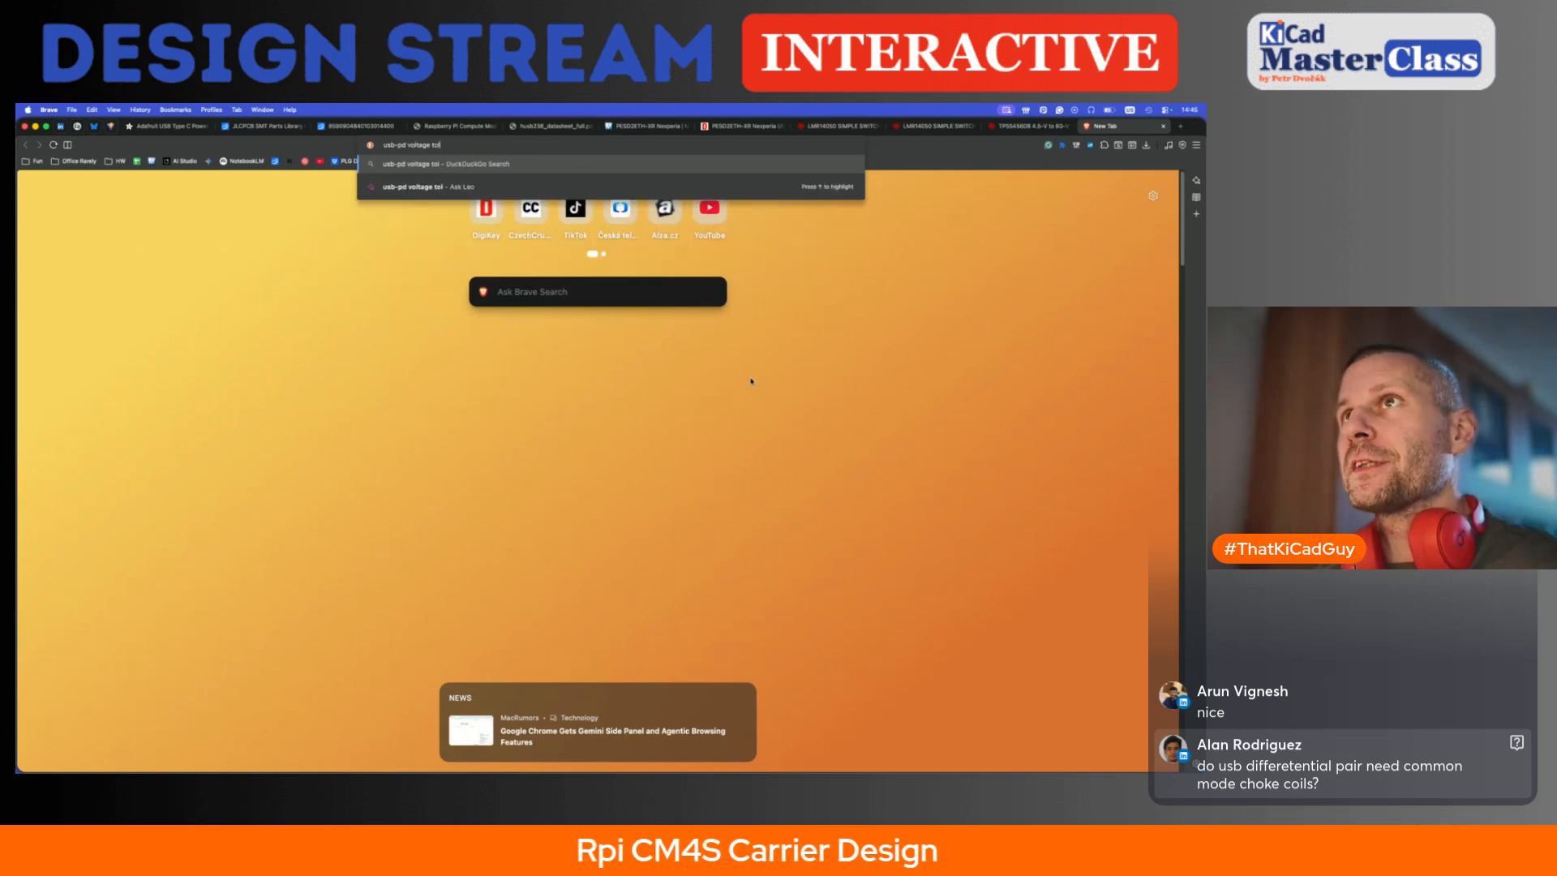
text(erance)
key(Return)
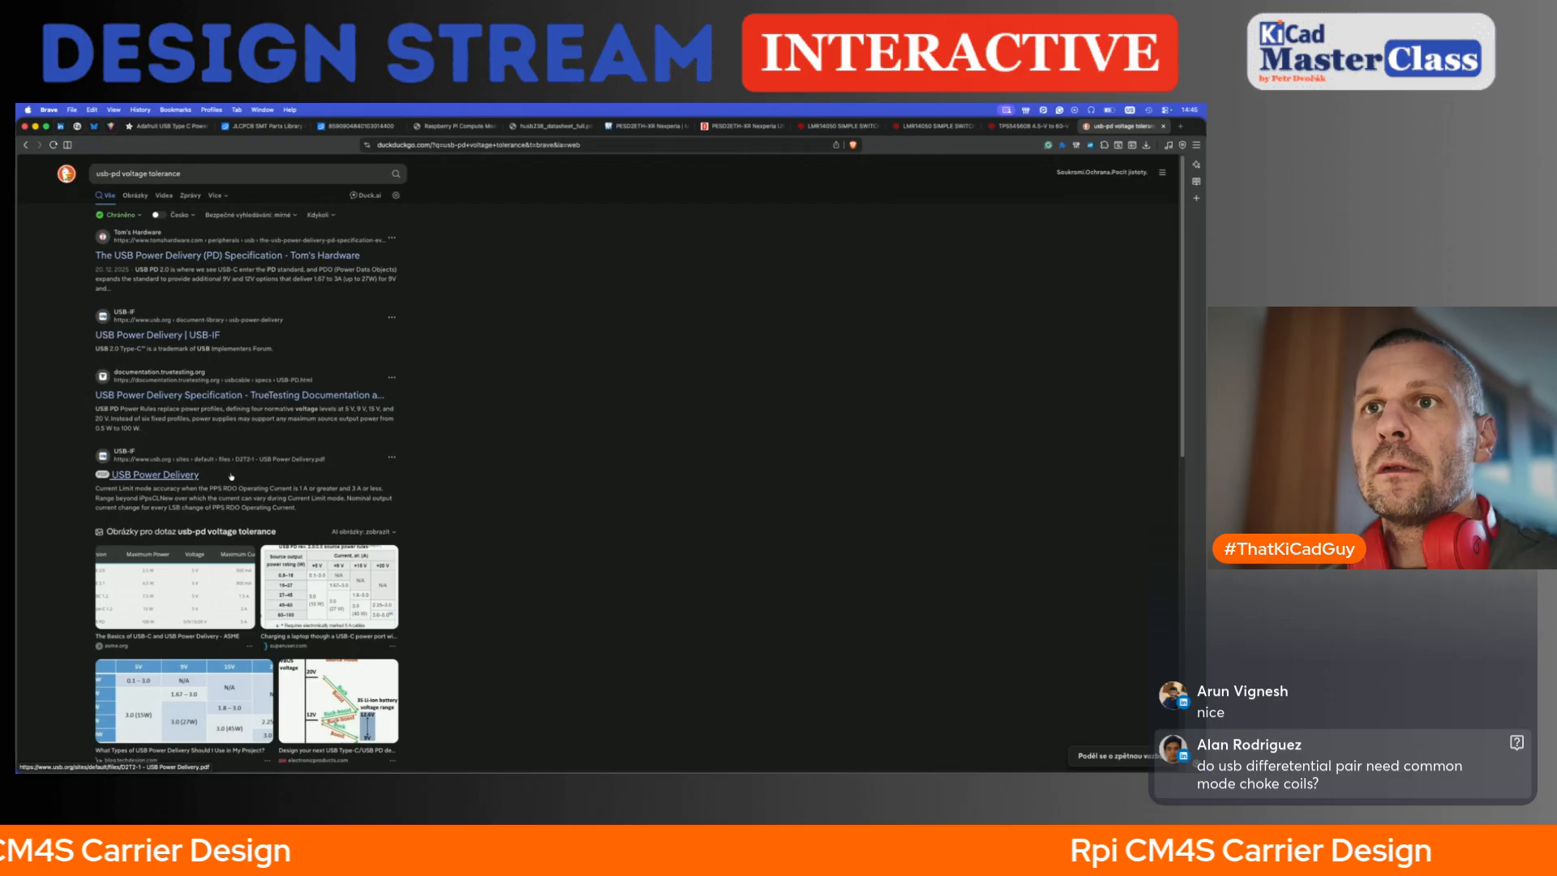
- Review the USB-PD power table image in the search results and the USB-IF USB Power Delivery page, returning to the results
scroll(231, 477, down, 1)
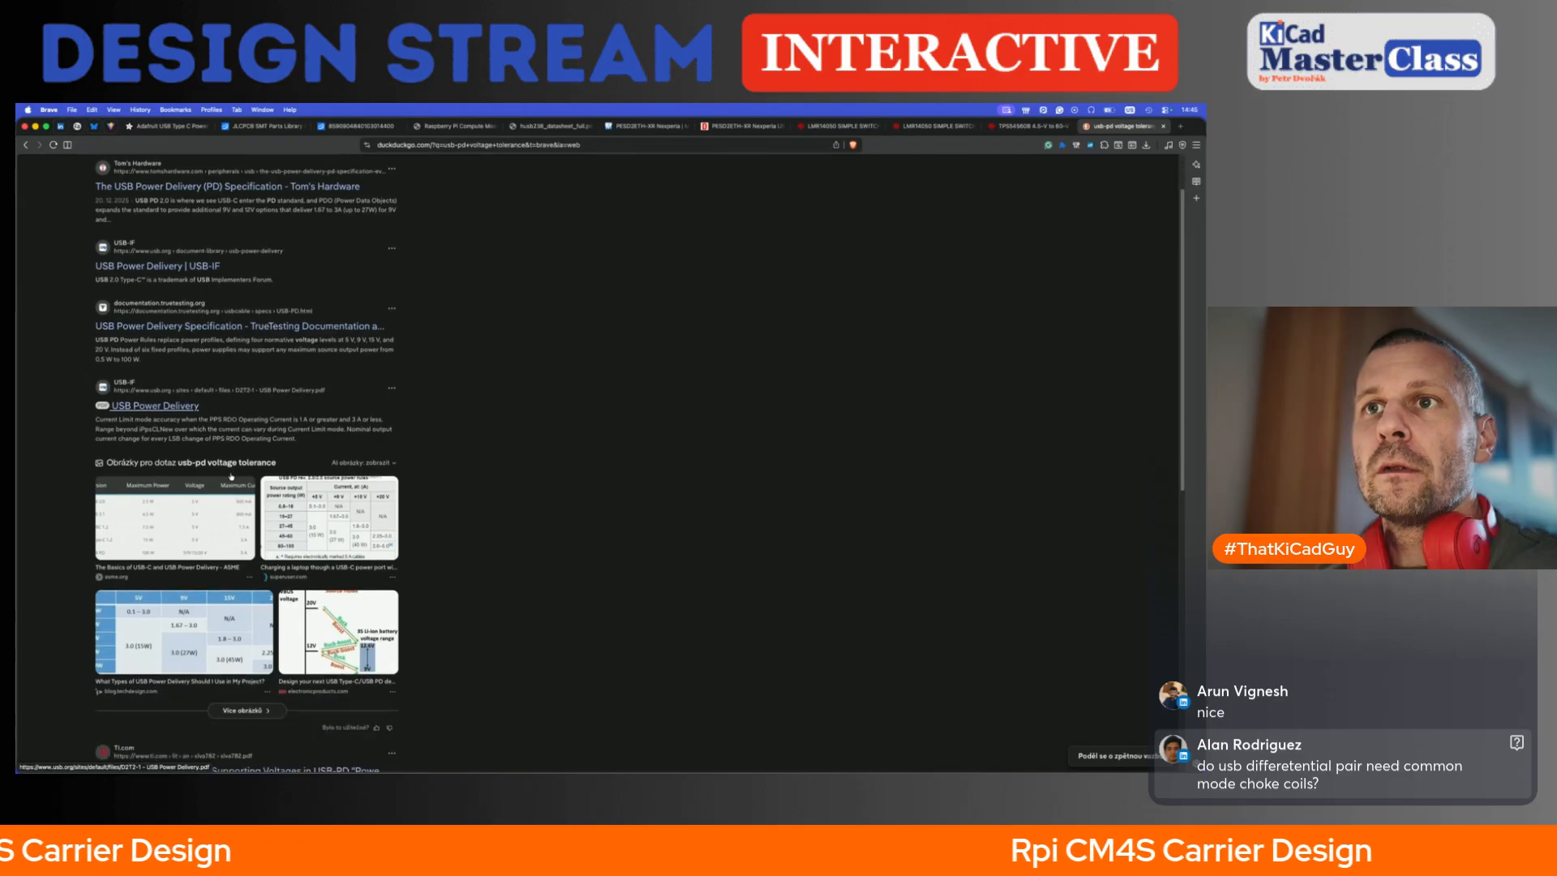
click(210, 635)
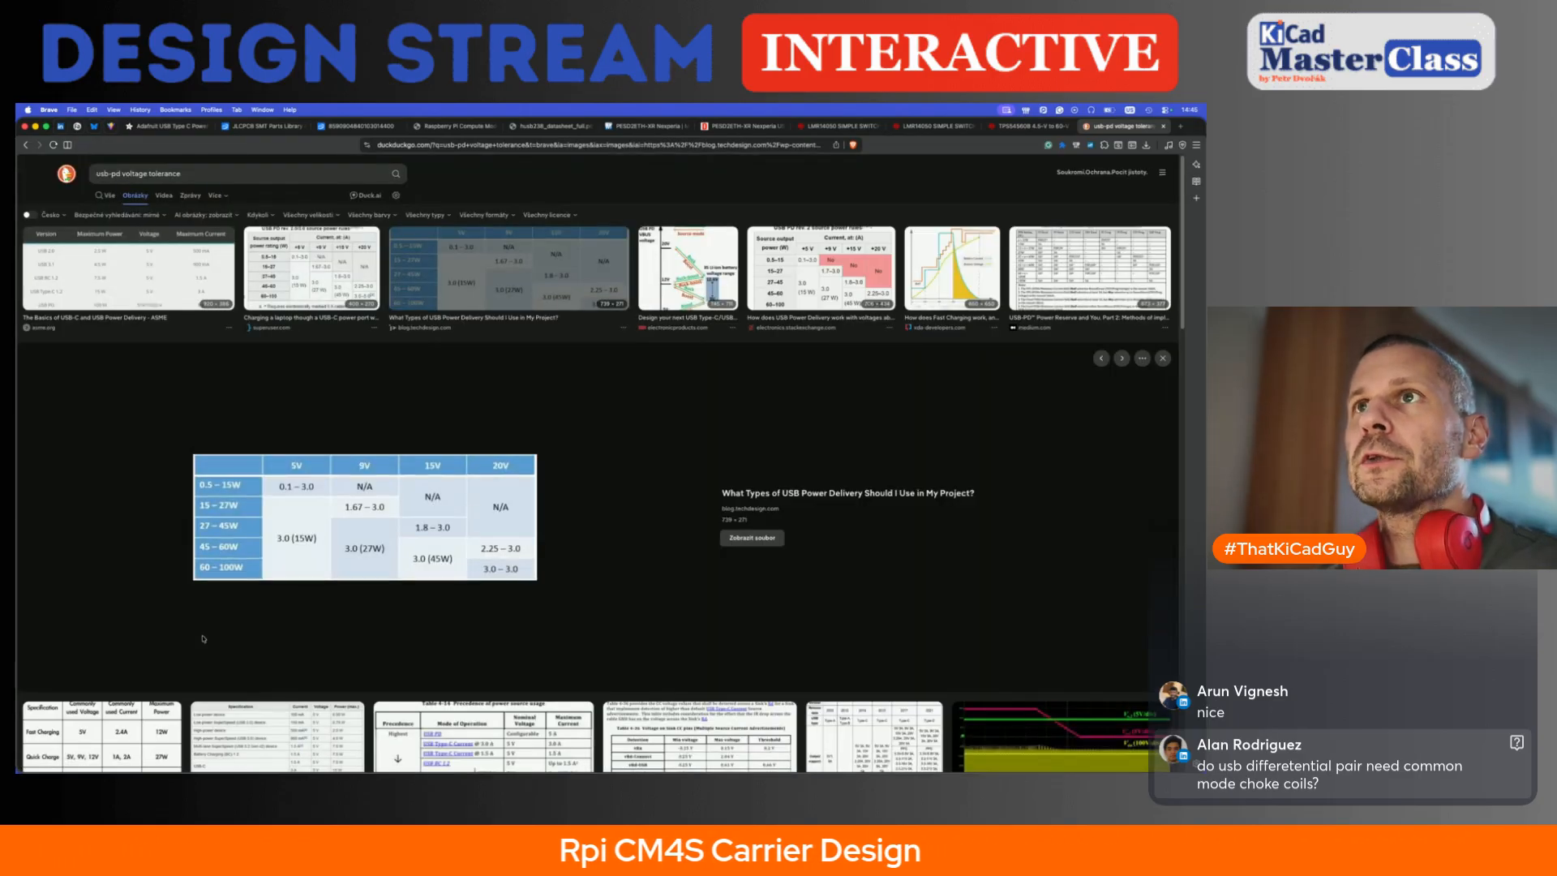
click(109, 198)
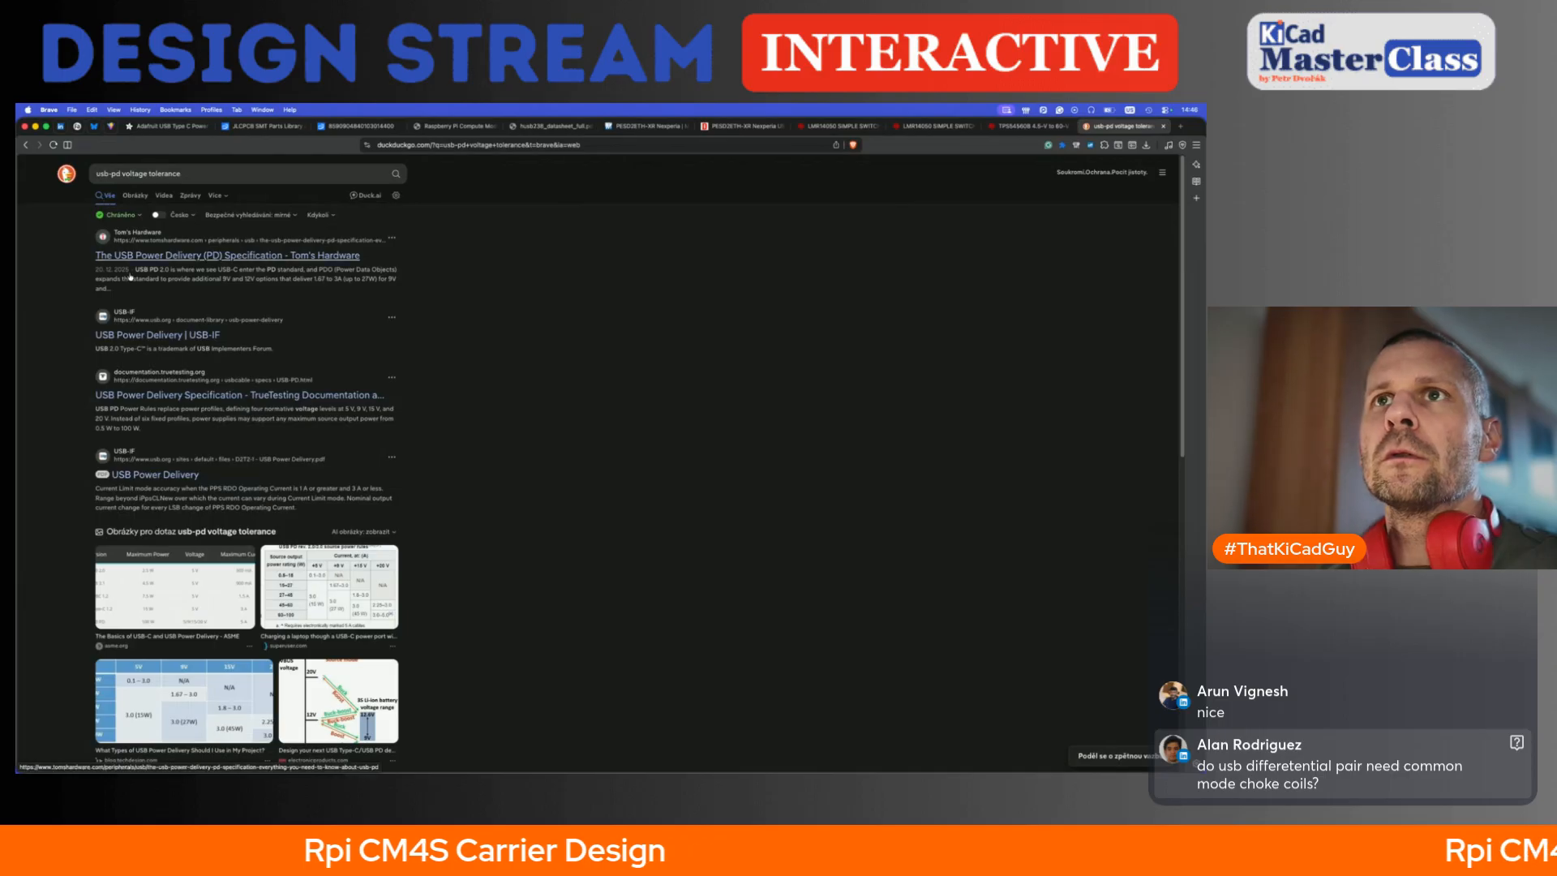
click(163, 335)
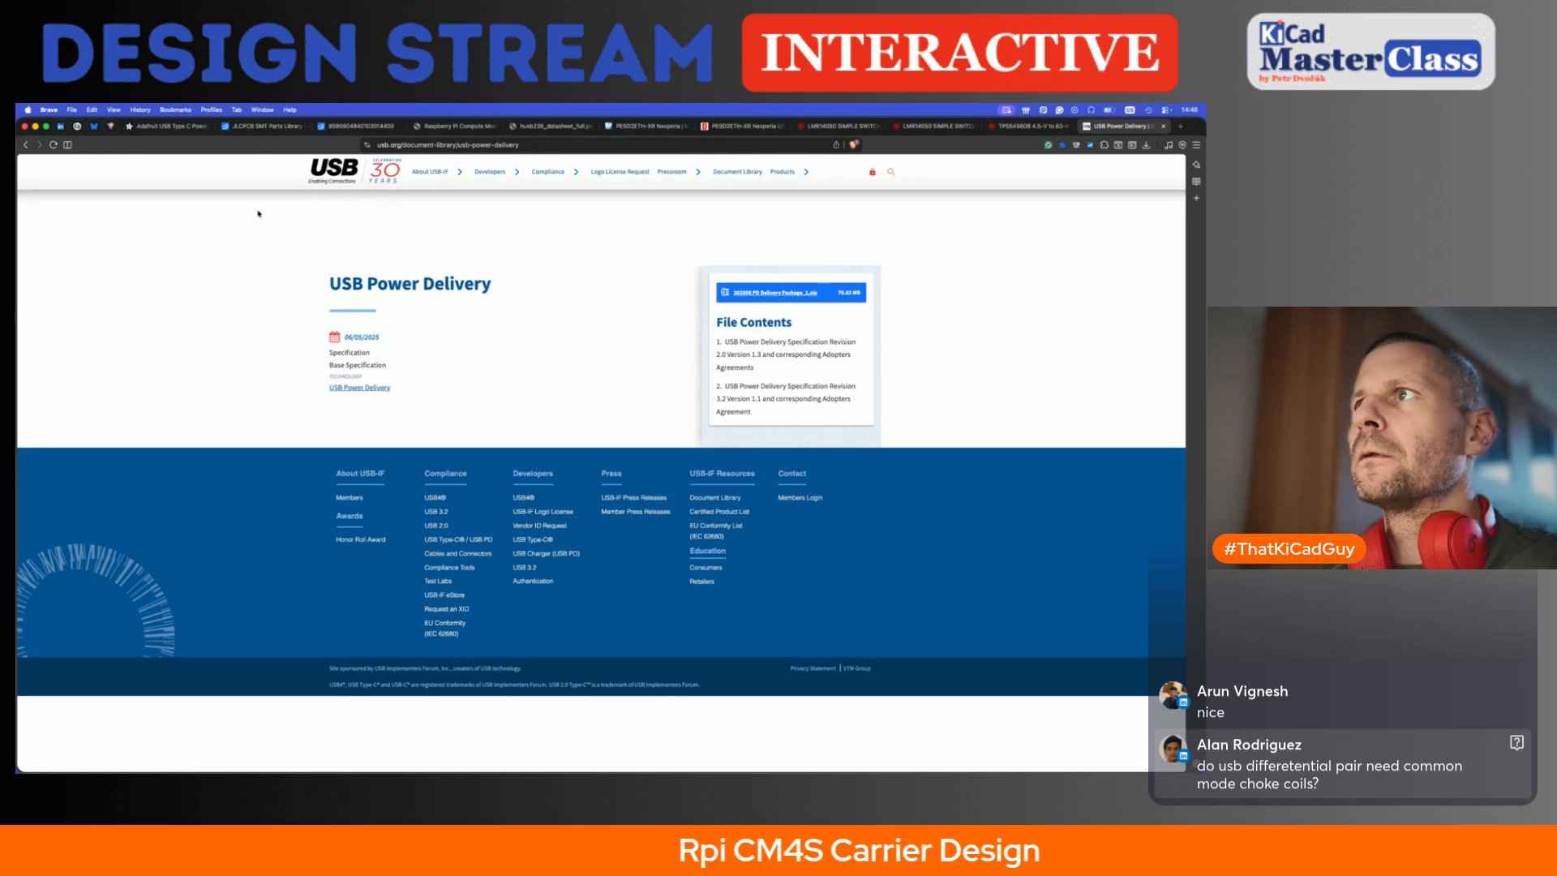
click(26, 145)
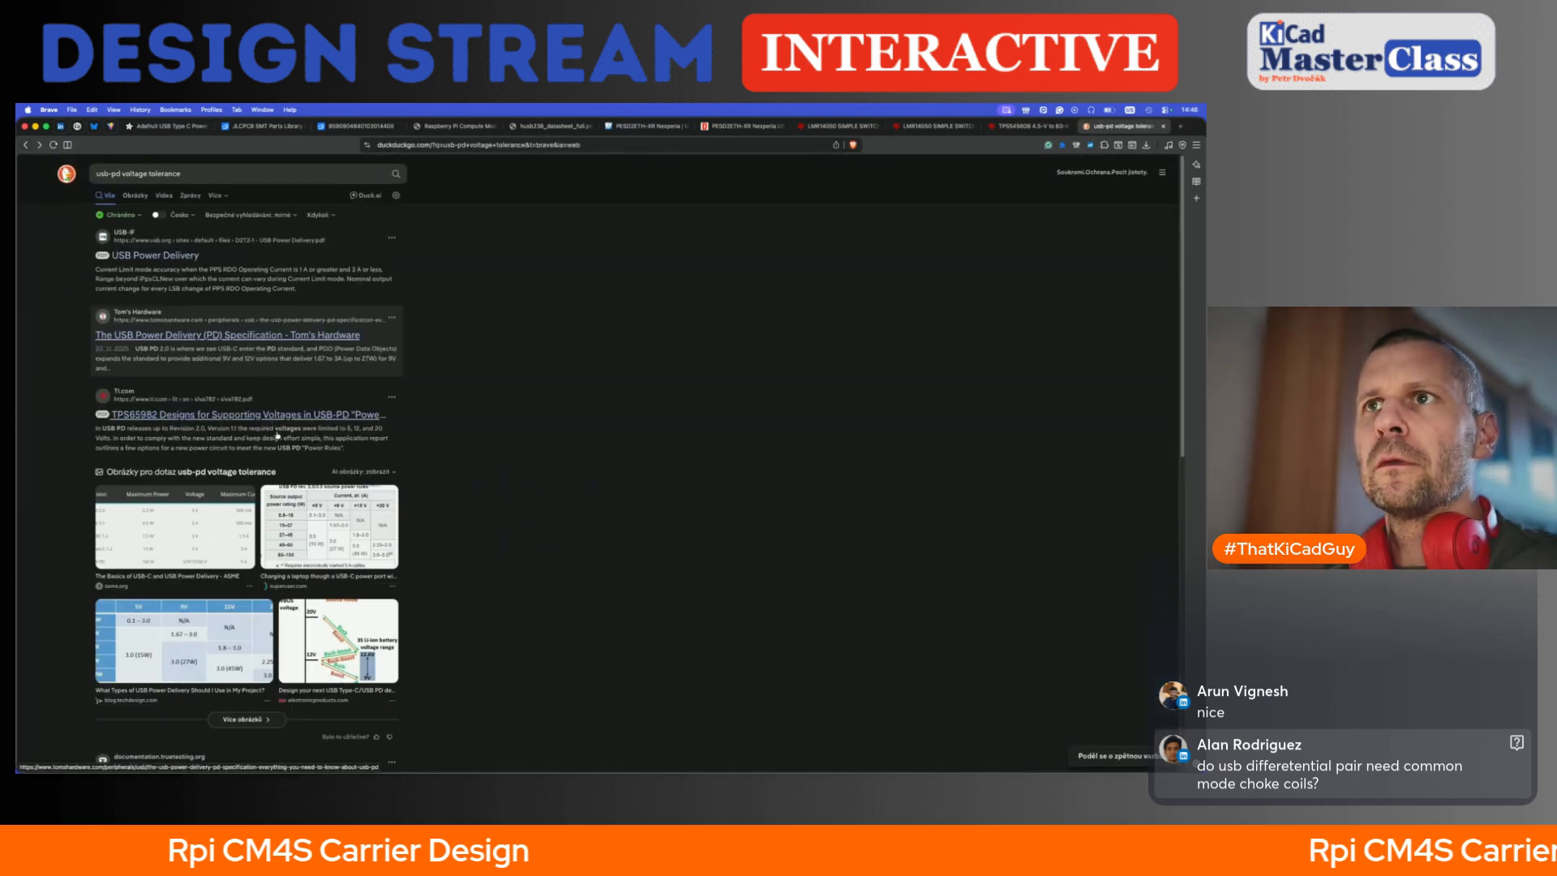
- Open the TrueTesting USB Power Delivery Specification page, read through its summary and power tables, and search it for "tolera"
scroll(278, 436, down, 2)
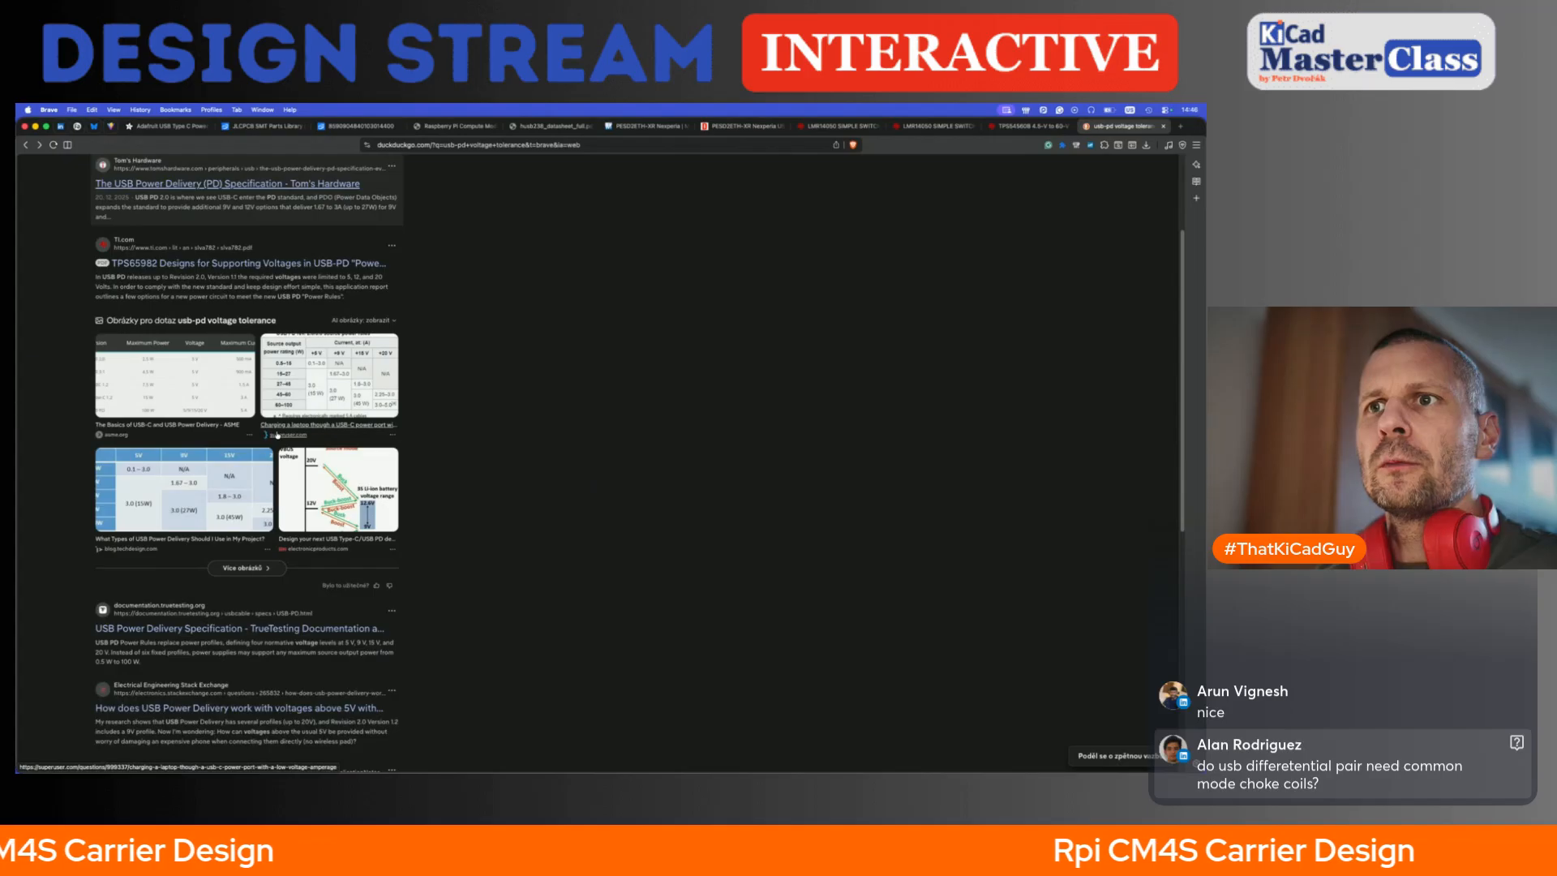
scroll(278, 433, down, 2)
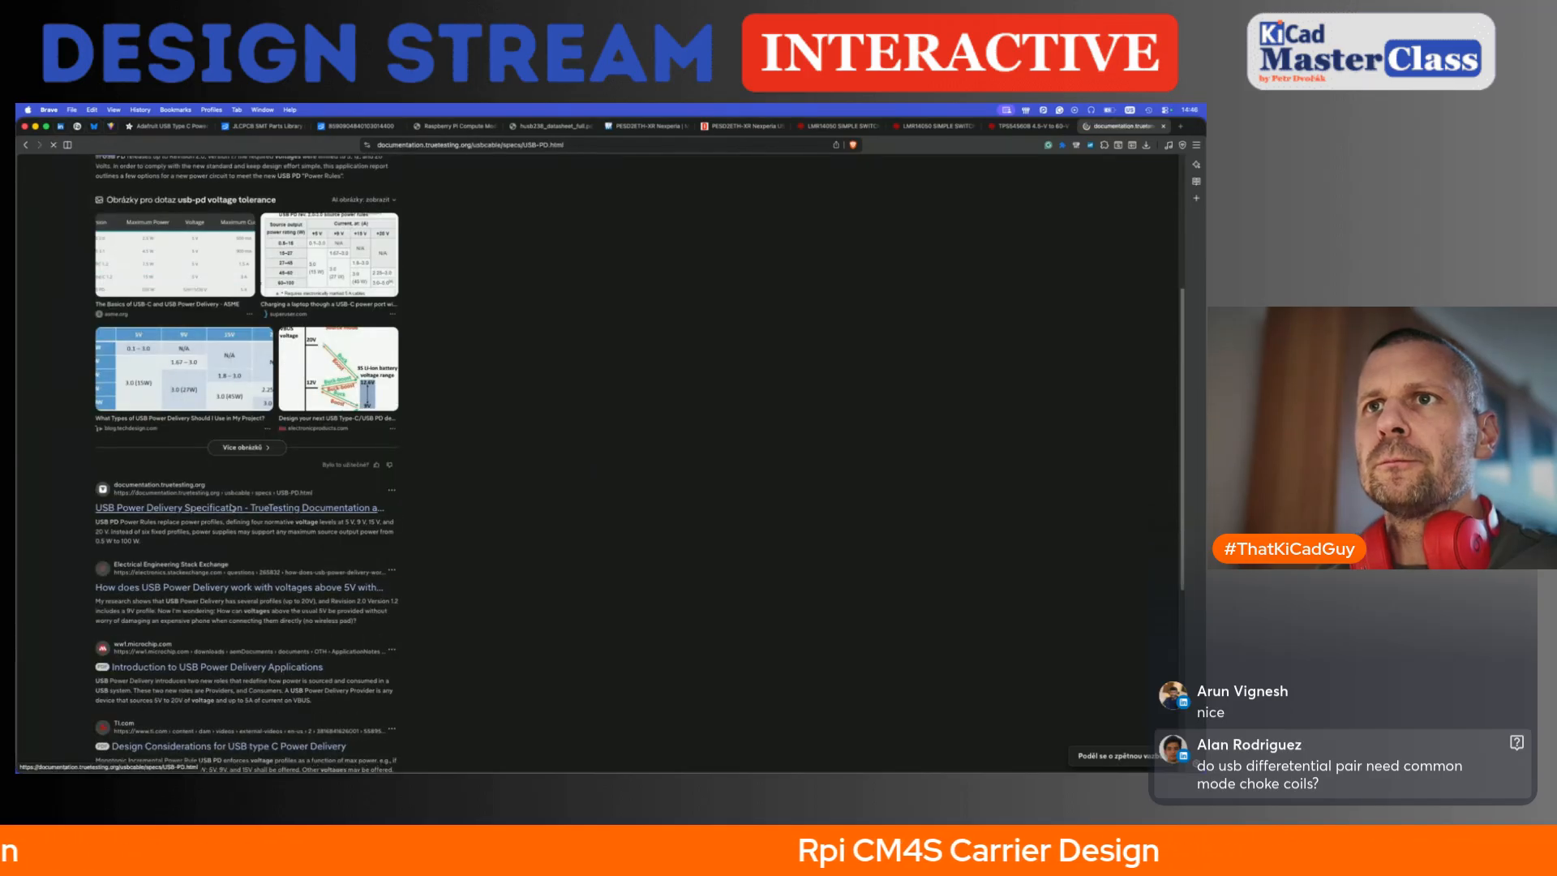
scroll(536, 567, down, 10)
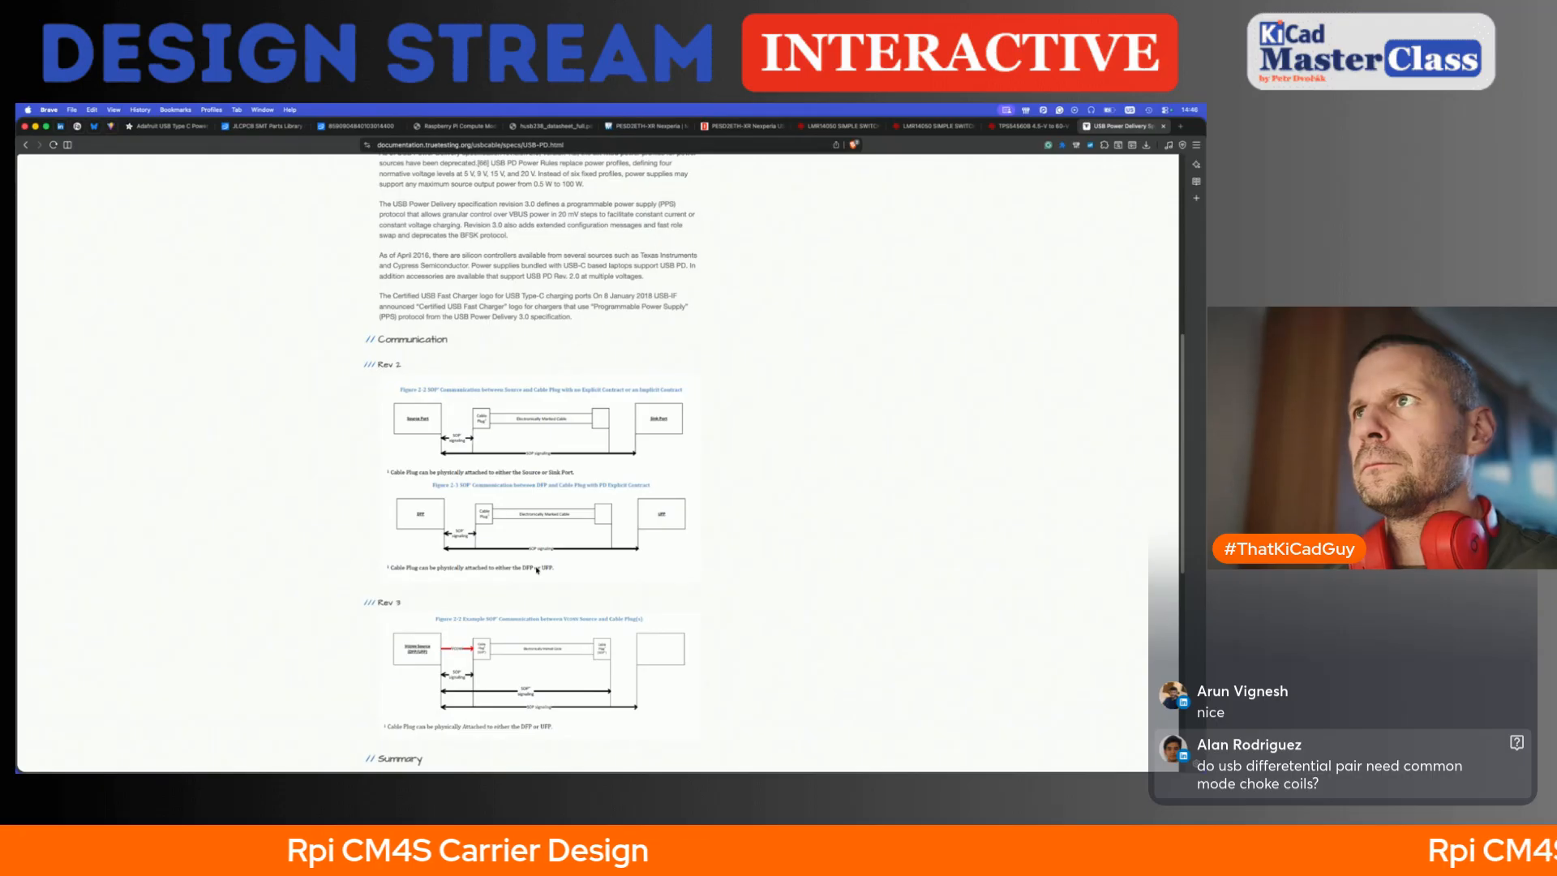
scroll(536, 570, down, 8)
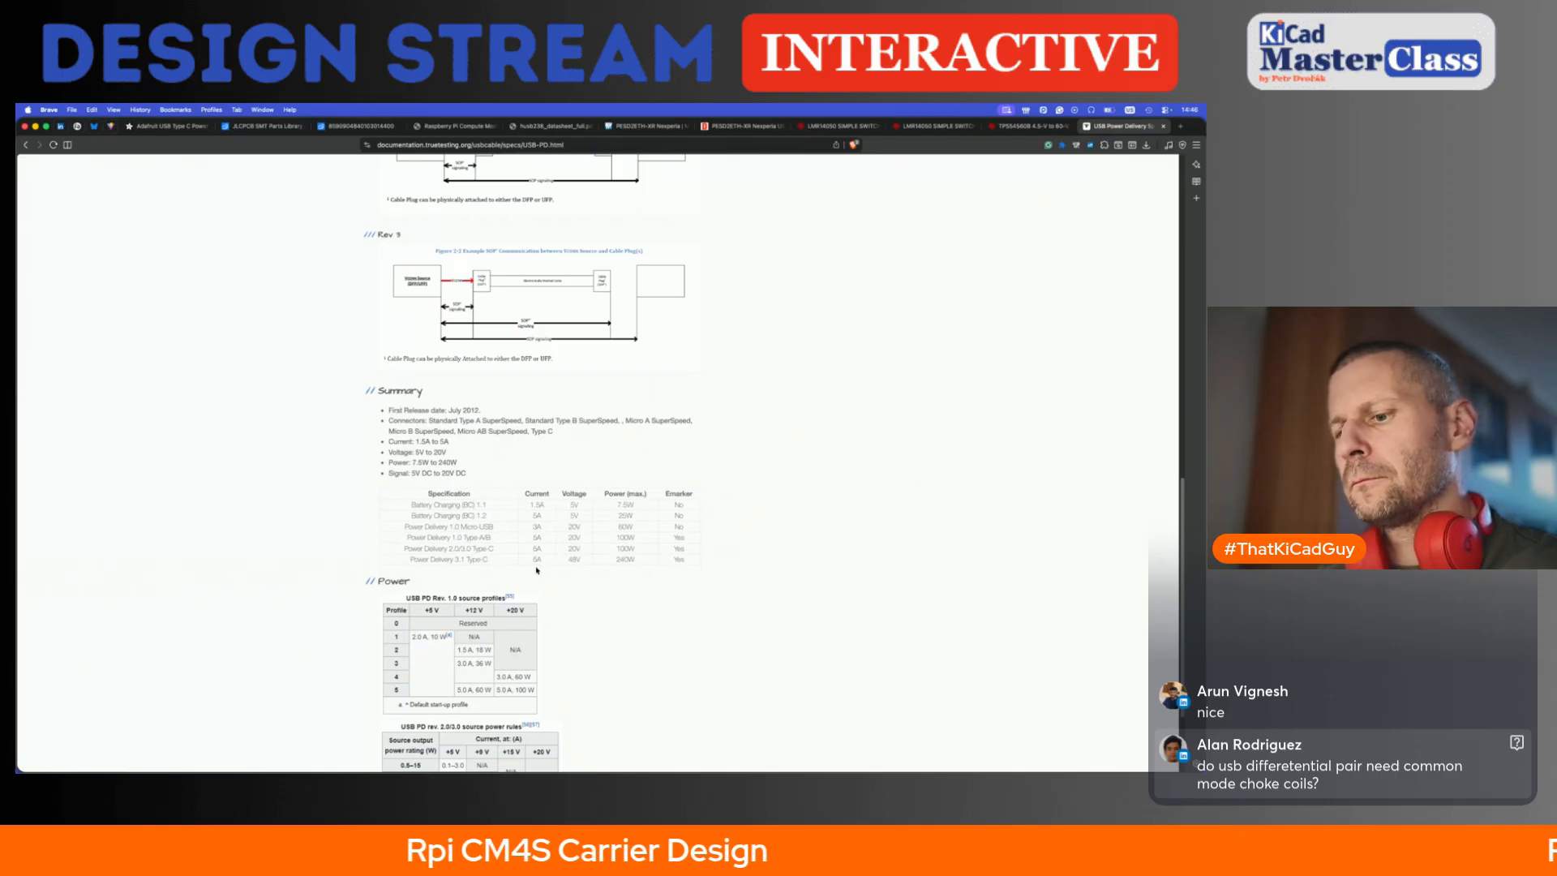
key(super+f)
text(tolera)
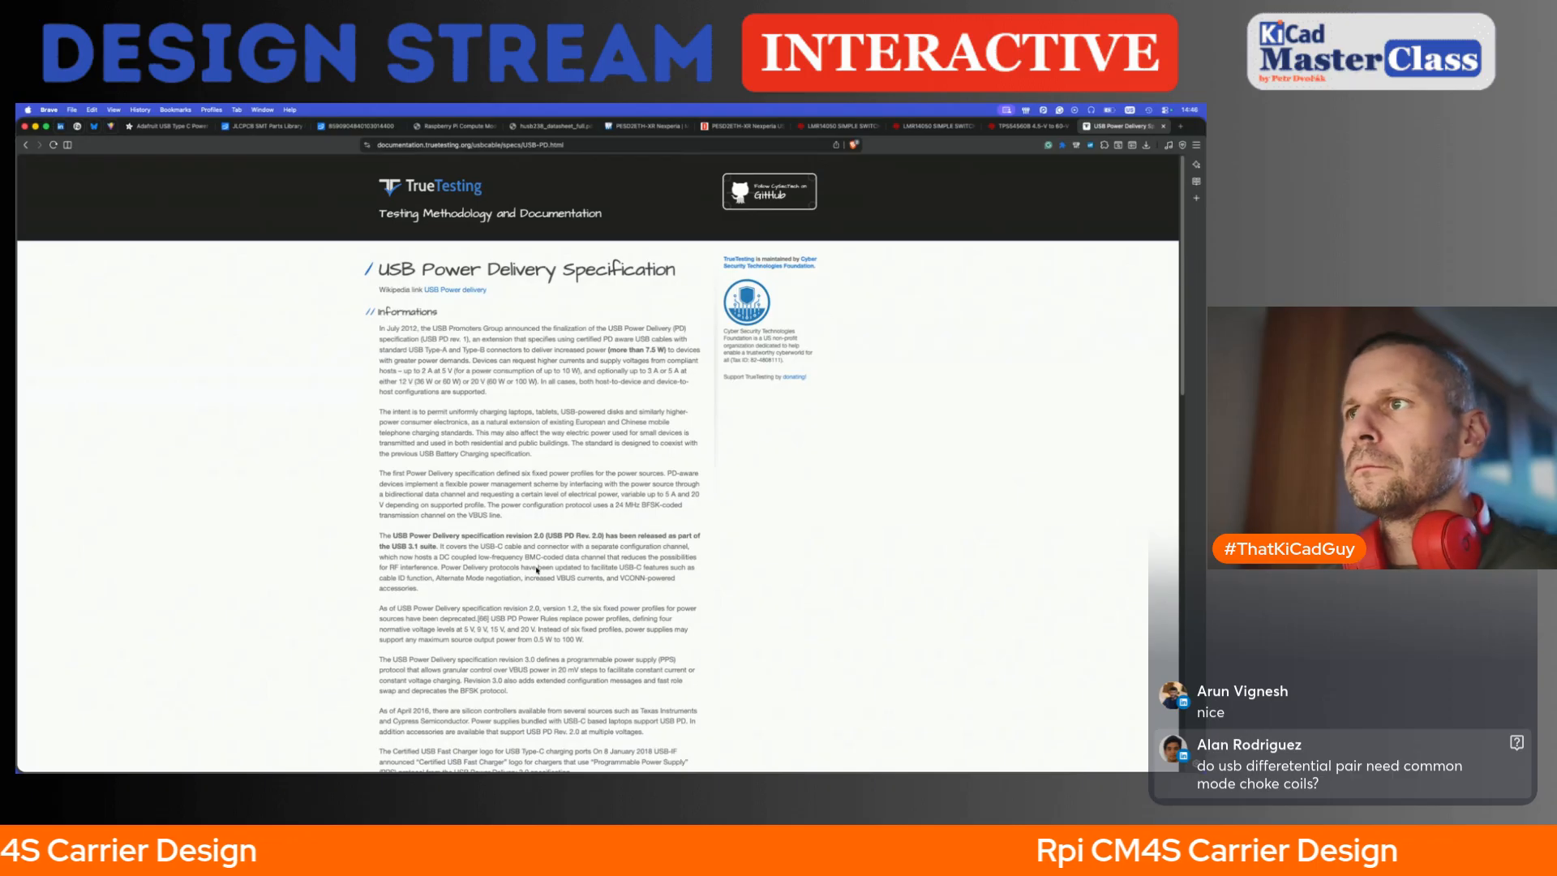
key(Escape)
scroll(538, 570, down, 5)
scroll(537, 570, down, 8)
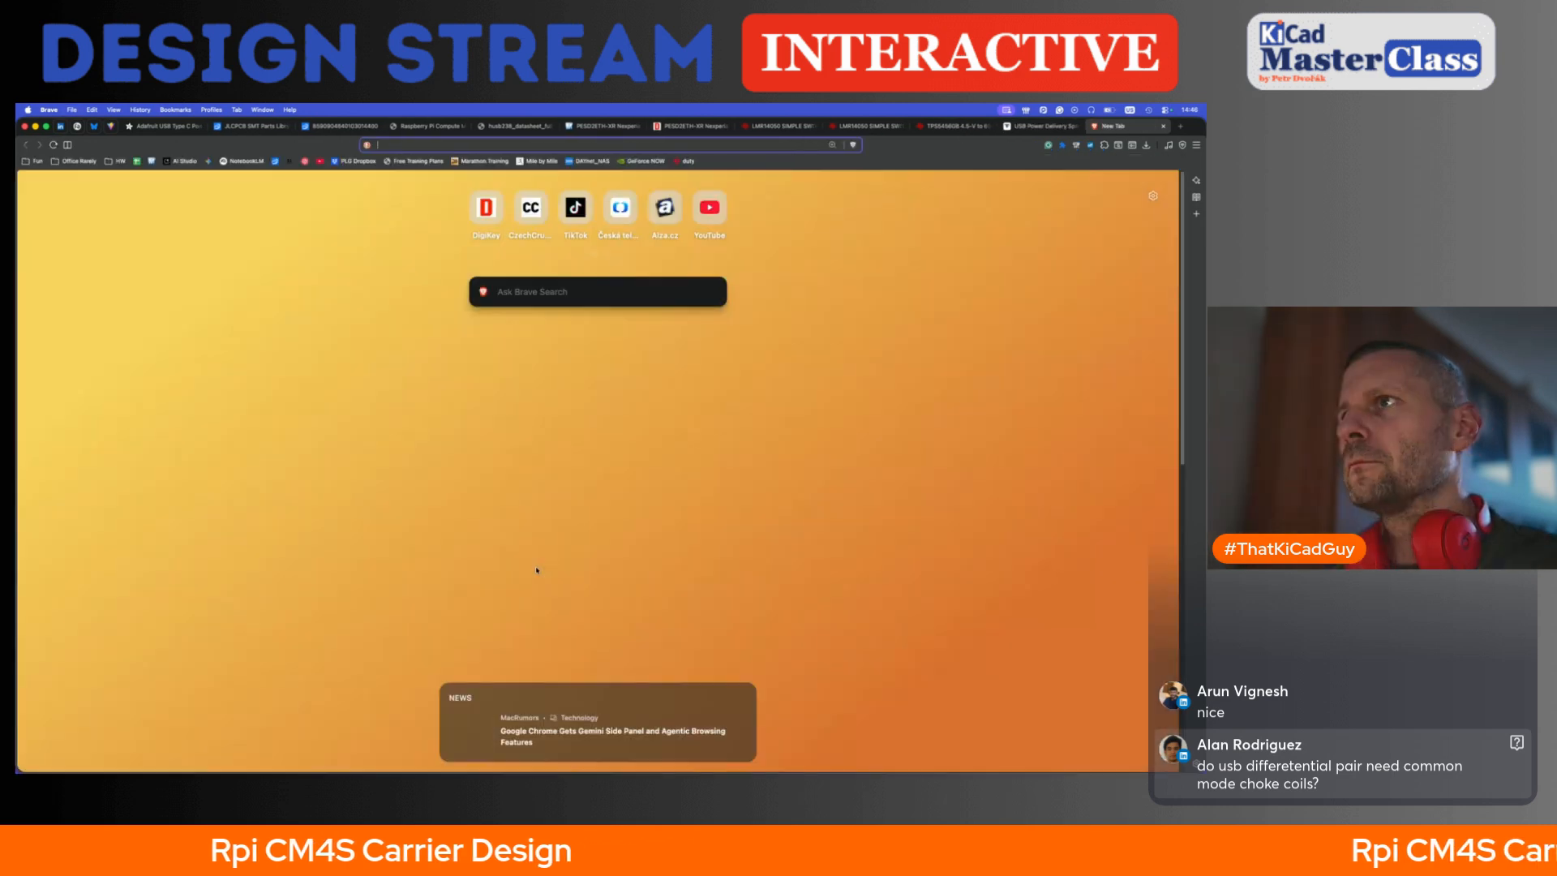
- Search "what is USB-PD output voltage tolerance?" in a new browser tab, expand the generated answer and highlight its 5V output range
key(super+t)
click(532, 292)
text(what is USB-)
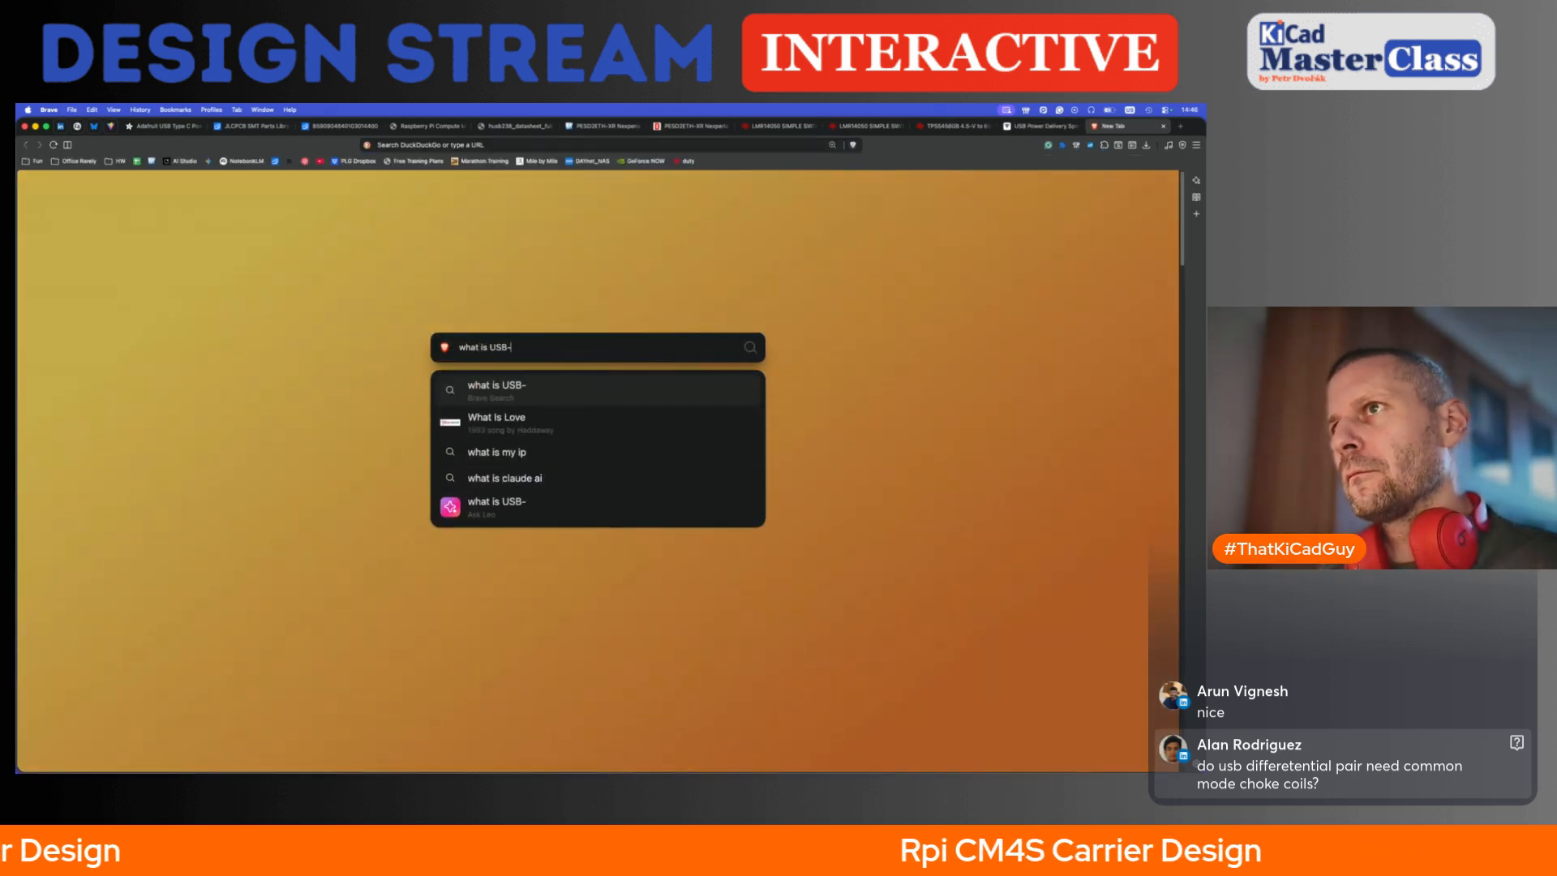
text(PD out)
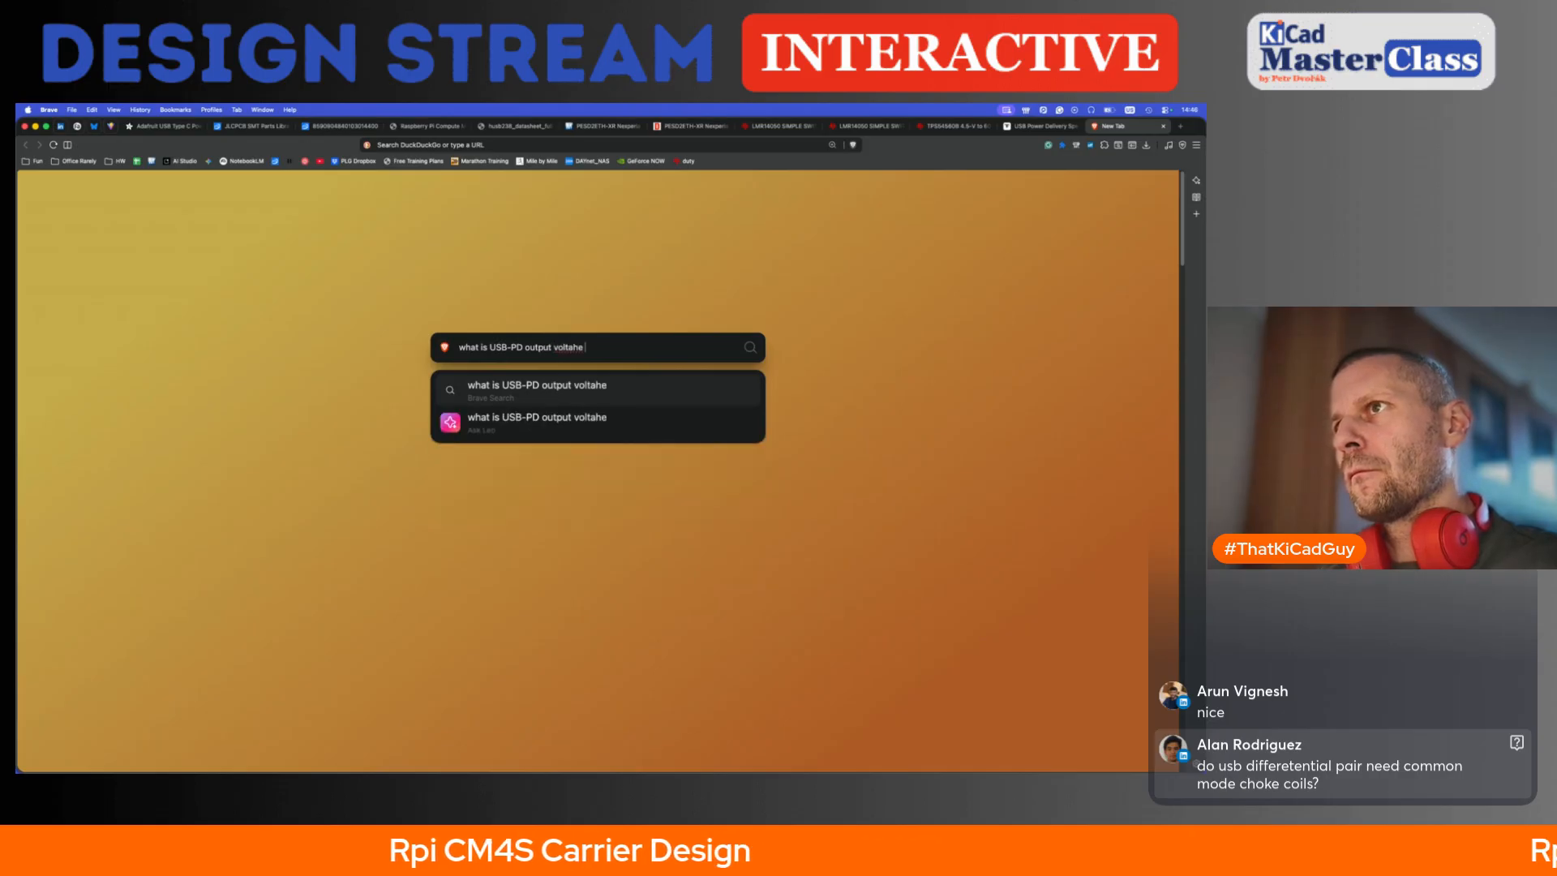
text(put voltage tolerance?)
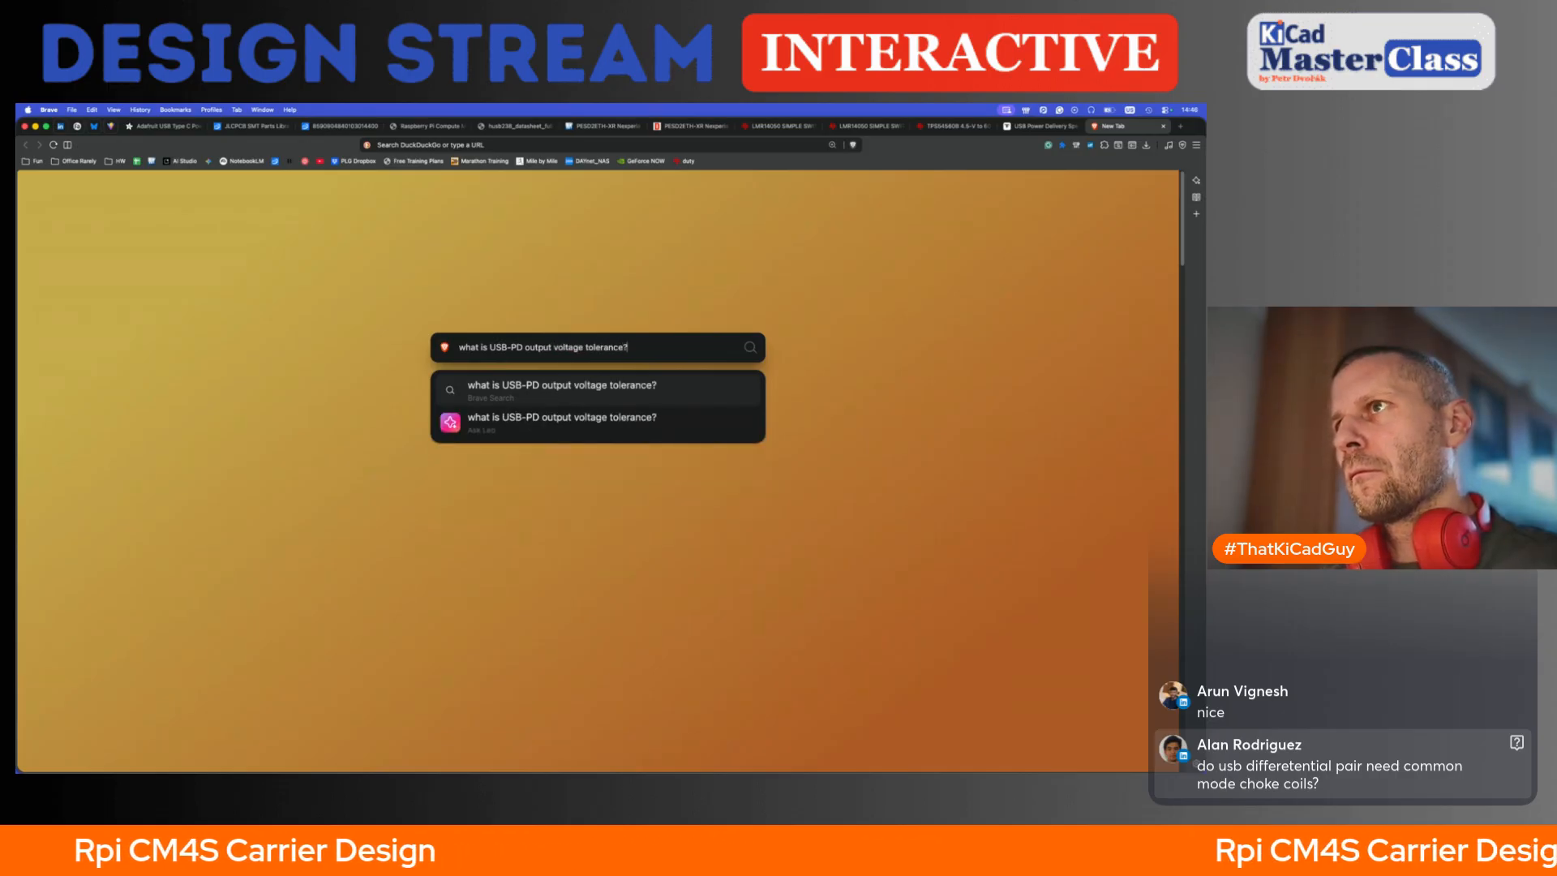
key(Return)
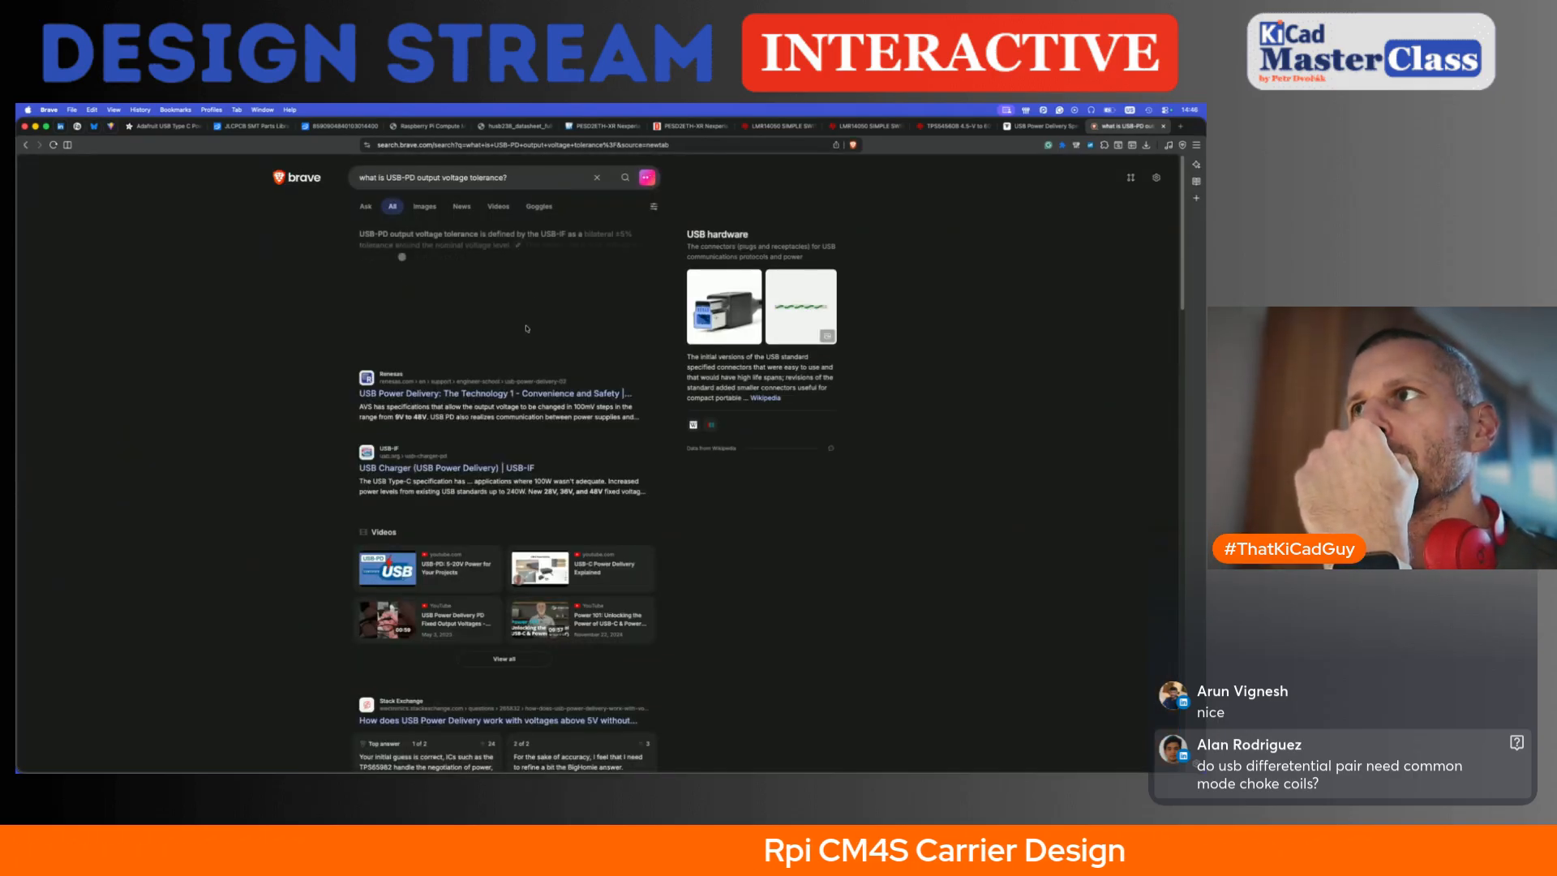
click(527, 330)
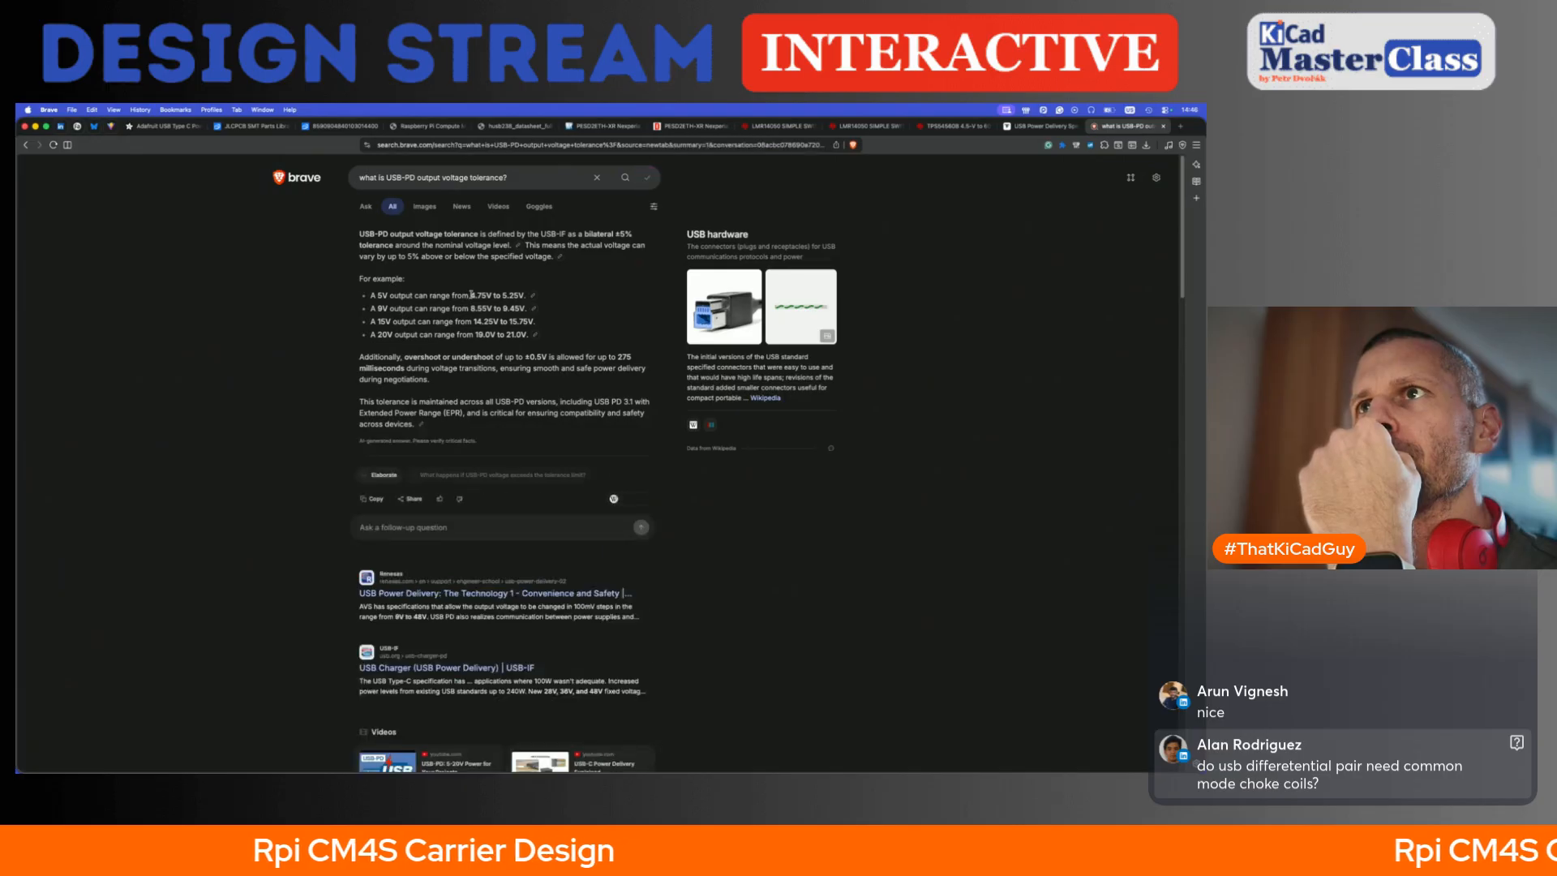
drag(470, 295, 521, 297)
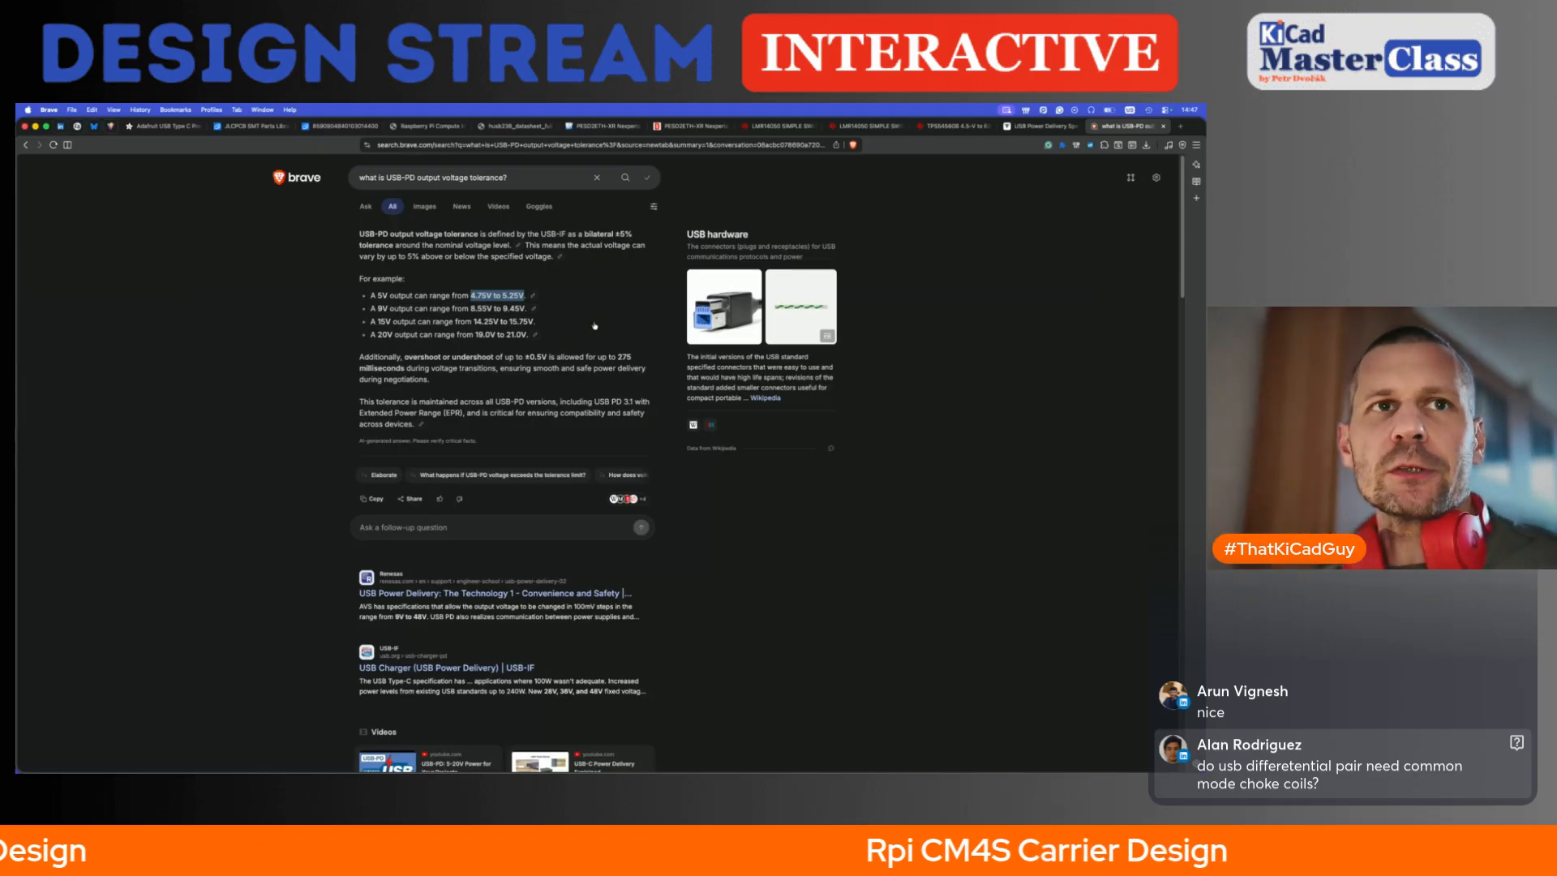
- Look up the VSET_VOLTAGE settings in Table 5 of the HUSB238 datasheet and highlight the 9 V entry
key(super+Tab)
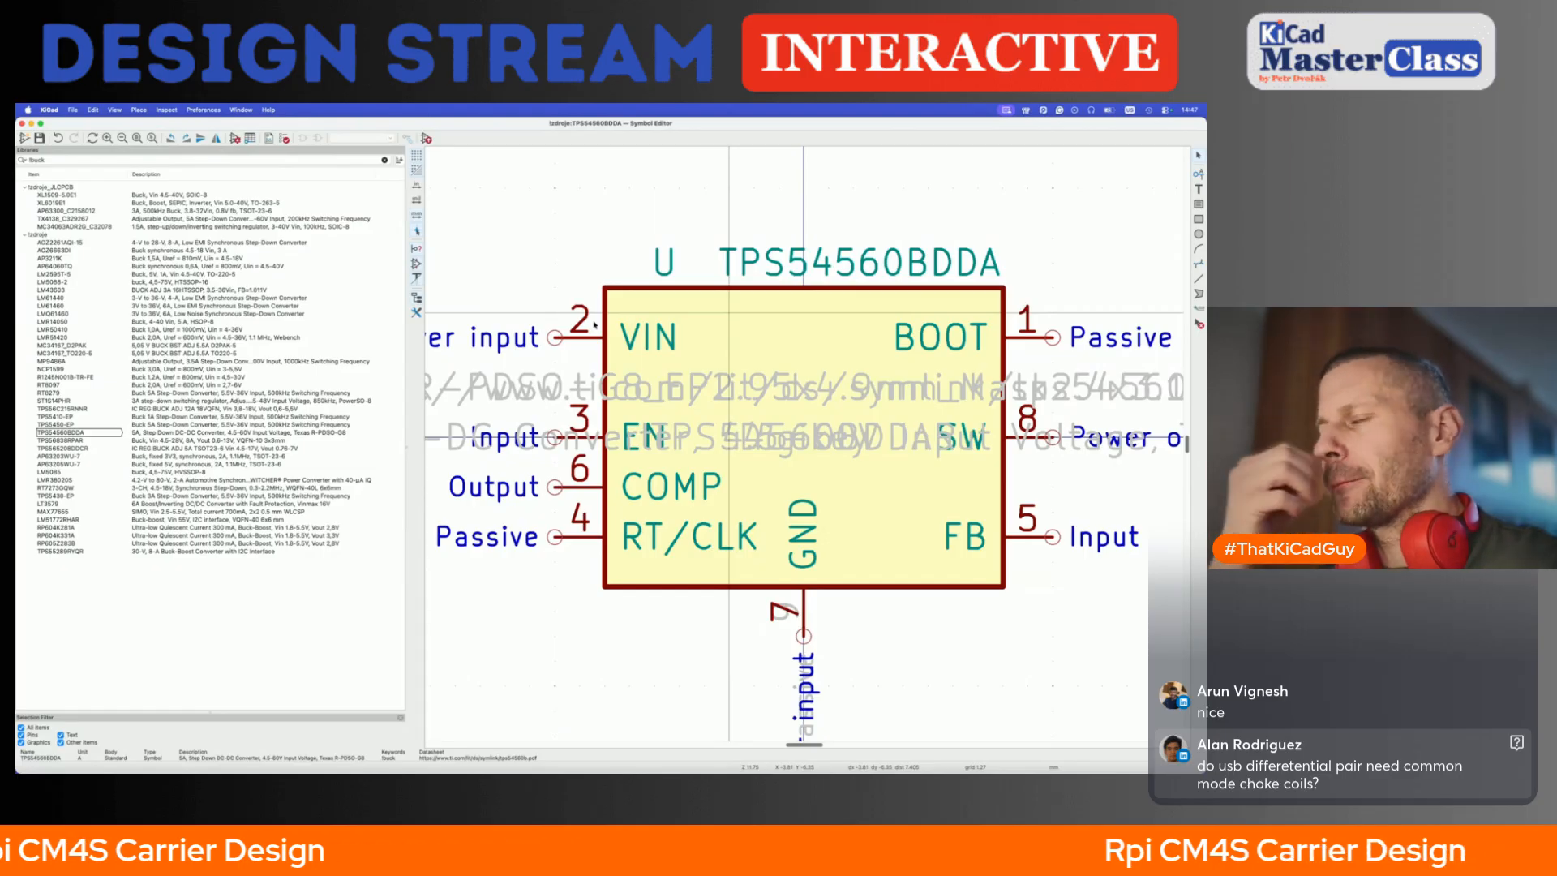
key(ctrl+Right)
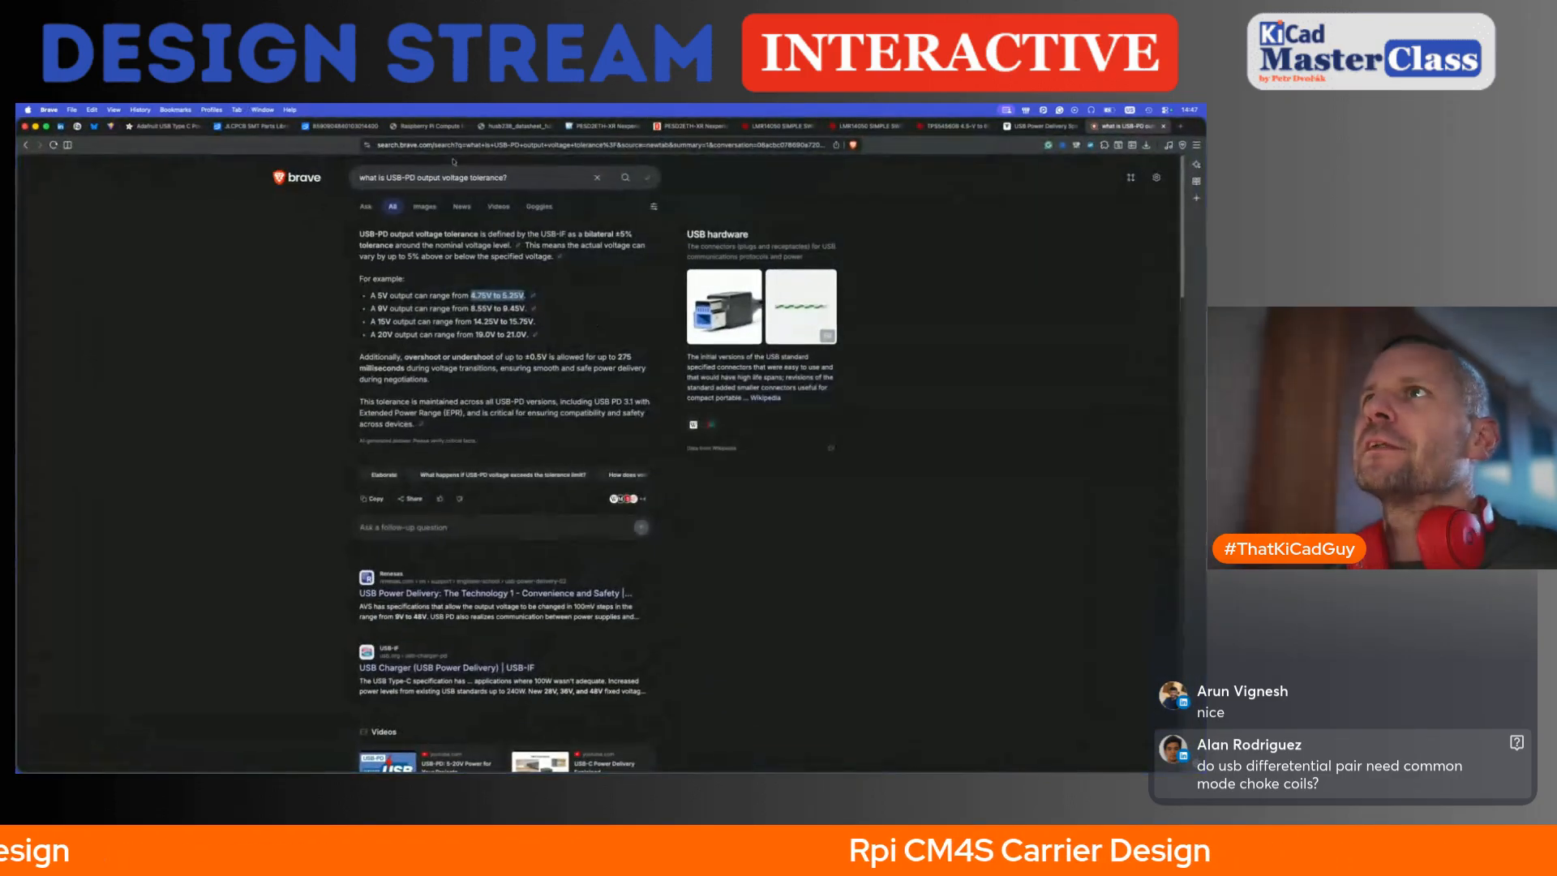
click(604, 125)
click(531, 127)
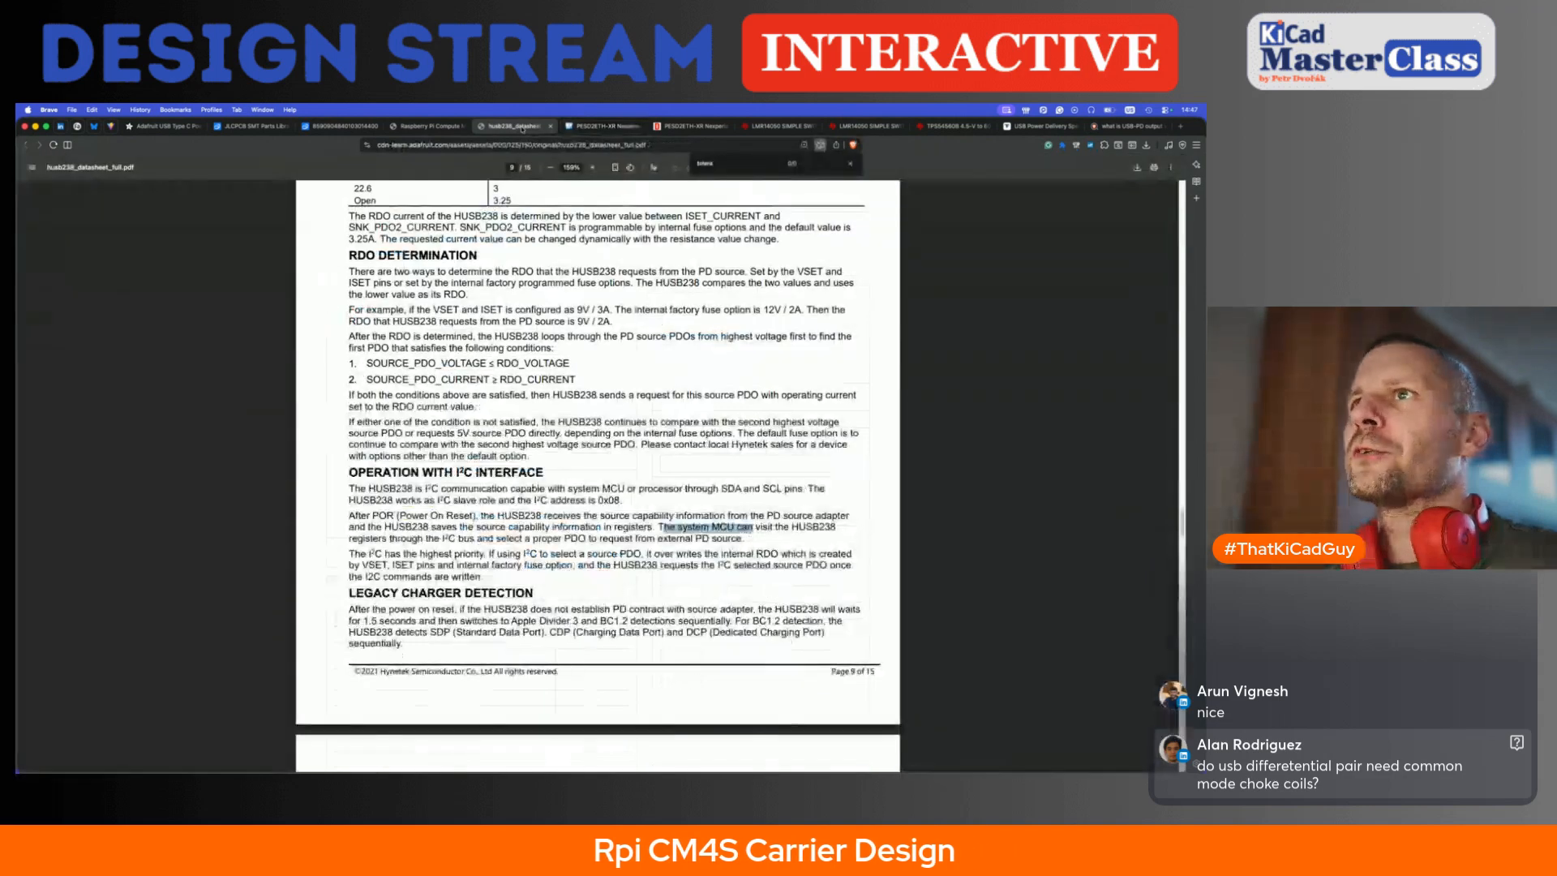
scroll(506, 257, up, 10)
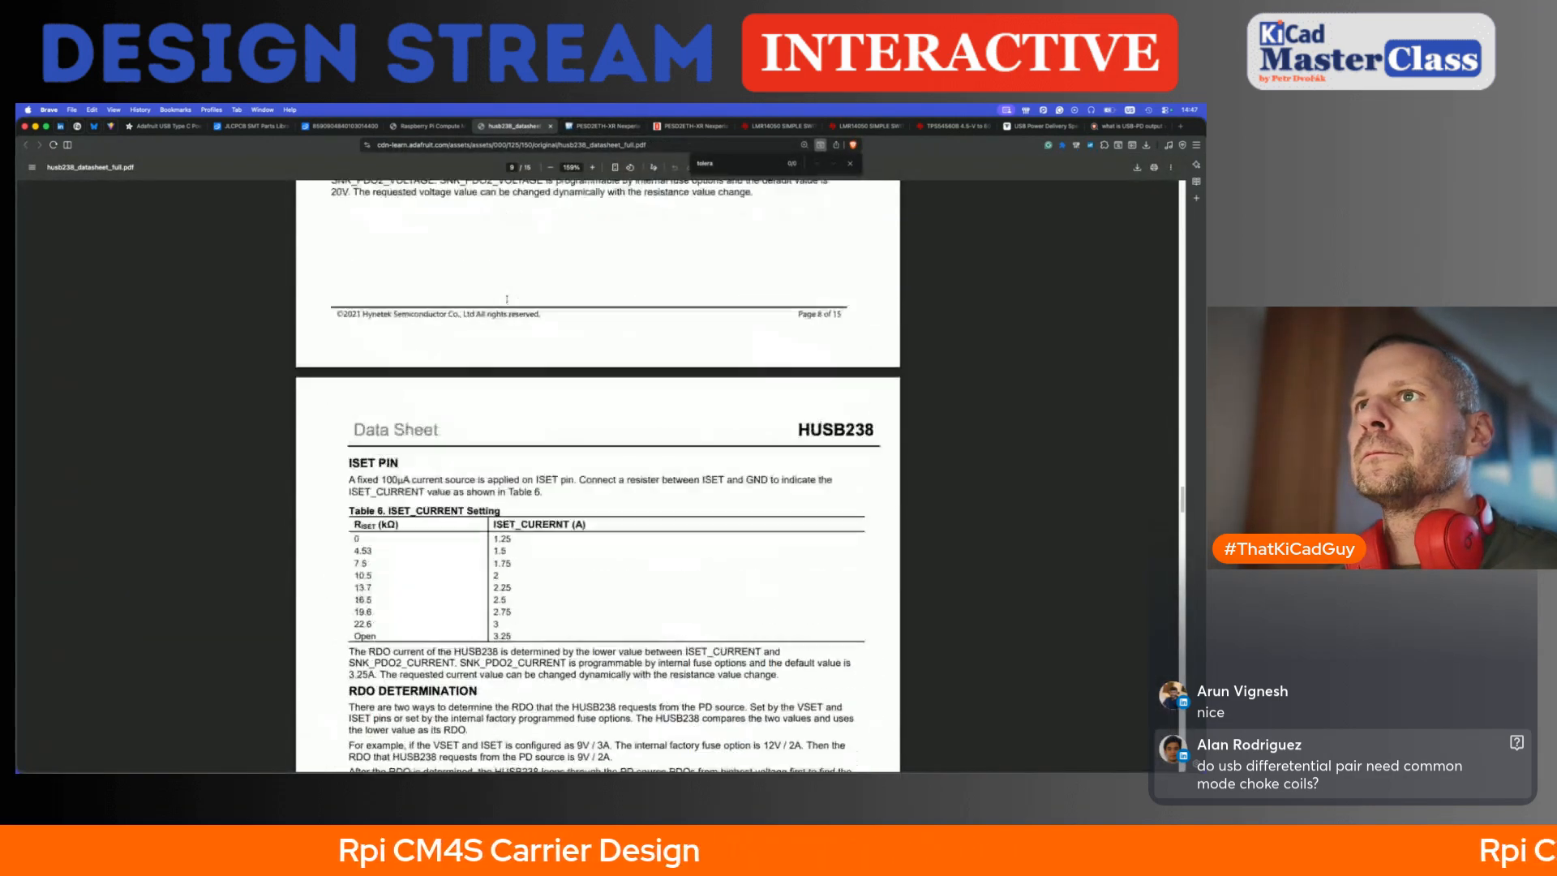
drag(475, 365, 486, 364)
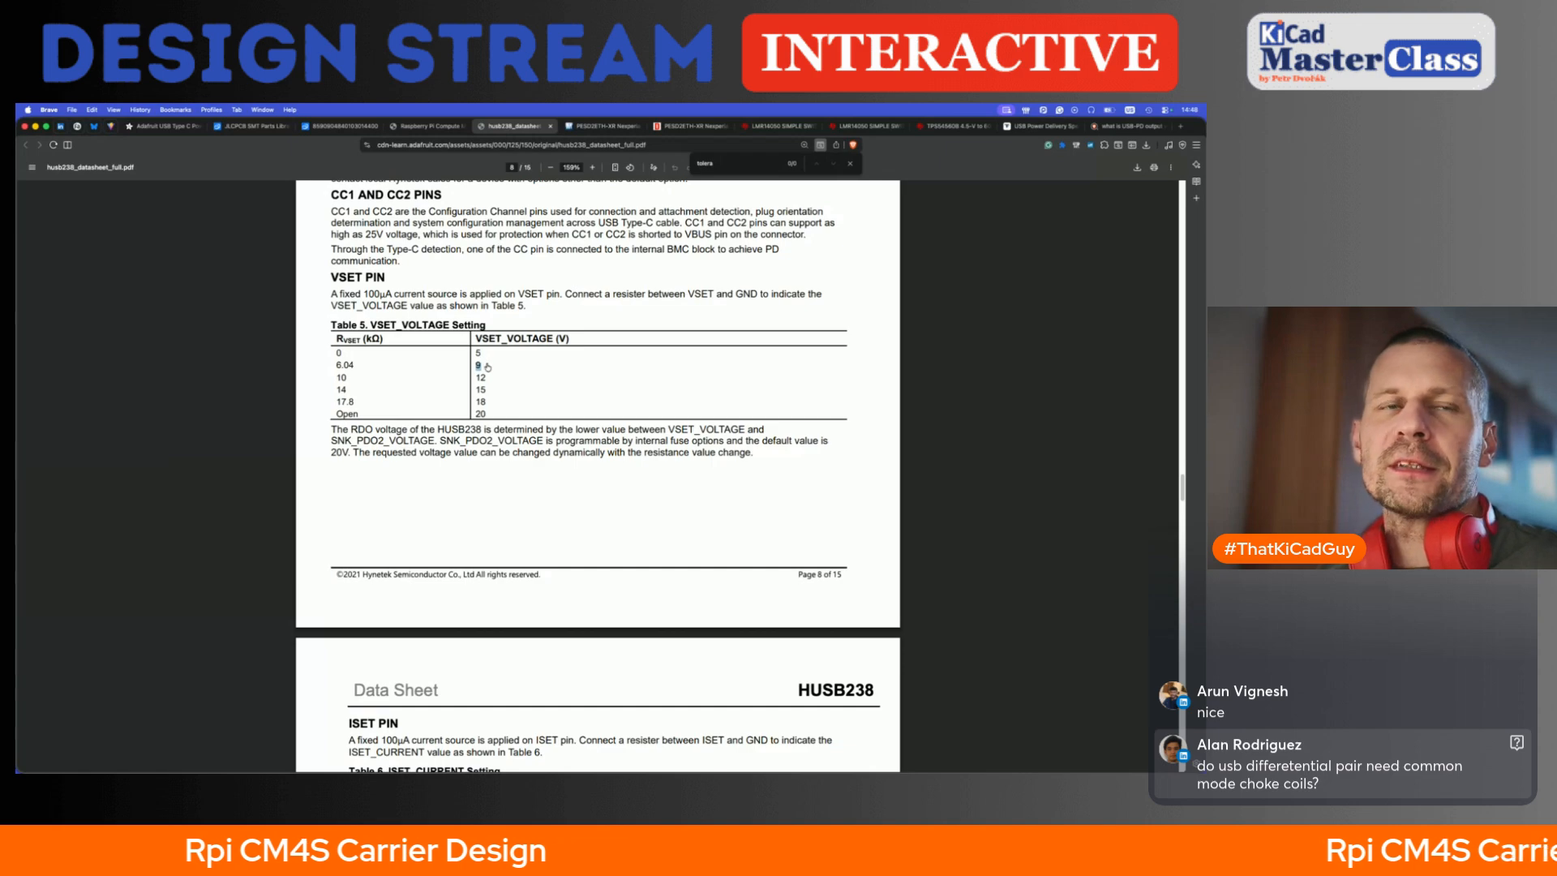
- Switch to KiCad, close the Symbol Editor, and review the Power sheet's USB-PD and buck circuits, checking the RT8097 symbol's properties
key(super+Tab)
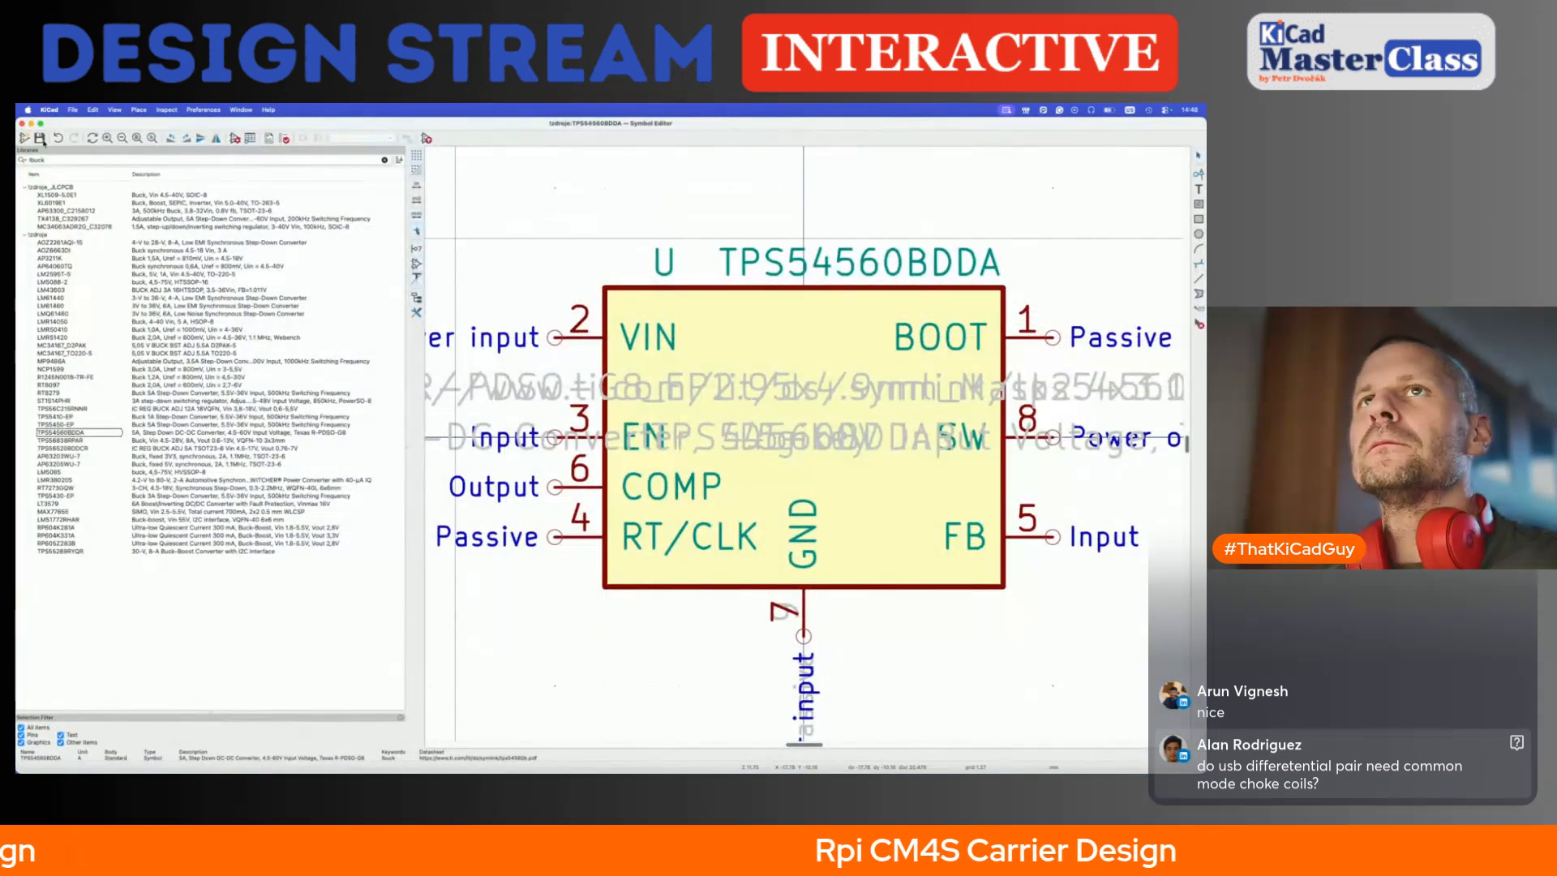
click(22, 124)
click(566, 168)
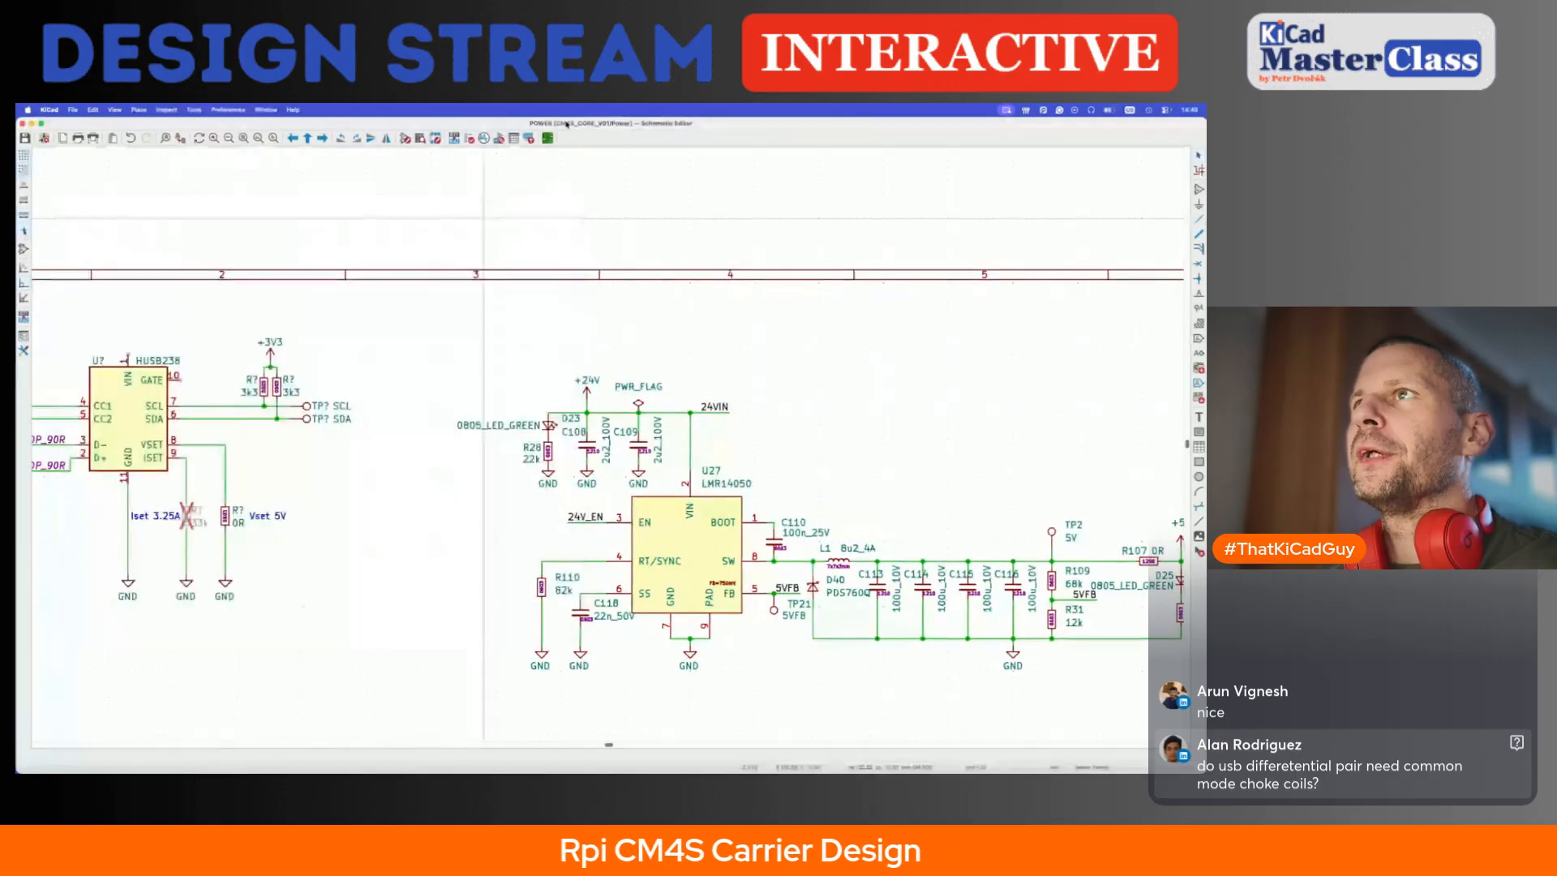
scroll(413, 389, left, 5)
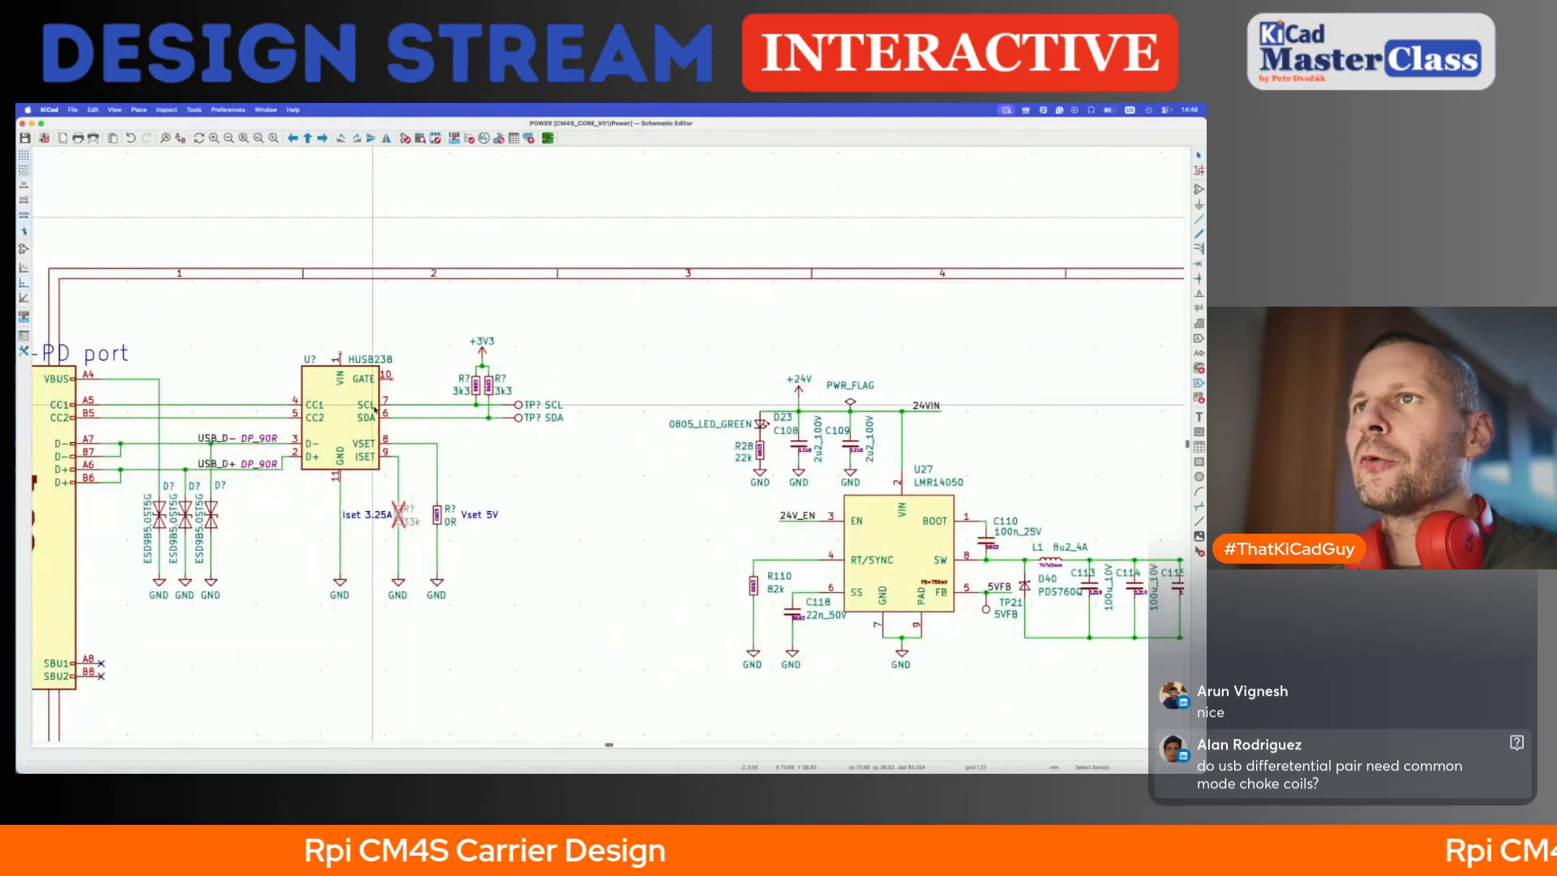
scroll(384, 494, down, 5)
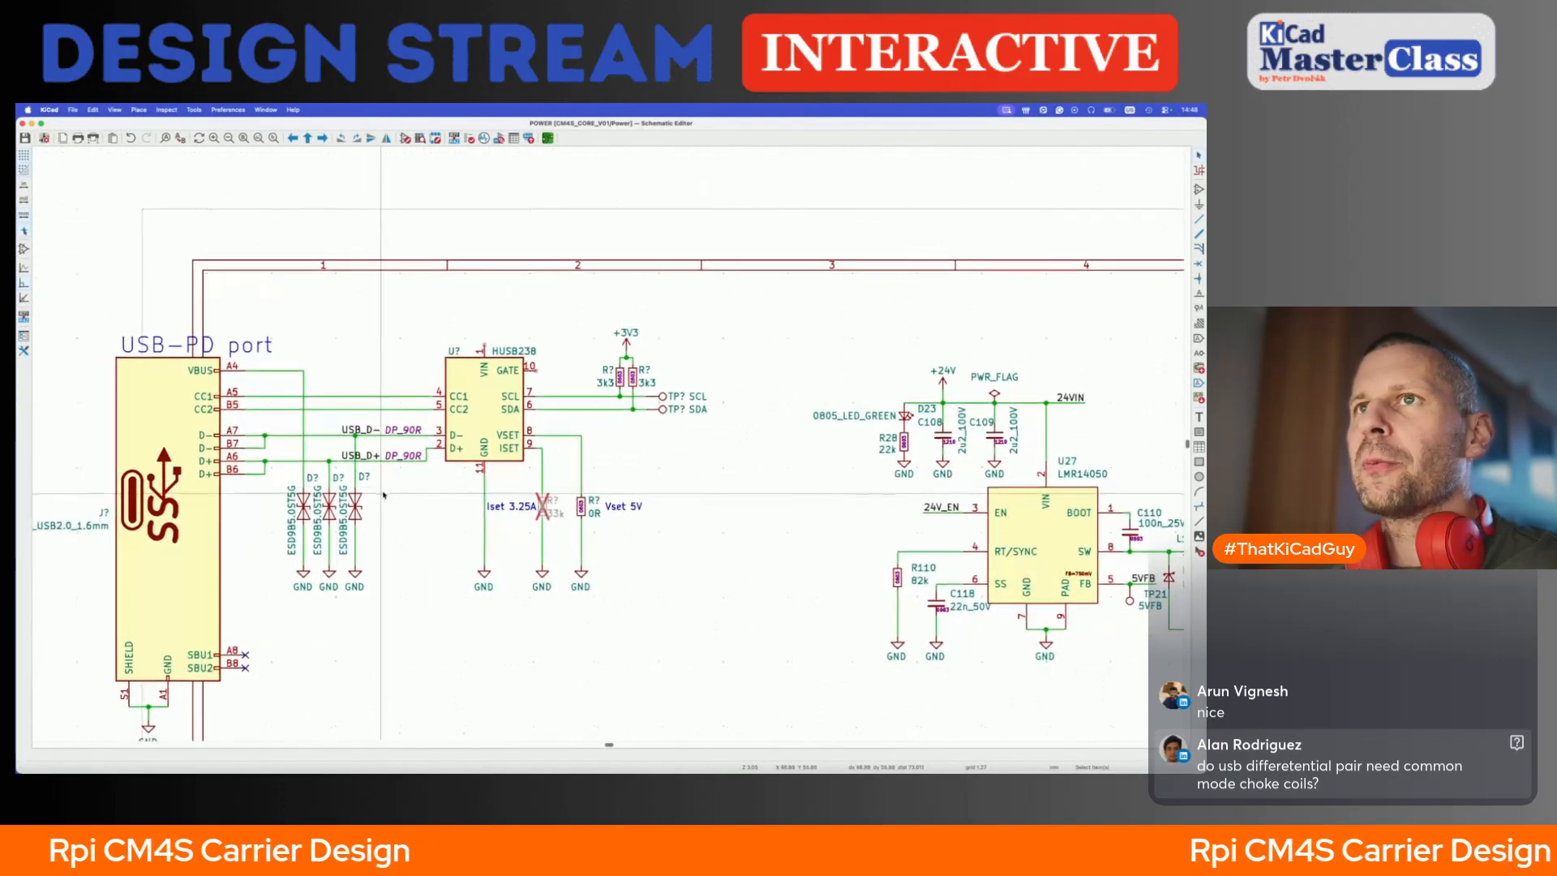
middle_drag(677, 501, 619, 415)
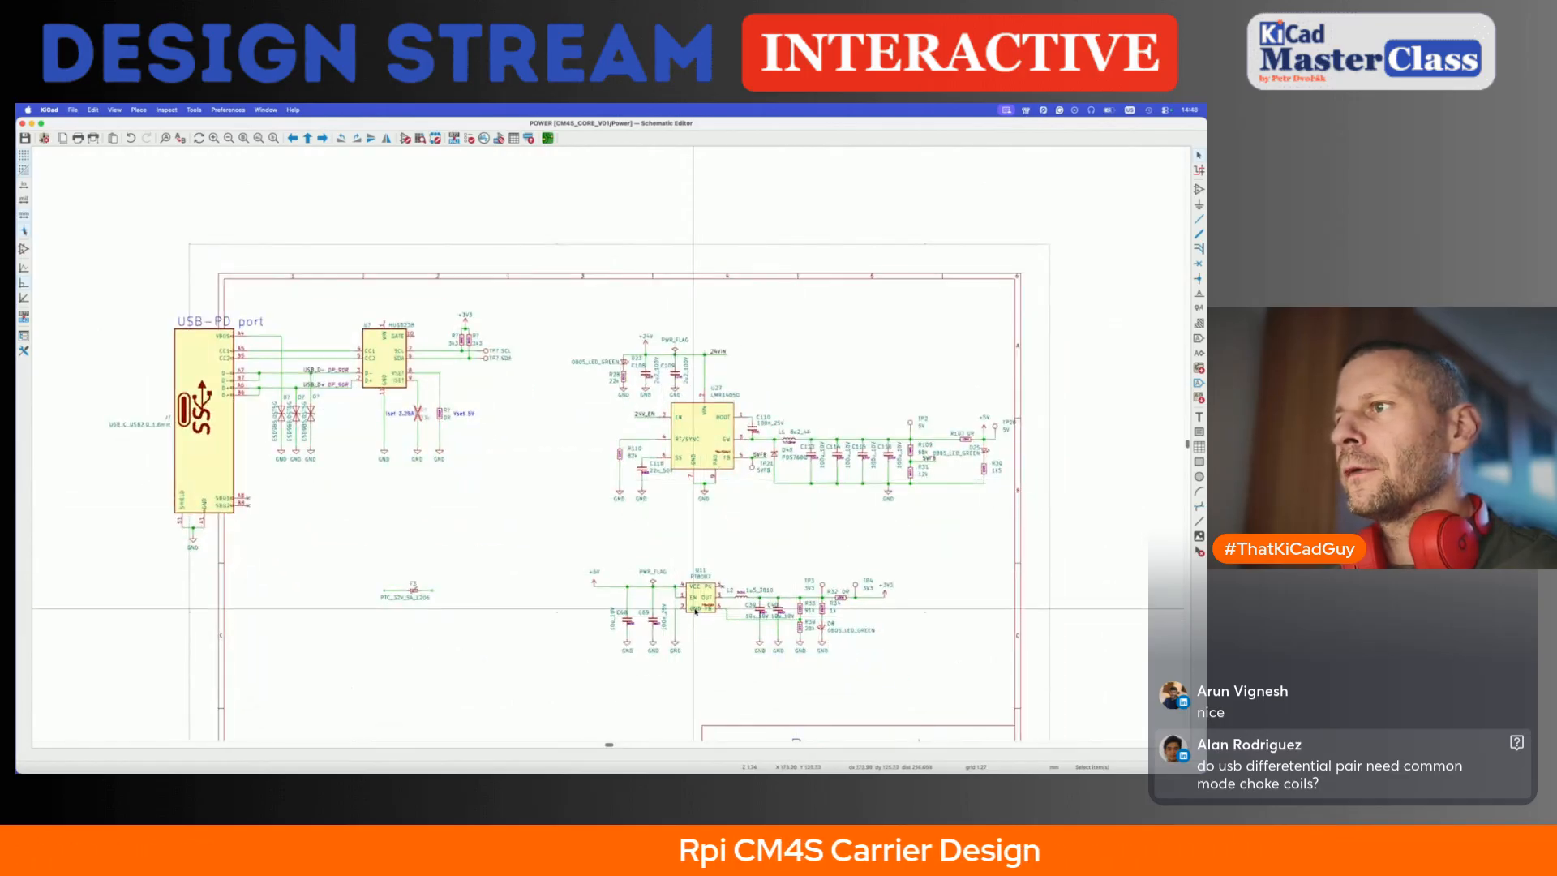
scroll(699, 596, up, 3)
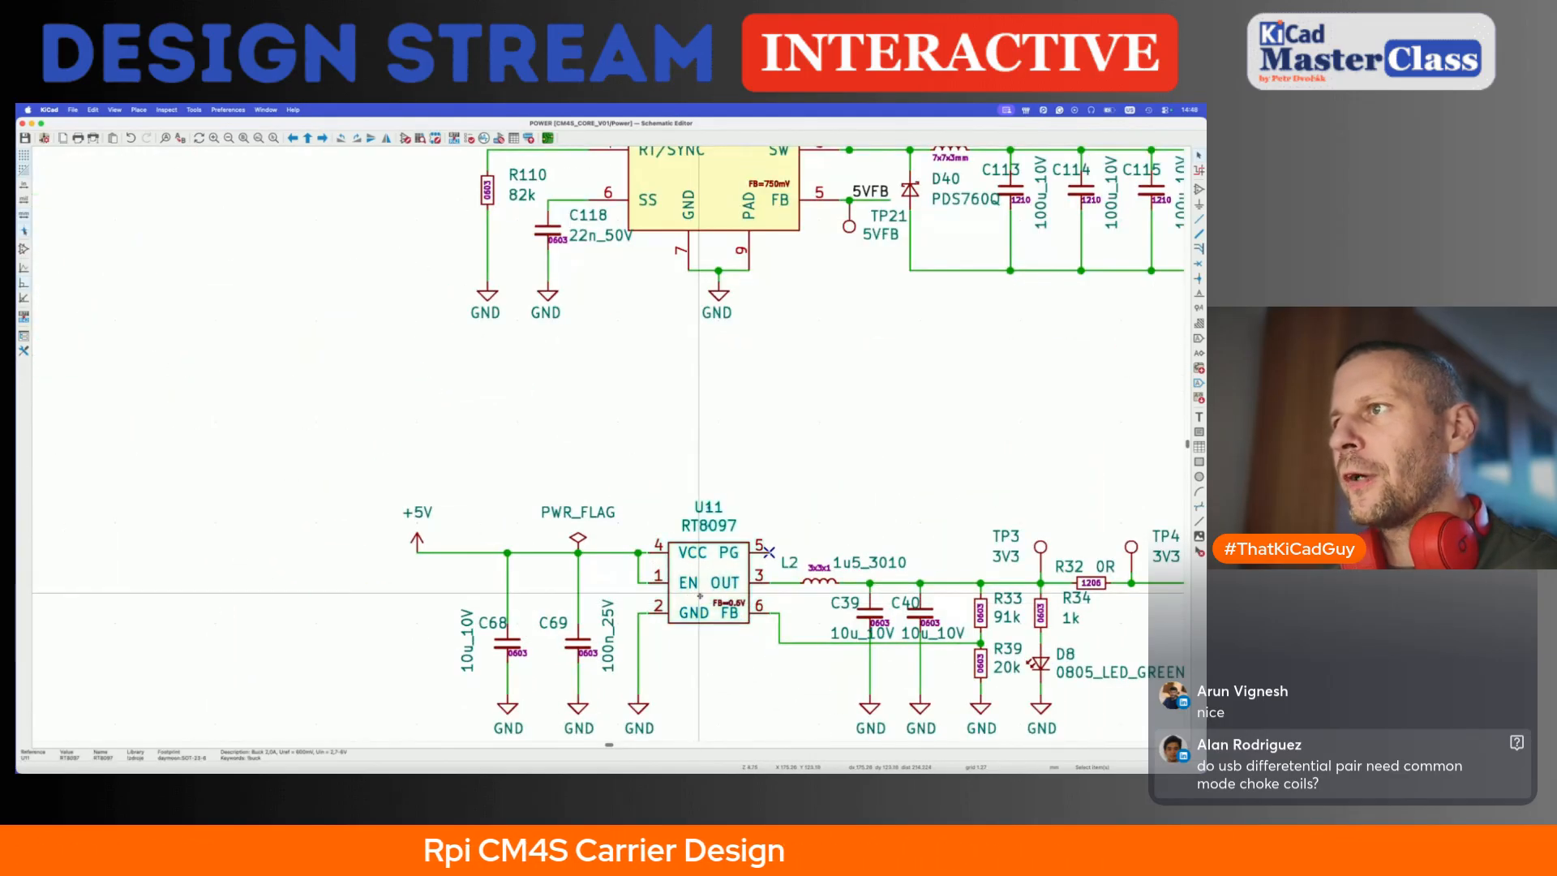
double_click(699, 595)
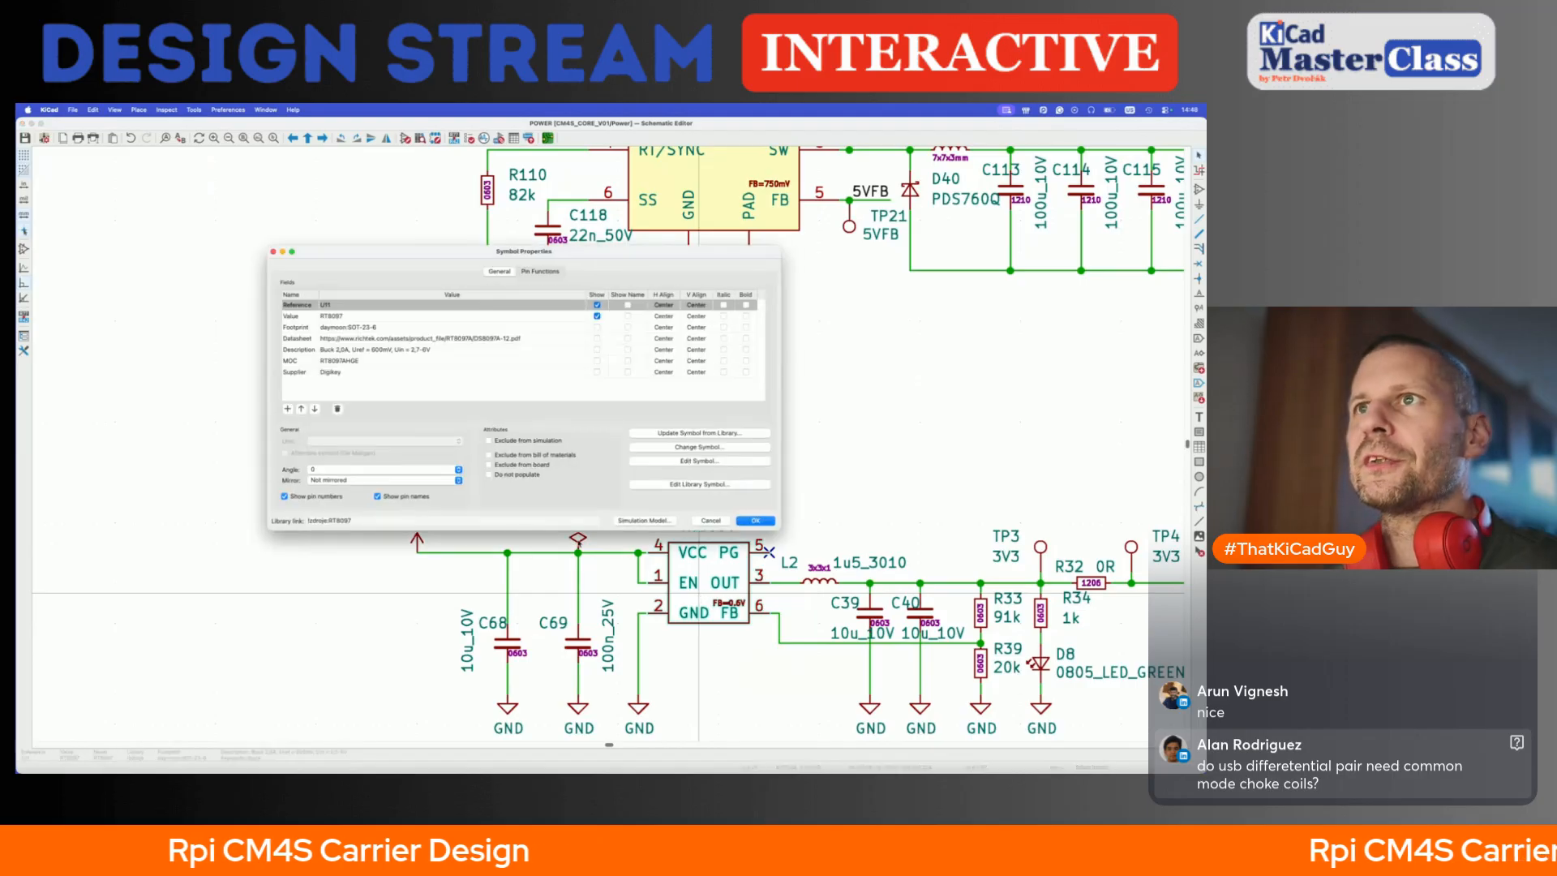
key(Escape)
- Move the green LED D23 with its resistor R28 from the 24 V input to the empty area near the PTC fuse
scroll(534, 493, down, 1)
scroll(534, 493, down, 4)
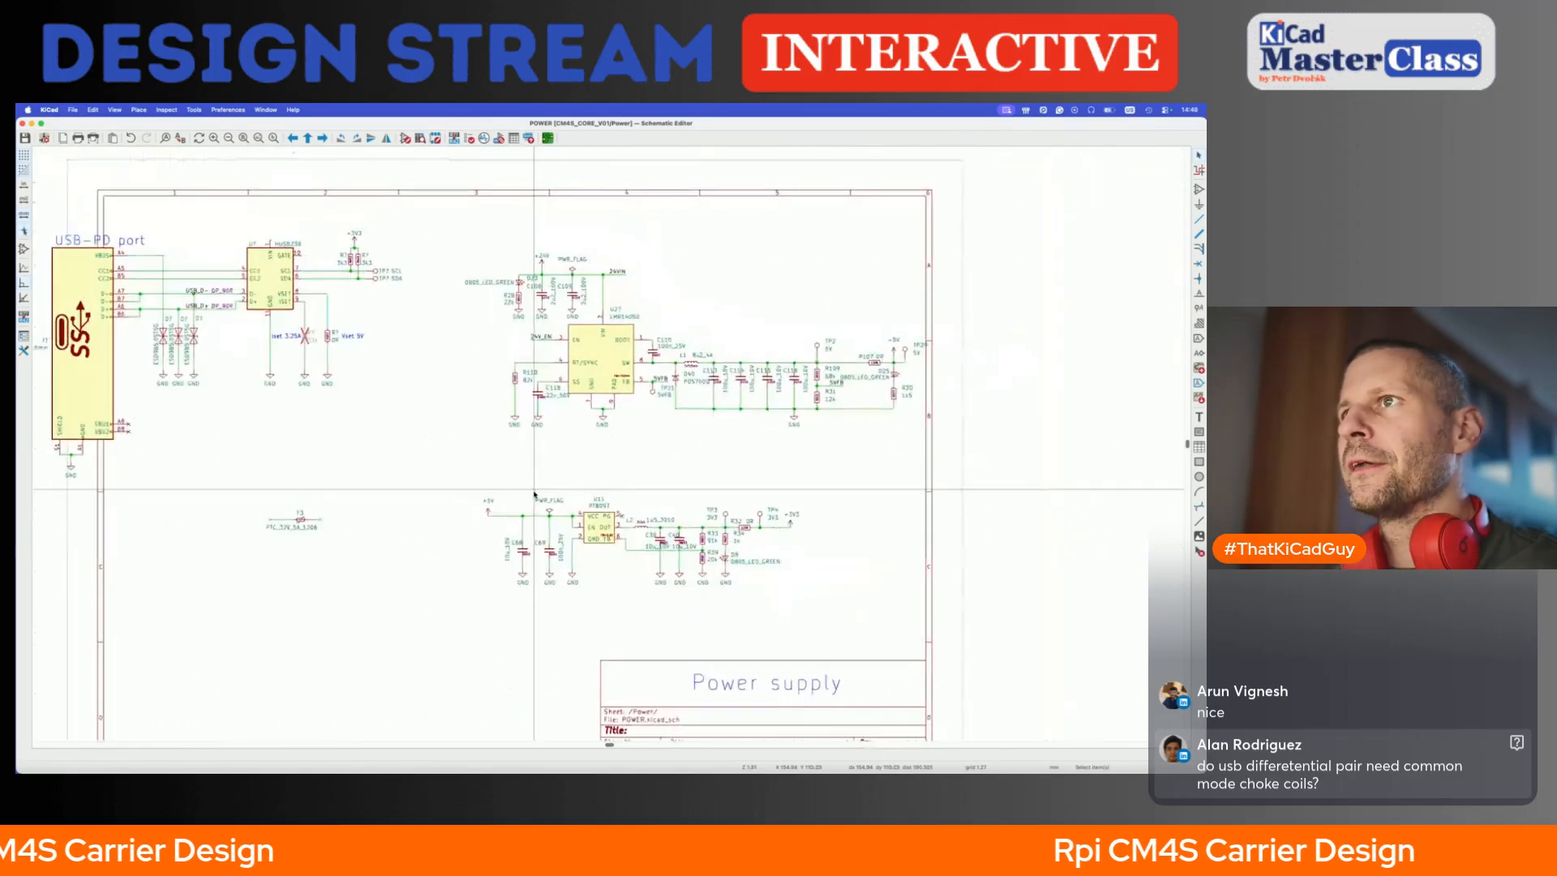
drag(442, 227, 527, 325)
key(m)
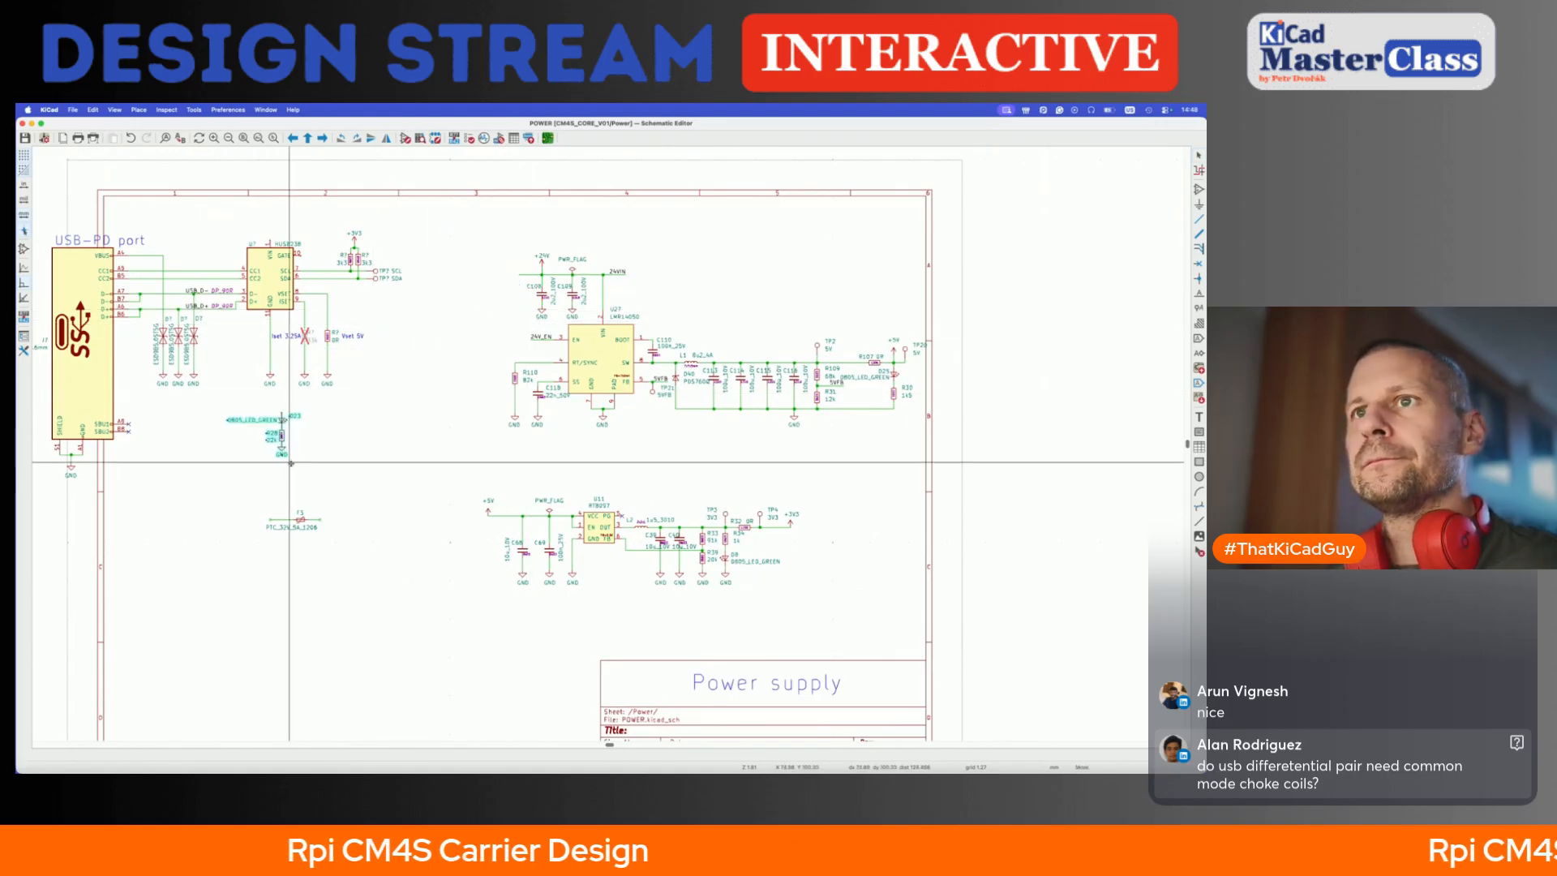
click(229, 565)
key(Escape)
- Move the whole LMR14050 buck converter circuit out of the drawing frame to the area above the sheet
drag(476, 236, 921, 442)
scroll(920, 446, up, 2)
scroll(921, 446, up, 5)
click(989, 387)
key(Escape)
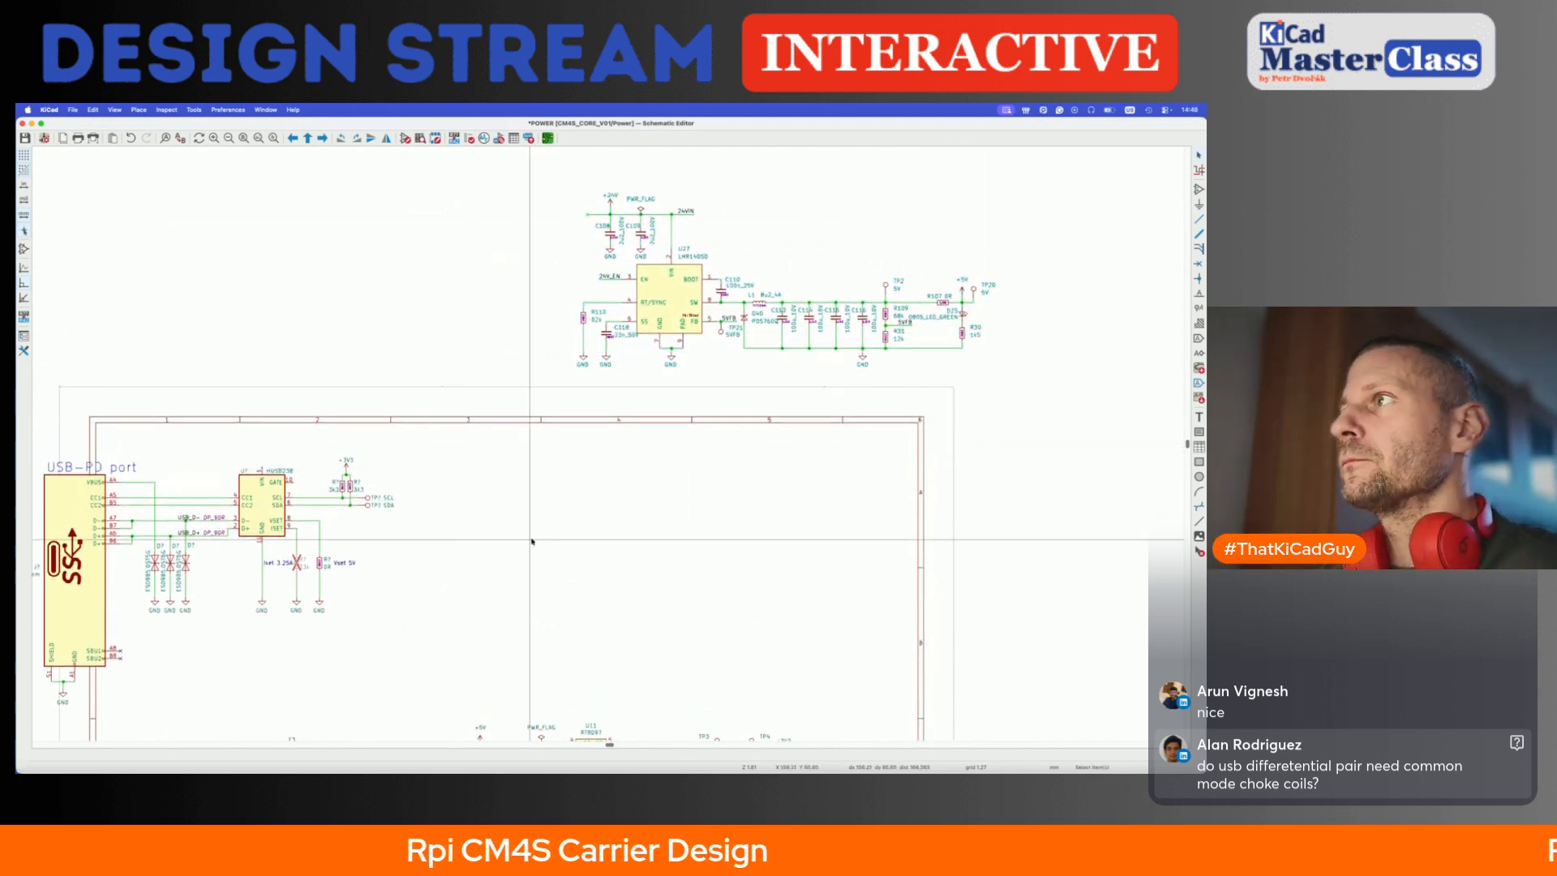
- Delete the relocated green LED and resistor group beside the PTC fuse
scroll(519, 537, down, 4)
scroll(519, 537, left, 2)
drag(230, 556, 325, 648)
key(Delete)
- Move the +5V group with R107, TP20 and green LED D25 from the buck output to just above the PTC fuse, and save
scroll(325, 649, up, 4)
scroll(325, 649, right, 2)
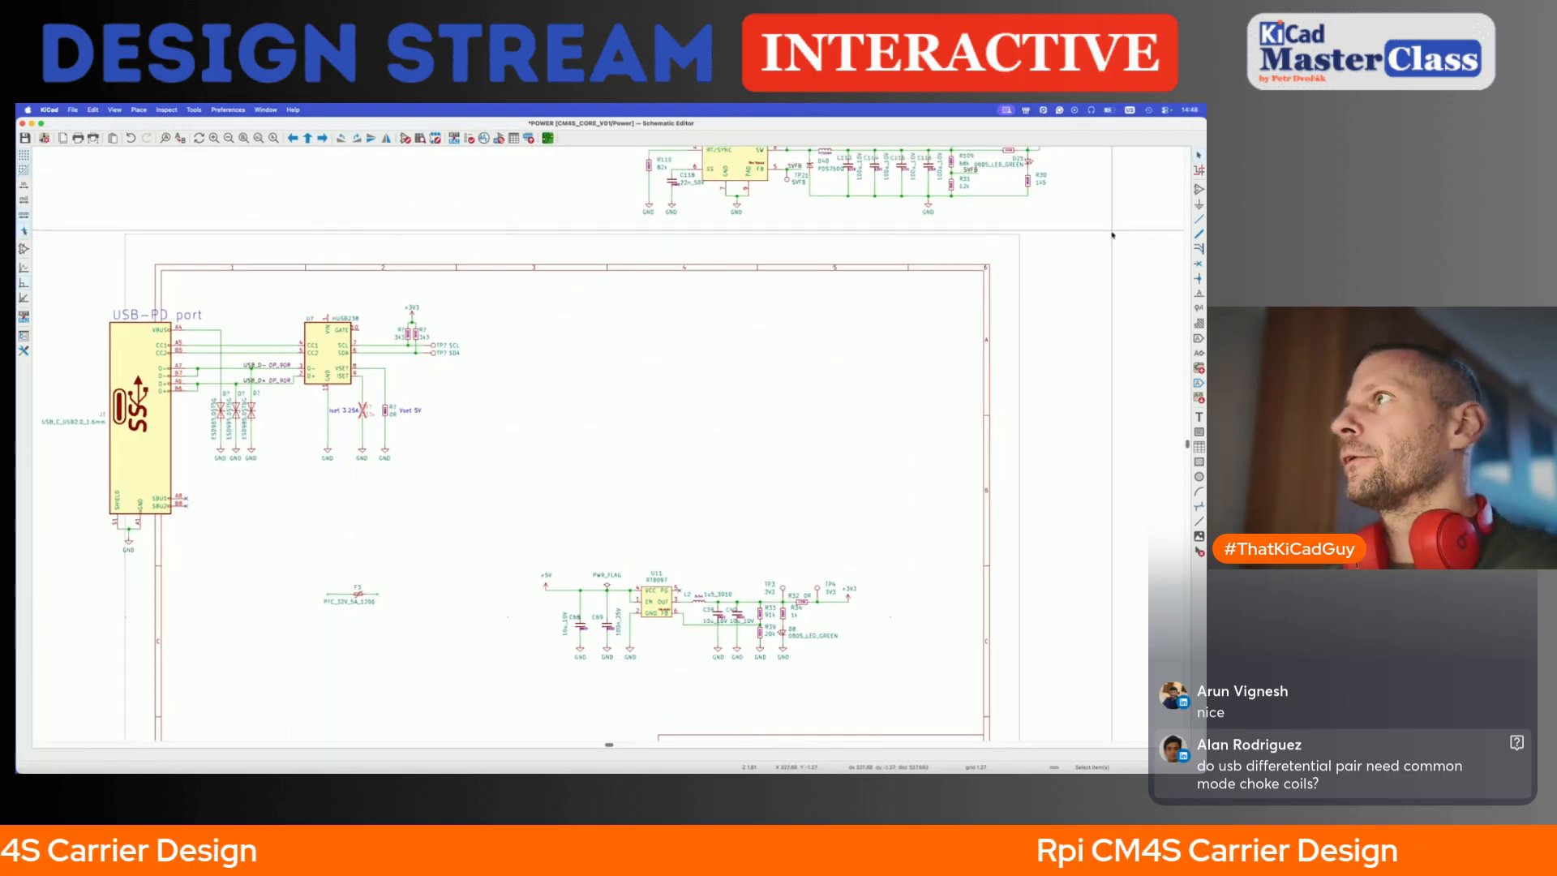
drag(900, 241, 1024, 371)
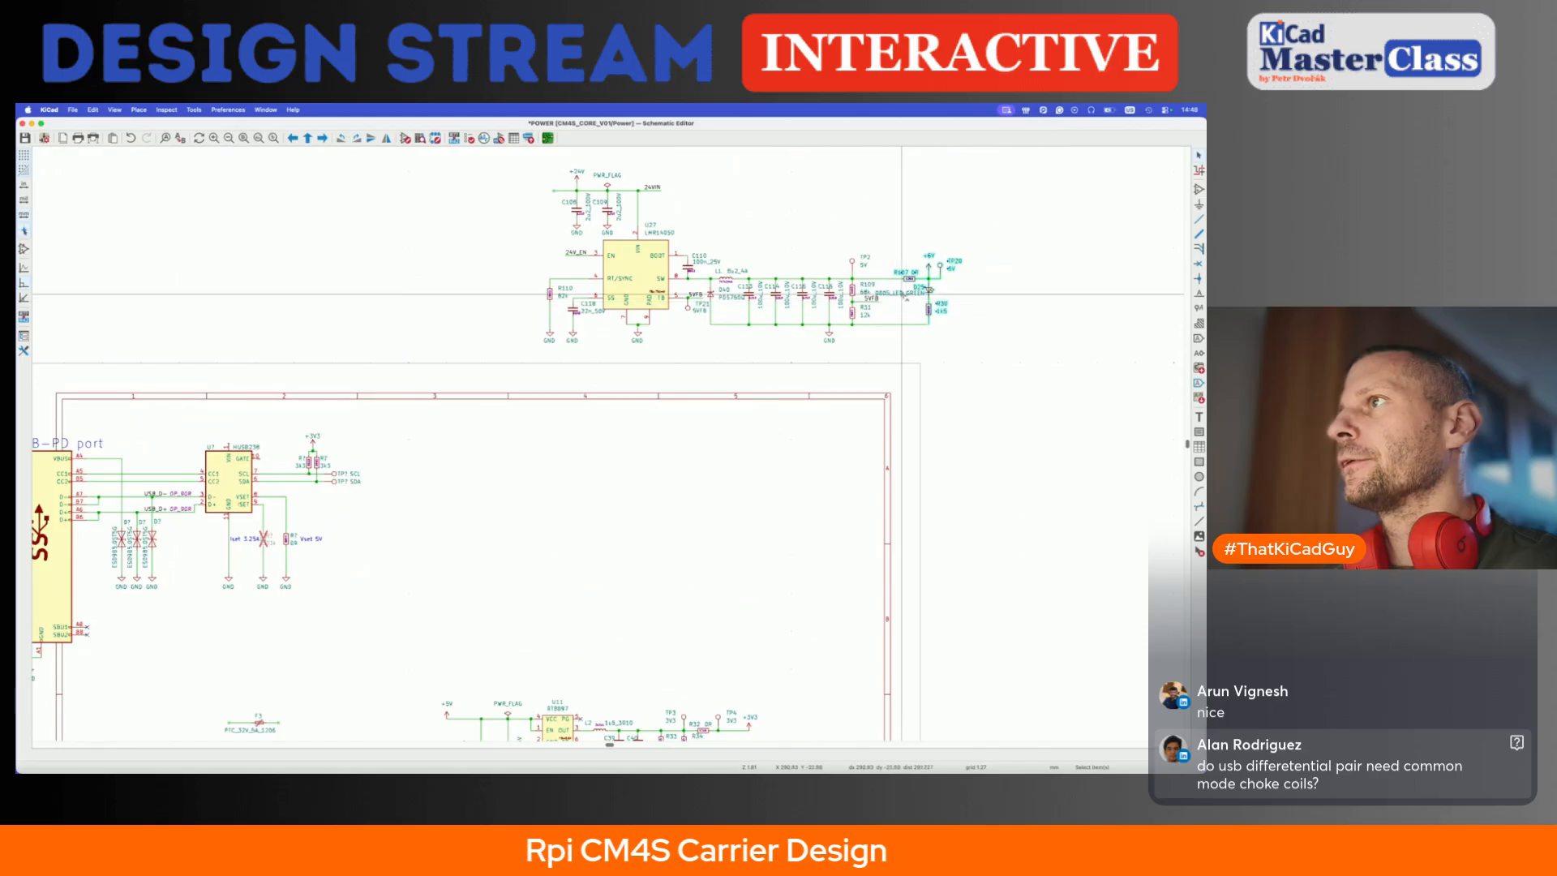
key(m)
scroll(795, 324, down, 5)
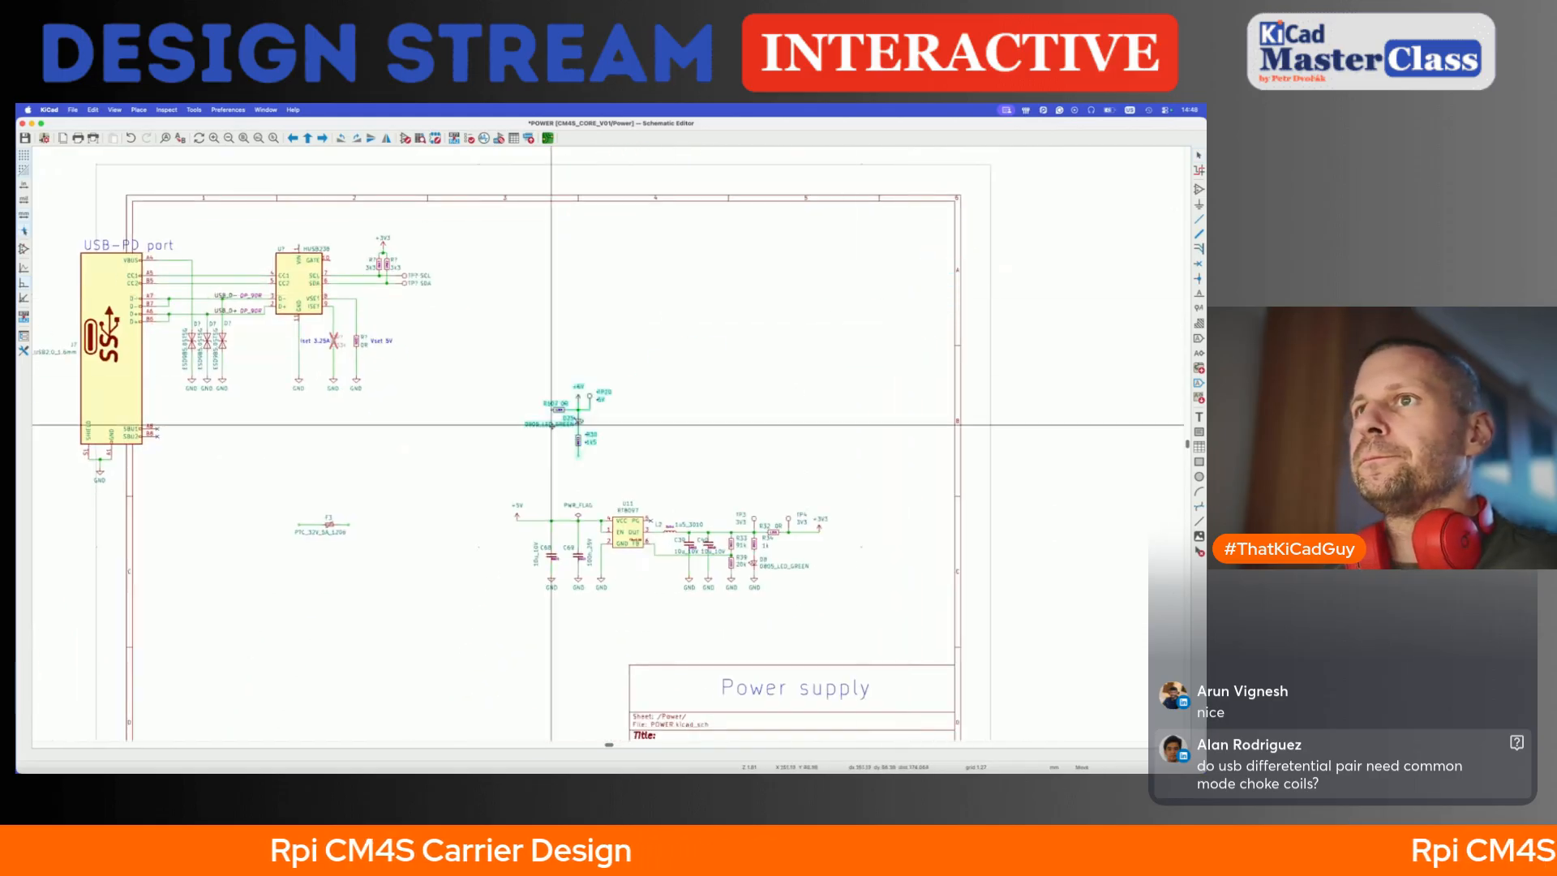
click(307, 463)
key(super+s)
scroll(357, 377, up, 3)
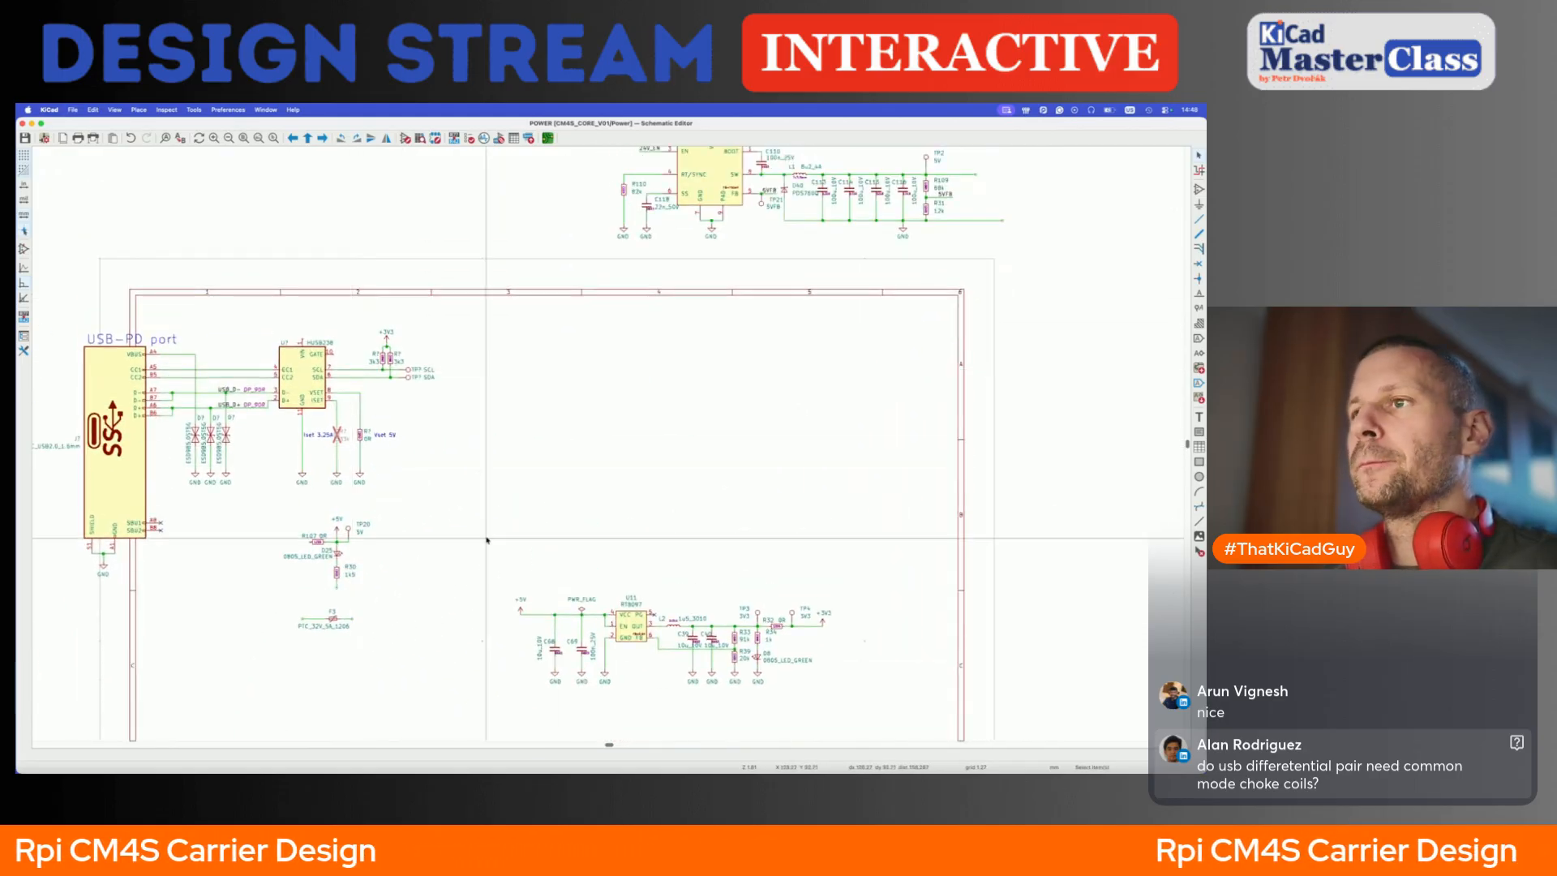
- Switch to the HUSB238 datasheet in Brave and examine the typical application circuit's gate resistors and P-channel switch
scroll(493, 546, left, 5)
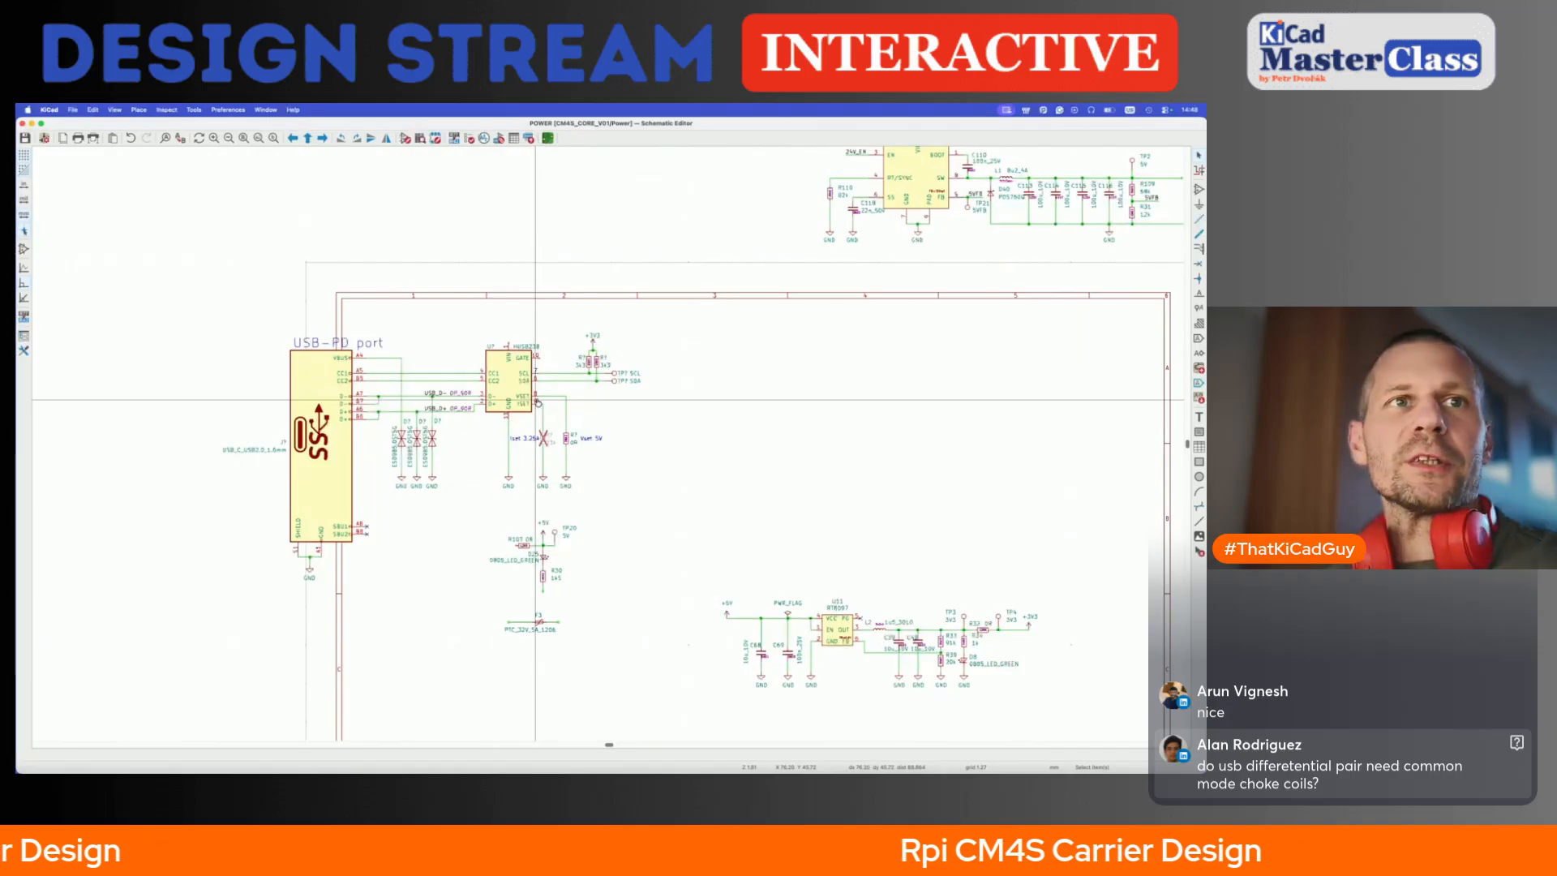
key(super+Tab)
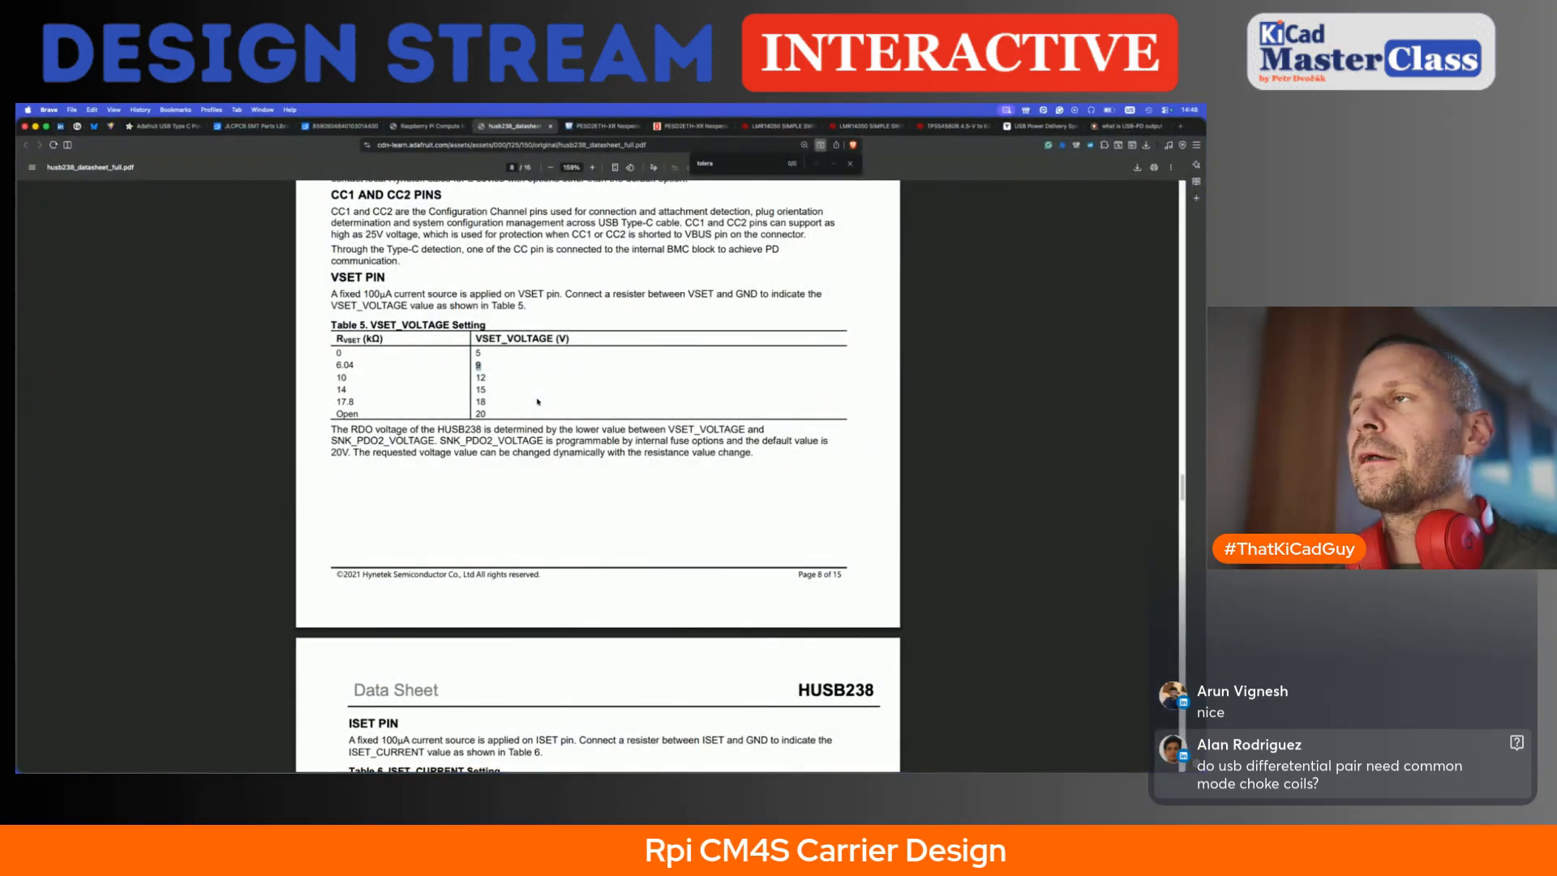
scroll(537, 400, up, 2)
scroll(537, 401, down, 20)
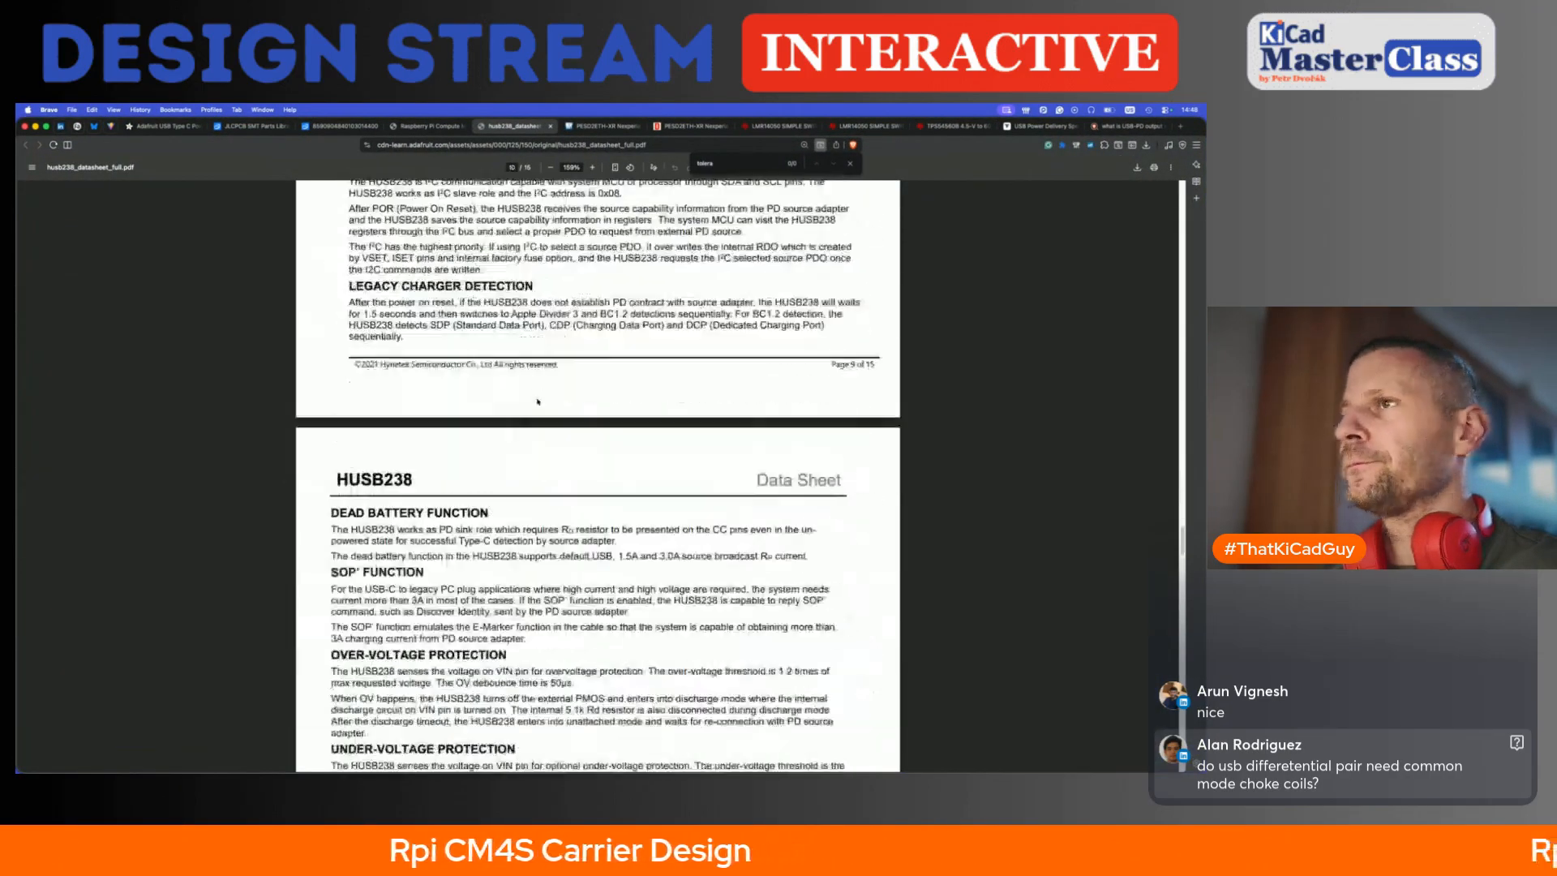
scroll(538, 401, up, 10)
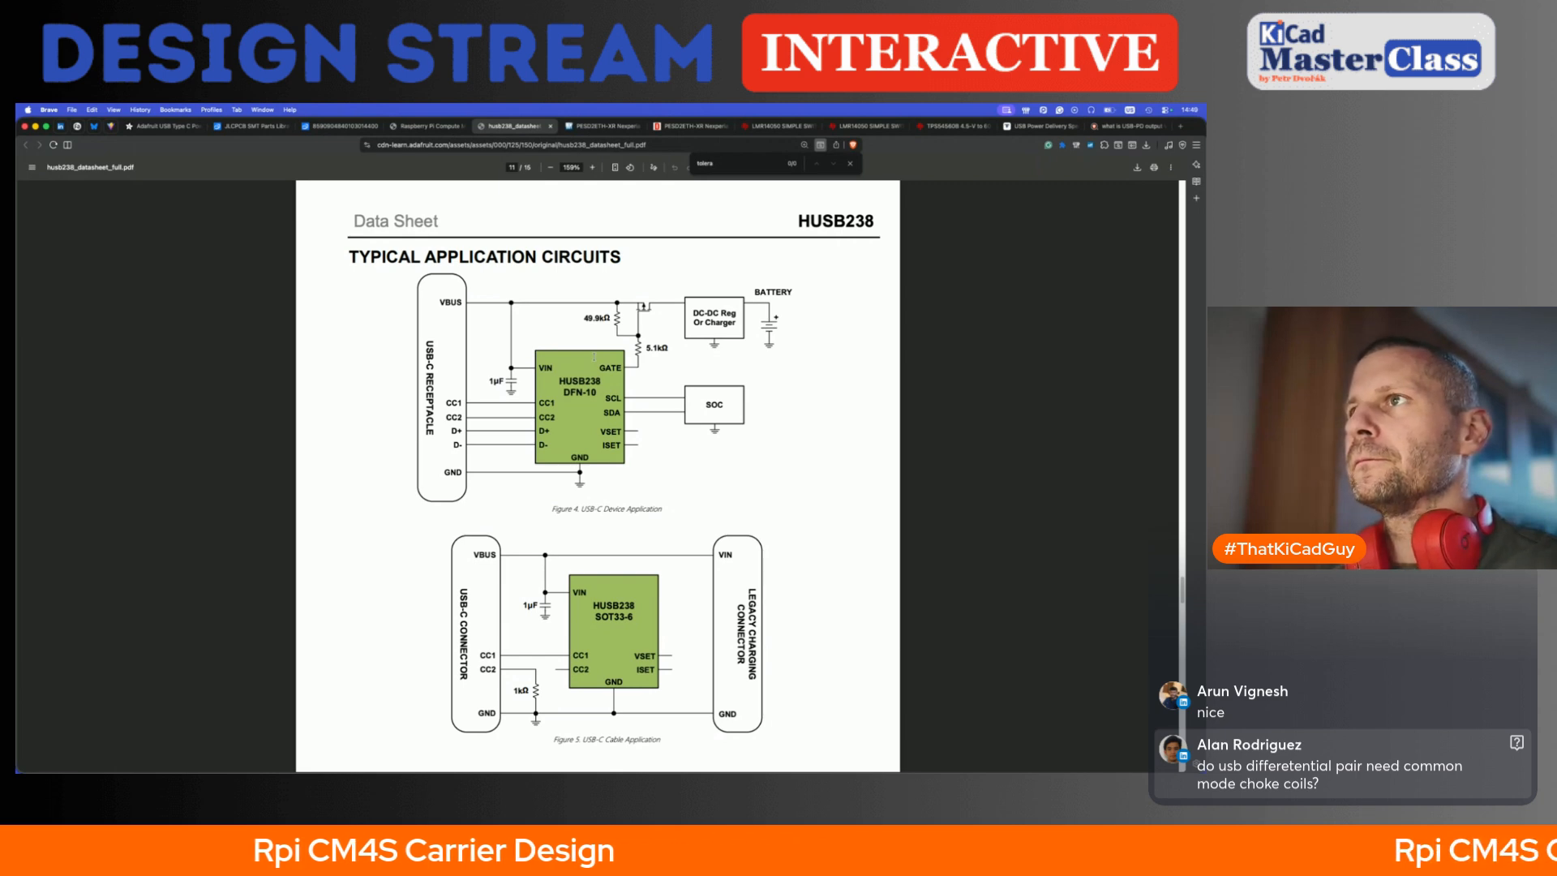
double_click(596, 317)
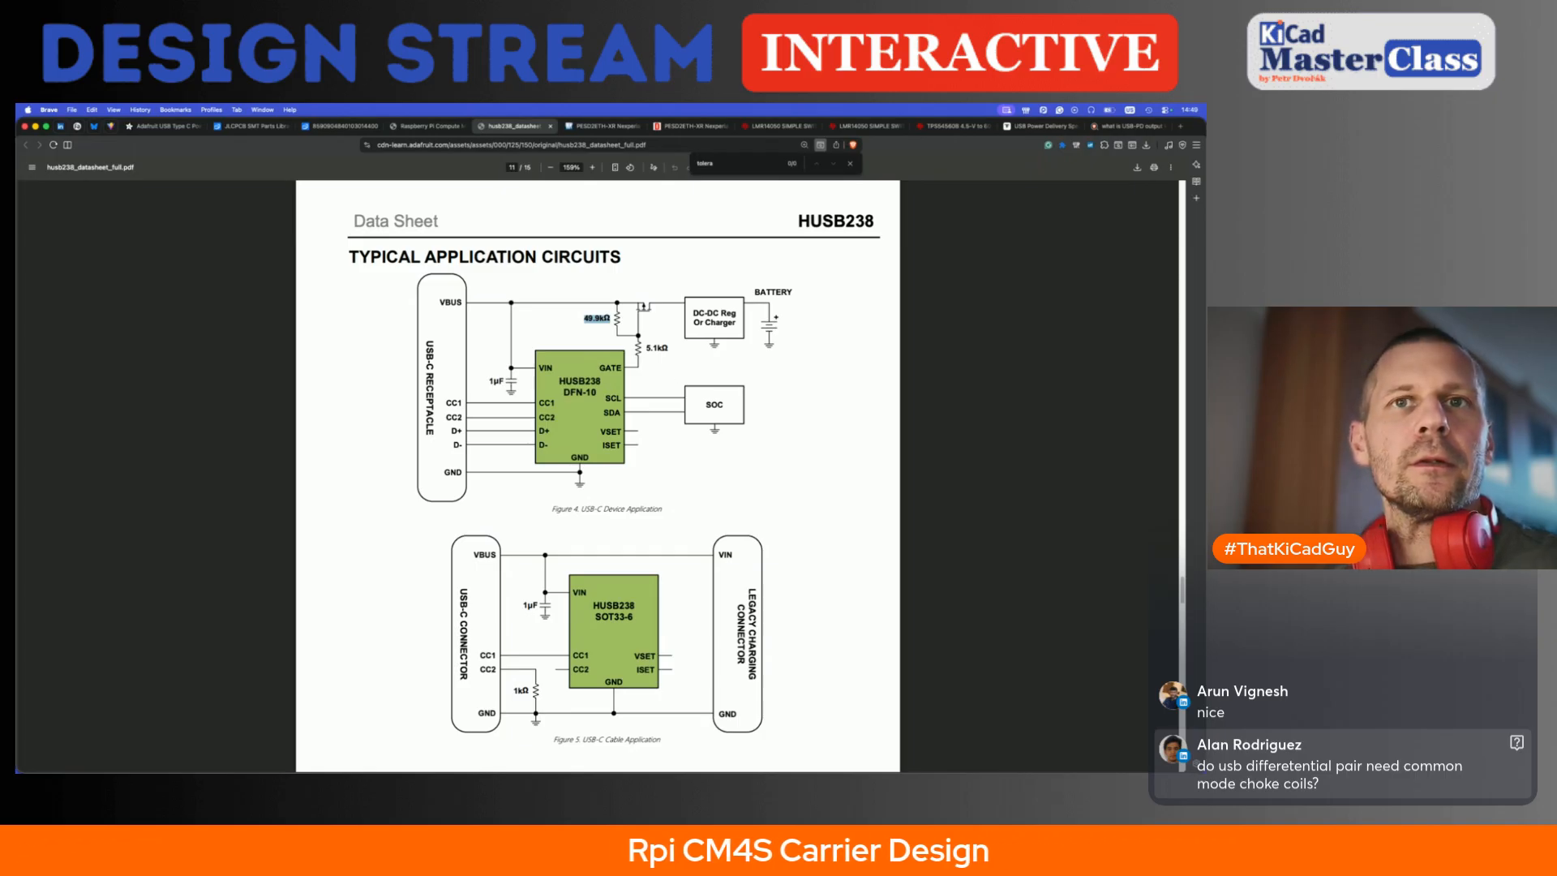
- Return to KiCad, open the Symbol Editor, search the libraries for PMOS symbols, and compare the listed transistors' voltage and current ratings
key(ctrl+Up)
click(378, 357)
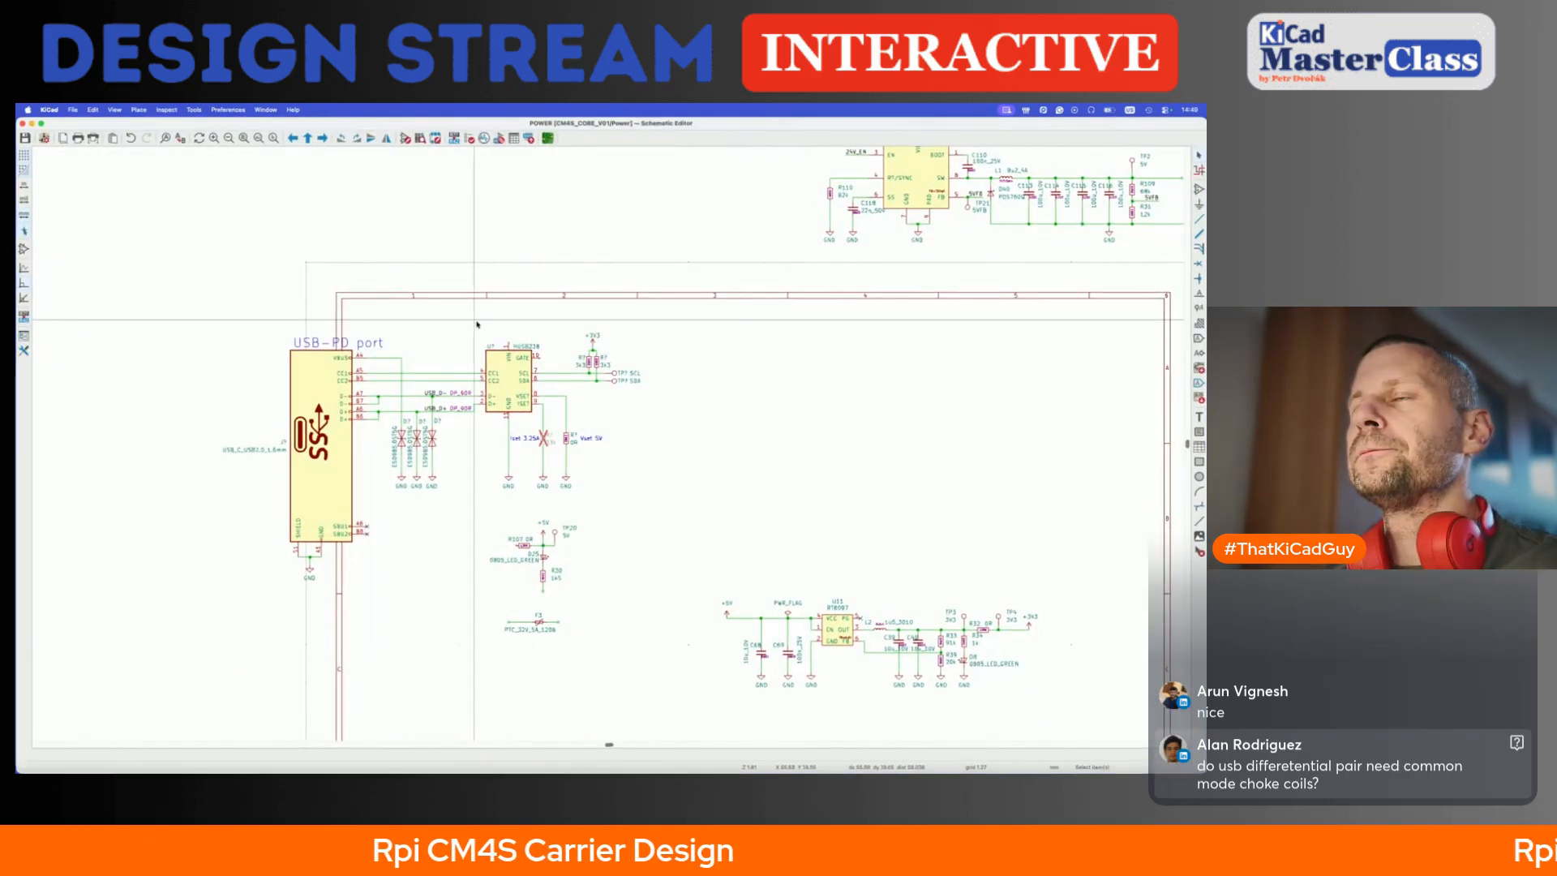
scroll(517, 310, up, 3)
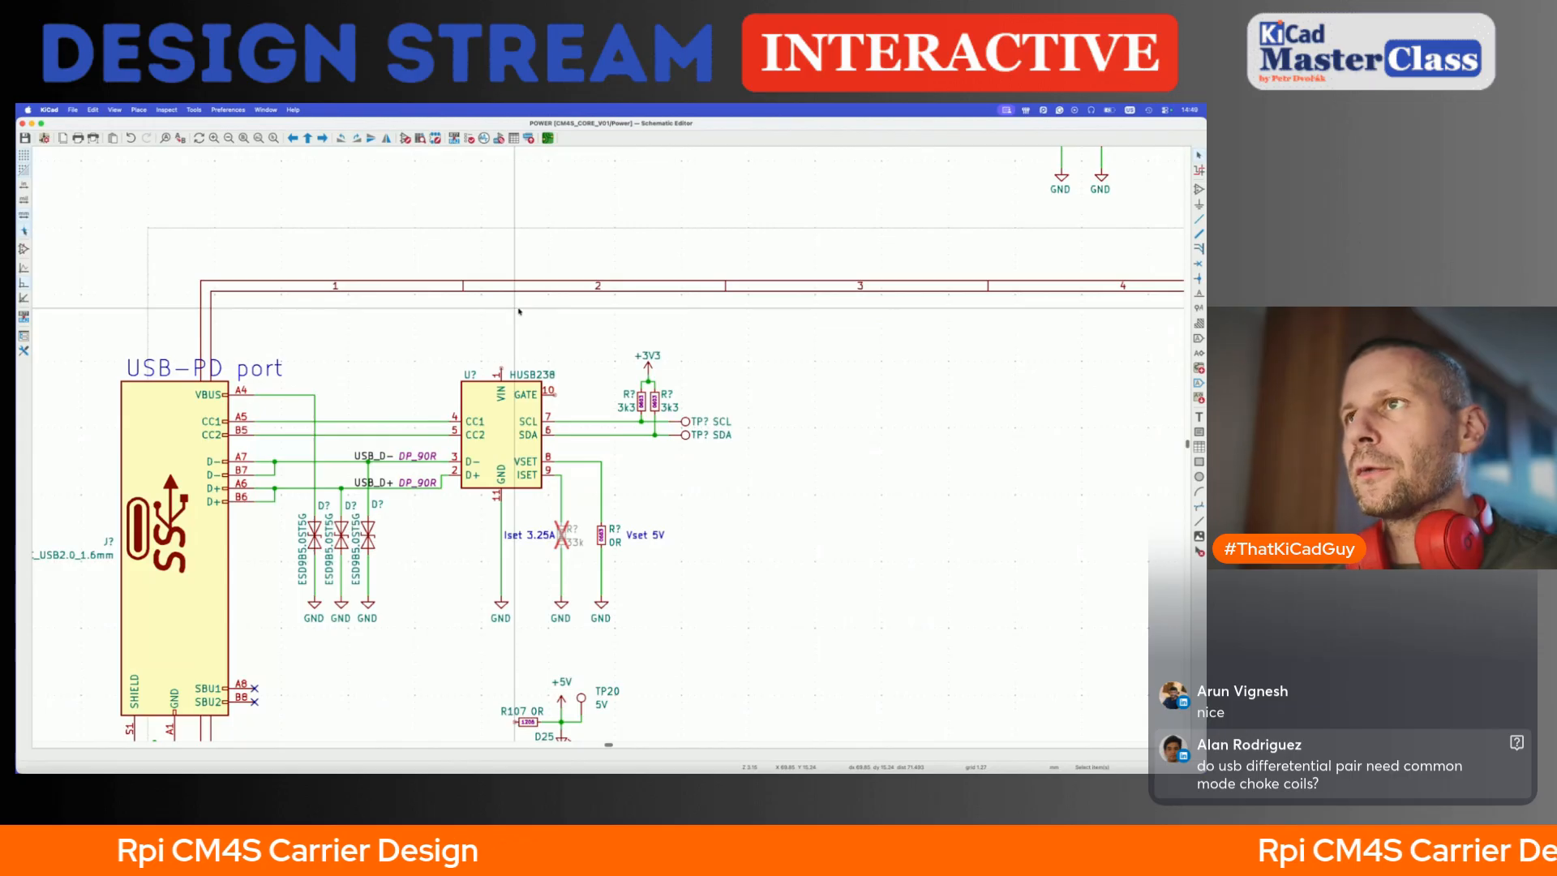
click(435, 138)
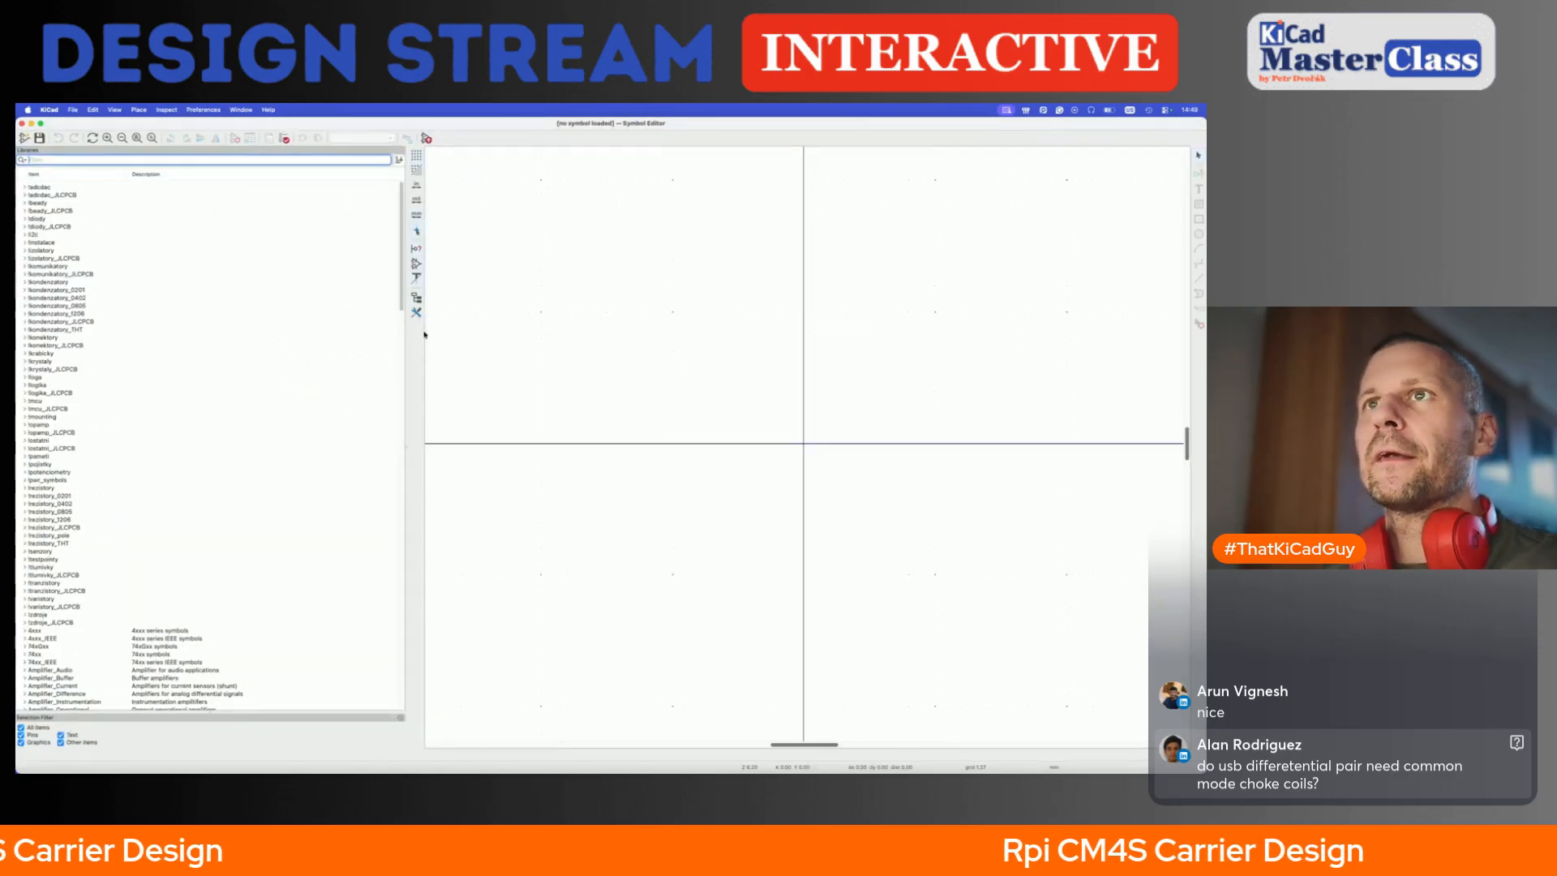
text(pmos)
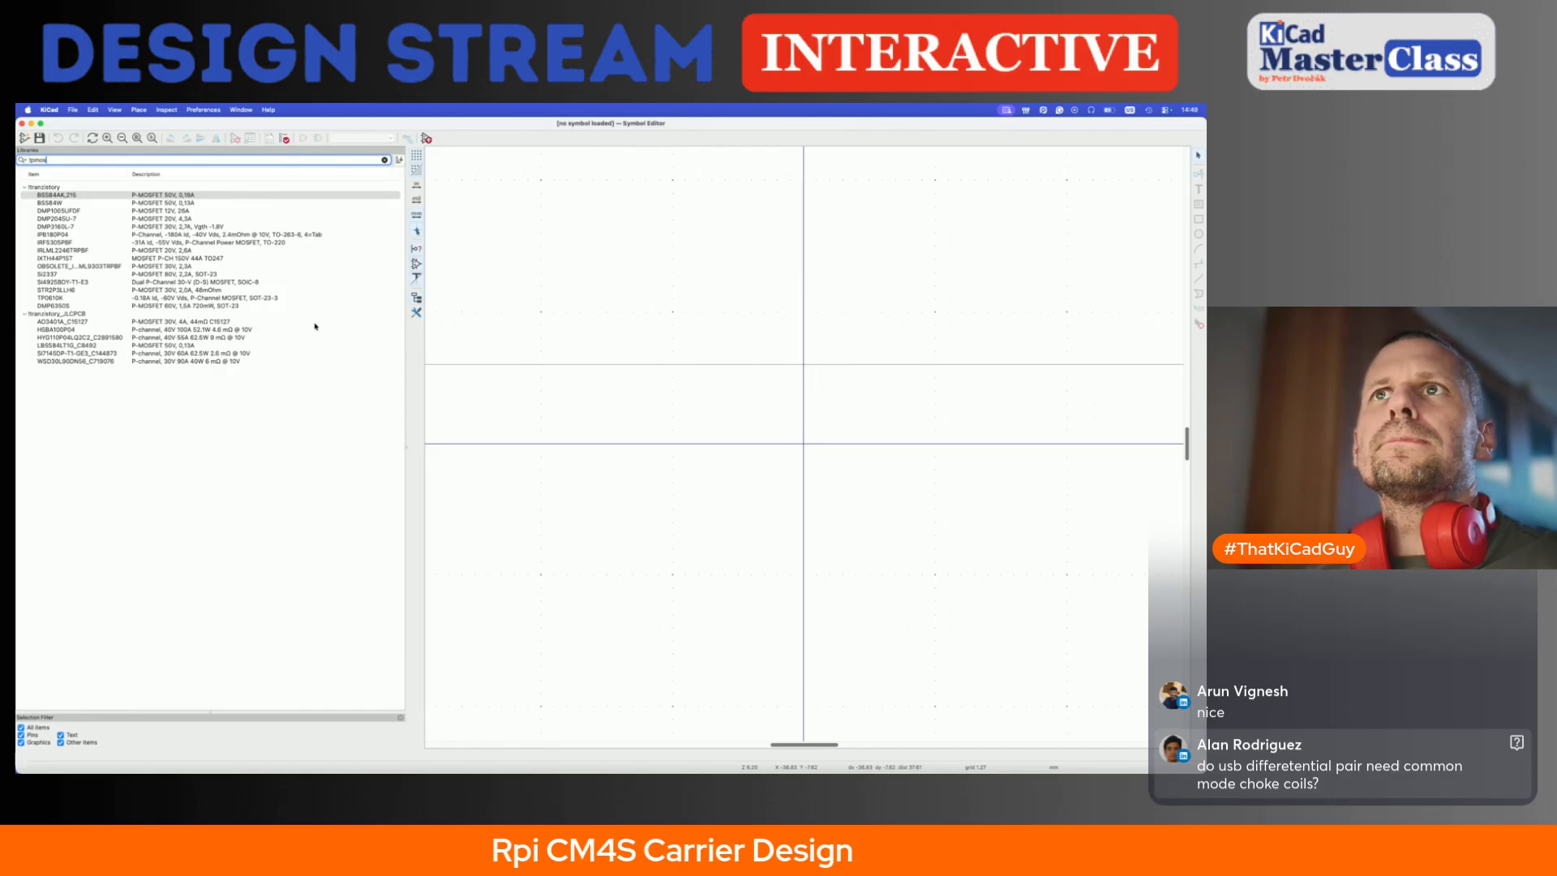
mouse_move(316, 326)
mouse_move(215, 250)
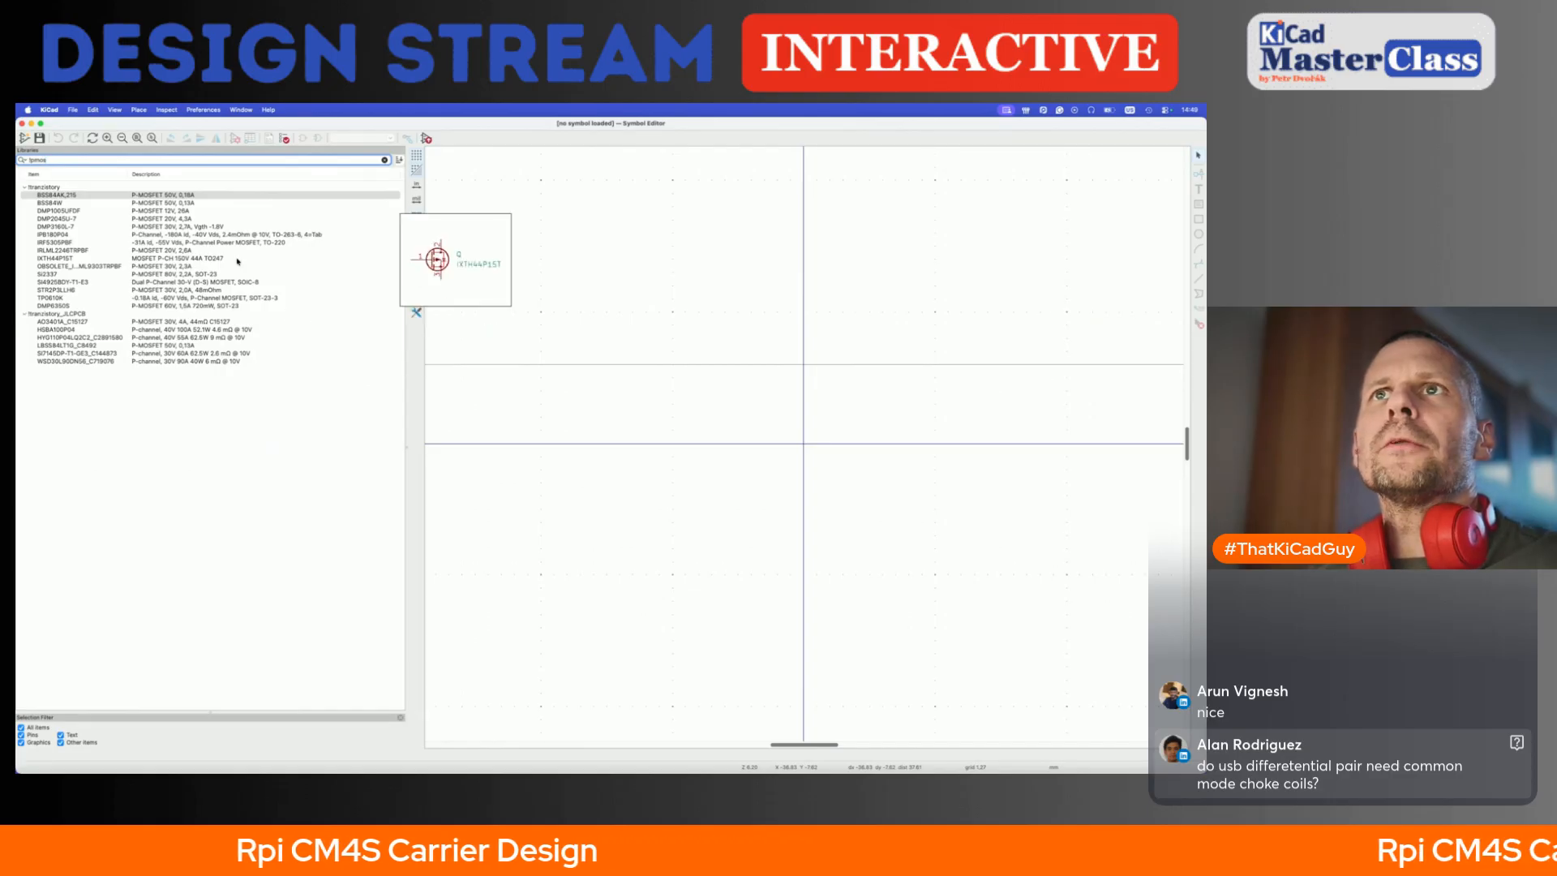
click(196, 229)
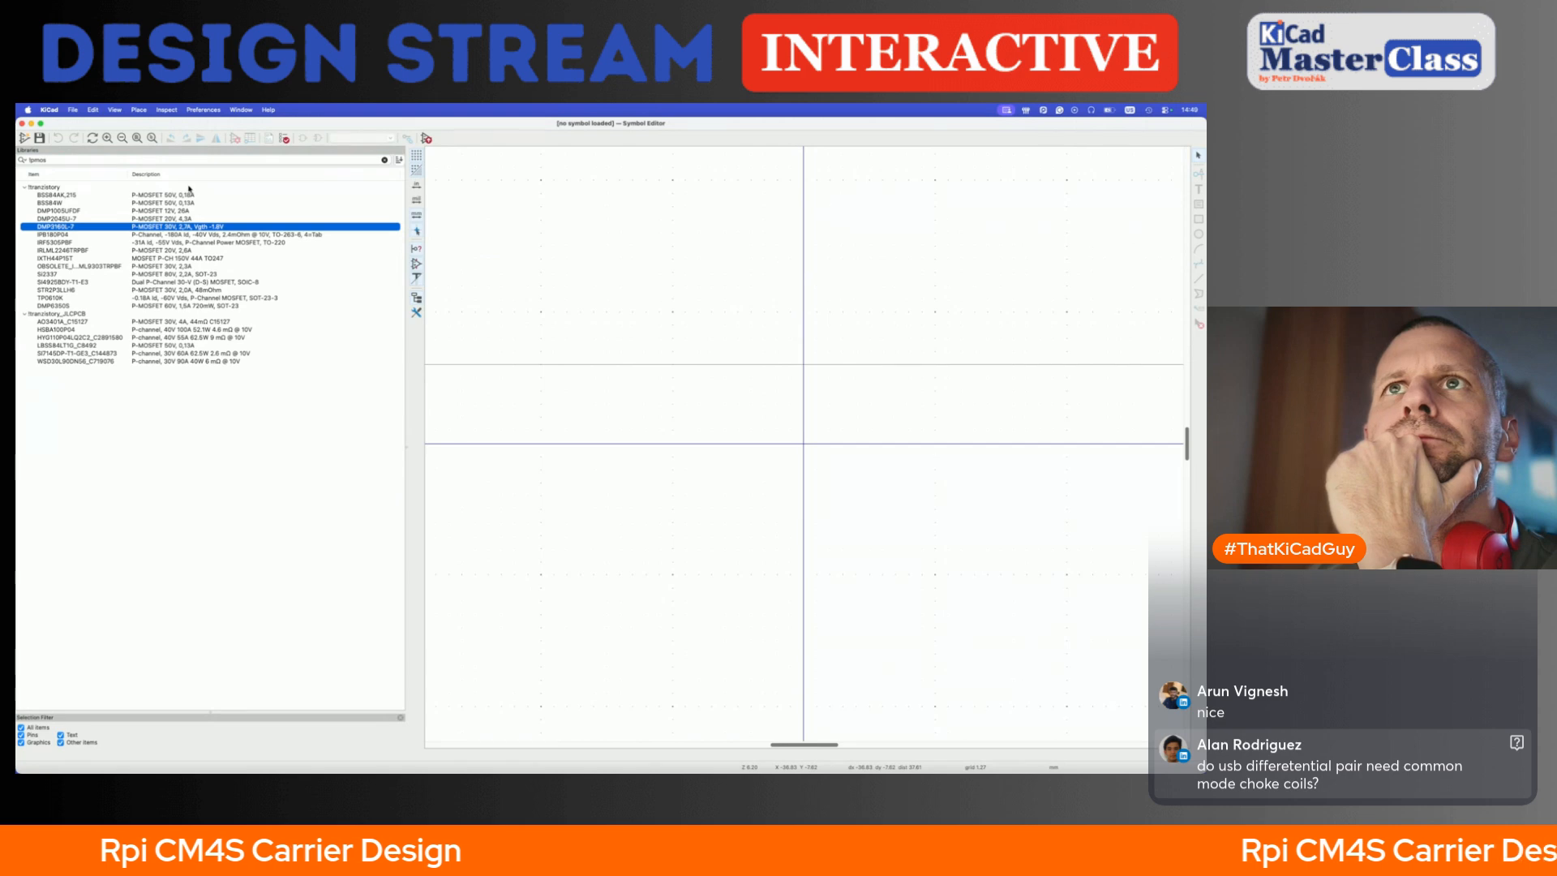
mouse_move(228, 196)
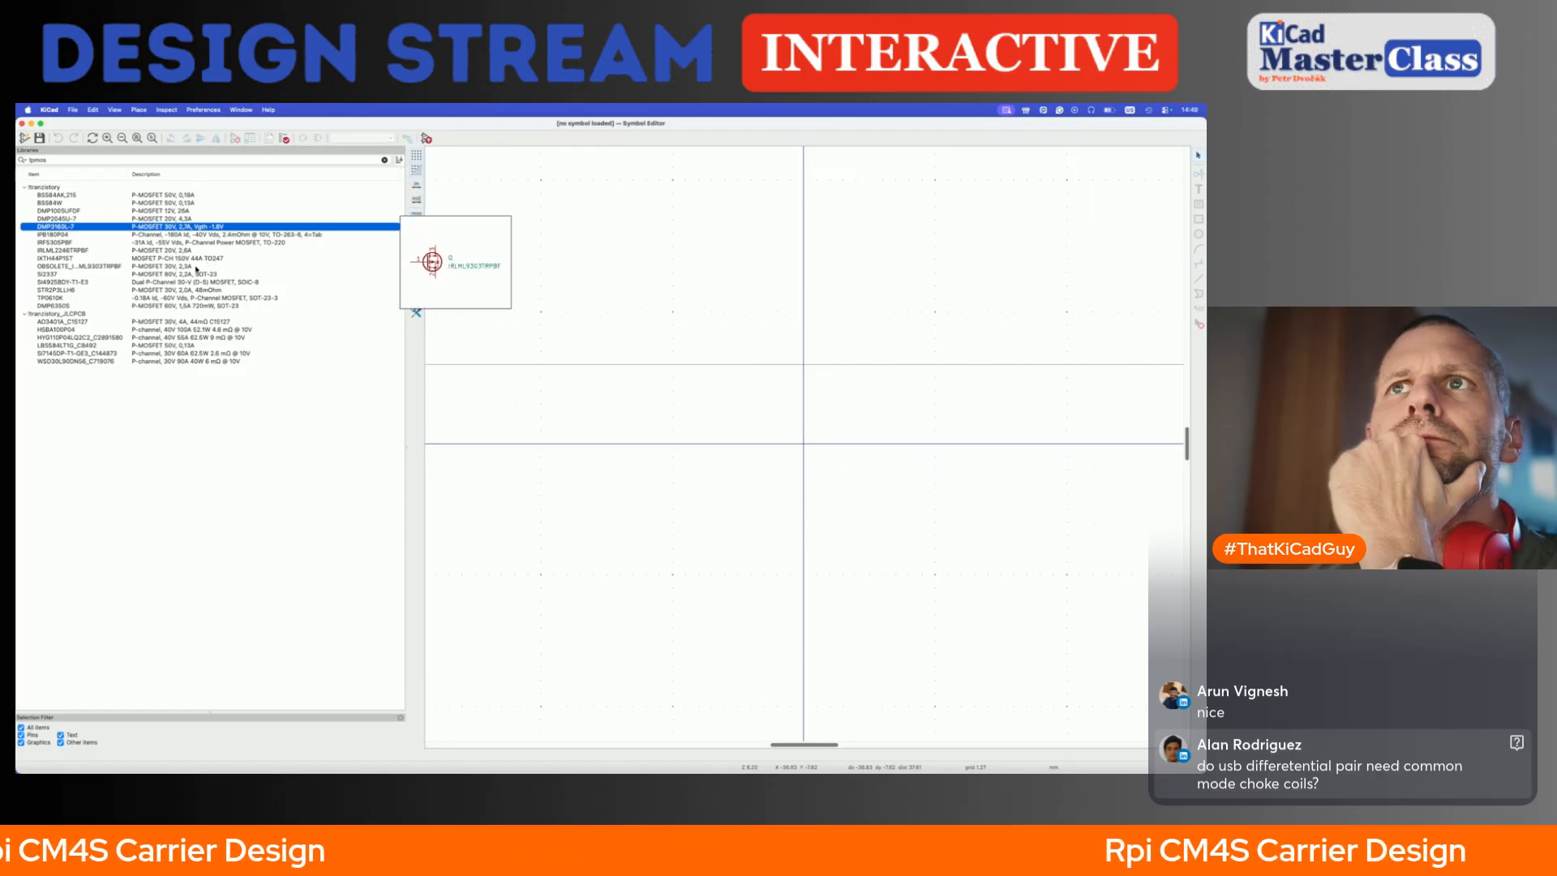
click(215, 265)
click(218, 275)
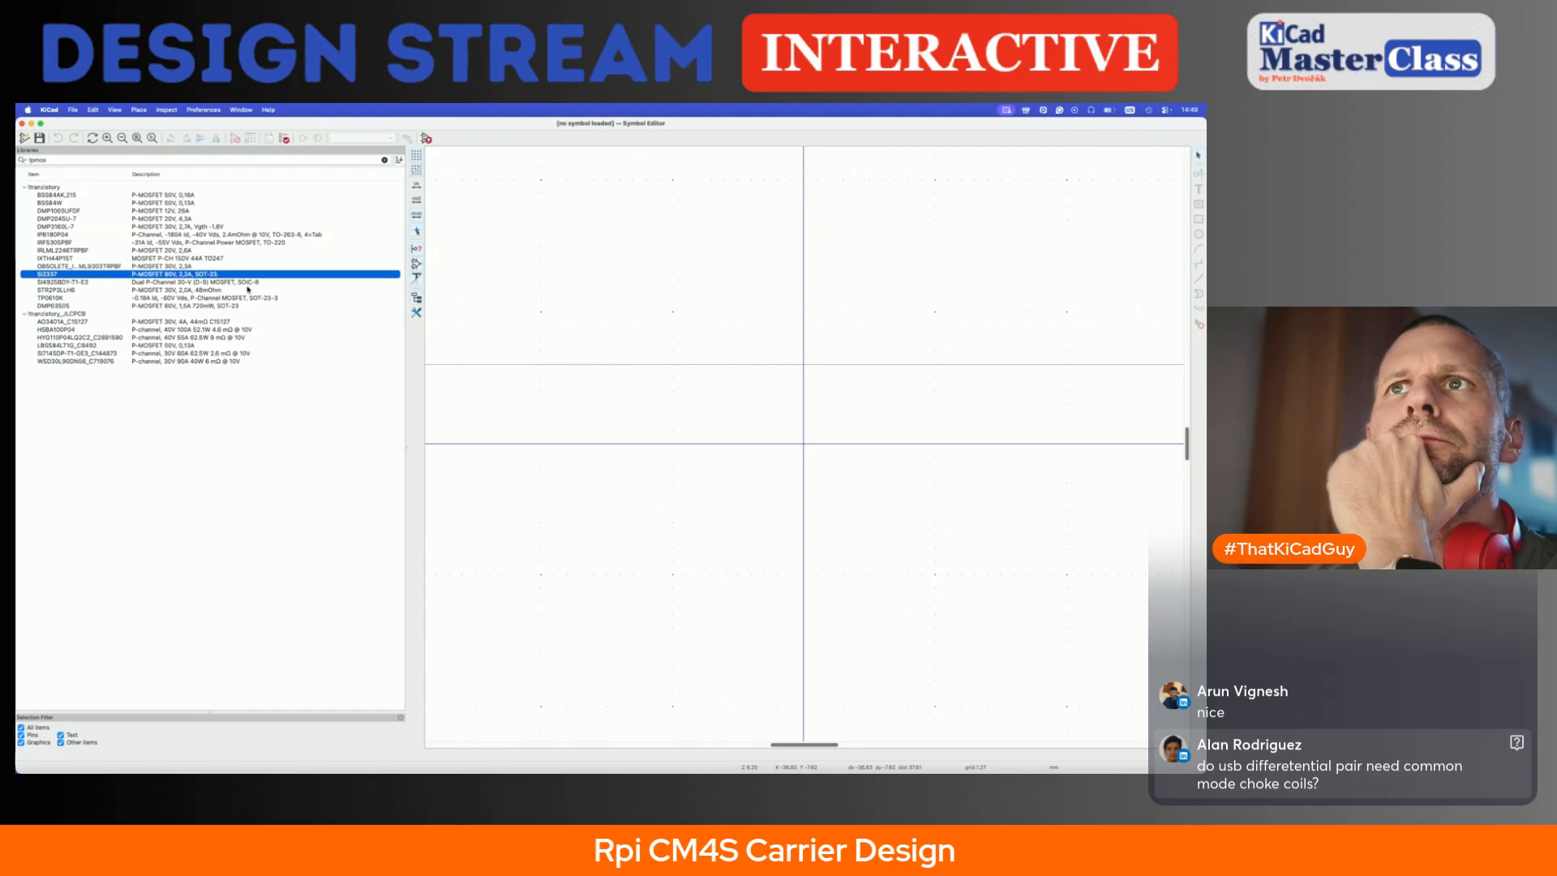
click(248, 290)
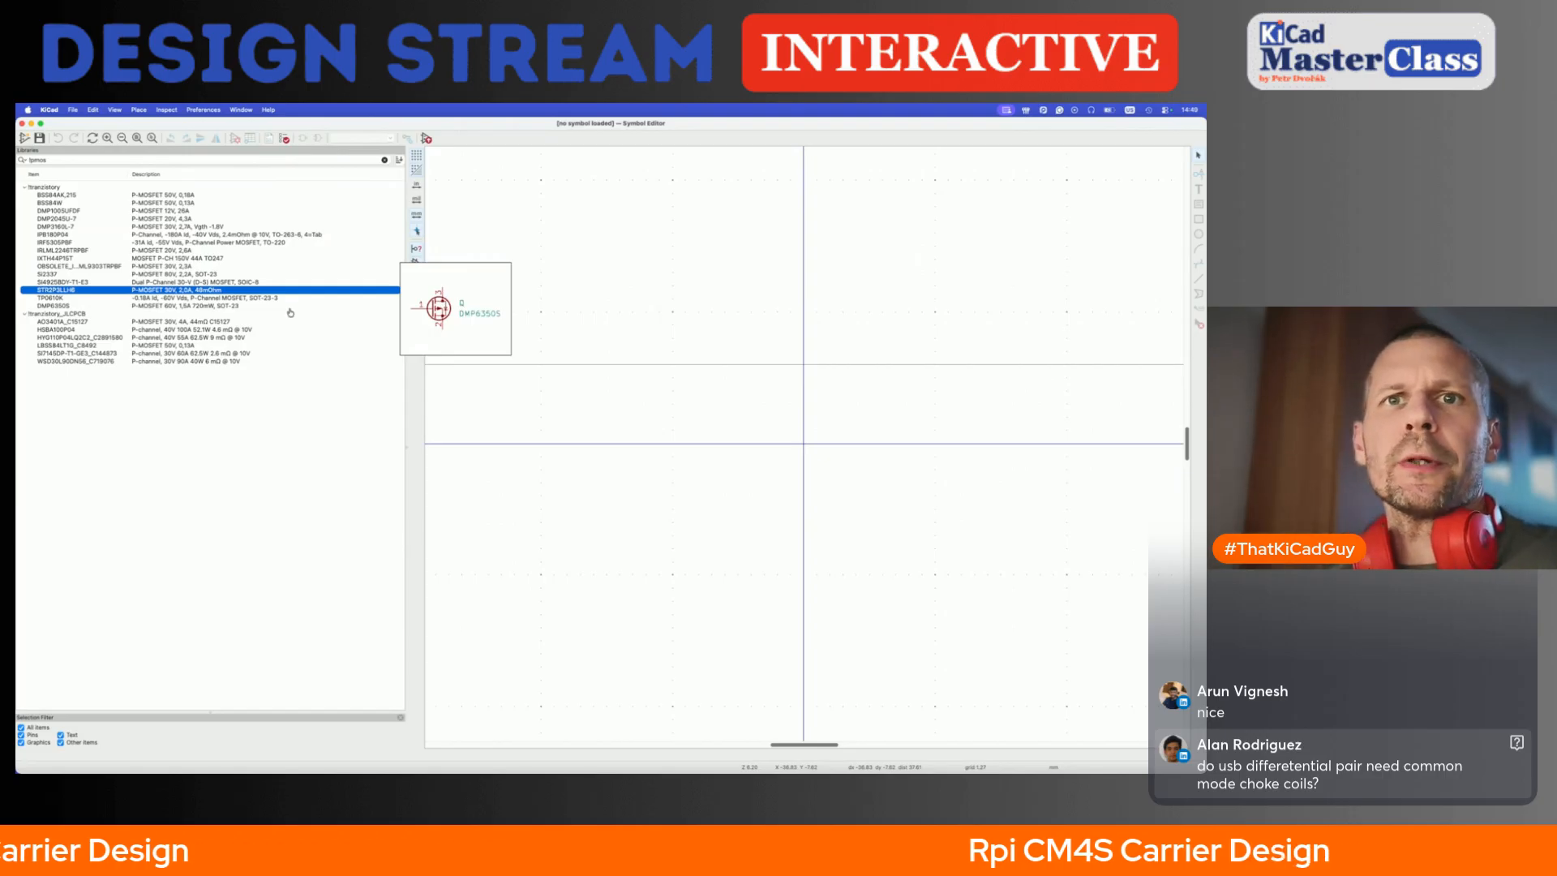
- Recheck the USB-C device application circuit in the HUSB238 datasheet in Brave, and return to the Symbol Editor
key(super+Tab)
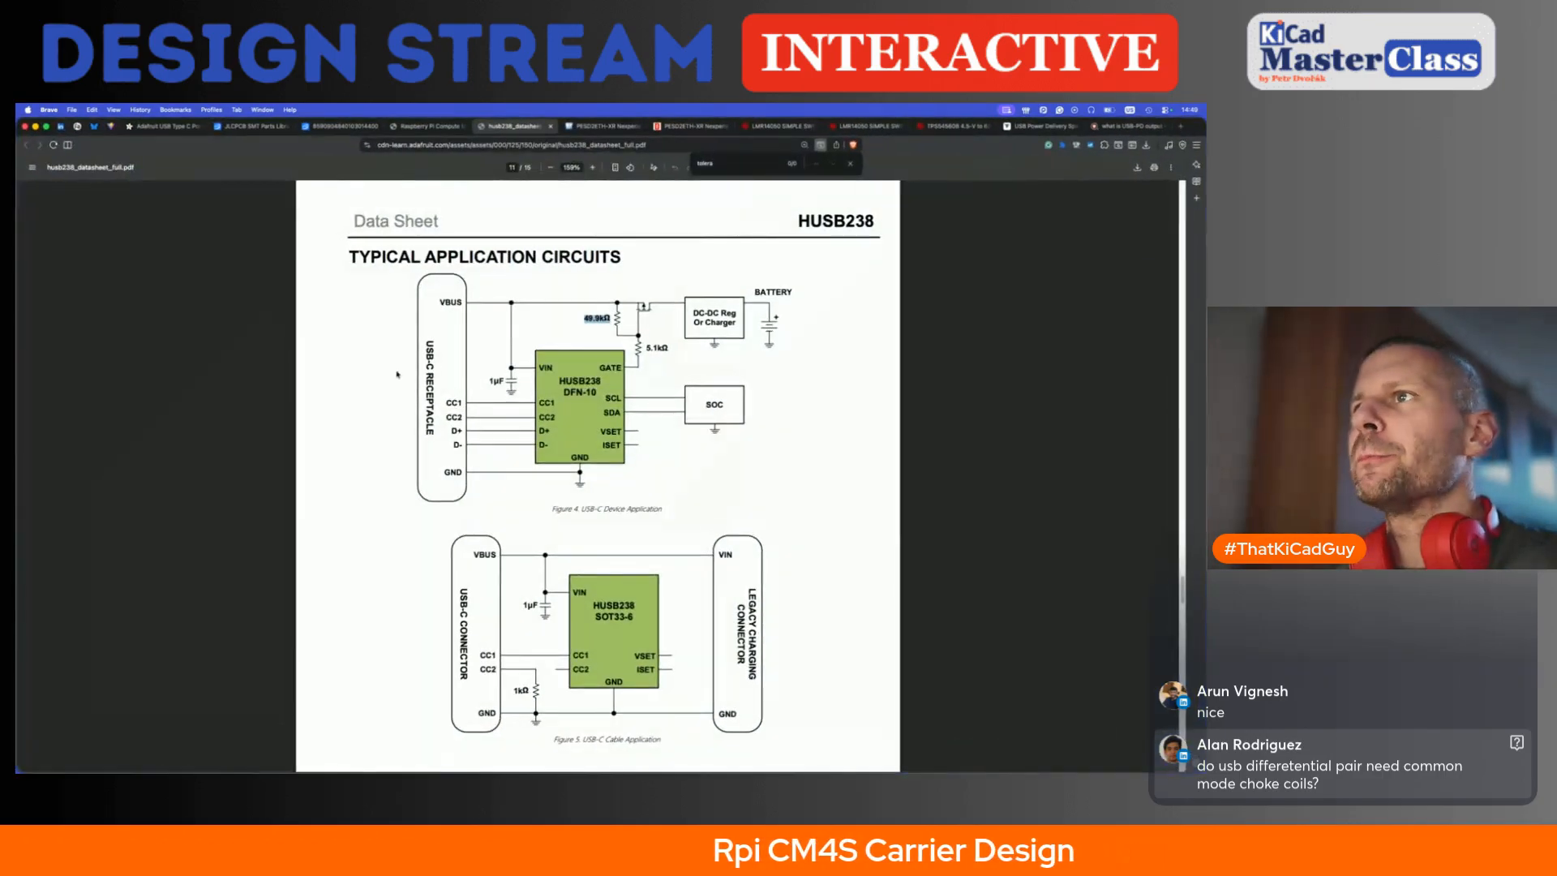
scroll(416, 384, up, 3)
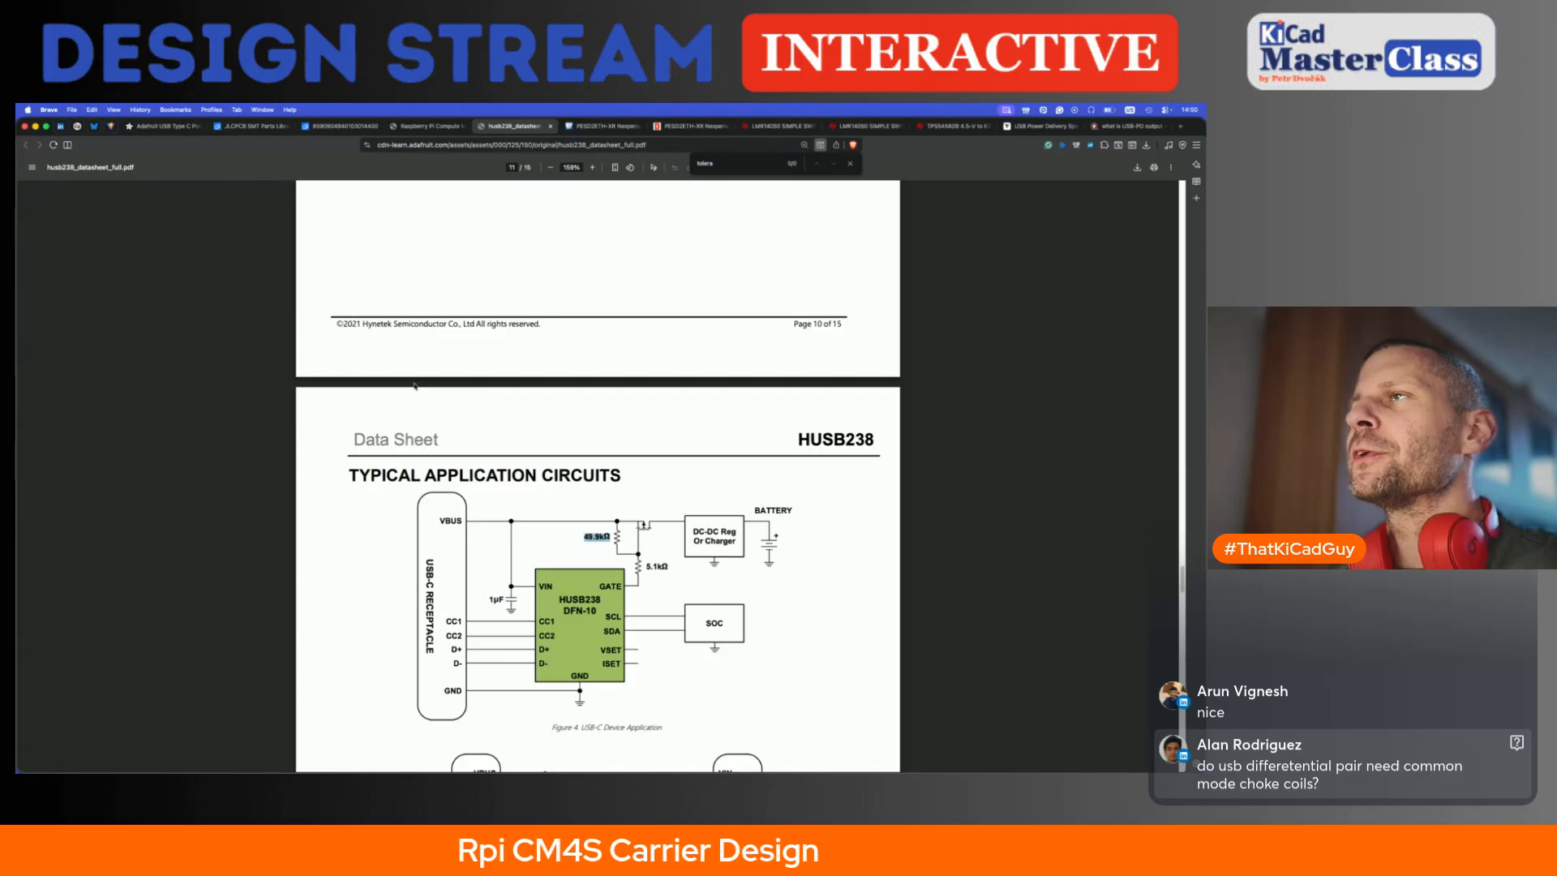
key(super+Tab)
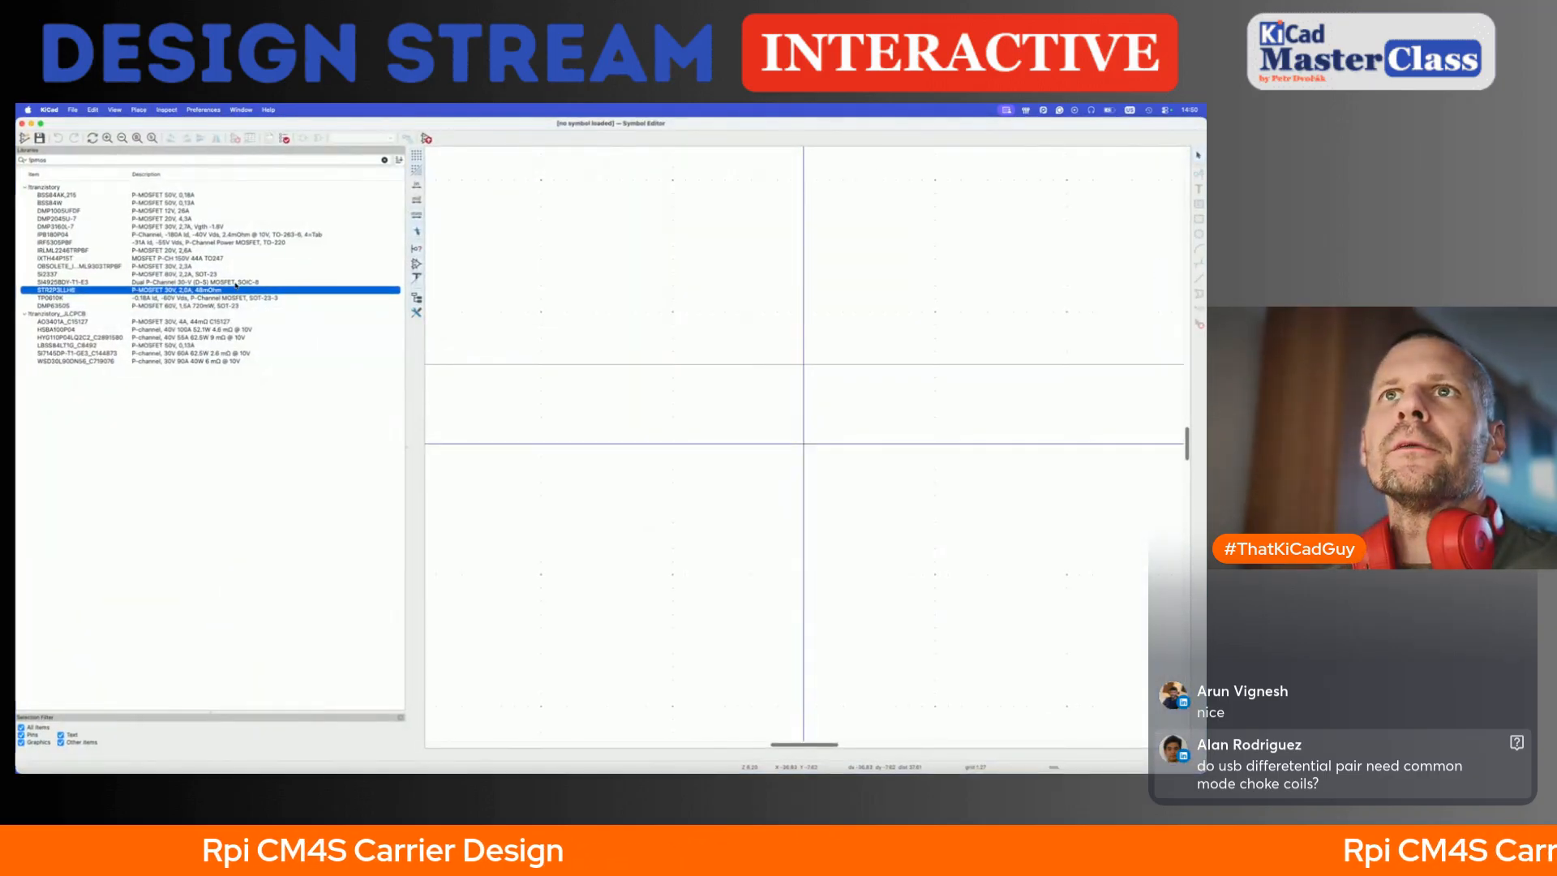
- Search the symbol libraries for mosfet, and then list the PMOS symbols again
mouse_move(236, 285)
click(101, 161)
key(BackSpace)
key(BackSpace)
key(BackSpace)
key(BackSpace)
key(BackSpace)
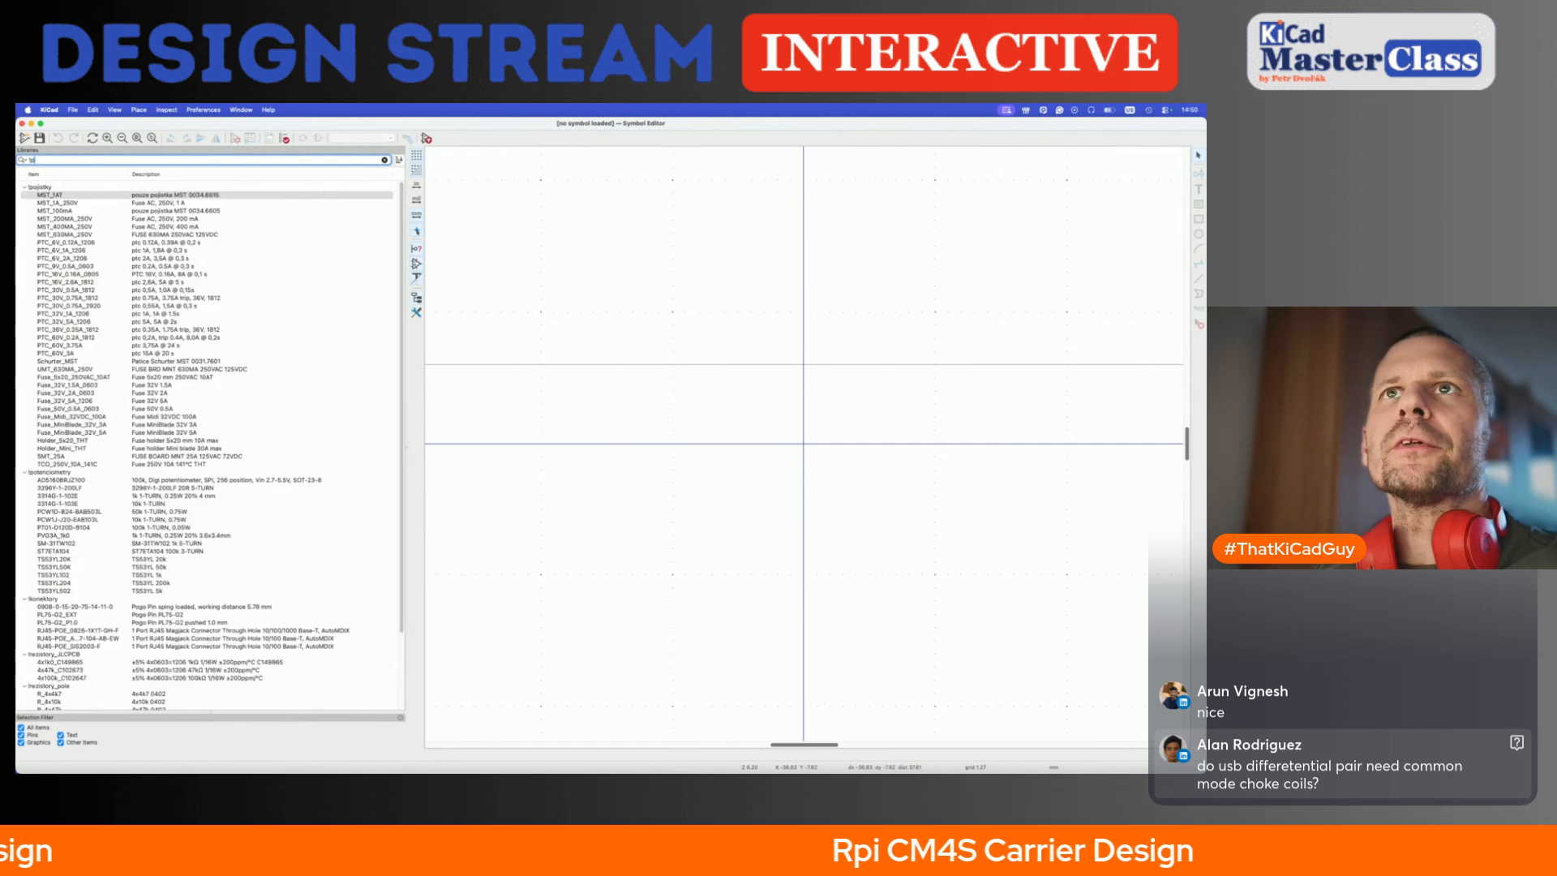
text(mosfet)
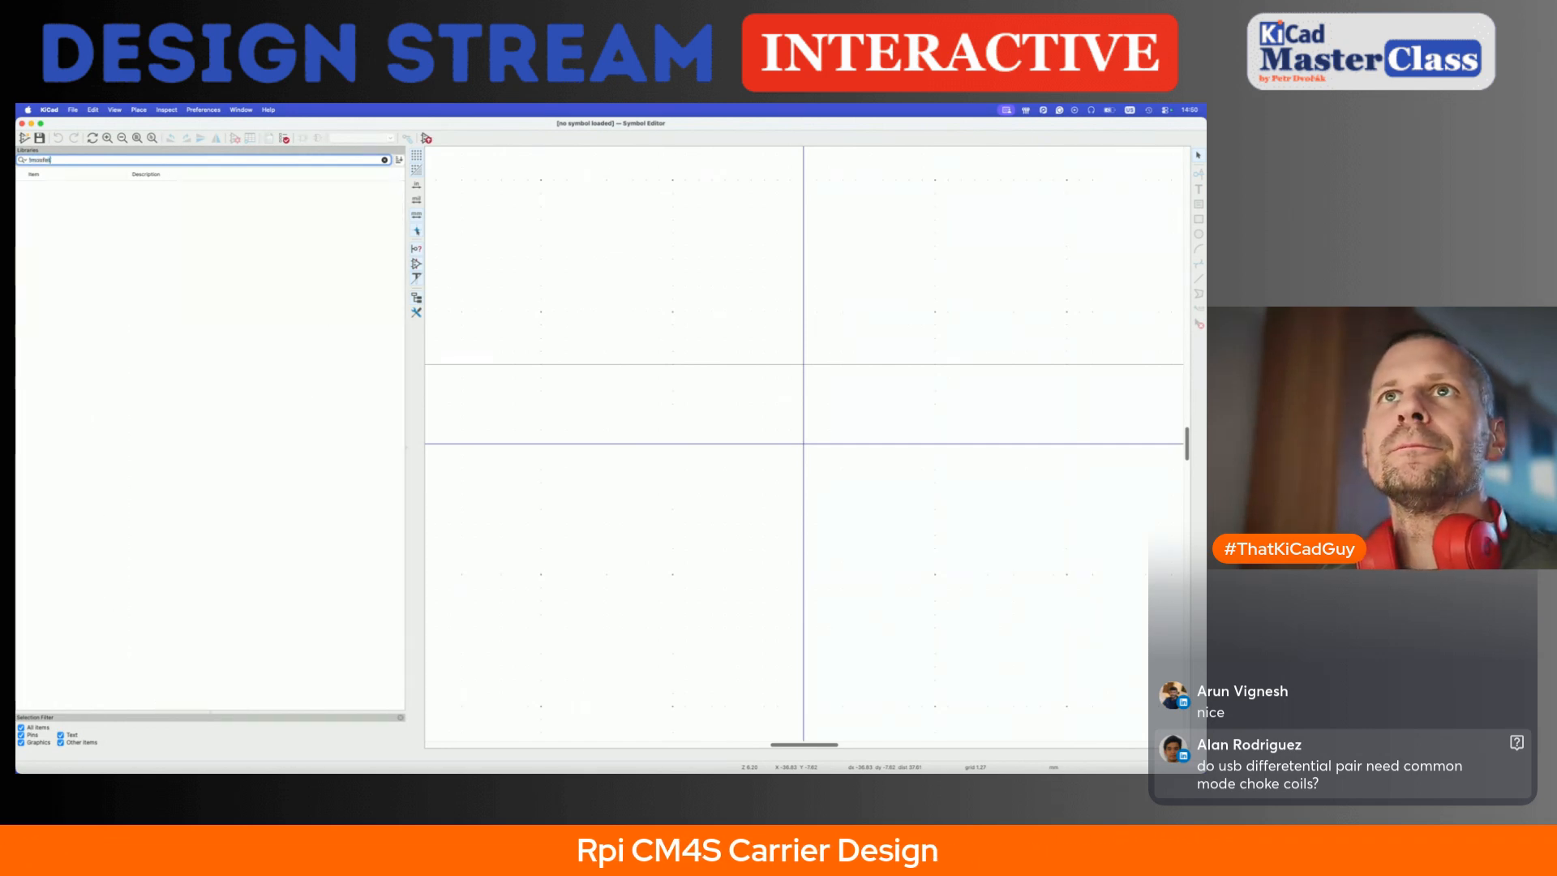
text(tpmos)
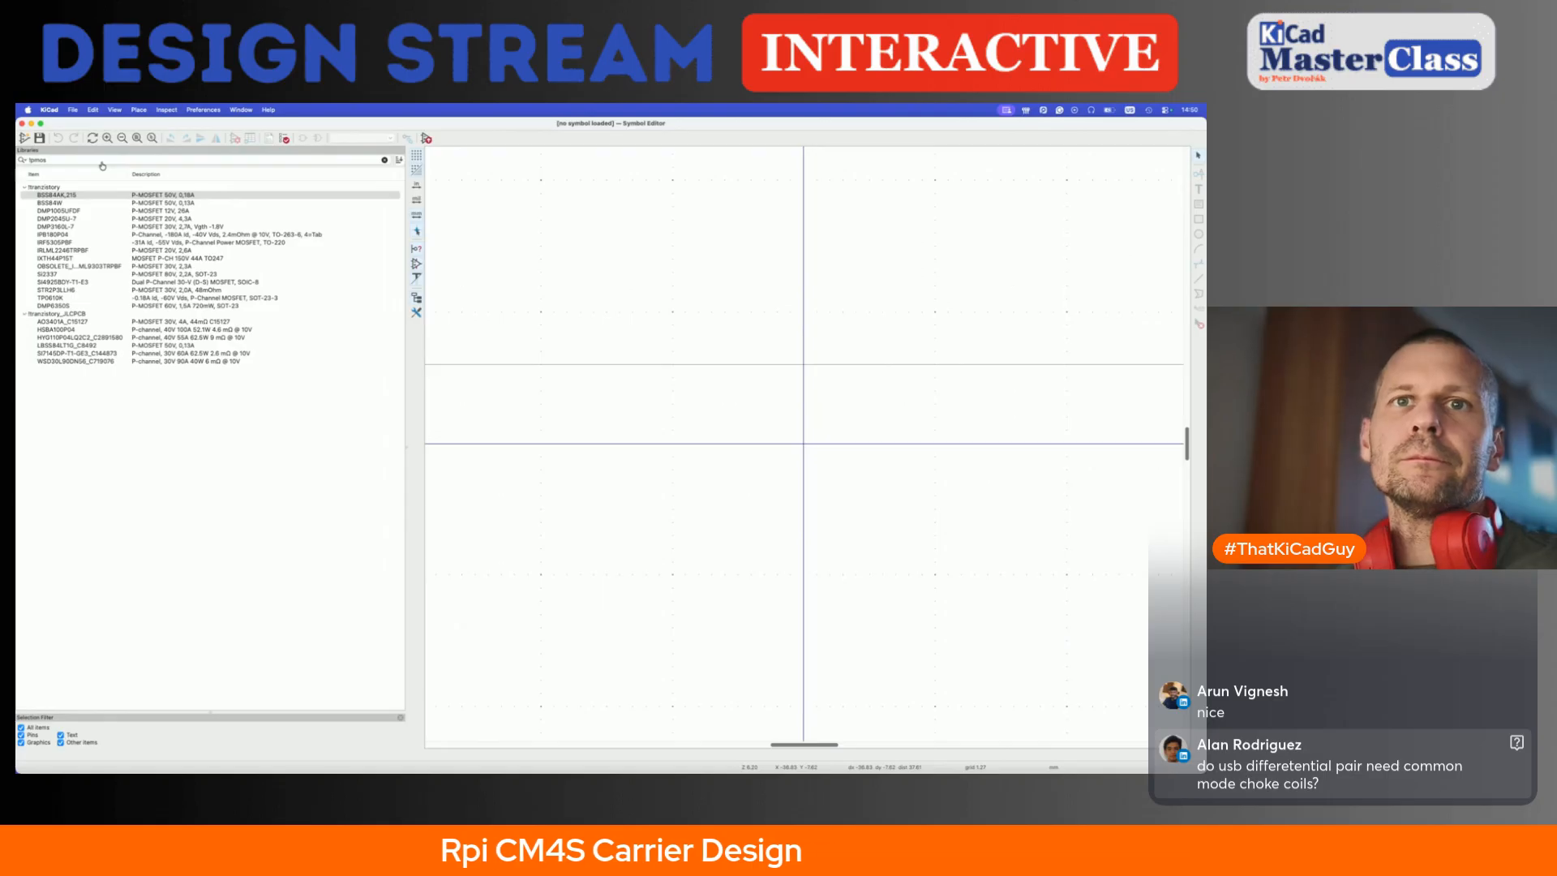
- Switch to DigiKey in Brave, search for MOSFET, and check the Infineon MOSFET kit's product page
key(super+Tab)
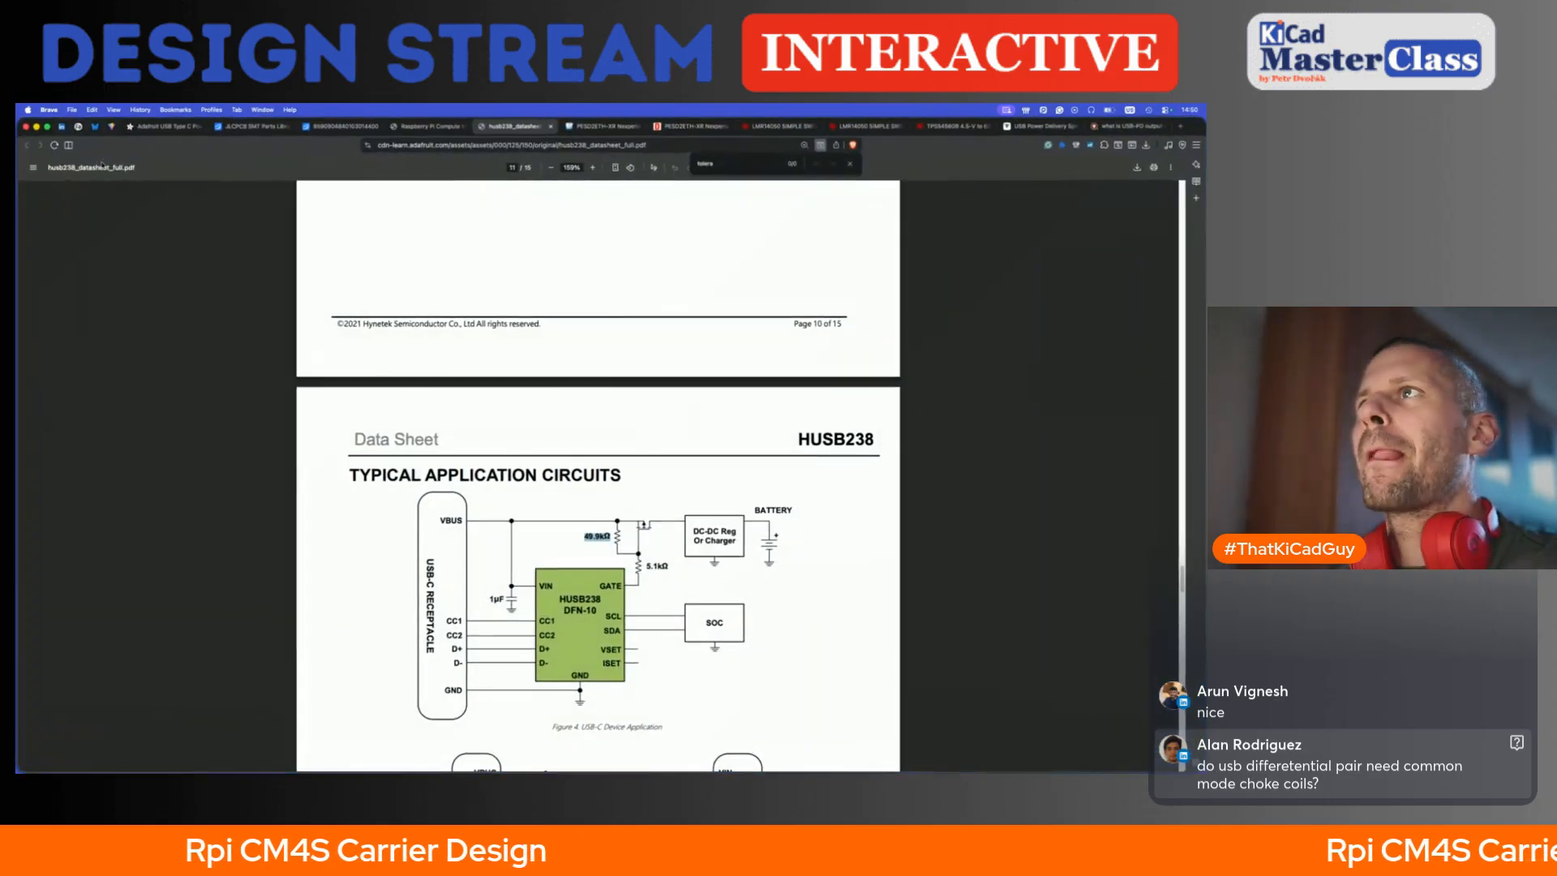
click(681, 127)
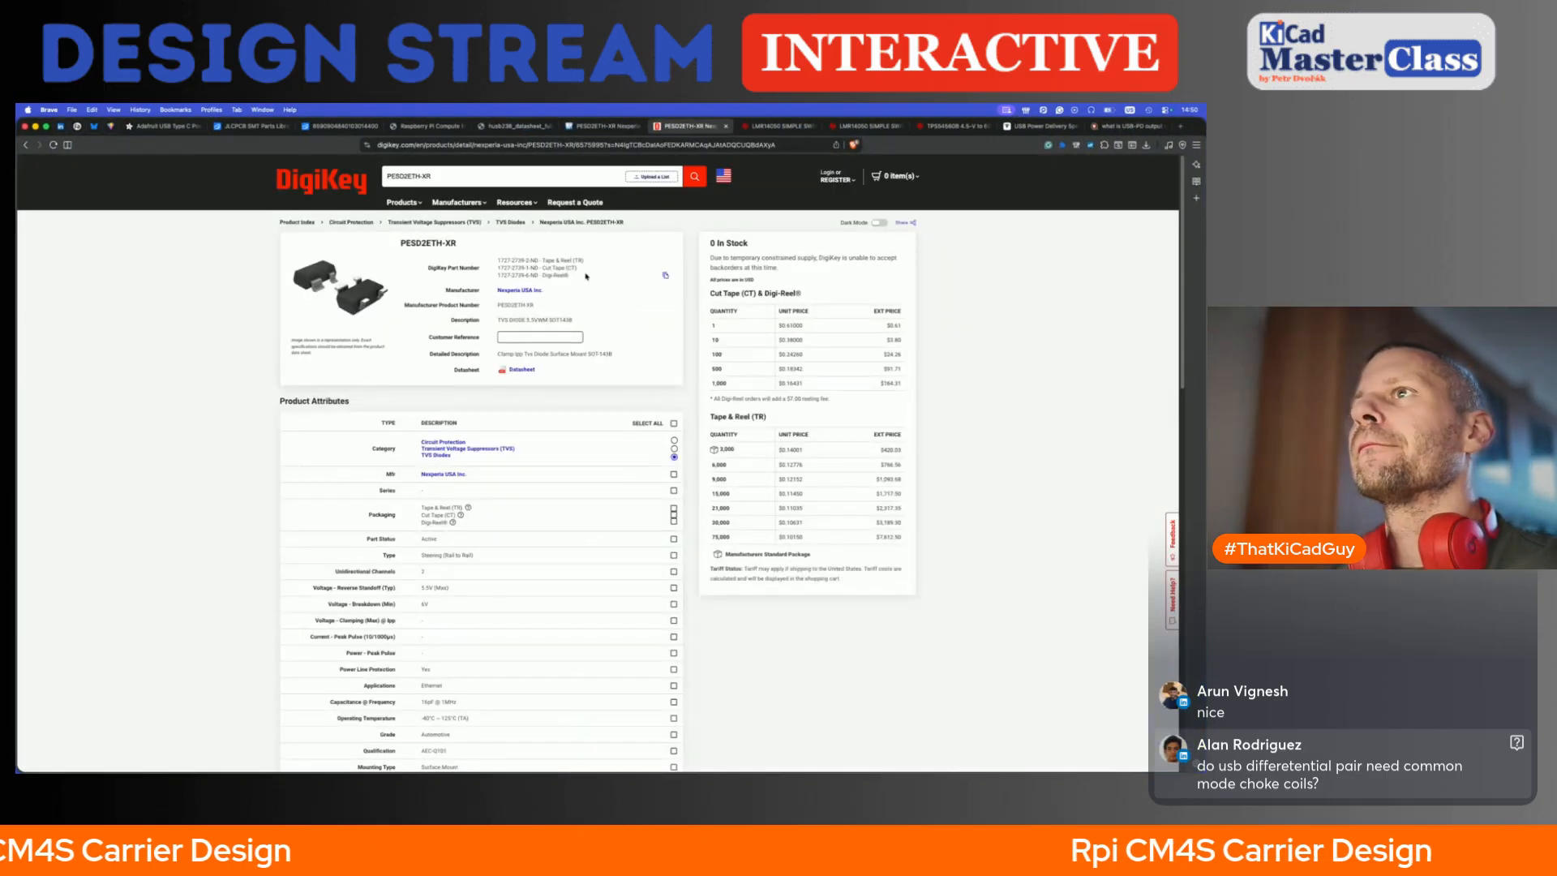
scroll(591, 264, up, 1)
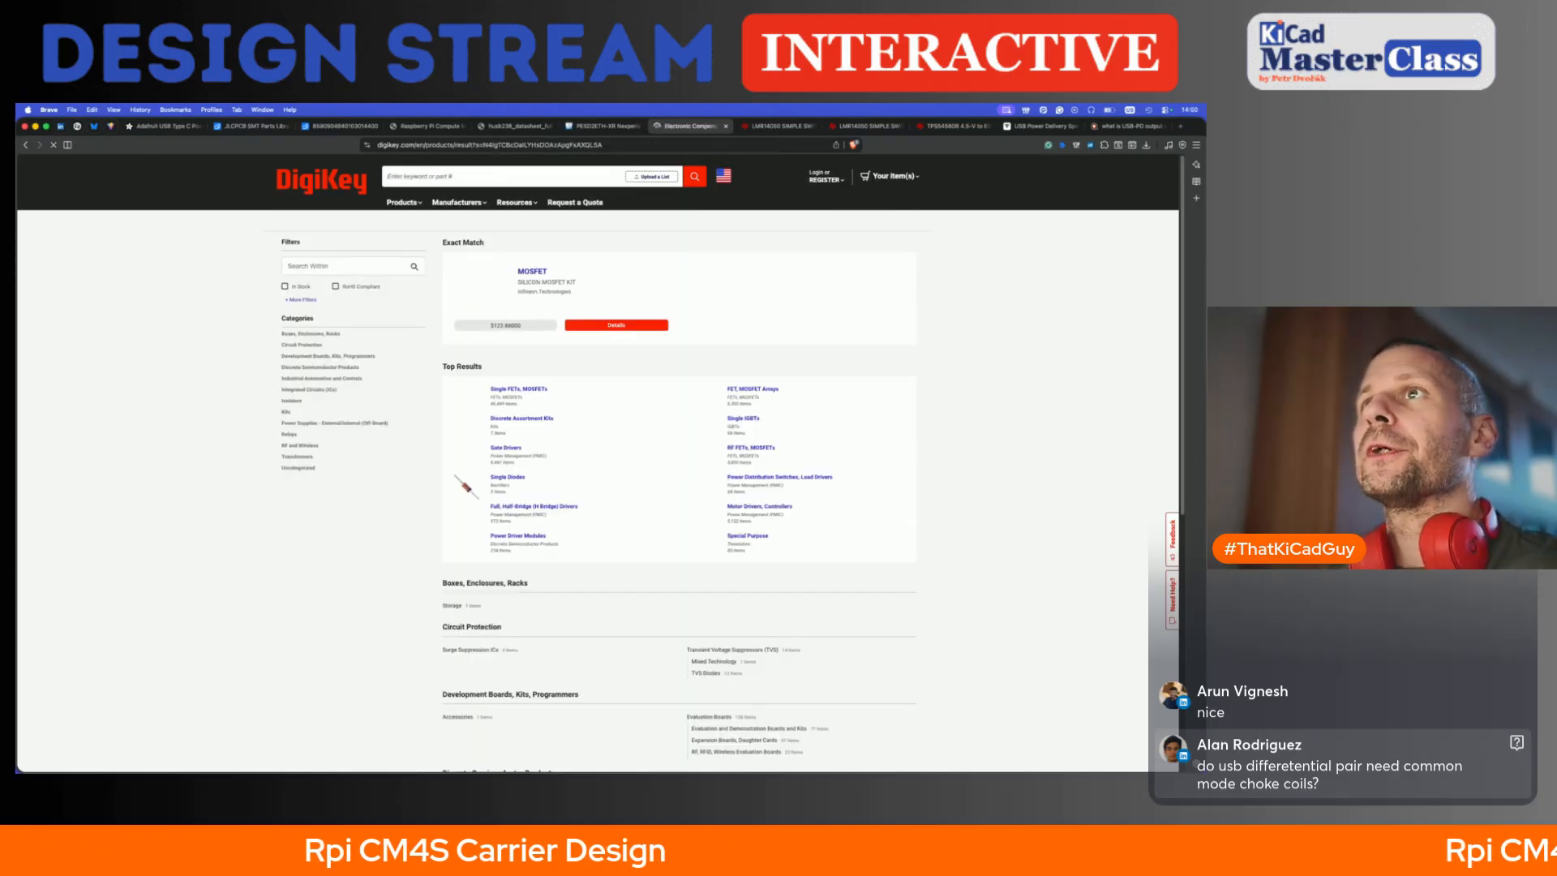
click(533, 277)
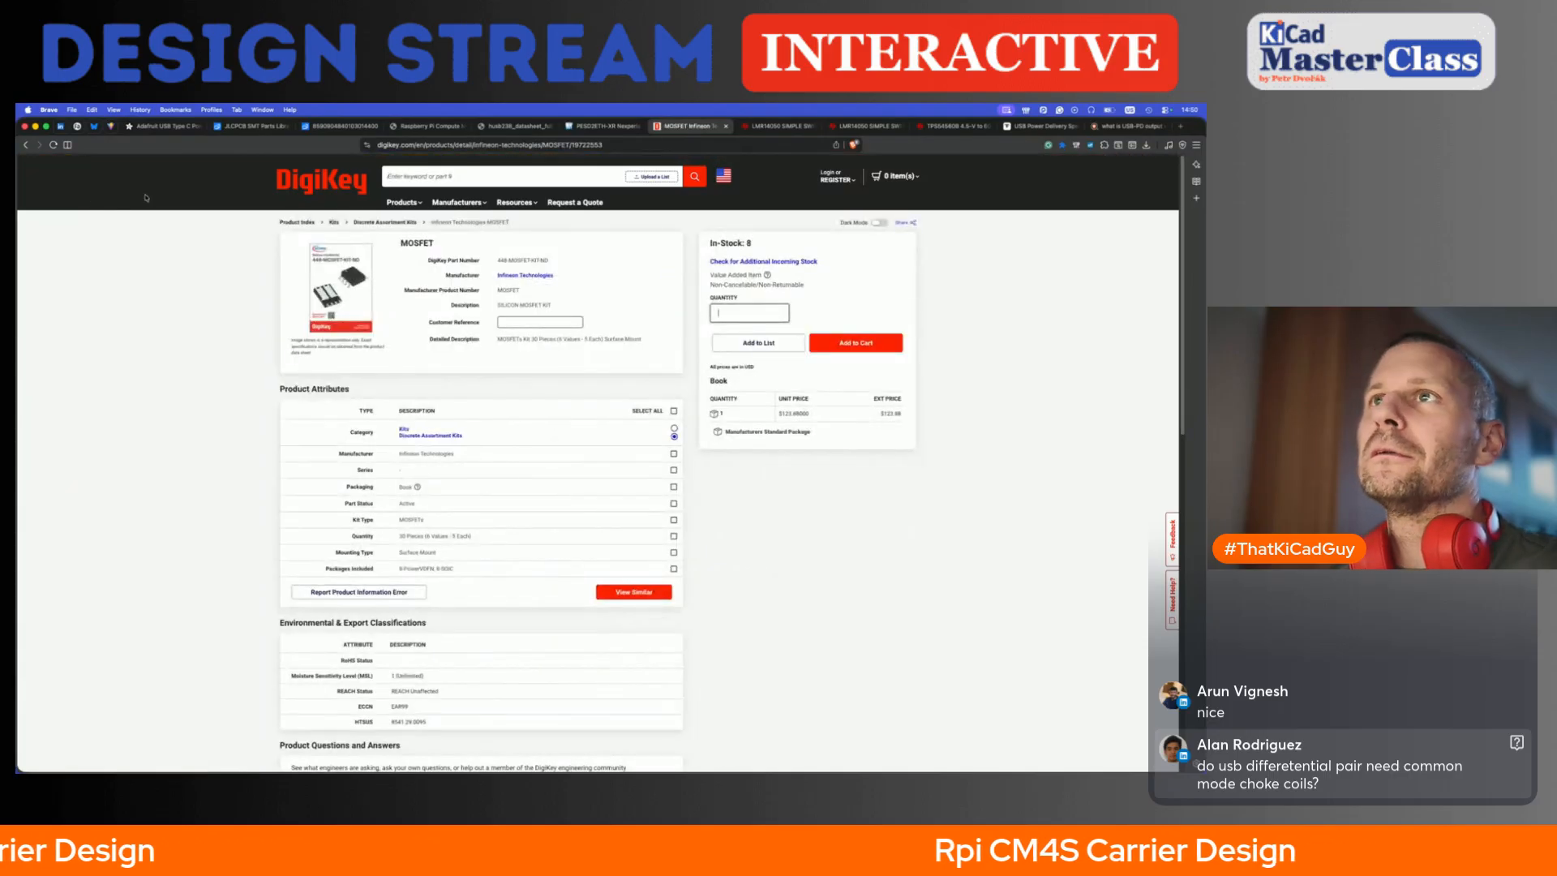
click(28, 146)
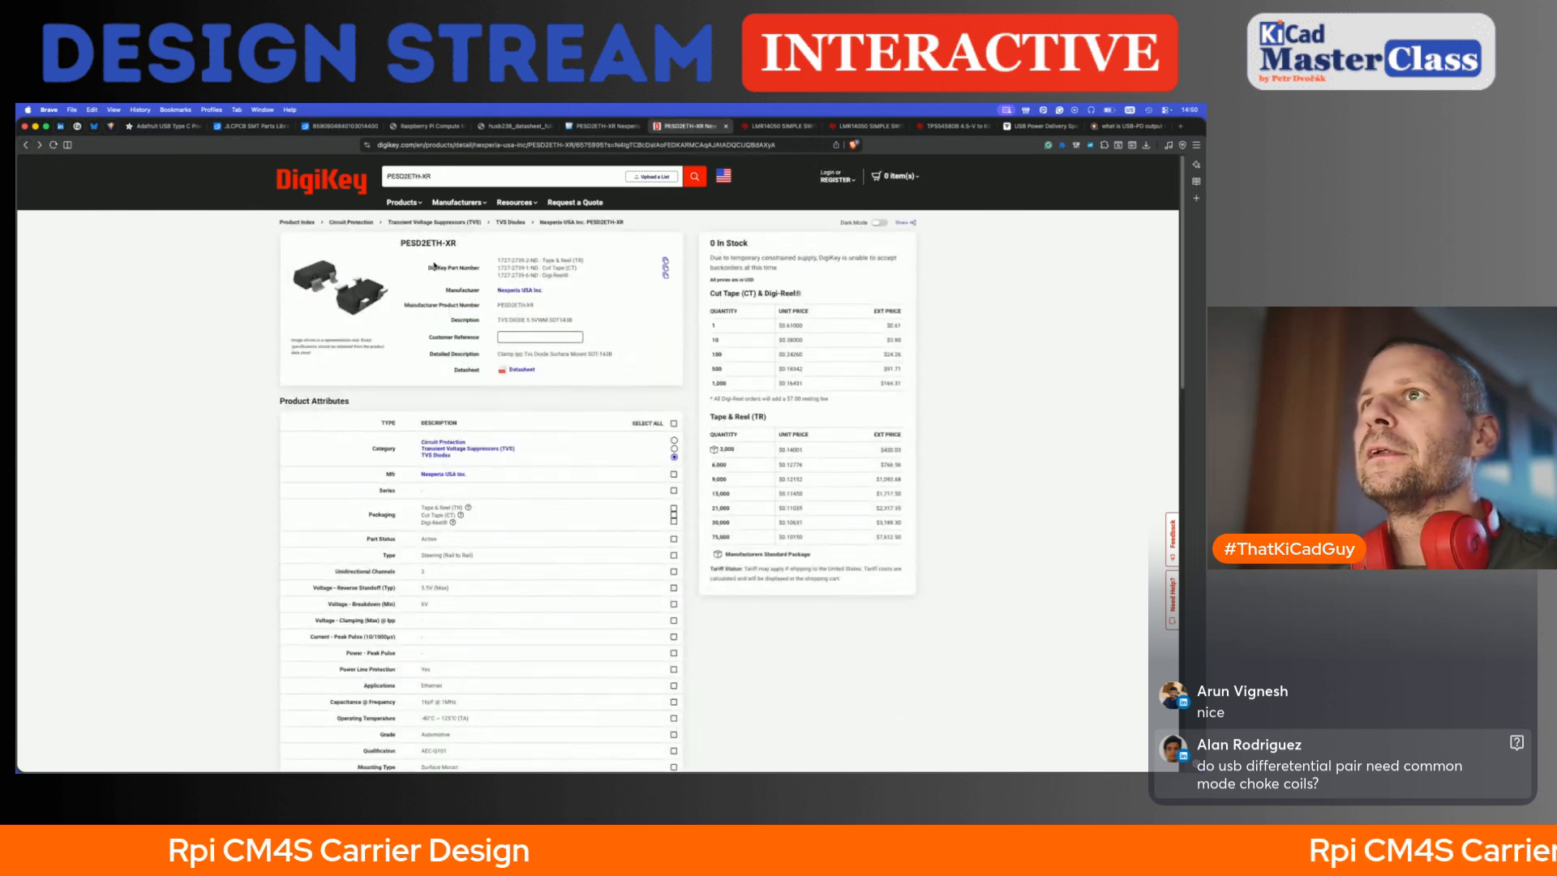
- Search DigiKey for FET and open the Single FETs, MOSFETs category
double_click(477, 178)
key(super+a)
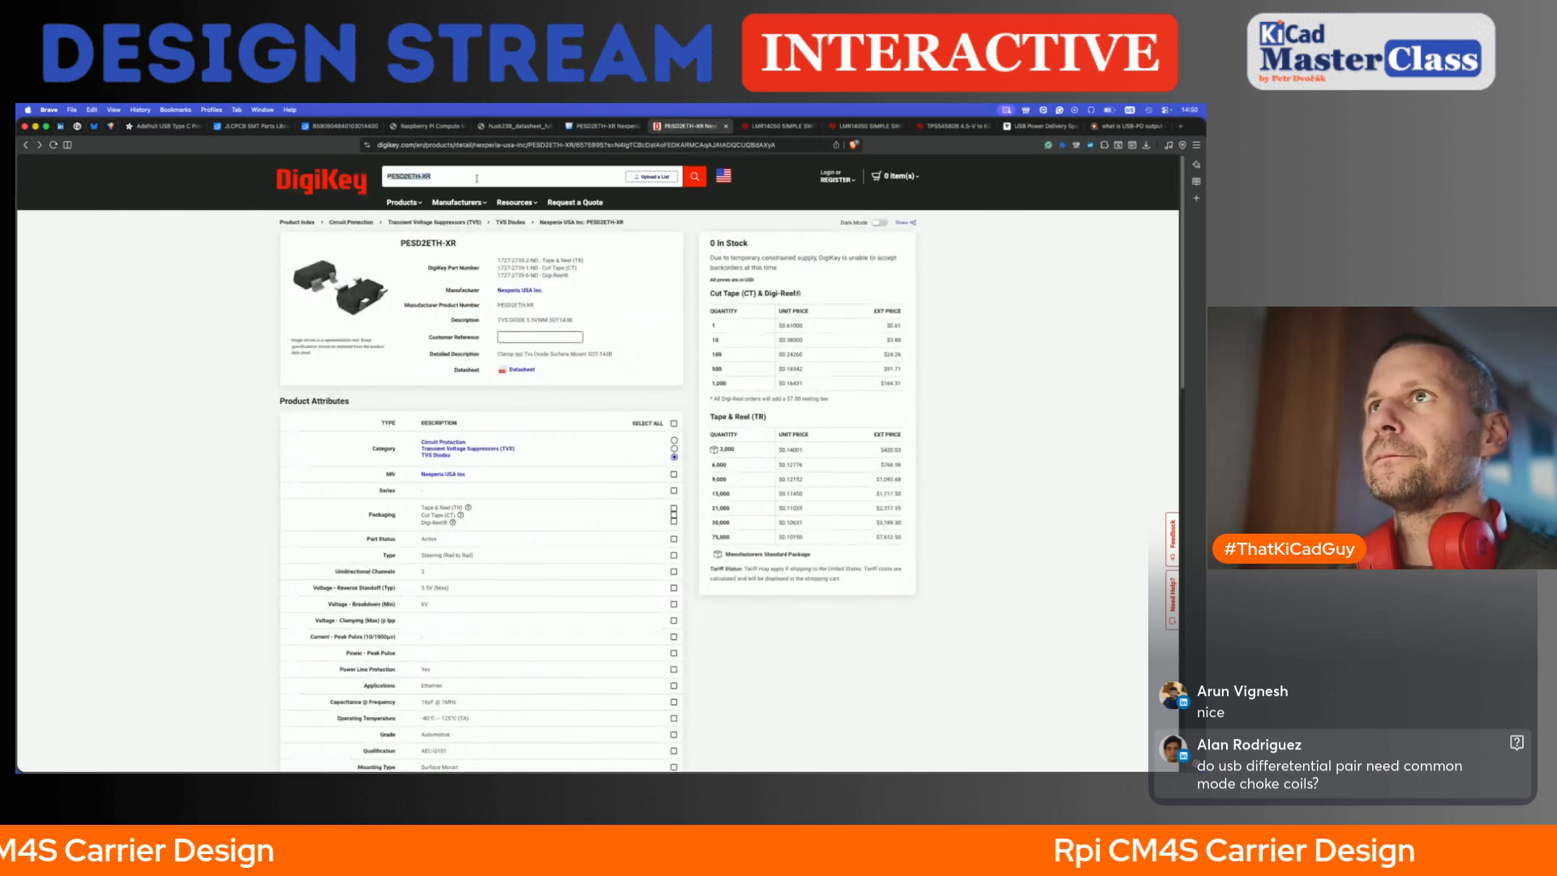
text(P)
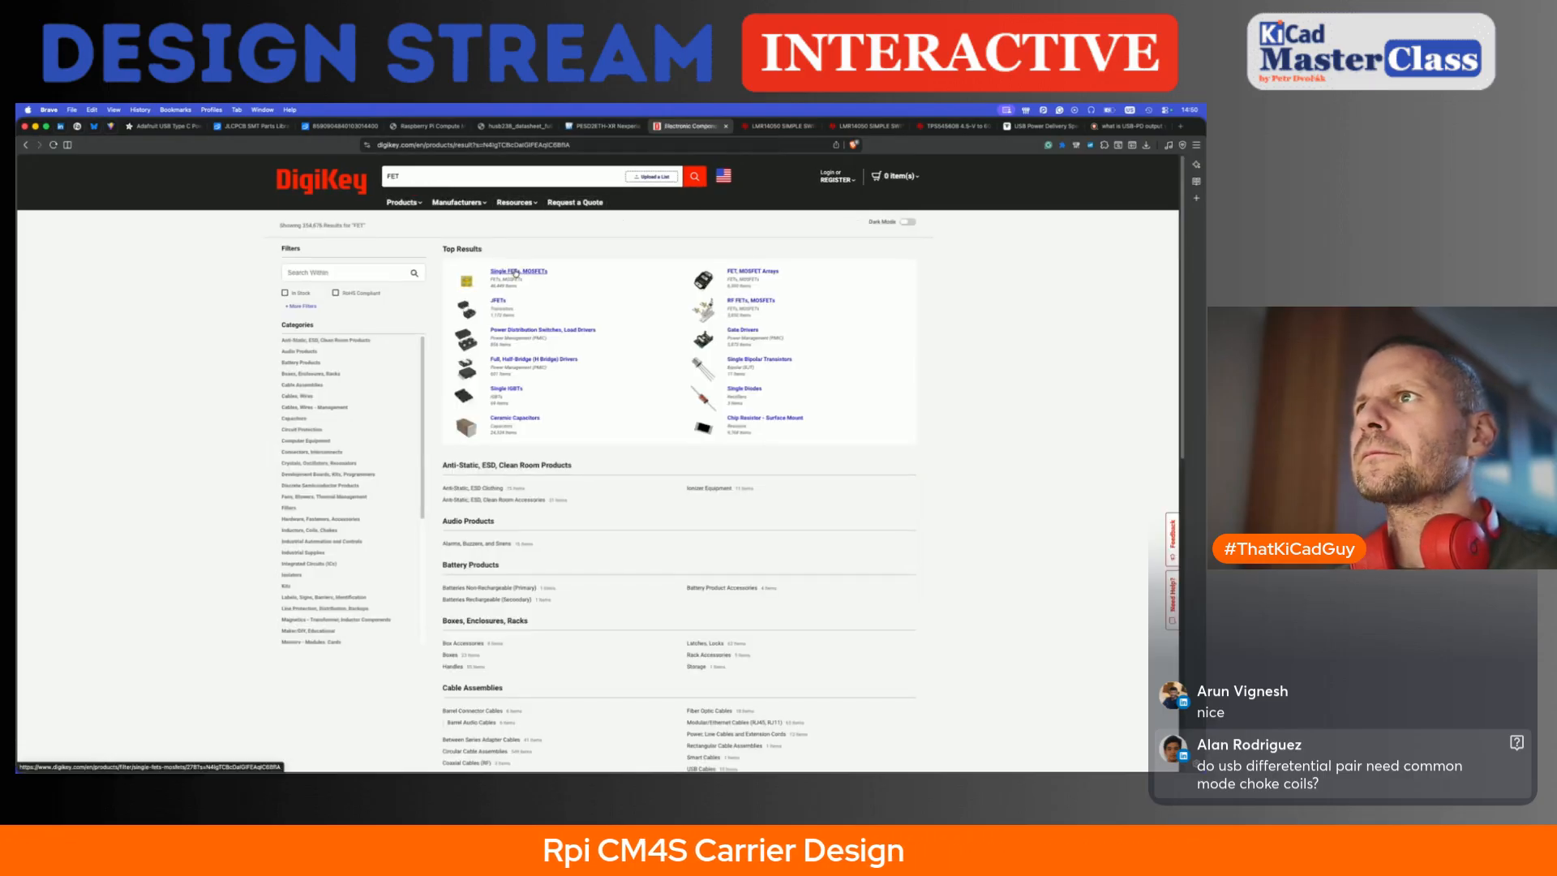
click(514, 272)
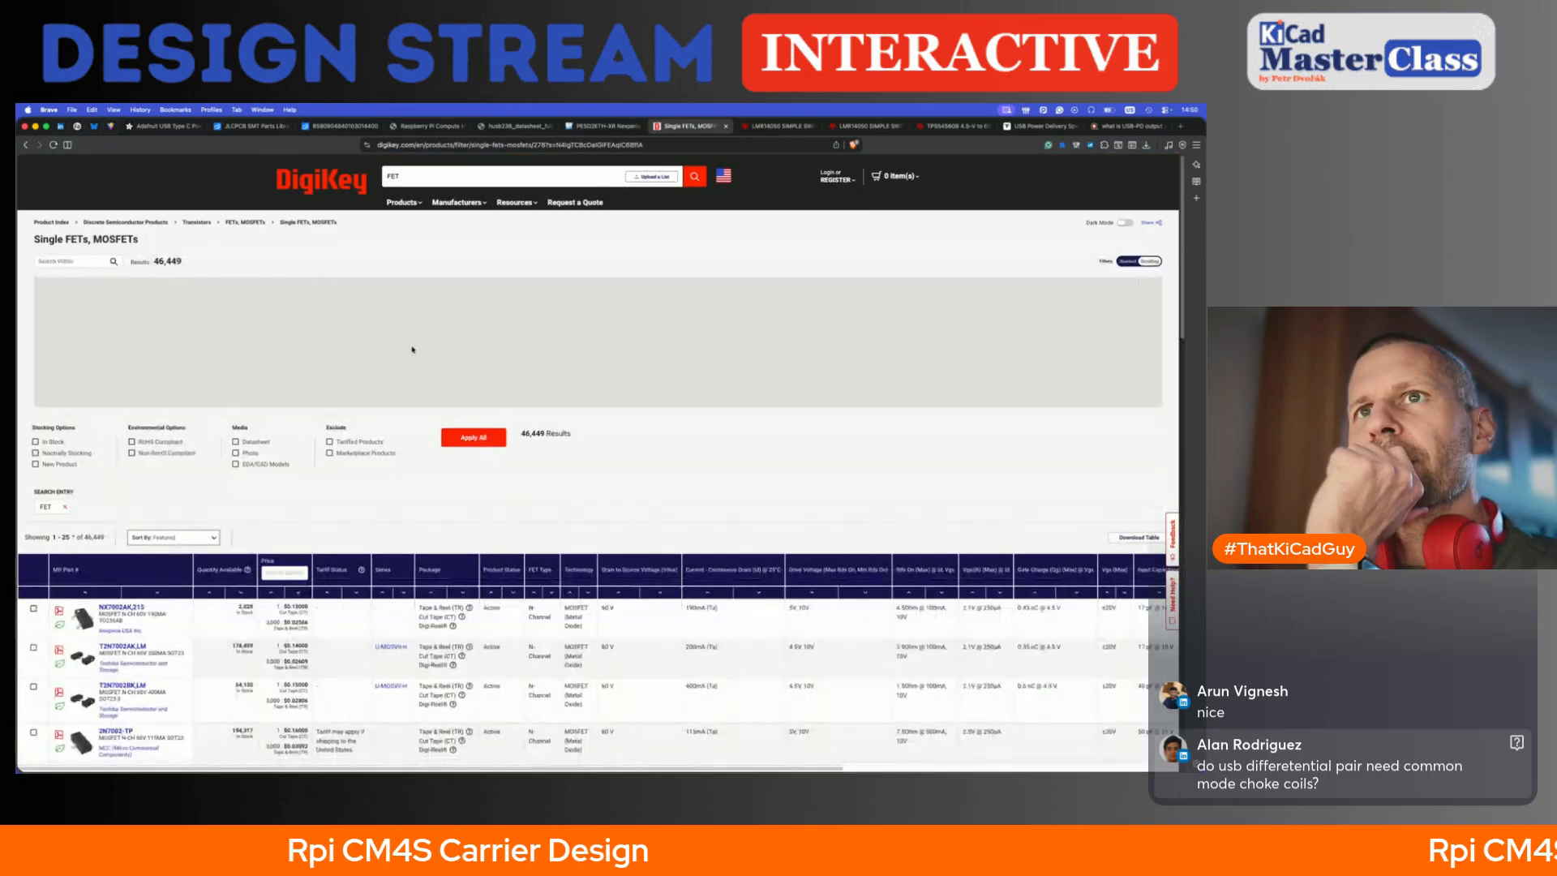
- Filter the MOSFET list to in-stock, active, P-Channel parts and apply the filters
click(36, 447)
click(357, 298)
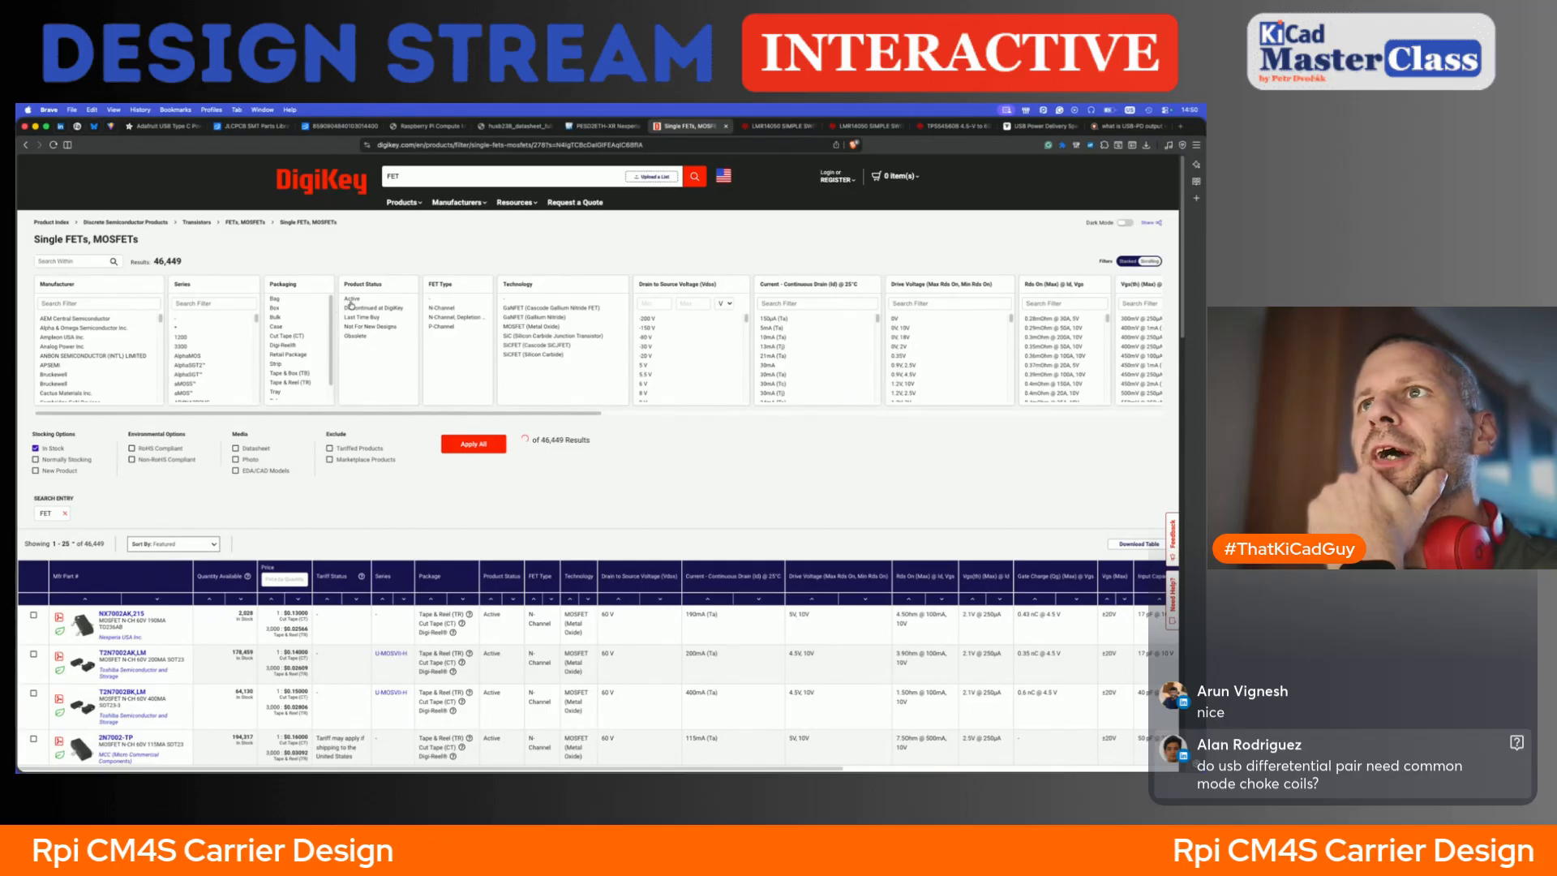
click(442, 325)
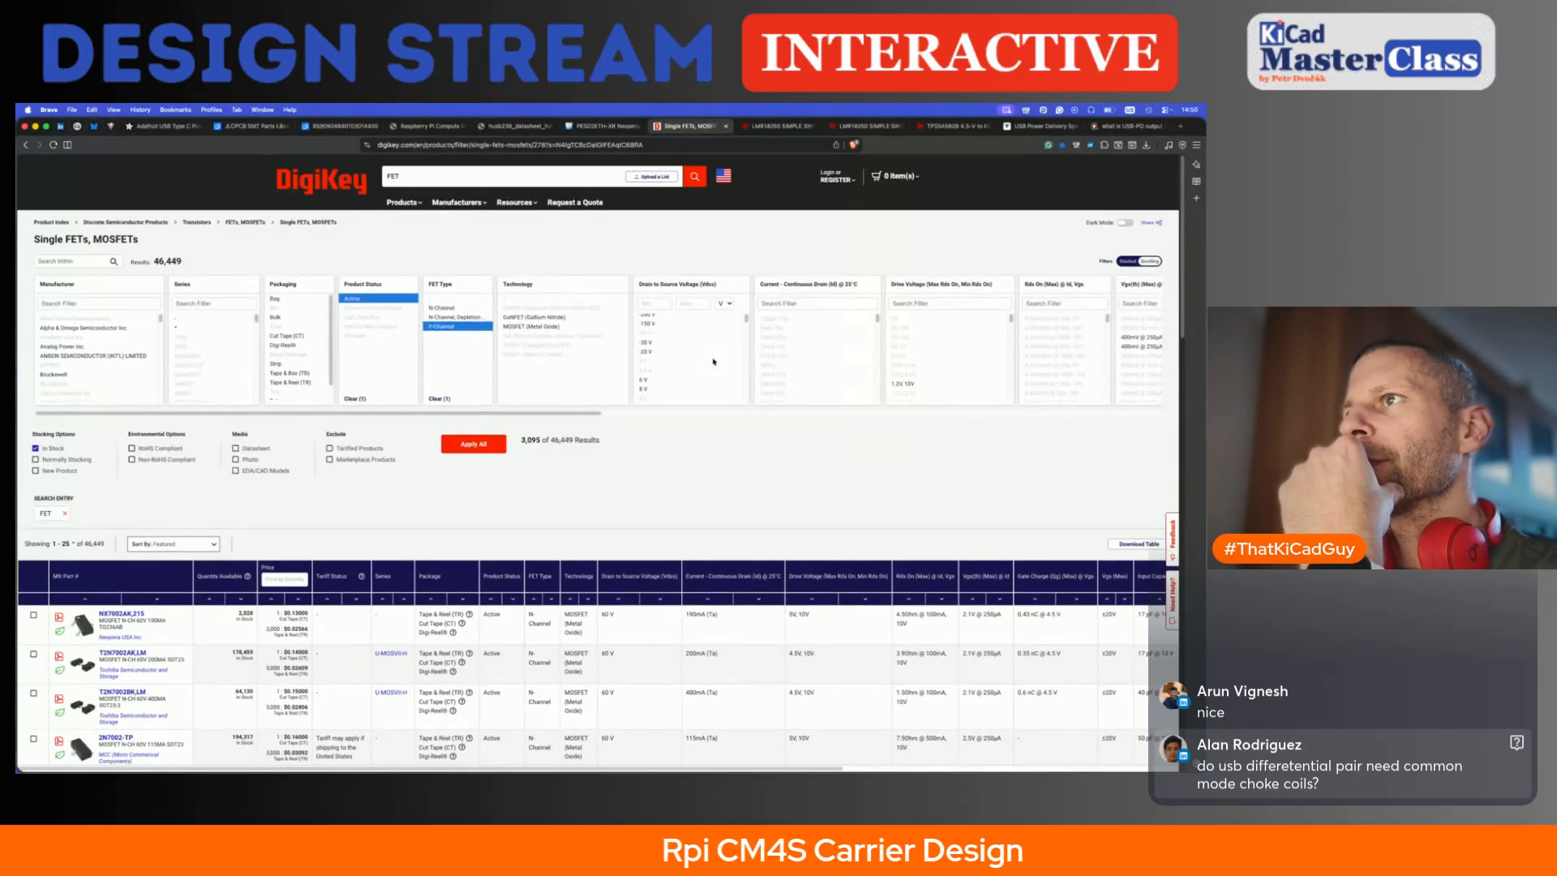
click(485, 443)
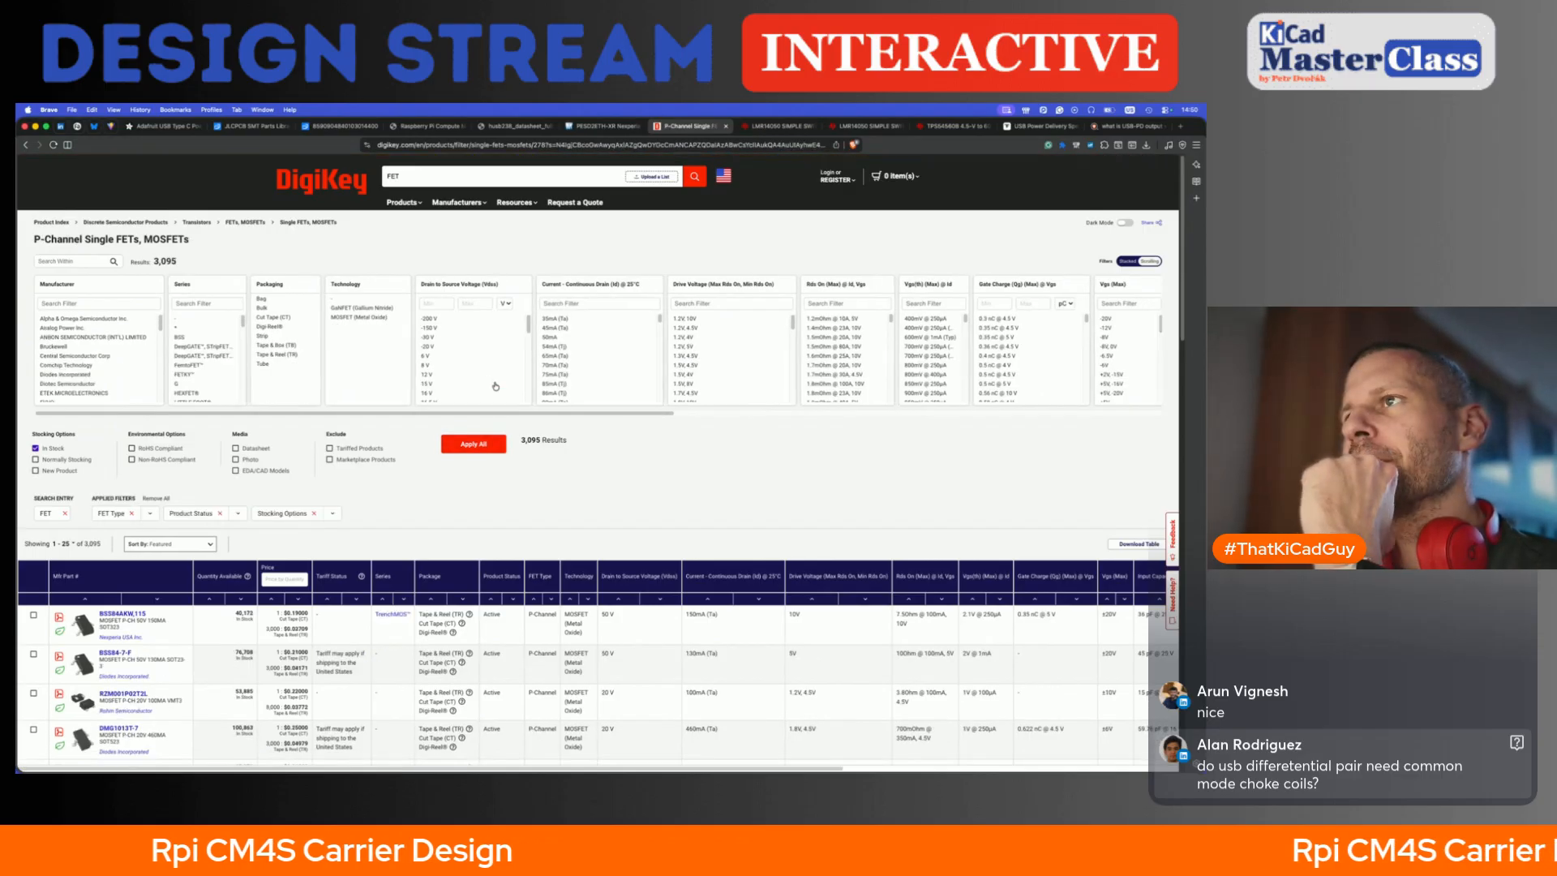
- Select the drain-to-source voltage range from 30 V to 100 V in the MOSFET filters
scroll(491, 375, down, 2)
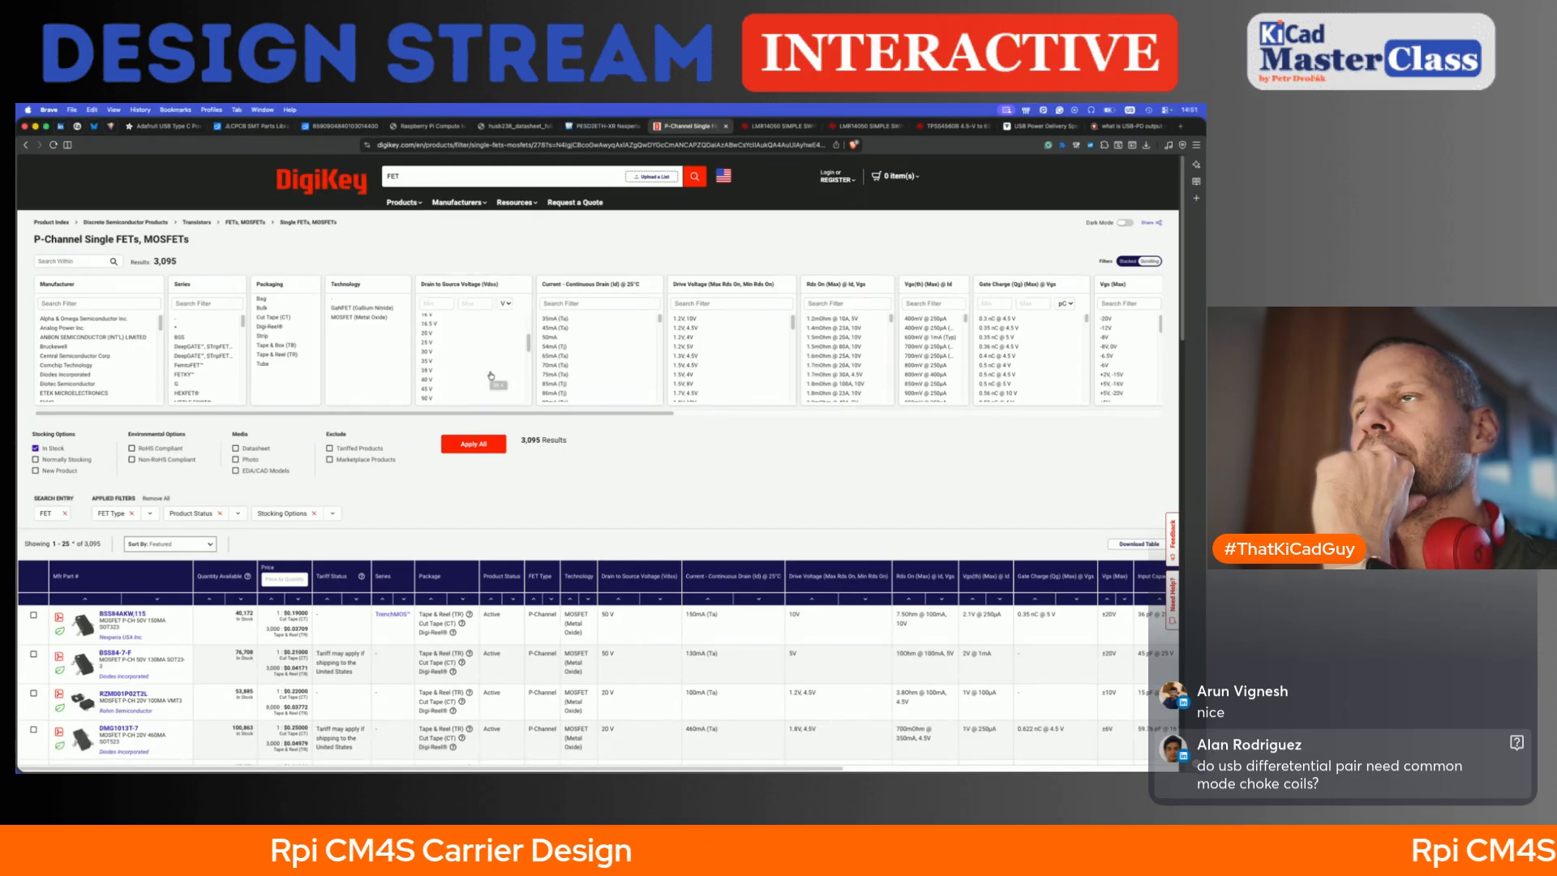
click(435, 359)
scroll(444, 373, down, 3)
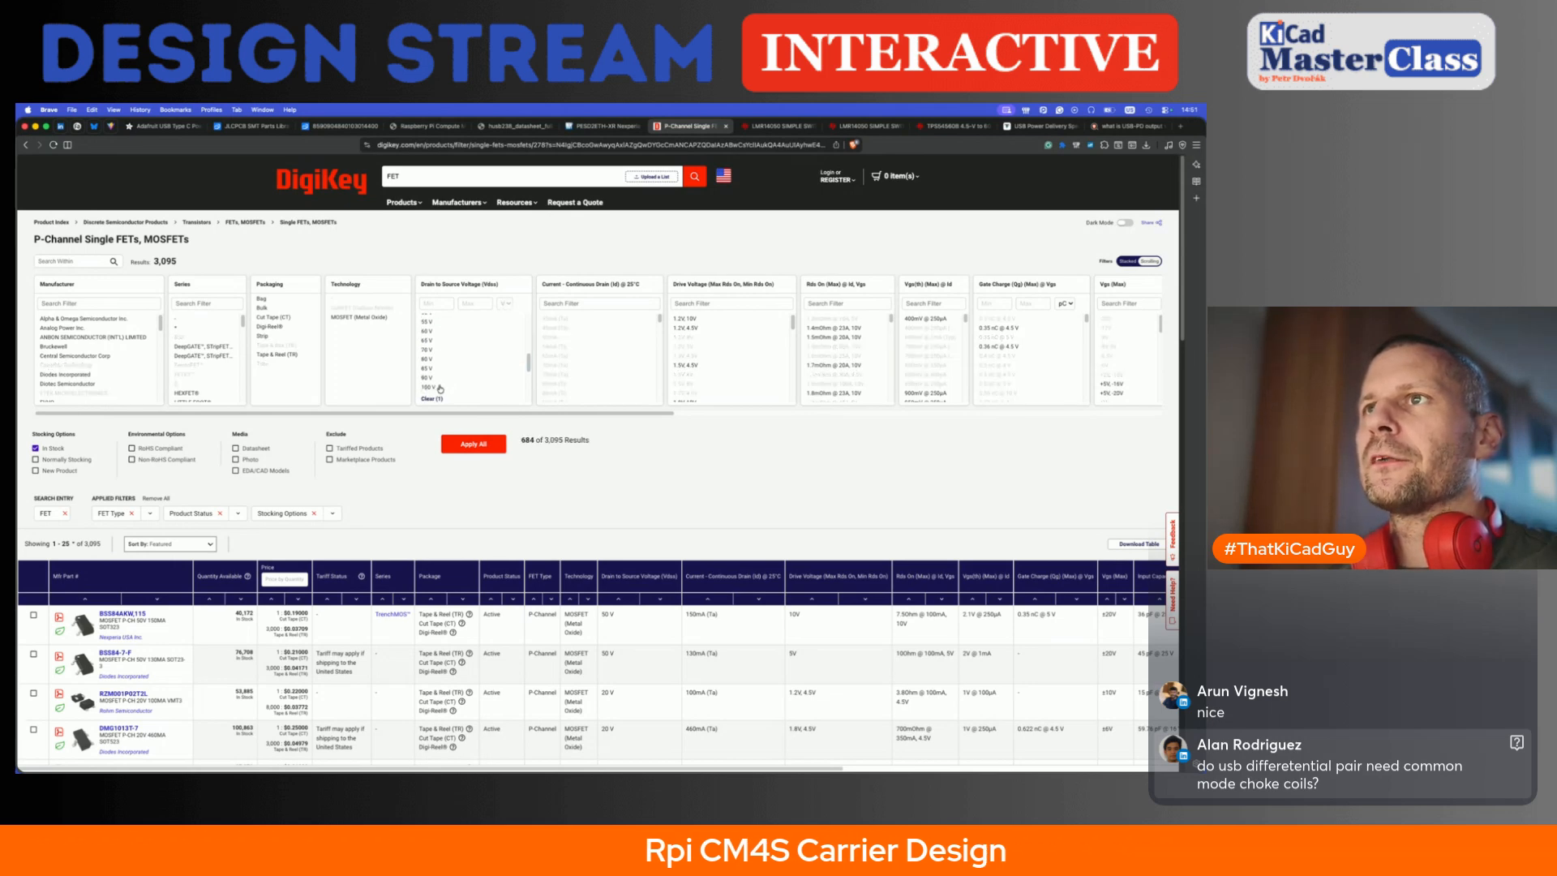
shift+click(440, 387)
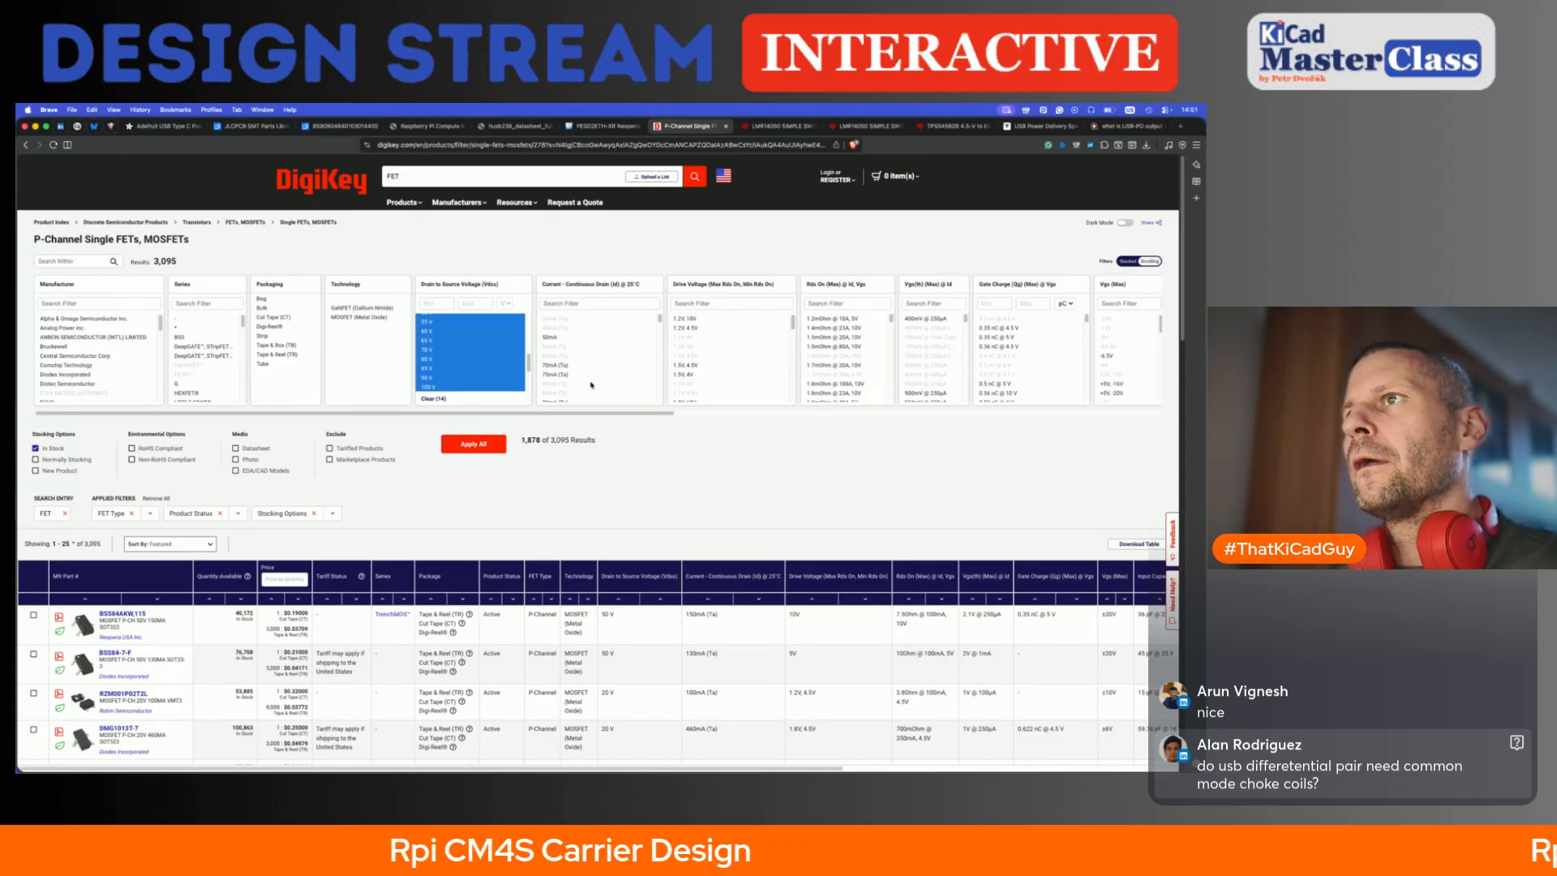
- Select the continuous drain current values from 4 A up to the highest listed, and apply the voltage and current filters
scroll(608, 375, down, 5)
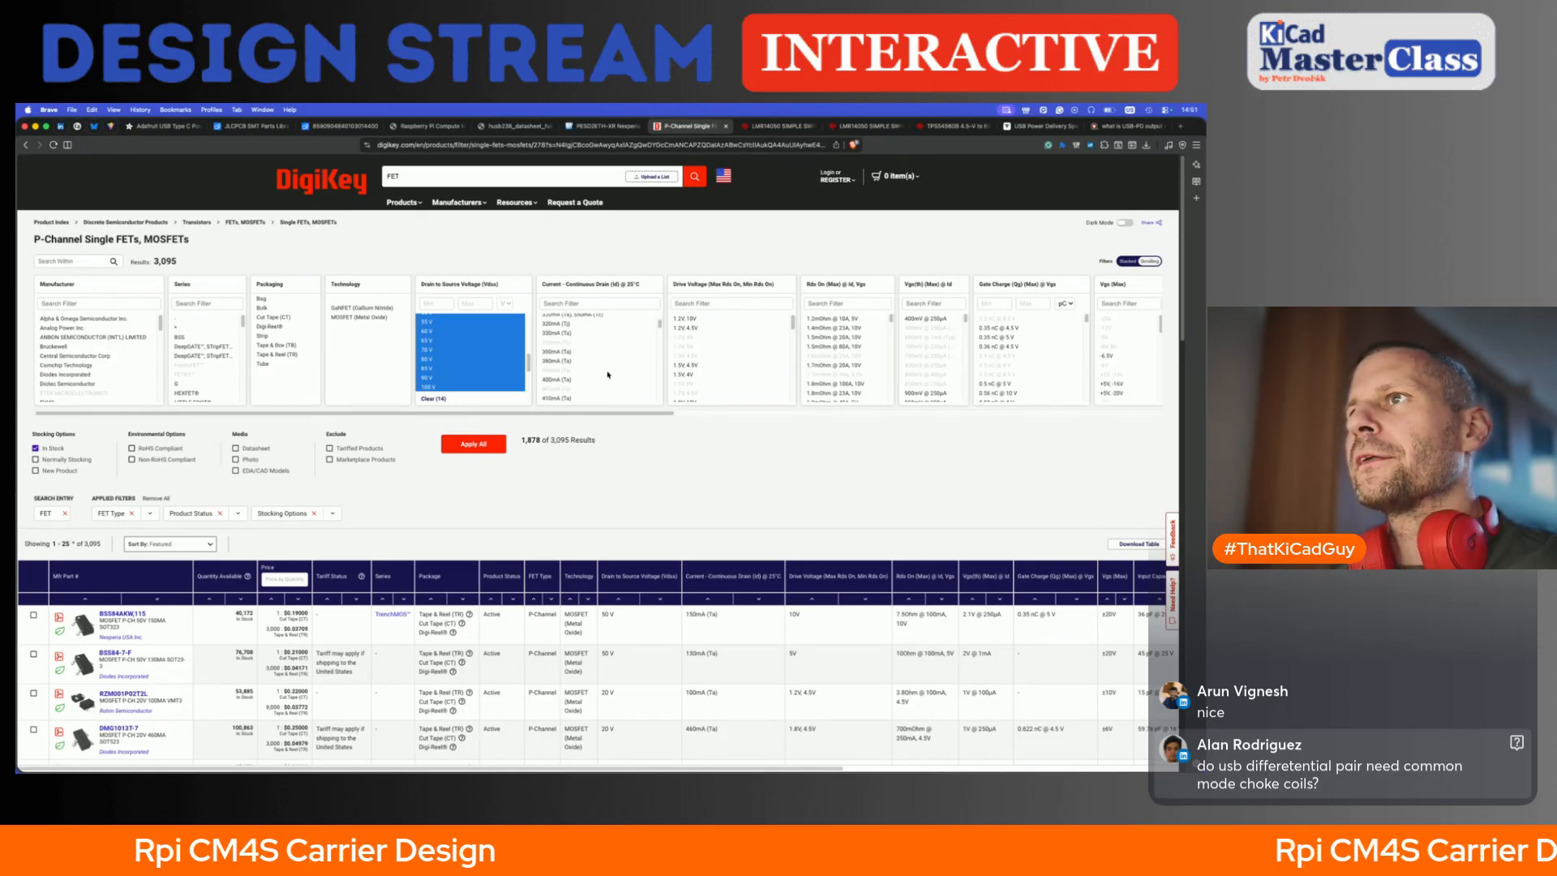
scroll(608, 374, down, 10)
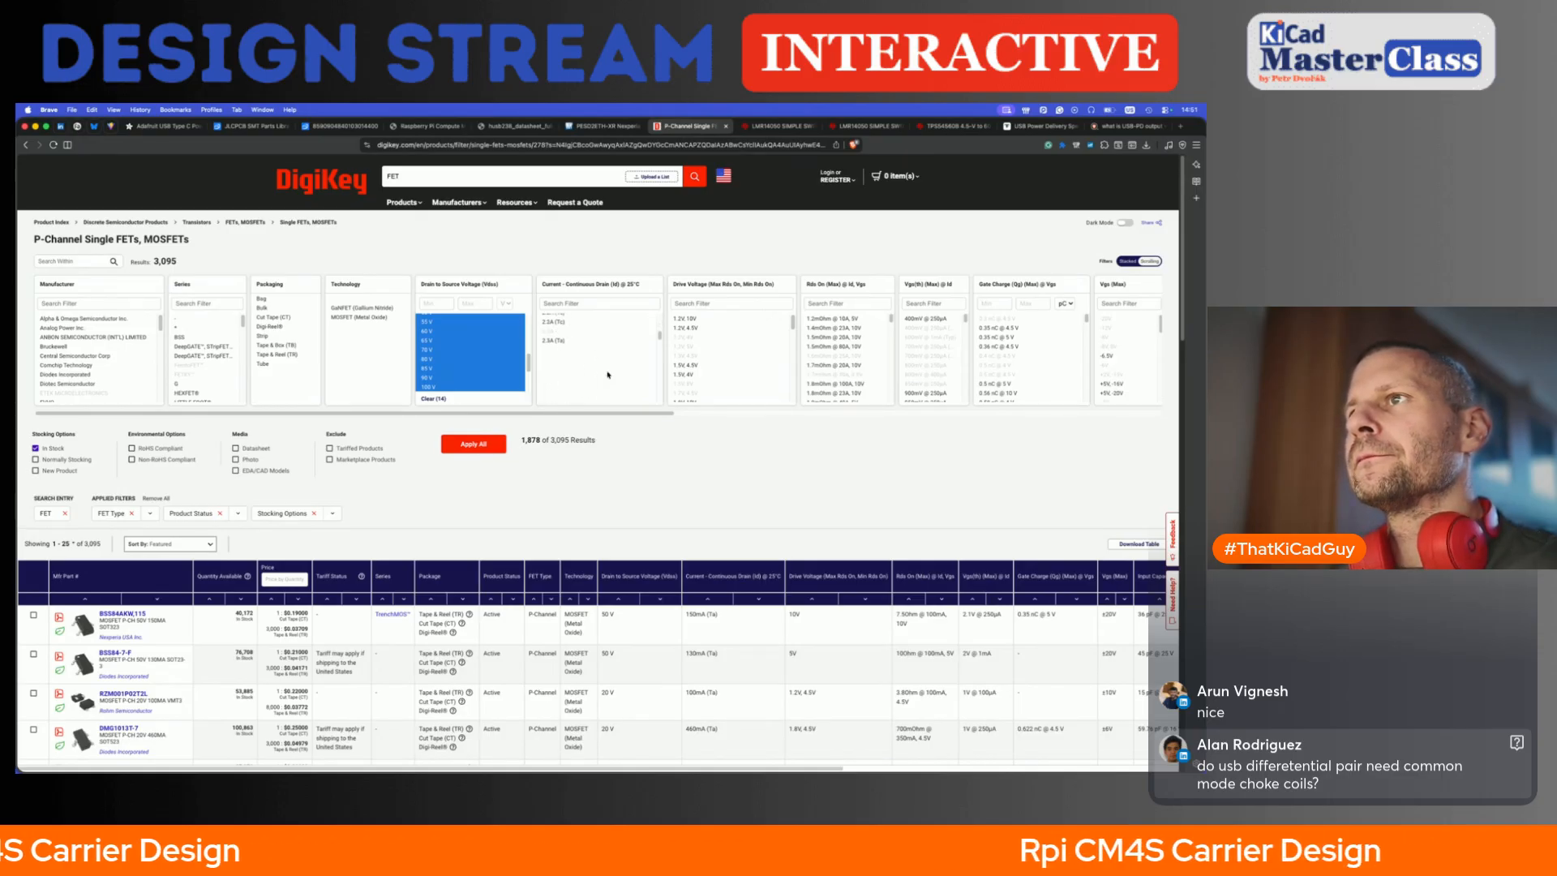
scroll(608, 375, down, 2)
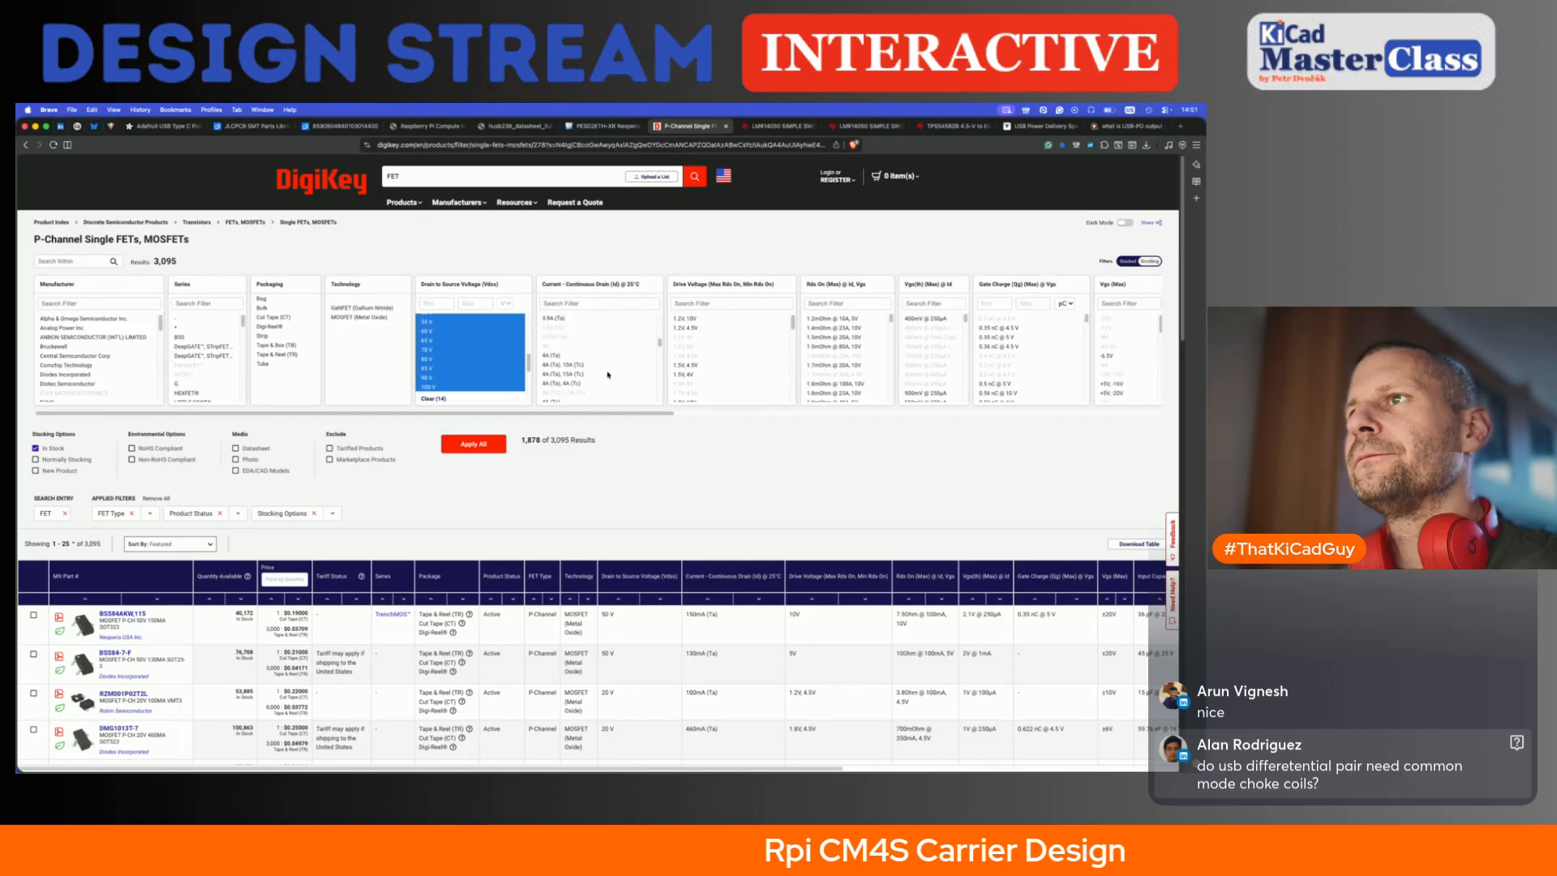
scroll(620, 364, down, 4)
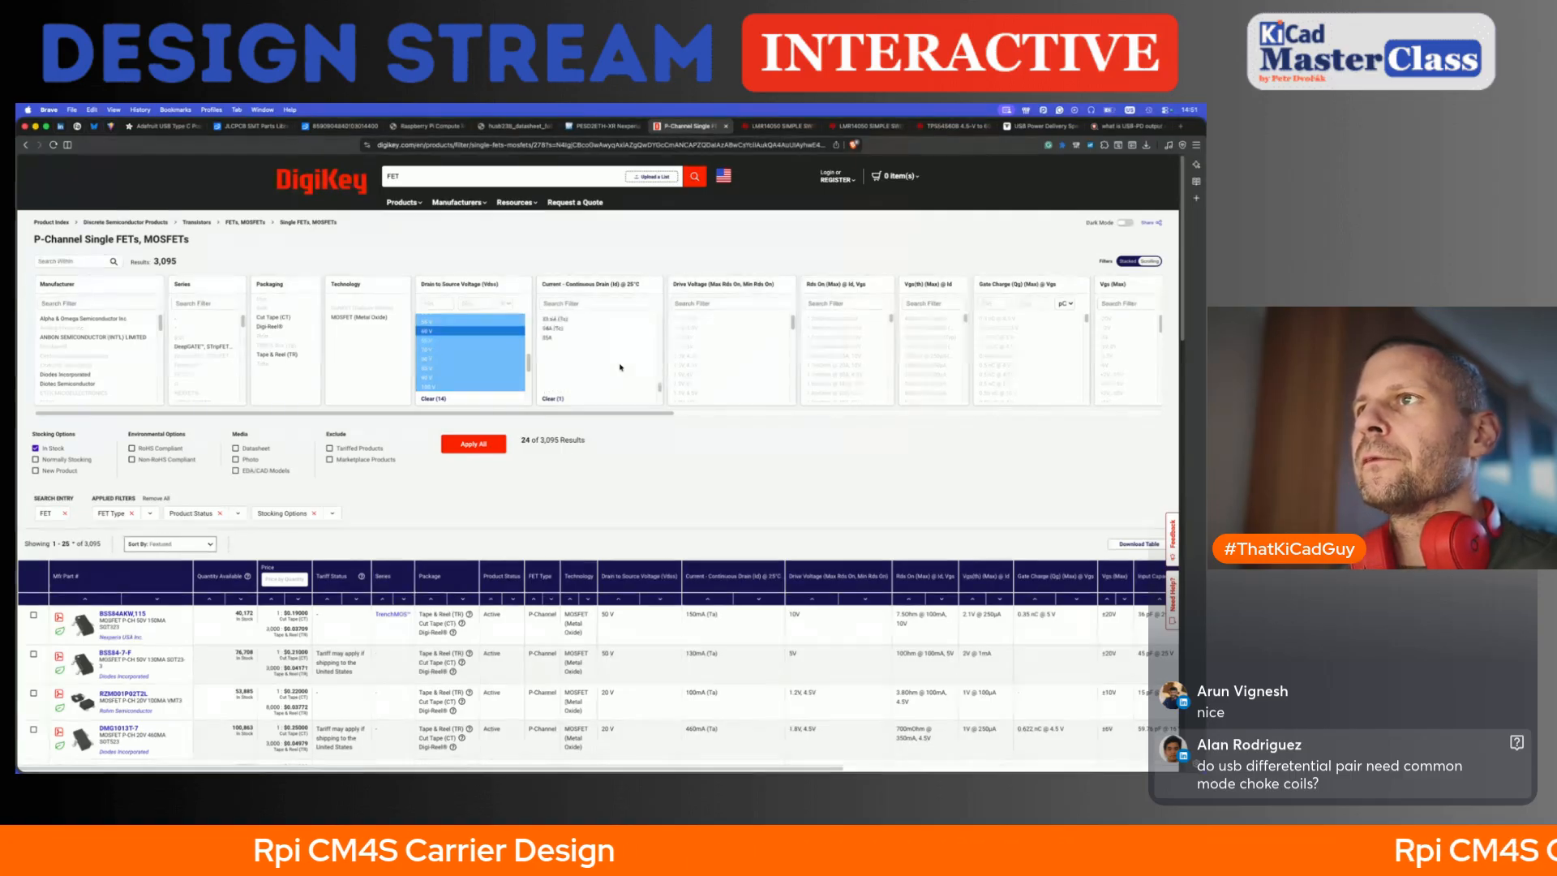
shift+click(601, 364)
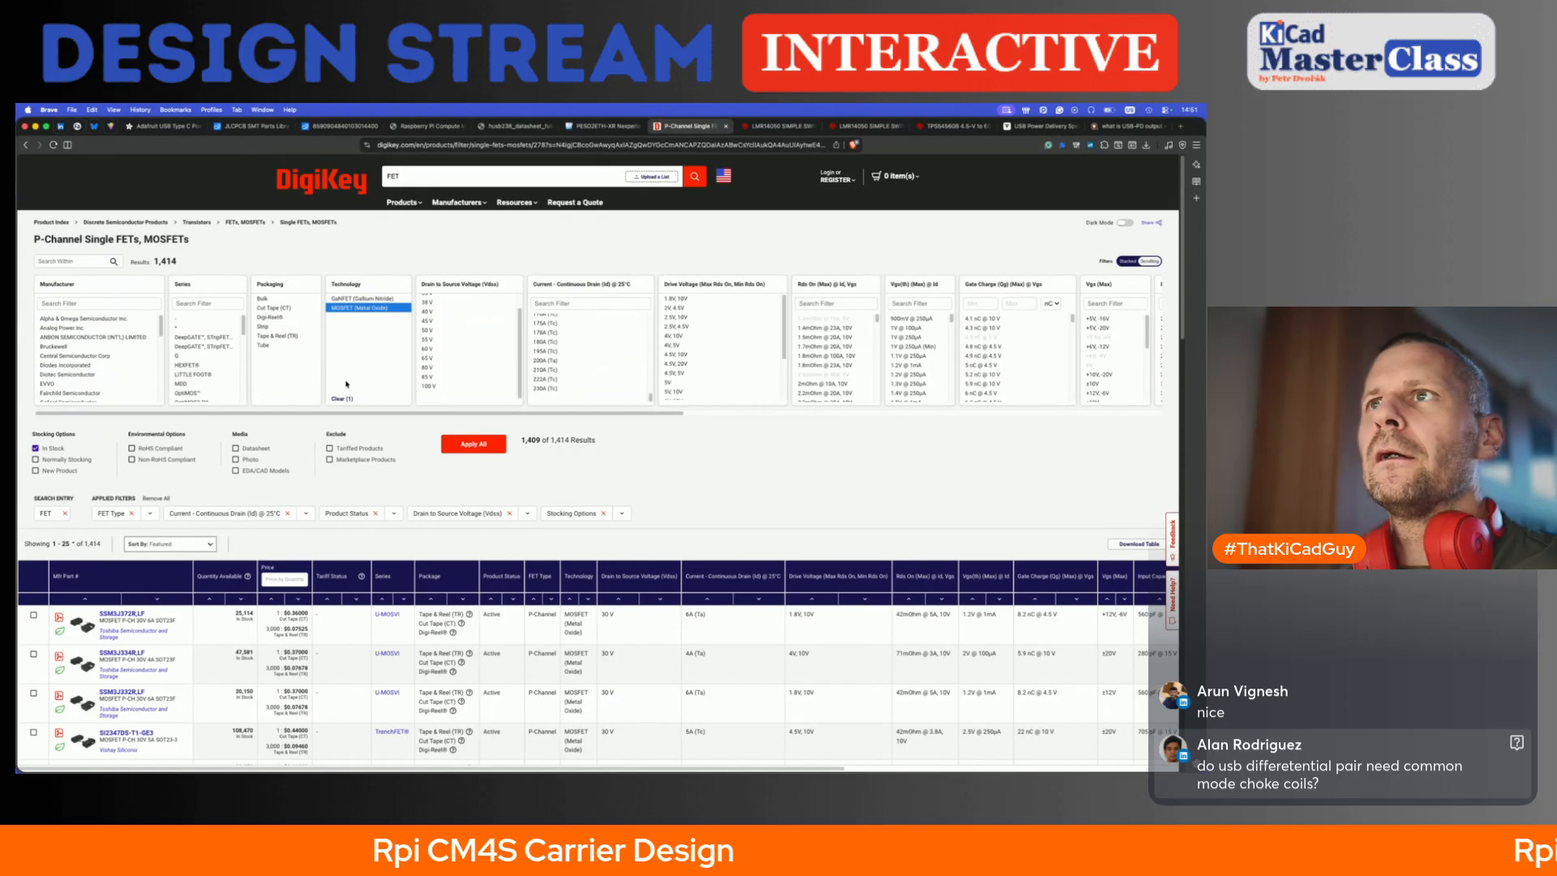
- Restrict the list to MOSFET (Metal Oxide) technology and Surface Mount mounting type, and apply the filters
scroll(624, 365, right, 10)
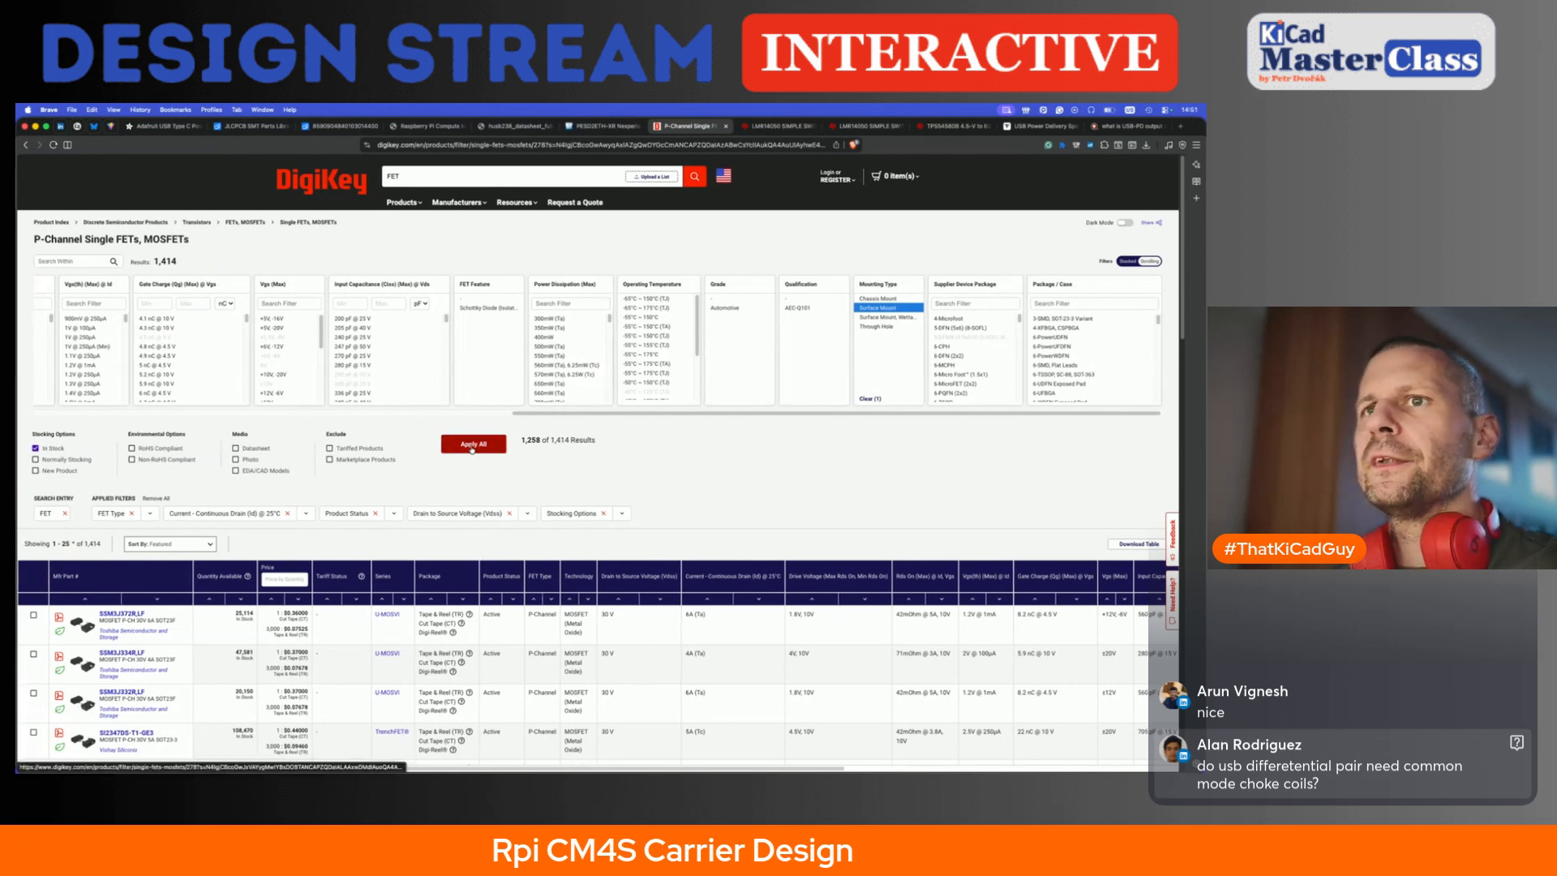
click(473, 444)
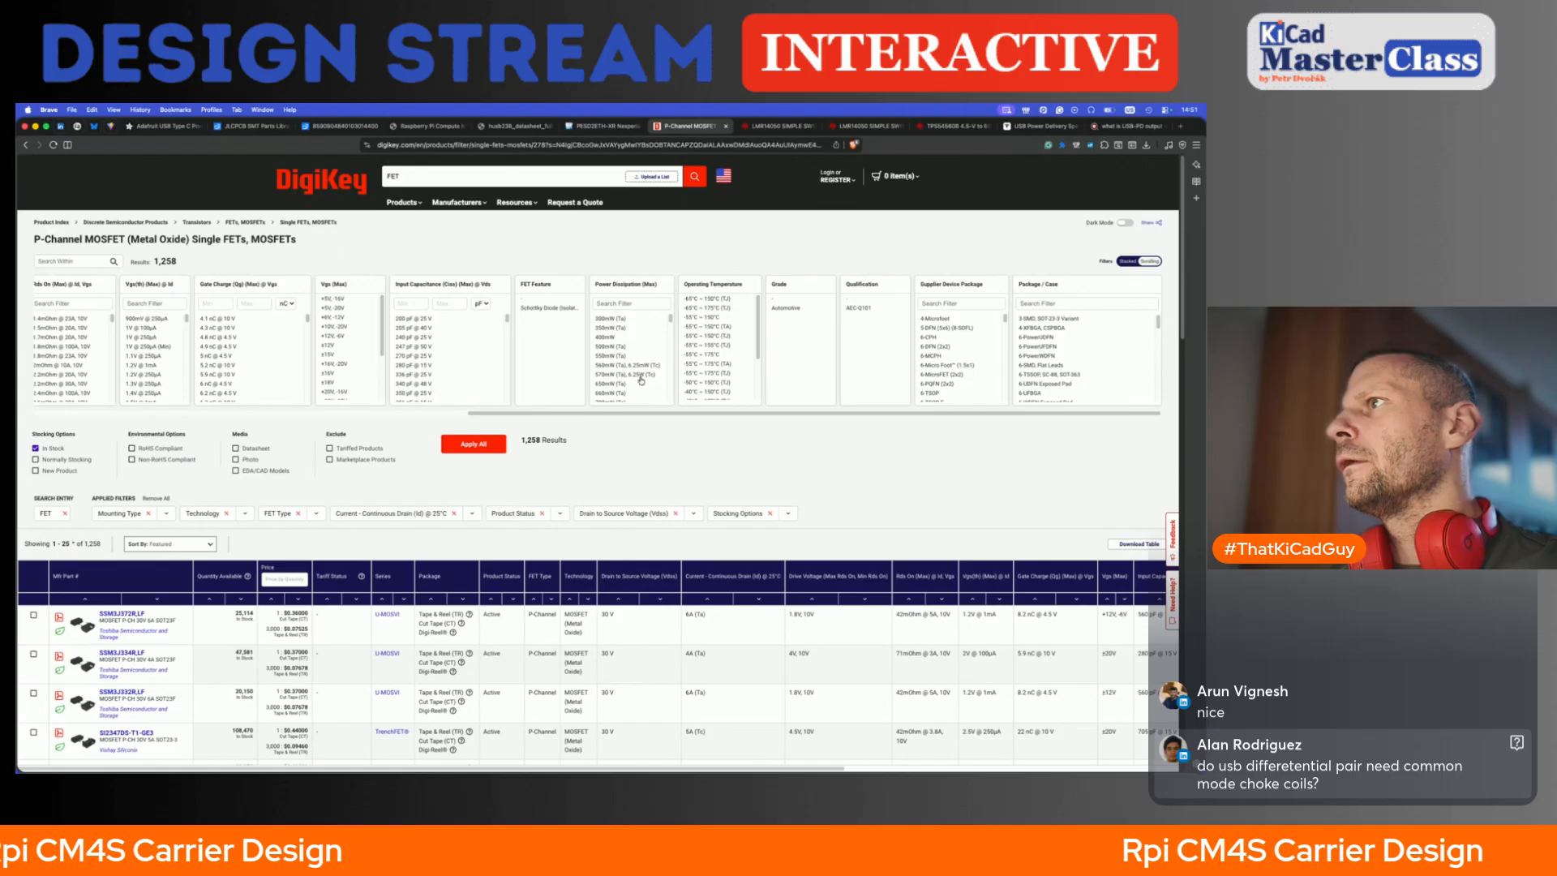
- Sort the filtered MOSFET results by quantity available in descending order
scroll(273, 558, down, 1)
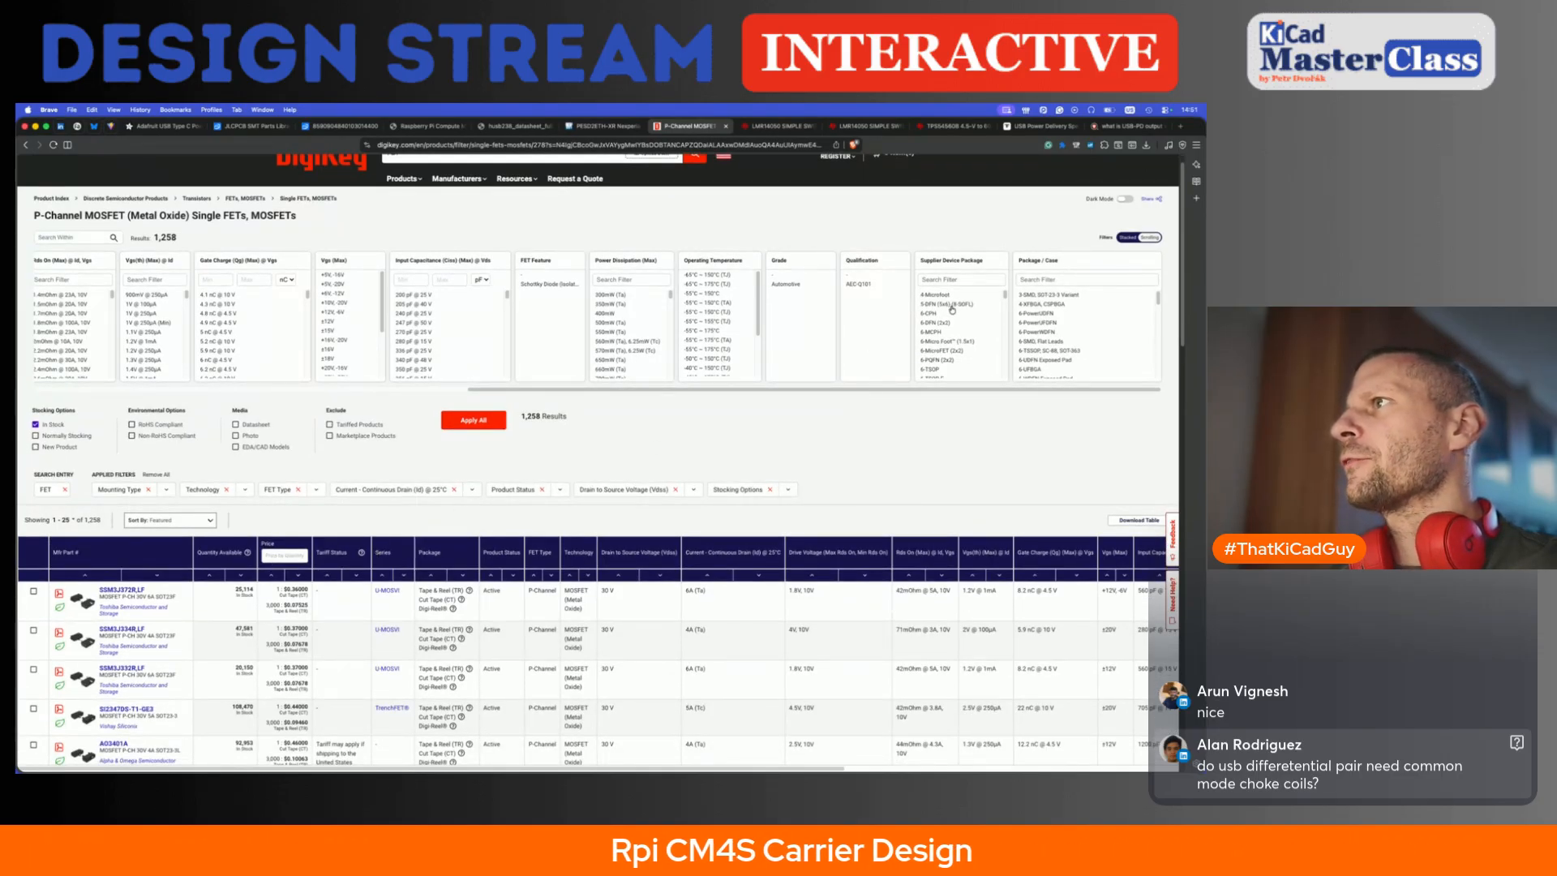
scroll(487, 551, down, 3)
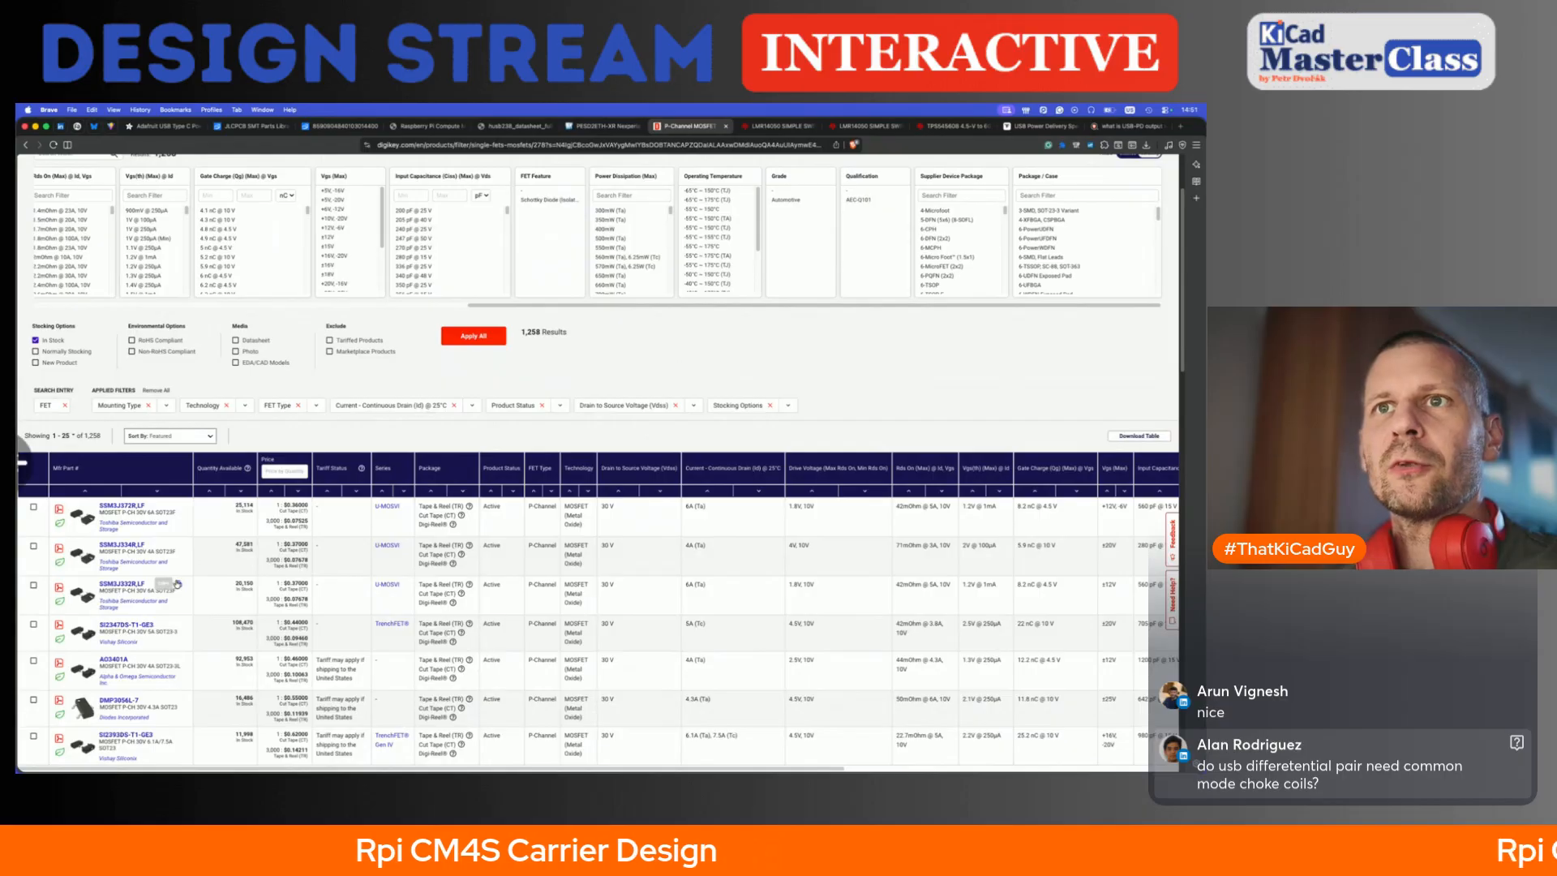
click(215, 495)
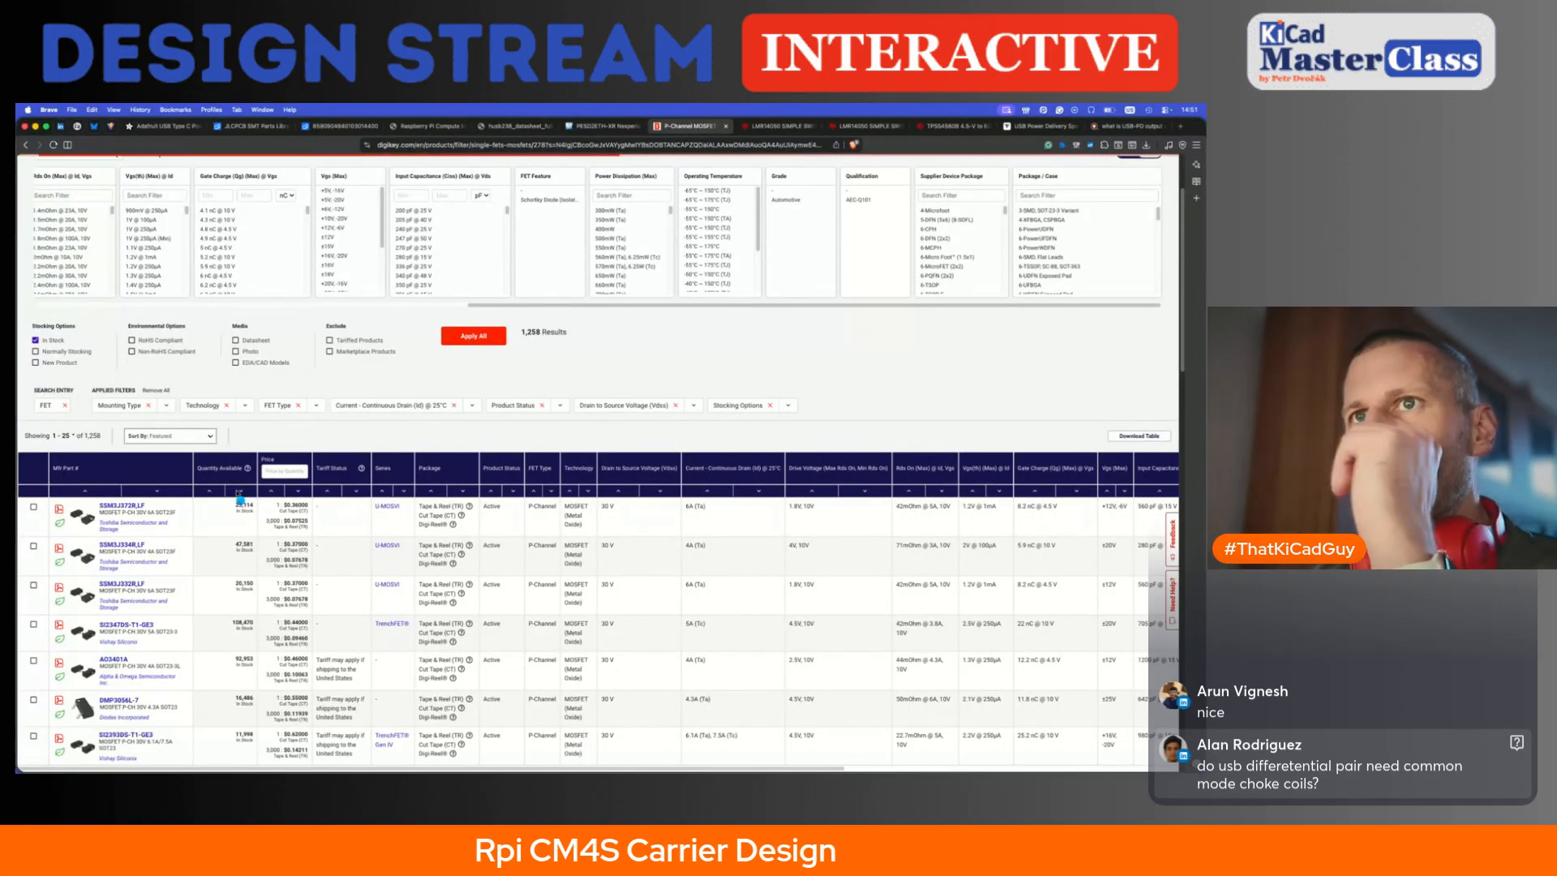
- Examine the sorted P-channel MOSFETs for stock, price, drain current, on-resistance and package
scroll(237, 493, down, 2)
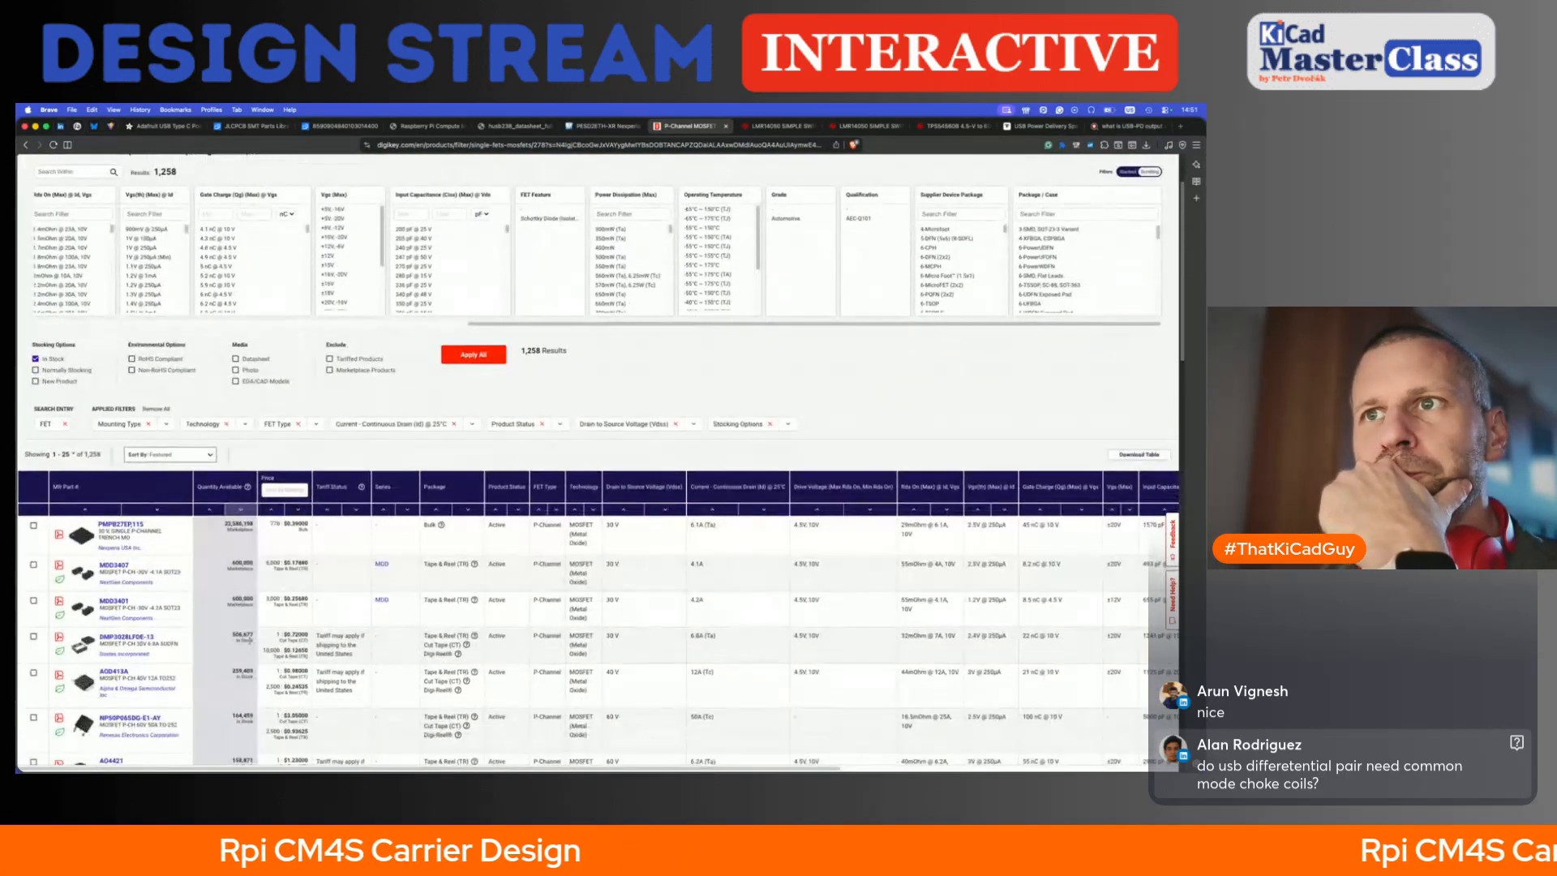
scroll(236, 493, down, 2)
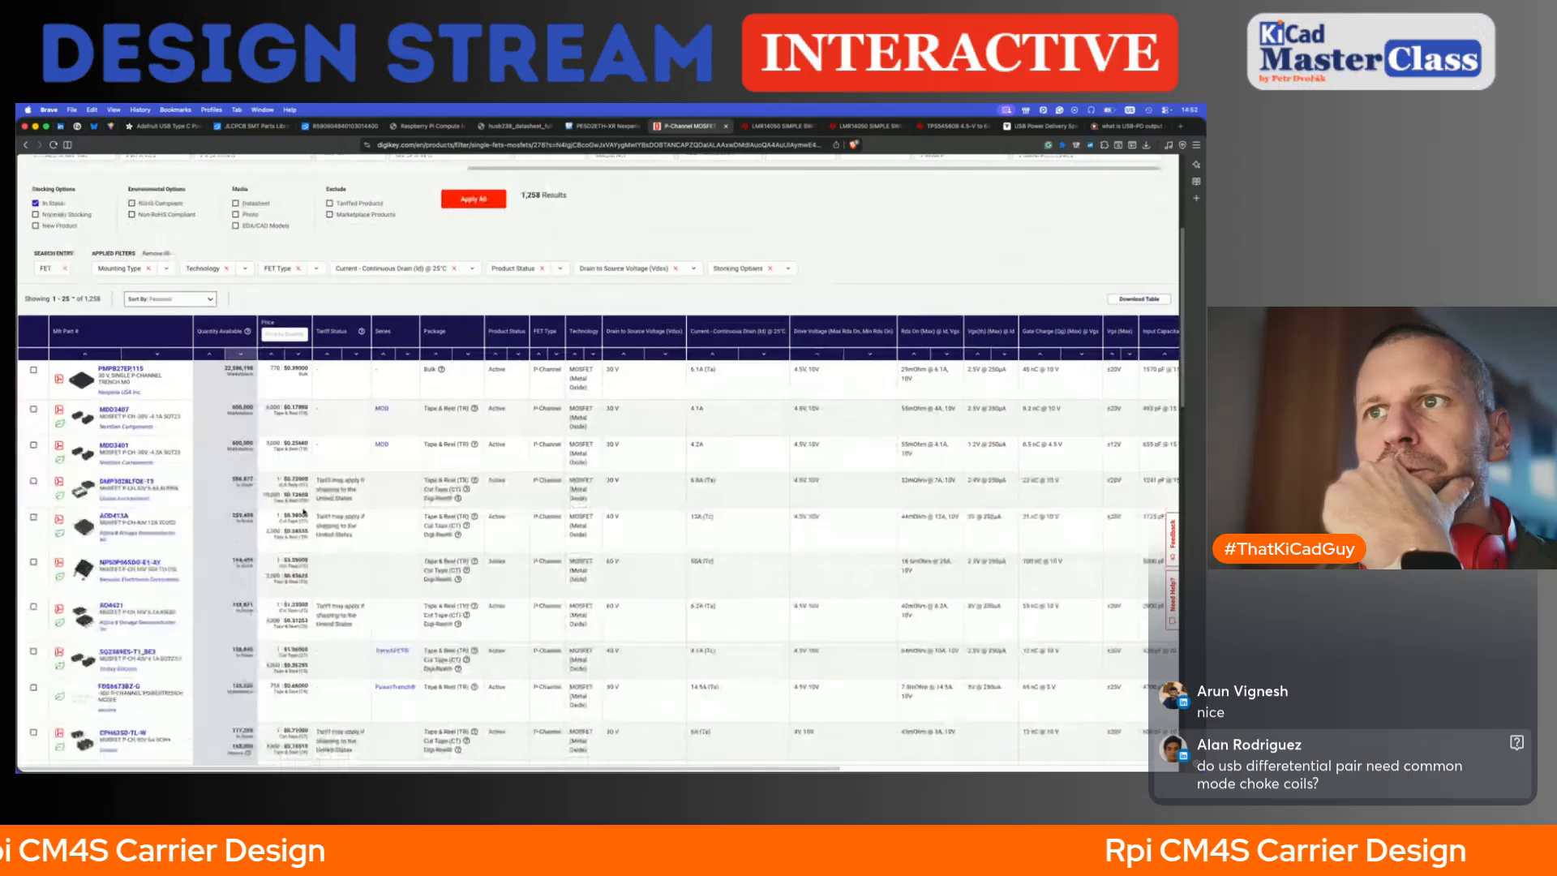
mouse_move(295, 567)
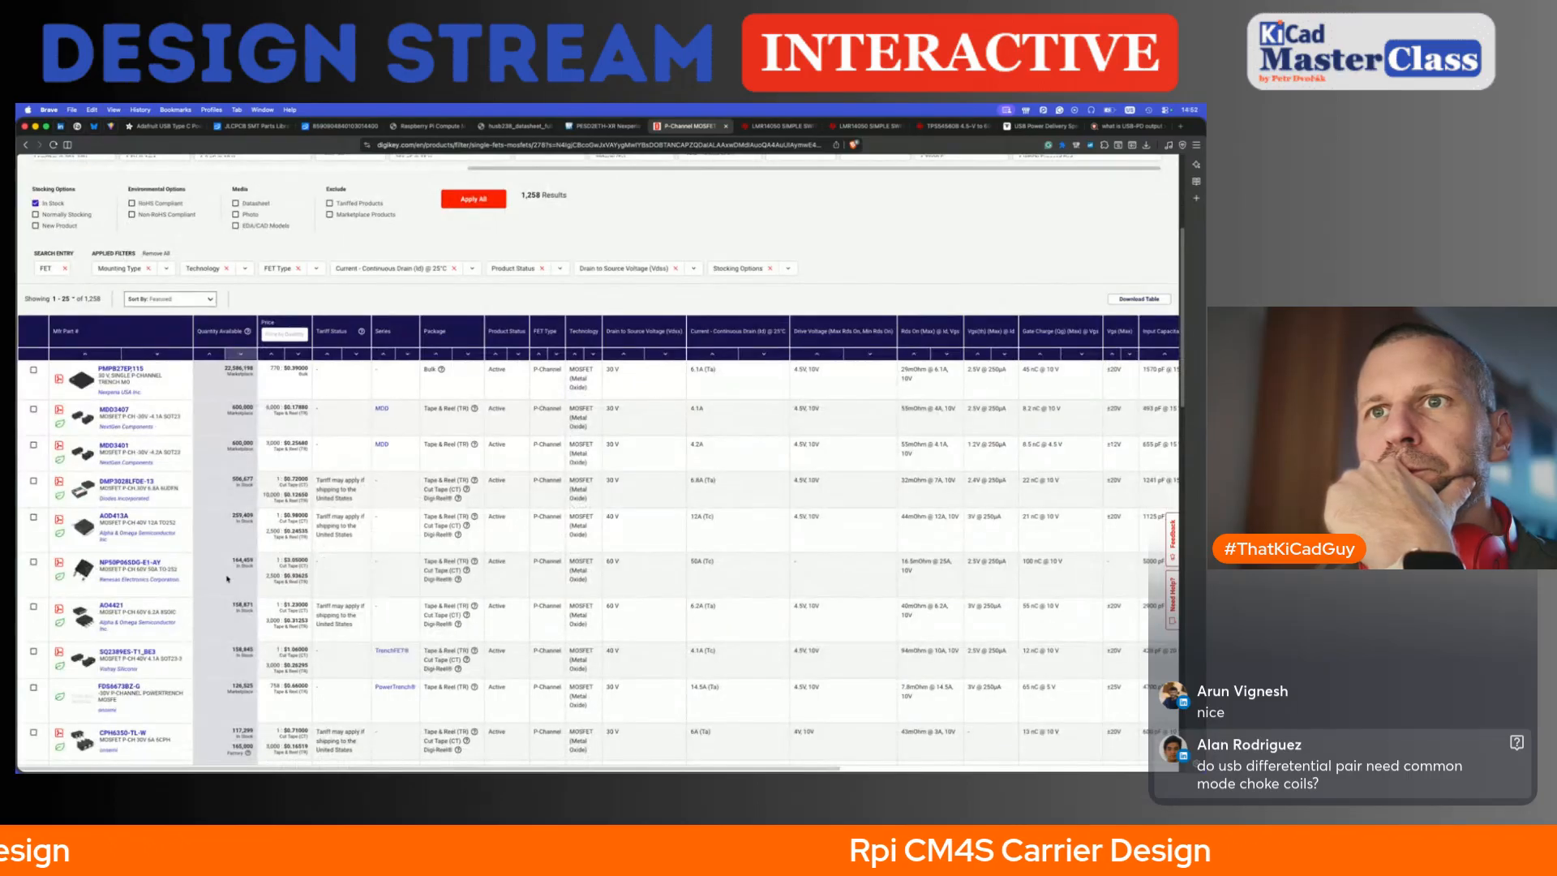
scroll(228, 578, down, 2)
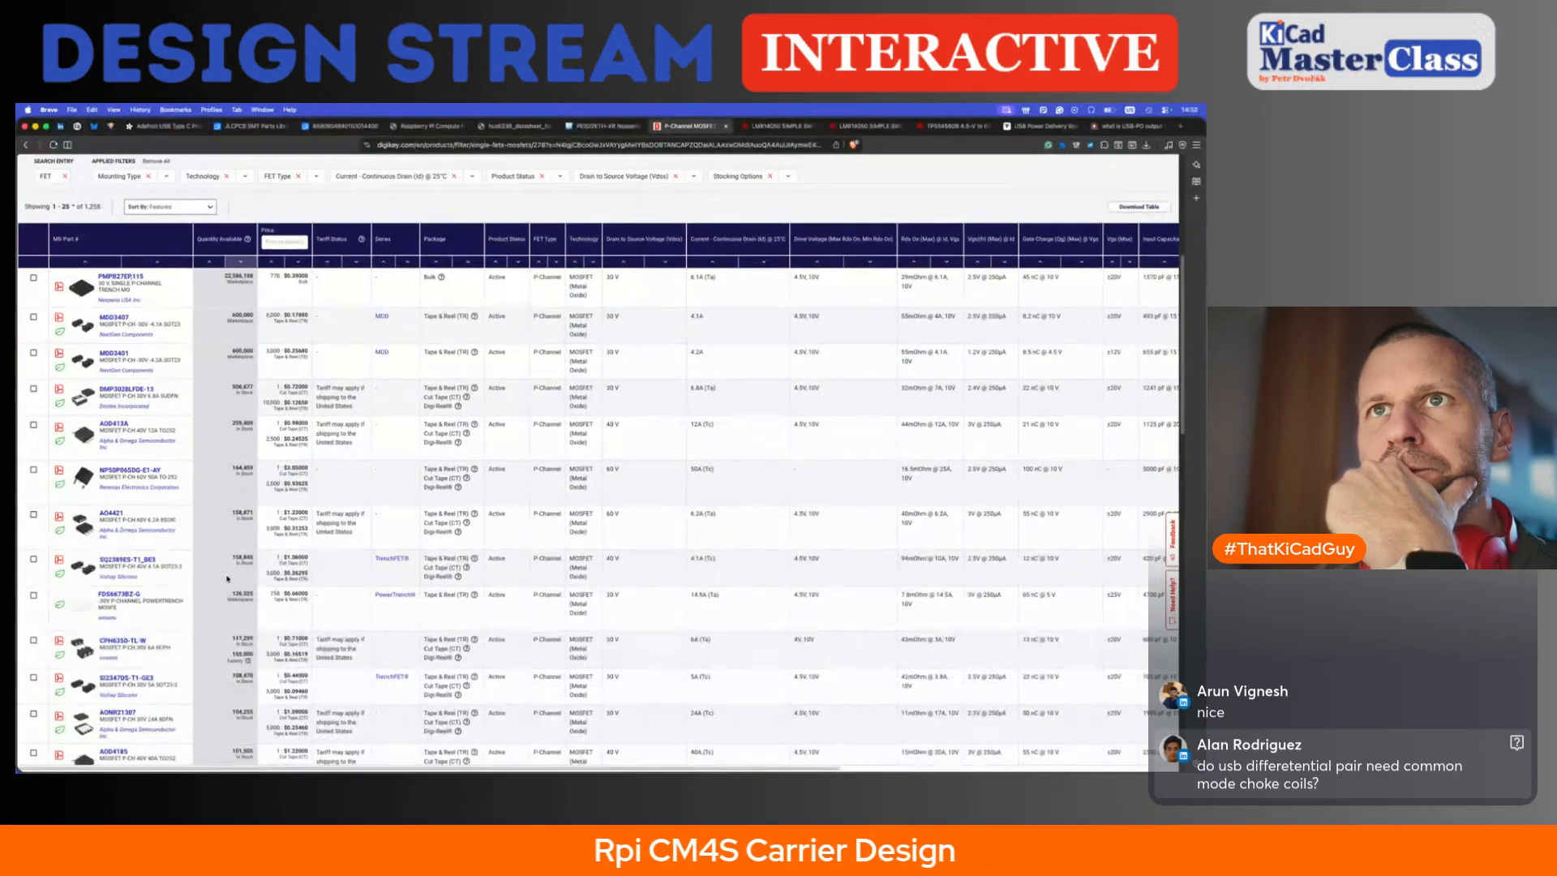
scroll(265, 206, down, 1)
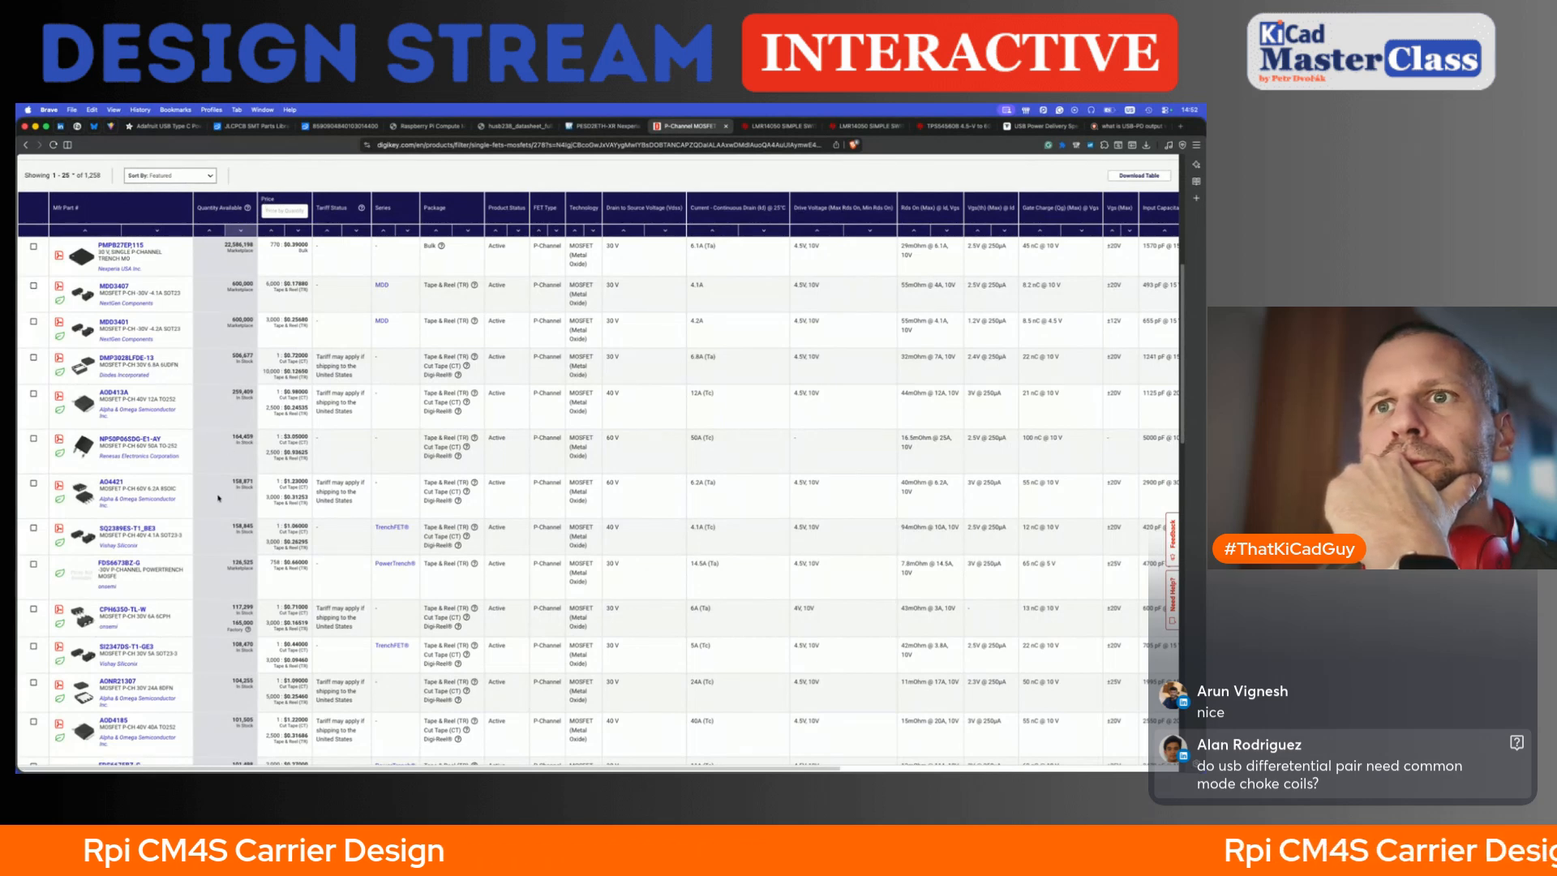
scroll(188, 553, down, 2)
scroll(188, 553, down, 1)
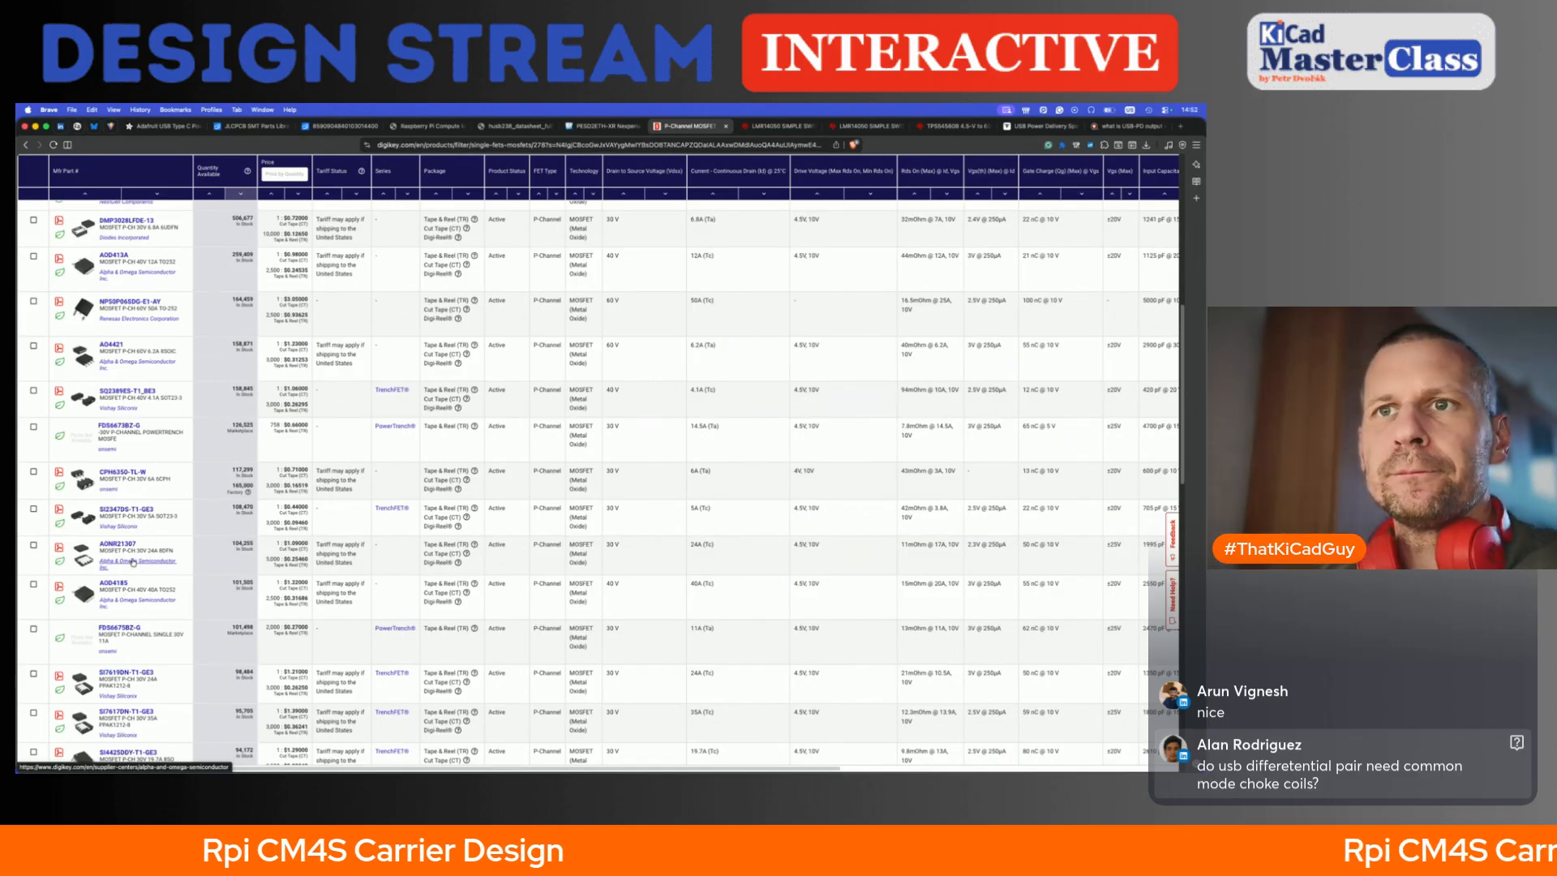
scroll(133, 561, down, 1)
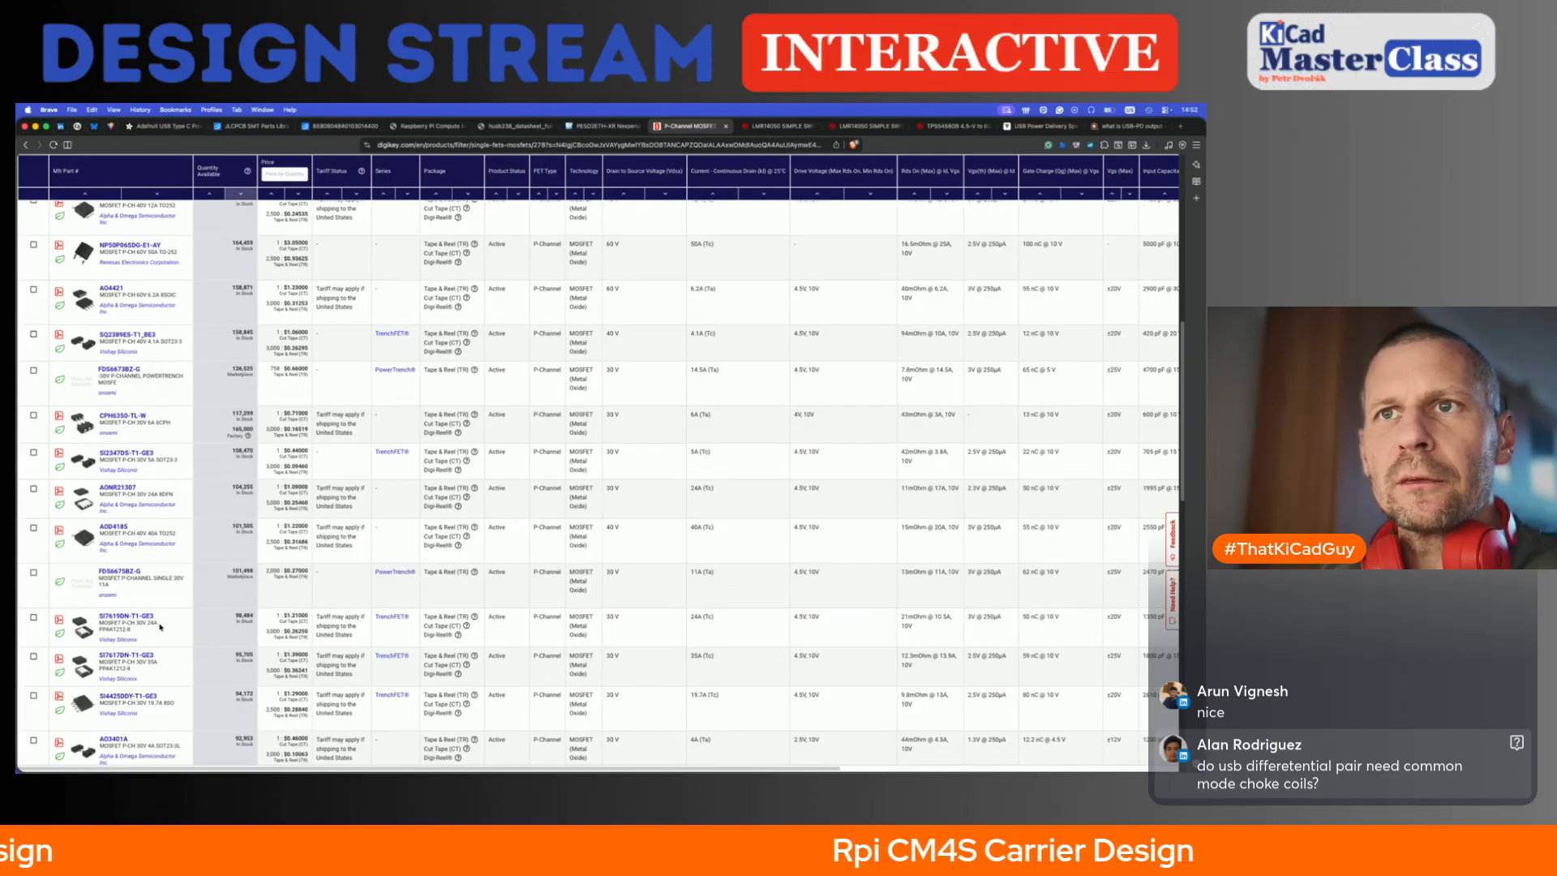
scroll(160, 632, down, 1)
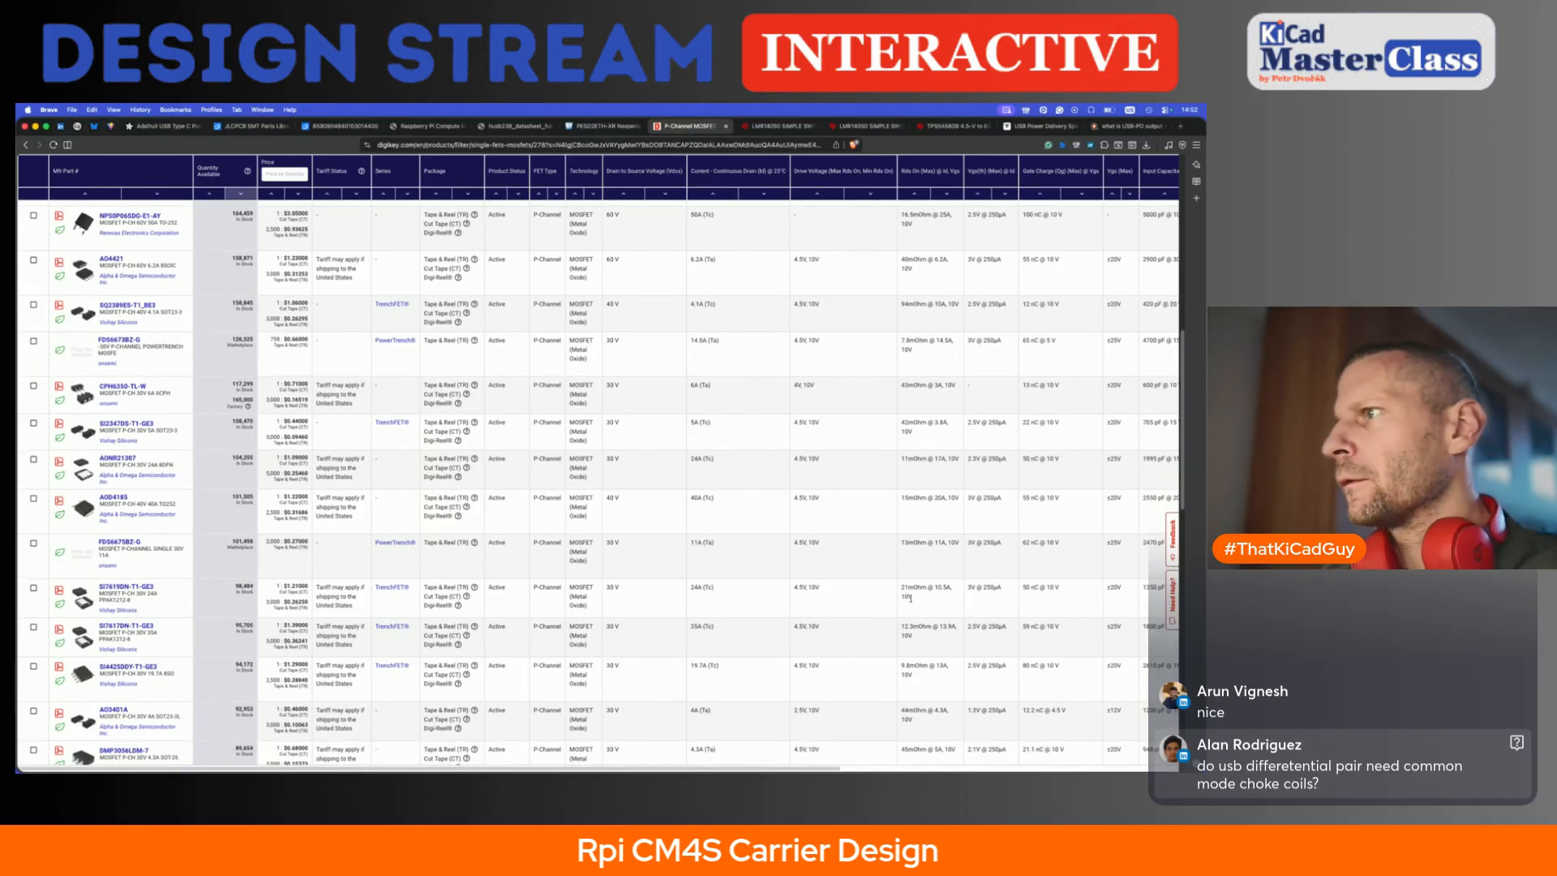
scroll(961, 598, right, 5)
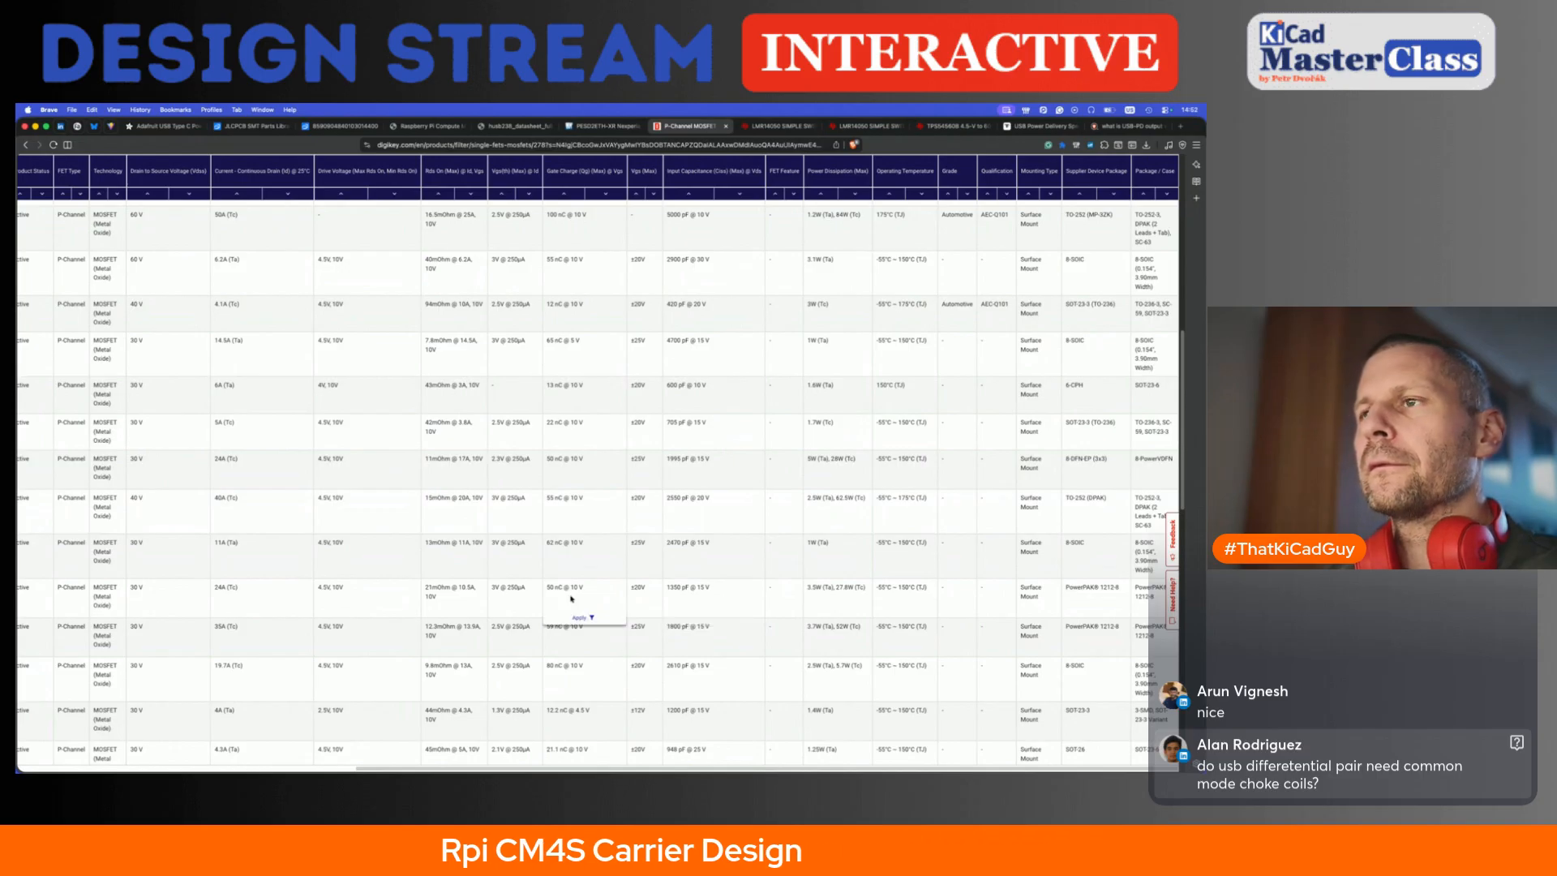
scroll(572, 598, left, 10)
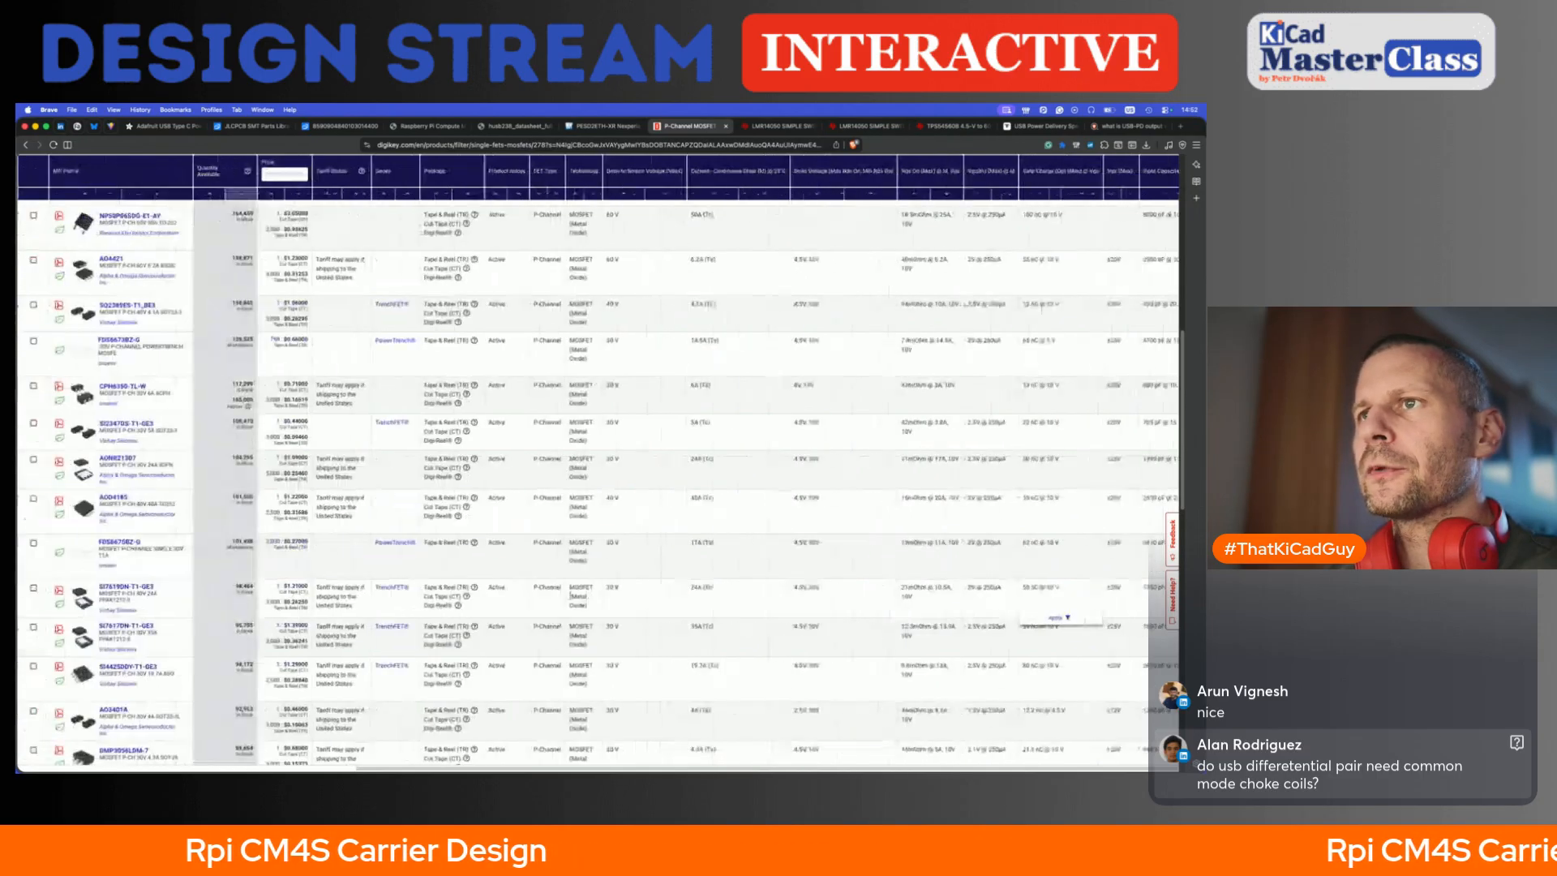
- Switch to the HUSB238 datasheet, check the typical application circuit, and search the document for FET
click(515, 125)
scroll(463, 472, down, 1)
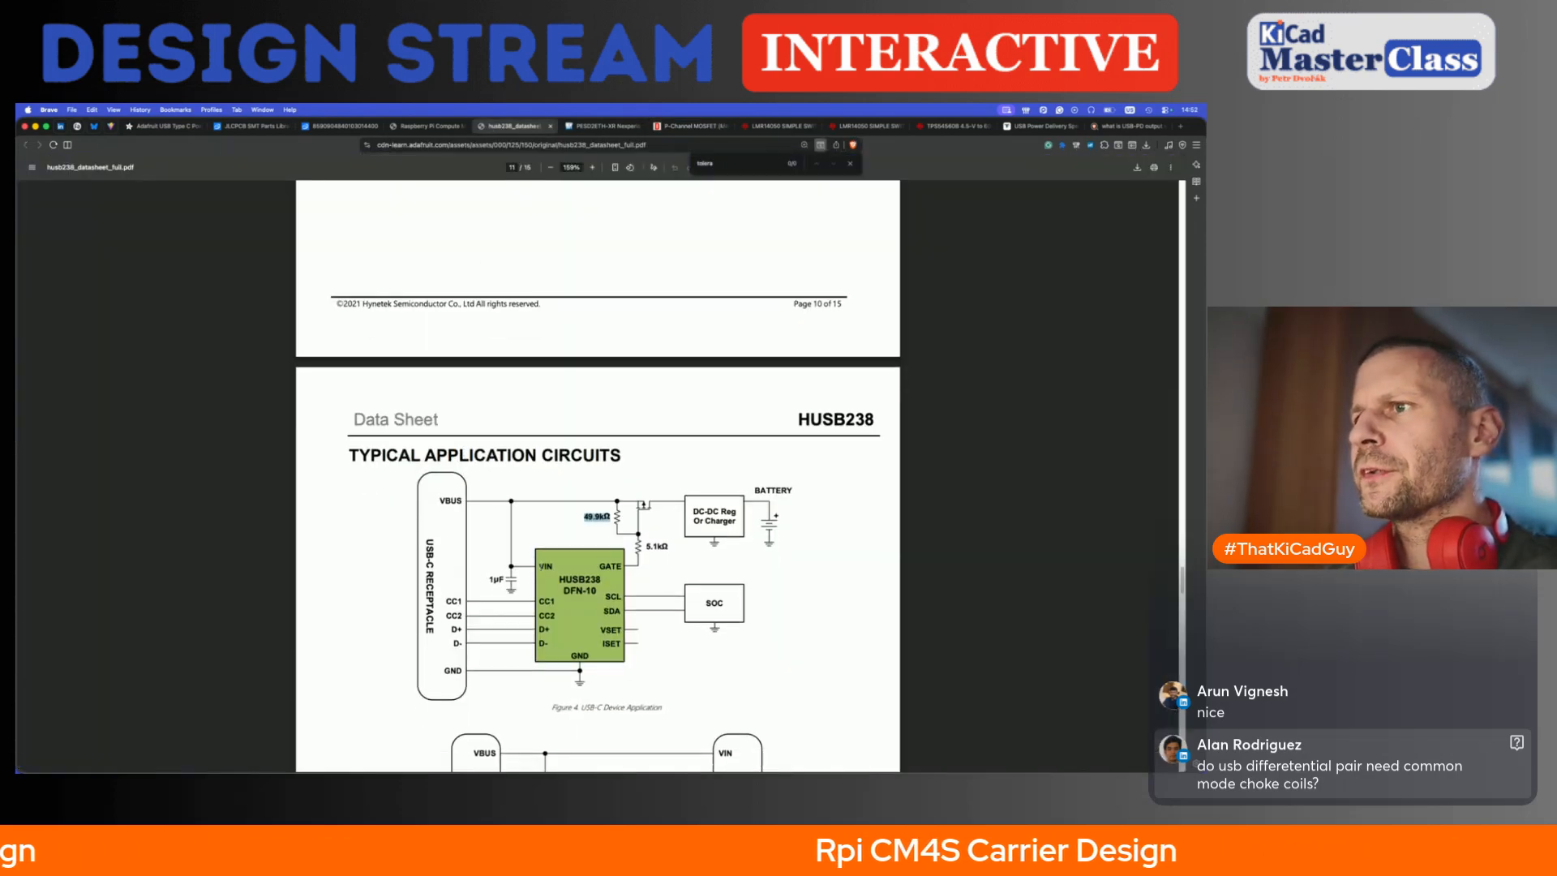
scroll(541, 567, down, 10)
scroll(541, 567, up, 15)
scroll(541, 566, up, 20)
scroll(540, 567, down, 8)
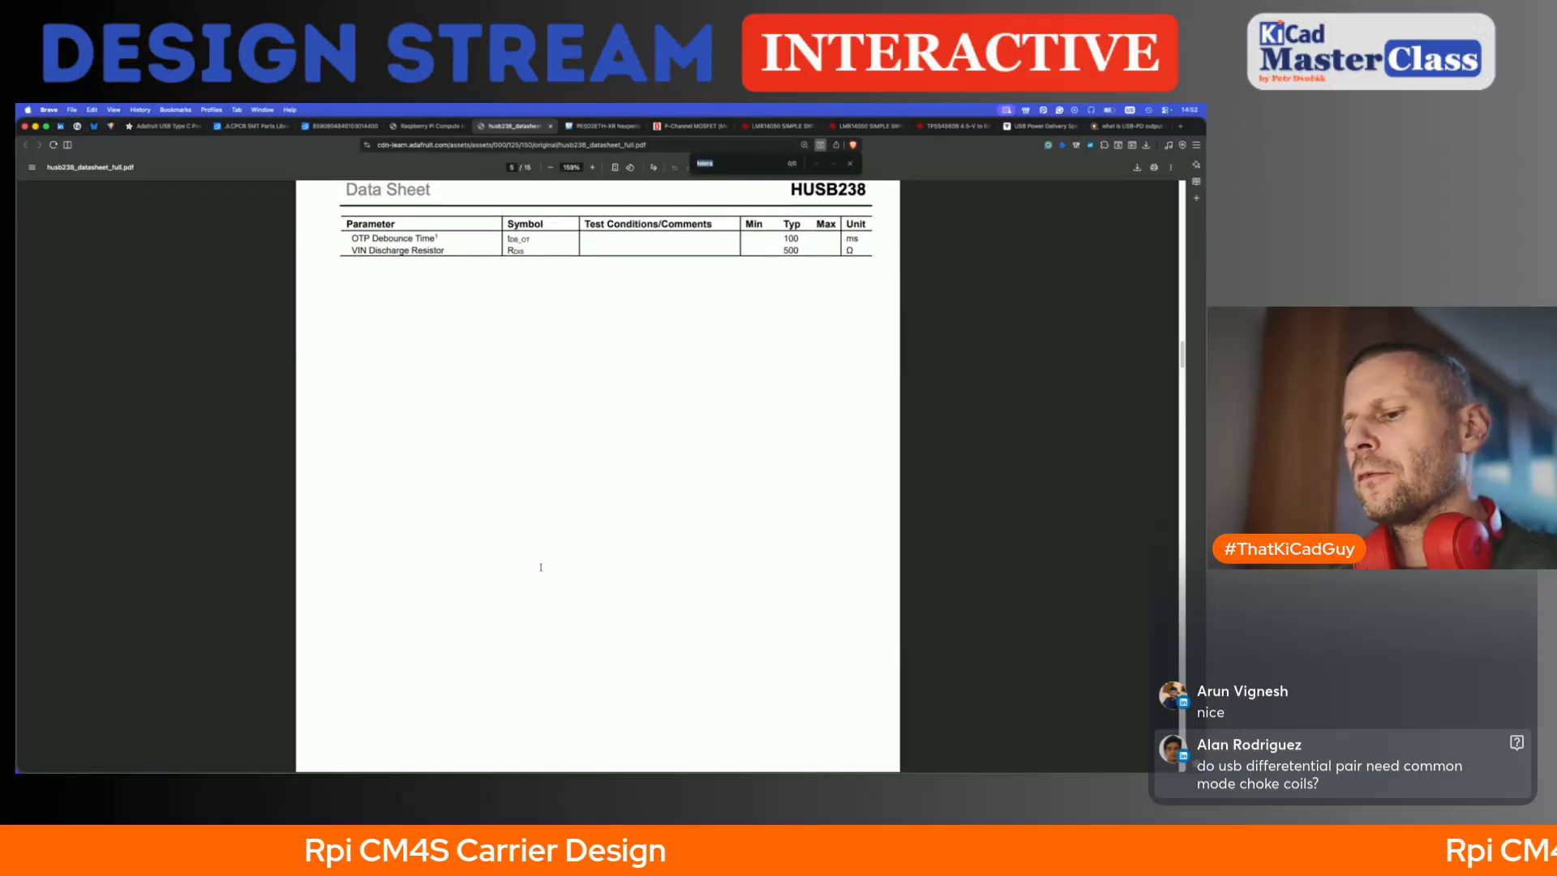
text(FET)
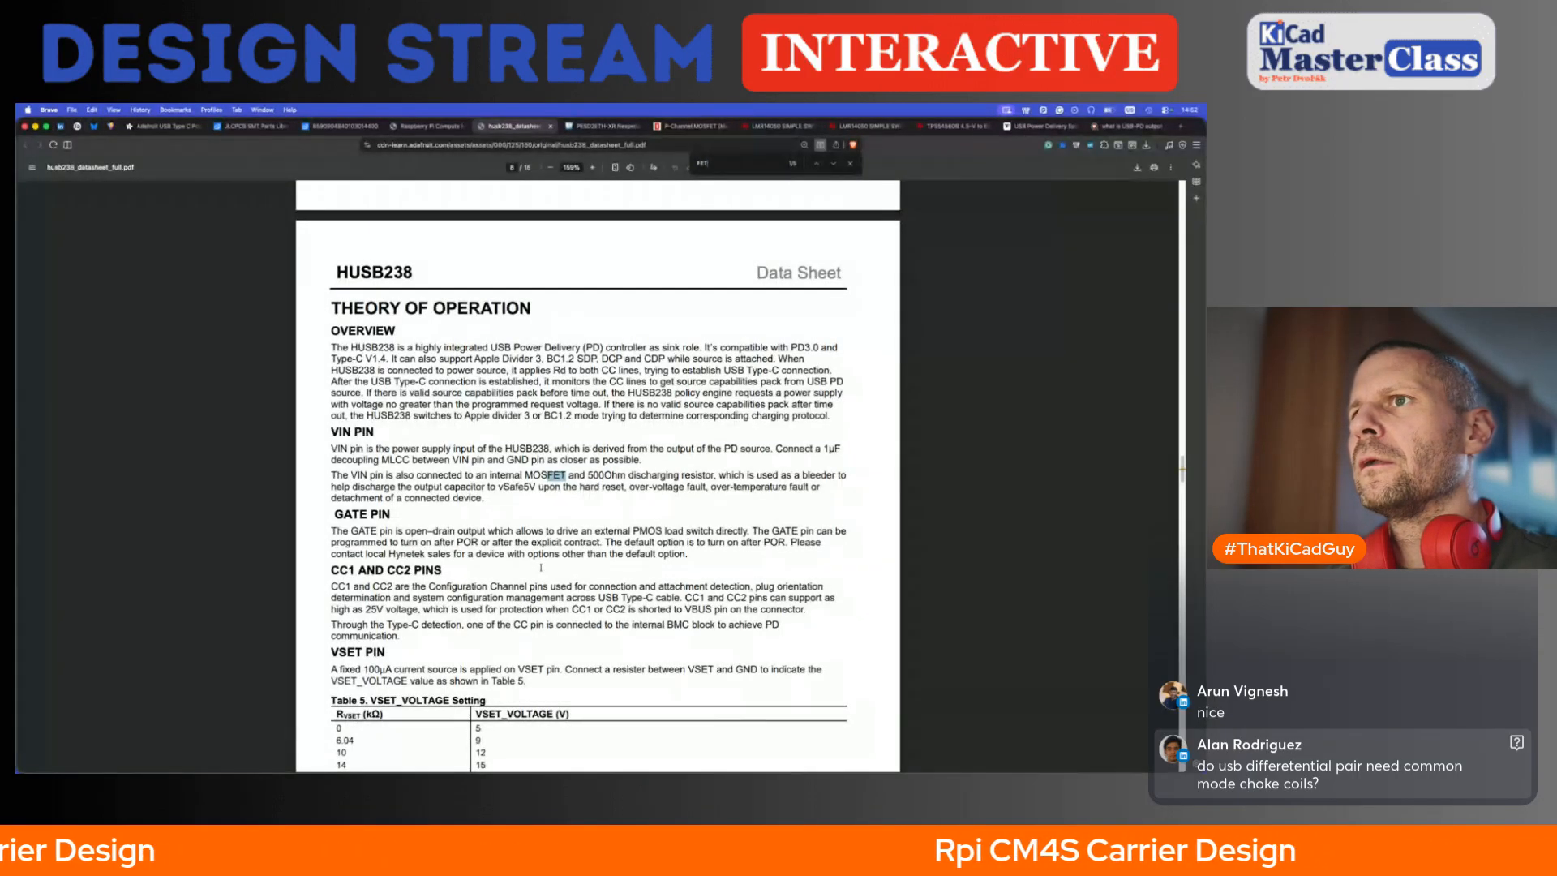
key(Return)
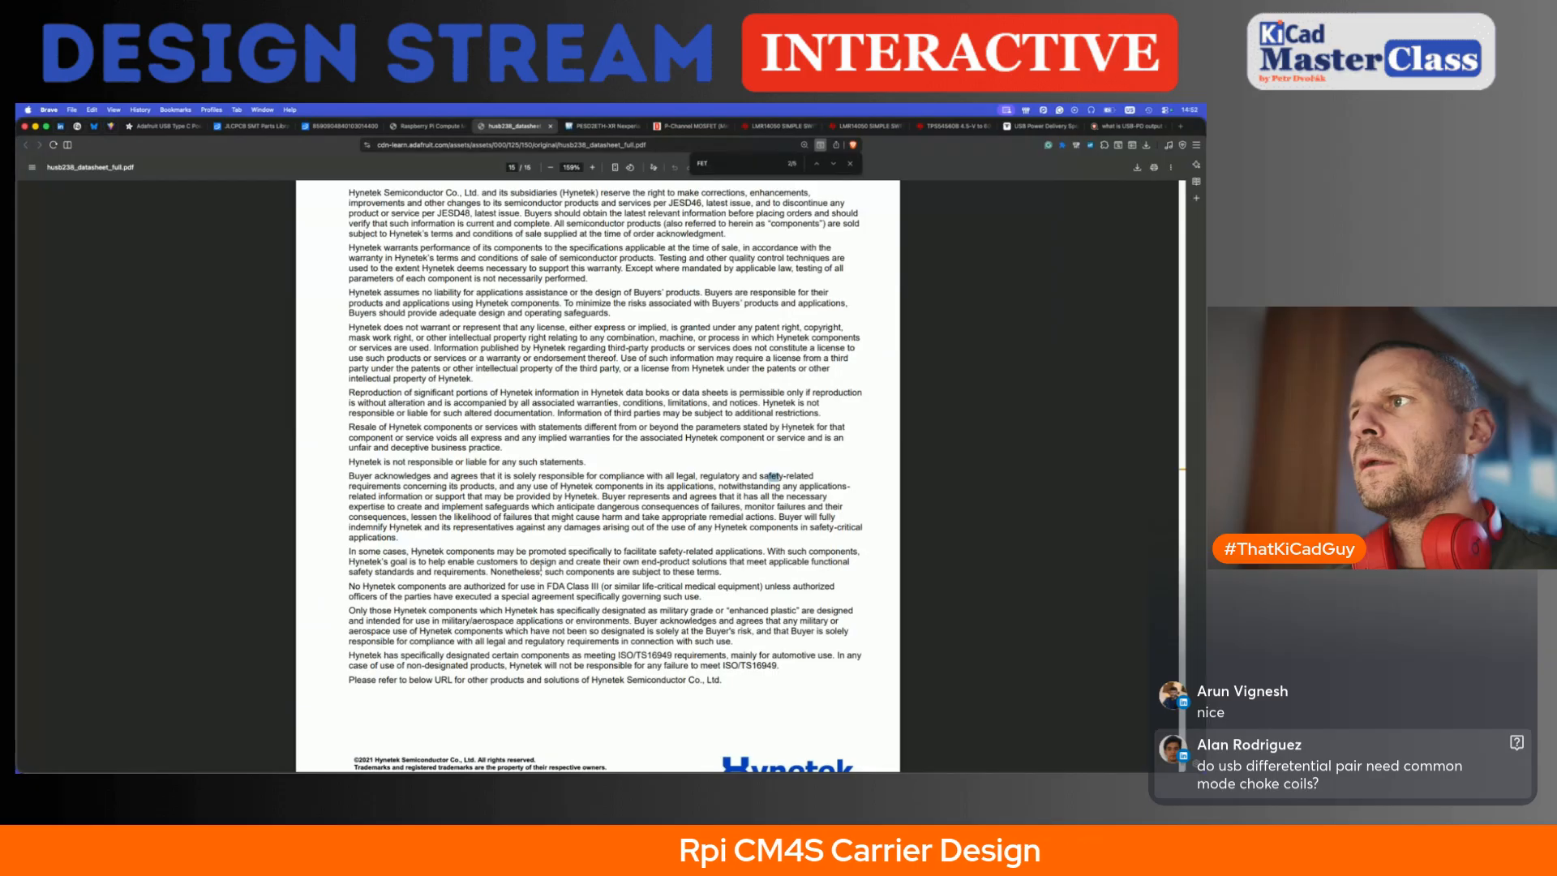
key(Return)
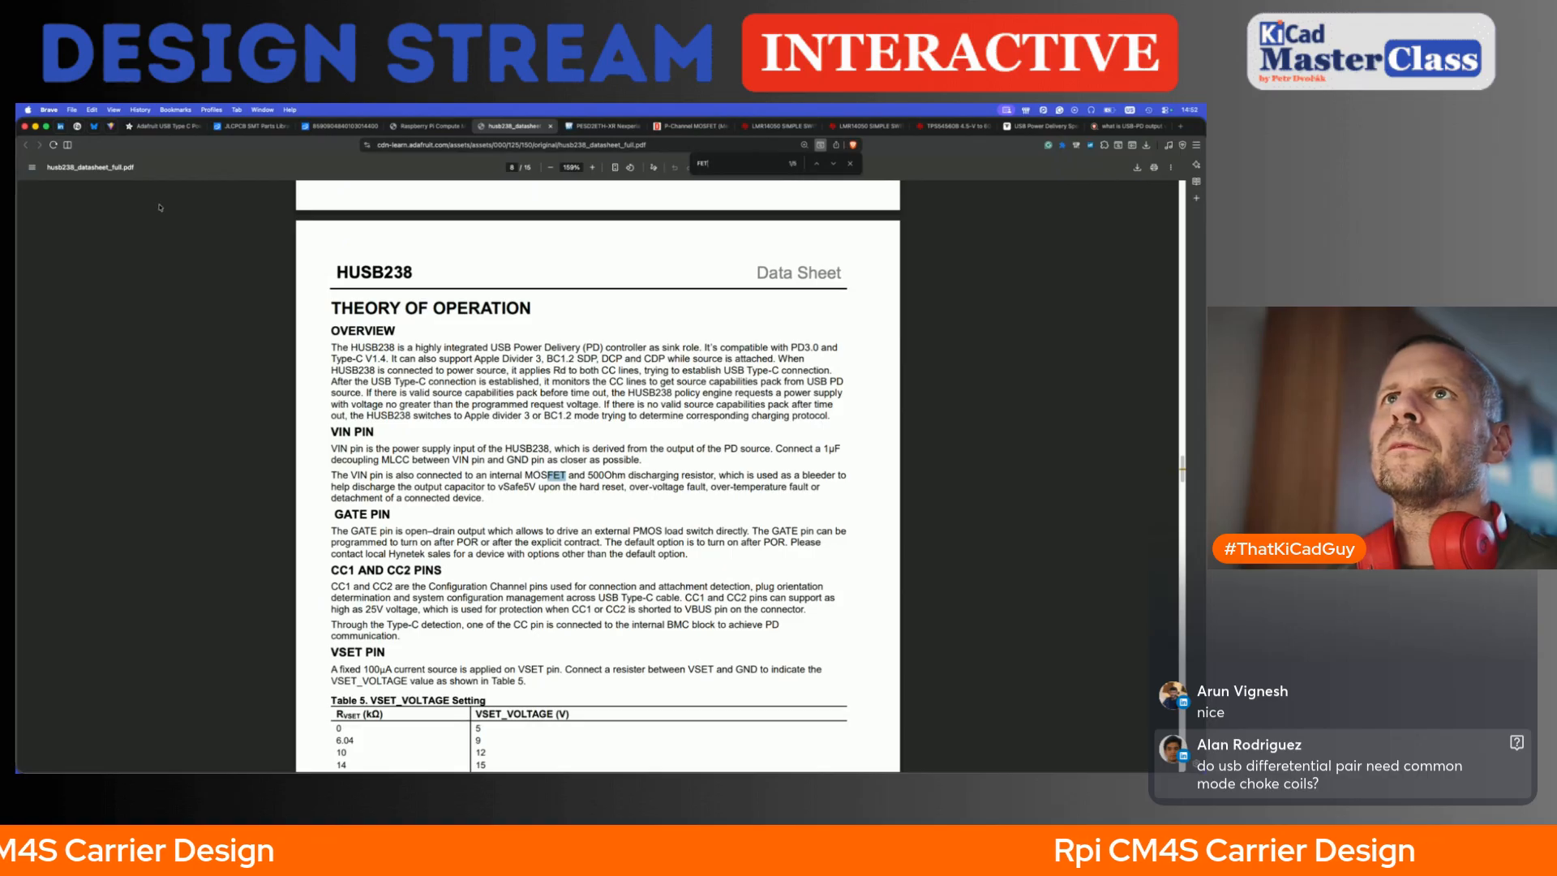
- Switch to the Adafruit HUSB238 breakout product page, view the top-down board photo, and look through the description and learning links
click(167, 127)
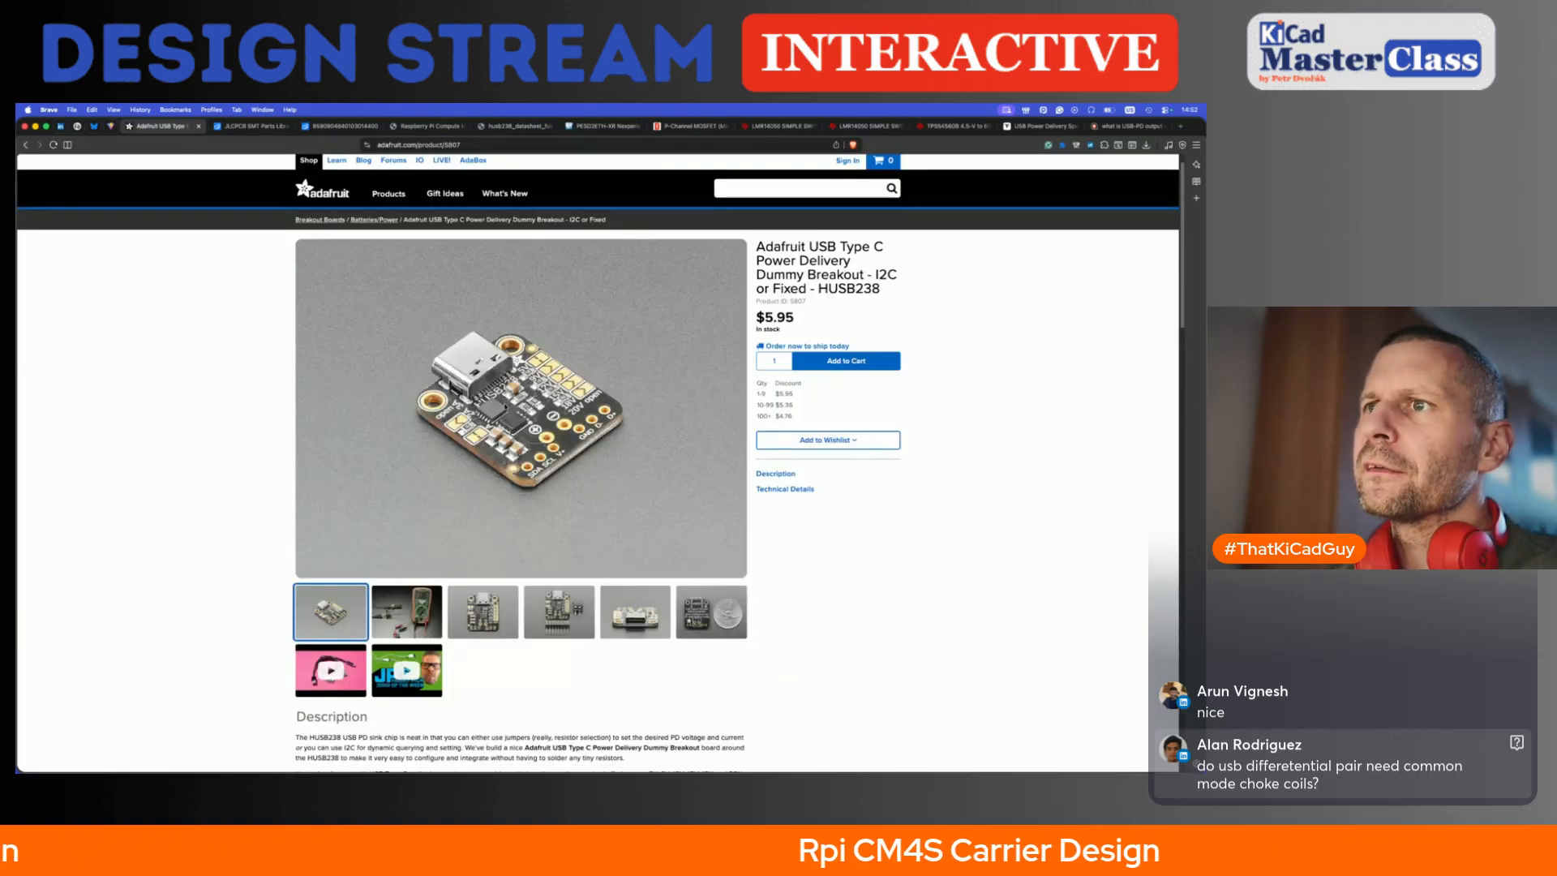
click(486, 610)
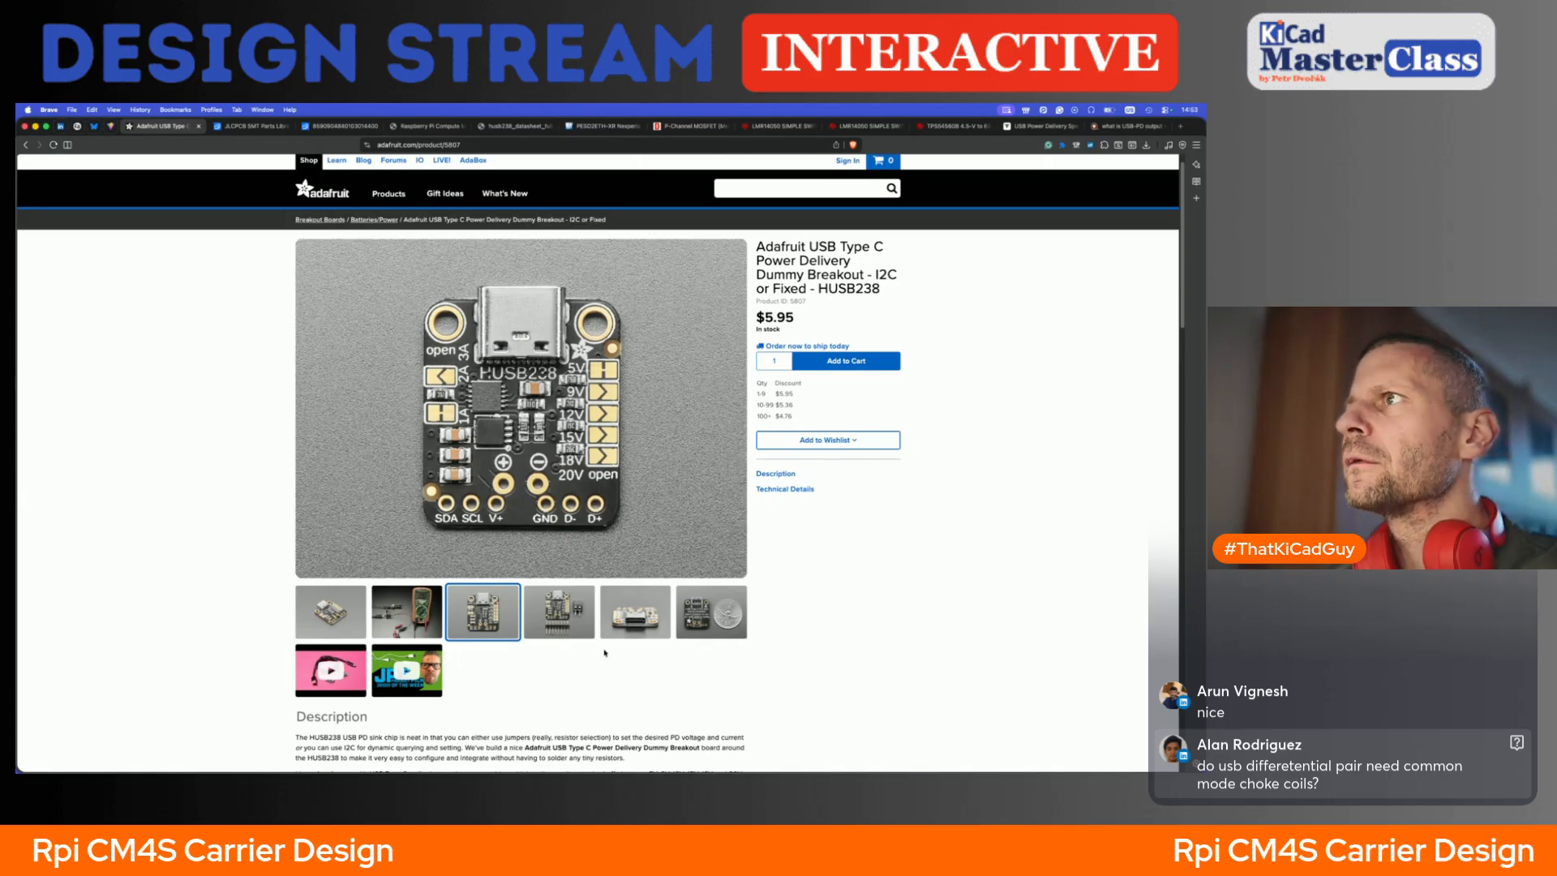
scroll(605, 651, down, 2)
scroll(605, 651, down, 5)
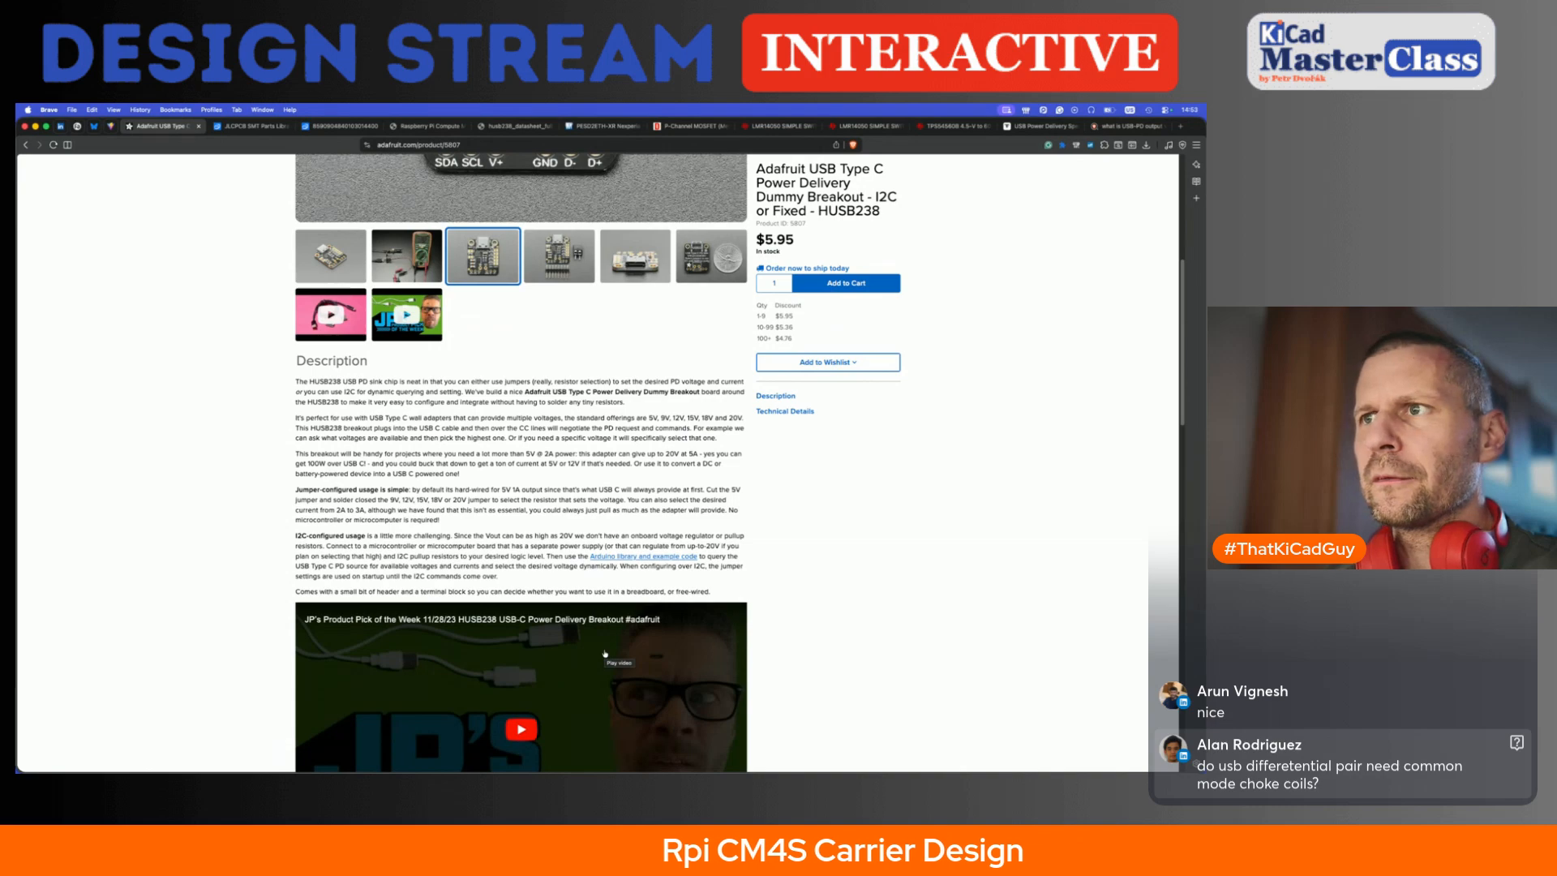
scroll(605, 654, down, 15)
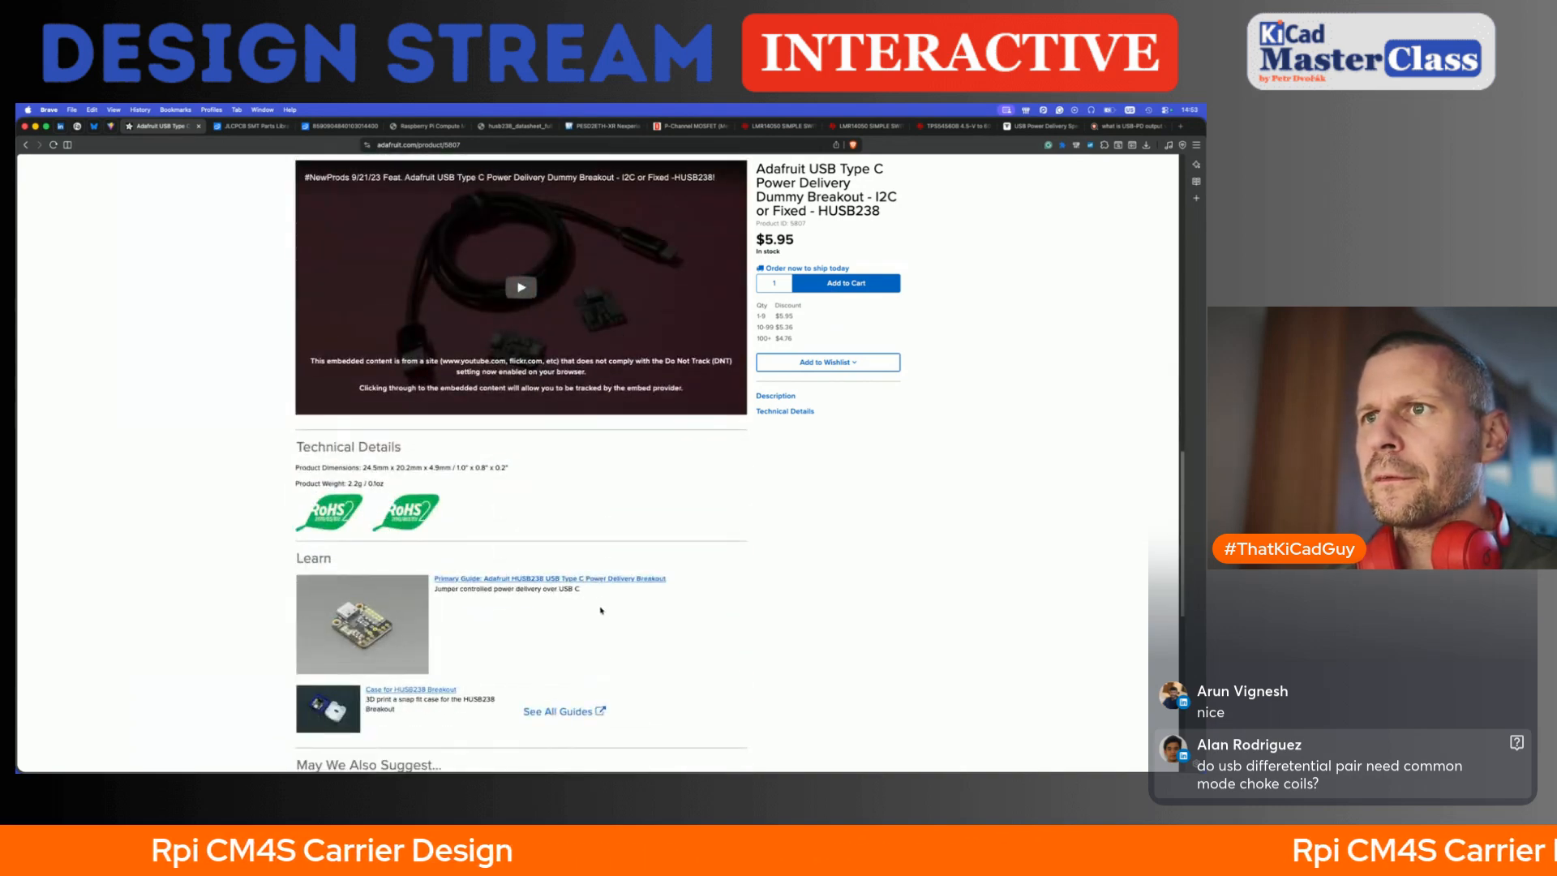
- Open the primary guide for the Adafruit HUSB238 breakout and read through its overview page
click(599, 580)
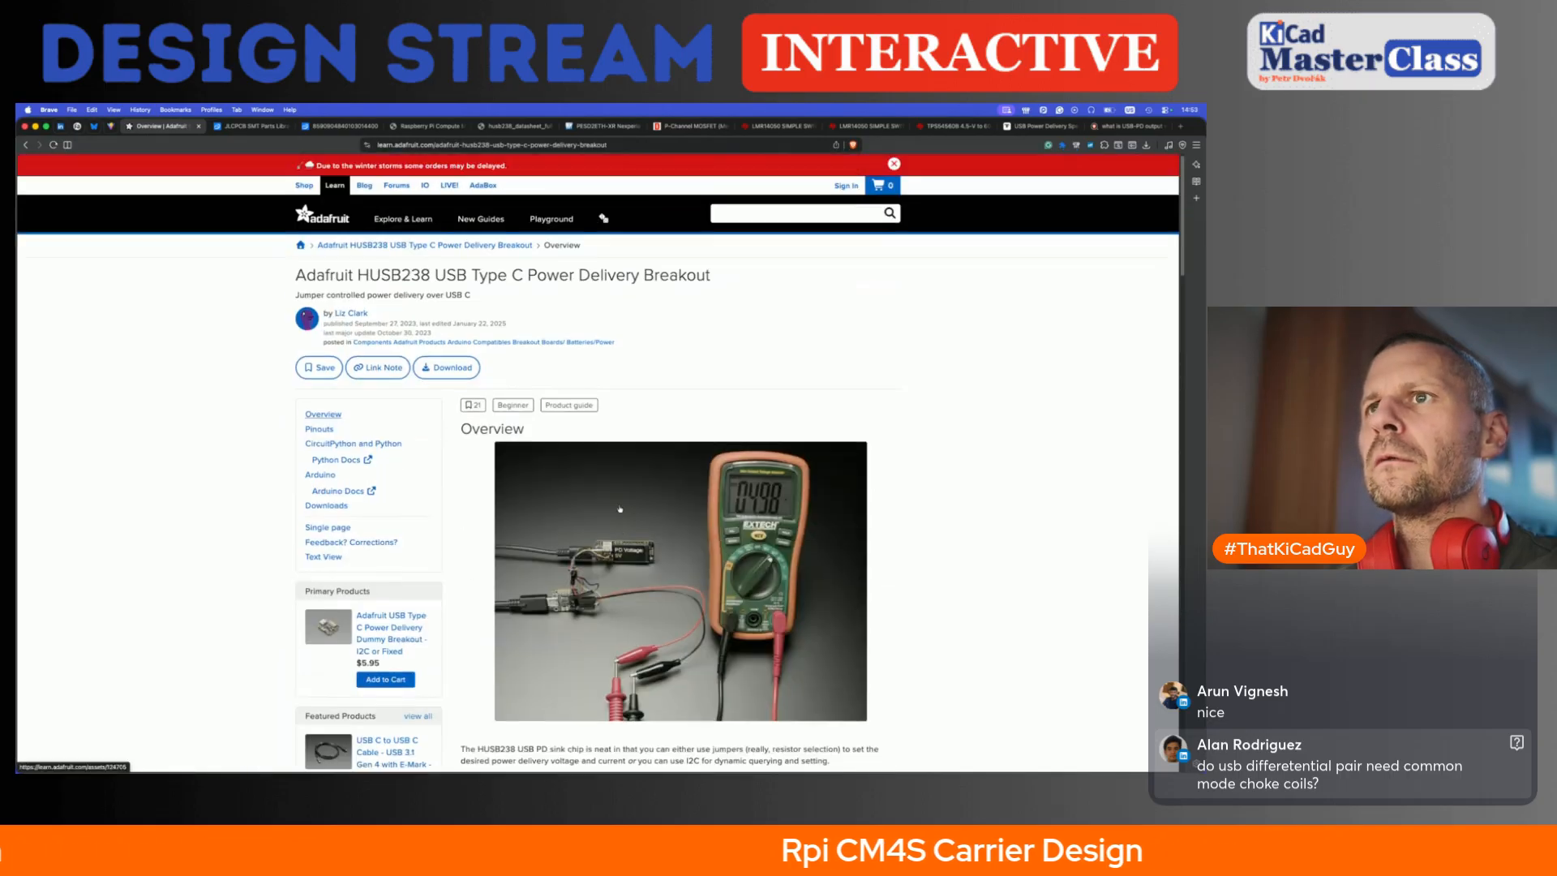
scroll(512, 527, down, 10)
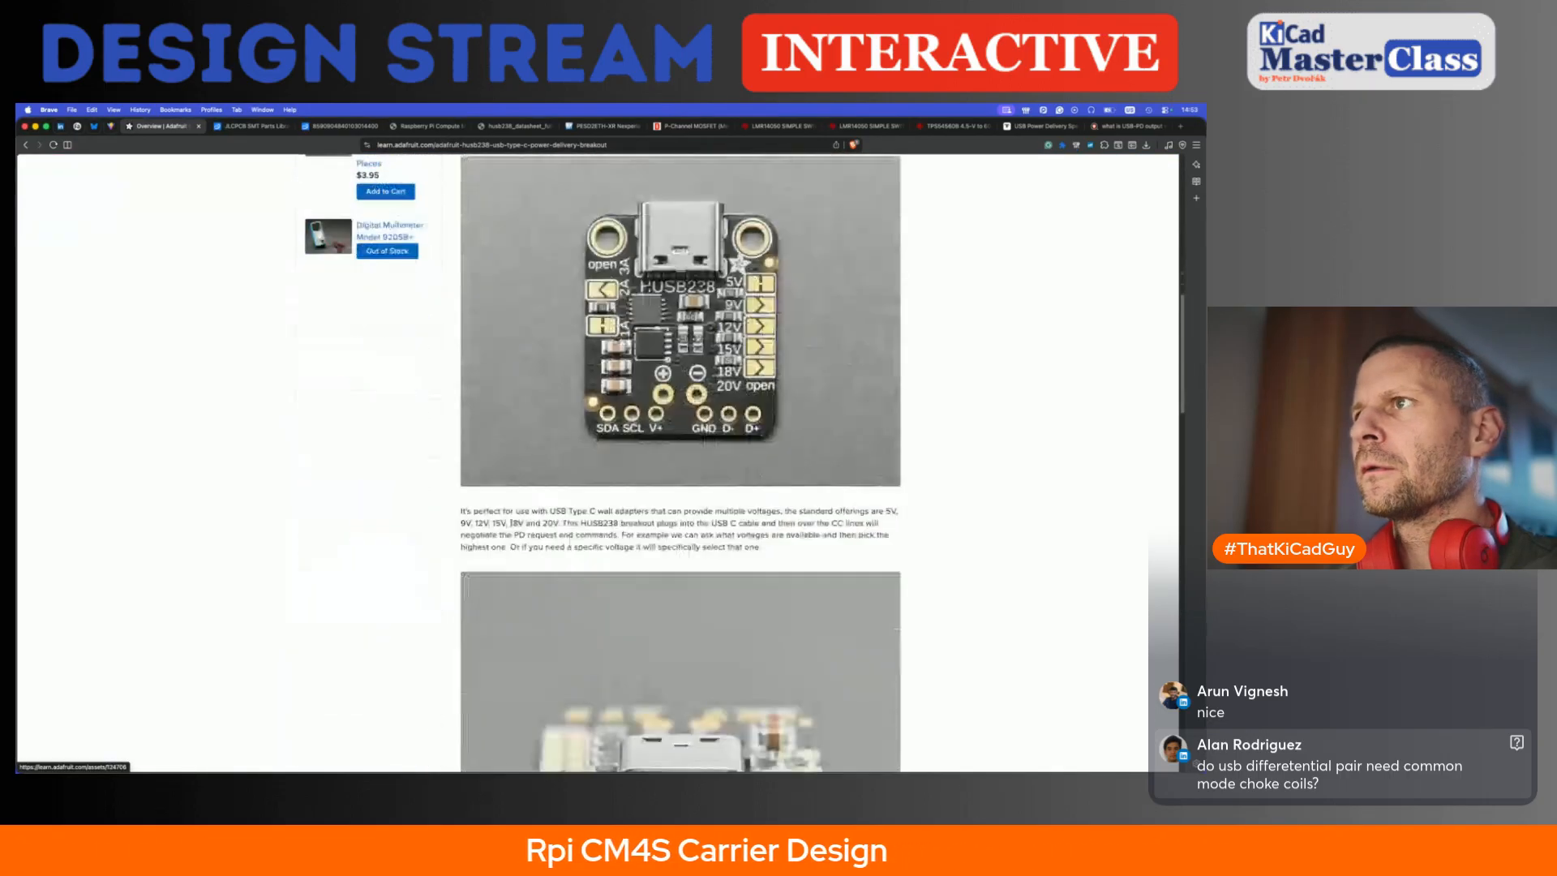
scroll(512, 528, down, 10)
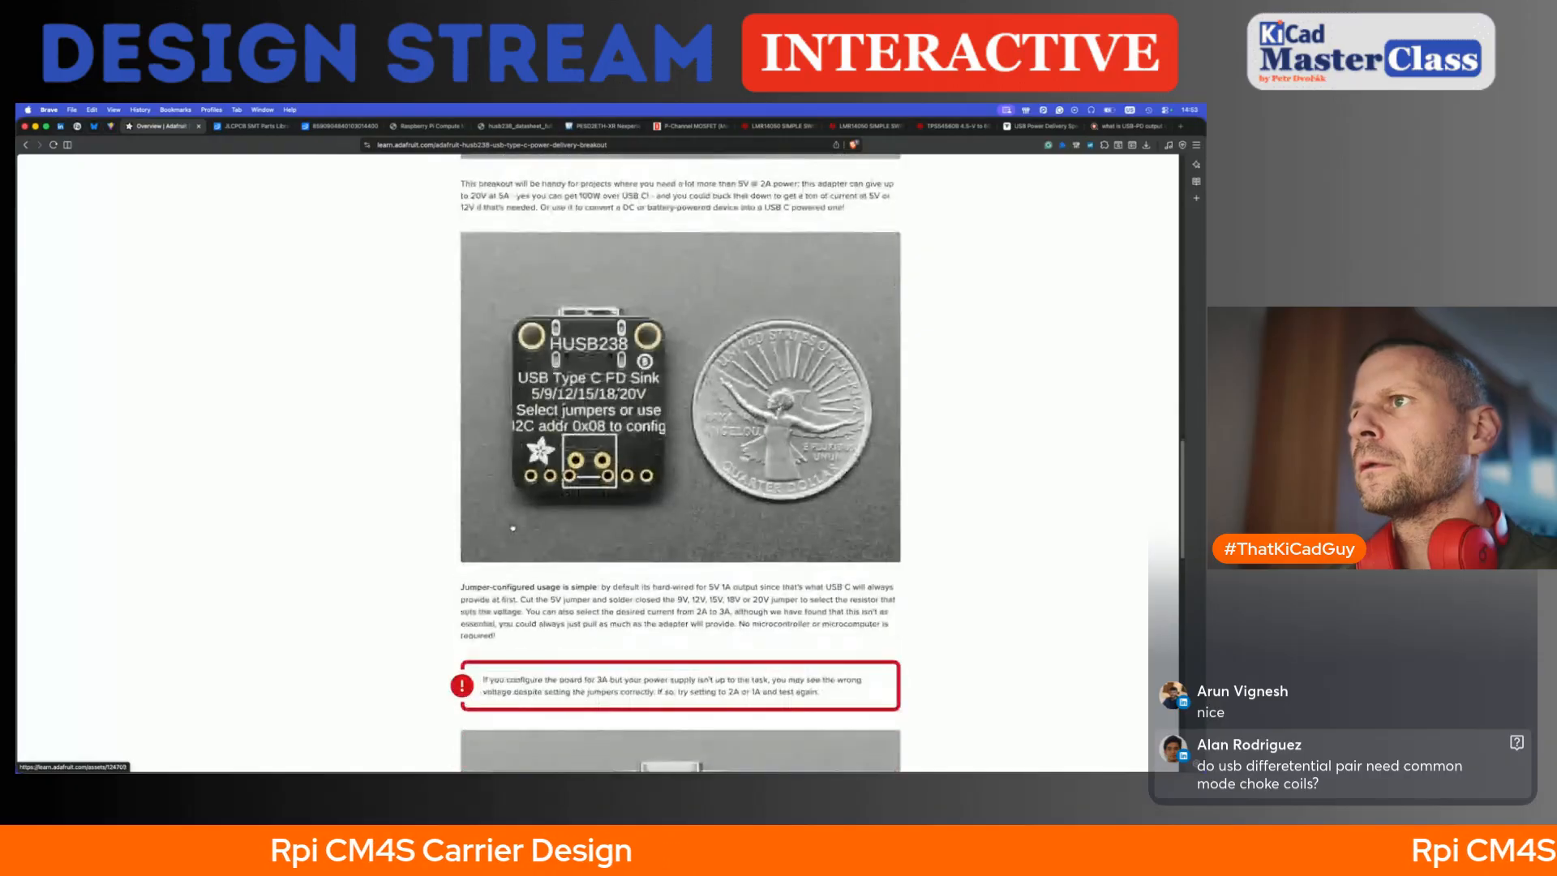
scroll(513, 528, down, 3)
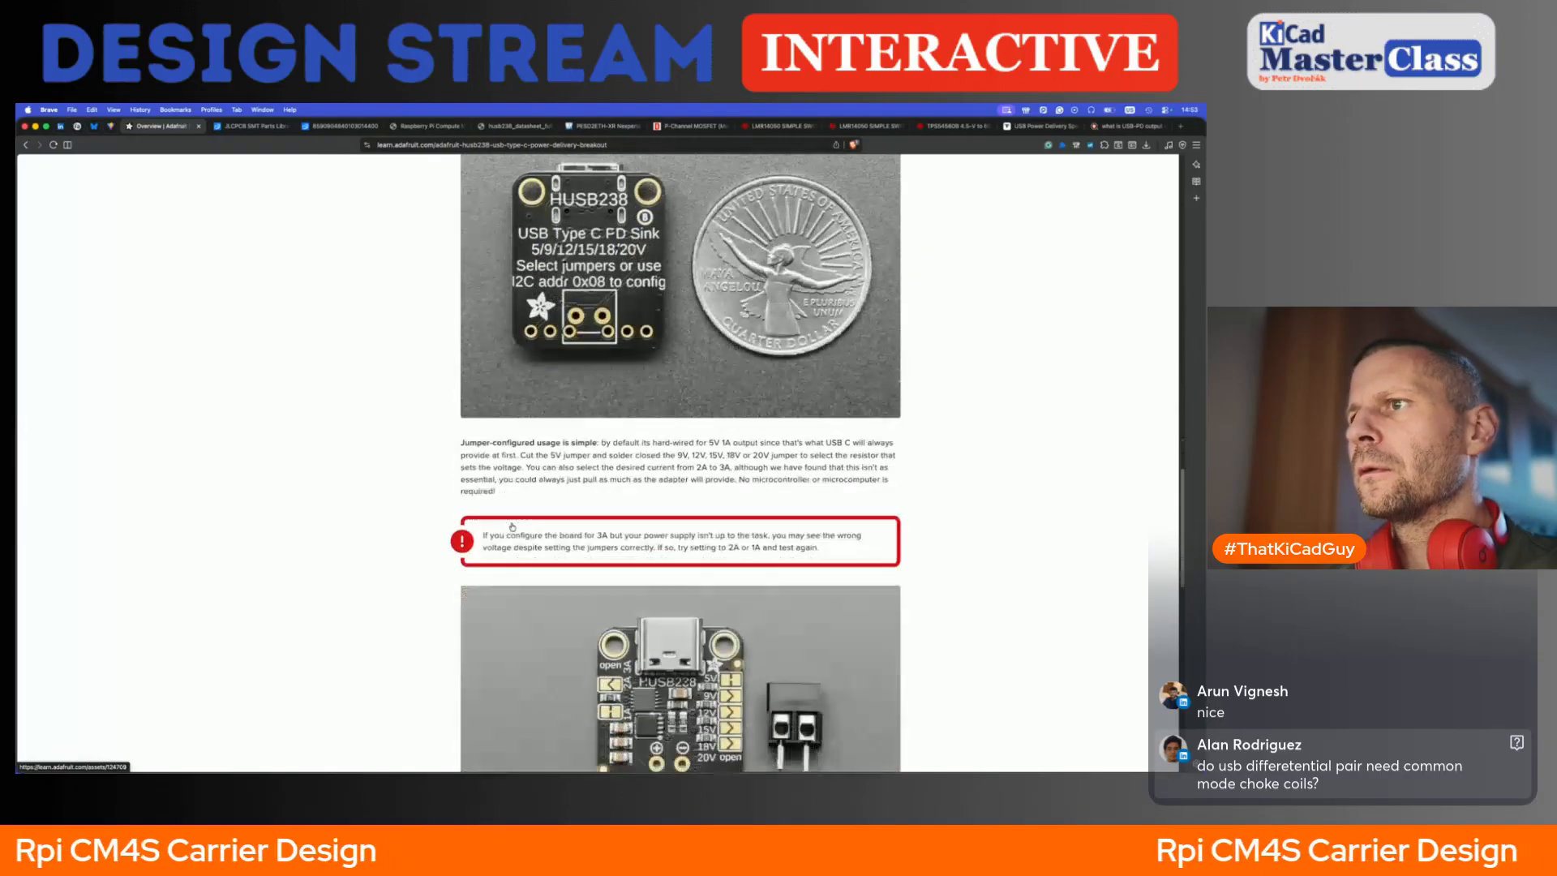
scroll(512, 527, down, 10)
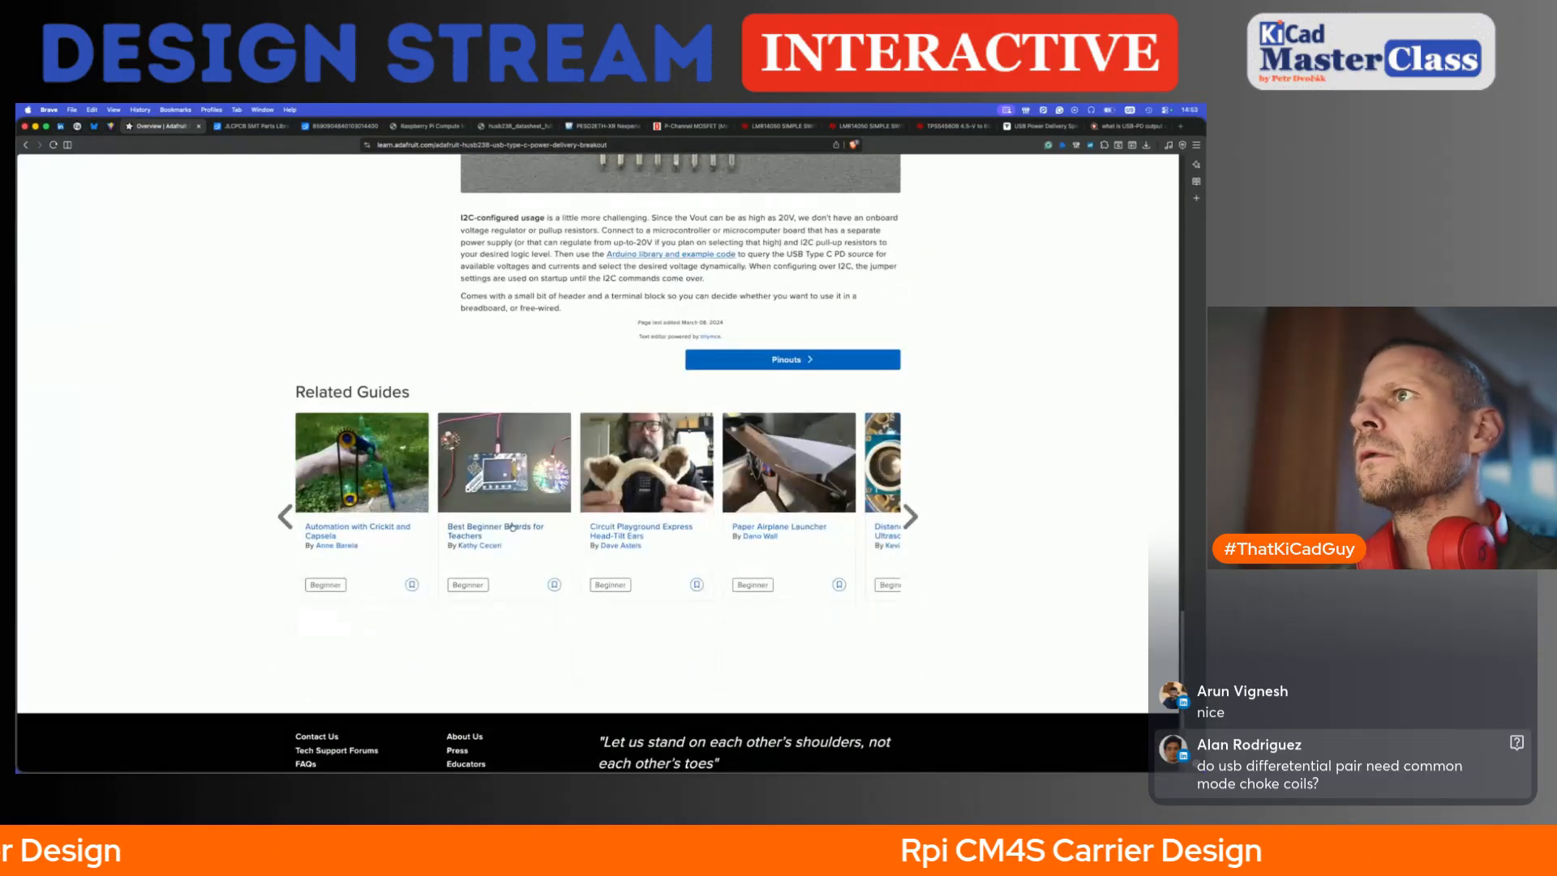
scroll(513, 527, up, 20)
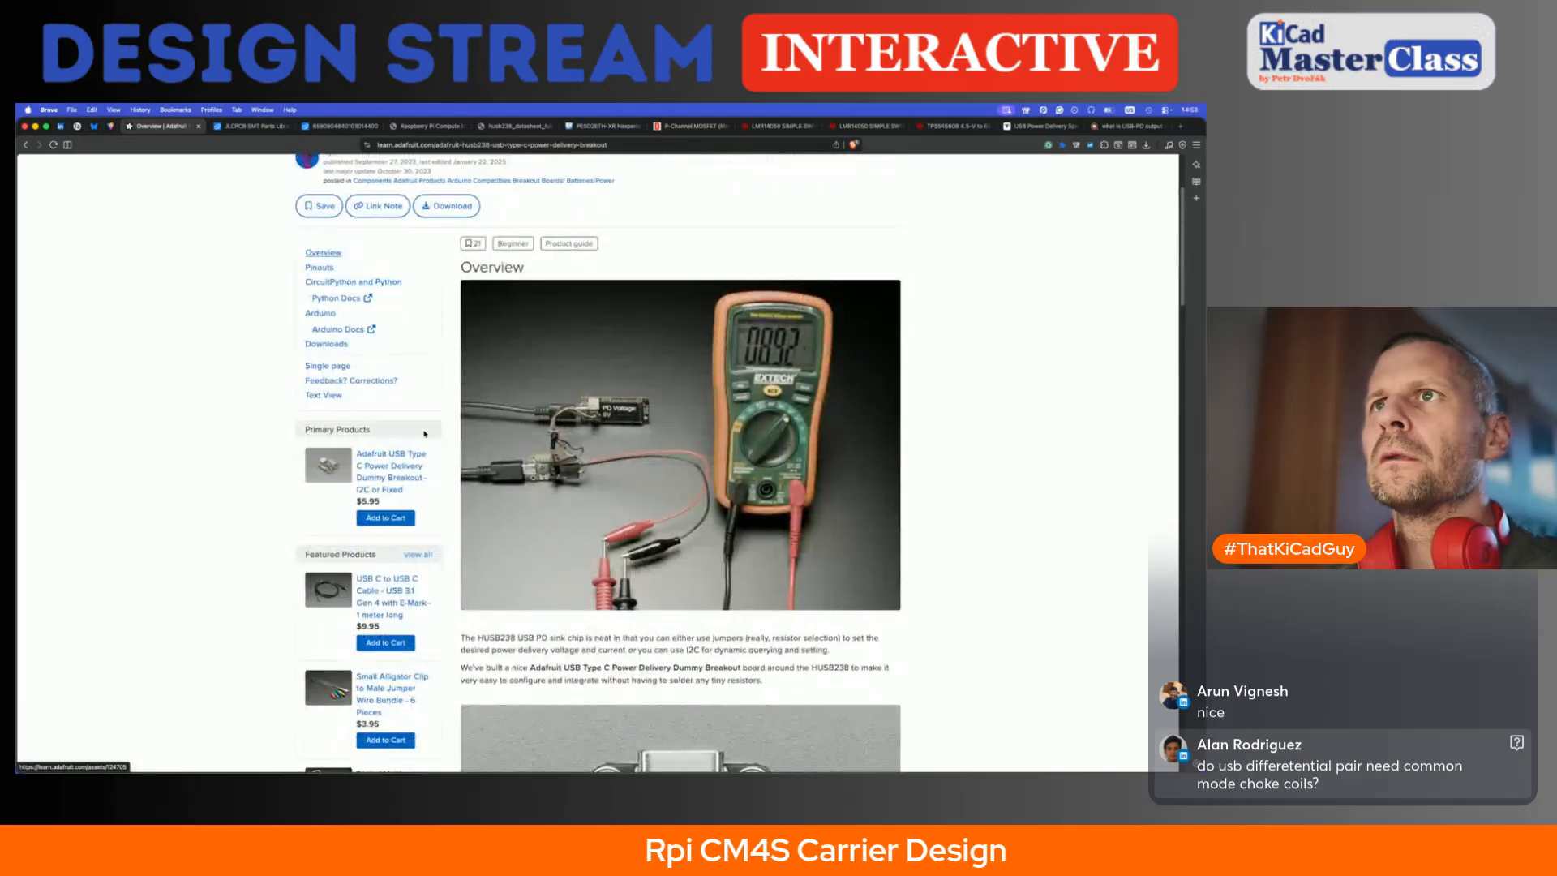
- Open the breakout's schematic from the guide's Downloads page at original size and enlarge it around the HUSB238 and MOSFET
click(327, 345)
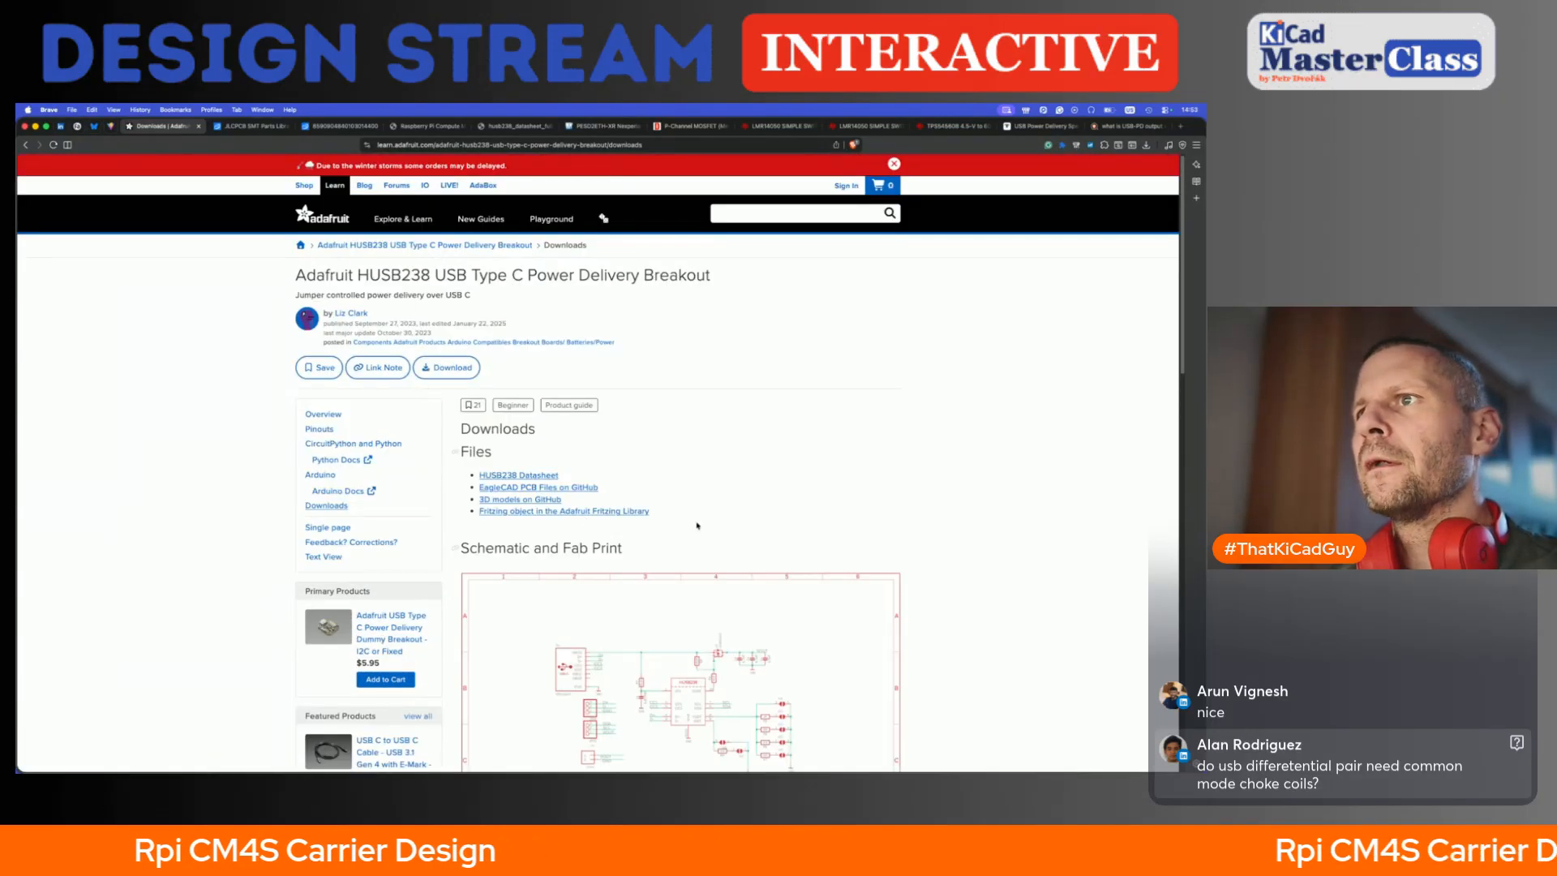
scroll(697, 525, down, 5)
click(726, 509)
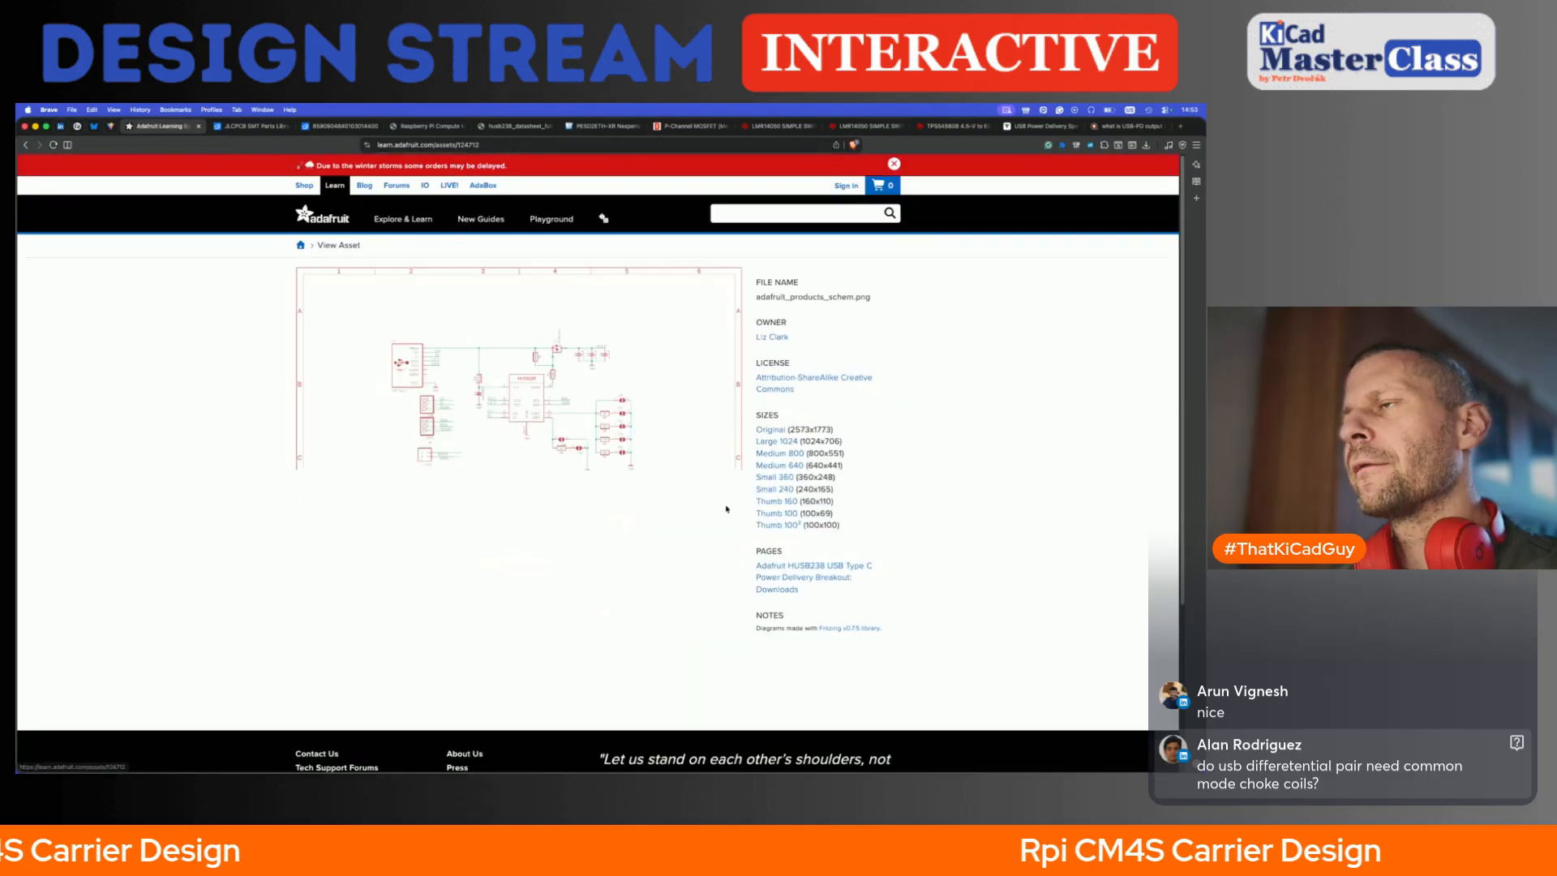
click(767, 428)
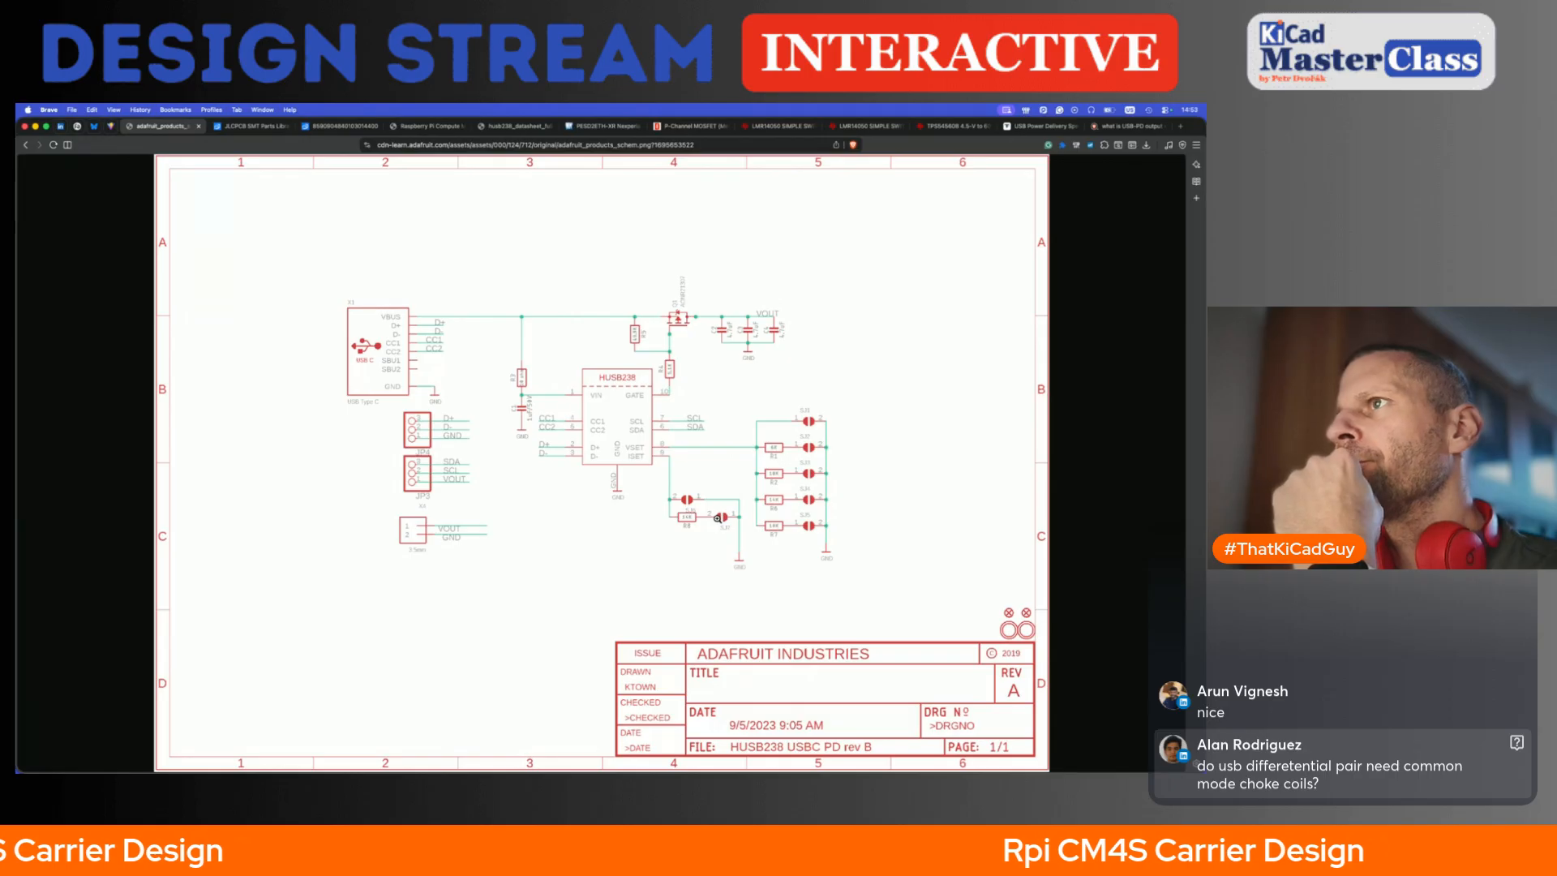
click(700, 329)
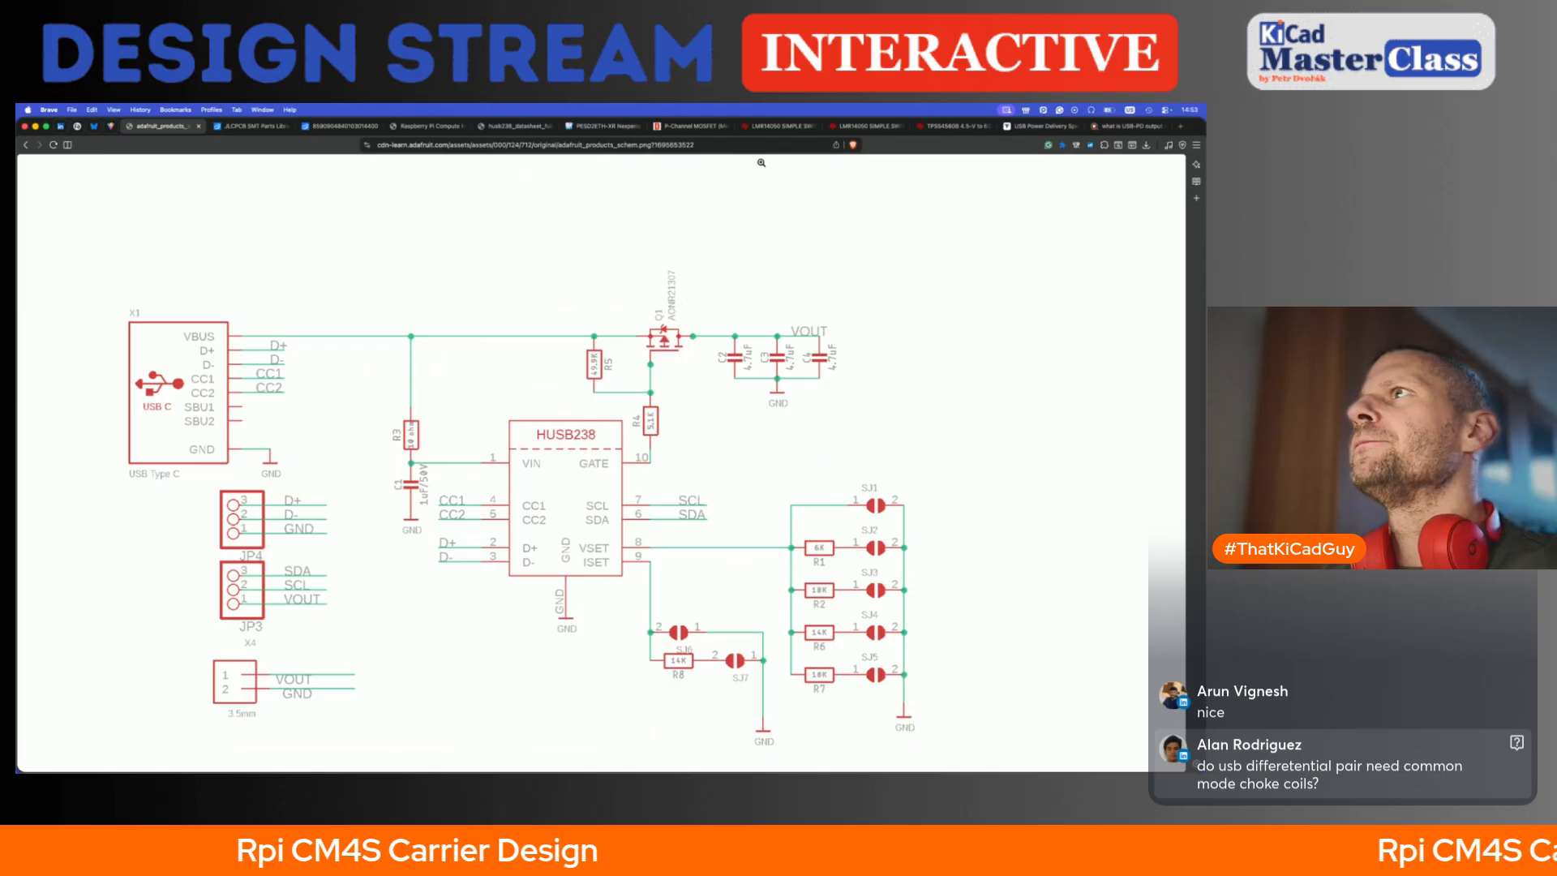
- Close the step-down converter datasheets and the USB-PD output search page
click(772, 126)
click(813, 126)
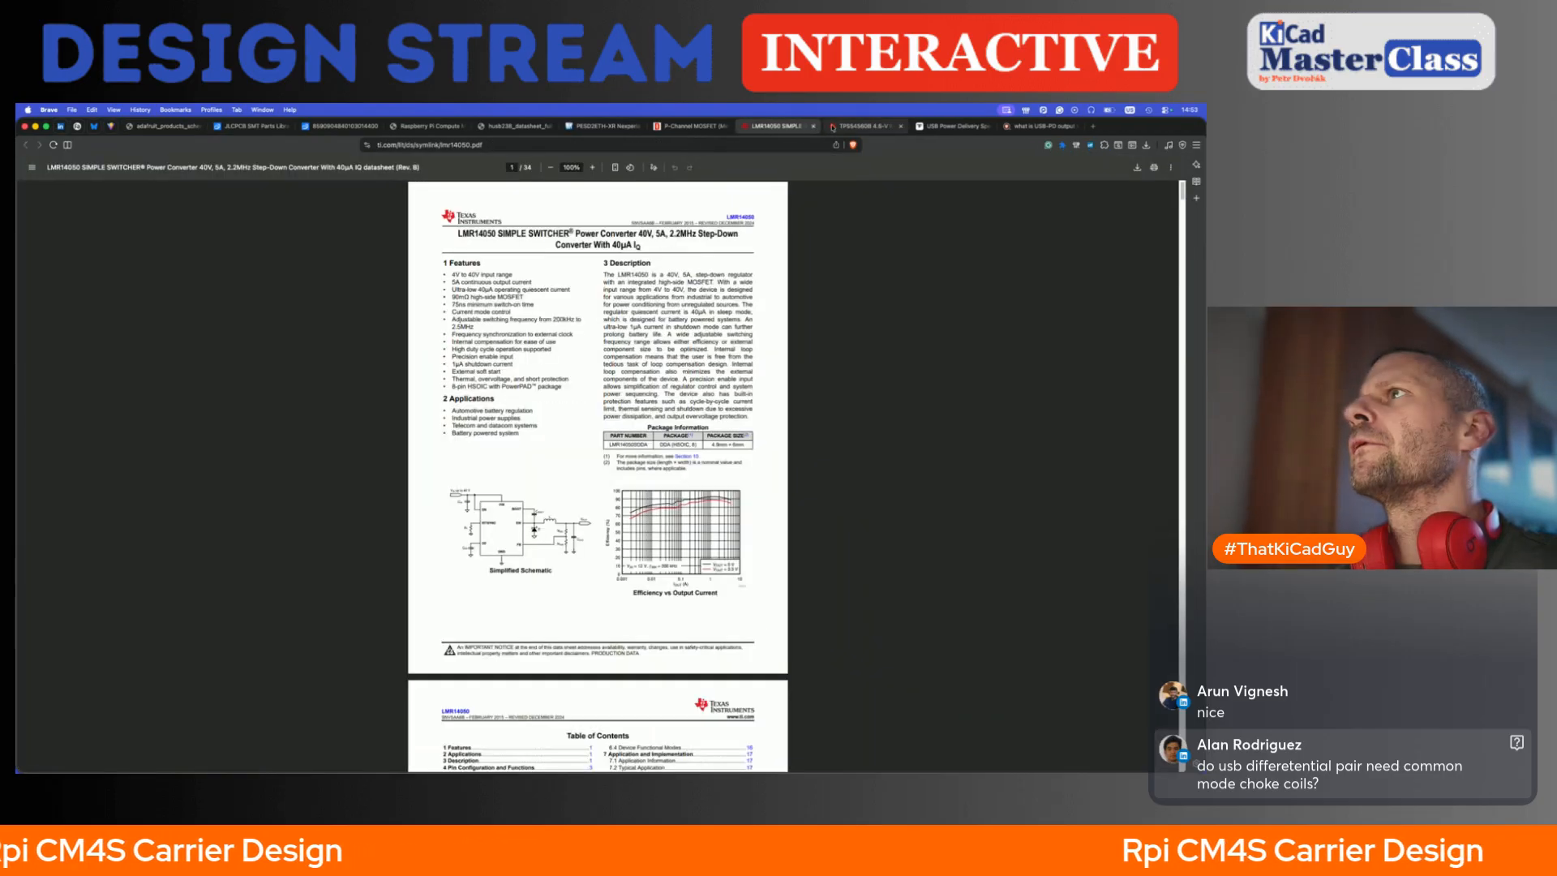
click(813, 126)
click(813, 127)
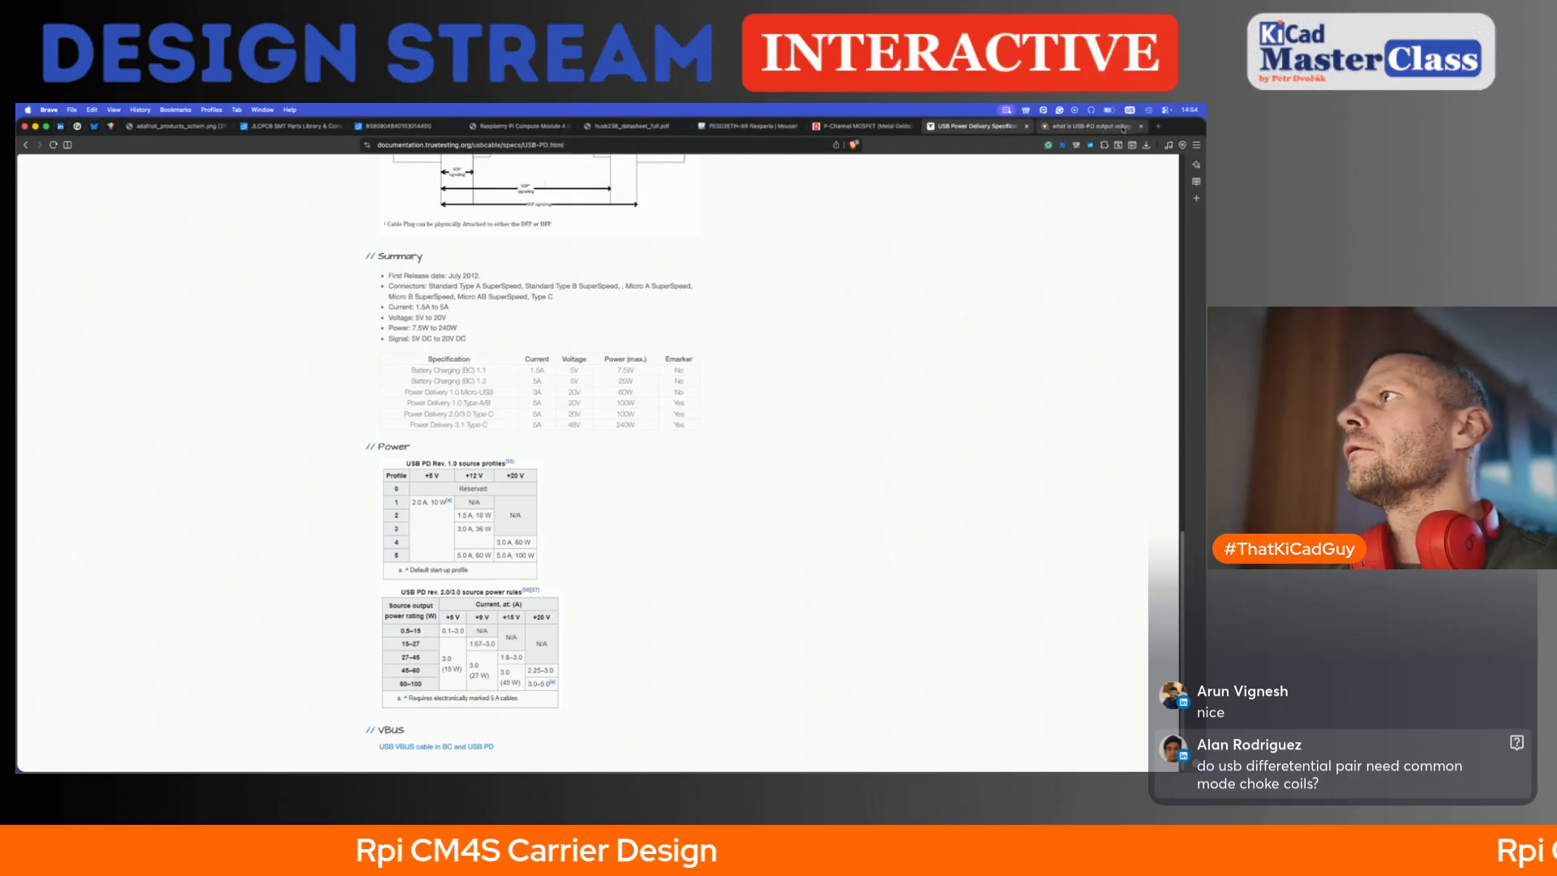
click(1140, 127)
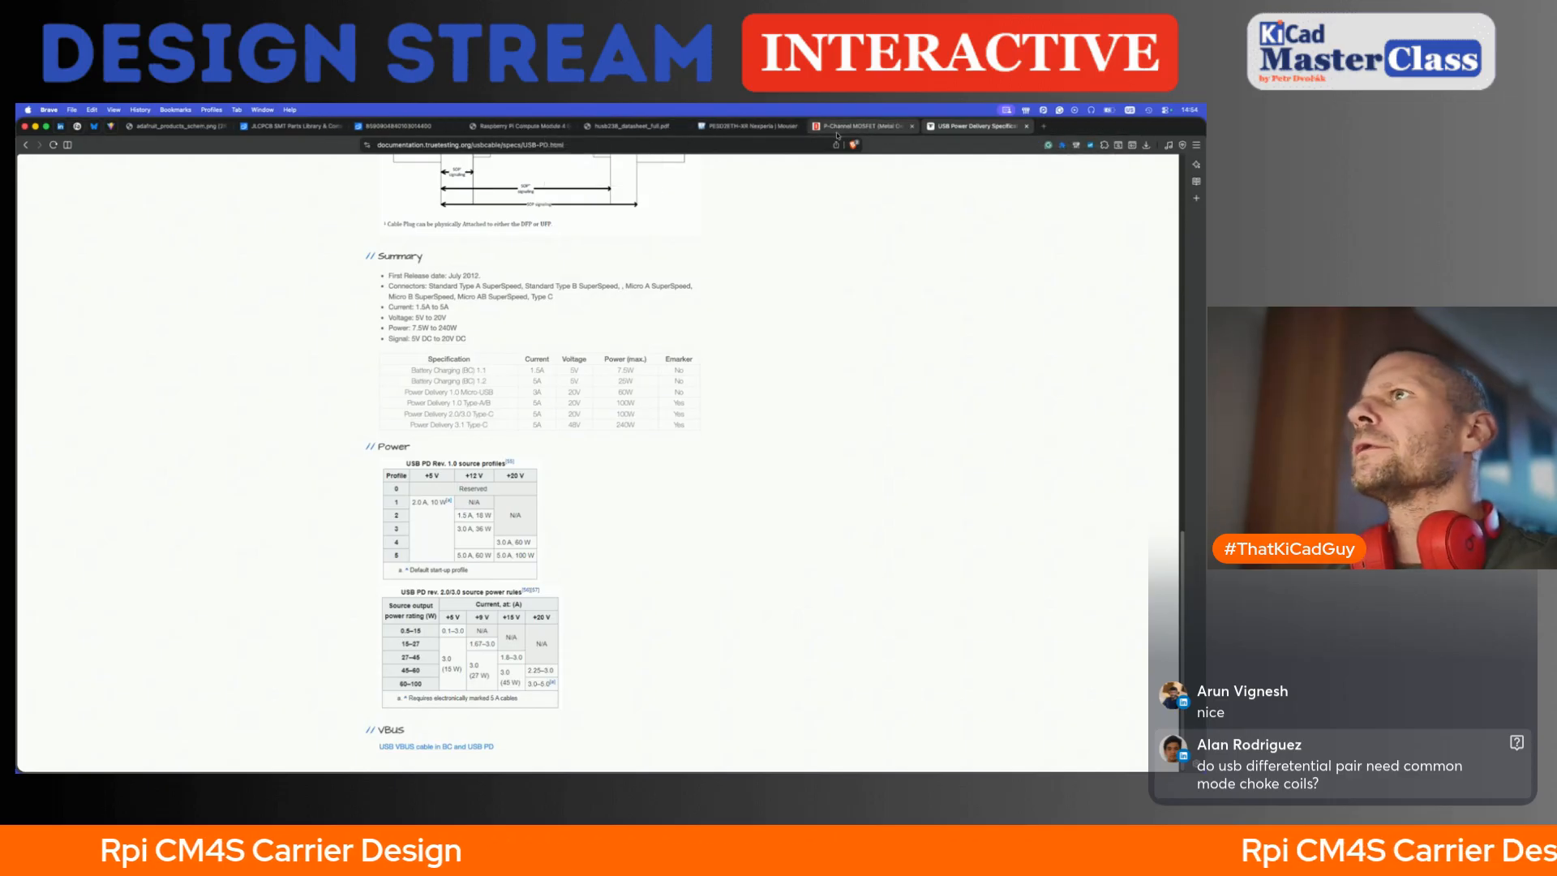
- Check the MOSFET part number in the Adafruit schematic and open the digikey.com home page in a new tab
click(179, 127)
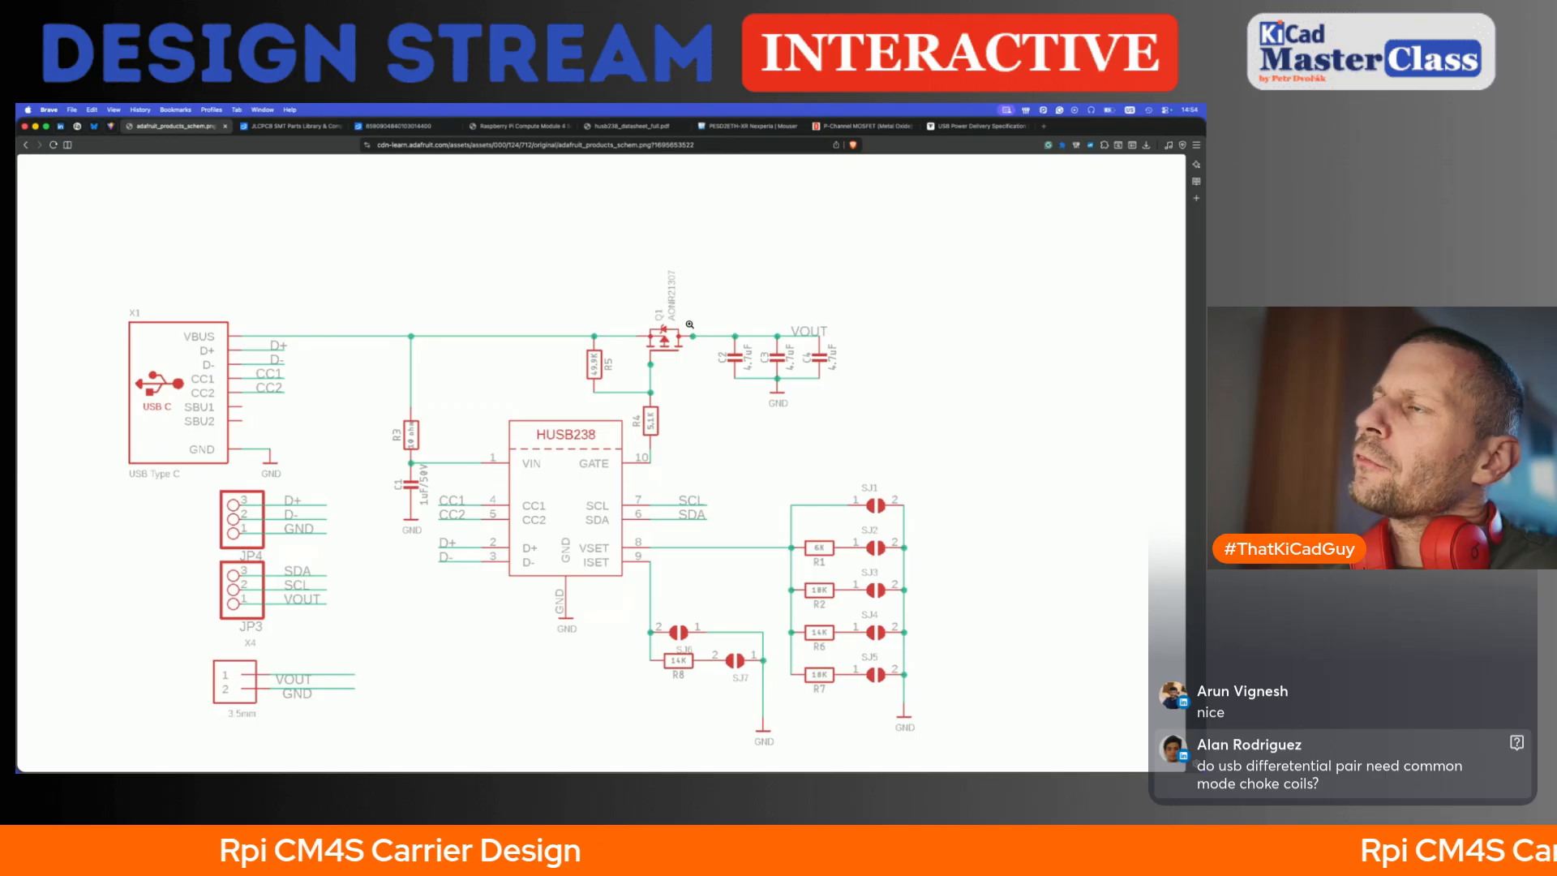
click(856, 128)
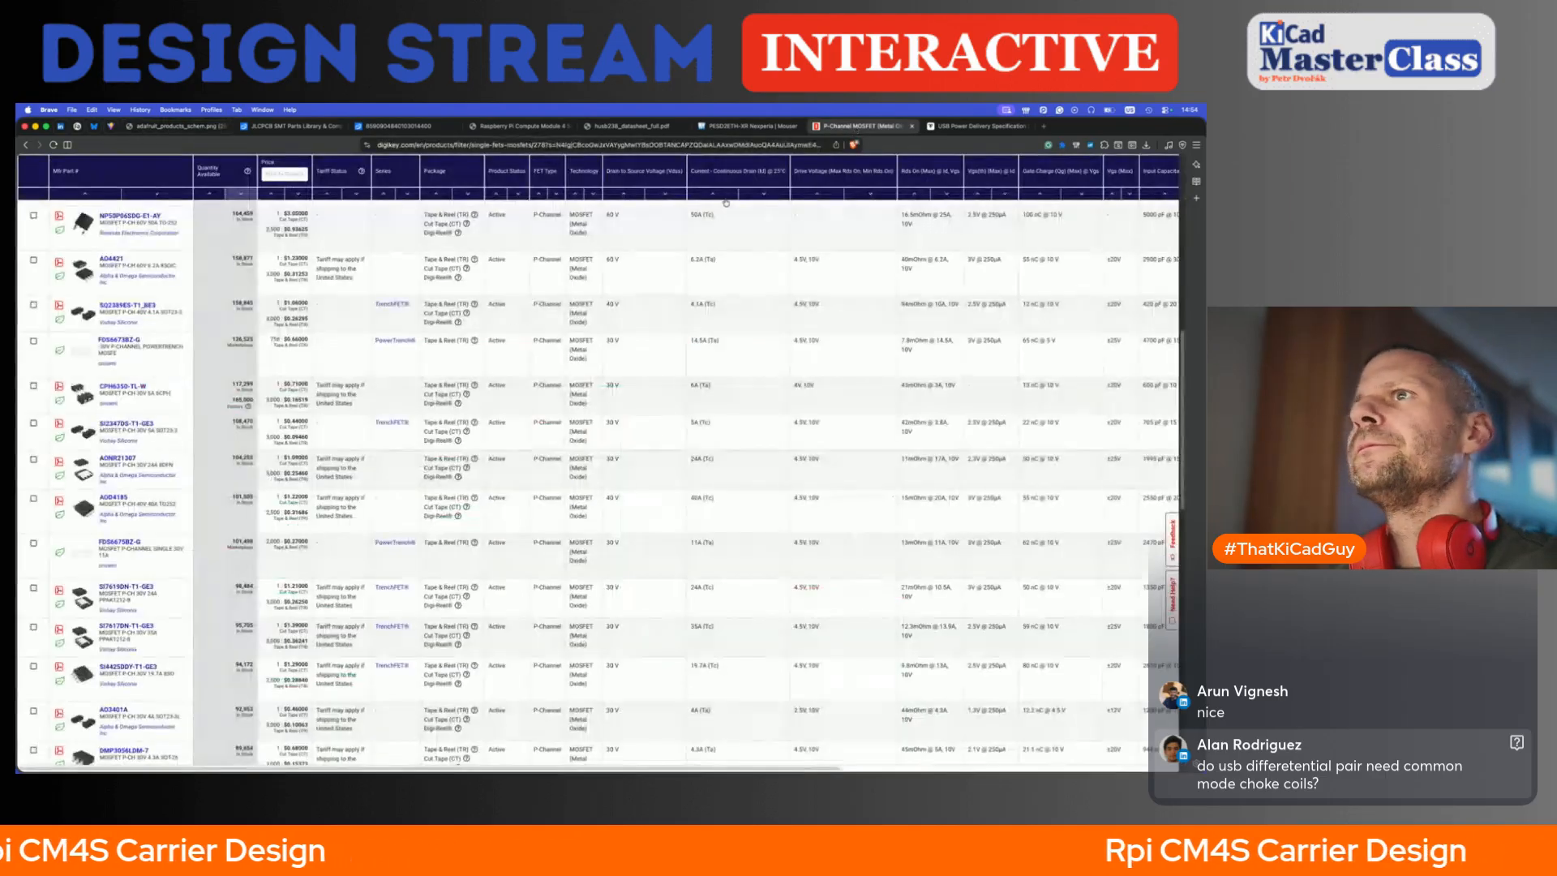
key(super+t)
text(digikey.com)
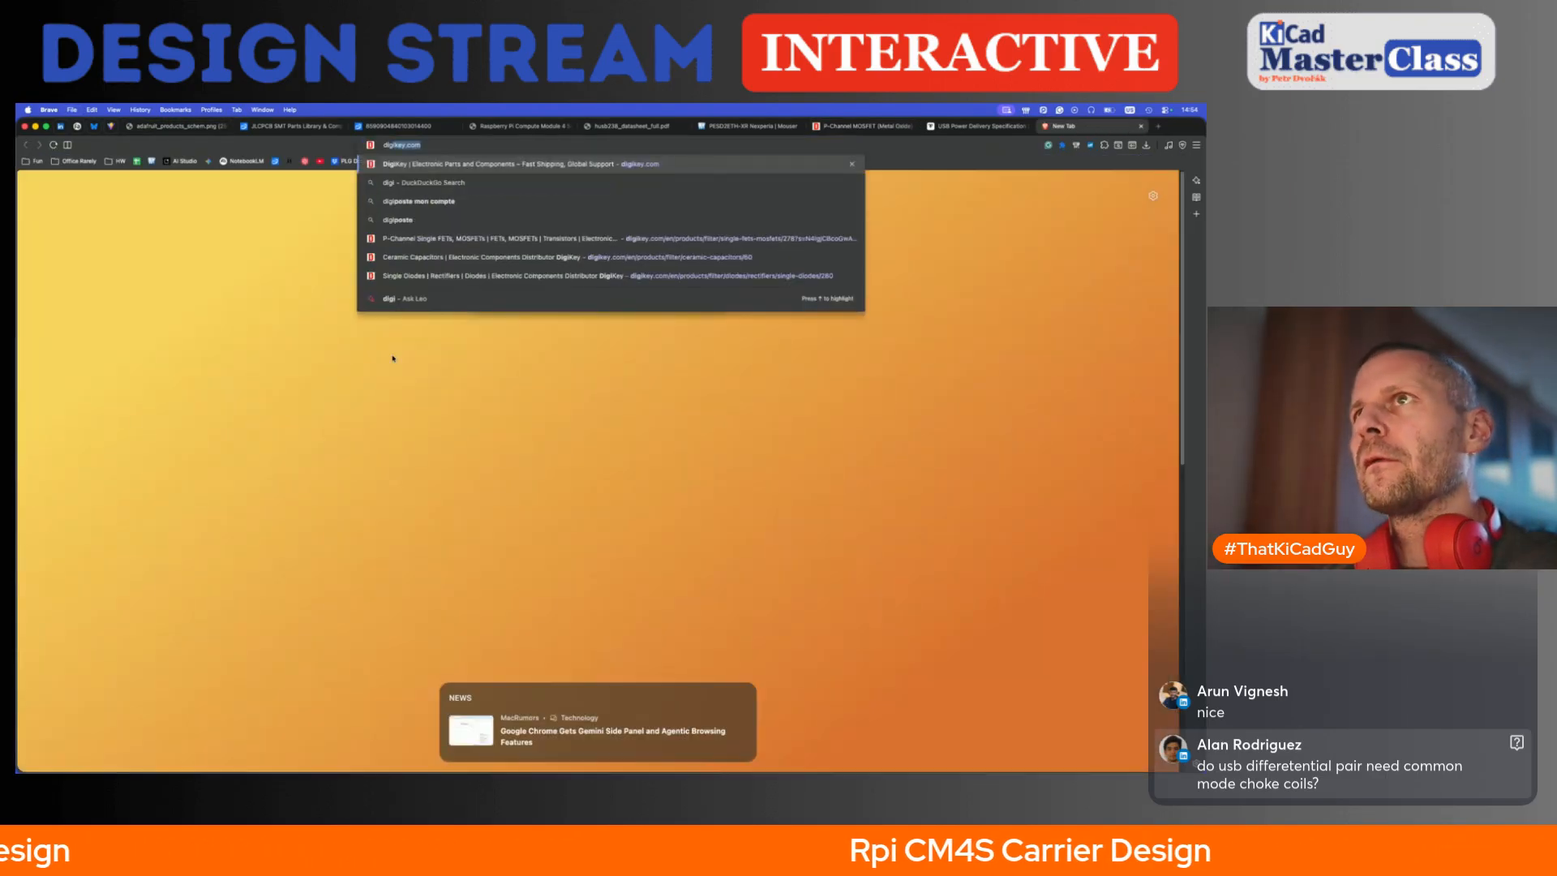
key(Return)
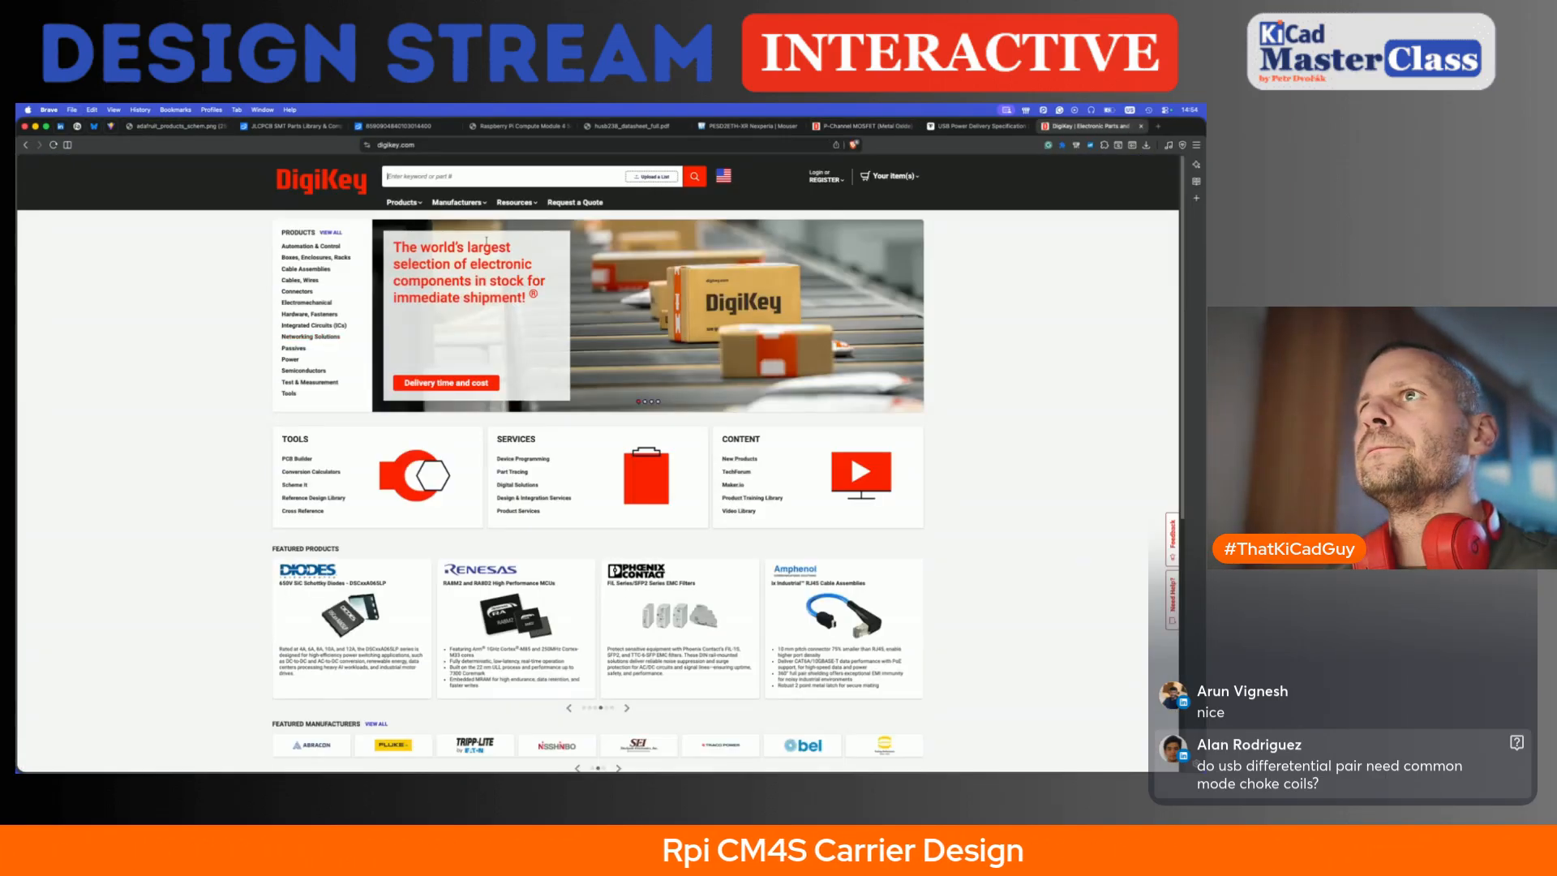
- Search DigiKey for the schematic's MOSFET, AONR21307, and open its product page
mouse_move(478, 203)
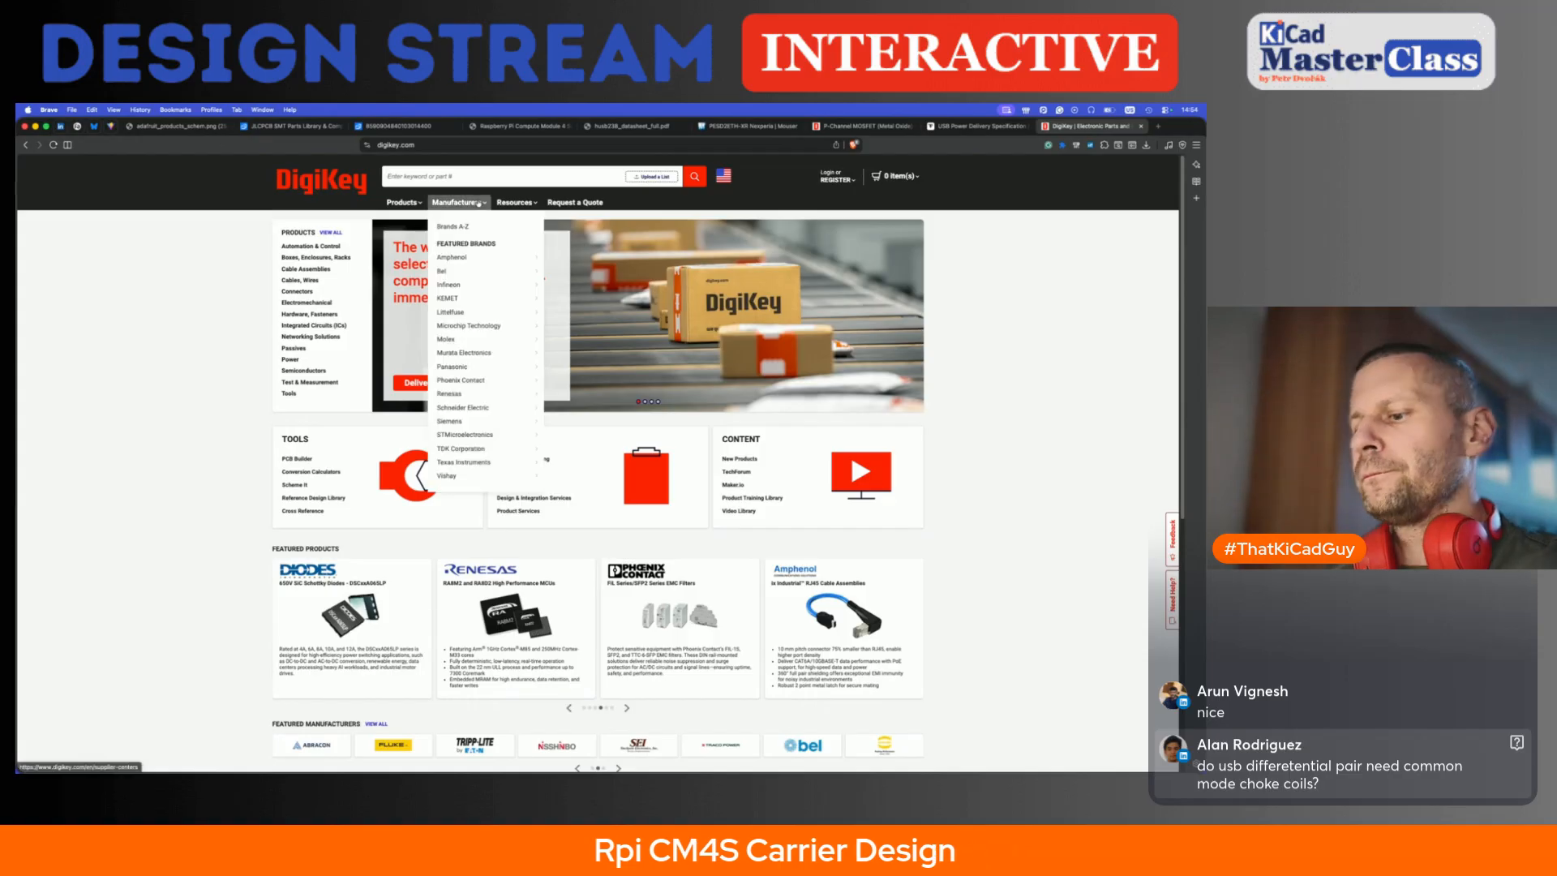
text(aonr)
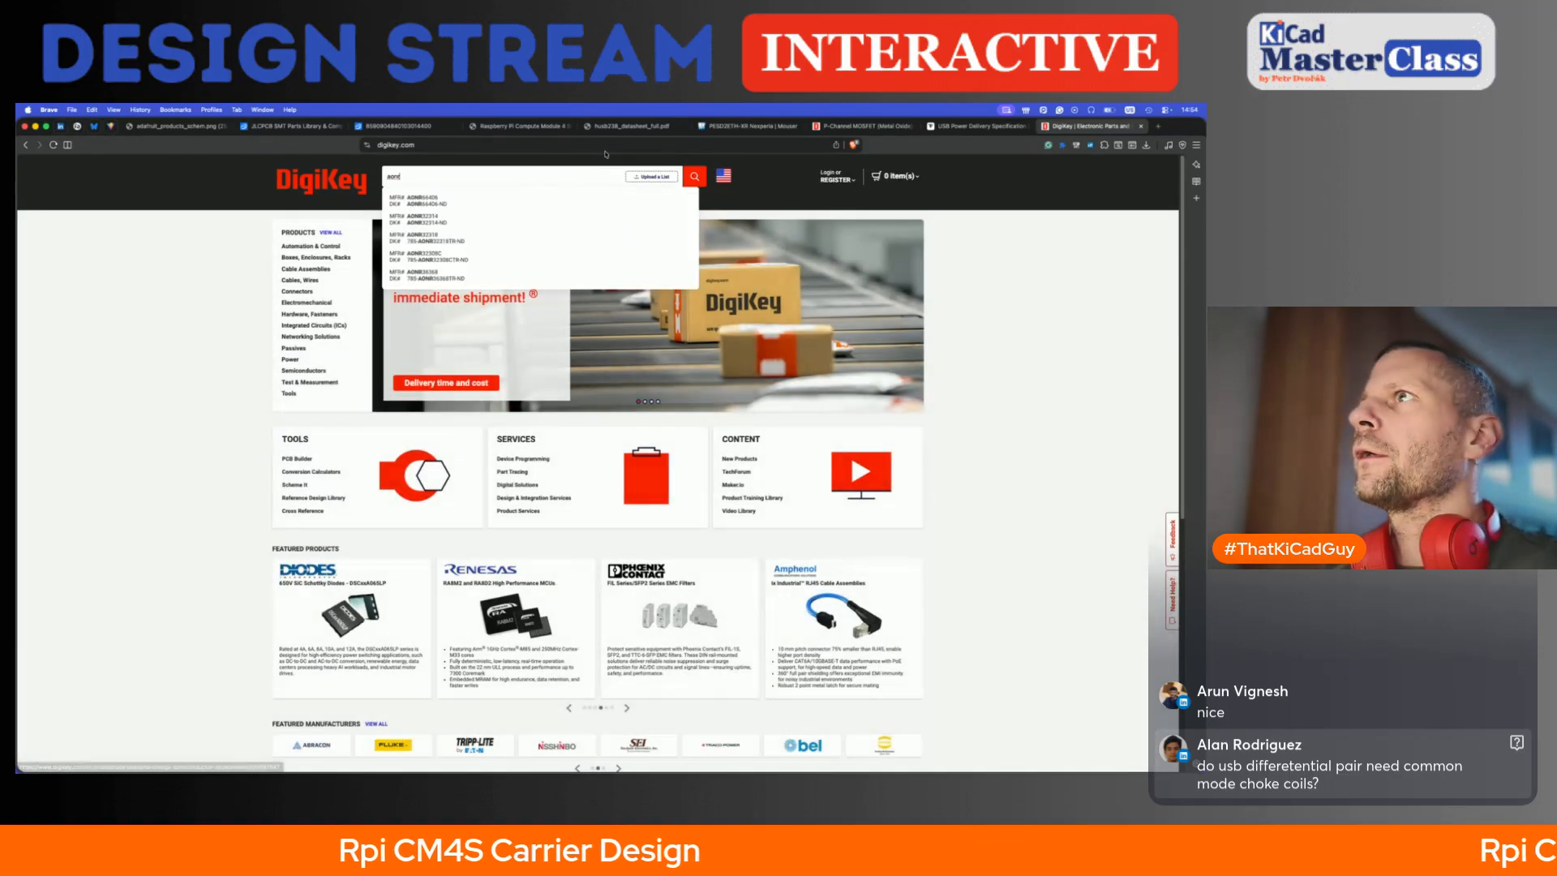
click(171, 127)
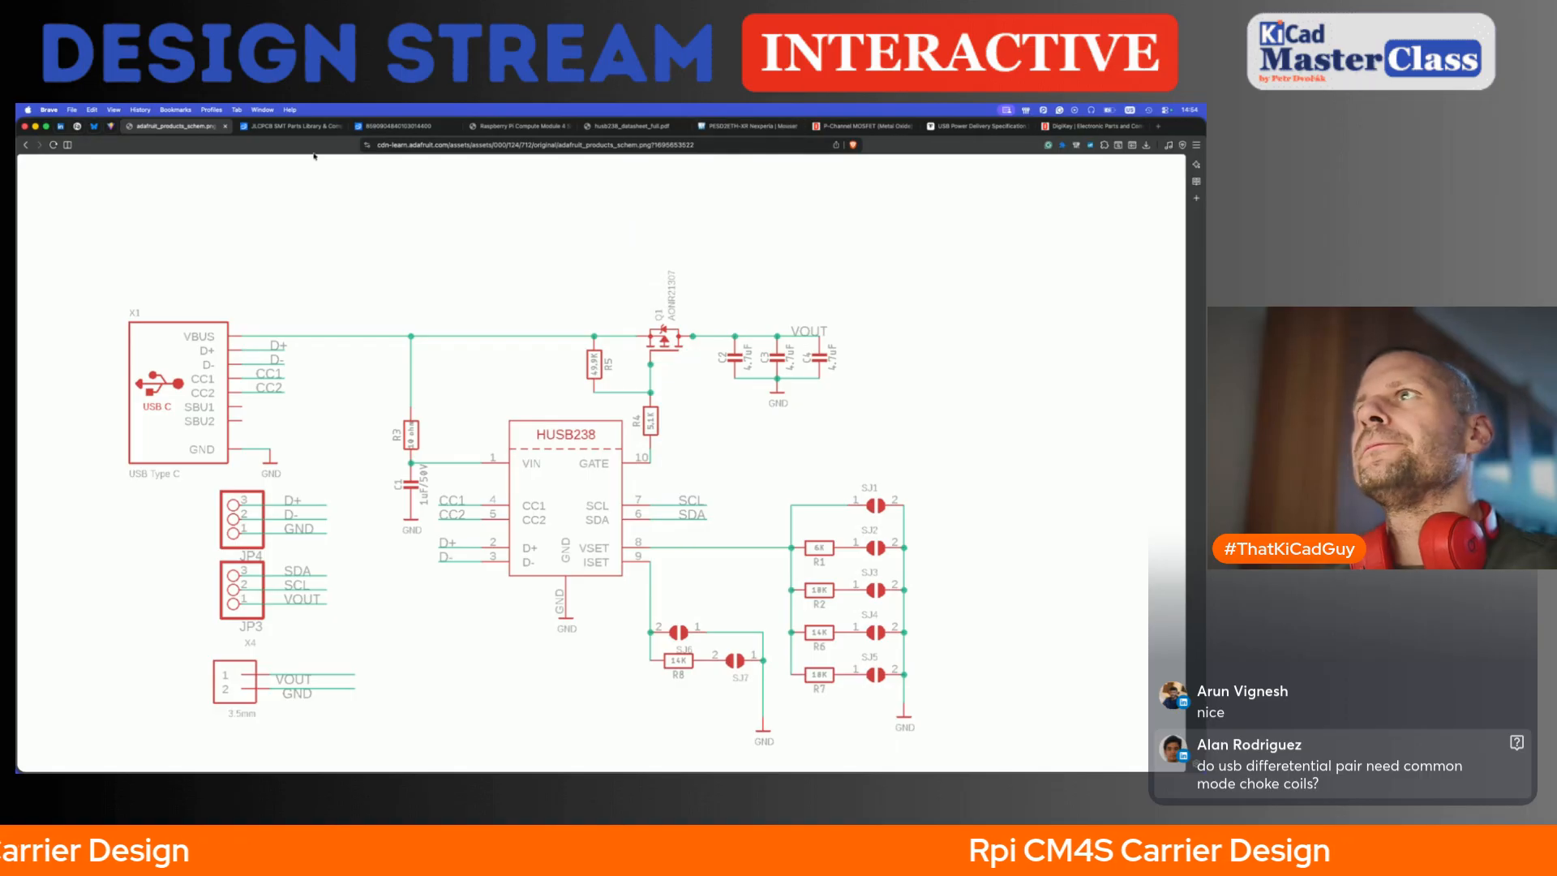
click(868, 127)
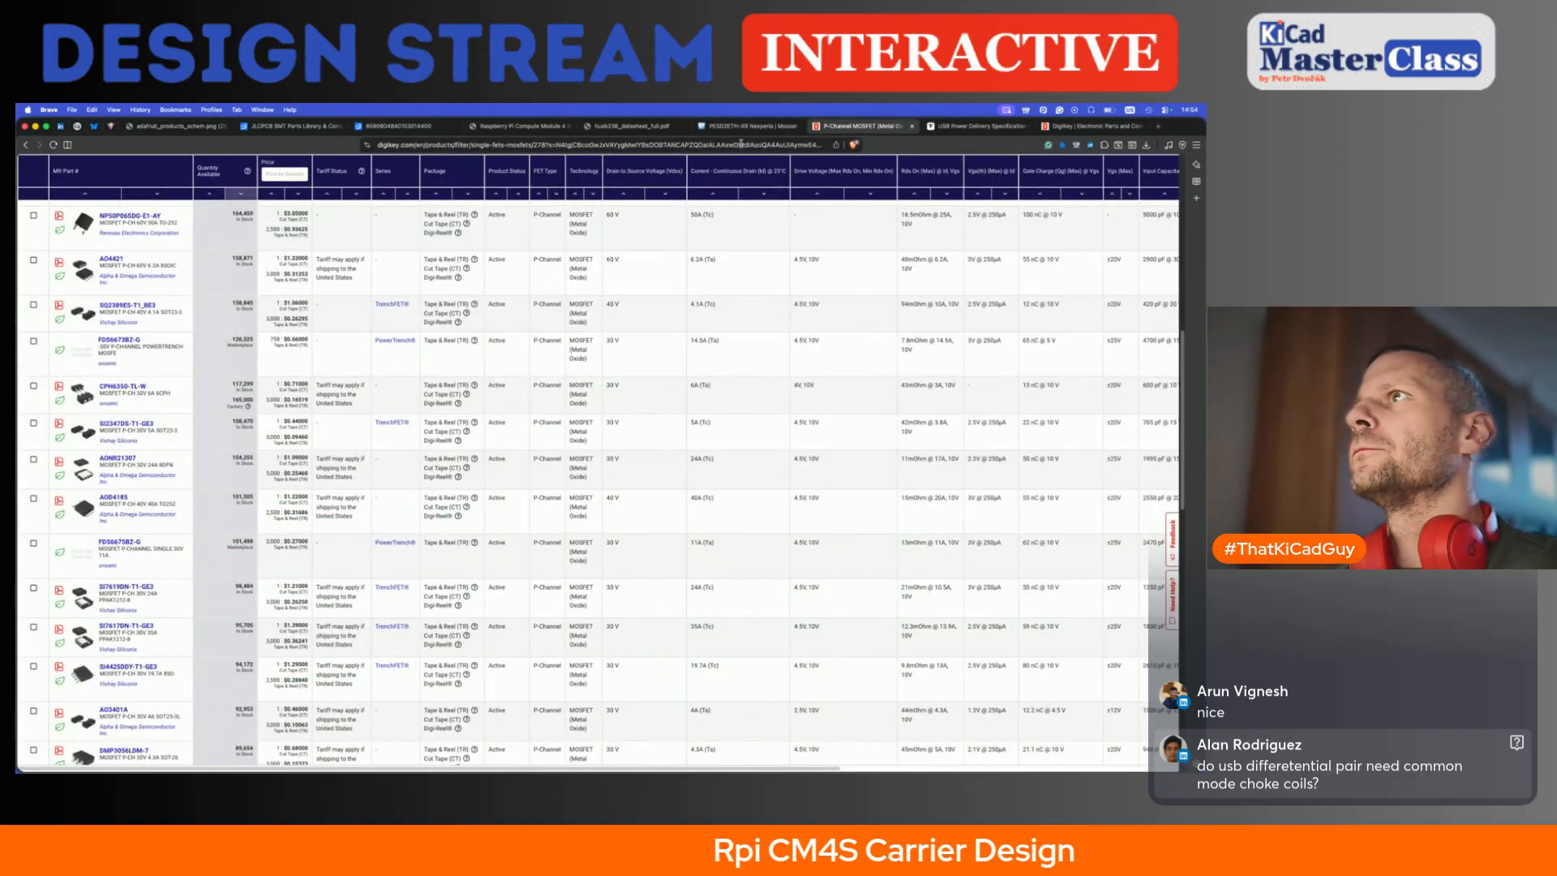
click(1071, 128)
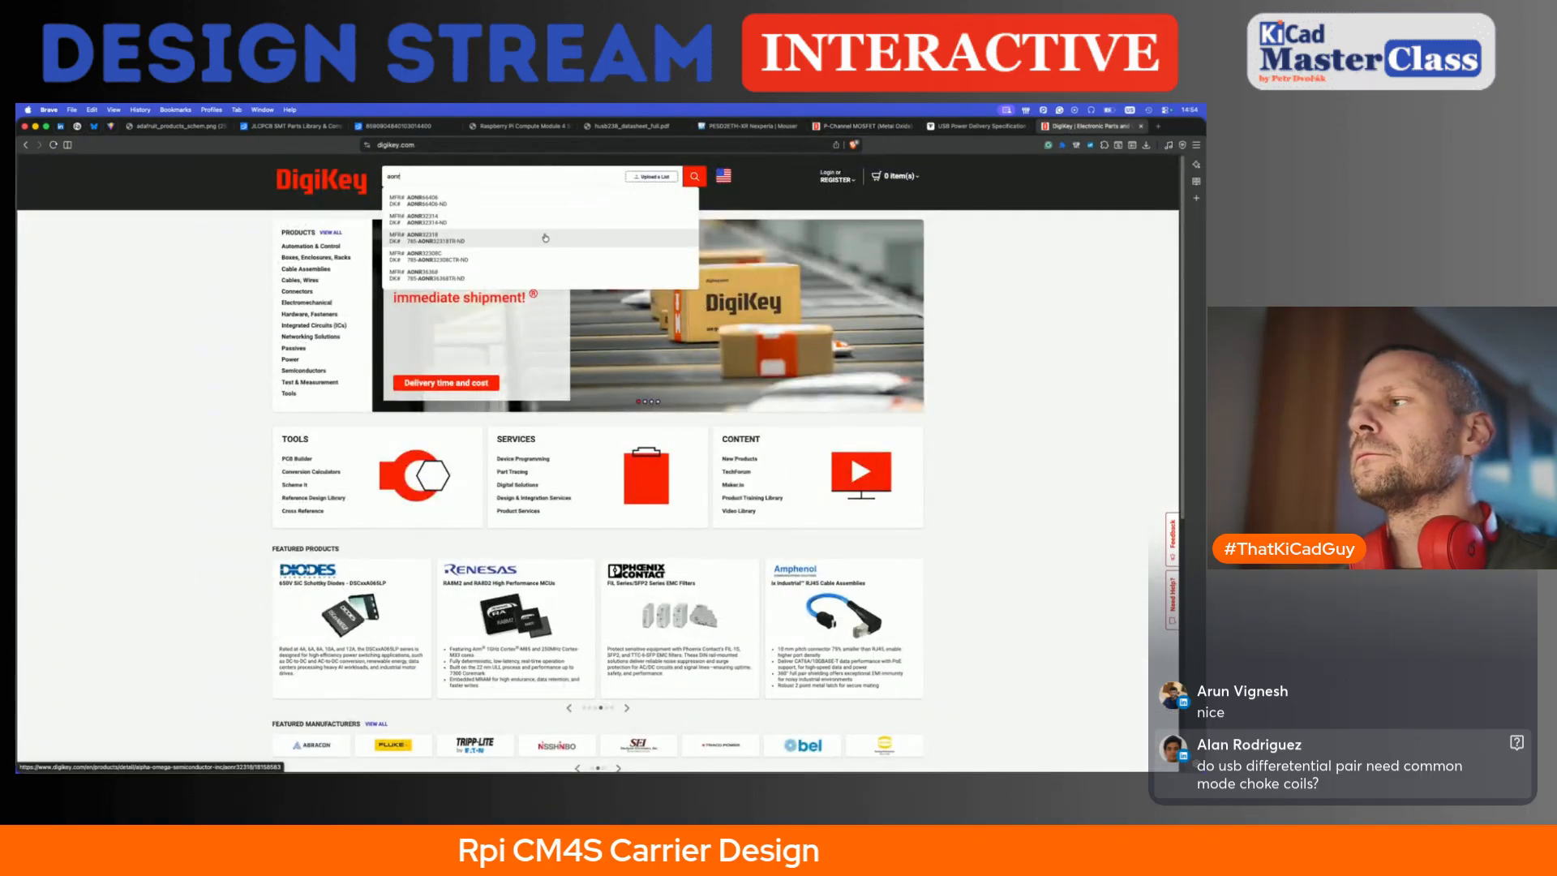
key(BackSpace)
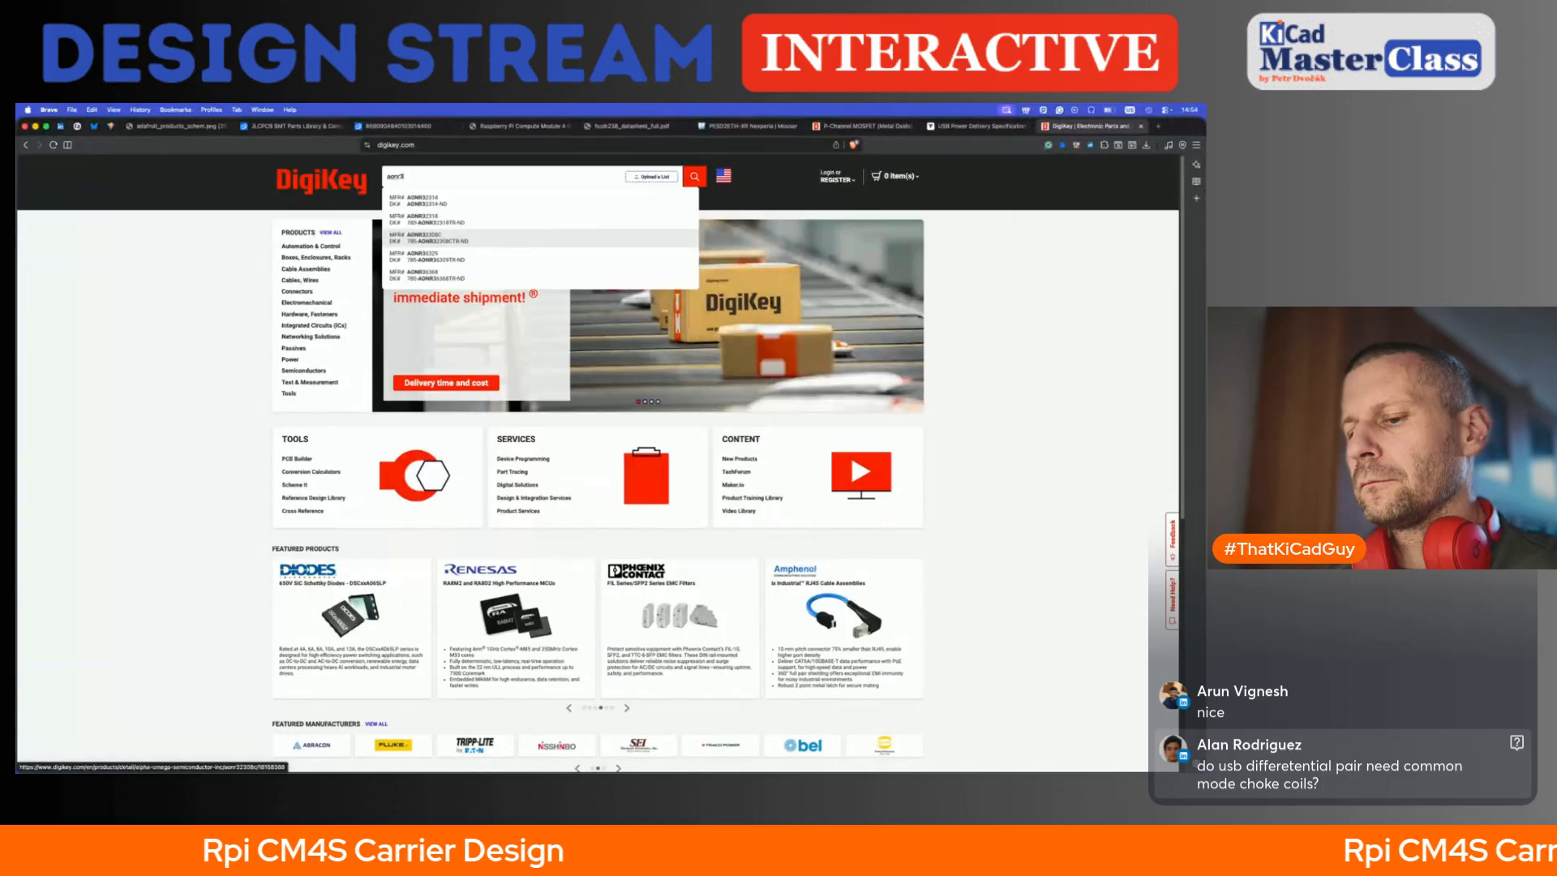
text(21307)
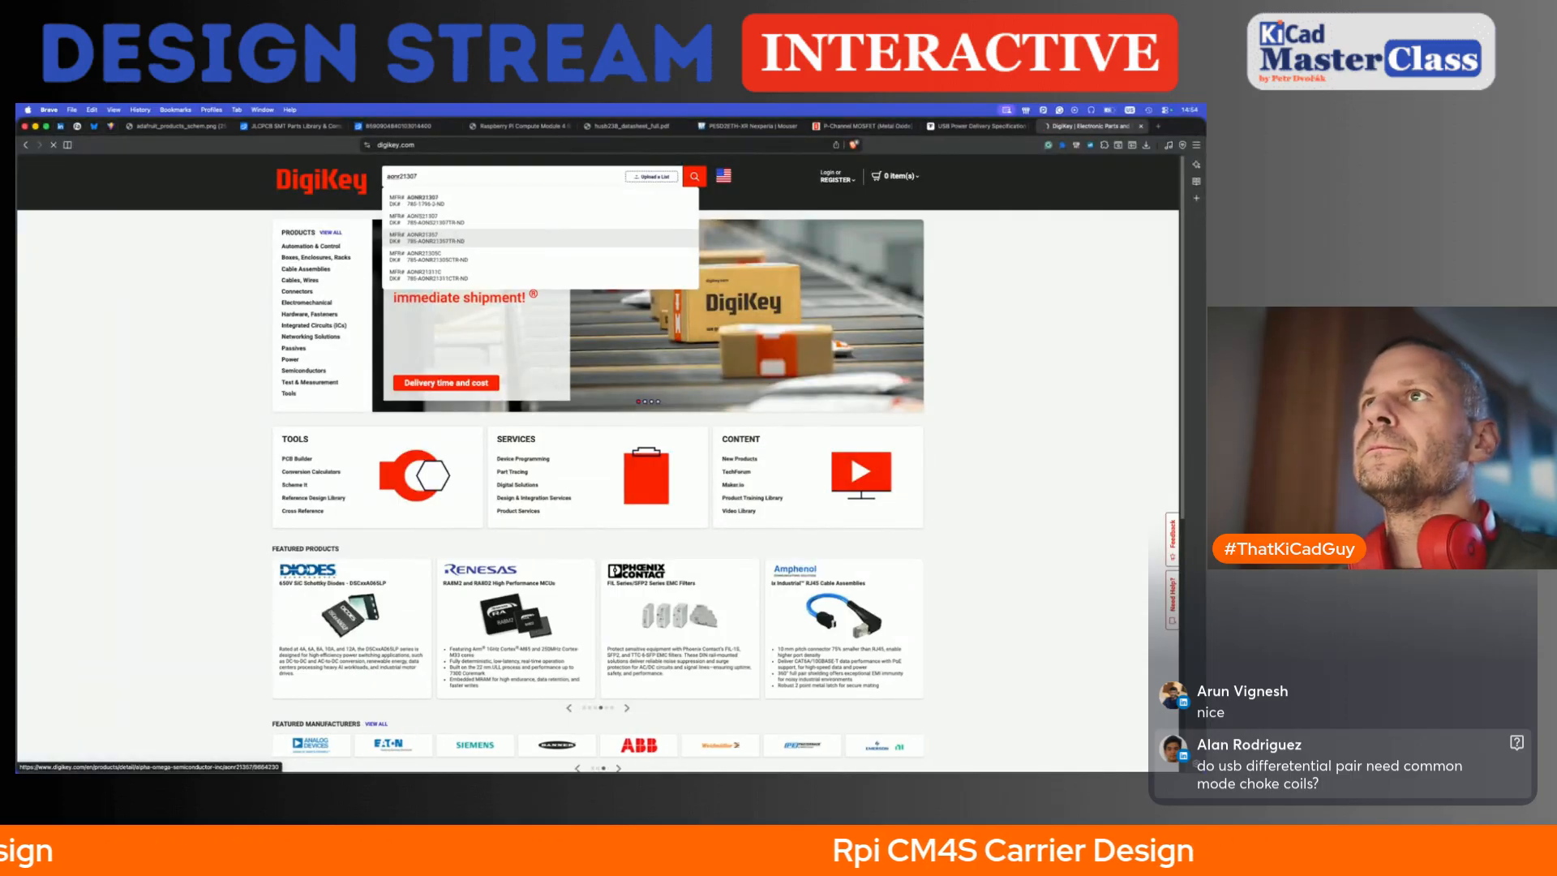
key(Return)
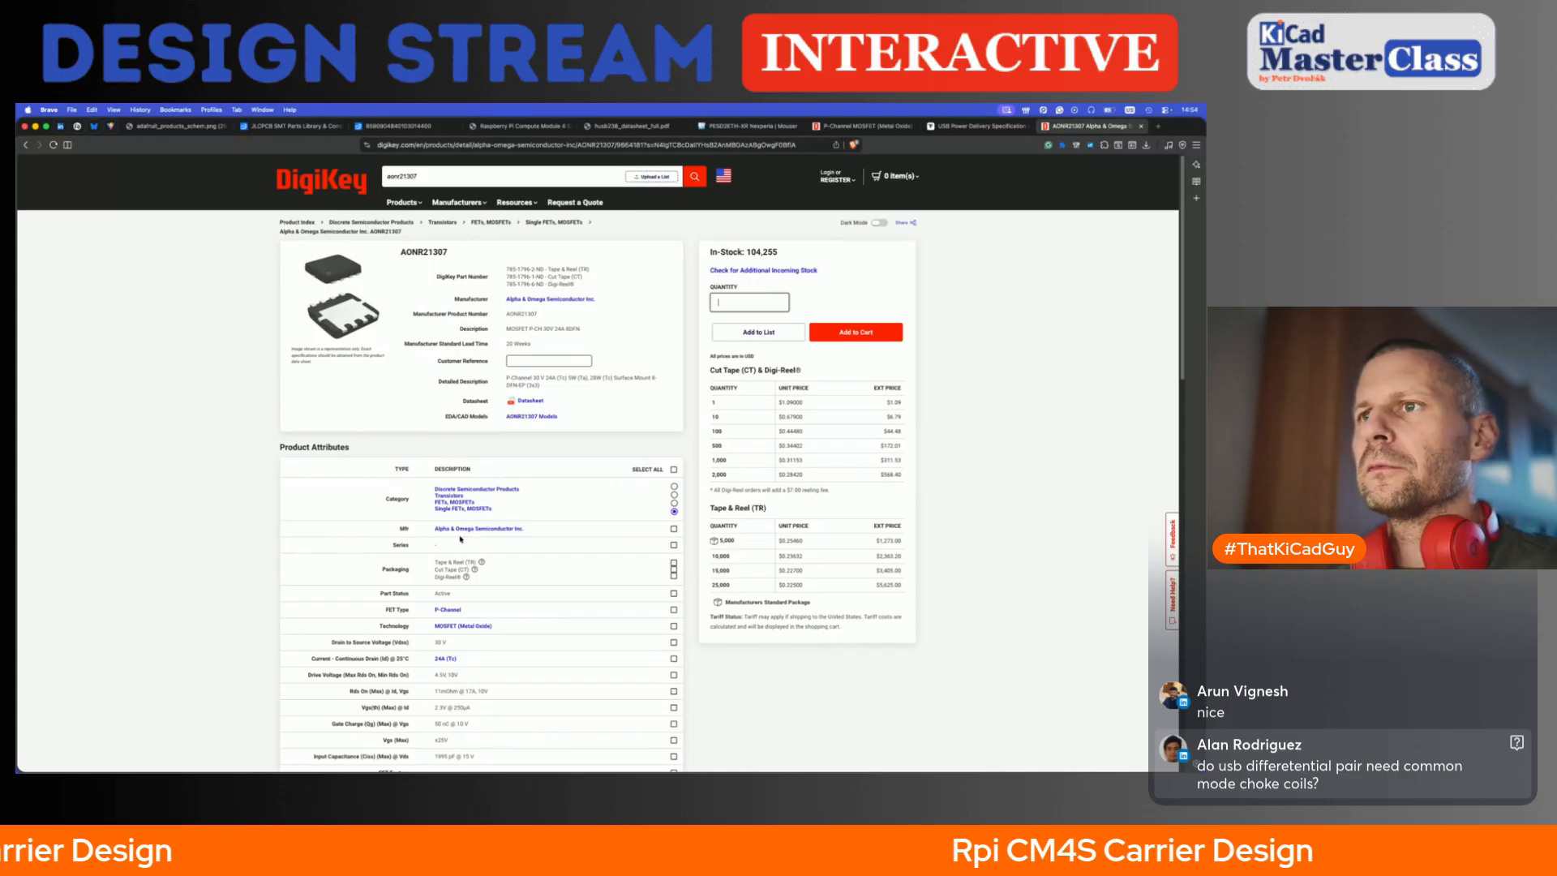
- Examine the AONR21307's product attributes, including gate threshold voltage and supplier device package, along with stock and pricing
scroll(460, 538, down, 2)
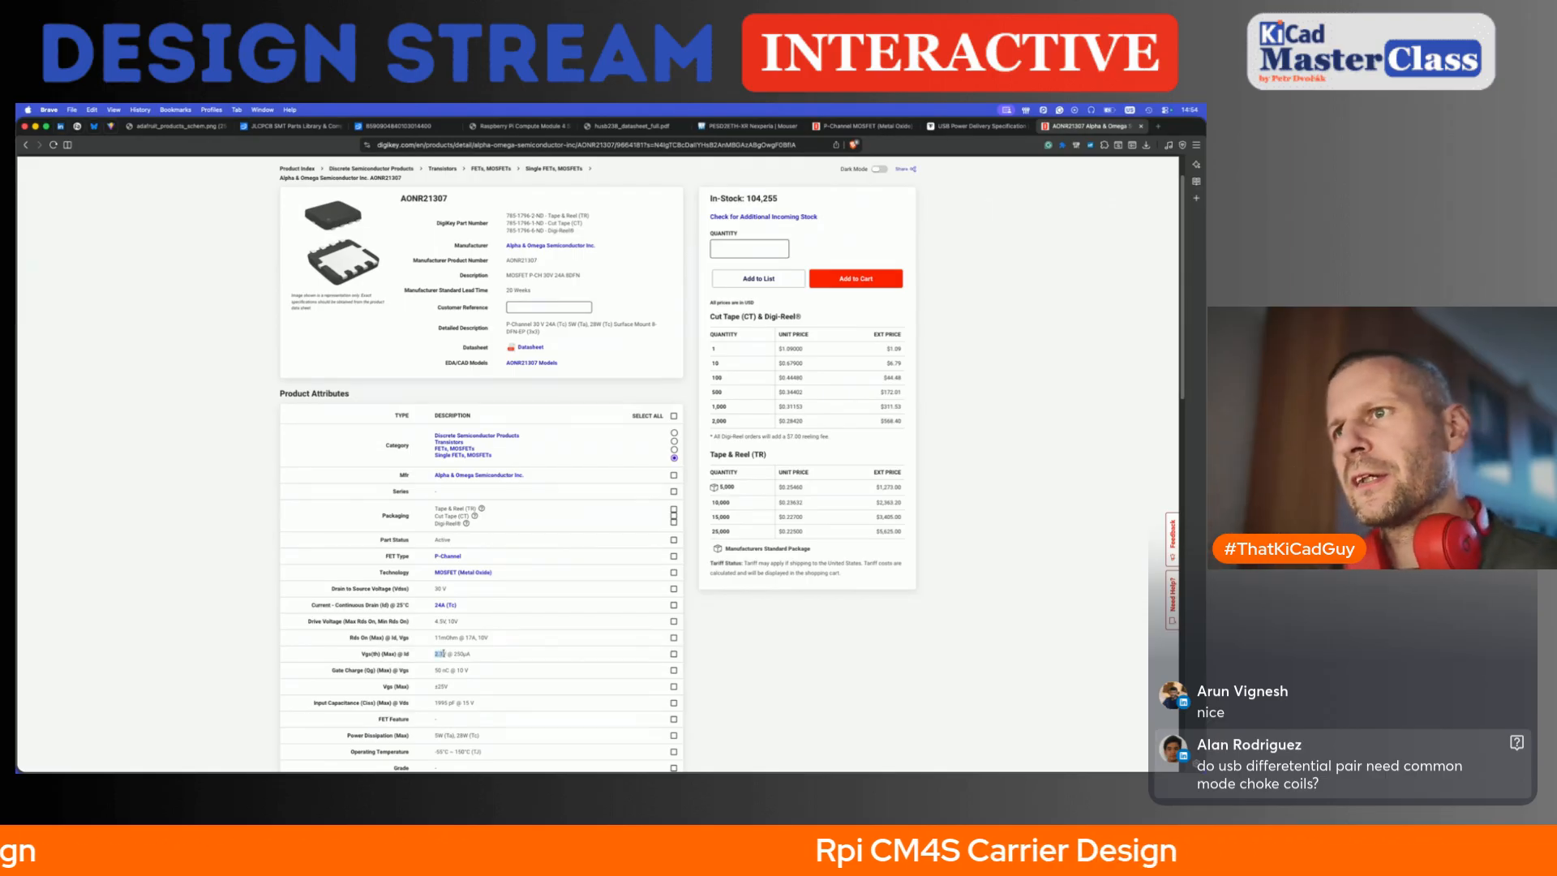
scroll(440, 653, down, 3)
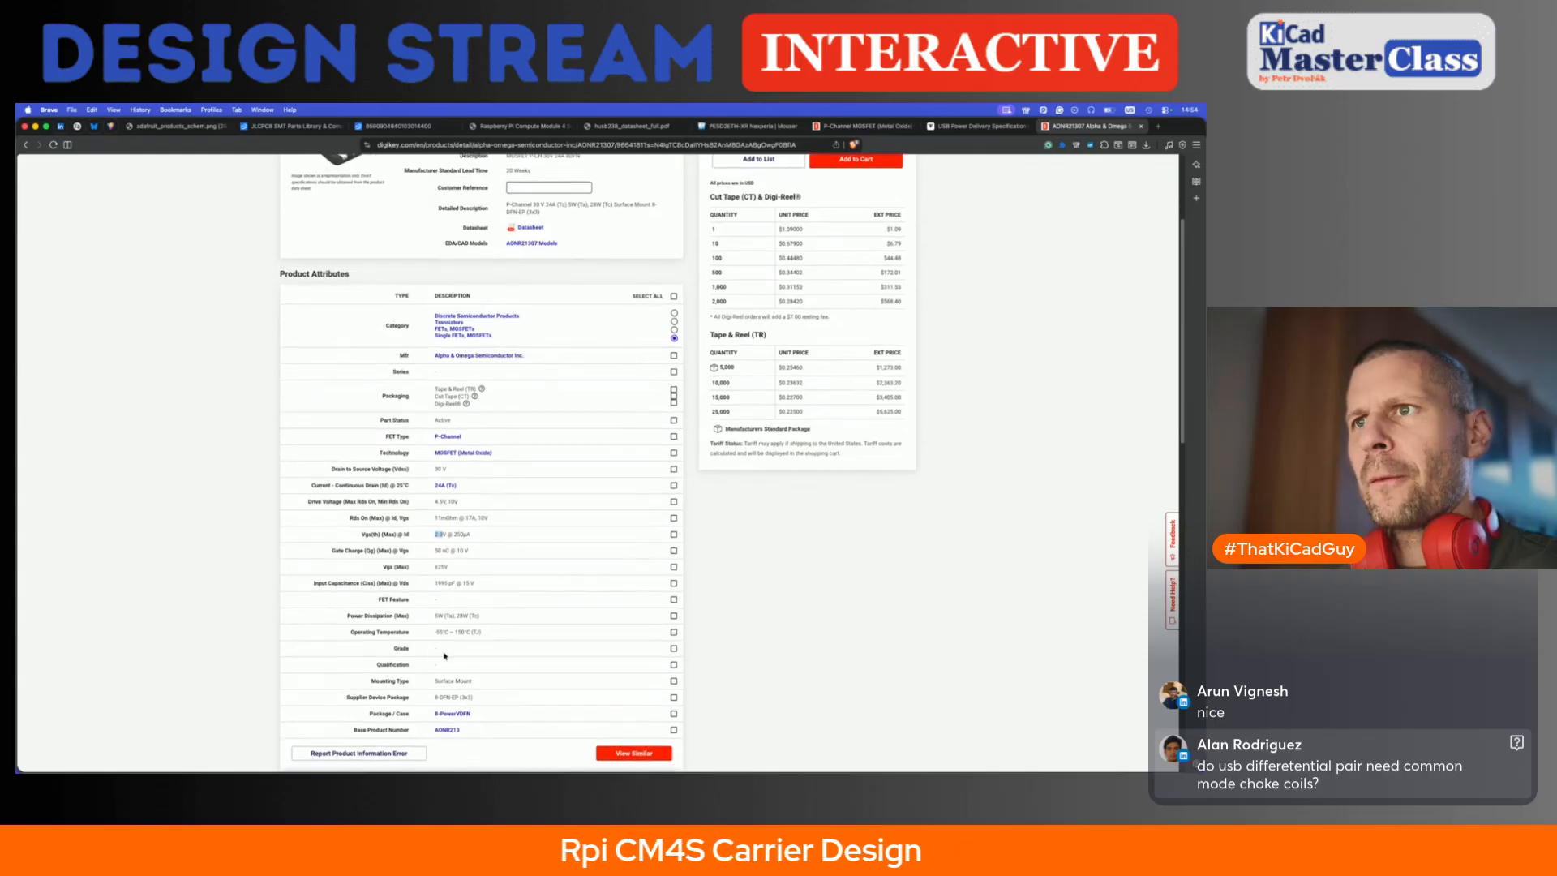
scroll(445, 656, up, 5)
scroll(444, 655, down, 7)
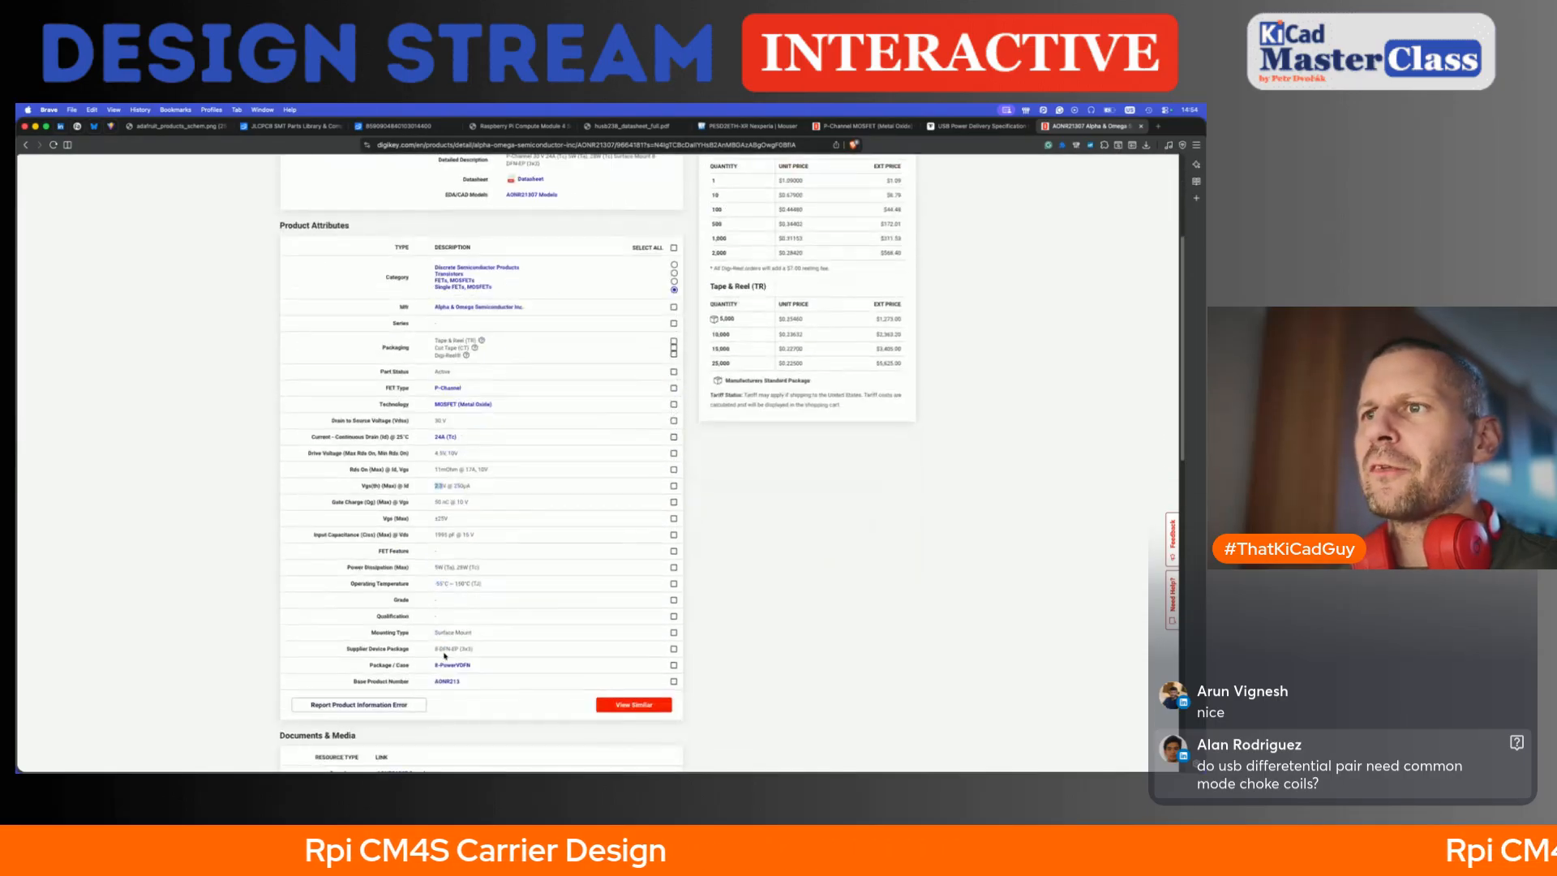
drag(439, 649, 507, 648)
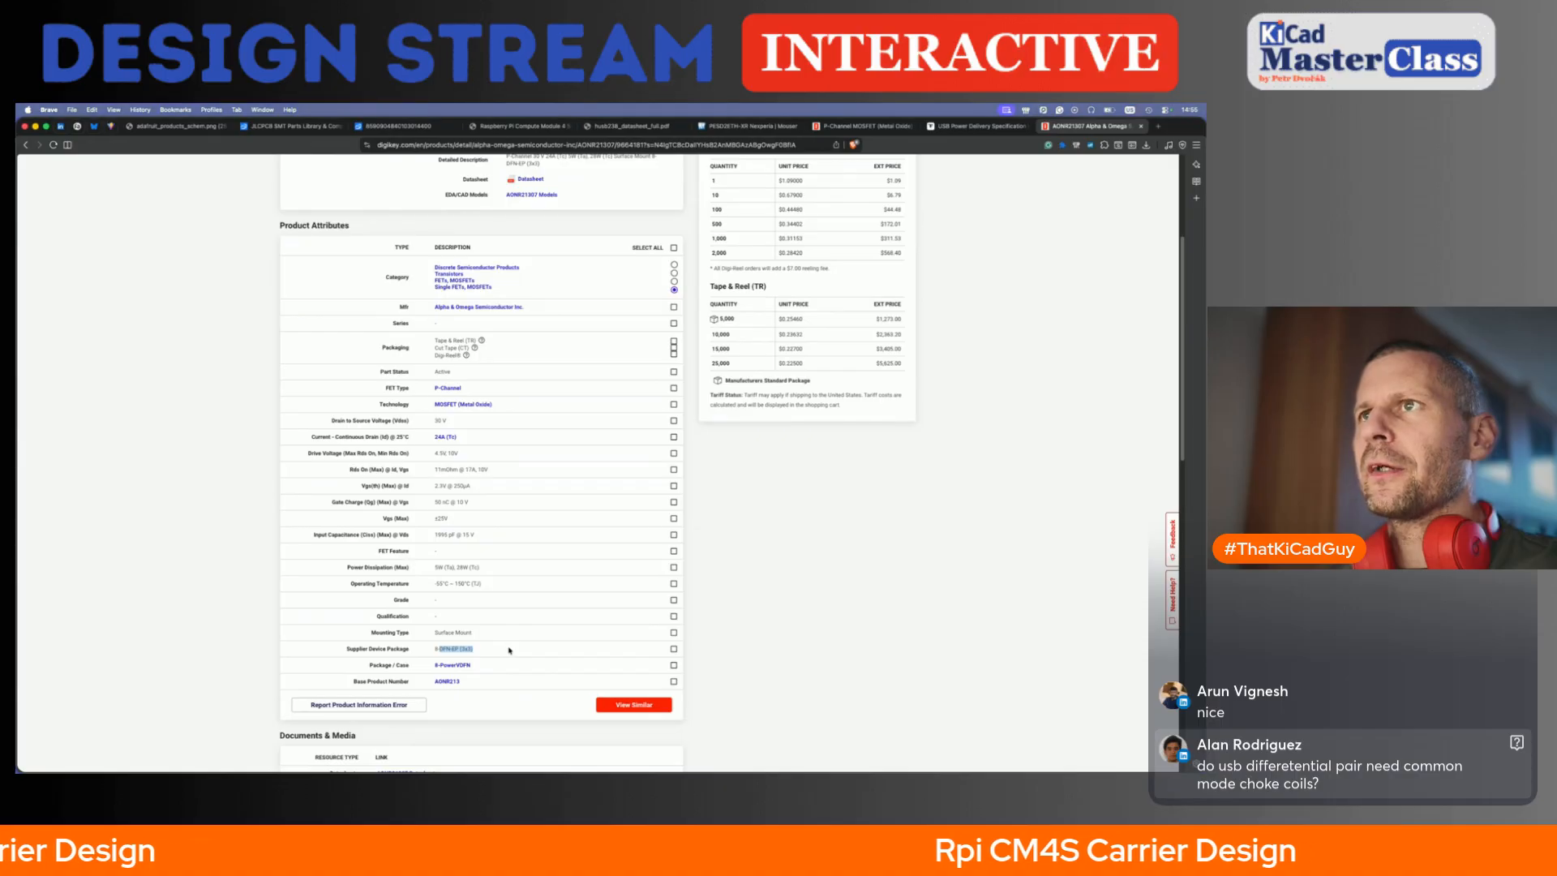
scroll(509, 651, up, 3)
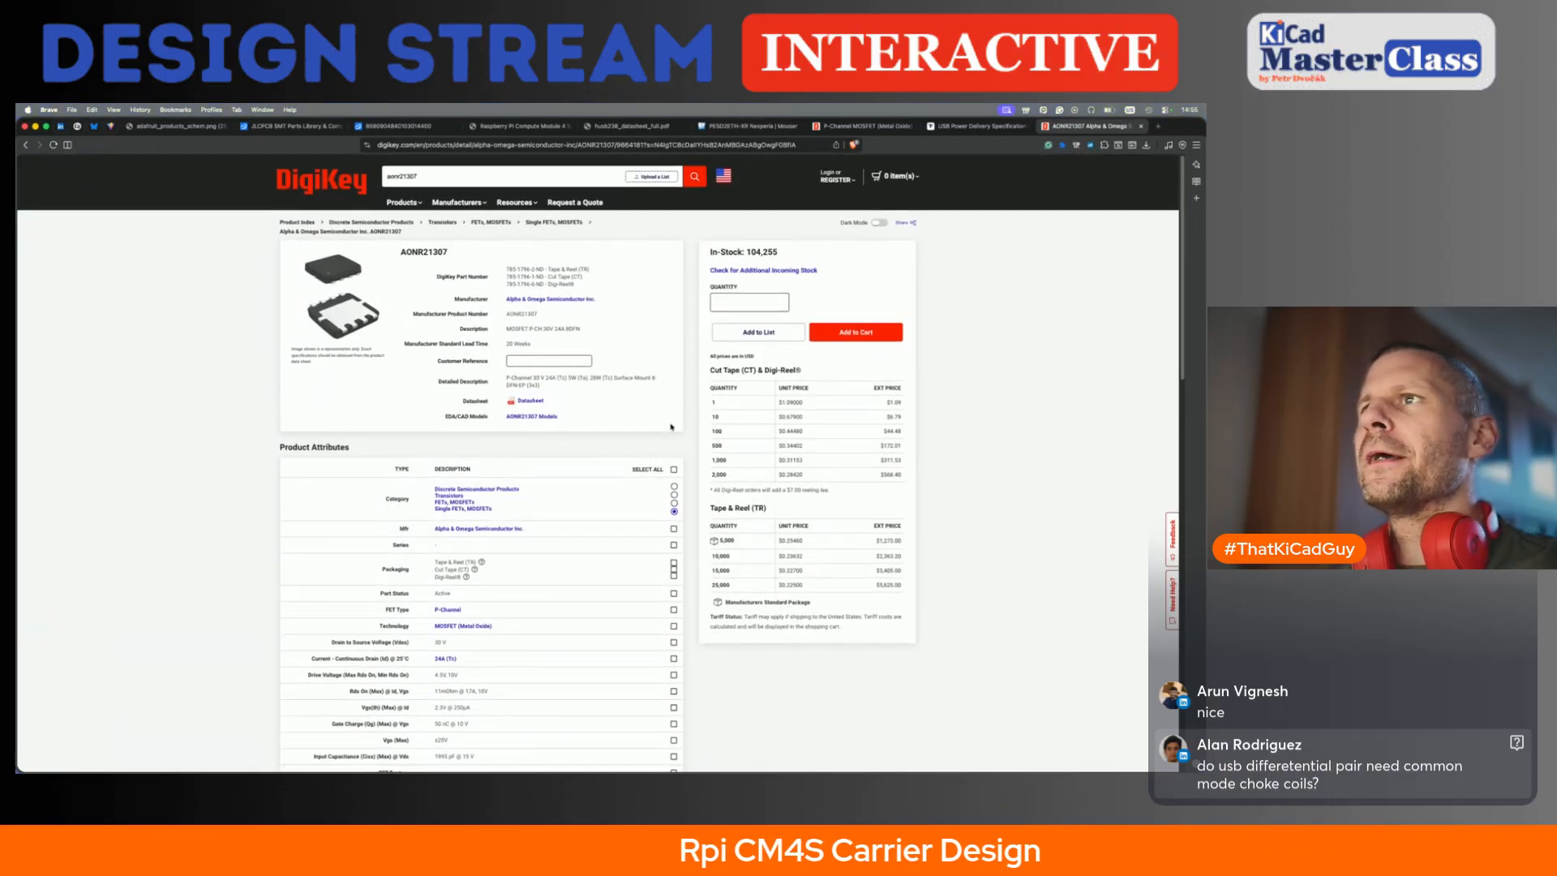
- Open the AONR21307 datasheet and examine its product summary, package drawing and pinout
click(535, 401)
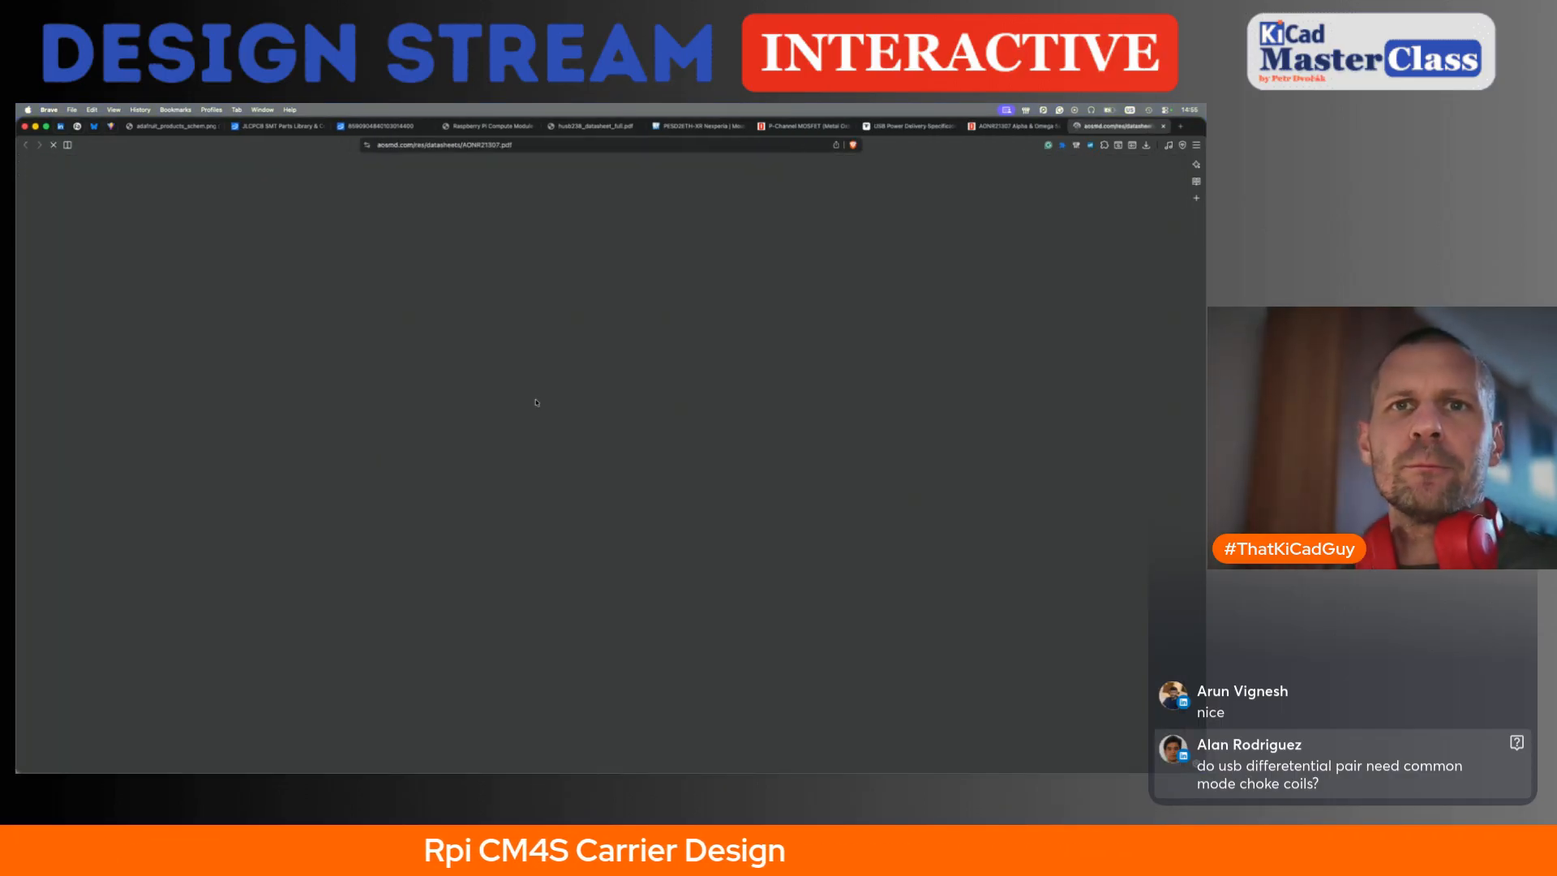
ctrl+scroll(503, 335, up, 3)
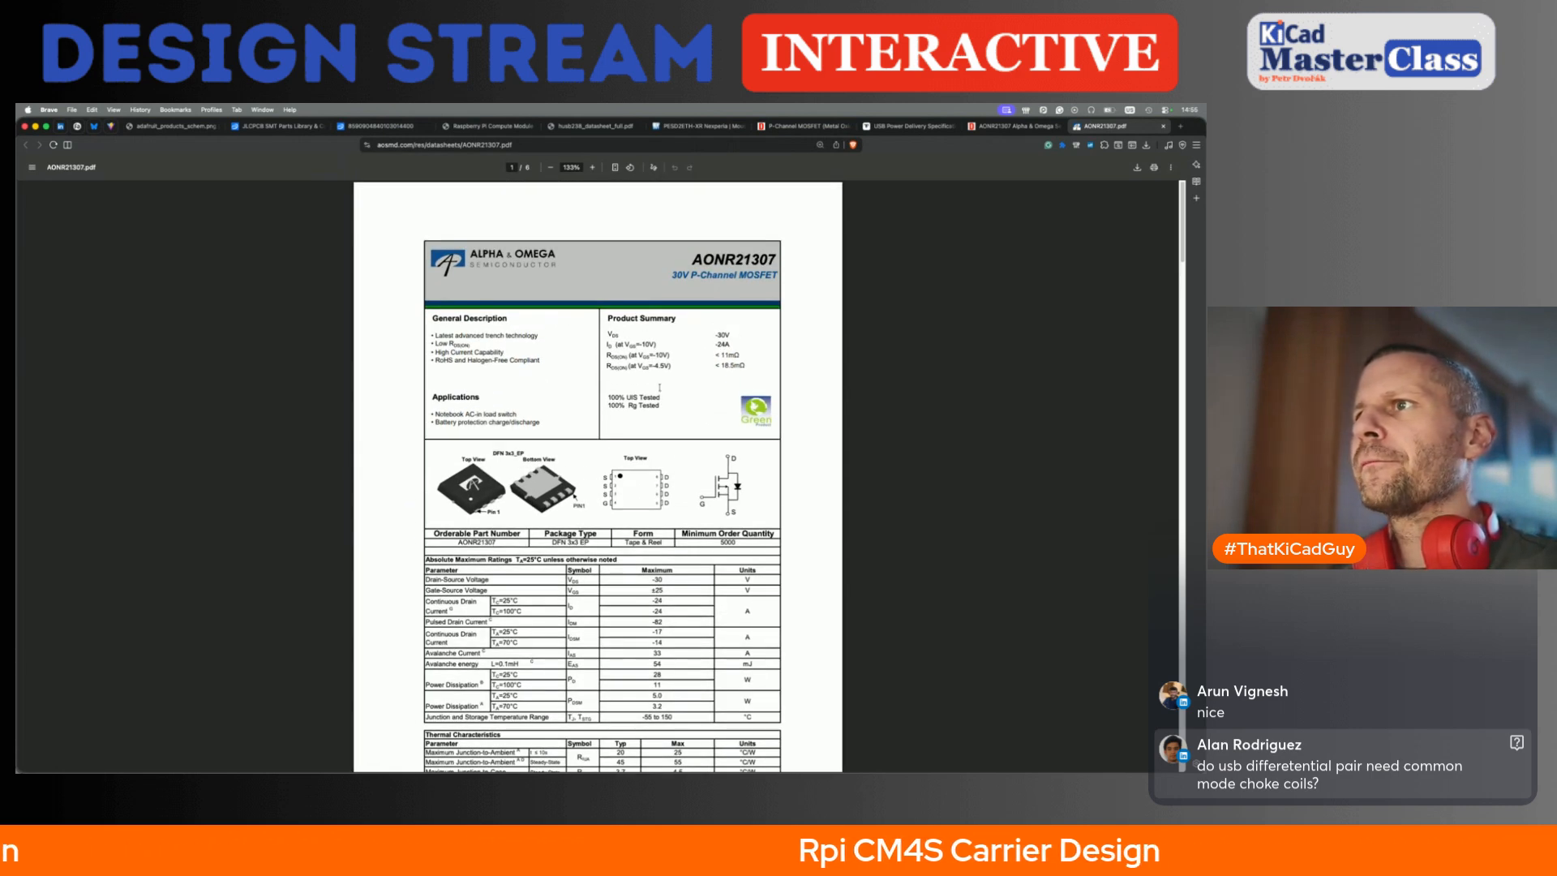
ctrl+scroll(643, 472, up, 3)
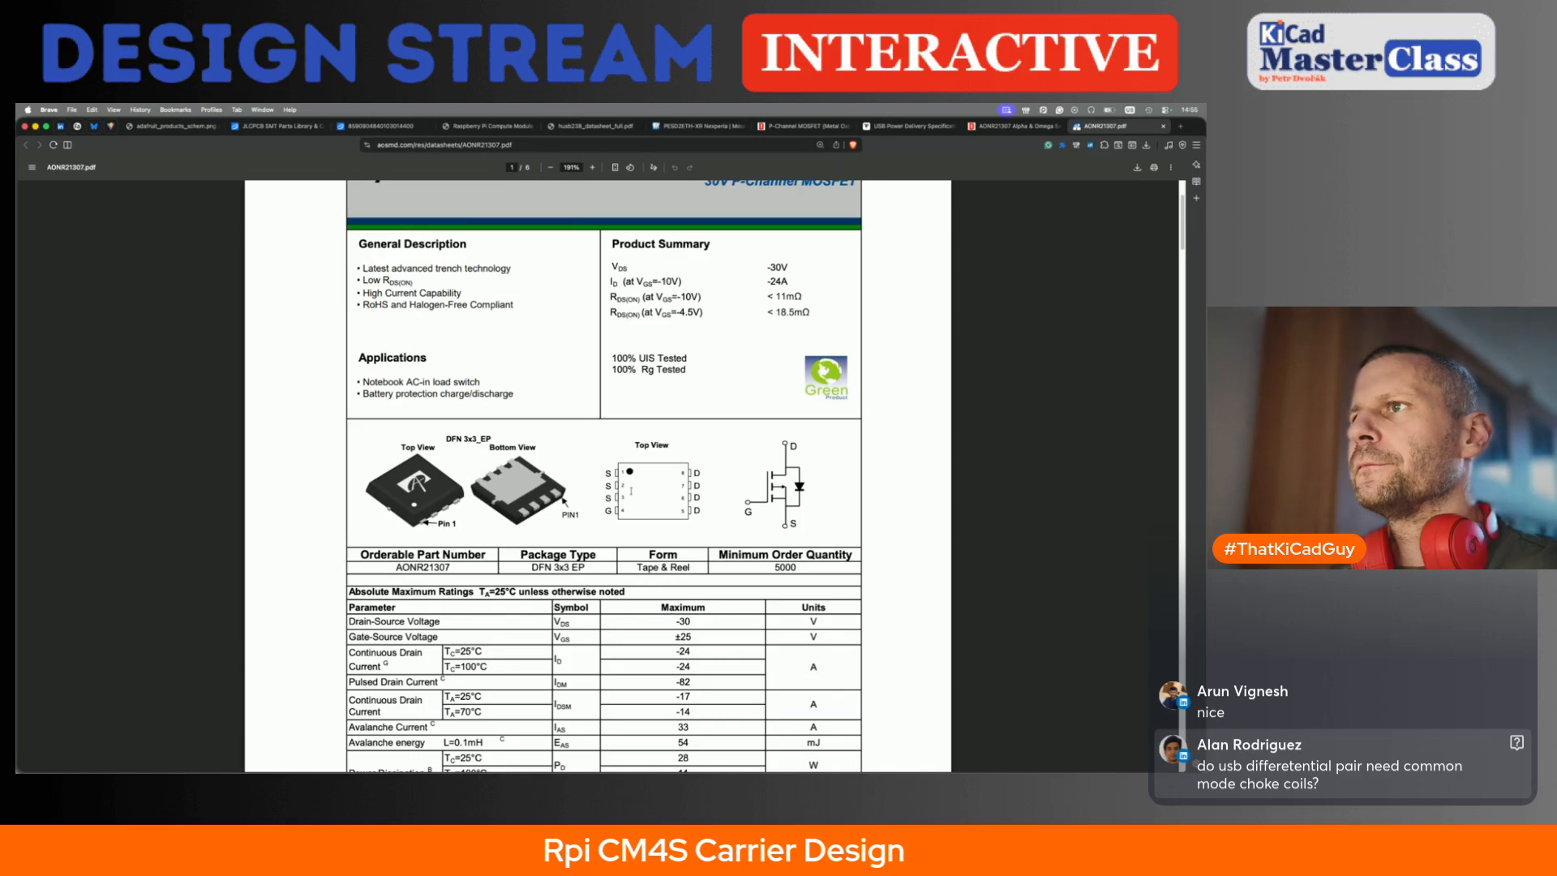
- Switch to KiCad's Symbol Editor, open the SI4925BDY-T1-E3 P-MOSFET symbol and start saving it as a new symbol
key(super+Tab)
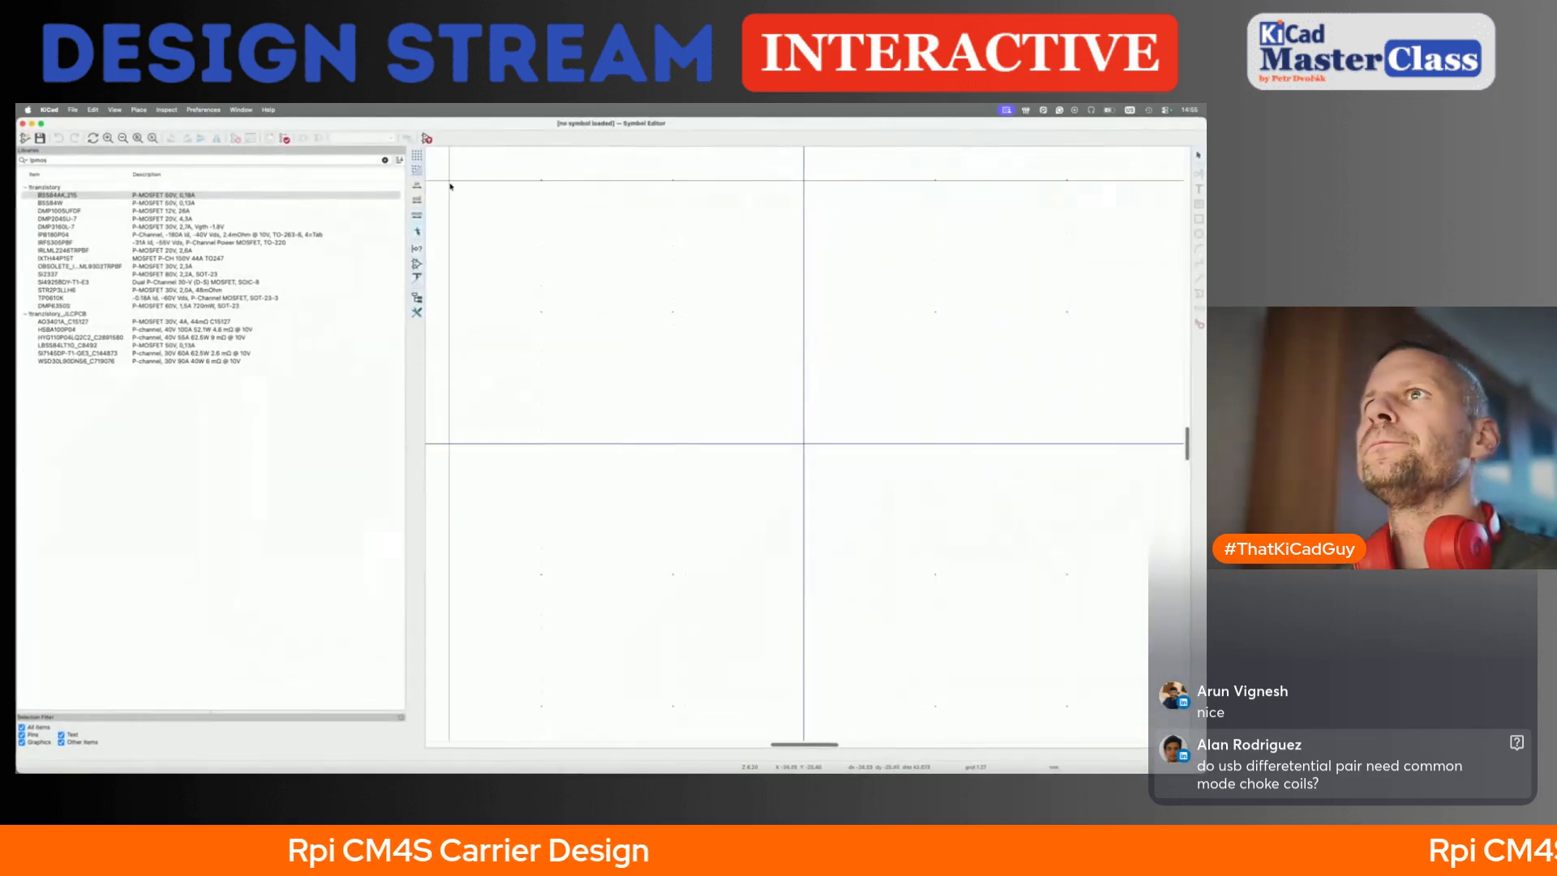
mouse_move(107, 203)
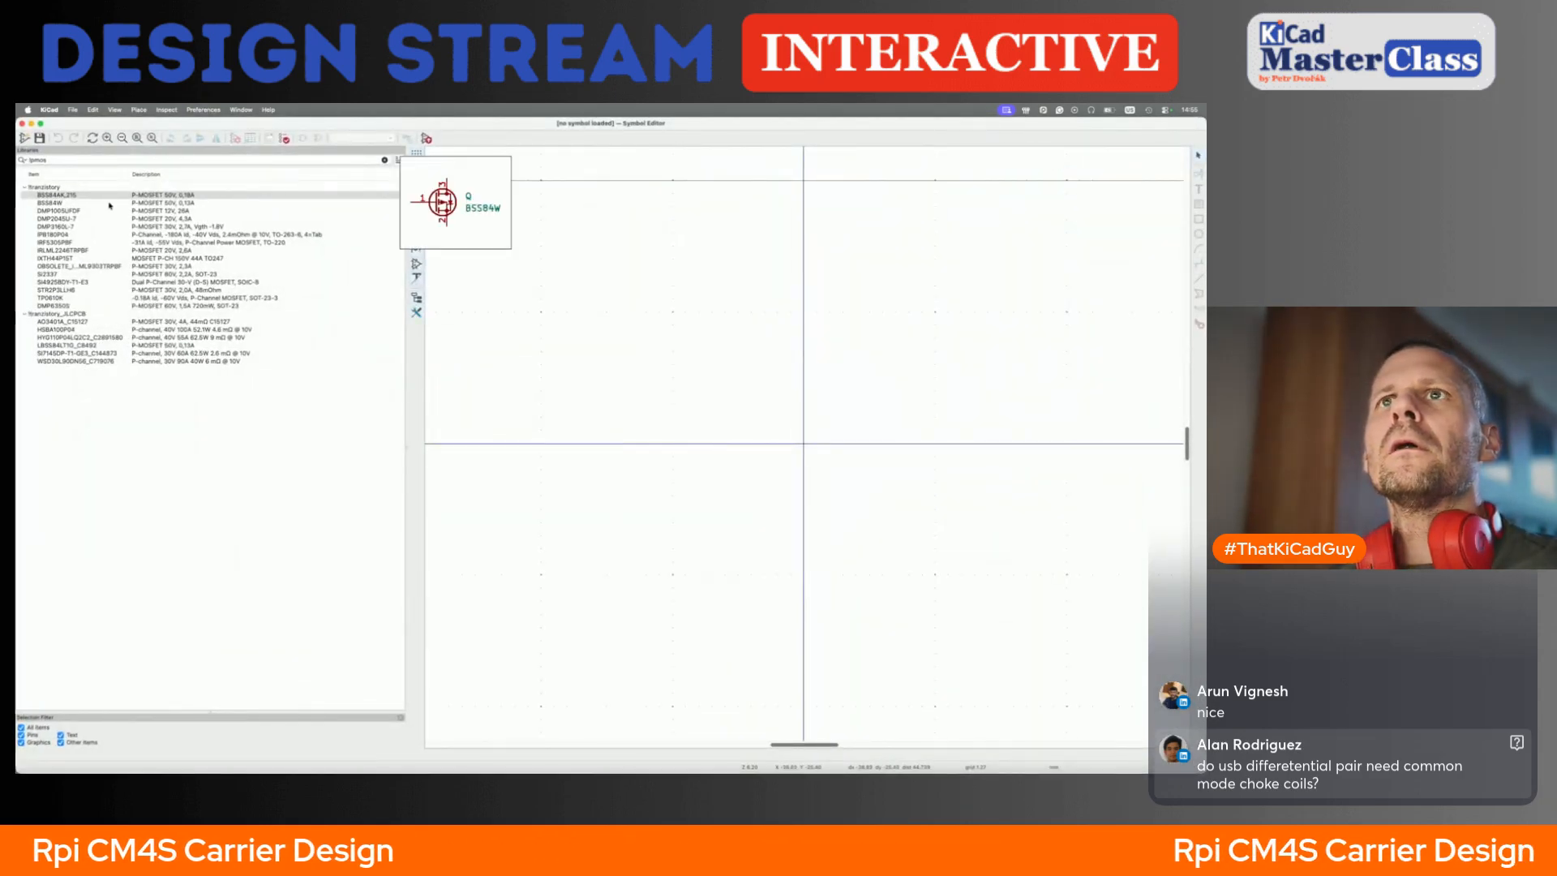
mouse_move(74, 260)
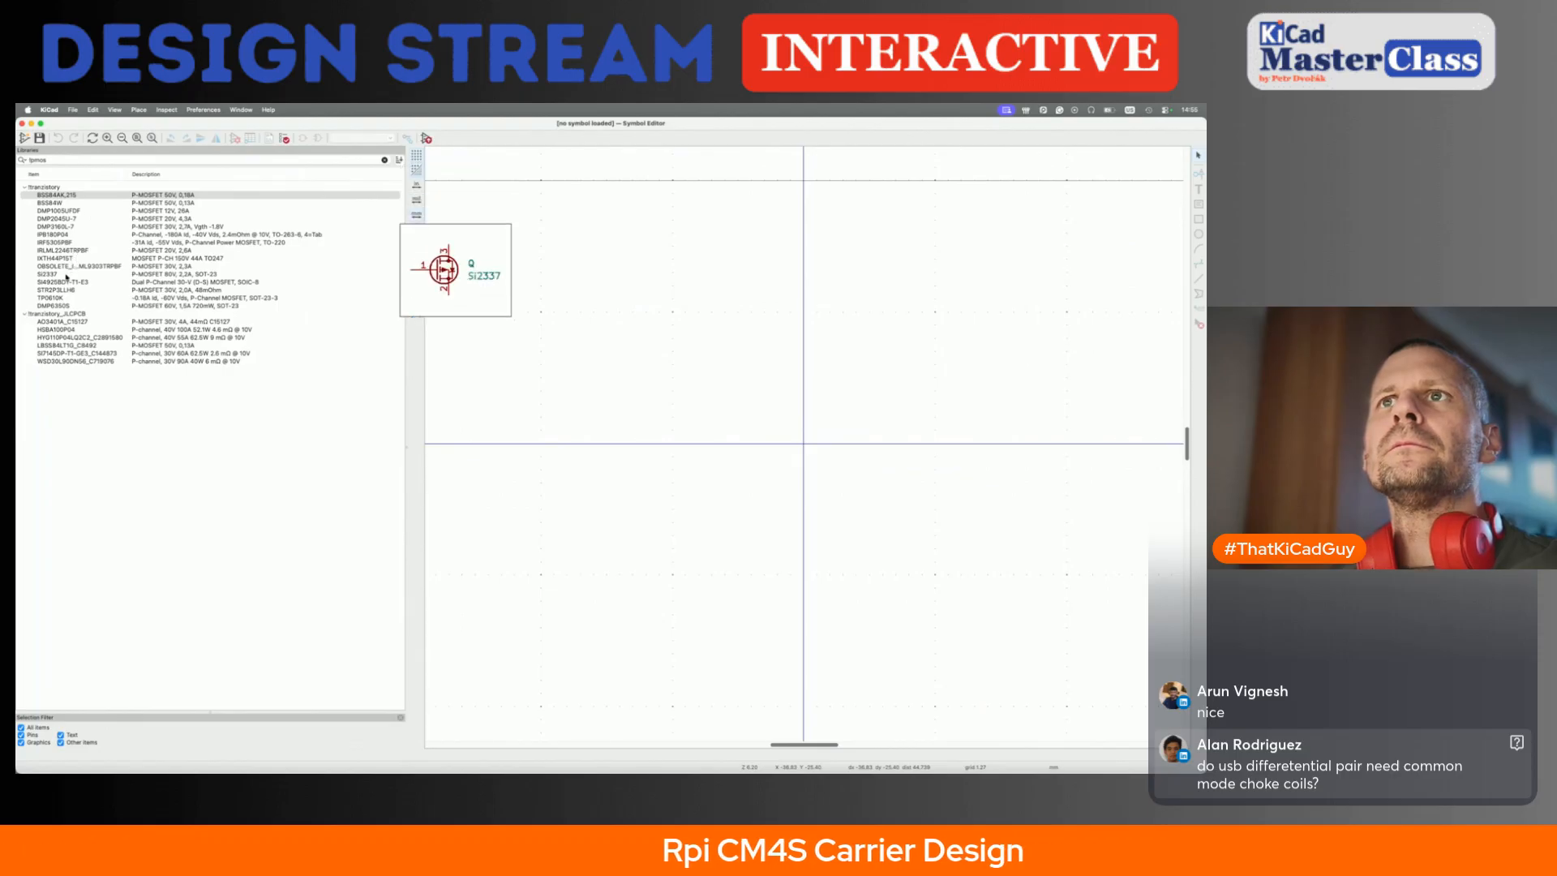
double_click(72, 284)
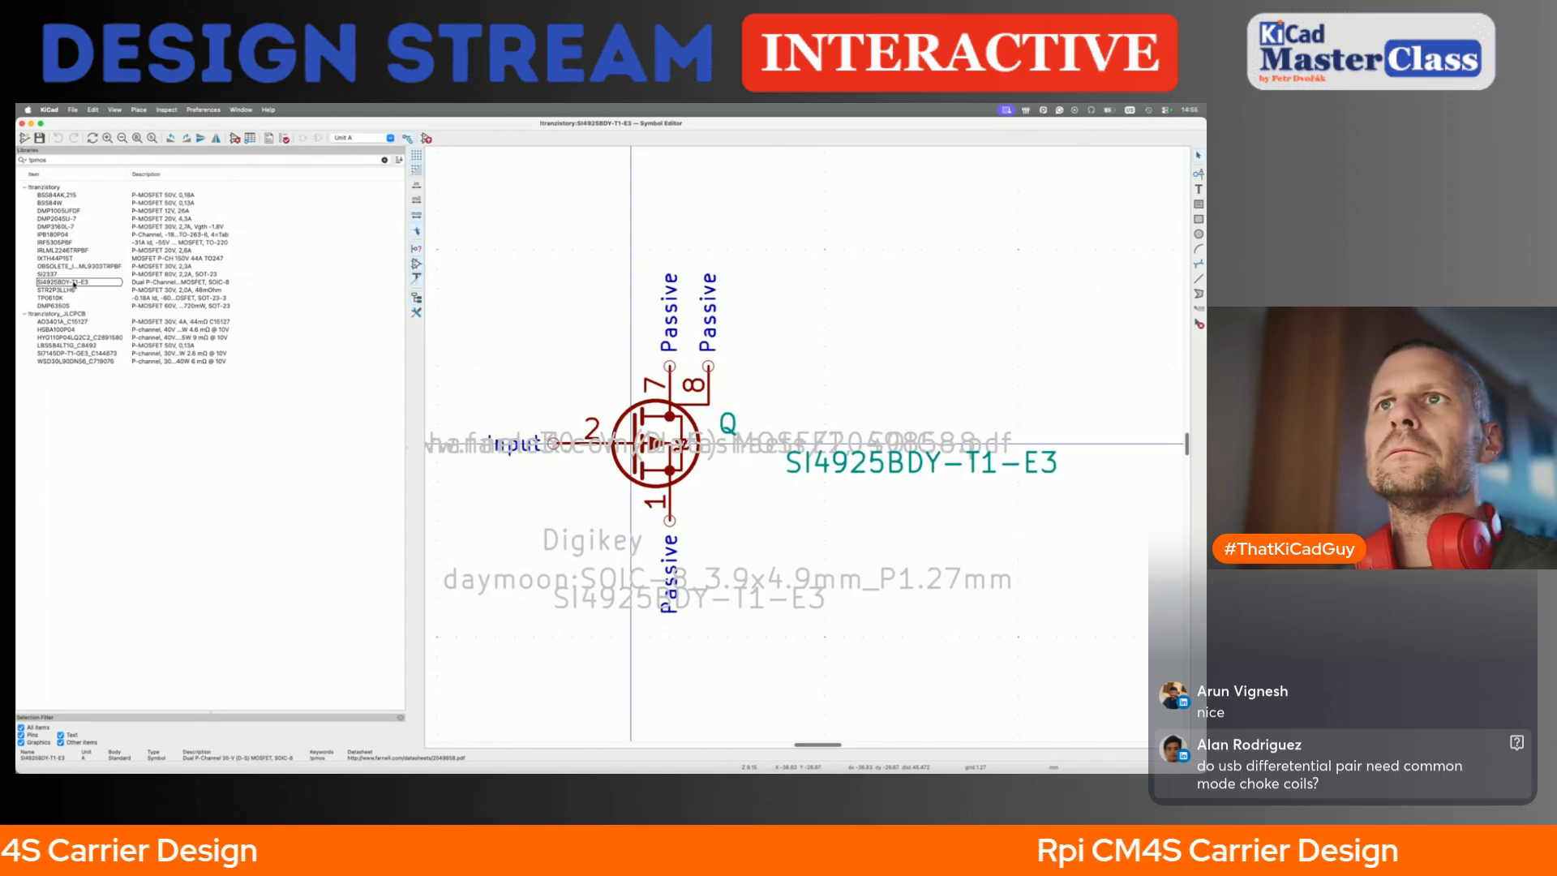
double_click(73, 289)
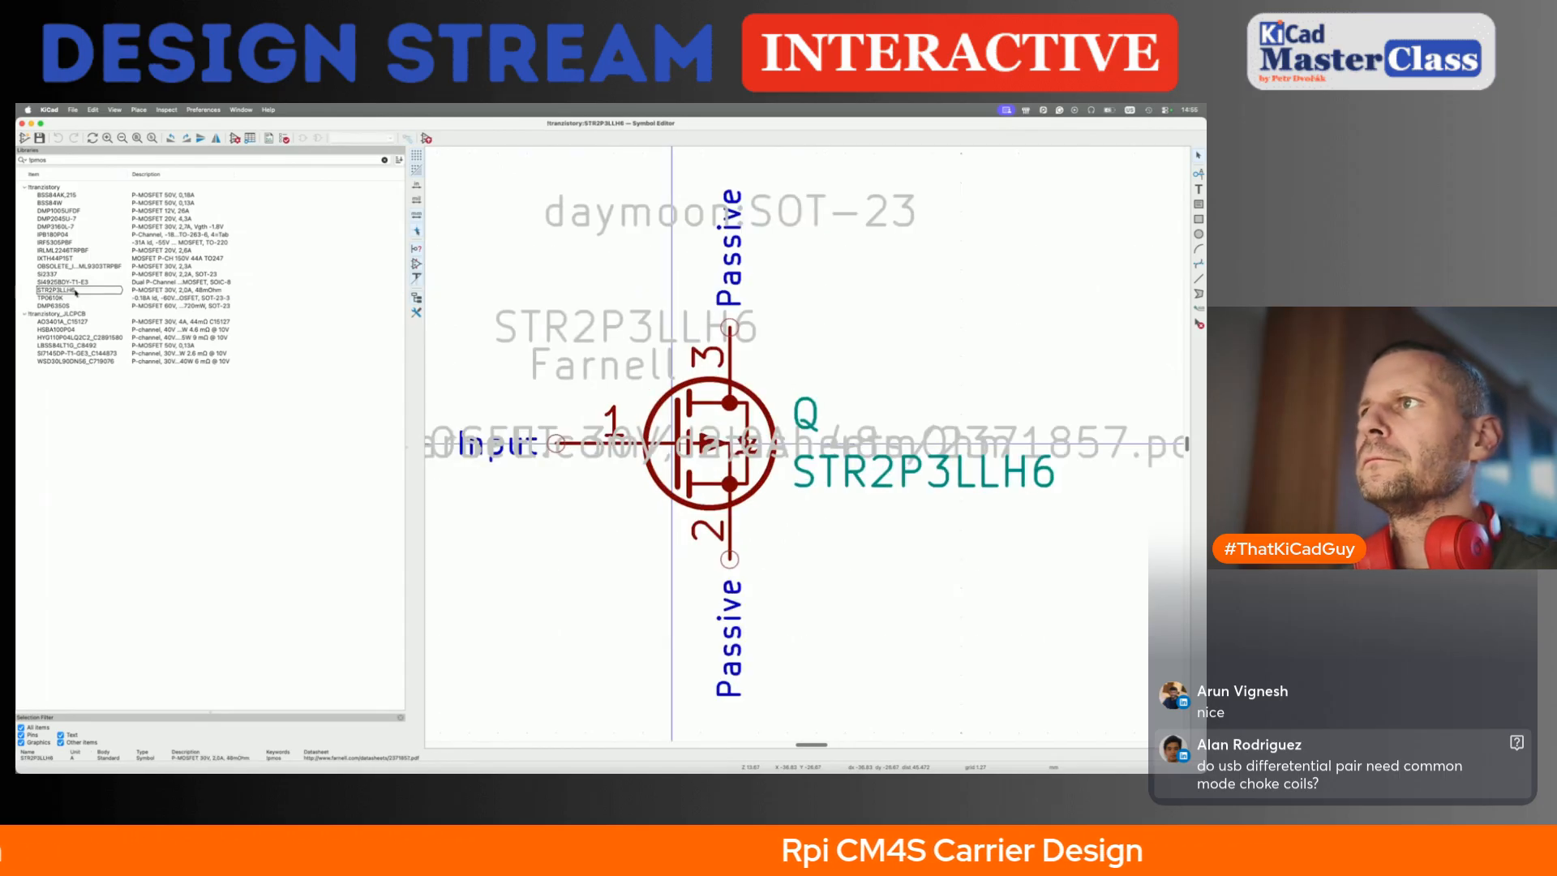
double_click(78, 282)
click(80, 283)
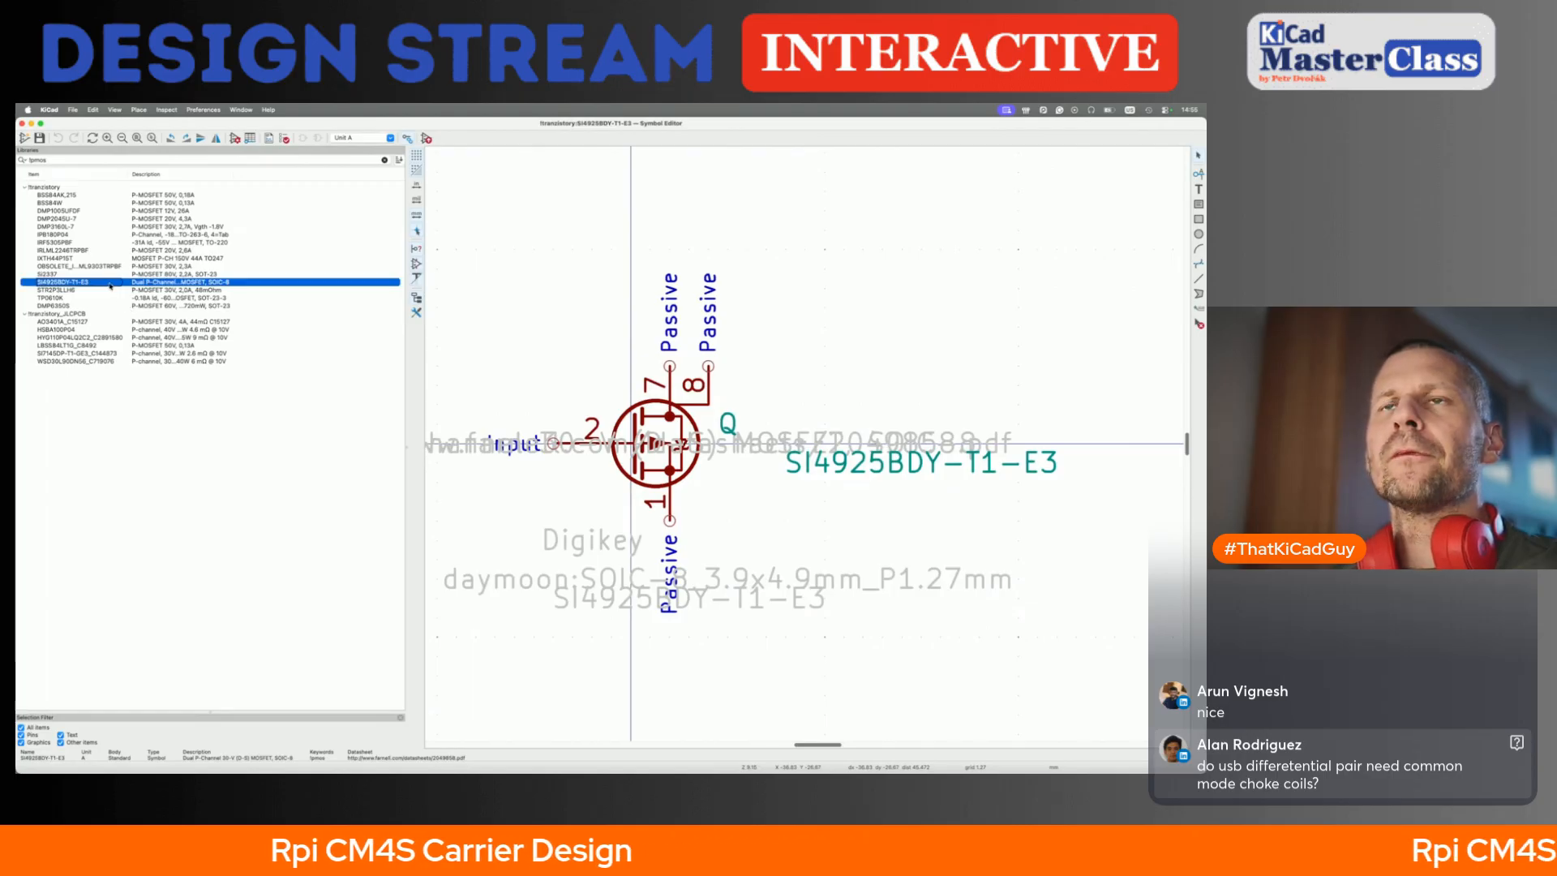
right_click(110, 285)
click(147, 355)
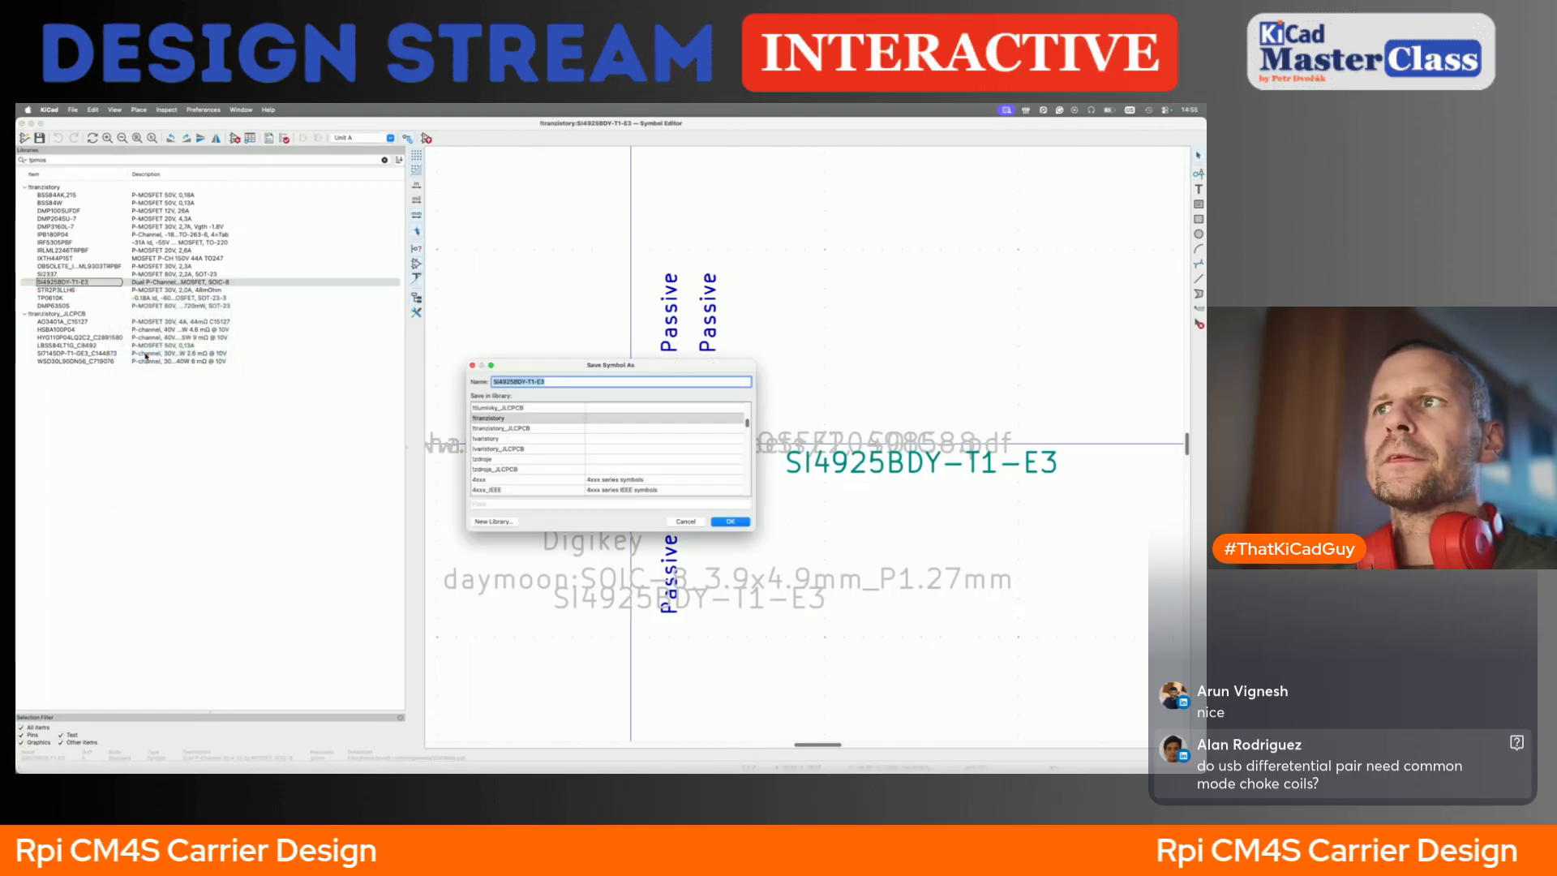
- Switch to the browser and copy the link address of the AONR21307 datasheet from its DigiKey product page
key(super+Tab)
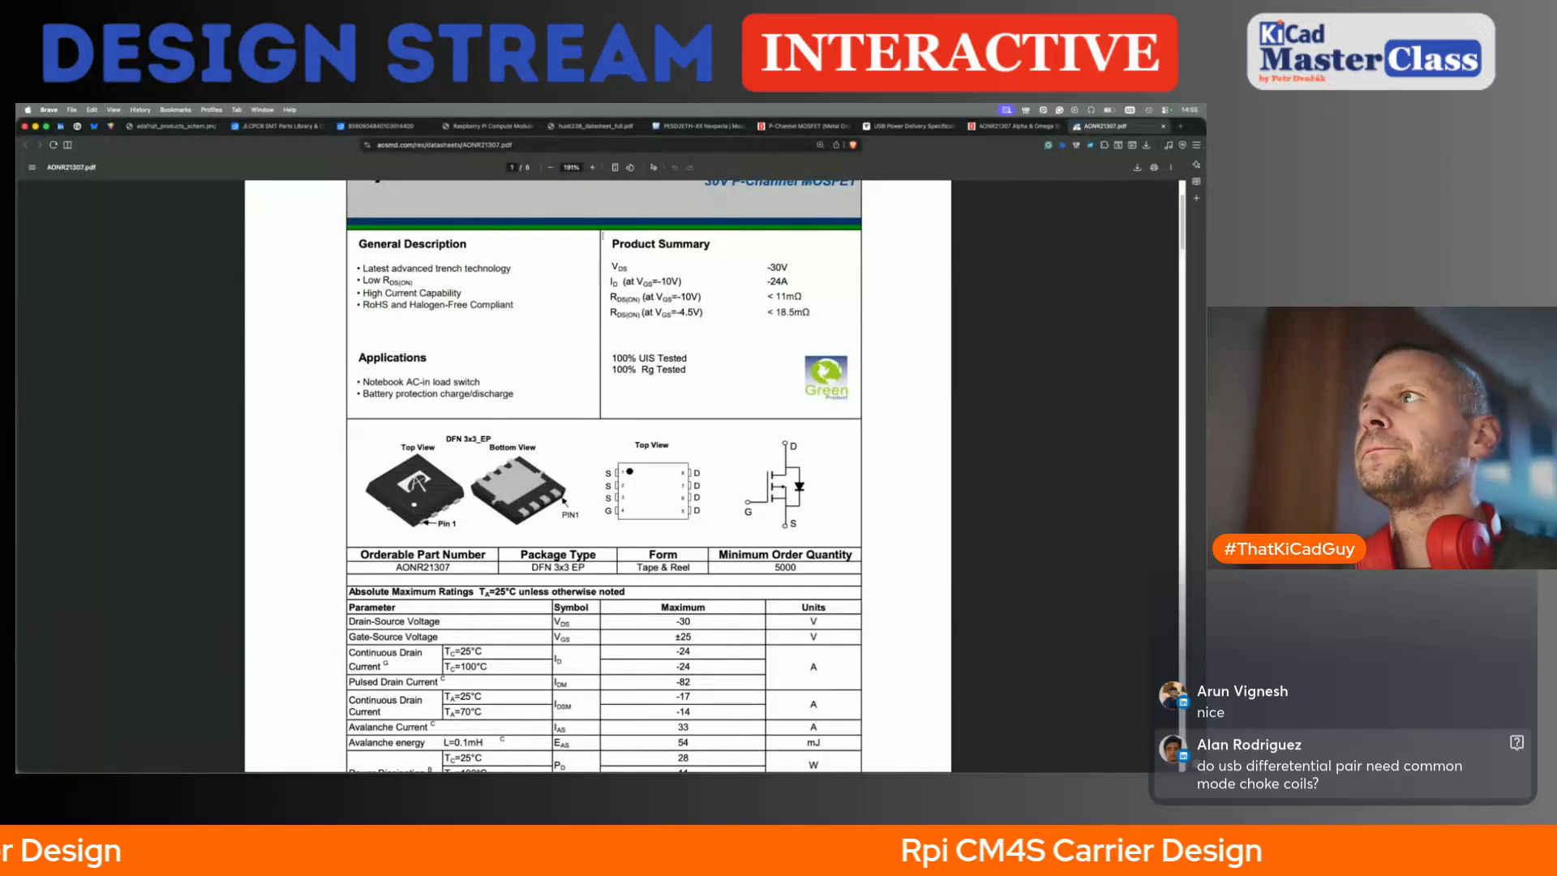
click(1013, 127)
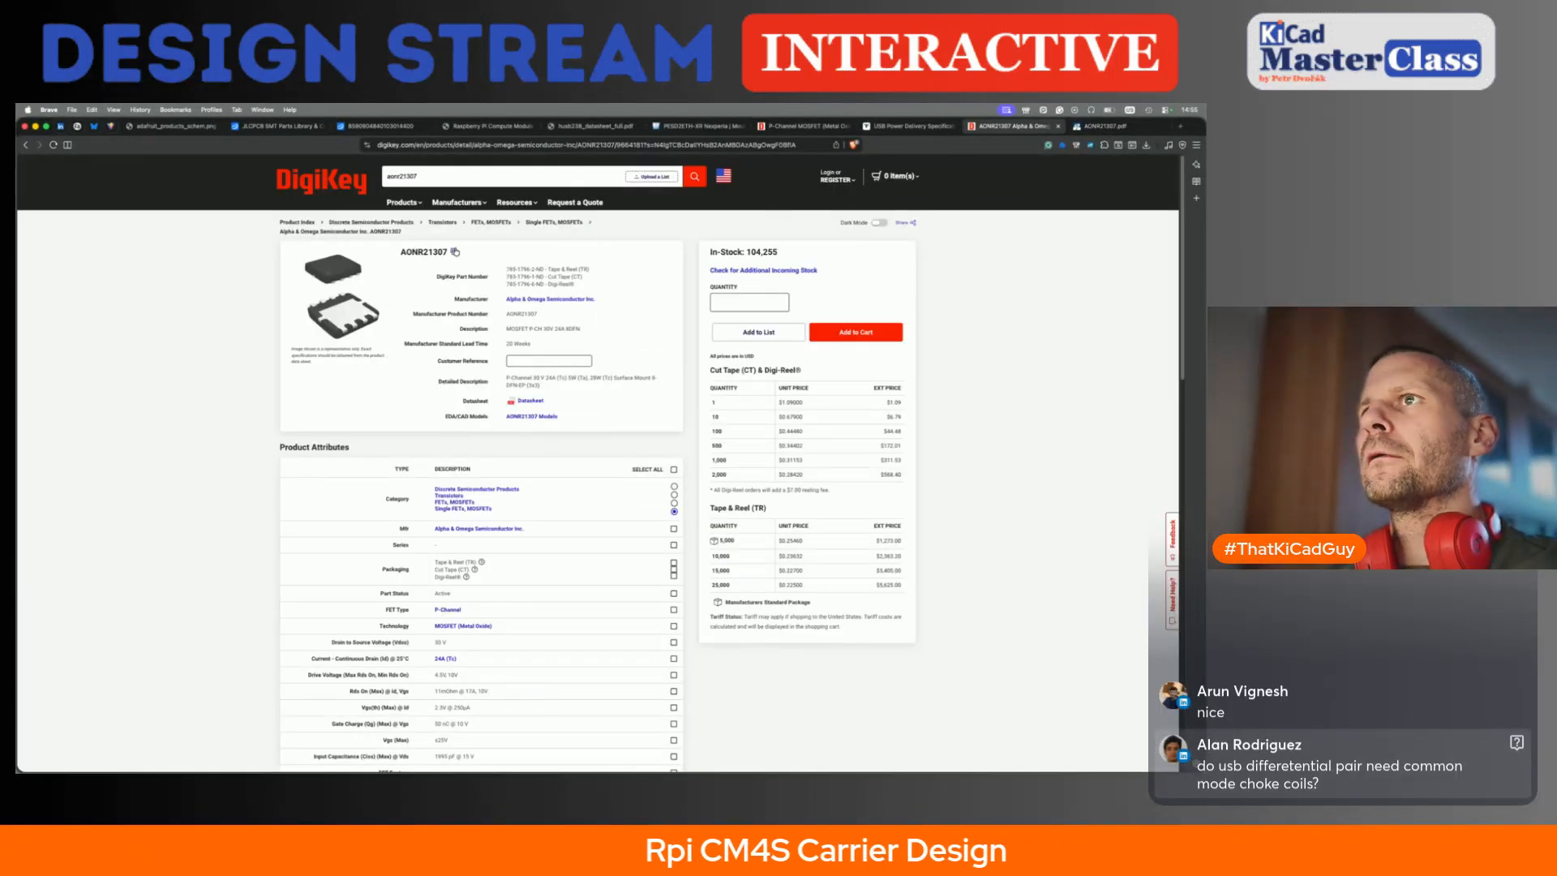
right_click(536, 401)
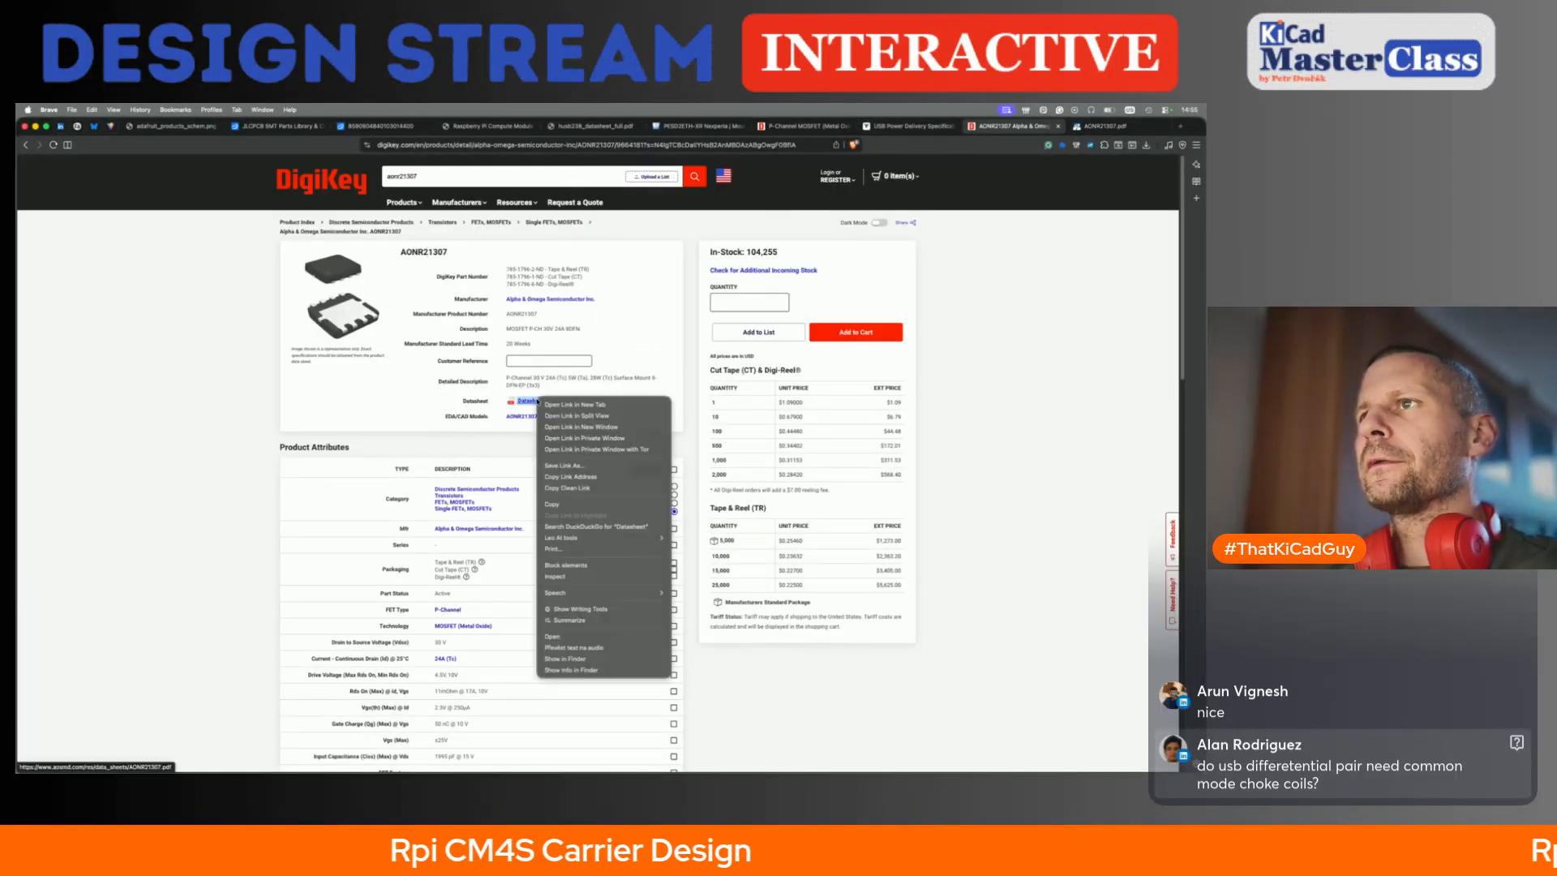
click(581, 478)
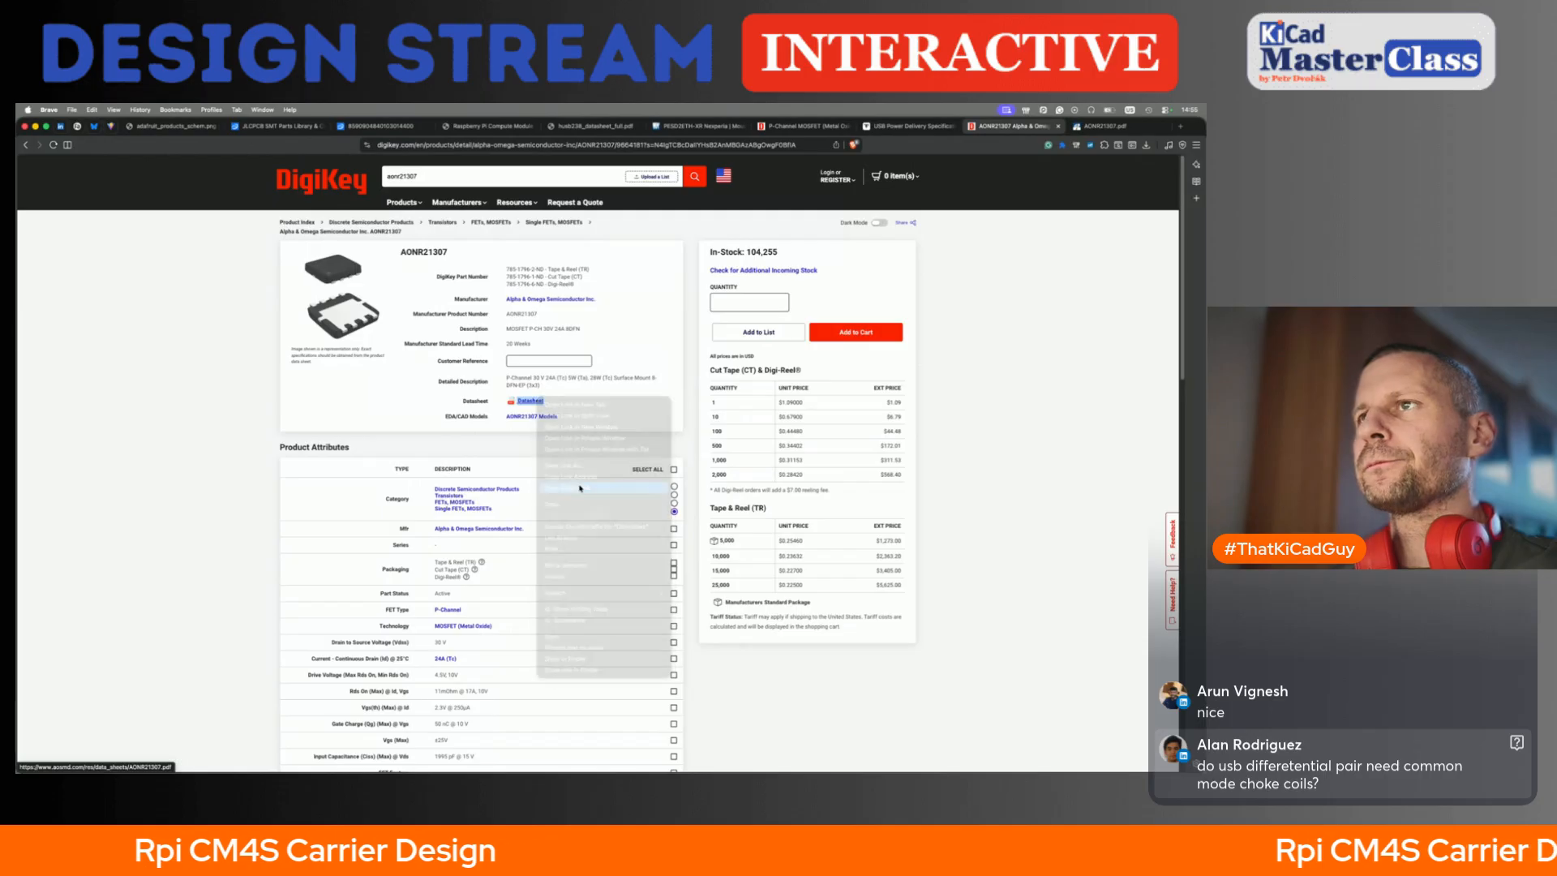
- Close the HUSB238 datasheet and search the JLCPCB assembly parts library for AONR21307
click(380, 127)
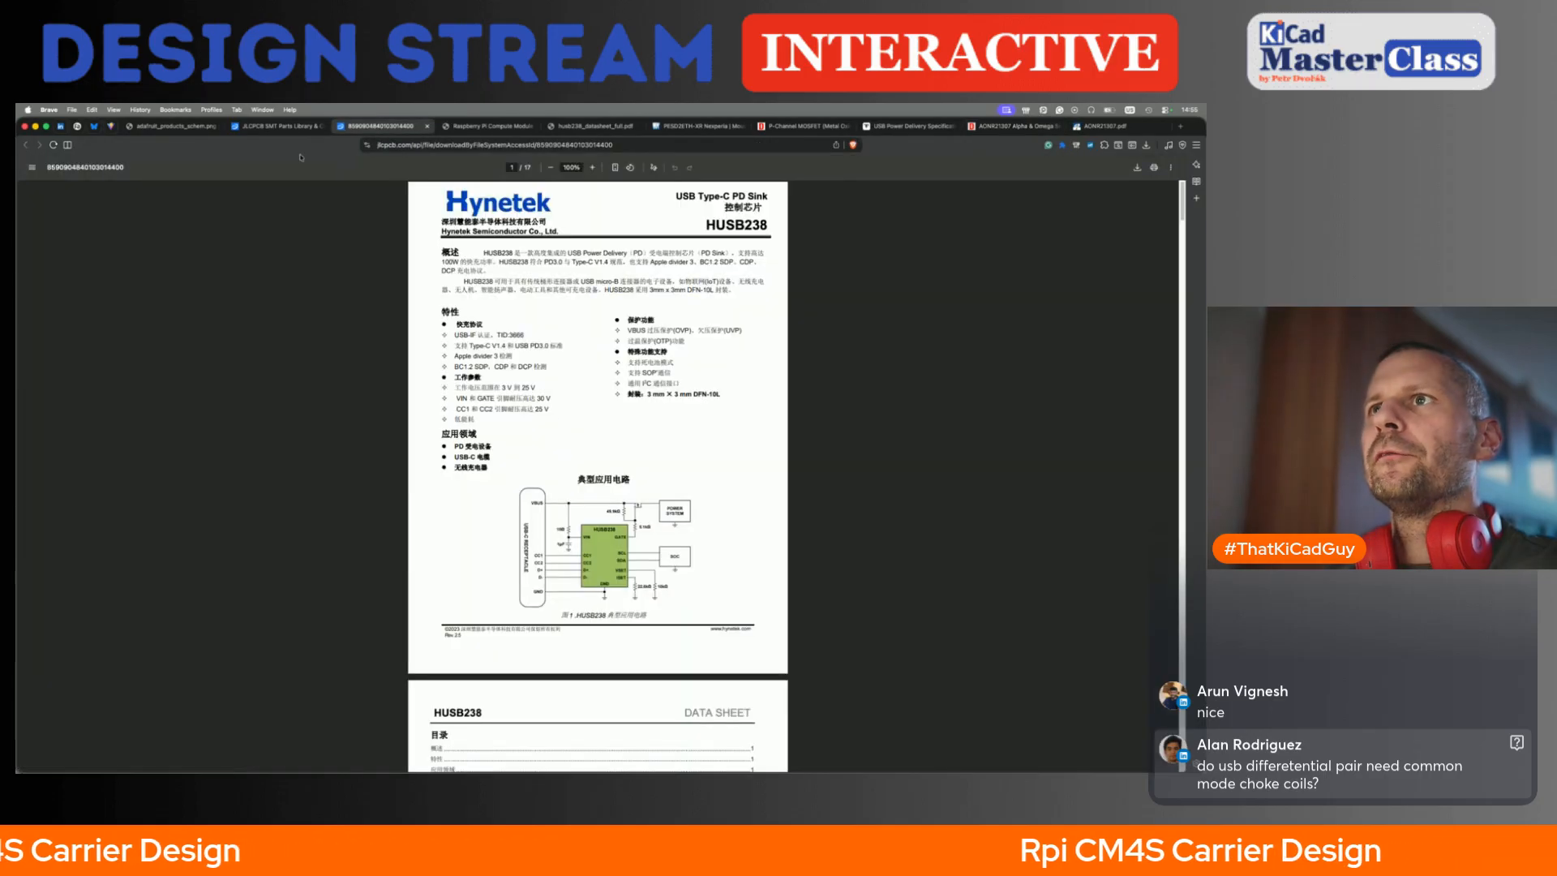
click(427, 128)
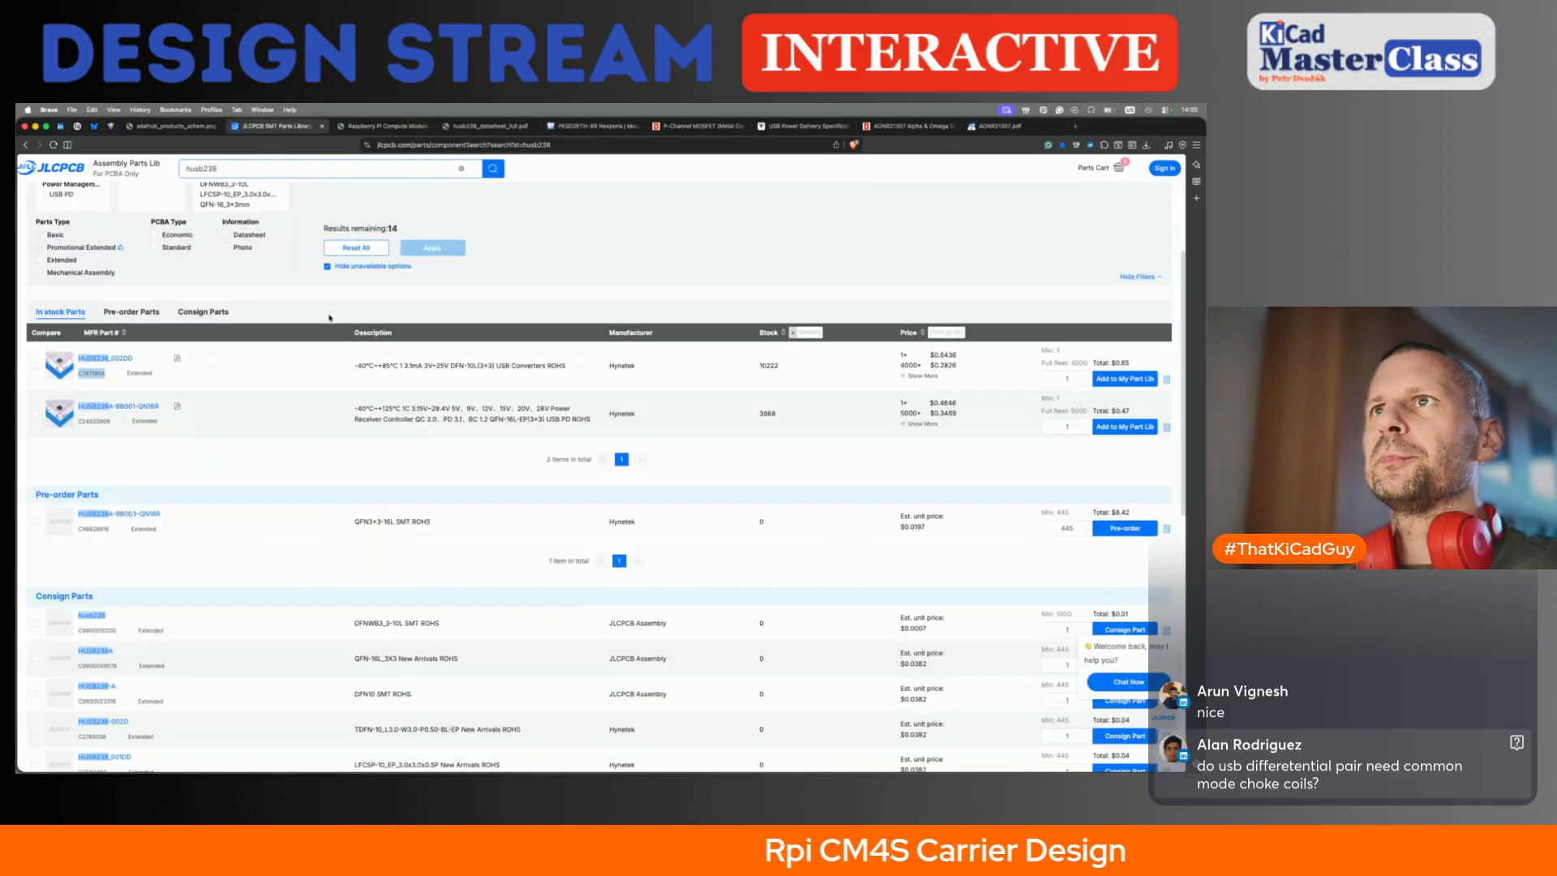
click(261, 218)
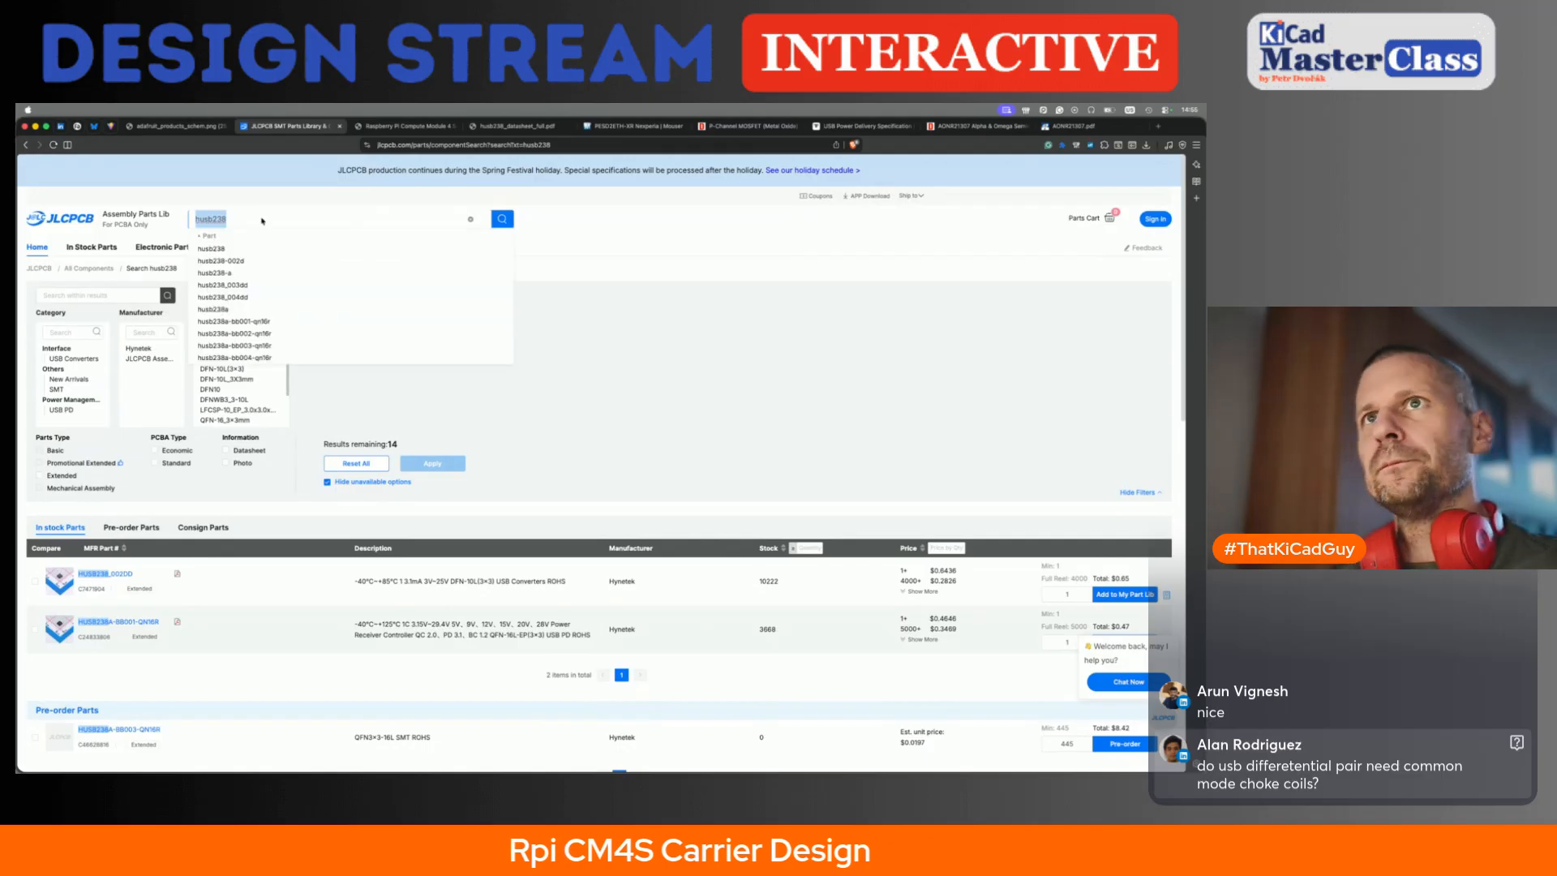
key(Return)
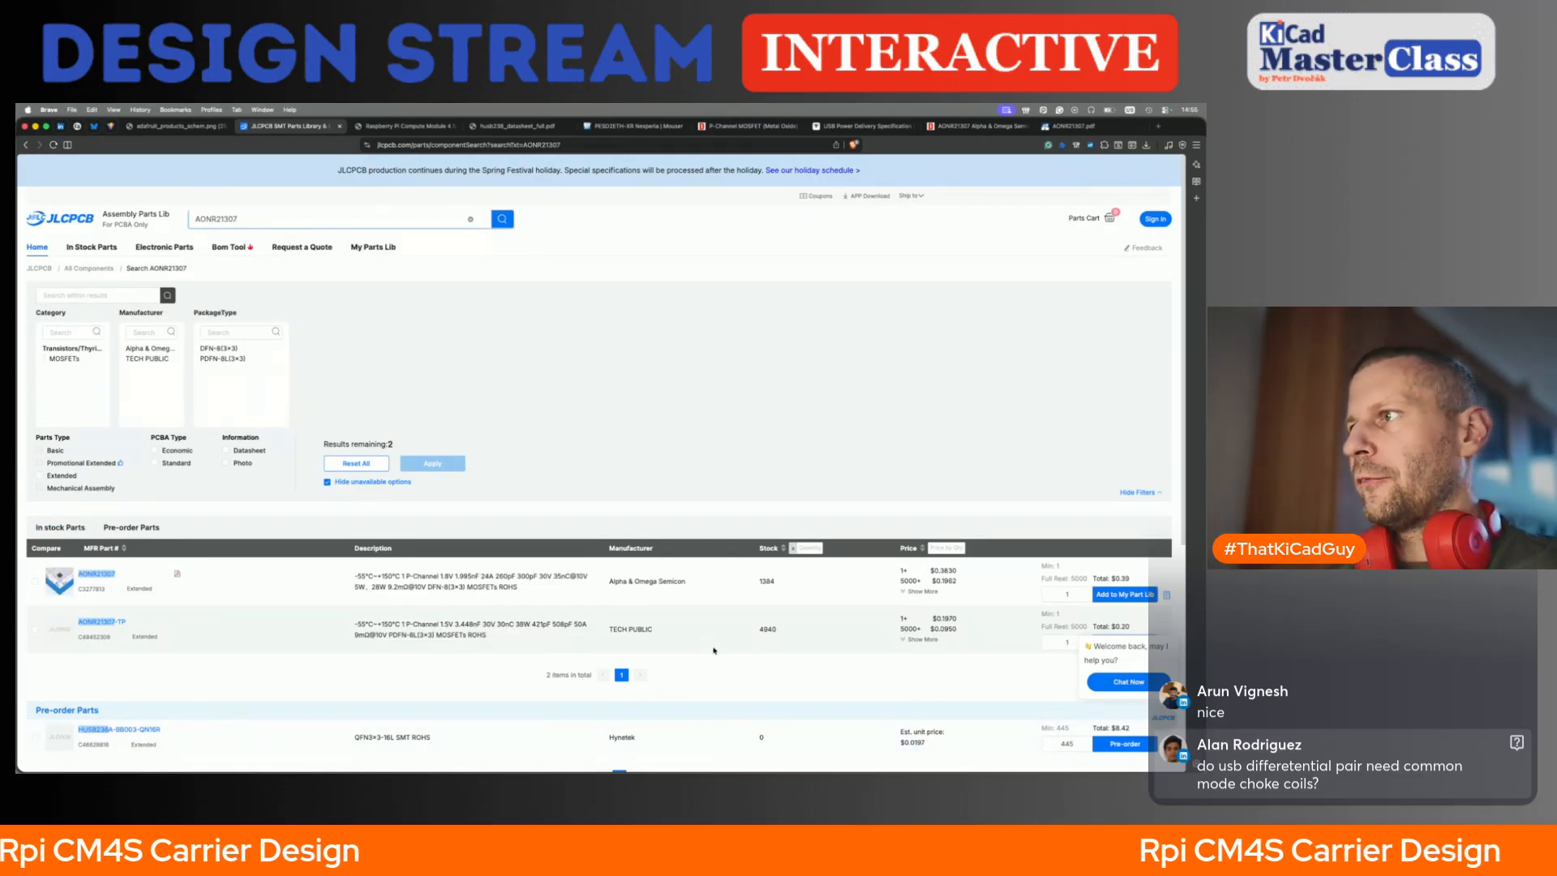
scroll(727, 607, down, 1)
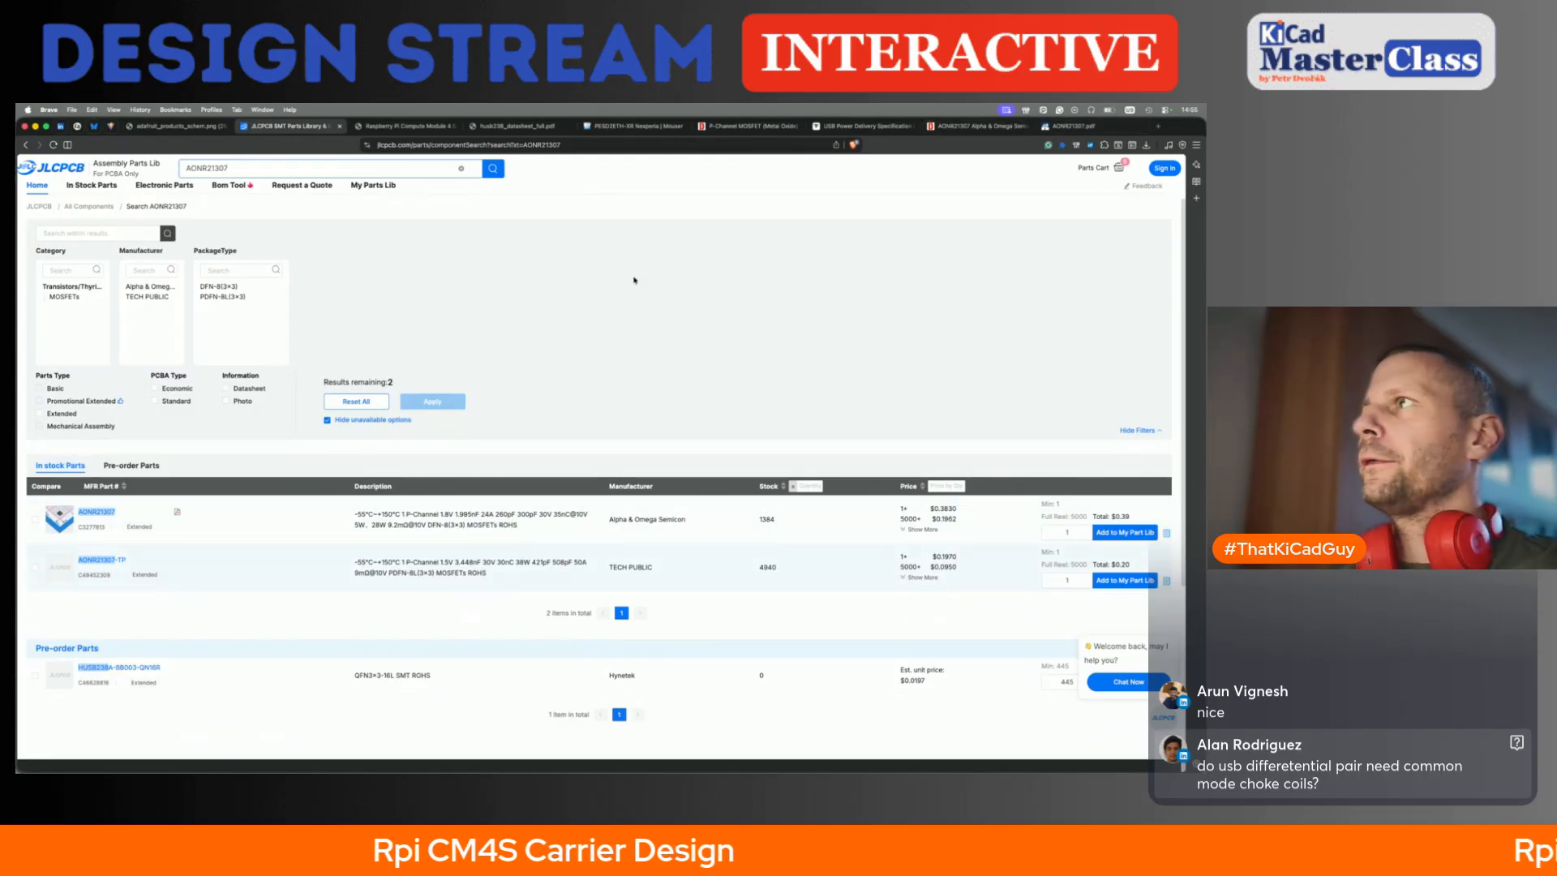
- Check the part number in the datasheet and save the symbol copy in KiCad under the name AONR21307
click(1073, 126)
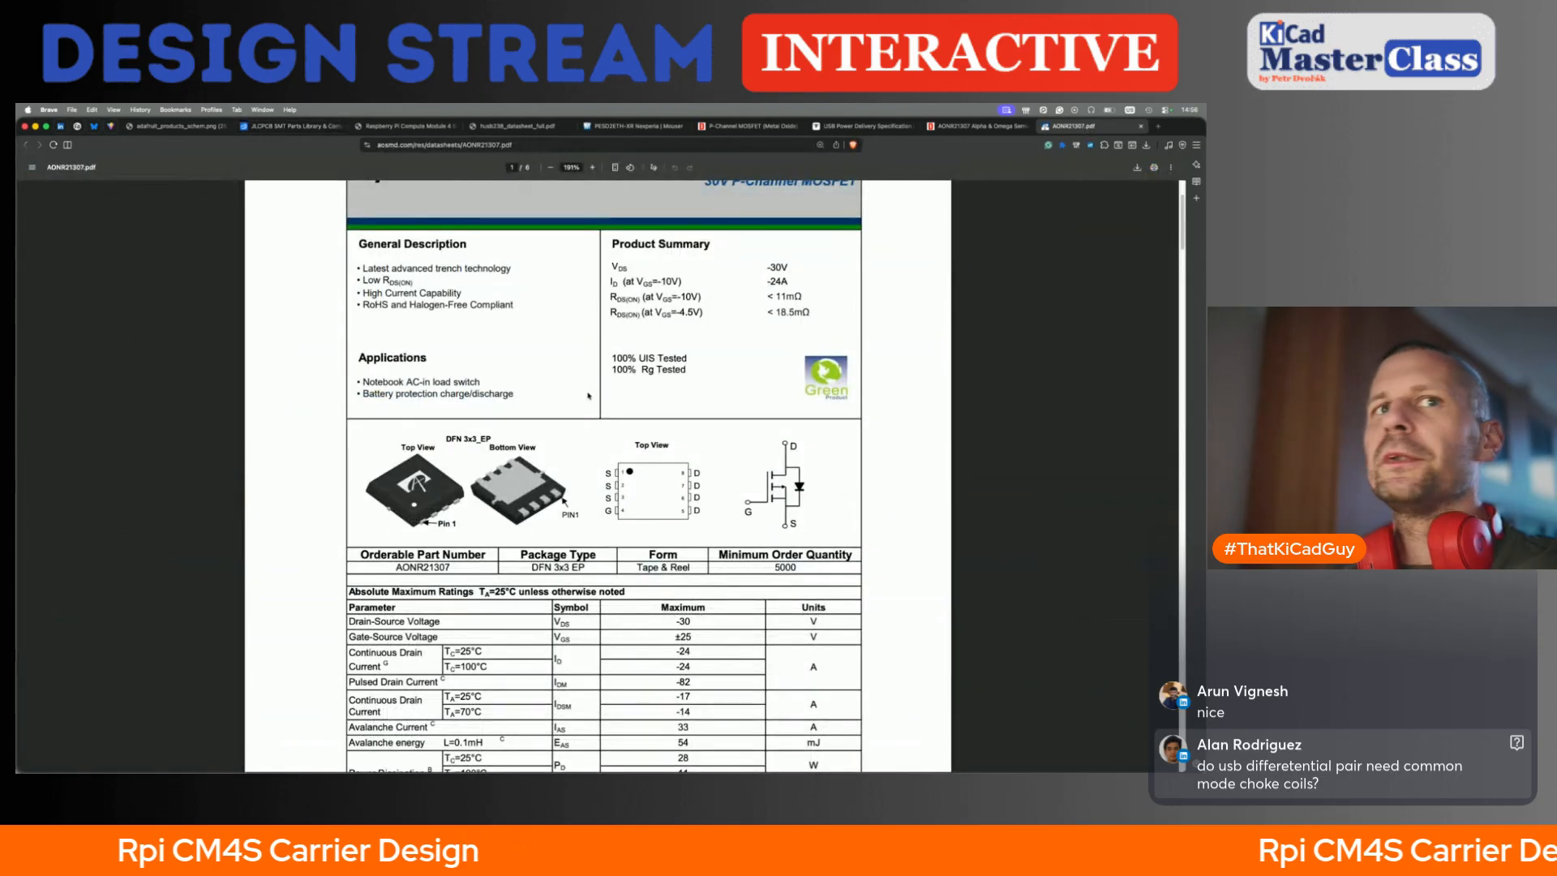
key(ctrl+Left)
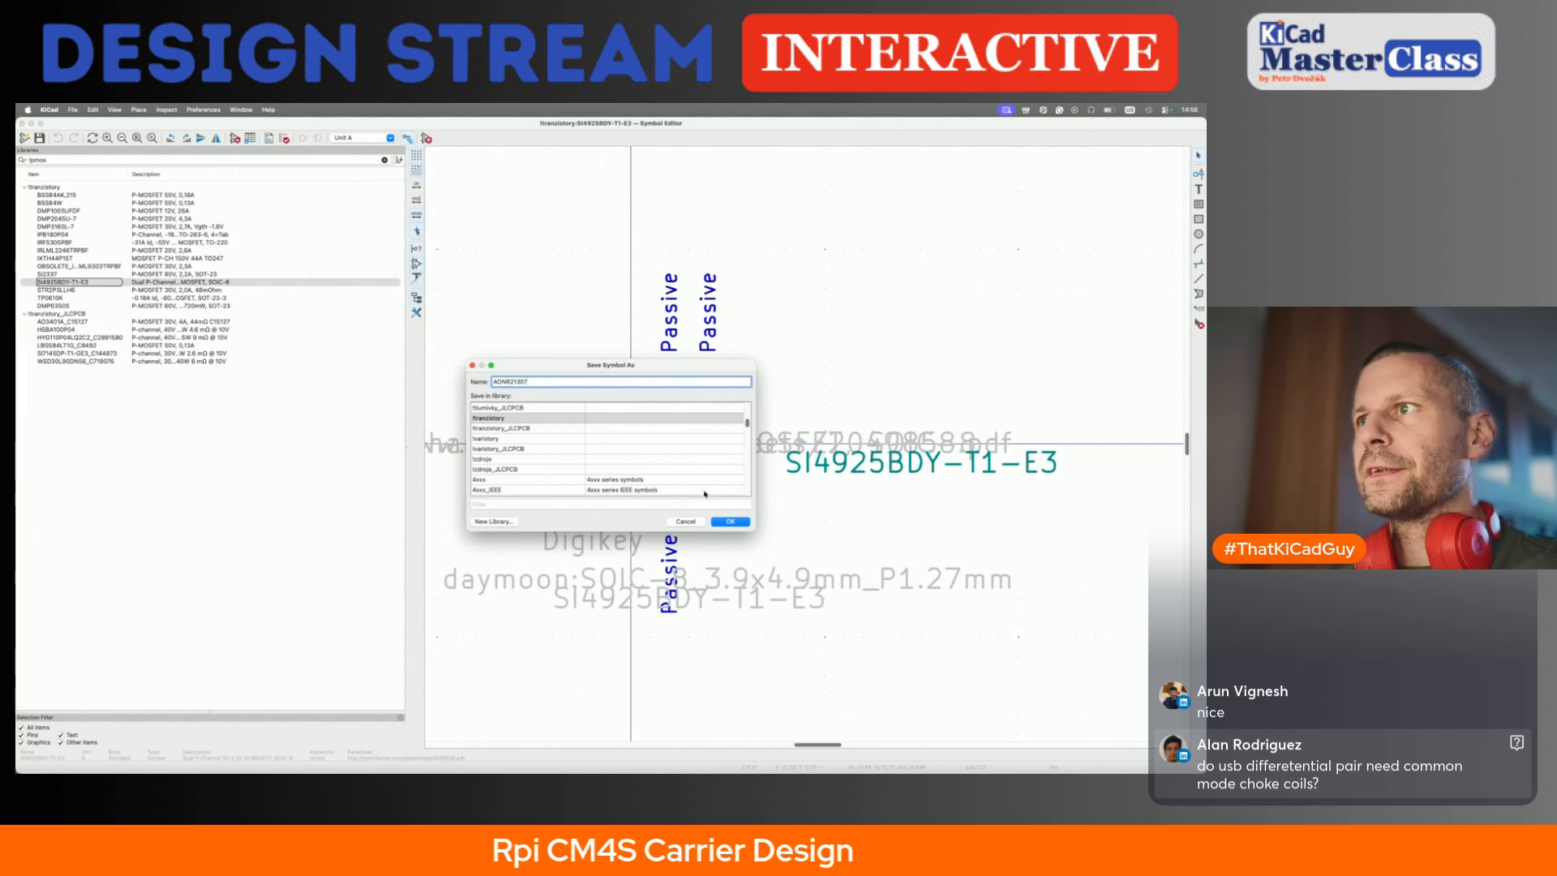
click(728, 521)
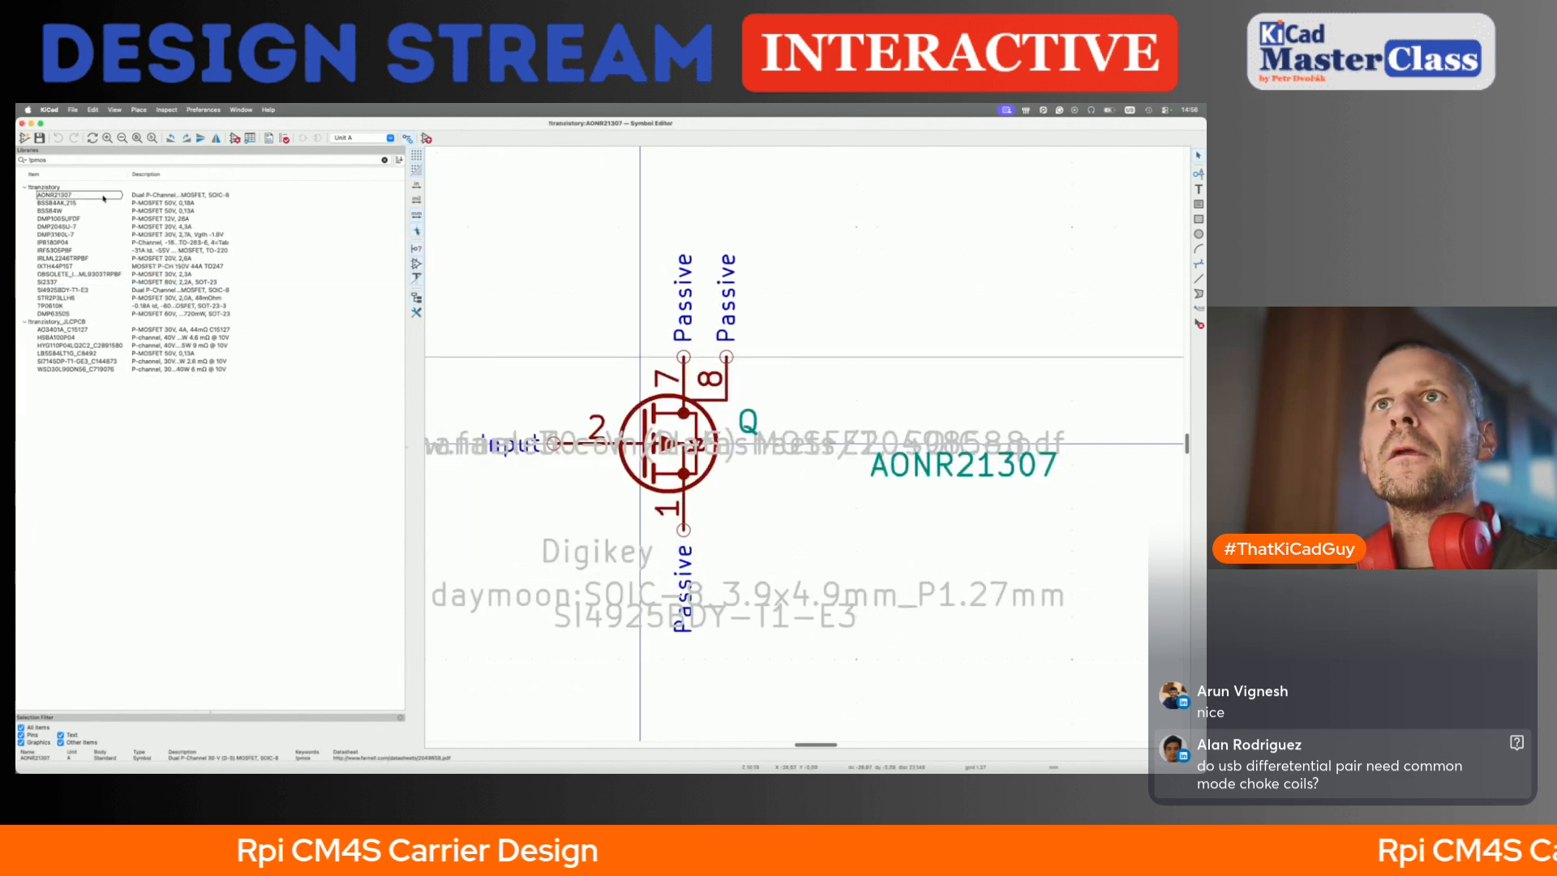
click(234, 138)
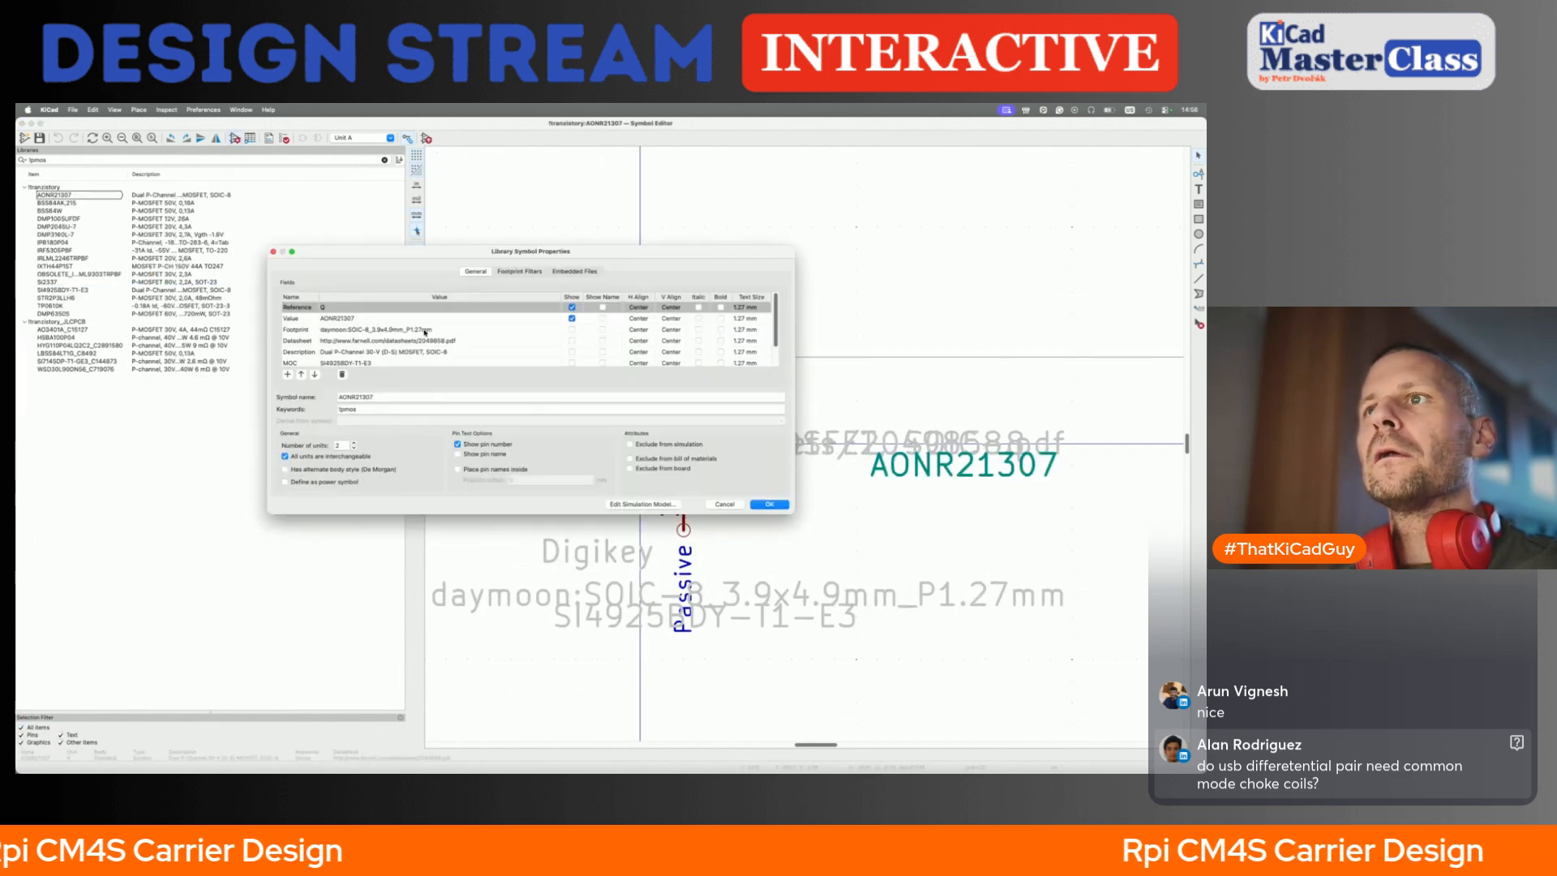
click(354, 448)
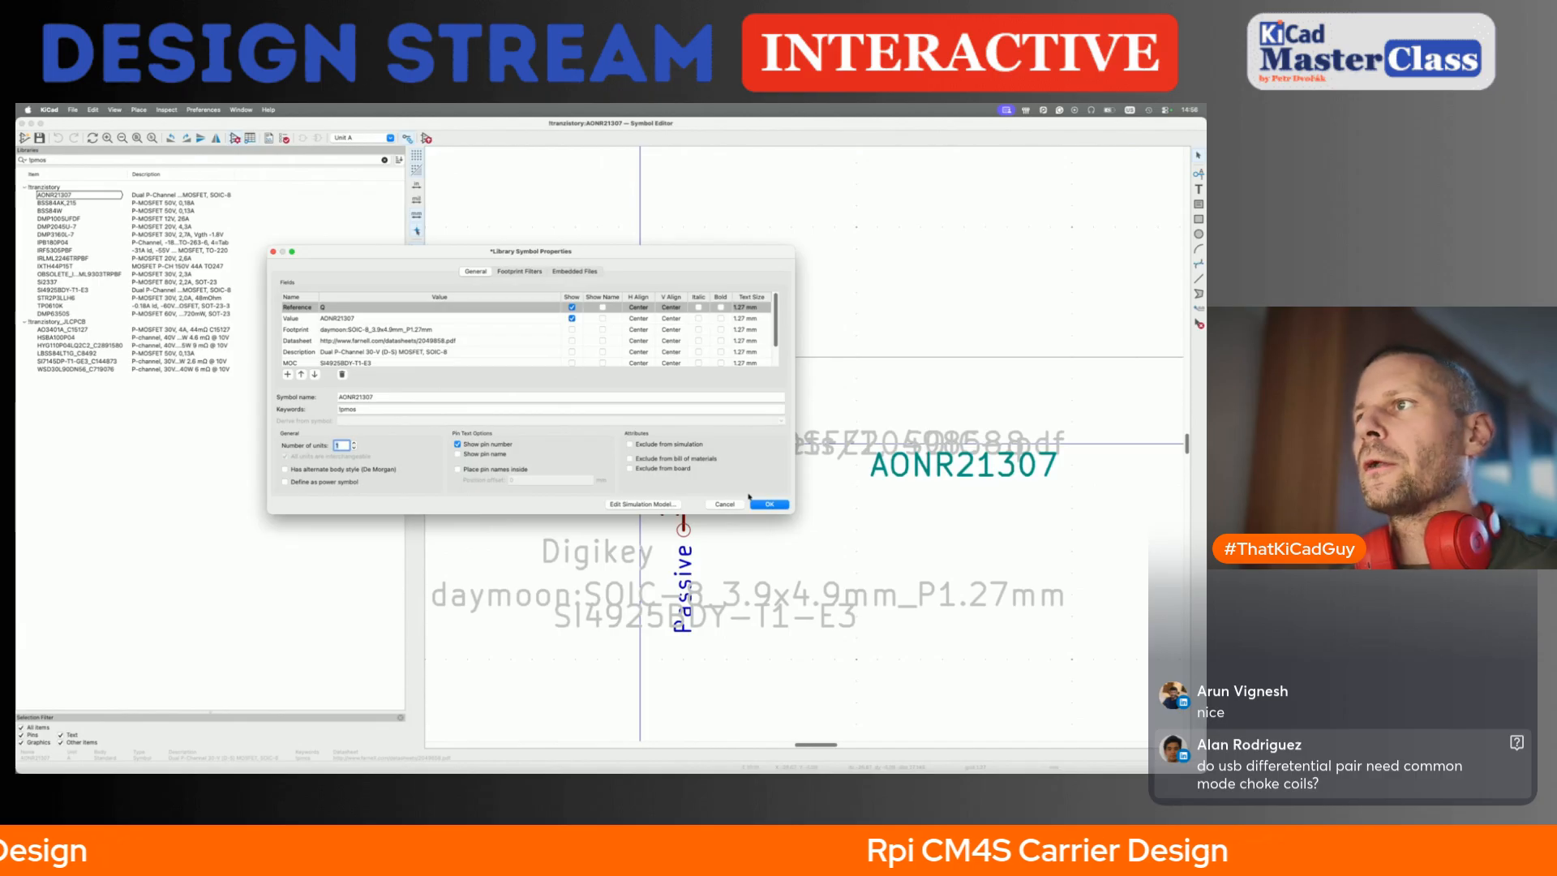
click(373, 330)
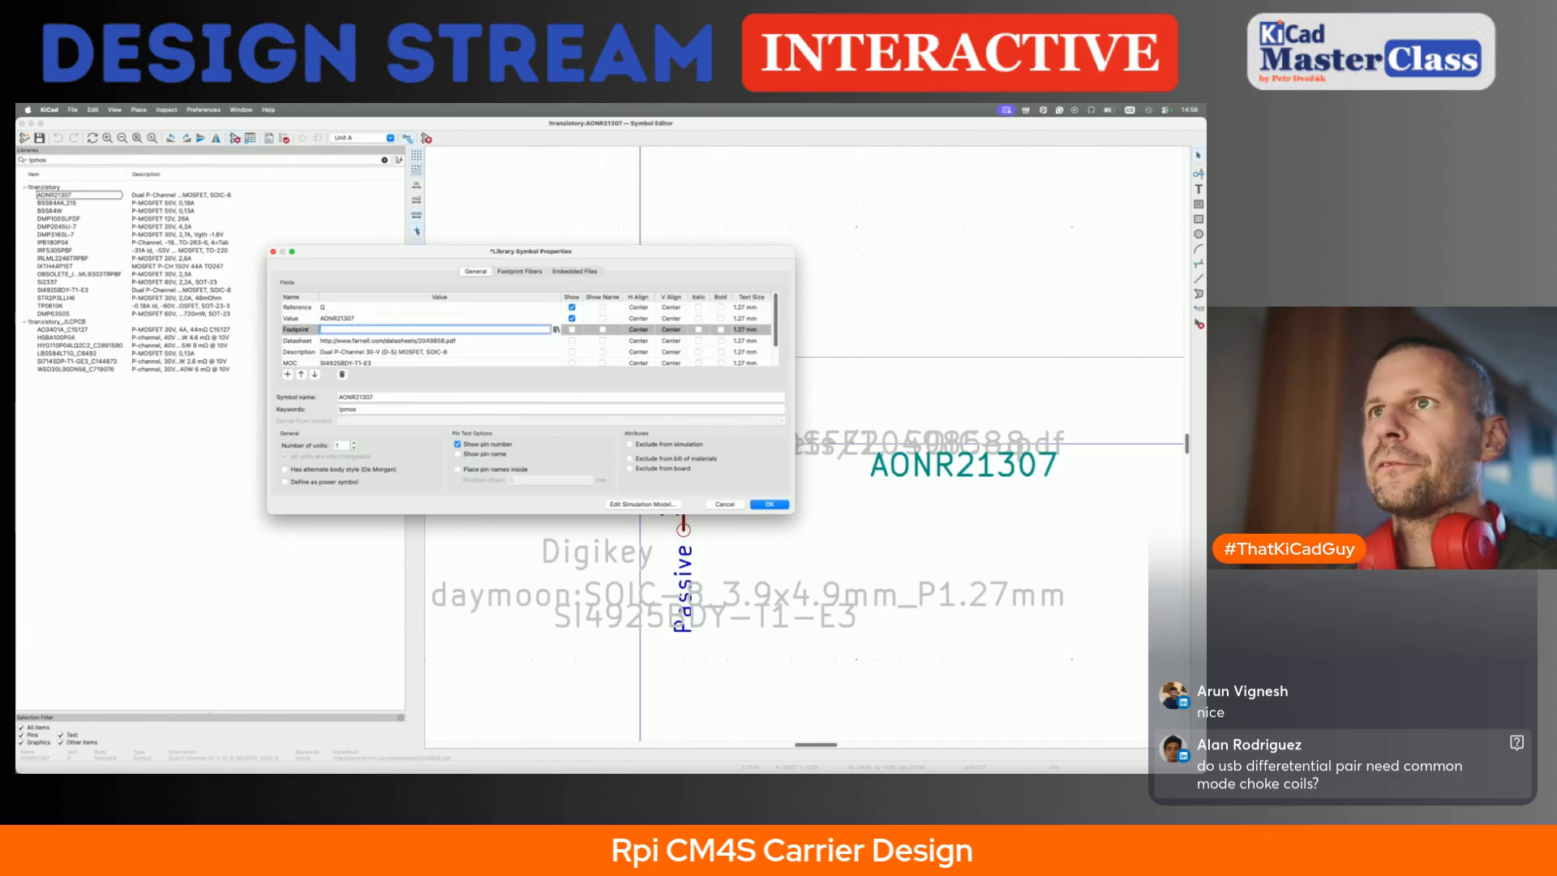
click(396, 341)
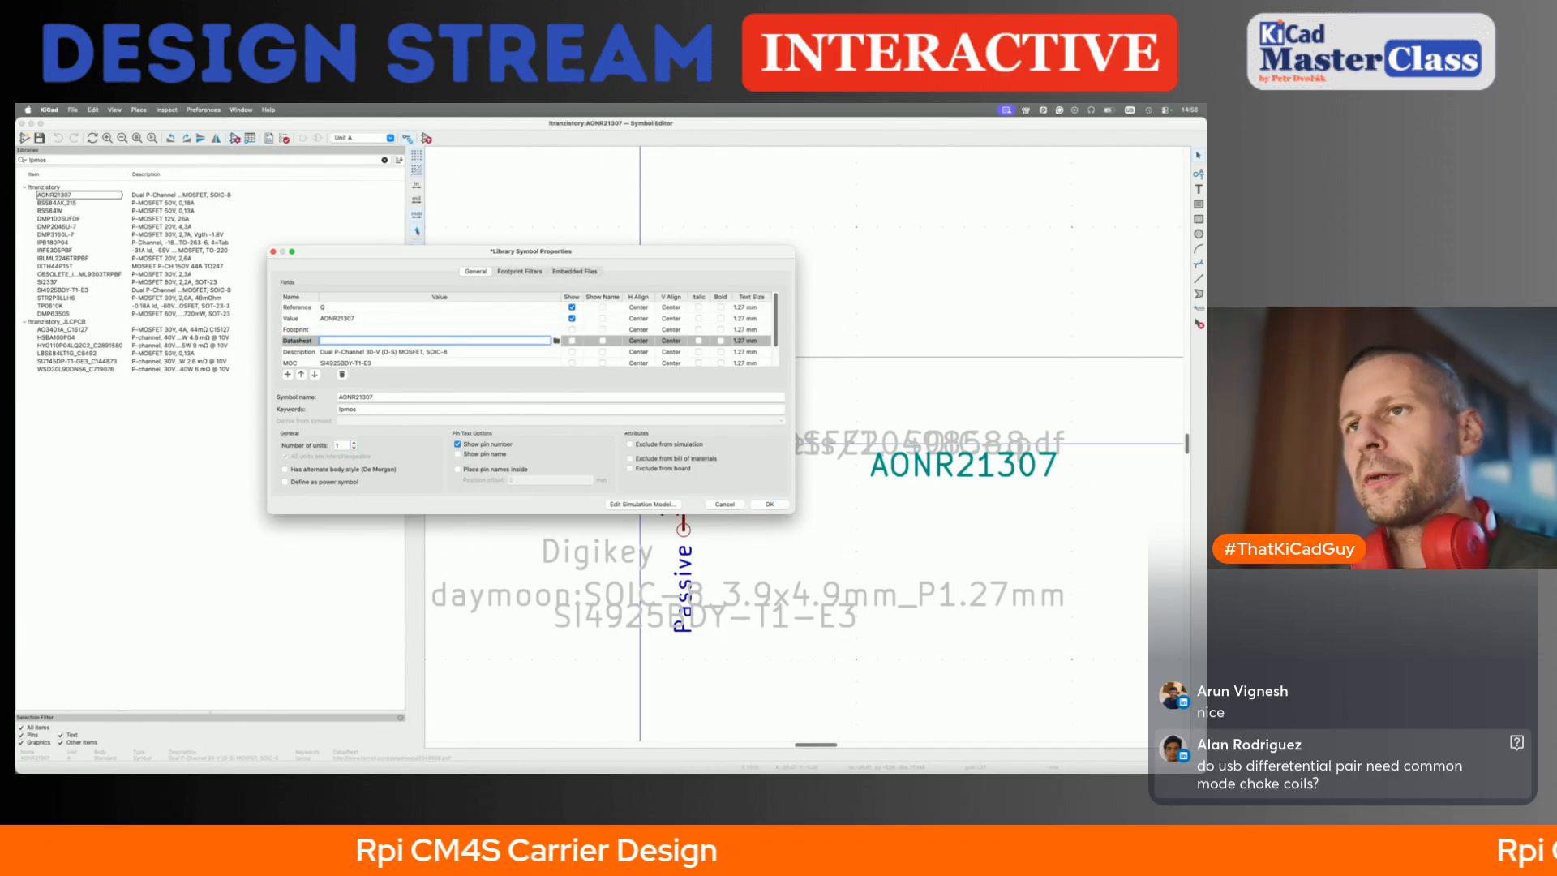
text(https://www.aosmd.com/res/data_sheets/AONR21307.pdf)
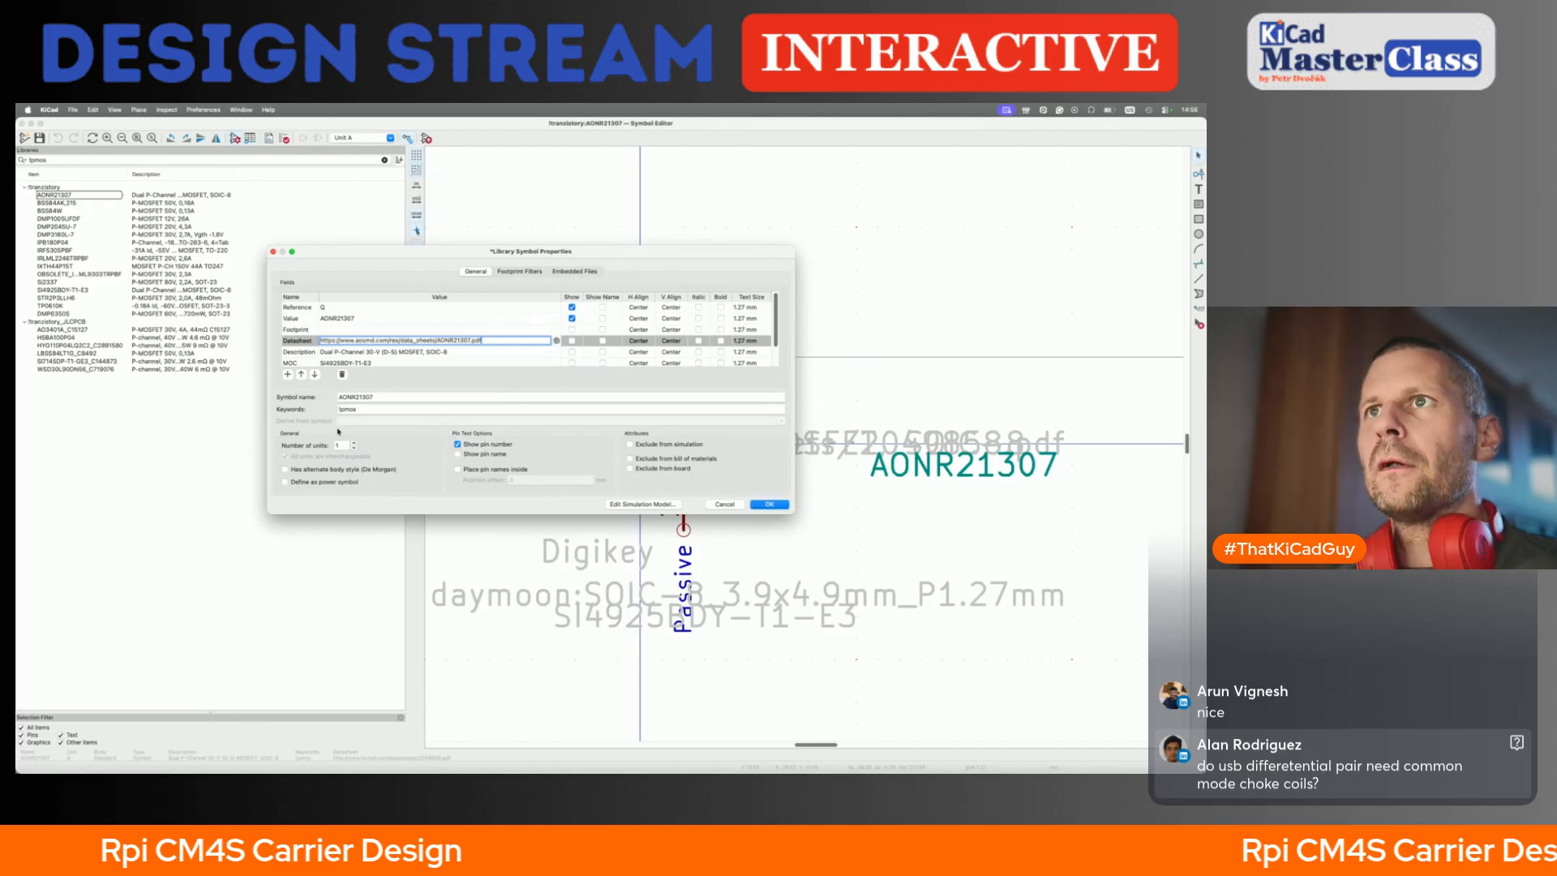
- Consult the datasheet's ratings and change the AONR21307 symbol's description to "P-Channel 30V, Id 24A, MOSFET, SOIC-8"
click(337, 353)
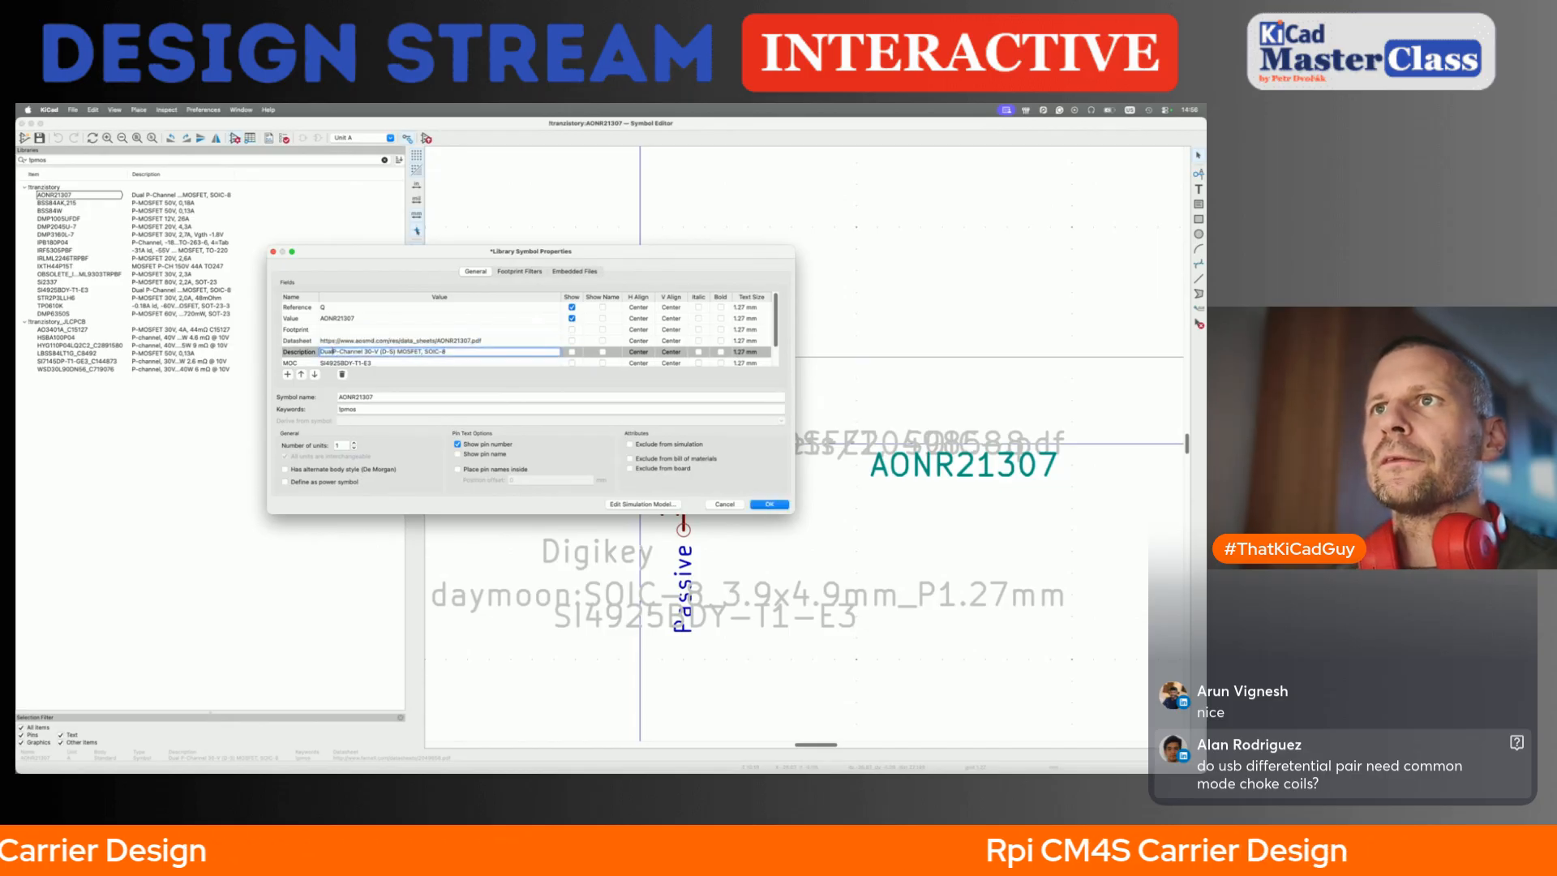
key(super+Tab)
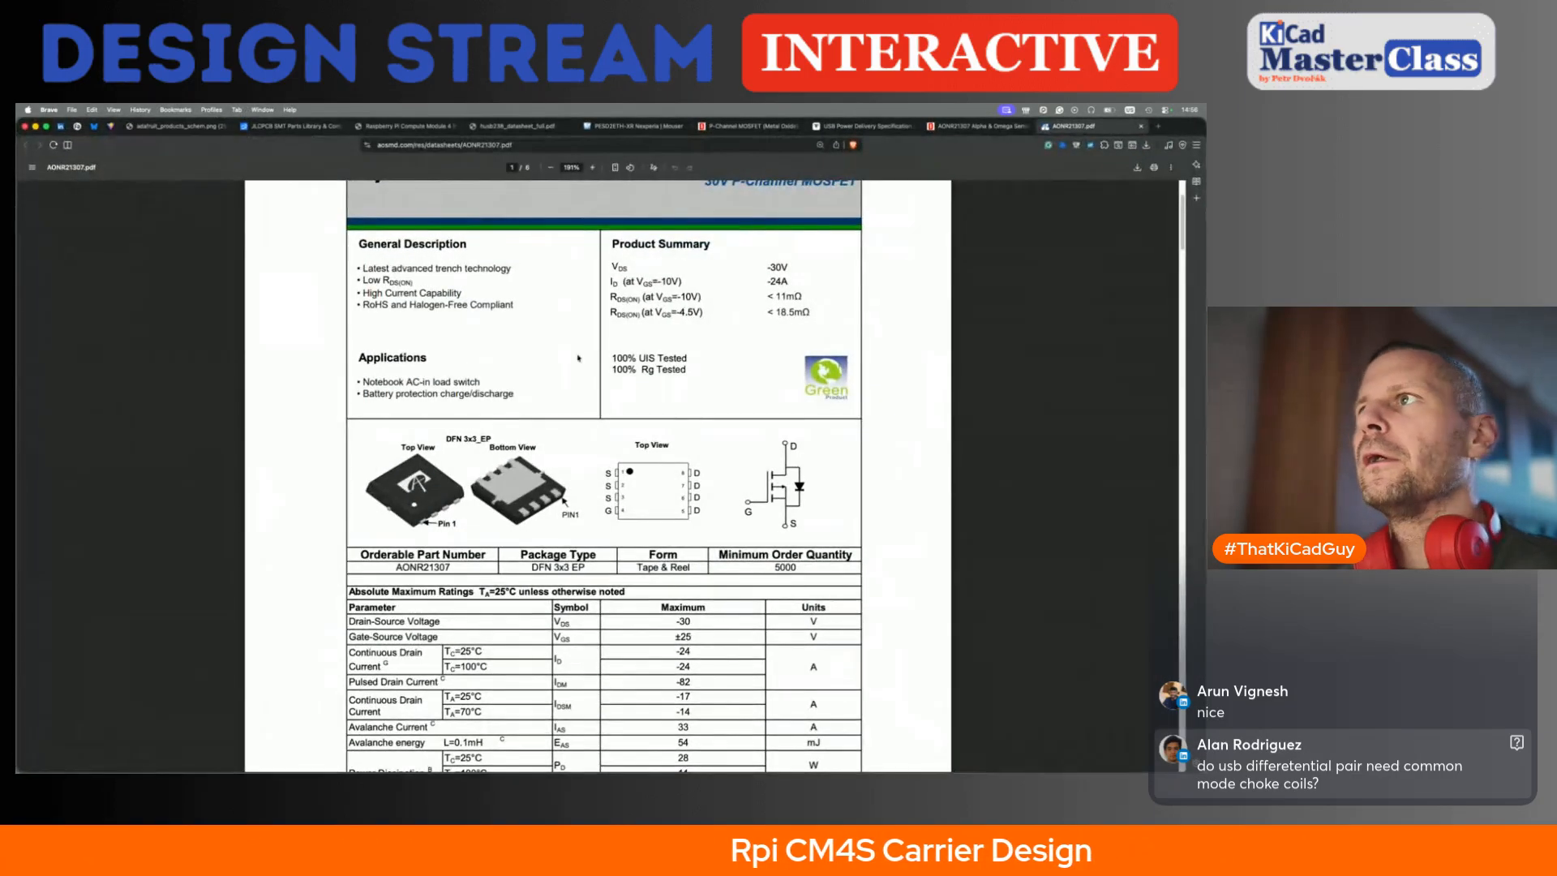
key(super+Tab)
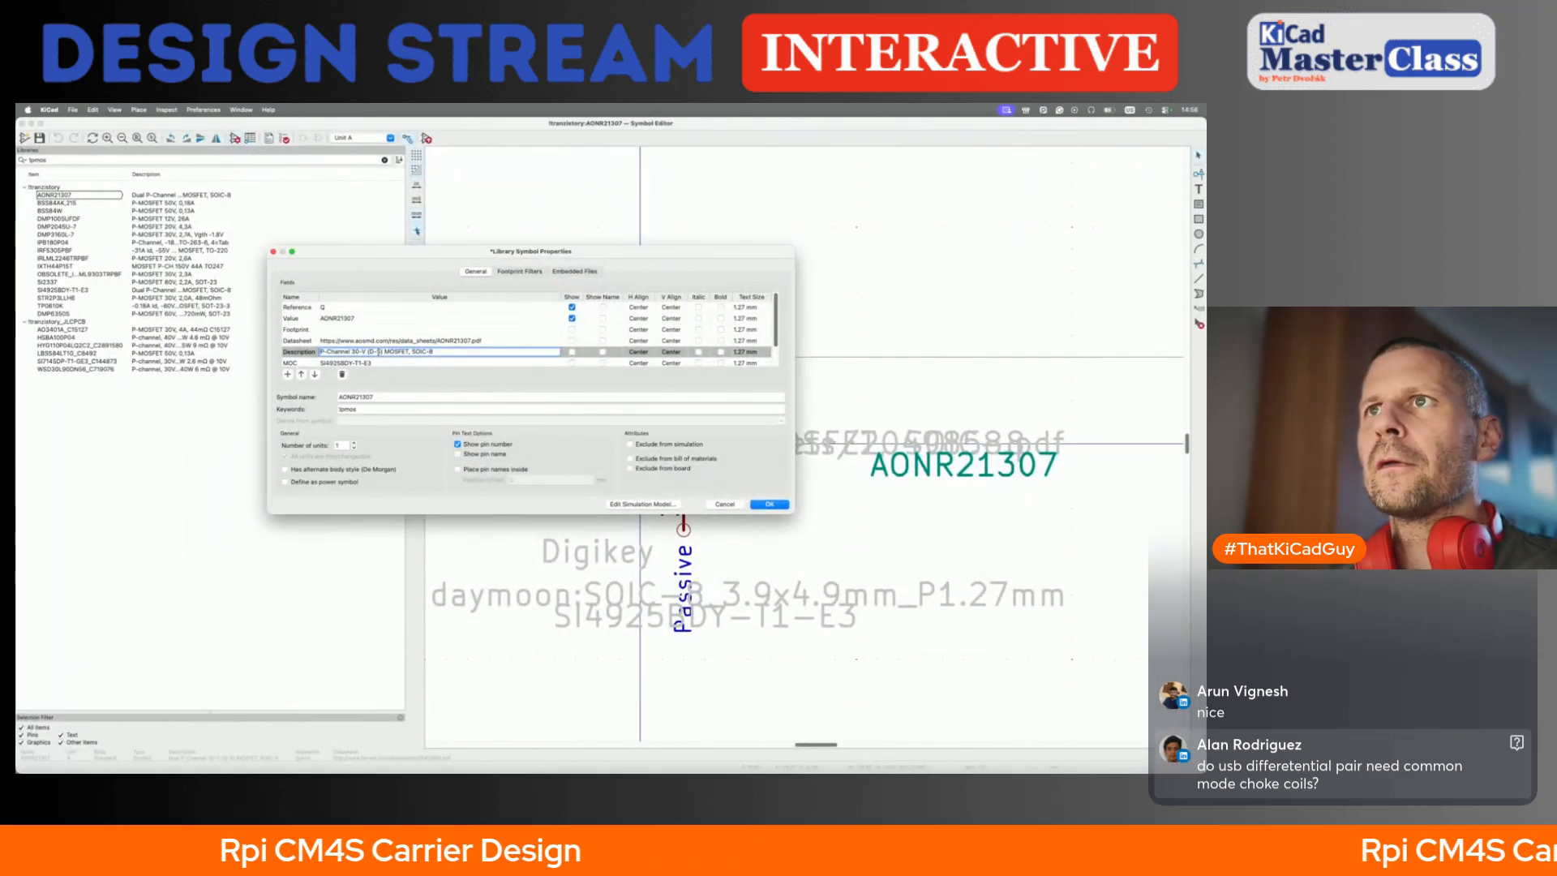
click(383, 352)
key(BackSpace)
key(BackSpace)
key(BackSpace)
key(BackSpace)
key(BackSpace)
key(BackSpace)
key(BackSpace)
key(BackSpace)
key(BackSpace)
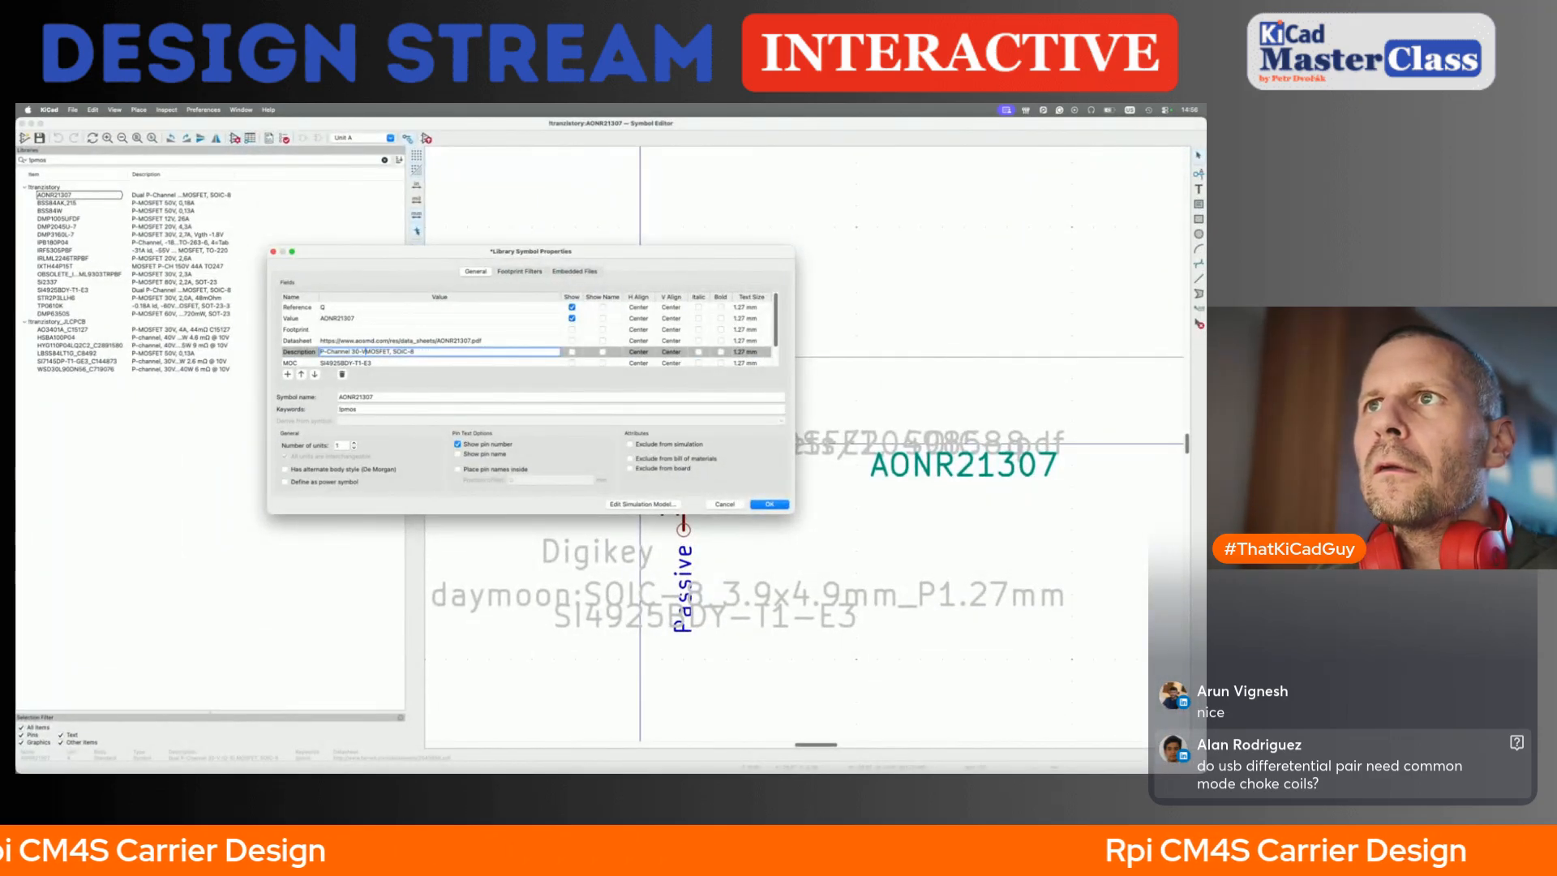
text(V, Id 24A,)
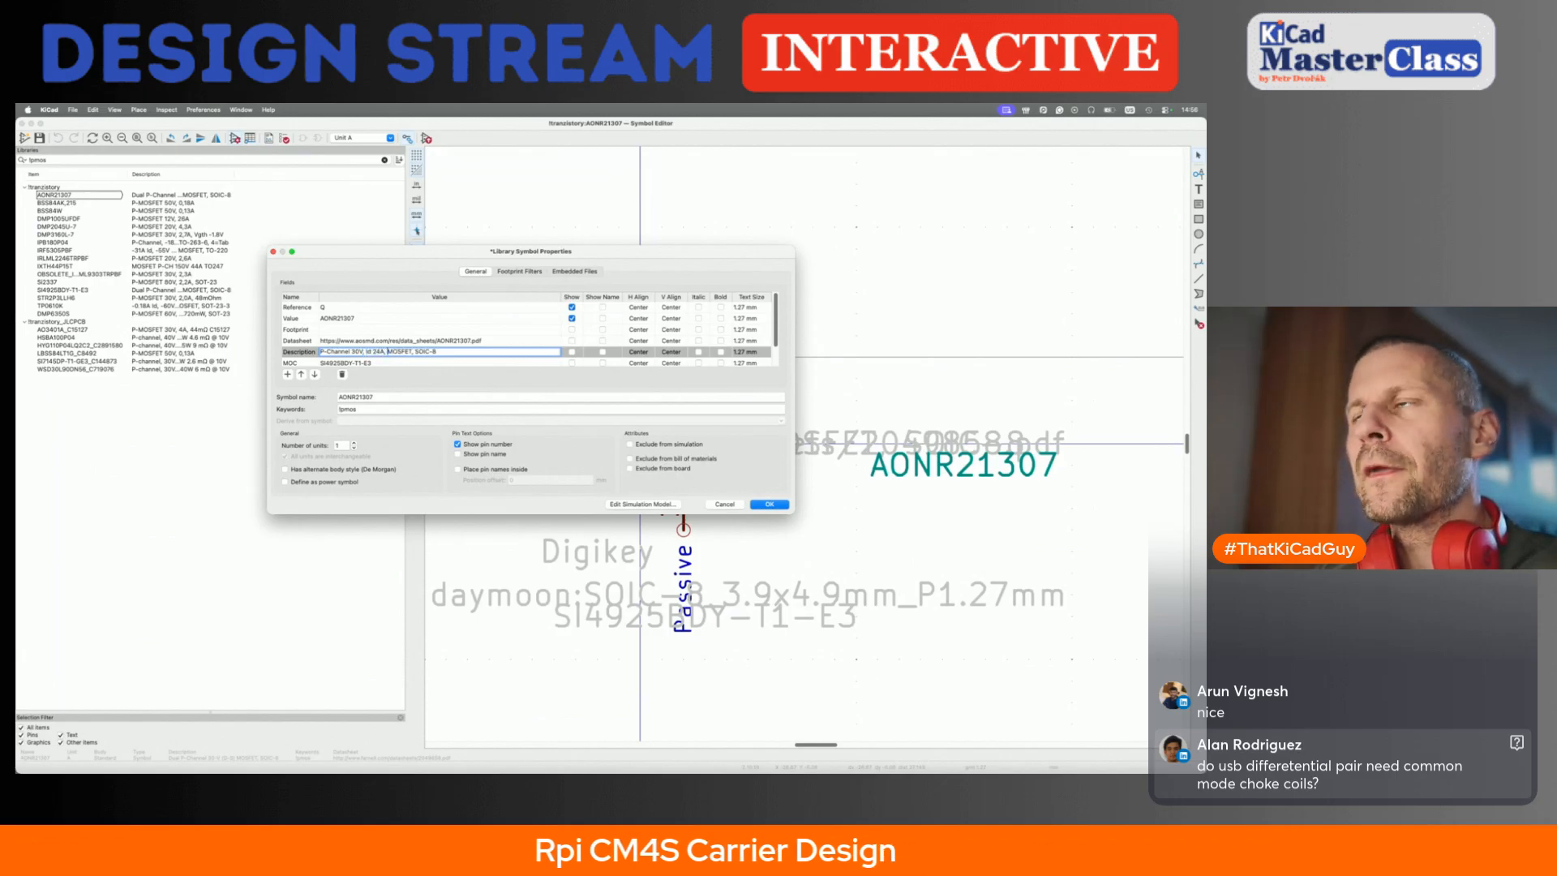
- Examine the AONR21307 datasheet's electrical characteristics, especially the gate threshold voltage, and return to the symbol properties
key(super+Tab)
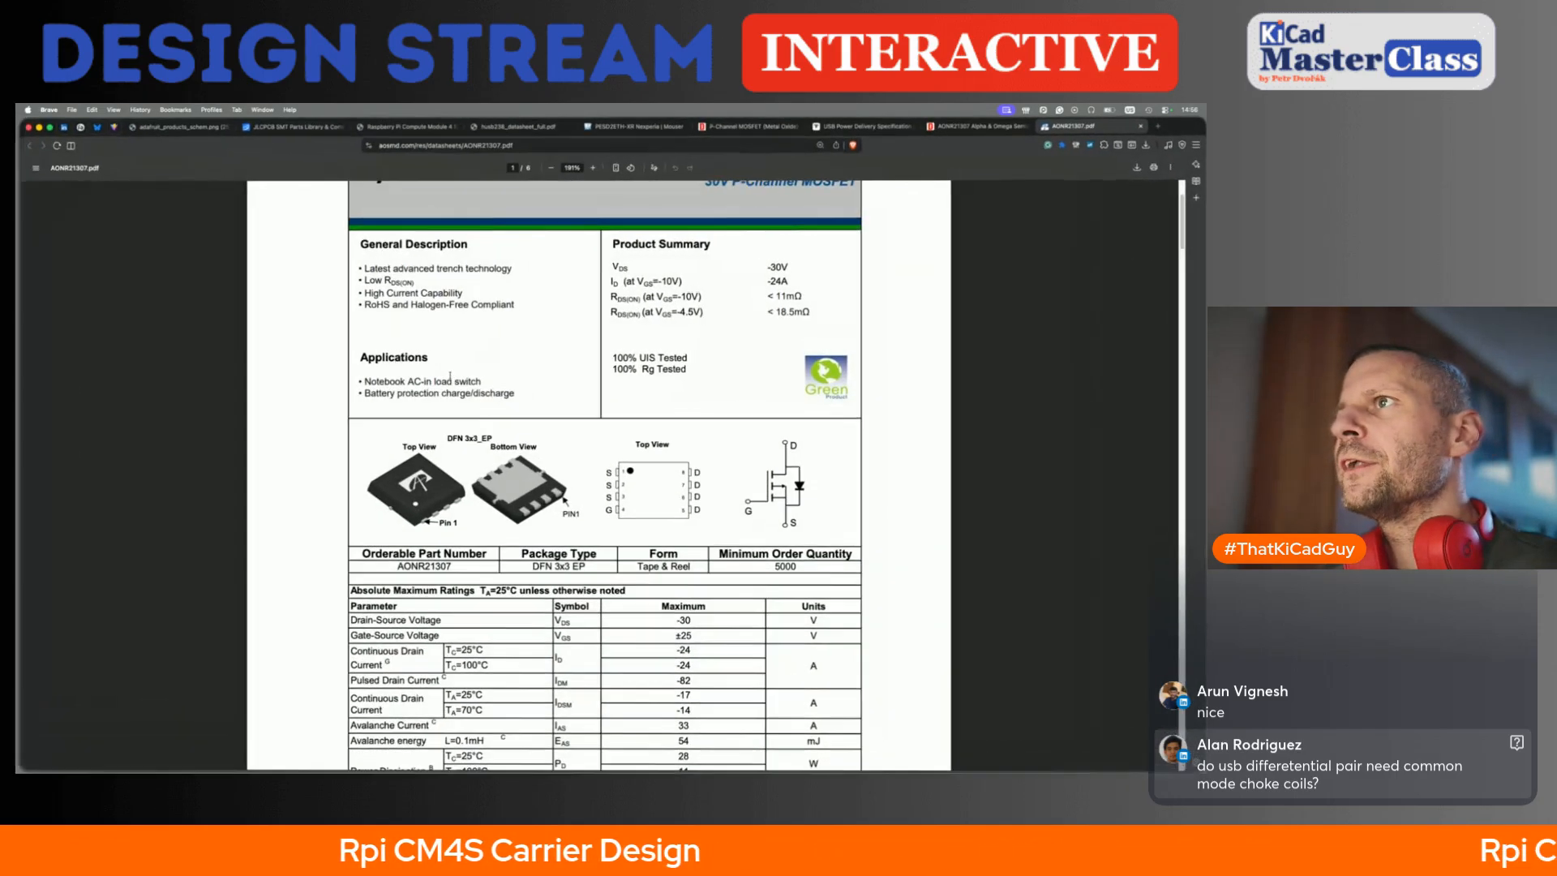
scroll(711, 372, down, 2)
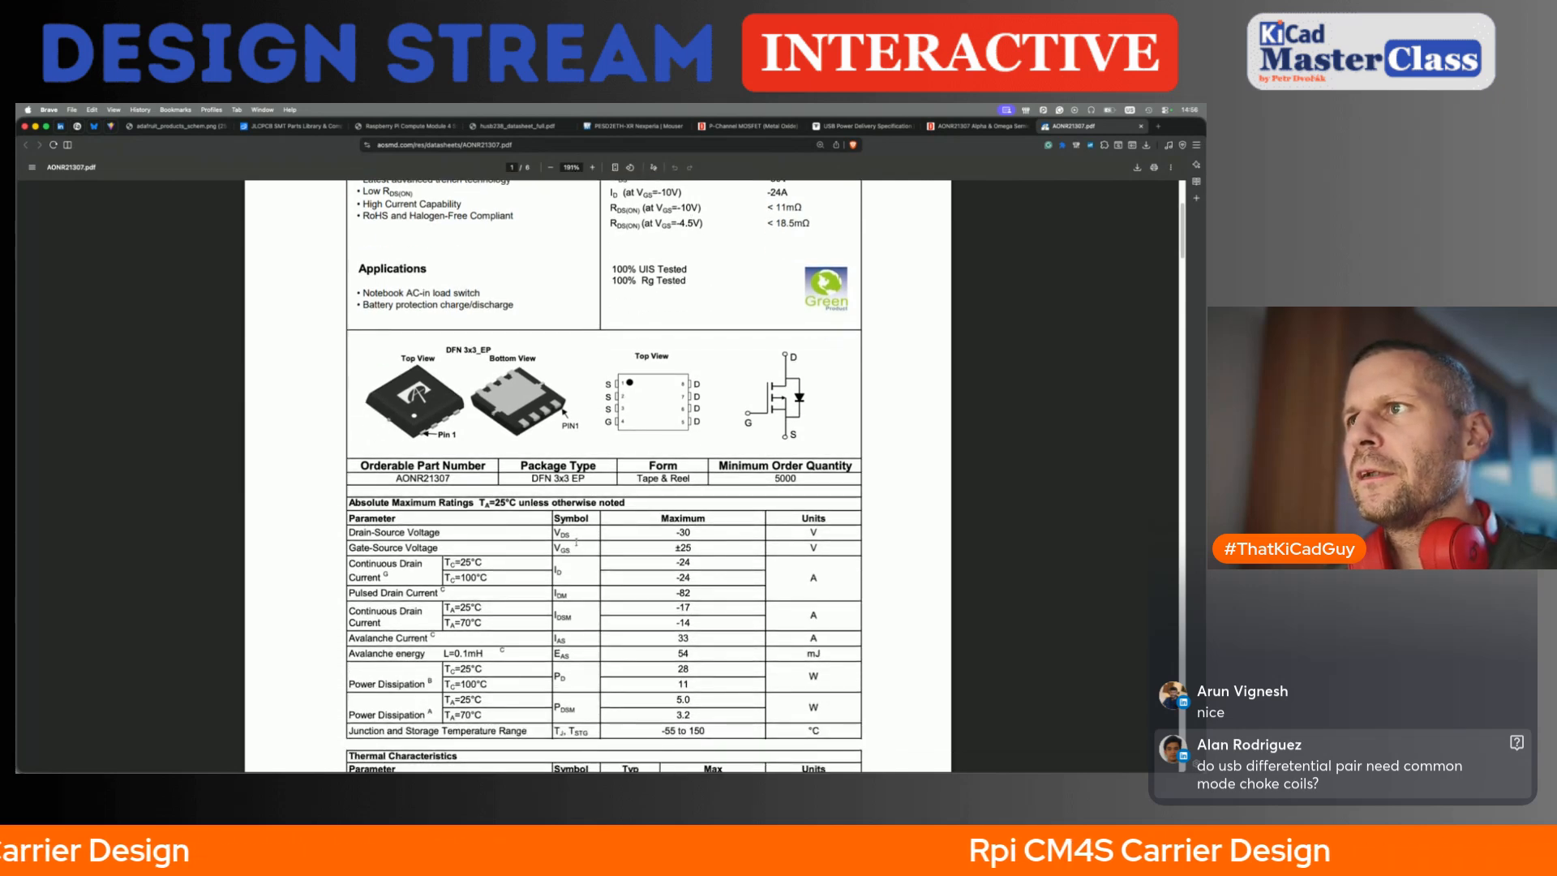
scroll(576, 540, down, 4)
scroll(576, 541, down, 8)
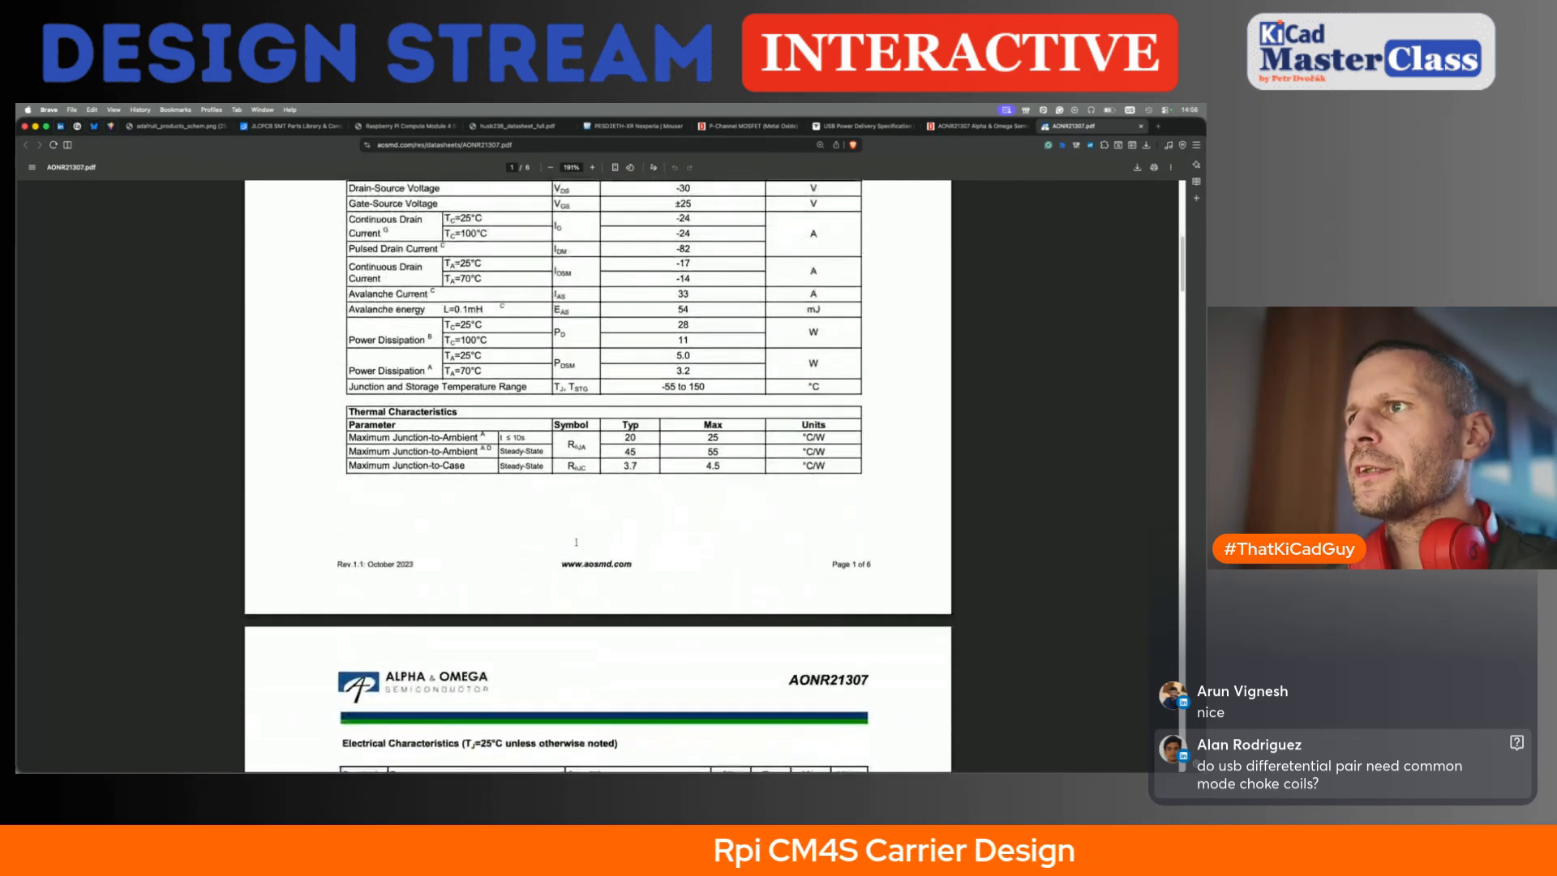
scroll(576, 542, down, 5)
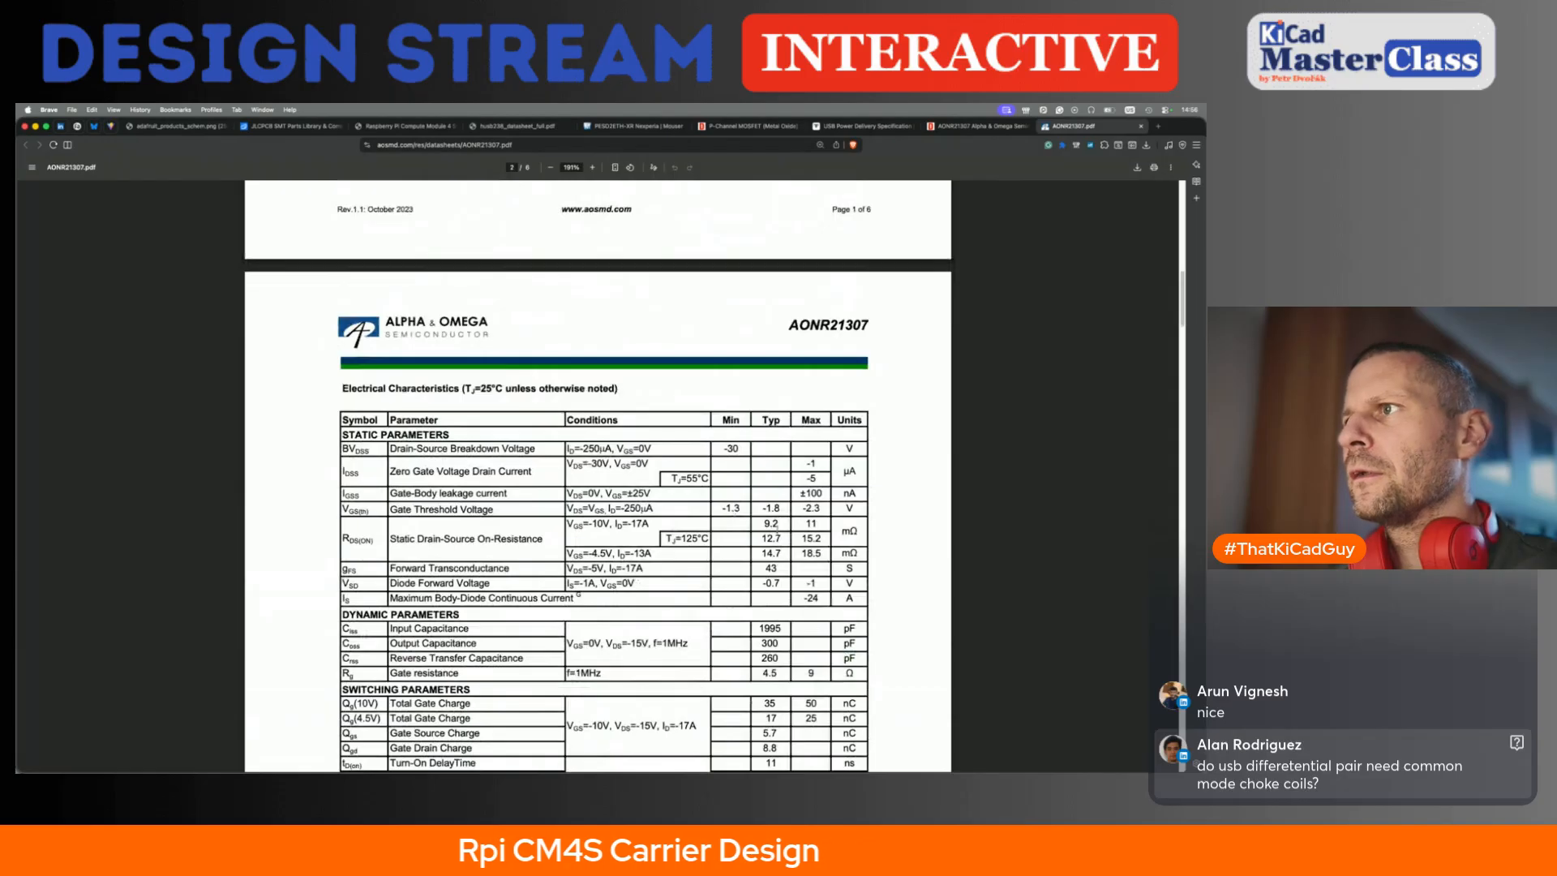
double_click(774, 508)
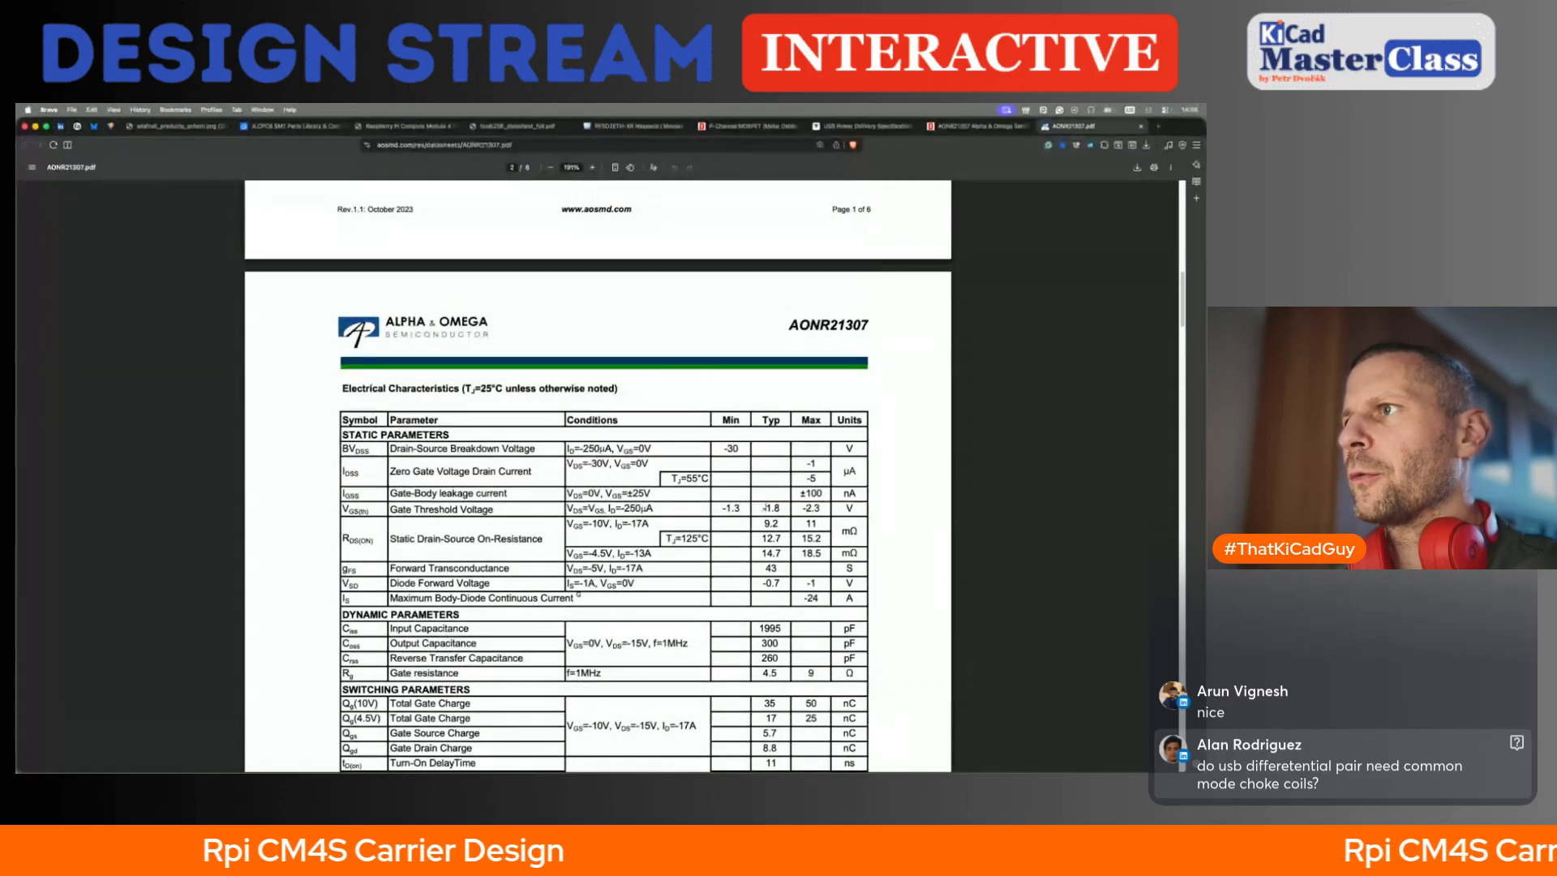
key(super+Tab)
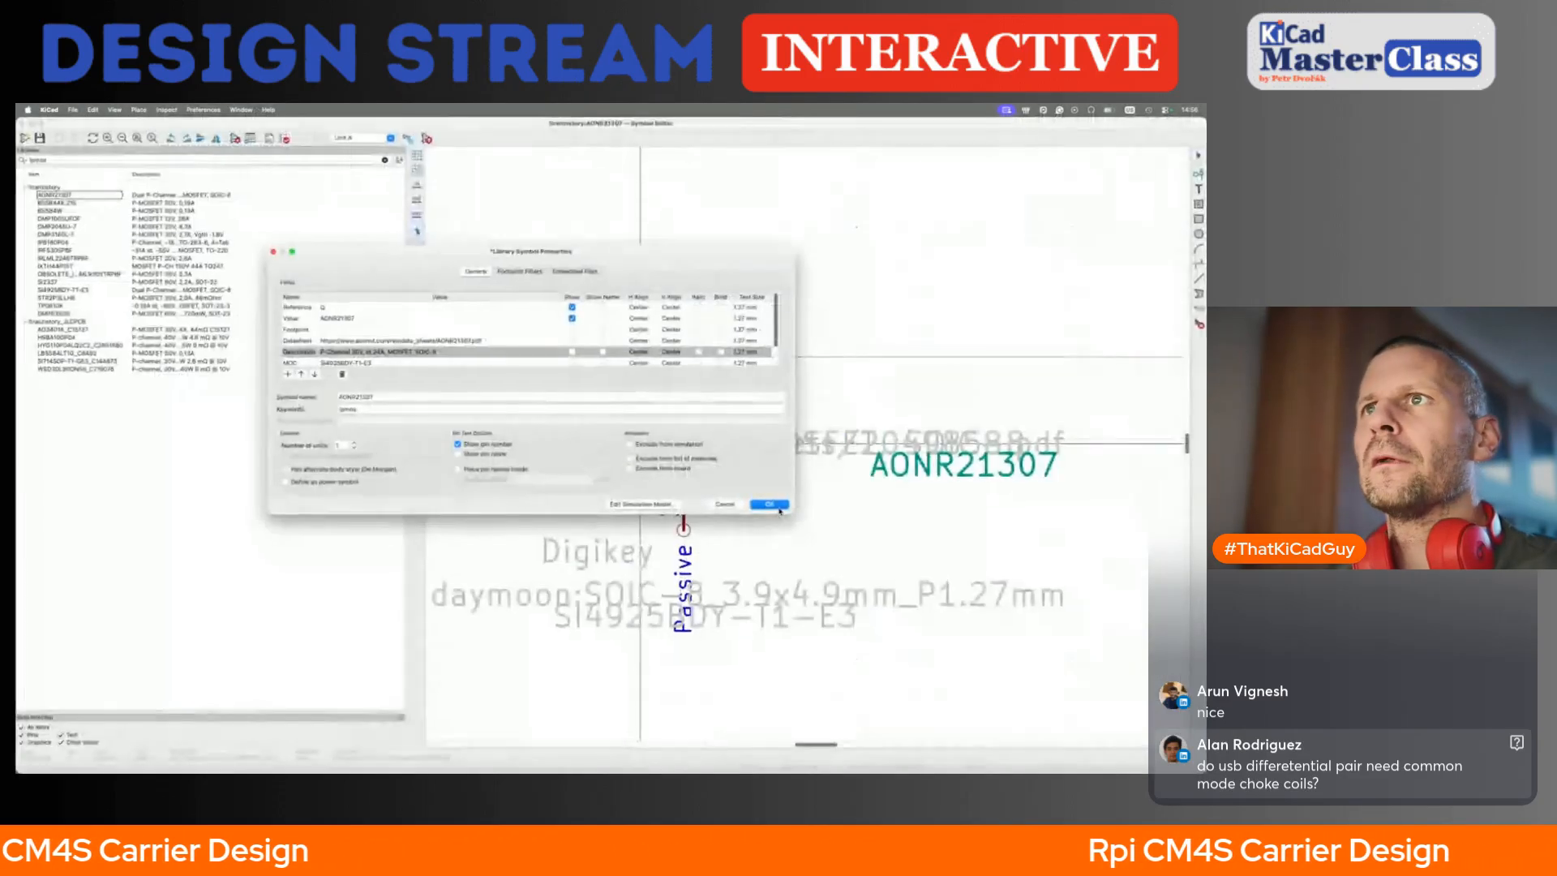
- Insert "Vgstyp = 1.8V," after the drain current in the AONR21307 description and start removing the old MOSFET and SOIC-8 wording
click(405, 355)
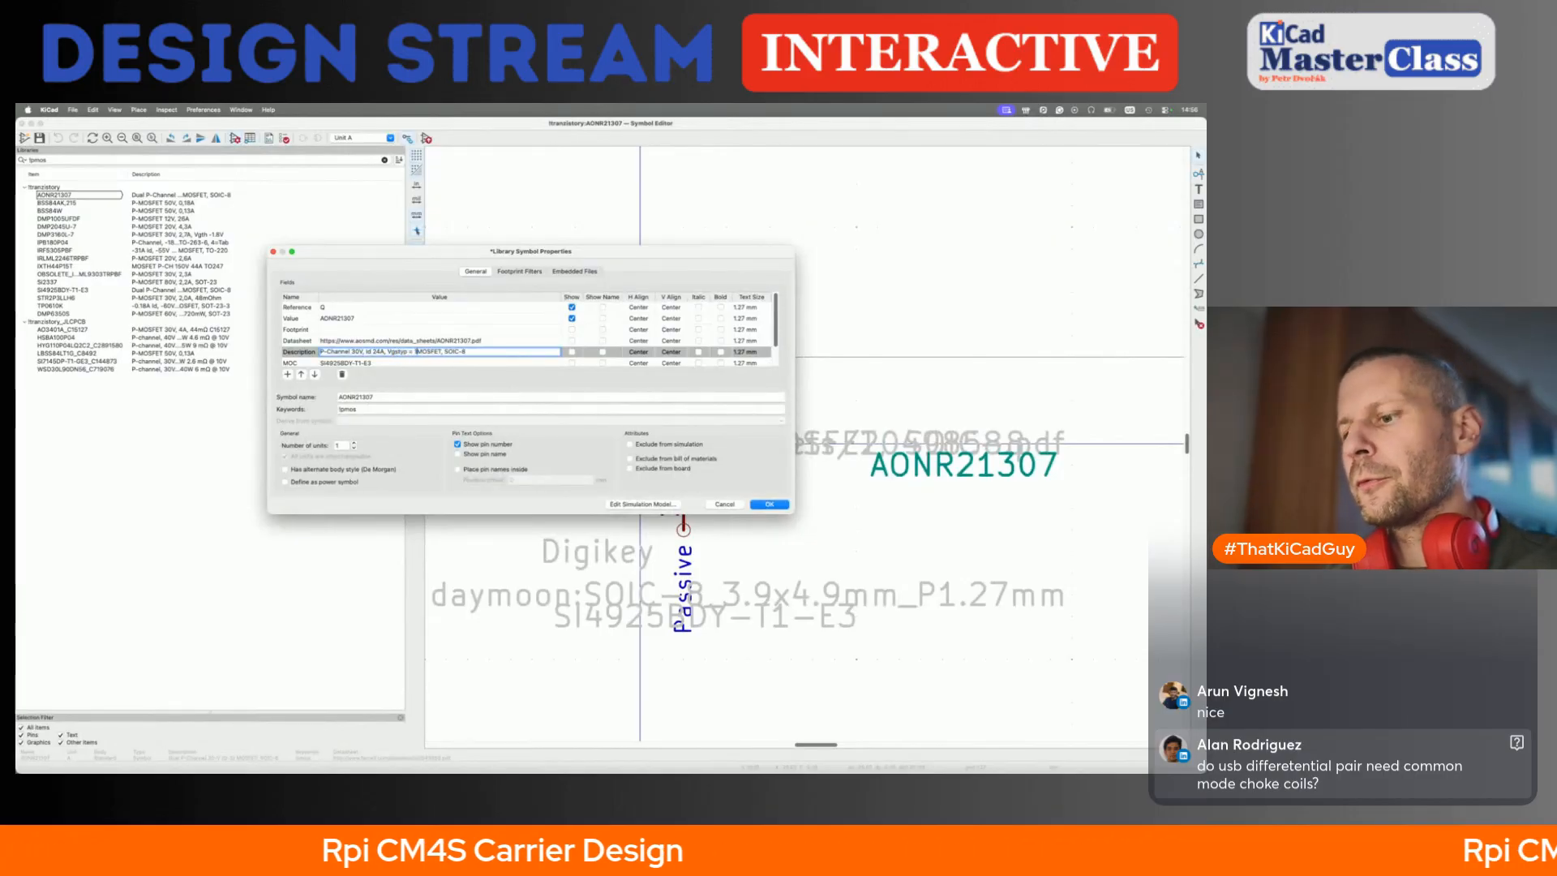
text(V,)
key(Delete)
key(Delete)
key(Delete)
key(Delete)
key(Delete)
key(Delete)
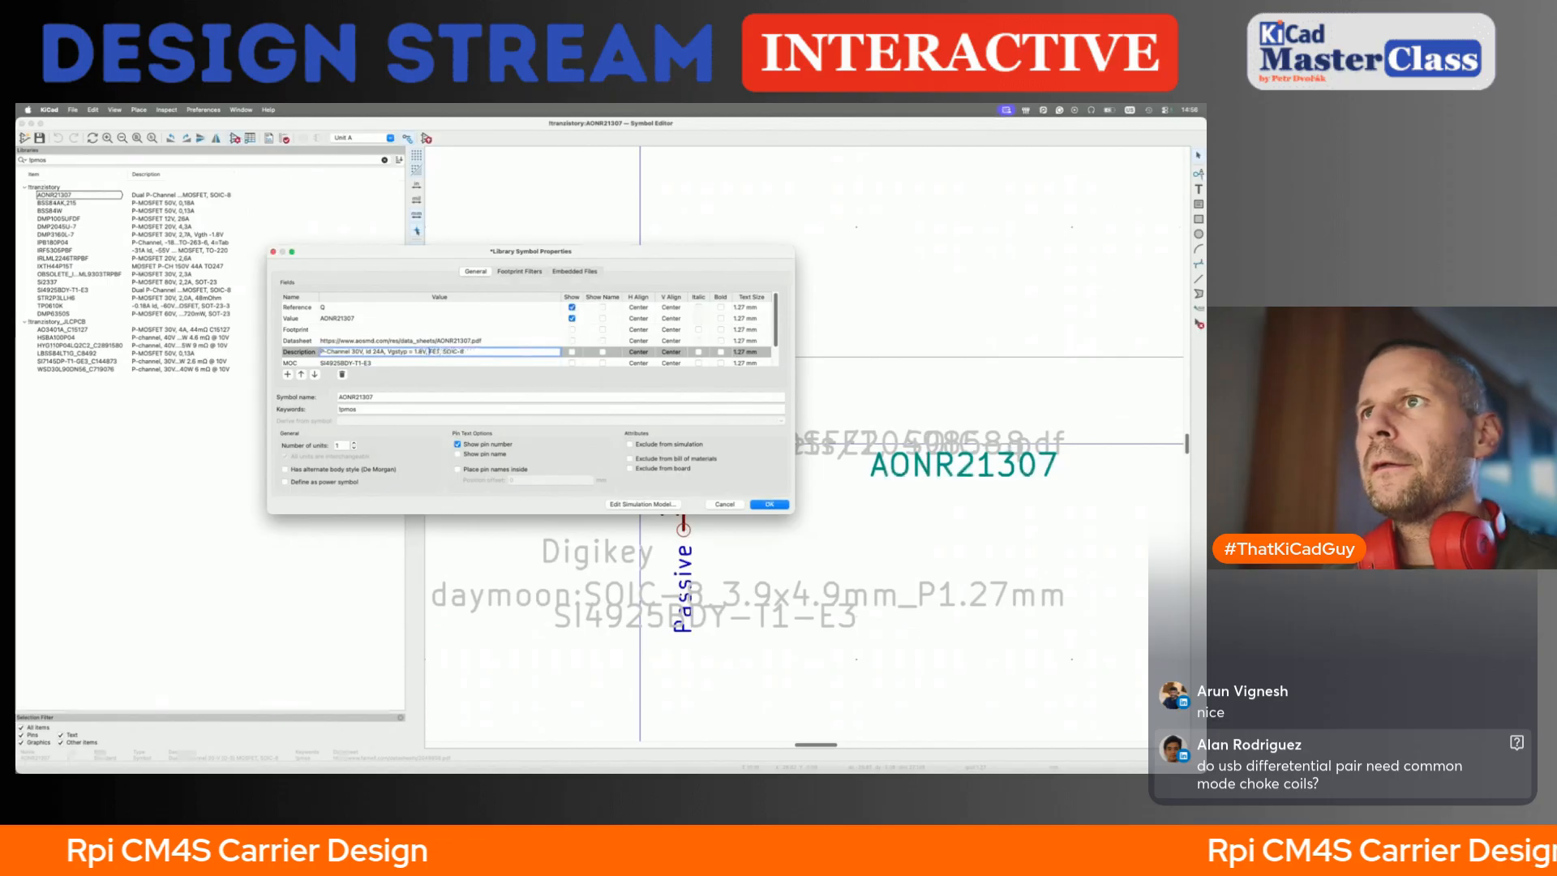
- Check the package type in the datasheet and end the symbol's description with "DFN-8 3x3 mm"
key(super+Tab)
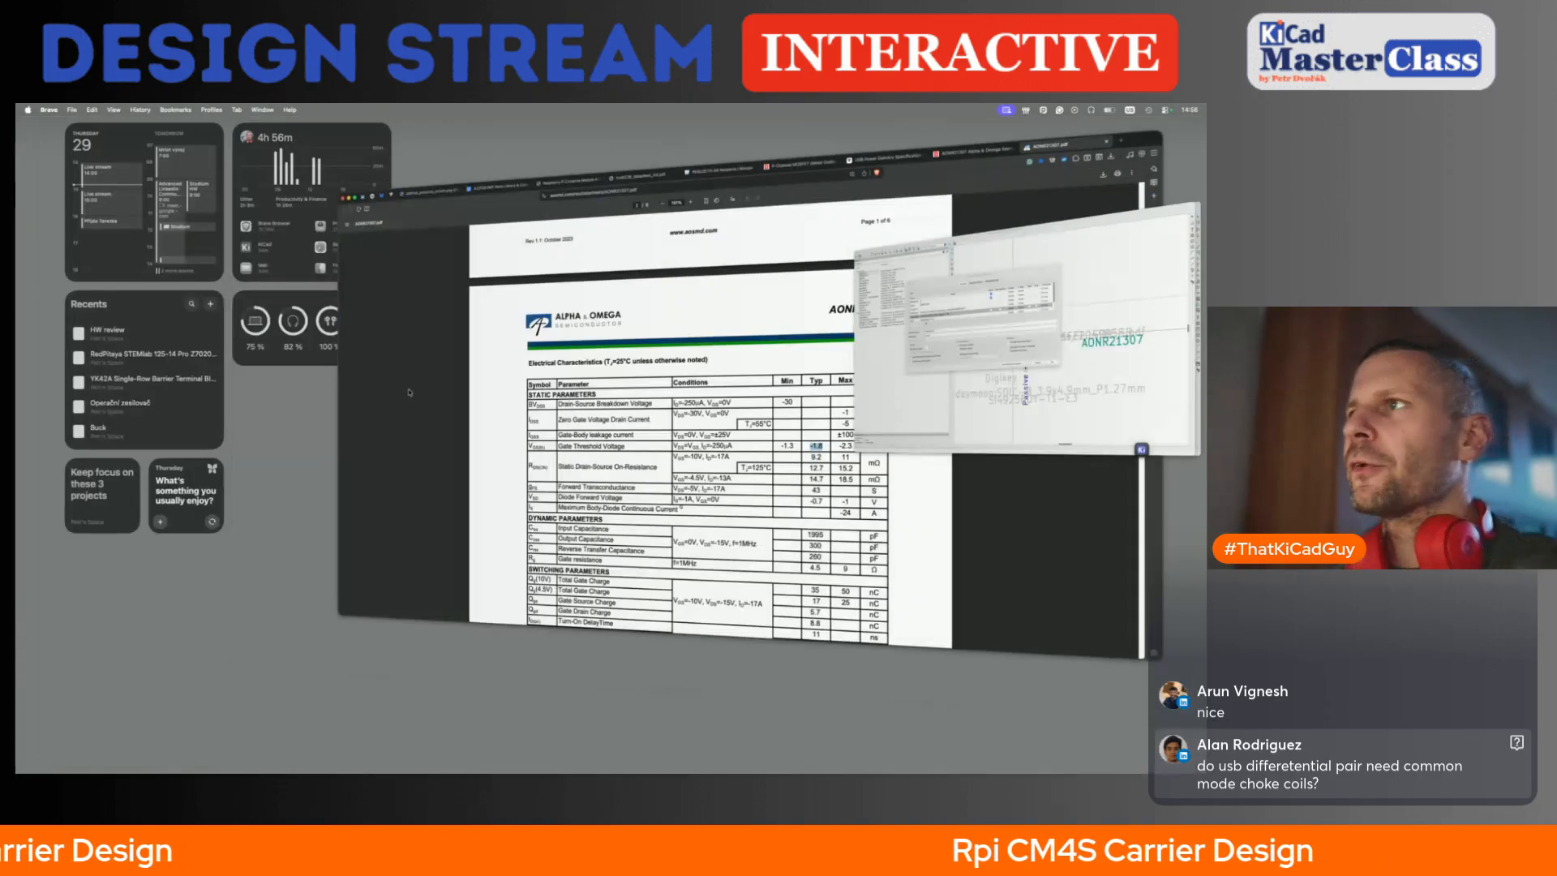
scroll(534, 379, up, 10)
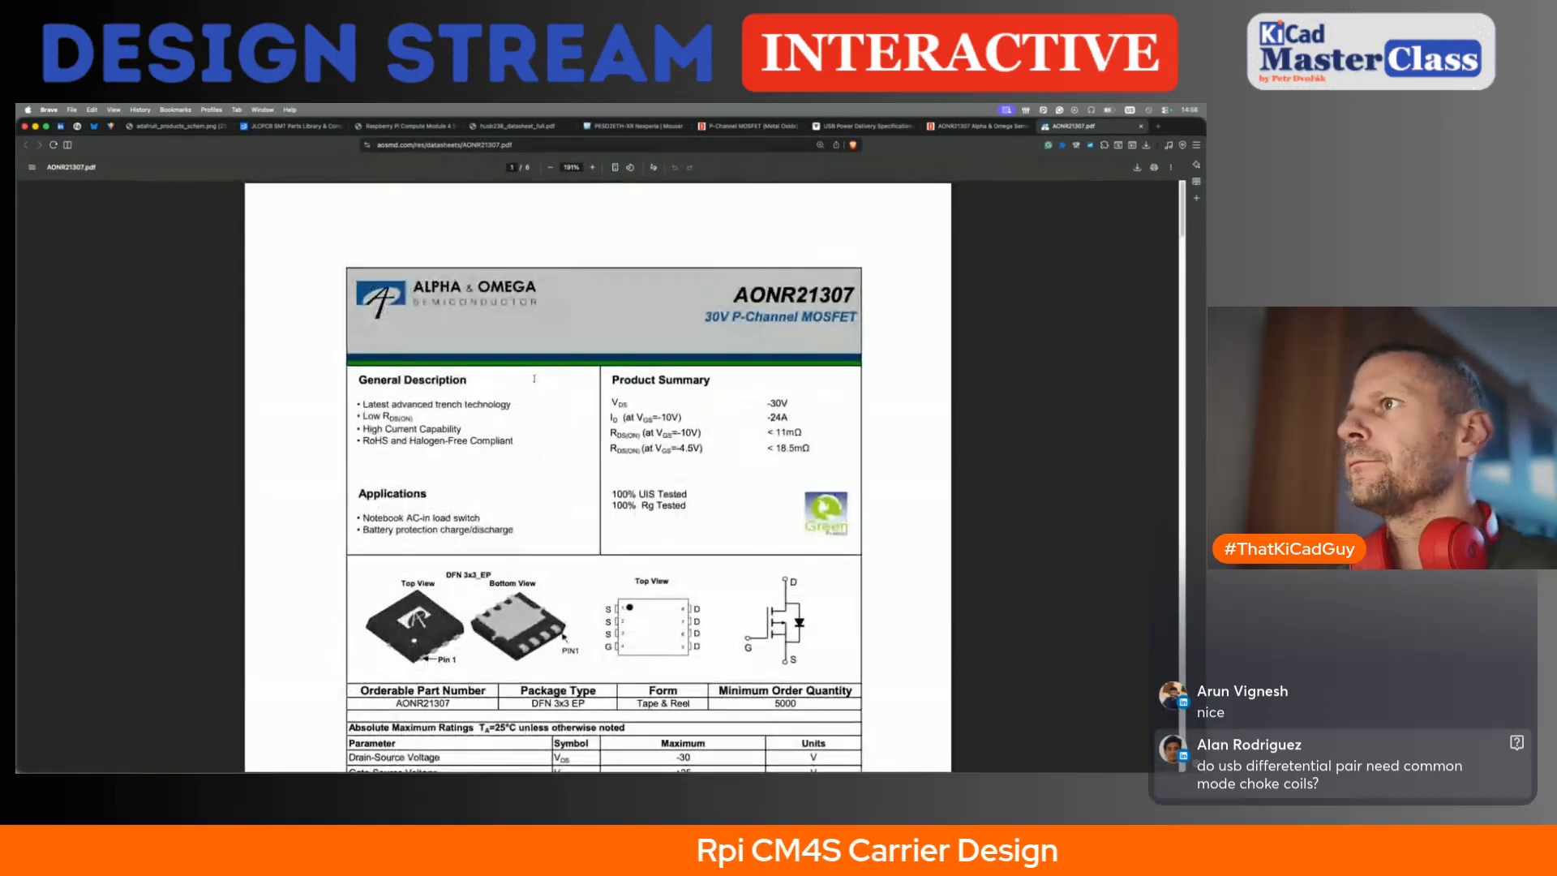
scroll(534, 379, down, 1)
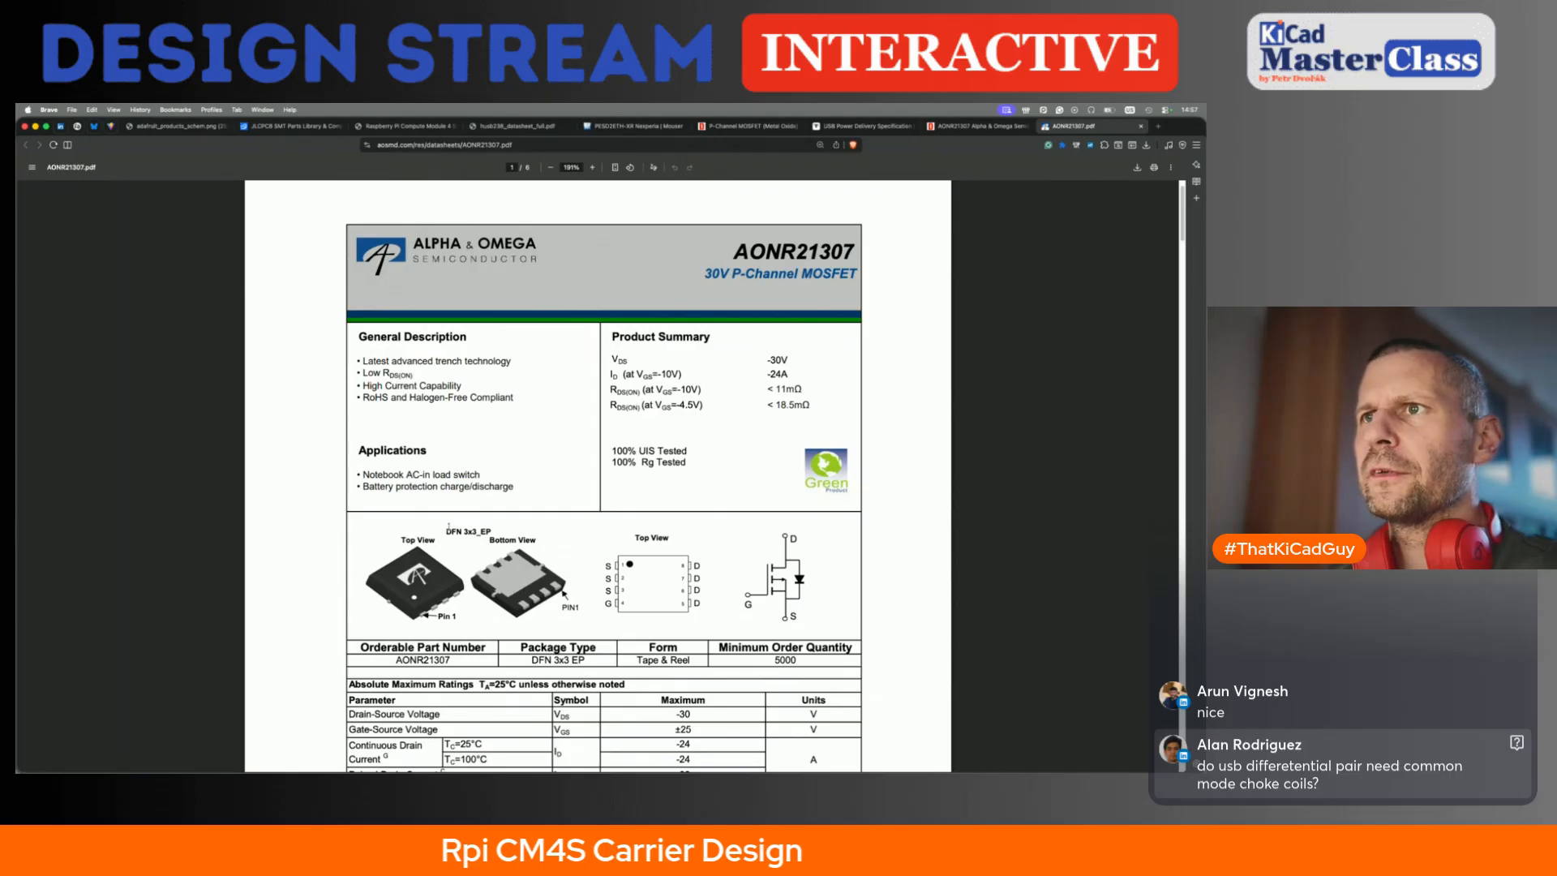
key(super+Tab)
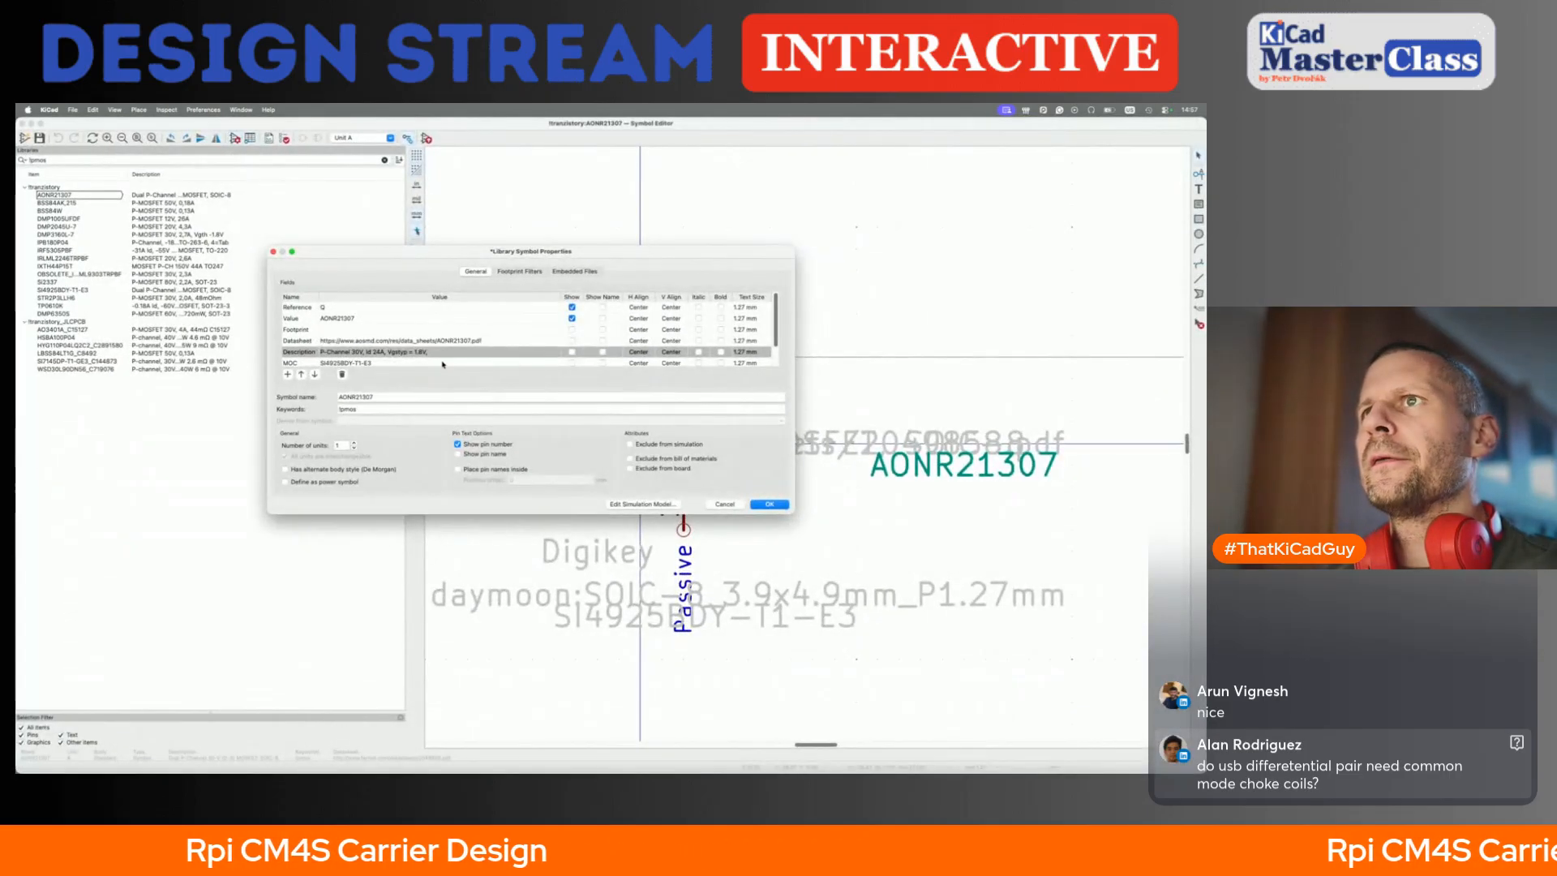
text(DFN08)
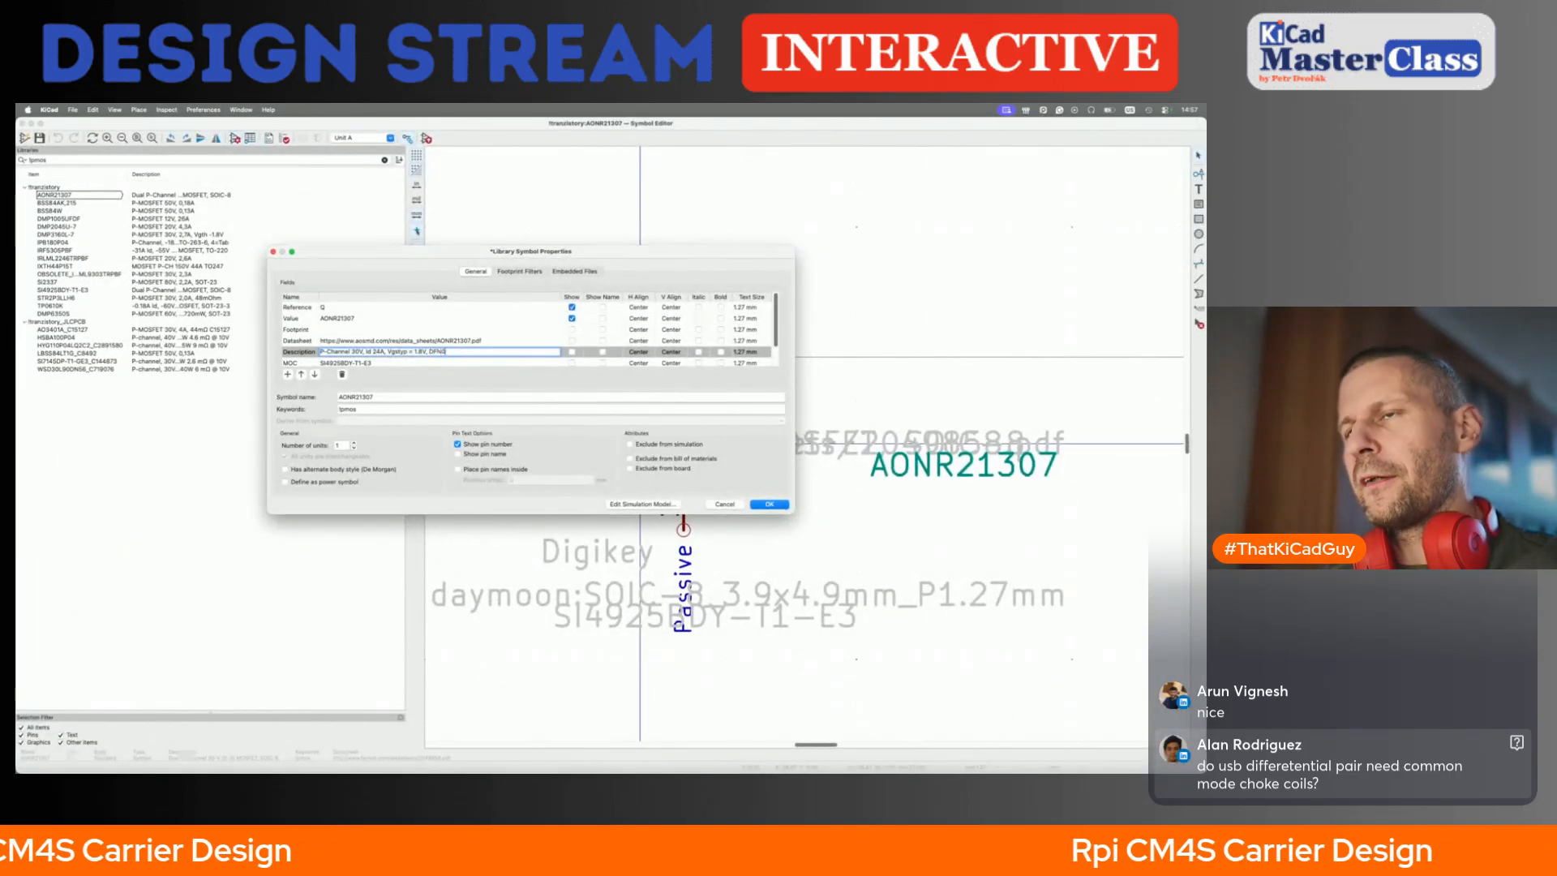
key(BackSpace)
key(BackSpace)
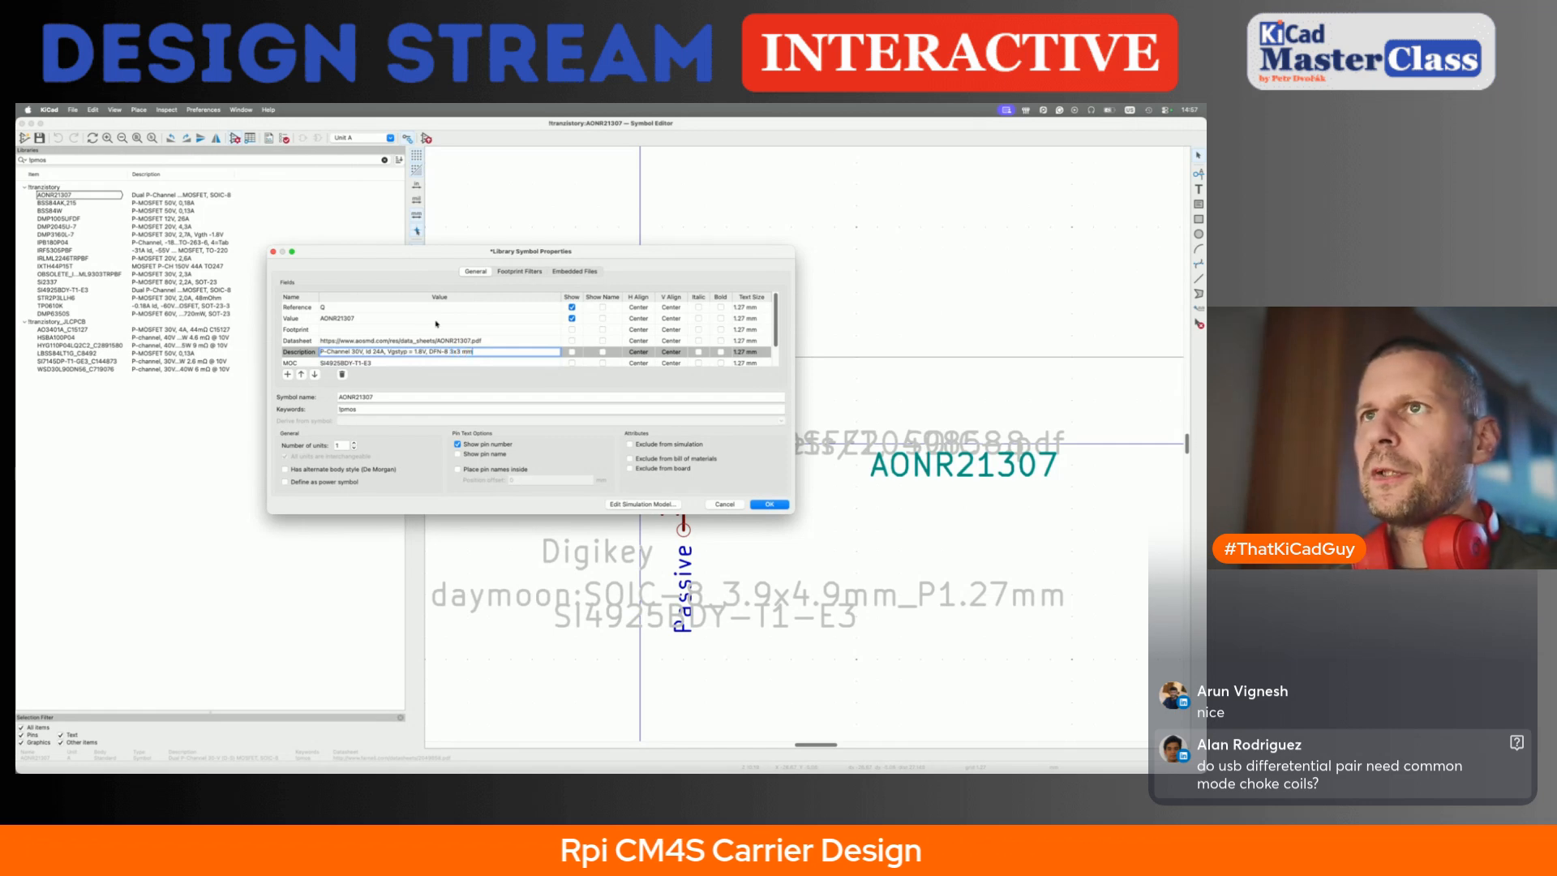
- Set the symbol's MOC field to AONR21307 and add a new field named JLCPCB
click(342, 361)
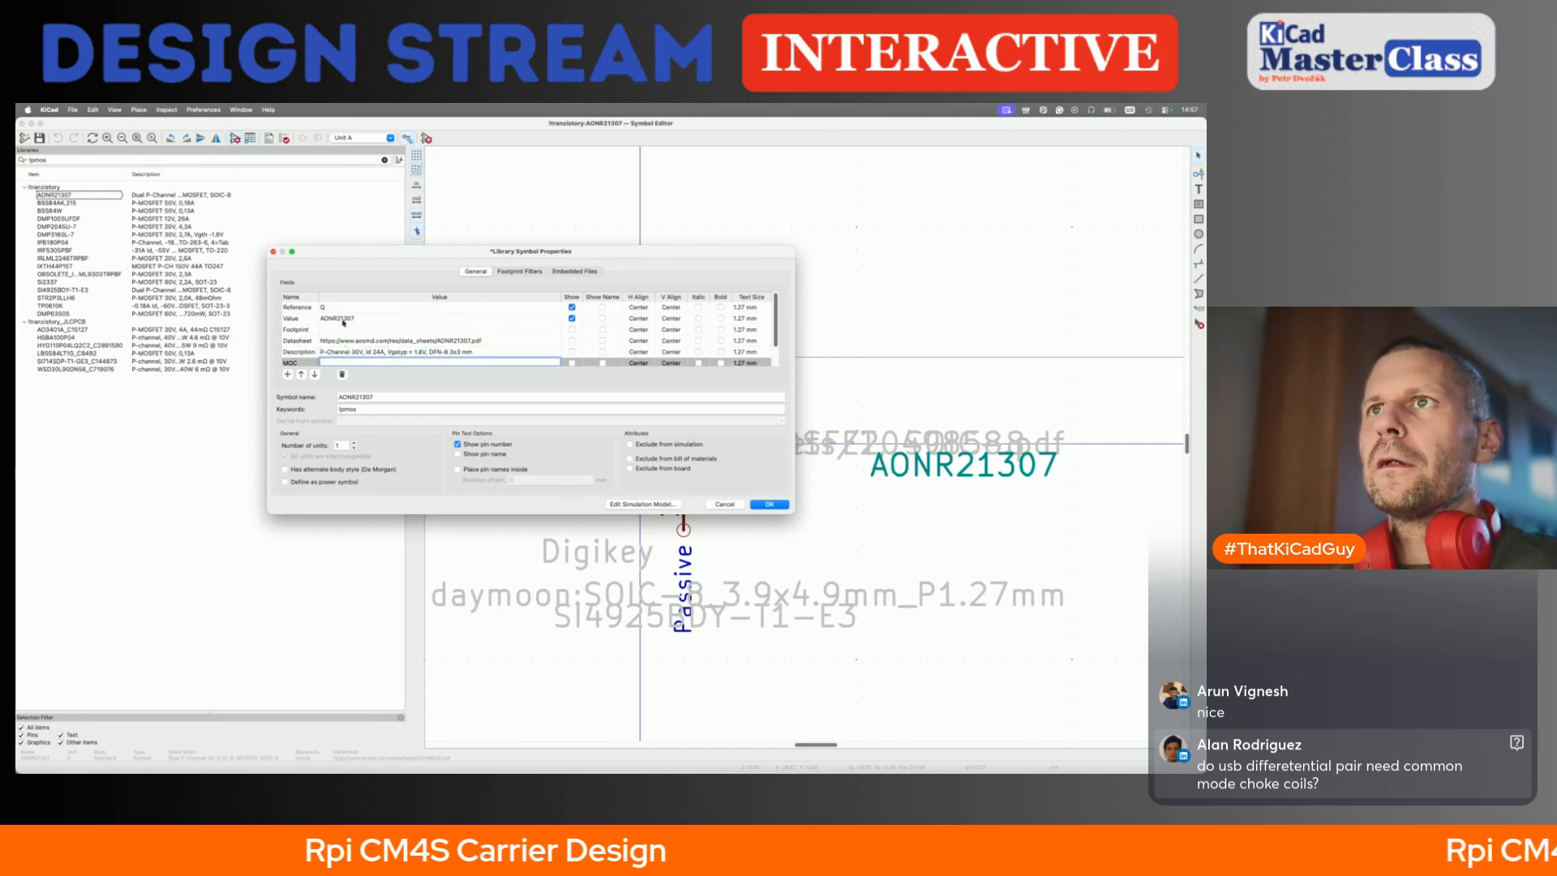
text(AONR21307)
scroll(350, 364, down, 2)
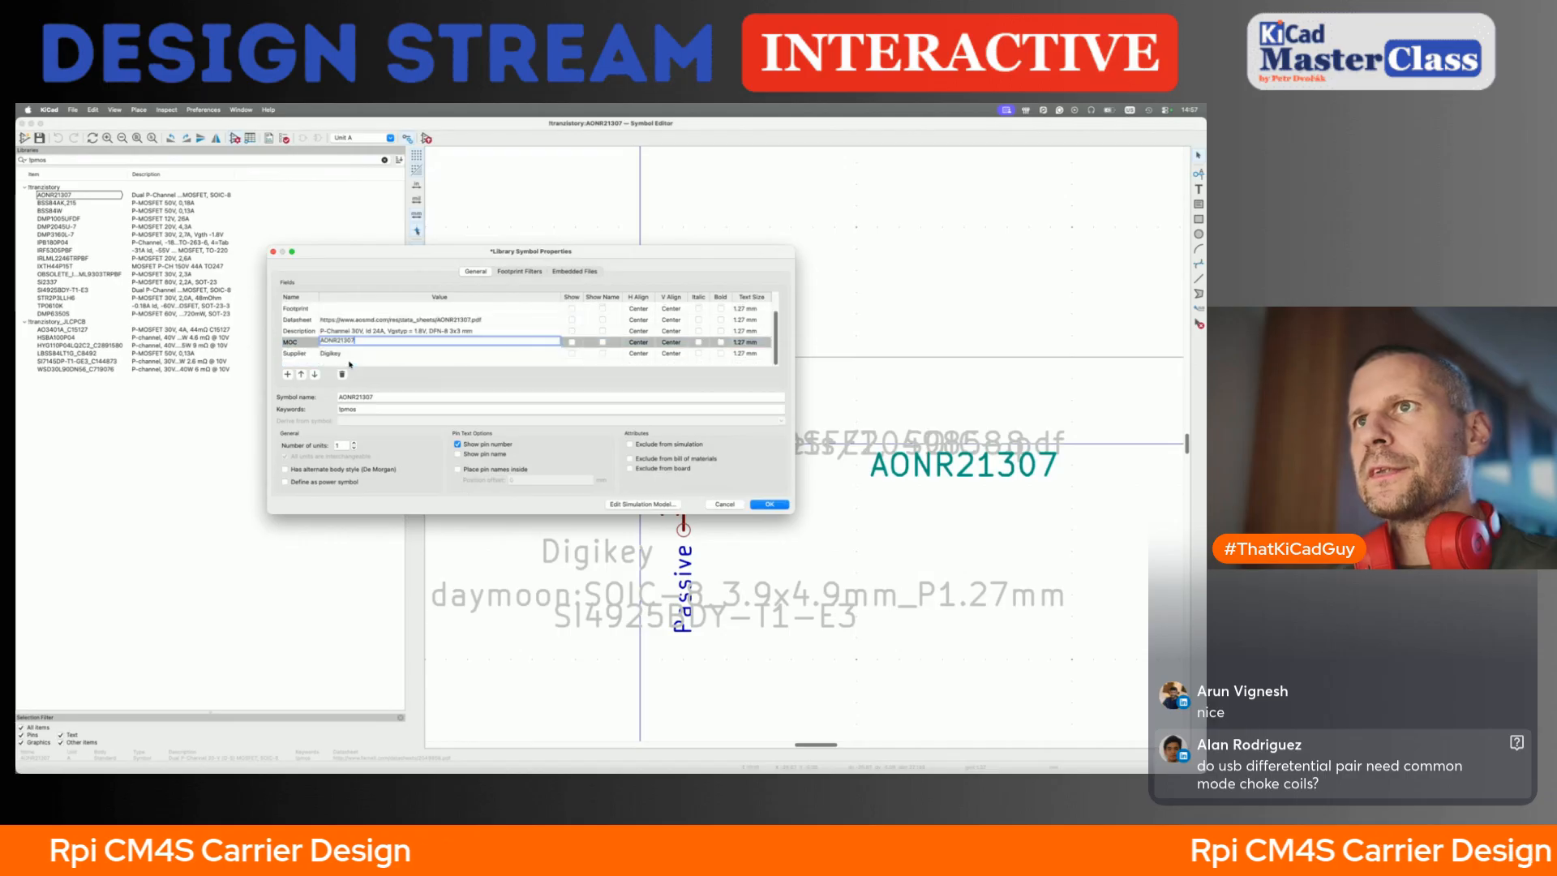
click(287, 374)
text(JL)
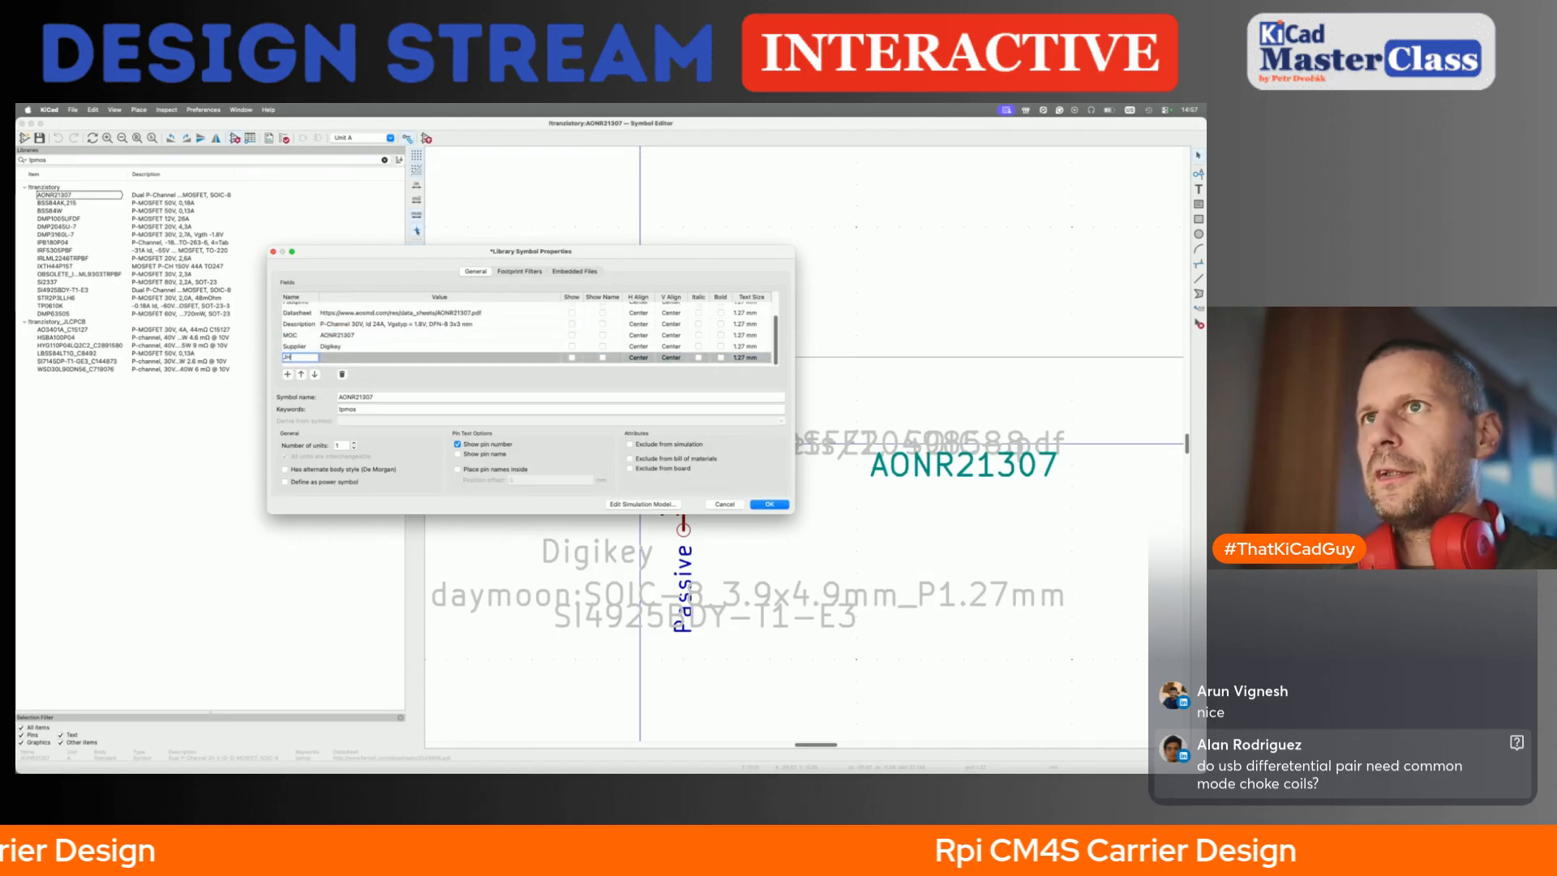
text(CPCB)
key(Tab)
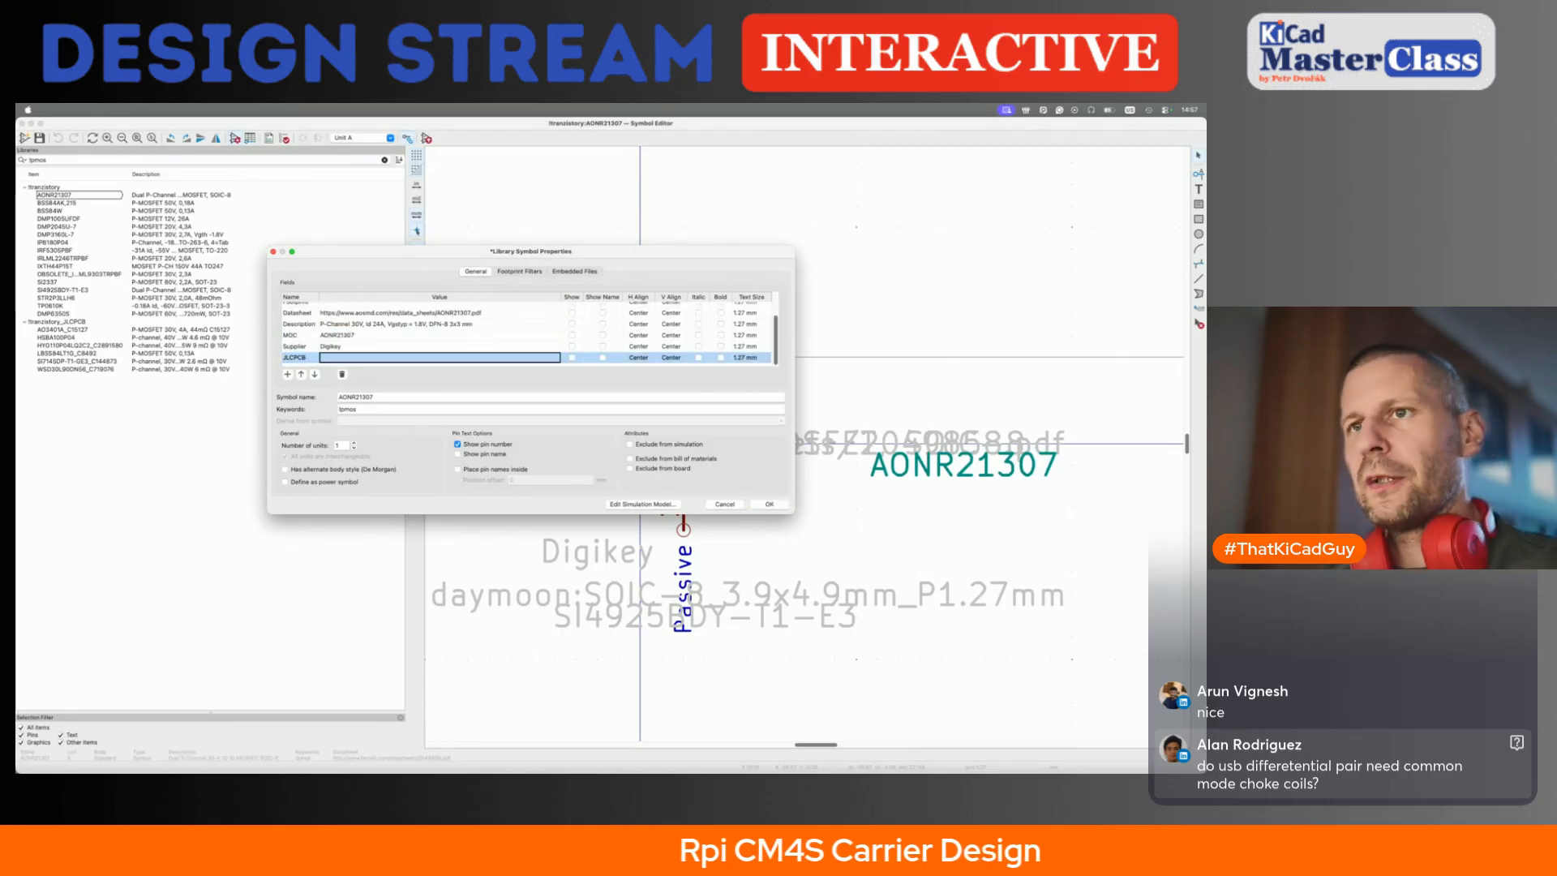
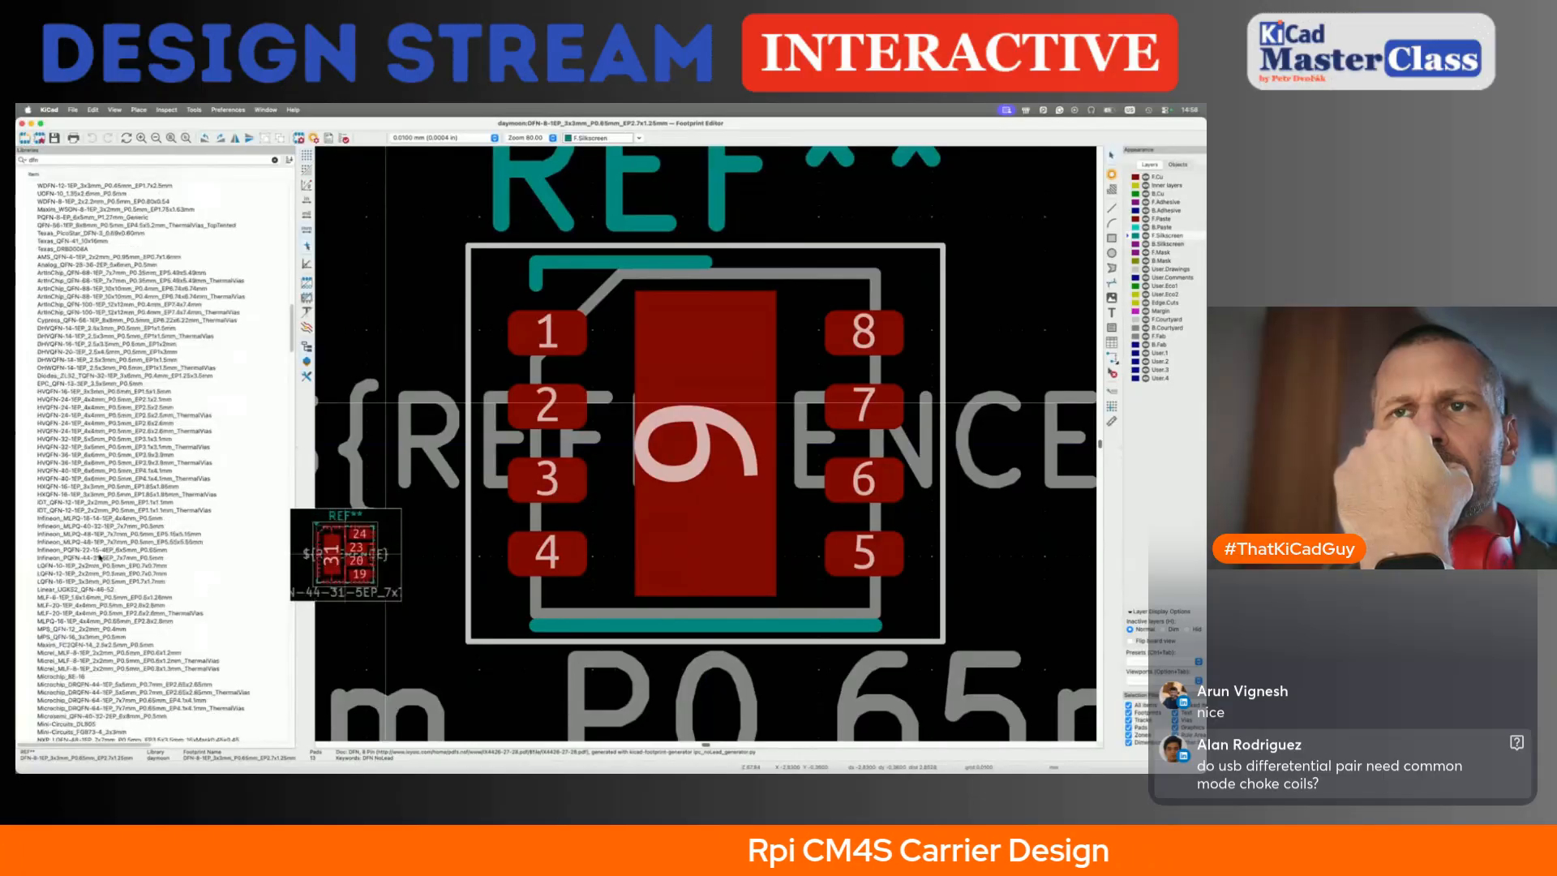
- Compare the DFN footprints in the daymoon library, including the 2x2 mm and 4x4 mm WDFN-8, the 3x3 mm DFN-12 and DFN-8
scroll(99, 557, up, 20)
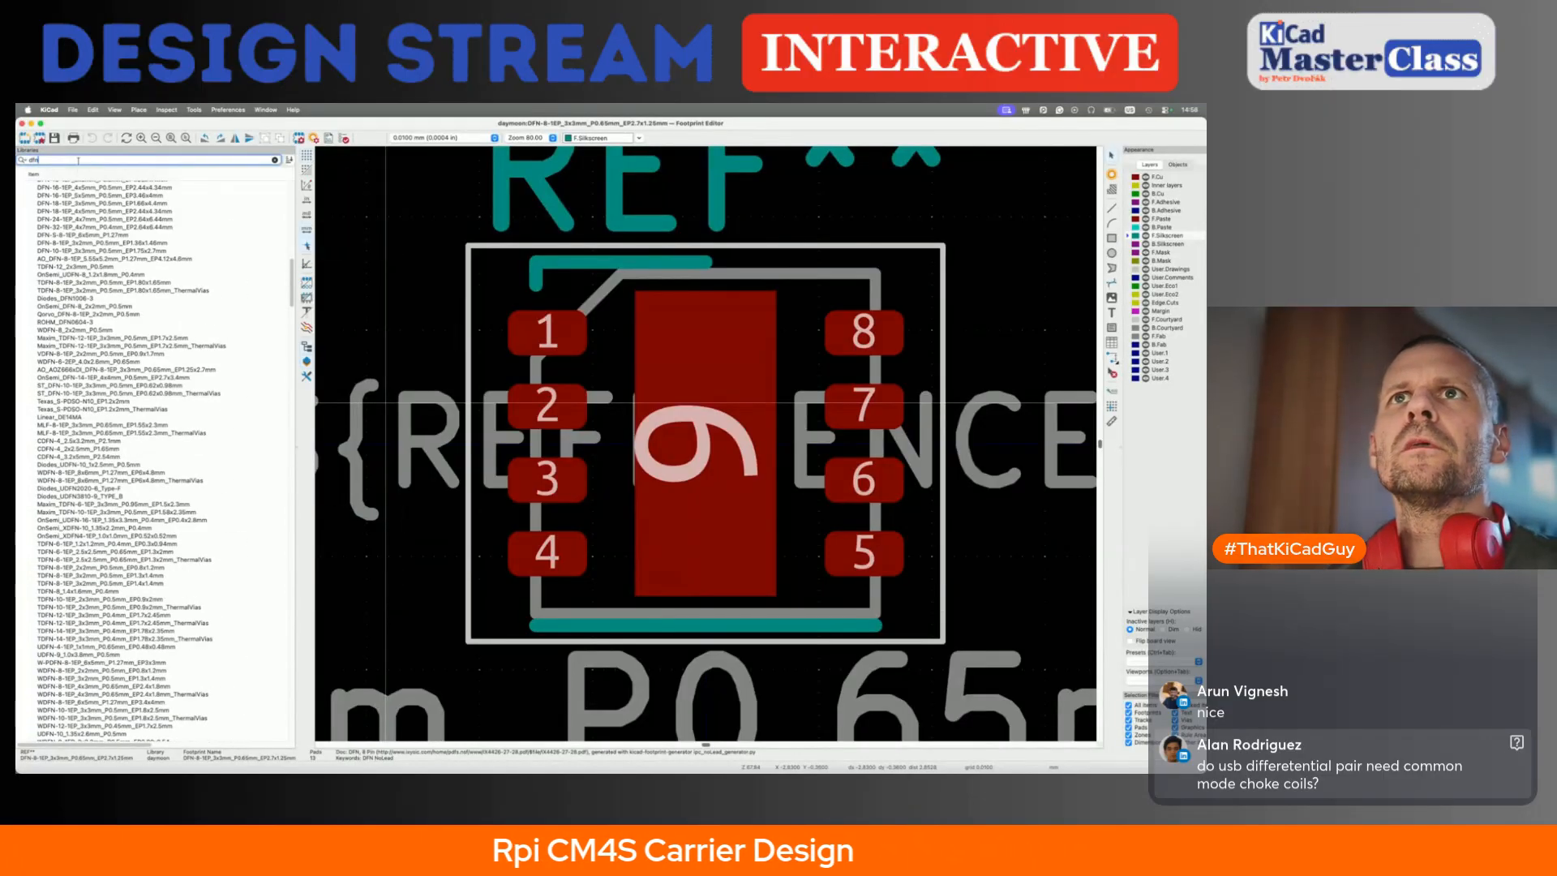
scroll(84, 315, up, 10)
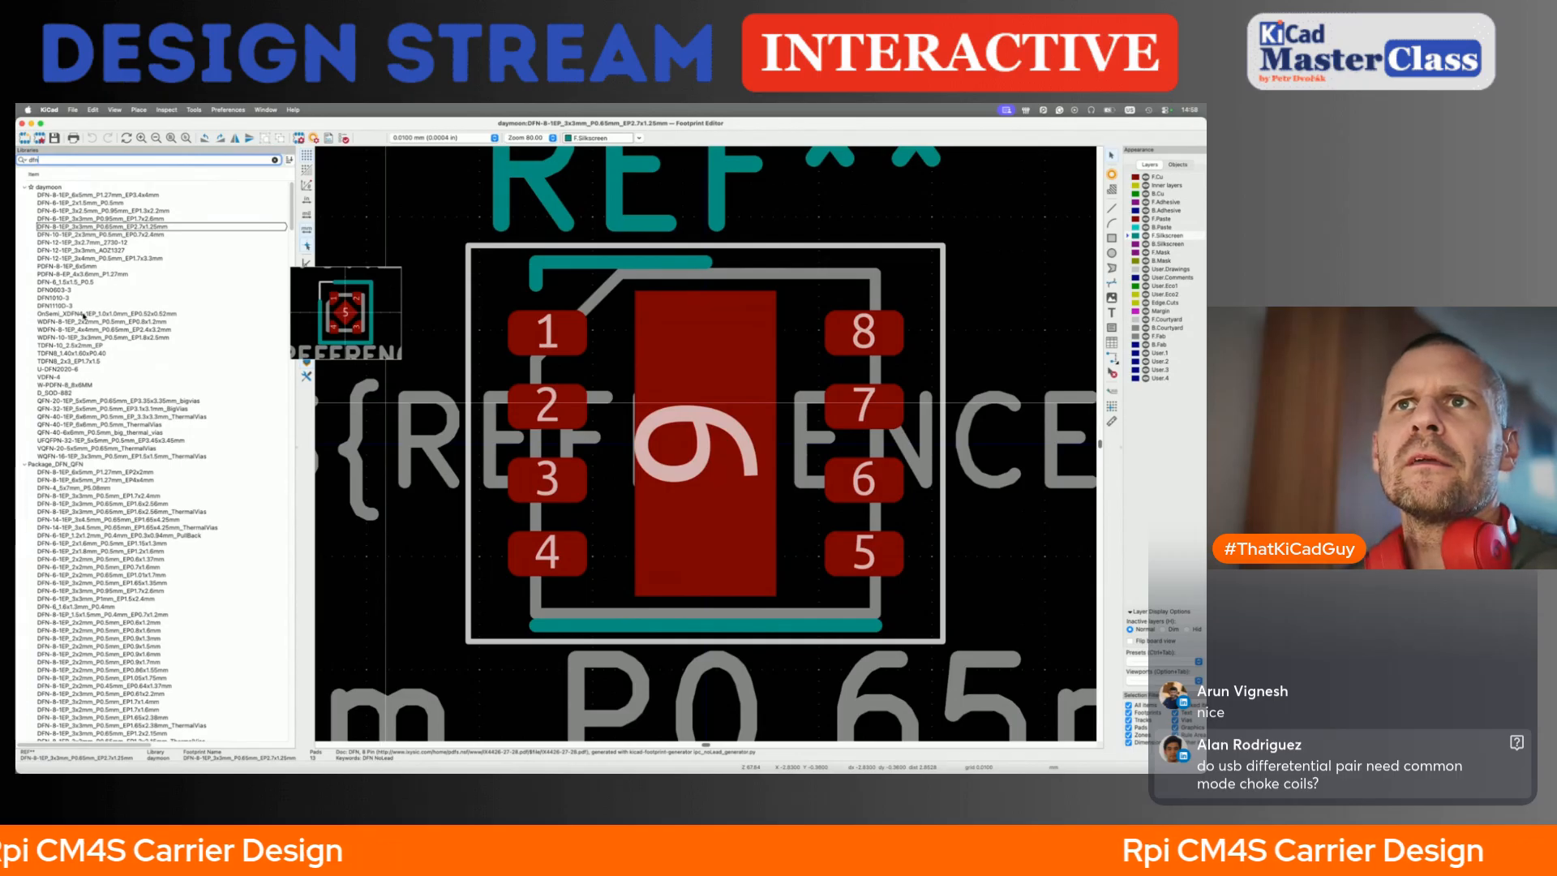
double_click(78, 322)
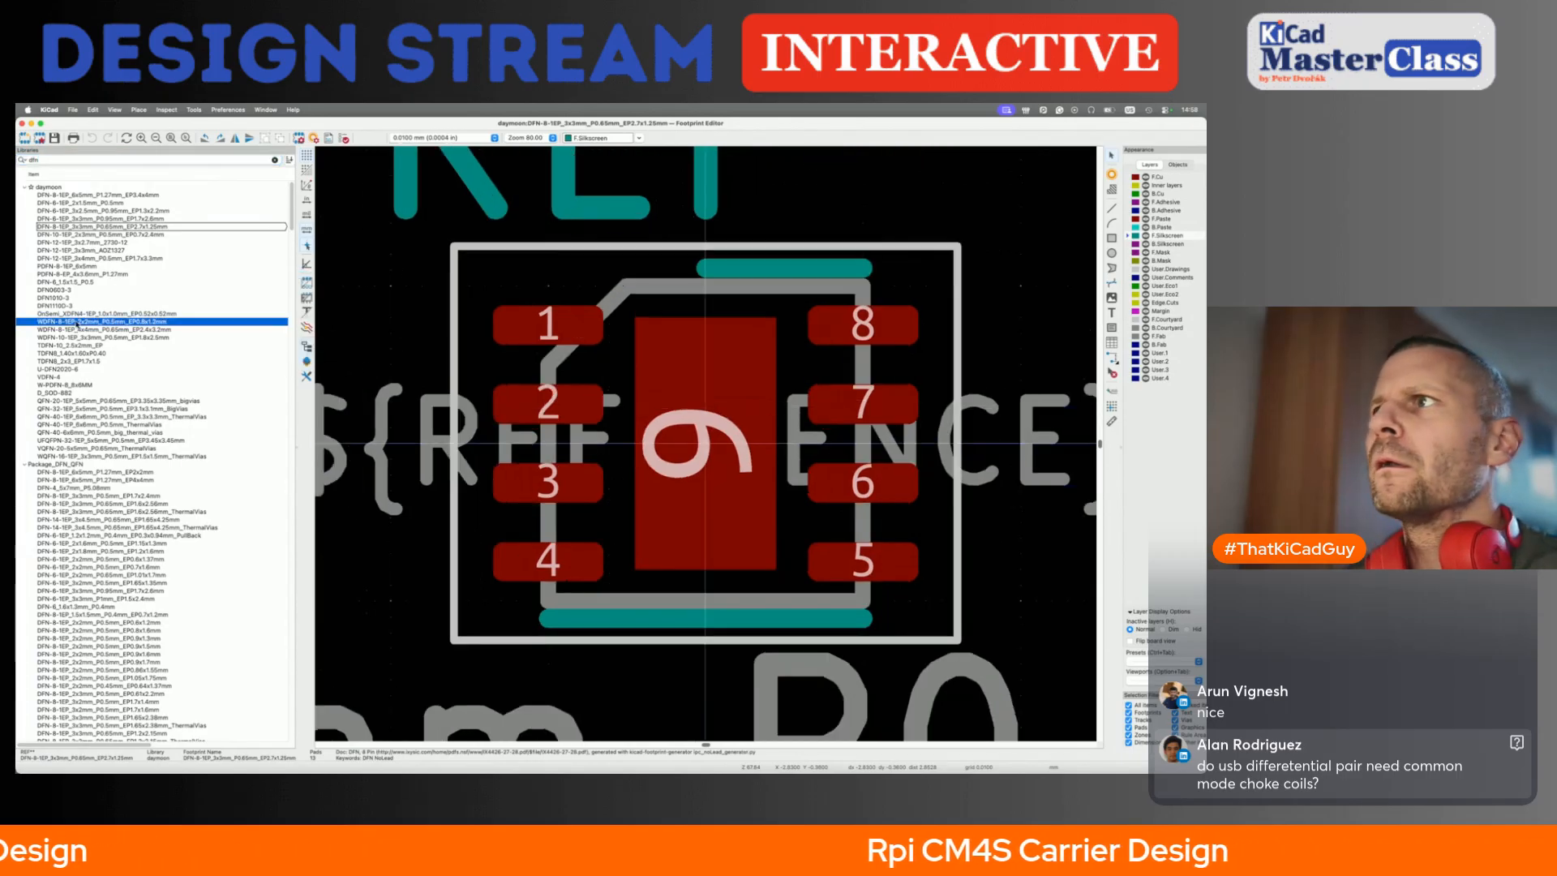
double_click(78, 329)
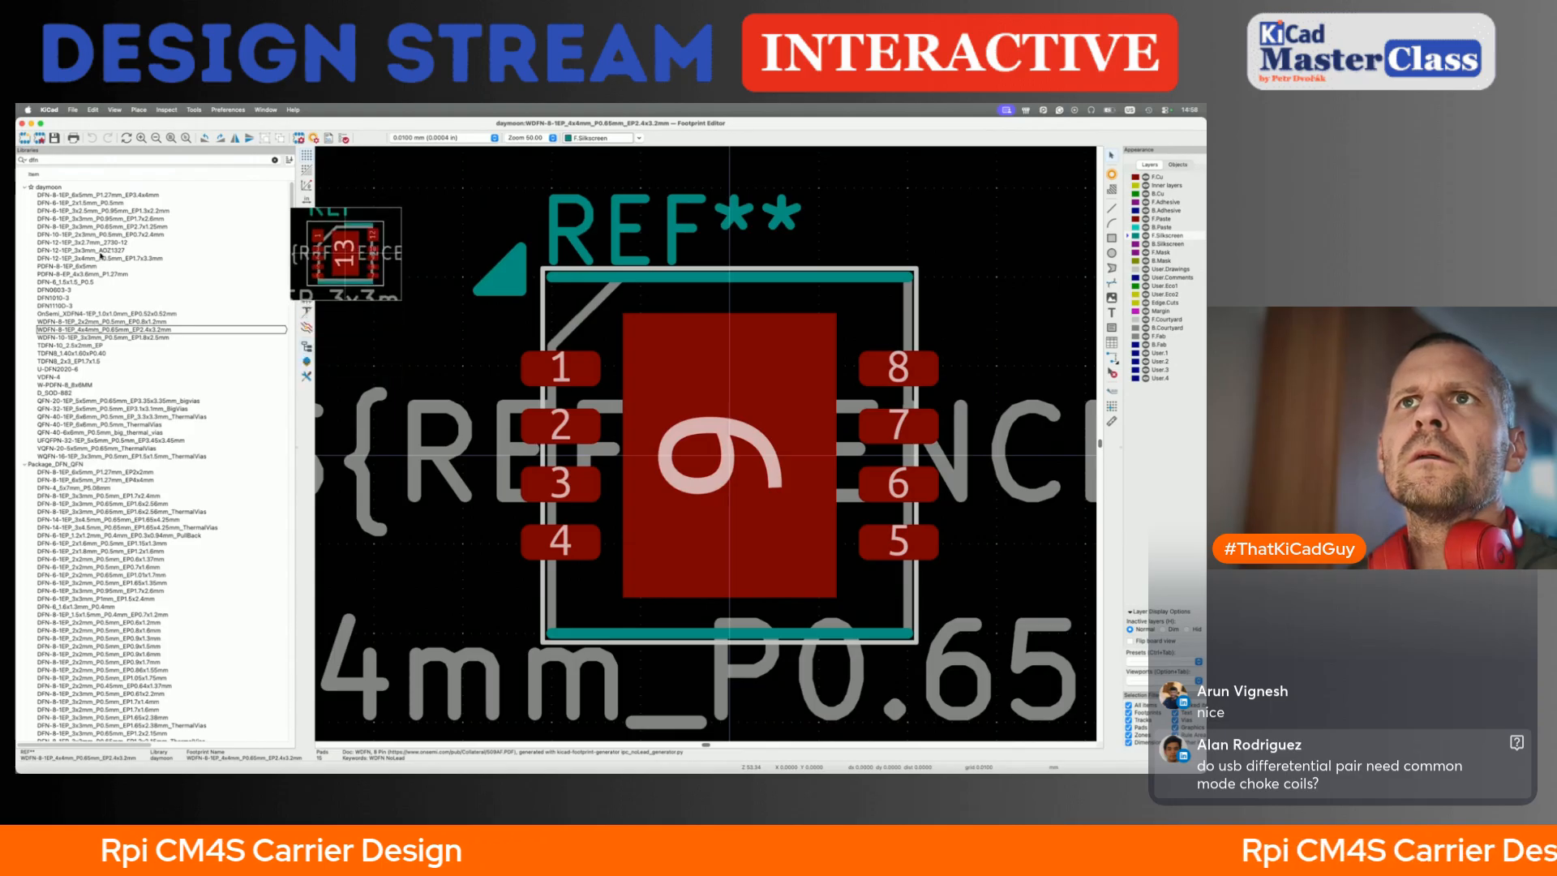
double_click(100, 251)
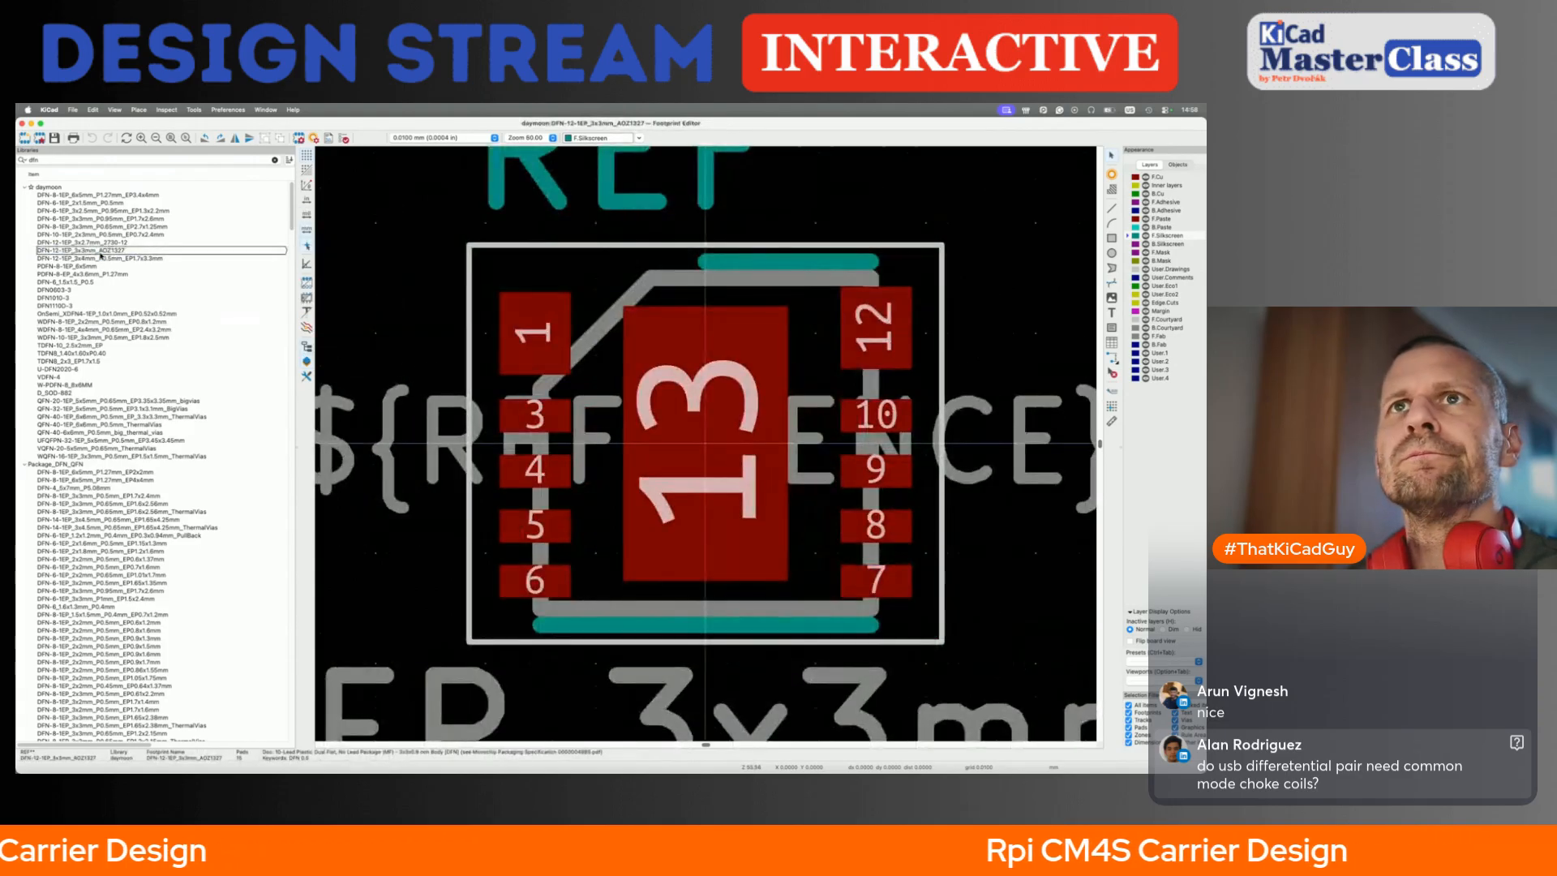
double_click(96, 227)
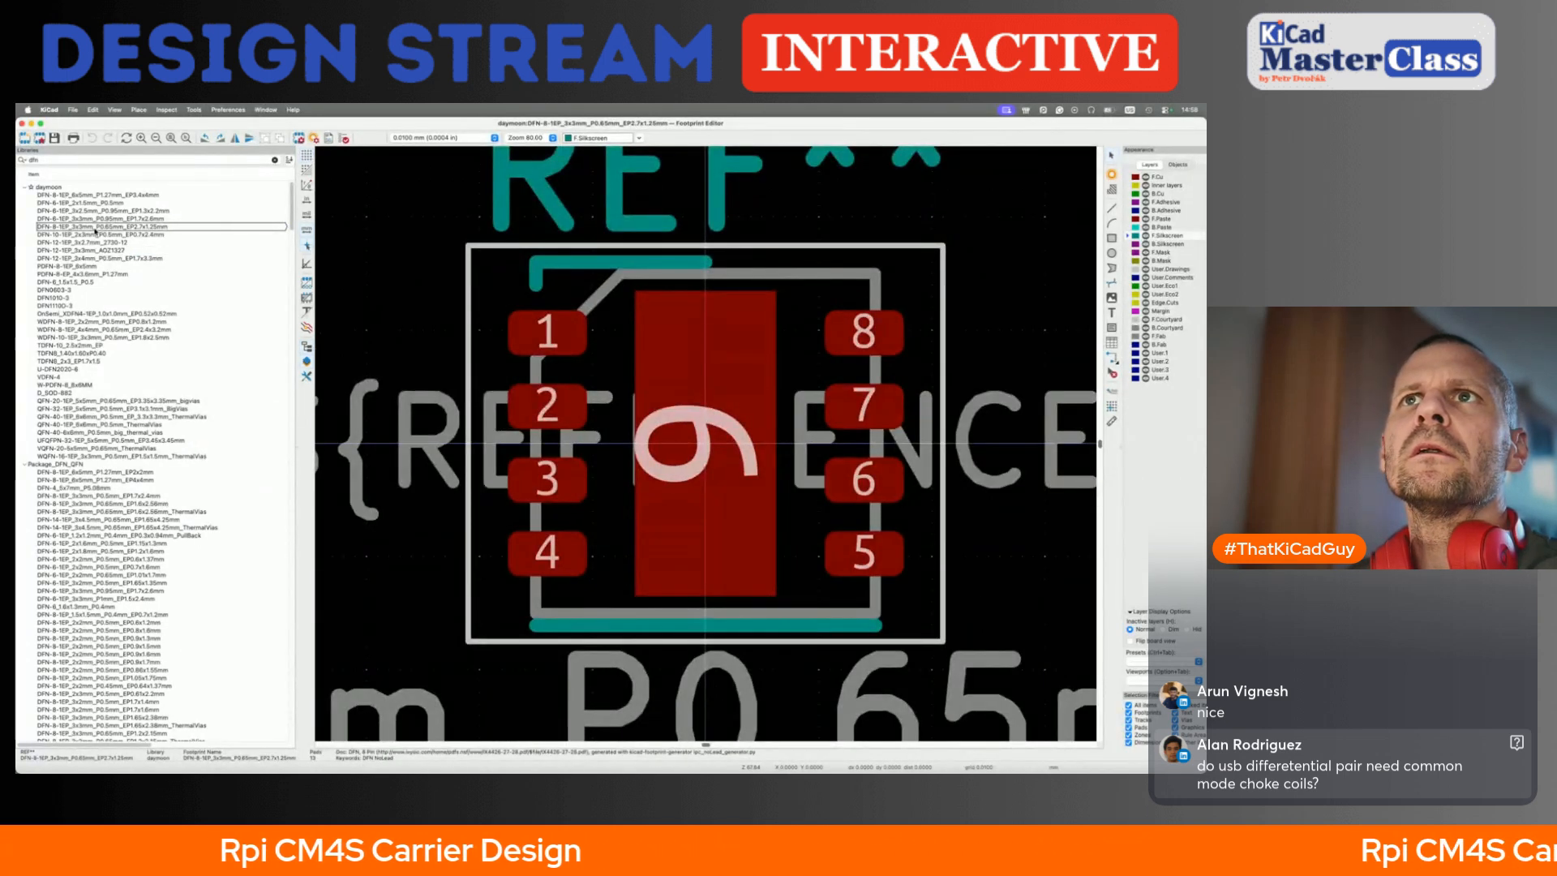
right_click(96, 230)
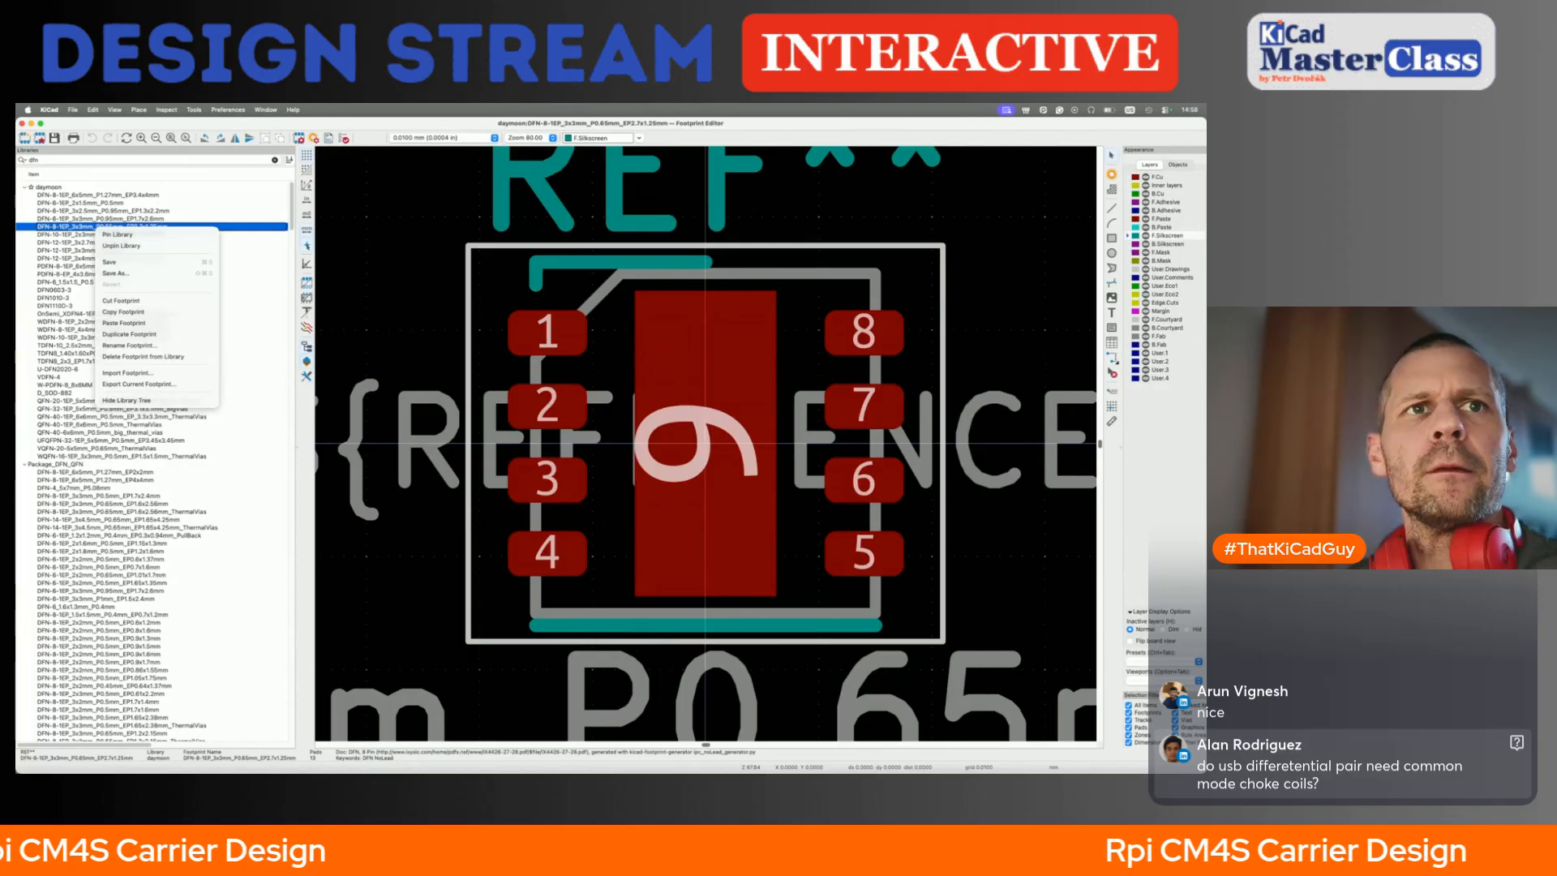
- Look through the whole AONR21307 datasheet for package dimensions and return to the Footprint Editor
key(super+Tab)
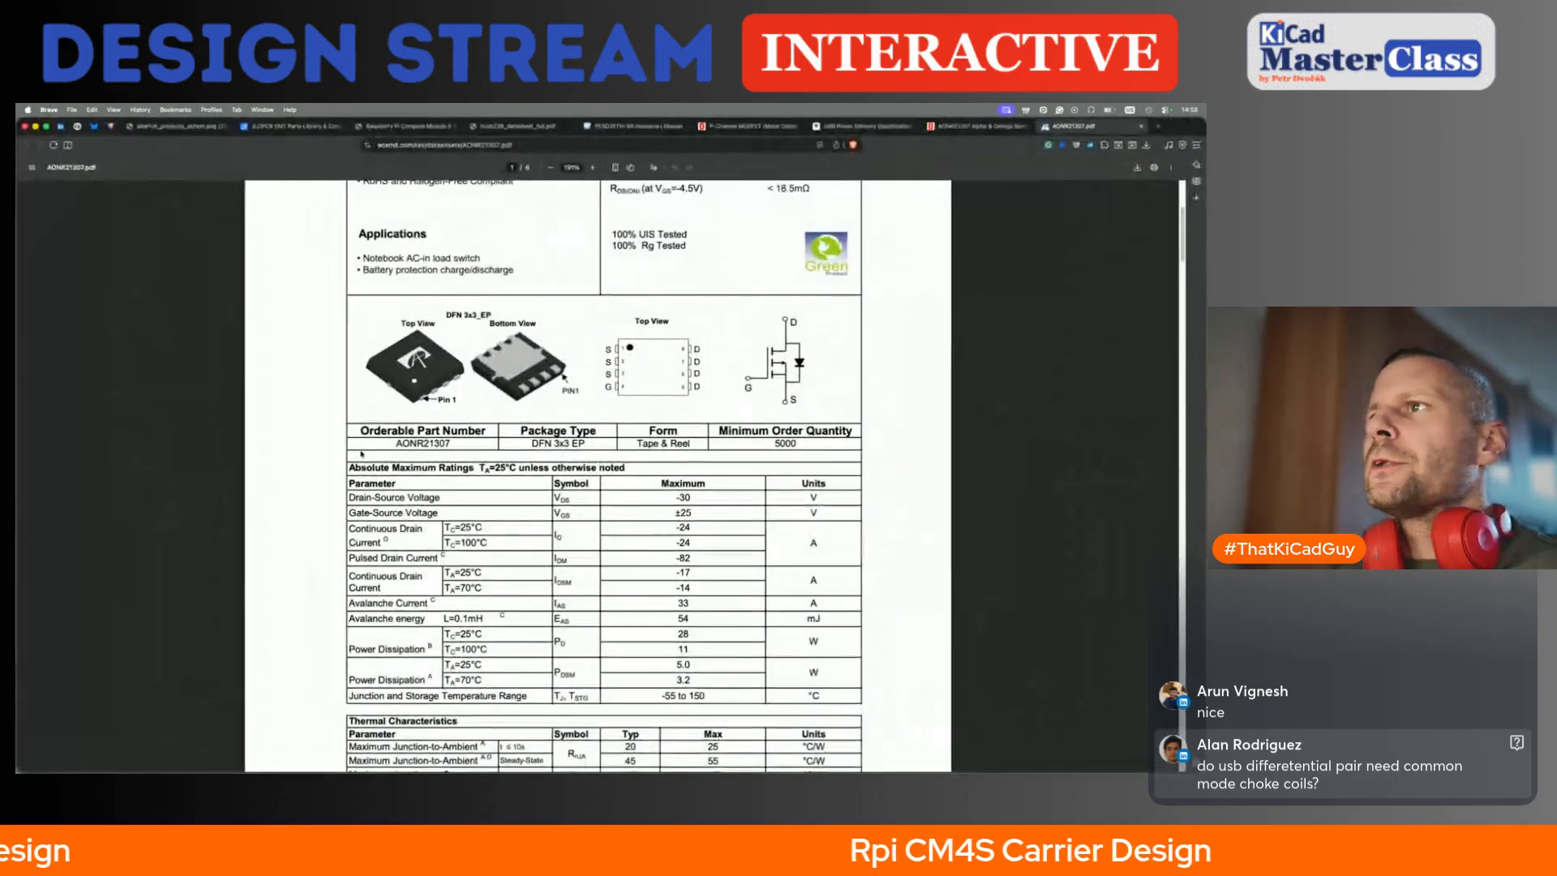
scroll(612, 454, down, 20)
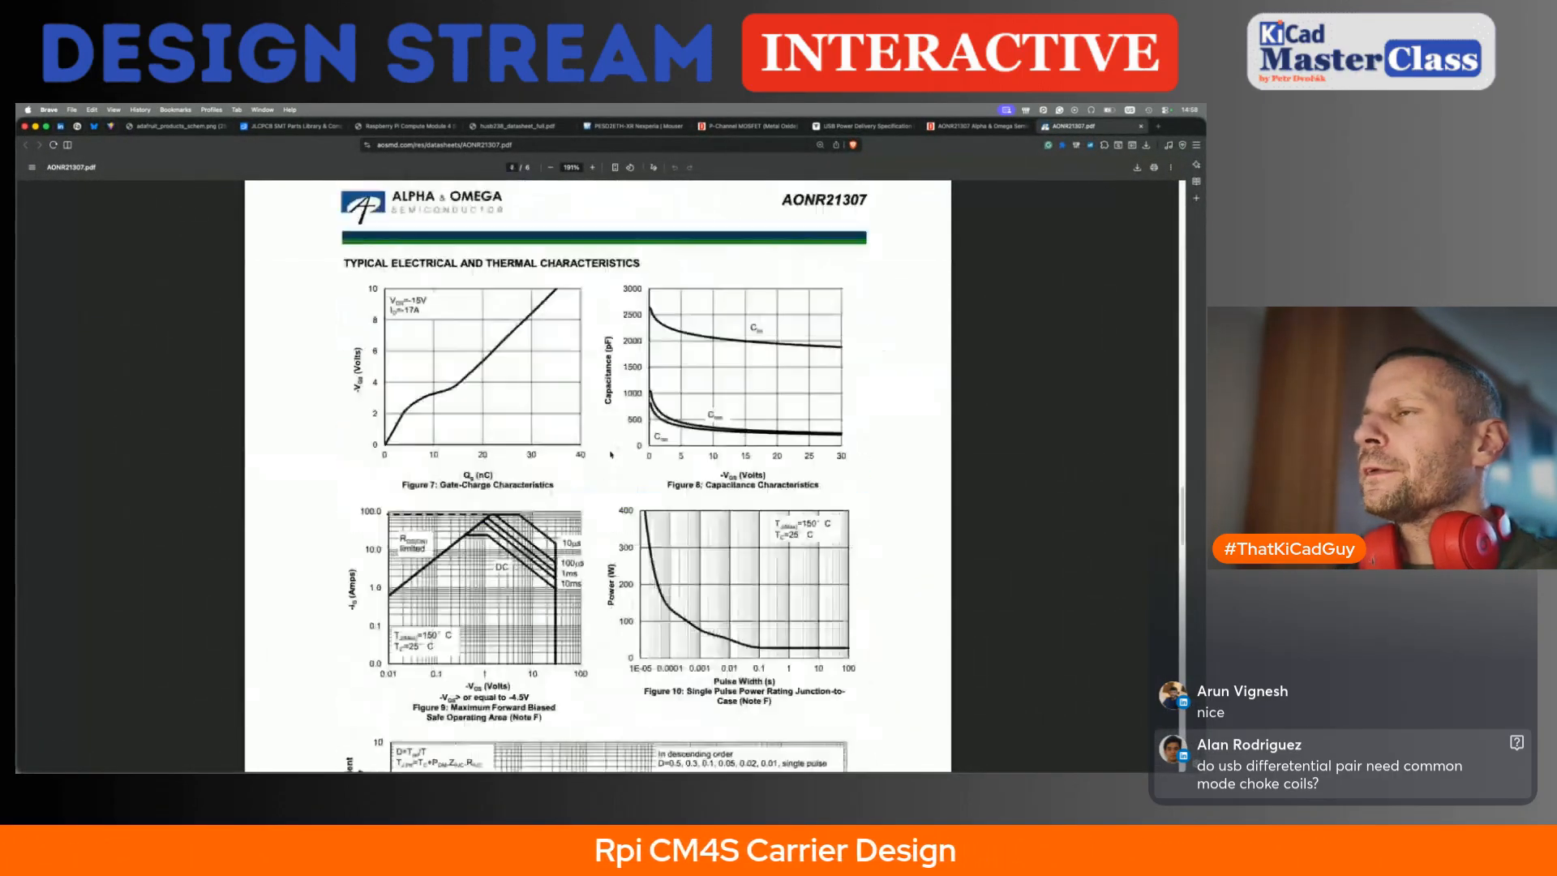
scroll(611, 455, down, 6)
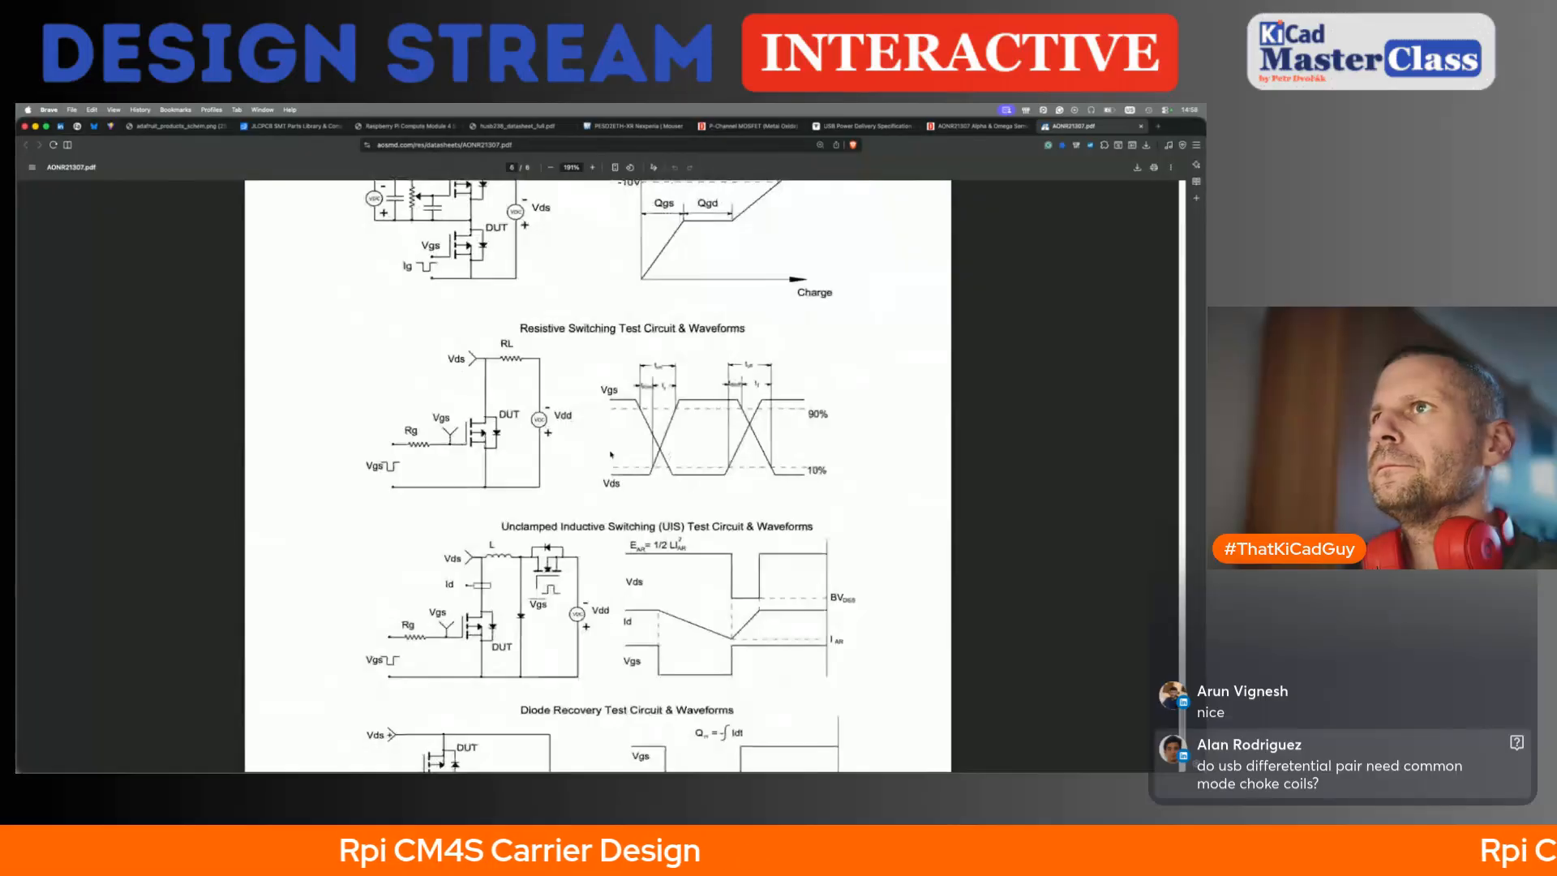
scroll(611, 454, down, 5)
scroll(611, 454, up, 15)
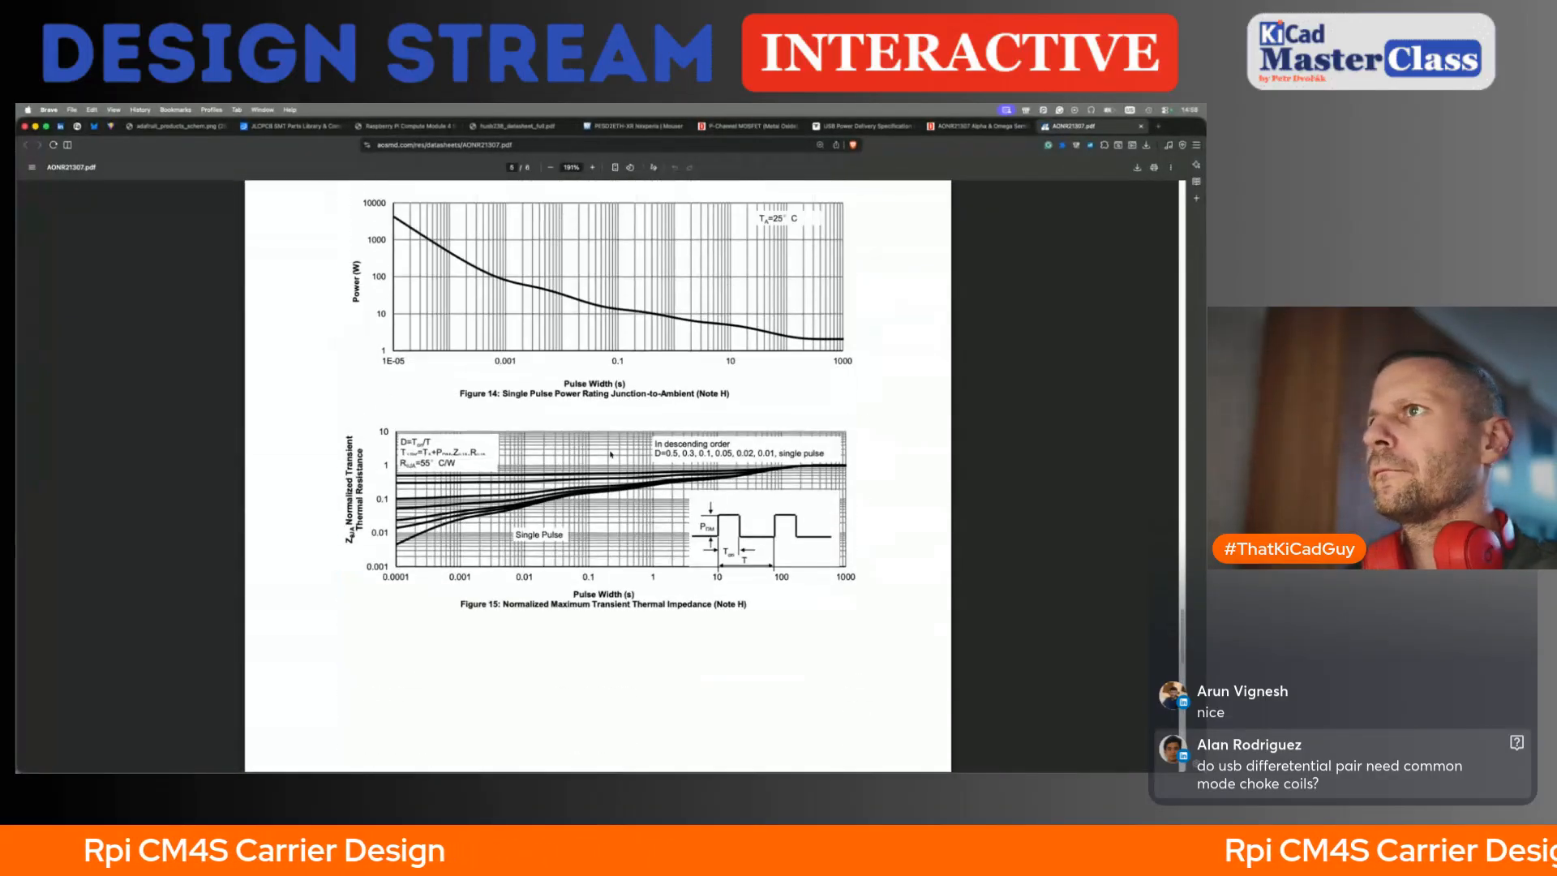
scroll(611, 454, up, 20)
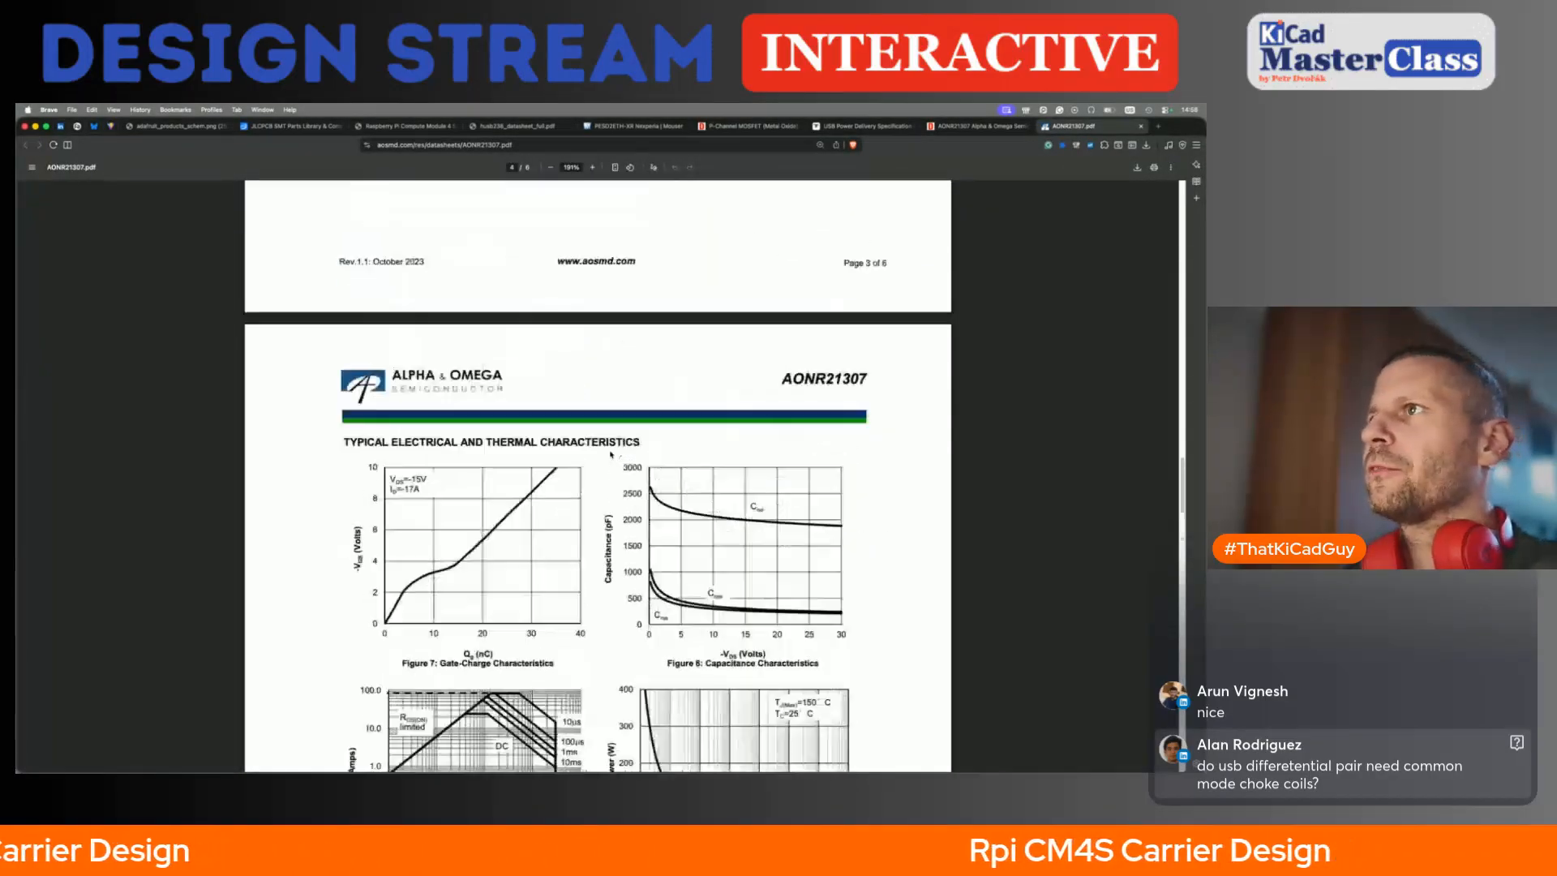
scroll(612, 454, up, 15)
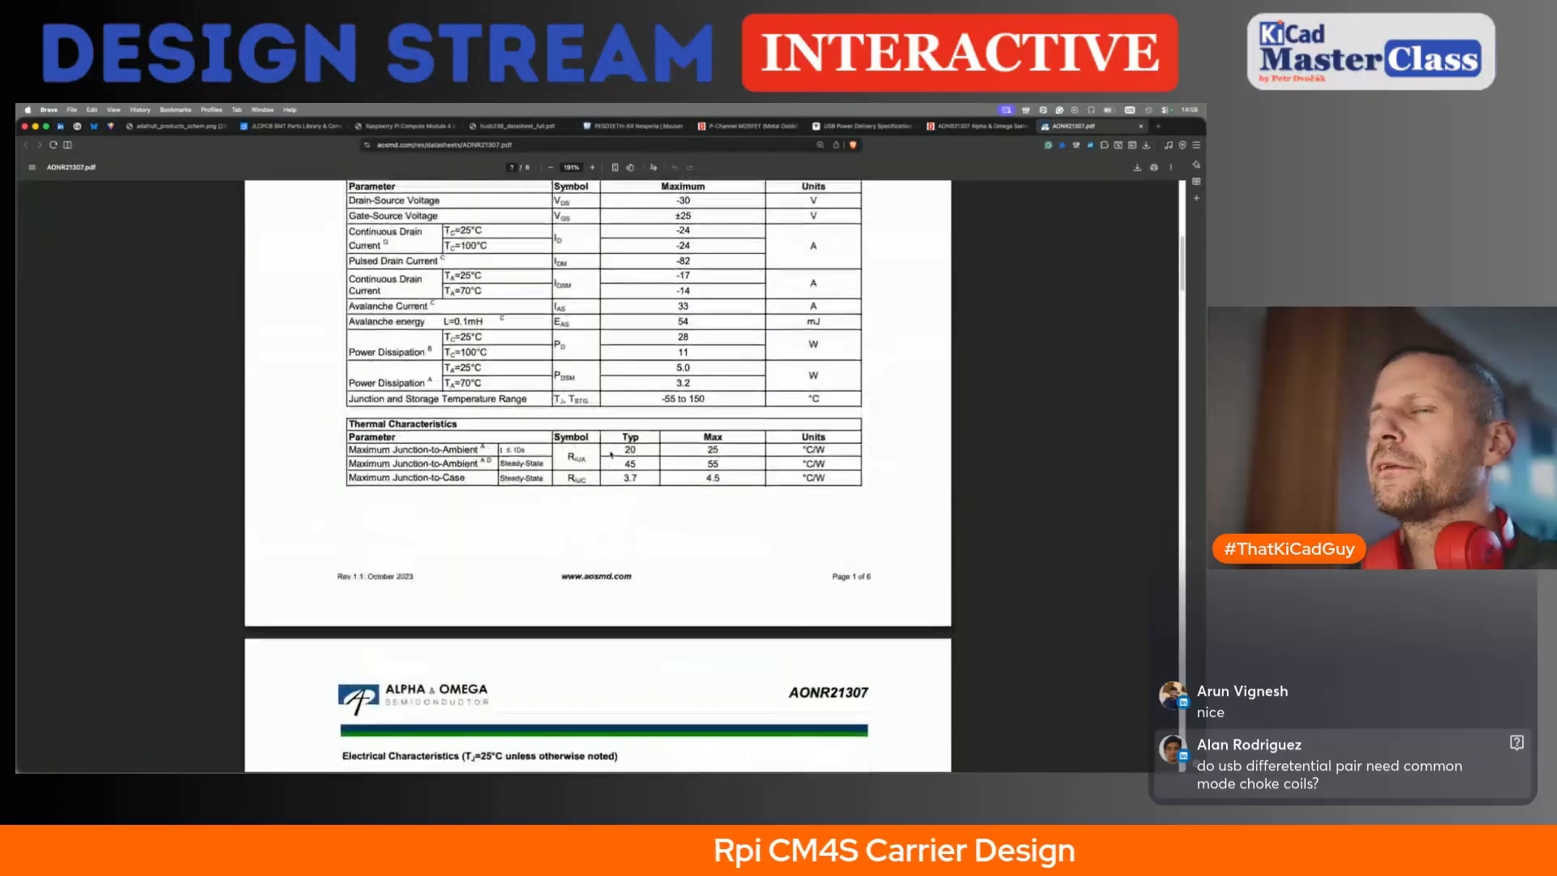
key(super+Tab)
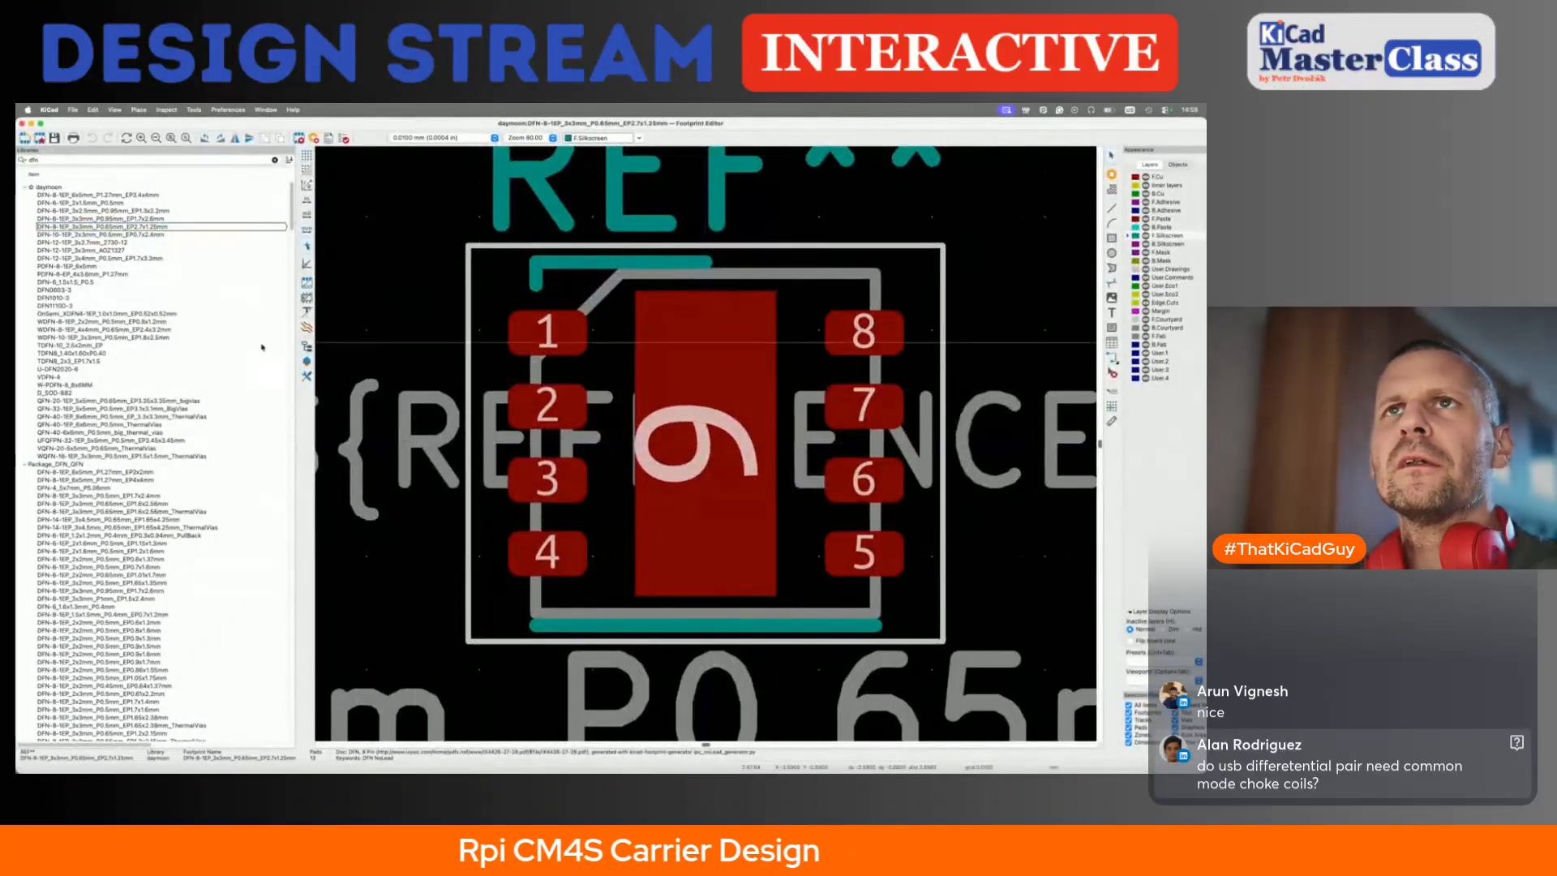
- Search the footprint libraries for "pdfn" and inspect the W-PDFN-8_8x6MM footprint
double_click(46, 162)
text(pdfn)
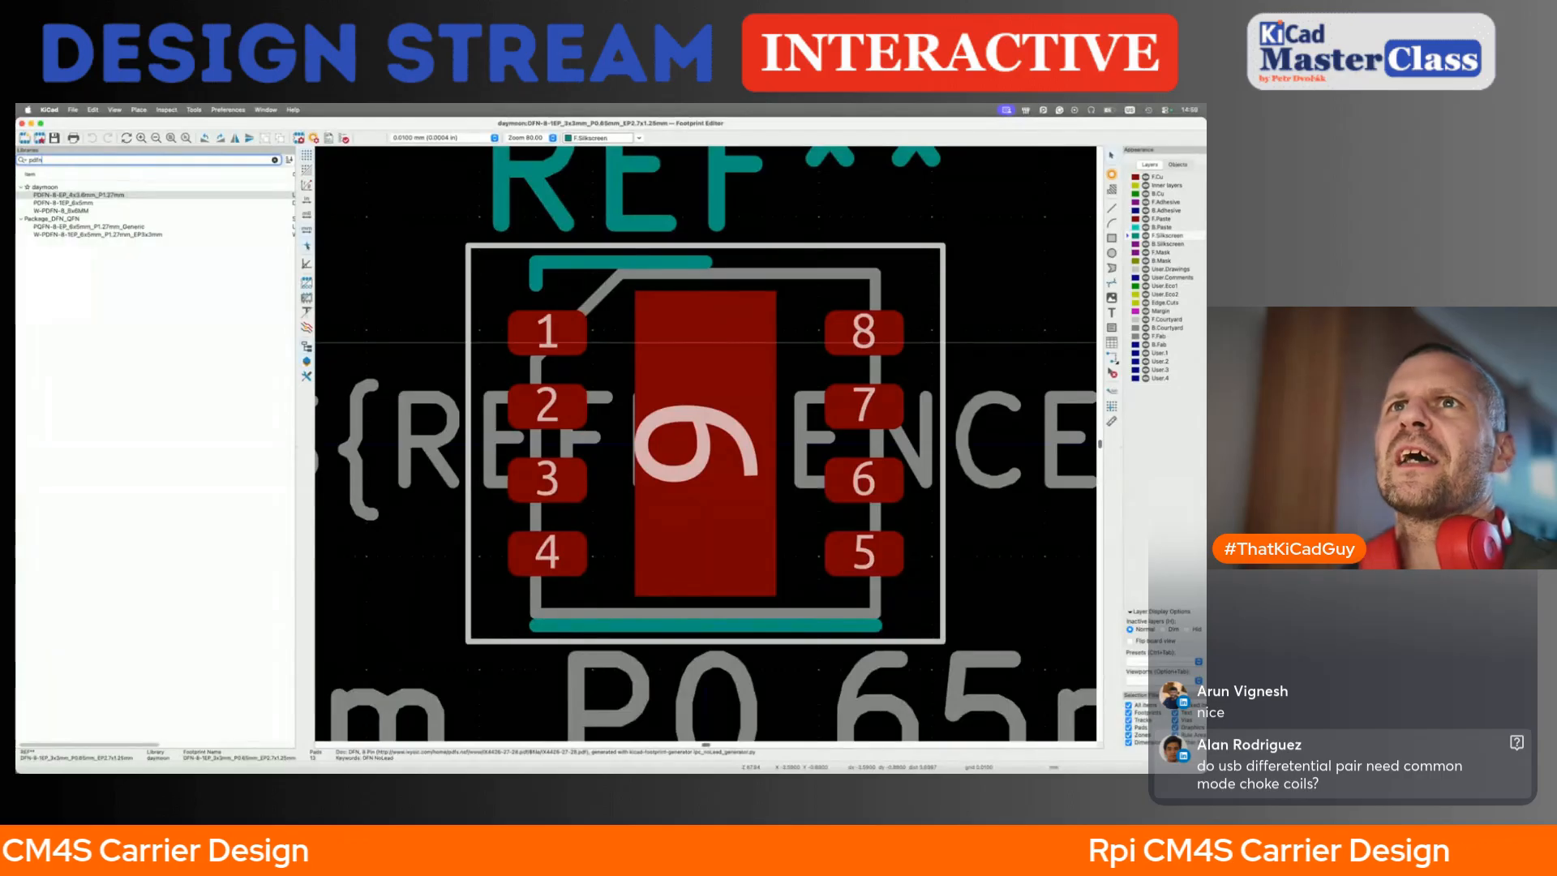
double_click(53, 210)
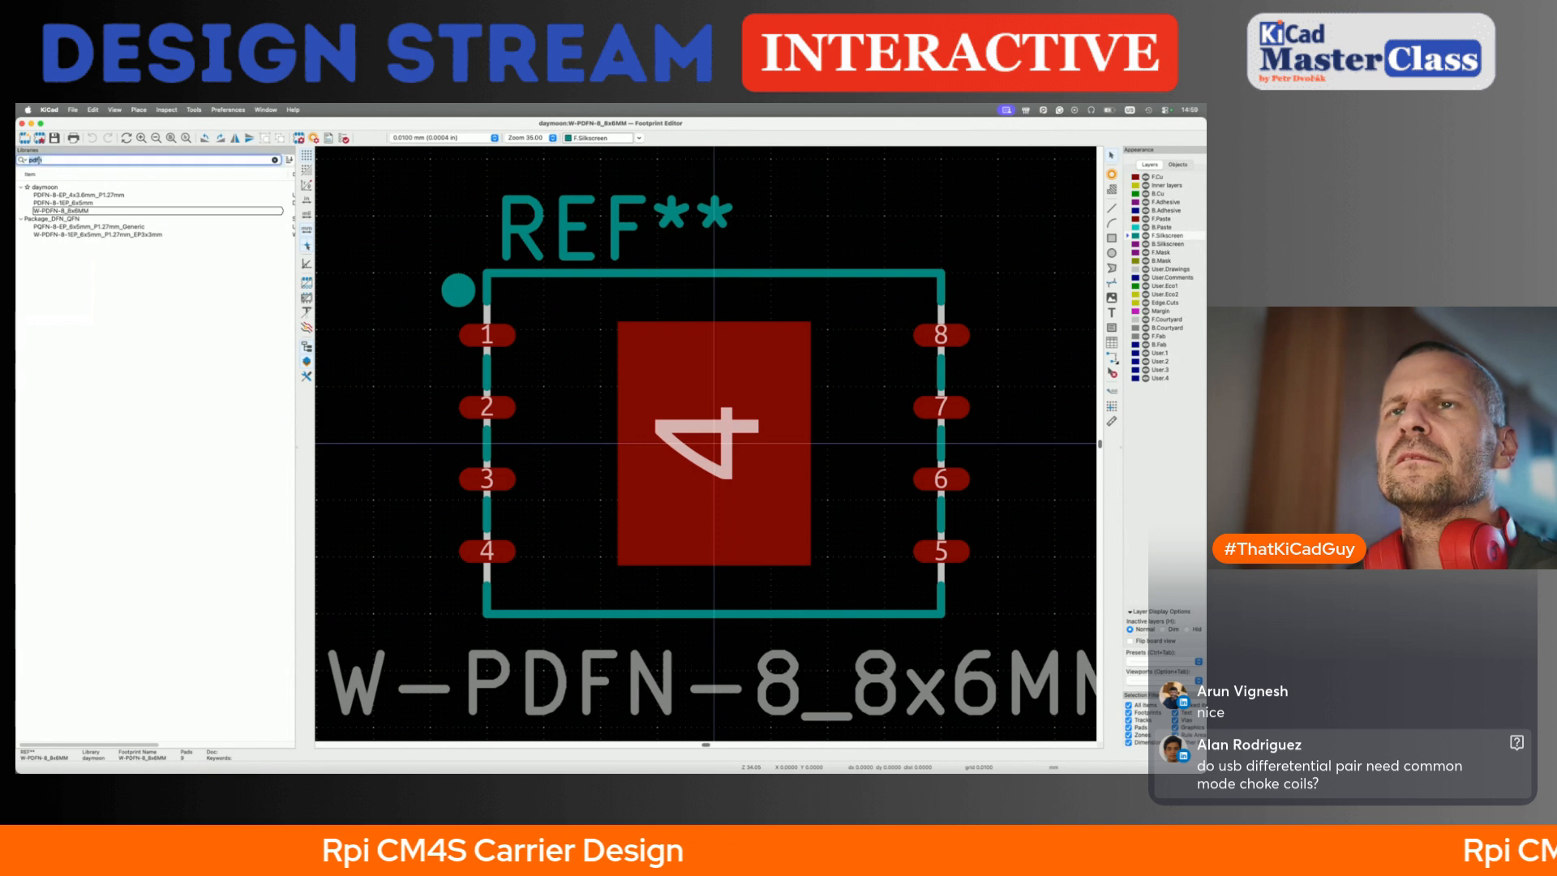
- Search the footprints for "dfn", recheck the datasheet's package drawing, and inspect the Package_DFN_QFN library's DFN-8 3x3 mm footprint with 0.65 mm pitch
text(dfn)
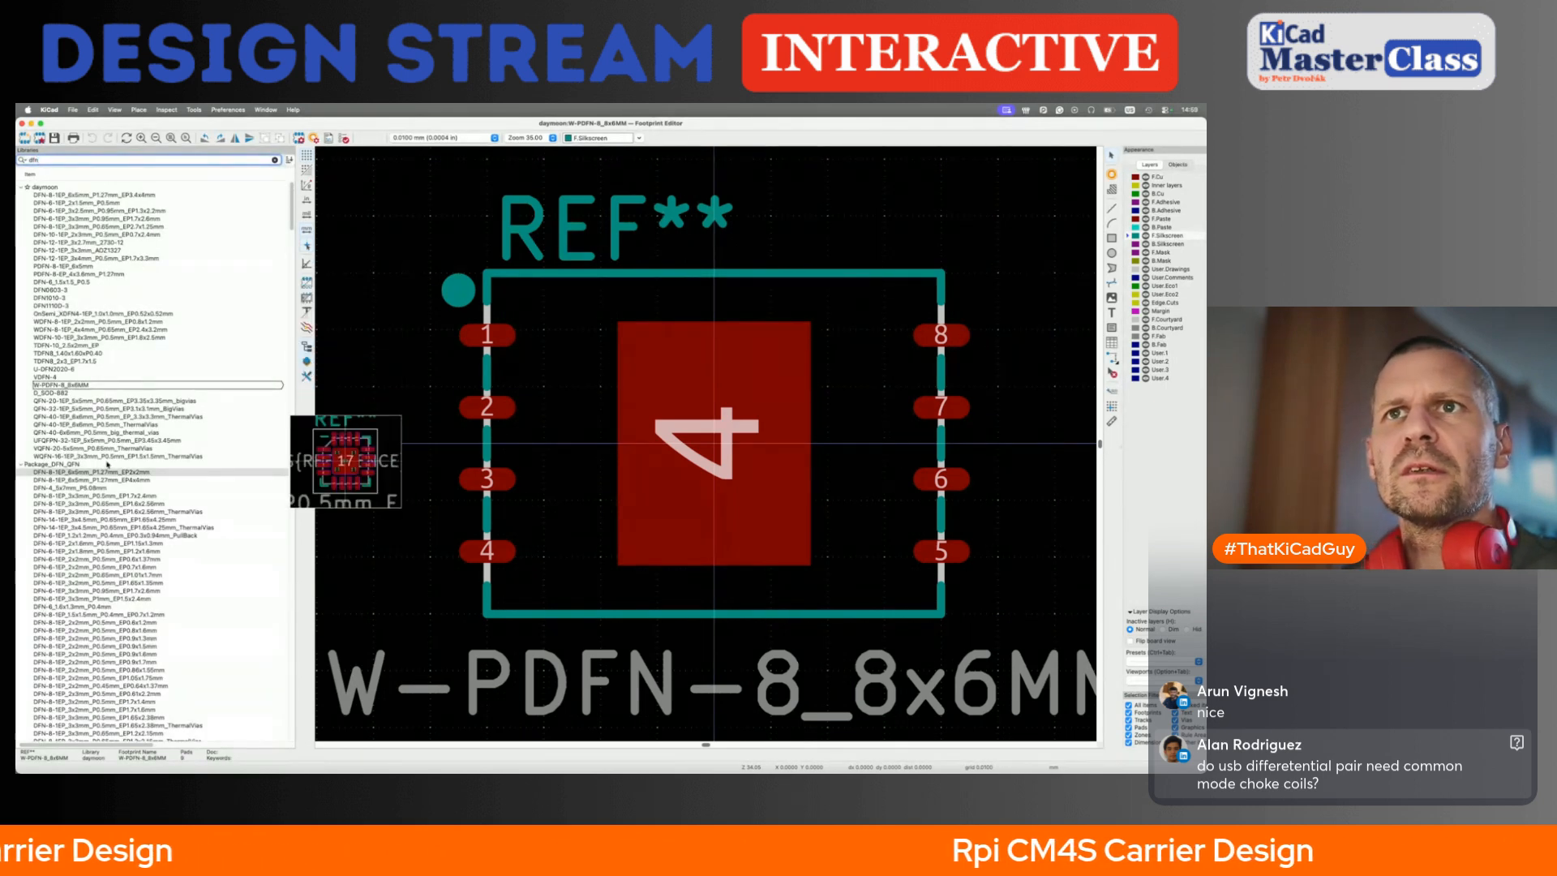
scroll(107, 464, down, 3)
scroll(107, 464, down, 1)
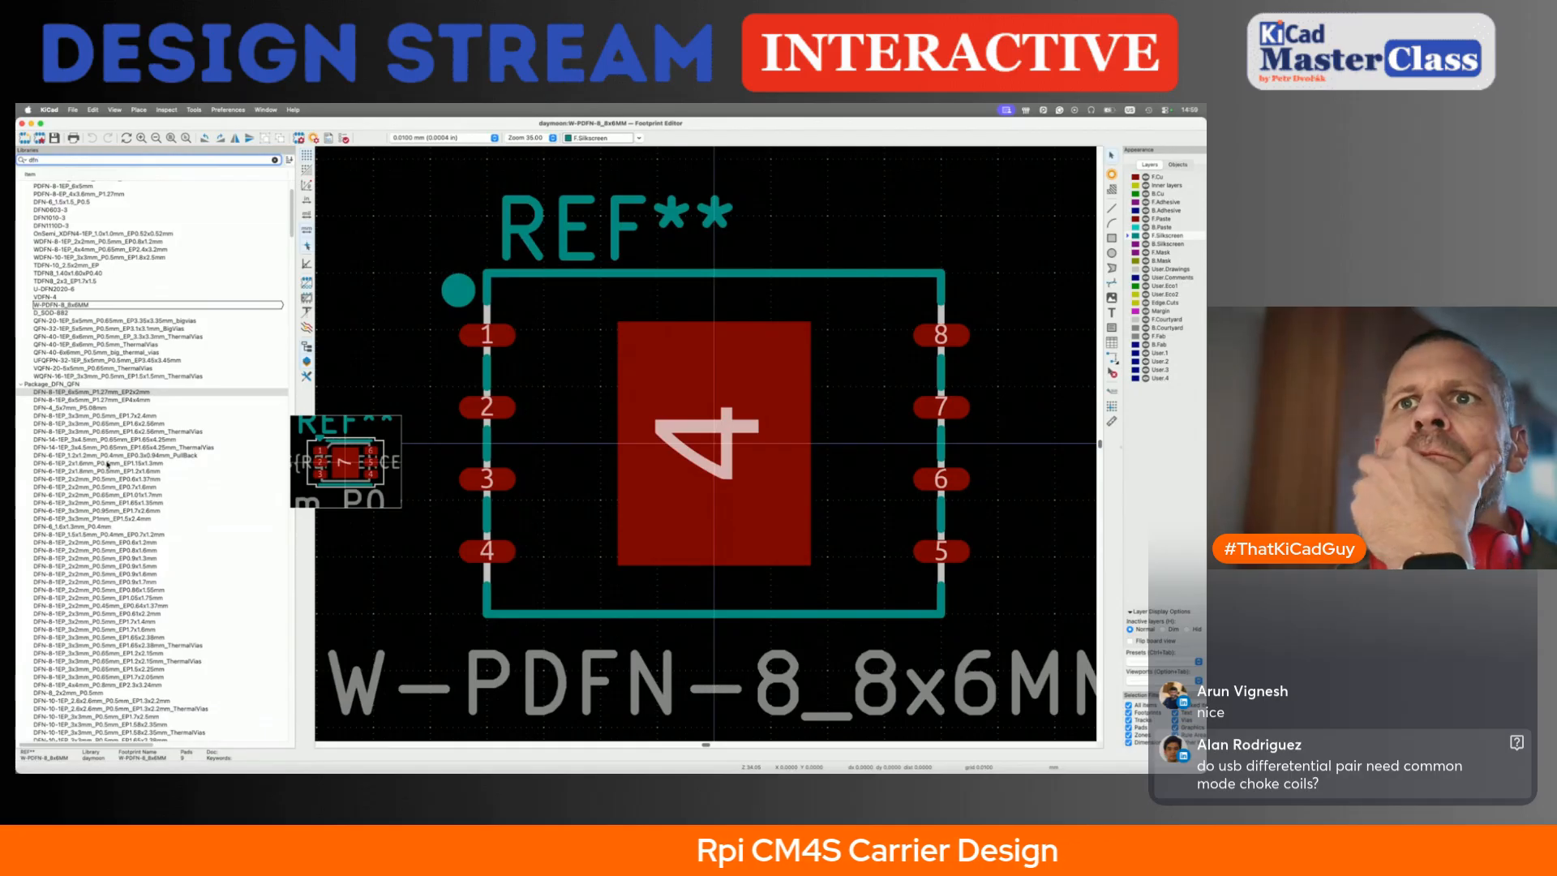
key(super+Tab)
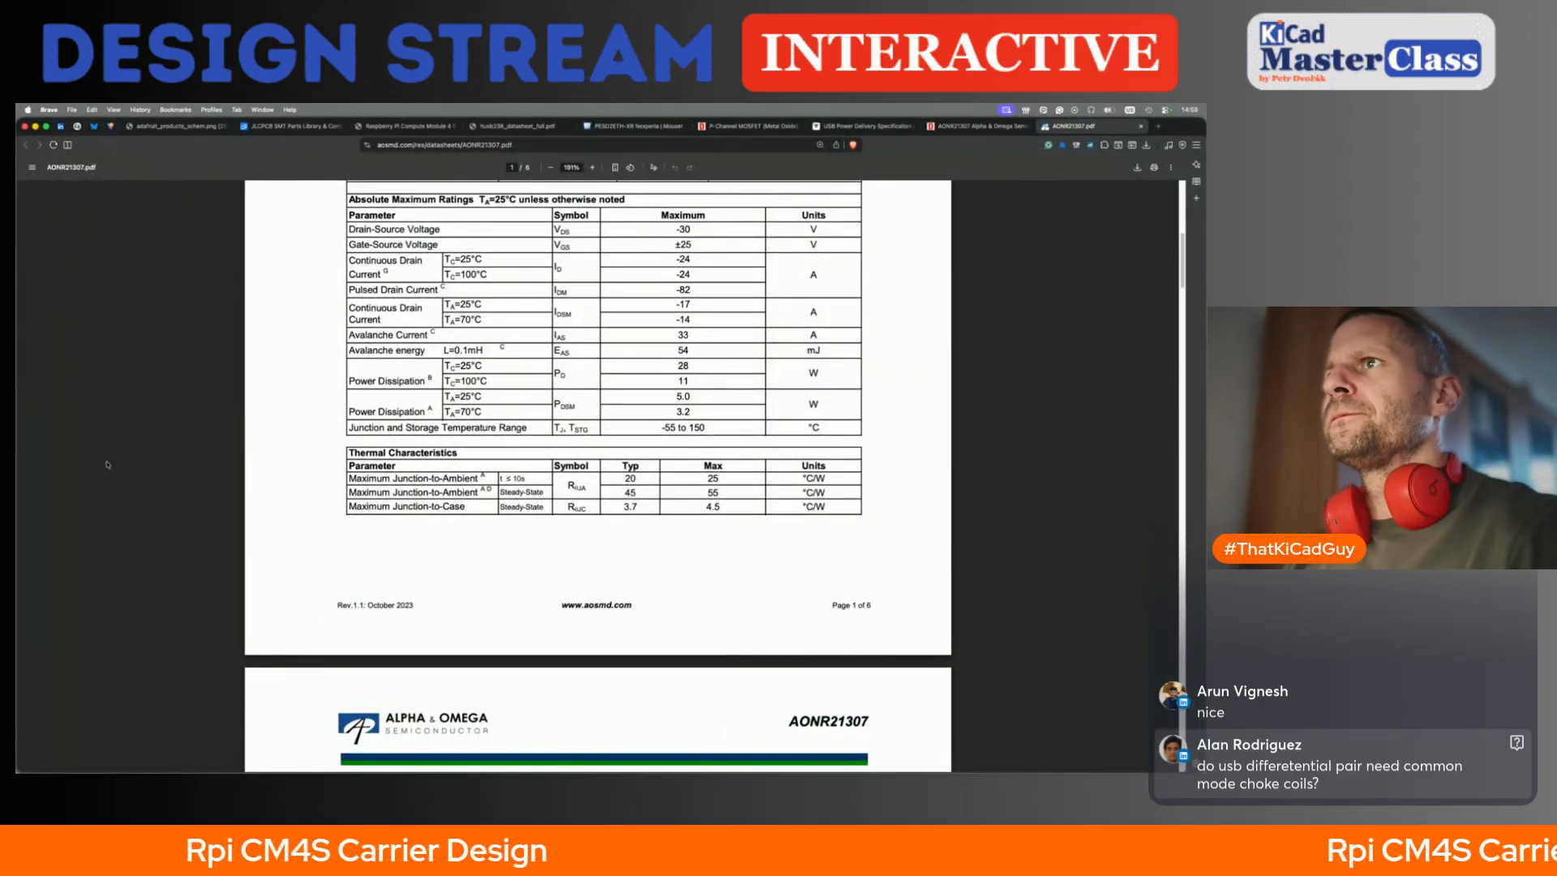
scroll(373, 465, up, 6)
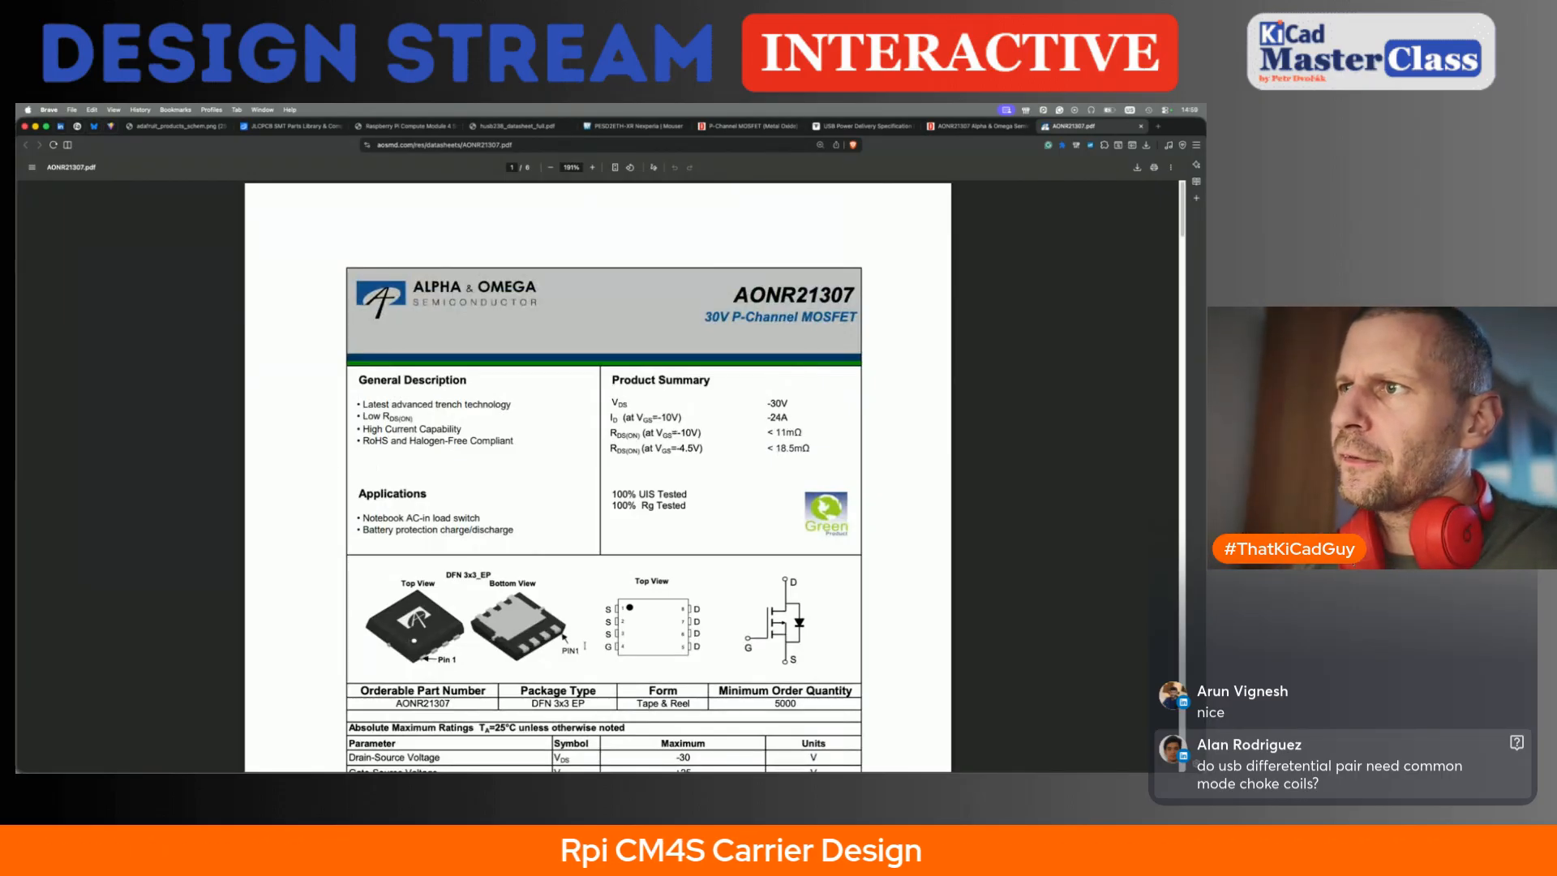
key(super+Tab)
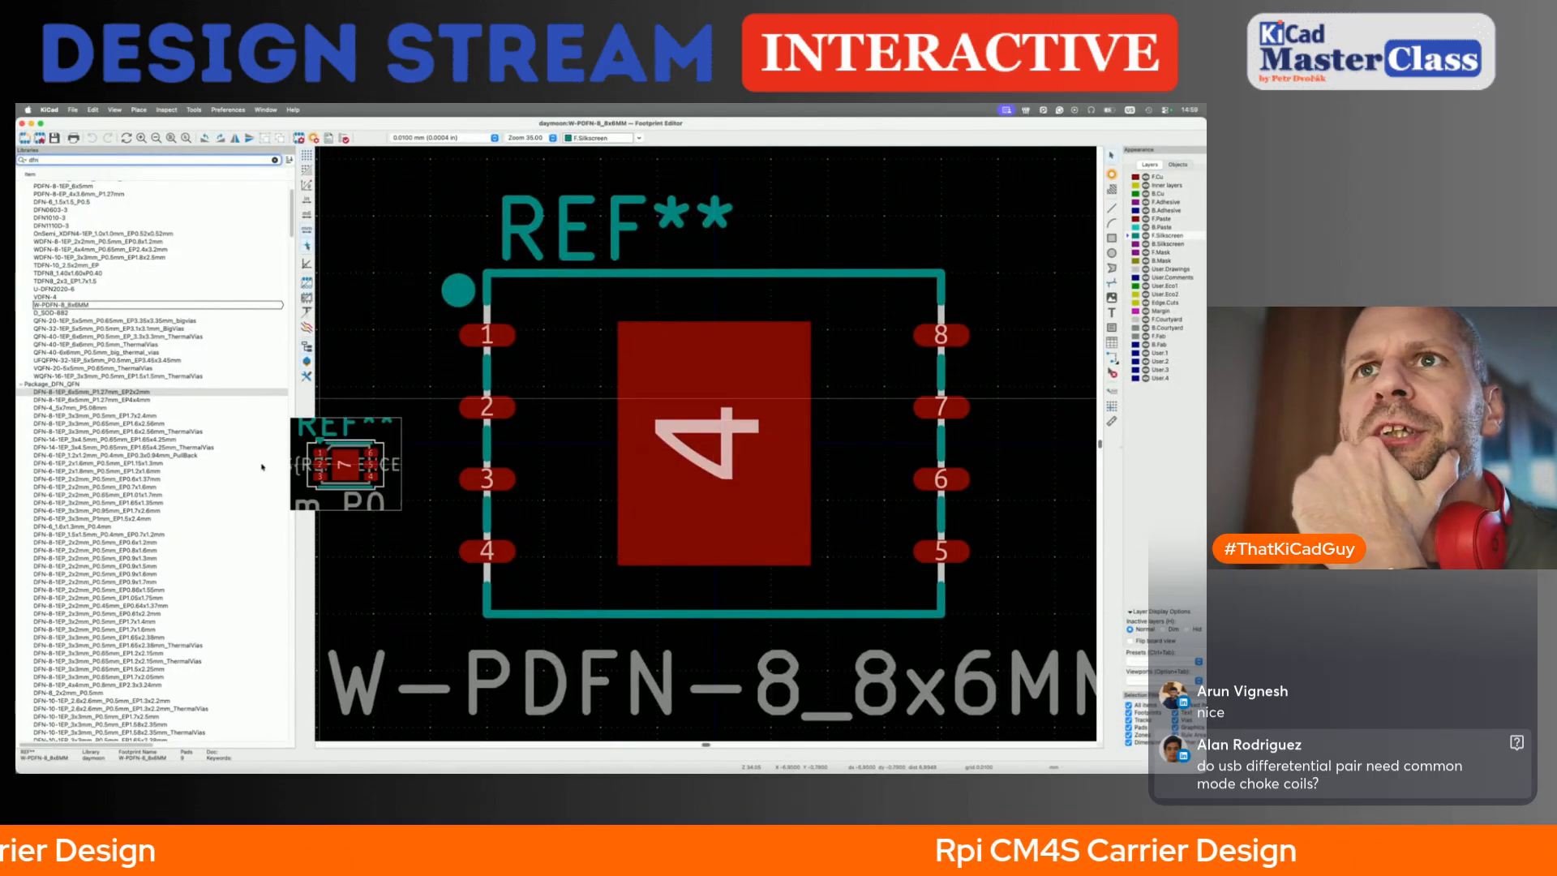
double_click(149, 416)
double_click(150, 423)
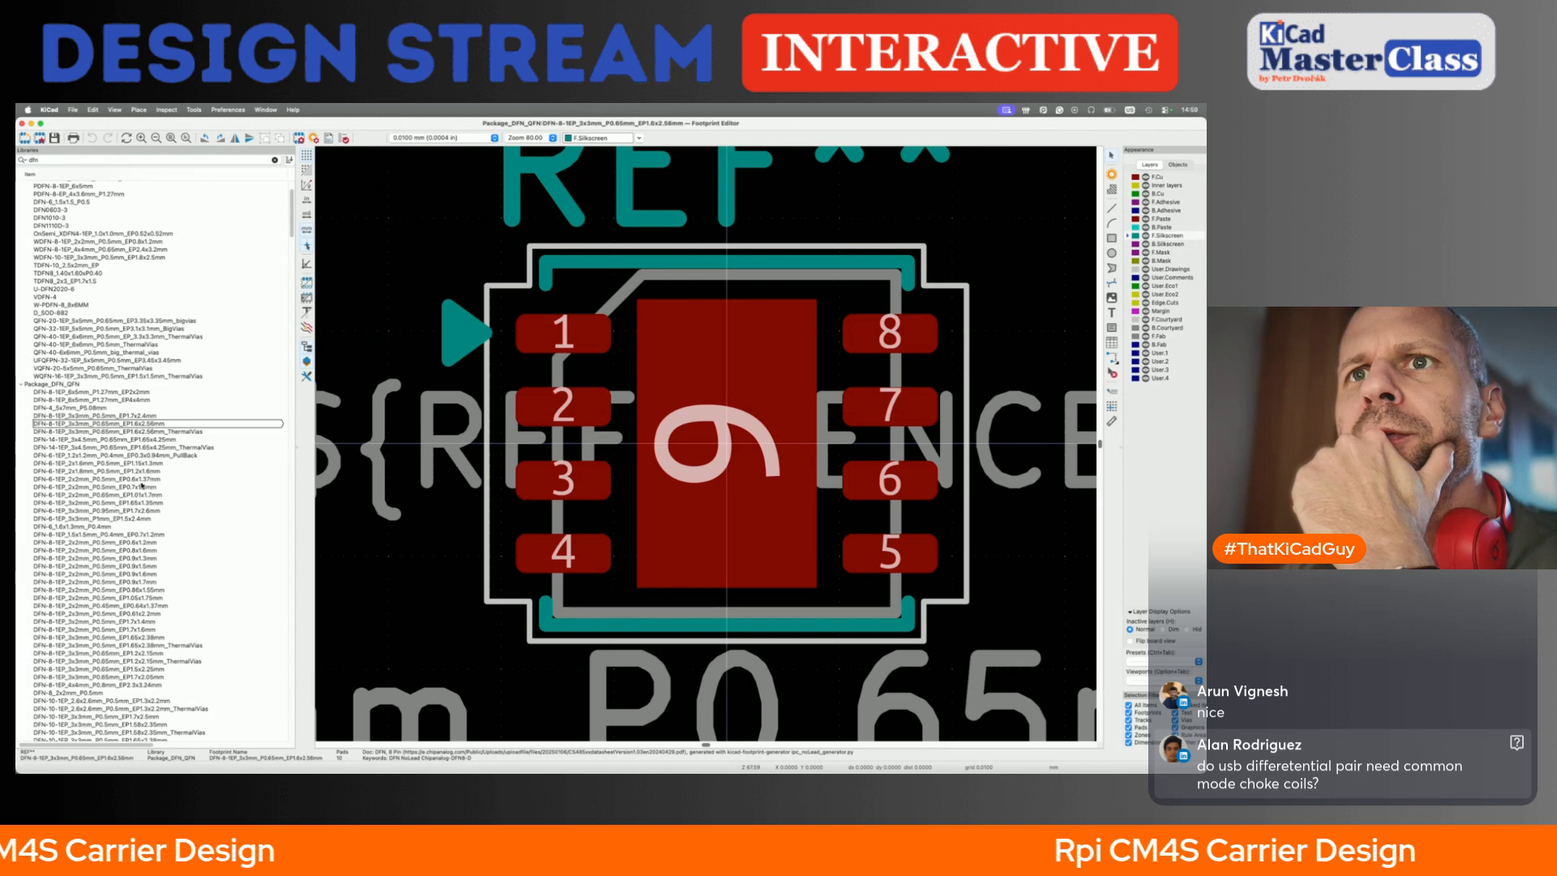
- Compare the DFN-8 footprints in the Package_DFN_QFN library, including the 2x2 mm 0.5 mm pitch and 3x3 mm 0.5 and 0.65 mm pitch variants
double_click(128, 541)
scroll(108, 609, down, 5)
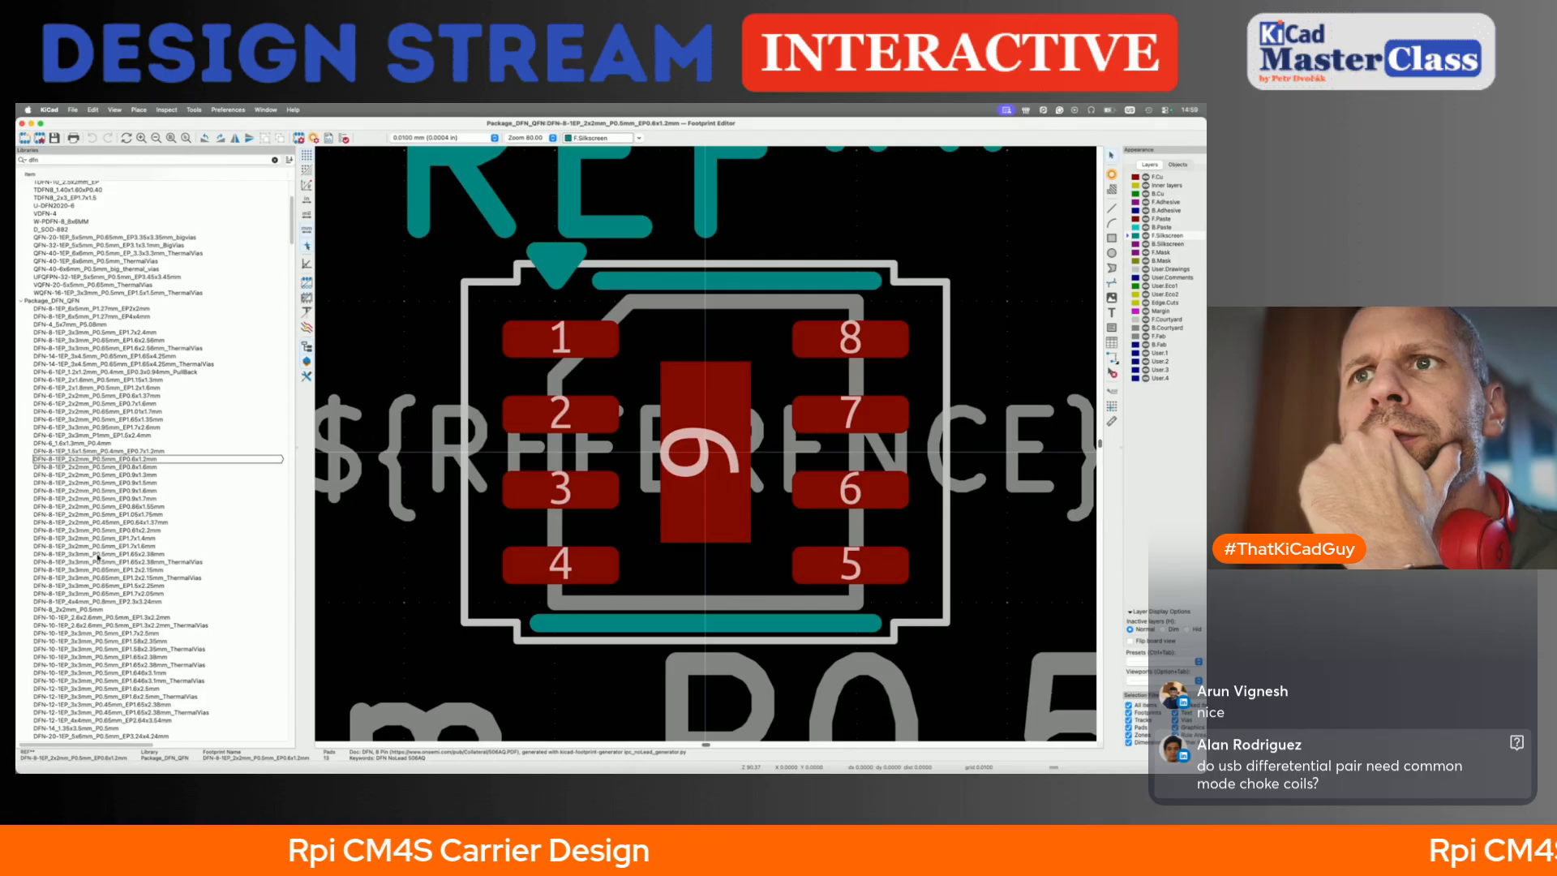
double_click(98, 555)
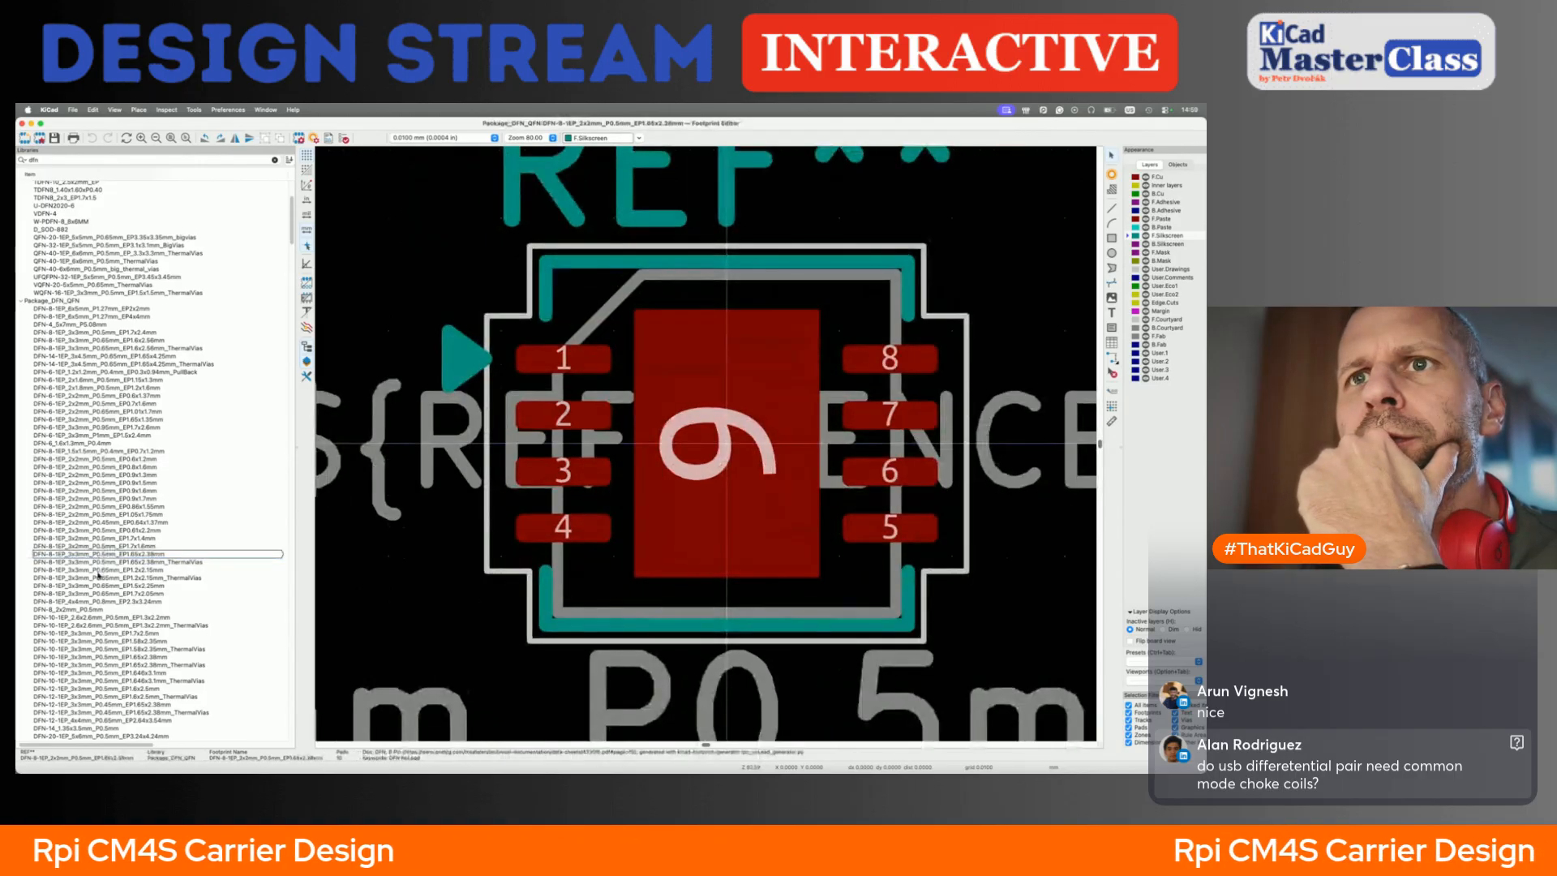
double_click(98, 570)
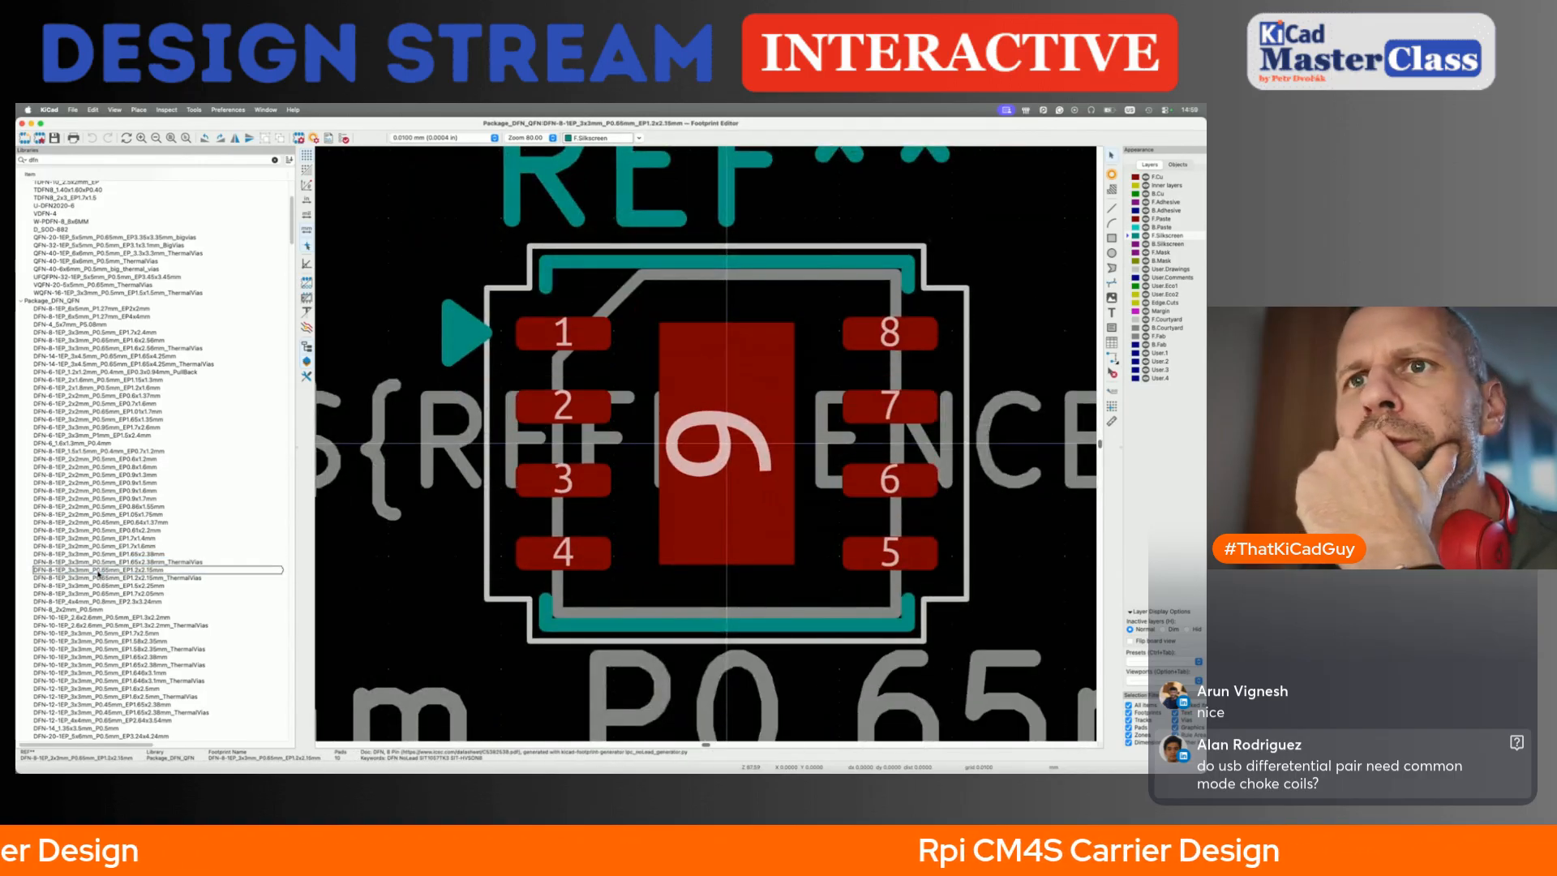
scroll(97, 573, down, 3)
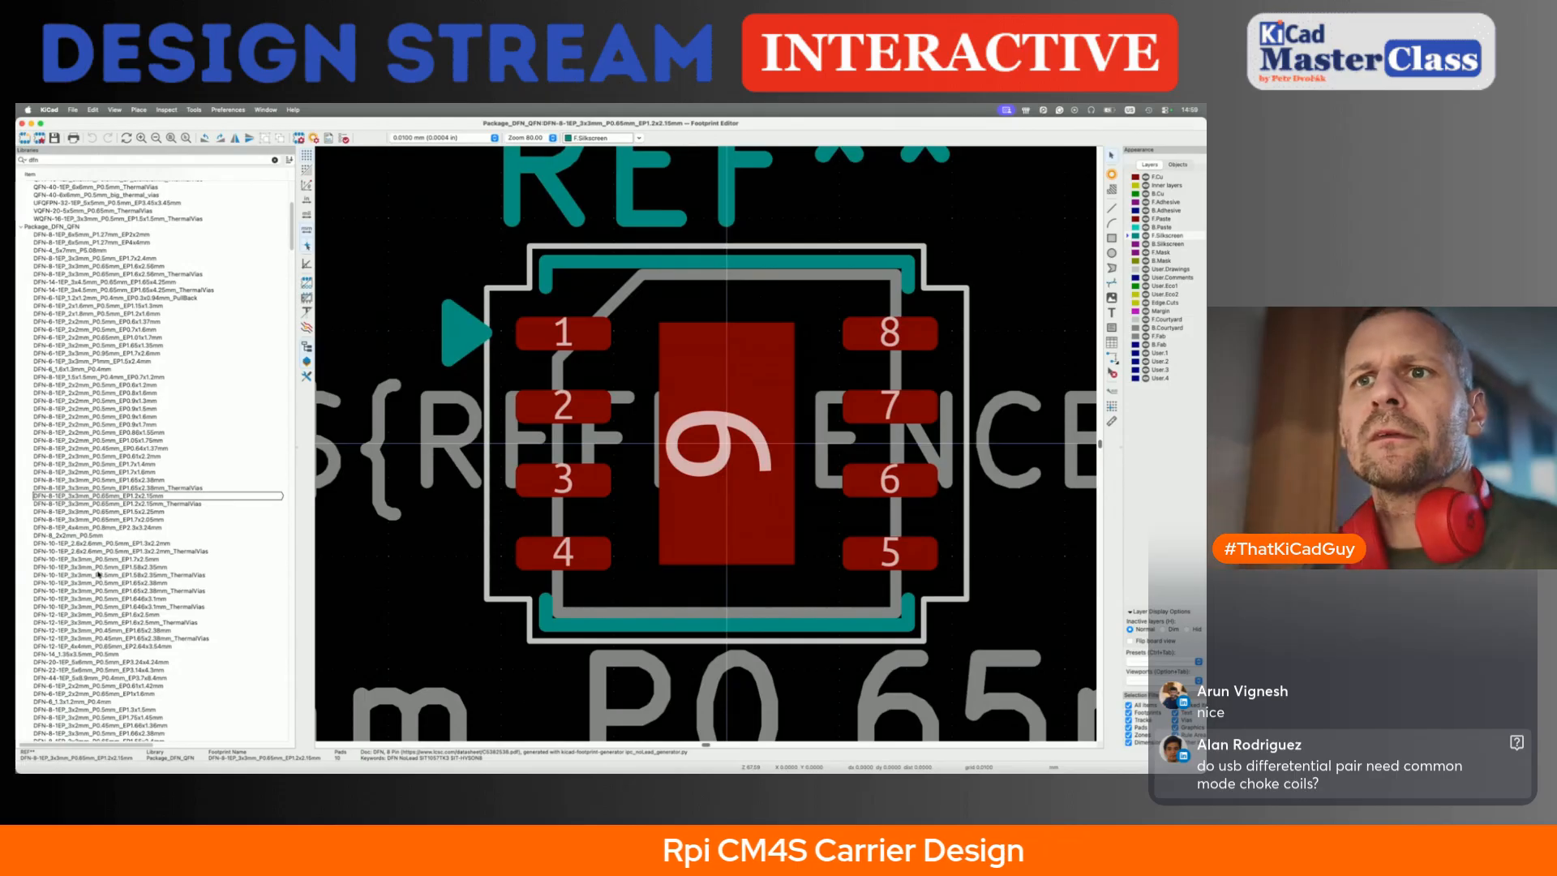
scroll(97, 573, down, 3)
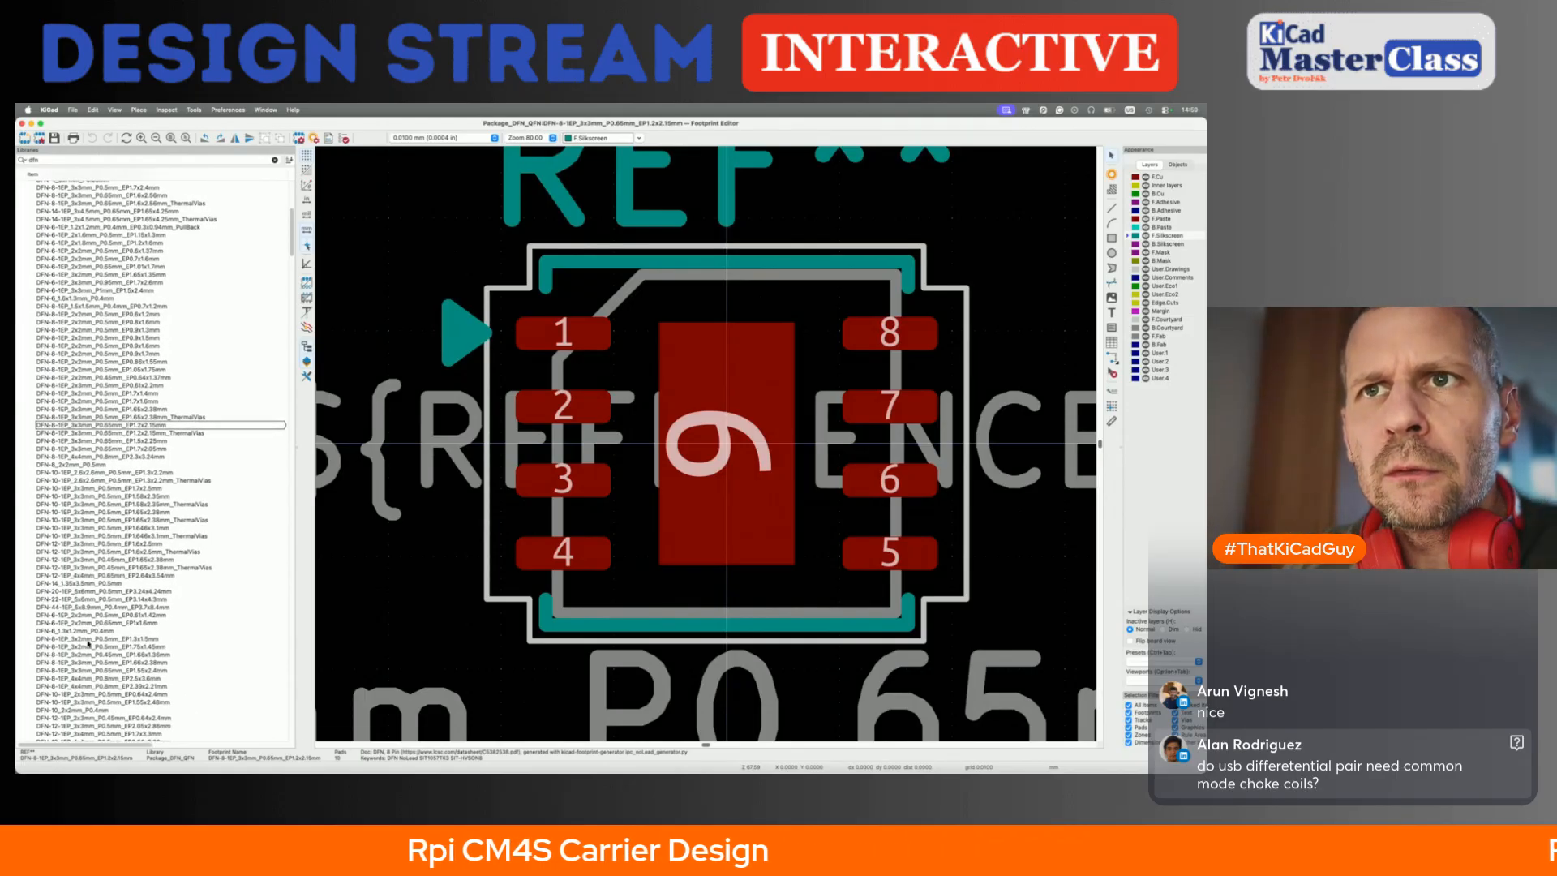
double_click(92, 663)
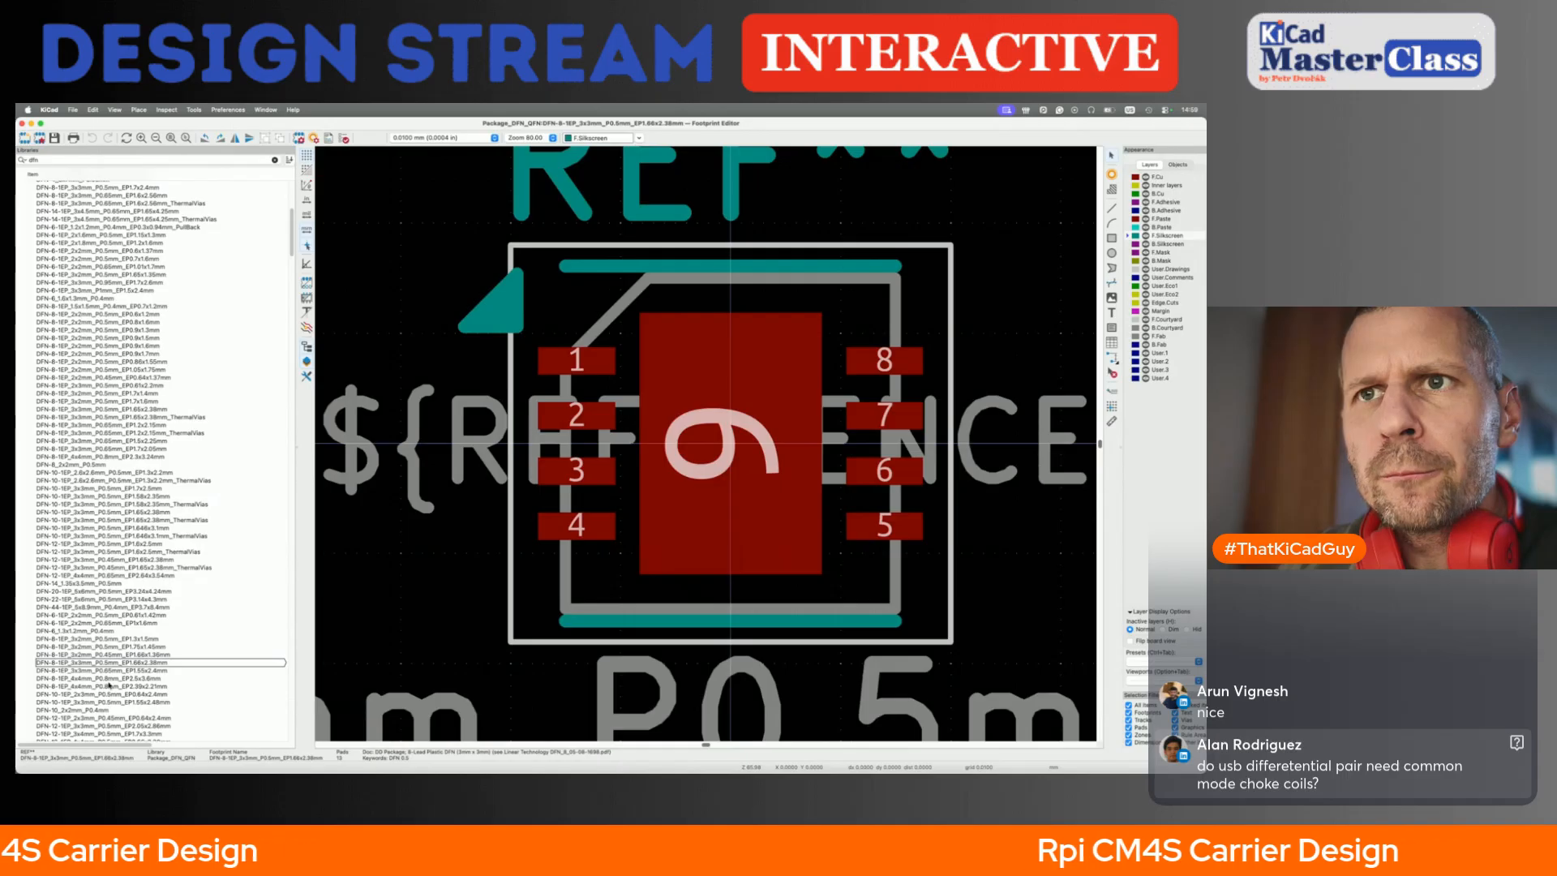
scroll(113, 673, down, 2)
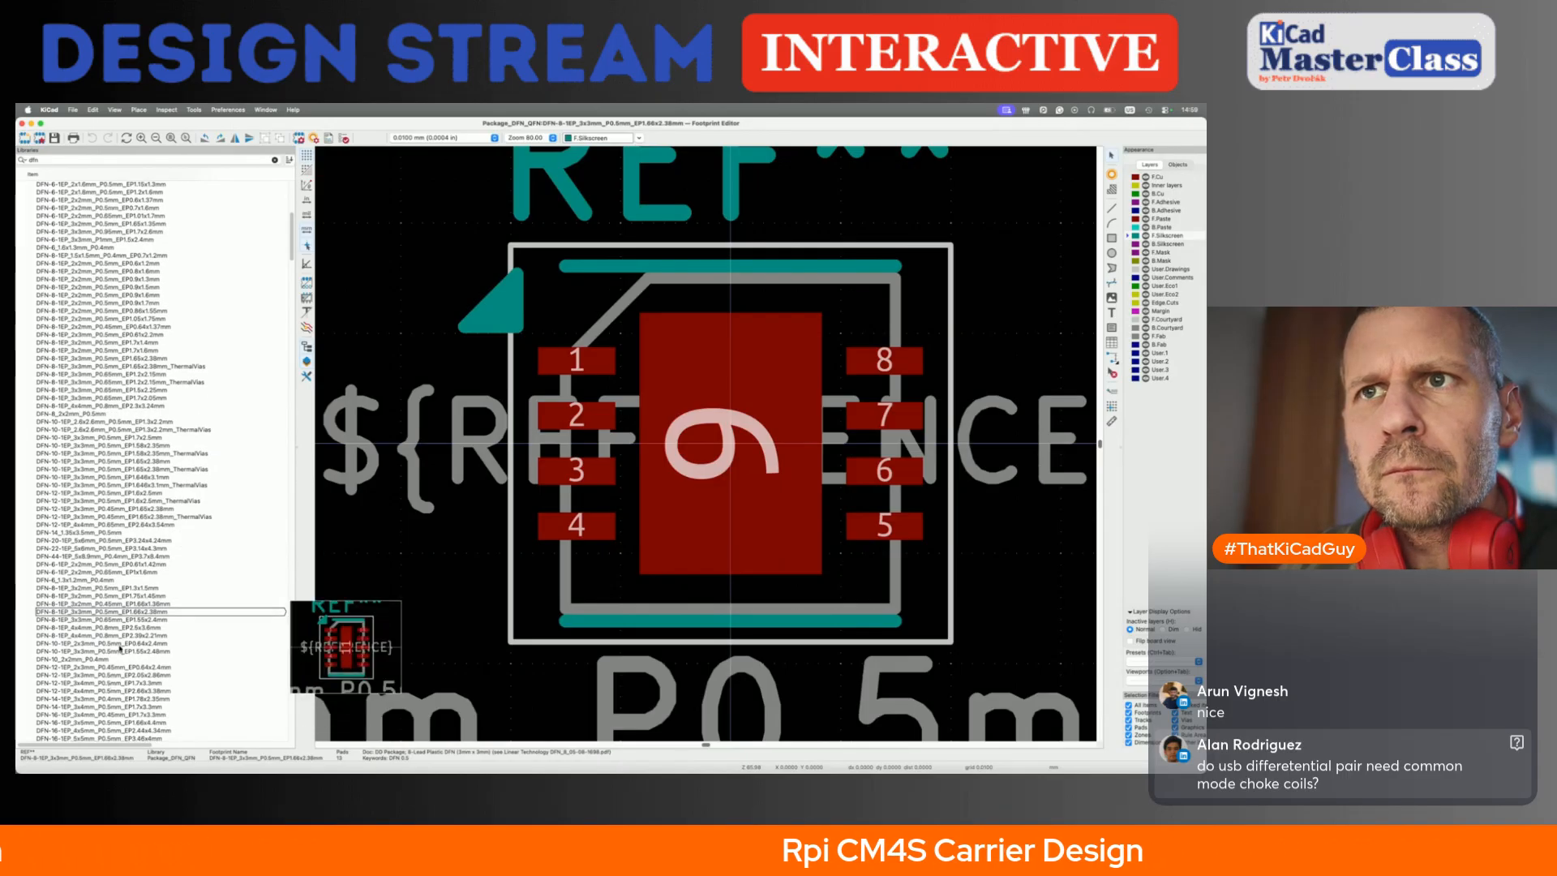
- Switch to the browser, open the EDA models of AONR21307 from its DigiKey product page, and inspect the 3D model
key(super+Tab)
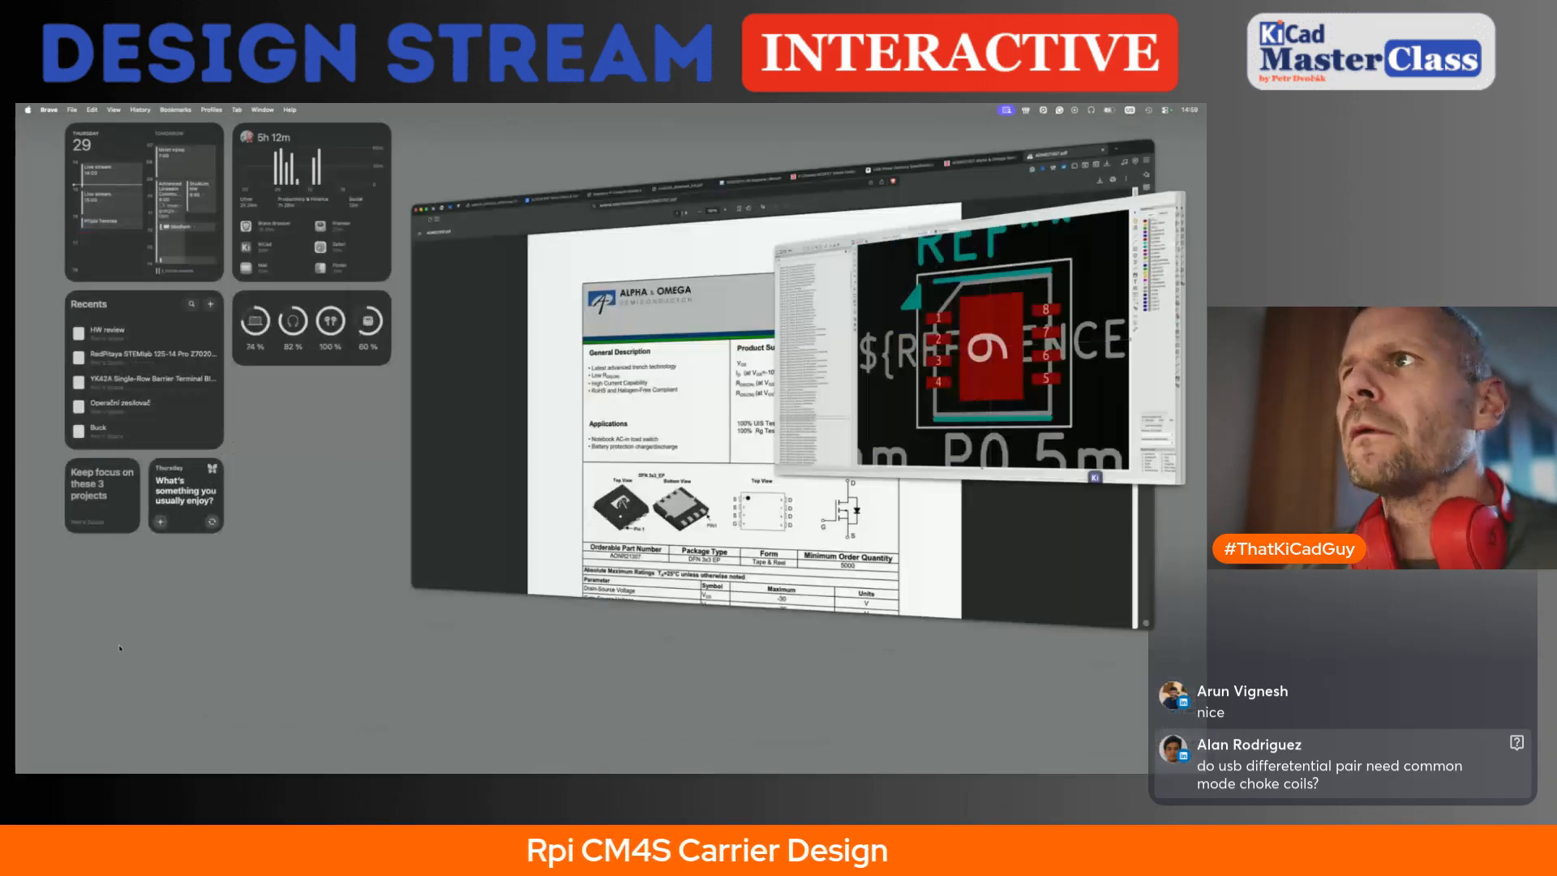
click(746, 126)
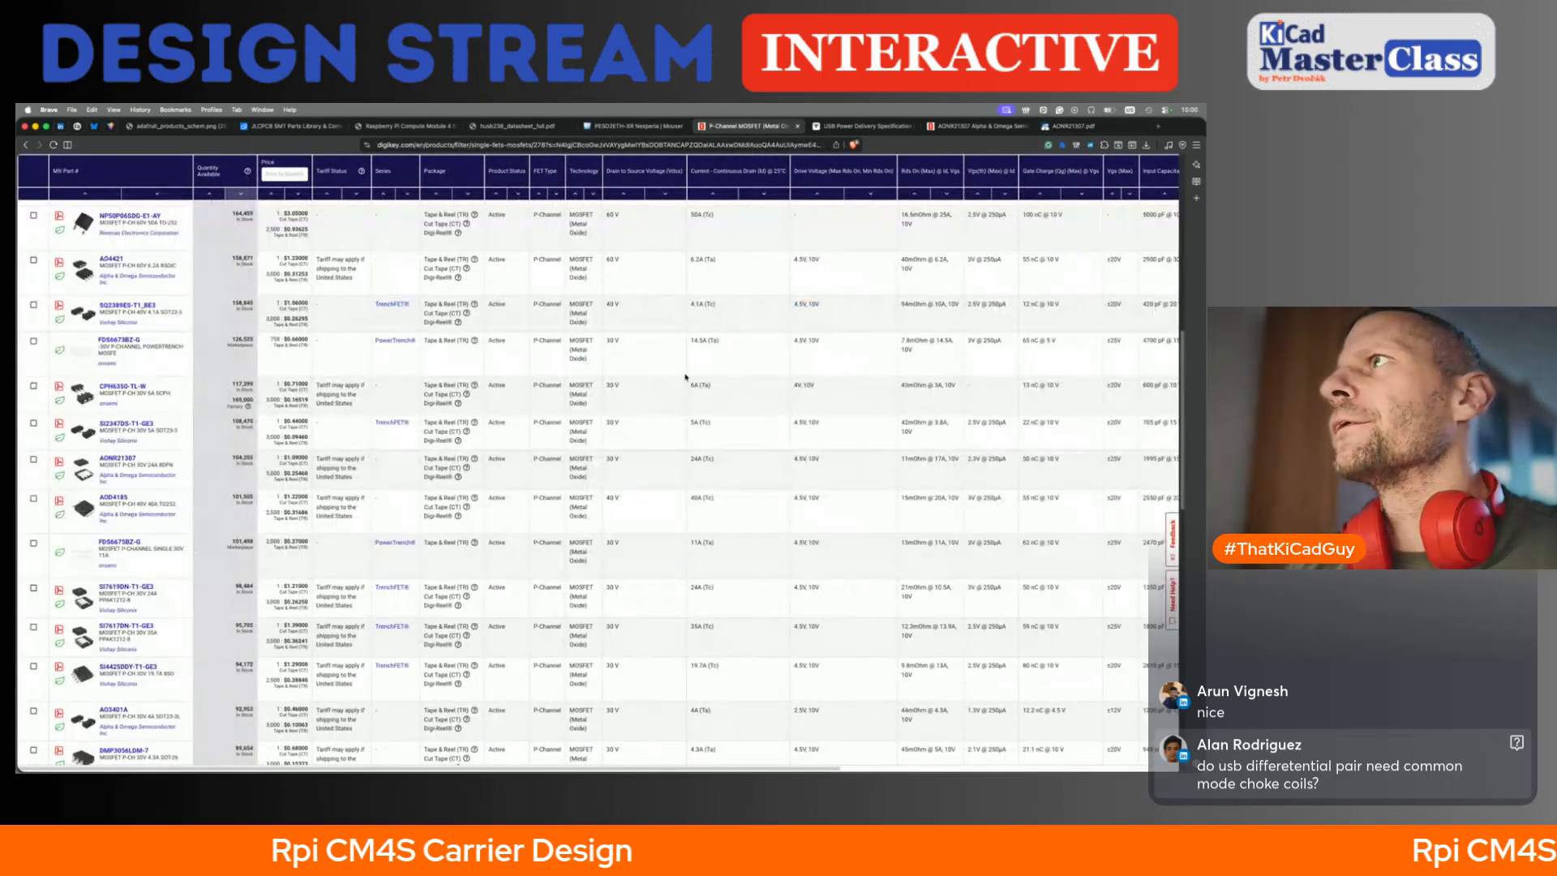
click(1006, 126)
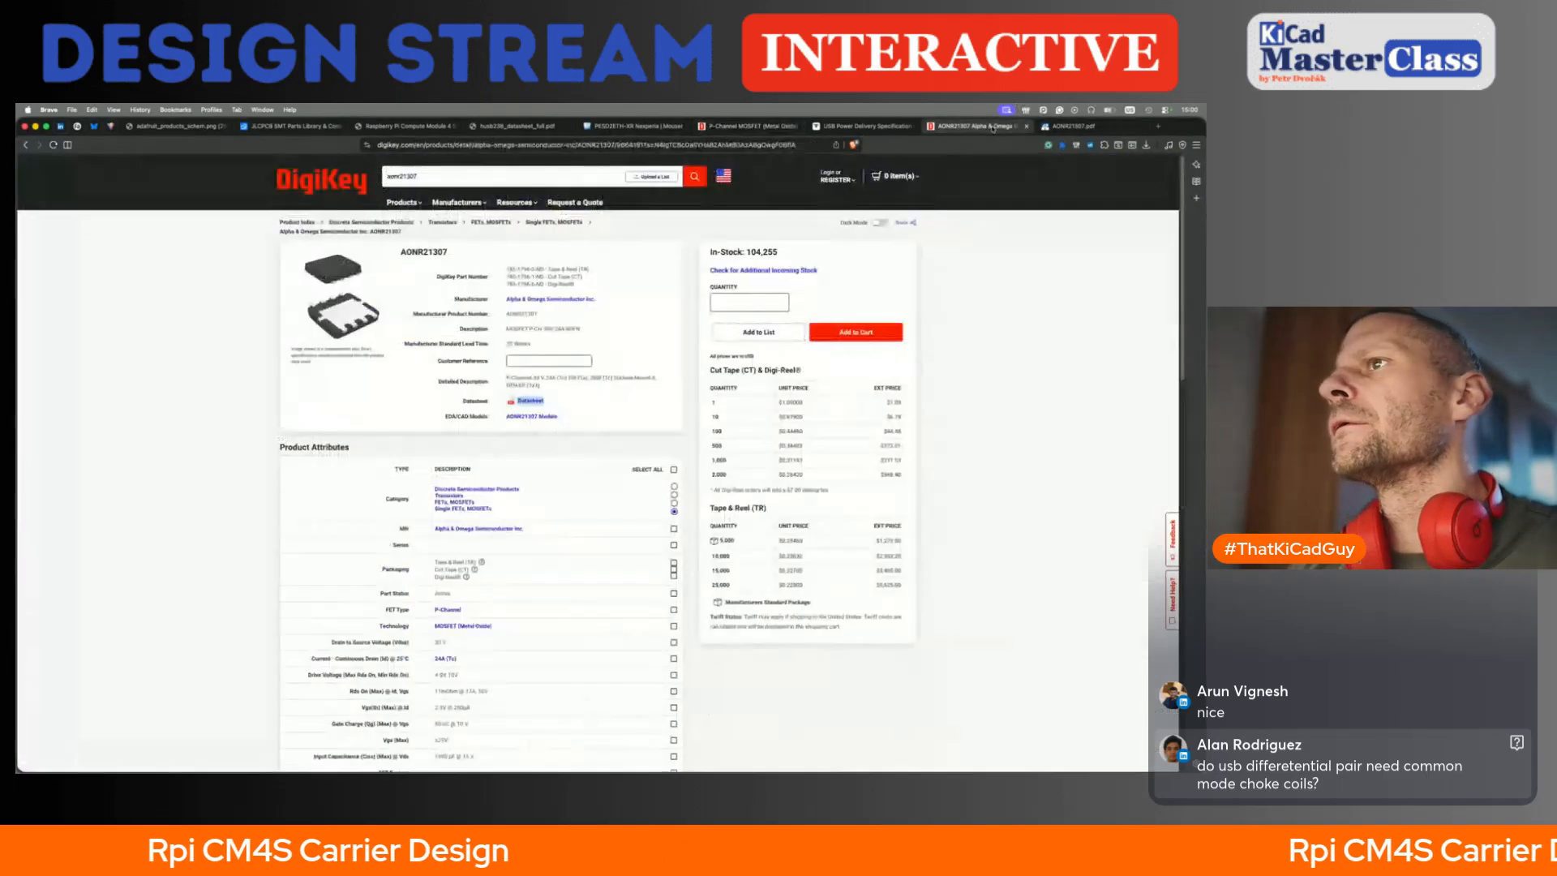
click(551, 419)
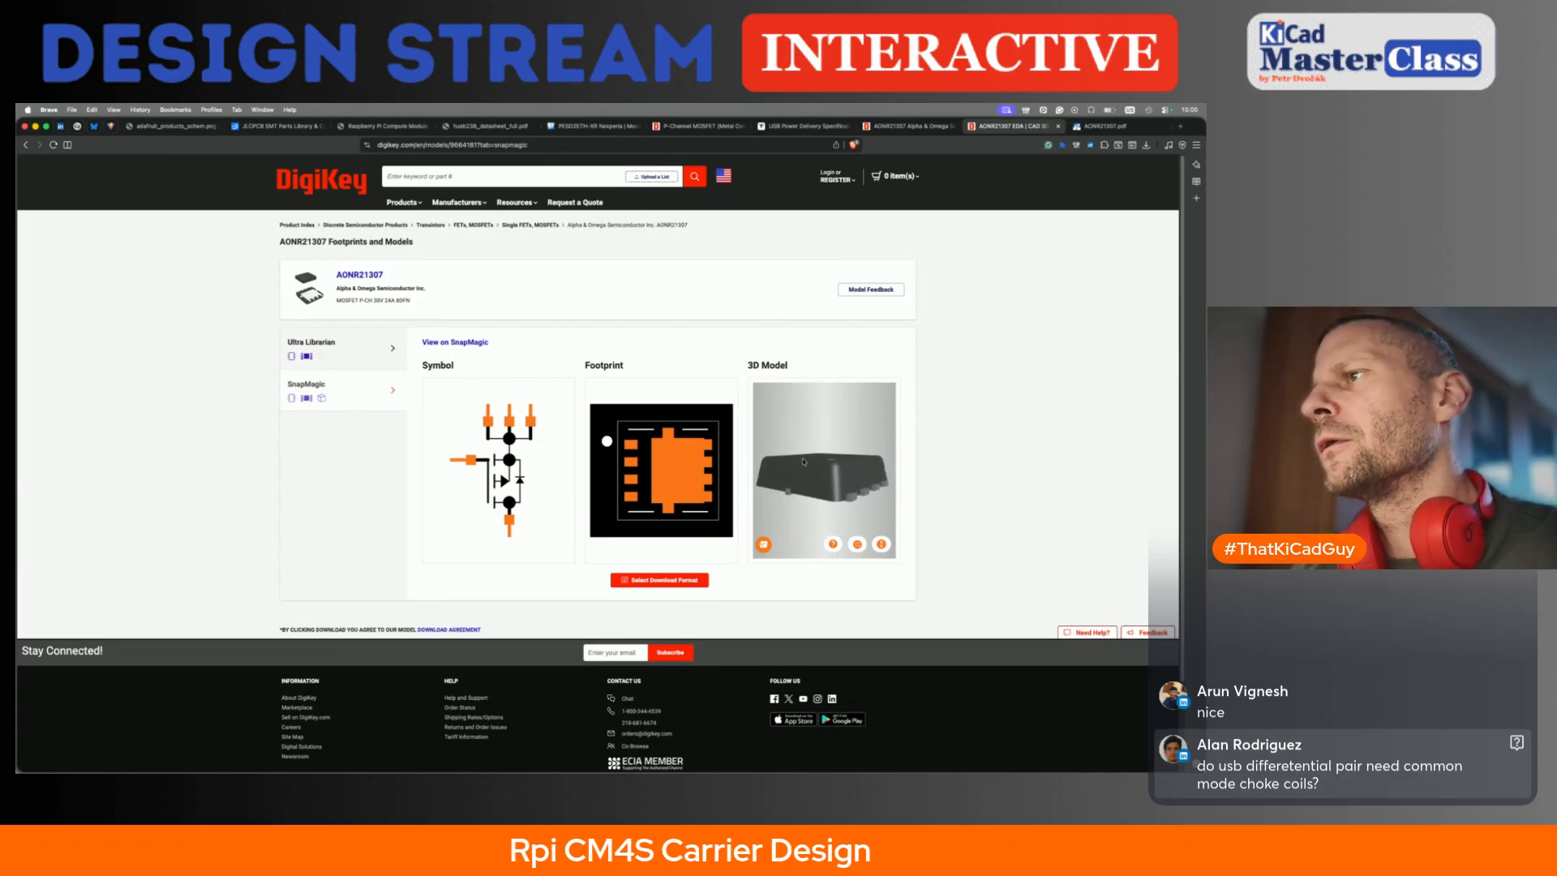
drag(802, 461, 870, 510)
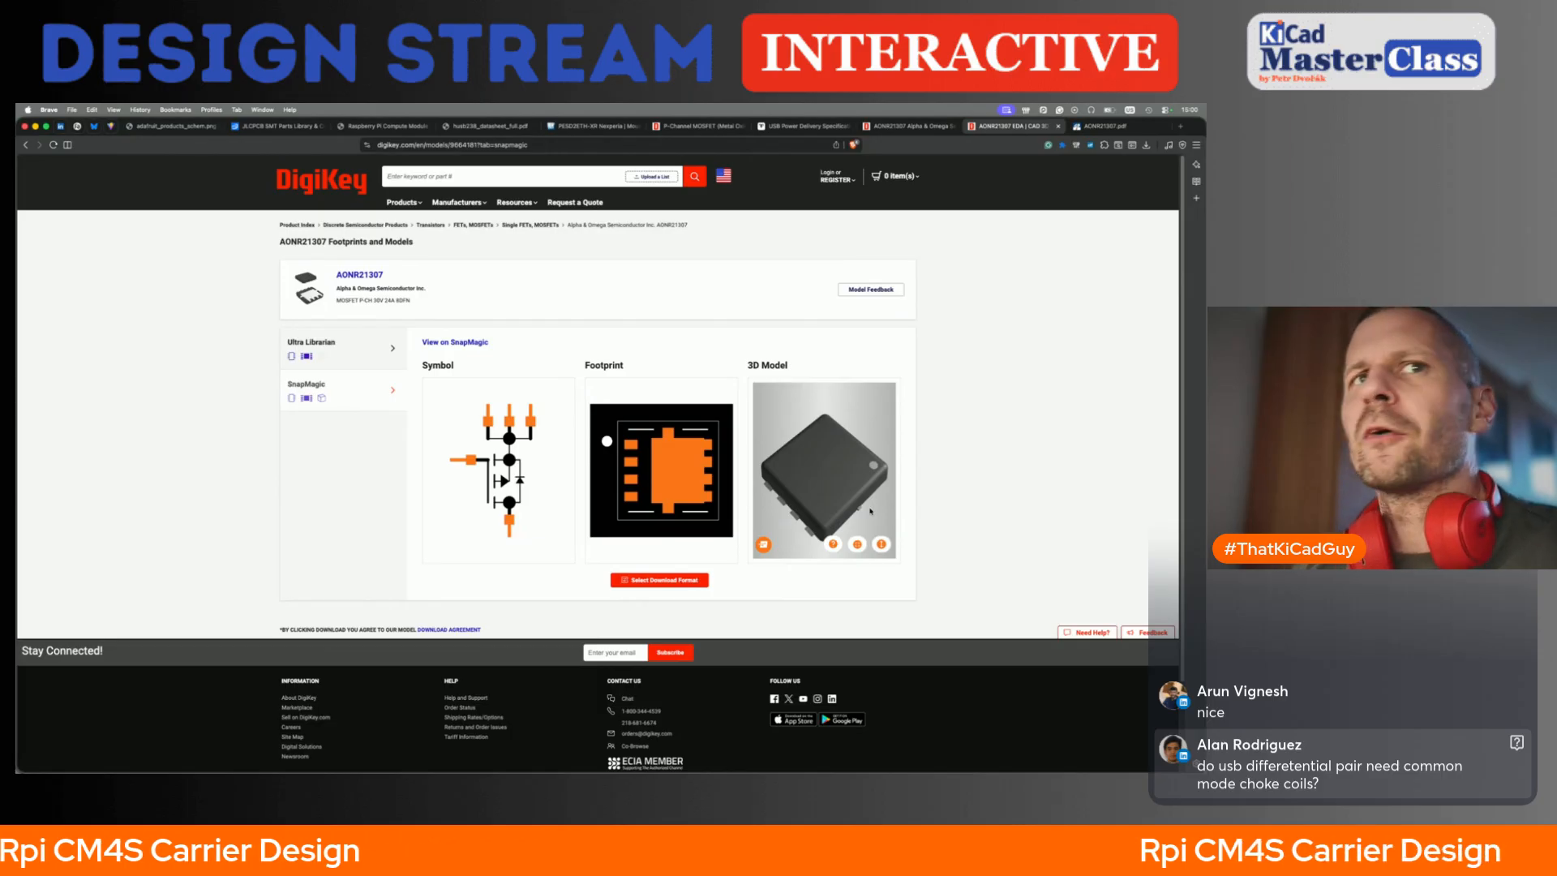
- Try to download the AONR21307 model from DigiKey in KiCad (V6 and later) format with the STEP file
click(690, 580)
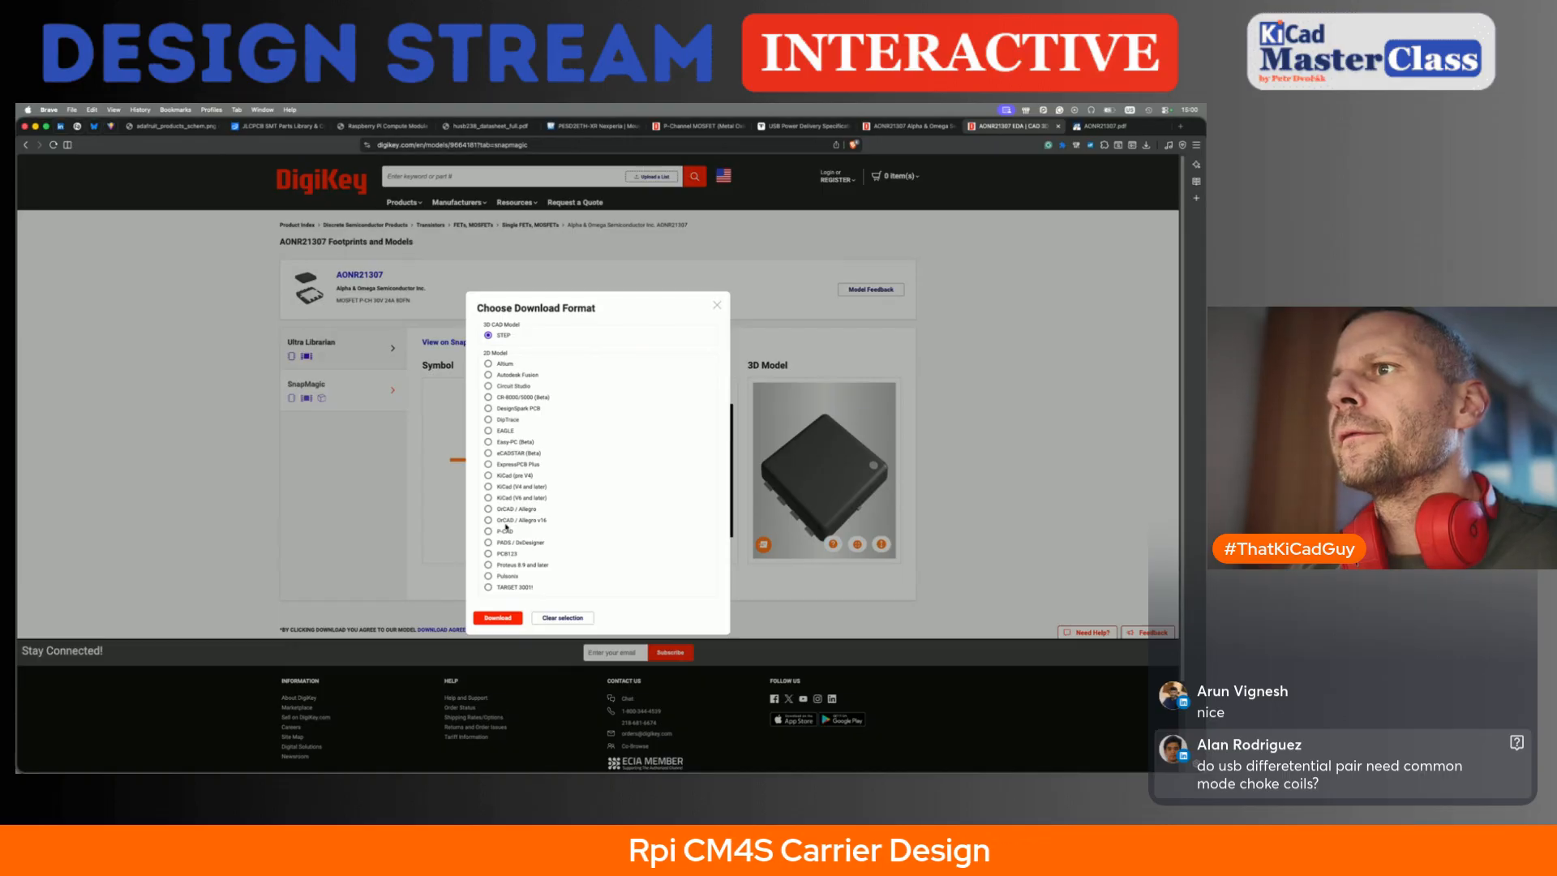
scroll(506, 527, down, 1)
click(498, 618)
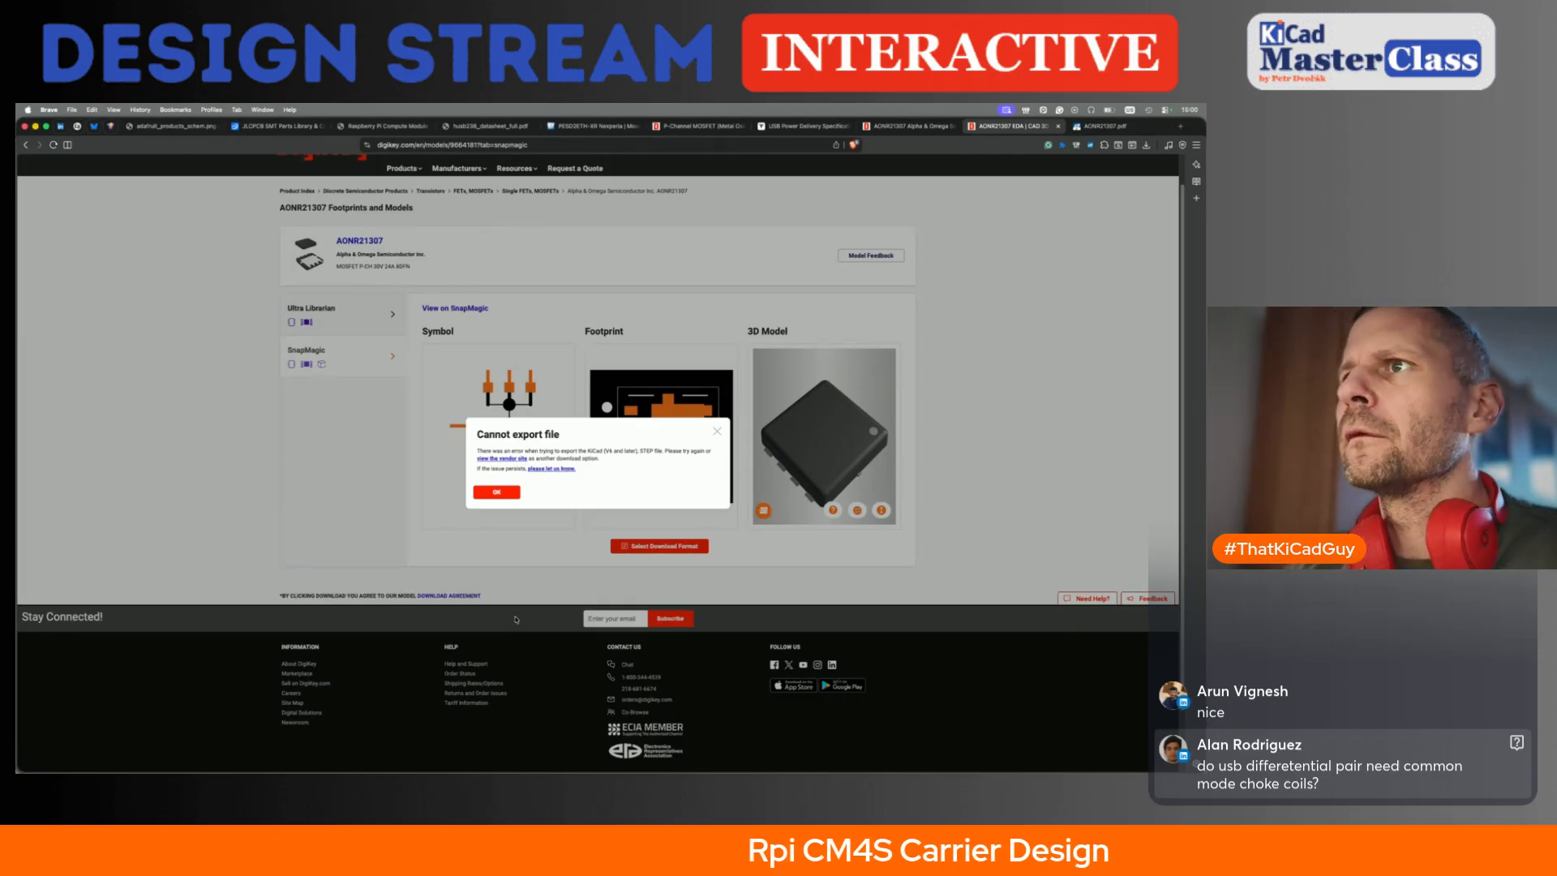
click(496, 492)
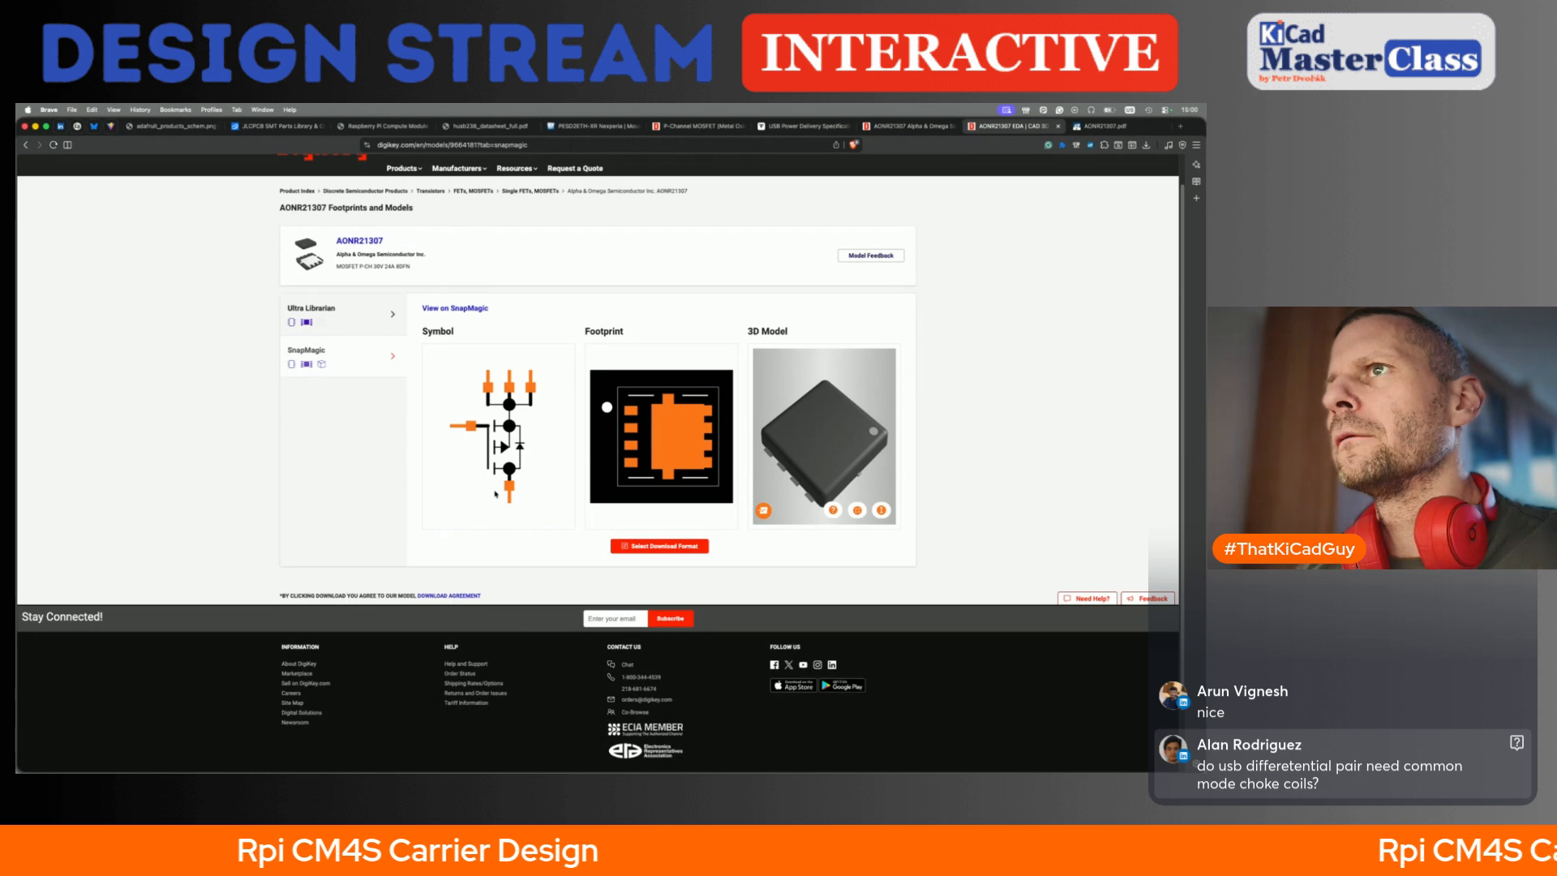
- Open the SnapMagic Search site in a new browser tab and search it for AONR21307
key(super+t)
text(snadeda)
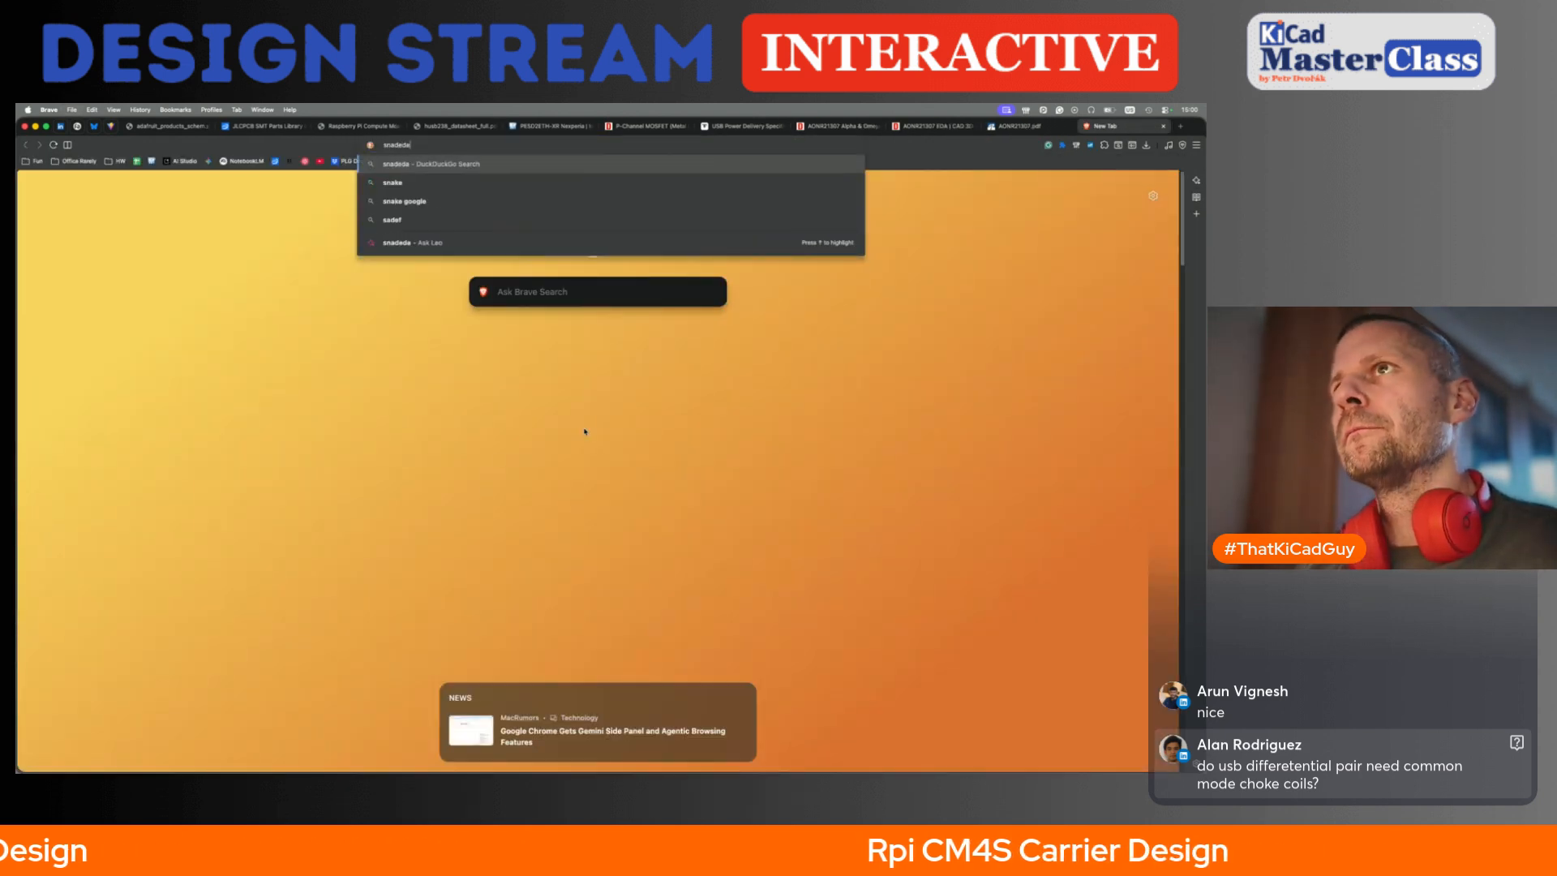
key(Return)
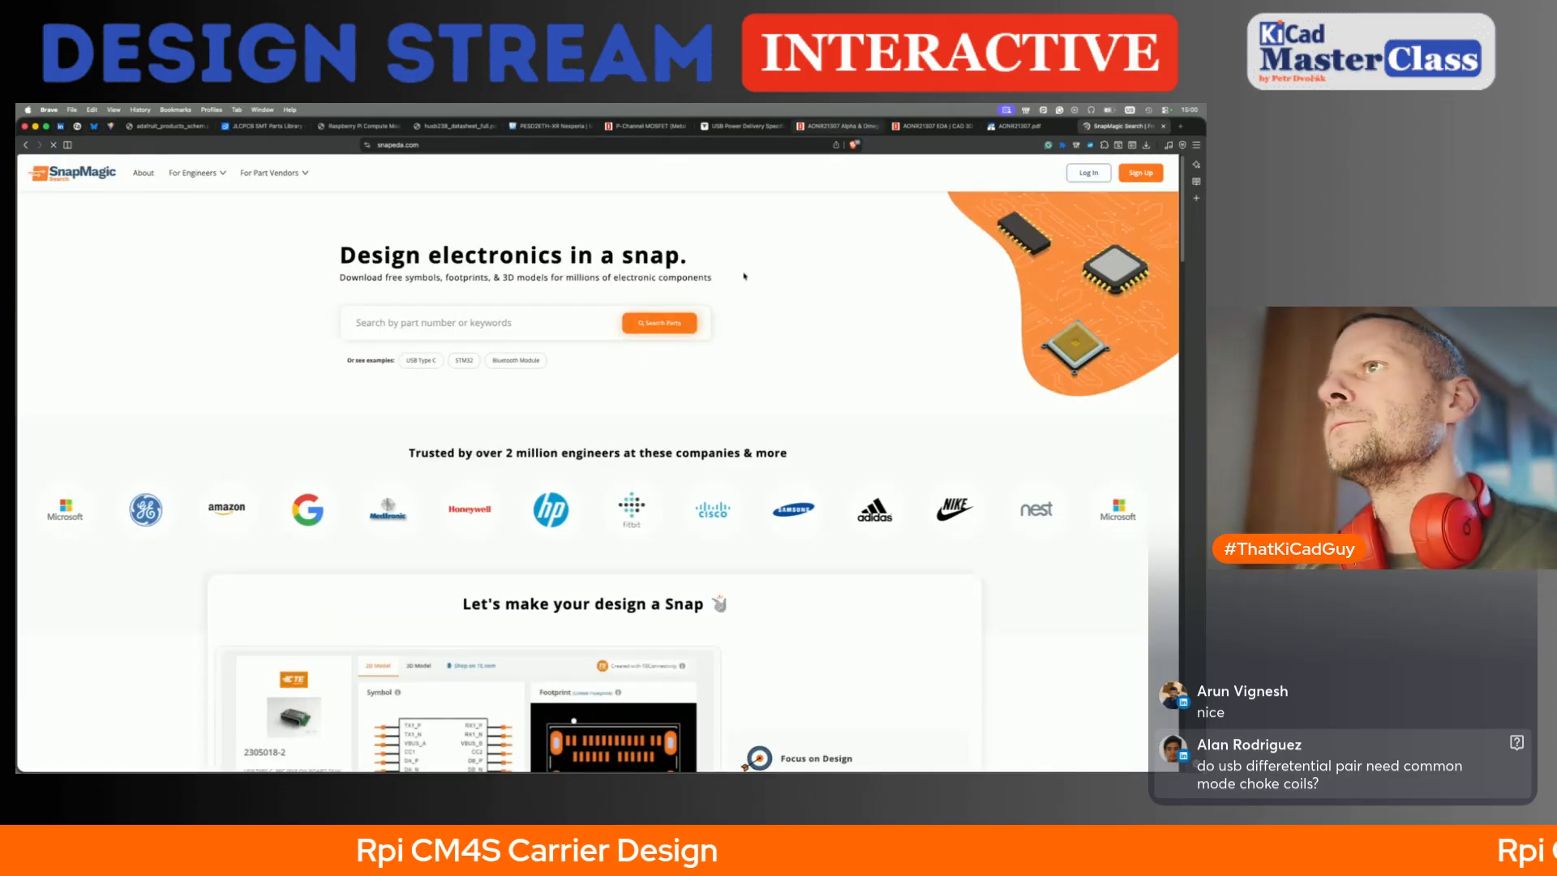
click(515, 325)
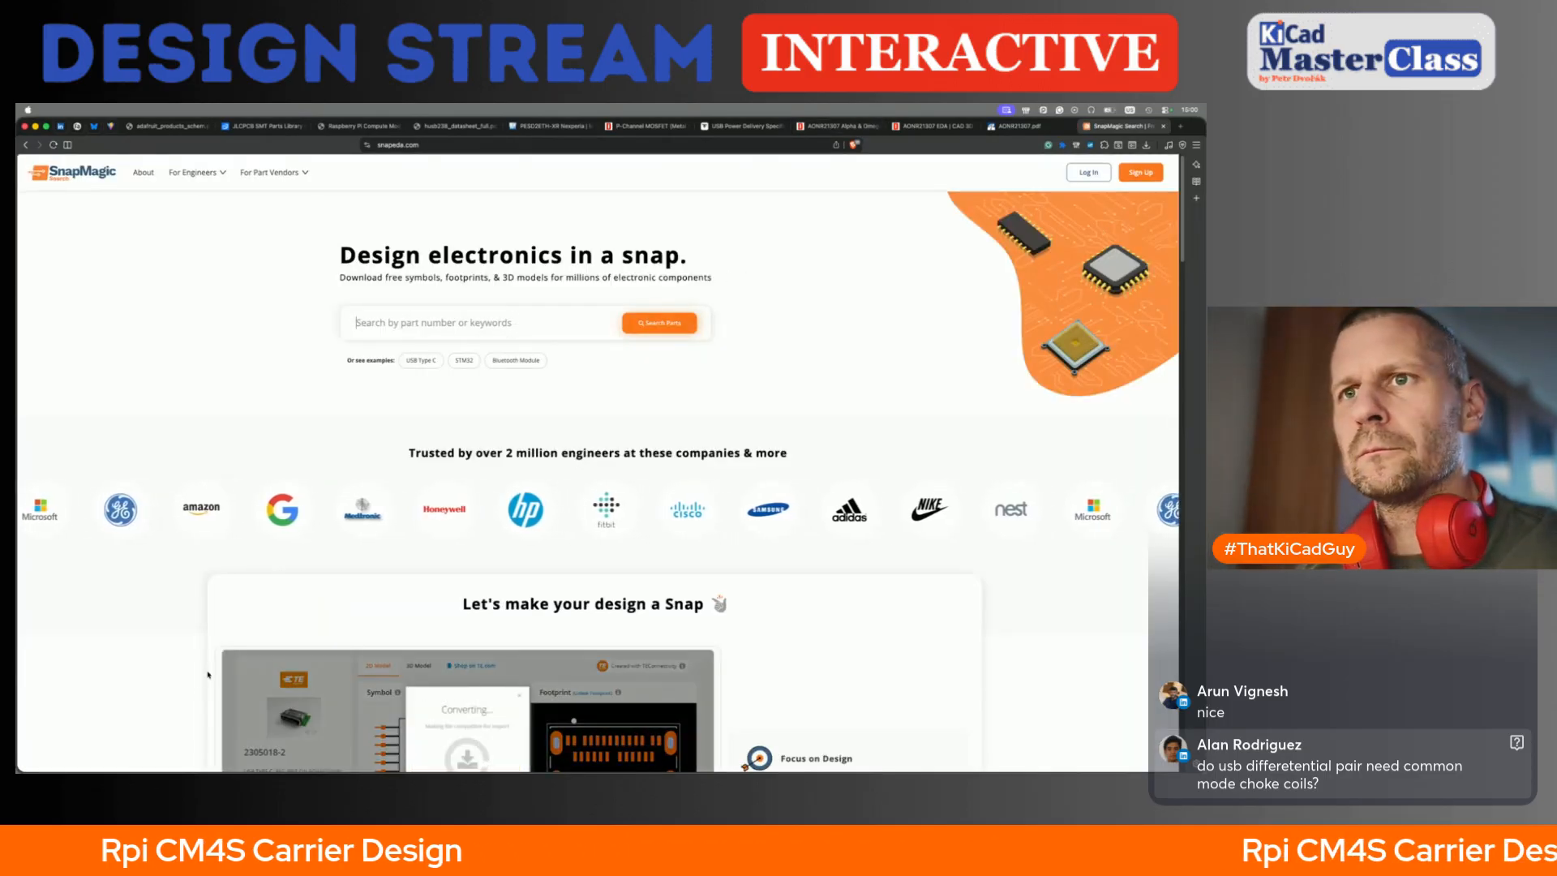
text(AONR21307)
key(Return)
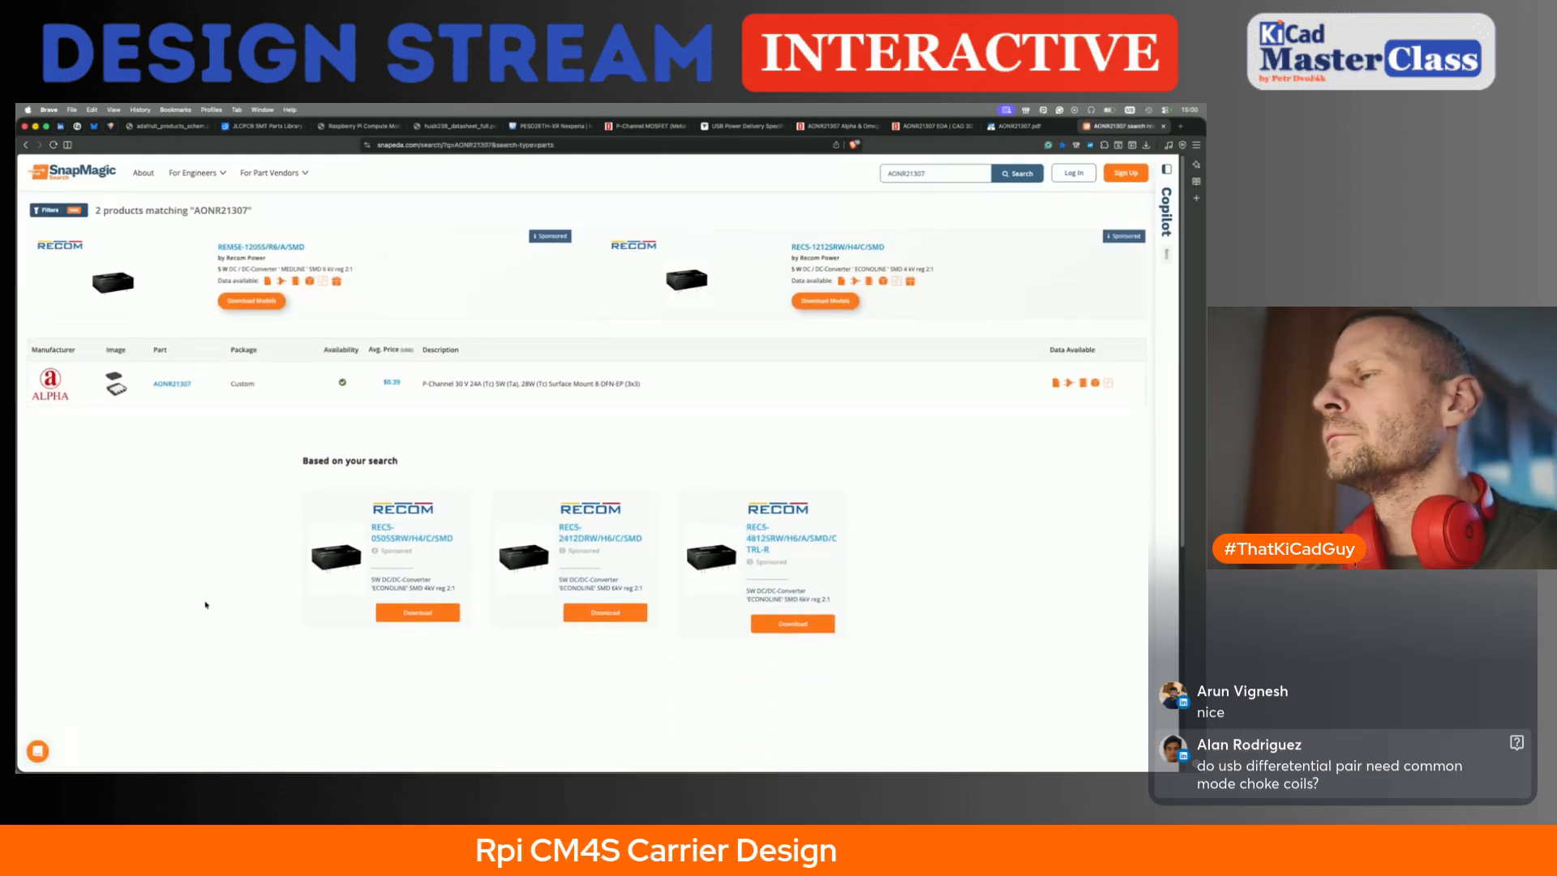
- Open the AONR21307 part page and check its 3D model, symbol and footprint
click(189, 389)
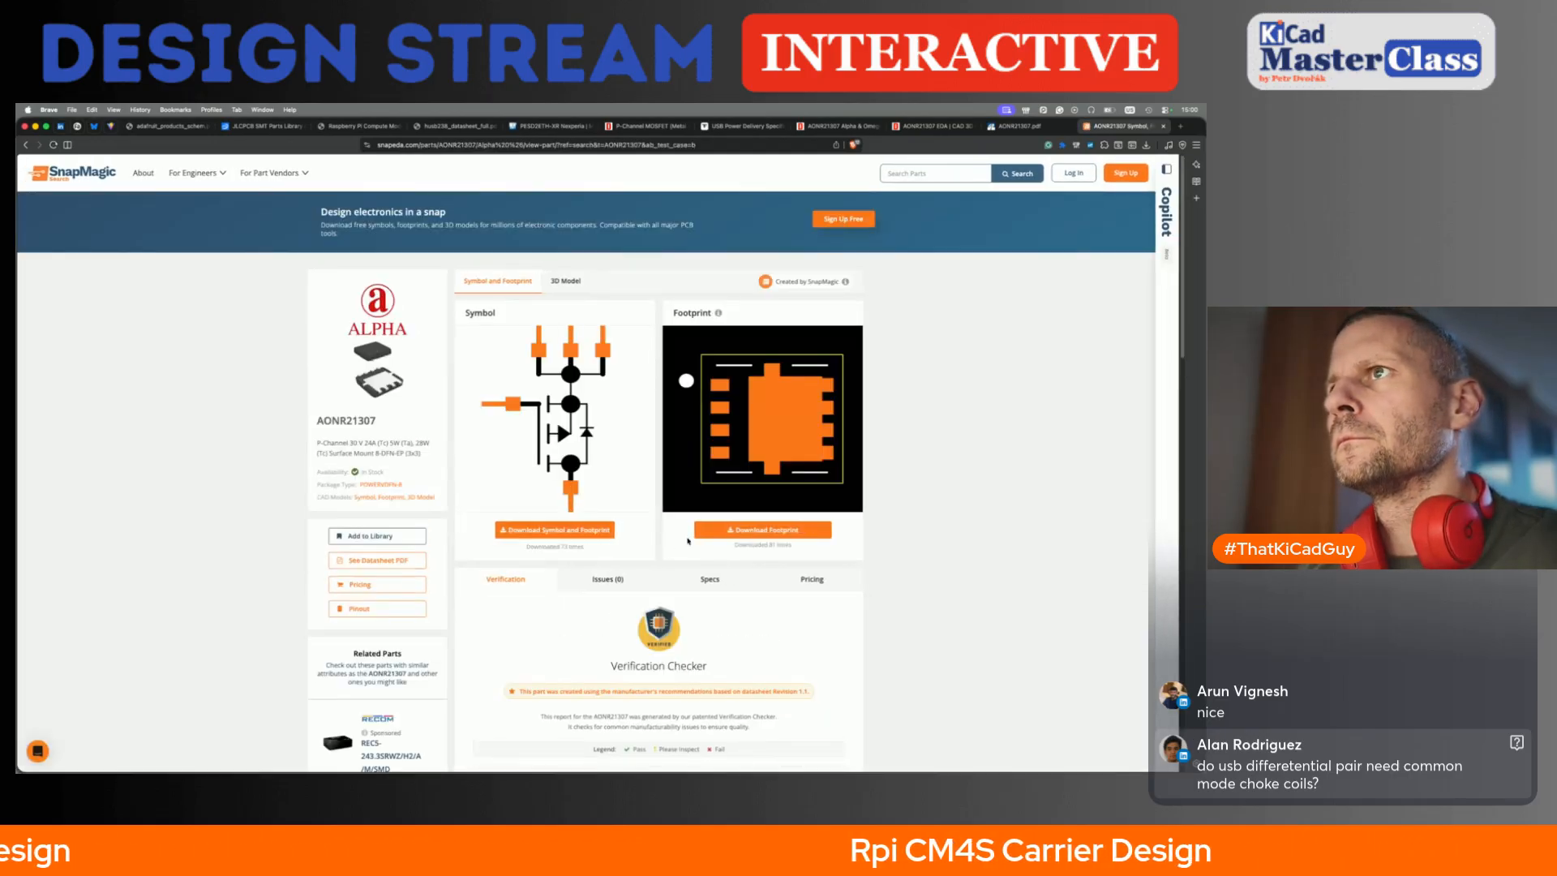
click(565, 281)
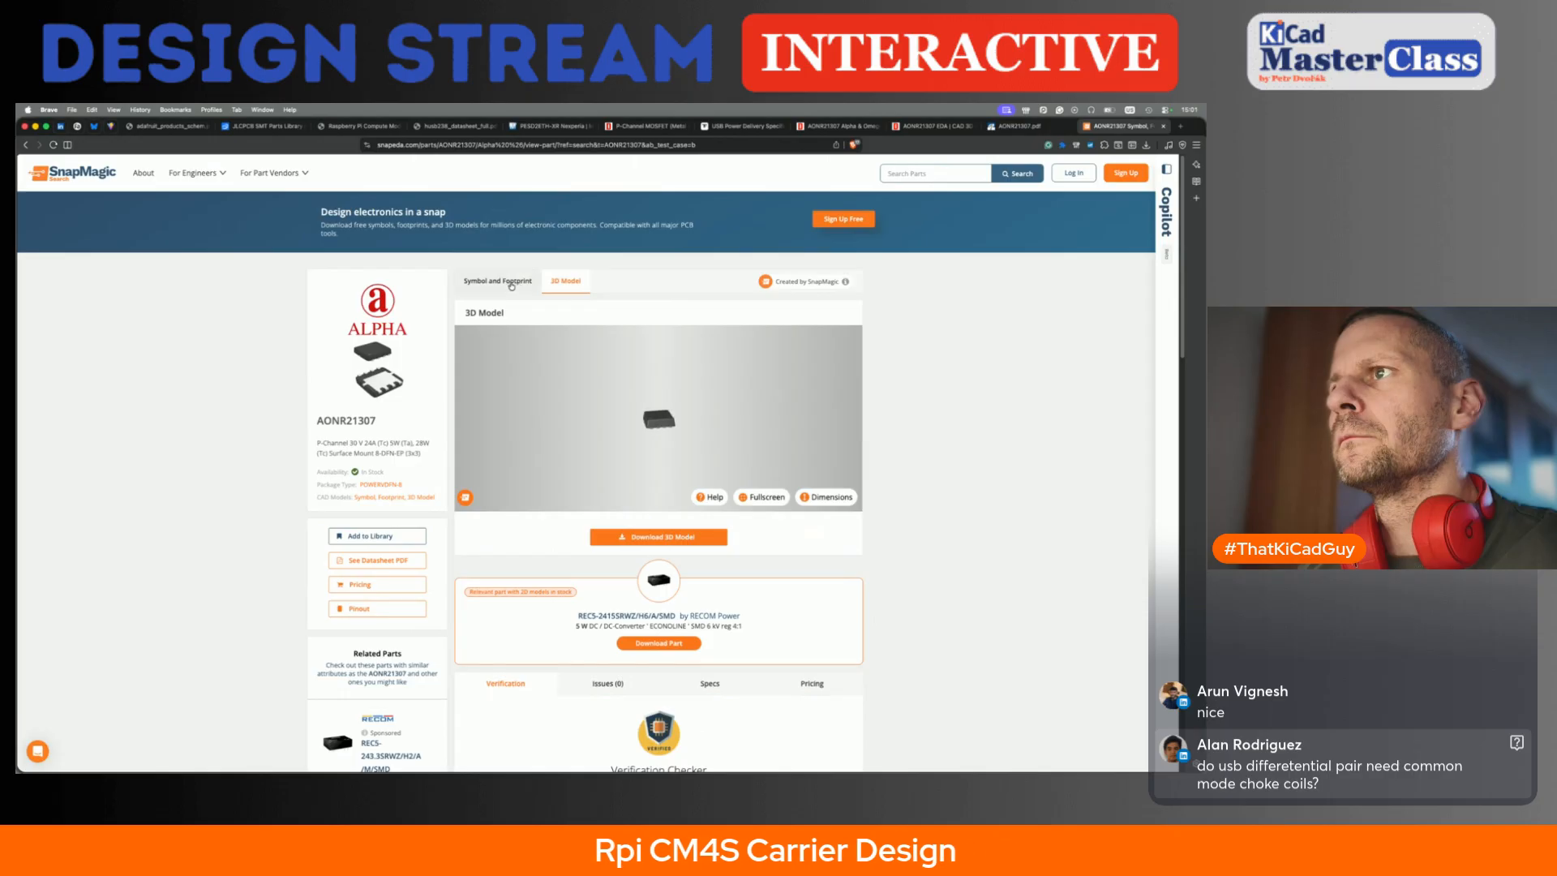
click(511, 284)
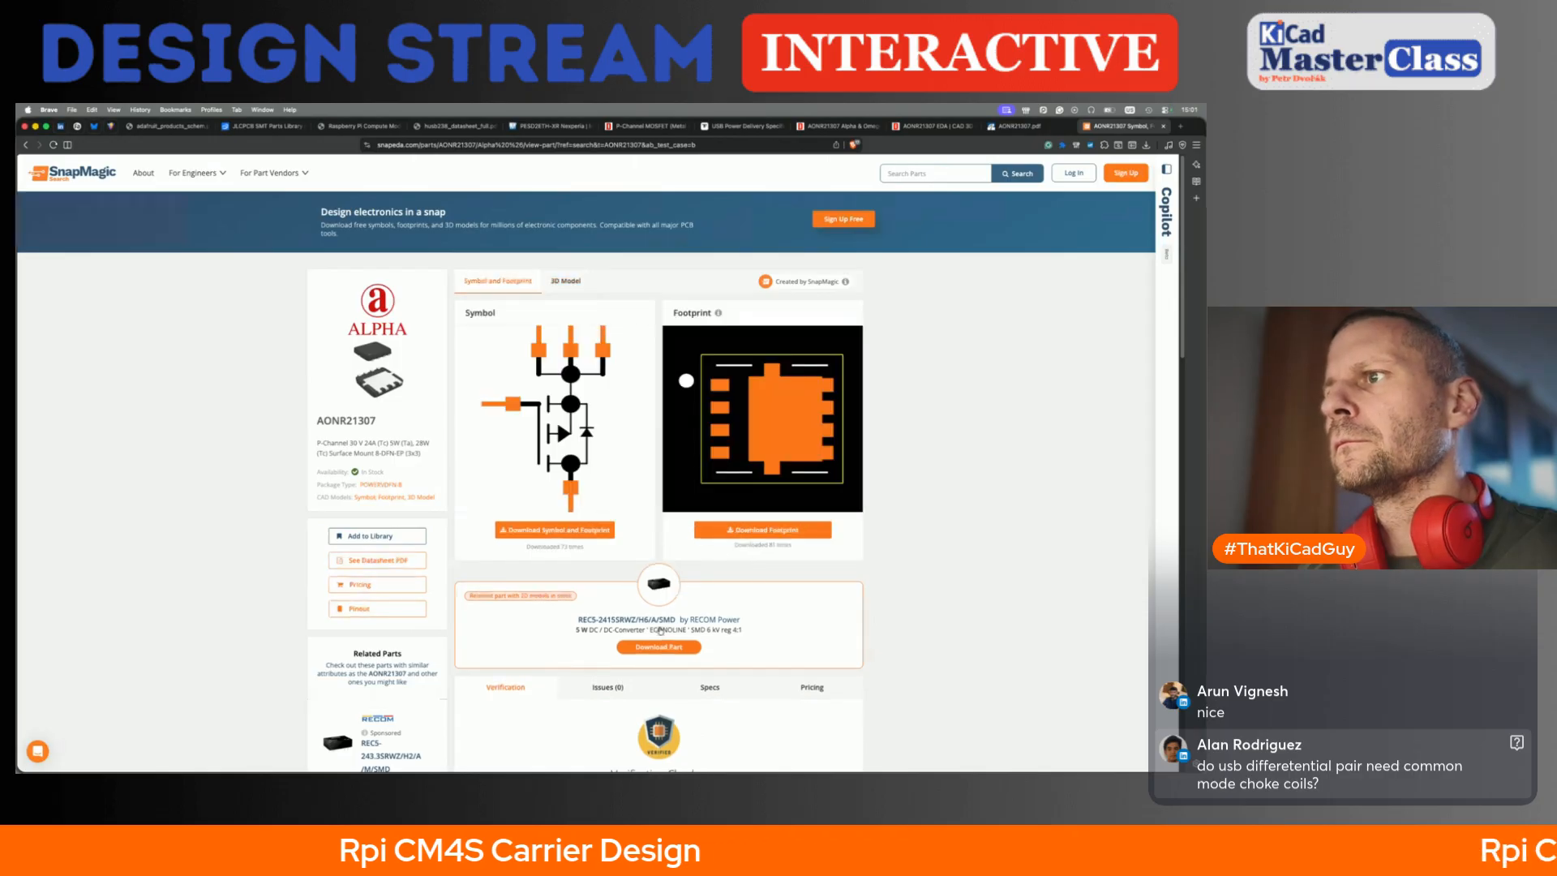
- Request the AONR21307 symbol and footprint in KiCad format, signing in through LinkedIn with the account e-mail and password and allowing SnapEDA access
click(554, 529)
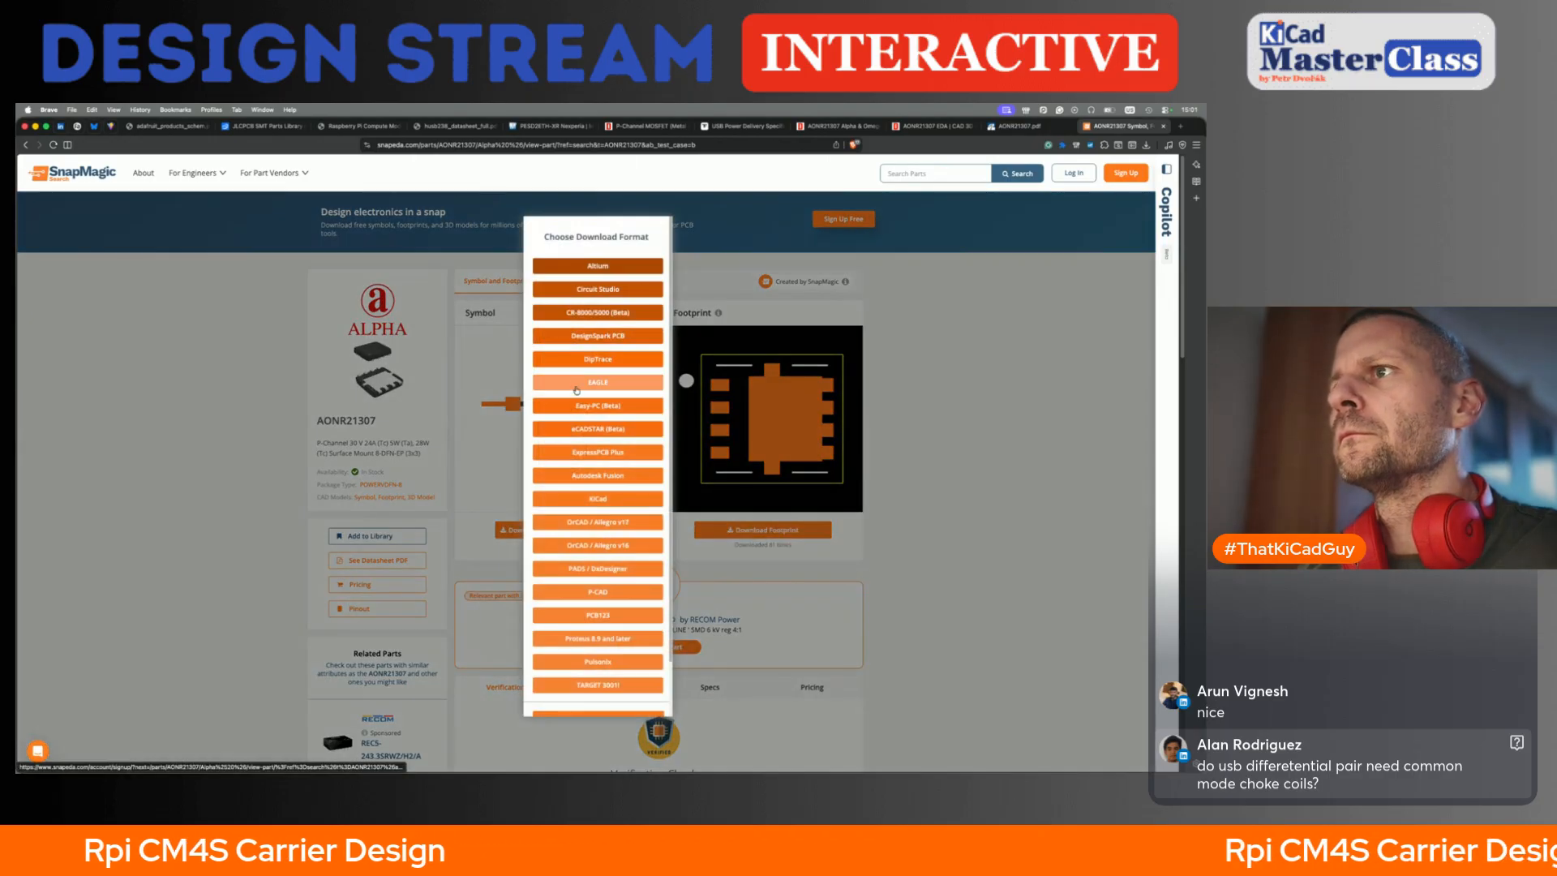
click(576, 379)
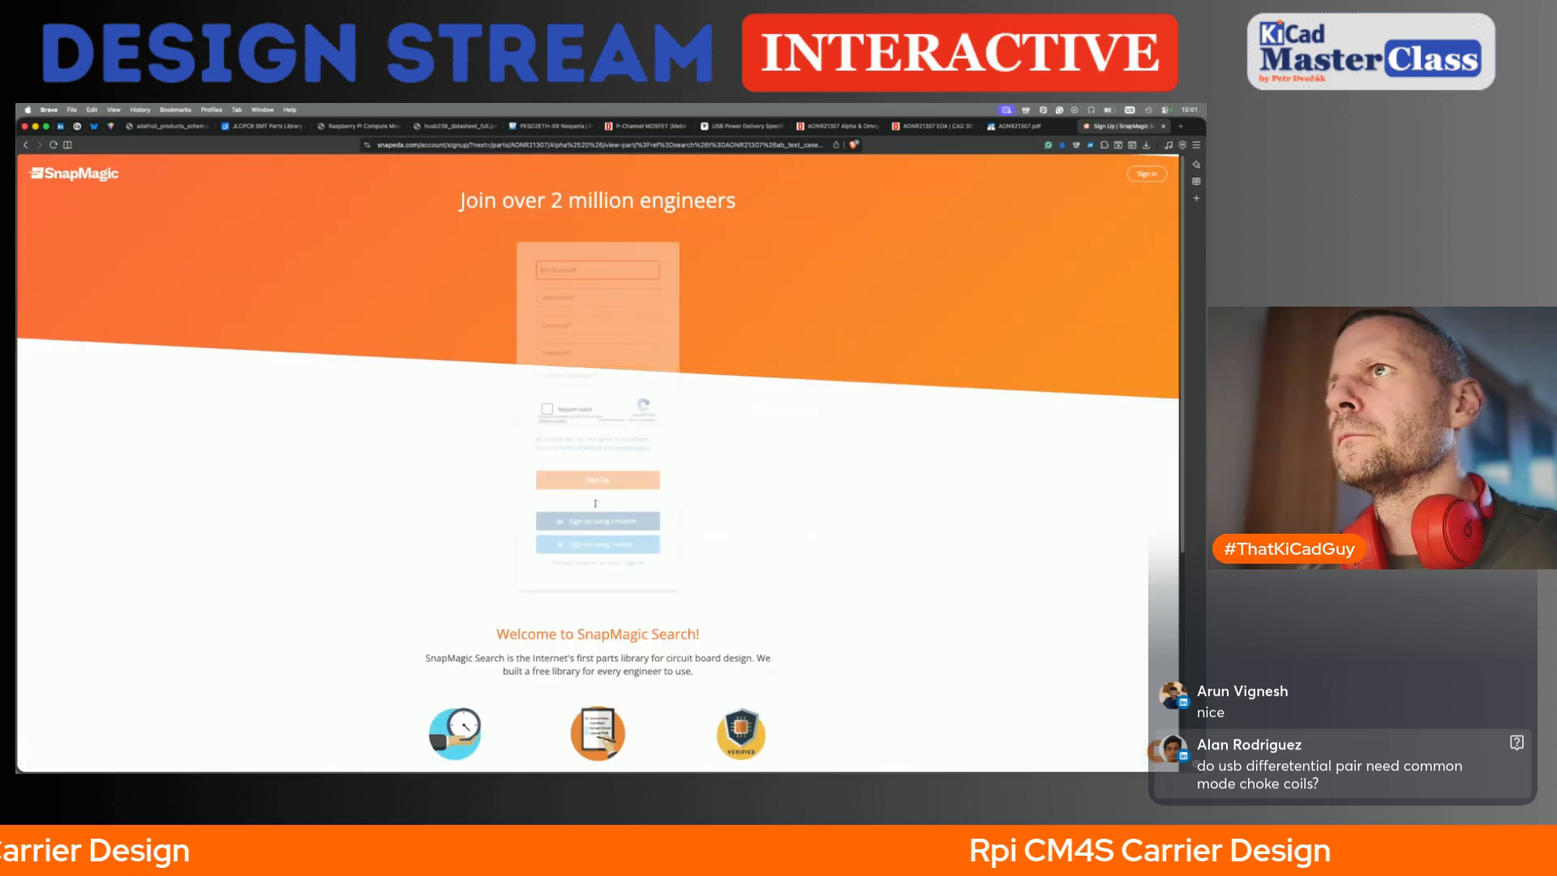
click(607, 523)
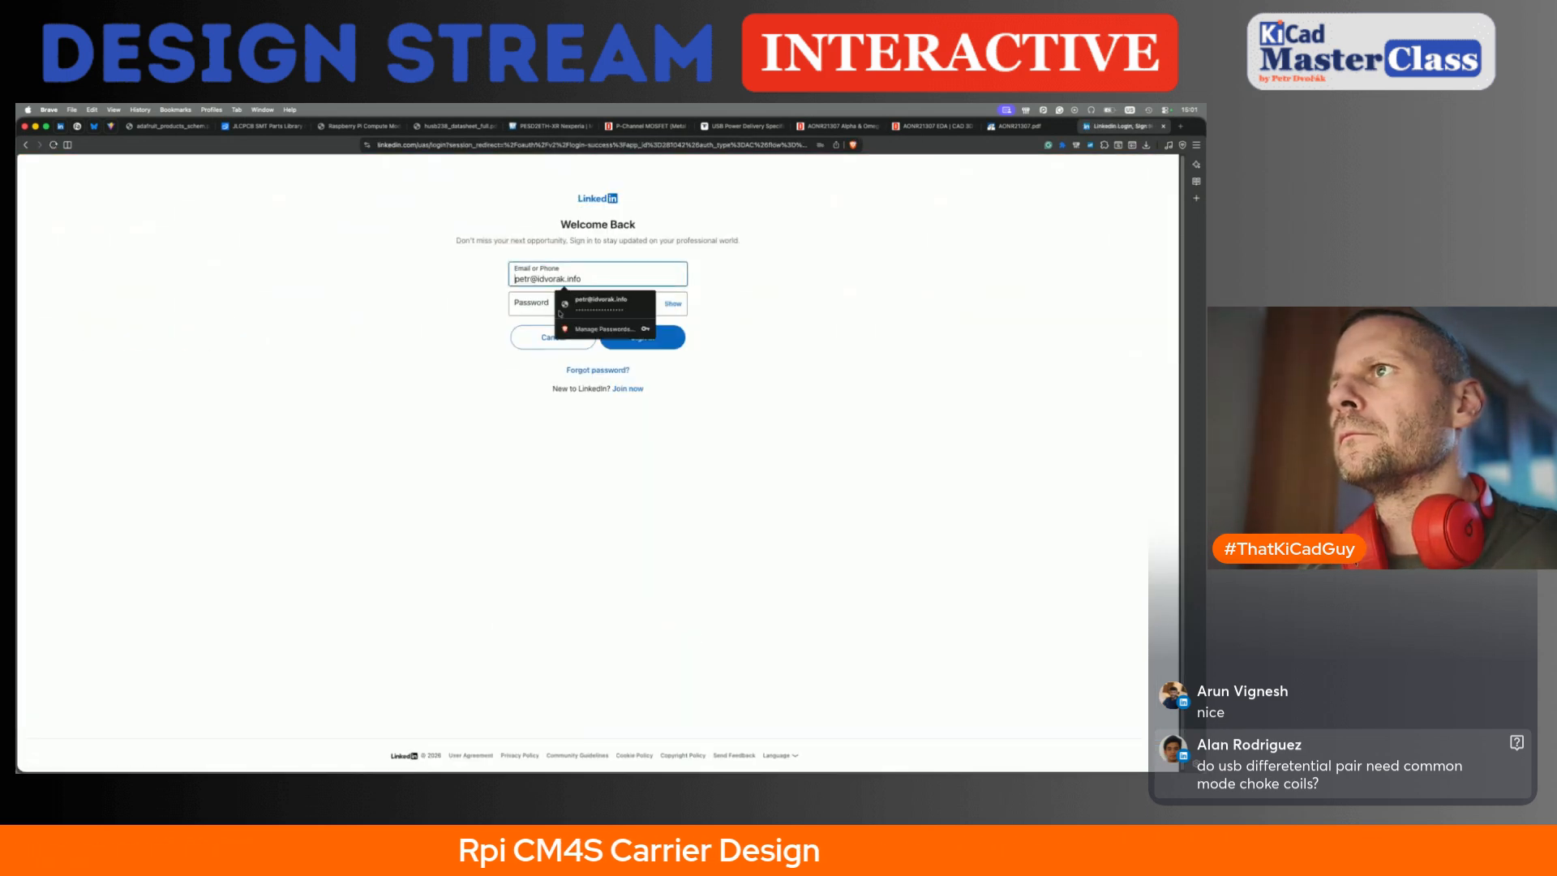
click(553, 337)
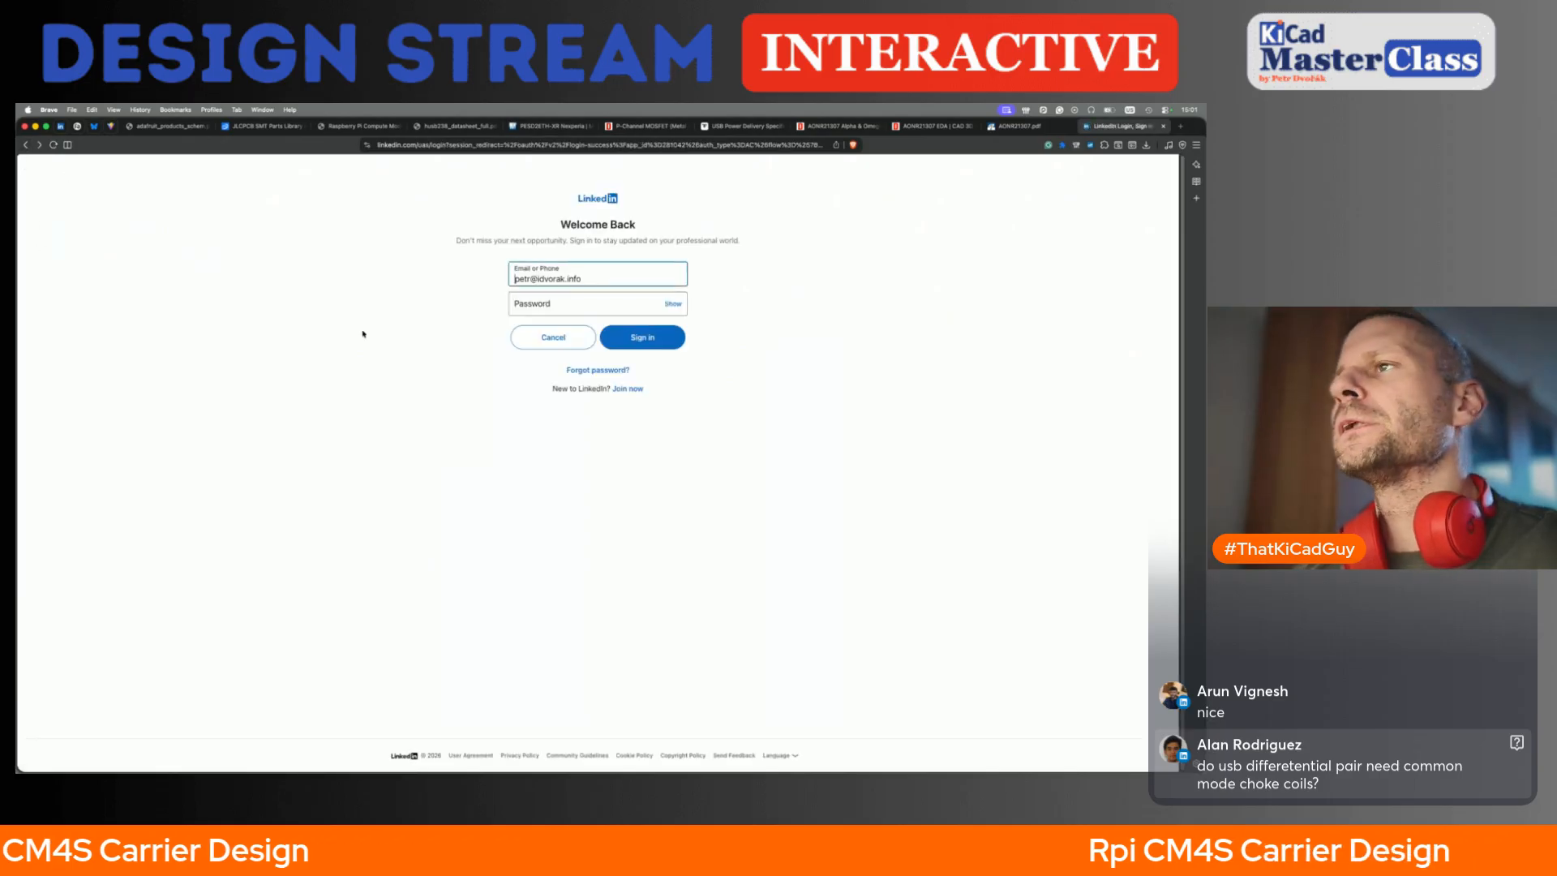
click(604, 303)
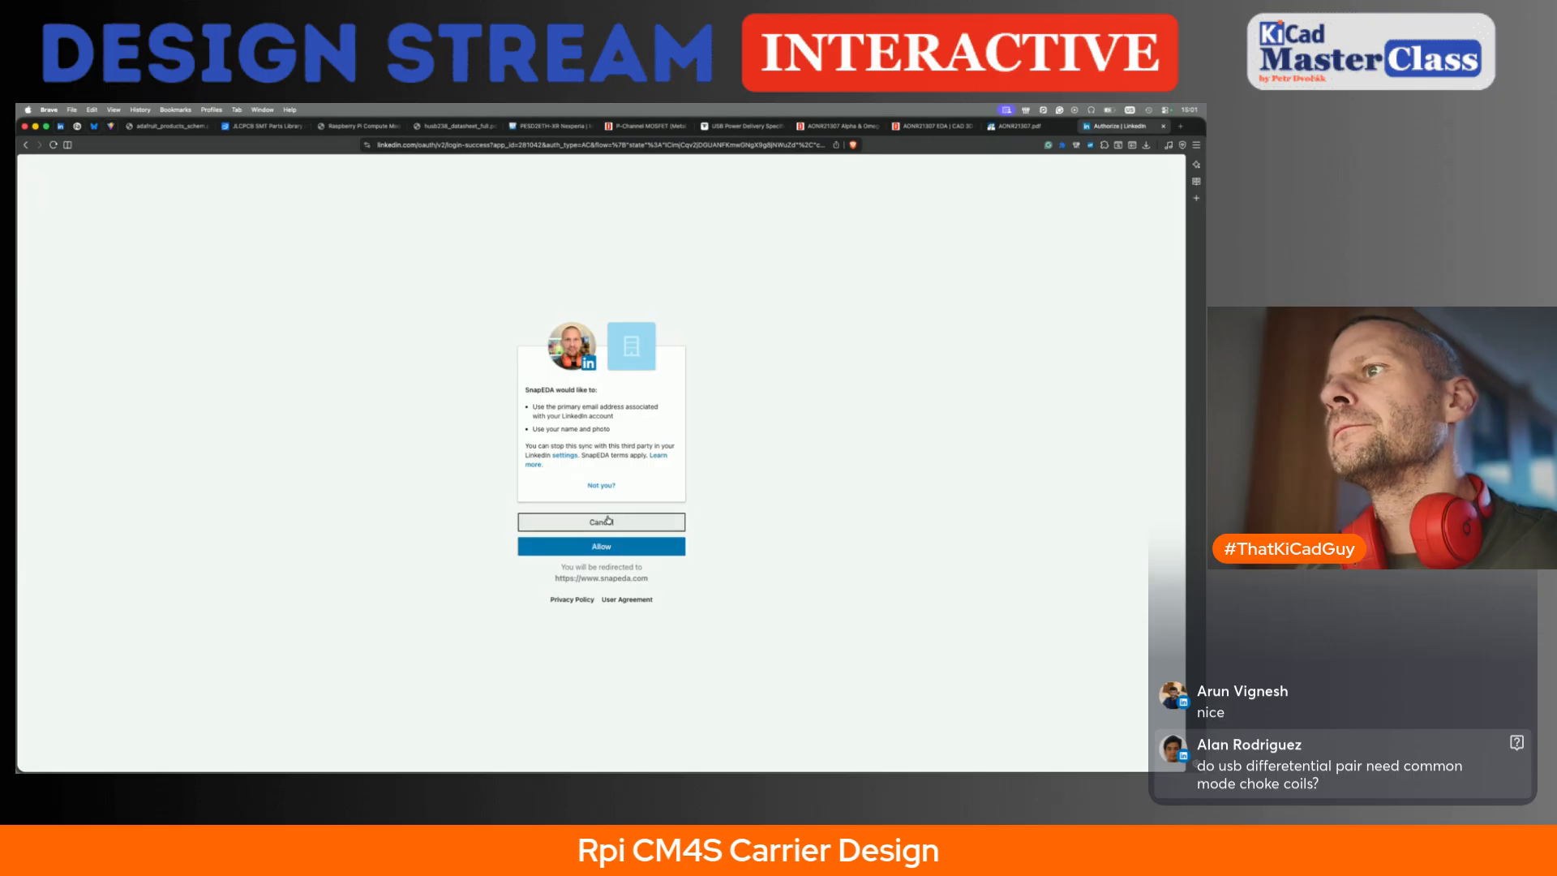
click(611, 552)
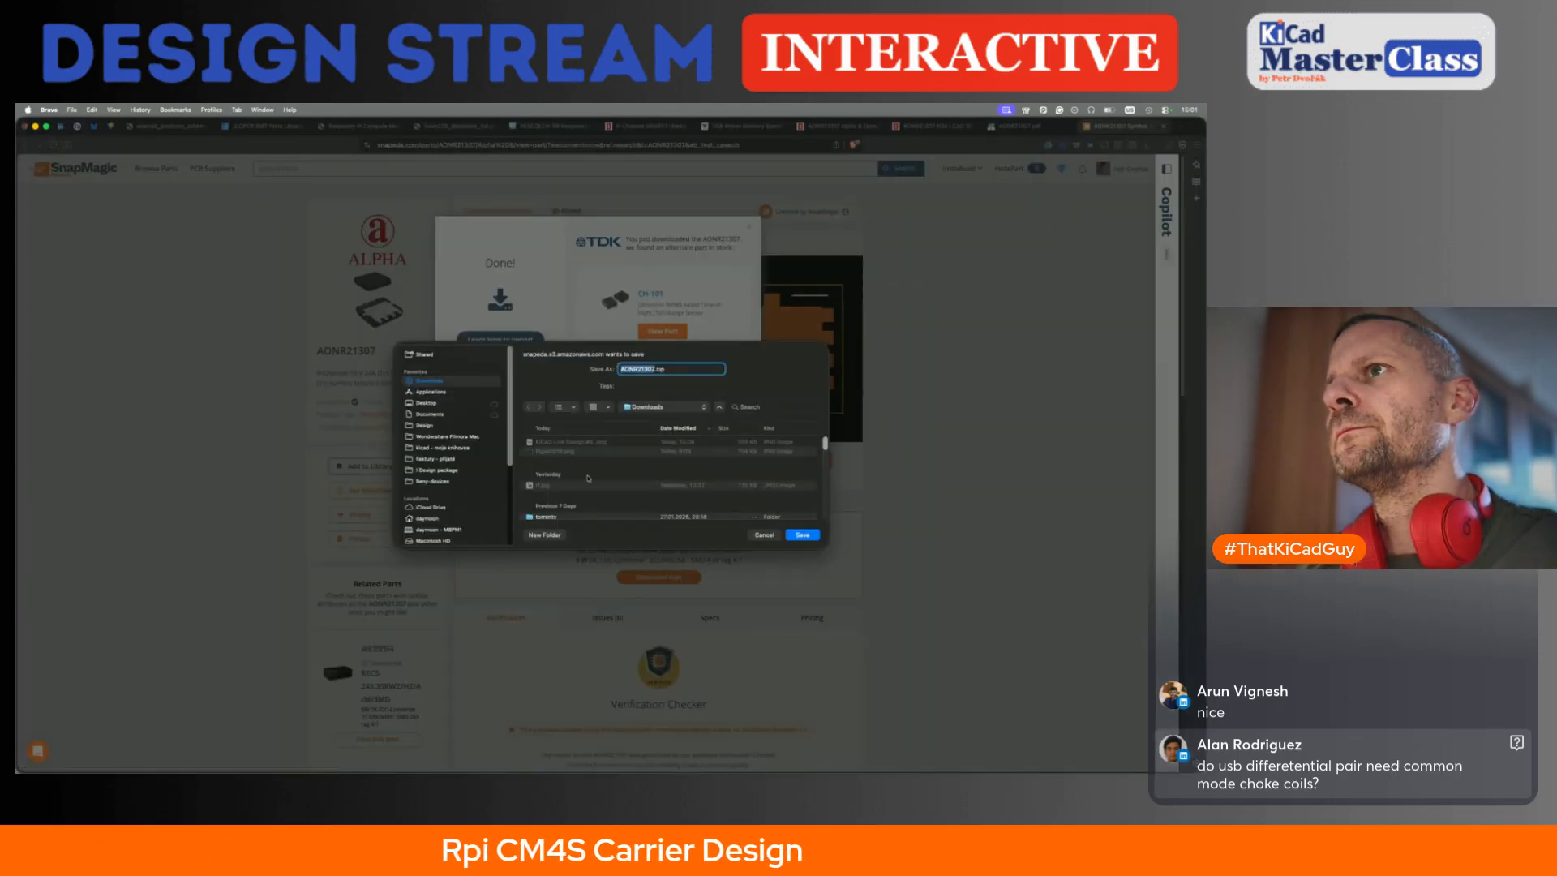
- Save AONR21307.zip to Downloads, then extract it in Finder and open the AONR21307 folder
click(801, 534)
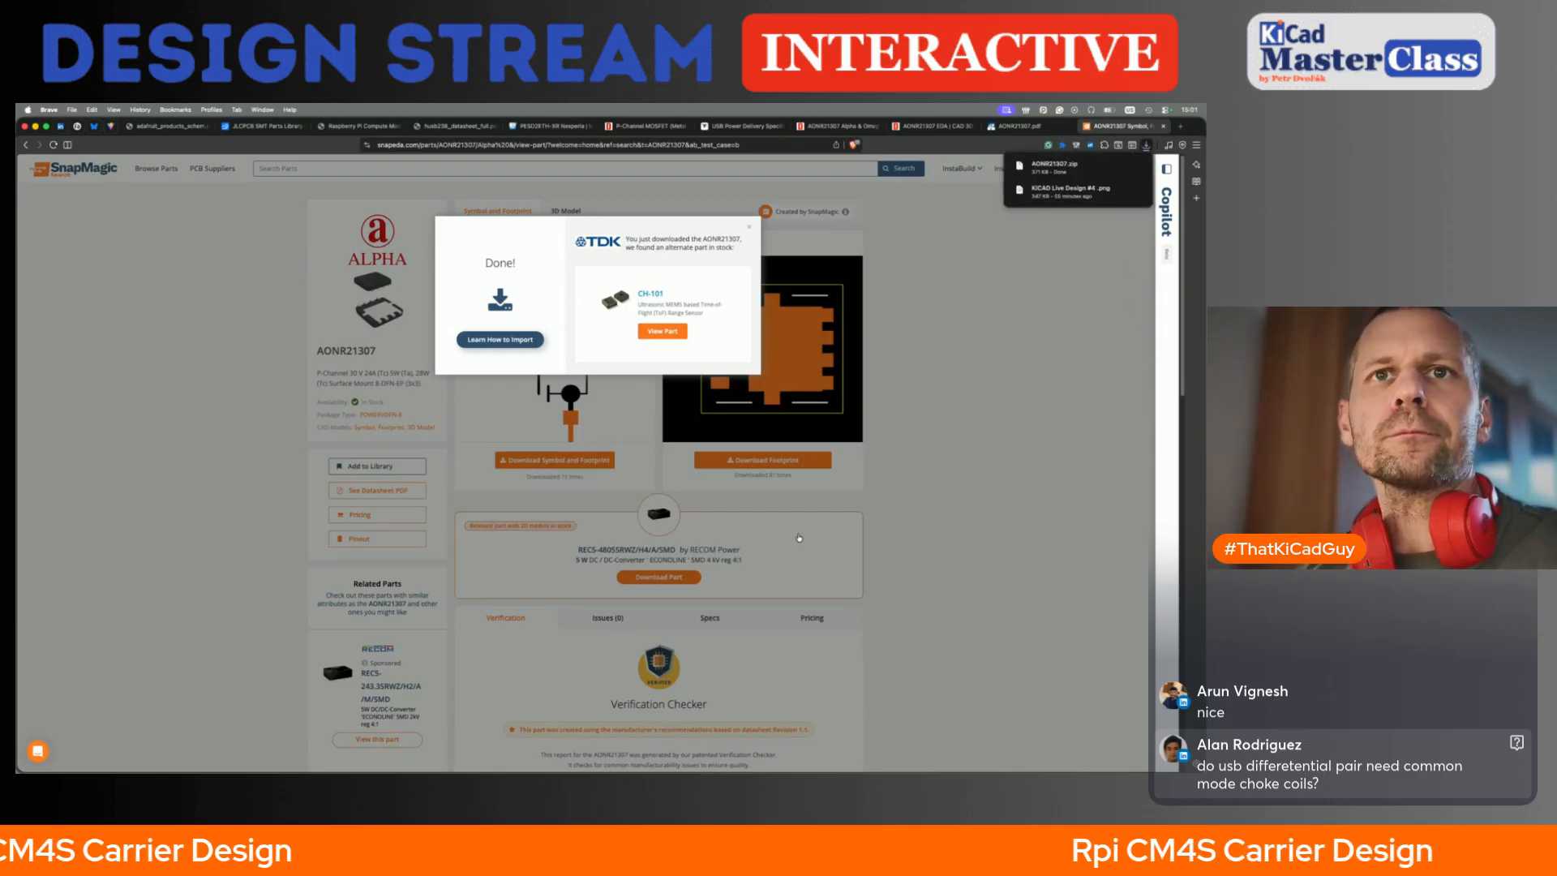
key(super+Tab)
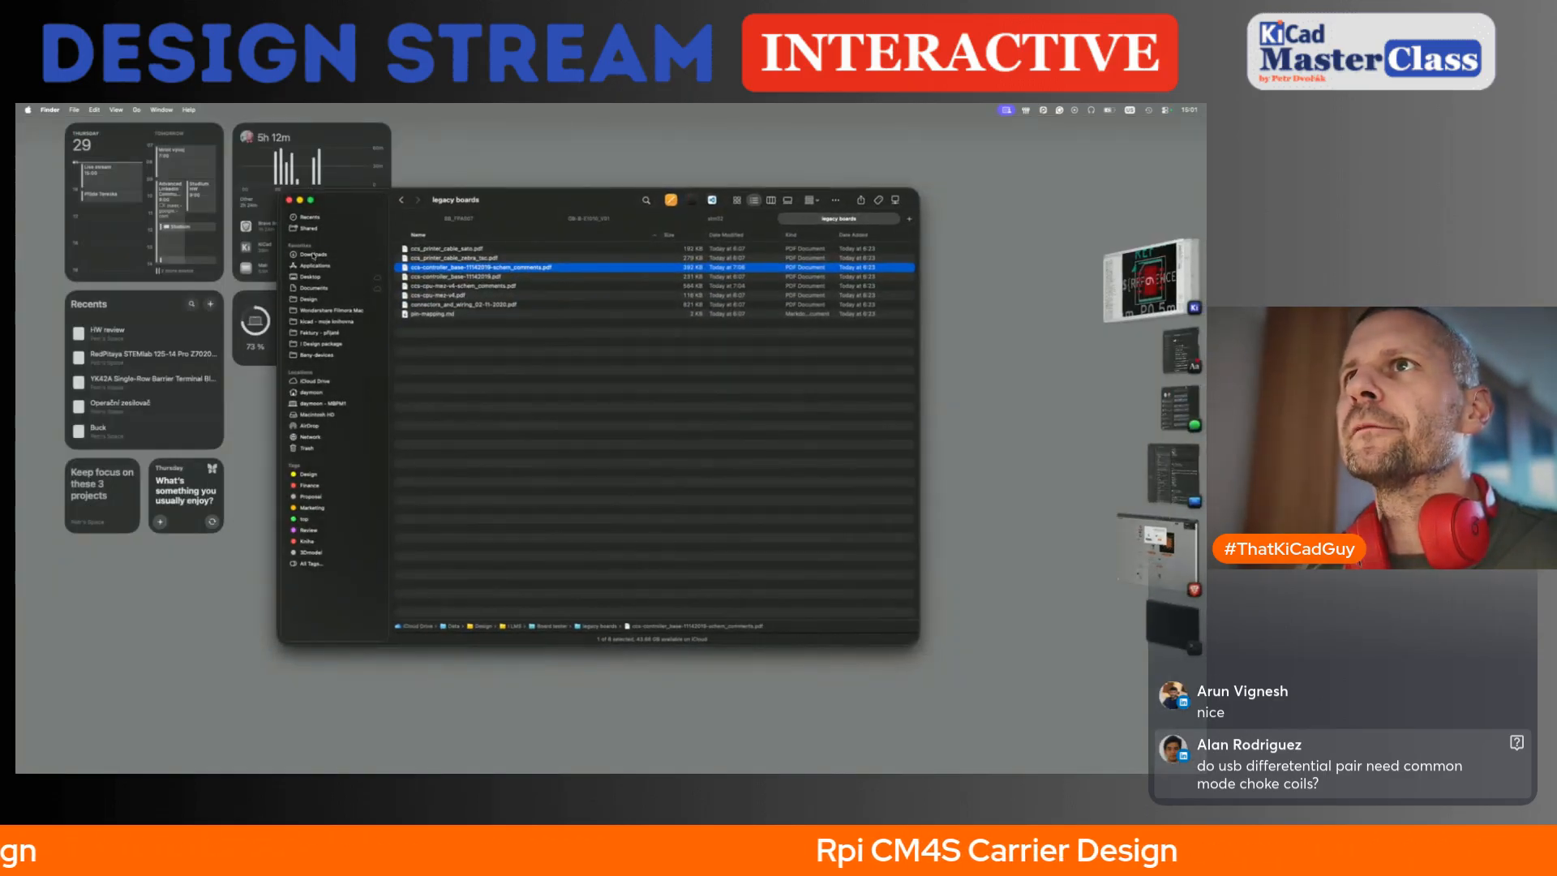
click(313, 255)
scroll(482, 405, down, 5)
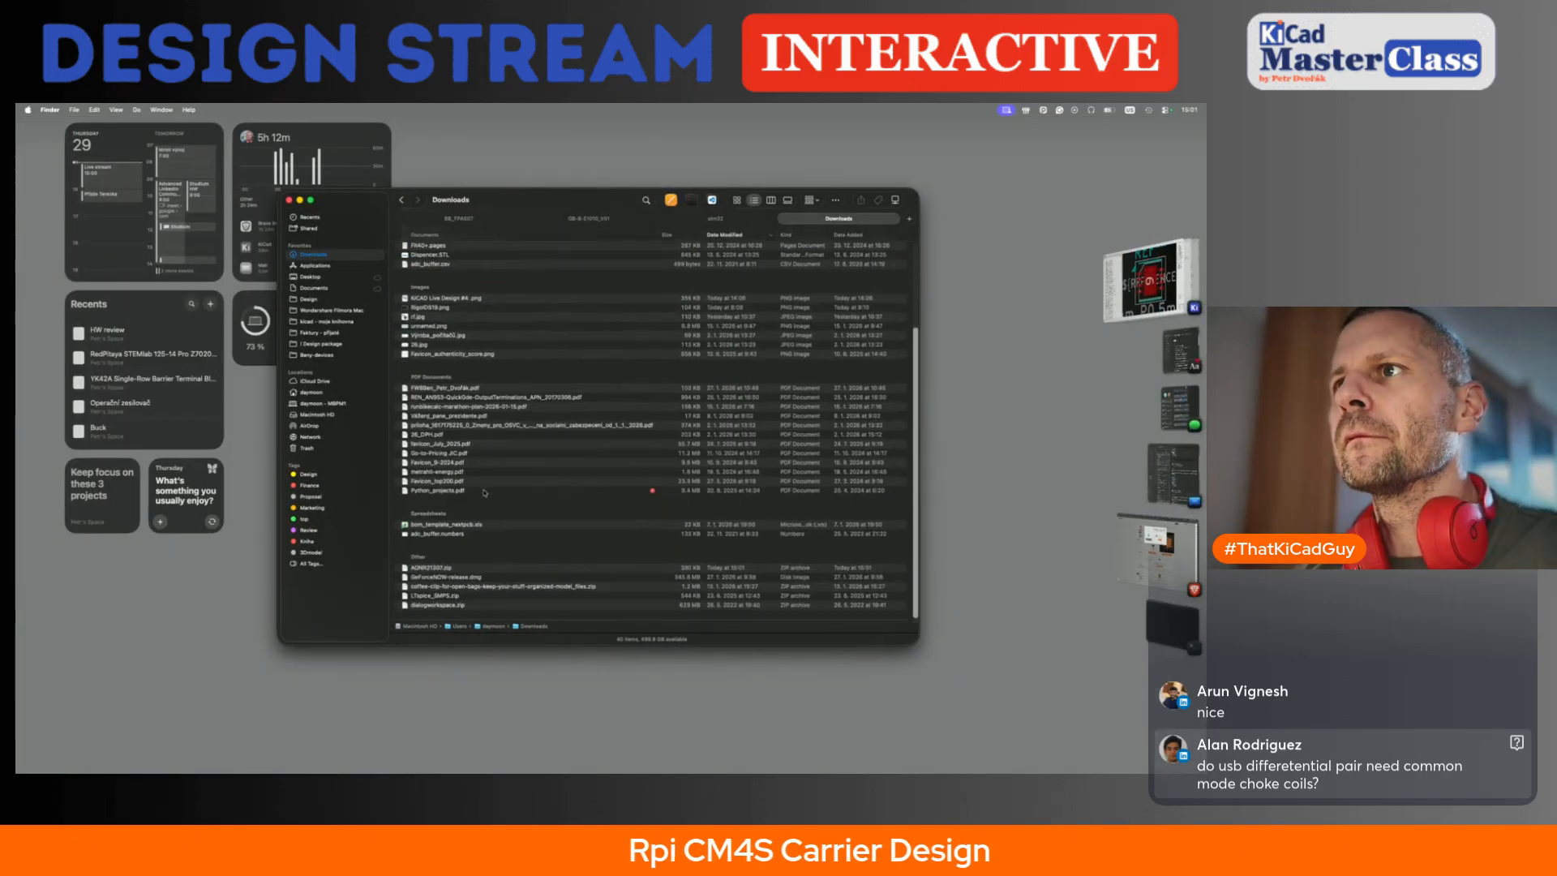
click(437, 572)
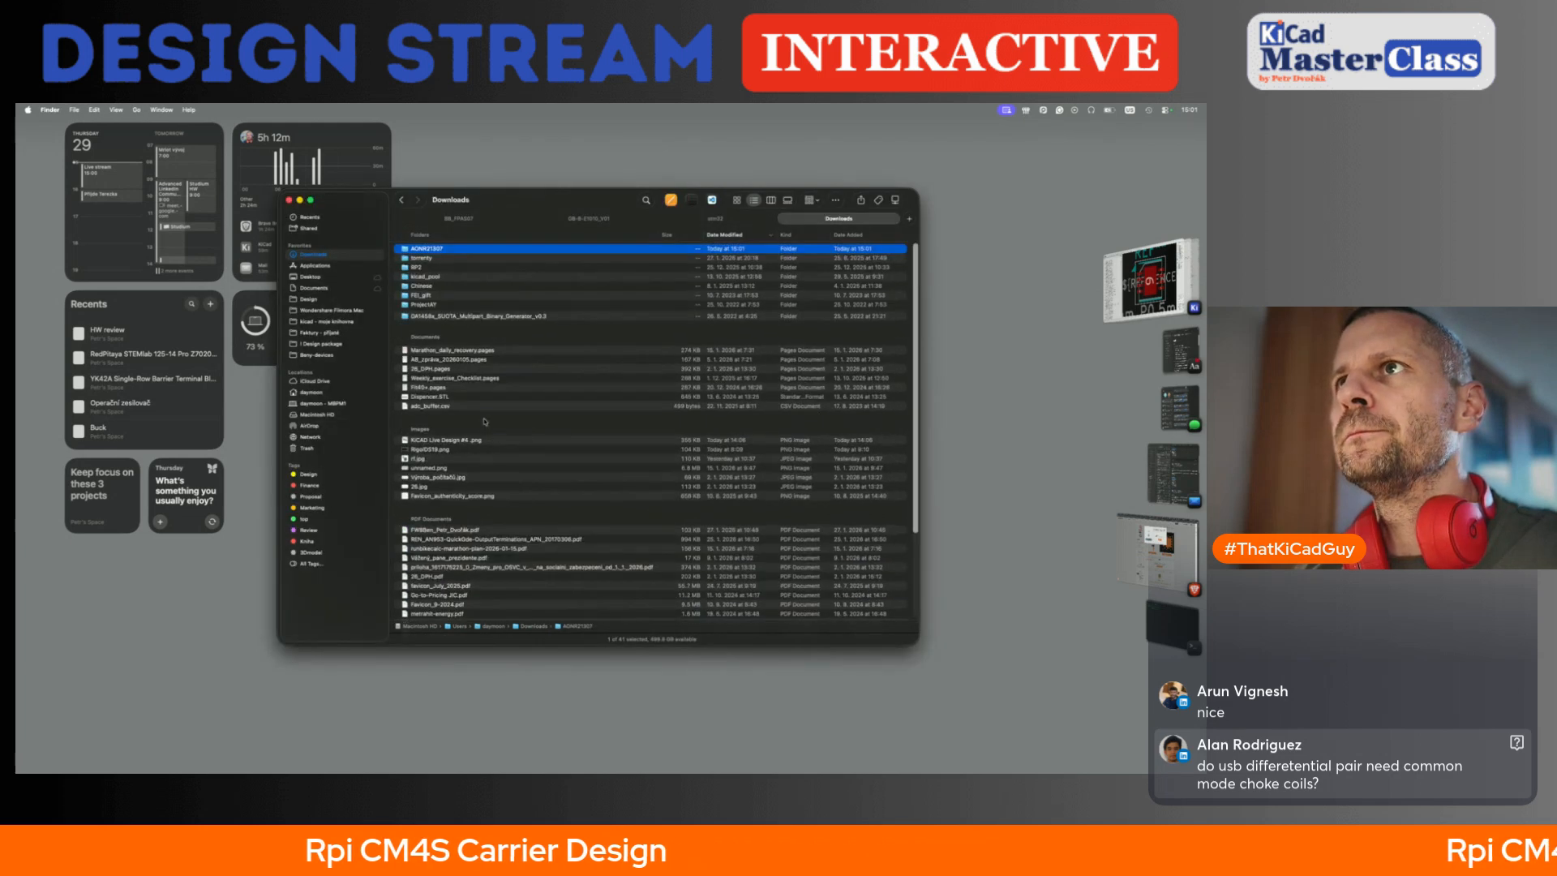
double_click(438, 248)
- Rename the downloaded AONR21307 STEP model to DFN-8_FET_3x3mm.step
click(469, 258)
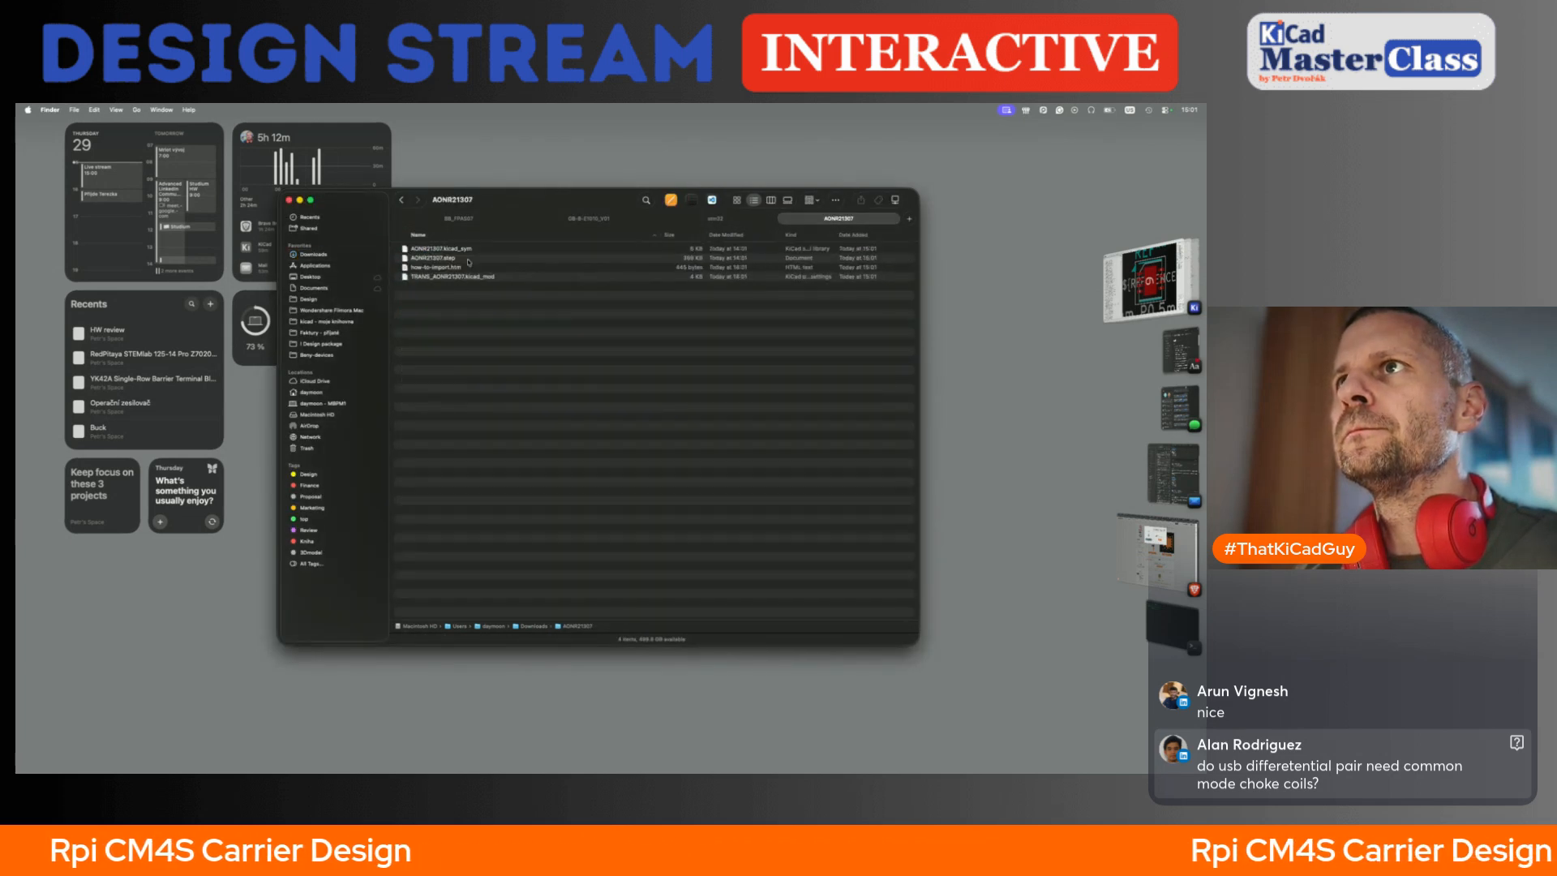
key(Return)
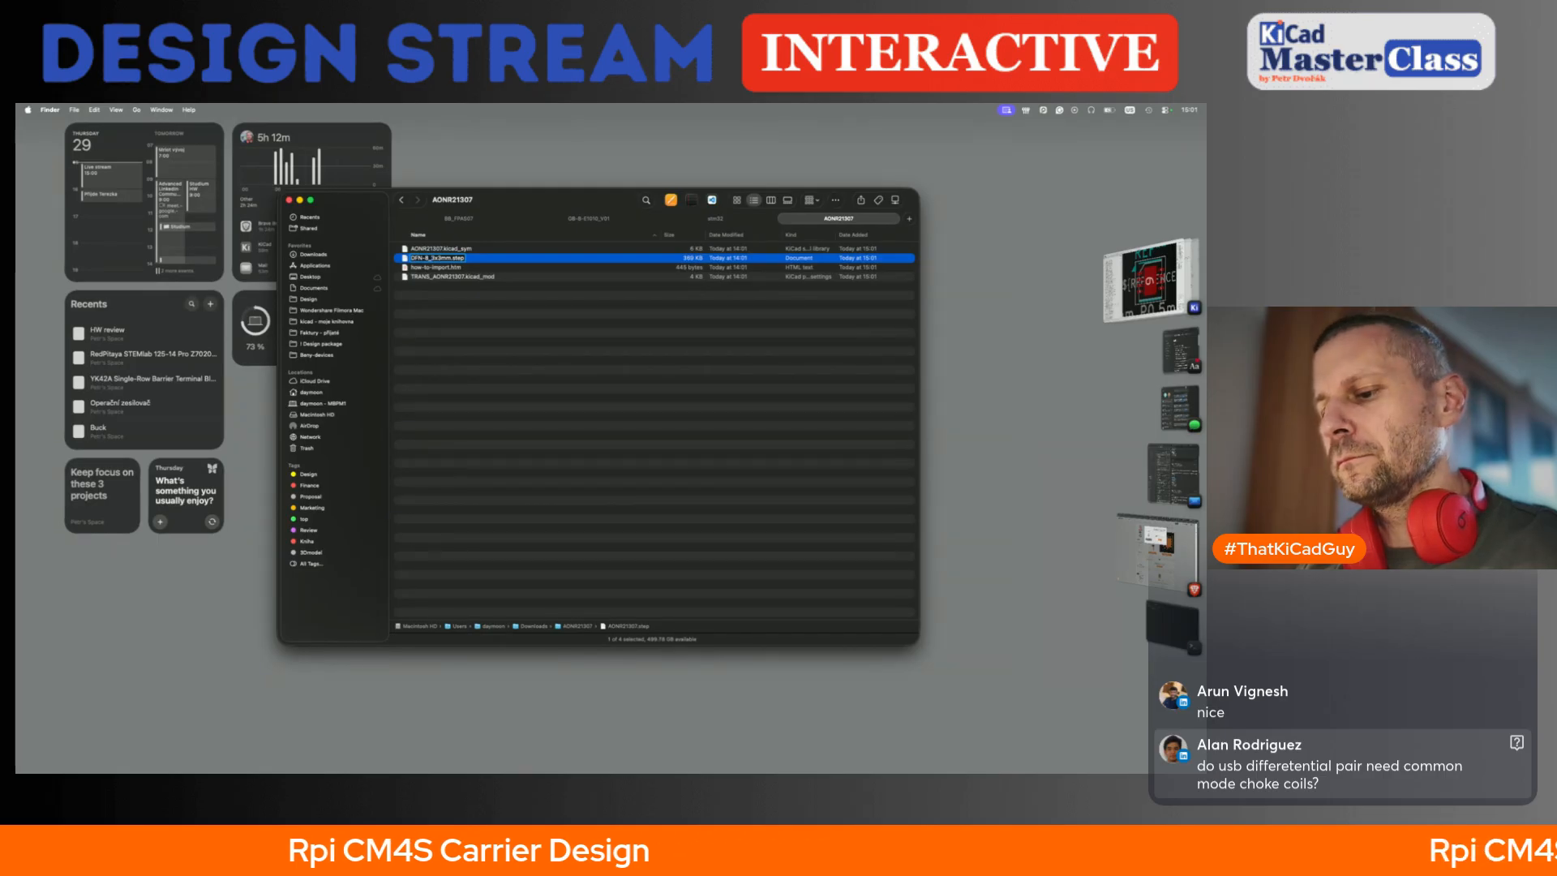
text(FET)
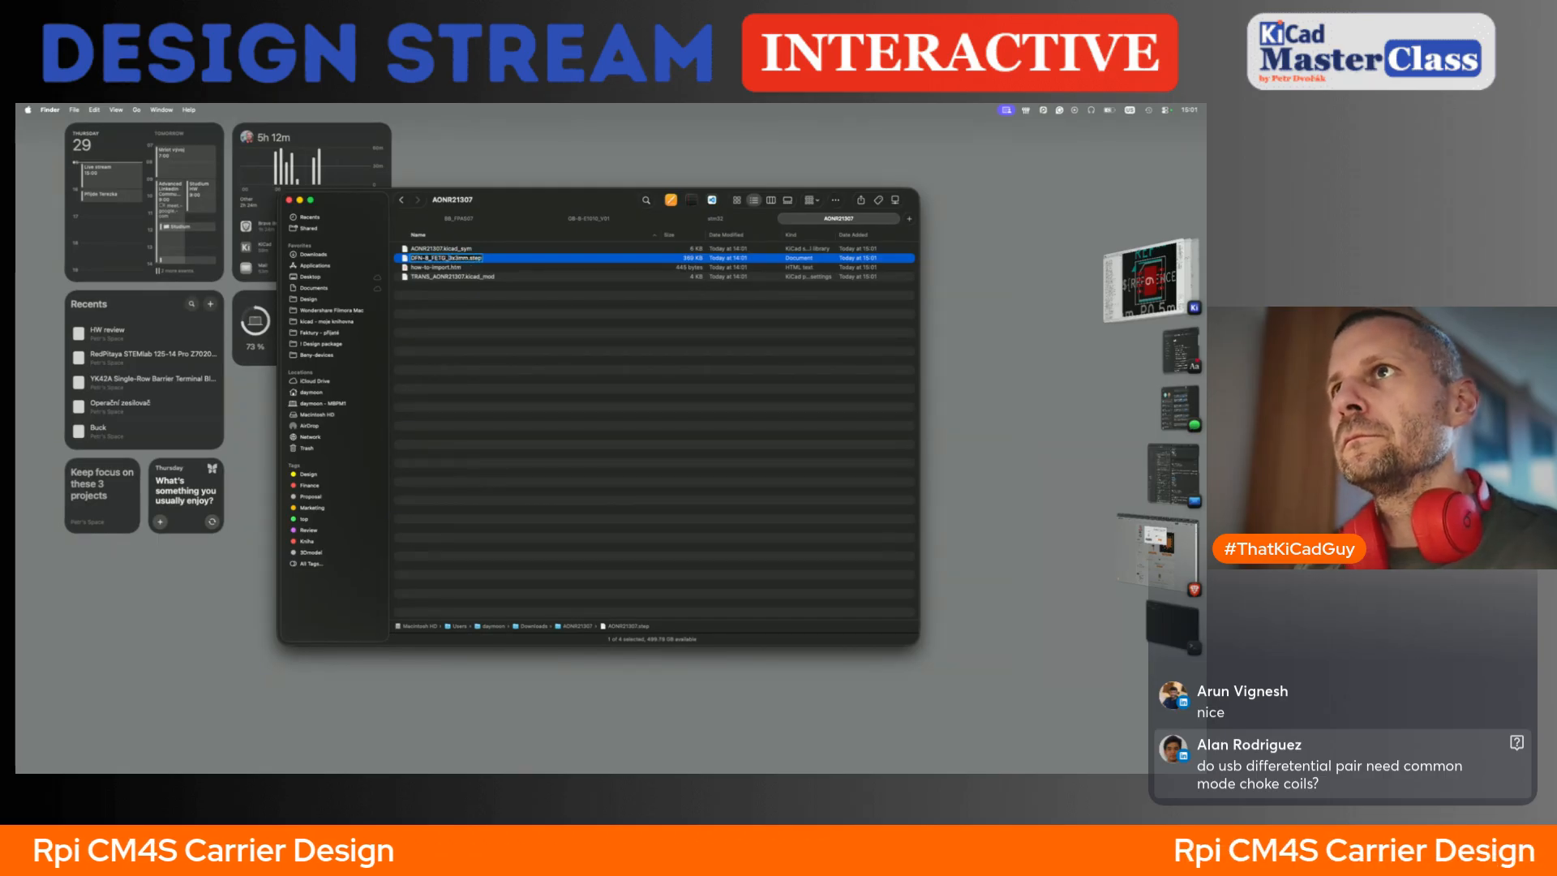
text(_)
key(Return)
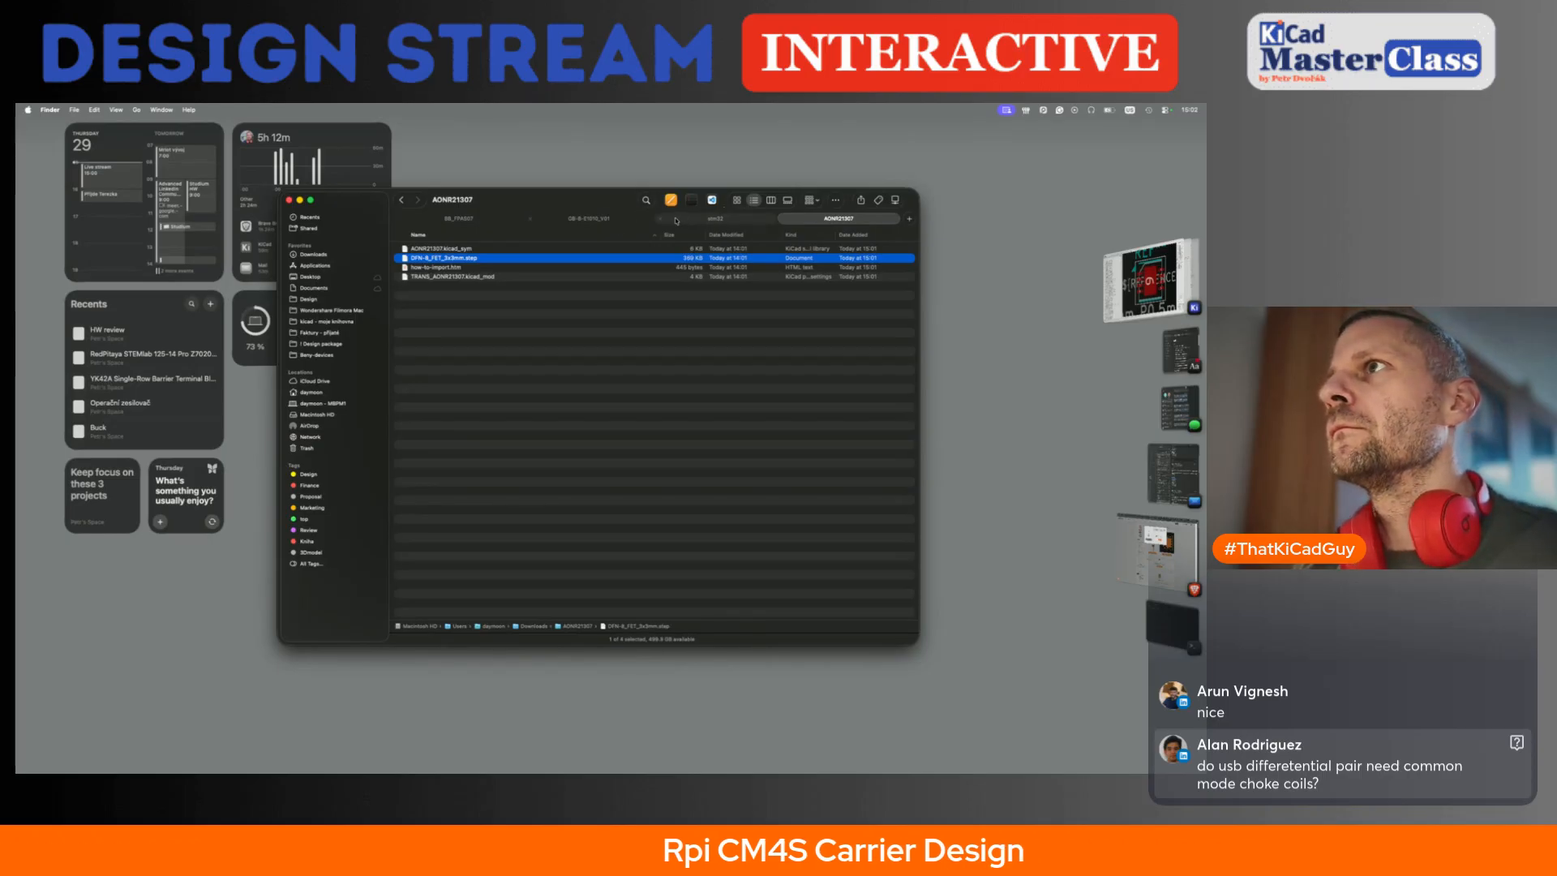
- Copy the renamed STEP model into the 3d_modely folder of kicad - moje knihovna
click(705, 219)
click(331, 381)
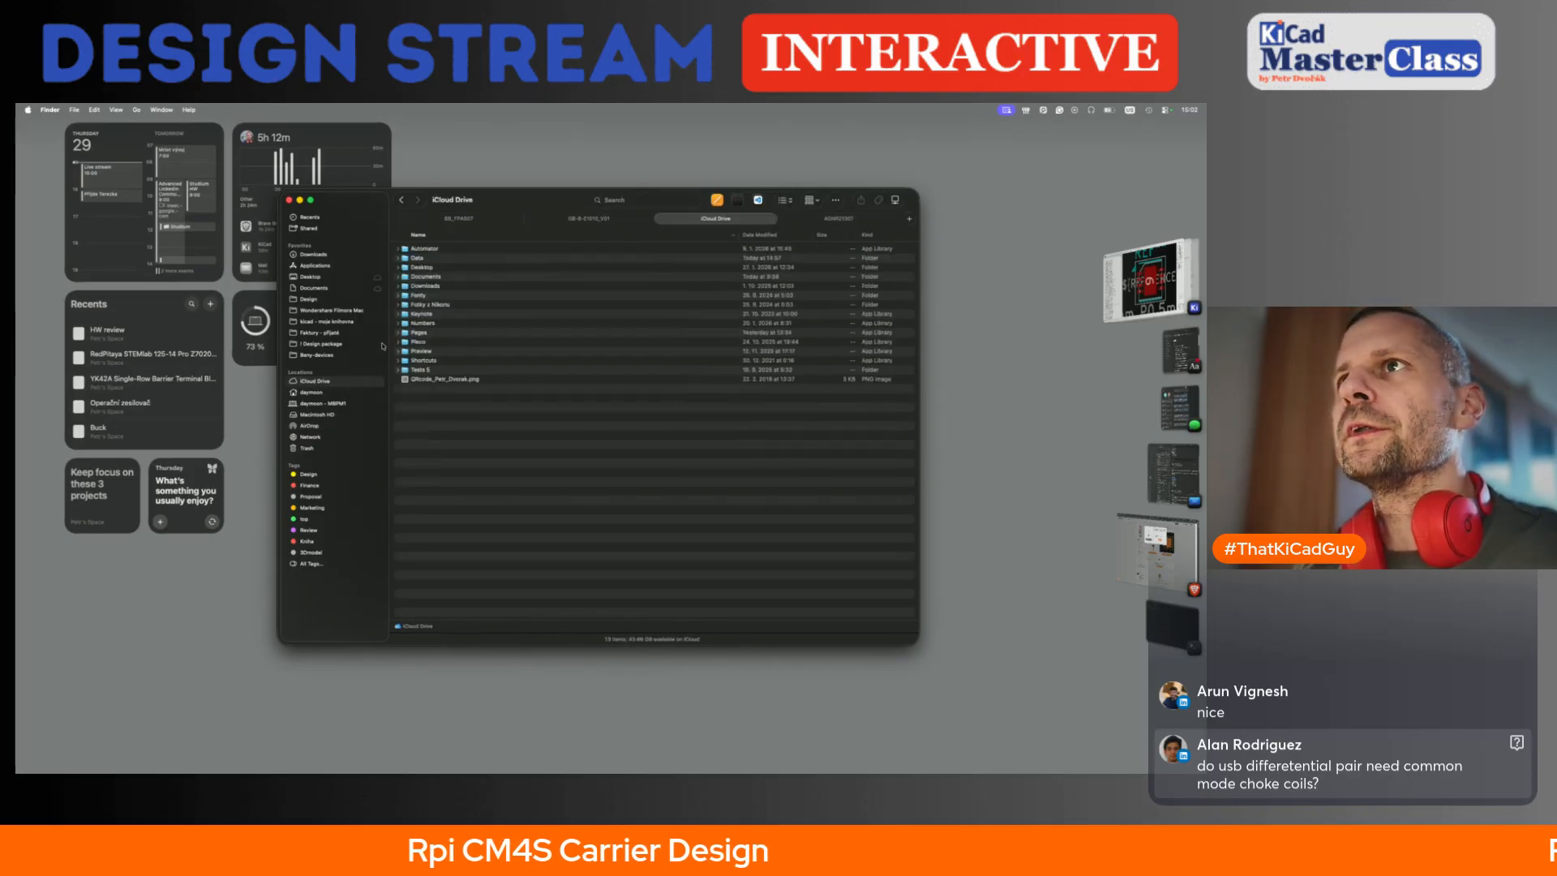
click(334, 320)
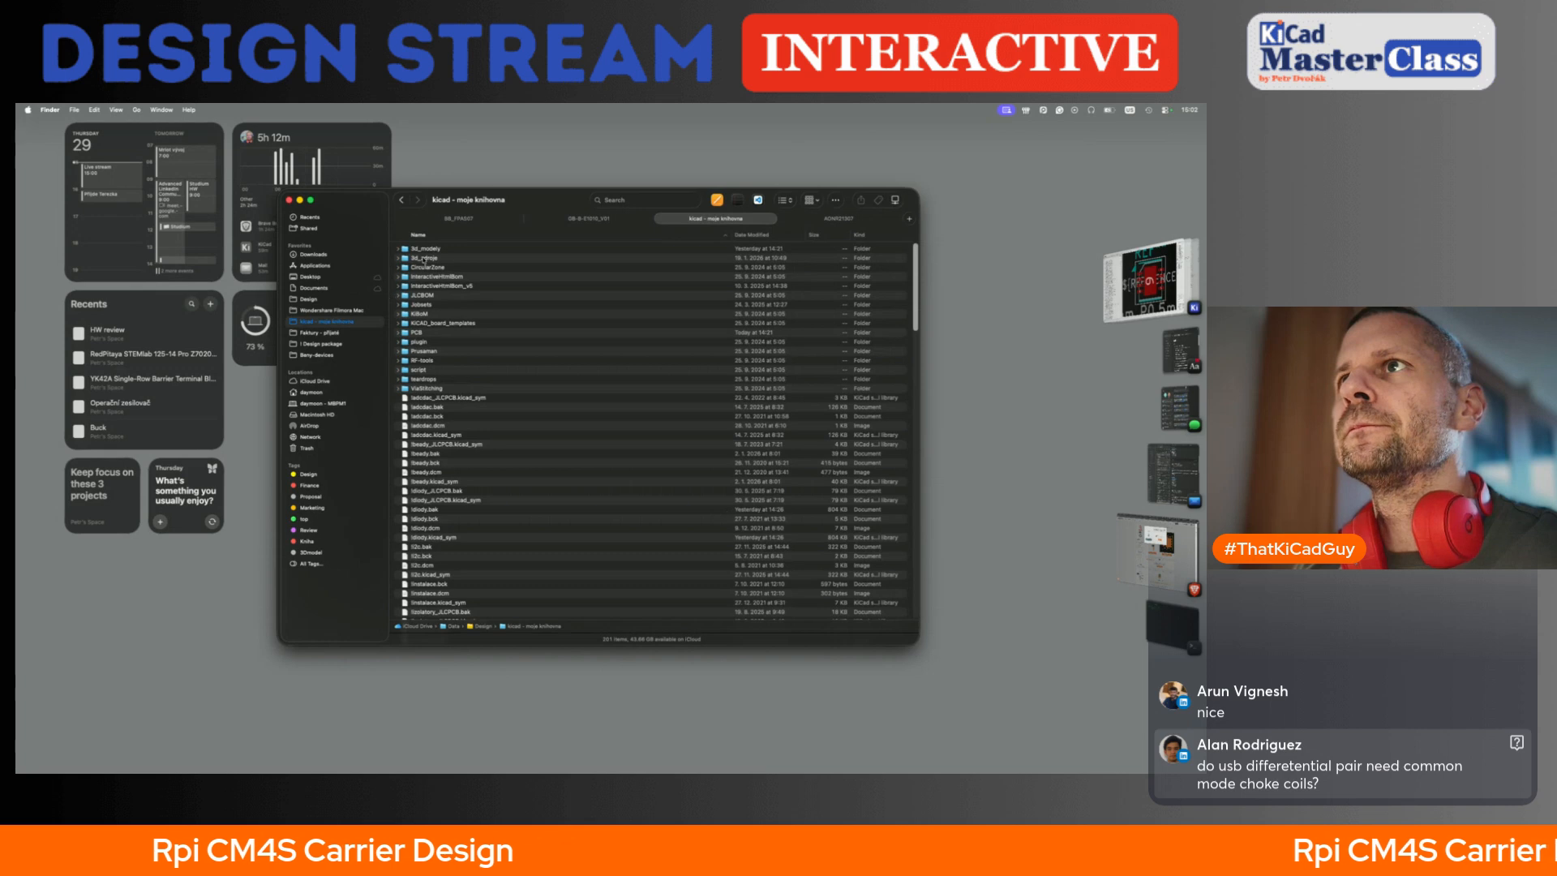
click(435, 260)
click(437, 252)
double_click(437, 250)
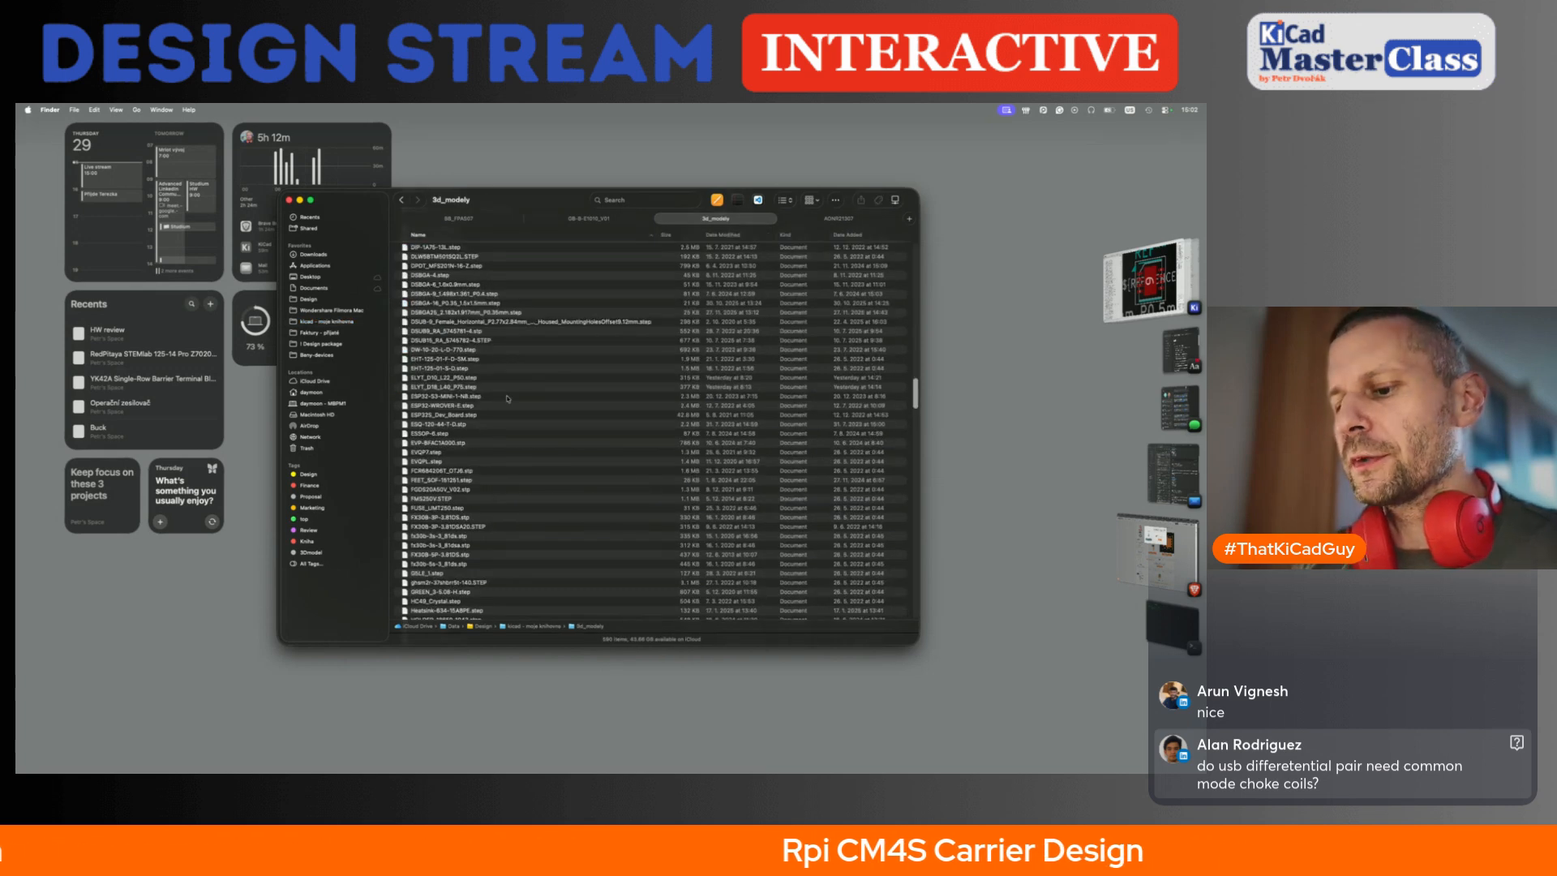
- Copy TRANS_AONR21307.kicad_mod from the AONR21307 folder into the kicad_pool folder in Downloads
click(851, 220)
click(478, 249)
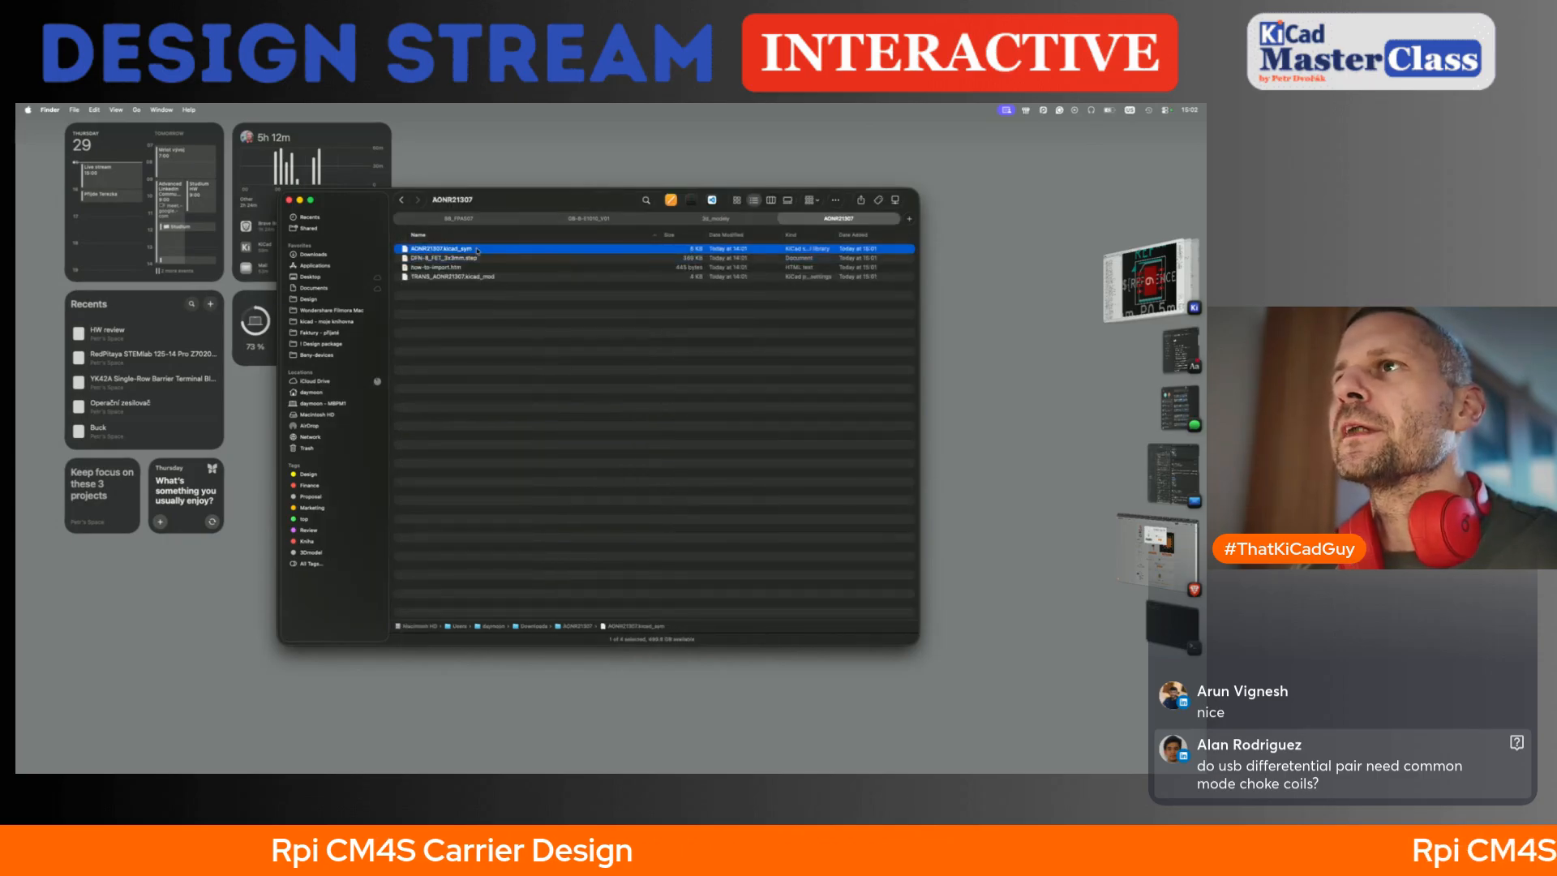
click(470, 277)
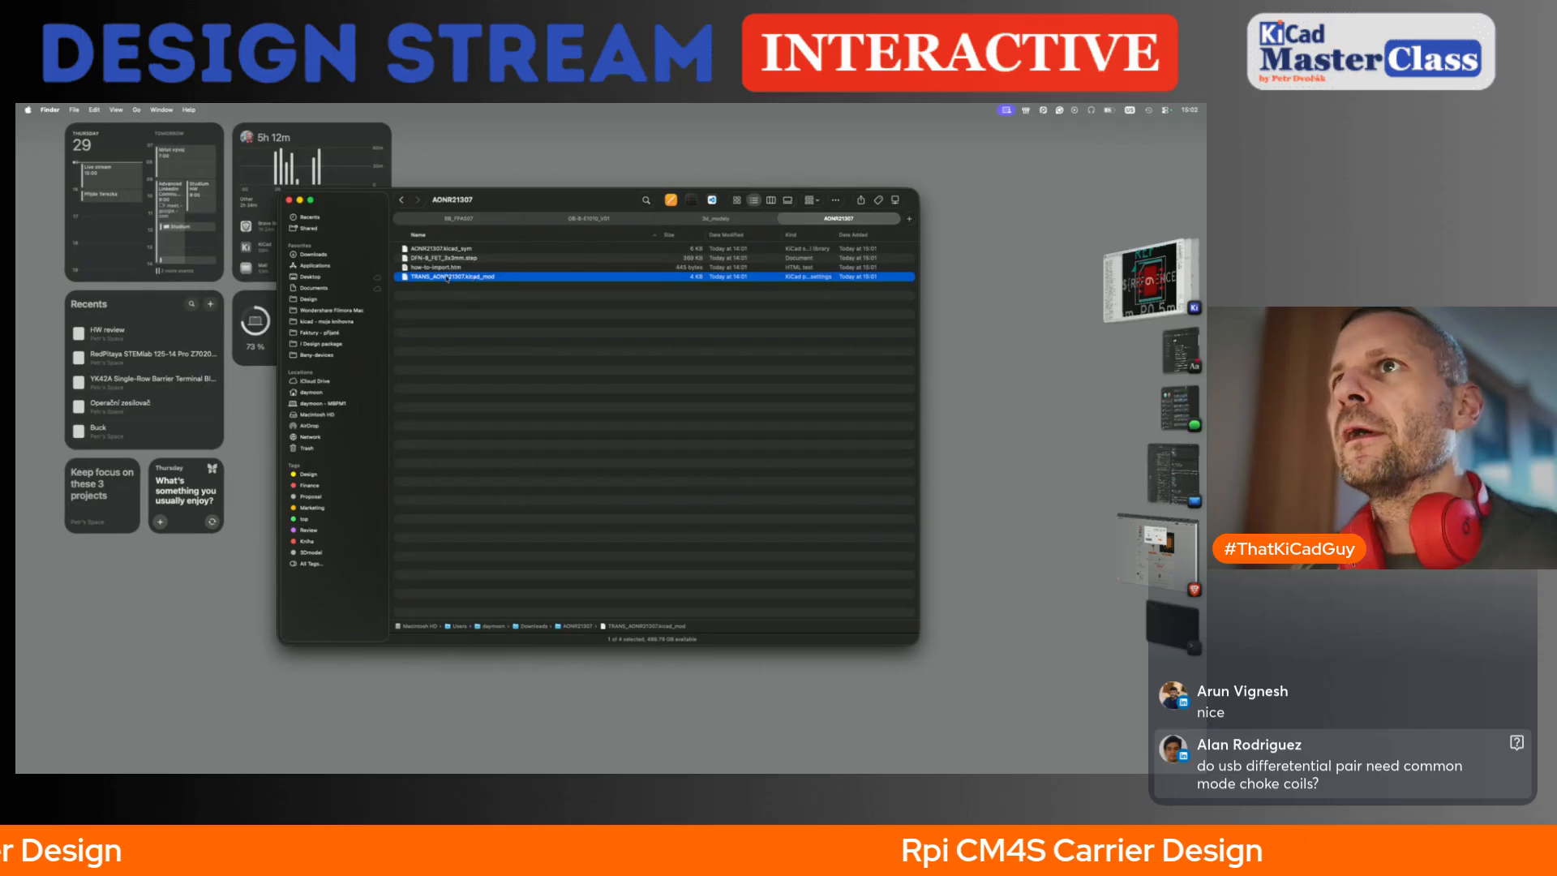
click(316, 254)
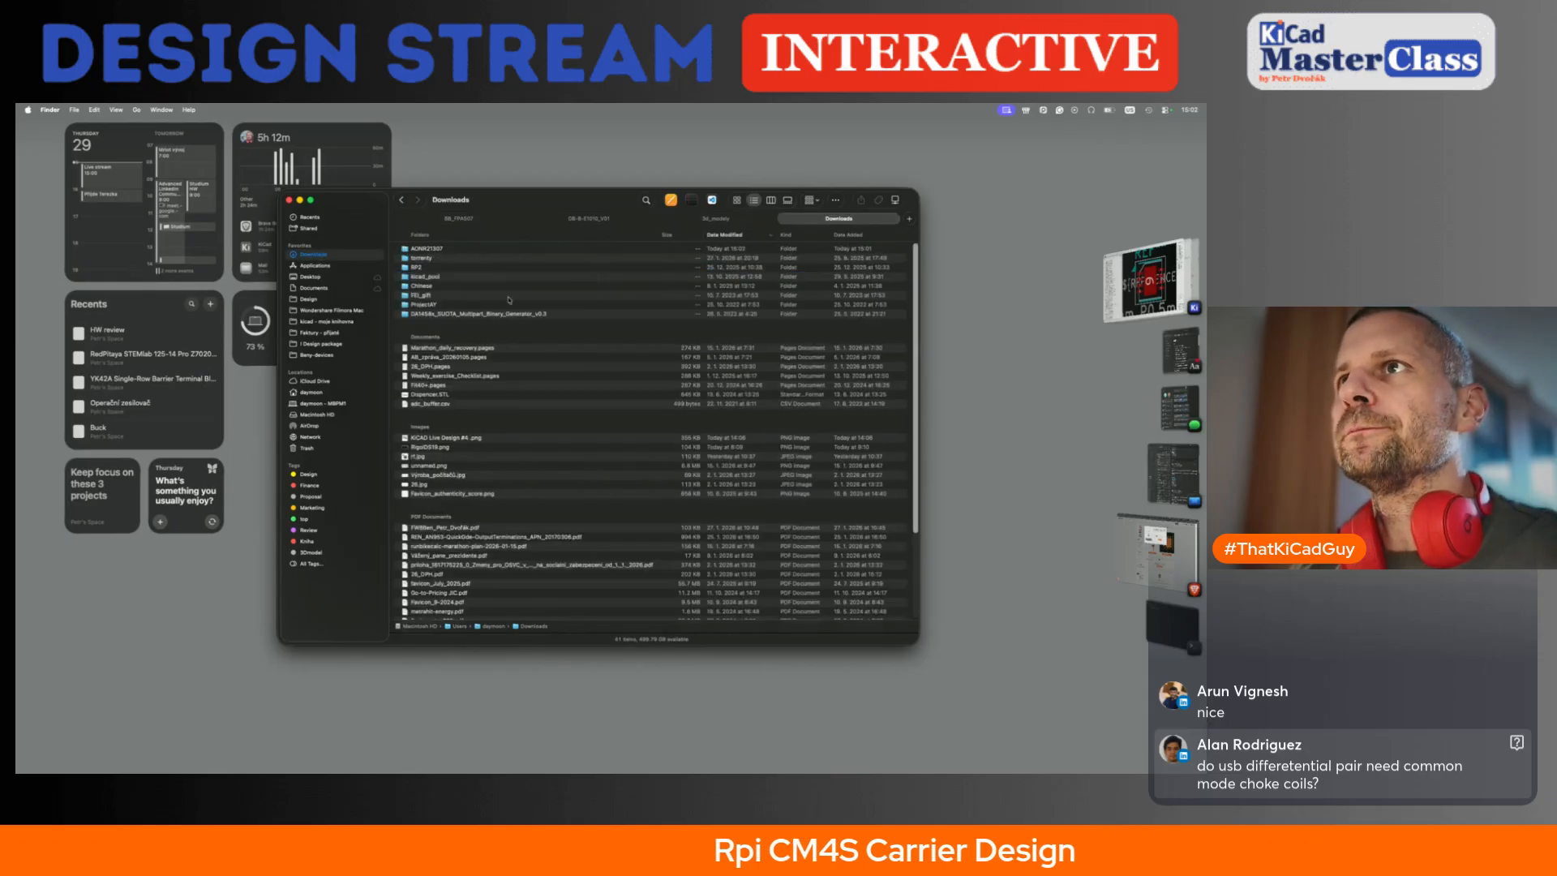
double_click(427, 276)
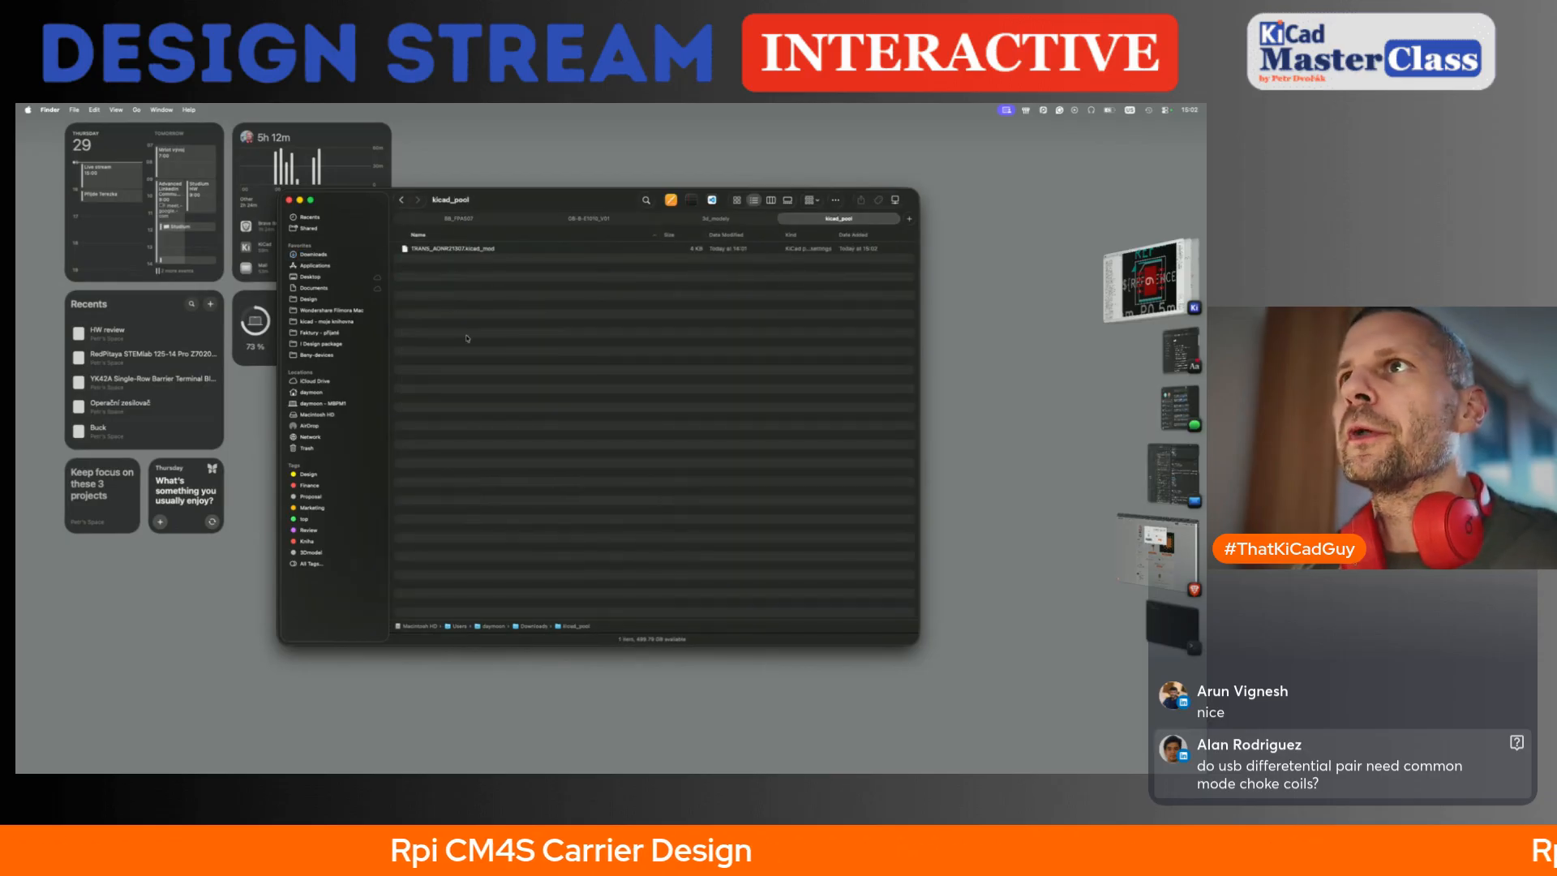
- Switch to KiCad, close the Footprint Editor and open the AONR21307 symbol in the Symbol Editor
key(super+Tab)
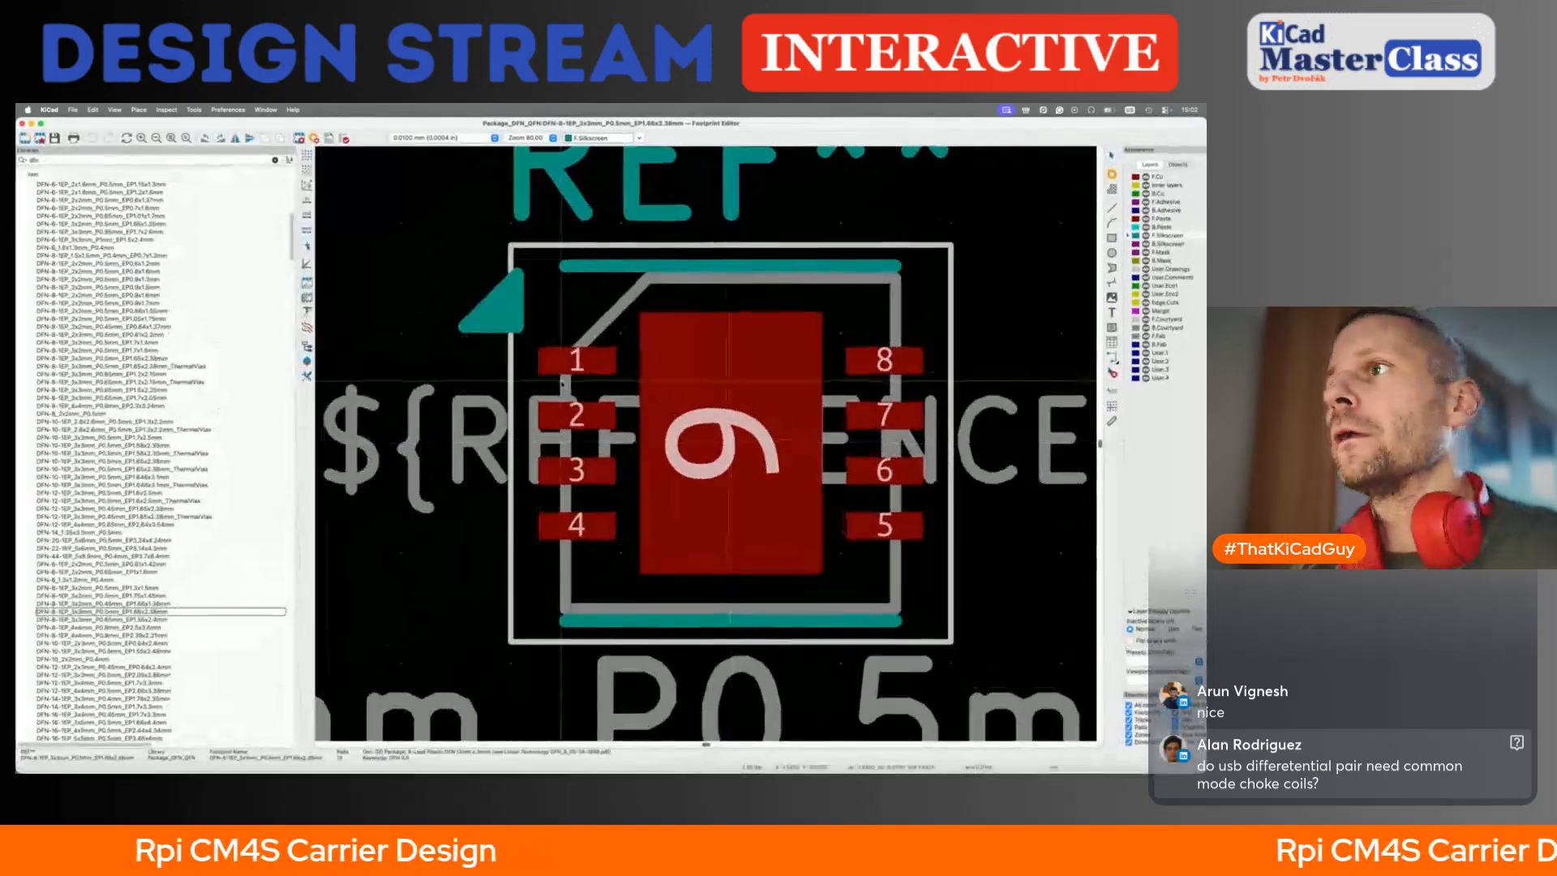
click(22, 124)
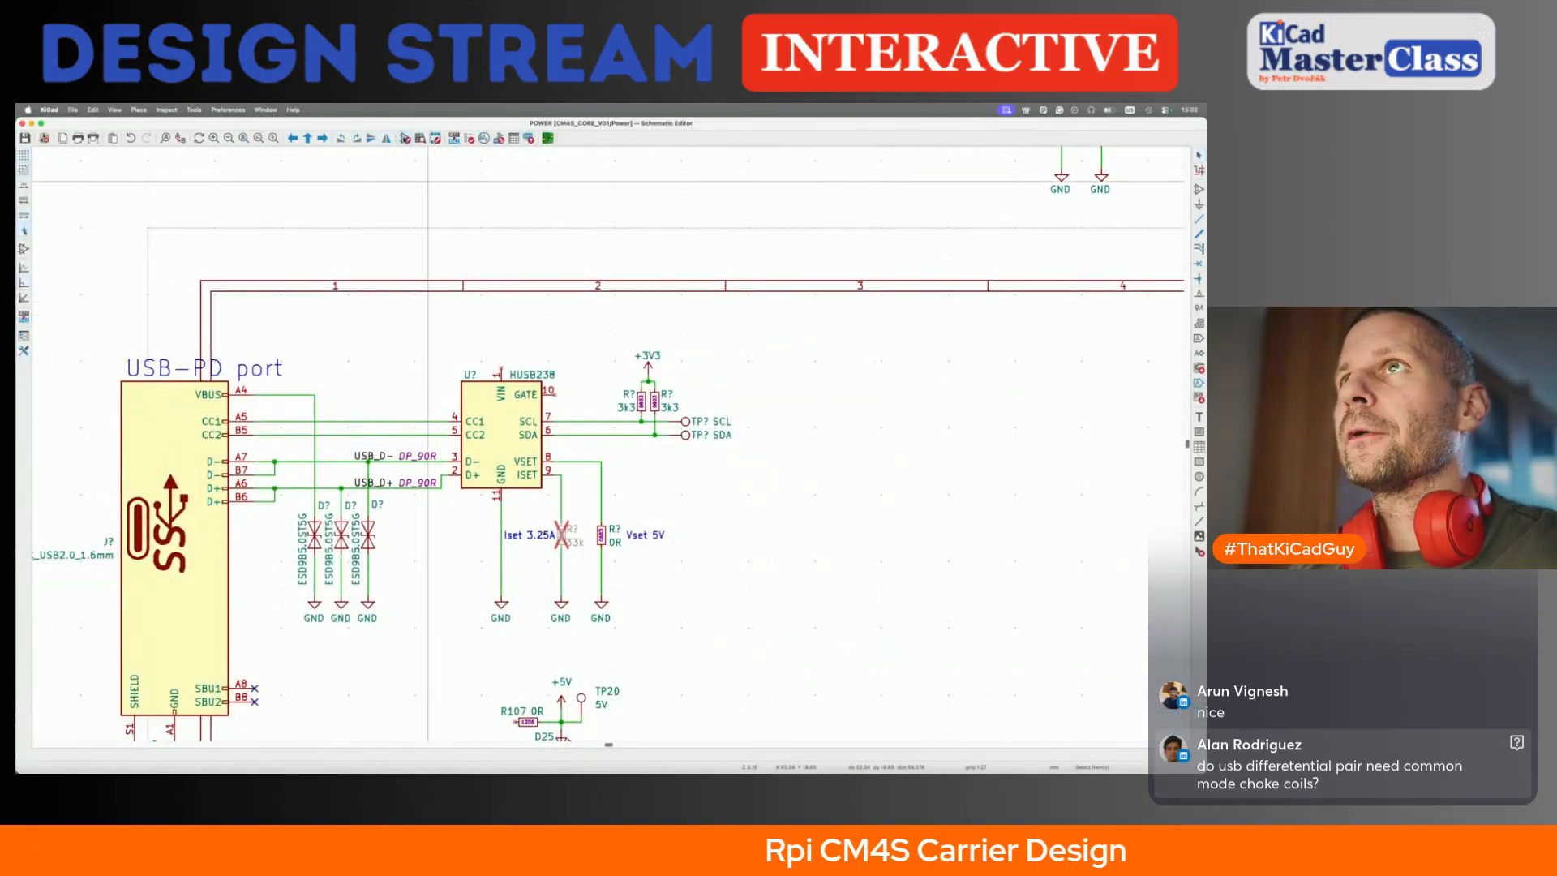
click(405, 139)
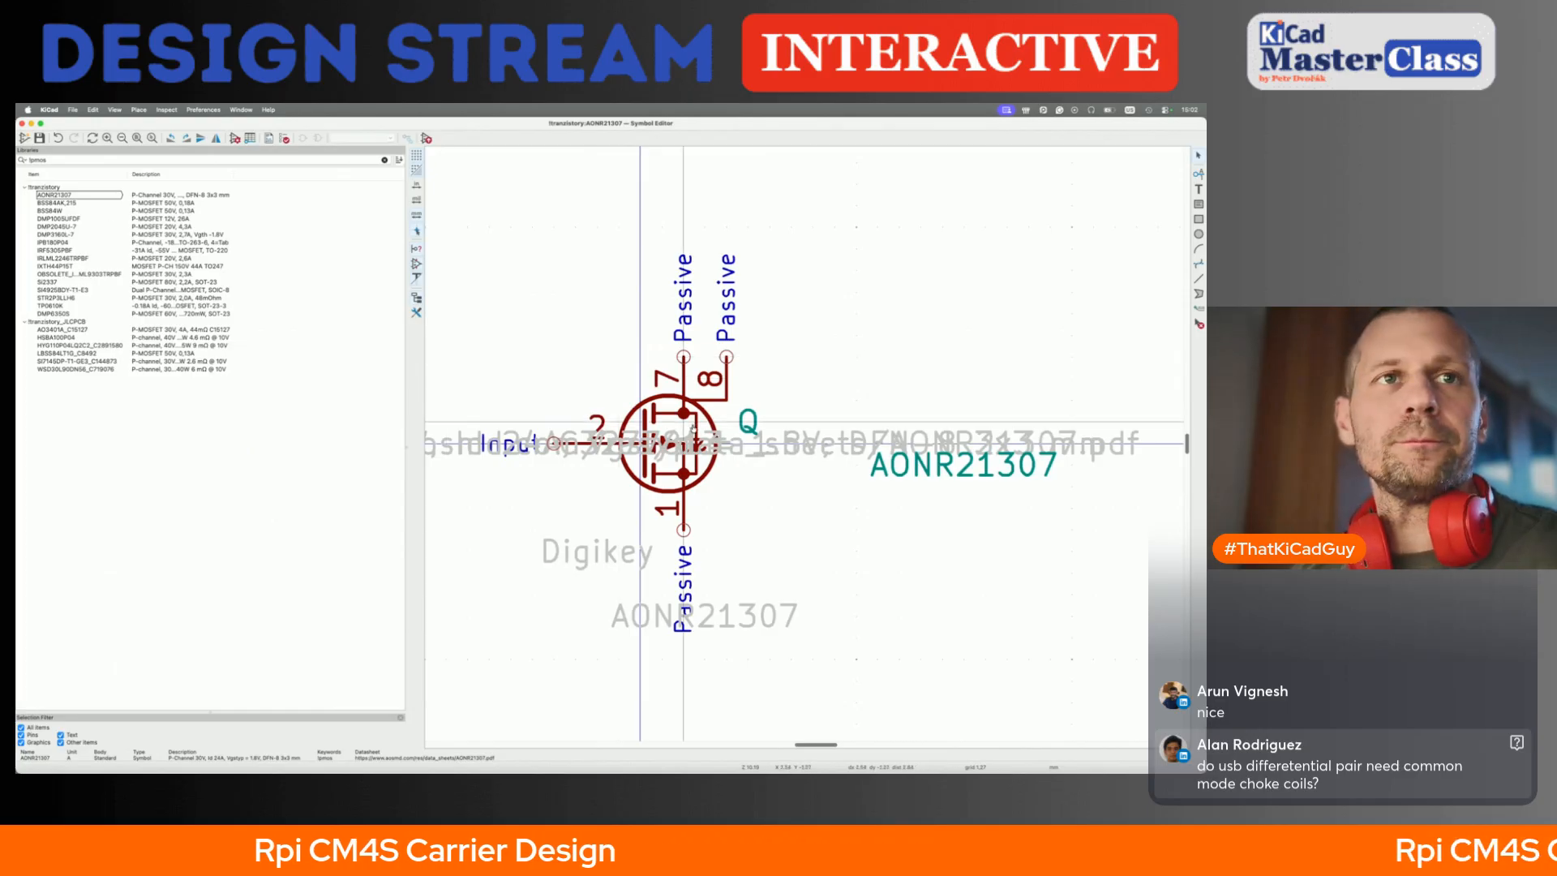
- Check the source, gate and drain pinout of the DFN 3x3 package in the AONR21307 datasheet
key(super+Tab)
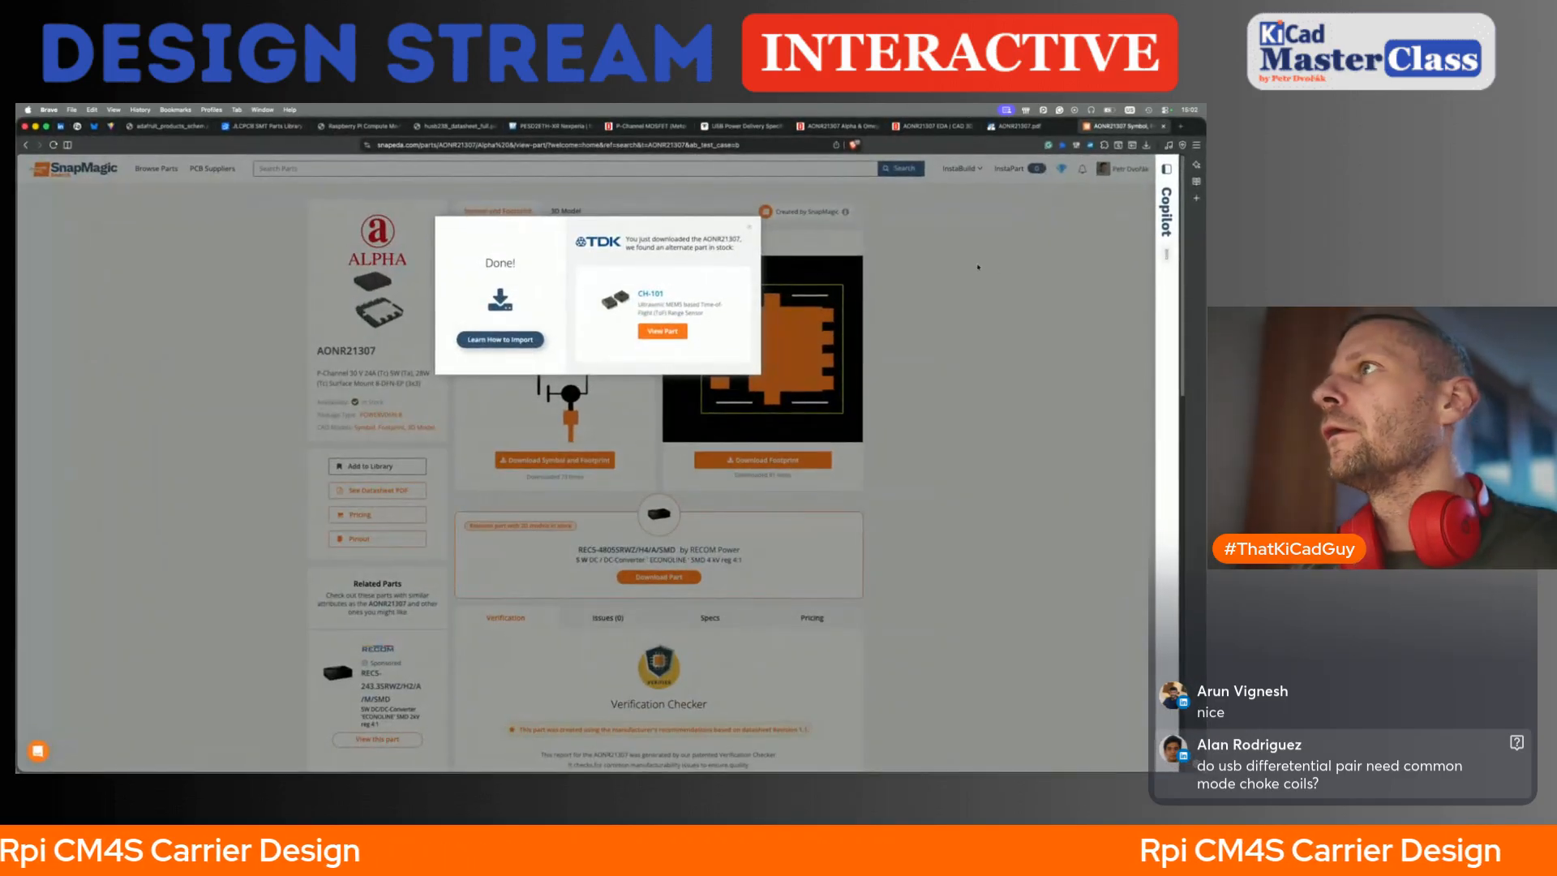
key(ctrl+shift+Tab)
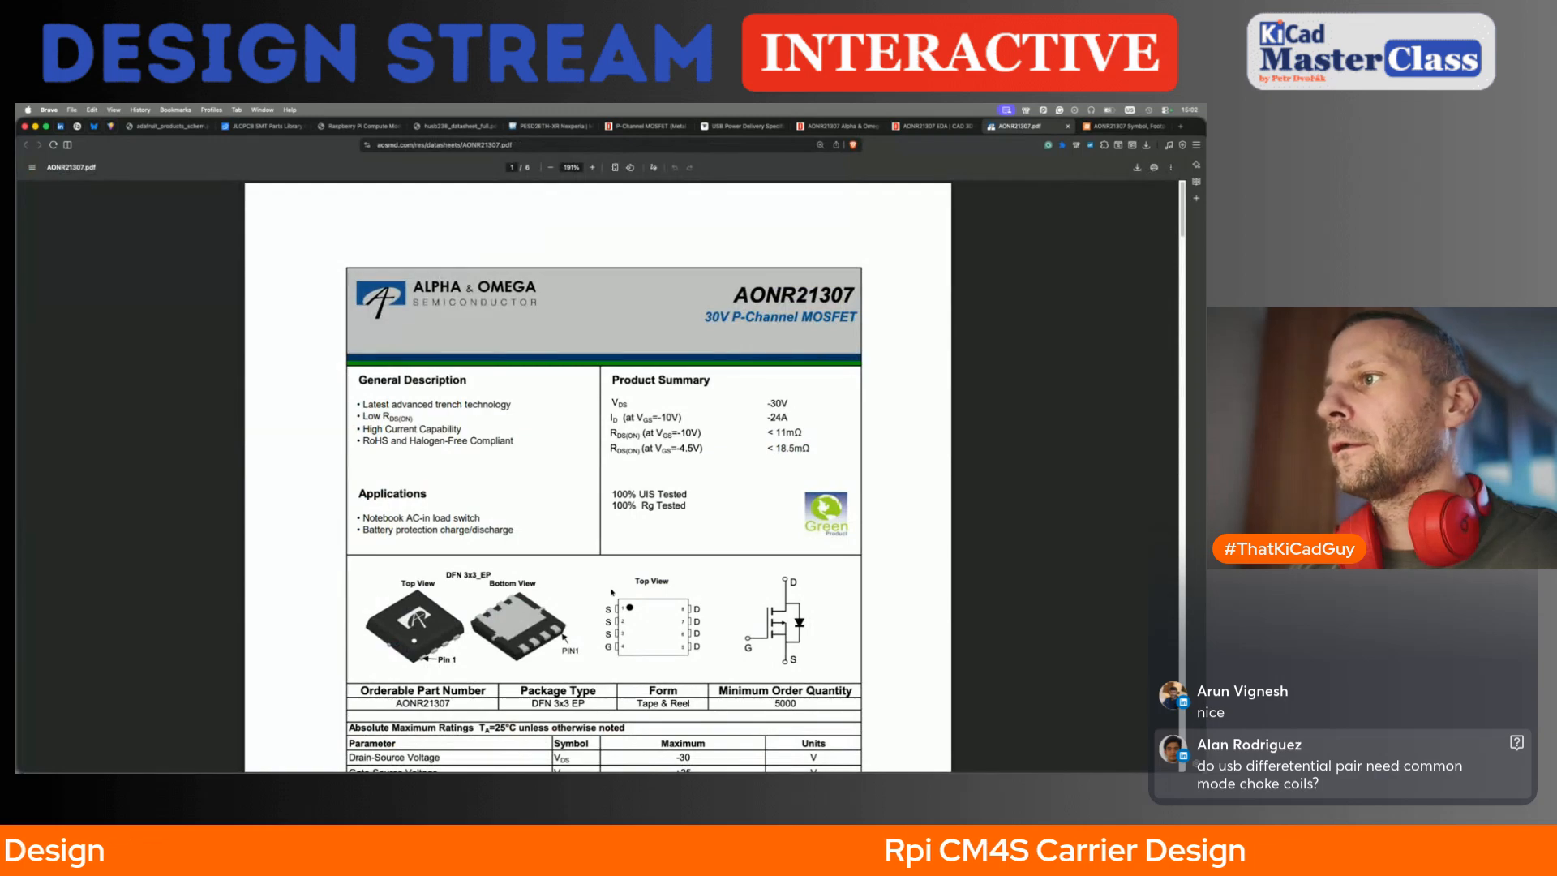
scroll(612, 593, down, 3)
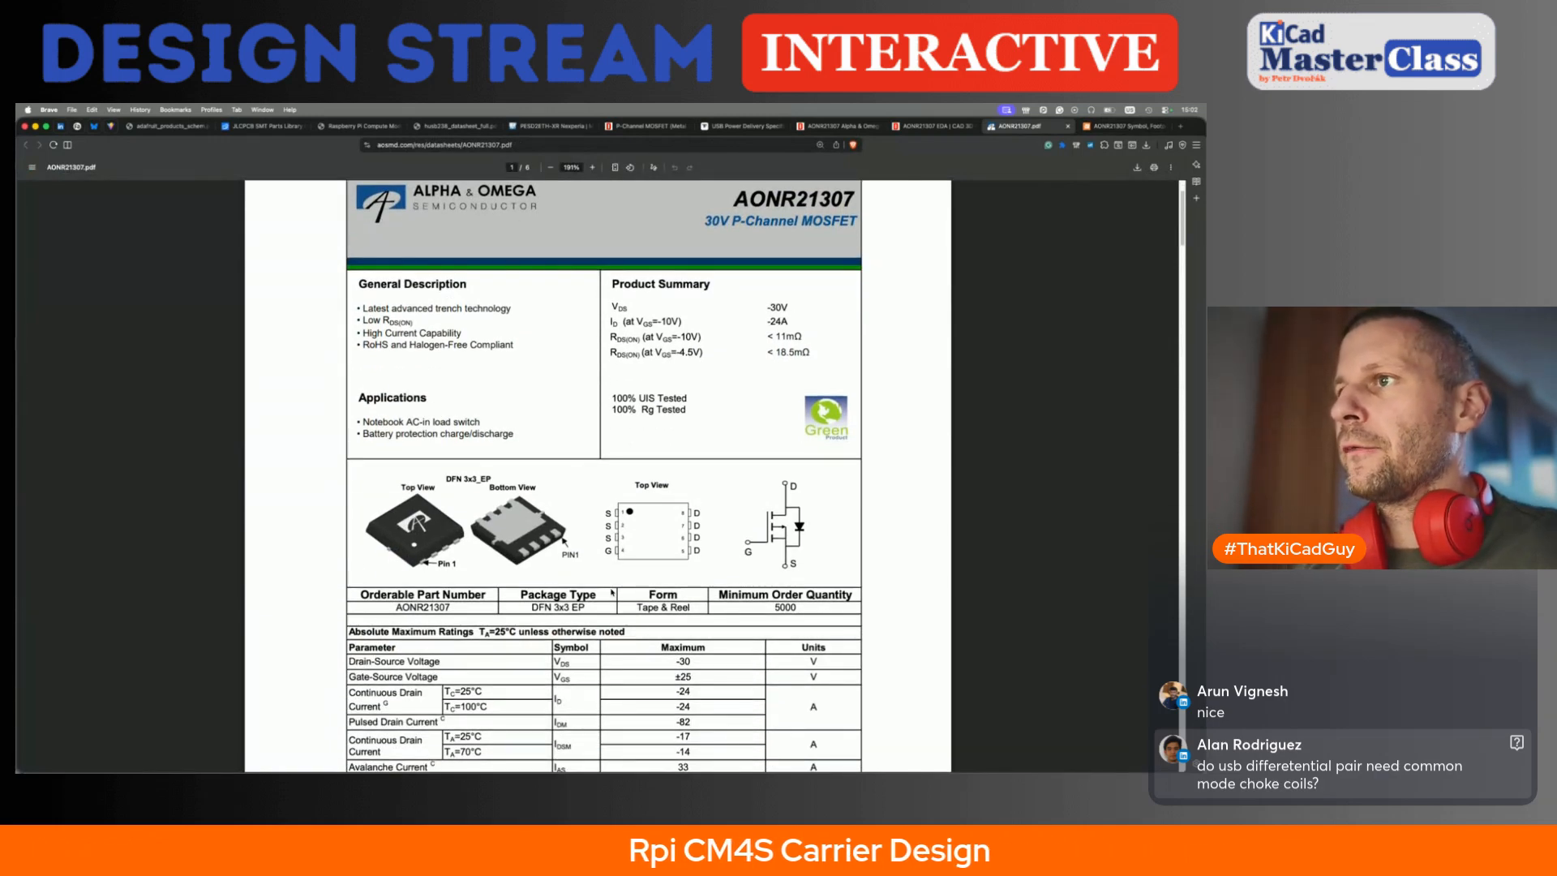
- Back in the Symbol Editor, exit synchronized pins mode and set the gate pin's name to G and number to 4
key(super+Tab)
double_click(601, 425)
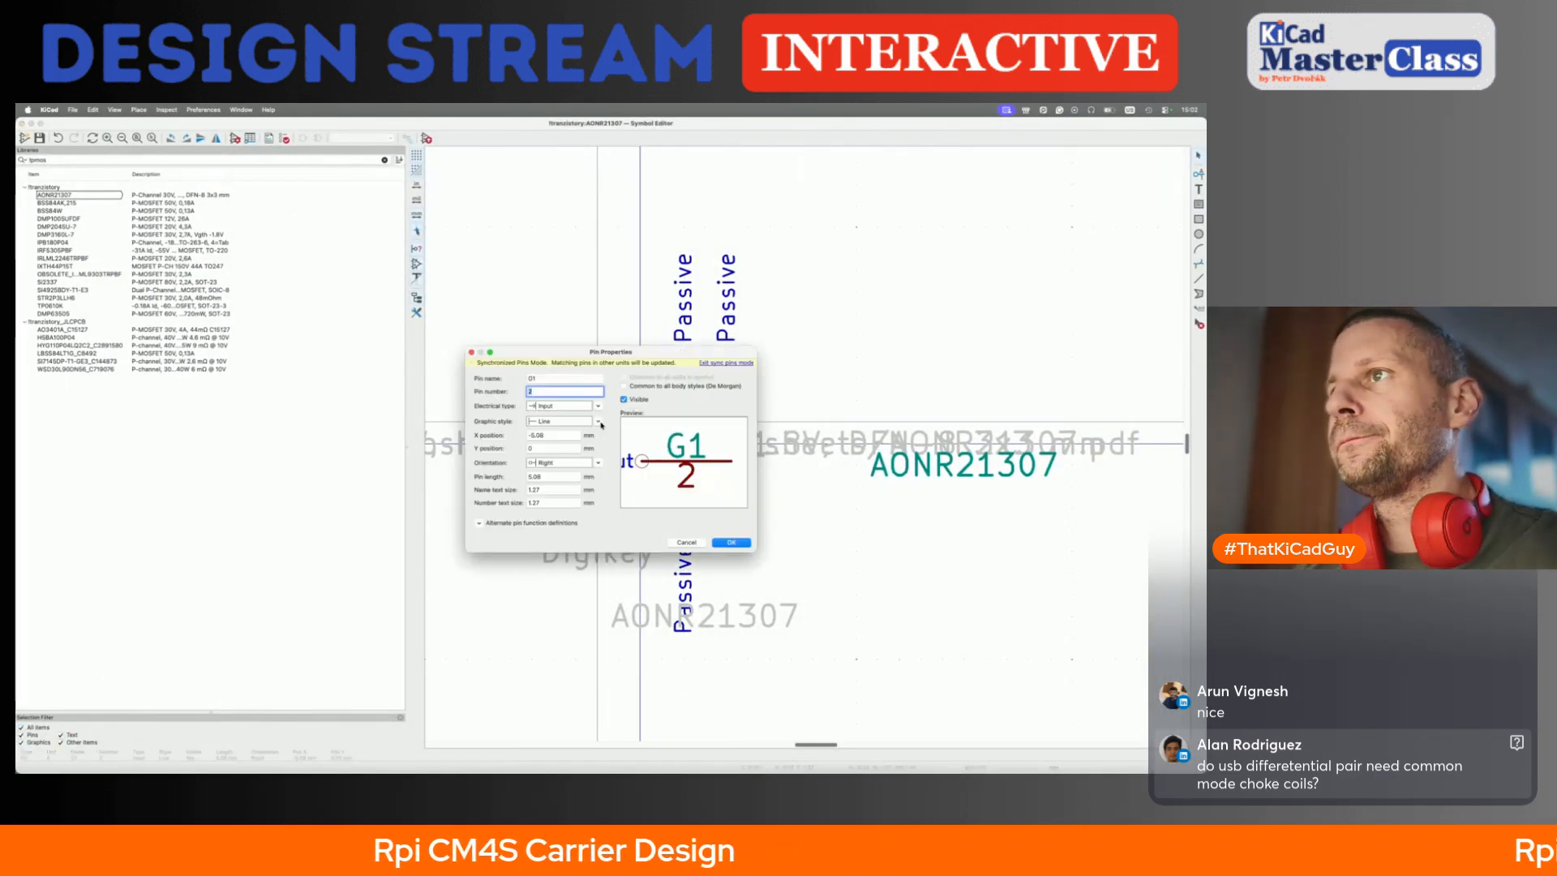
click(725, 363)
click(565, 371)
key(BackSpace)
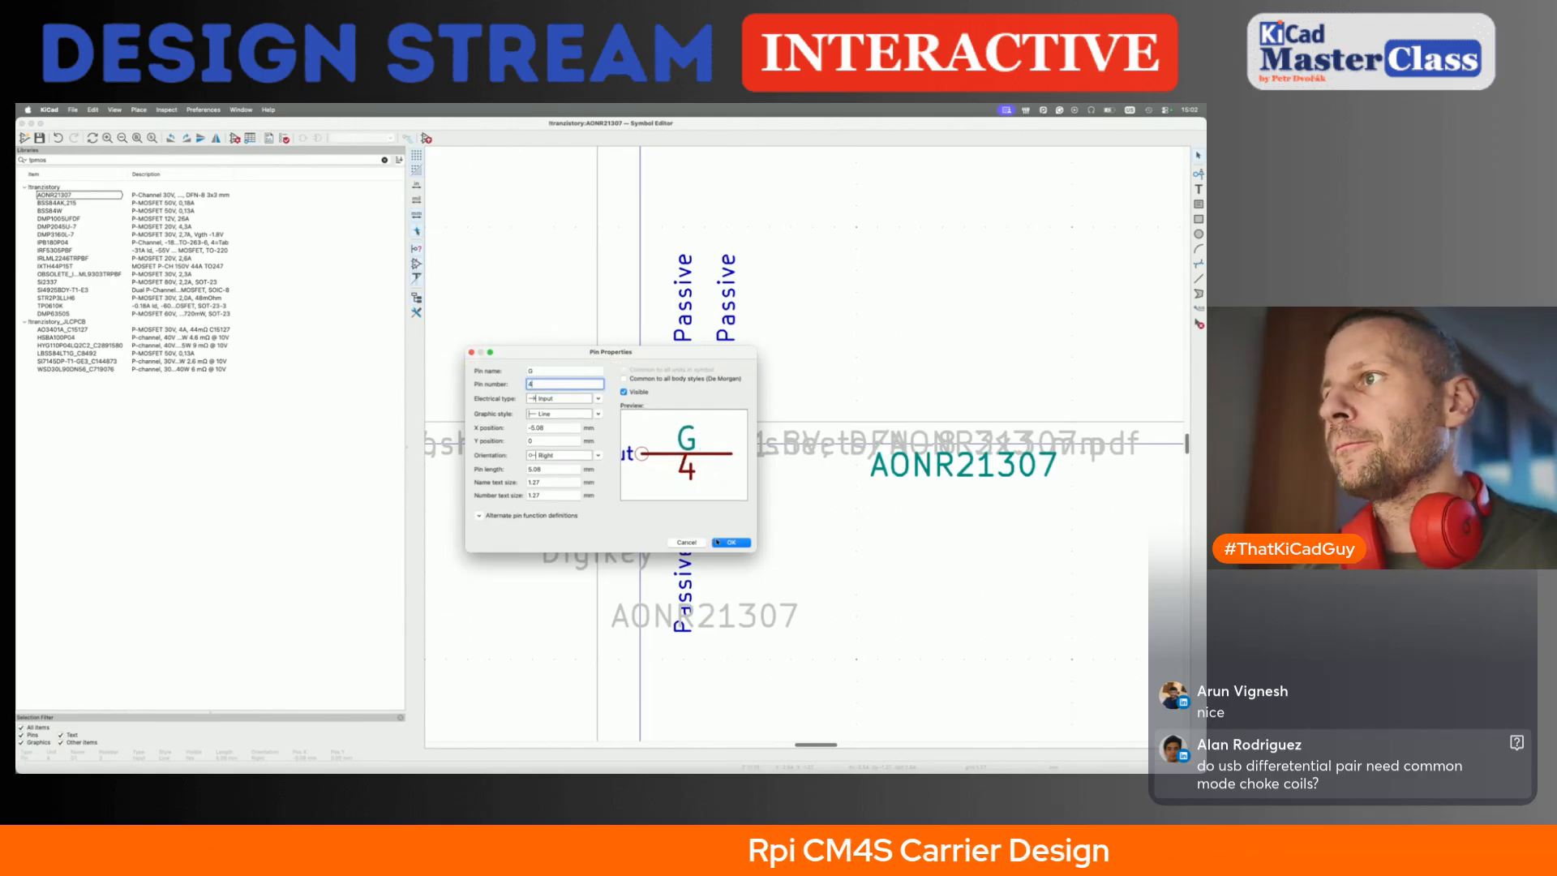
click(715, 542)
- Paste two copies of source pin 1 side by side next to the original
scroll(658, 502, up, 2)
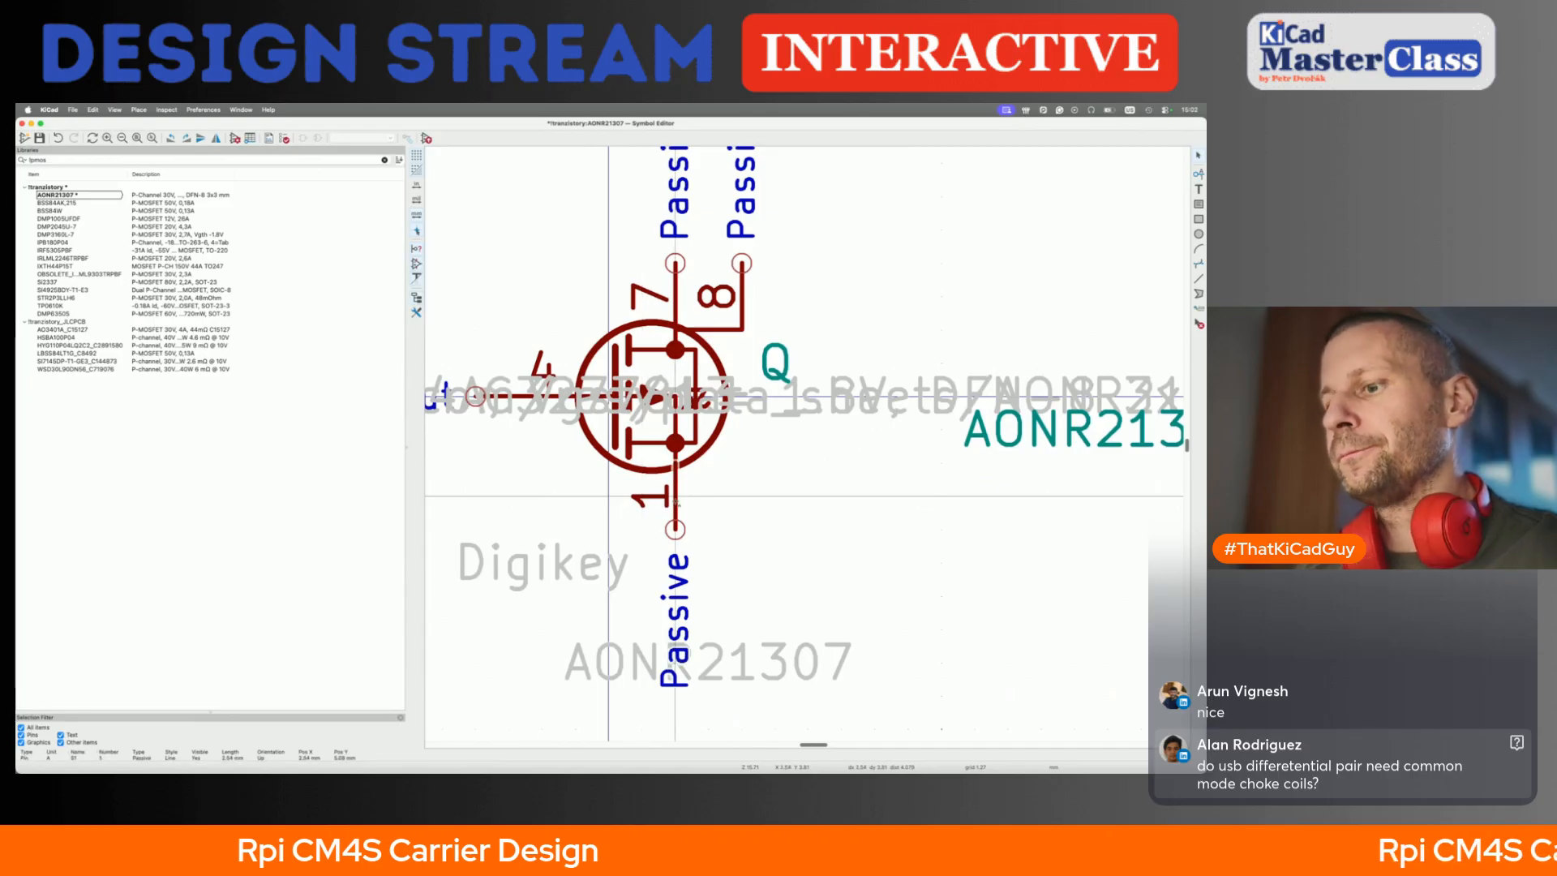
key(super+v)
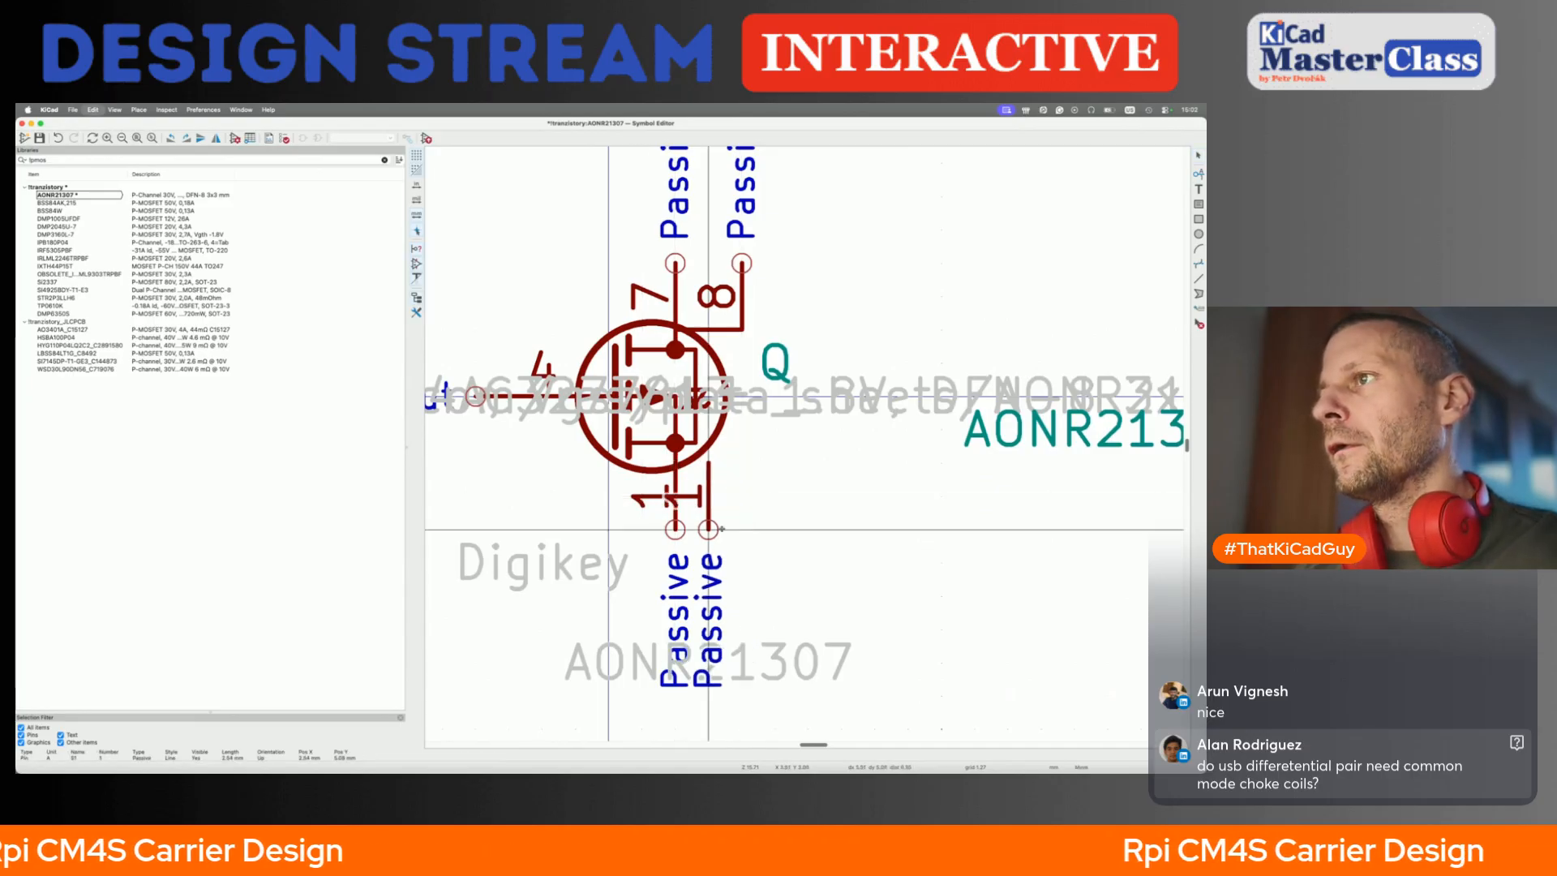
click(721, 528)
key(super+v)
click(750, 532)
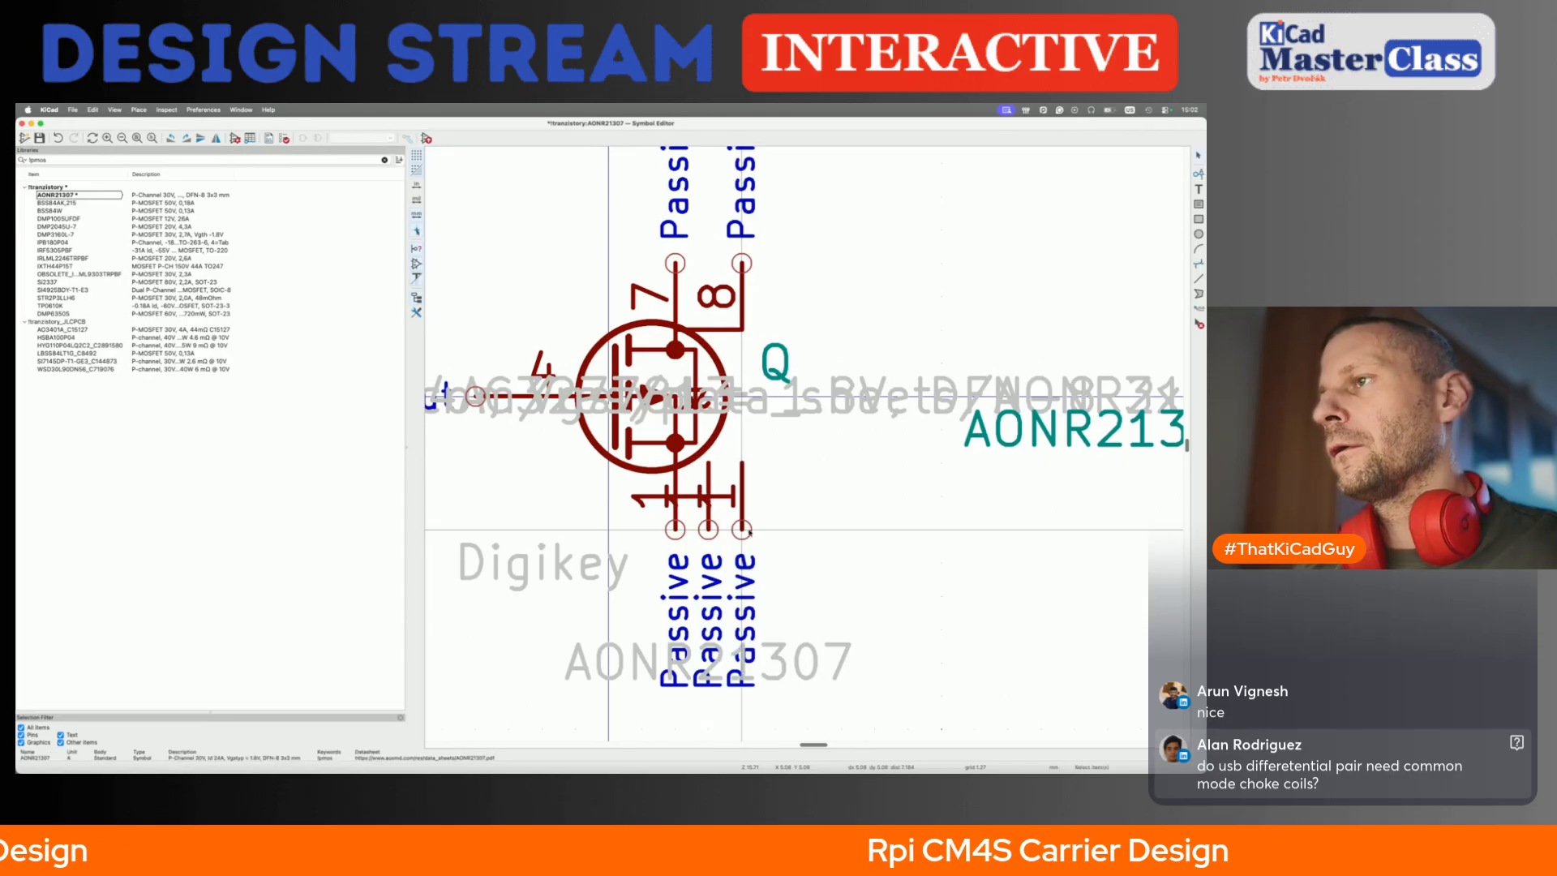
double_click(749, 532)
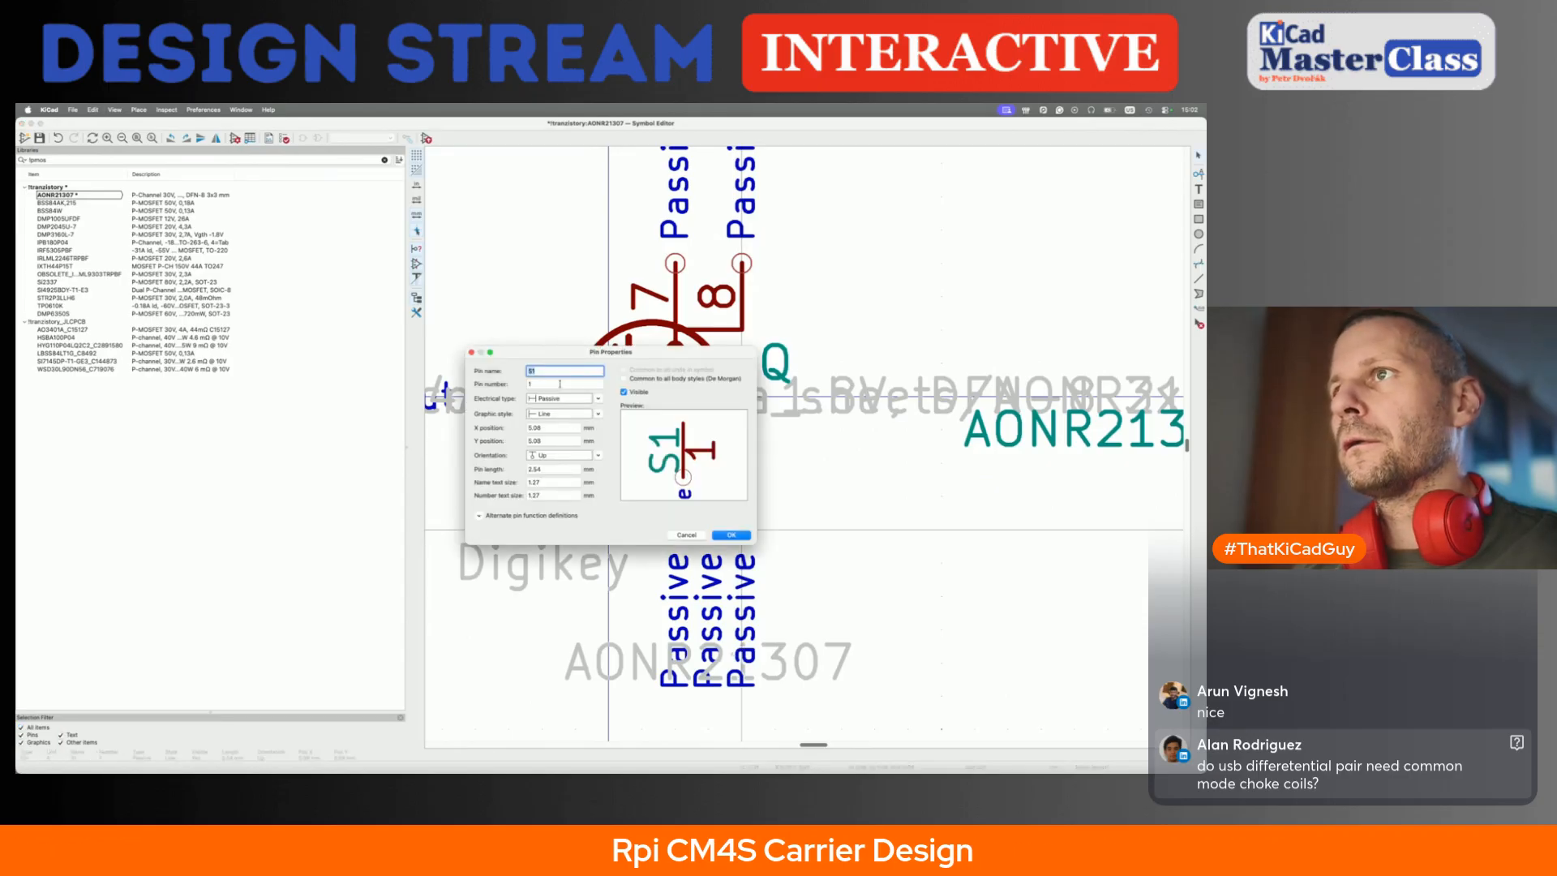
key(super+Tab)
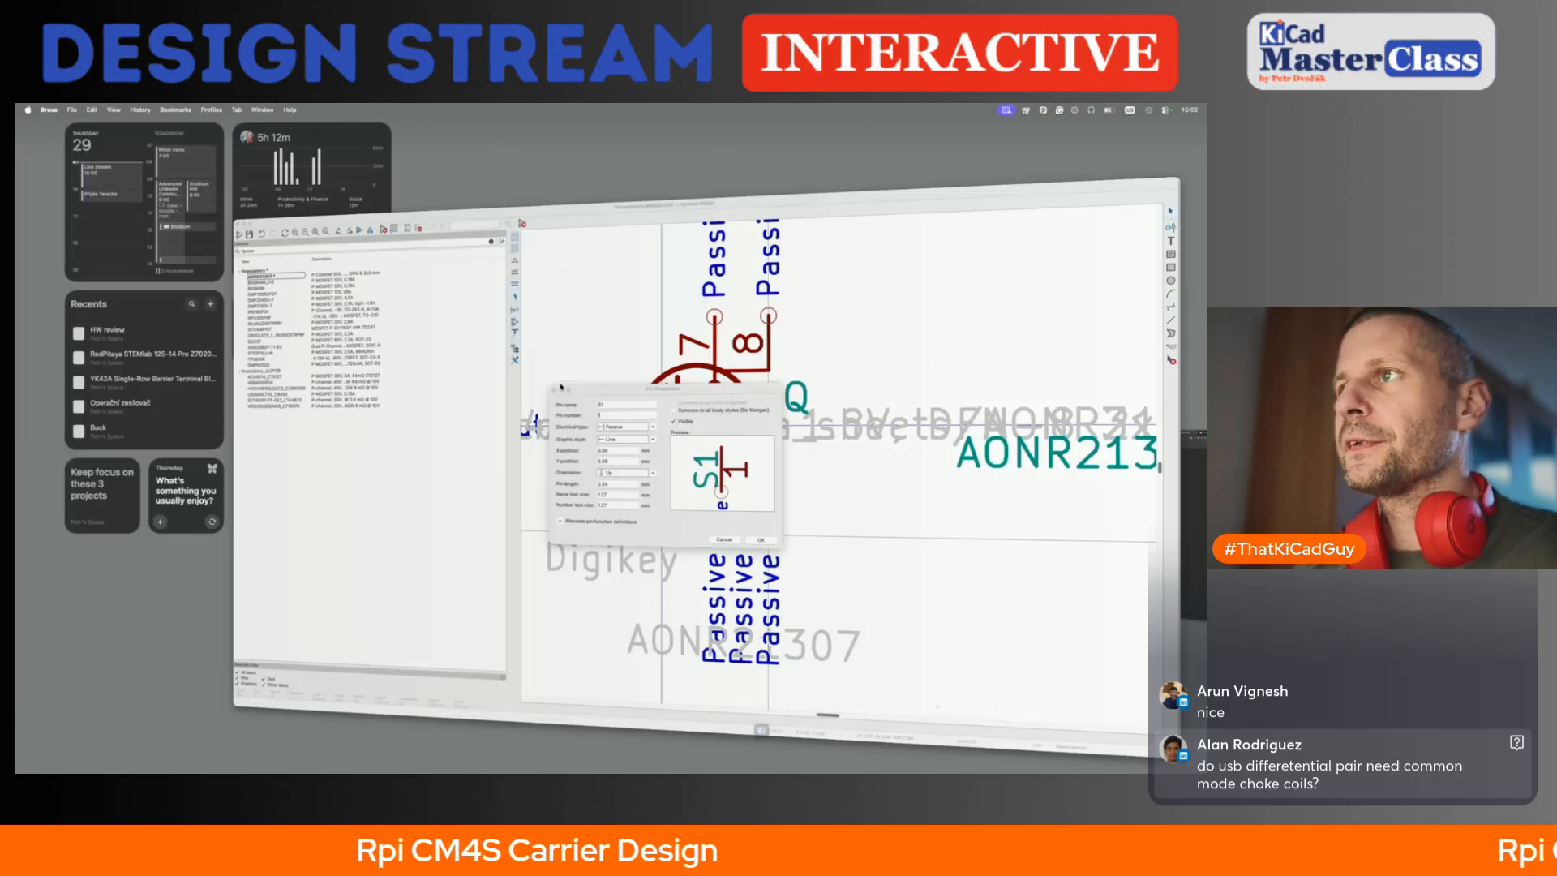
key(super+Tab)
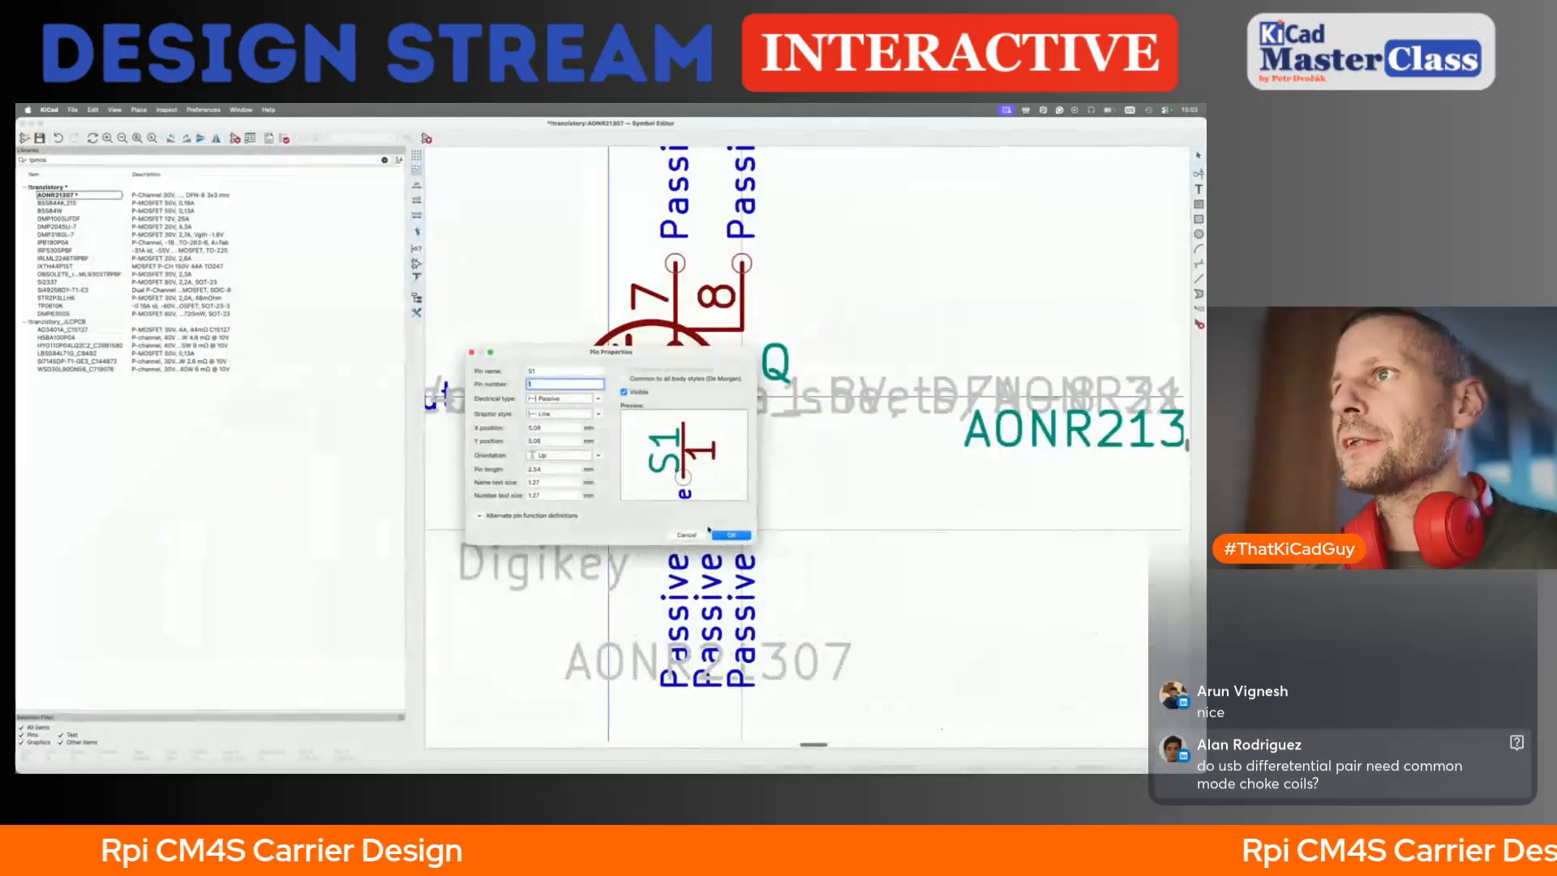
click(704, 531)
double_click(710, 523)
click(719, 531)
- Space out the two copied source pins and set the nearer one's name to S2 and number to 2
drag(742, 531, 844, 537)
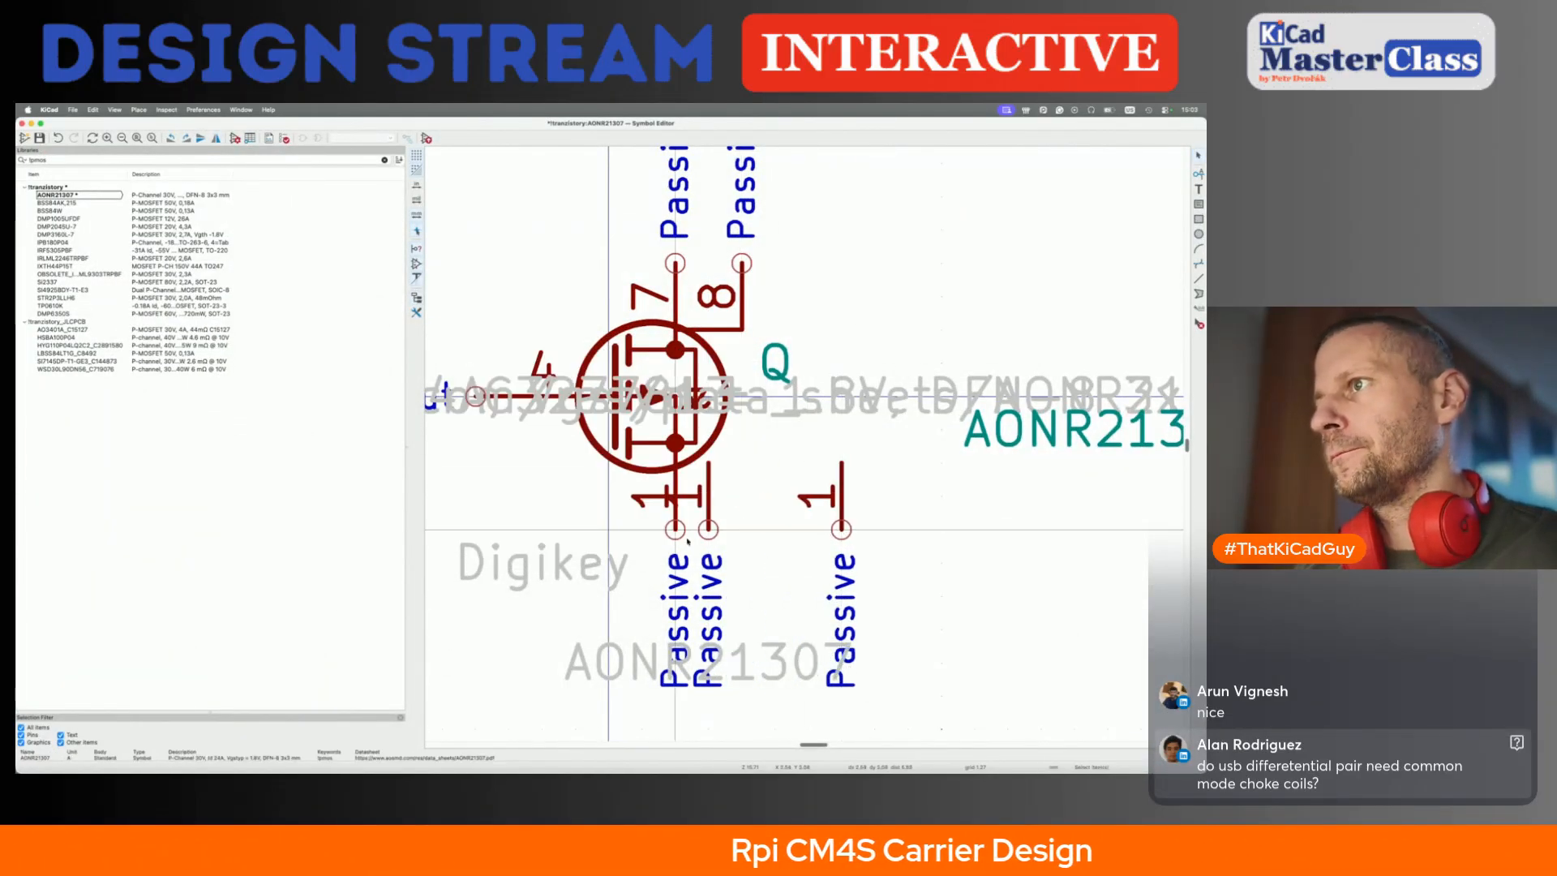
drag(708, 533, 741, 532)
double_click(738, 532)
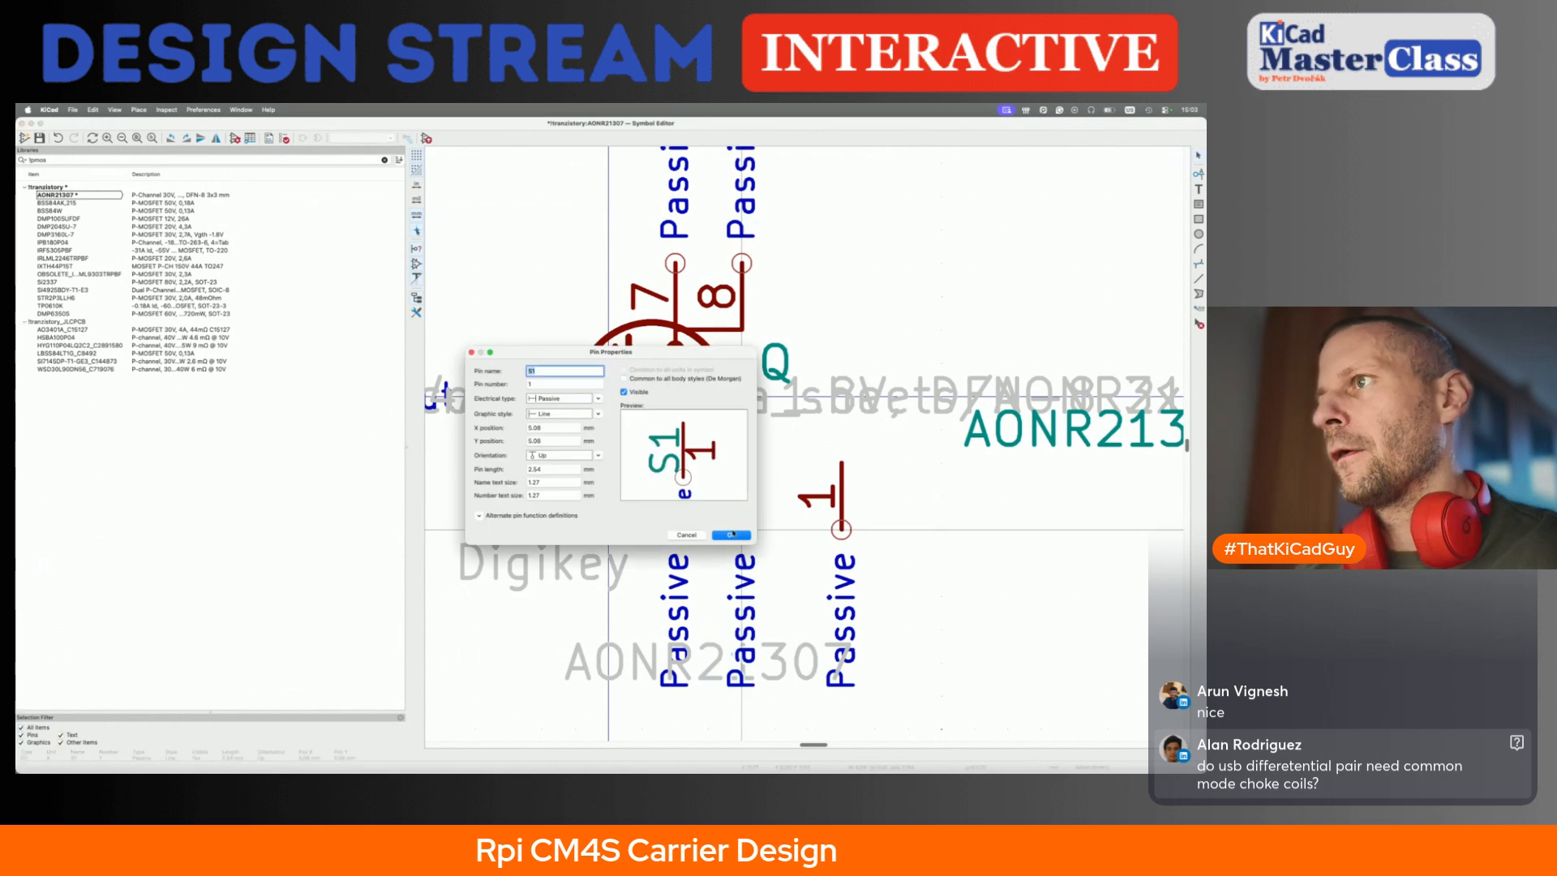
click(579, 371)
key(BackSpace)
text(2)
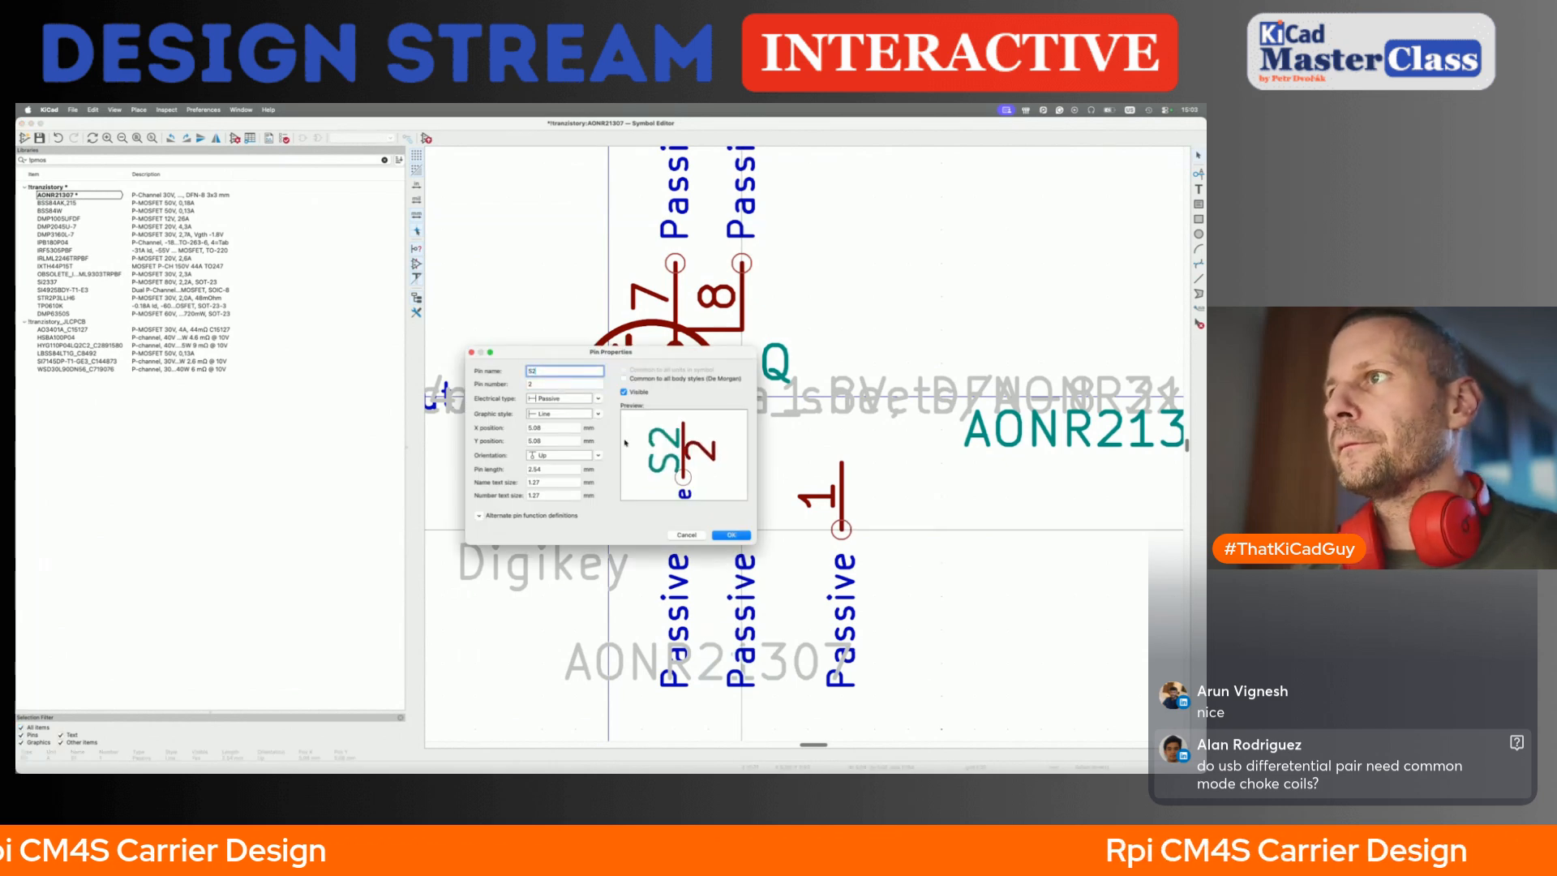
click(731, 535)
- Set the outer copied source pin's name to S3 and number to 3, and make pins 2 and 3 invisible
double_click(842, 529)
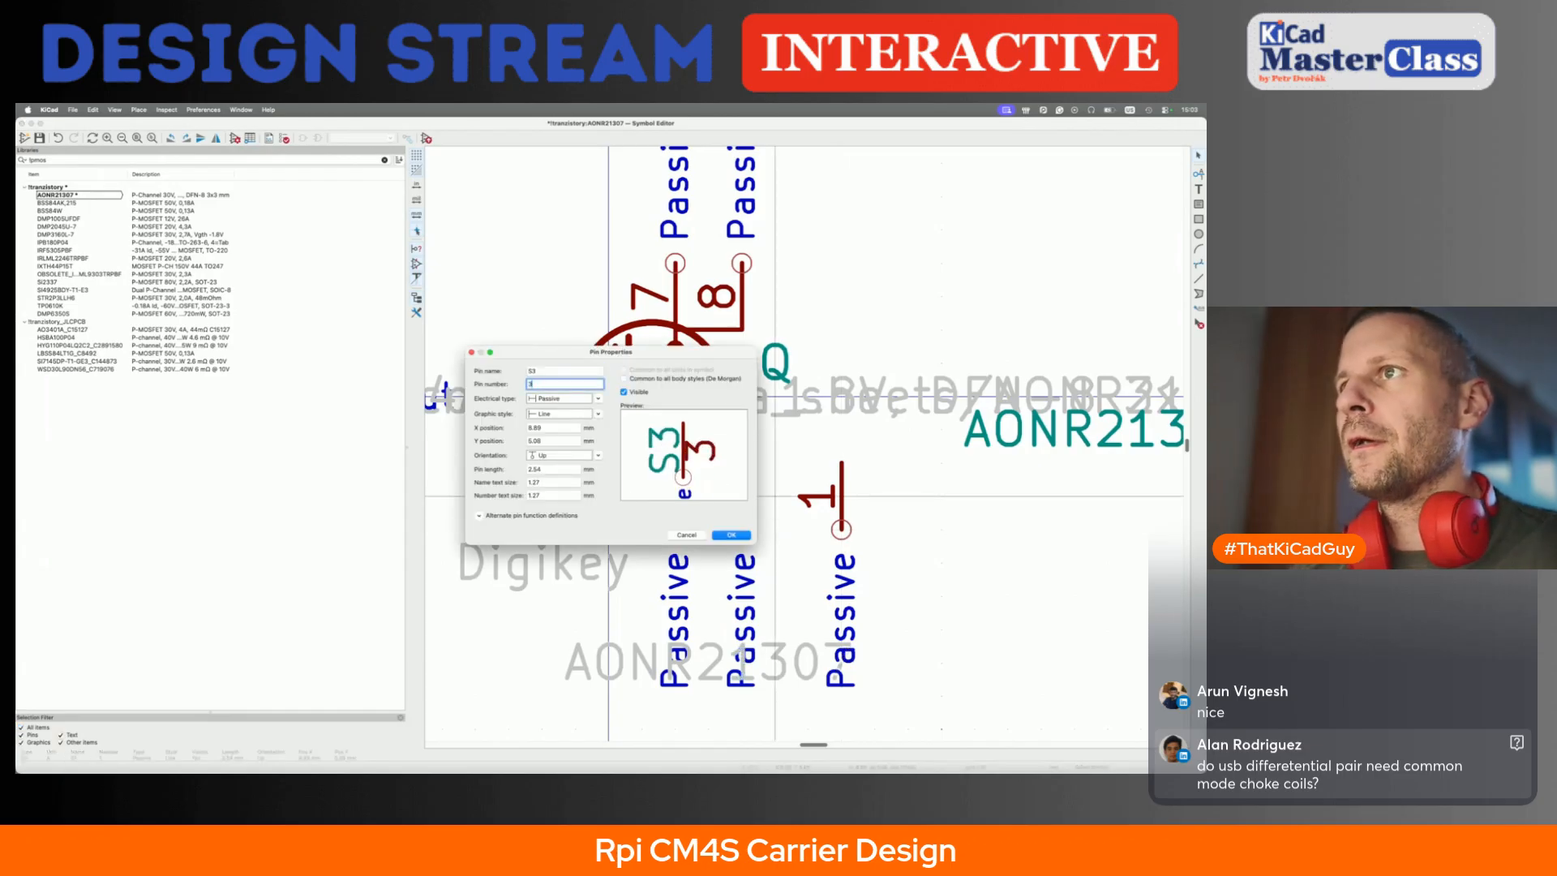
click(723, 535)
double_click(730, 530)
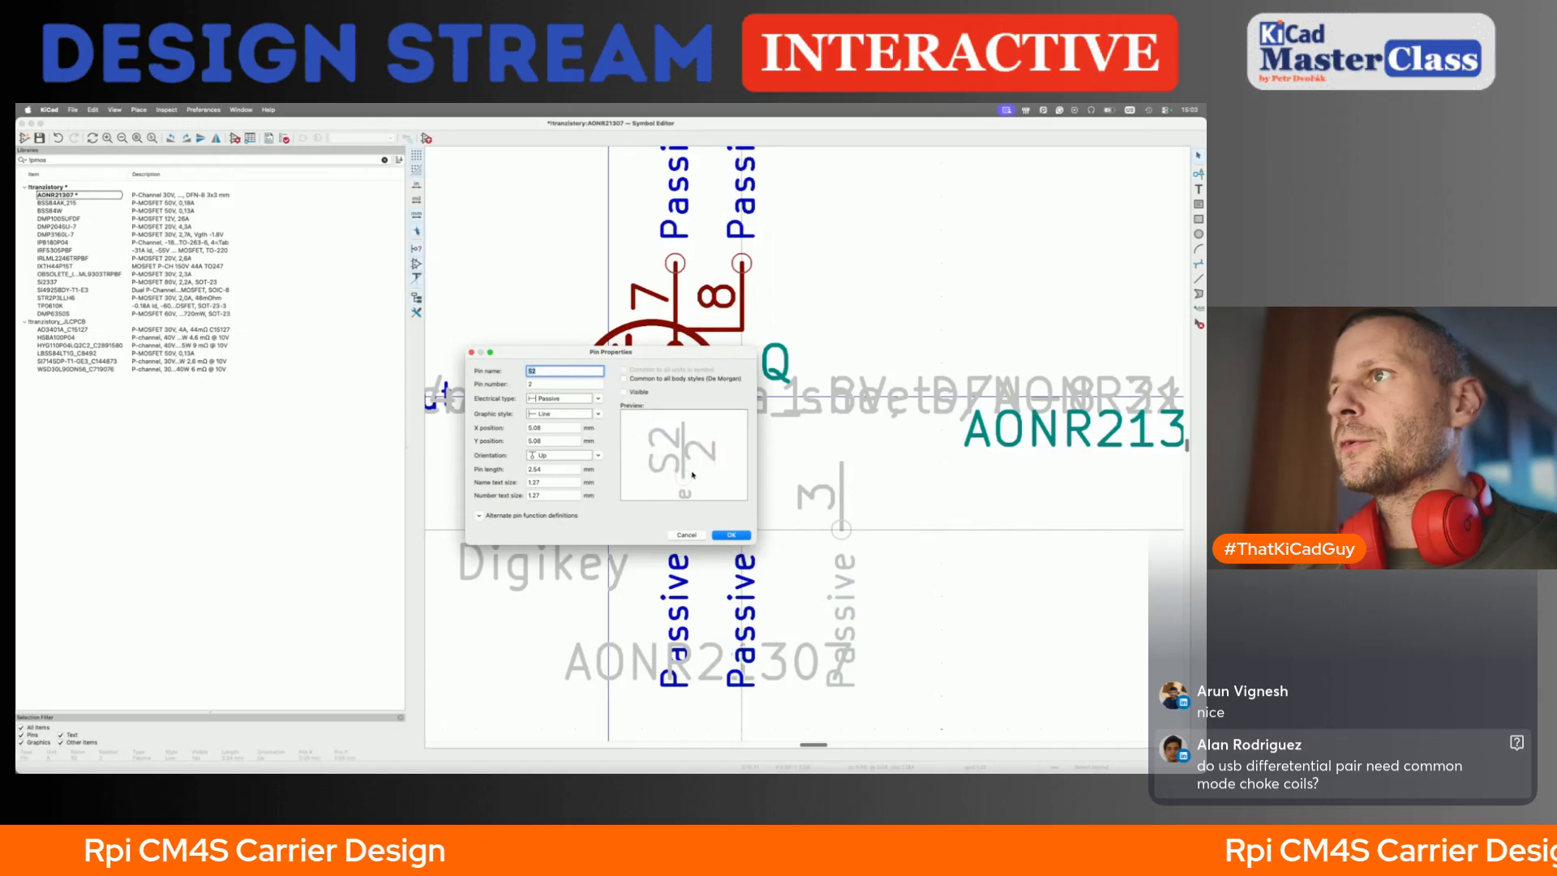
click(724, 535)
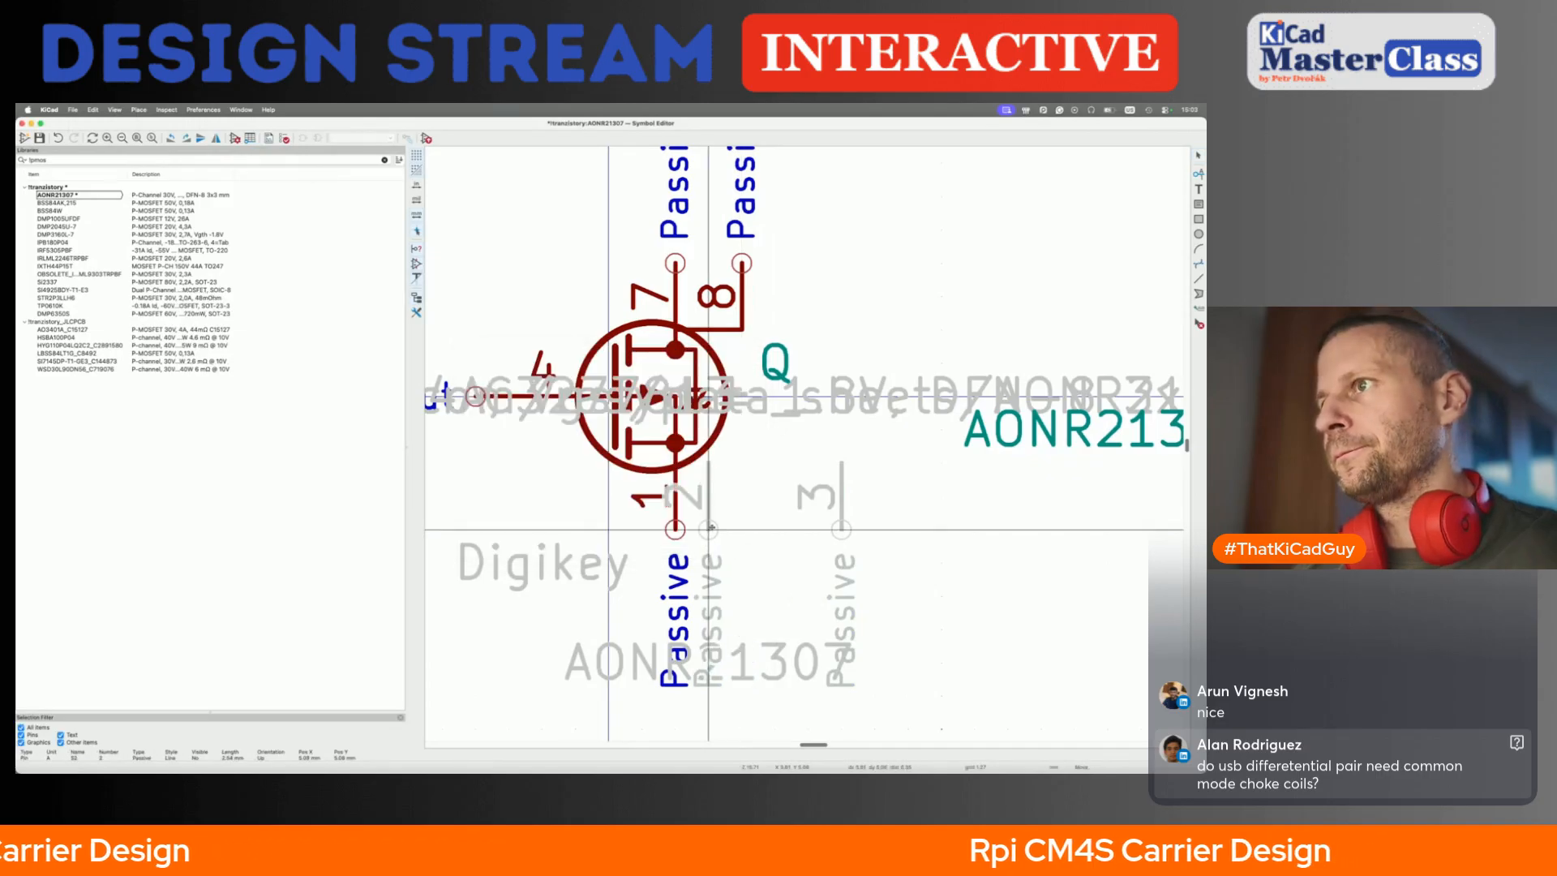
- Stack hidden source pins 2 and 3 on top of pin 1 and save the symbol
drag(676, 525, 677, 525)
drag(842, 527, 691, 525)
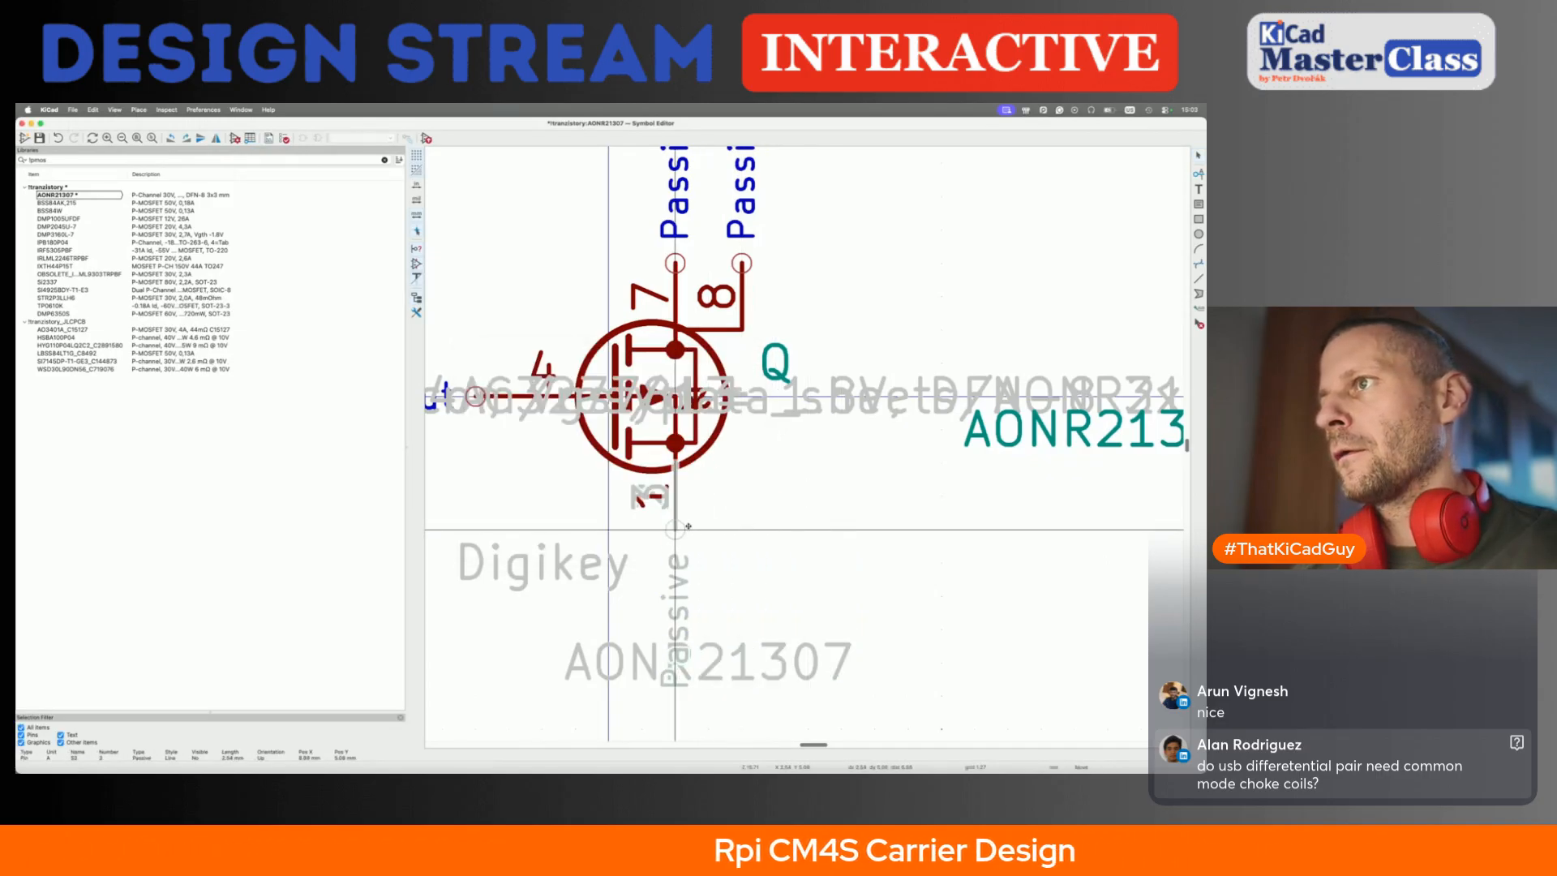
key(ctrl+s)
- Remove the line joining pin 8 to drain pin 7 and check the drain pins in the AONR21307 datasheet
scroll(713, 470, up, 2)
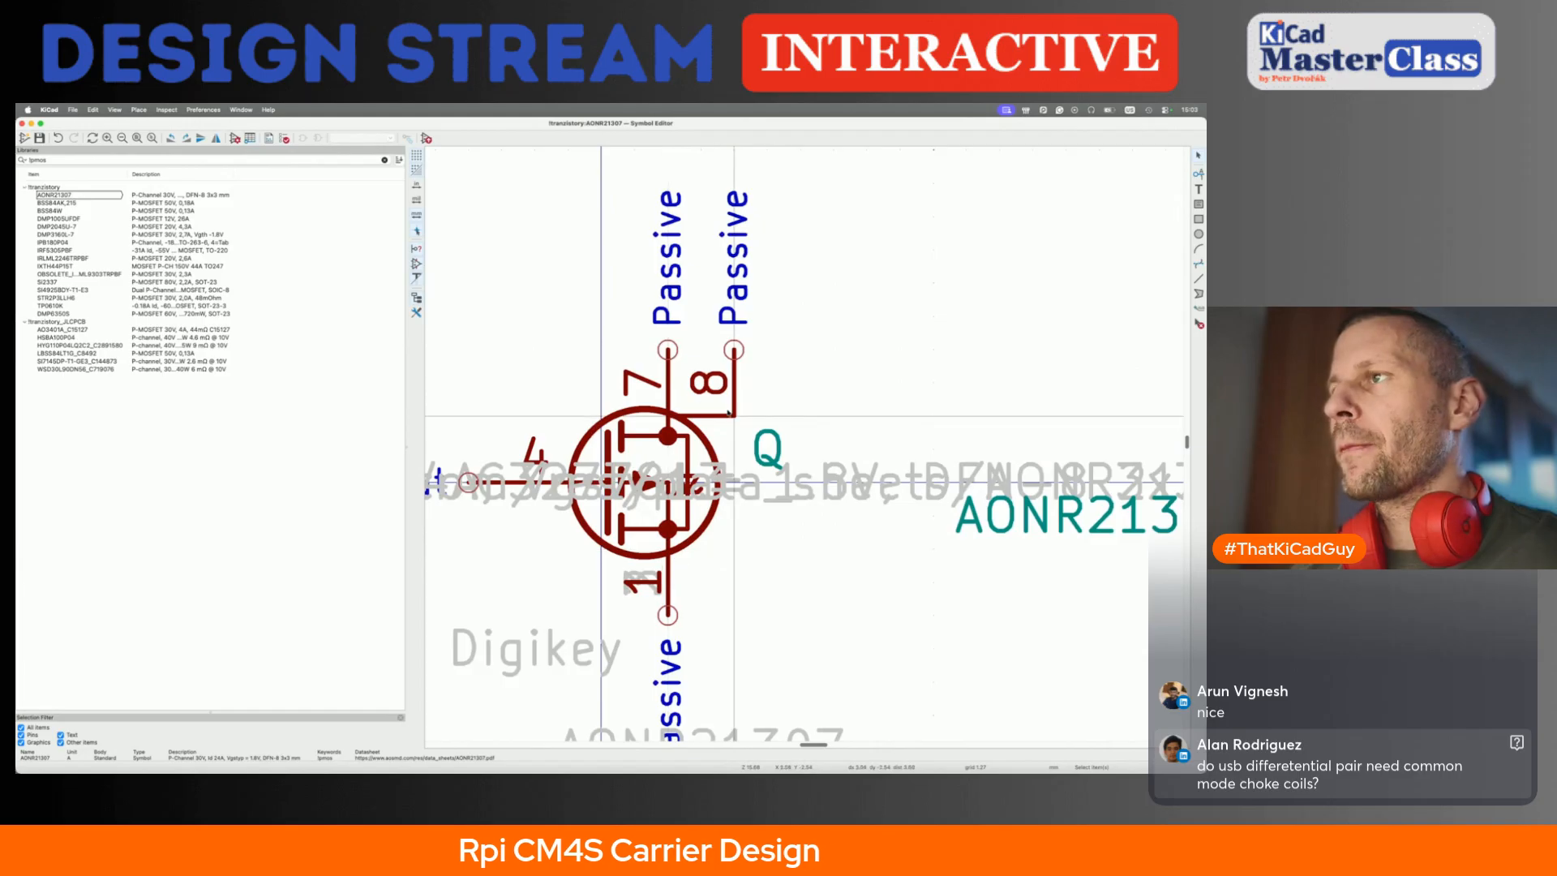
mouse_move(734, 383)
mouse_down()
mouse_move(675, 383)
mouse_move(736, 384)
mouse_up()
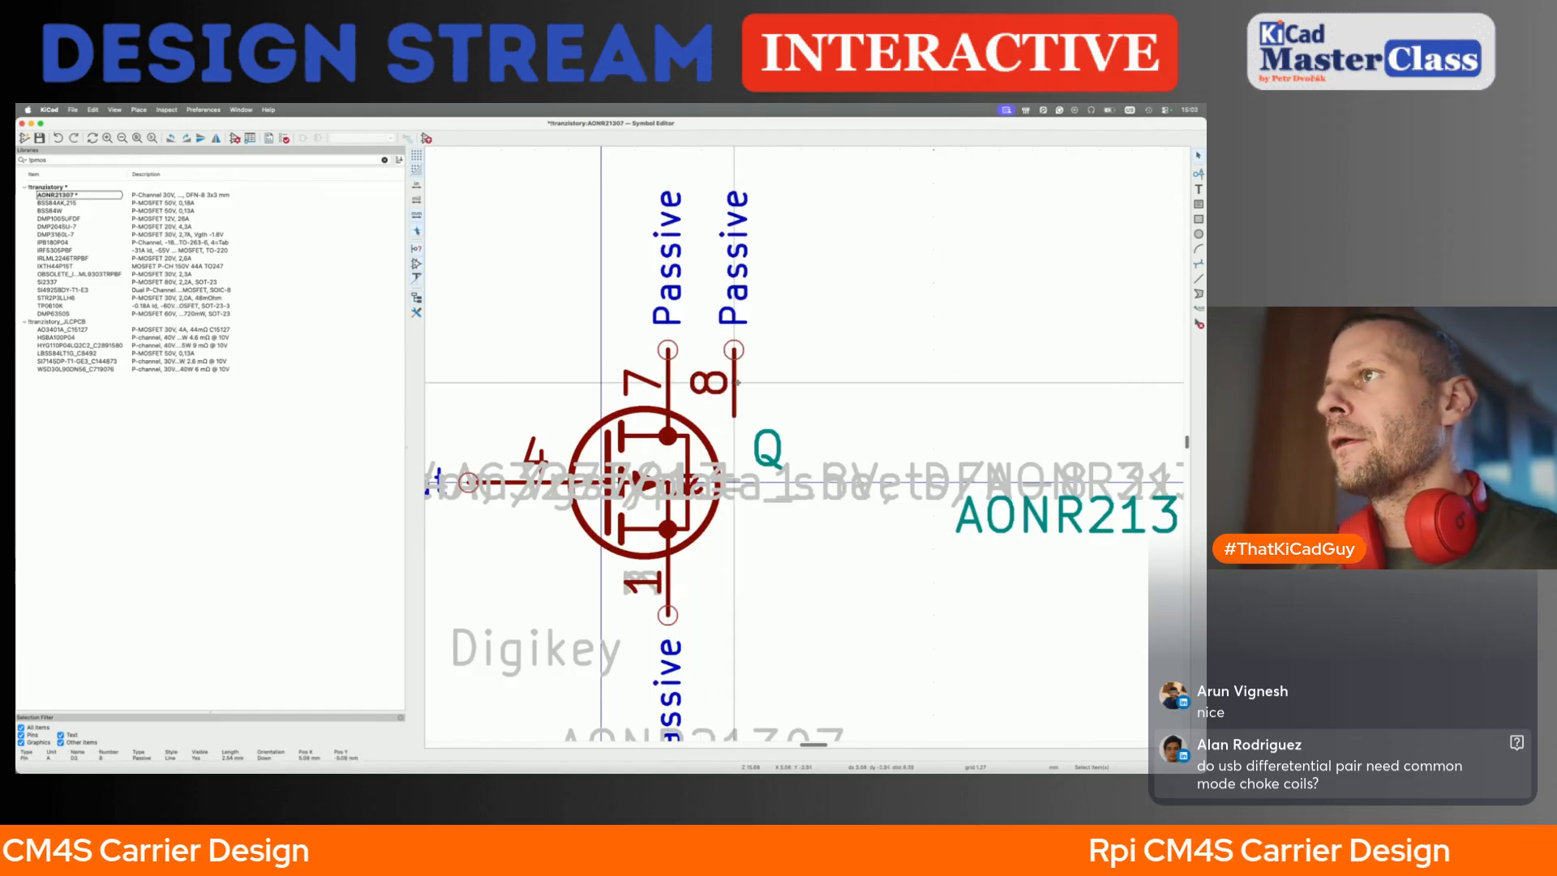
key(super+Tab)
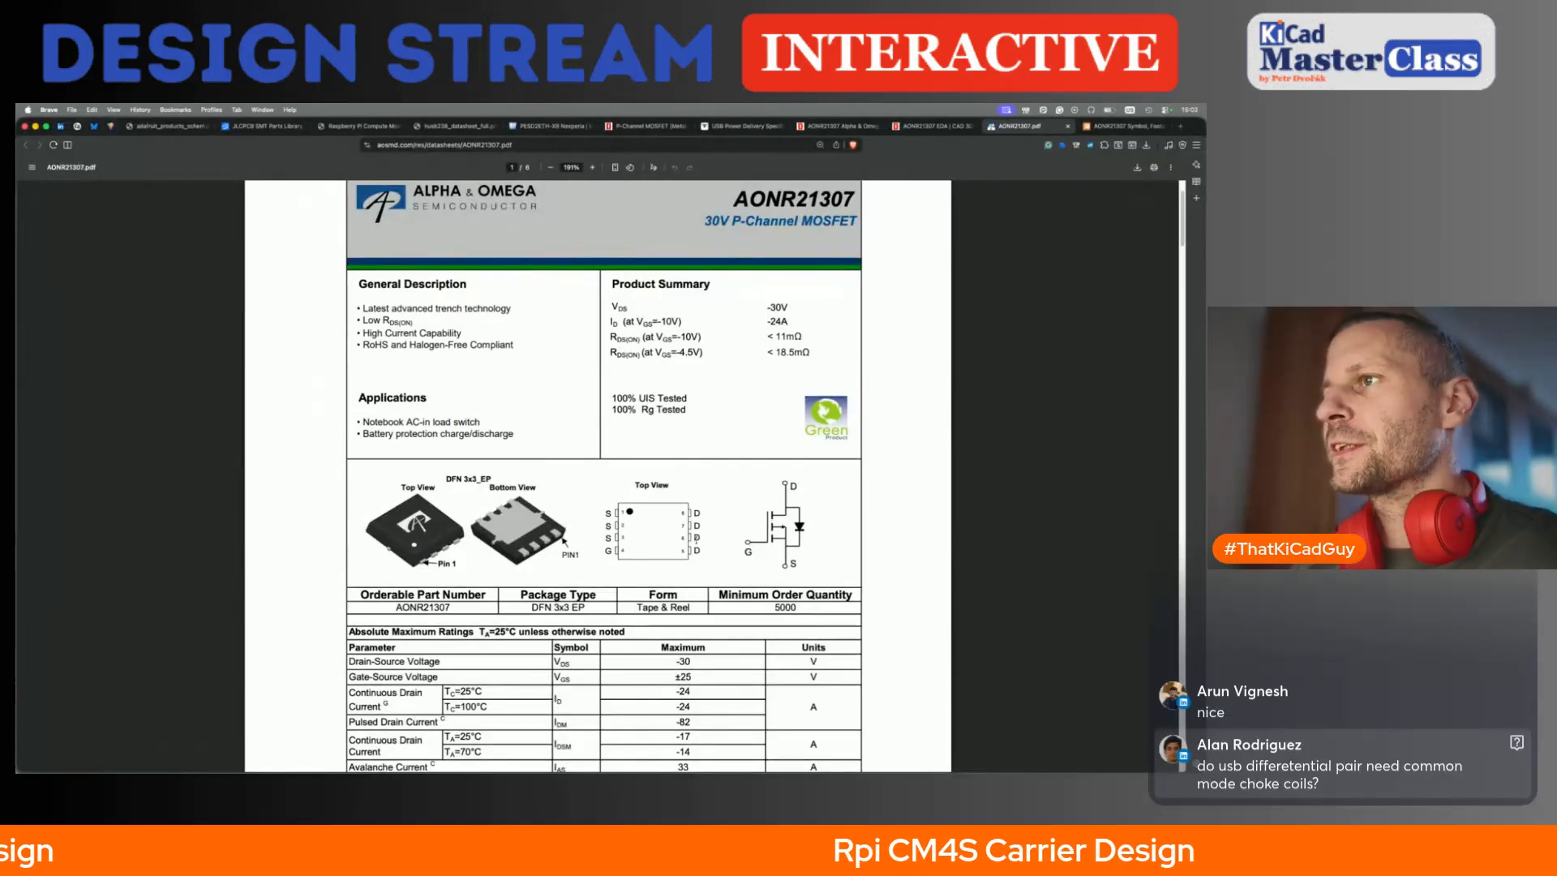
key(super+Tab)
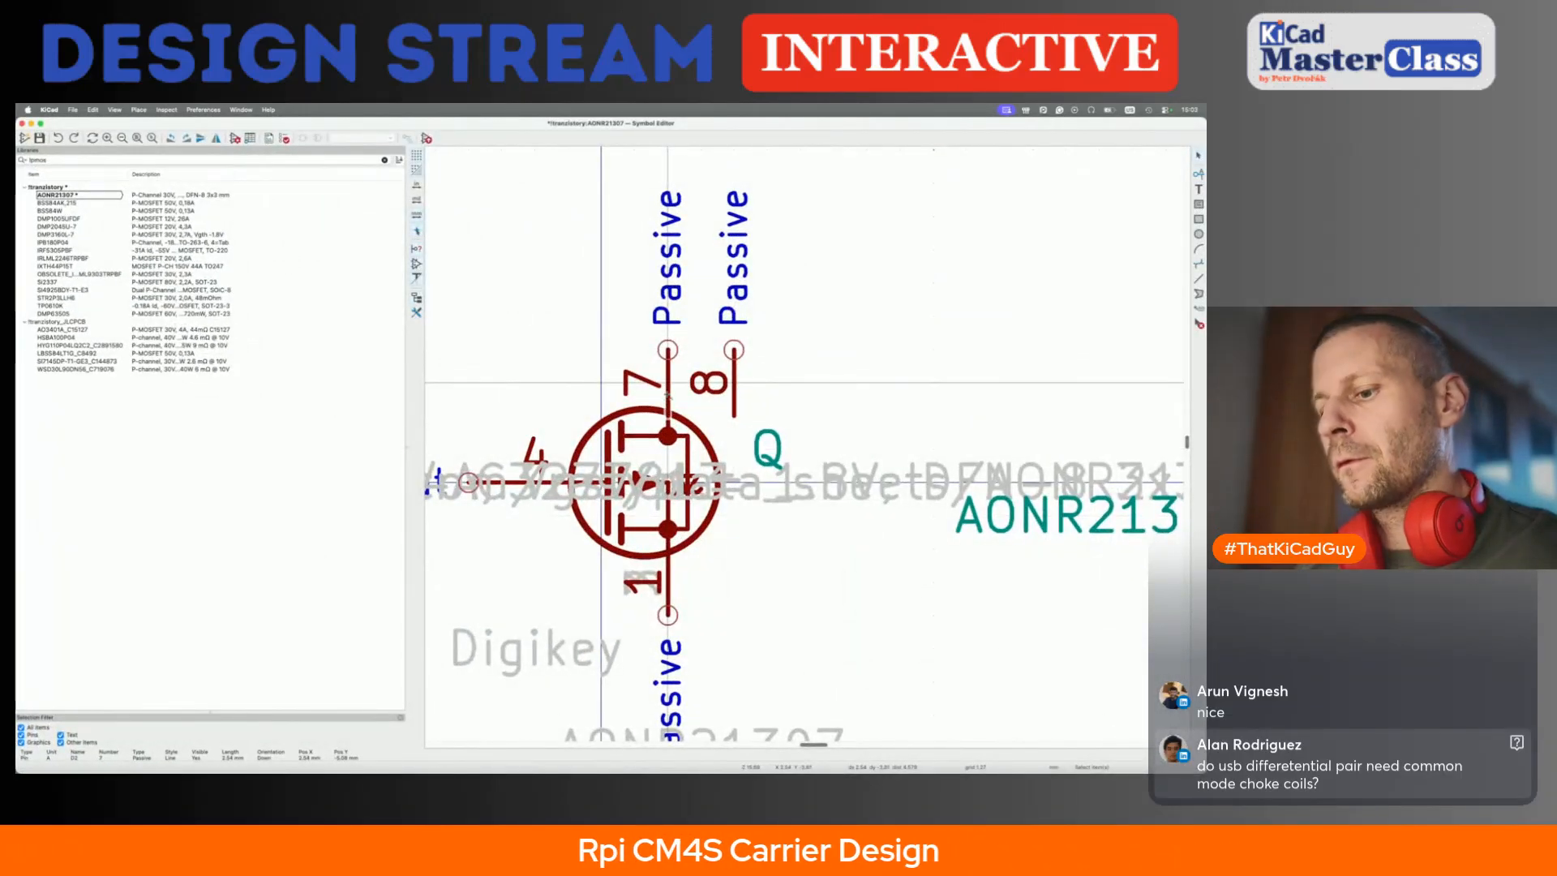
- Duplicate drain pin 7 twice and place the copies side by side above the gate pin
key(super+d)
click(502, 316)
key(super+d)
click(567, 316)
- Set the first copied drain pin's name to D1 and number to 5
key(e)
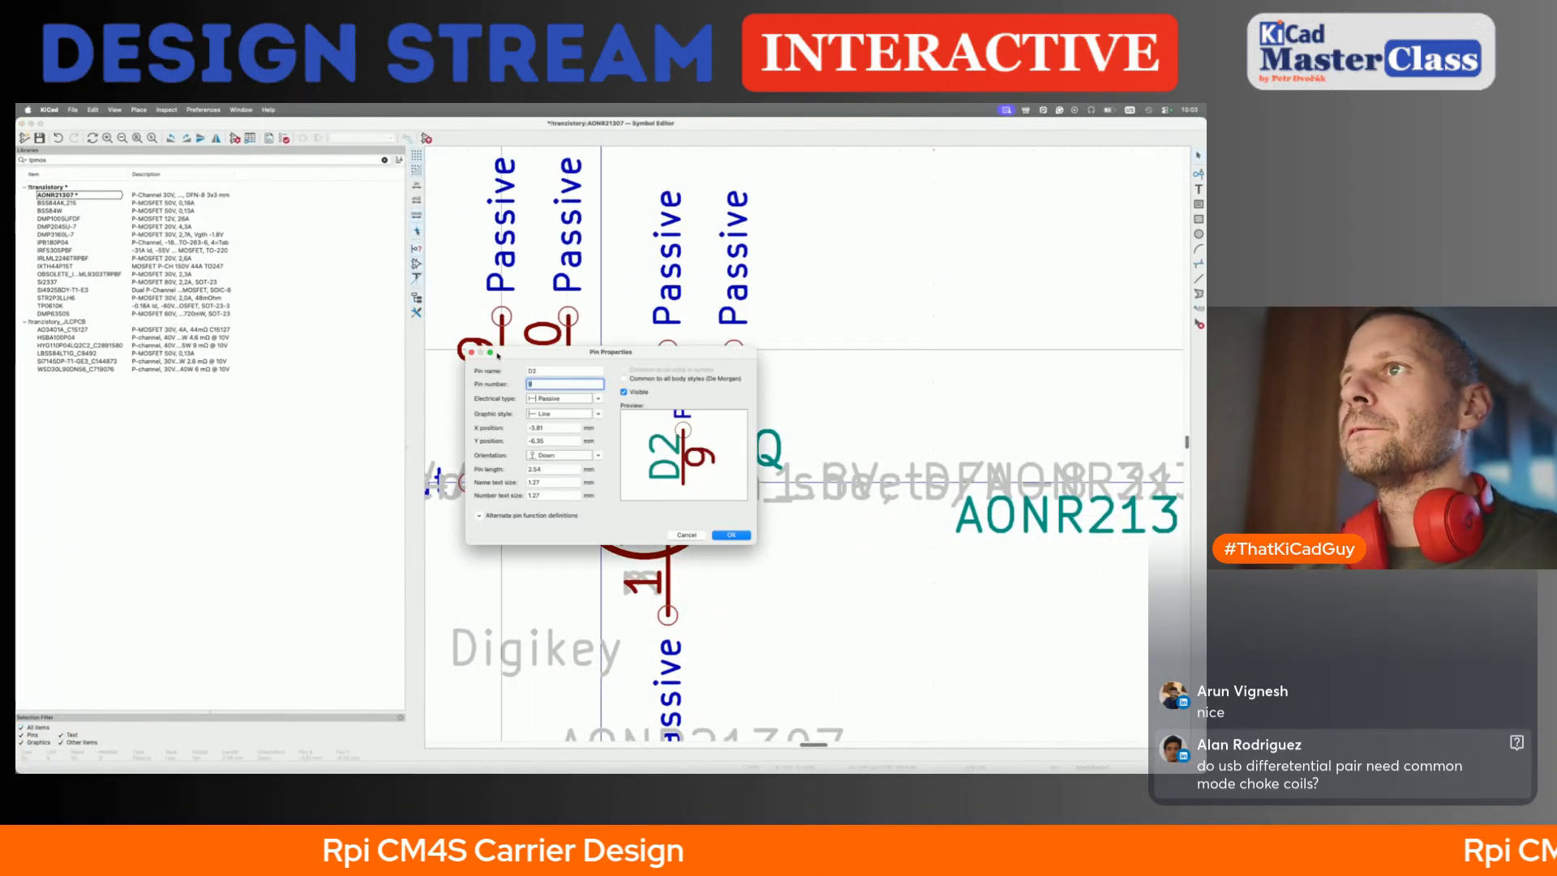
click(559, 374)
key(BackSpace)
text(1)
key(Tab)
text(5)
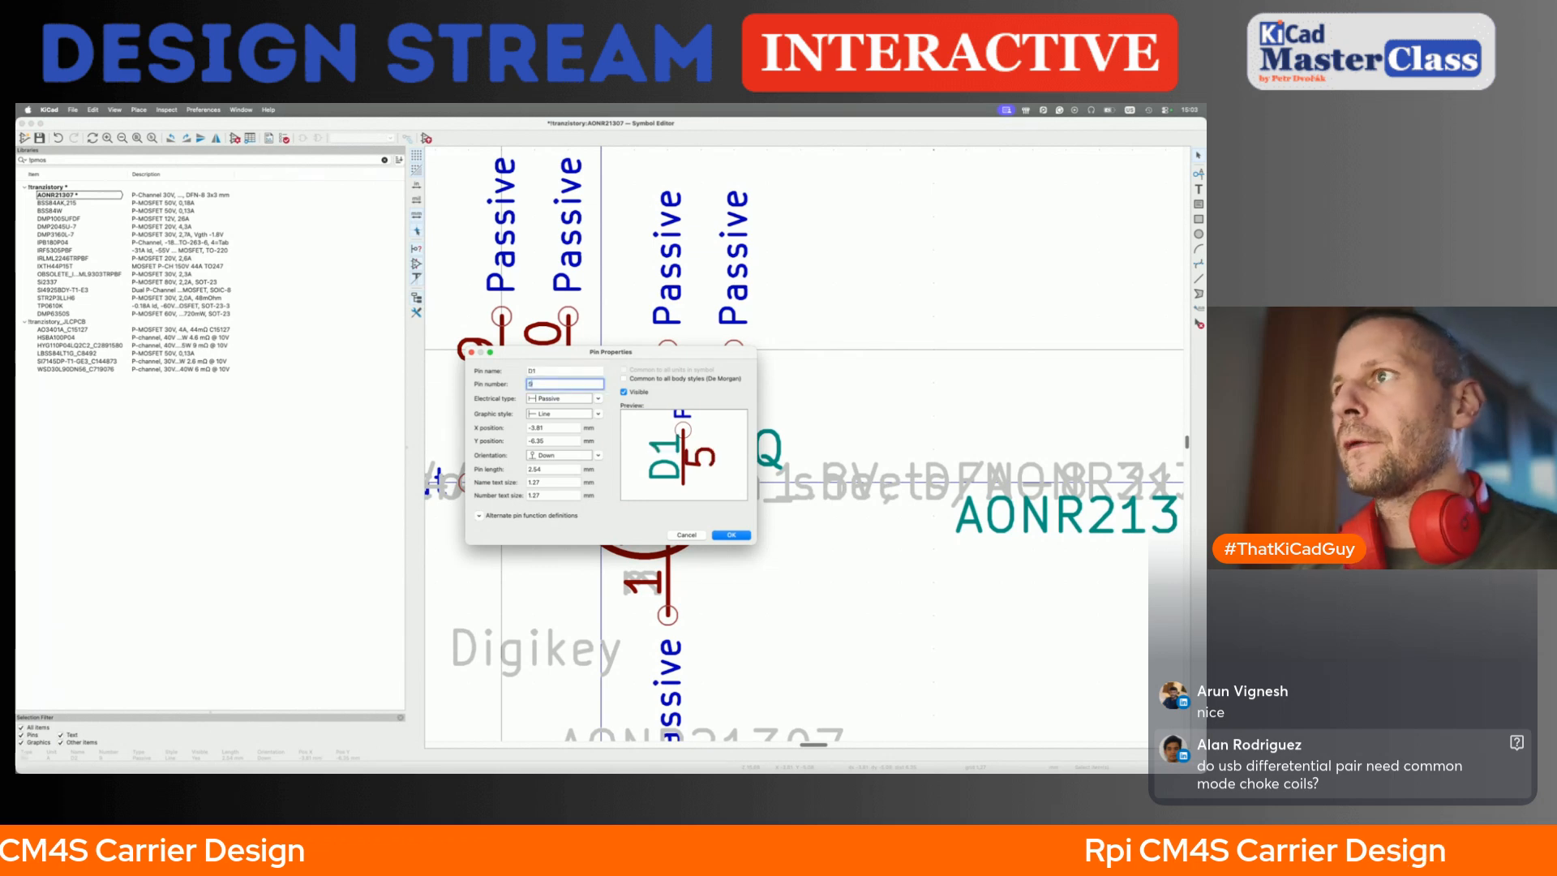
click(728, 535)
- Set the second copied drain pin's number to 6 and make it invisible
click(570, 354)
key(e)
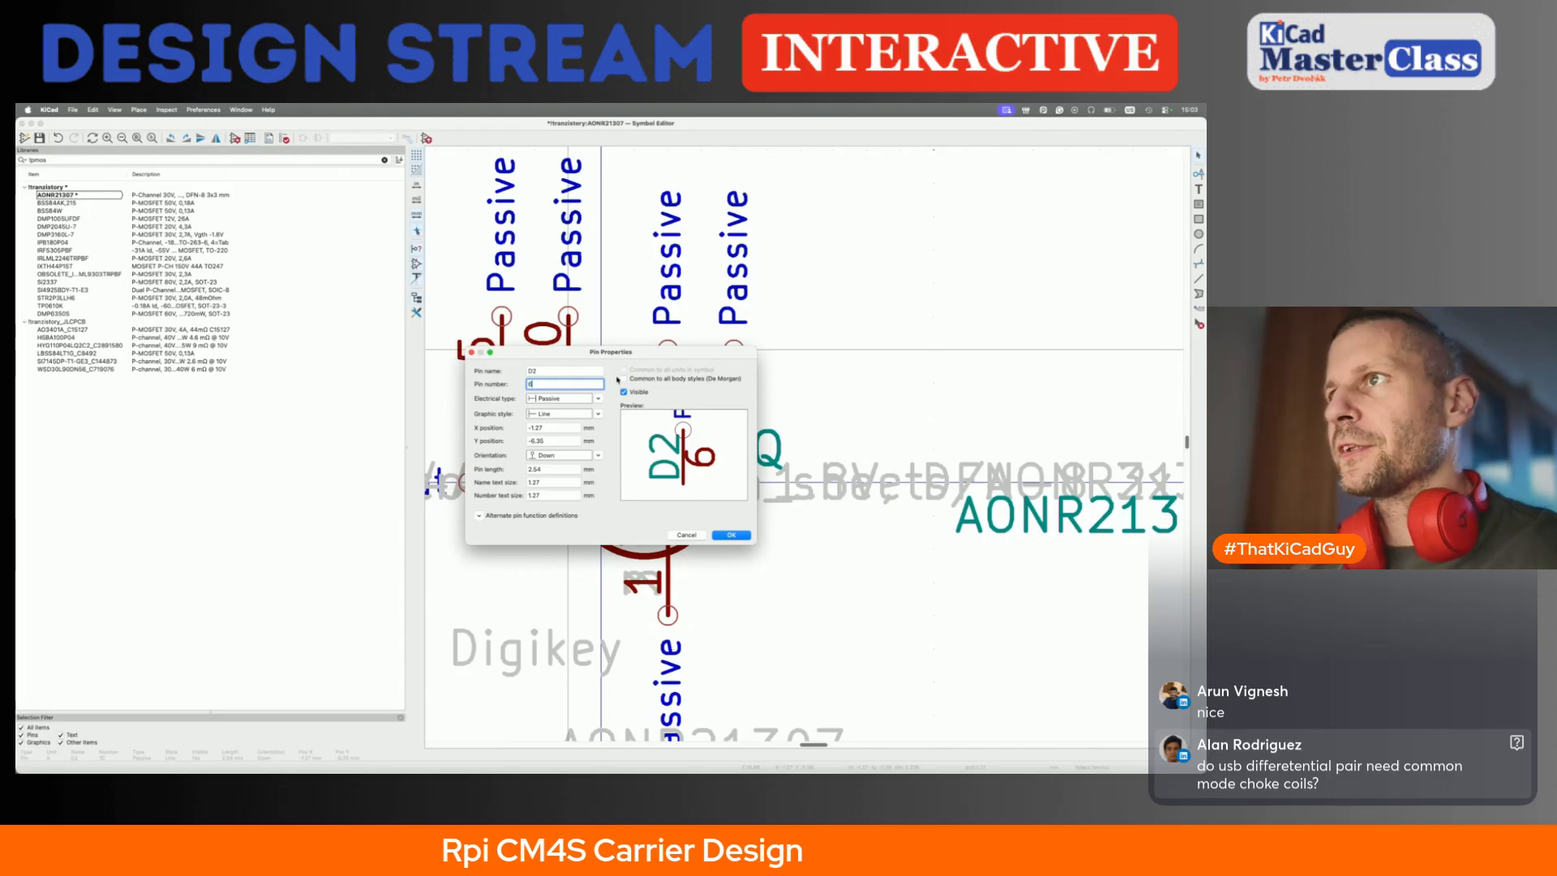
click(724, 532)
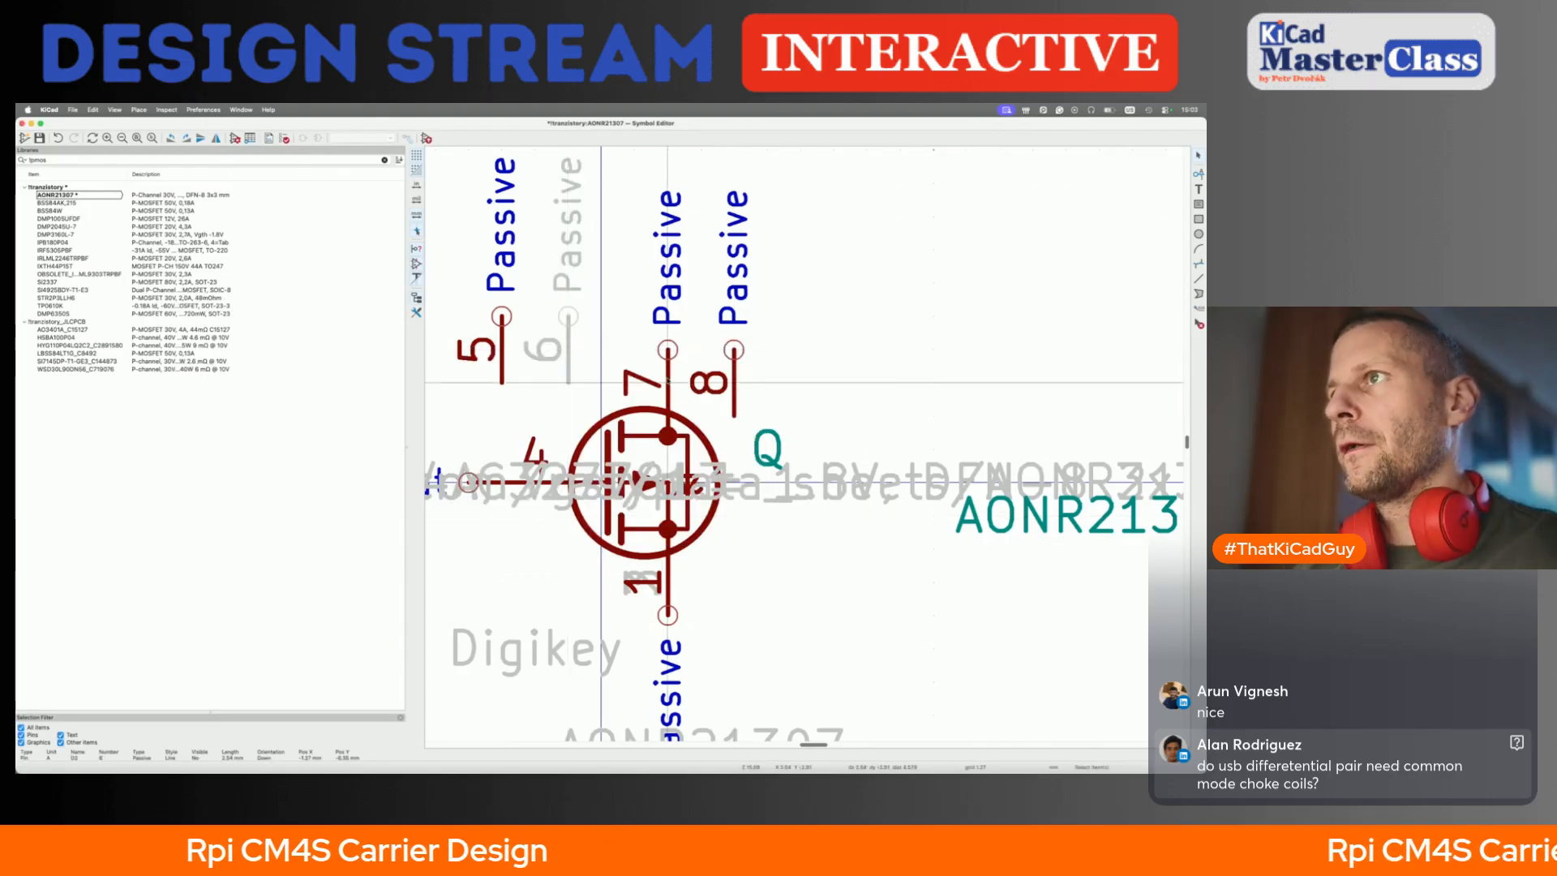
- Rename symbol pin 7 as D3 and hide it
key(r)
key(r)
key(r)
key(r)
key(e)
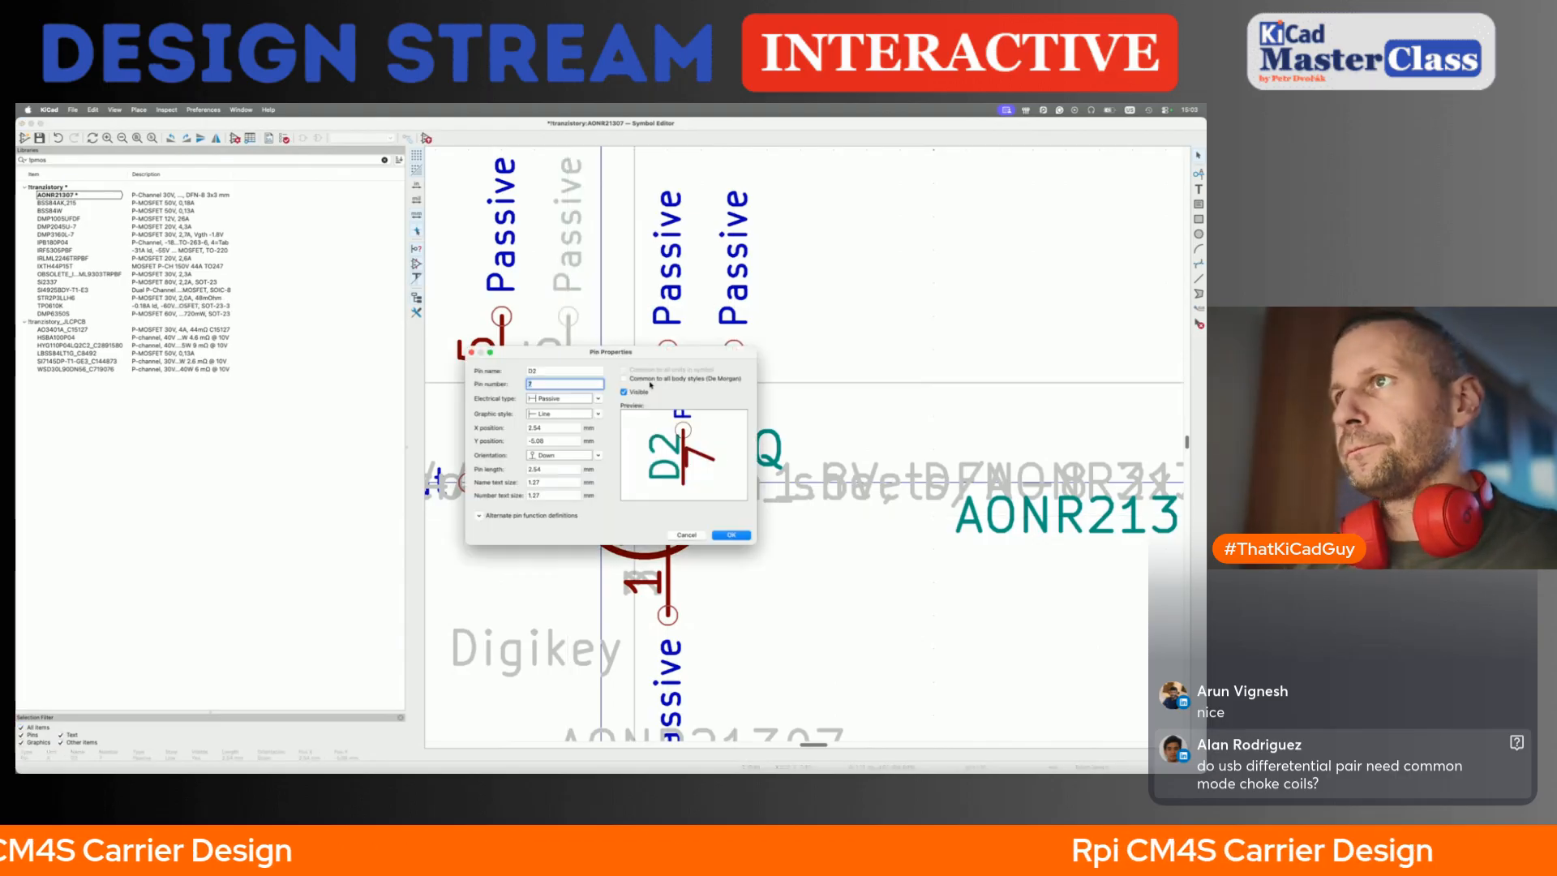
key(shift+Tab)
text(D4)
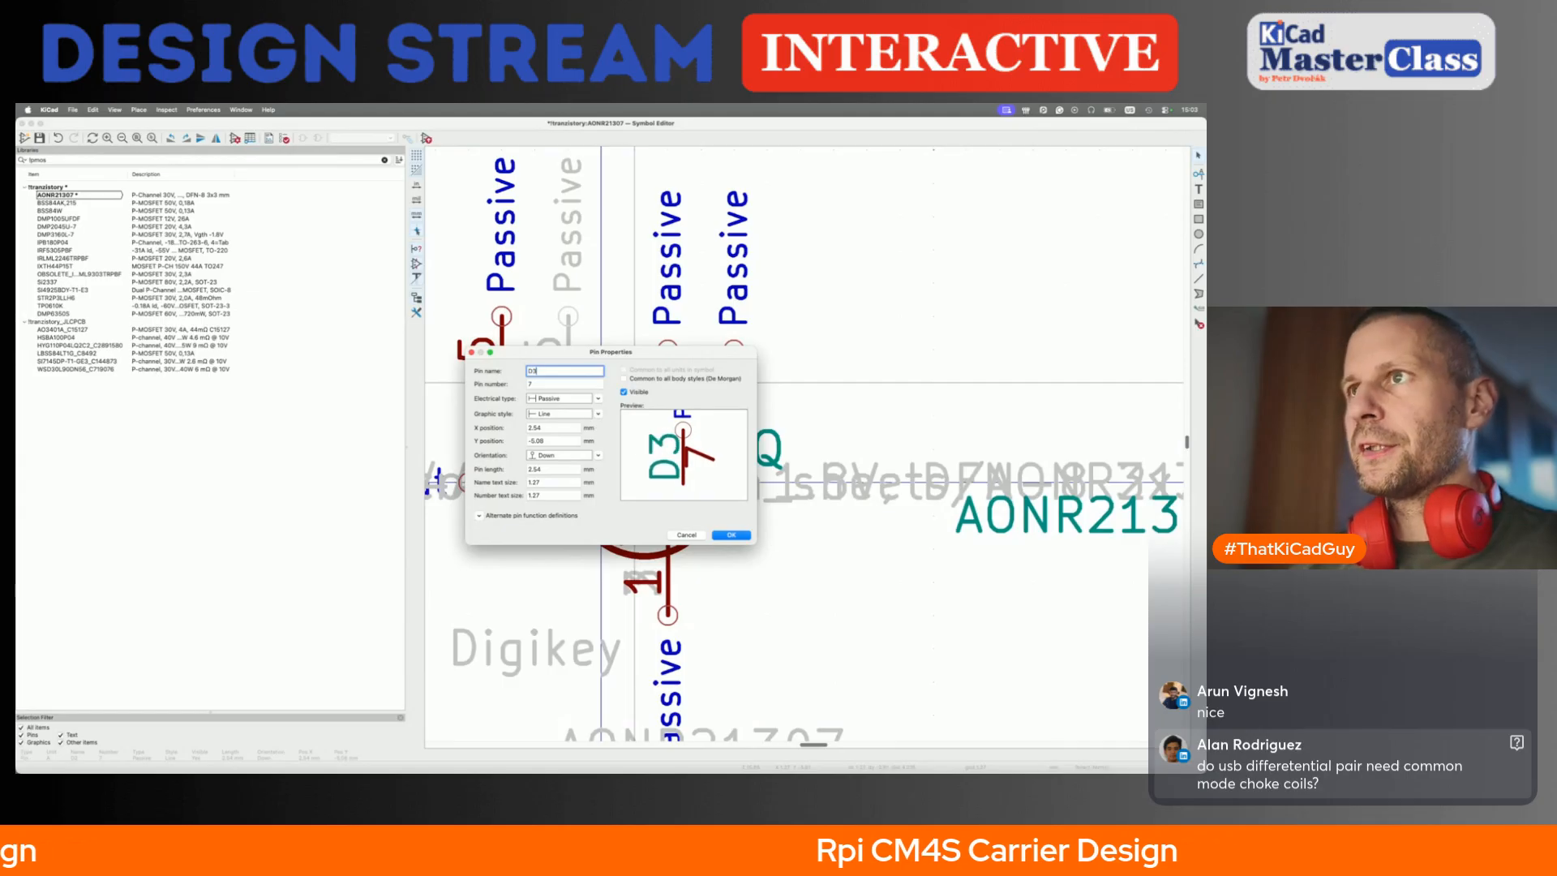
click(743, 535)
- Rename symbol pin 8 as D4 and make it invisible
key(e)
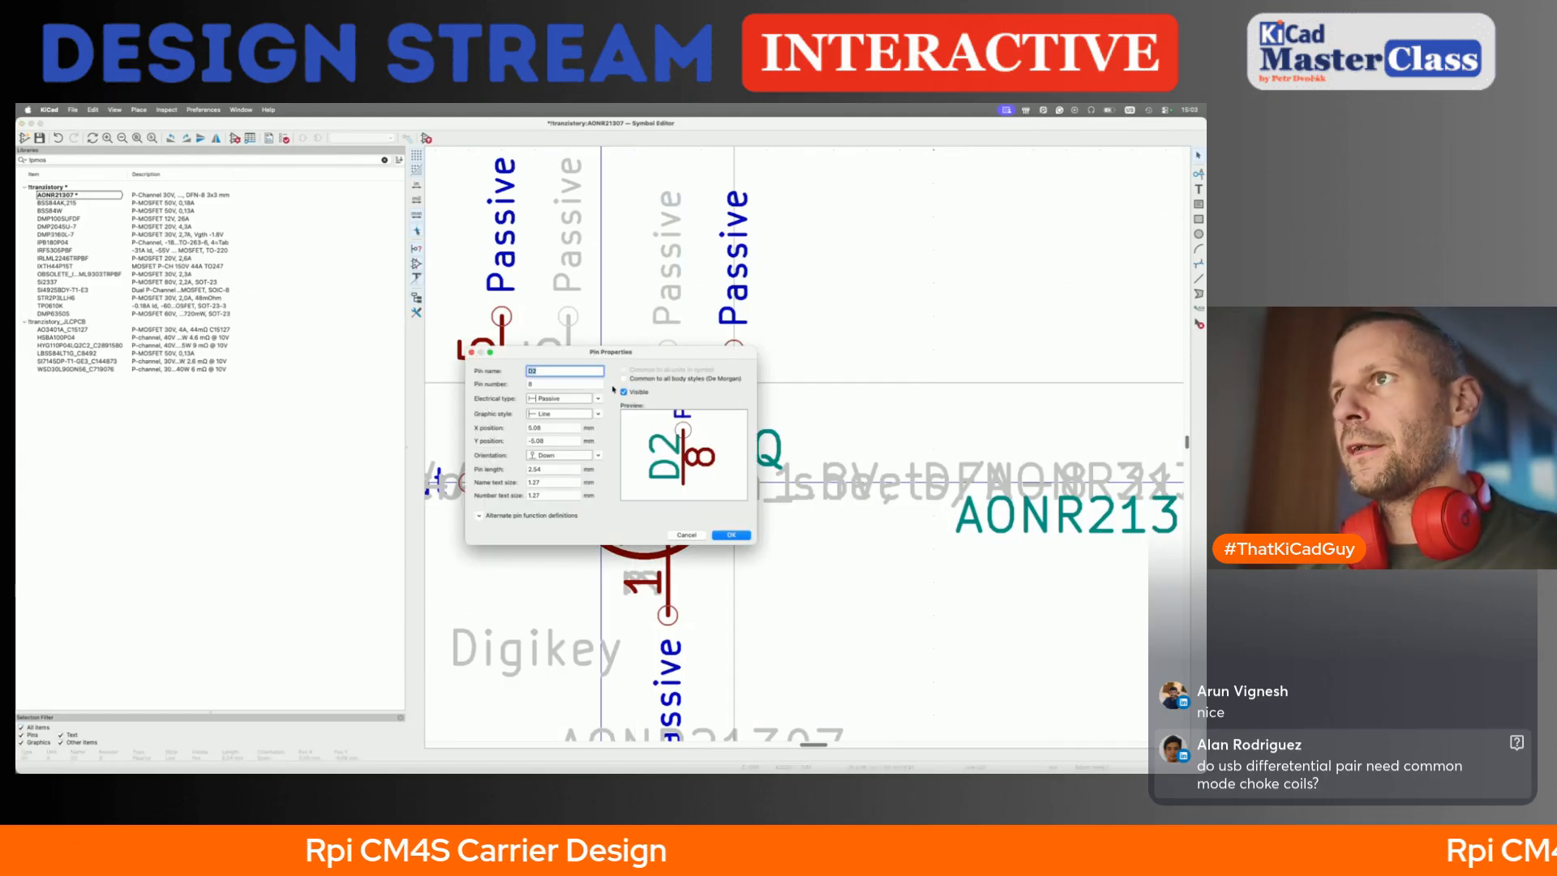
text(D4)
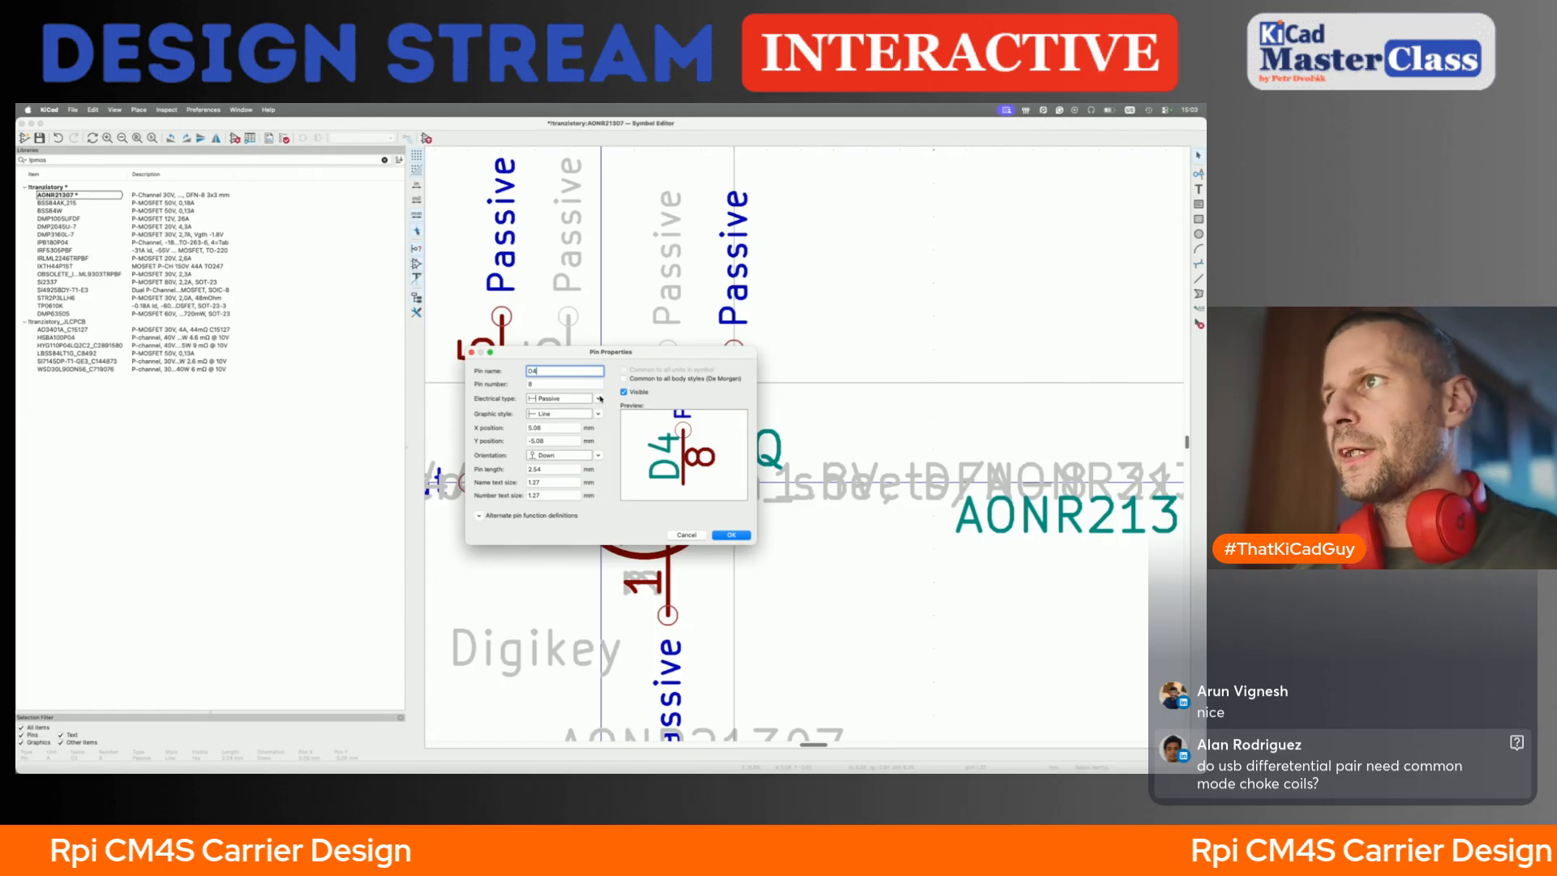
click(637, 392)
click(734, 535)
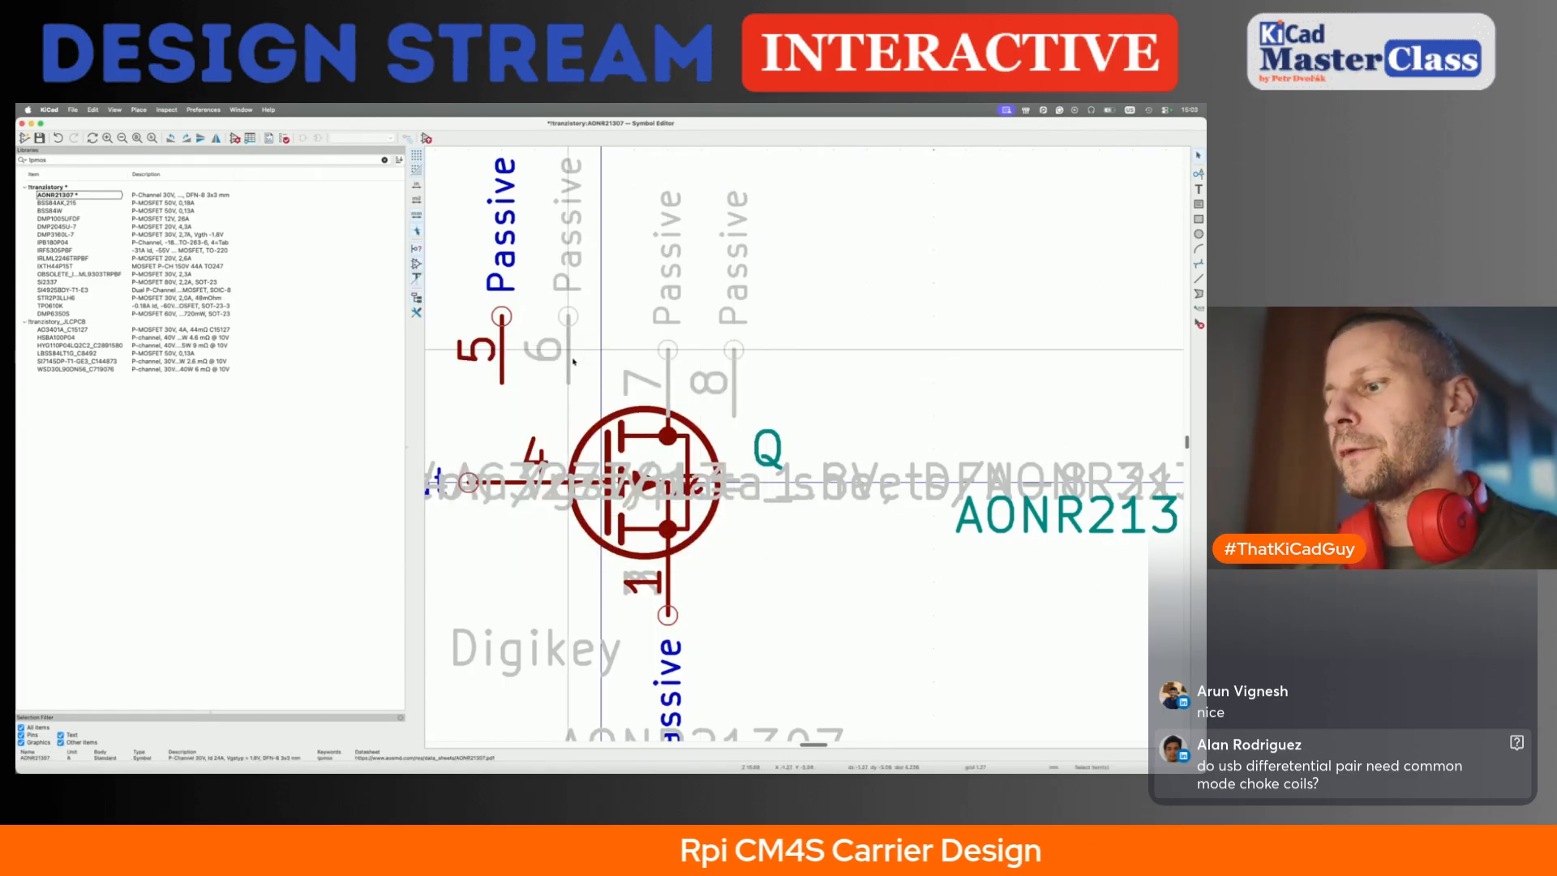
- Stack pins 8, 6 and 5 on pin 7 at the transistor's upper terminal and save the symbol
drag(724, 392, 668, 390)
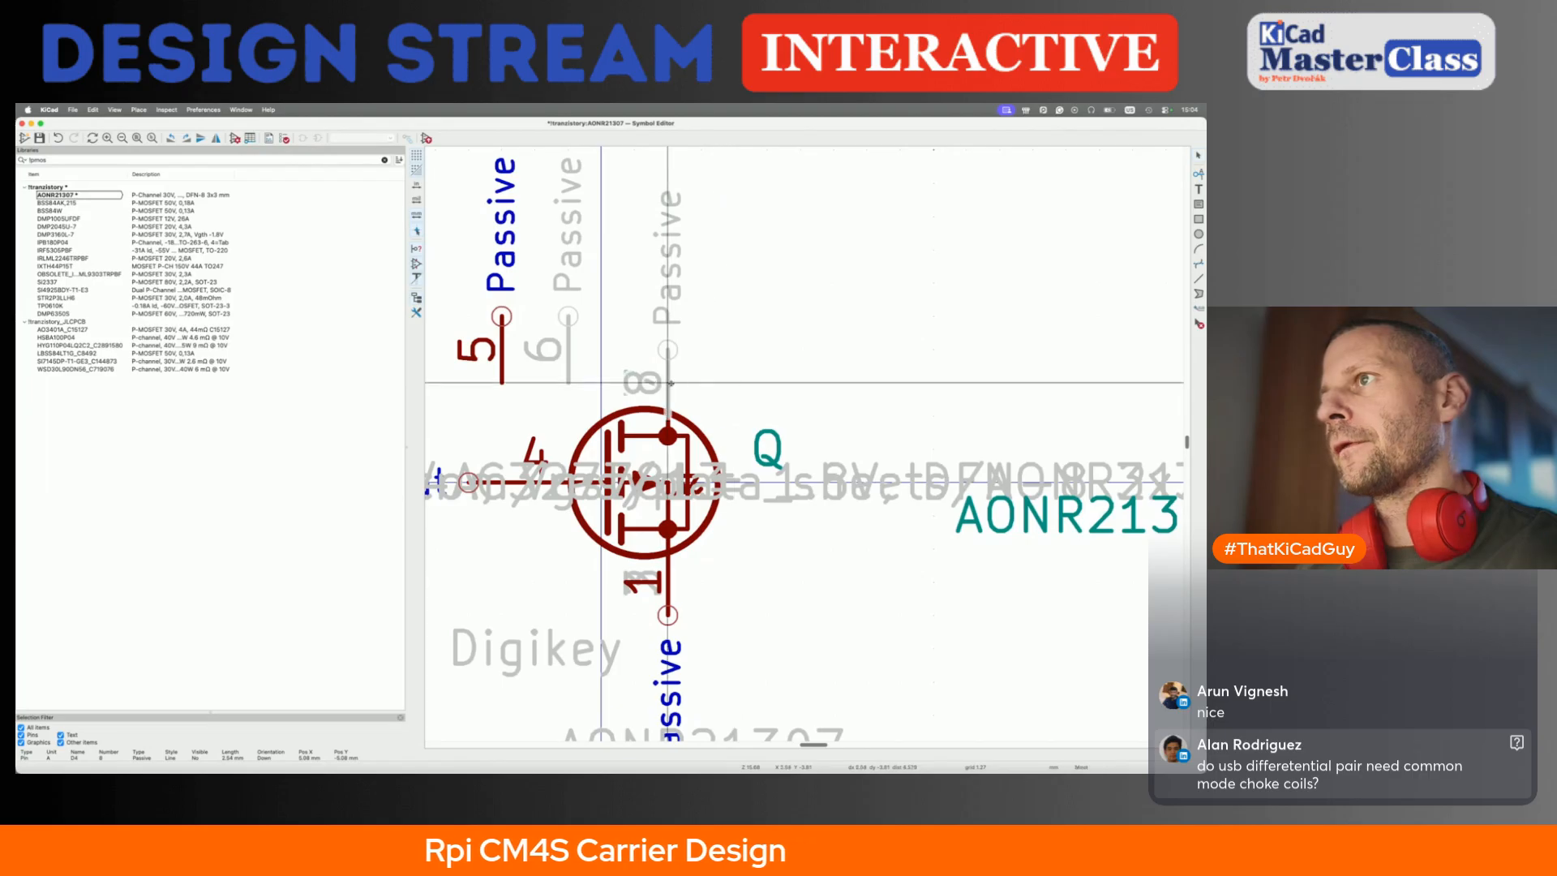
drag(569, 351, 670, 386)
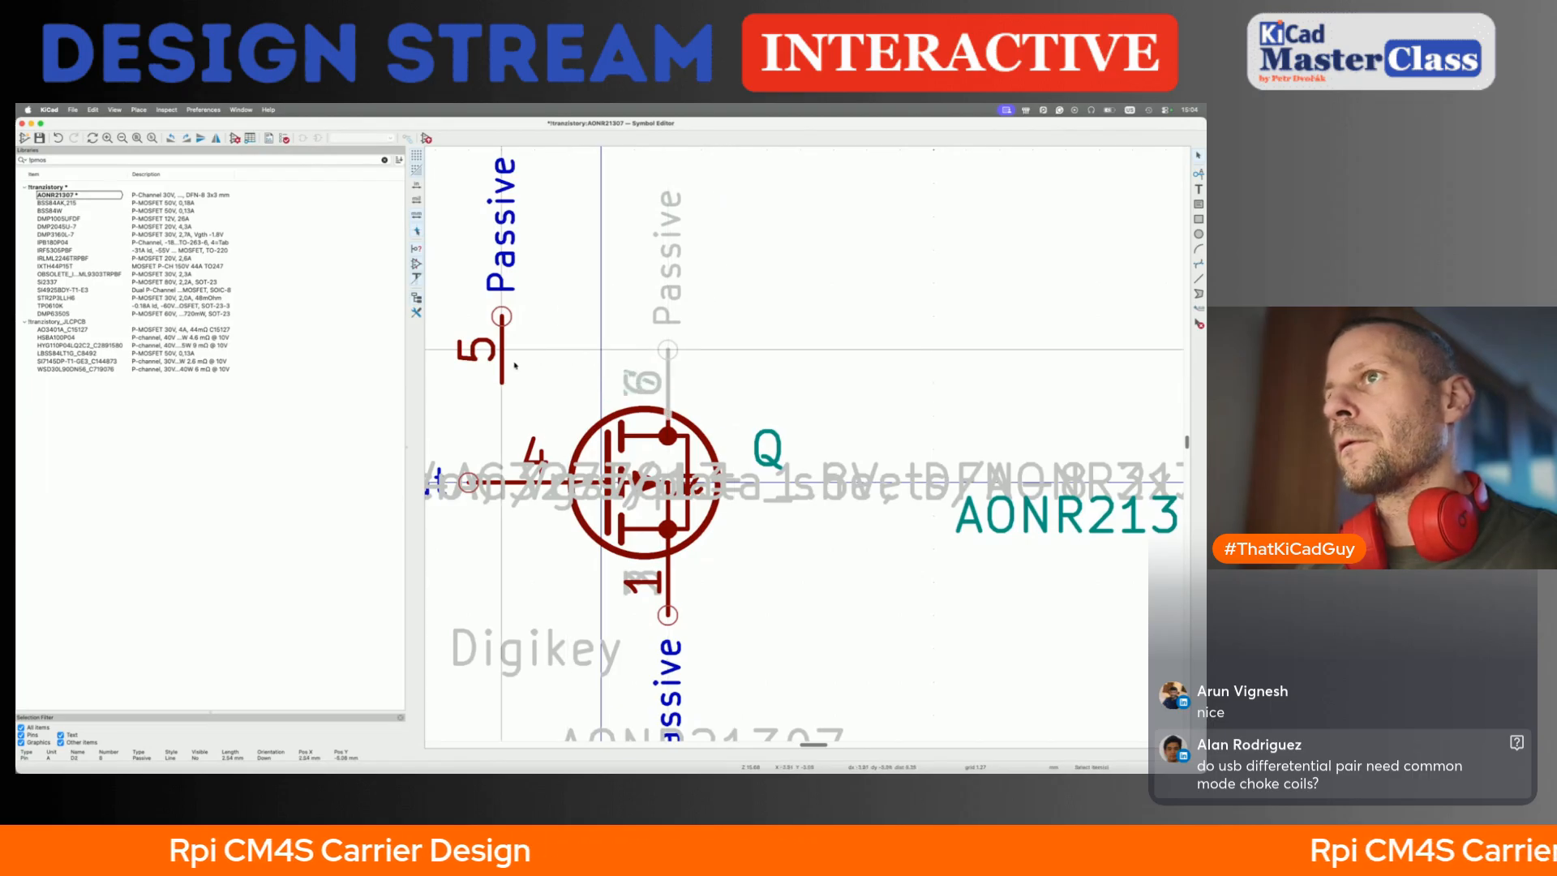
drag(503, 354, 669, 385)
key(super+s)
scroll(591, 420, down, 3)
scroll(591, 420, down, 2)
scroll(591, 420, up, 3)
scroll(591, 420, left, 2)
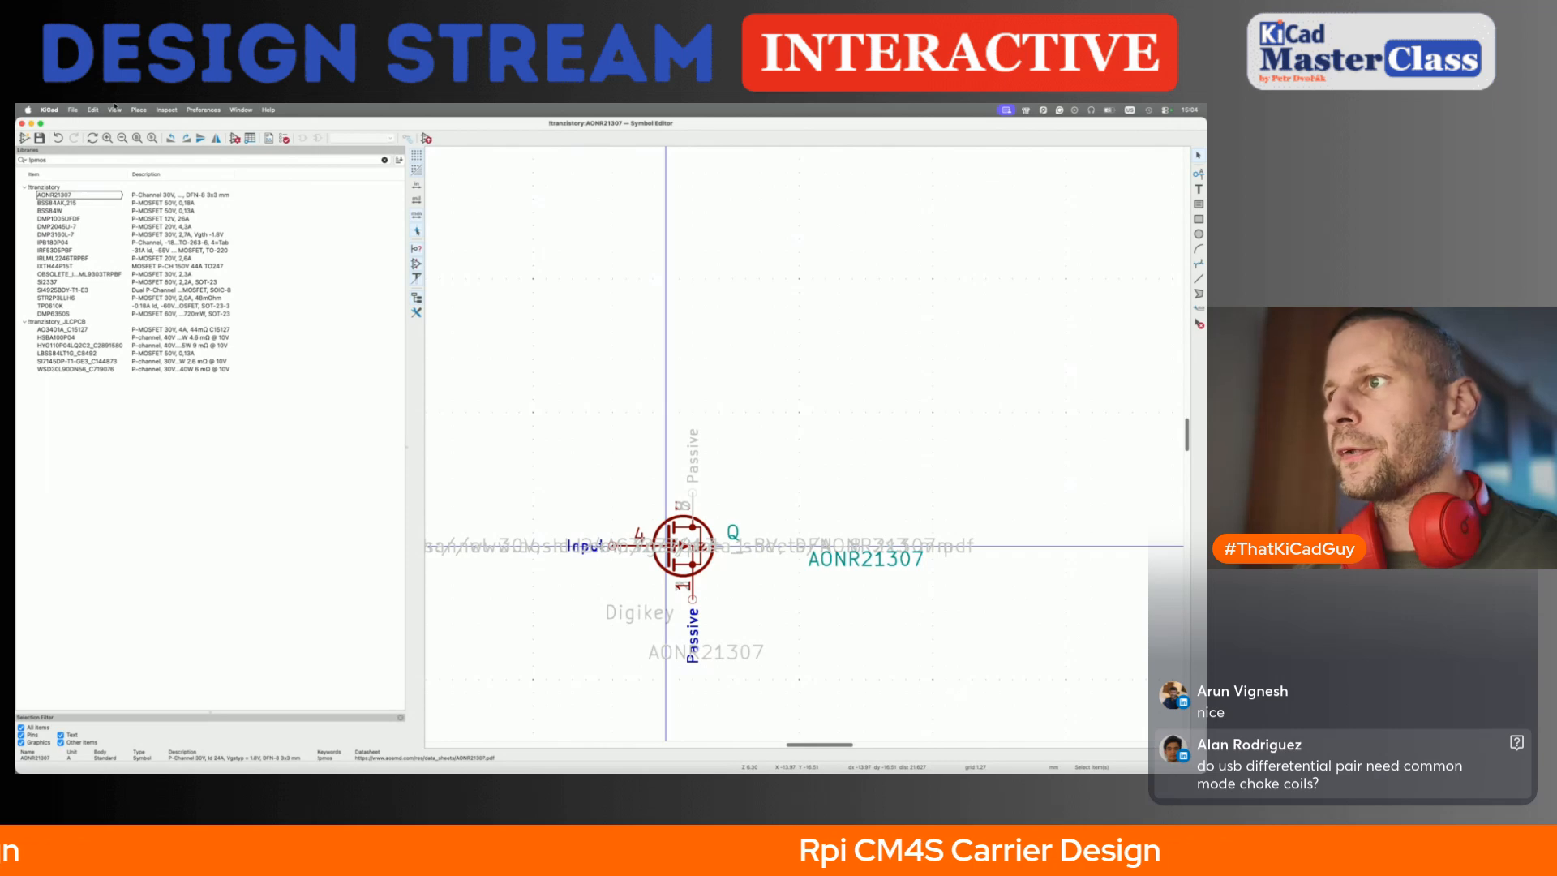
- Switch to the Footprint Editor and check the project-specific footprint library list for the kicad_pool library
key(super+w)
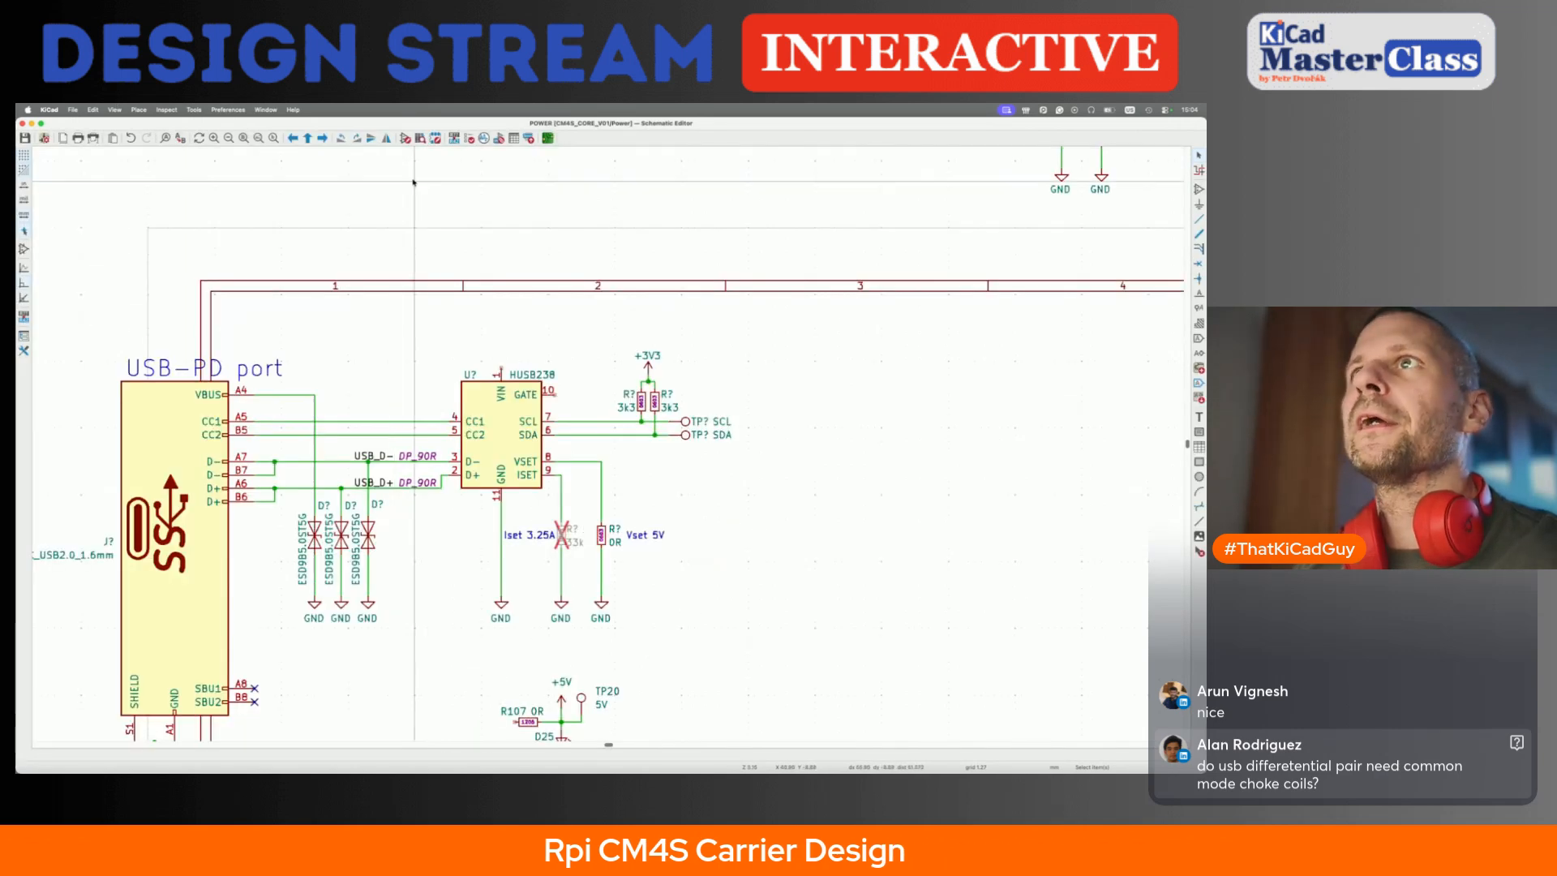
key(super+grave)
key(super+grave)
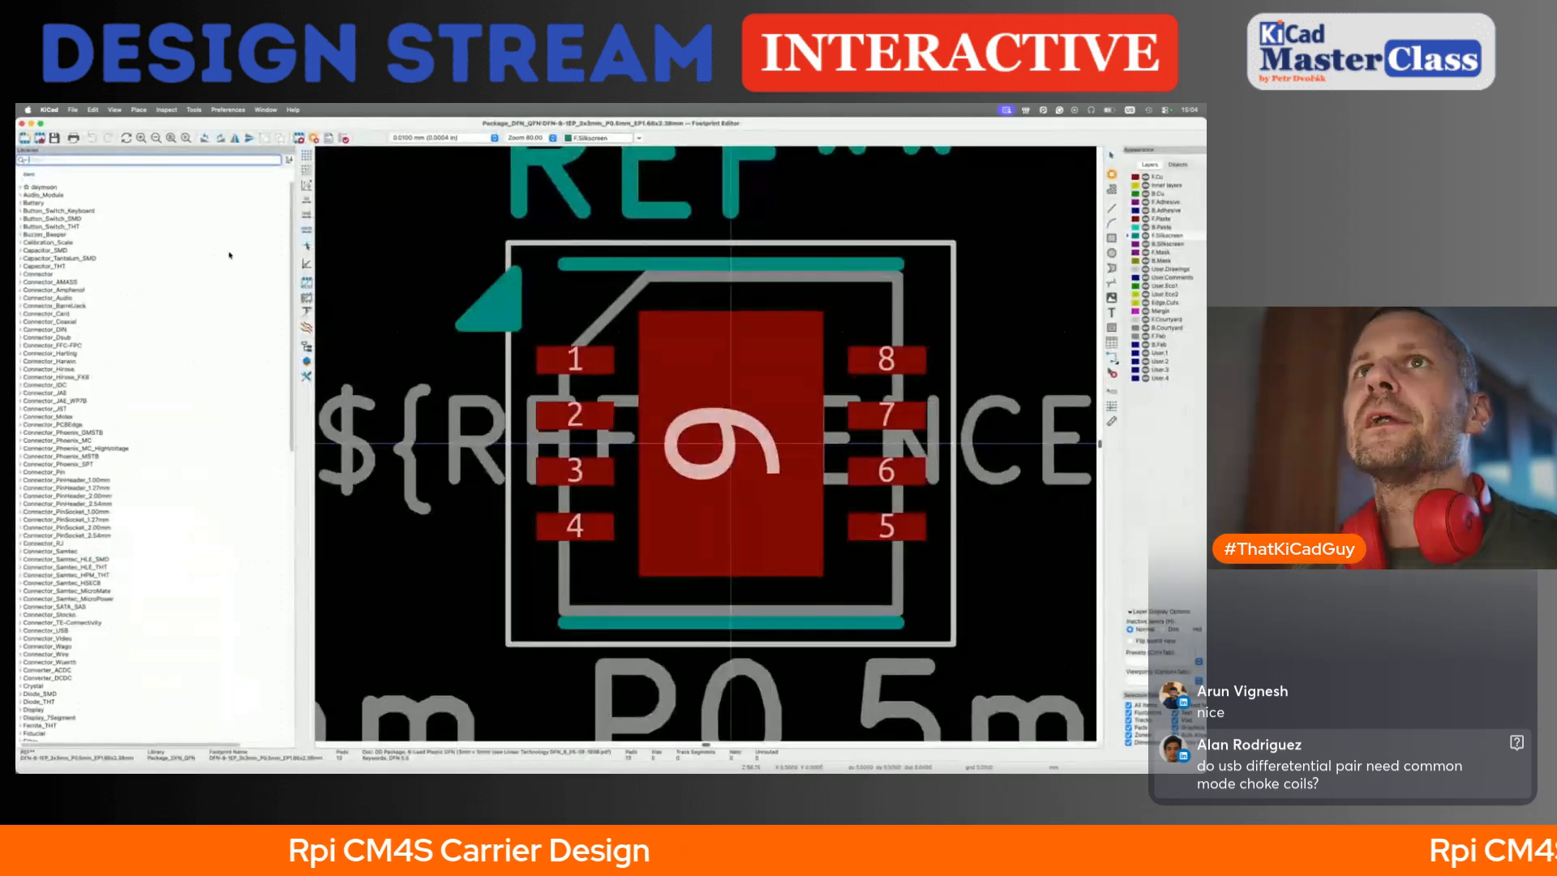
click(193, 110)
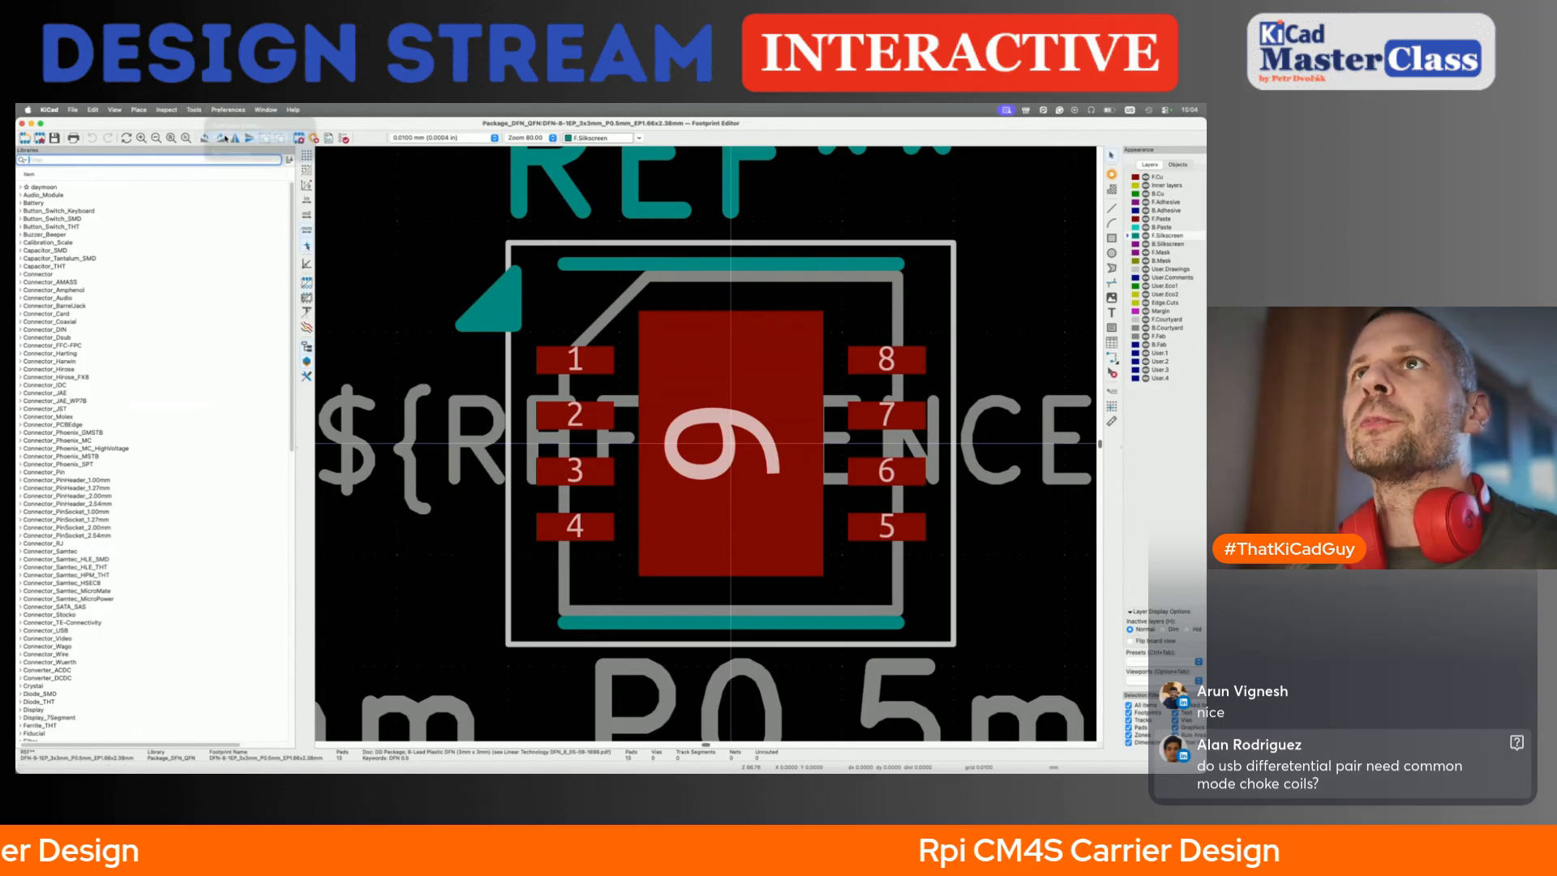
click(243, 126)
click(528, 269)
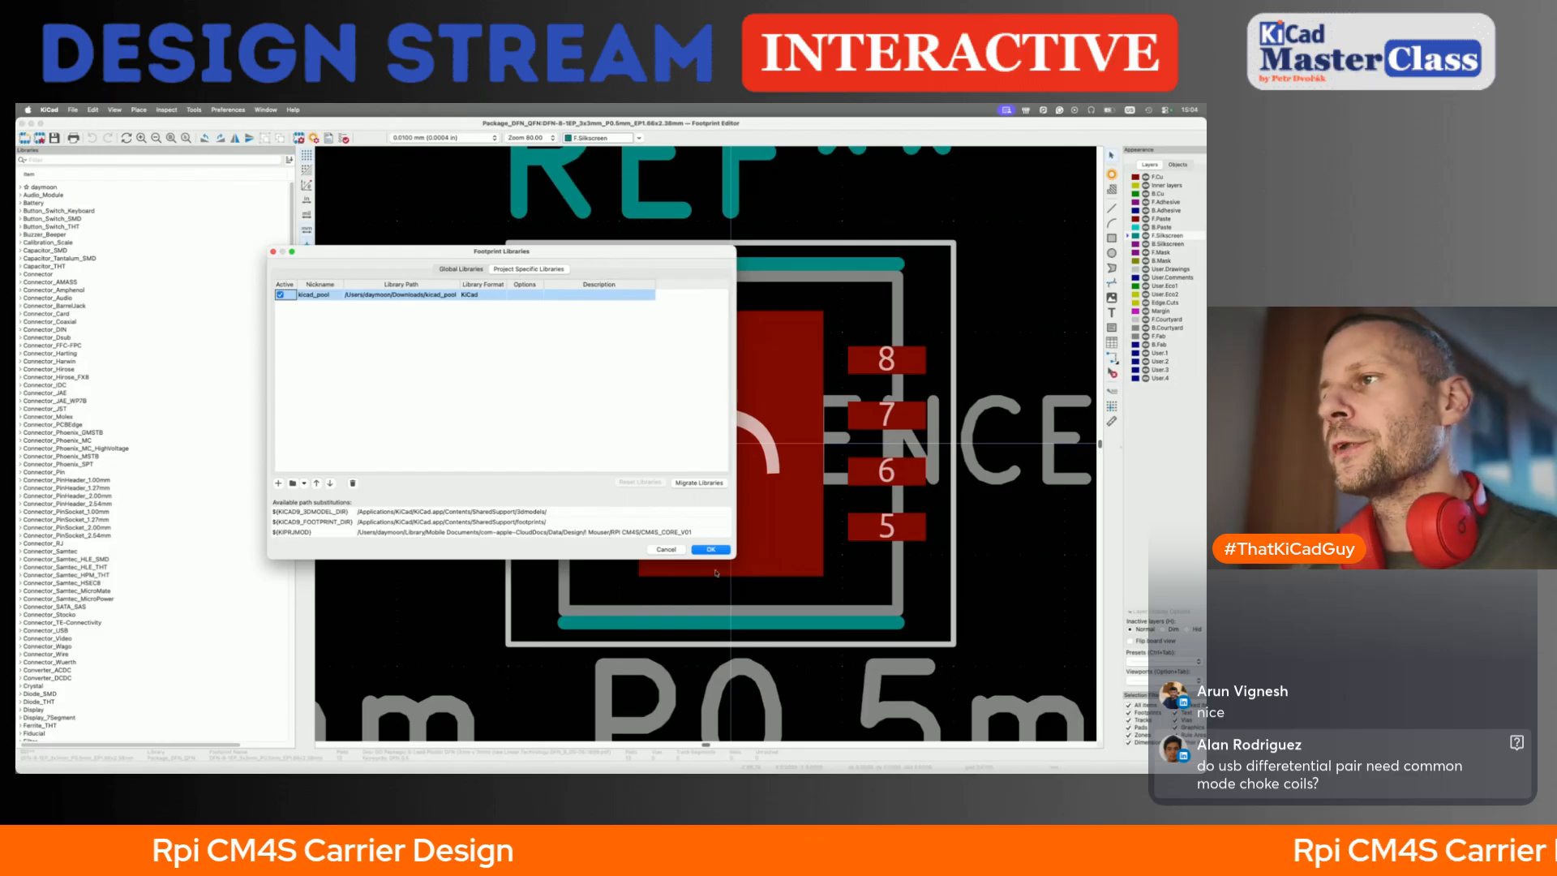
key(Return)
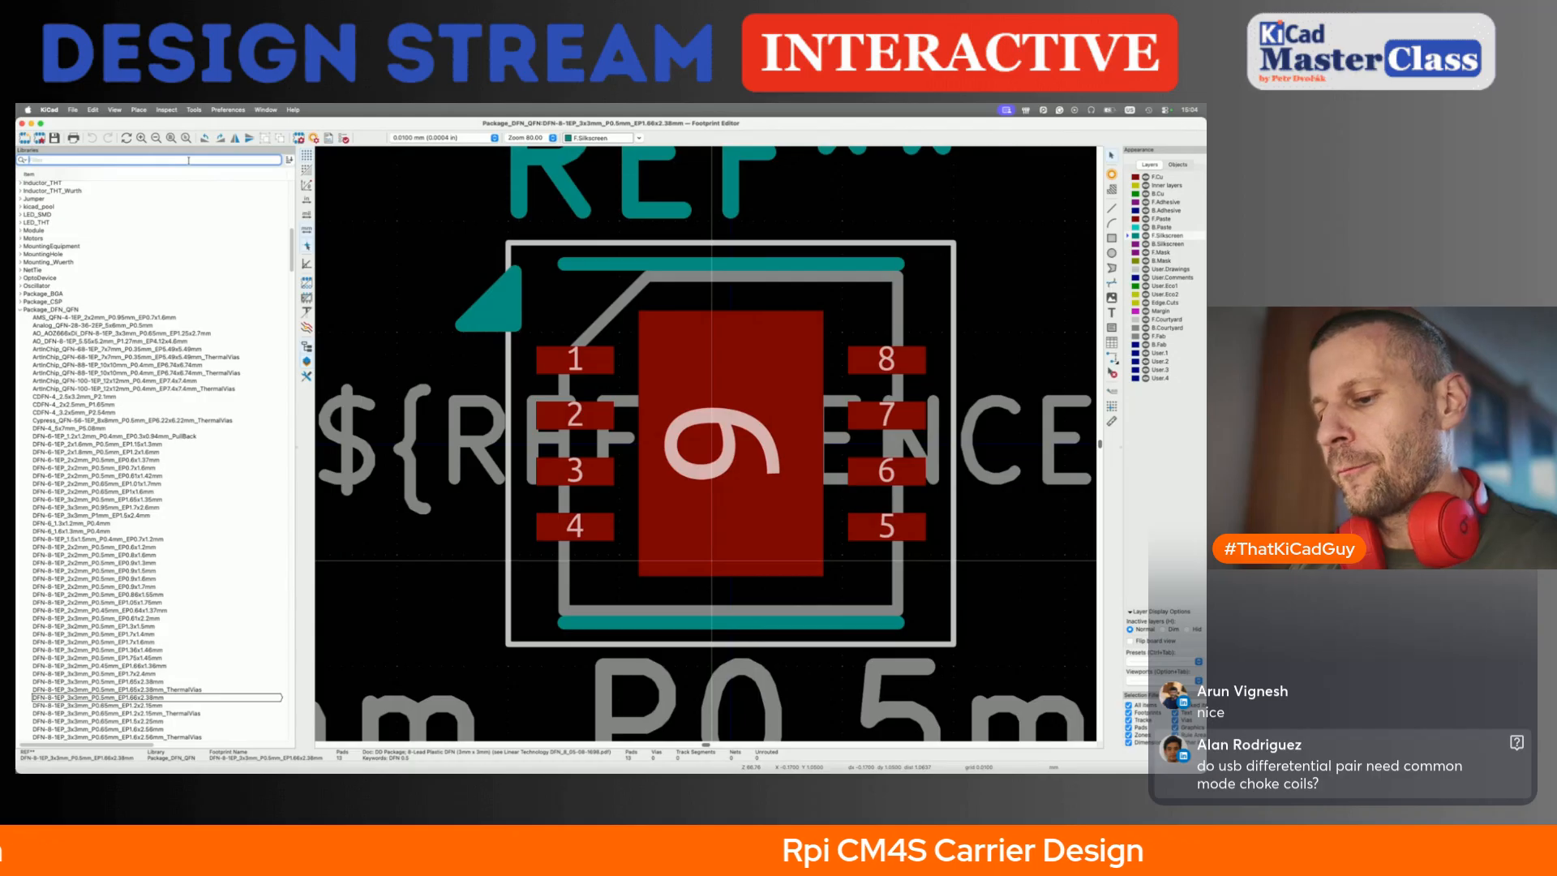
- Search the footprint libraries for 21307 and open the TRANS_AONR21307 footprint from kicad_pool
text(dfn)
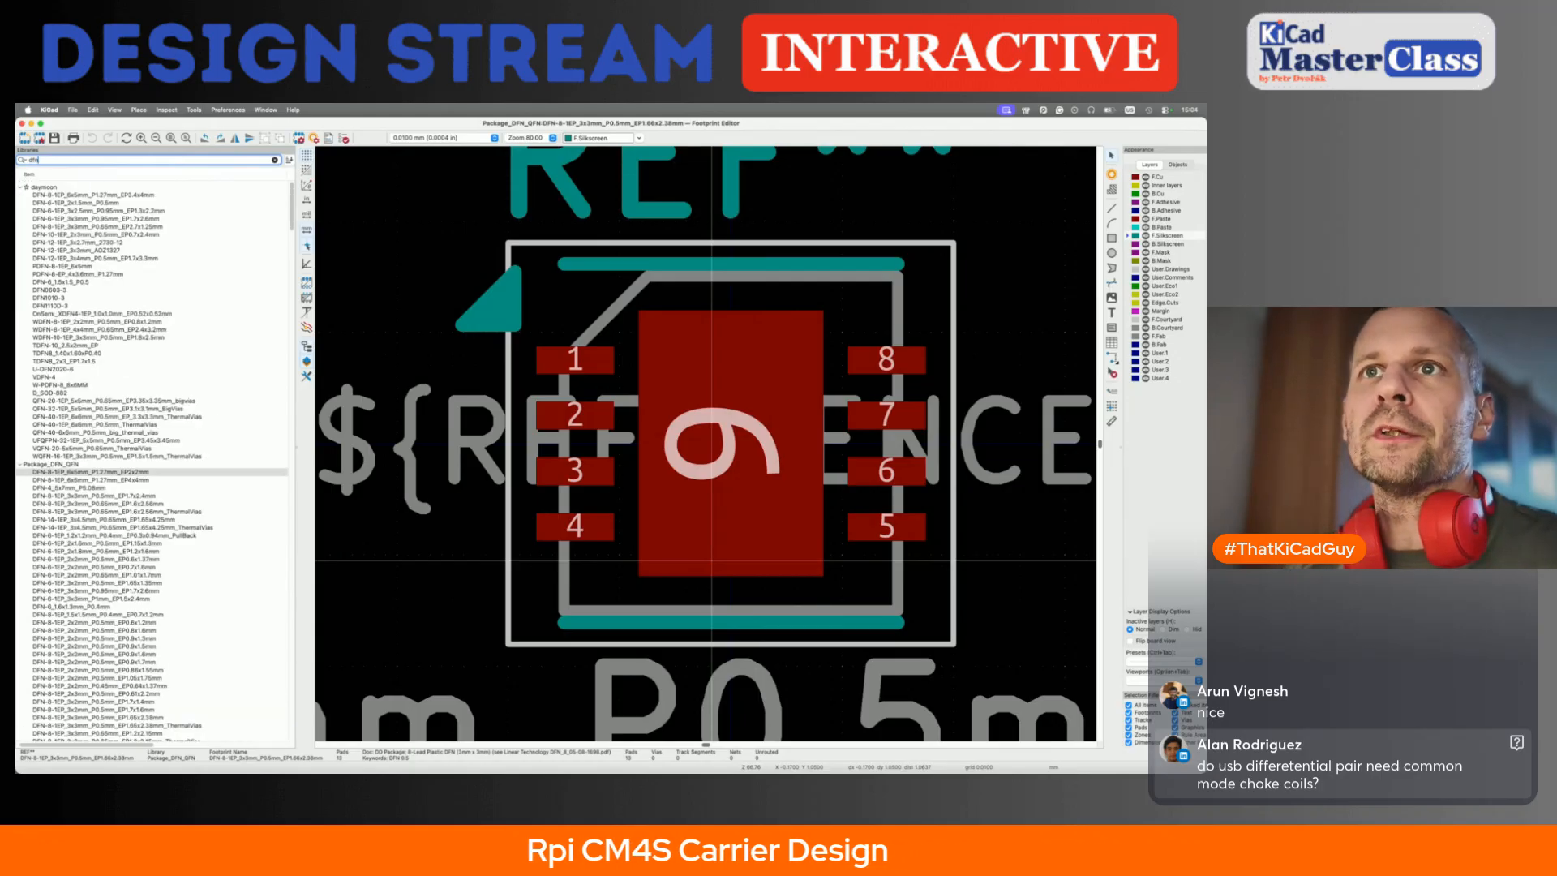
key(super+Tab)
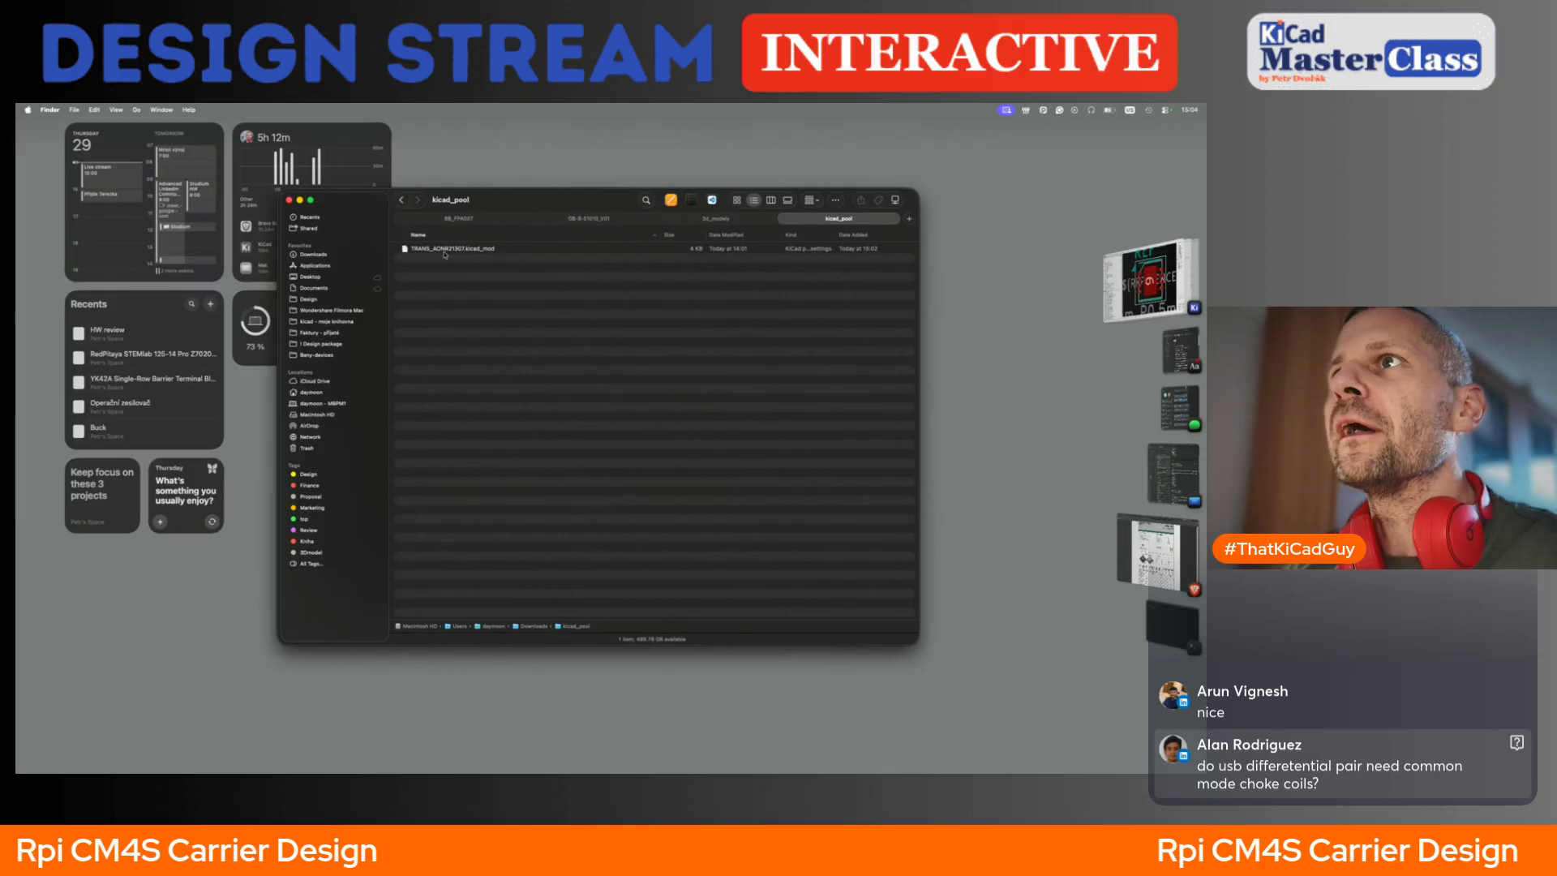
key(super+Tab)
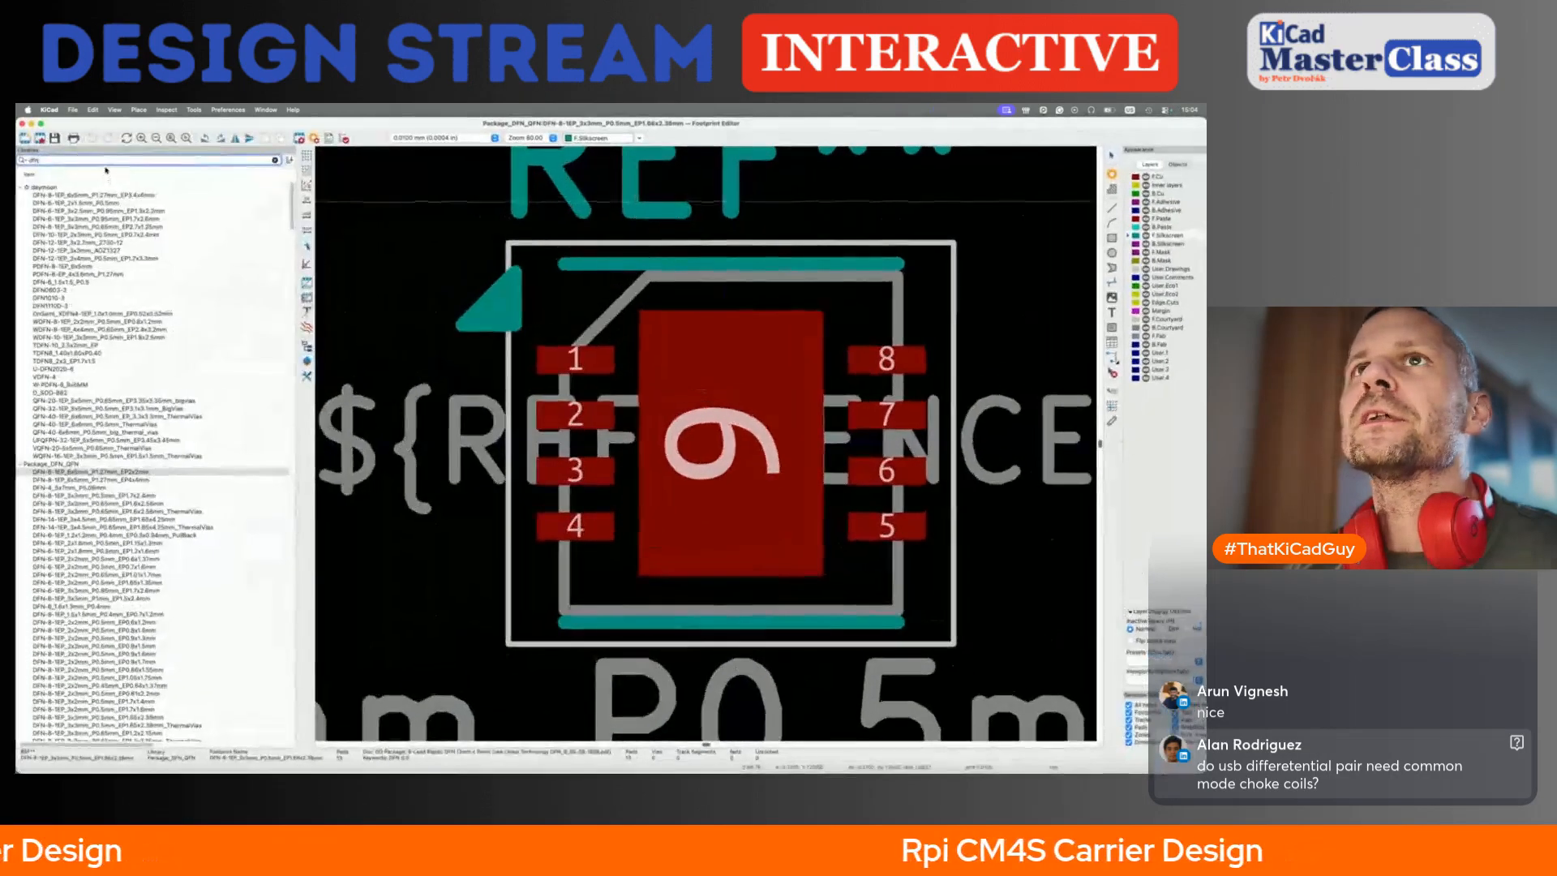
text(21307)
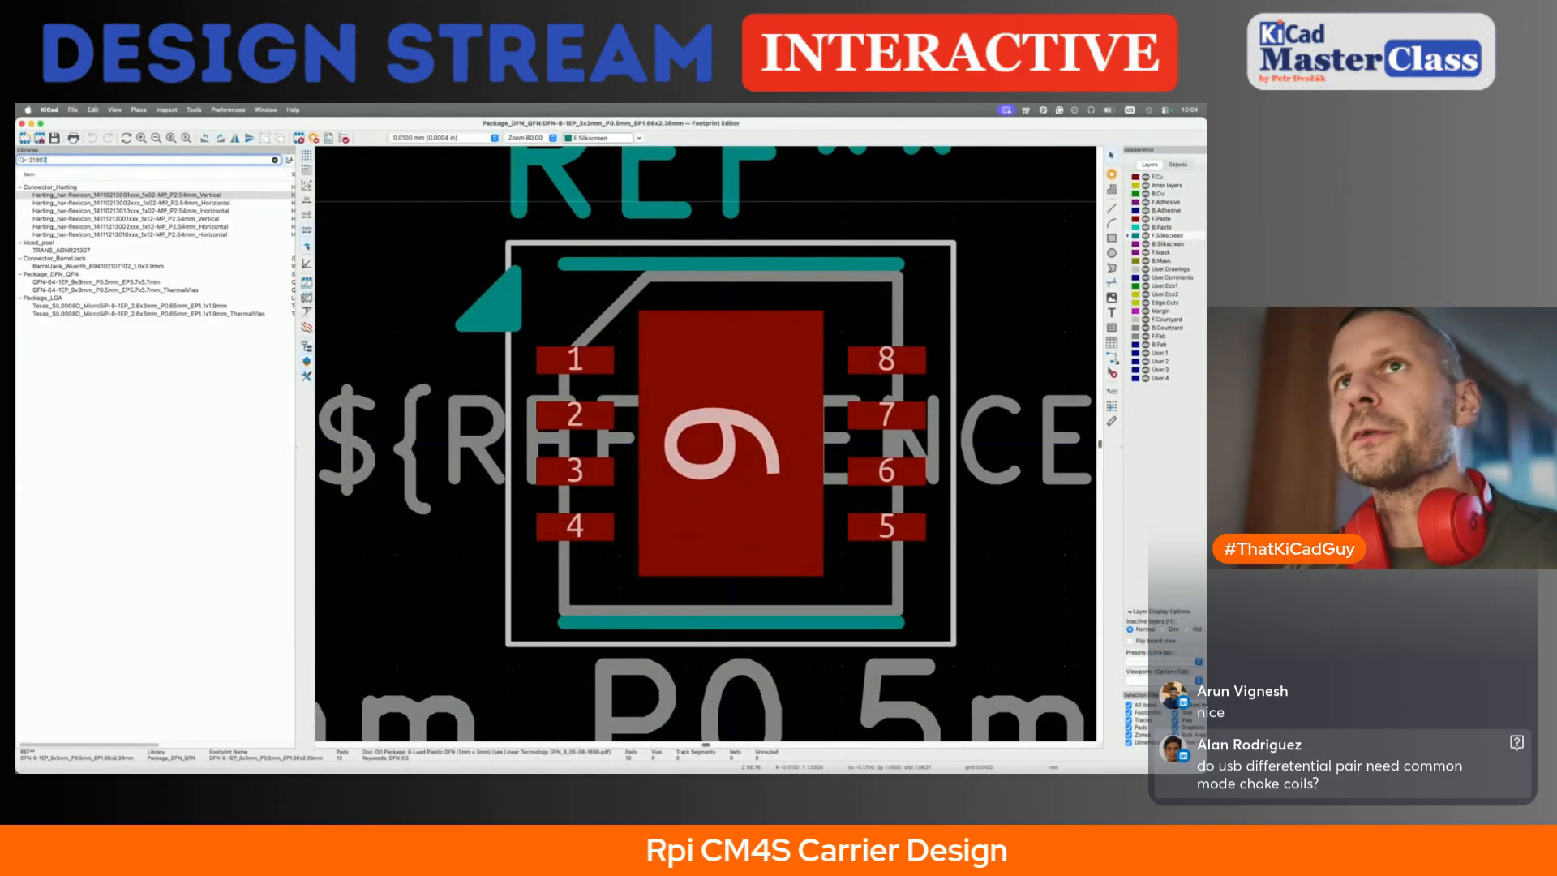
double_click(83, 197)
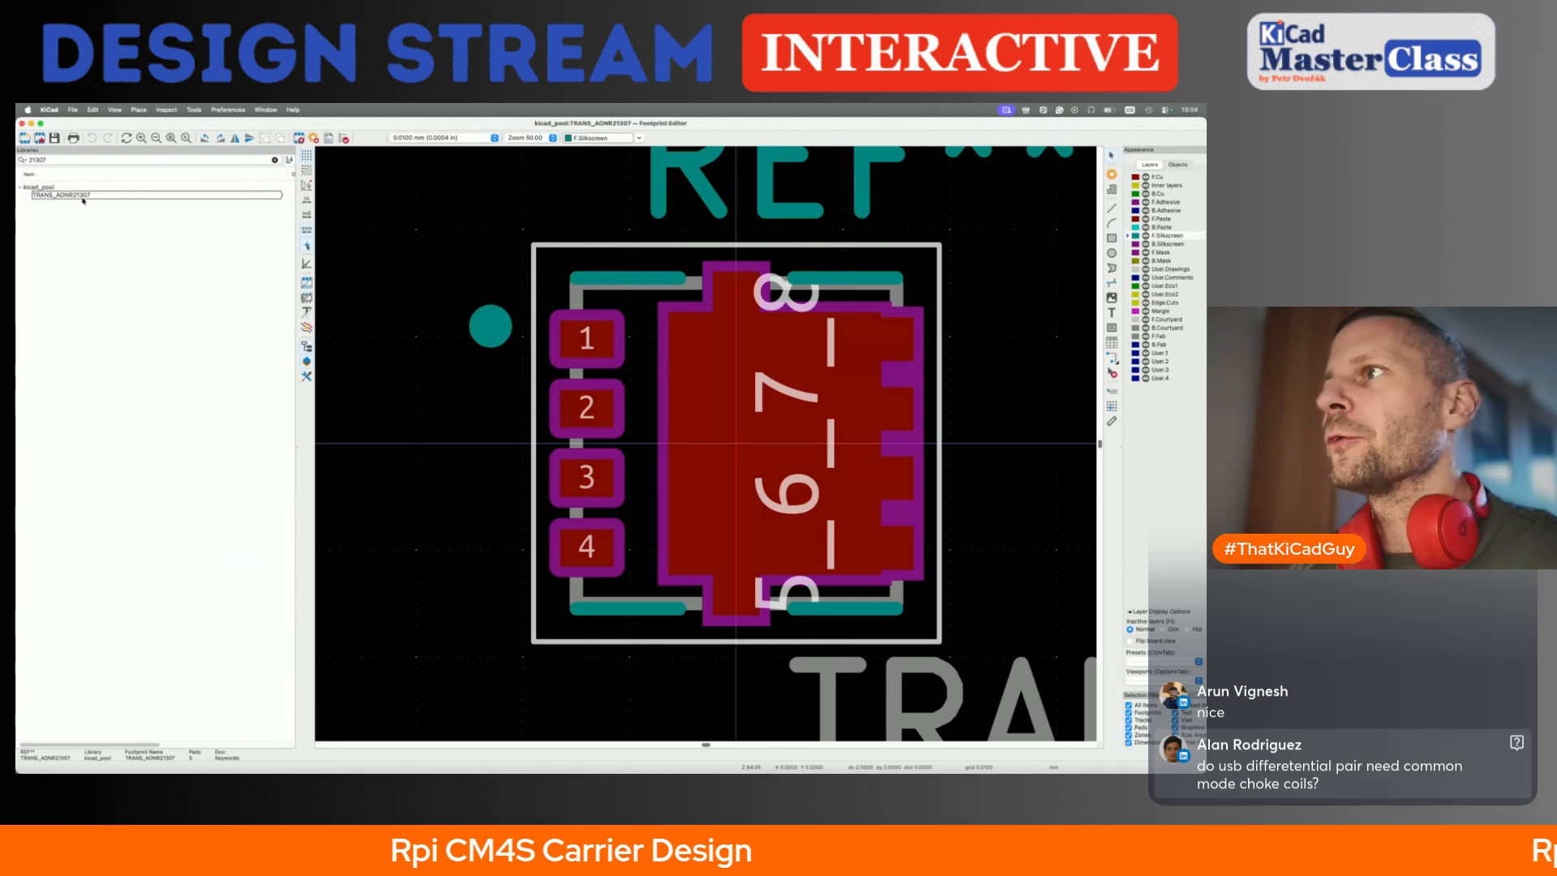
click(531, 282)
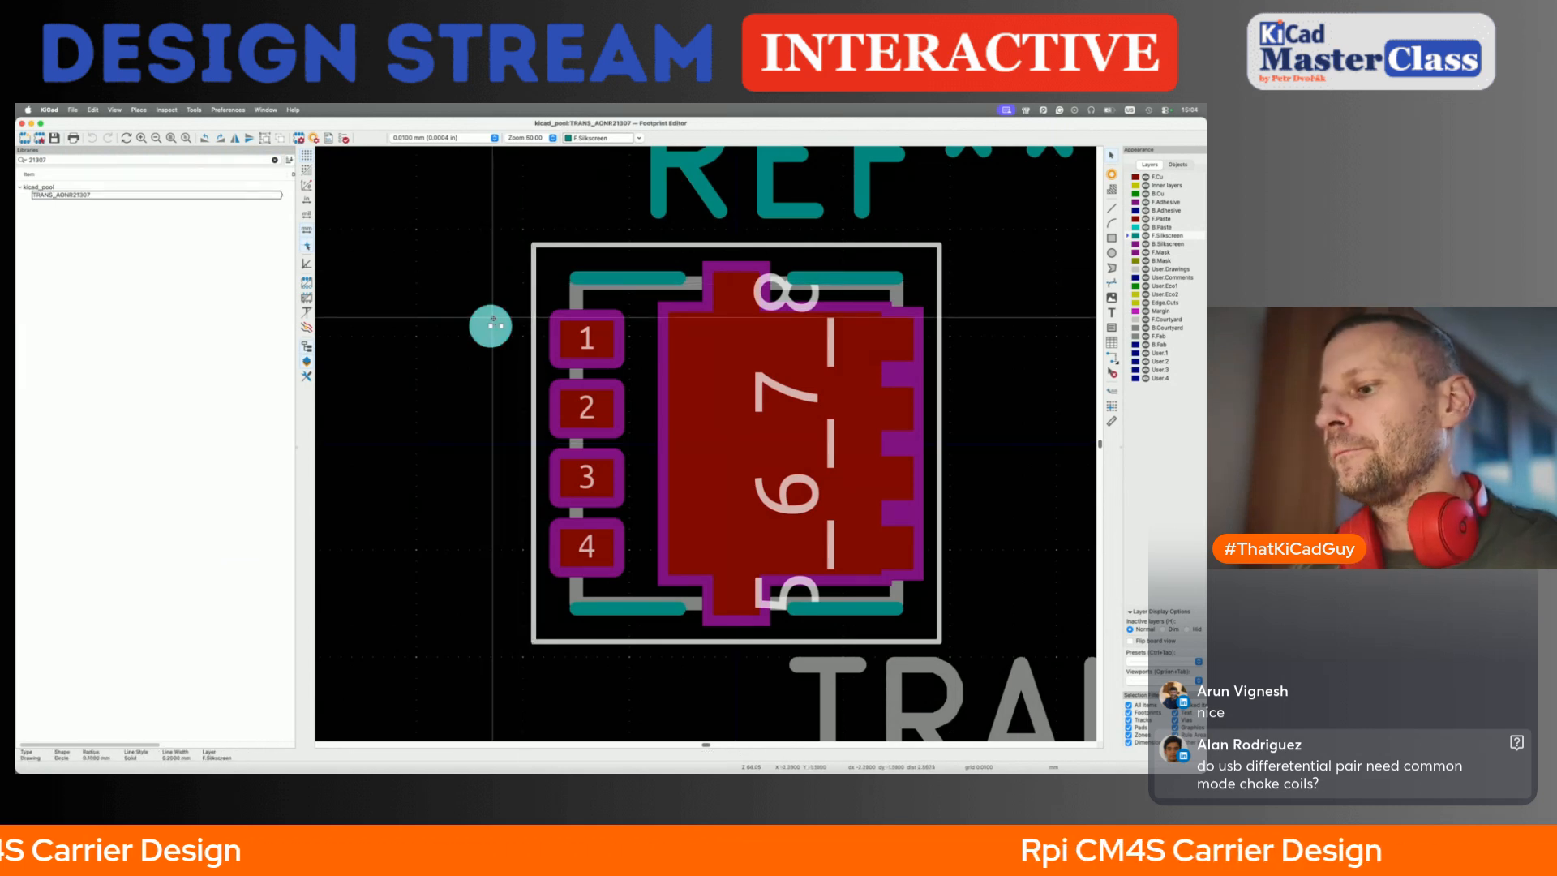
drag(491, 318, 515, 284)
key(Escape)
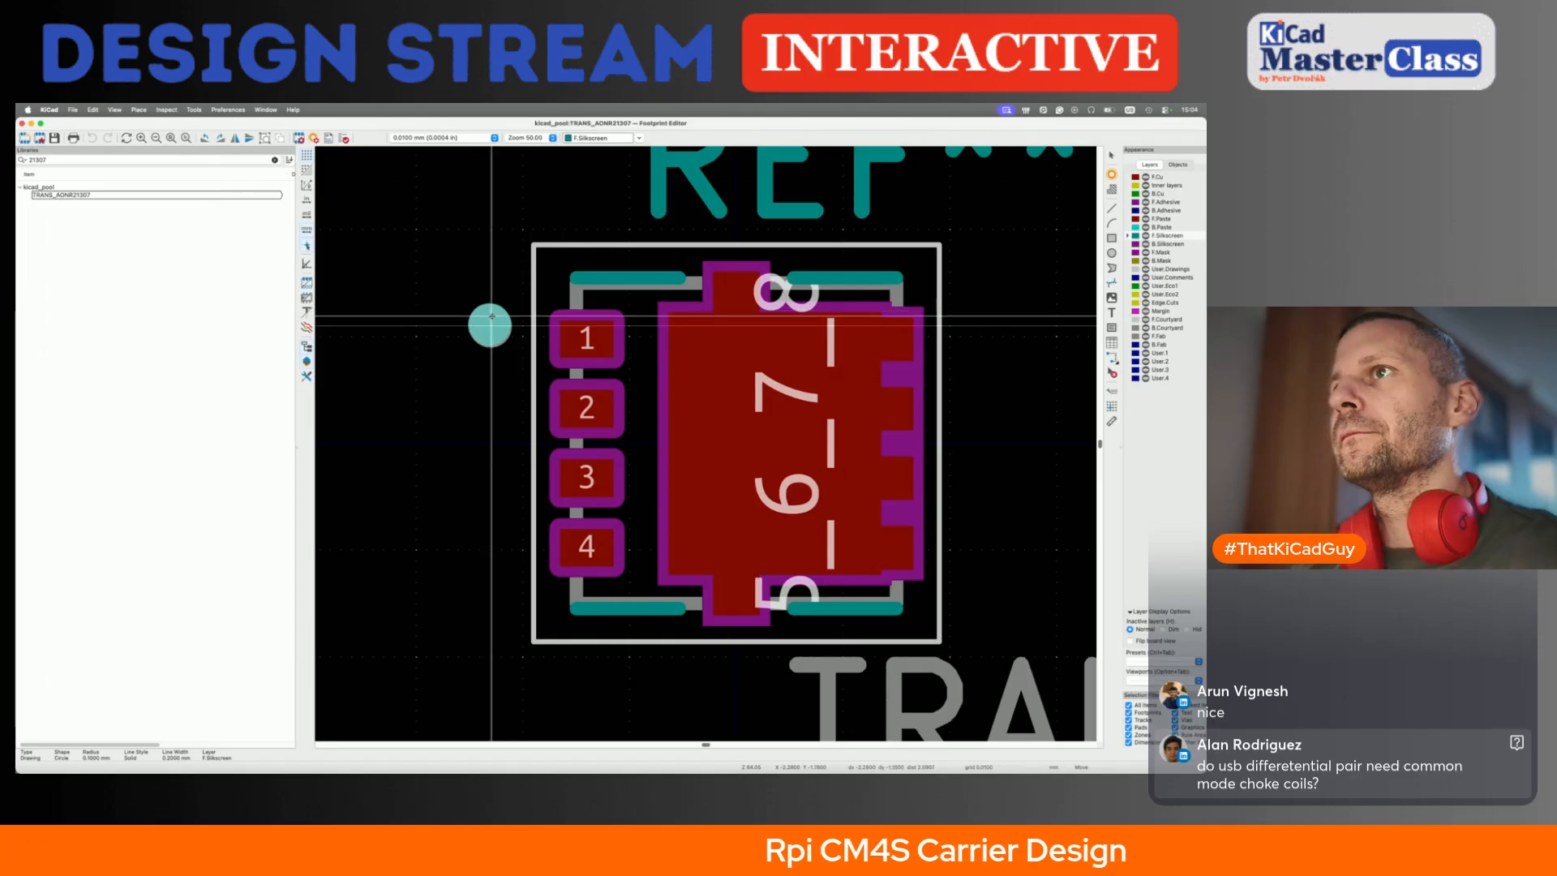
scroll(454, 461, down, 3)
scroll(454, 461, up, 1)
double_click(645, 438)
key(Escape)
key(Escape)
- Move the REF** text to sit directly above the footprint outline, roughly aligned with its left edge
double_click(651, 316)
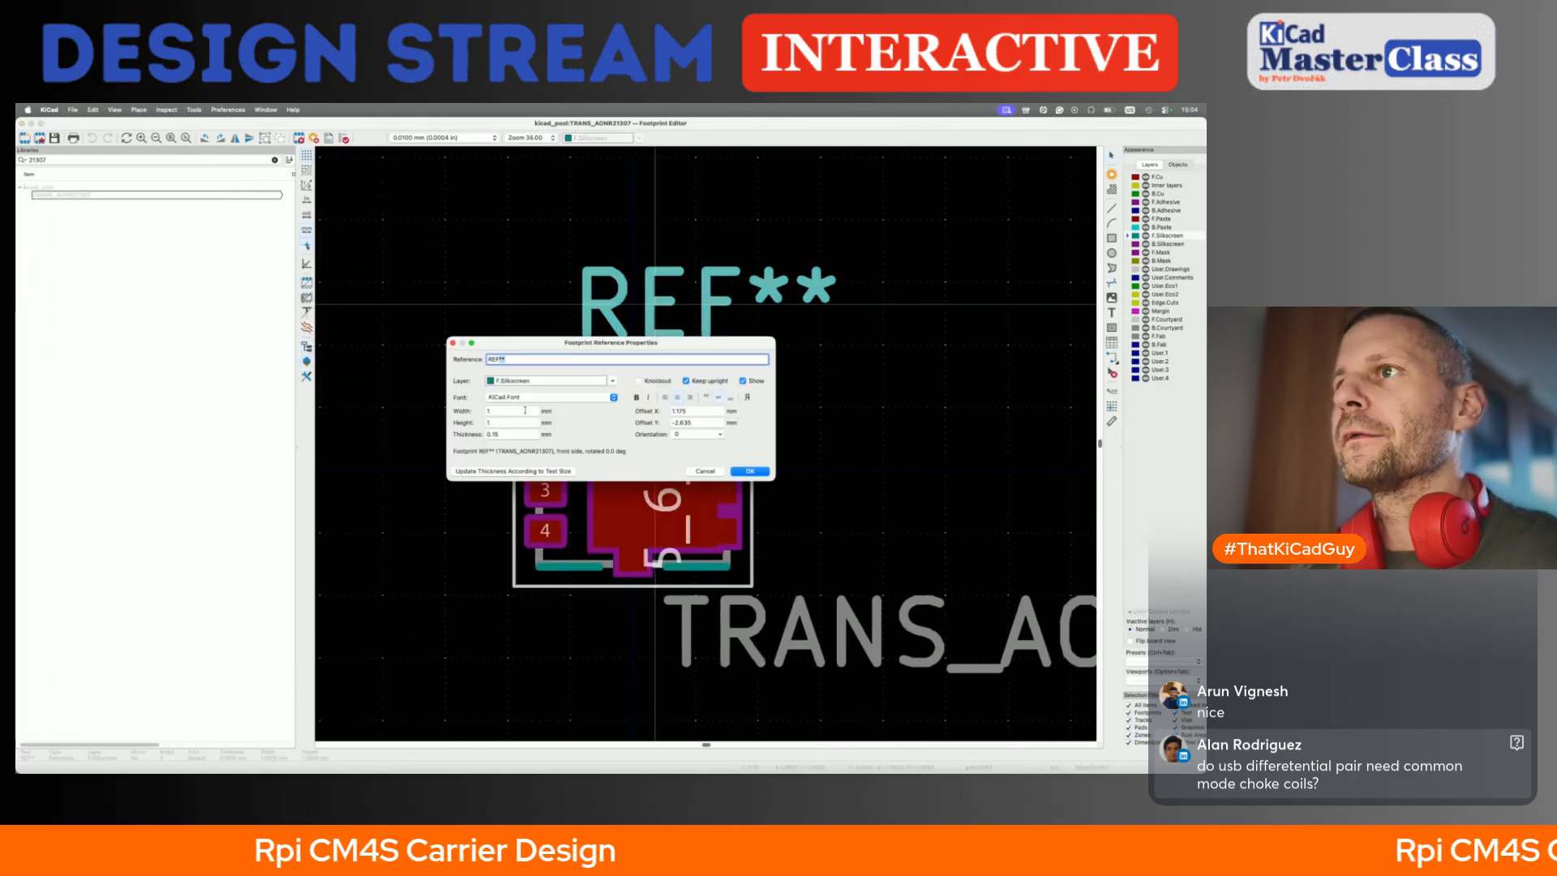
key(Escape)
drag(656, 306, 600, 316)
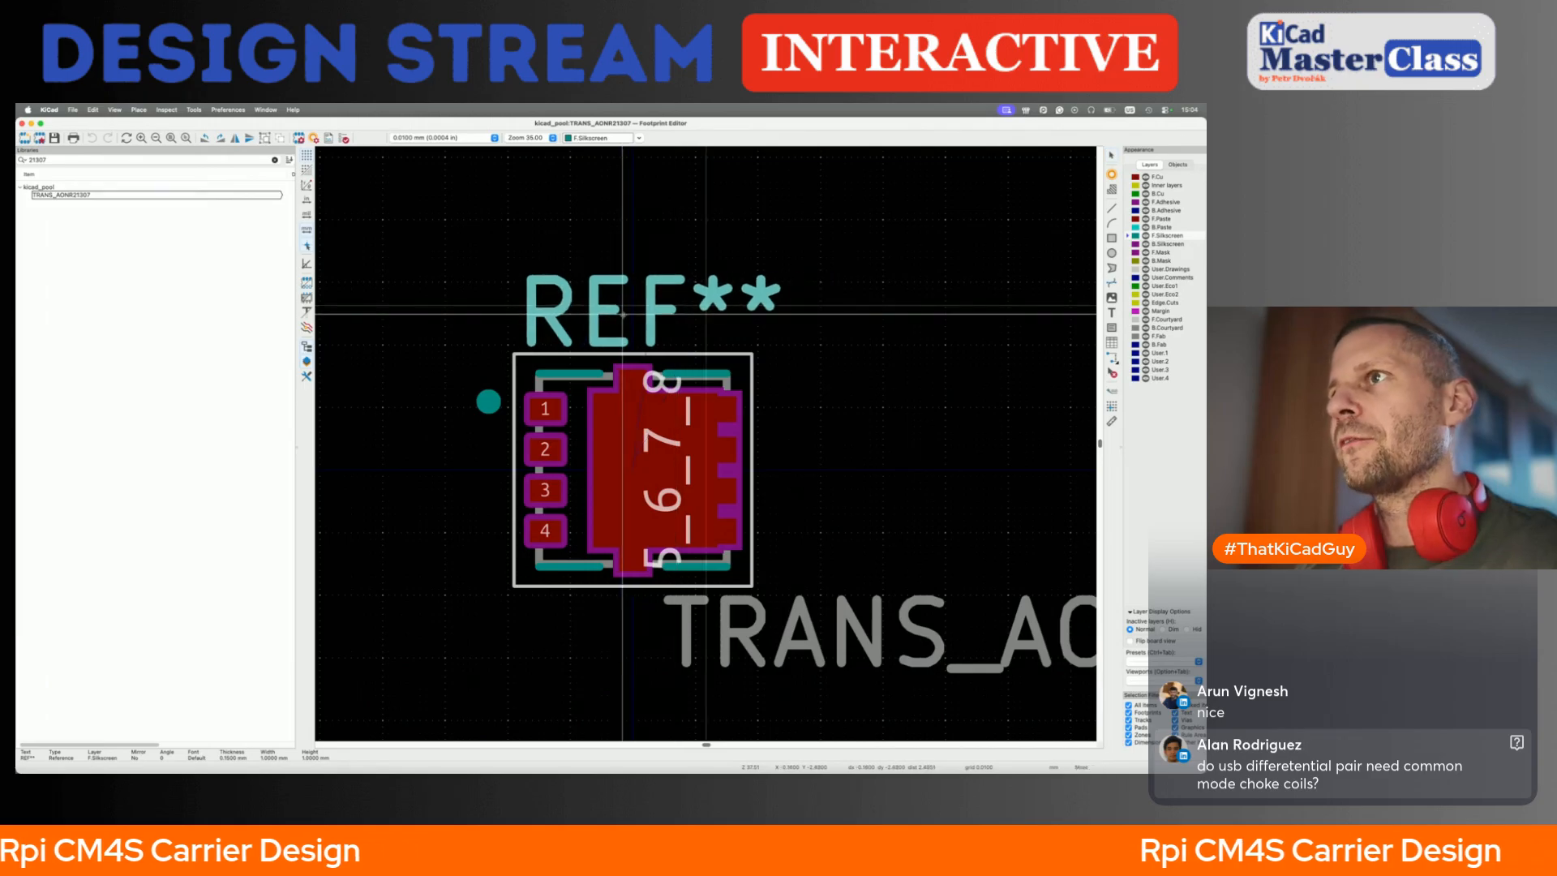
- Change the pad number of the large 5_6_7_8 copper pad to 5
scroll(597, 336, down, 2)
scroll(648, 439, up, 3)
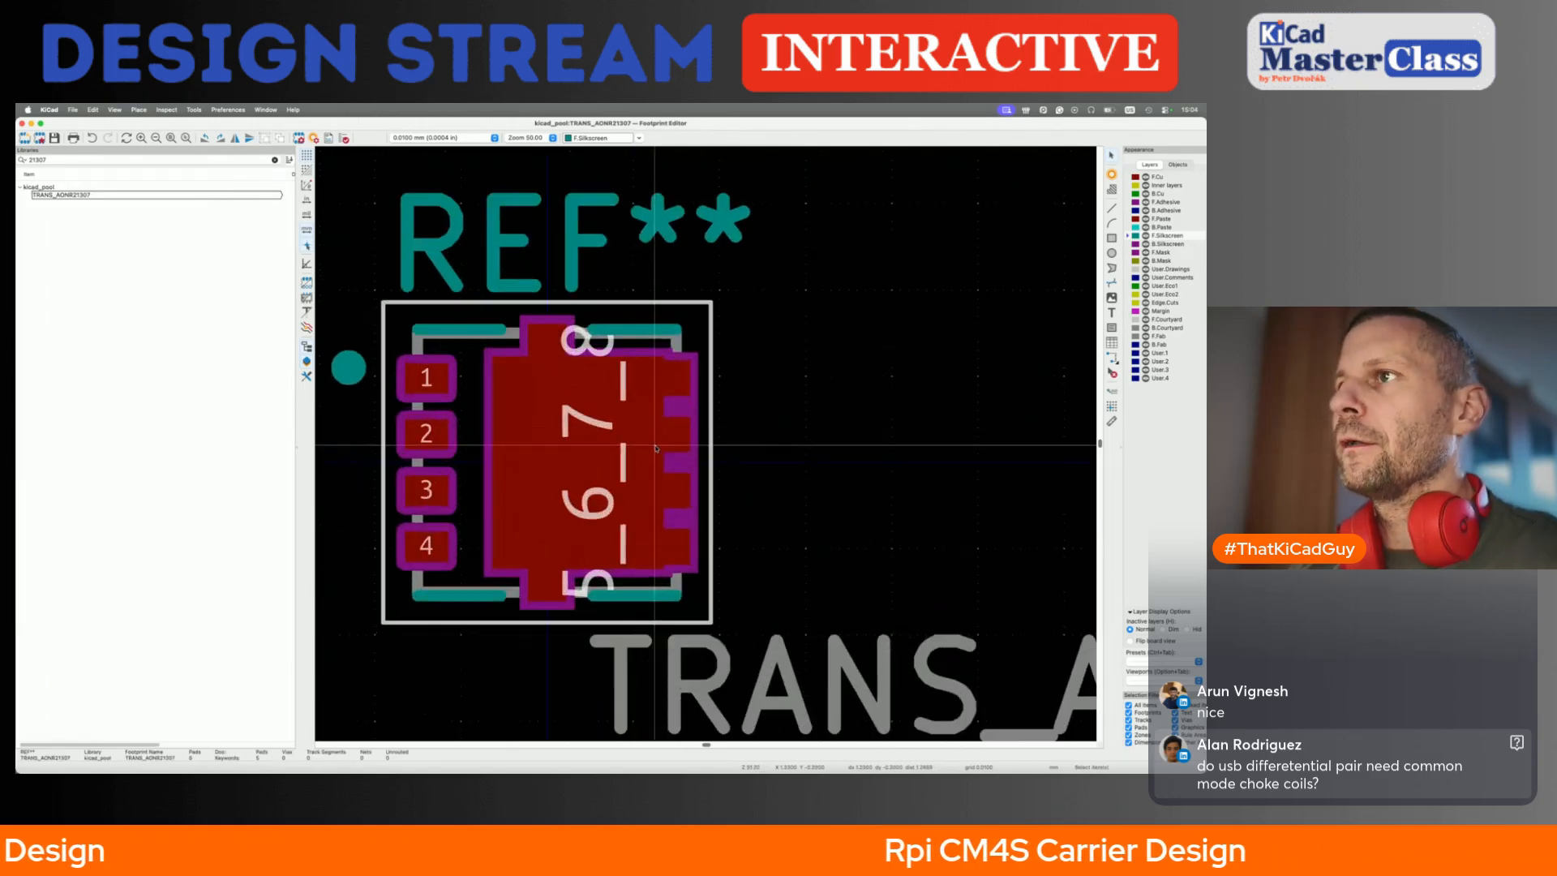
click(629, 469)
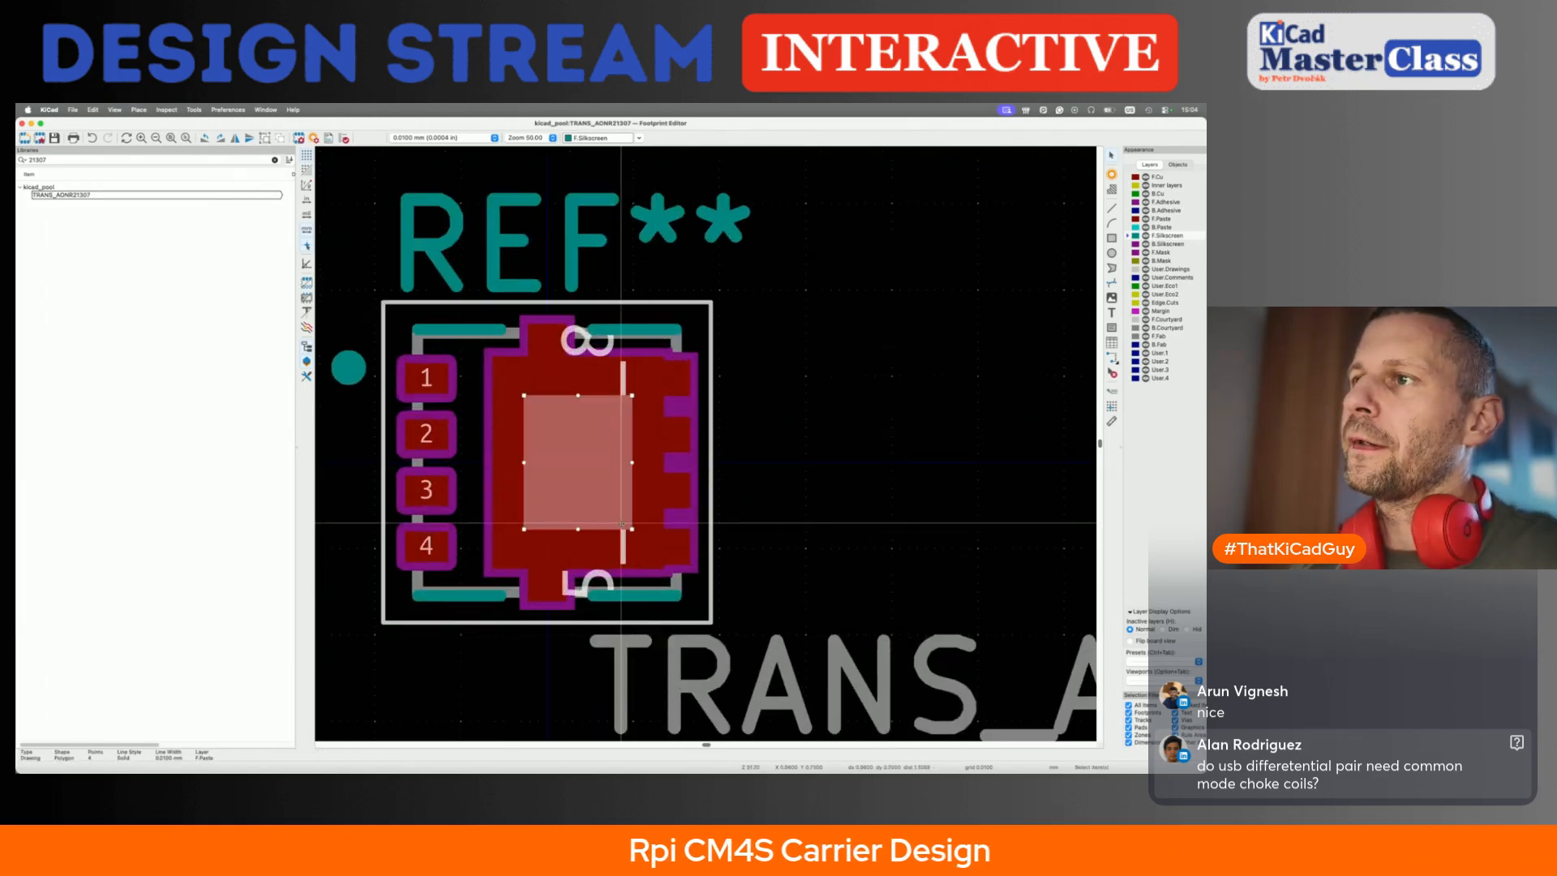
click(633, 570)
click(653, 561)
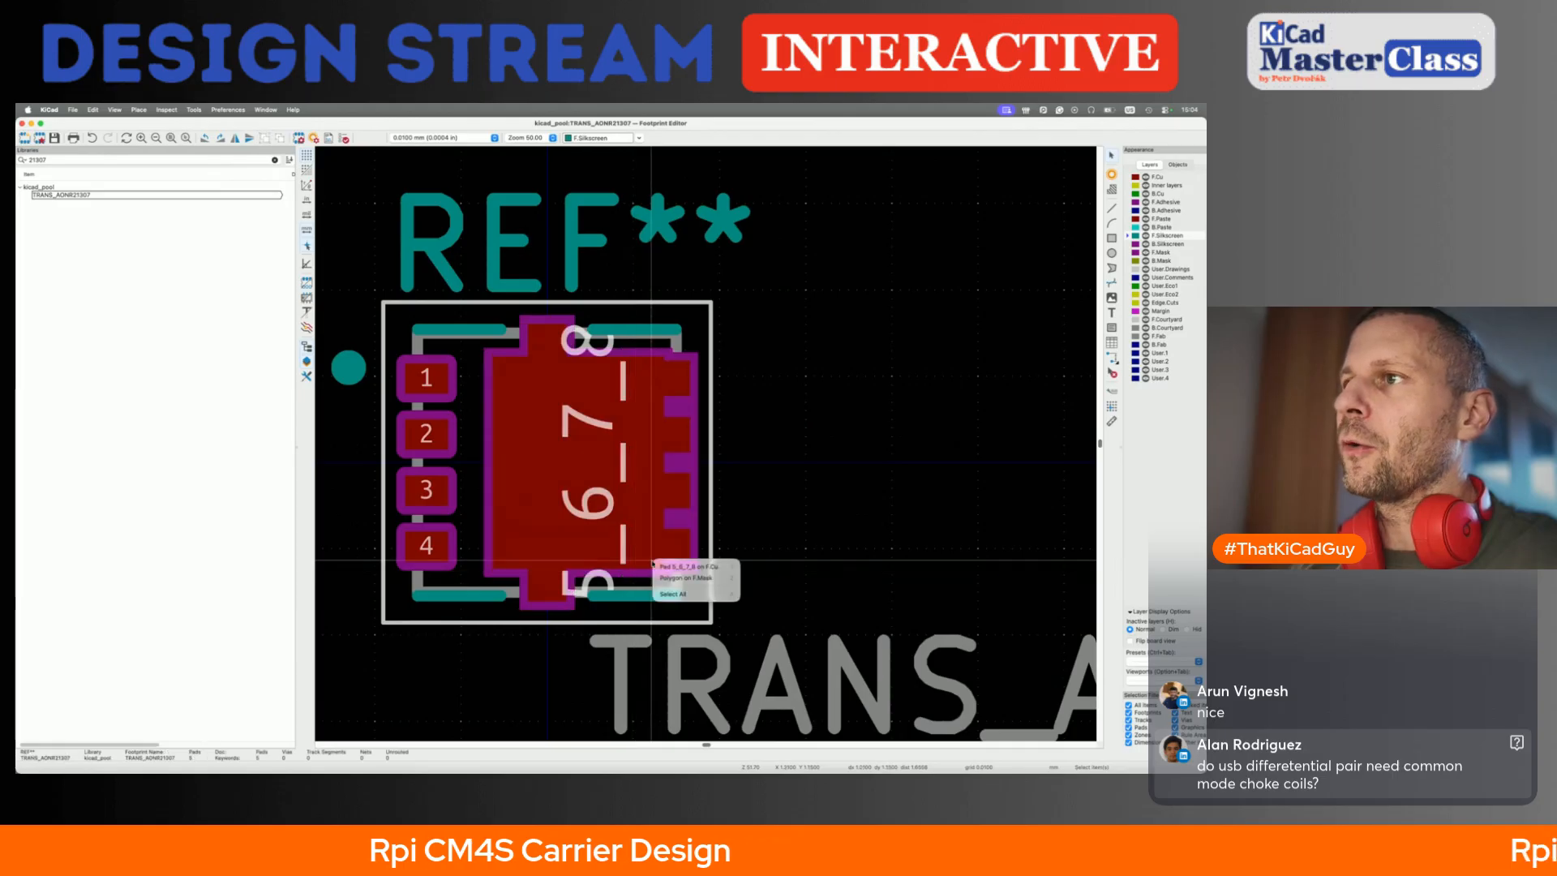
click(673, 566)
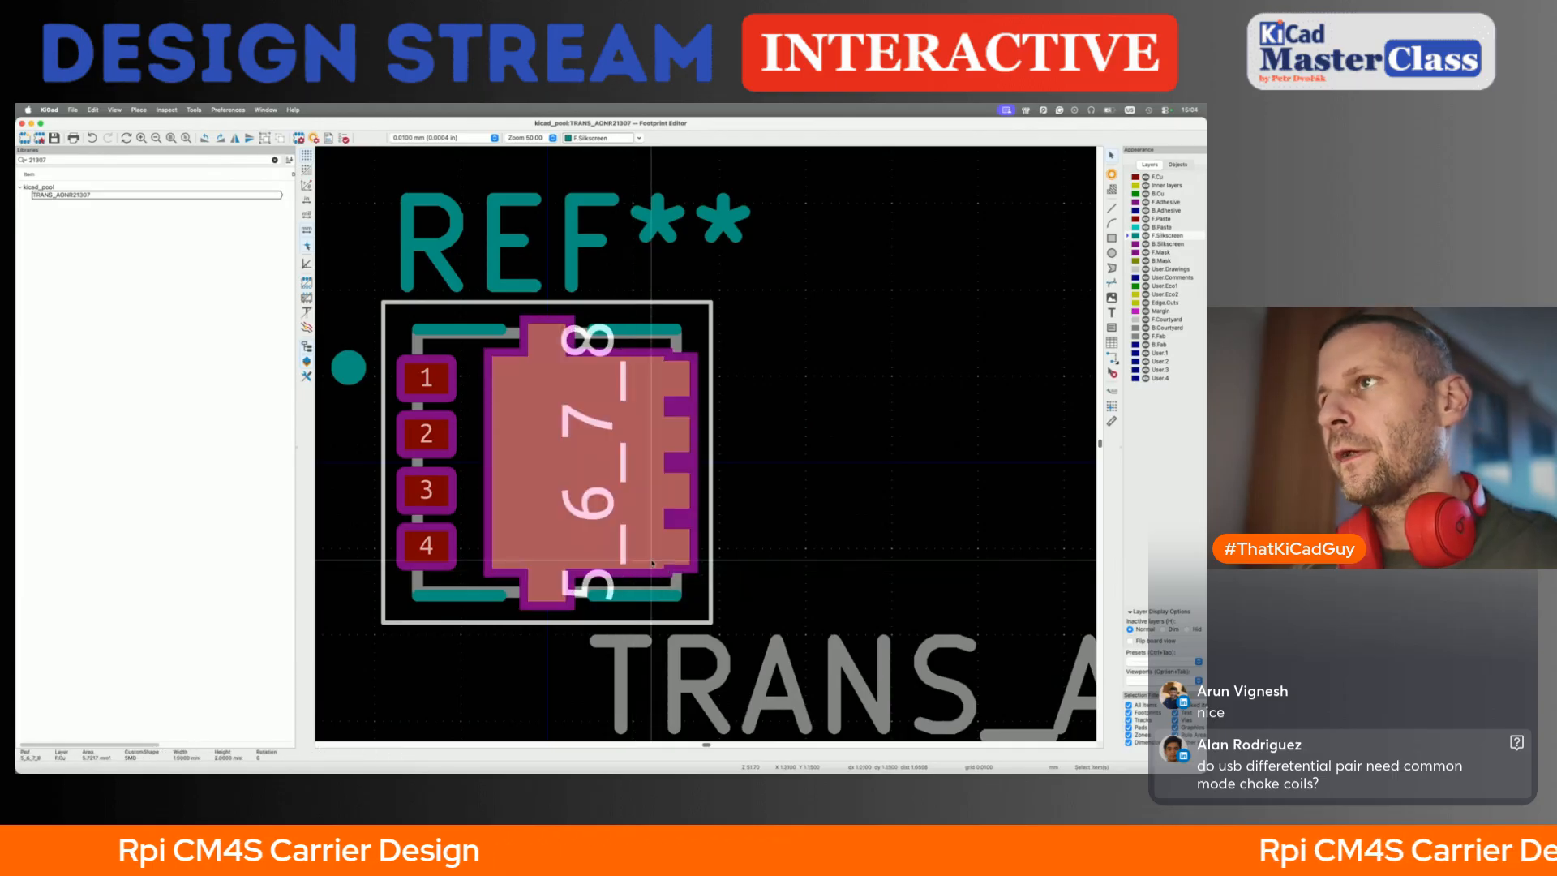
double_click(595, 414)
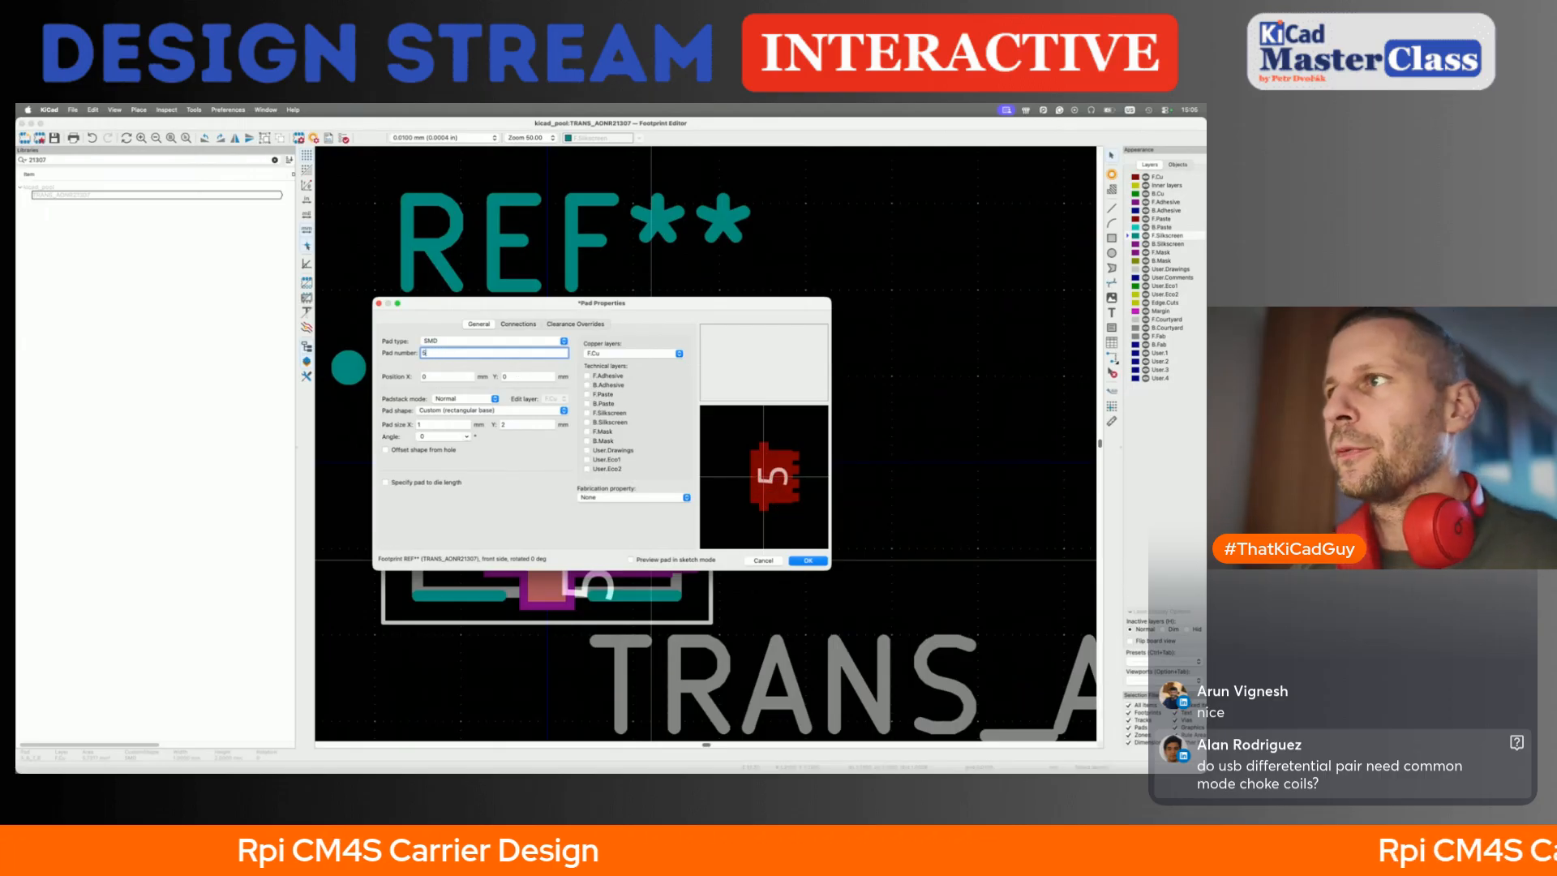
key(Return)
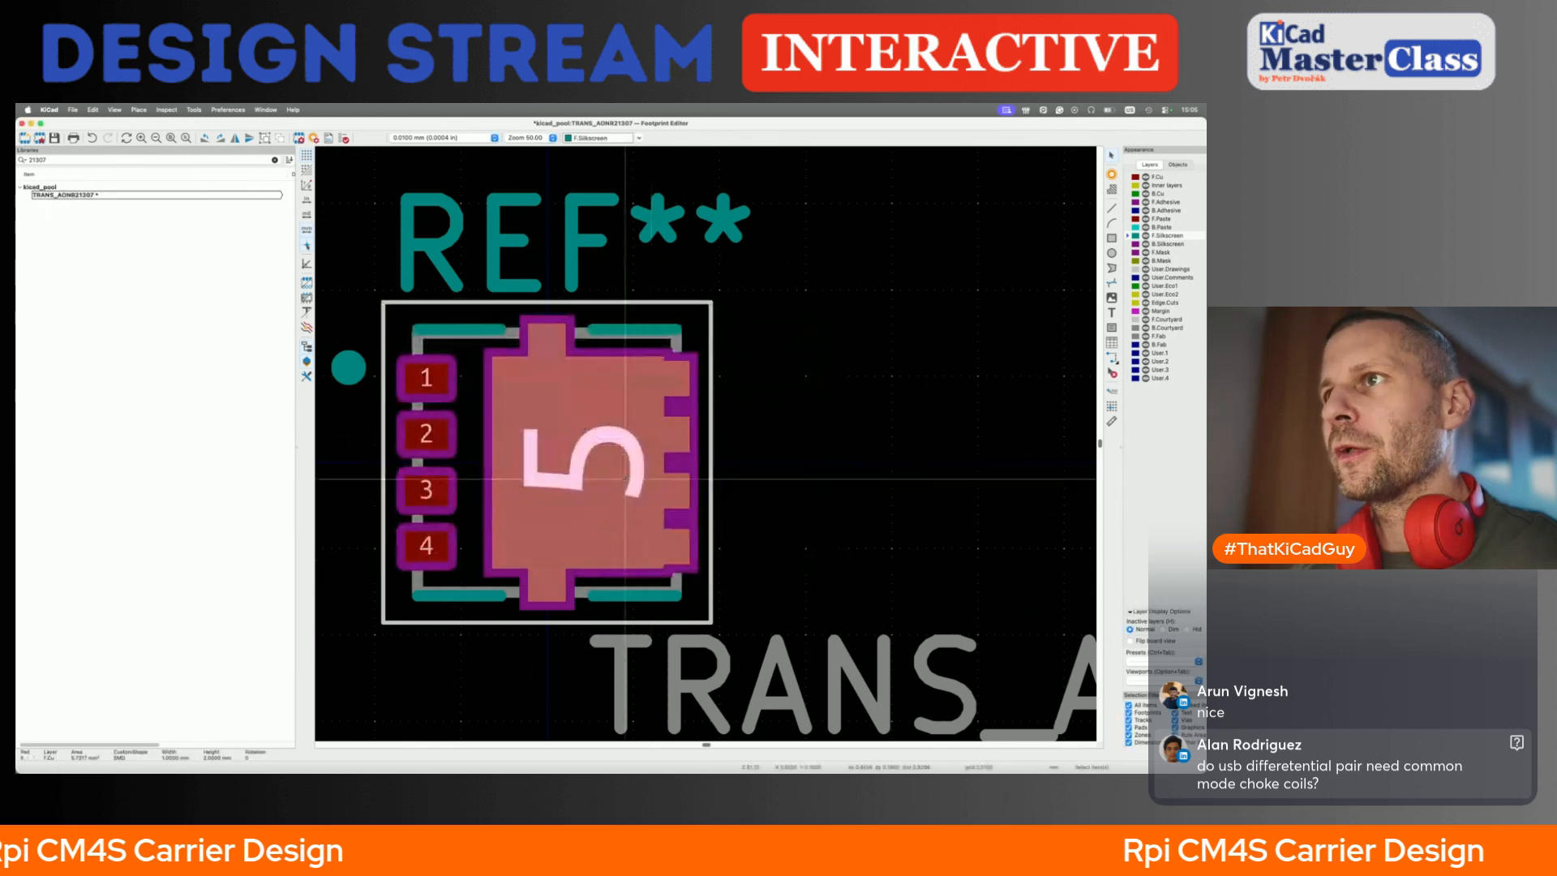
key(Escape)
- Return to the AONR21307 symbol and delete pins 6, 7 and 8 from its pin table
key(super+grave)
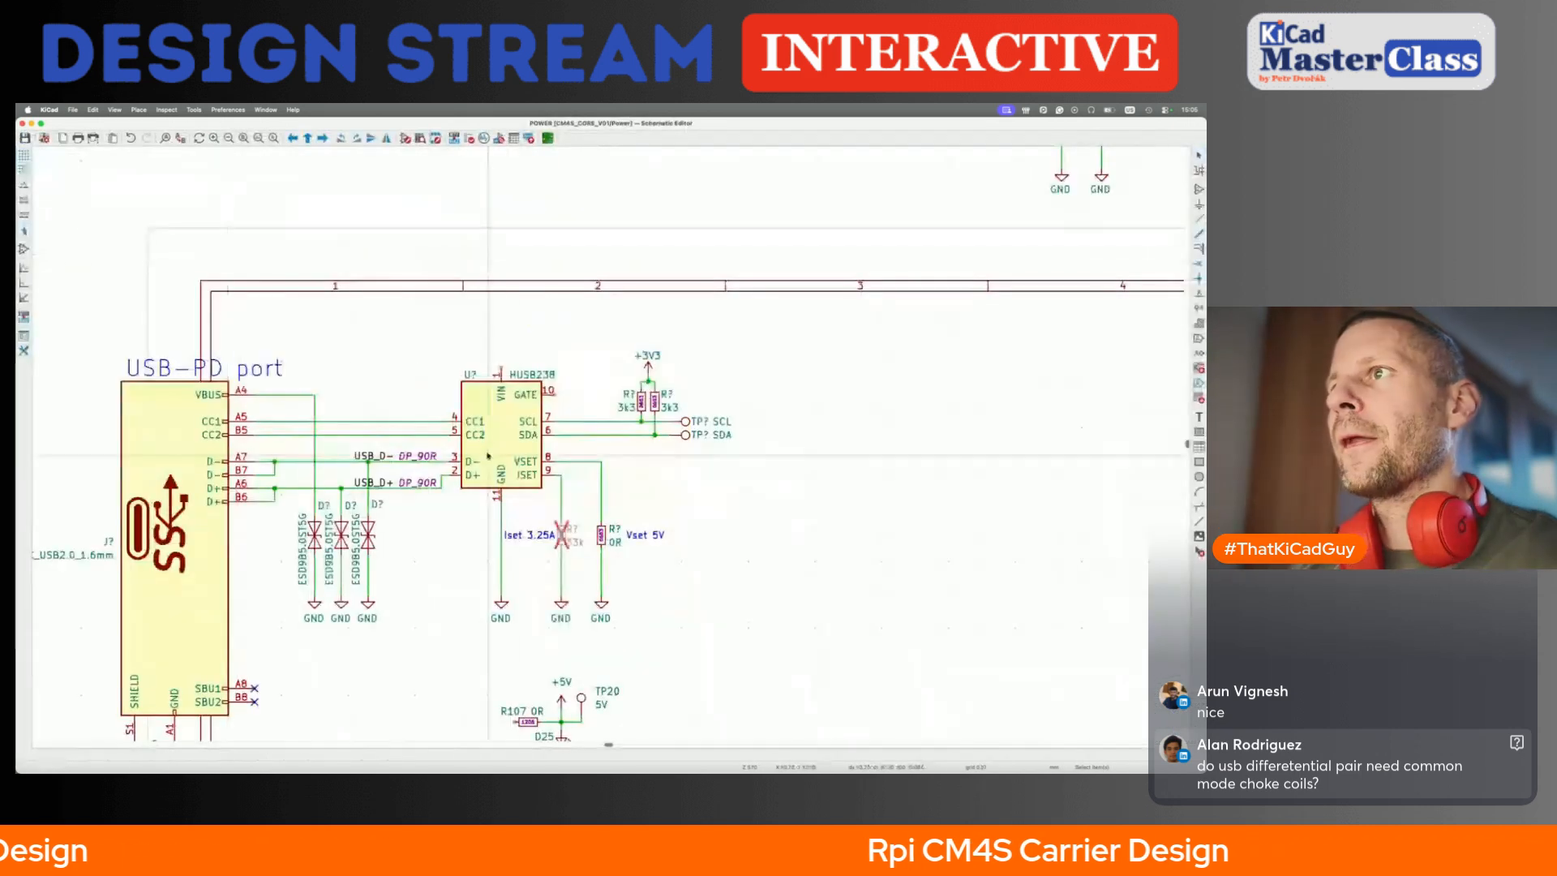
key(super+grave)
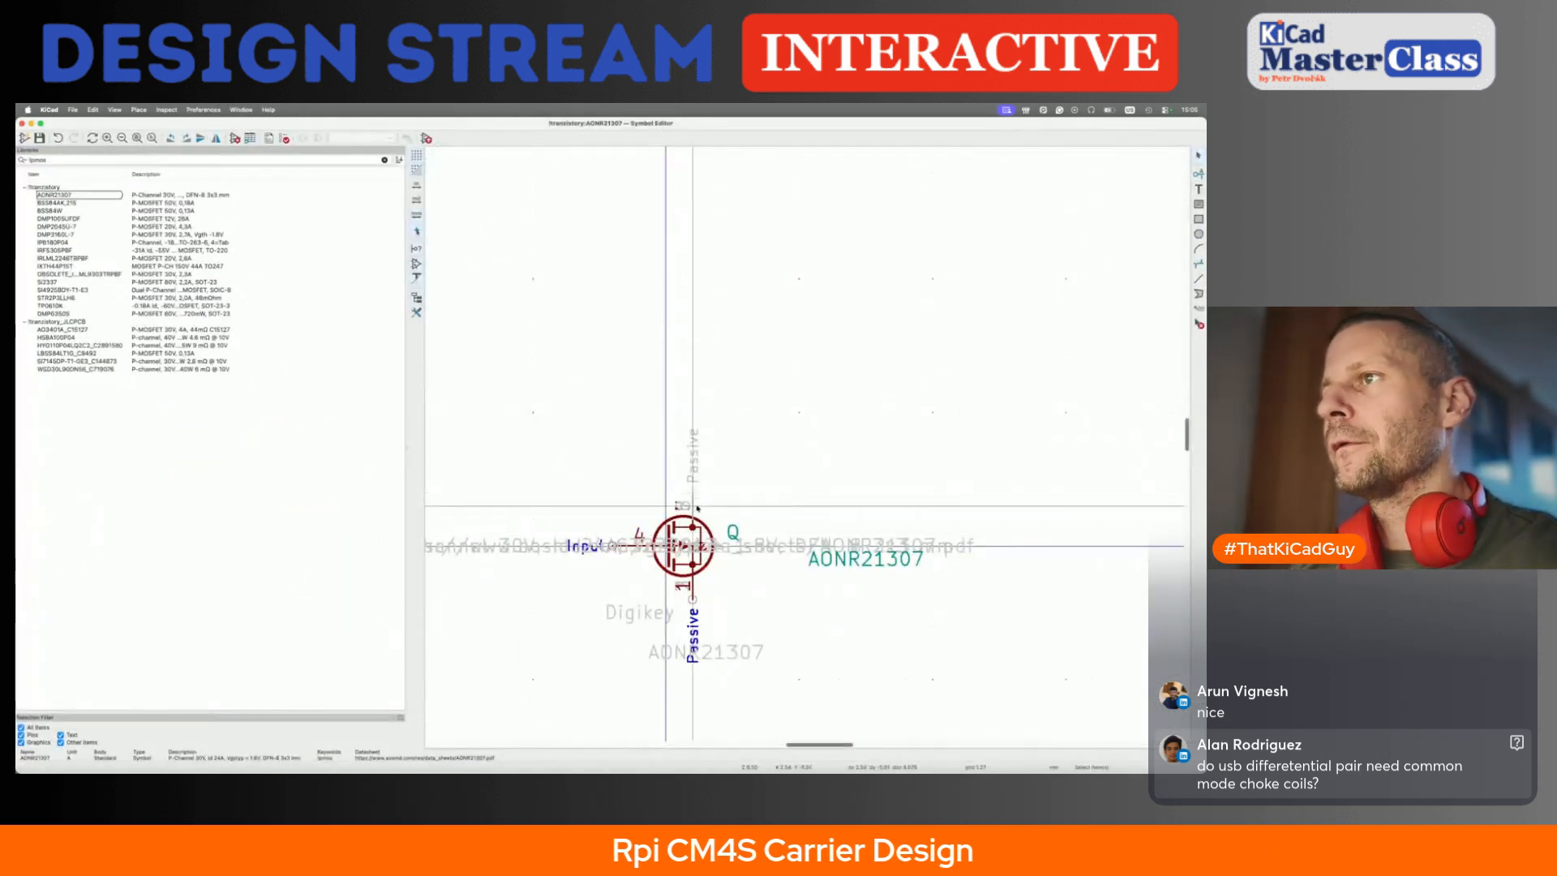
scroll(699, 501, up, 2)
click(267, 139)
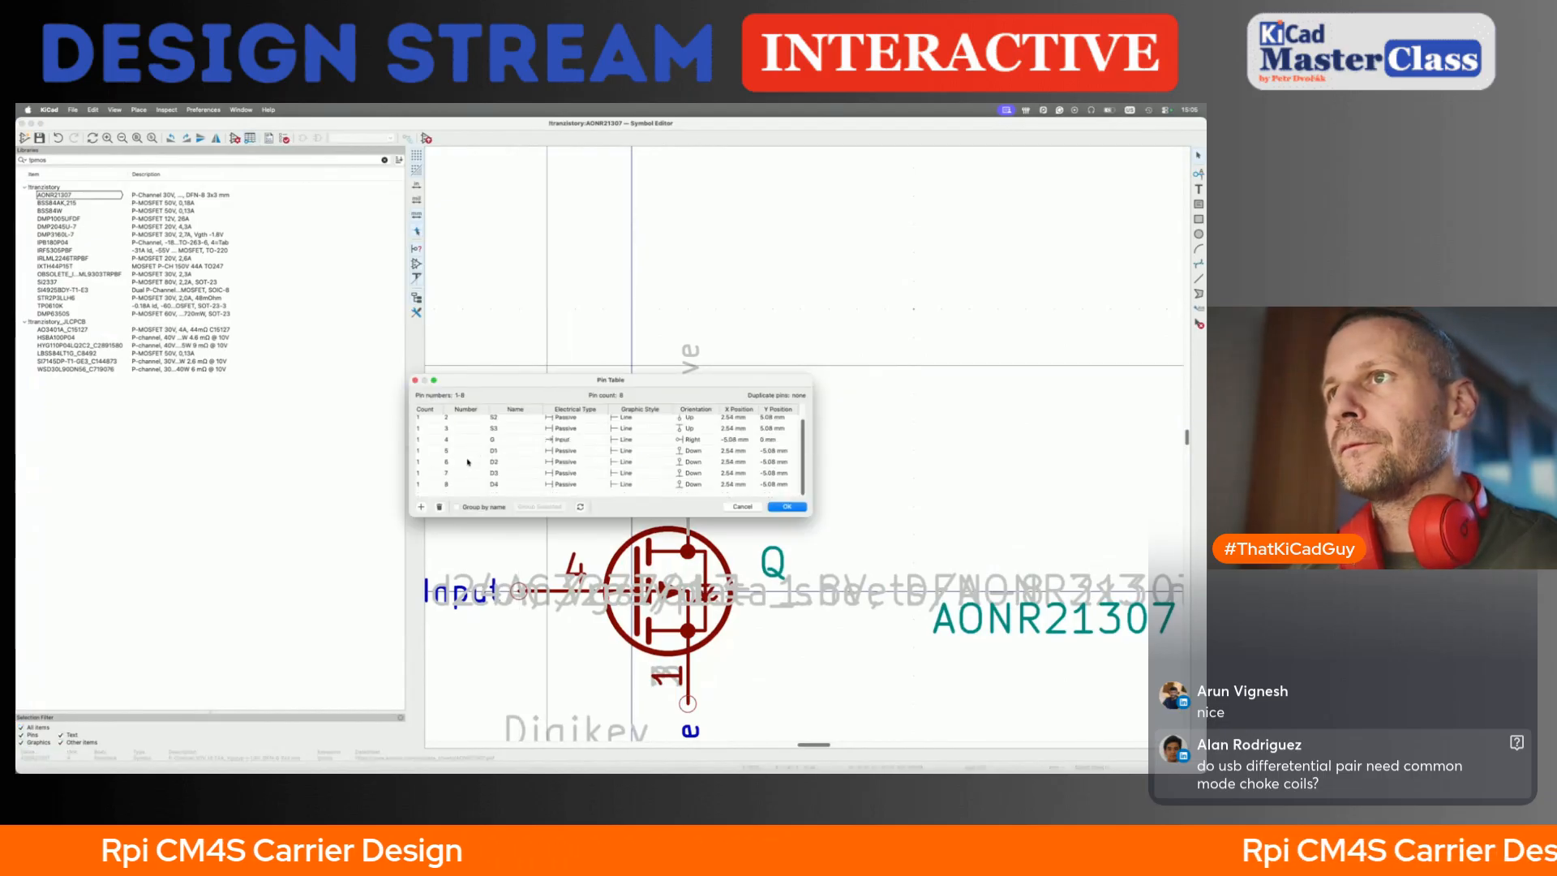
click(486, 476)
click(440, 507)
click(453, 479)
click(439, 507)
click(456, 478)
click(439, 507)
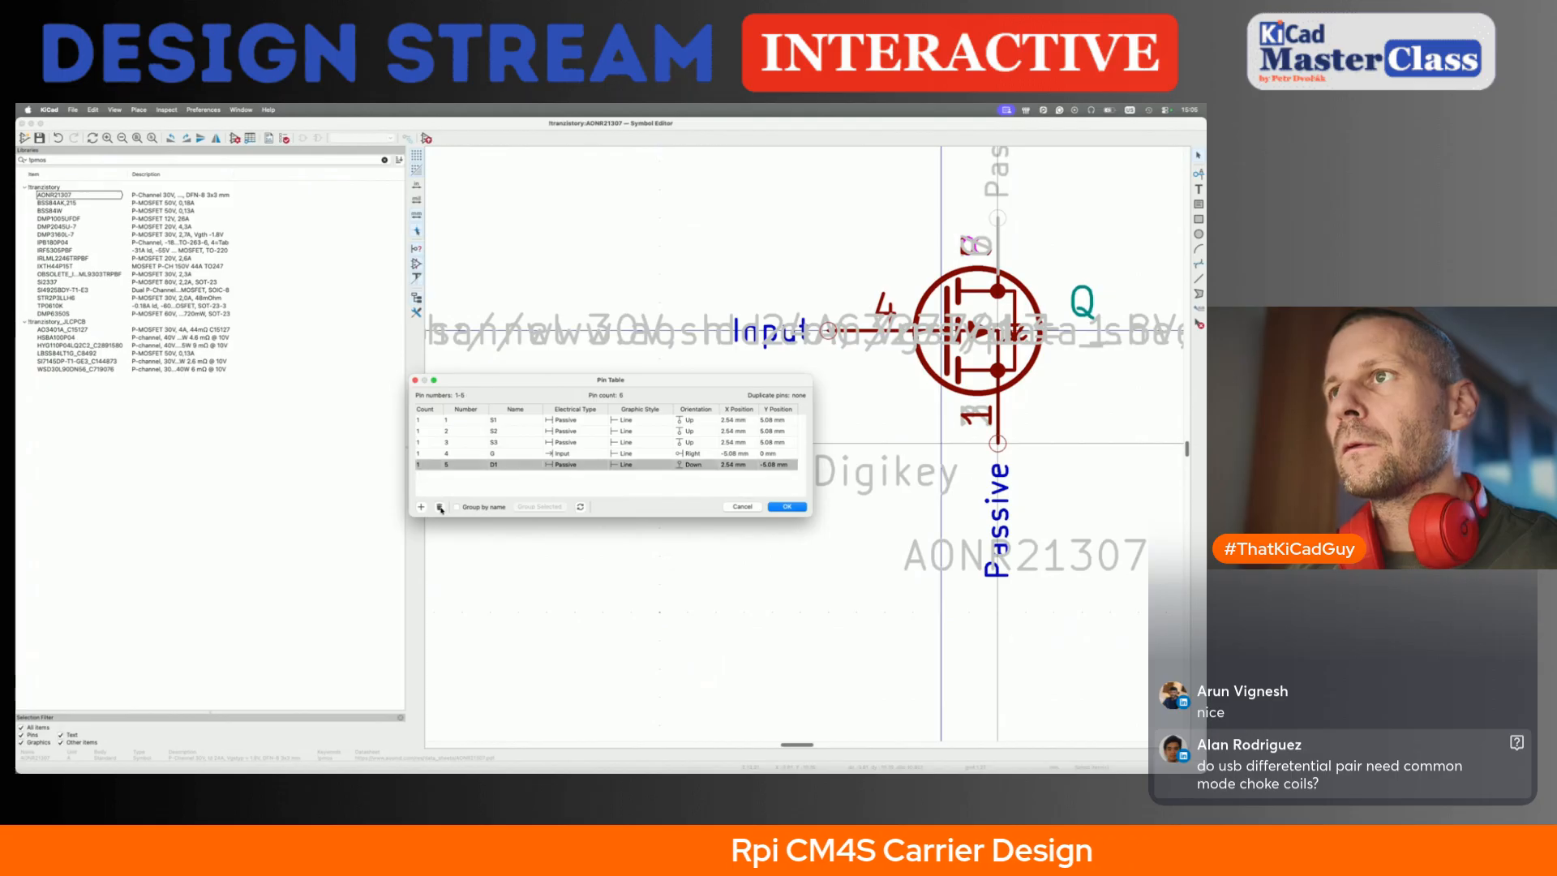
- Rename pin 5 as D, apply the pin table changes and return to the TRANS_AONR21307 footprint
click(524, 464)
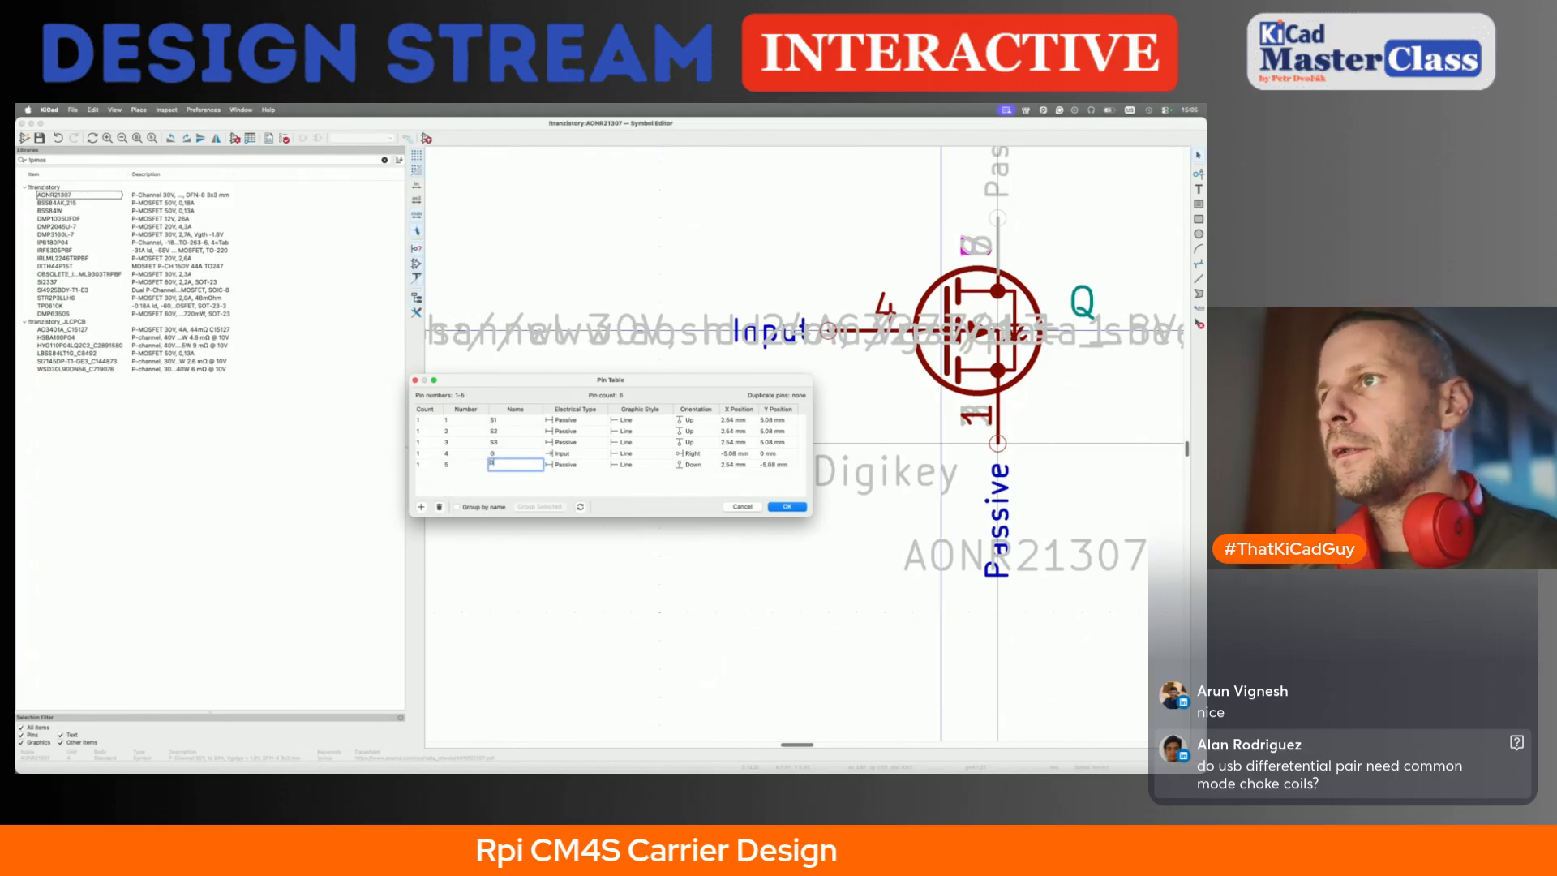
text(D)
click(785, 506)
scroll(782, 511, down, 3)
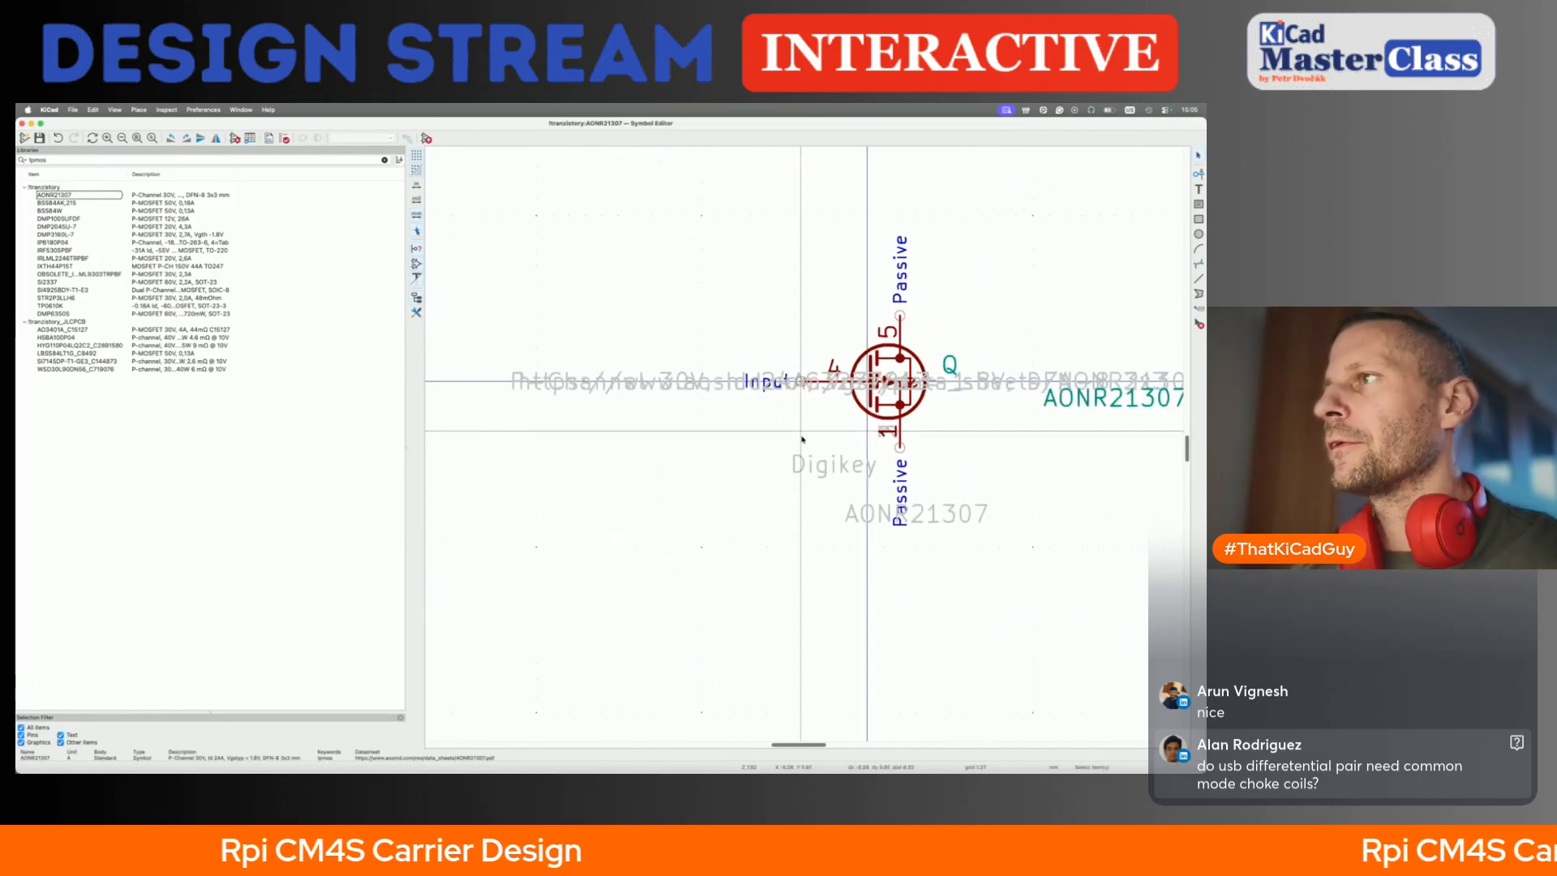
scroll(802, 437, up, 1)
key(super+grave)
key(super+grave)
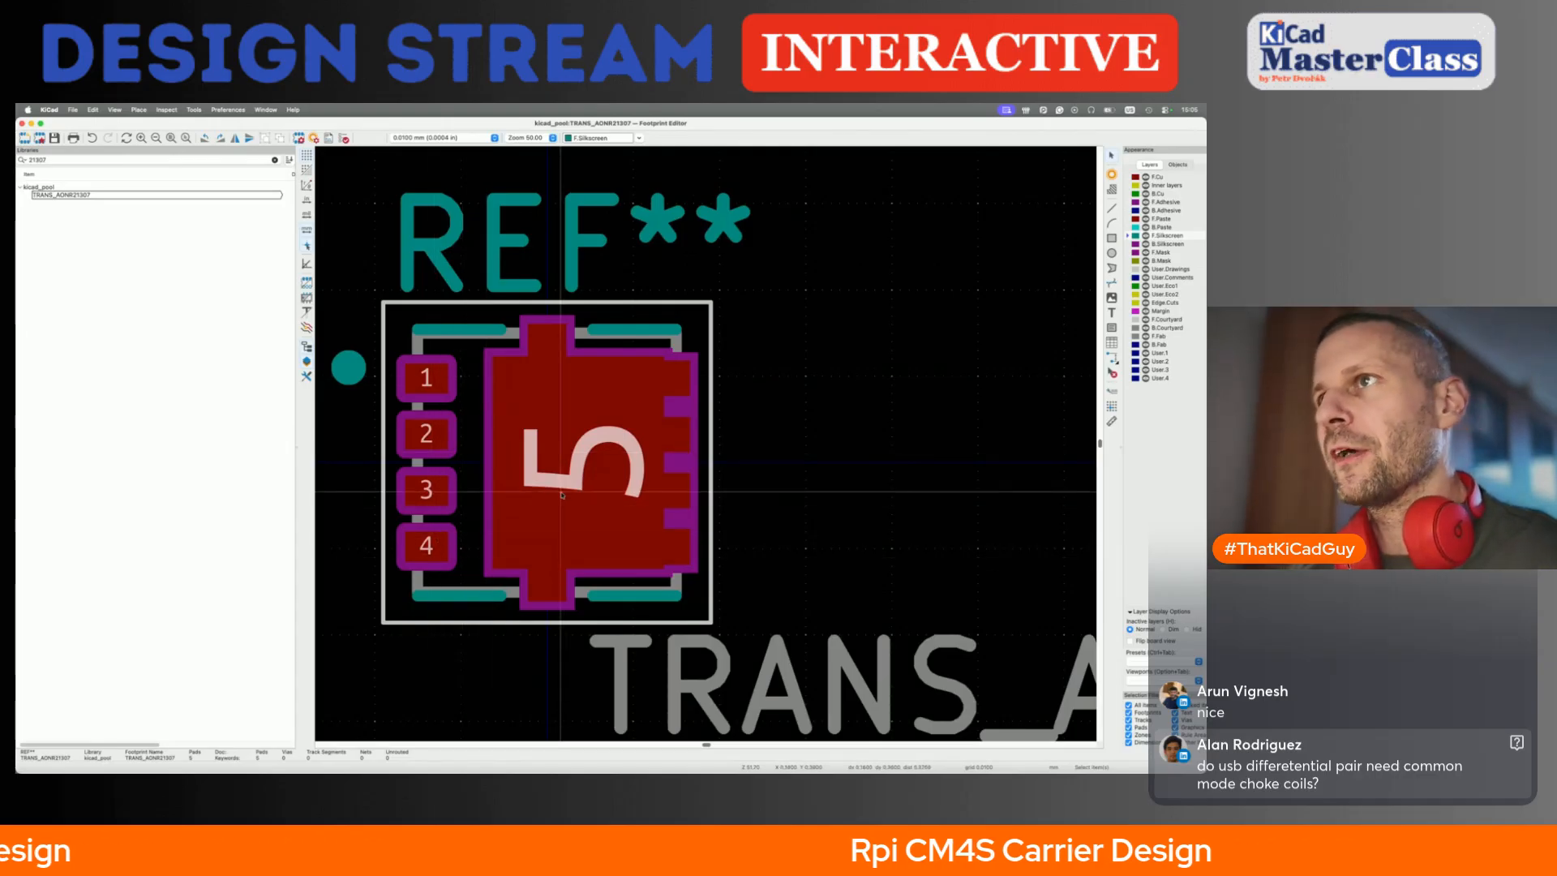
- Save a copy of the TRANS_AONR21307 footprint in the daymoon library under the name DFN-8_FET_3x3mm
right_click(88, 195)
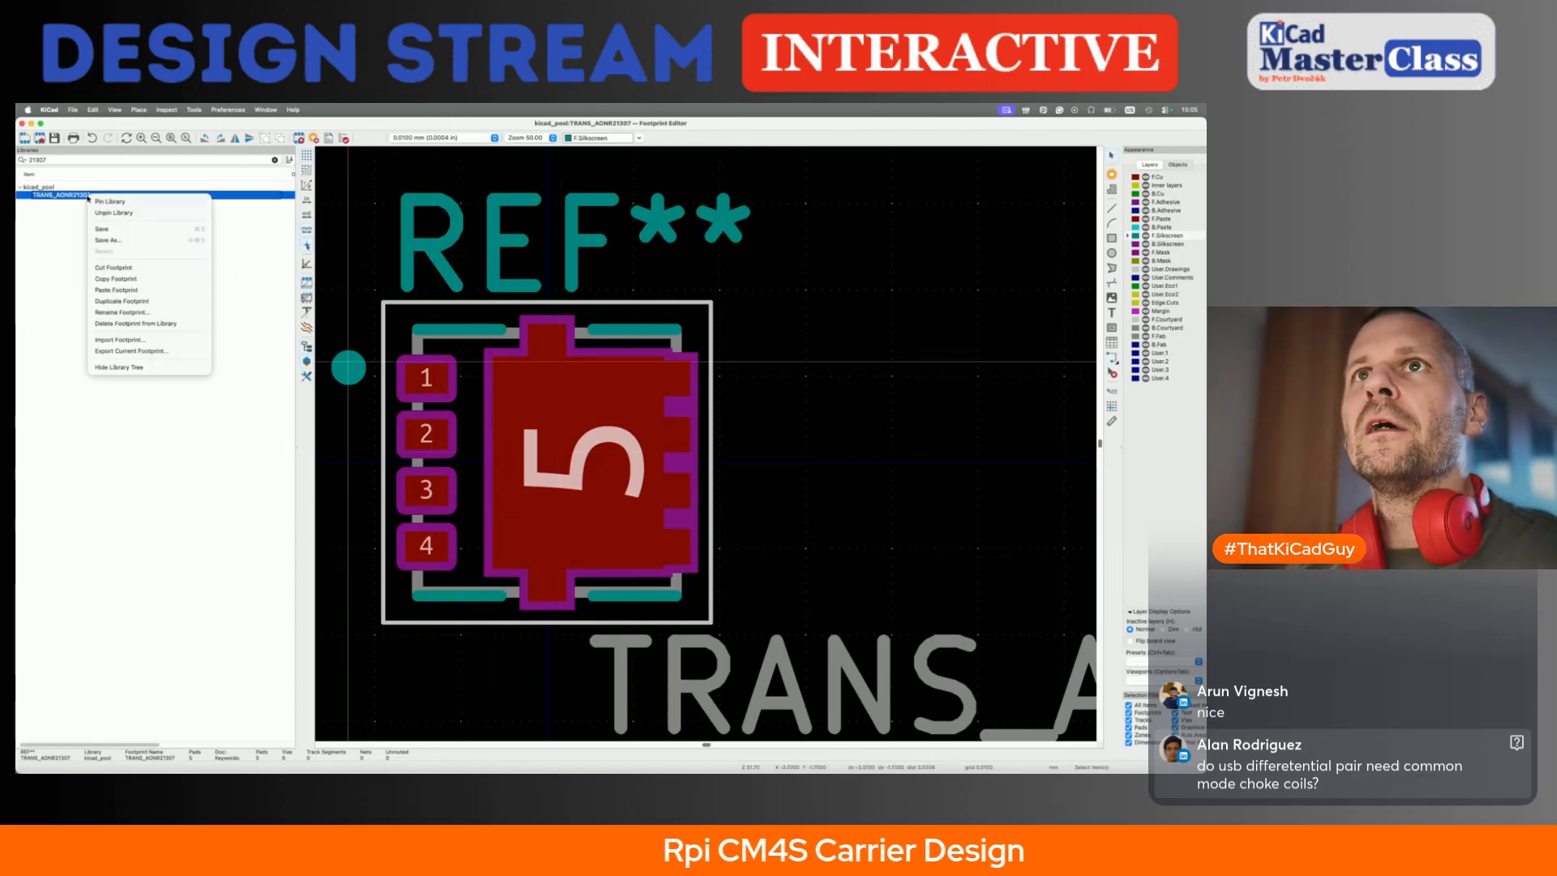
click(123, 240)
scroll(553, 412, up, 15)
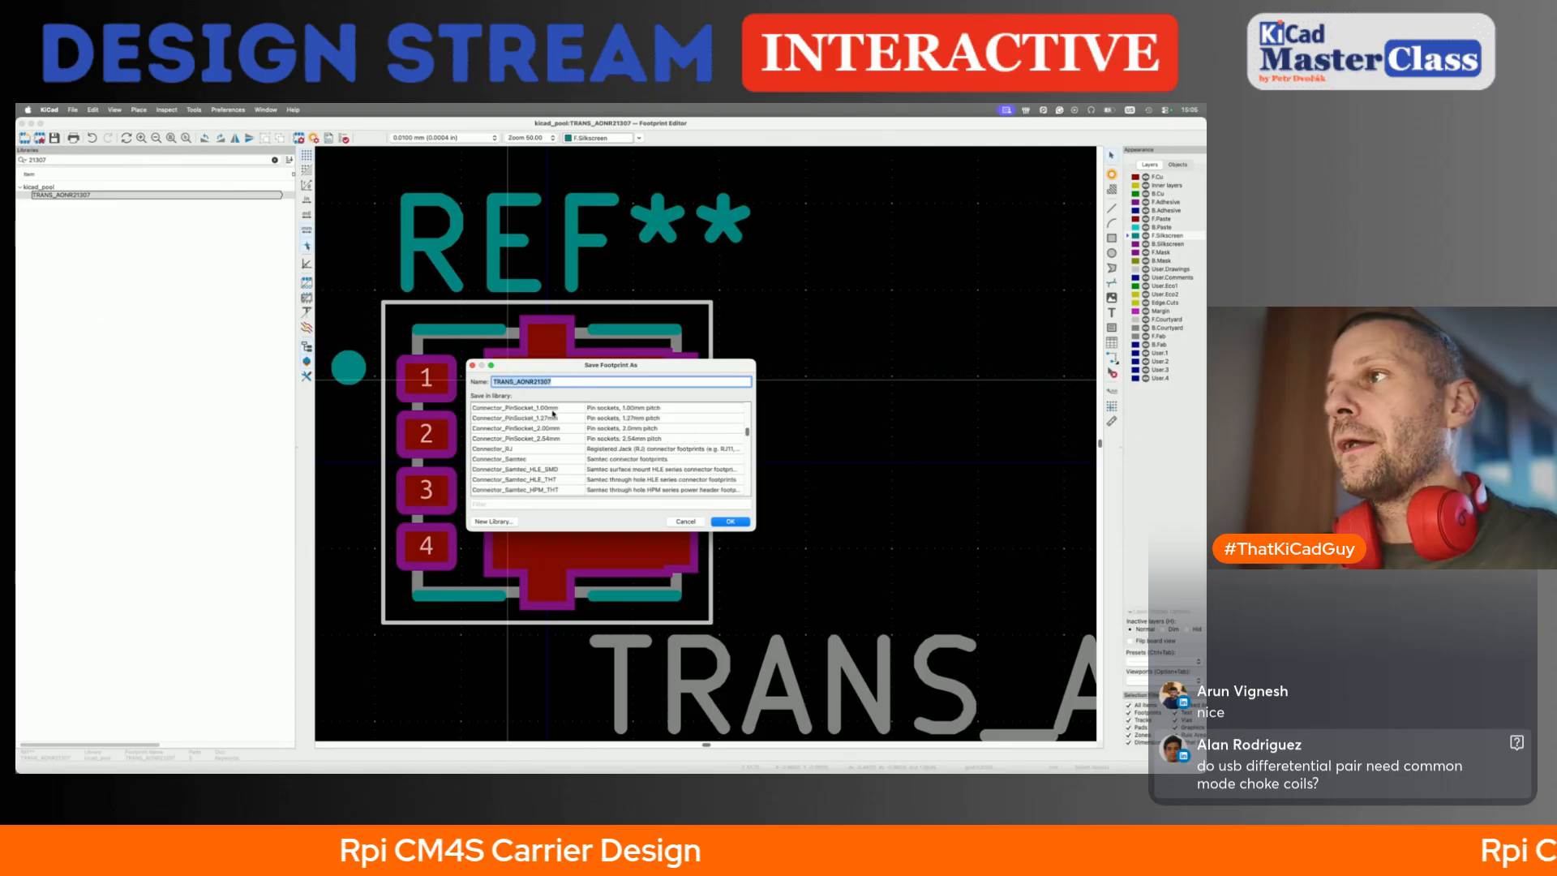
click(512, 408)
double_click(516, 381)
text(DFN-8_FET_3x3mm)
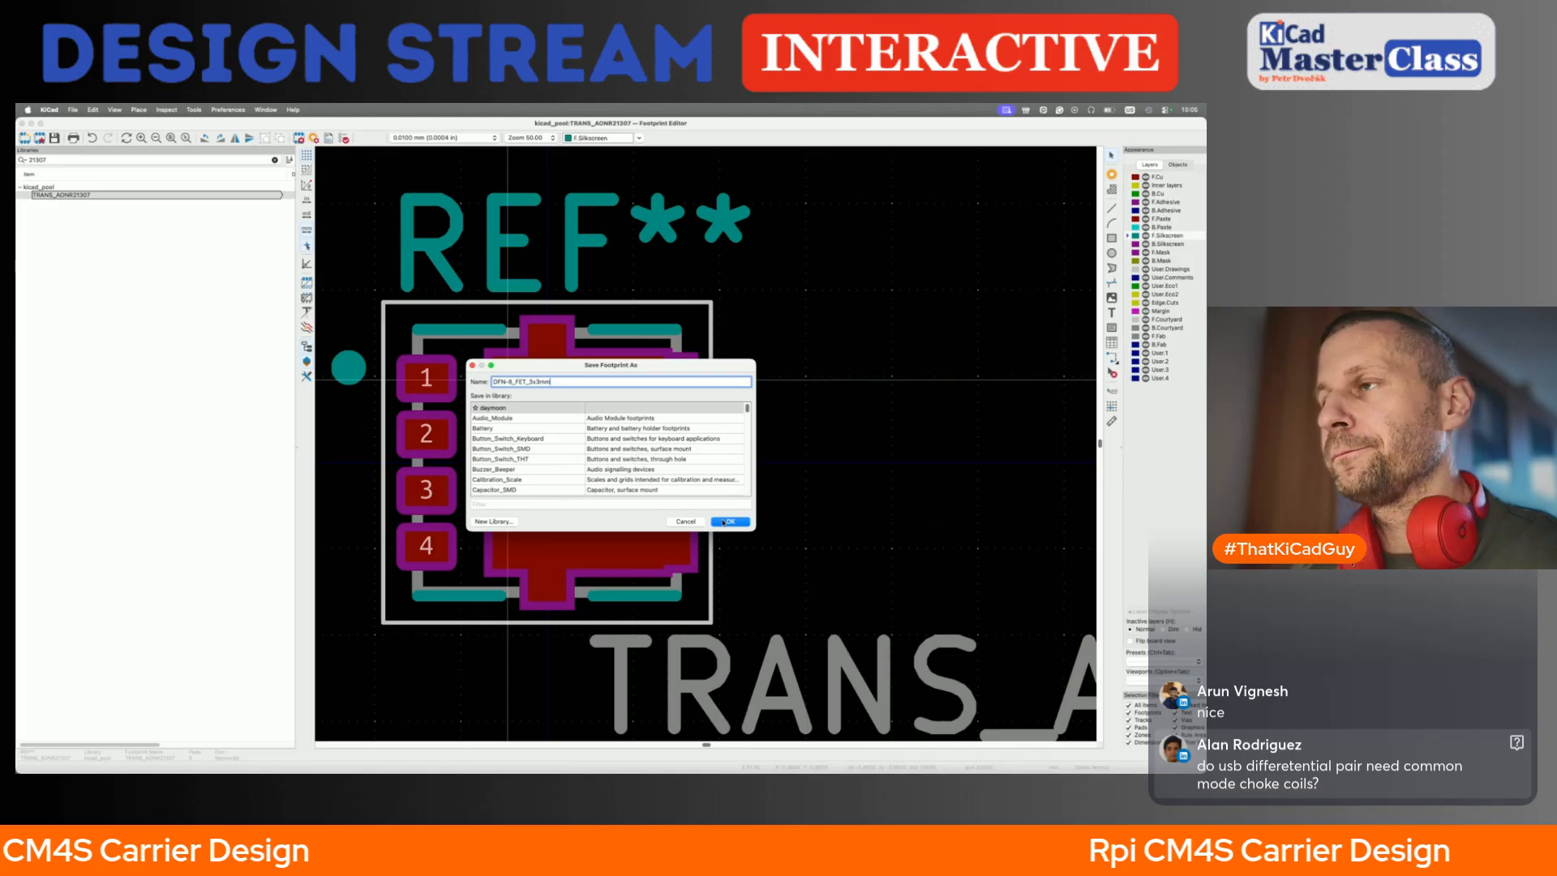
click(726, 521)
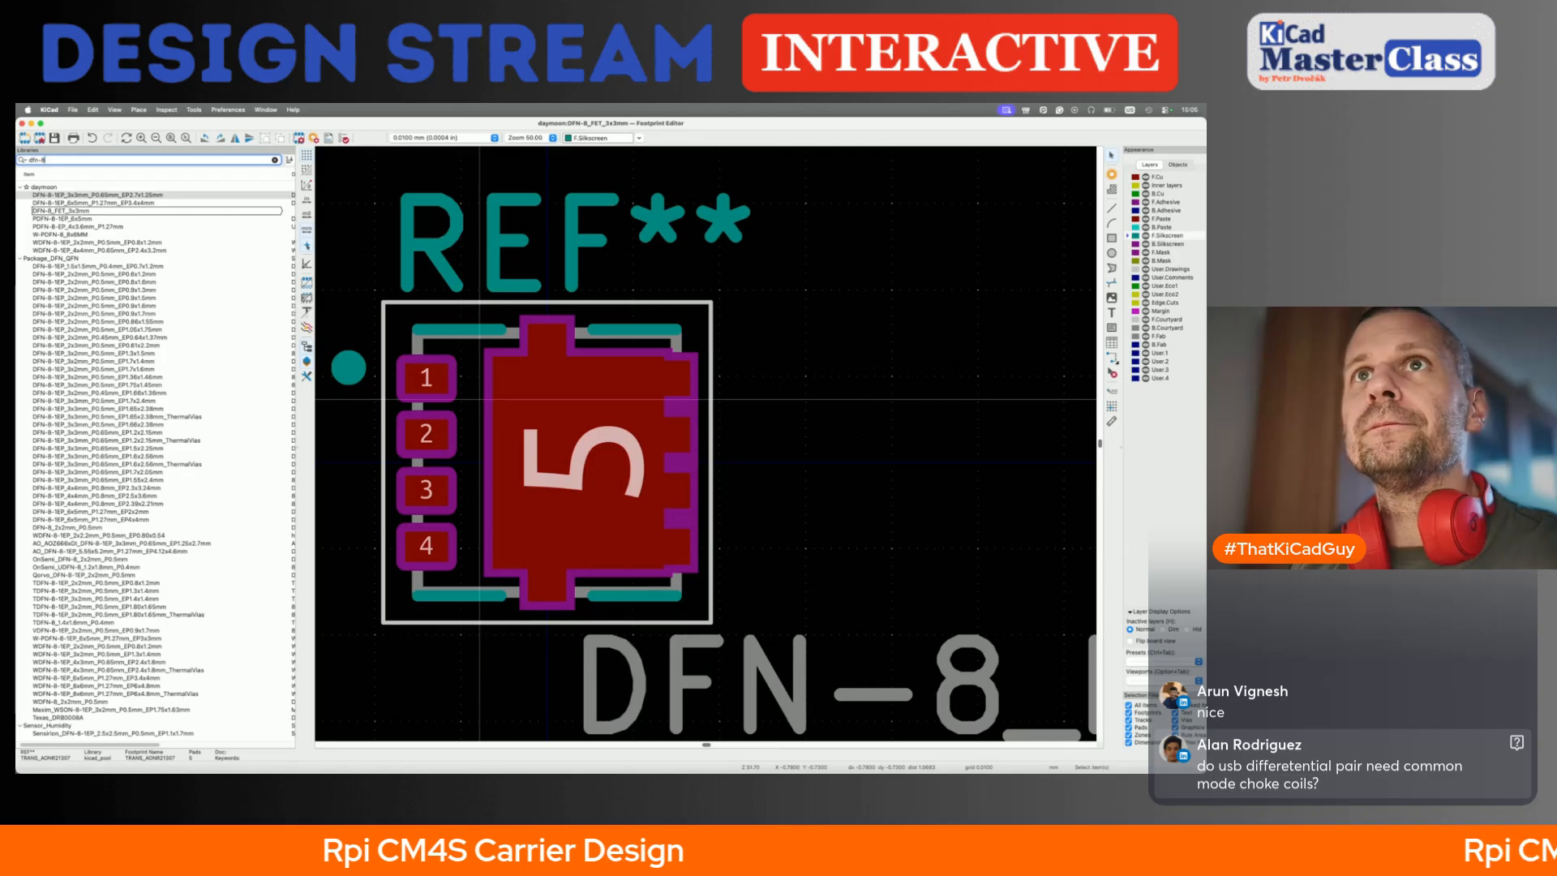
- Load the DFN-8_FET_3x3mm footprint from the daymoon library and open its 3D model settings
double_click(66, 211)
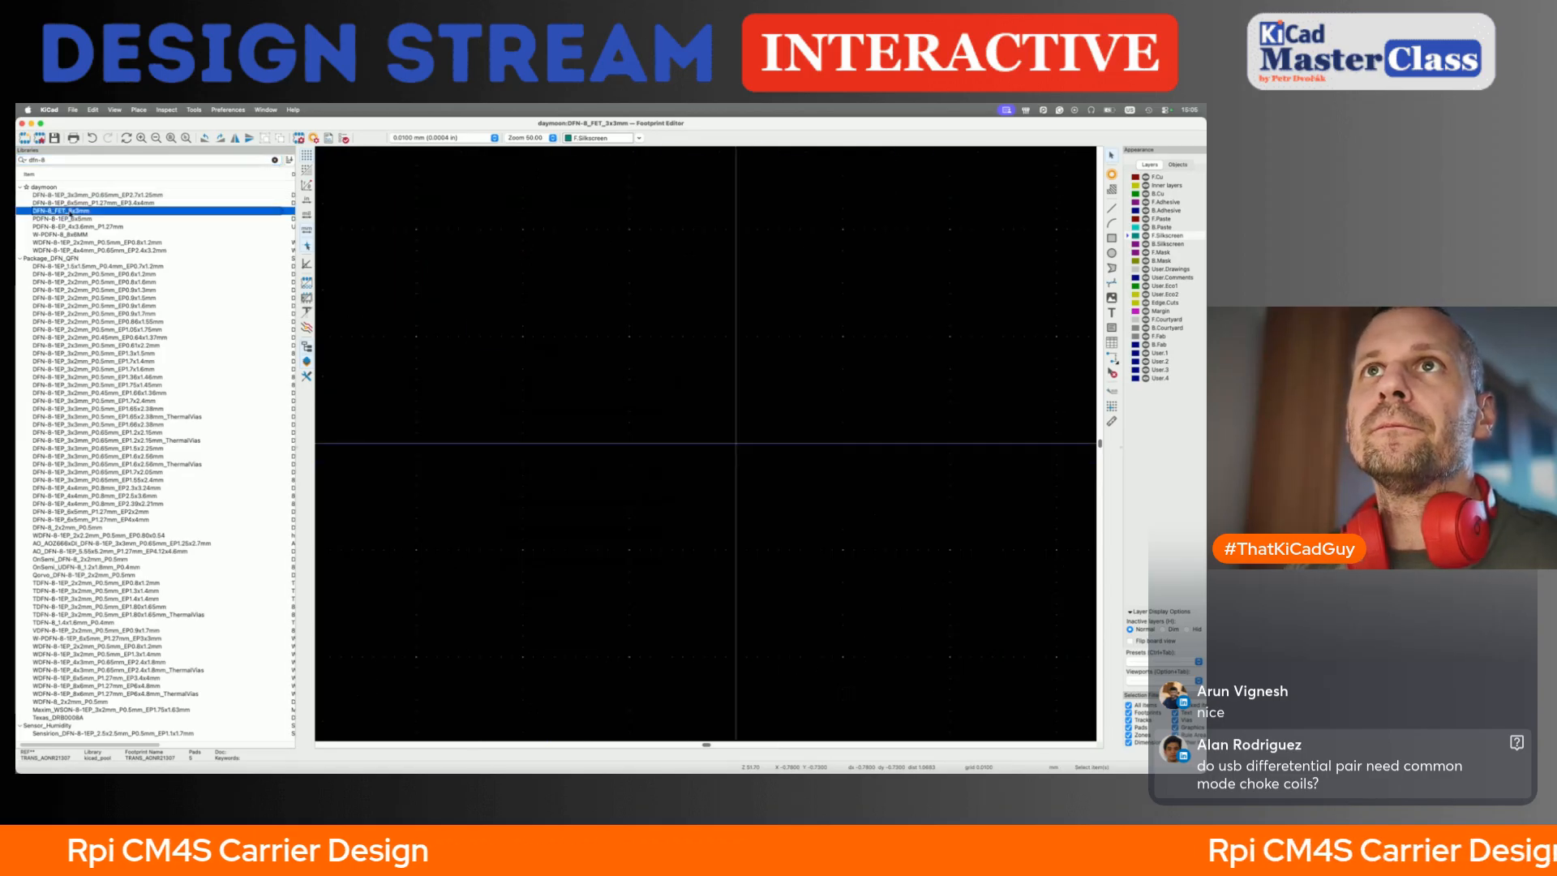
click(302, 143)
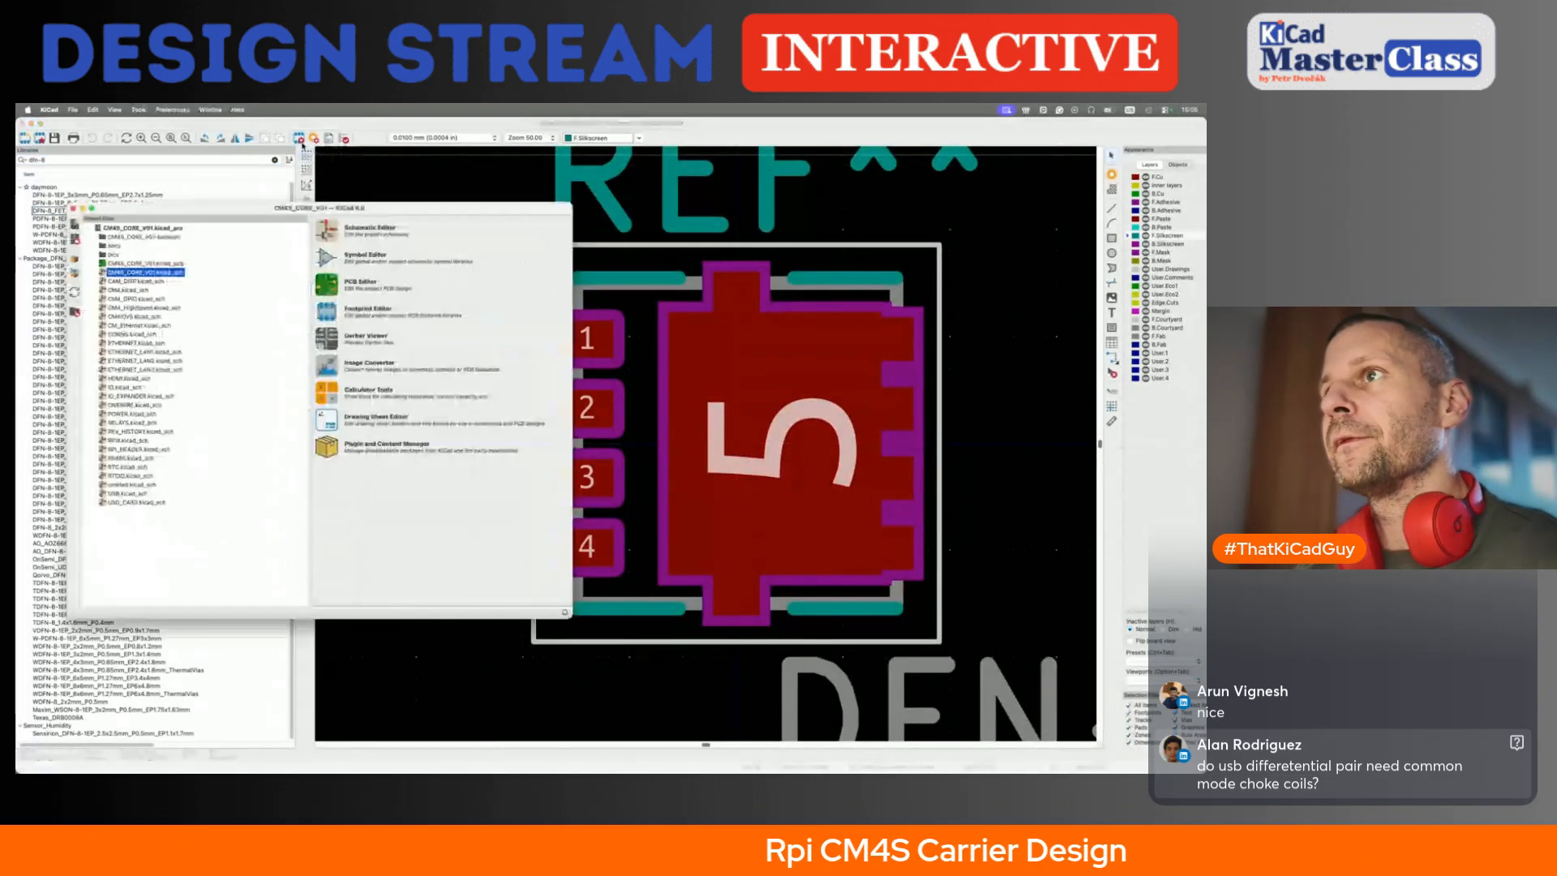
click(413, 266)
key(super+grave)
key(super+grave)
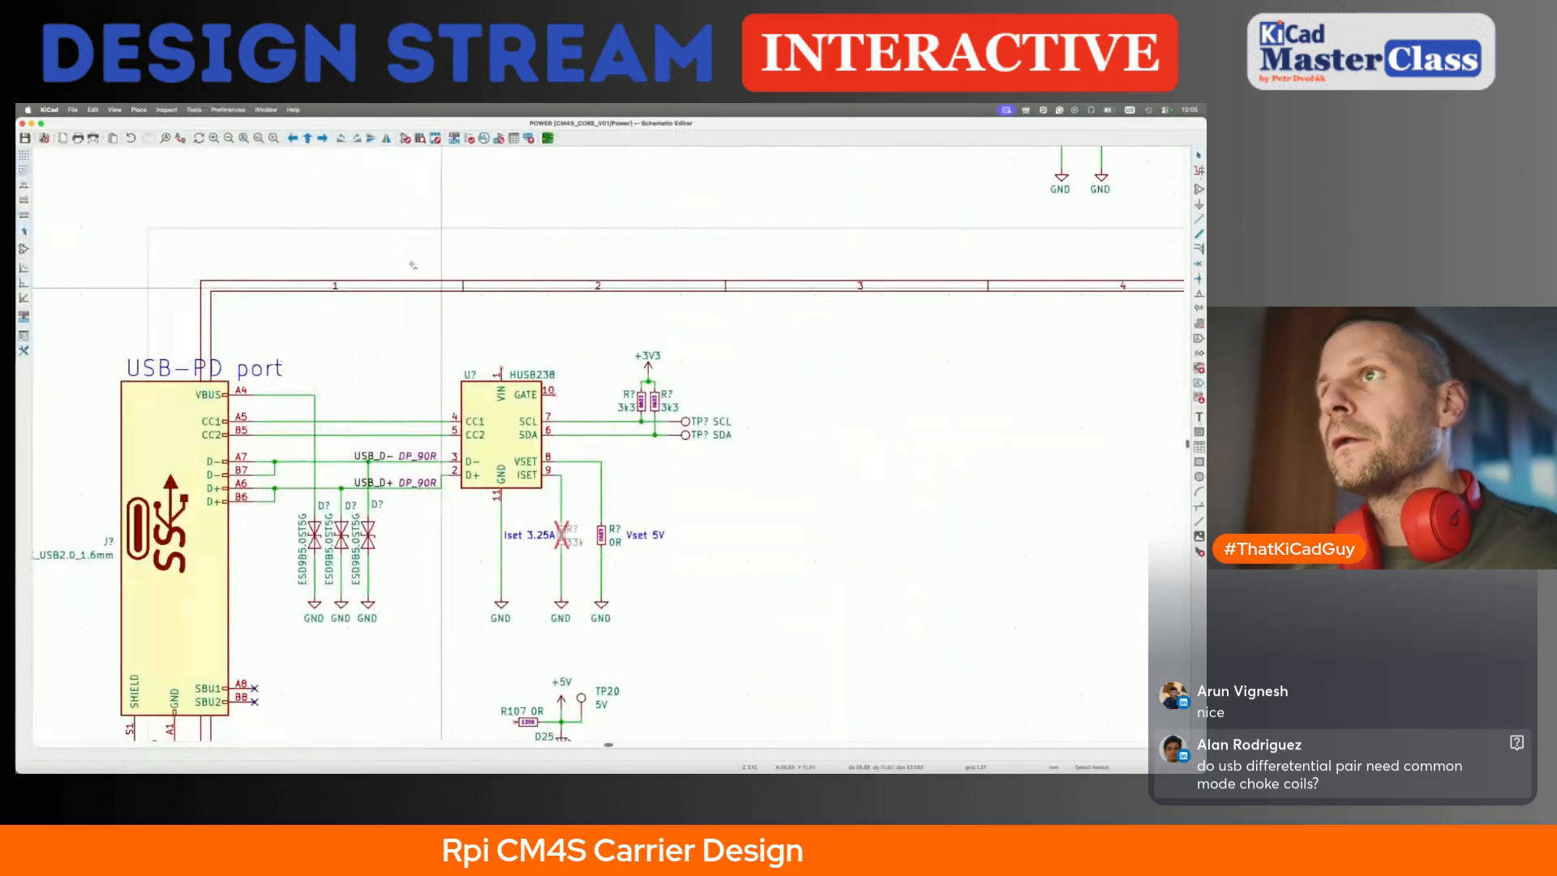
click(299, 139)
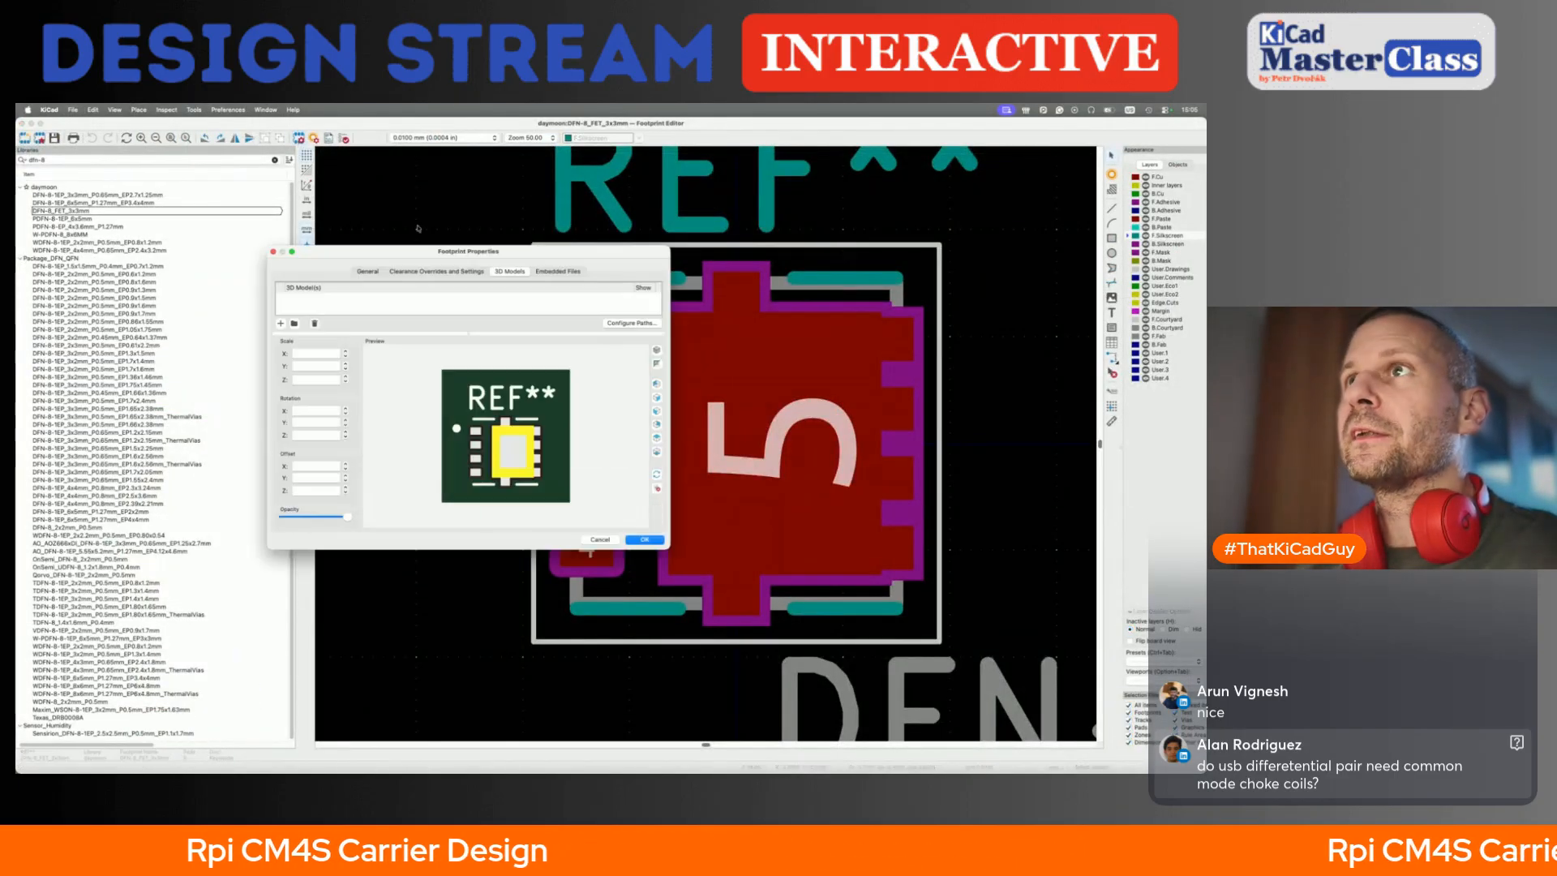
- Browse the Package_DFN_QFN 3D shapes for a body that suits the 3x3 mm DFN-8 FET package
click(293, 324)
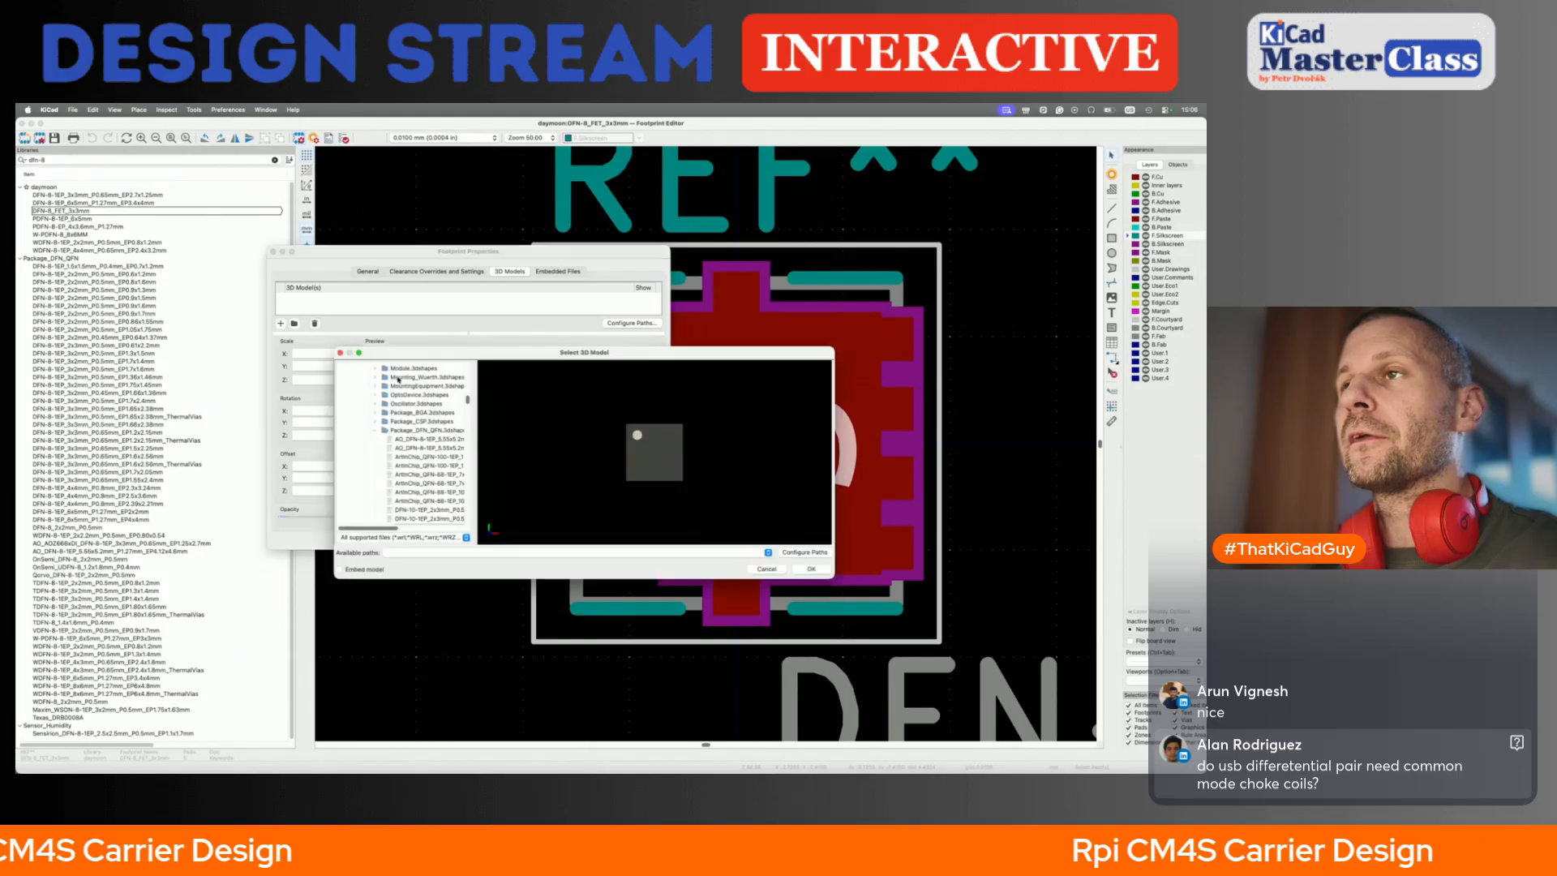
scroll(431, 478, down, 3)
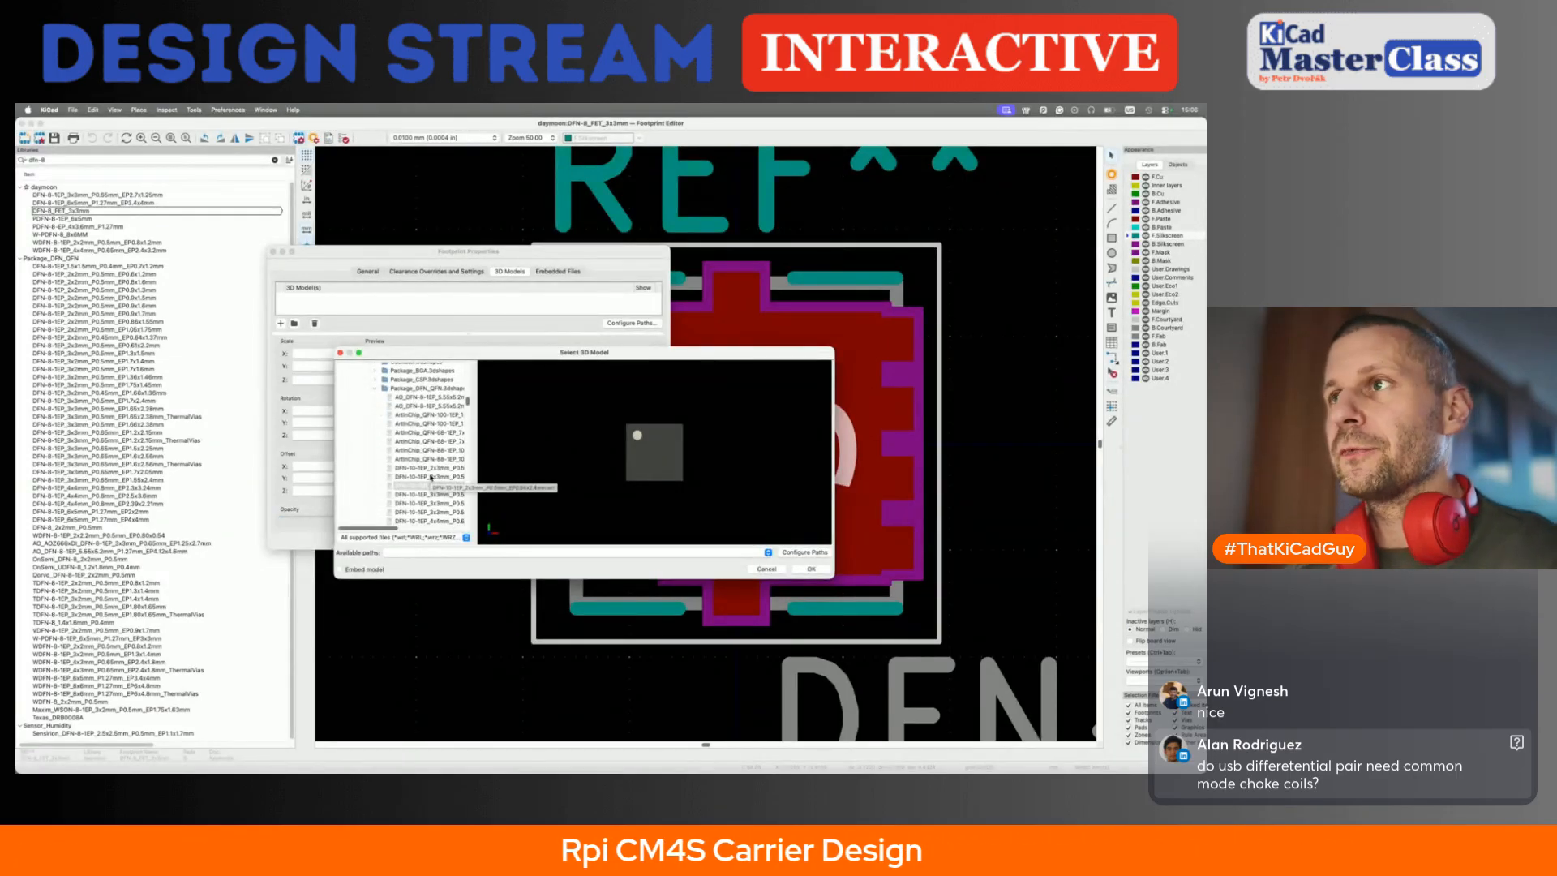
scroll(431, 479, down, 5)
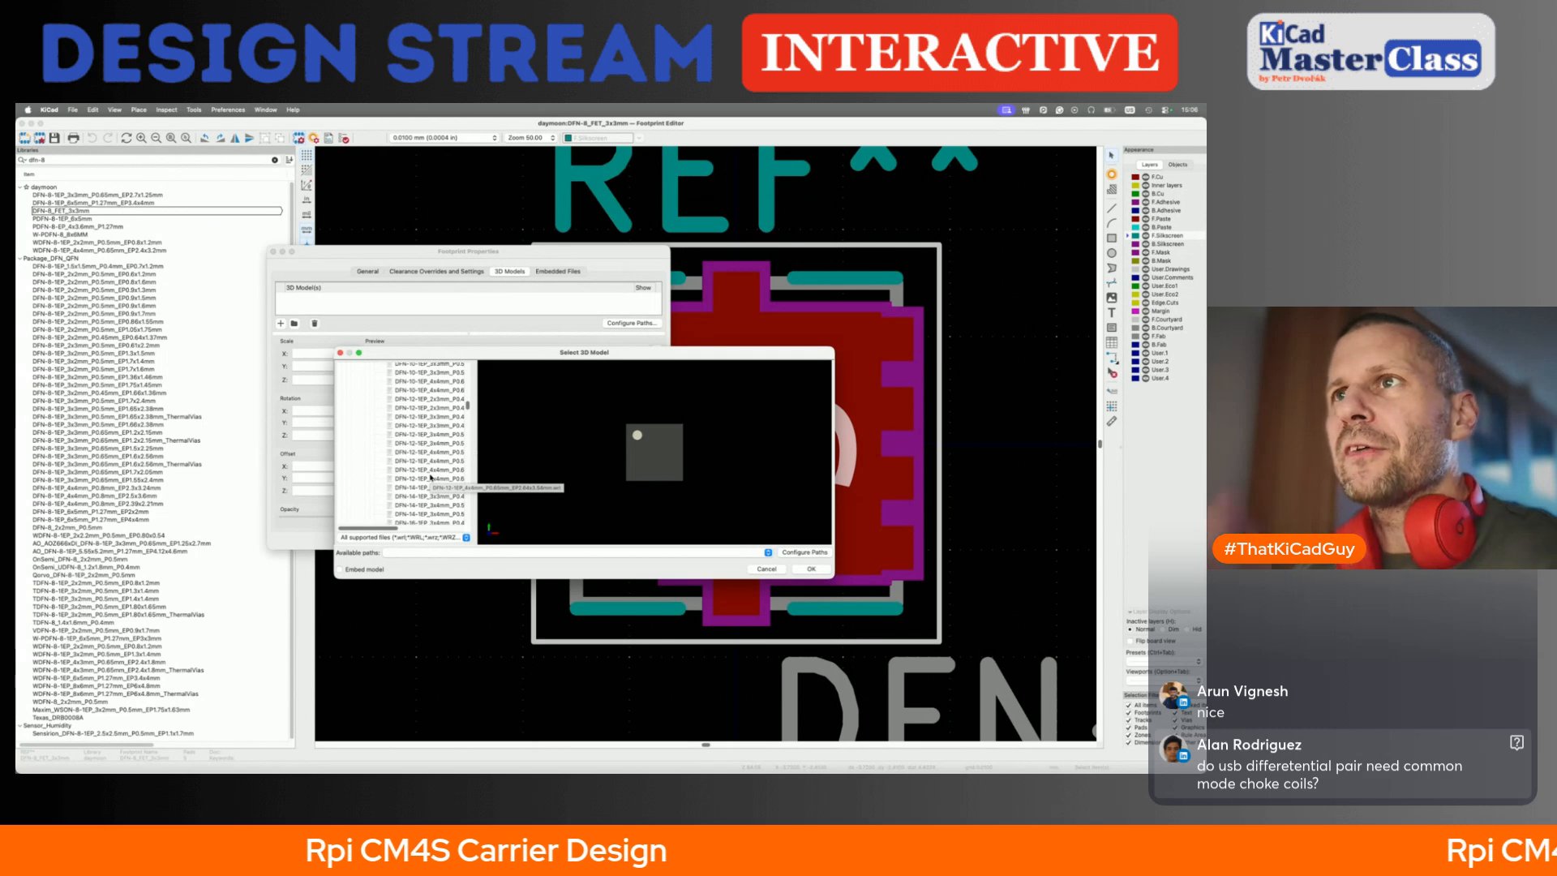
scroll(431, 478, up, 5)
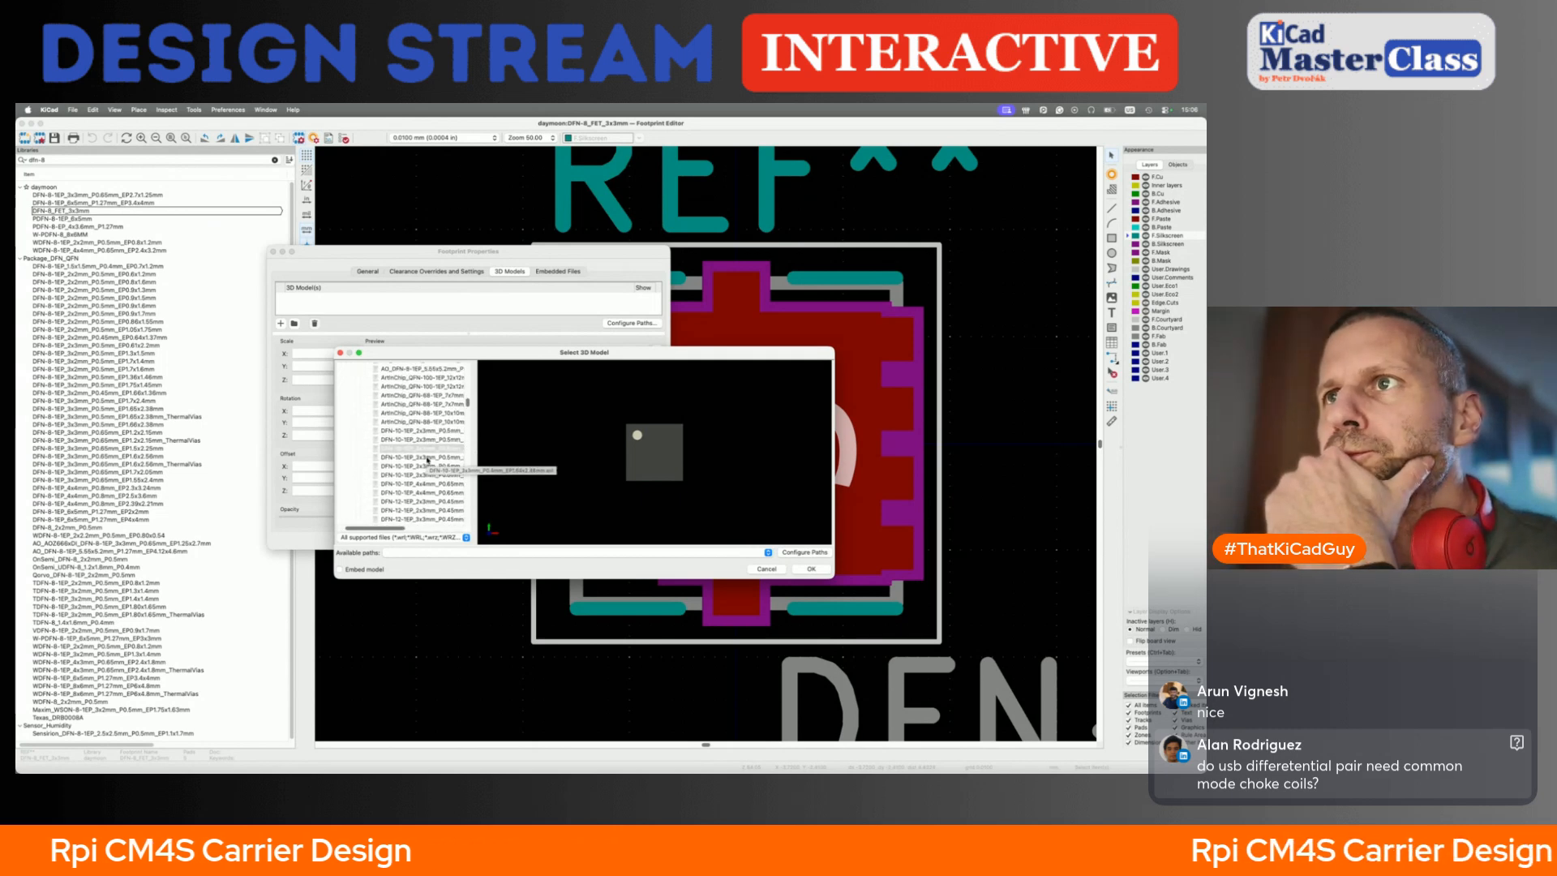
scroll(428, 459, down, 10)
scroll(428, 459, down, 3)
scroll(442, 485, up, 15)
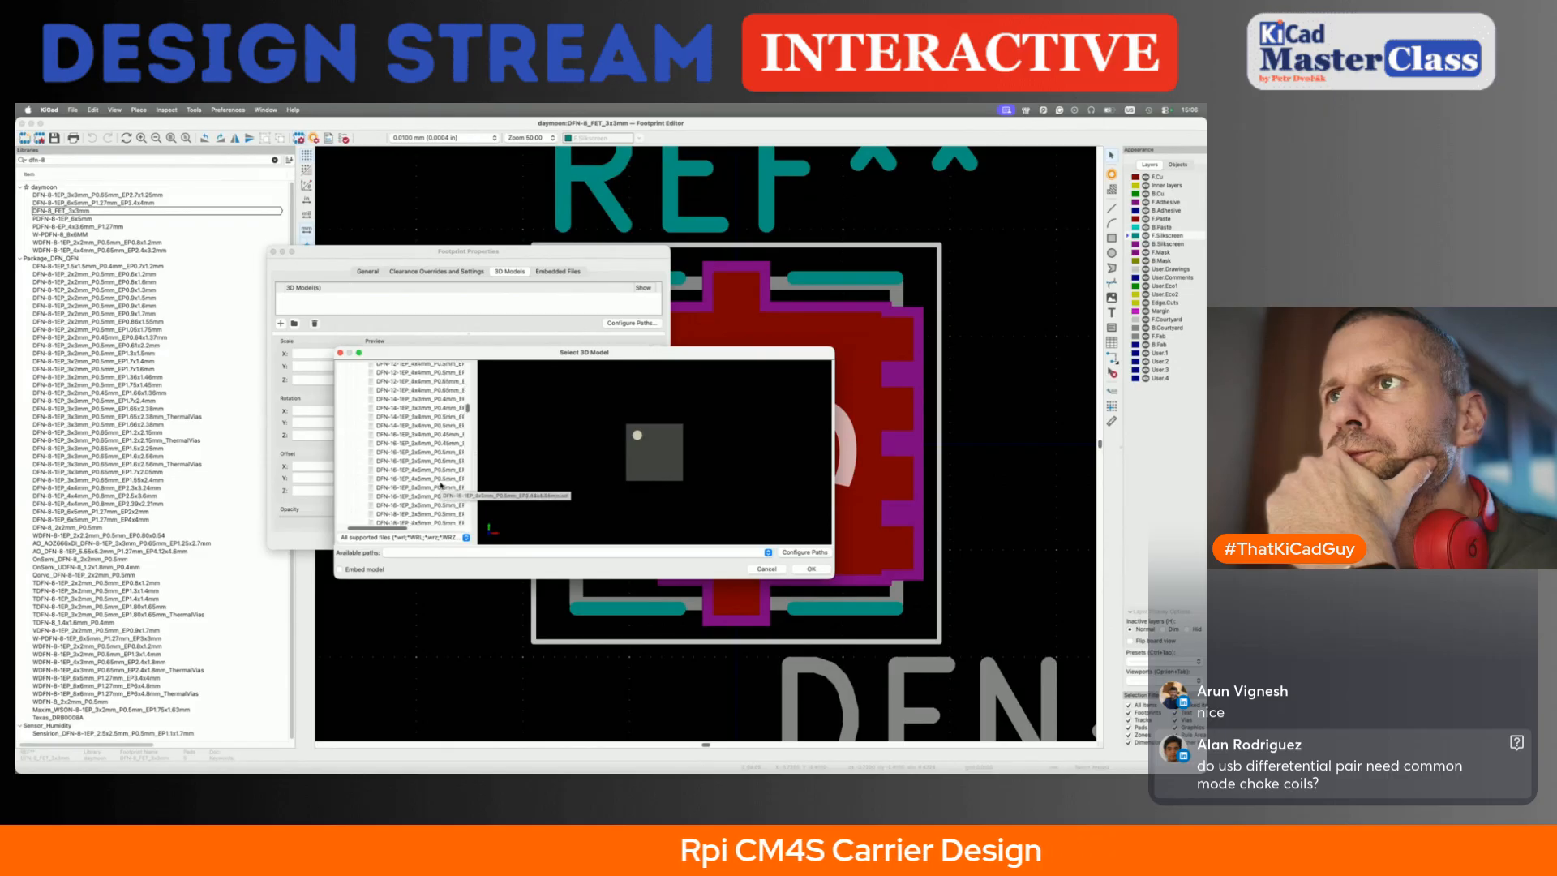
scroll(344, 438, up, 15)
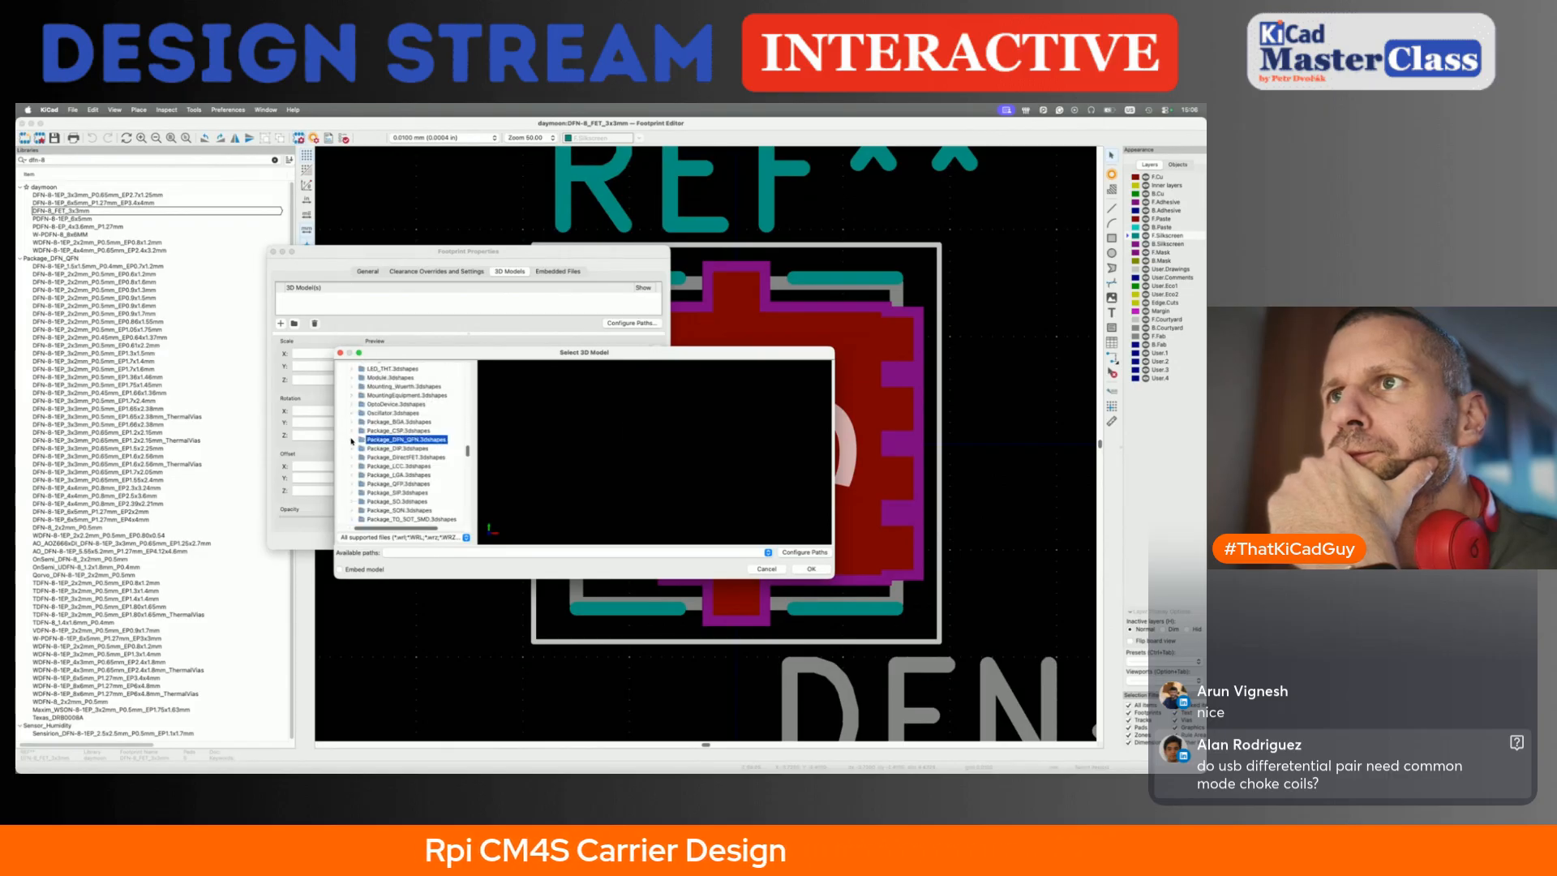
- Try to attach DFN-8_FET_3x3mm.step from the custom 3d_modely folder as the footprint's 3D model
click(506, 551)
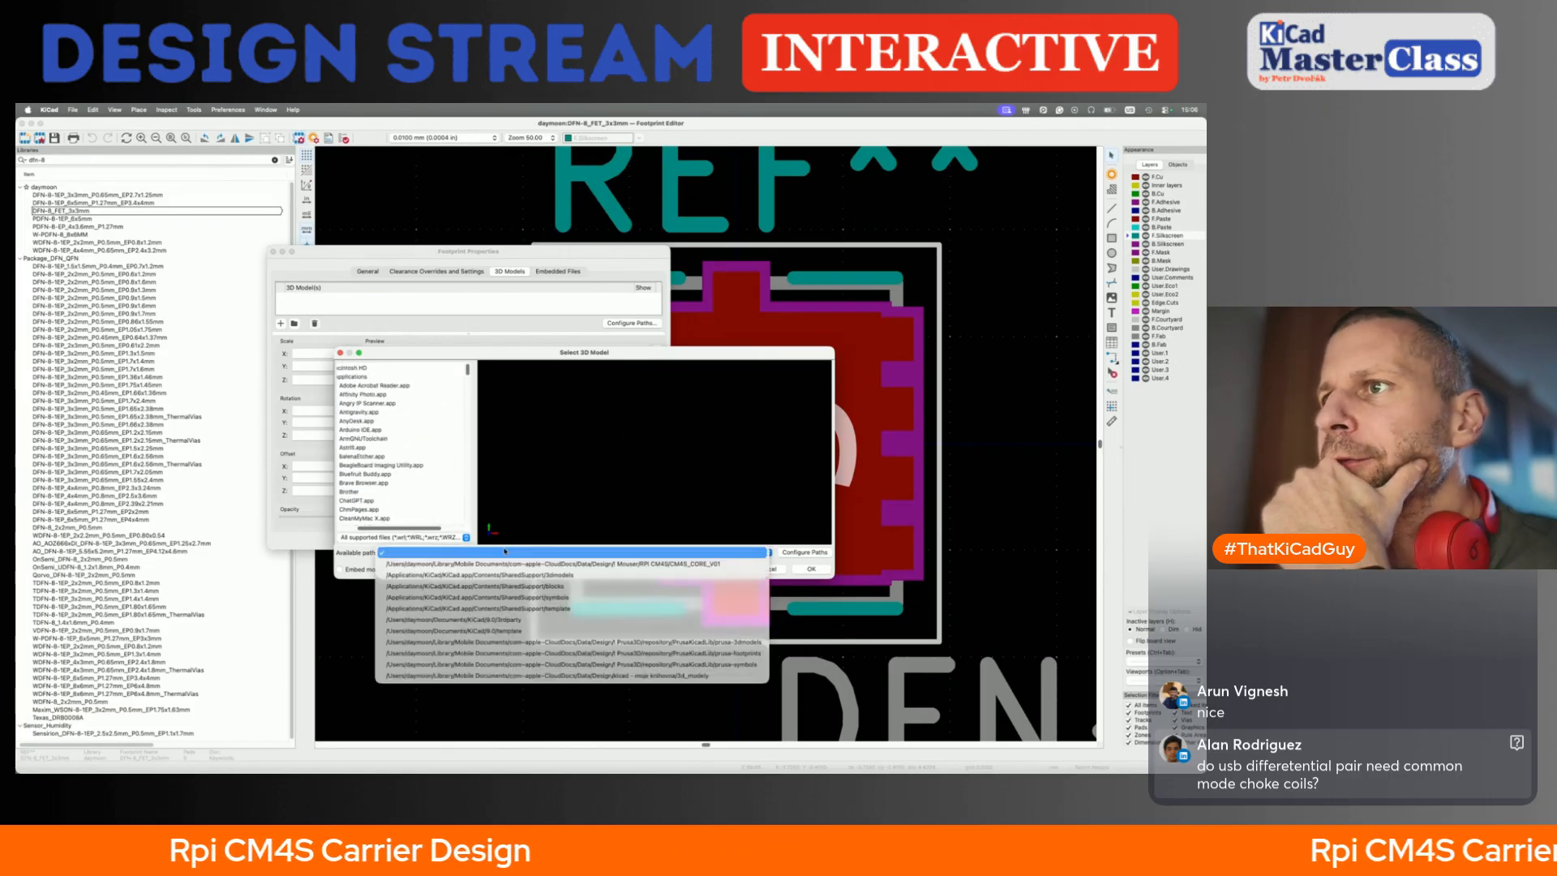
click(489, 619)
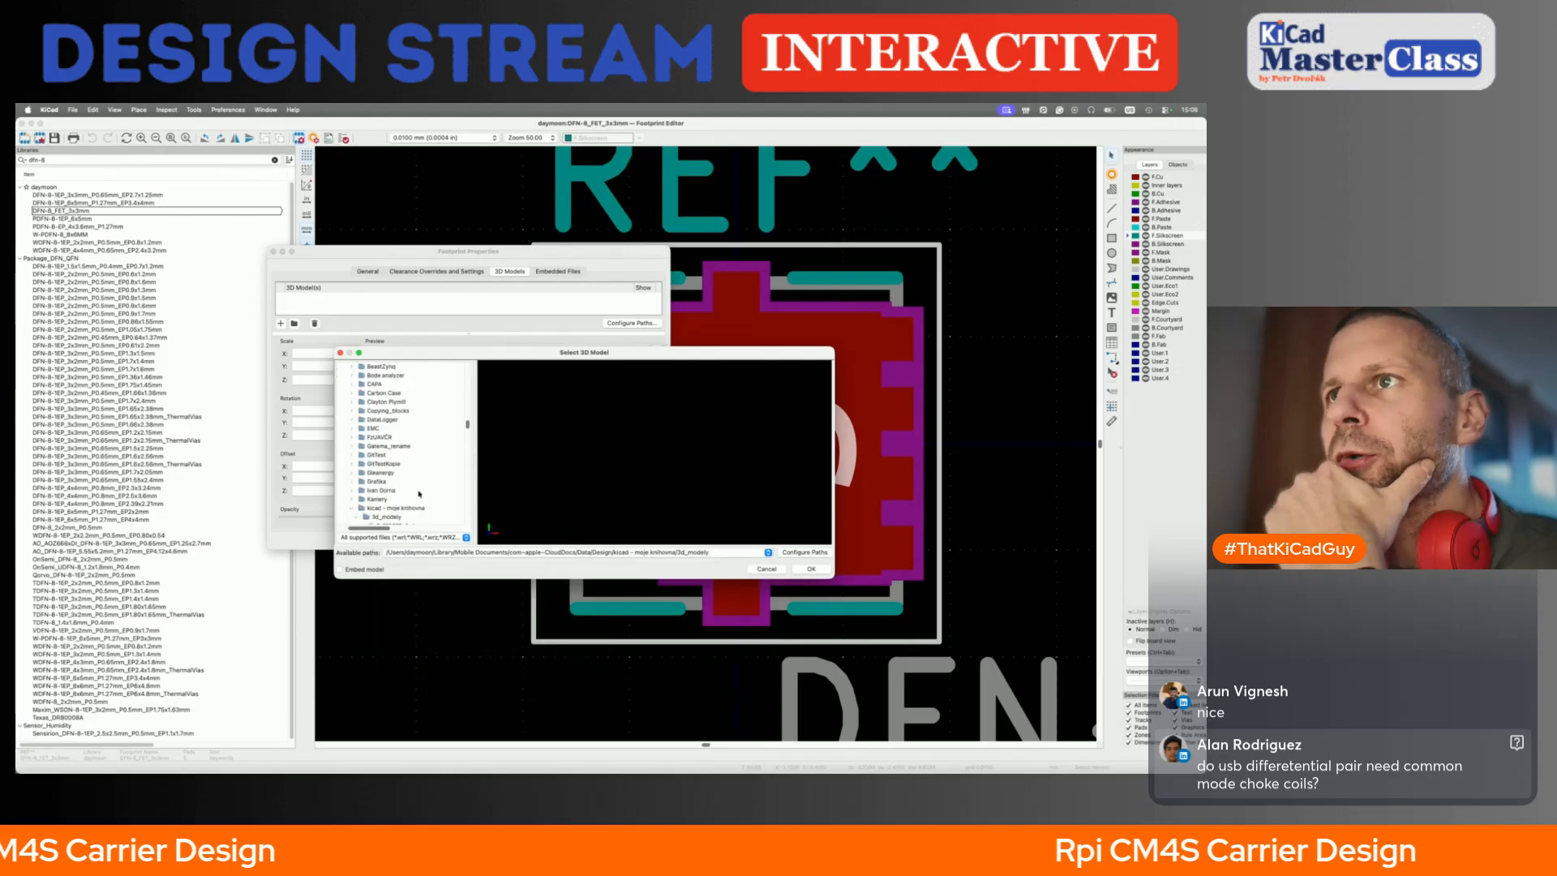
scroll(419, 493, down, 10)
scroll(420, 494, down, 15)
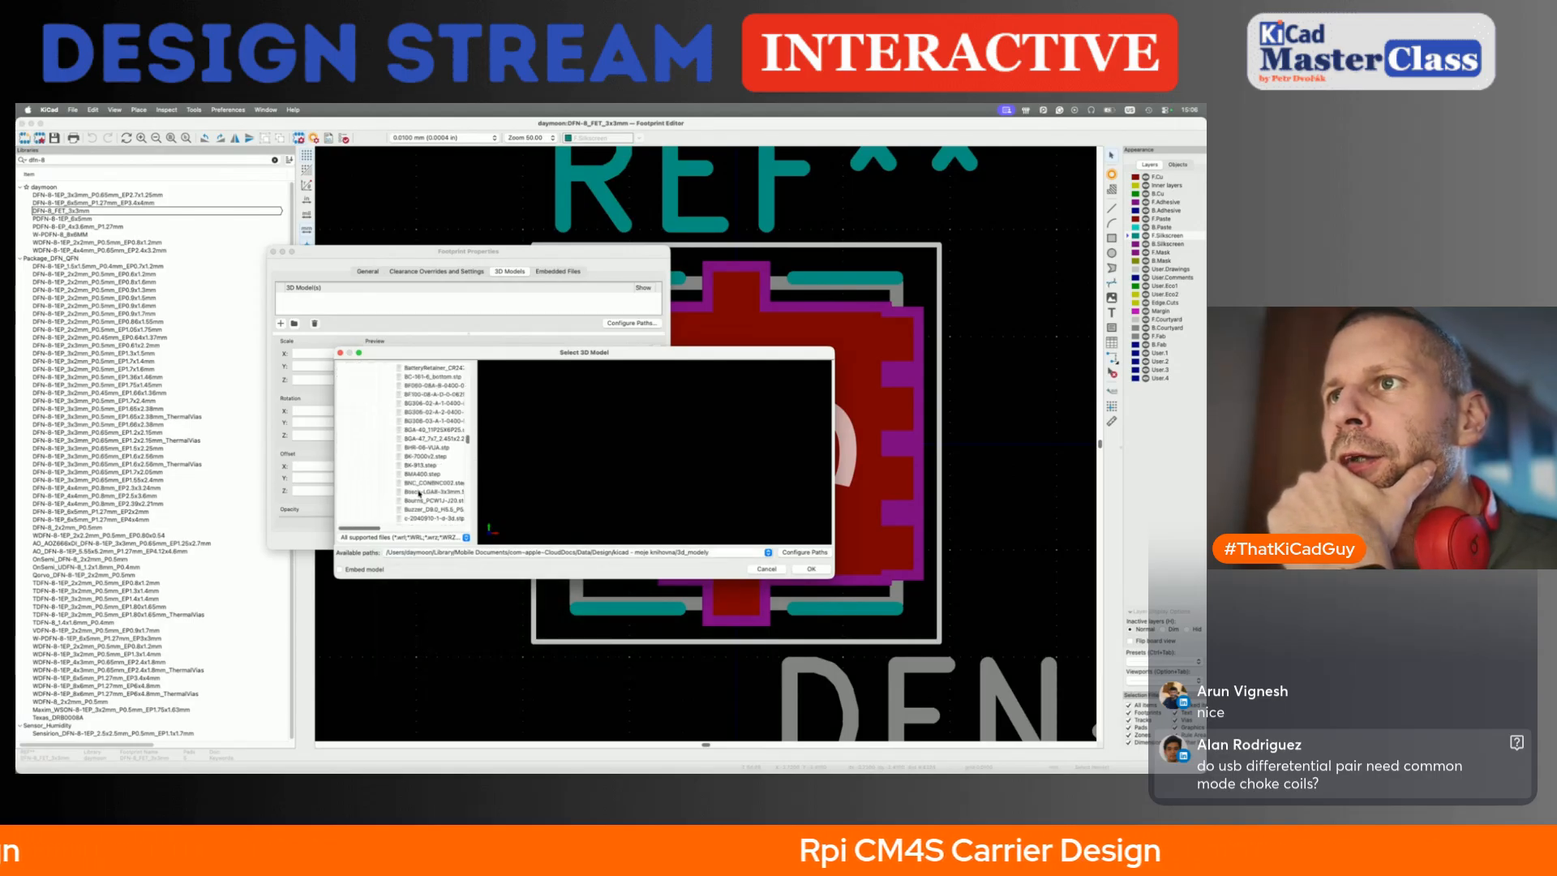
scroll(420, 494, down, 2)
scroll(419, 494, right, 2)
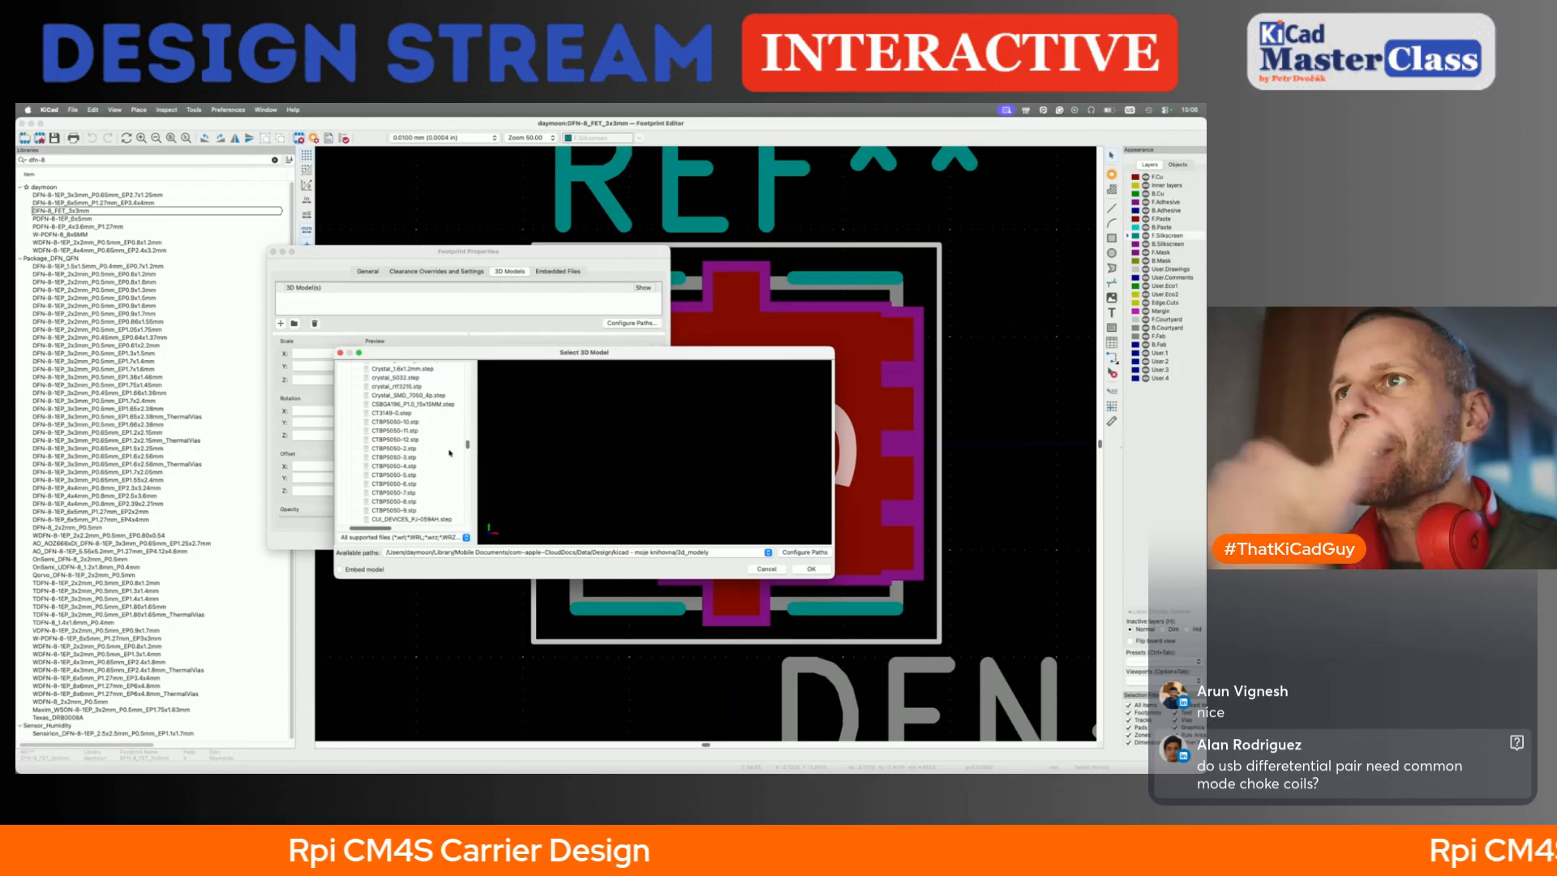
scroll(455, 458, down, 3)
scroll(455, 458, left, 1)
scroll(455, 458, down, 10)
scroll(456, 458, left, 1)
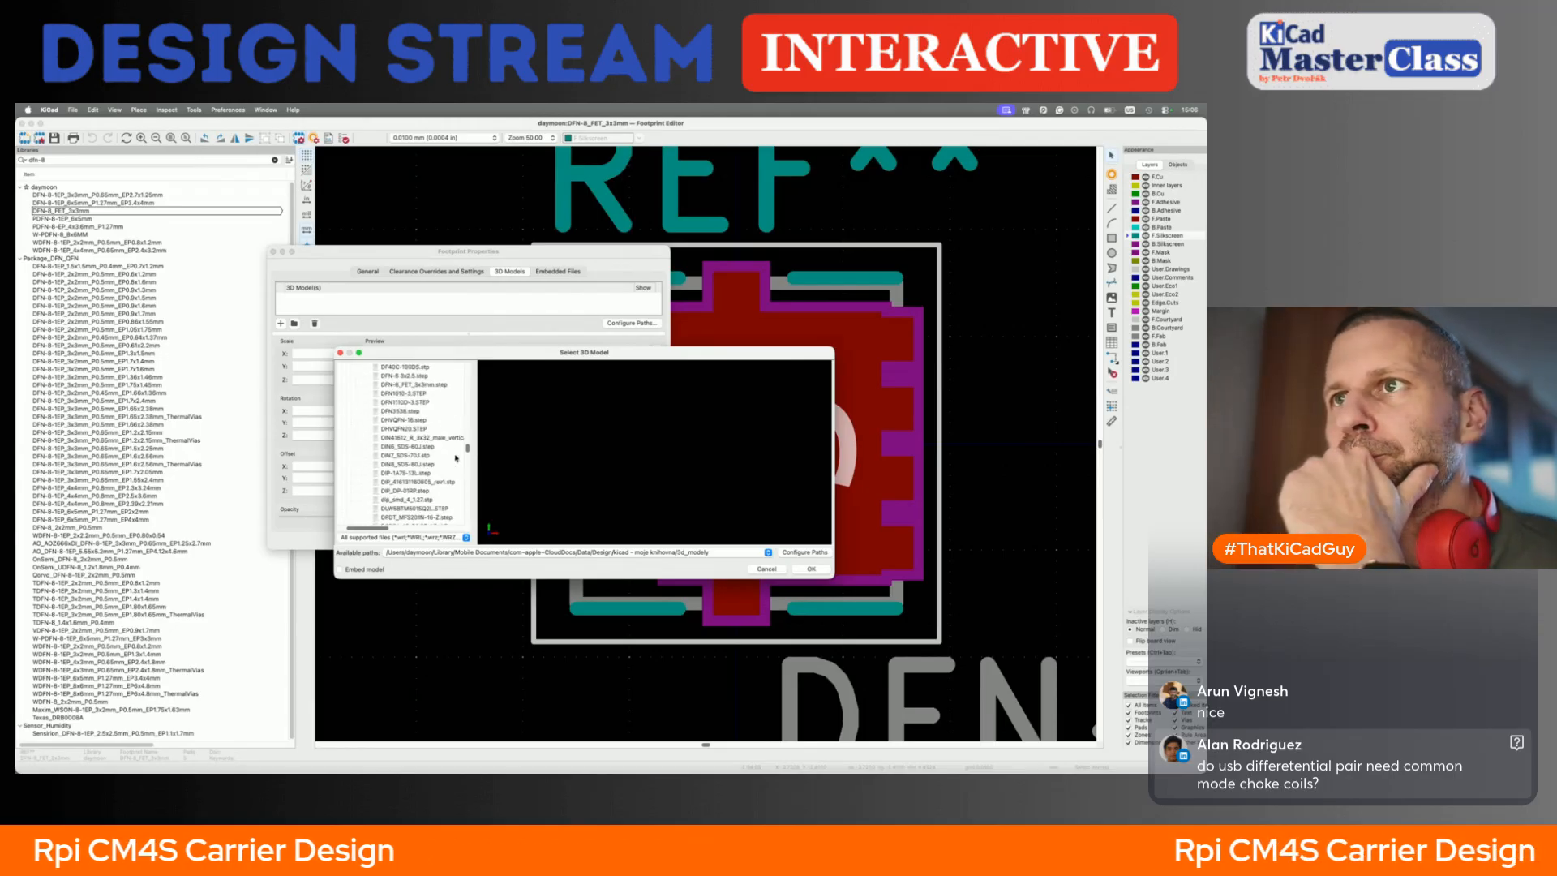
scroll(456, 459, right, 2)
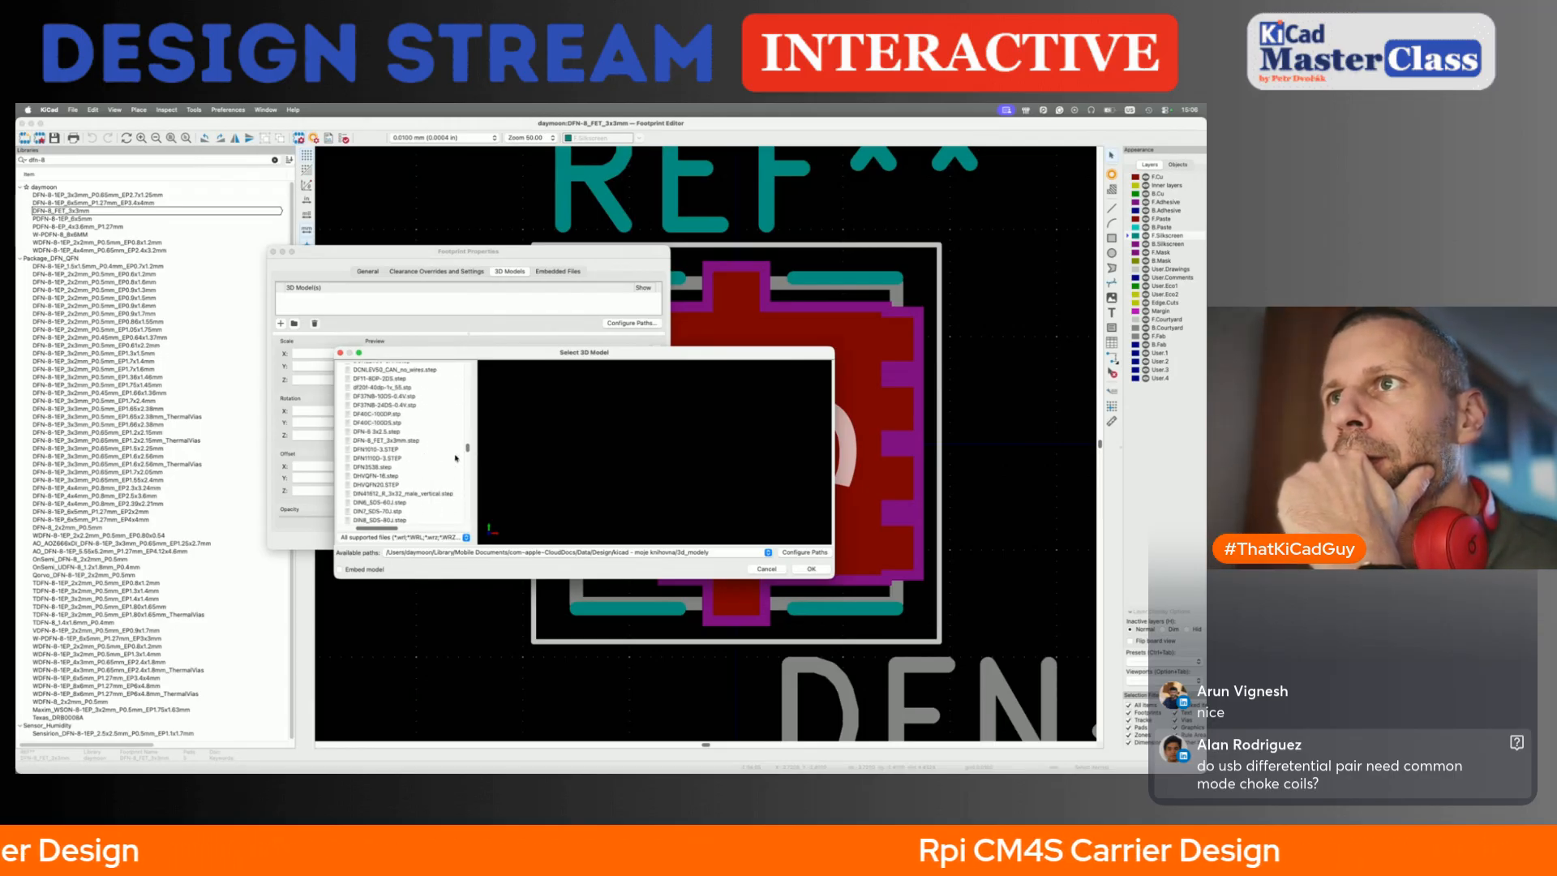
click(398, 440)
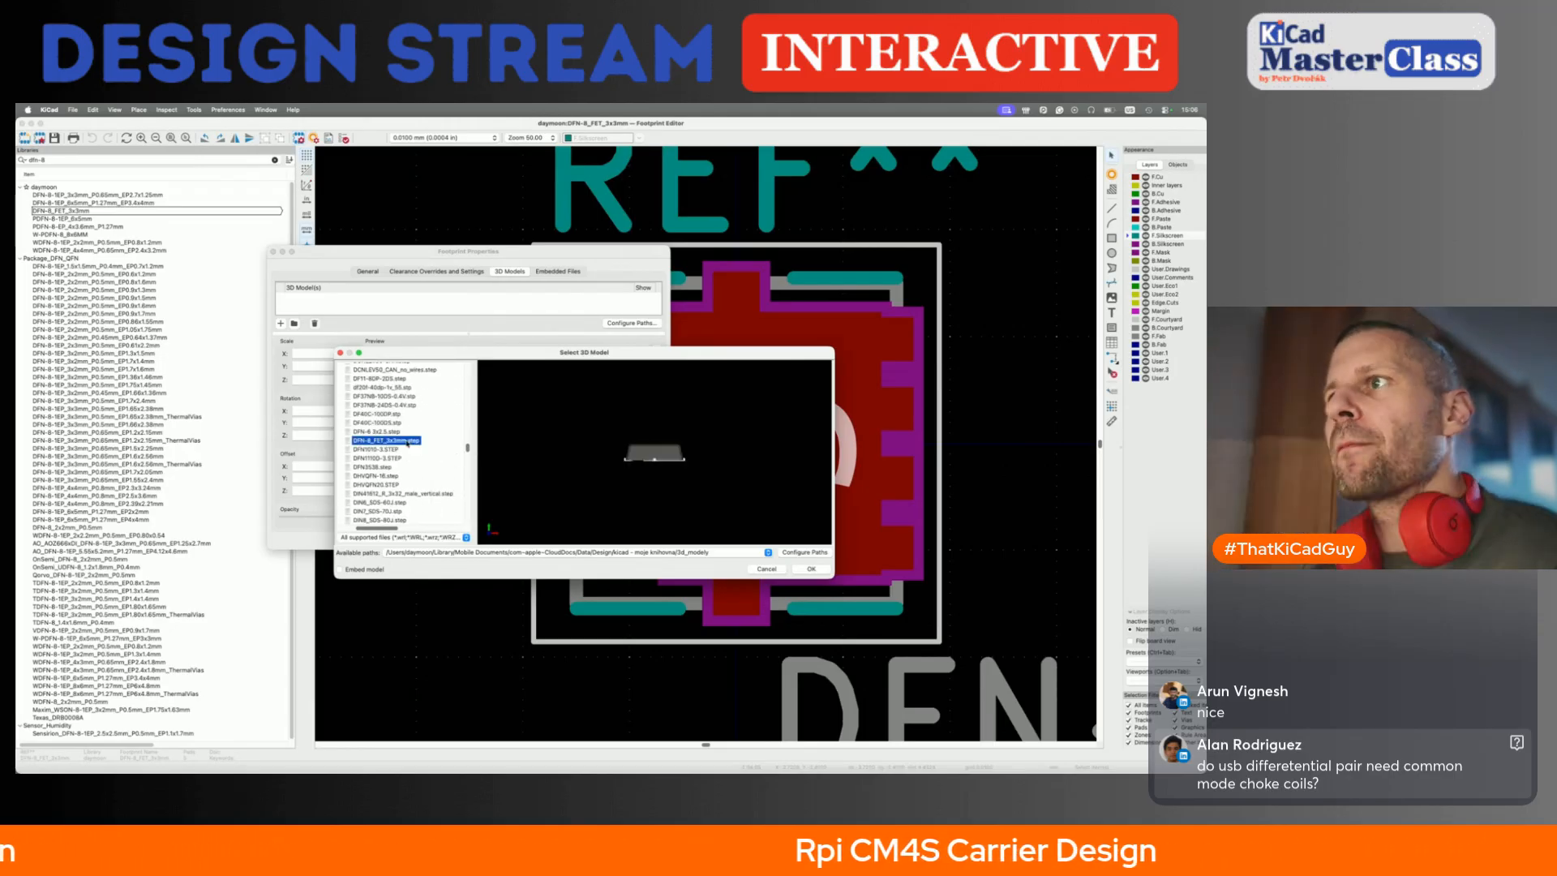
click(810, 569)
click(646, 539)
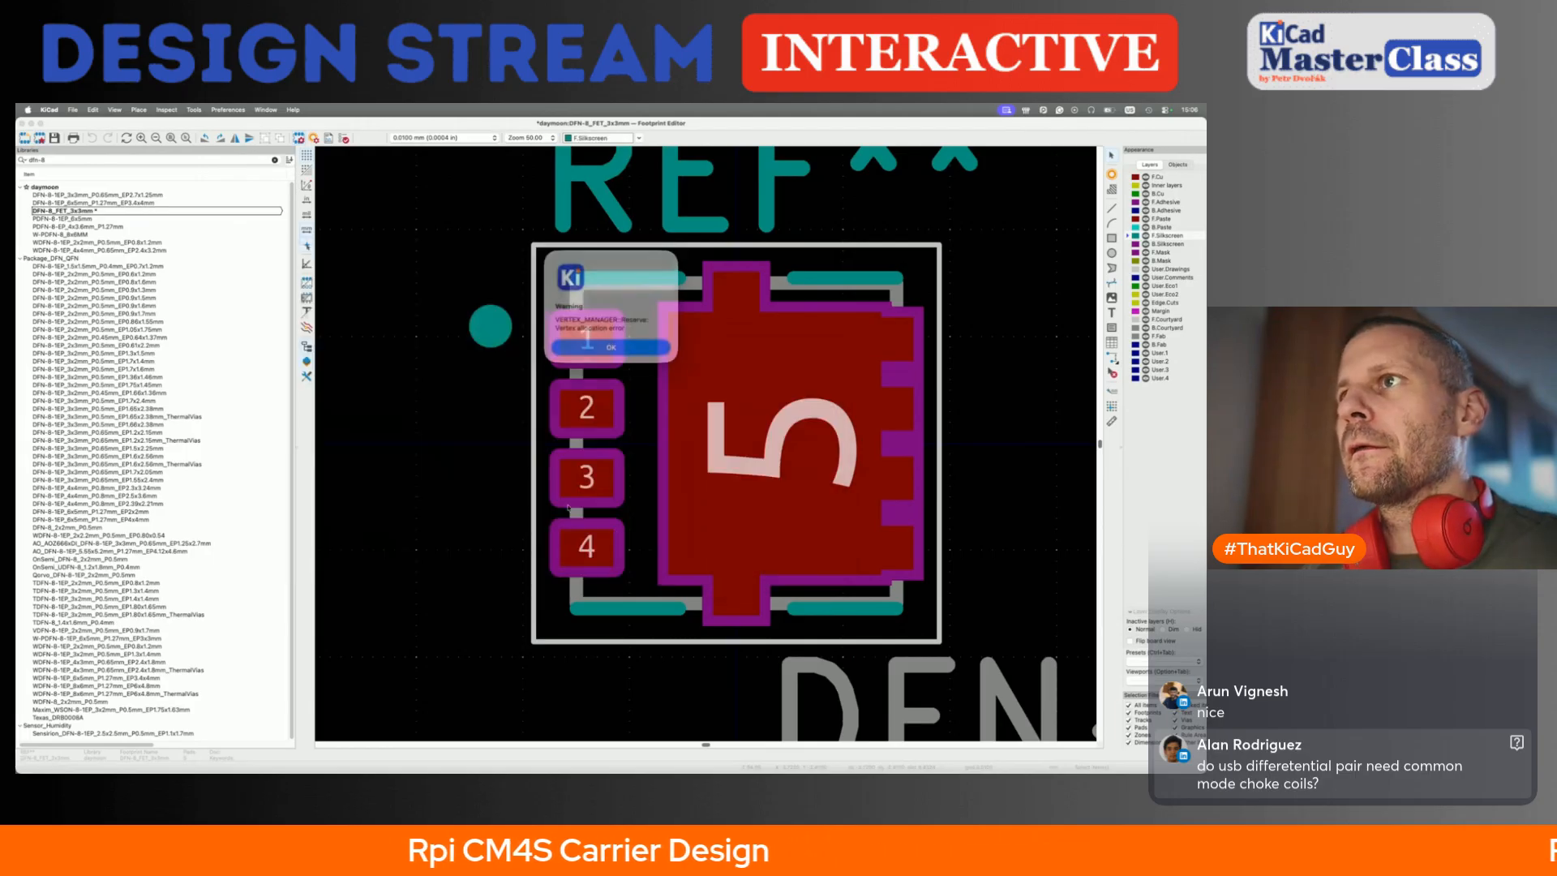
click(614, 343)
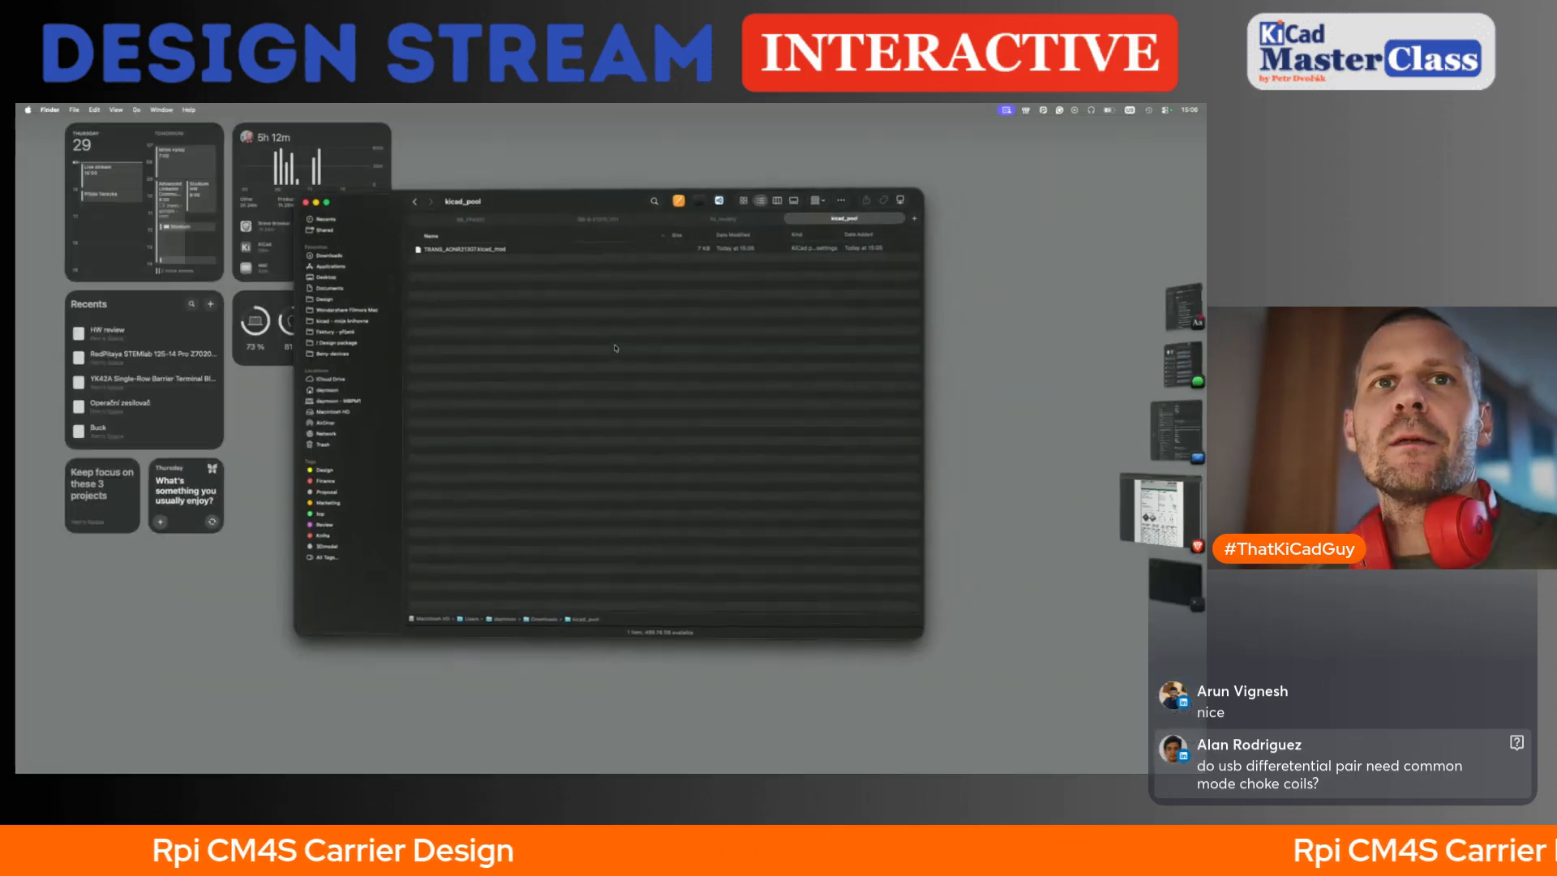
- Relaunch KiCad, dismiss the crash report and open the Symbol Editor from the CM4S_CORE_V01 project
key(super+space)
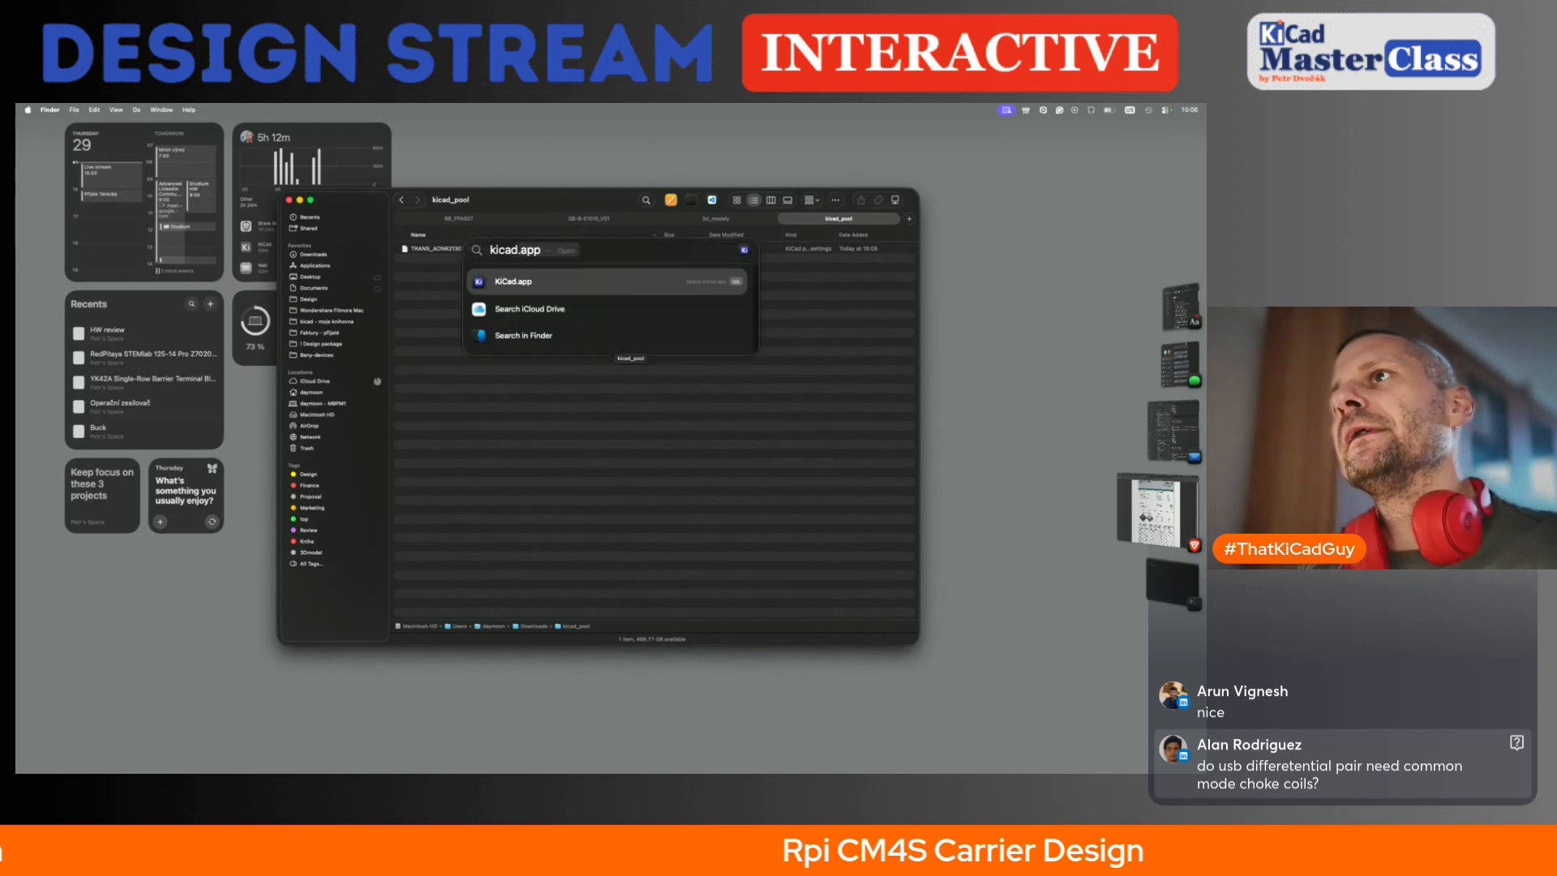
key(Return)
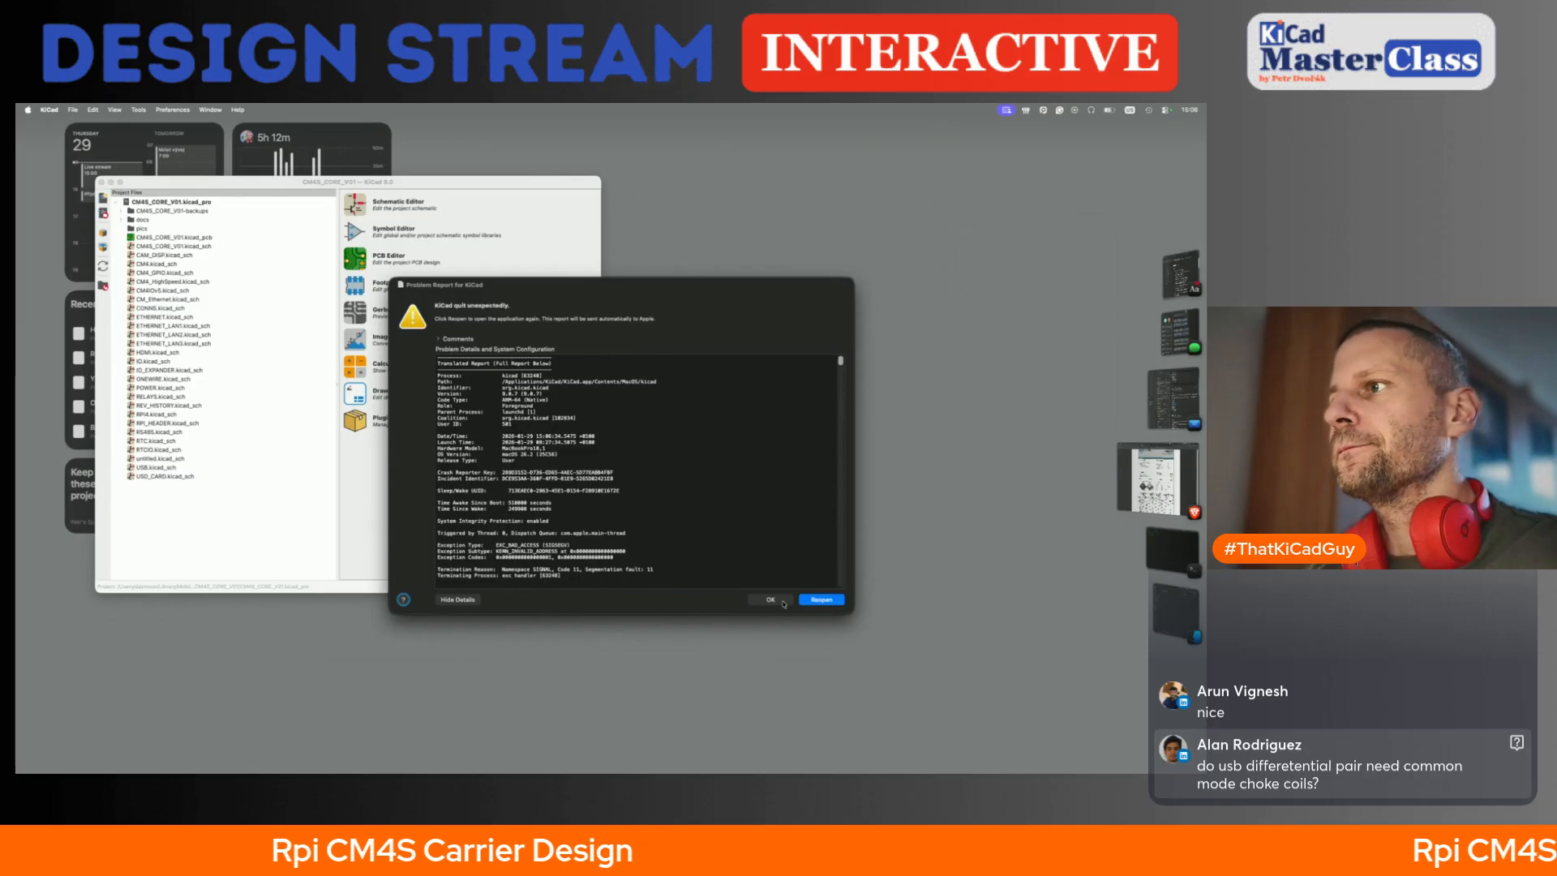
click(782, 602)
click(357, 233)
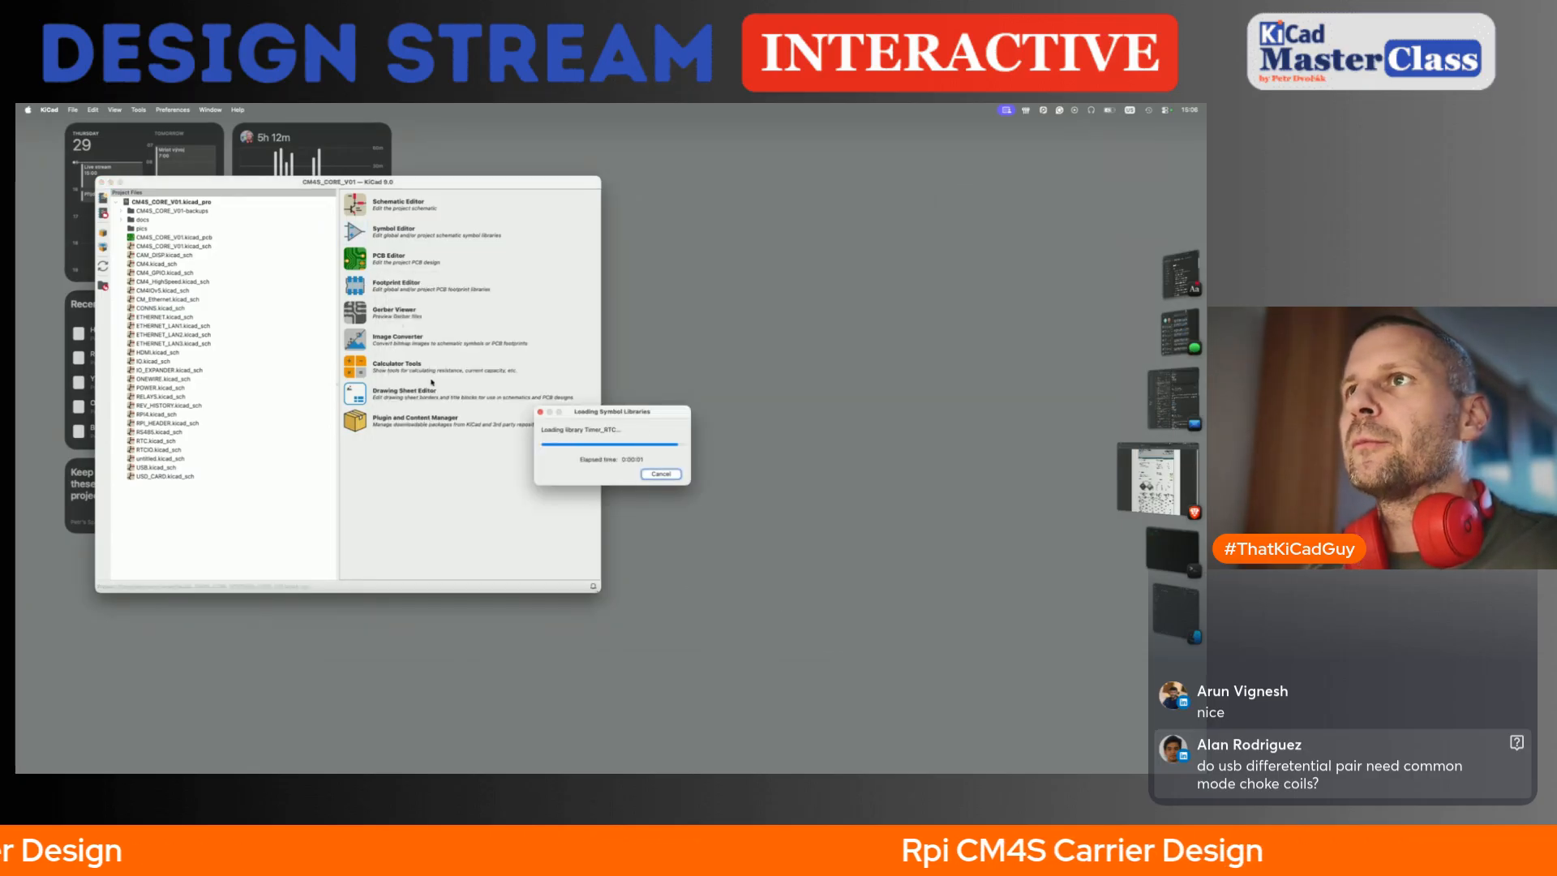
- Search the footprint libraries for dfn-8 and load DFN-8_FET_3x3mm from the daymoon library
key(super+grave)
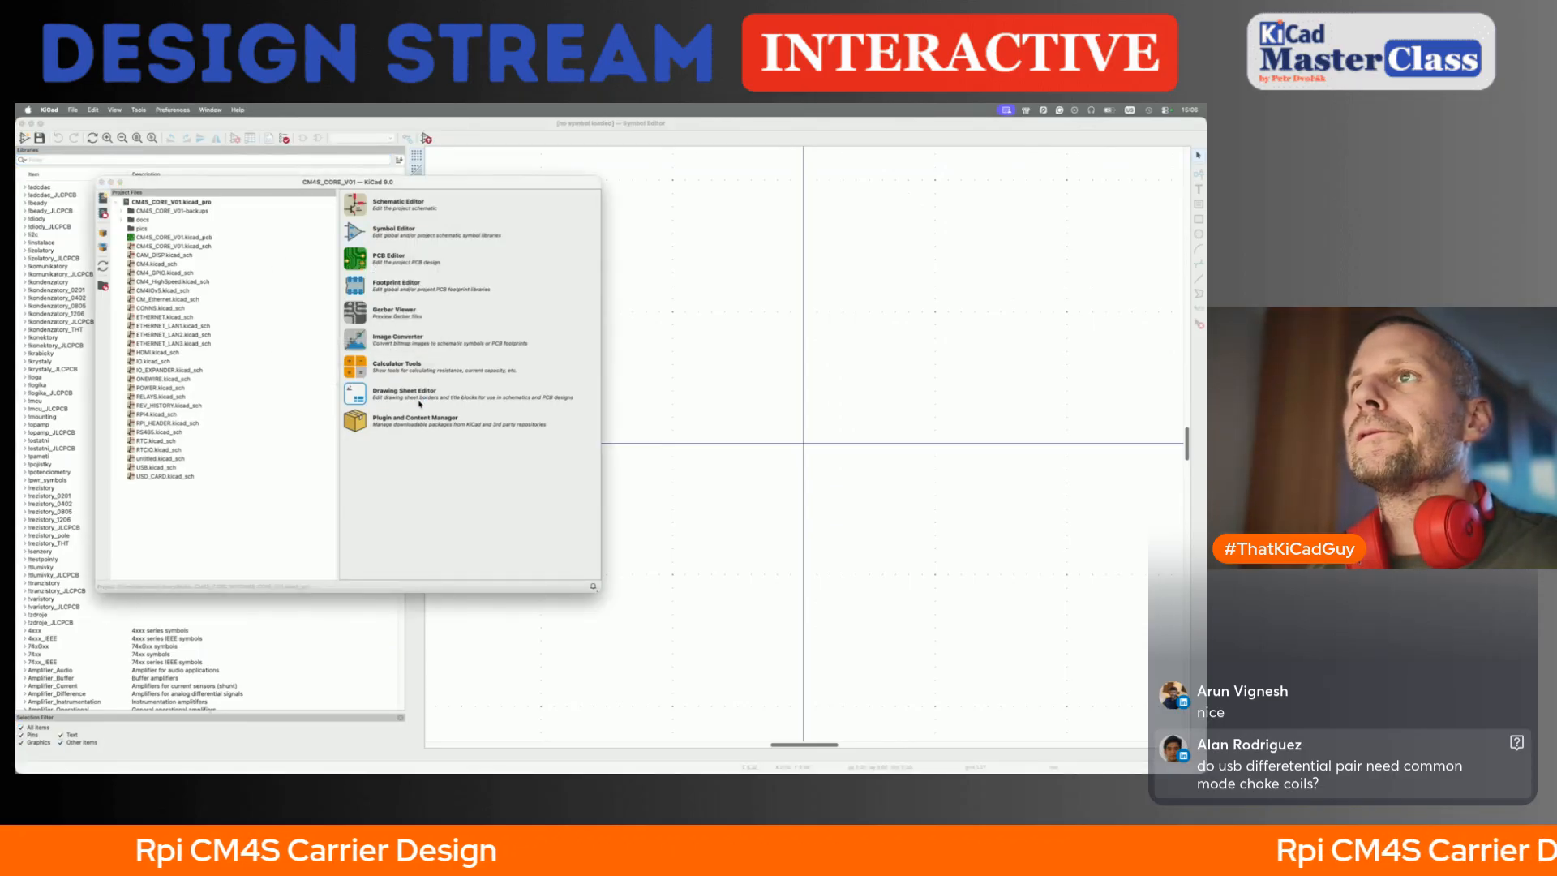
text(dfn-8)
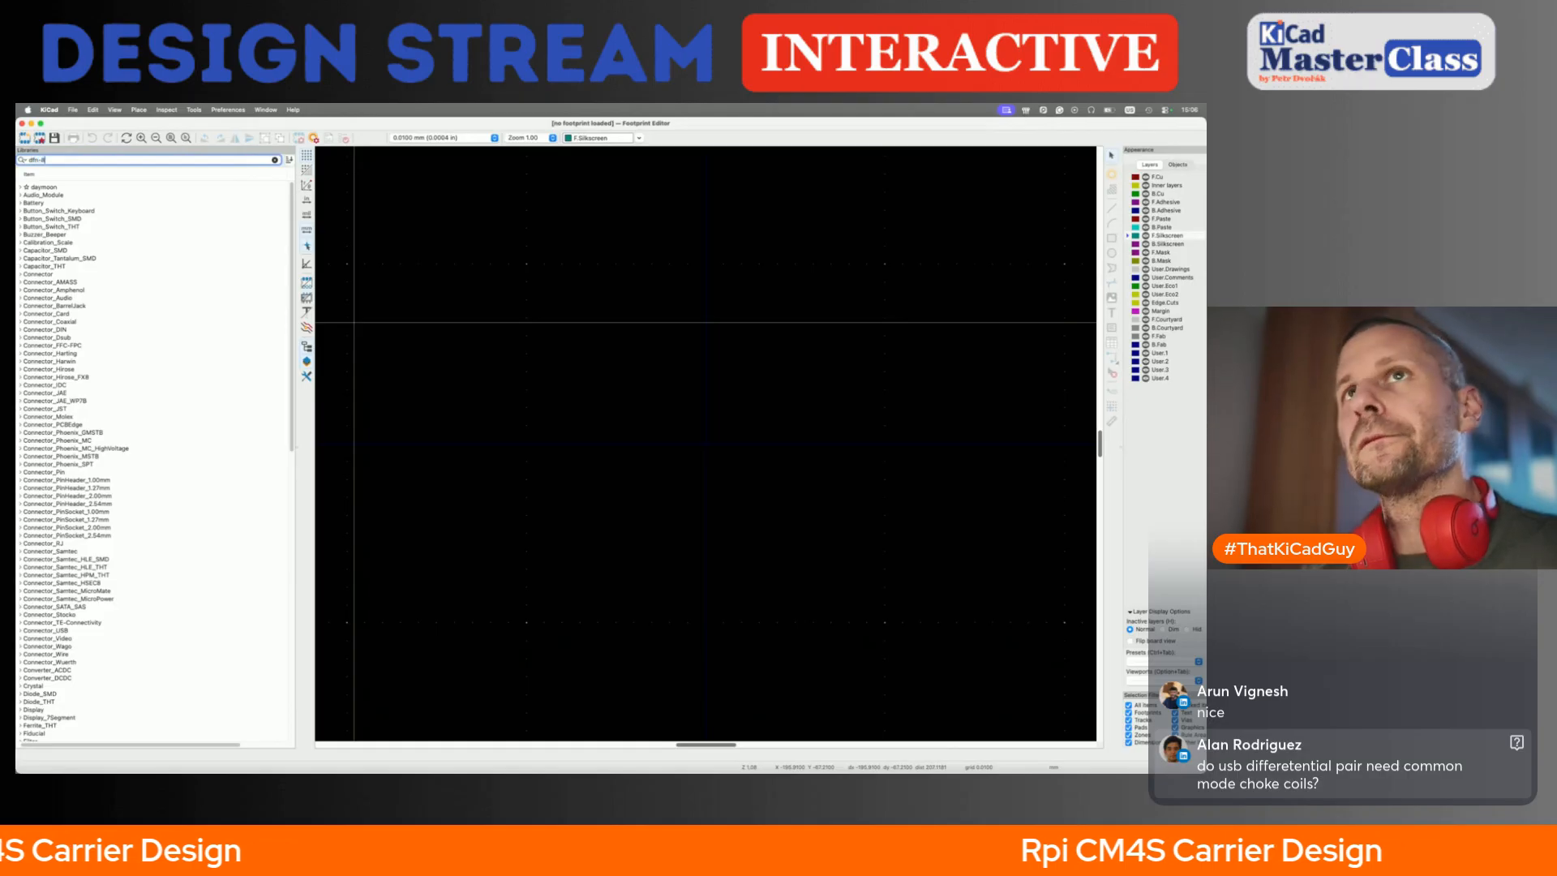
key(Down)
key(Down)
key(Return)
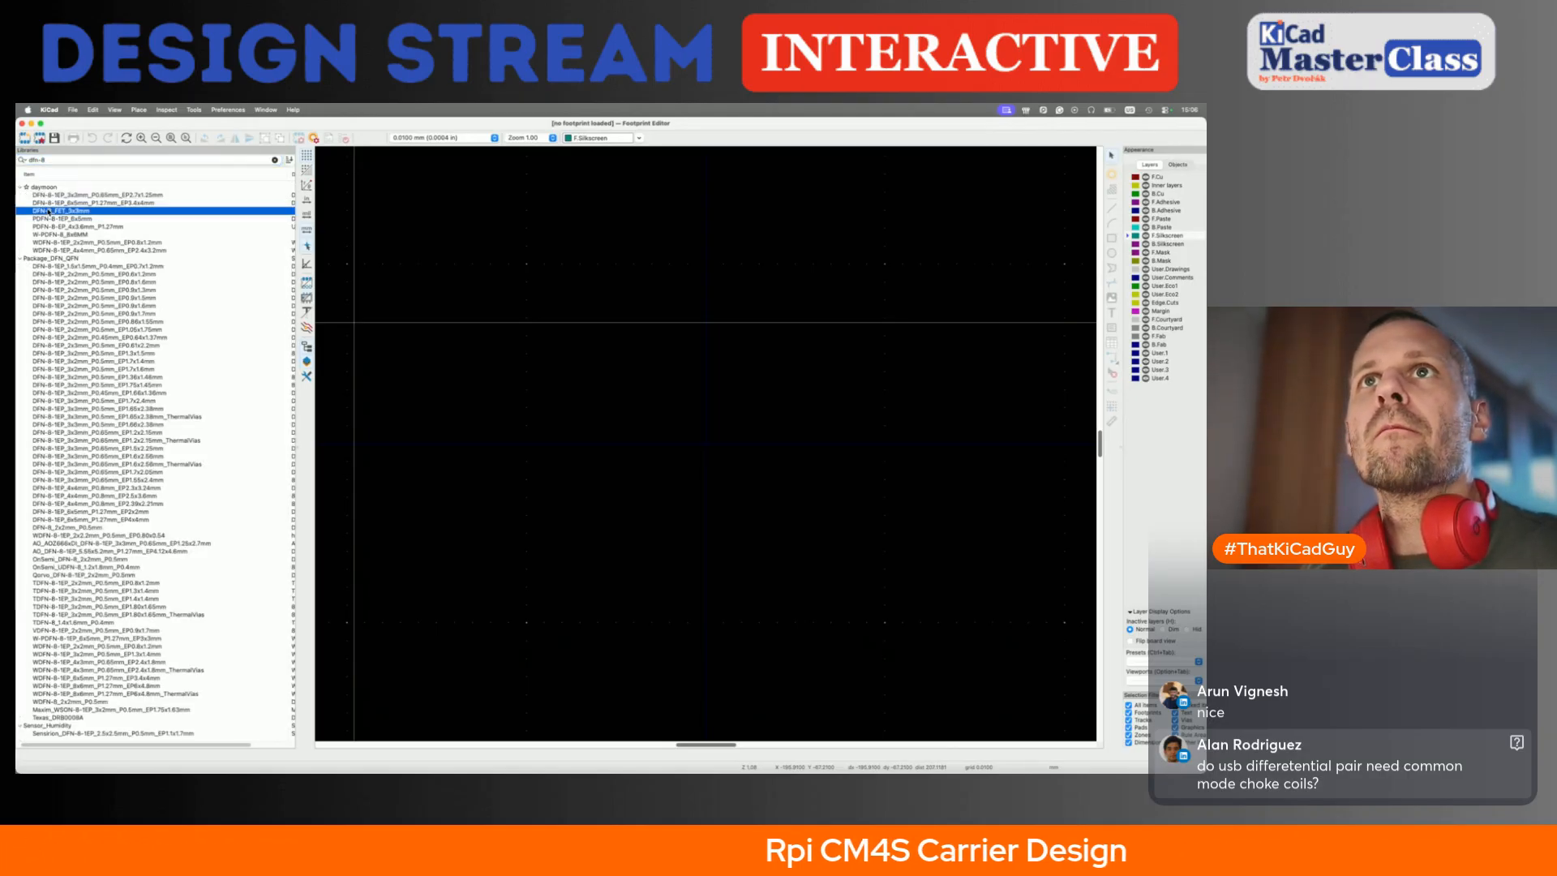
- Assign DFN-8_FET_3x3mm.step from the custom 3d_modely folder to the footprint as its 3D model
click(297, 138)
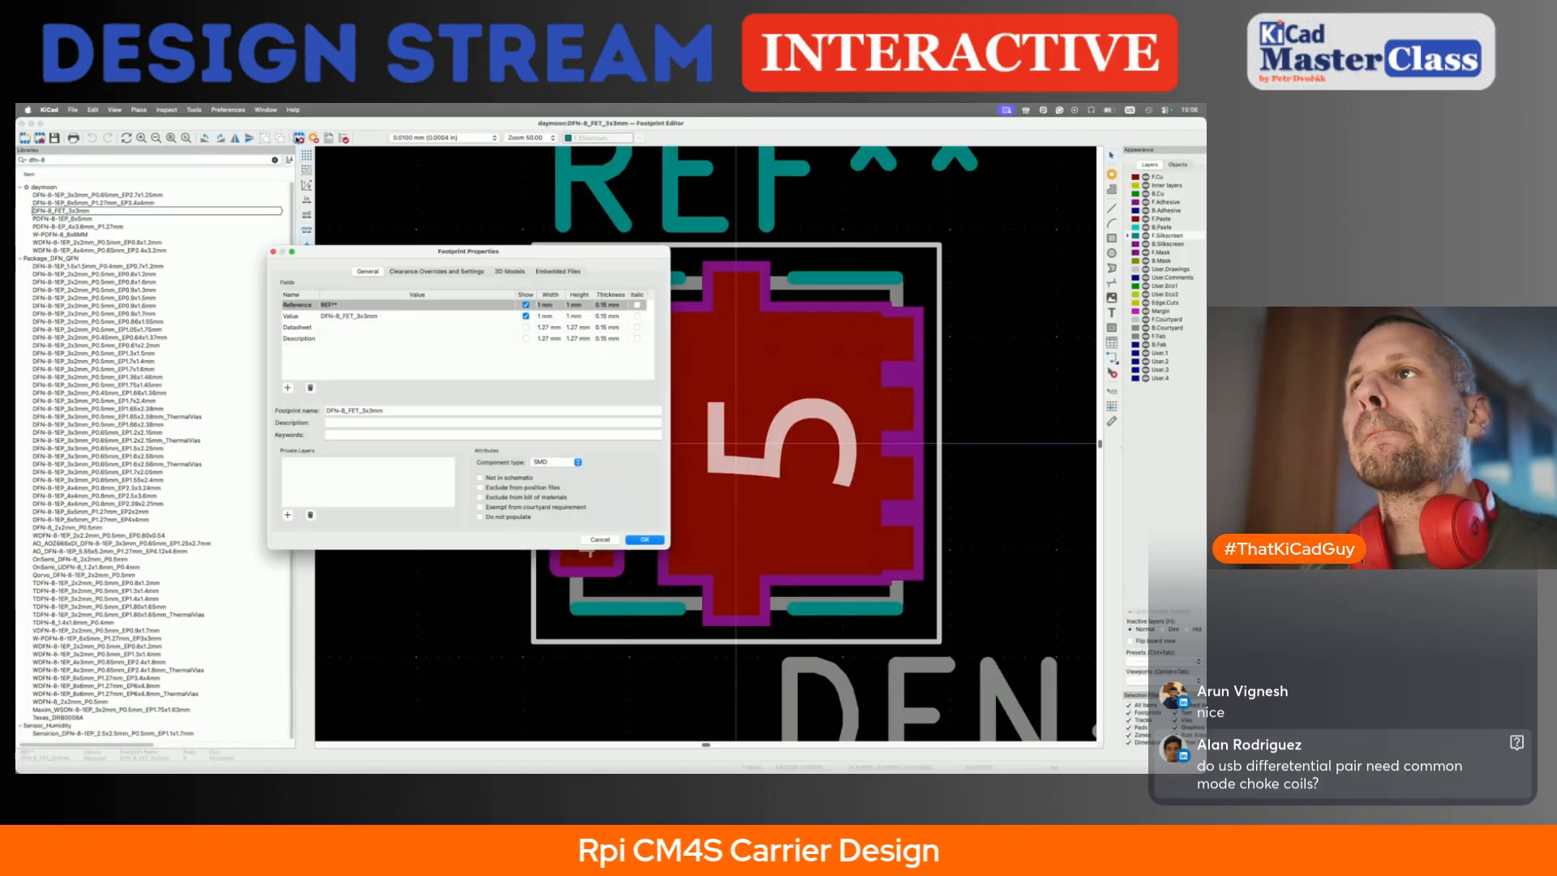
click(511, 271)
click(296, 322)
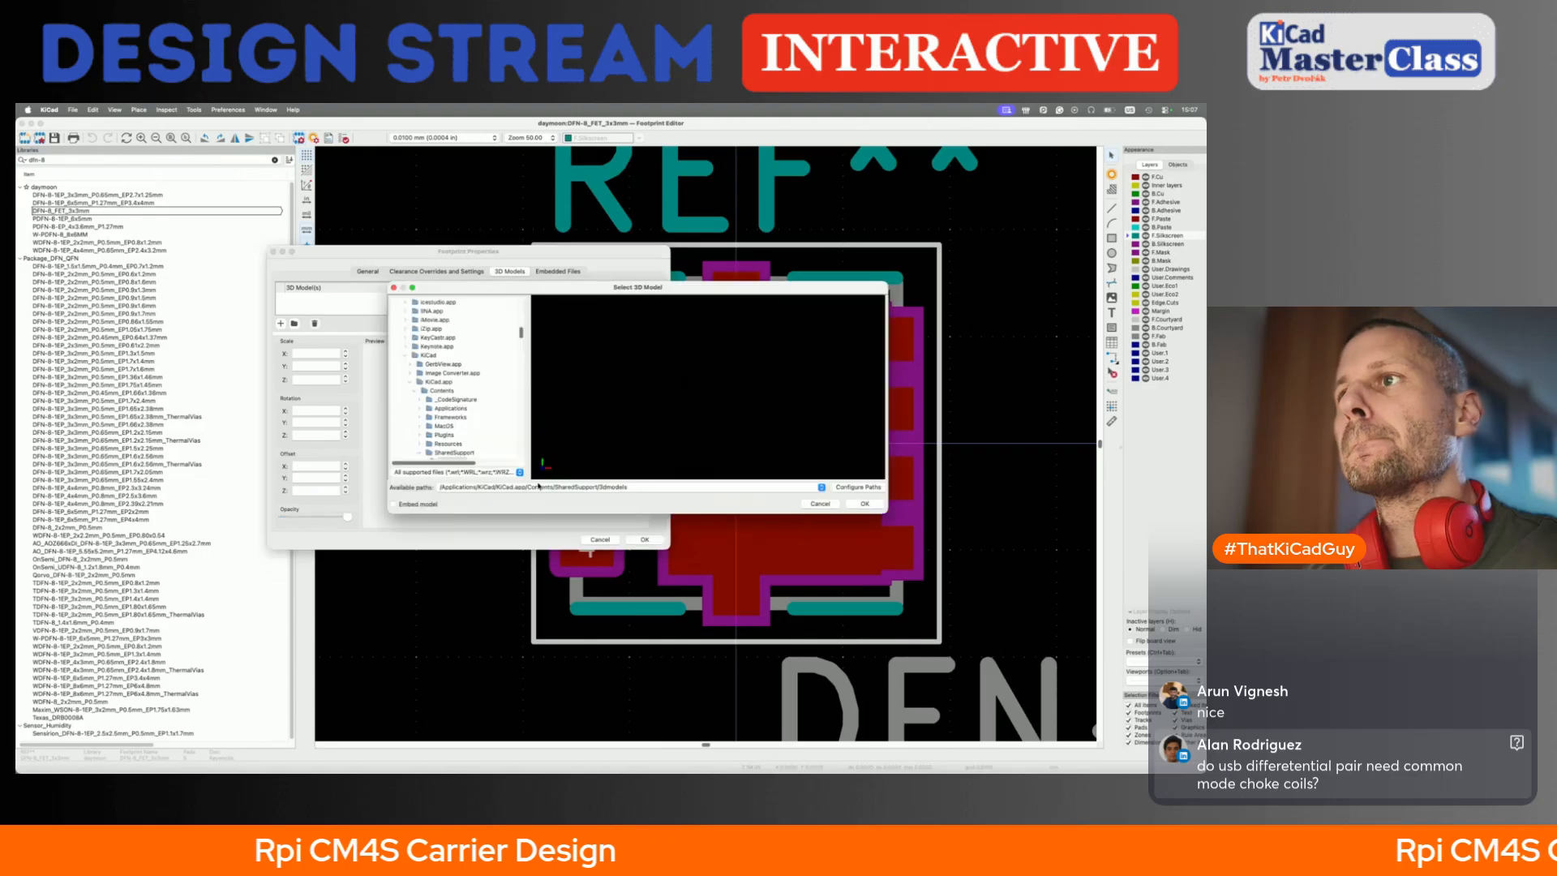
click(608, 487)
click(609, 588)
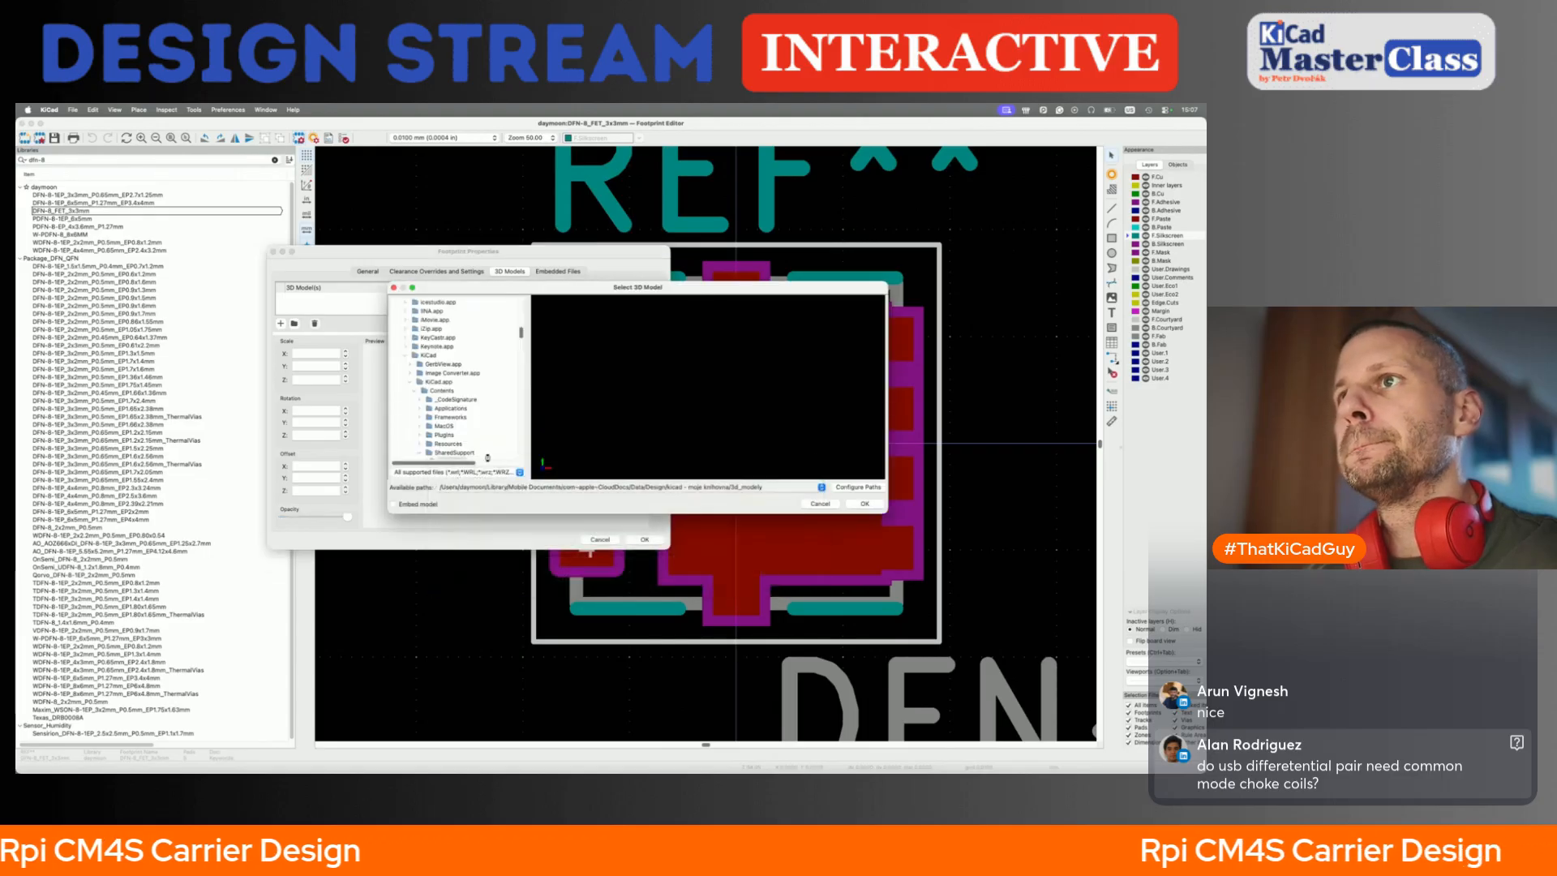
scroll(477, 452, down, 10)
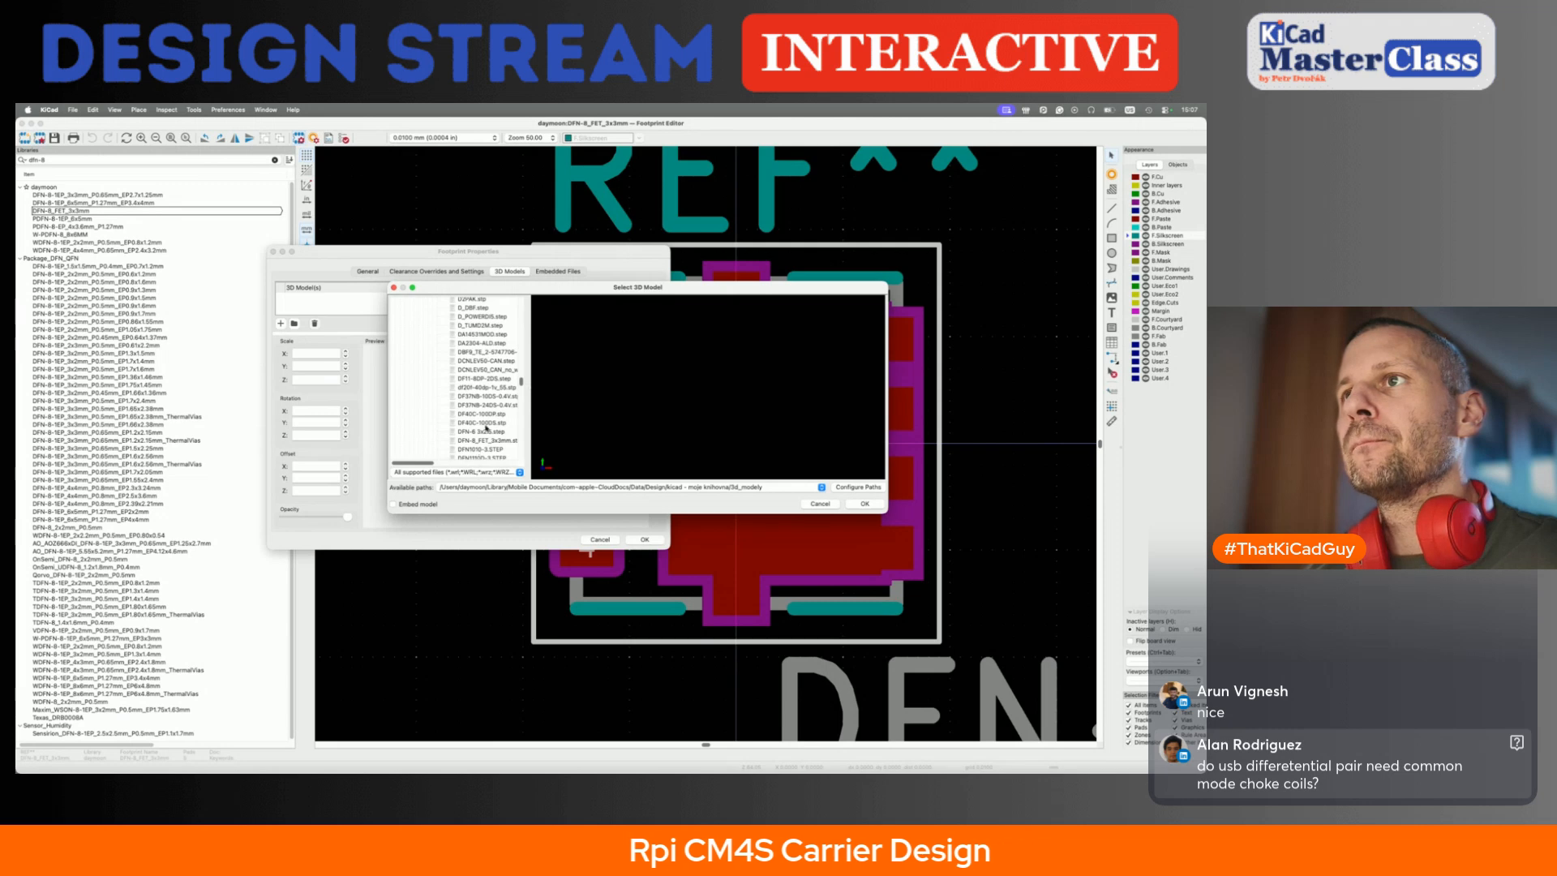
scroll(495, 422, down, 1)
double_click(496, 435)
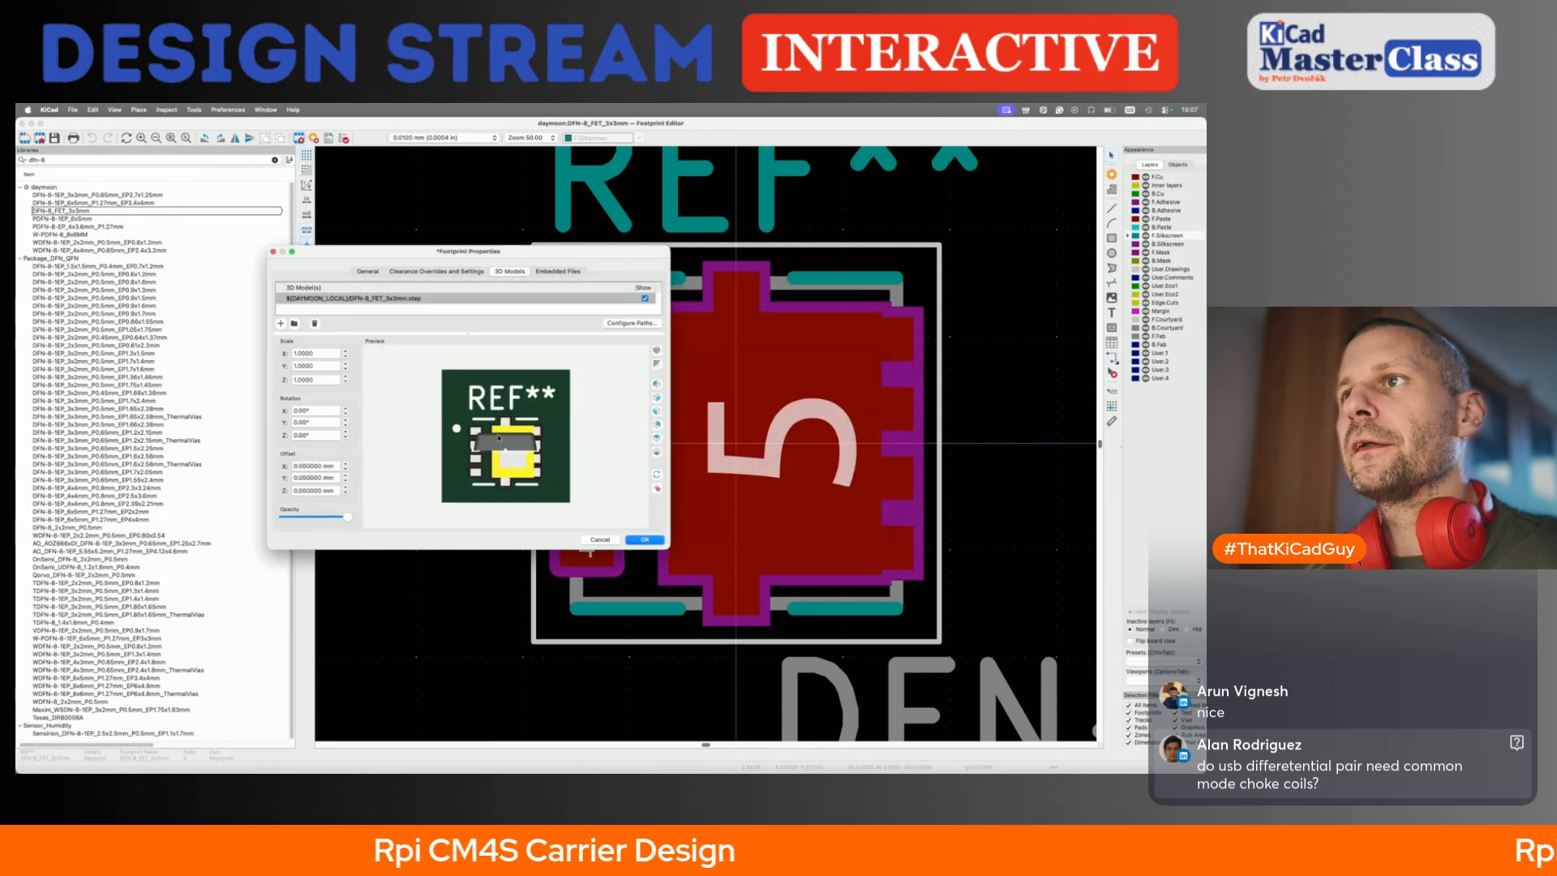
click(643, 540)
- Set the DFN-8_FET_3x3mm 3D model's X rotation to 90° and apply it to the footprint
click(299, 138)
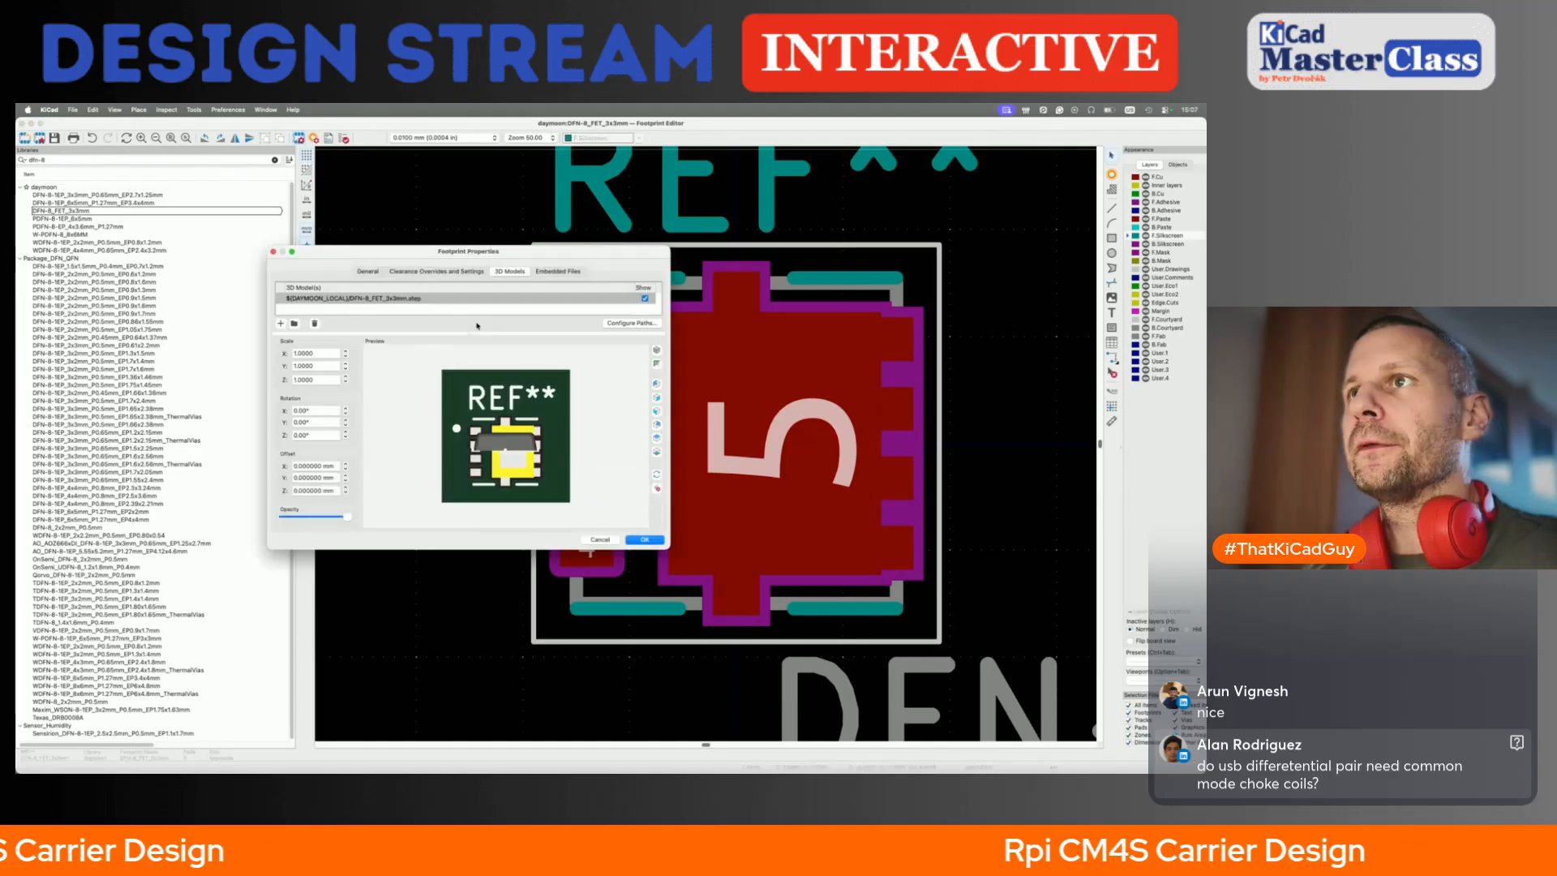
drag(506, 507, 464, 449)
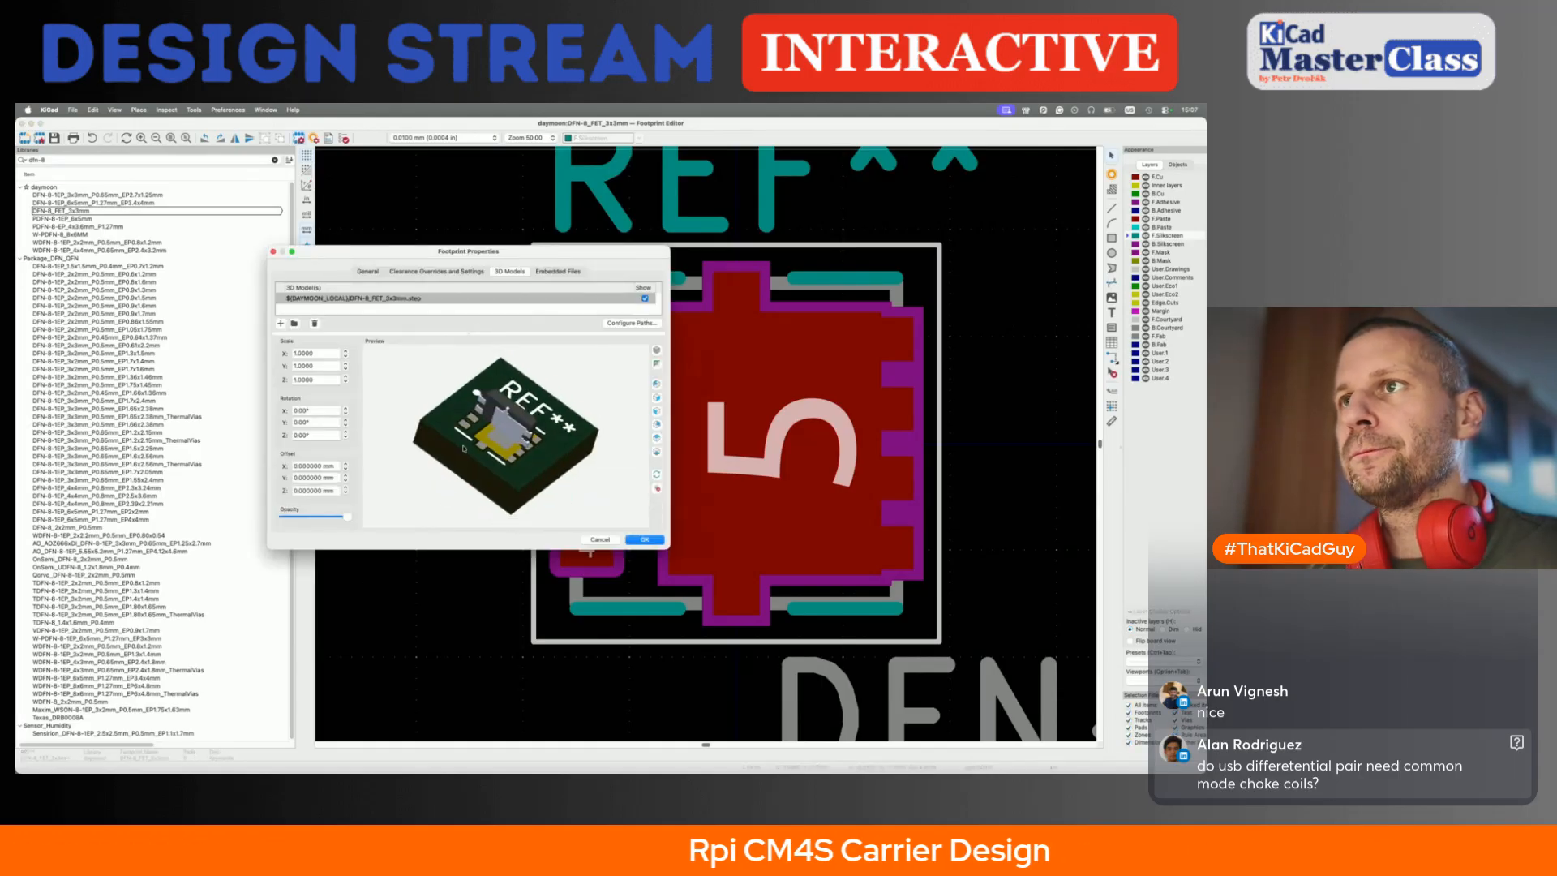
click(346, 414)
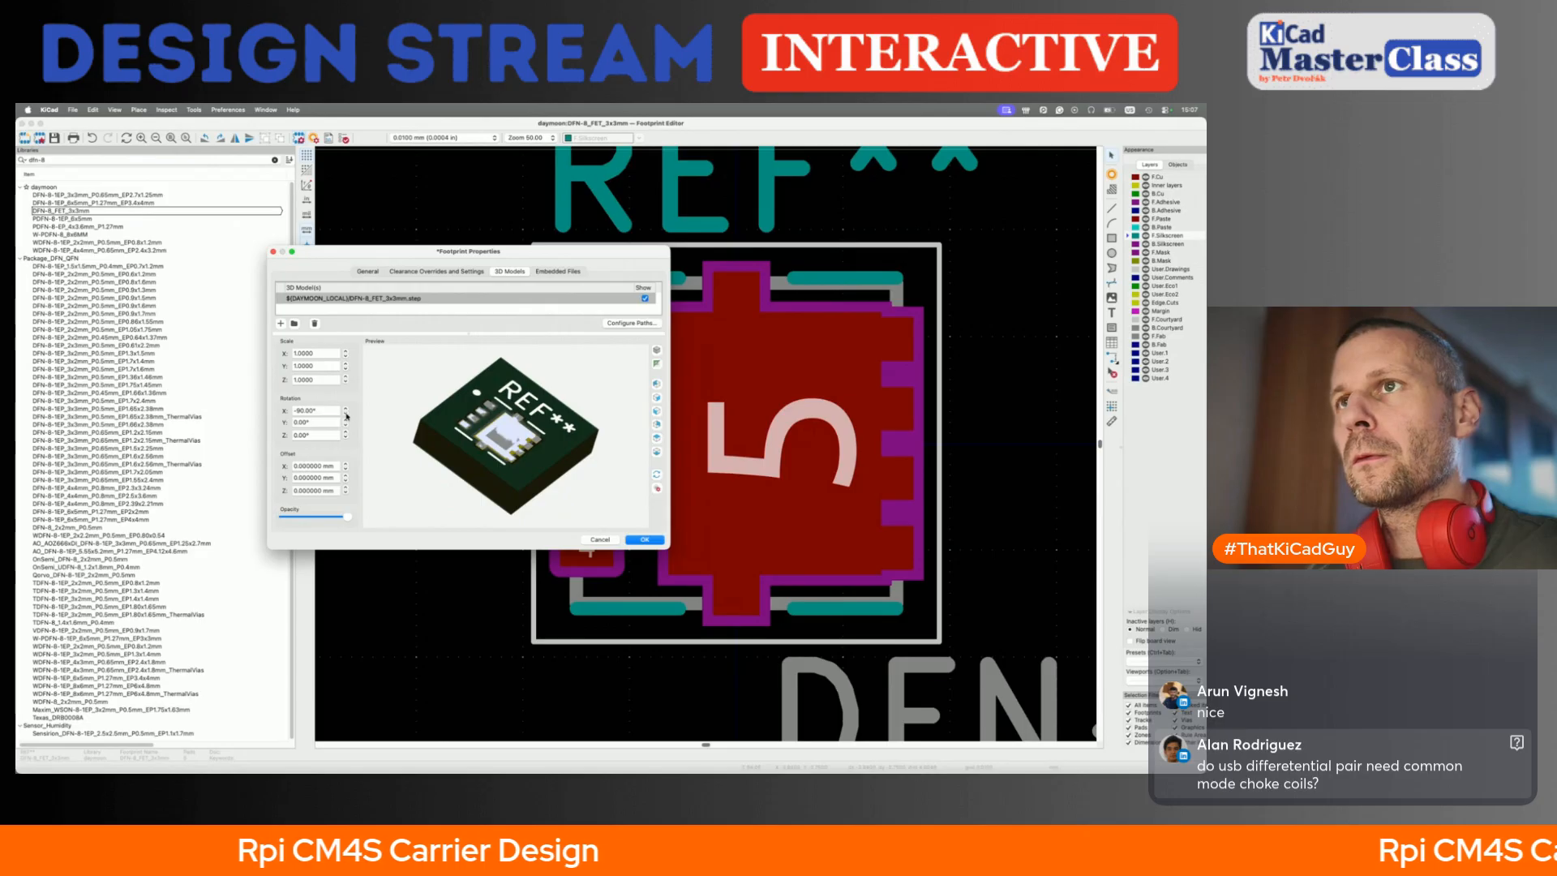
click(346, 408)
click(347, 409)
drag(417, 446, 521, 472)
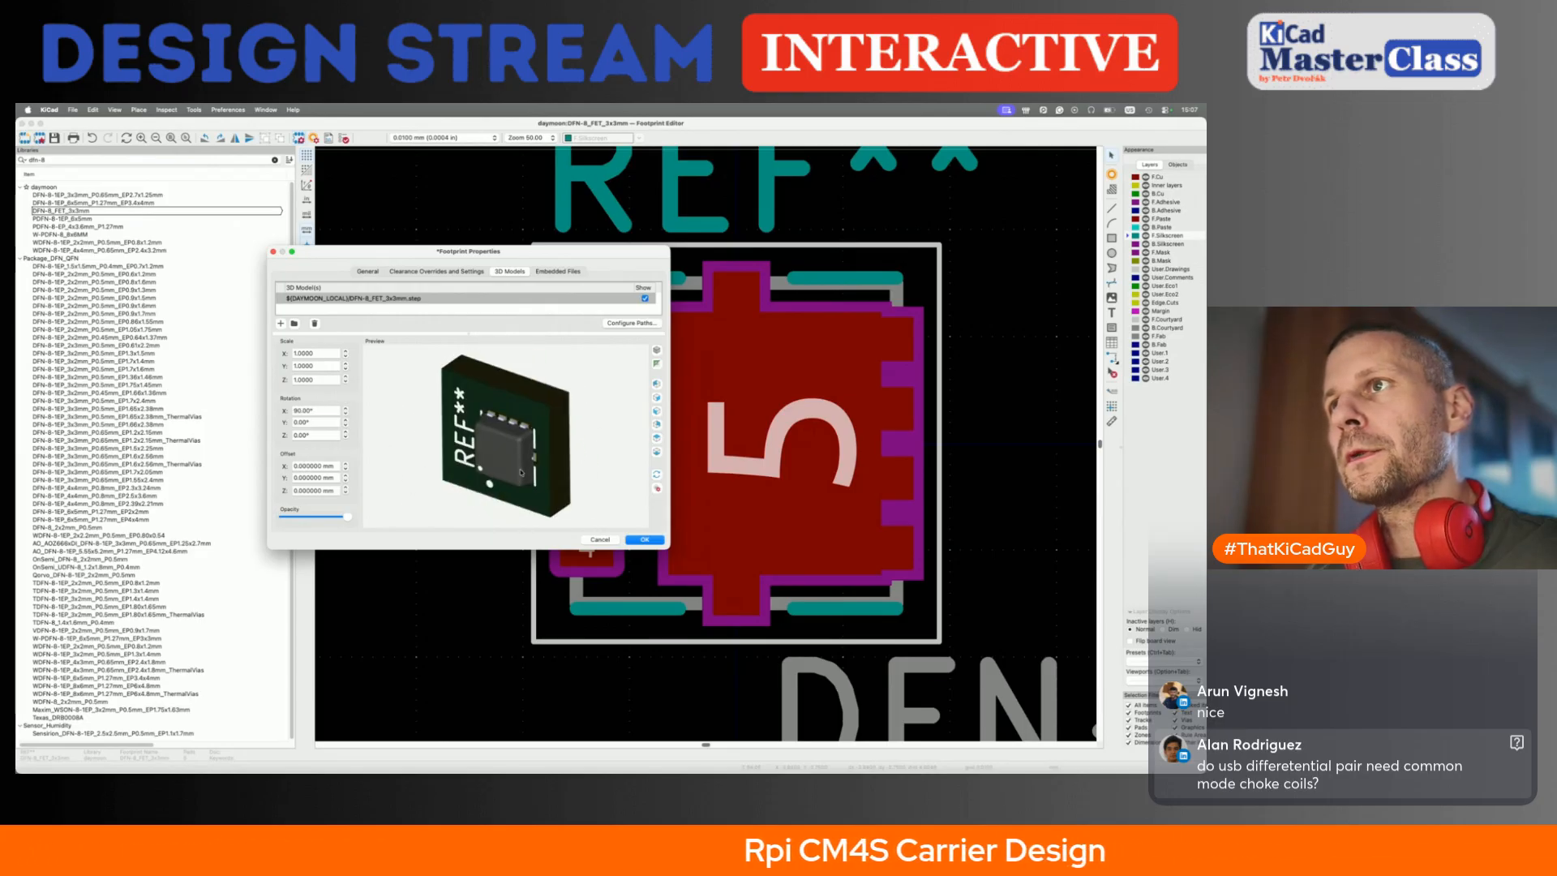
click(645, 540)
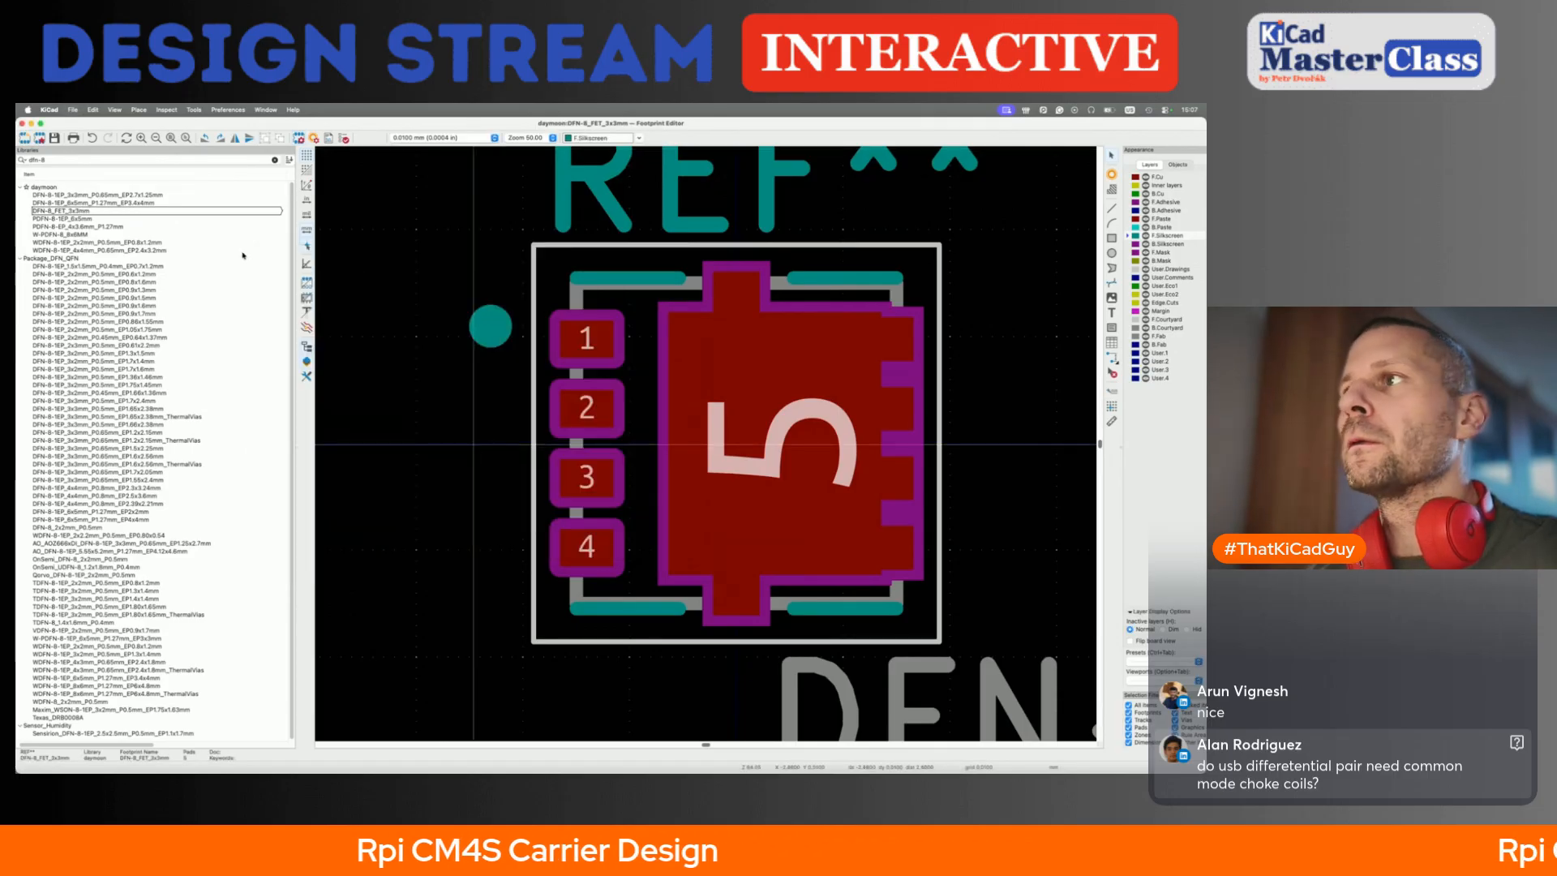
- Review the footprint's 3D model and general properties, and close the Footprint Editor
click(299, 139)
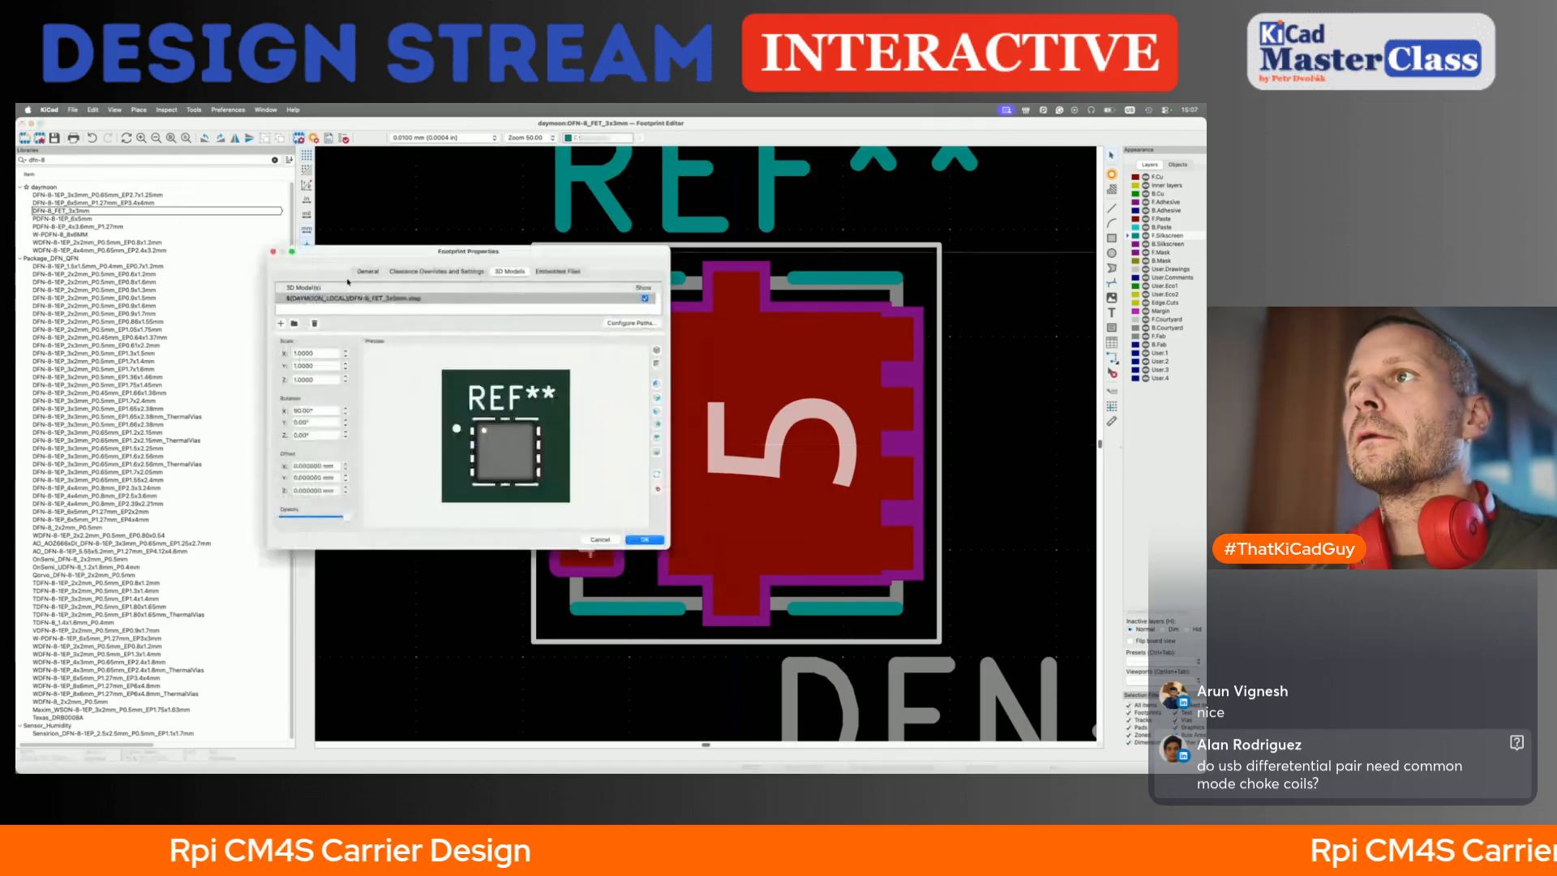
click(367, 270)
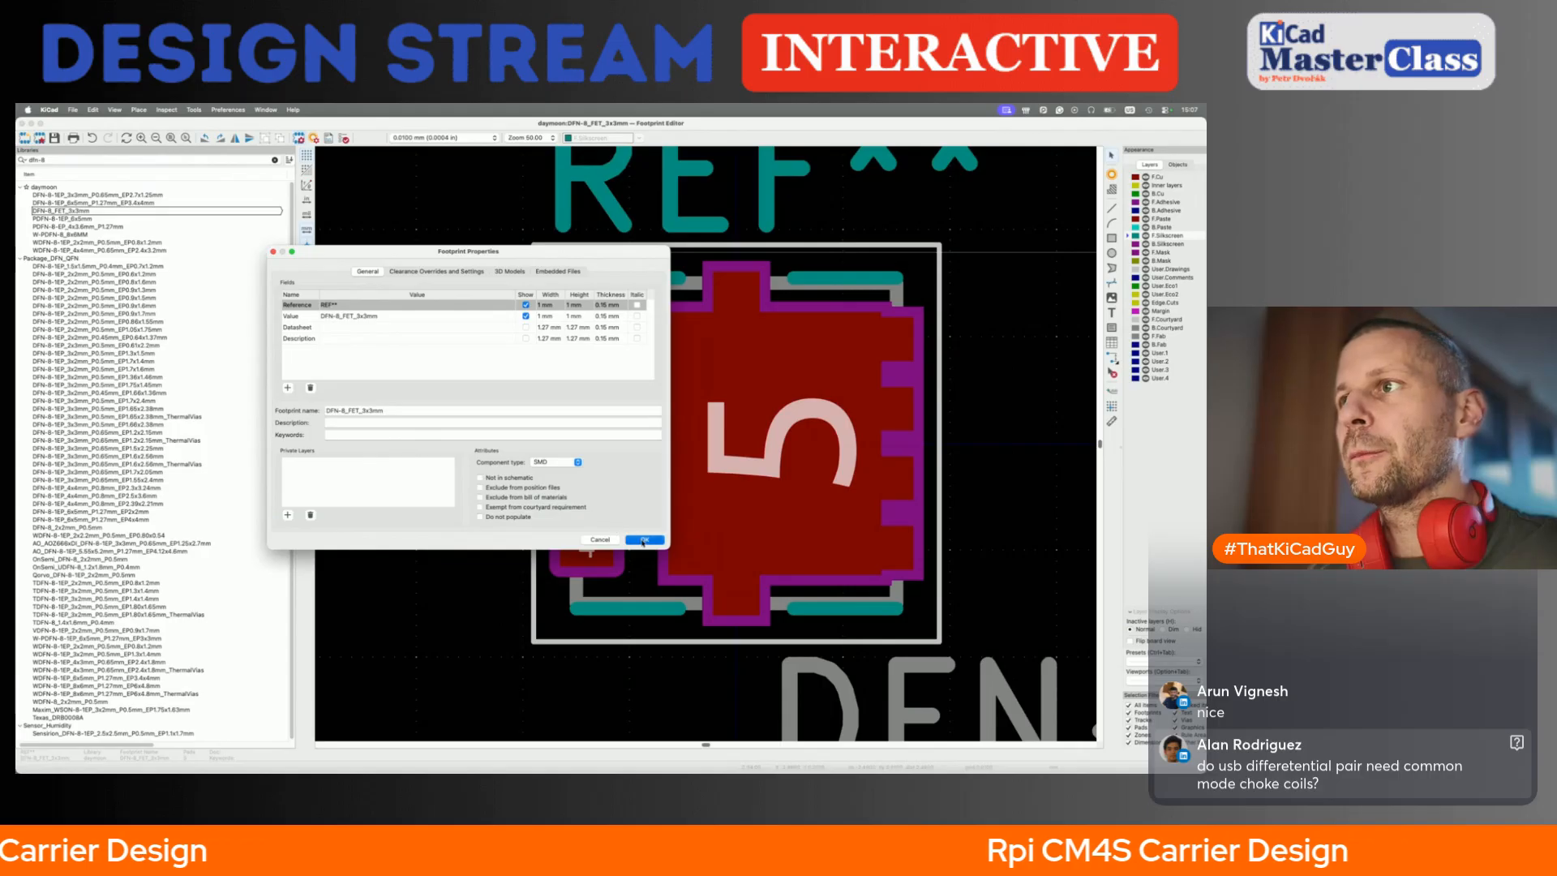
key(Return)
key(super+w)
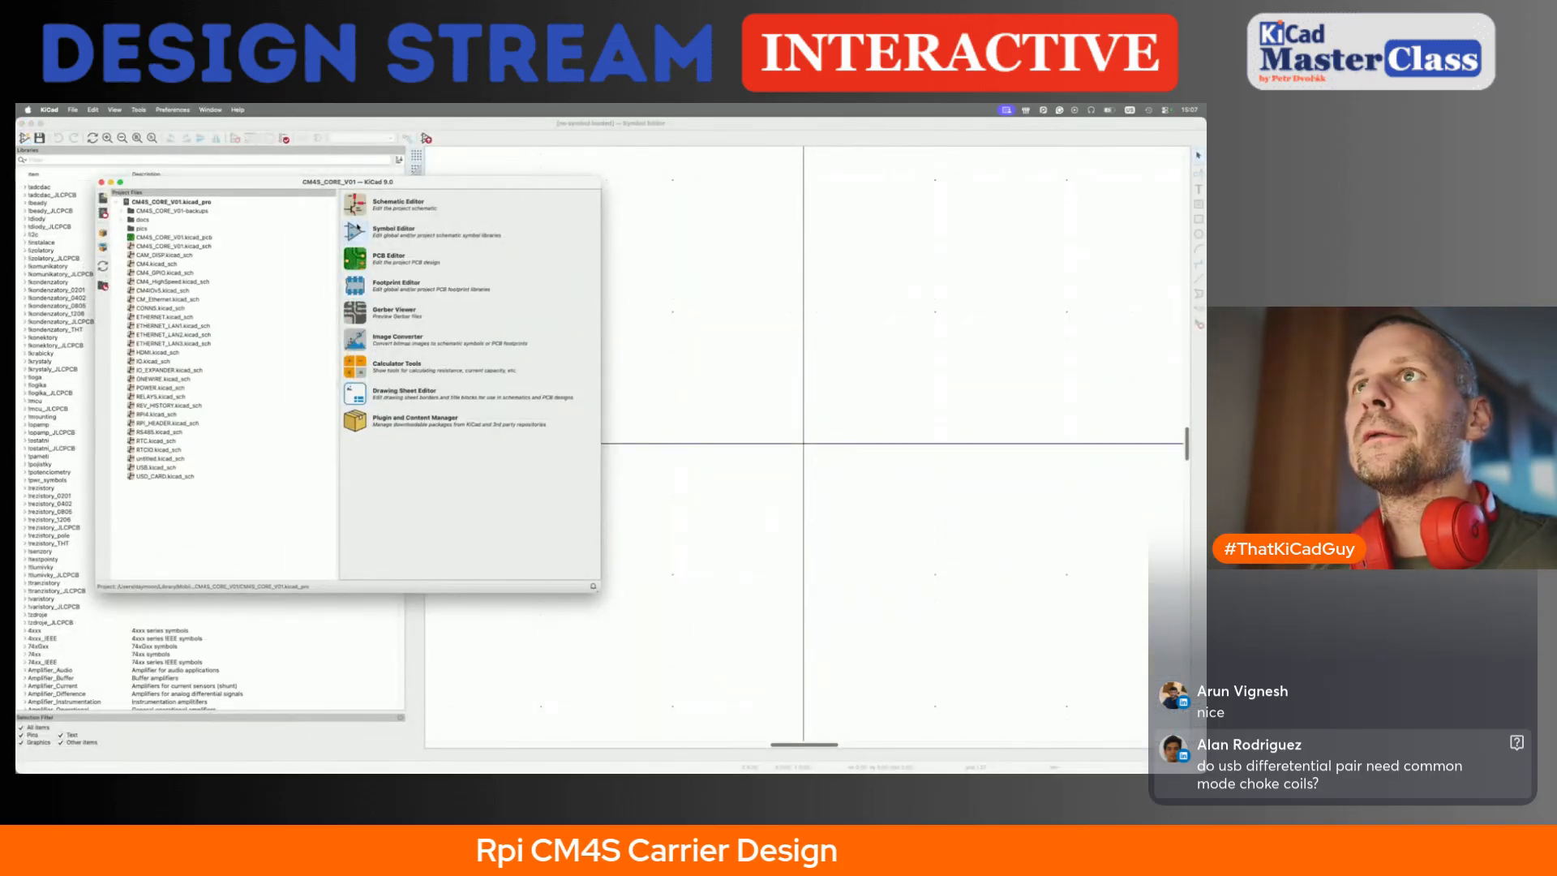
- Open the Symbol Editor, search for 21307 and load the AONR21307 symbol from the transistory library
click(358, 228)
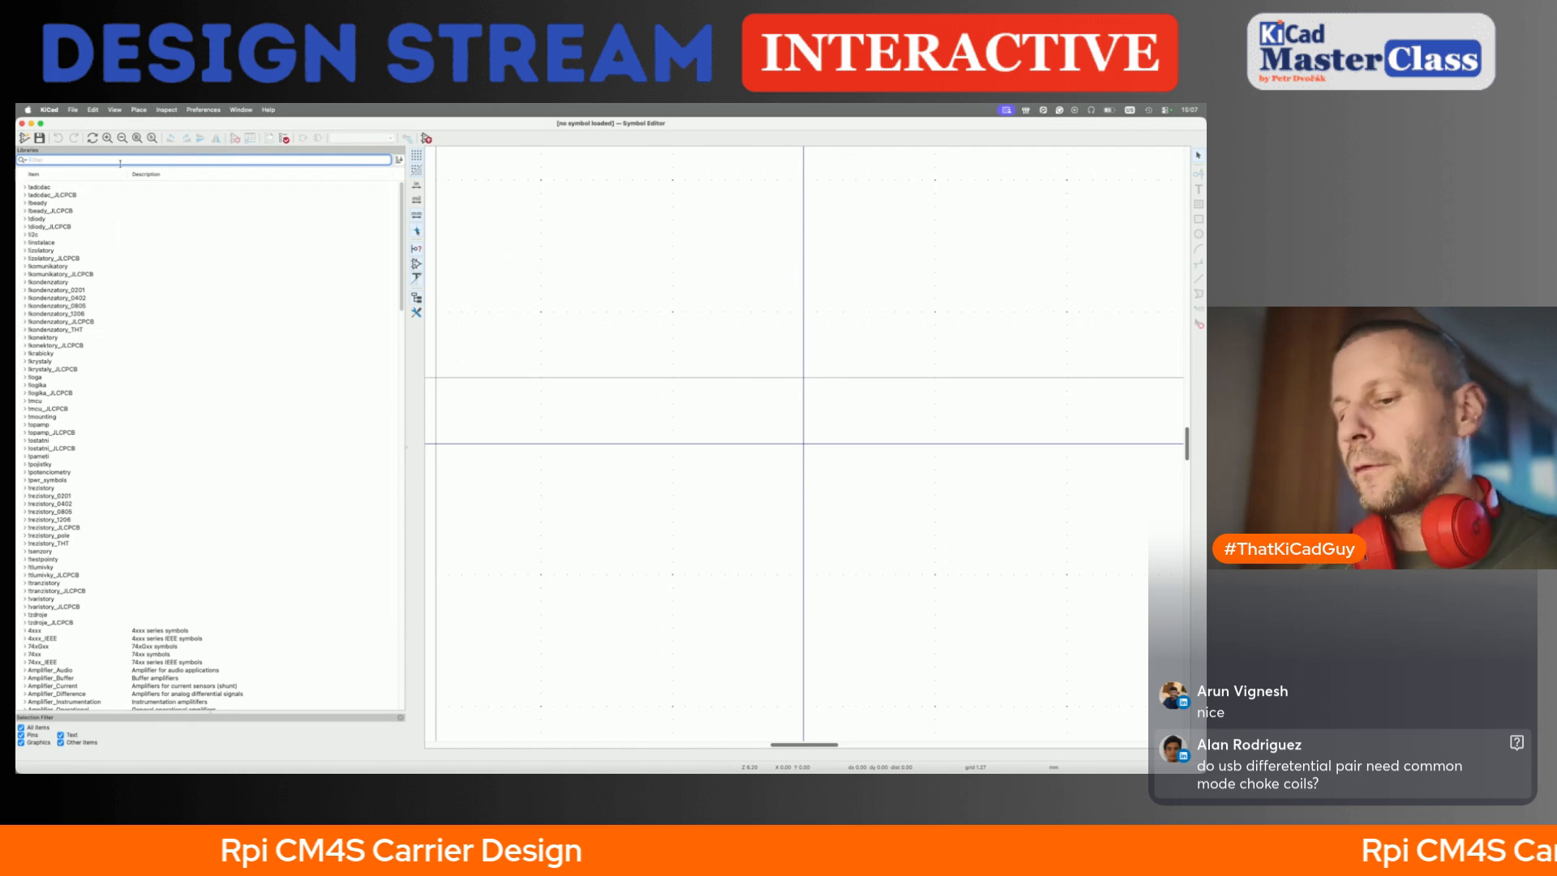
text(21307)
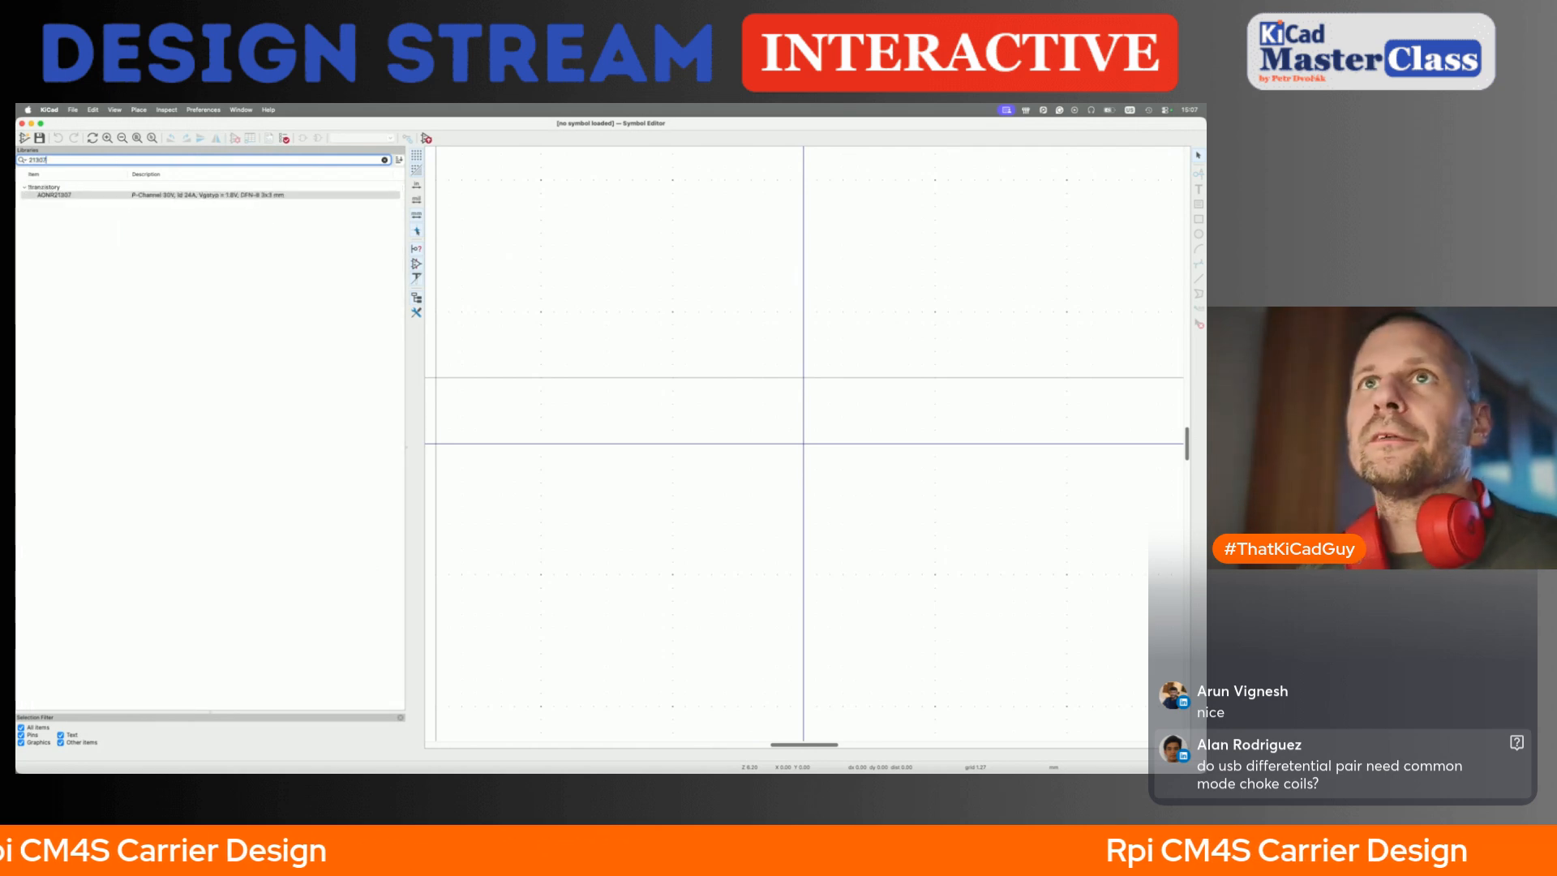
double_click(119, 190)
click(124, 191)
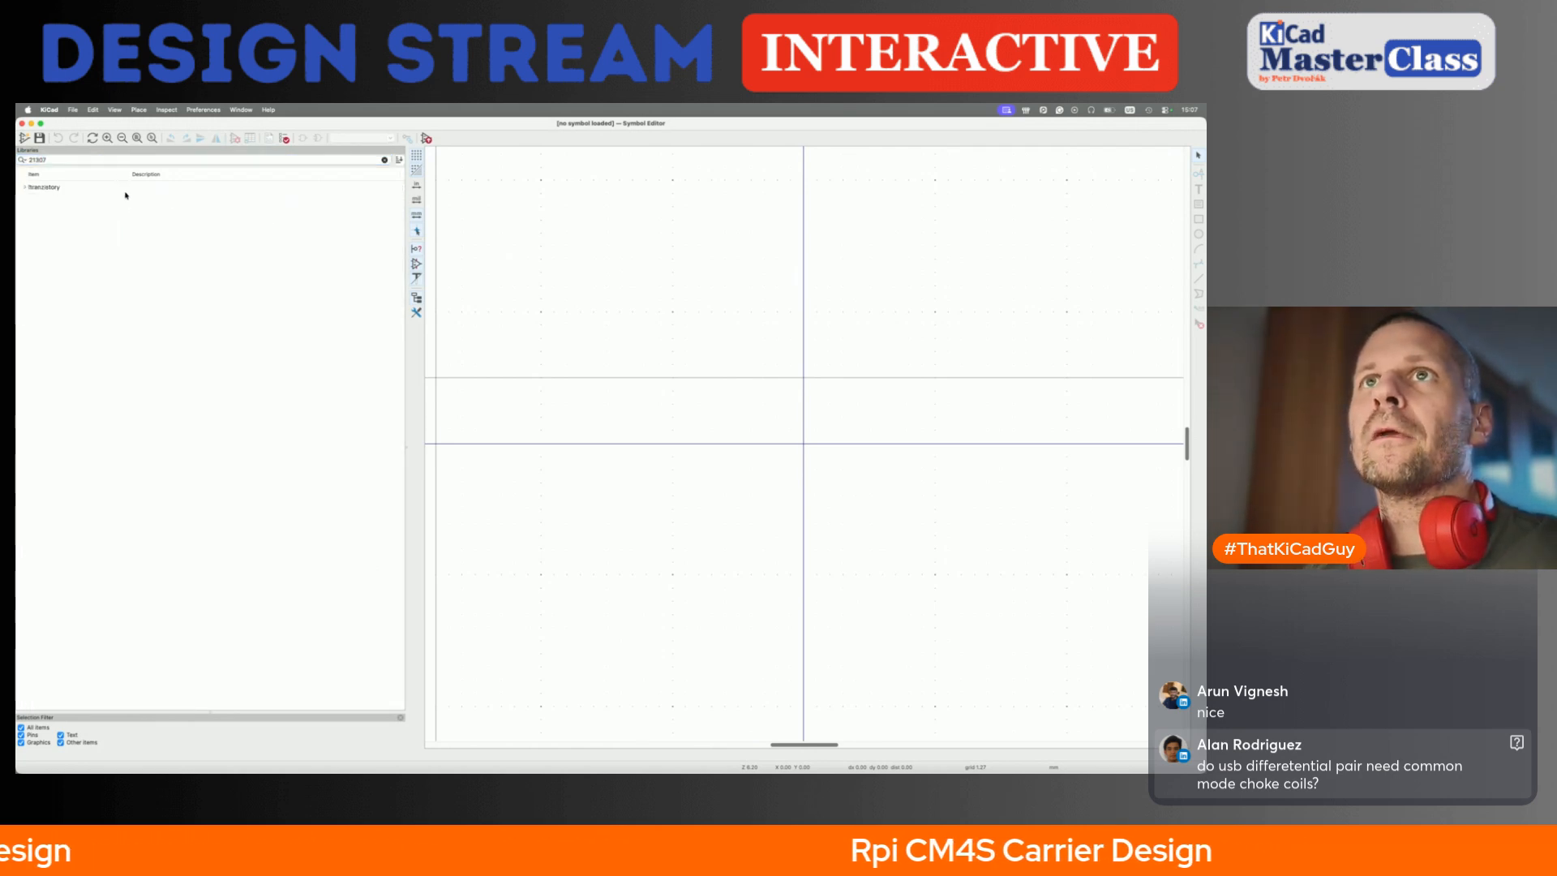
double_click(106, 195)
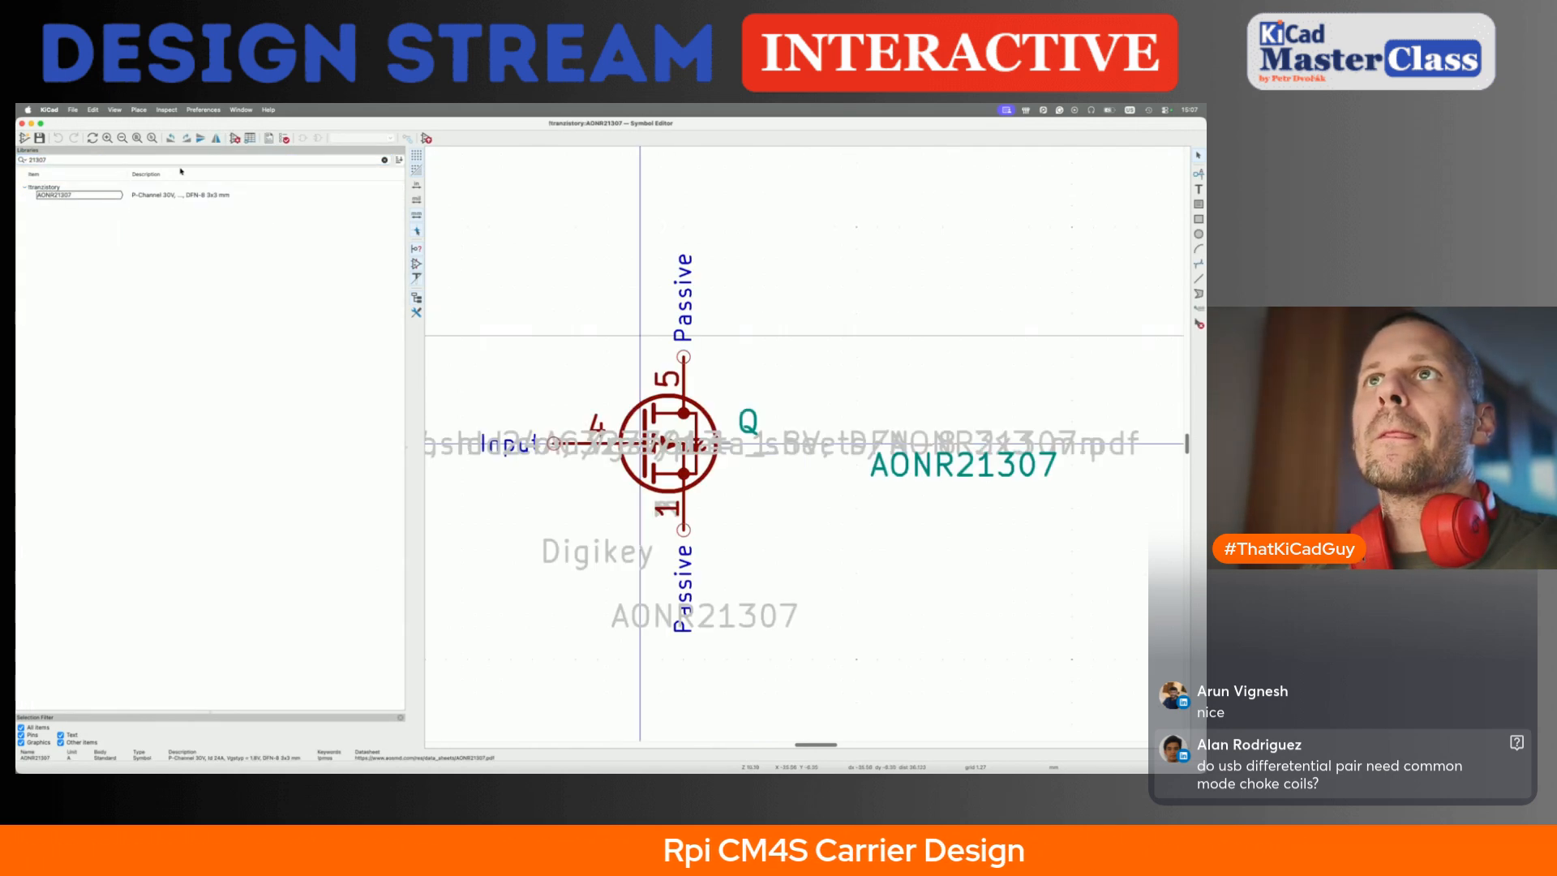
- Assign the daymoon:DFN-8_FET_3x3mm footprint to the AONR21307 symbol in its properties
click(236, 139)
click(444, 331)
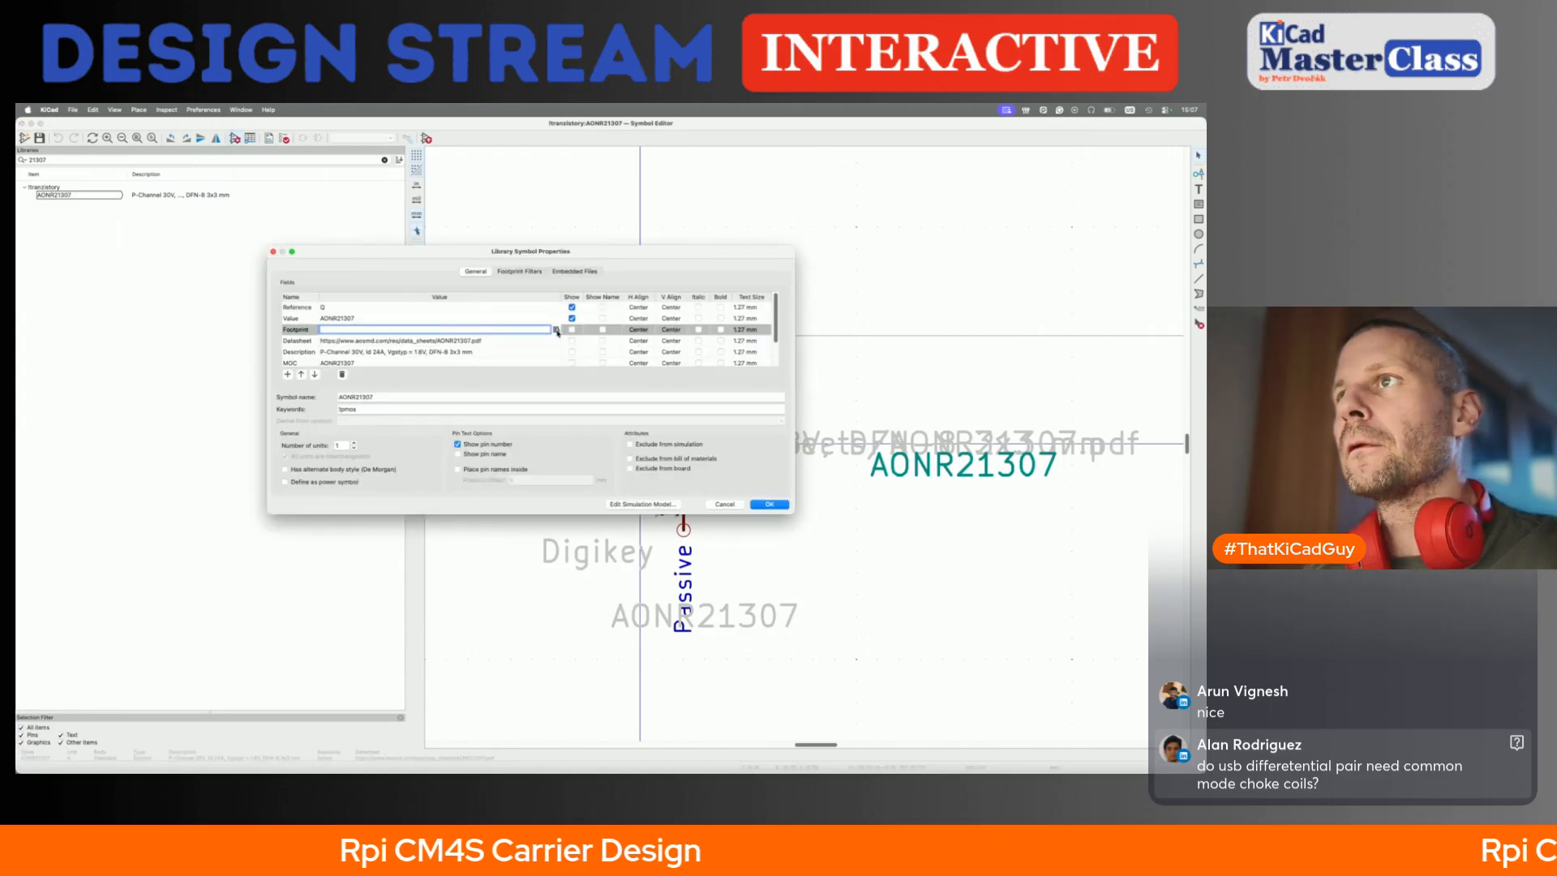
click(556, 330)
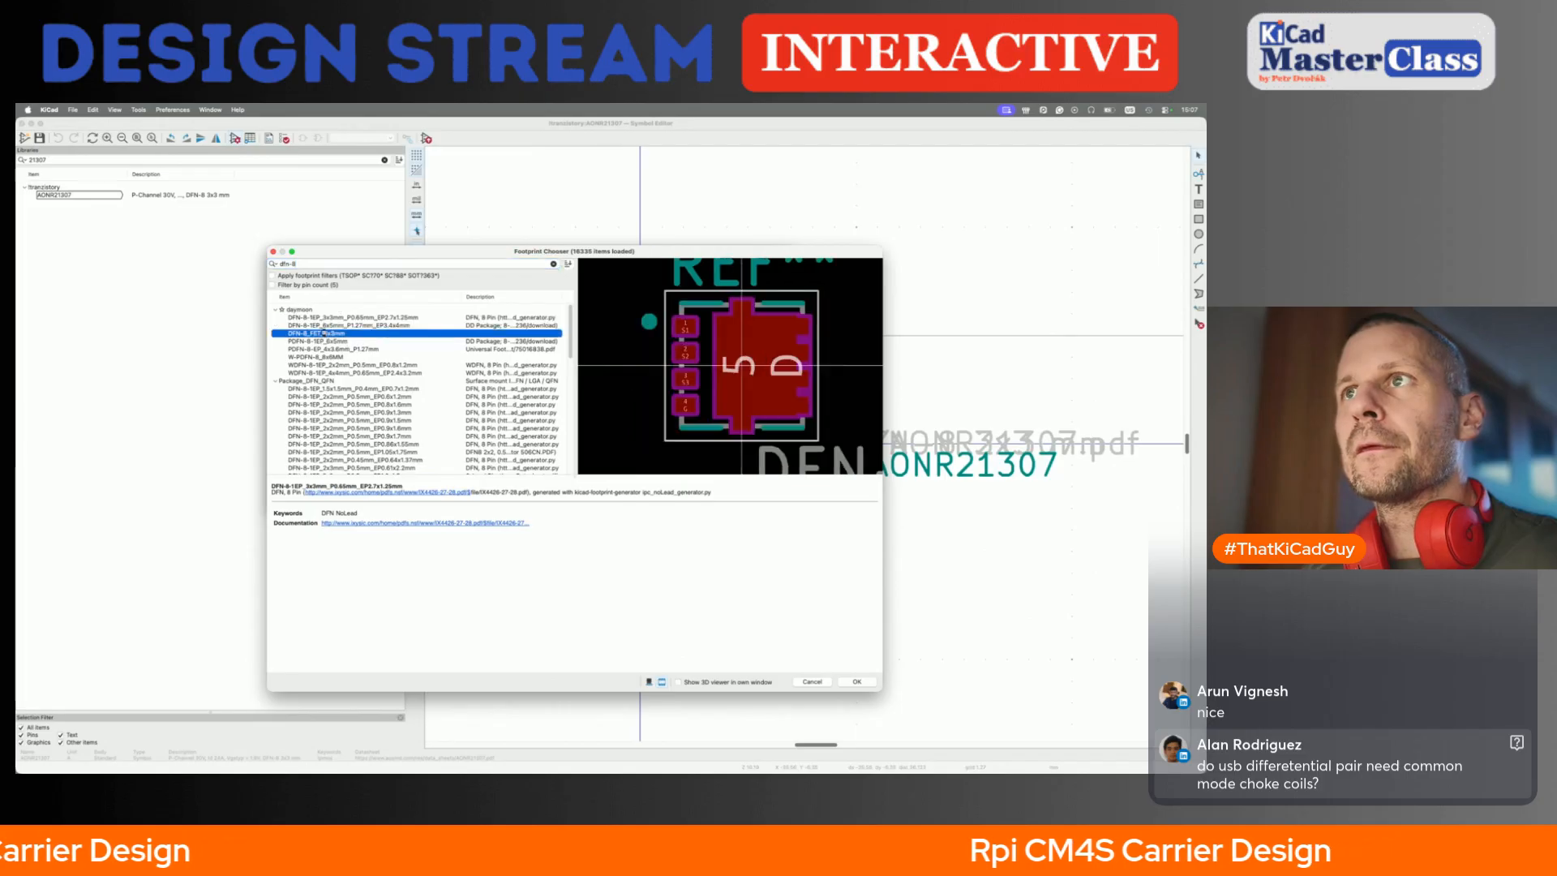
double_click(325, 333)
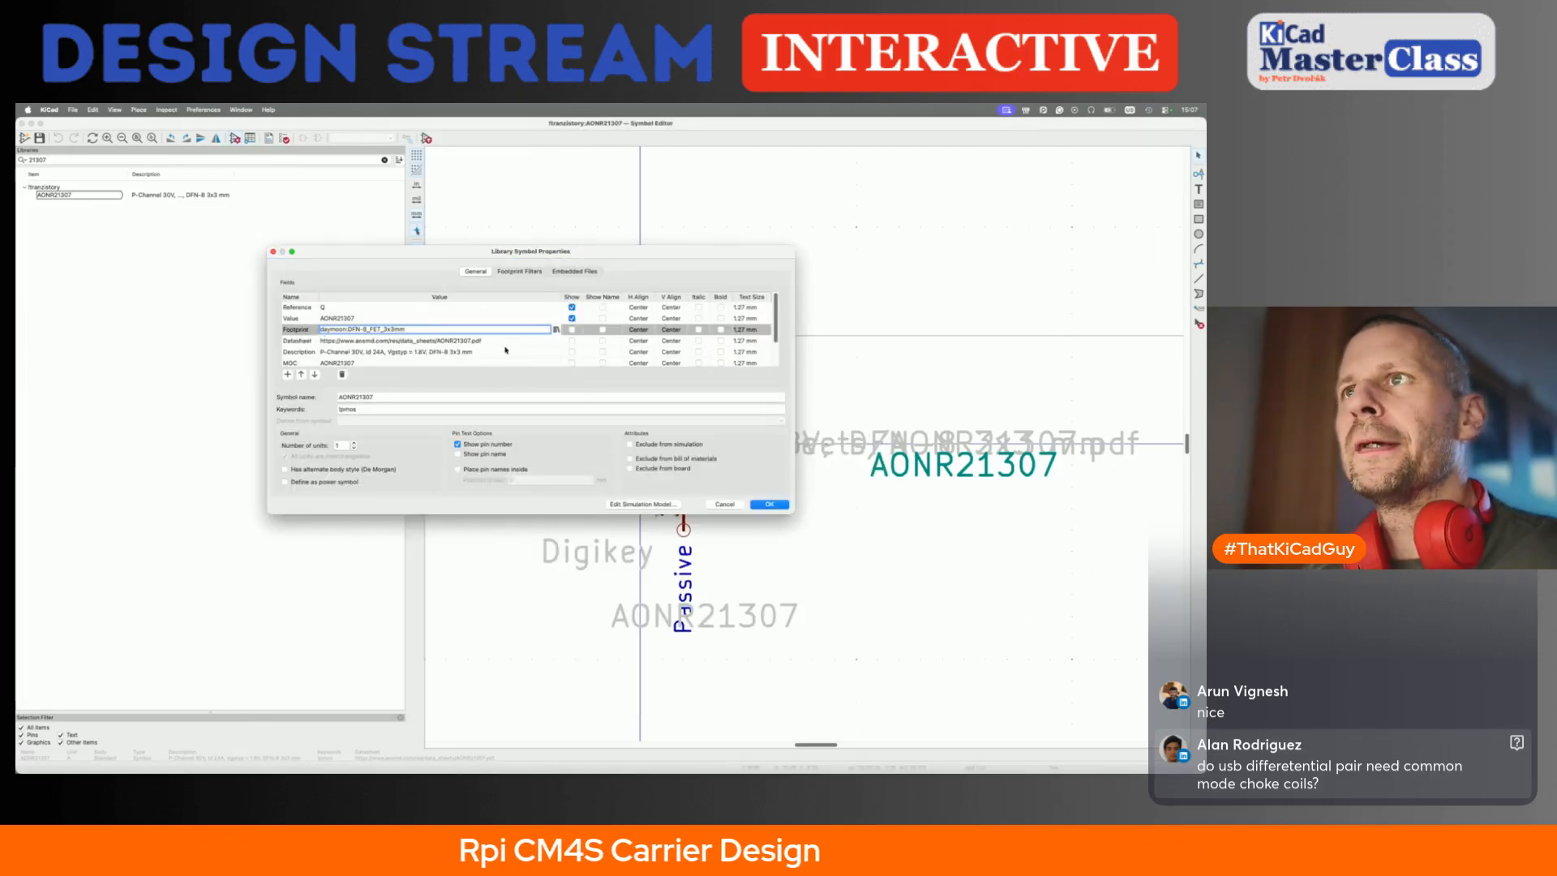
scroll(506, 350, down, 2)
click(770, 504)
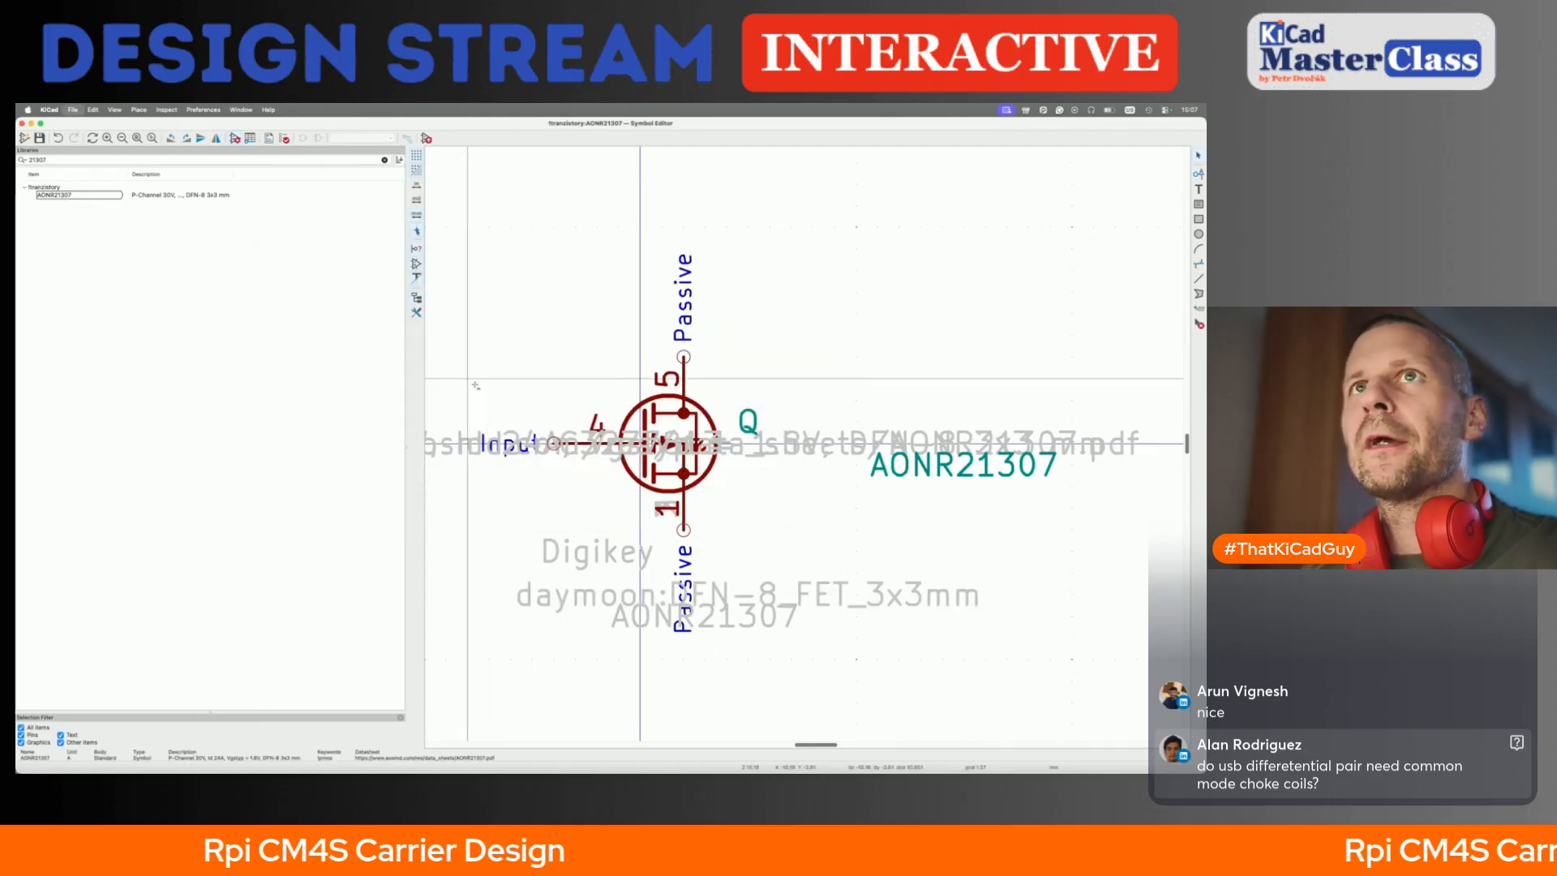
- Check the AONR21307 symbol for issues and return to the project window
click(283, 138)
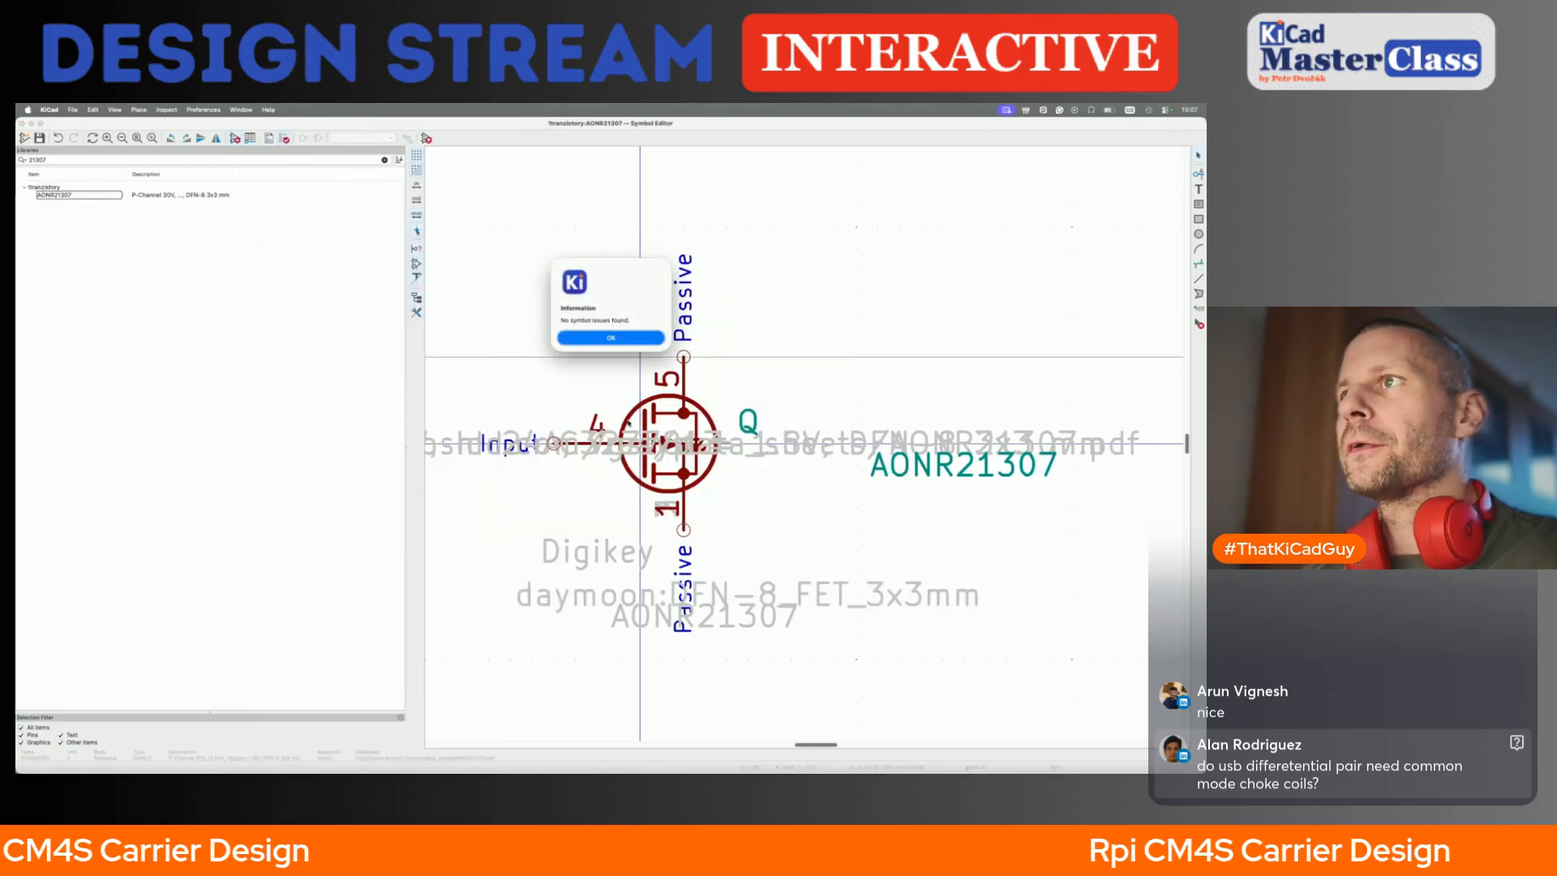
click(623, 339)
key(super+grave)
key(super+grave)
key(super+grave)
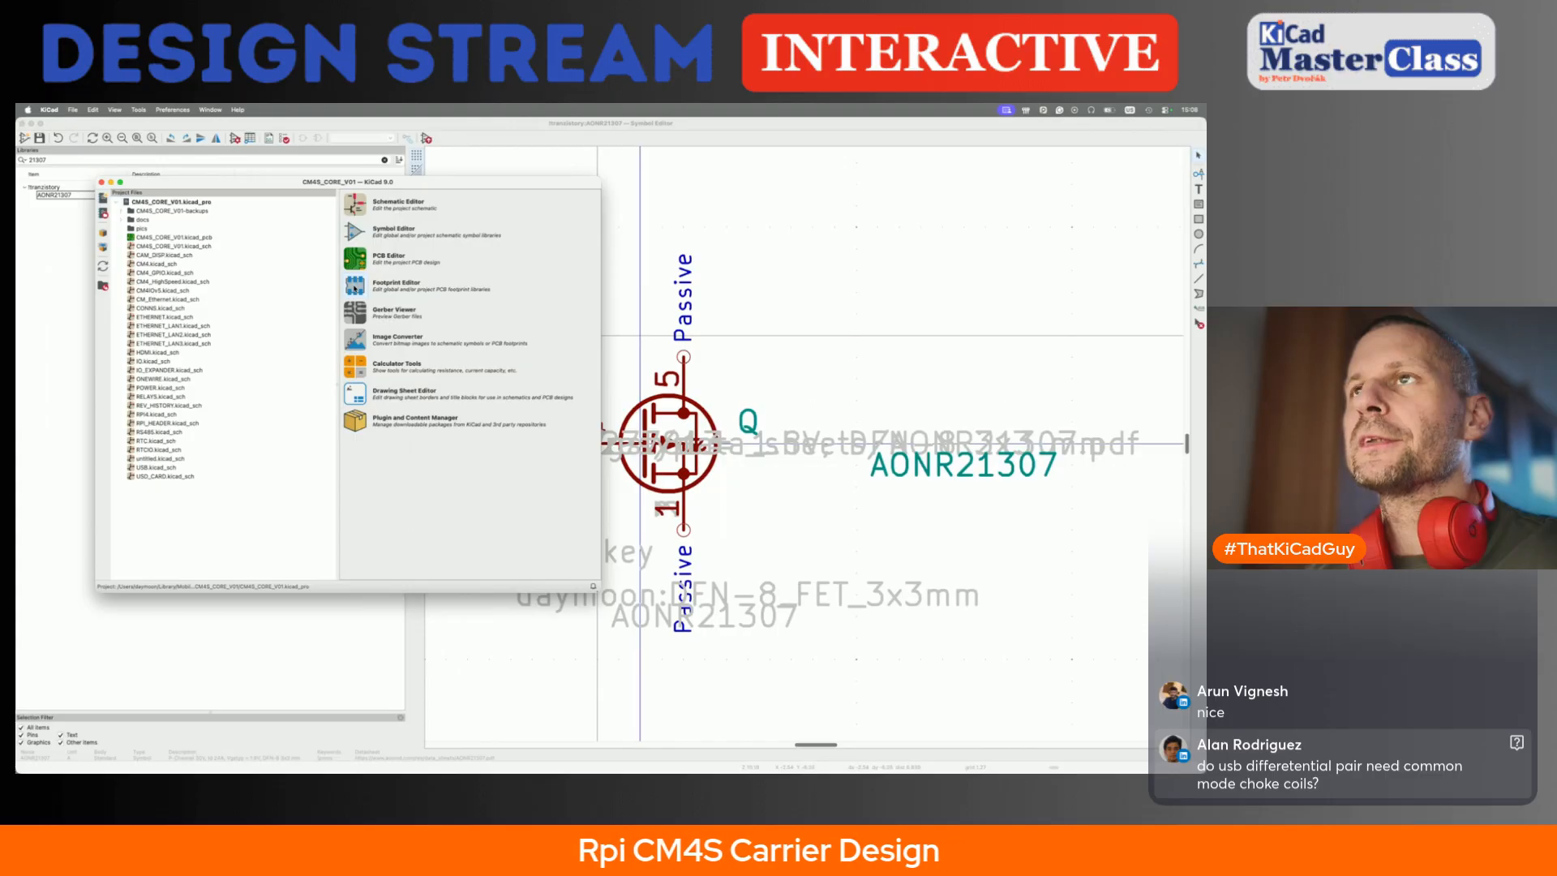
- Open the DFN-8_FET_3x3mm footprint in the Footprint Editor and bring up the Footprint Checker, closing it when done
click(354, 288)
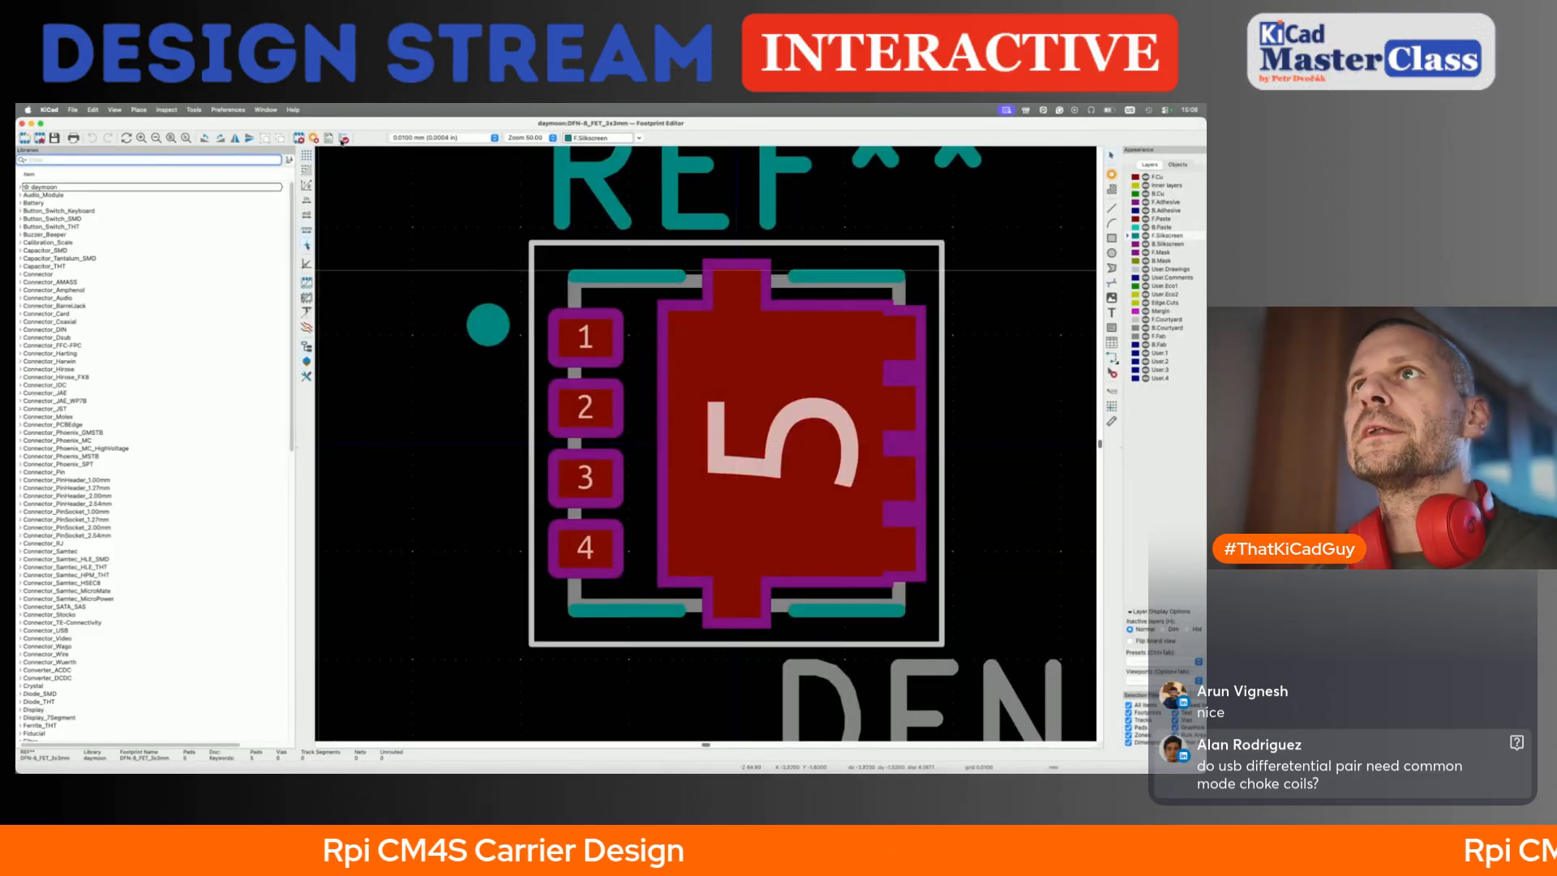
click(344, 139)
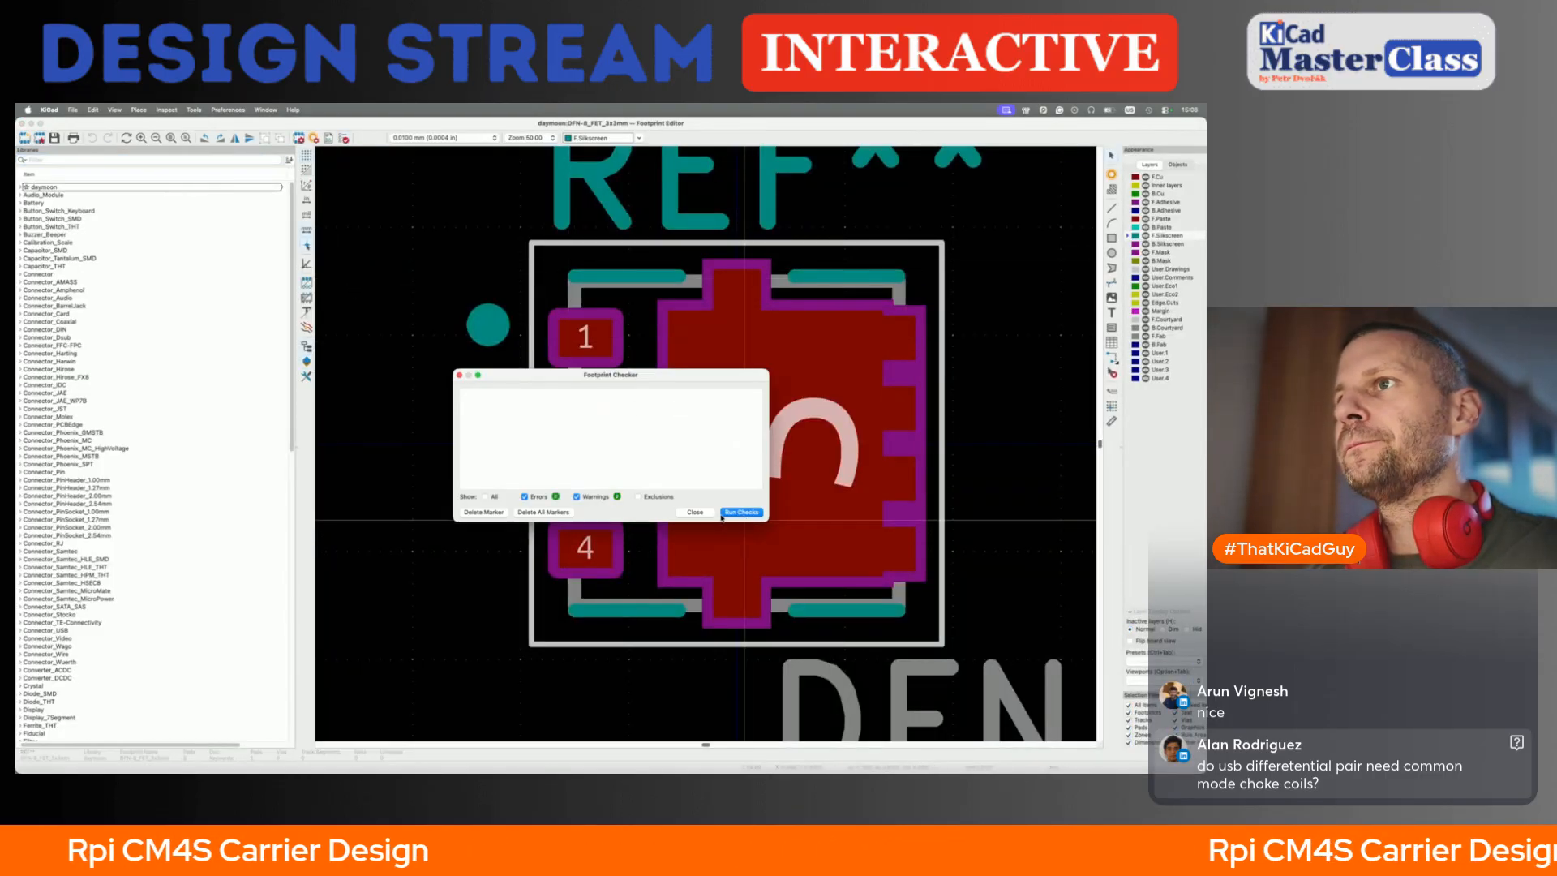
click(695, 512)
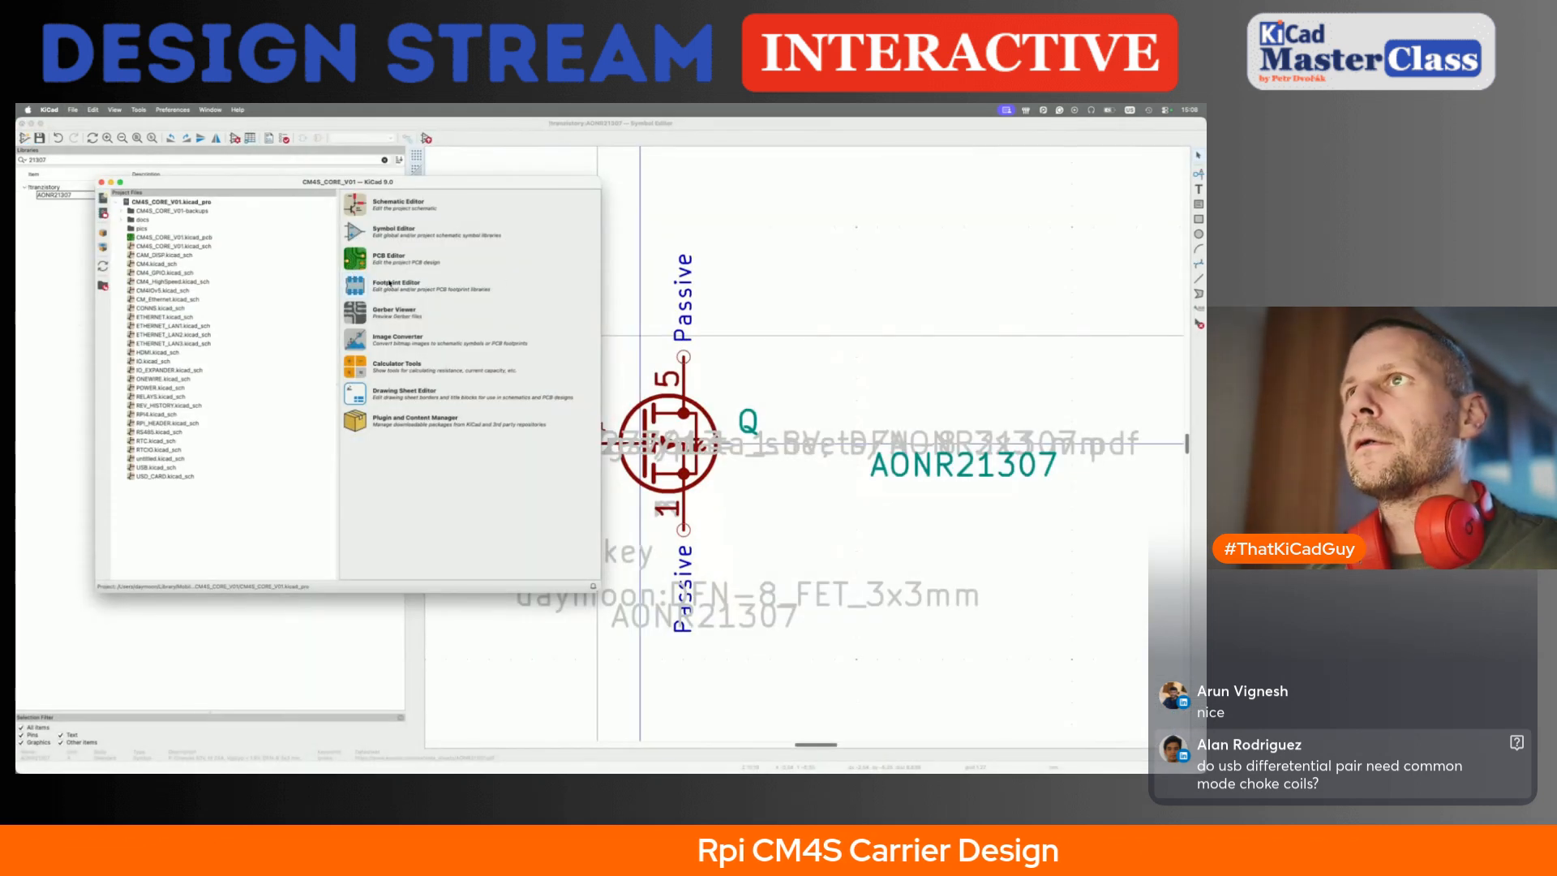
- Finish in the Symbol Editor and open the Power sheet of the CM4S_CORE_V01 schematic
click(660, 158)
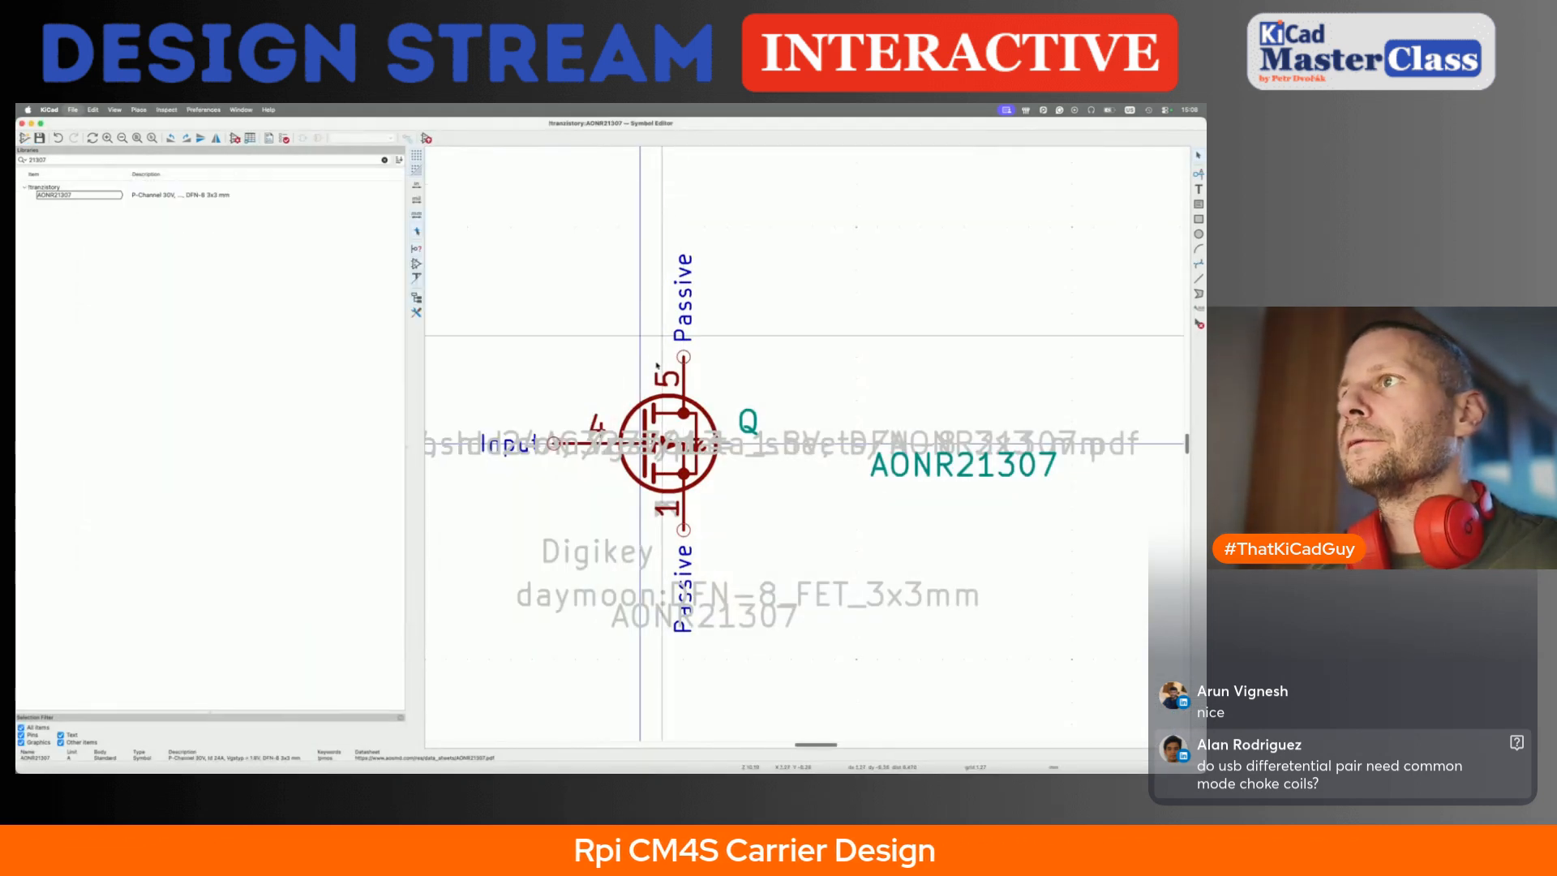
click(425, 138)
click(609, 337)
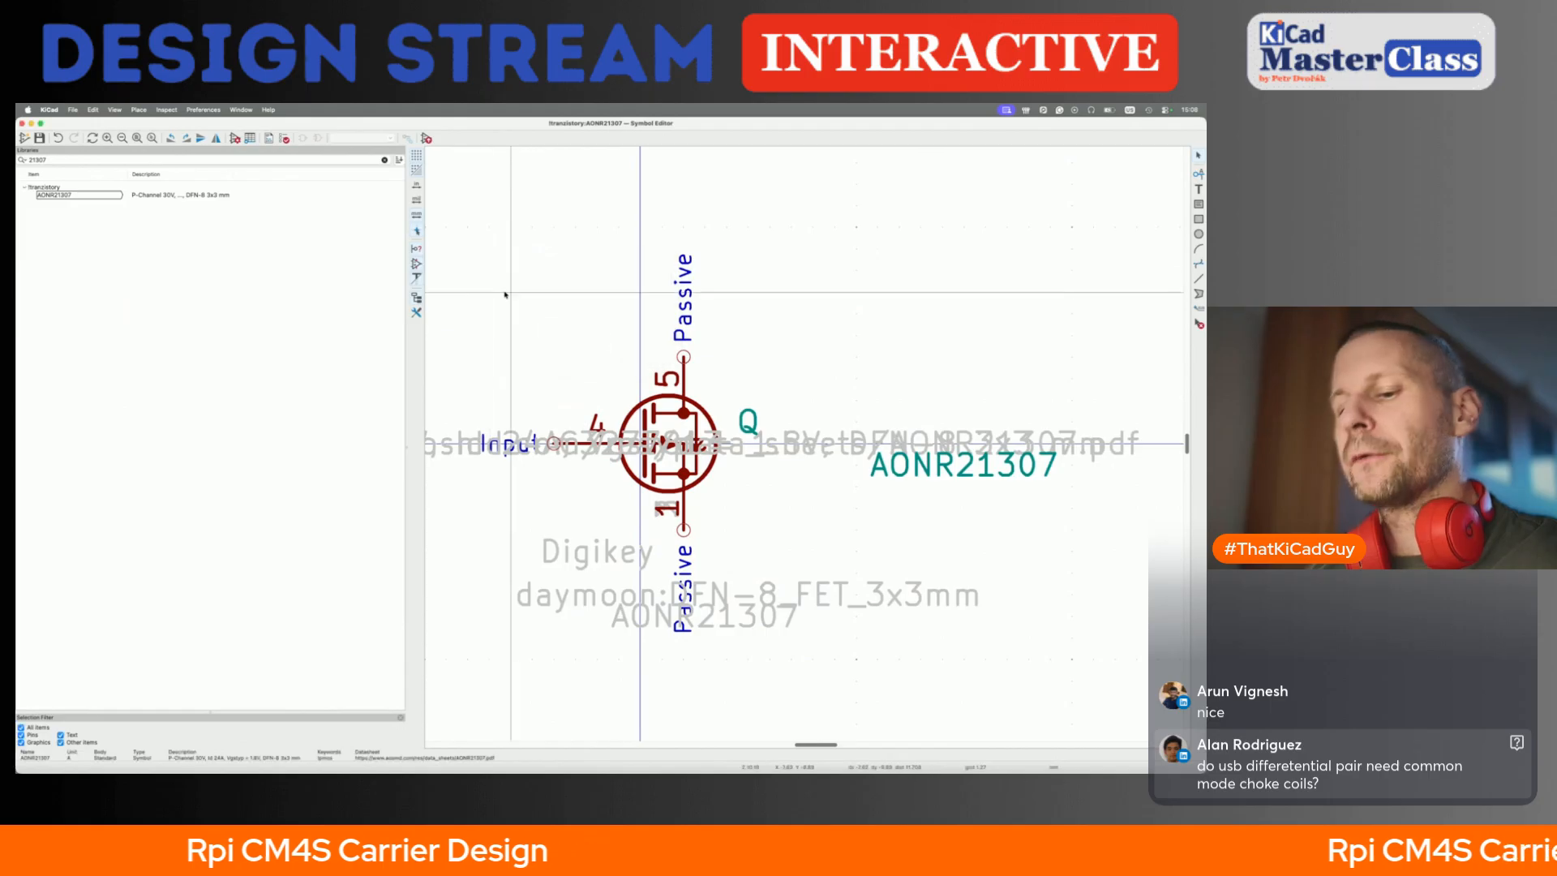
double_click(180, 245)
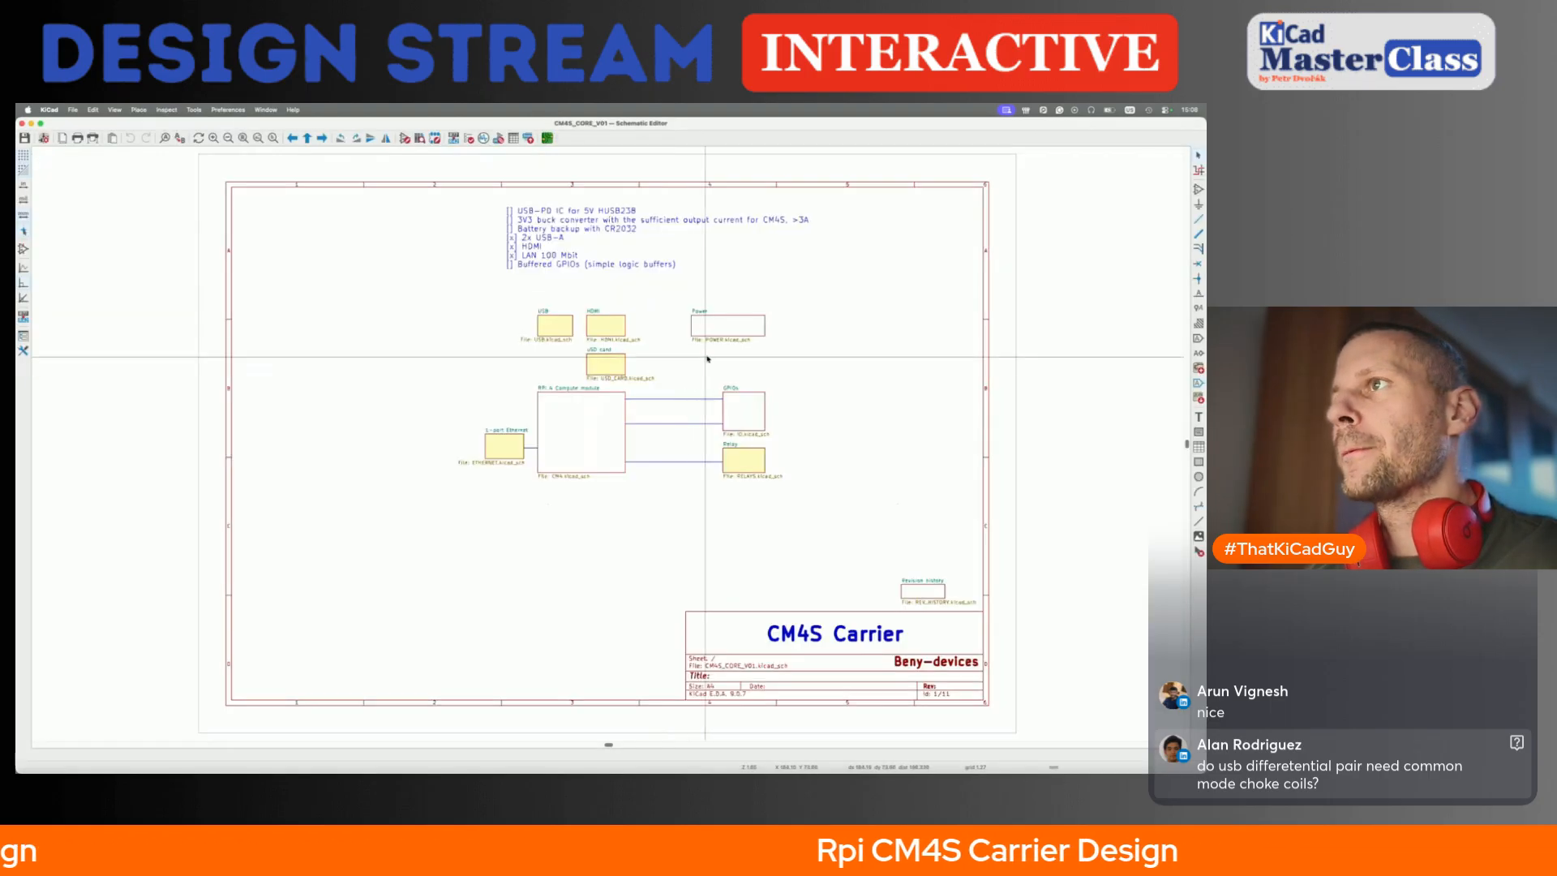
double_click(722, 327)
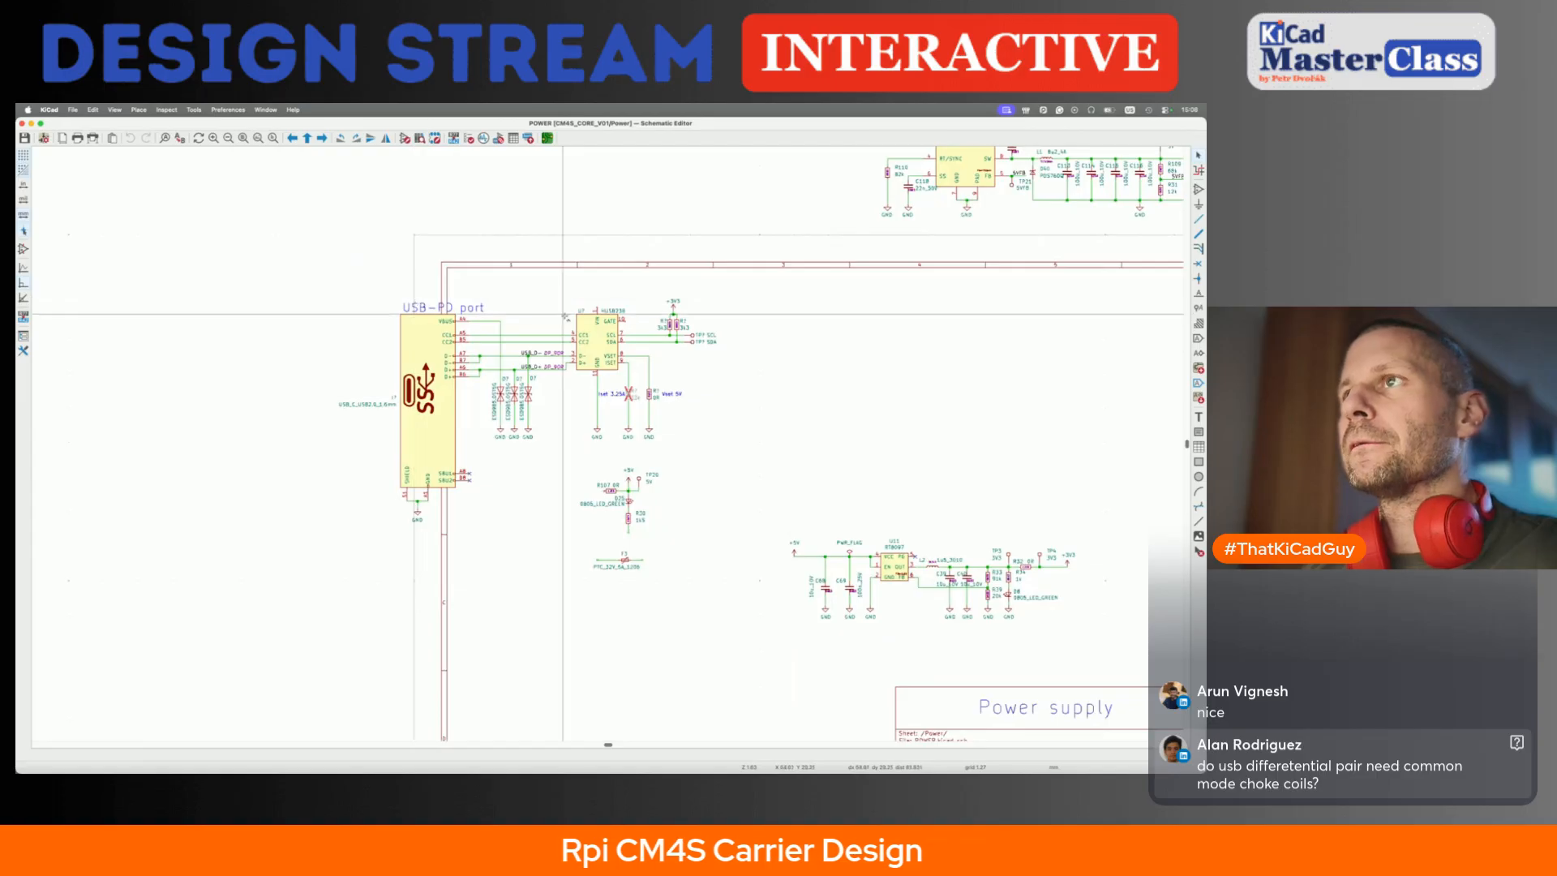
- Switch to Brave and close the AONR21307 datasheet, SnapMagic, DigiKey AONR21307 product and USB Power Delivery pages
key(super+Tab)
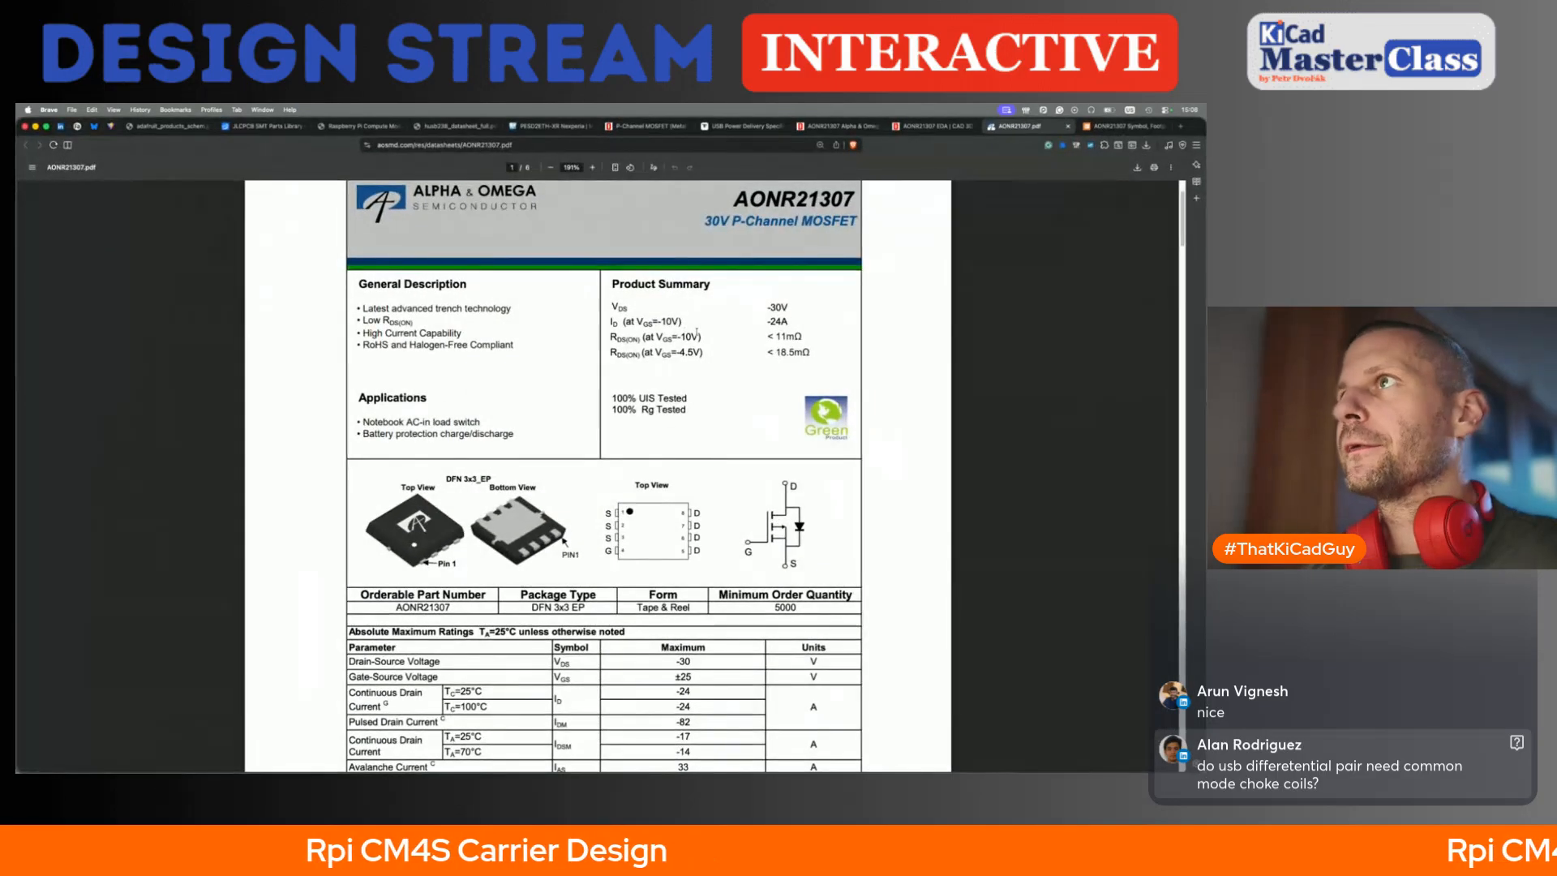
key(super+w)
key(super+w)
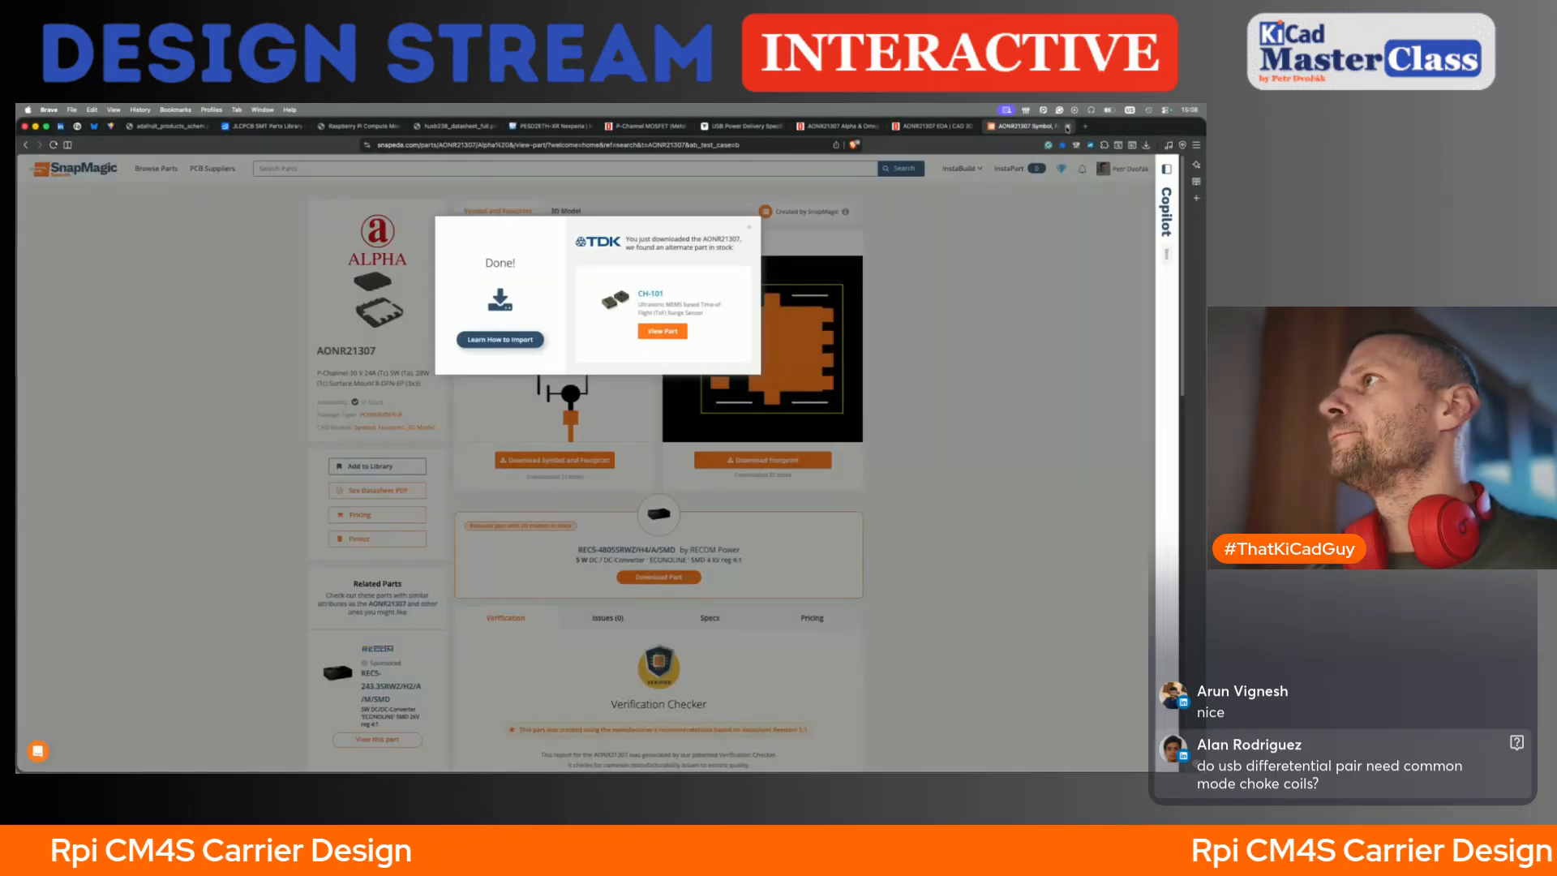
key(super+w)
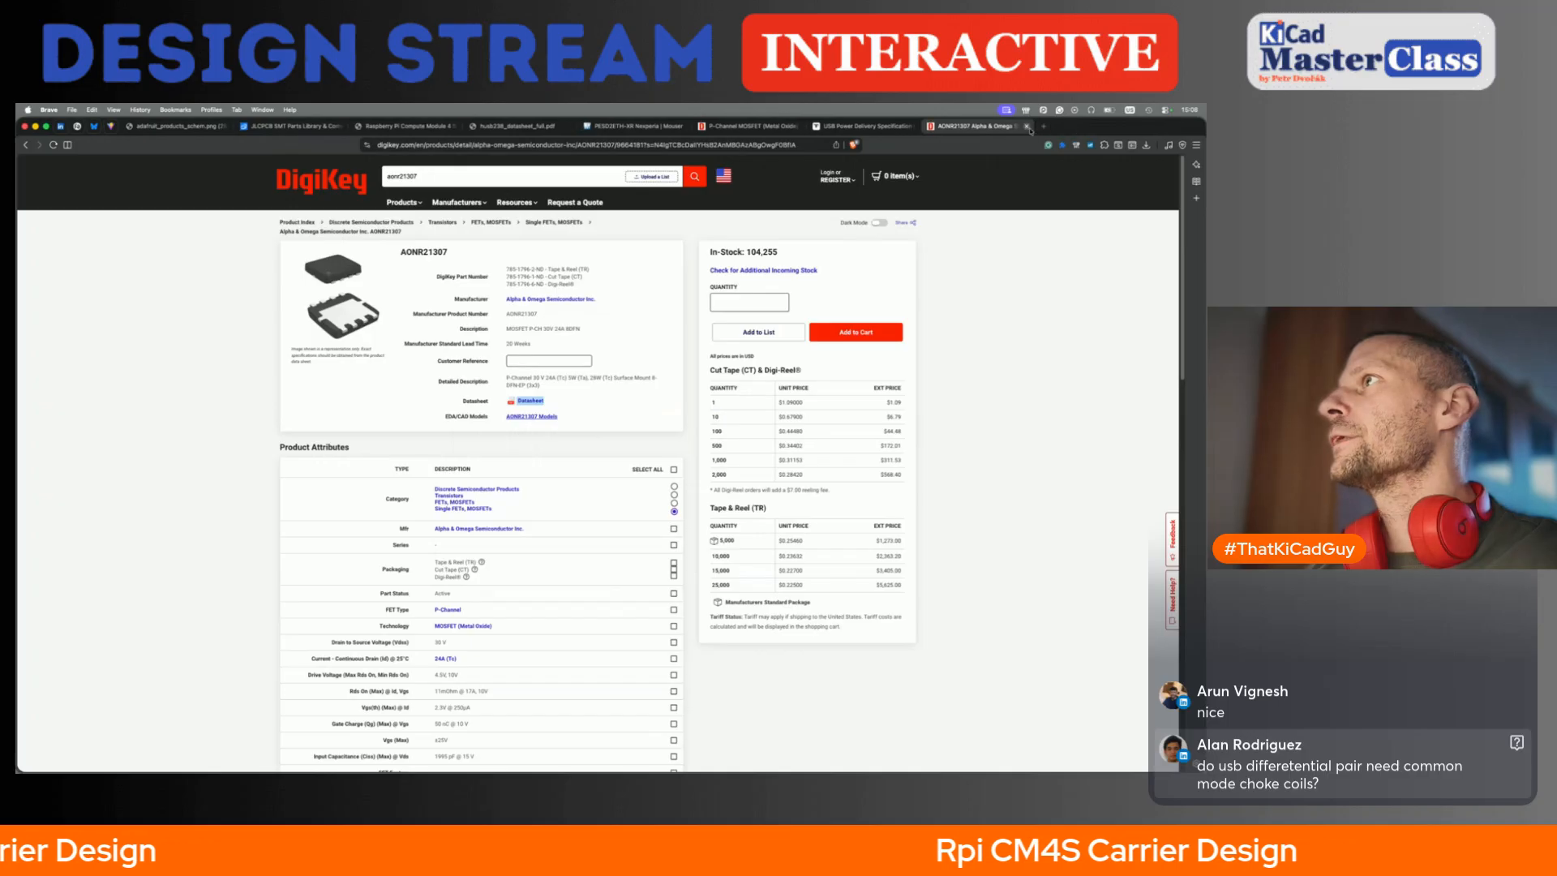
click(1026, 126)
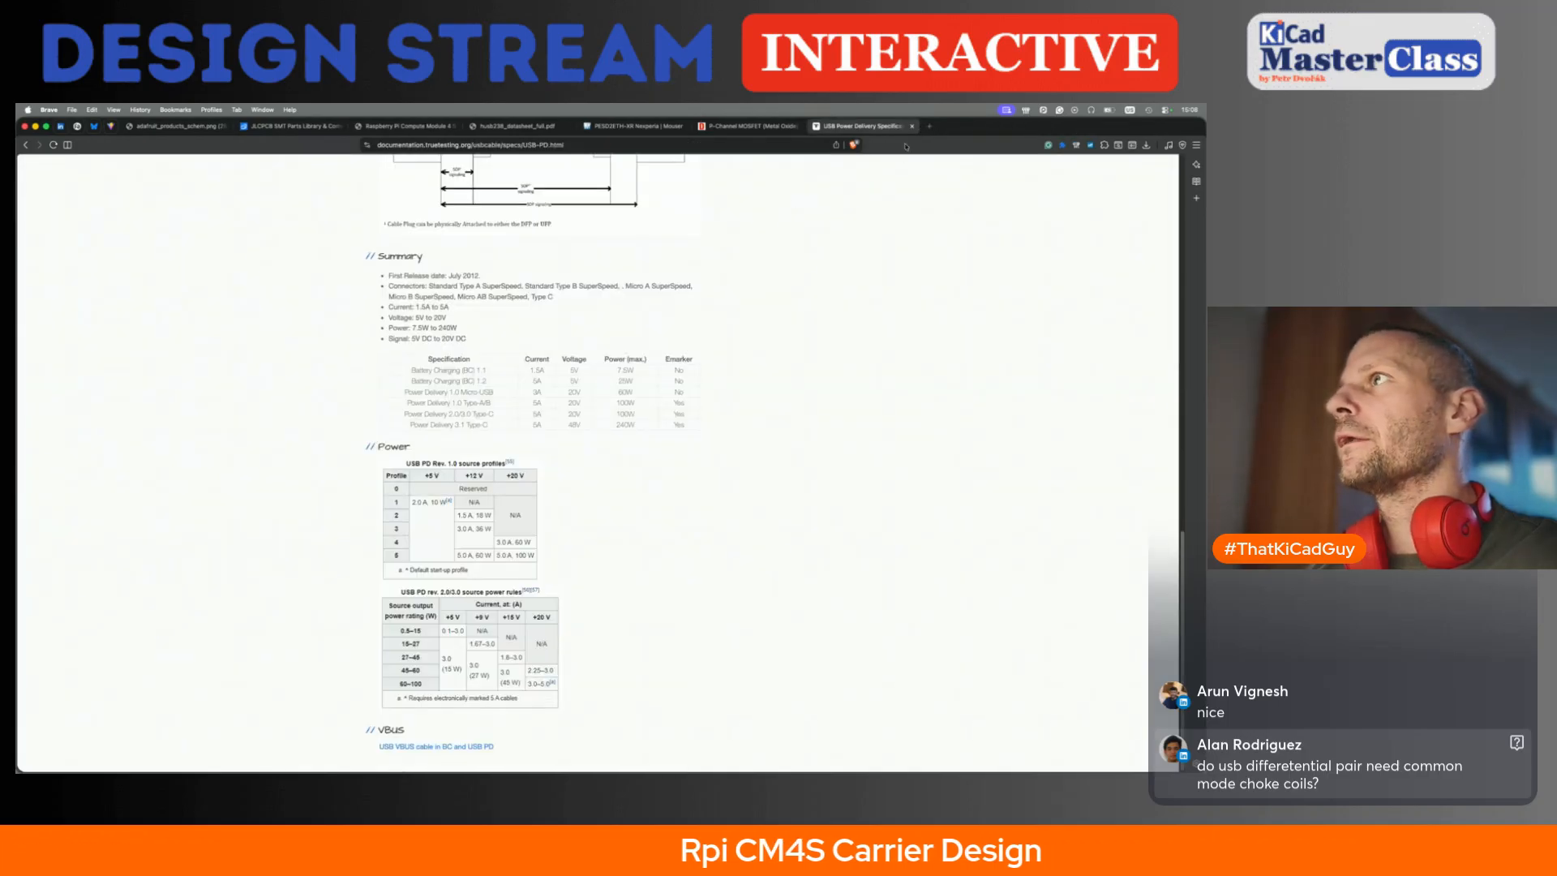
click(912, 126)
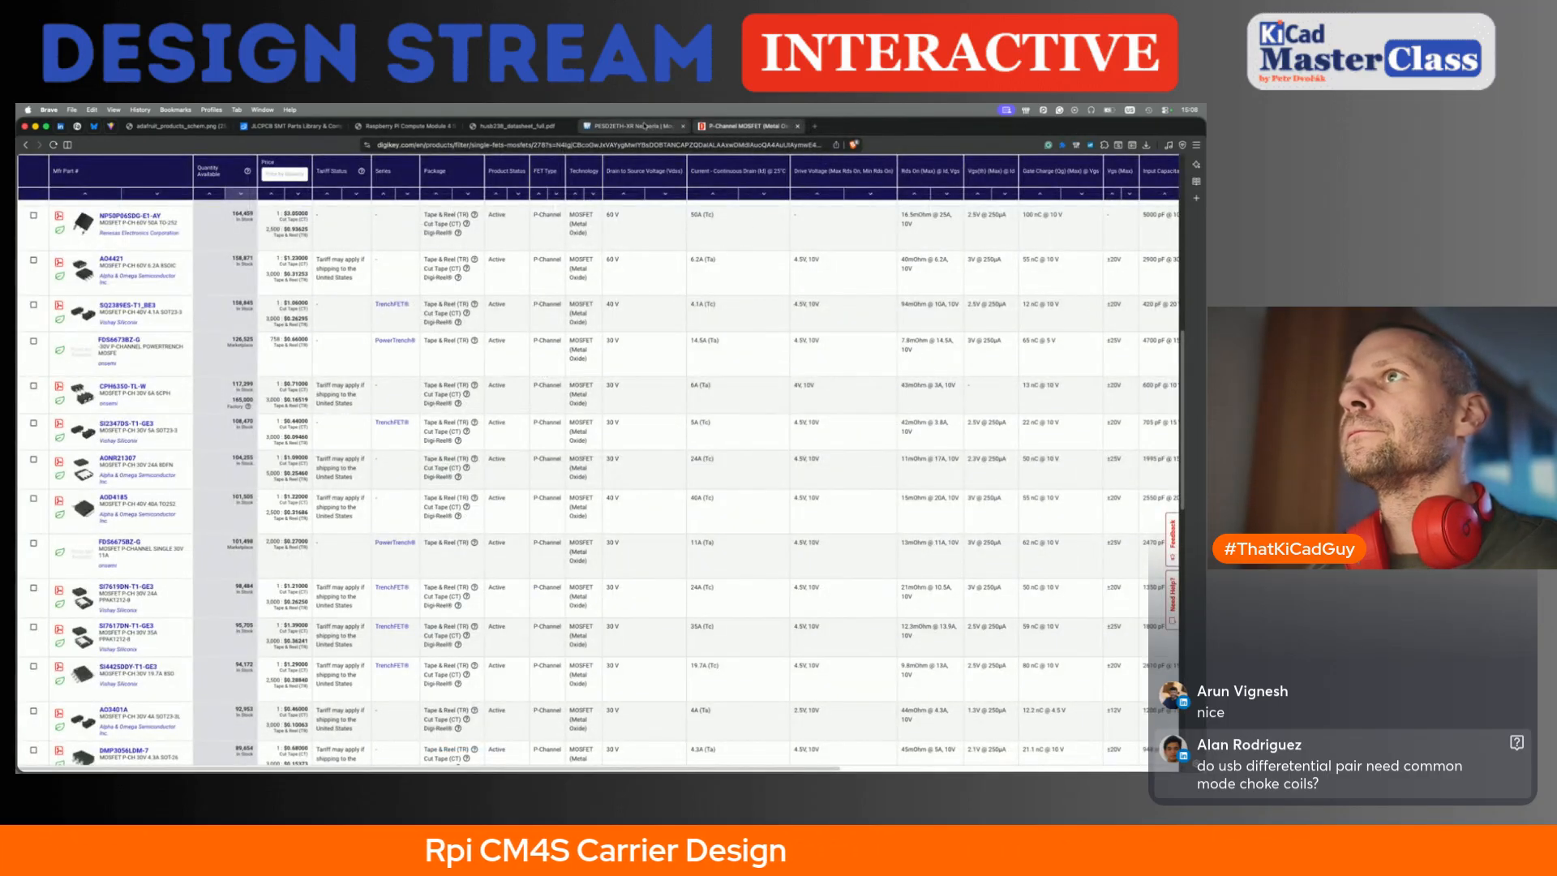
- Consult the HUSB238 datasheet and the Adafruit reference schematic, and return to the HUSB238 circuit on KiCad's Power sheet
click(511, 127)
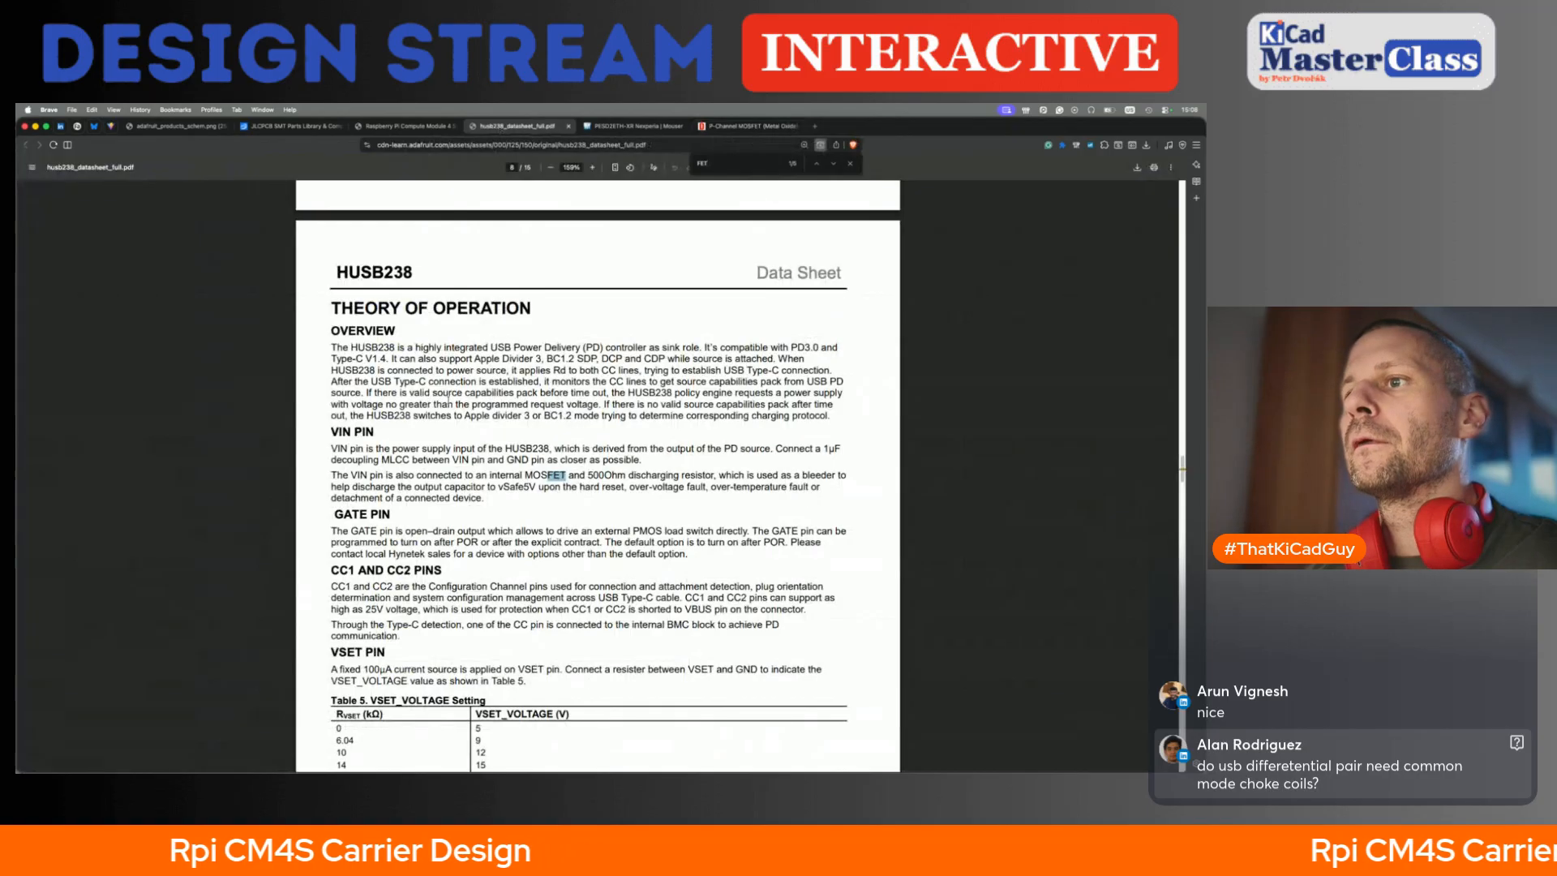
scroll(448, 401, down, 10)
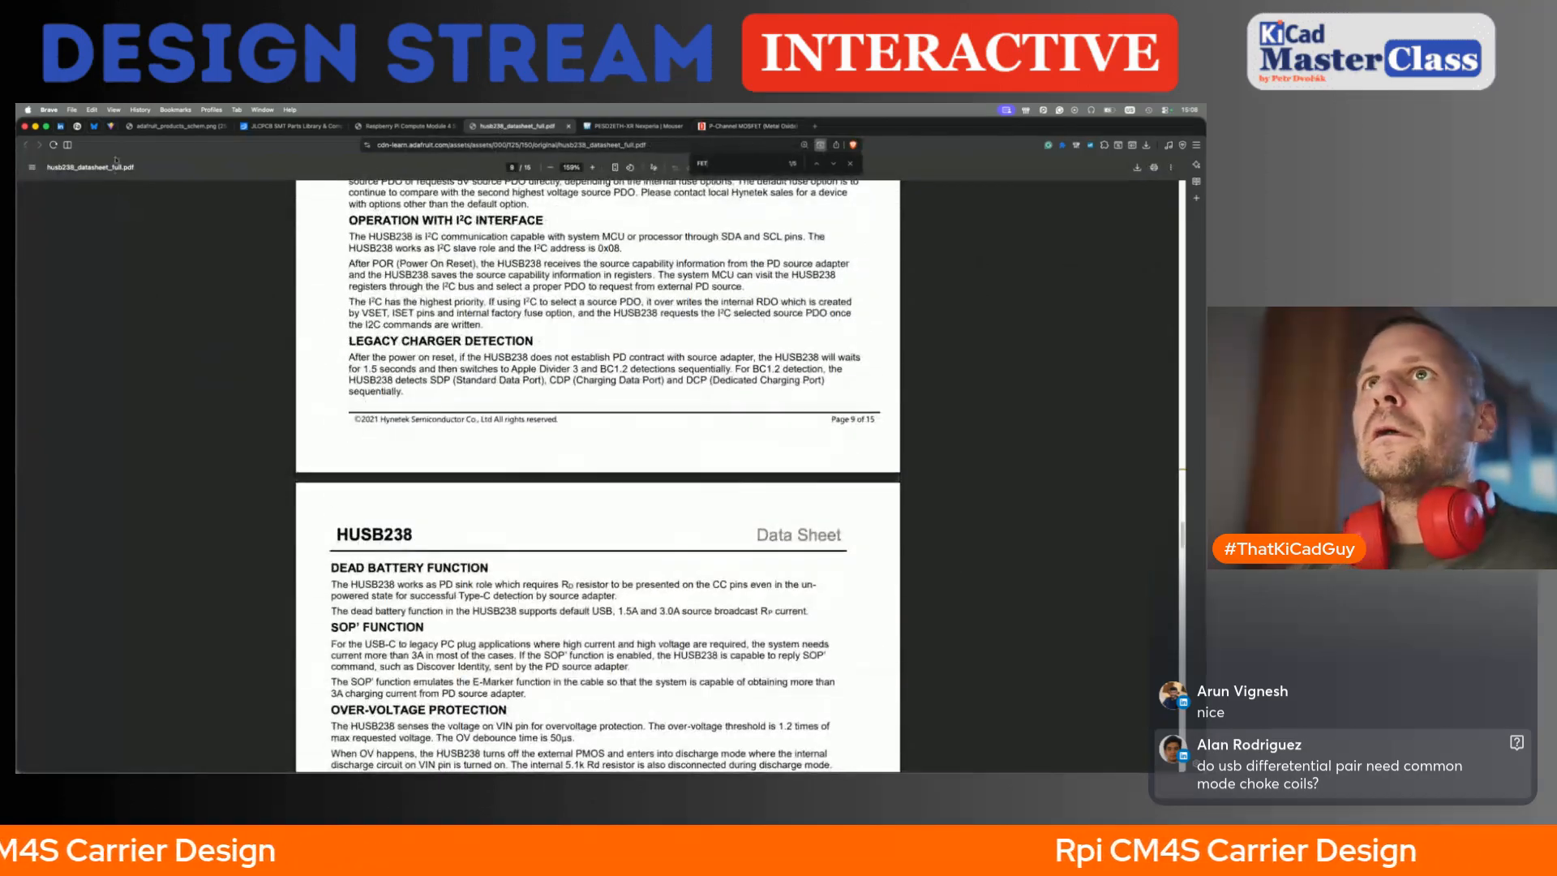
click(167, 127)
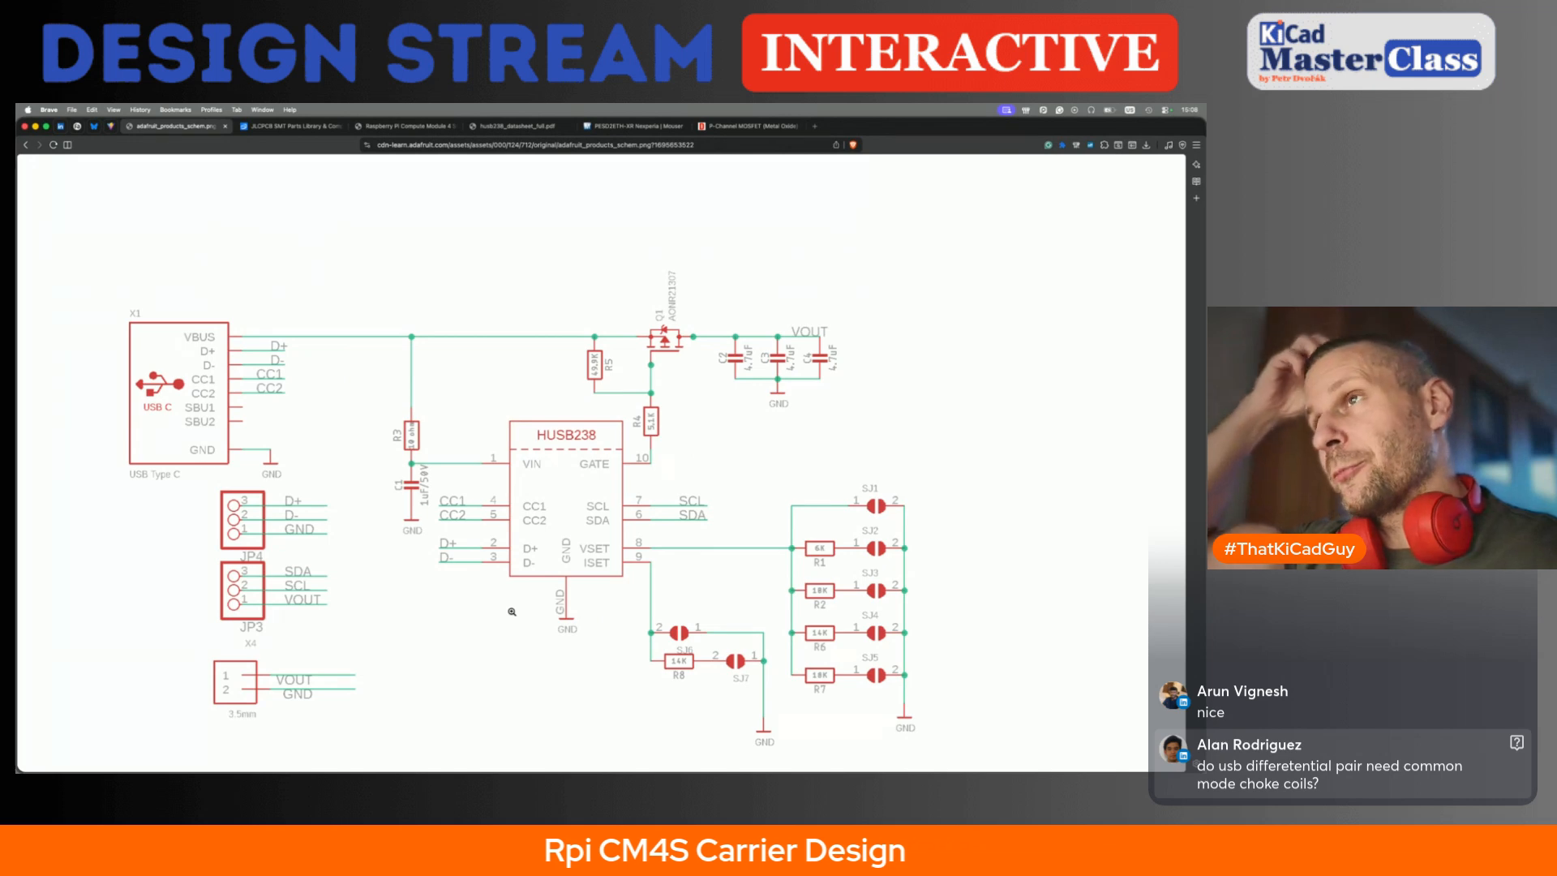
key(super+Tab)
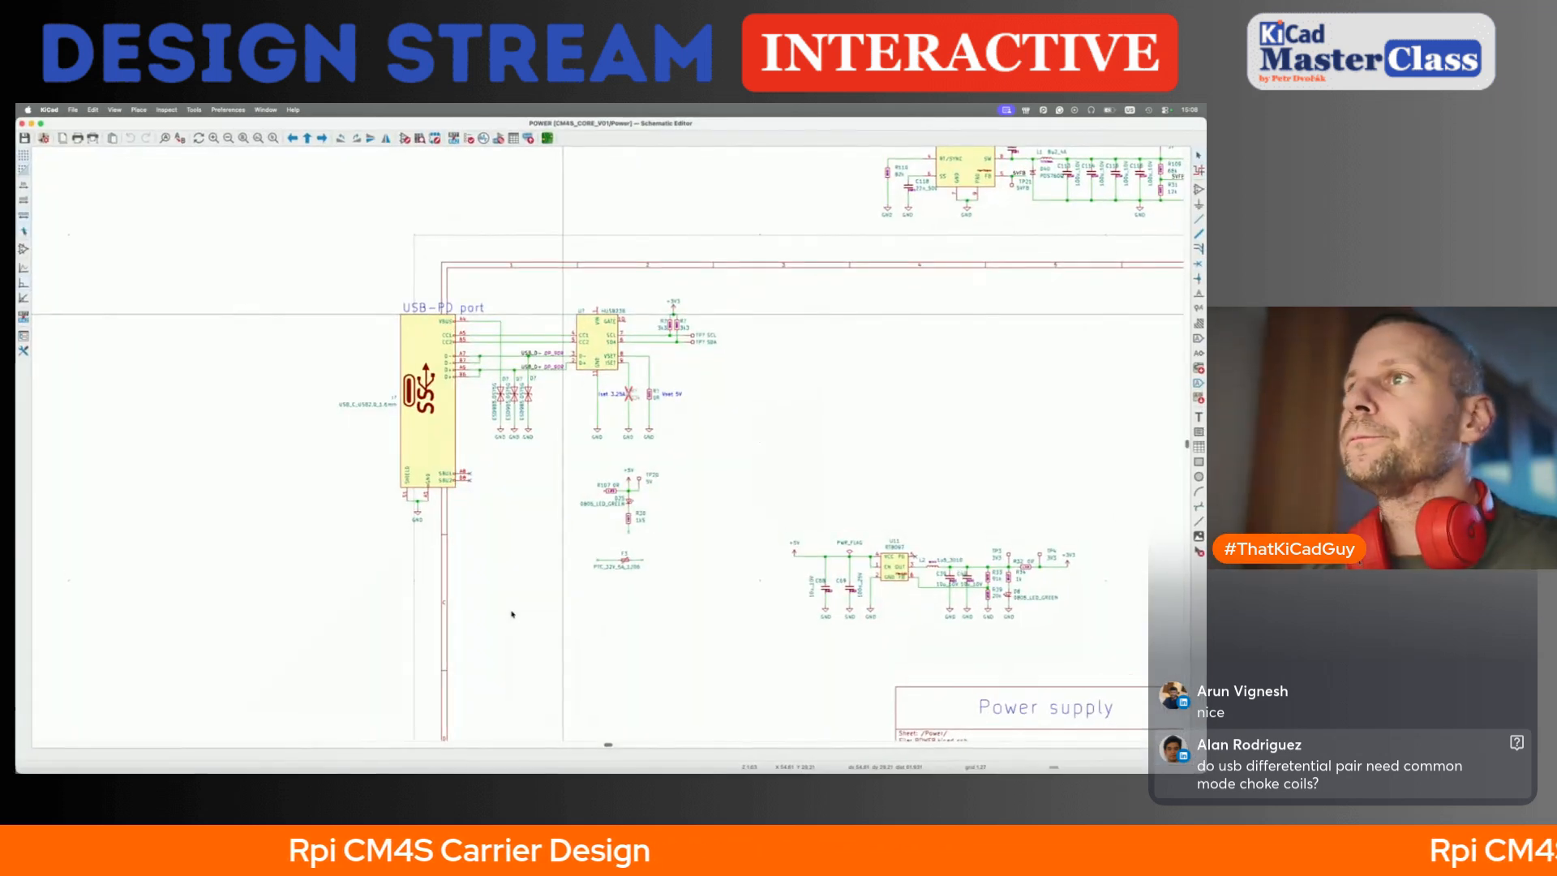
scroll(637, 461, up, 2)
scroll(587, 339, up, 3)
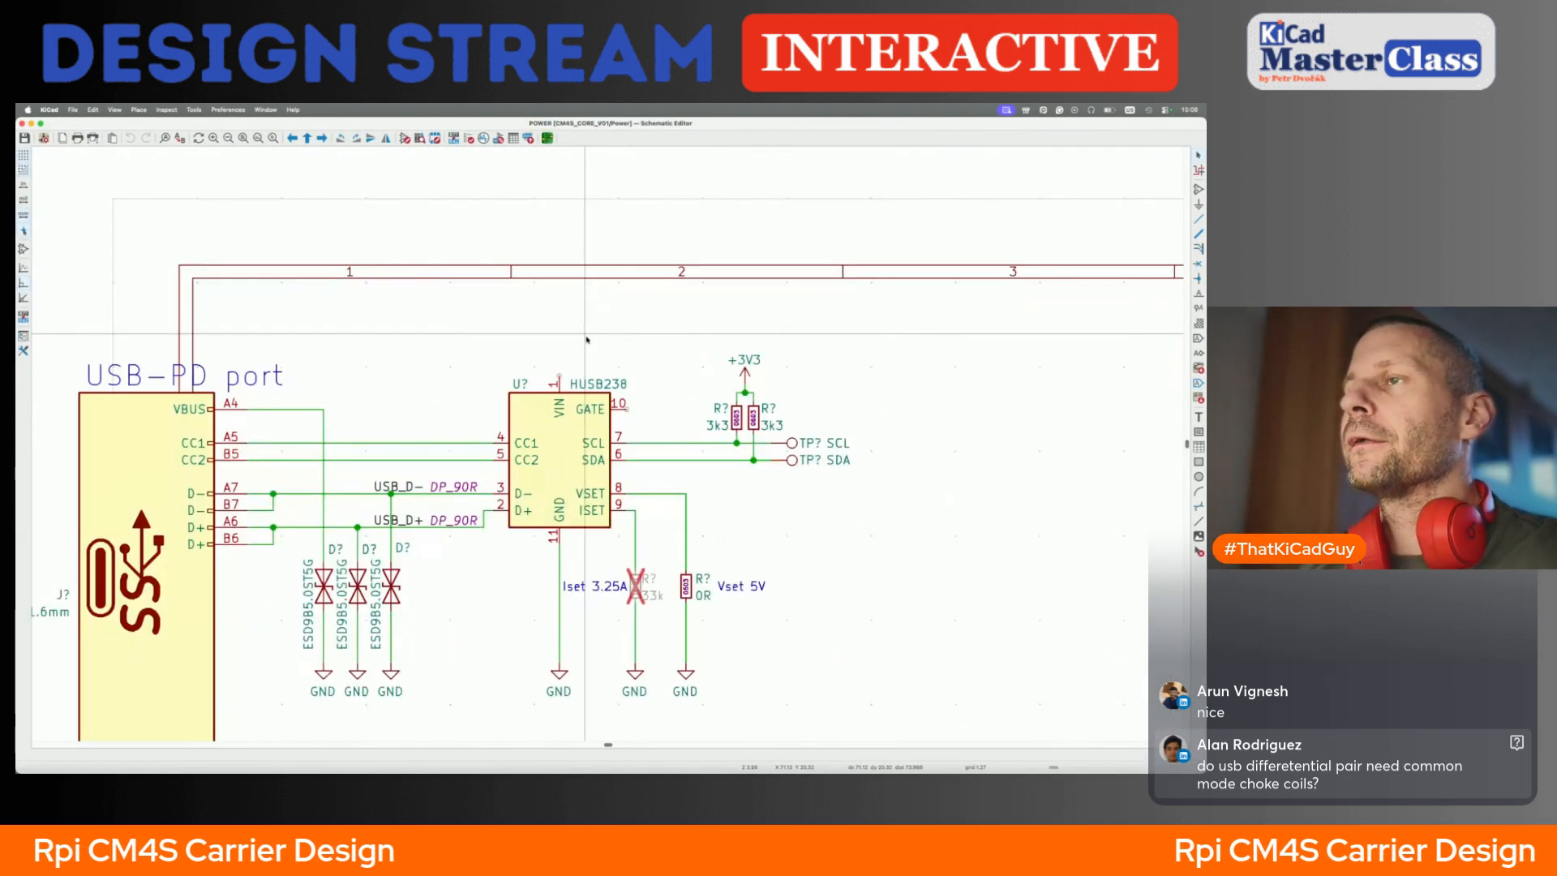
- Place the AONR21307 MOSFET above the HUSB238's GATE pin, rotated and mirrored so pin 4 points down and pin 1 faces the USB-PD port
key(a)
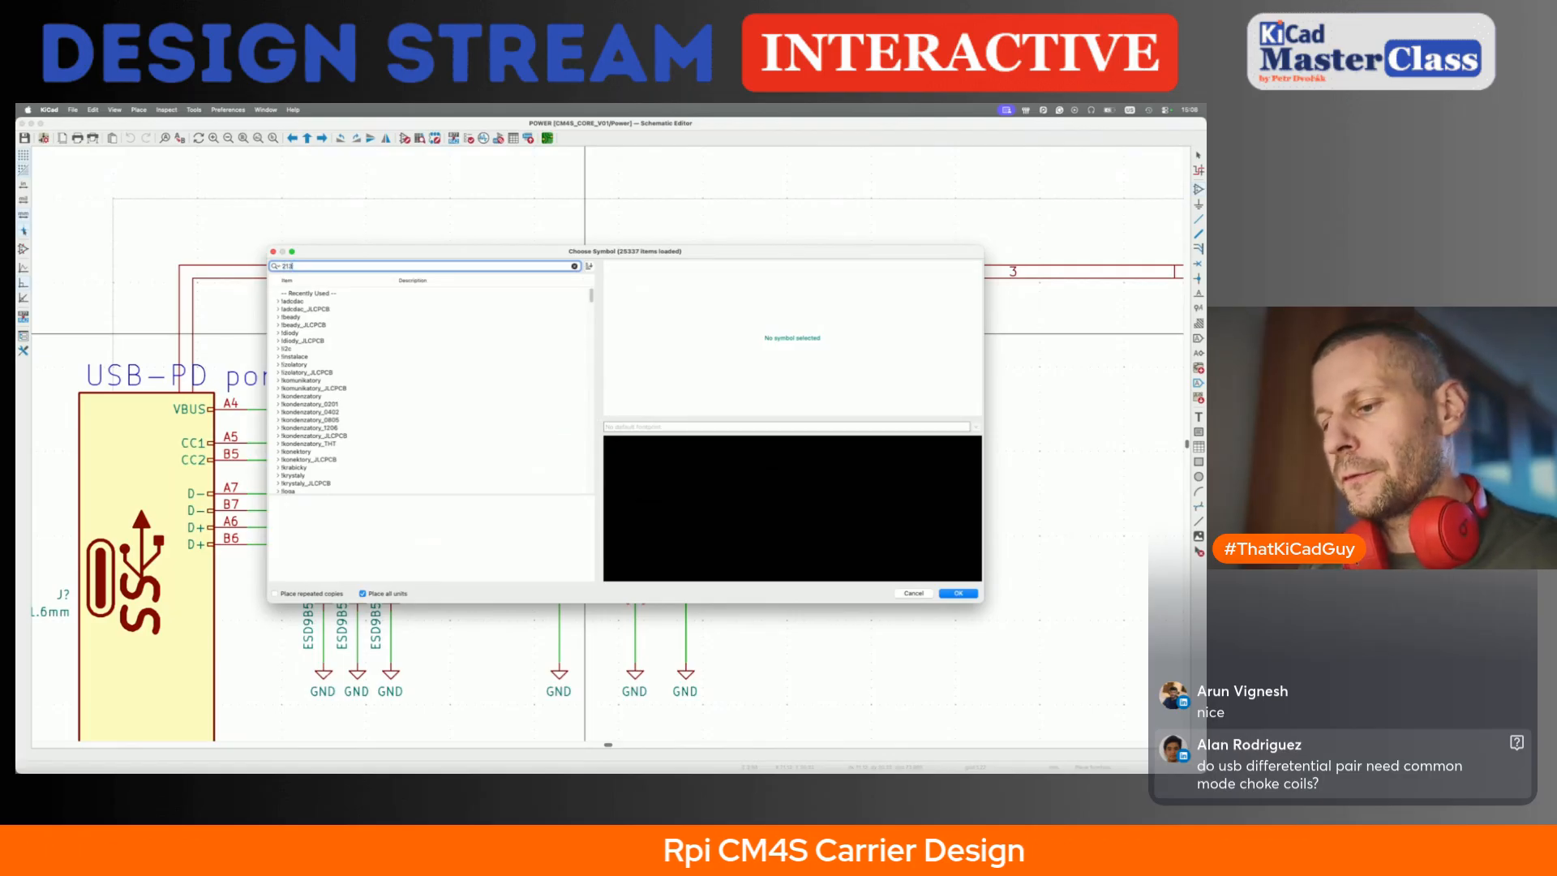
text(21307)
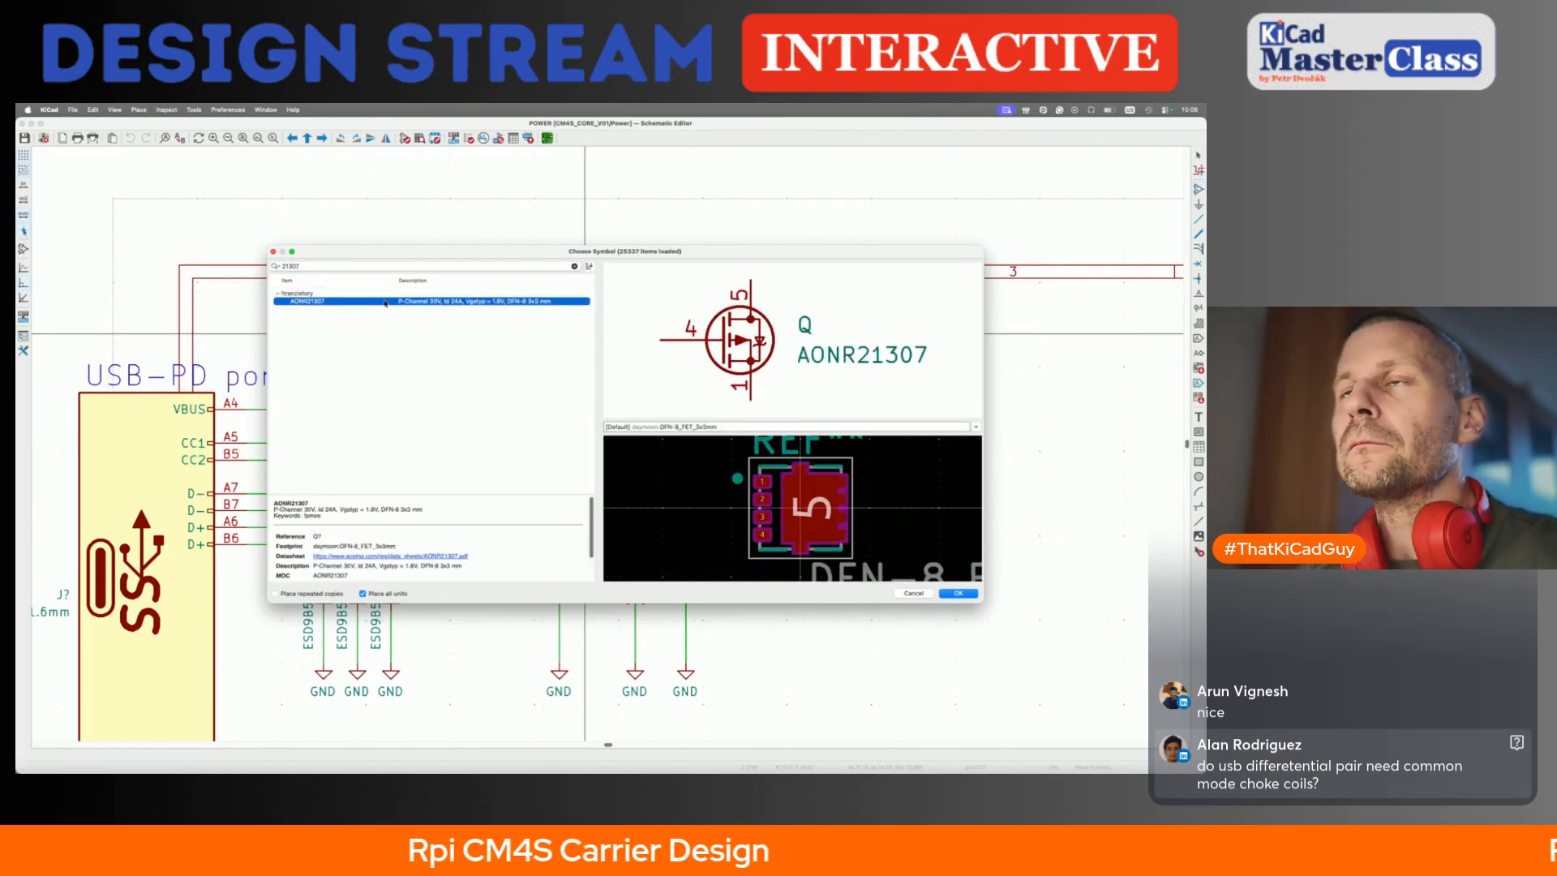
key(Return)
key(r)
key(x)
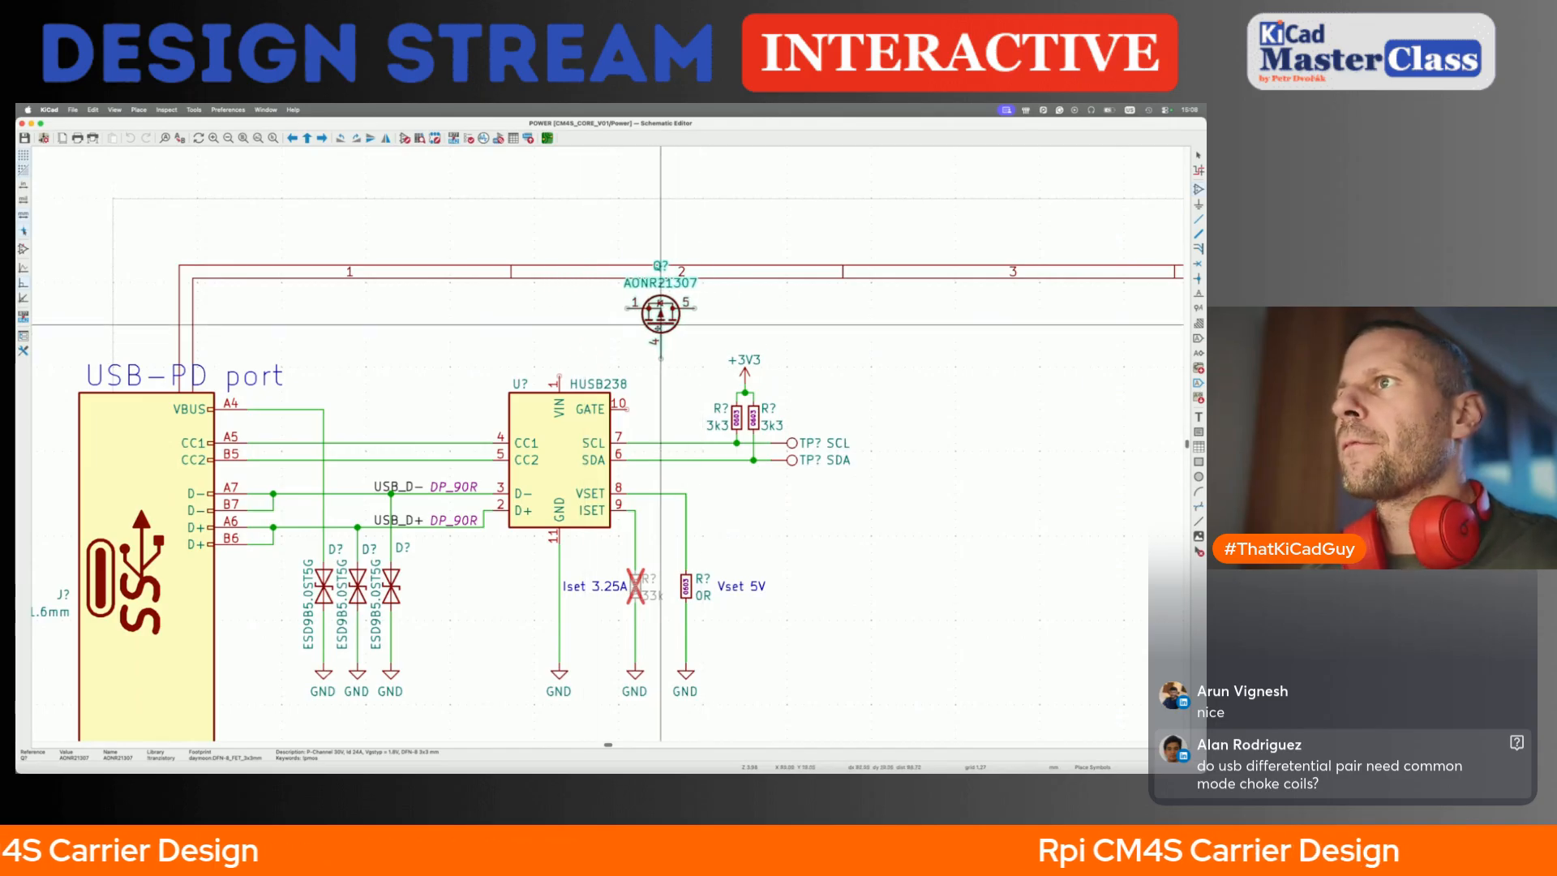
click(652, 334)
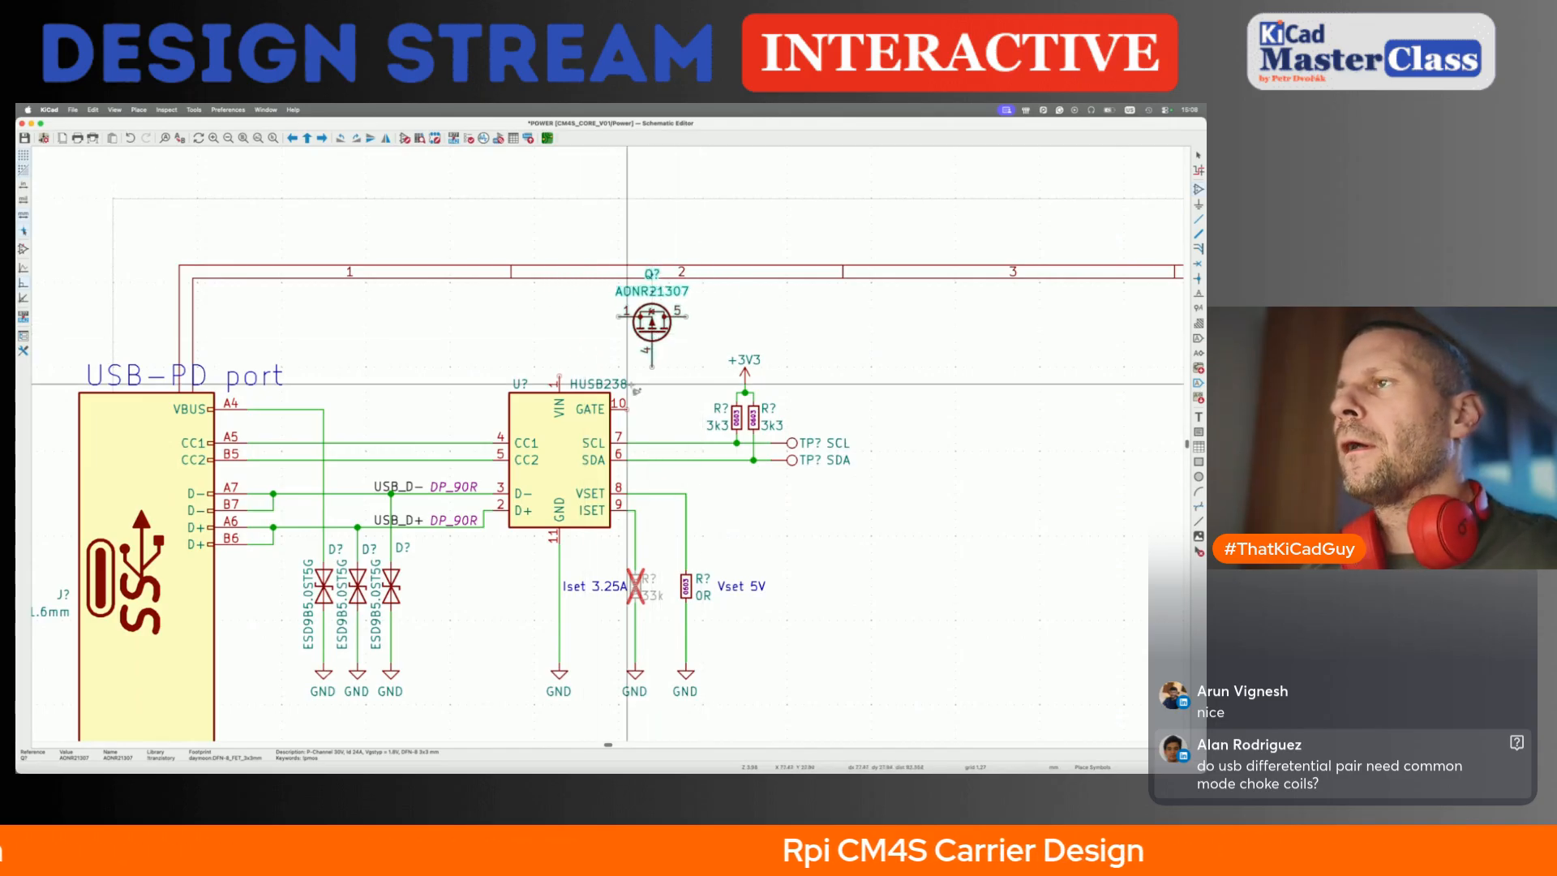
- Check the Adafruit reference schematic and place a 0603 5k1 resistor directly below the MOSFET's gate, with its fields tidied
key(super+Tab)
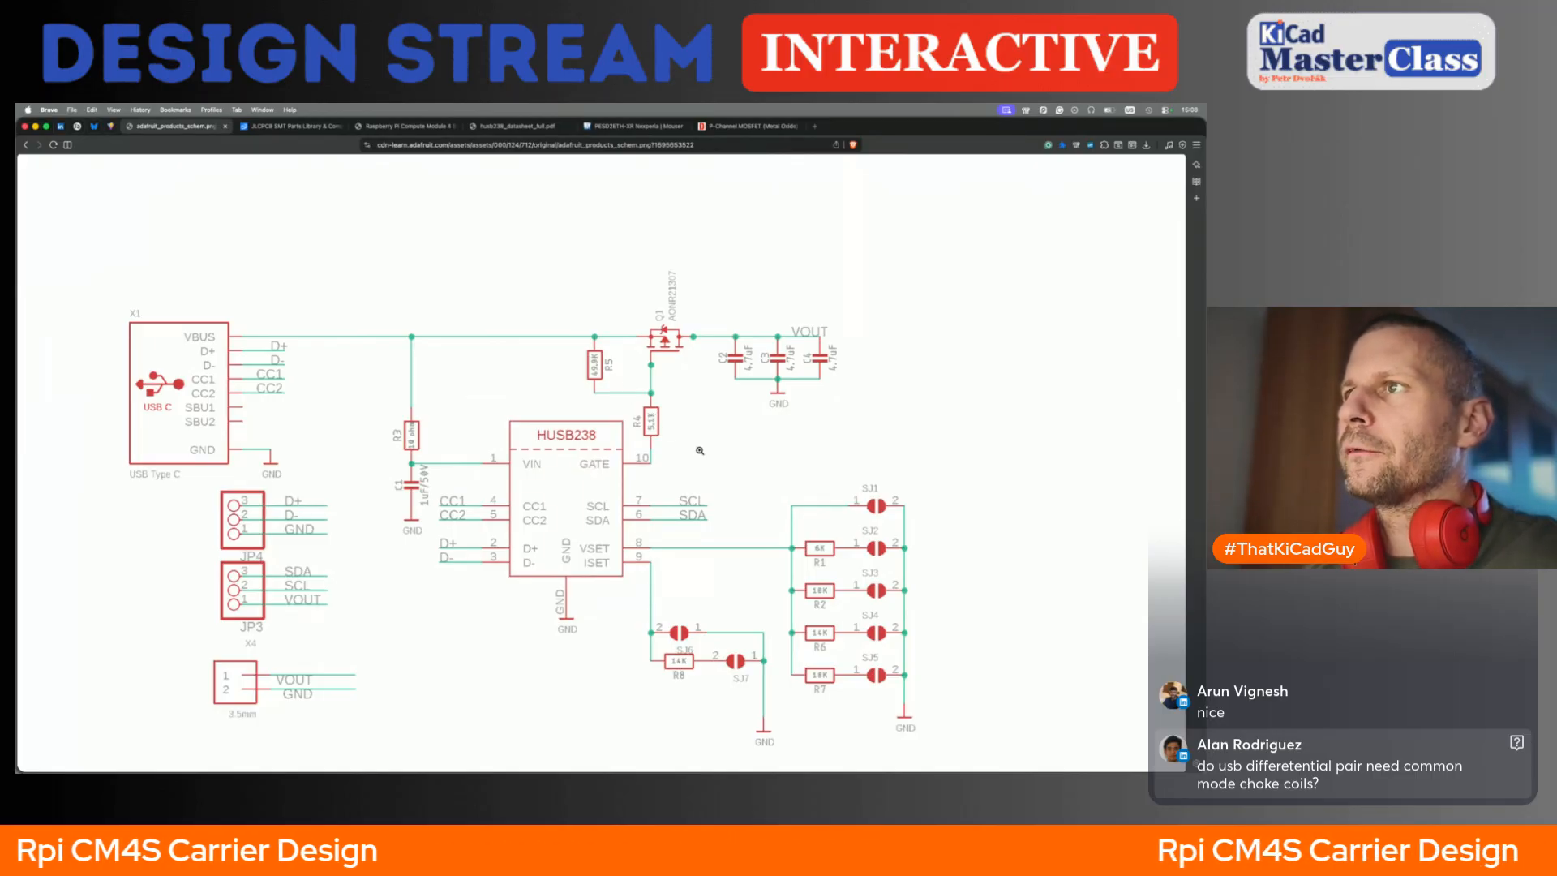
key(super+Tab)
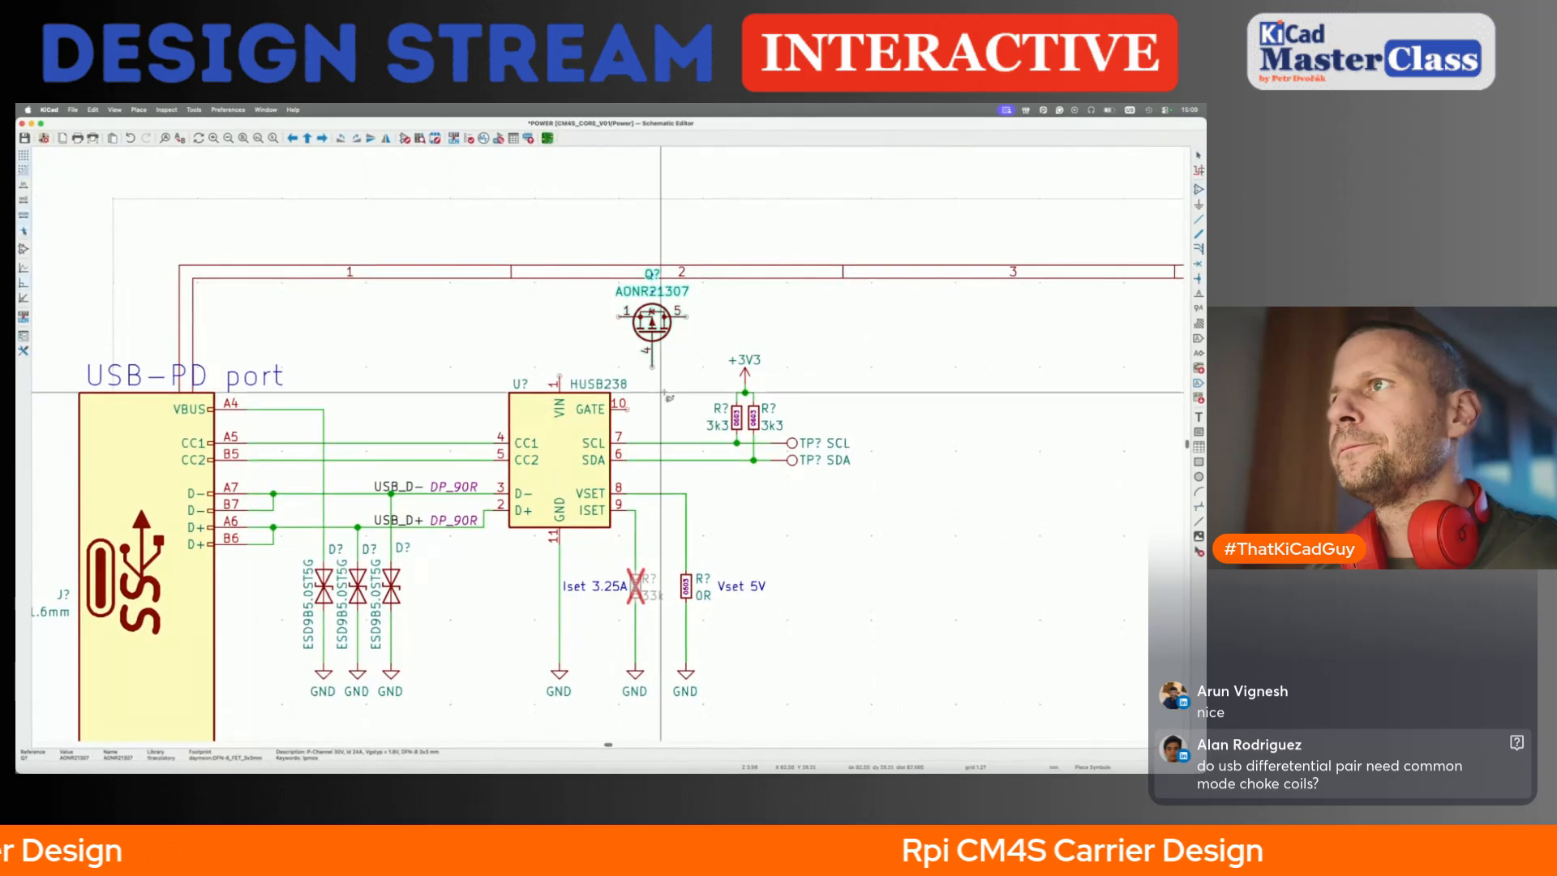
text(a5k1)
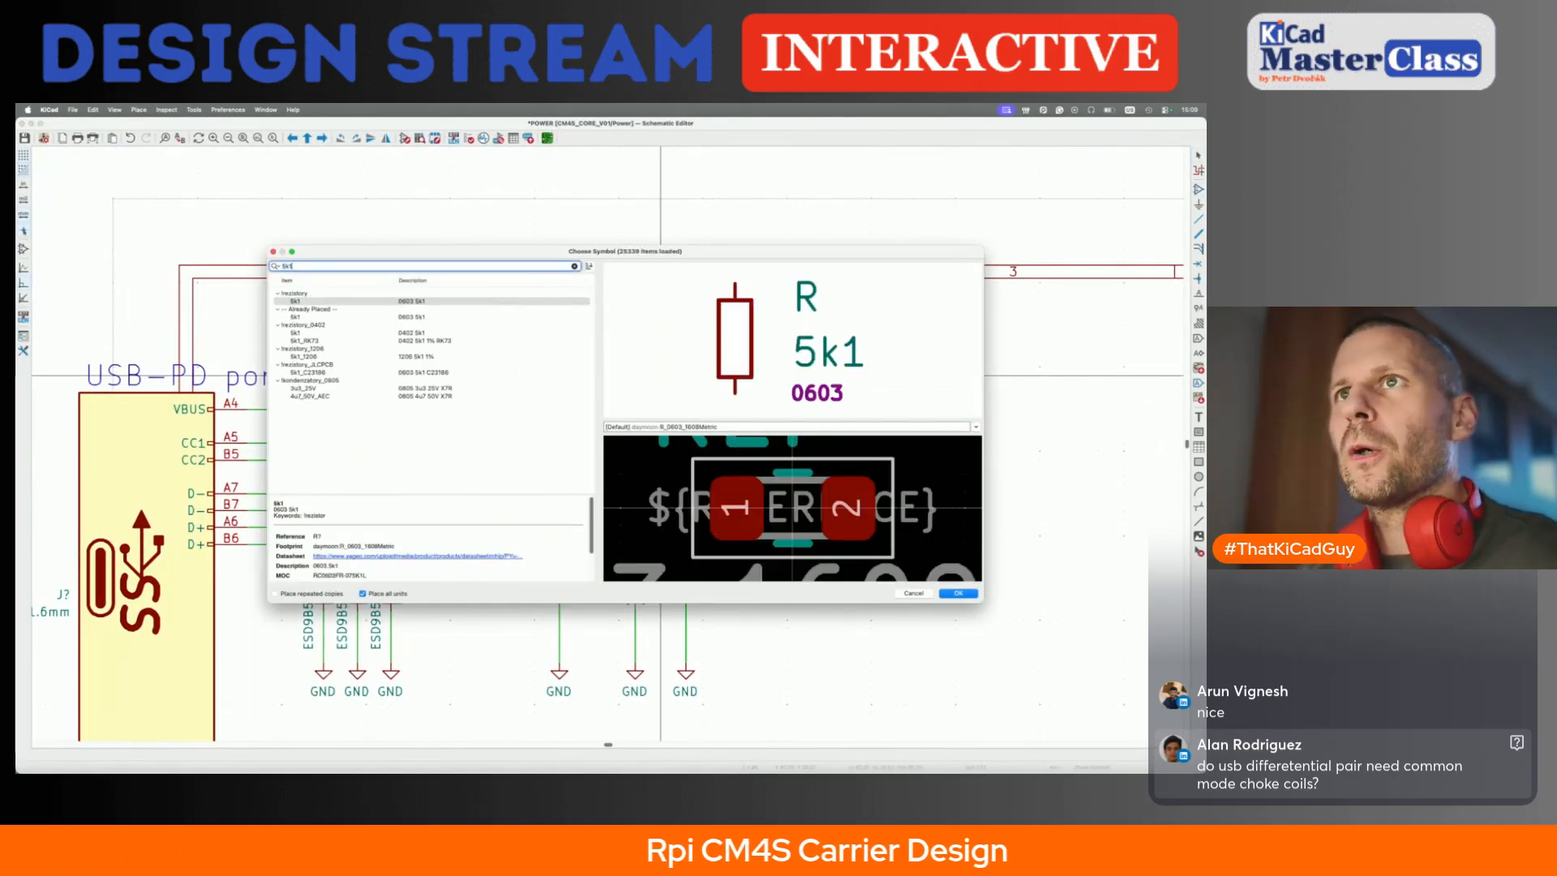
key(Return)
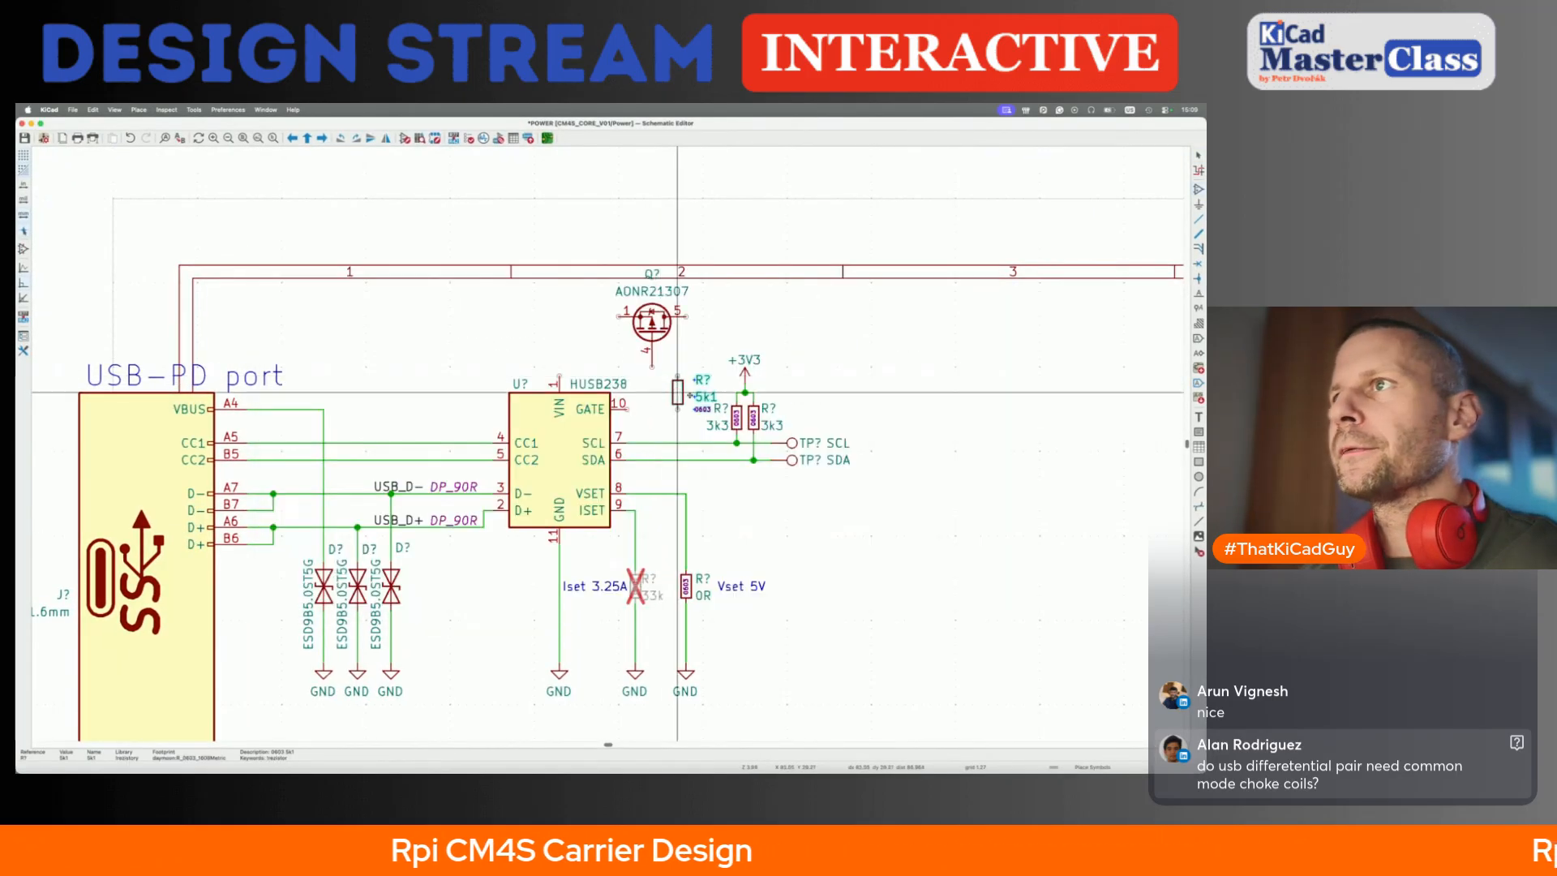
scroll(652, 392, up, 4)
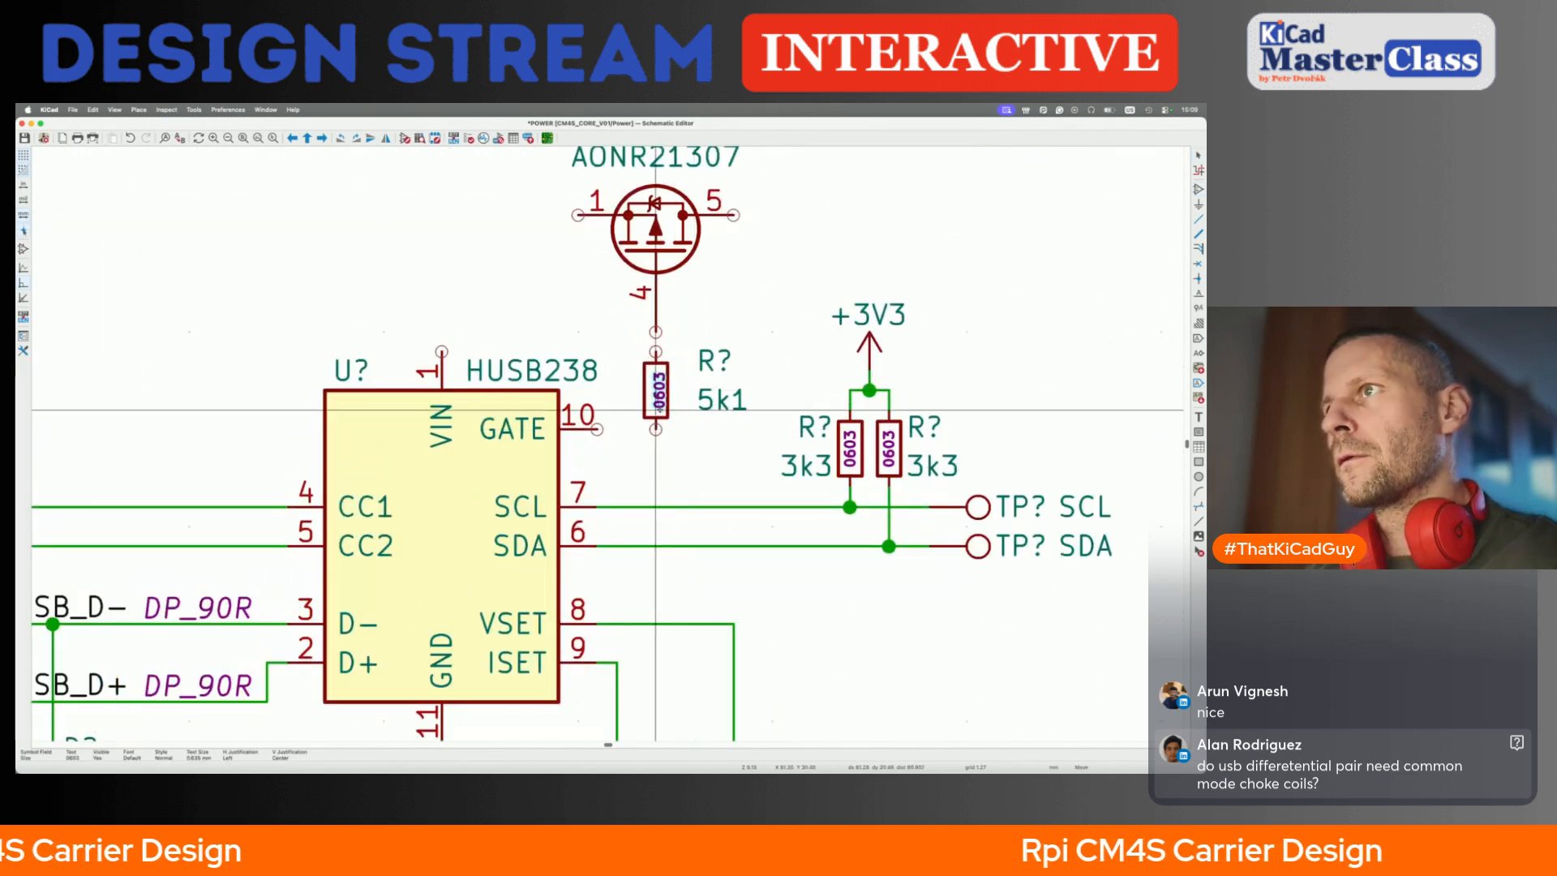
click(655, 409)
drag(678, 338, 781, 433)
key(o)
- Wire the HUSB238's GATE pin to the lower end of the 5k1 resistor and save the schematic
key(w)
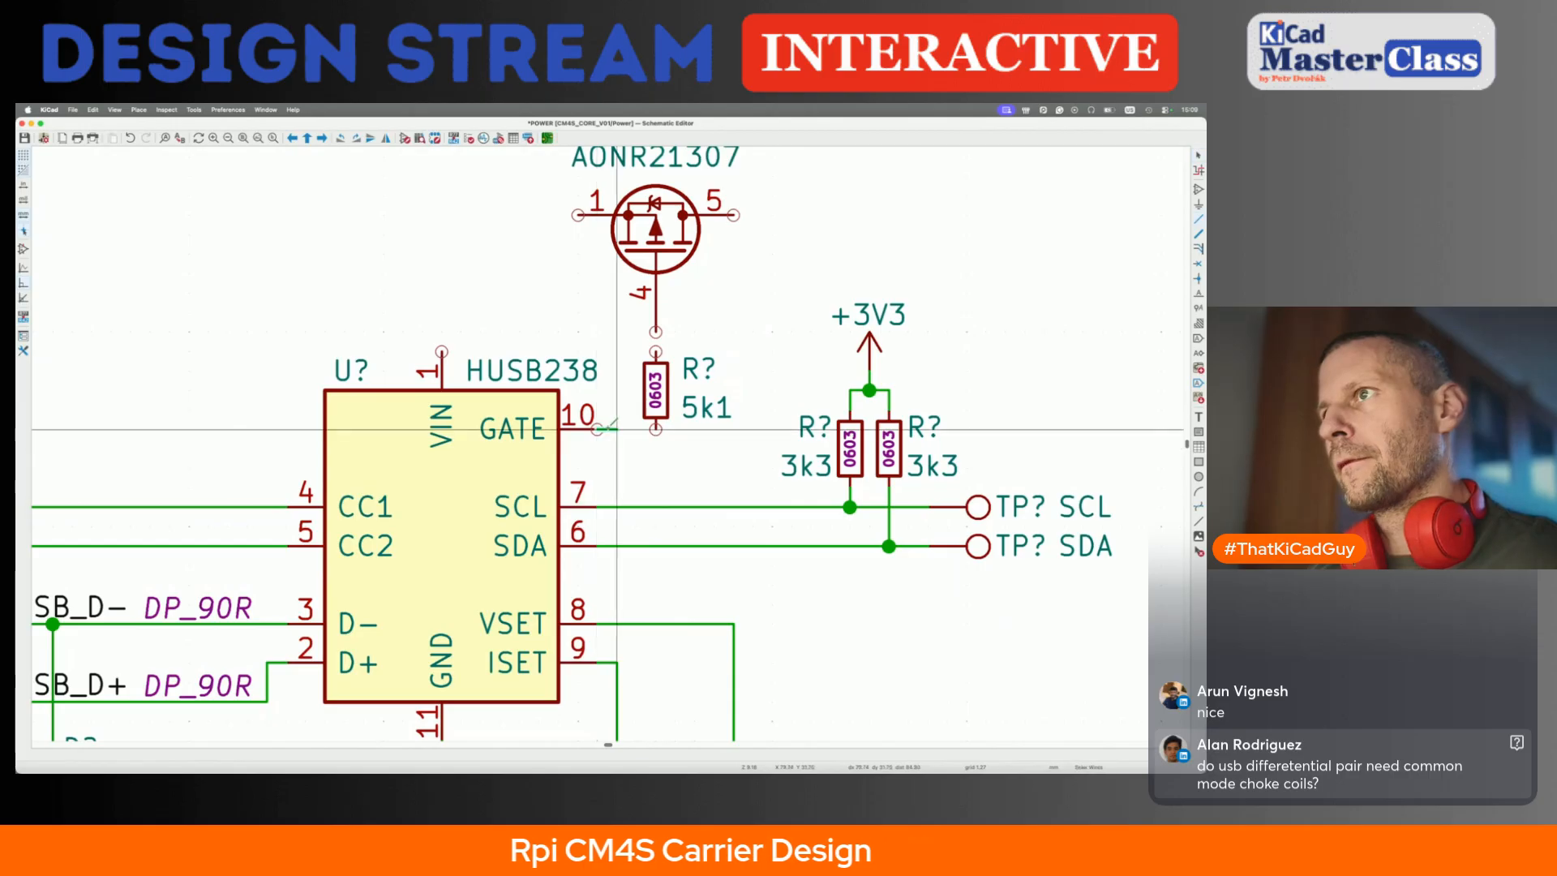
click(655, 430)
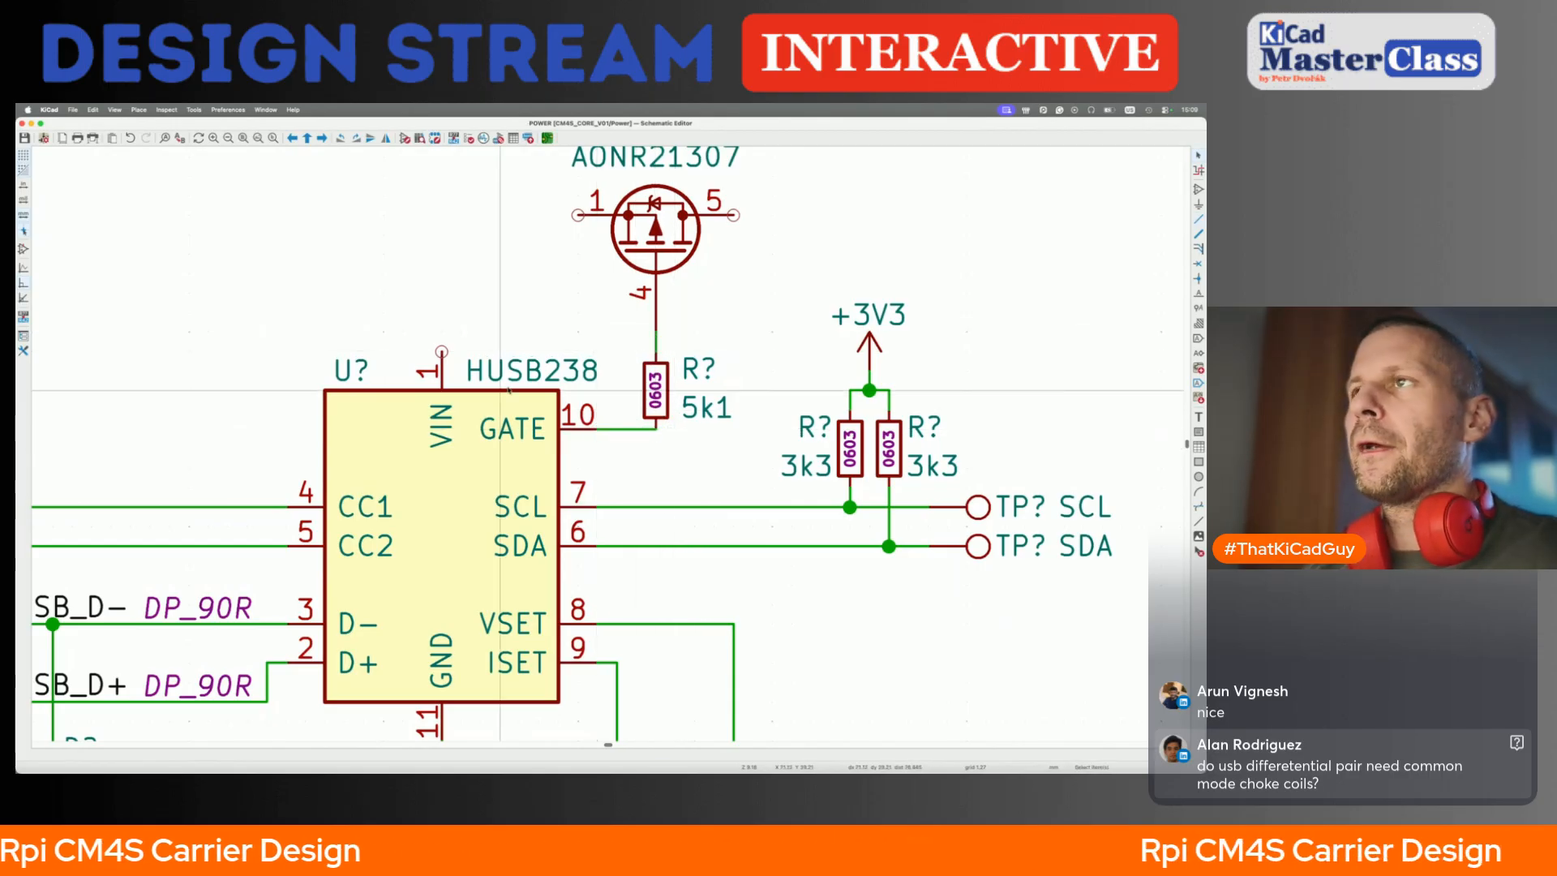
key(super+s)
- Search the symbol libraries for a 49k9 resistor and leave without placing anything
scroll(504, 384, down, 2)
text(a49k9)
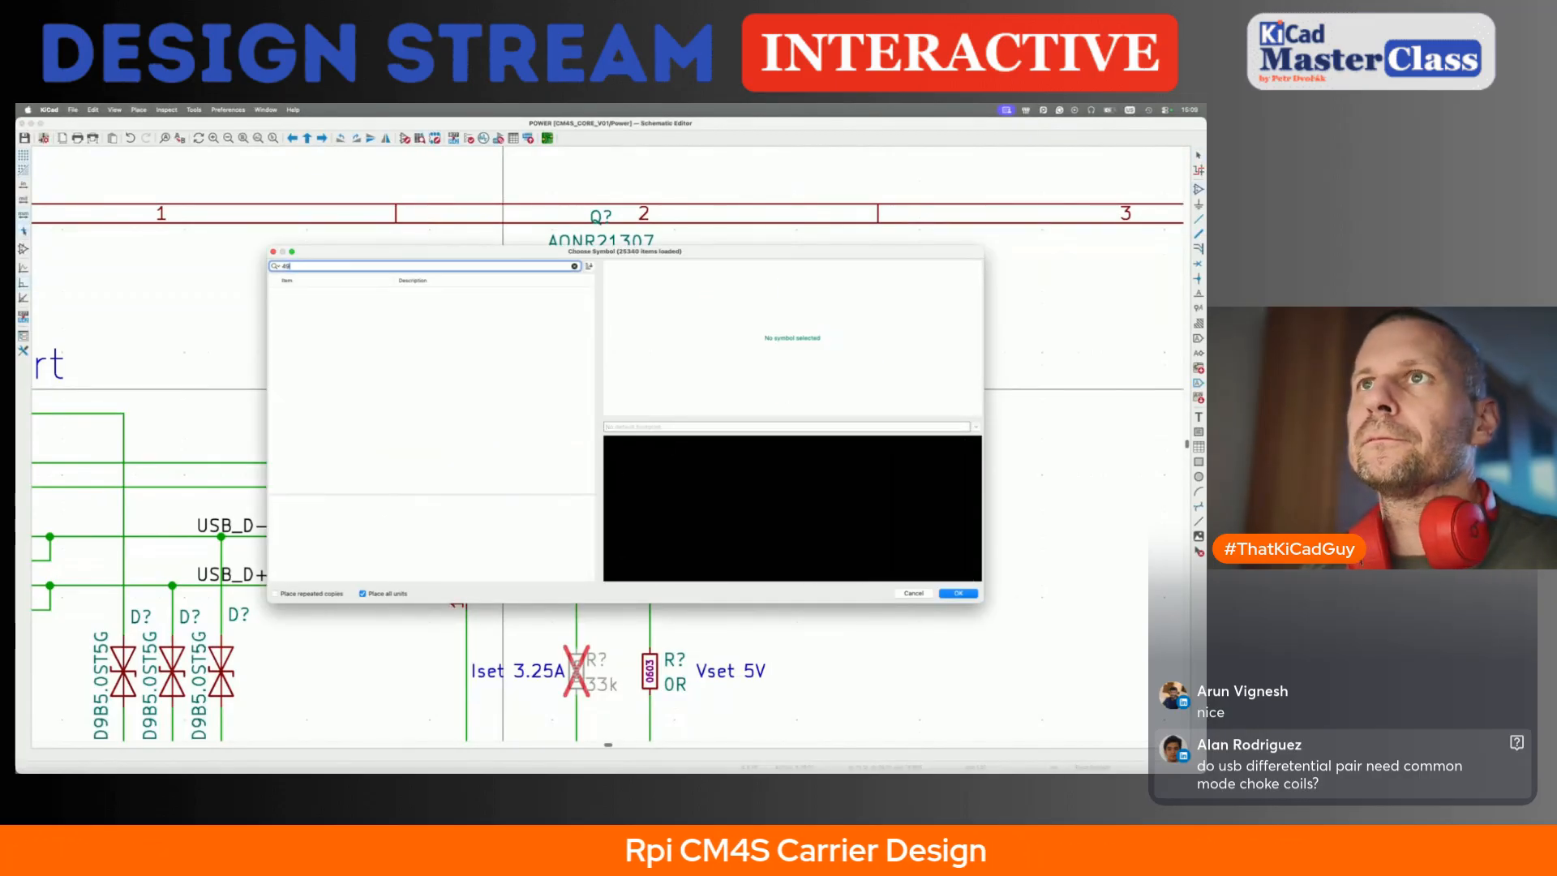
key(BackSpace)
key(BackSpace)
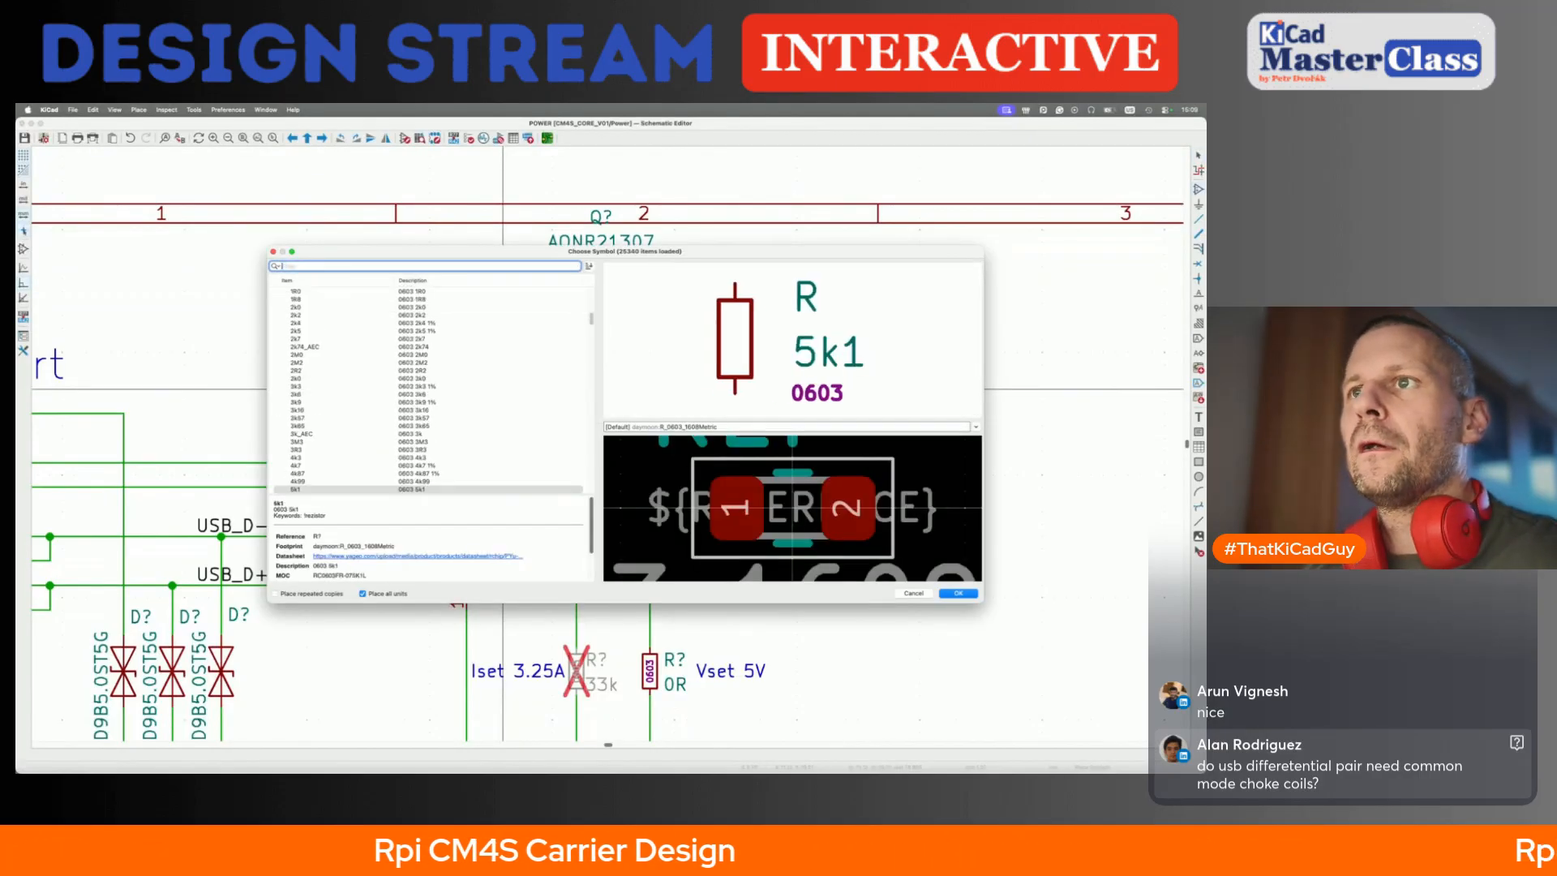
key(Escape)
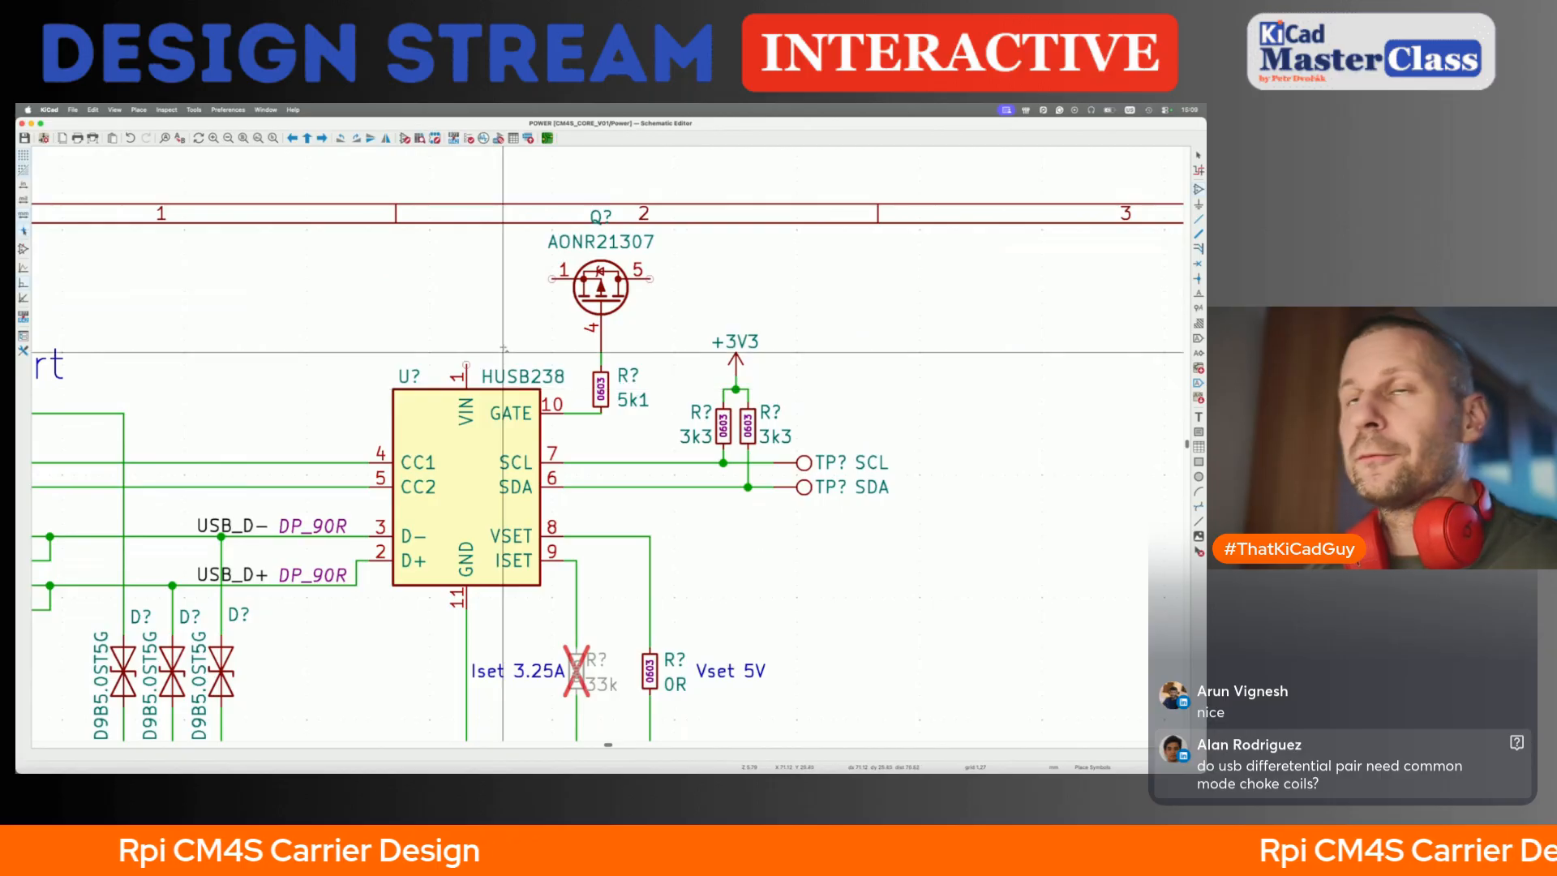
- Glance at the Adafruit reference schematic, open the Symbol Editor and clear its library filter
key(super+Tab)
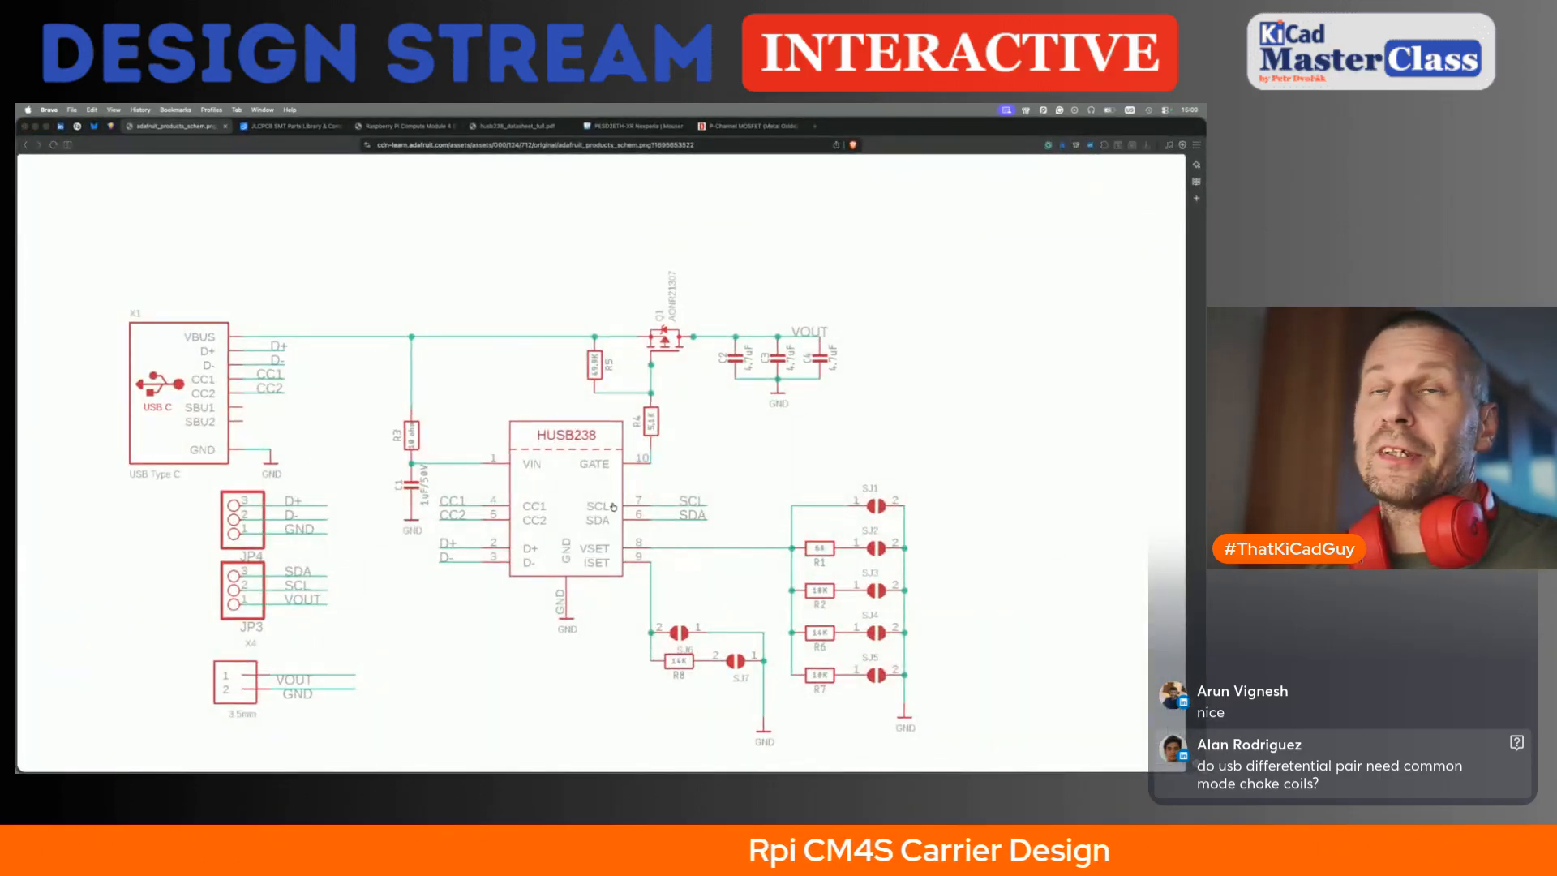
key(super+Tab)
click(404, 138)
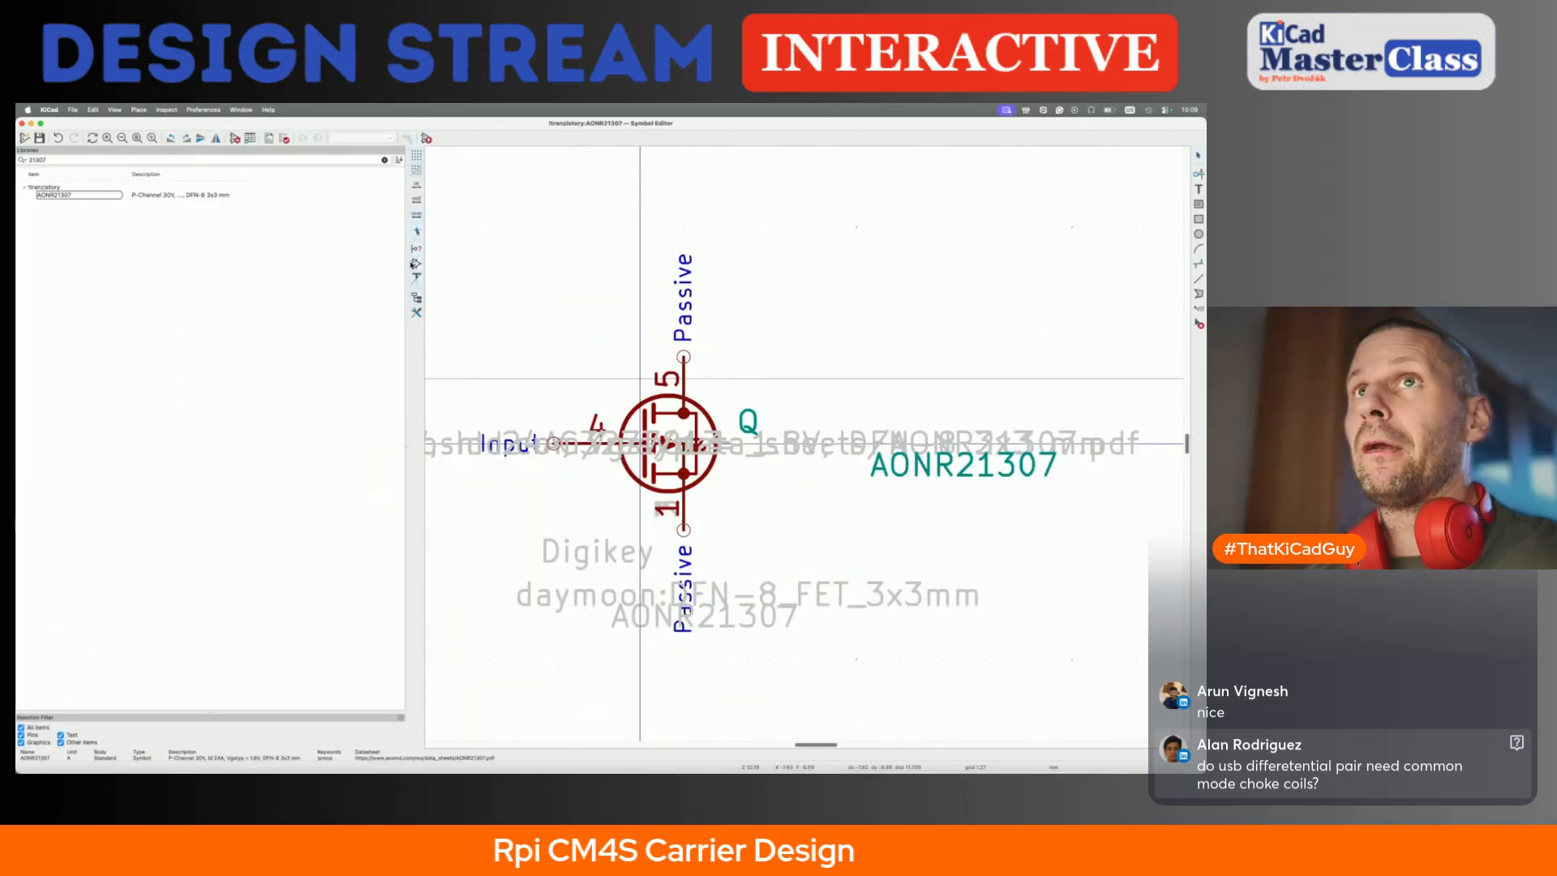
key(BackSpace)
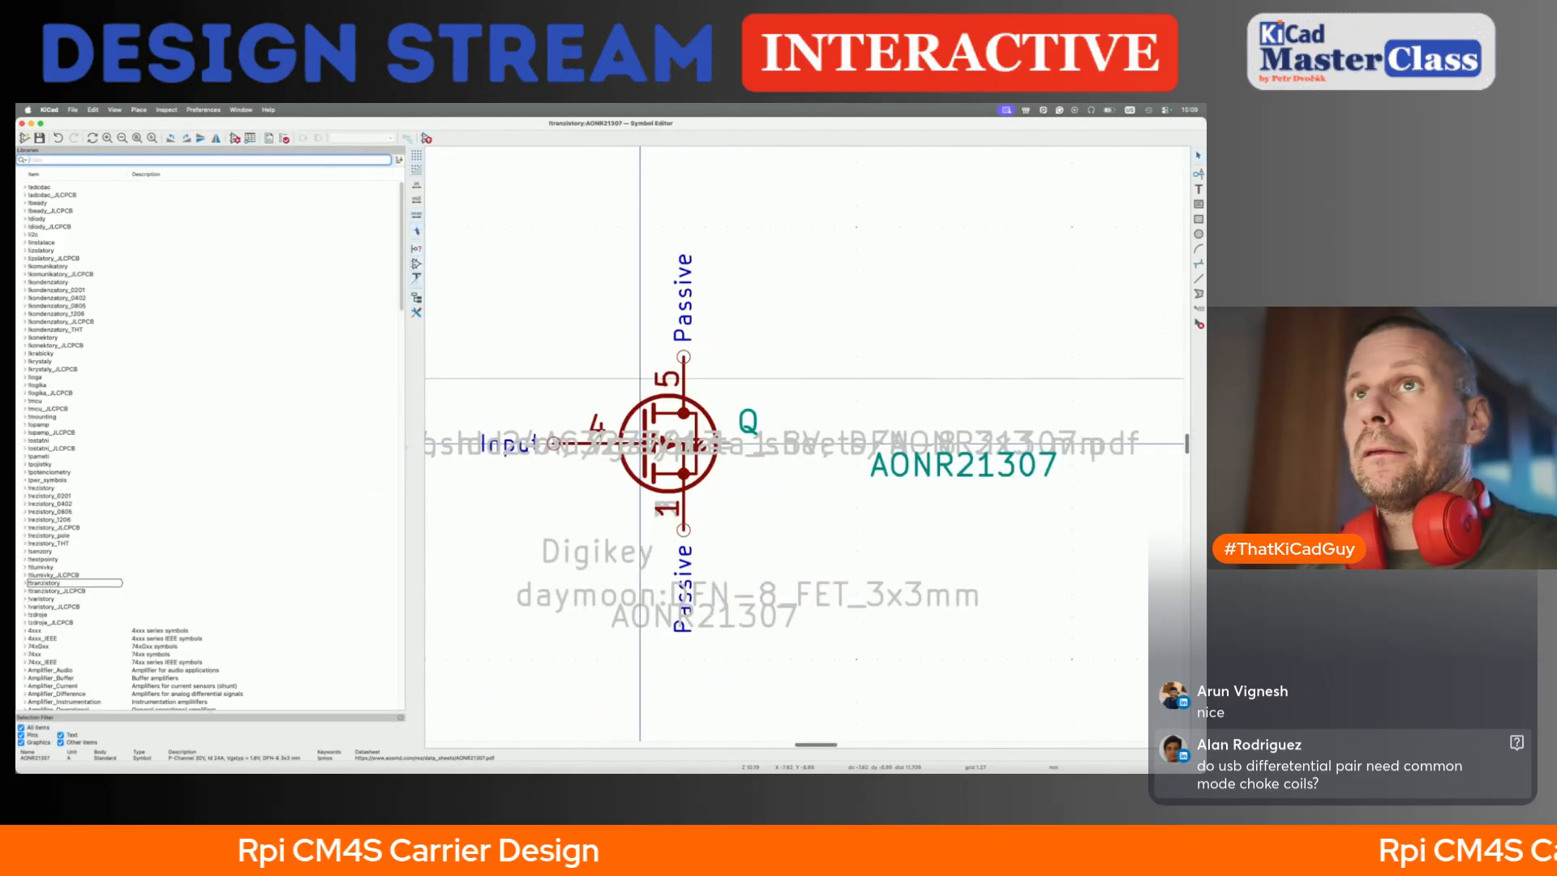
- Read through the HUSB238 datasheet in Brave from the protection functions to the typical application circuits
key(super+Tab)
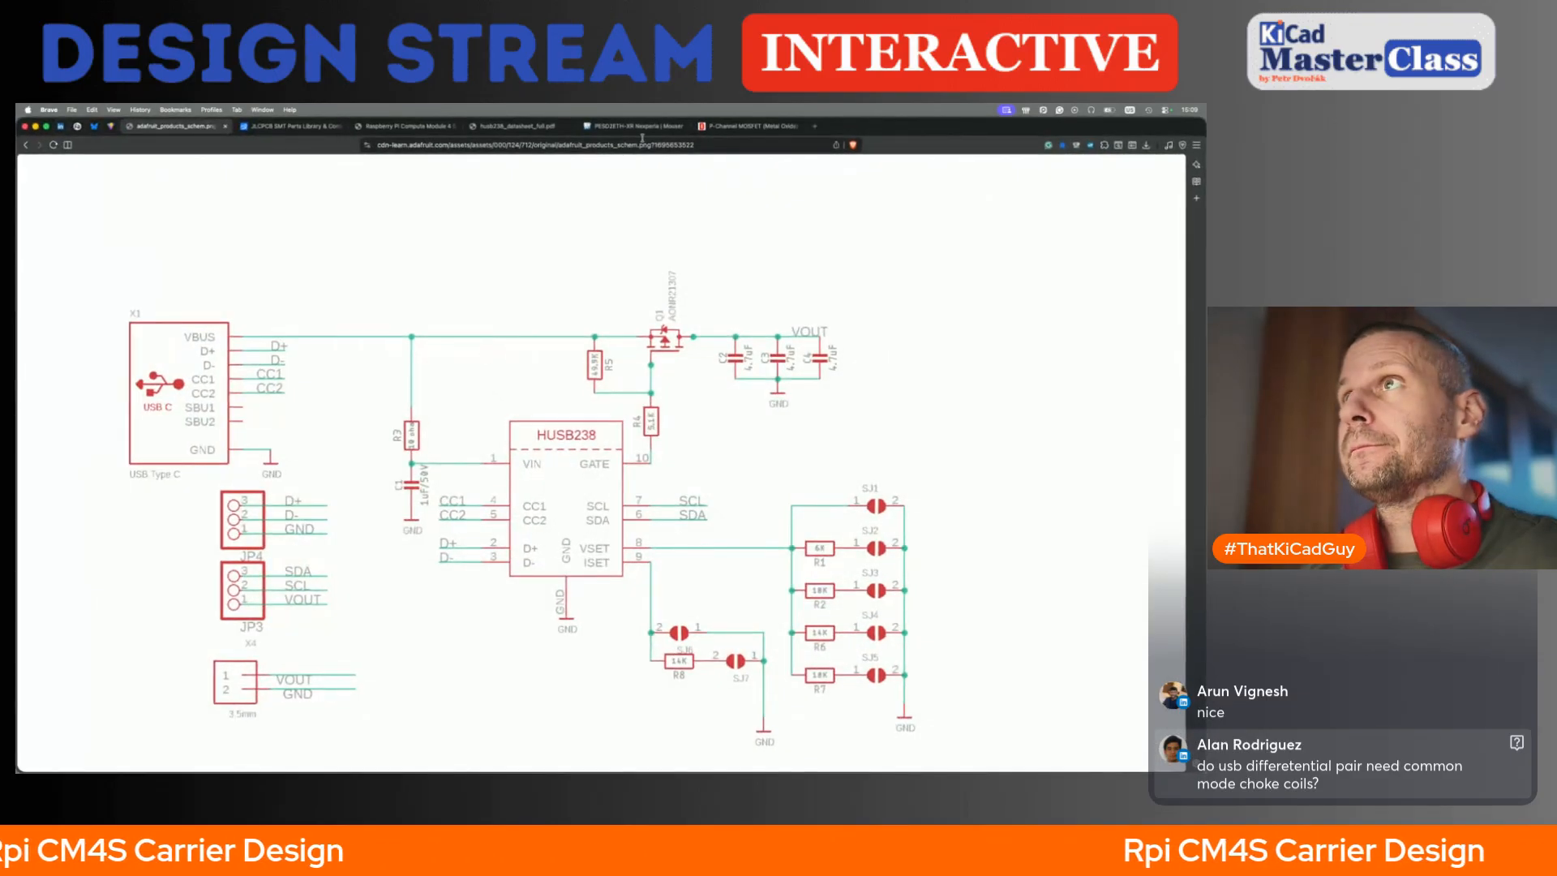
click(517, 126)
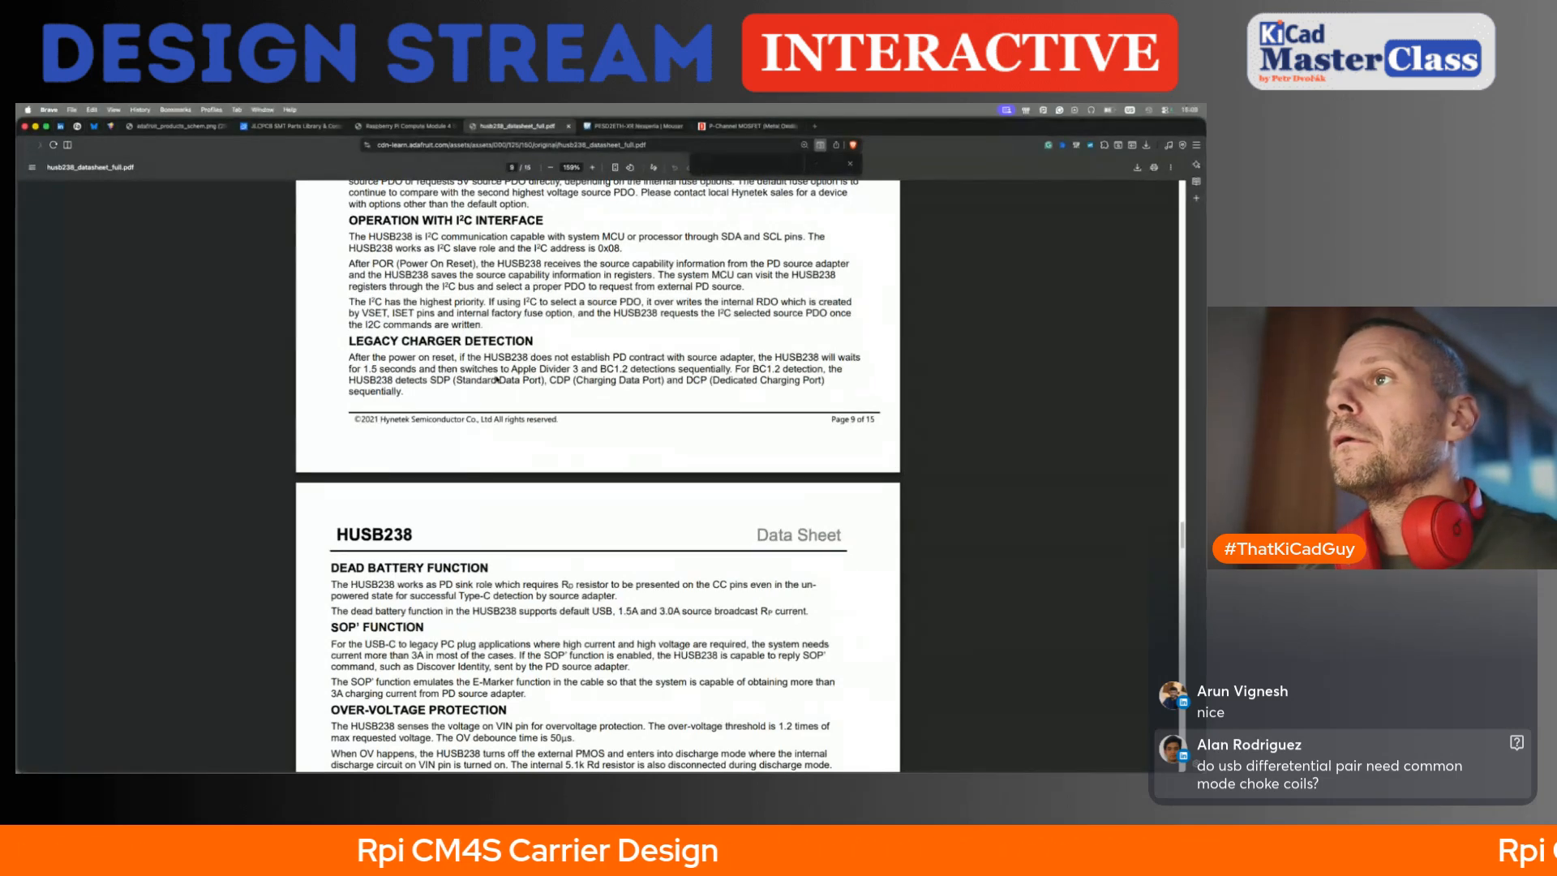
scroll(488, 460, down, 4)
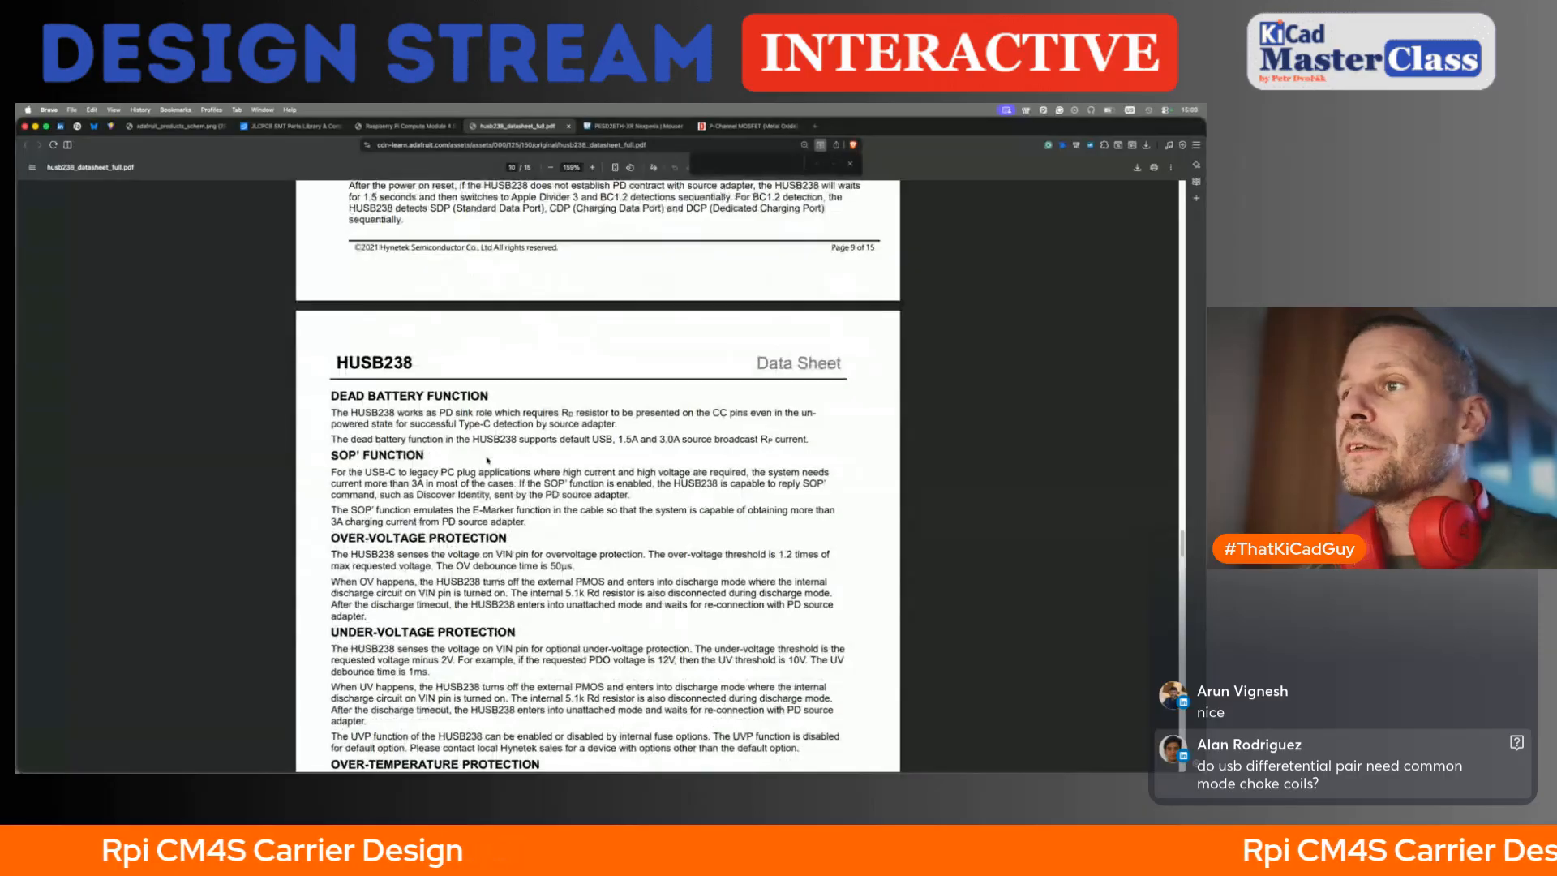
scroll(487, 460, down, 5)
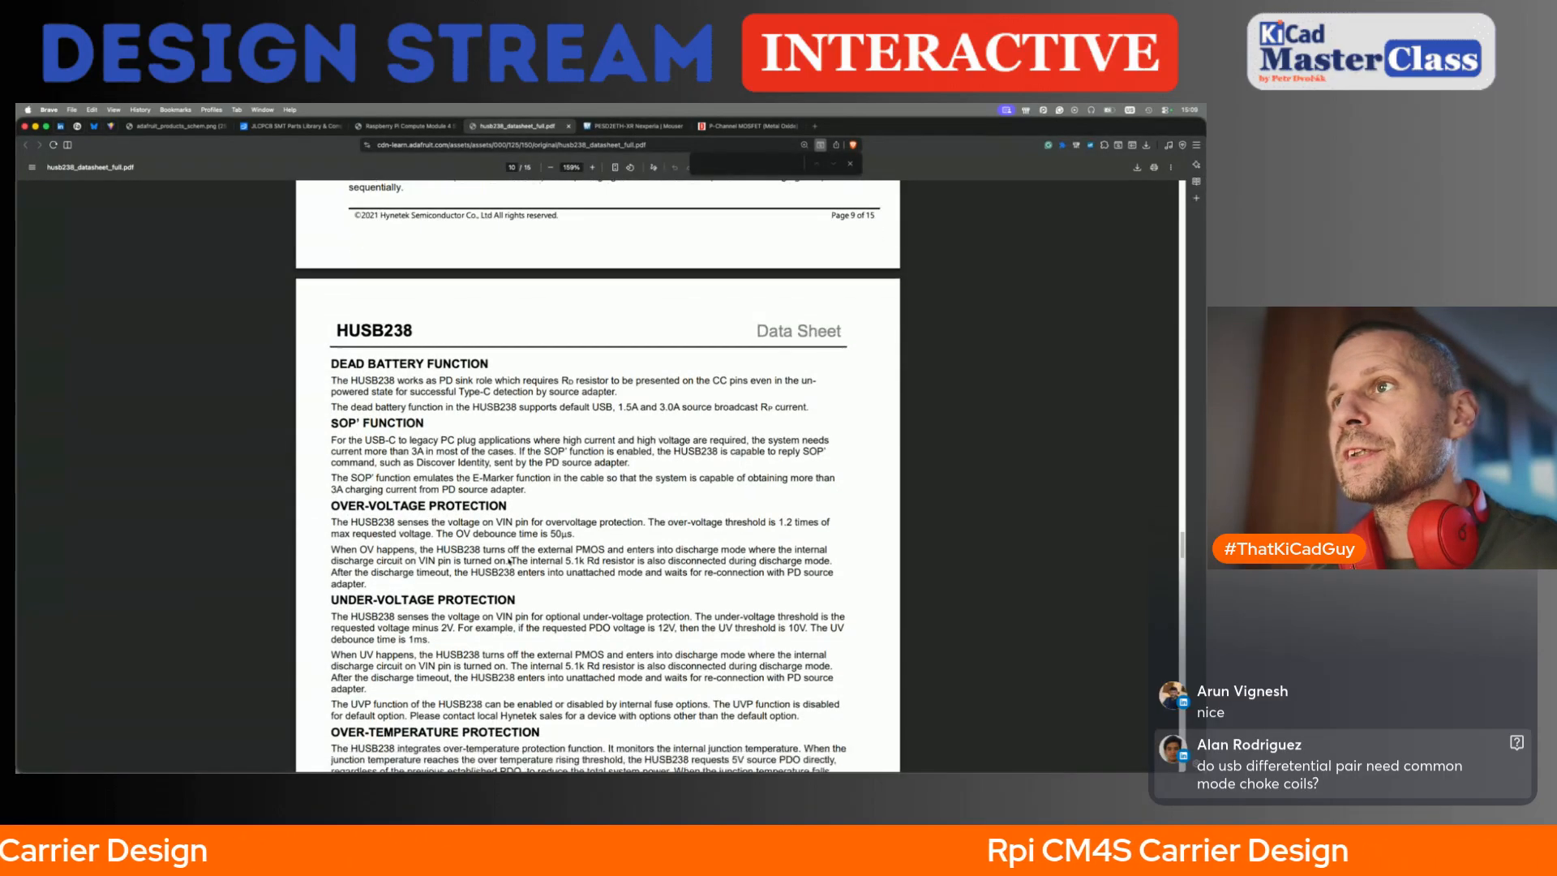
scroll(510, 561, down, 1)
scroll(509, 561, down, 11)
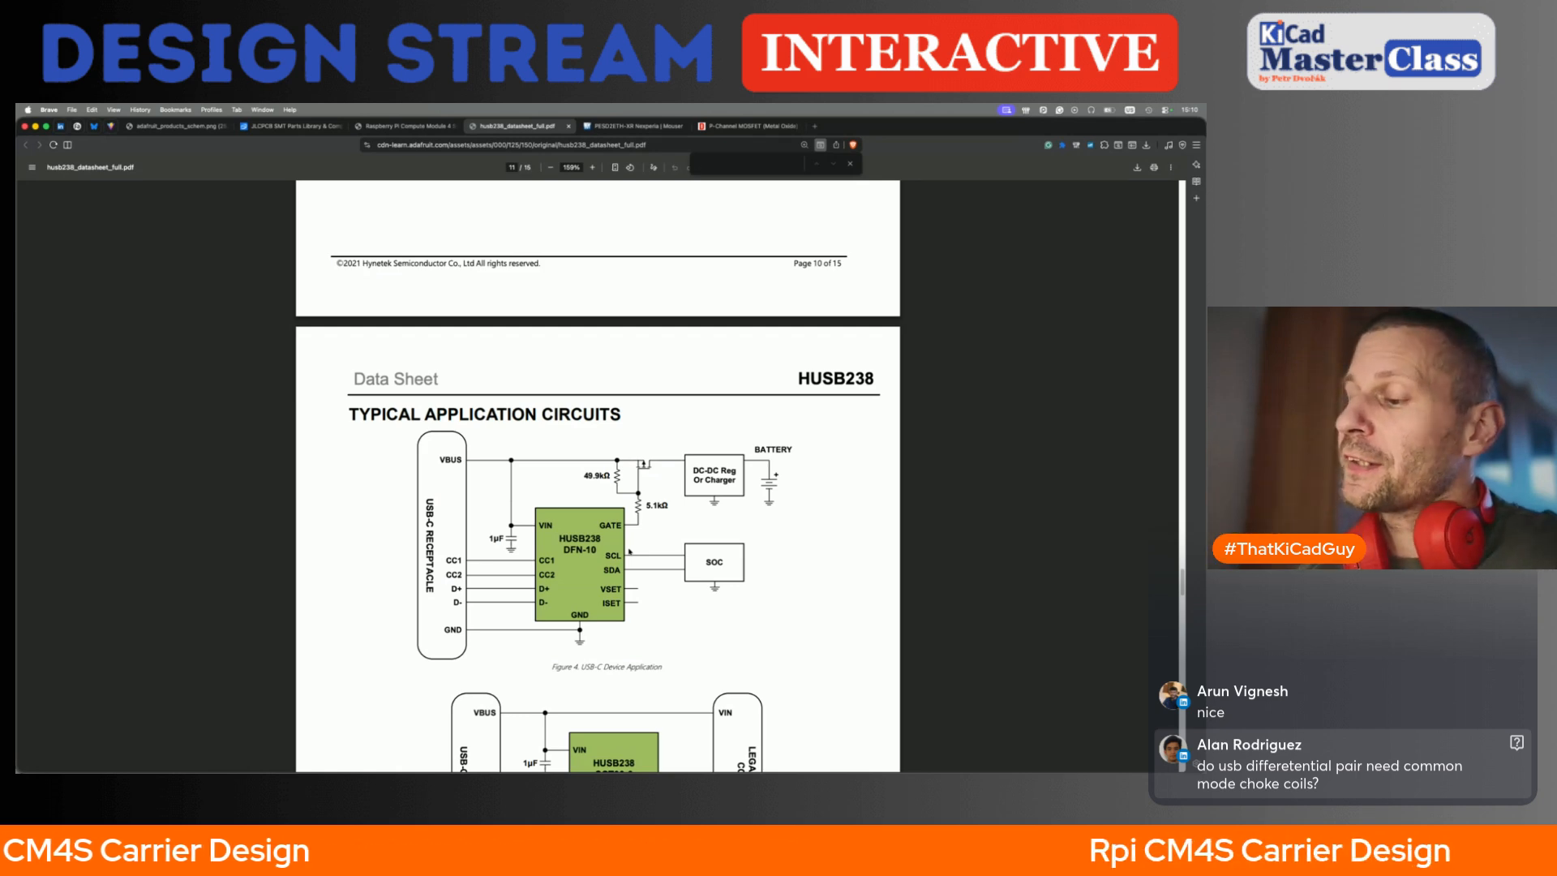
- Find the 0603 51k resistor in the Symbol Editor and add it to the Power sheet beside the MOSFET's pin 1
key(super+Tab)
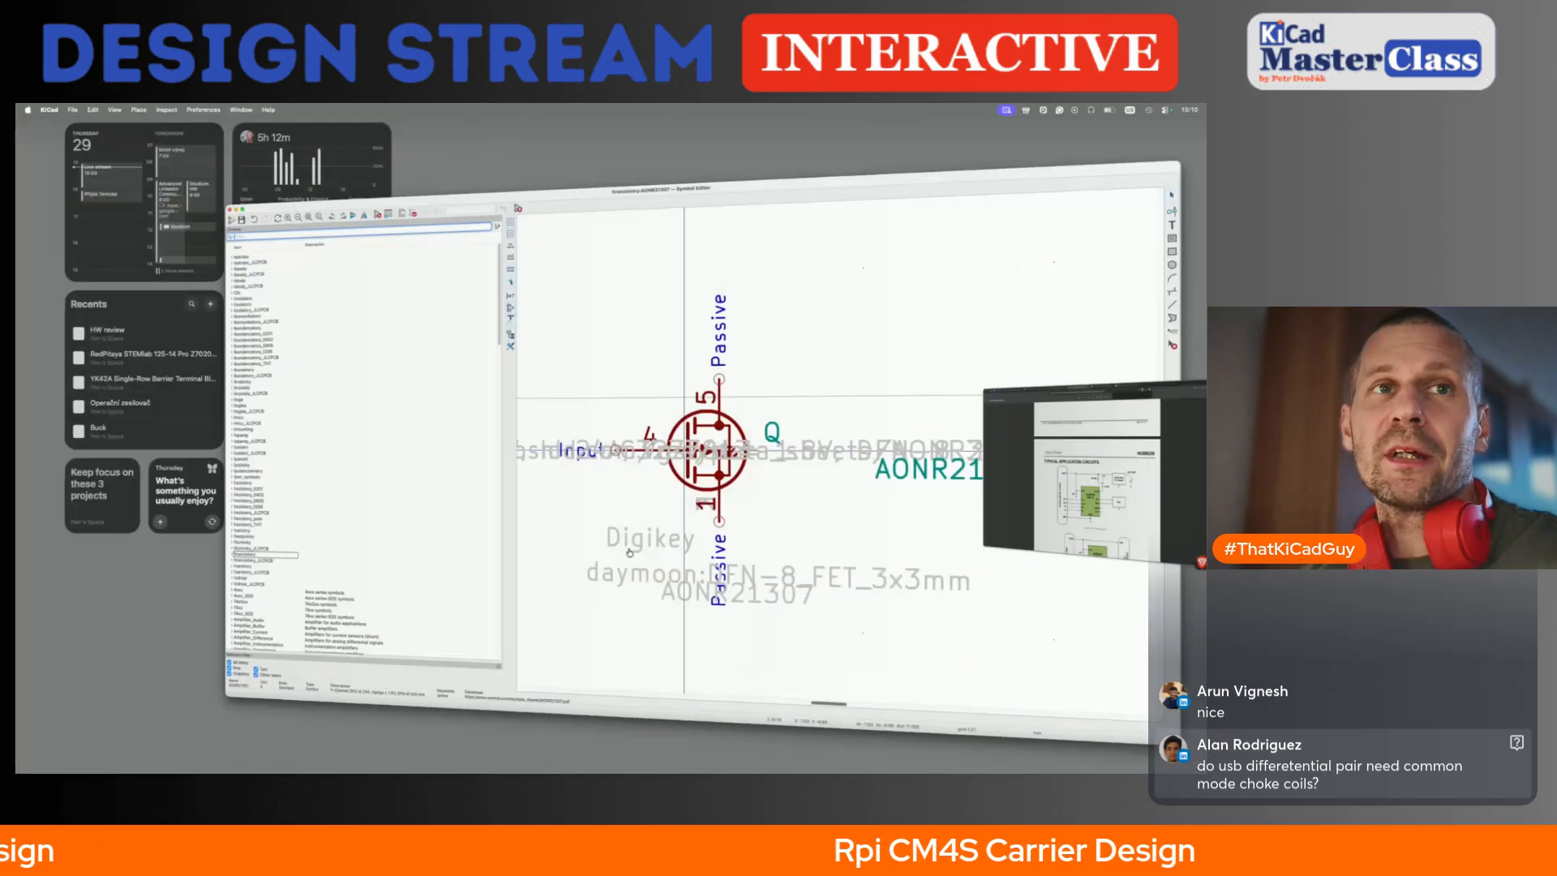
click(209, 161)
text(5)
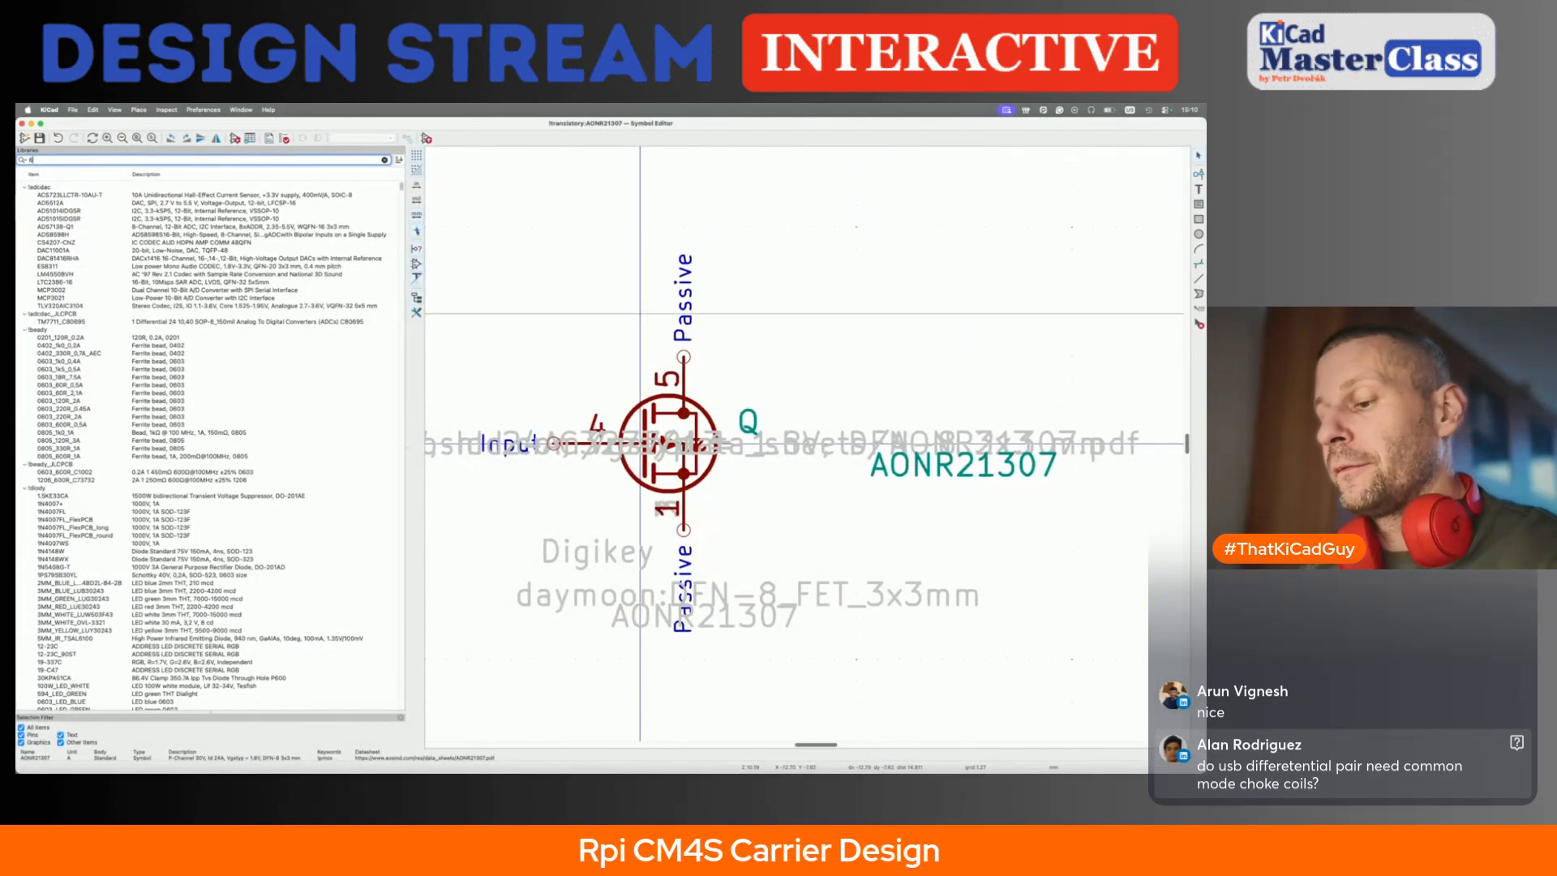
text(1k)
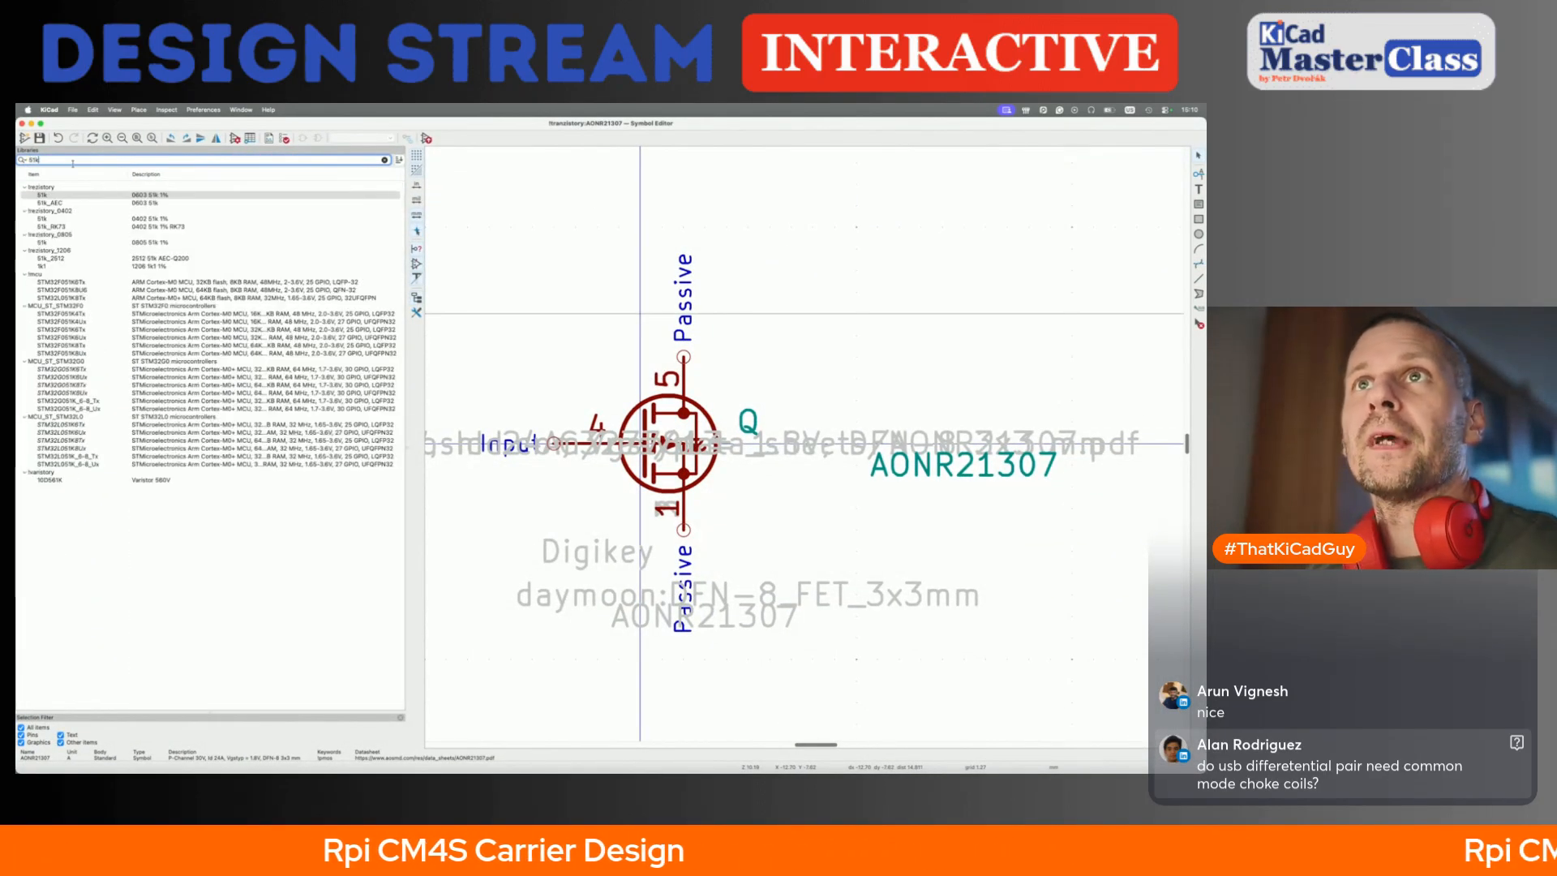
double_click(122, 196)
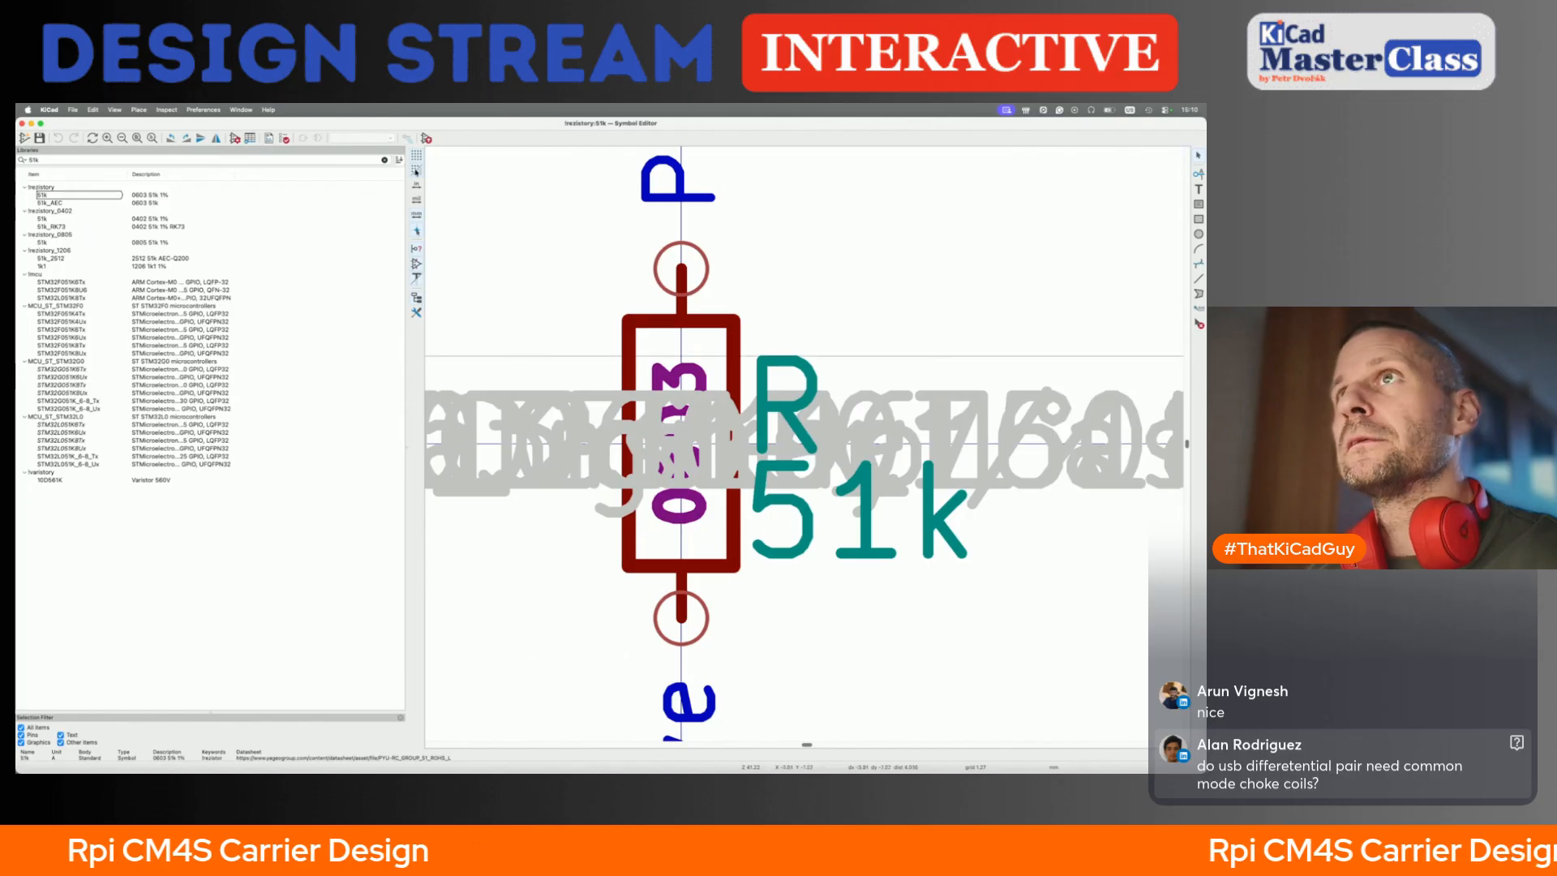
click(425, 137)
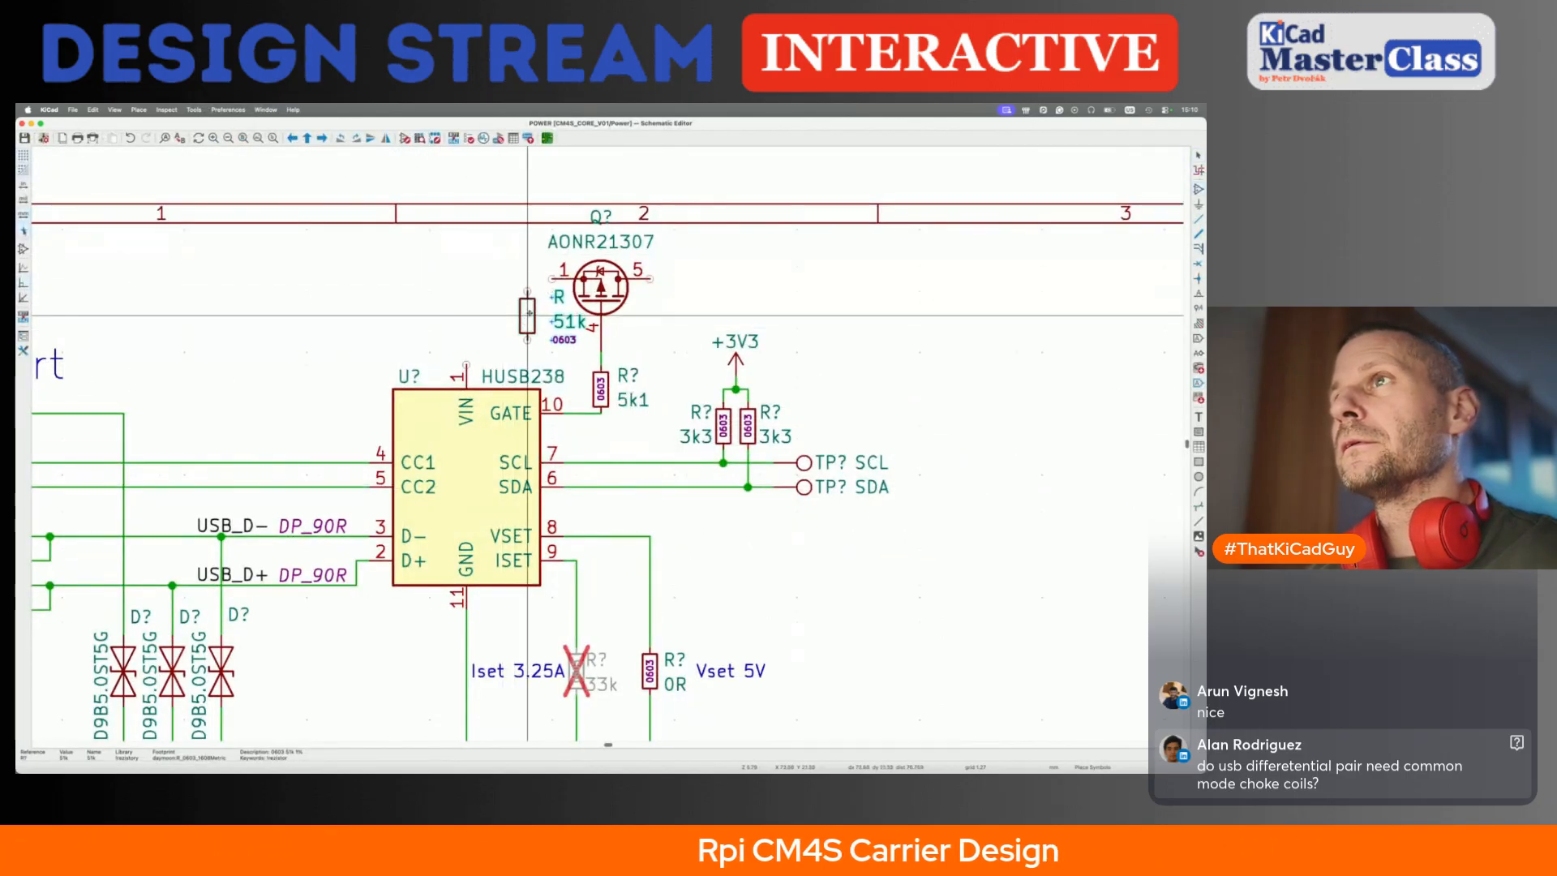
click(527, 314)
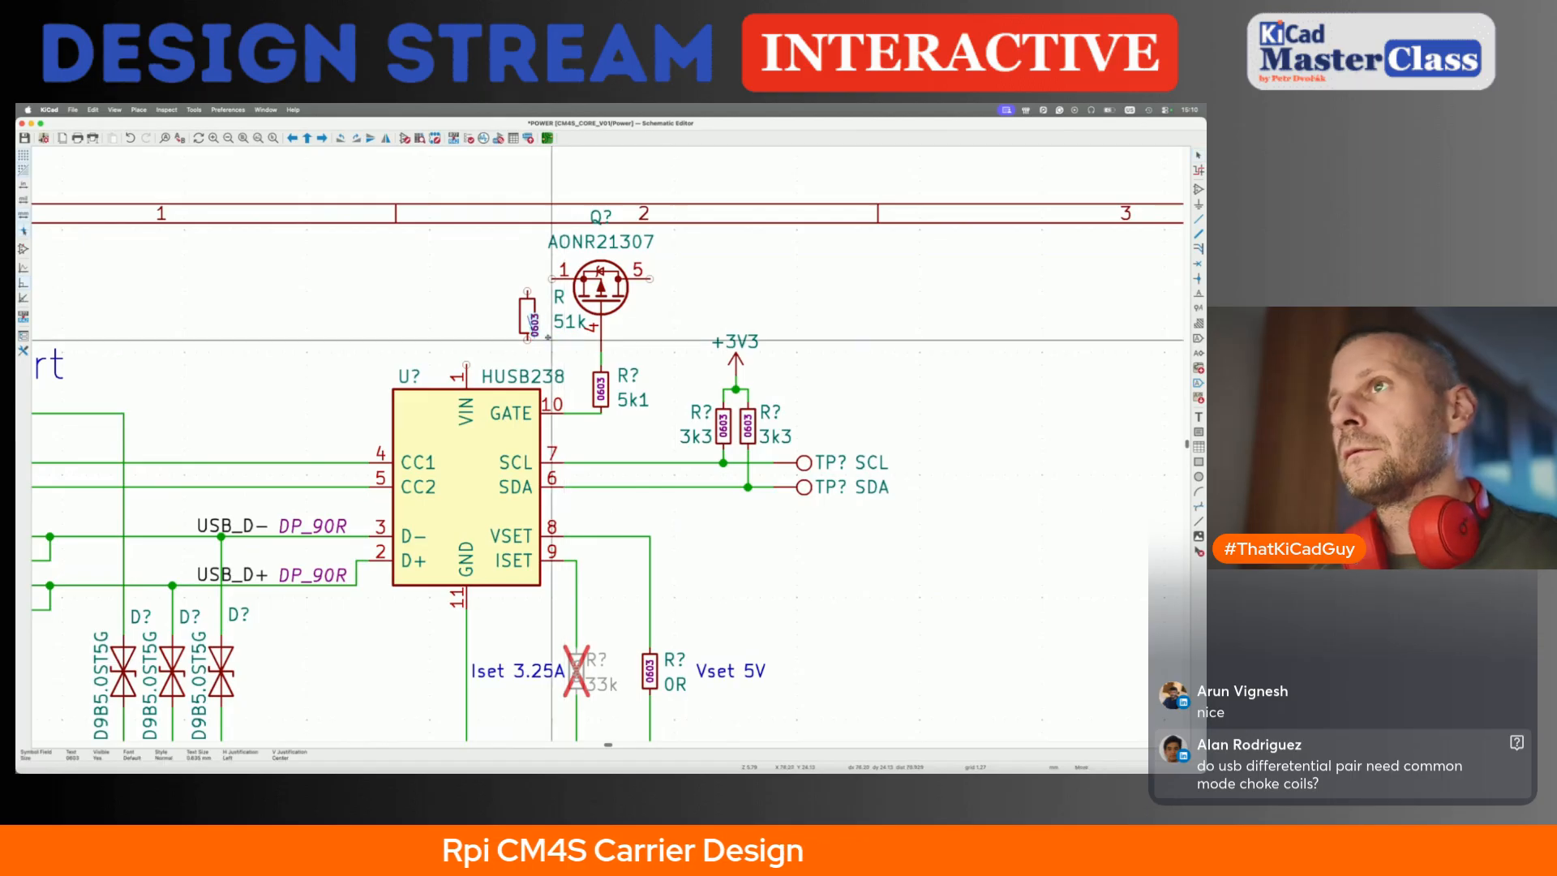
- Centre the 0603 label on the 51k resistor's body and move its reference and value closer to it
click(541, 330)
click(558, 298)
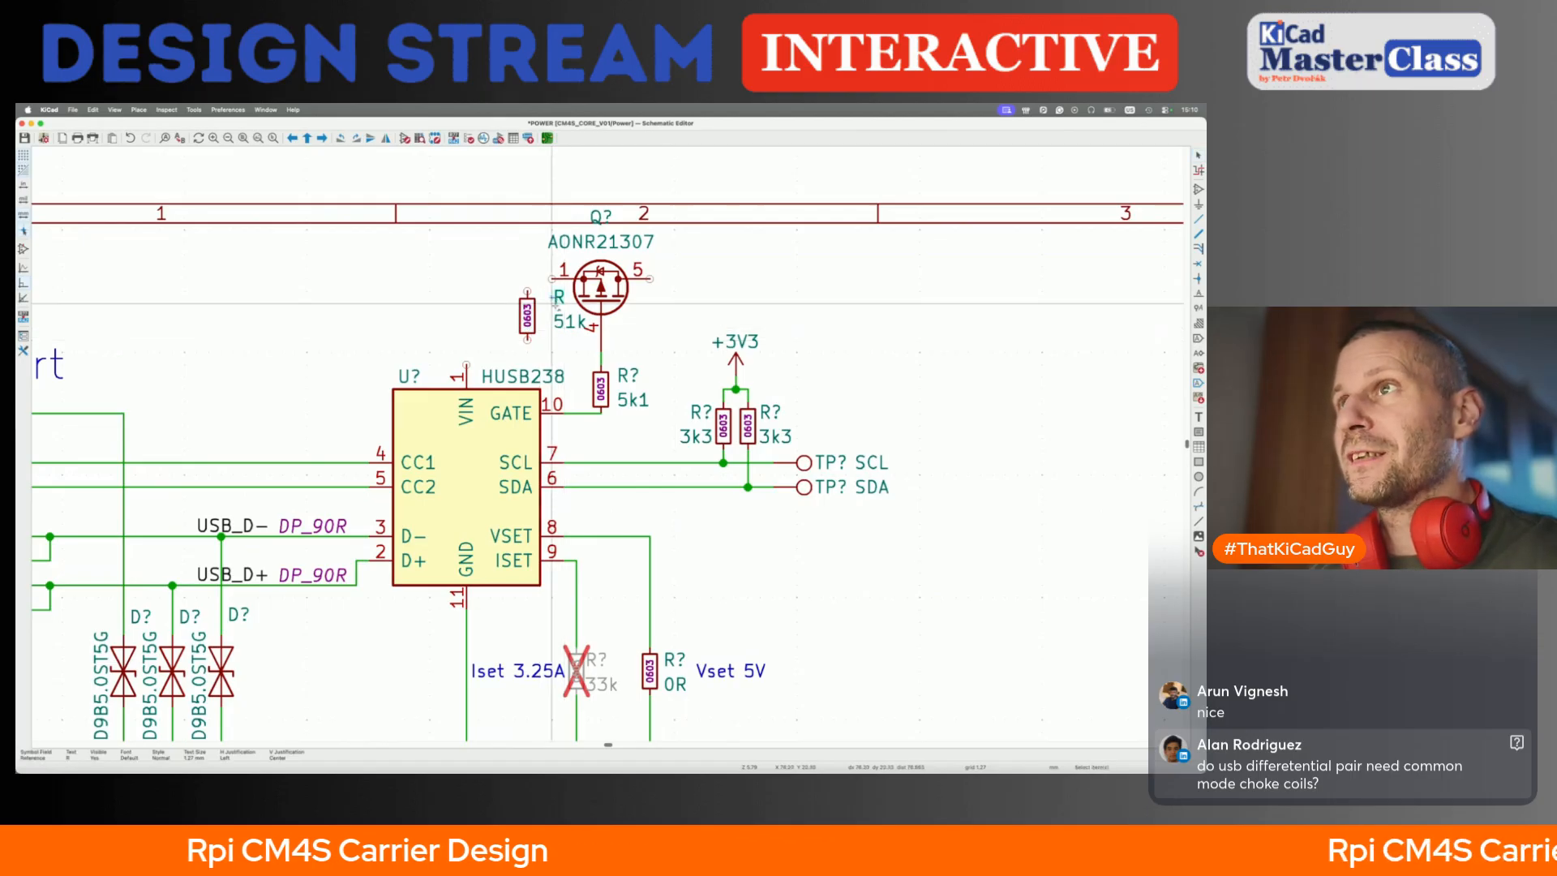
shift+click(560, 323)
drag(560, 324, 547, 331)
key(Escape)
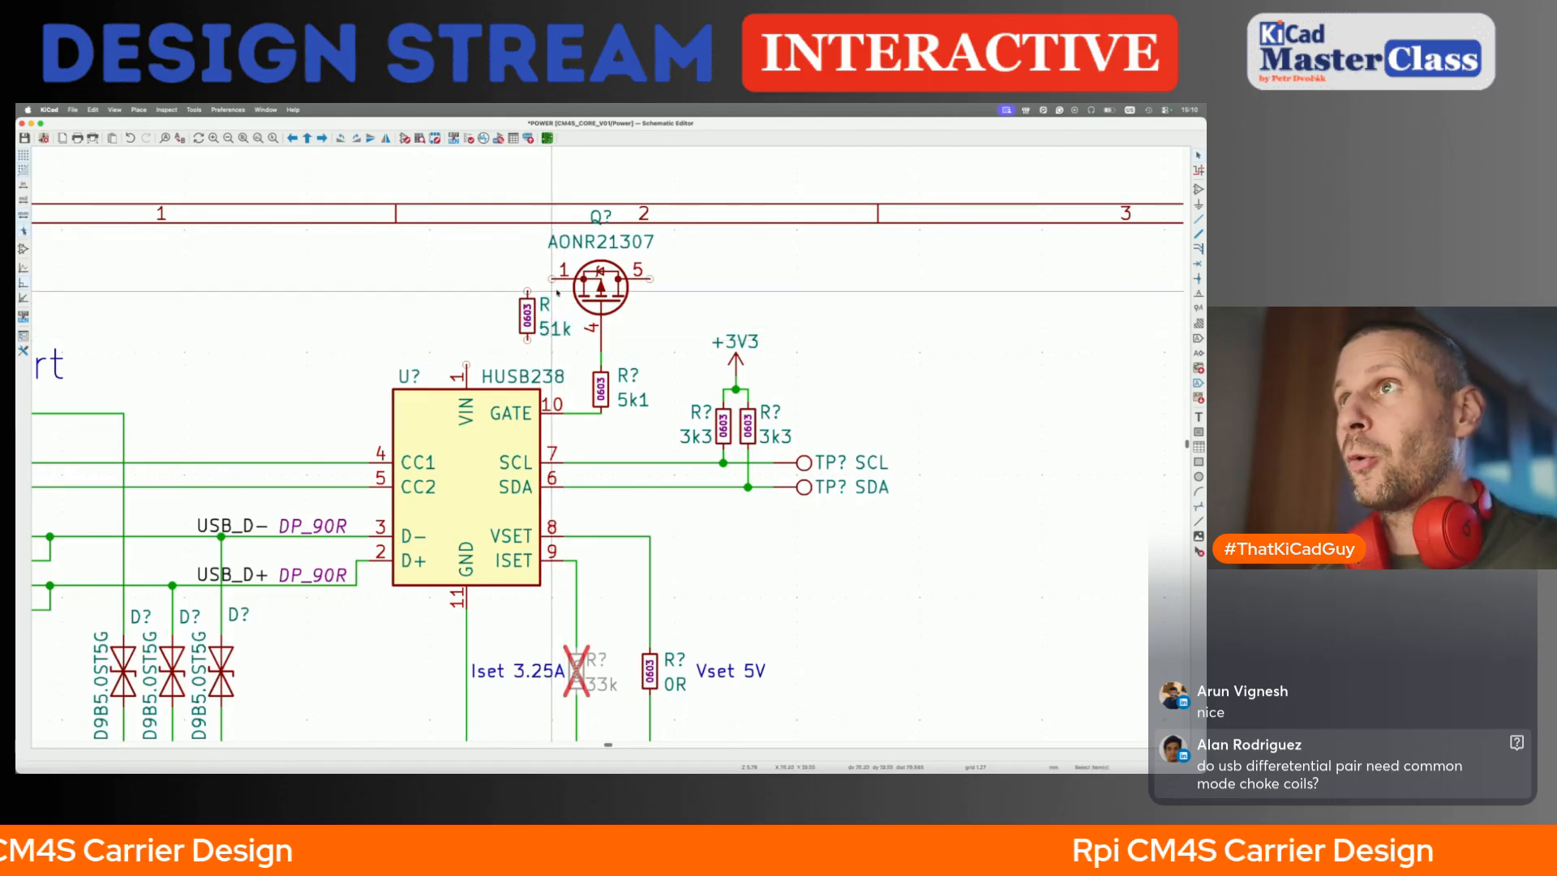
- Wire the MOSFET's pin 1 to VBUS, connect the 51k resistor between that line and the gate node, and save
key(w)
scroll(552, 278, down, 3)
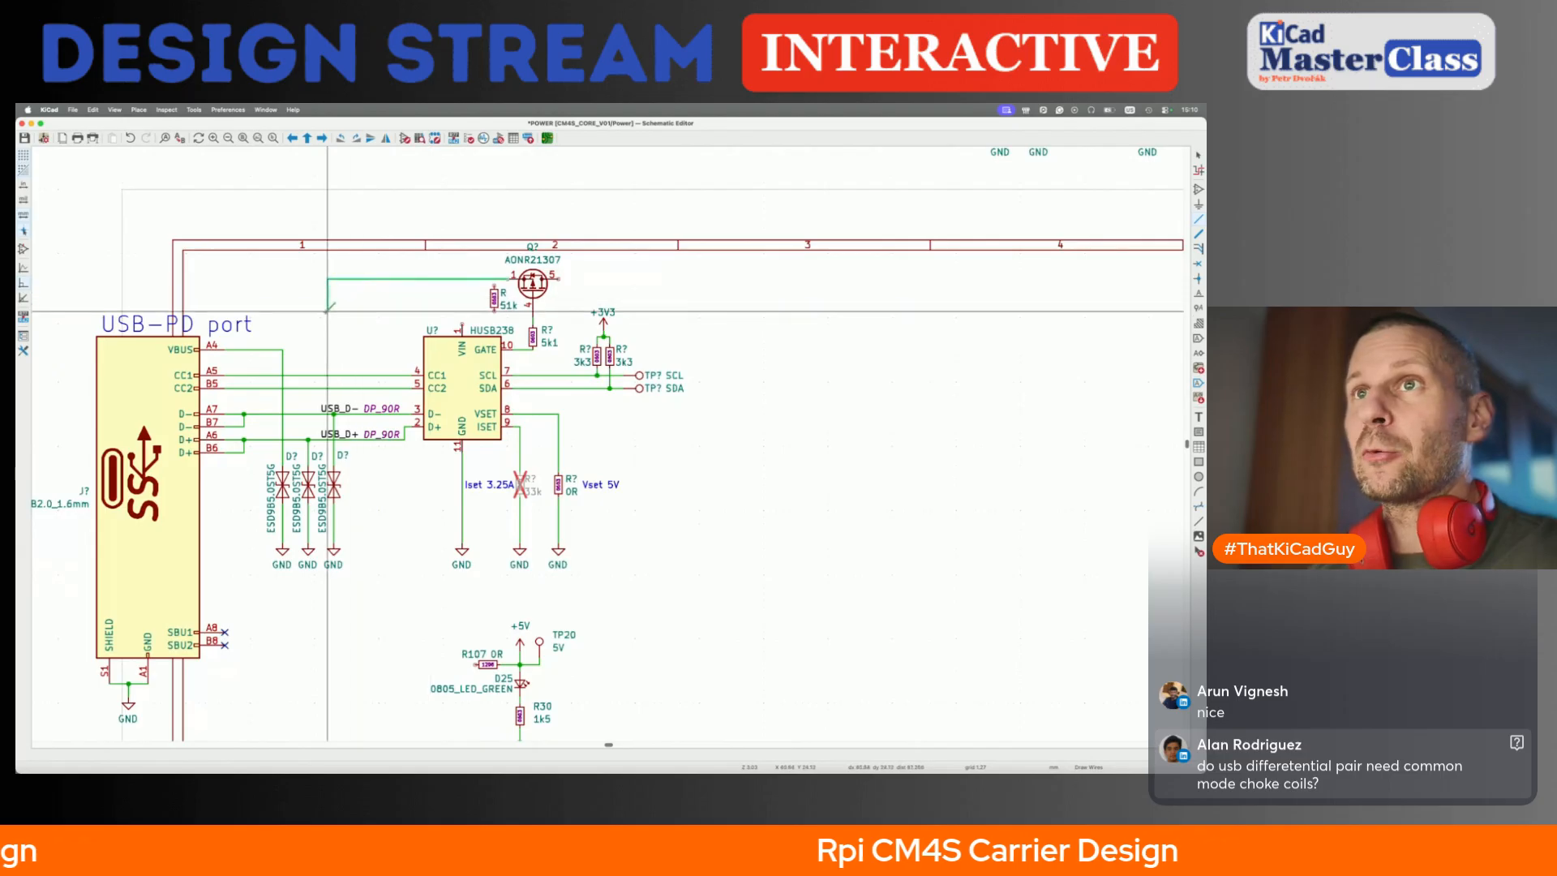
click(282, 349)
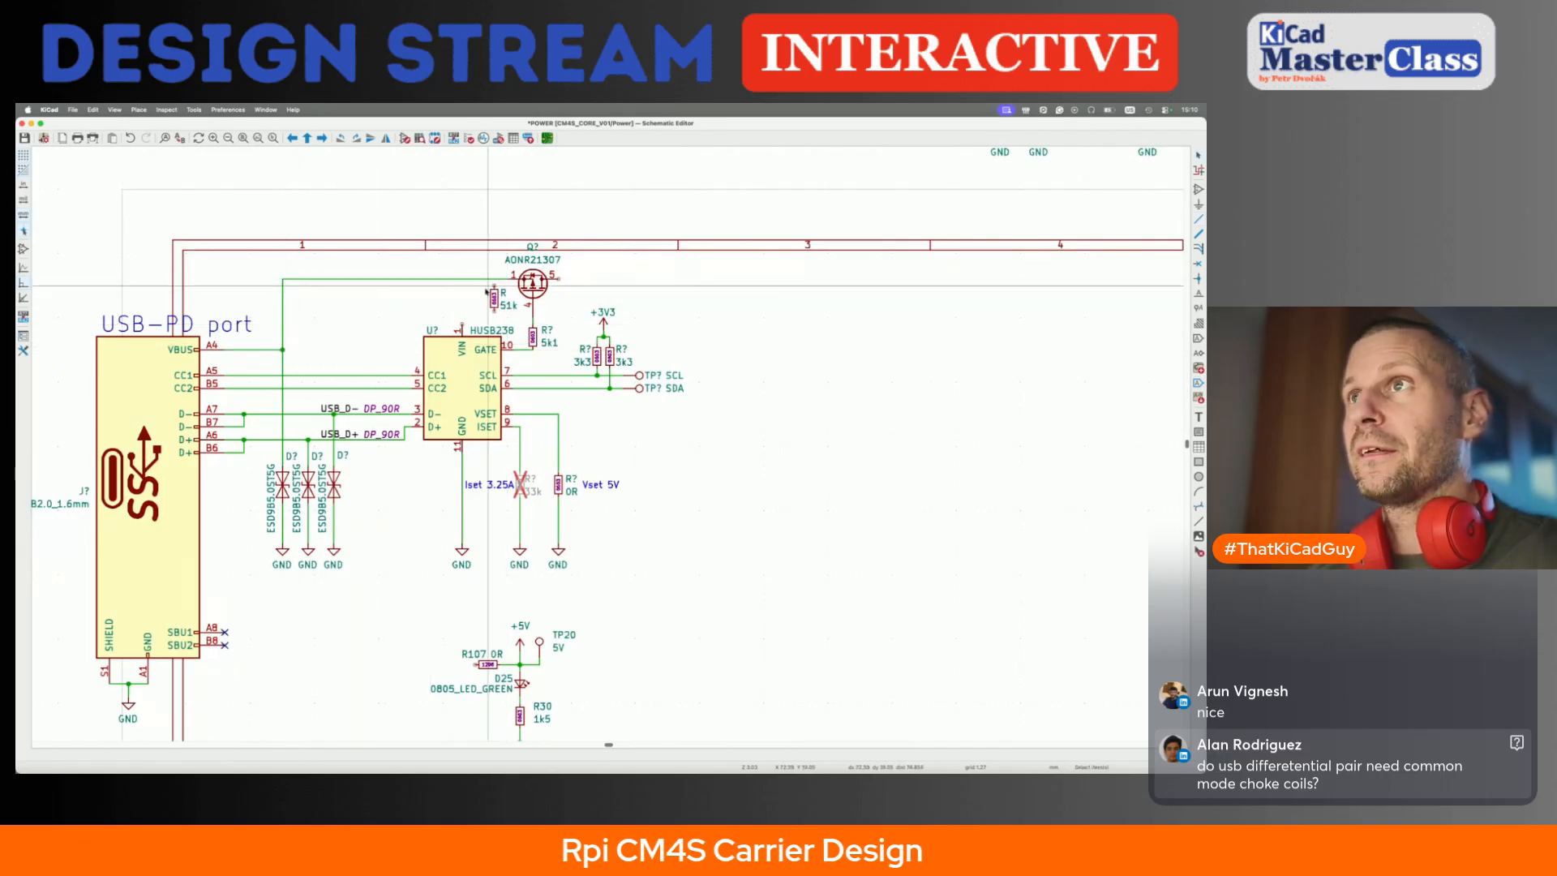
key(w)
click(533, 317)
key(super+s)
- Consult the Adafruit reference schematic in Brave and wire the HUSB238's VIN pin up to the VBUS line in KiCad
scroll(506, 342, up, 2)
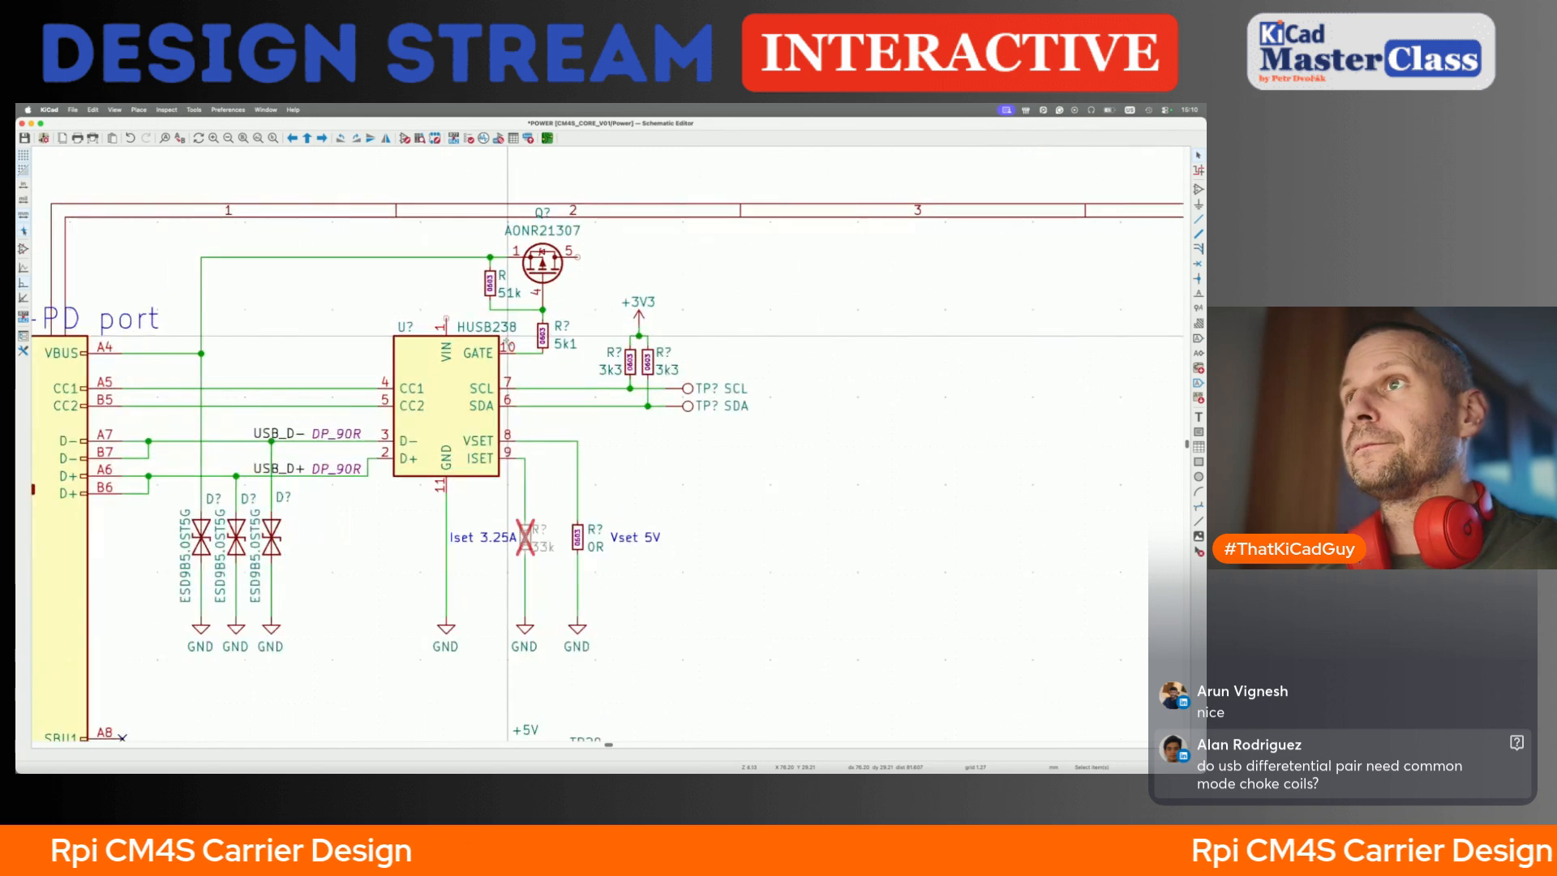
key(w)
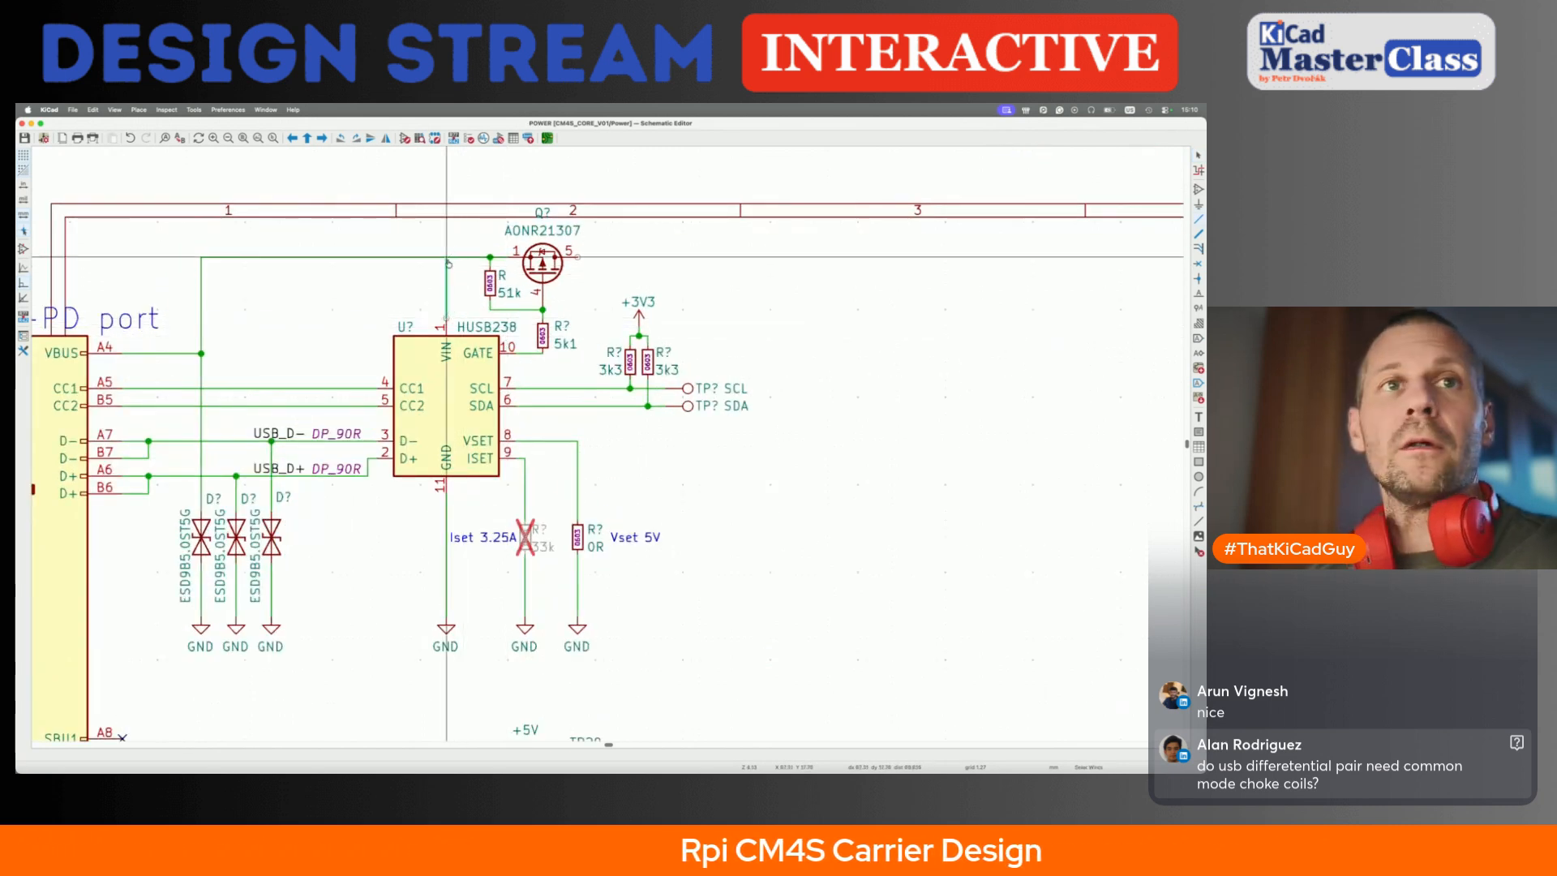
key(super+Tab)
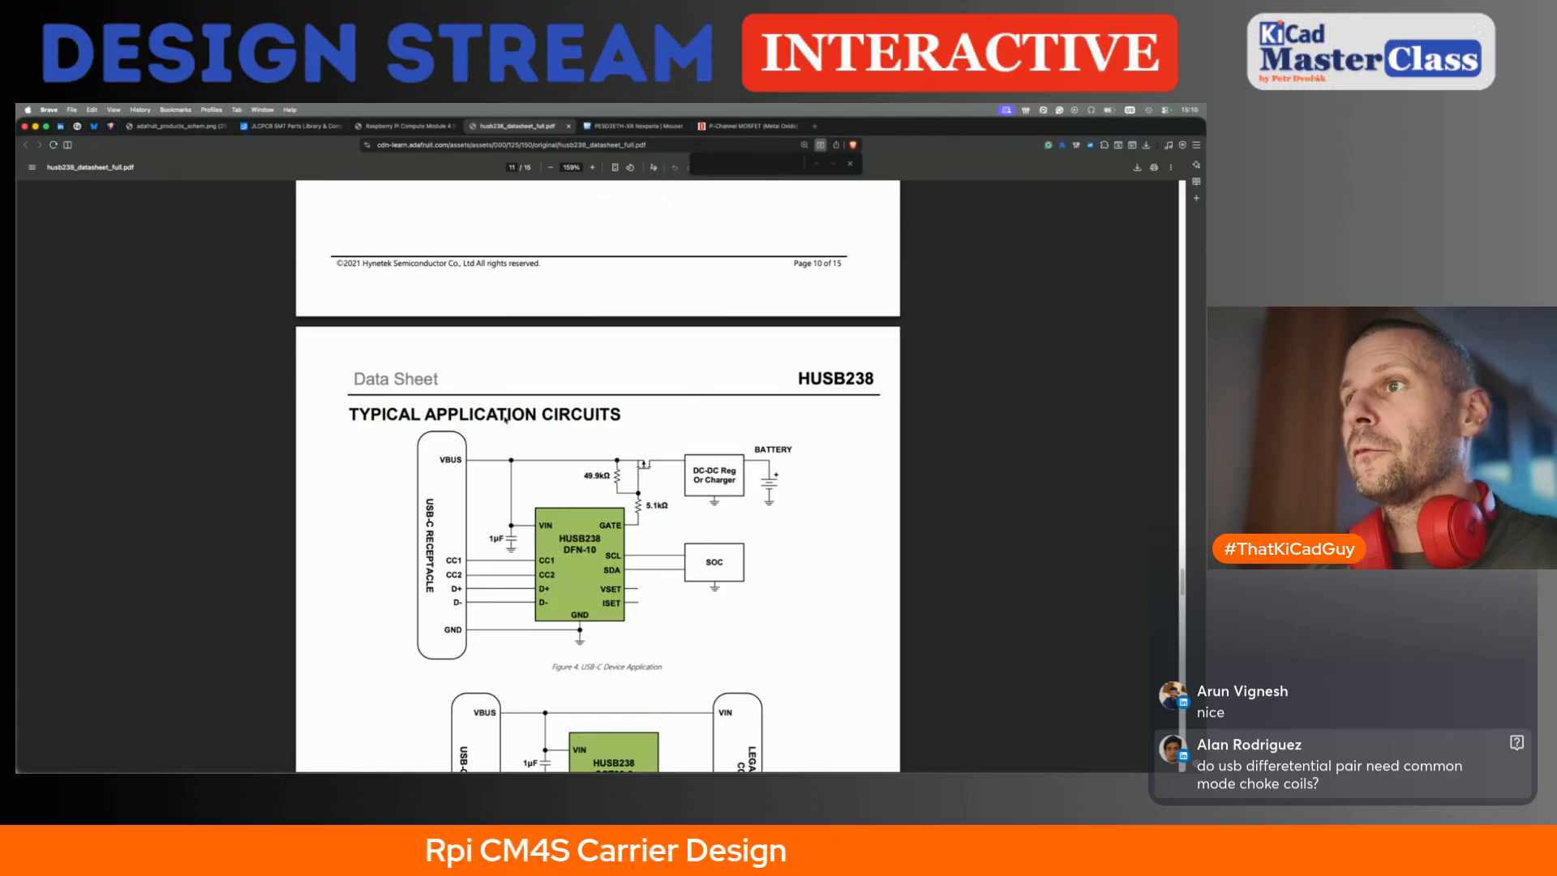
key(super+Tab)
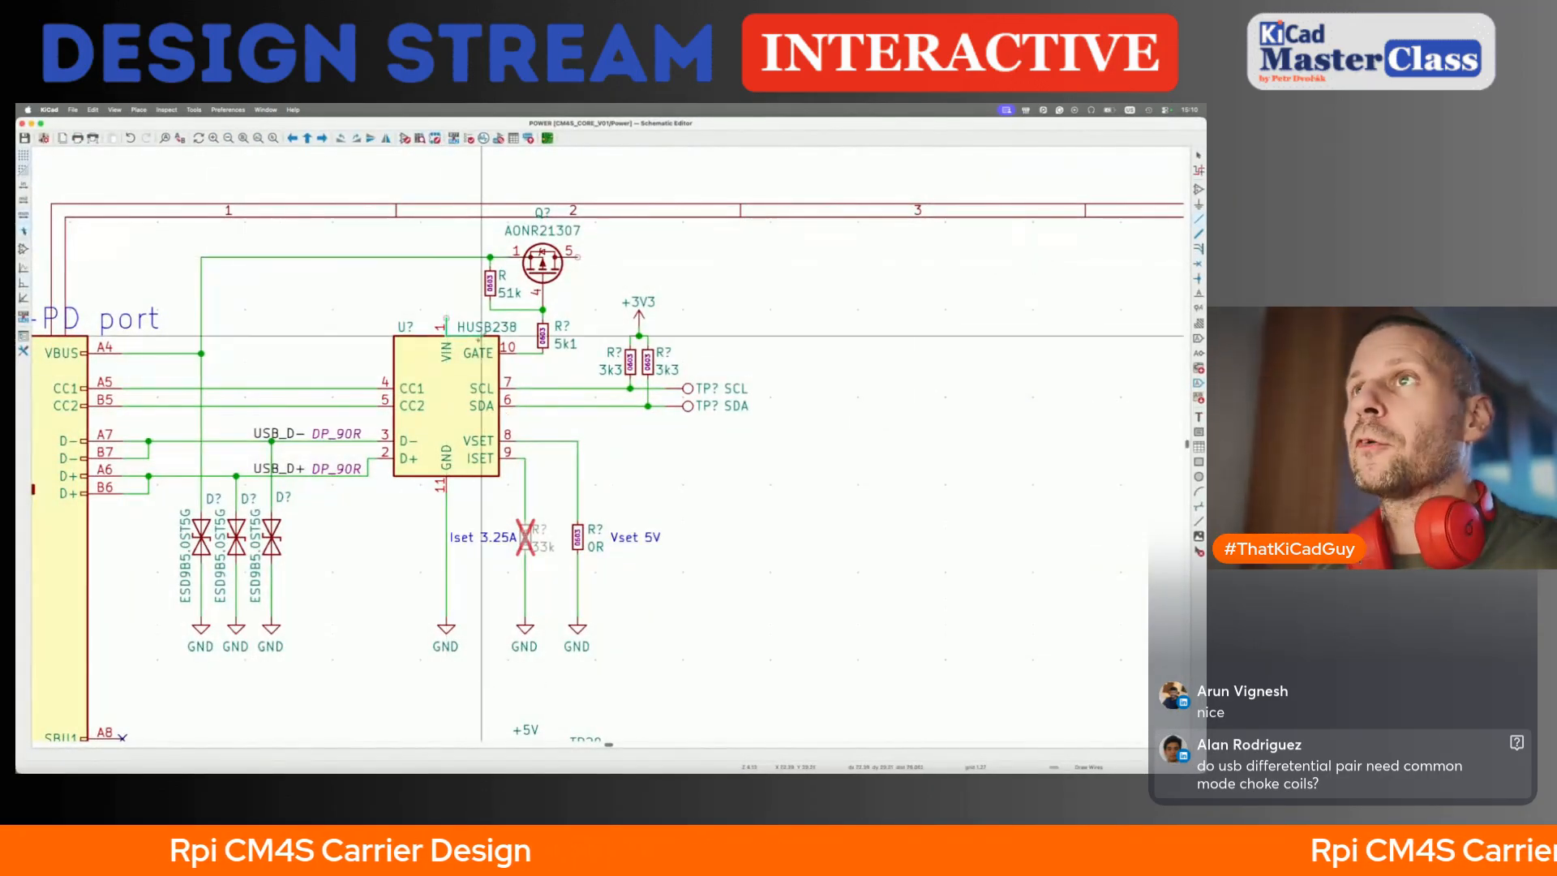
key(super+Tab)
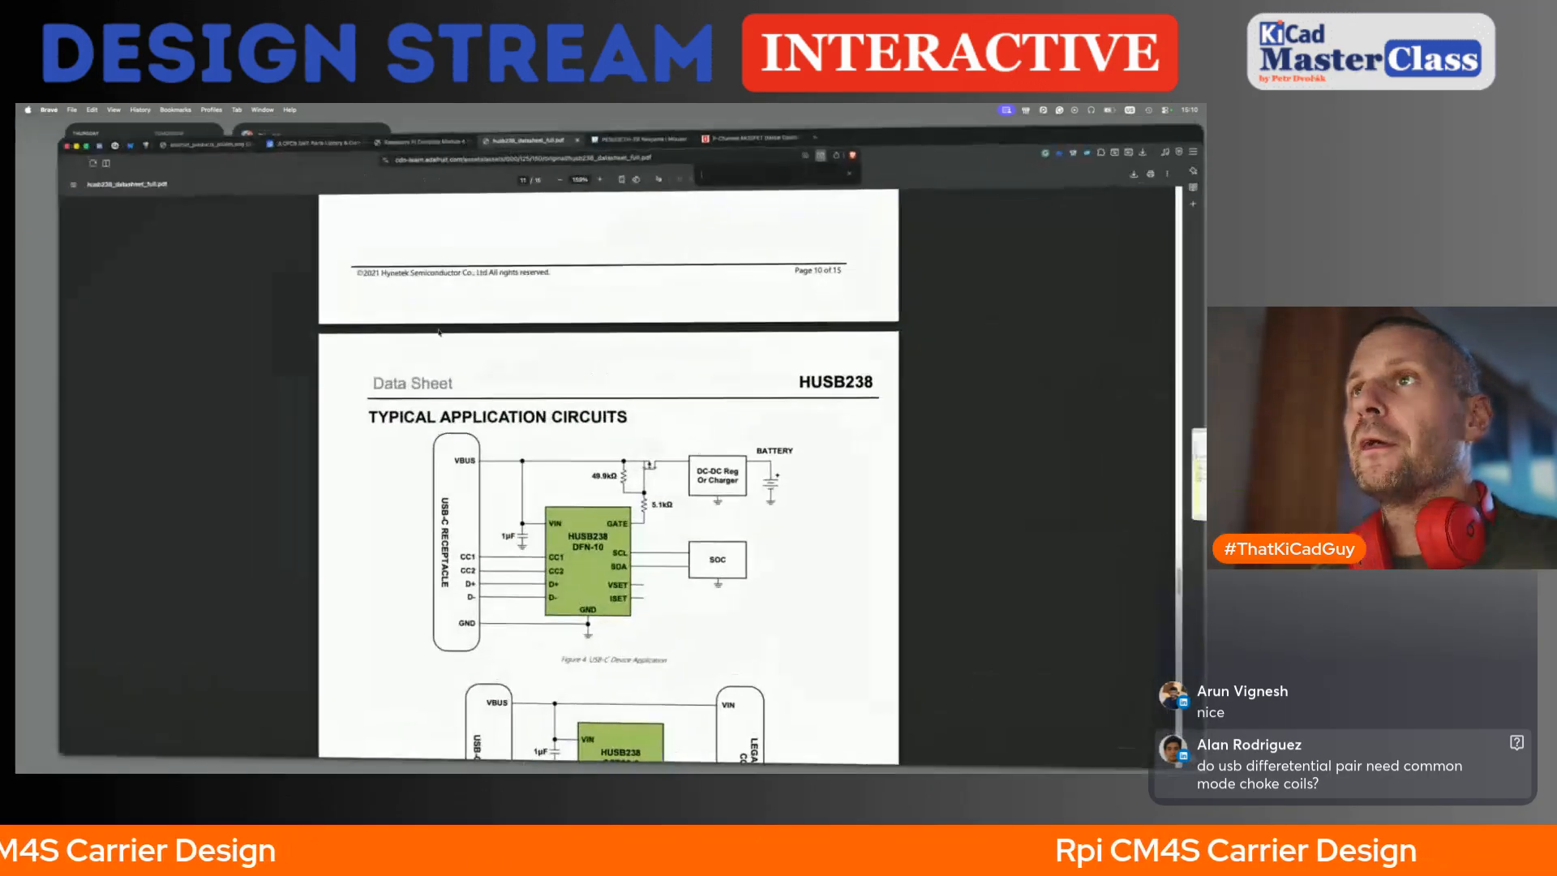
click(184, 123)
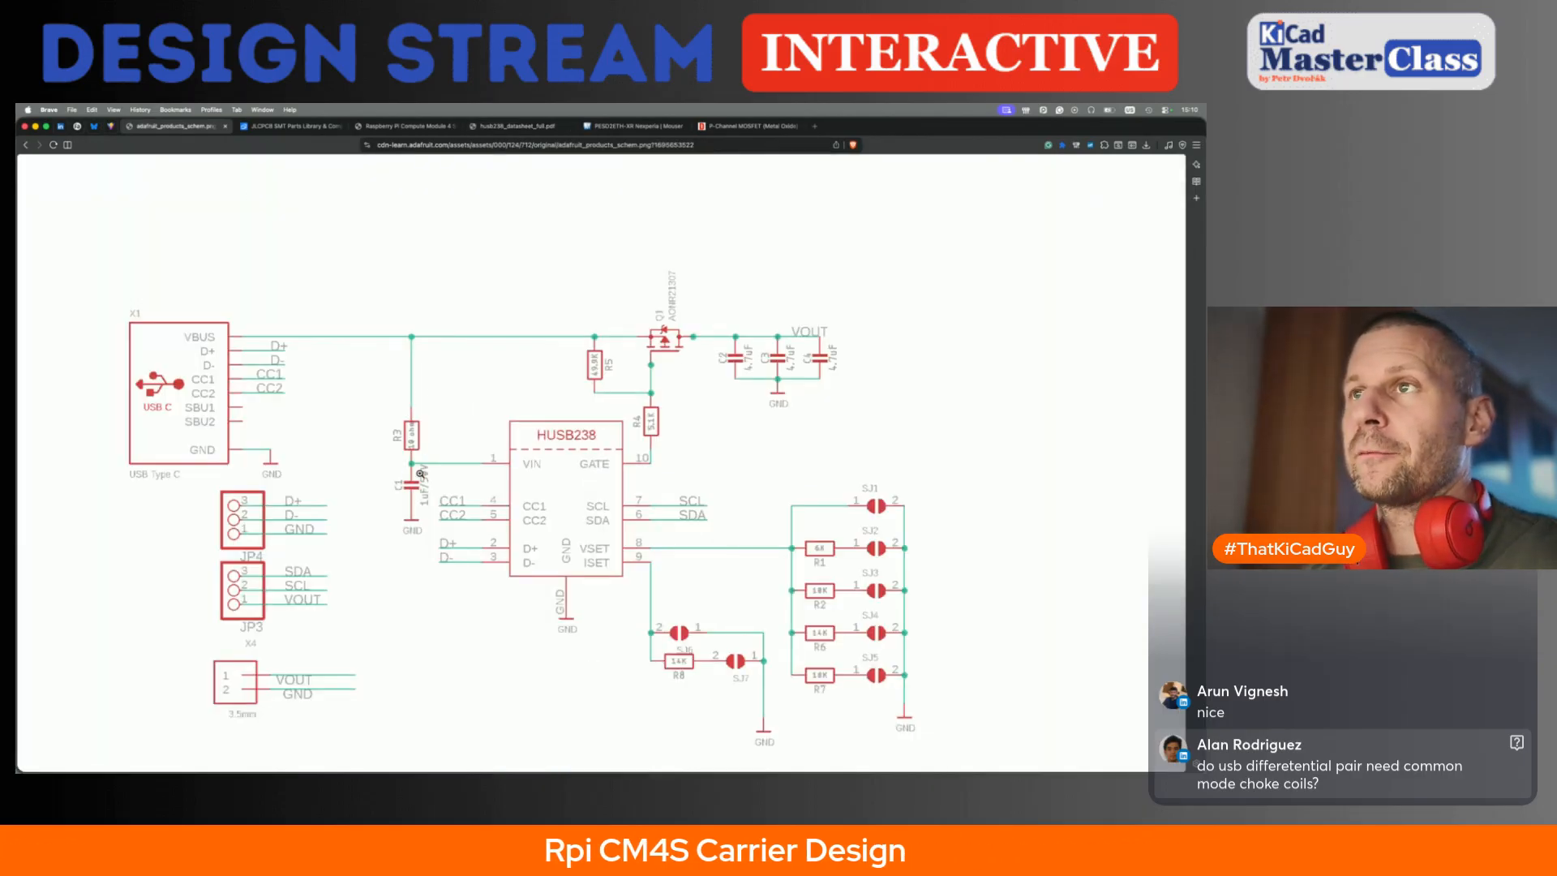
key(super+Tab)
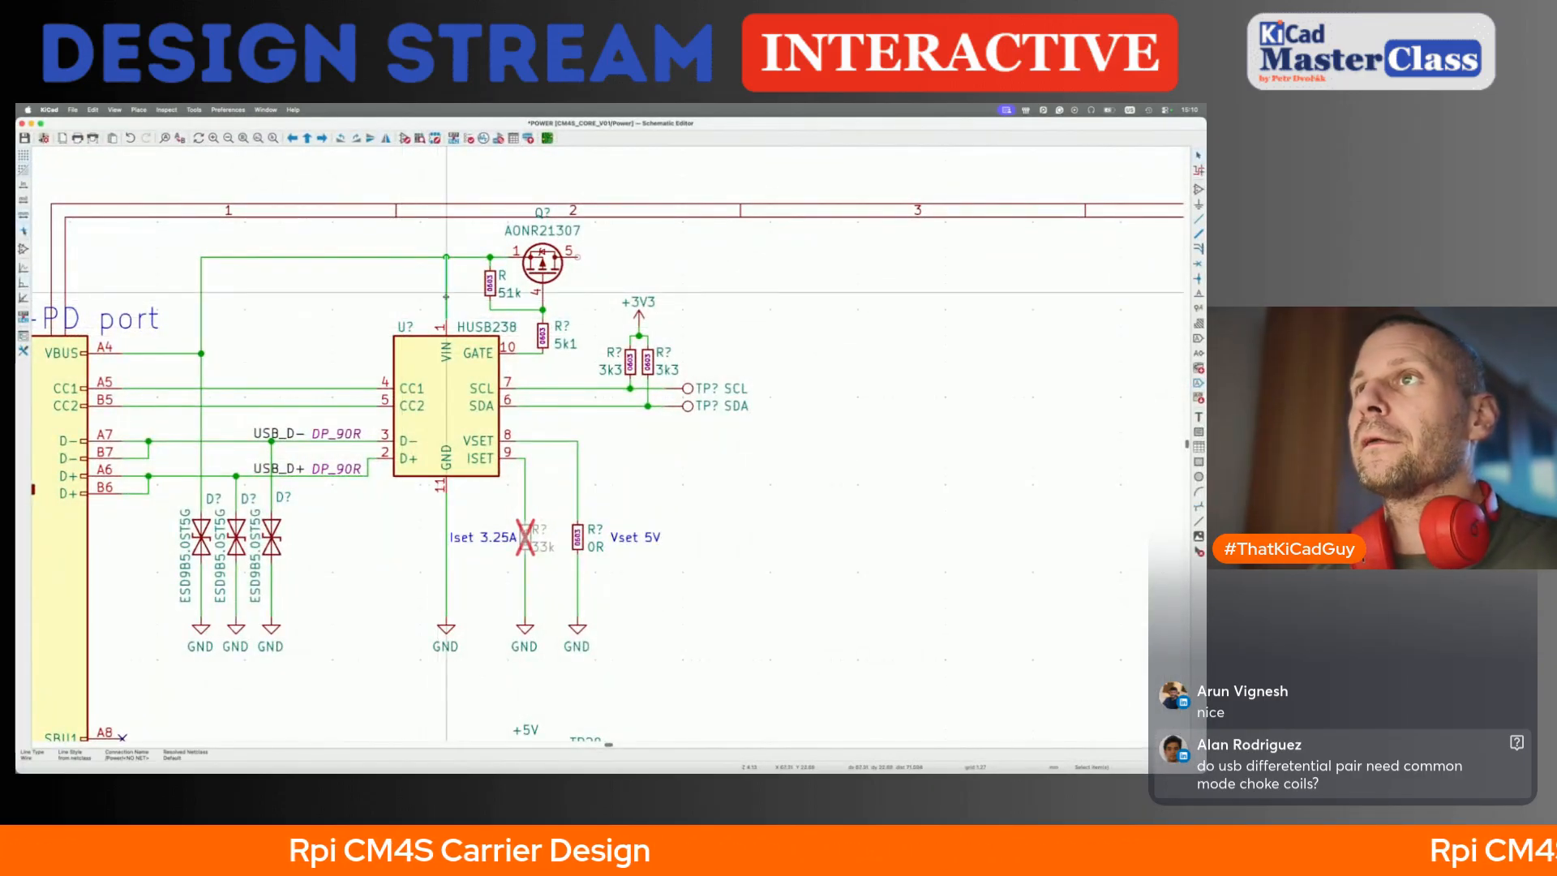
- Add the 0603 10R resistor on the wire between VBUS and the HUSB238's VIN pin
text(a)
text(10r)
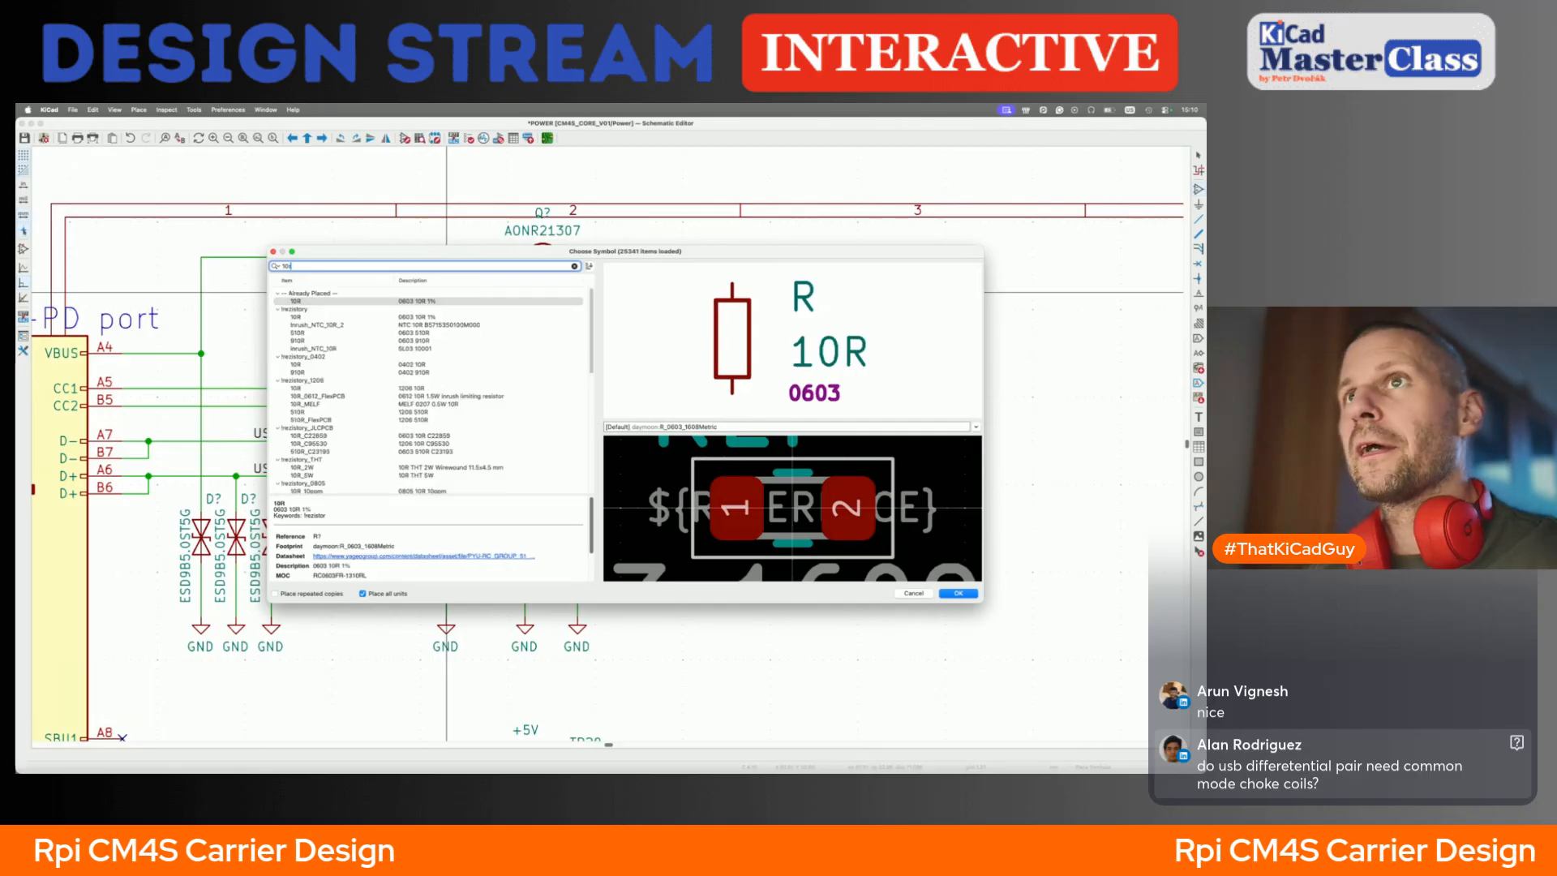
key(Return)
click(446, 283)
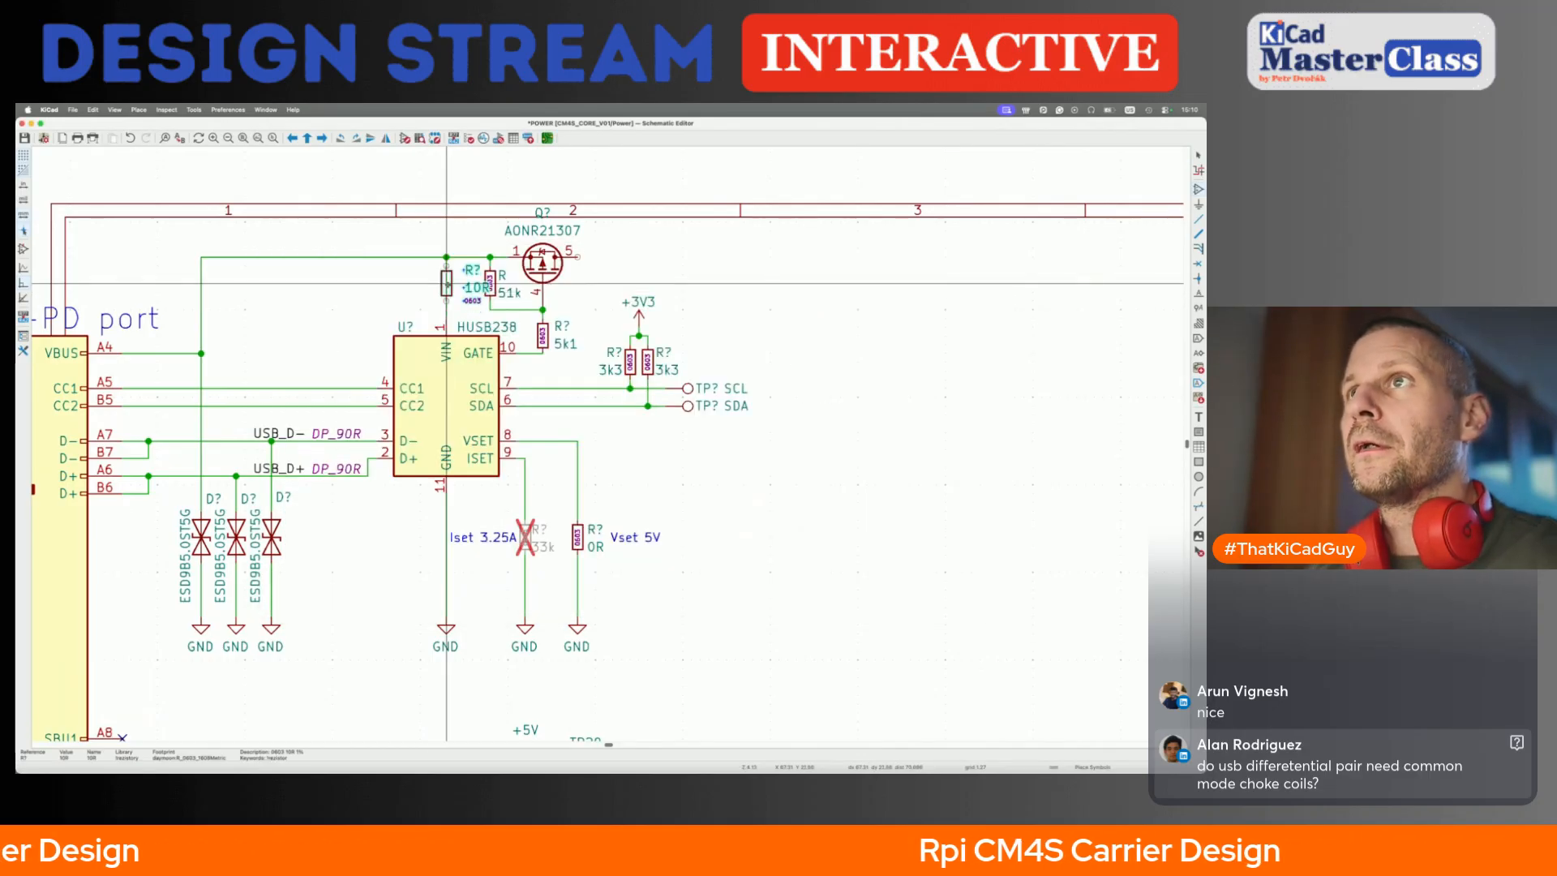
- Rotate the 10R resistor's 0603 label onto its body and move the reference and value closer to it
key(m)
key(r)
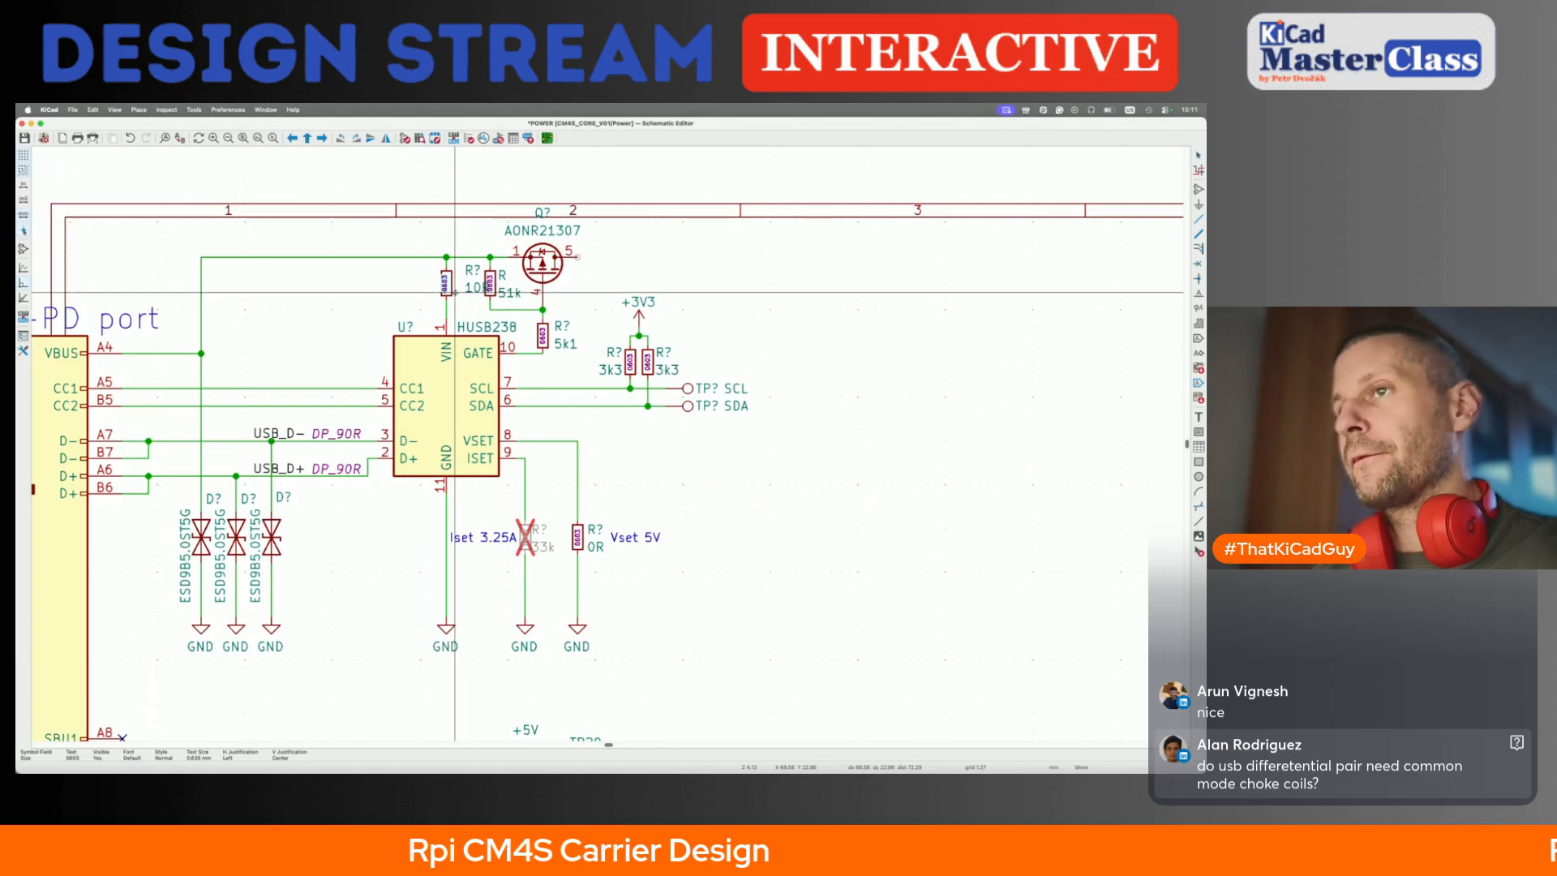
scroll(456, 292, up, 3)
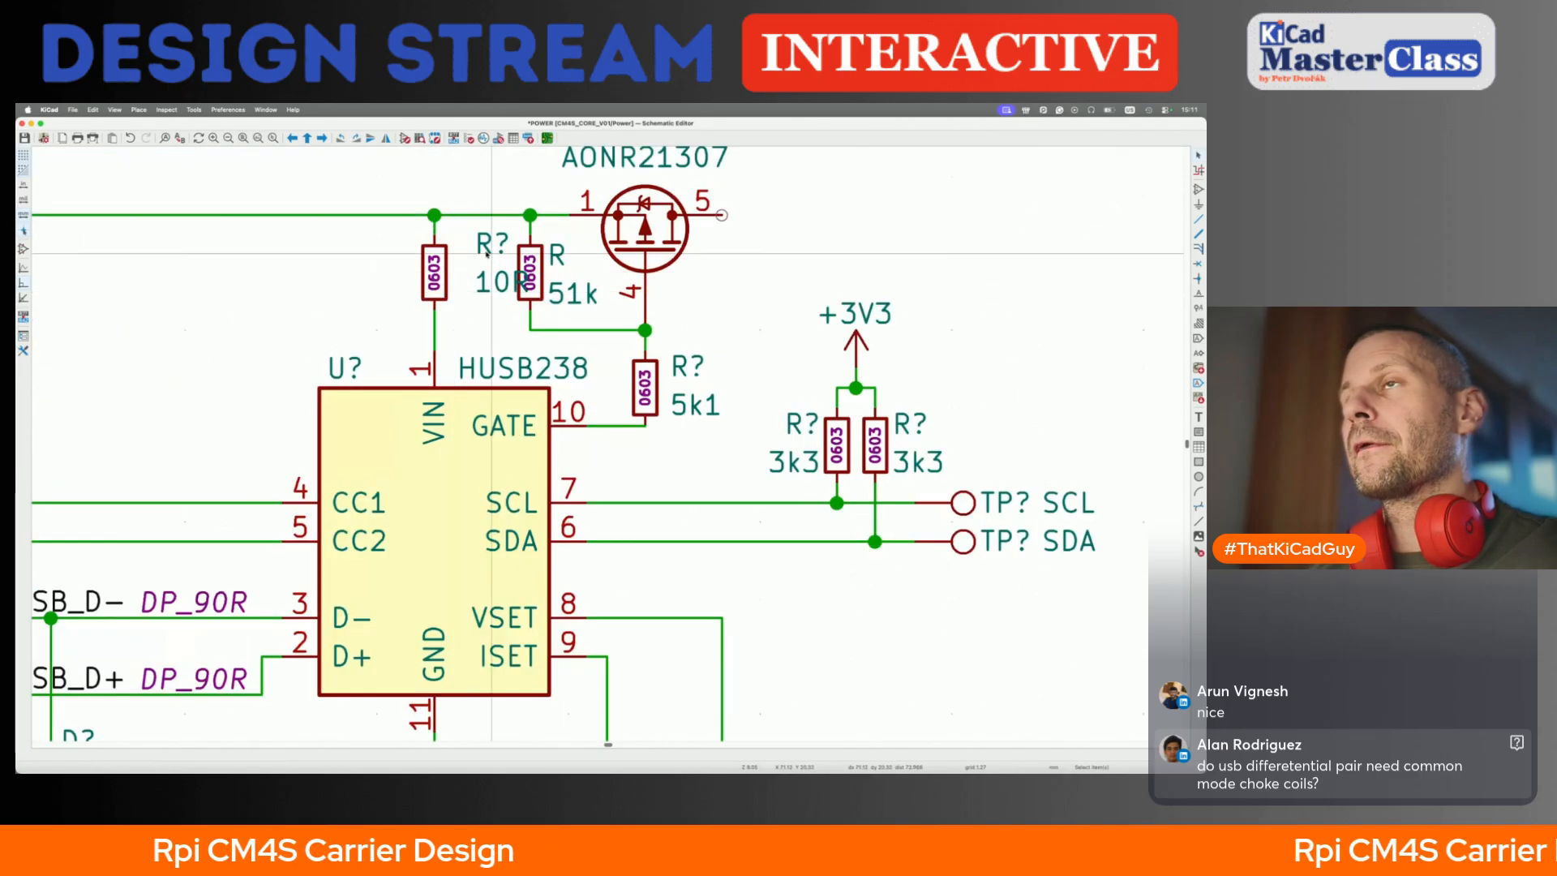
key(Escape)
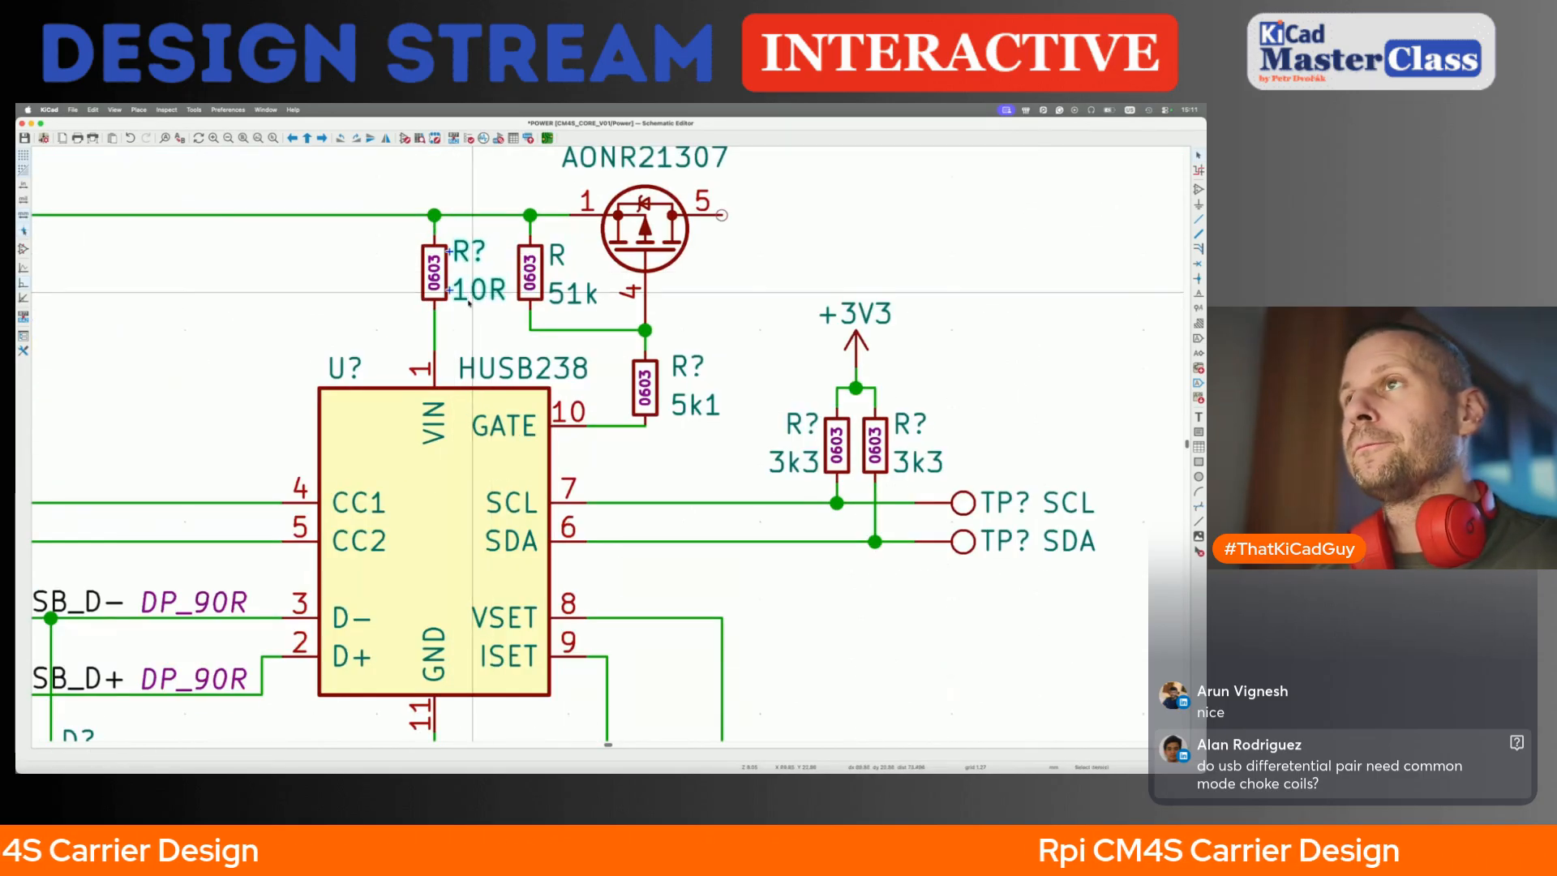
key(m)
click(473, 292)
key(m)
click(476, 259)
scroll(596, 334, down, 3)
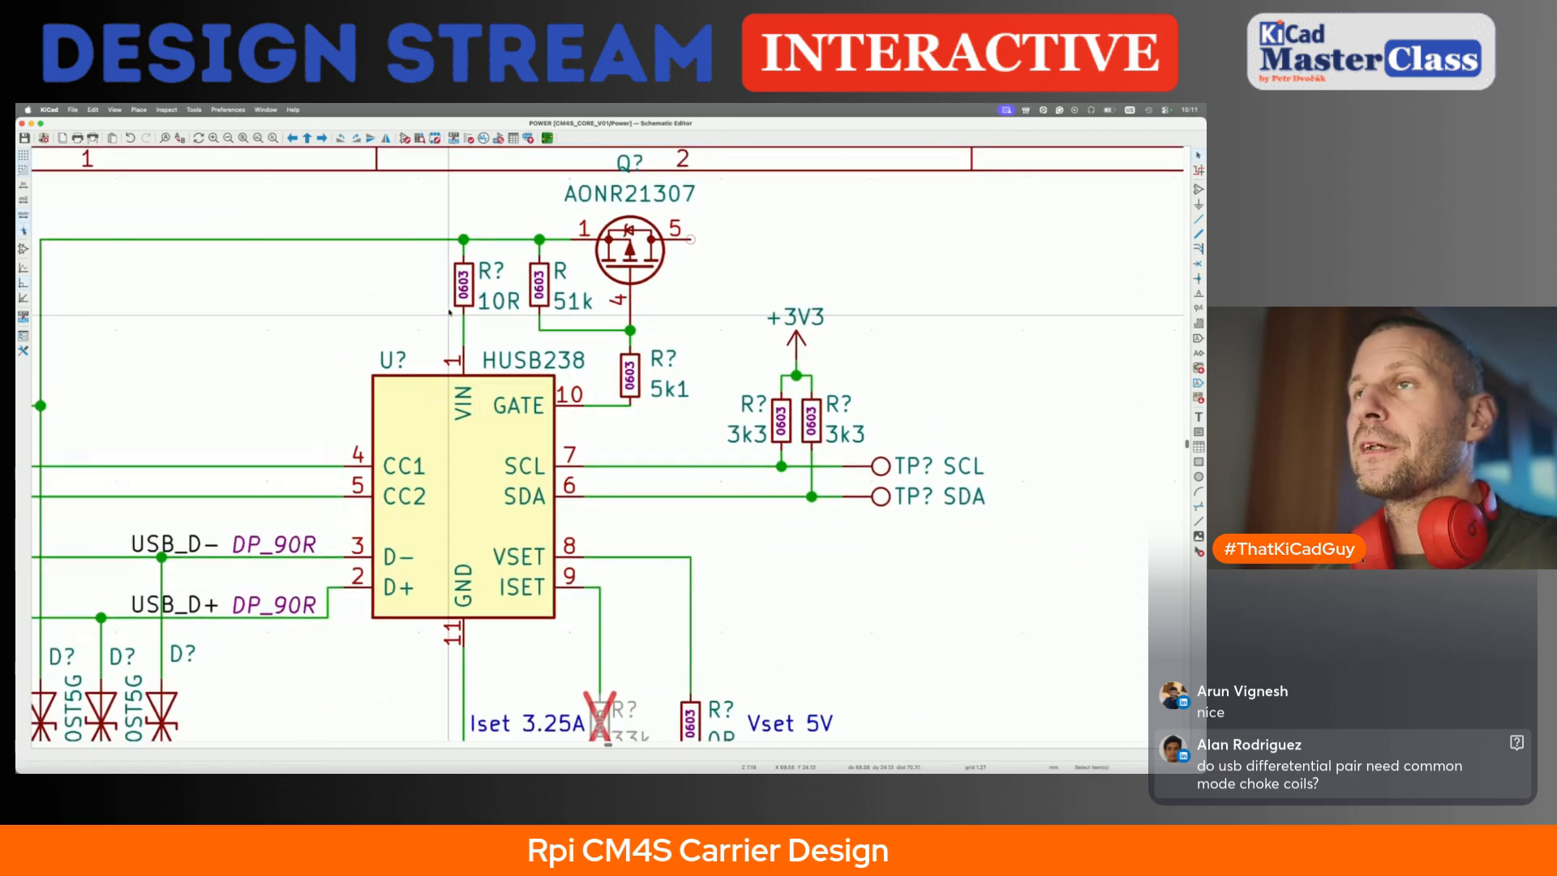
- Branch a wire from the VIN node and place the 0603 1u_50V capacitor at its end, checking its properties
key(w)
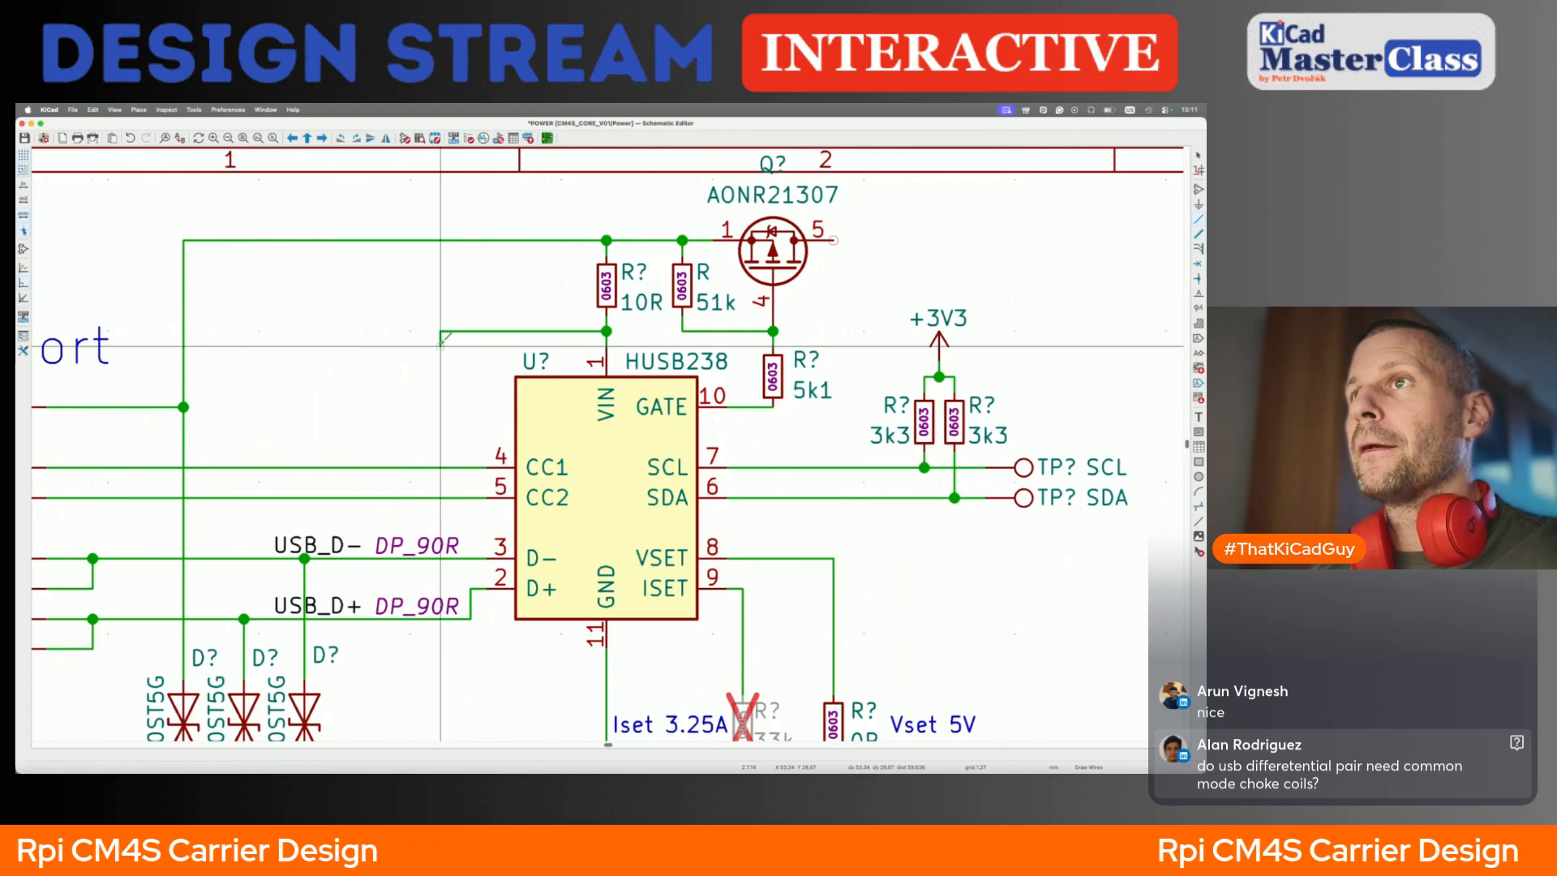
text(a10r)
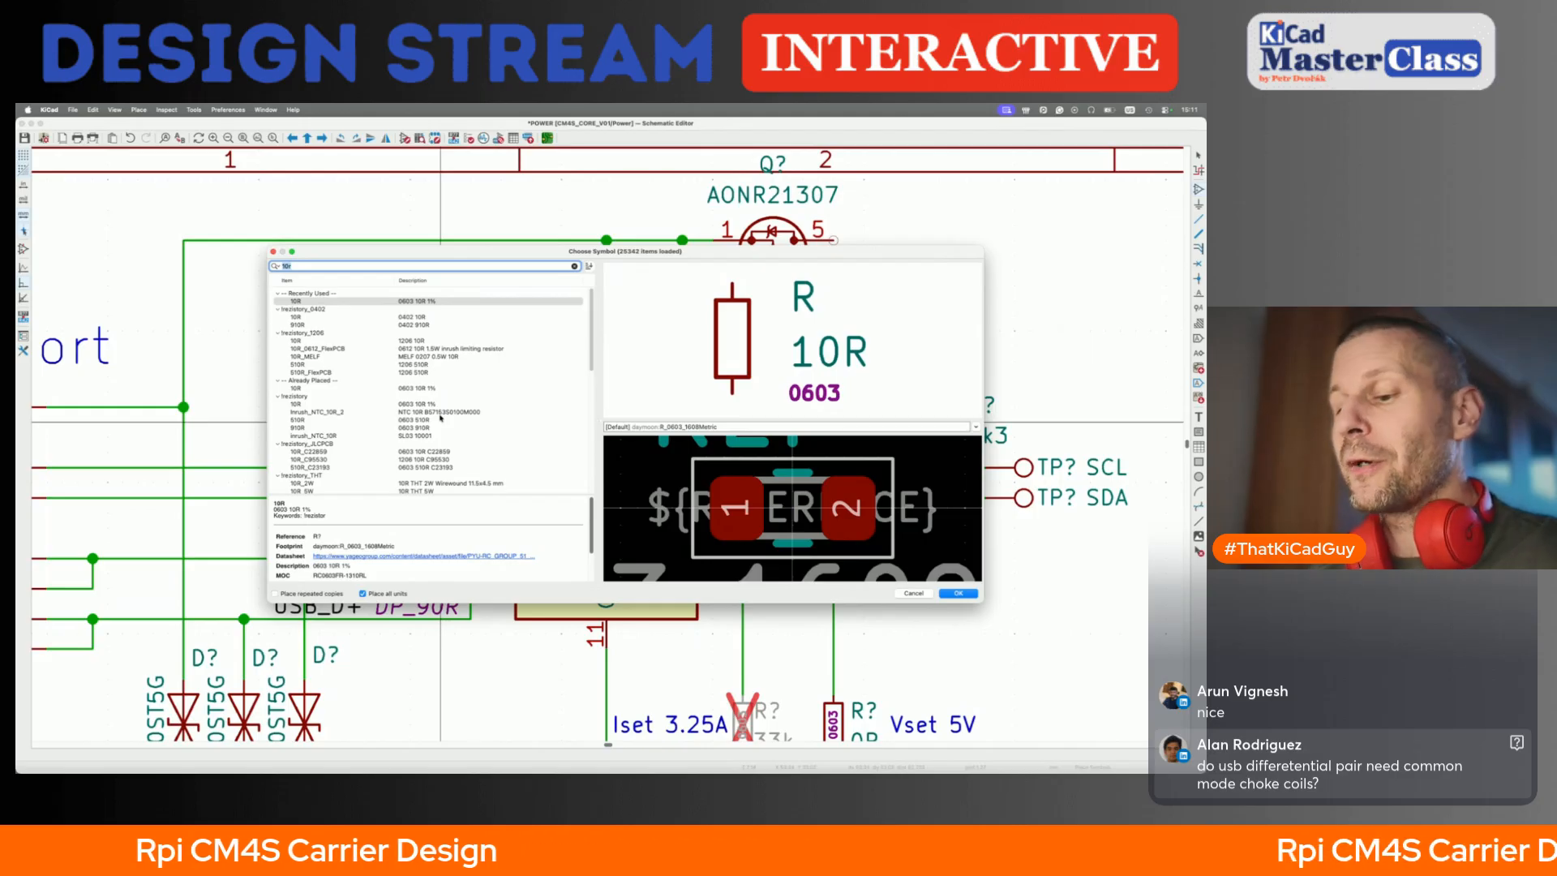
text(1u)
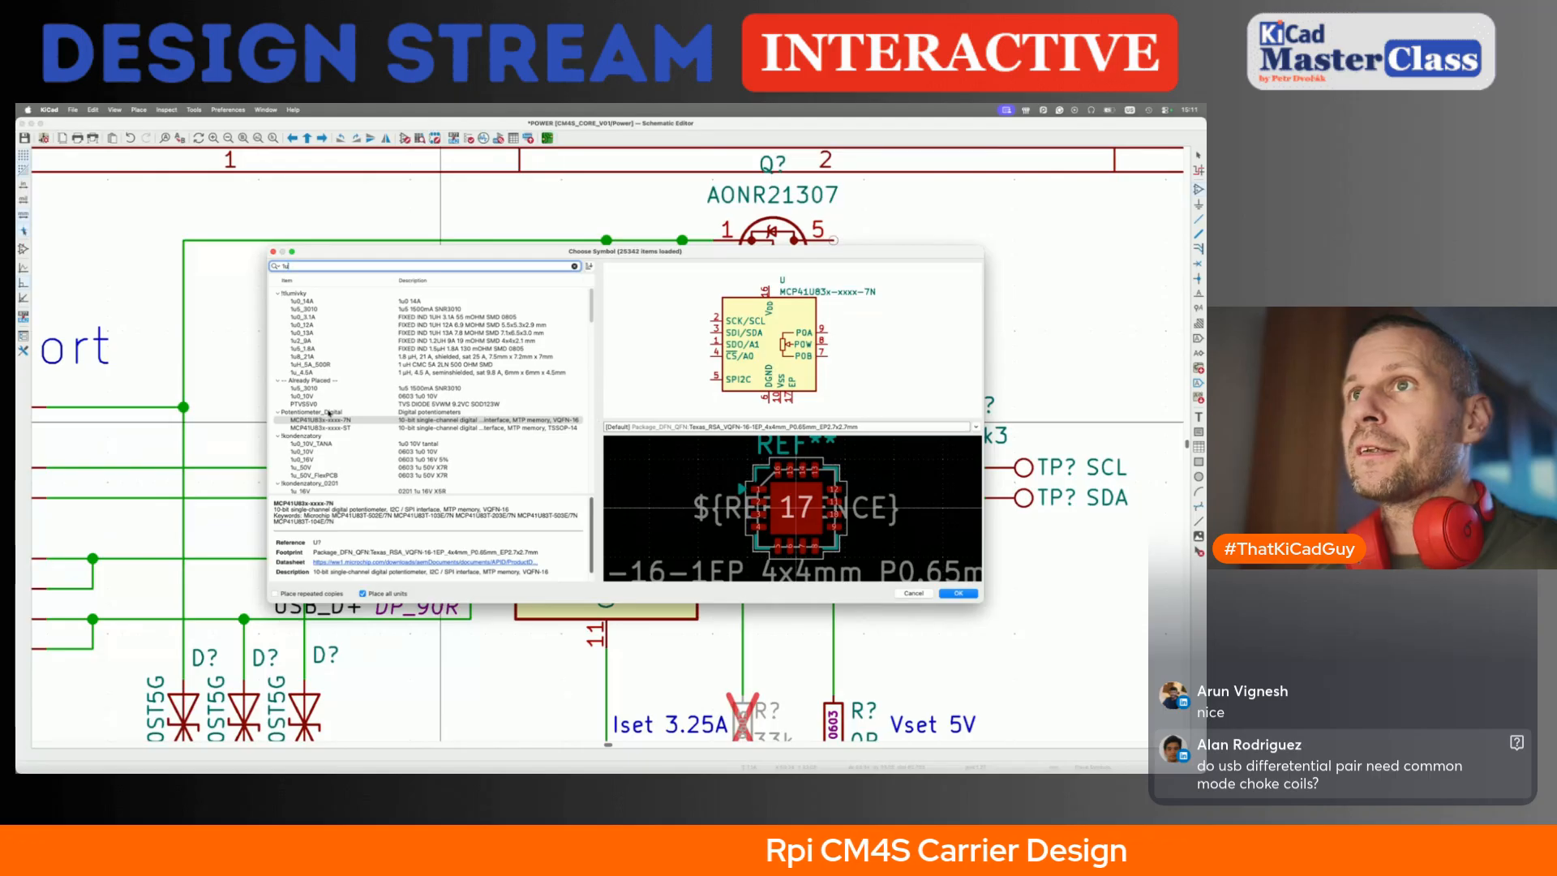
scroll(341, 386, down, 3)
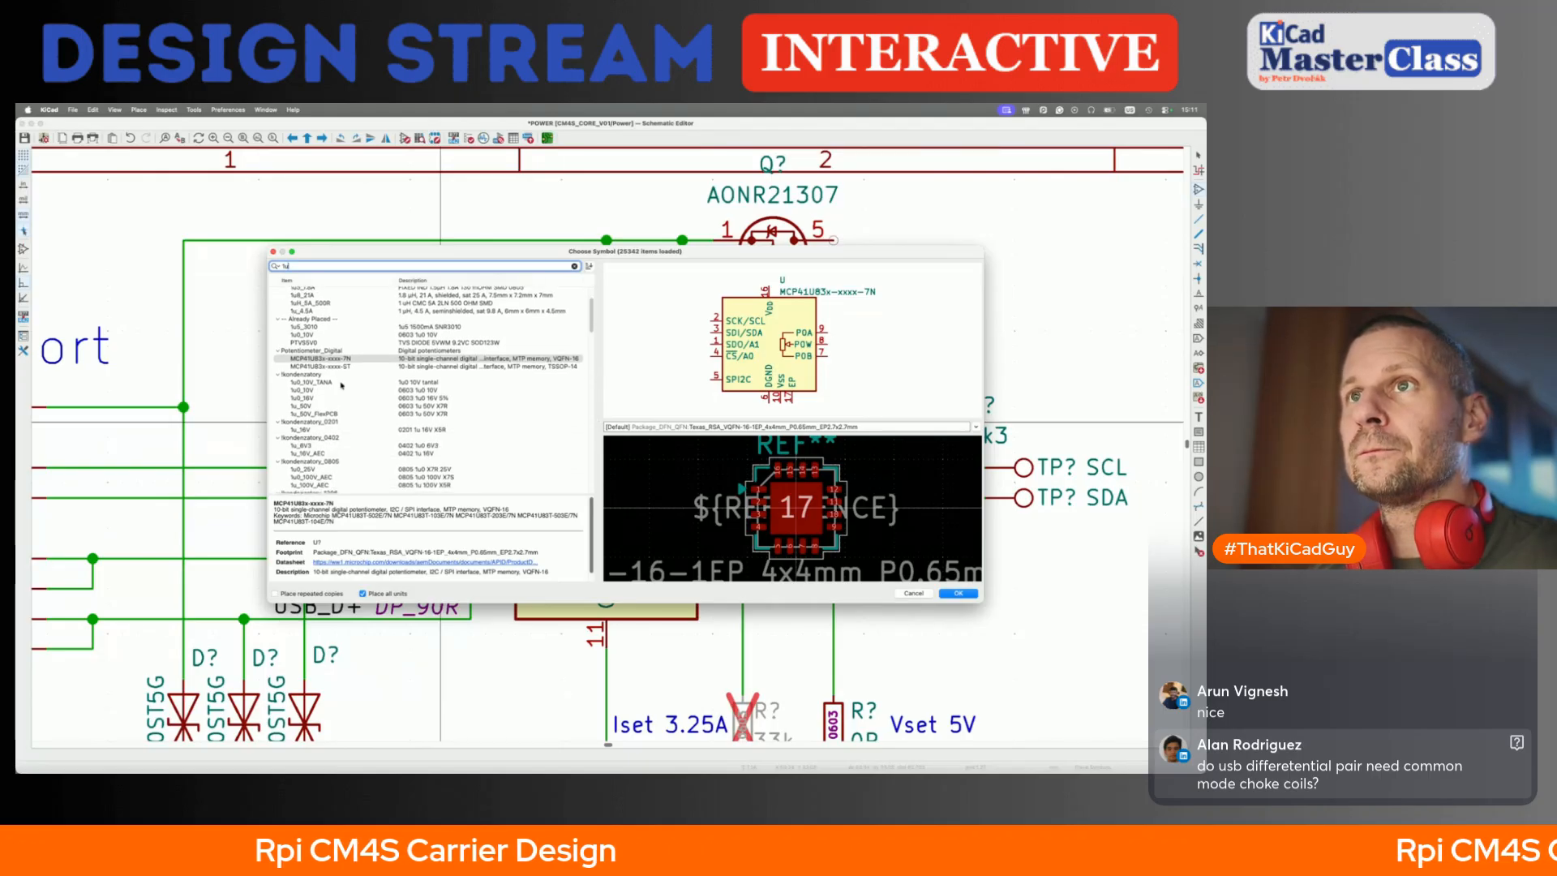
click(332, 406)
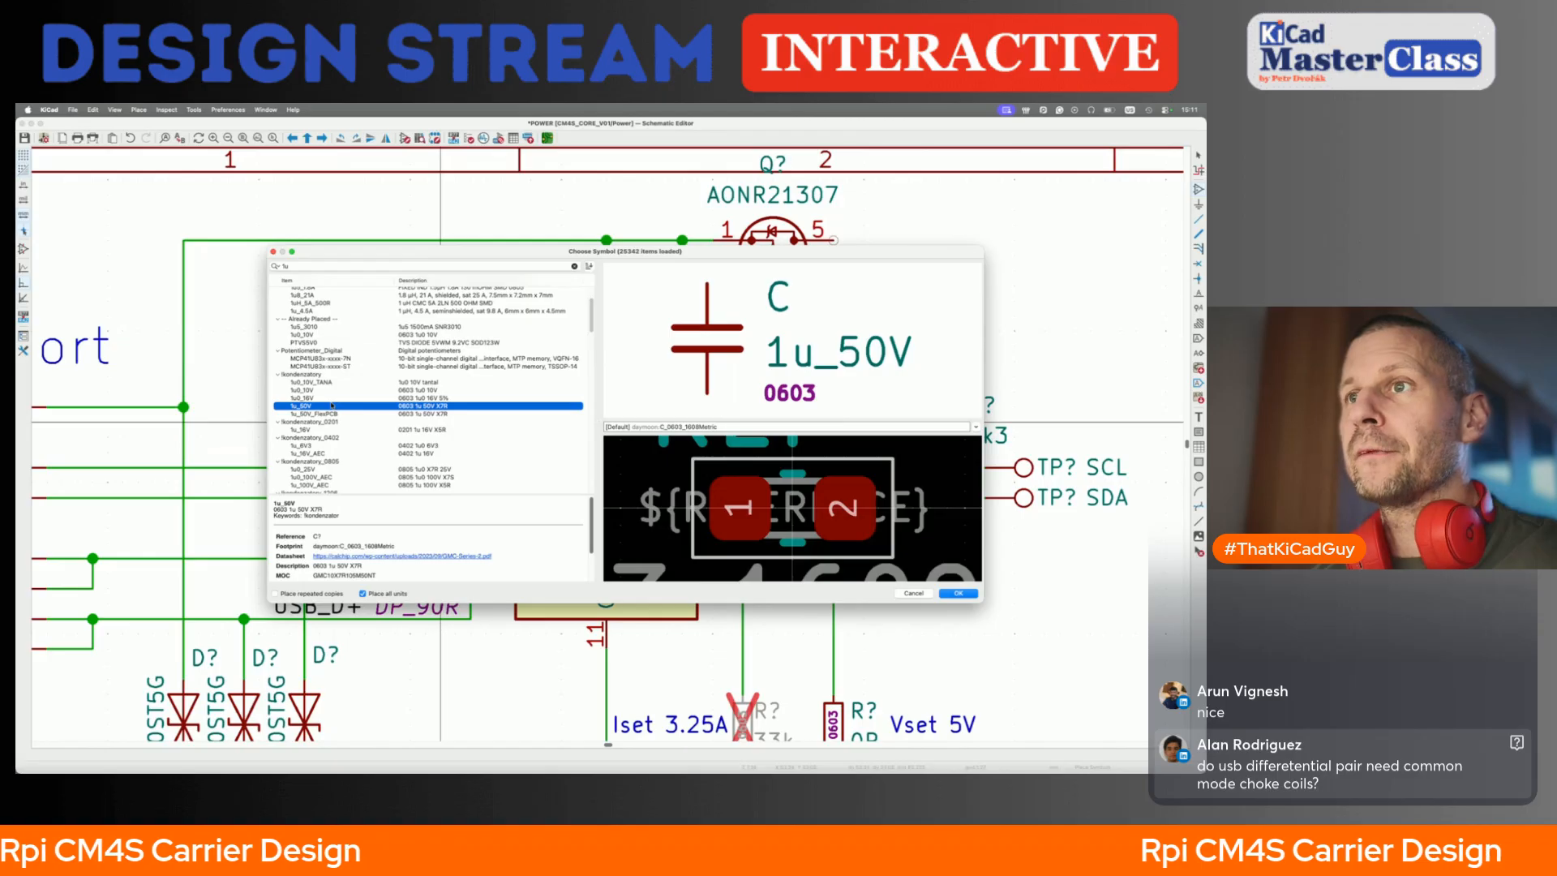
double_click(332, 406)
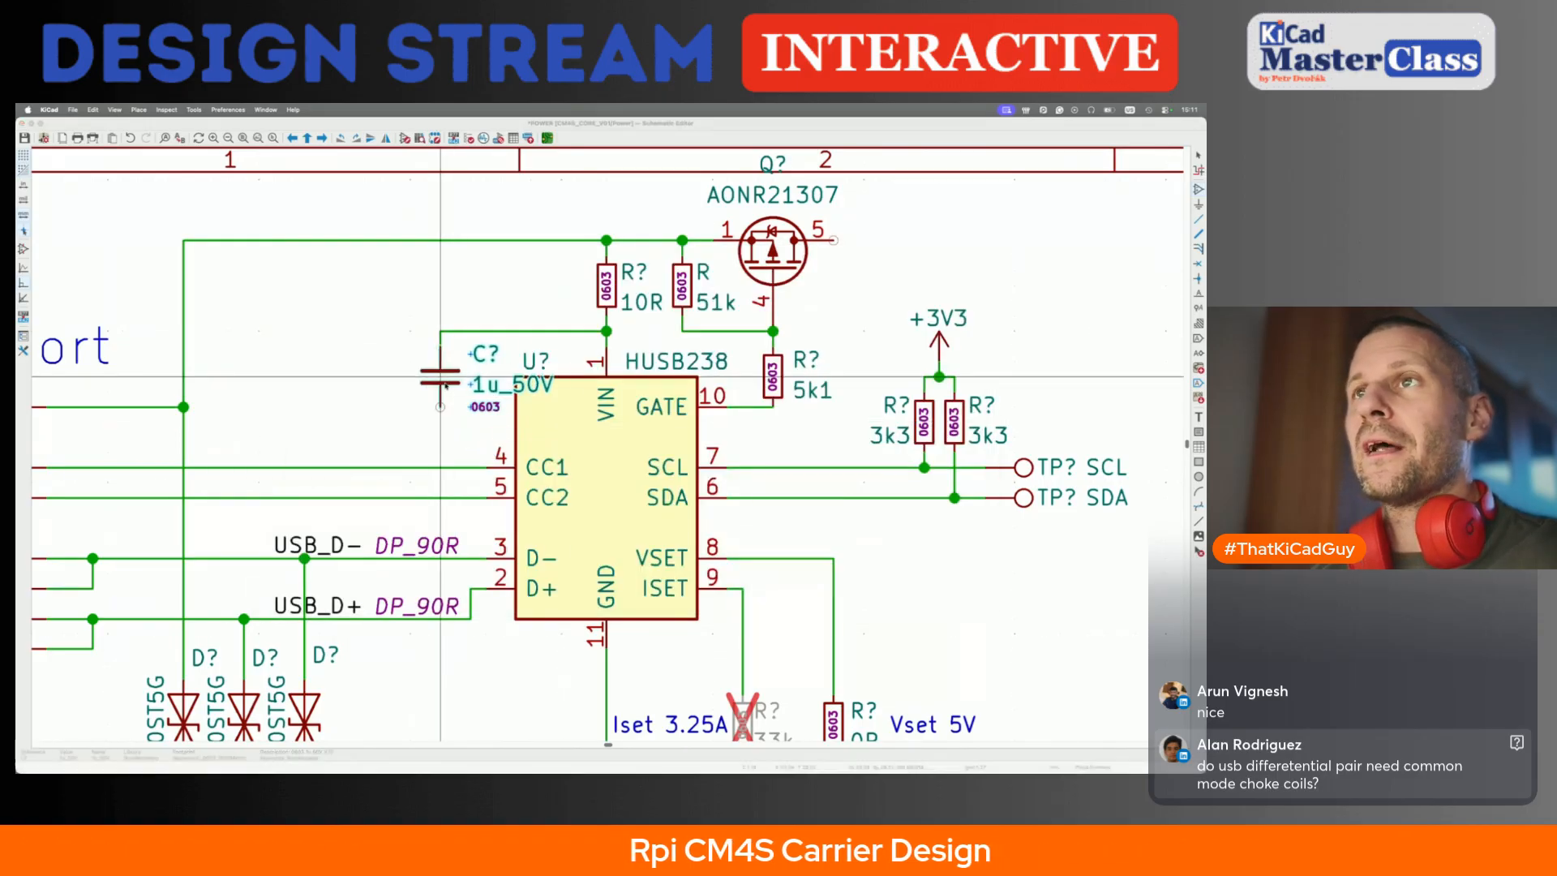
key(super+Tab)
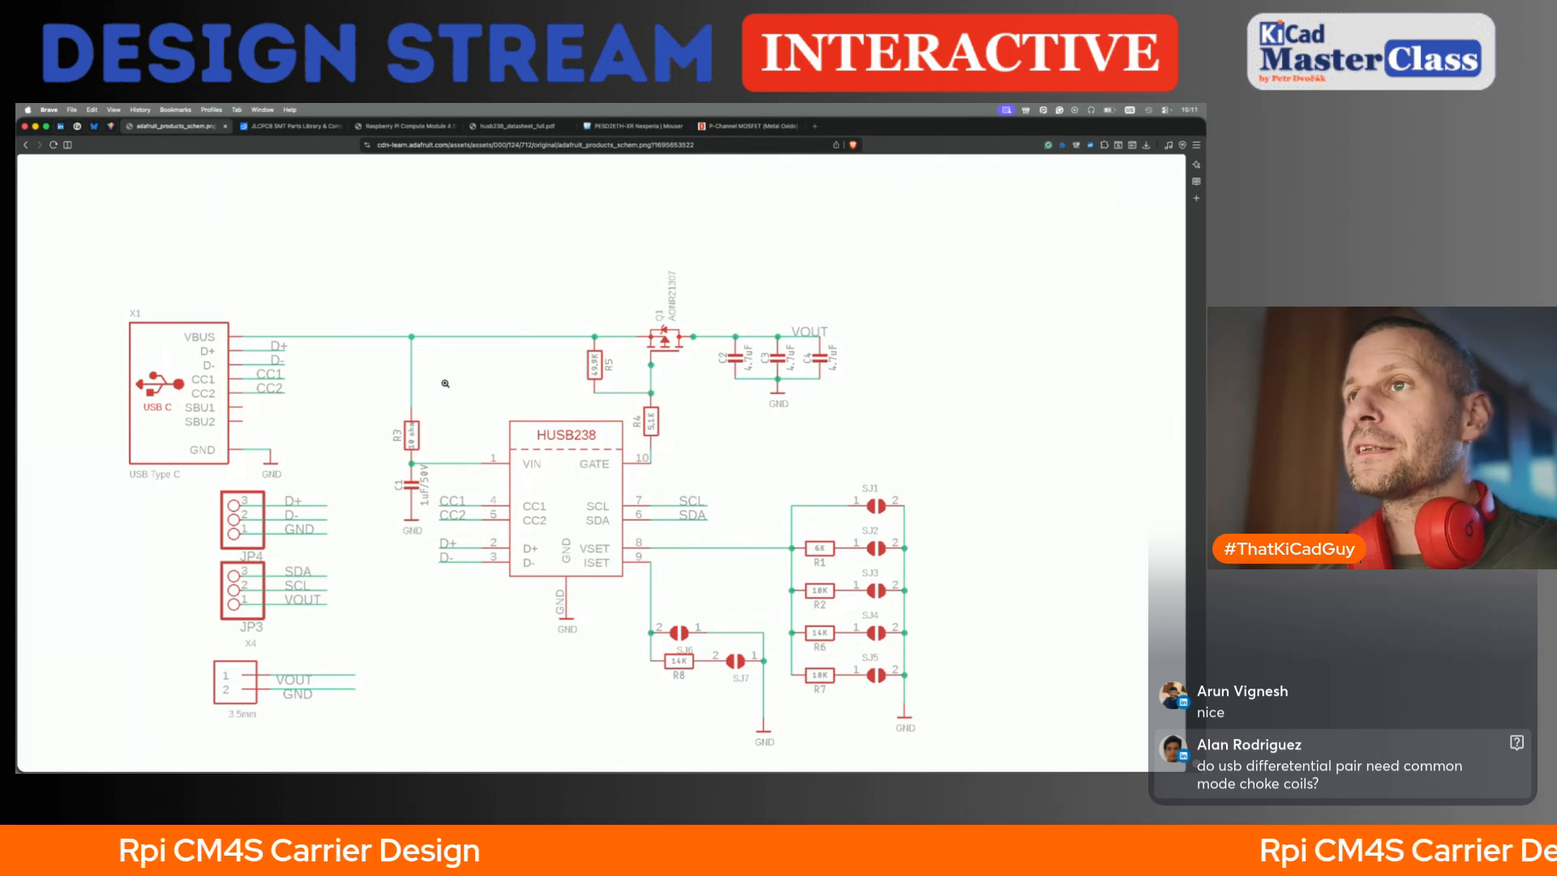
key(super+Tab)
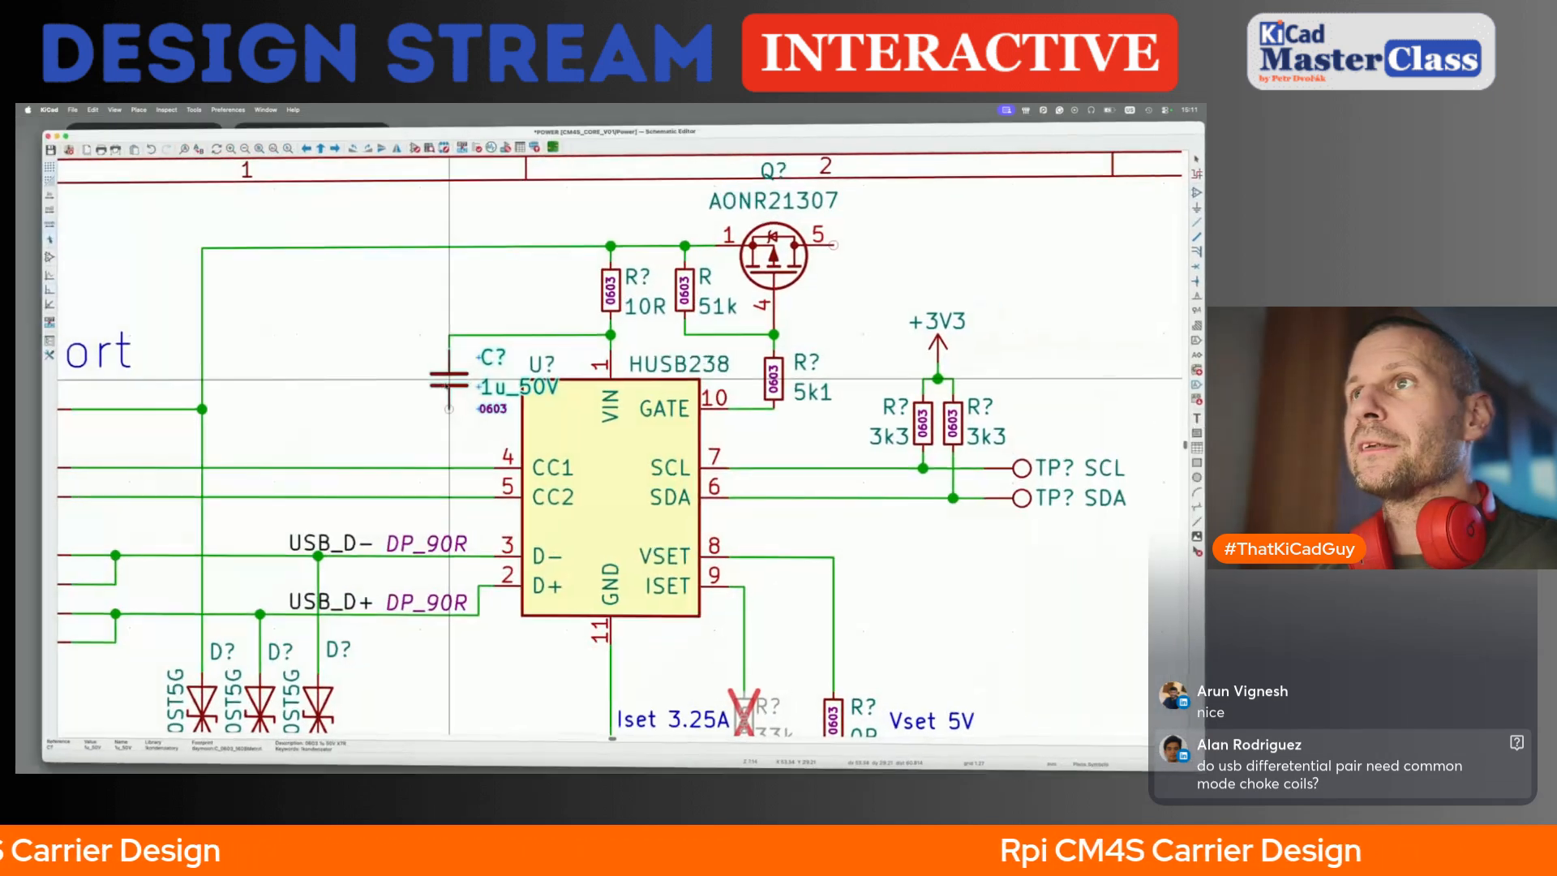
double_click(445, 385)
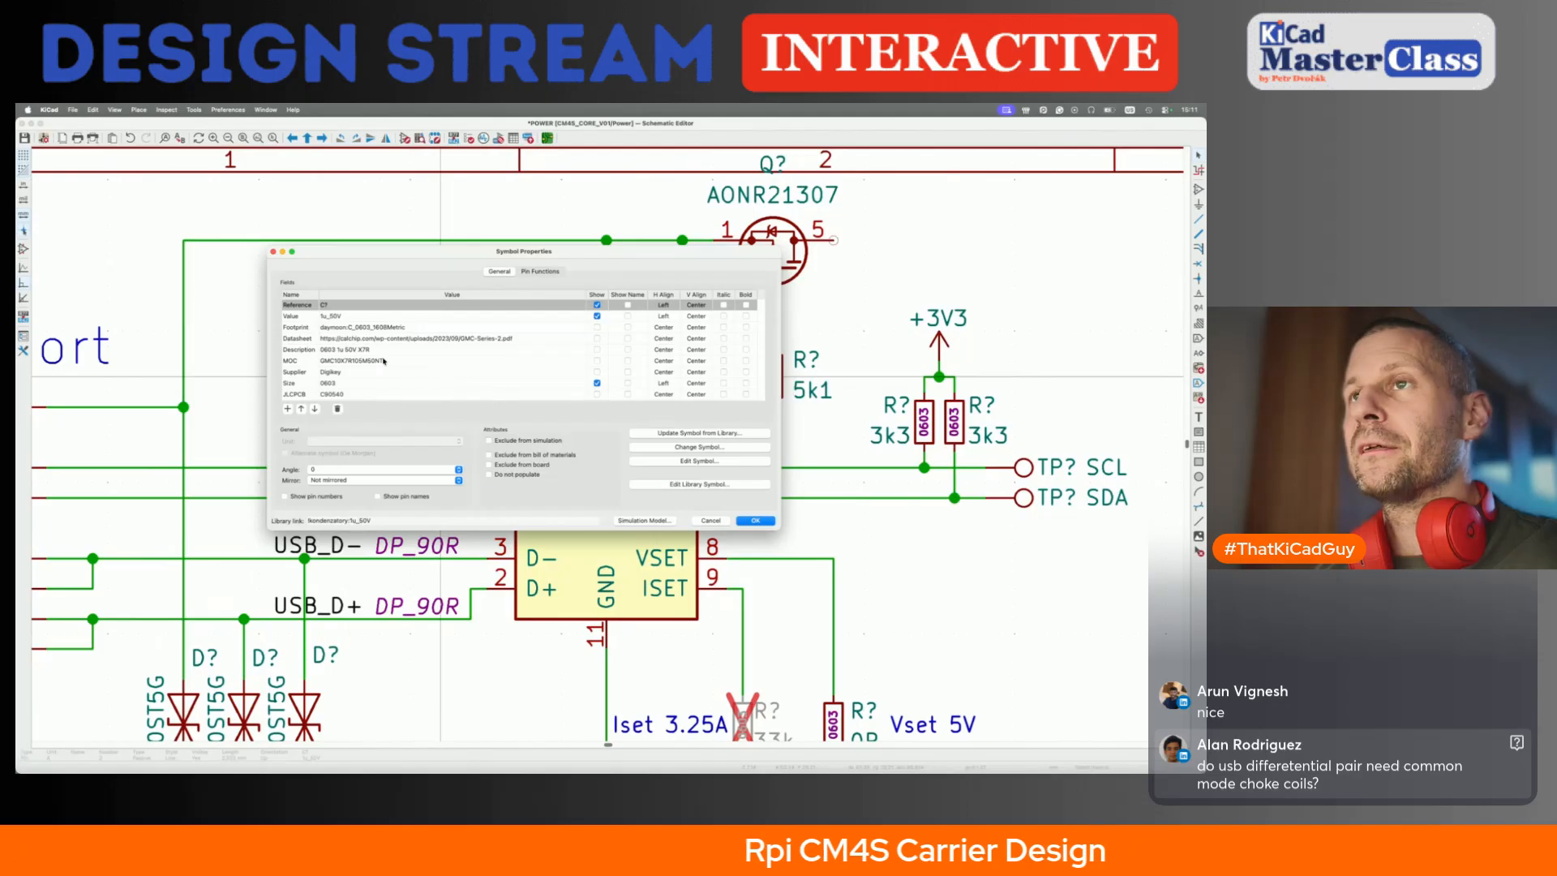
key(Escape)
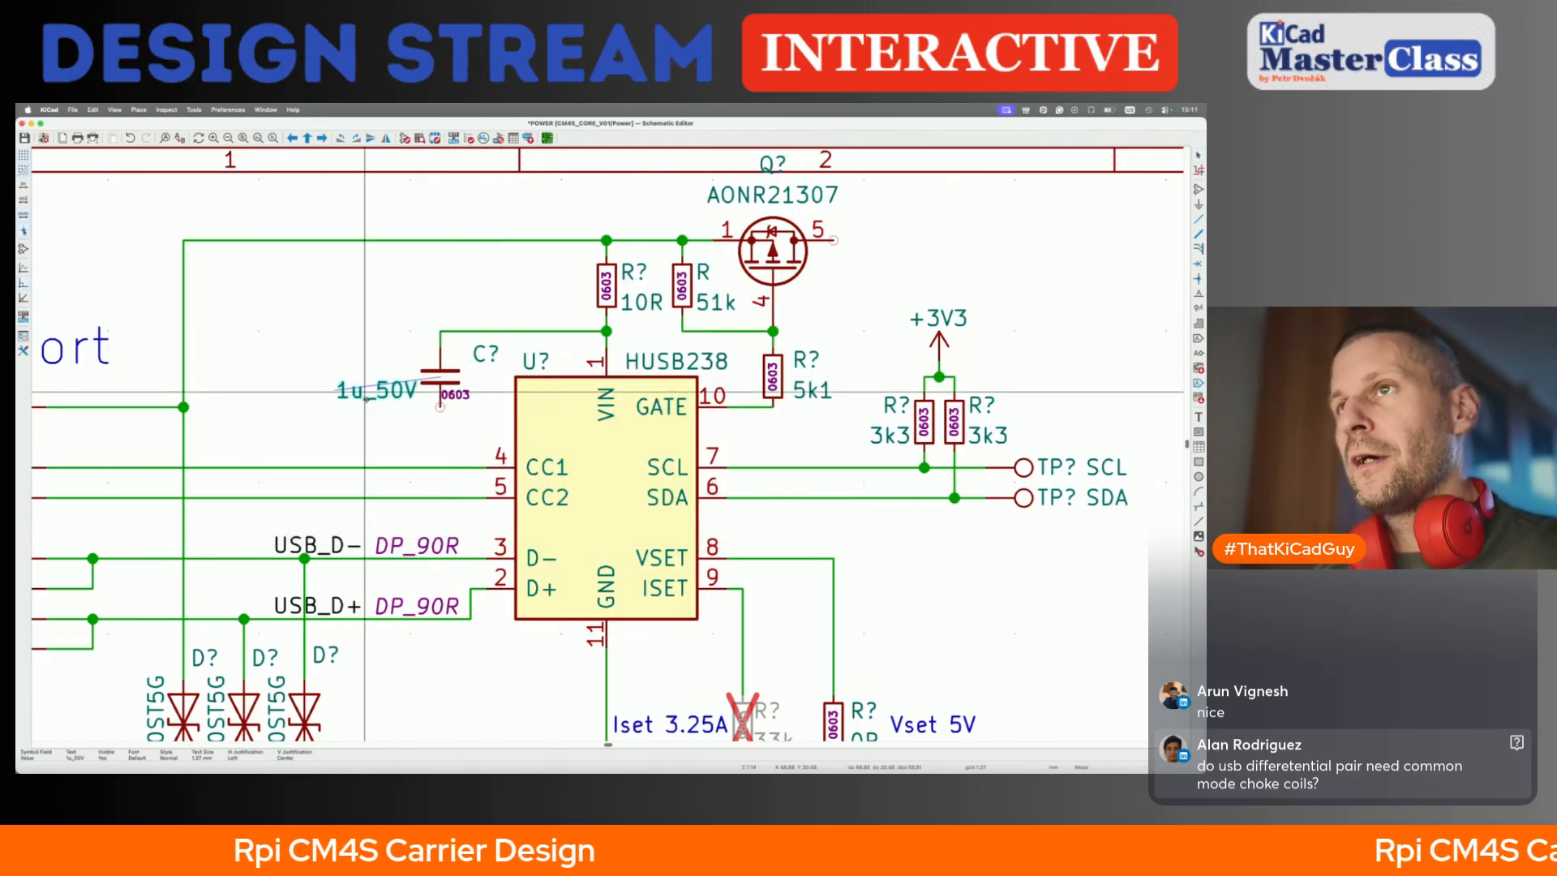
- Set the capacitor's 1u_50V value vertically beside it and move its 0603 label and reference closer to the symbol
key(r)
click(456, 392)
key(m)
click(454, 393)
click(483, 356)
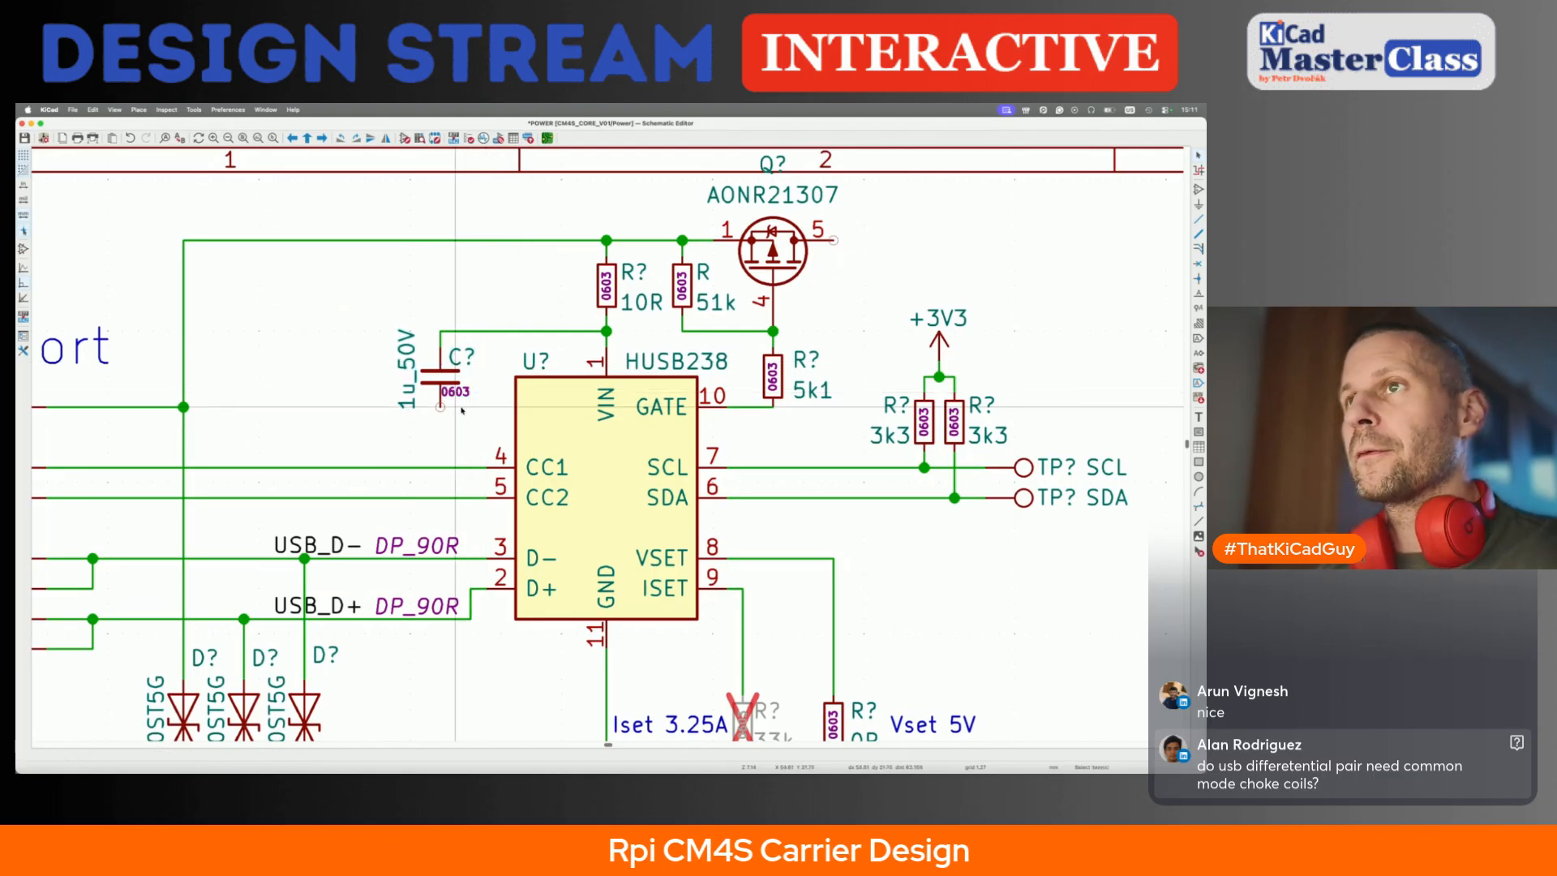
- Duplicate a GND symbol and connect it to the lower end of the 1u_50V capacitor
middle_drag(451, 495, 551, 225)
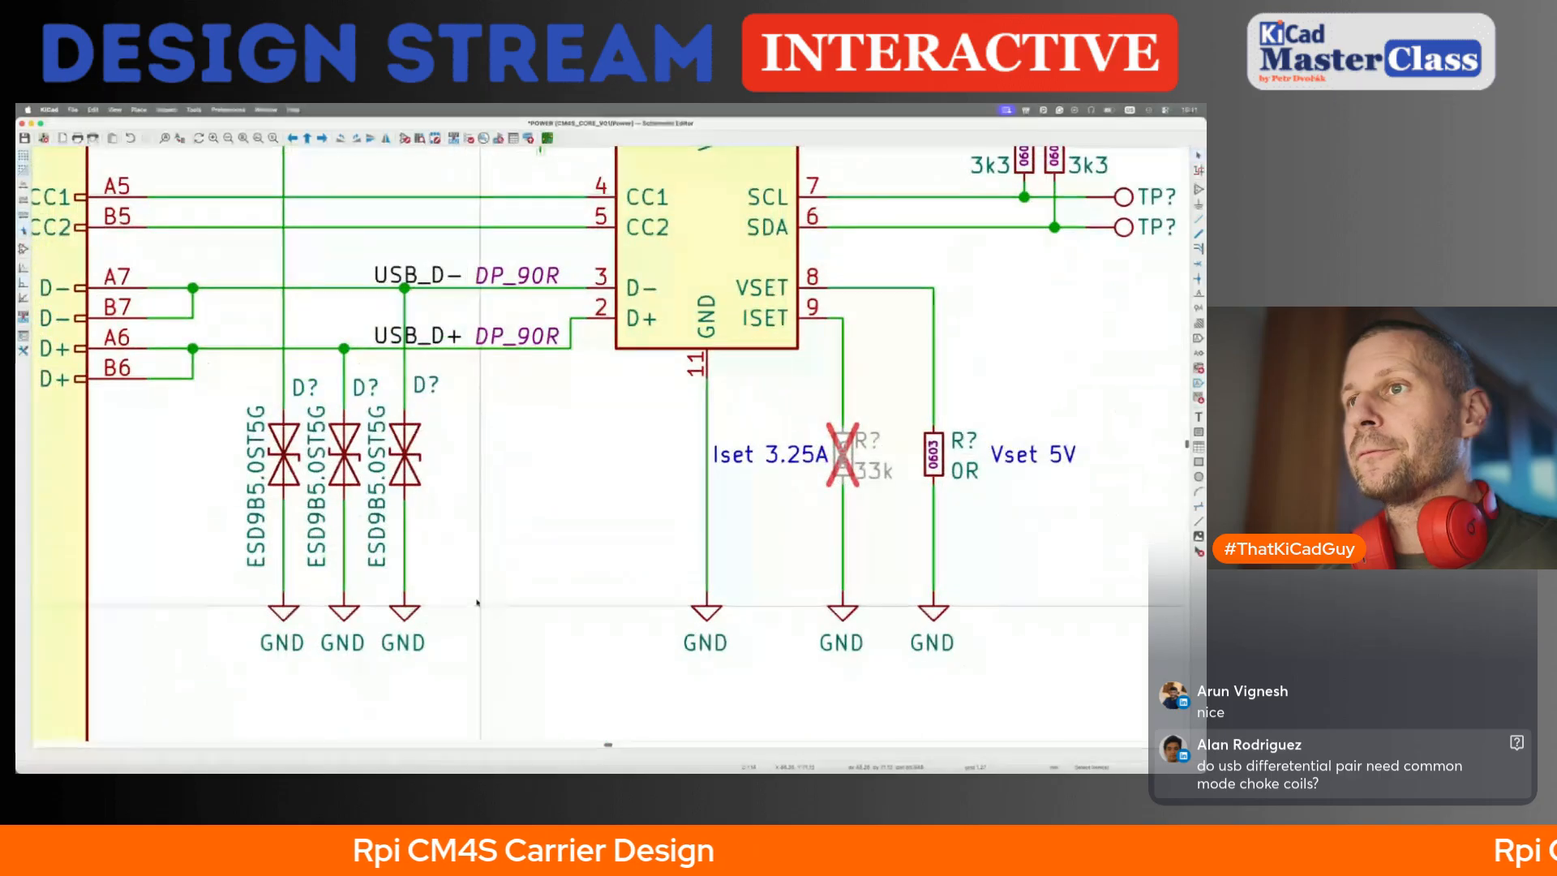
key(super+d)
scroll(419, 607, up, 5)
click(527, 461)
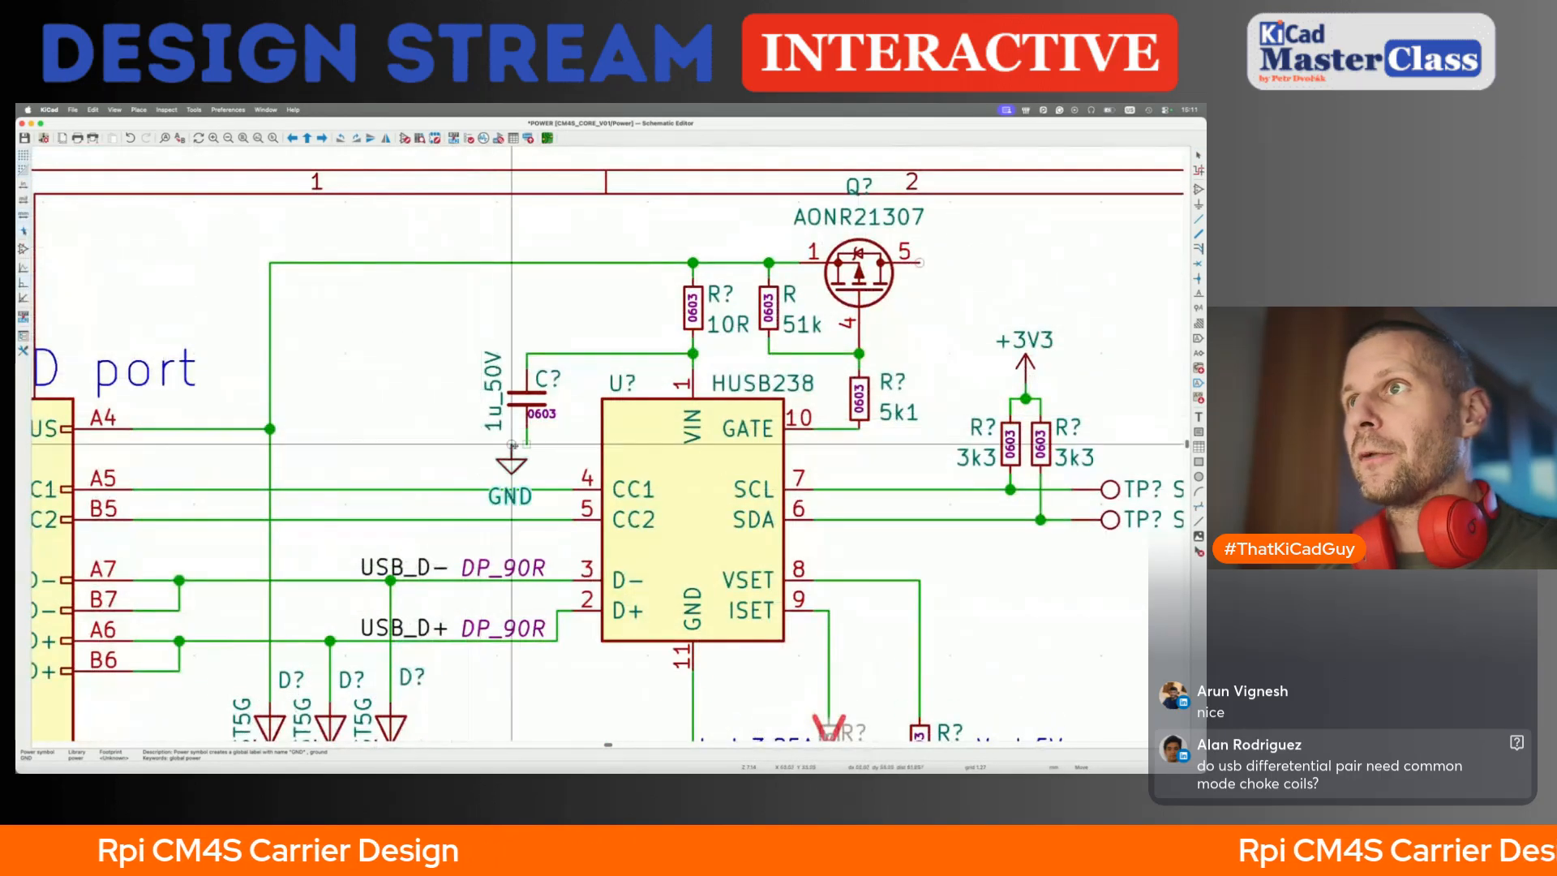
key(m)
click(537, 494)
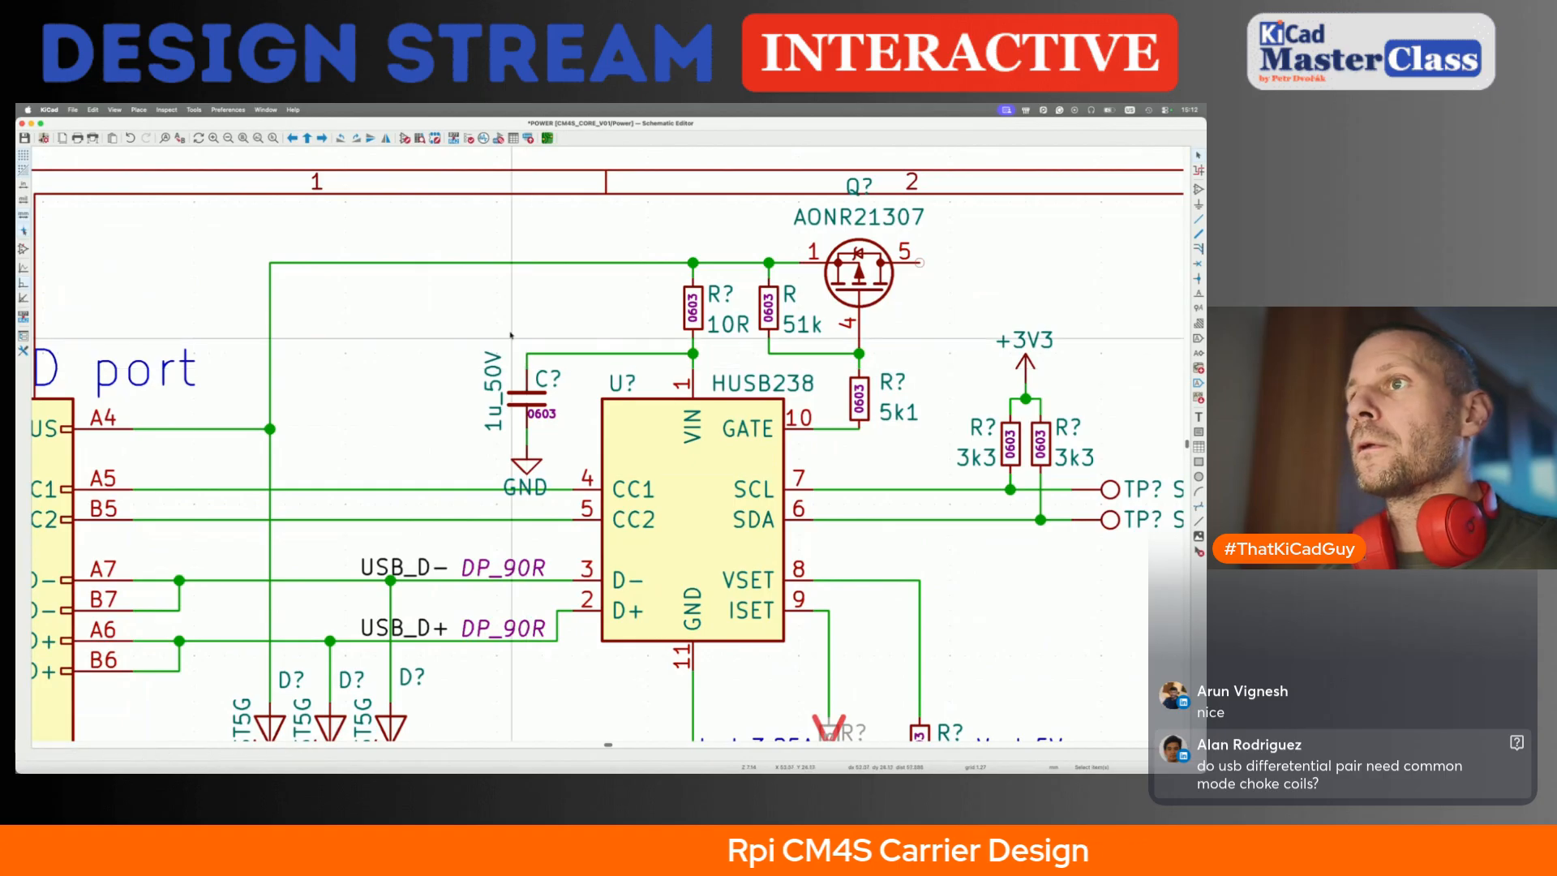
- Shift the MOSFET with the 10R and 51k resistors, and the capacitor with its GND, upward with wires attached, and save
scroll(527, 369, down, 3)
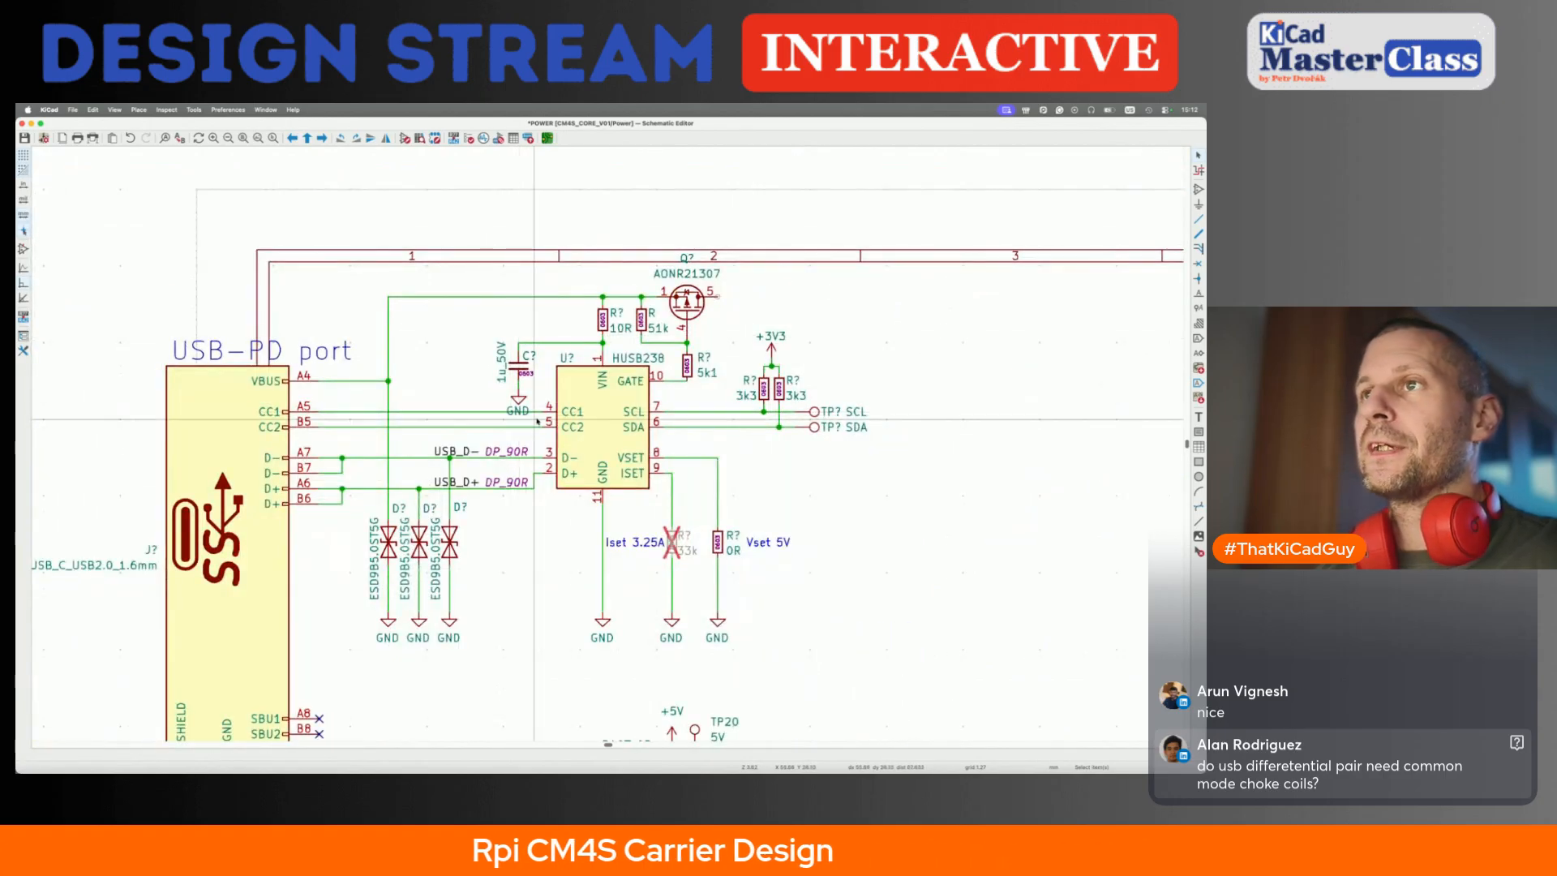
drag(380, 209, 741, 375)
key(g)
click(741, 330)
drag(477, 326, 536, 408)
key(g)
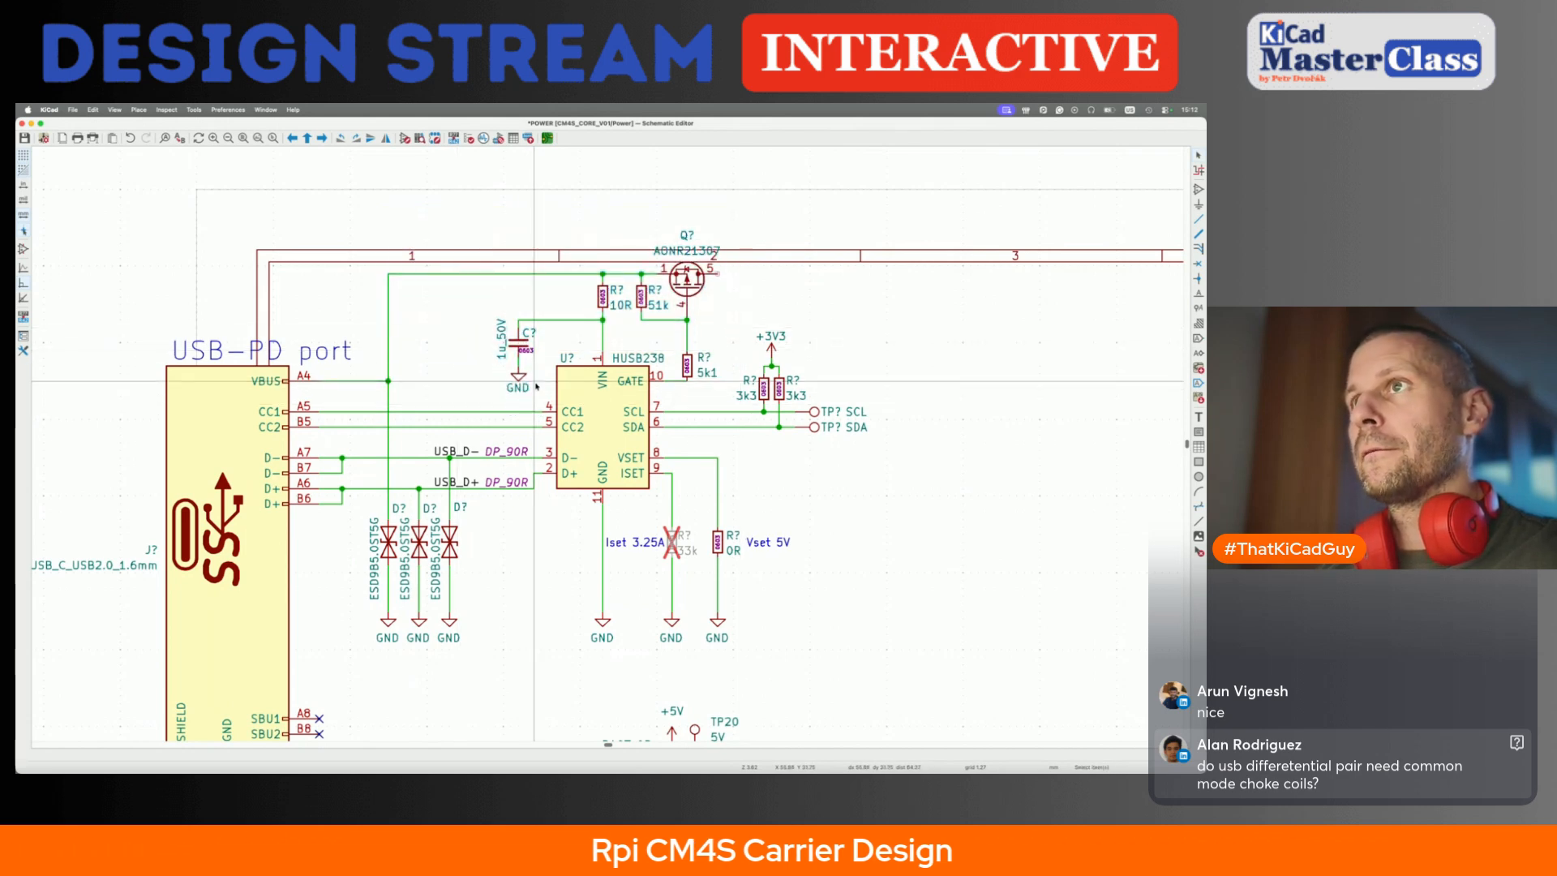
click(535, 387)
key(super+s)
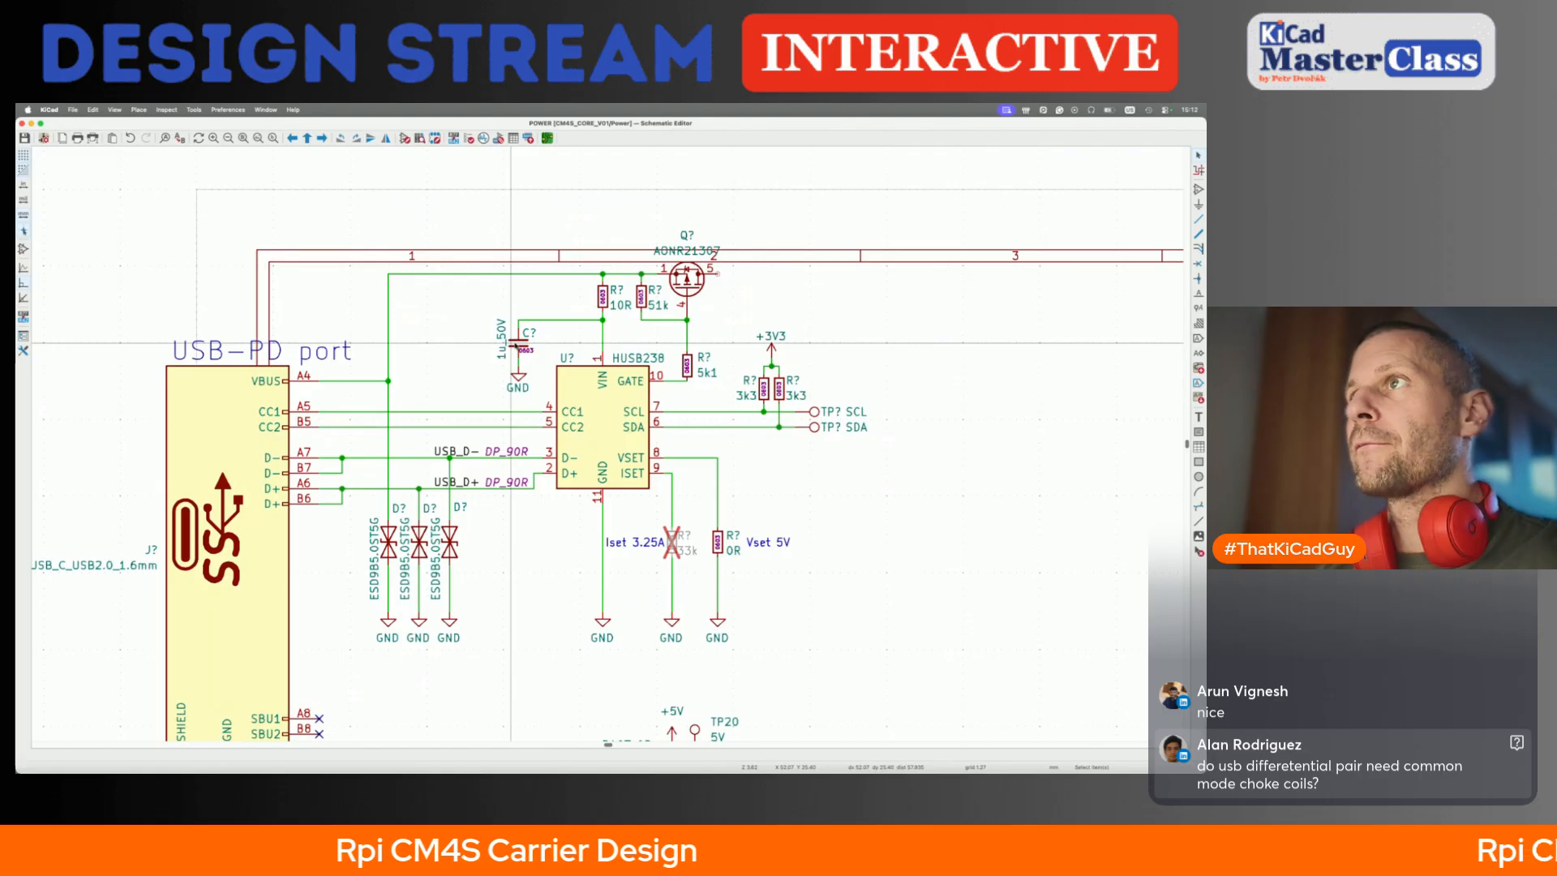
- Draw a short output wire from the MOSFET's pin 5 and save the schematic
key(w)
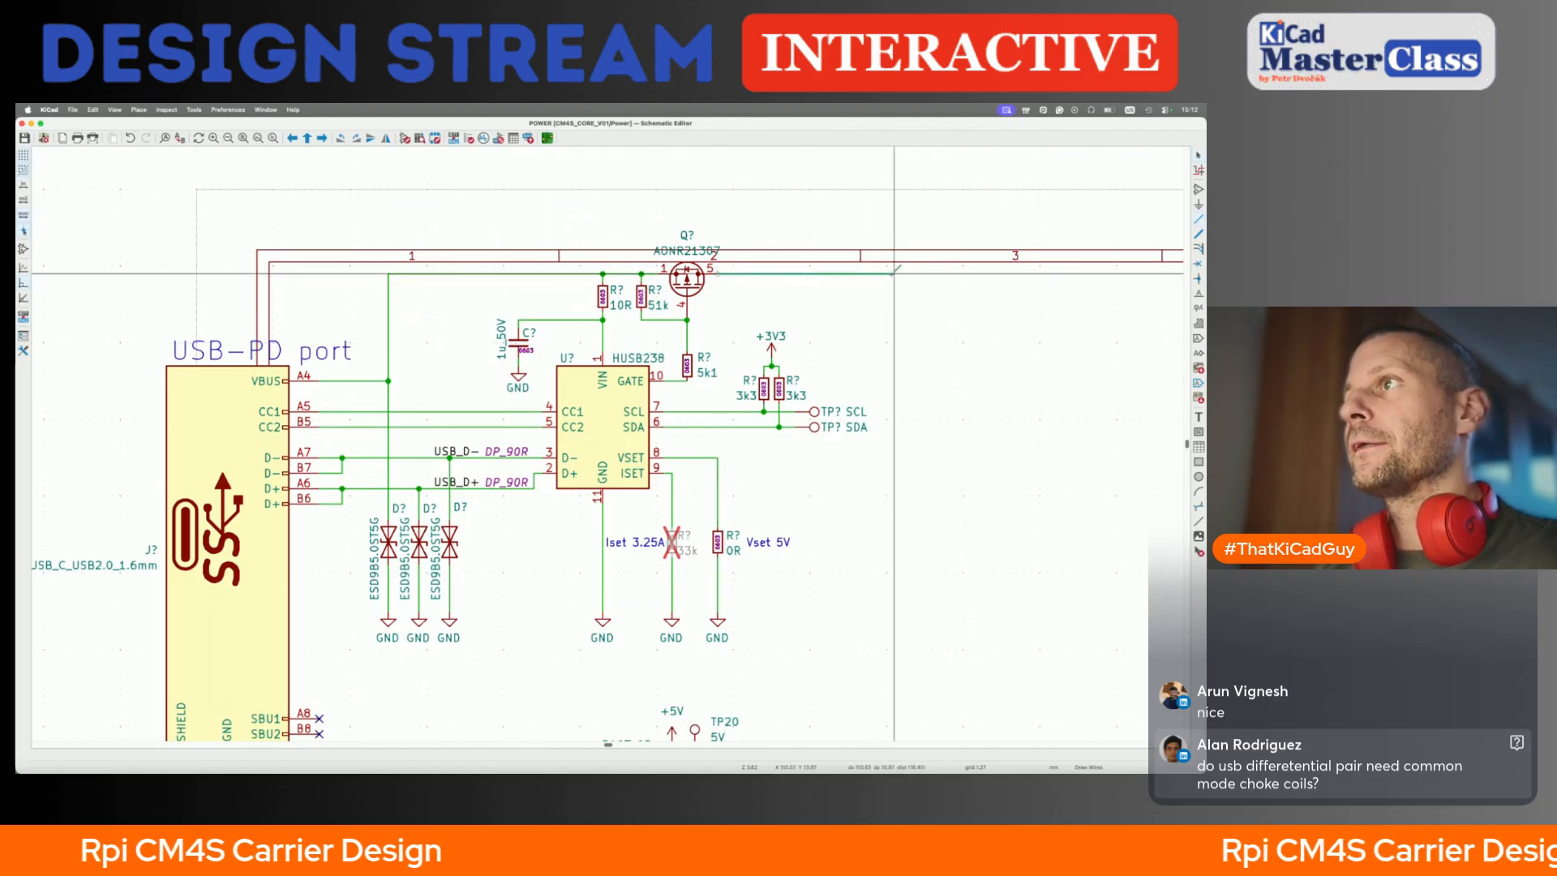
double_click(771, 272)
key(Escape)
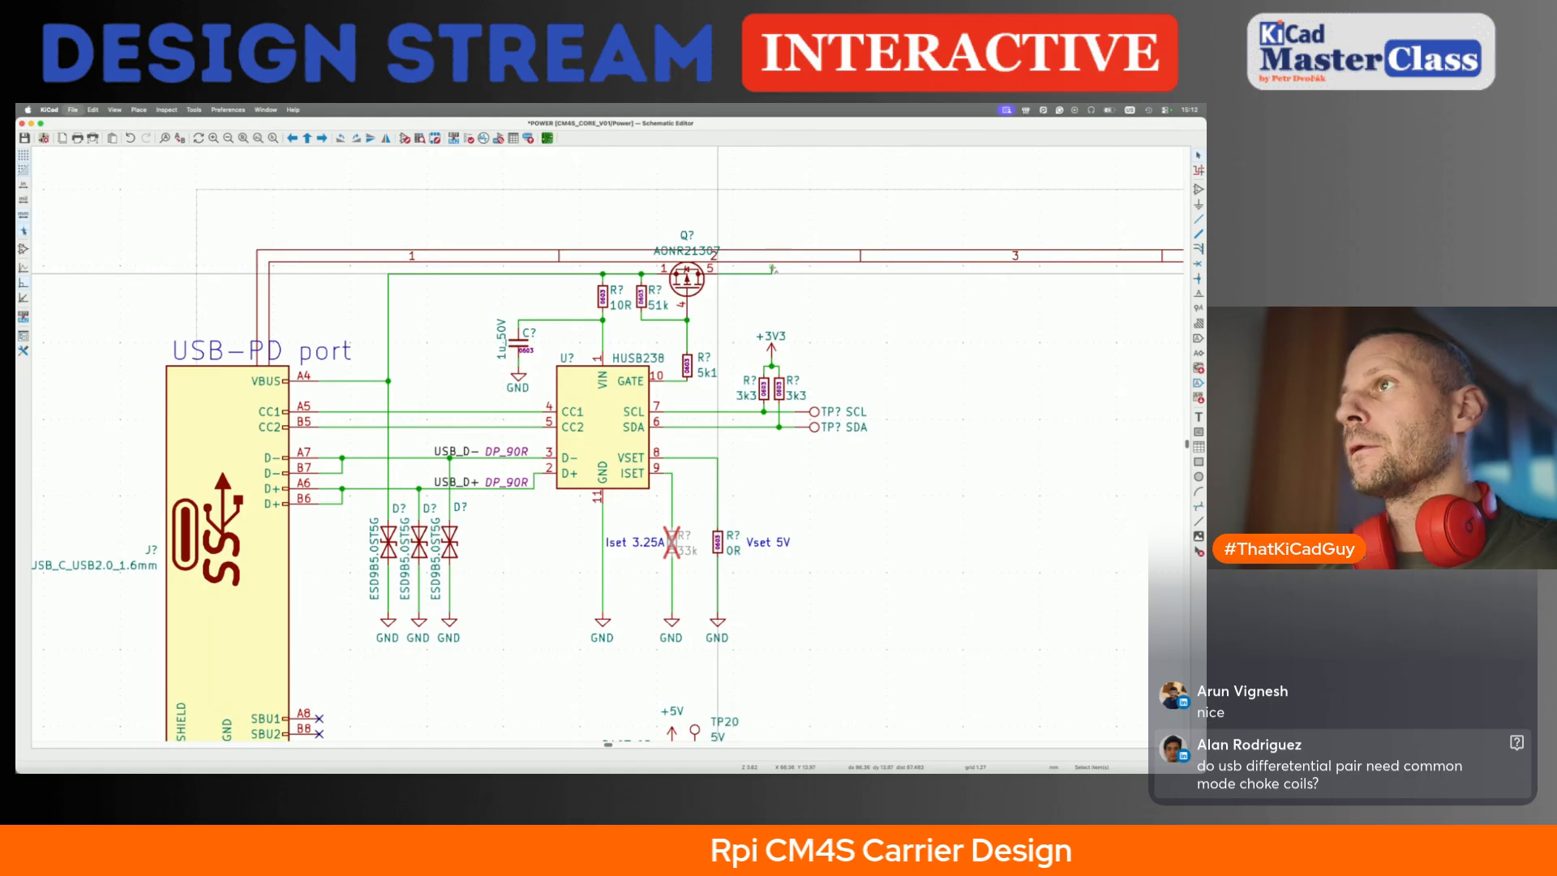
key(super+s)
- Move the +5V block with R107, the green LED, R30 and TP20 up to the MOSFET's output wire and save
scroll(772, 271, down, 3)
scroll(772, 271, right, 7)
scroll(772, 271, up, 3)
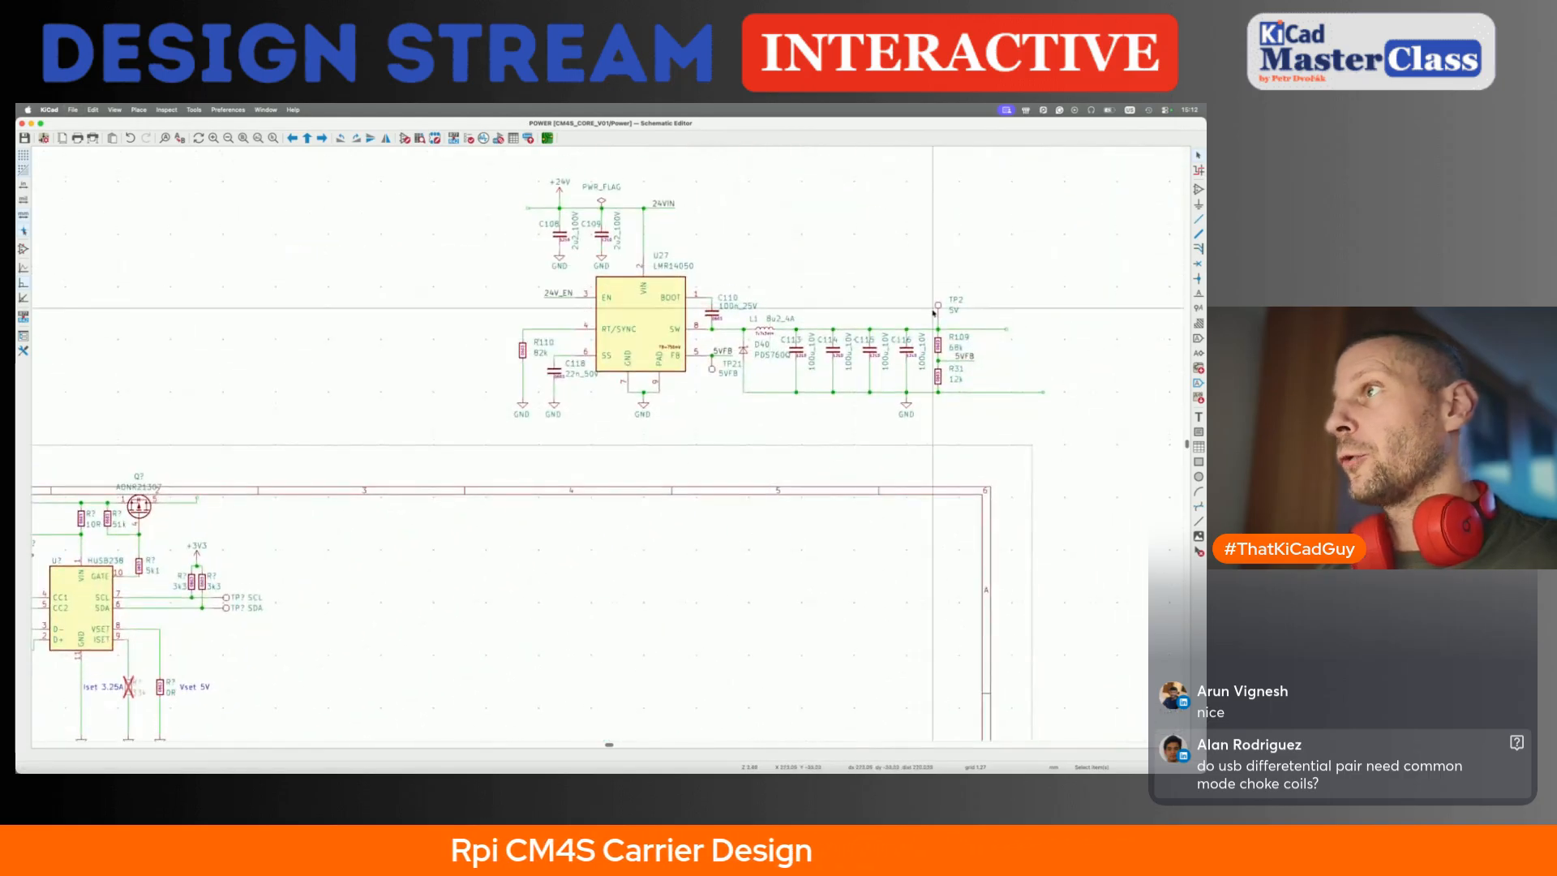
scroll(852, 330, left, 5)
scroll(852, 329, down, 3)
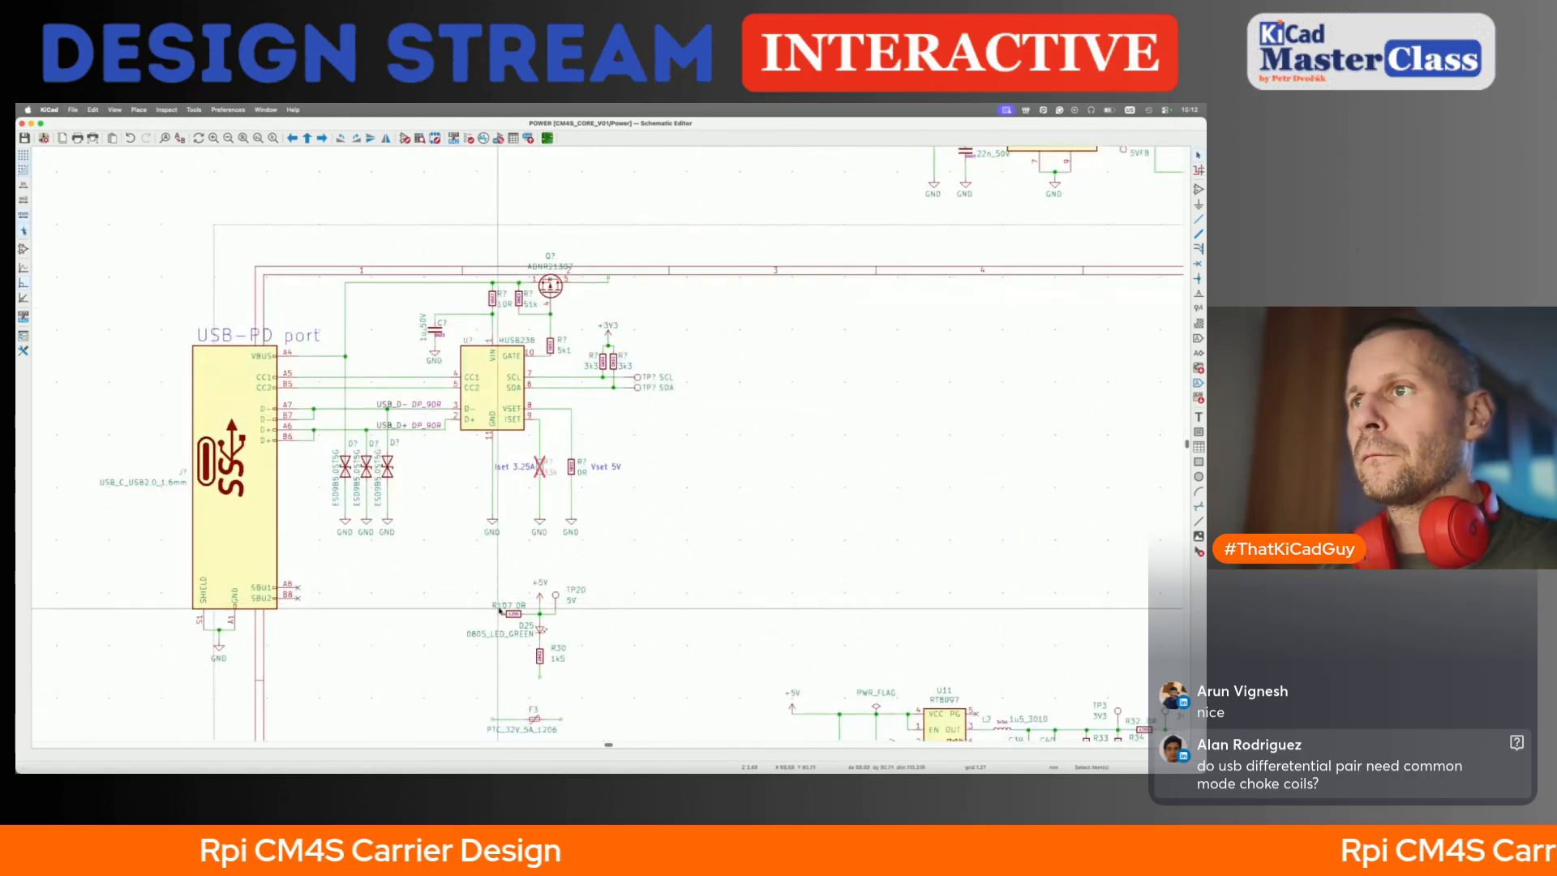
drag(441, 568, 634, 687)
key(m)
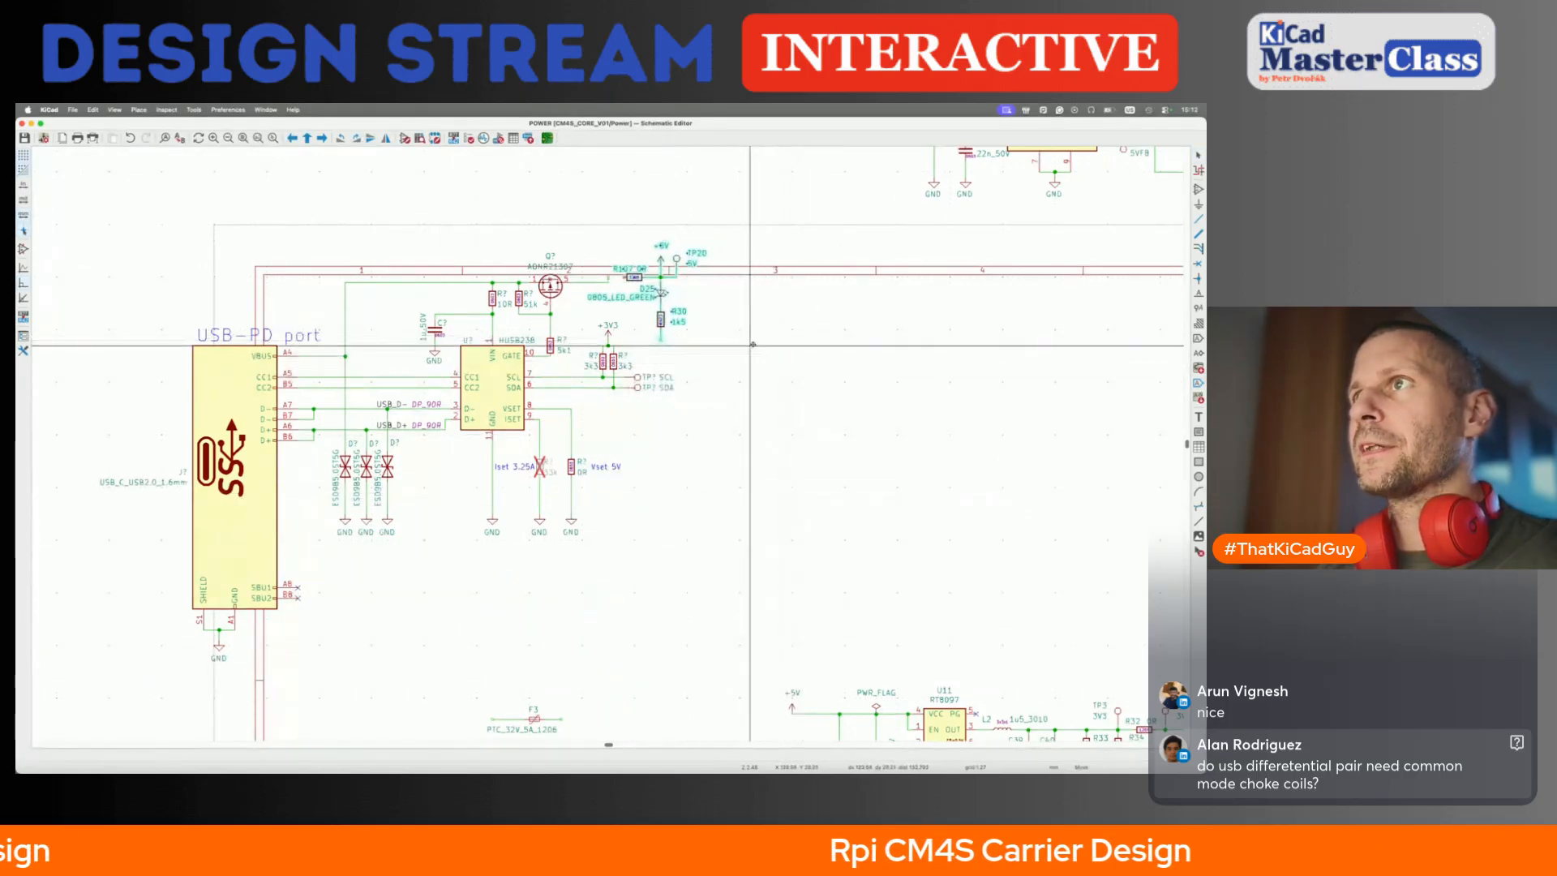
click(747, 353)
scroll(633, 306, up, 5)
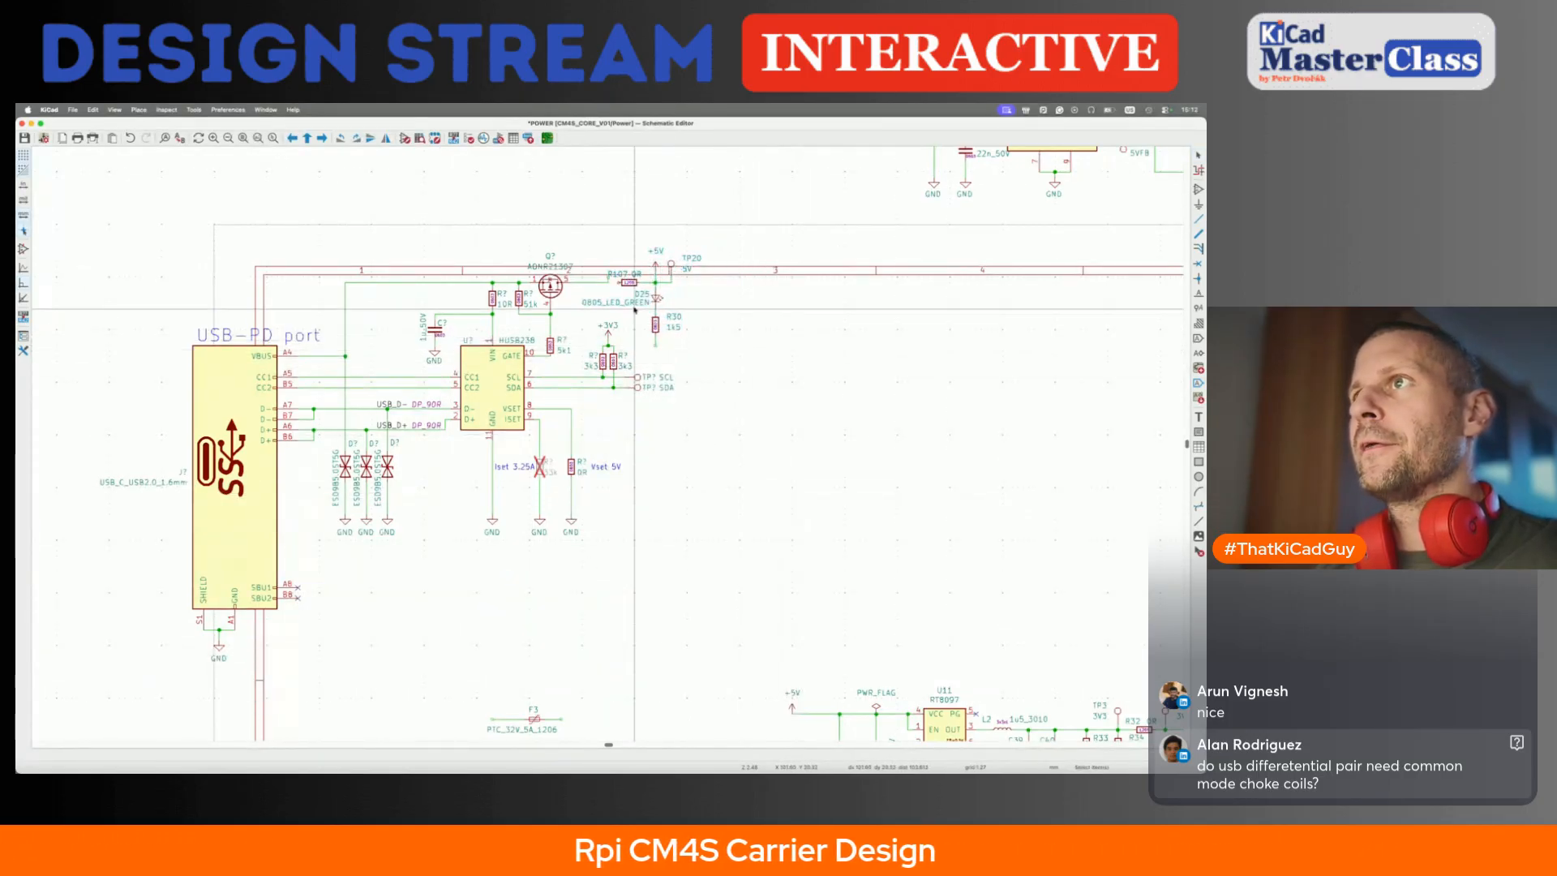
key(super+s)
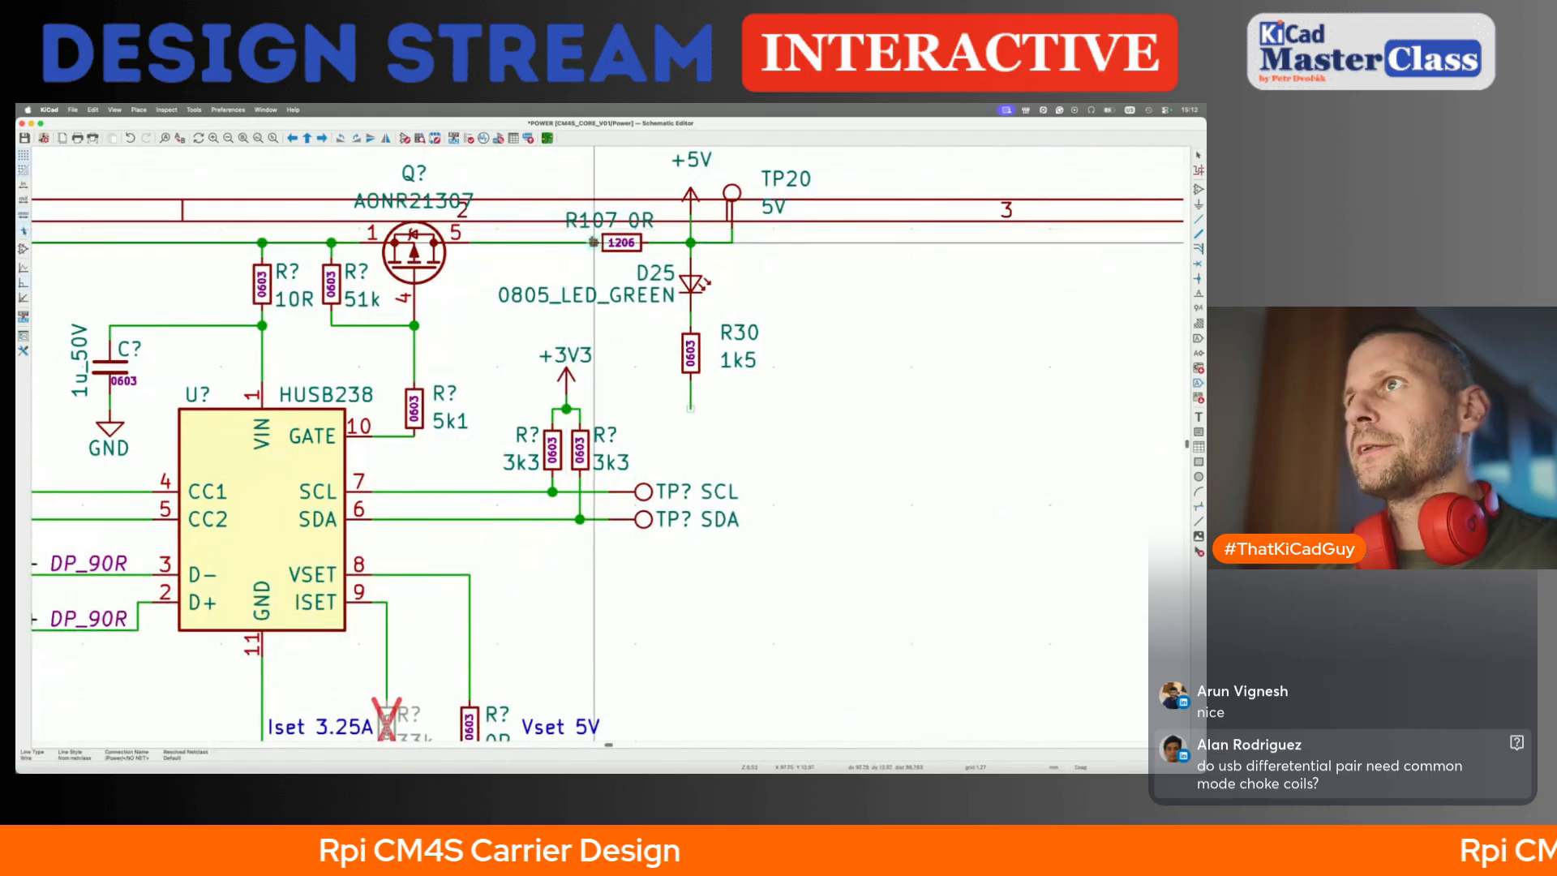
- Reset the references of the 0R resistor, green LED and 1k5 resistor in the +5V block to R?, D? and R?
scroll(566, 237, down, 4)
double_click(587, 251)
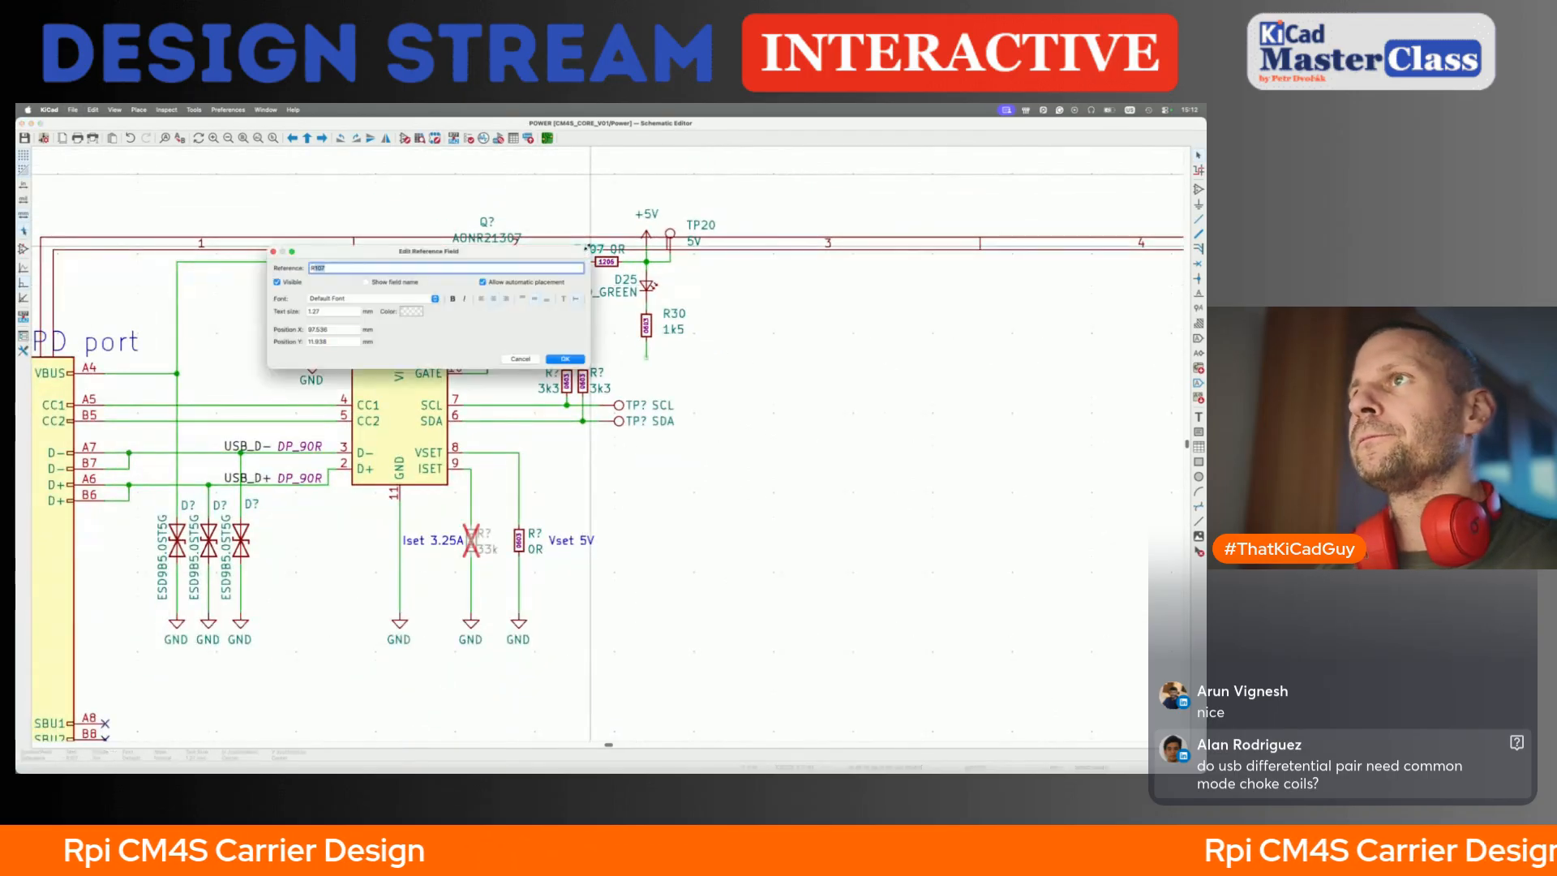
key(Return)
double_click(626, 279)
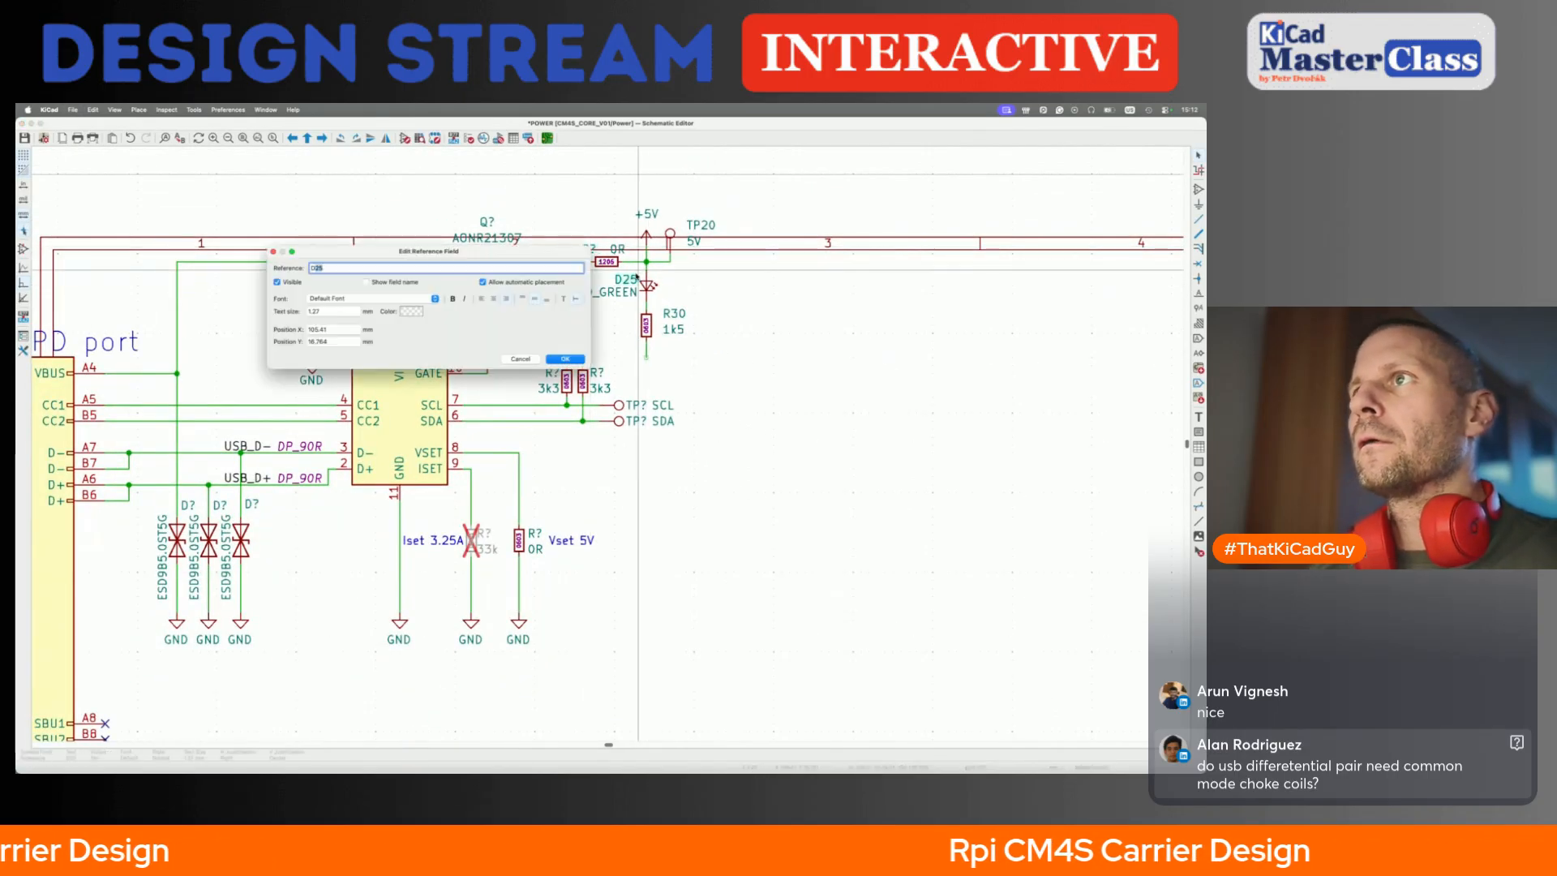
key(Return)
double_click(675, 315)
text(R?)
key(Return)
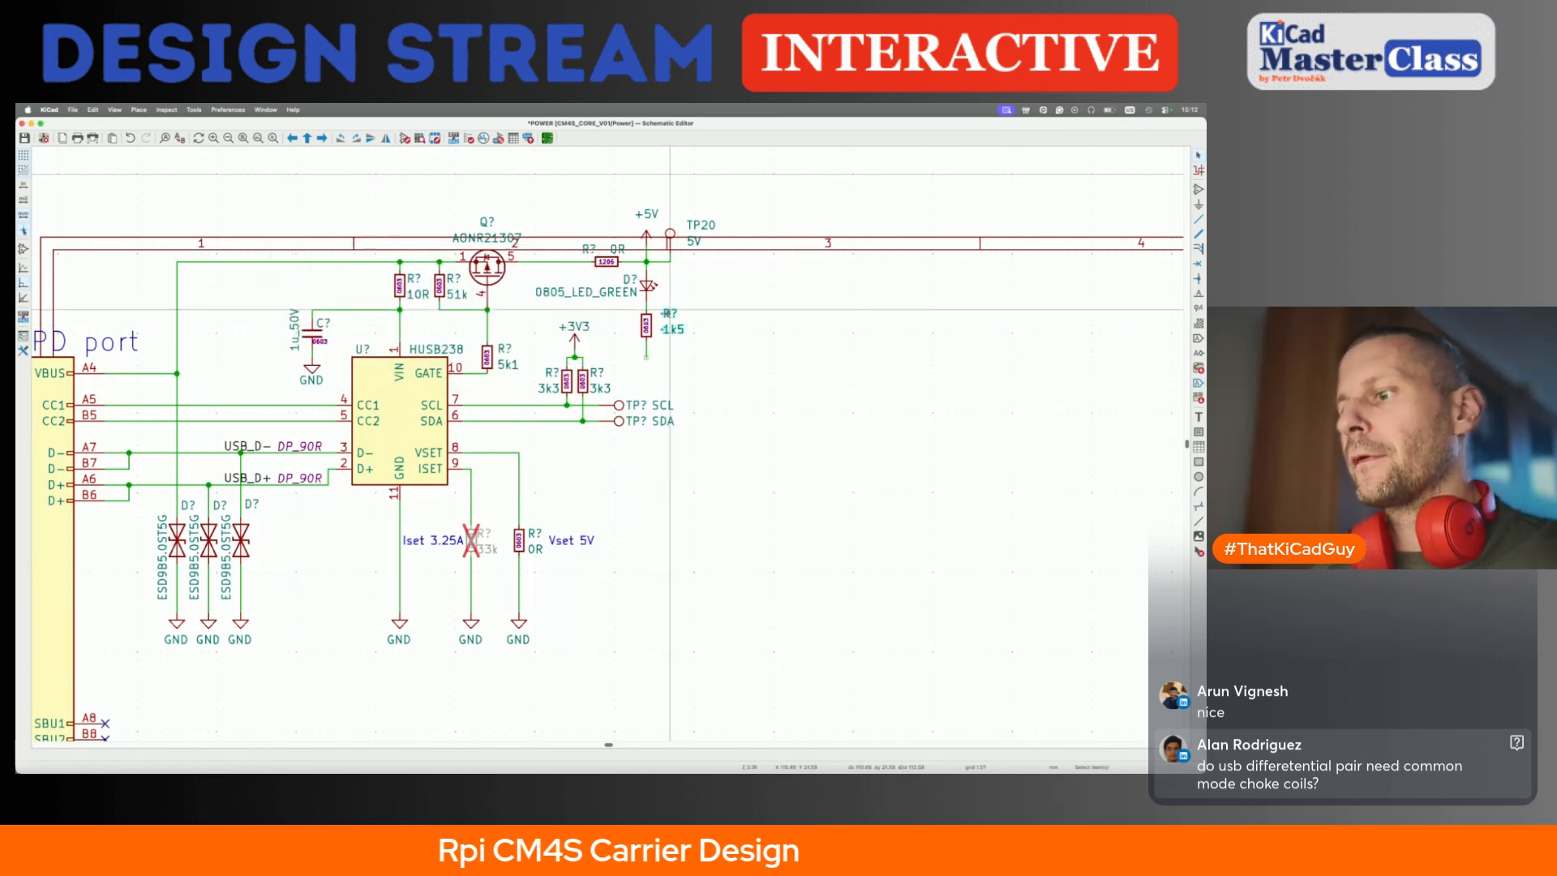
click(661, 312)
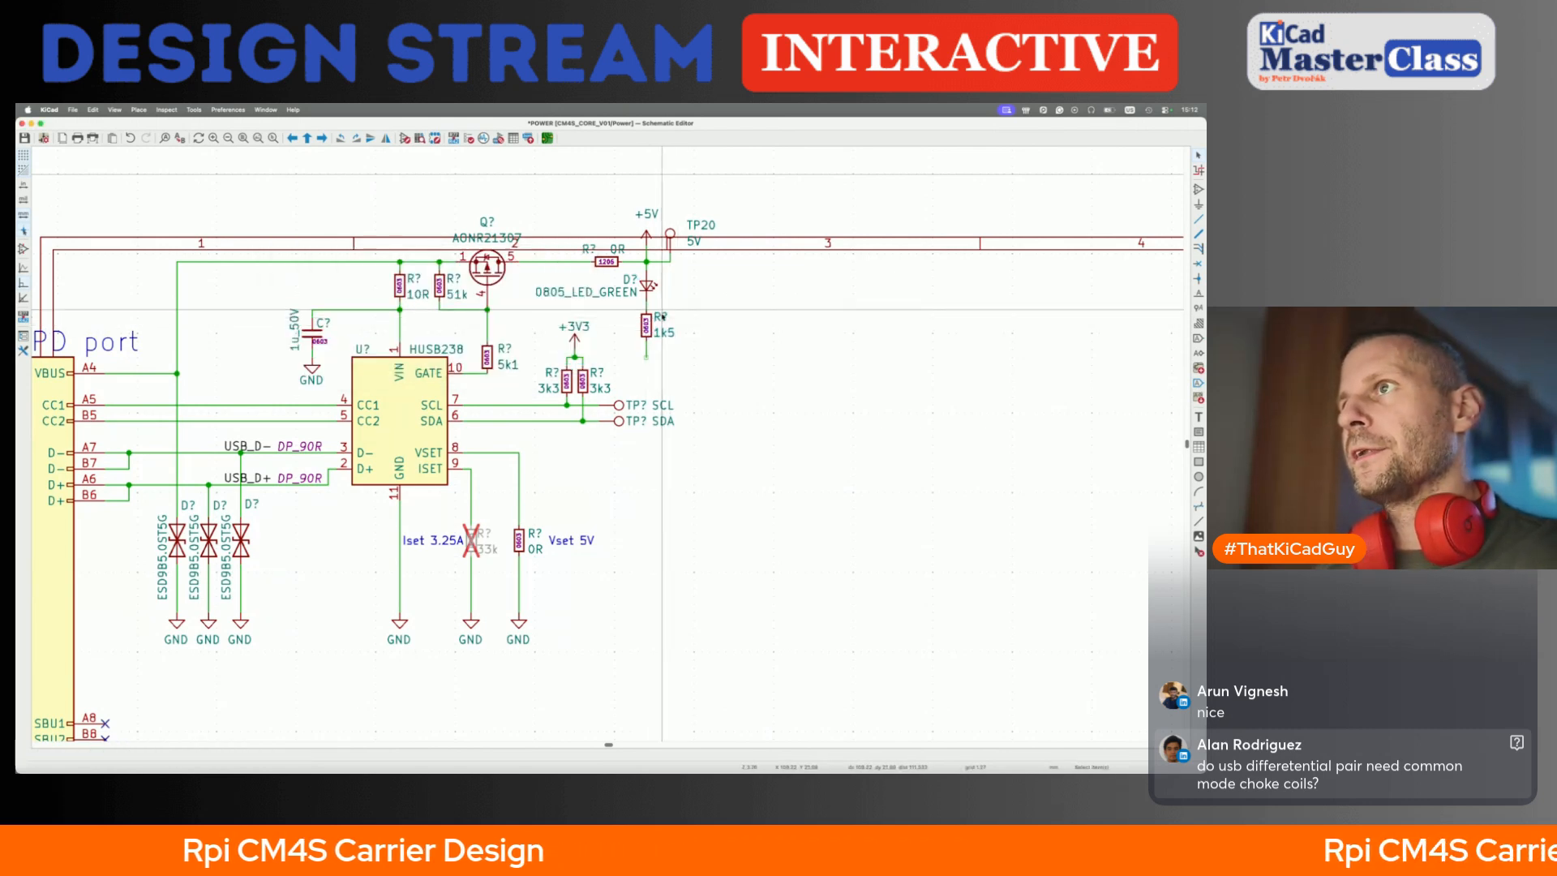
double_click(646, 325)
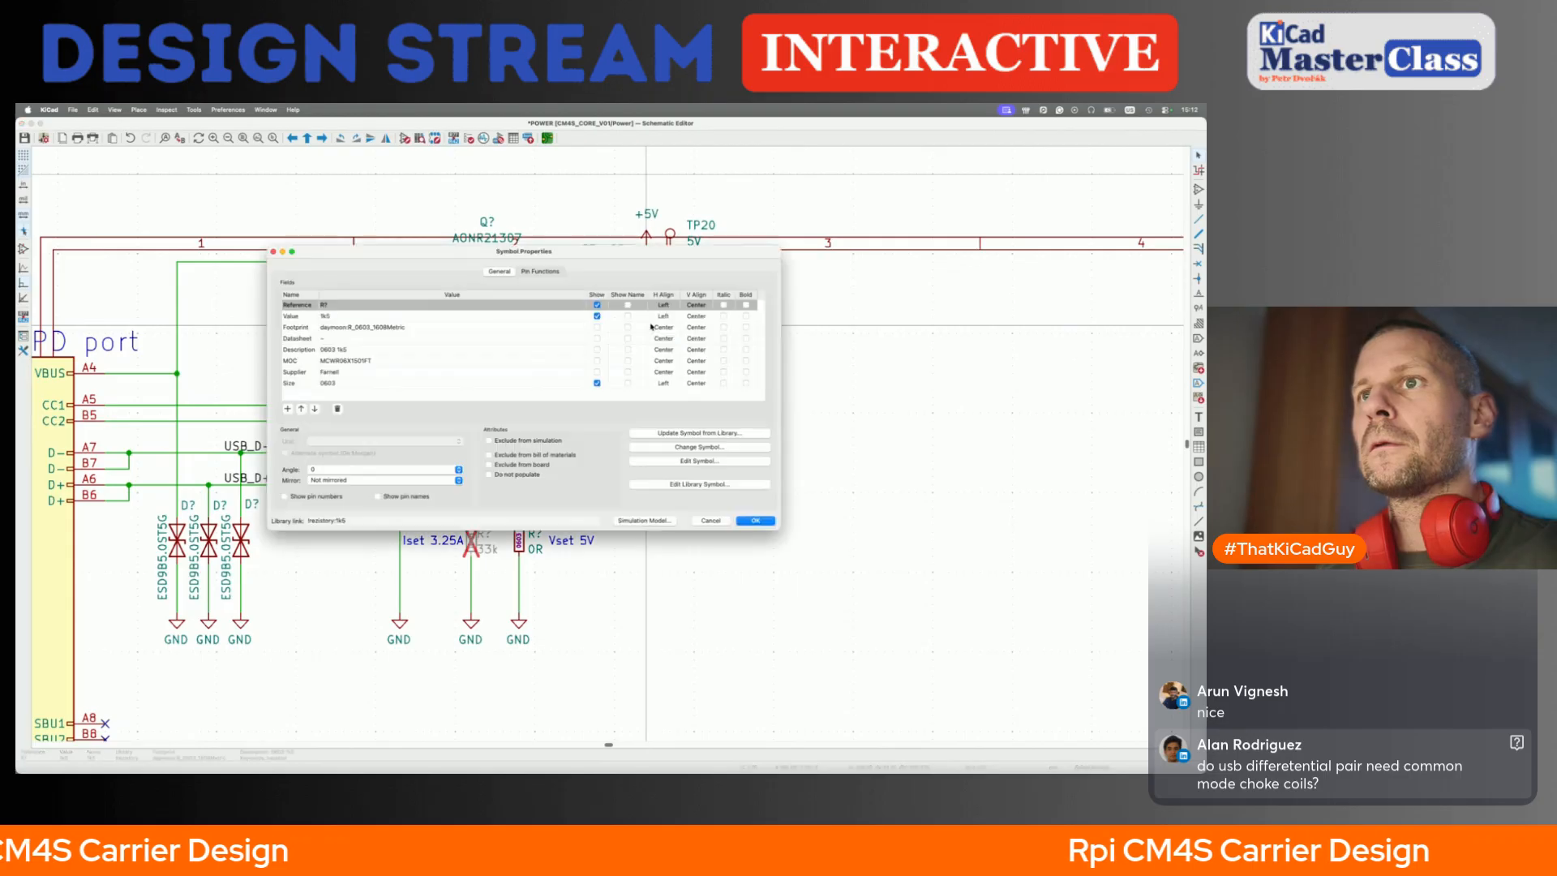
key(Escape)
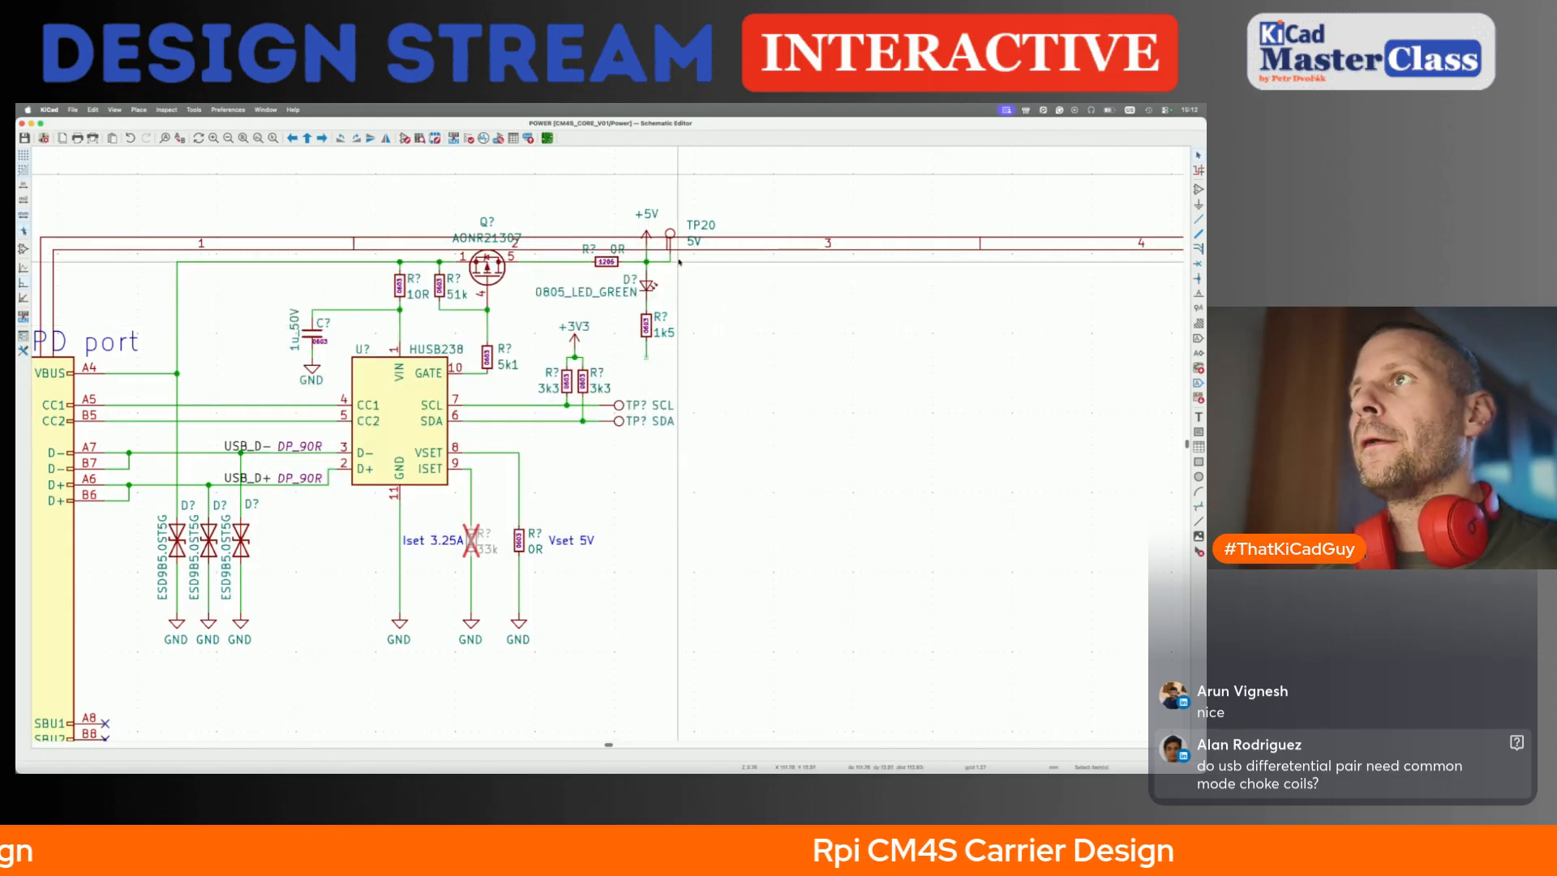
- Shift the +5V block further right with its wires attached, keeping it in line with the MOSFET output
scroll(679, 262, down, 4)
scroll(679, 307, up, 3)
mouse_move(602, 157)
mouse_down()
mouse_move(768, 286)
mouse_move(774, 323)
mouse_up()
key(g)
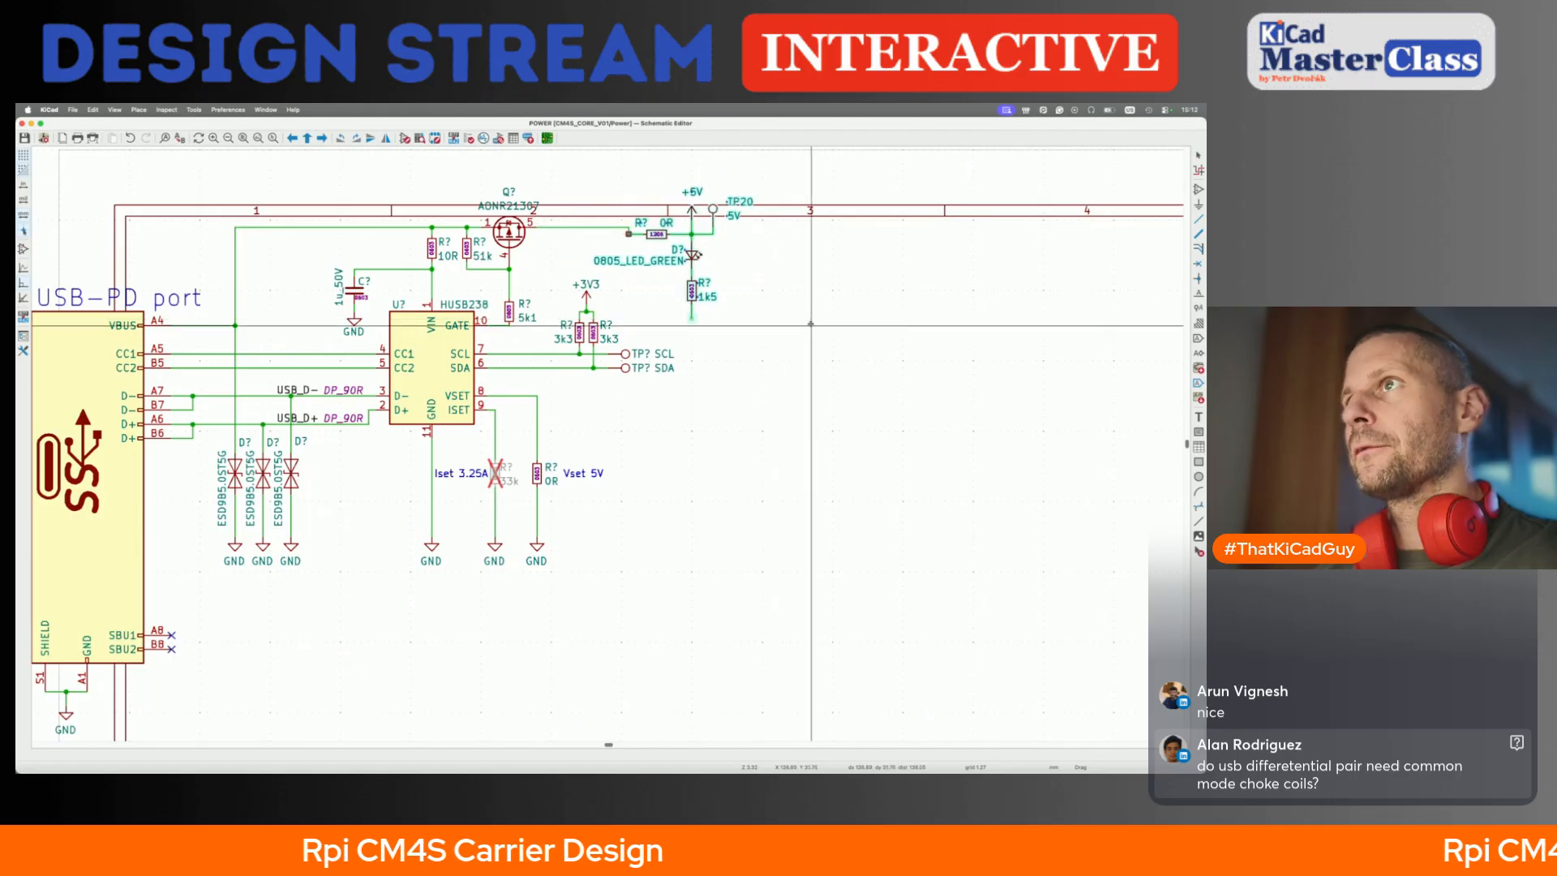
click(832, 319)
click(831, 319)
- Wire the lower end of the 1k5 LED resistor straight down and end it with a GND symbol level with the others
key(w)
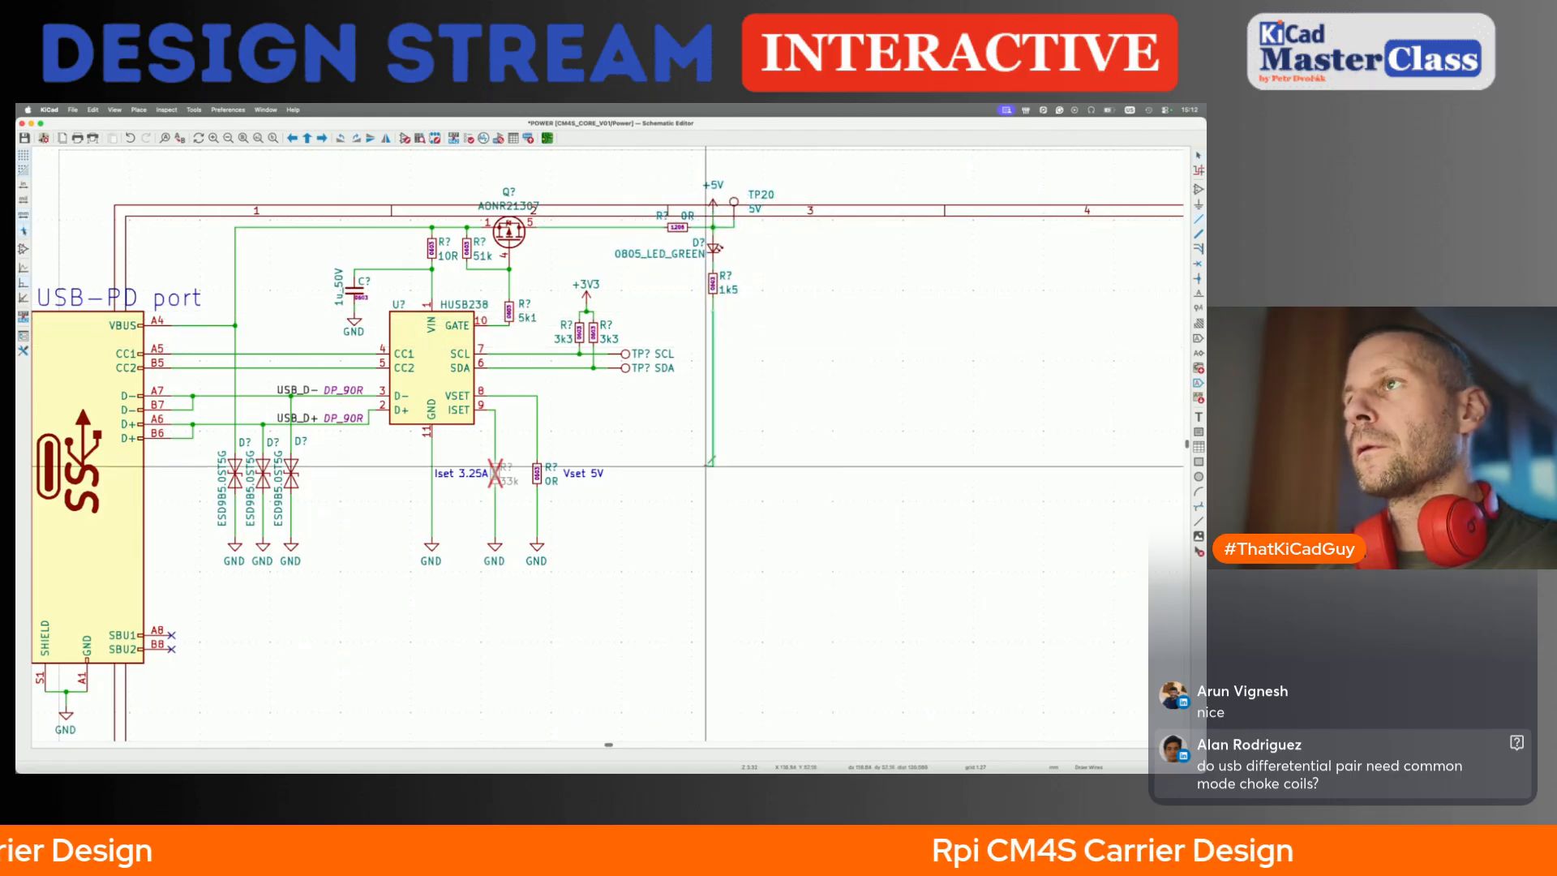
double_click(713, 535)
key(Escape)
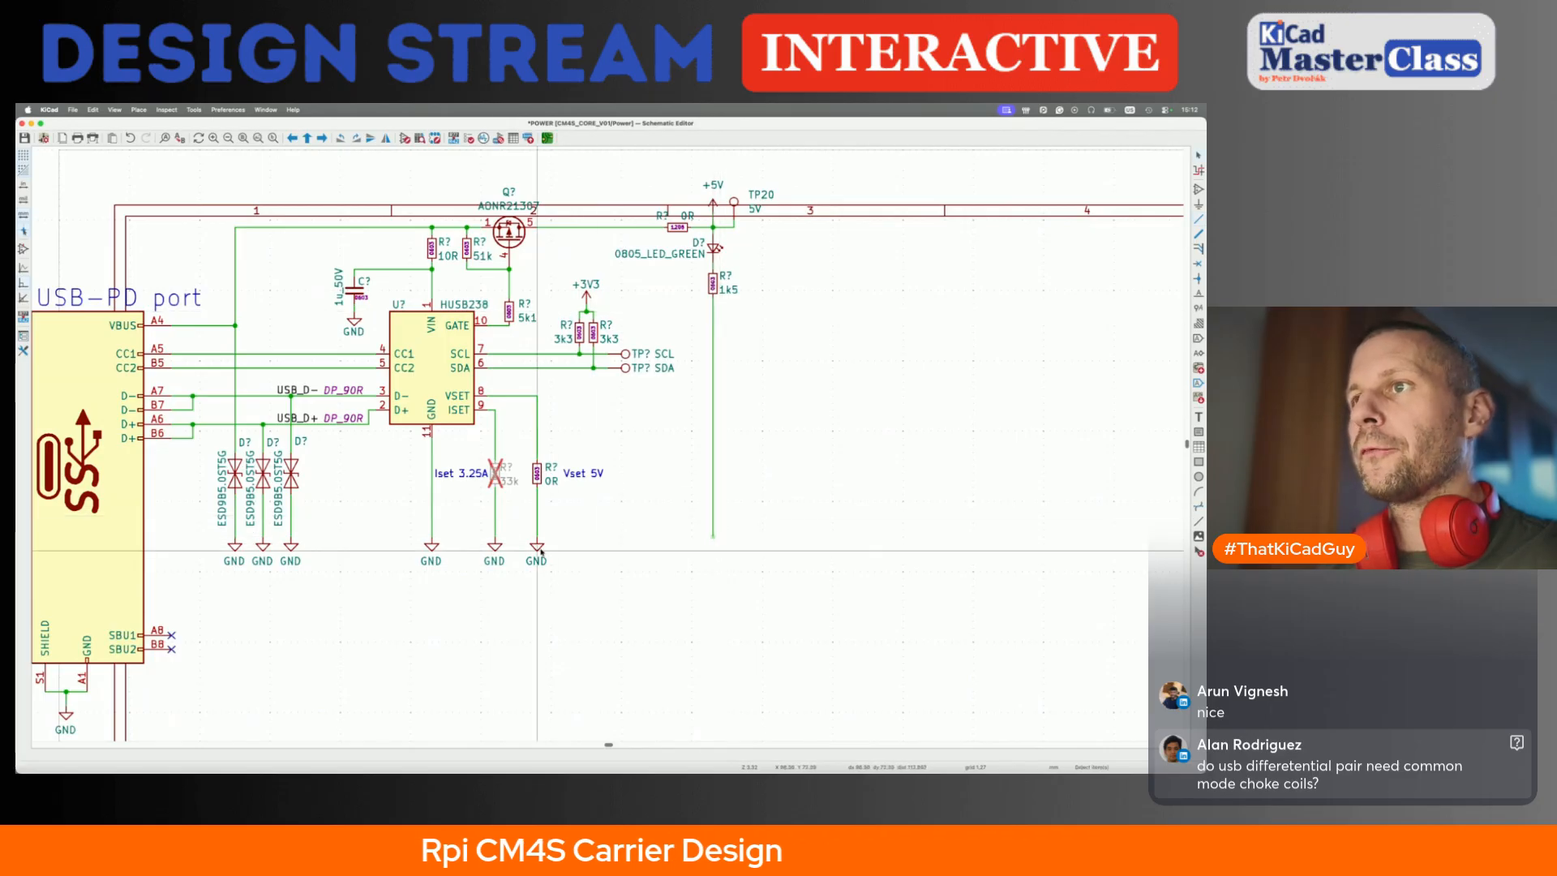
click(713, 536)
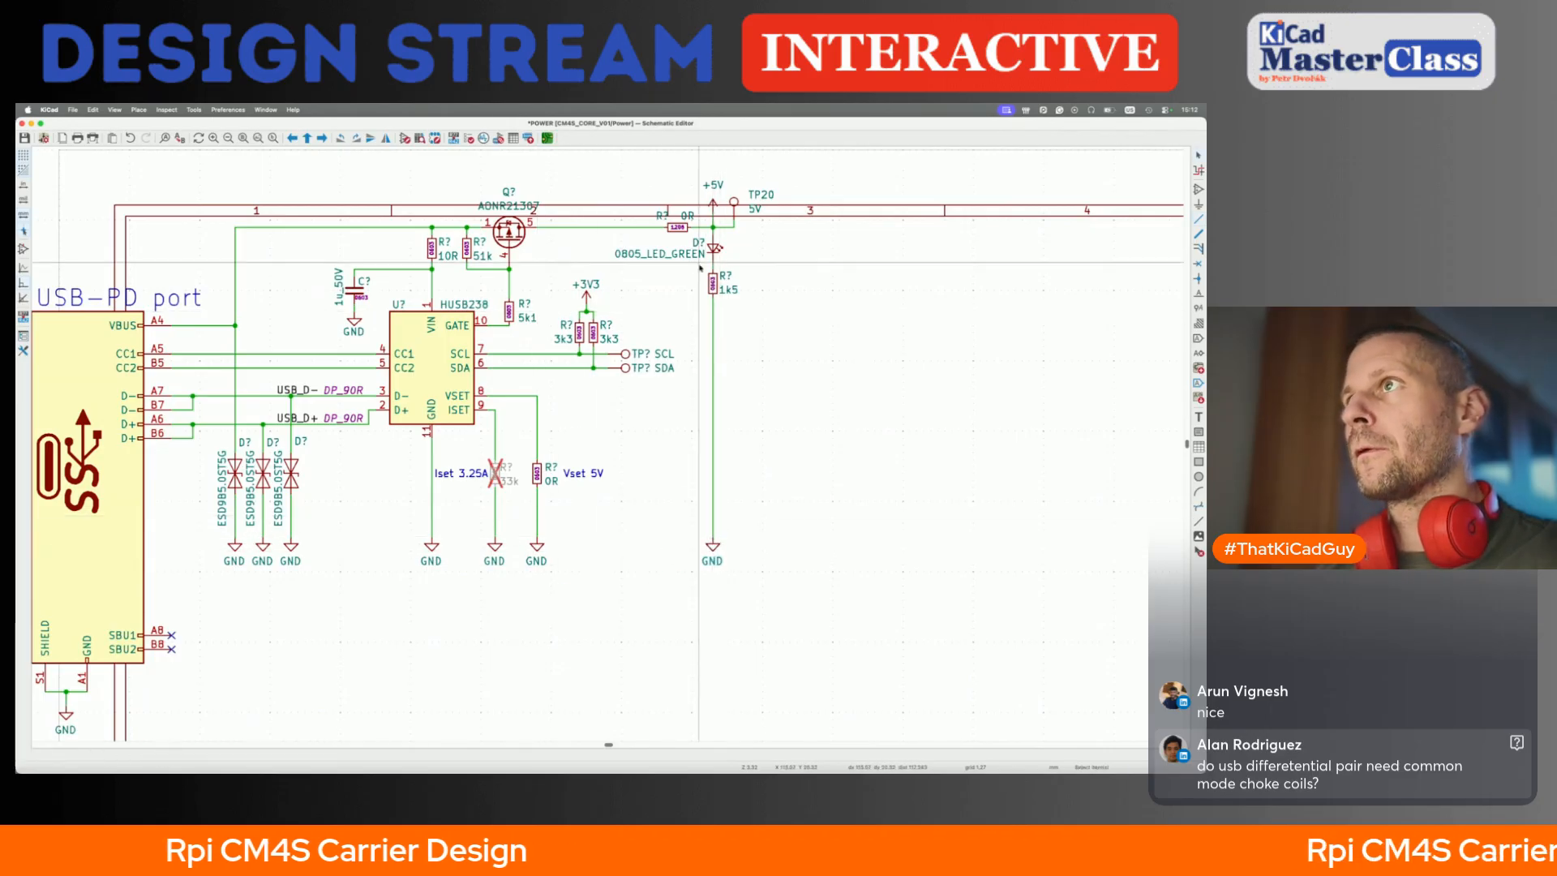
key(h)
key(Escape)
- Lower the green LED and 1k5 resistor with wires attached, and raise the two 3k3 pull-ups with their +3V3 symbol
drag(698, 235, 762, 312)
key(g)
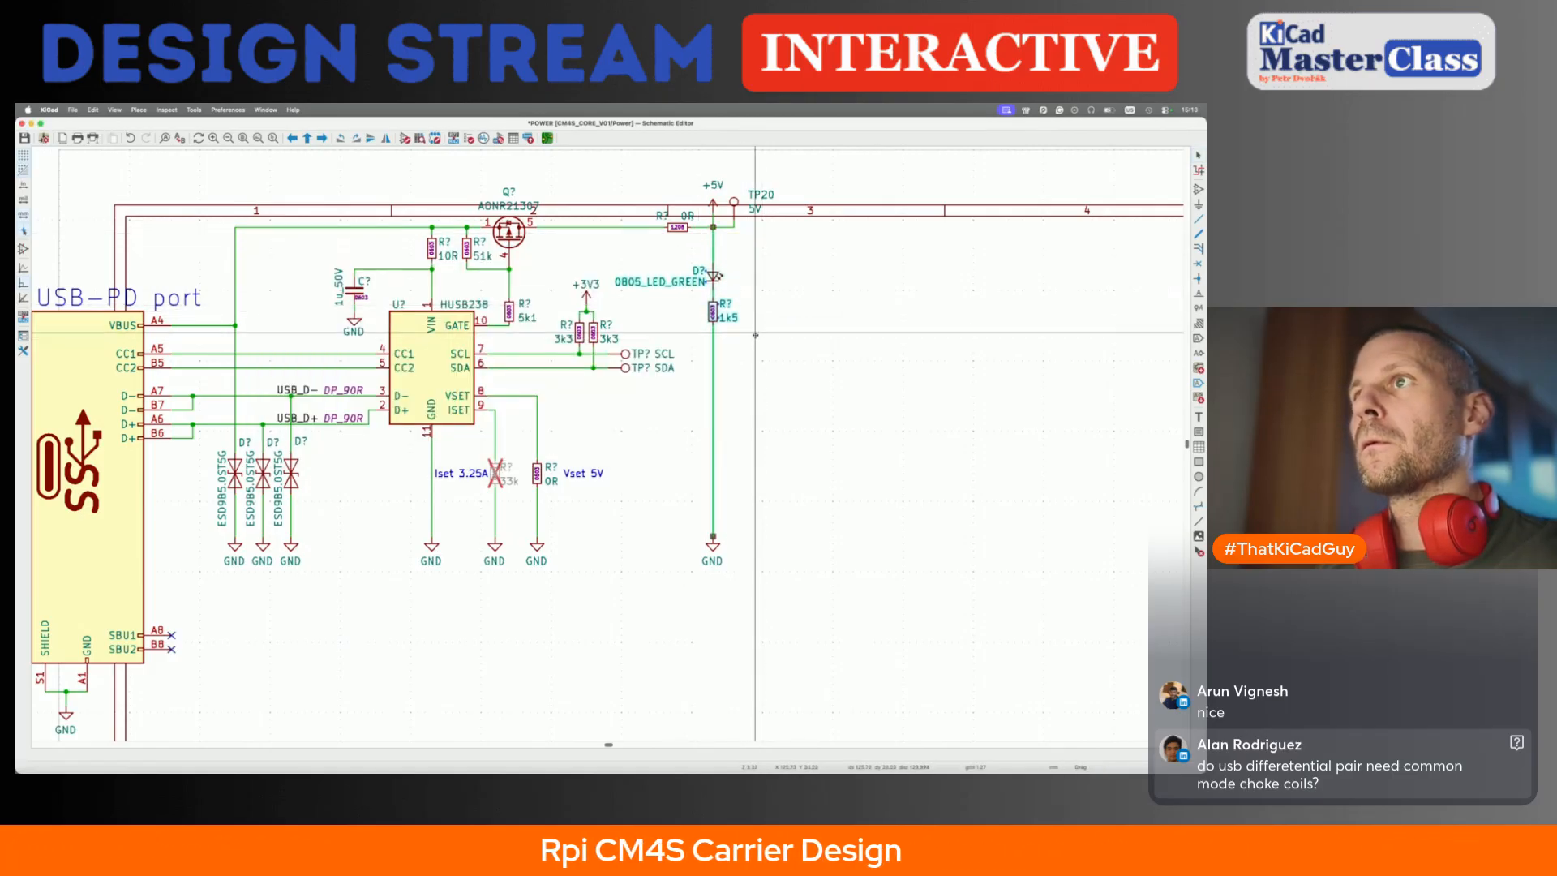
click(756, 334)
click(755, 314)
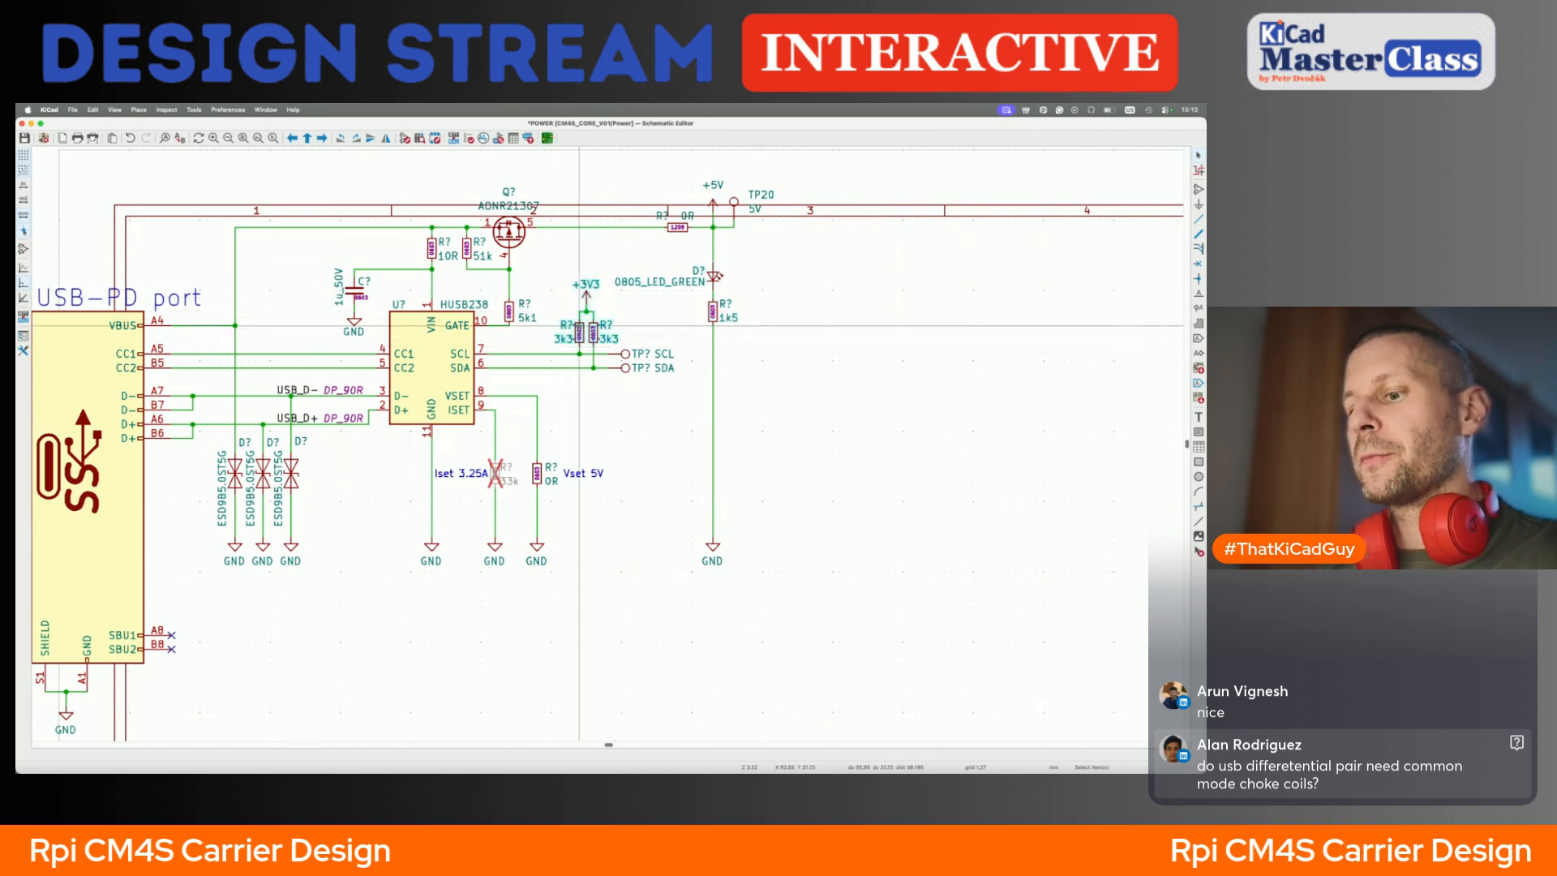
drag(579, 325, 579, 305)
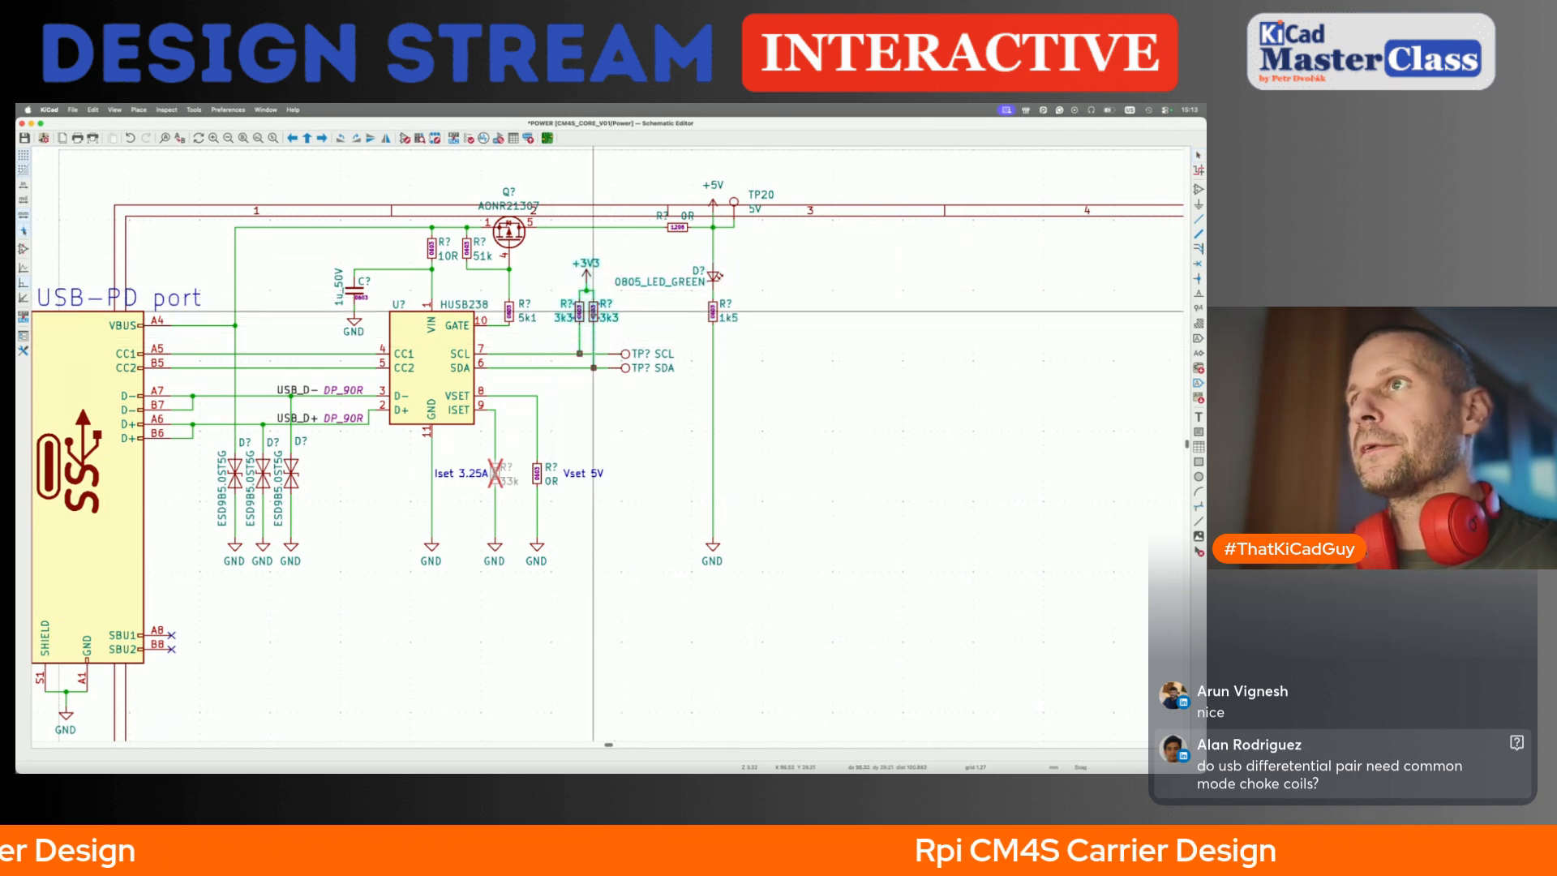
- Place the LED's reference on its left and the 0805_LED_GREEN value on its upper right, and save
drag(676, 286, 659, 291)
key(r)
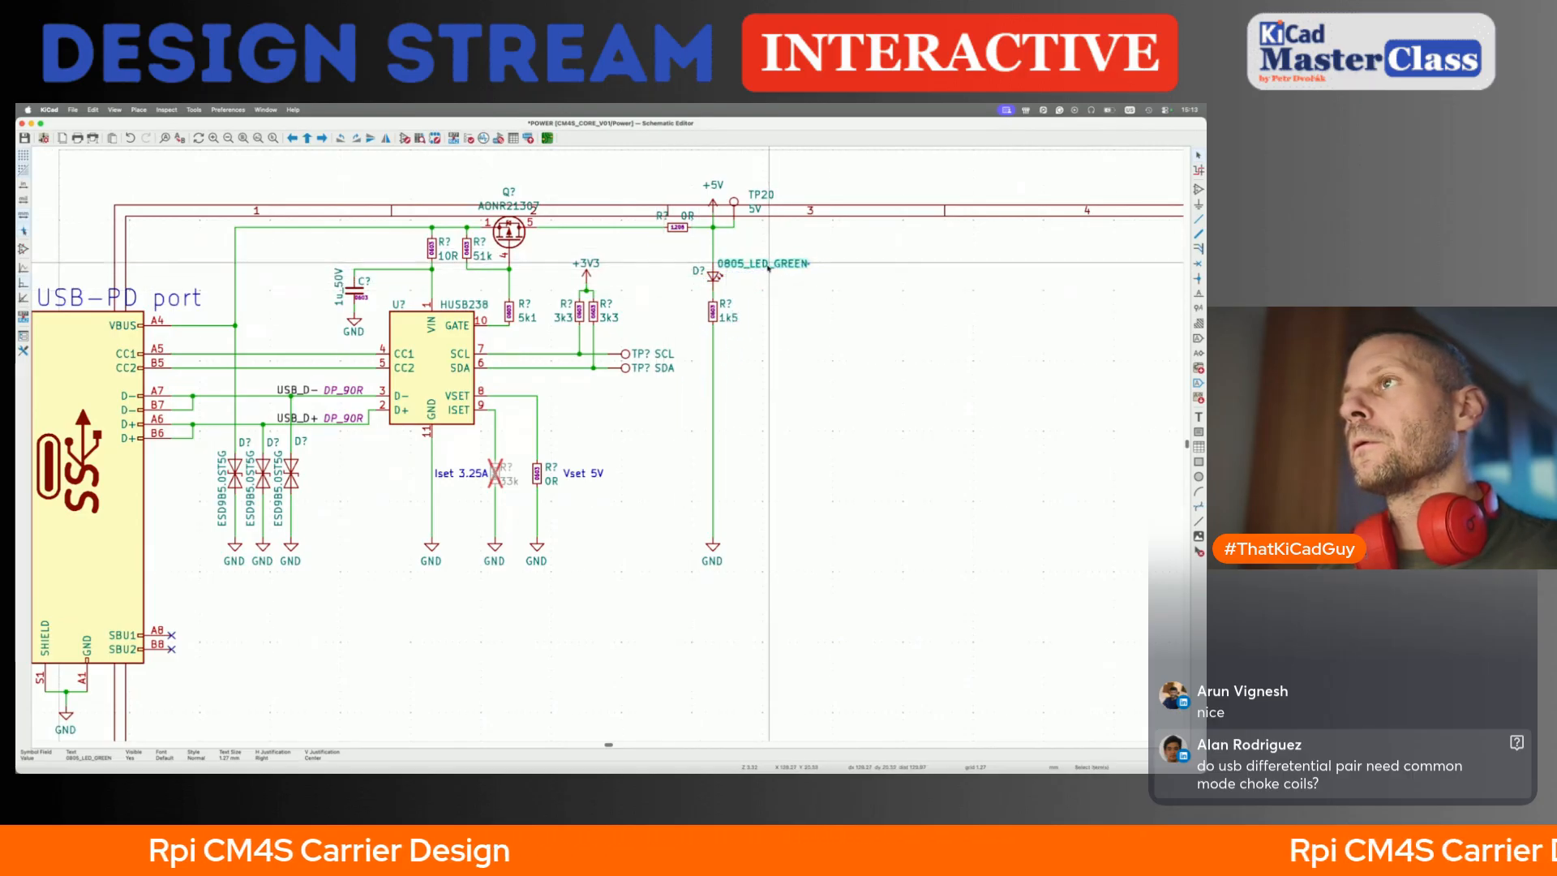
click(769, 266)
key(super+s)
- Move the PTC_32V_5A_1206 fuse F3 onto the VBUS line ahead of the 10R resistor and save
scroll(701, 409, down, 3)
scroll(702, 316, down, 5)
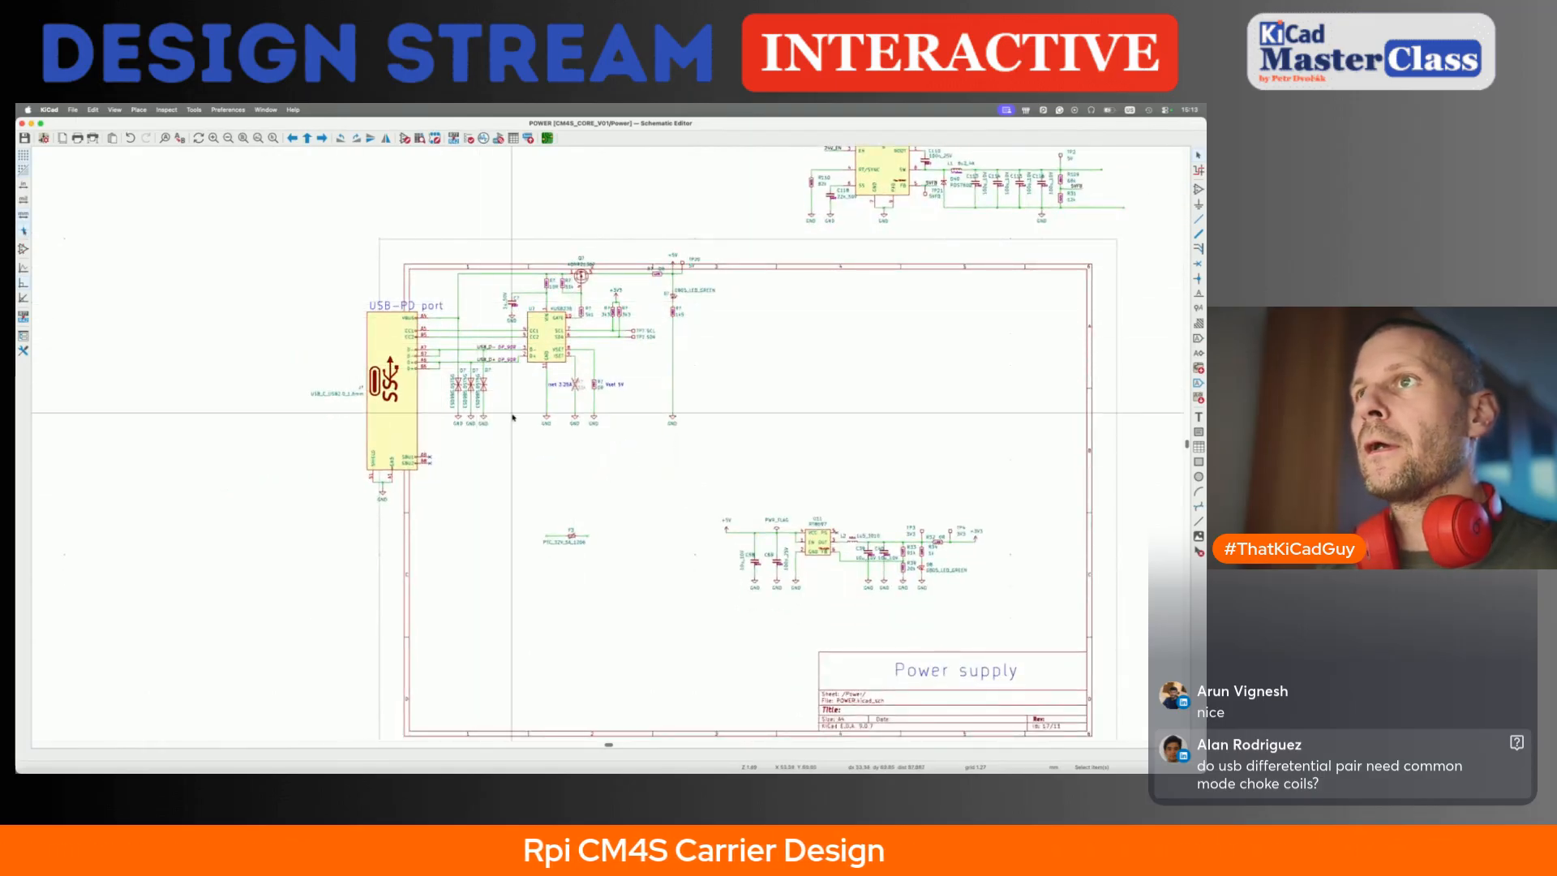
drag(529, 529, 609, 563)
key(m)
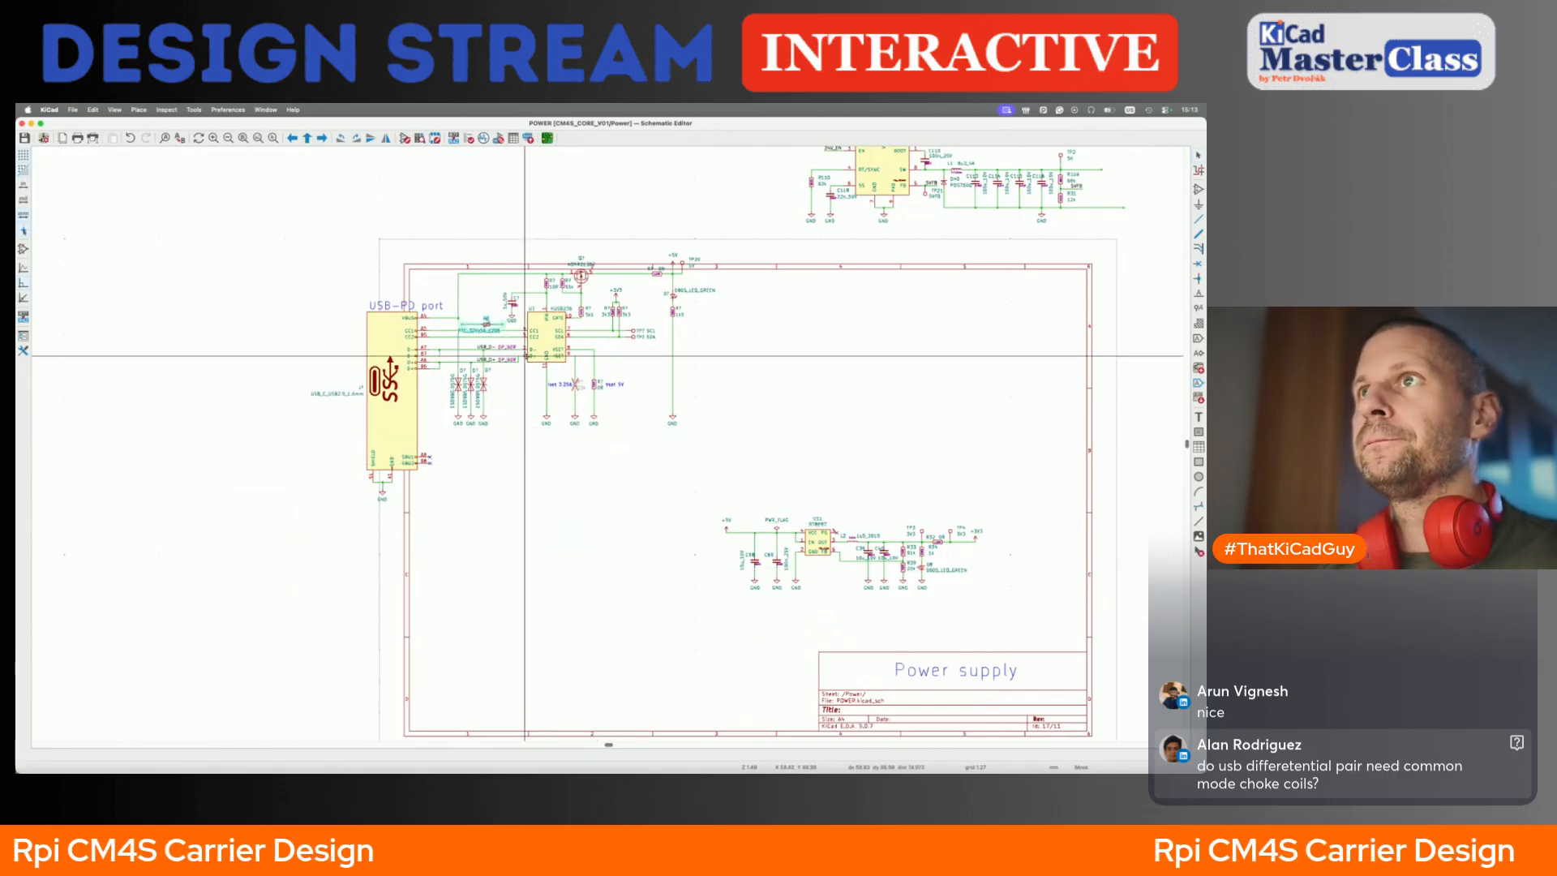
click(530, 306)
scroll(484, 250, up, 5)
scroll(488, 312, down, 4)
scroll(493, 315, up, 3)
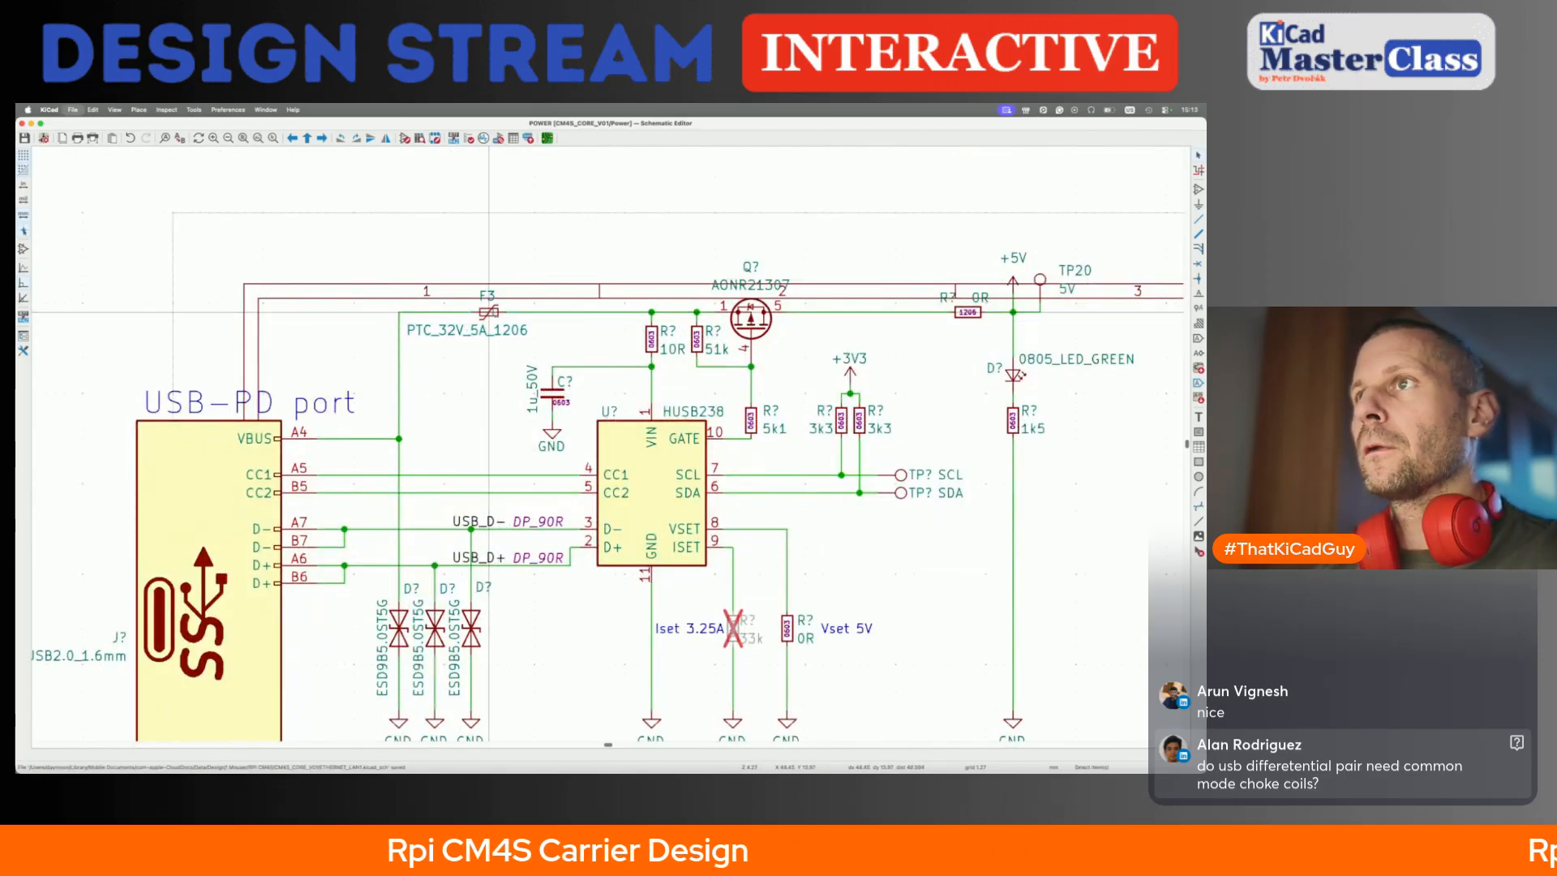
scroll(489, 312, down, 3)
key(super+s)
scroll(439, 418, down, 2)
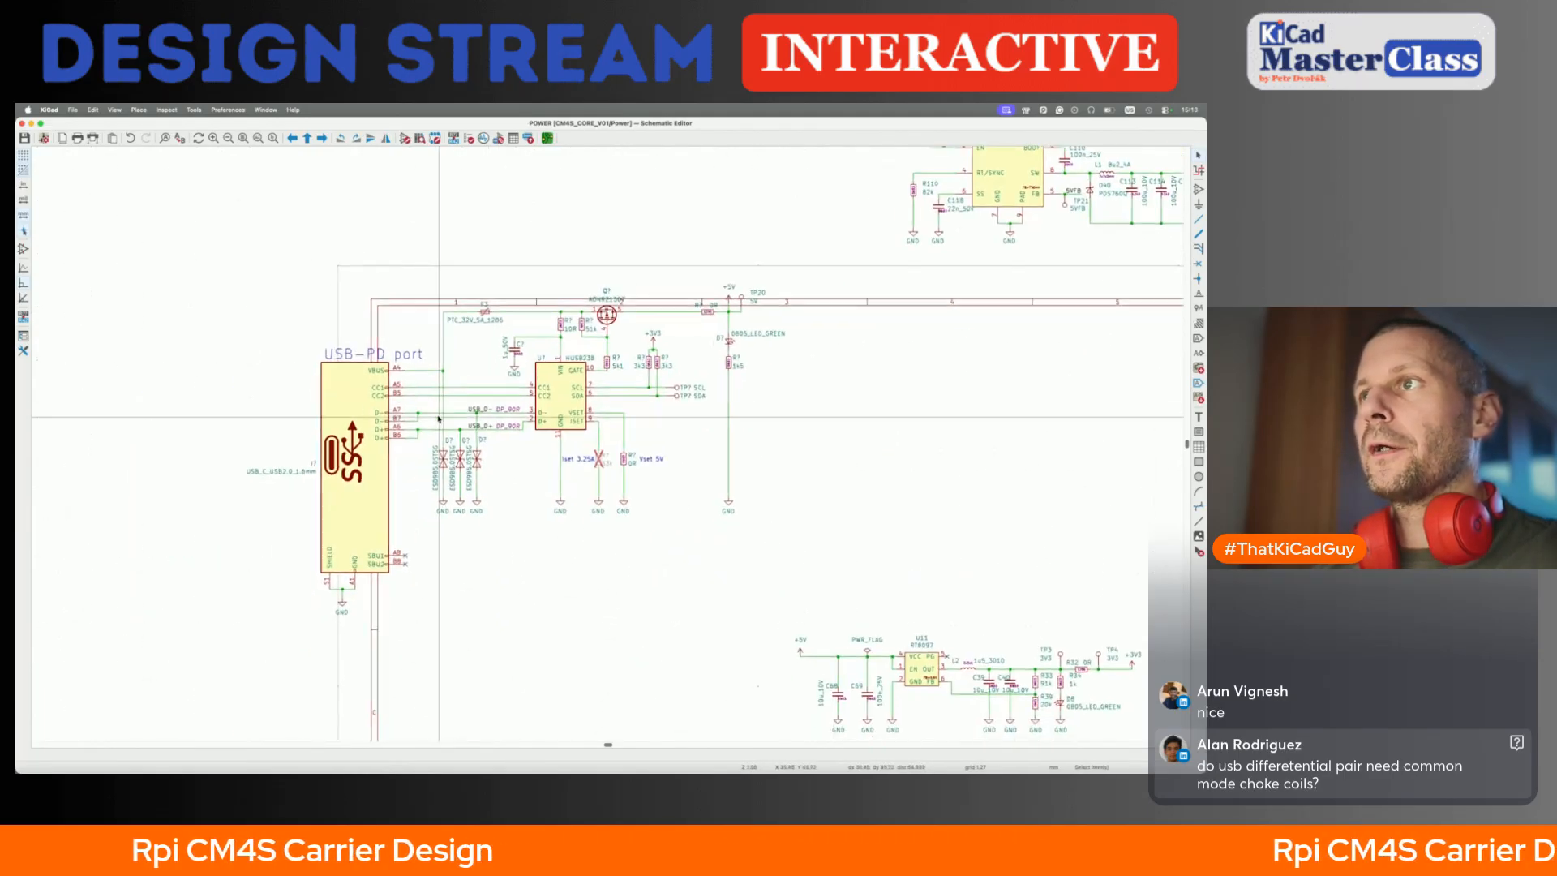
- Move the complete USB-PD circuit, including the connector, inside the drawing sheet's frame
drag(244, 241, 801, 625)
scroll(801, 625, down, 3)
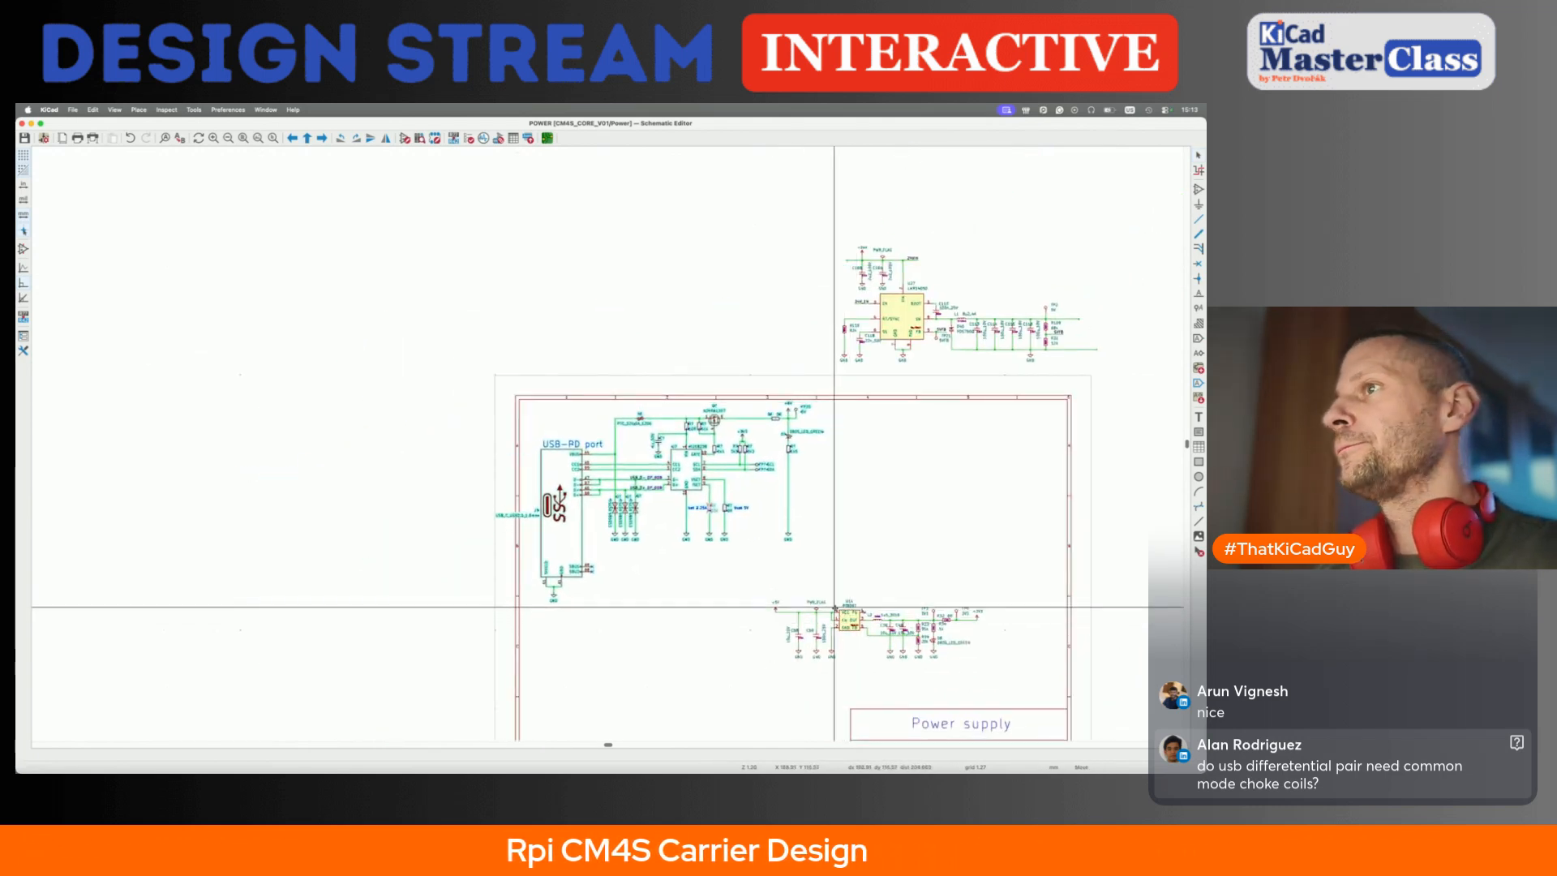
click(834, 617)
scroll(517, 546, up, 4)
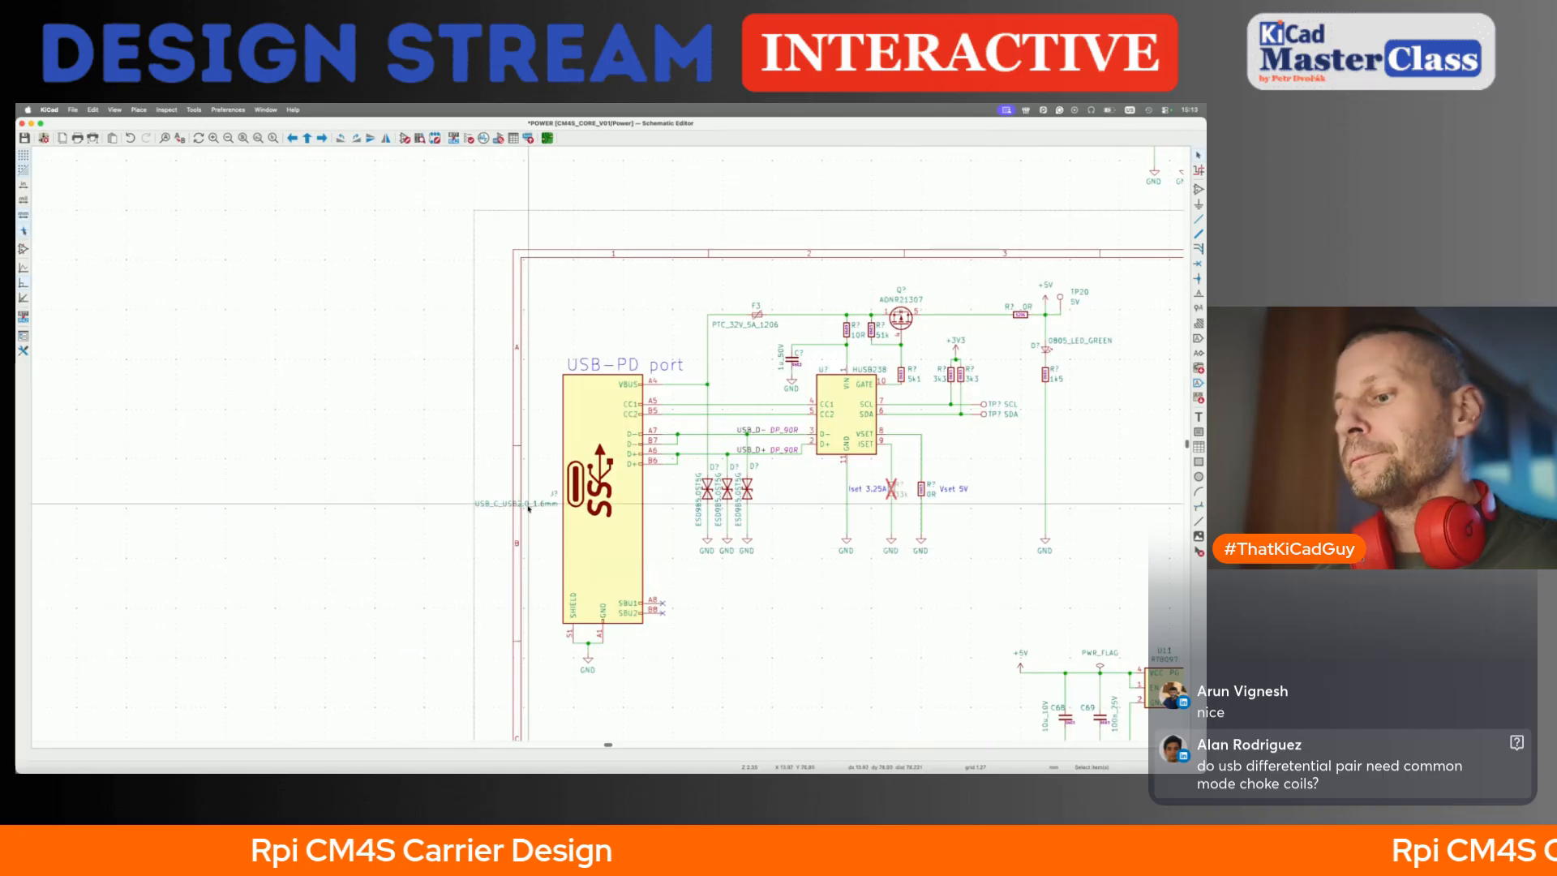
- Move the connector's USB_C_USB2.0_1.6mm value horizontally beneath the symbol, leaving its reference in place
key(m)
key(r)
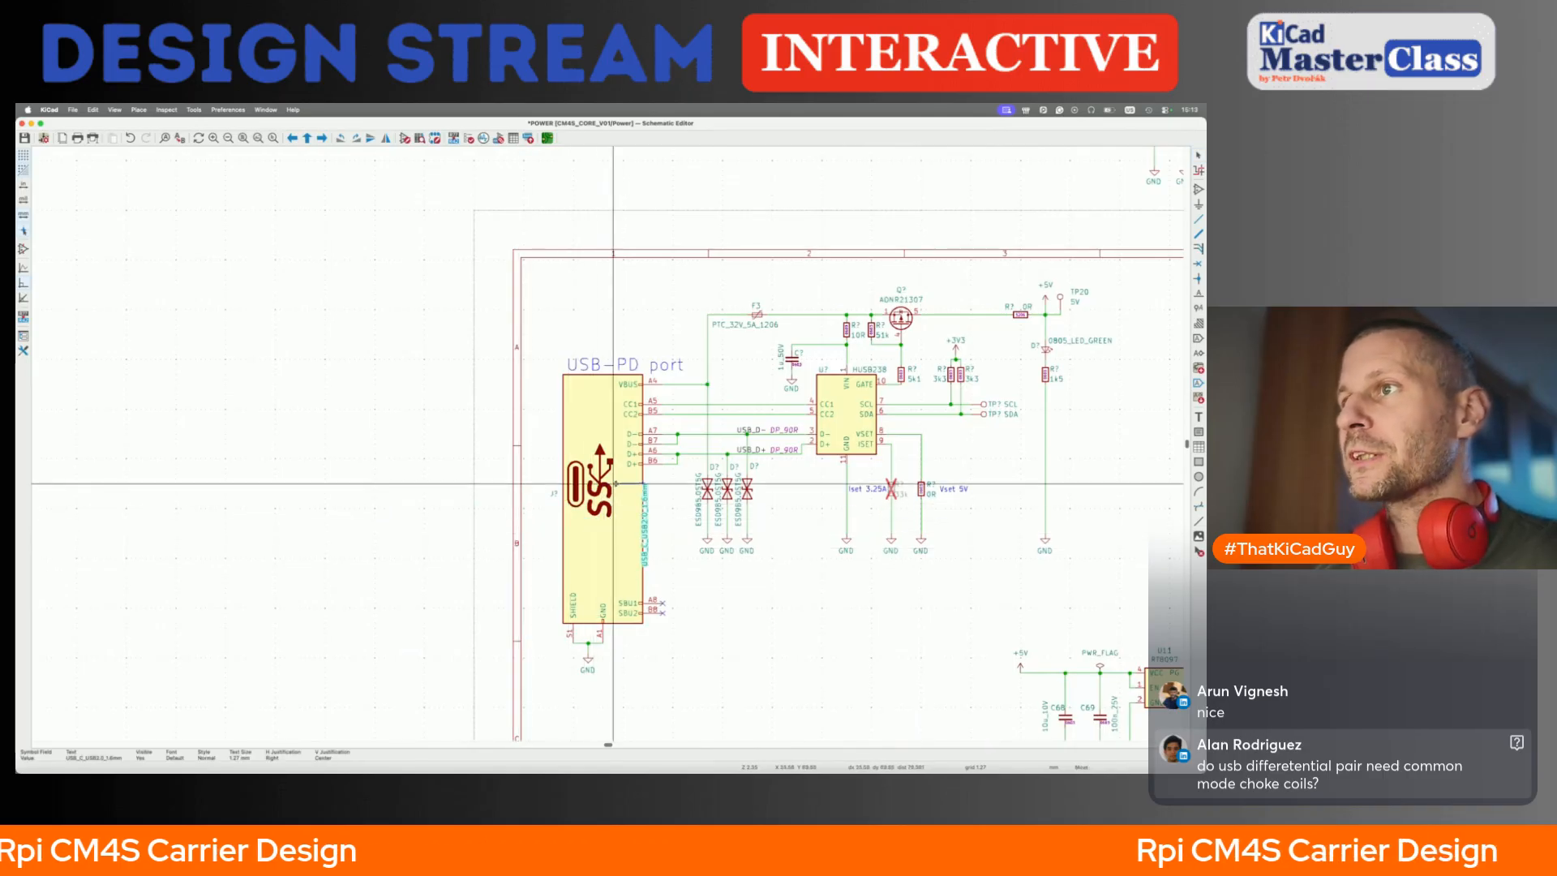
key(r)
click(662, 631)
click(556, 497)
key(m)
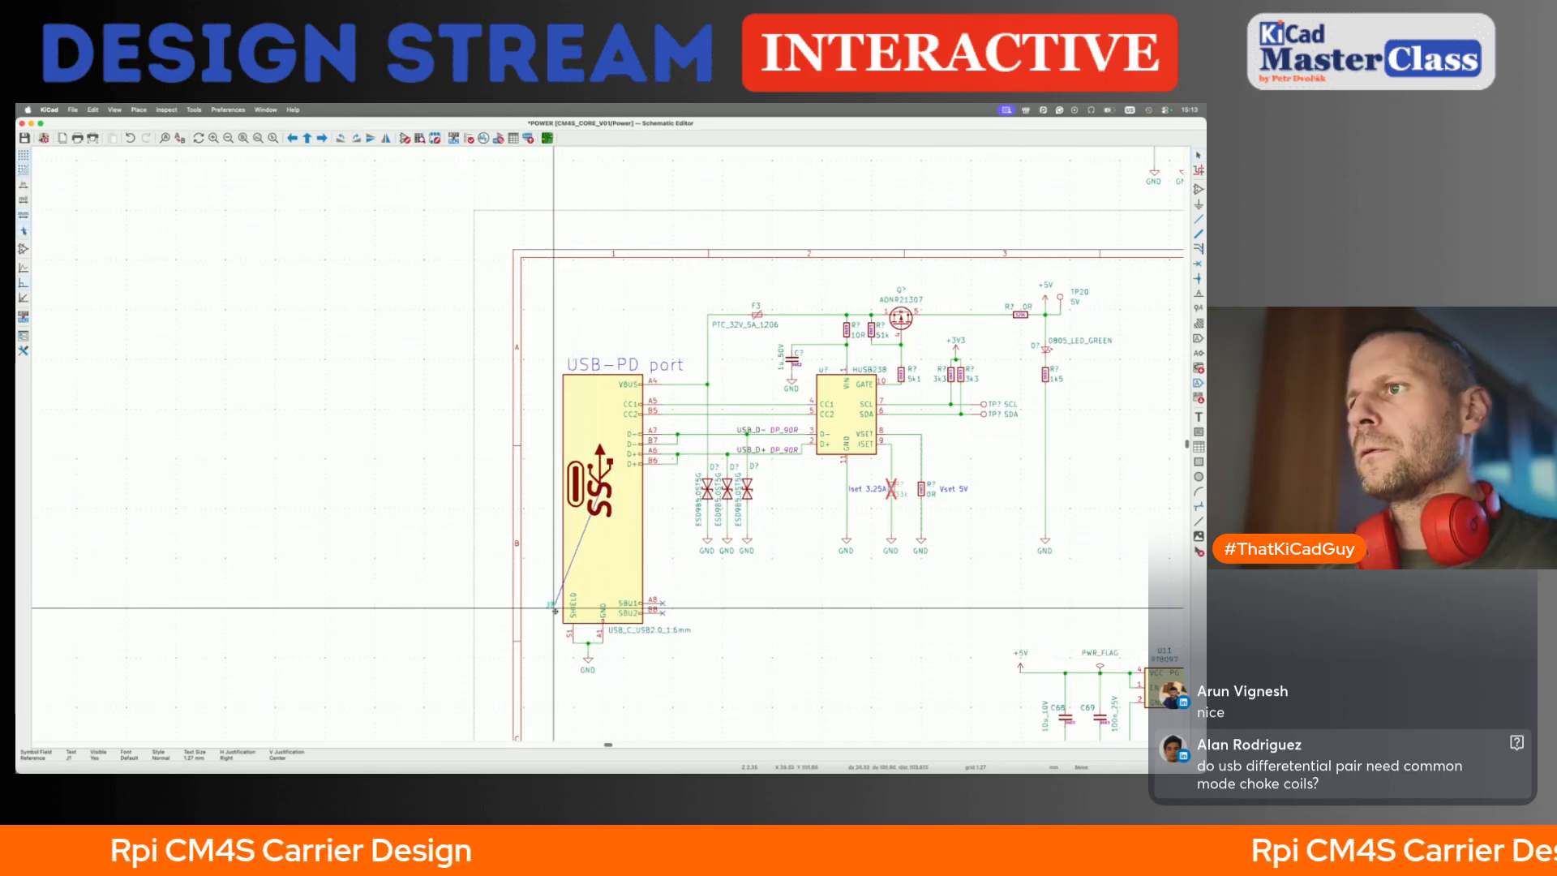
key(Escape)
- Move the entire RT8097 3V3 regulator circuit left, below the USB-PD circuit
scroll(528, 630, down, 3)
scroll(528, 629, right, 4)
scroll(528, 629, down, 2)
drag(438, 495, 733, 603)
scroll(624, 620, up, 5)
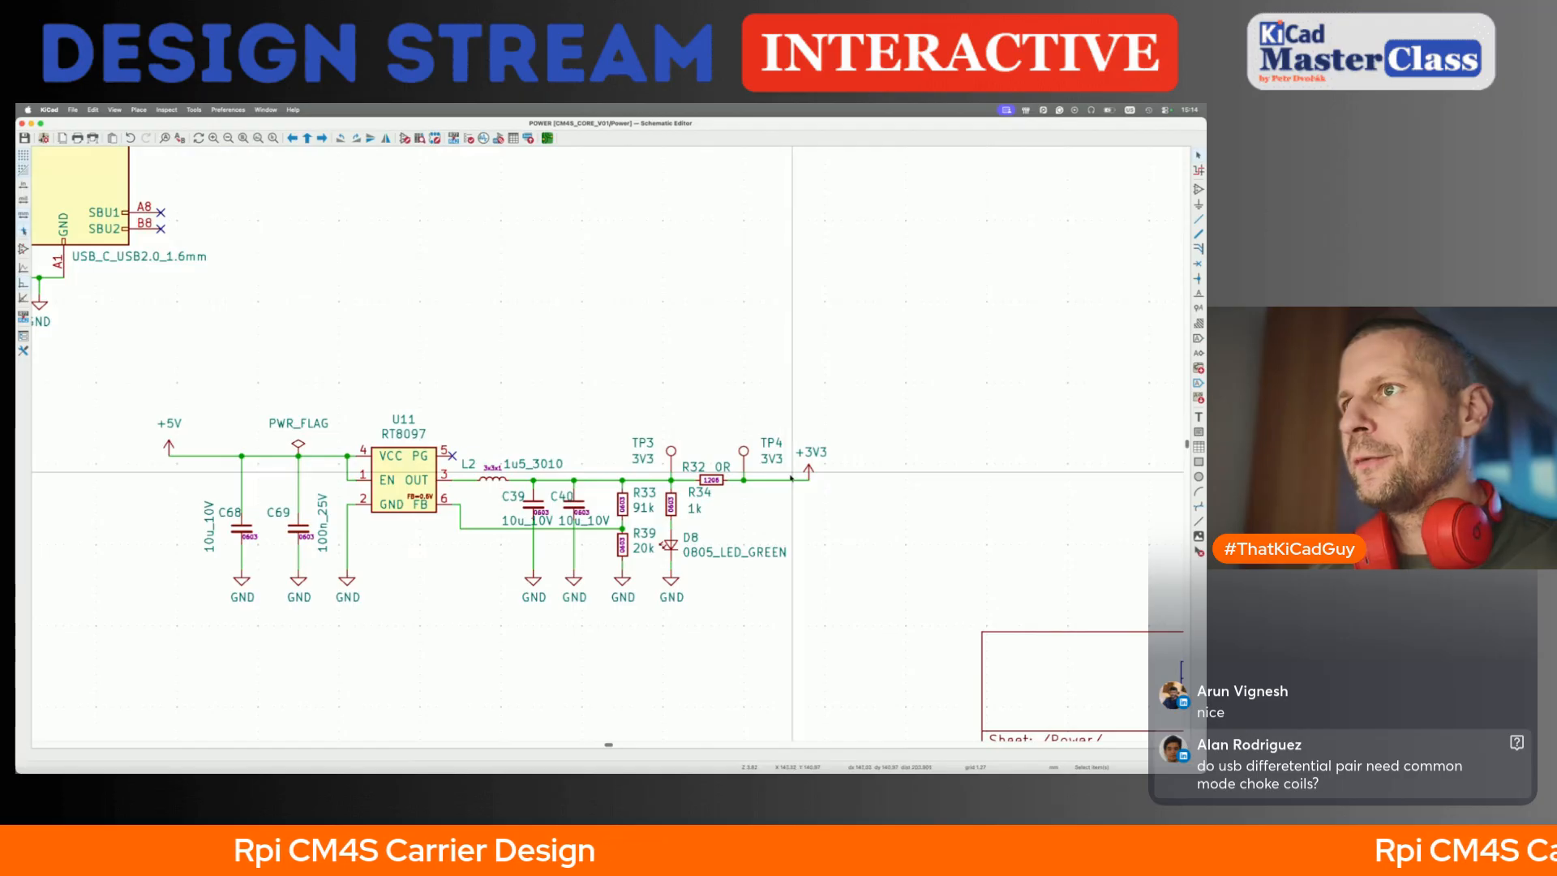
- Clear the annotation of the selected RT8097 regulator circuit only
scroll(791, 477, down, 3)
drag(311, 420, 827, 577)
click(454, 139)
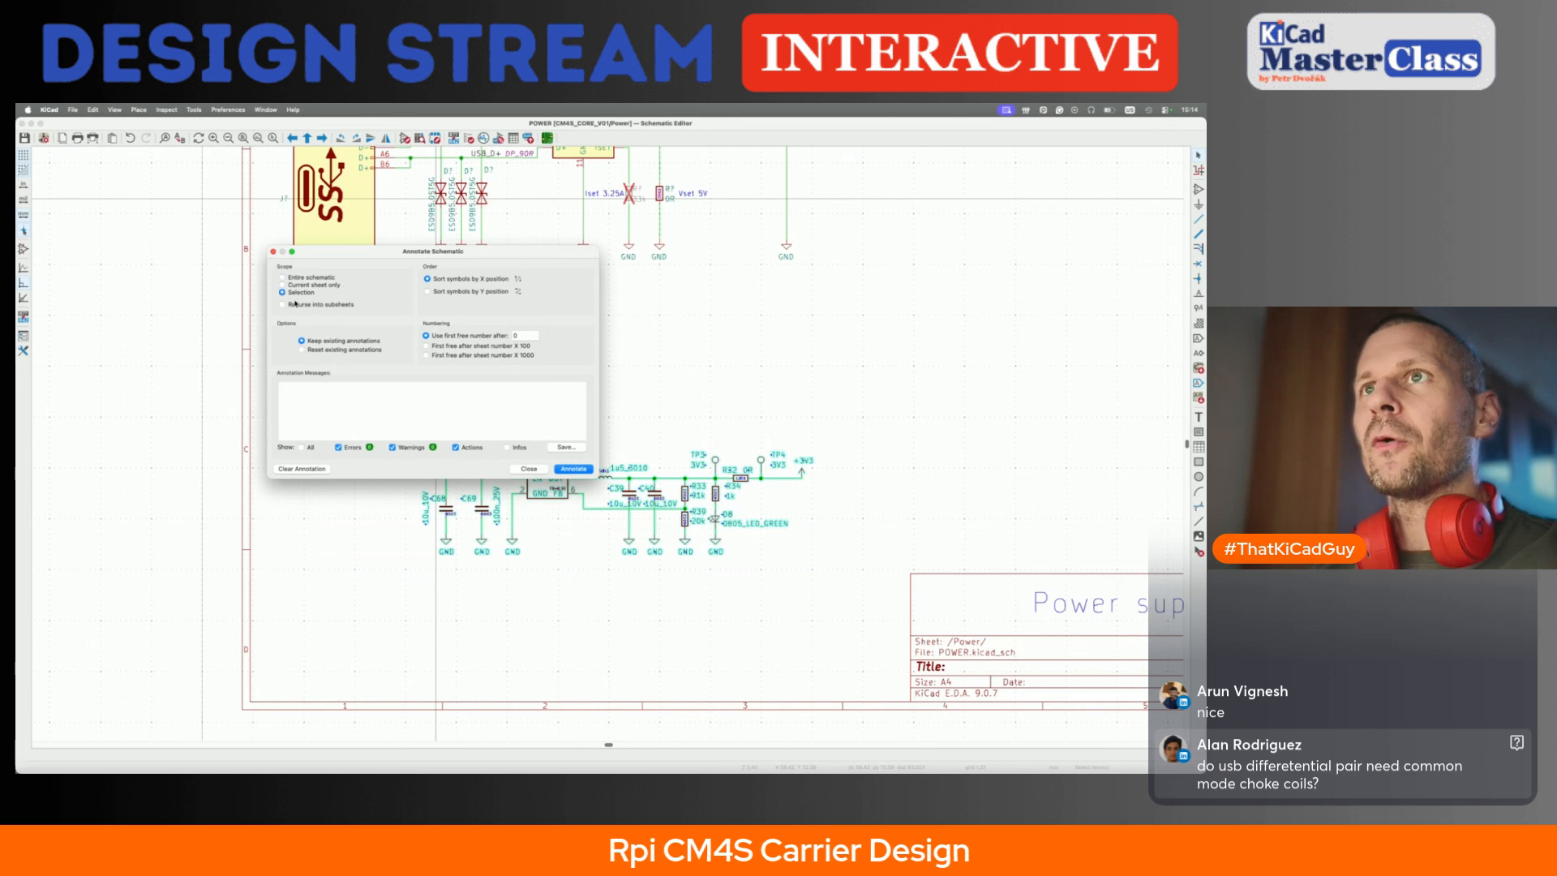
click(308, 469)
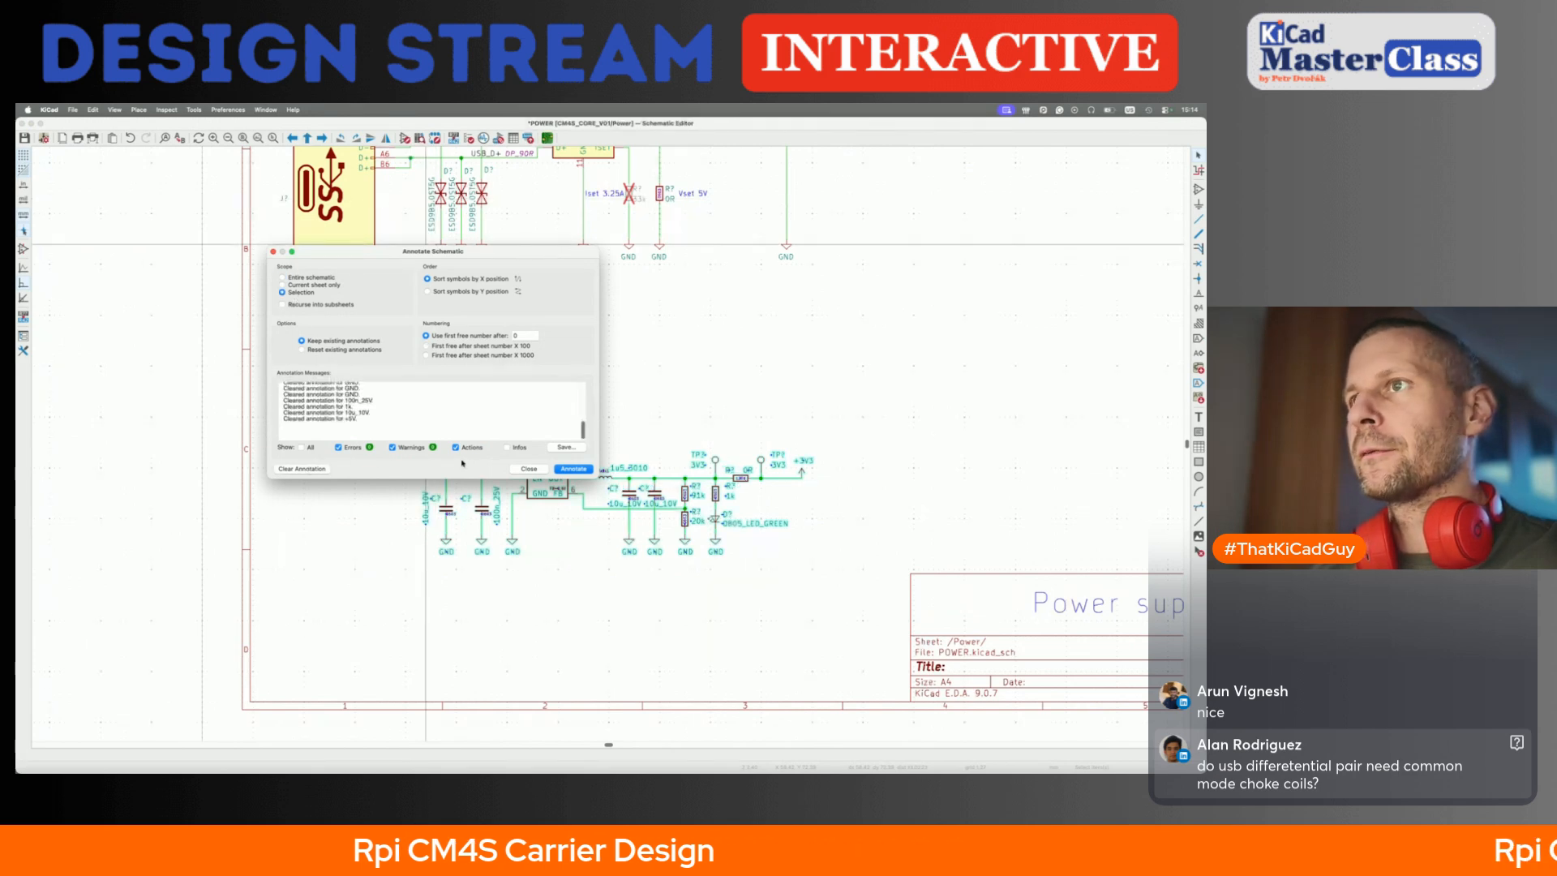
click(528, 469)
scroll(532, 511, up, 3)
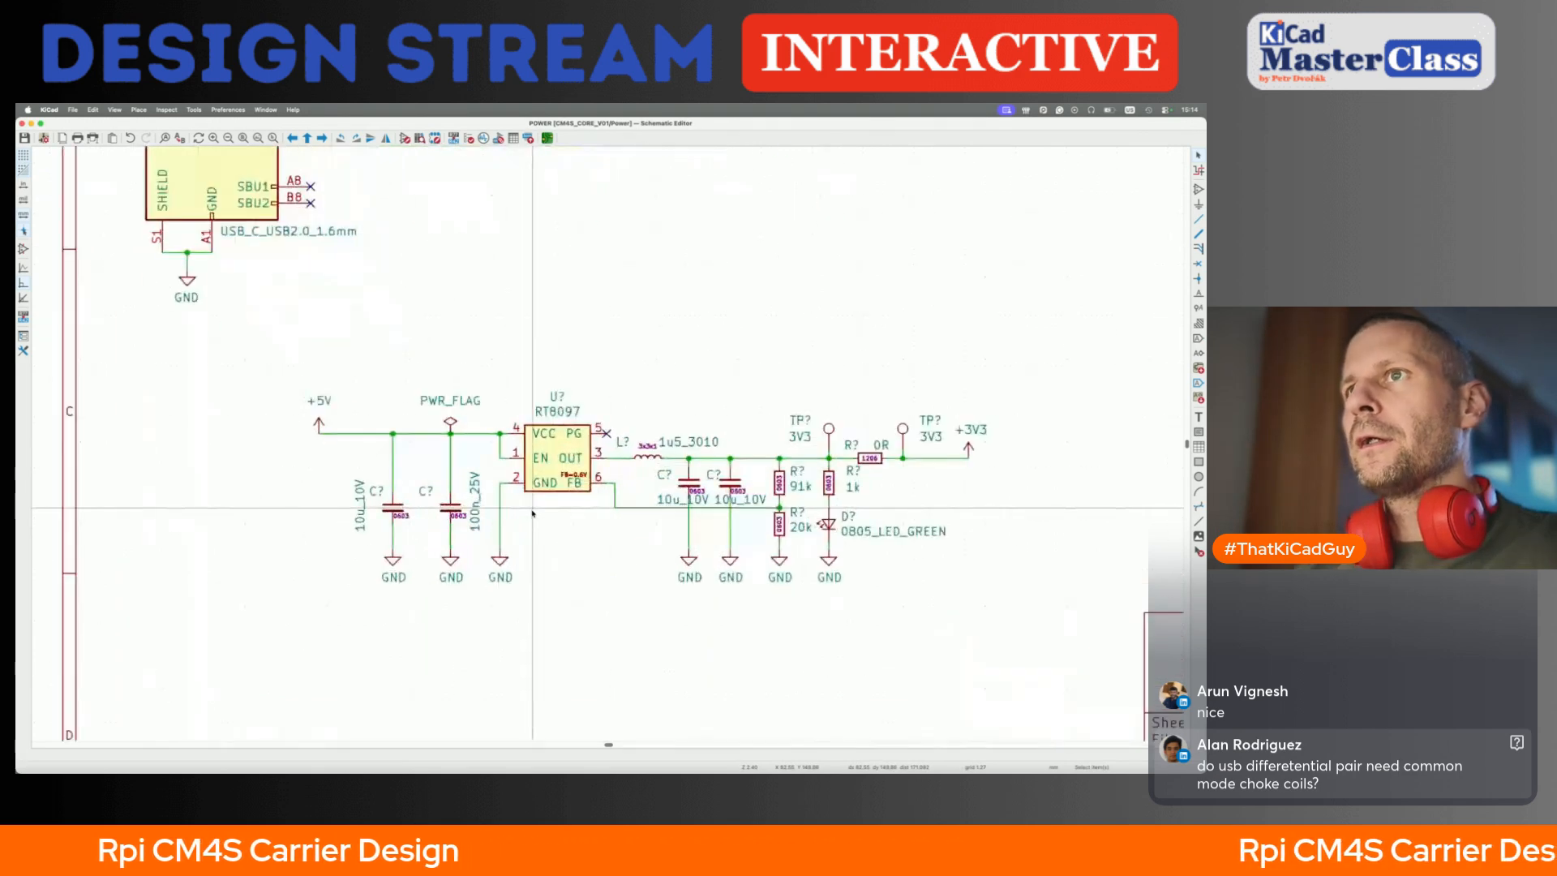
scroll(531, 501, down, 2)
scroll(401, 473, up, 4)
key(m)
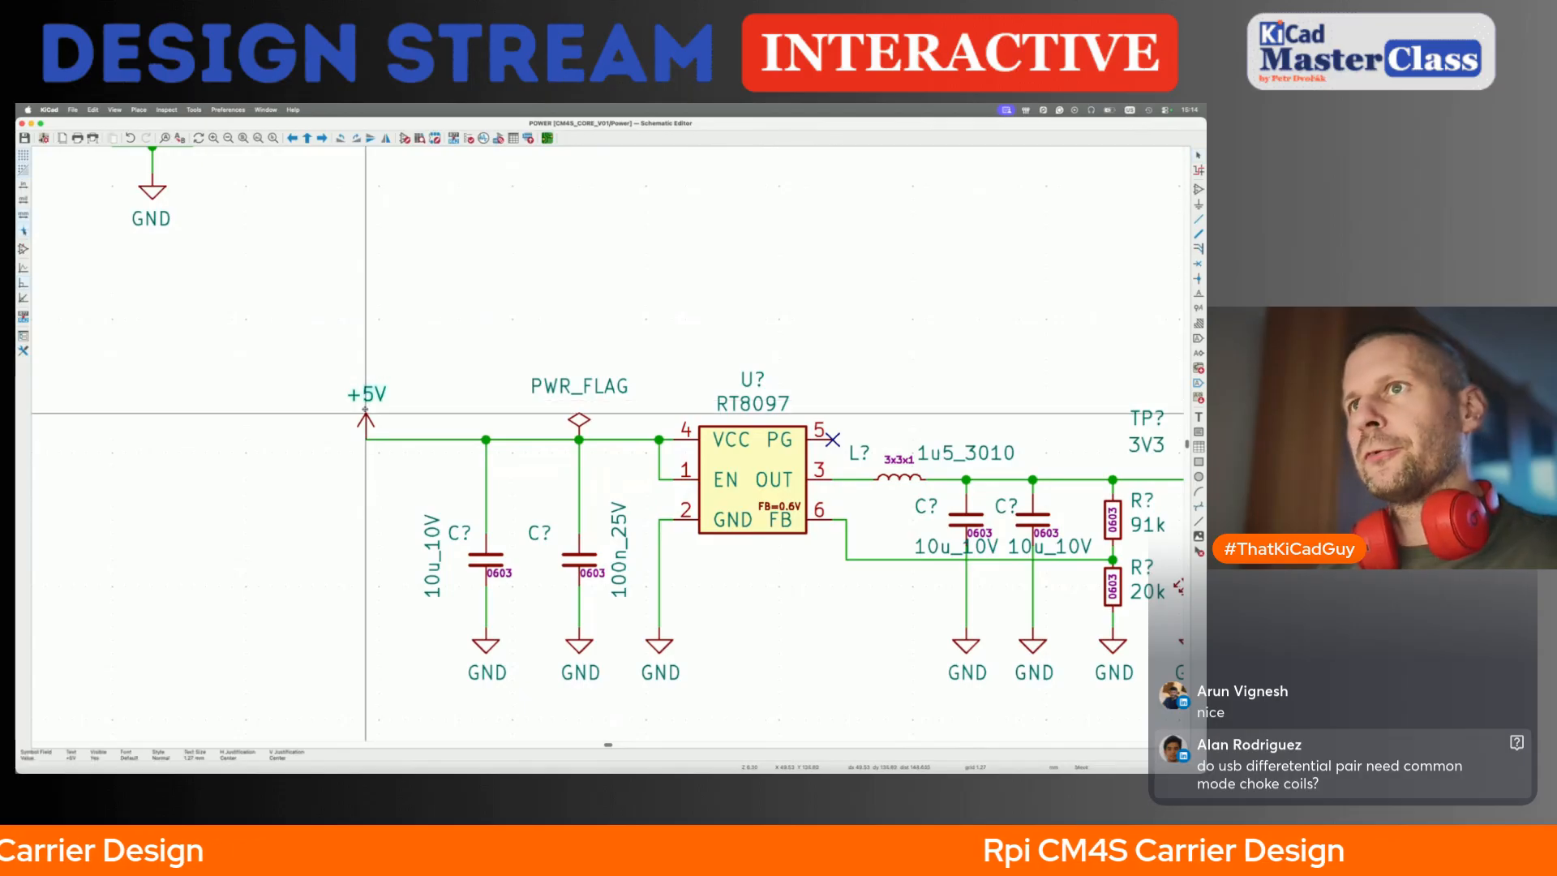
key(Escape)
scroll(357, 405, down, 6)
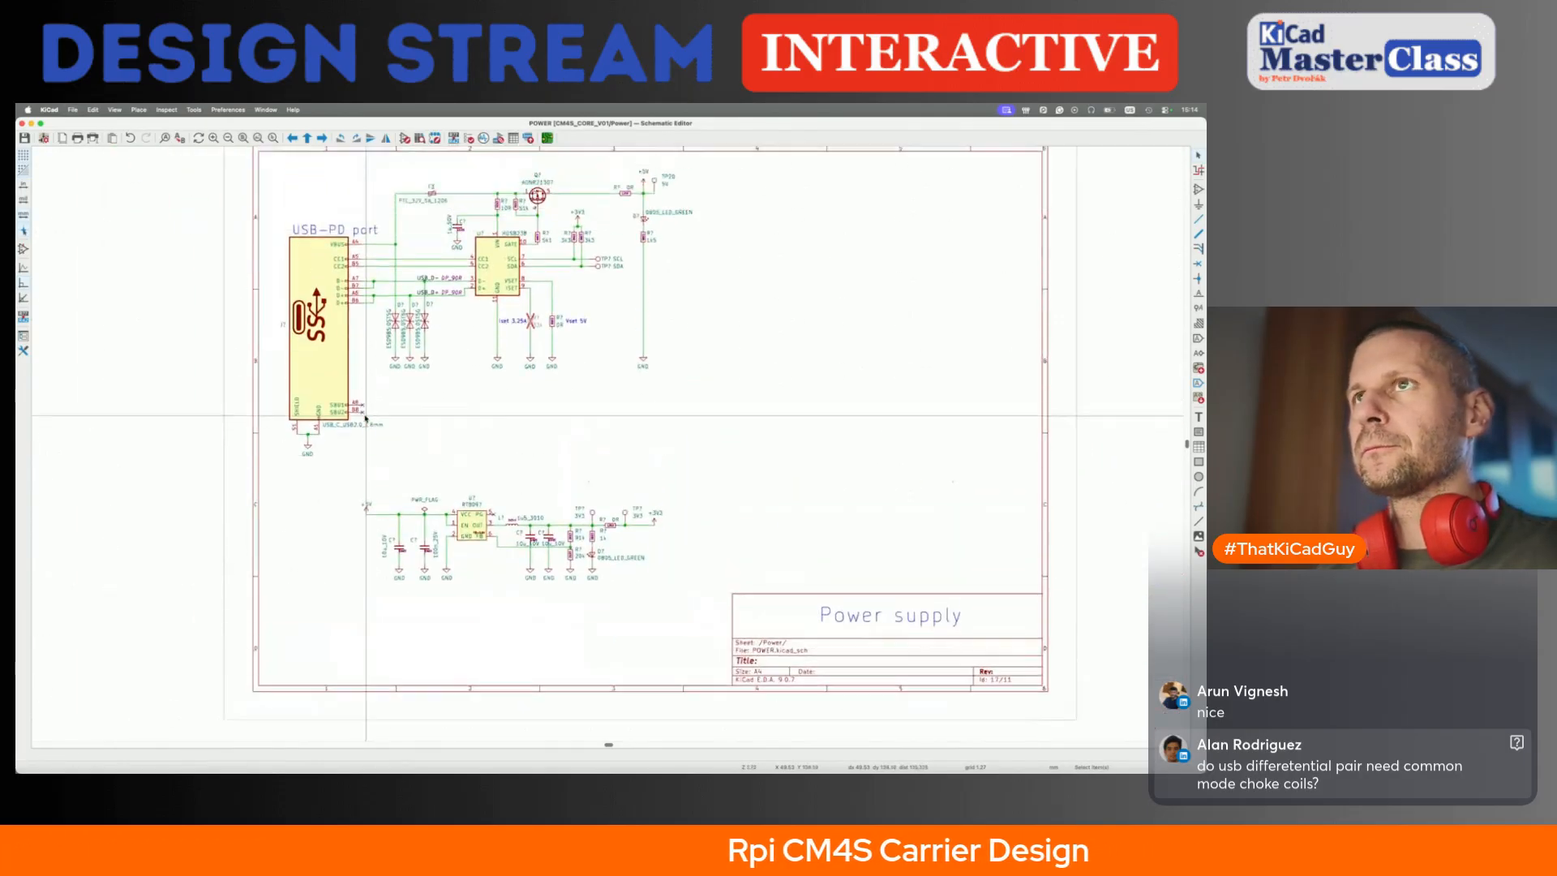
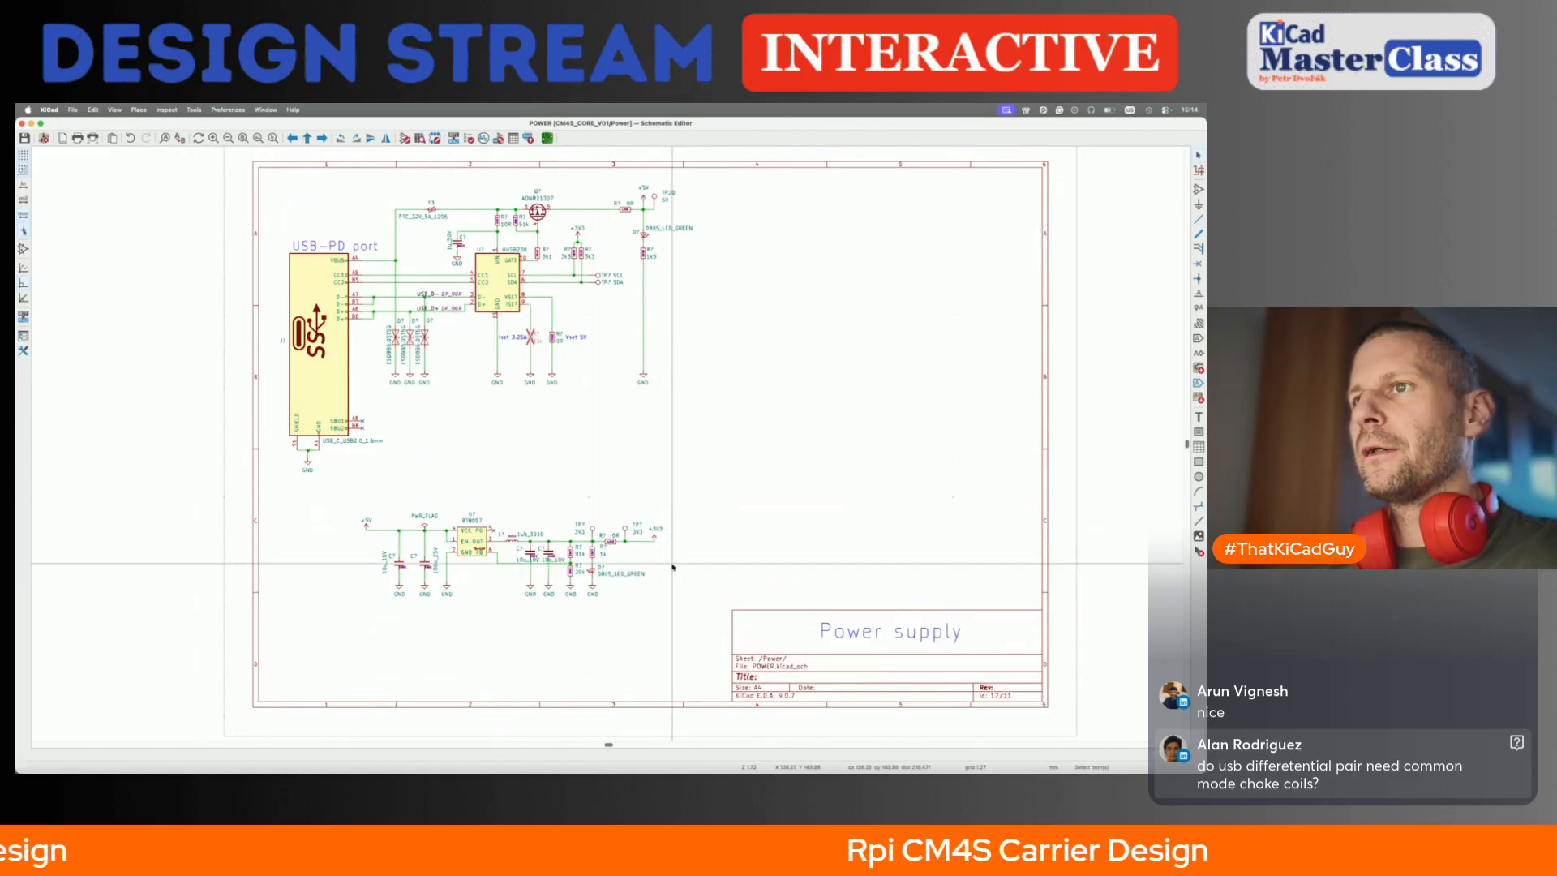
scroll(628, 565, up, 3)
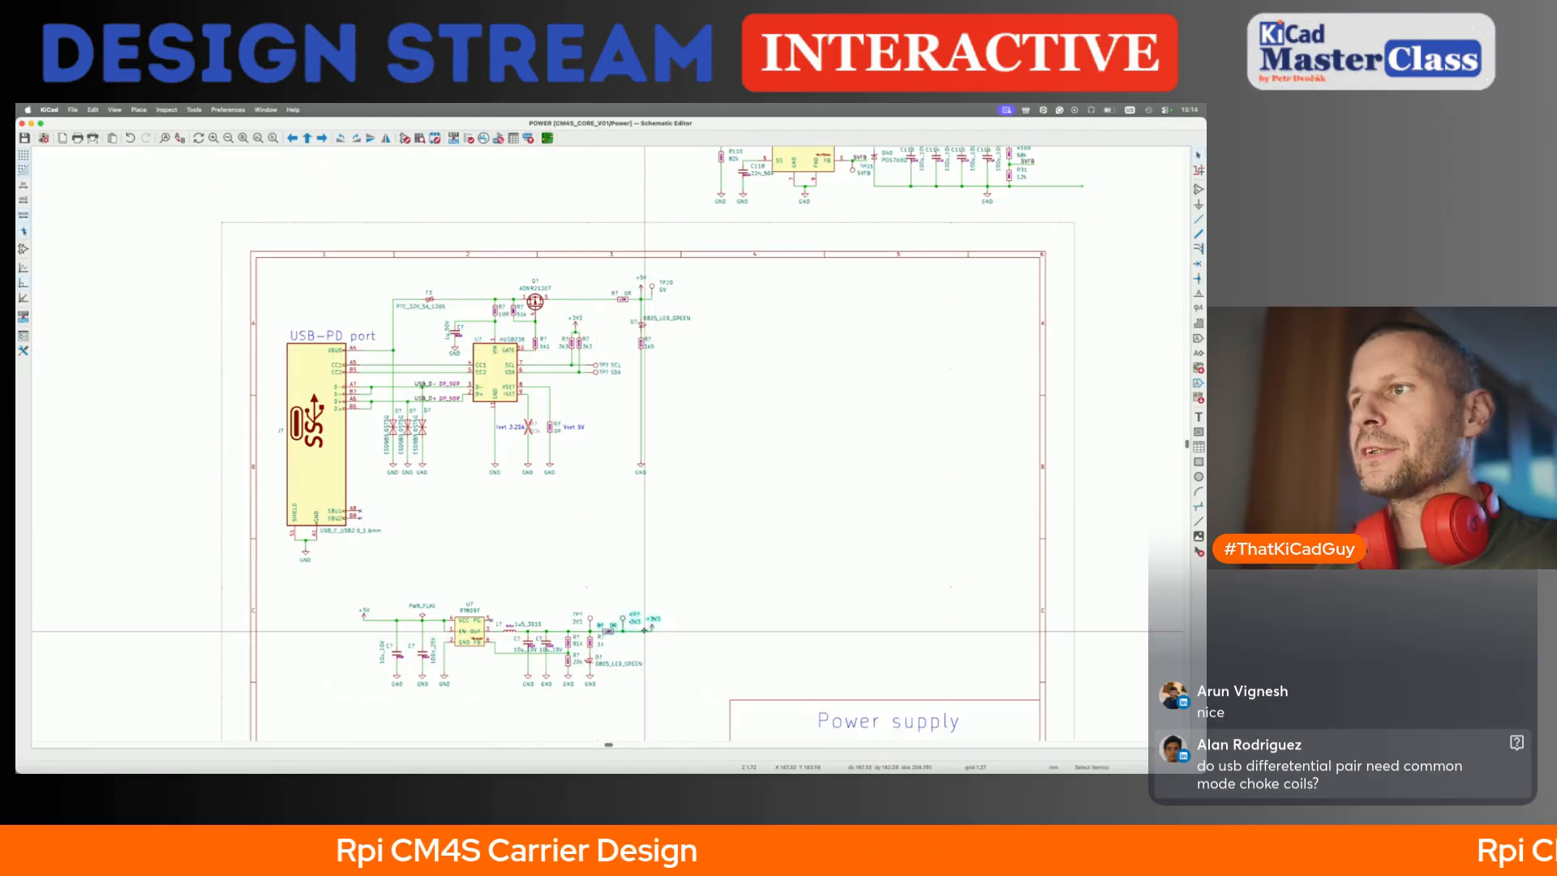
- Reposition the +5V label directly above its power symbol at the USB-PD output
scroll(612, 631, up, 2)
scroll(600, 628, up, 2)
click(579, 617)
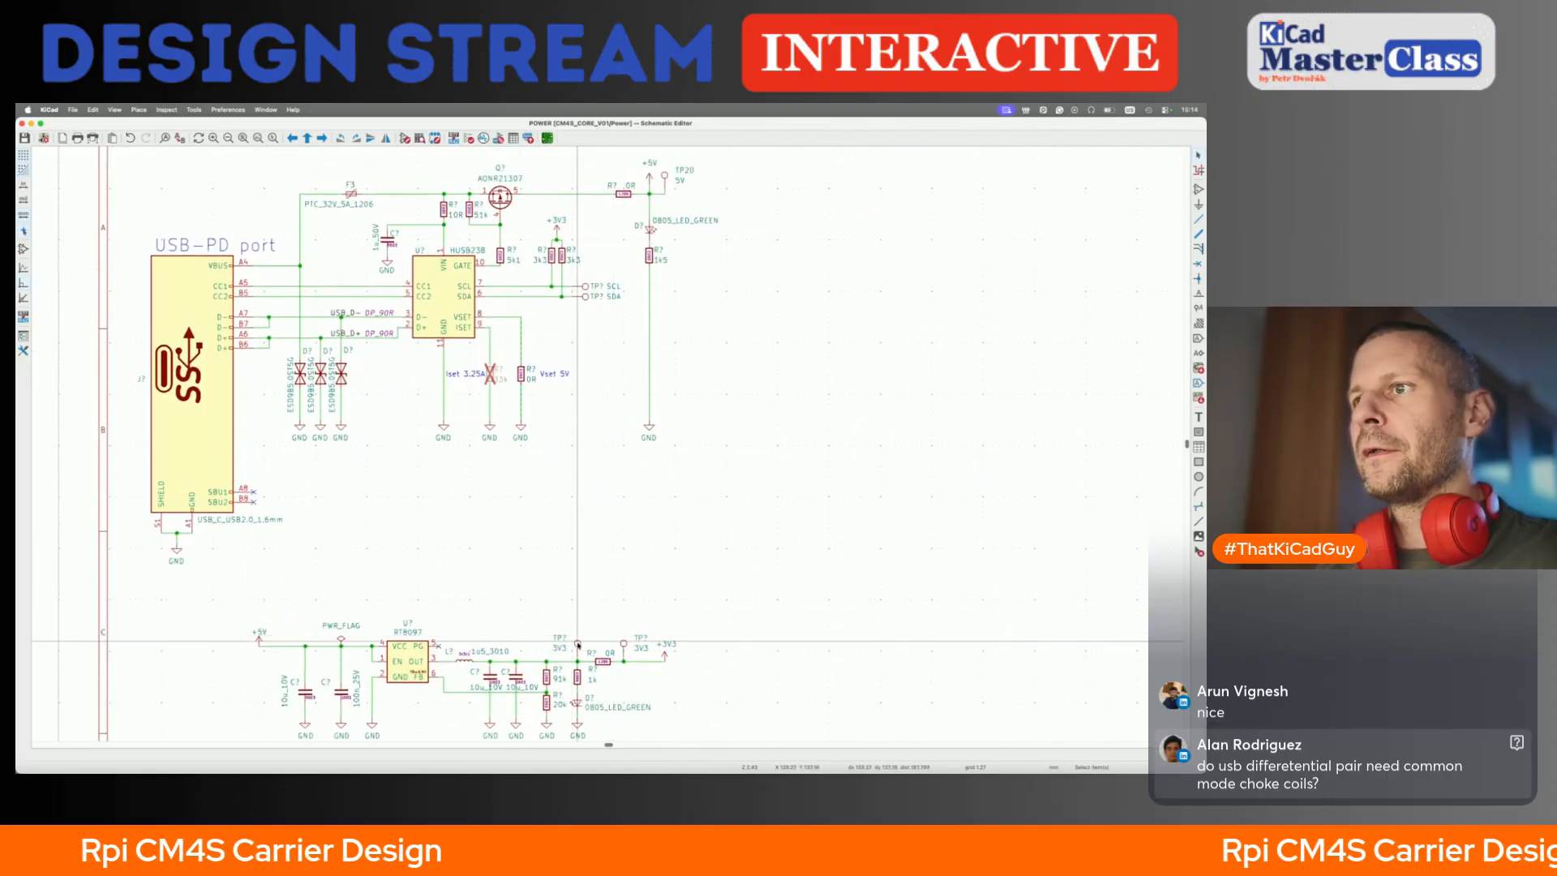
scroll(577, 643, up, 5)
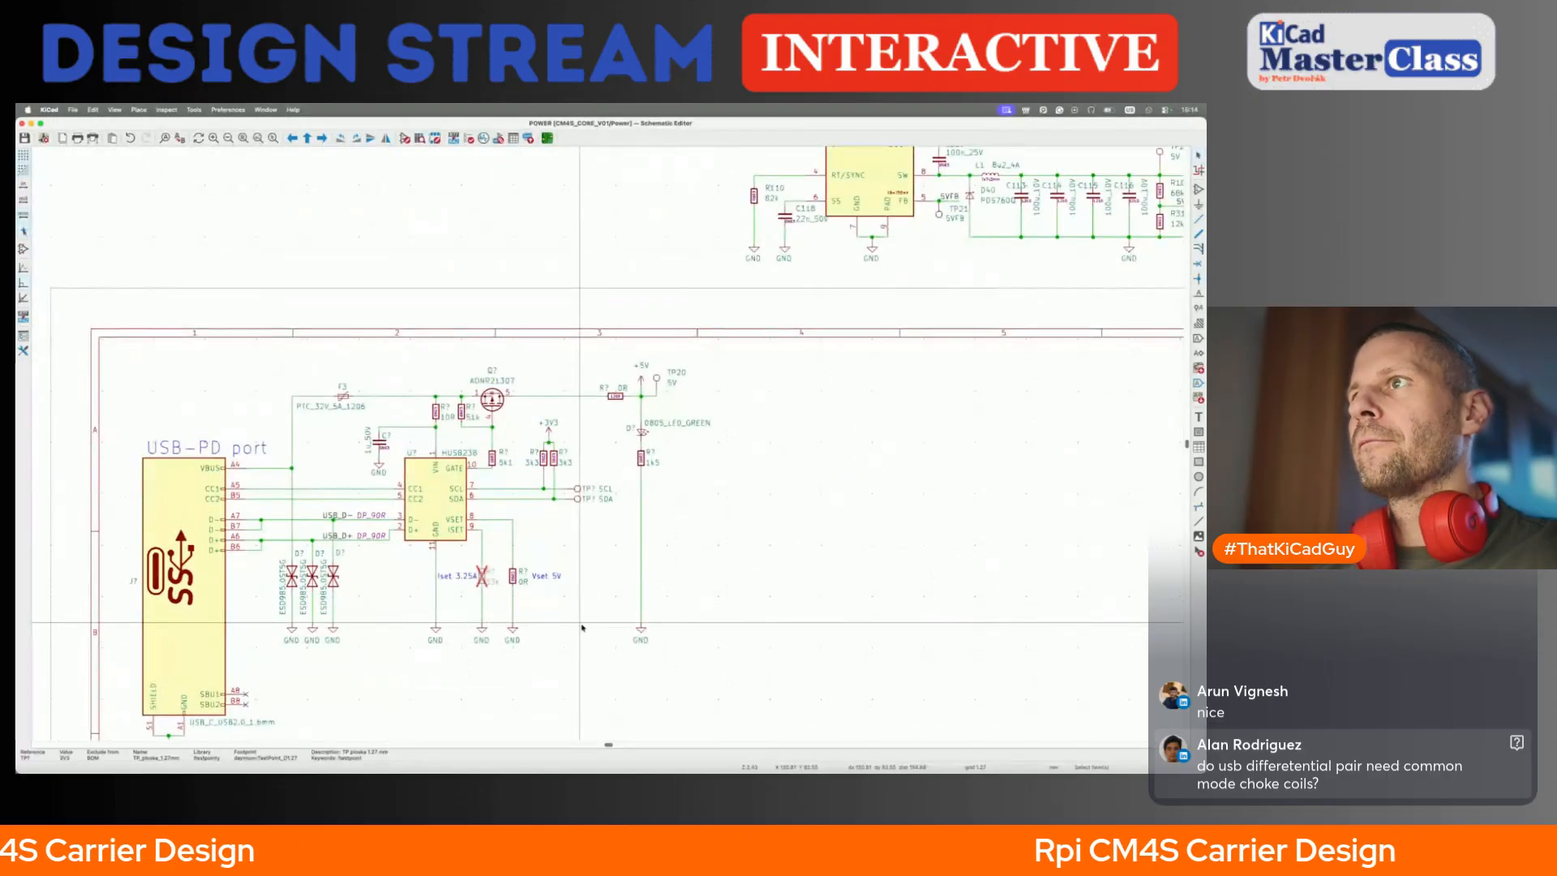
click(648, 370)
click(644, 365)
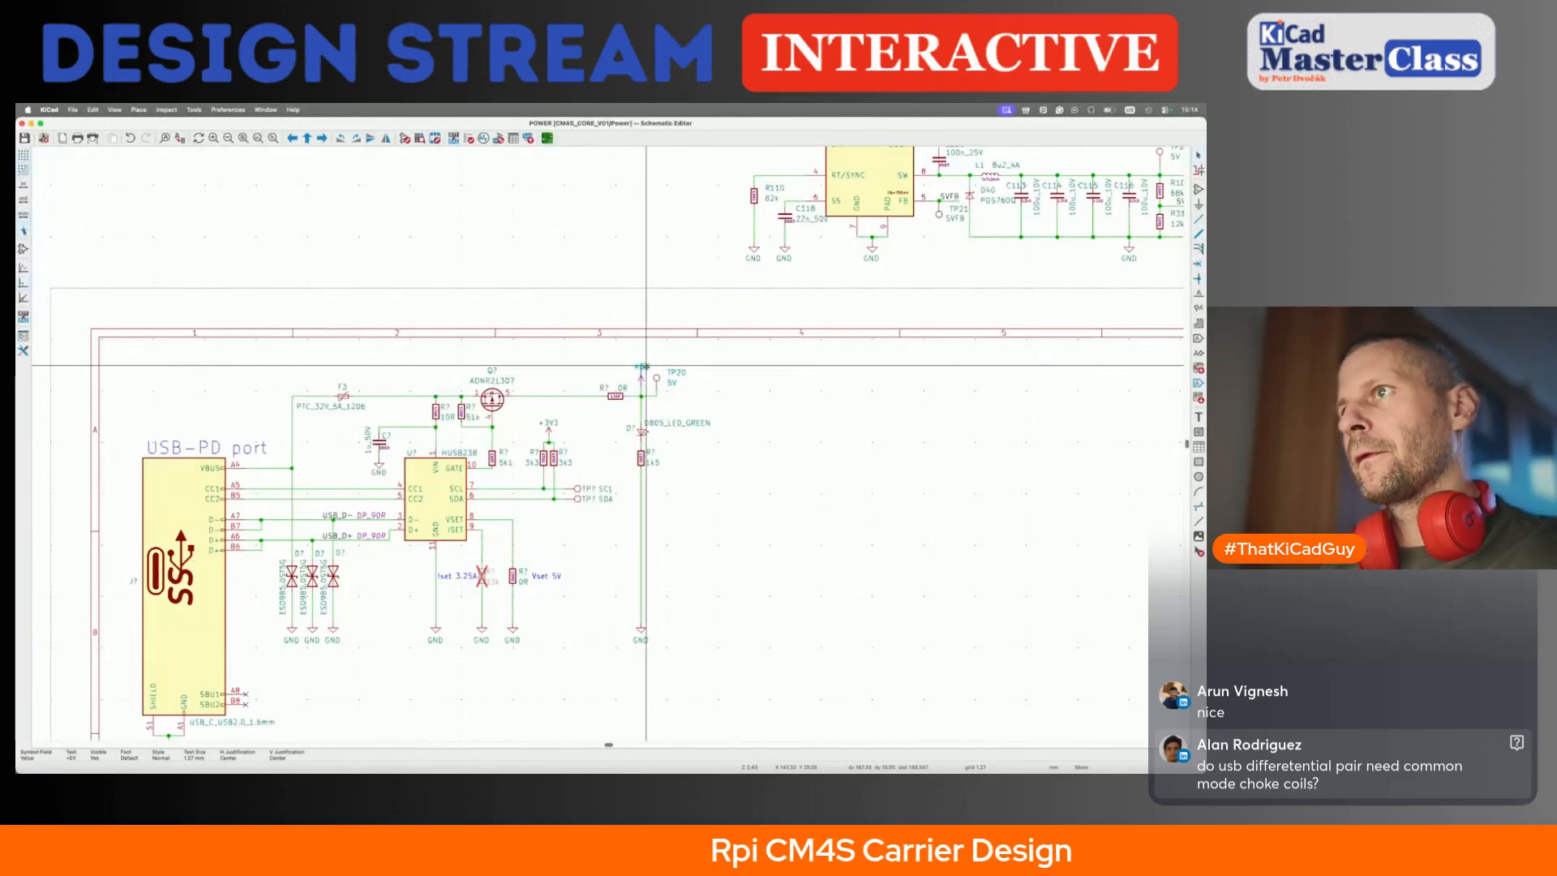
click(646, 370)
- Reset the reference of the 5V test point beside the +5V symbol to TP?
scroll(663, 383, up, 5)
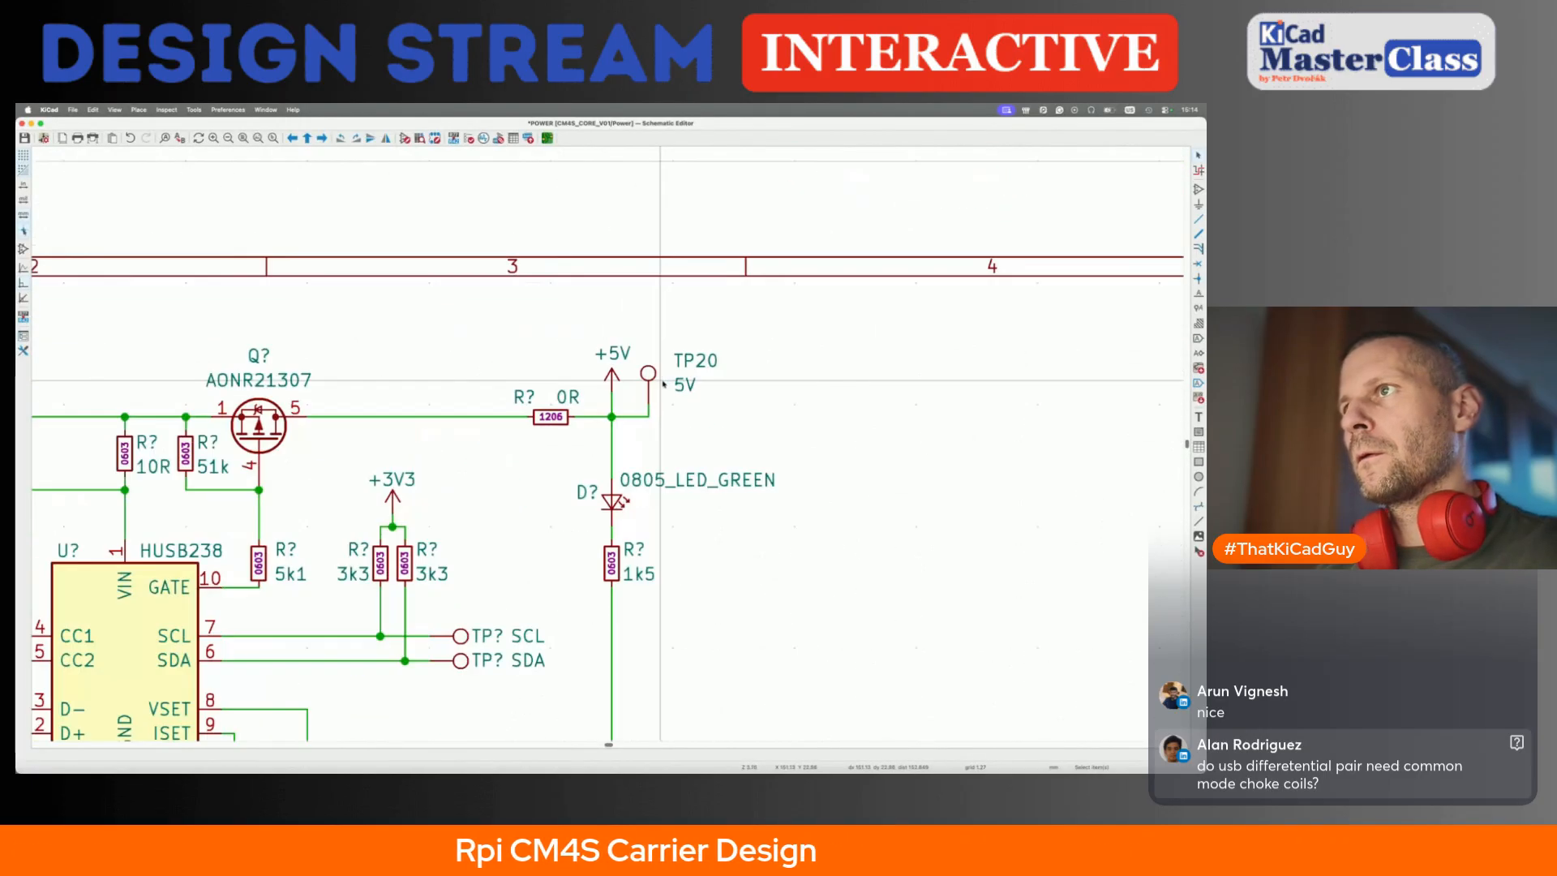
double_click(697, 357)
text(?)
key(Return)
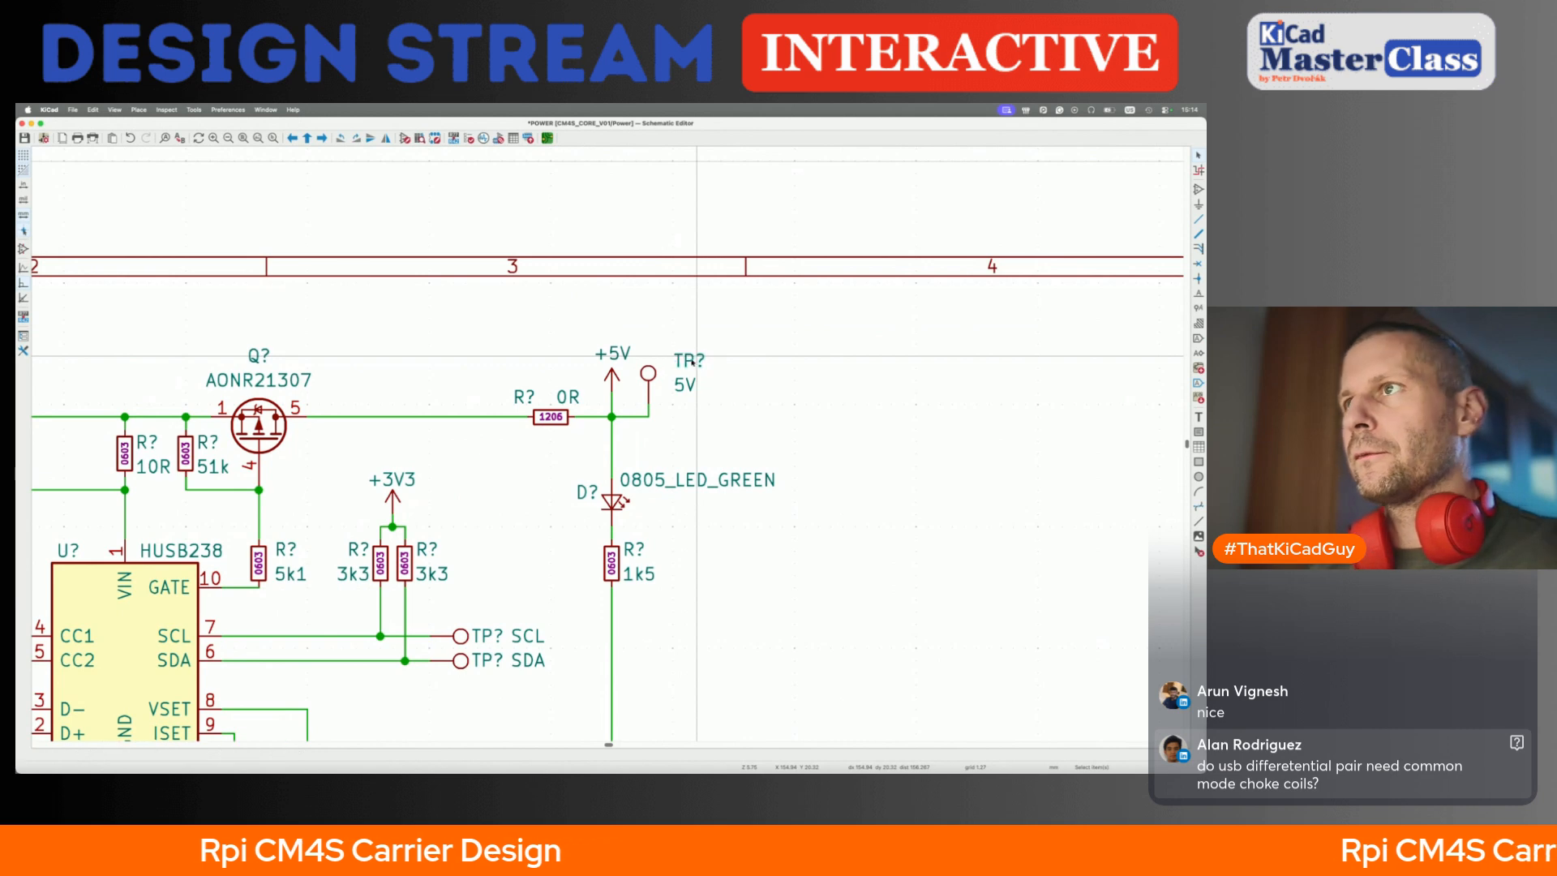
- Duplicate the 5V test point onto the line between Q? and the 0R resistor, and move its reference and value close to the symbol
key(super+d)
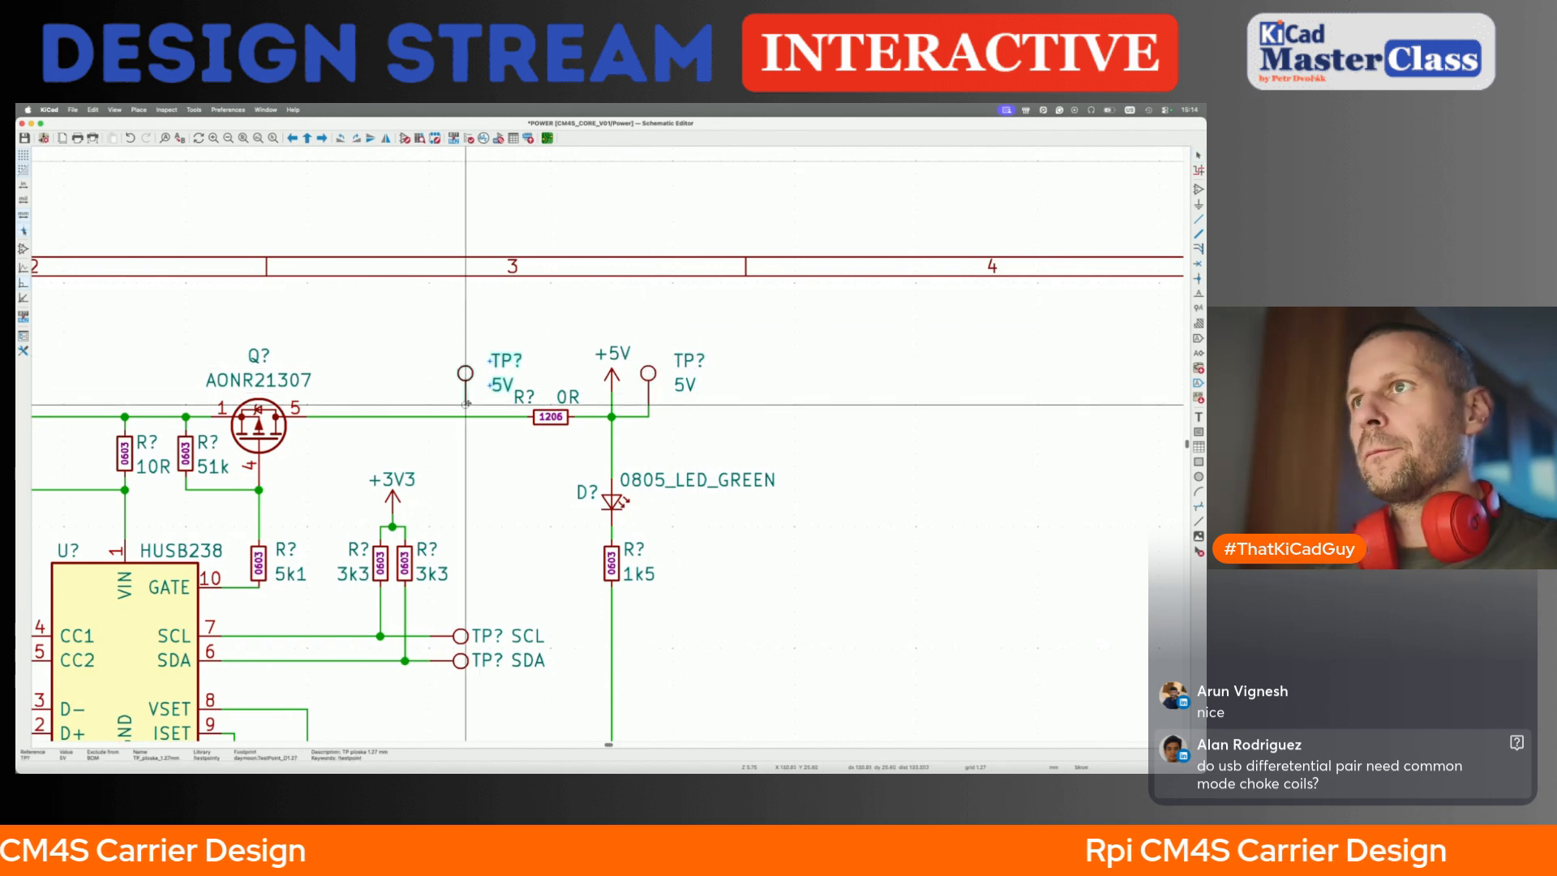
click(465, 416)
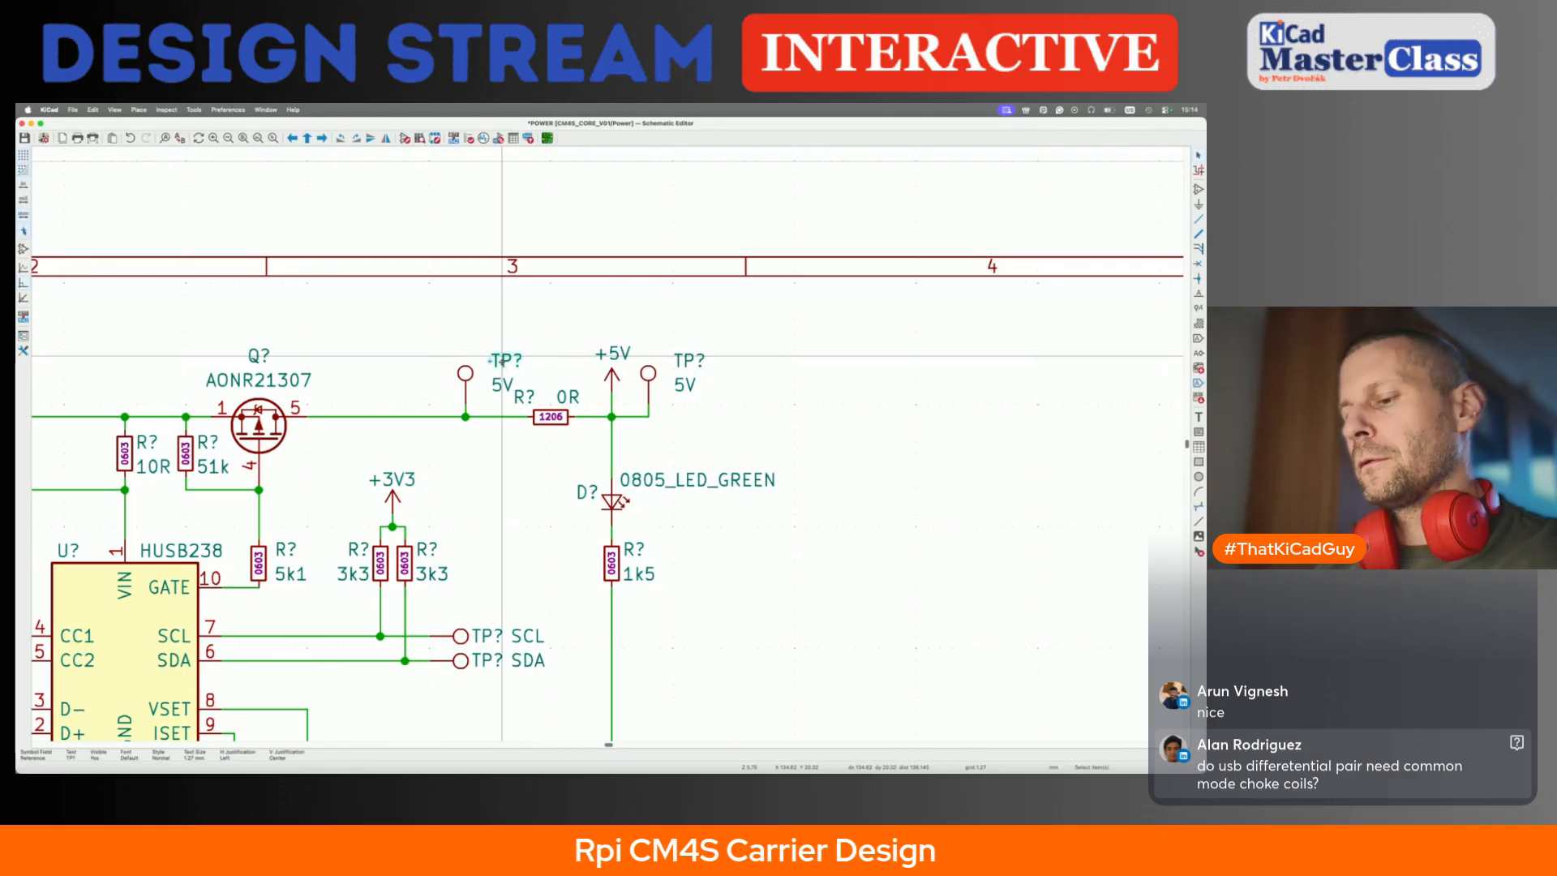
click(464, 356)
click(511, 381)
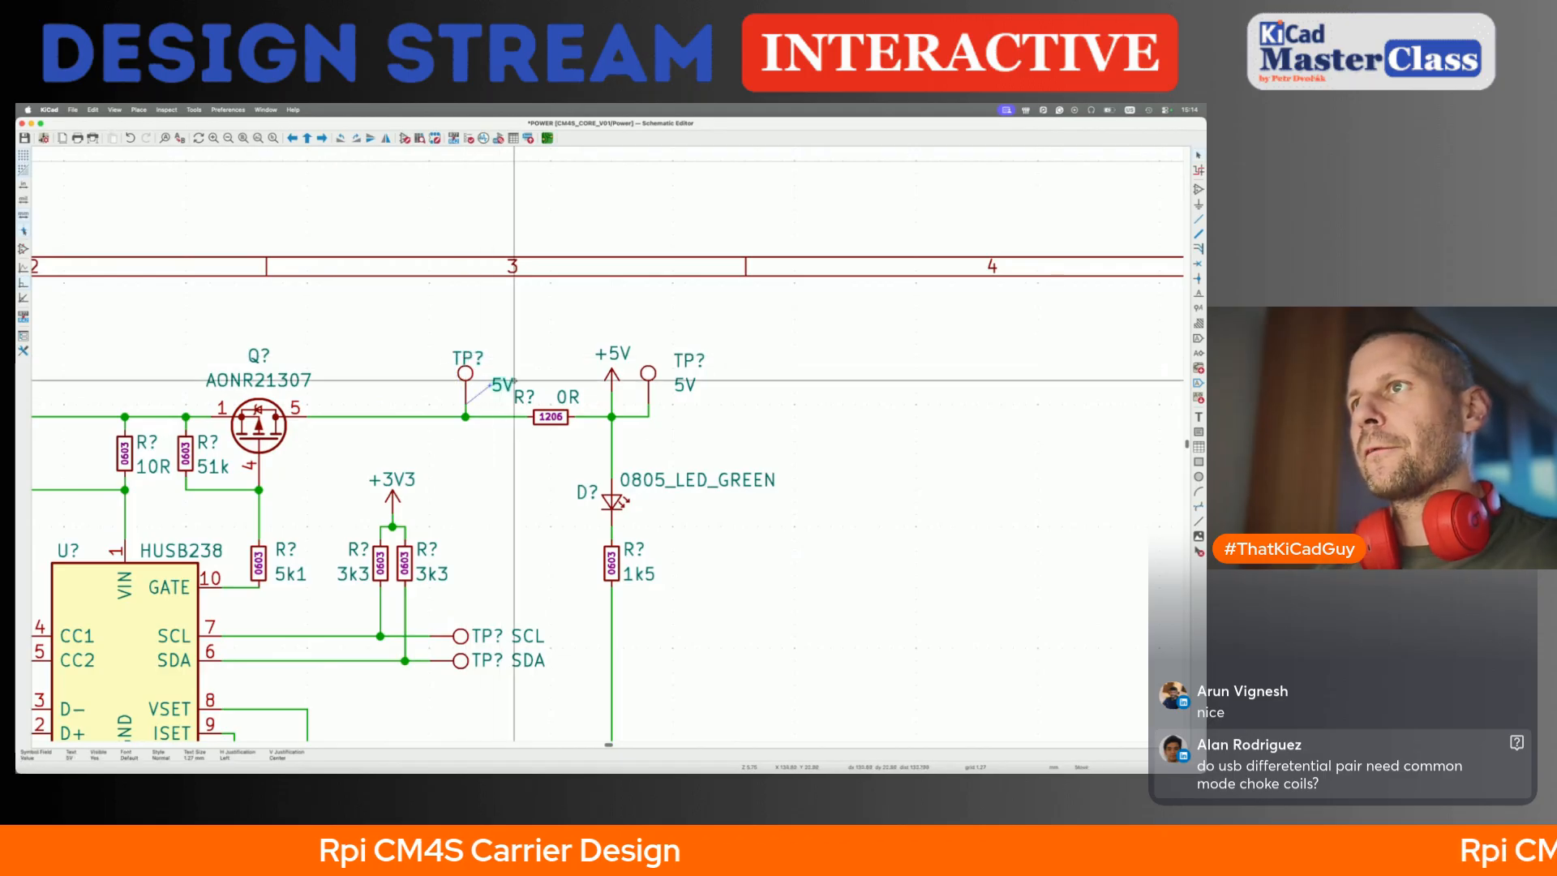
click(501, 369)
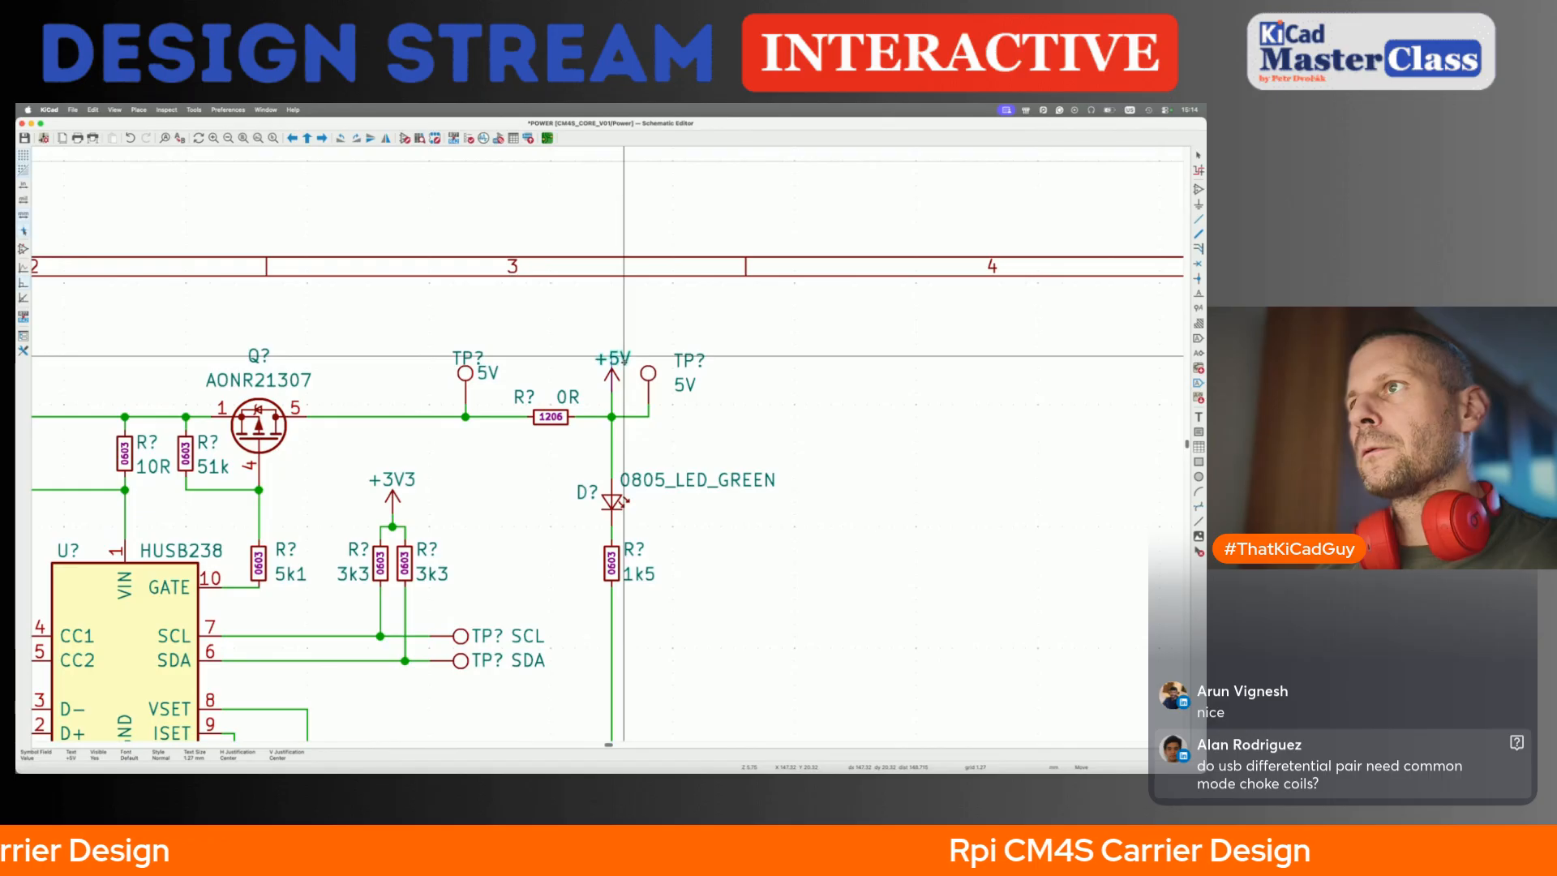
- Tidy the reference and value labels of the test point beside the +5V symbol, bringing them close to it
key(m)
click(672, 369)
scroll(636, 421, down, 4)
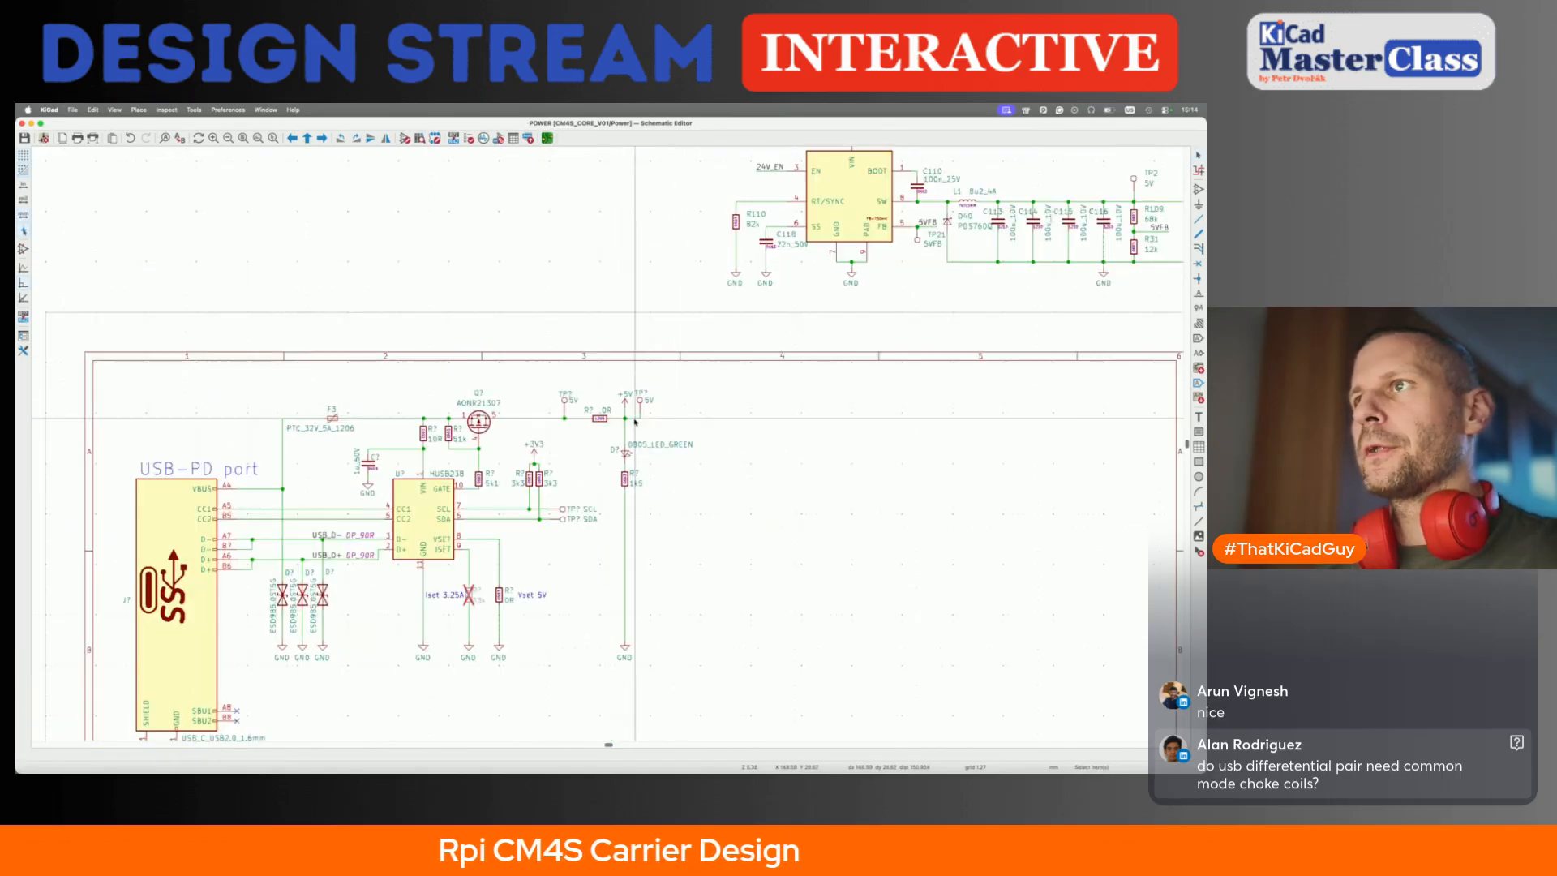
- Delete the leftover 5 V regulator circuit lying above the drawing sheet's frame
scroll(635, 420, down, 3)
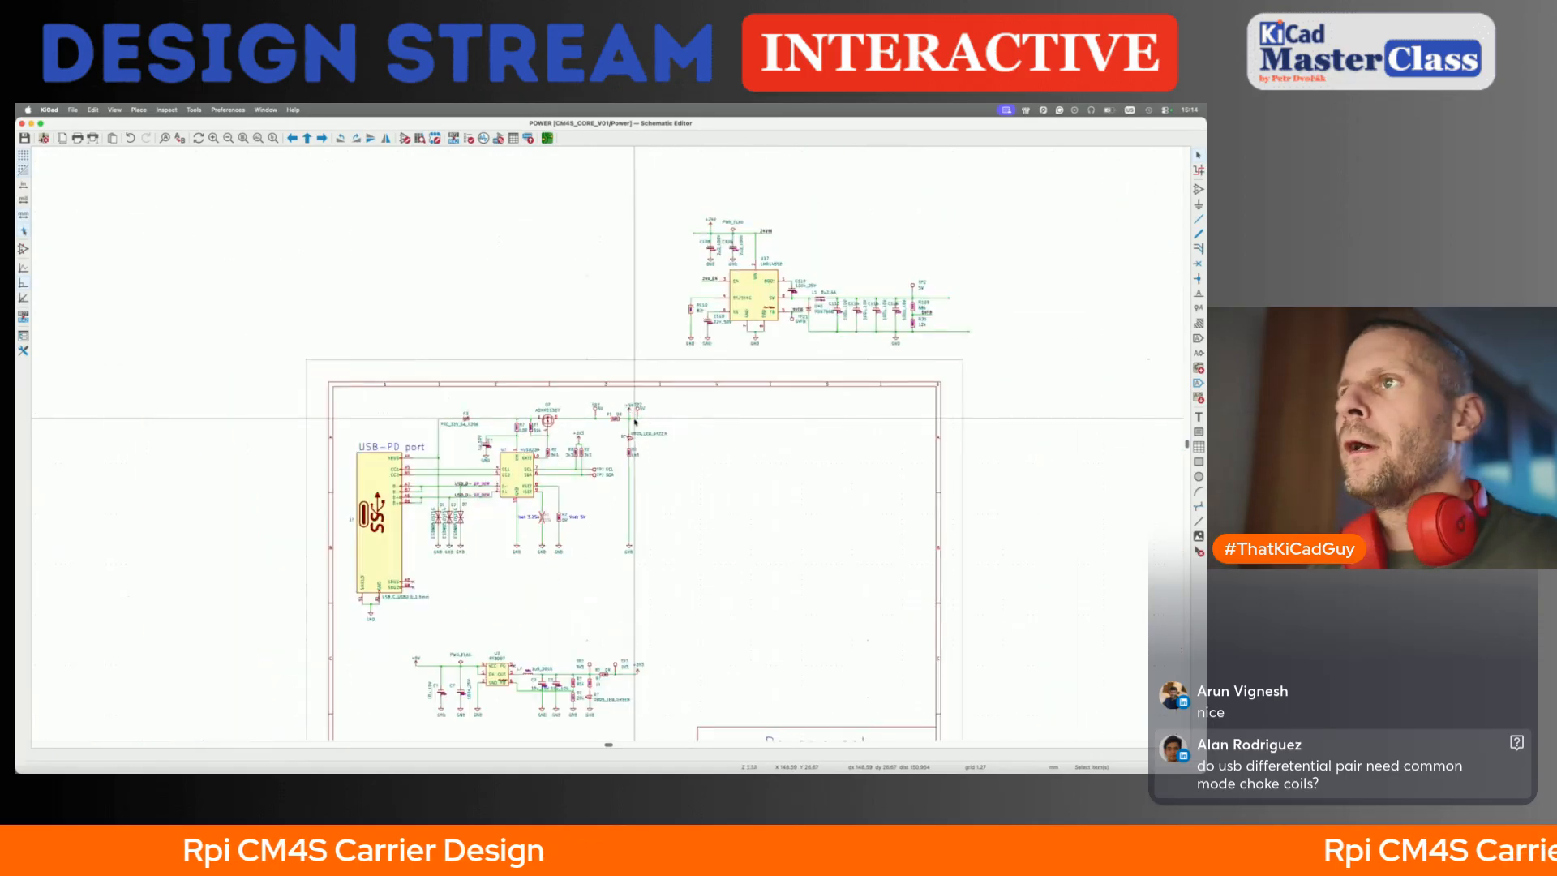
drag(567, 185, 921, 337)
key(Delete)
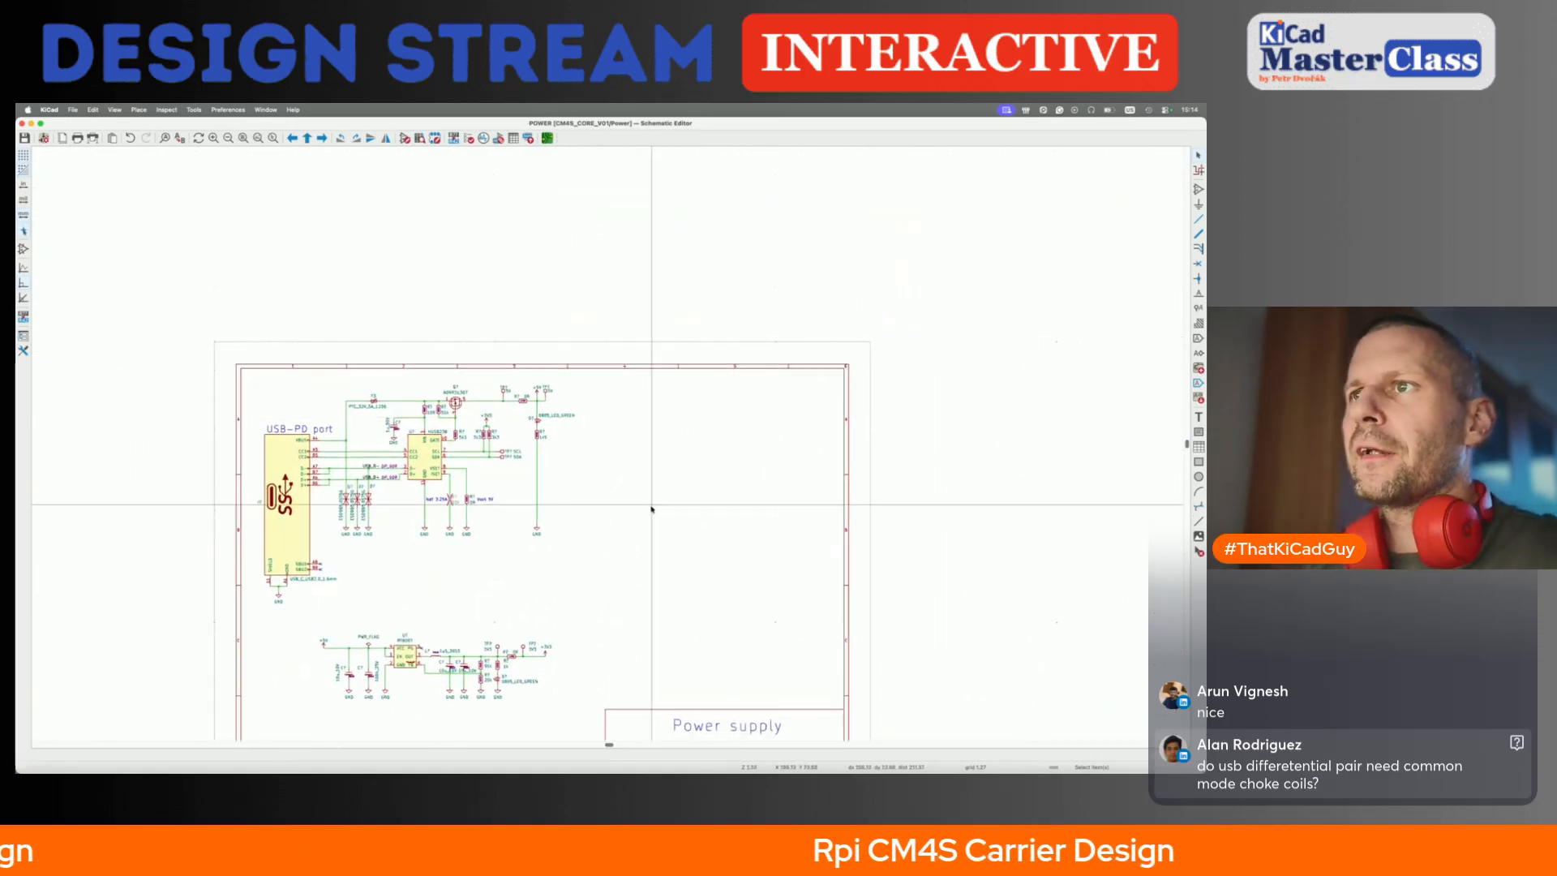
- Move the USB-PD circuit and the RT8097 regulator circuit right to centre them within the sheet's frame
middle_drag(653, 508, 727, 462)
drag(240, 285, 759, 565)
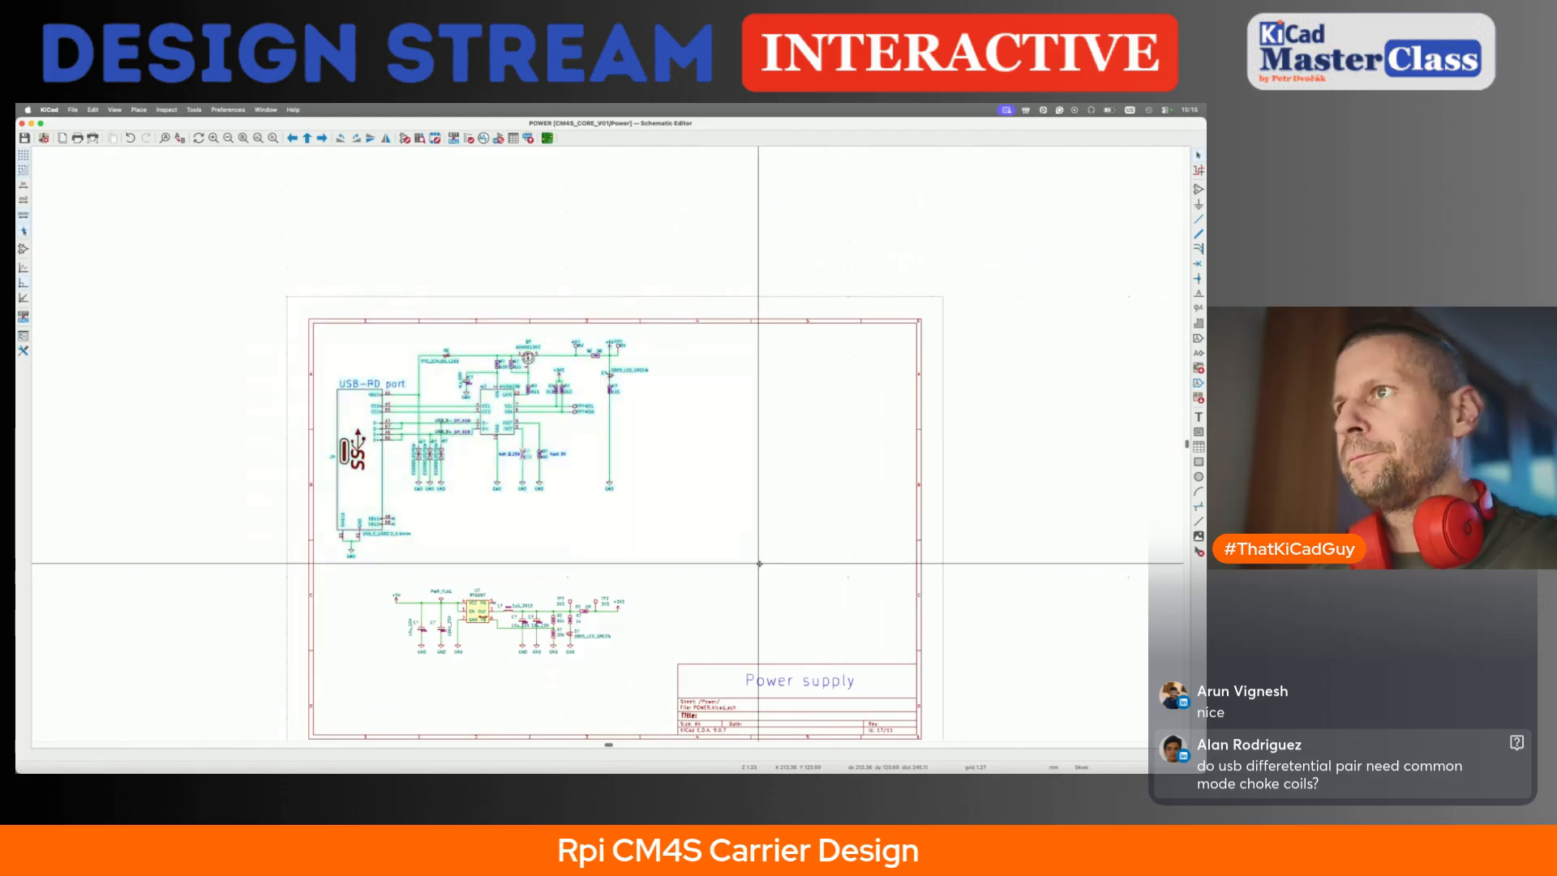
key(m)
click(876, 571)
click(877, 571)
drag(373, 574, 660, 677)
key(m)
click(738, 663)
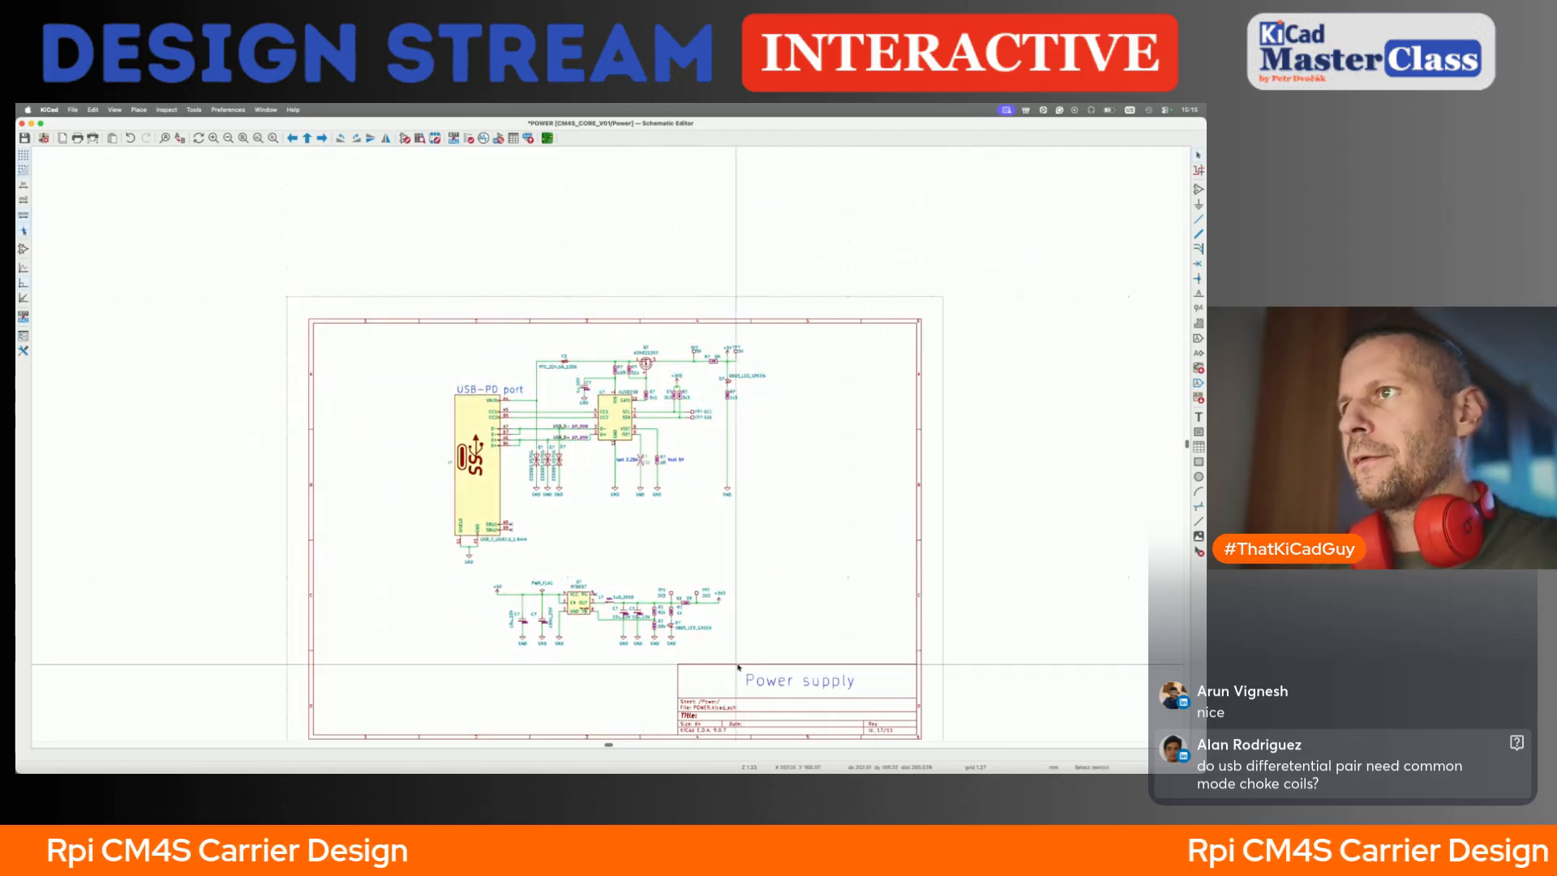
- Review the USB-PD circuit, examining the ESD protection diodes on the VBUS and data lines
scroll(632, 629, up, 3)
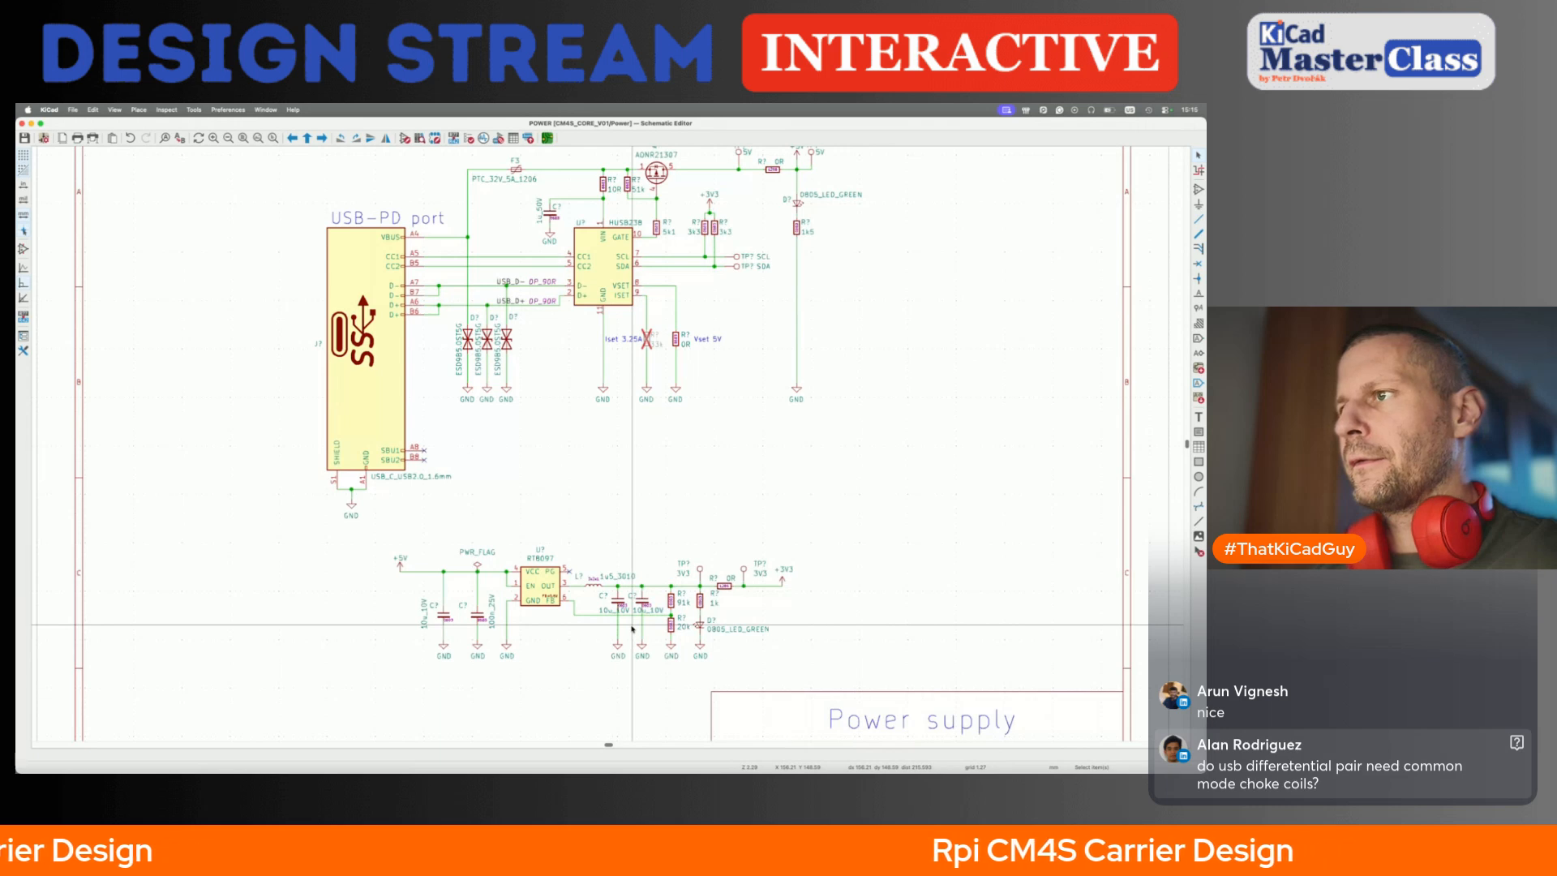
scroll(632, 628, down, 4)
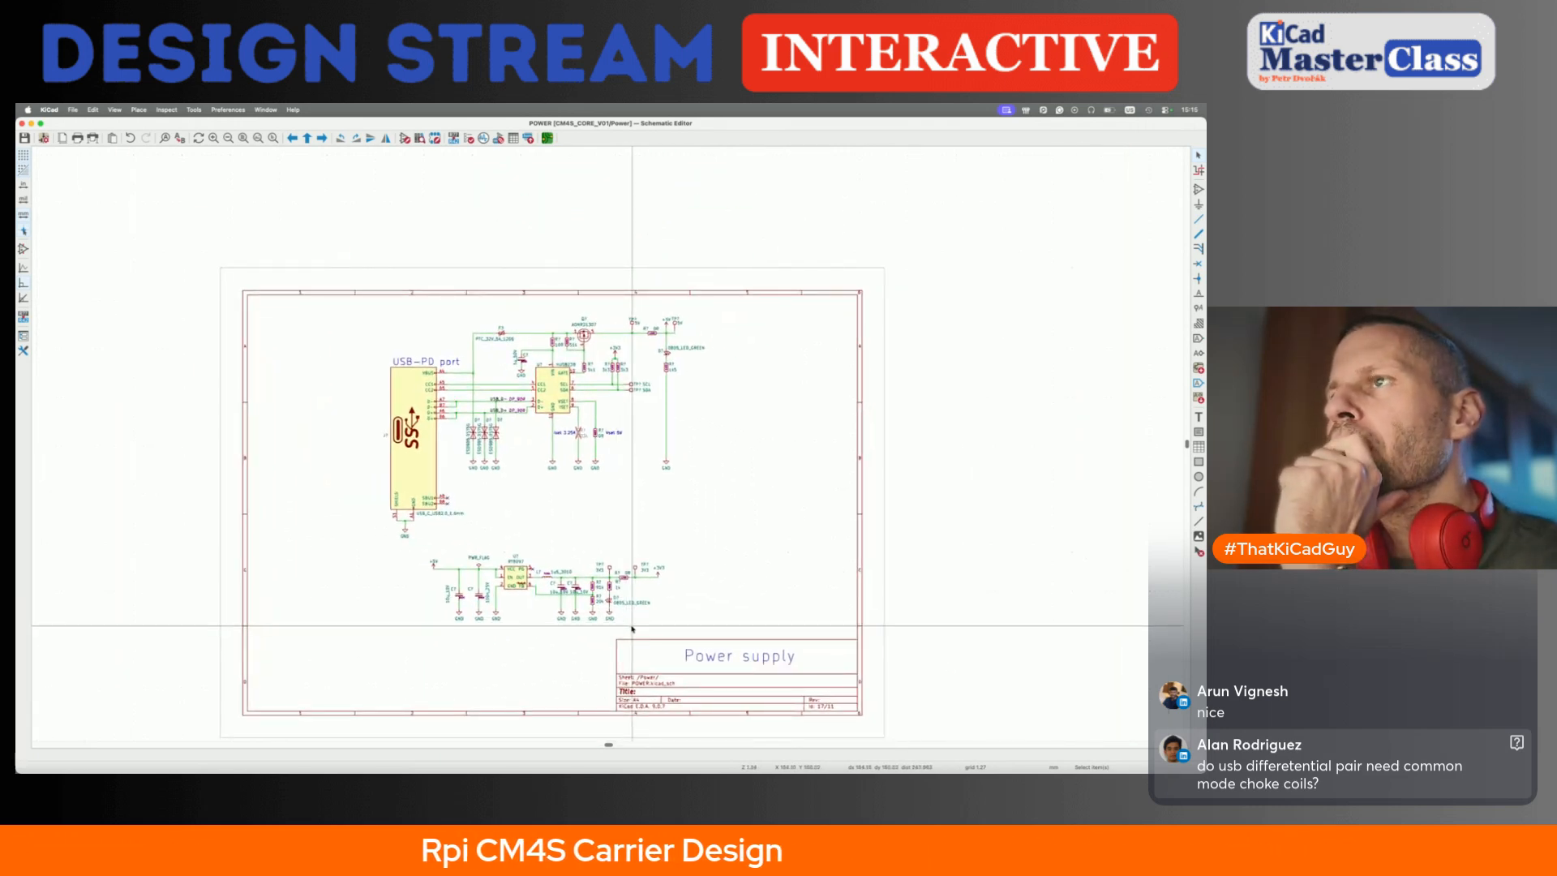
scroll(576, 345, up, 3)
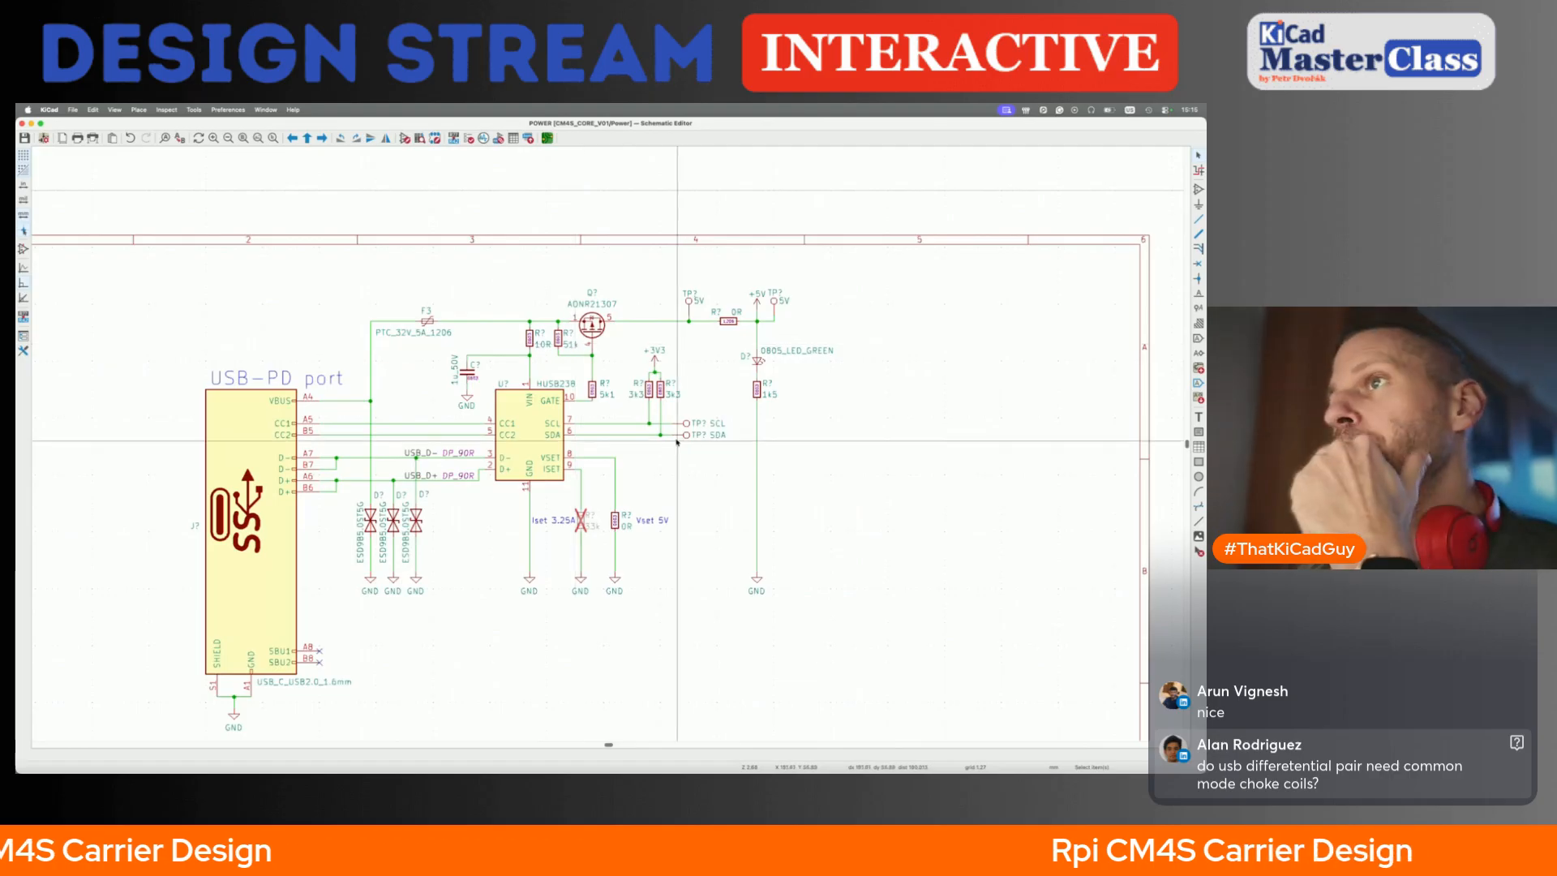
drag(450, 298, 537, 405)
click(407, 394)
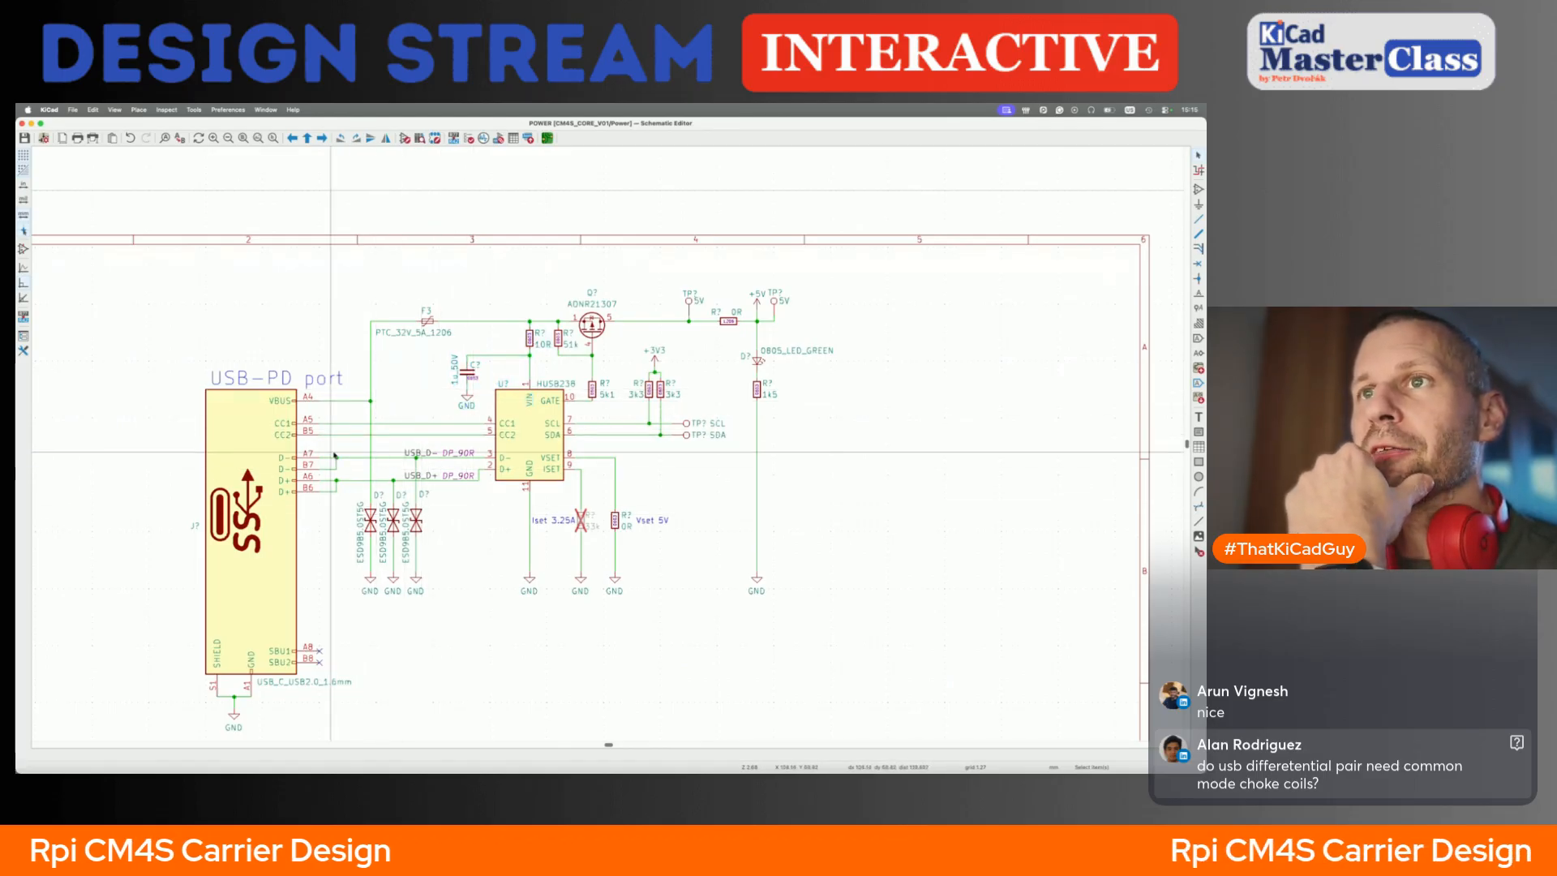
scroll(437, 502, up, 2)
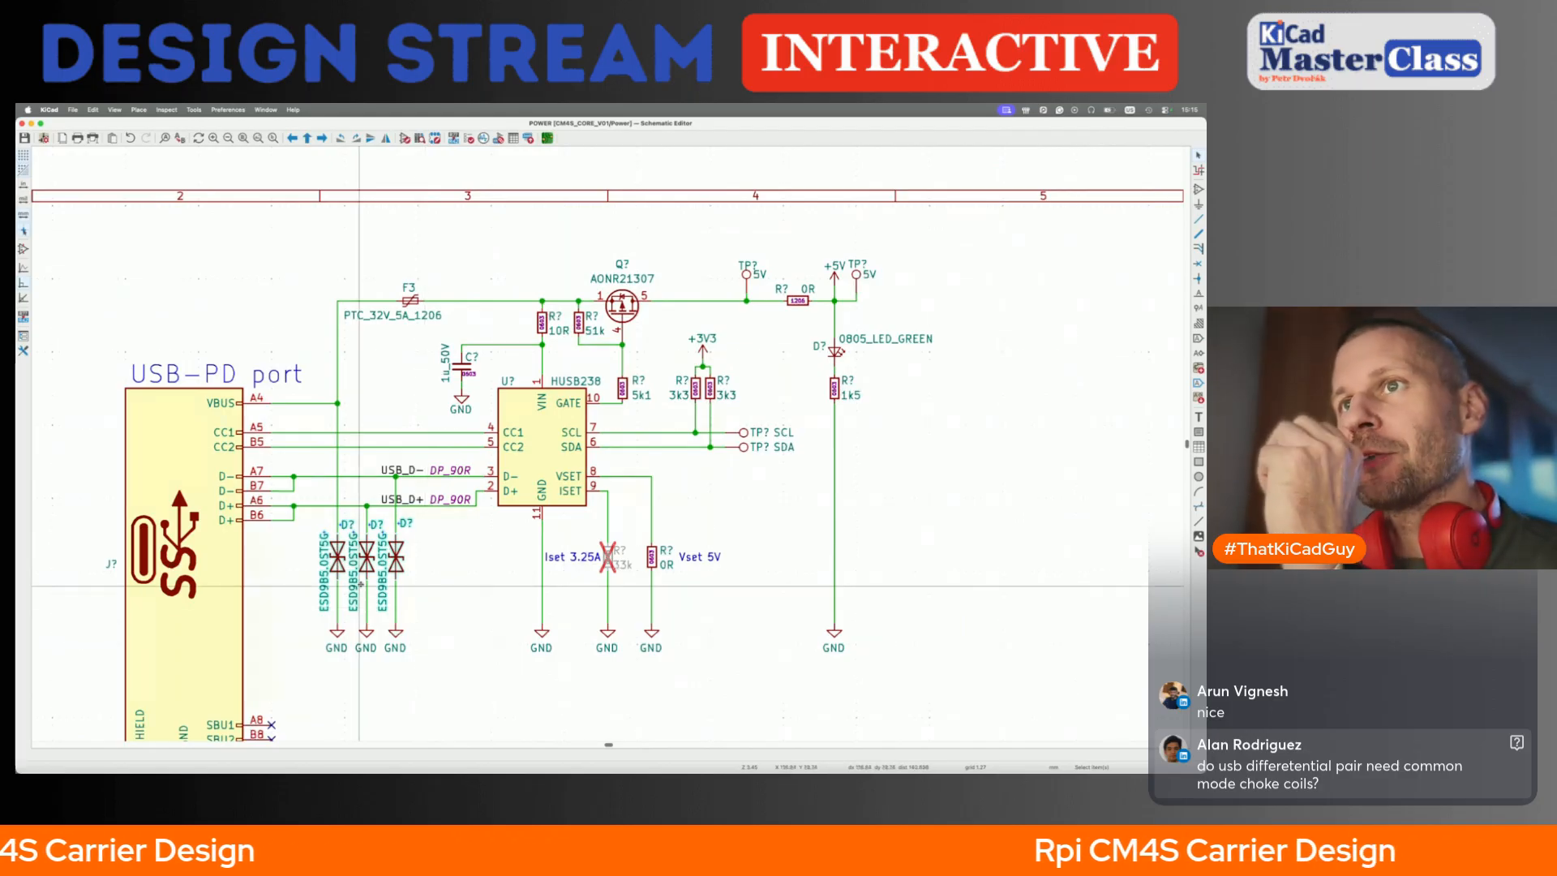
scroll(328, 556, down, 3)
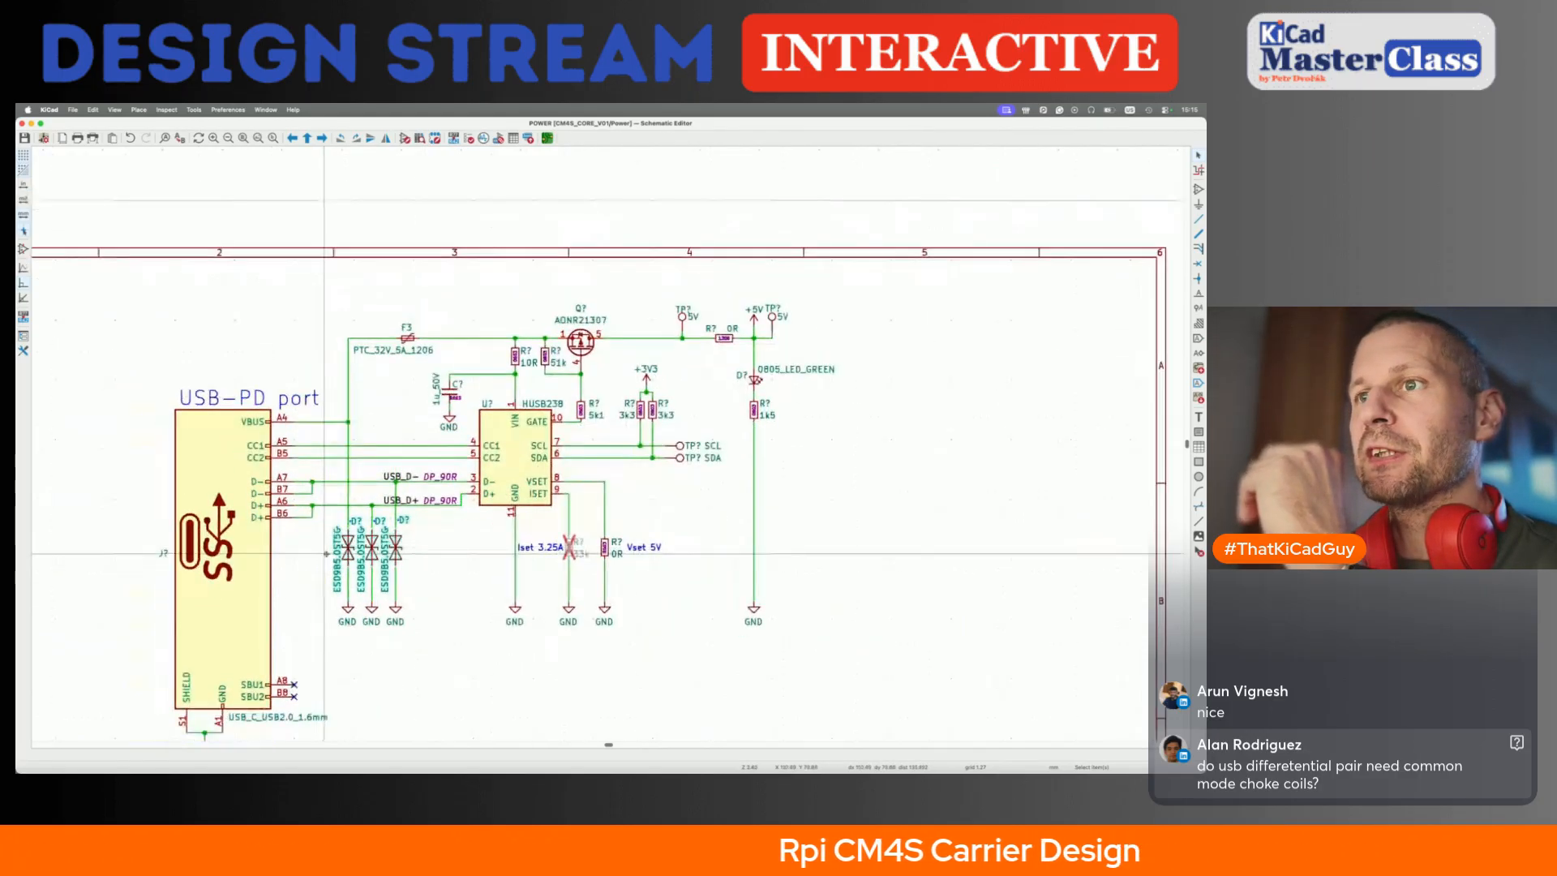
- Shift the USB-C connector with its ground left, keeping its wires attached, to make room before the ESD diodes
middle_drag(327, 557, 356, 544)
drag(247, 281, 449, 747)
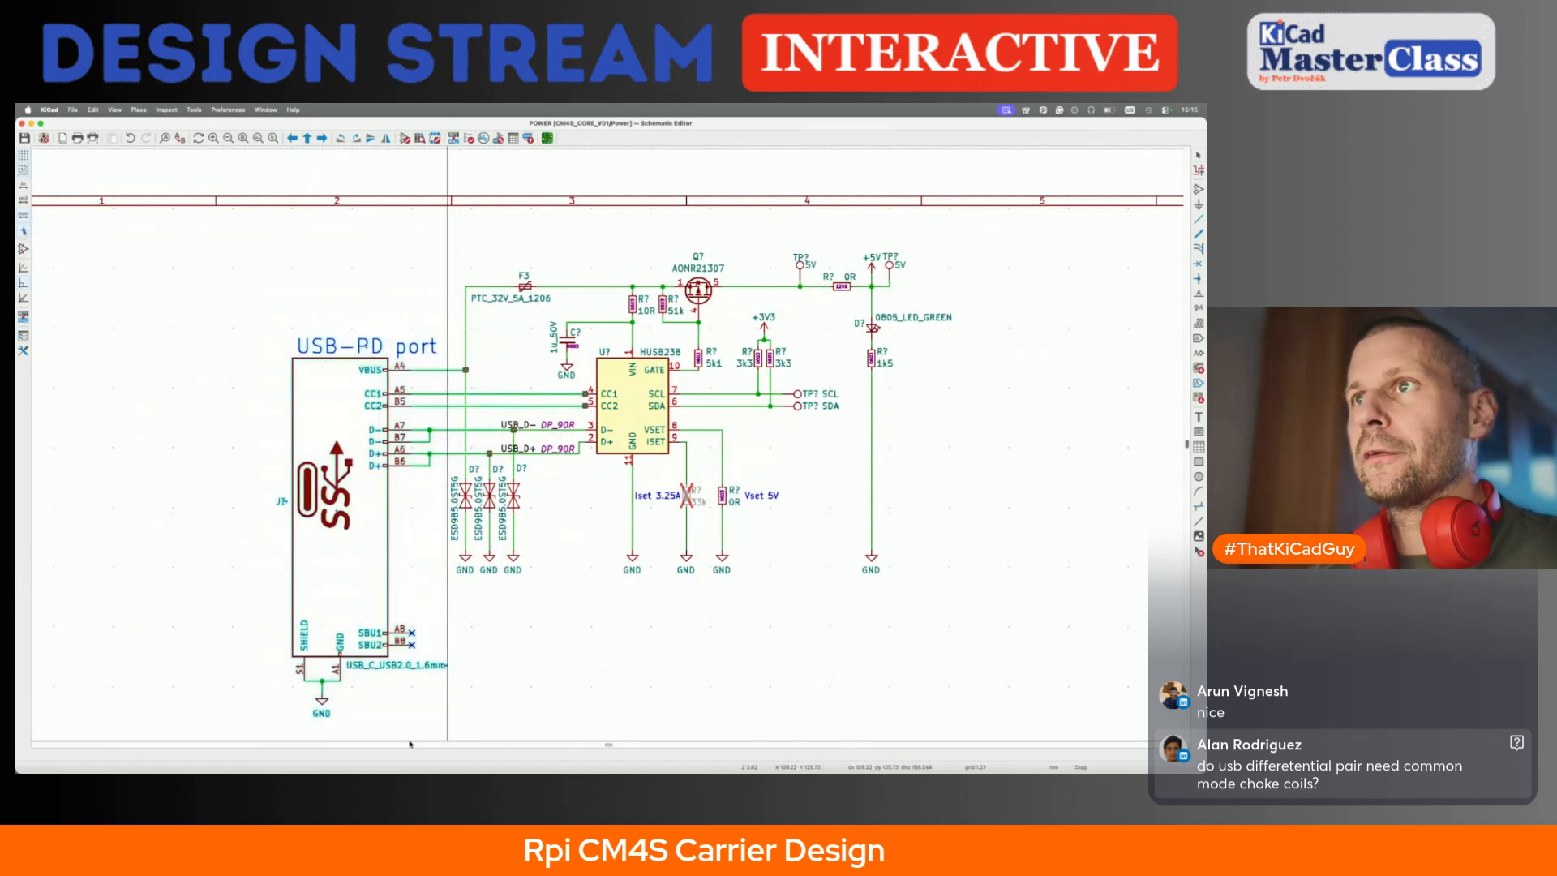
drag(199, 270, 438, 720)
key(g)
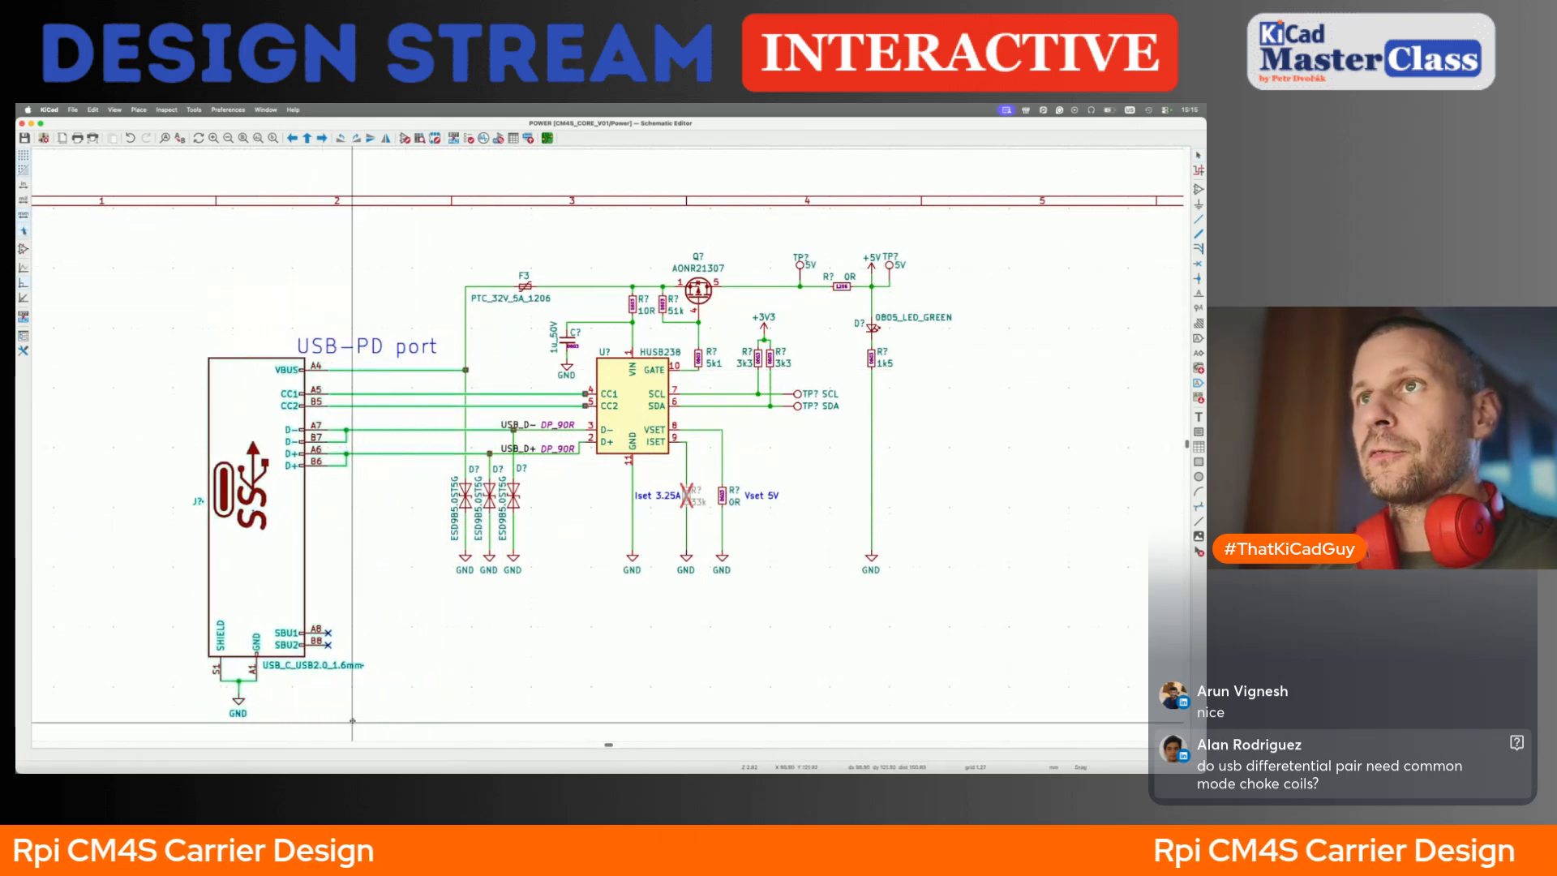
click(311, 722)
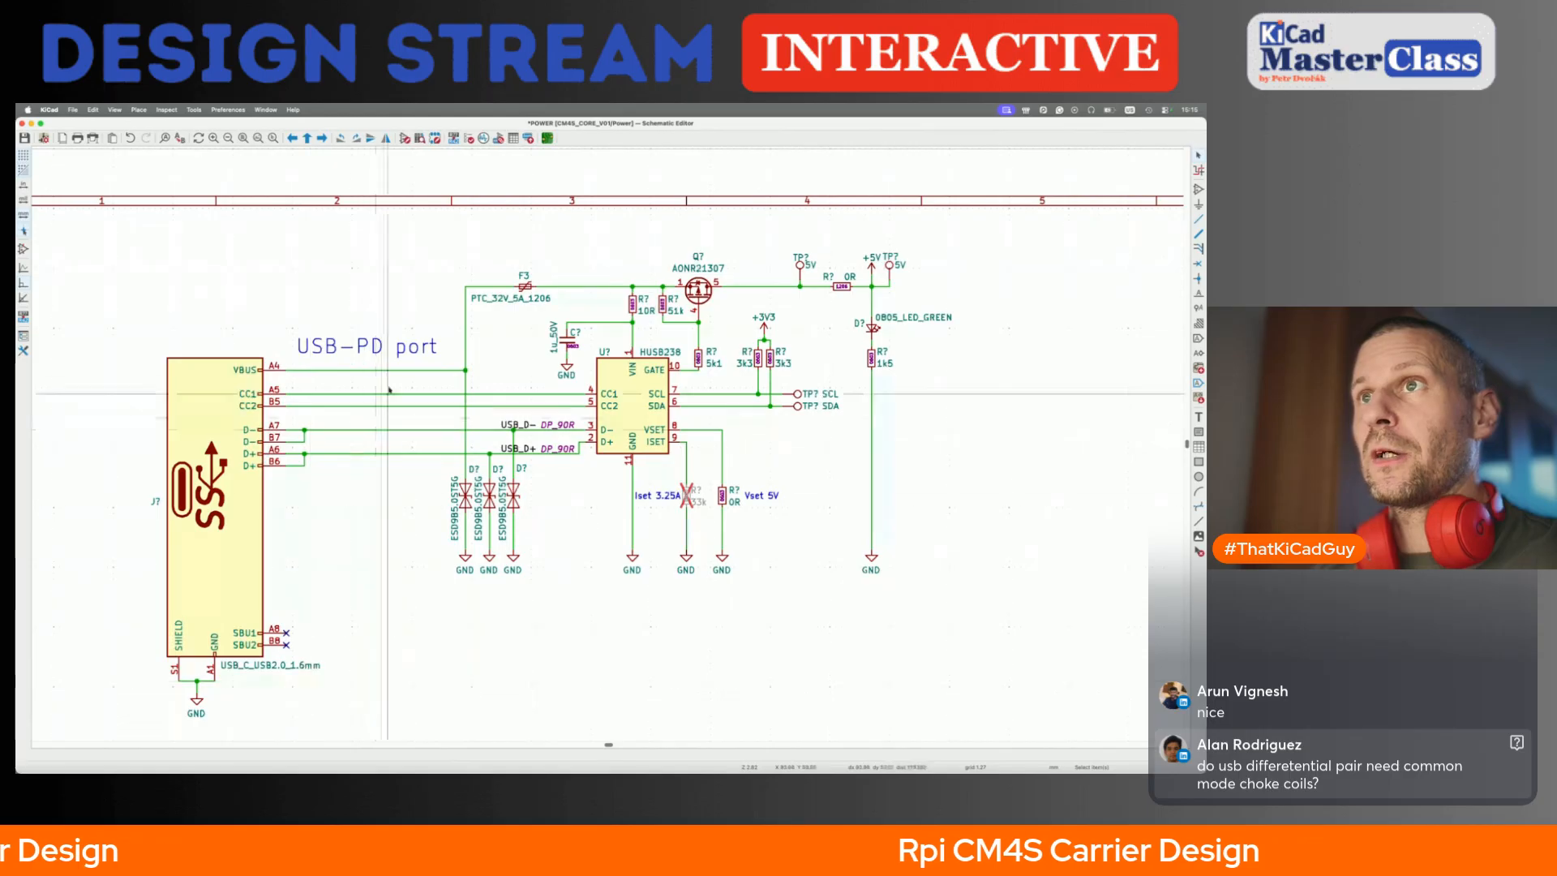
- Move the "USB-PD port" title left so it sits directly above the USB-C connector
click(412, 347)
key(m)
click(284, 346)
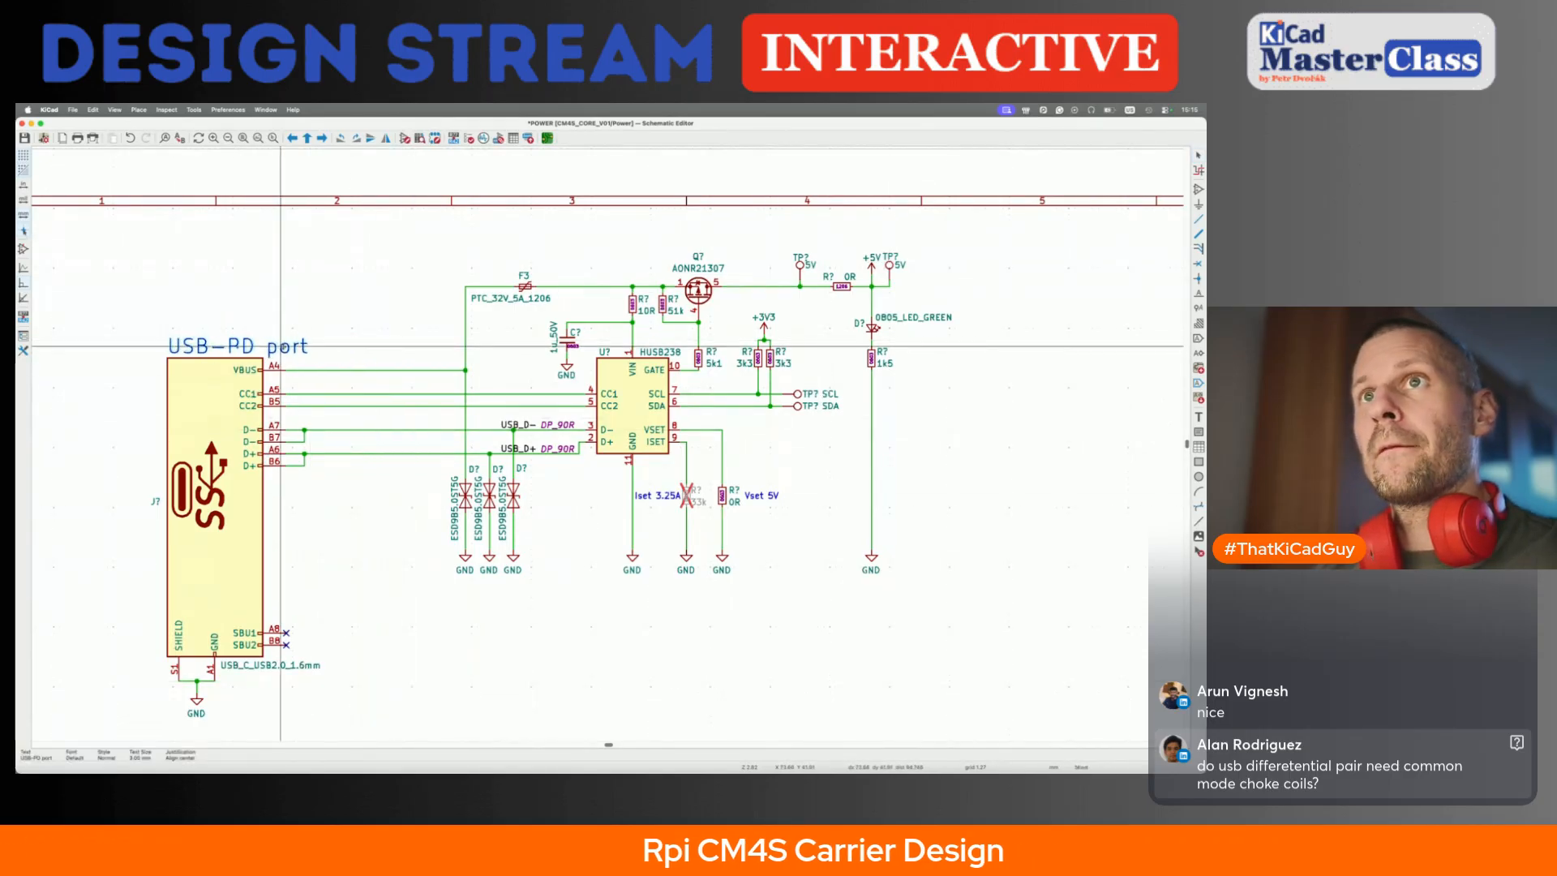
- Duplicate two ESD9B5.0ST5G diodes with their grounds and place the copies left of the existing ones
drag(434, 465, 503, 563)
key(ctrl+d)
click(435, 550)
- Wire the two new ESD diodes to the CC1 and CC2 lines and save the schematic
key(w)
click(412, 394)
click(436, 476)
click(436, 406)
key(Escape)
key(super+s)
- Review the whole Power sheet, check the requirements list on the root sheet, and return to the Power sheet's circuits
scroll(423, 486, down, 3)
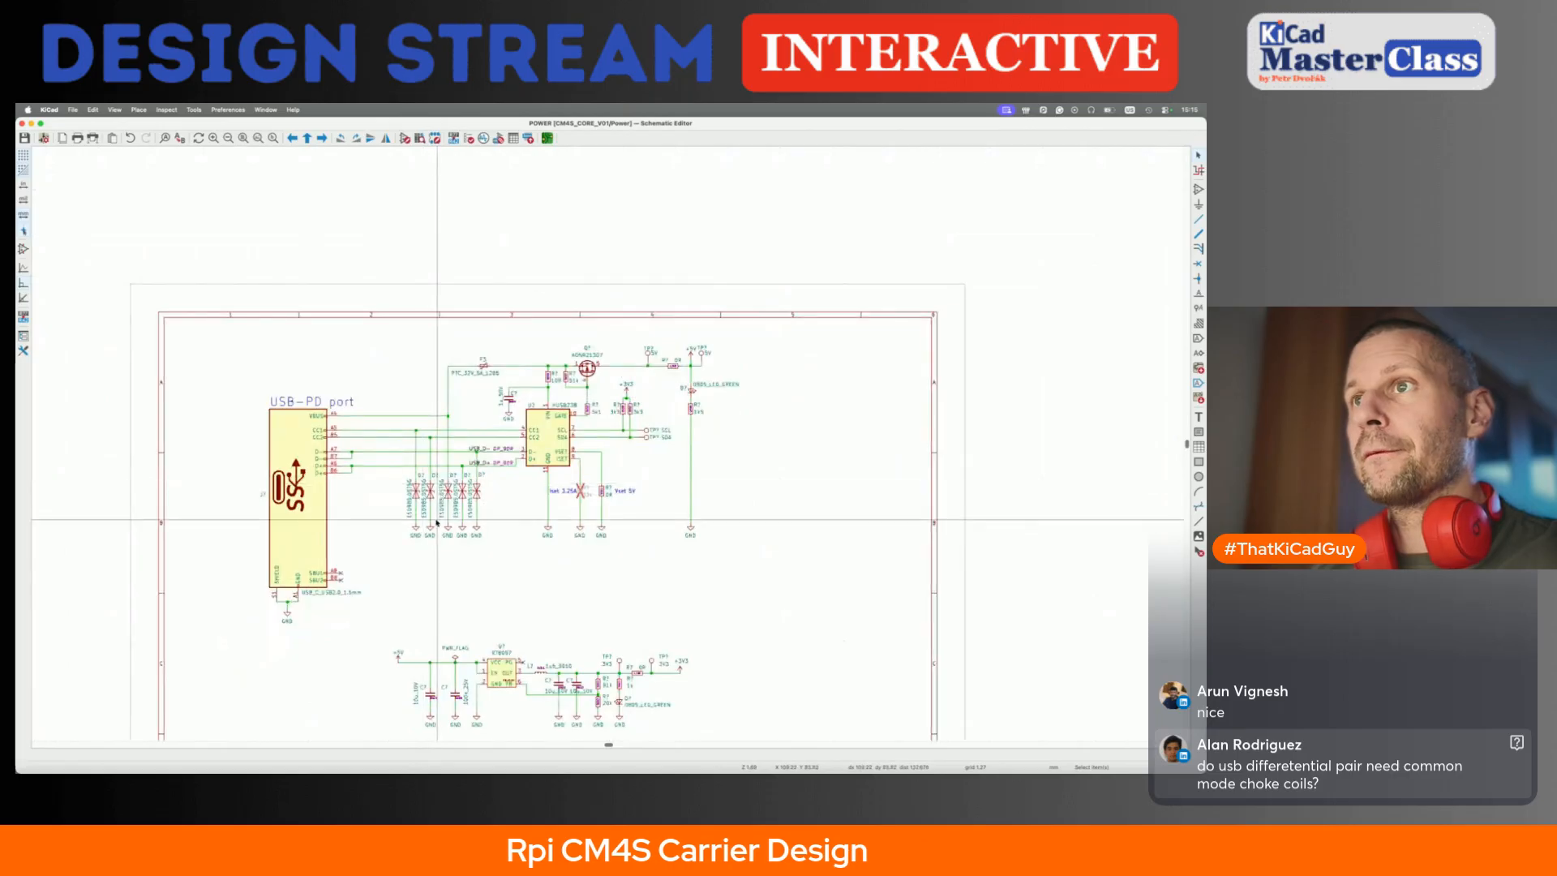
scroll(438, 519, up, 2)
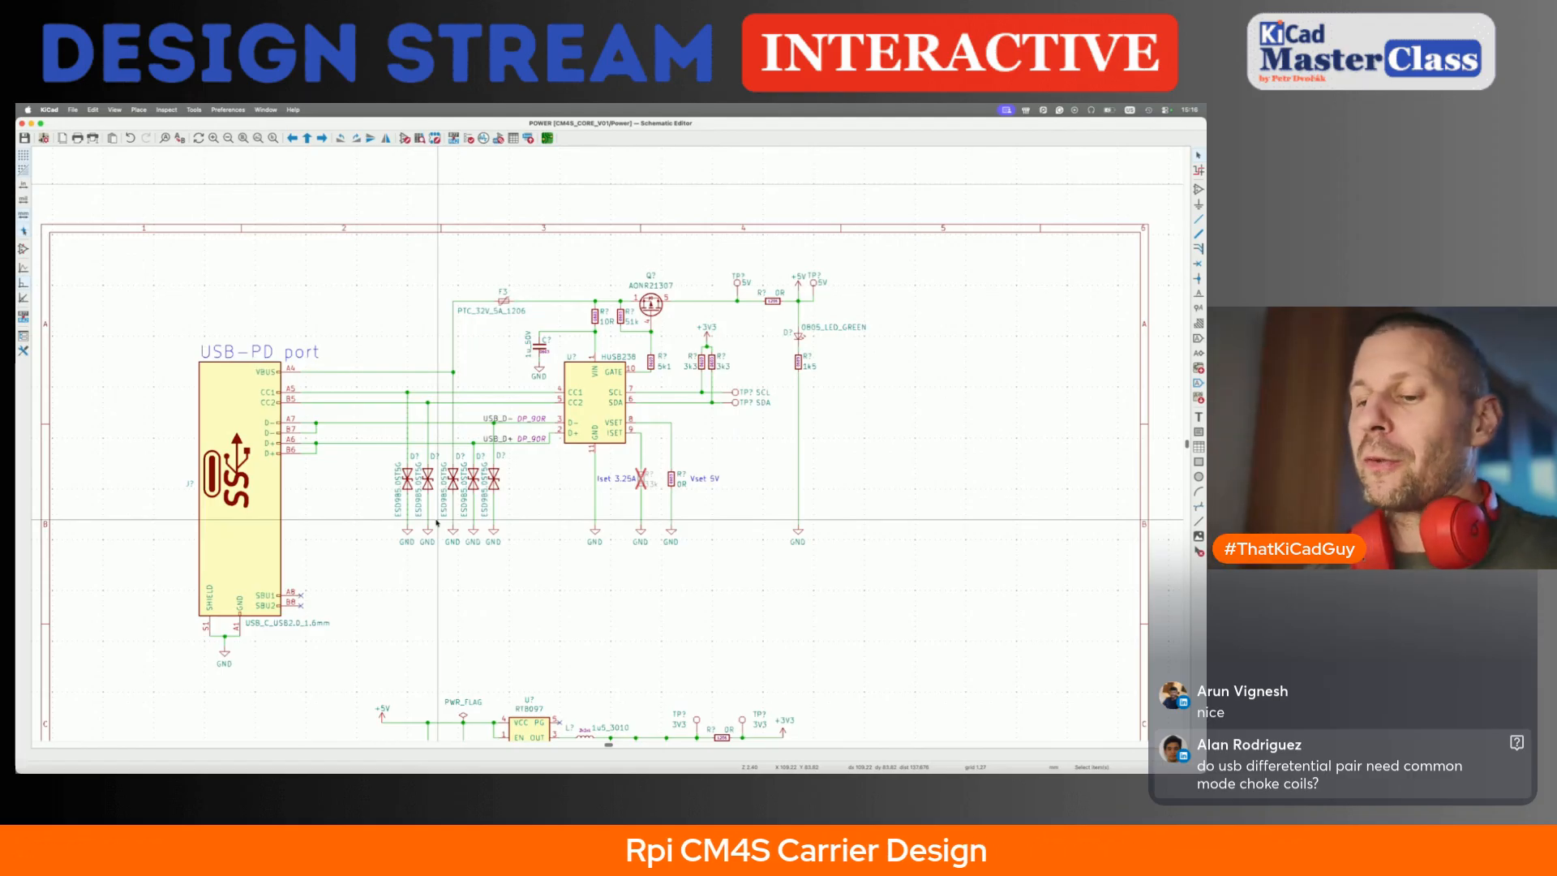
scroll(436, 523, down, 1)
scroll(437, 523, down, 2)
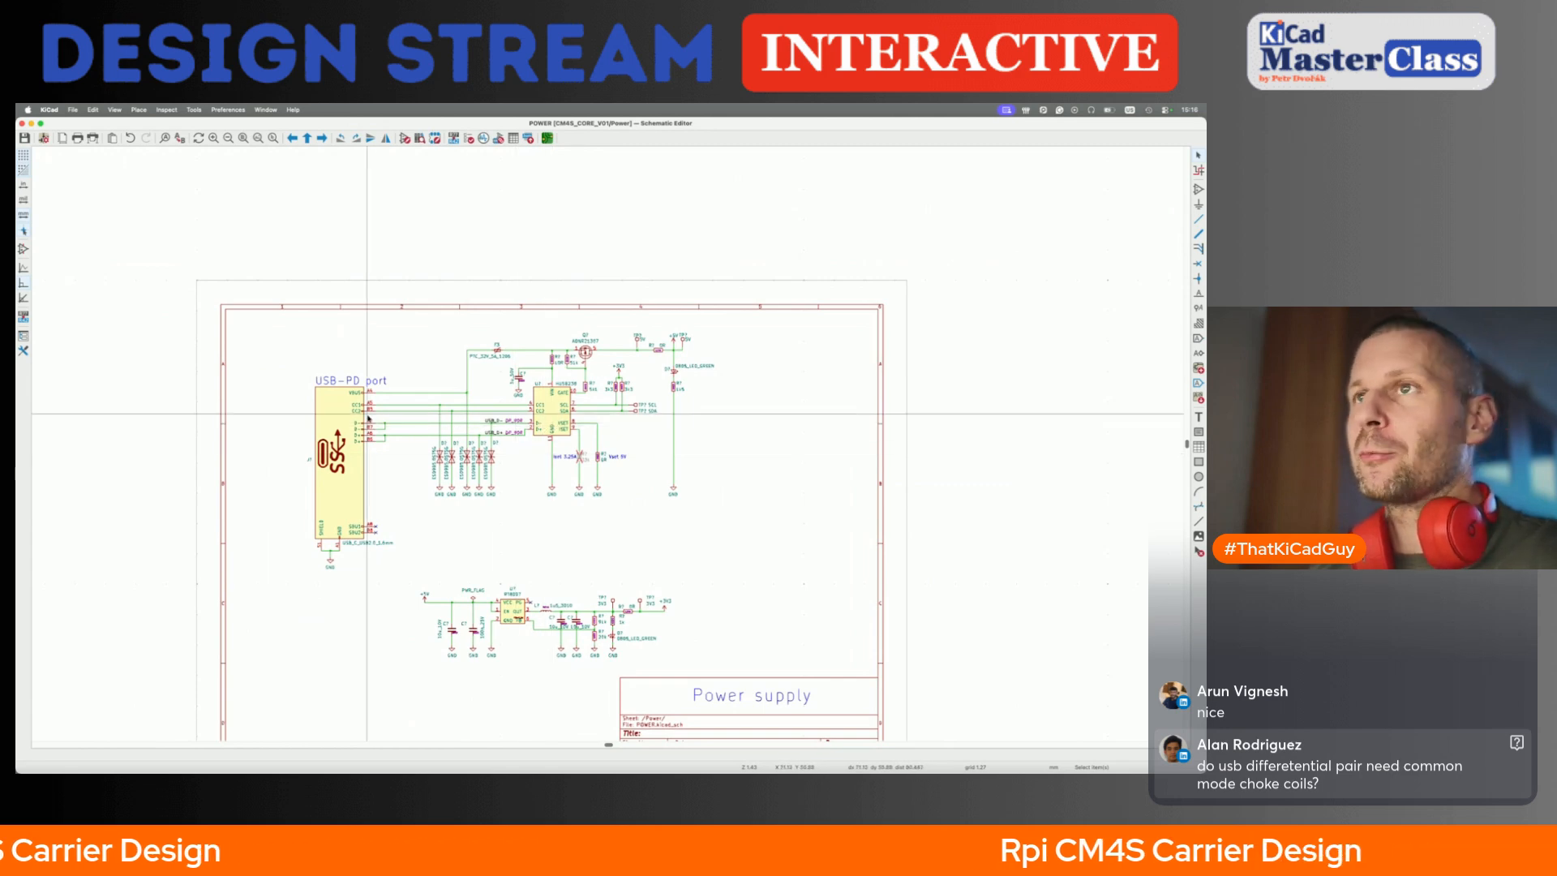
scroll(368, 418, down, 2)
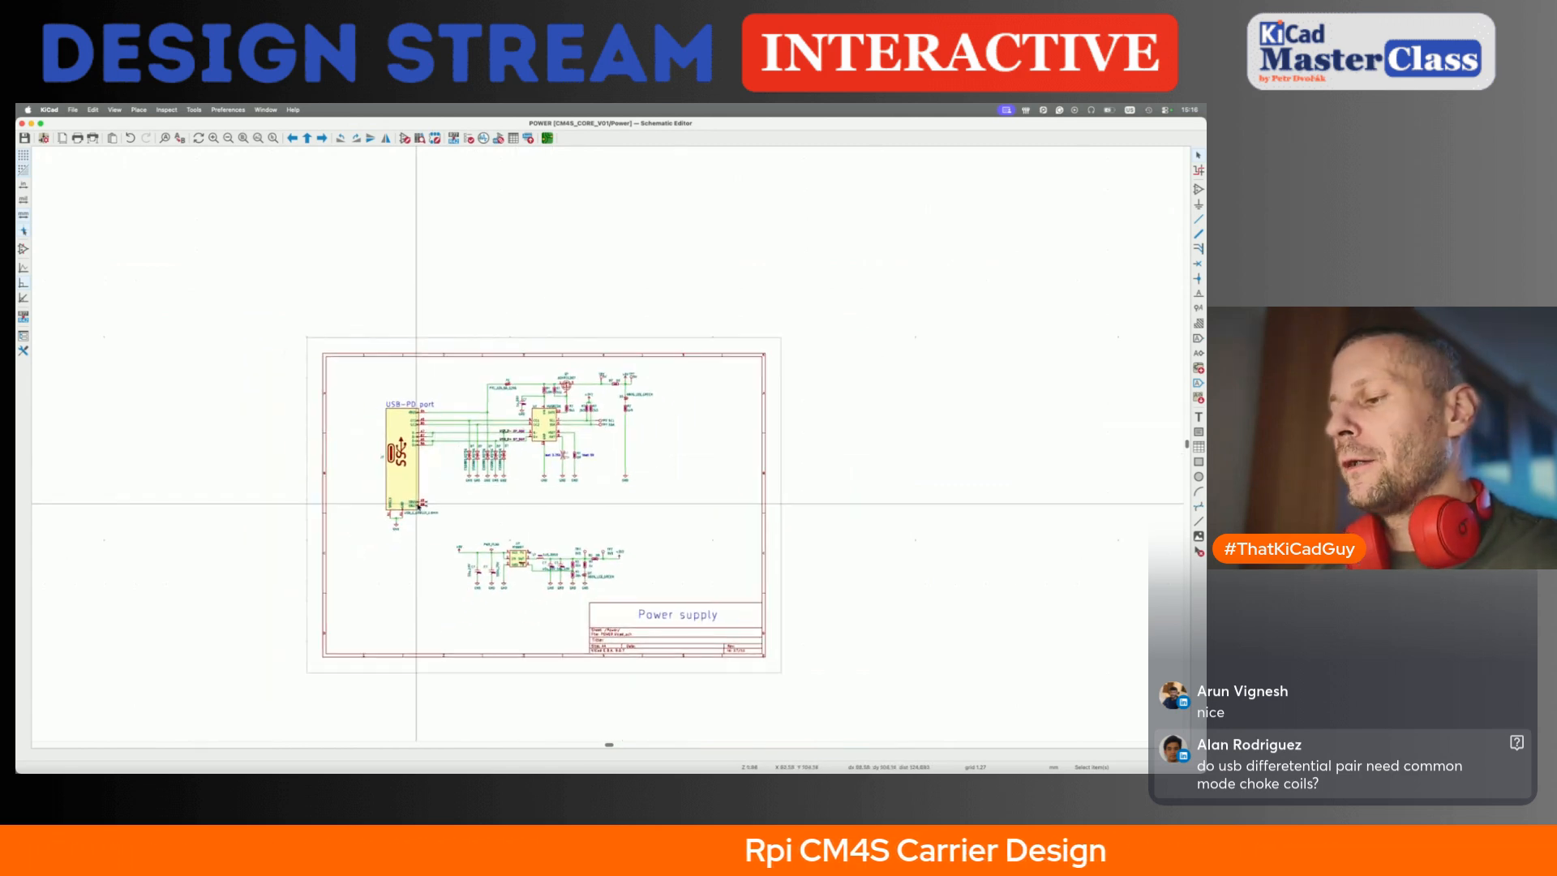
key(alt+BackSpace)
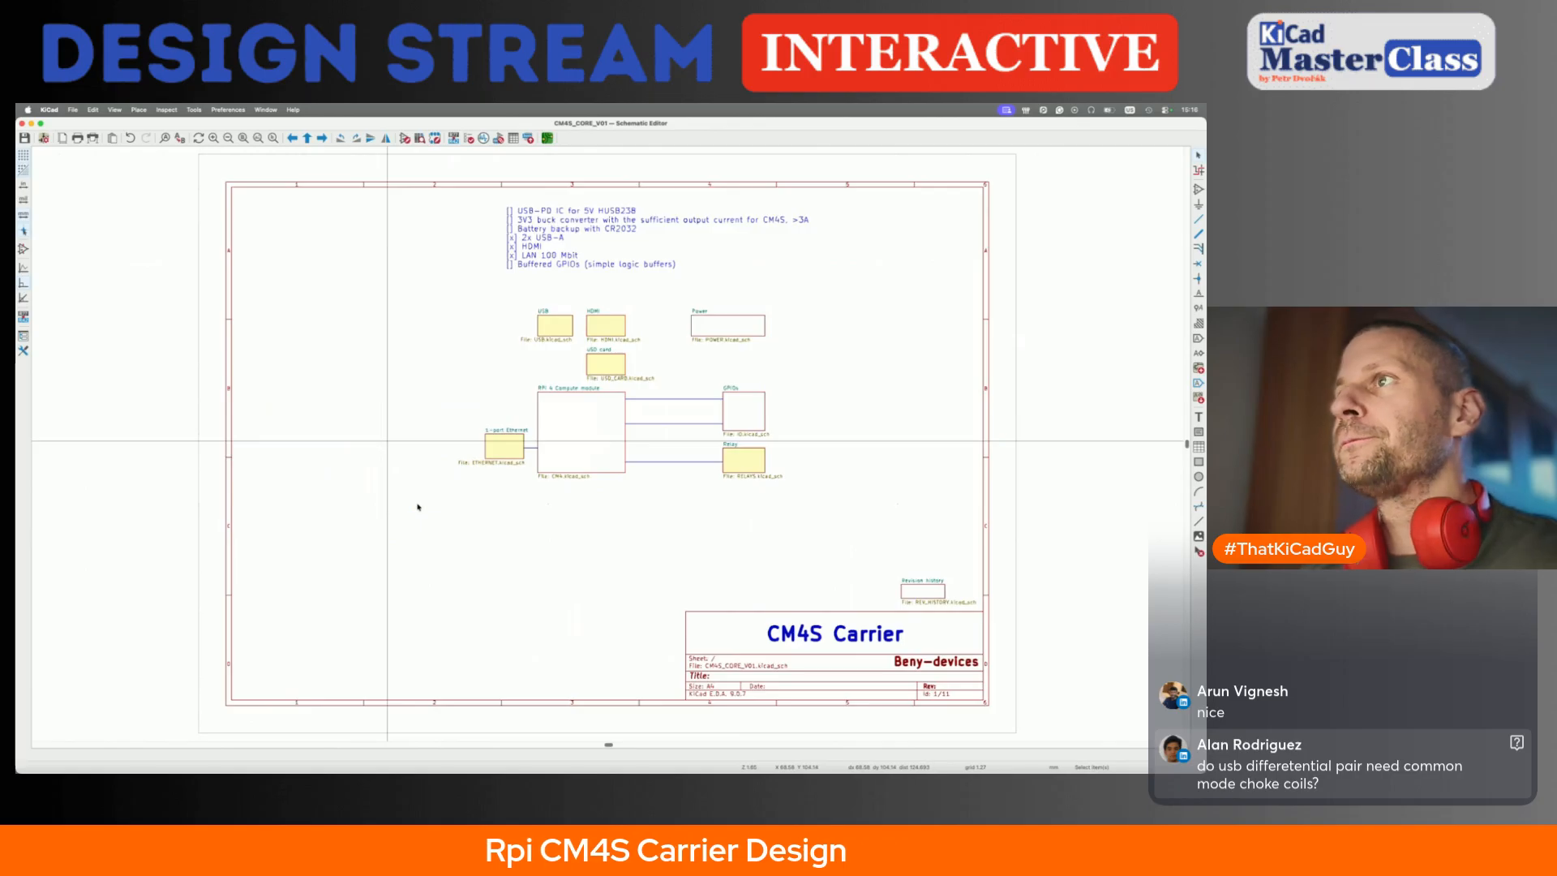
double_click(711, 328)
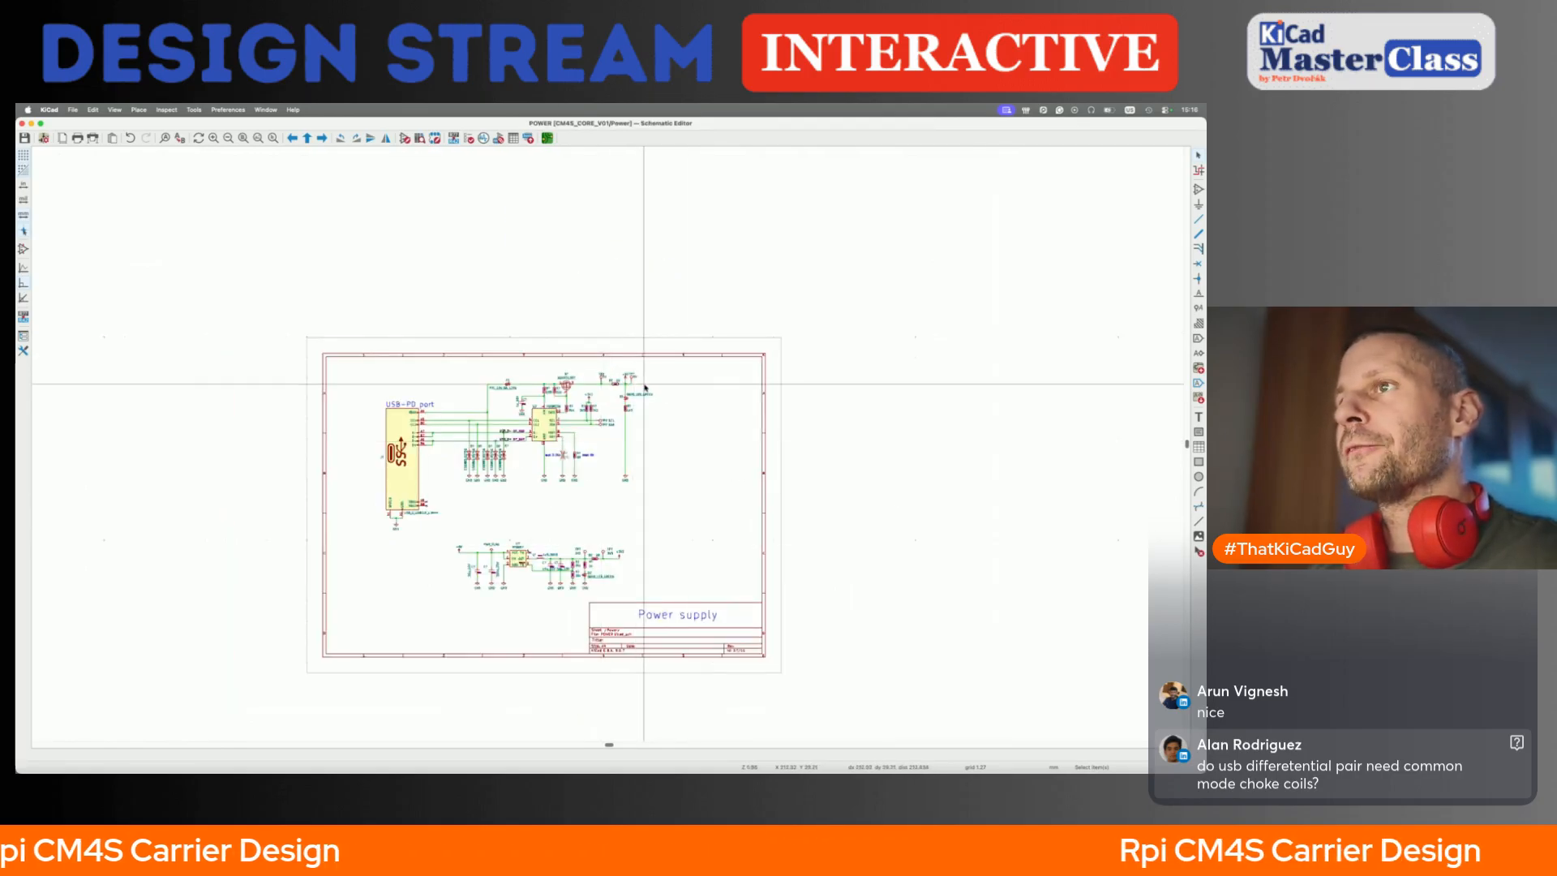
scroll(550, 420, up, 2)
scroll(550, 421, up, 2)
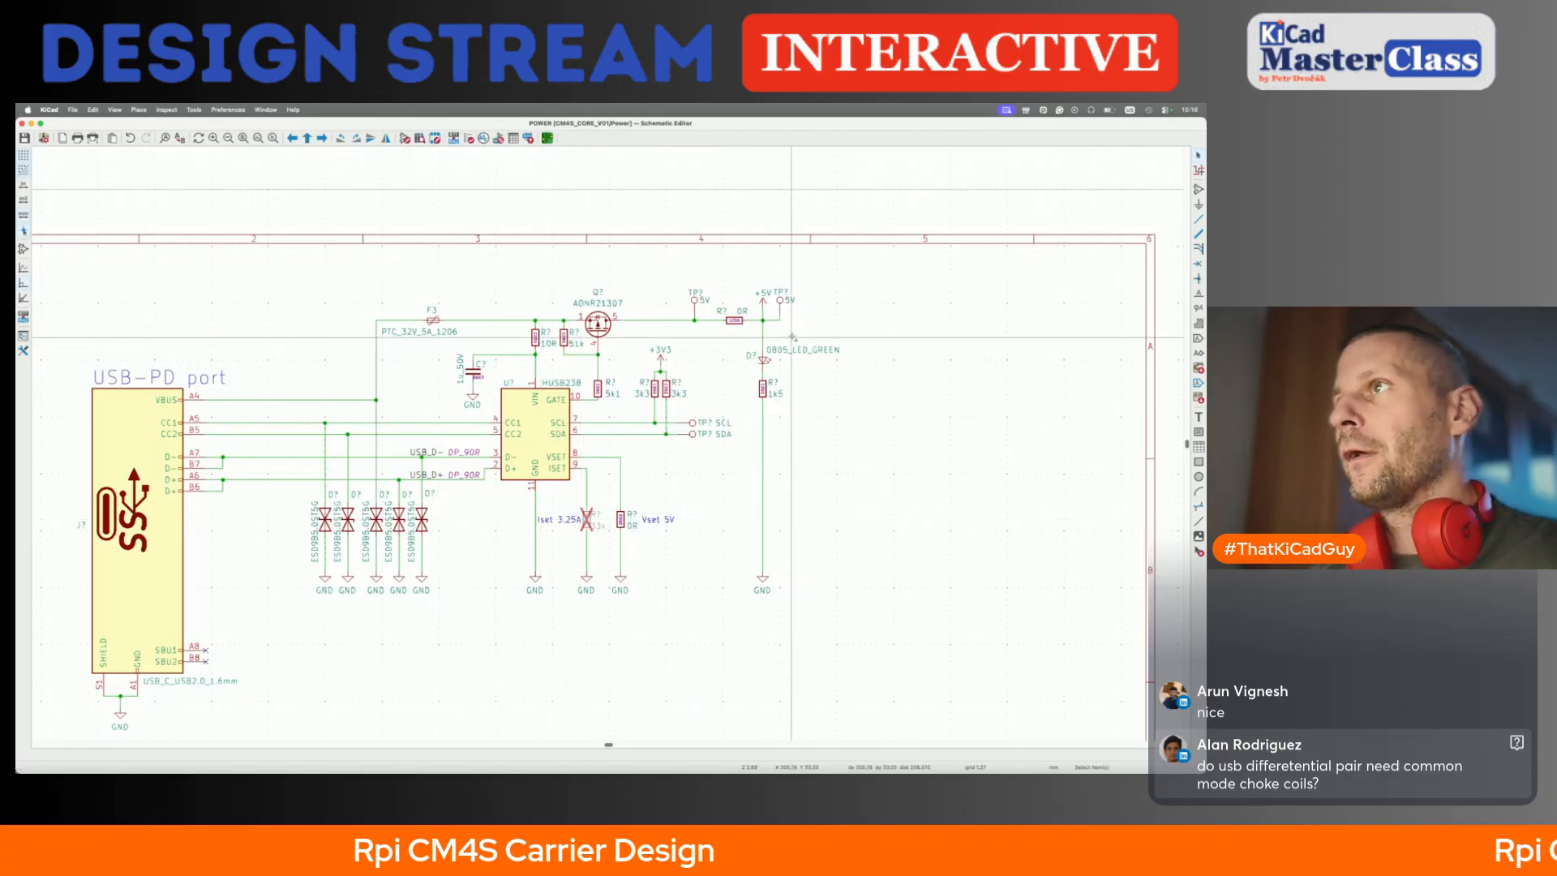
scroll(793, 339, down, 3)
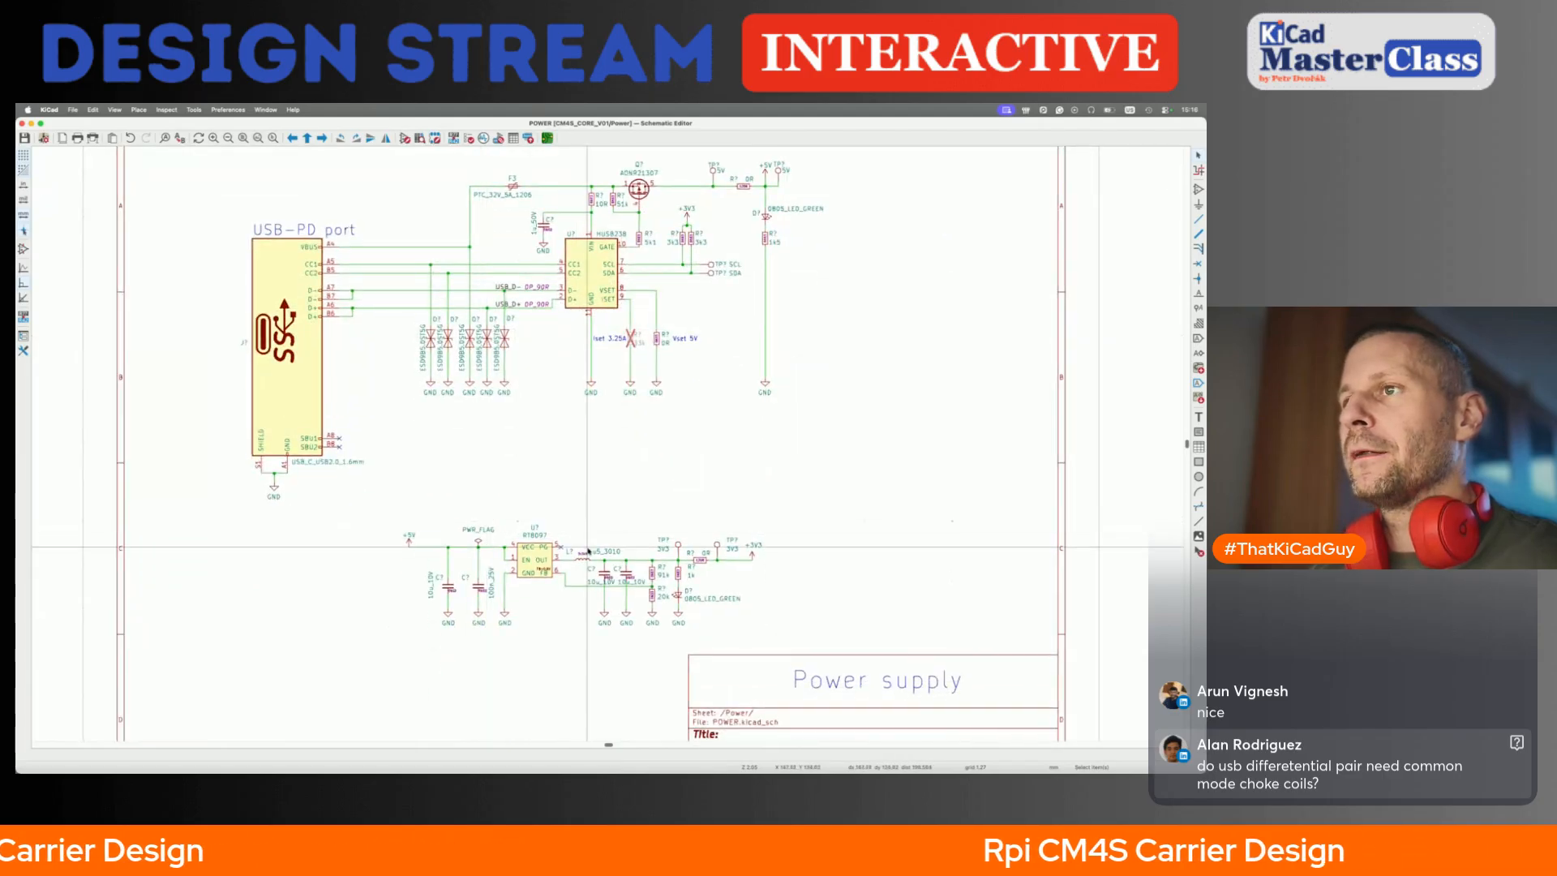
- Inspect the RT8097 regulator's symbol properties, closing them without changes
double_click(533, 559)
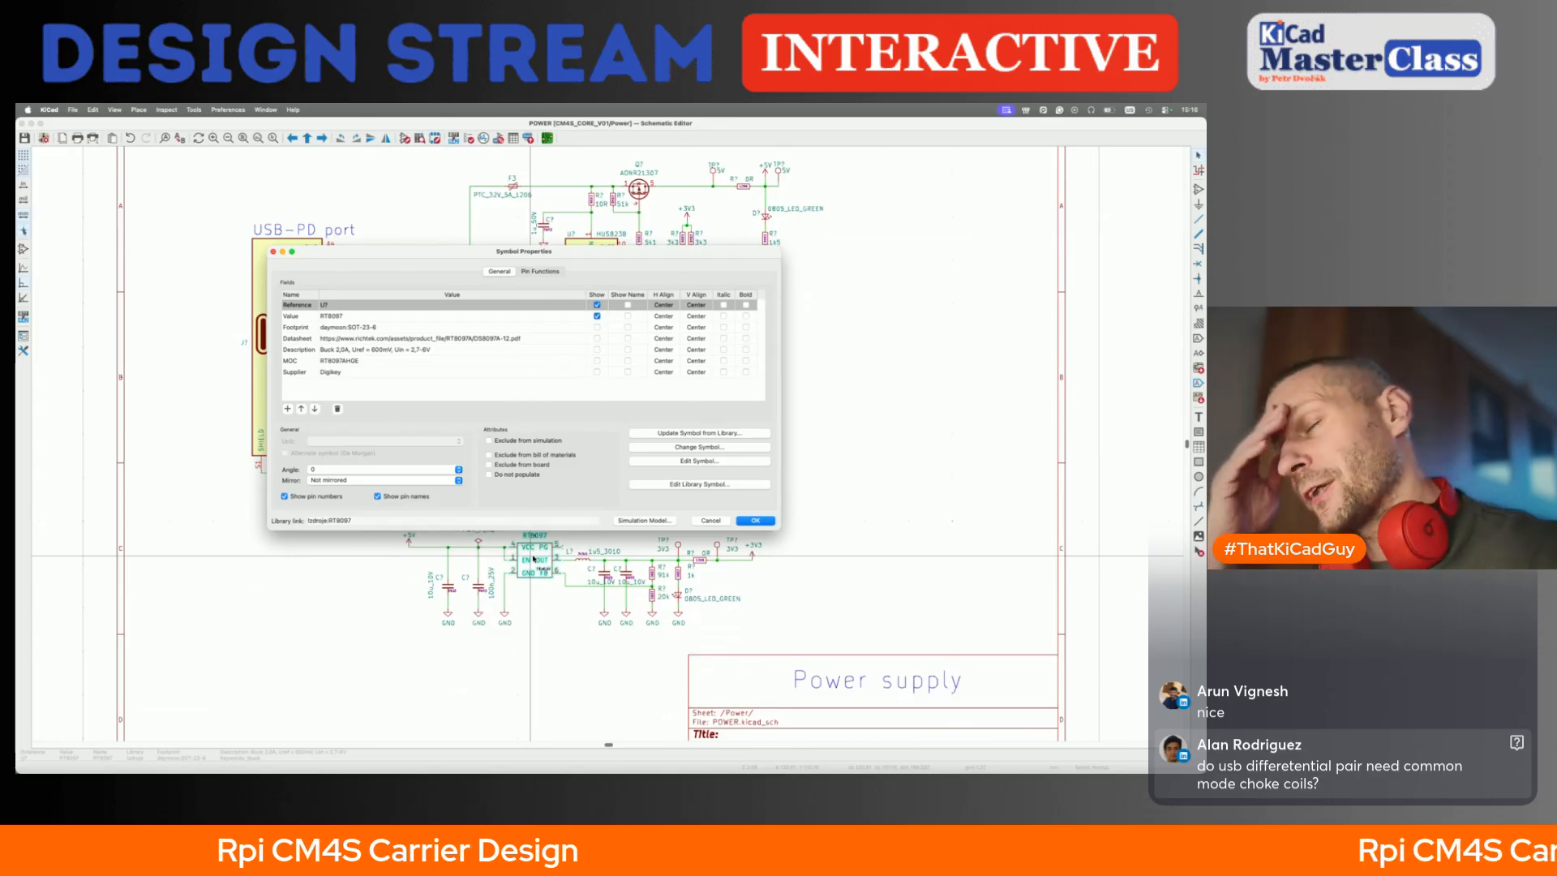
key(Escape)
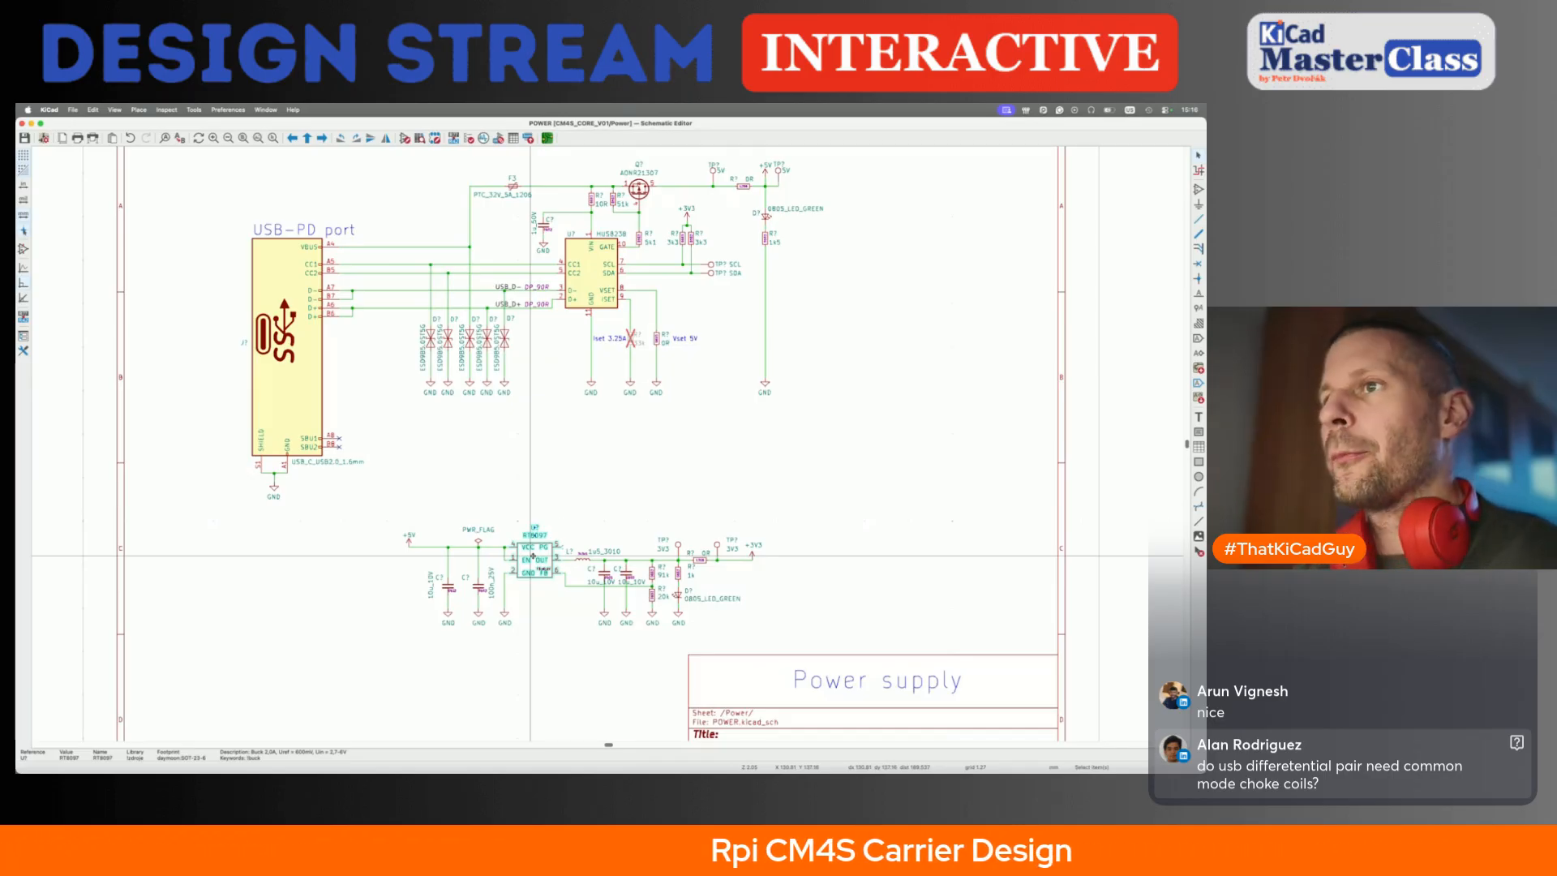
scroll(533, 558, up, 3)
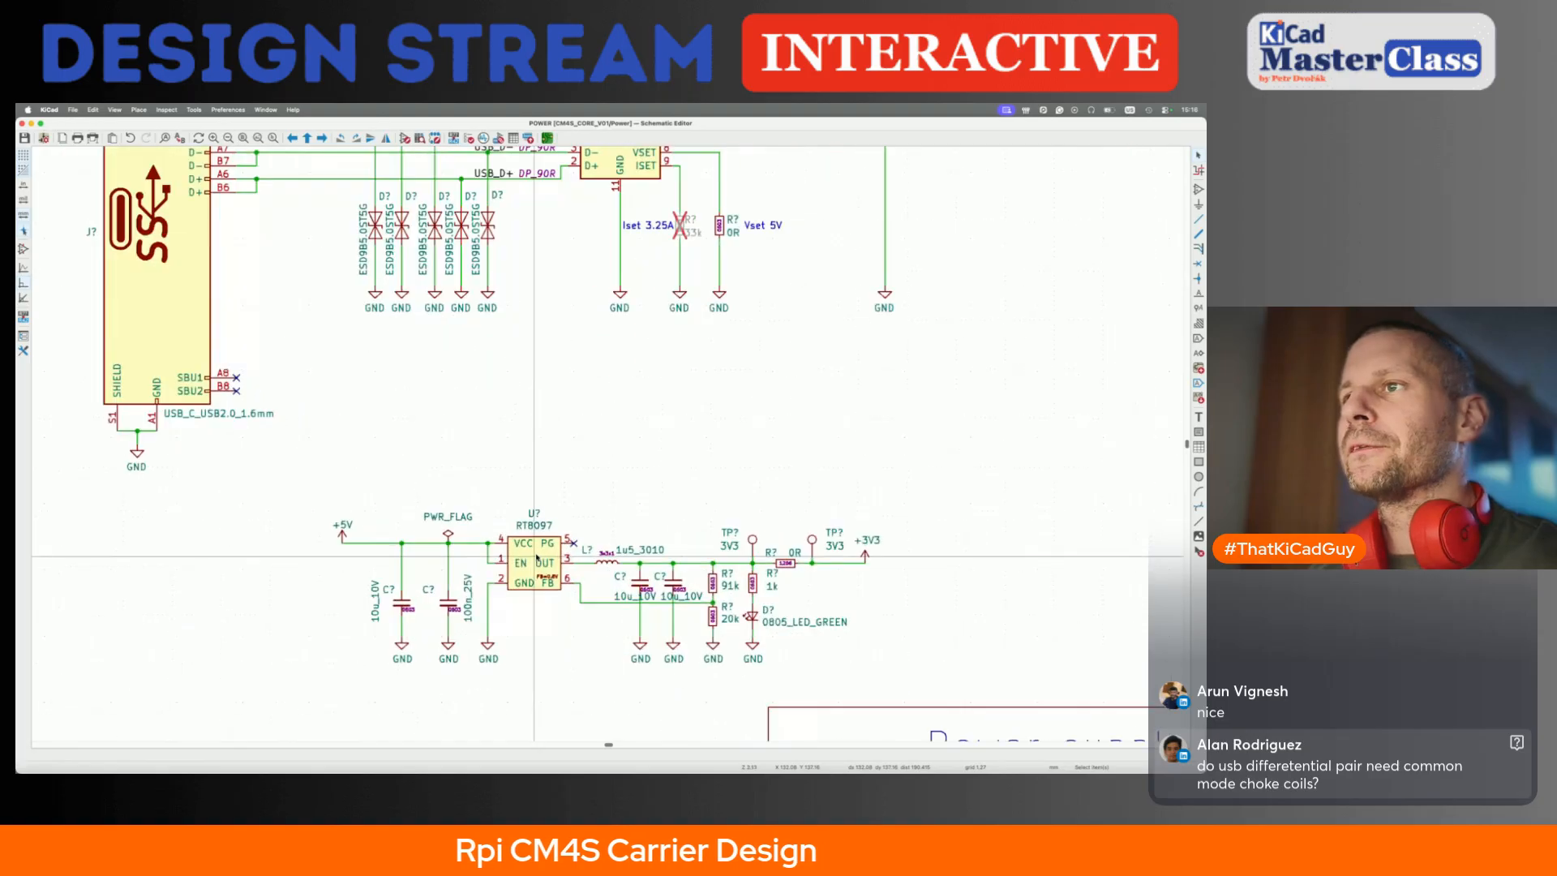
- Search the symbol libraries for buck regulators, select the LMR14050 entry, and return to the Power sheet
click(403, 138)
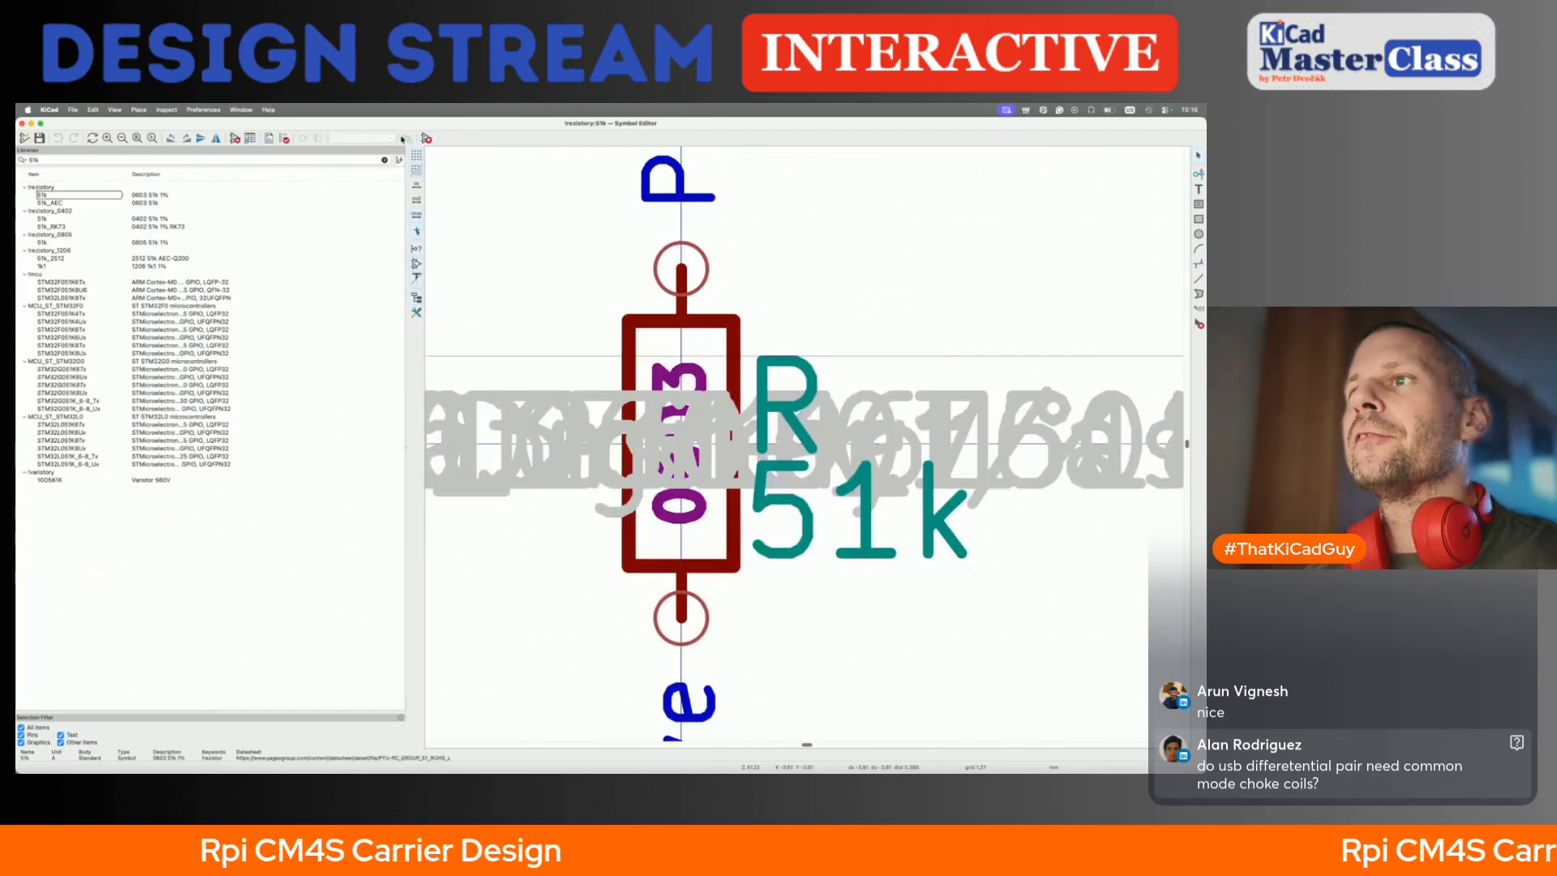
double_click(186, 163)
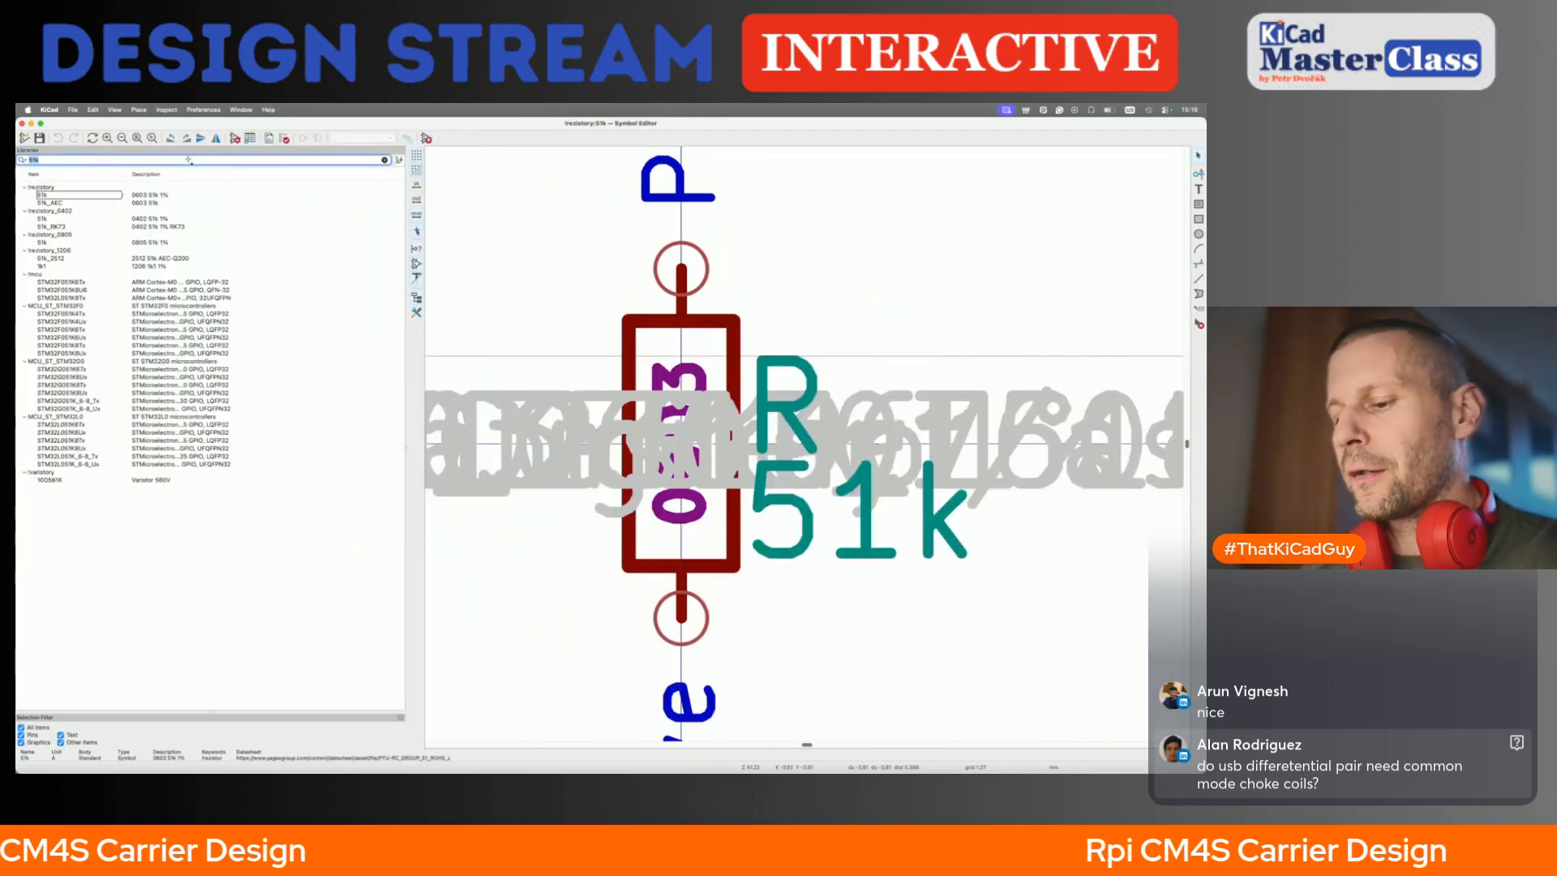
text(!buck)
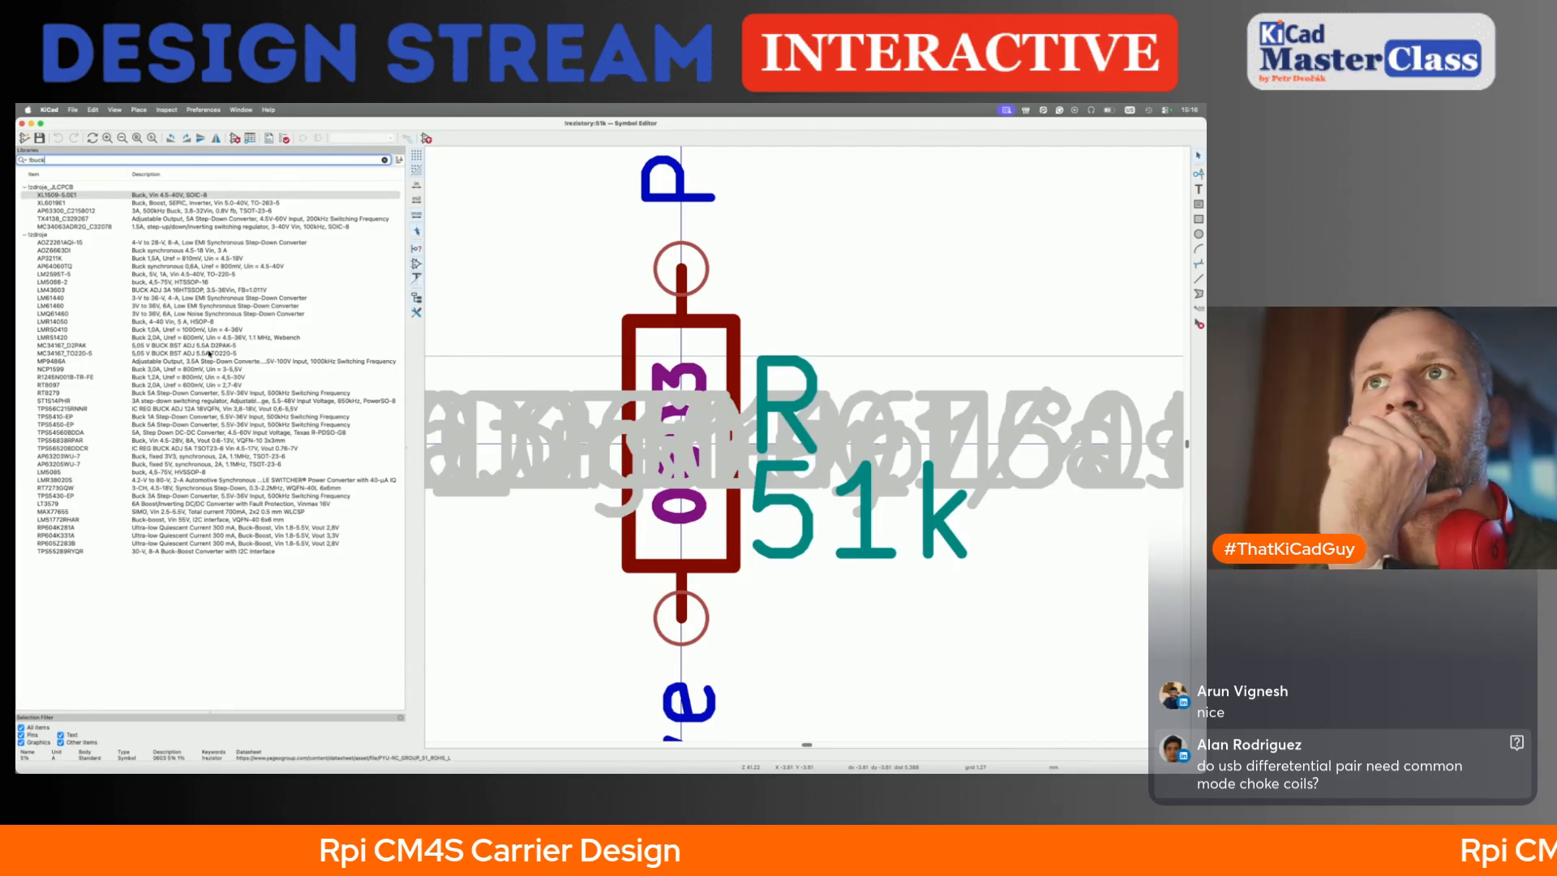
click(201, 323)
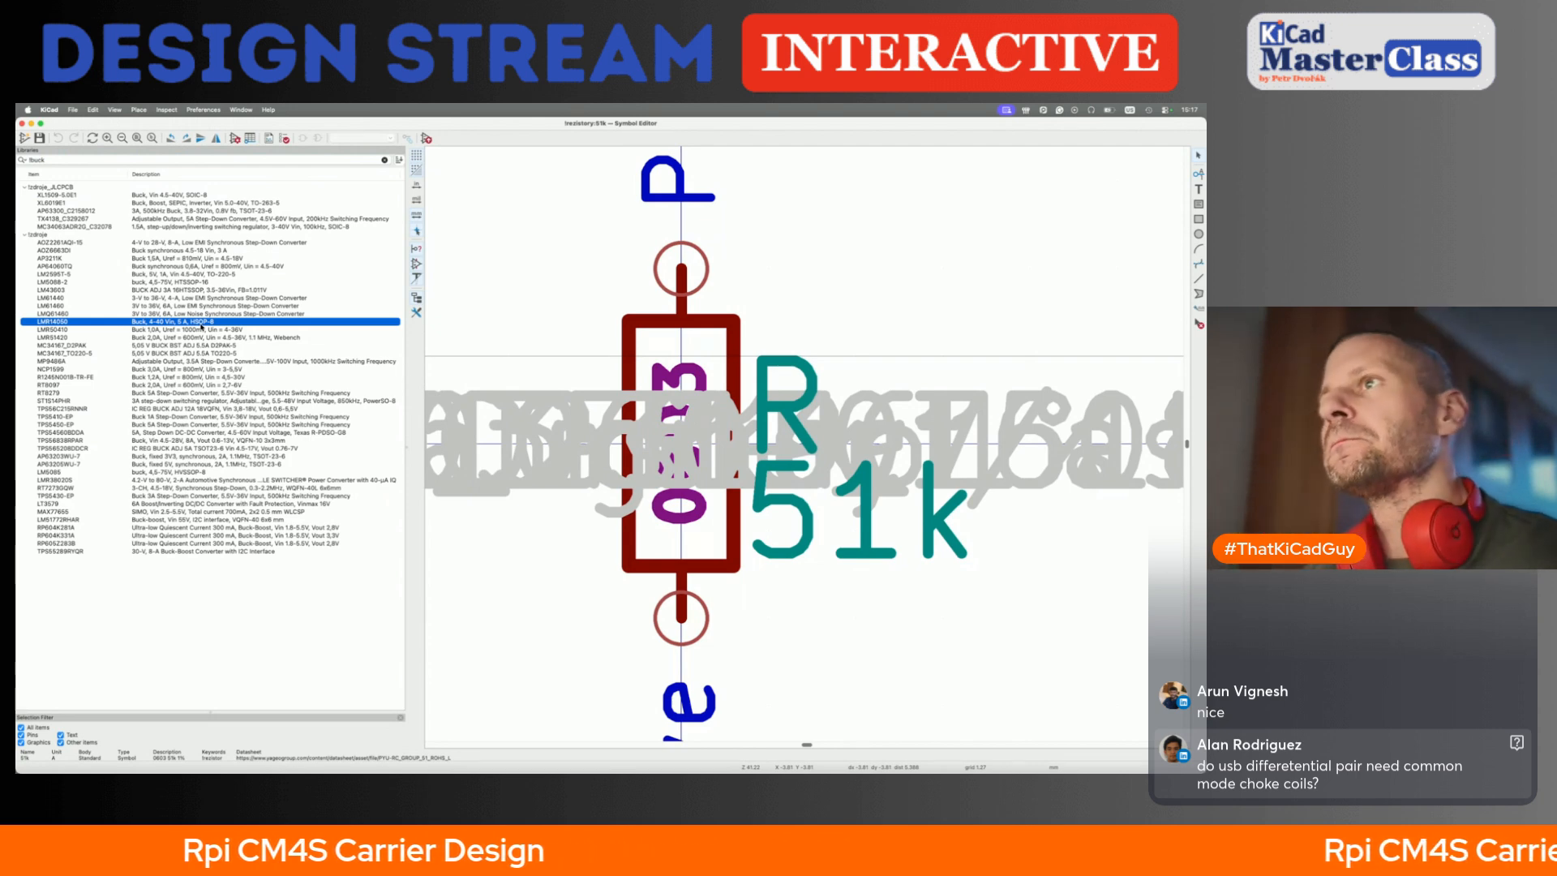
key(super+grave)
key(super+grave)
- Undo the recent Power sheet edits until the LMR14050 converter circuit is restored above the frame
scroll(567, 433, down, 6)
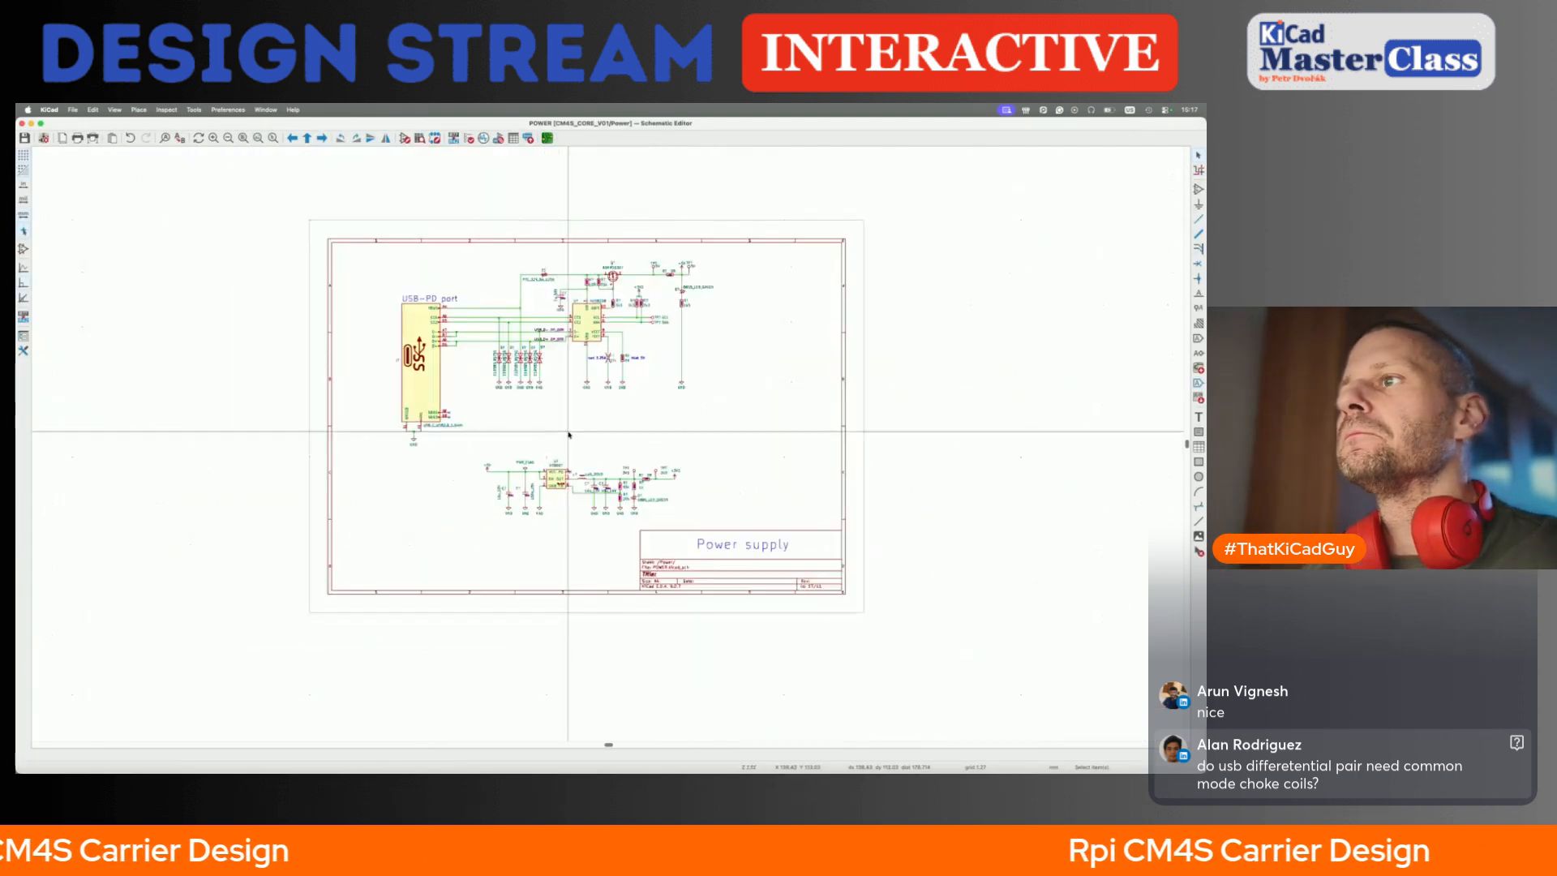
scroll(569, 435, right, 1)
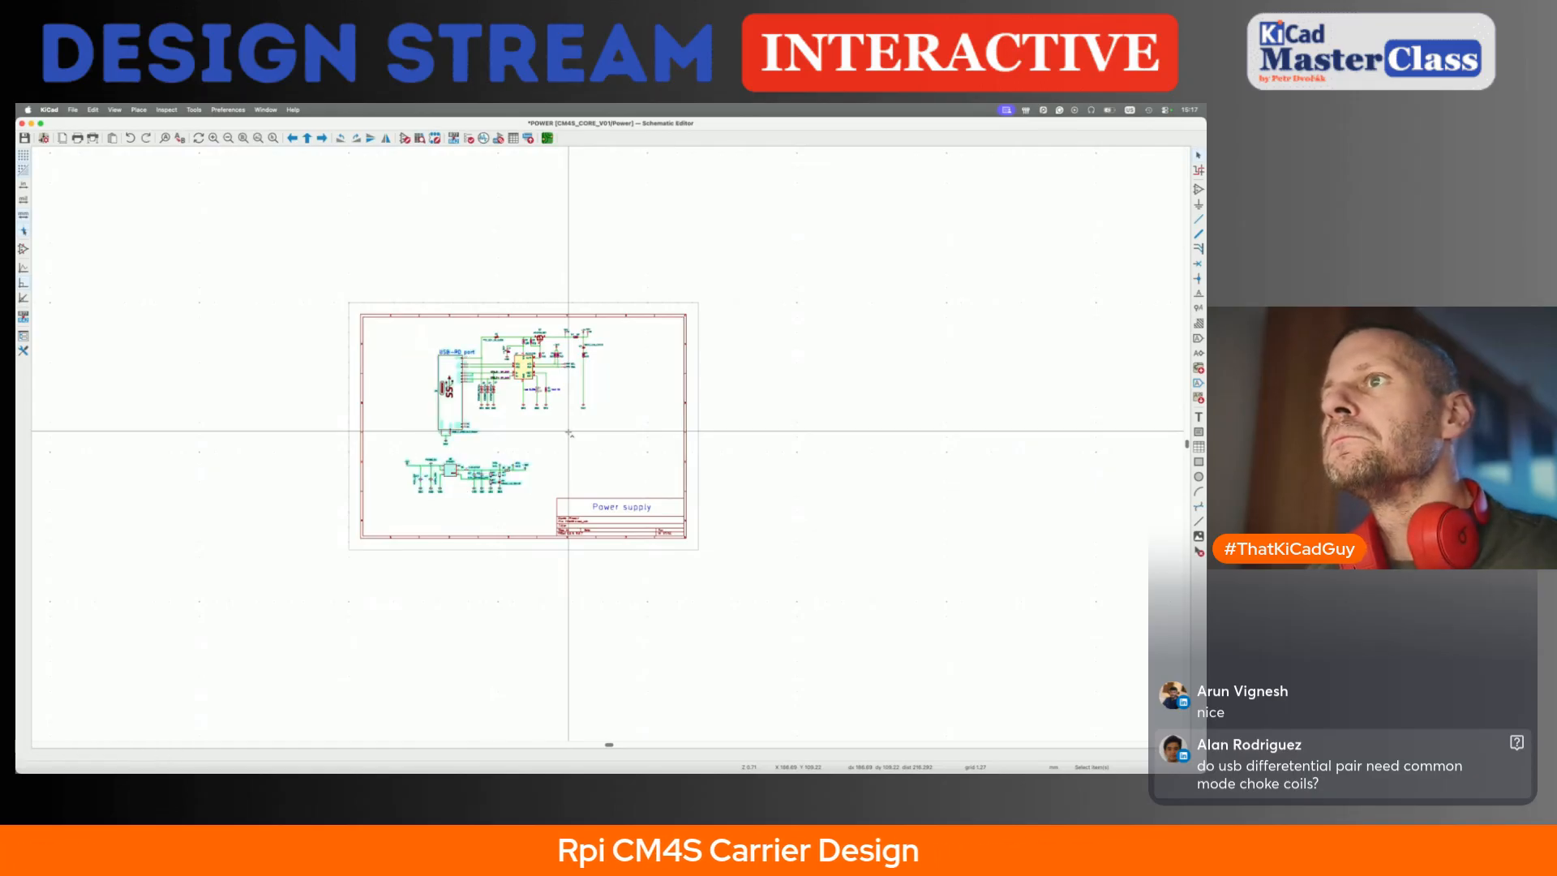
key(super+z)
key(Escape)
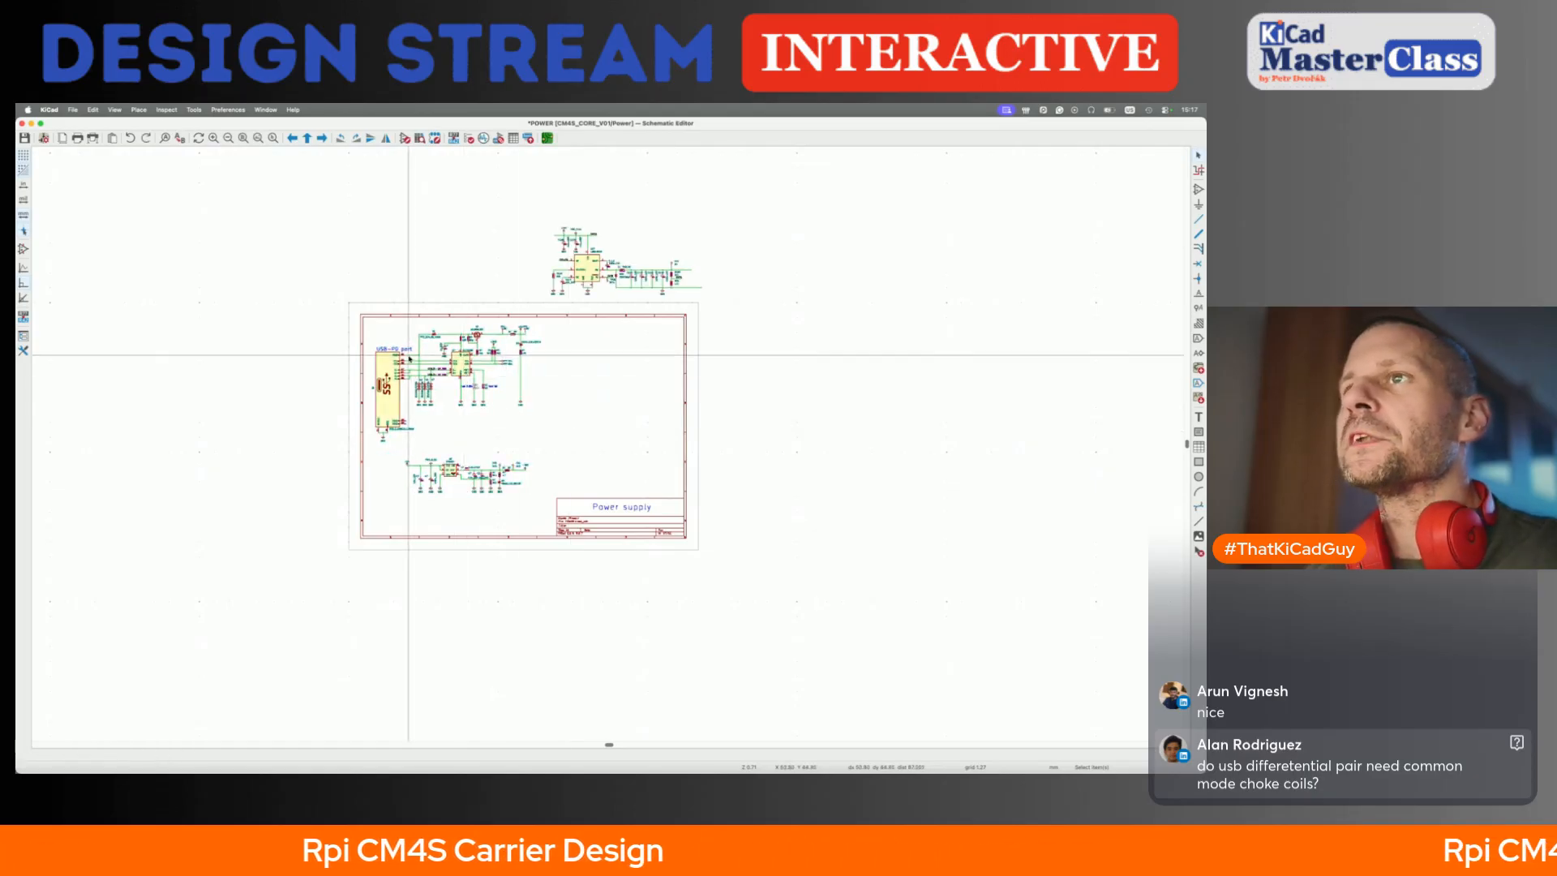
- Move the complete LMR14050 circuit into the sheet, to the right of the USB-PD circuit and above the title block
scroll(409, 358, up, 3)
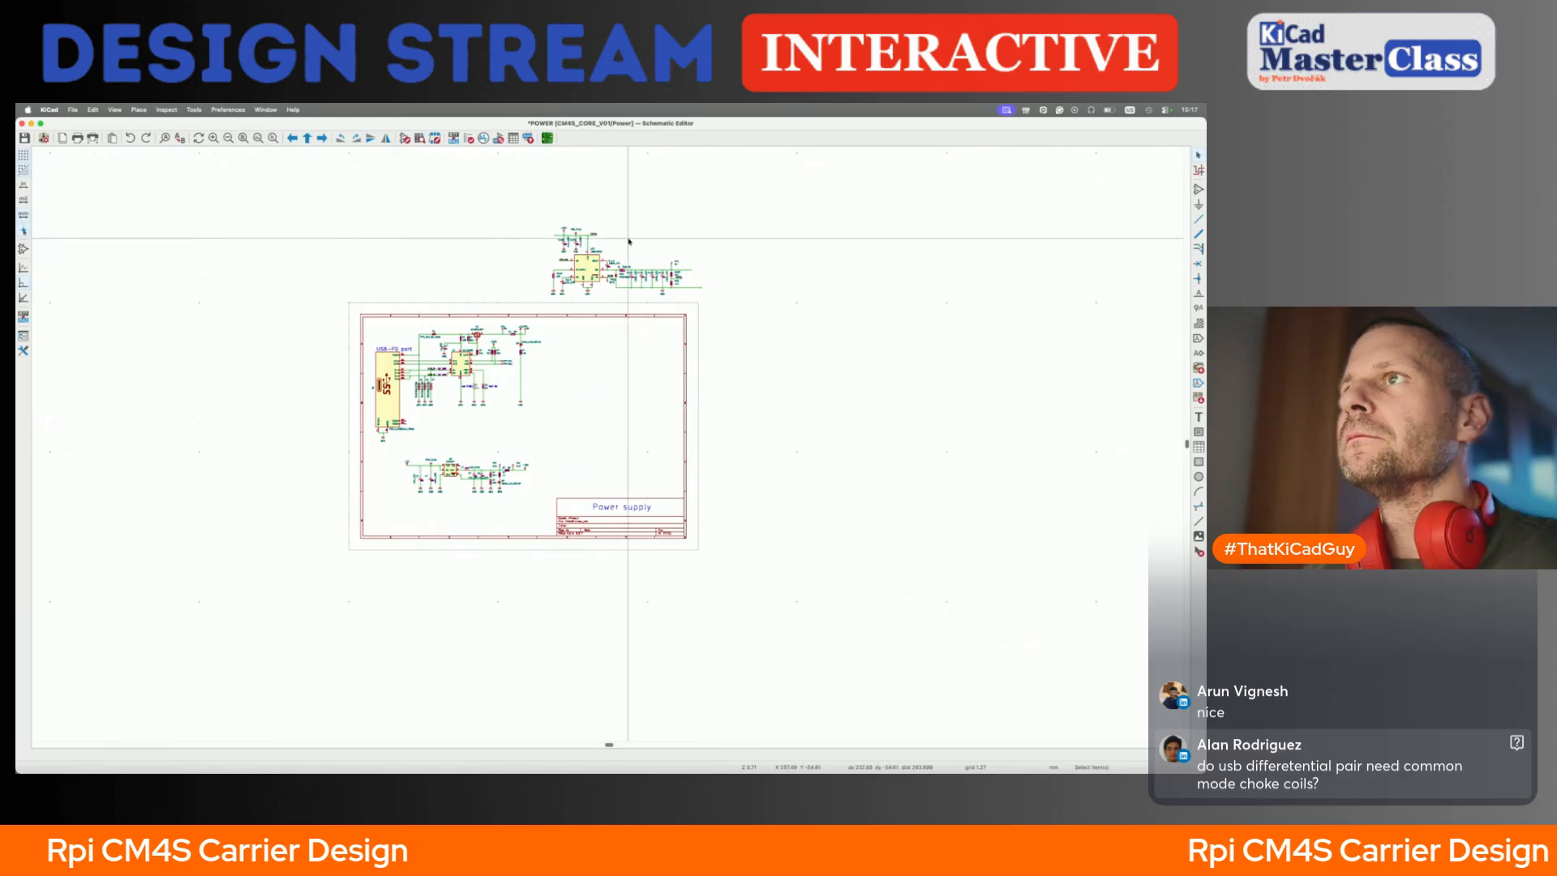
drag(410, 193, 858, 401)
key(m)
scroll(857, 399, down, 3)
scroll(857, 398, left, 2)
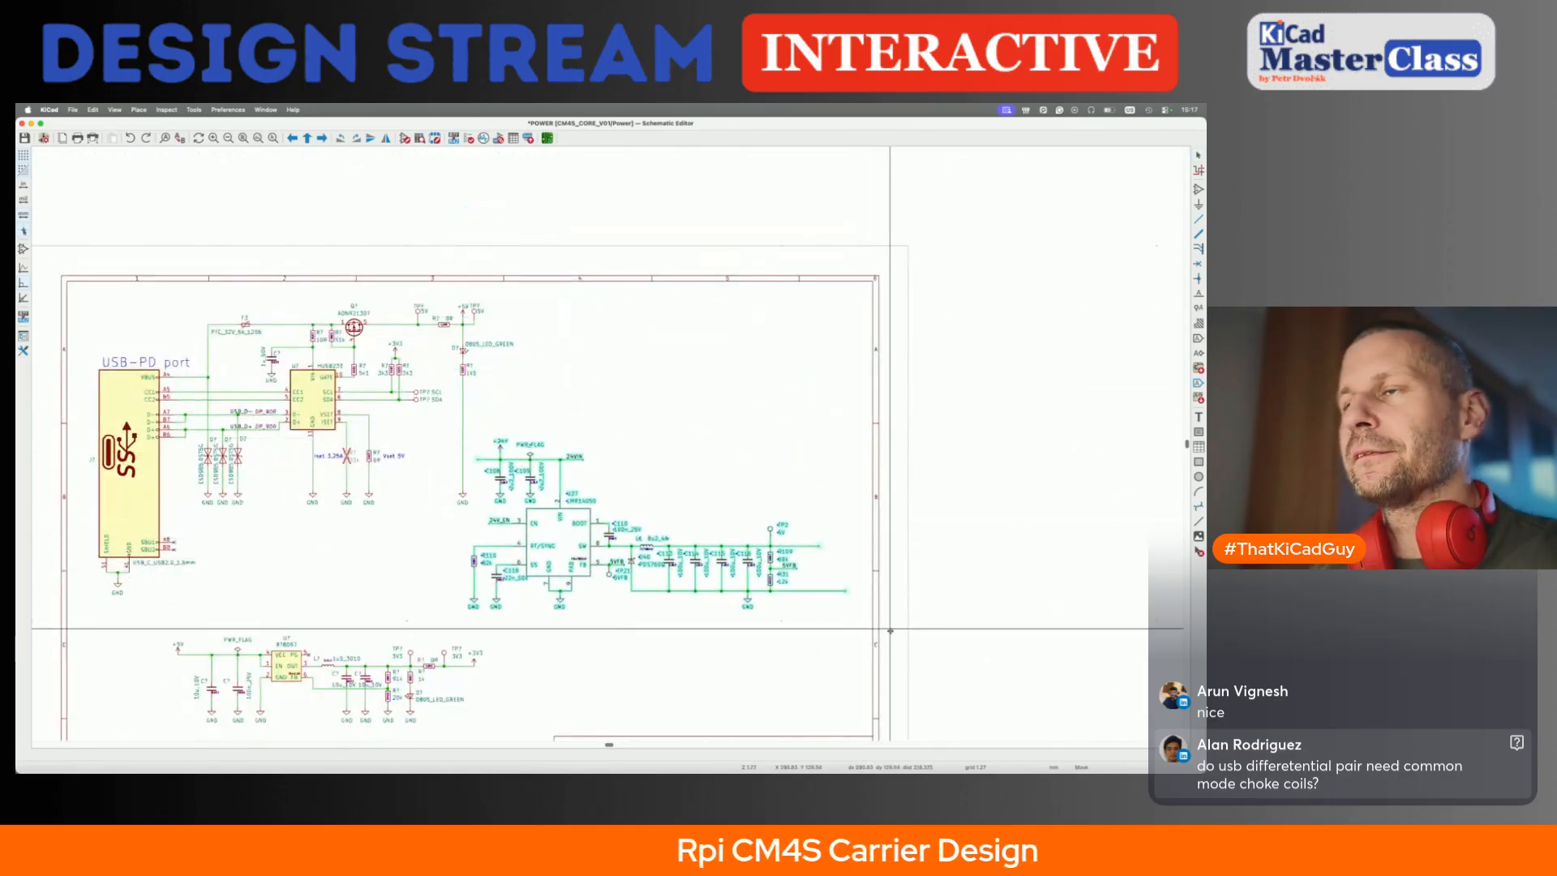
scroll(900, 620, down, 1)
click(1032, 579)
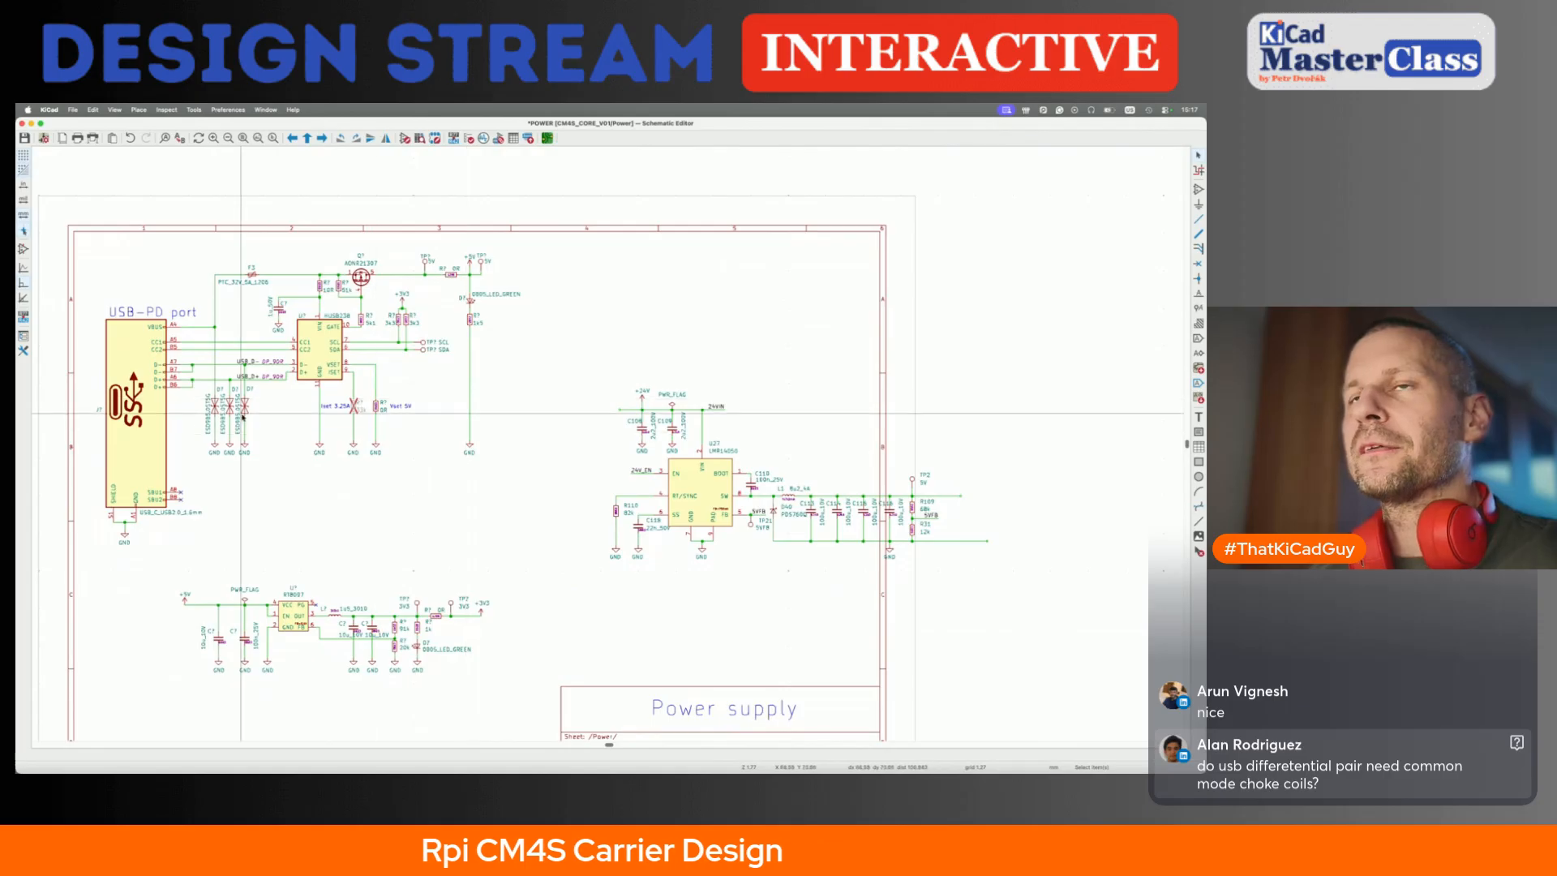
- Clear the annotations of only the selected LMR14050 circuit's symbols
scroll(637, 550, up, 5)
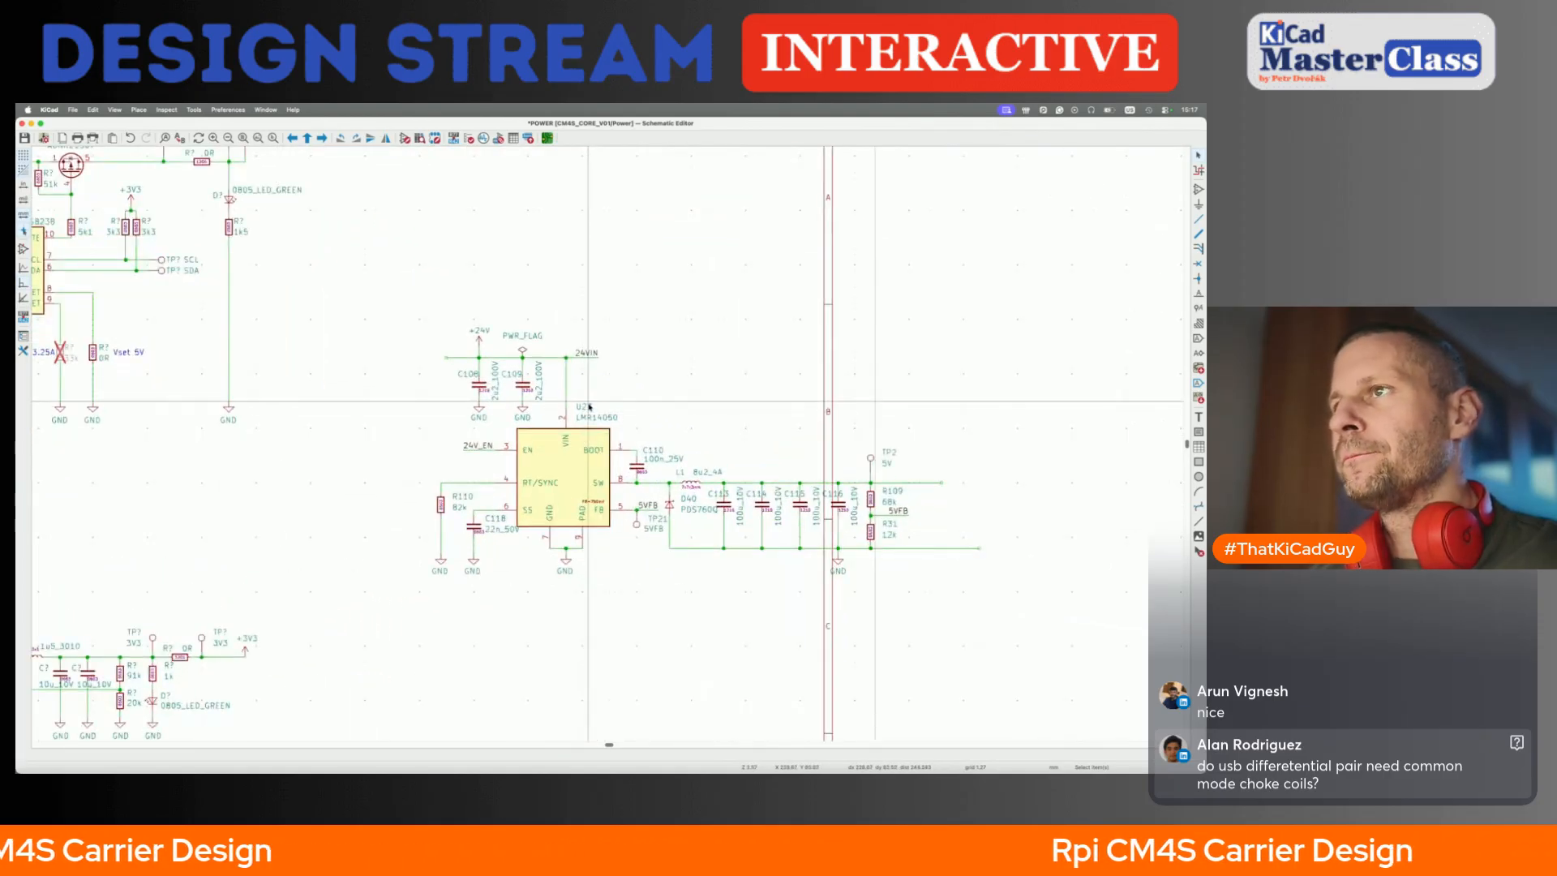
drag(369, 286, 975, 648)
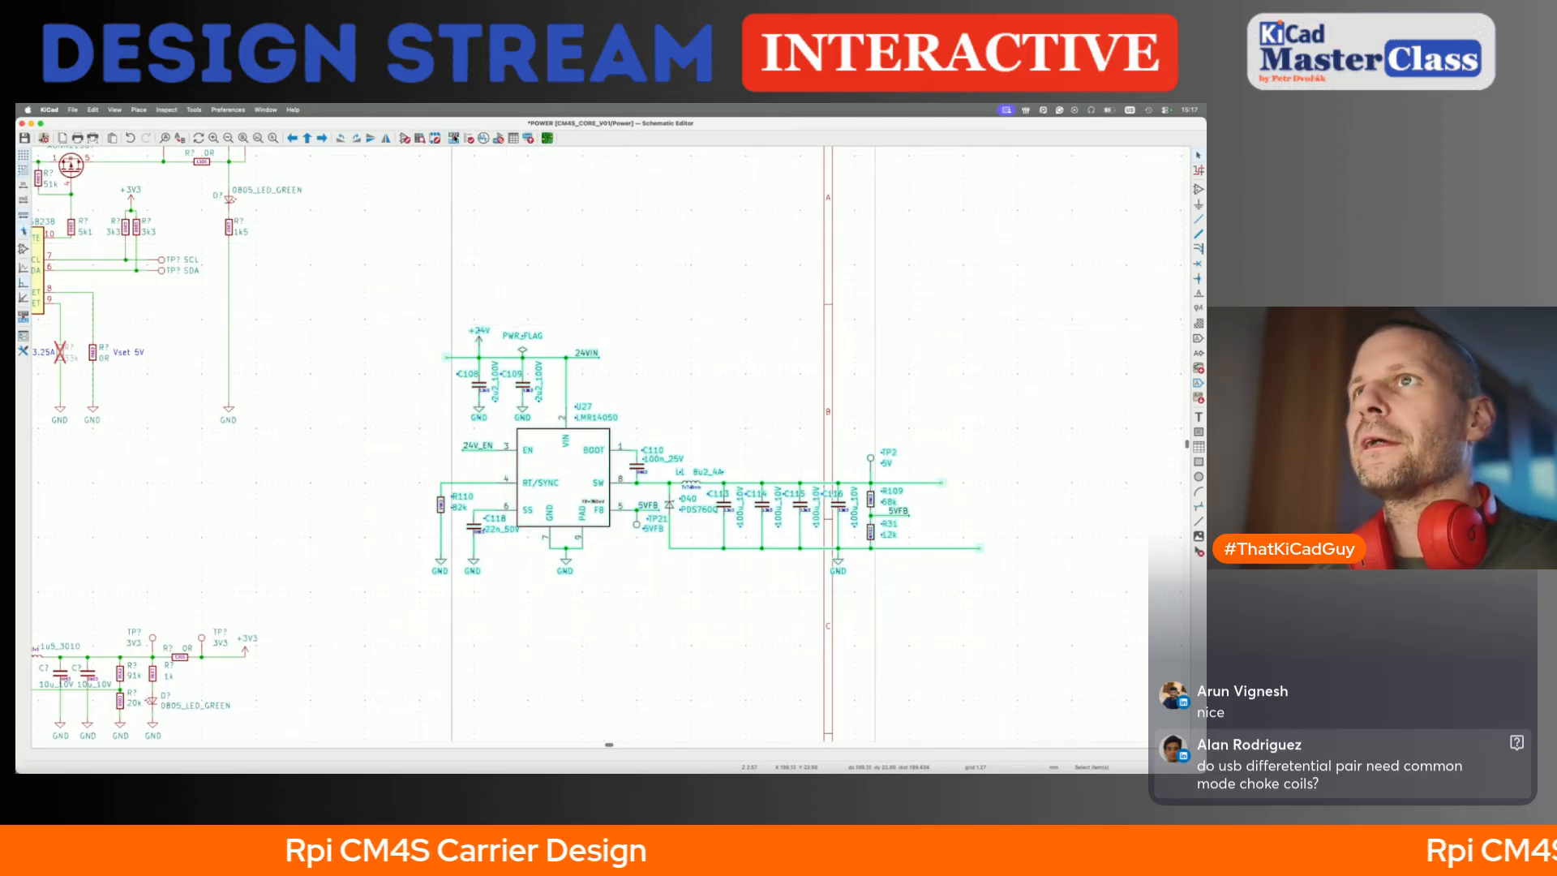
click(453, 138)
click(317, 468)
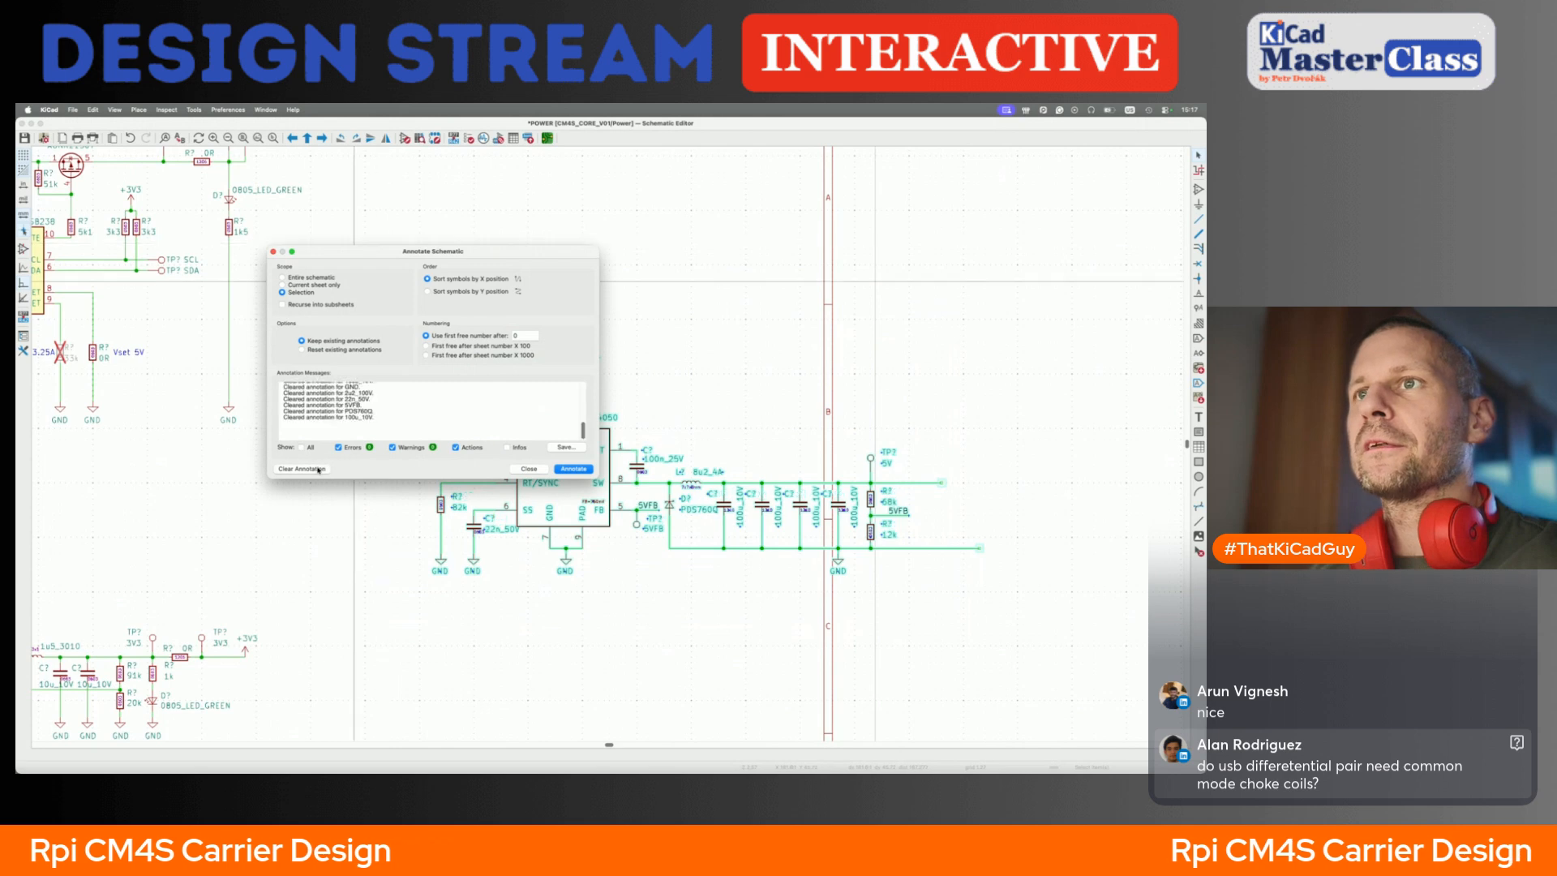
click(525, 469)
- Check the LMR14050 datasheet's first page and return to the schematic
scroll(456, 459, up, 3)
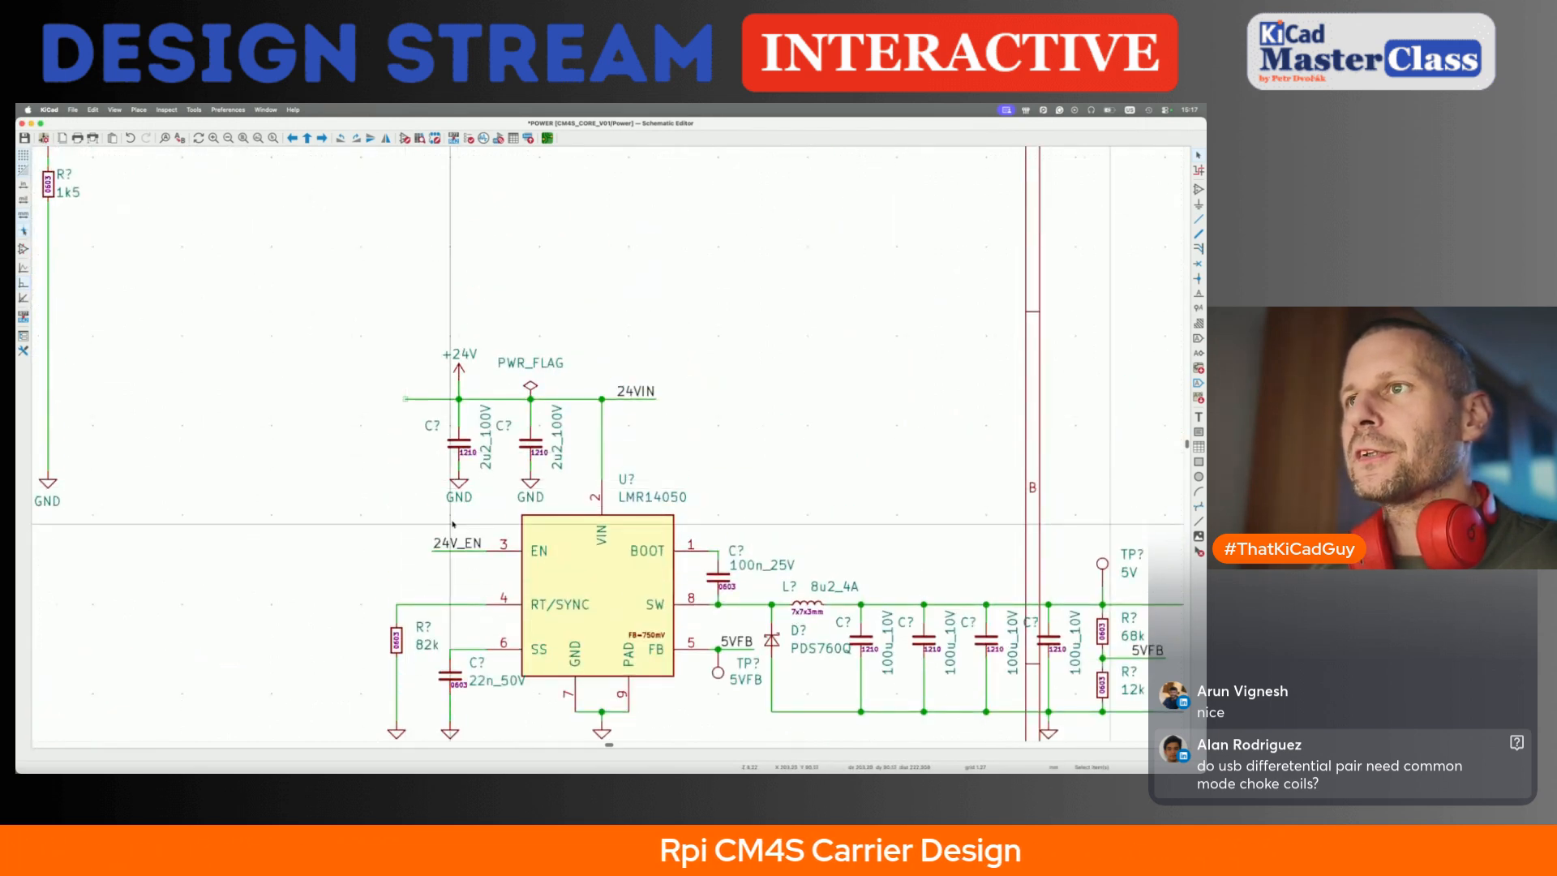
key(d)
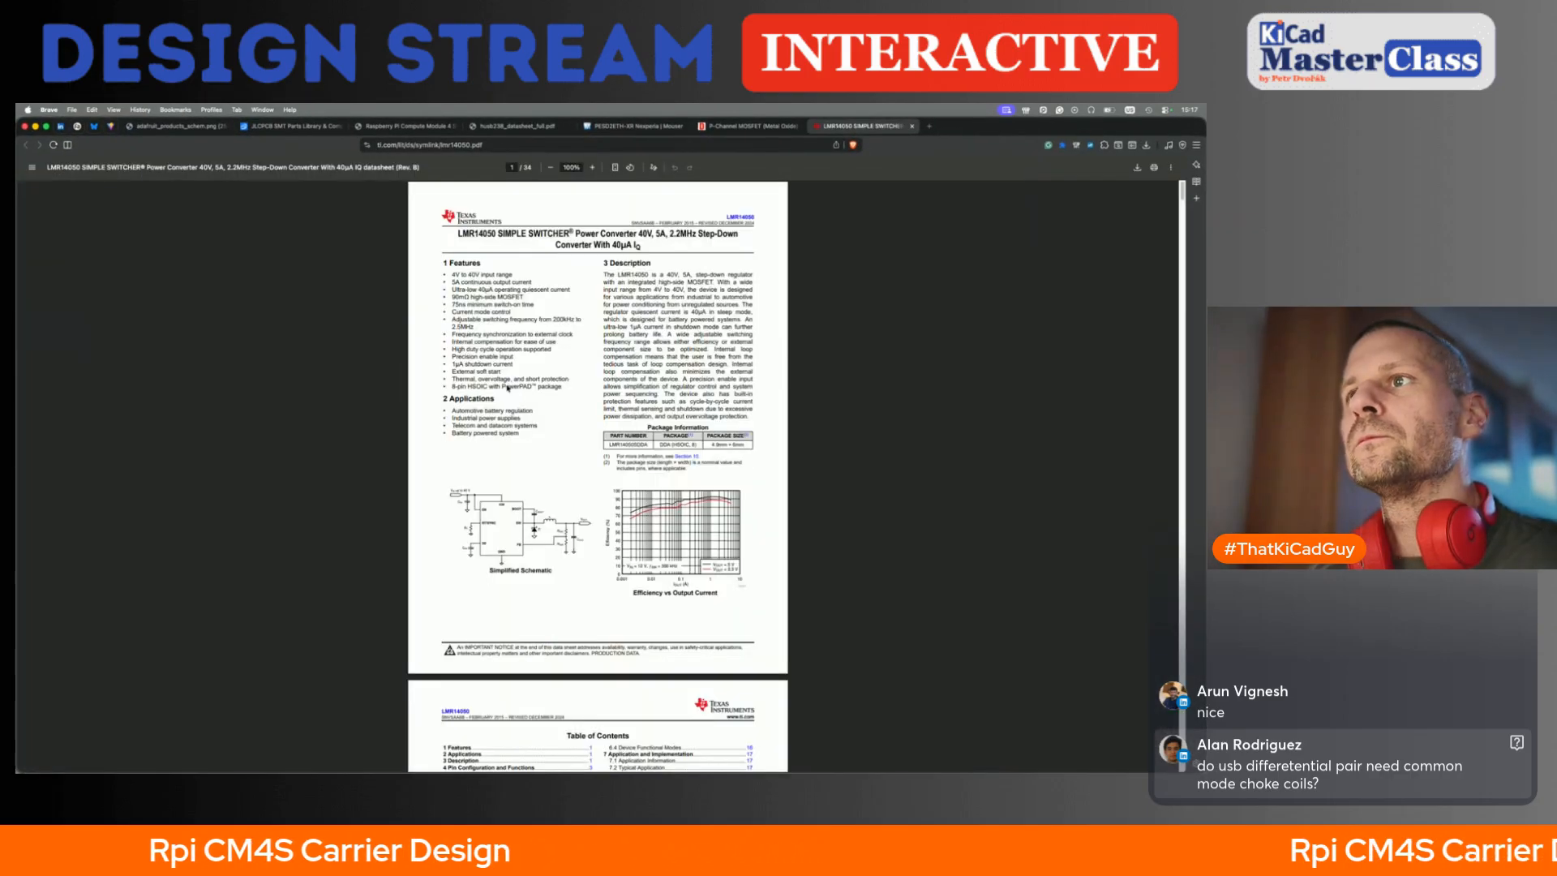
key(super+Tab)
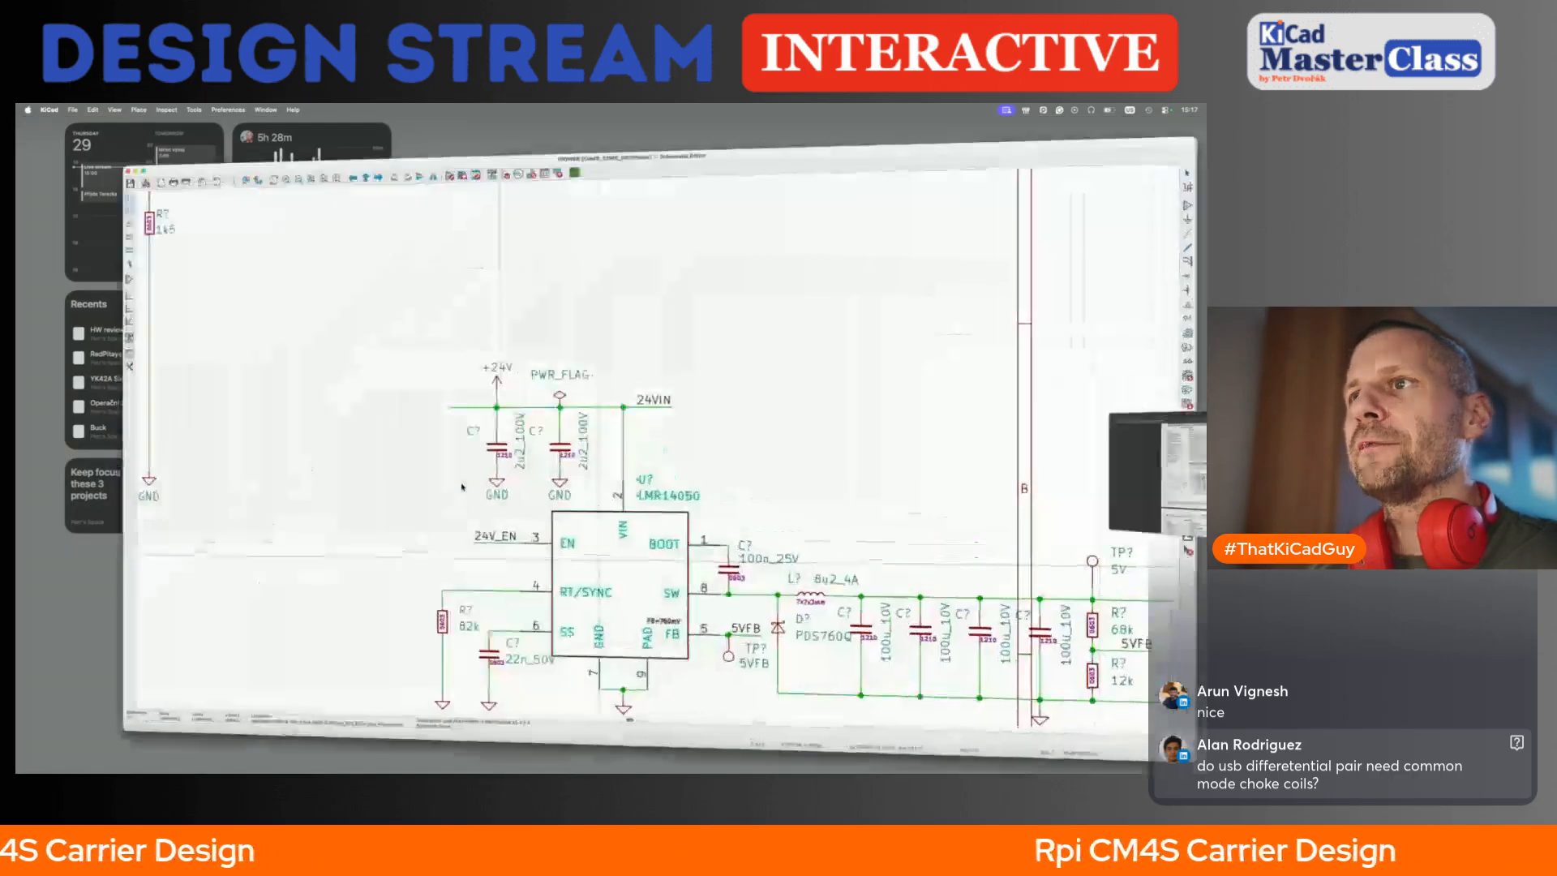
- Delete the +24V power symbol and the 24VIN and 24V_EN labels, and wire the LMR14050's EN pin to its input rail
click(475, 533)
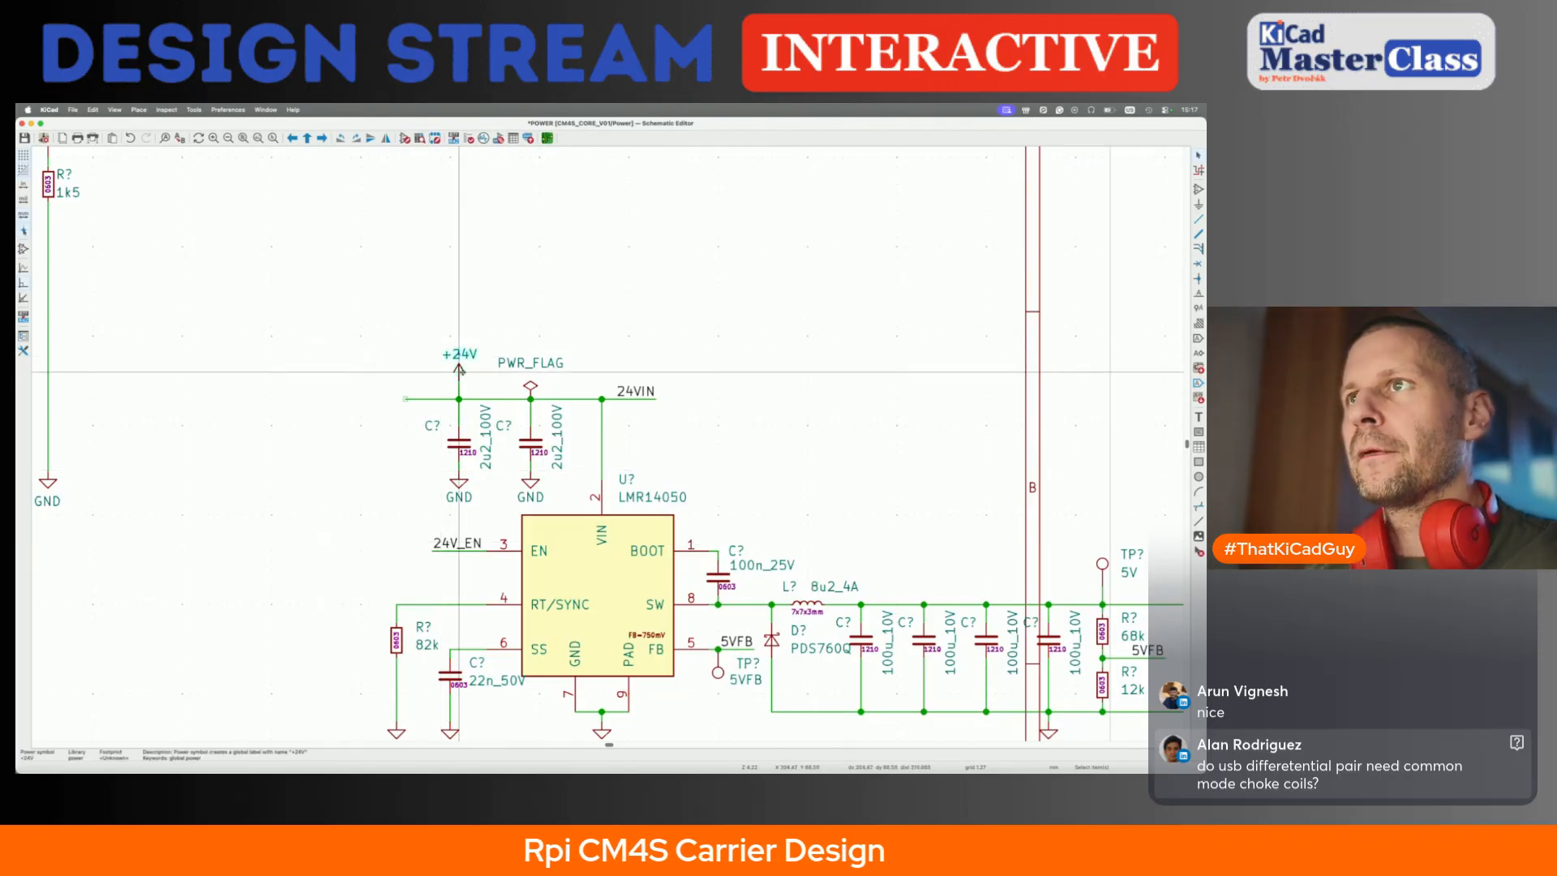
key(Delete)
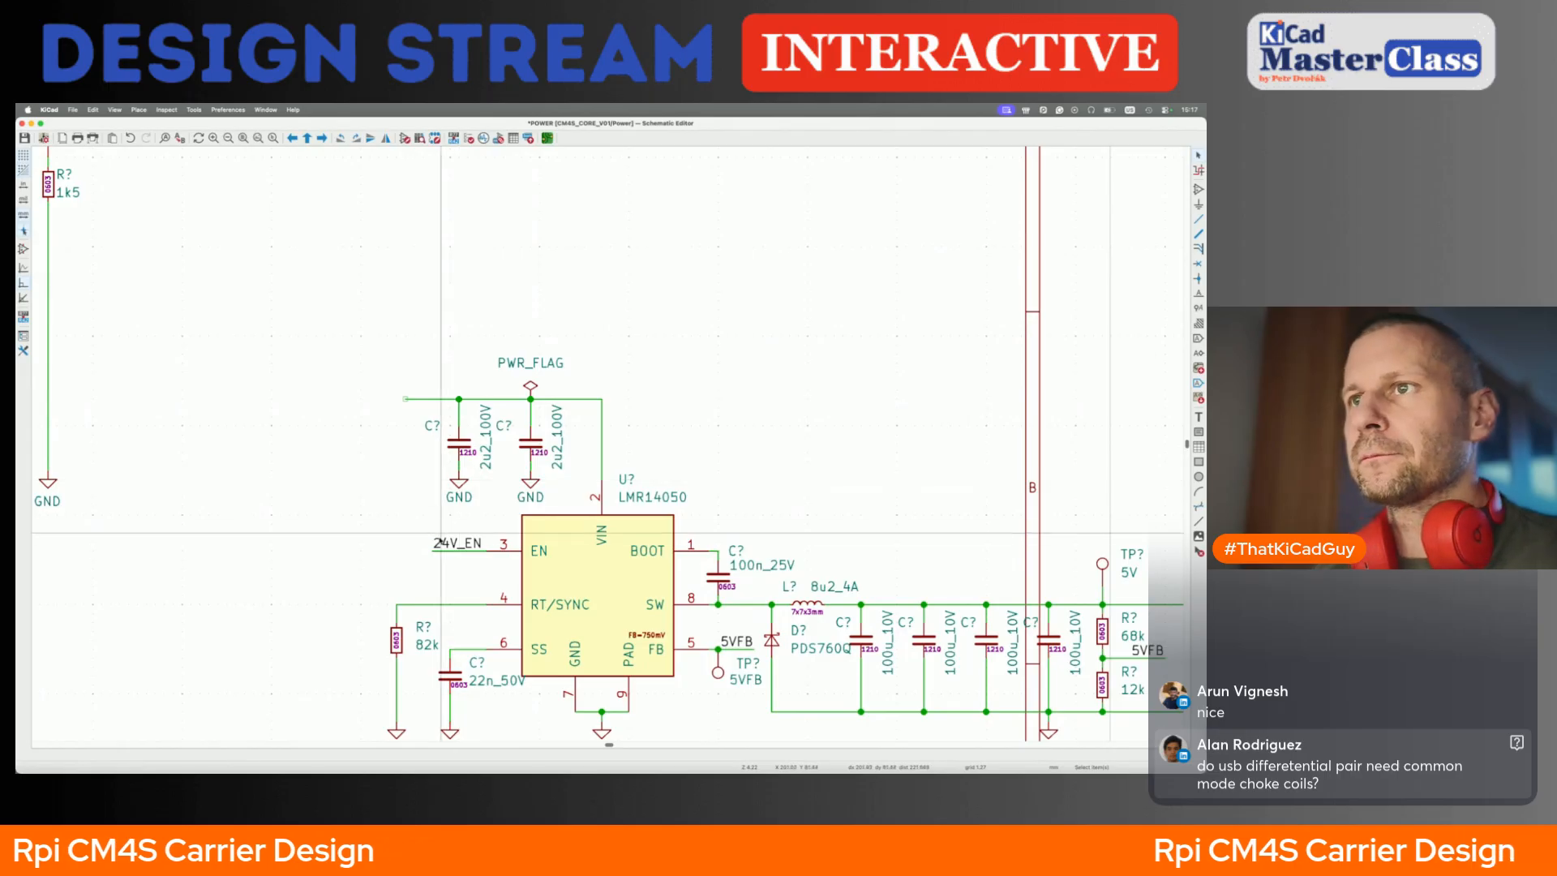
key(Delete)
key(w)
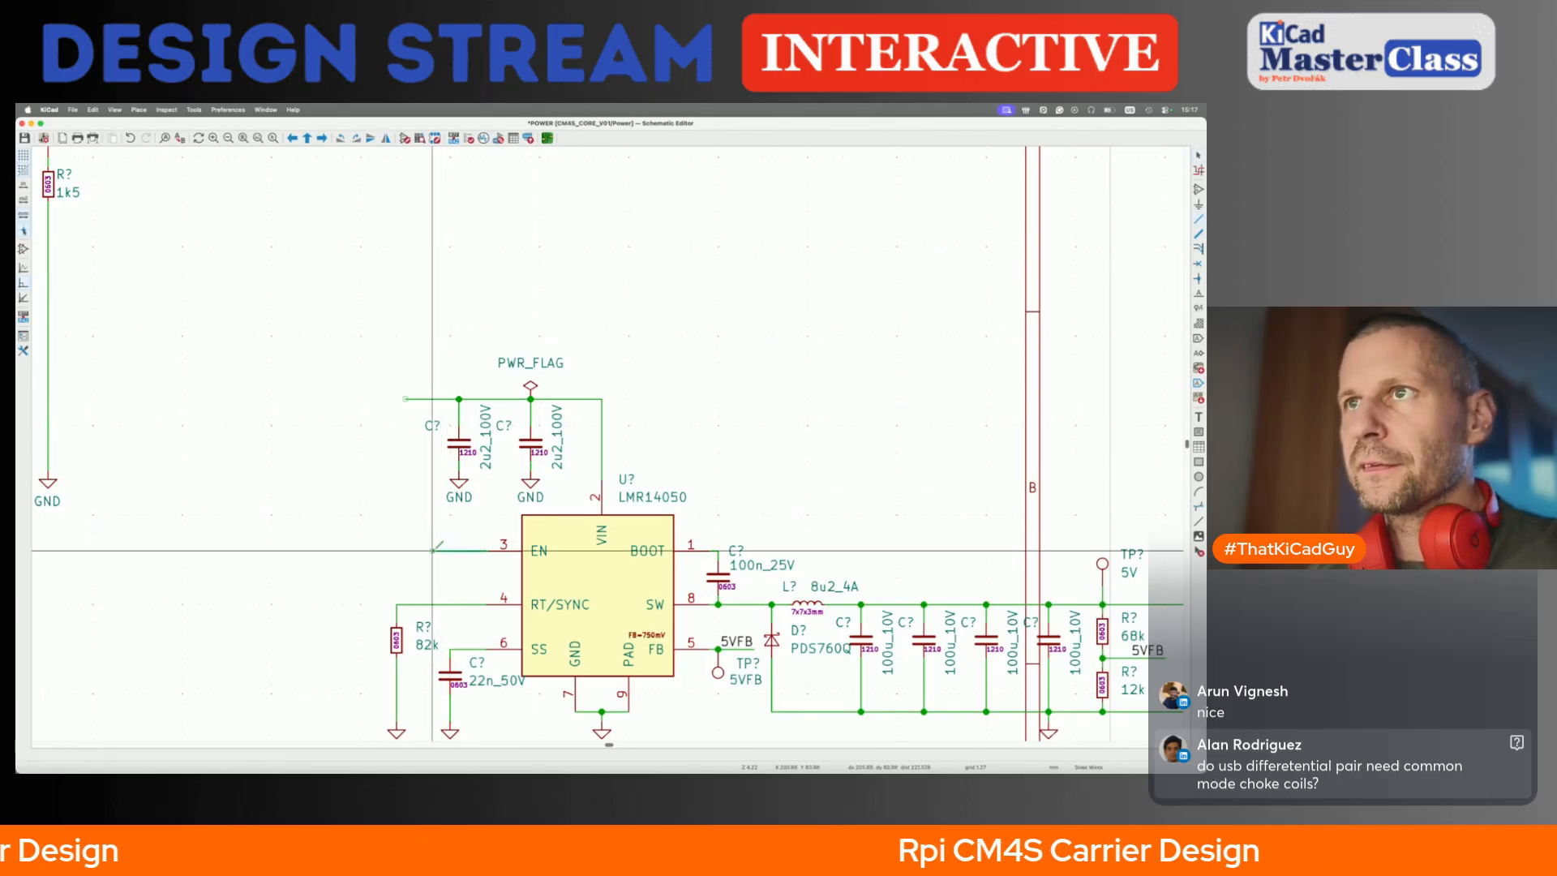
click(406, 399)
key(q)
- Copy the USB-PD circuit's +5V power symbol onto the start of the LMR14050's input rail and save the schematic
scroll(366, 400, down, 6)
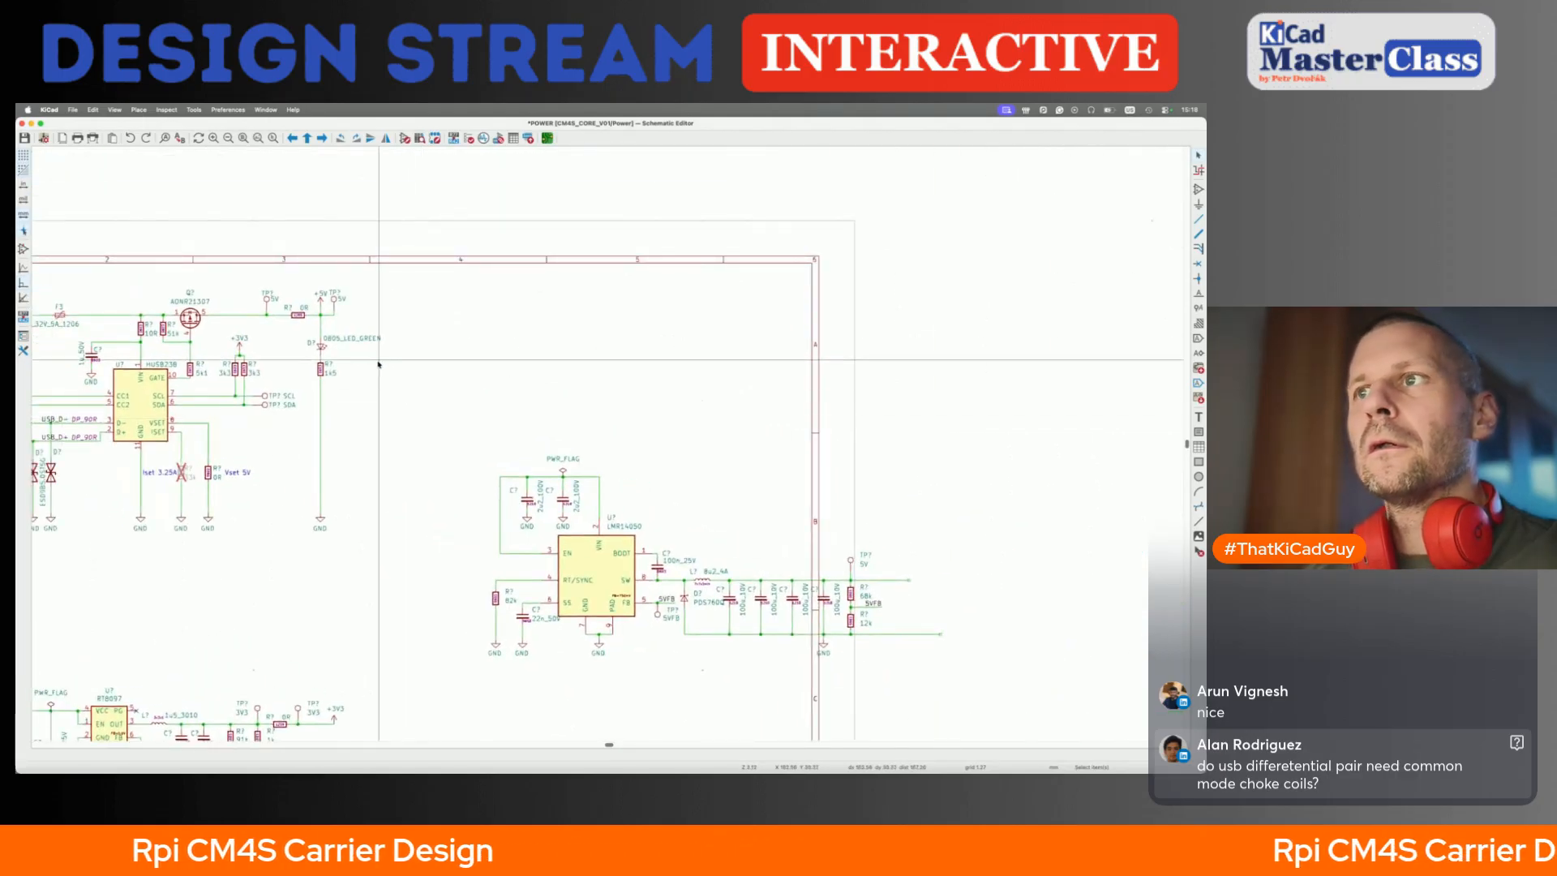
click(322, 303)
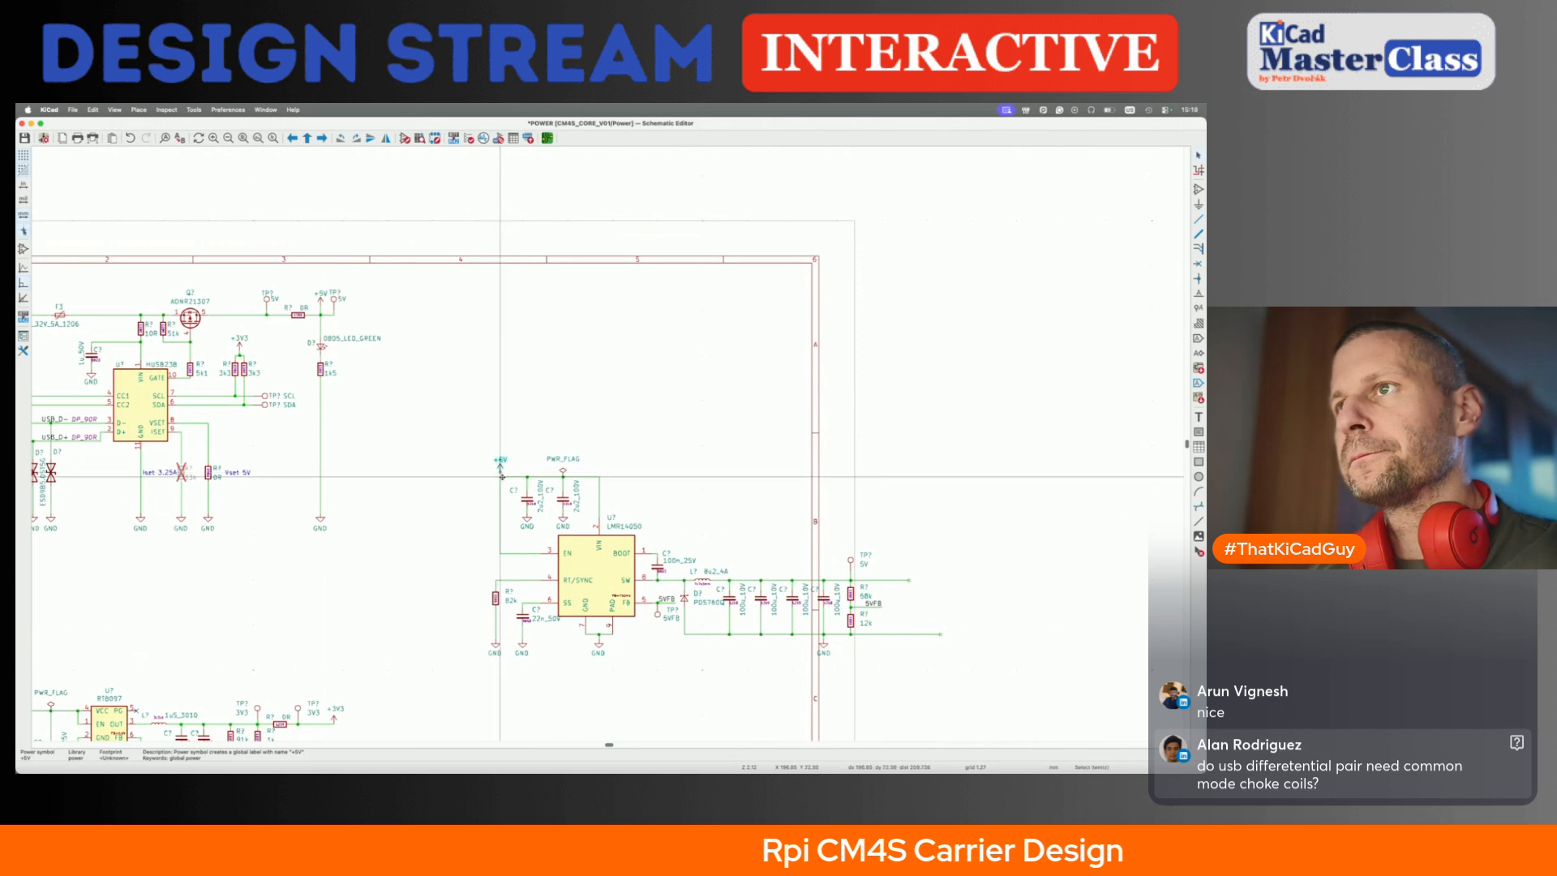
scroll(501, 476, up, 4)
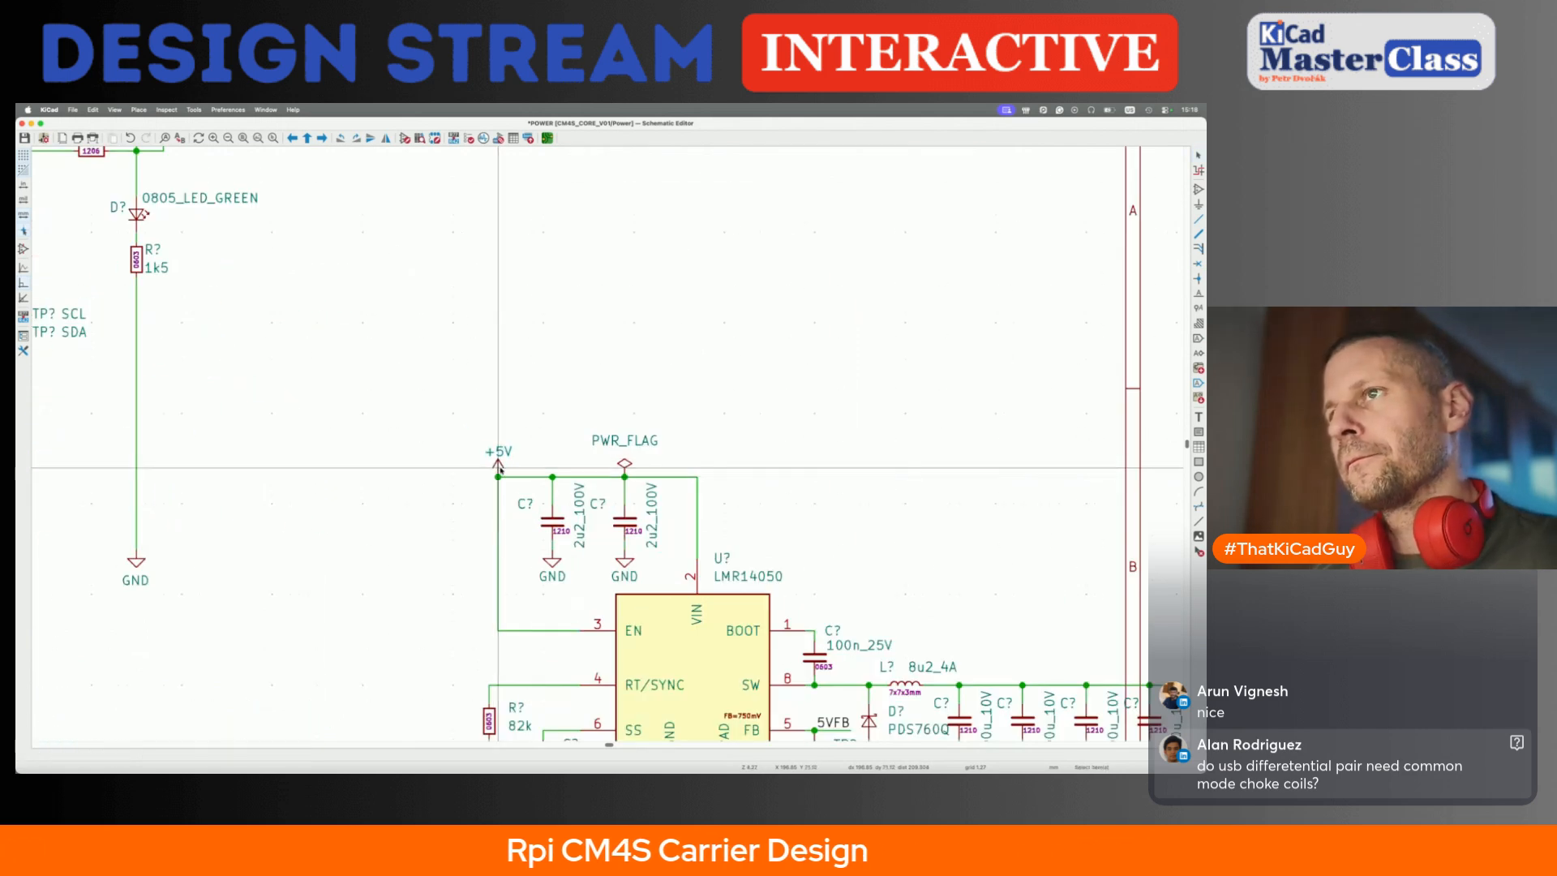
scroll(498, 465, down, 4)
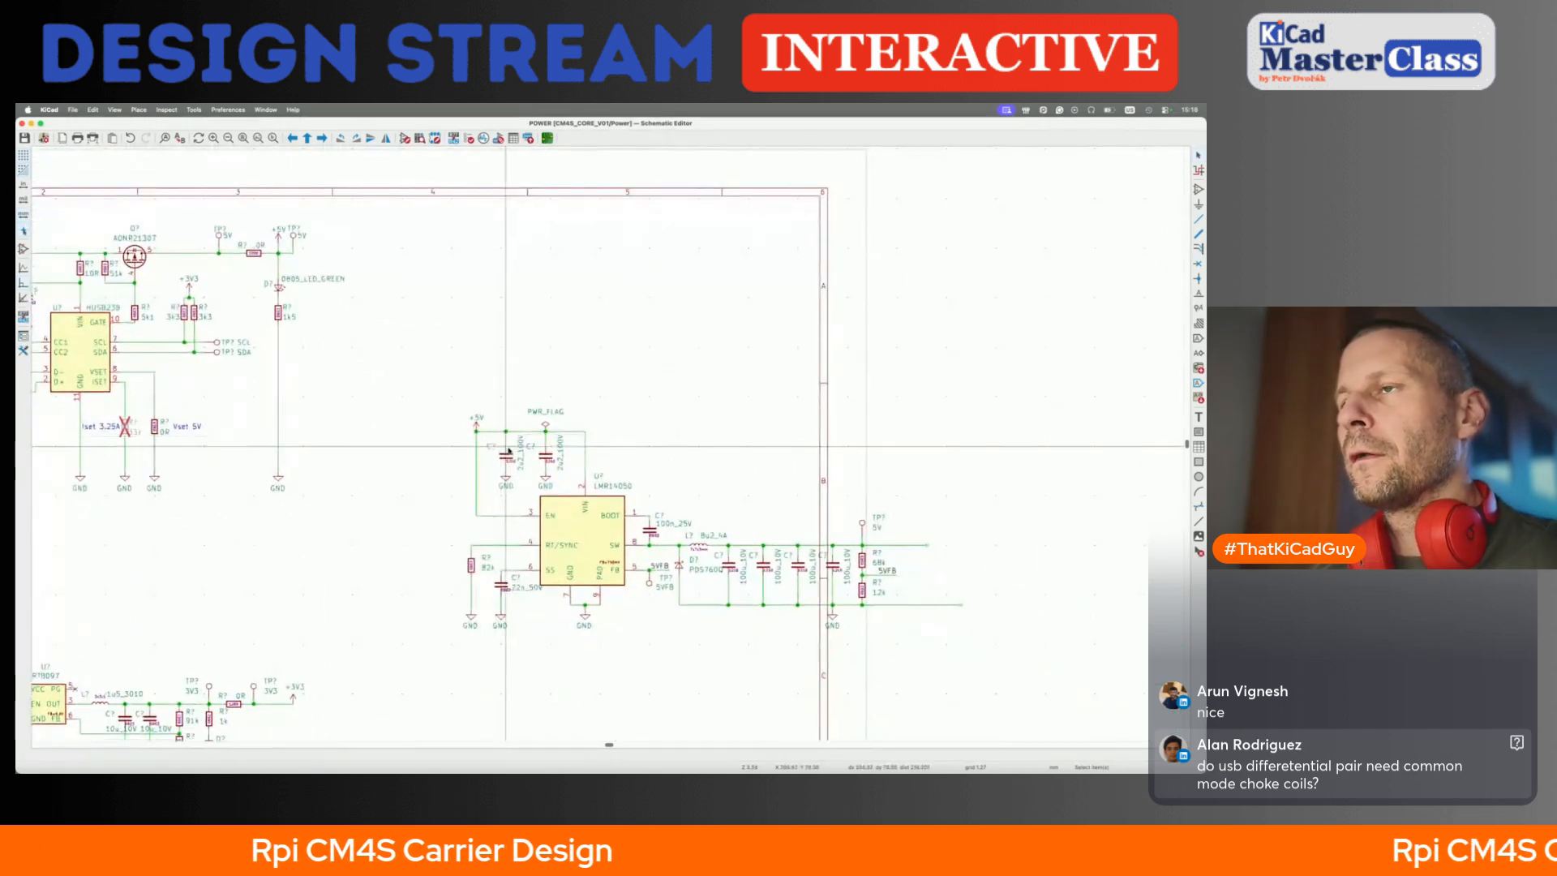
- Delete both 2u2_100V input capacitors of the LMR14050 and place a 1206 2u2_50V capacitor in the first one's position
scroll(509, 449, up, 4)
click(497, 445)
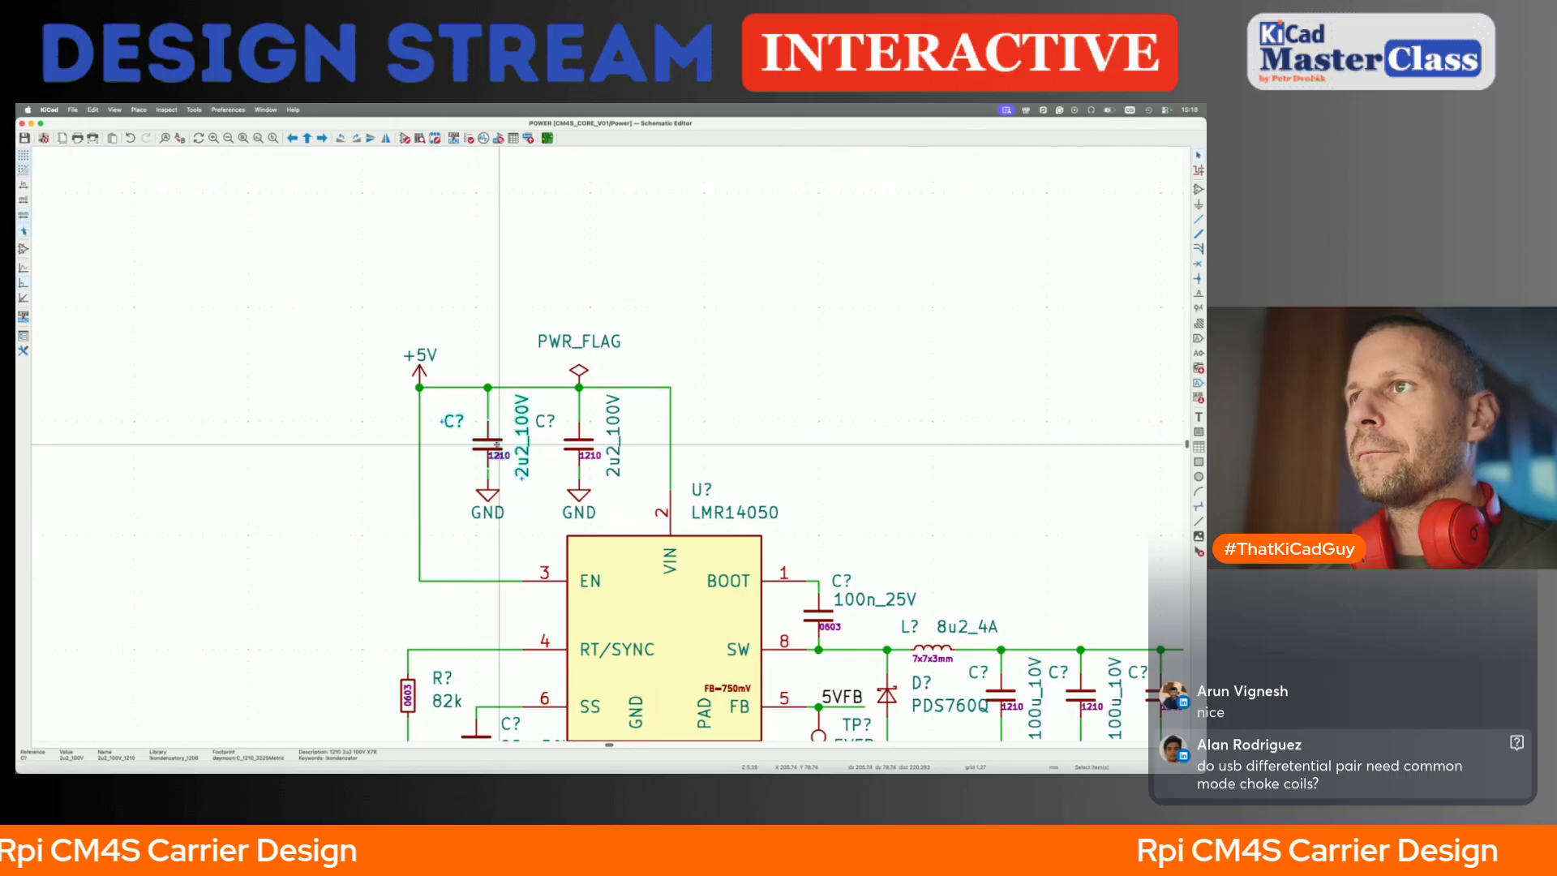
key(Delete)
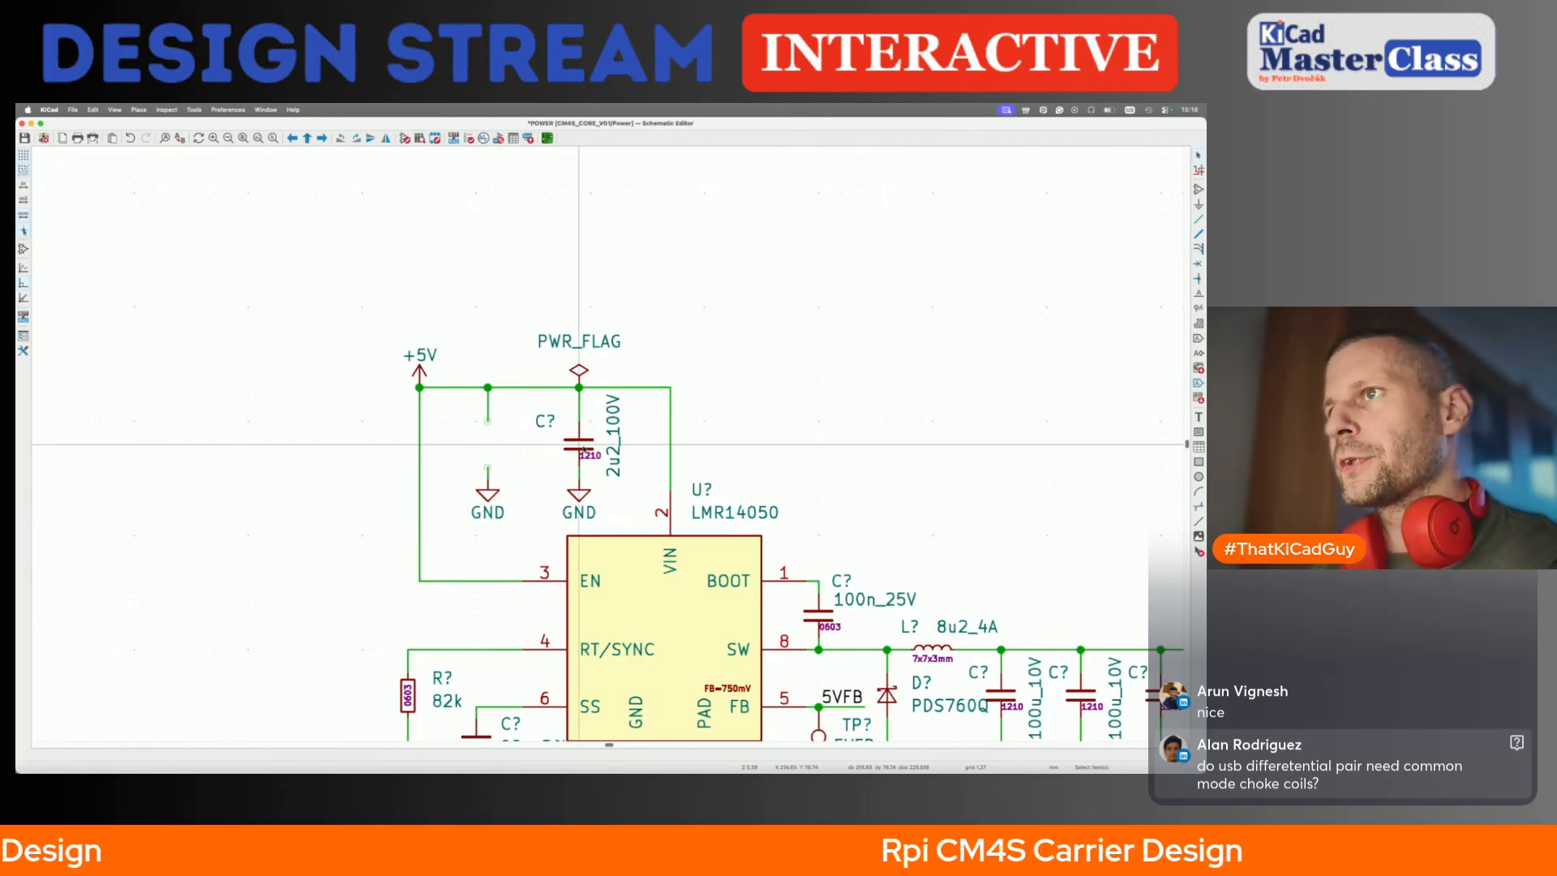
key(a)
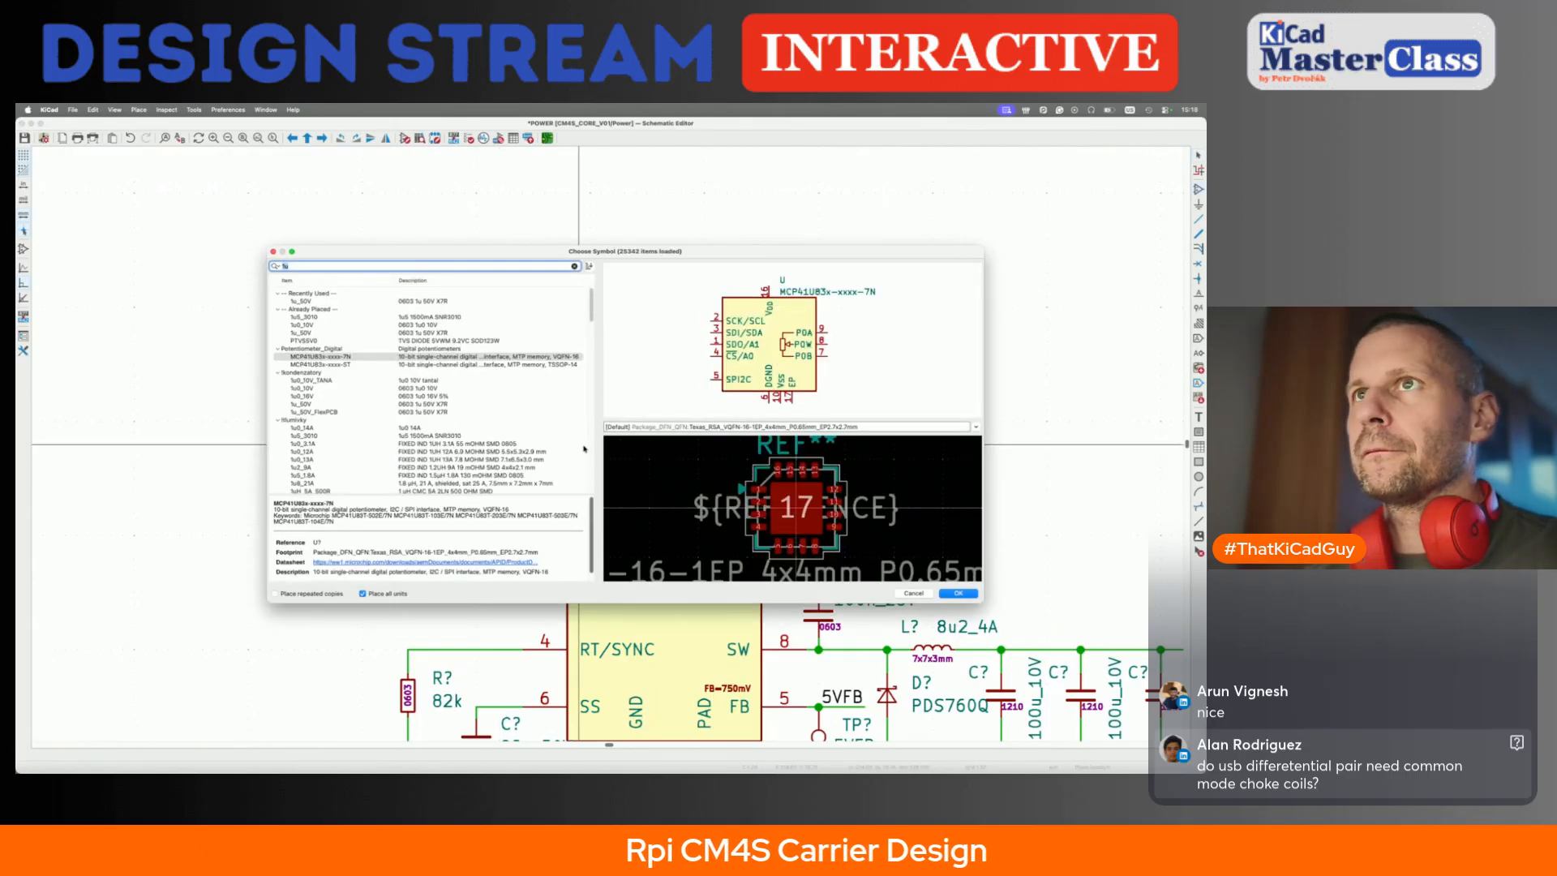
text(u)
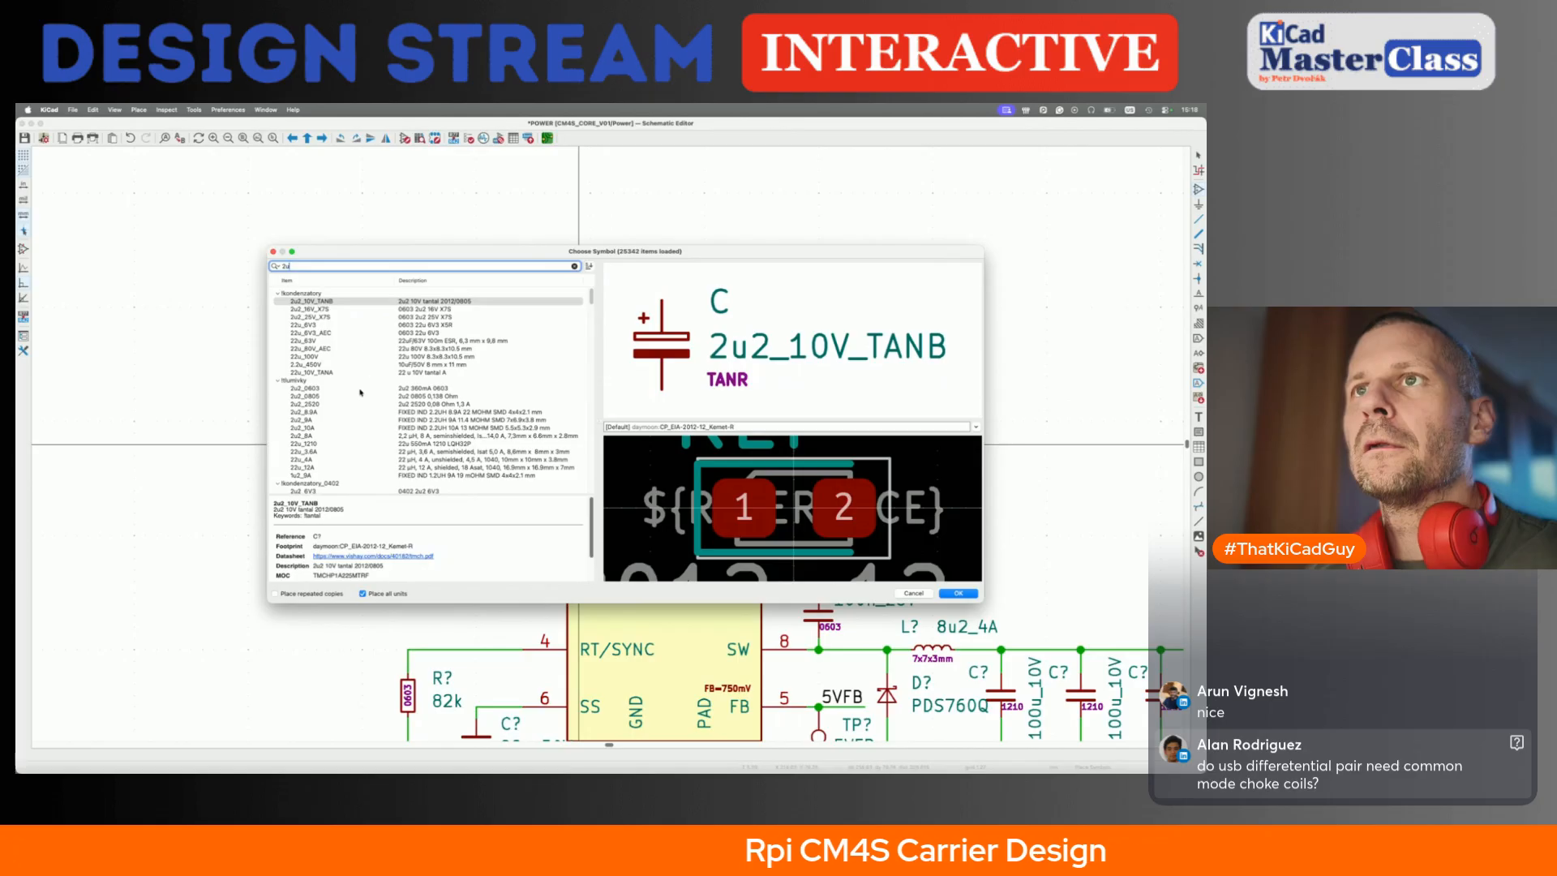
scroll(361, 392, down, 5)
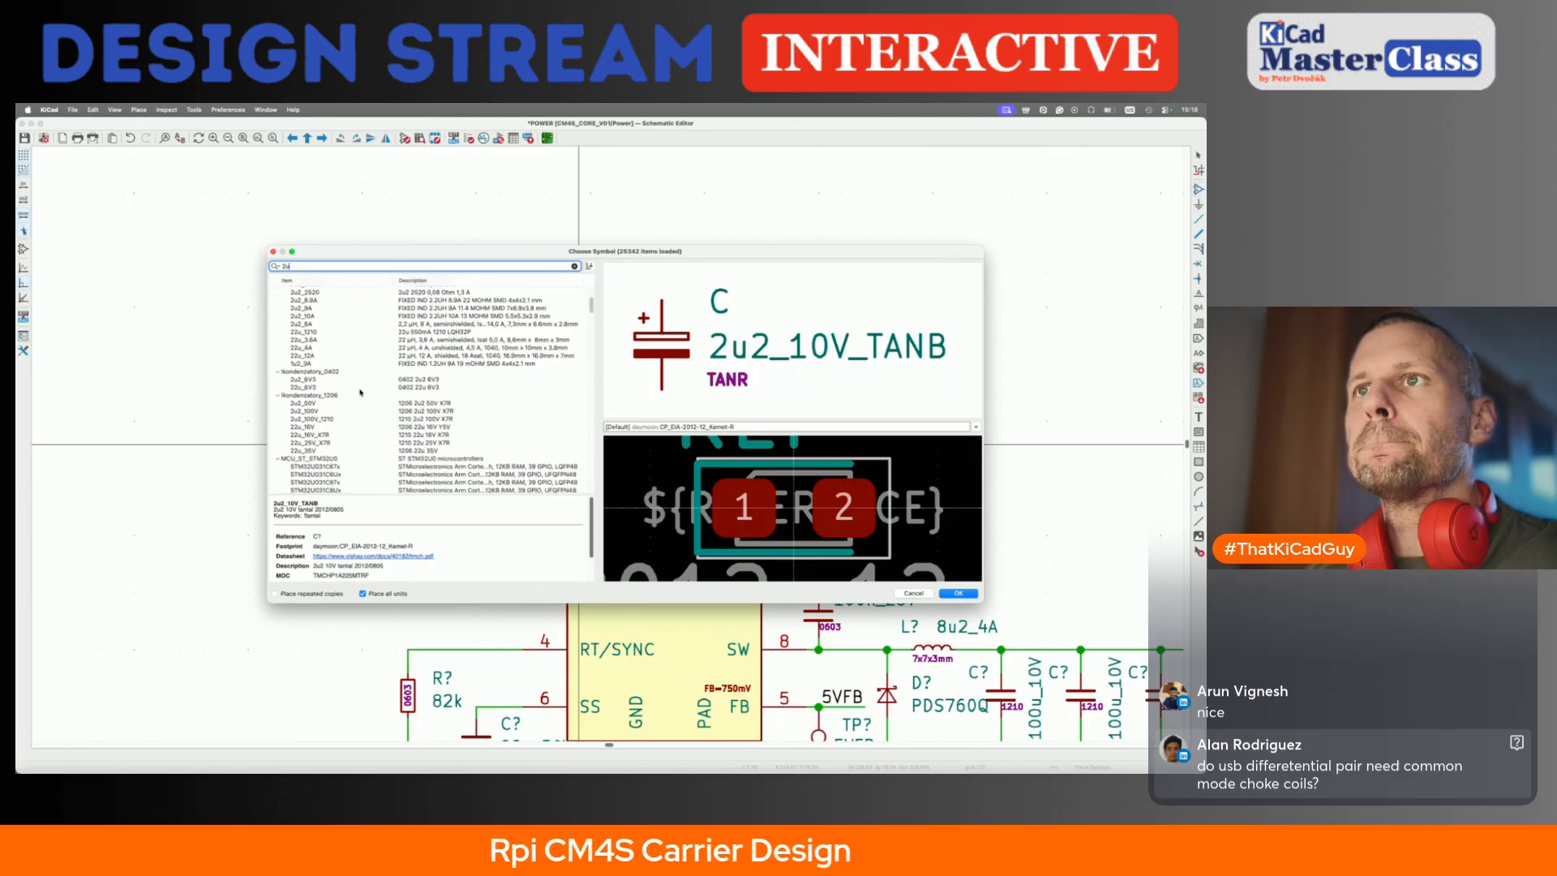
click(307, 403)
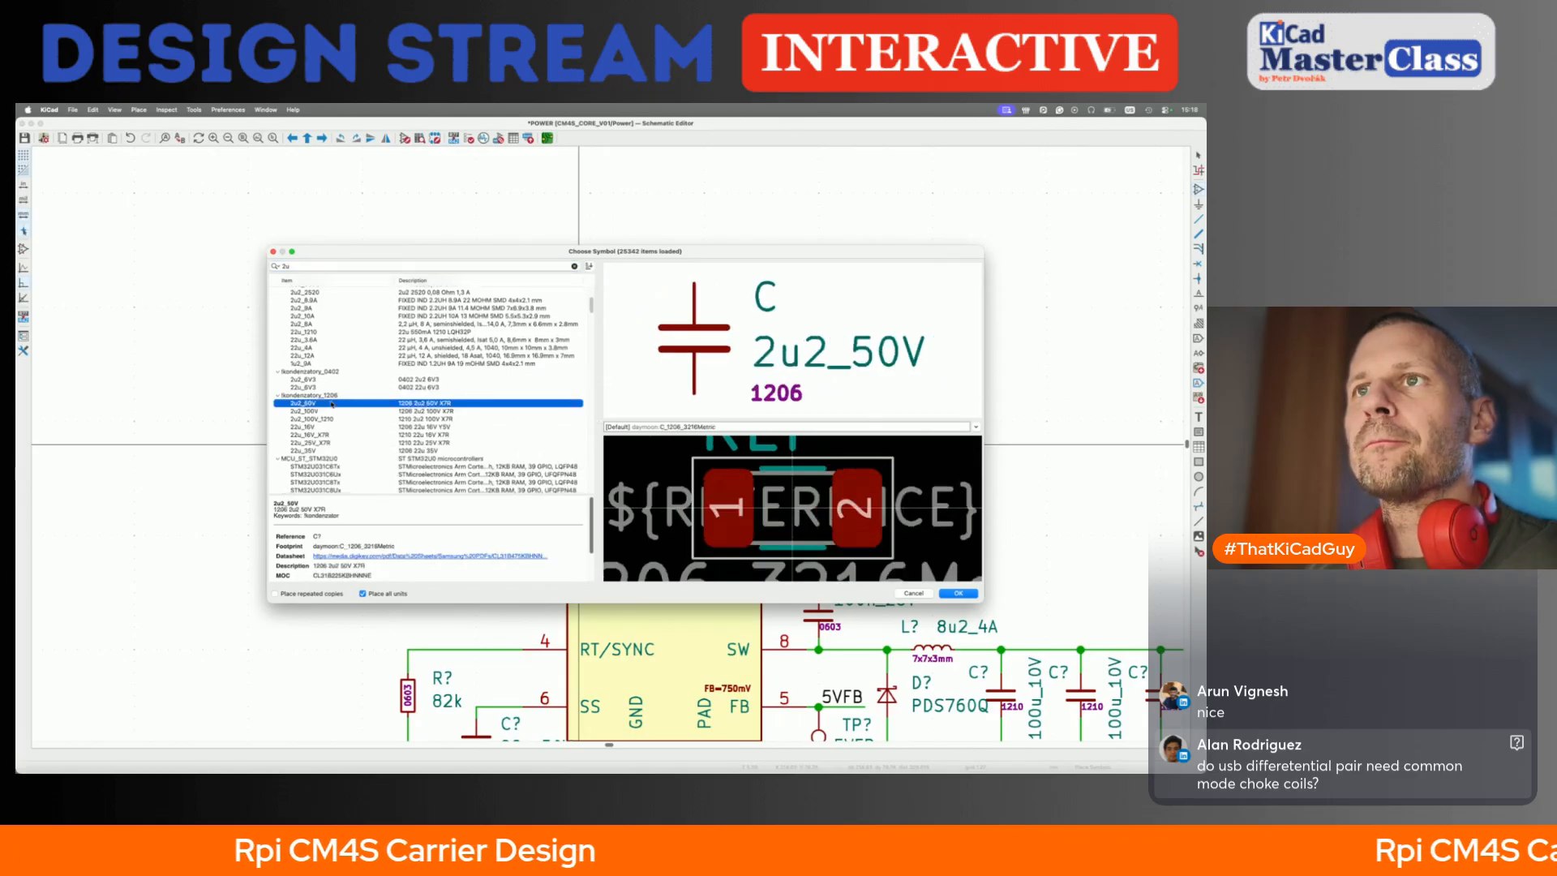
double_click(306, 403)
click(488, 444)
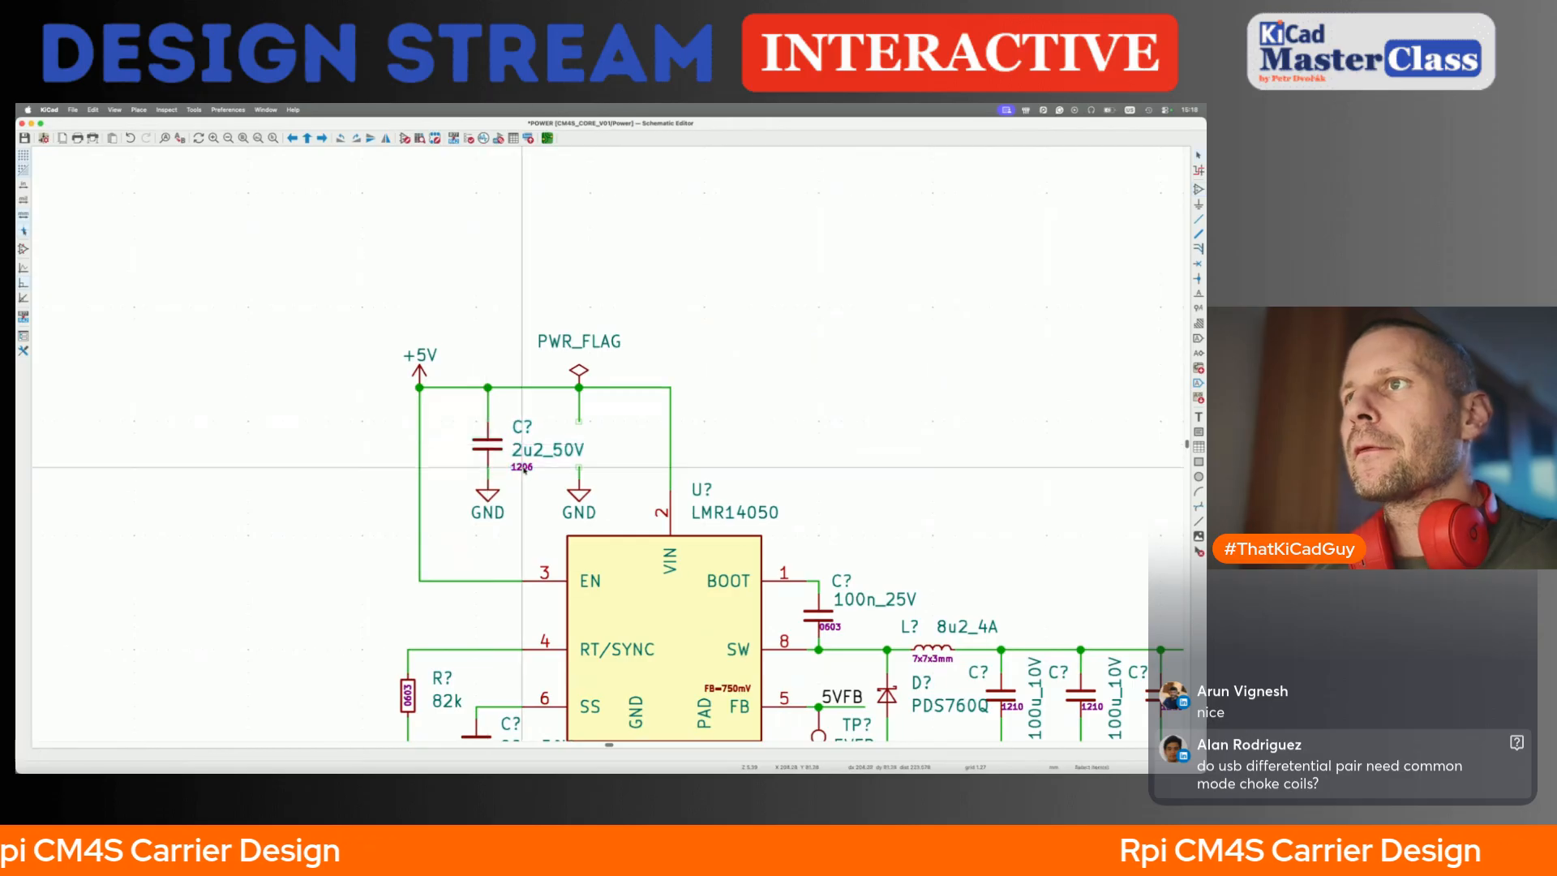
- Arrange the 2u2_50V capacitor's texts, with the value vertical on its left and the reference and 1206 size on its right
key(m)
click(499, 456)
key(m)
key(r)
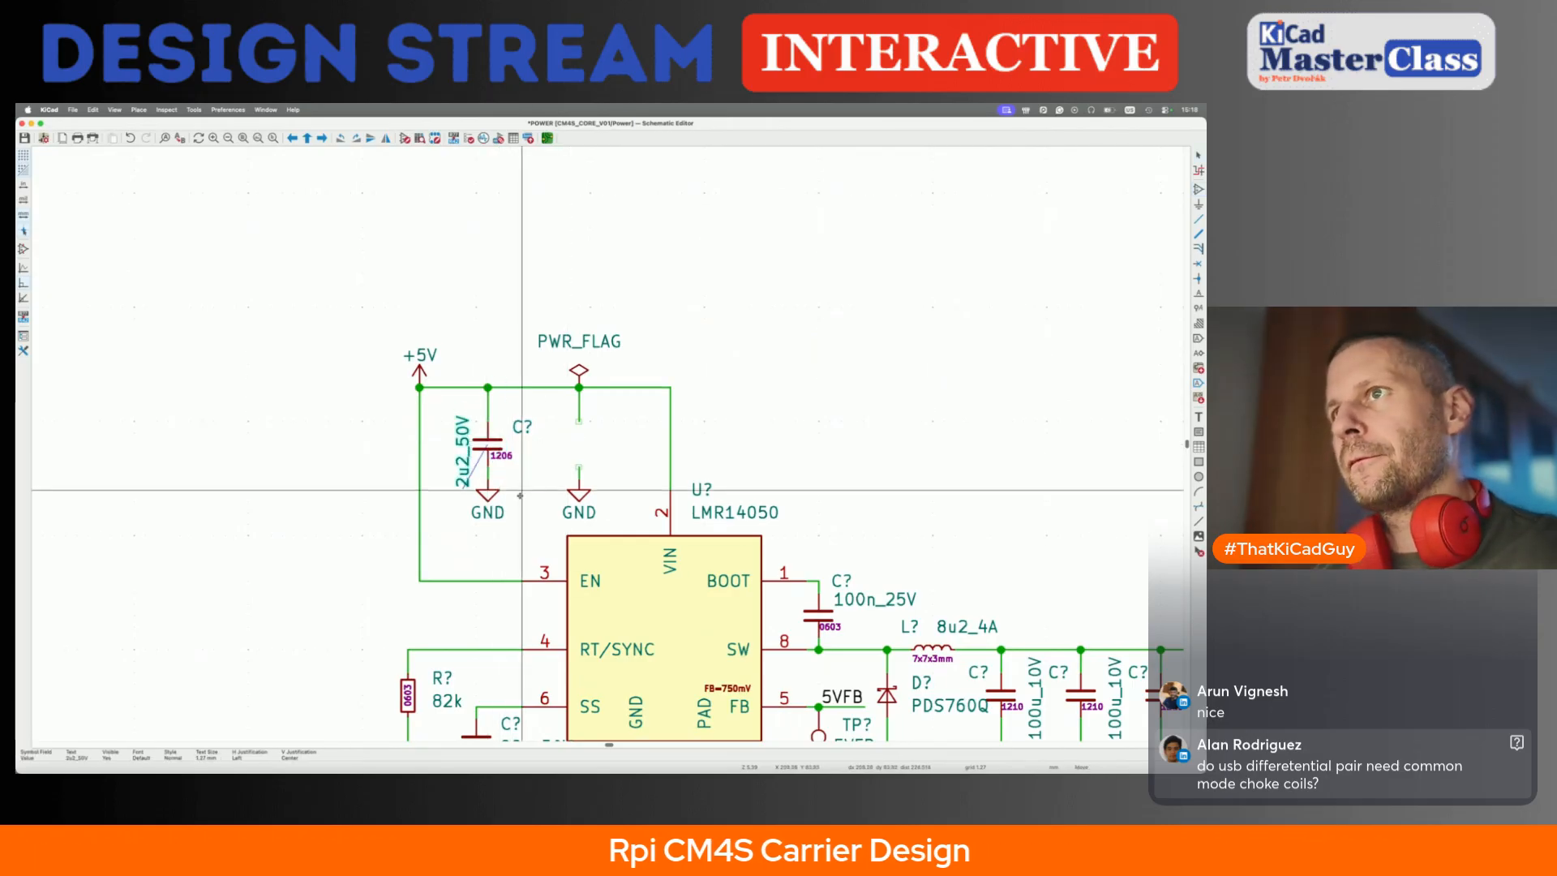
click(522, 490)
key(m)
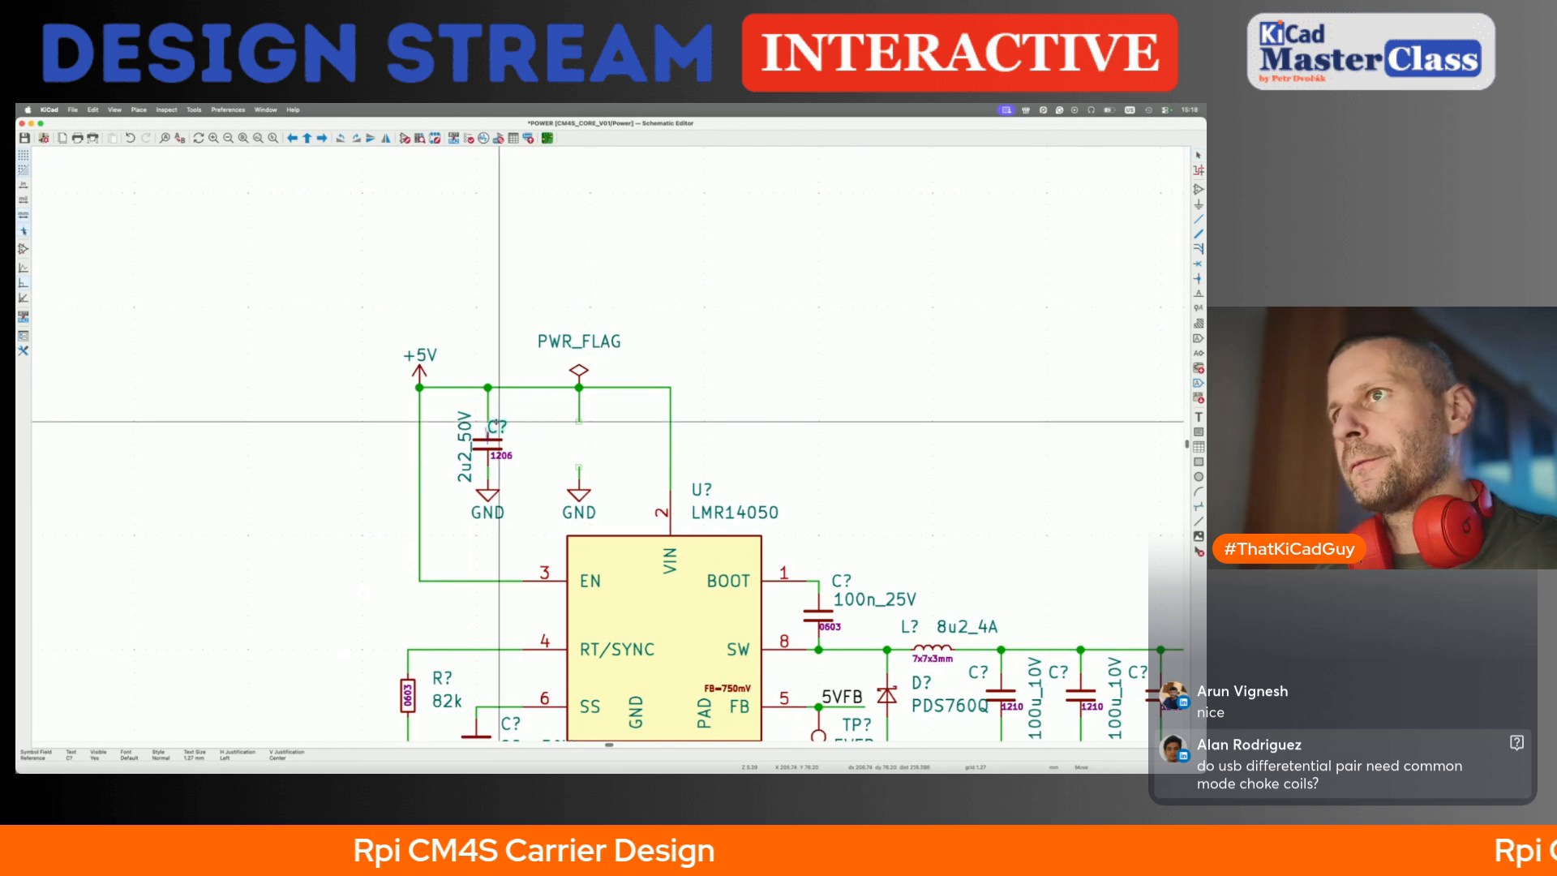
click(498, 422)
- Duplicate the 2u2_50V capacitor into the empty position under PWR_FLAG and save the schematic
key(ctrl+d)
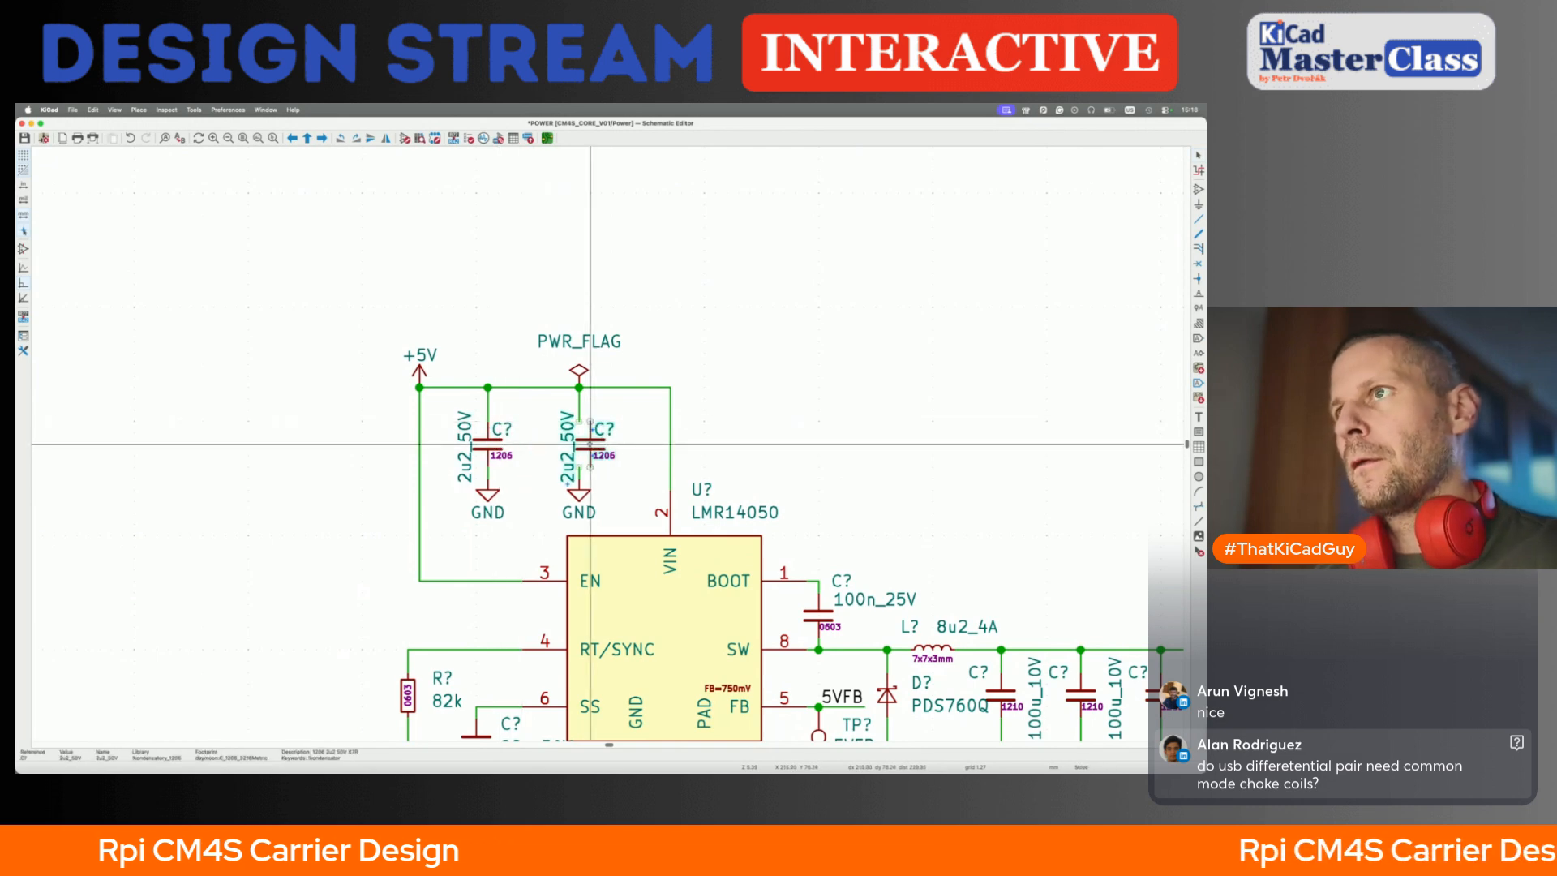
click(581, 444)
key(super+s)
- Move the LMR14050's reference and value texts to just above its body, on either side of the VIN pin
scroll(582, 444, down, 3)
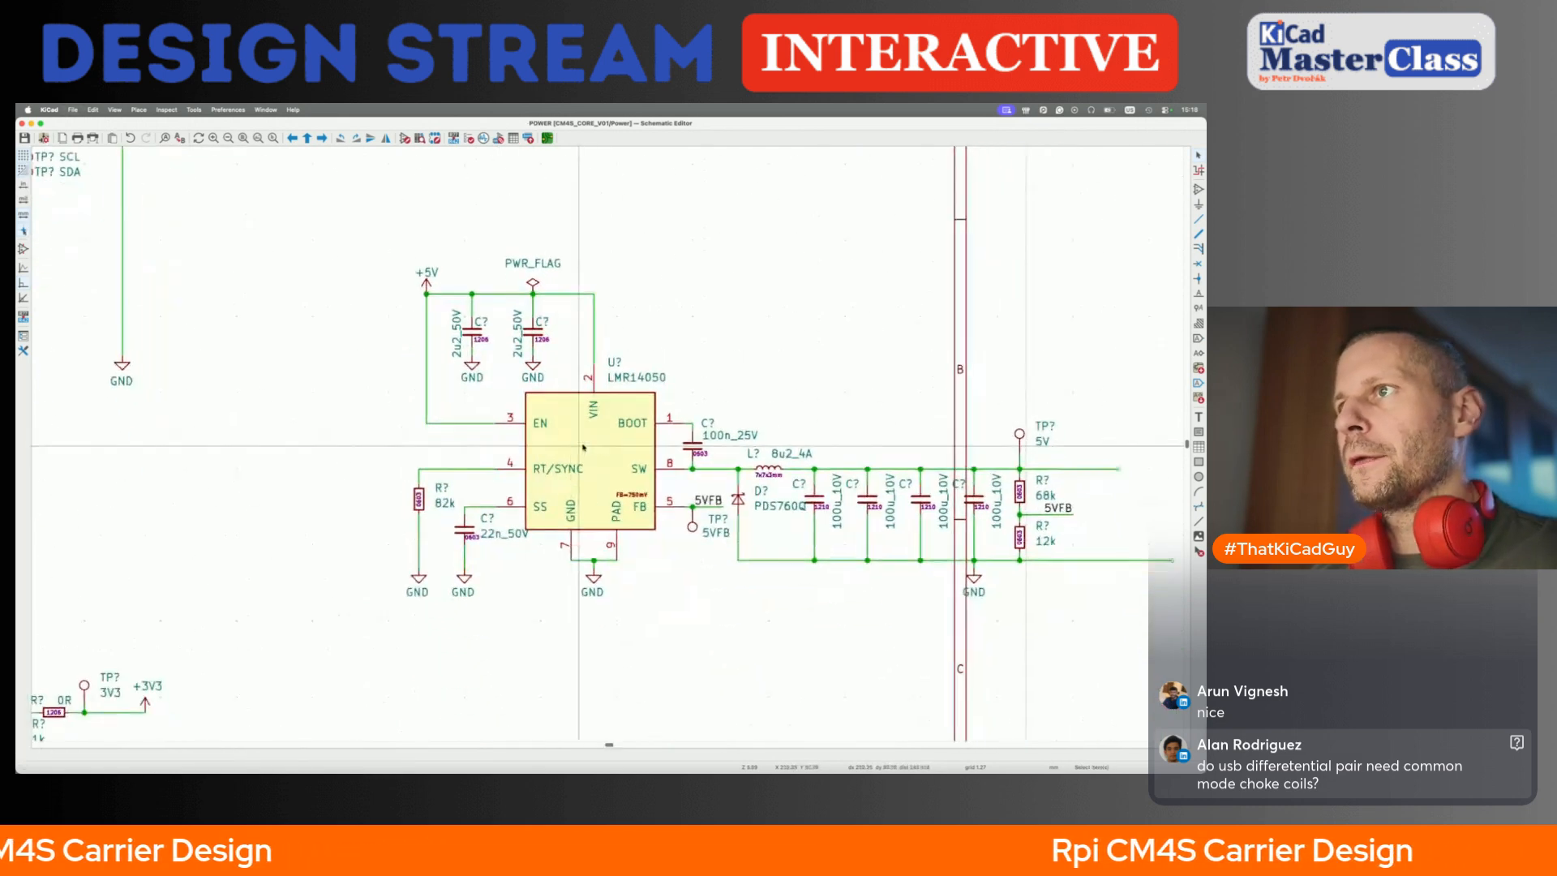
click(617, 364)
key(m)
click(563, 385)
click(623, 373)
key(m)
click(624, 379)
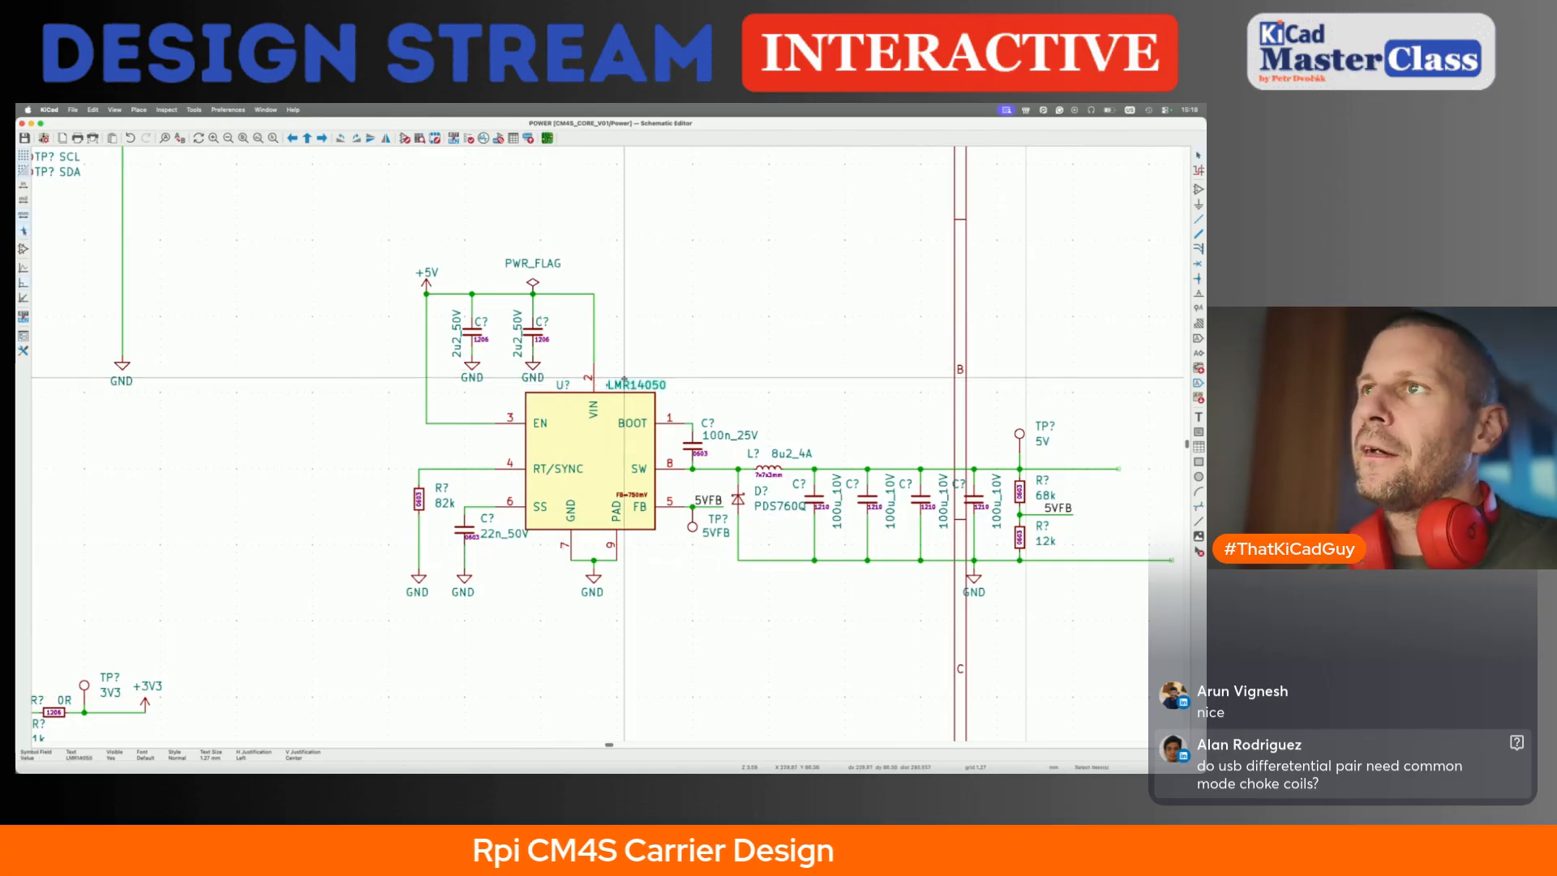
- Shift the 82k resistor and its GND symbol slightly toward the 22n_50V capacitor with wires attached, auto-place its texts, and save the schematic
drag(397, 447, 444, 620)
key(g)
click(449, 613)
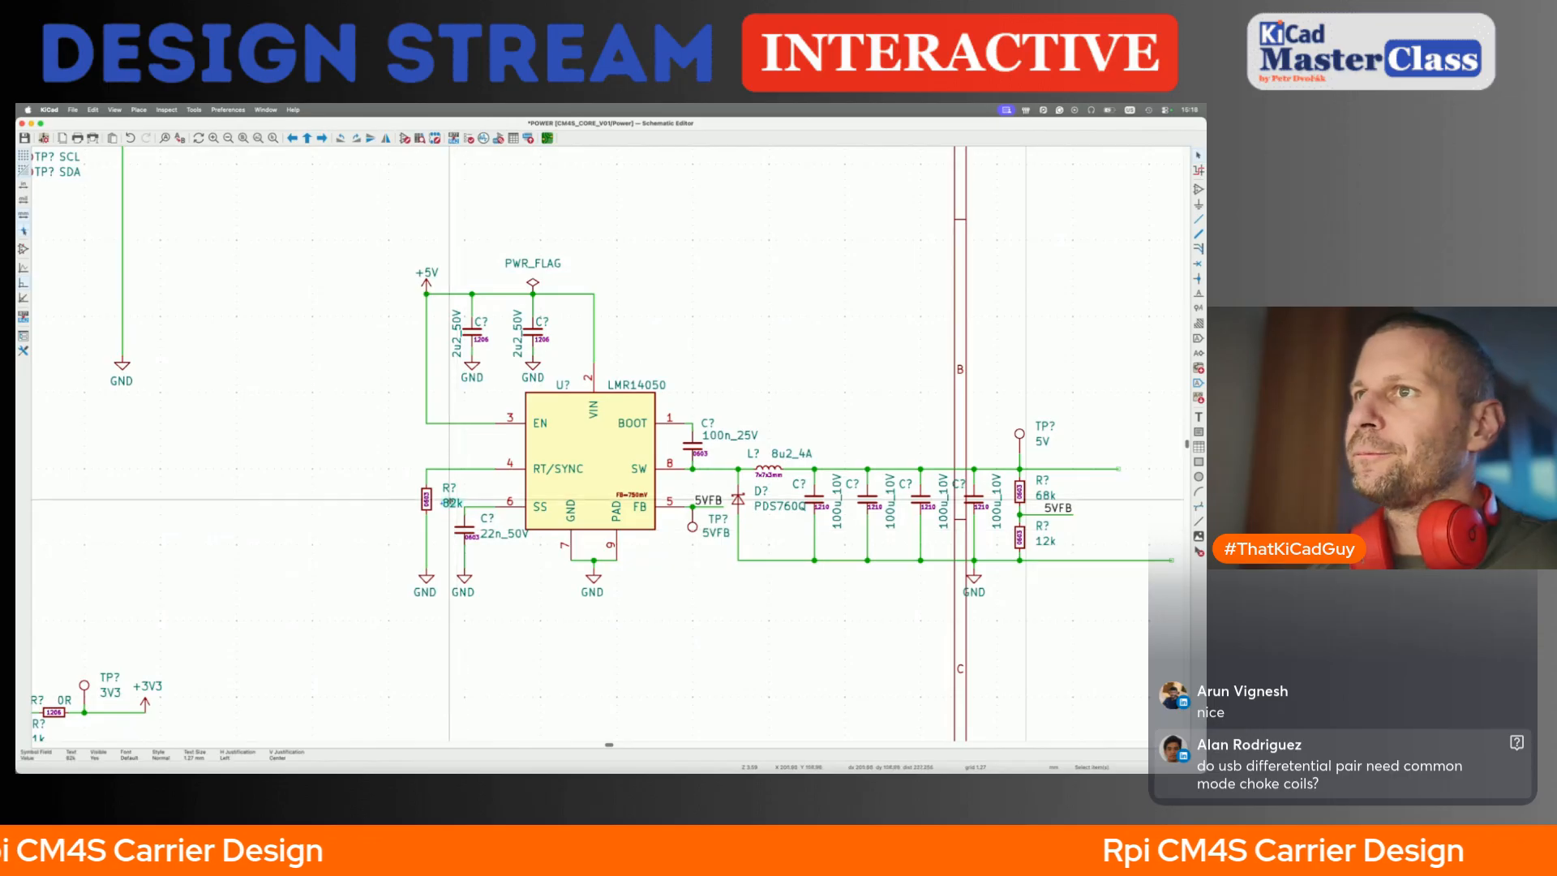
key(o)
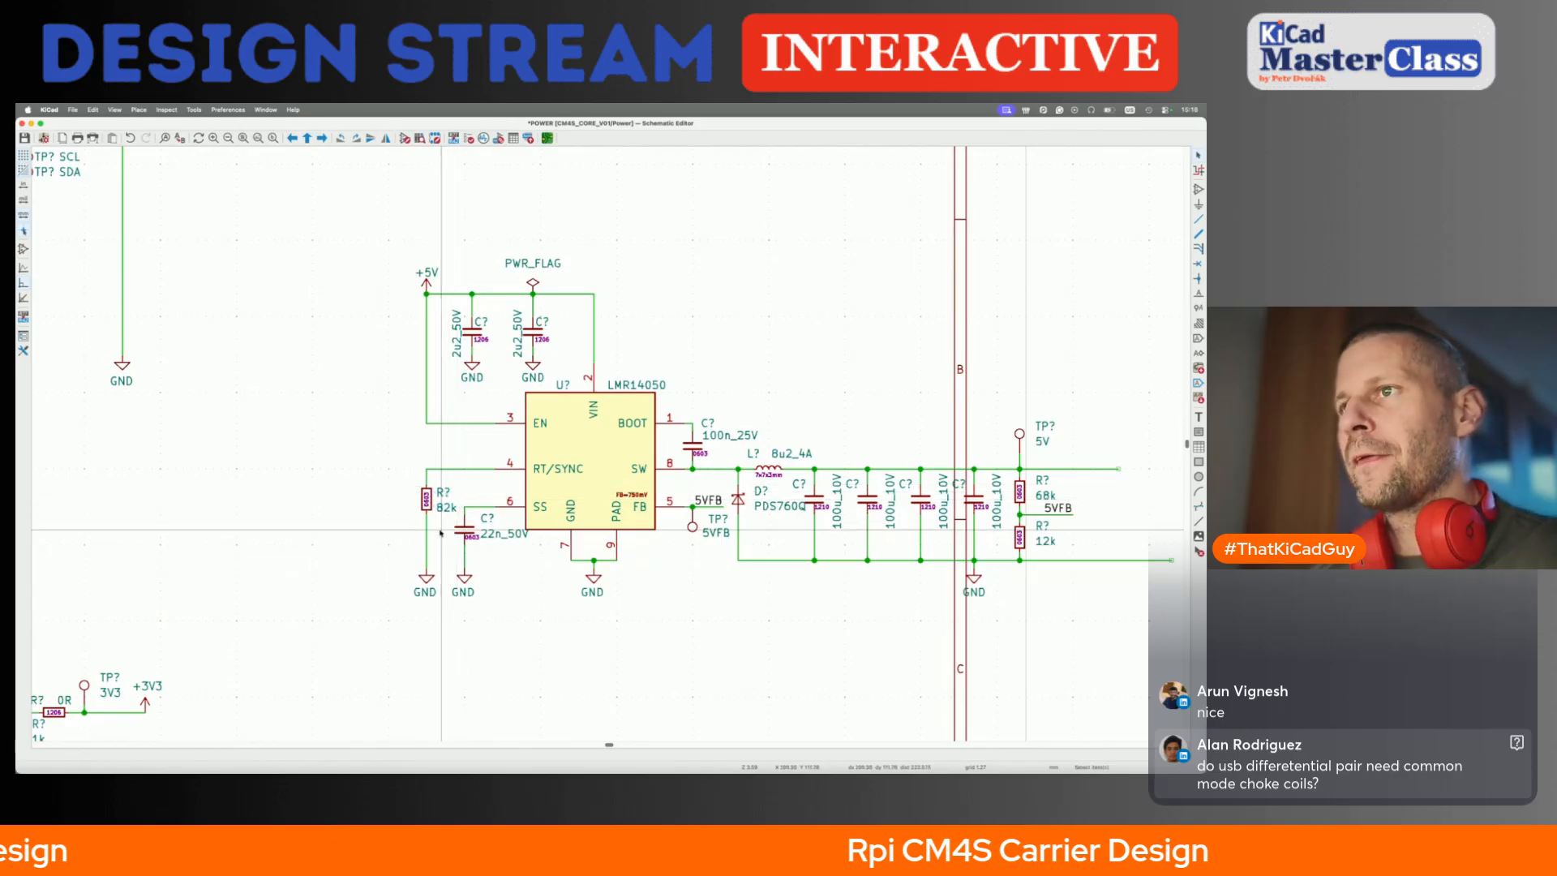
key(super+s)
- Rotate the 22n_50V value vertical on the soft-start capacitor's left side and move the reference closer to the symbol
scroll(440, 533, up, 5)
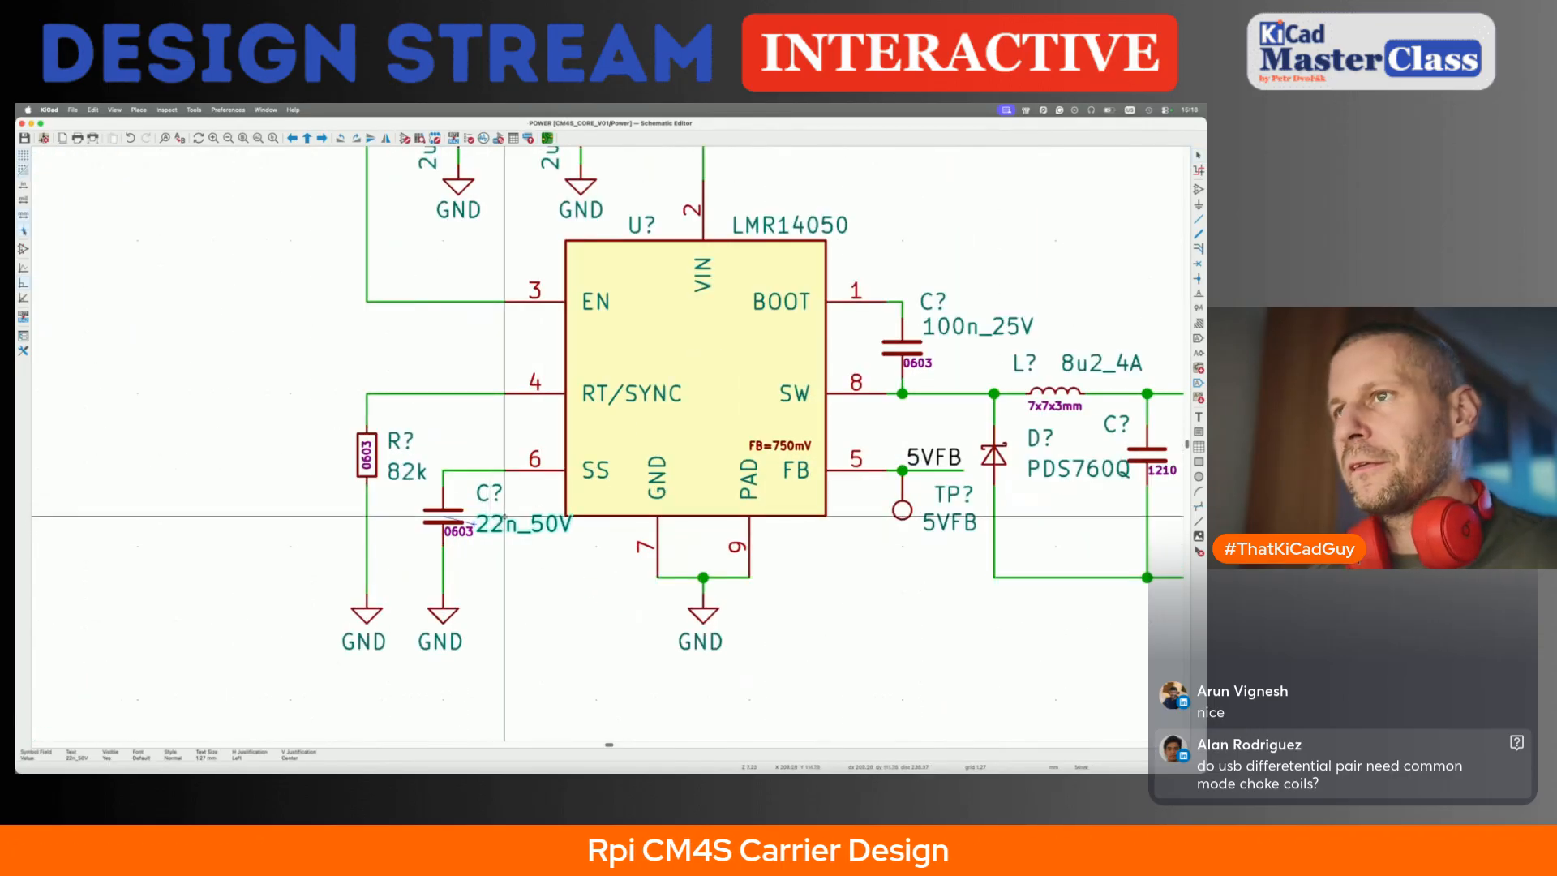
key(m)
key(r)
click(444, 580)
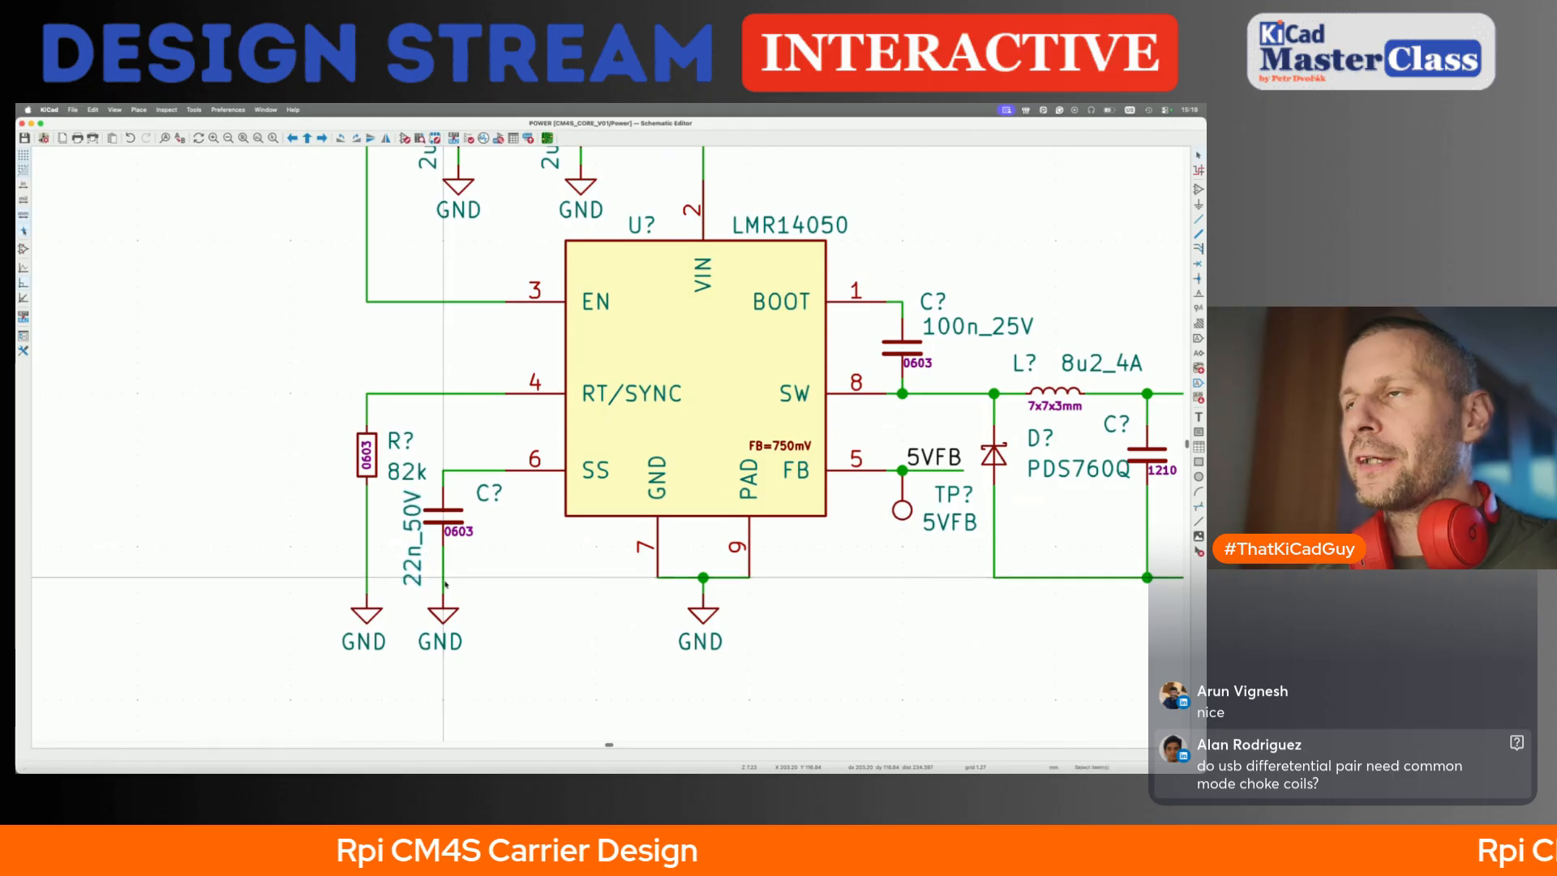
scroll(454, 551, down, 2)
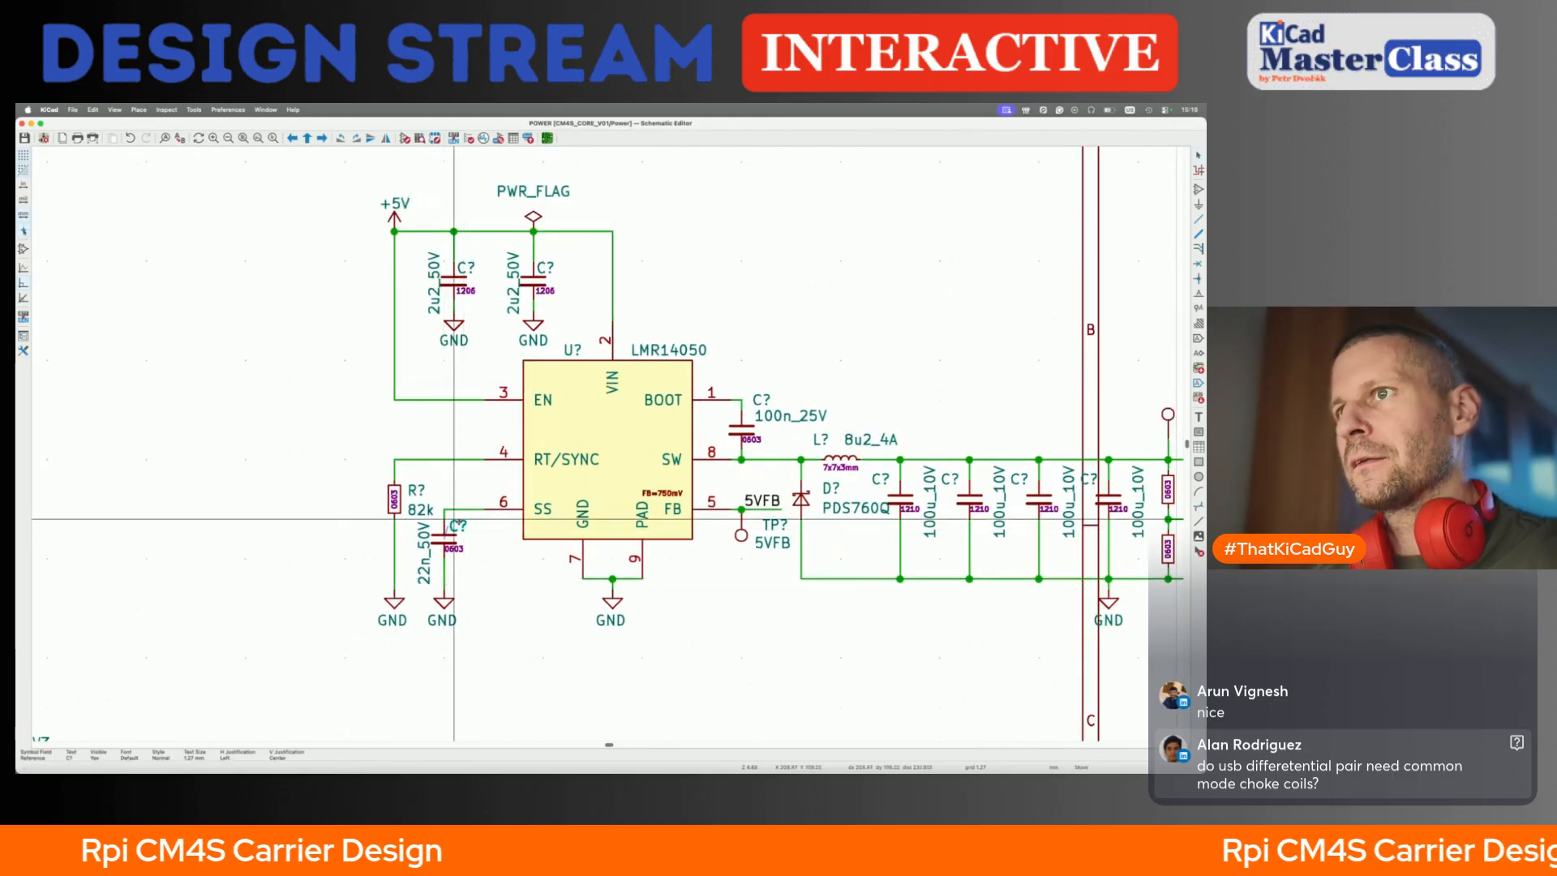
- Change both the test point's value and the net label at the LMR14050's FB pin to 3V3FB
scroll(462, 520, right, 5)
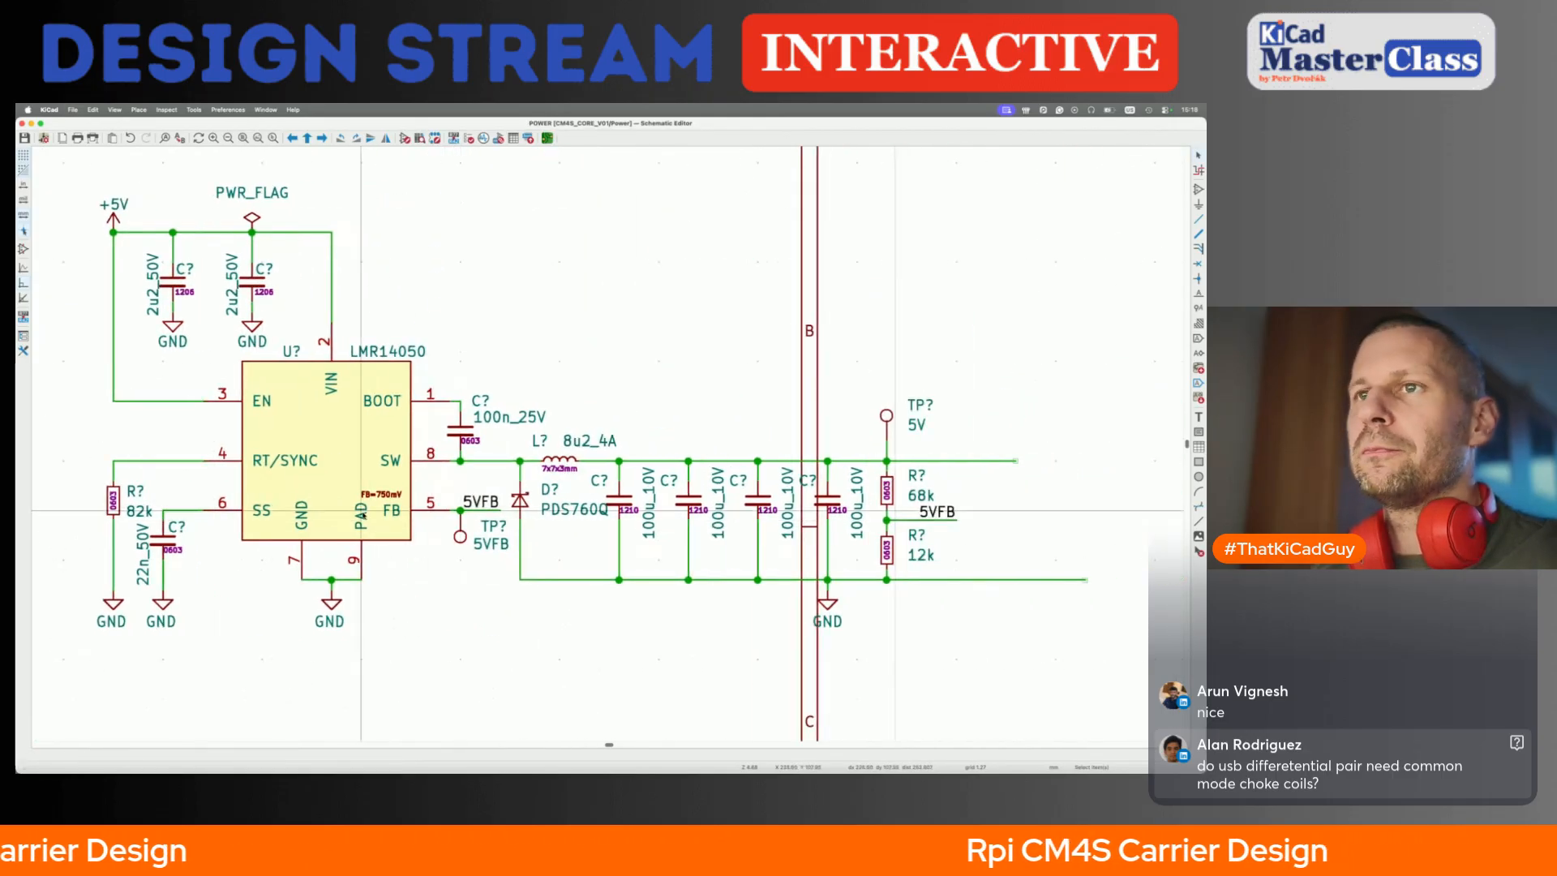
scroll(331, 600, down, 2)
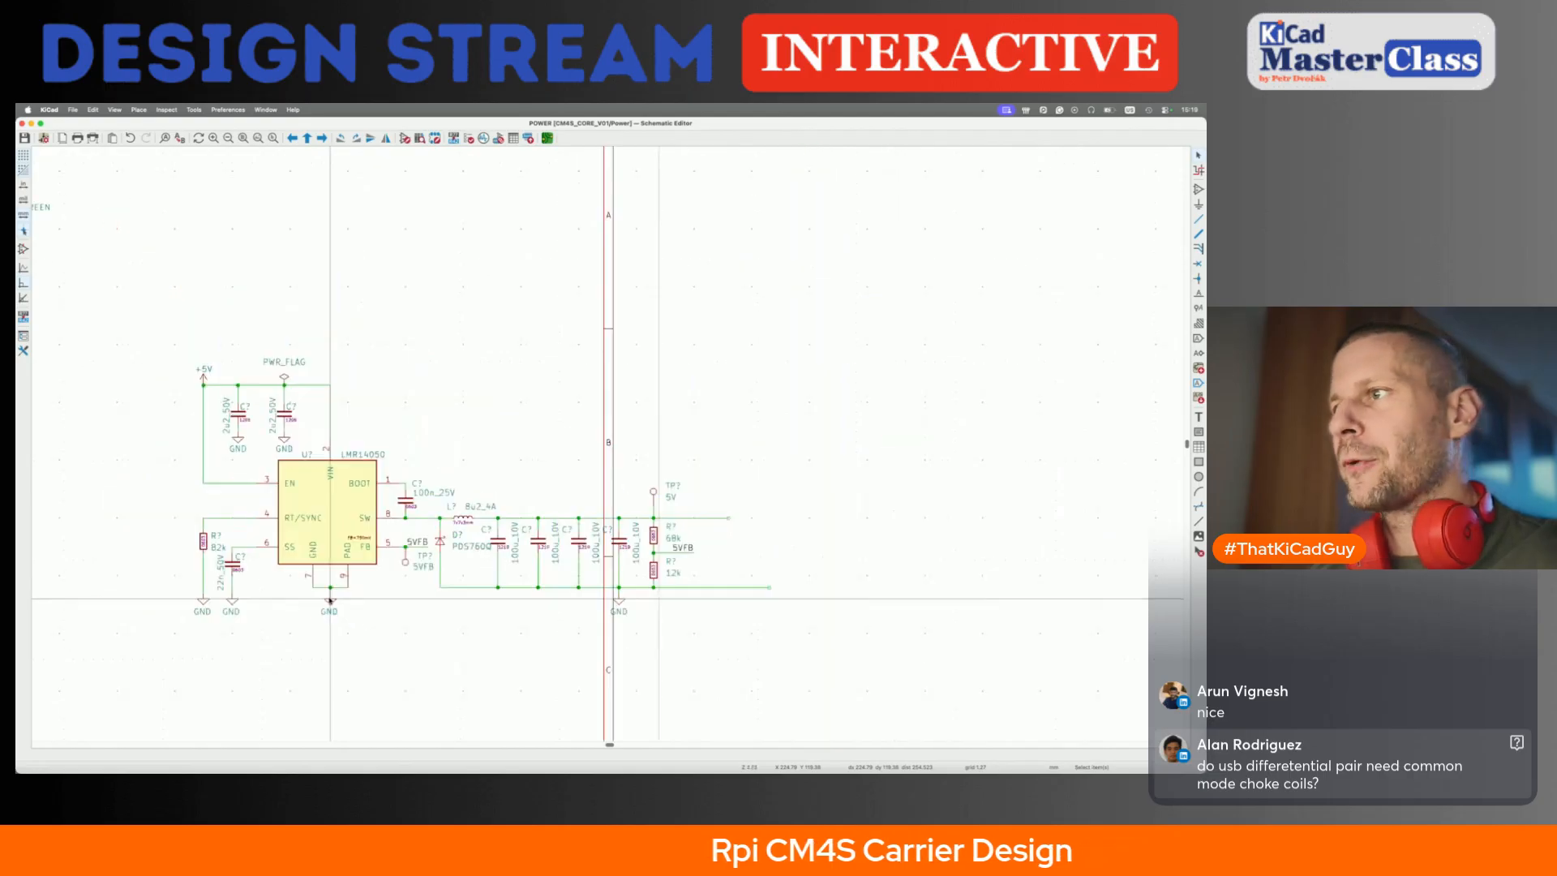
scroll(439, 540, up, 3)
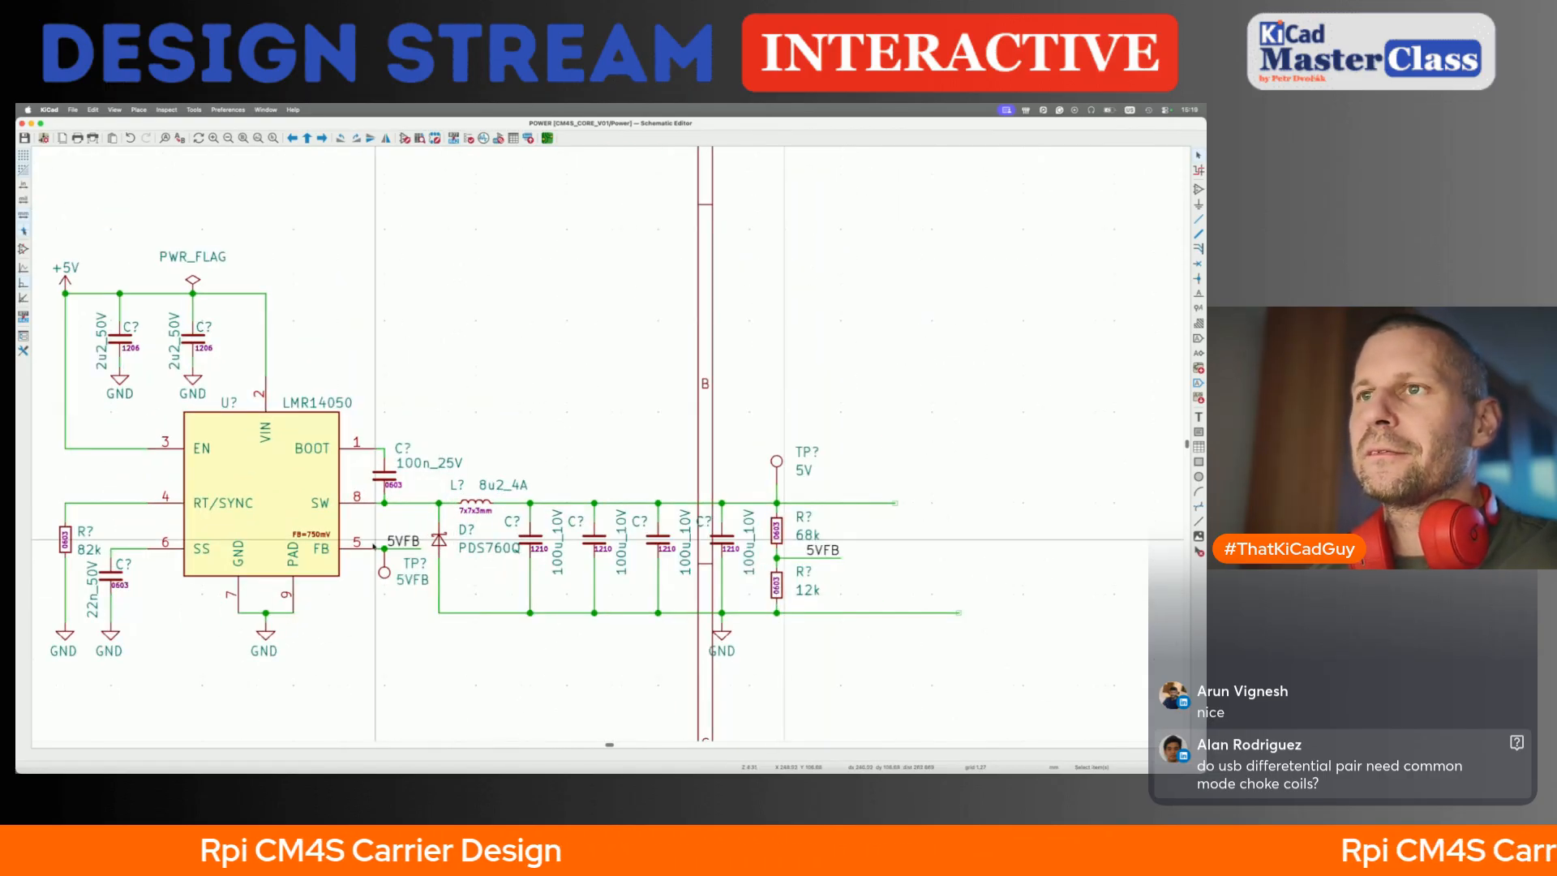
scroll(442, 545, left, 3)
double_click(514, 566)
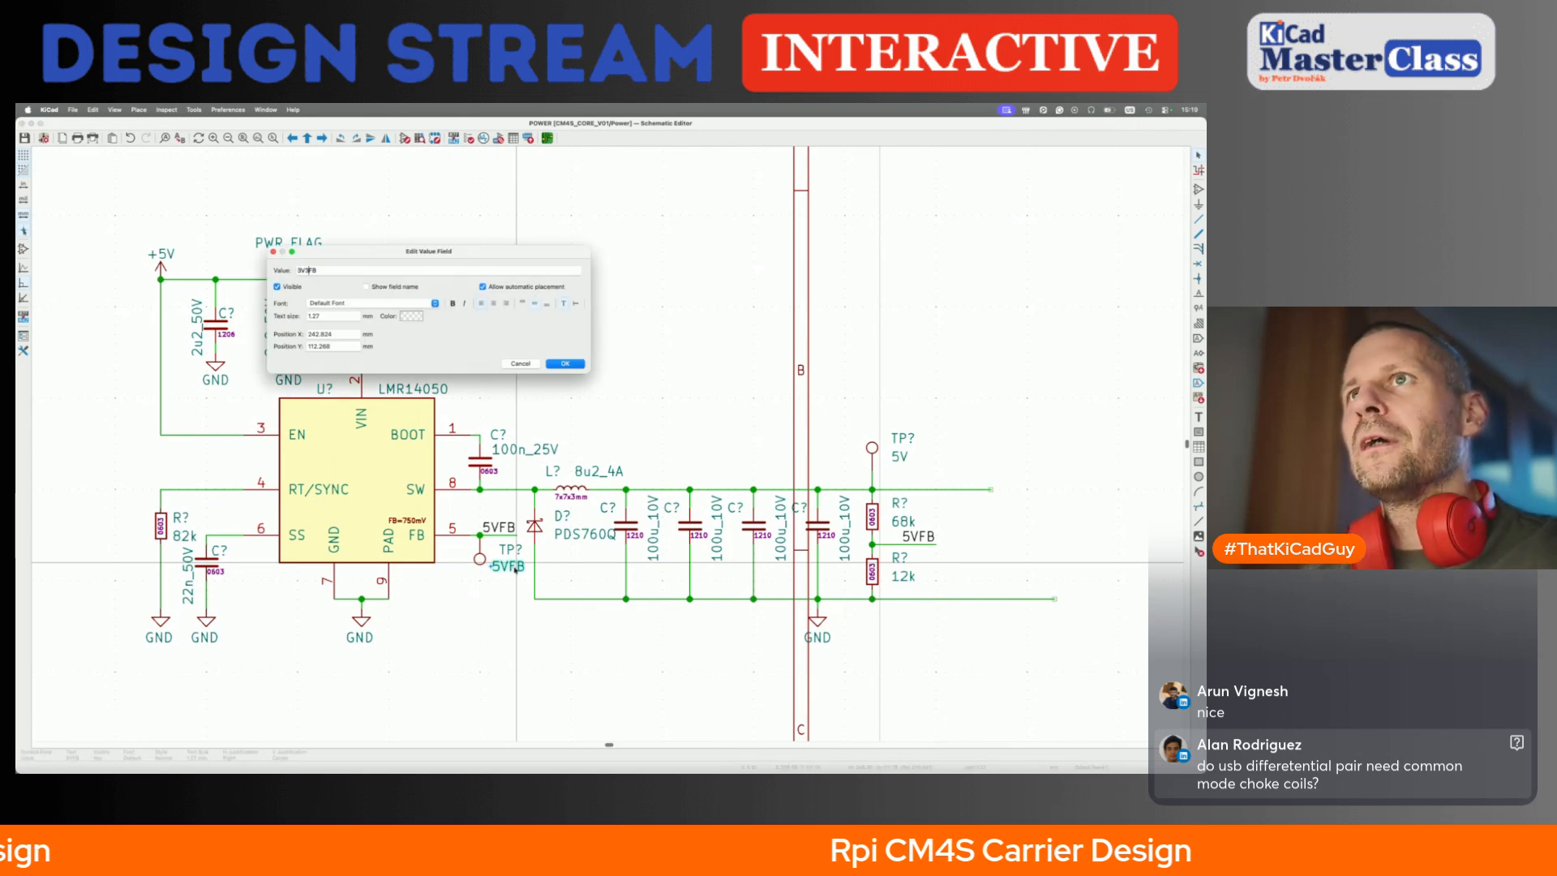
key(Return)
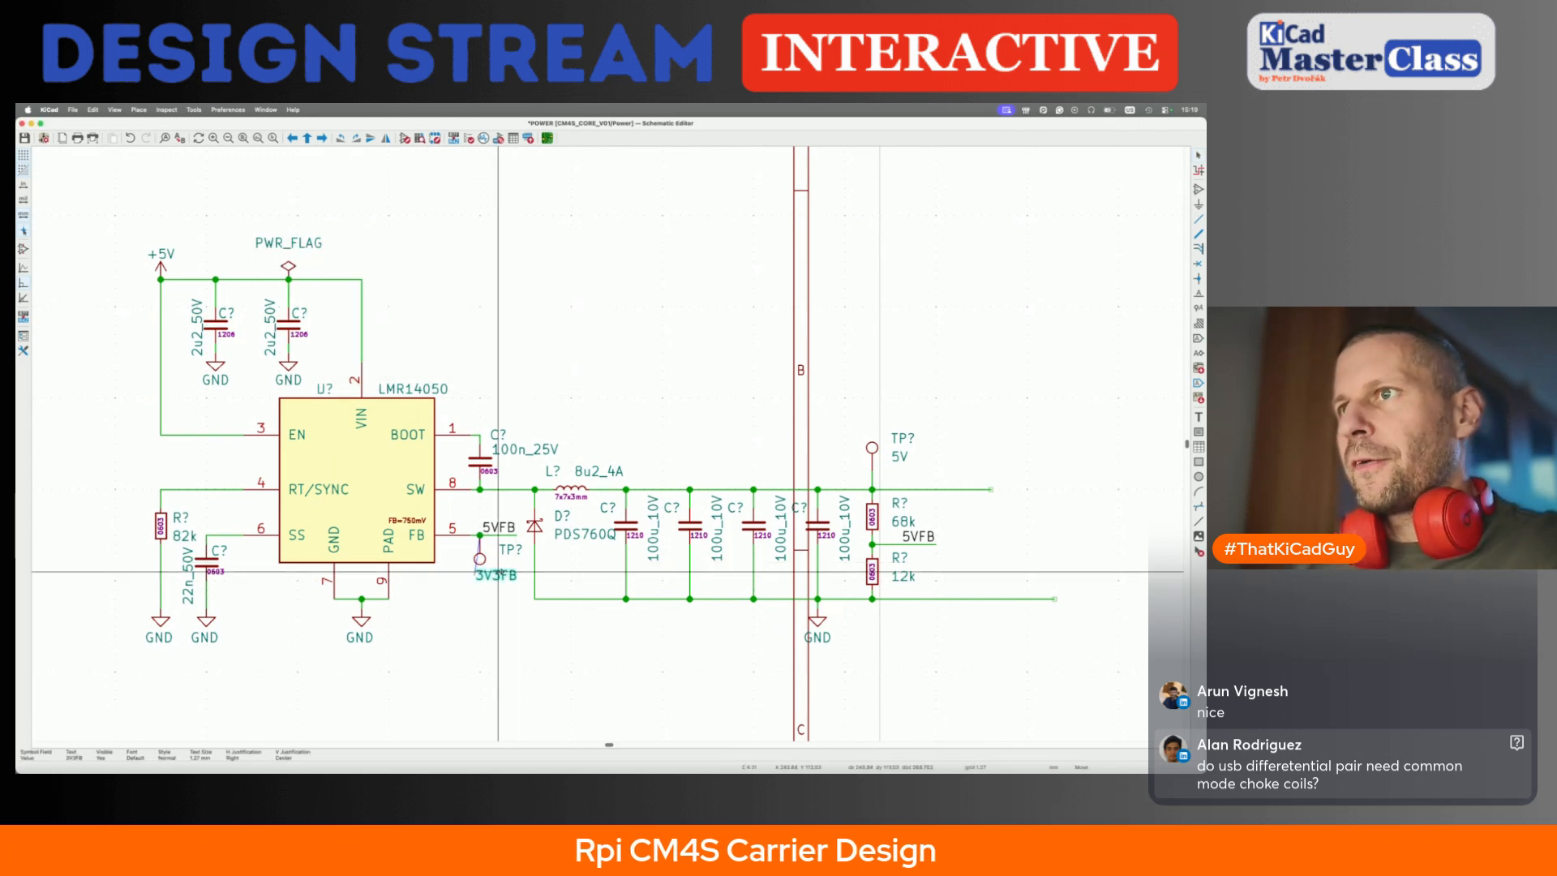
double_click(501, 526)
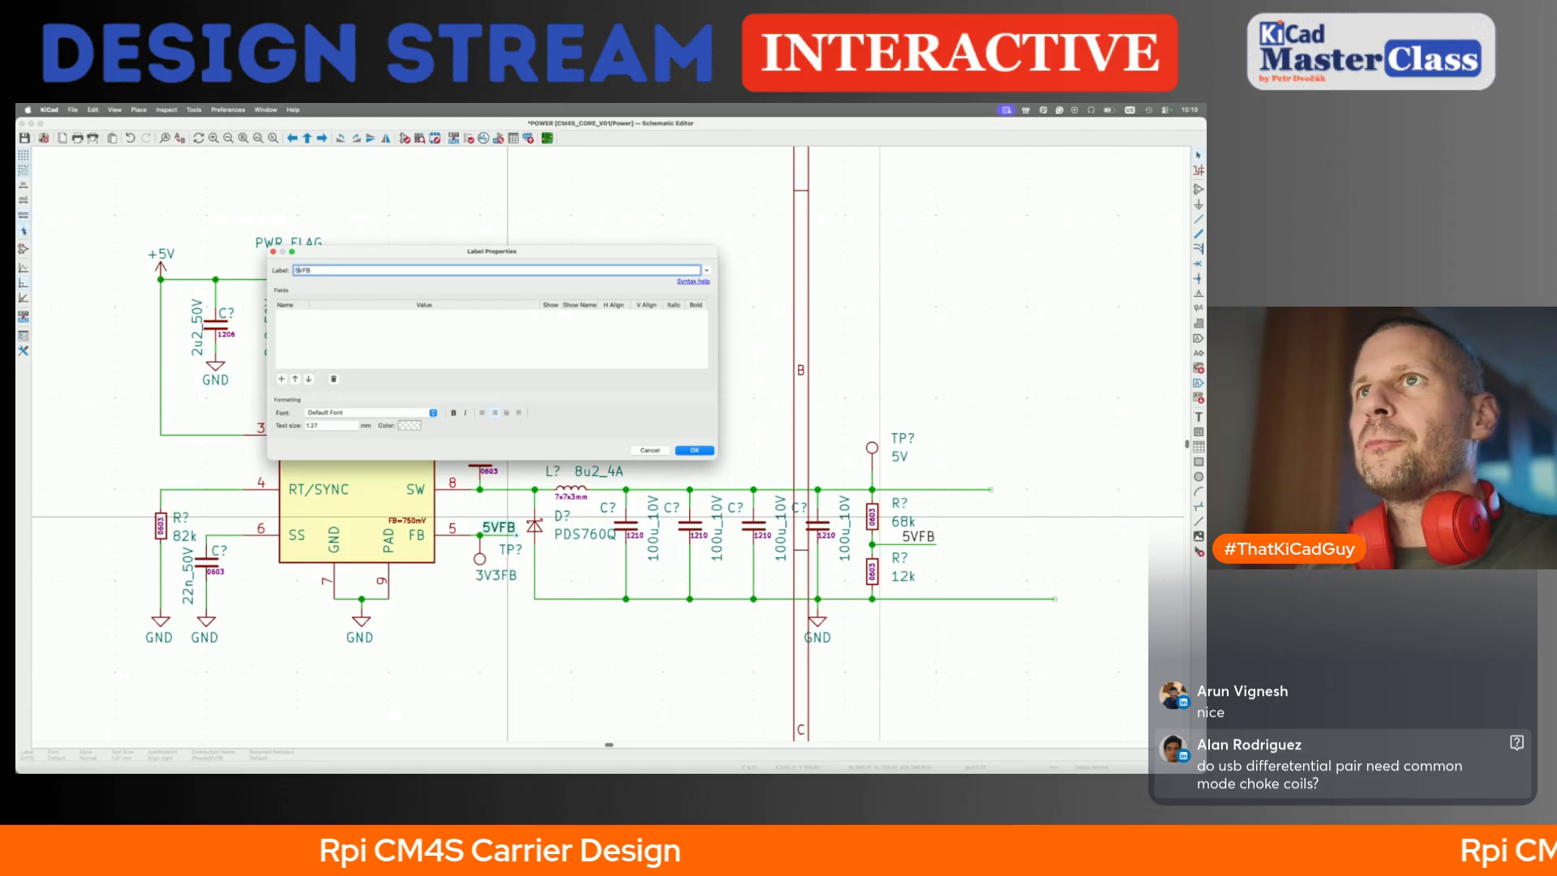
key(Return)
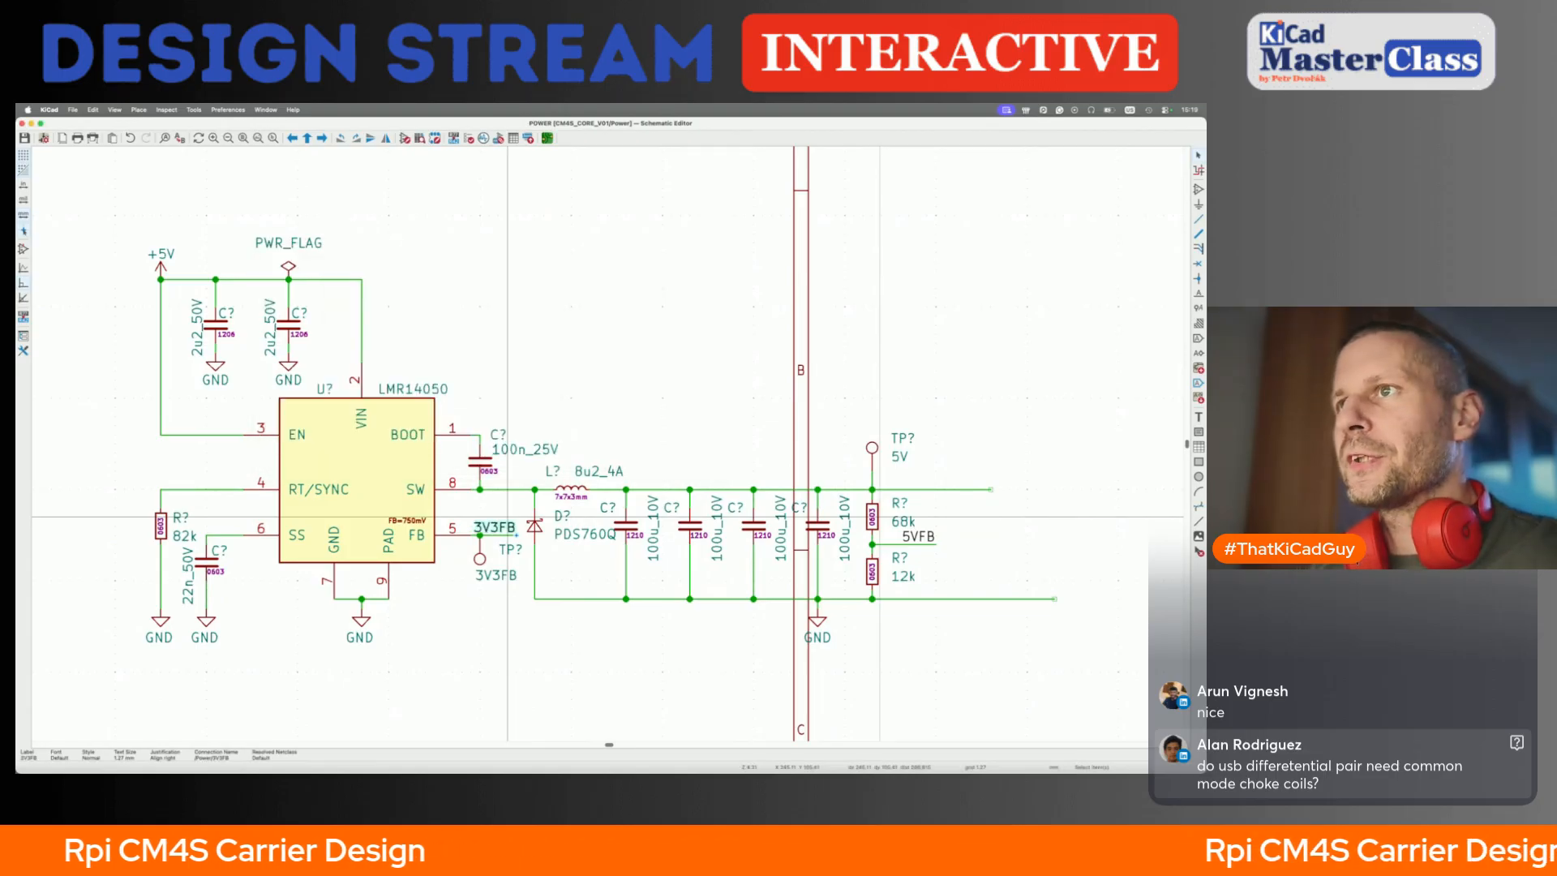
- Rename the net label between the 68k and 12k divider resistors to 3V3FB and save the schematic
scroll(509, 506, right, 3)
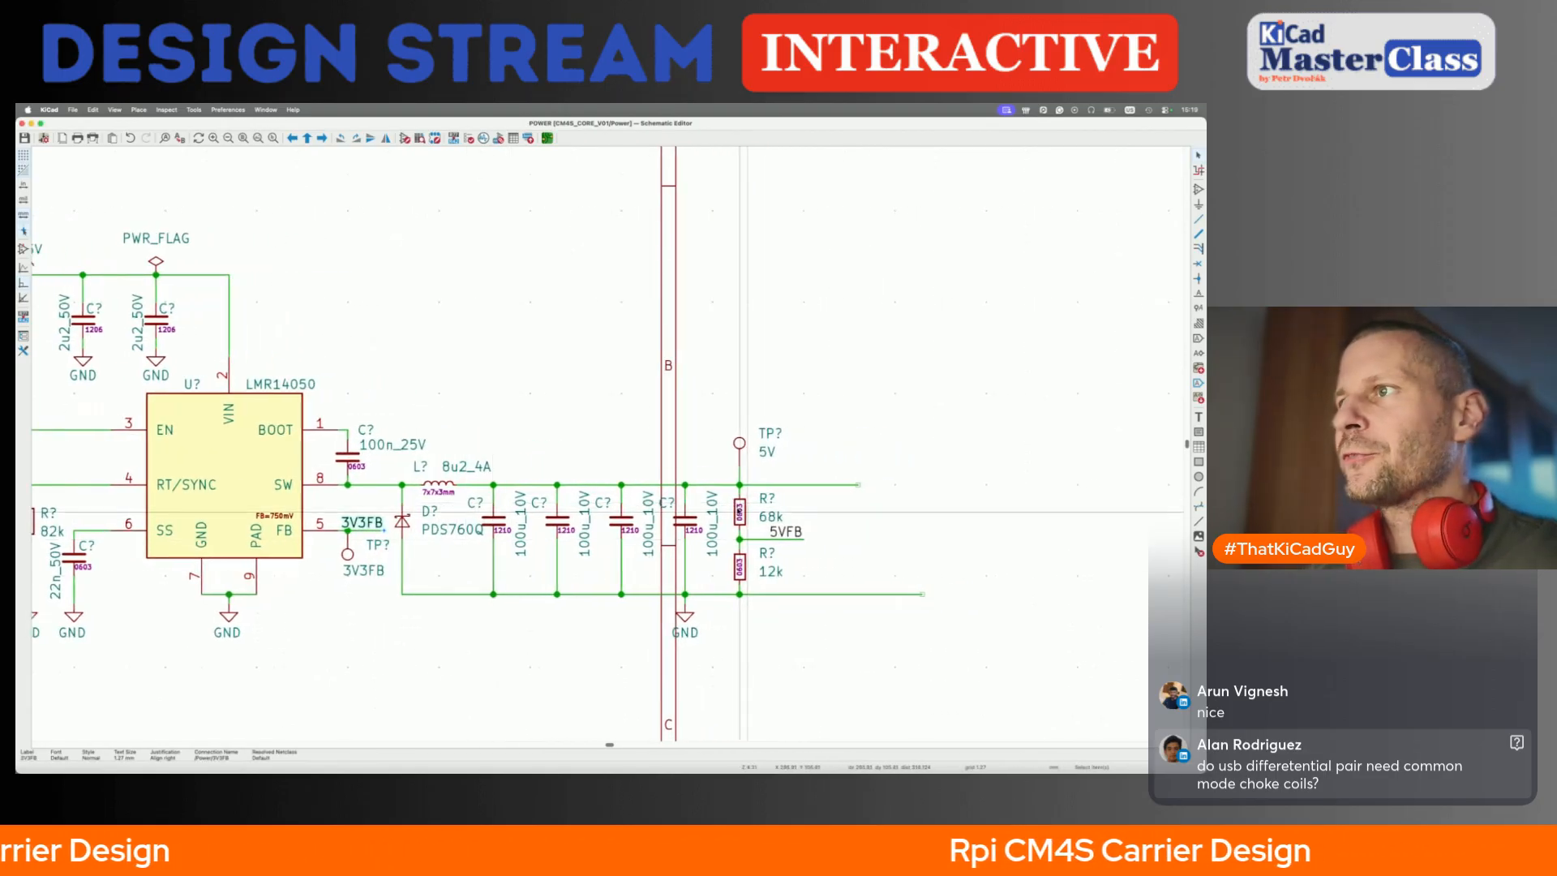
drag(722, 463, 845, 619)
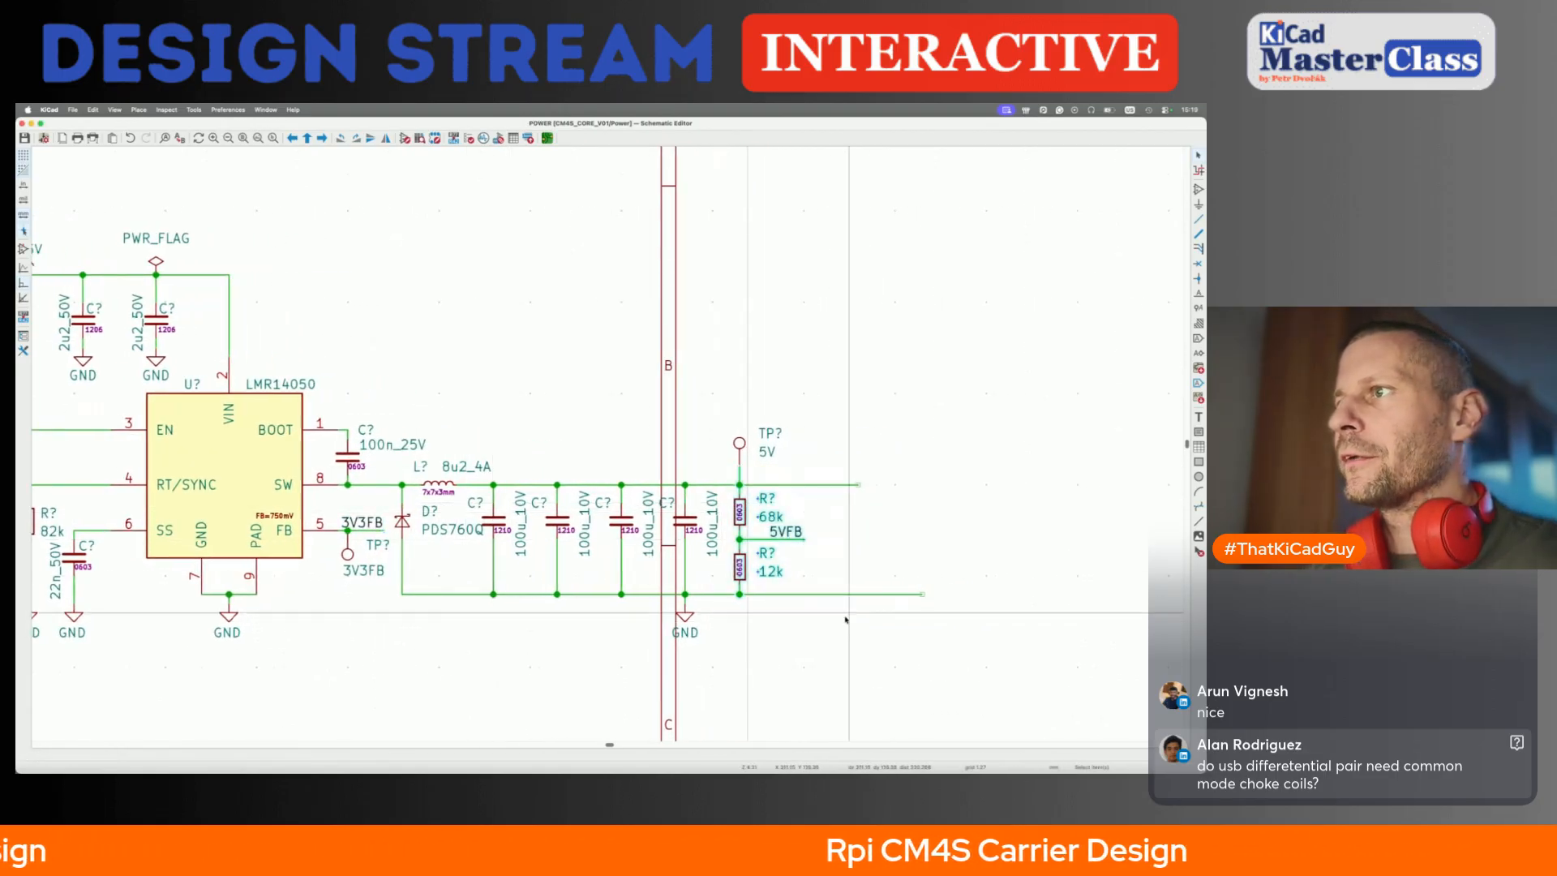
double_click(794, 531)
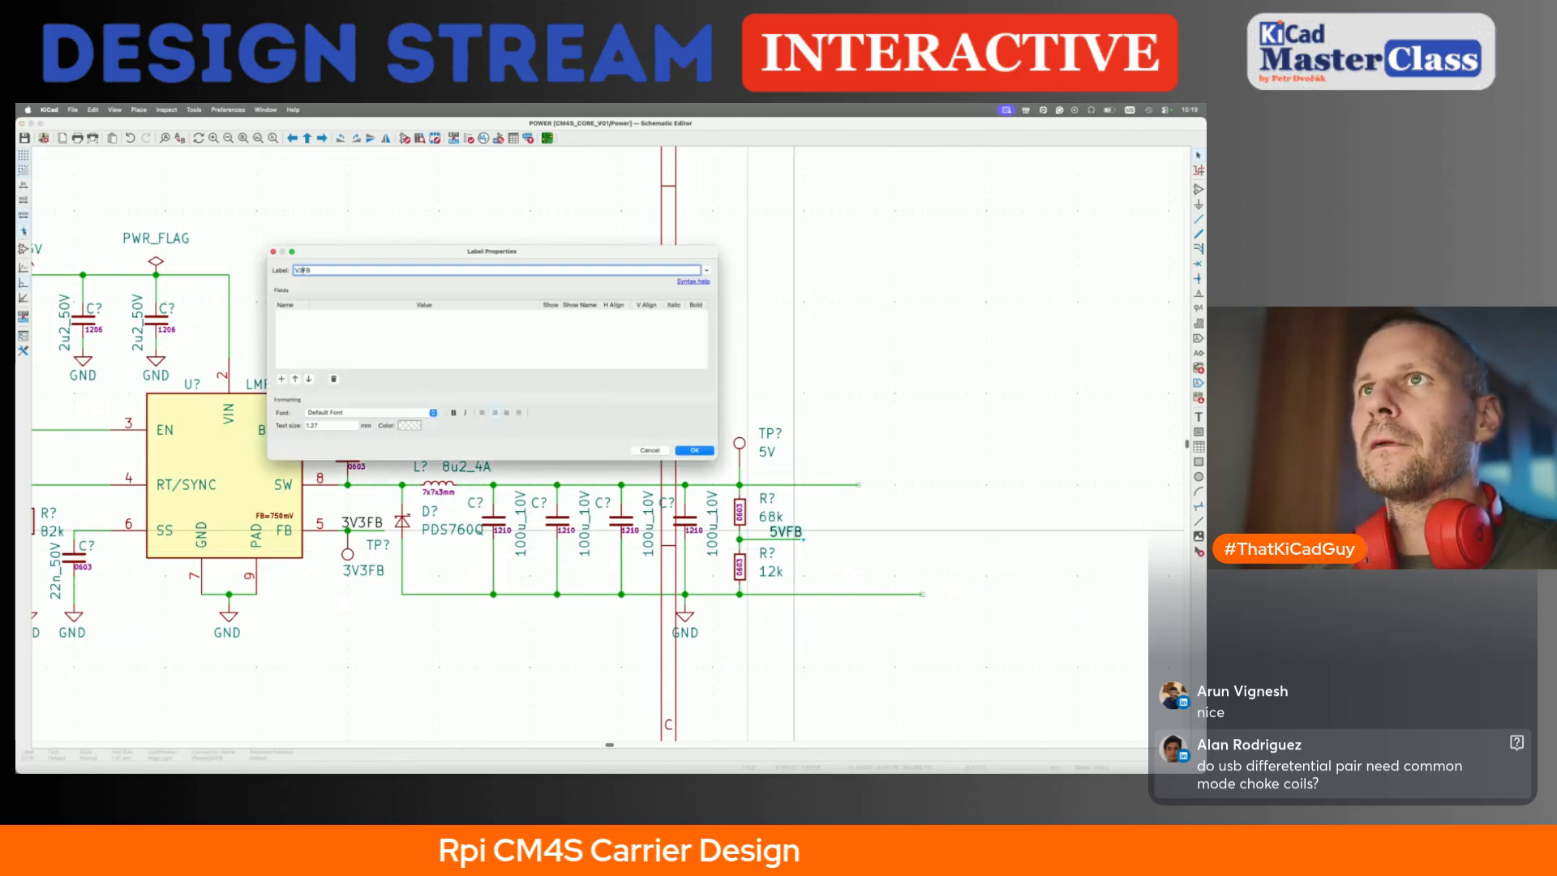
key(Return)
key(super+s)
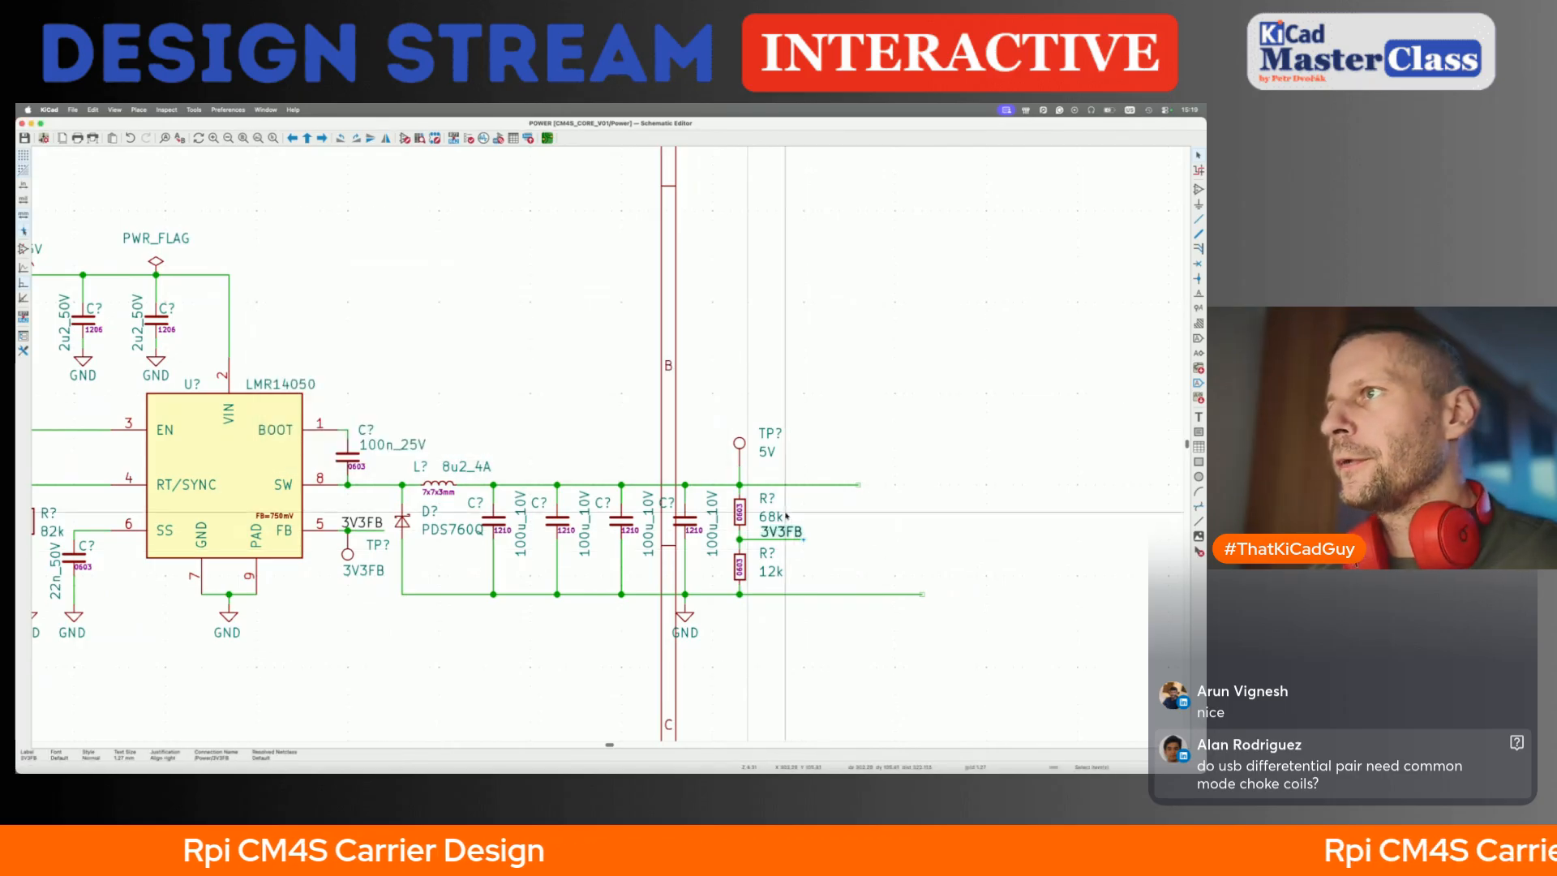
- Delete the 5V test point above the feedback divider on the LMR14050's output
click(767, 454)
scroll(765, 452, down, 3)
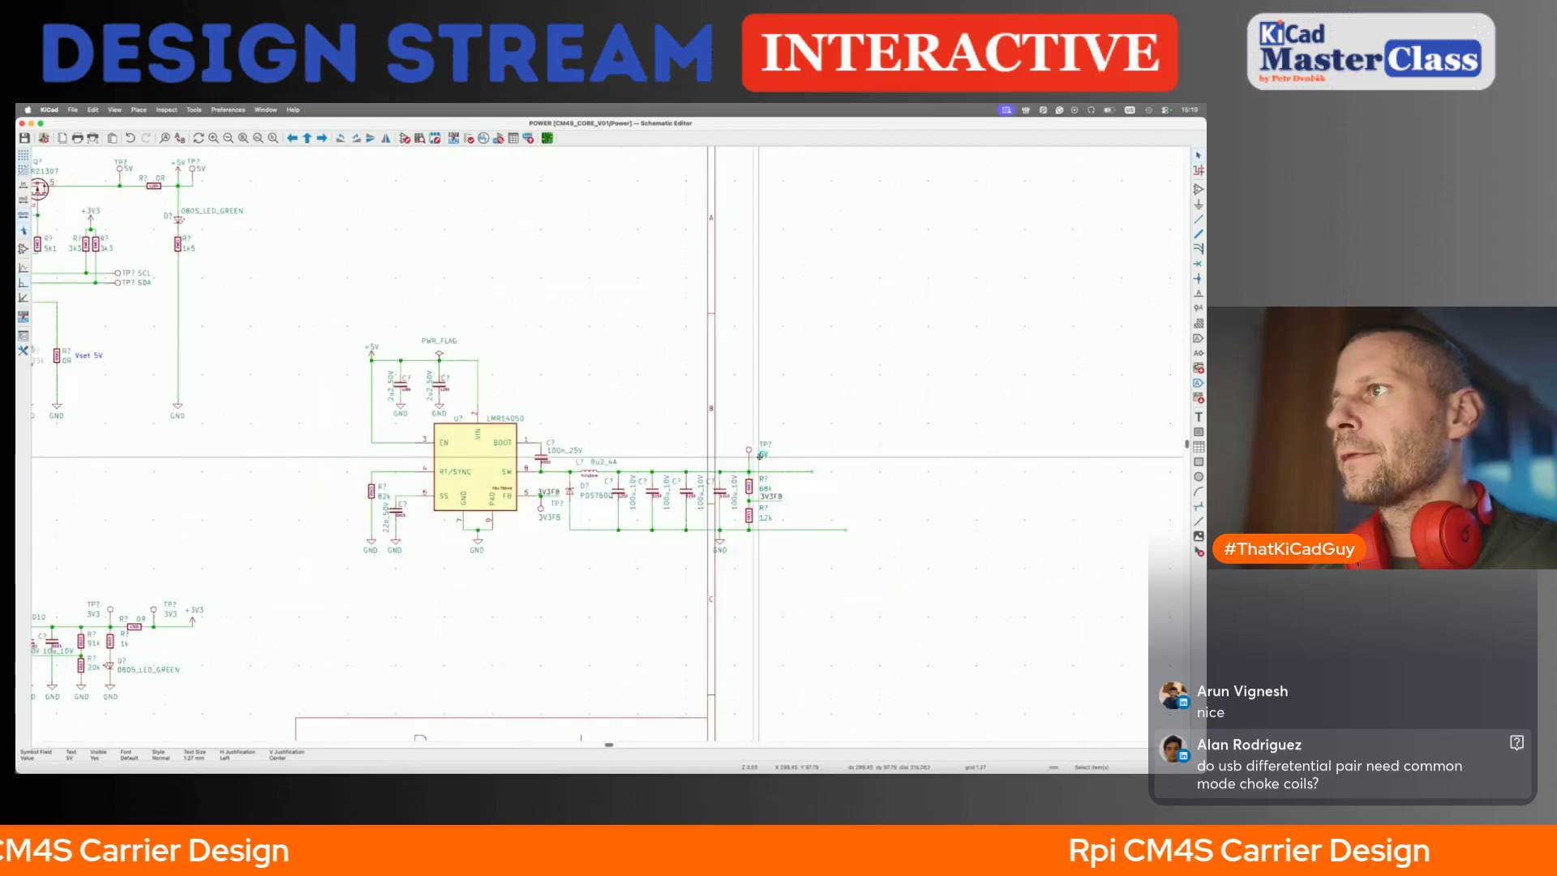
click(749, 464)
key(Delete)
- Move the 3V3 test points, 0R resistor, LED branch and +3V3 symbol from the RT8097's output to the LMR14050's output line
middle_drag(713, 492, 843, 439)
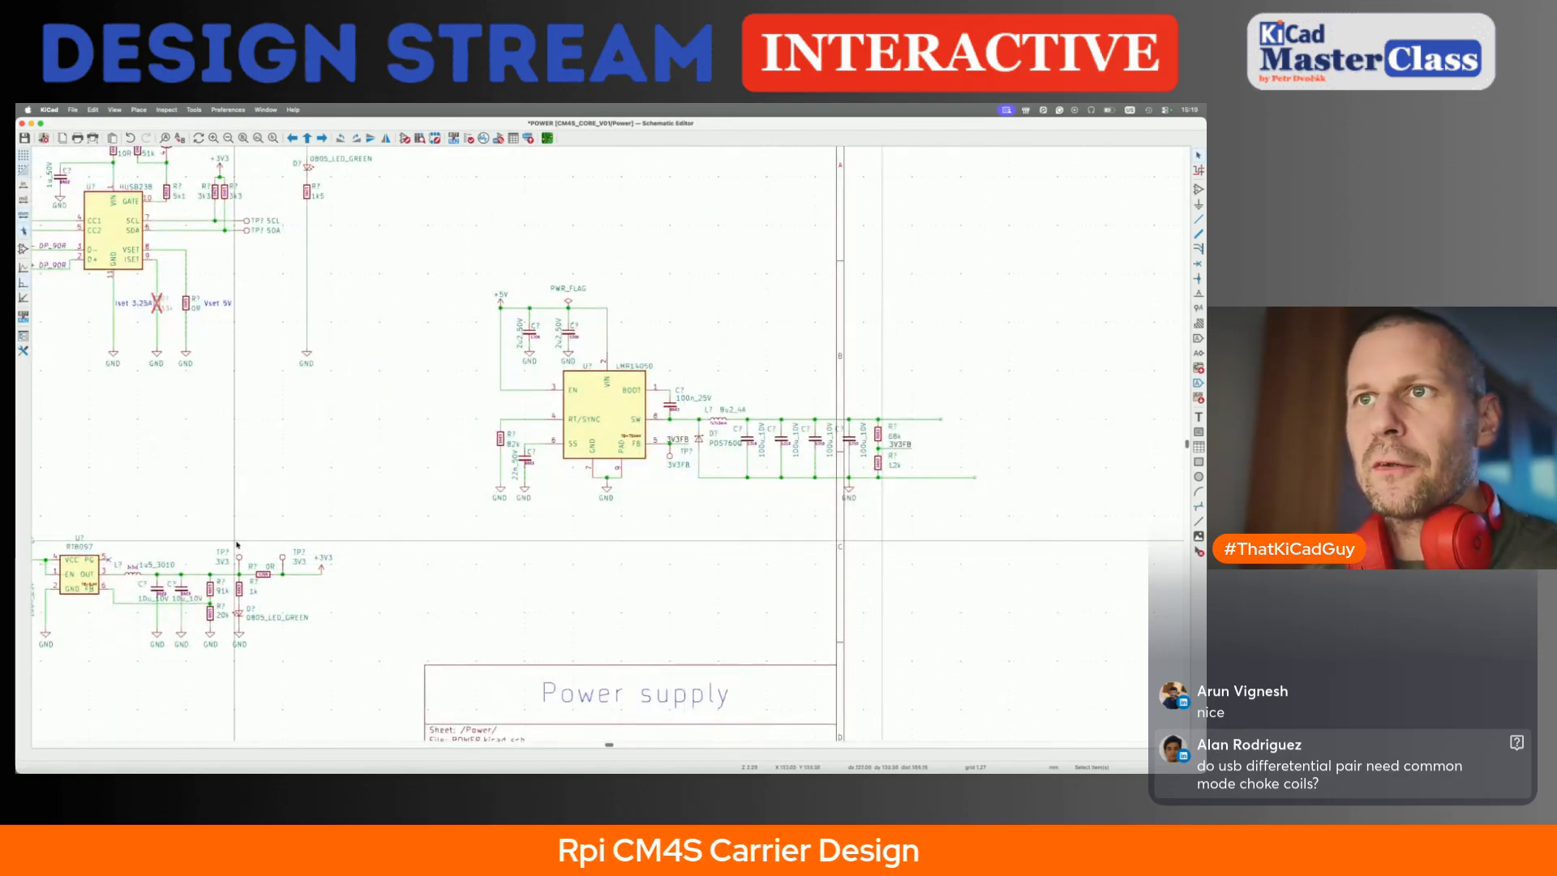
drag(231, 537, 360, 659)
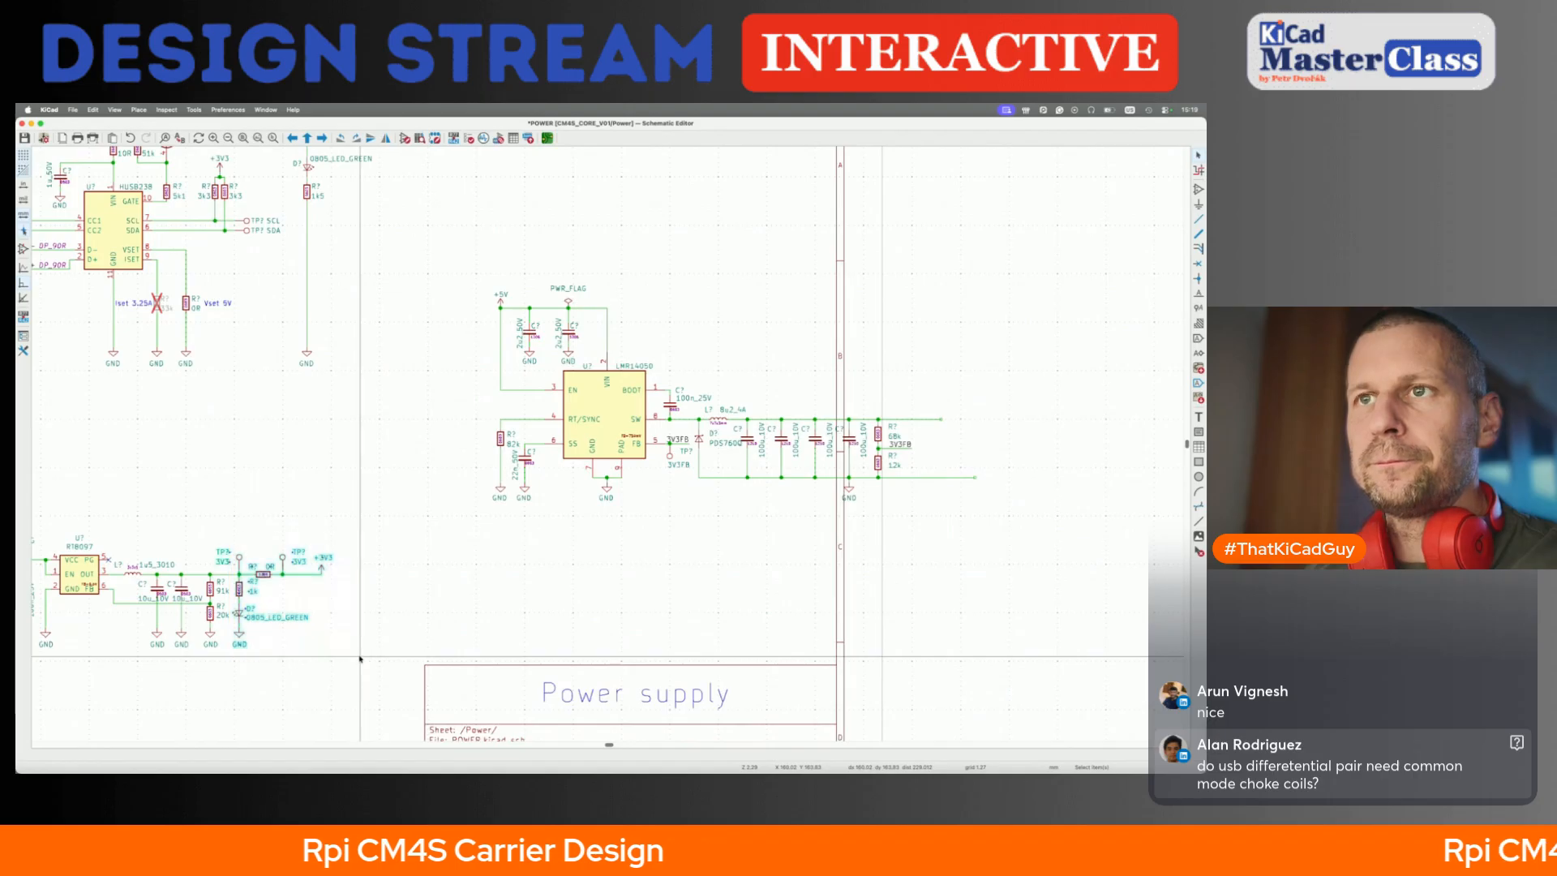
key(m)
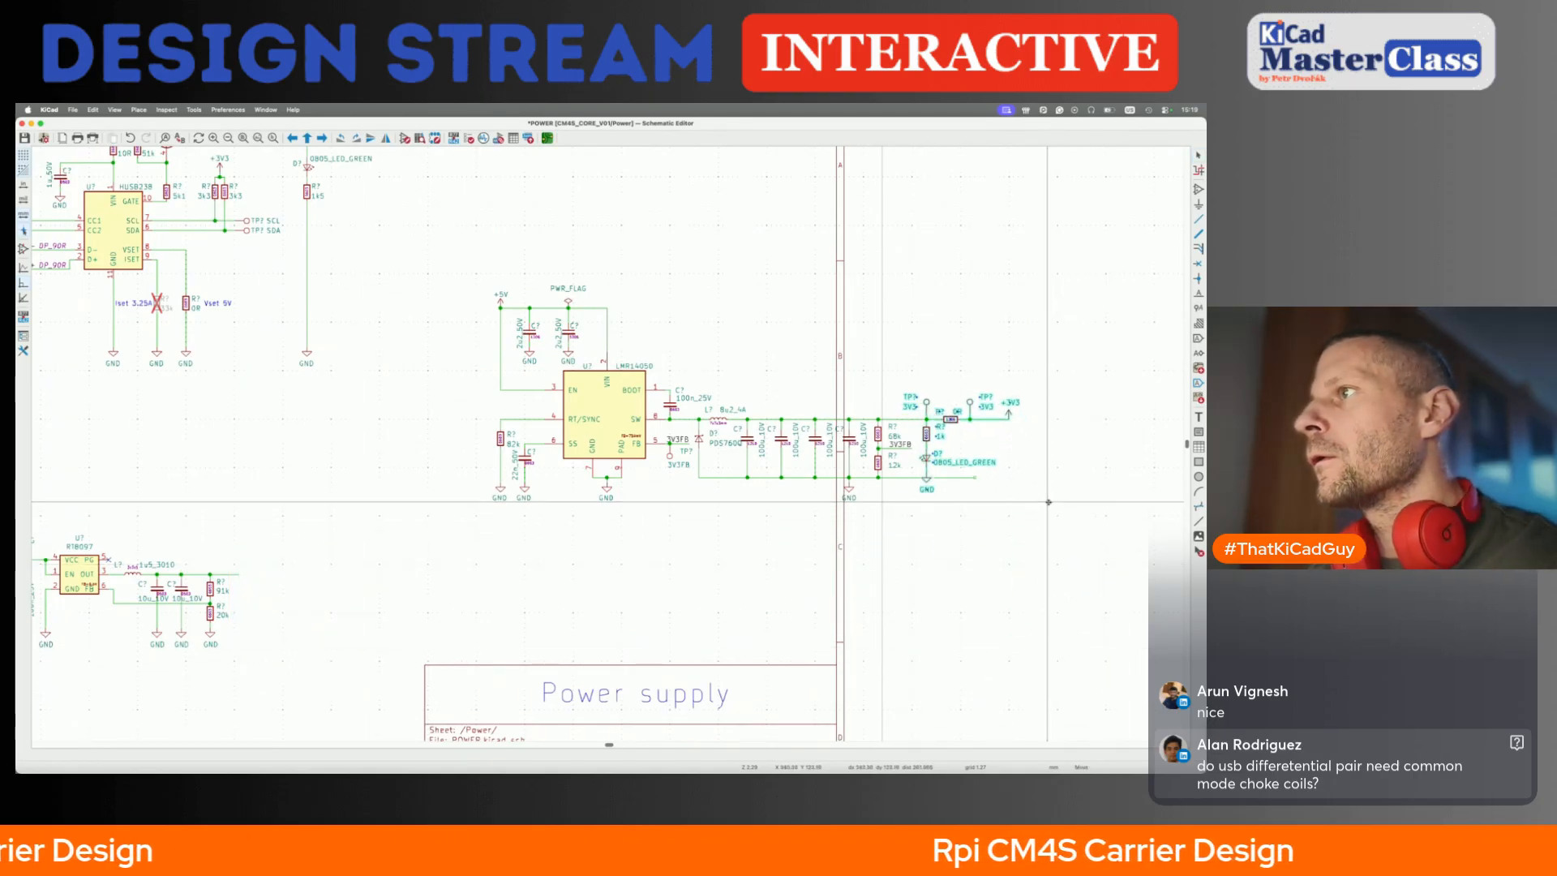
click(1049, 502)
- Lower the GND symbol under the green LED to the height of the output capacitors' GND, keeping it wired, and save the schematic
scroll(1046, 505, up, 3)
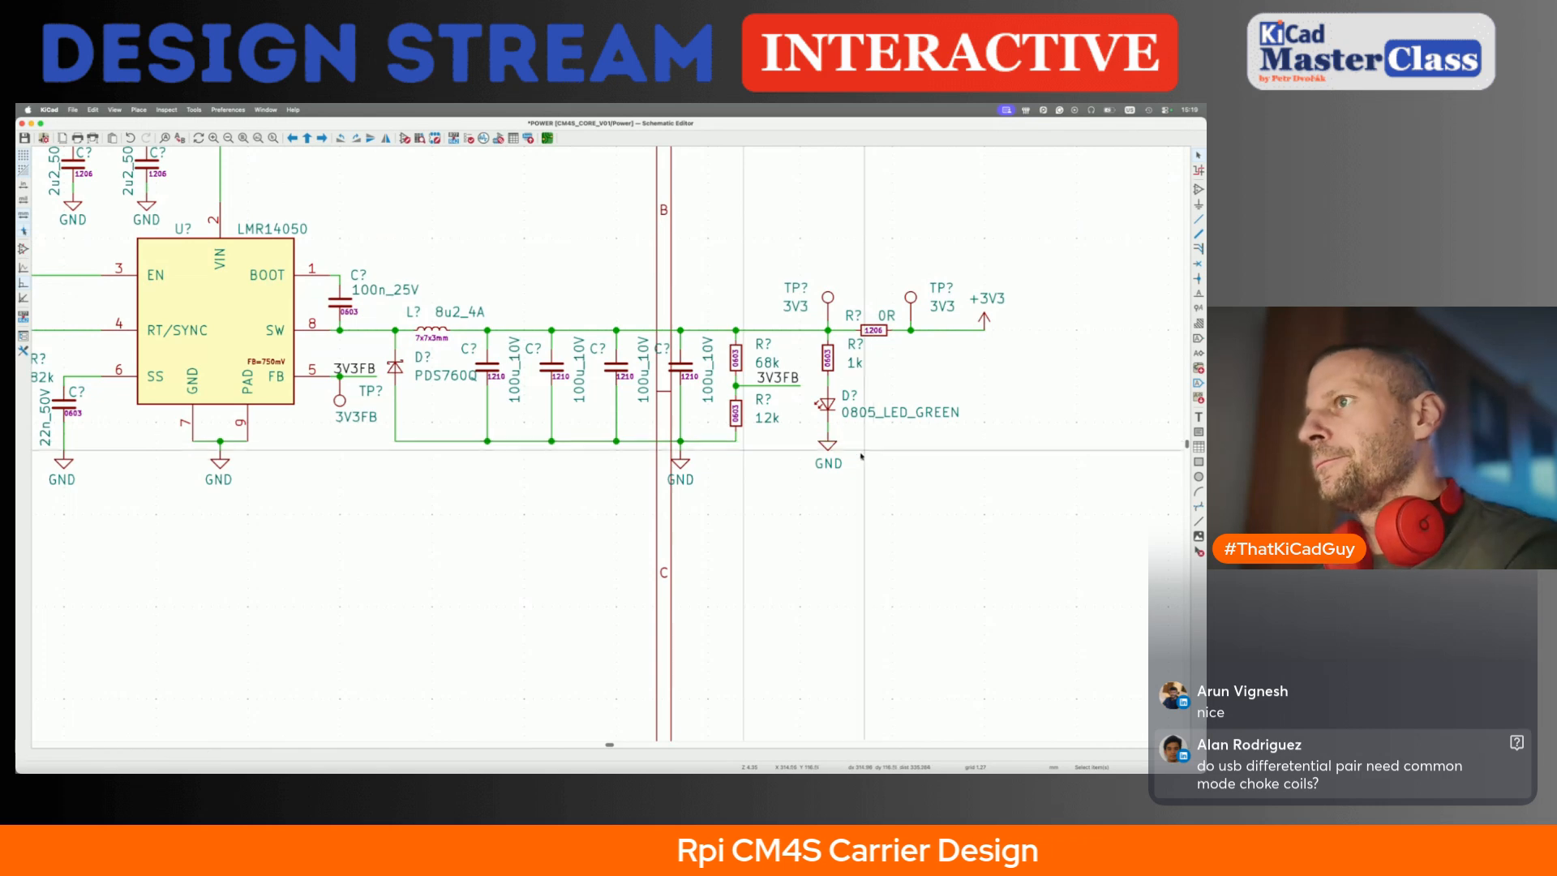
key(g)
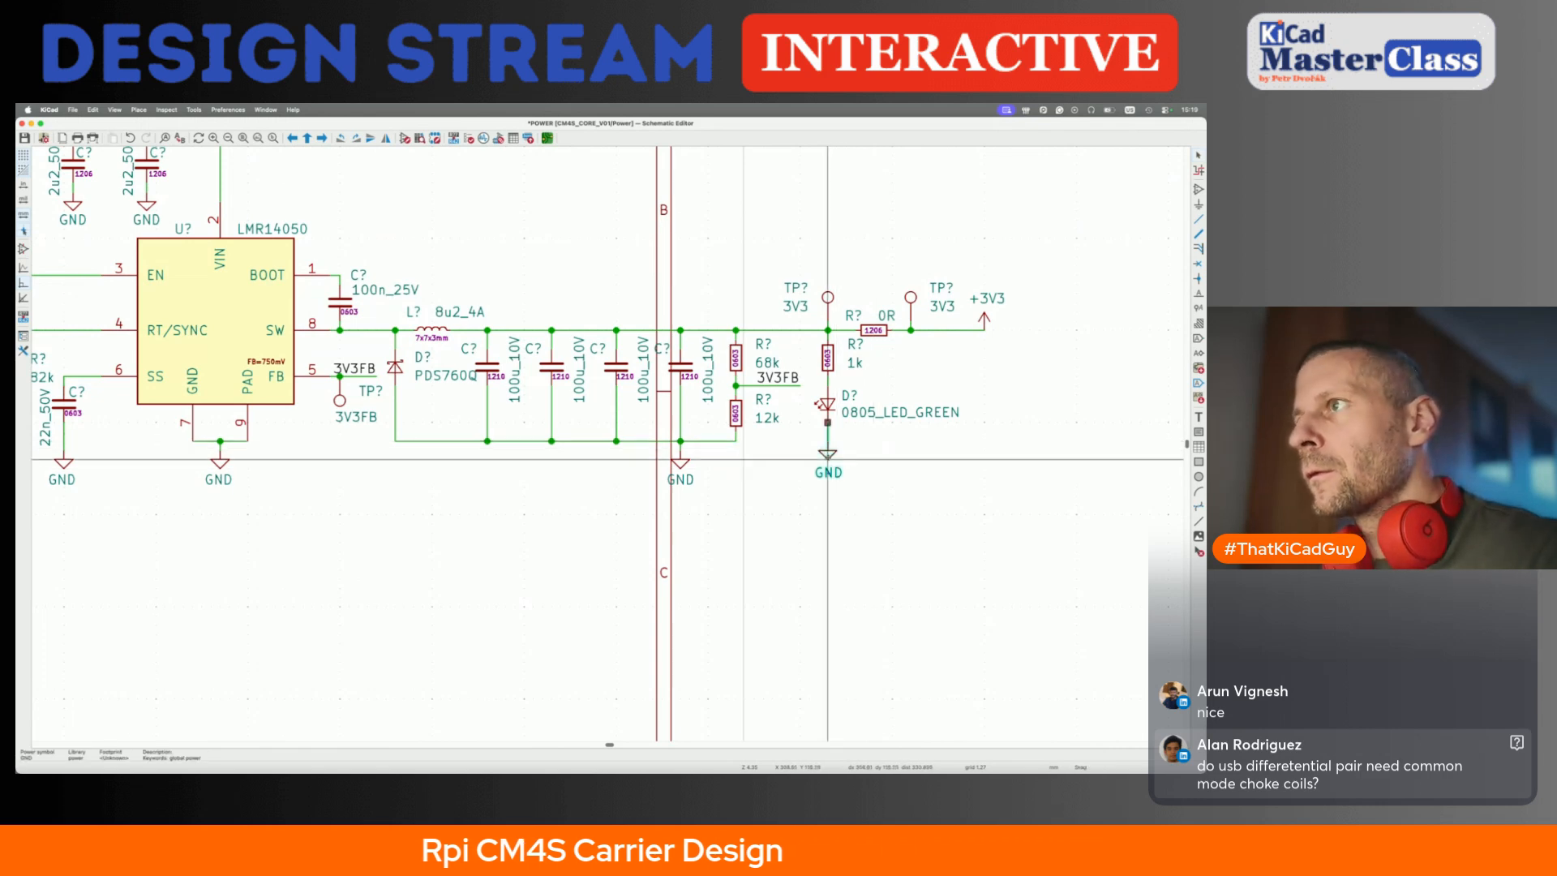
click(827, 459)
key(super+s)
- Check the LMR14050's typical feedback voltage in the Electrical Characteristics table of its datasheet, closing the duplicate datasheet tab
scroll(750, 426, down, 1)
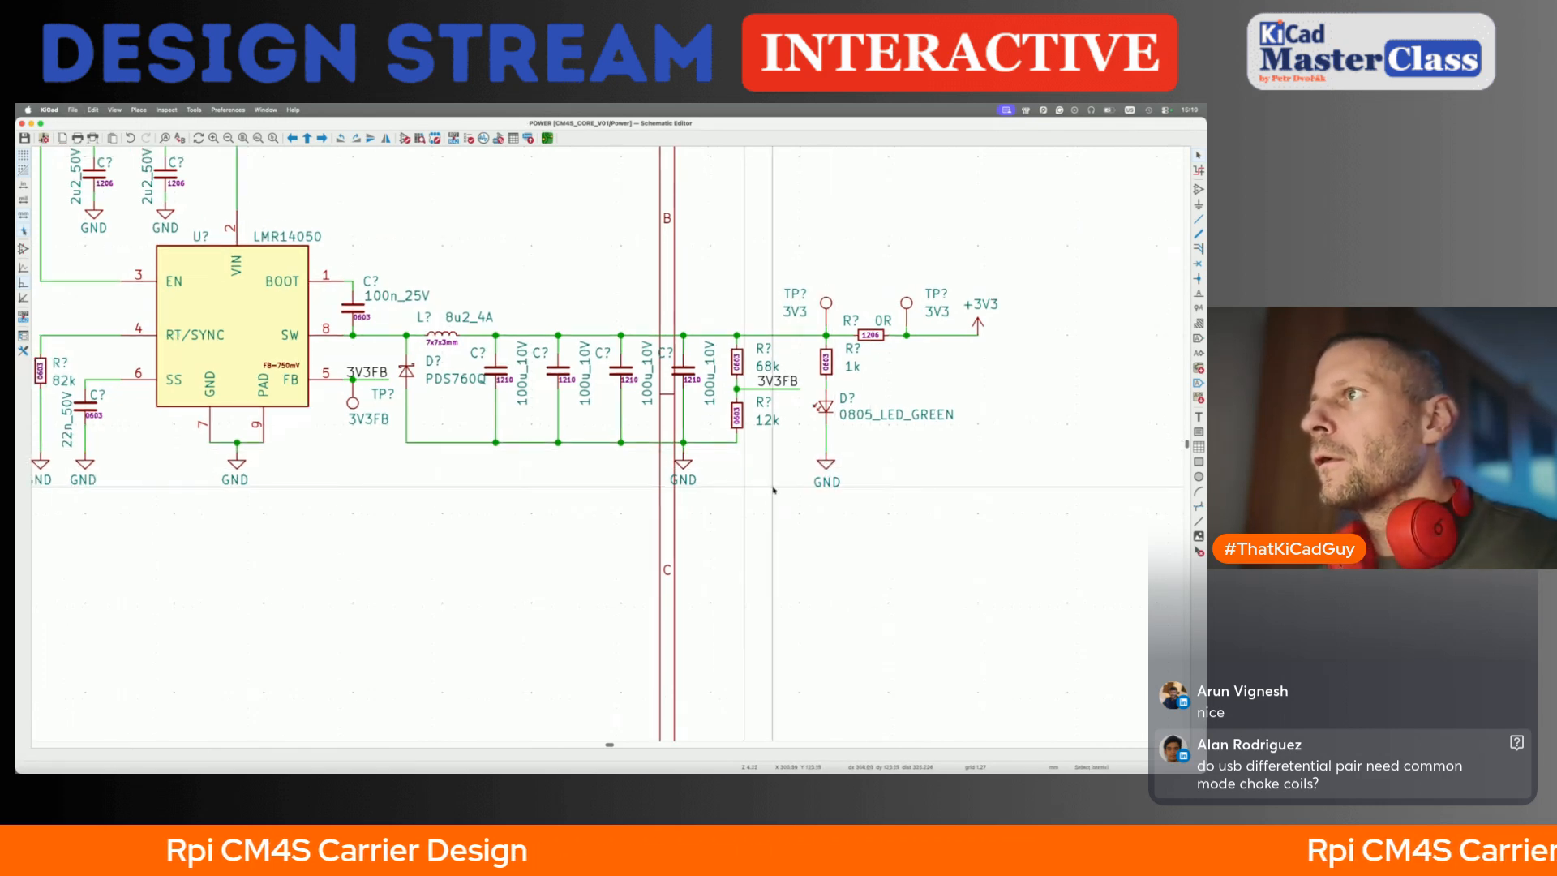
scroll(750, 426, up, 1)
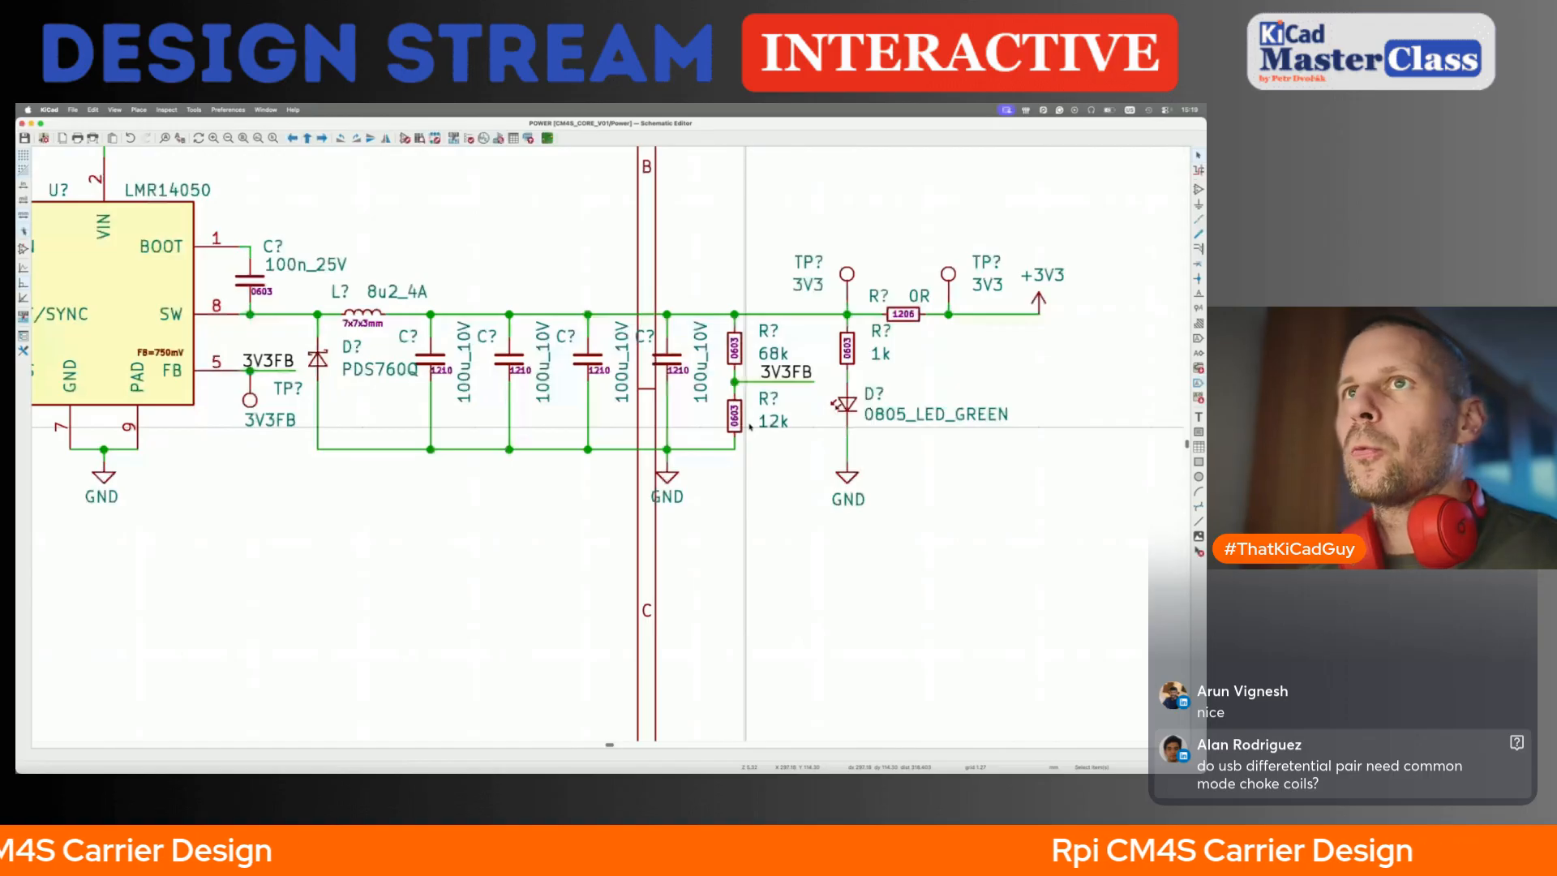
scroll(165, 342, up, 2)
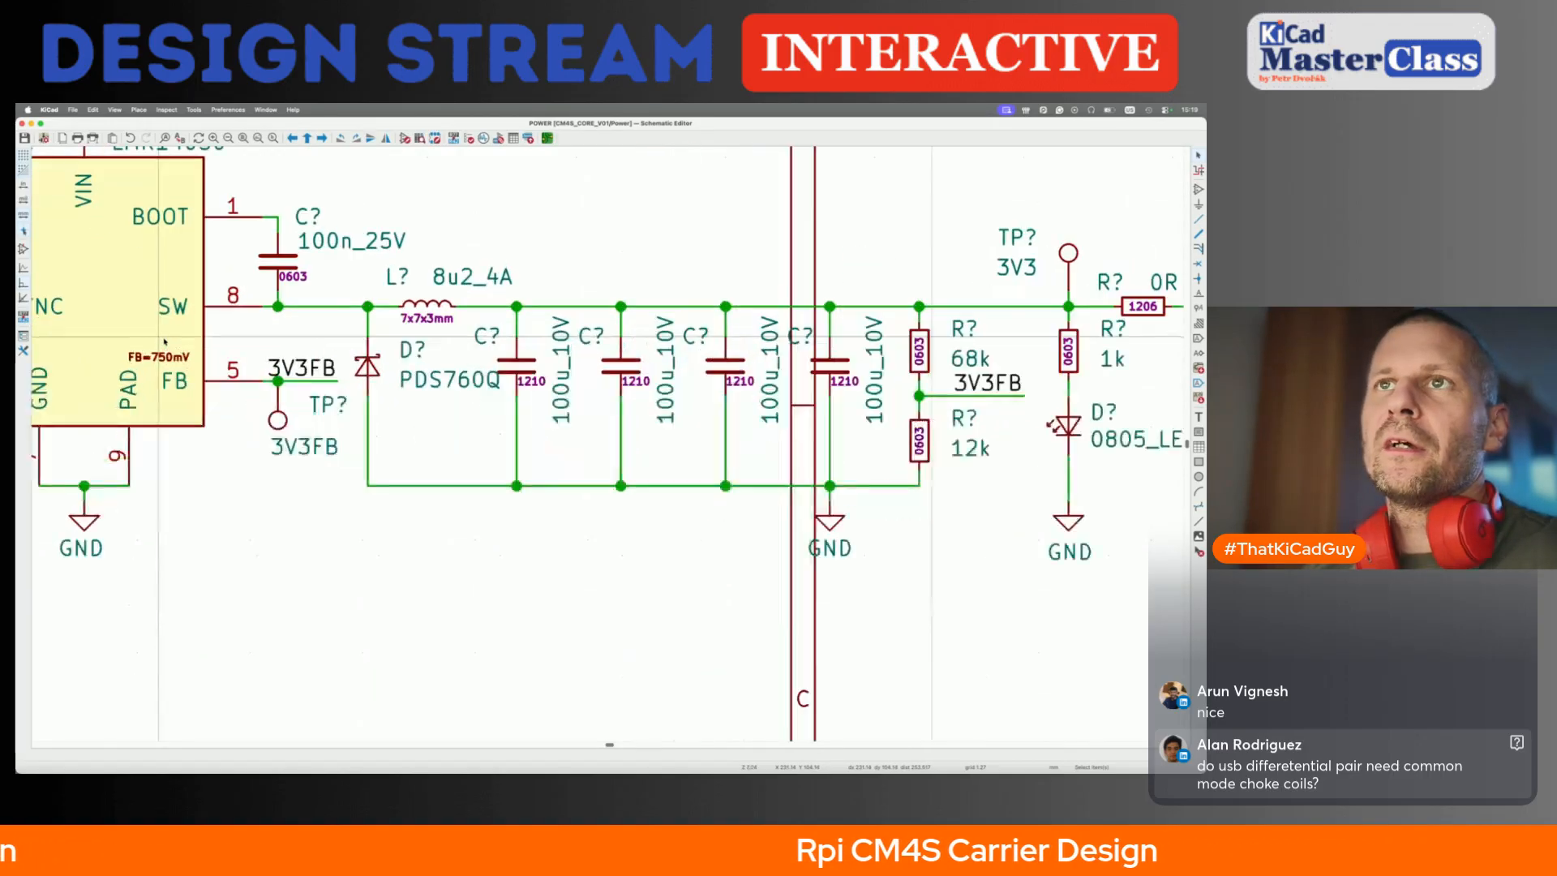
click(337, 338)
key(d)
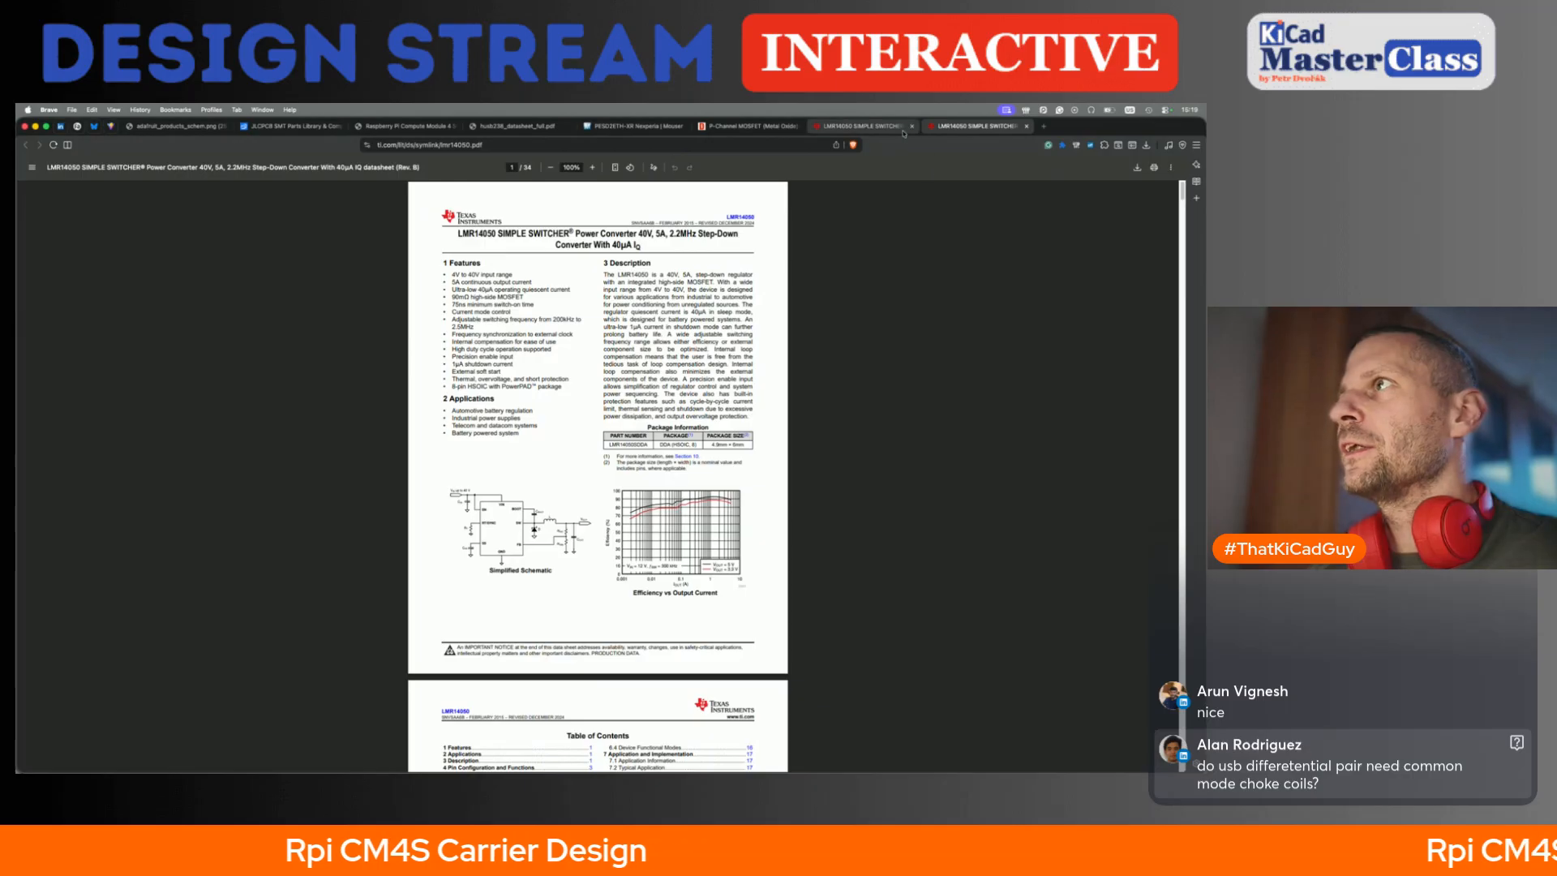
click(911, 127)
scroll(567, 543, down, 10)
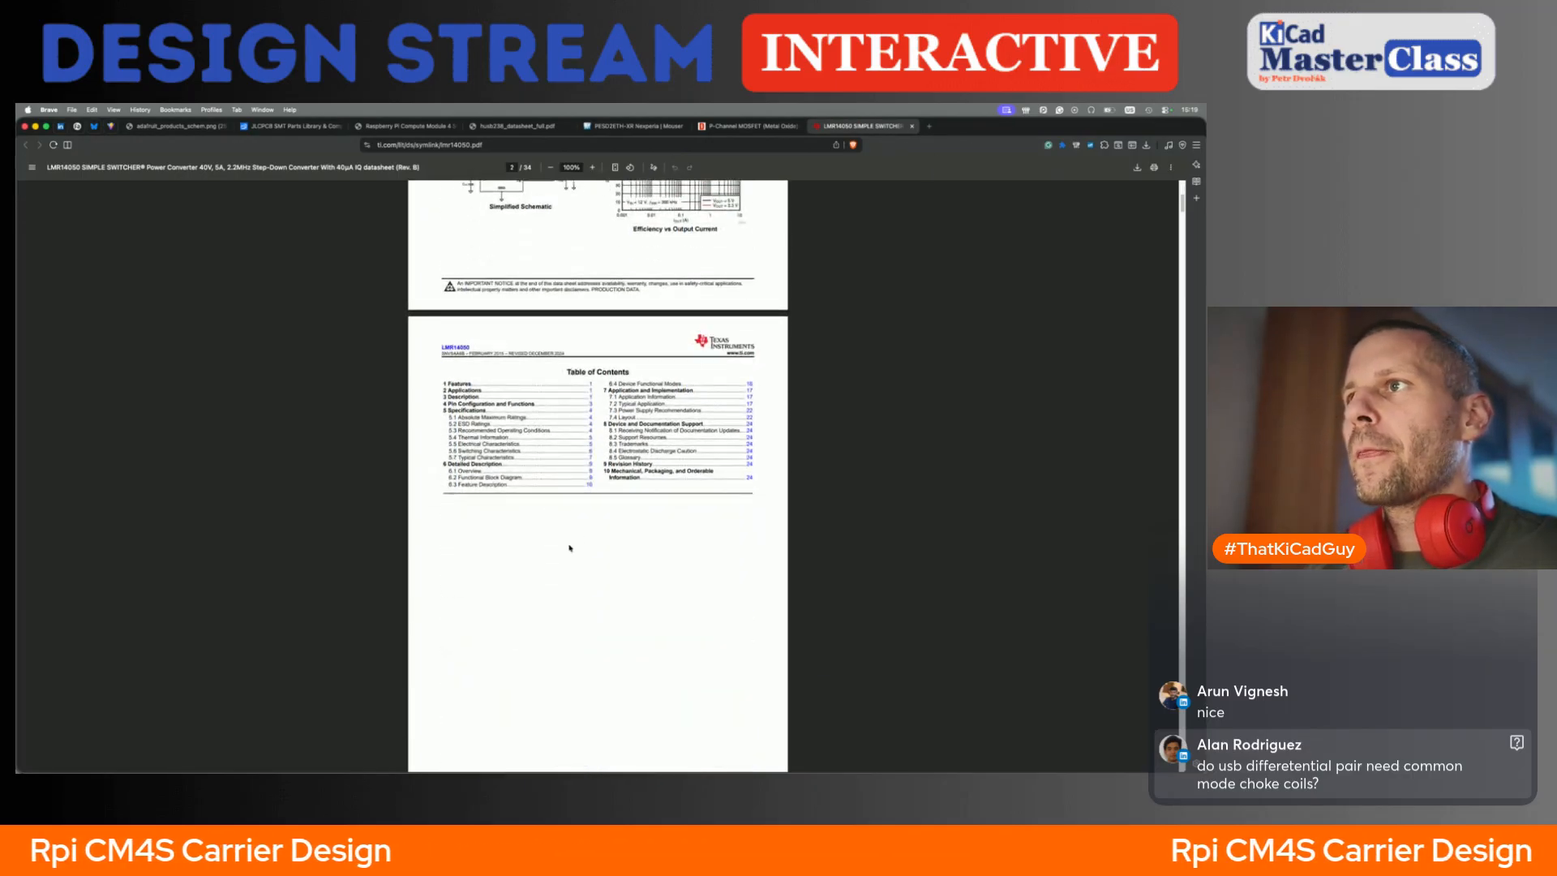
scroll(570, 548, down, 3)
ctrl+scroll(576, 547, up, 5)
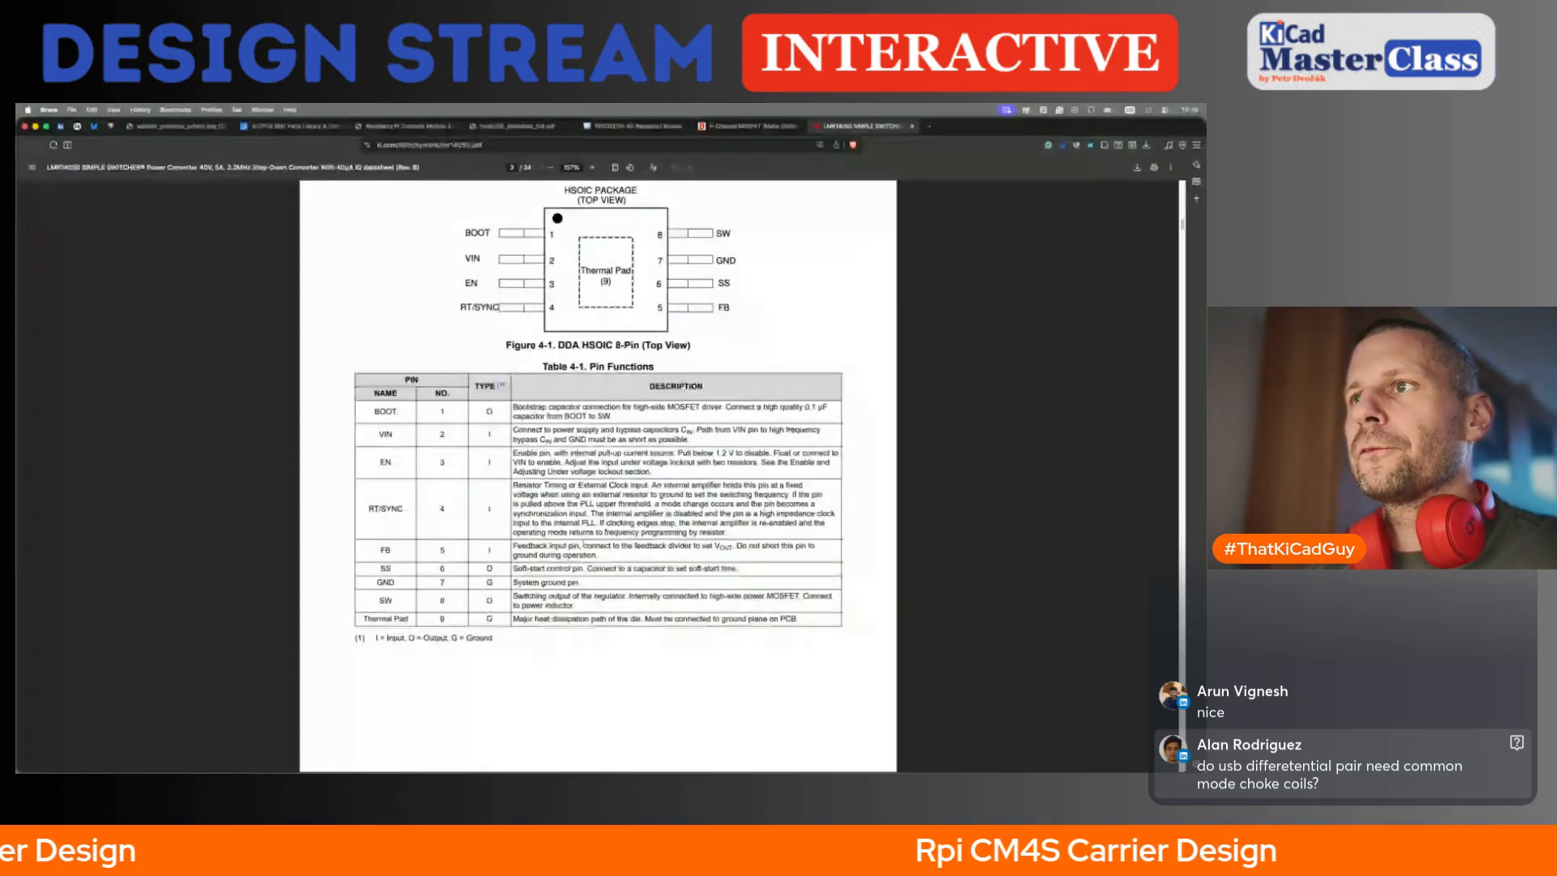
scroll(583, 545, down, 15)
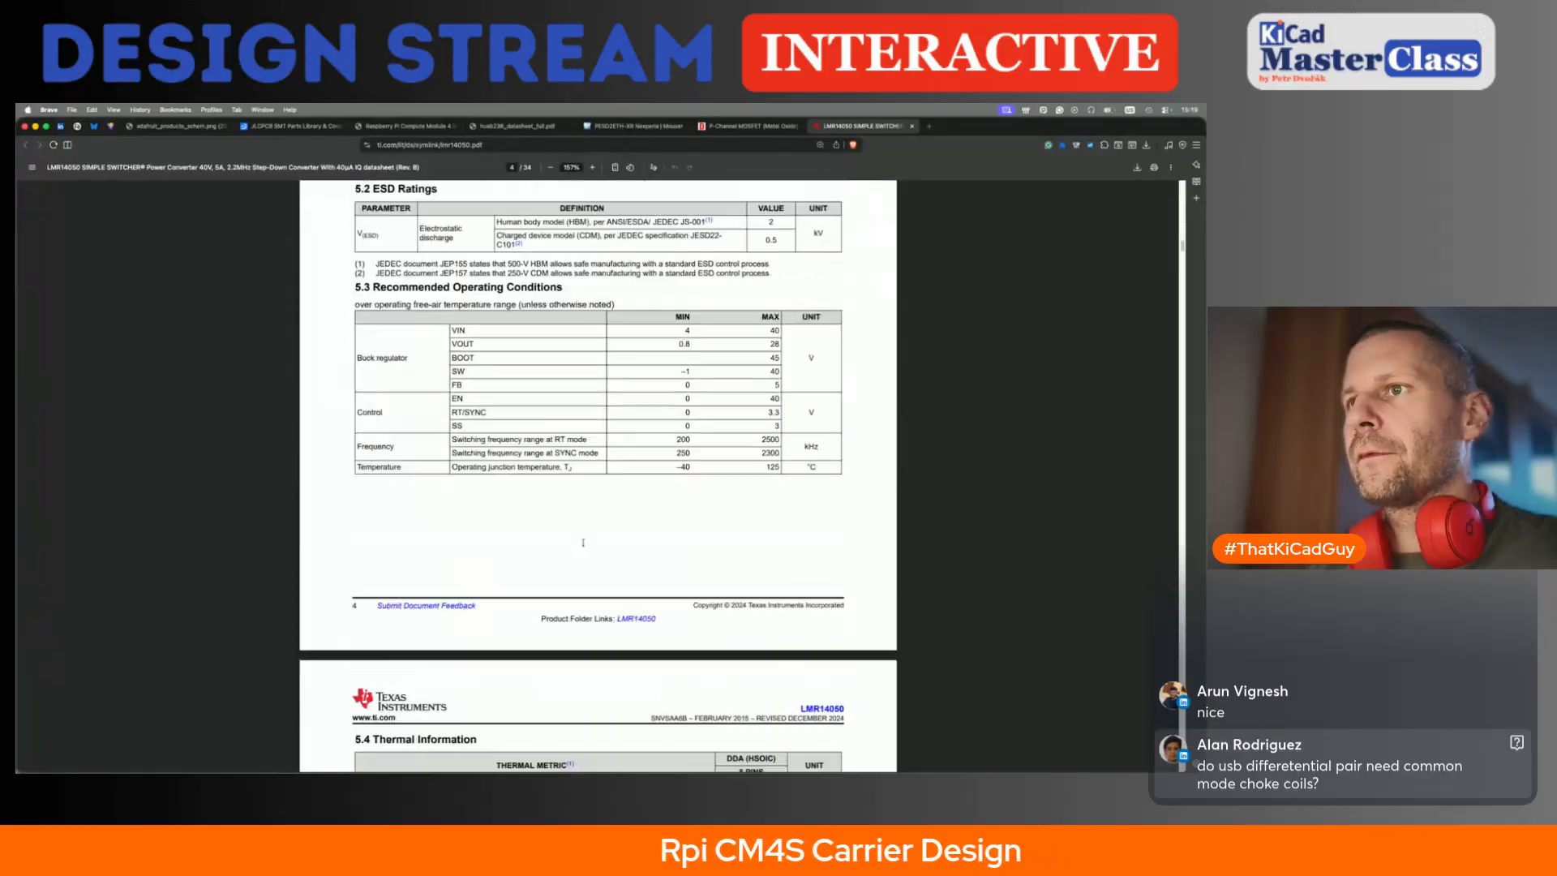
scroll(583, 543, down, 7)
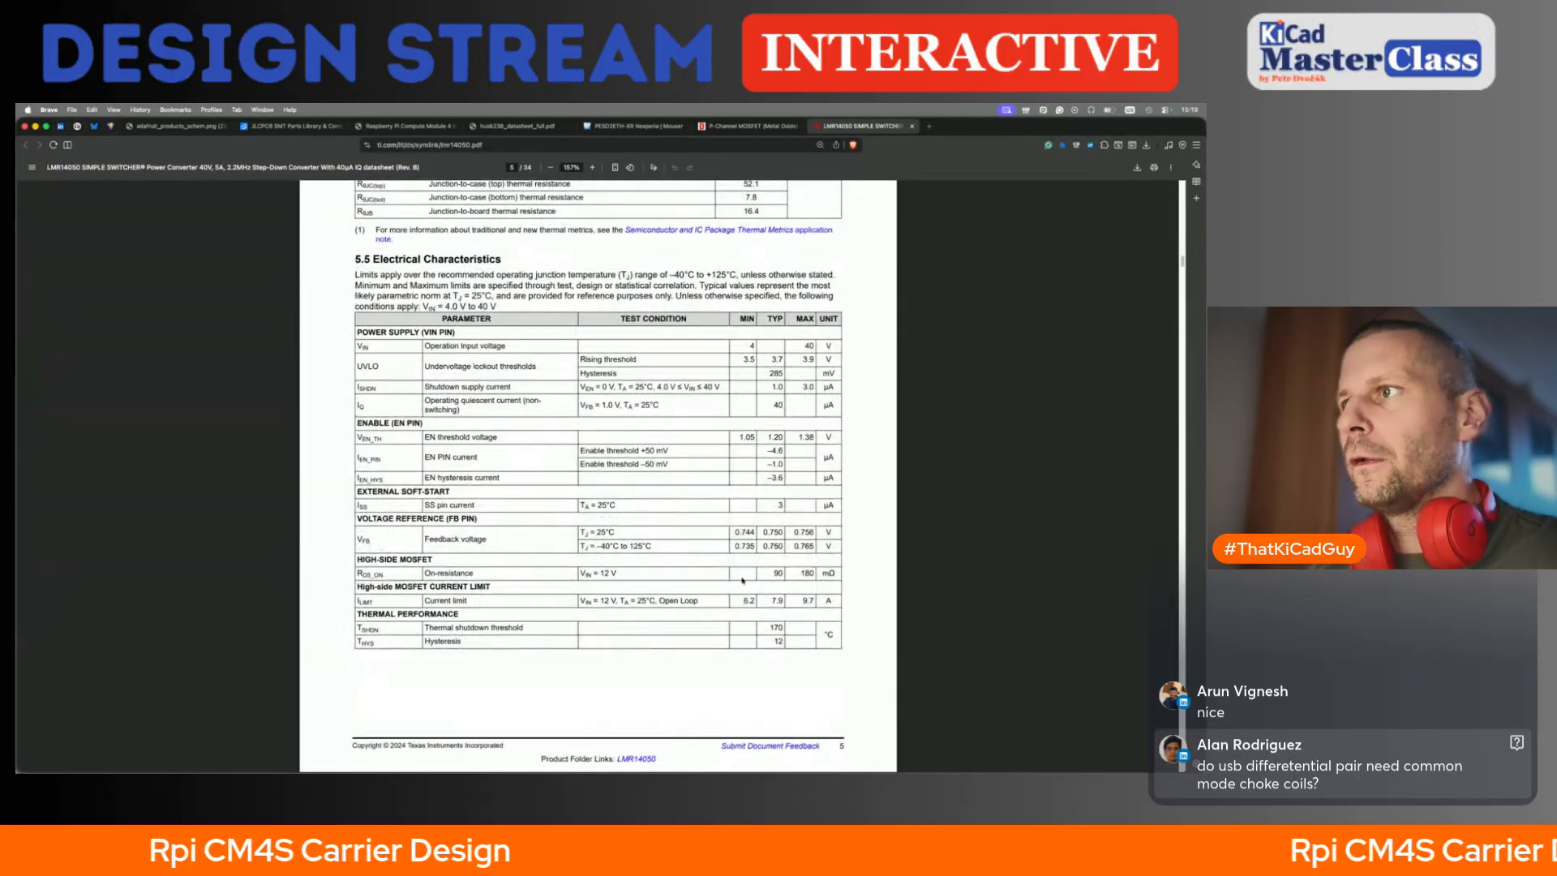
double_click(773, 532)
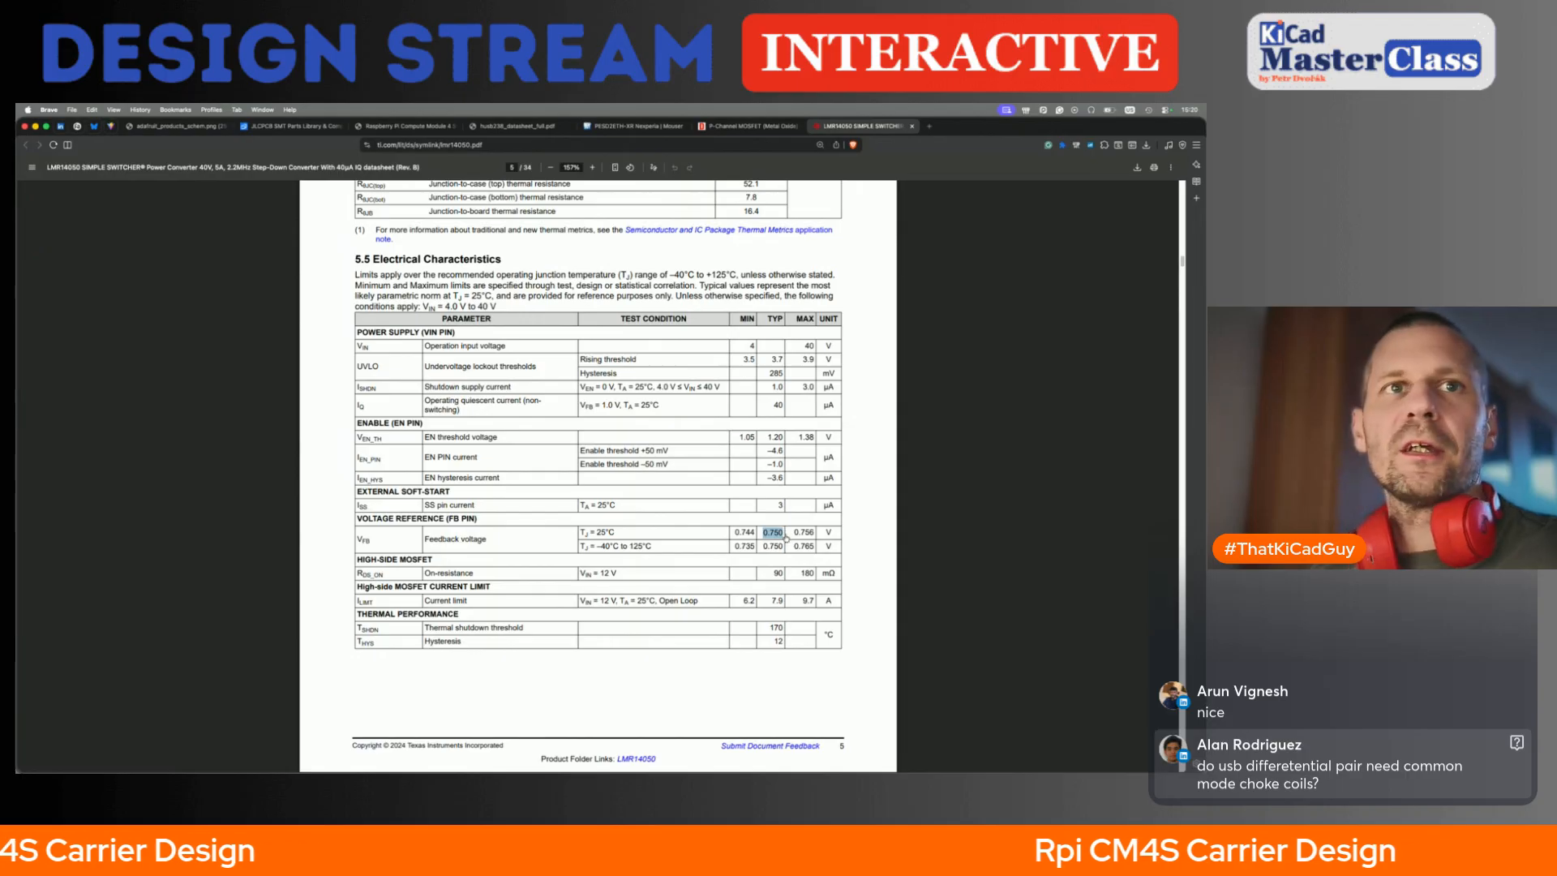
- Find the resistor divider spreadsheet by searching the computer for "delice" and open Děliče.numbers in Numbers
key(super+Tab)
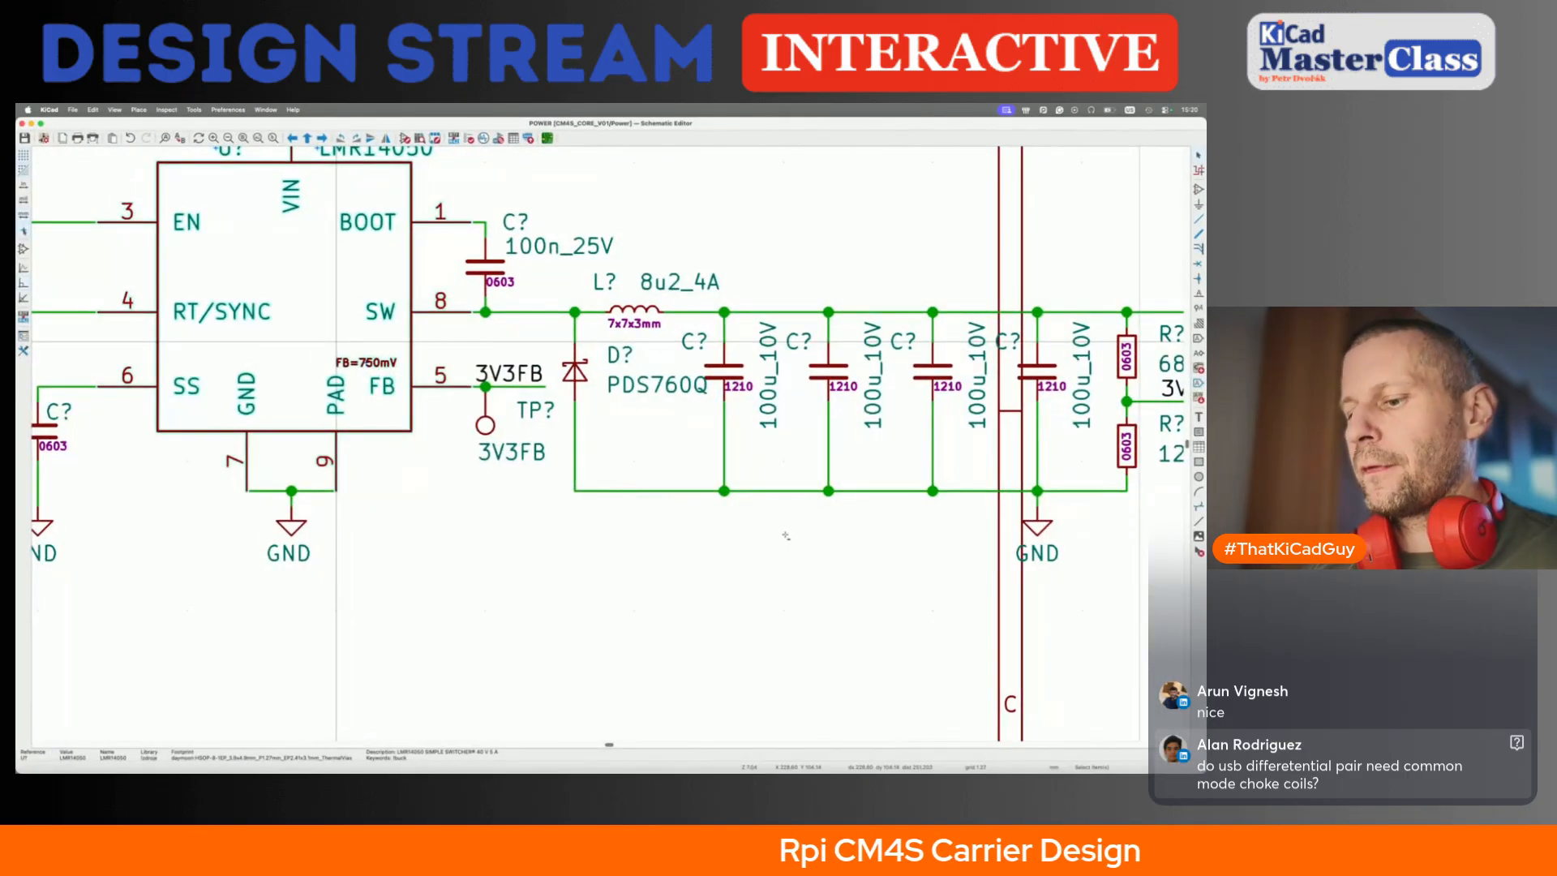
key(super+space)
text(delice)
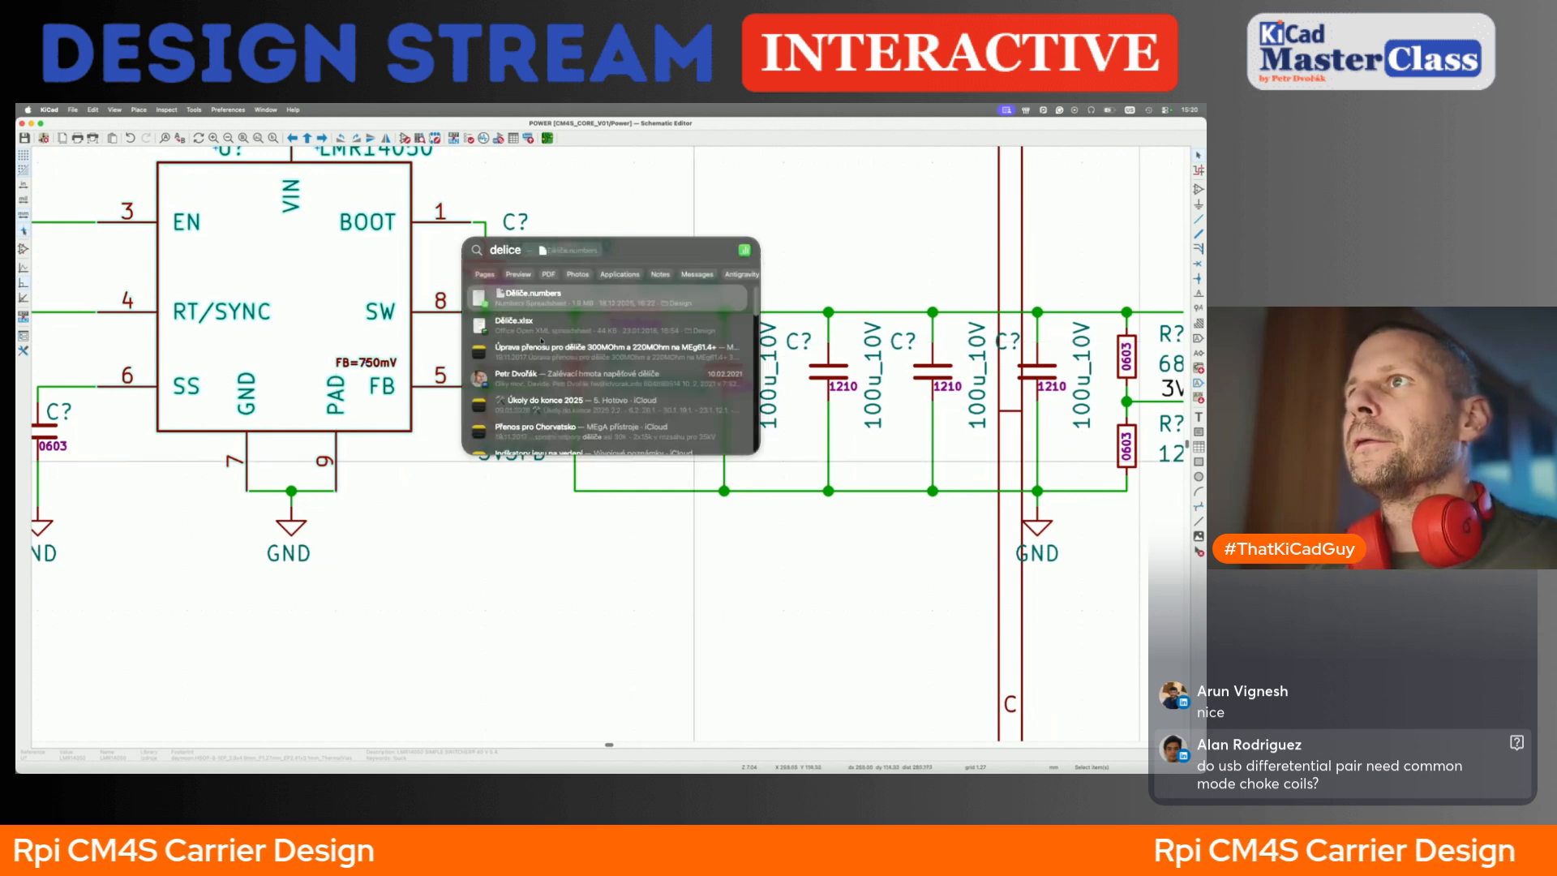
double_click(543, 304)
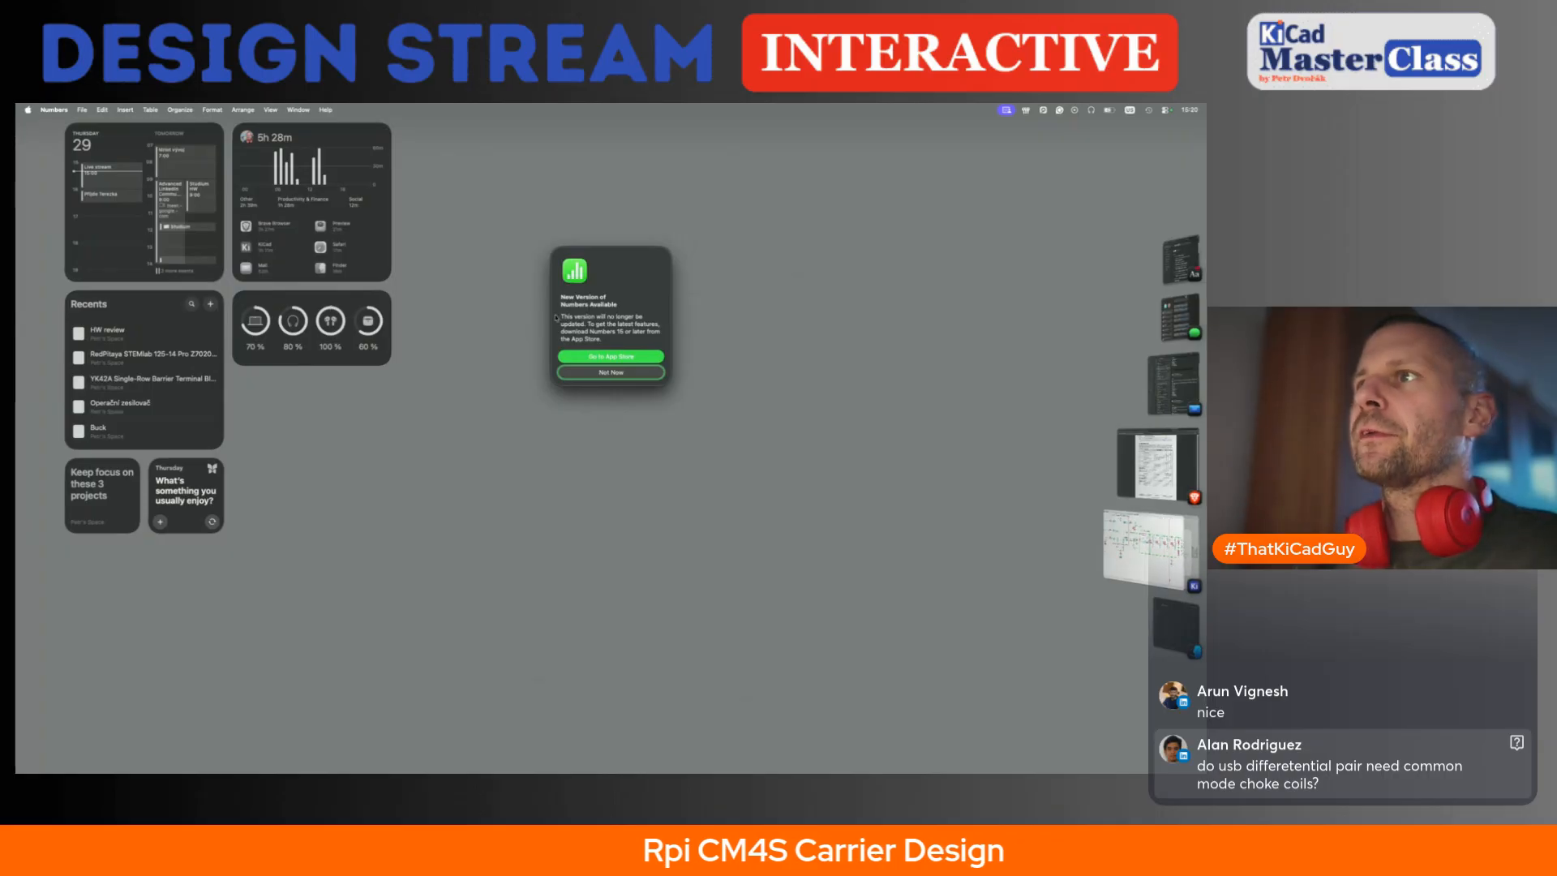
click(610, 354)
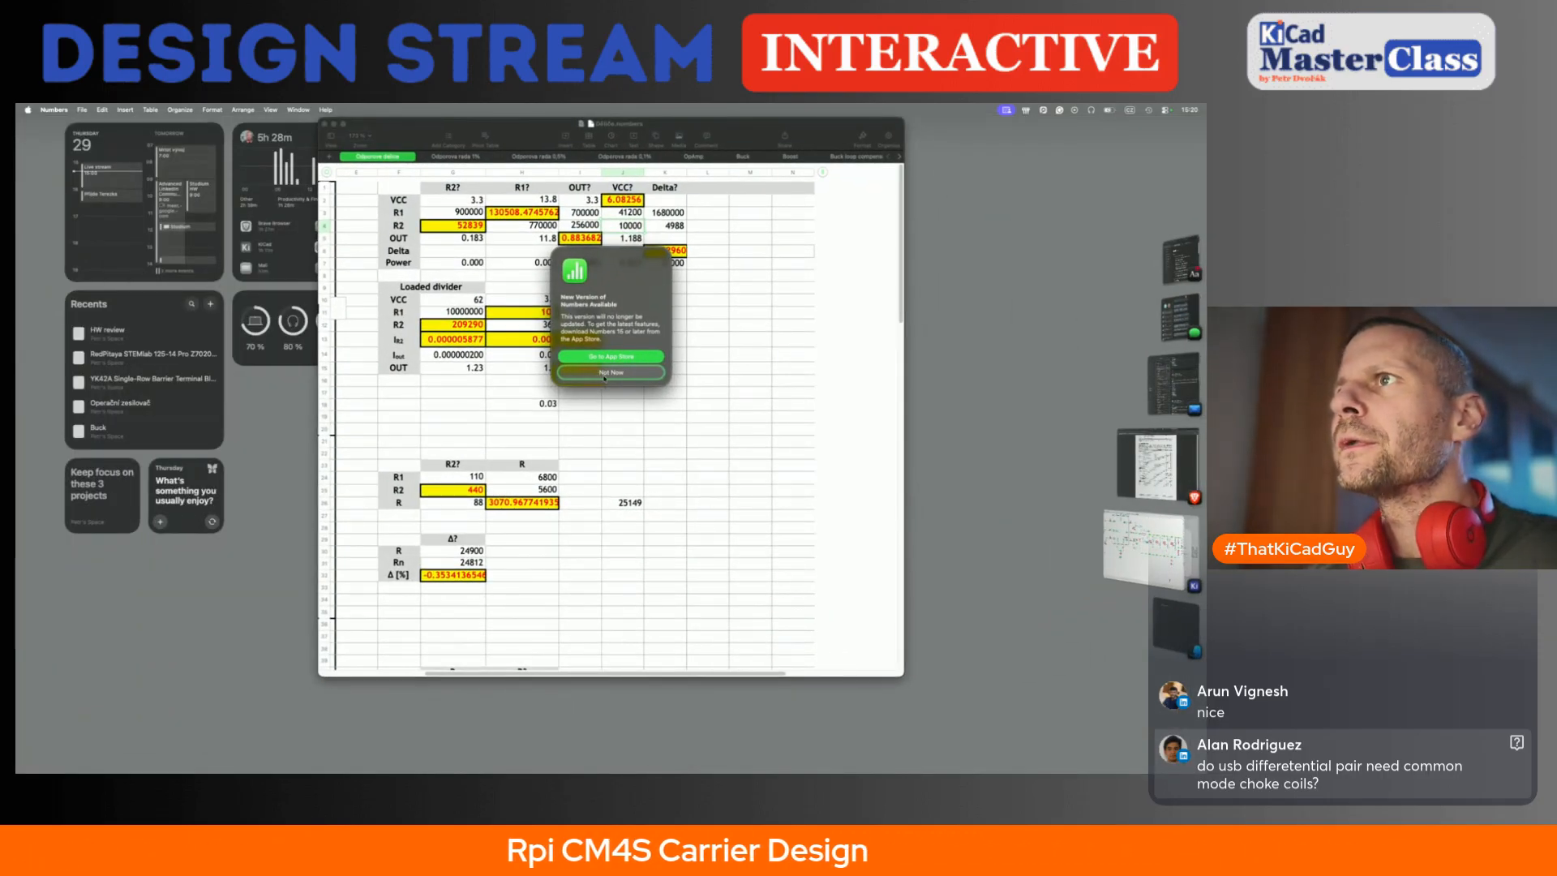
- Dismiss the Numbers update notice, set OUT to 0.75 in the VCC? divider column, and check the 3V3FB divider resistors in the KiCad schematic
click(611, 372)
click(634, 239)
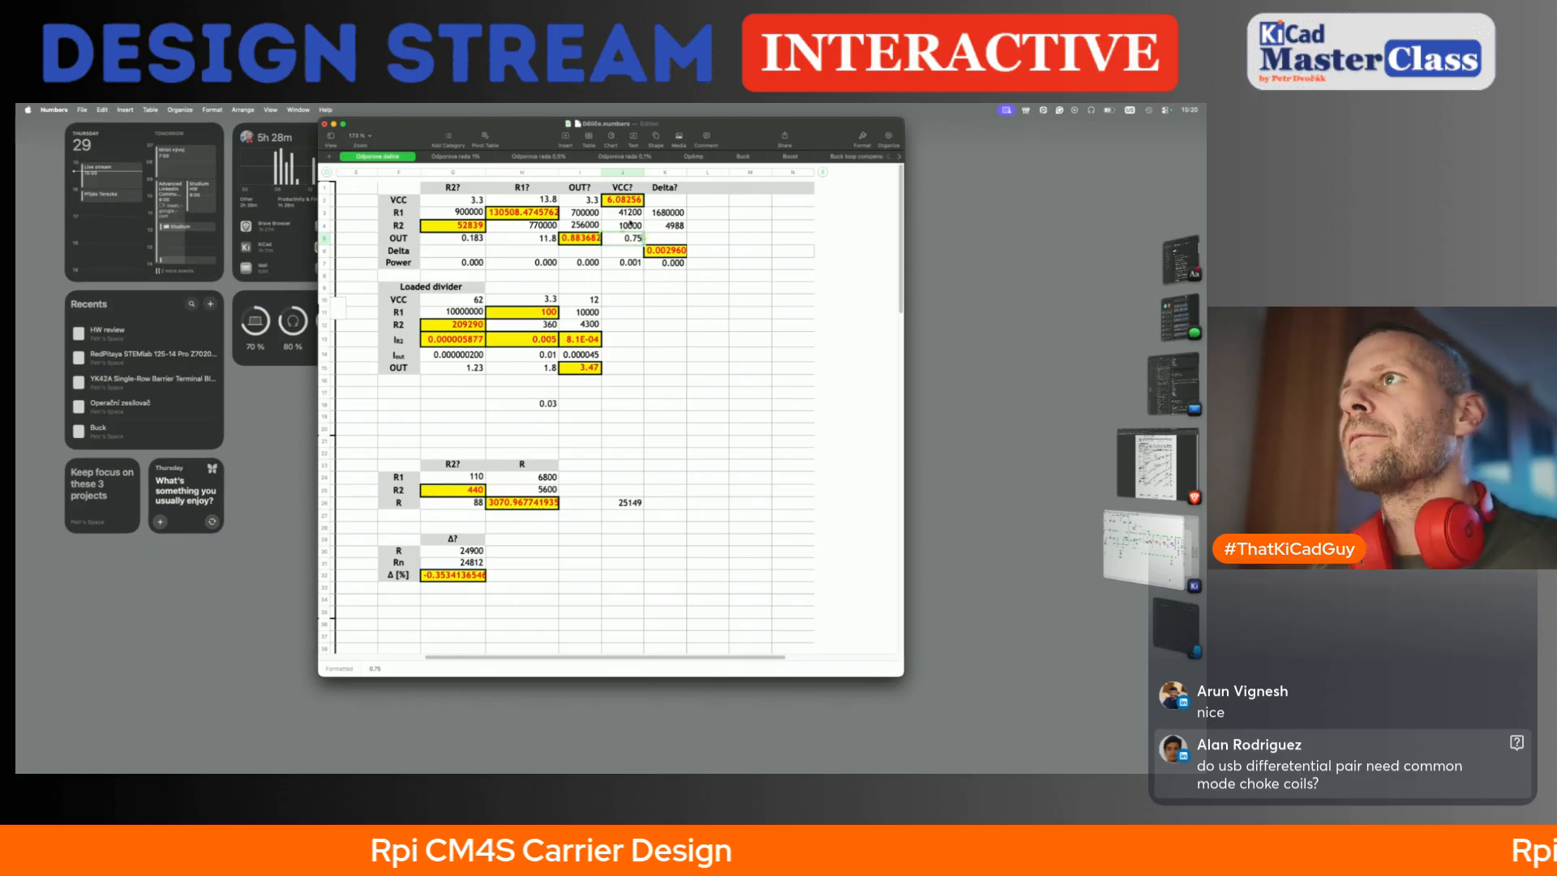
key(super+Tab)
middle_drag(438, 391, 790, 397)
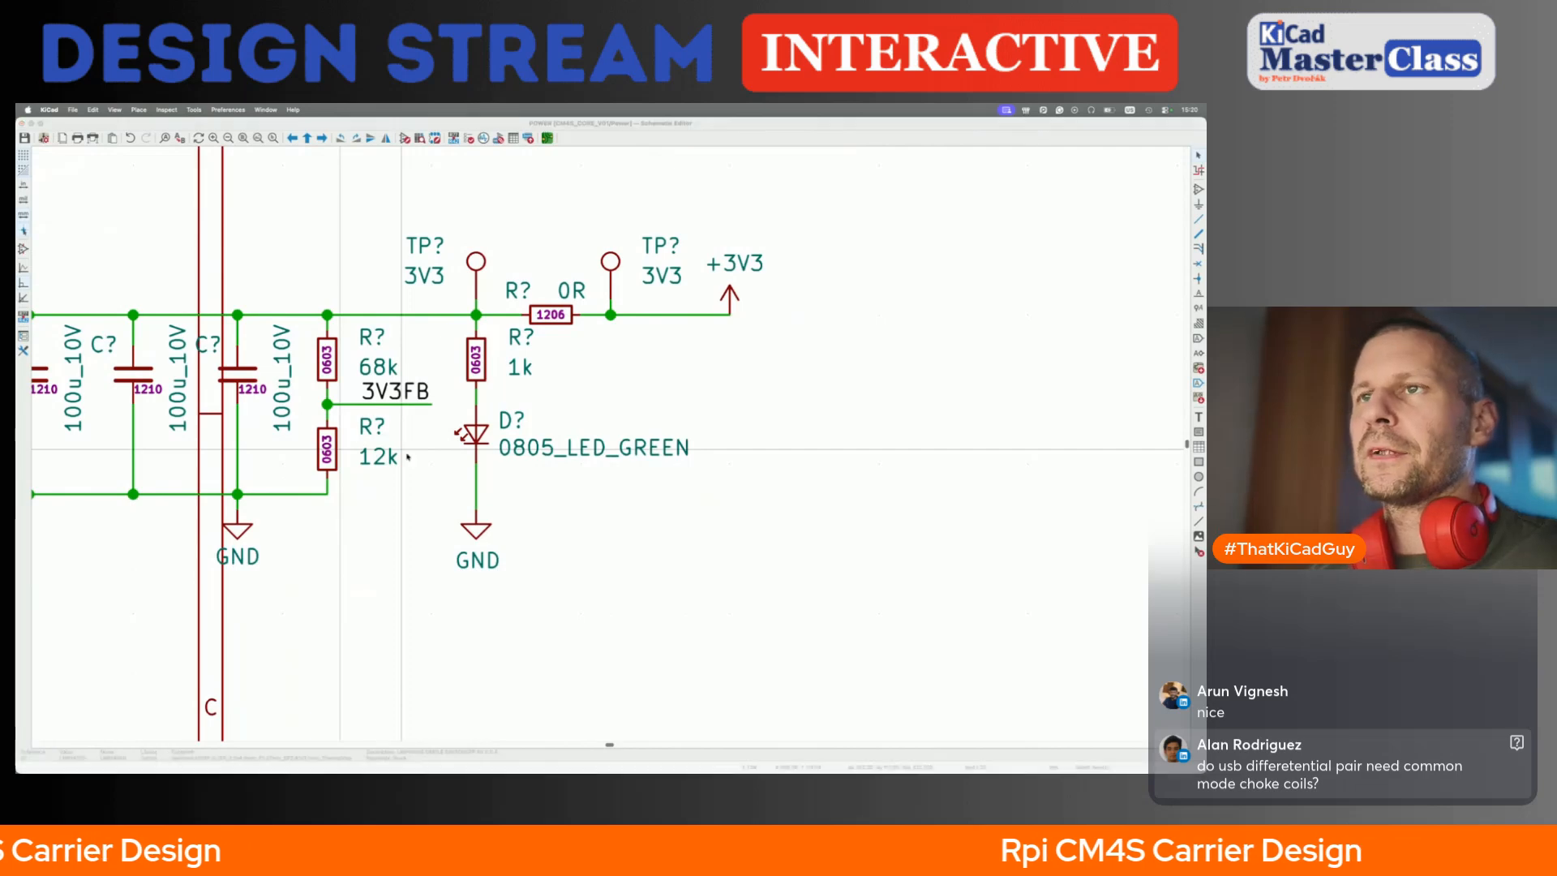
key(super+Tab)
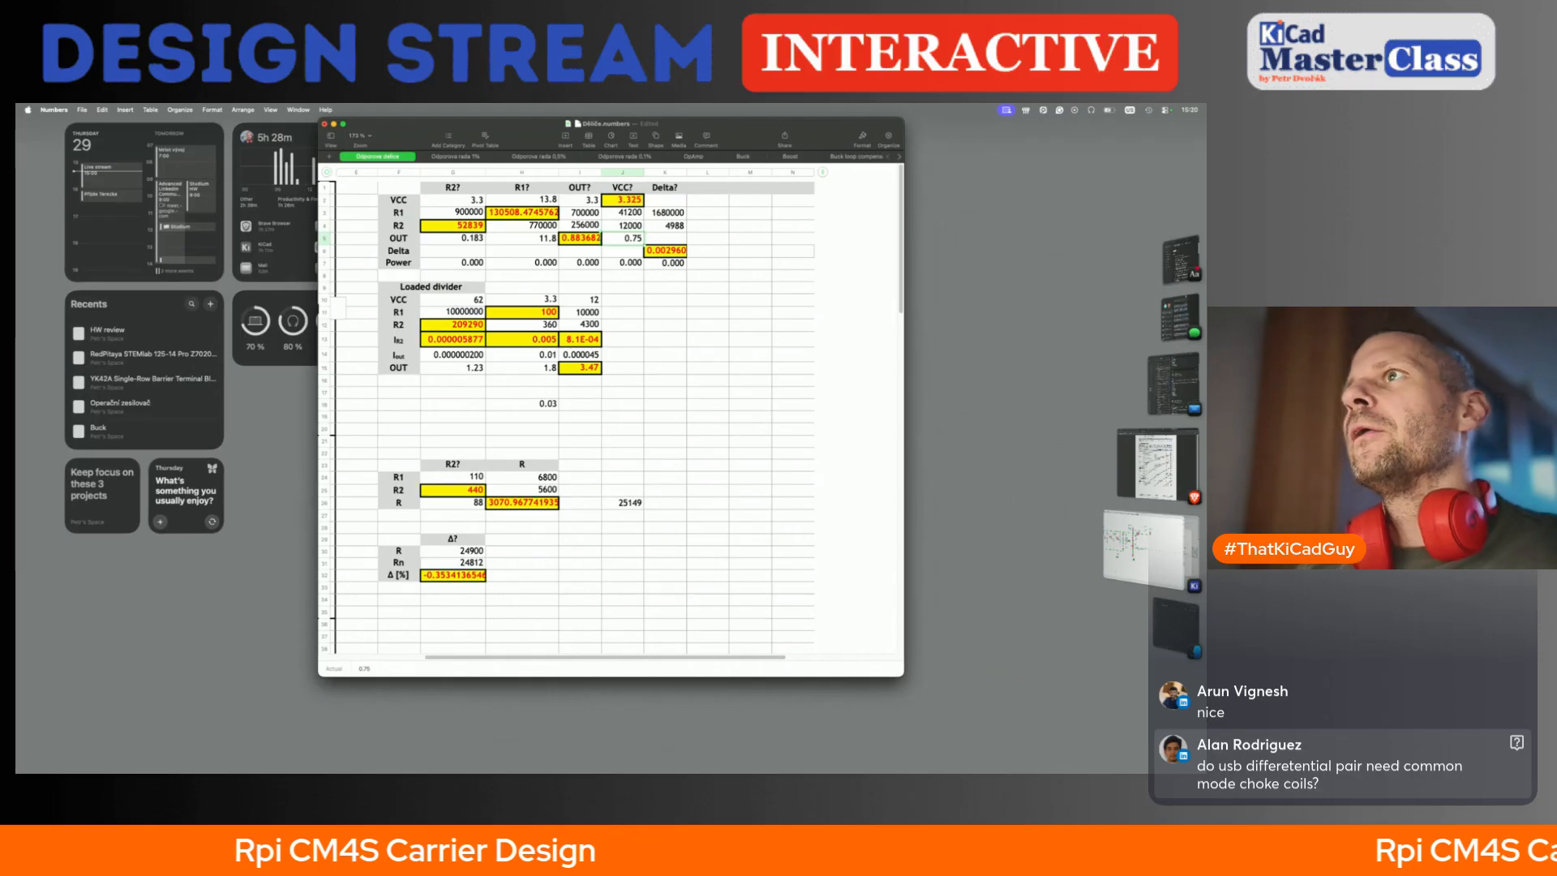
- Try R1/R2 pairs of 43000/12000 and 39000/10000 in the spreadsheet's VCC? divider column
click(632, 212)
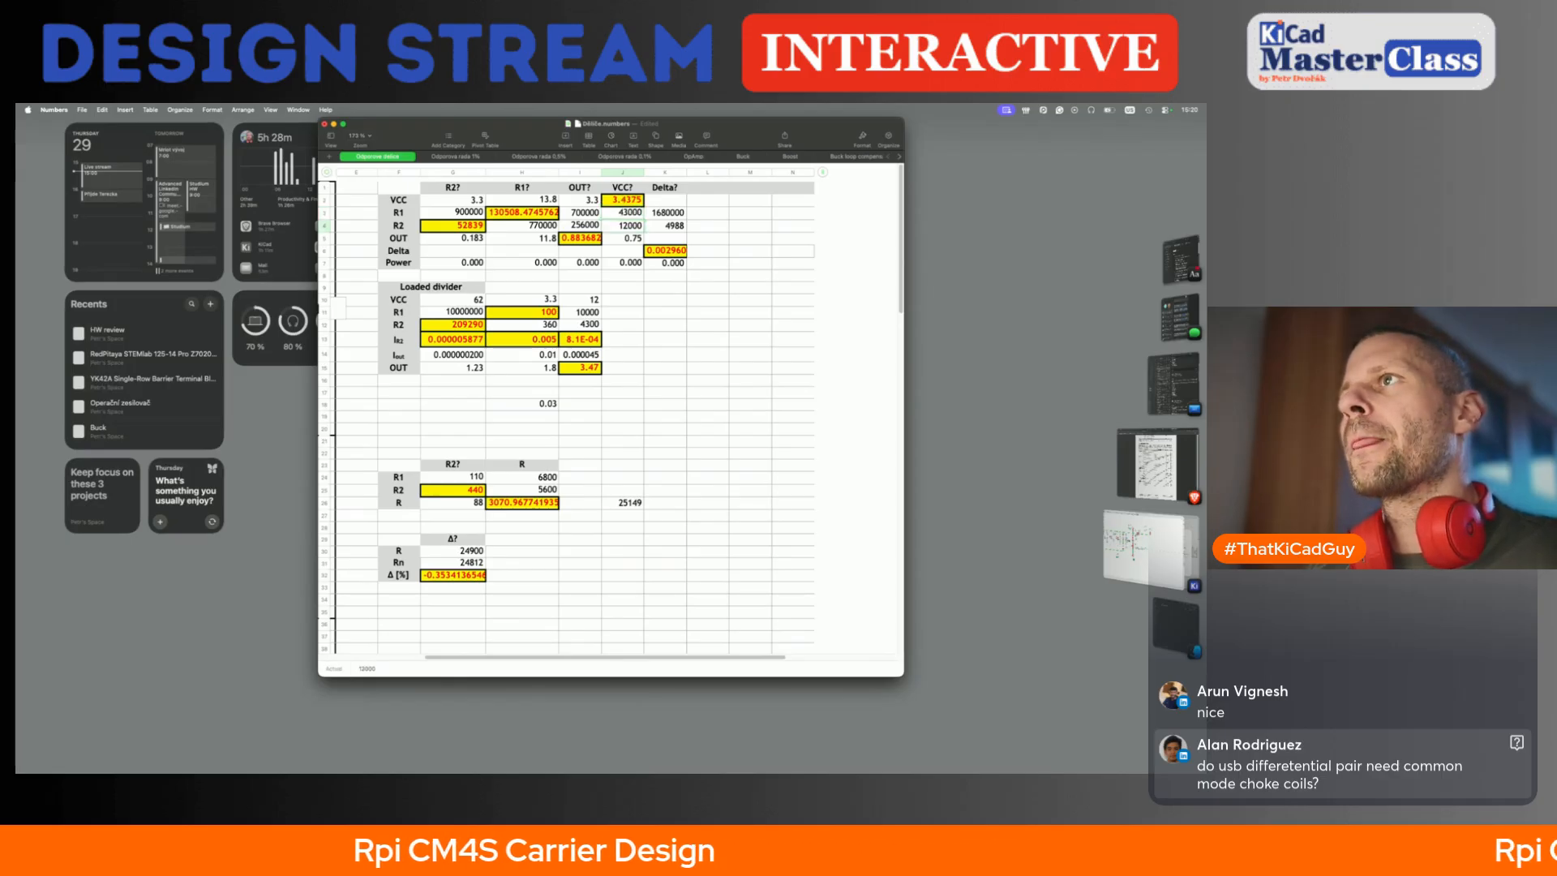
text(100)
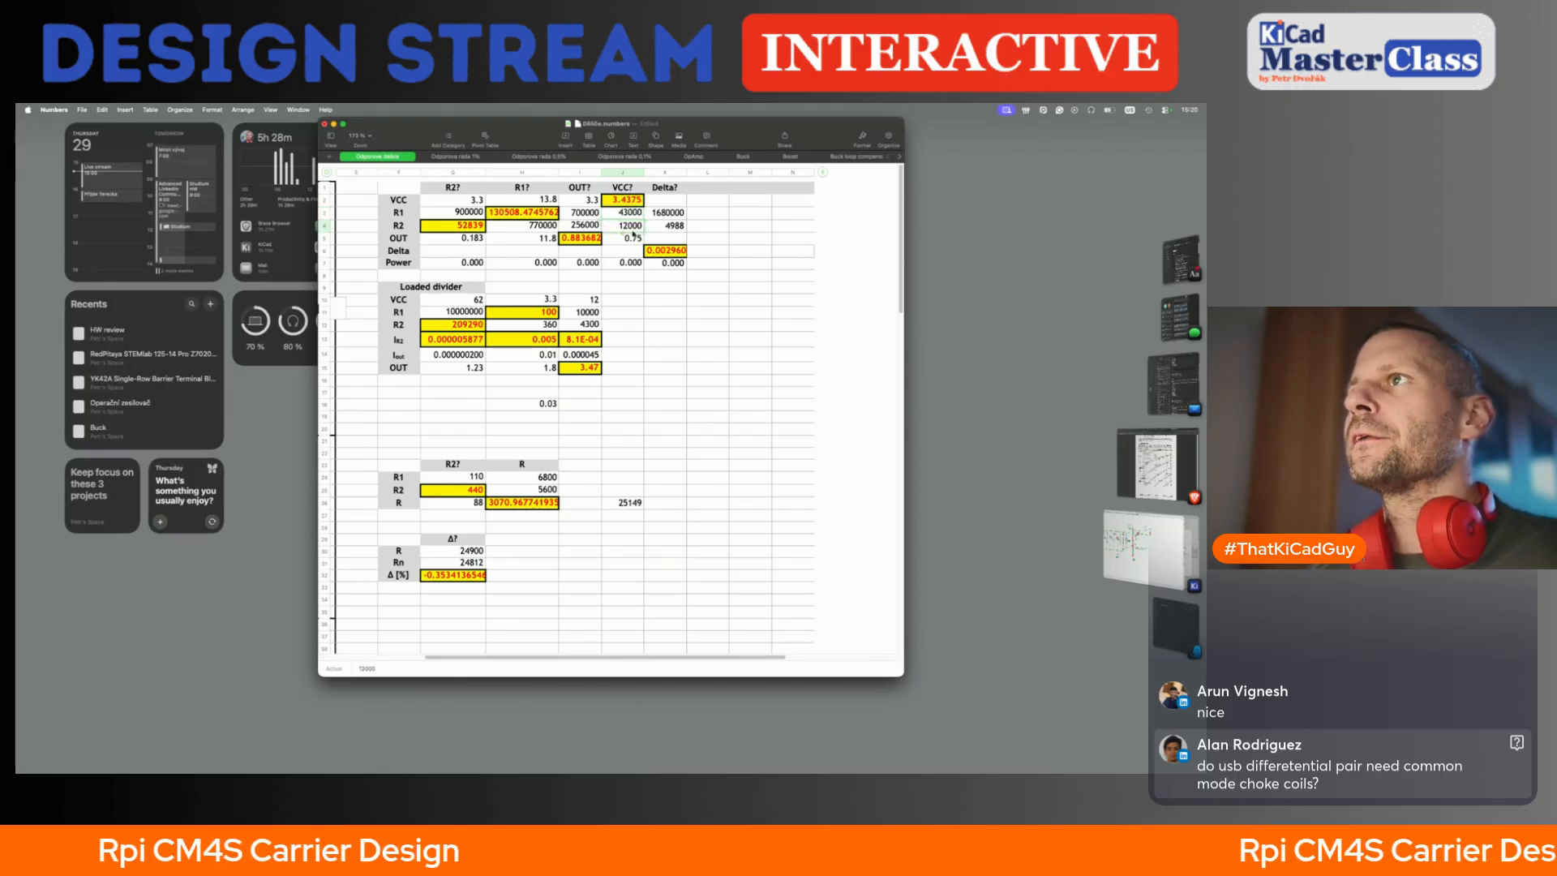
text(00)
key(Return)
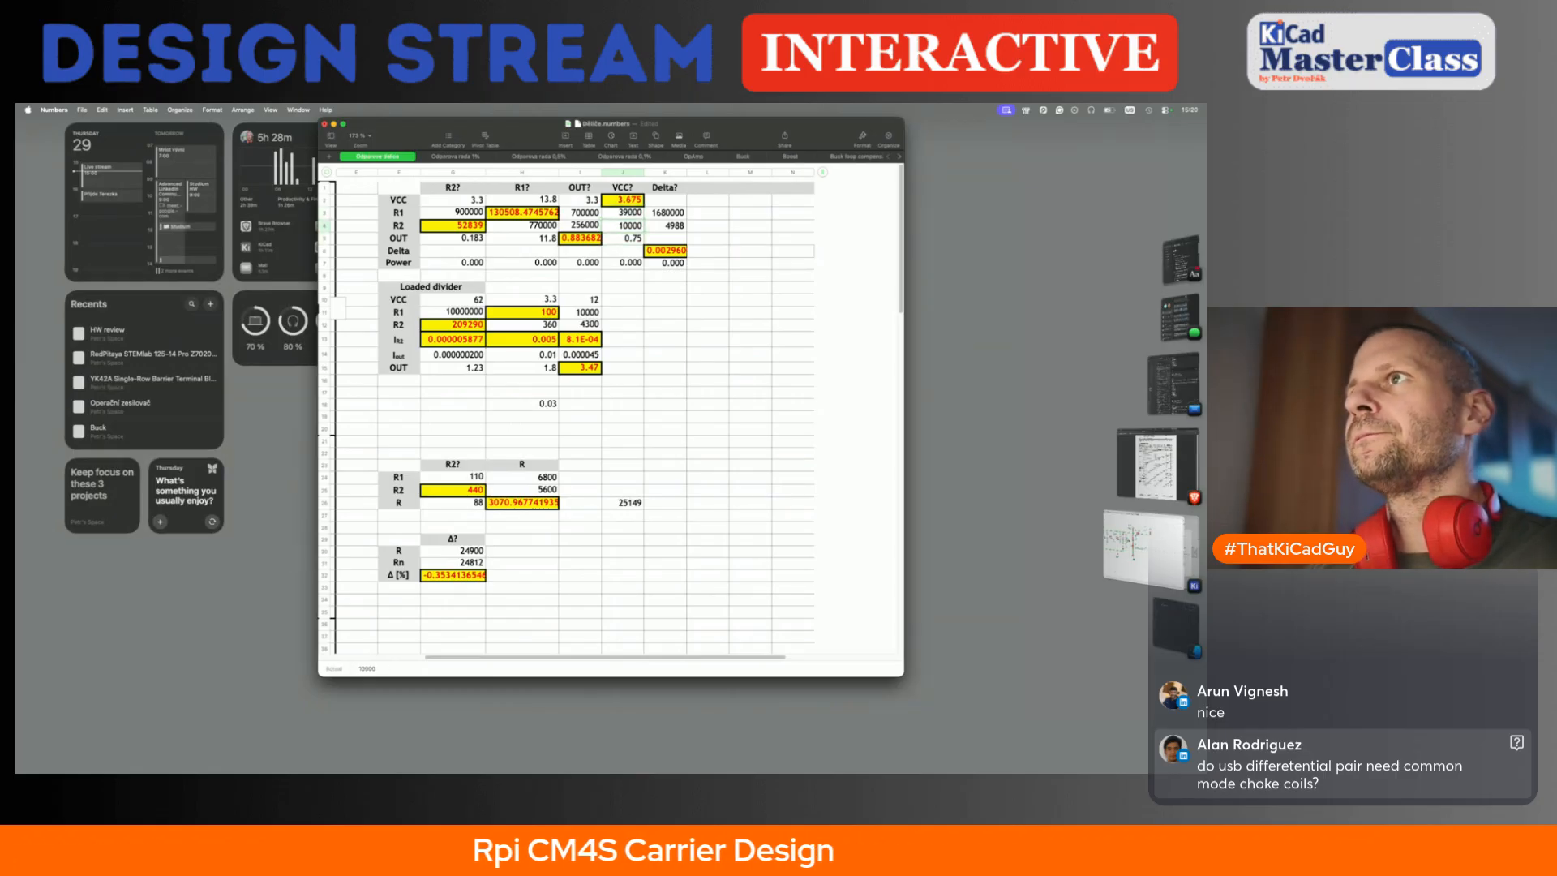
- In the R1? column, set OUT to 0.75 and VCC to 3.3, trying R2 values from 10000 up to 15000
click(542, 237)
text(0.75)
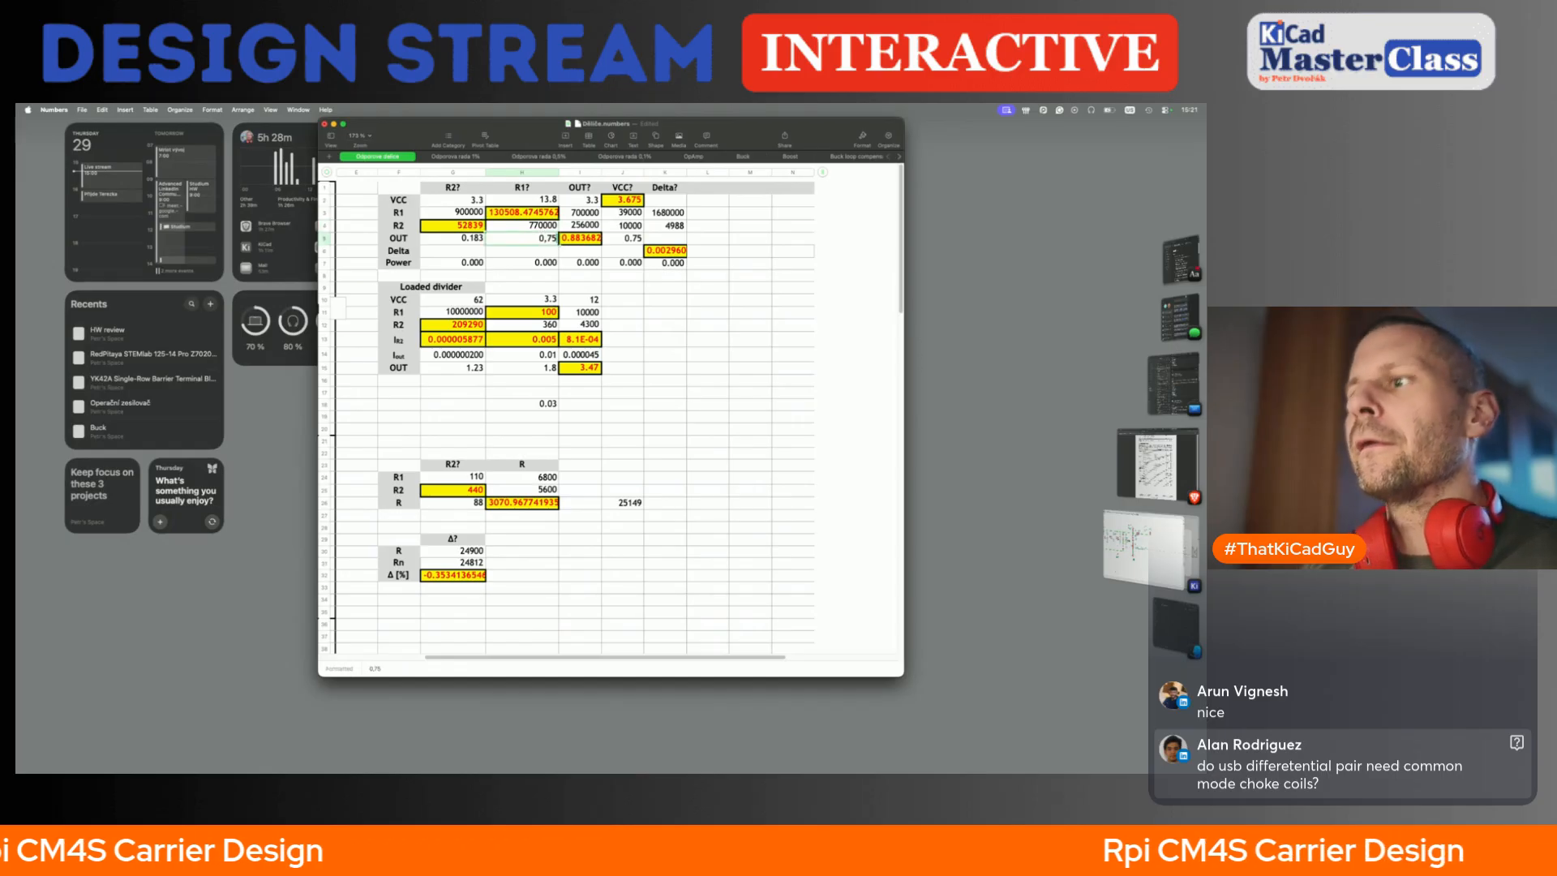
key(BackSpace)
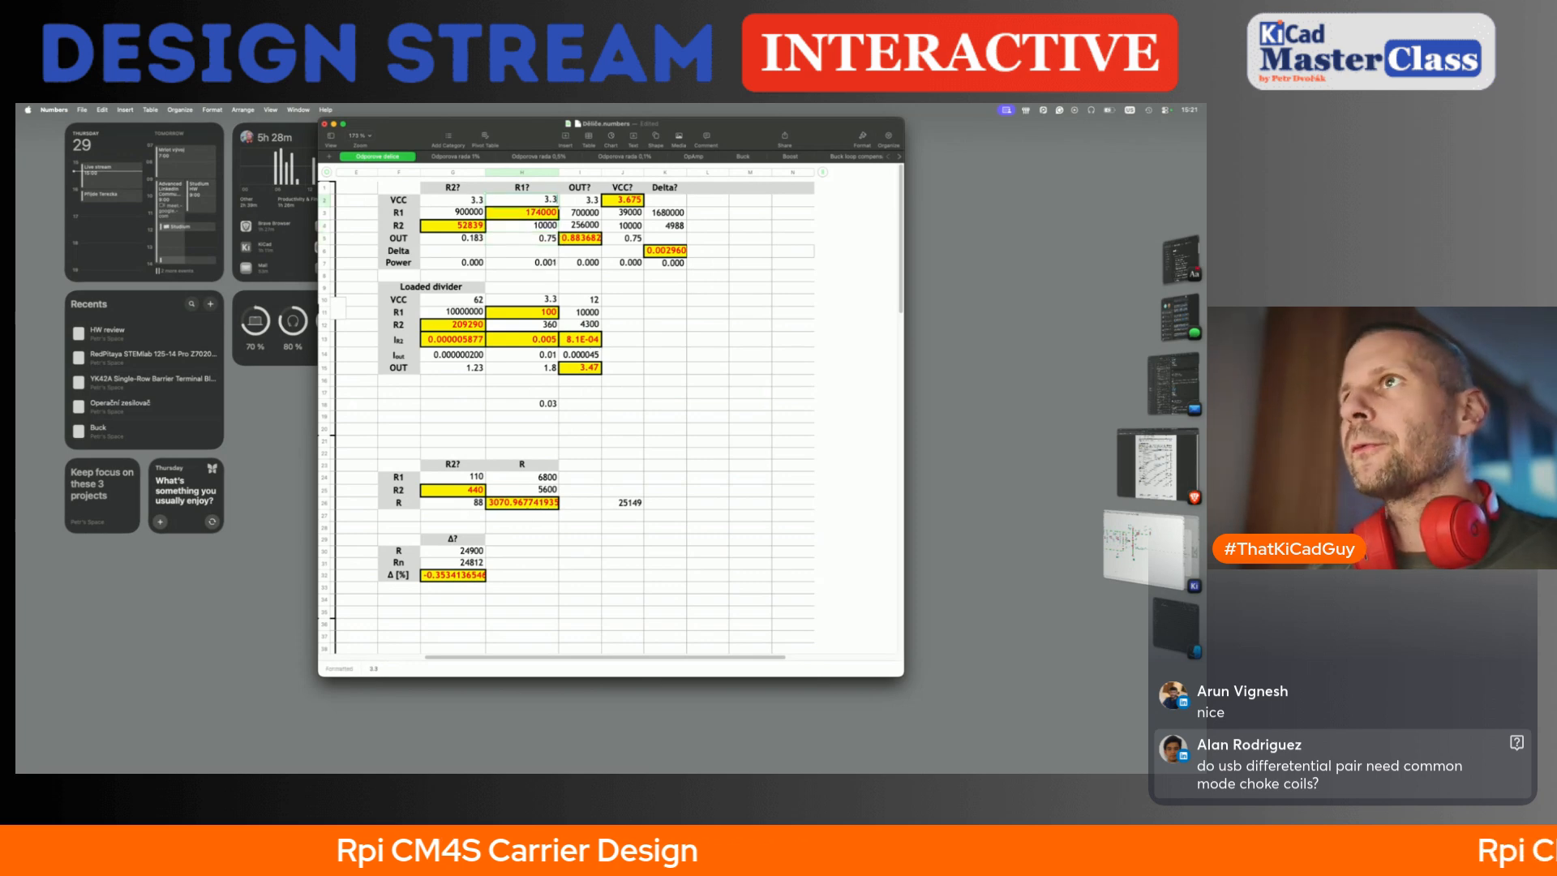
key(Return)
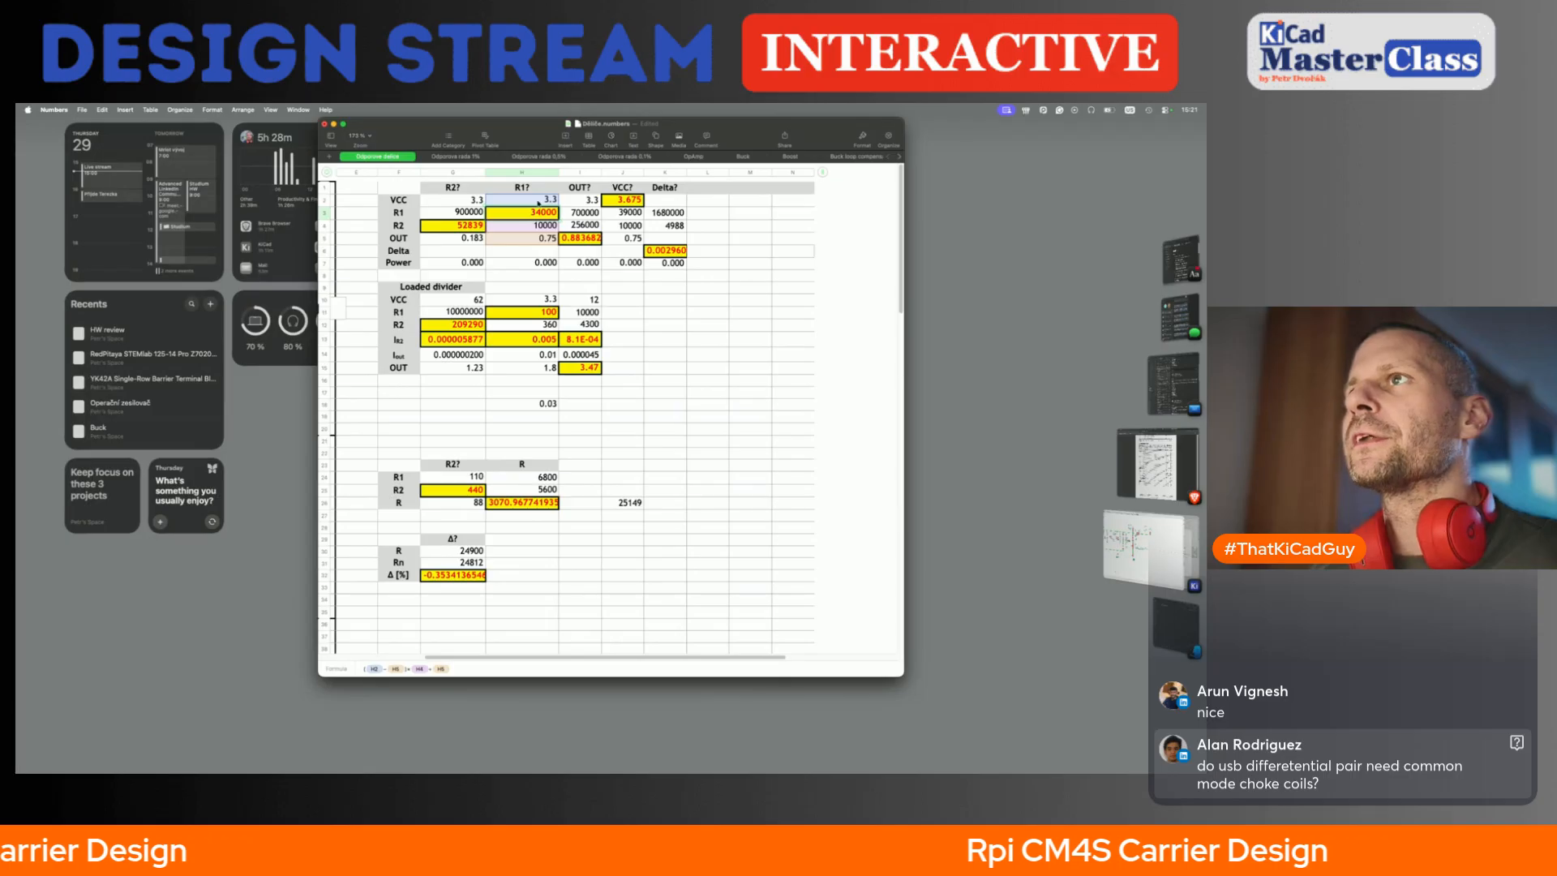
click(544, 226)
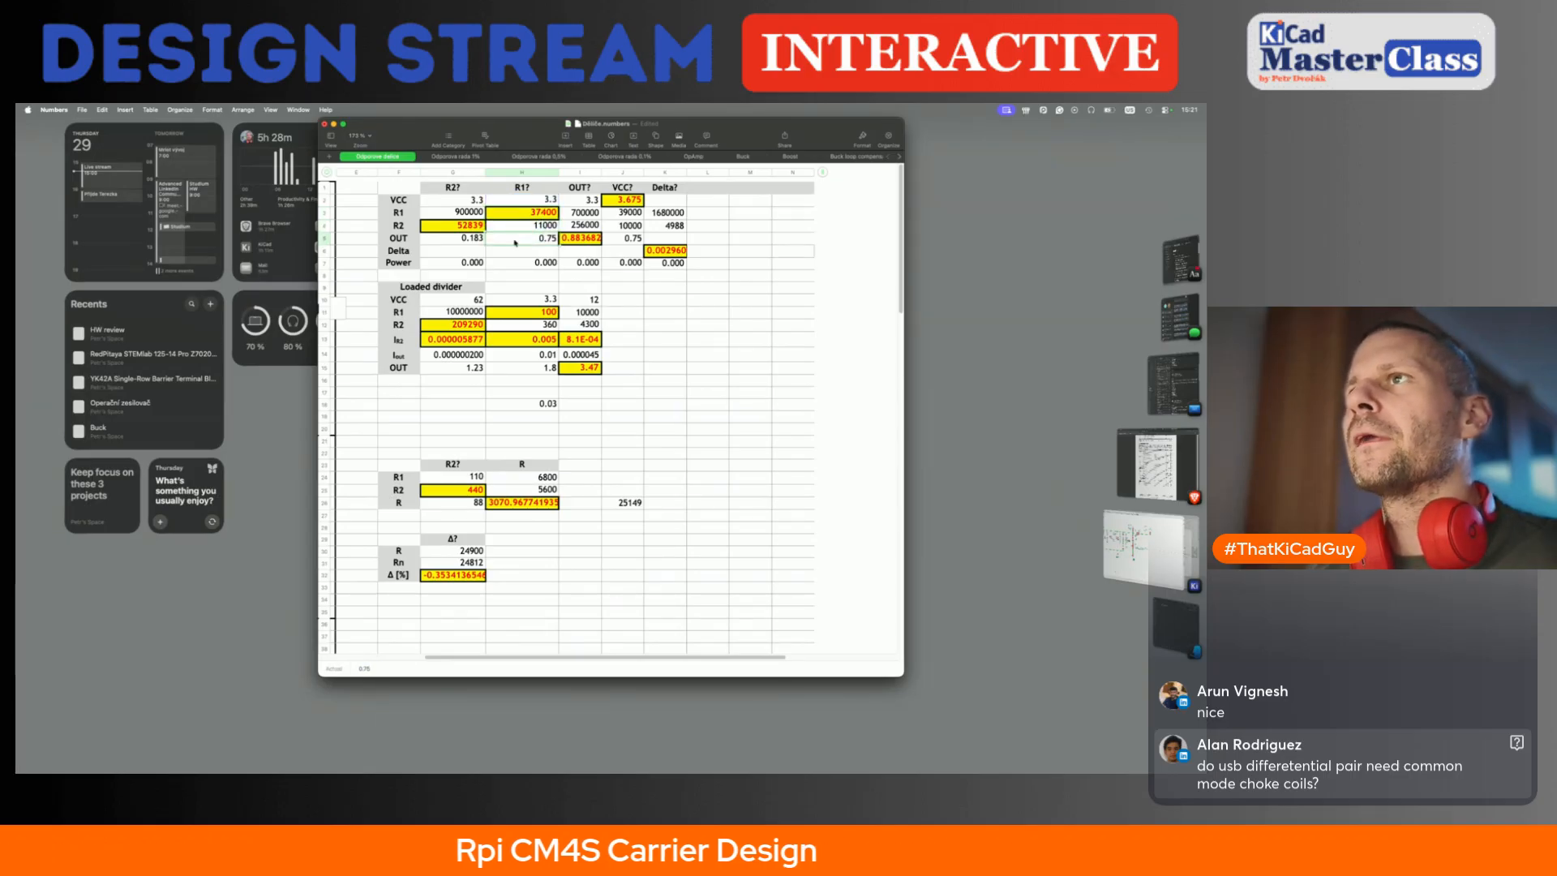
text(12000)
key(Return)
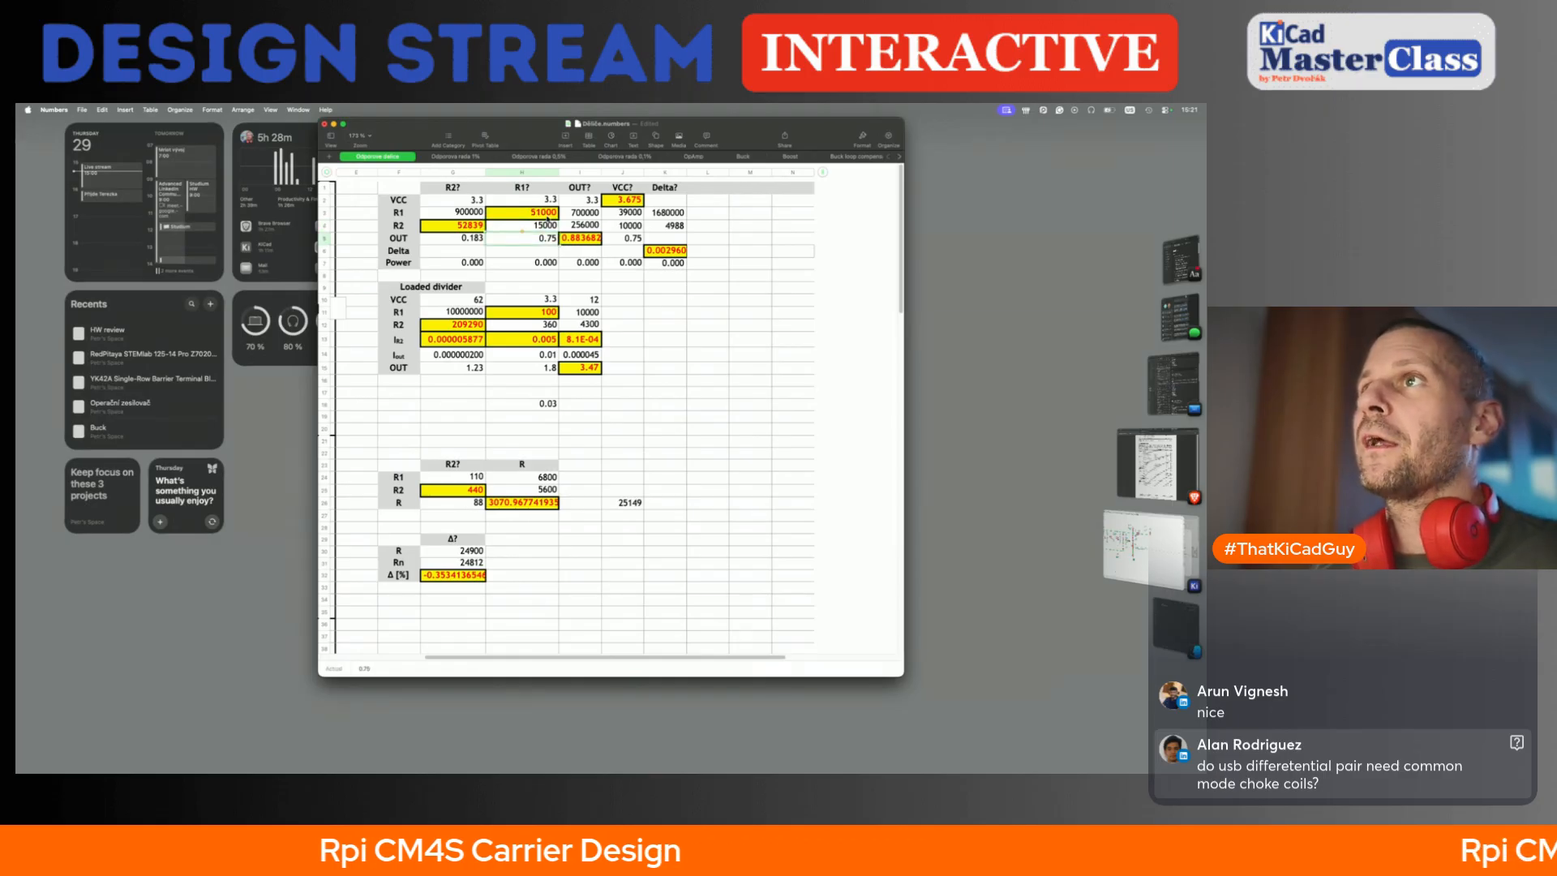
- In the KiCad schematic, replace the lower 3V3FB divider resistor with the library's 15k symbol, updating its Value field too
key(super+Tab)
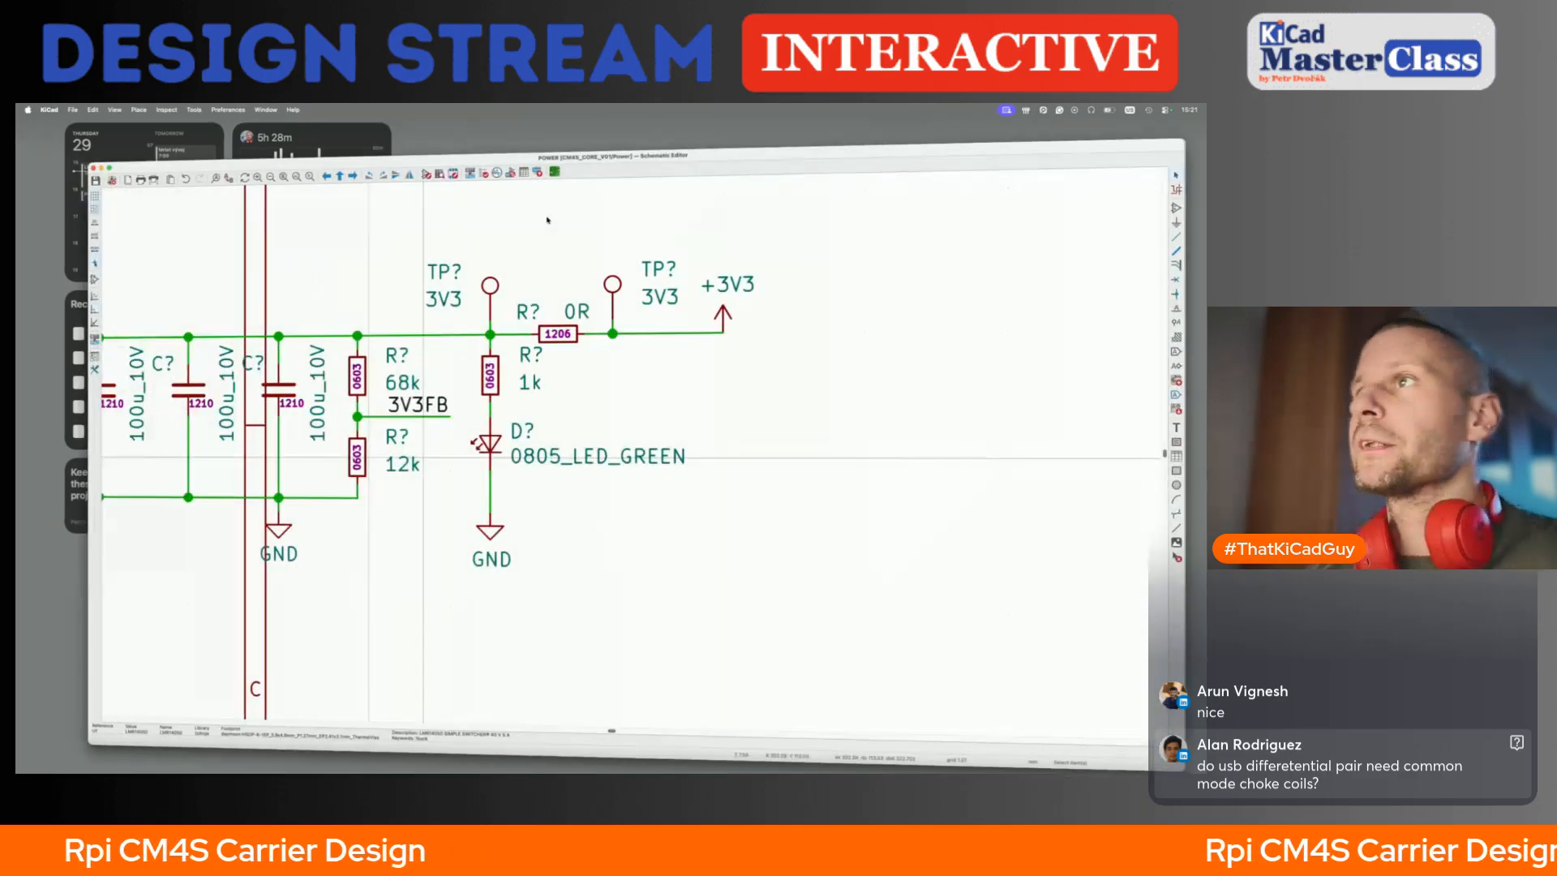
scroll(406, 432, left, 5)
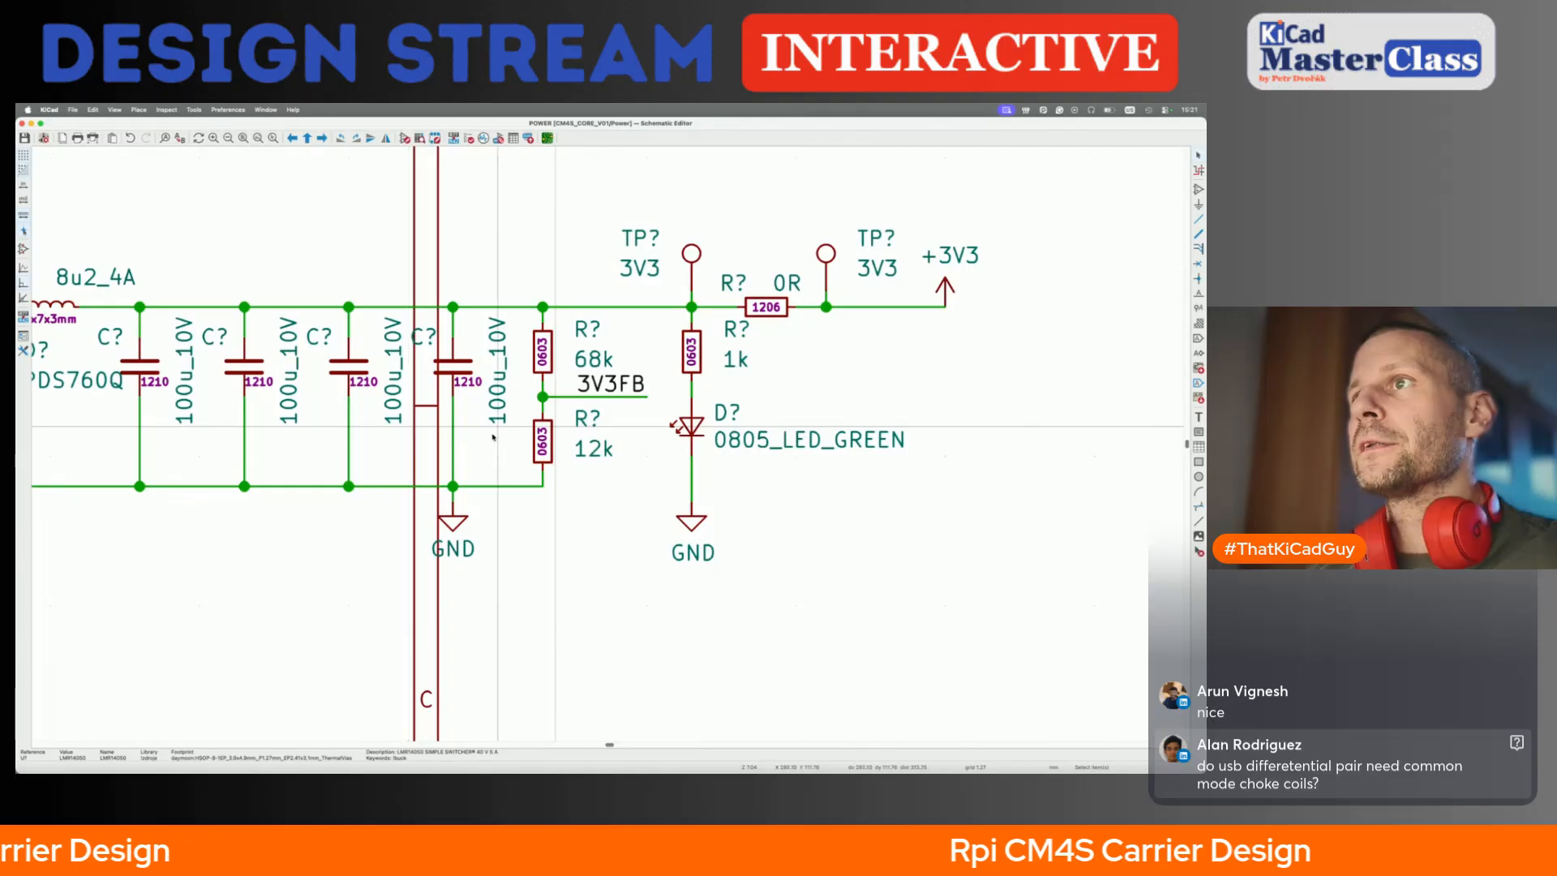
click(554, 442)
double_click(554, 442)
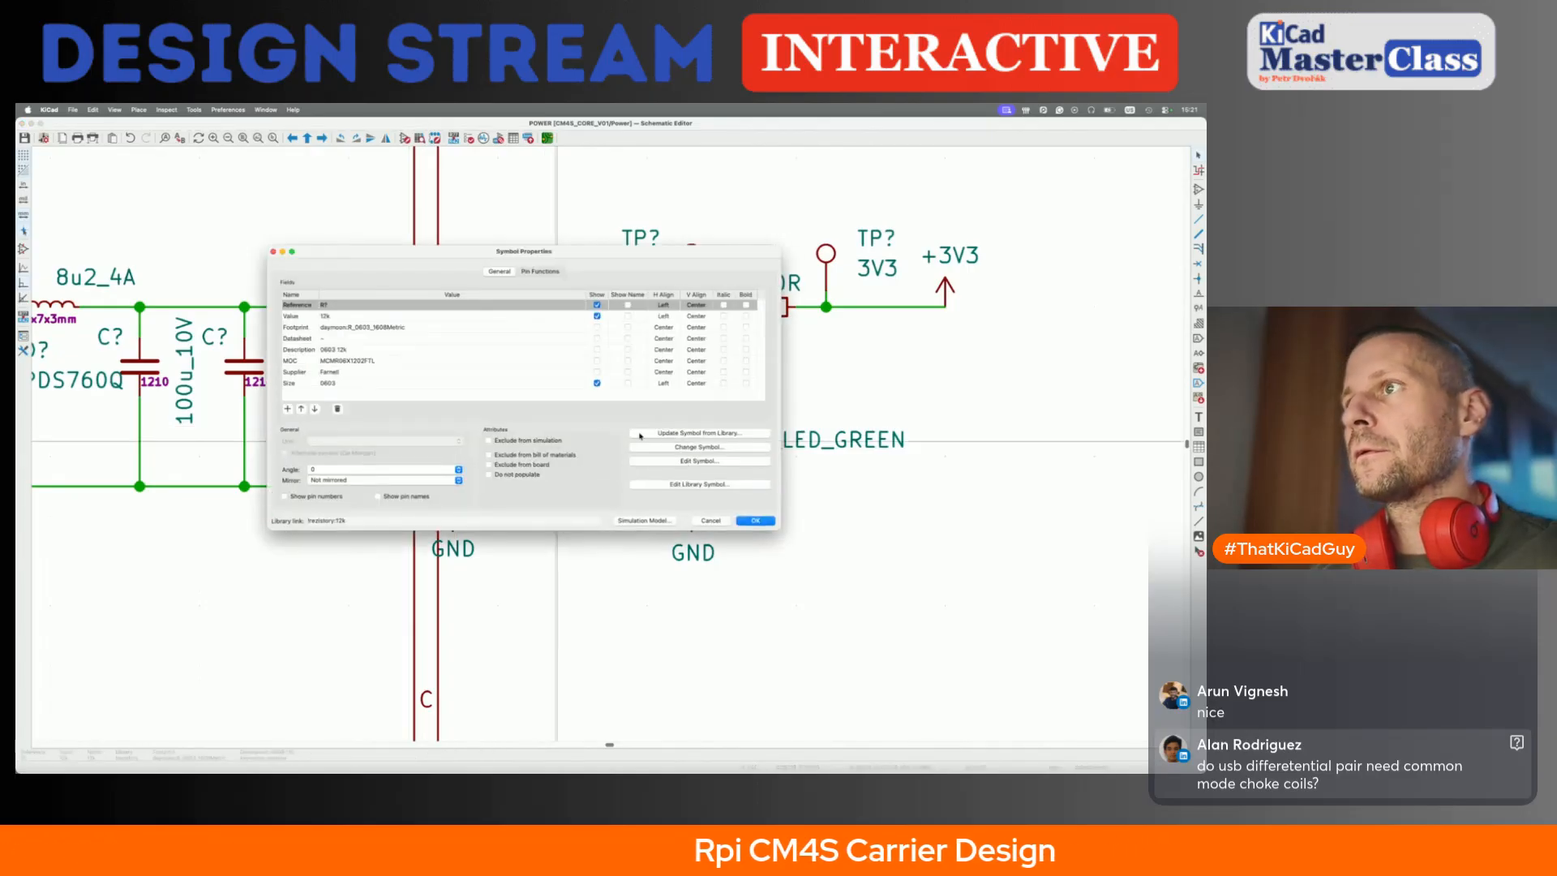
click(691, 447)
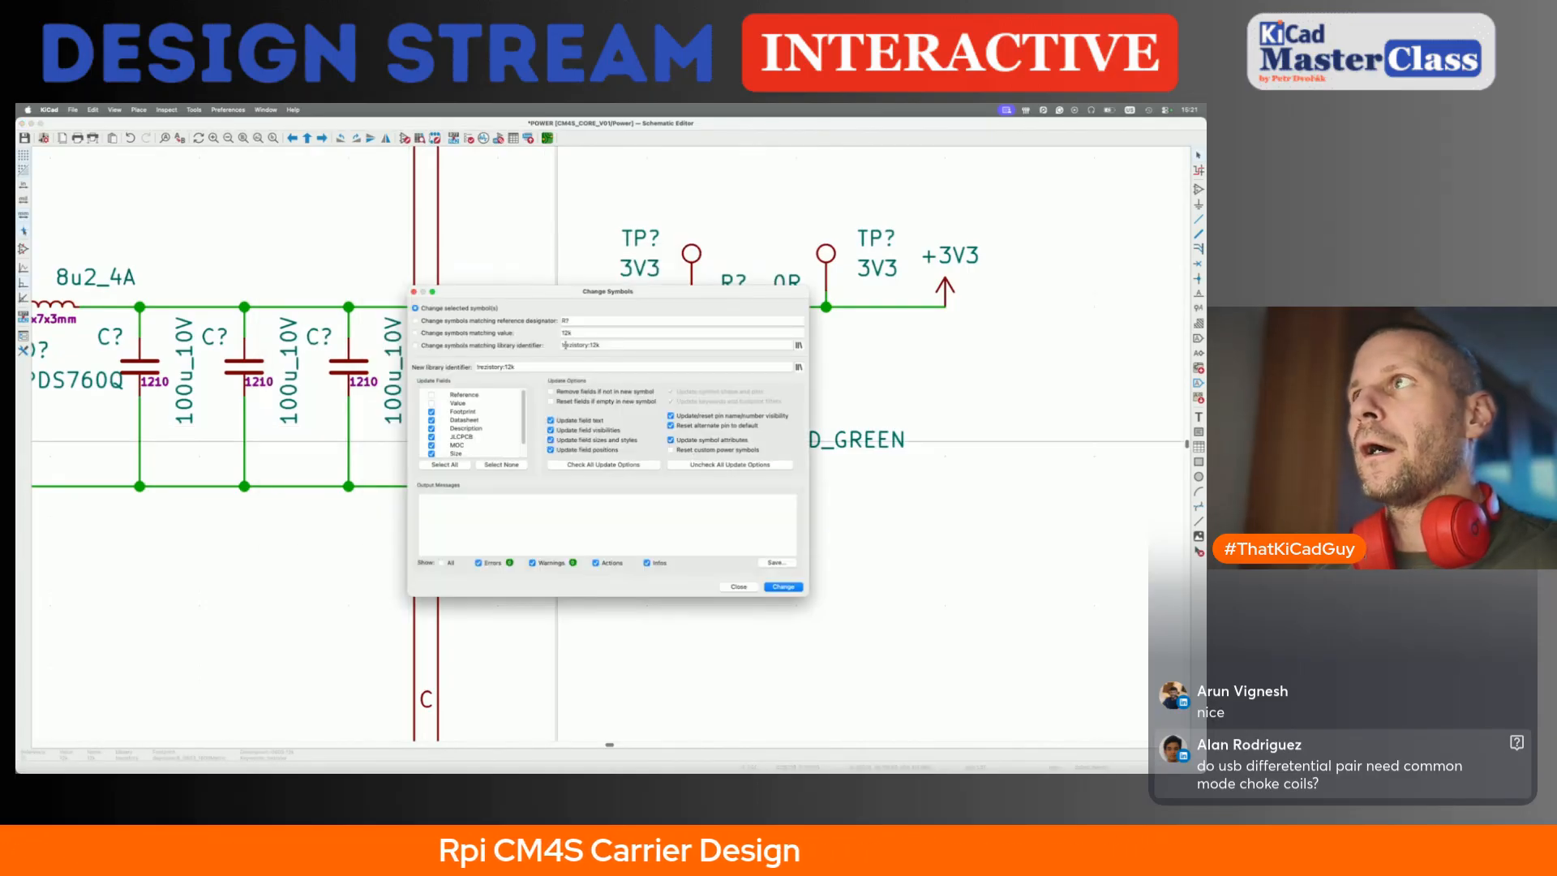
click(533, 368)
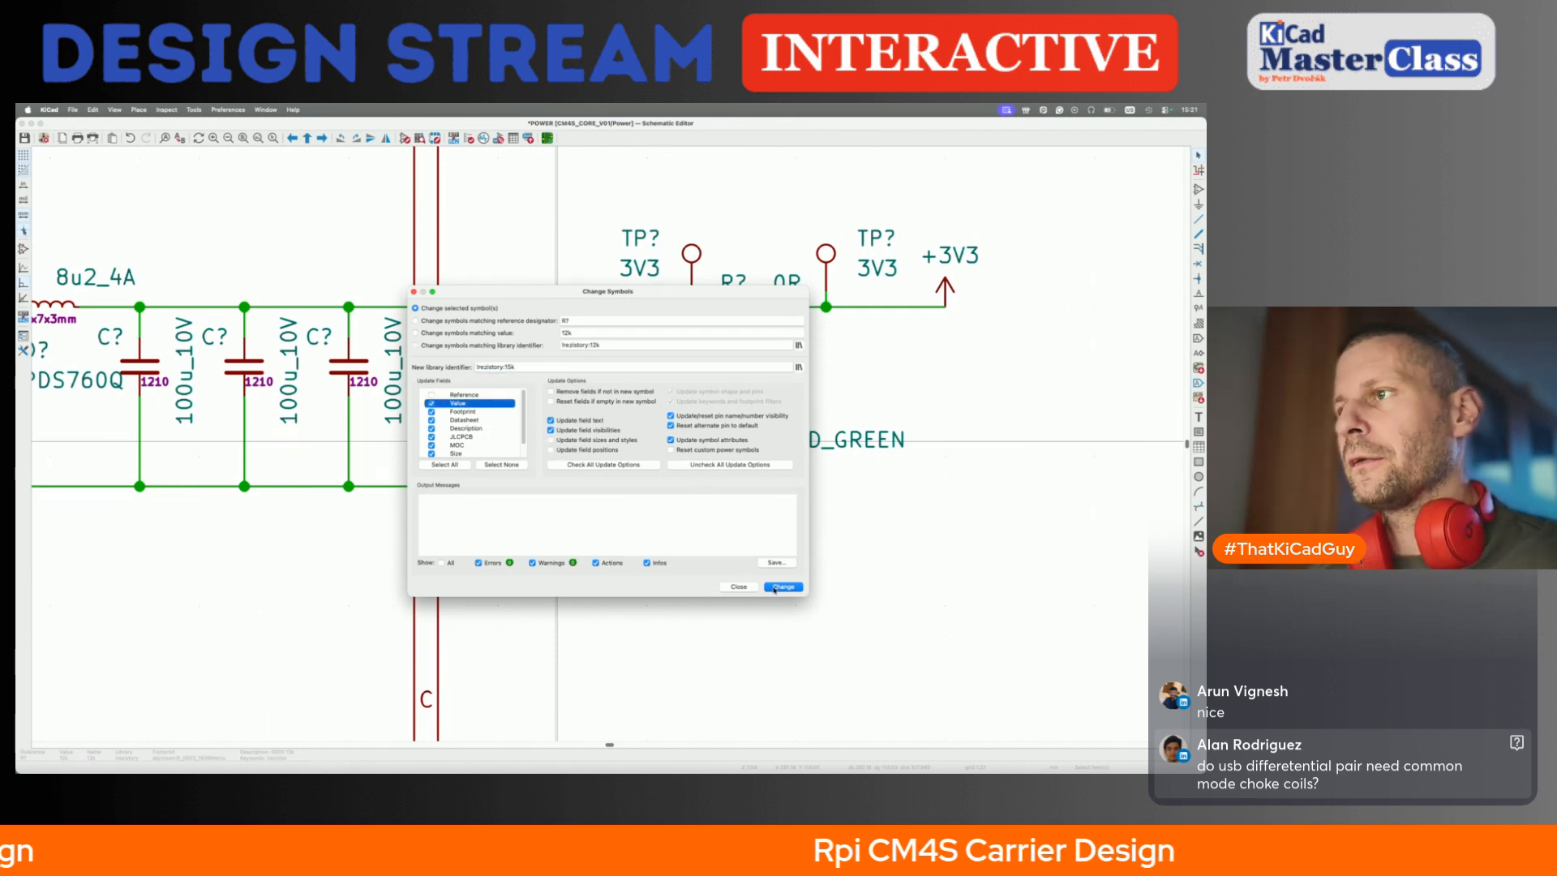
click(738, 586)
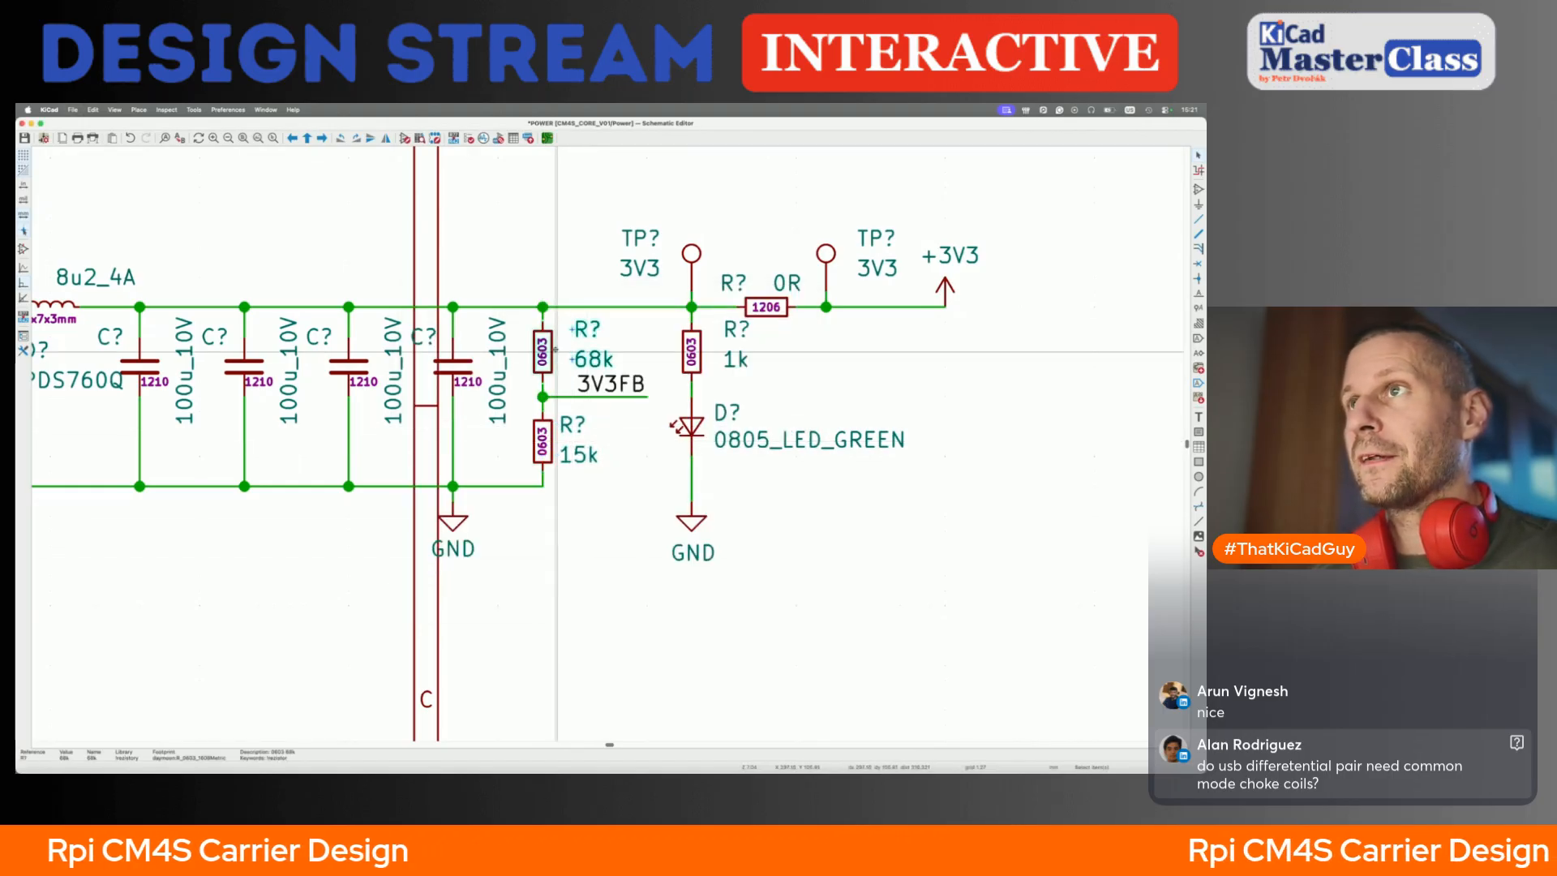
- Replace the upper 3V3FB divider resistor with the library's 51k symbol and autoplace its fields
double_click(558, 352)
click(707, 445)
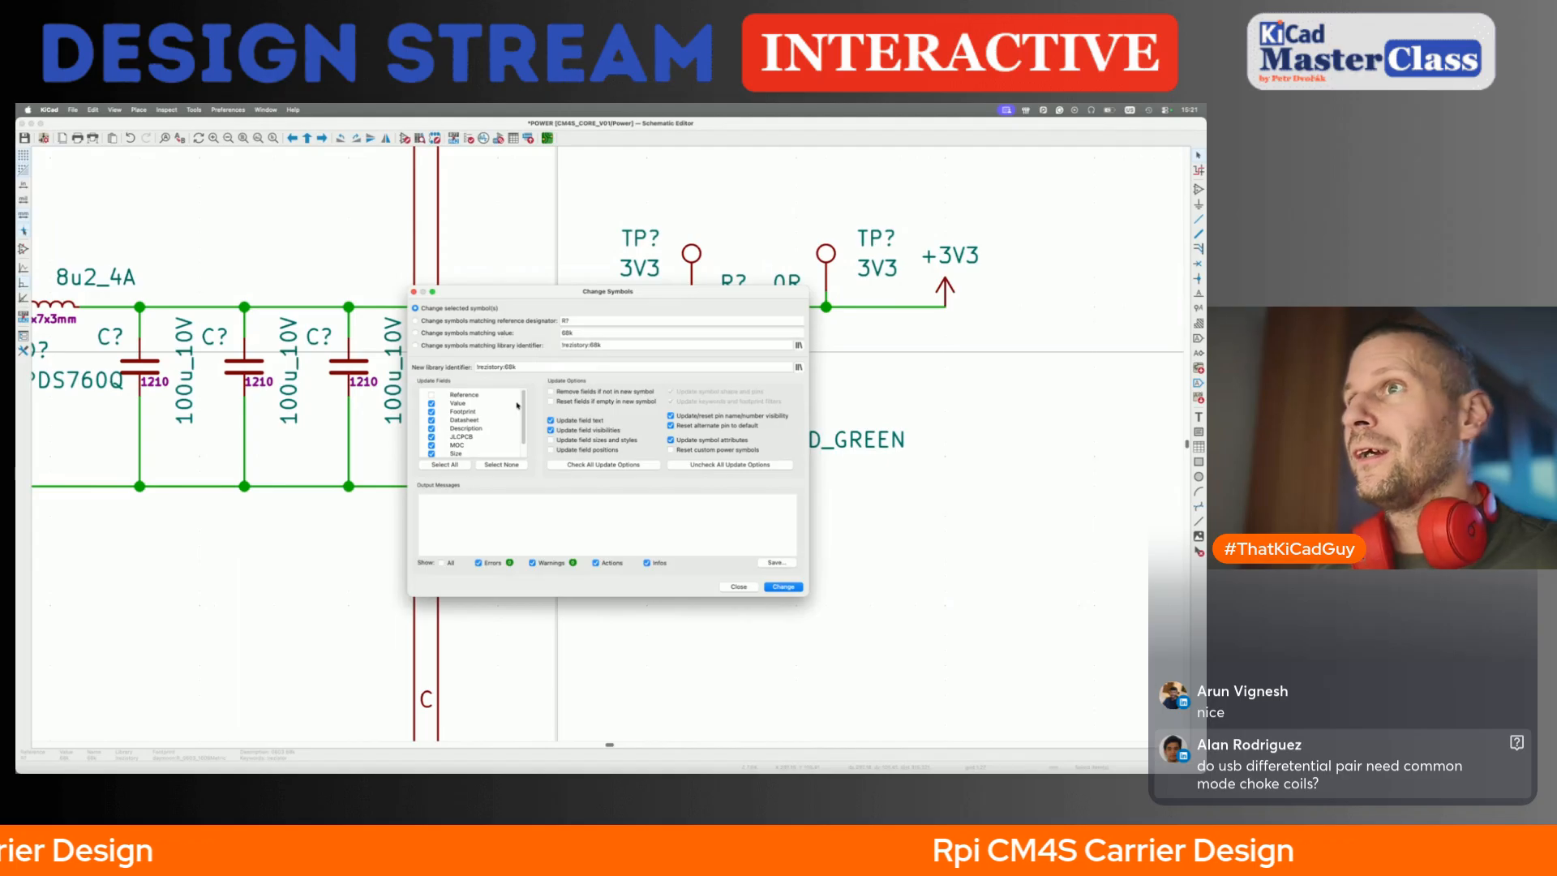
click(513, 366)
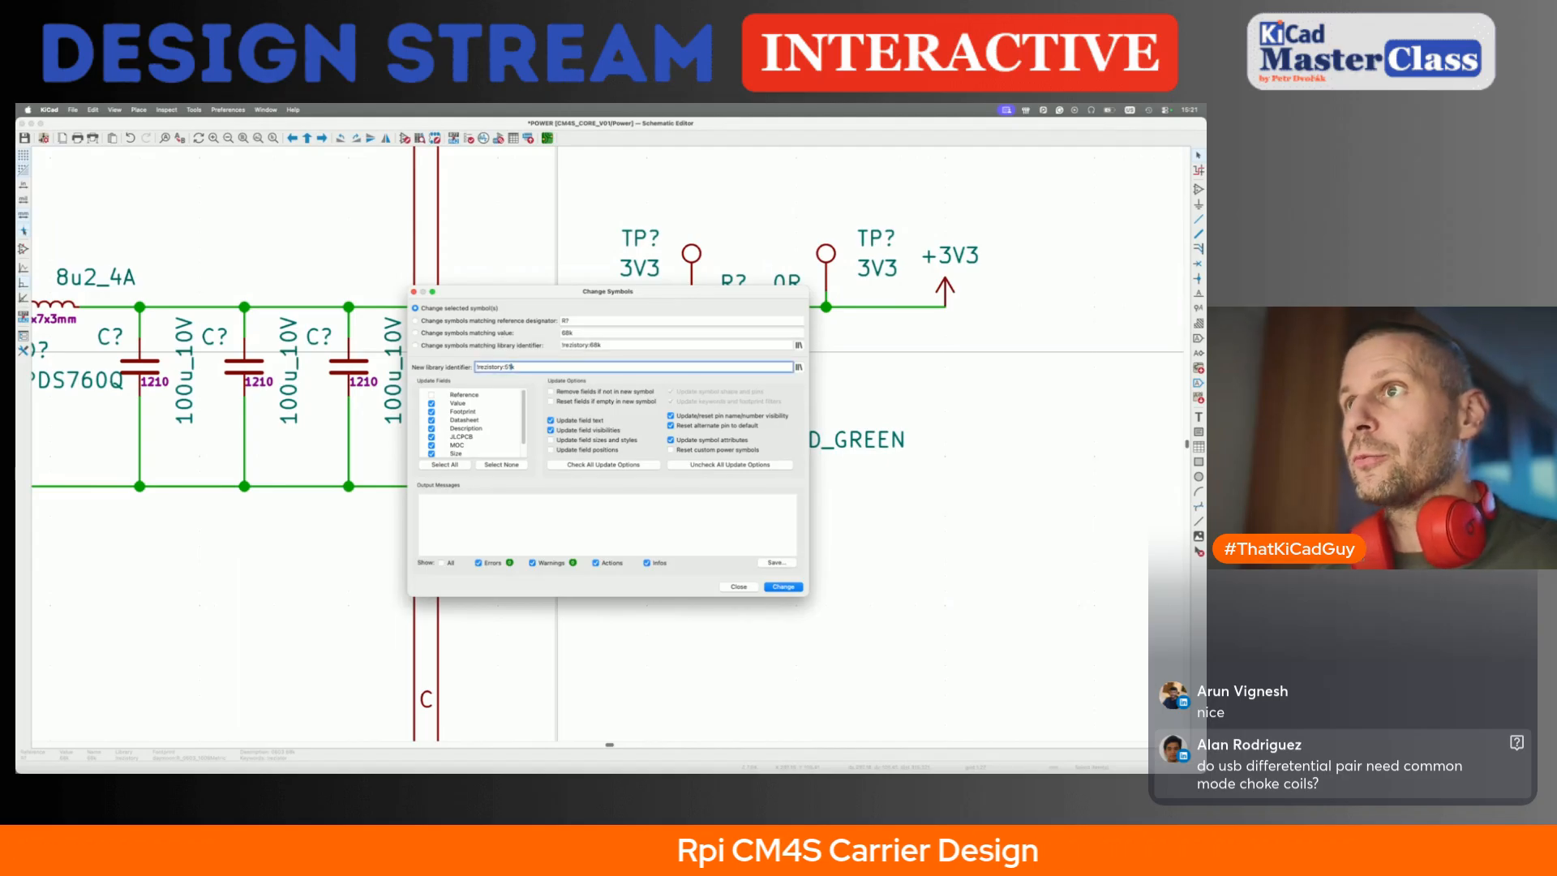
click(744, 587)
key(o)
- Shift the divider's 3V3FB label slightly to the right, clear of the 51k value, and save the schematic
key(m)
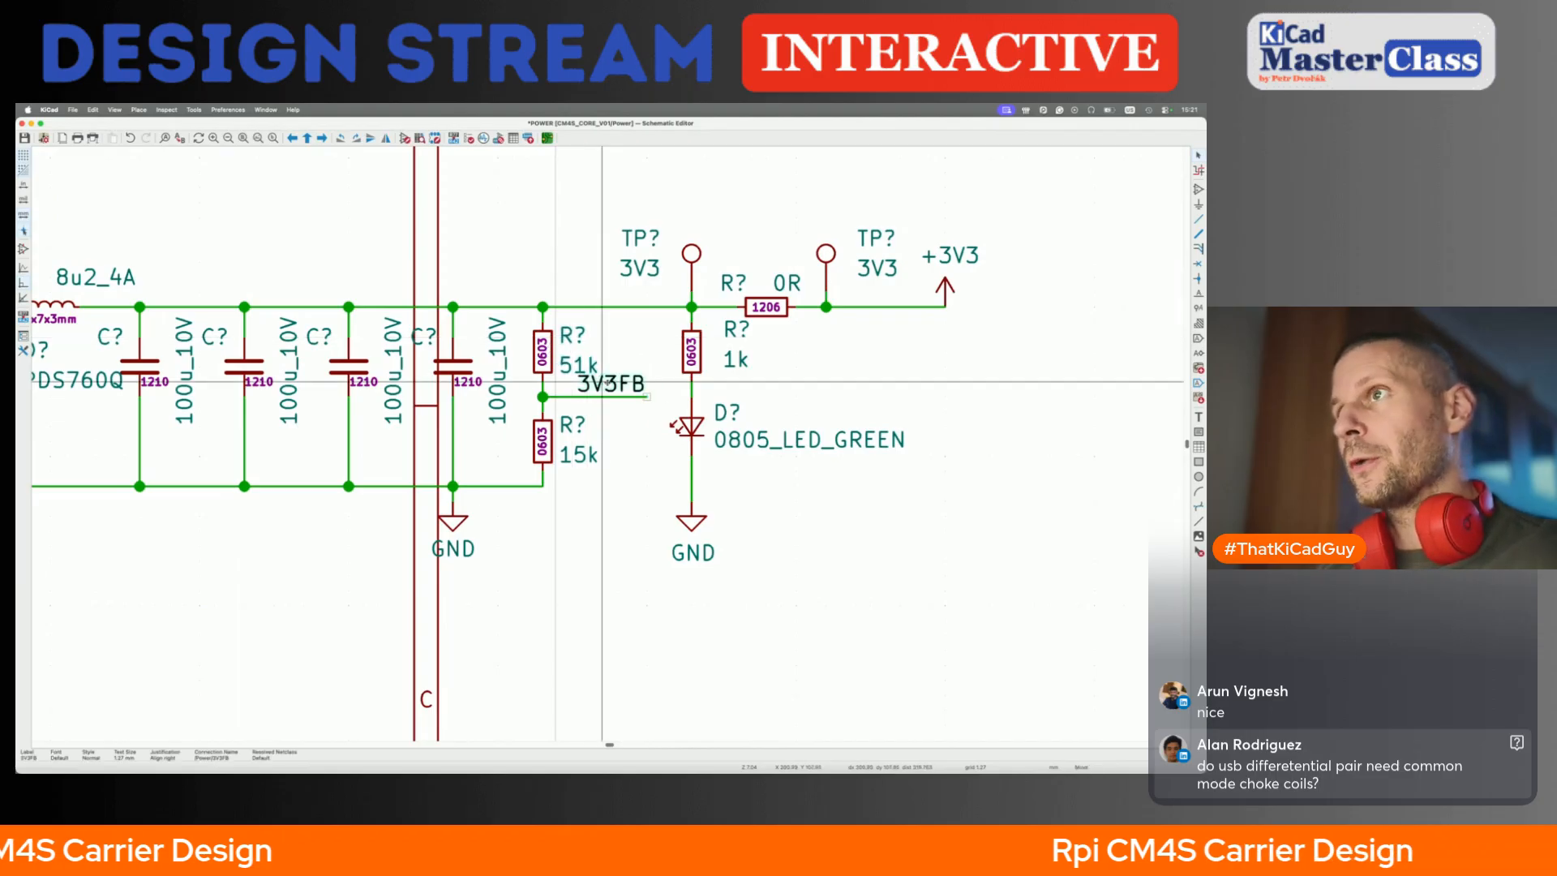
click(608, 383)
key(super+s)
- Check the MOC part number in the properties of the 100u_10V output capacitor nearest the inductor
scroll(622, 386, down, 2)
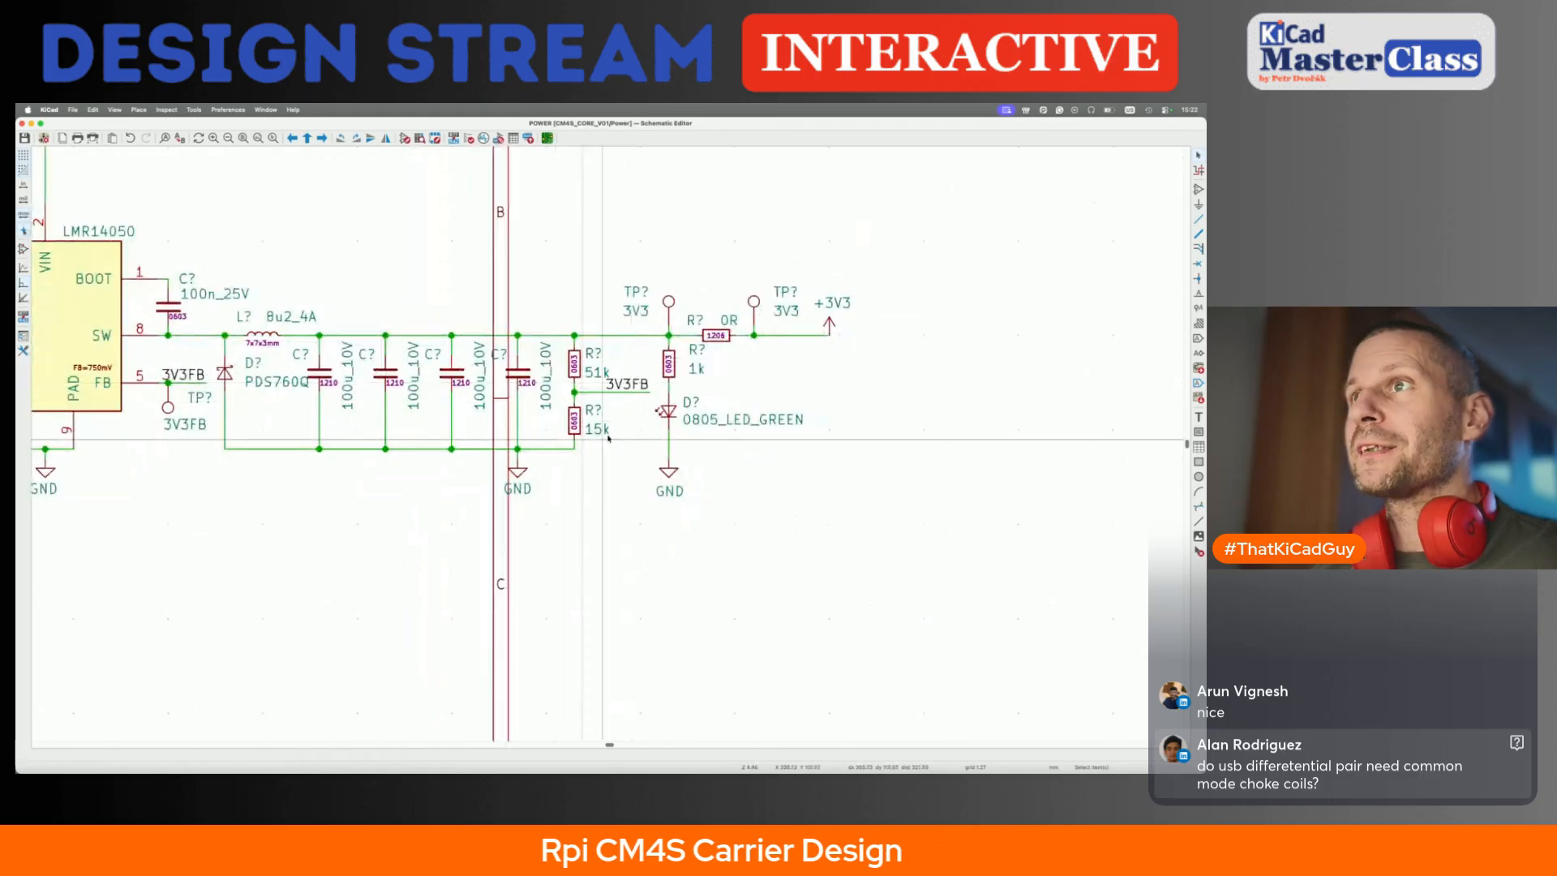
scroll(608, 438, left, 3)
scroll(608, 437, up, 1)
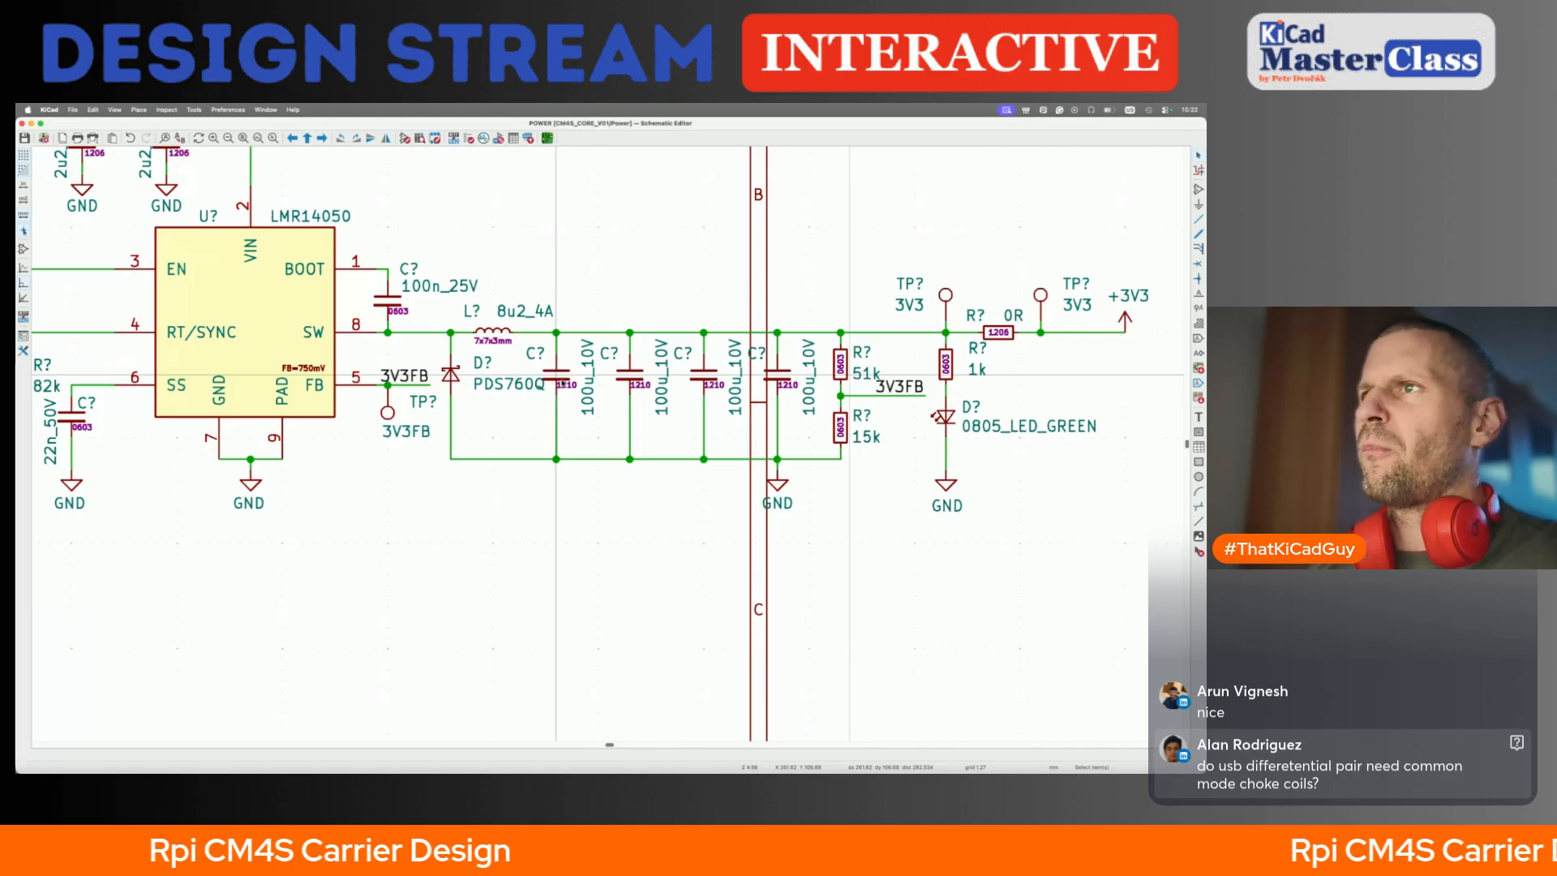
click(558, 374)
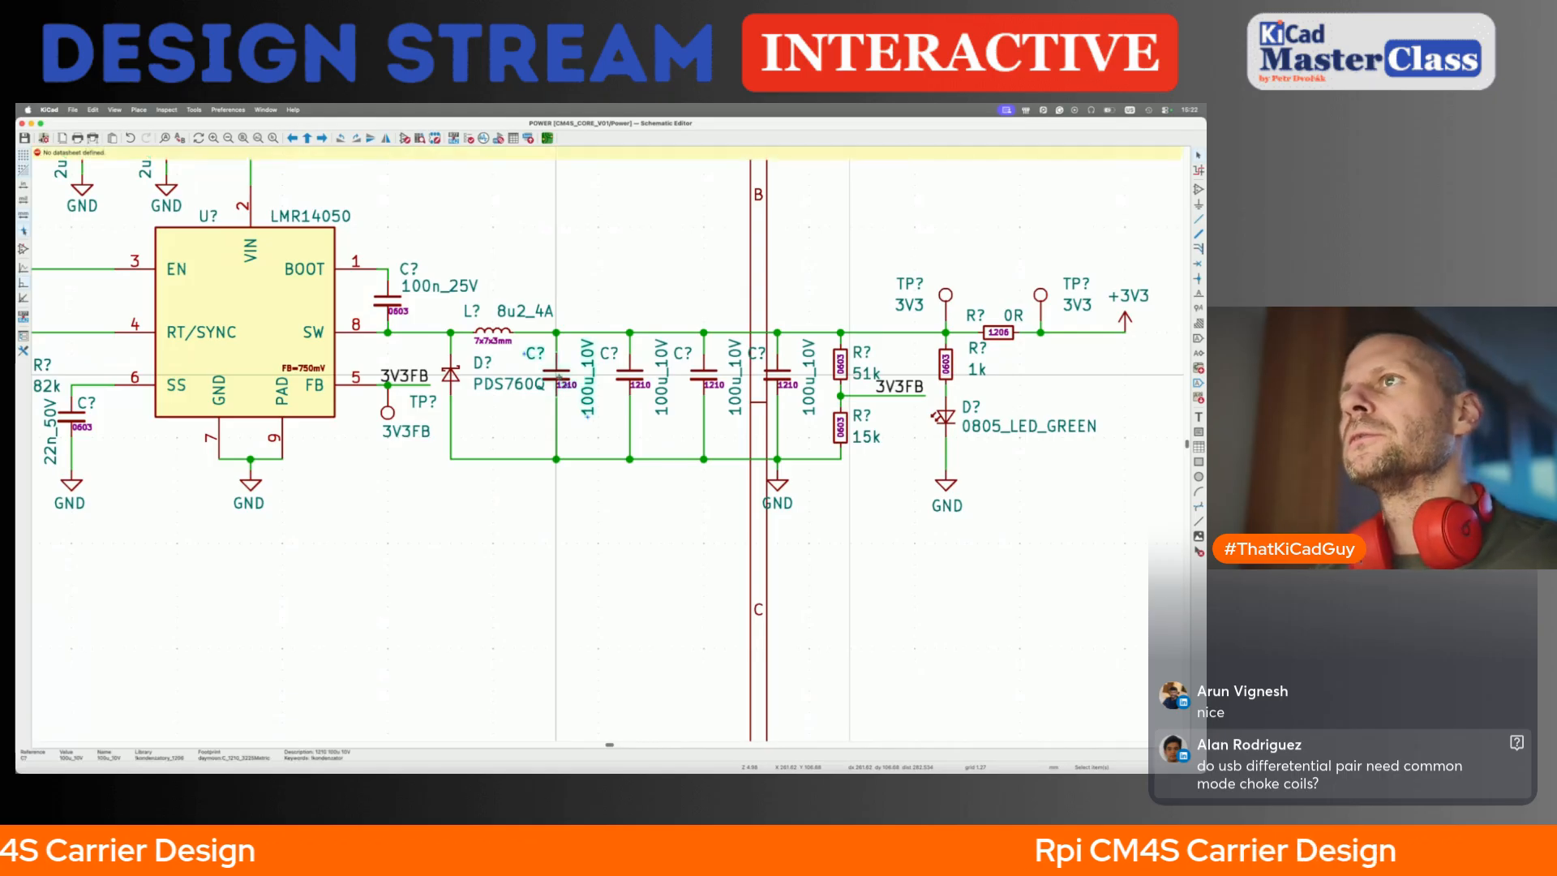
double_click(558, 375)
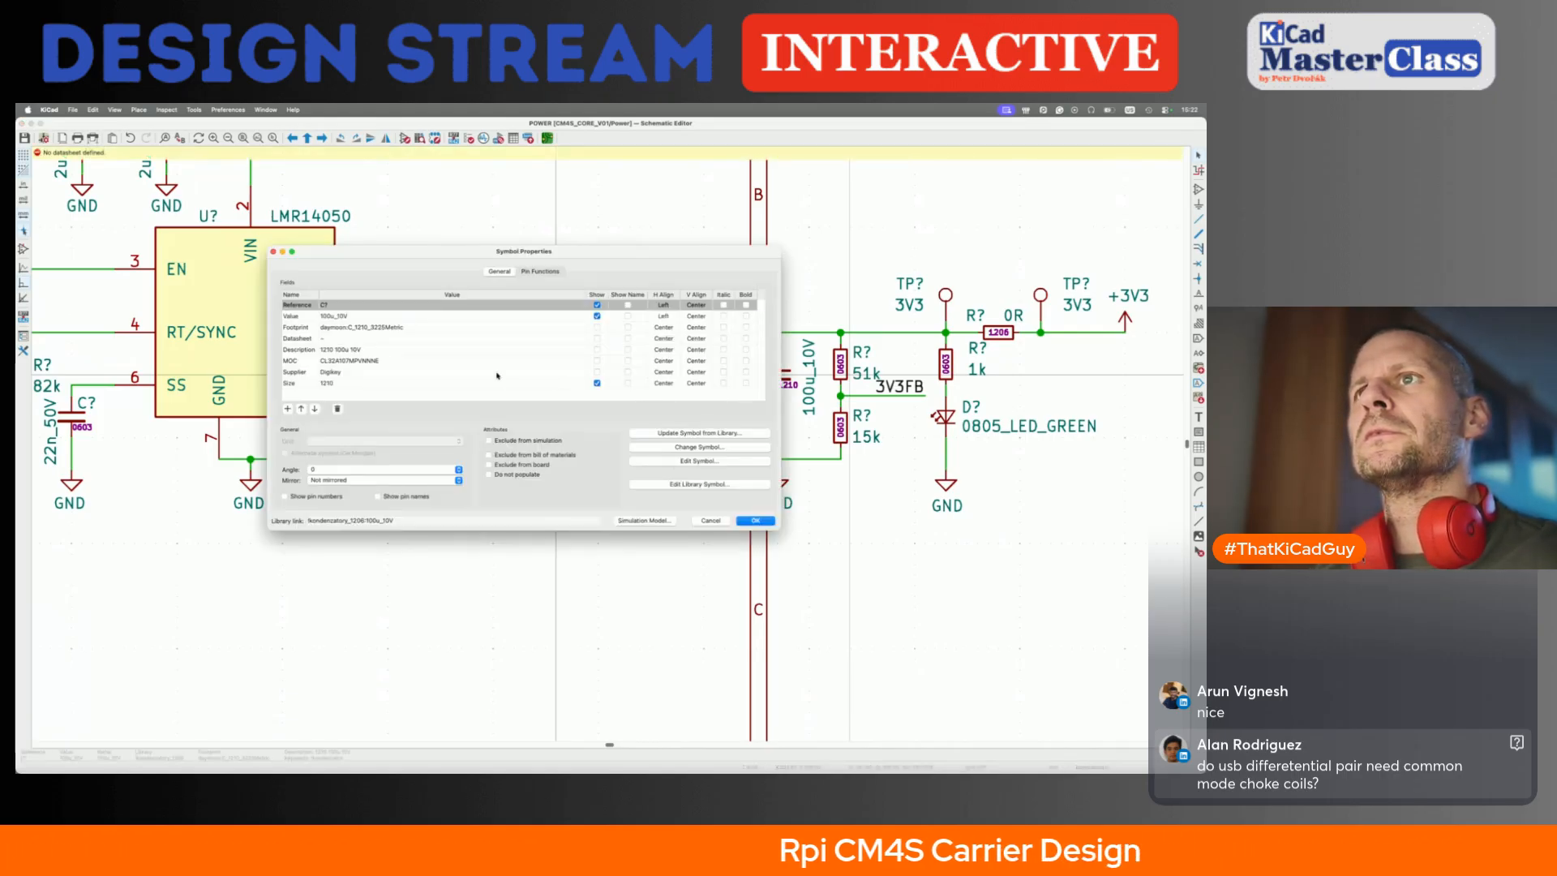
click(363, 361)
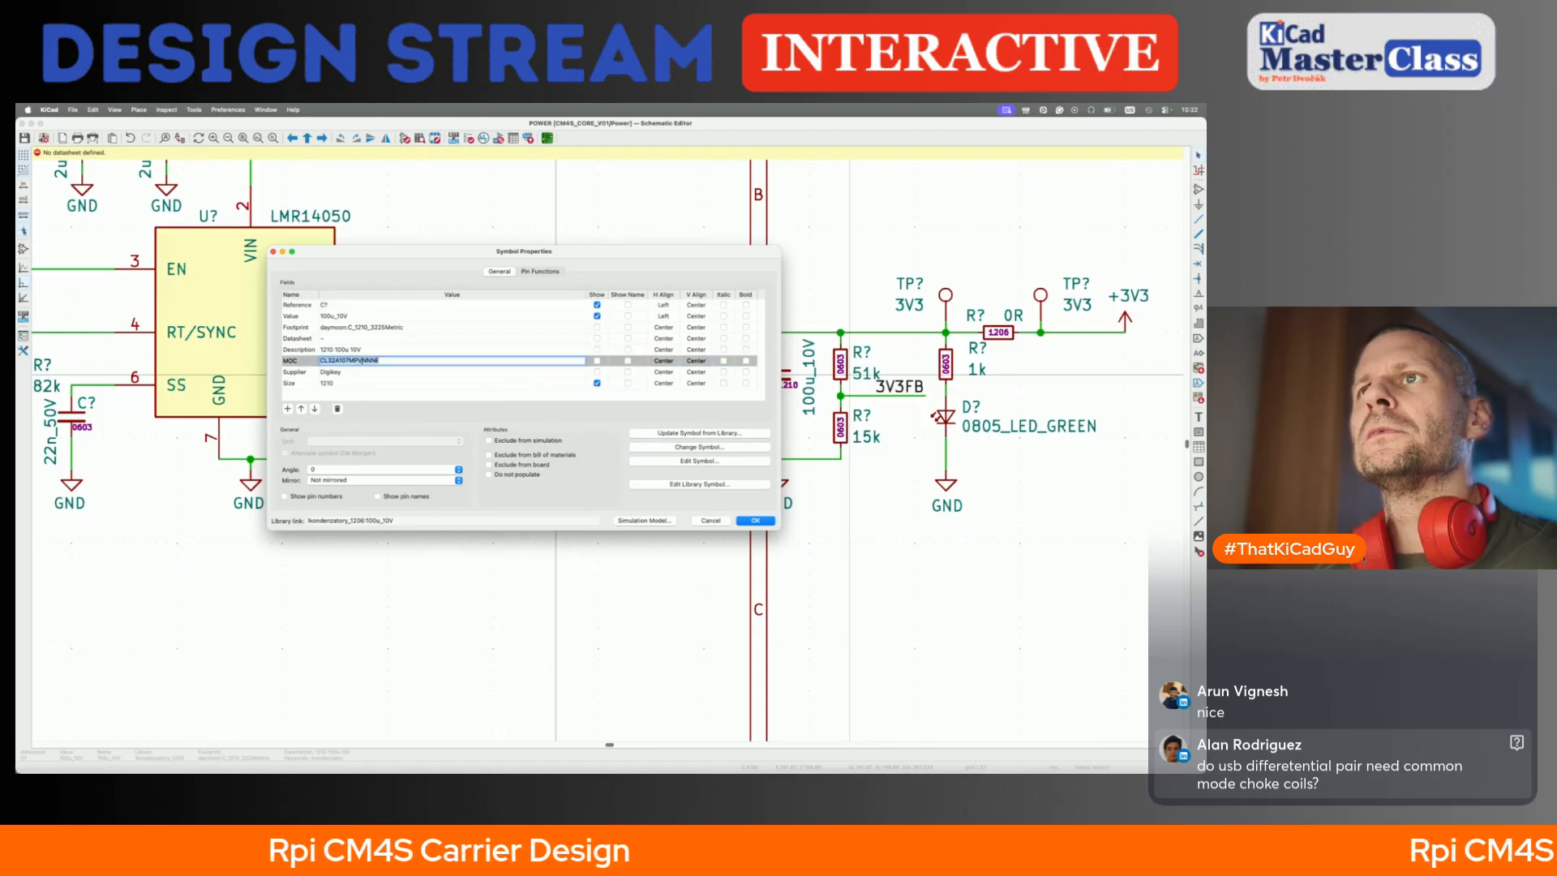
key(Escape)
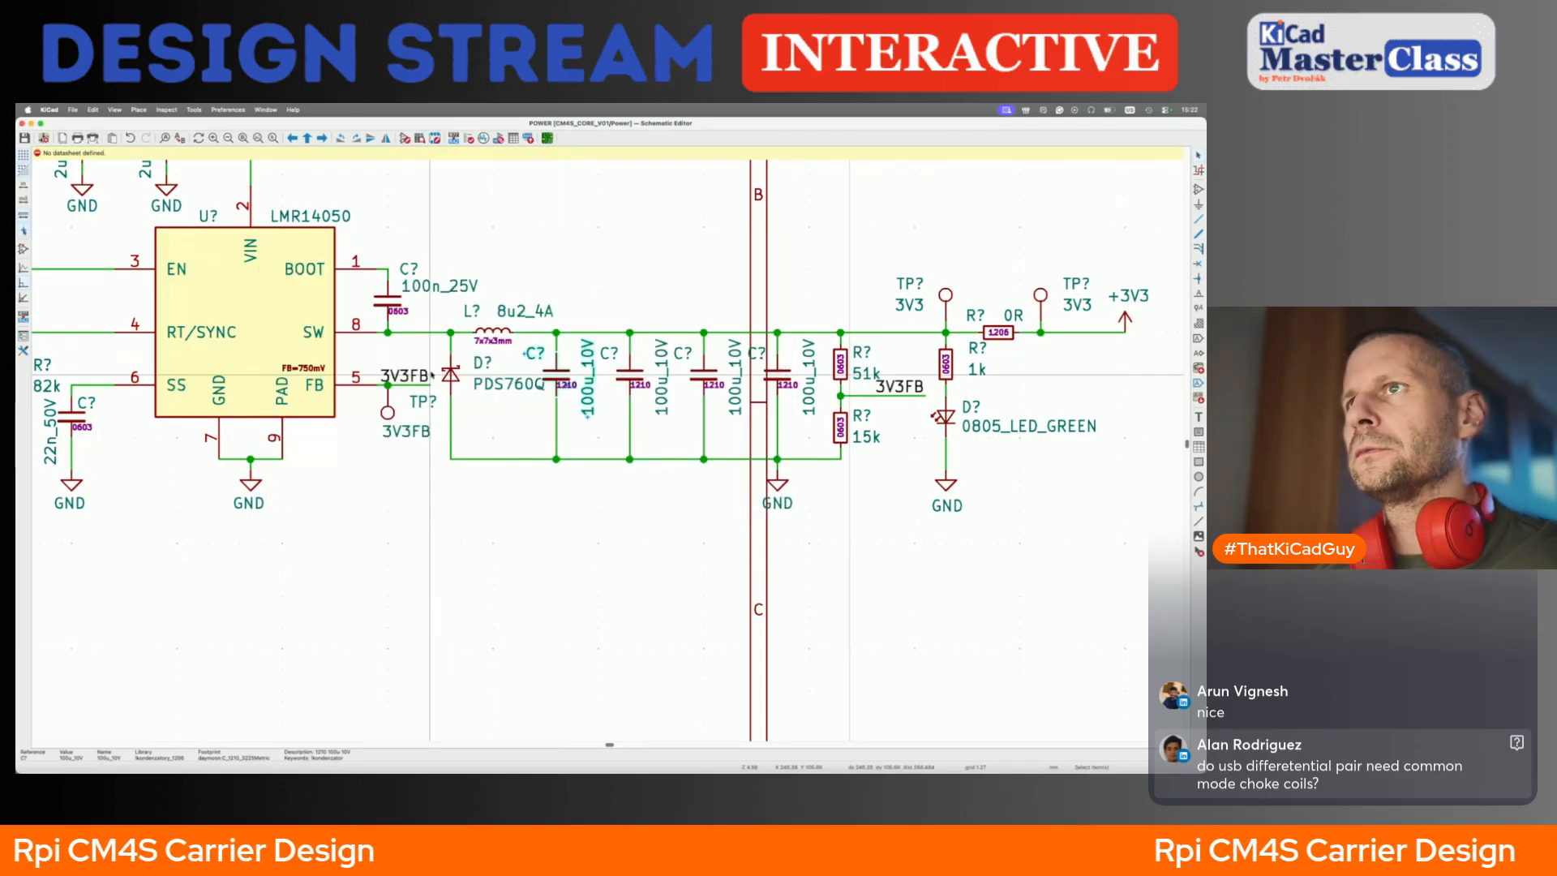
- Open the LMR14050 datasheet from the schematic and go to the Typical Application section with its 5V output circuit
key(d)
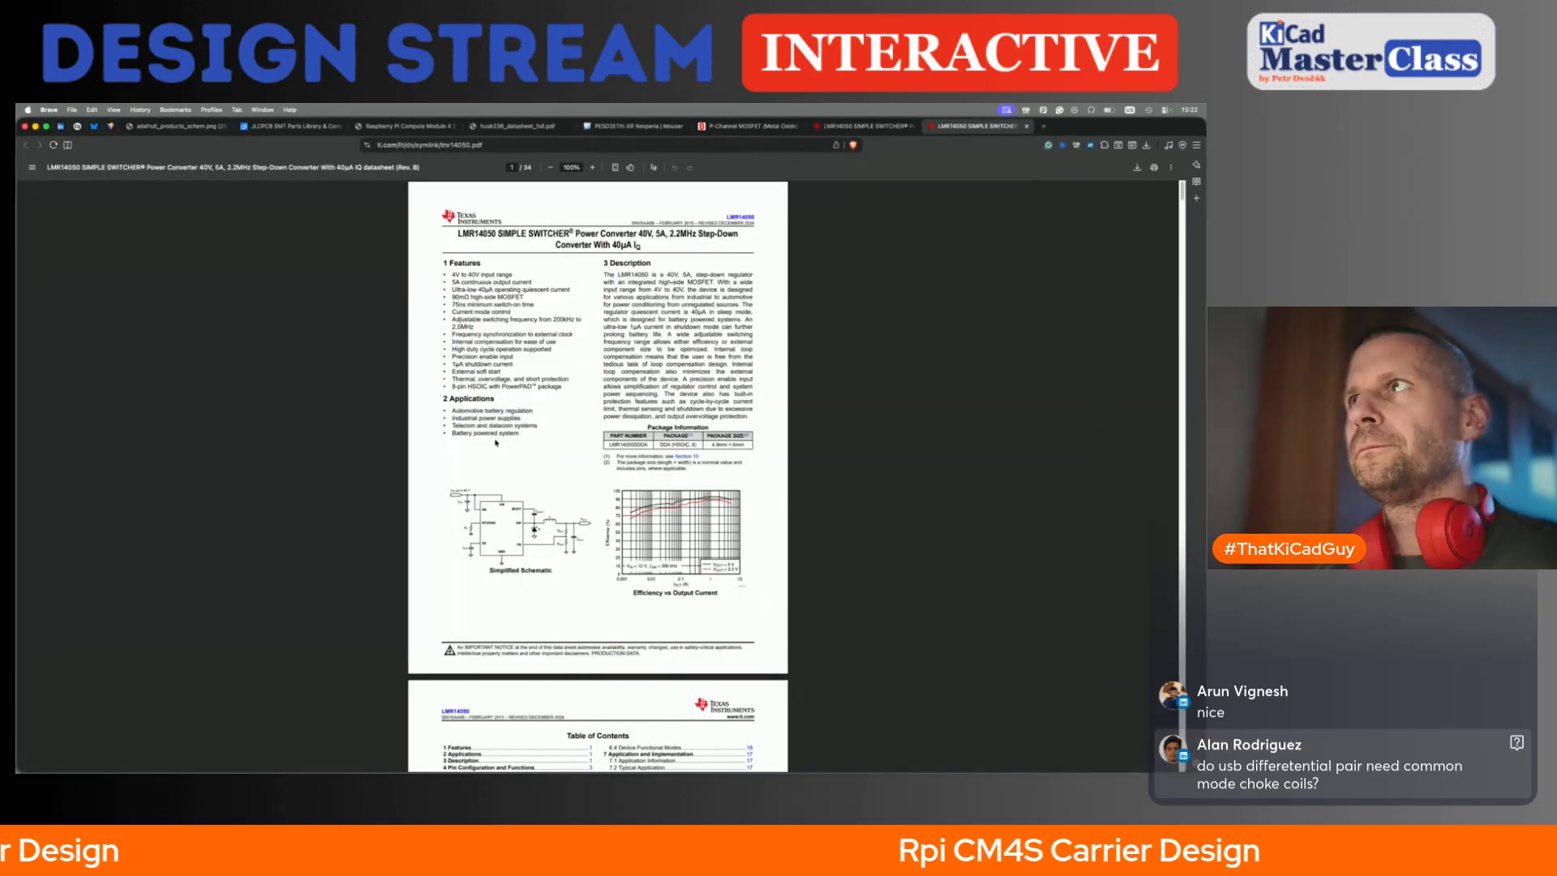
ctrl+scroll(667, 459, up, 3)
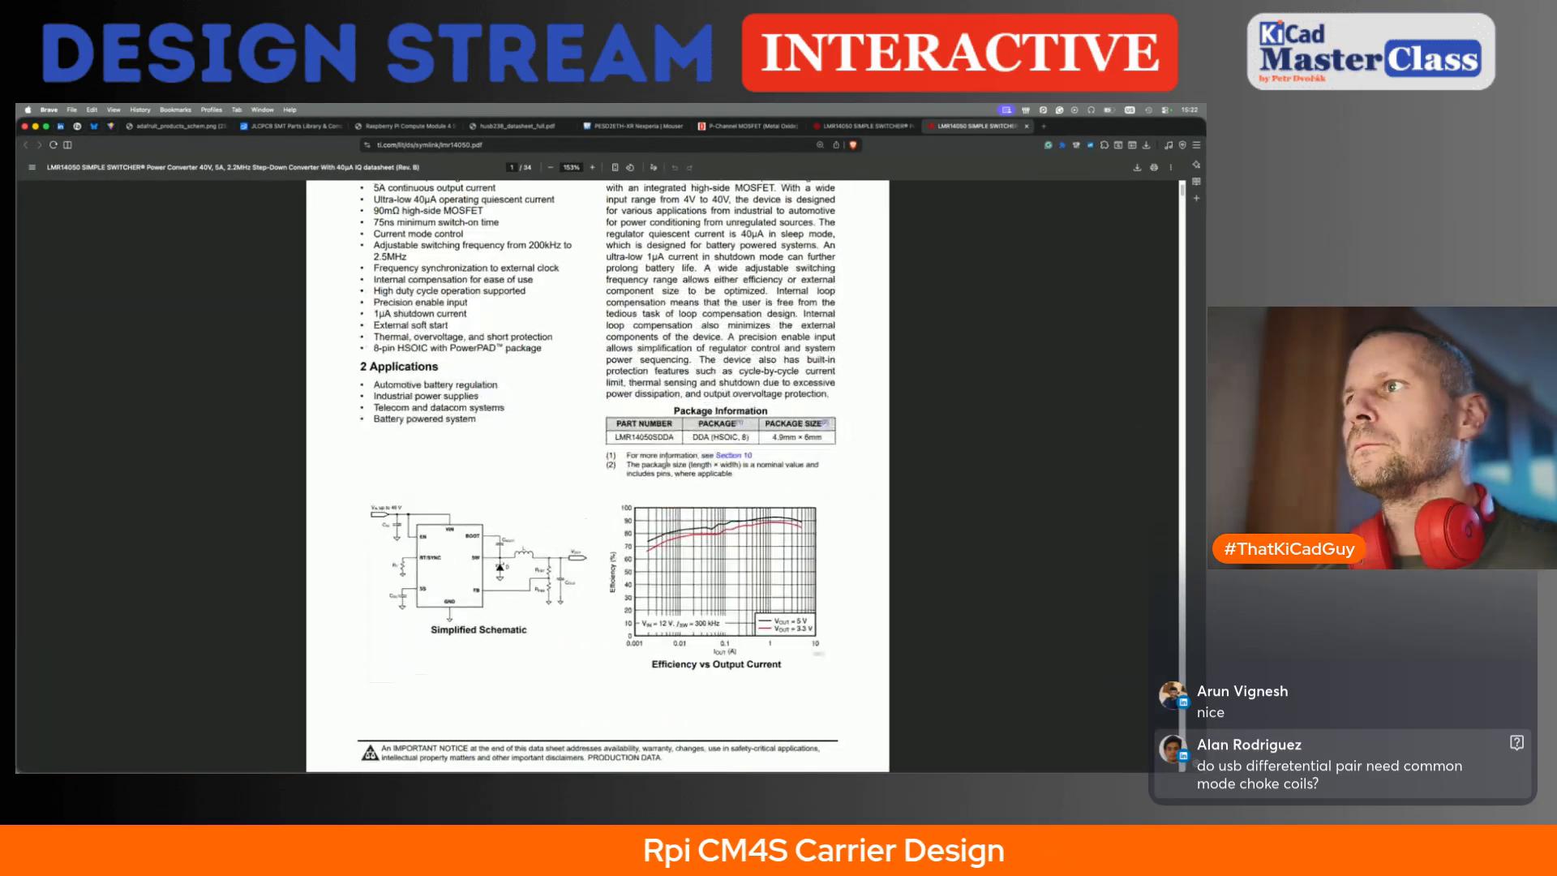
scroll(667, 459, down, 5)
click(831, 380)
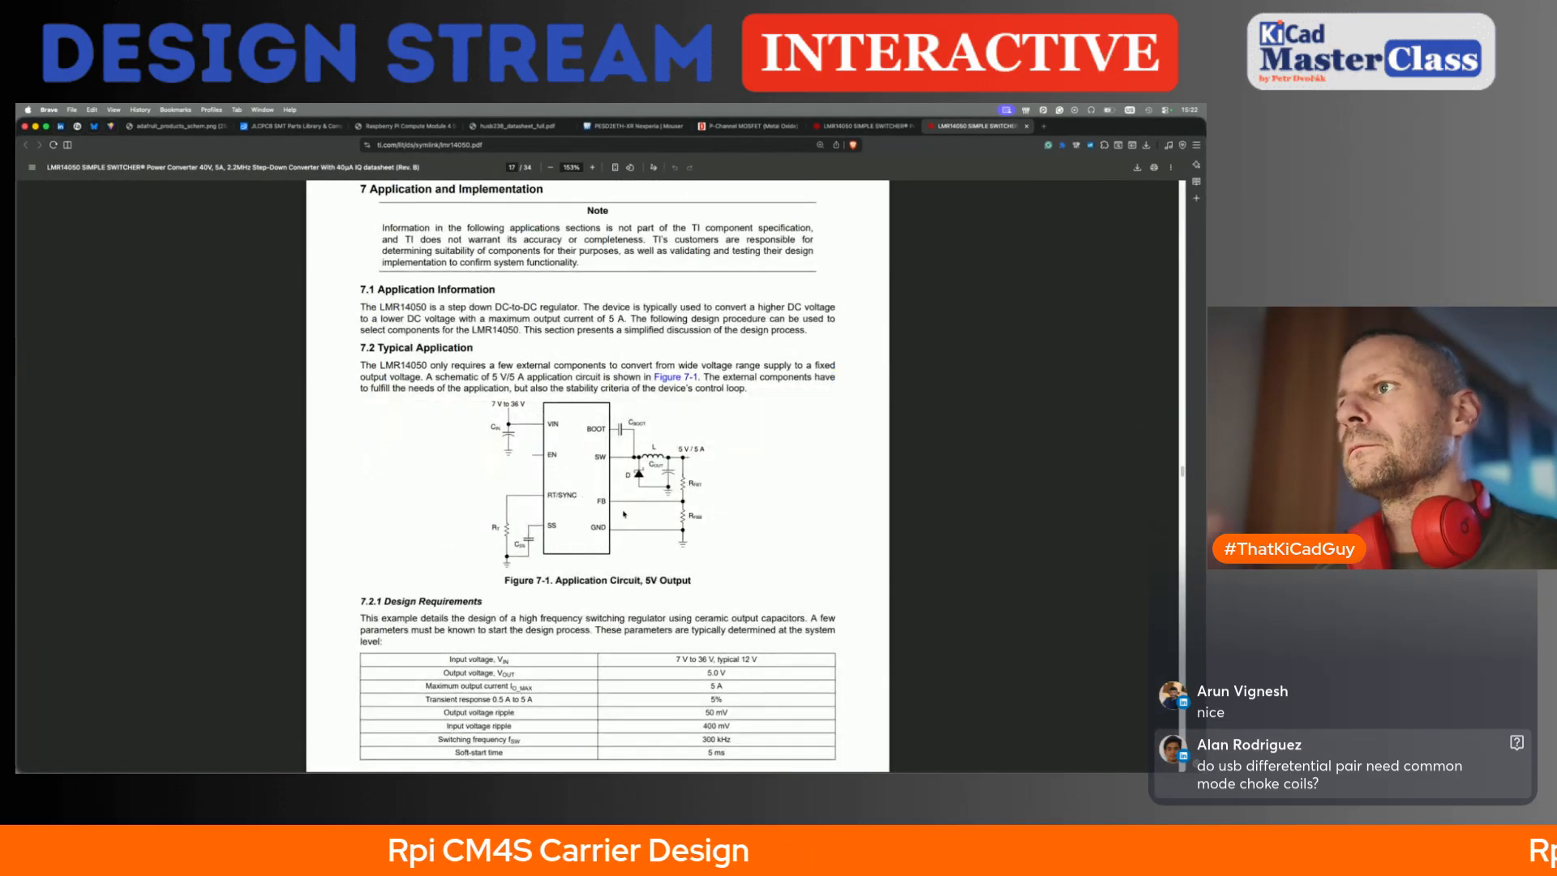
- Read the LMR14050 datasheet's typical application and design procedure through the output capacitor selection, highlighting the calculated minimum output capacitances
scroll(624, 513, down, 5)
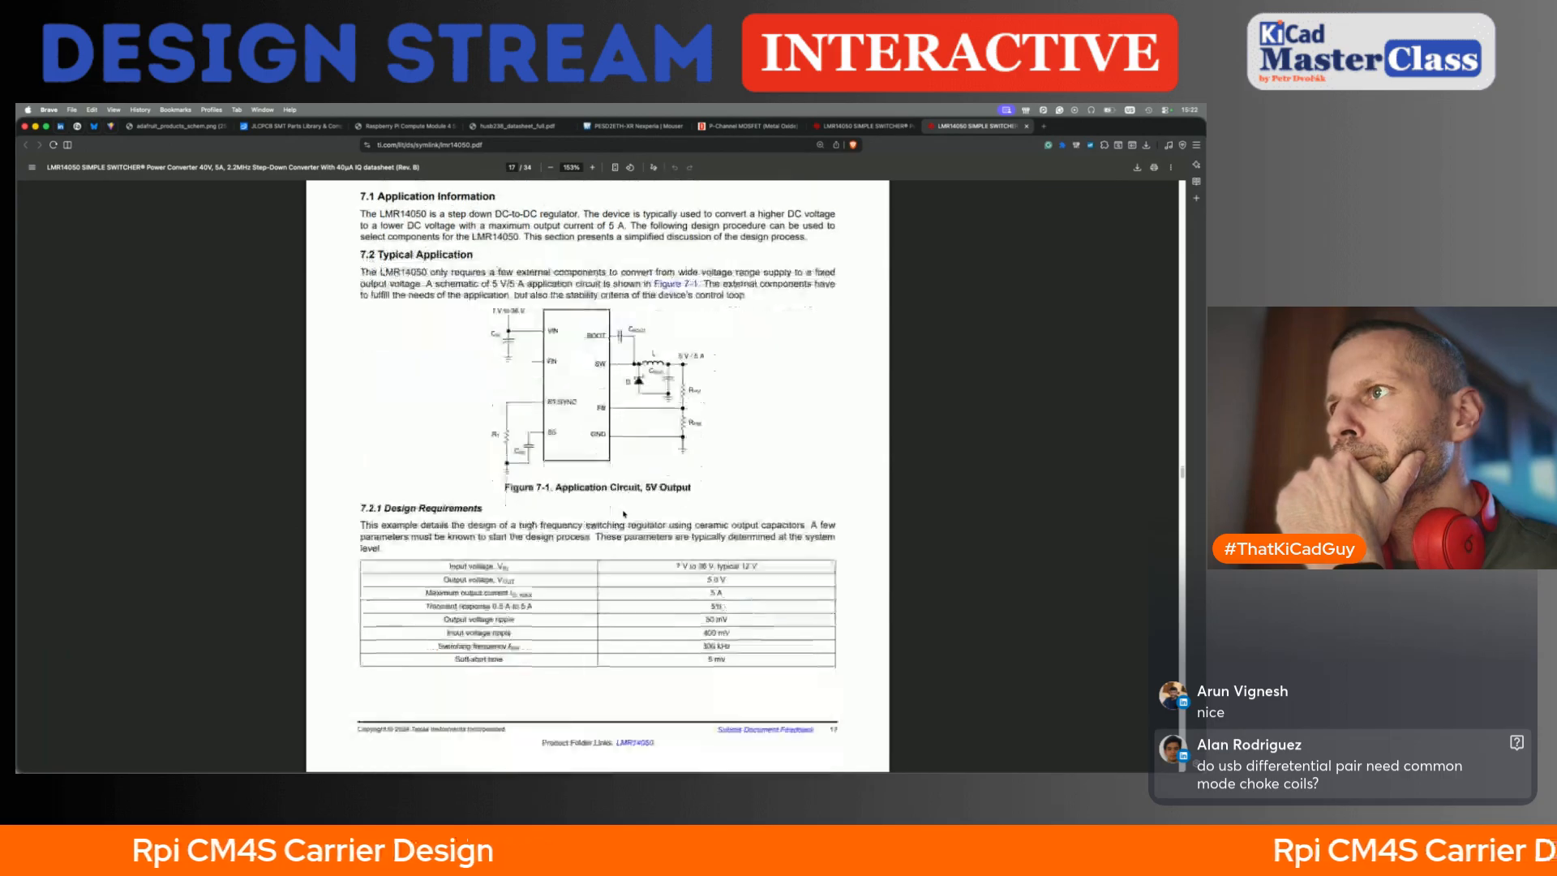
scroll(625, 513, down, 3)
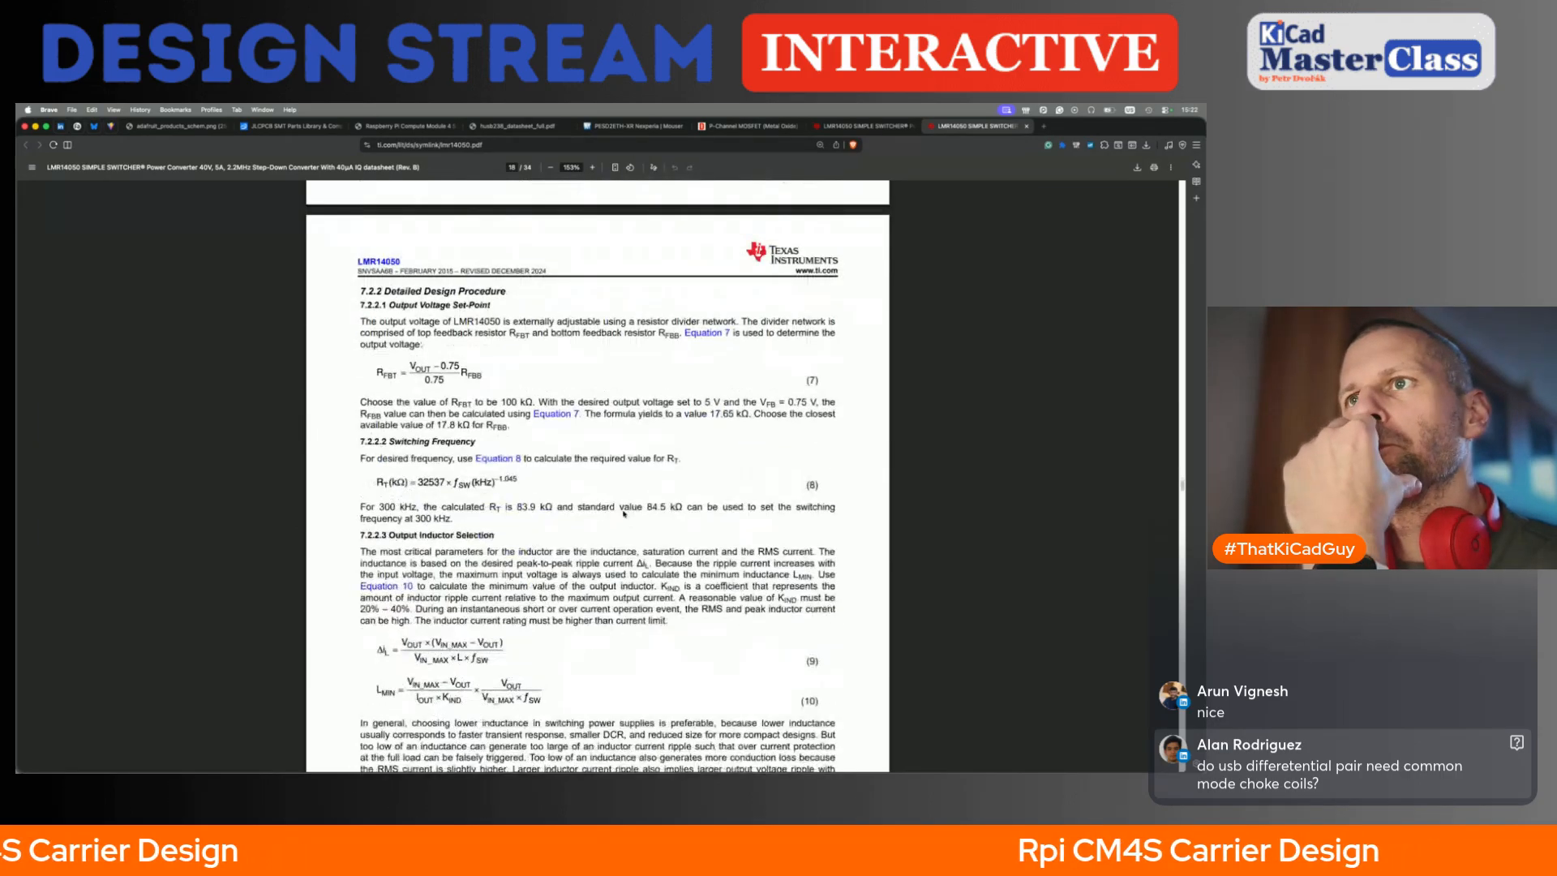
scroll(625, 513, down, 3)
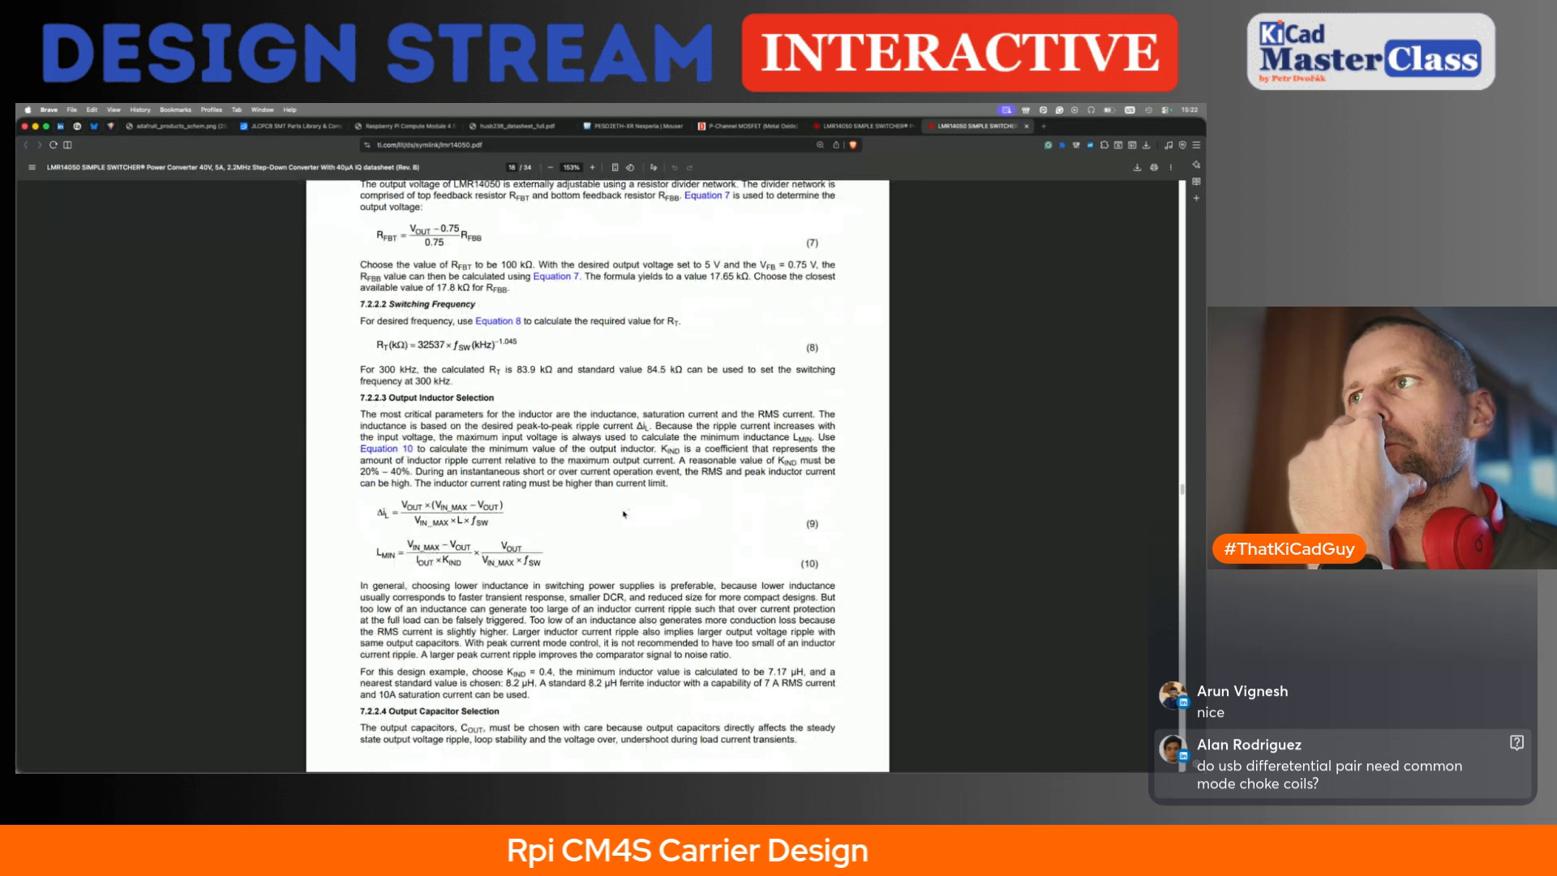
scroll(624, 513, down, 4)
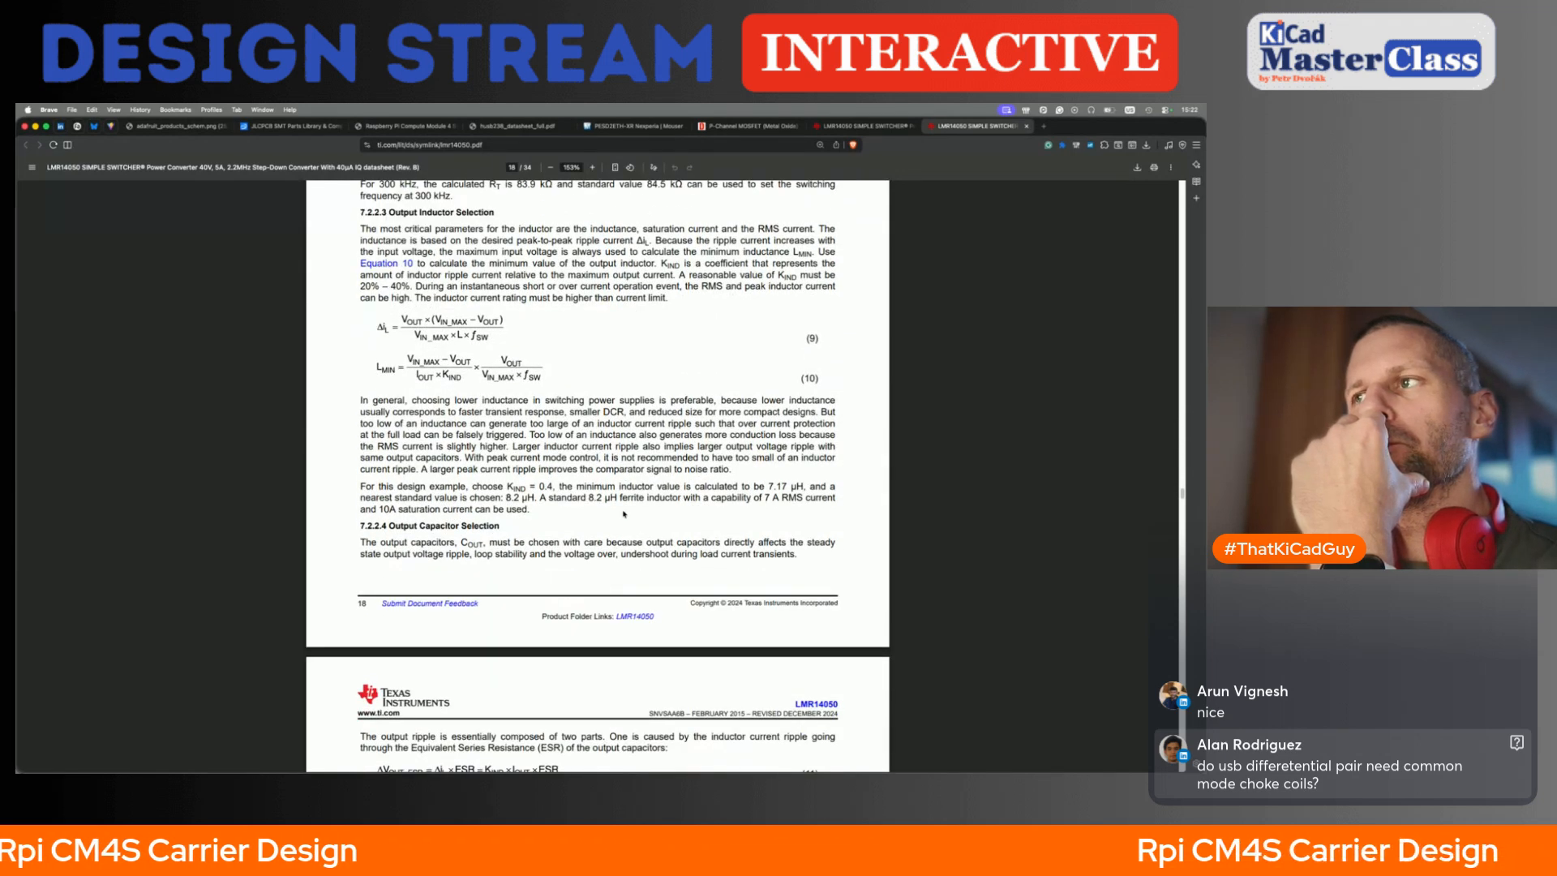
scroll(624, 514, down, 1)
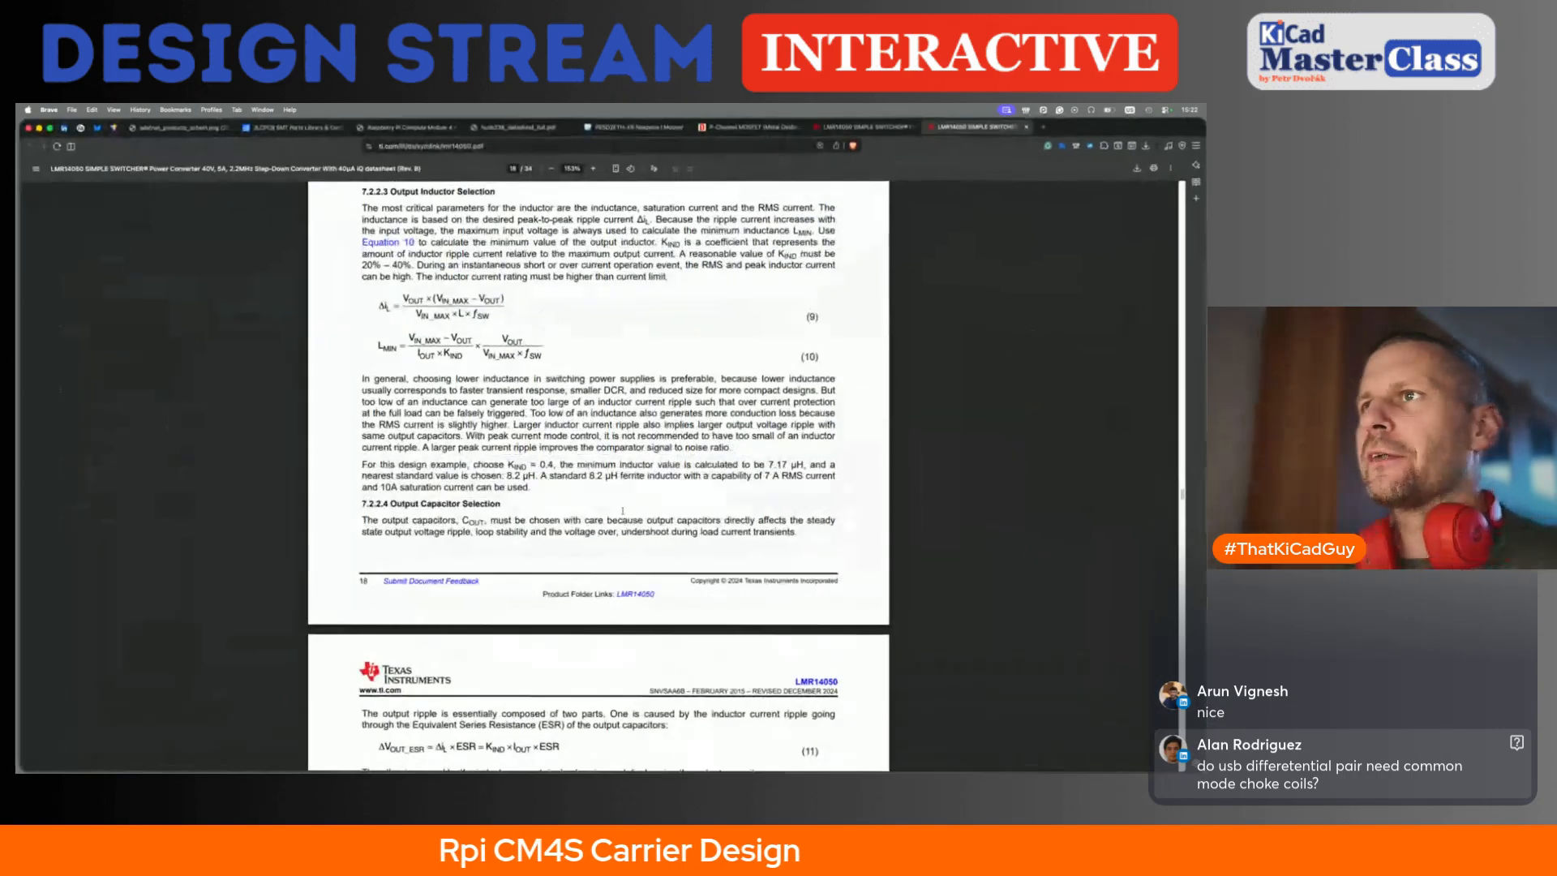
scroll(622, 510, down, 8)
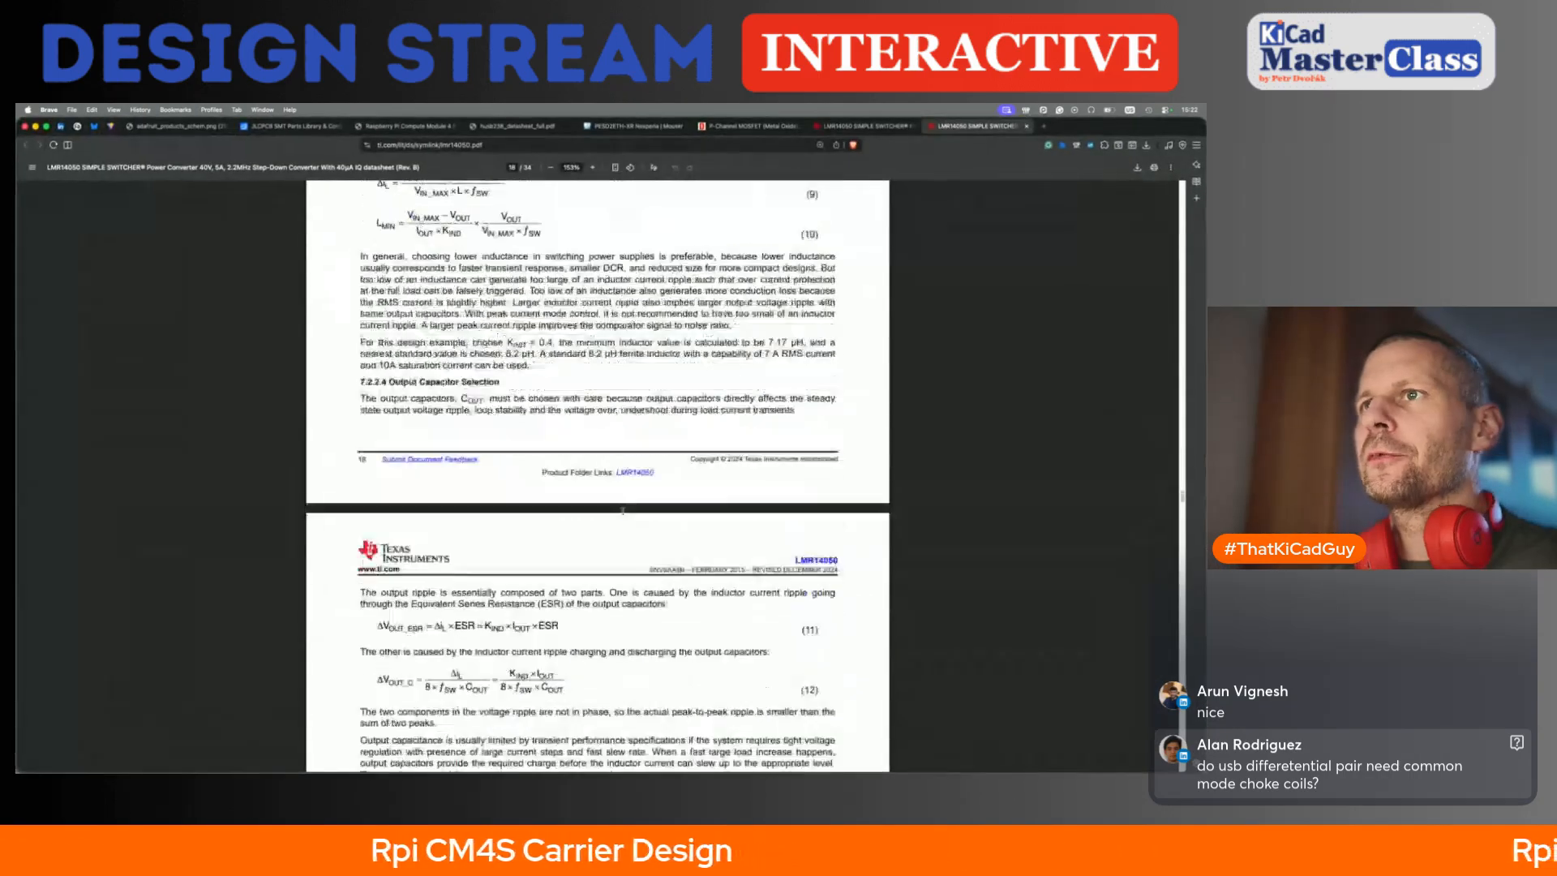
scroll(622, 510, down, 4)
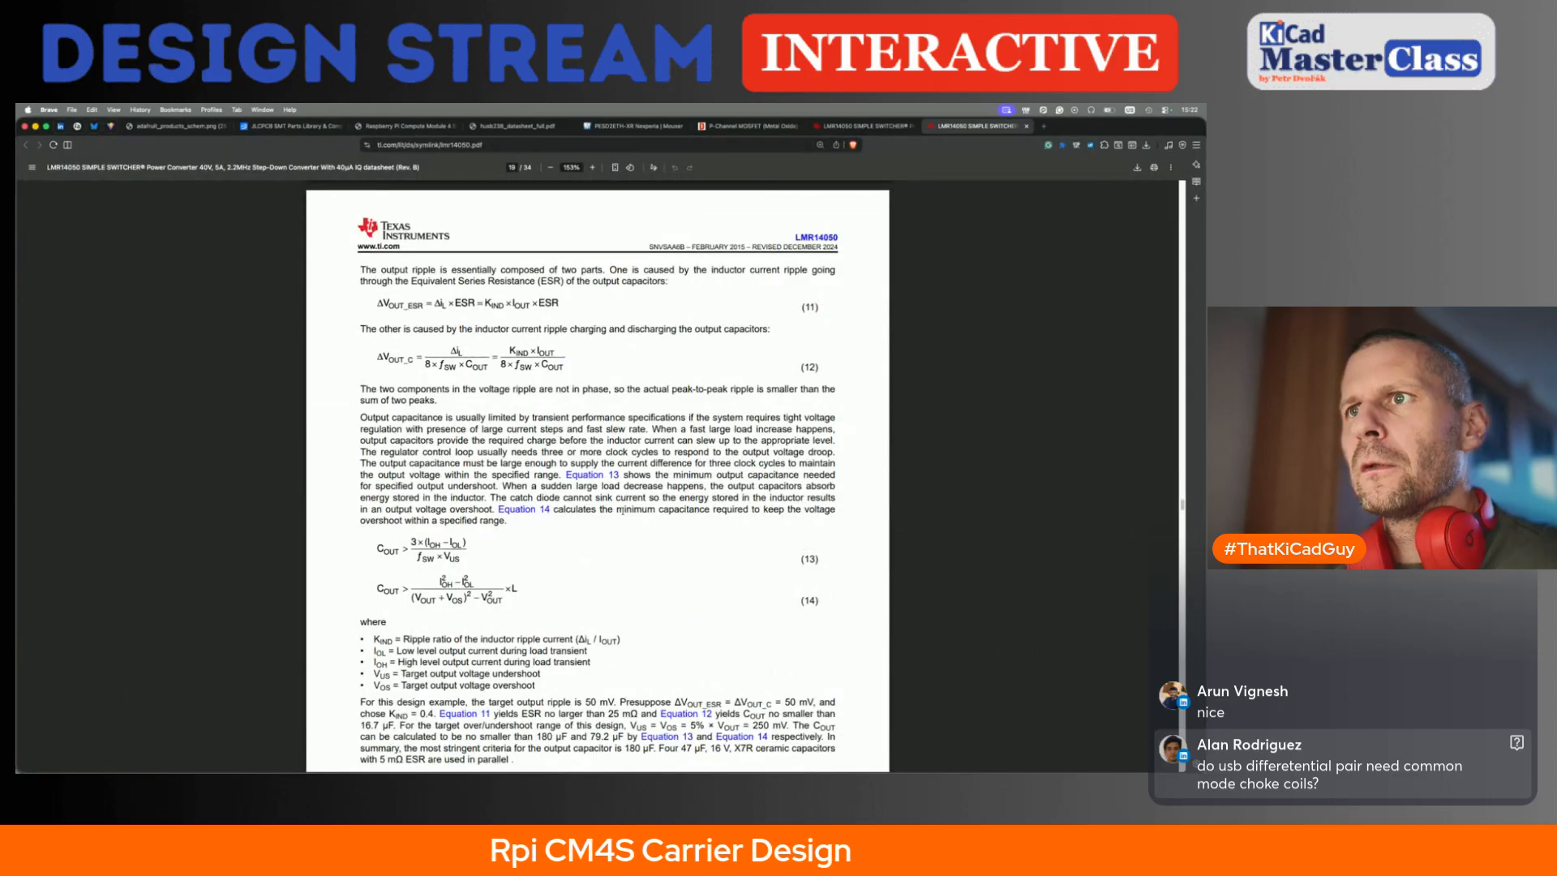
scroll(621, 510, down, 3)
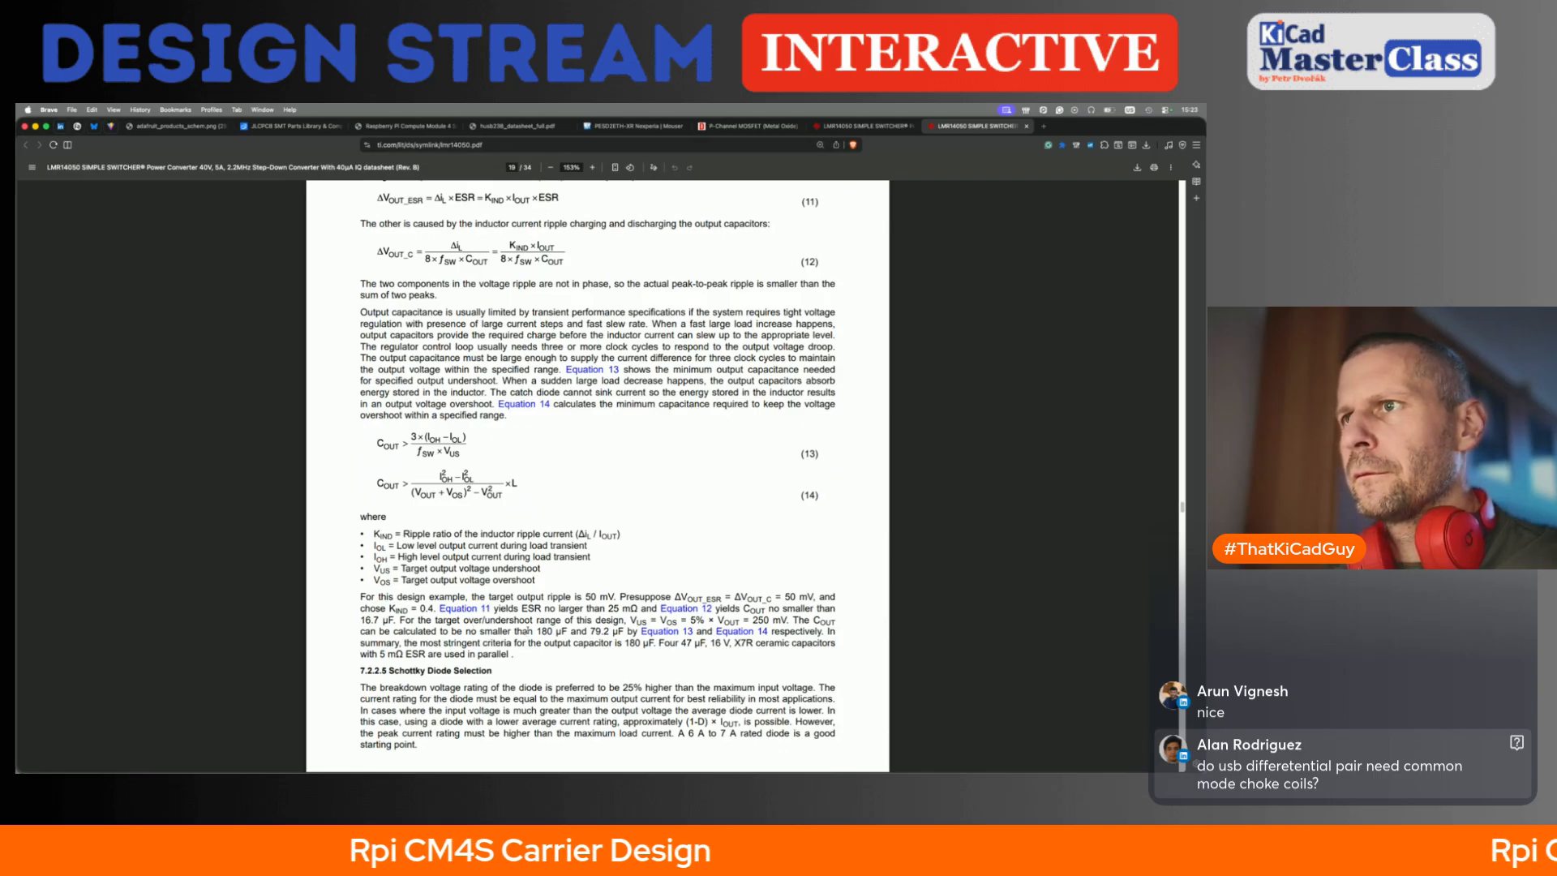
drag(531, 630, 623, 631)
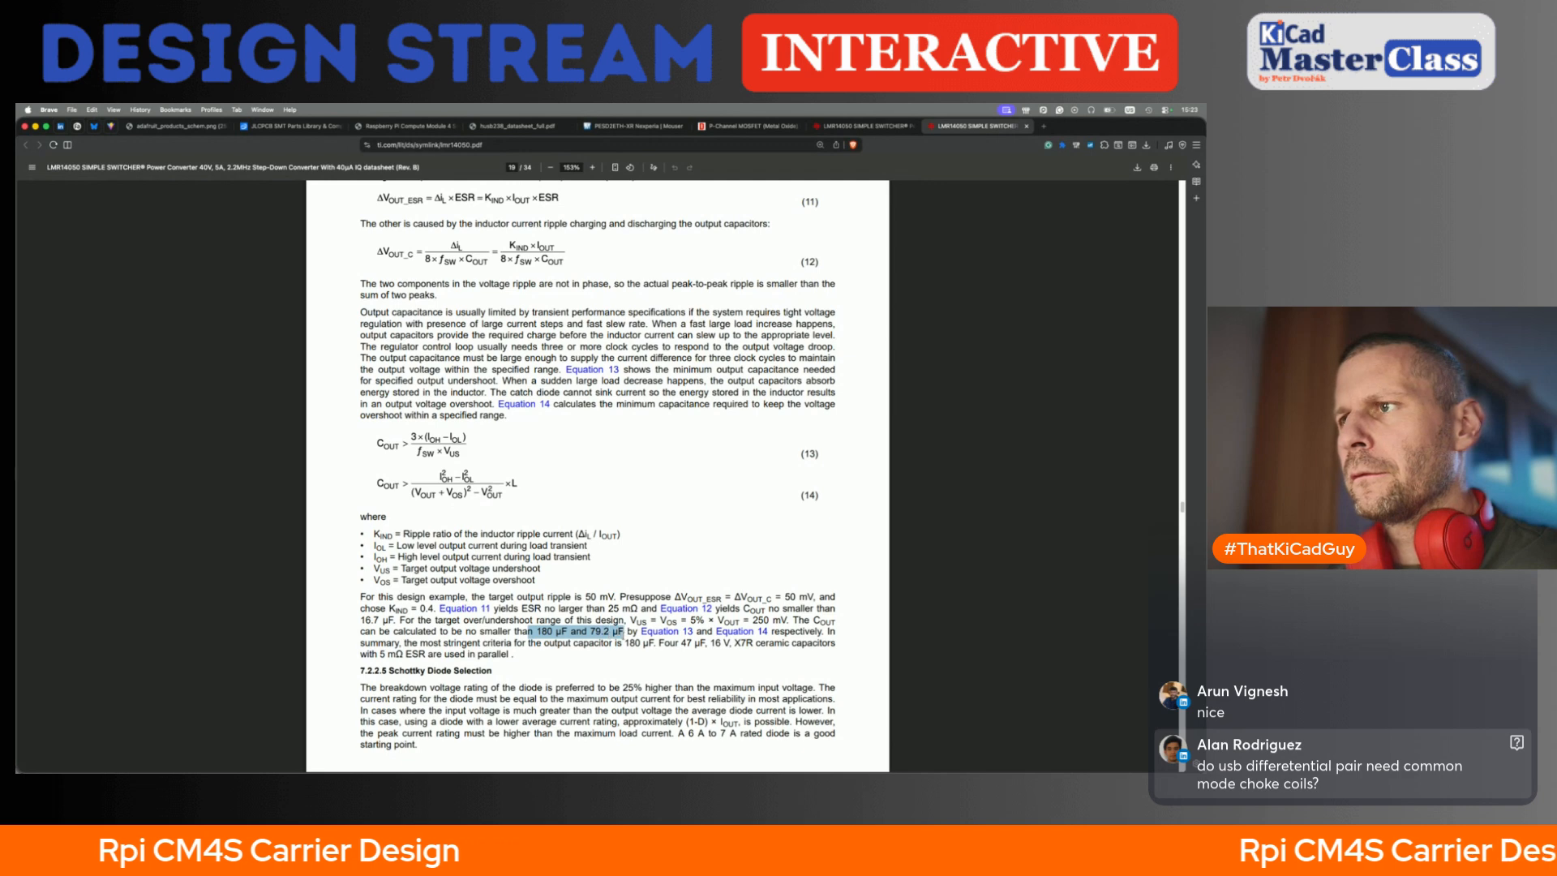
- Switch to the KiCad schematic and copy the MOC part number of the second 100u_10V output capacitor
key(super+Tab)
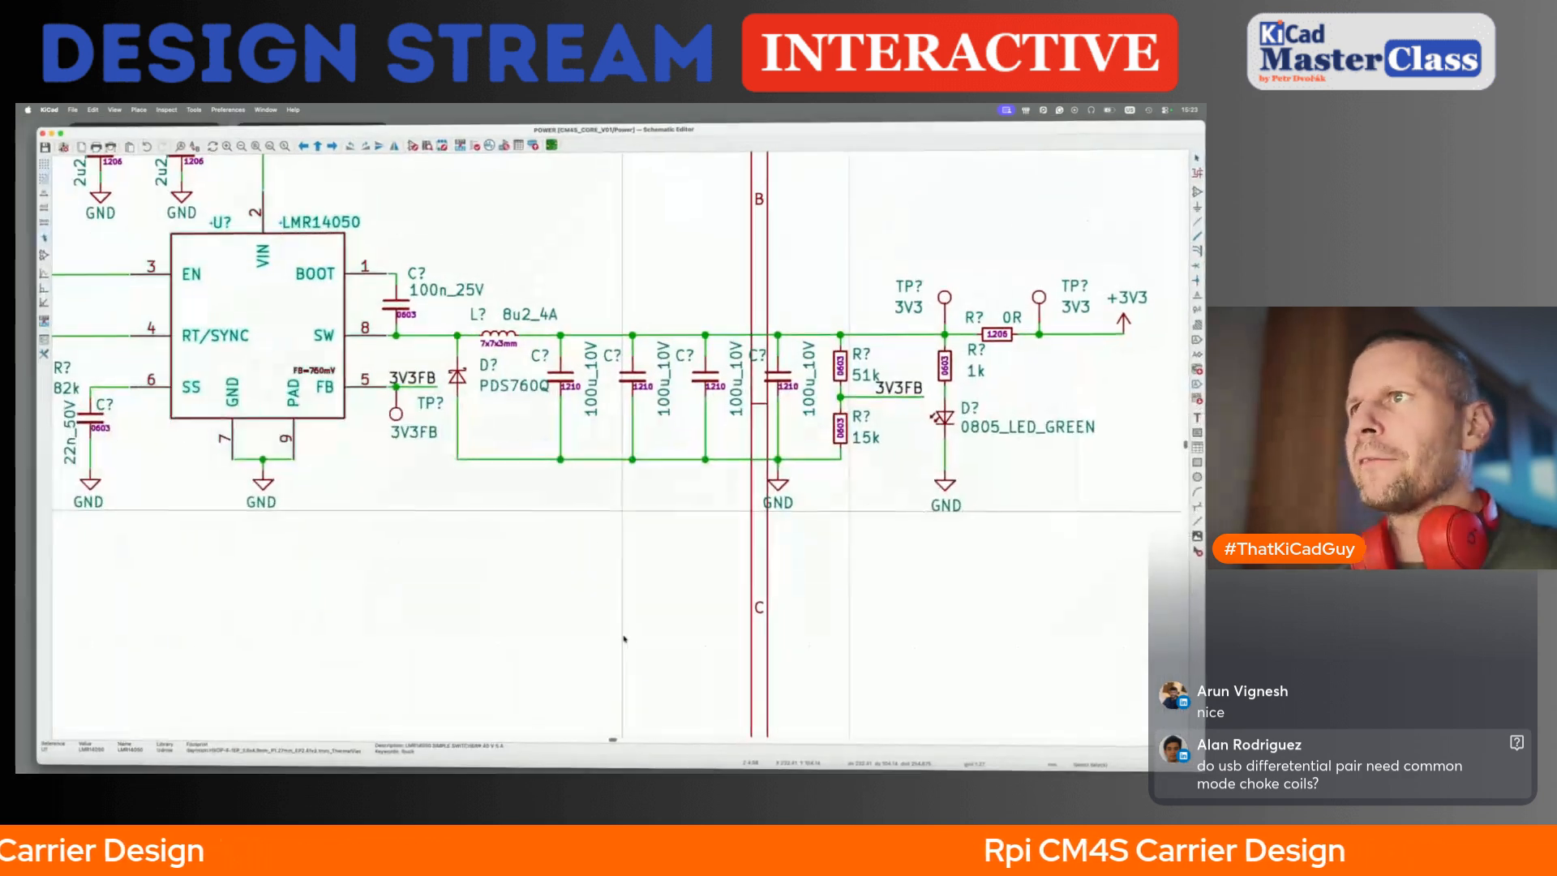
double_click(639, 378)
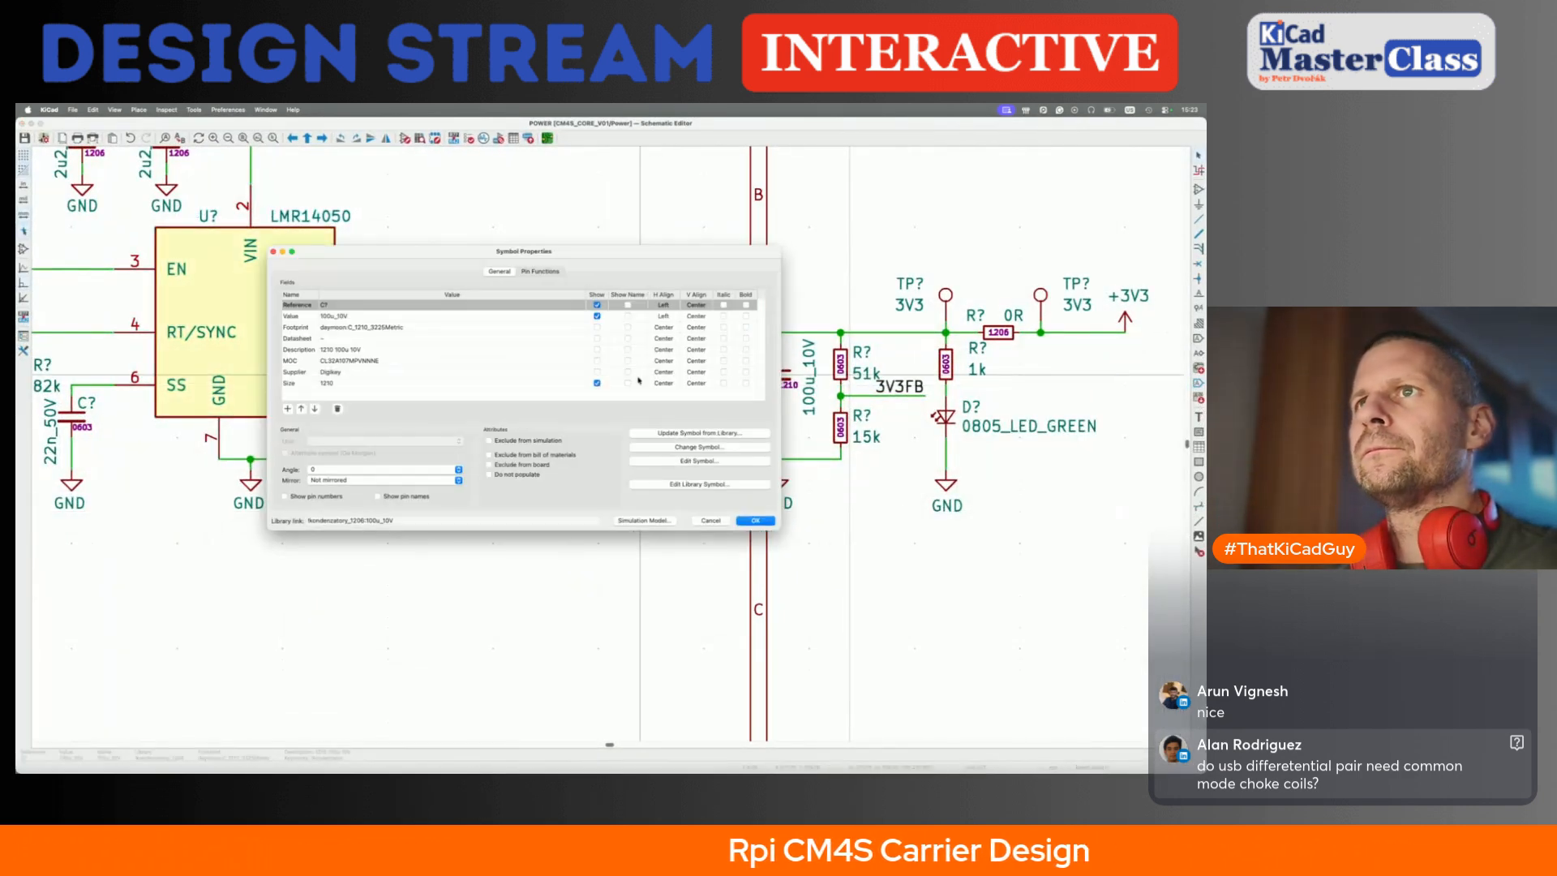
click(399, 360)
key(super+c)
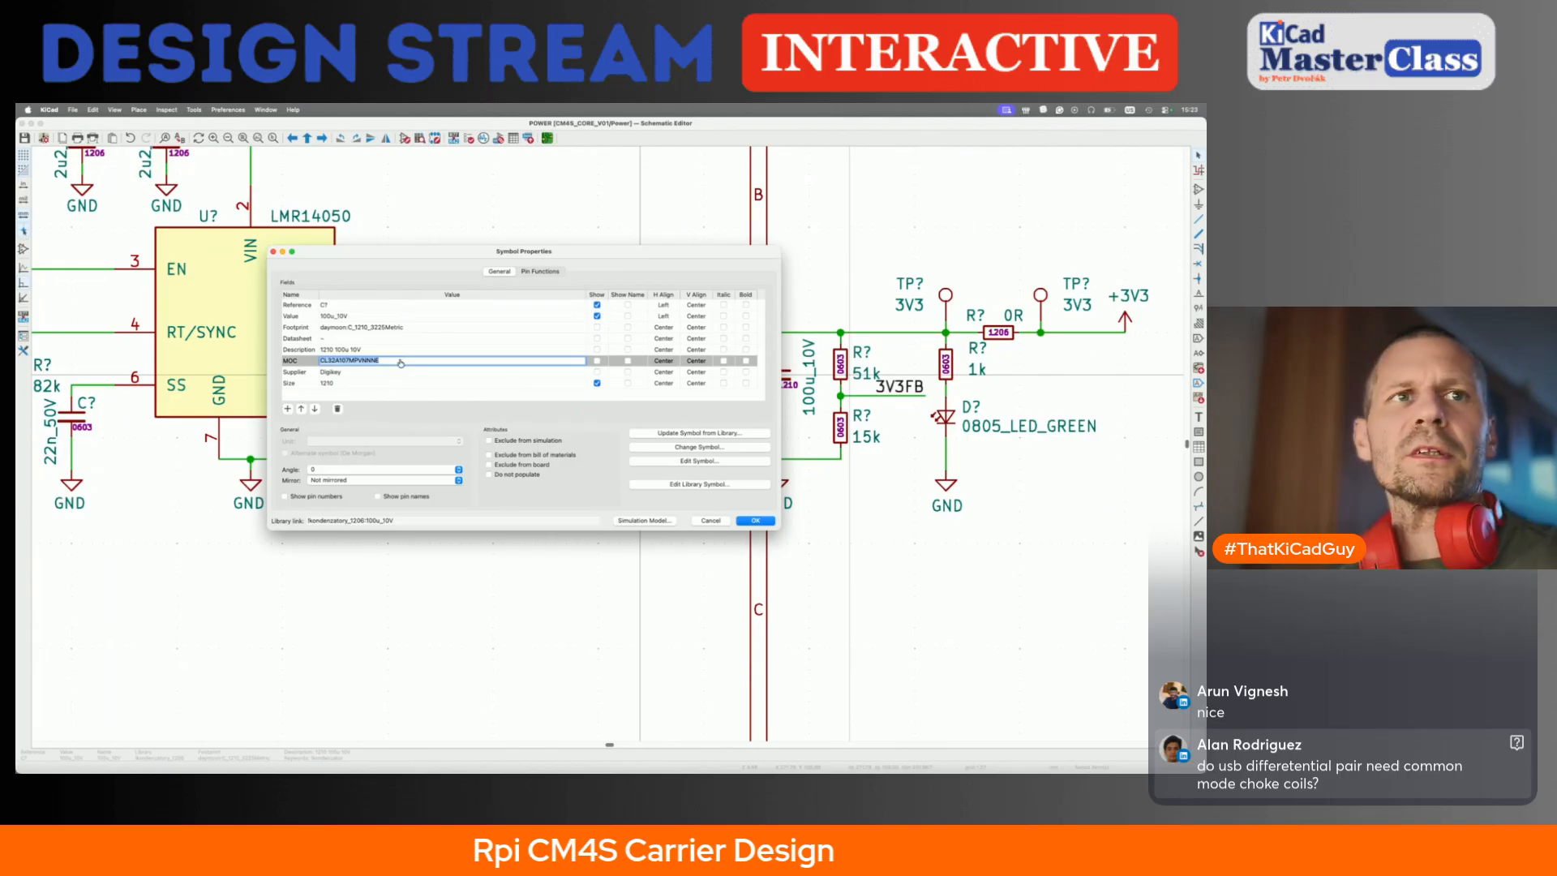
- Look up CL32A107MPVNNNE on DigiKey in the browser, then return to the schematic and dismiss the capacitor's properties
key(super+Tab)
click(741, 127)
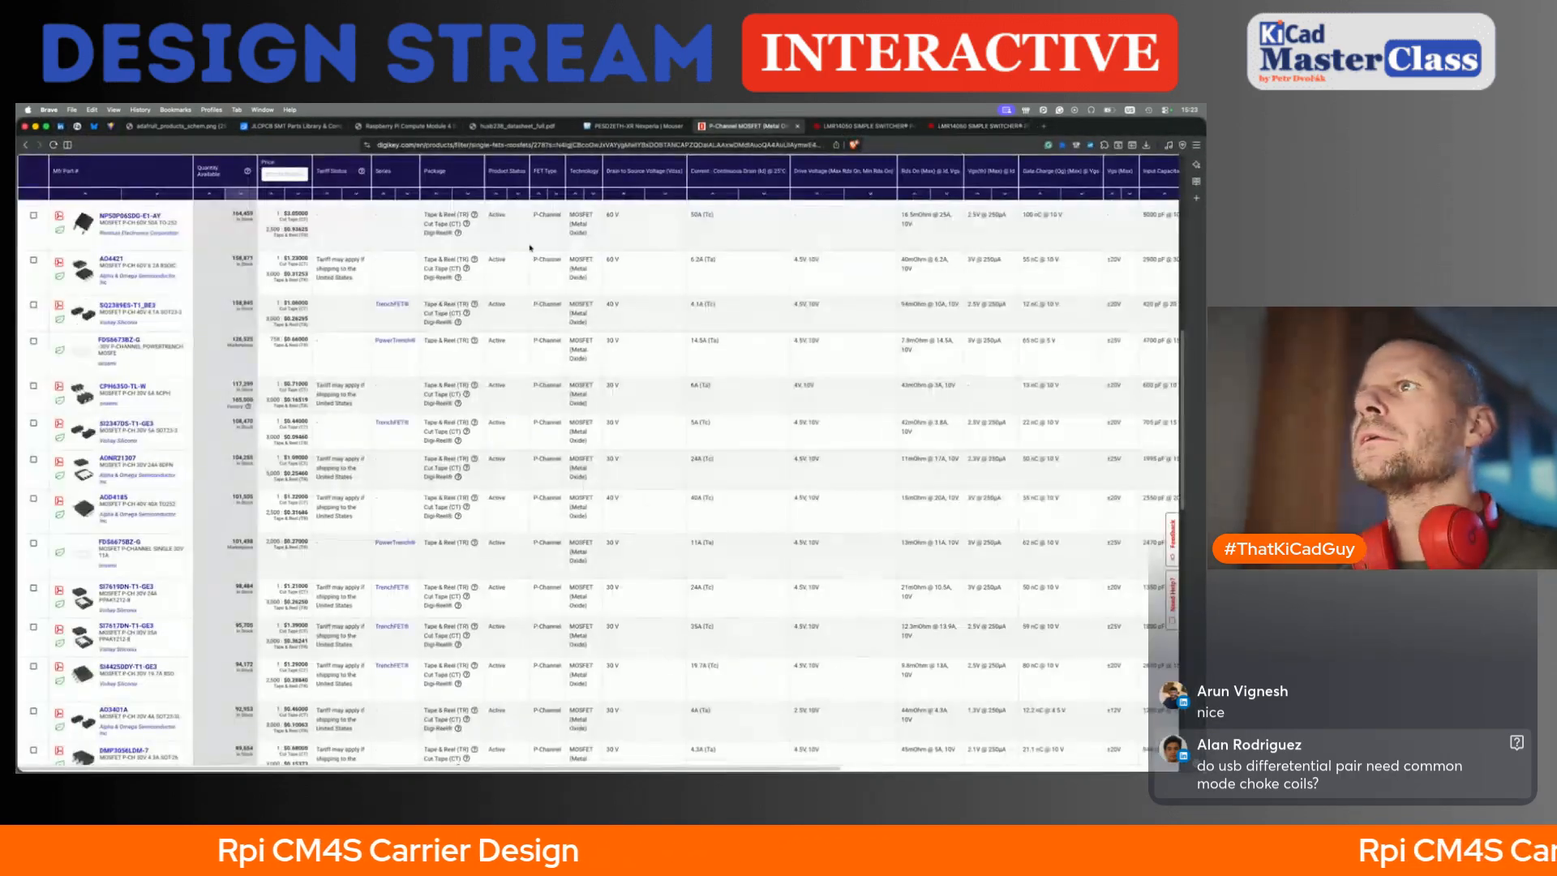
scroll(530, 247, up, 5)
click(489, 179)
key(super+v)
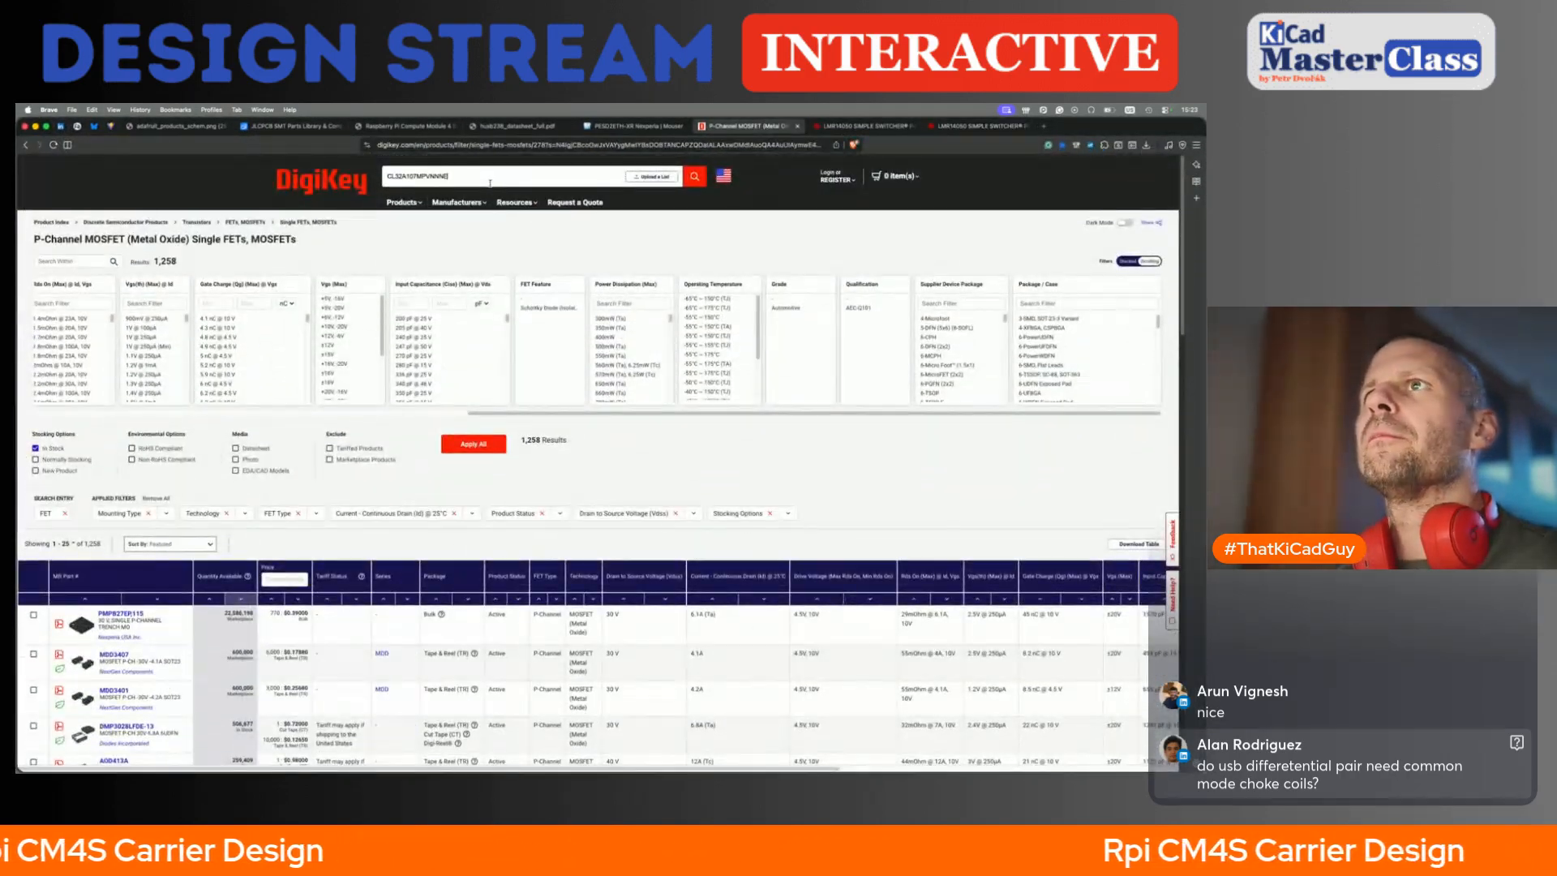
key(Return)
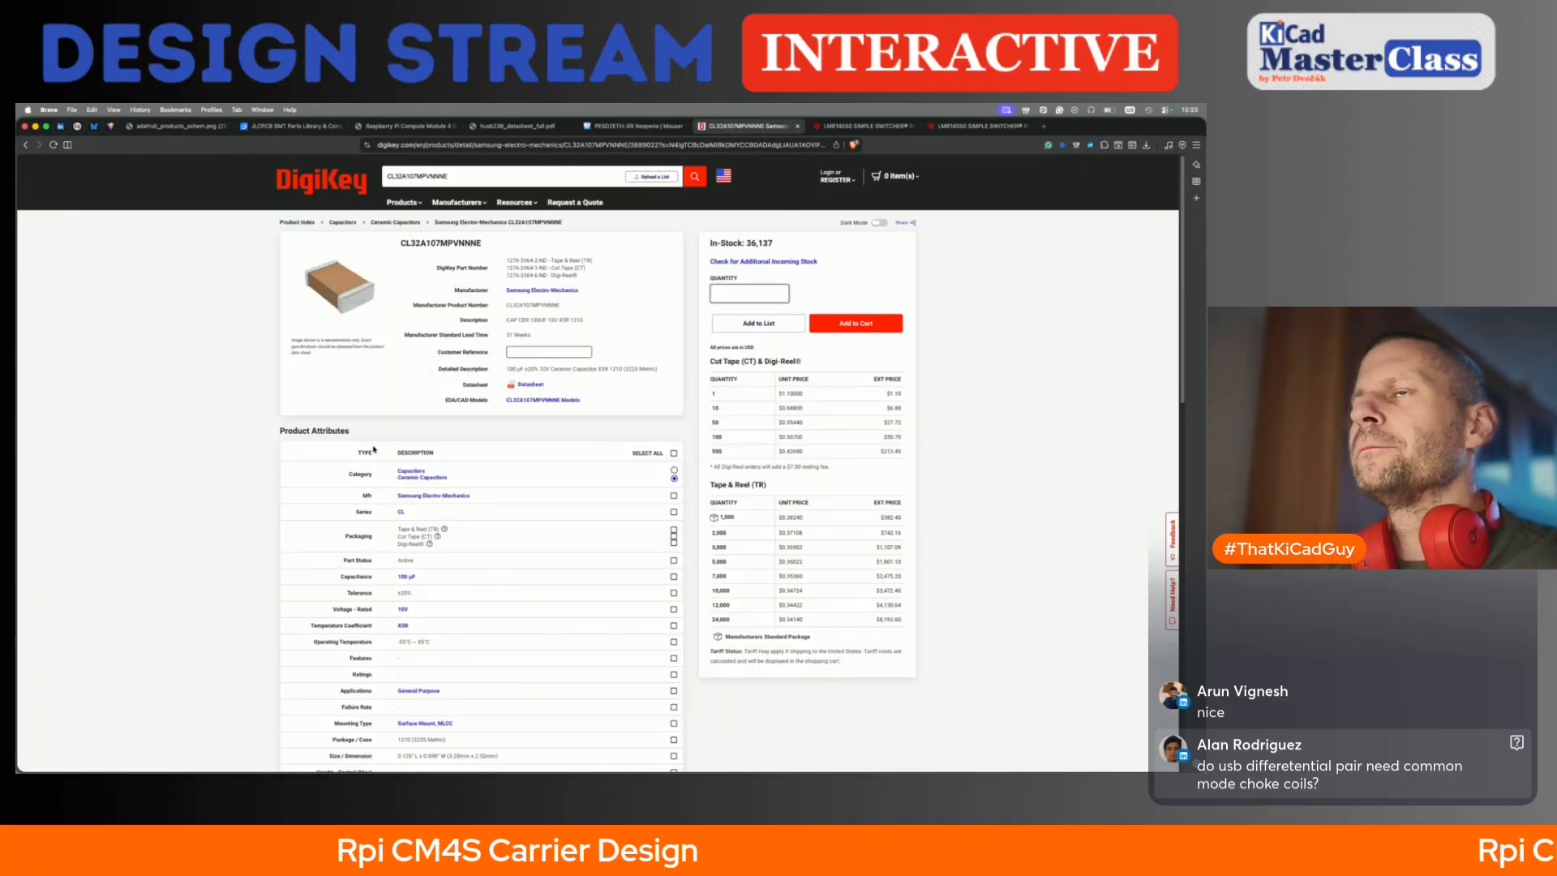
key(super+Tab)
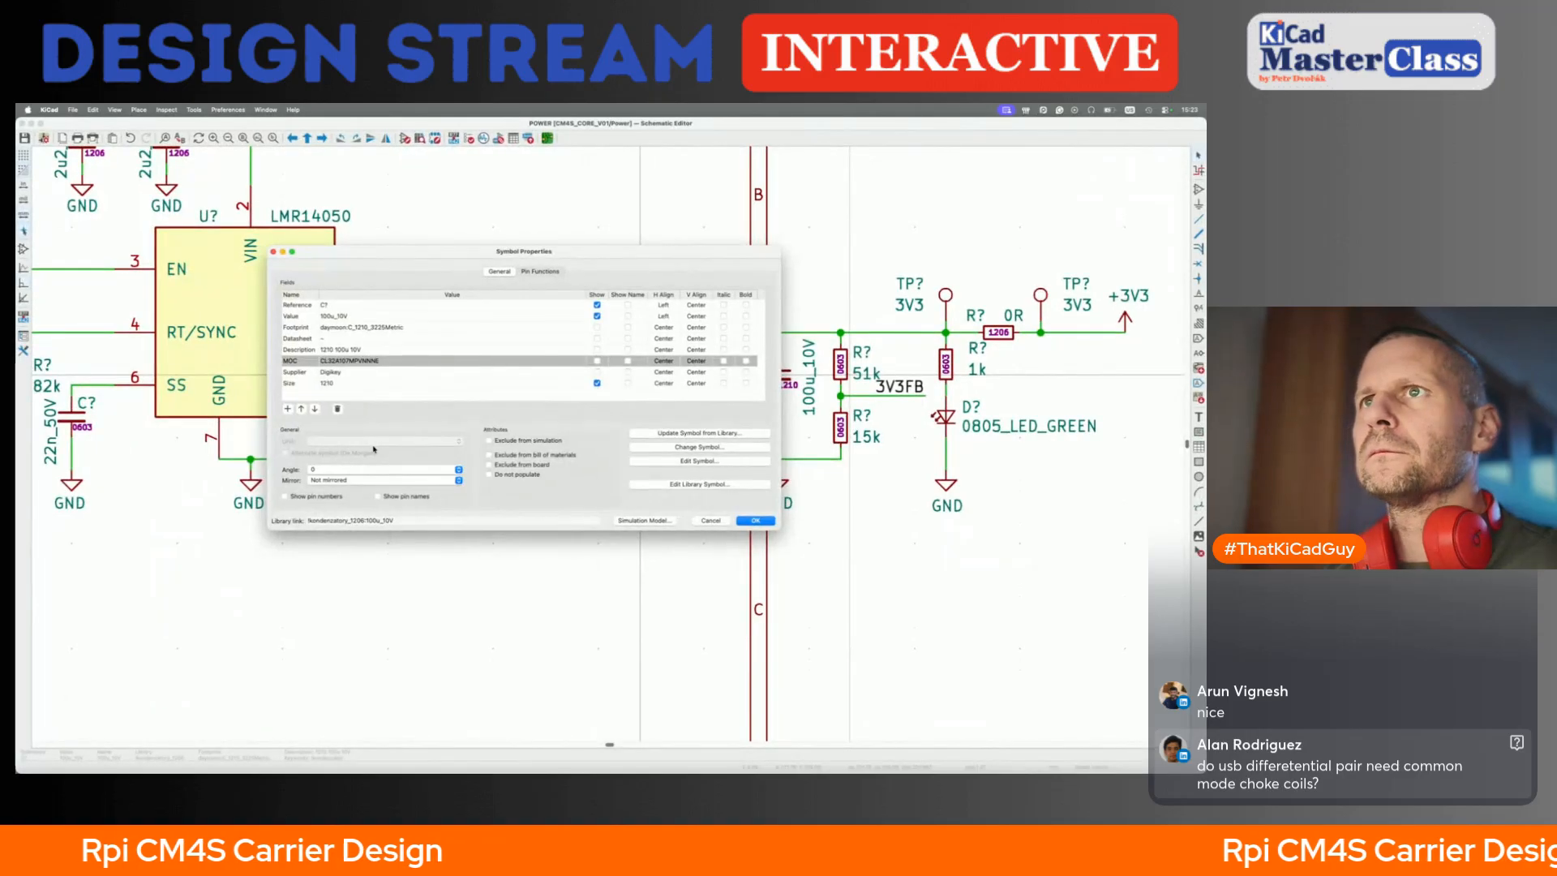
key(Escape)
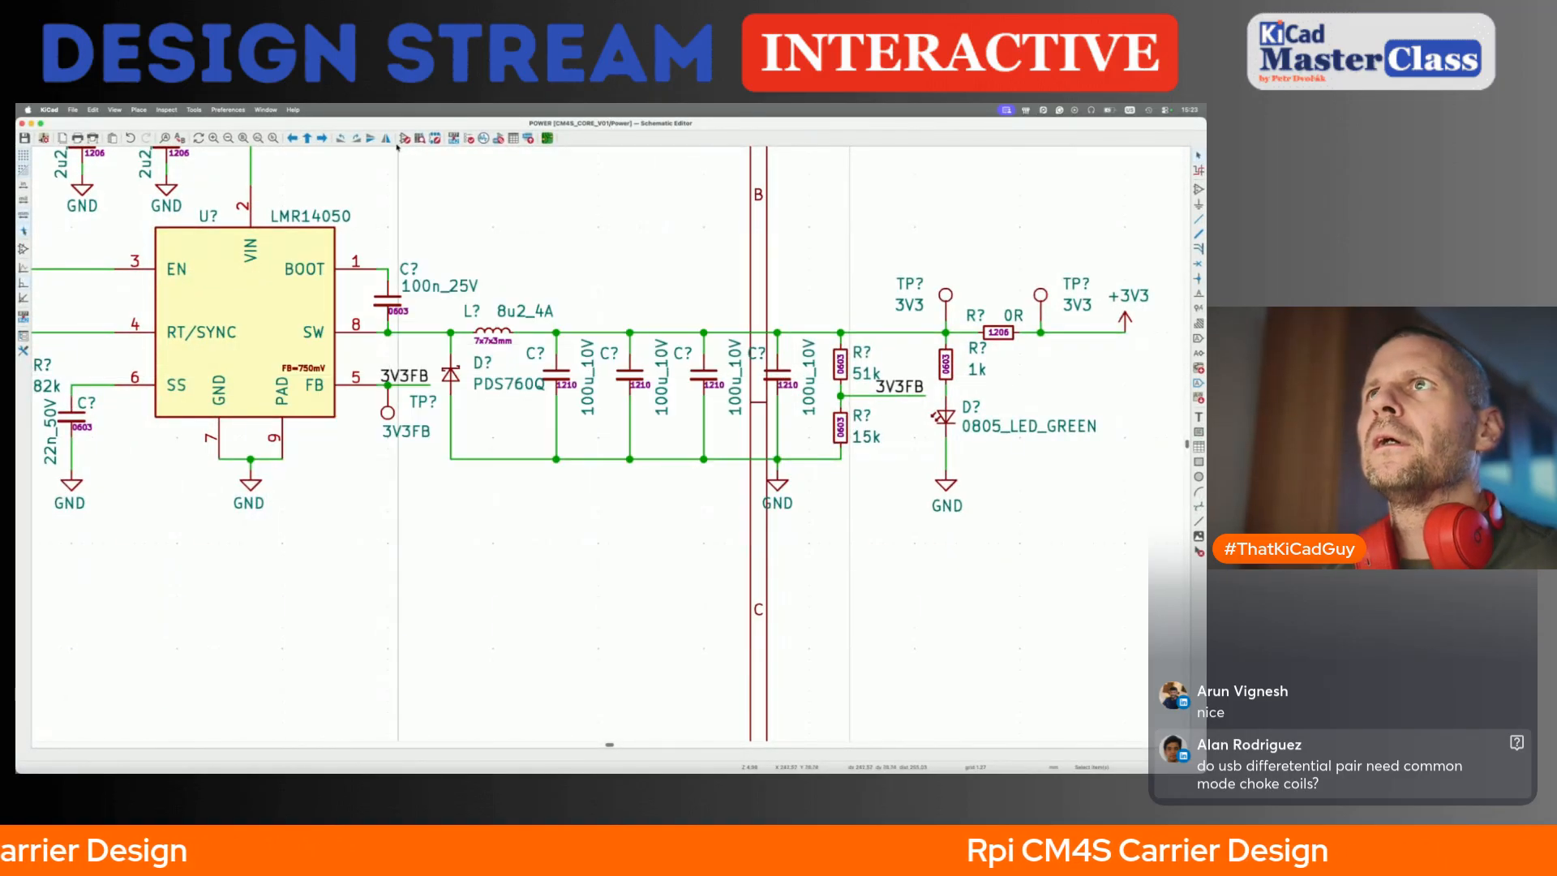
- Open the 47u_25V capacitor from the kondenzatory_1206 library in the Symbol Editor
click(403, 139)
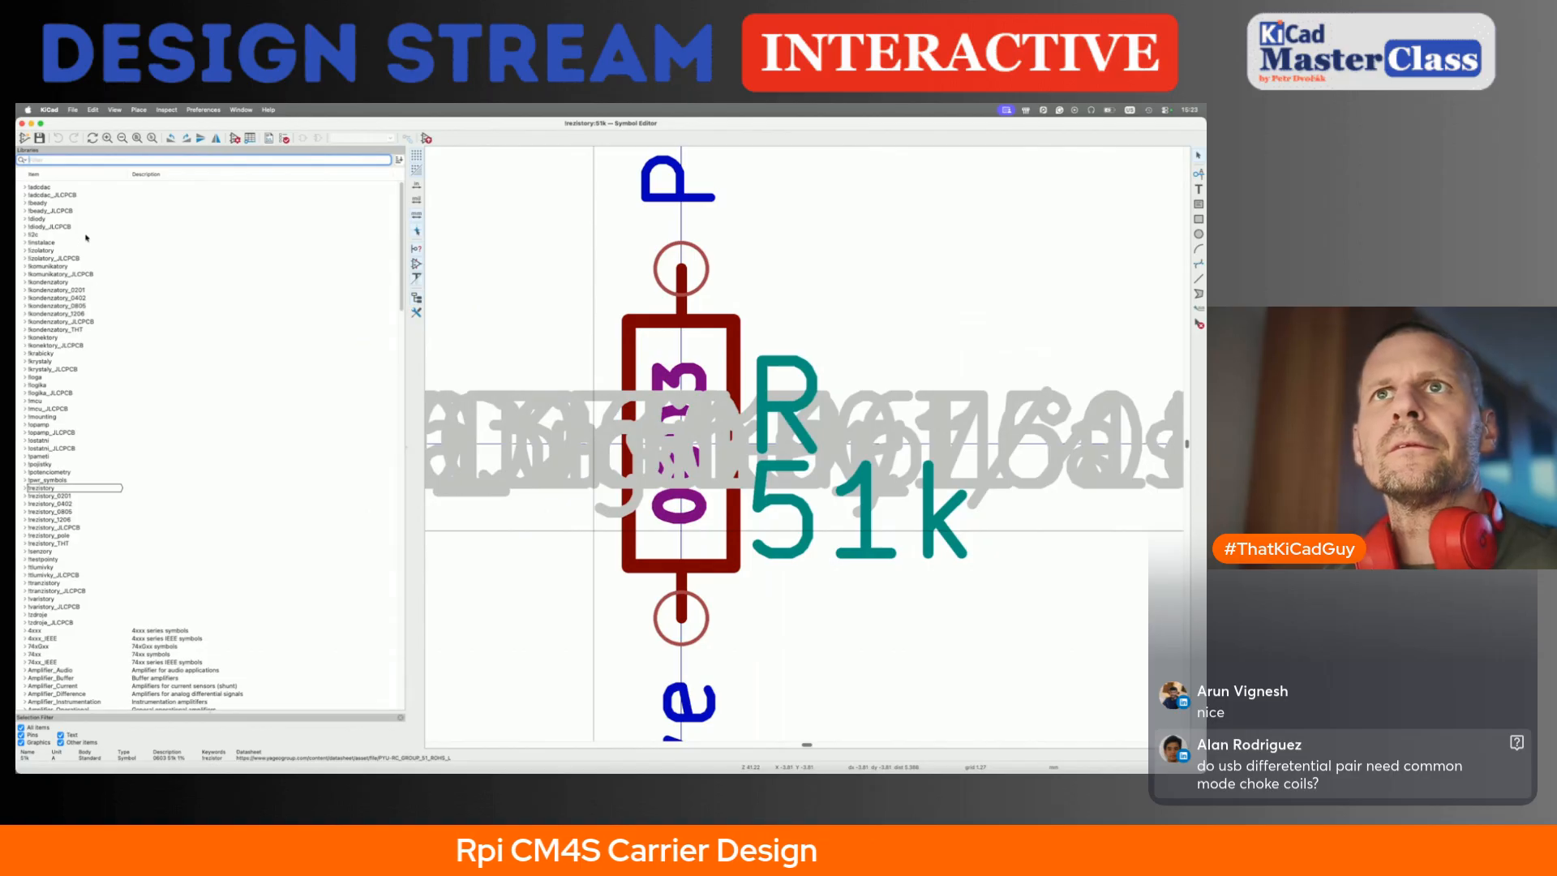
click(25, 314)
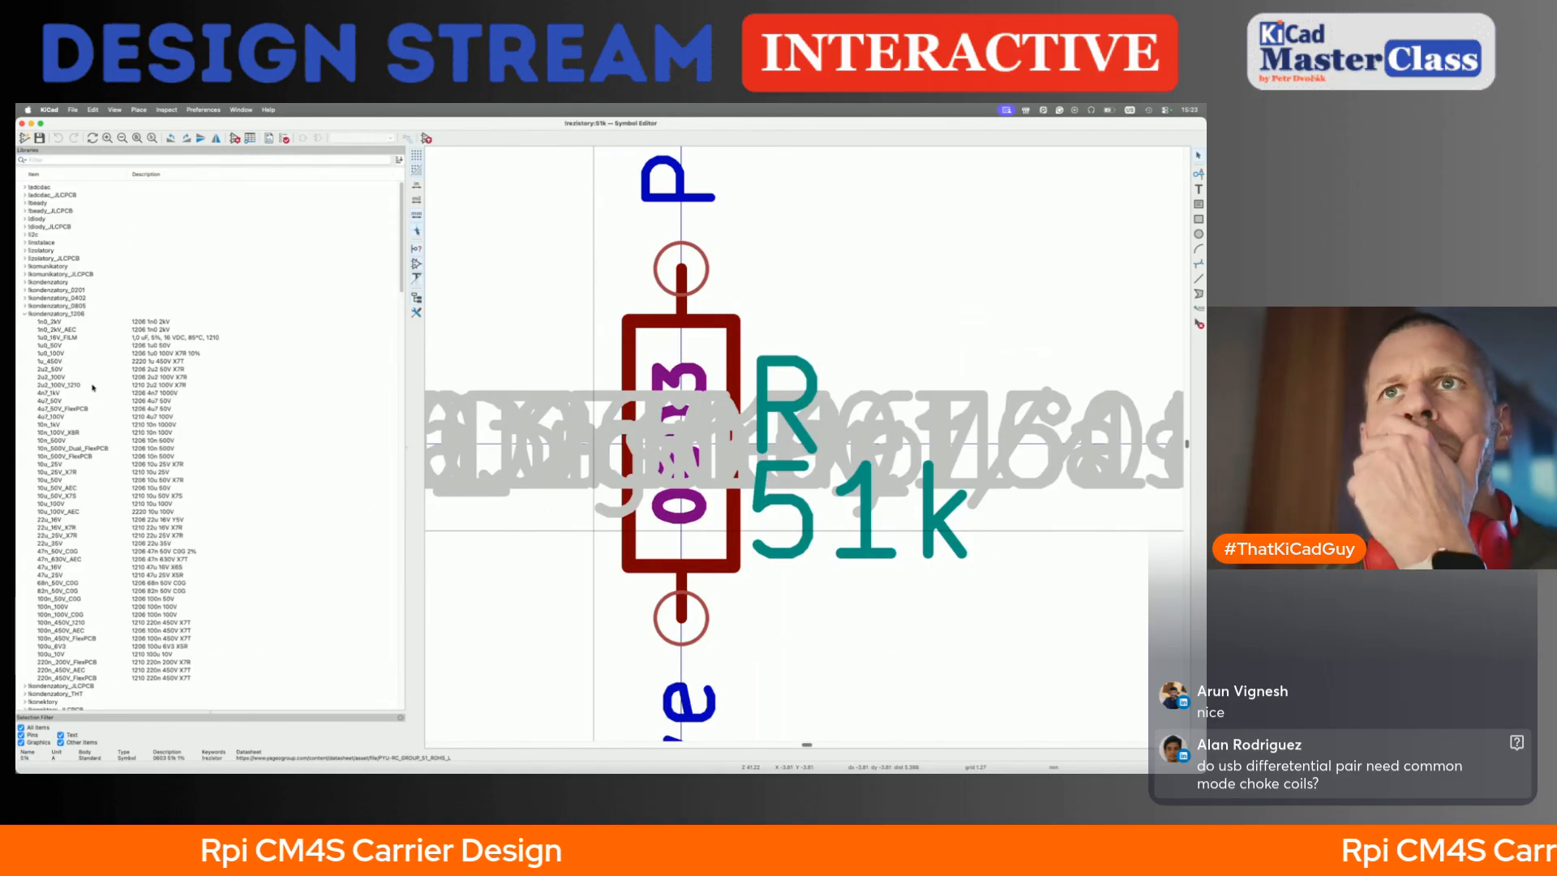
scroll(125, 446, down, 2)
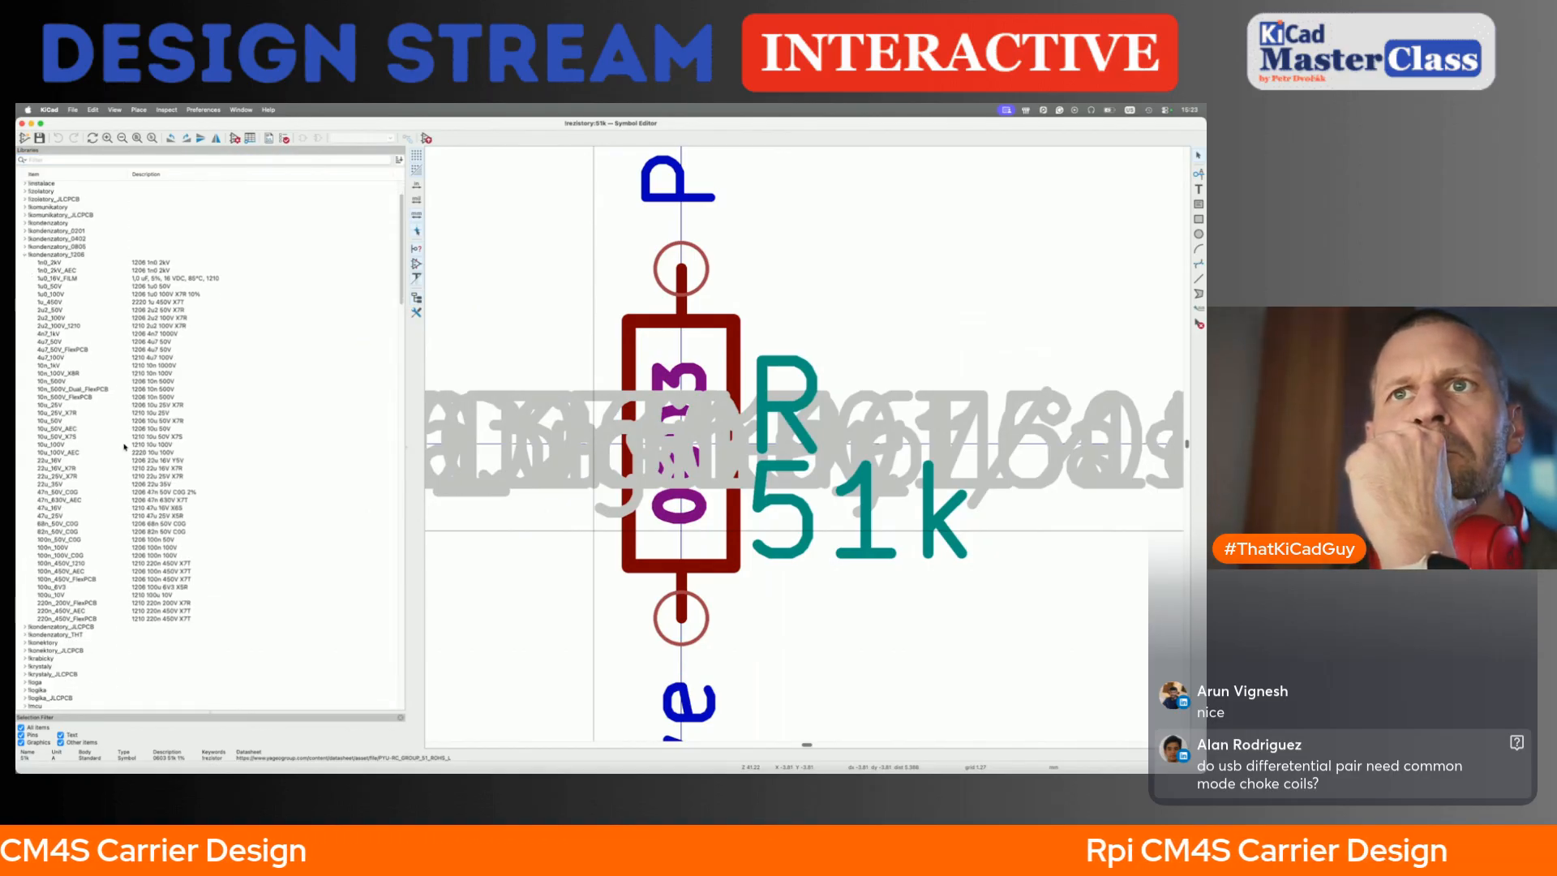
double_click(50, 515)
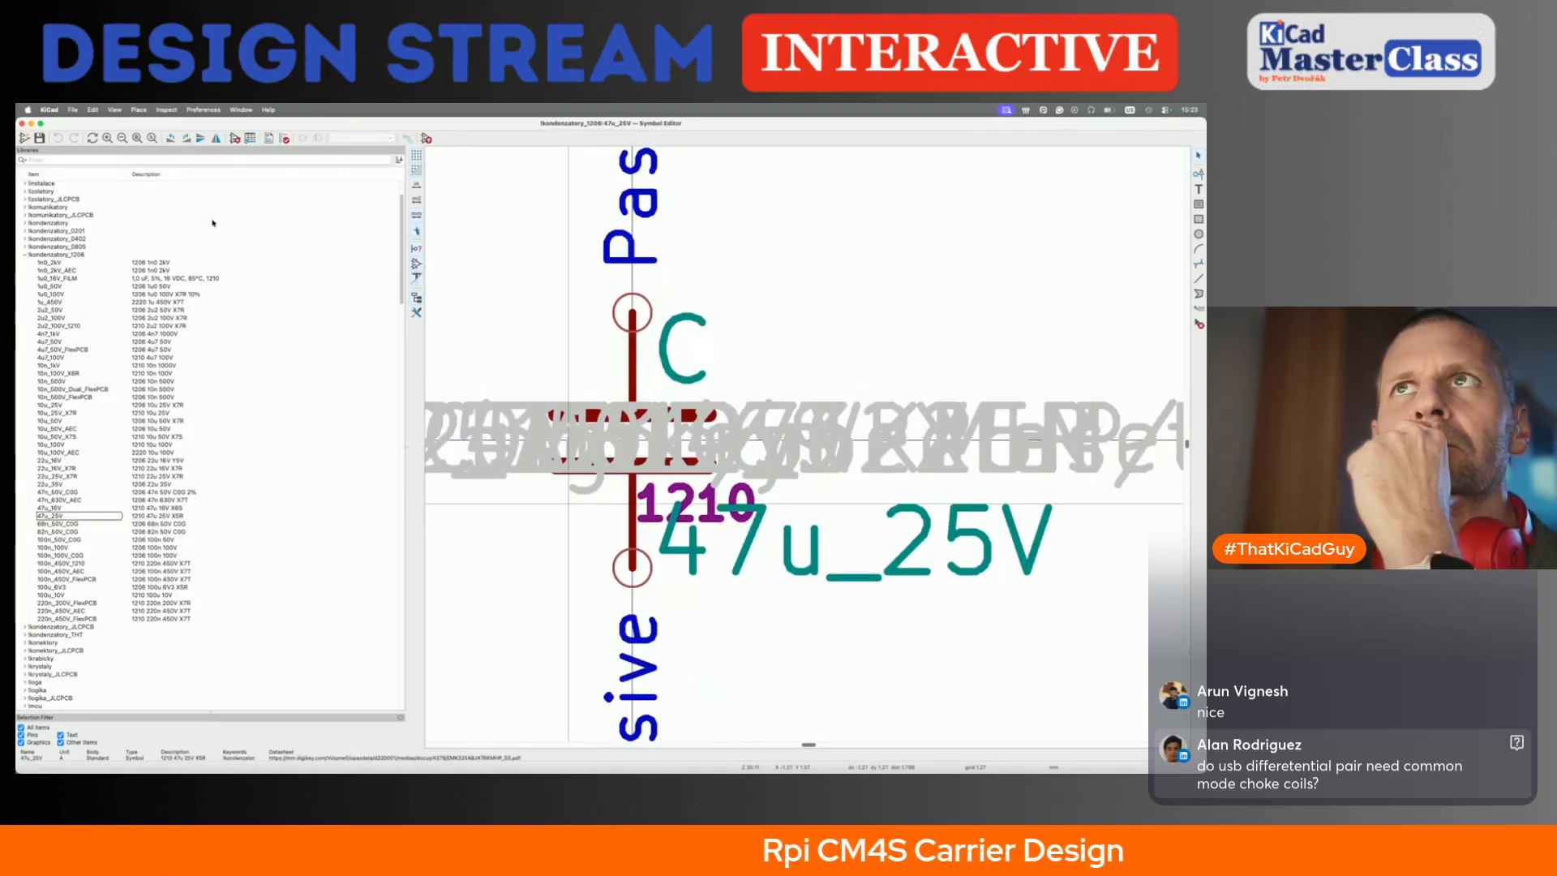
- Copy the 47u_25V symbol's MOC part number, look up EMK325ABJ476KMHP on DigiKey, and return to close the symbol's properties
click(235, 139)
scroll(369, 334, down, 3)
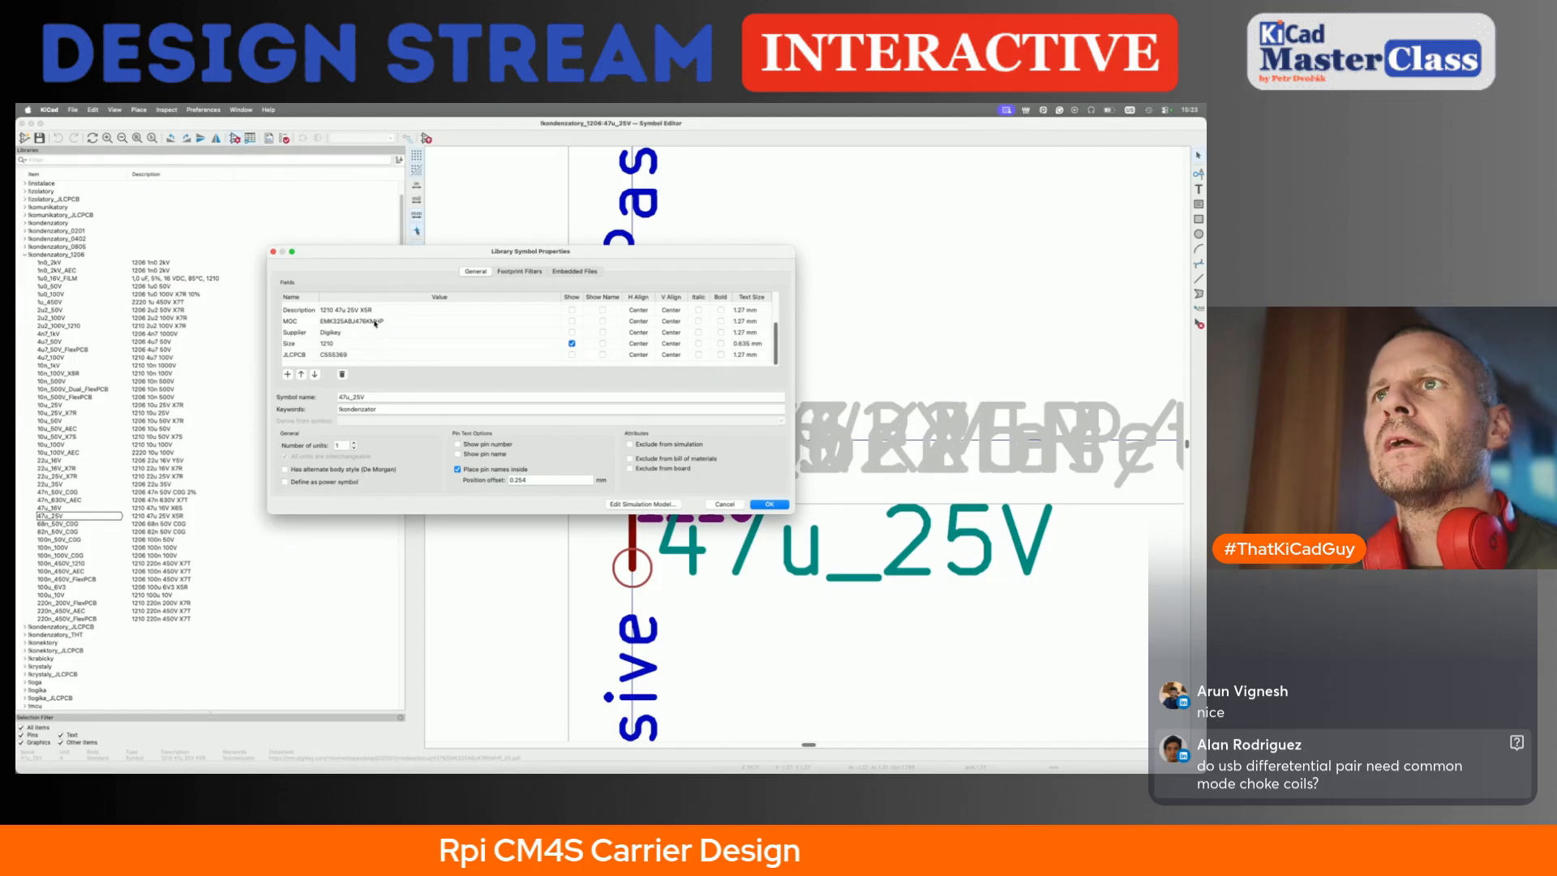
click(375, 321)
key(super+c)
key(super+Tab)
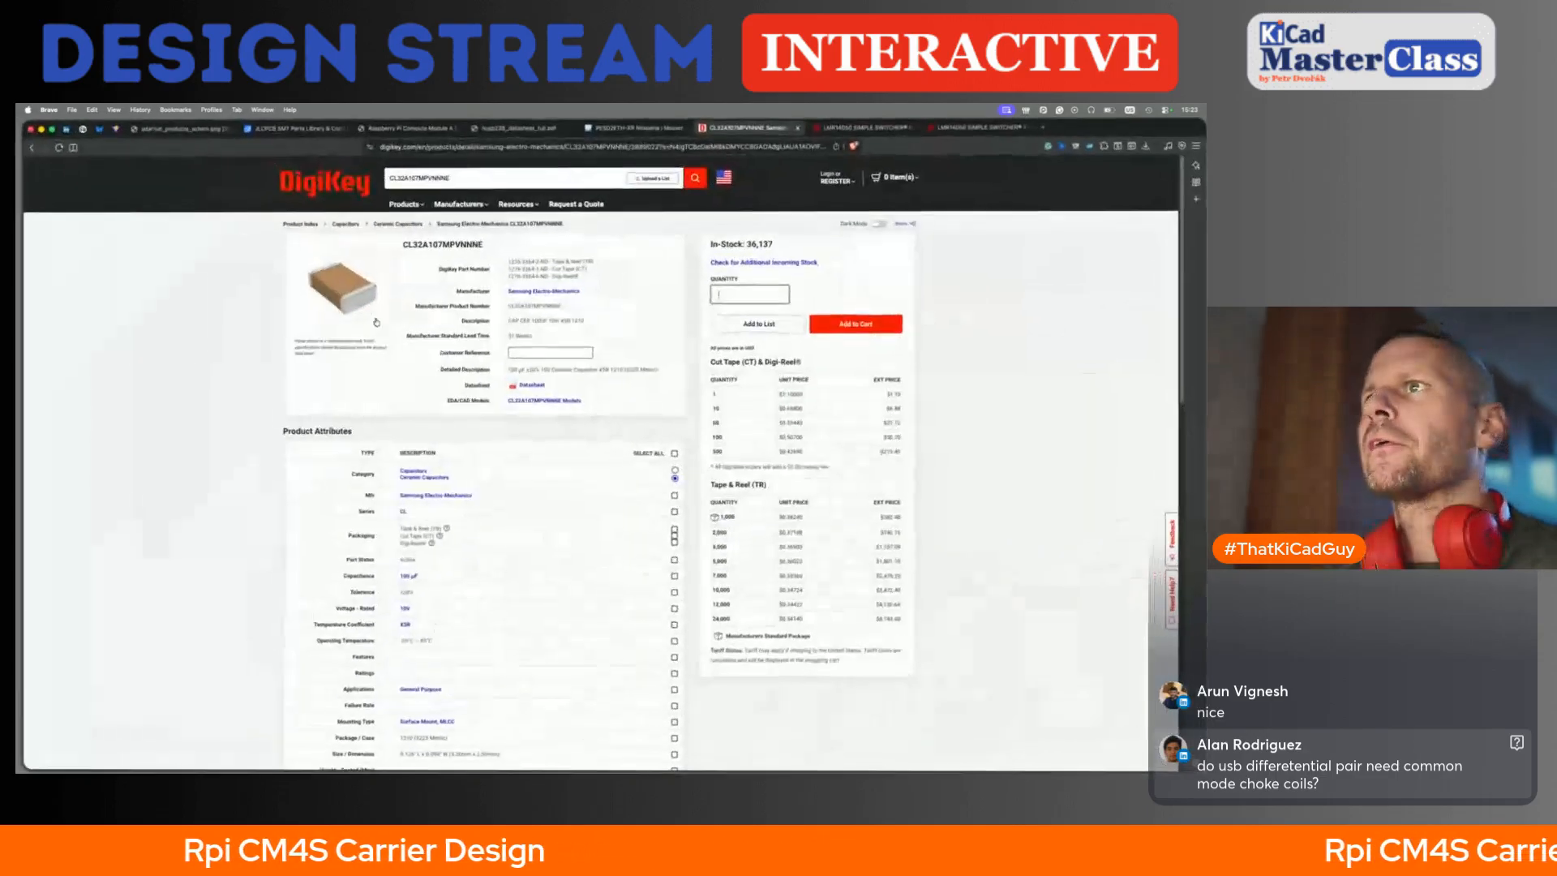
triple_click(514, 176)
key(super+v)
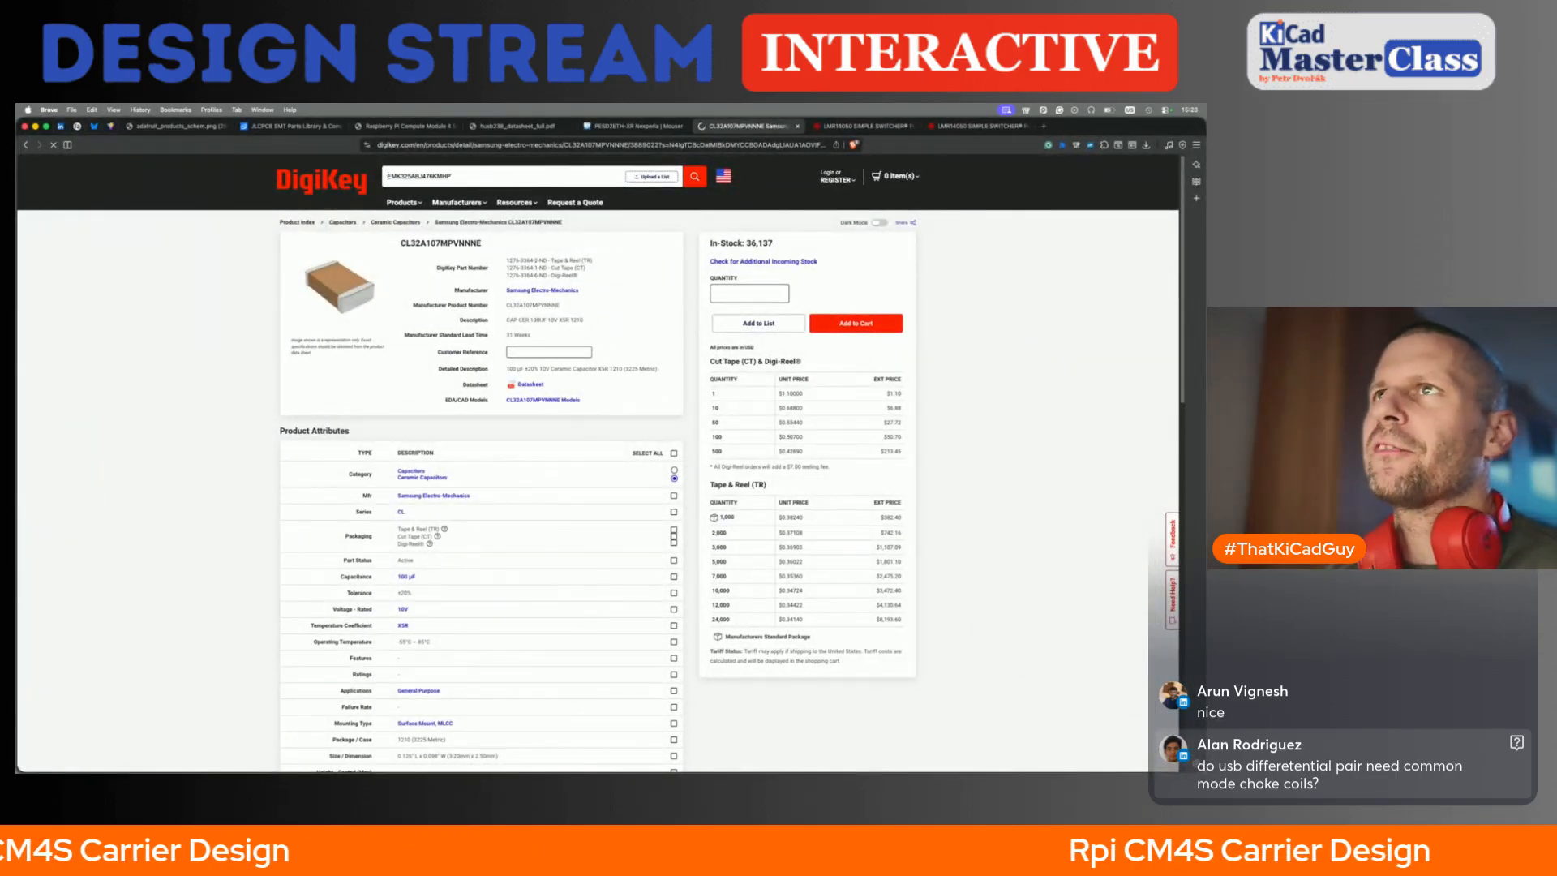
key(Return)
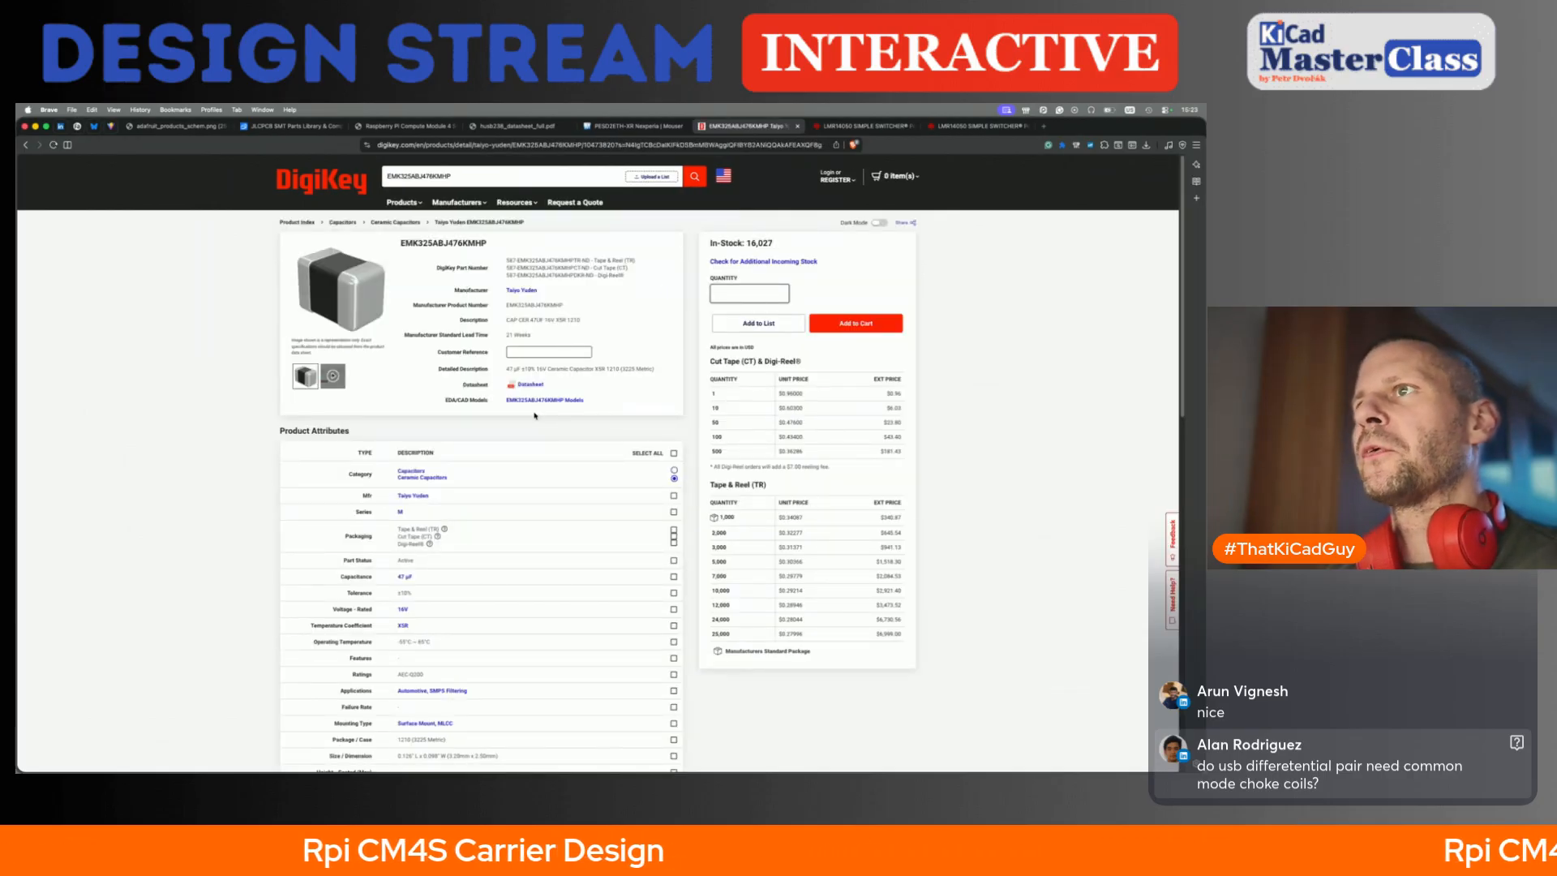
key(super+Tab)
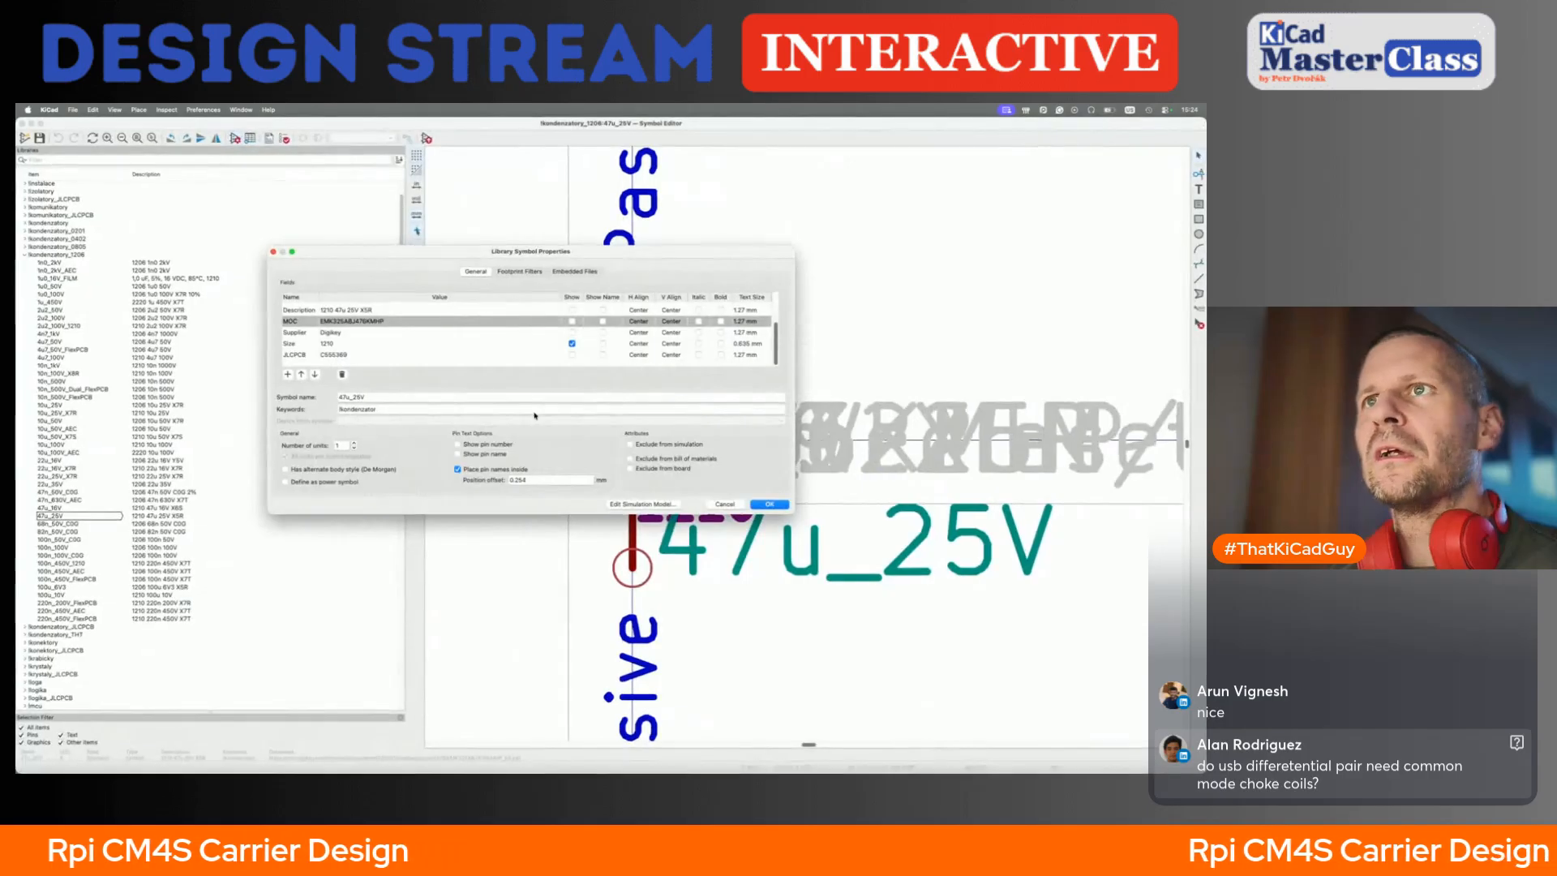
key(Return)
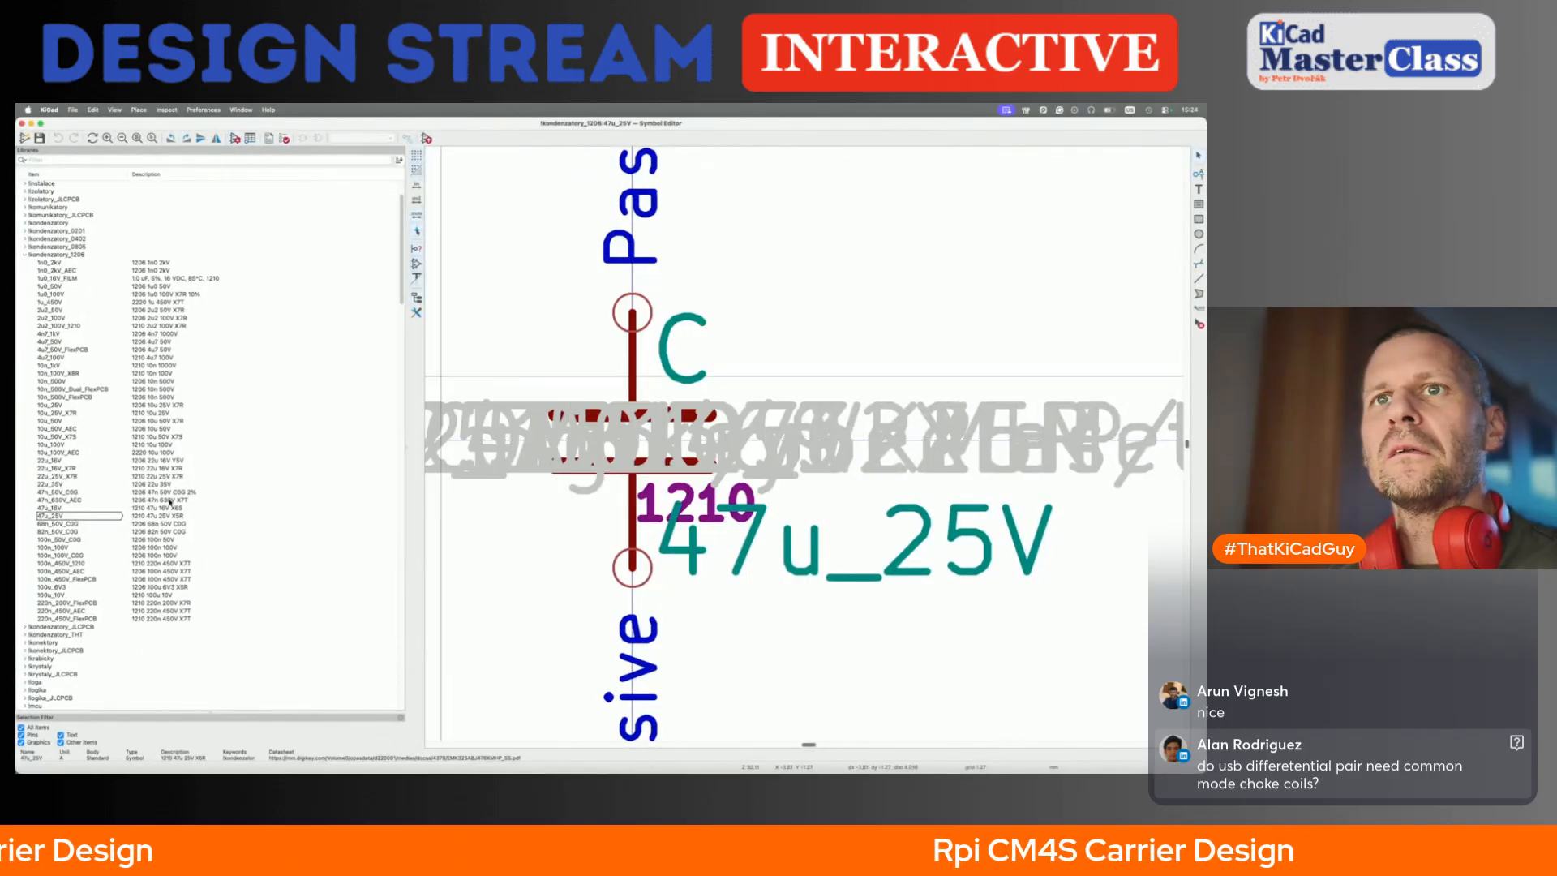
- Open the properties of the 47u_16V capacitor symbol and copy its MOC part number
click(68, 509)
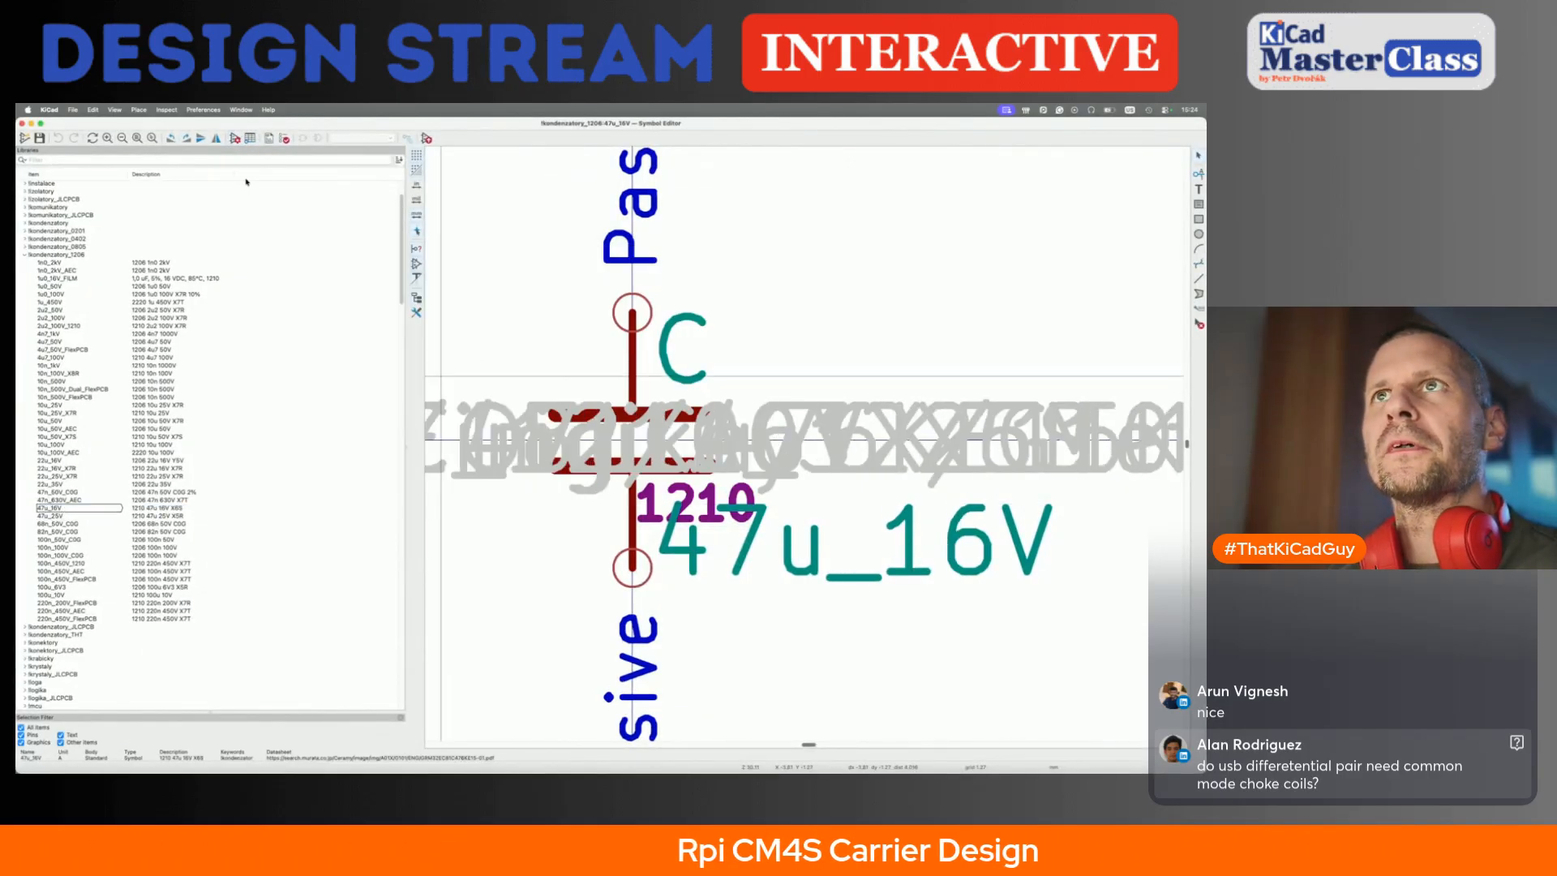
click(237, 141)
click(358, 362)
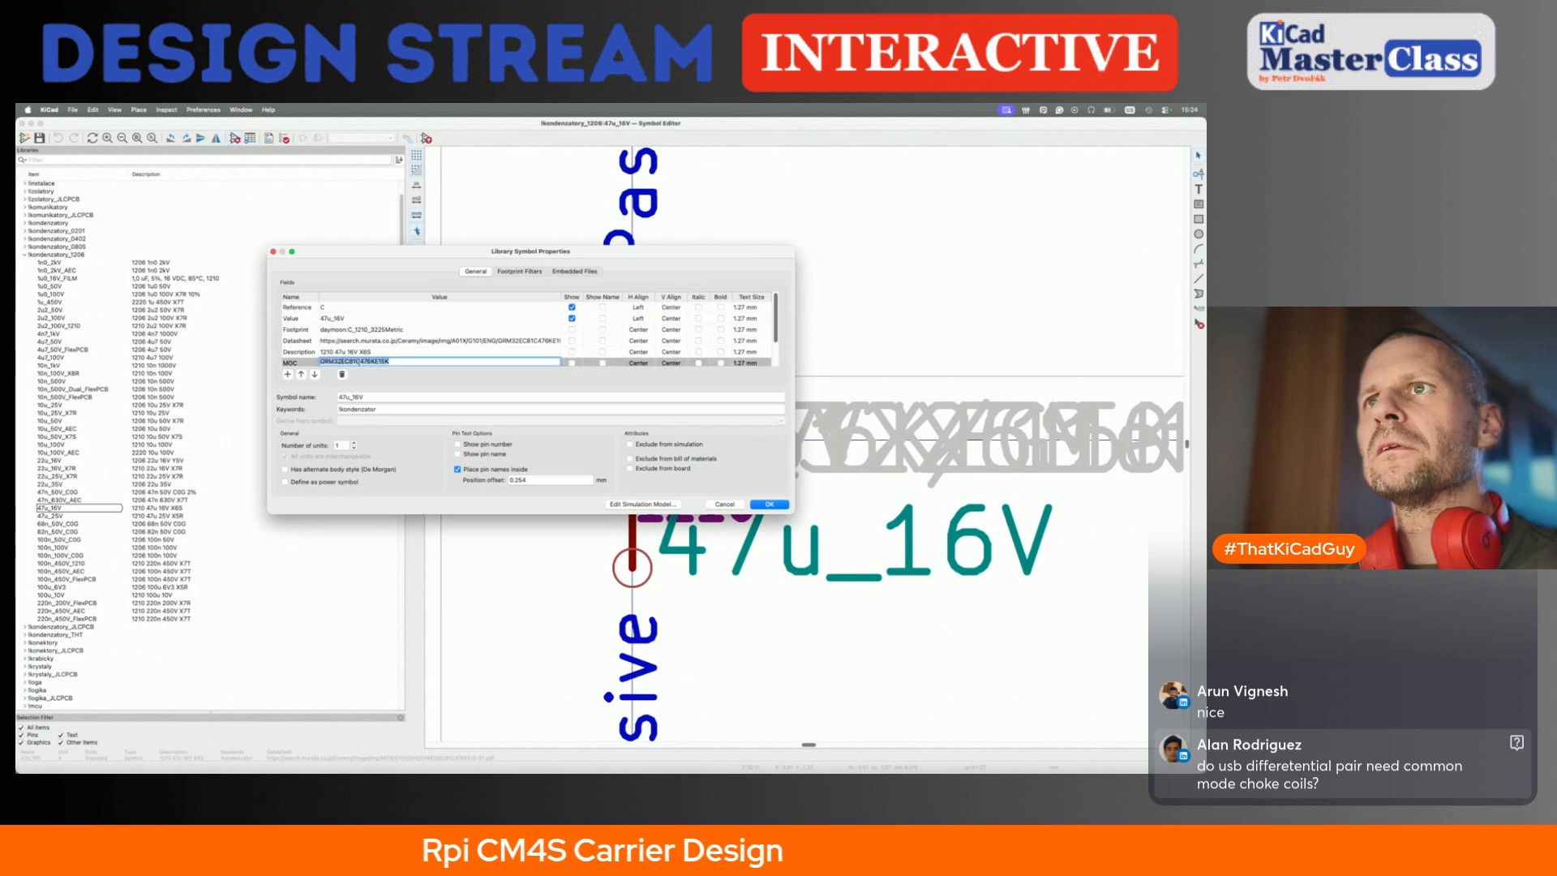
key(super+c)
- Search DigiKey for GRM32EC81C476KE15K, check the product page, and return to the 47u_16V symbol's properties
key(ctrl+Up)
click(389, 341)
double_click(484, 176)
key(super+v)
key(Return)
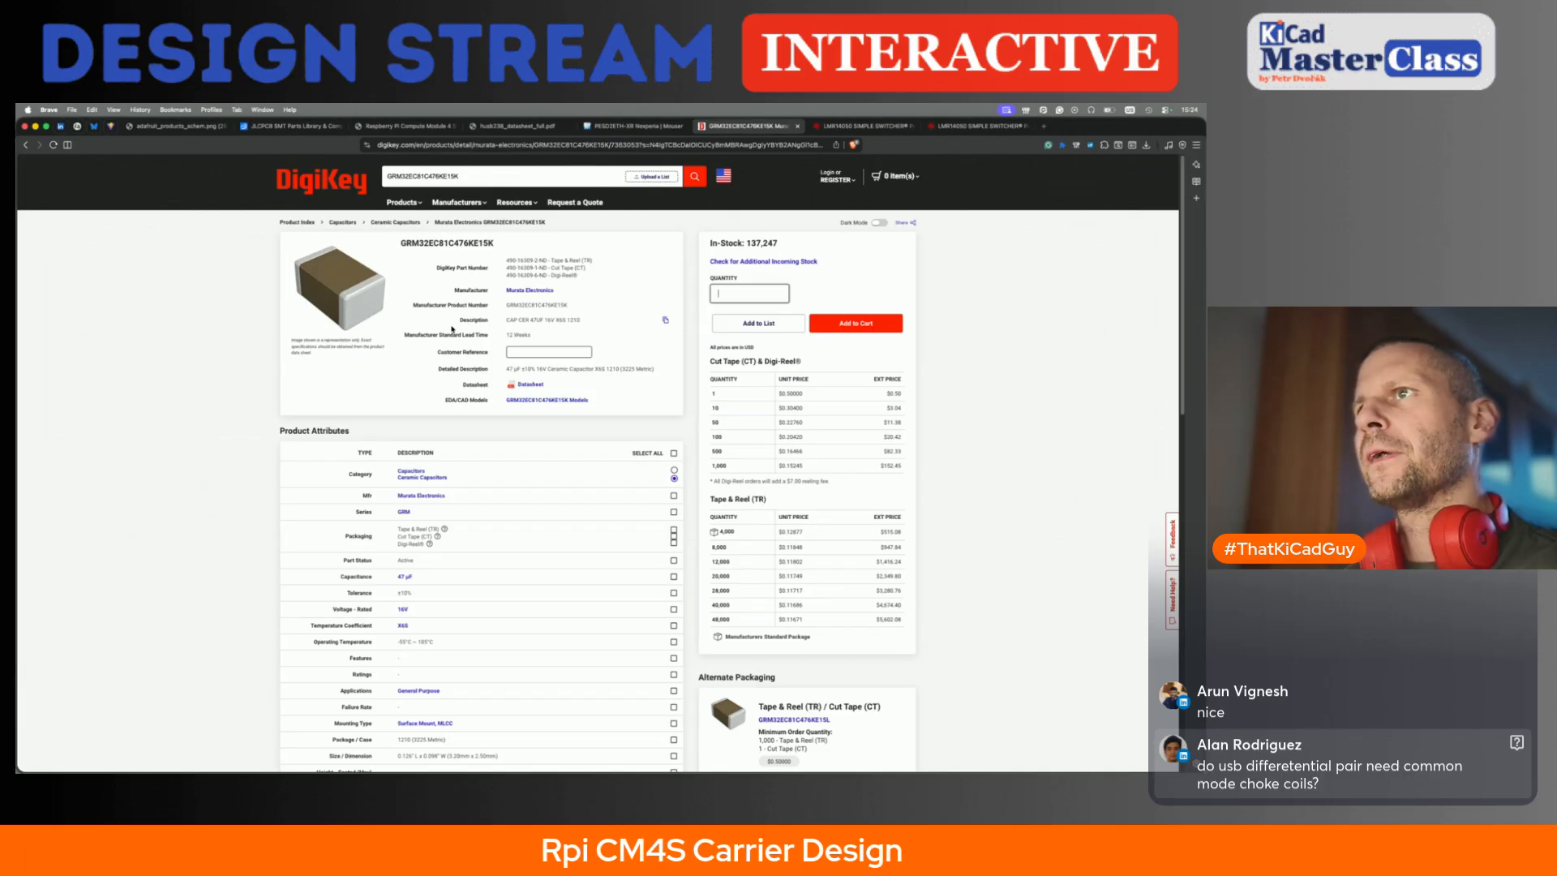
key(ctrl+Up)
click(451, 330)
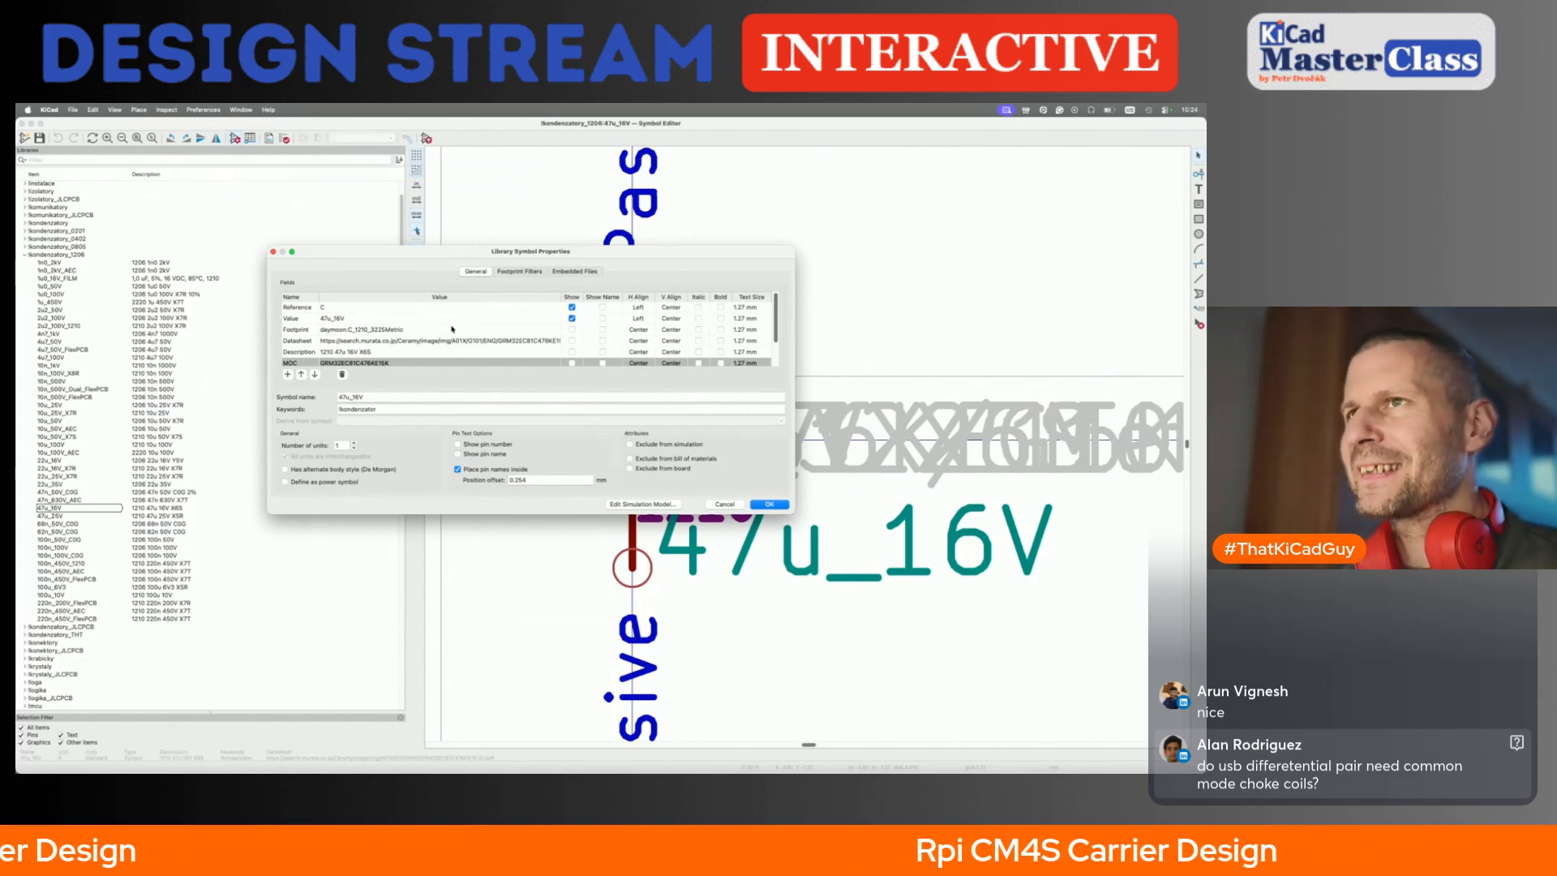
- Add a new field named JLCPCB to the 47u_16V capacitor symbol
scroll(451, 330, down, 2)
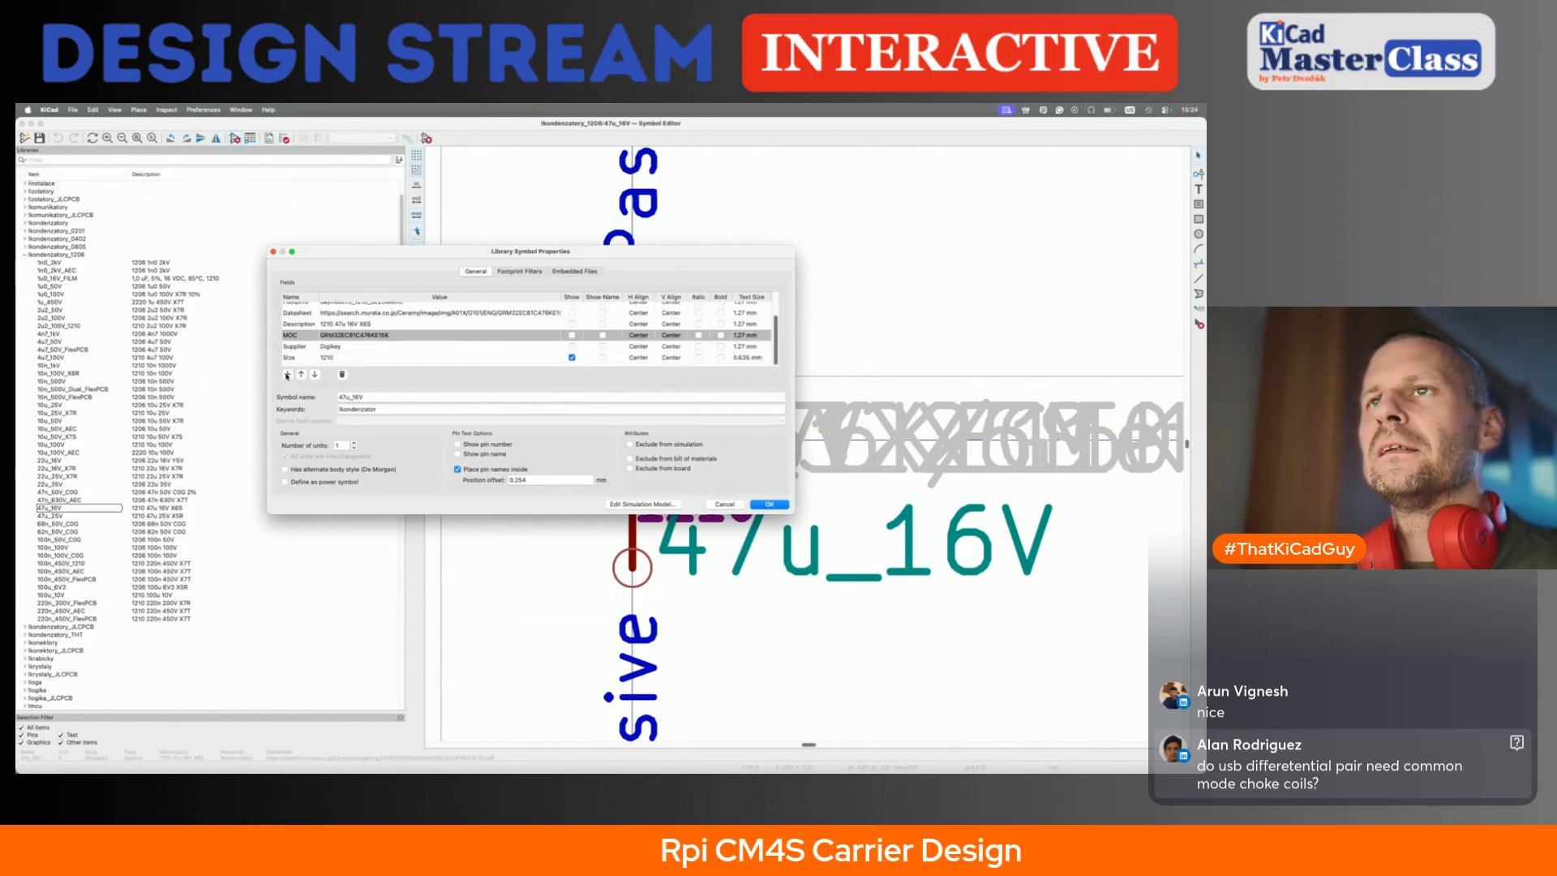
click(287, 374)
text(JLCPCB)
key(Tab)
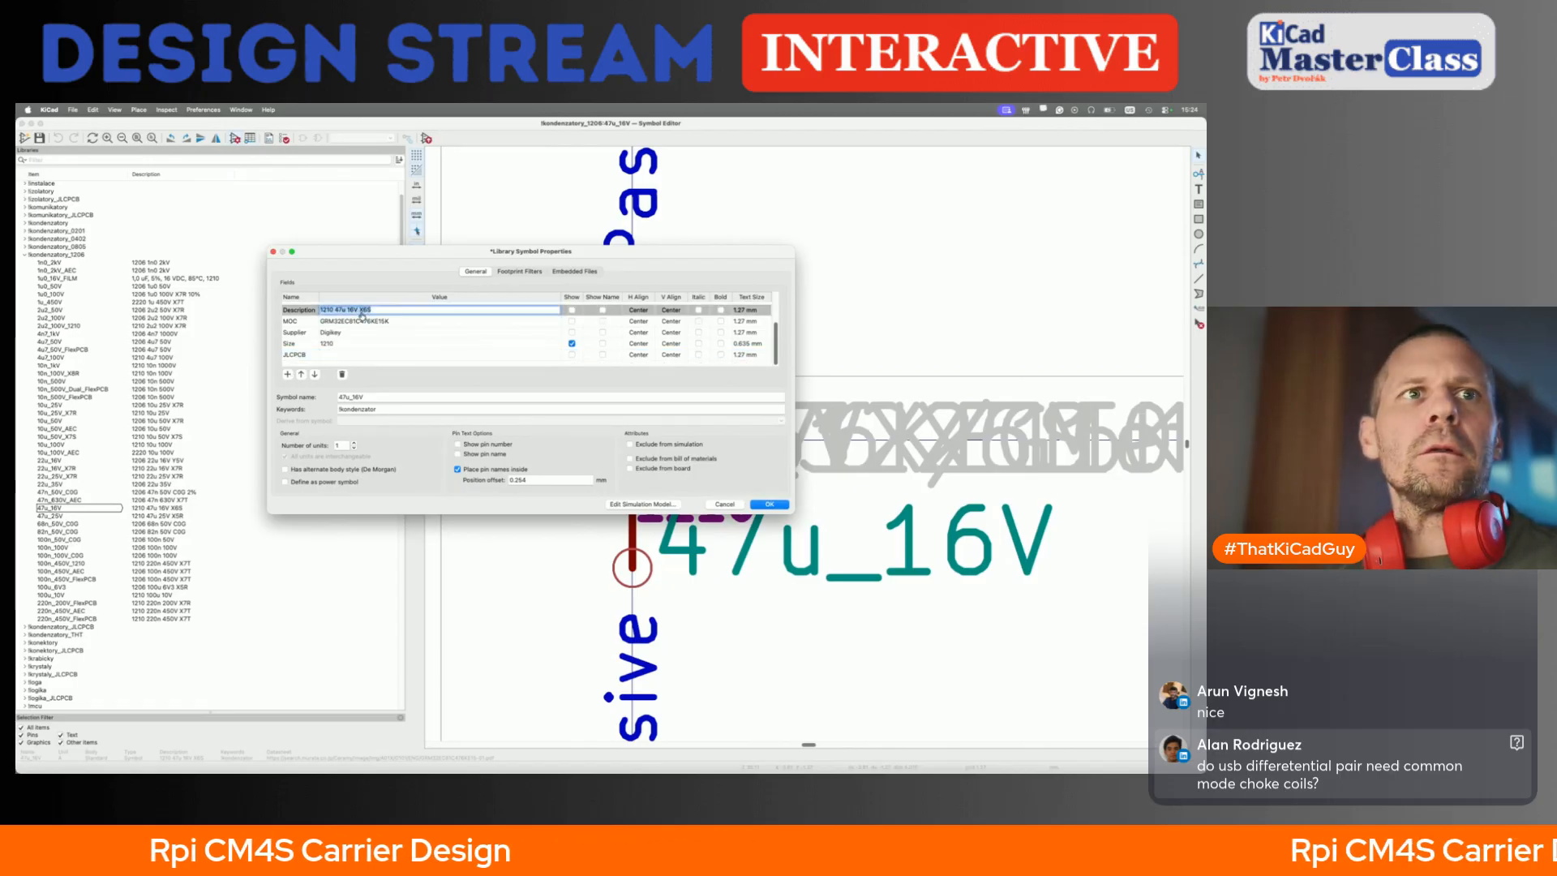
- Switch to the JLCPCB parts library in the browser and search for the copied description 1210 47µ 16V X6S
key(super+Tab)
click(297, 126)
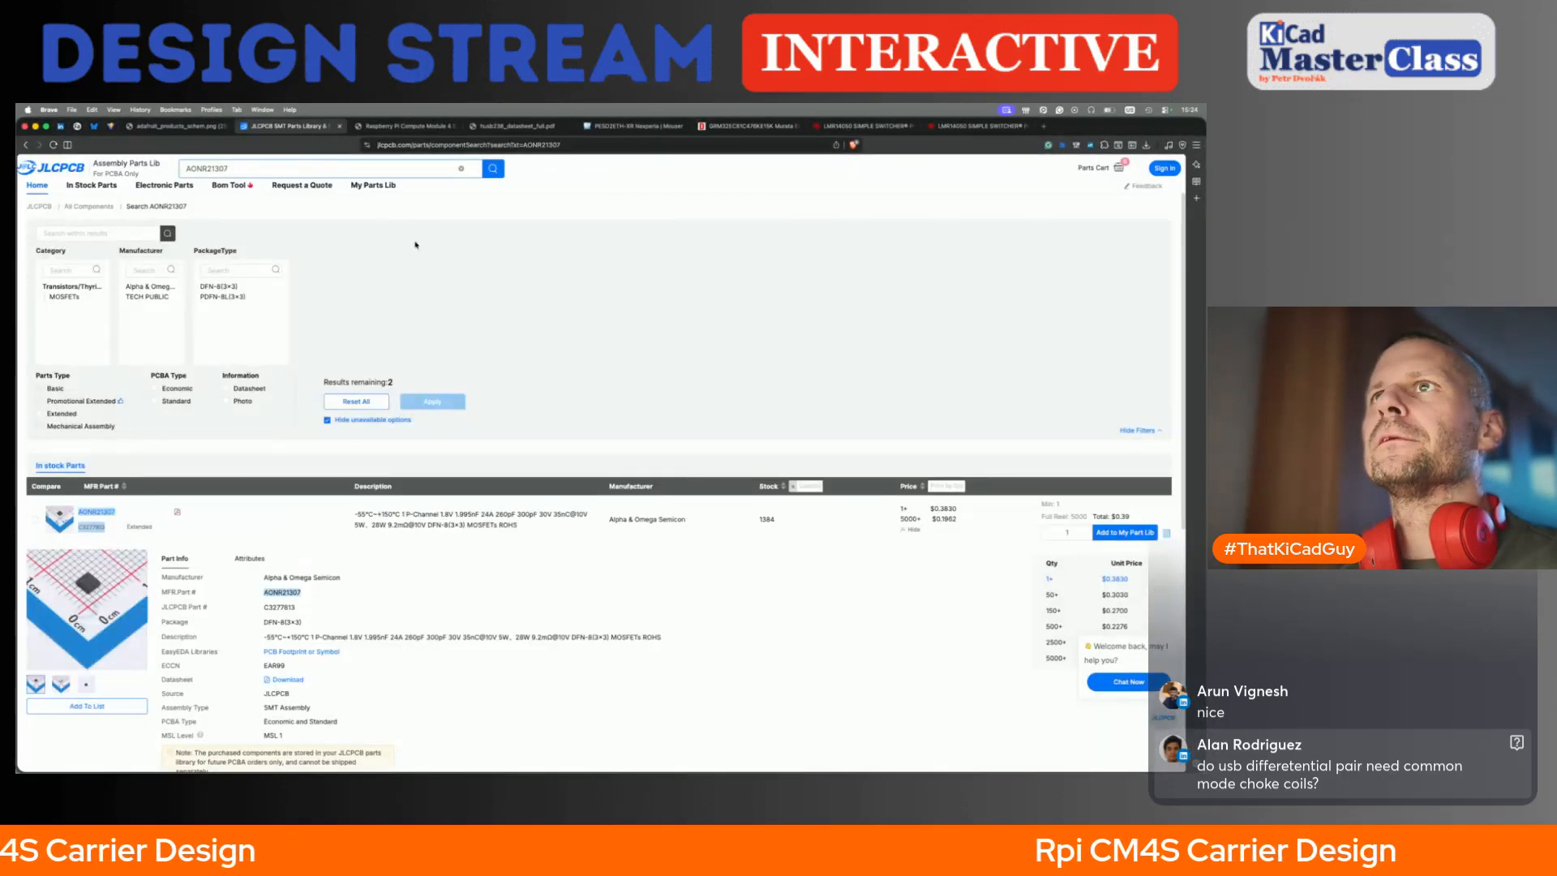
double_click(423, 168)
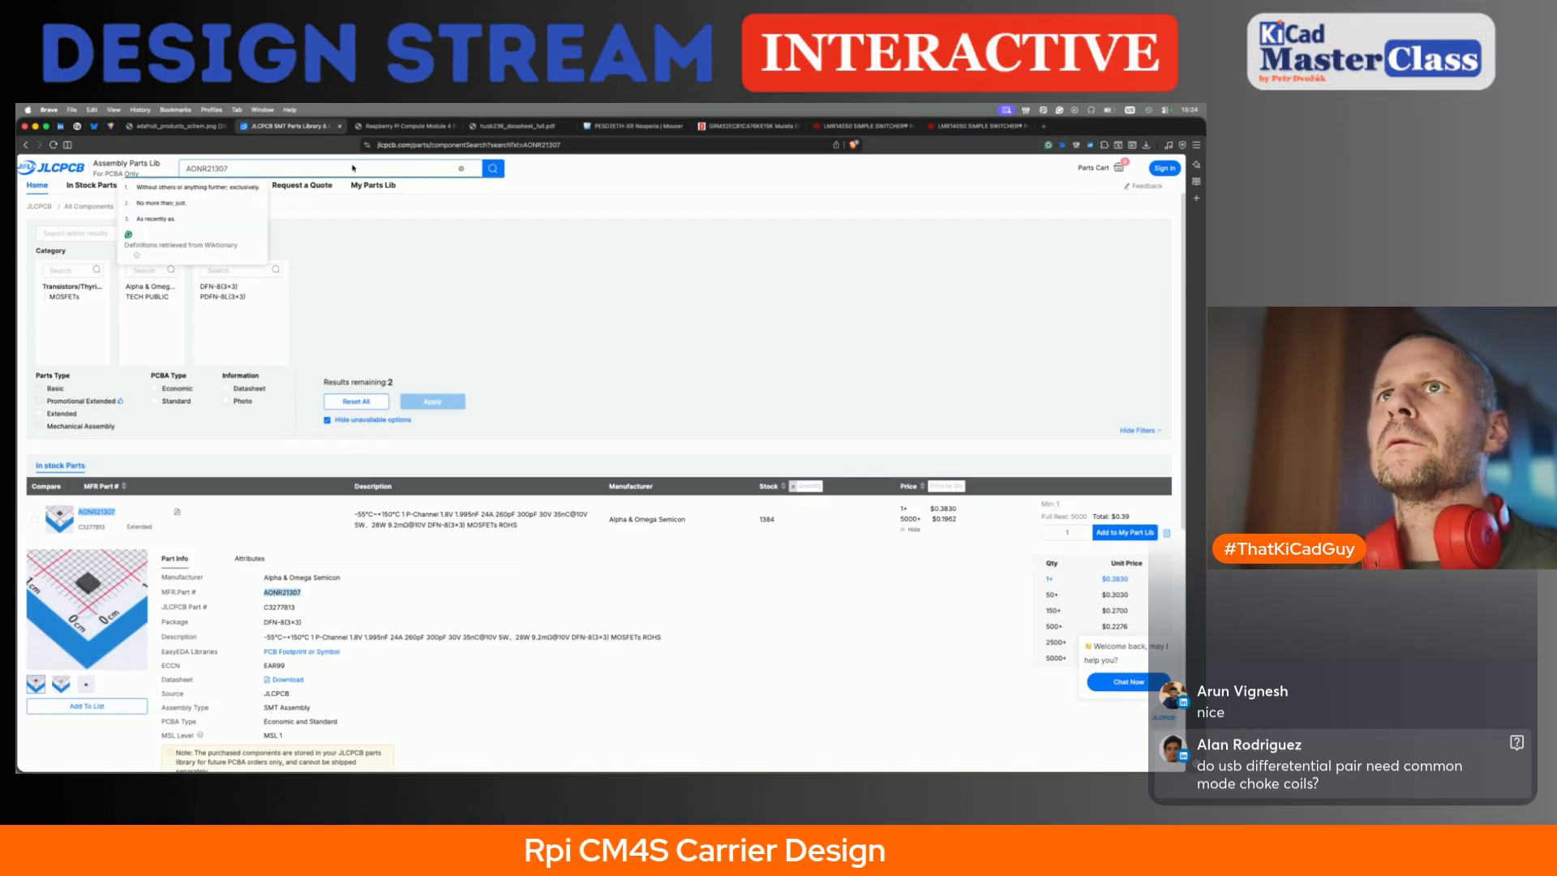
click(292, 295)
scroll(281, 260, up, 3)
double_click(221, 217)
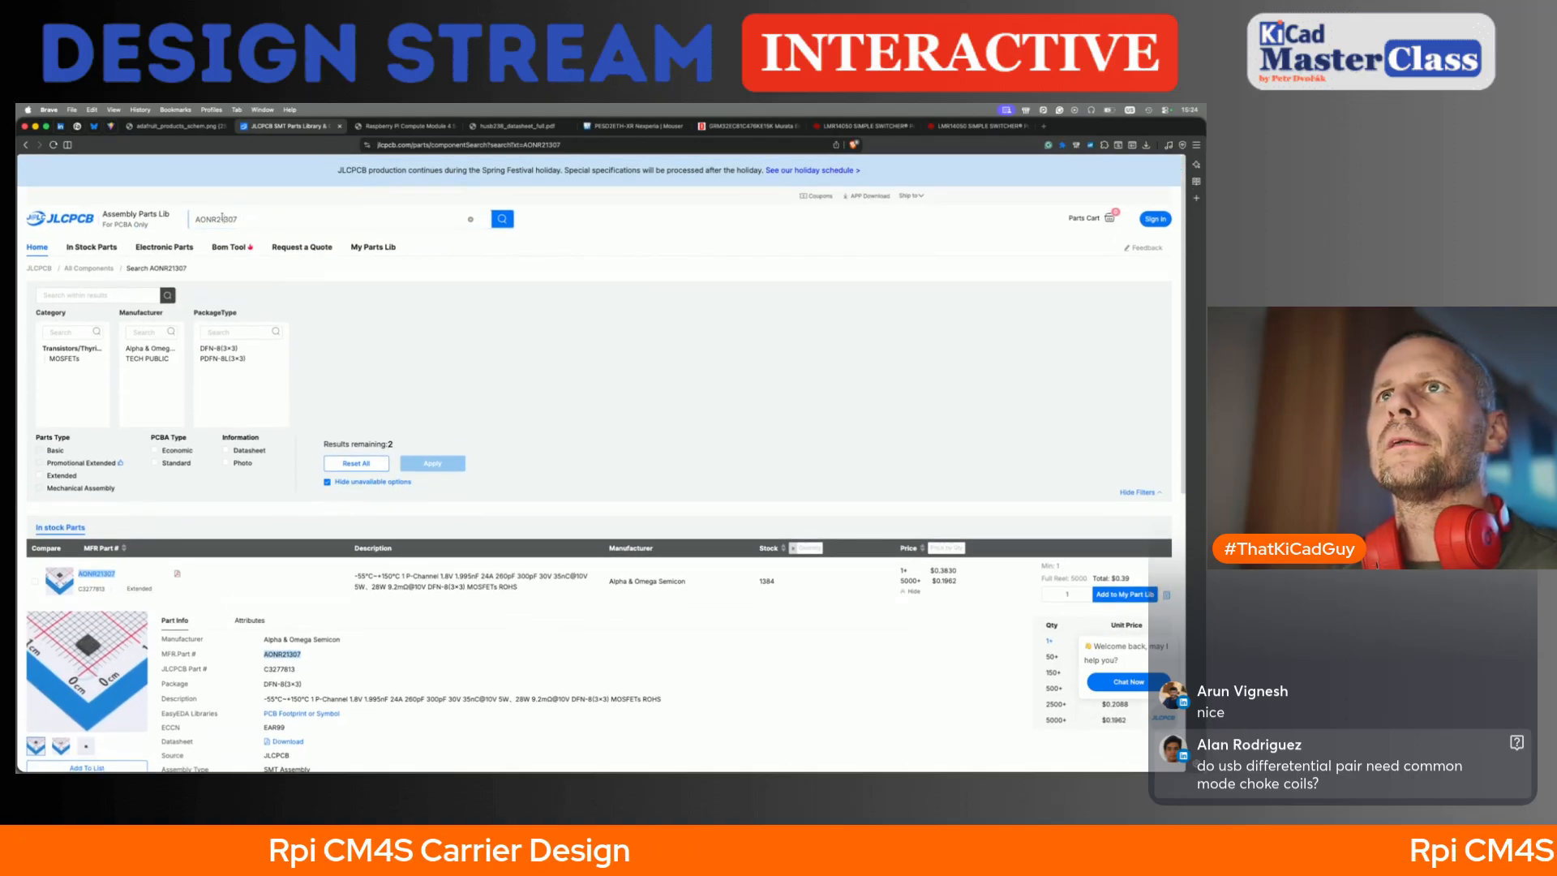
key(super+v)
key(Return)
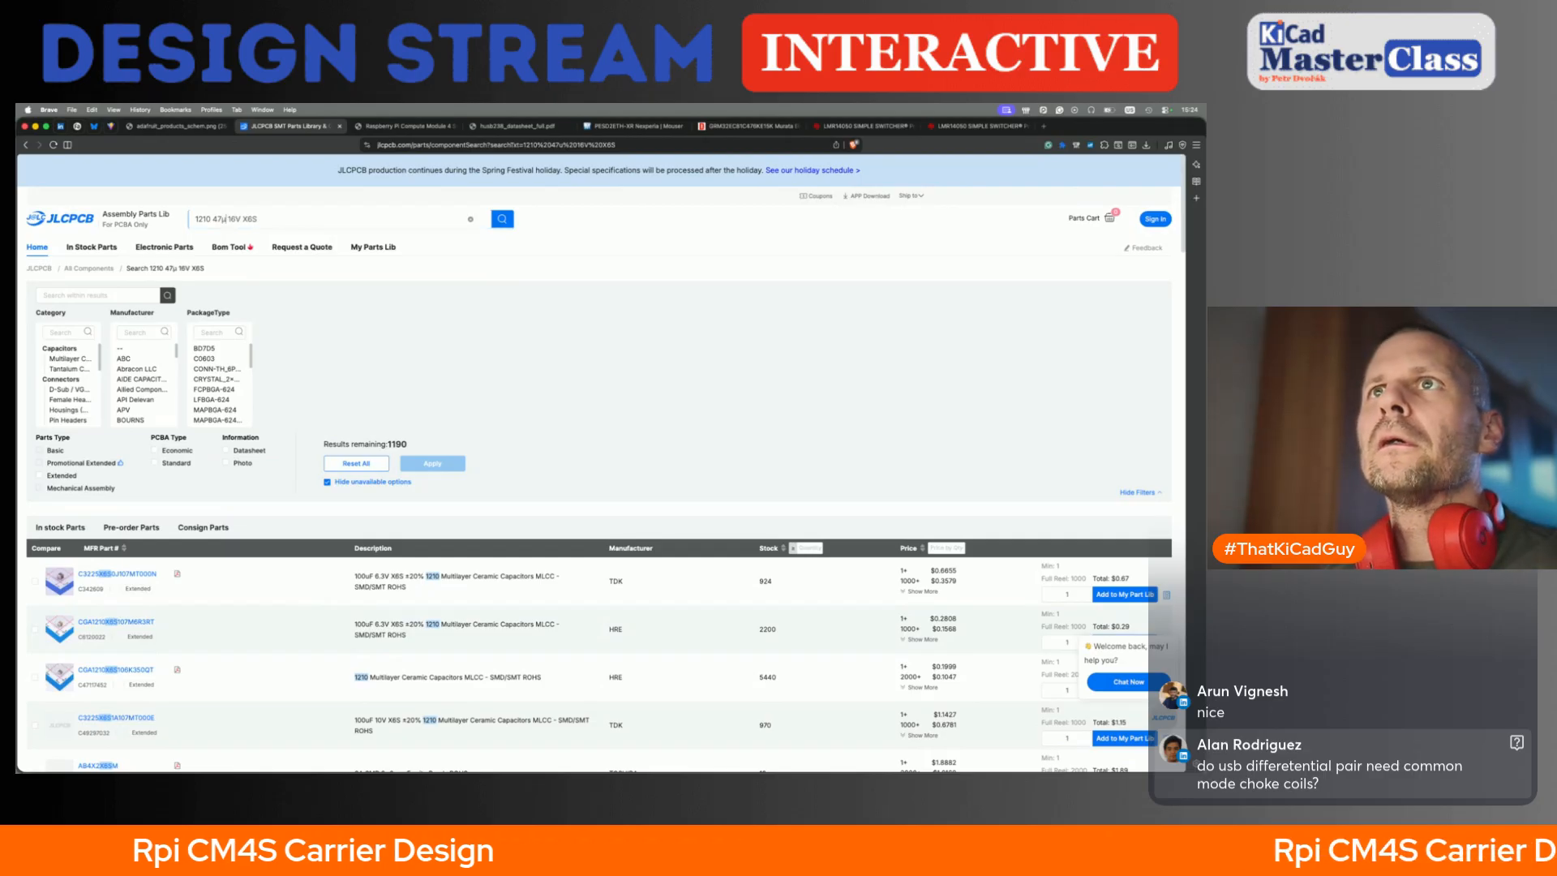
- Shorten the JLCPCB search to 1210 47µ 16V and copy the JLCPCB part number of GRM32EC81C476KE15L
key(BackSpace)
key(BackSpace)
key(BackSpace)
key(BackSpace)
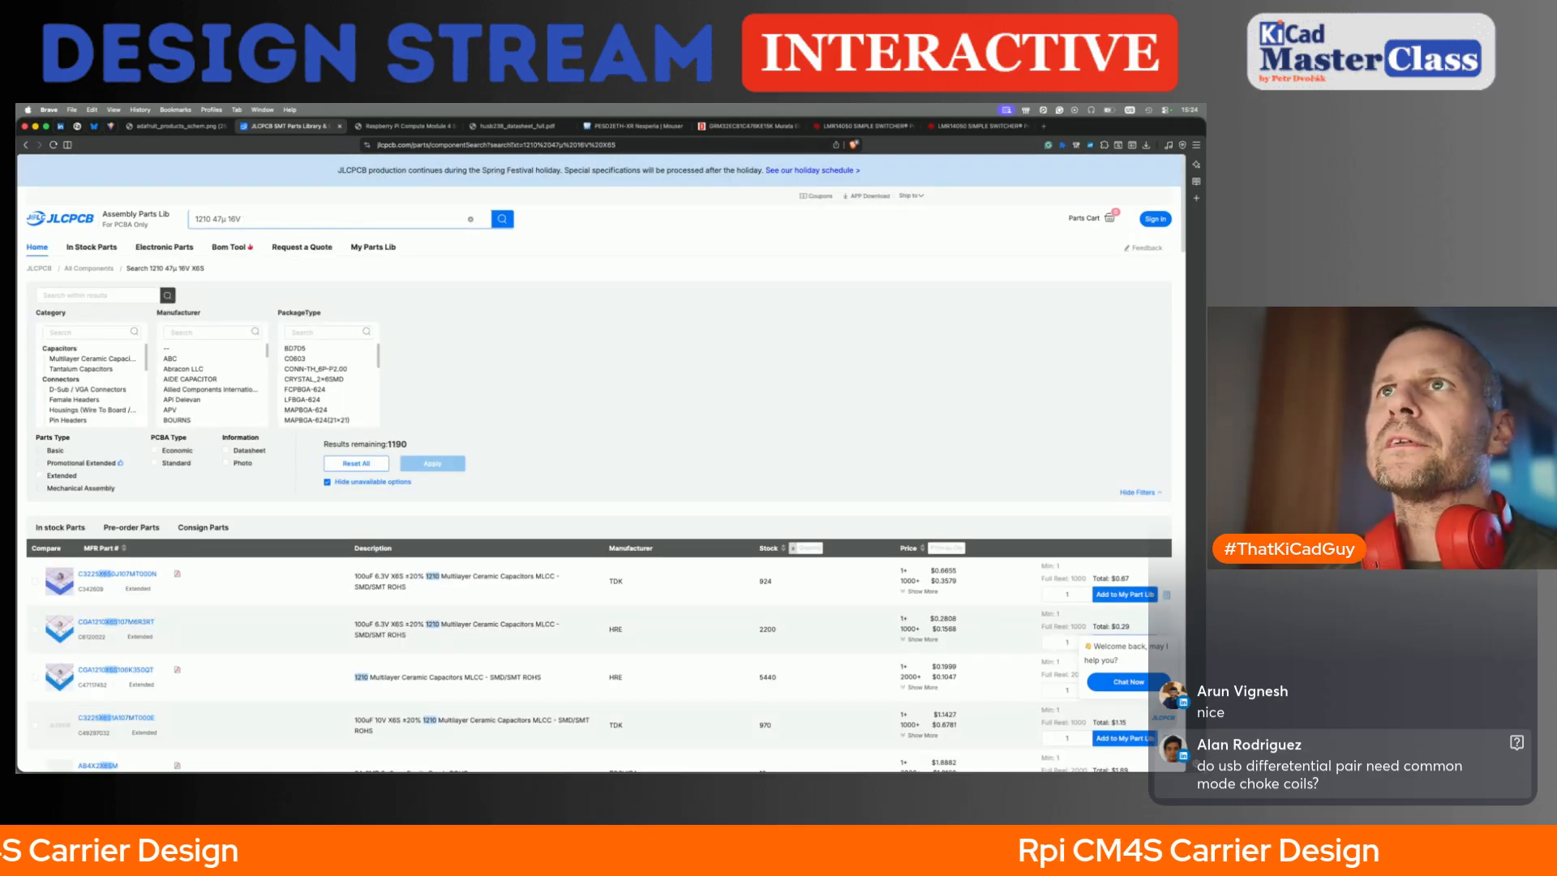
key(Return)
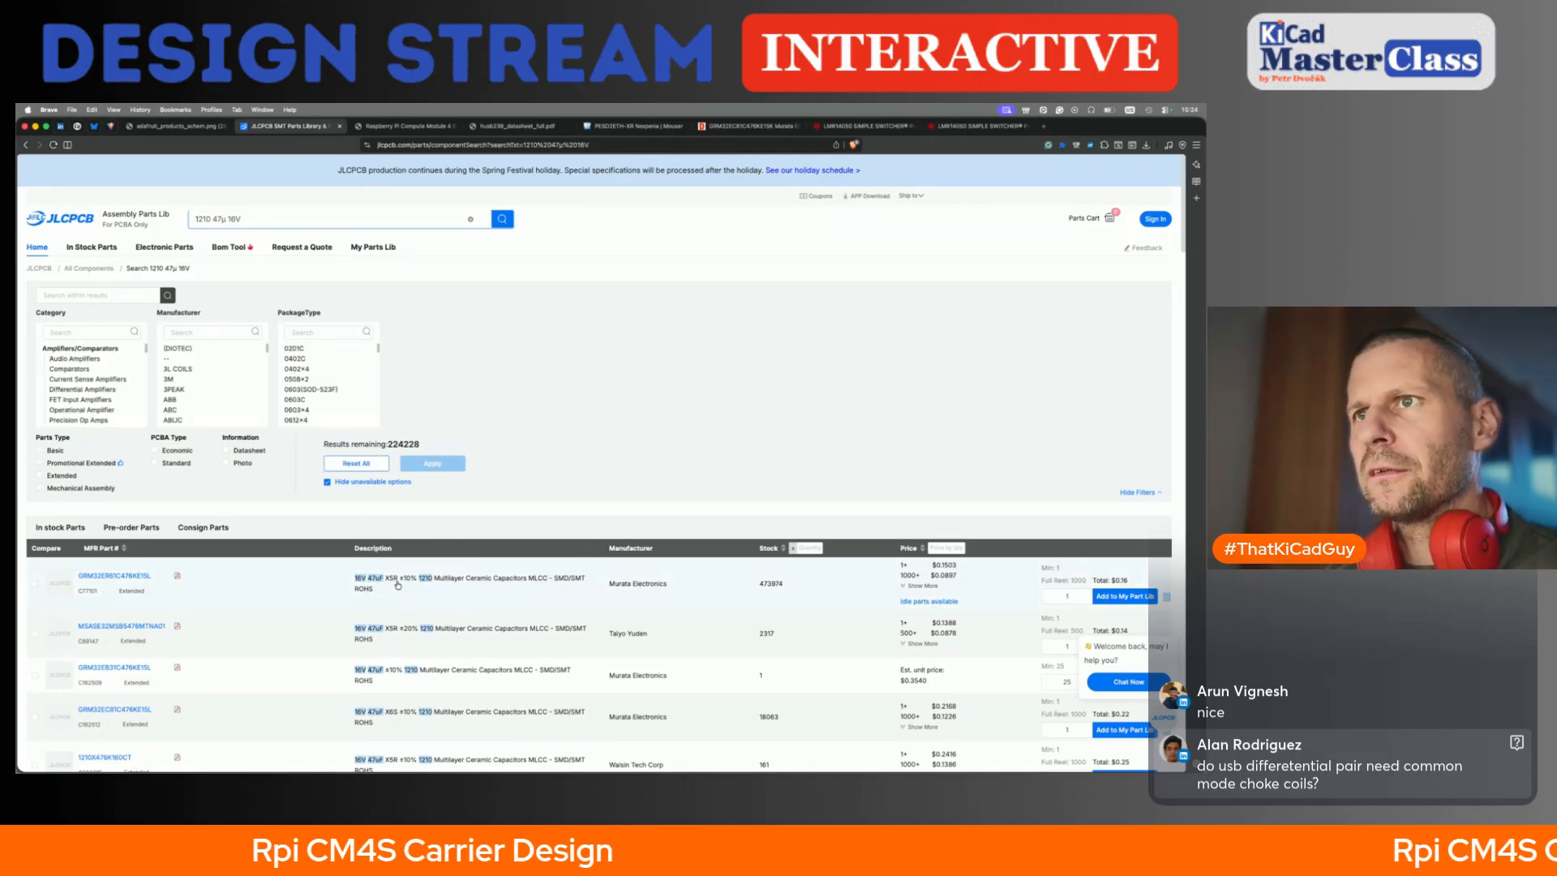
scroll(400, 586, down, 3)
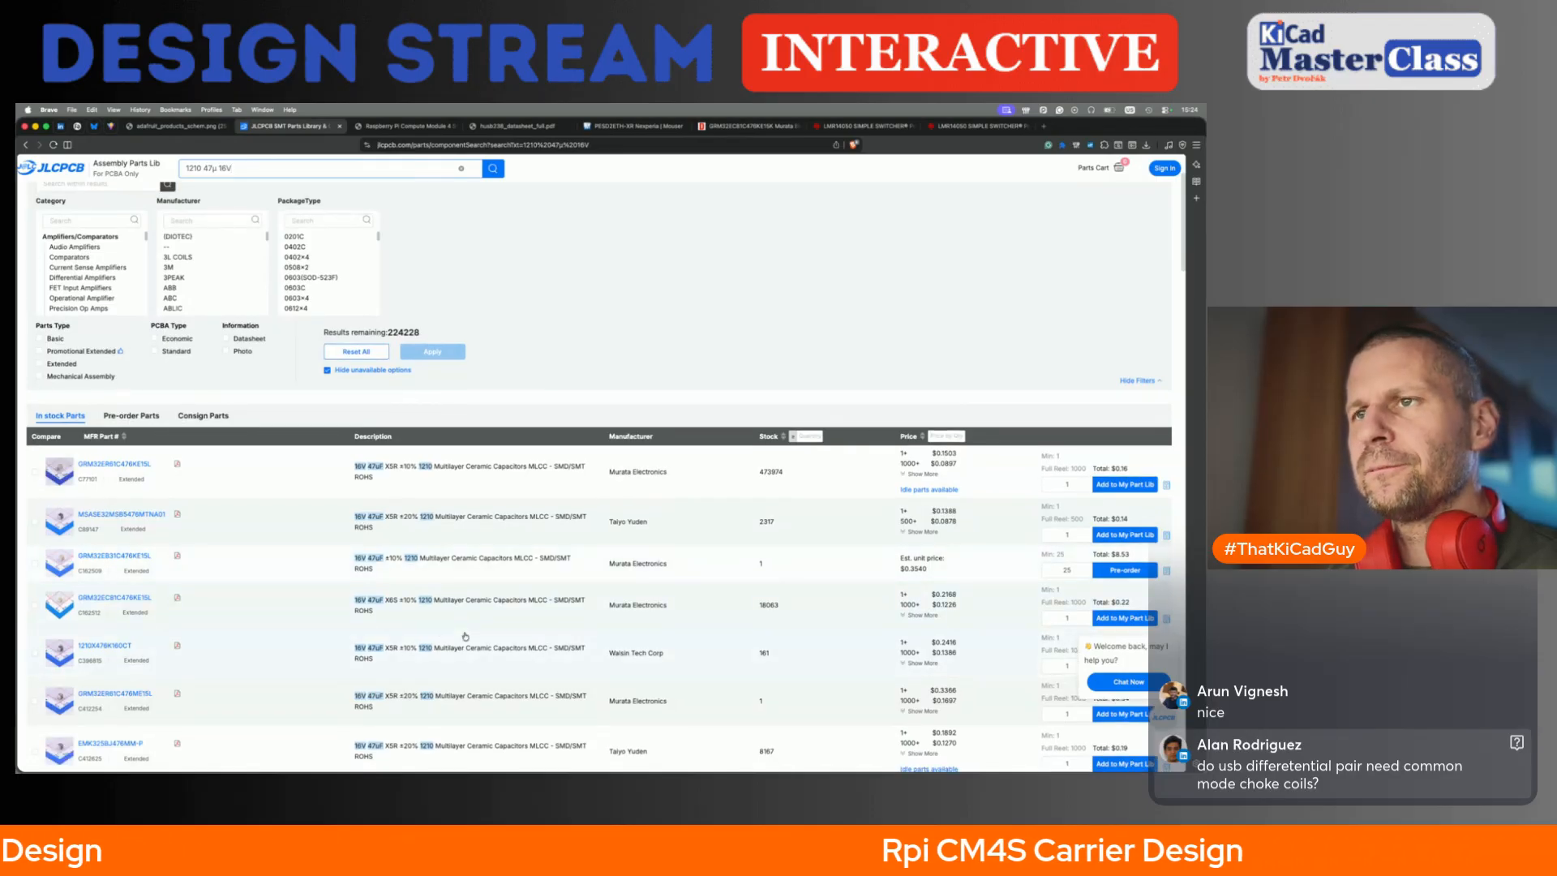
scroll(465, 636, down, 1)
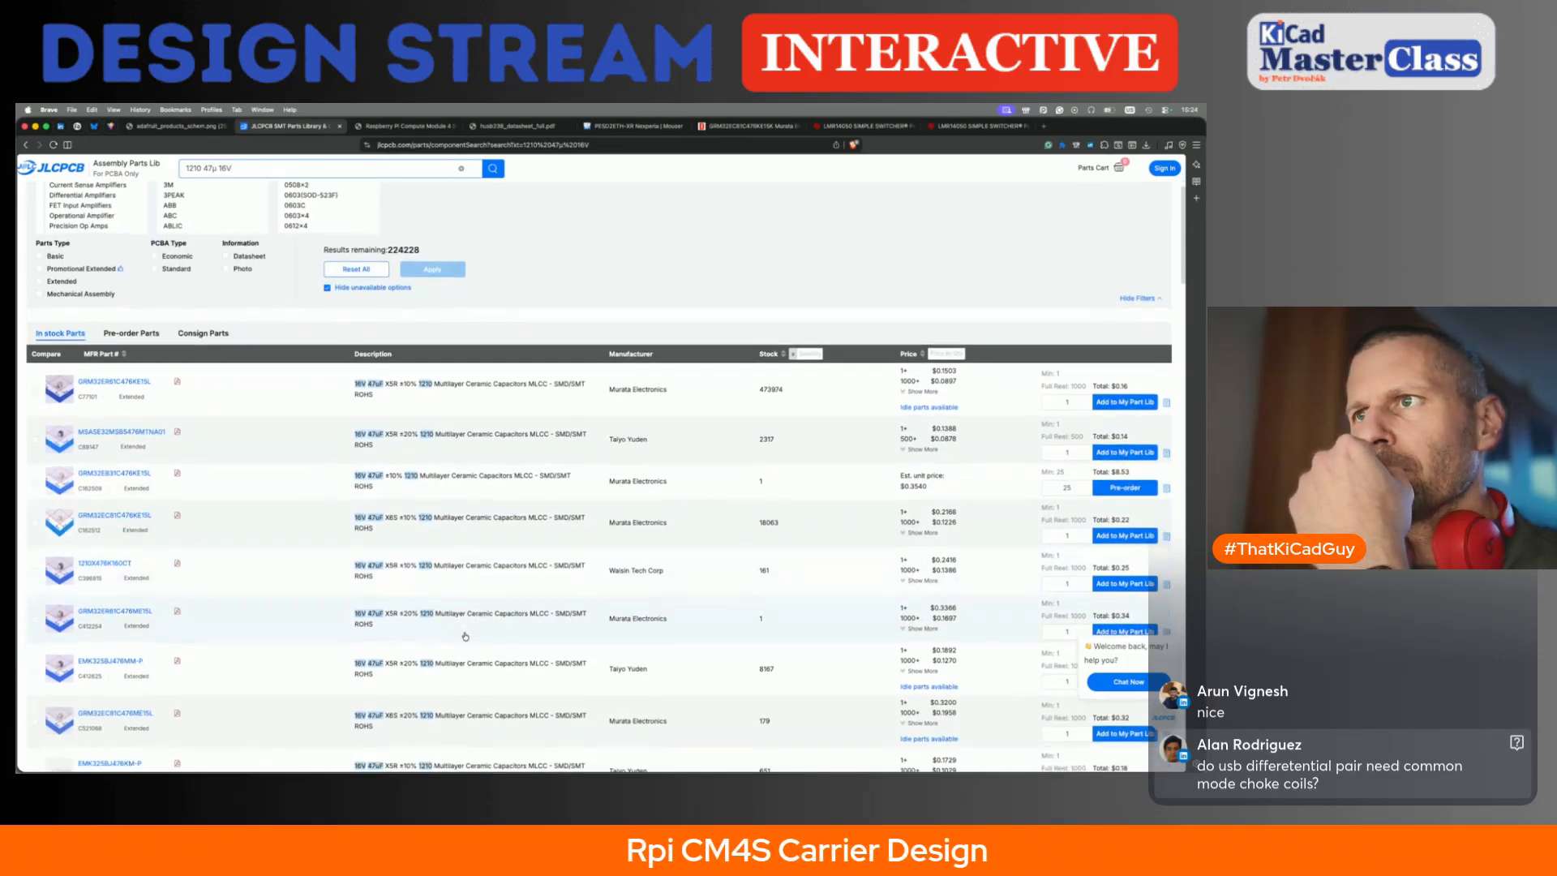
scroll(465, 636, down, 2)
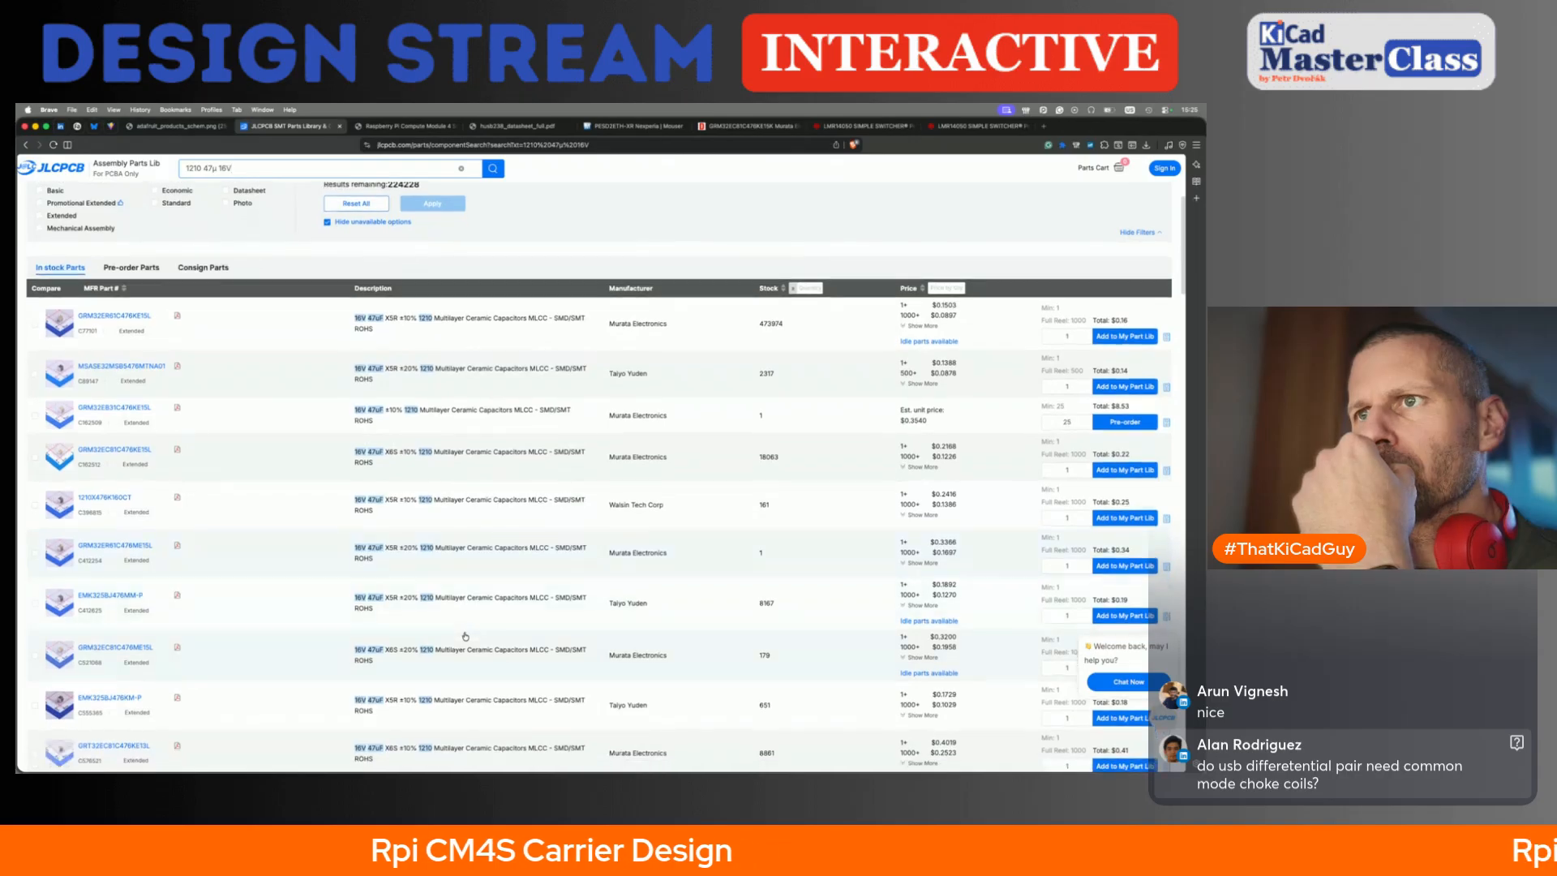
scroll(465, 636, down, 1)
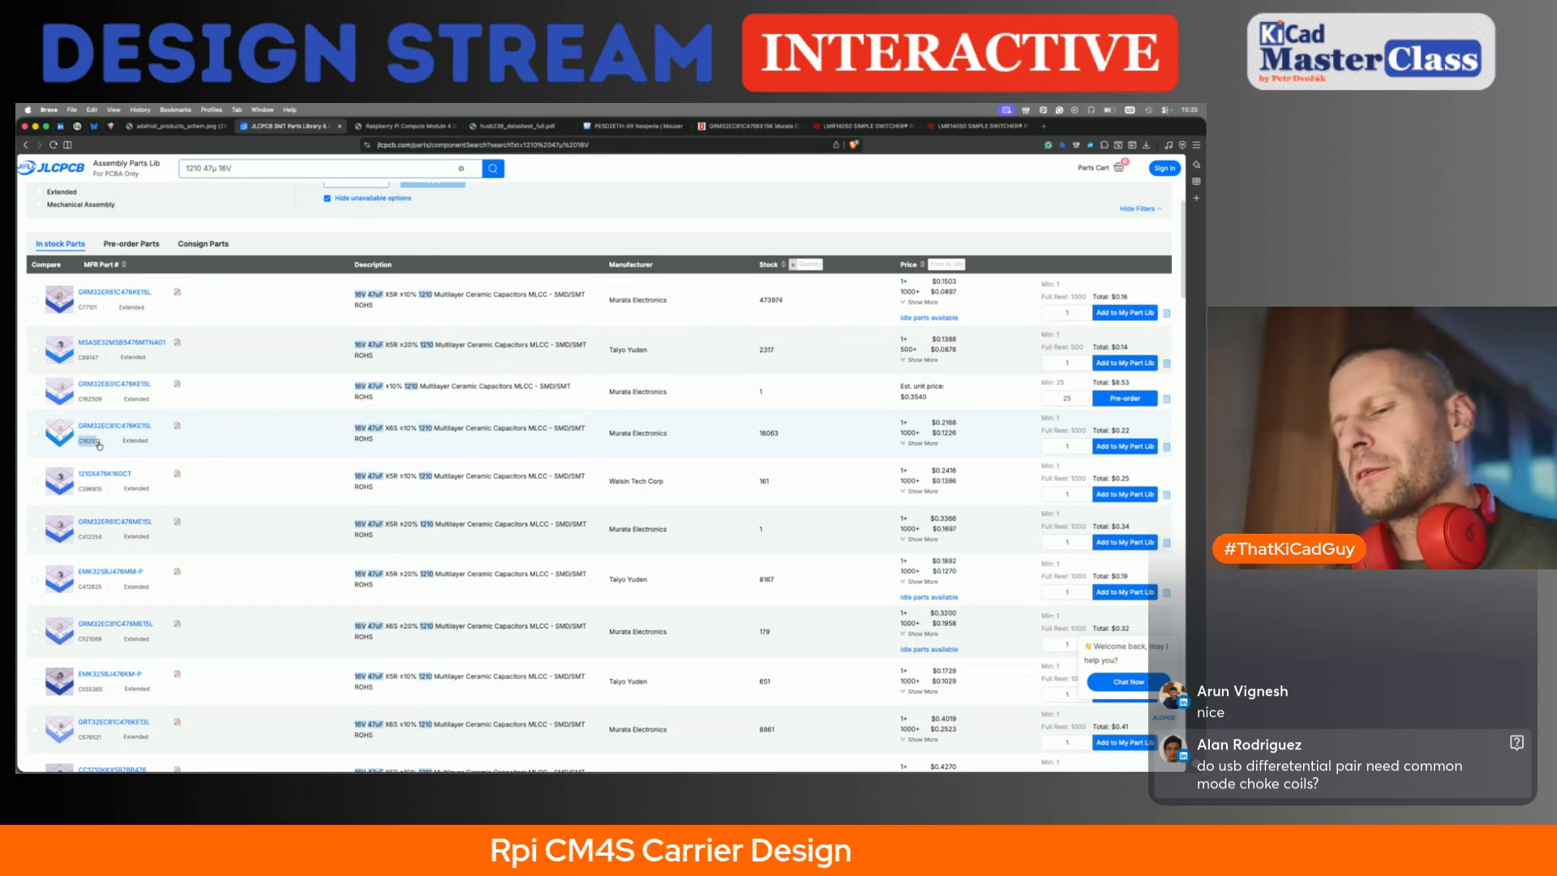
- Enter C162512 as the JLCPCB value of the 47u_16V symbol and accept its properties
key(super+Tab)
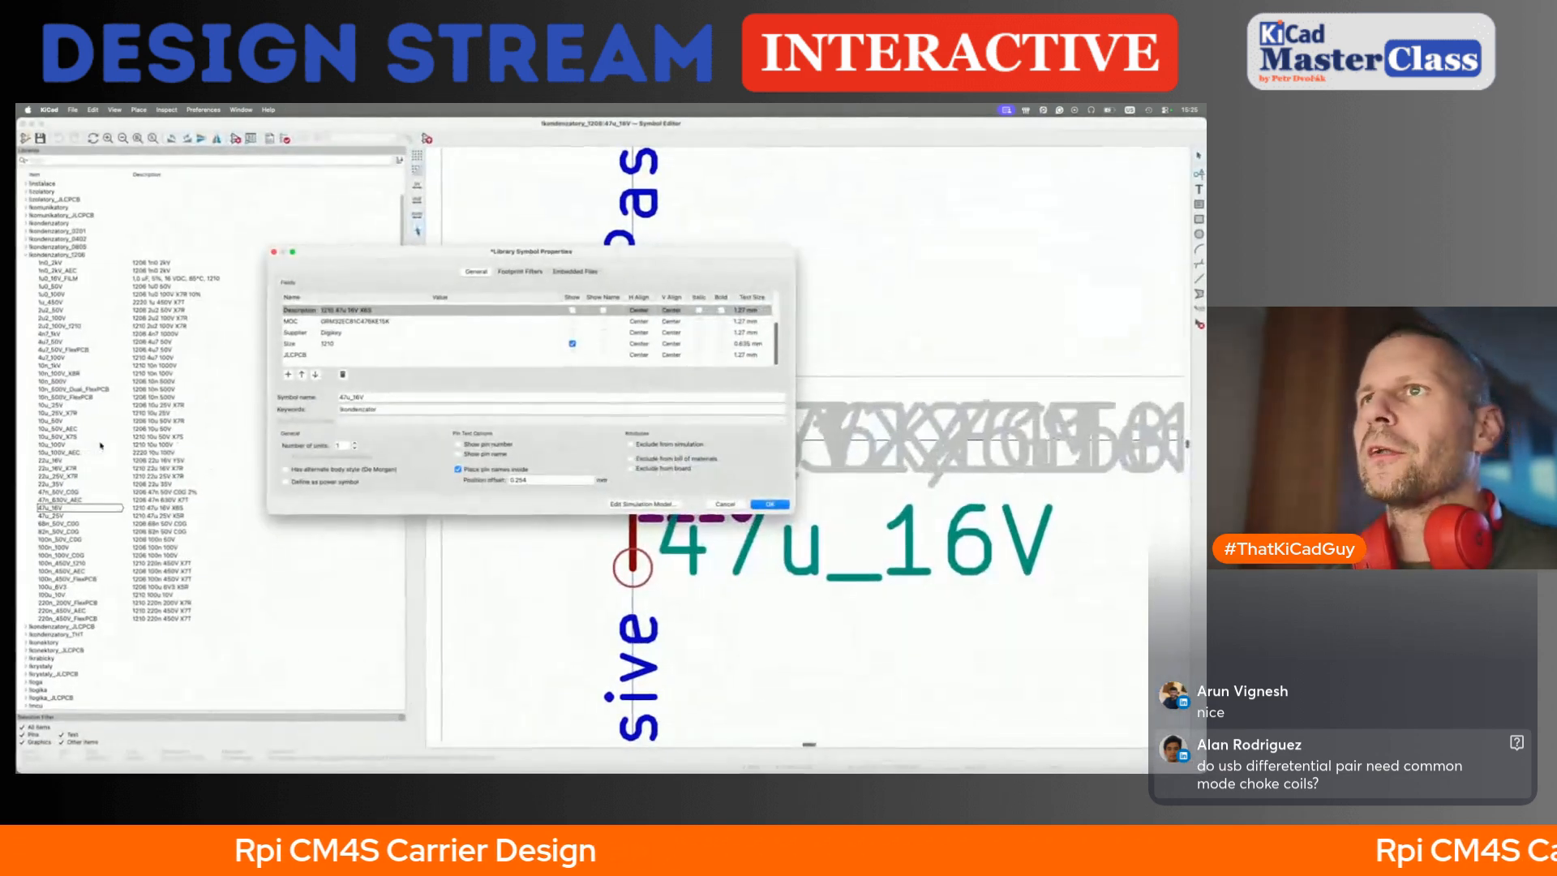
double_click(370, 354)
key(super+v)
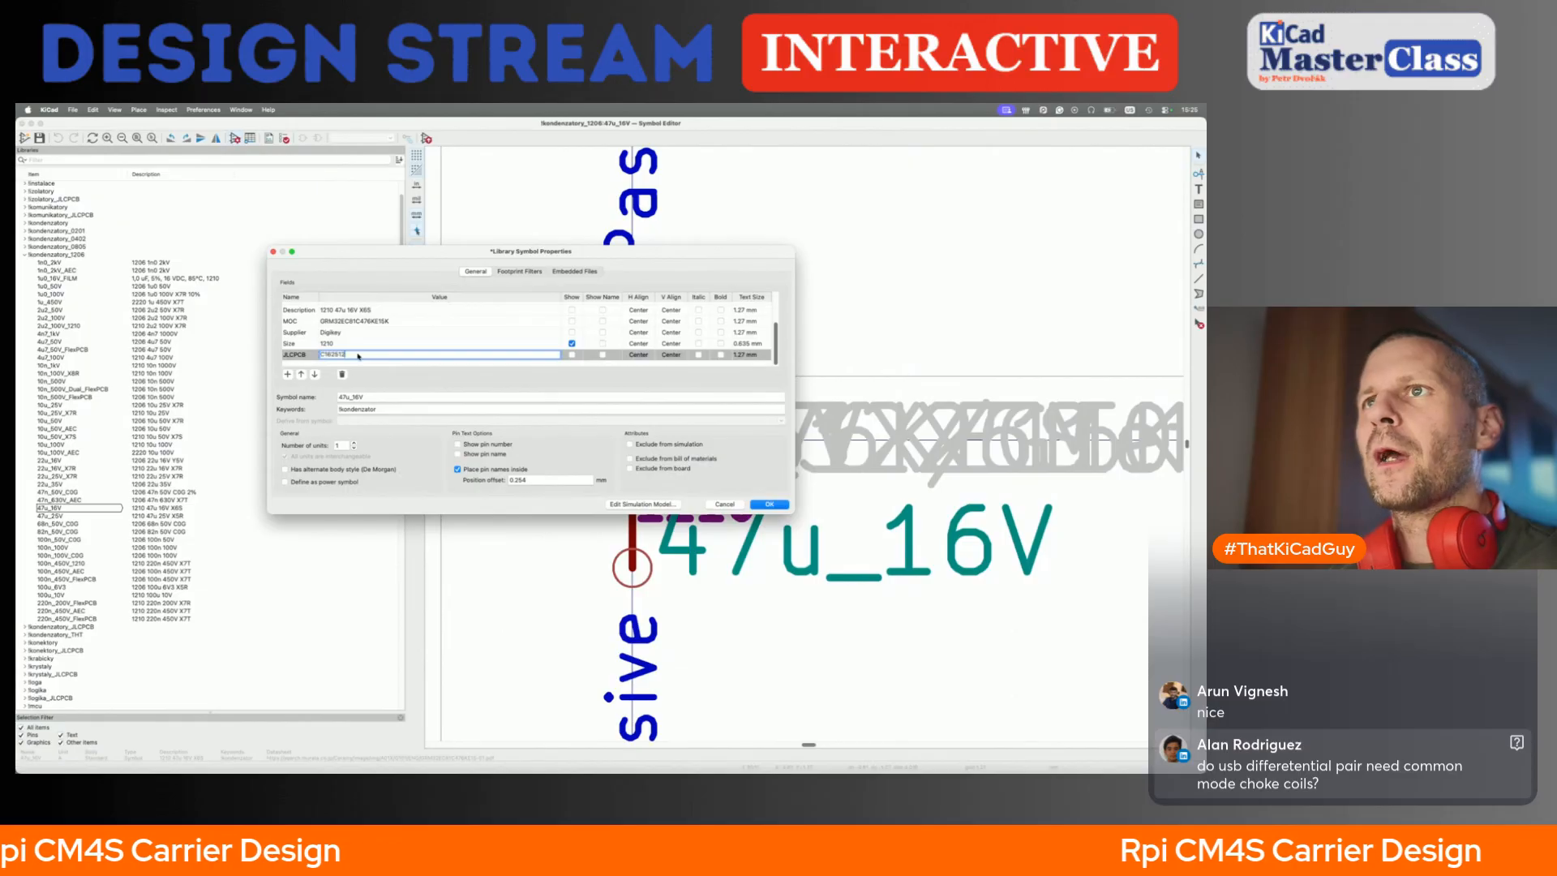
scroll(370, 343, up, 3)
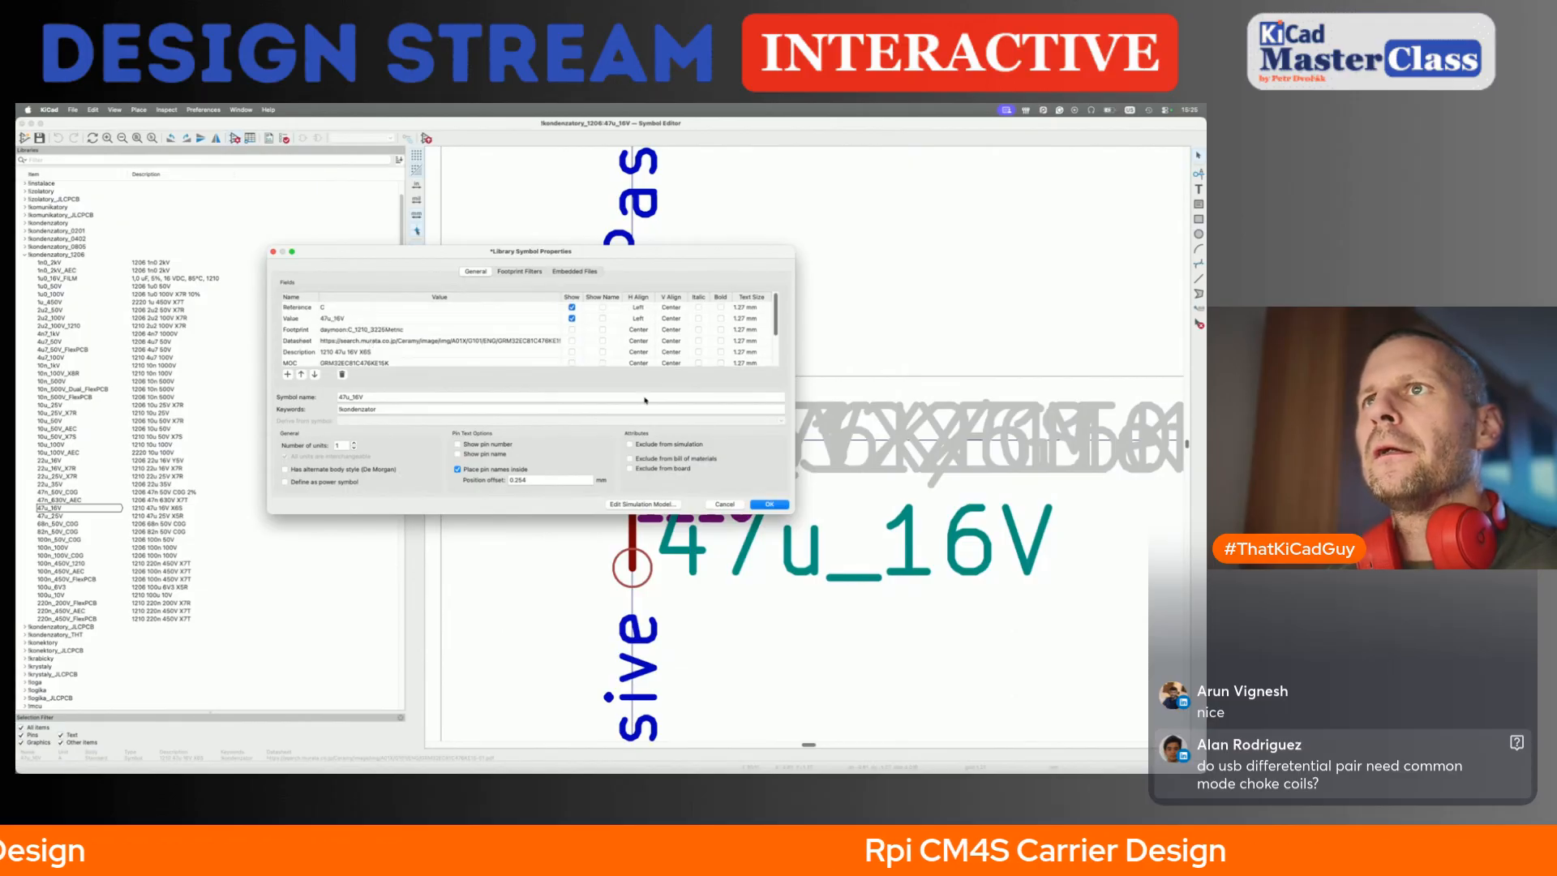
click(769, 504)
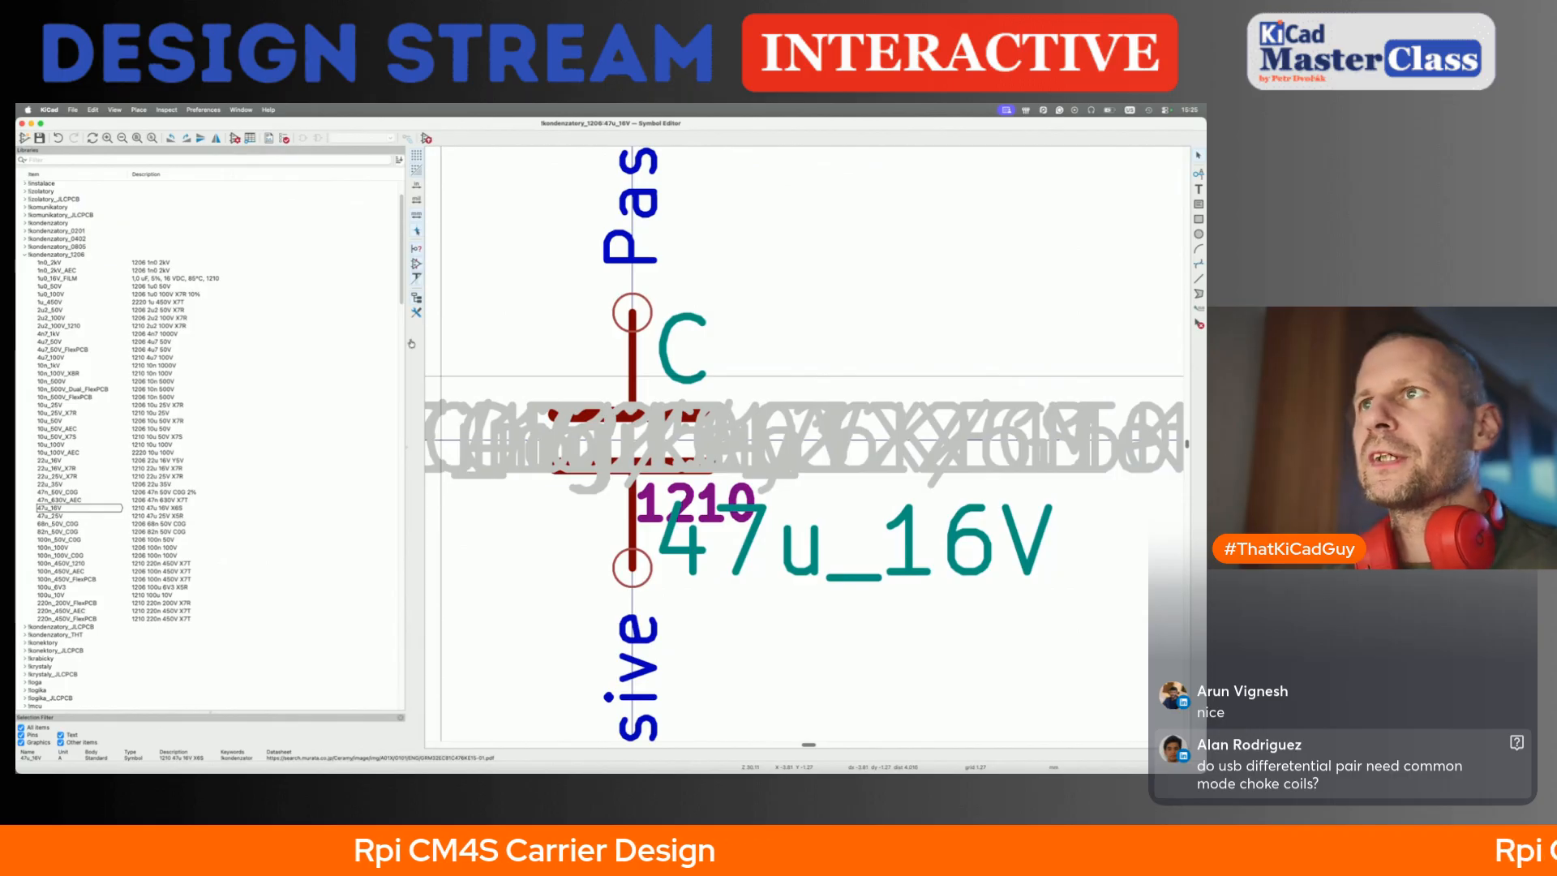
- Compare the schematic's output capacitors with the output capacitor recommendation in the LMR14050 datasheet
key(super+Tab)
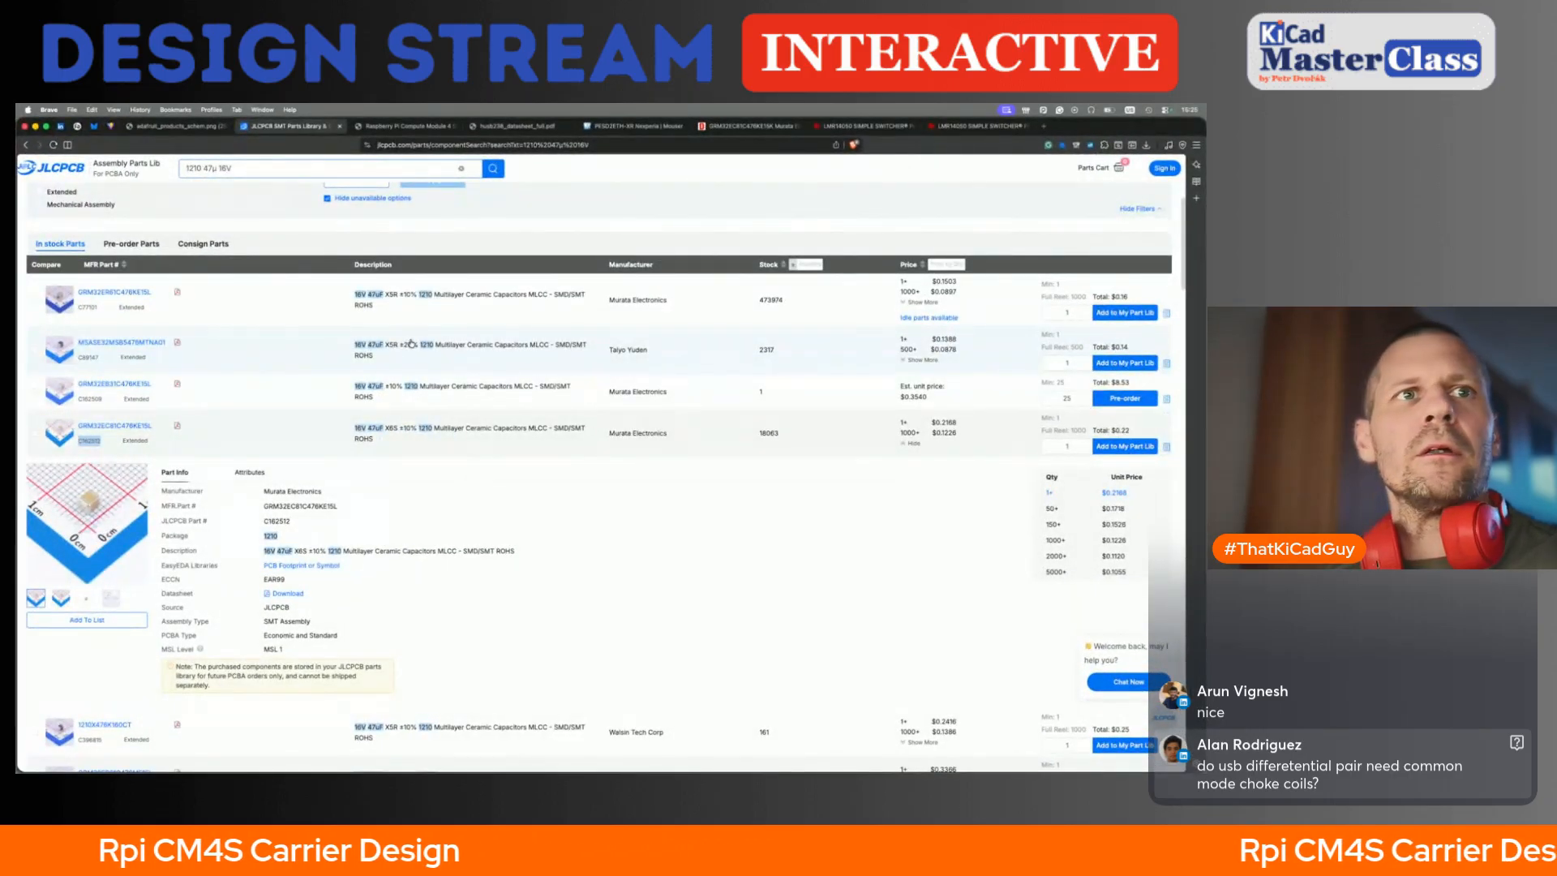
key(super+Tab)
key(super+grave)
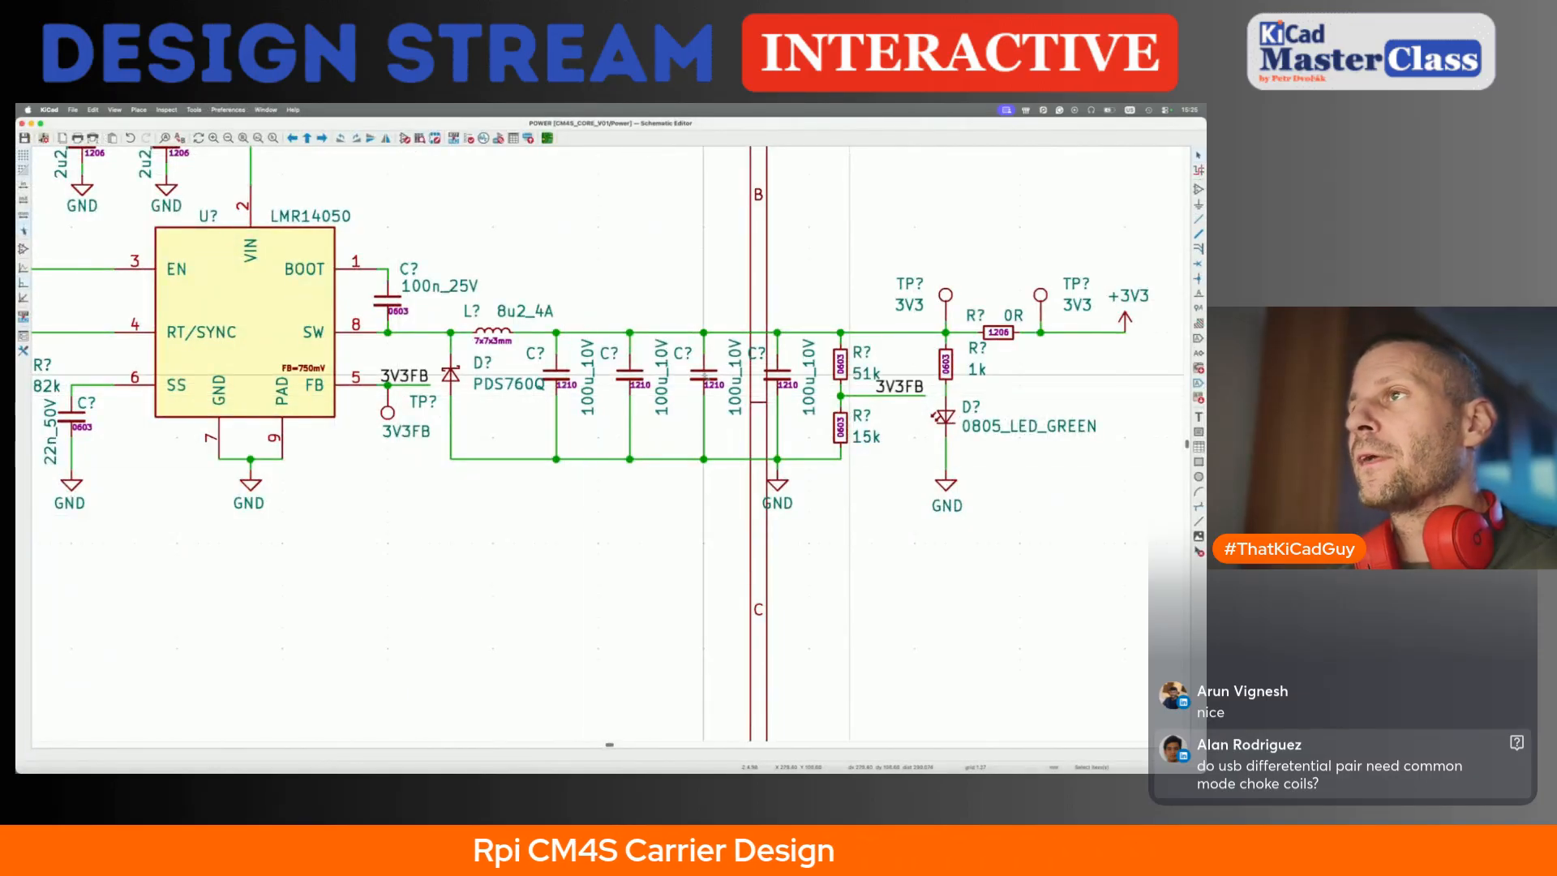
key(super+Tab)
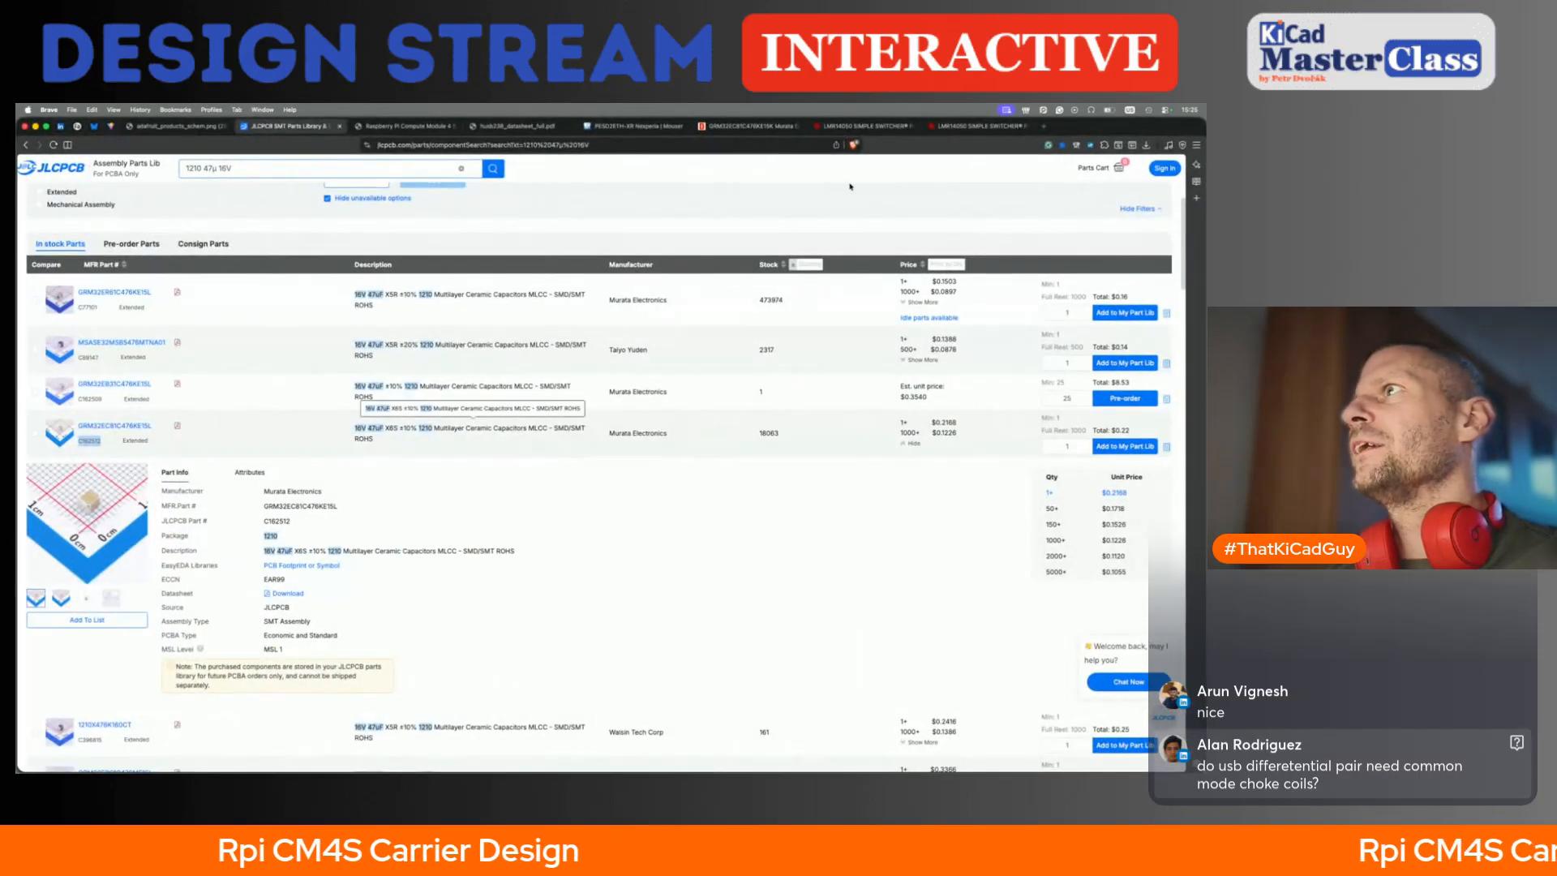
click(983, 126)
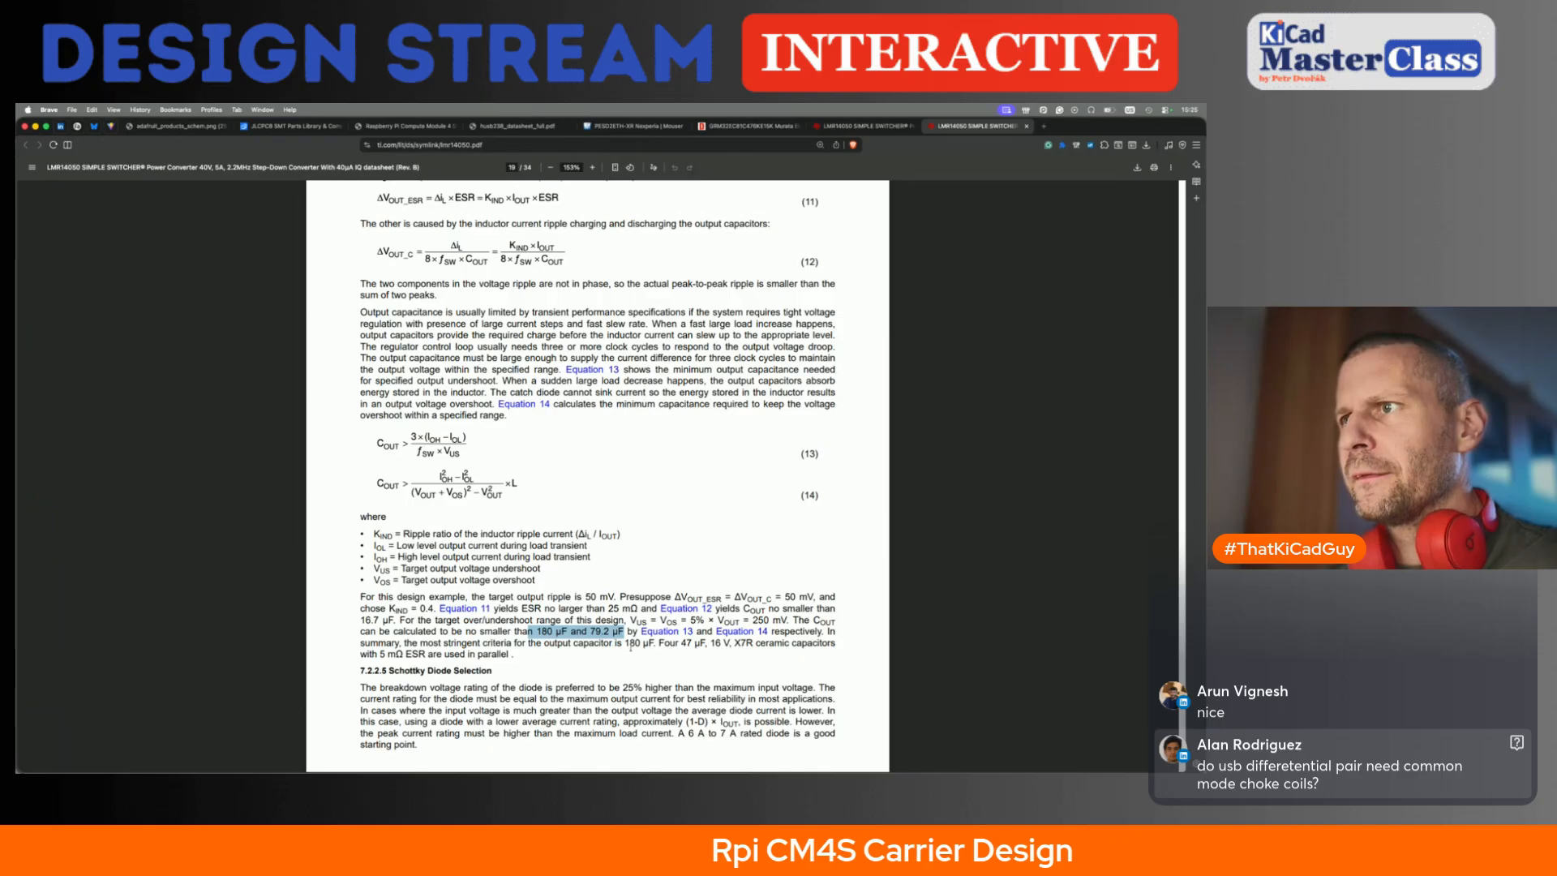
- Replace the four 100u_10V output capacitors with the 47u_16V symbol from the 1206 capacitor library and save the schematic
key(super+Tab)
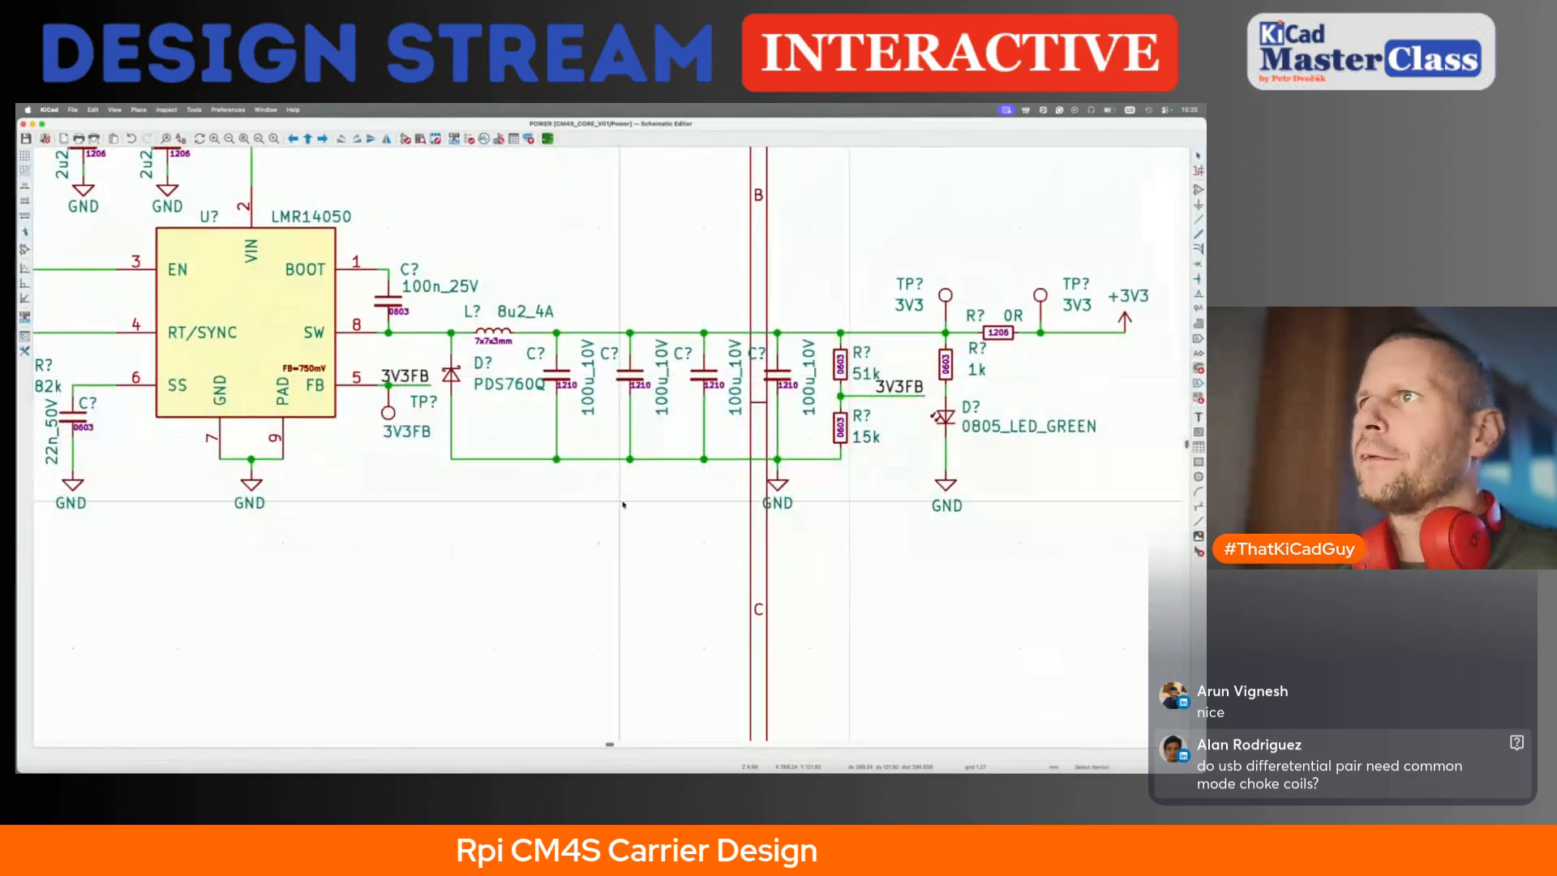
shift+click(630, 376)
shift+click(703, 376)
shift+click(776, 375)
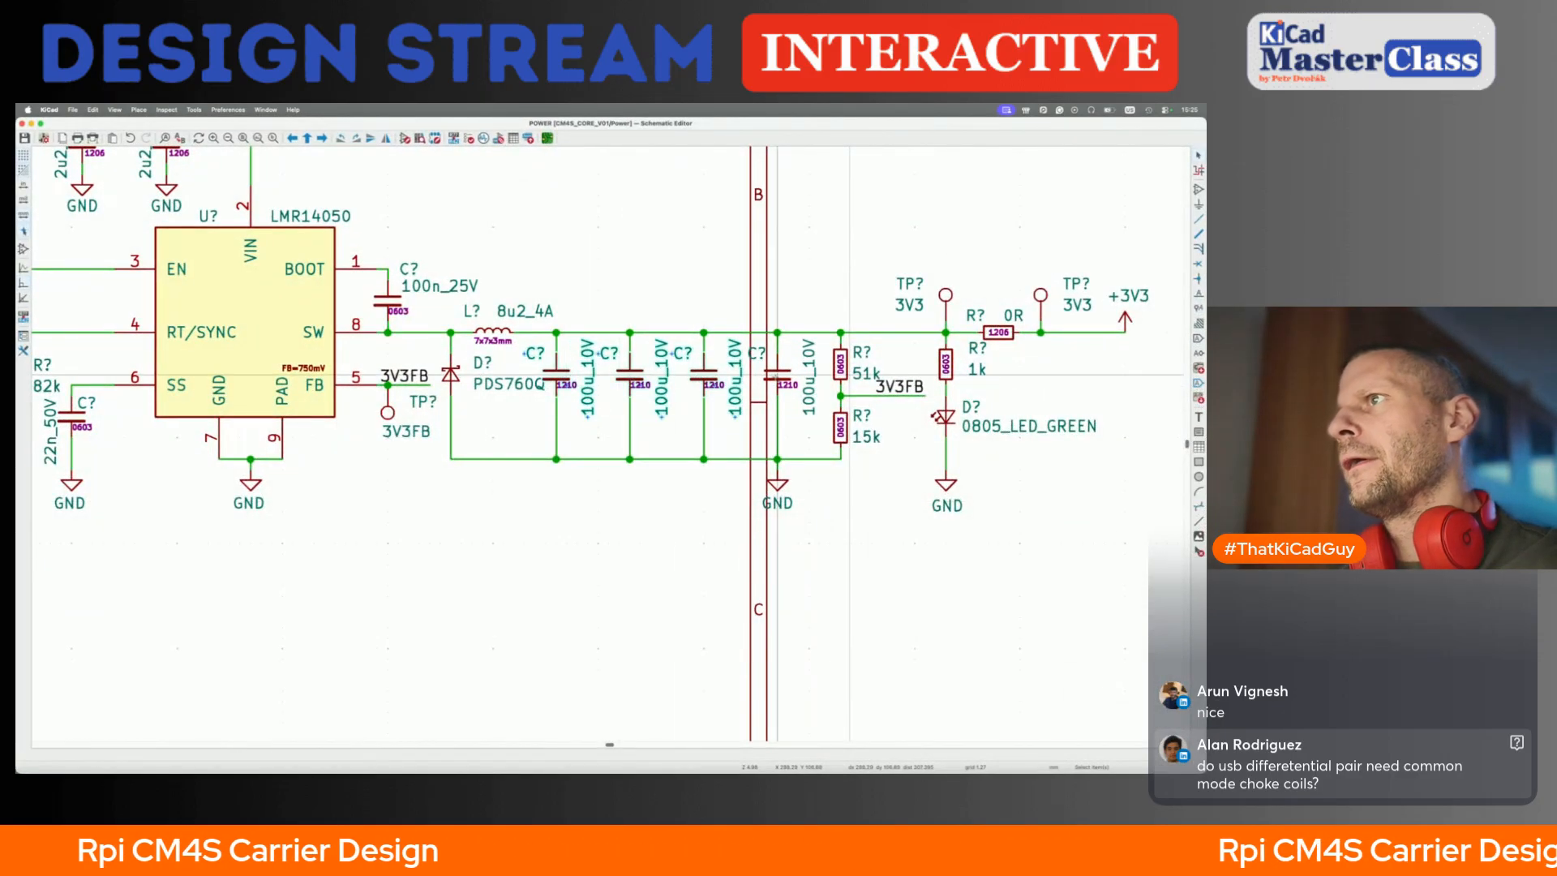
right_click(776, 375)
click(802, 488)
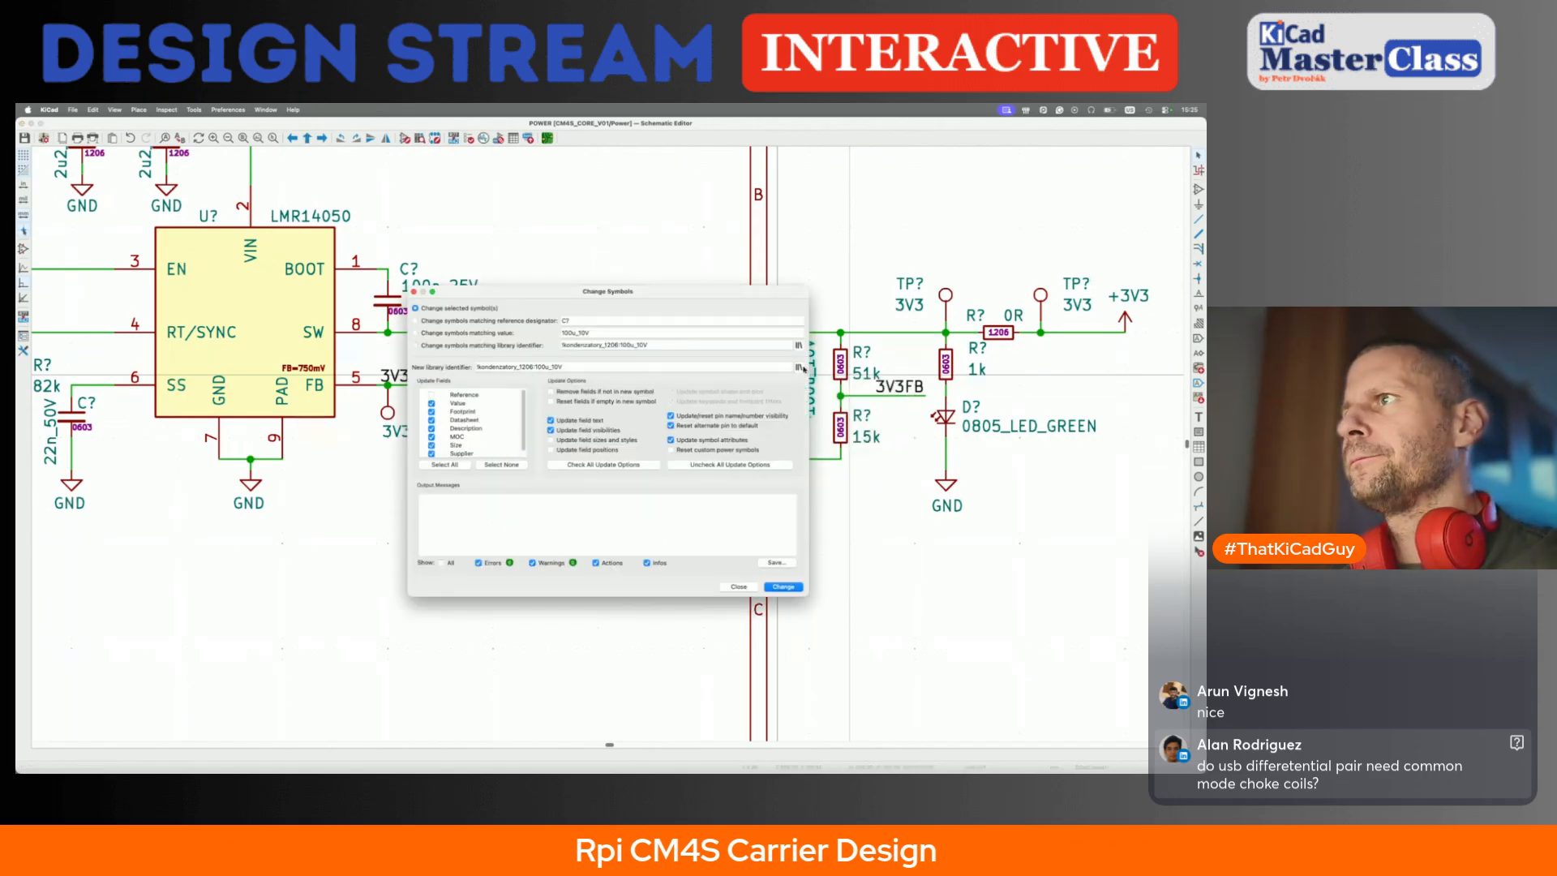
click(798, 367)
key(BackSpace)
key(BackSpace)
text(47u)
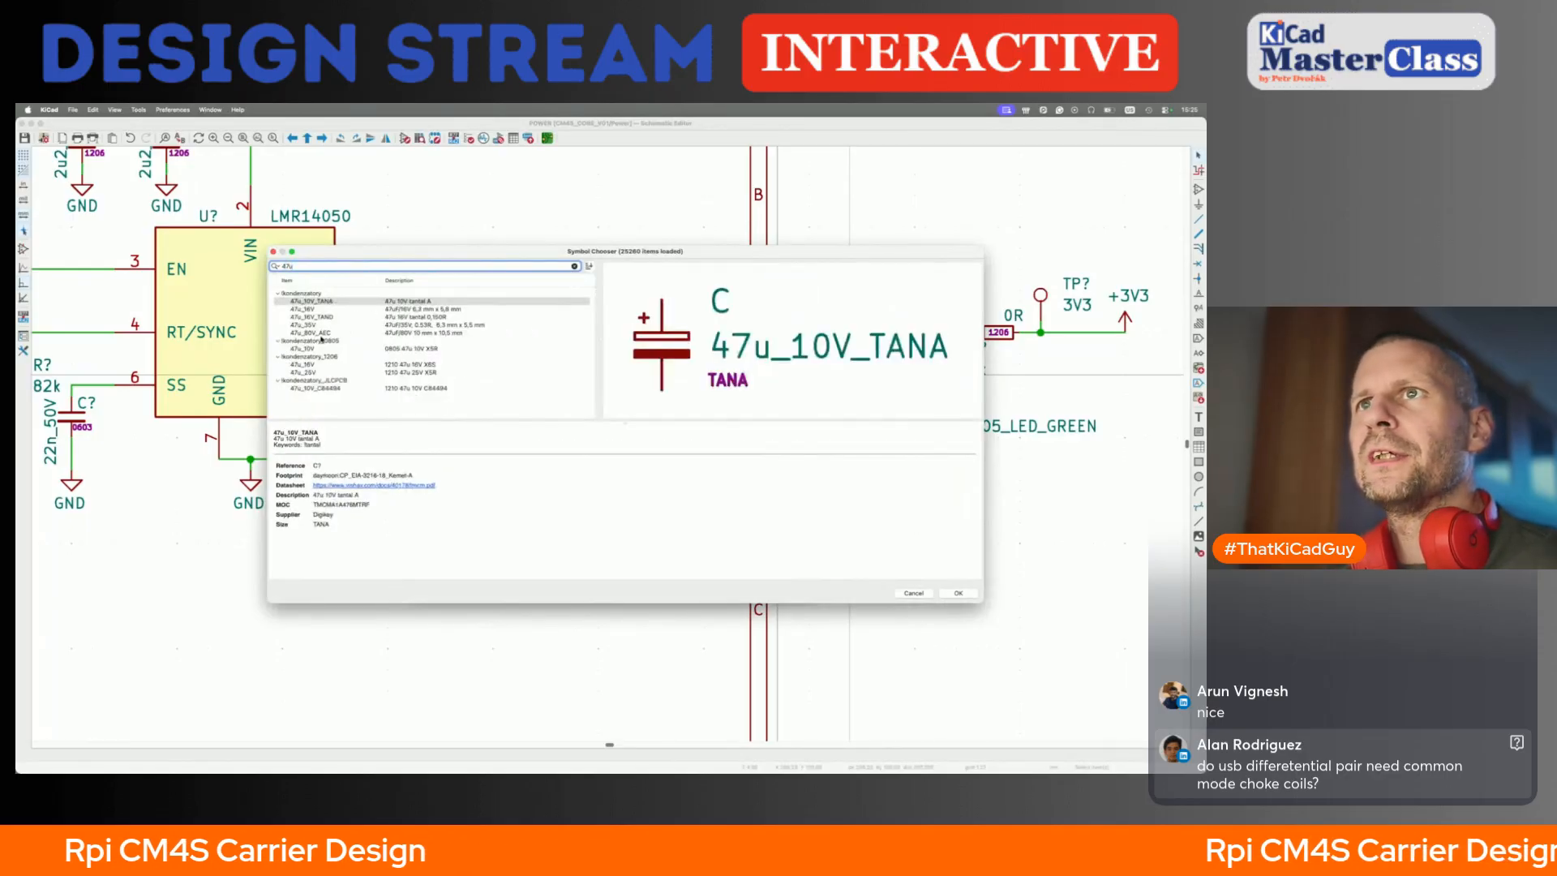
click(313, 366)
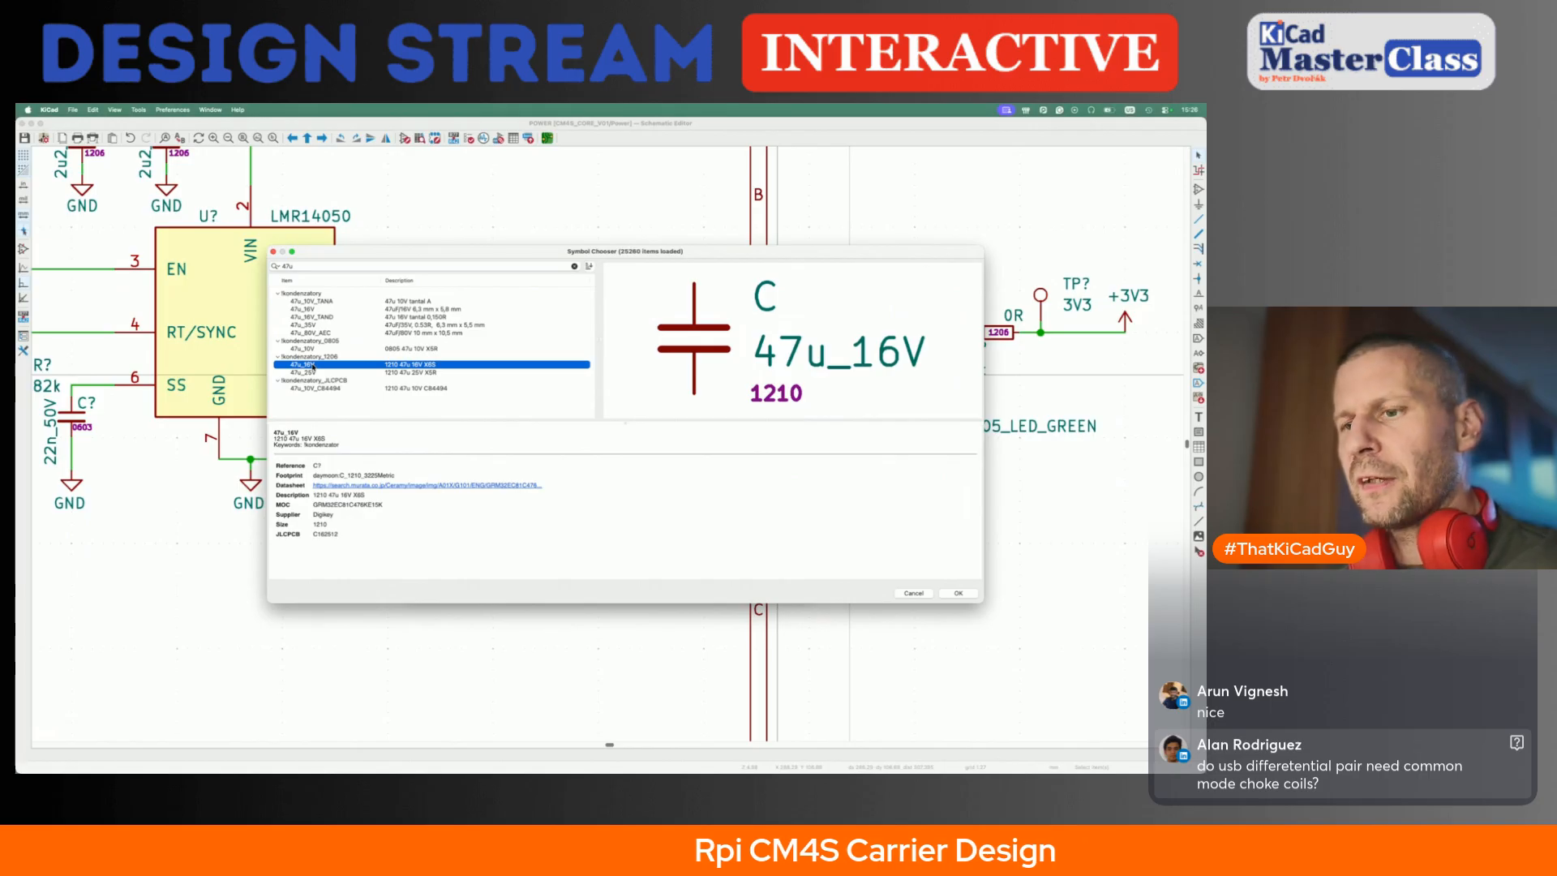
double_click(313, 366)
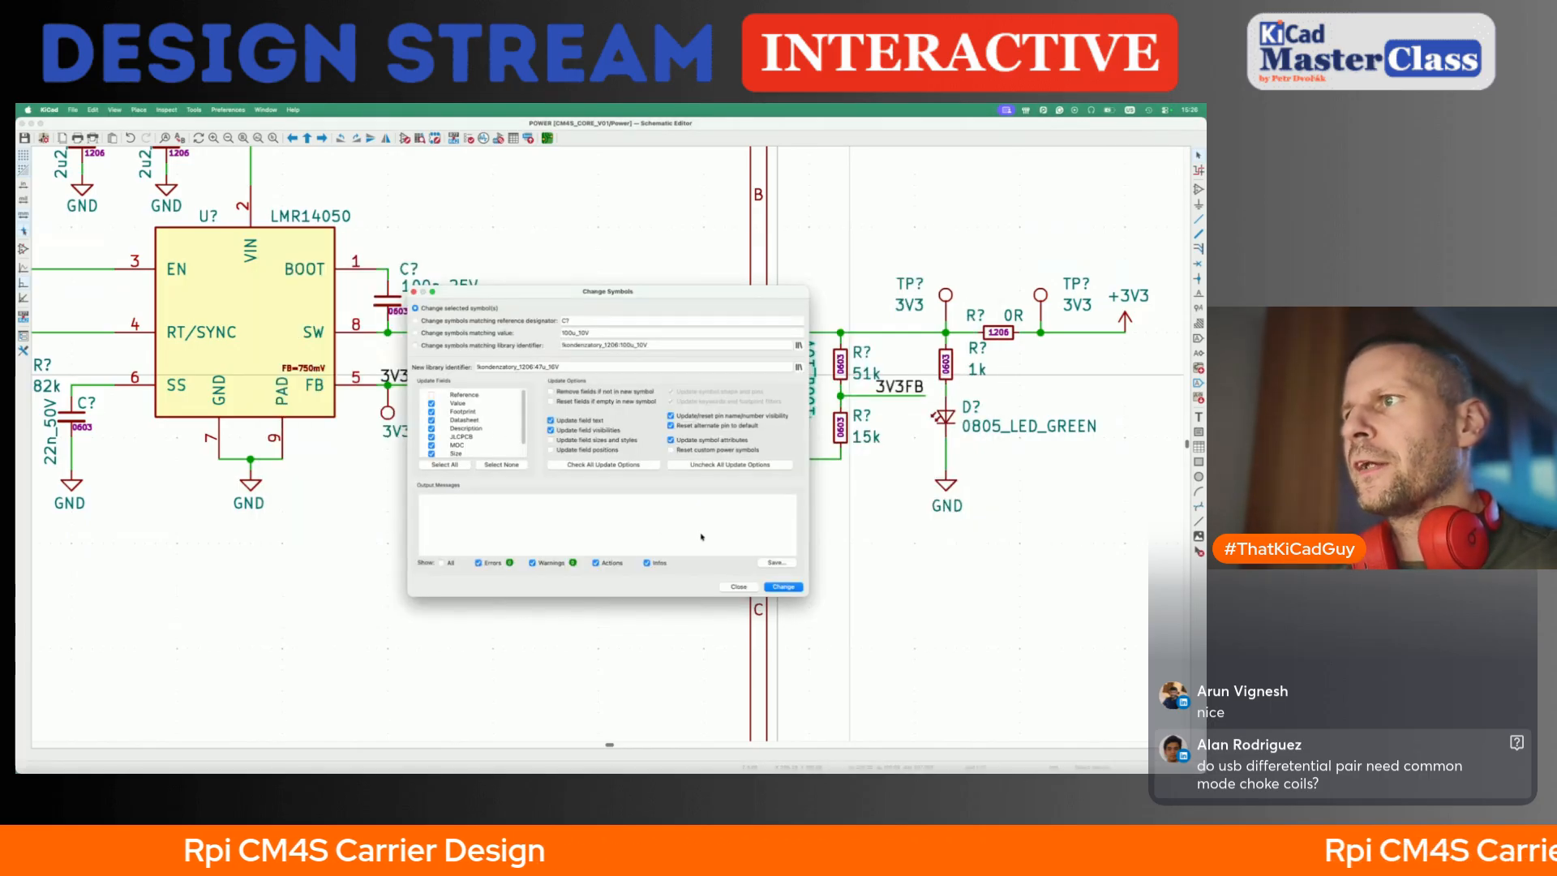
click(790, 587)
click(739, 587)
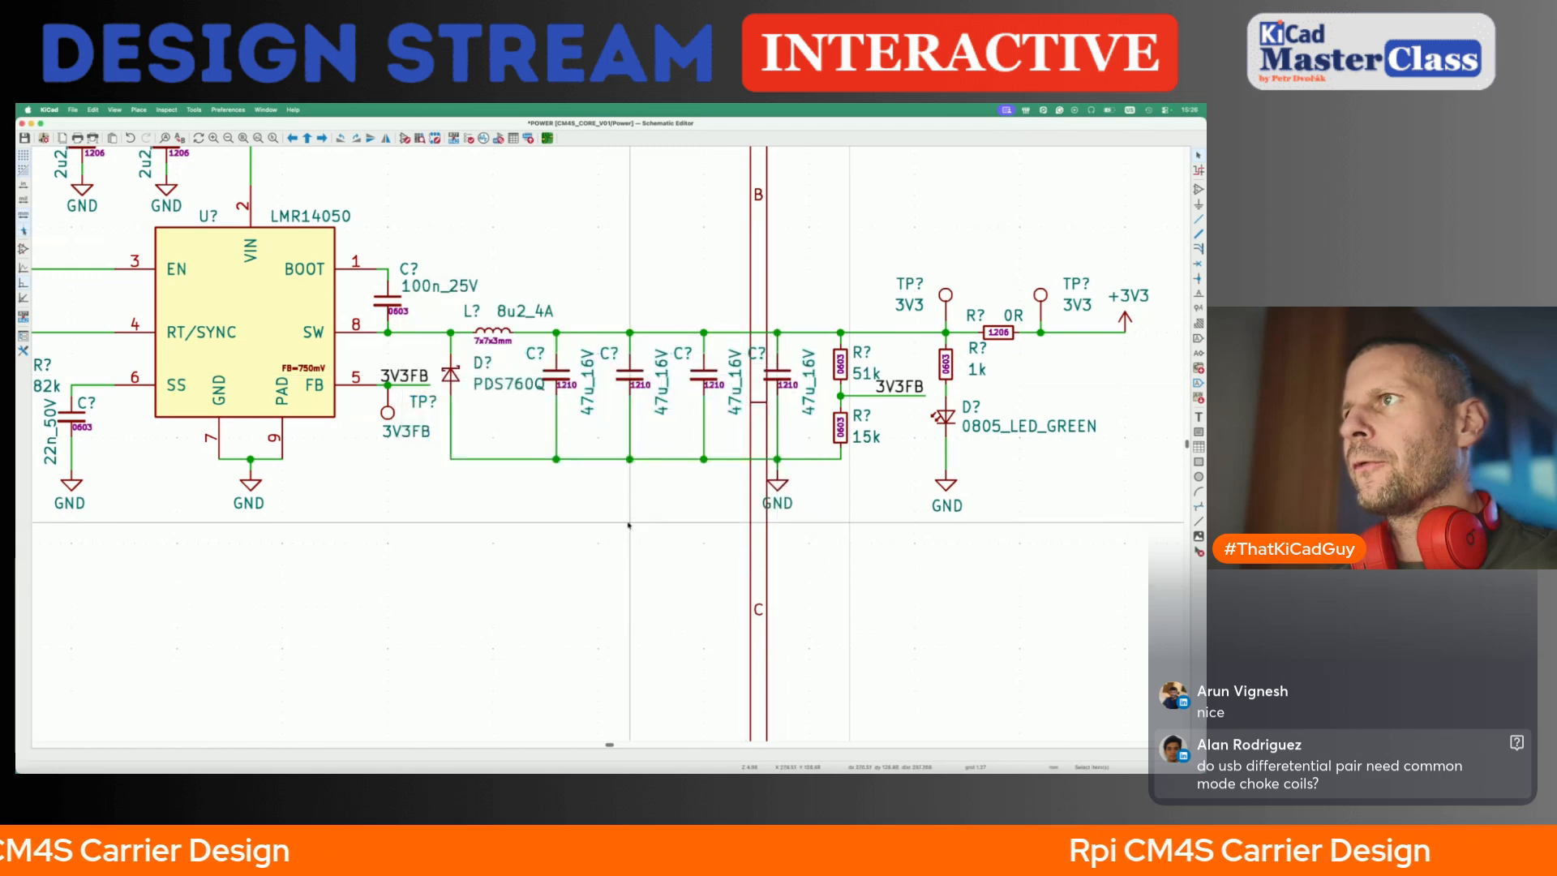
key(cmd+s)
- Check the LMR14050 circuit against the typical application circuit in section 7.2 of the datasheet
scroll(628, 525, down, 2)
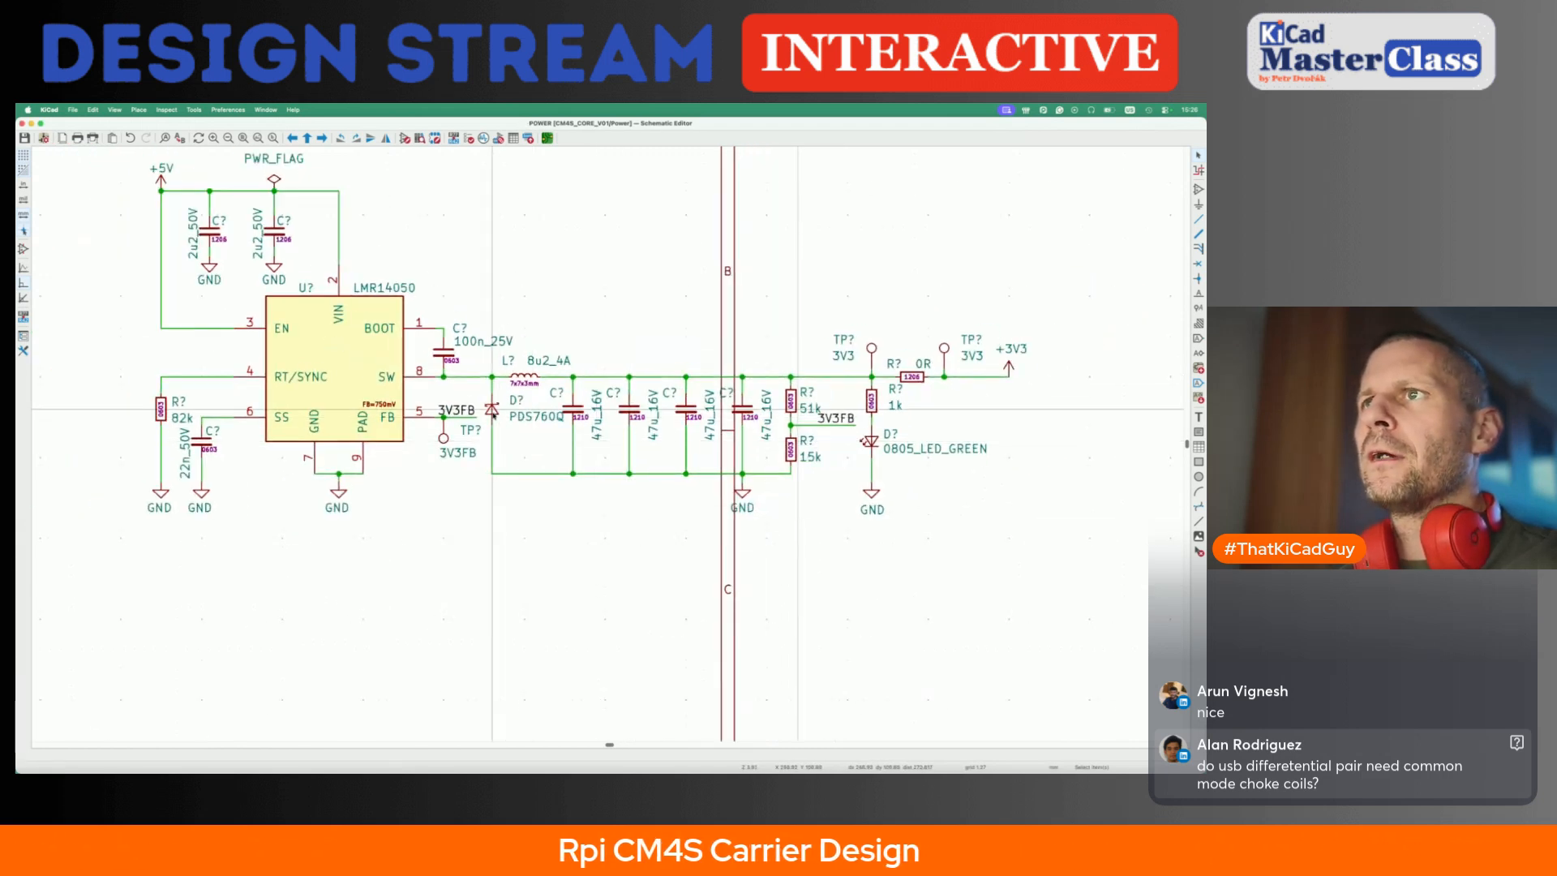
key(super+Tab)
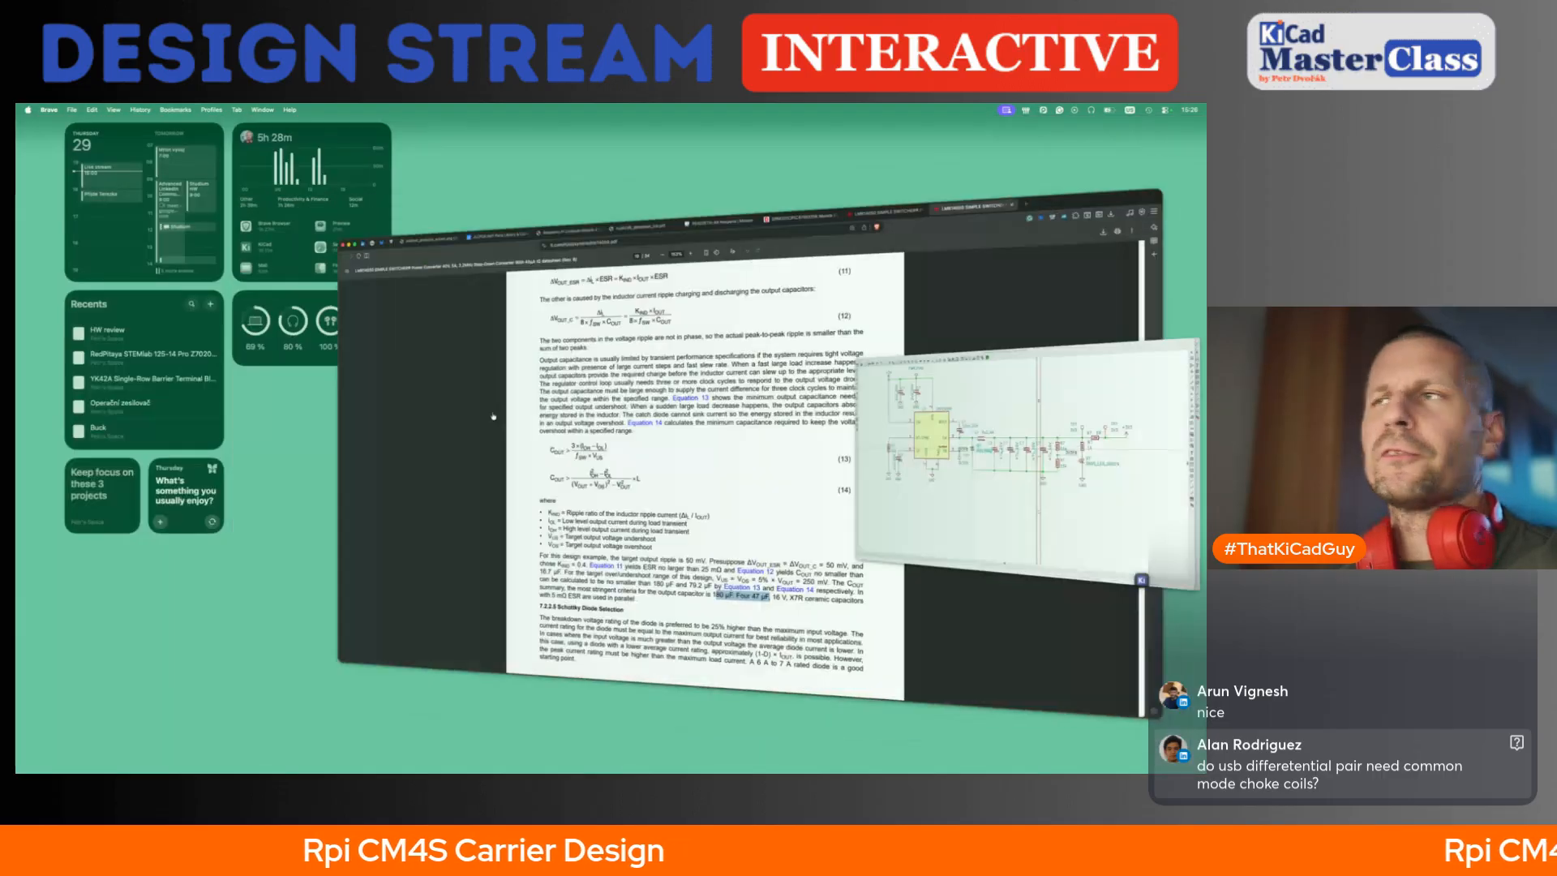
scroll(552, 453, up, 20)
scroll(553, 453, up, 10)
scroll(553, 453, down, 8)
scroll(553, 454, down, 1)
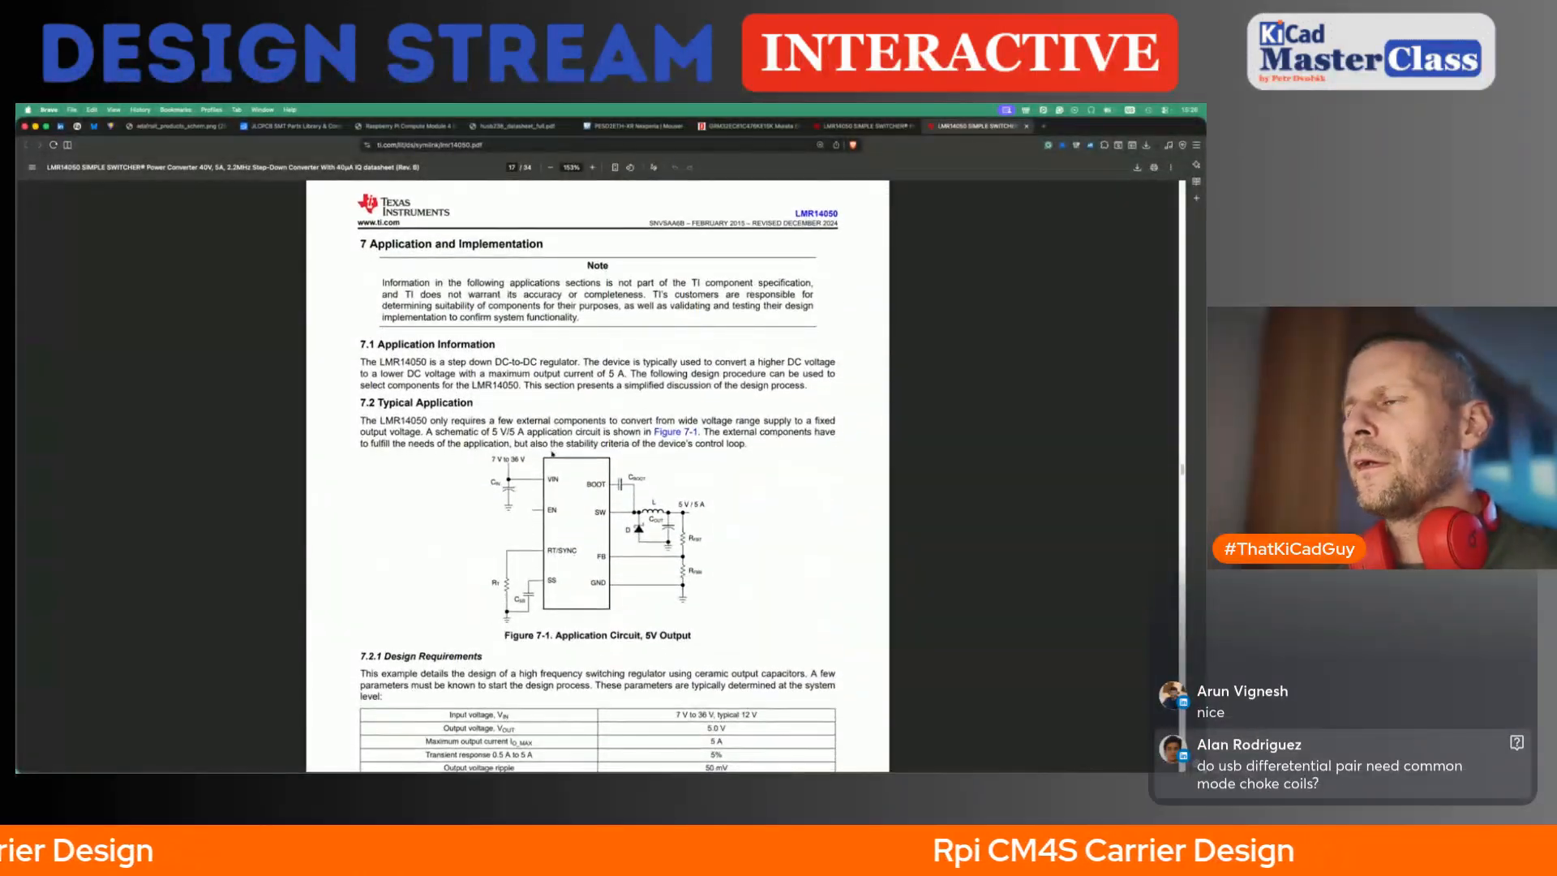
- Return to the schematic, open the LMR14050 library symbol's properties and copy its MOC part number
key(super+Tab)
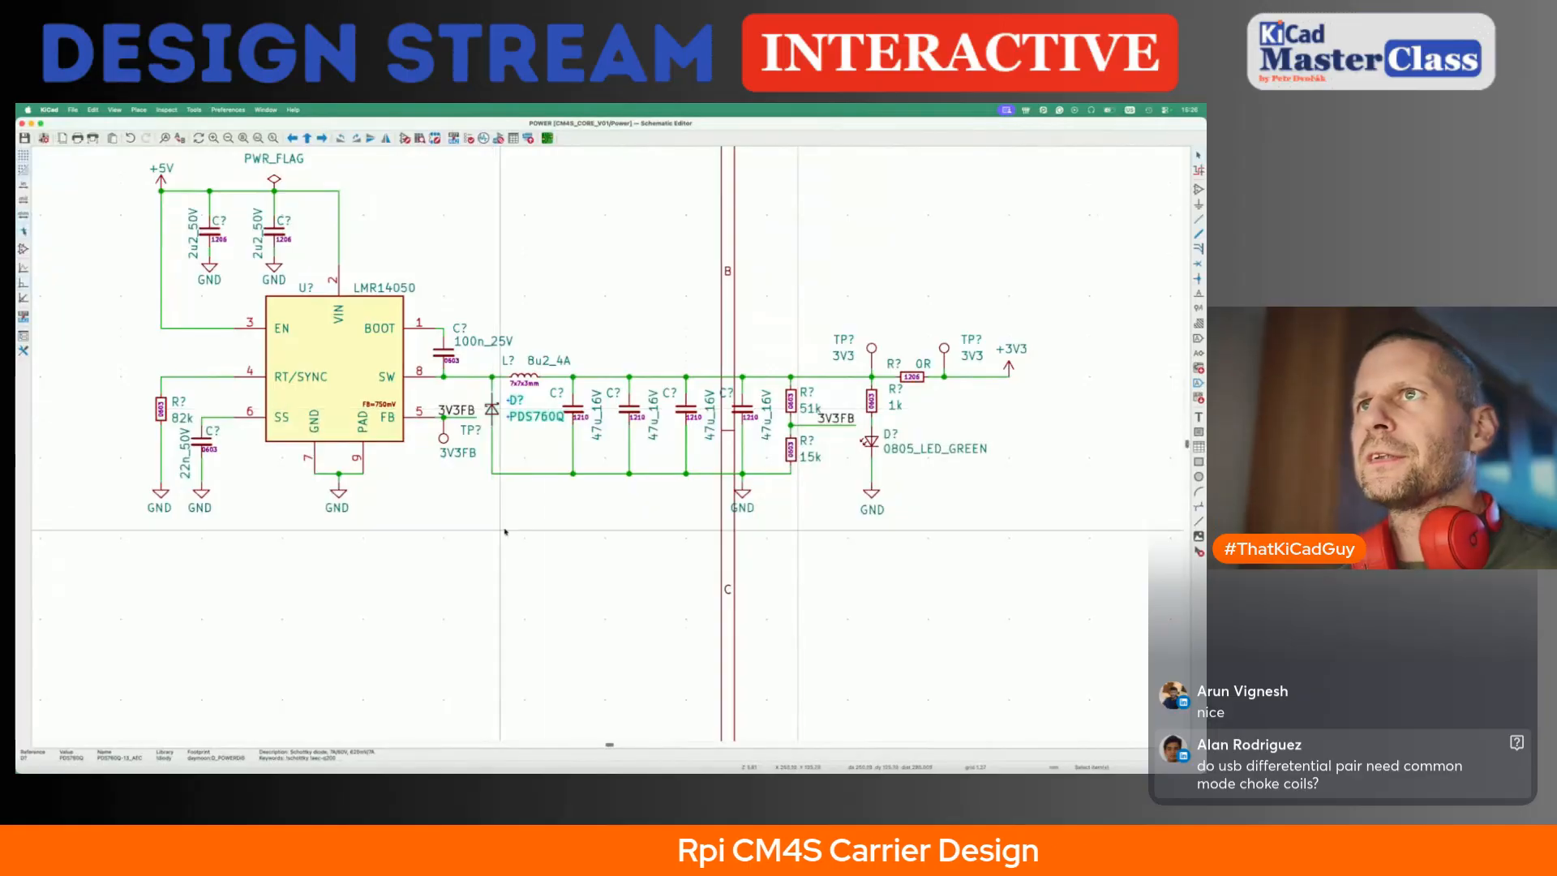
double_click(384, 530)
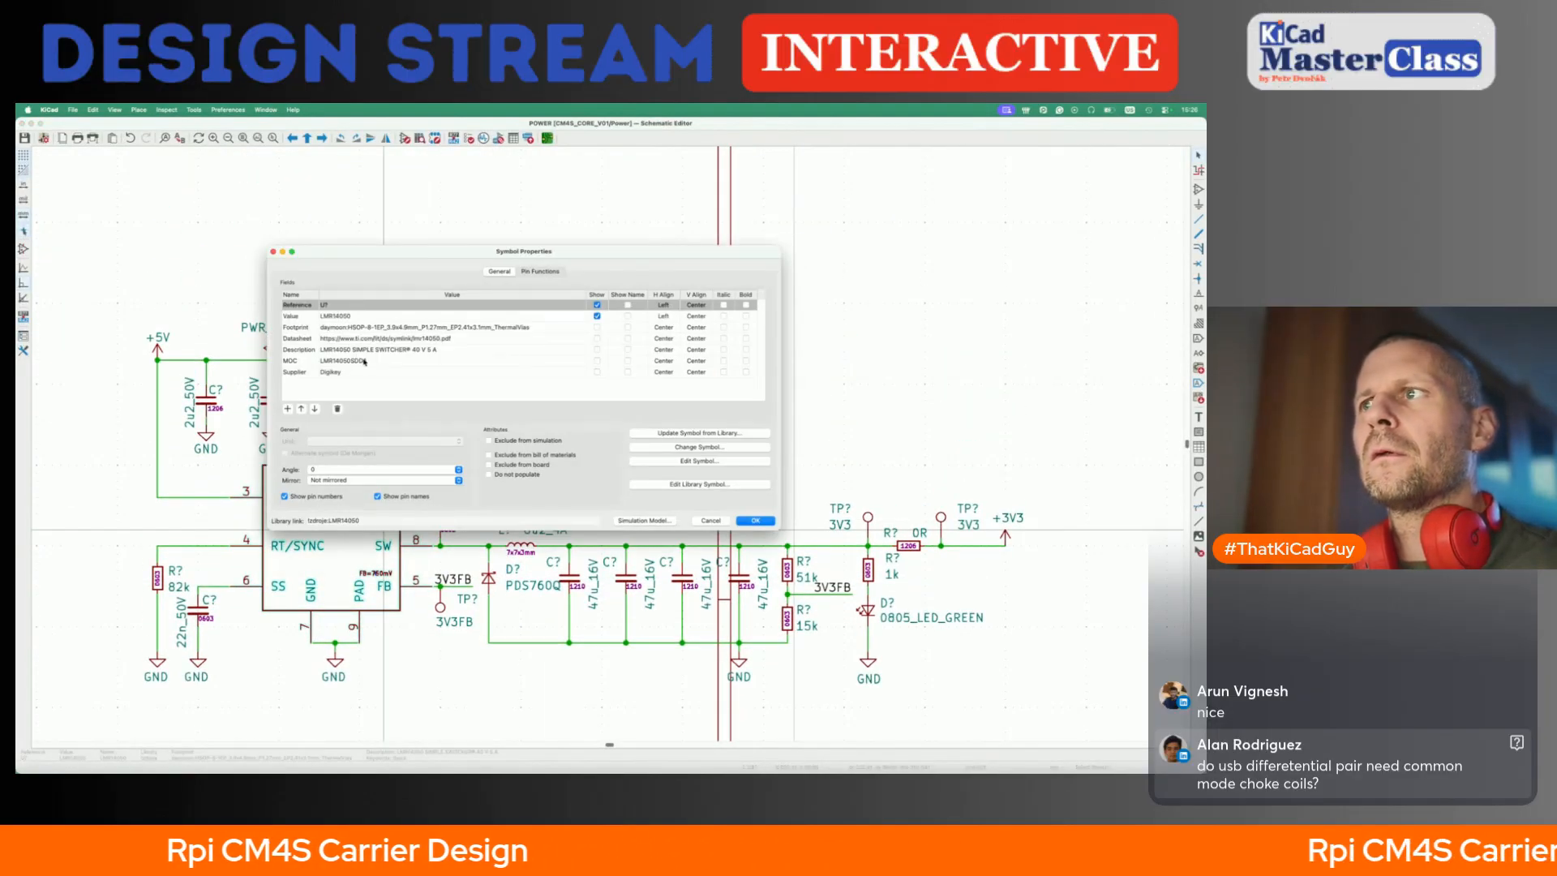
click(718, 488)
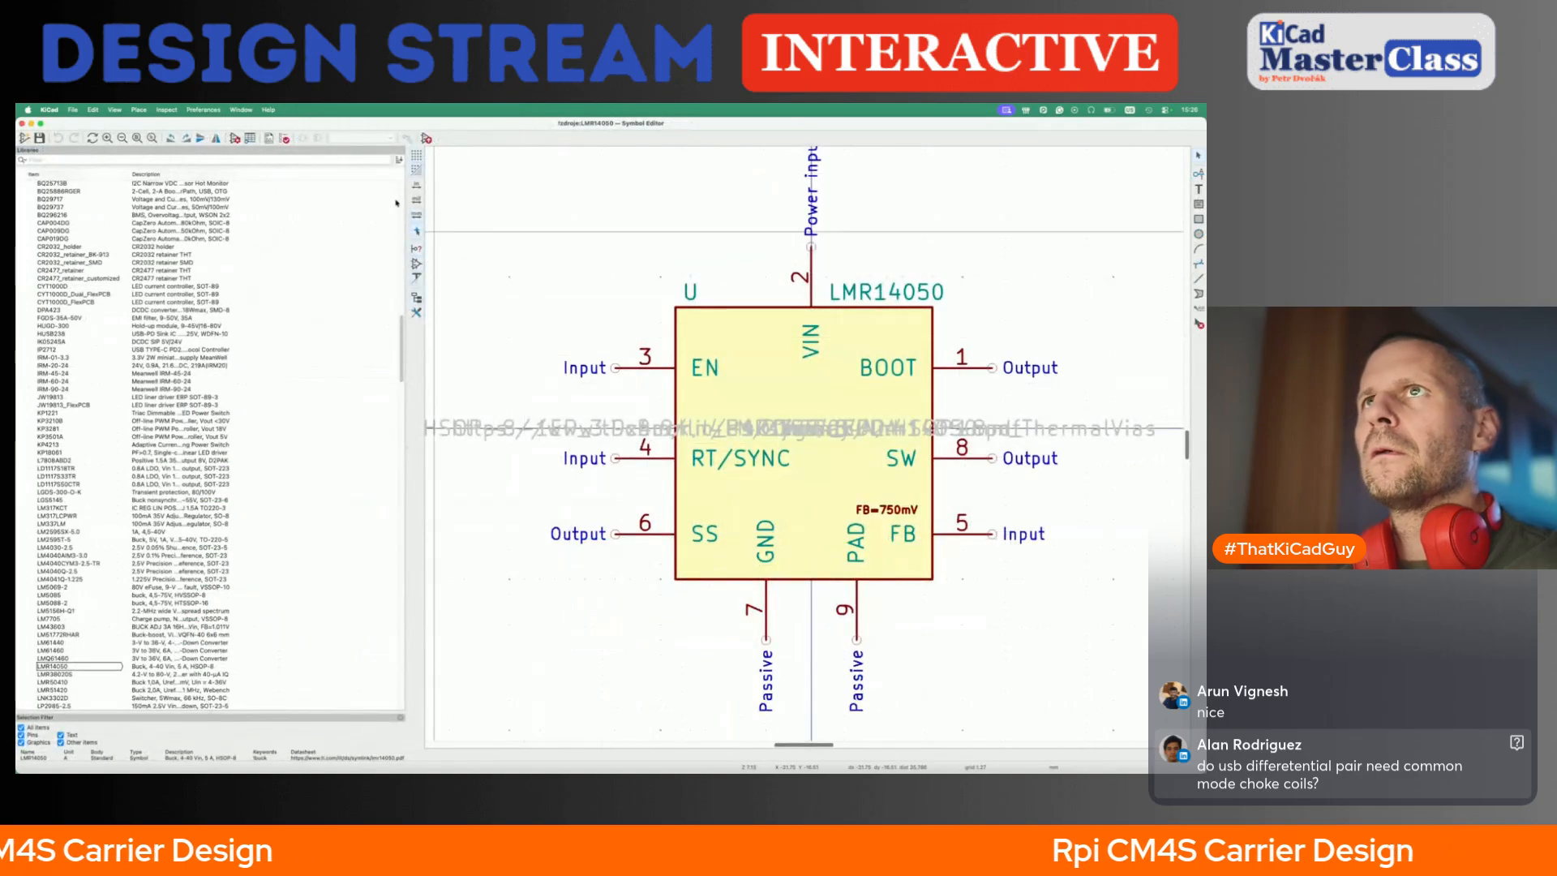
click(235, 139)
scroll(349, 353, down, 2)
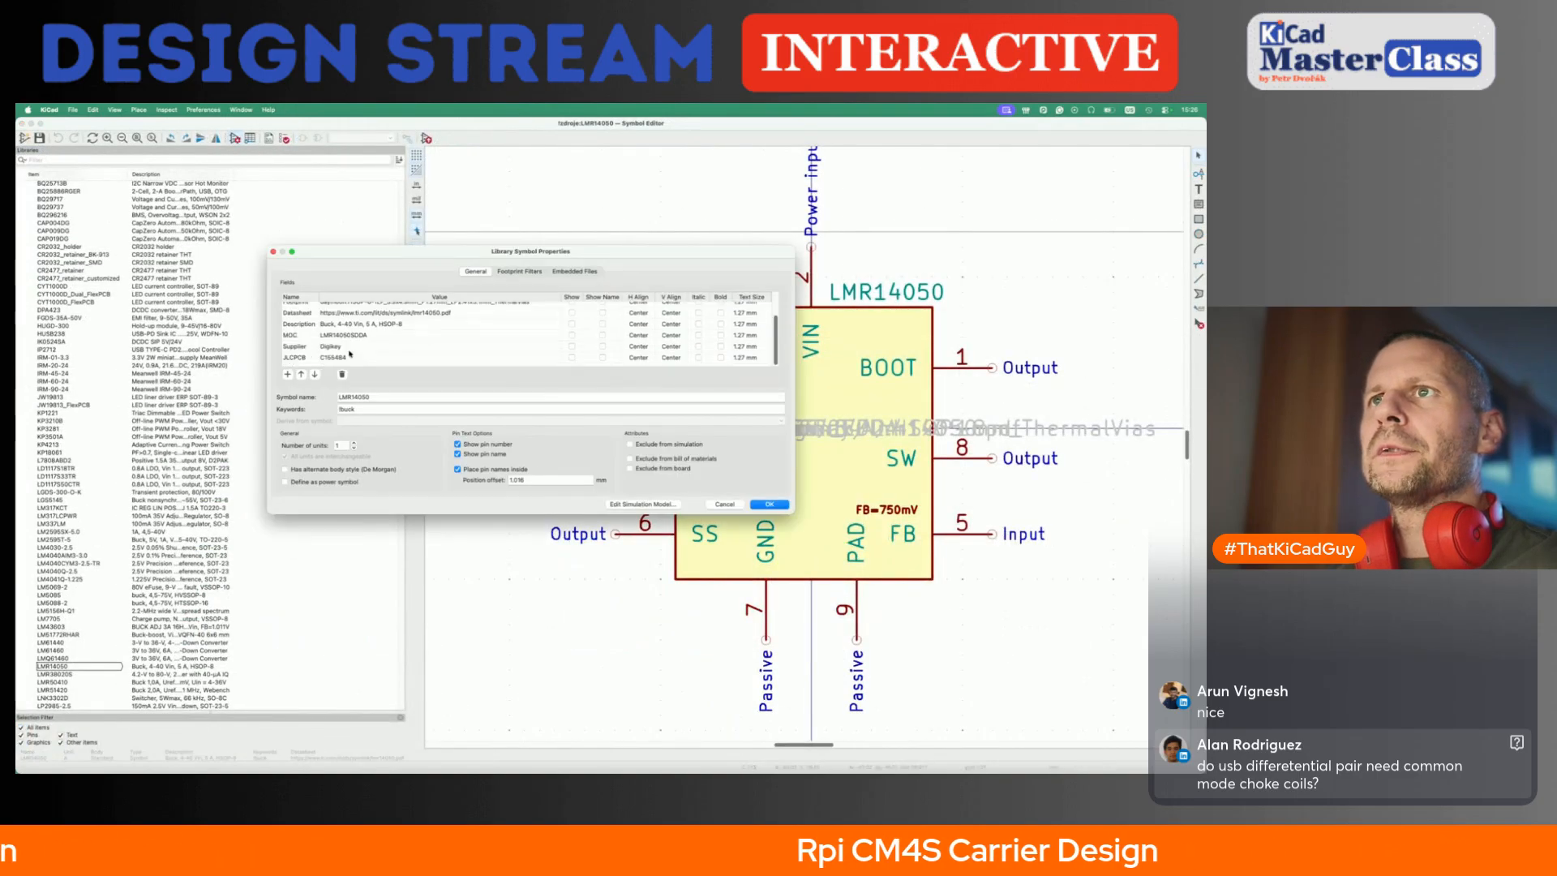
click(357, 335)
key(super+c)
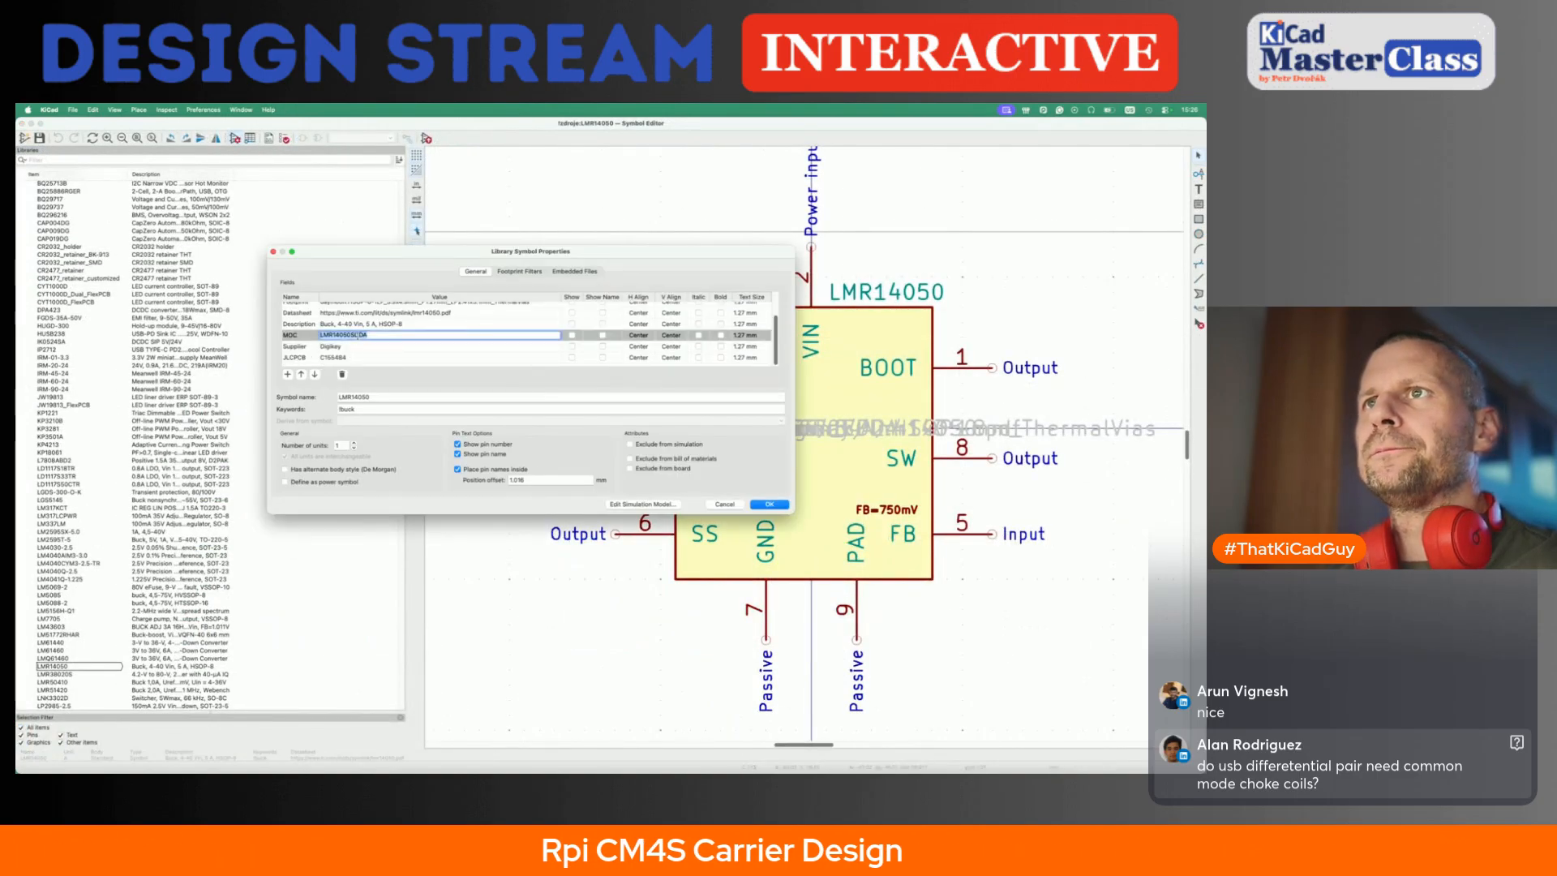
- Search DigiKey for the copied part number LMR14050SDDA and open its product page
key(super+Tab)
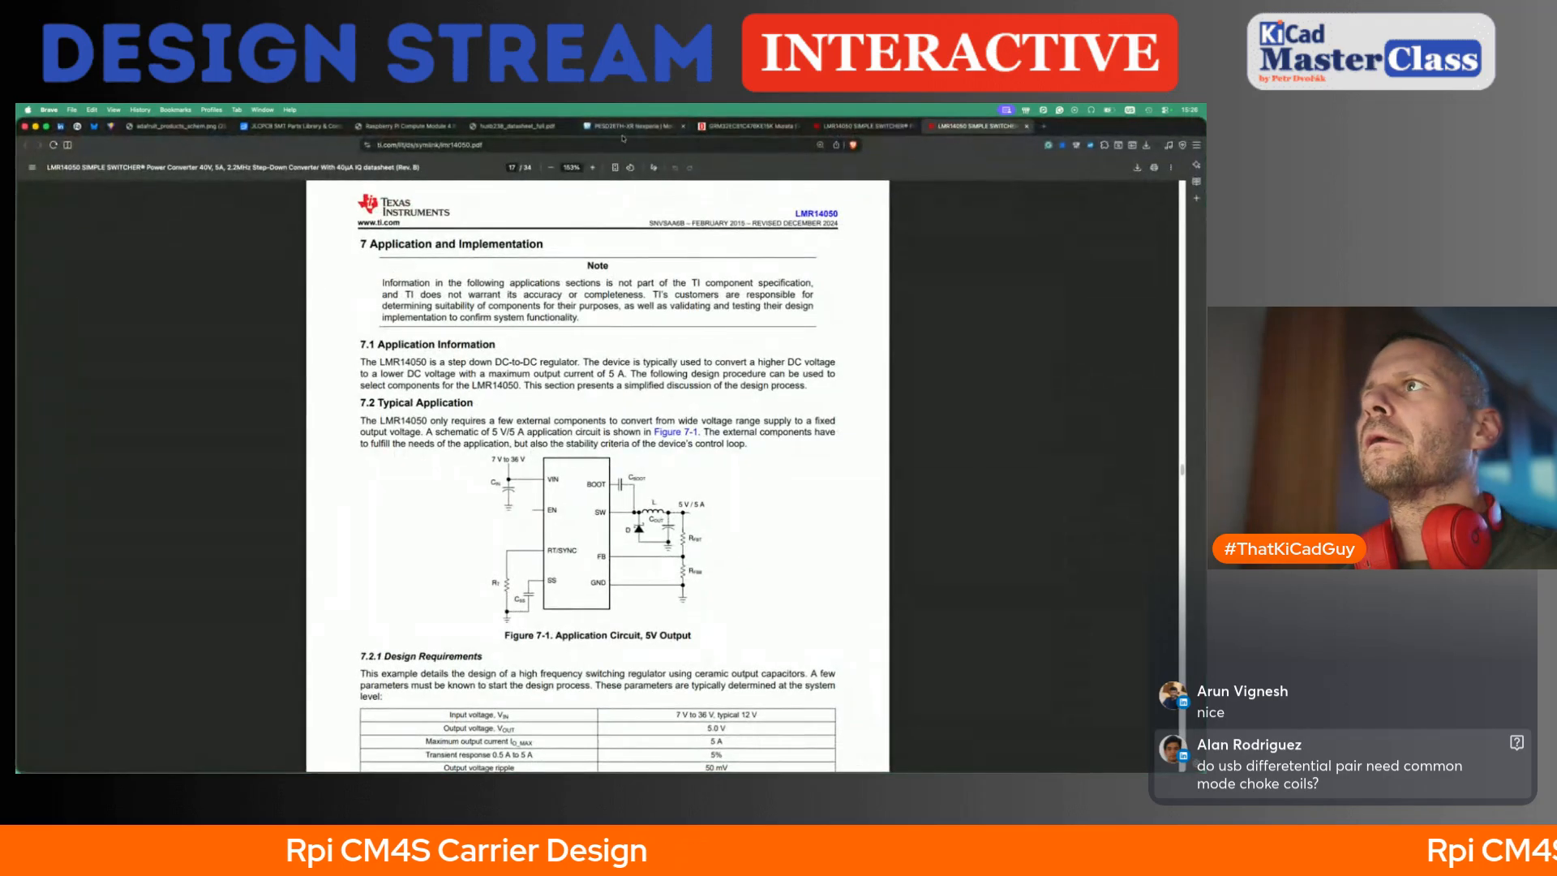
click(734, 127)
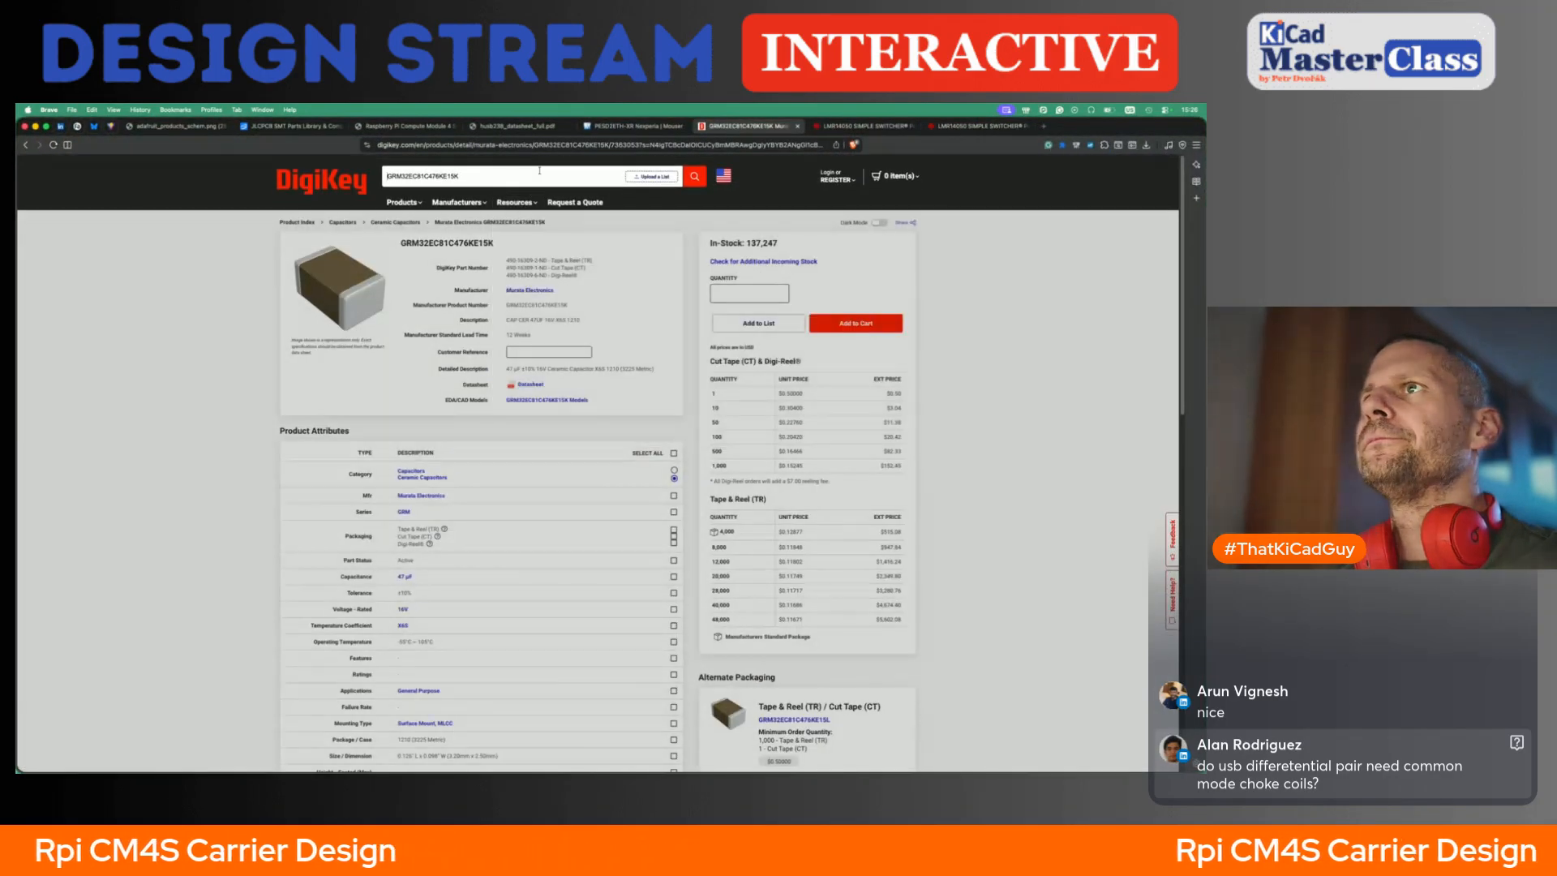
triple_click(539, 173)
key(super+v)
key(Return)
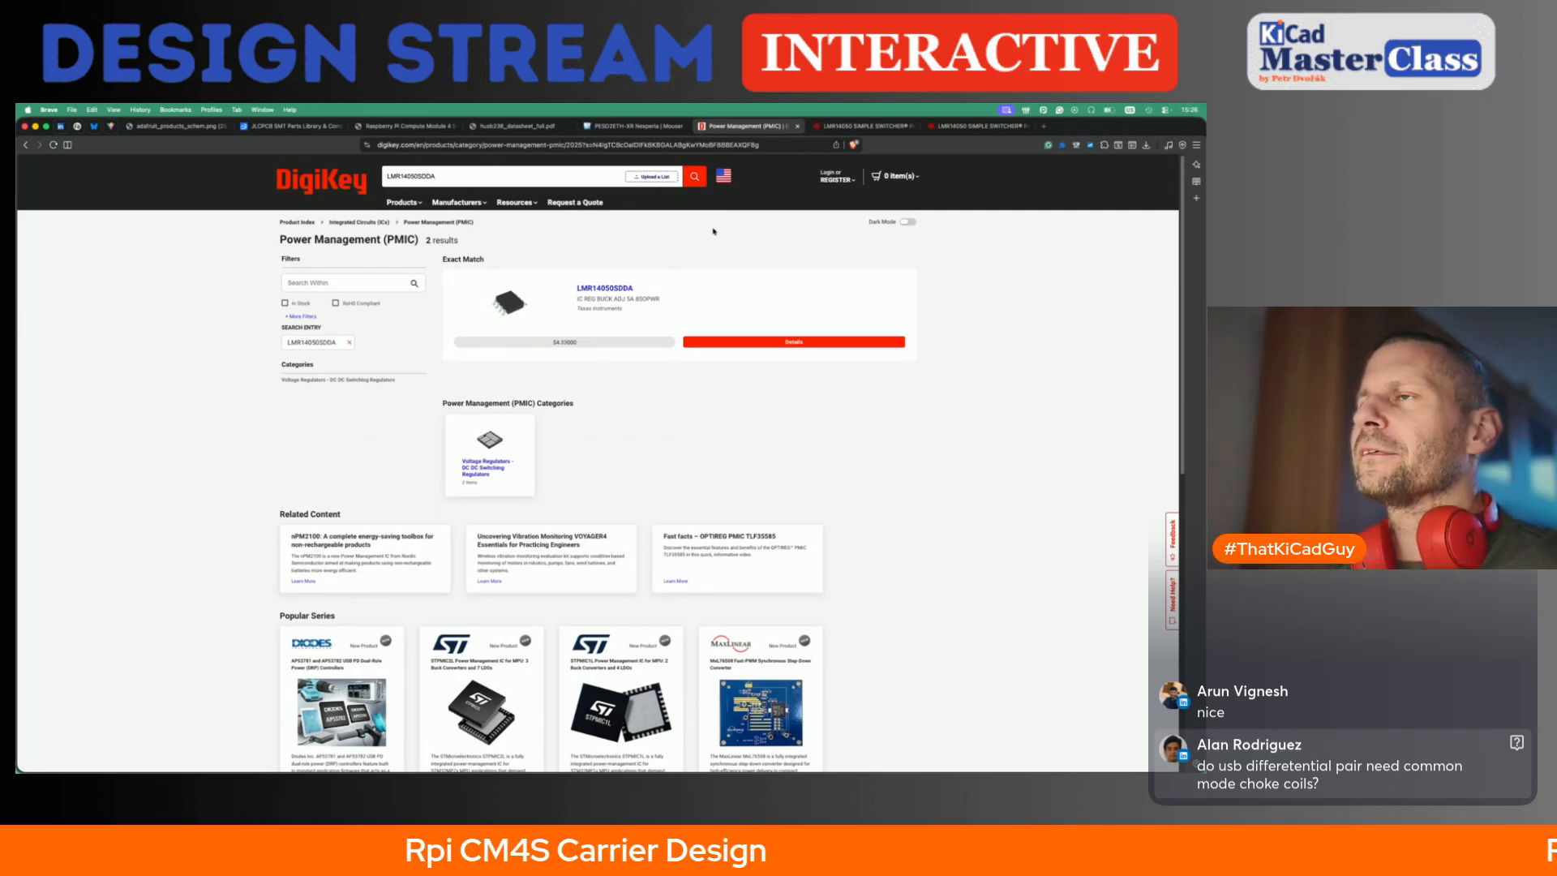
click(635, 290)
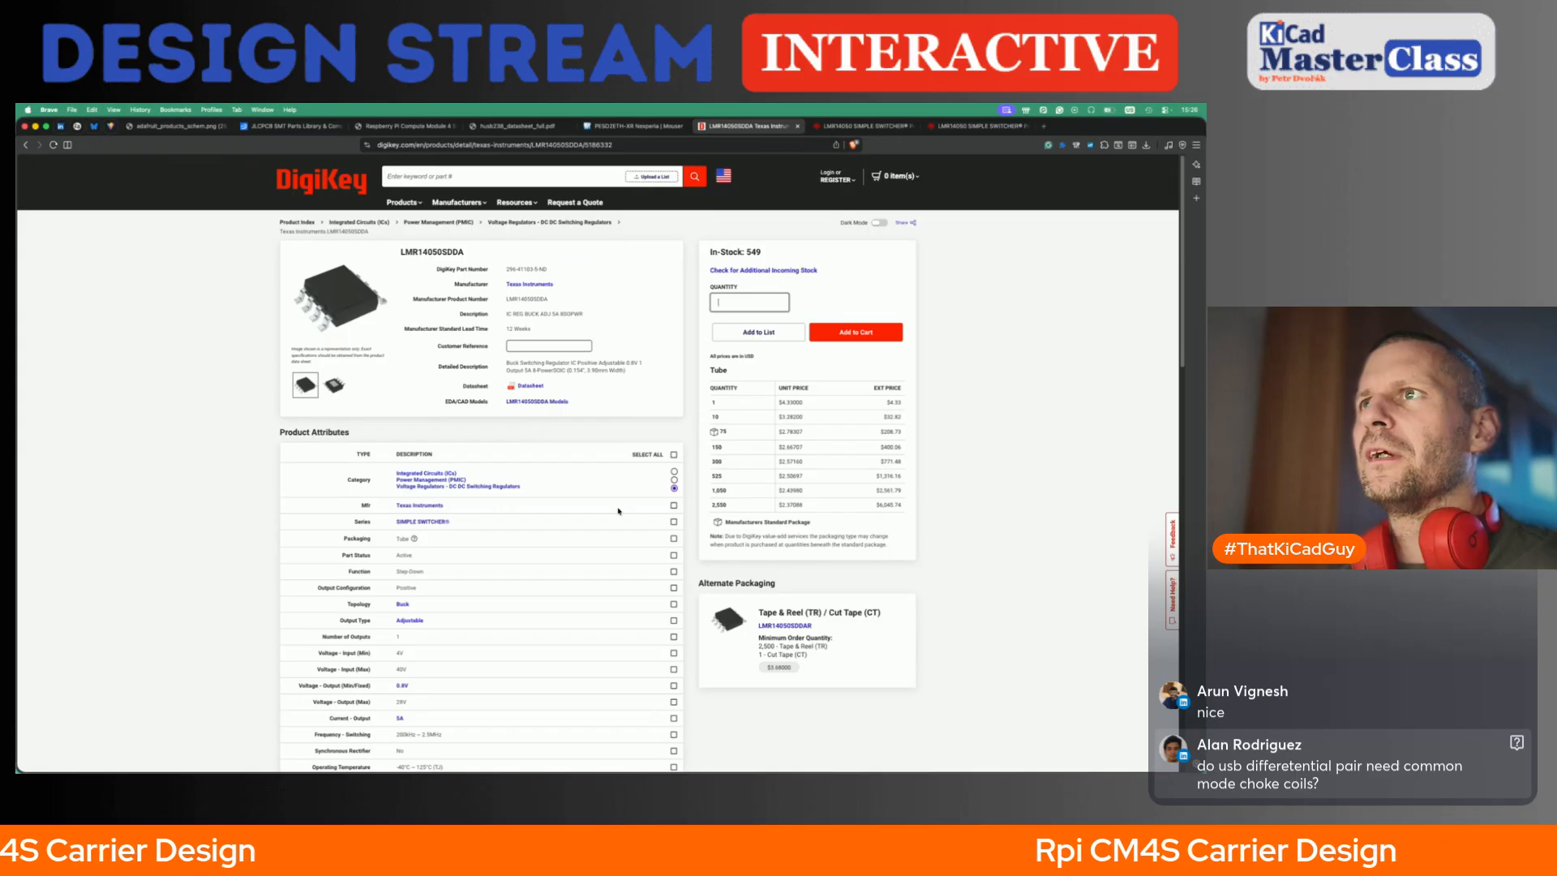
- Close the LMR14050 library properties, filter the symbol library by "buck", view NCP1599 and widen the description column
key(super+Tab)
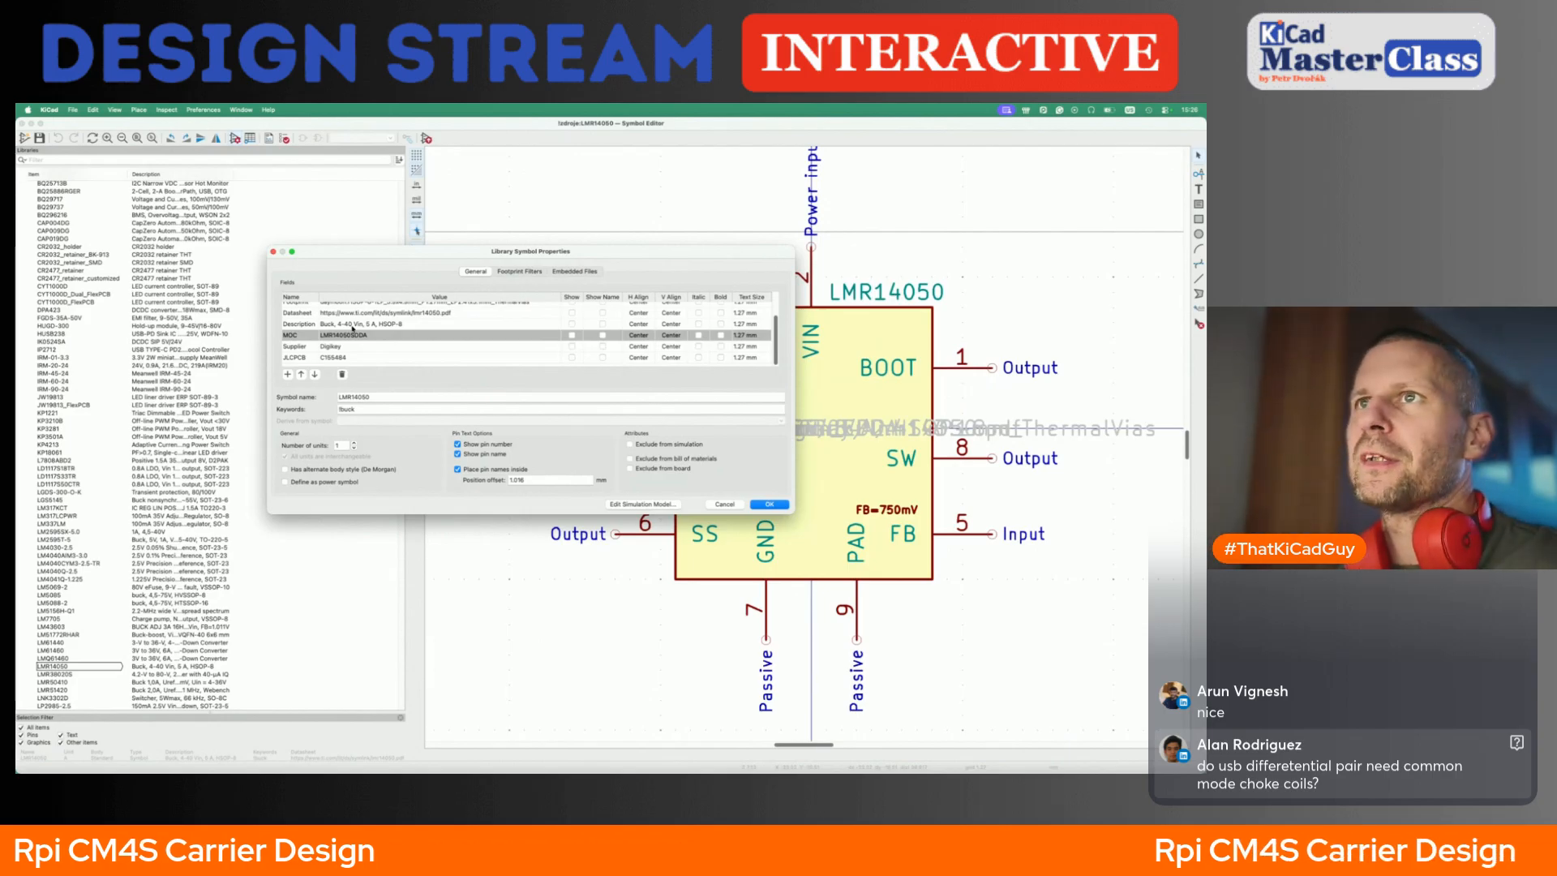
scroll(398, 334, up, 2)
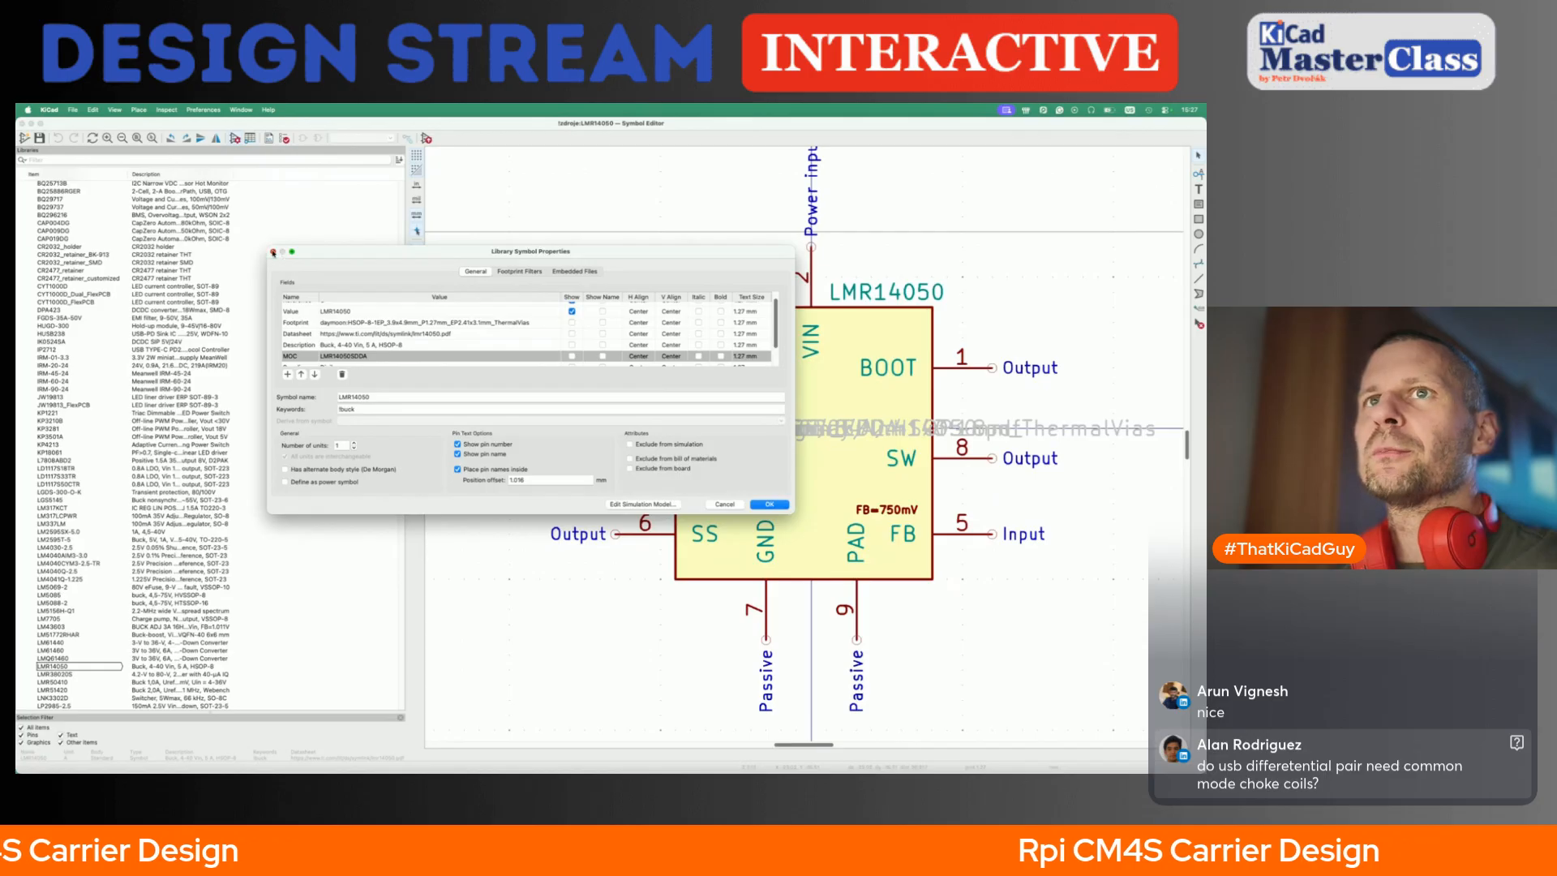
click(273, 253)
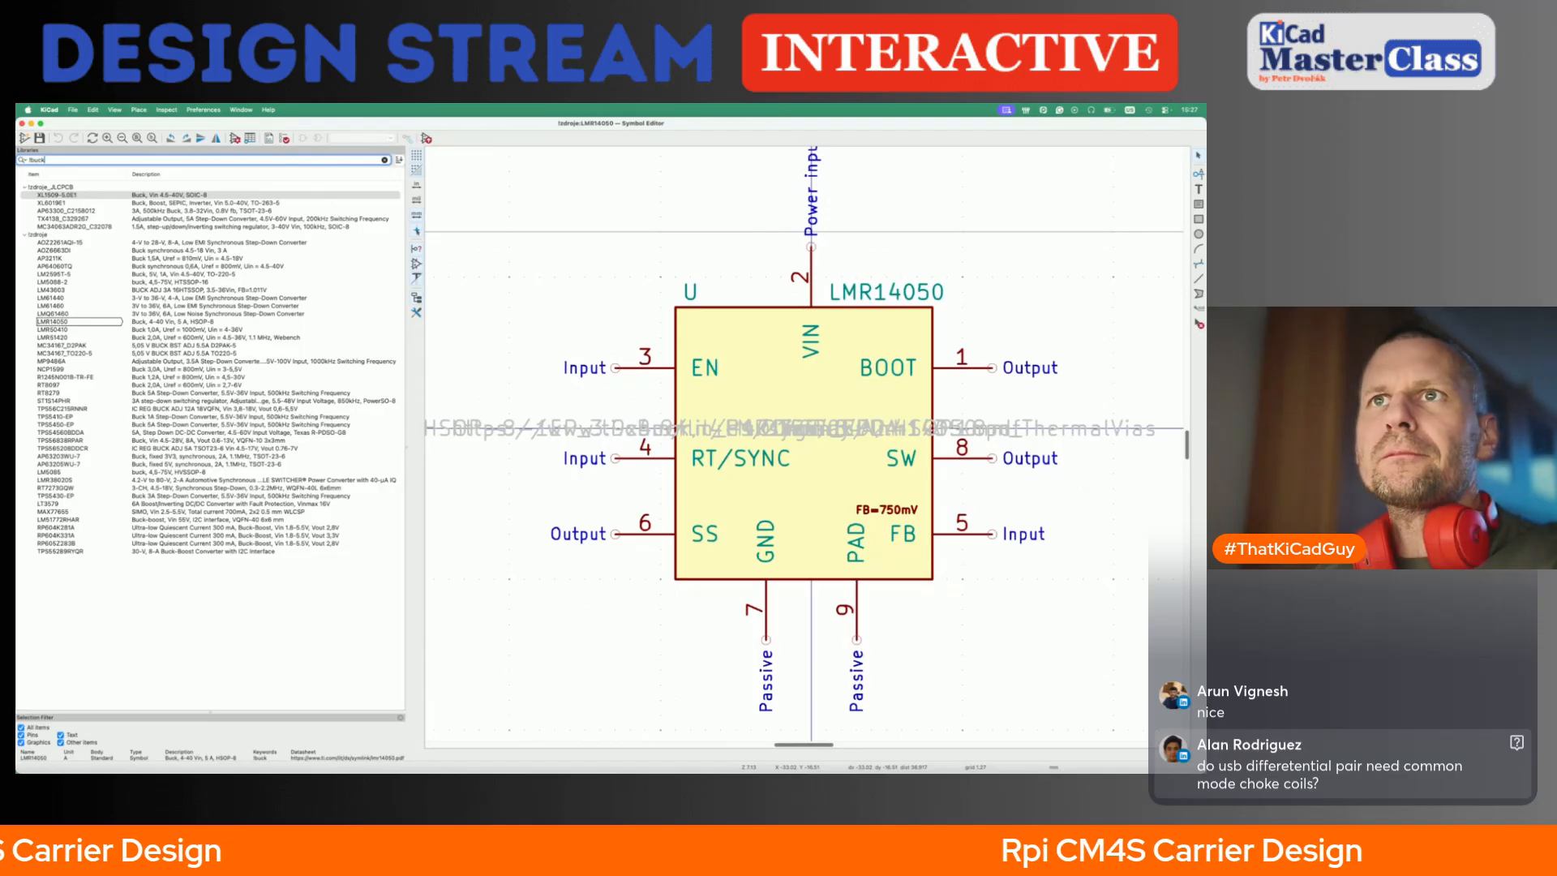
click(154, 372)
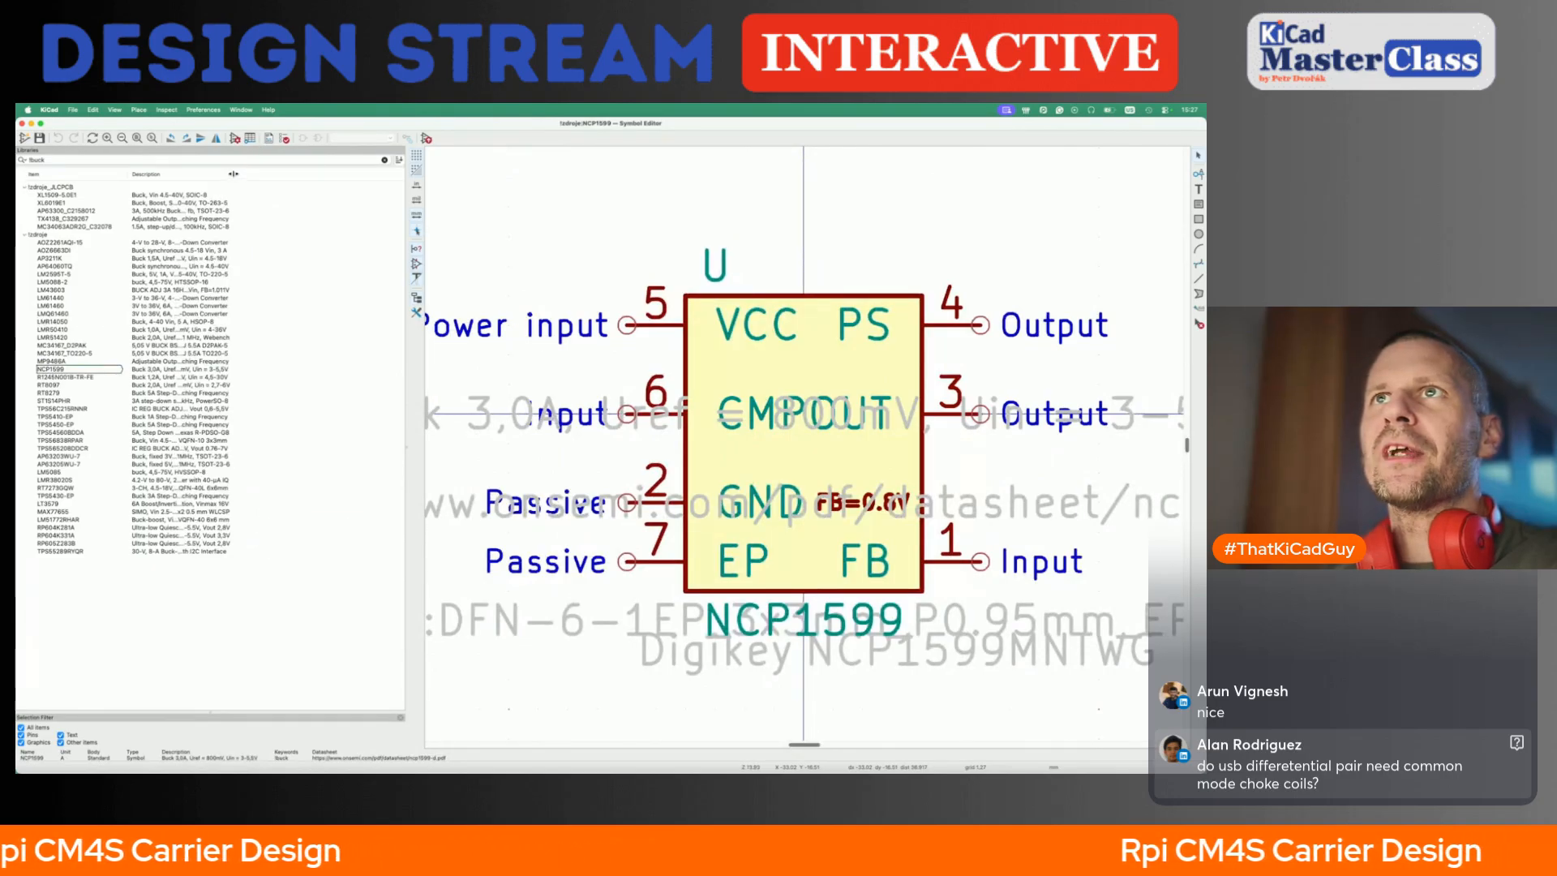
drag(232, 175, 367, 187)
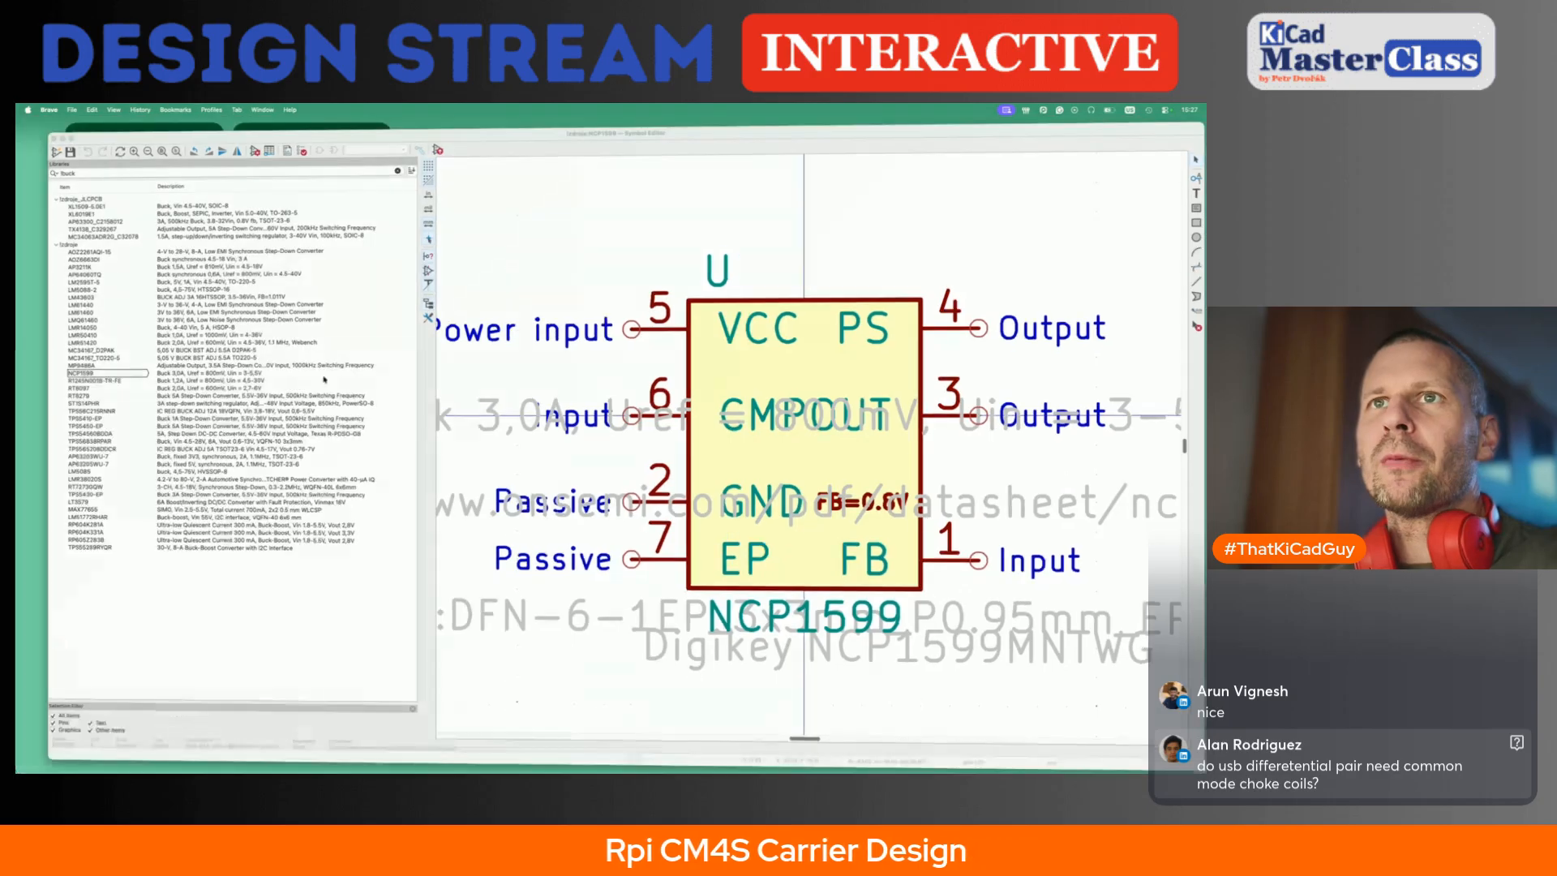
- Return to the power schematic and delete the old buck converter circuit below the USB-PD port
key(super+Tab)
key(super+Tab)
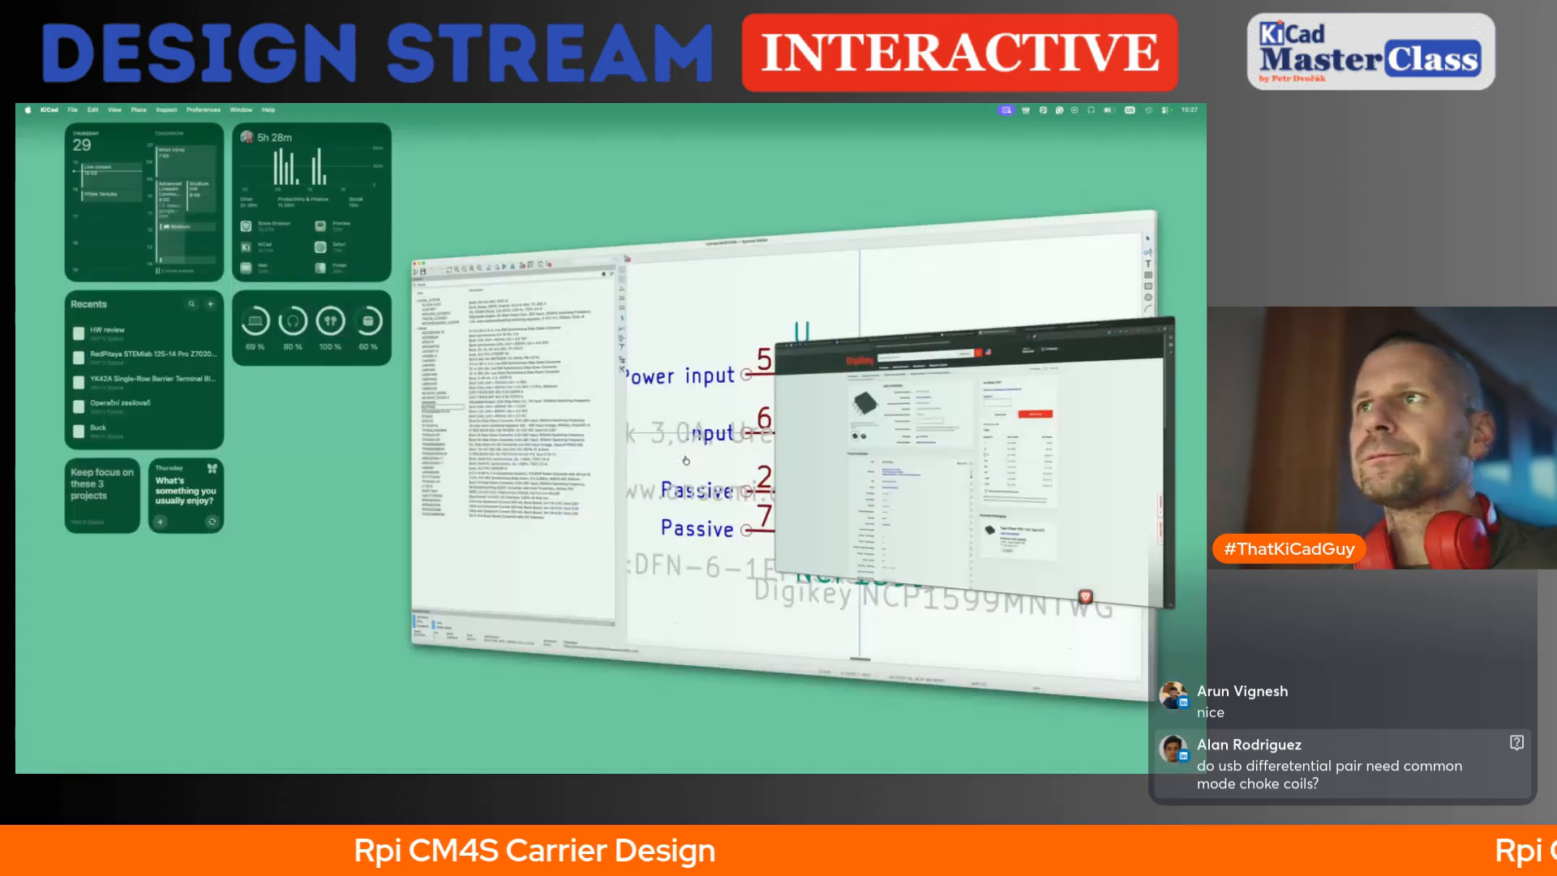
key(super+grave)
key(ctrl+s)
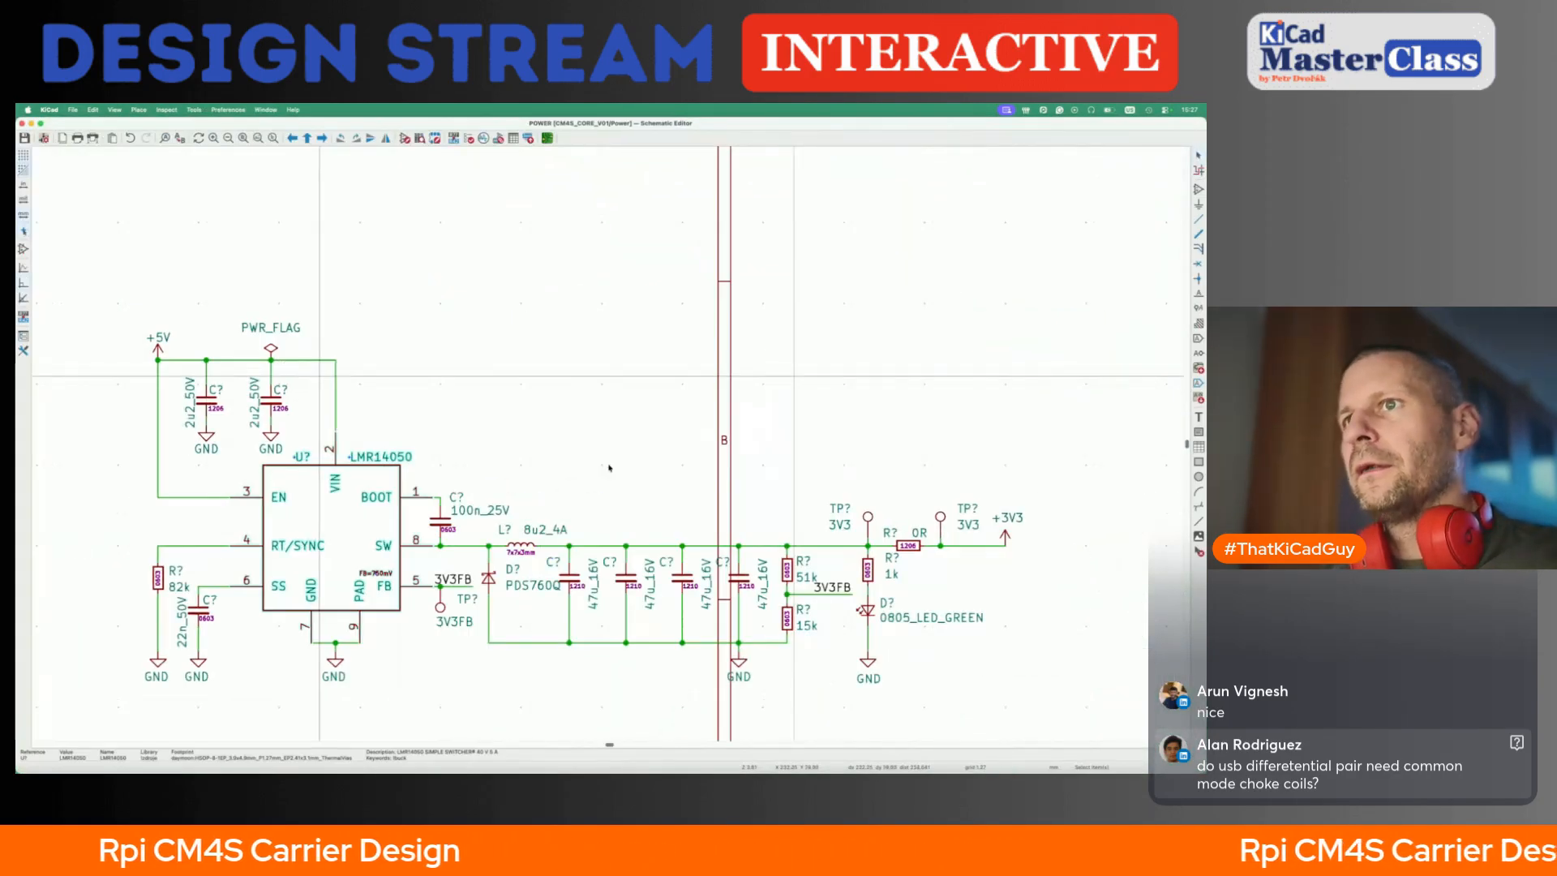
scroll(609, 467, down, 8)
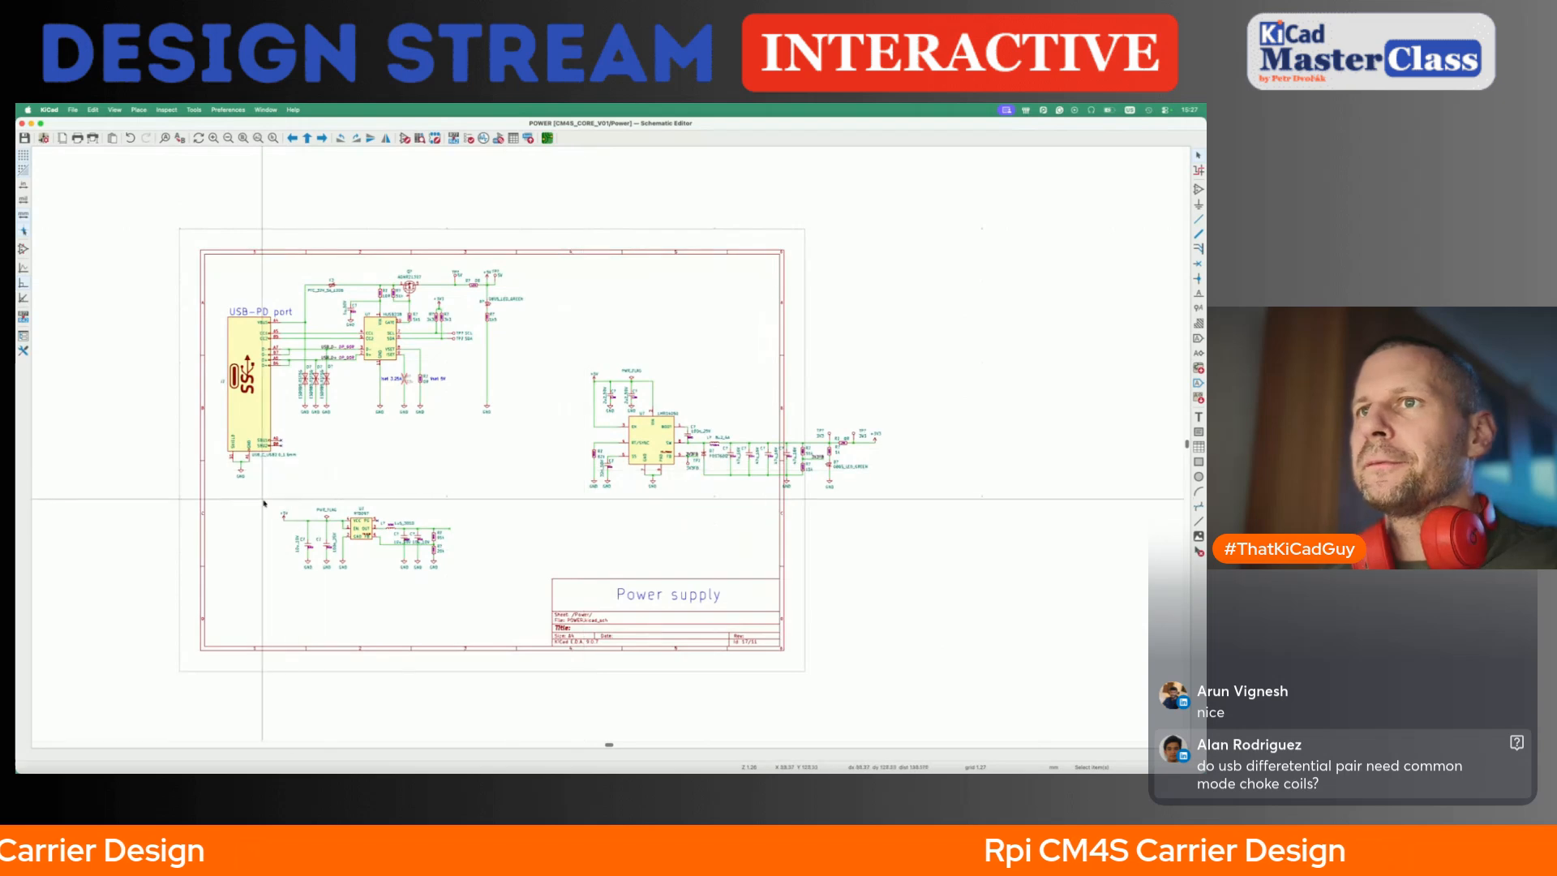
drag(261, 491, 466, 582)
key(Delete)
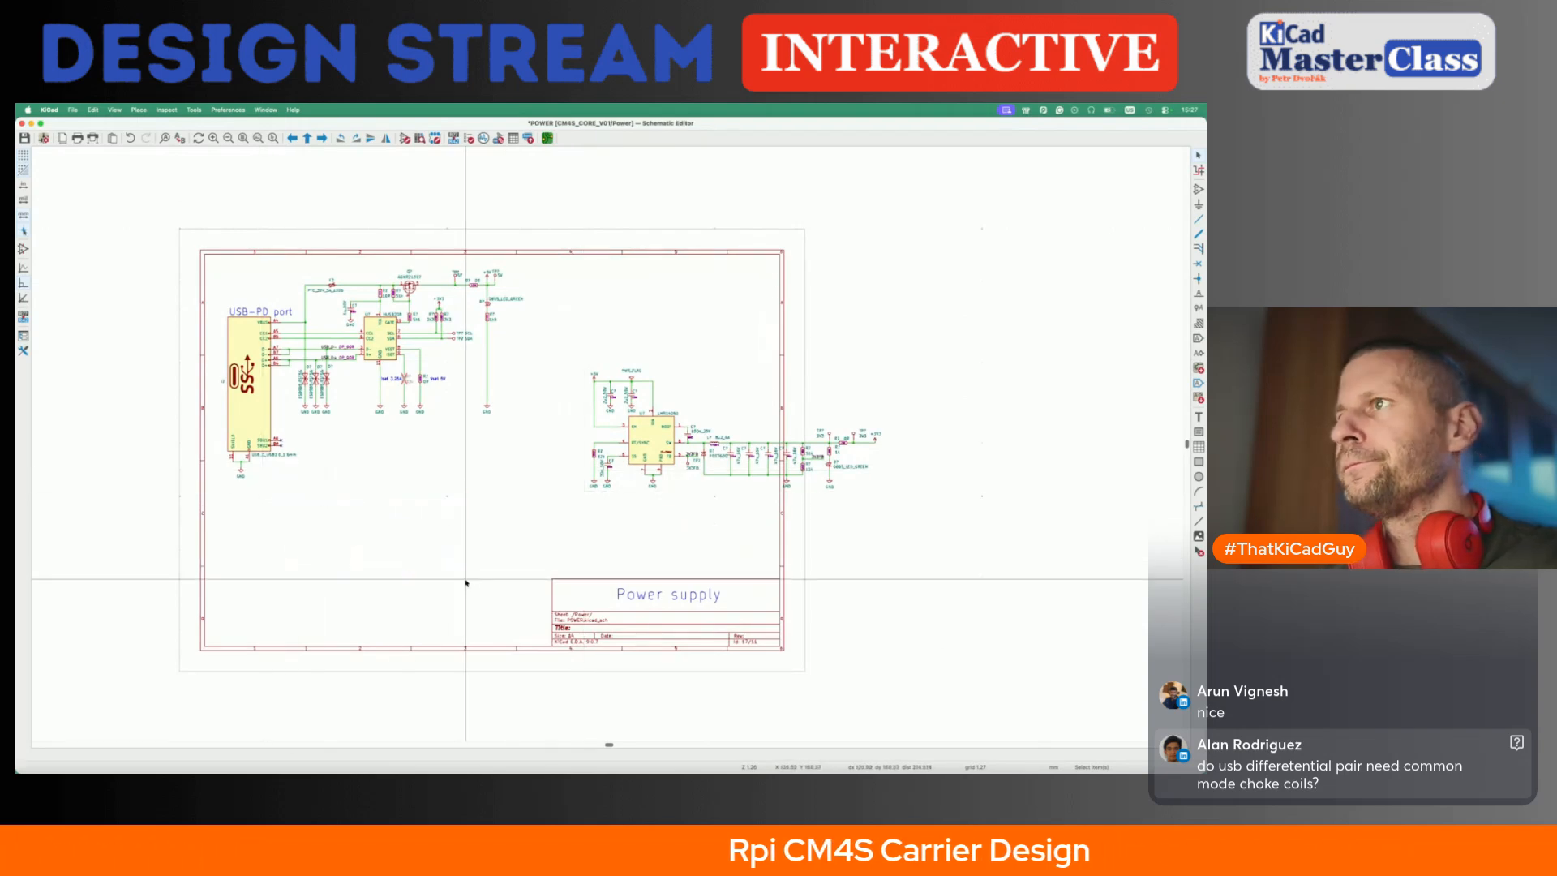
- Move the whole LMR14050 converter circuit inside the sheet frame, above the Power supply title block
drag(574, 350, 892, 471)
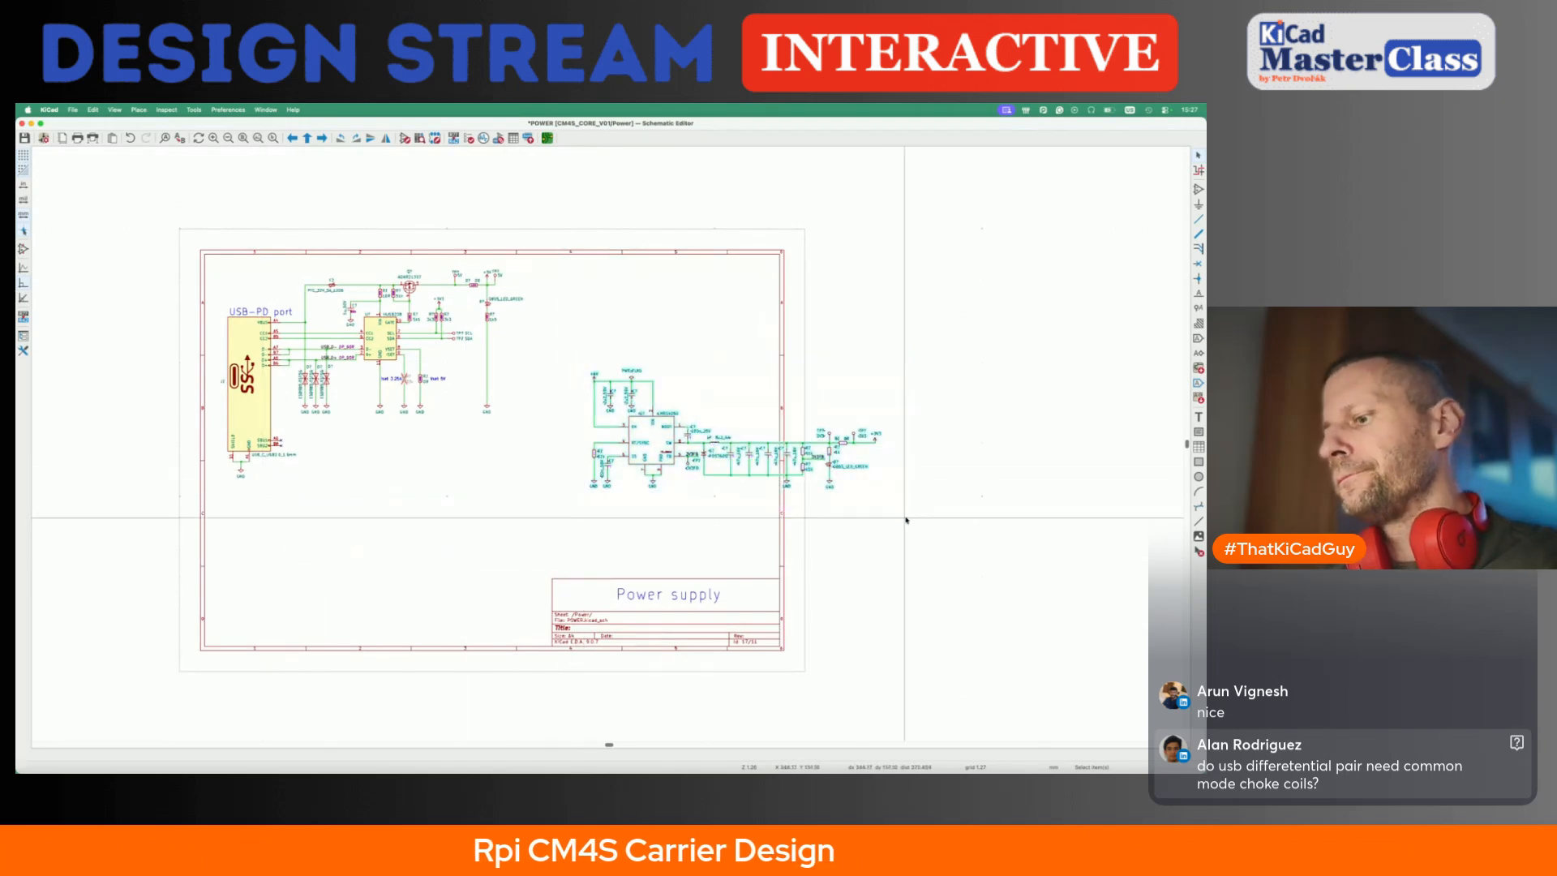
key(m)
click(723, 584)
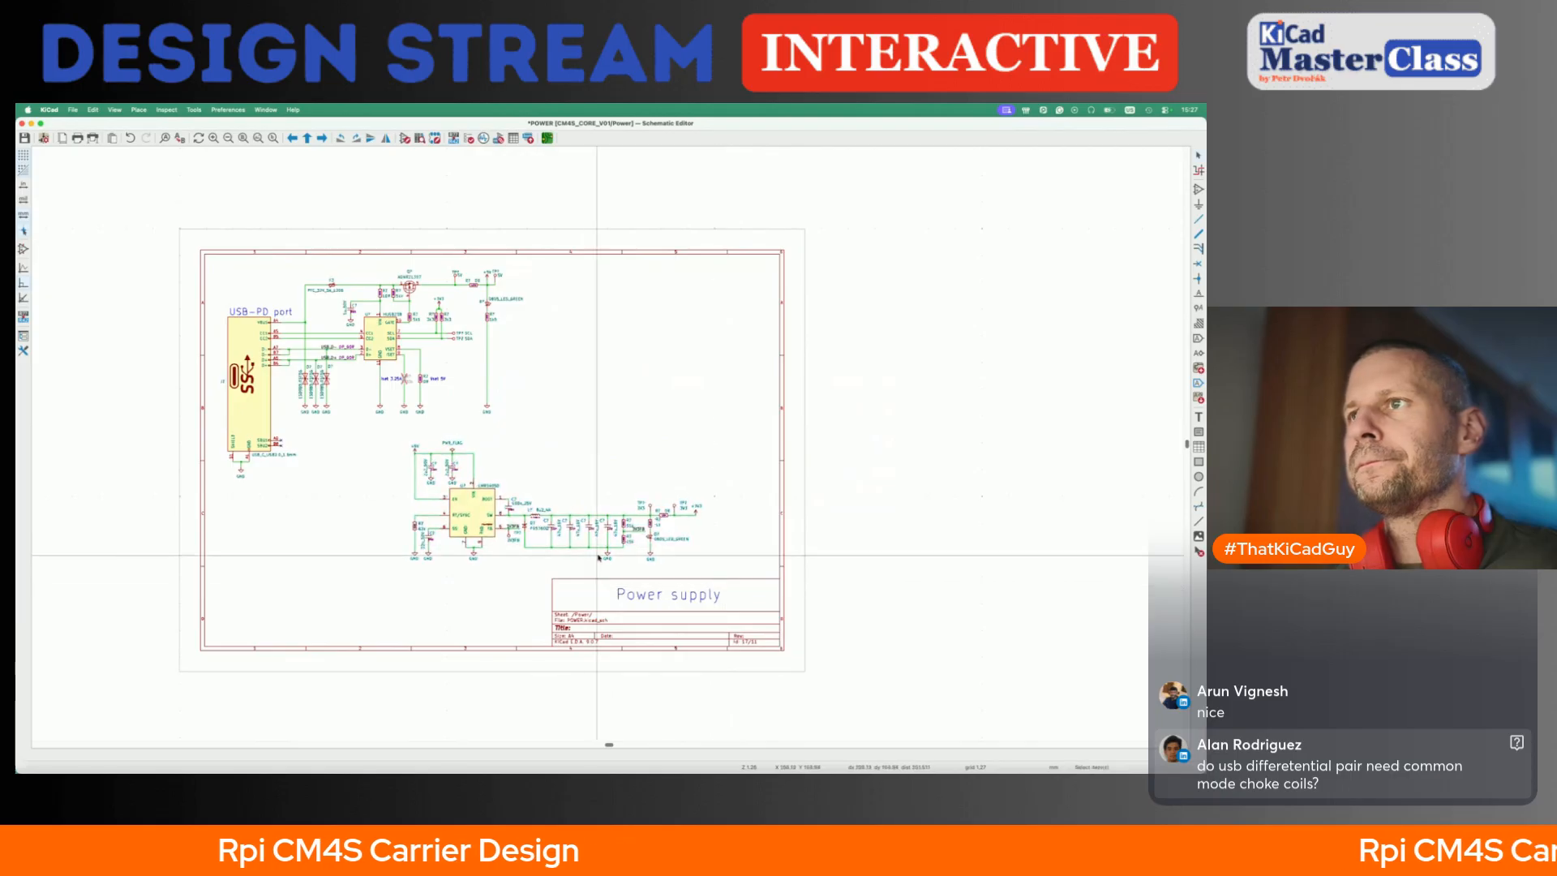
- Move the PWR_FLAG text closer to its symbol on the +5V input line and save the schematic
scroll(573, 543, up, 3)
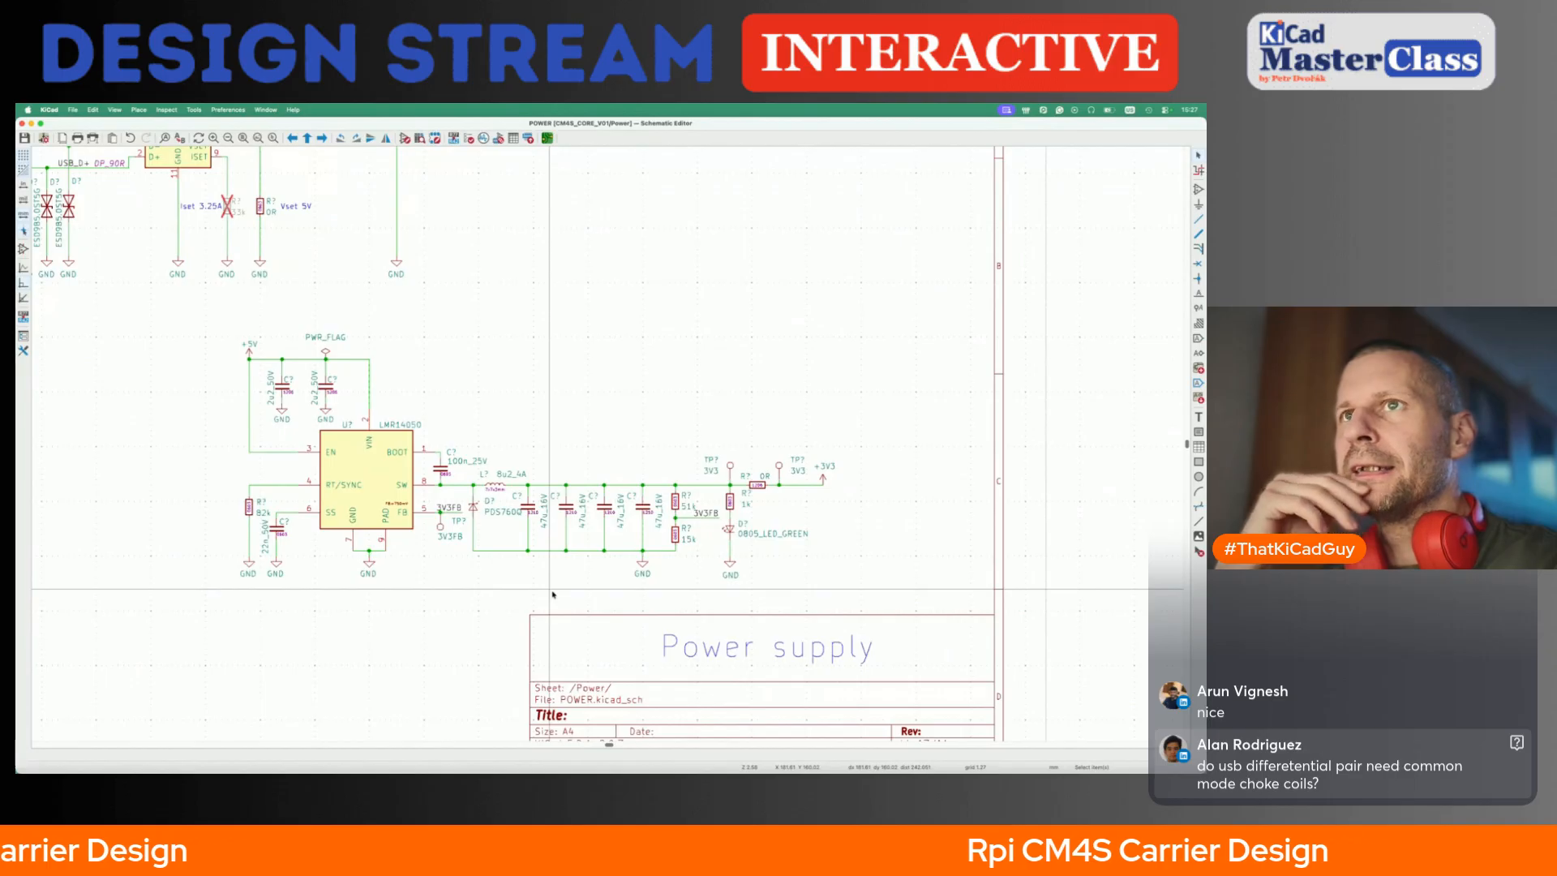
scroll(323, 328, up, 3)
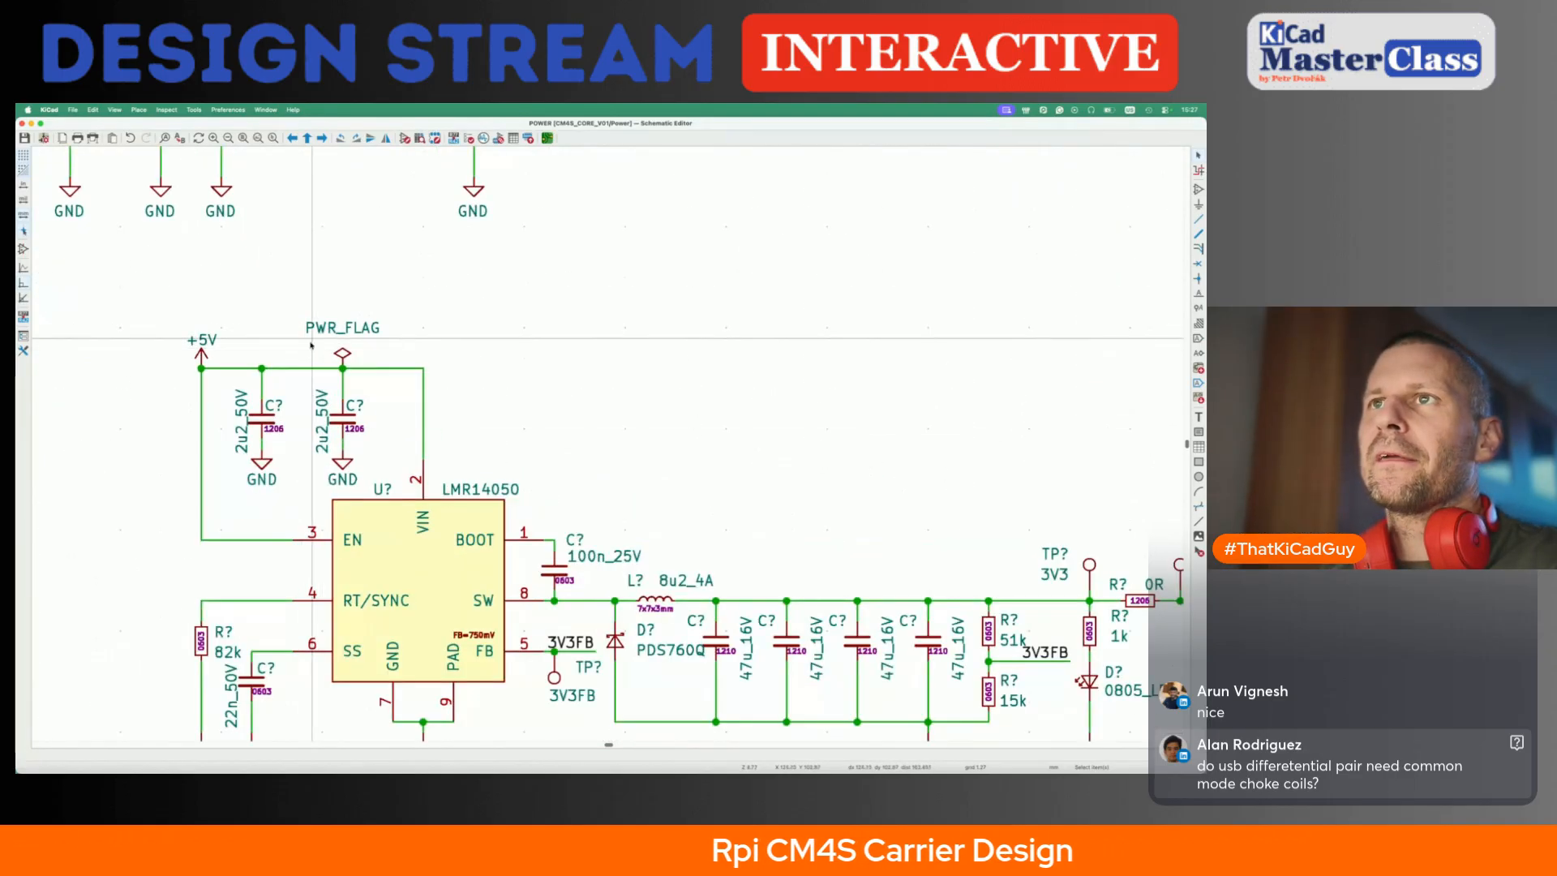
drag(323, 329, 323, 341)
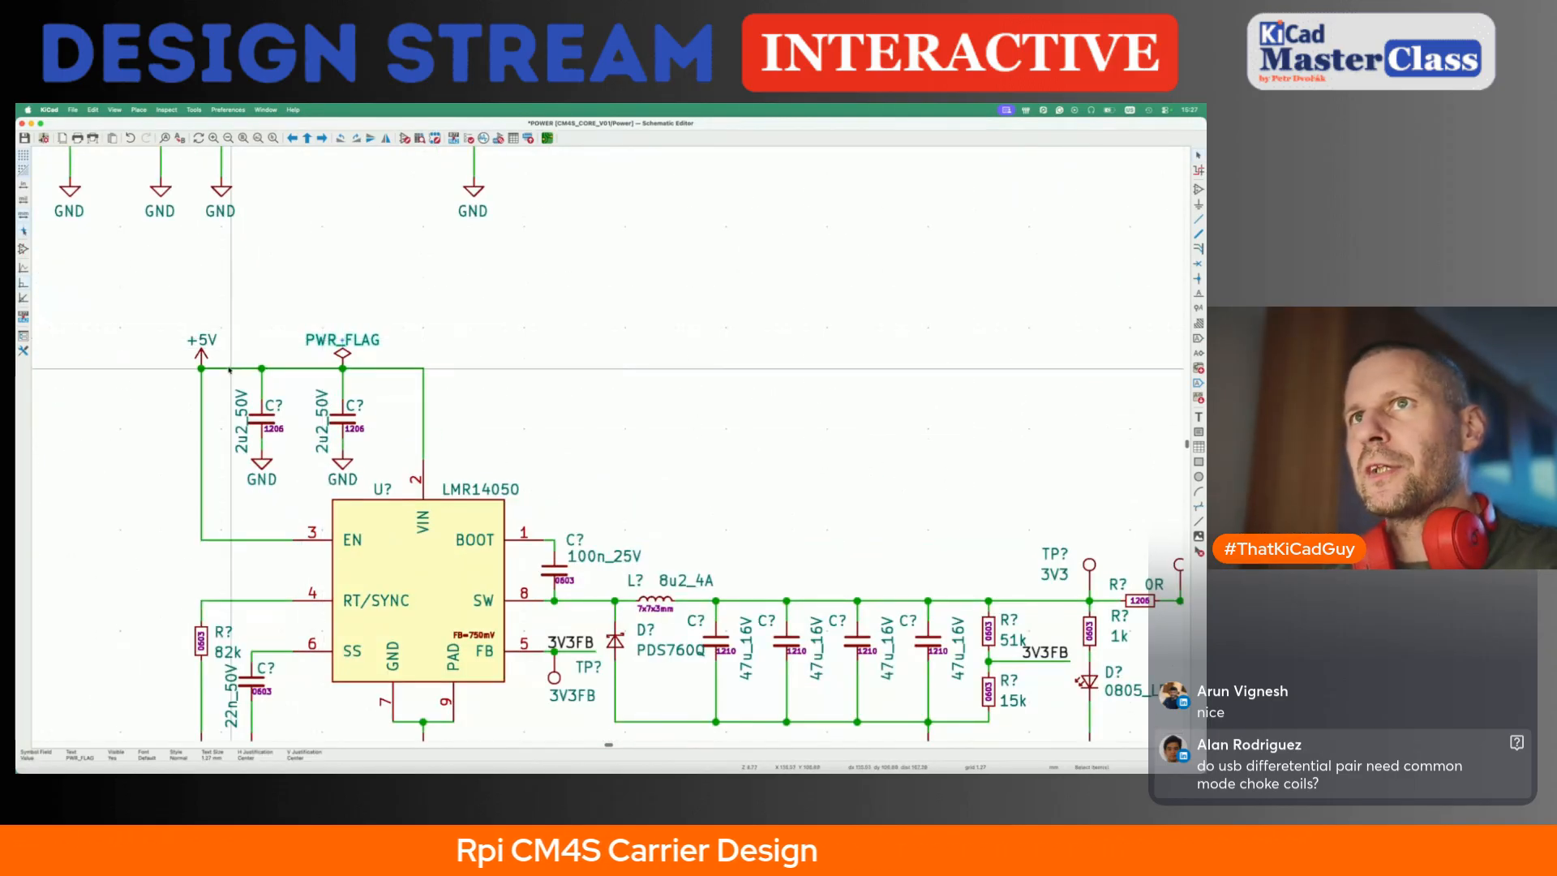
key(ctrl+s)
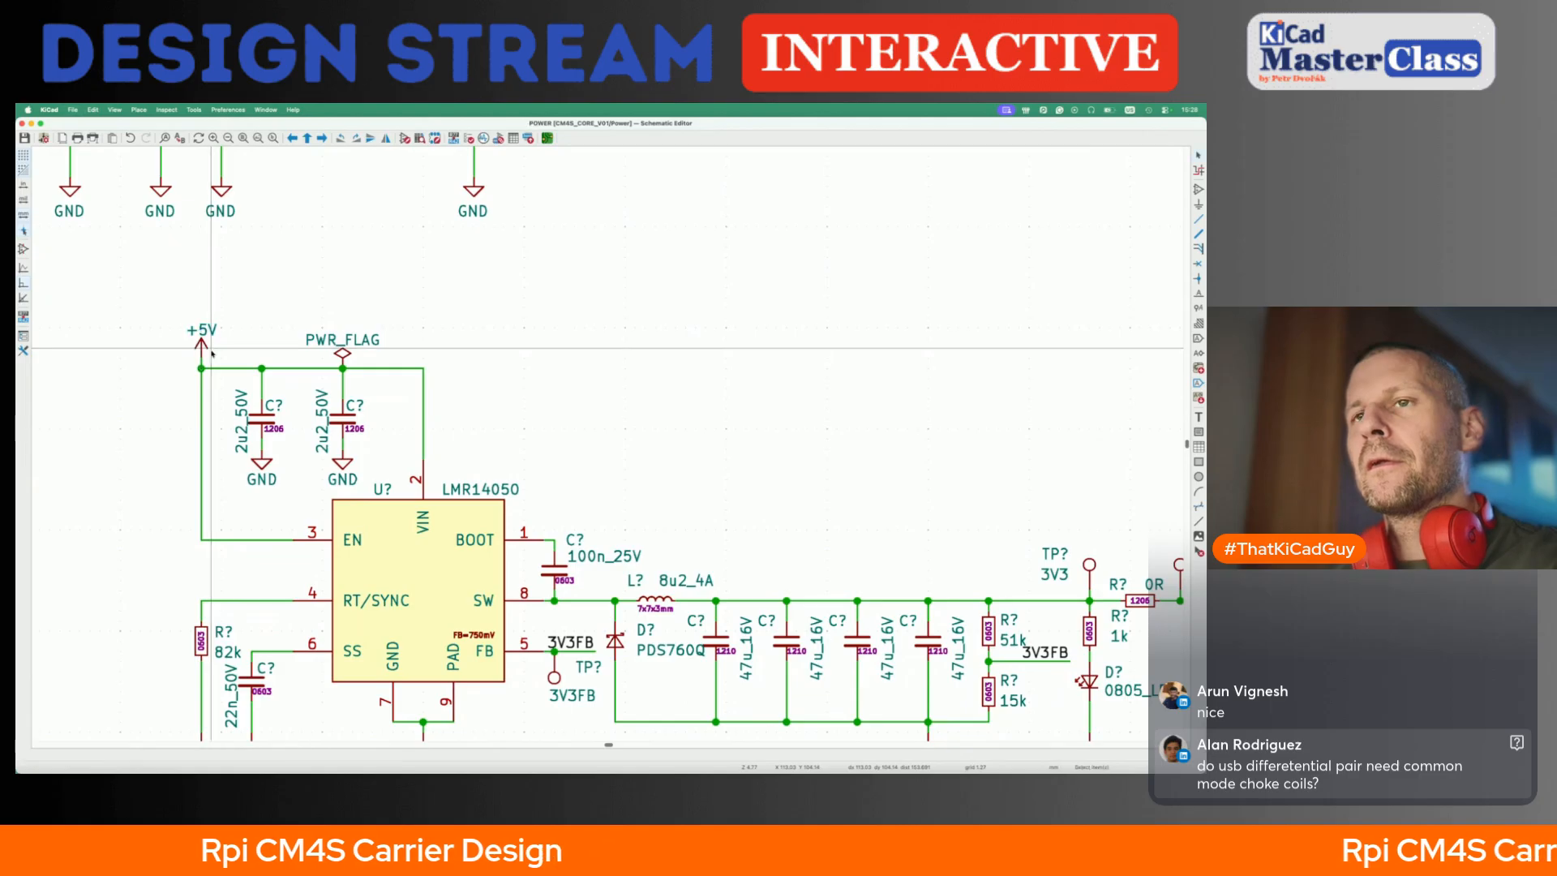
- Reposition the PDS760Q value text beside the diode at the converter's switch output
scroll(211, 353, down, 3)
middle_drag(136, 412, 202, 390)
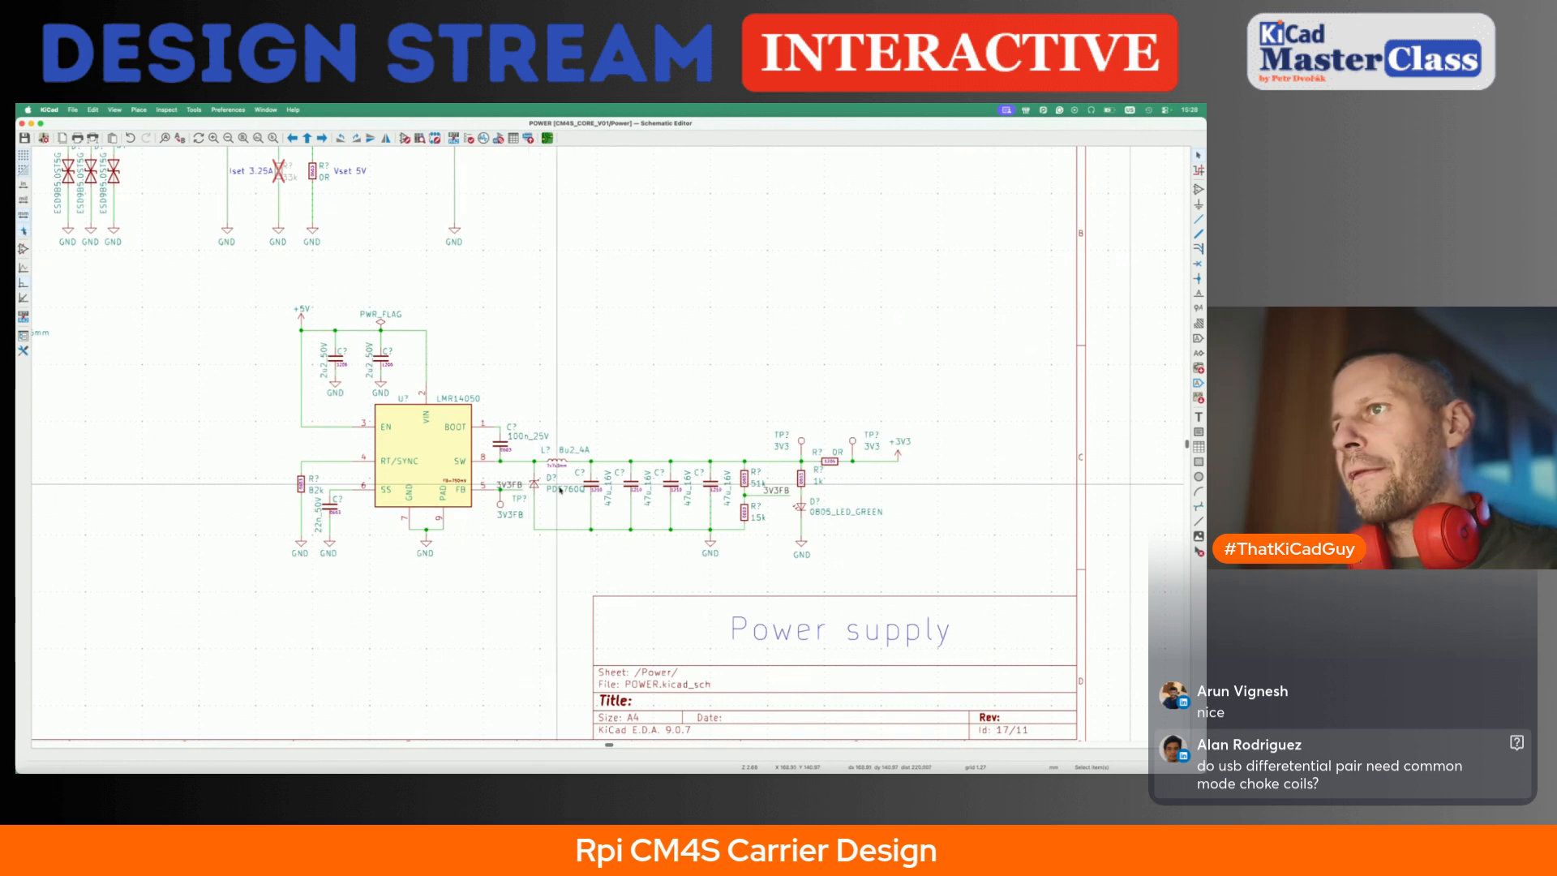
scroll(560, 488, up, 3)
drag(542, 470, 544, 503)
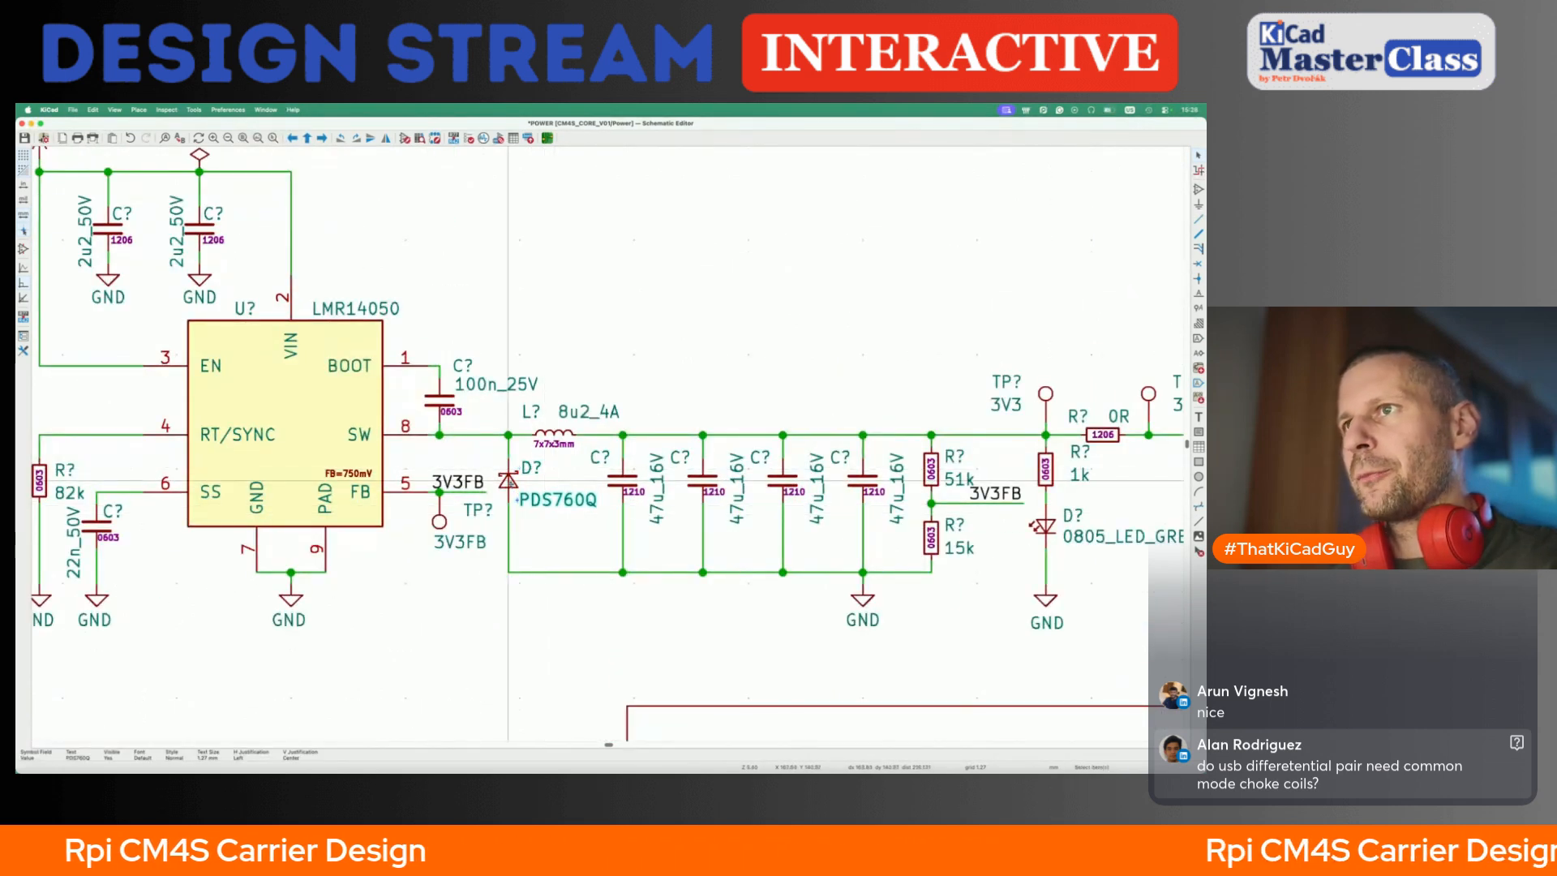
- Update the PDS760Q diode symbol from the library and check that its properties include the JLCPCB field
double_click(510, 482)
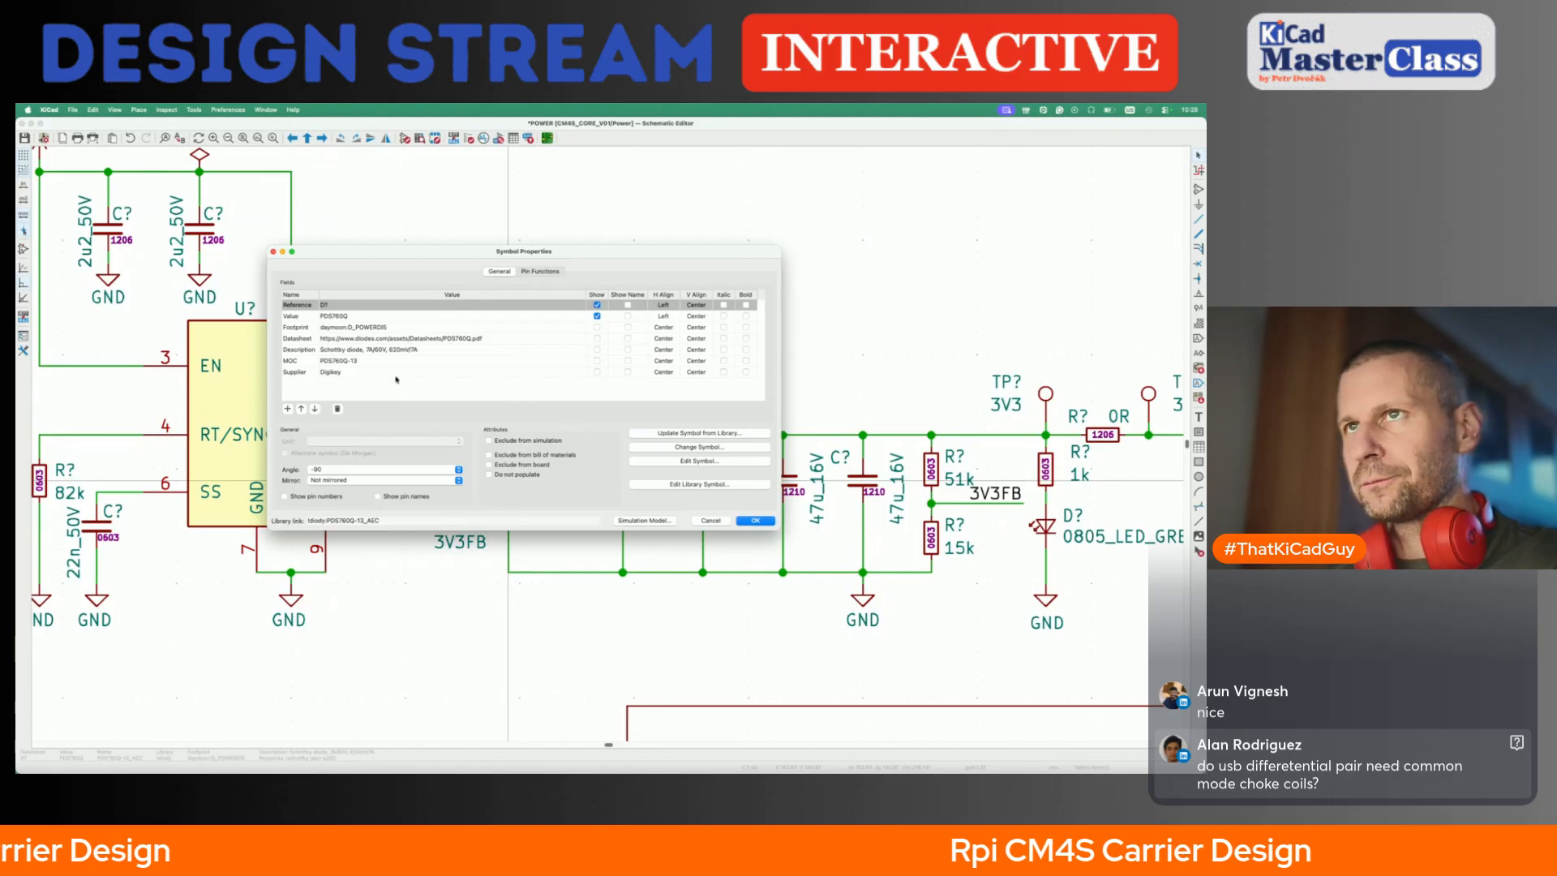
key(Escape)
key(shift+u)
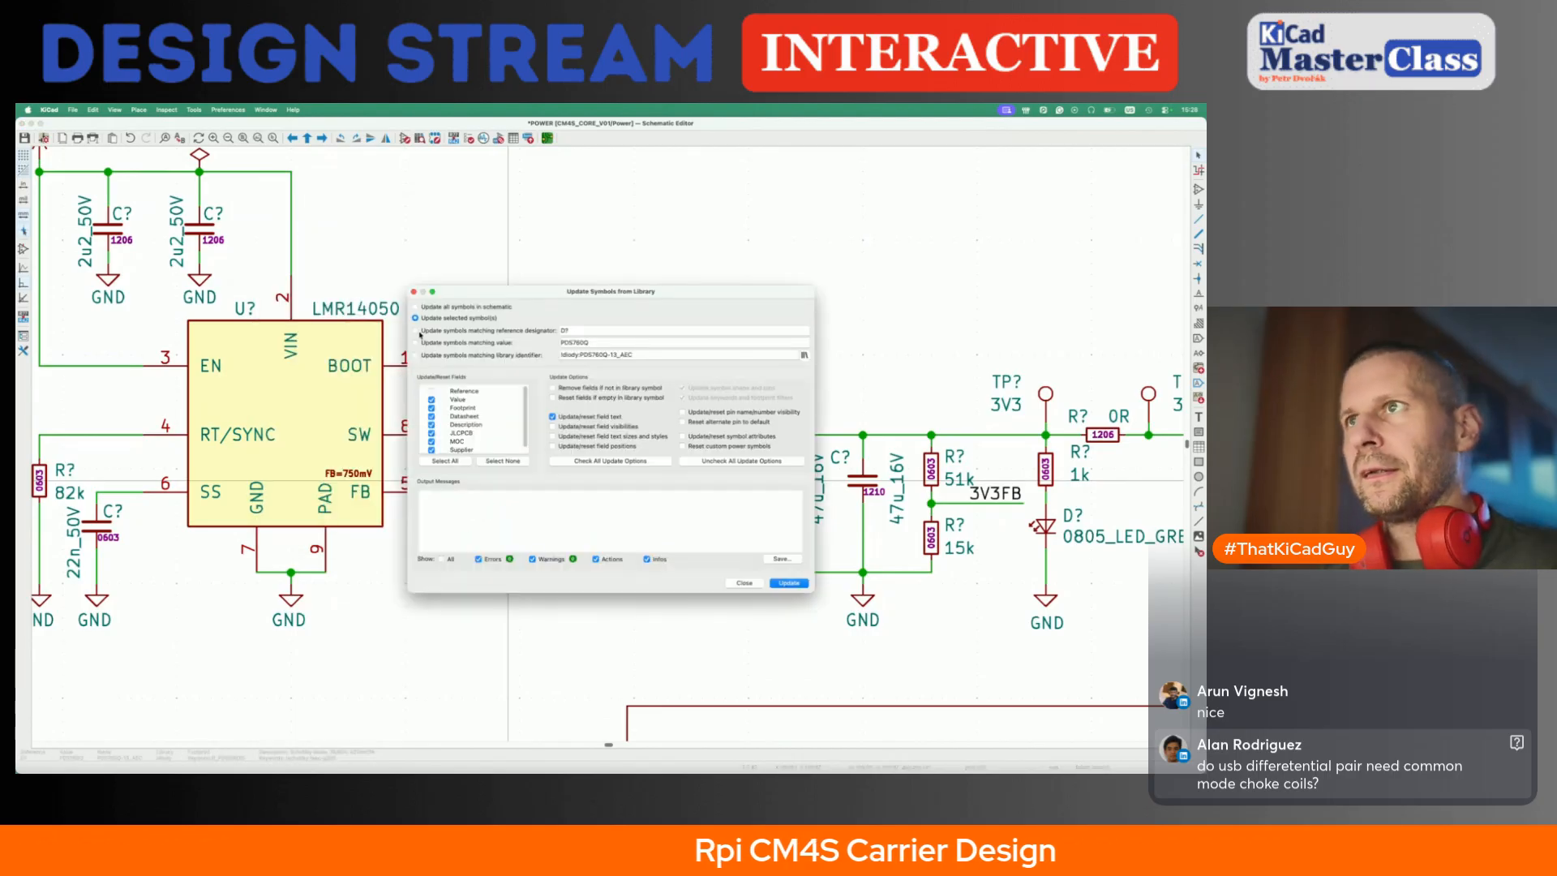
click(744, 583)
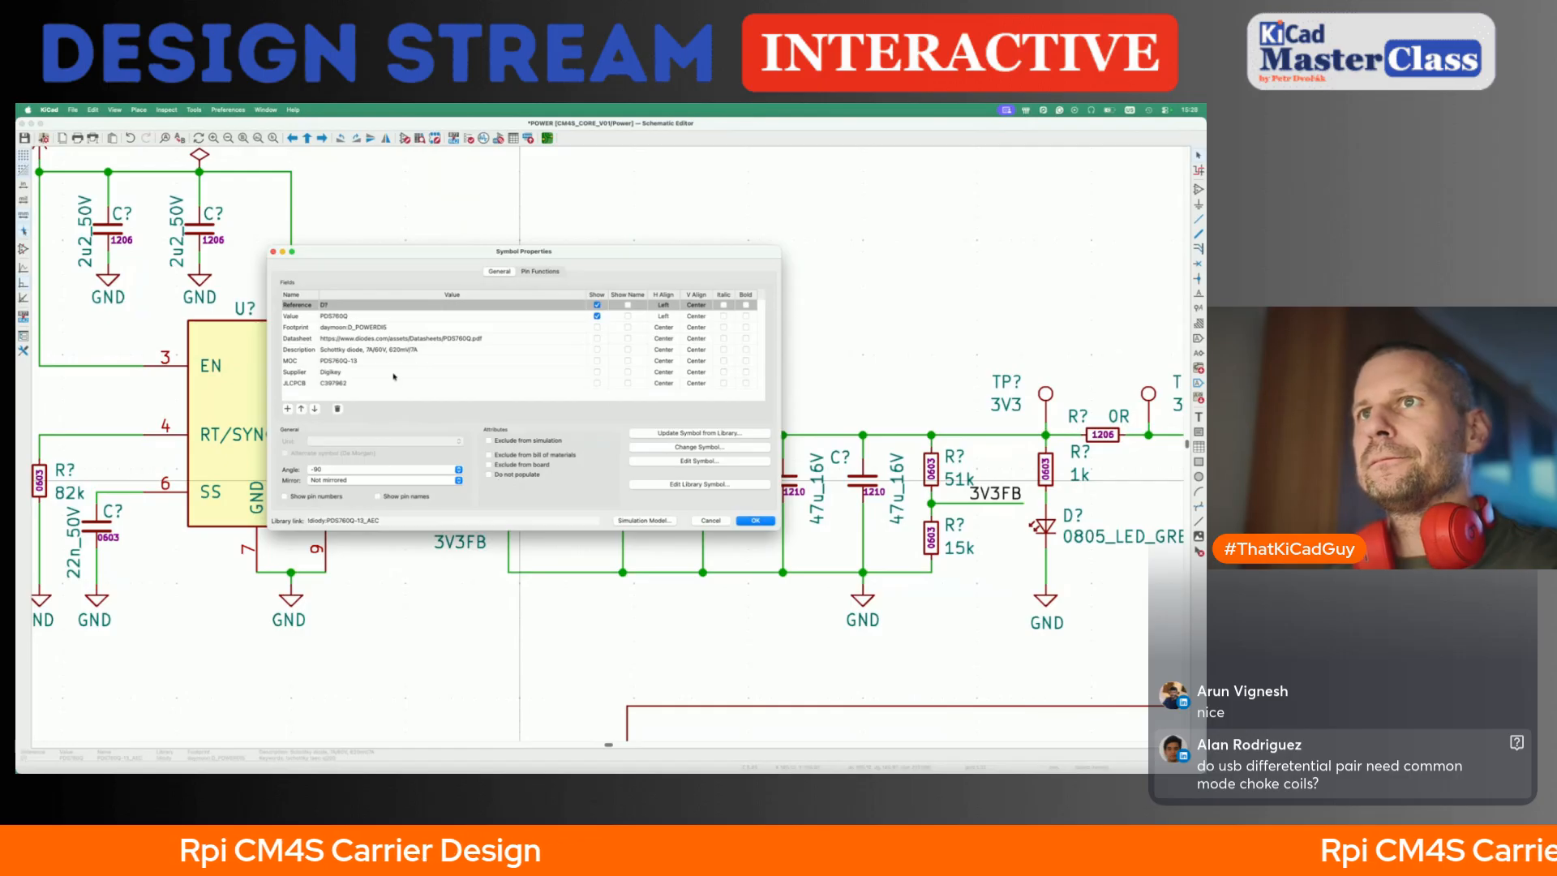
key(Return)
- Go up to the root sheet and set the fill colour of the Power sheet block to light yellow
scroll(515, 504, down, 5)
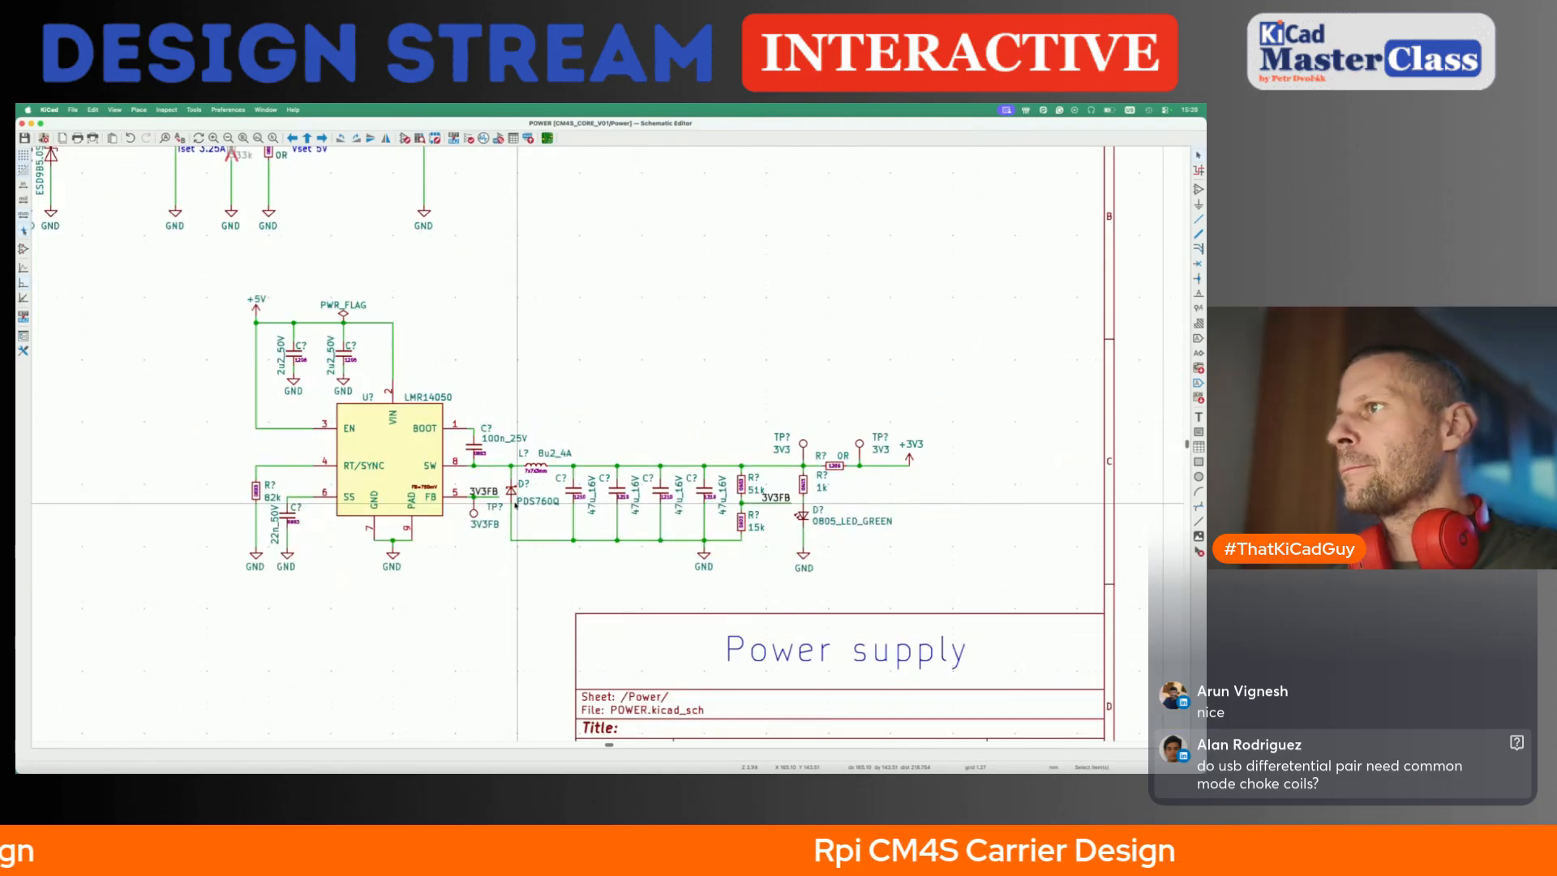
scroll(516, 505, down, 1)
scroll(516, 505, down, 2)
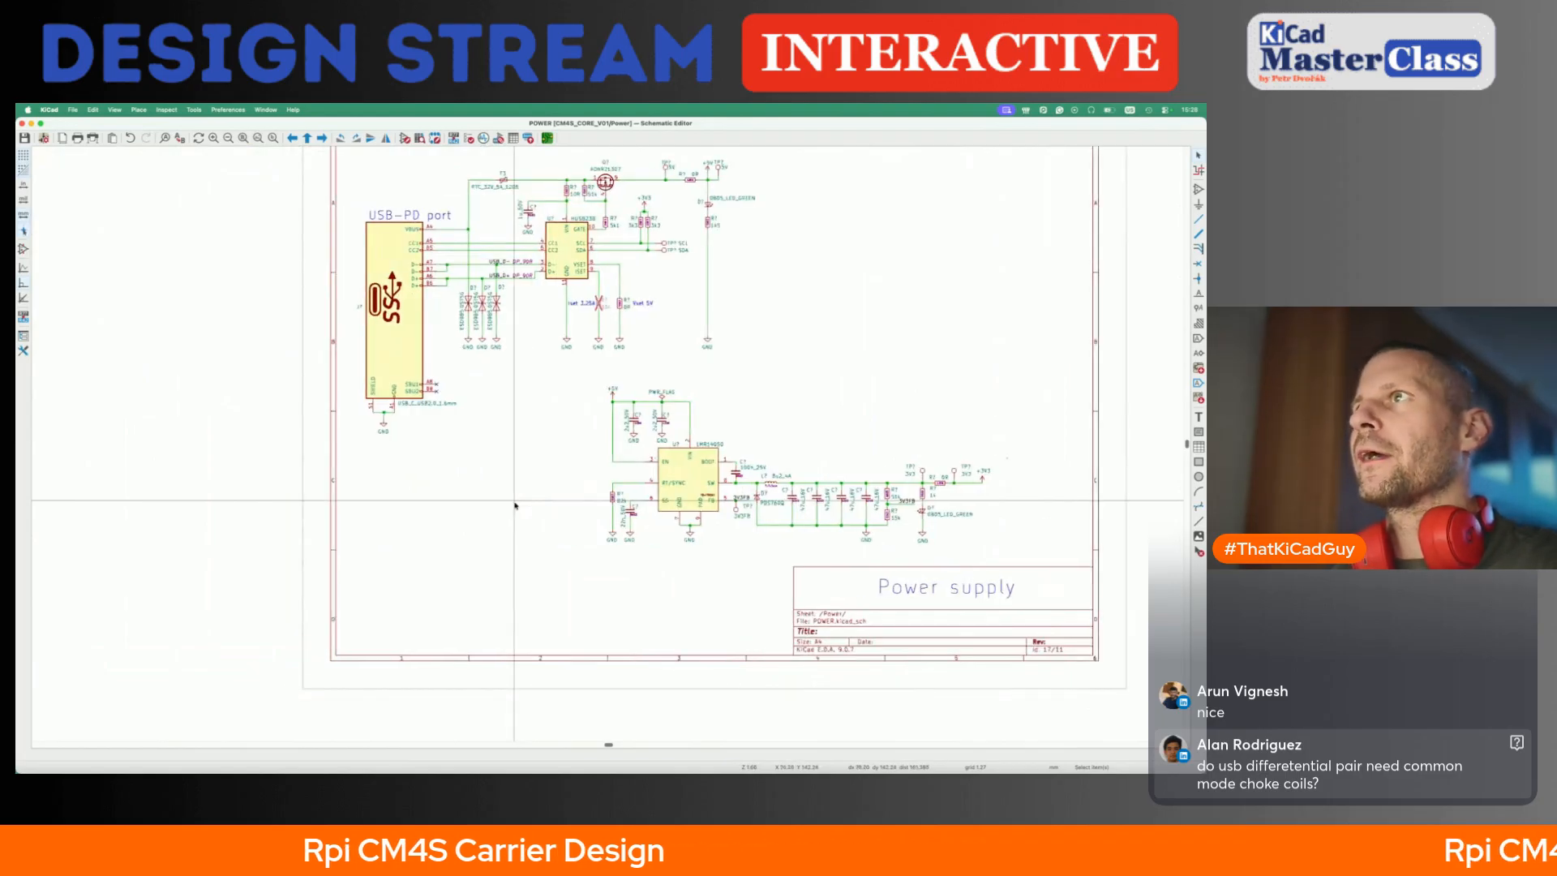
key(alt+BackSpace)
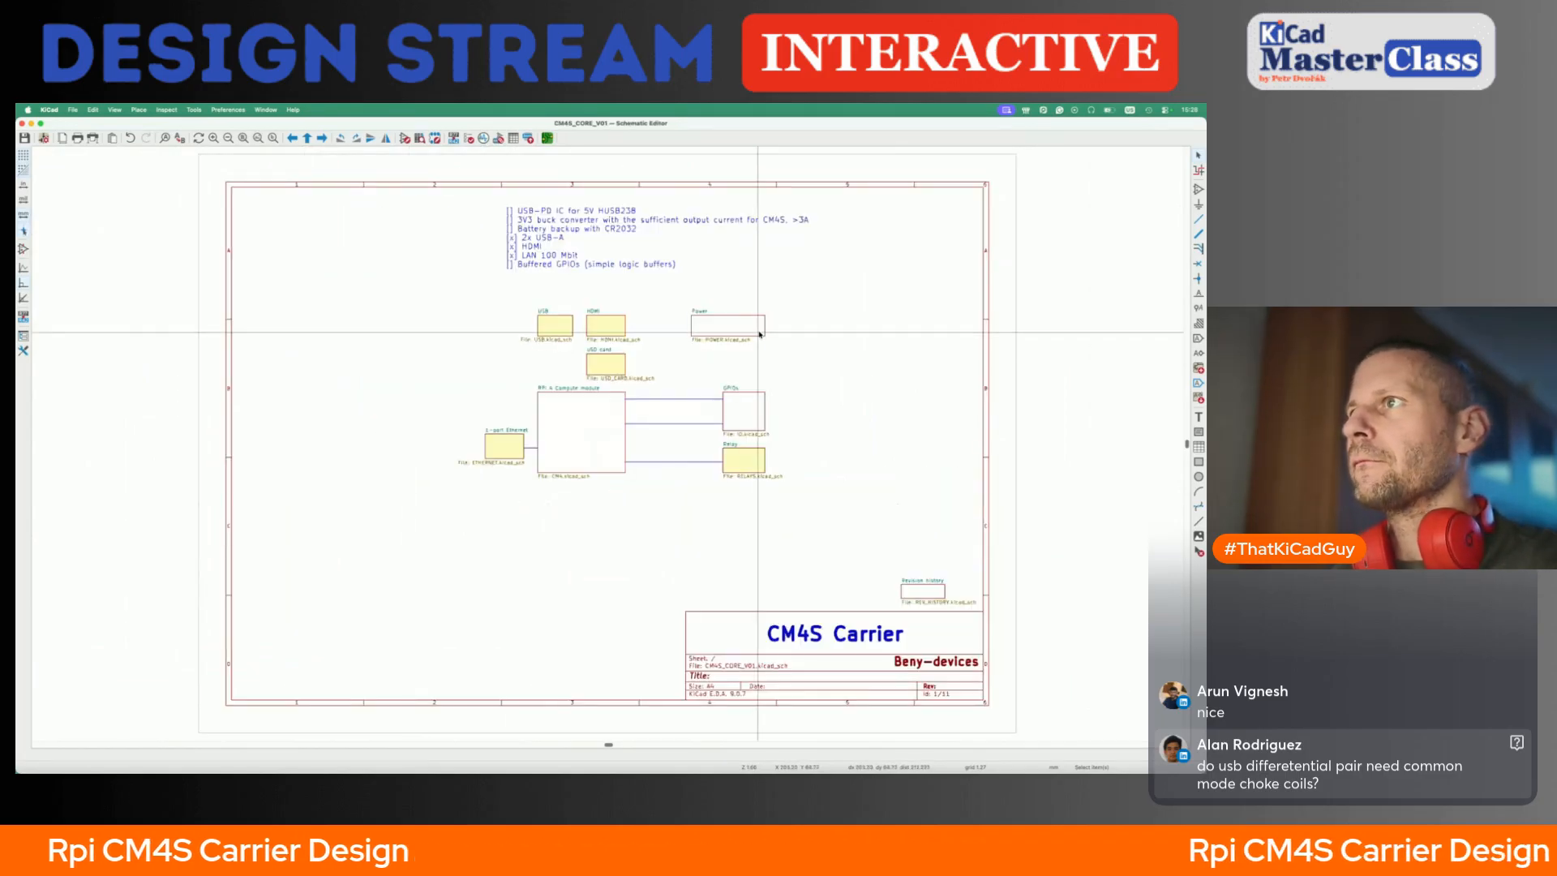
key(e)
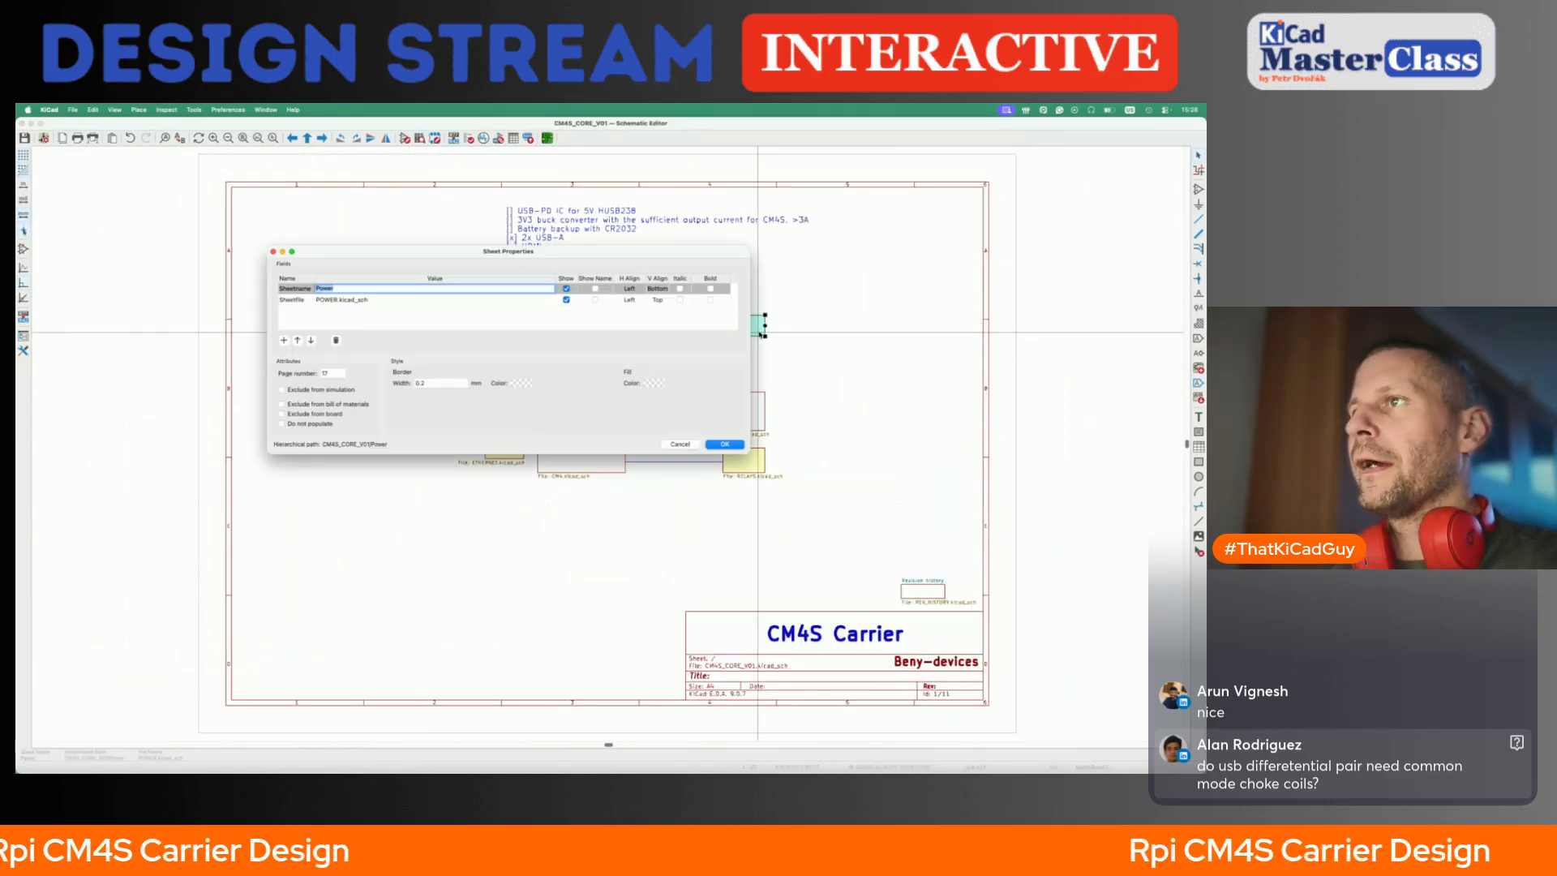
click(653, 384)
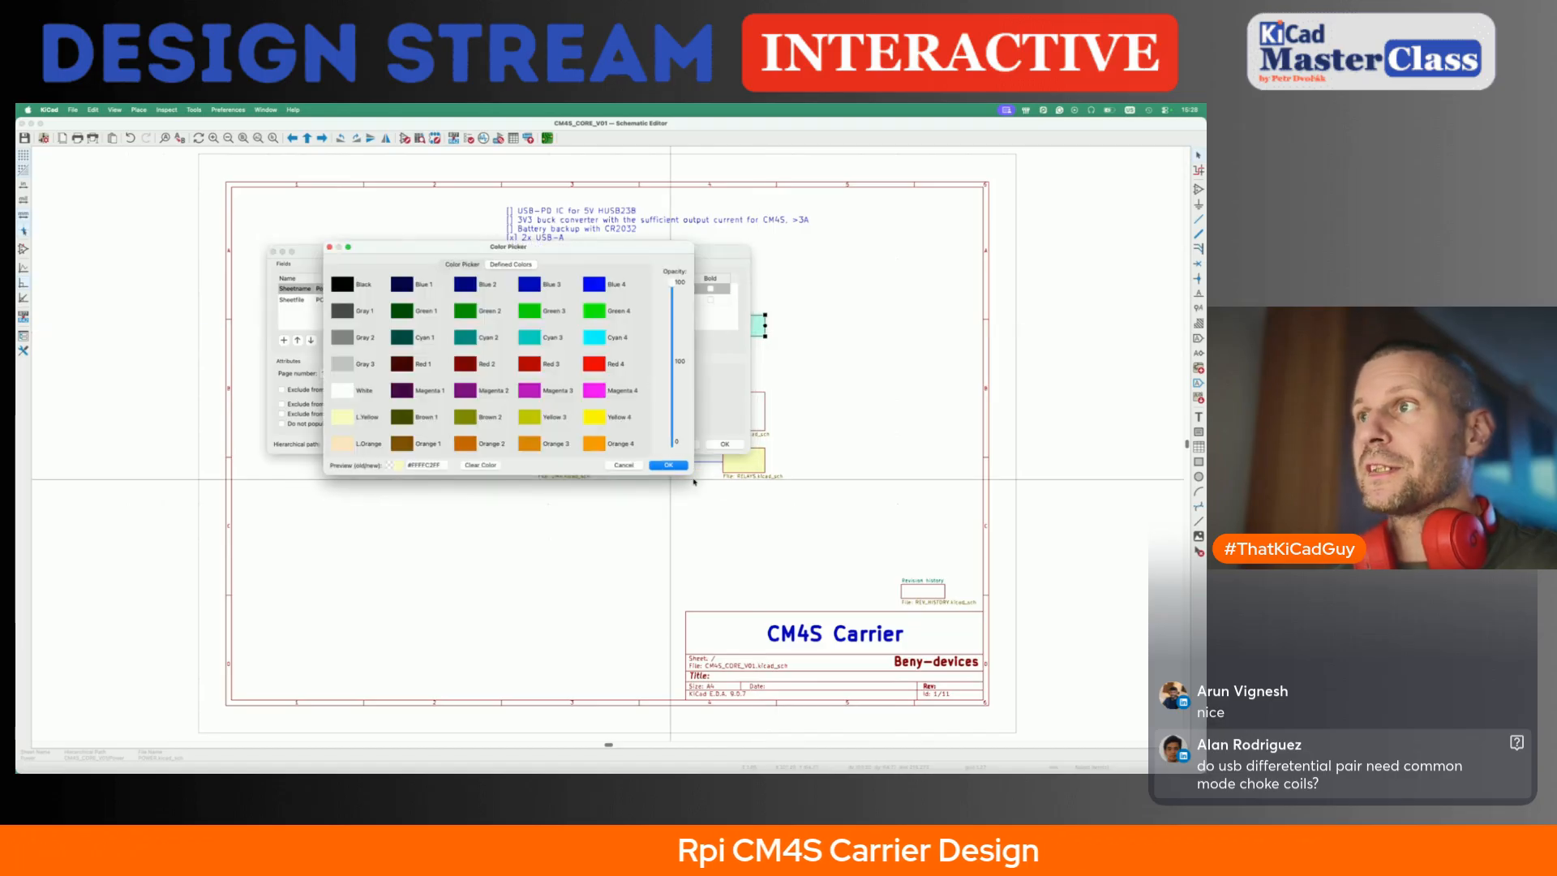
click(669, 465)
click(724, 444)
scroll(574, 422, down, 2)
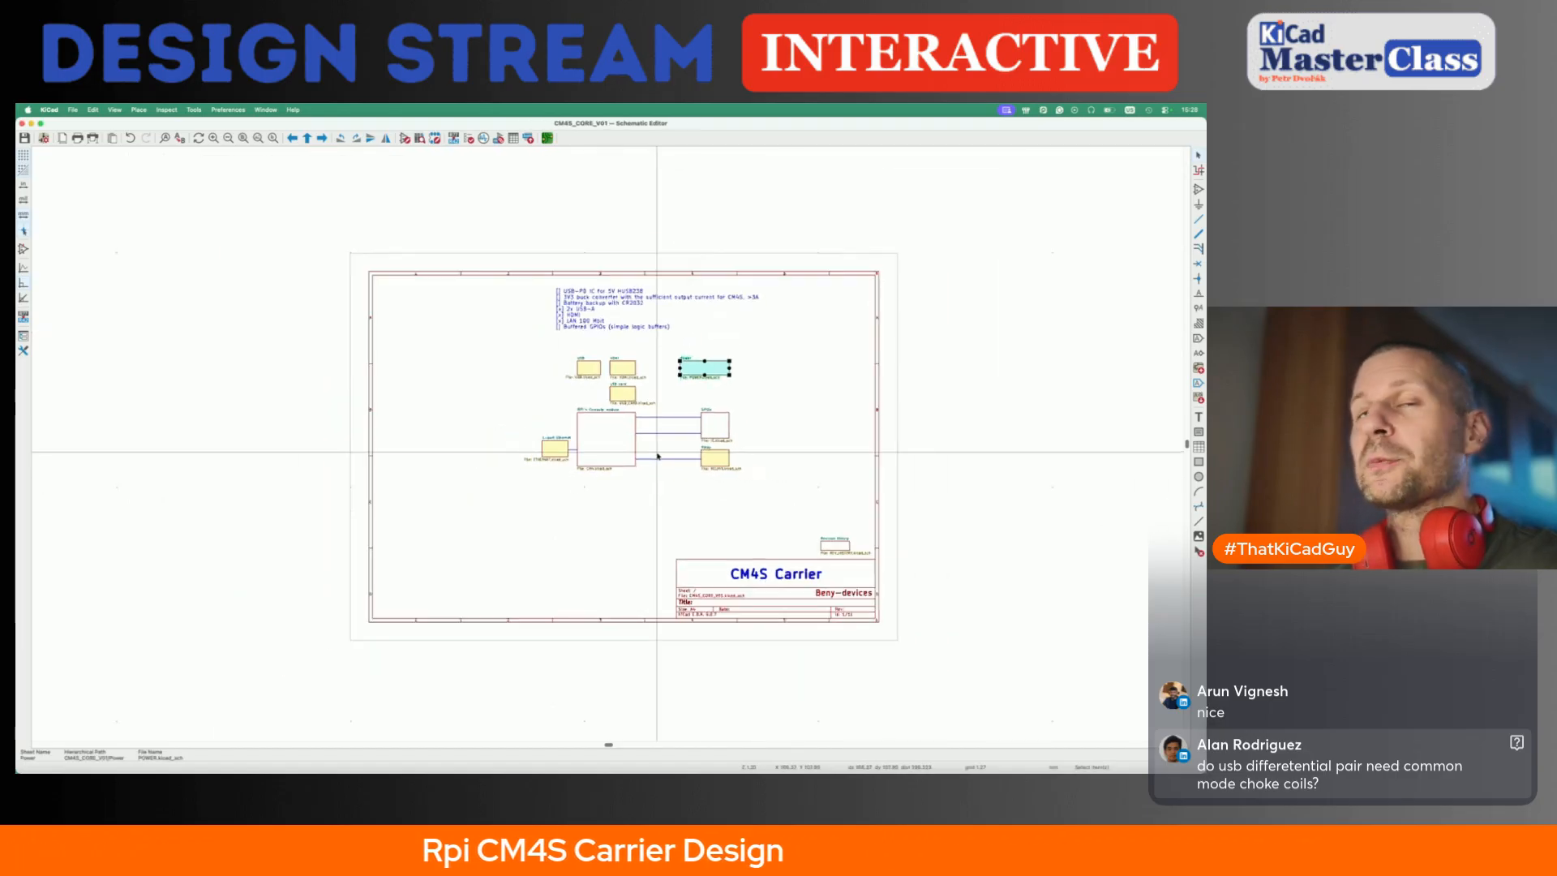
- Open the GPIOs sheet from the root schematic and inspect its 2x20 header connector
scroll(574, 422, up, 5)
scroll(445, 418, right, 5)
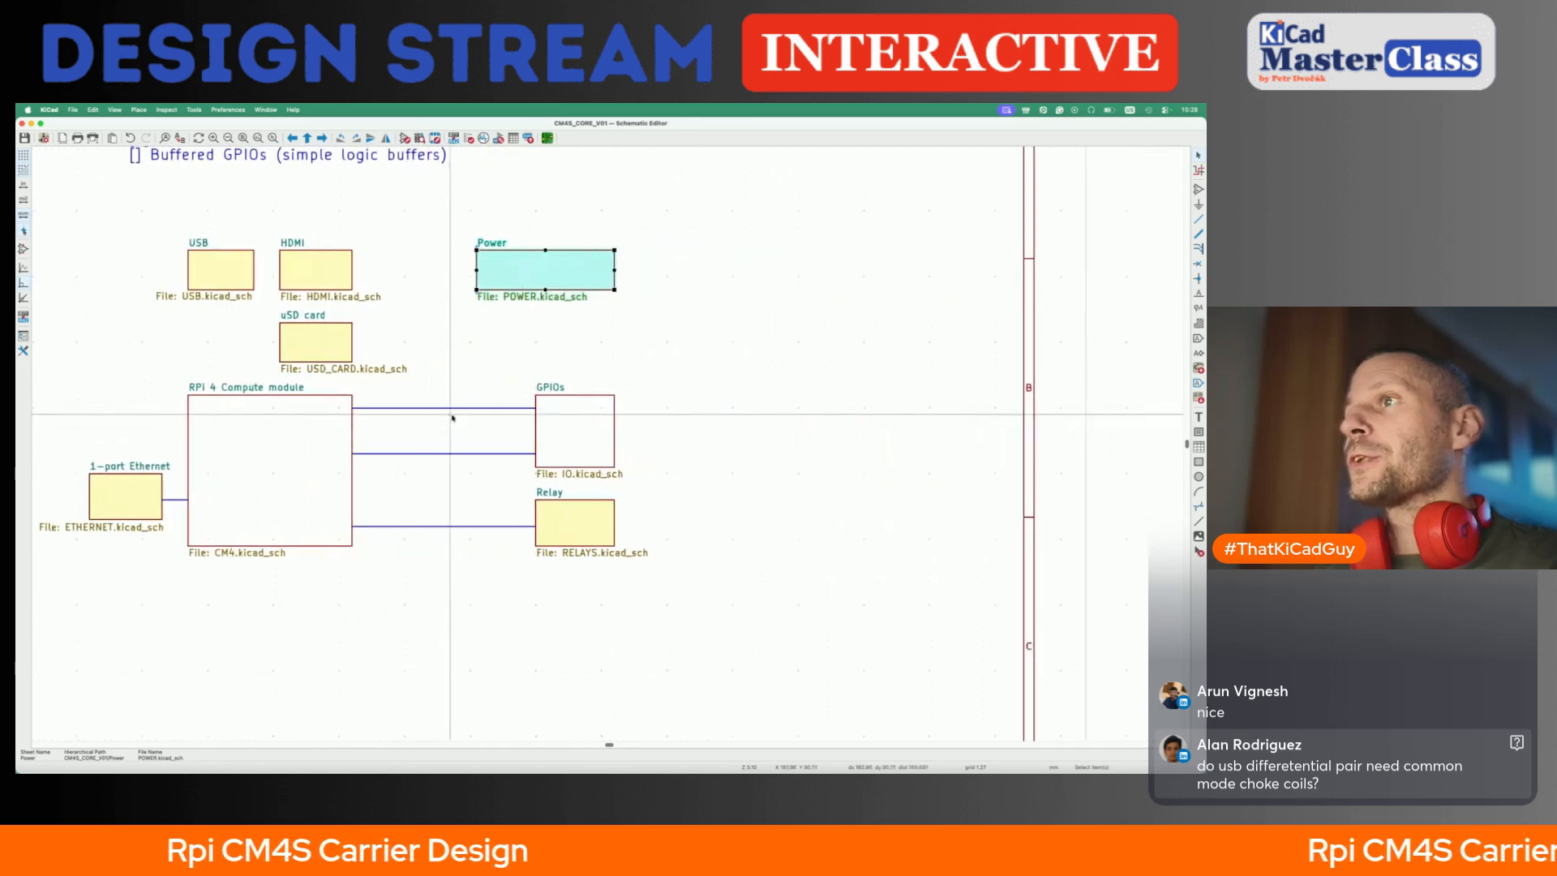
double_click(553, 442)
scroll(516, 413, up, 1)
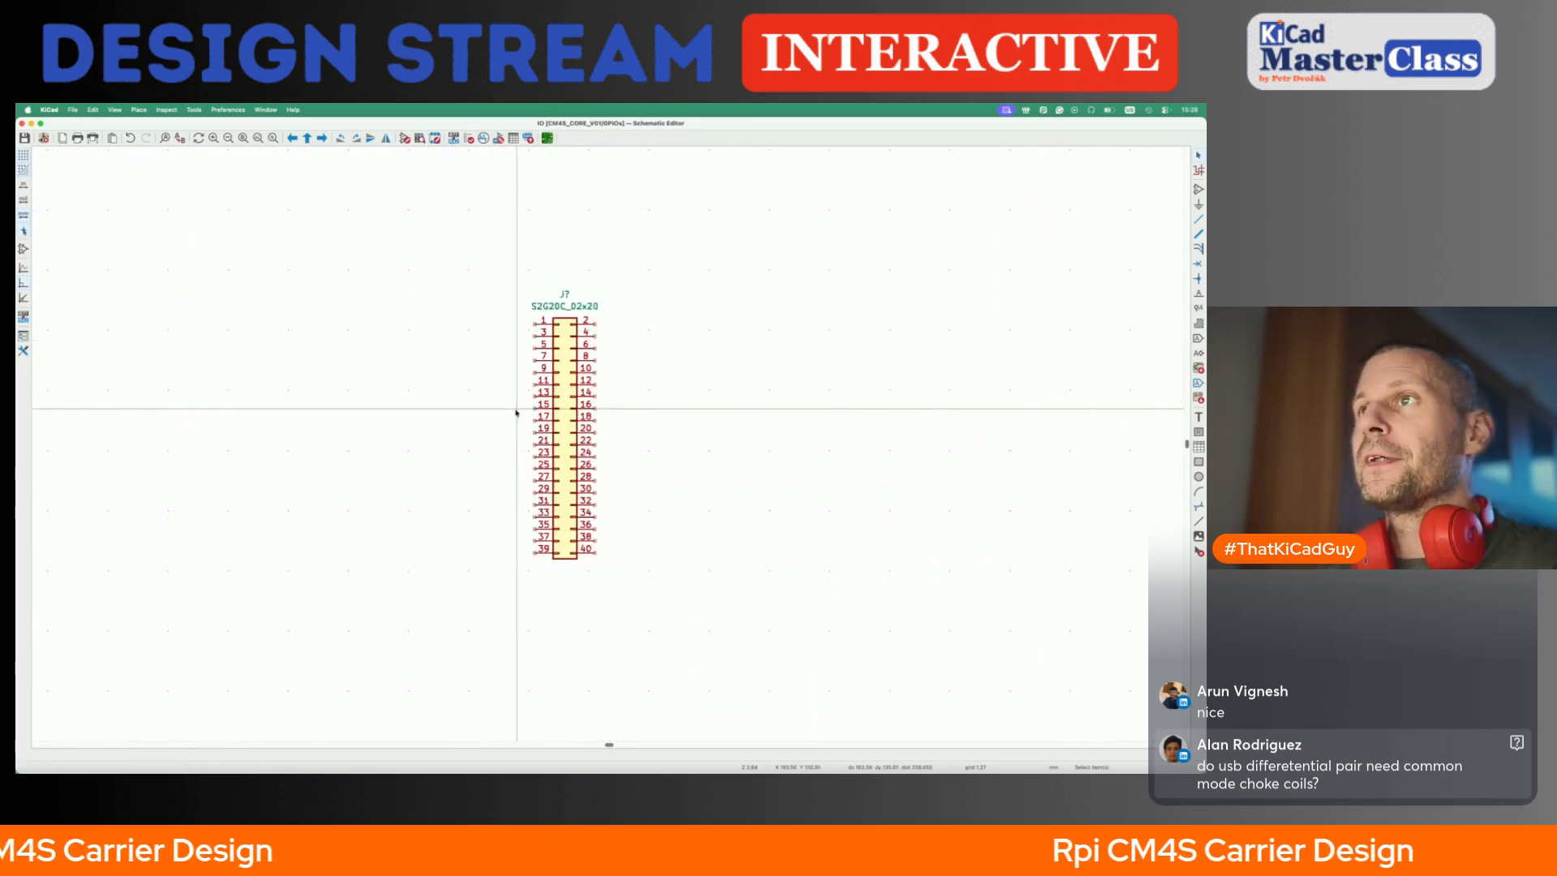
scroll(516, 412, down, 2)
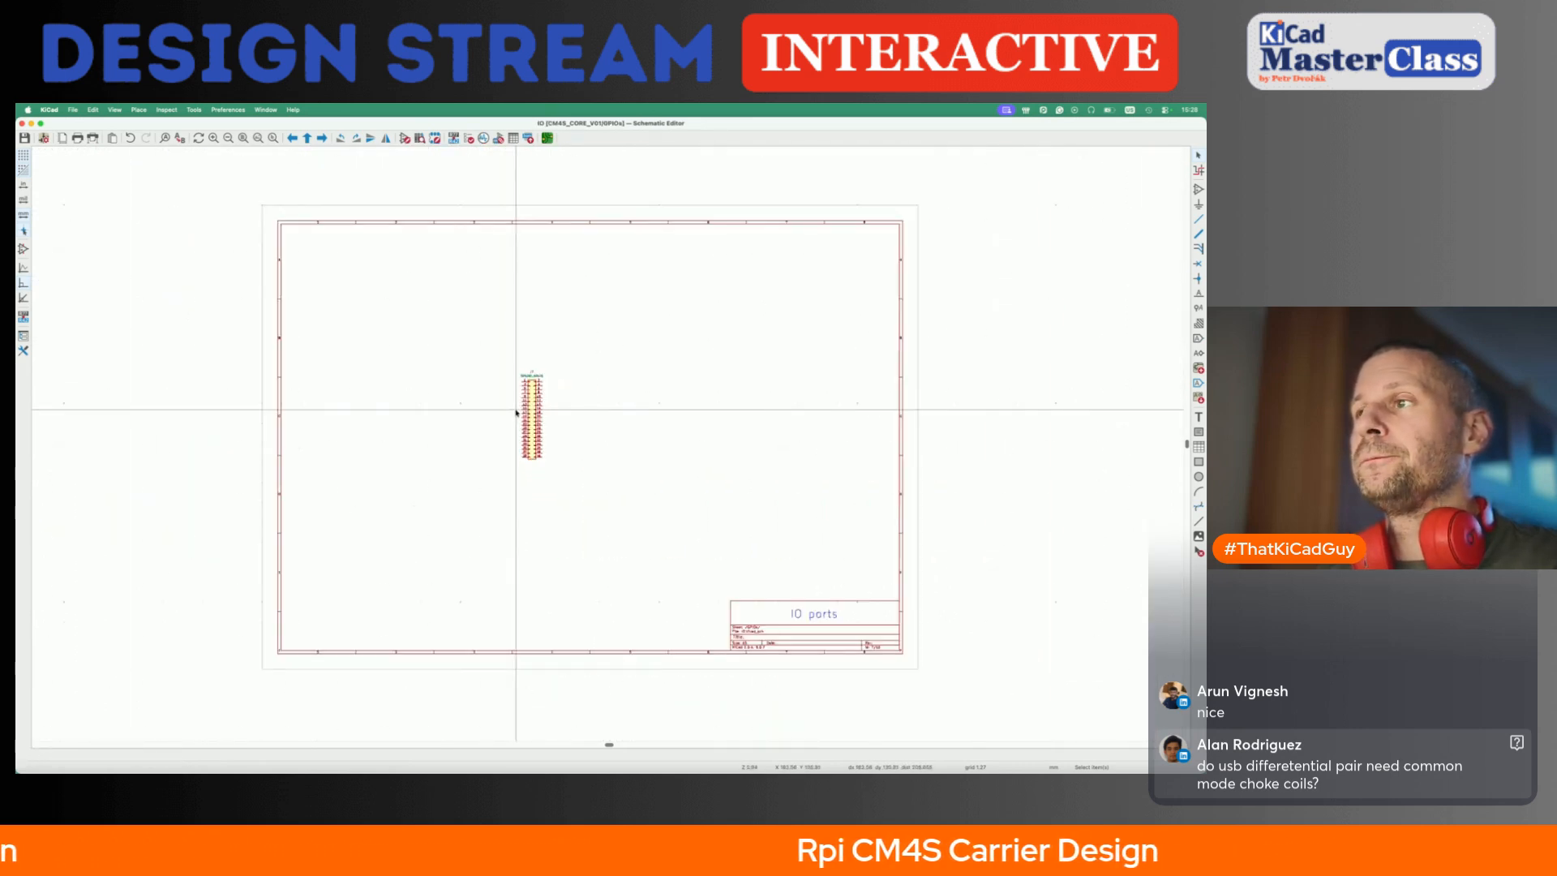
scroll(516, 413, up, 1)
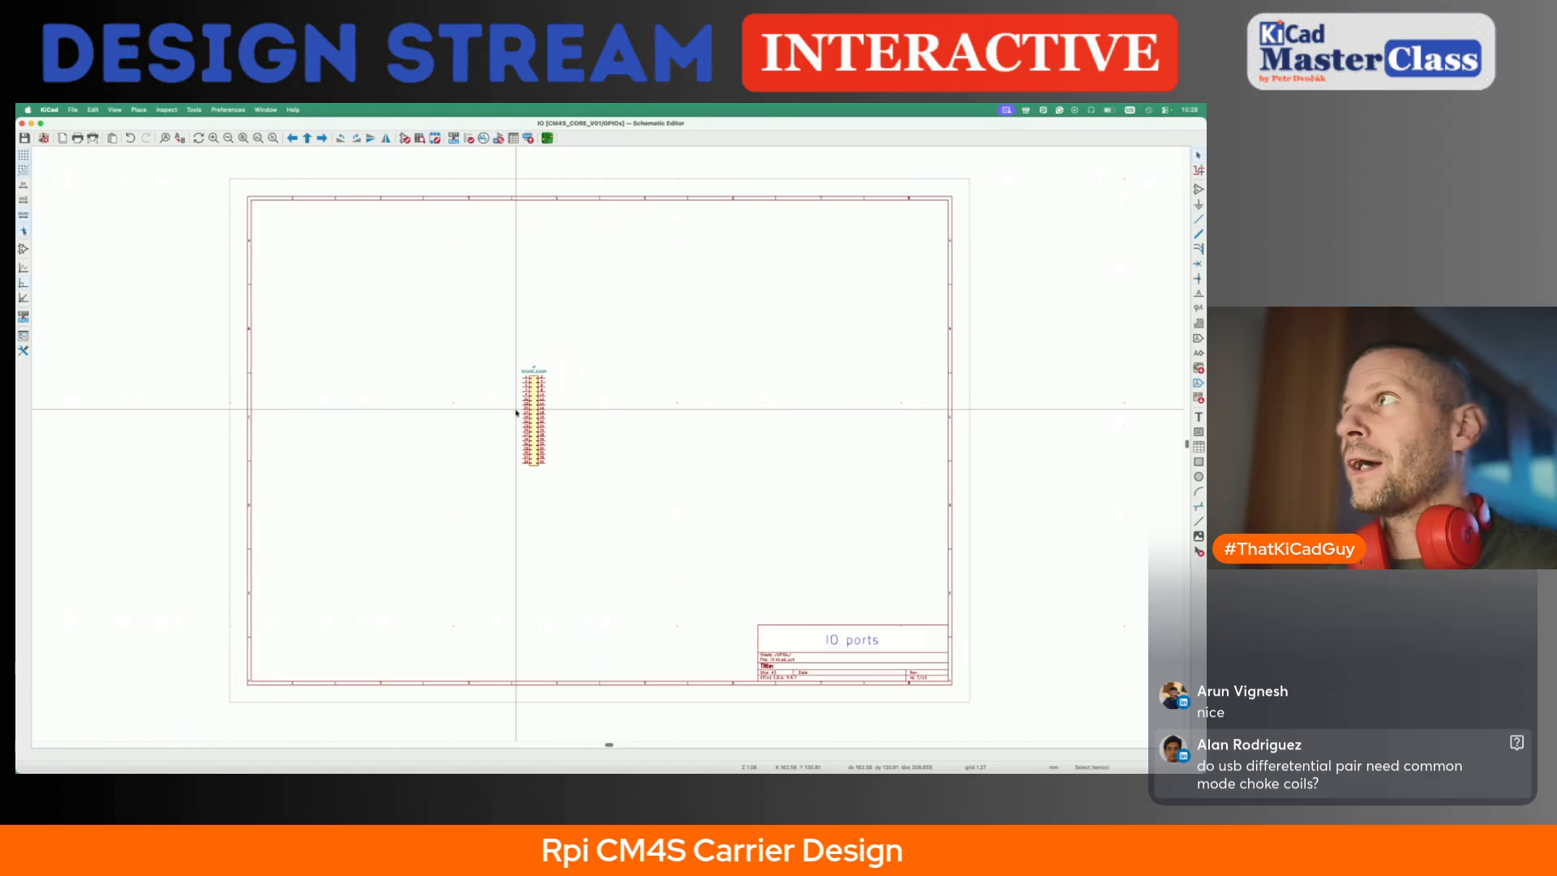
scroll(516, 413, up, 2)
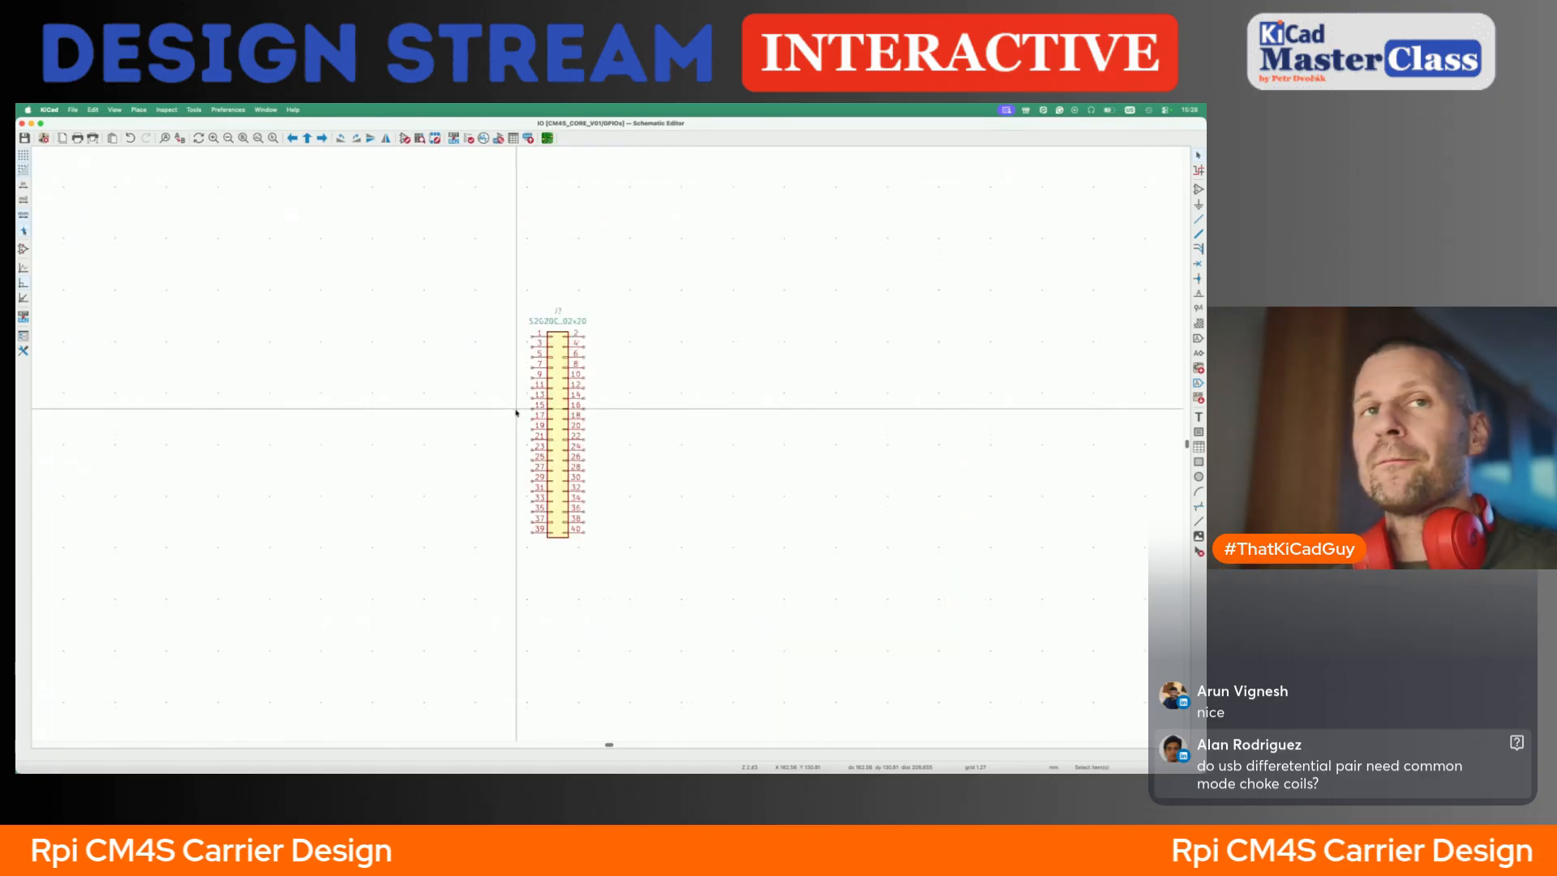
- Switch to the Brave browser and close the three LMR14050 product and datasheet tabs
key(super+Tab)
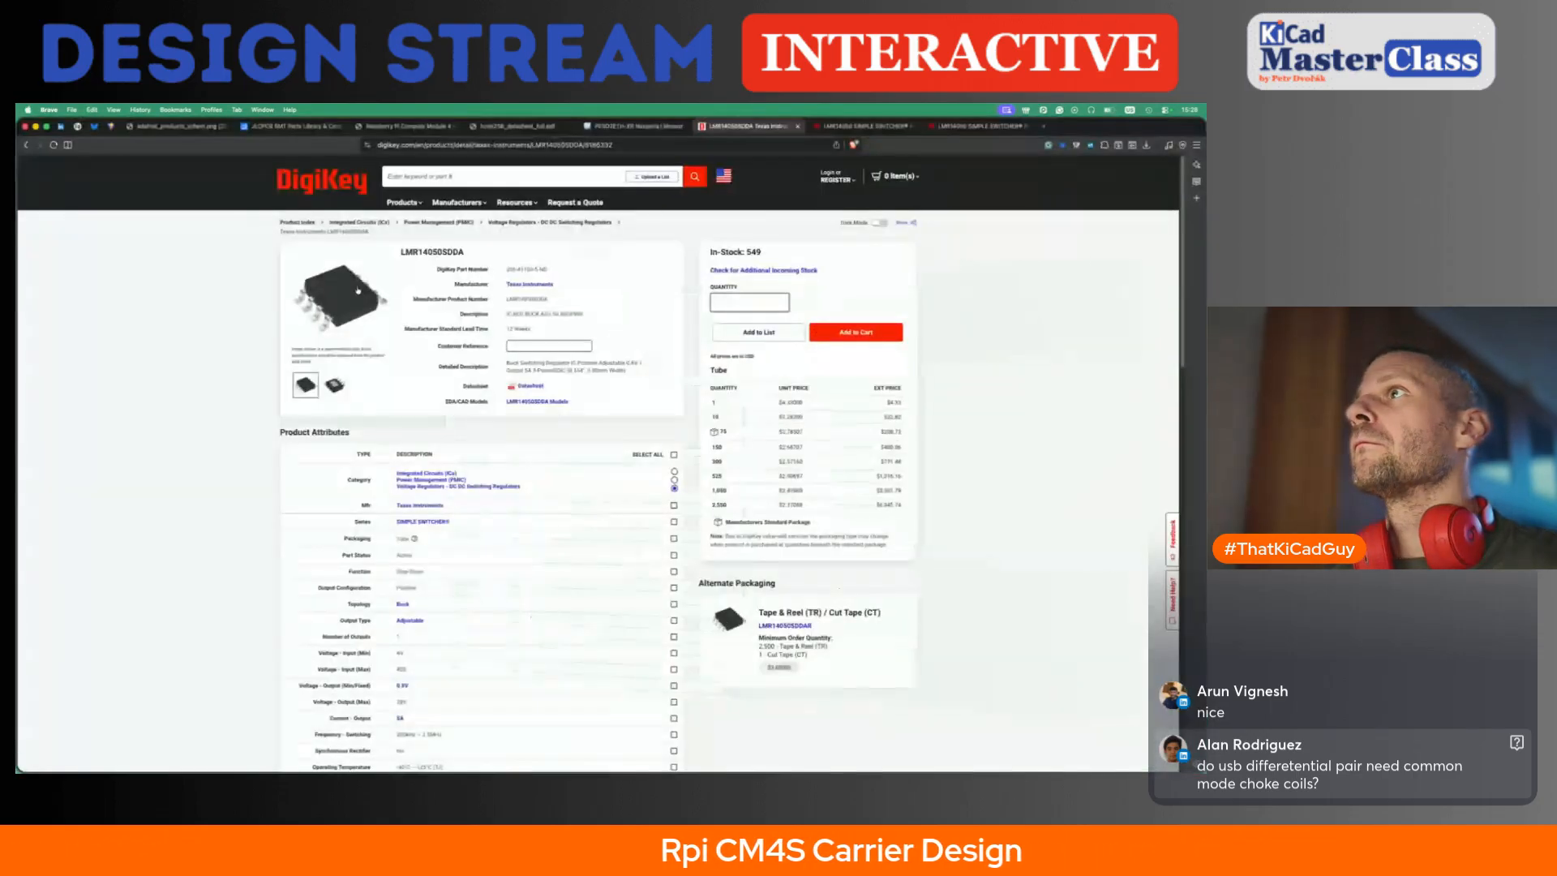
key(super+w)
key(super+w)
key(super+w)
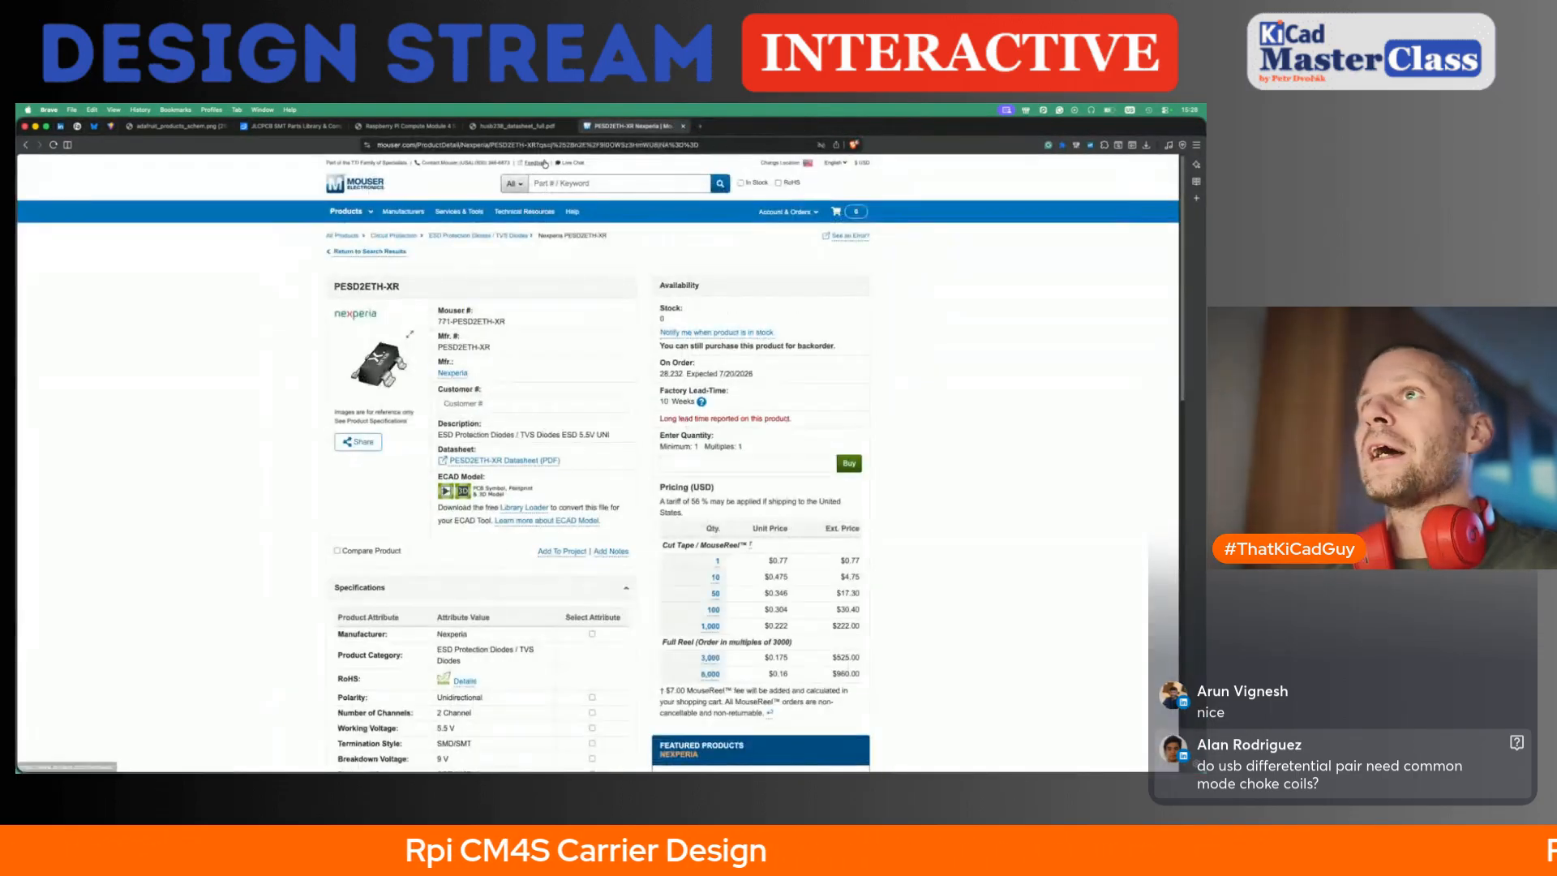
- Search the web for "Raspberry pi header pinout", check the Raspberry Pi GPIO Pinout page and return to the results
click(489, 146)
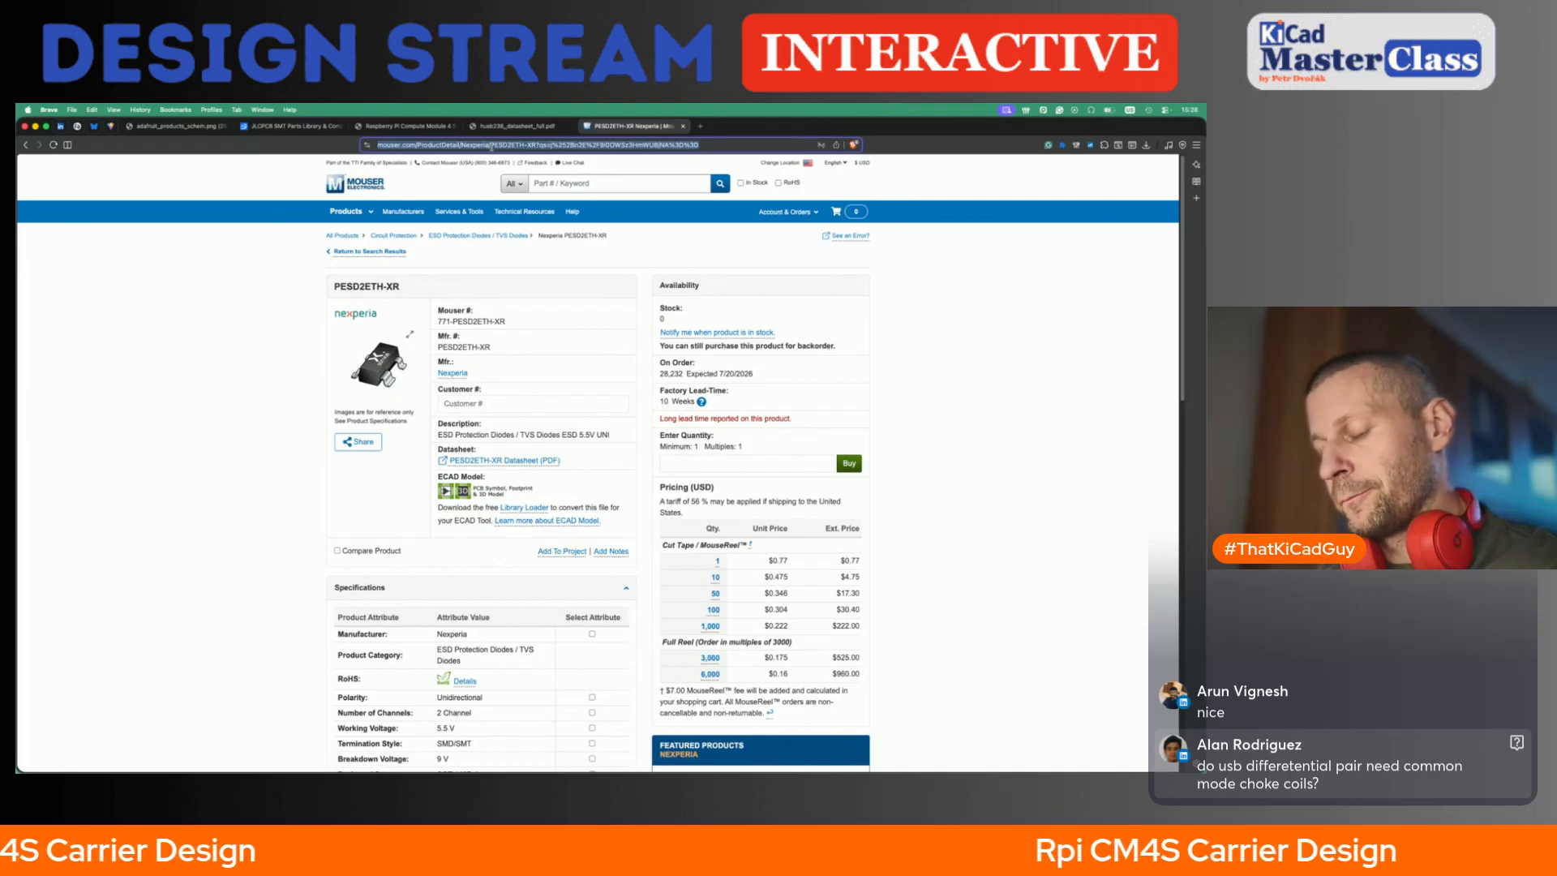
text(Raspberry pi header pinou)
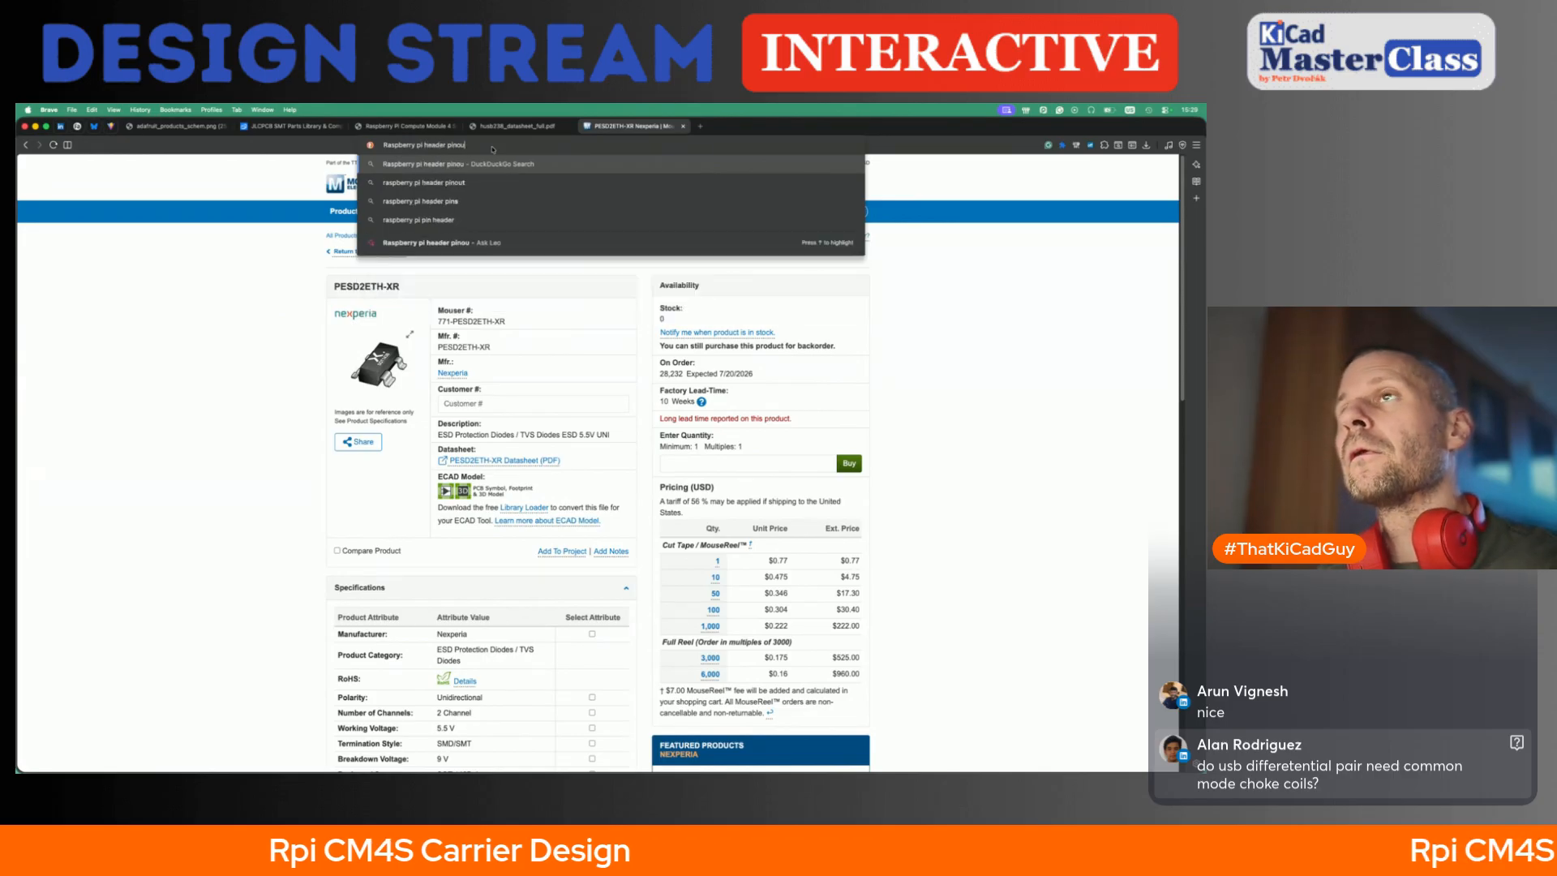
text(t)
key(Return)
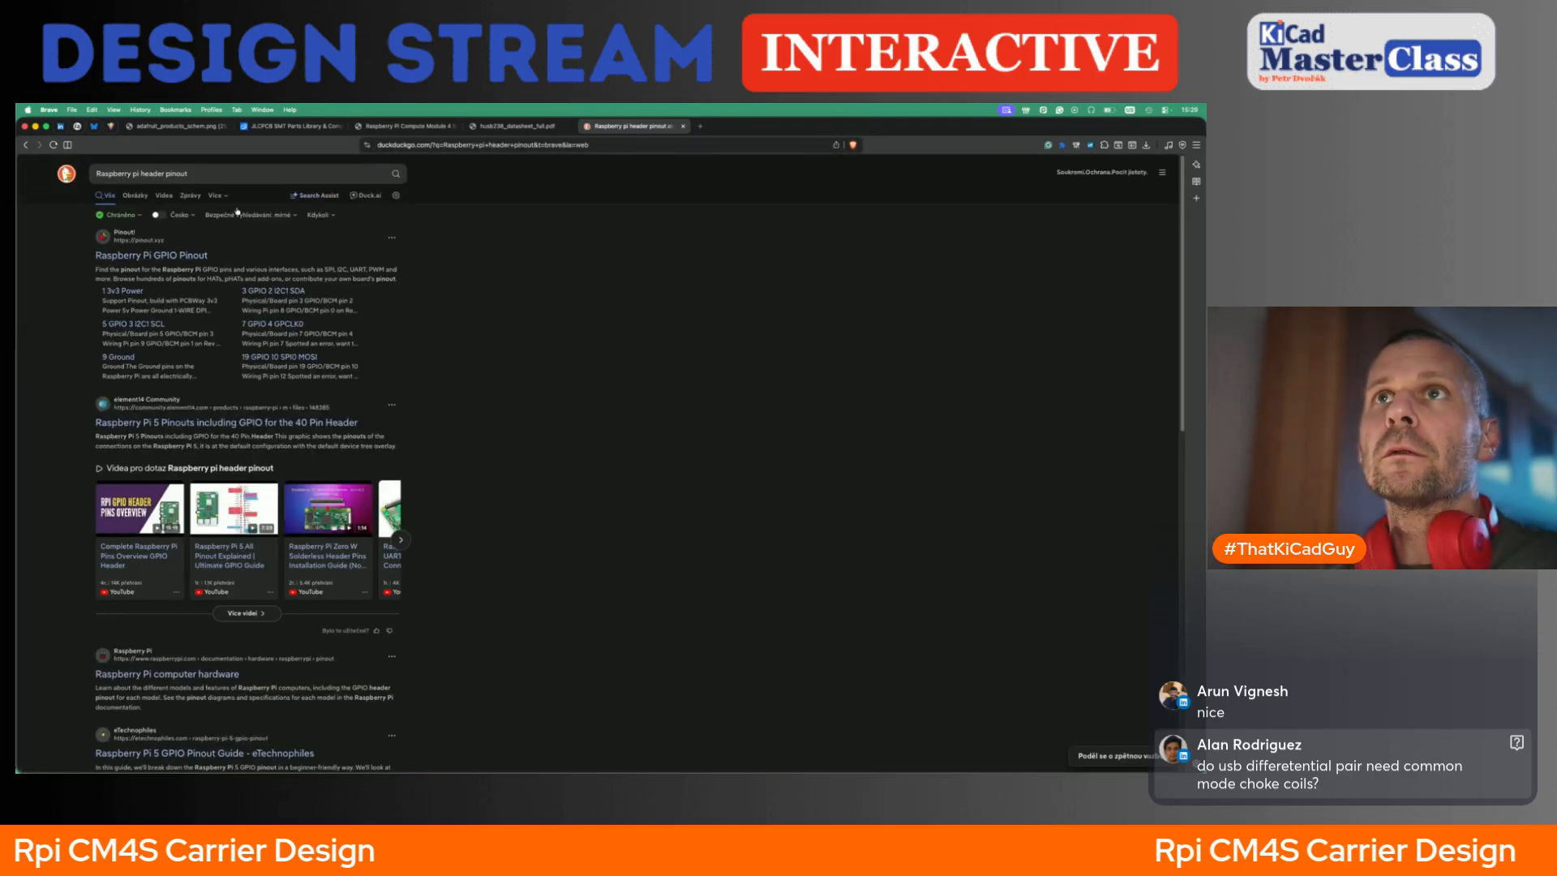
click(151, 254)
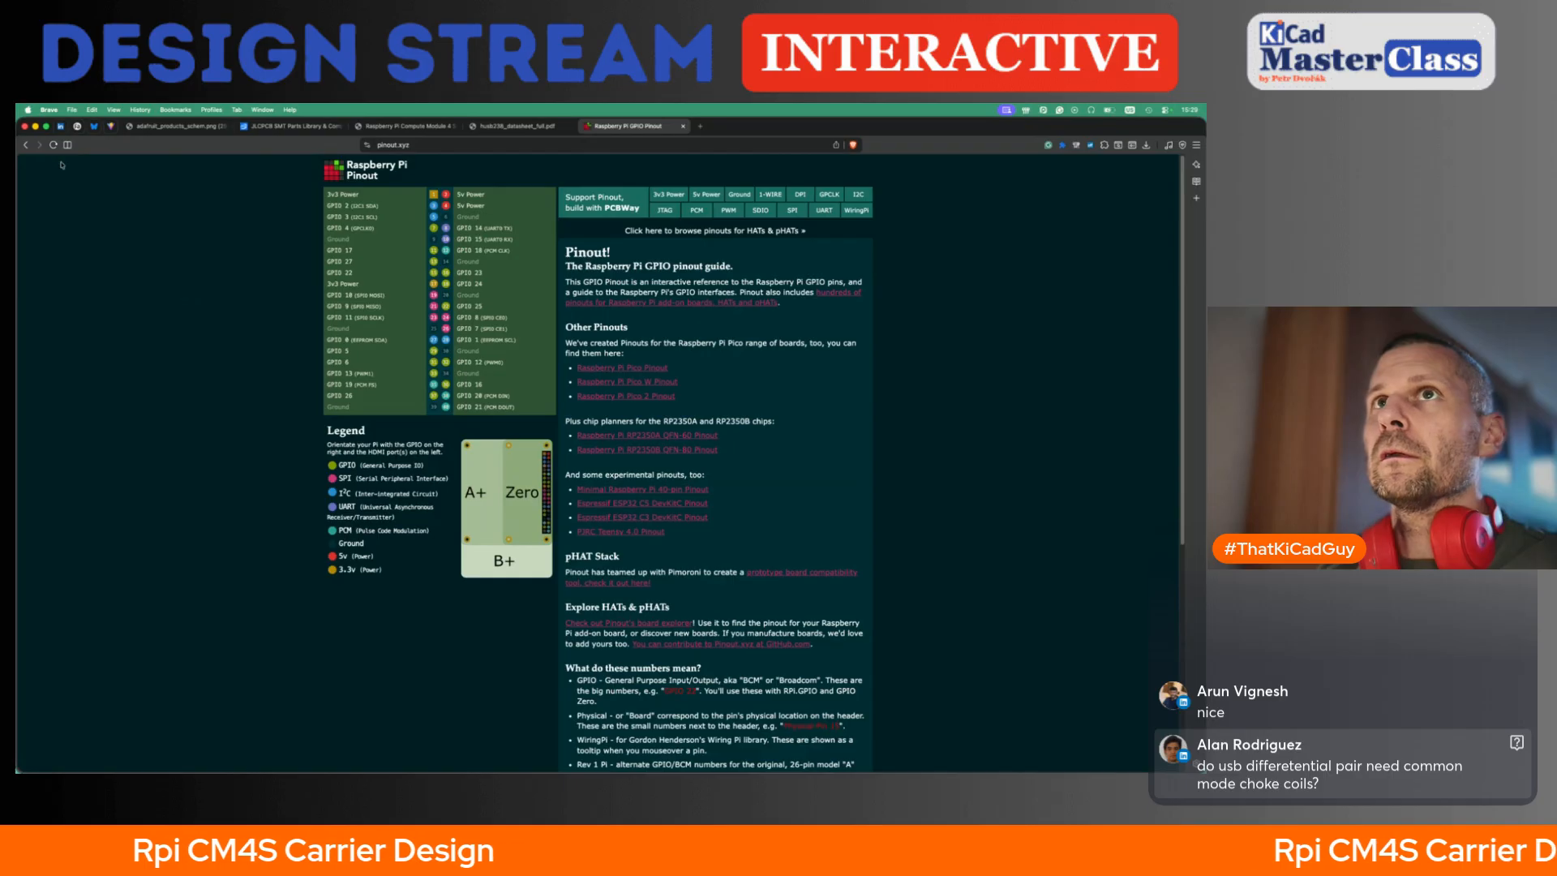
click(26, 145)
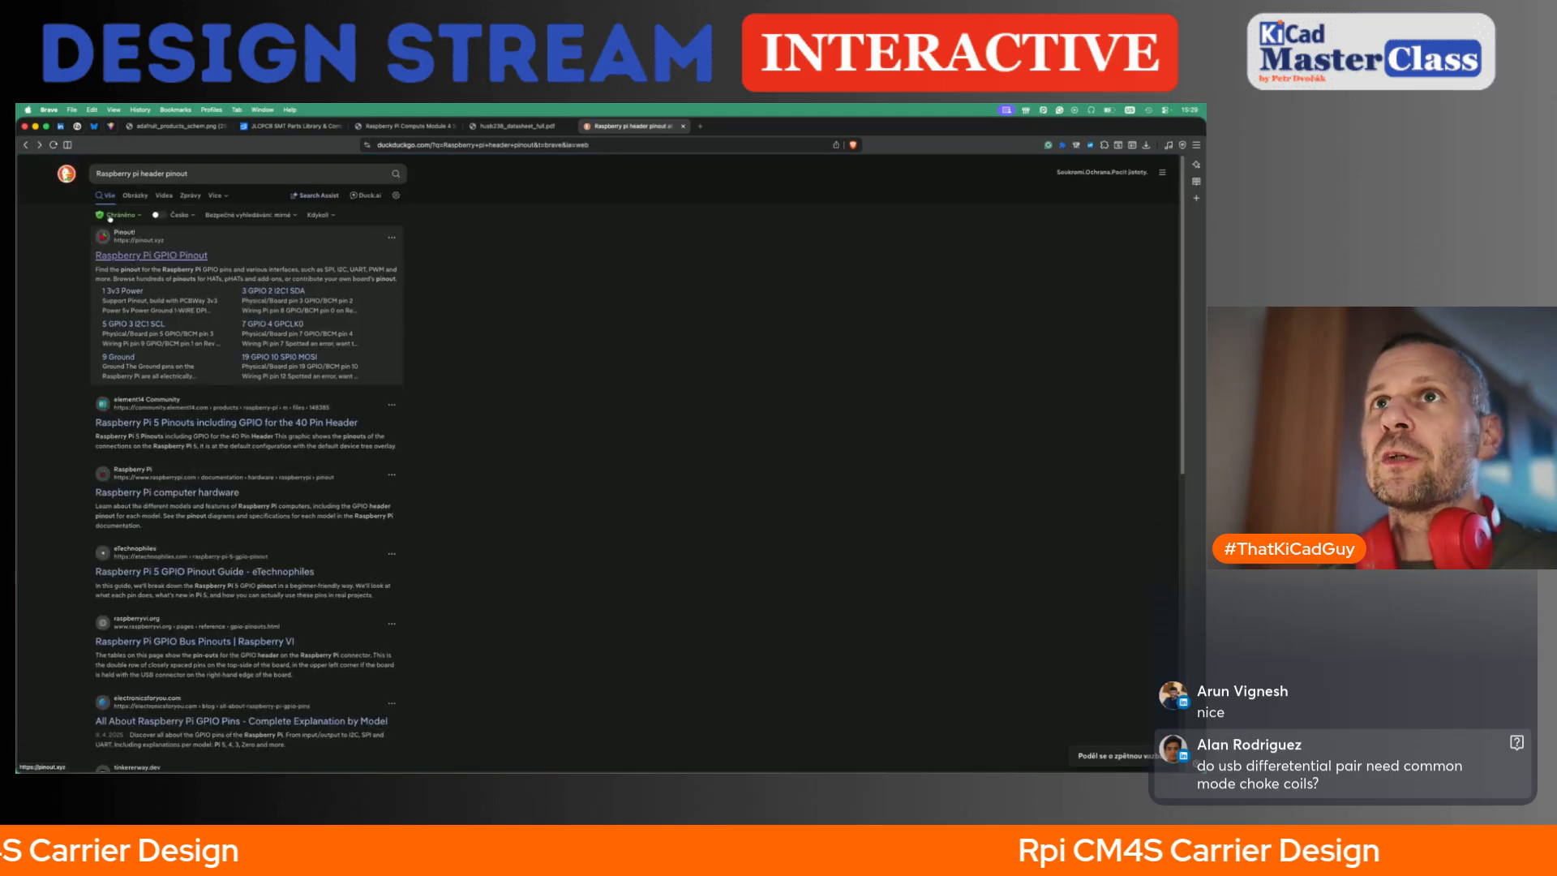
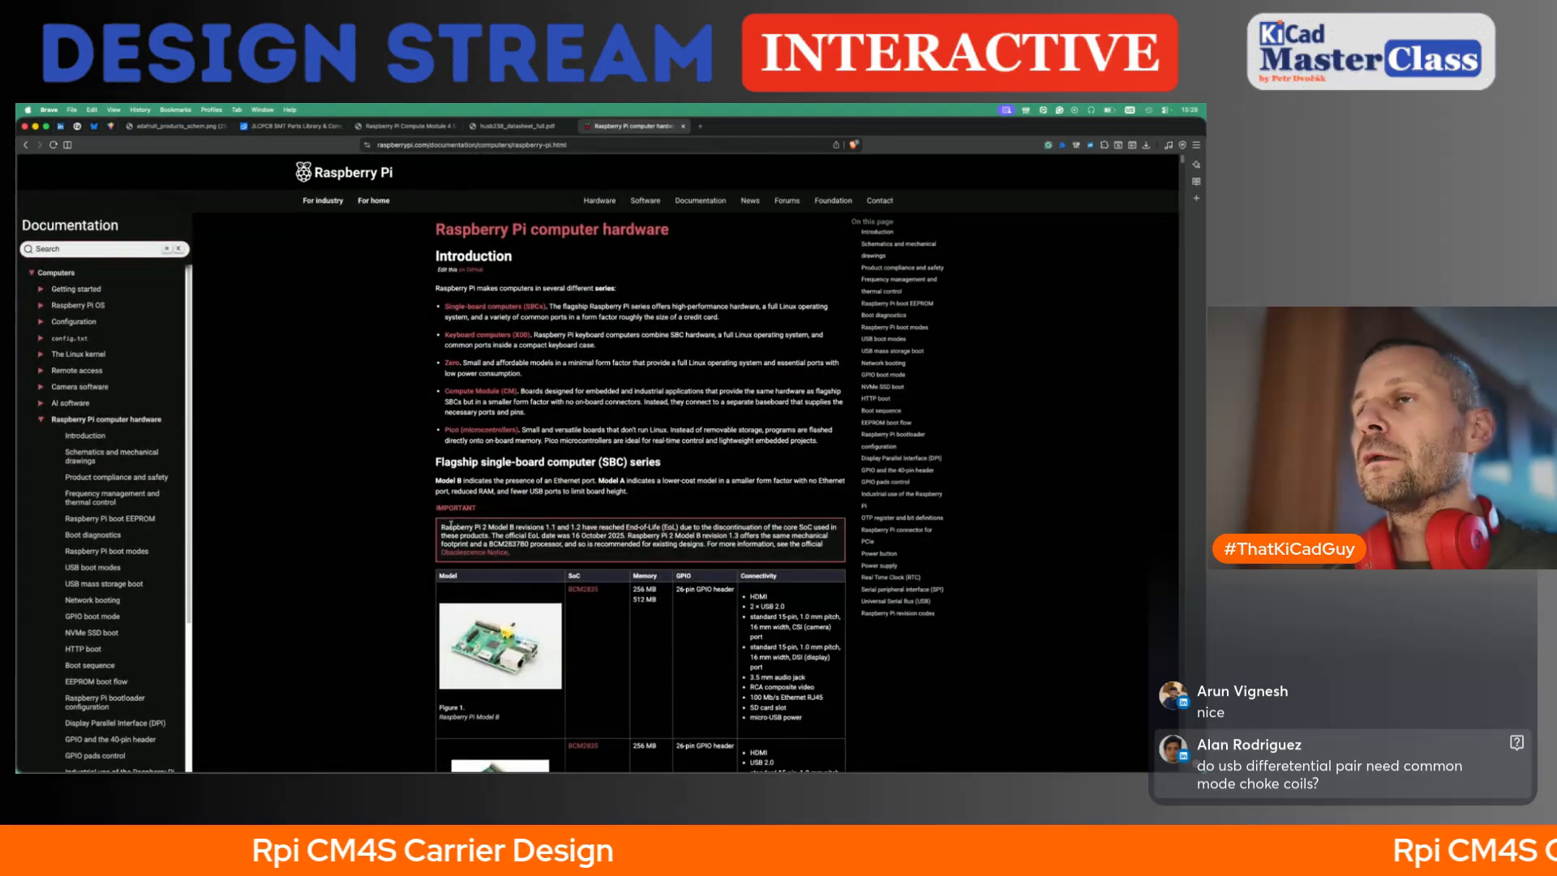
- Open the Raspberry Pi 4 Model B reduced schematics from the official hardware documentation and examine the GPIO EXPANSION header
click(131, 458)
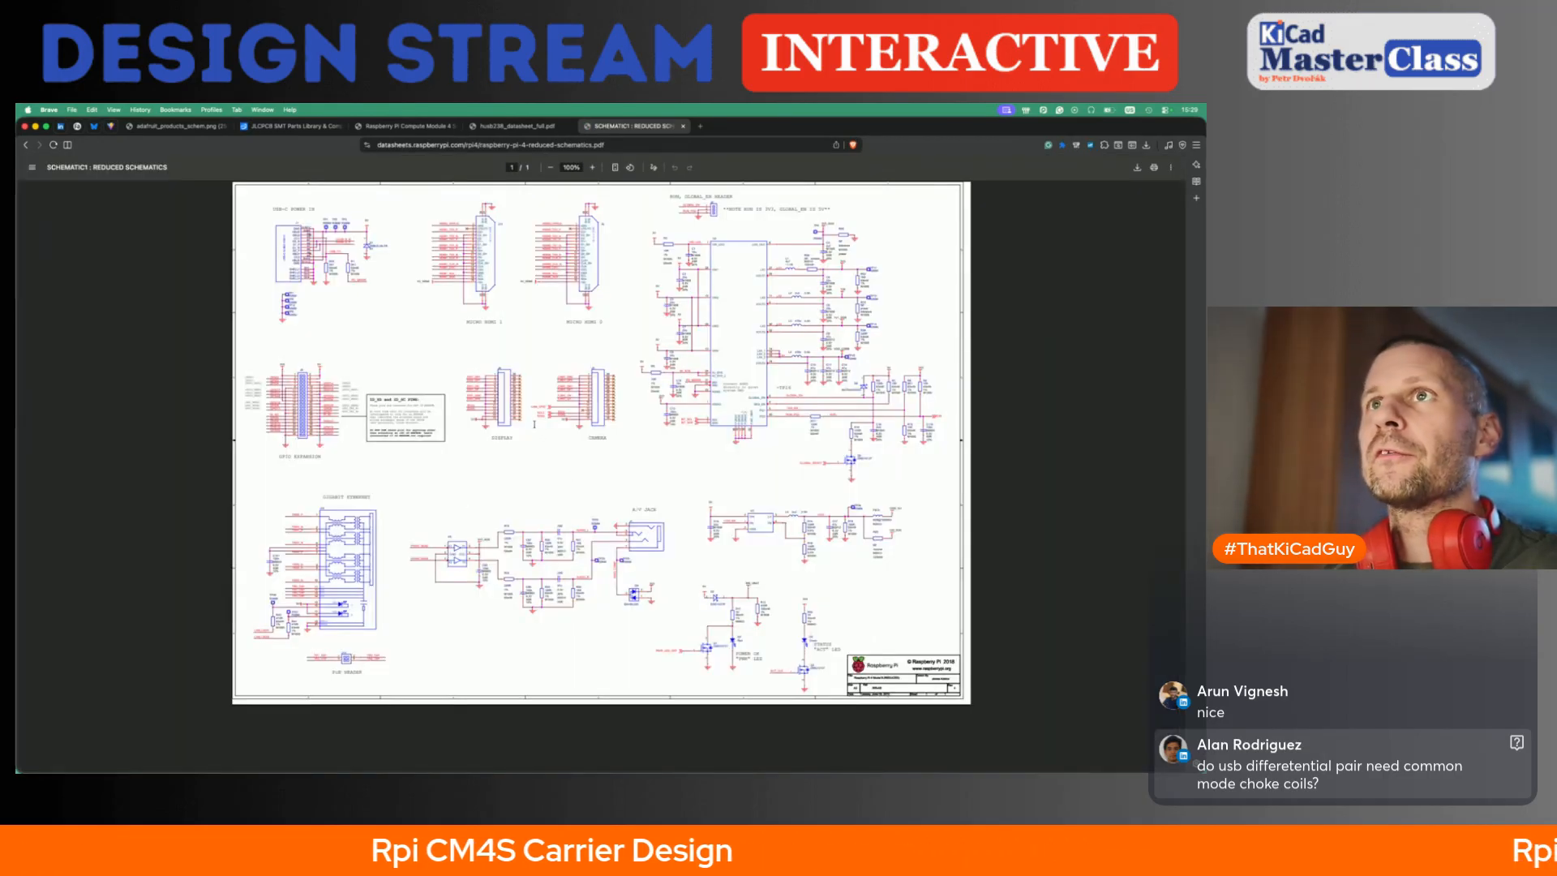
ctrl+scroll(288, 405, up, 5)
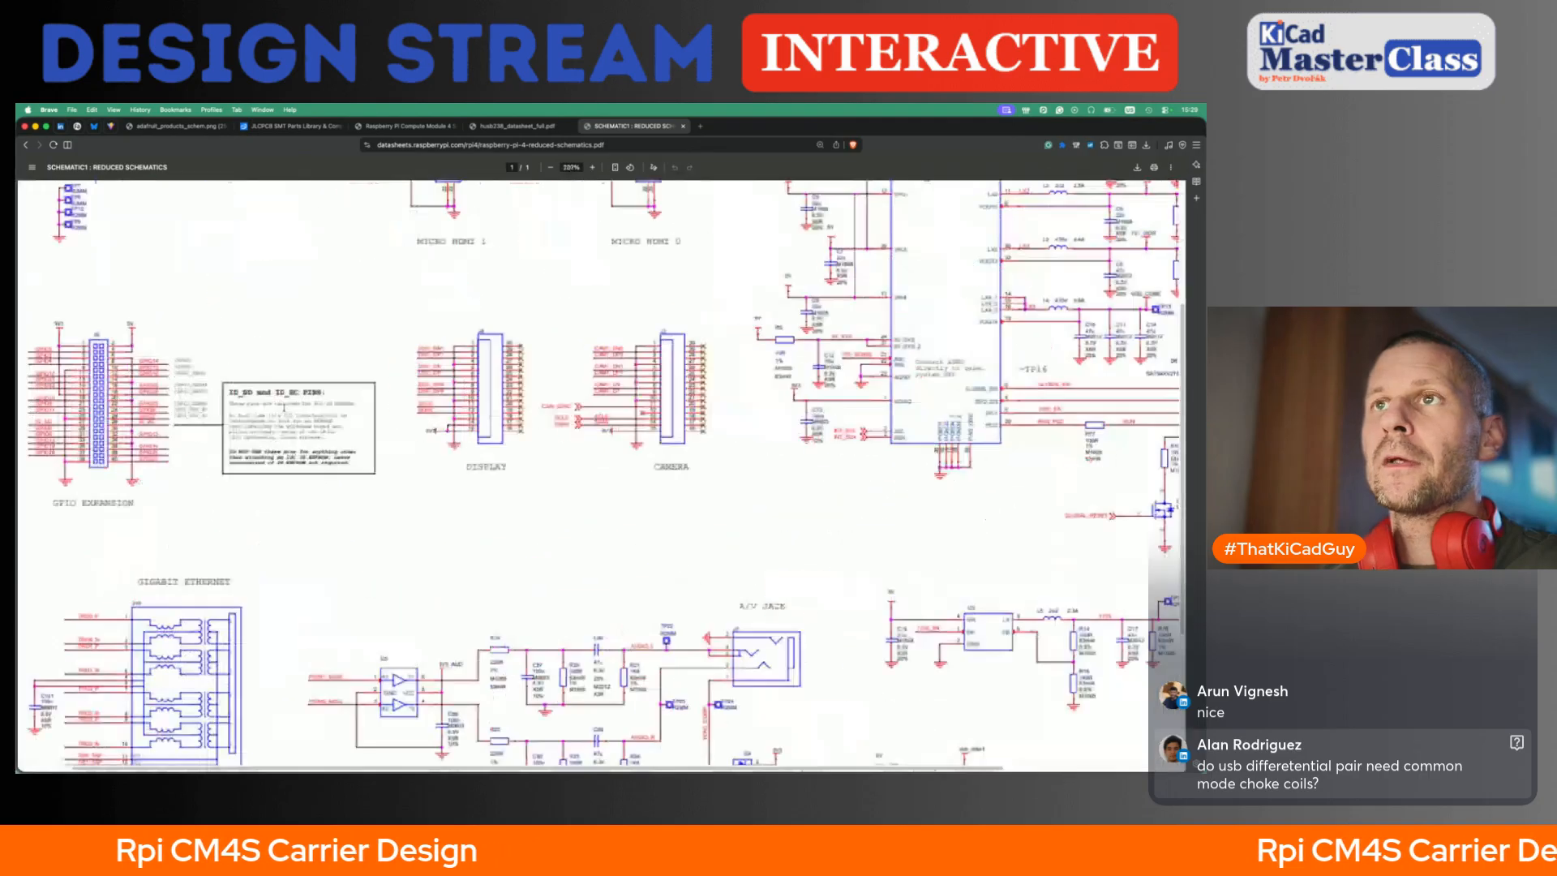
scroll(286, 409, left, 3)
scroll(278, 536, left, 5)
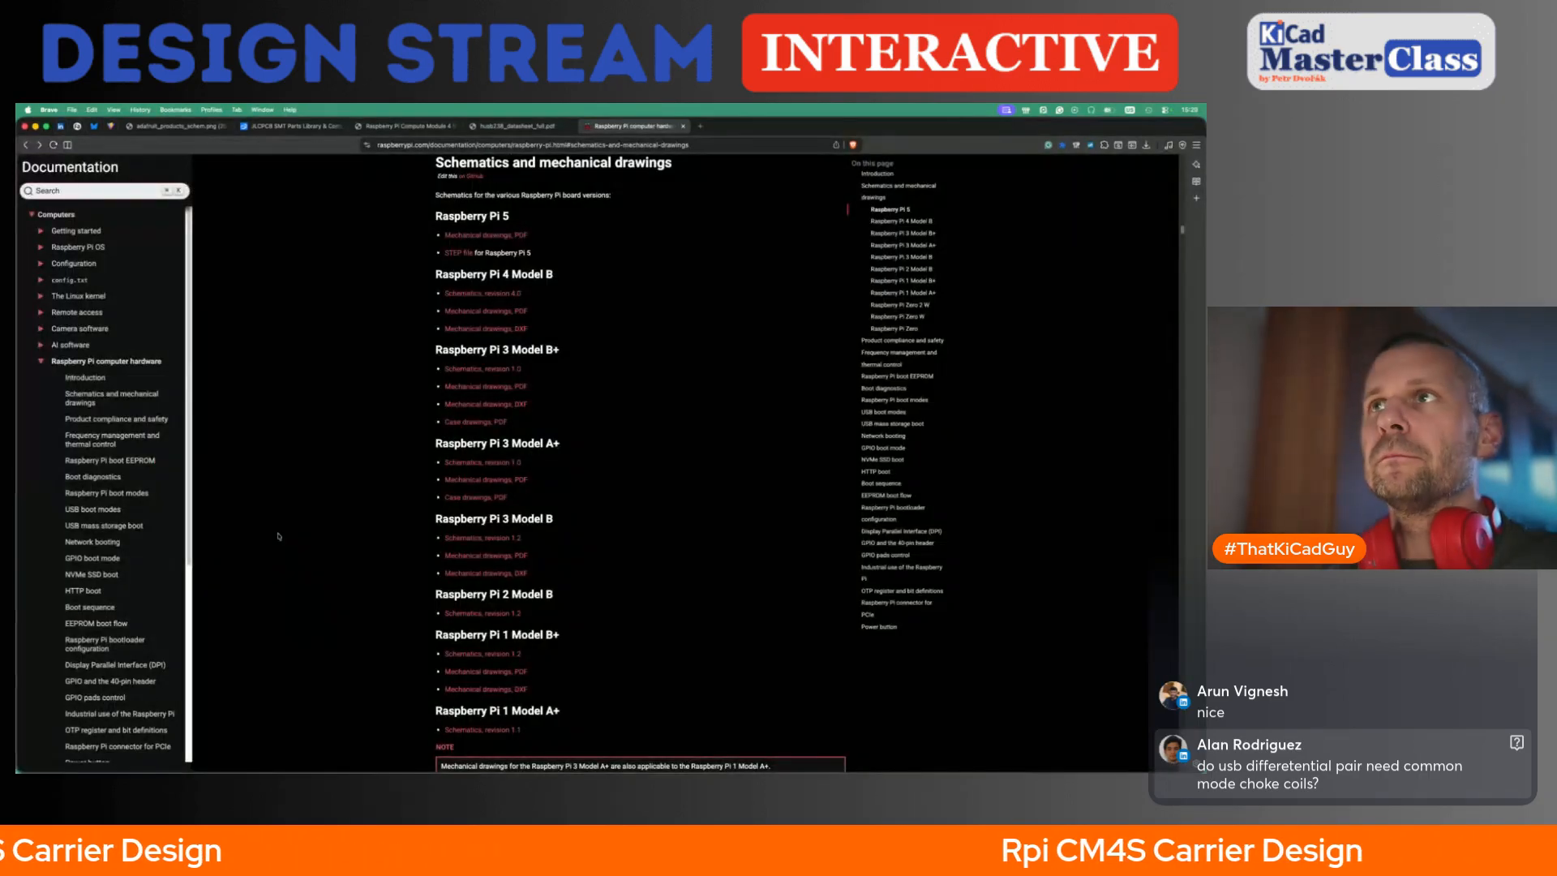
click(39, 145)
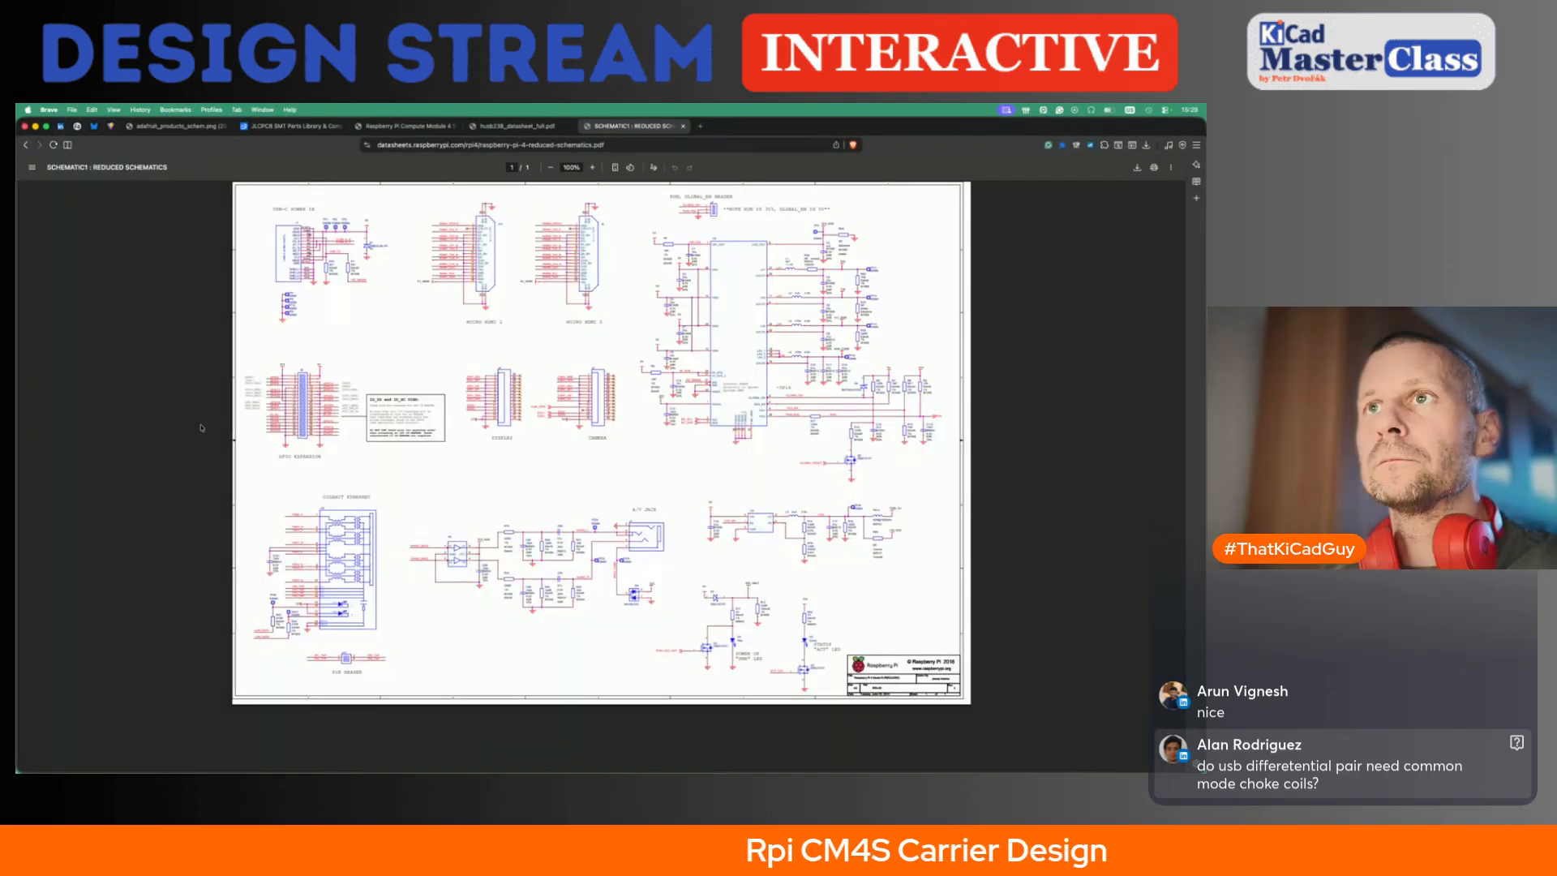
ctrl+scroll(289, 399, up, 3)
scroll(289, 399, left, 2)
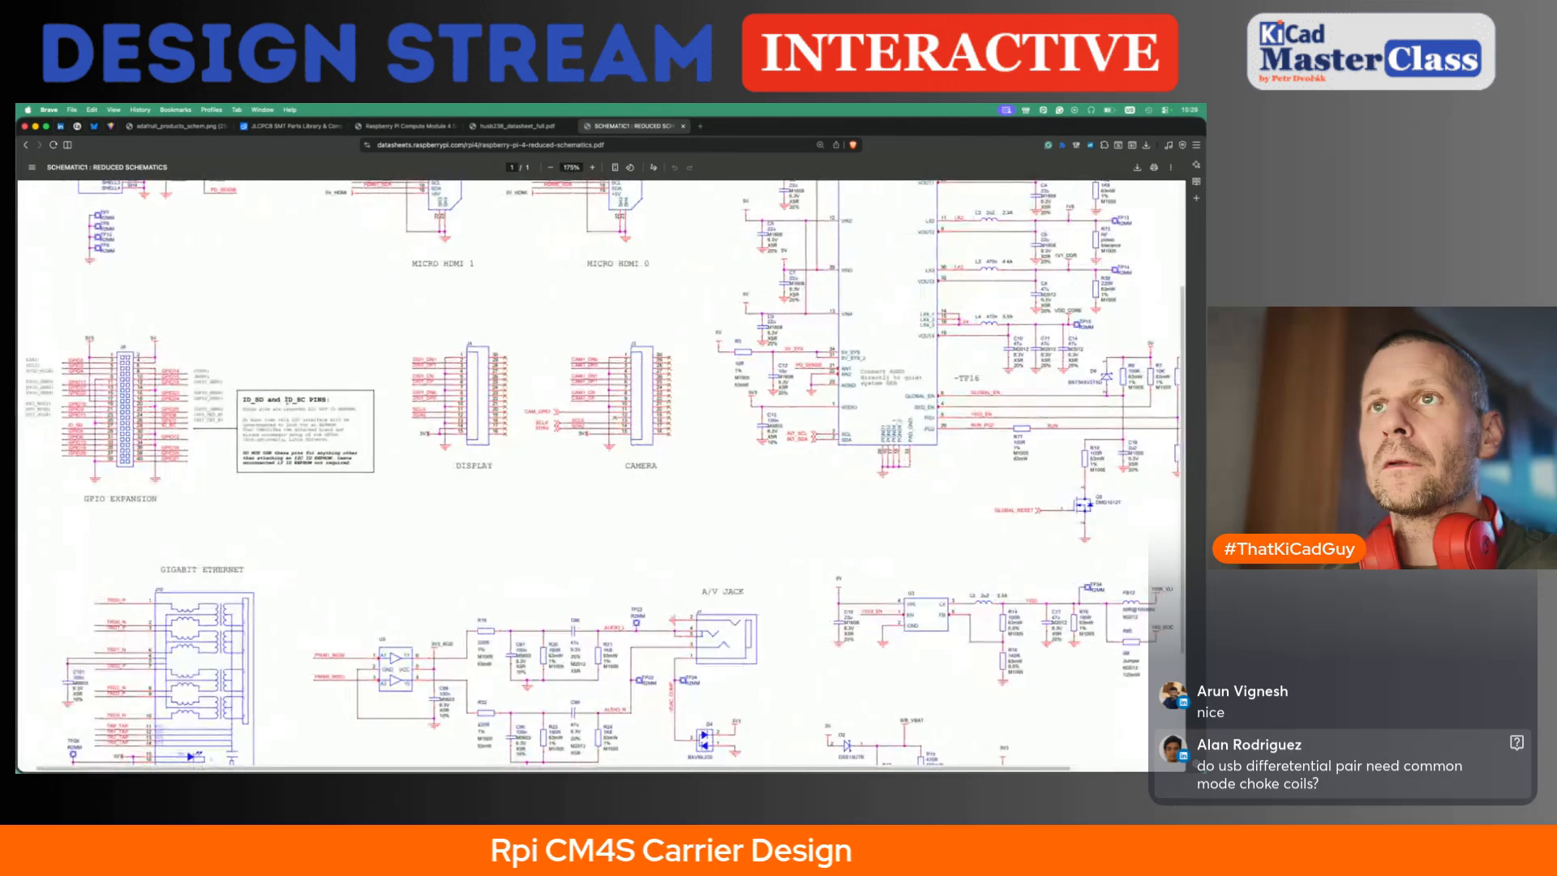
ctrl+scroll(259, 409, up, 3)
scroll(260, 409, left, 3)
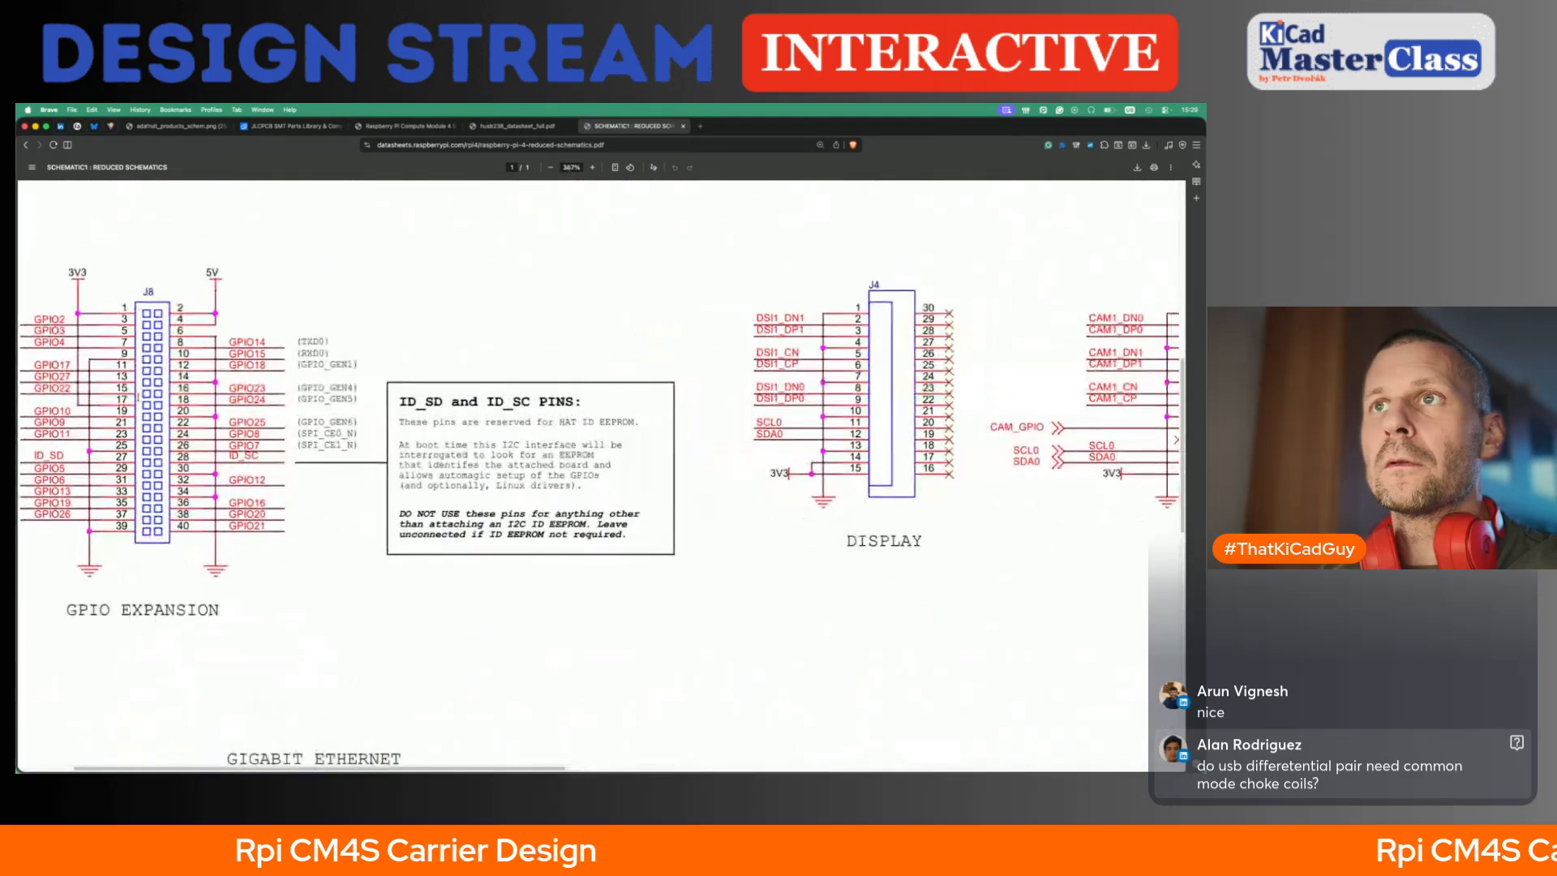
scroll(138, 398, left, 1)
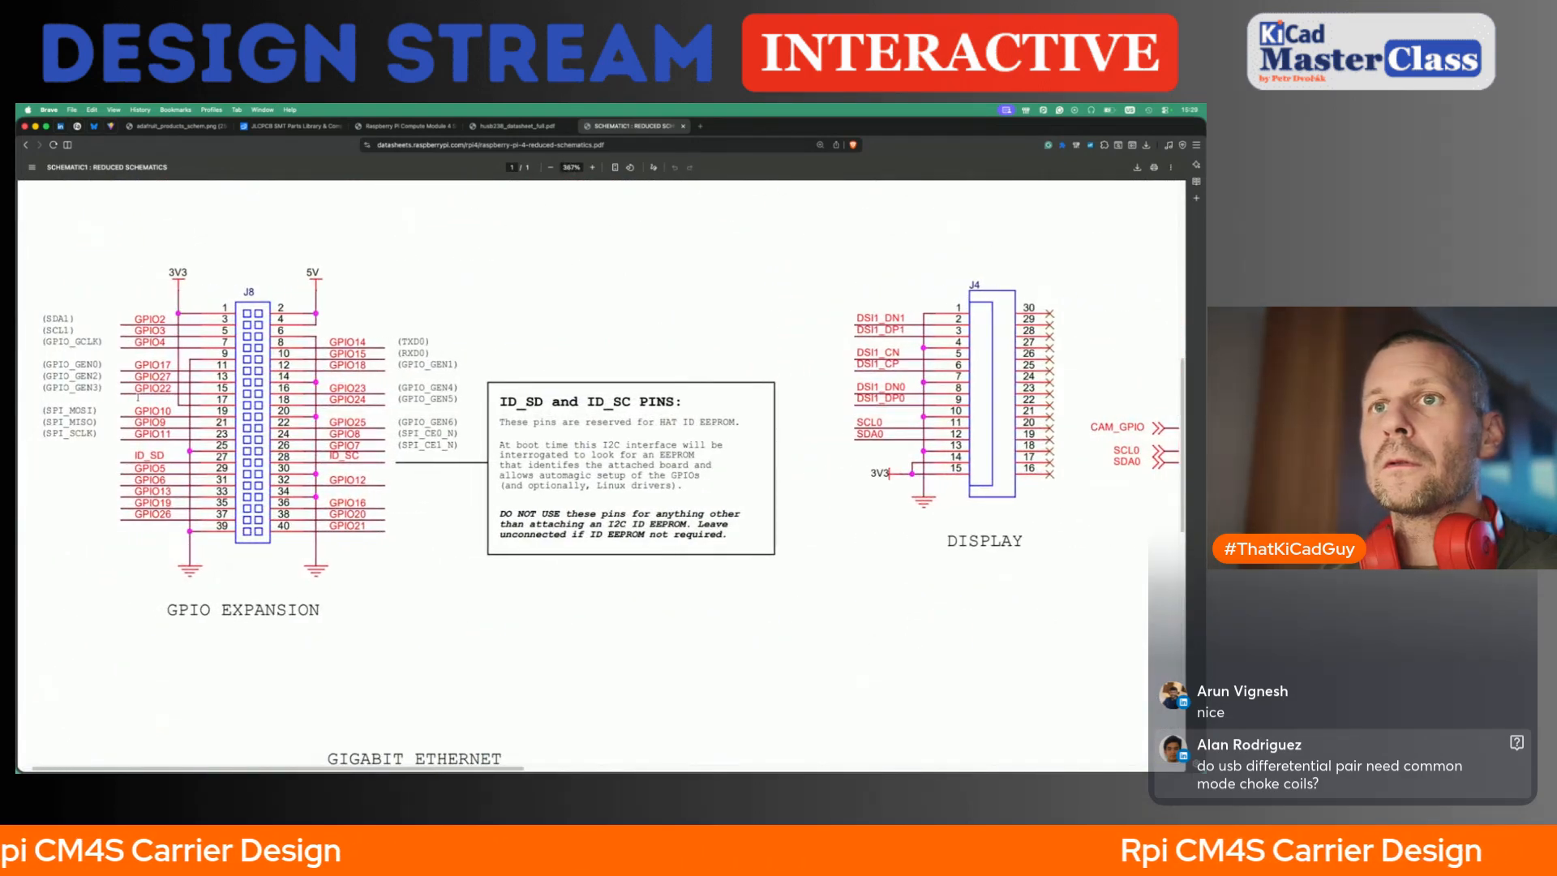
- Capture a screenshot of the GPIO EXPANSION header with part of its ID_SD/ID_SC note, preview it and dismiss the preview
key(shift+super+4)
drag(35, 246, 739, 630)
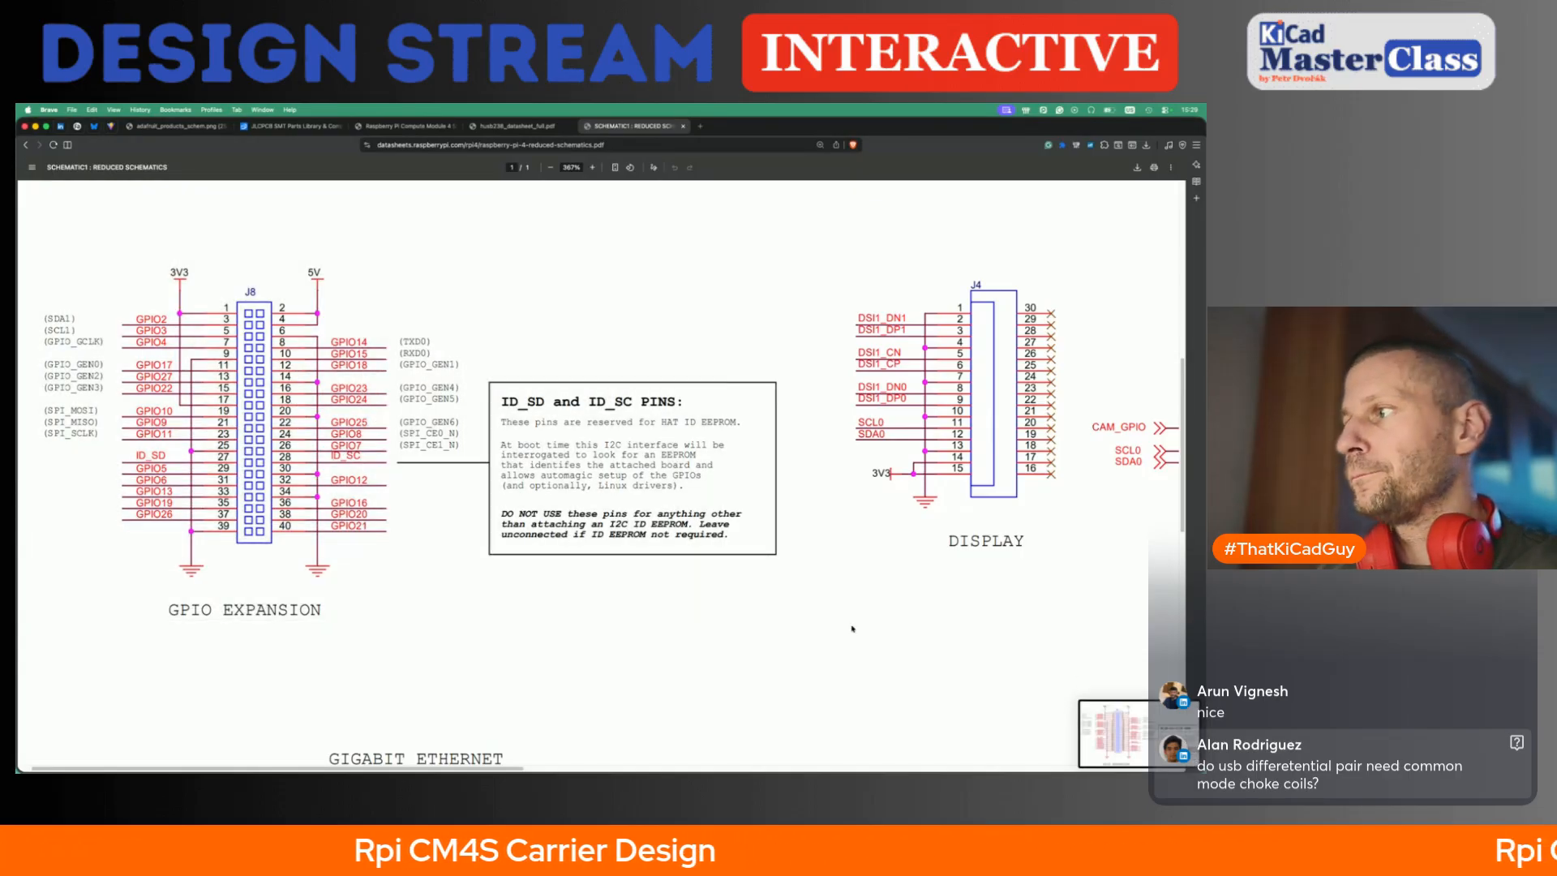
click(1144, 729)
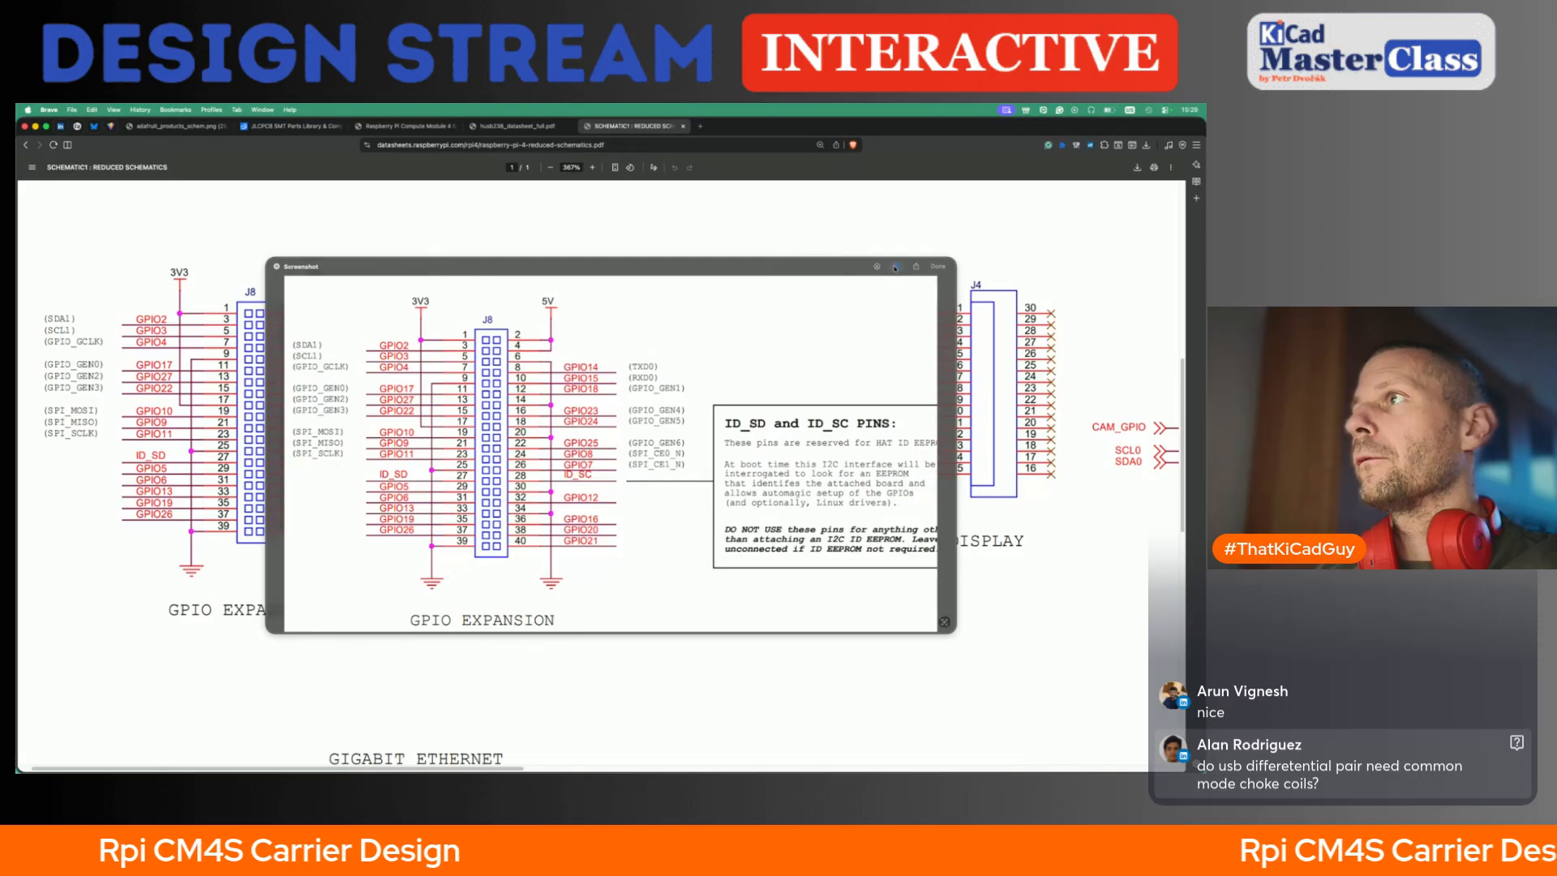
key(Escape)
- Capture the header together with the whole ID_SD/ID_SC note, switch to KiCad and bring the full IO ports sheet into view
key(shift+super+4)
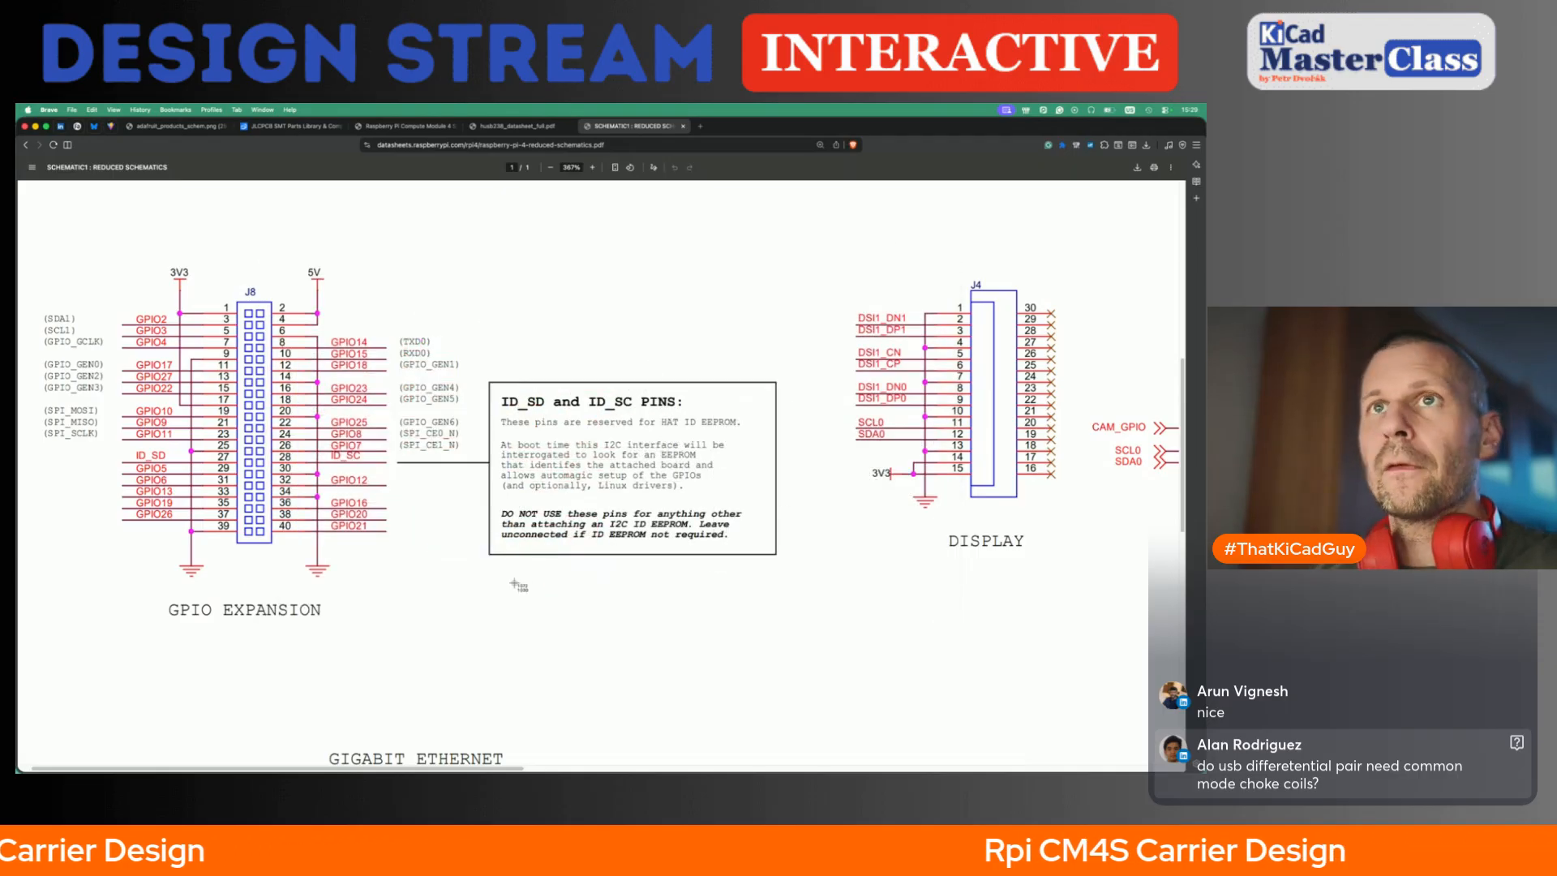
drag(34, 248, 792, 634)
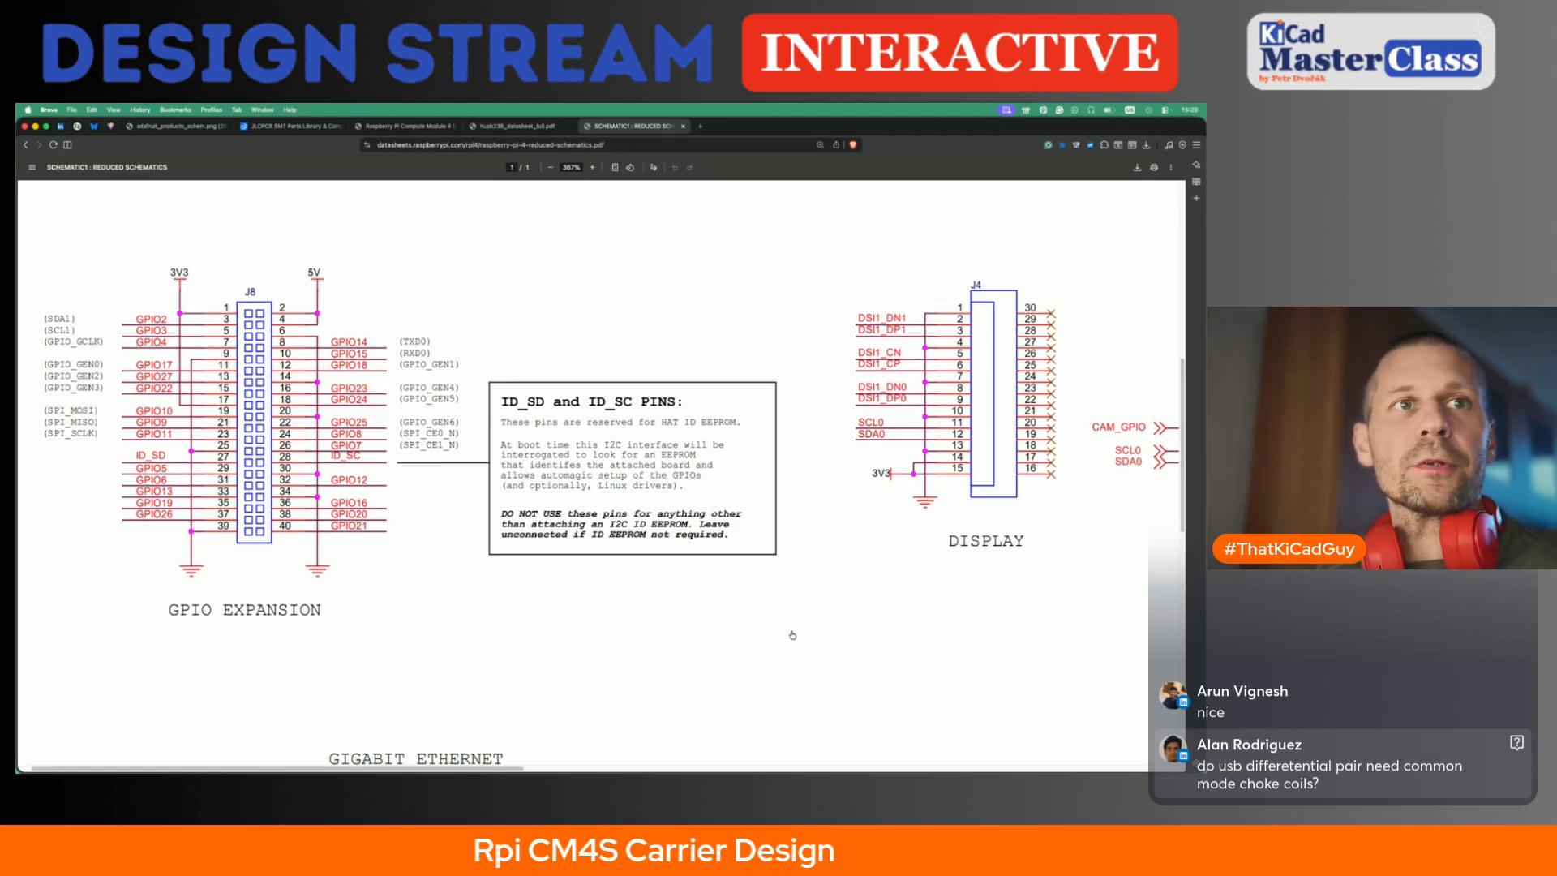
key(super+Tab)
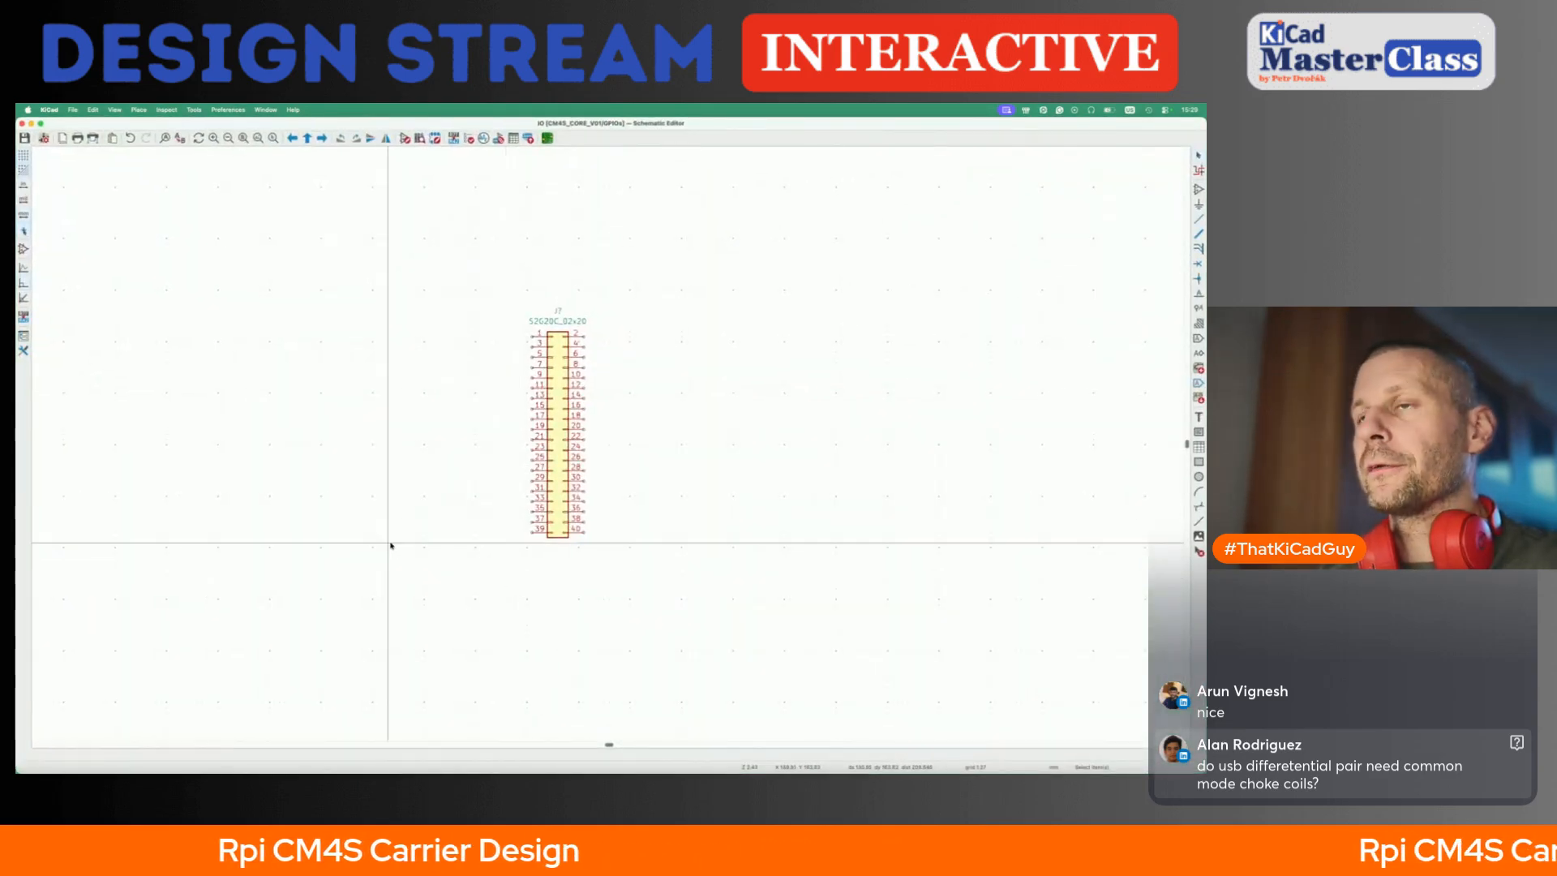
key(Home)
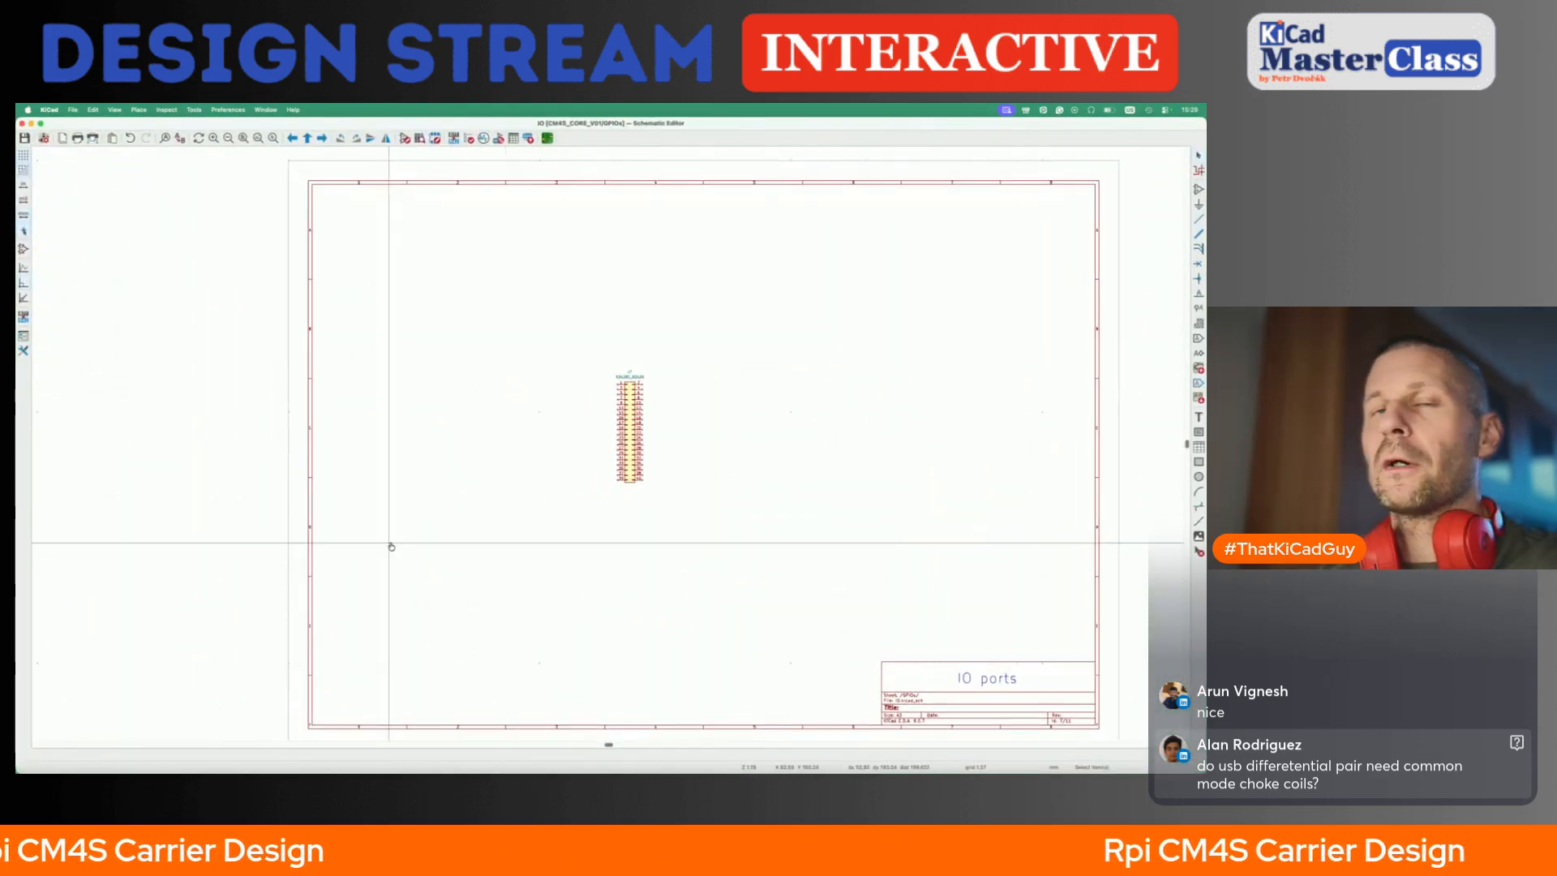
- Return to the Brave browser and take another screenshot of the GPIO EXPANSION header and its ID_SD/ID_SC note
key(super+Tab)
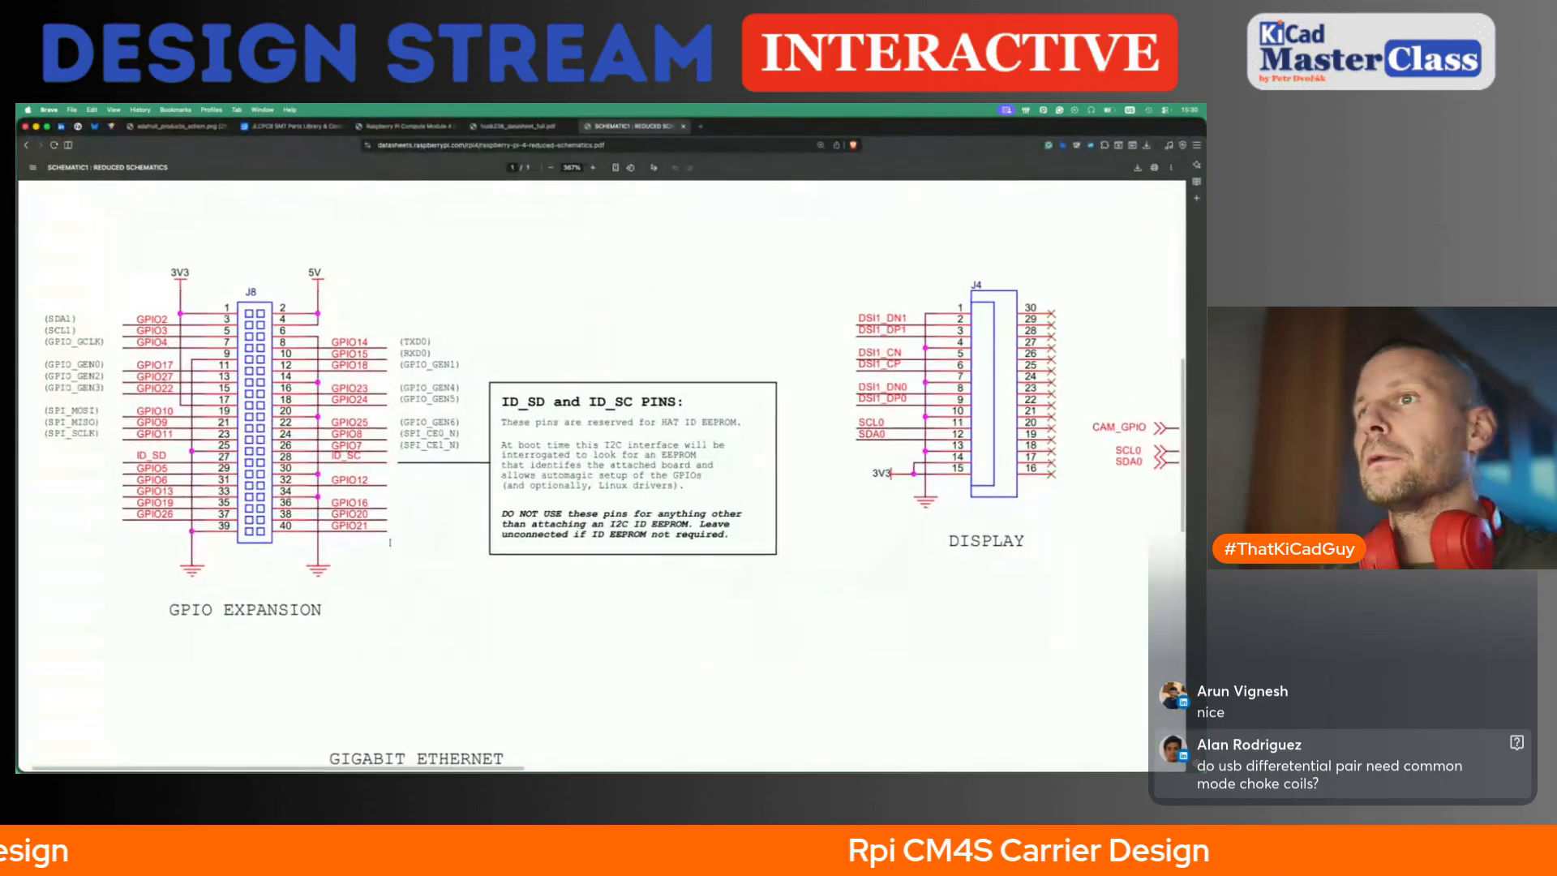
drag(37, 248, 786, 628)
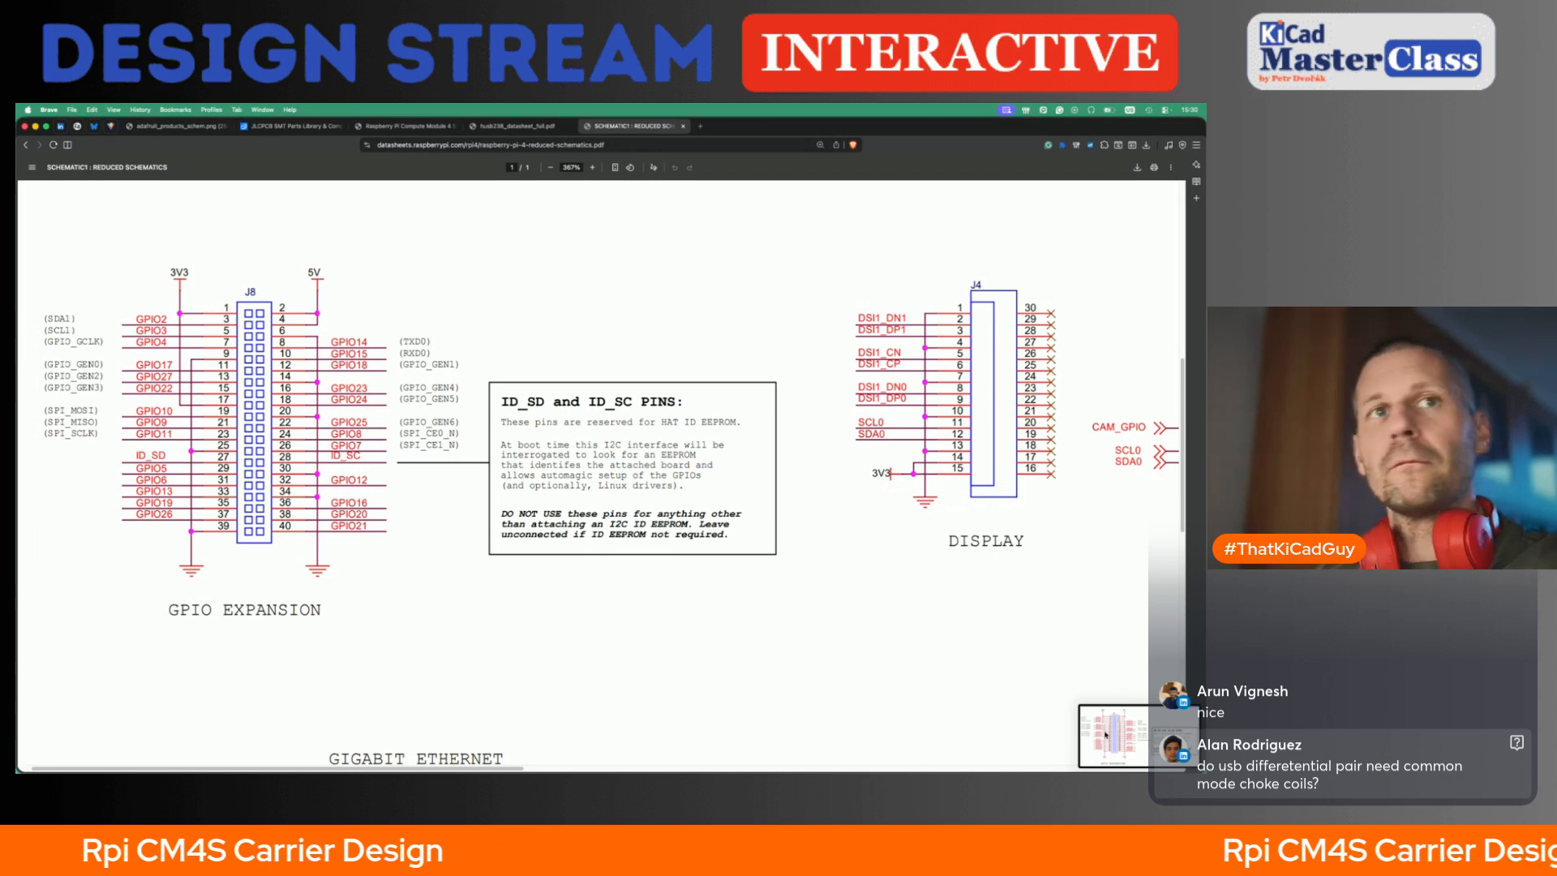
- Switch to Finder, go from the kicad_pool folder up to Downloads and delete the newest ZIP archive there
key(super+Tab)
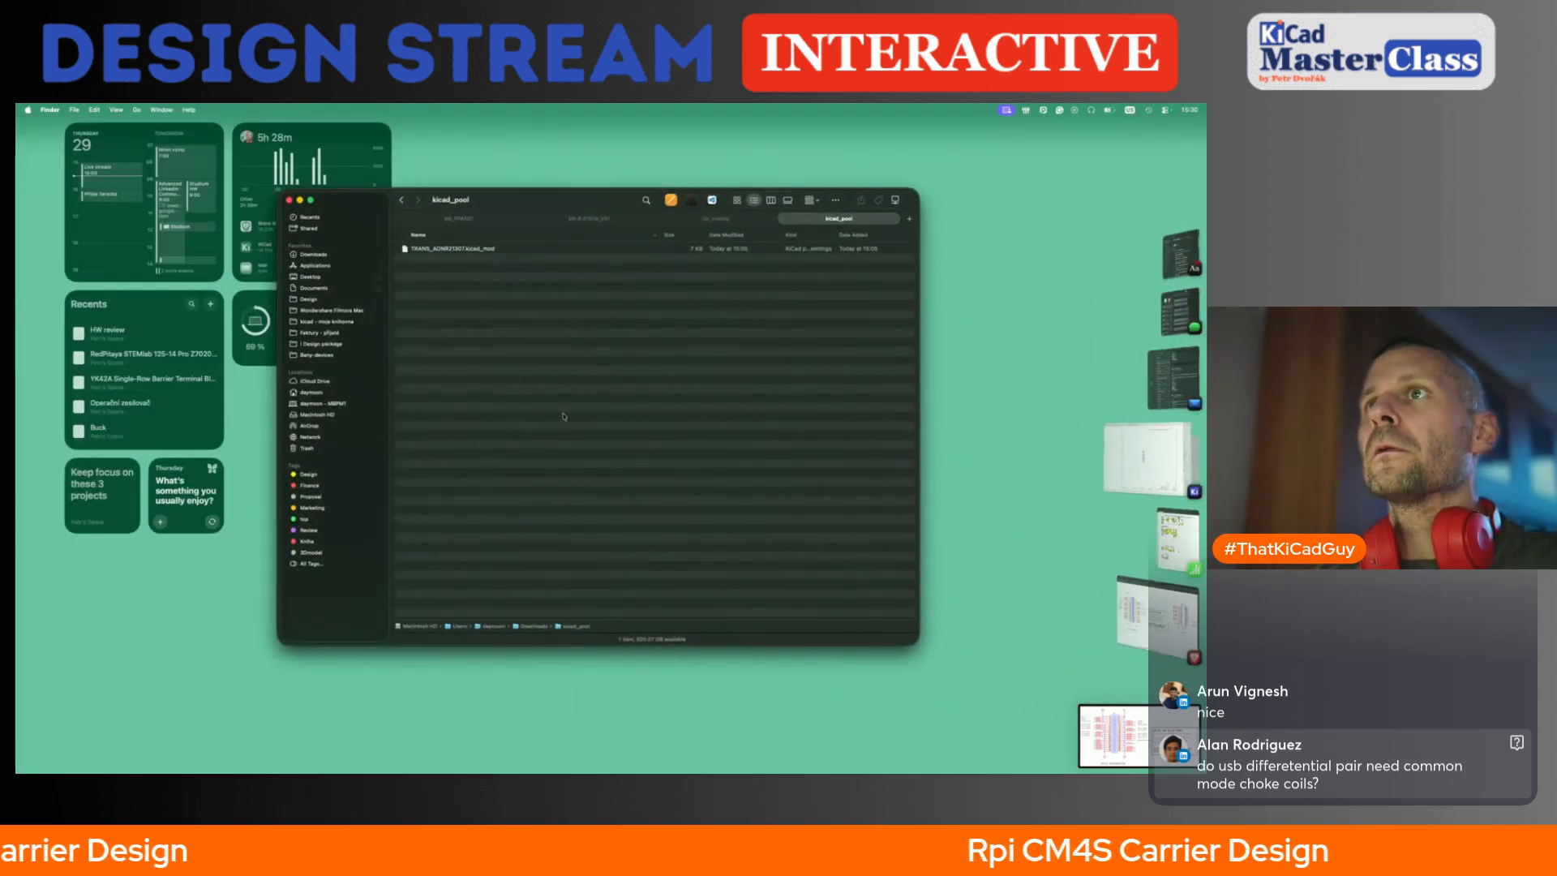
click(453, 250)
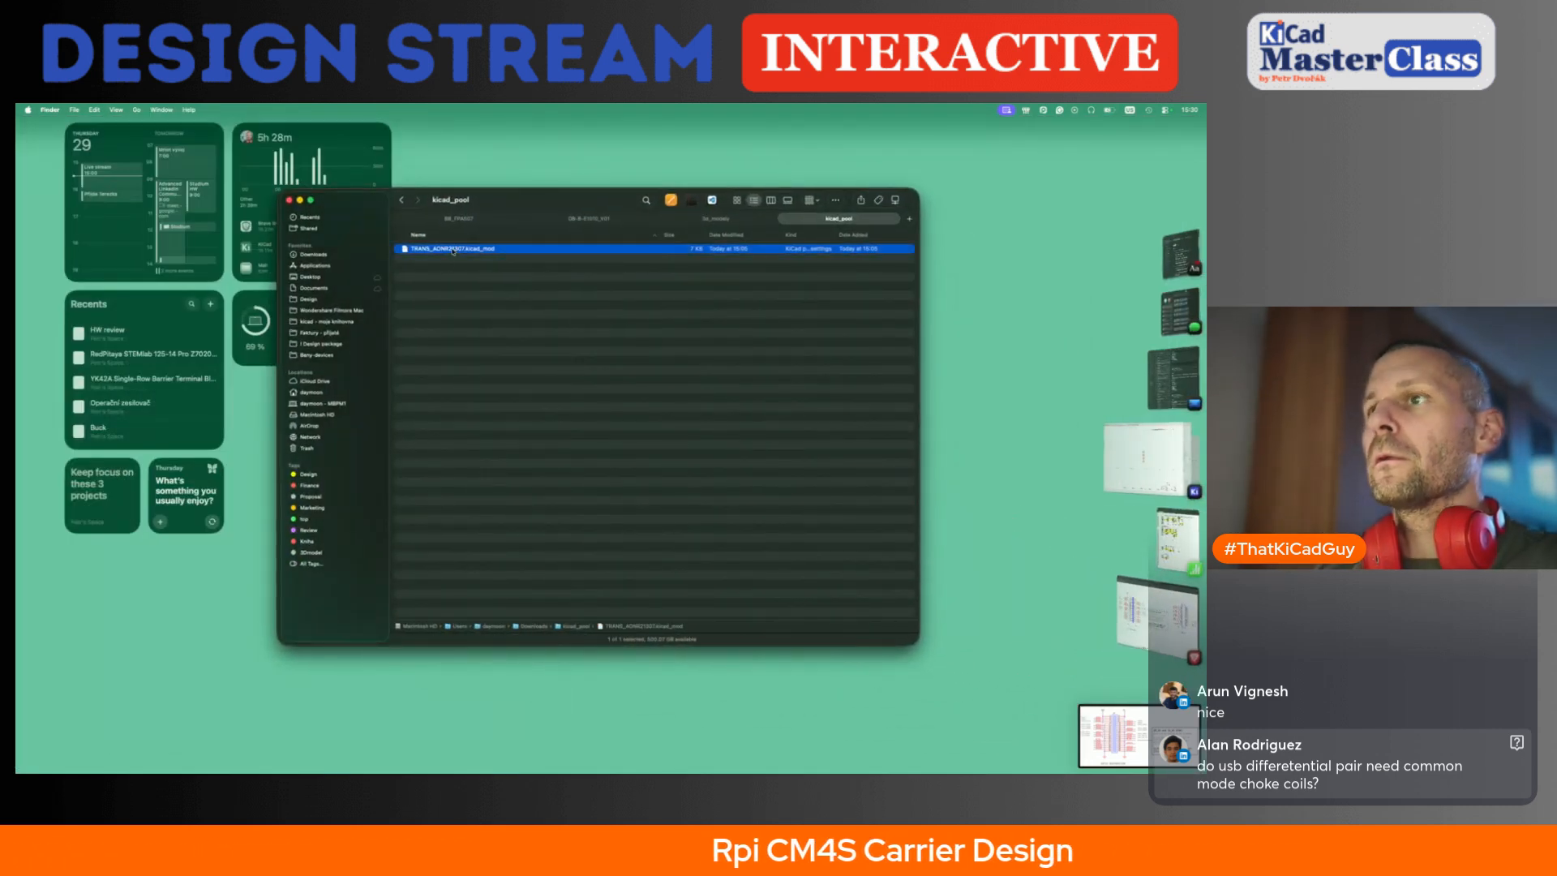
key(super+Up)
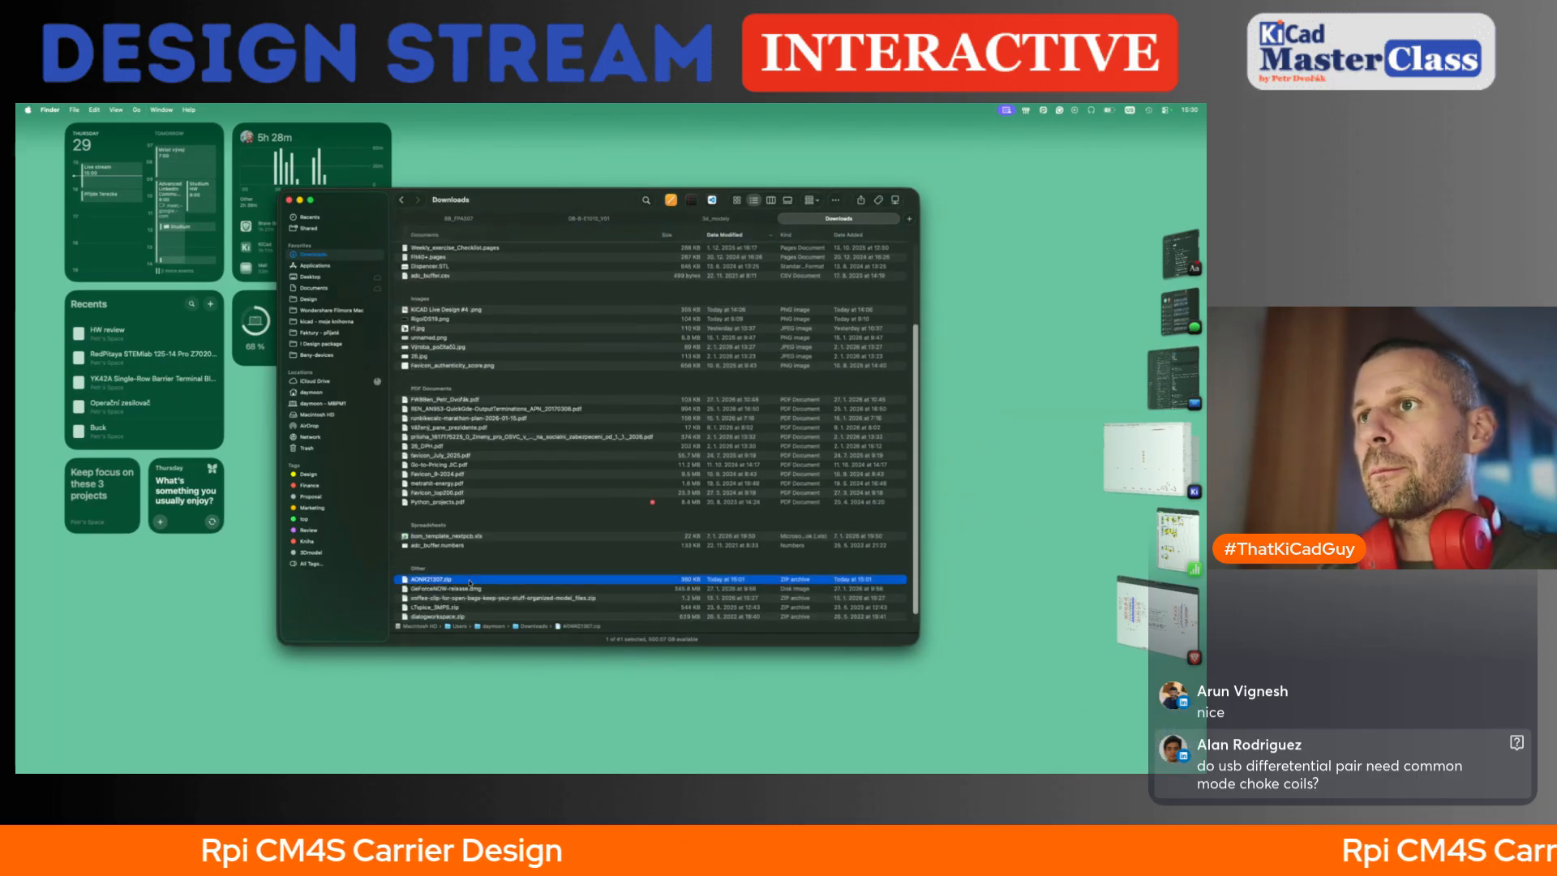
click(470, 580)
key(super+BackSpace)
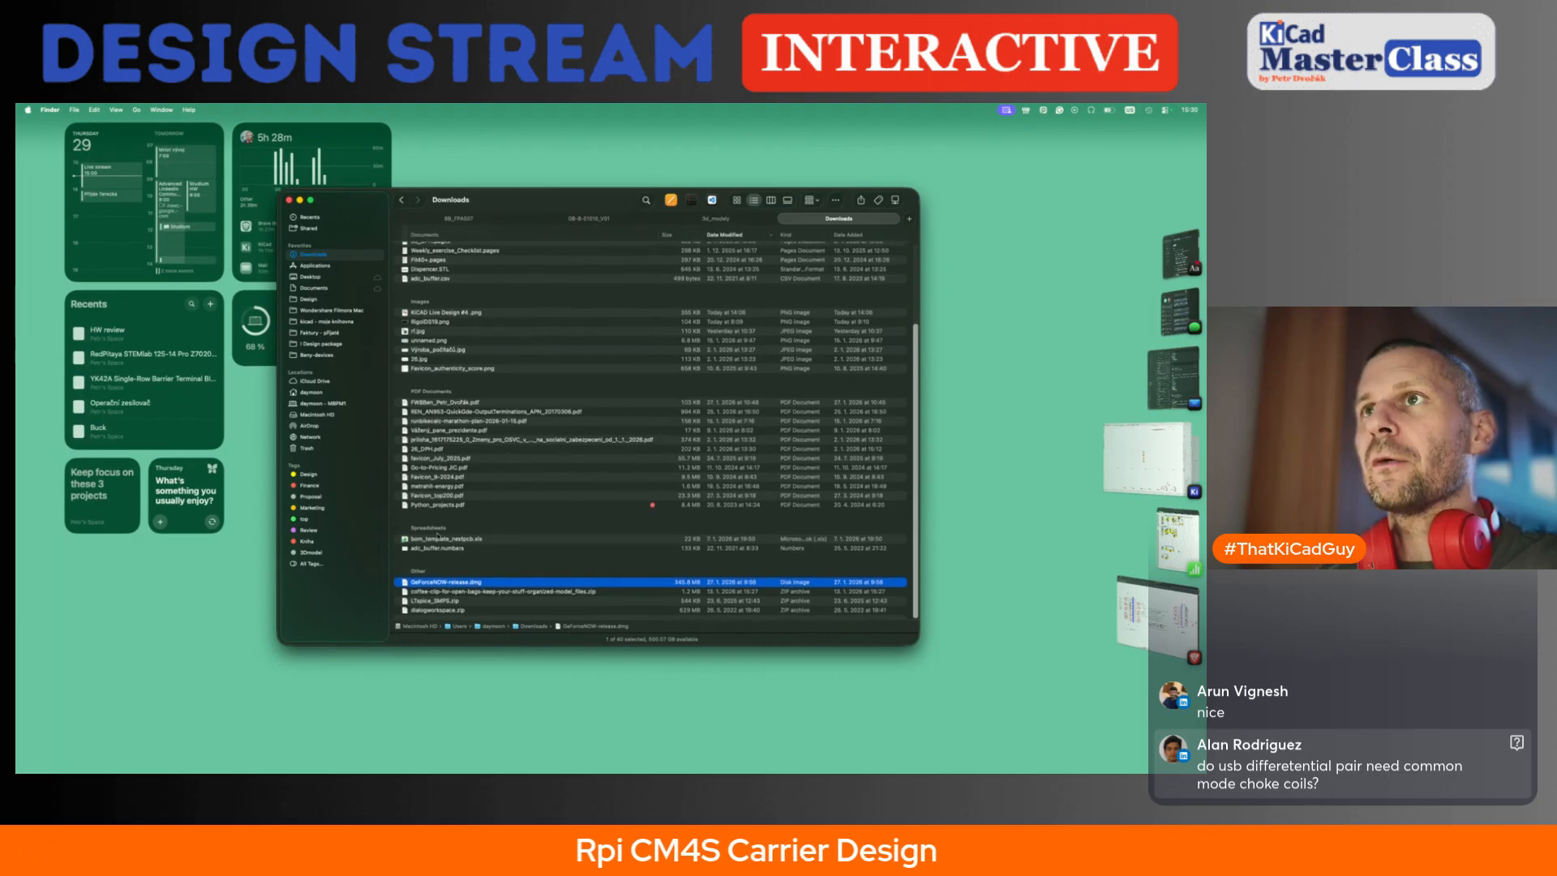
- Go to the Desktop folder in Finder and select the newest screenshot file
scroll(438, 537, up, 3)
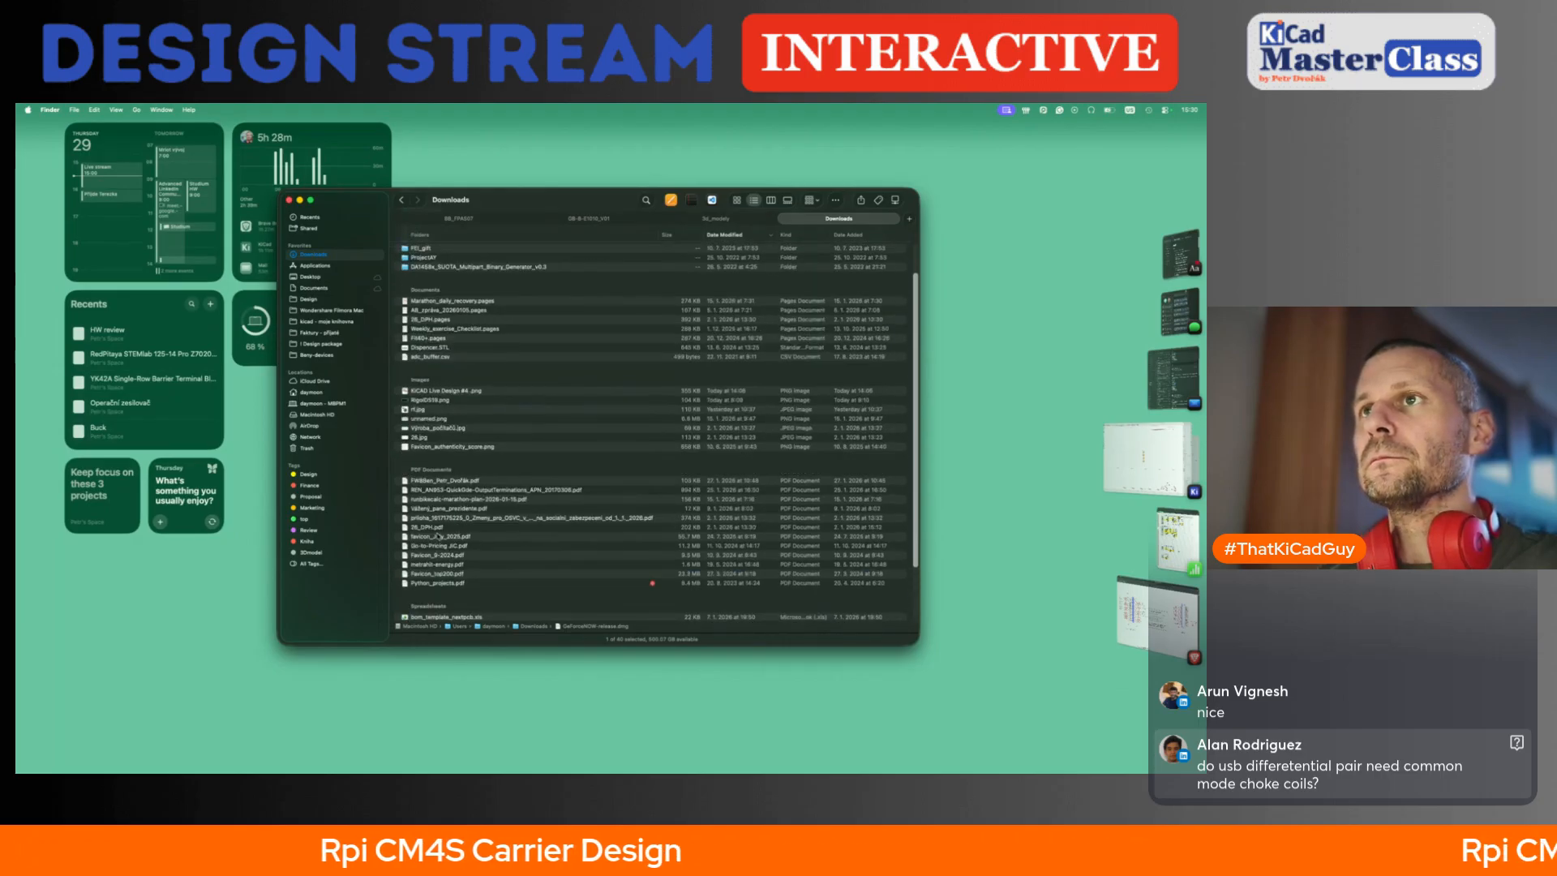
click(311, 276)
click(433, 273)
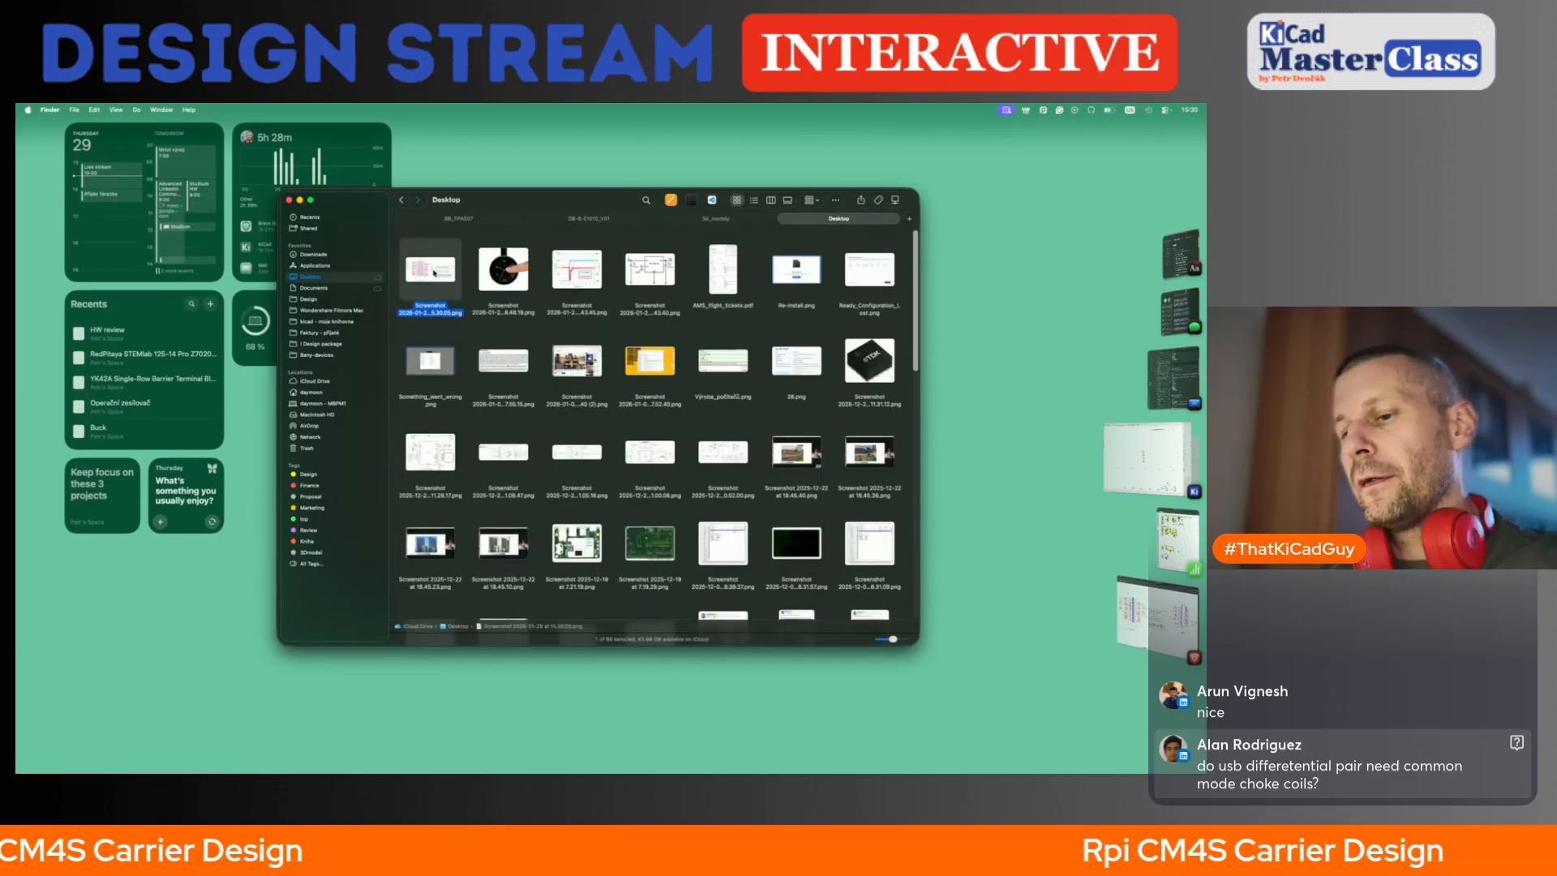
- Paste the screenshot into the pics folder of the CM4S_CORE_V01 project, inside the RPI CM4S design folder
click(309, 299)
click(424, 249)
double_click(425, 249)
double_click(424, 249)
double_click(435, 249)
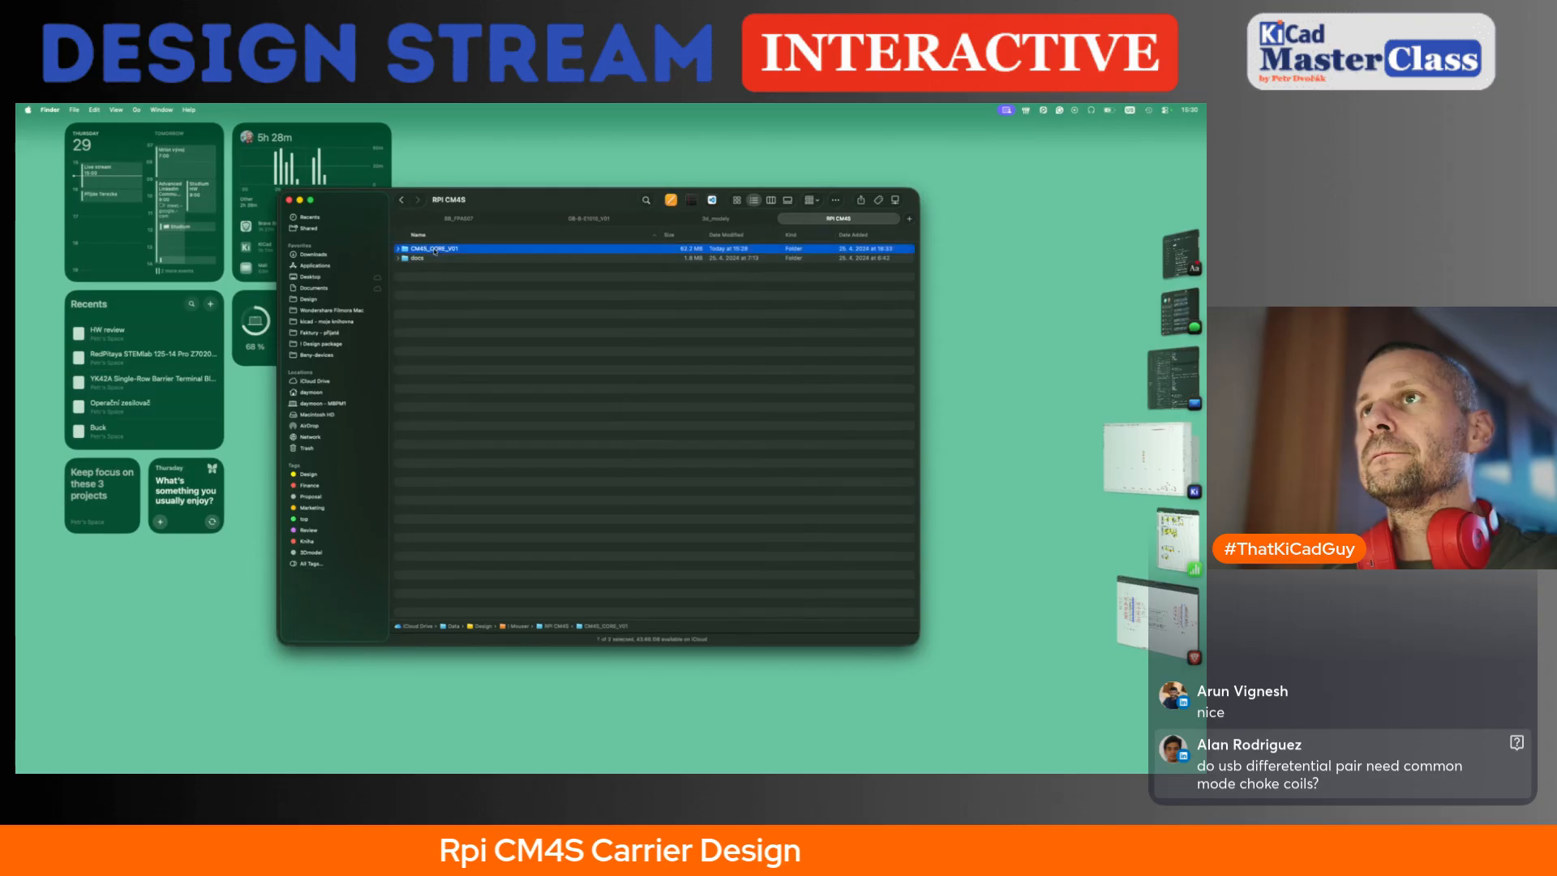
double_click(432, 267)
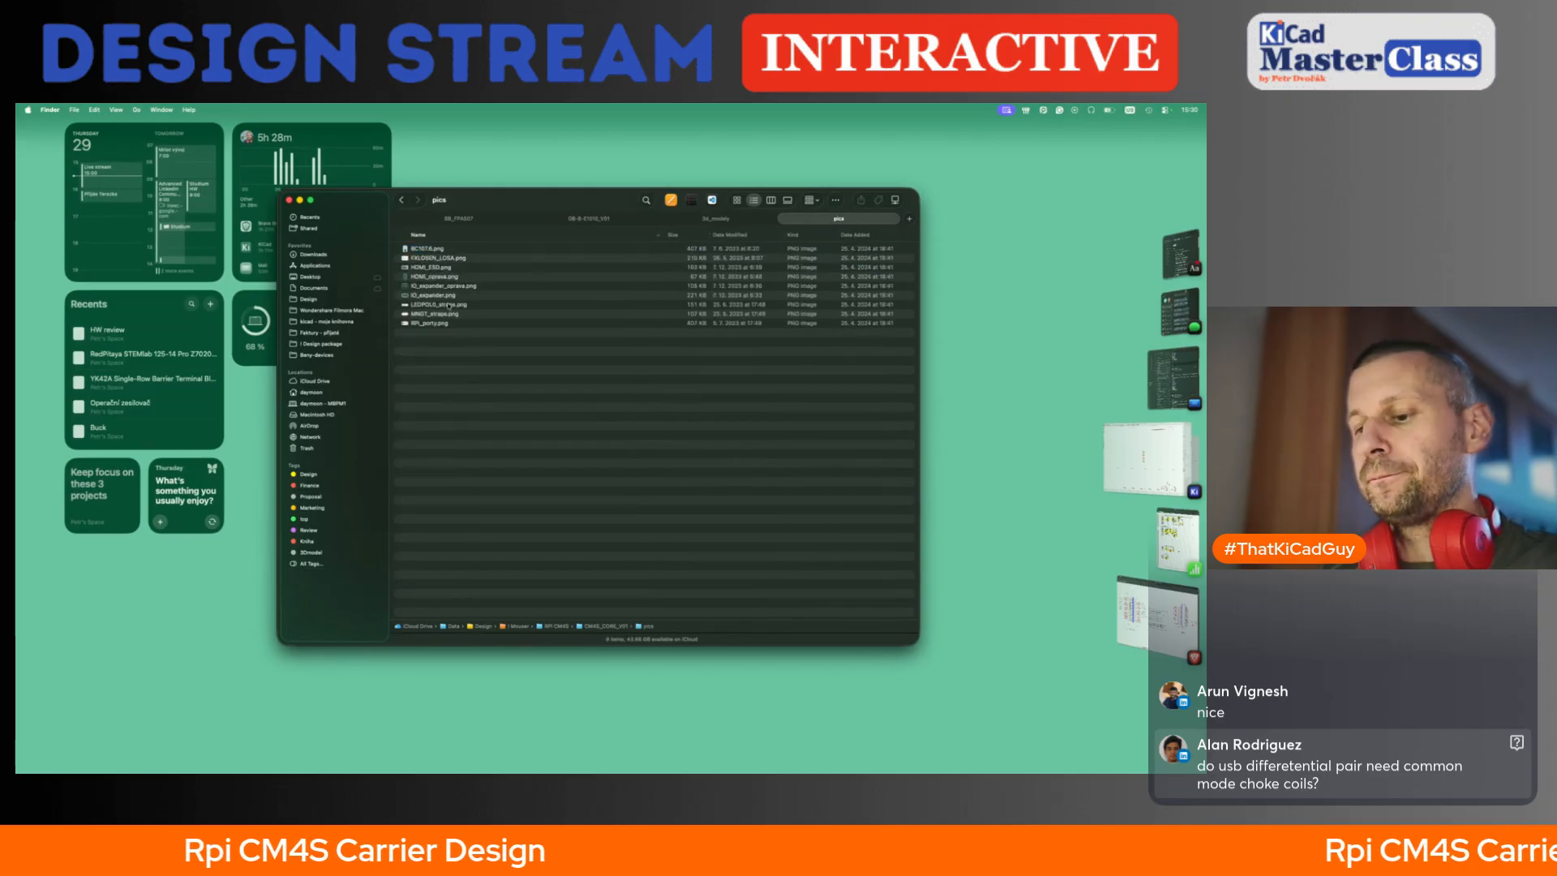
key(super+v)
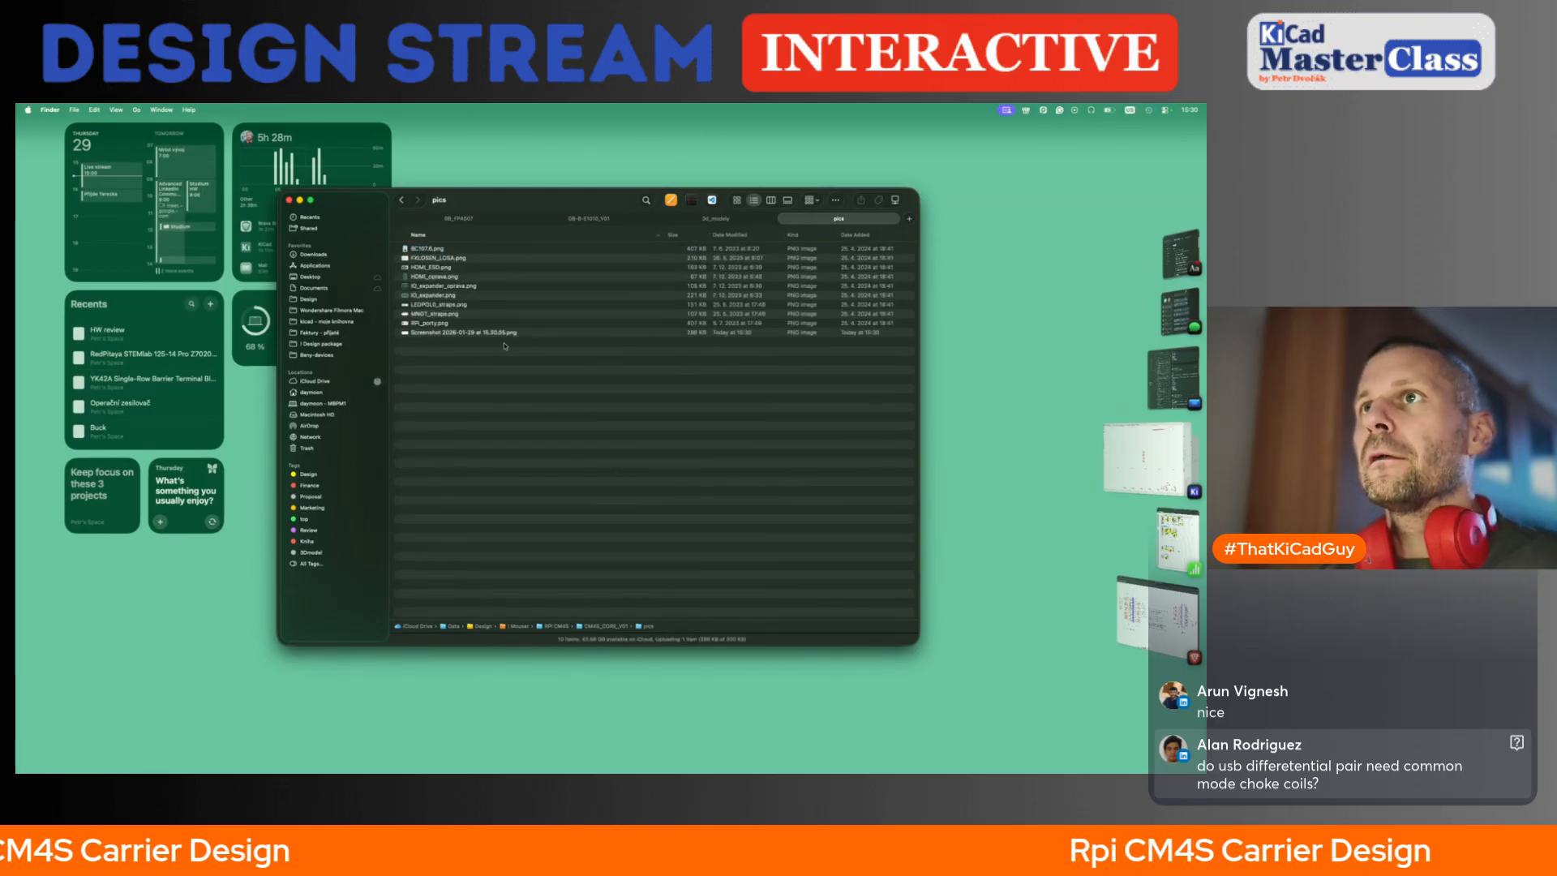
- Preview the existing RPI_party.png picture in the pics folder to compare its GPIO pinout, then close the preview
click(475, 332)
click(443, 323)
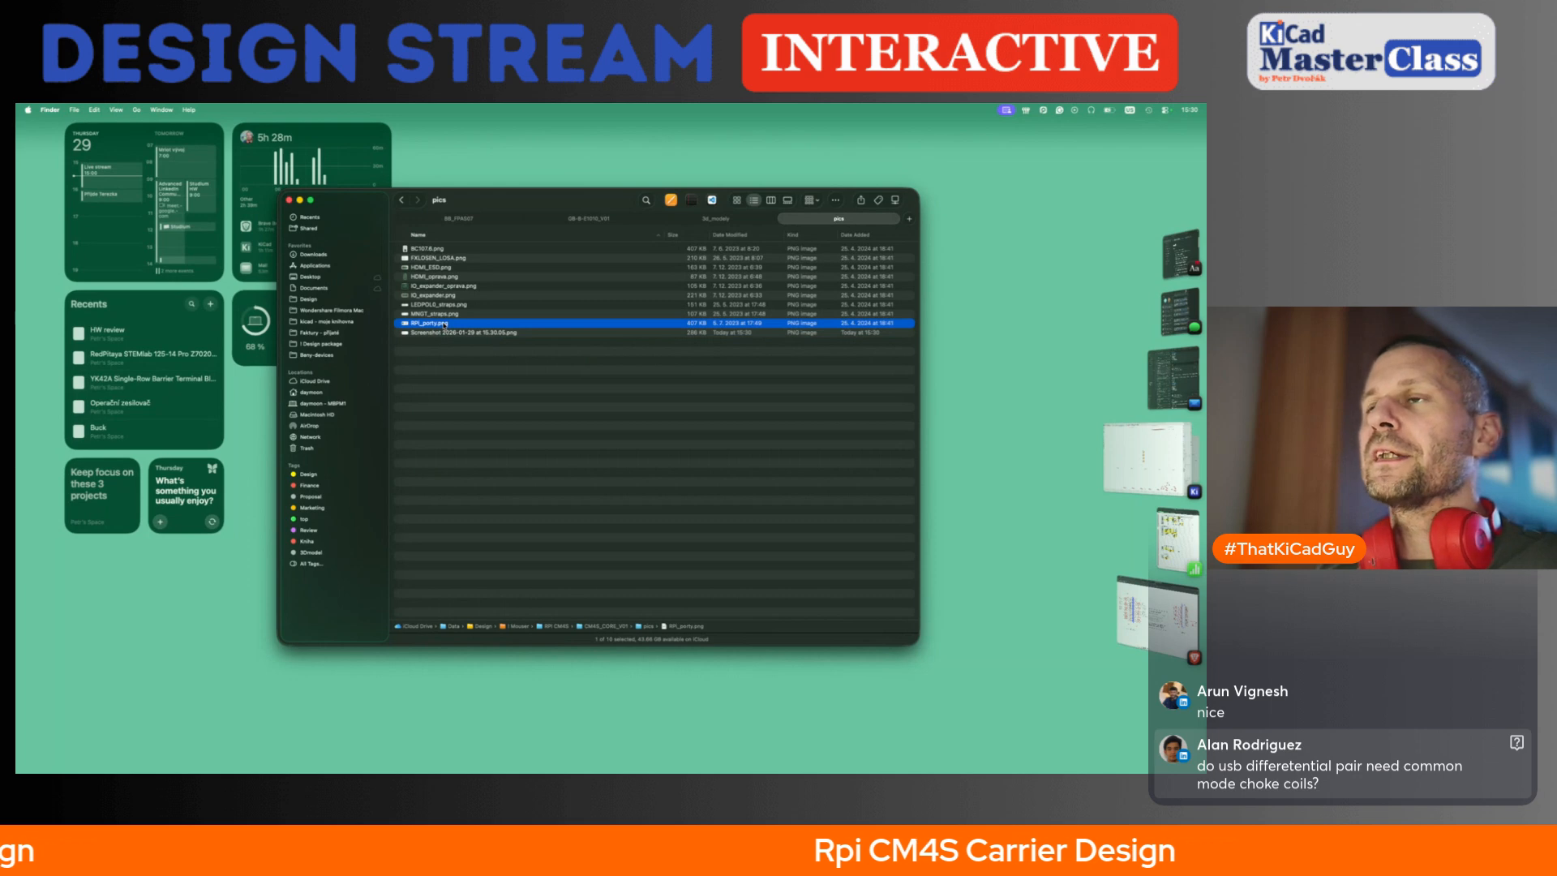
key(space)
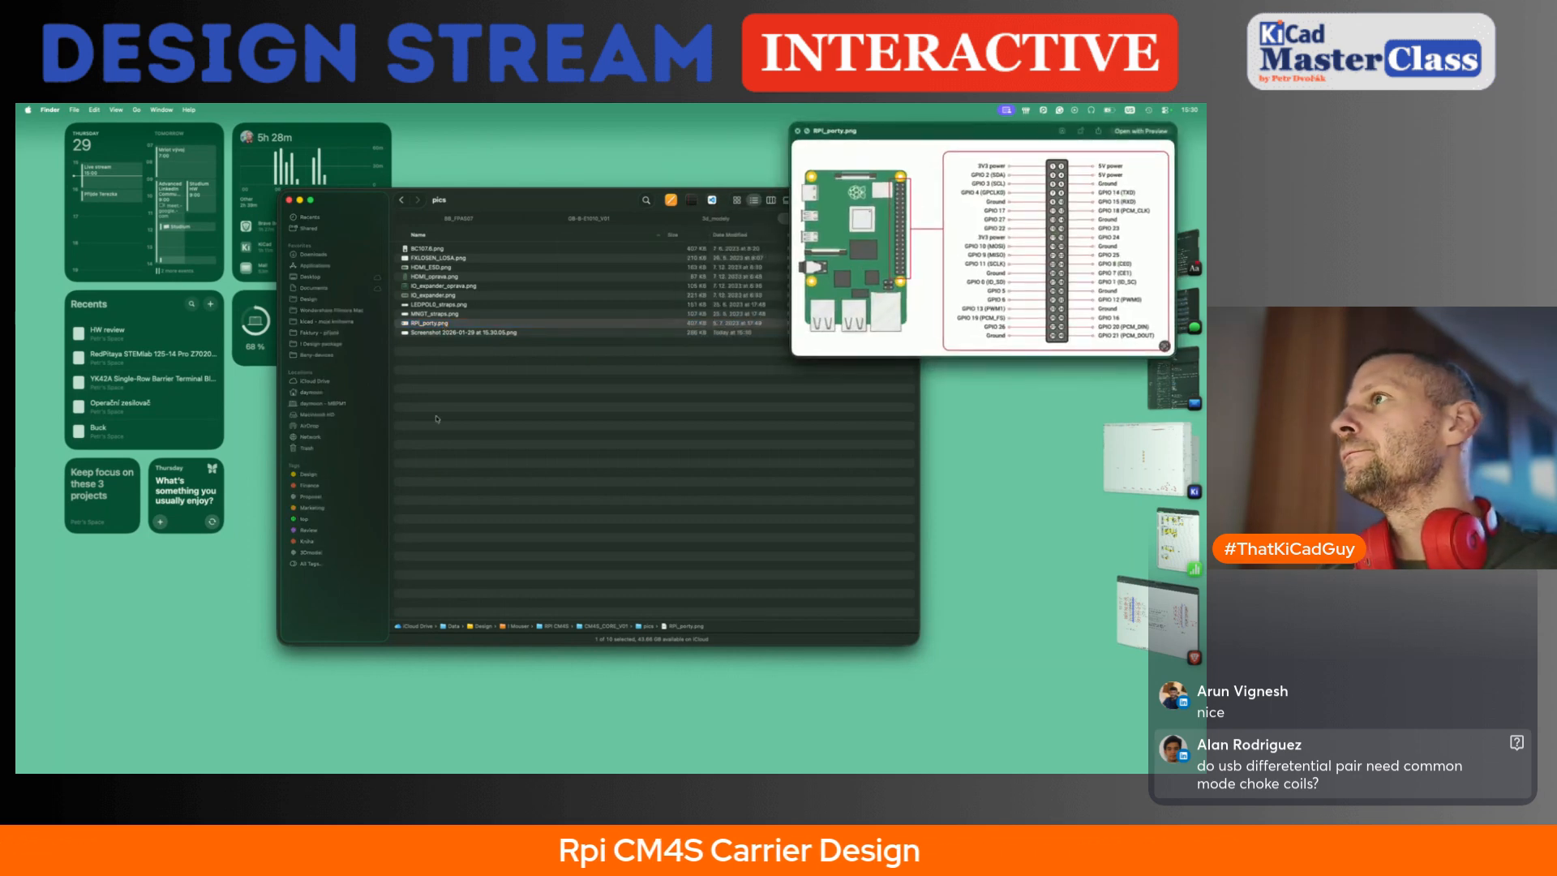
click(436, 419)
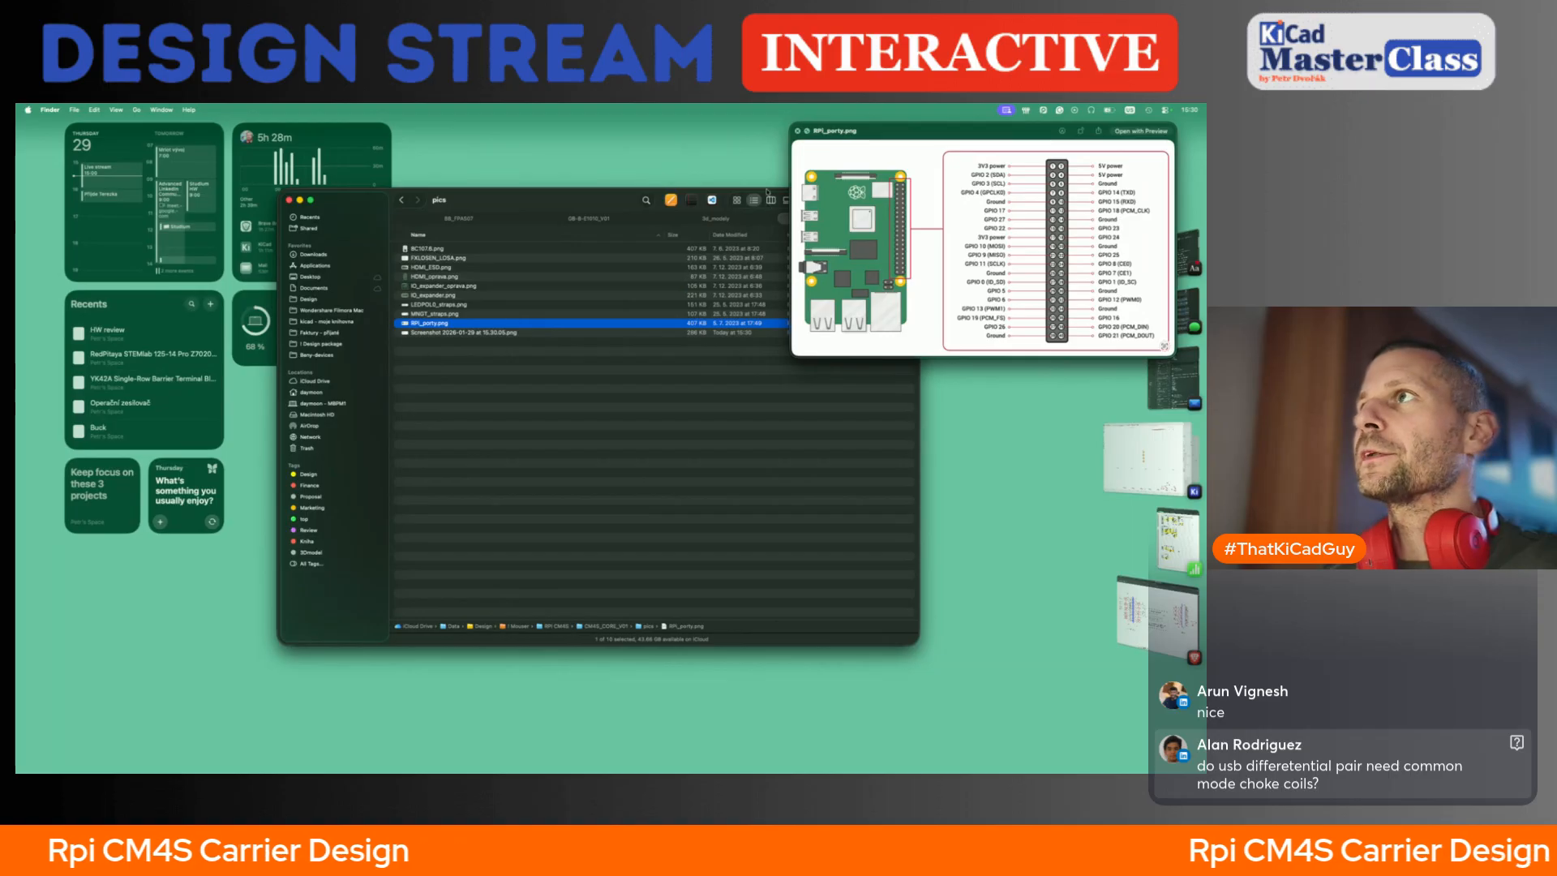
click(797, 131)
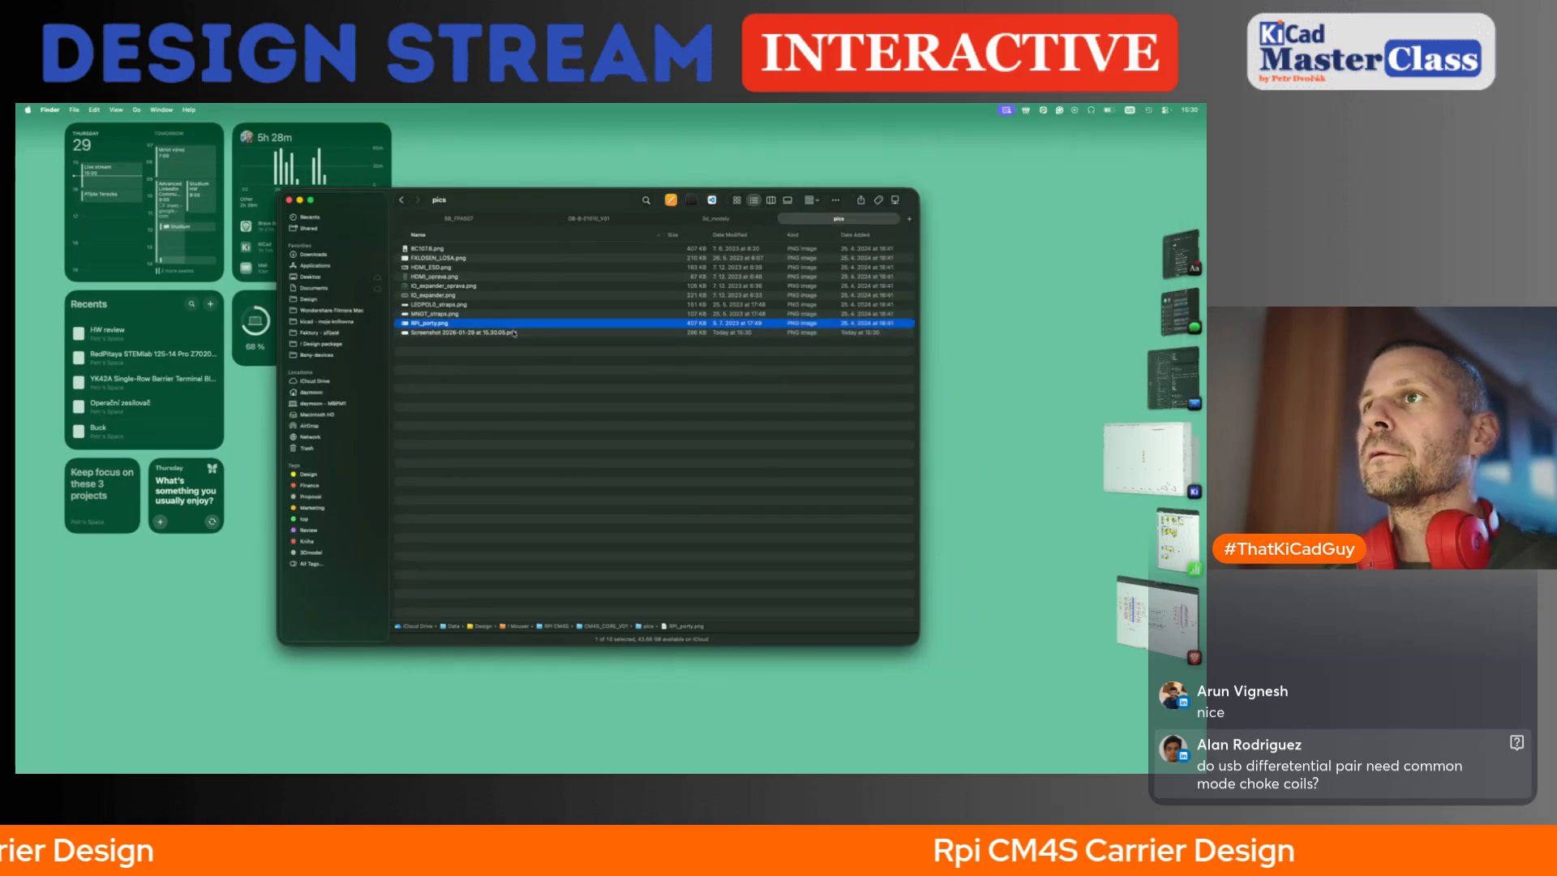
- Rename the pasted screenshot to Header.png and switch back to the KiCad schematic
click(513, 333)
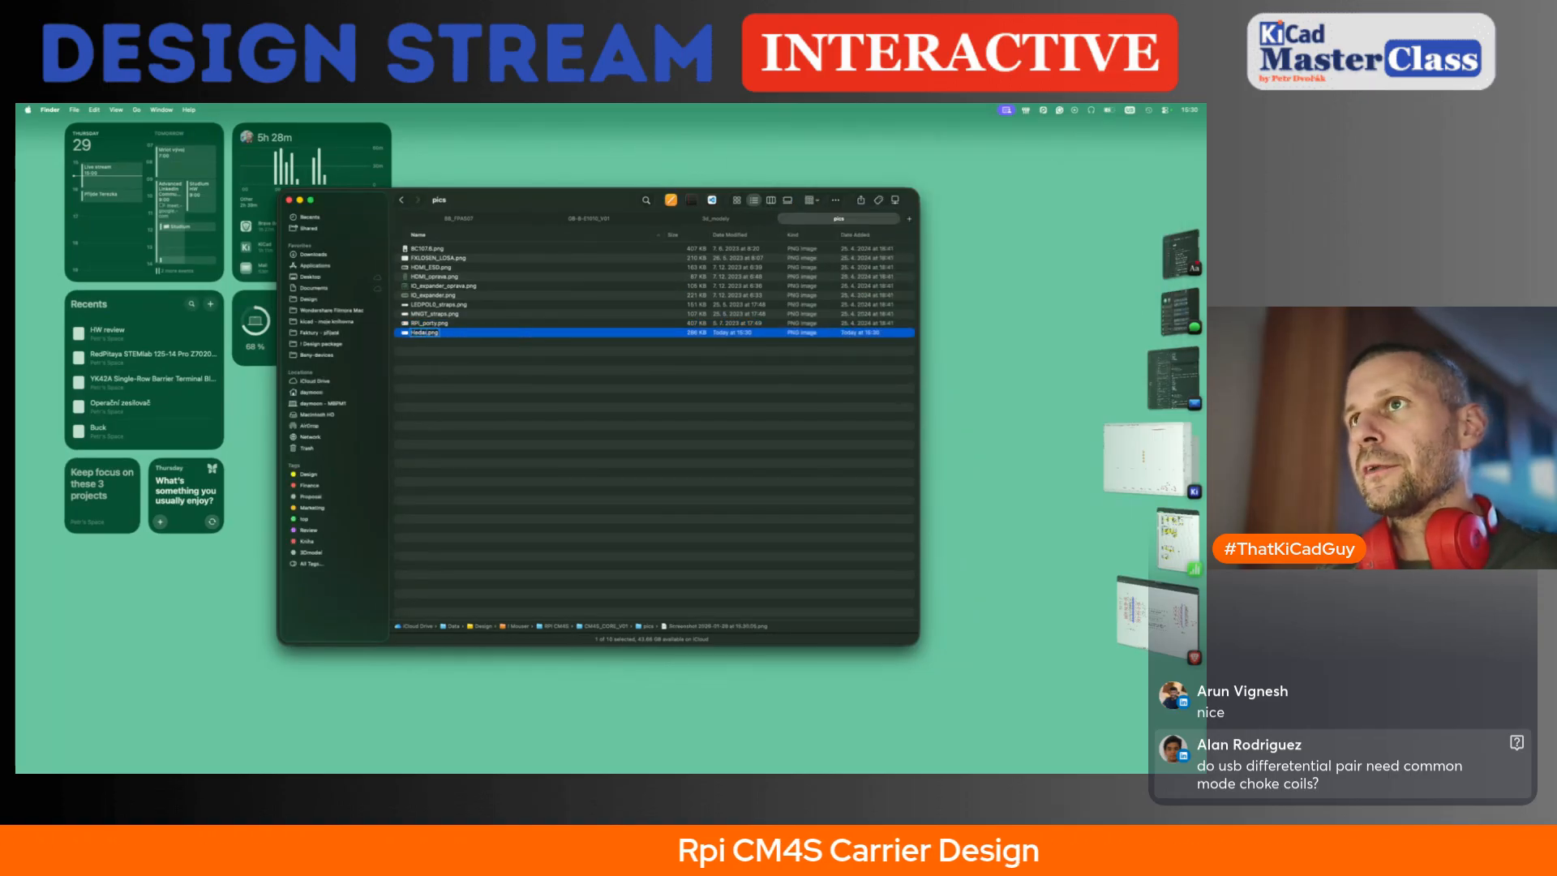
key(Return)
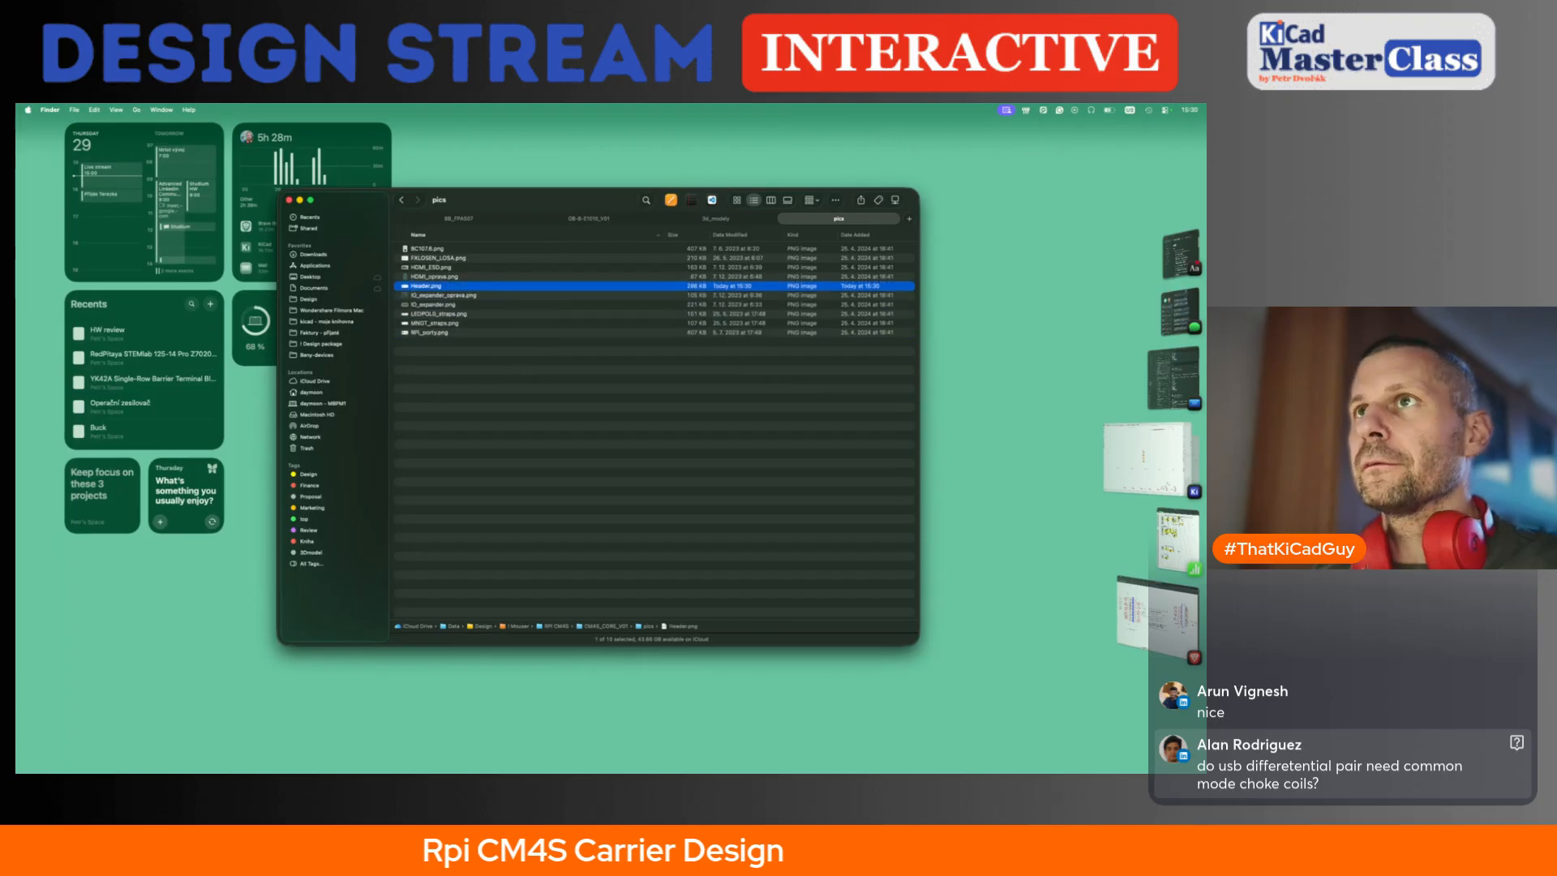
key(super+Tab)
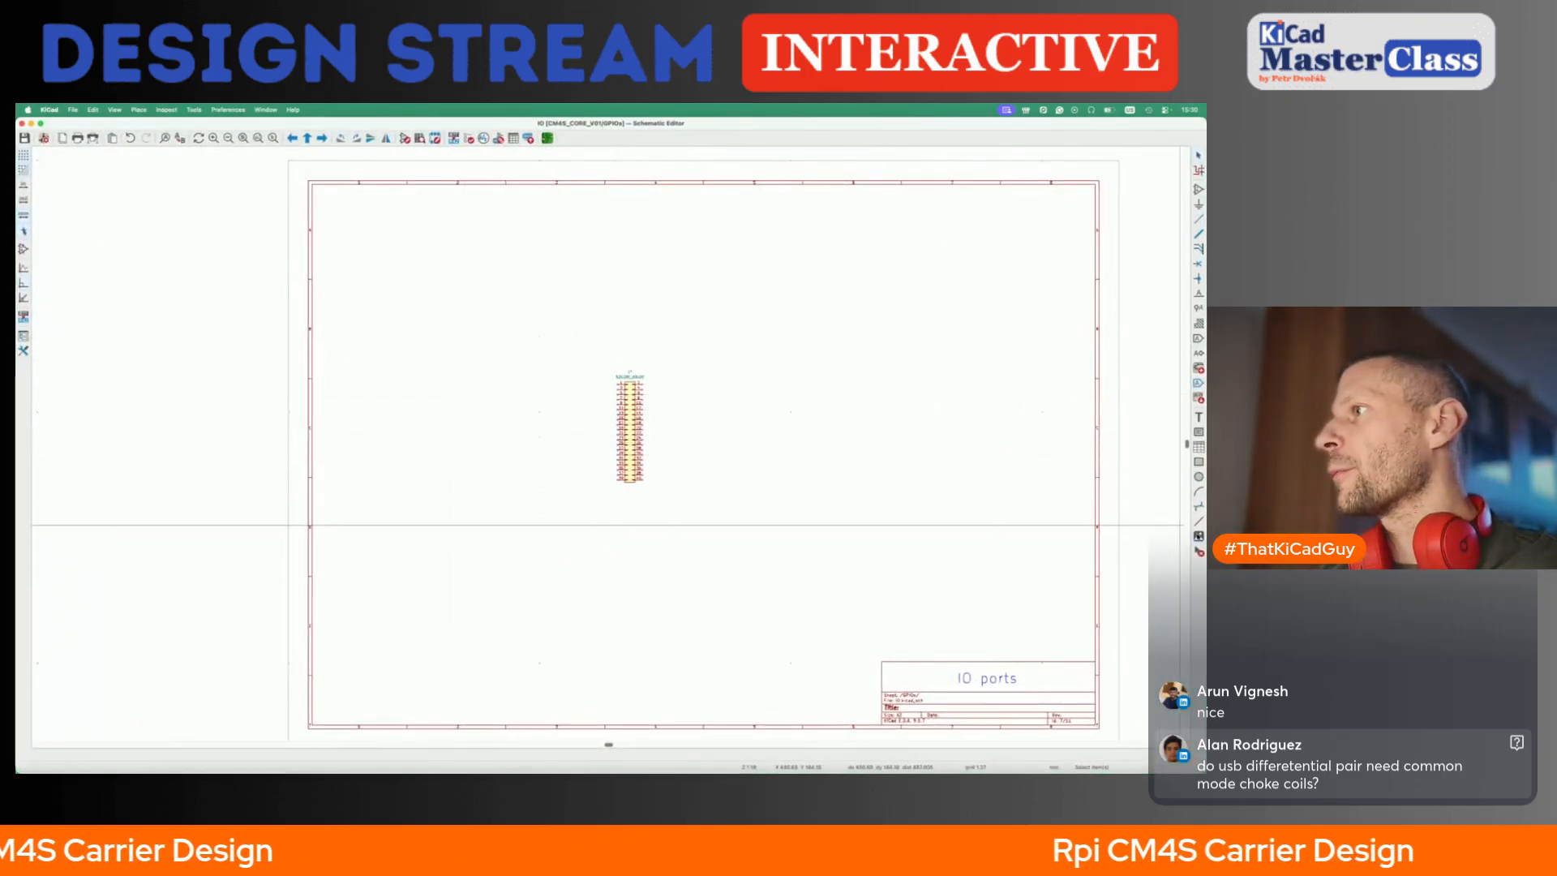
- Insert Header.png from the project's pics folder as an image in the upper left area of the IO ports sheet
click(429, 322)
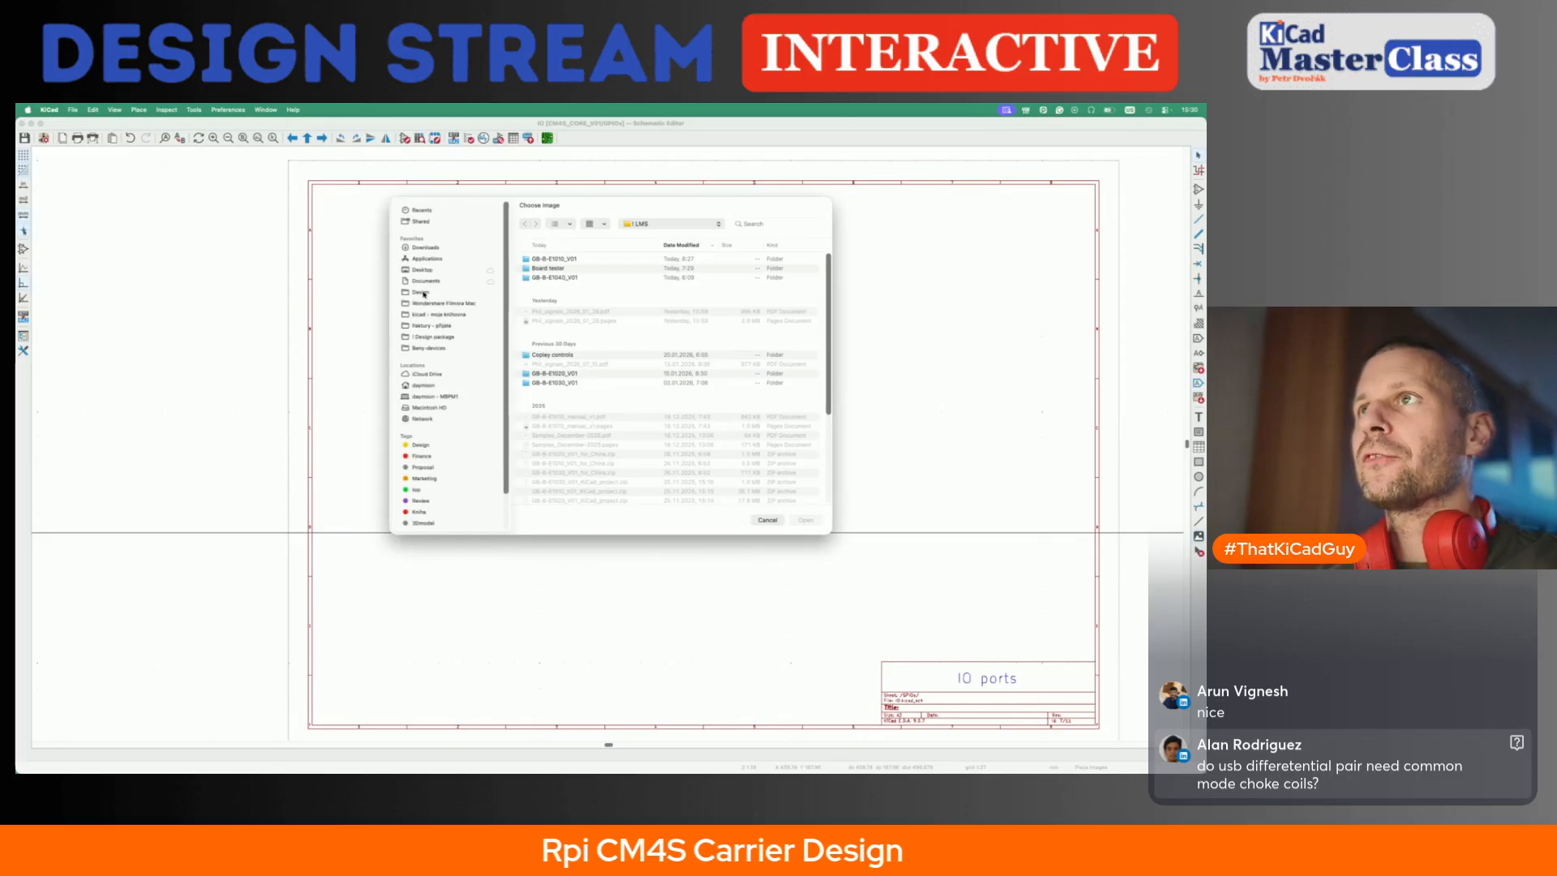
click(421, 293)
double_click(543, 259)
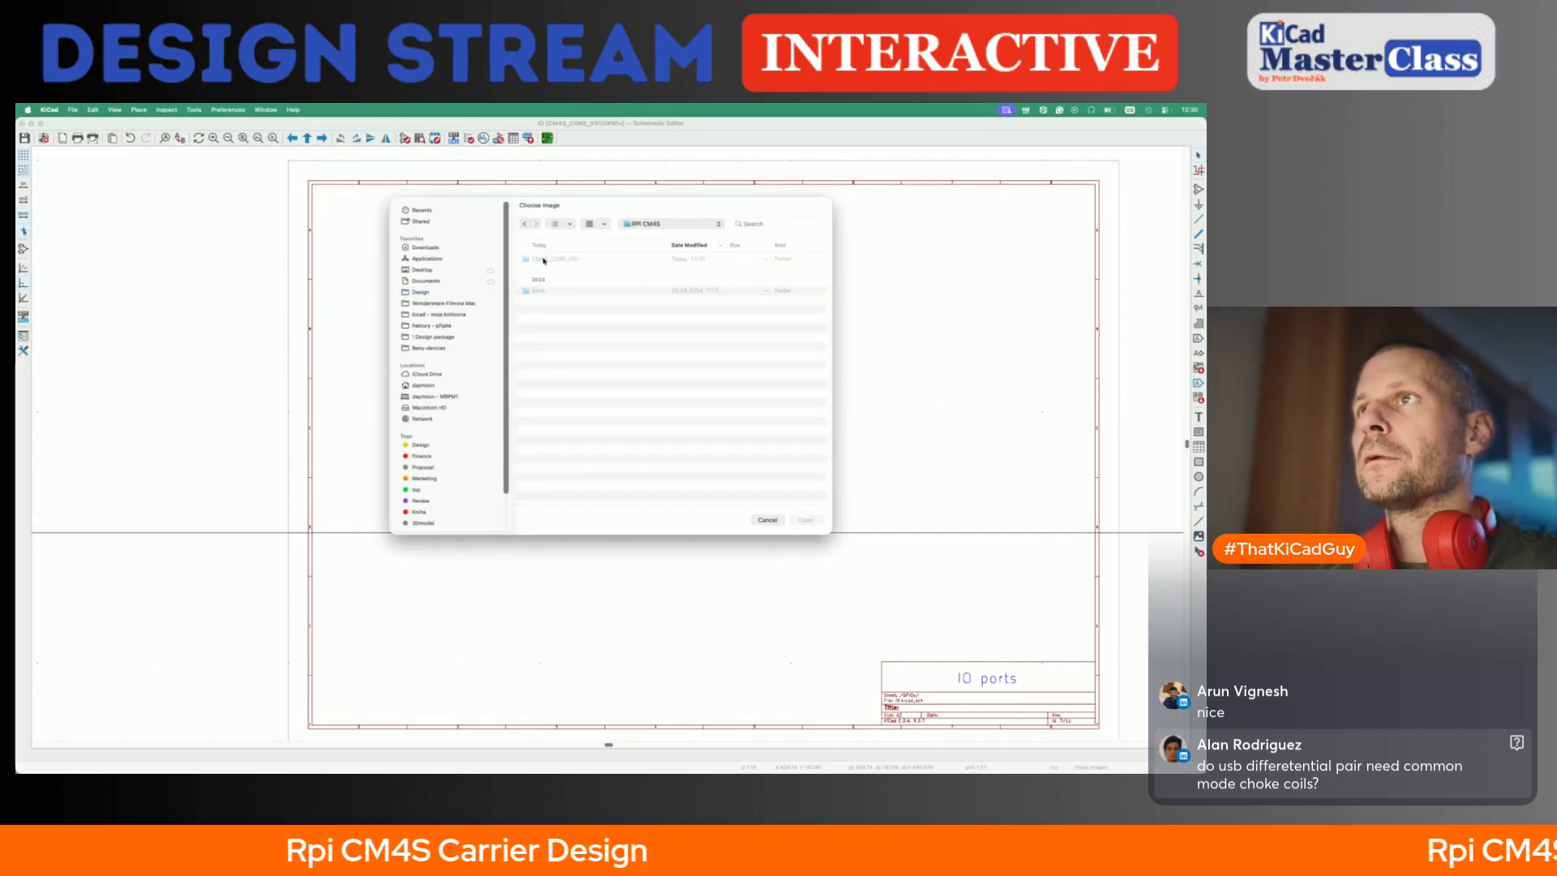
double_click(537, 290)
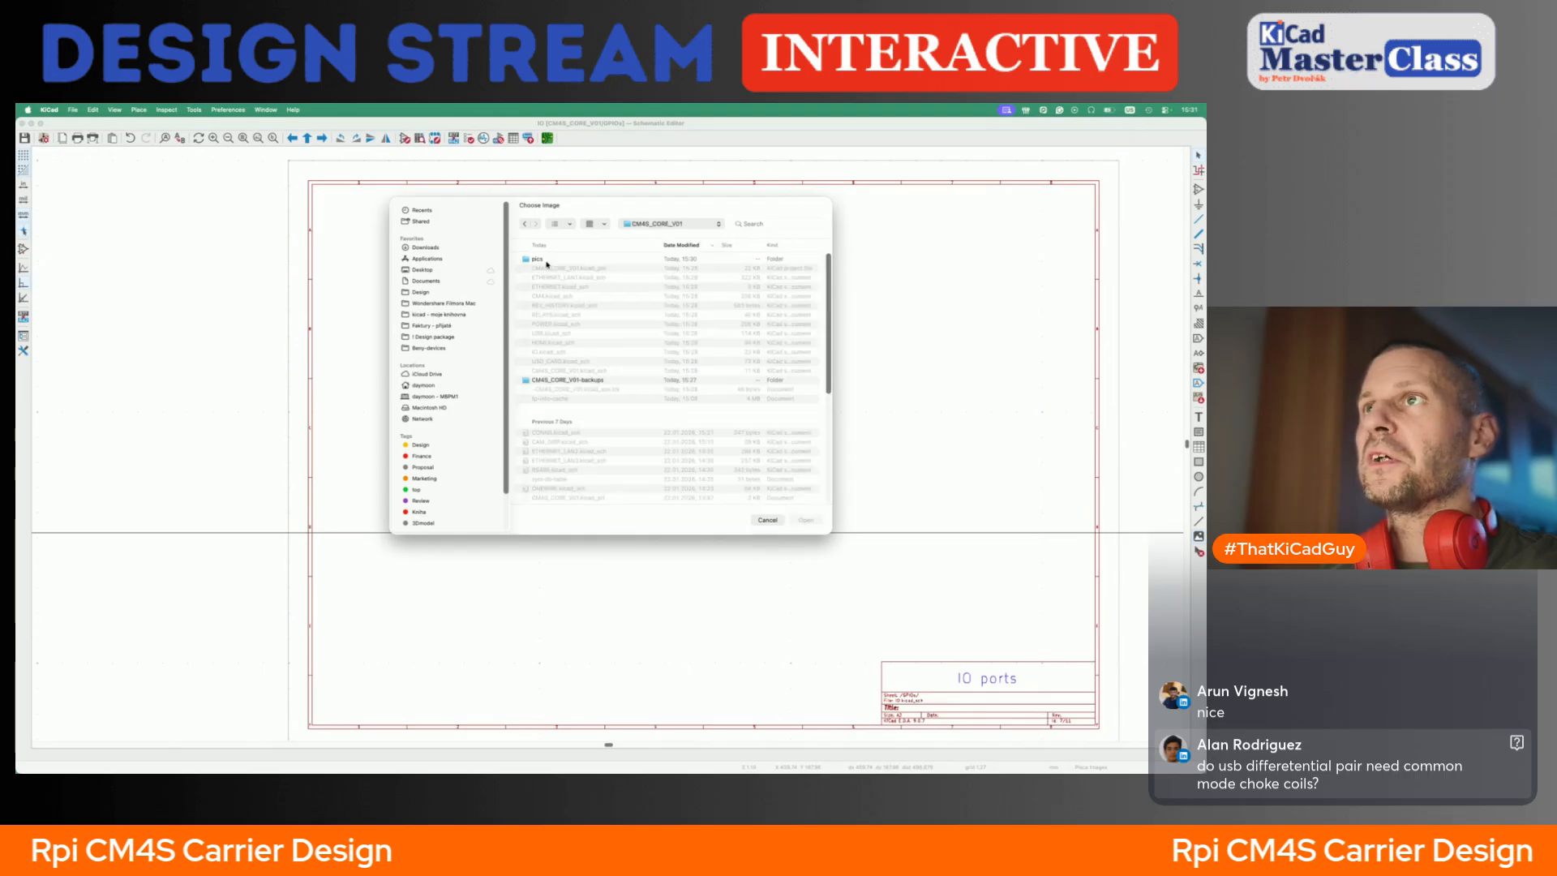
double_click(542, 260)
double_click(553, 260)
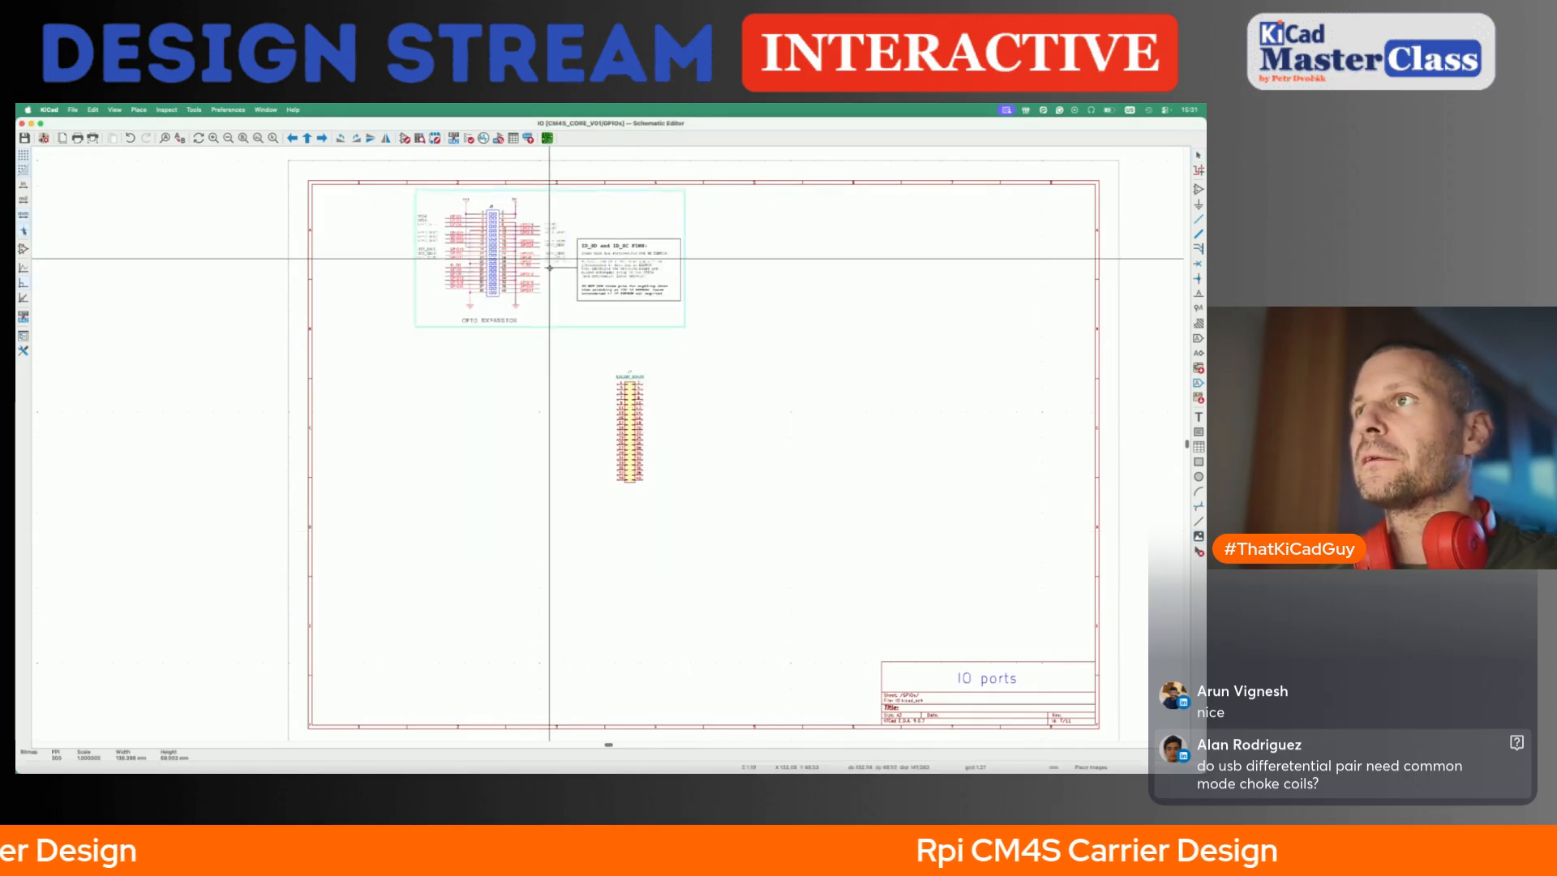
click(528, 282)
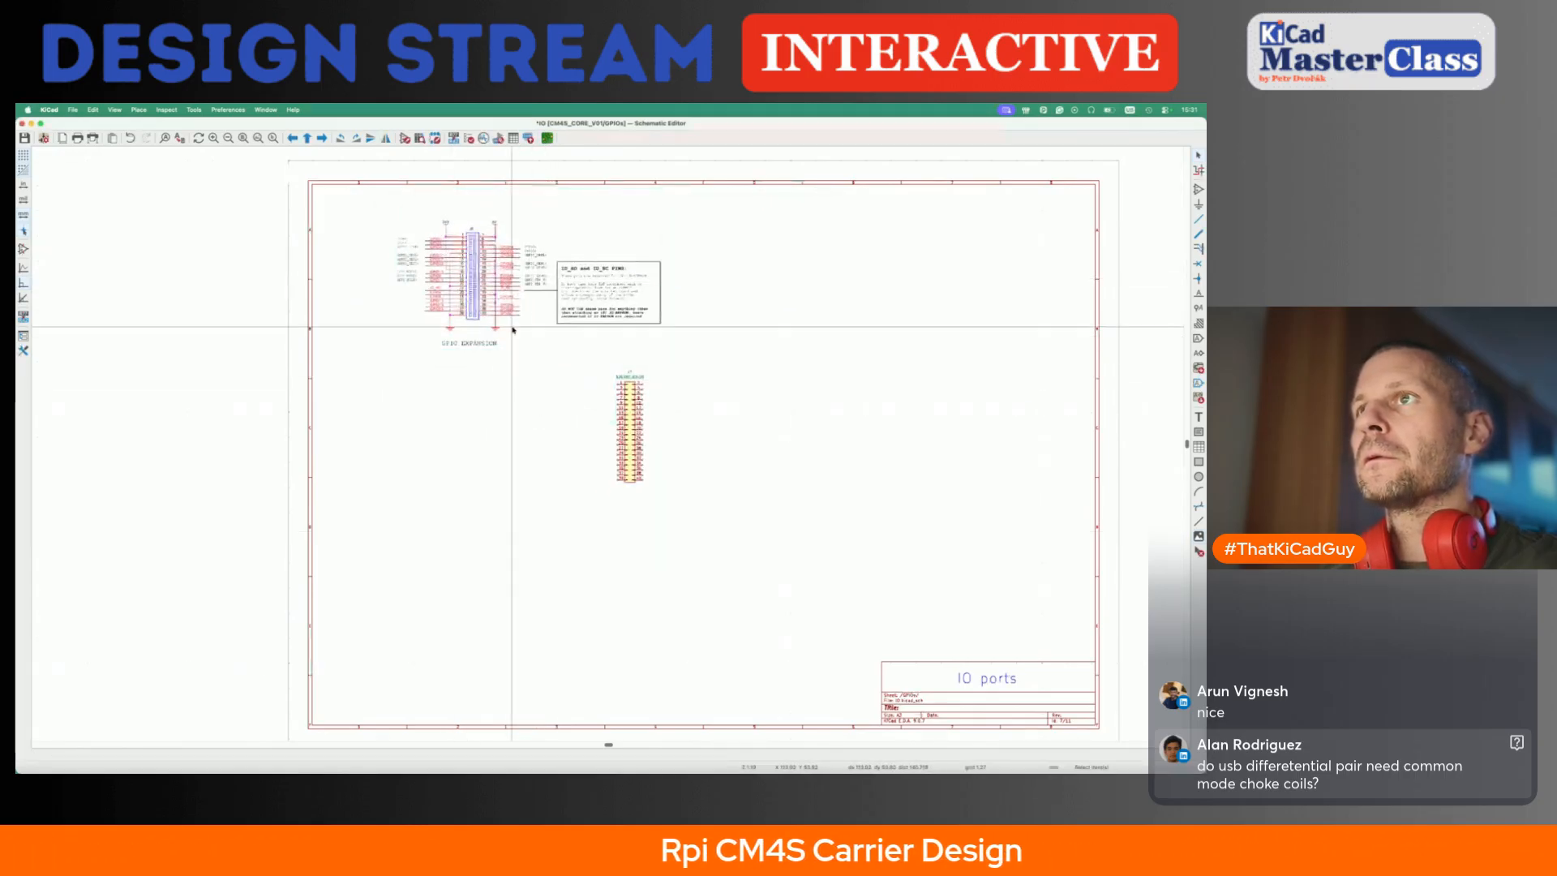
scroll(695, 549, up, 4)
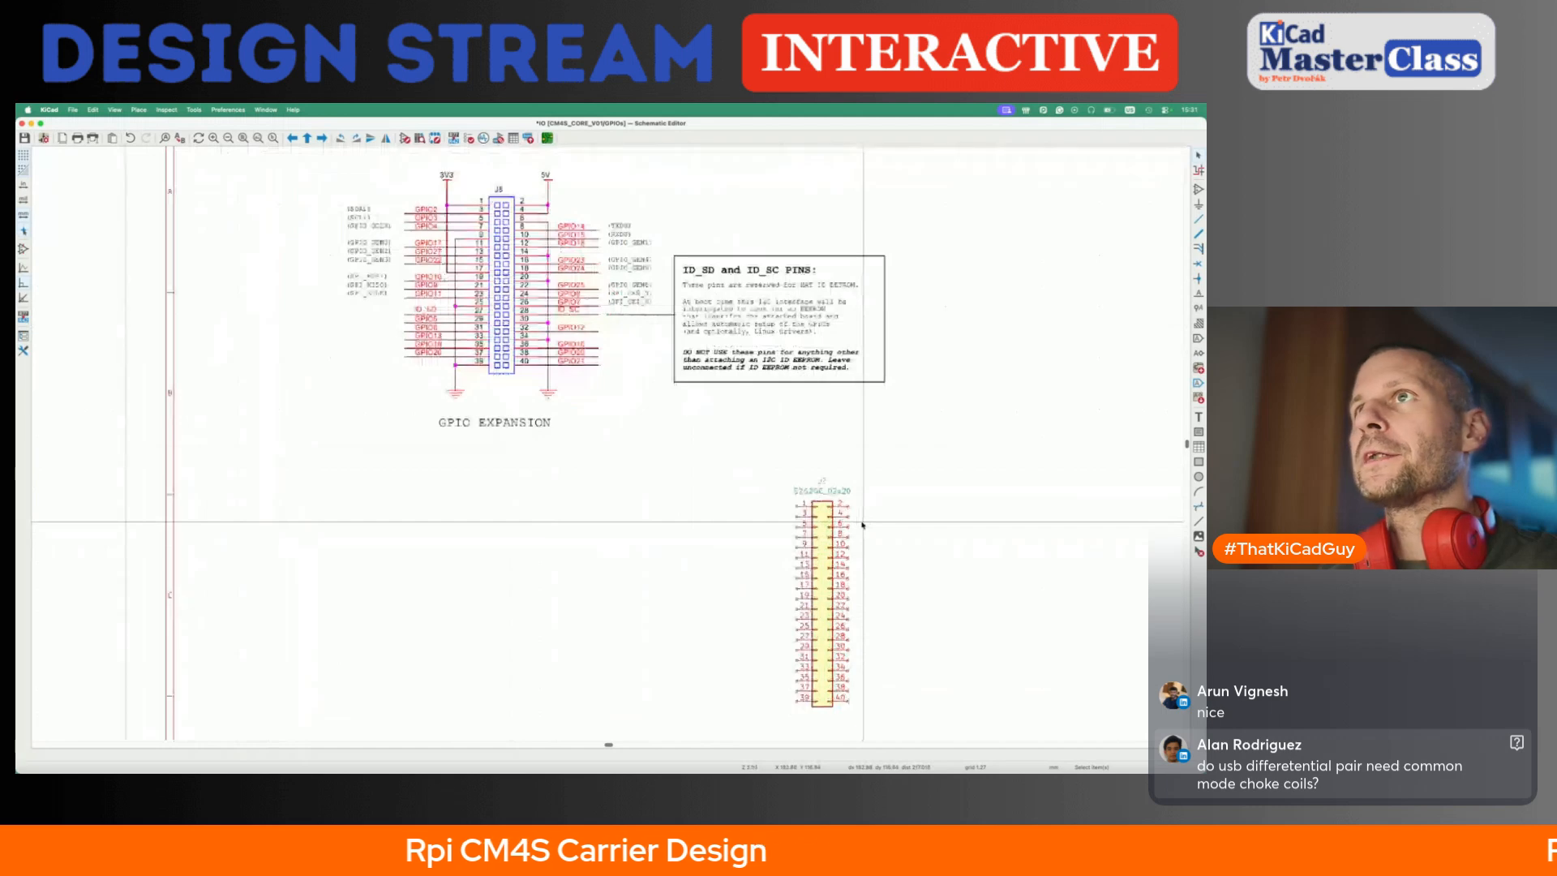
- Wire pins 1 and 17 of the 2x20 connector together with a stub upward, and attach a +3V3 power symbol
click(796, 506)
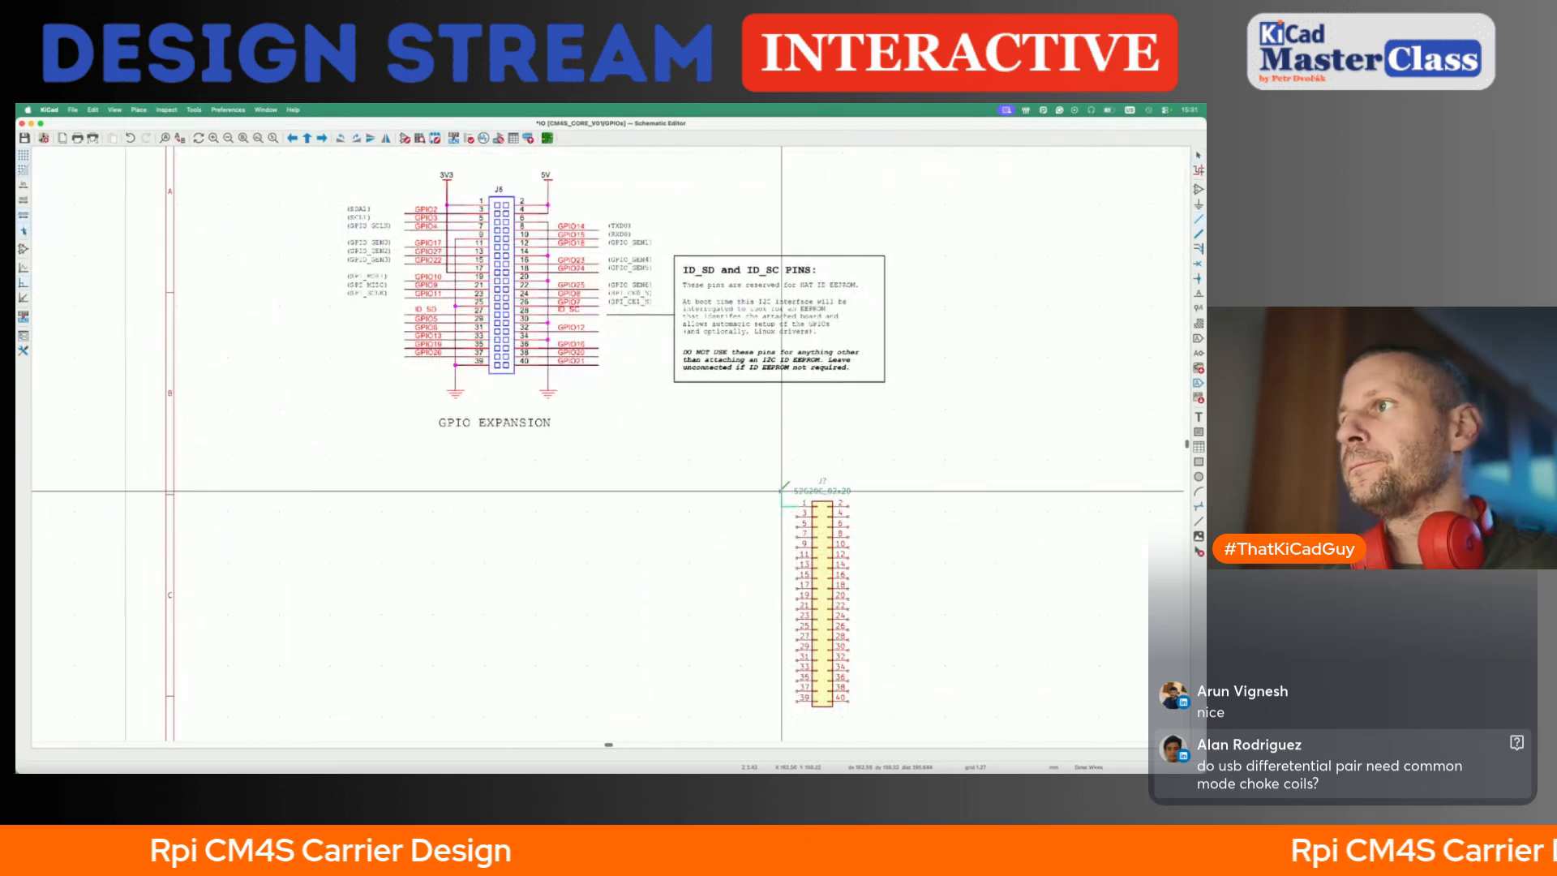
double_click(782, 490)
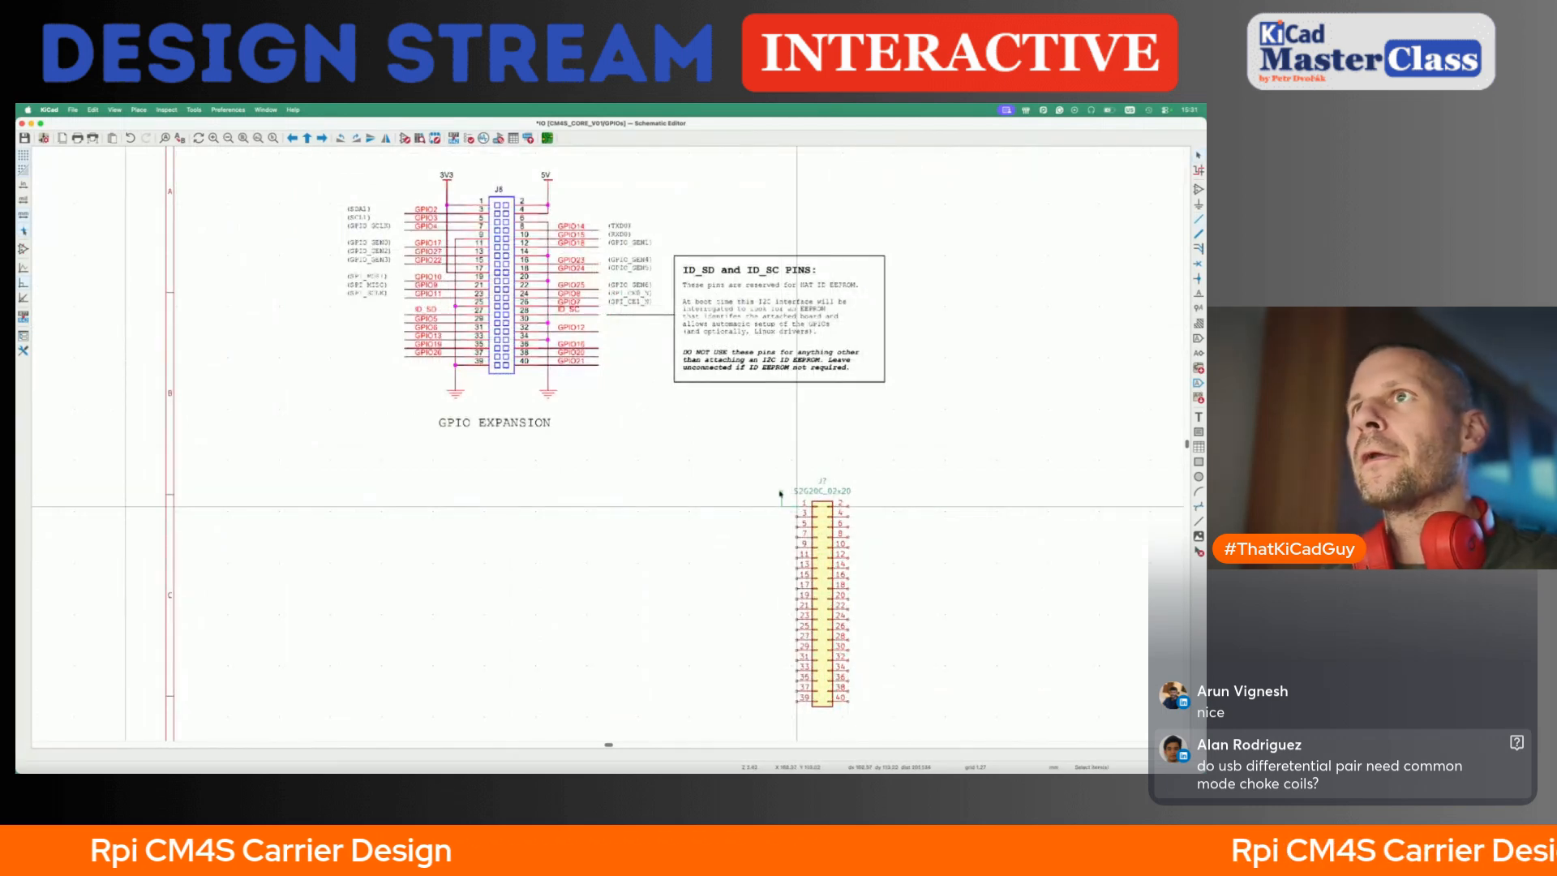
click(797, 588)
click(781, 507)
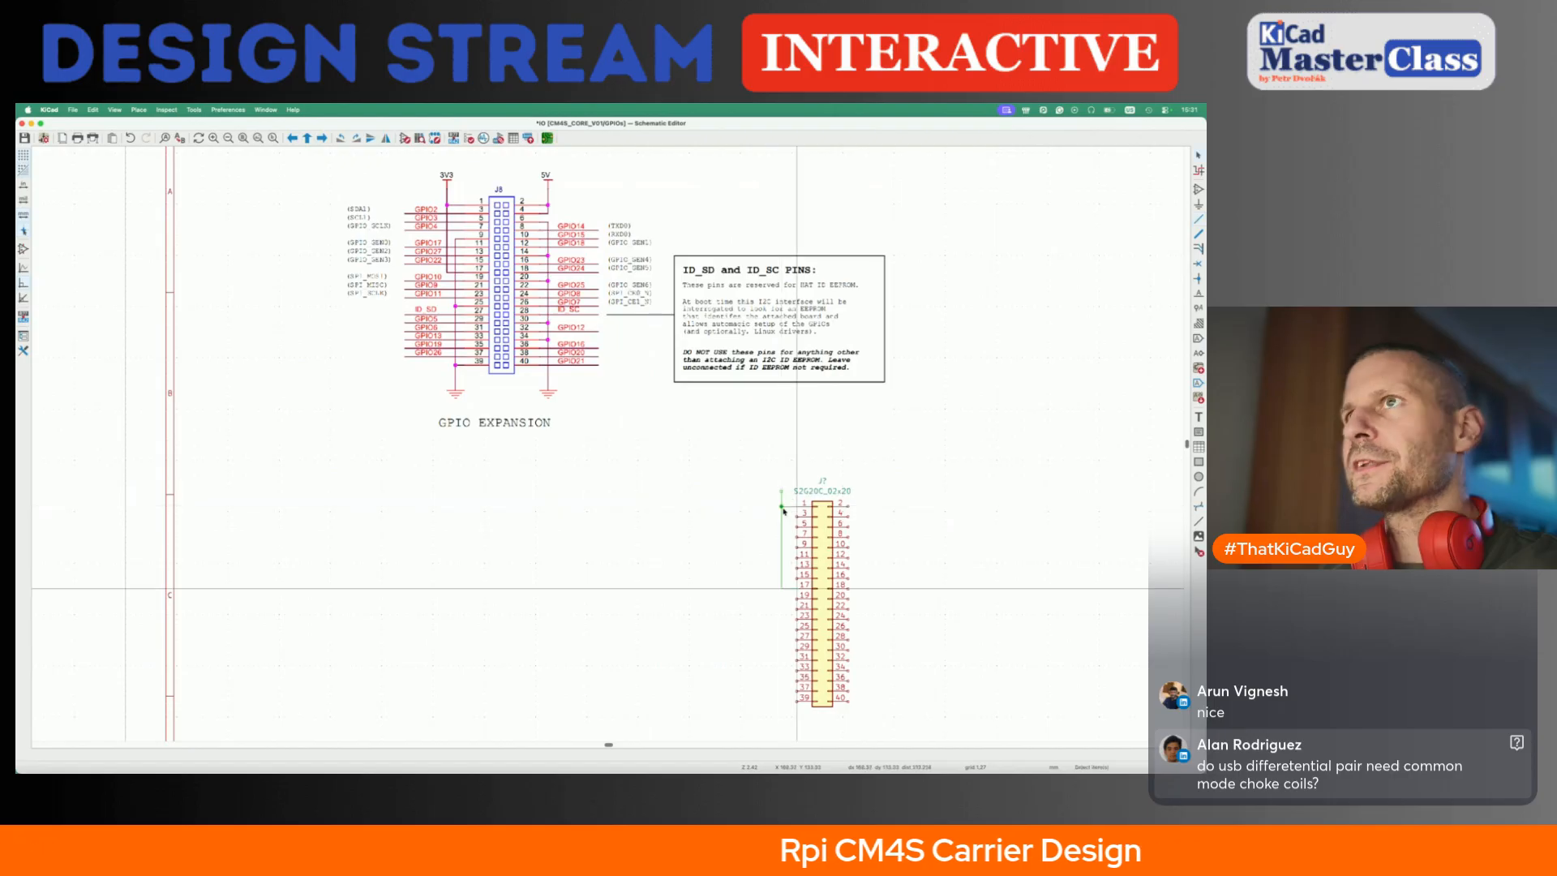
text(p3v3)
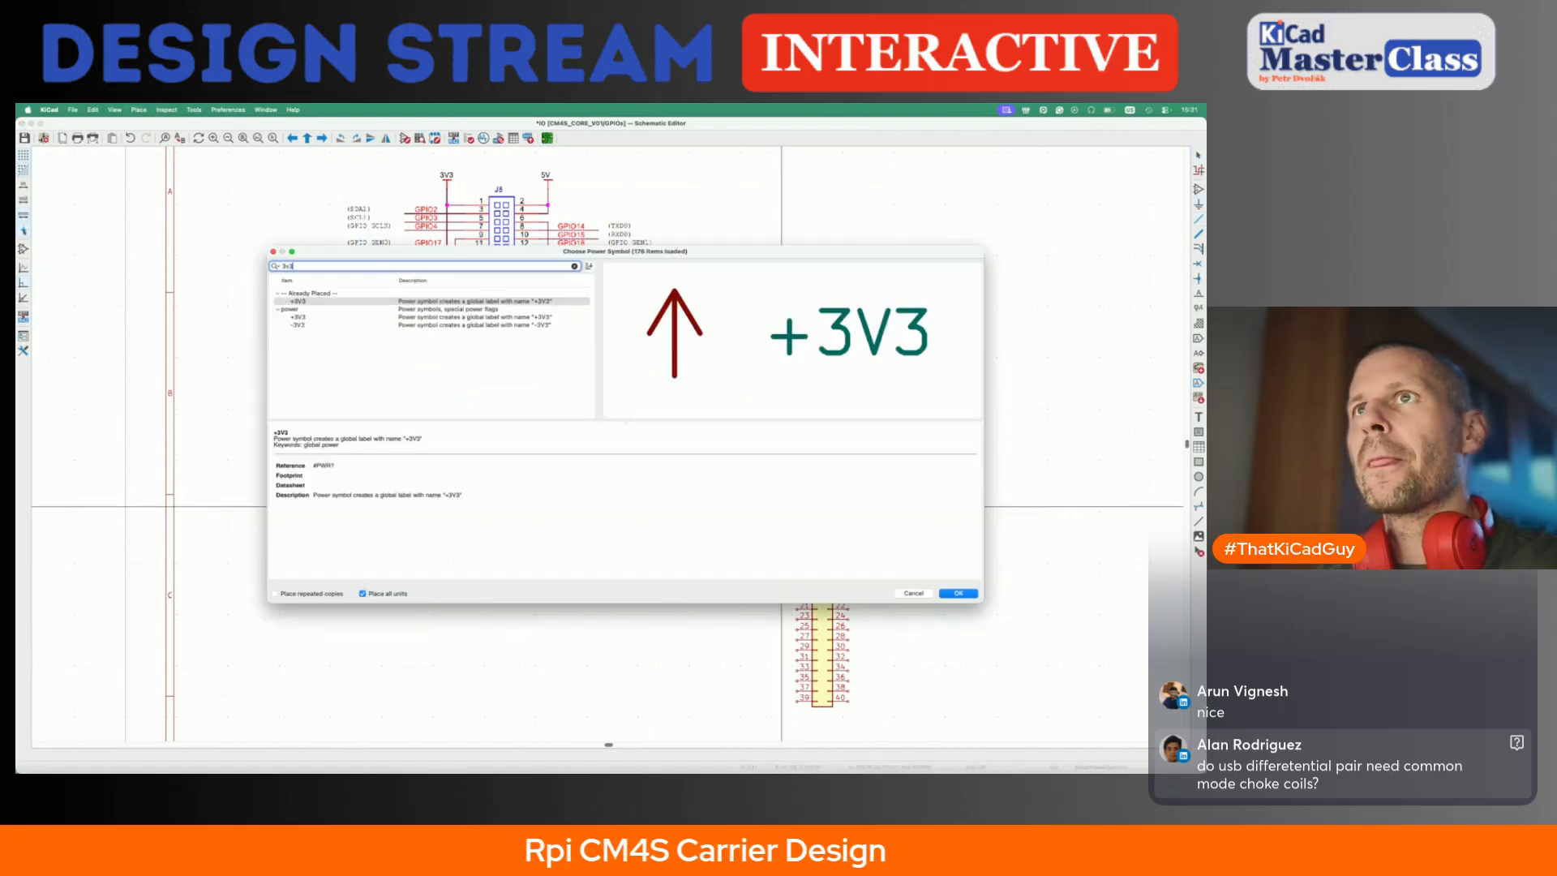
key(Return)
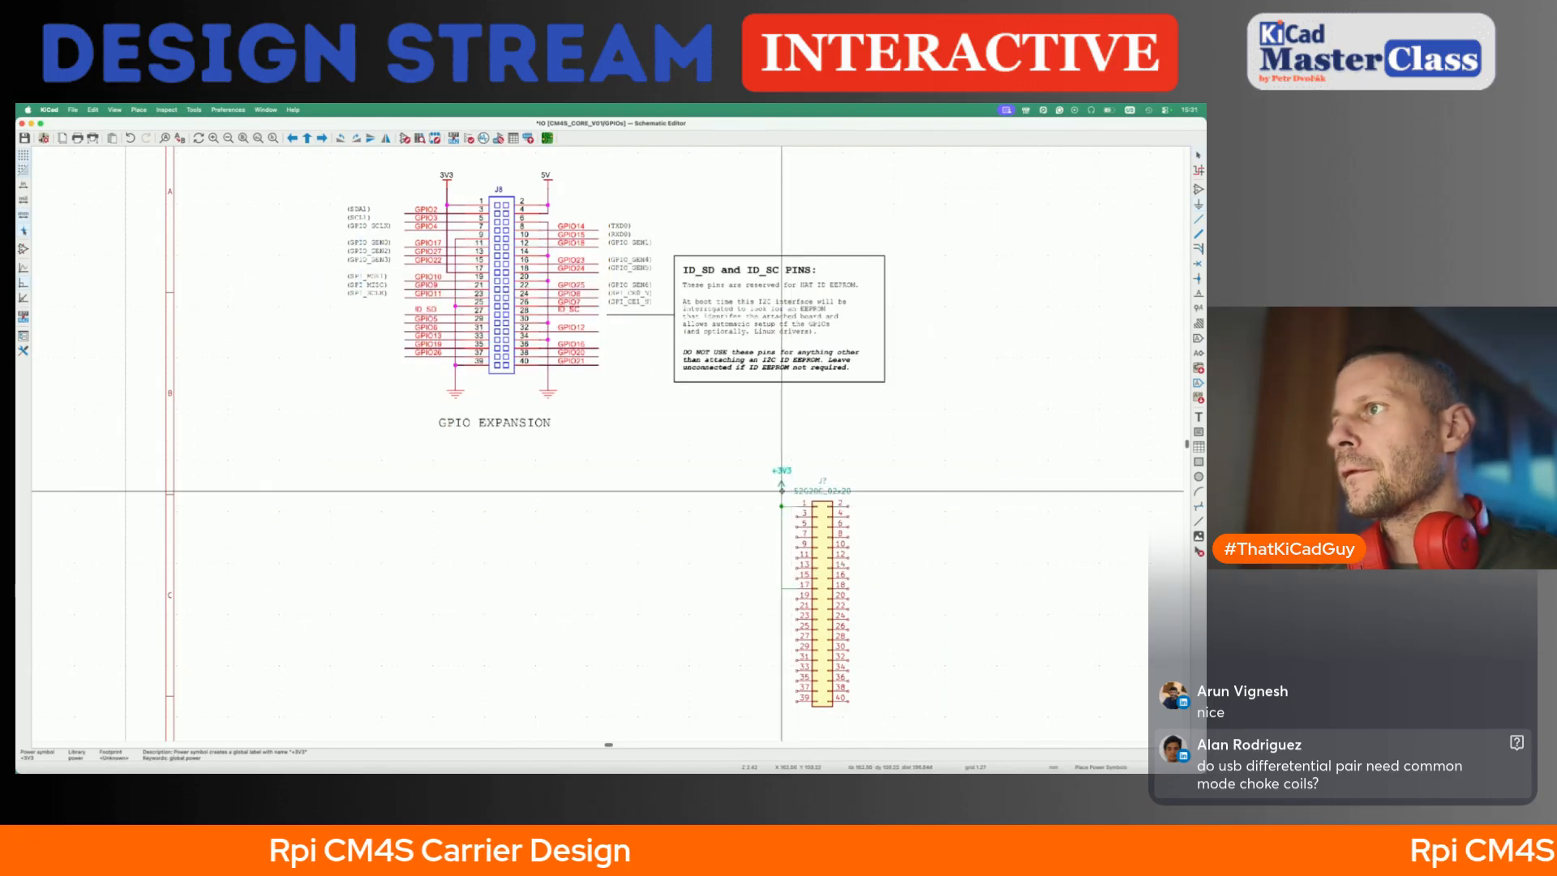
click(781, 478)
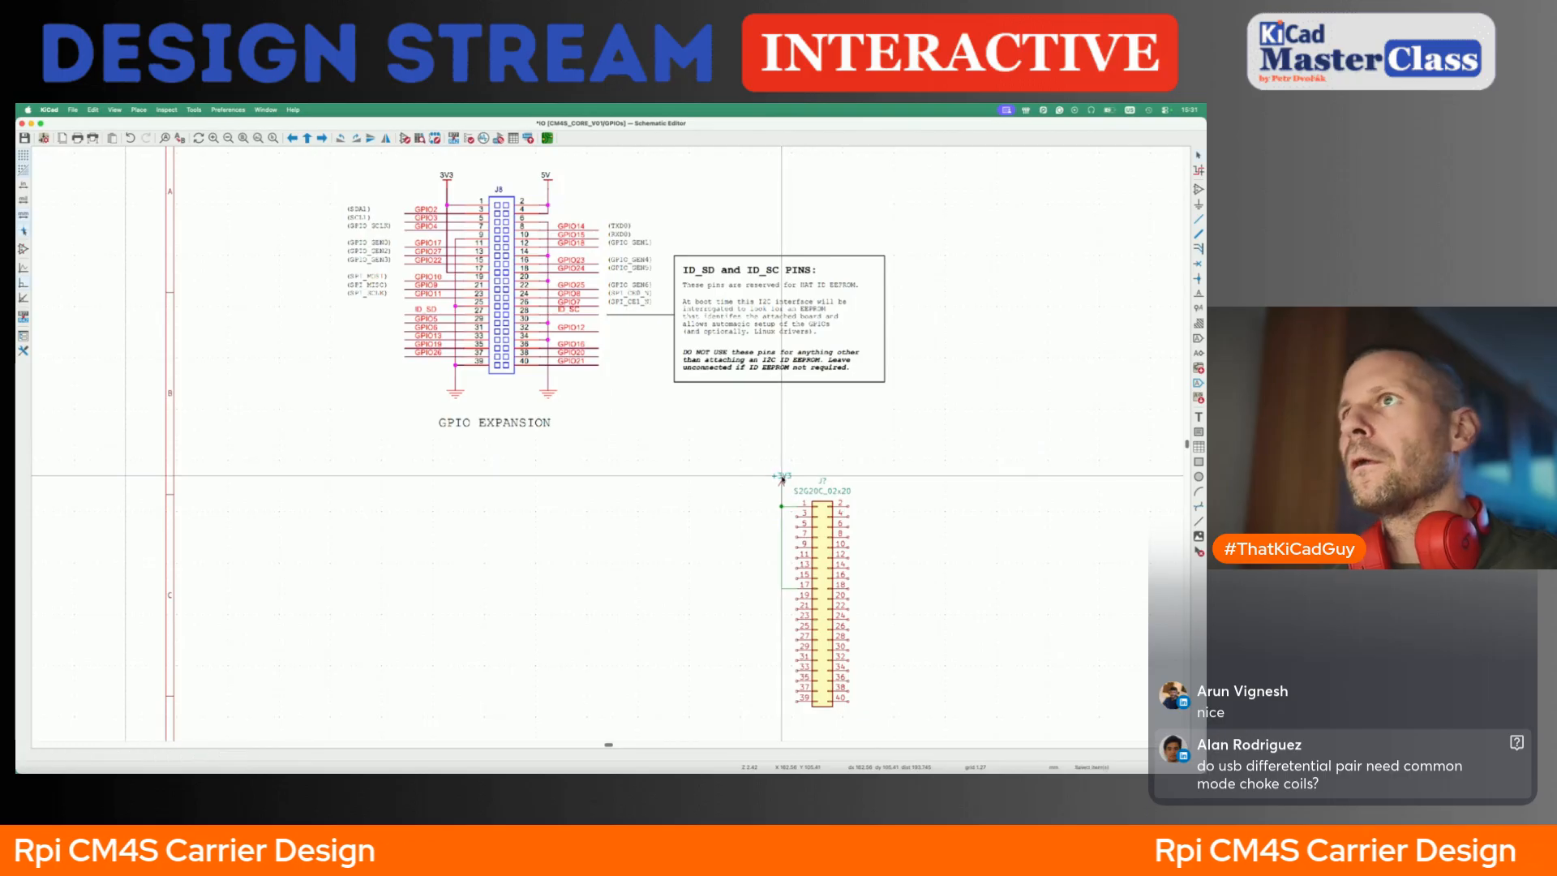
- Wire pins 2 and 4 of the connector together and position a +5V power symbol on the wire's upper end
key(w)
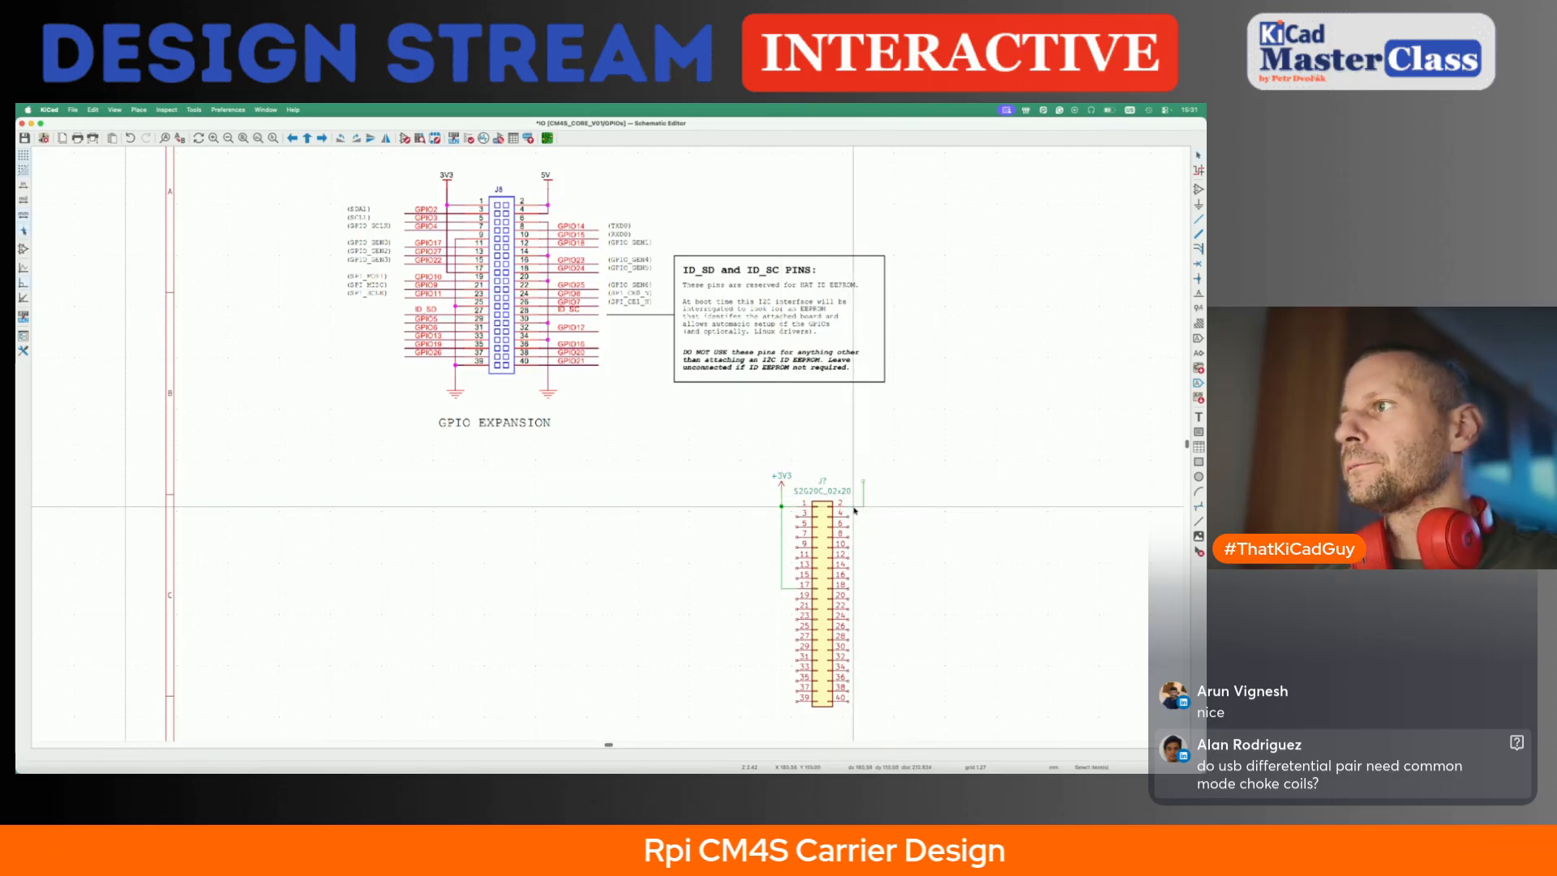
click(863, 506)
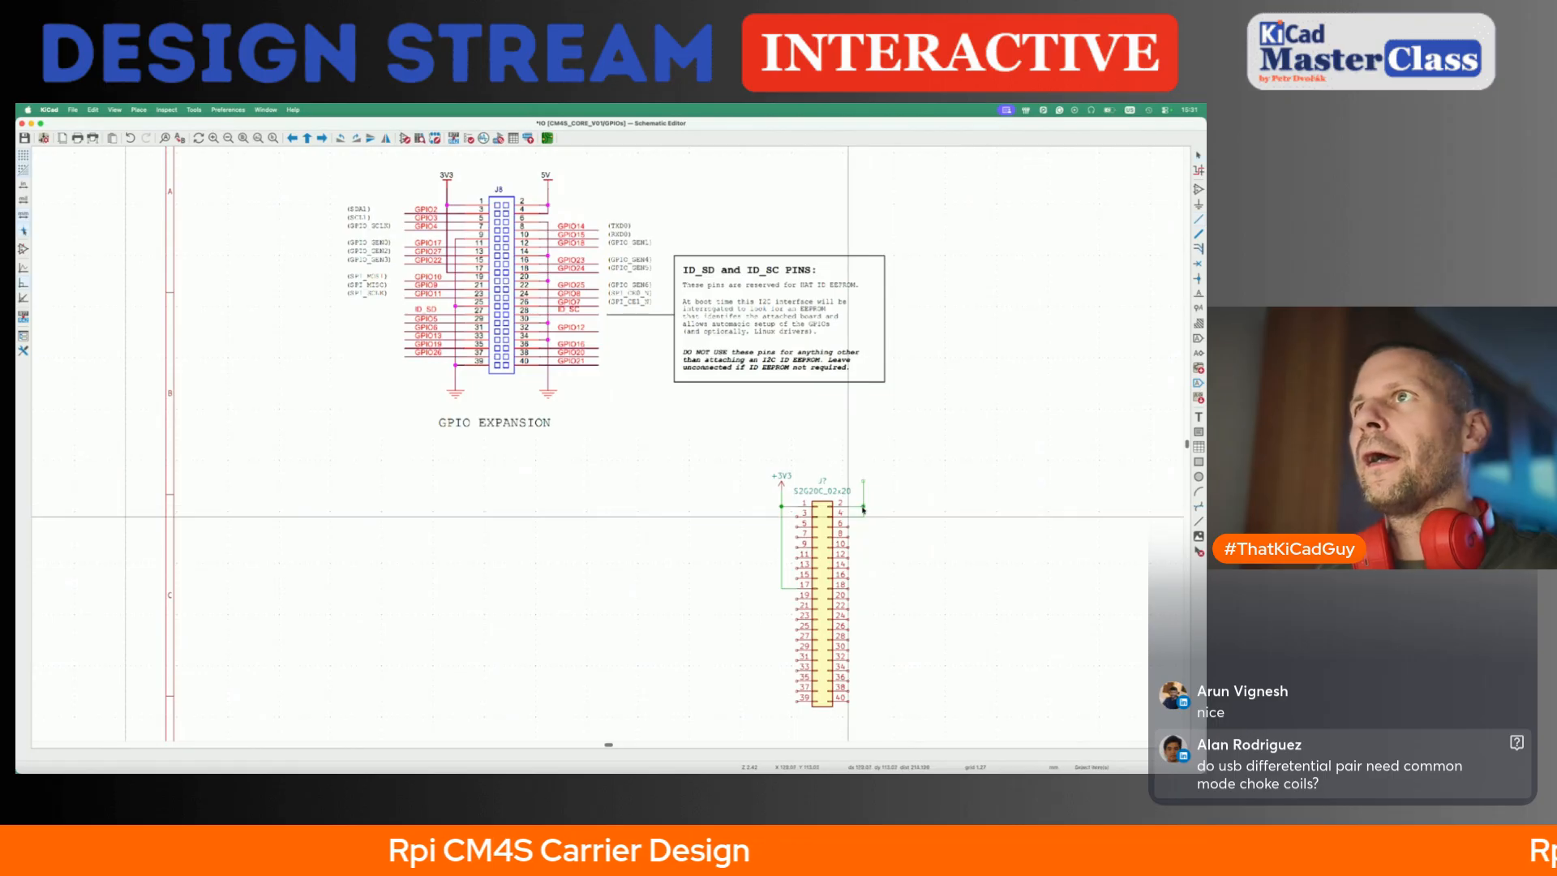
text(p)
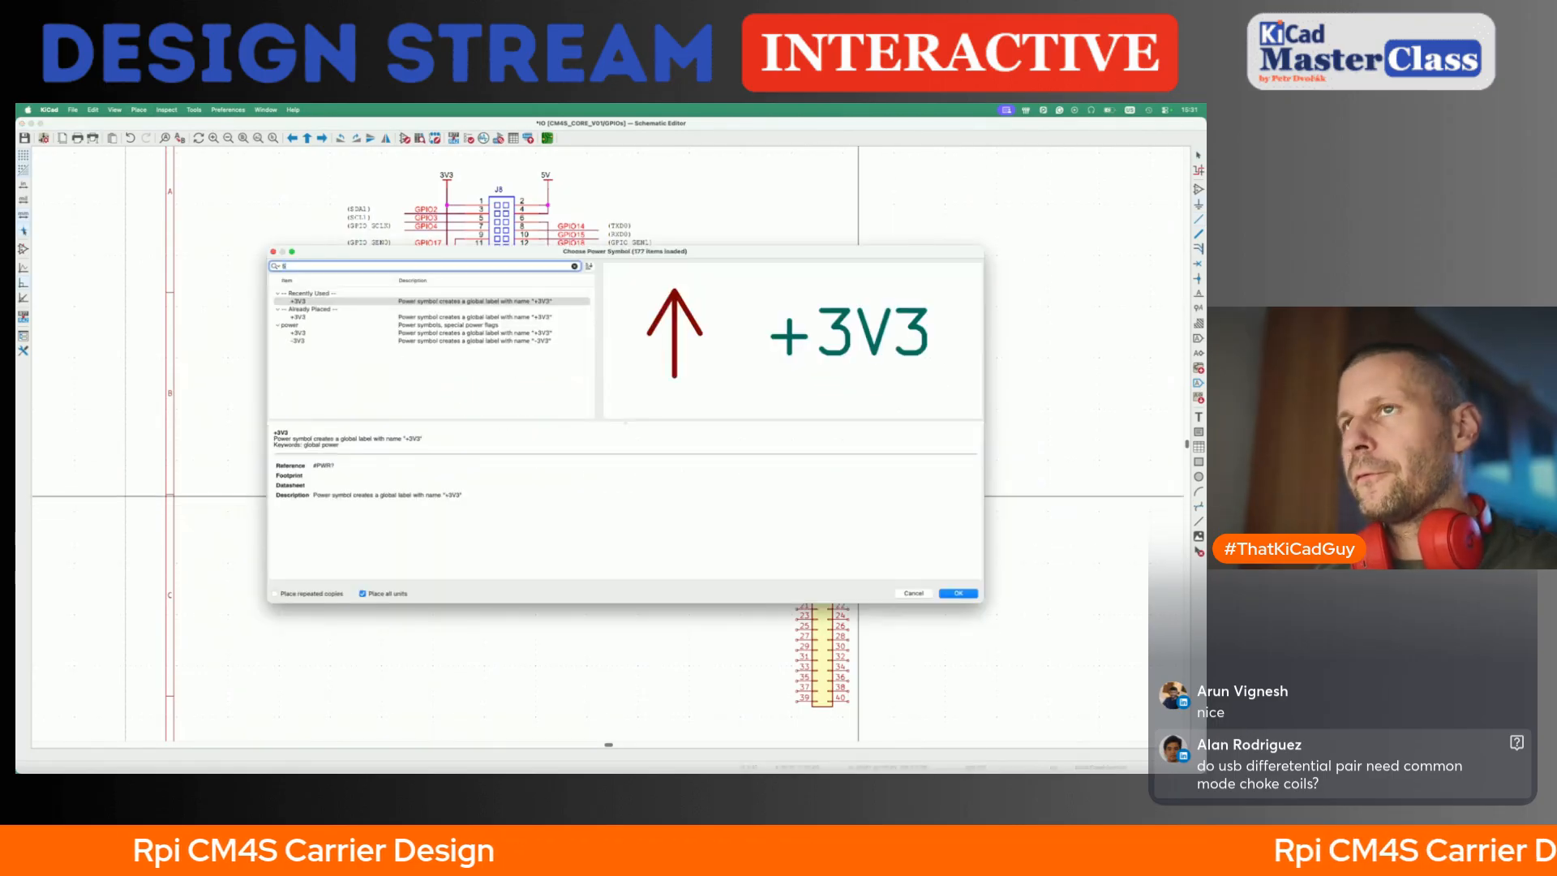
text(5v)
key(Return)
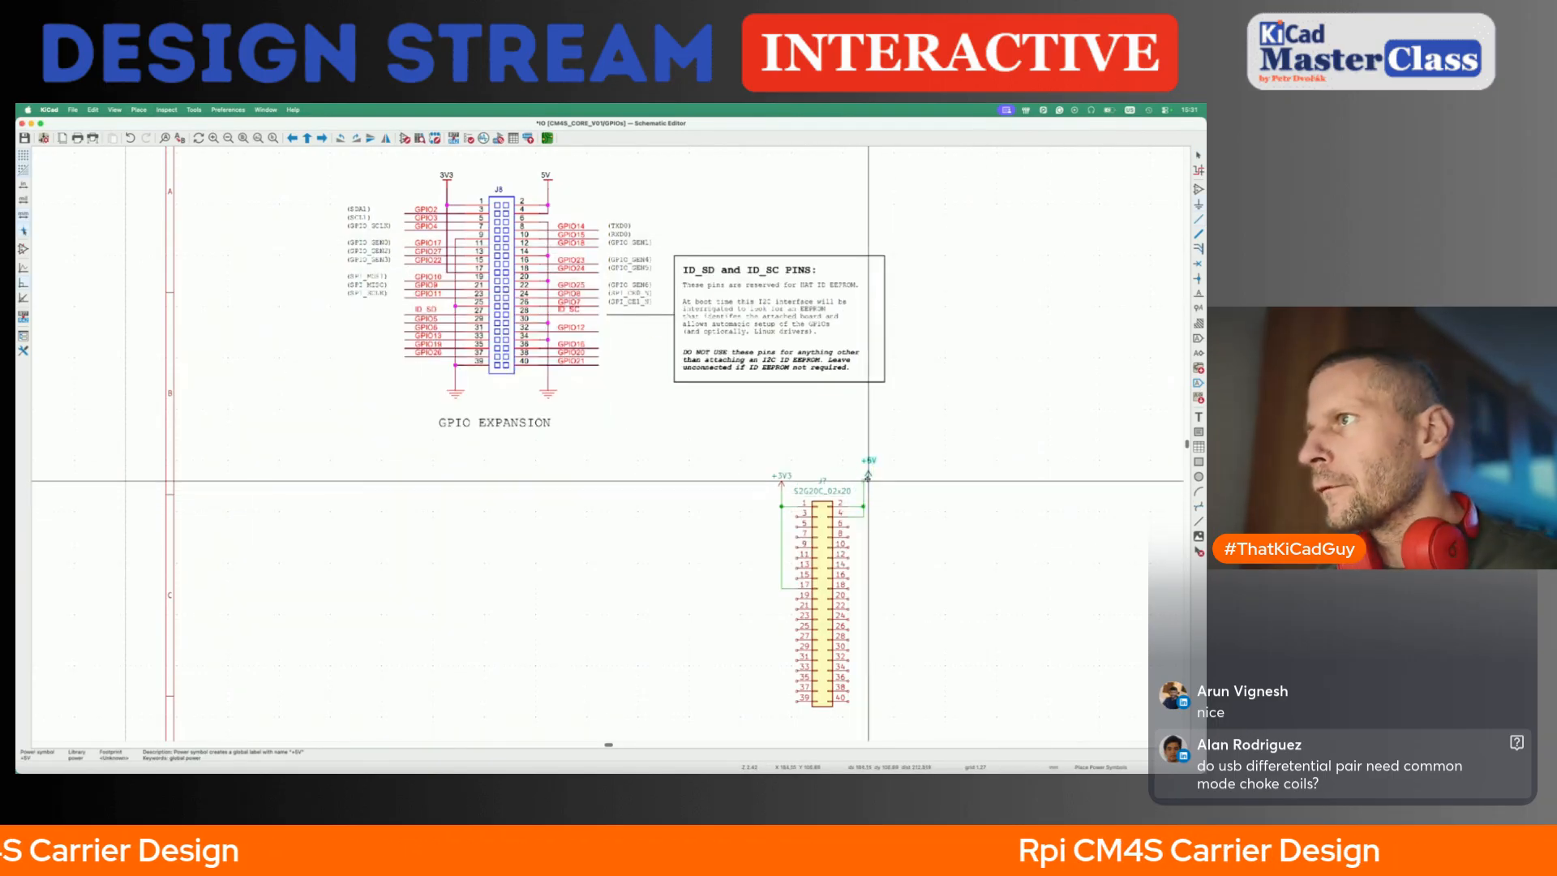
click(864, 479)
key(m)
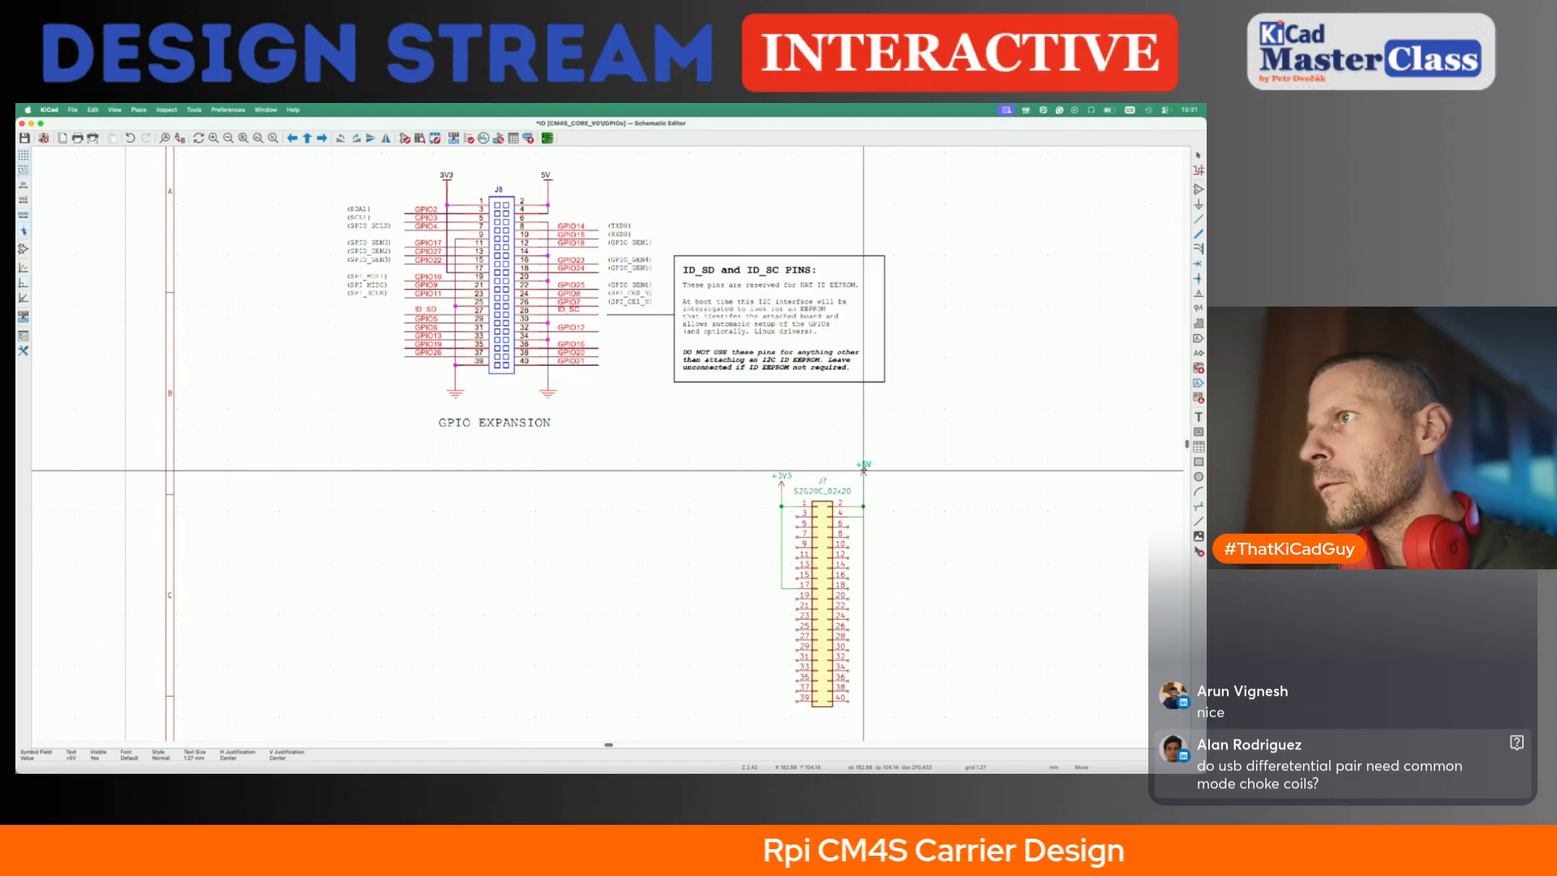
click(863, 474)
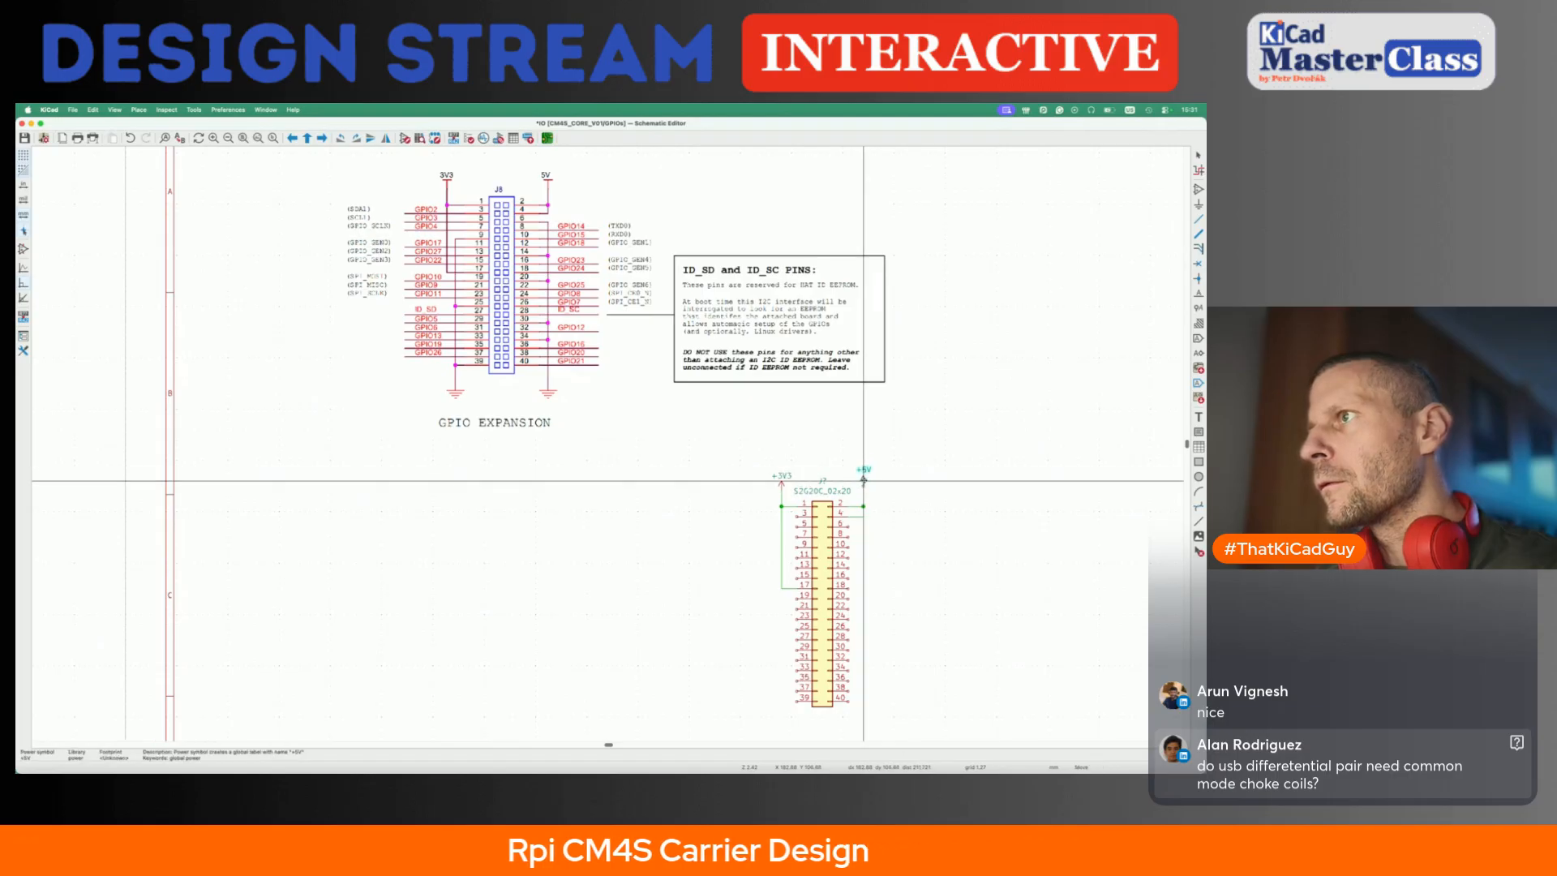
click(863, 491)
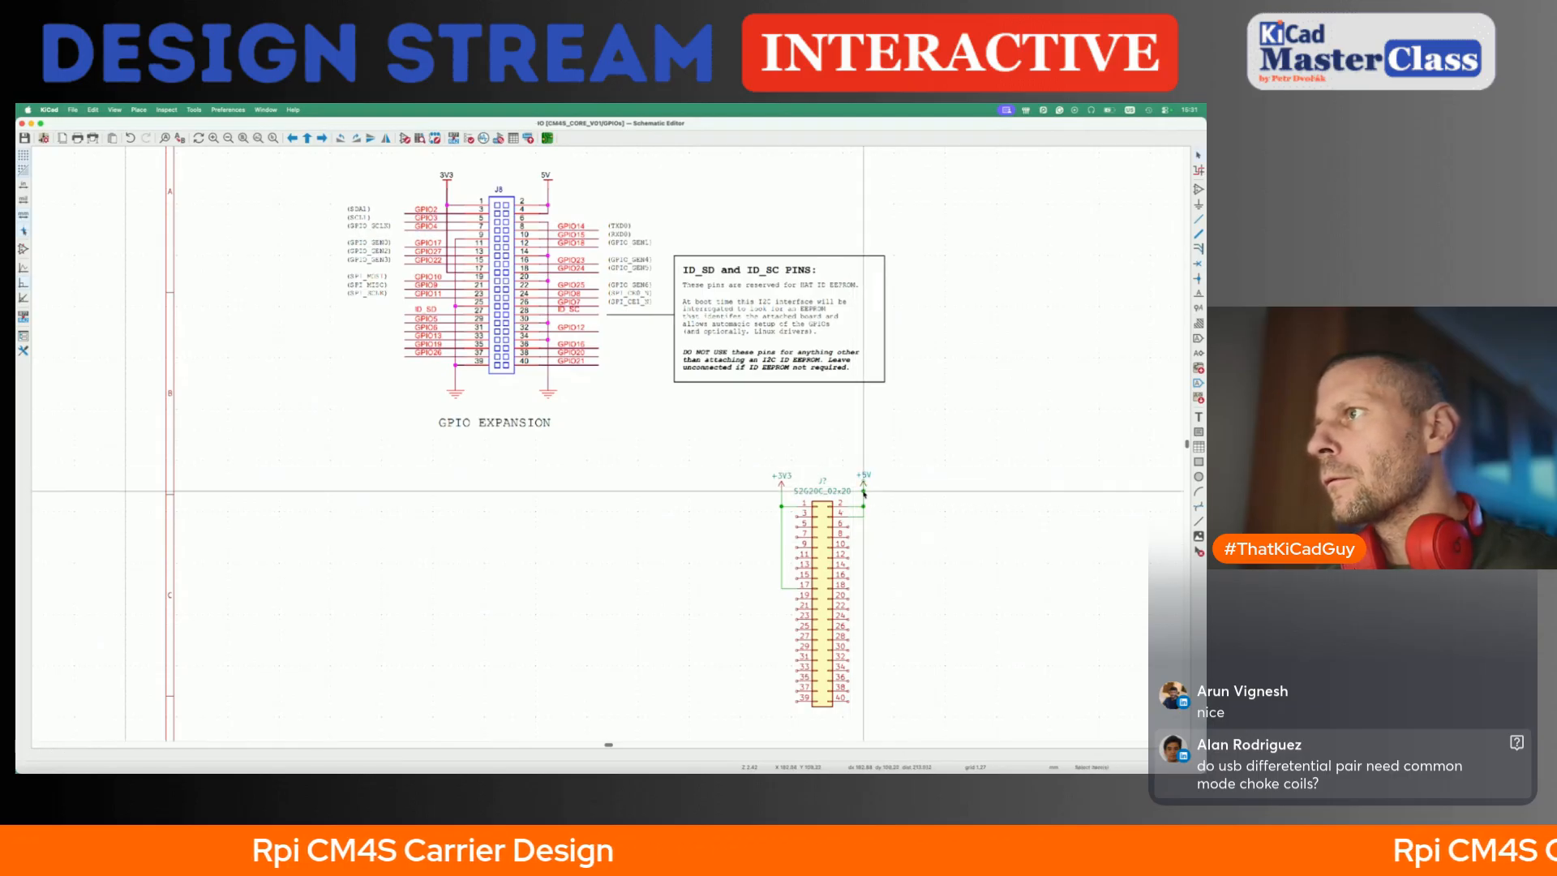
- Draw a wire from connector pin 9 out to the left and down past the connector's lower end
scroll(865, 499, up, 3)
scroll(865, 487, down, 3)
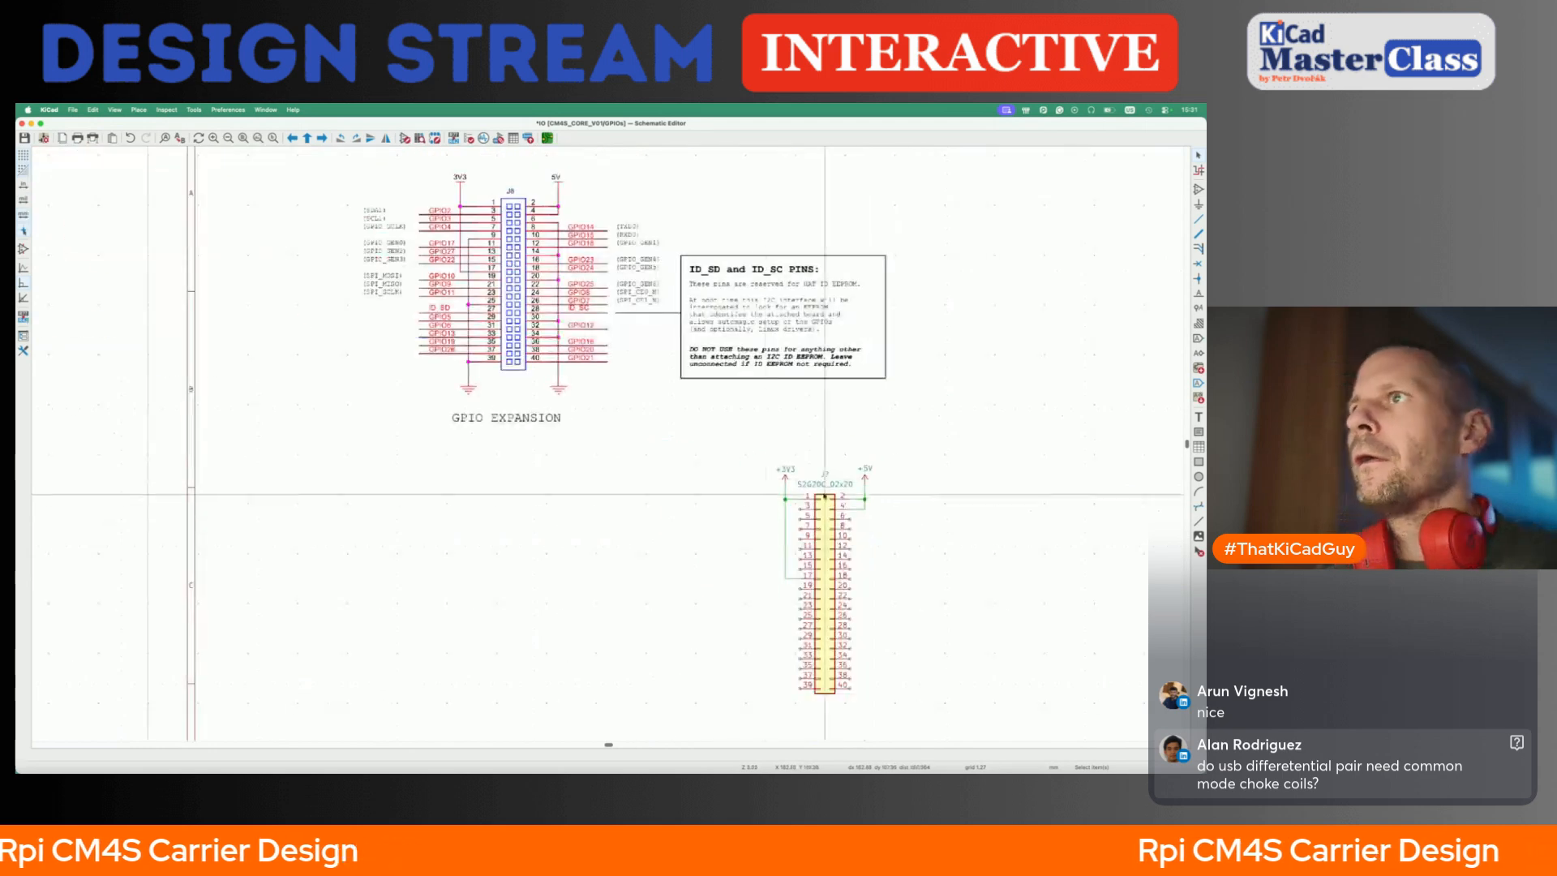
click(800, 540)
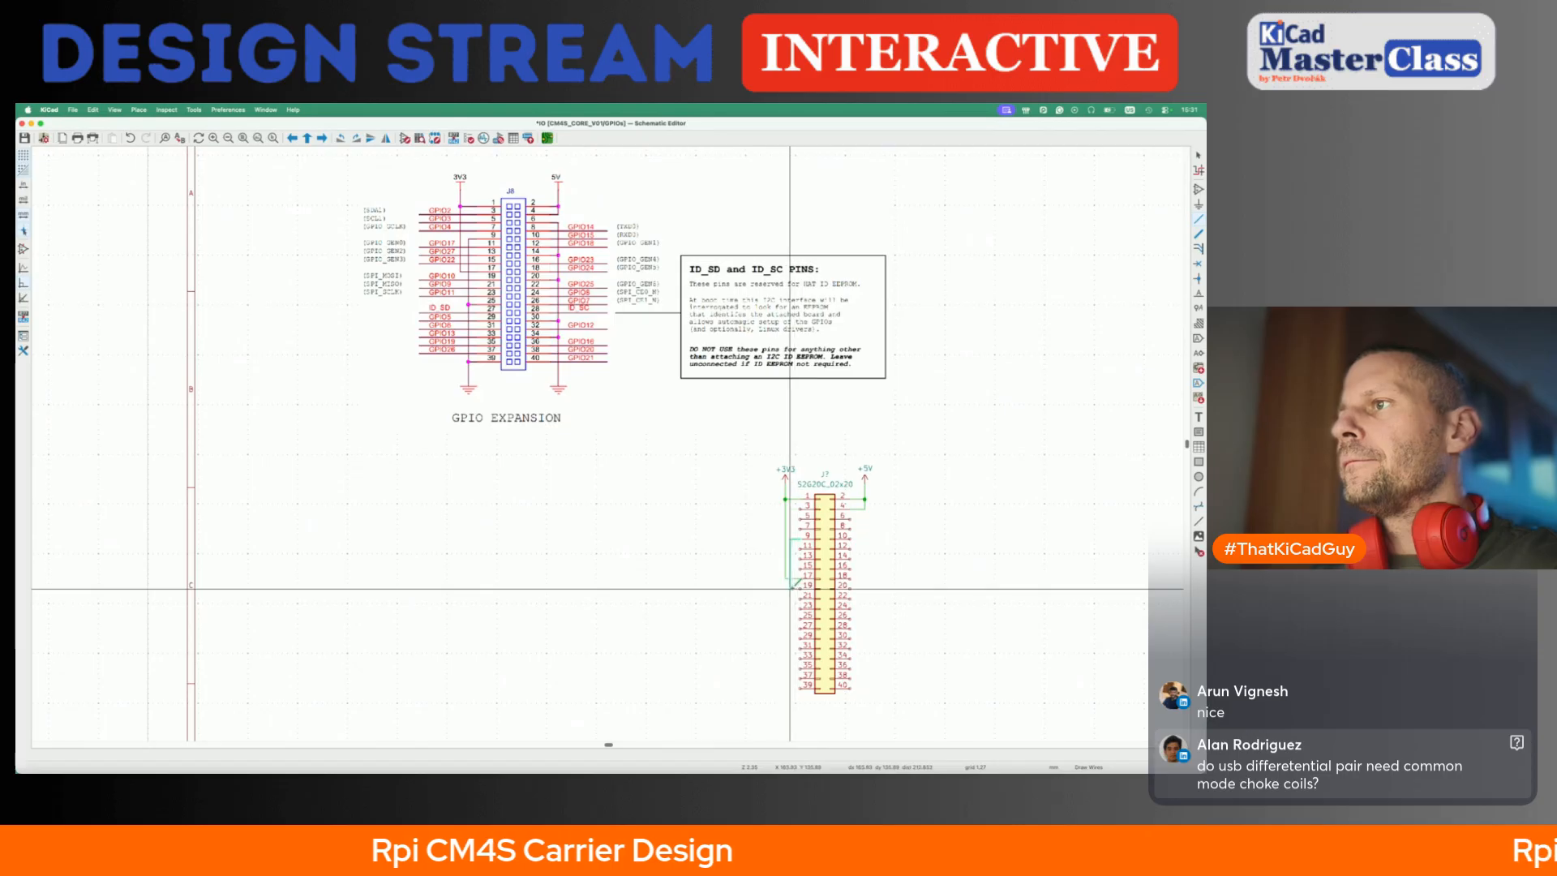
double_click(790, 703)
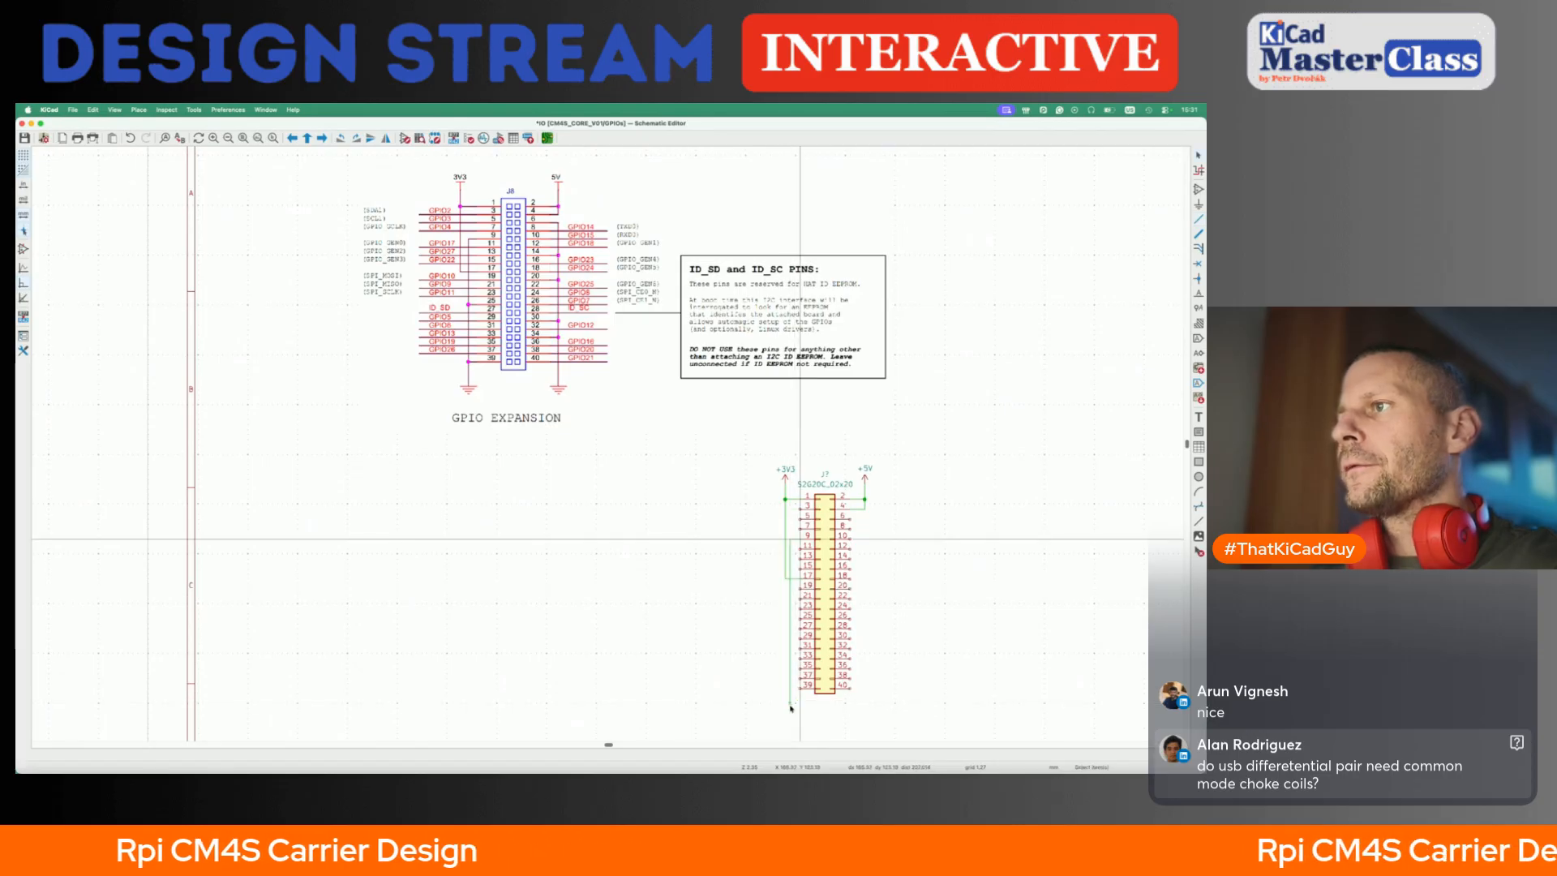
- Shift the +3V3 symbol and its wire slightly left, and draw a wire from pin 6 down past the connector's lower end
drag(761, 459, 793, 599)
key(g)
click(780, 589)
key(g)
click(780, 480)
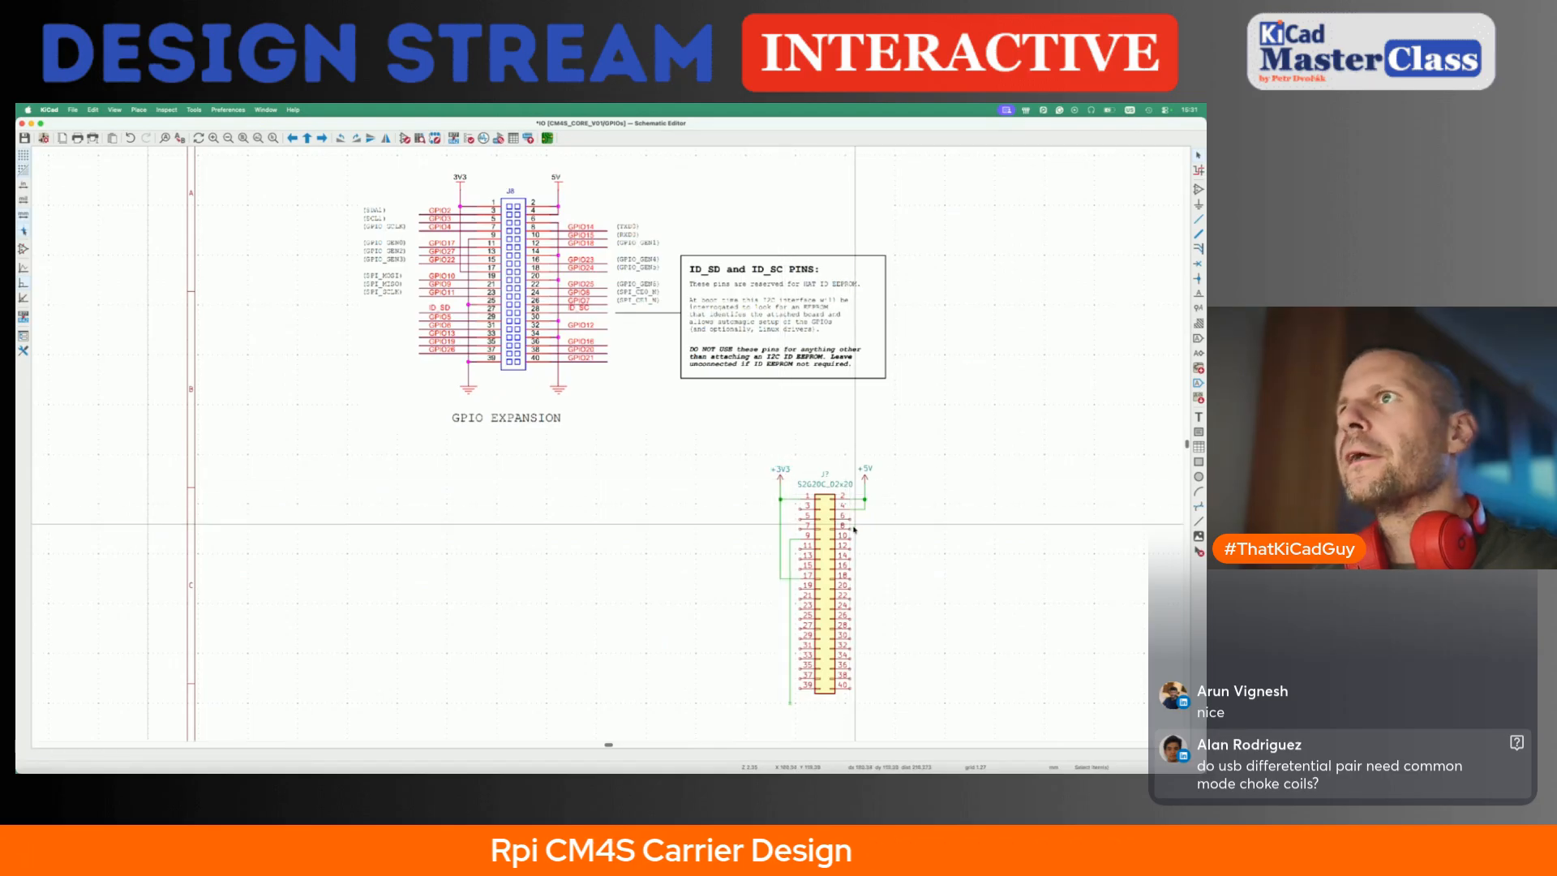
key(w)
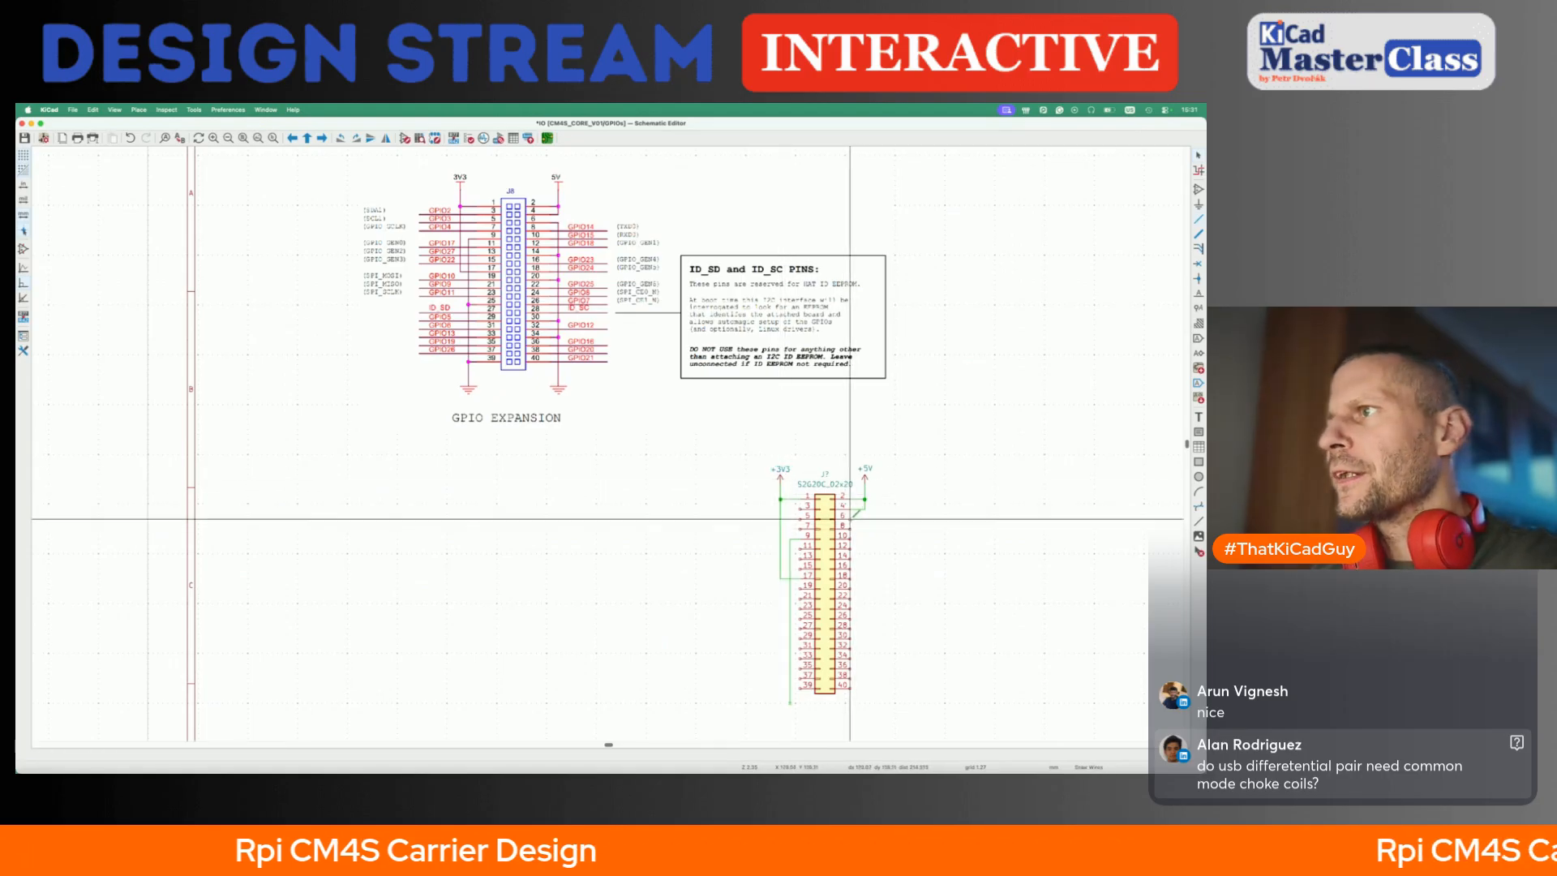
double_click(864, 703)
- Shift the +3V3 branch and the pin 9 wire together slightly further left of the connector and save the schematic
drag(752, 454, 795, 728)
key(g)
click(789, 727)
click(757, 605)
key(super+s)
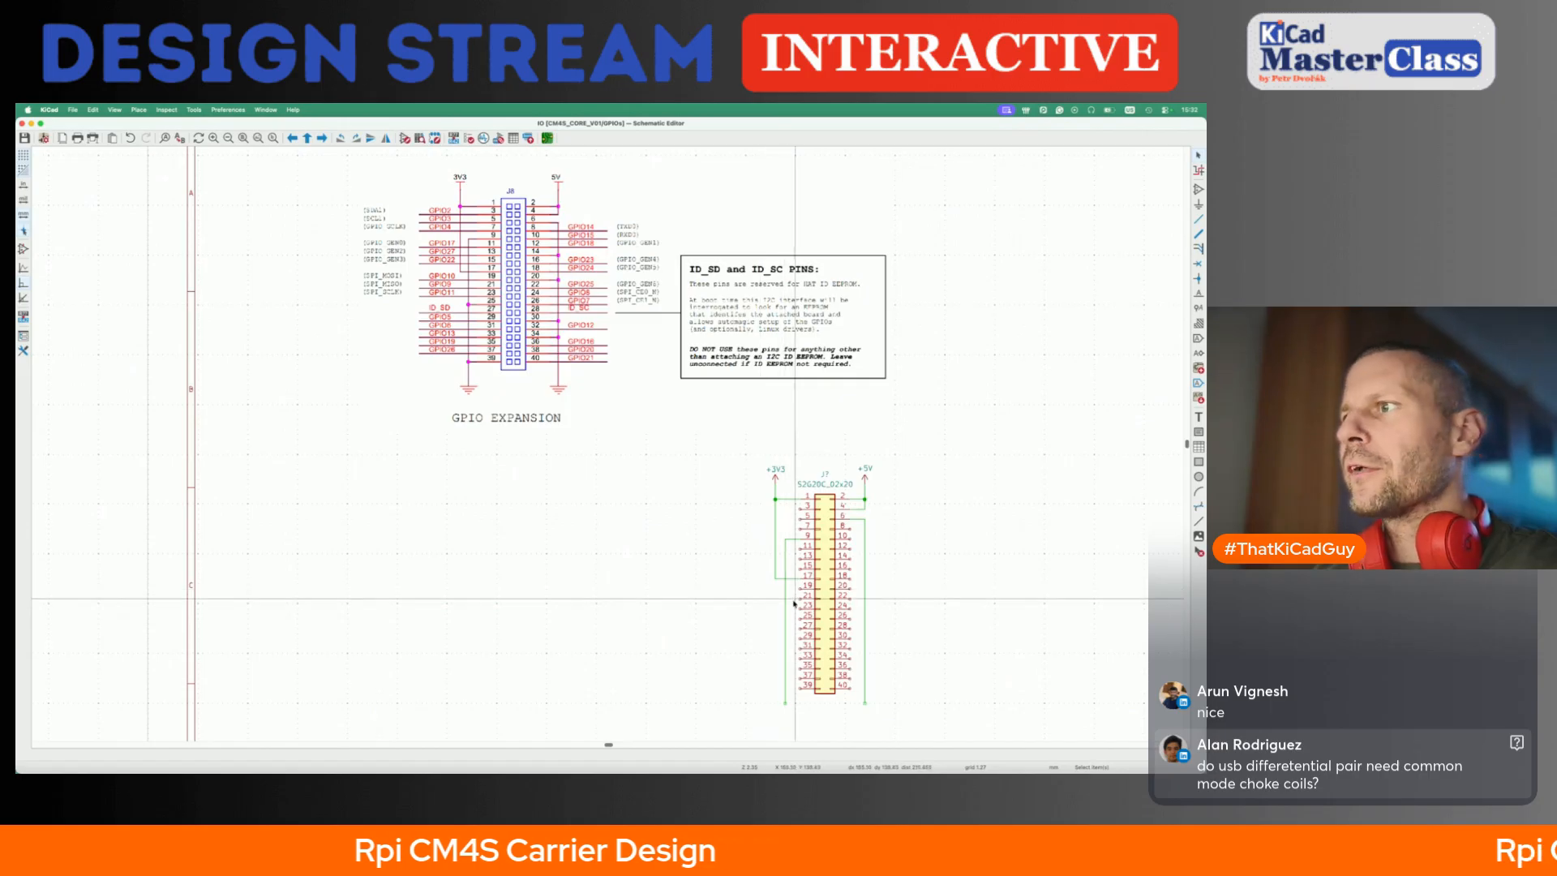
- Connect connector pins 25 and 39 to the vertical wire coming from pin 9
key(w)
click(784, 620)
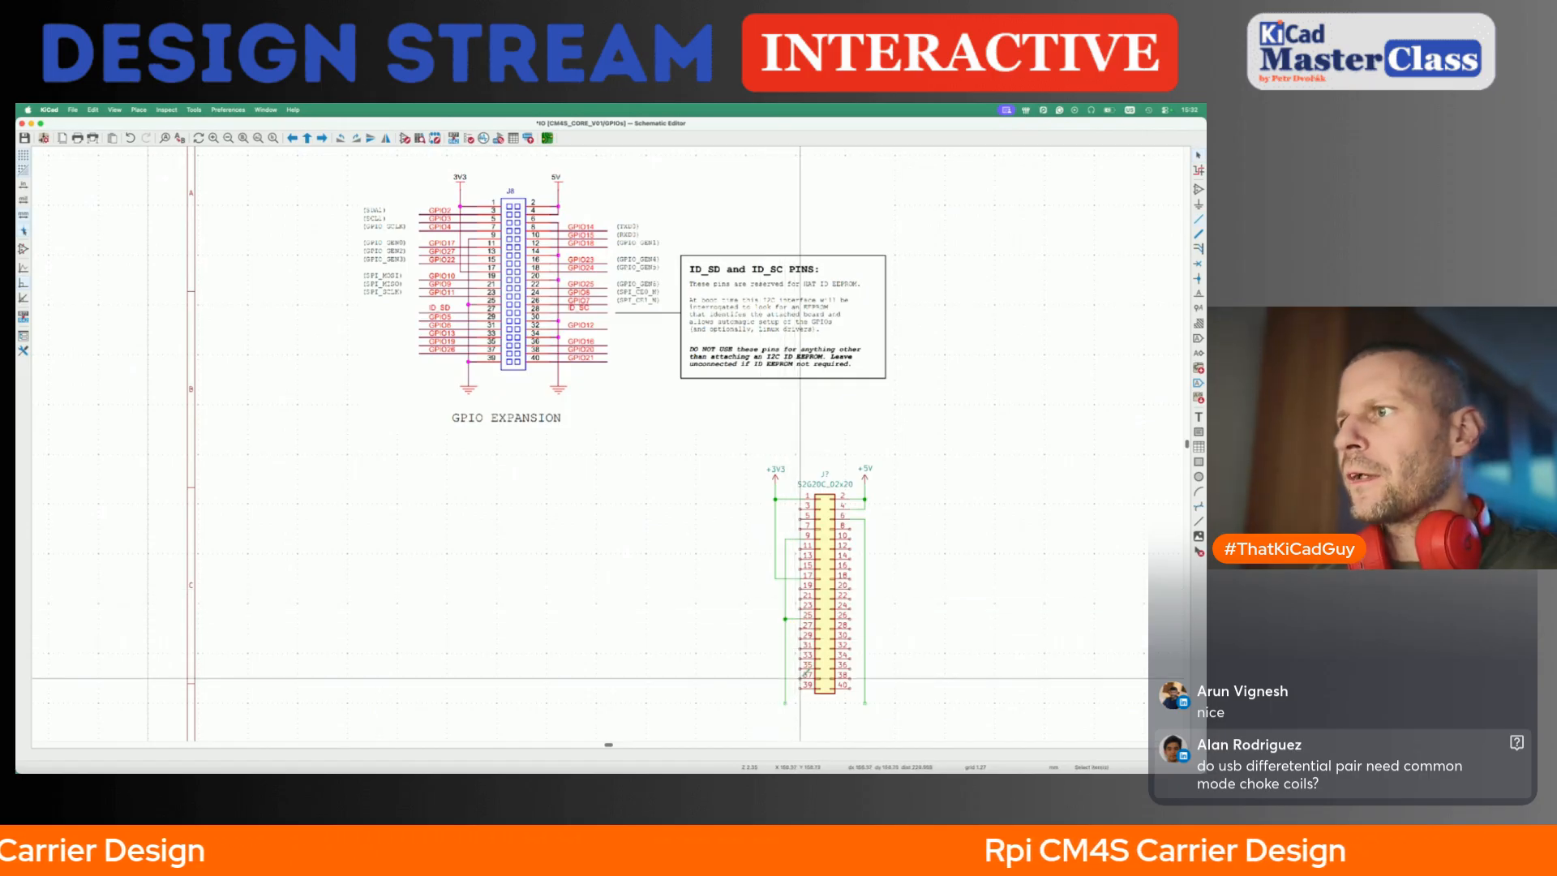
key(w)
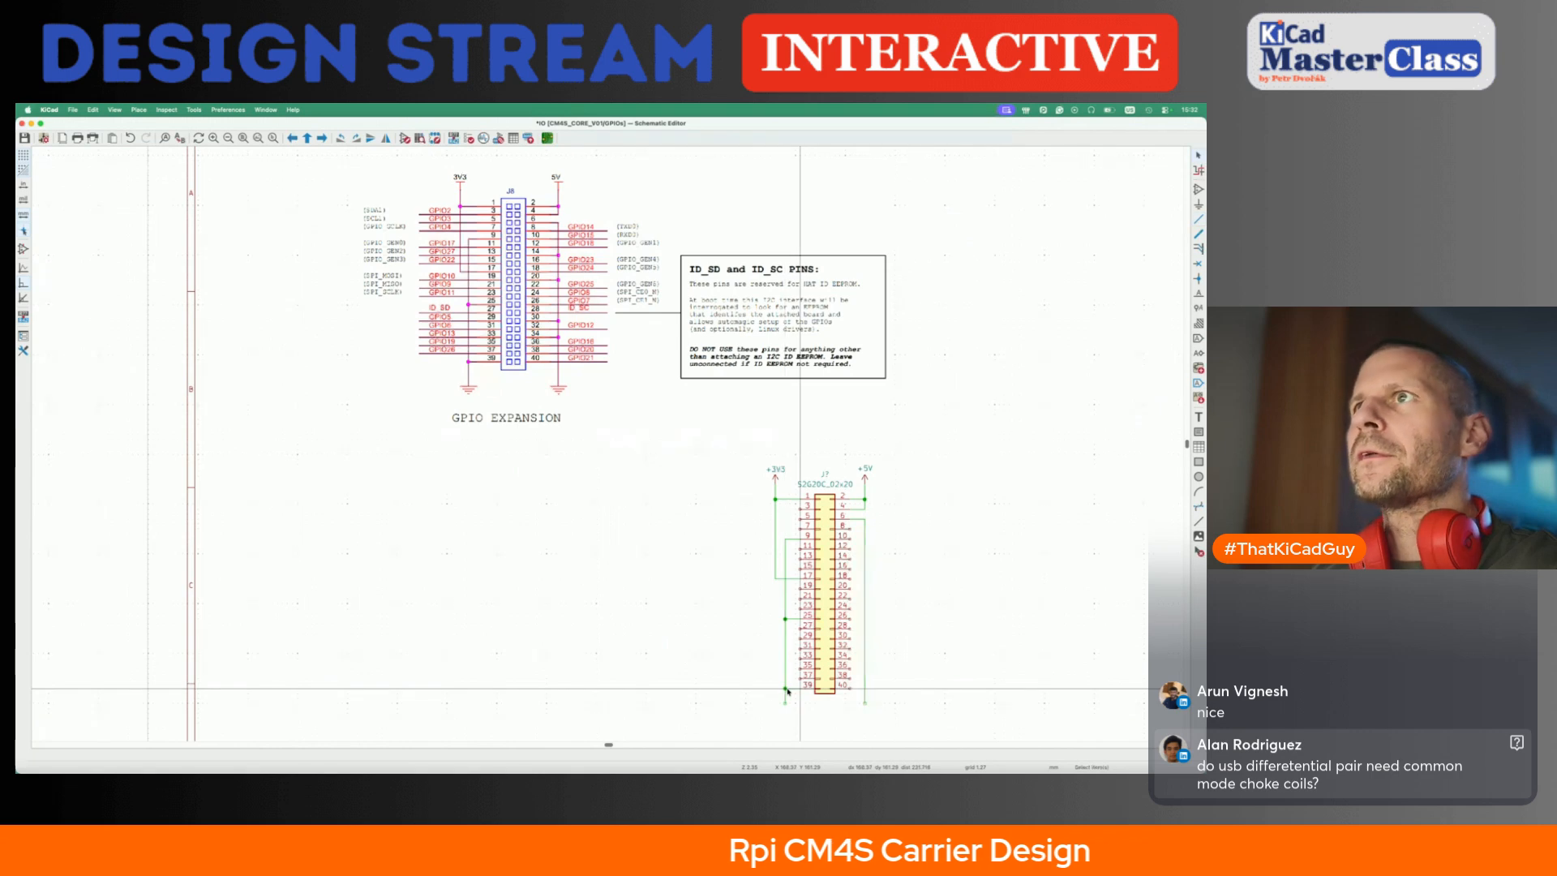
- Connect connector pins 14, 20, 30 and 34 to the vertical wire coming from pin 6 and save the schematic
click(865, 558)
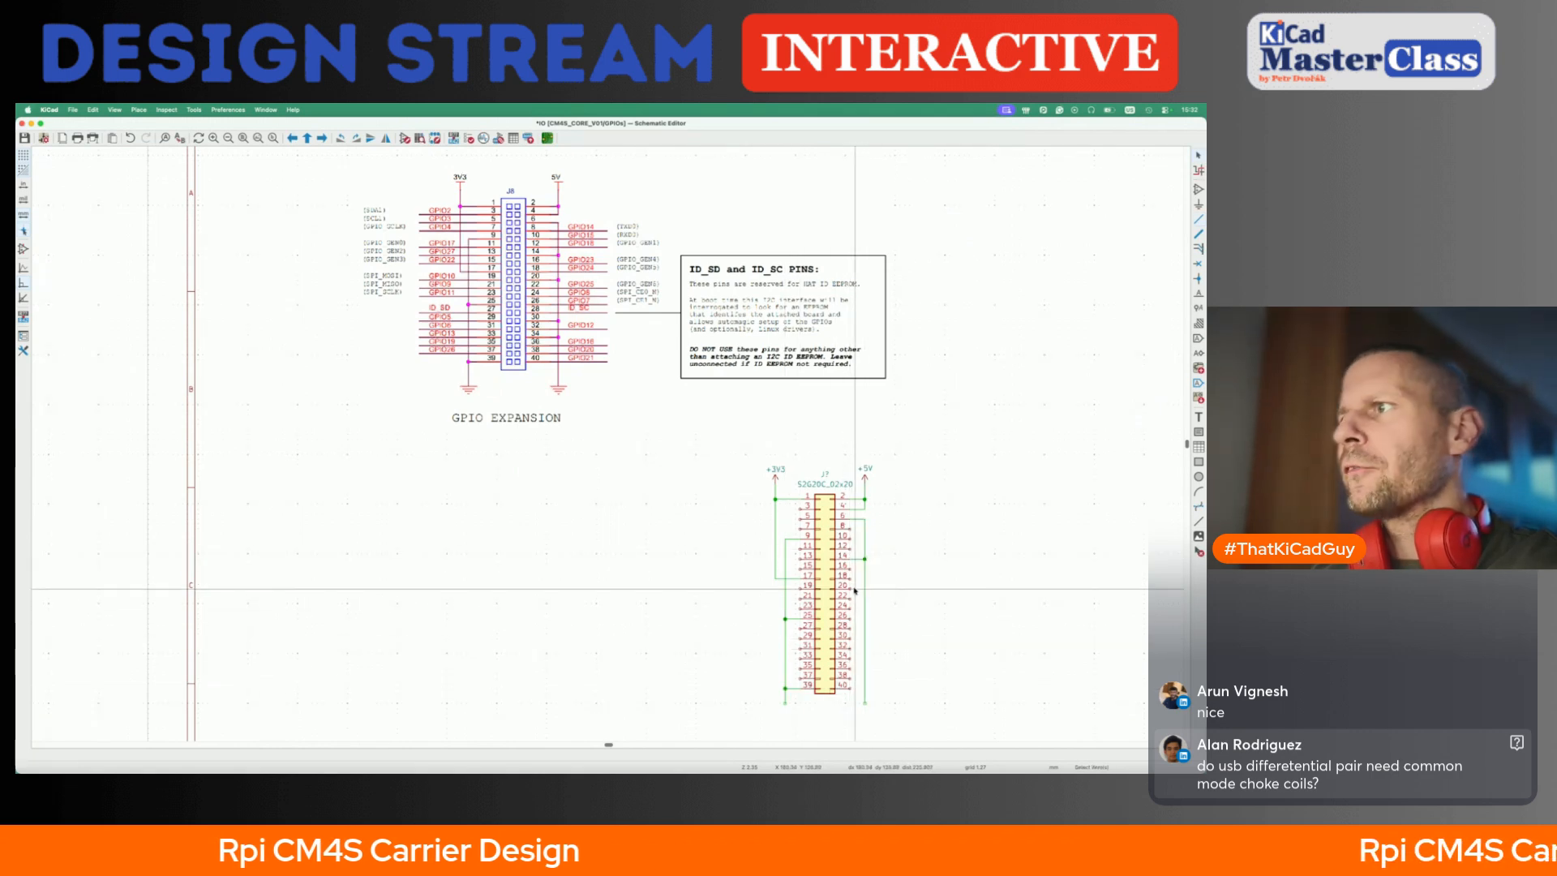
key(w)
click(855, 585)
click(865, 590)
key(w)
click(865, 639)
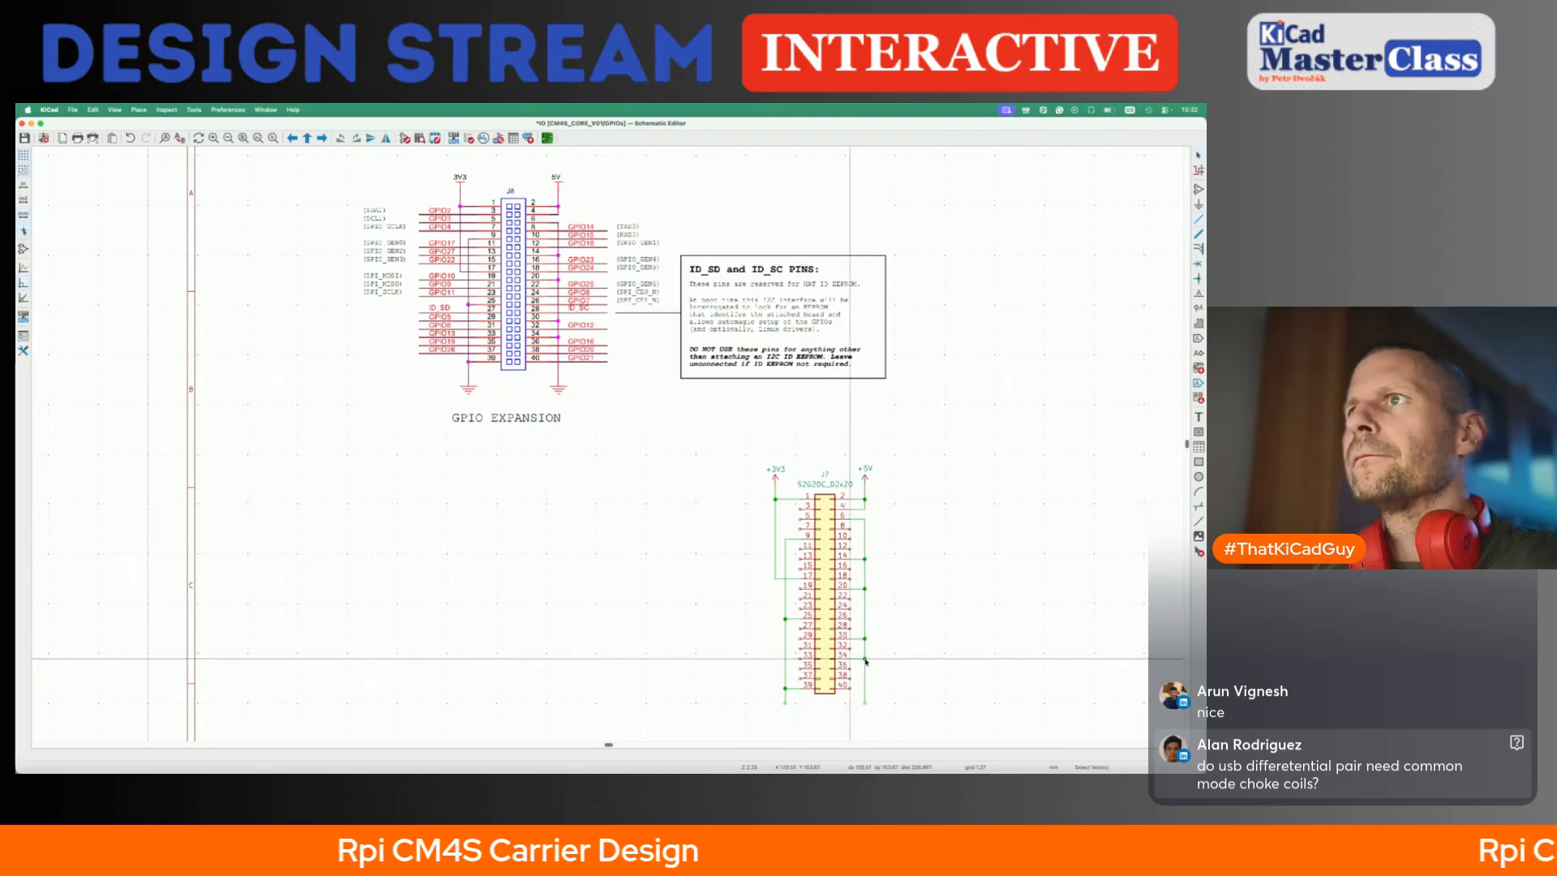
key(super+s)
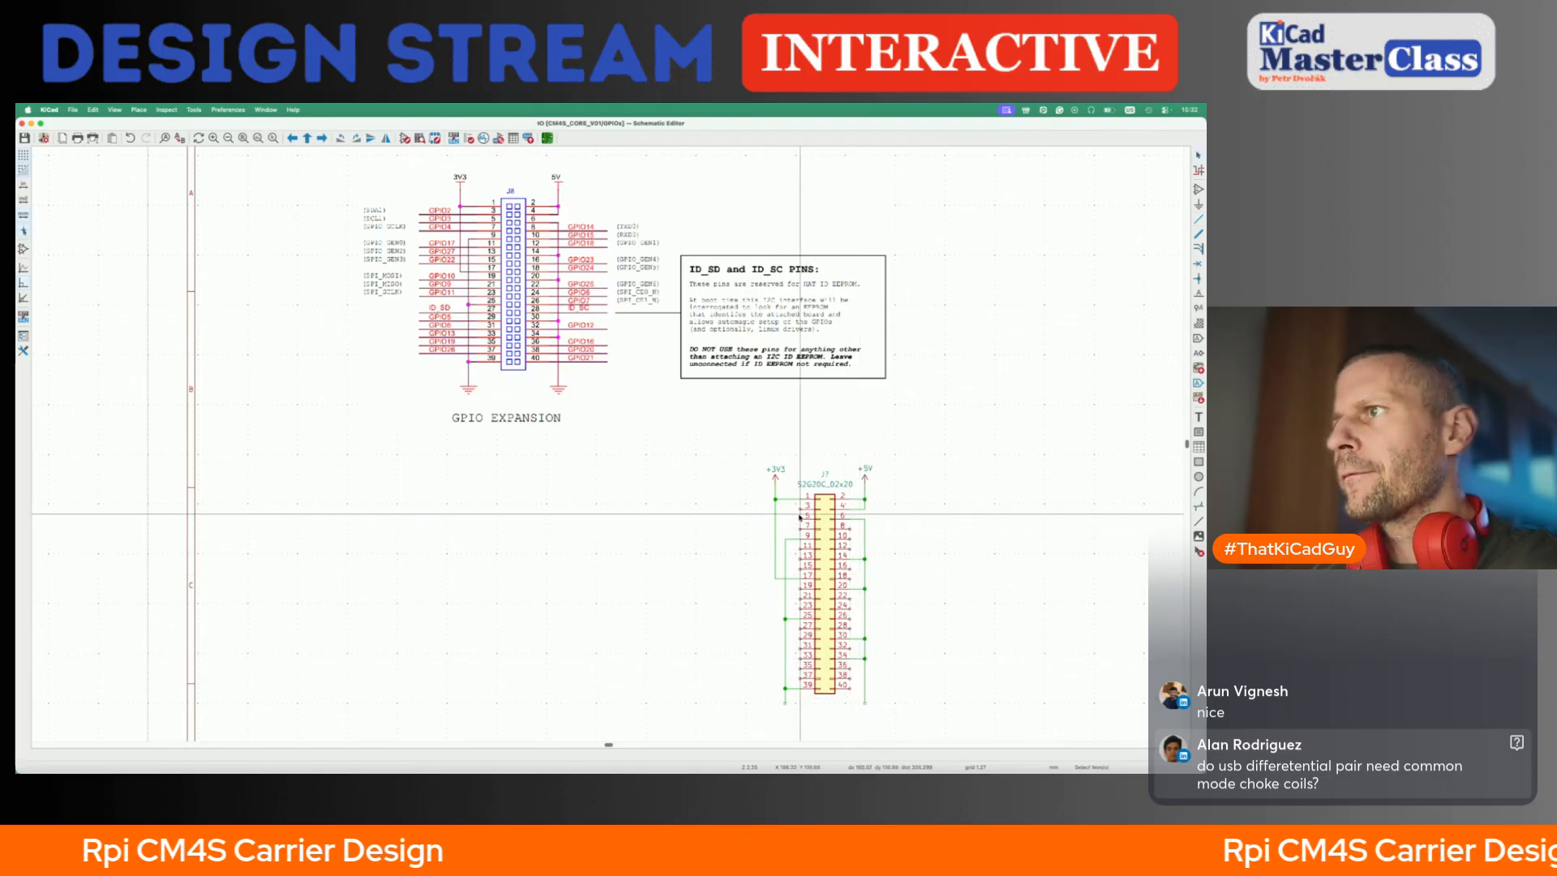
- Draw equally long horizontal wires leftward from connector pins 3, 5, 7, 11, 13 and 15
key(w)
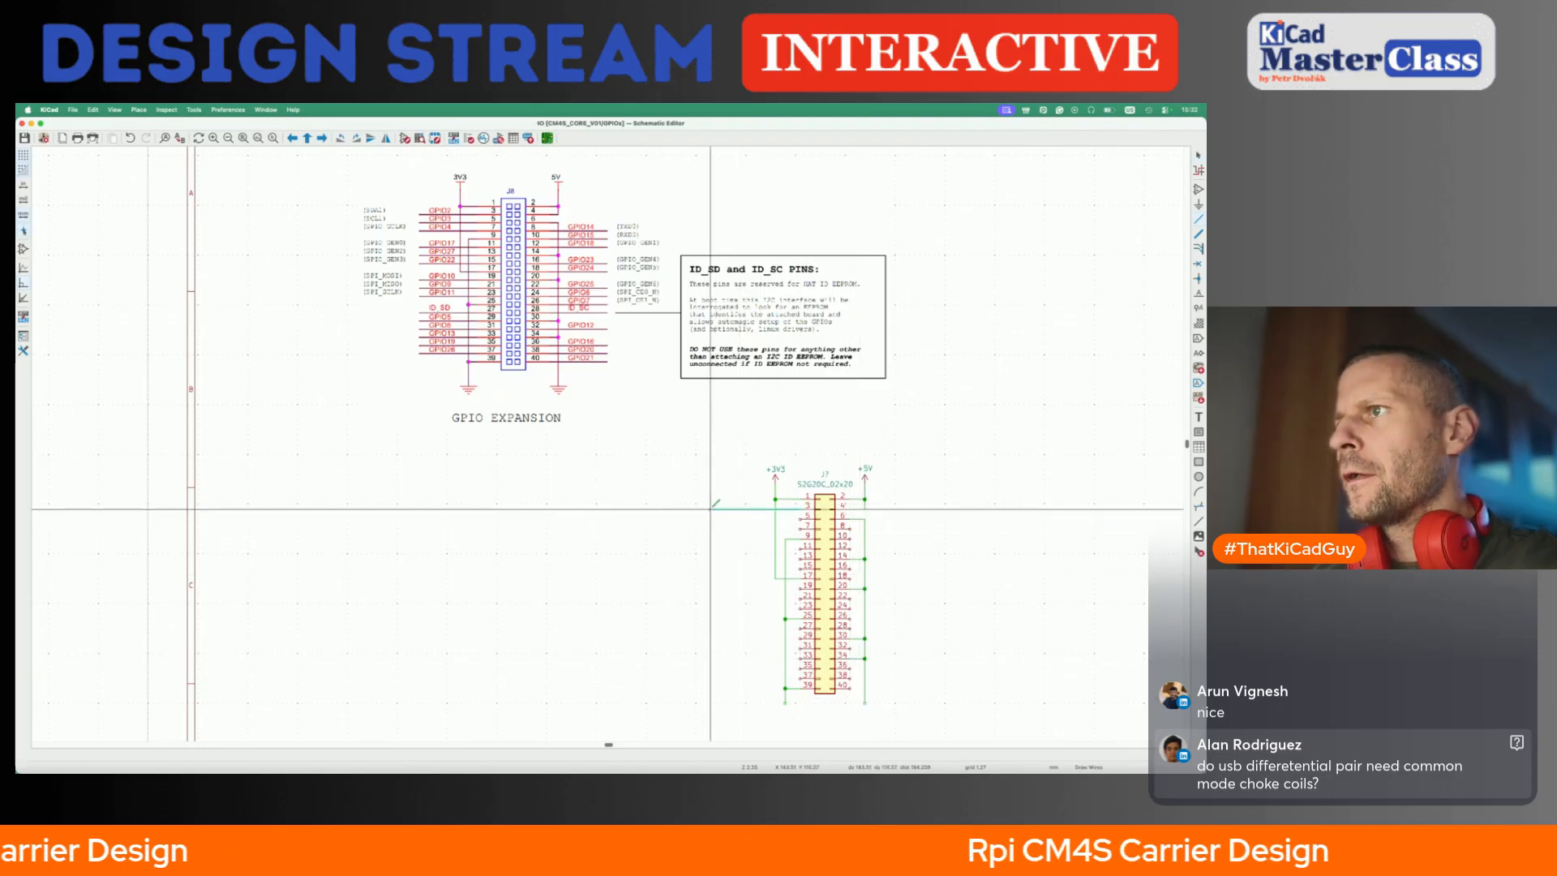
double_click(711, 509)
key(F1)
key(F1)
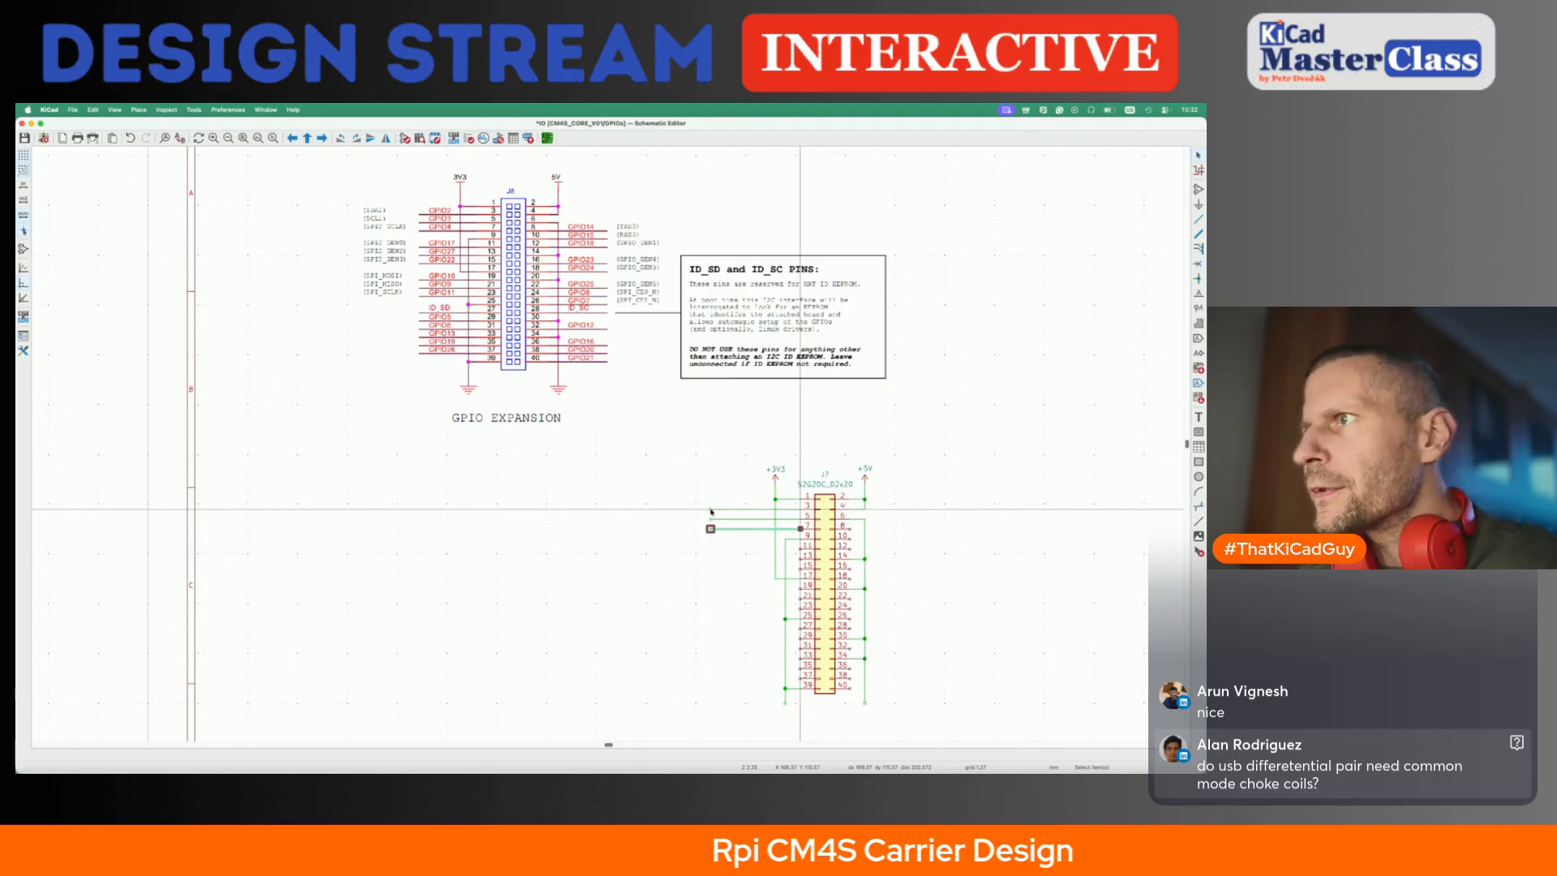
key(w)
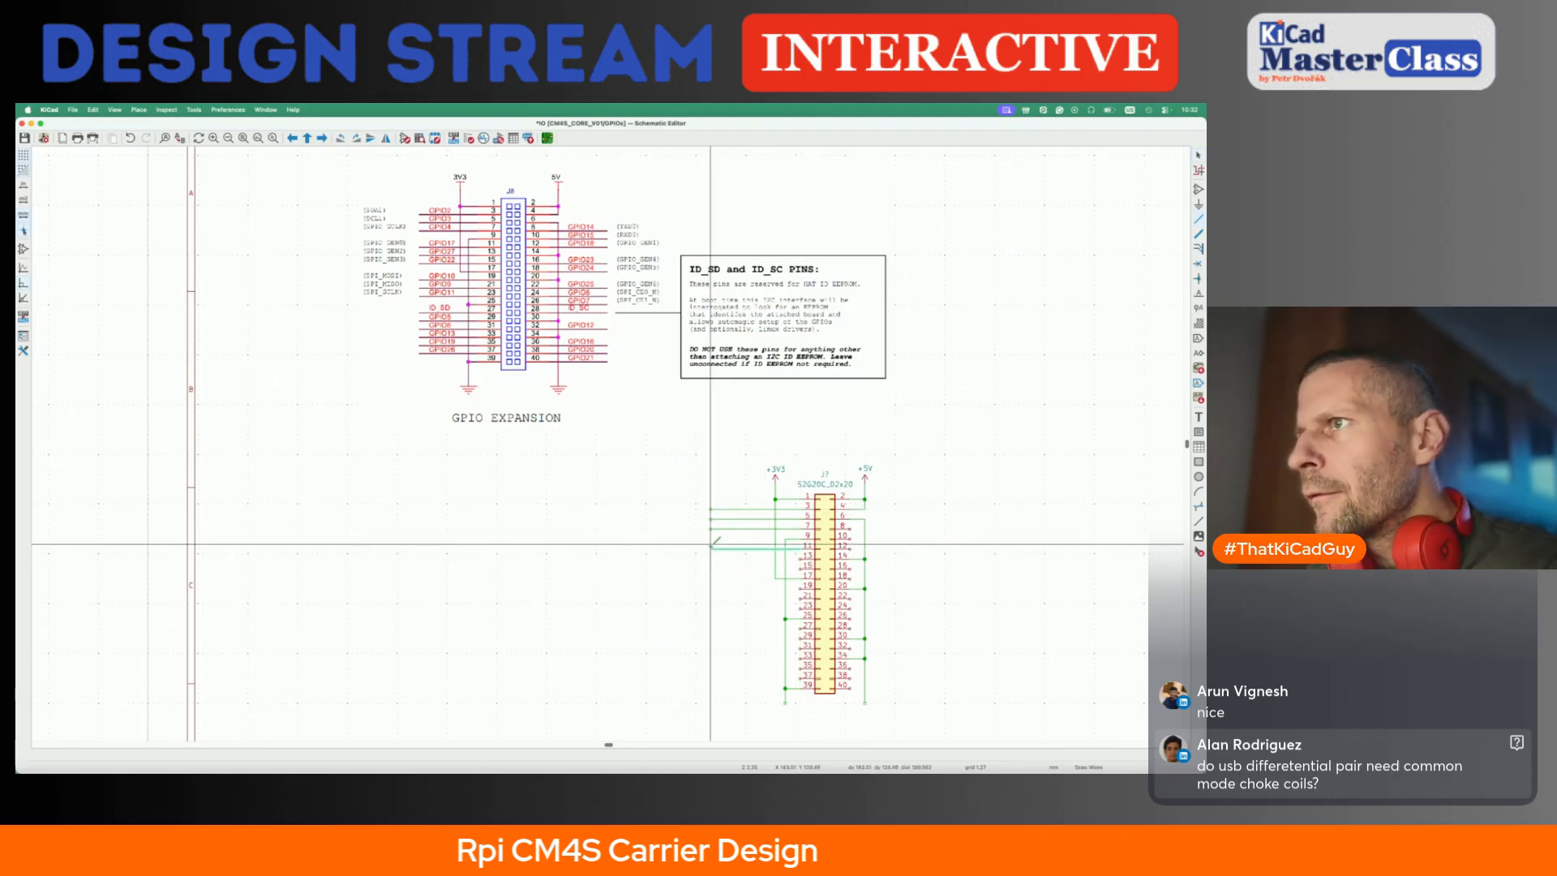
key(Escape)
key(F1)
key(F1)
- Draw matching horizontal wires leftward from connector pins 19, 21, 23 and from odd pins 27 through 37
key(w)
click(800, 589)
double_click(711, 589)
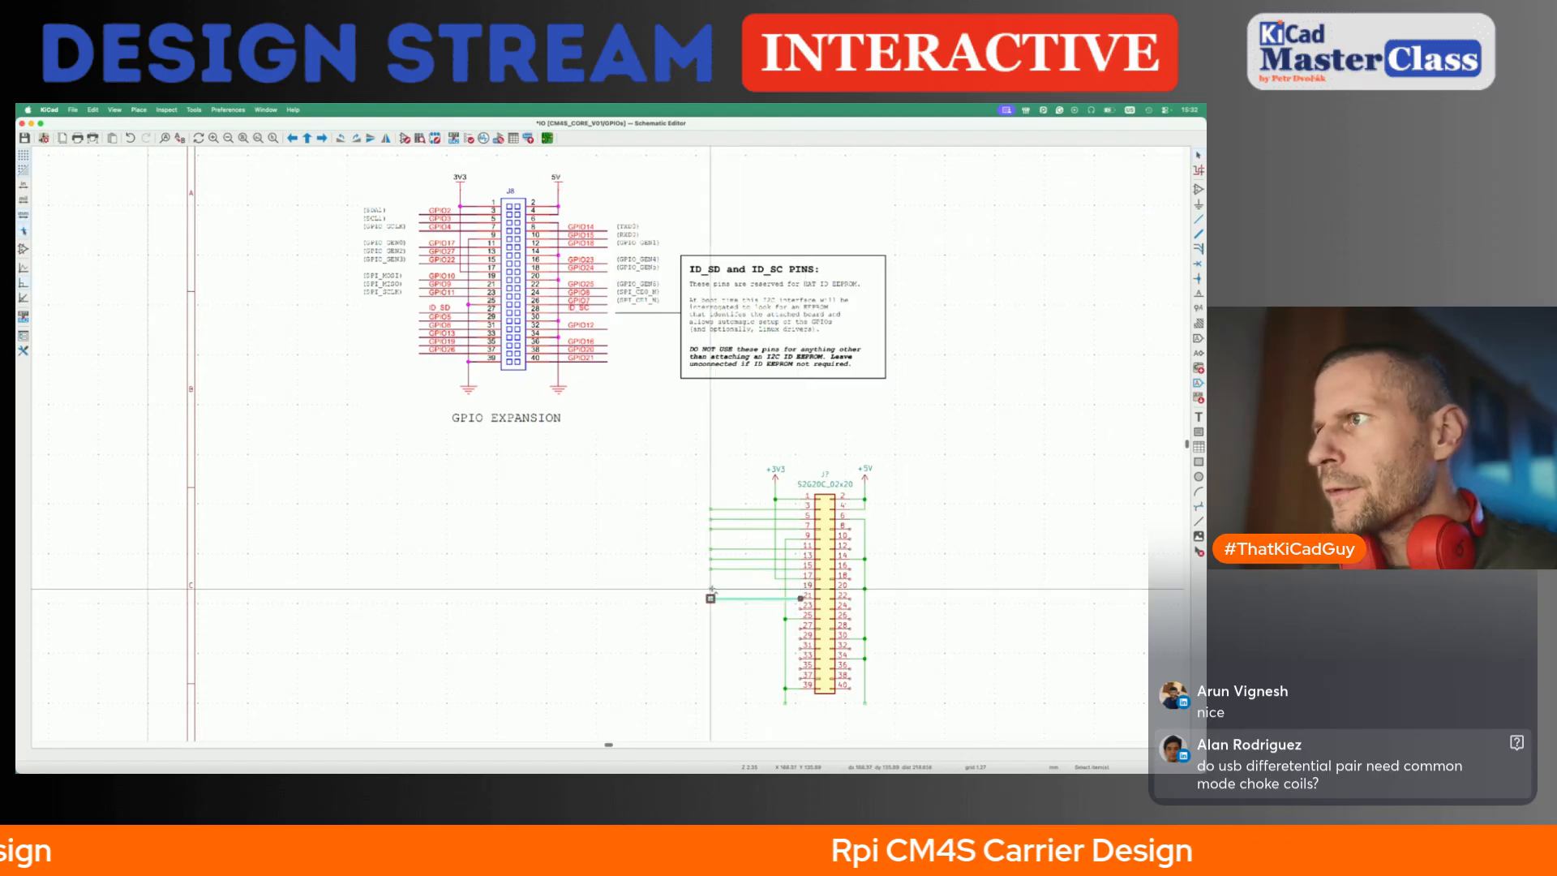
key(Insert)
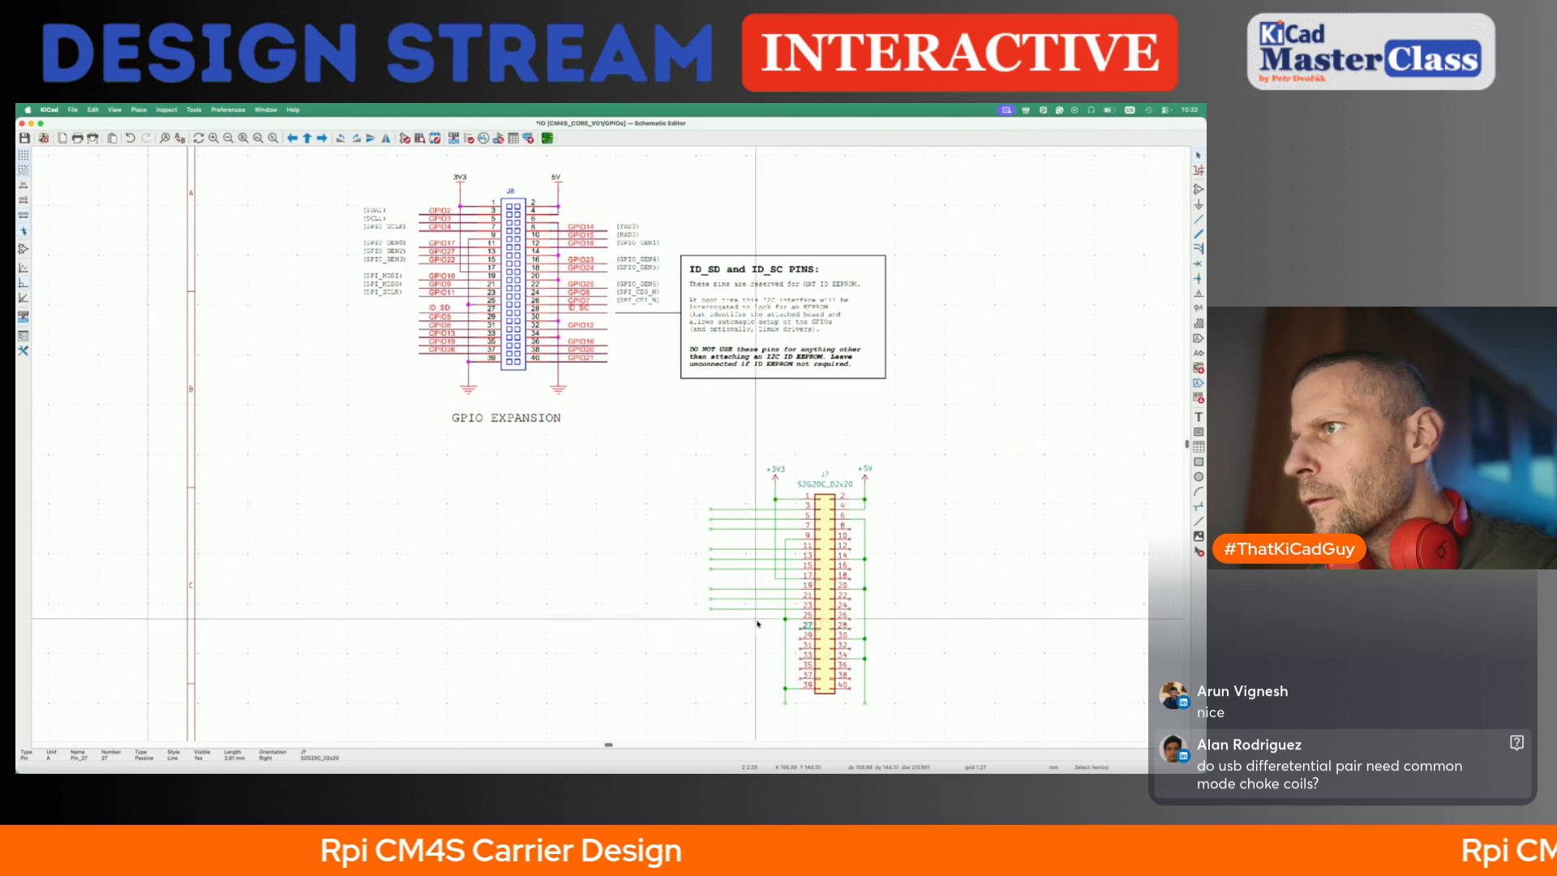
click(800, 626)
key(Escape)
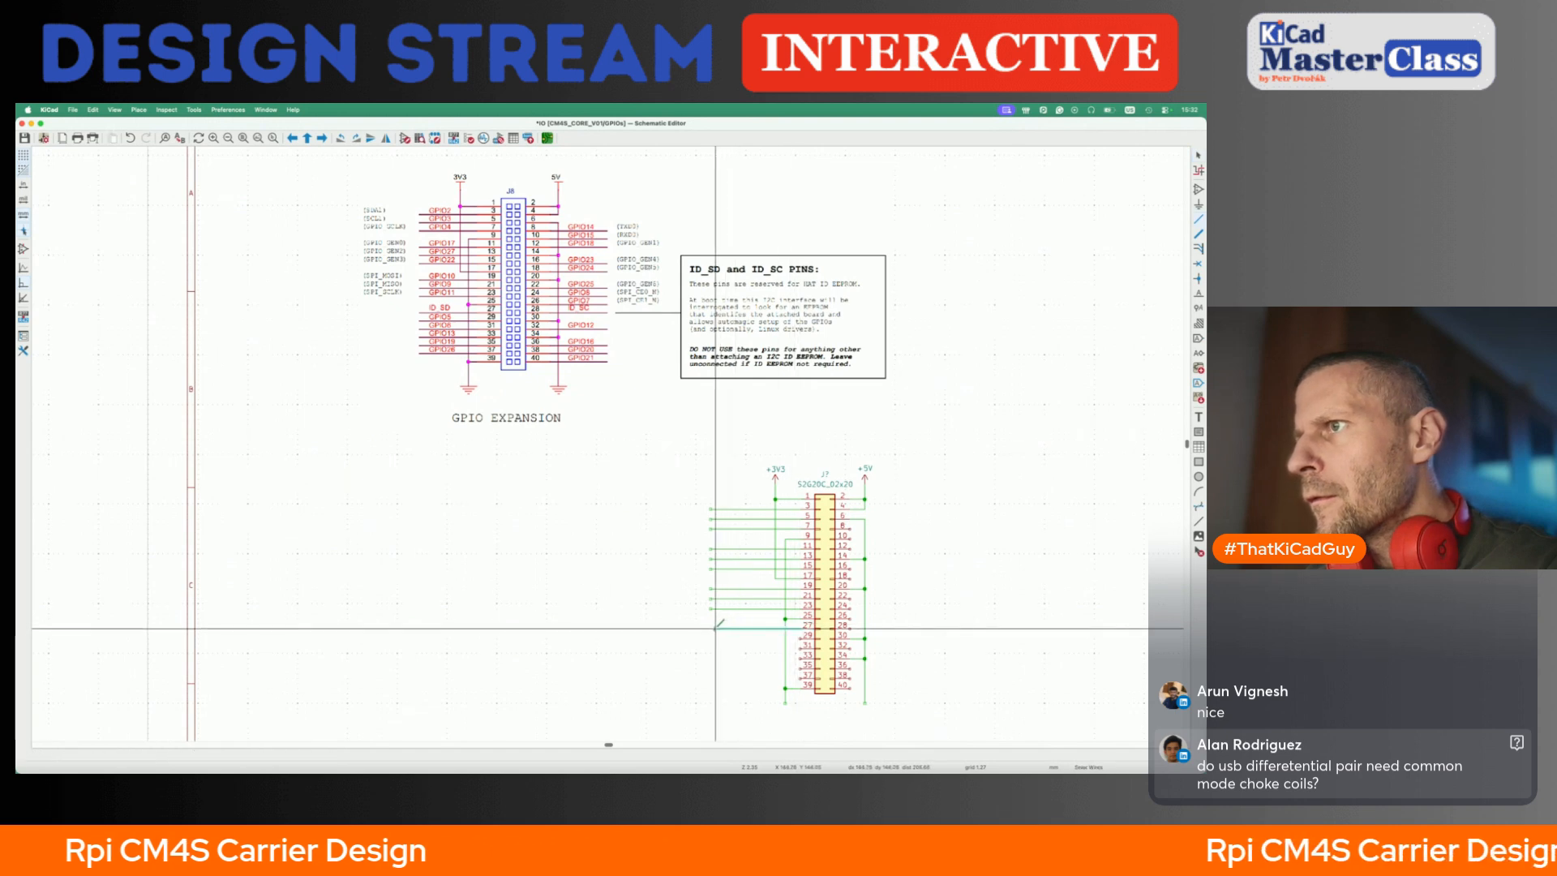
click(711, 668)
key(Escape)
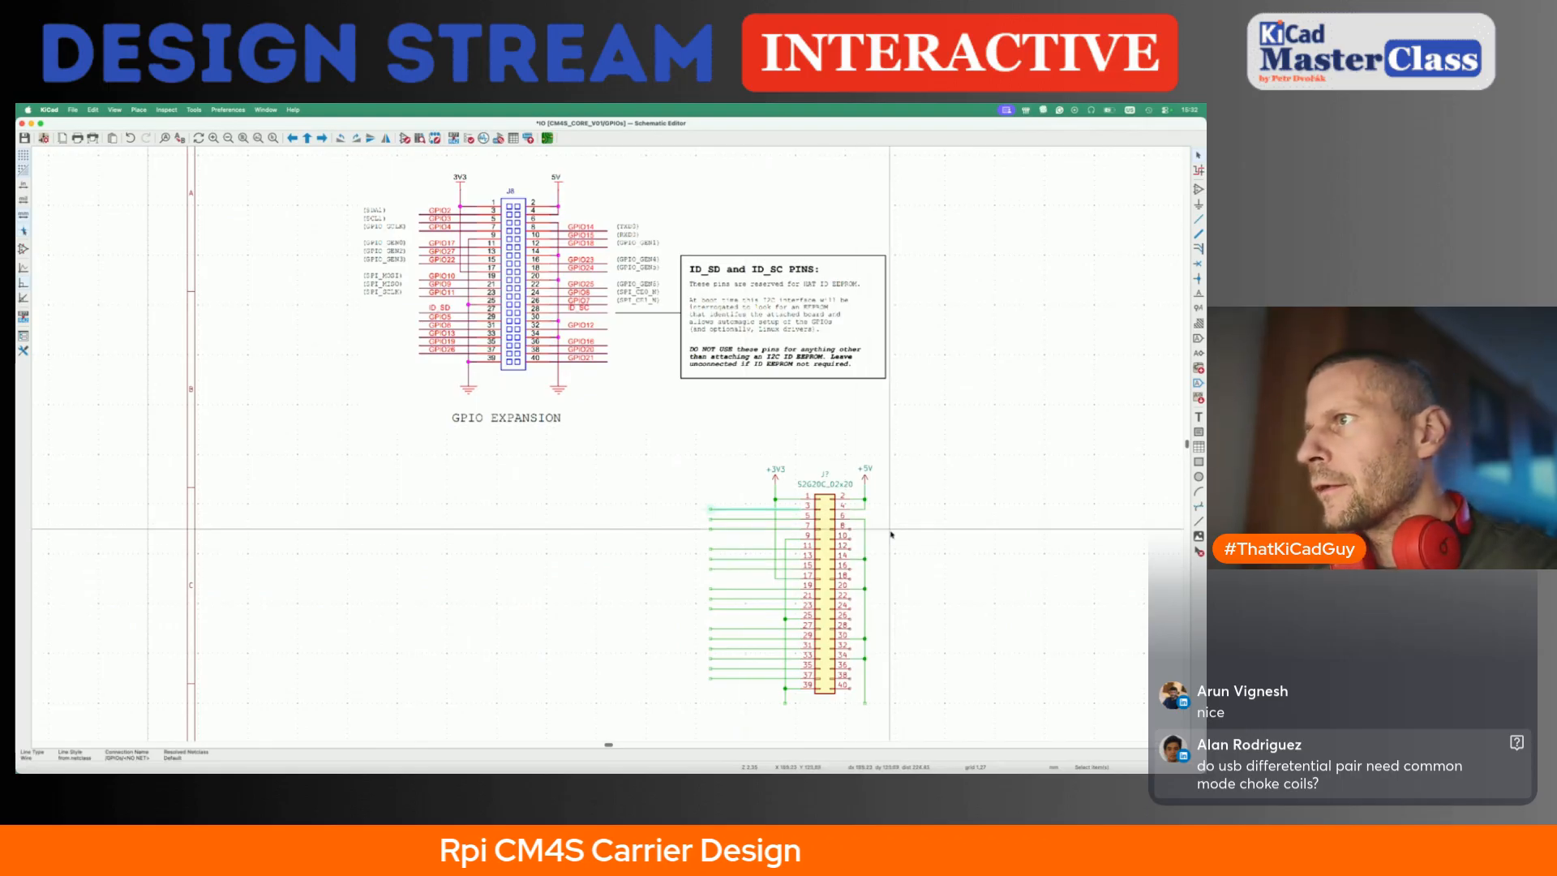
- Draw equally long horizontal wires rightward from connector pins 8, 10, 12, 16 and 18
key(super+v)
click(850, 530)
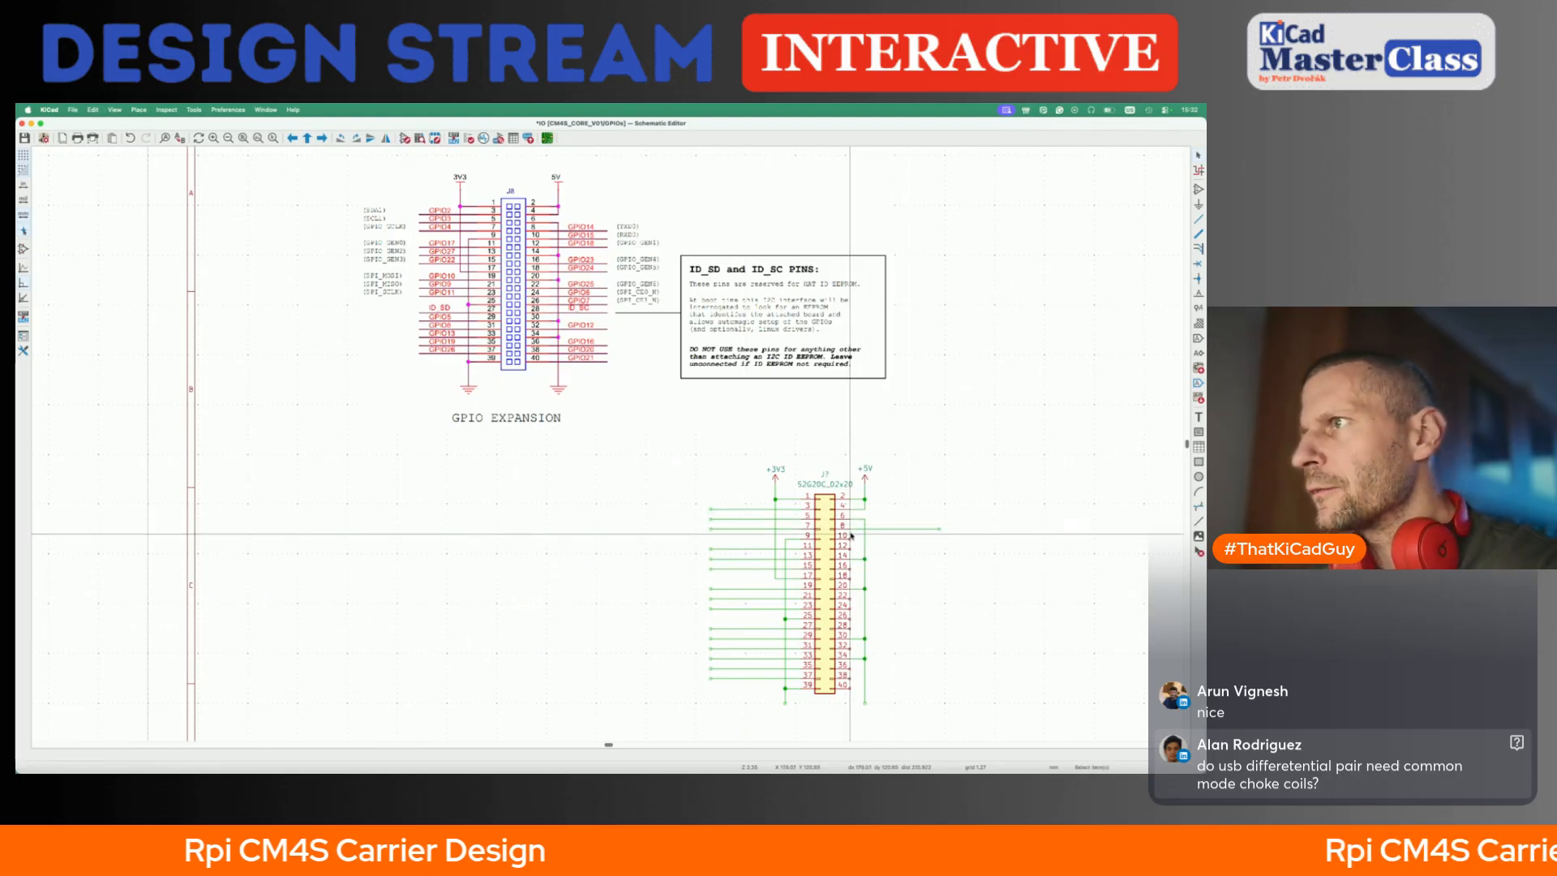
click(850, 539)
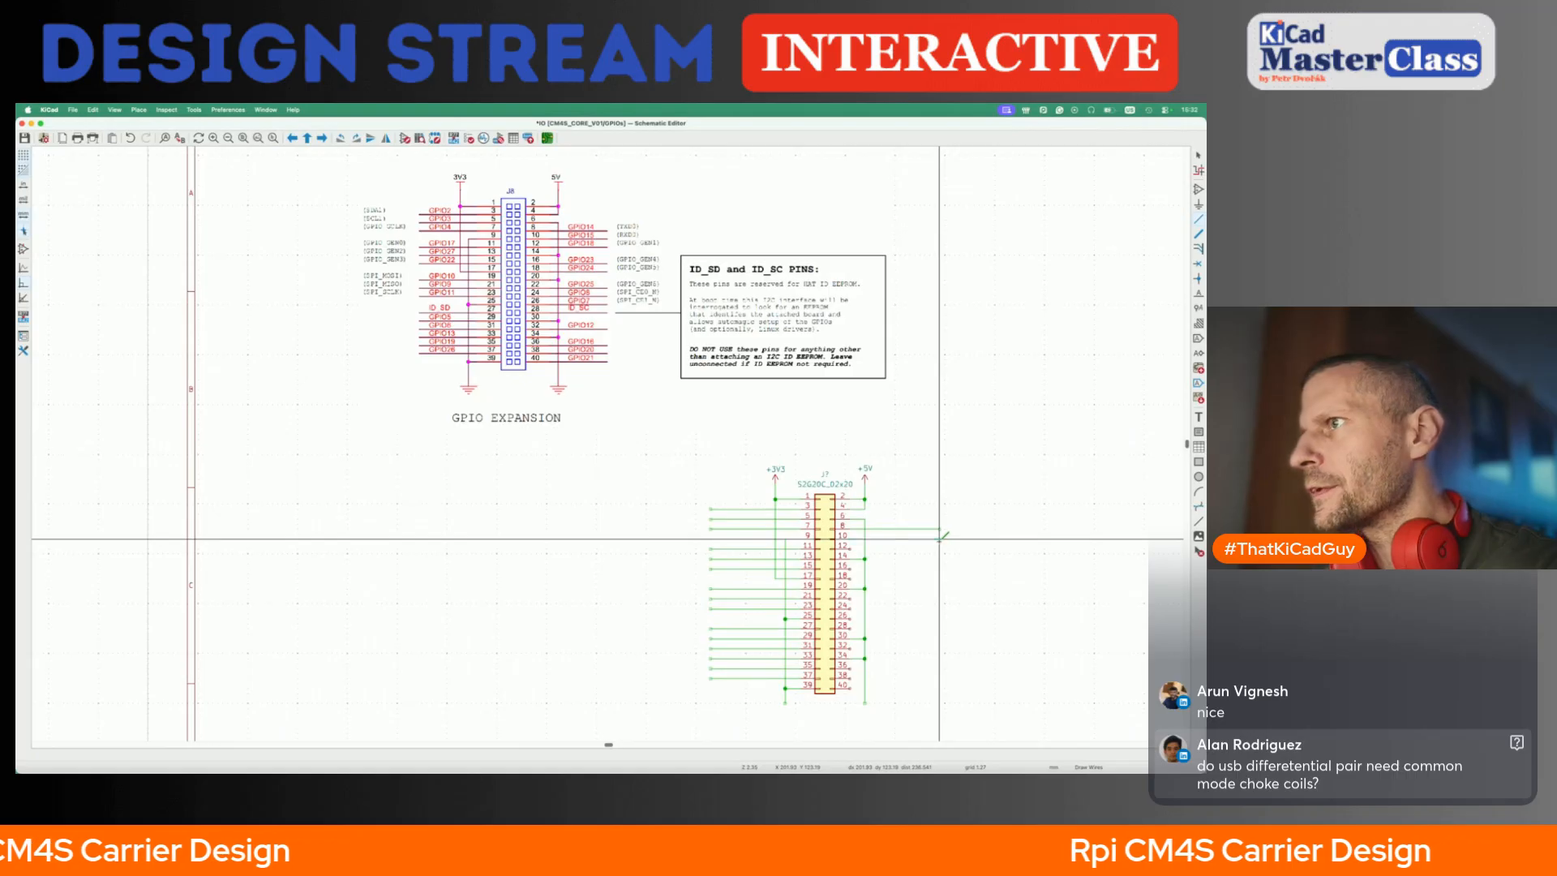
click(851, 569)
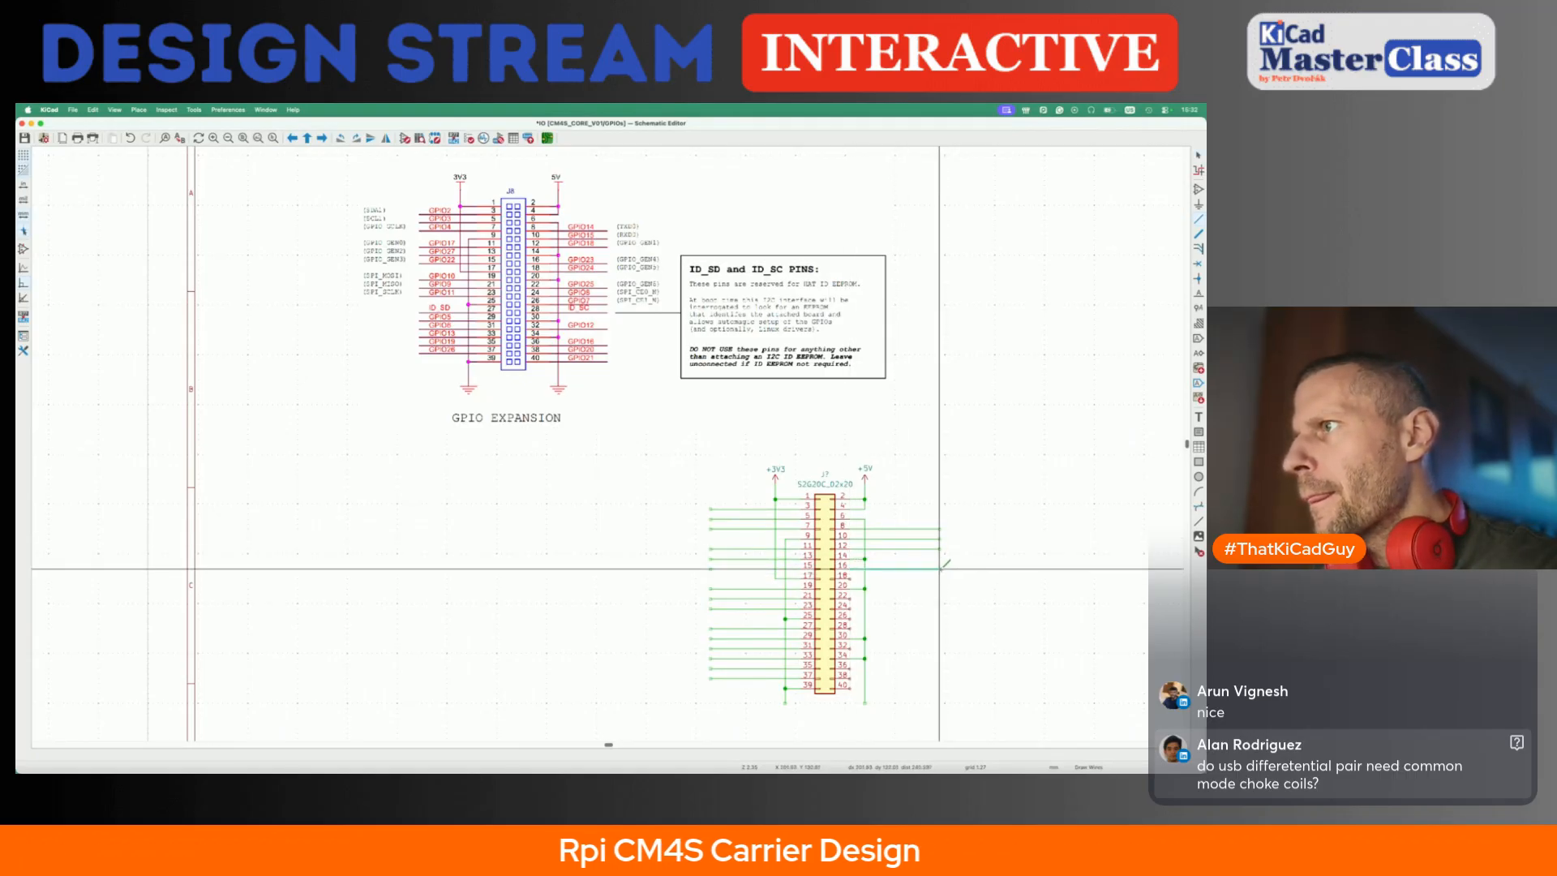
key(Escape)
key(Escape)
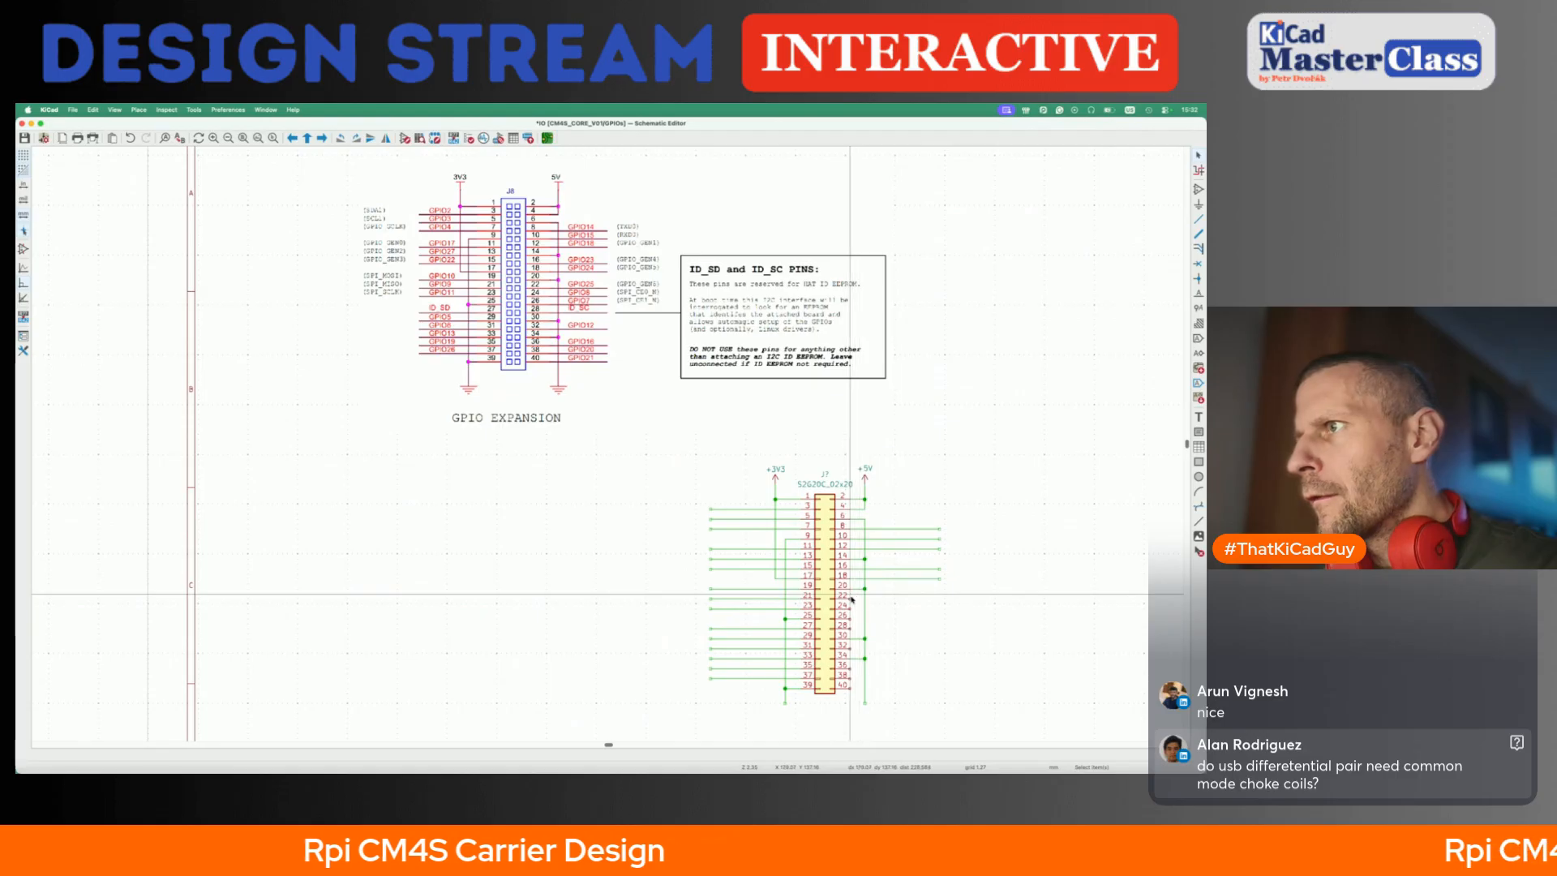
- Draw matching horizontal wires rightward from pins 22, 24, 26, 28, 32, 36, 38 and 40, and save the schematic
key(w)
key(Escape)
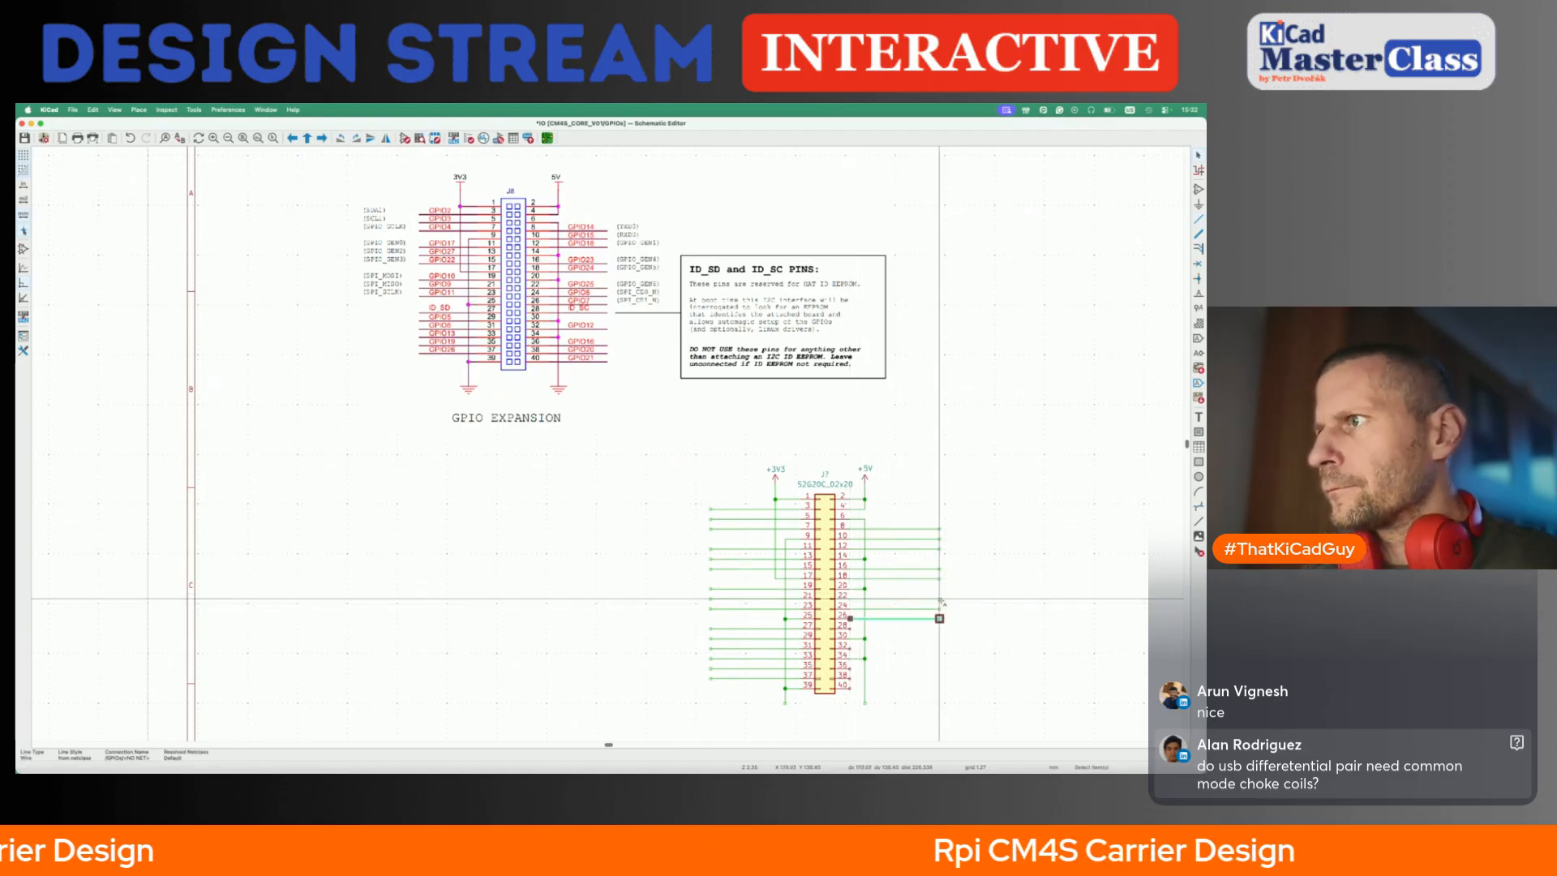
key(w)
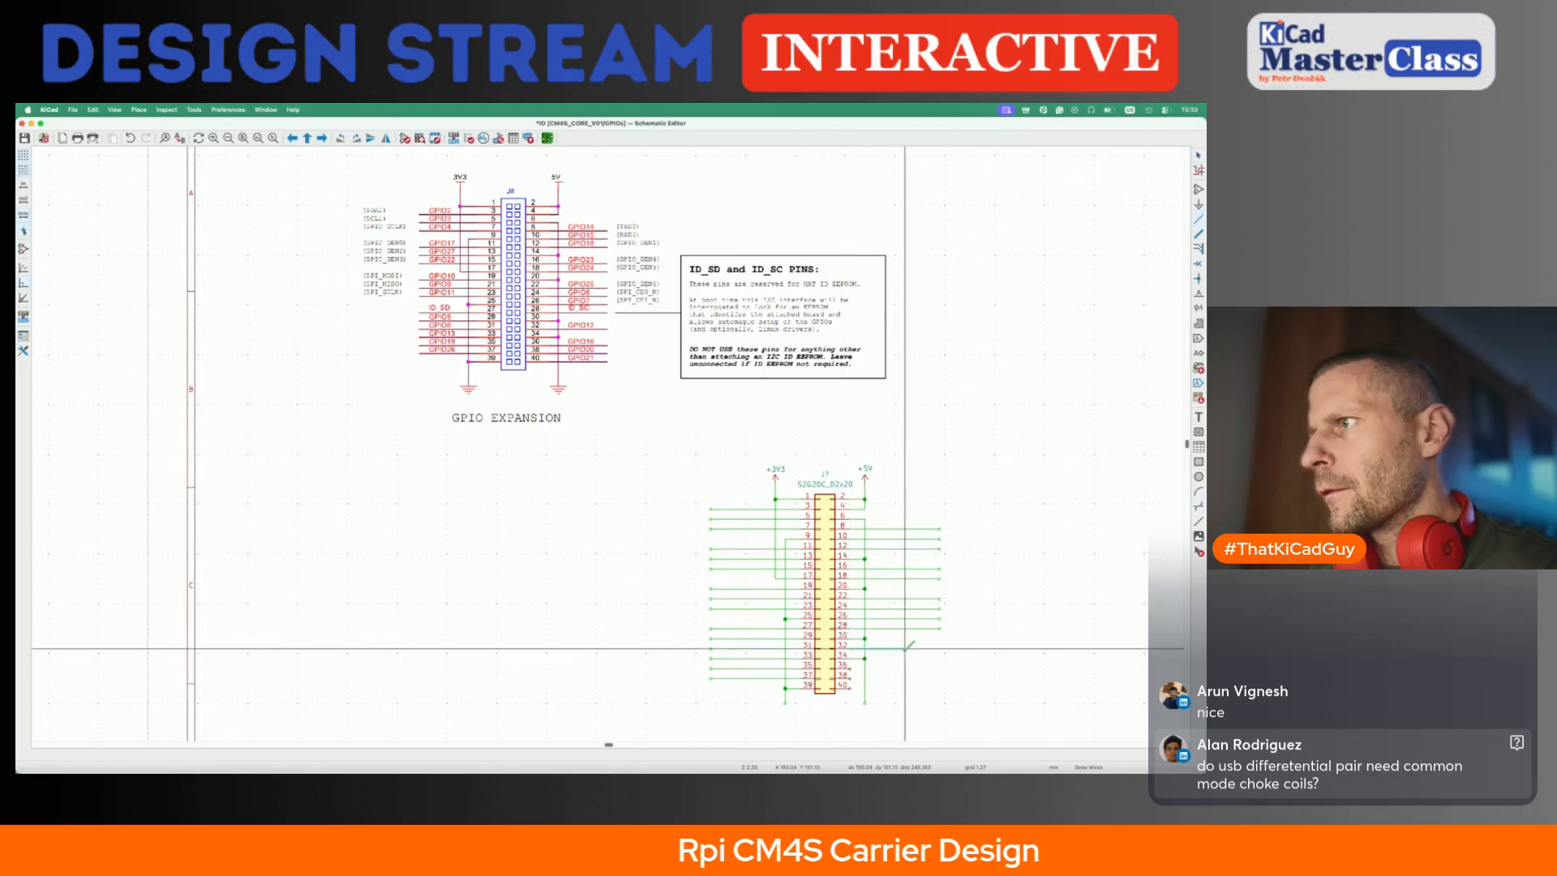
click(938, 648)
key(Escape)
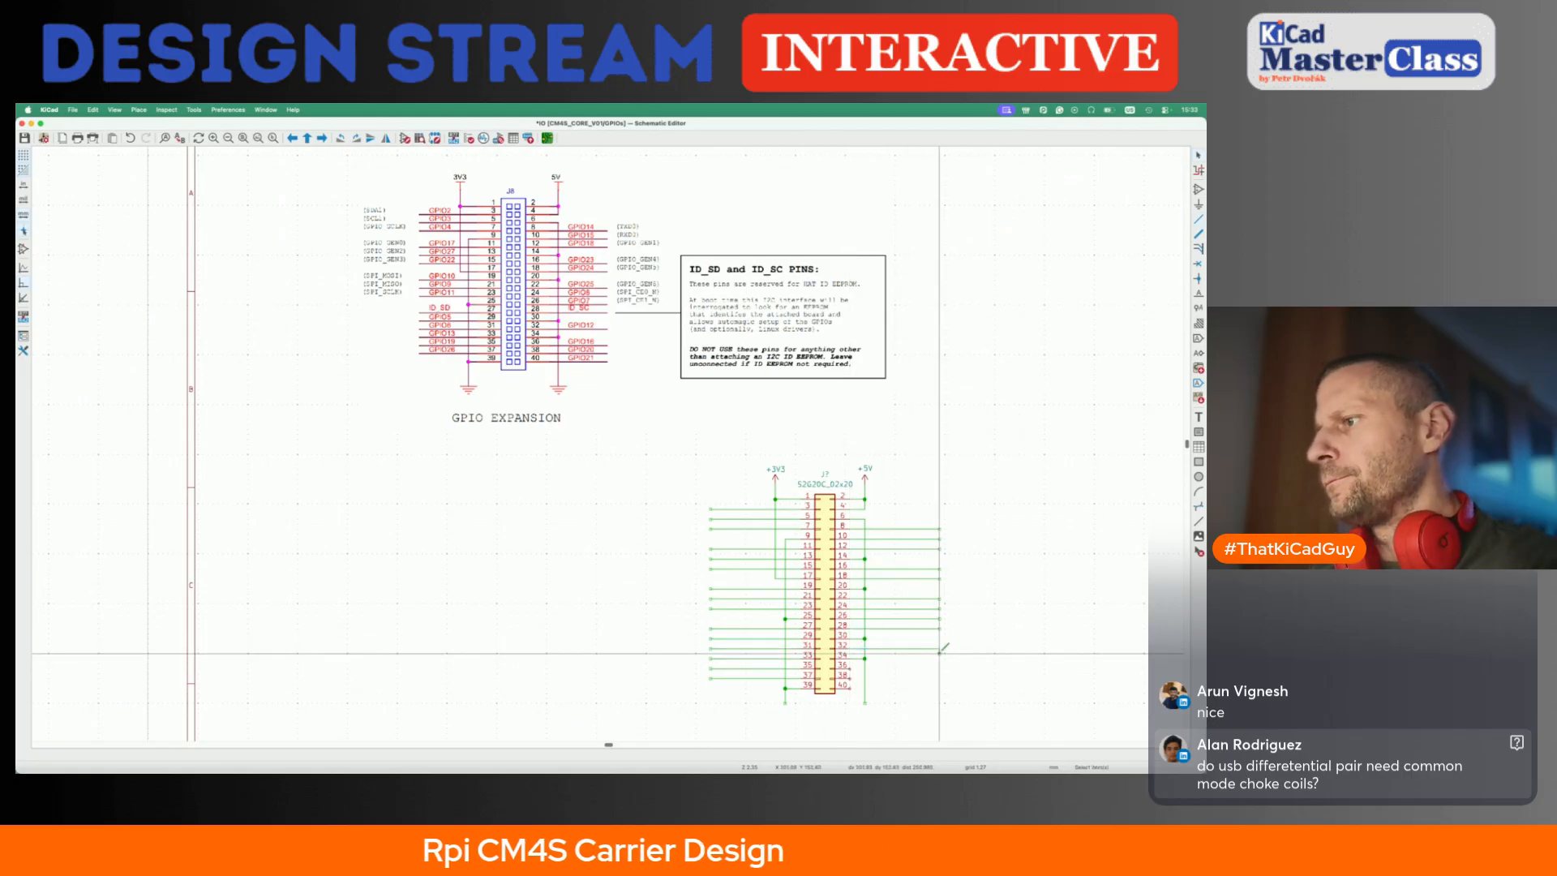
key(w)
click(939, 668)
key(Escape)
key(super+s)
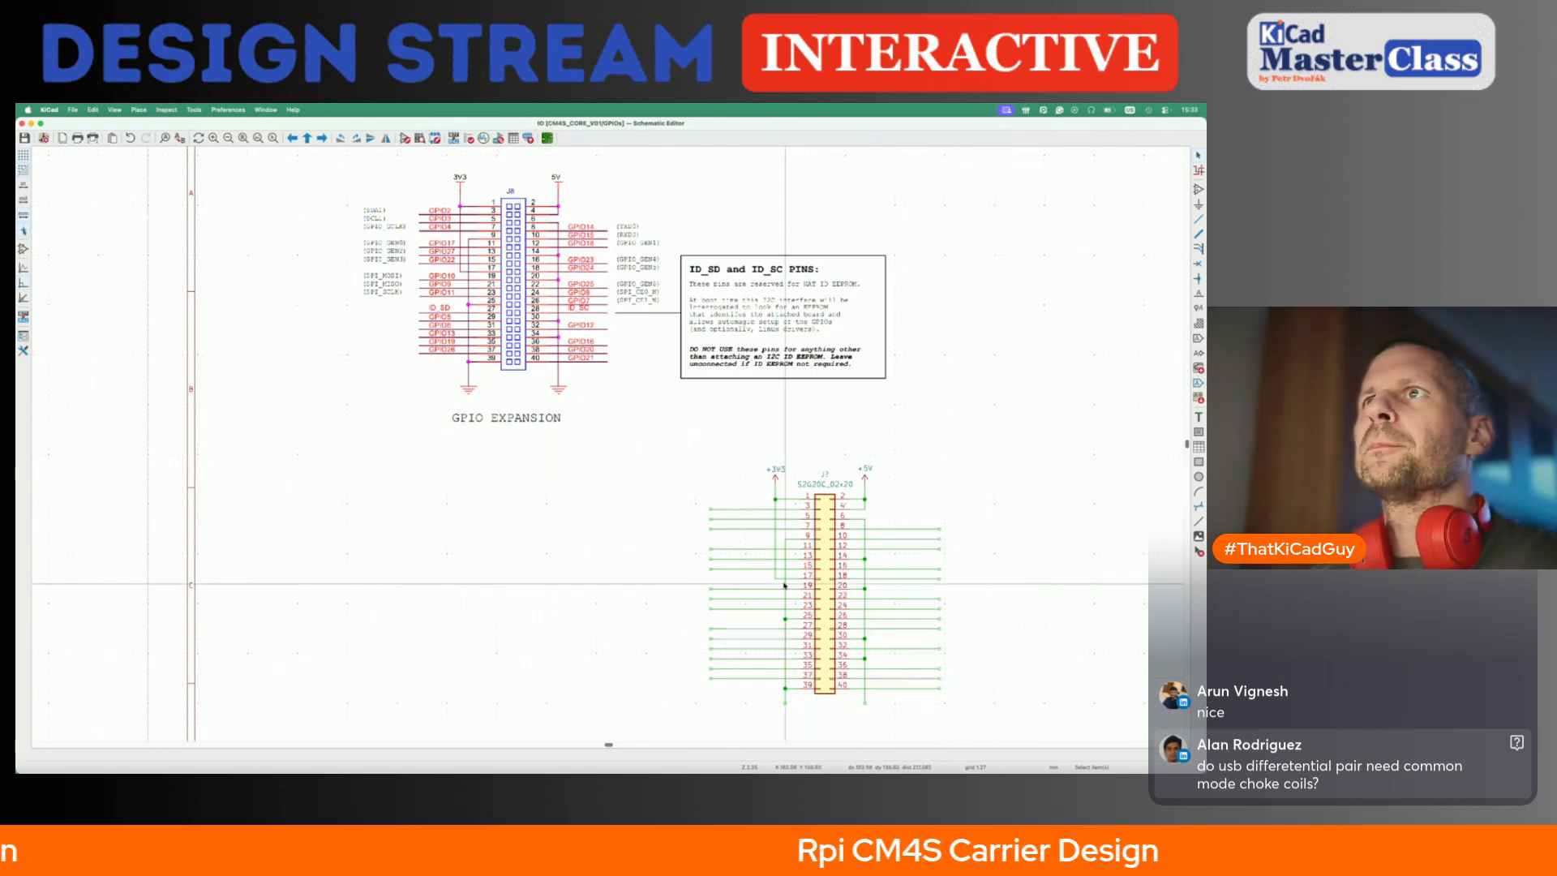
- Place net label GPIO2 on the pin 3 wire and repeat it with incremented names GPIO3 and GPIO4 on pins 5 and 7
scroll(785, 584, up, 2)
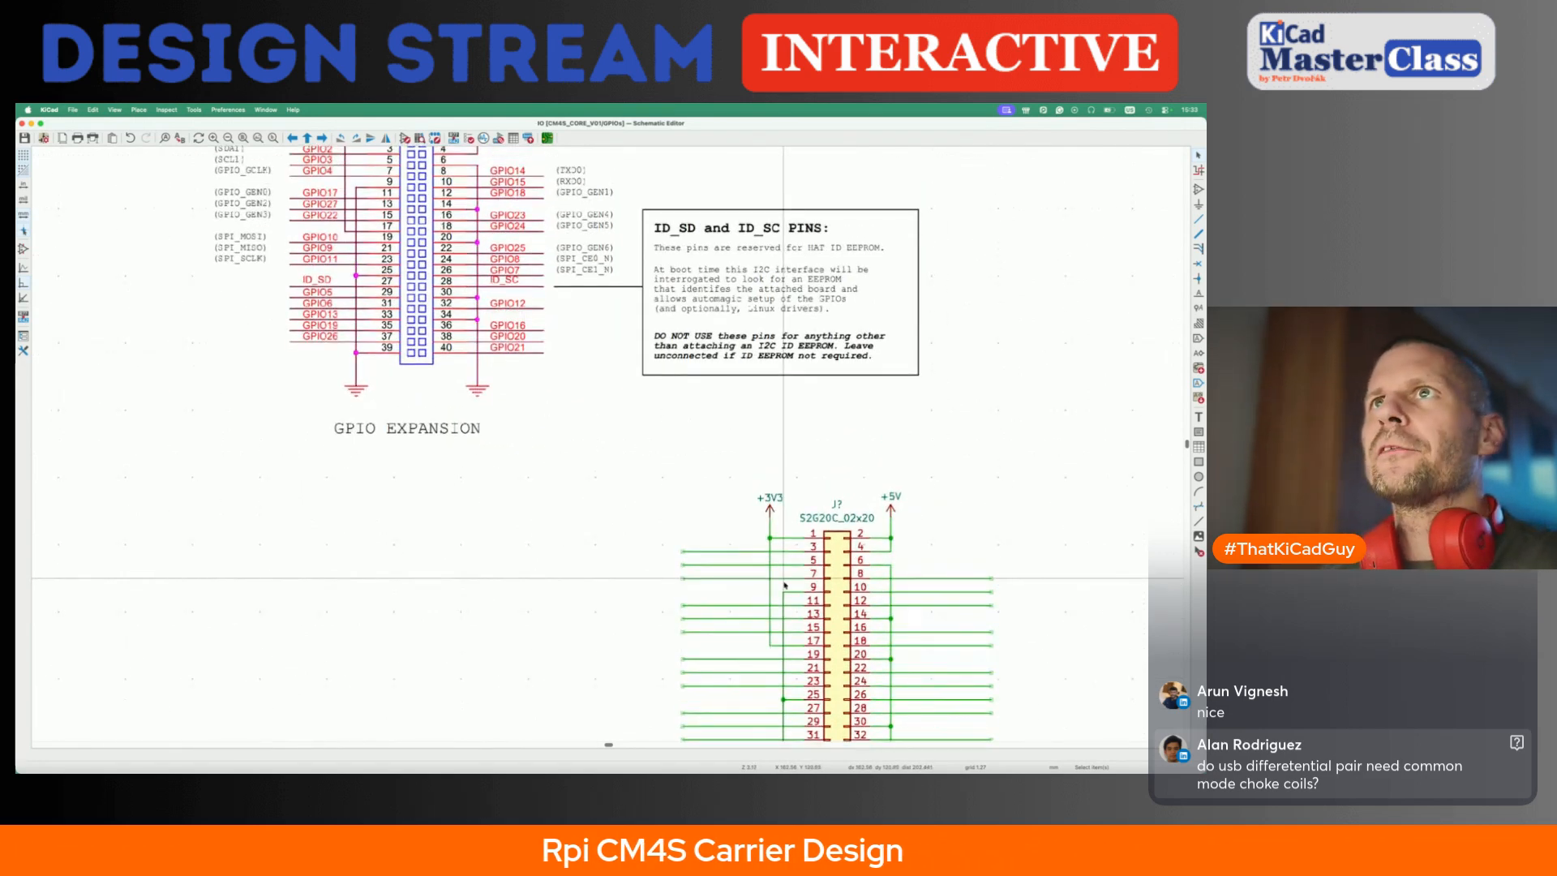
scroll(784, 584, left, 1)
scroll(784, 584, up, 1)
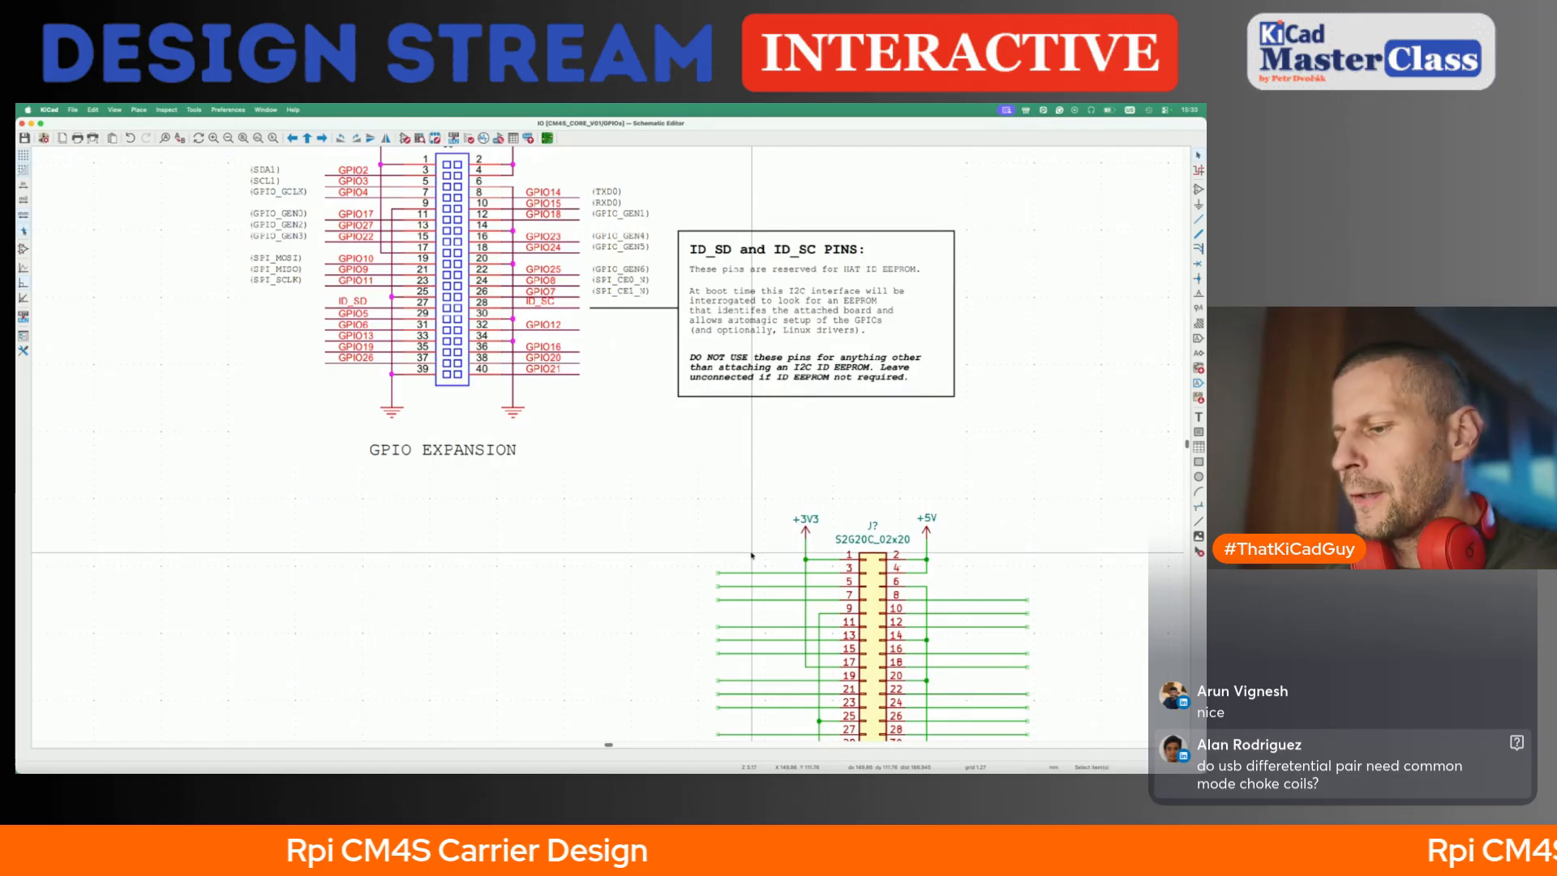
text(lGPIO2)
key(Return)
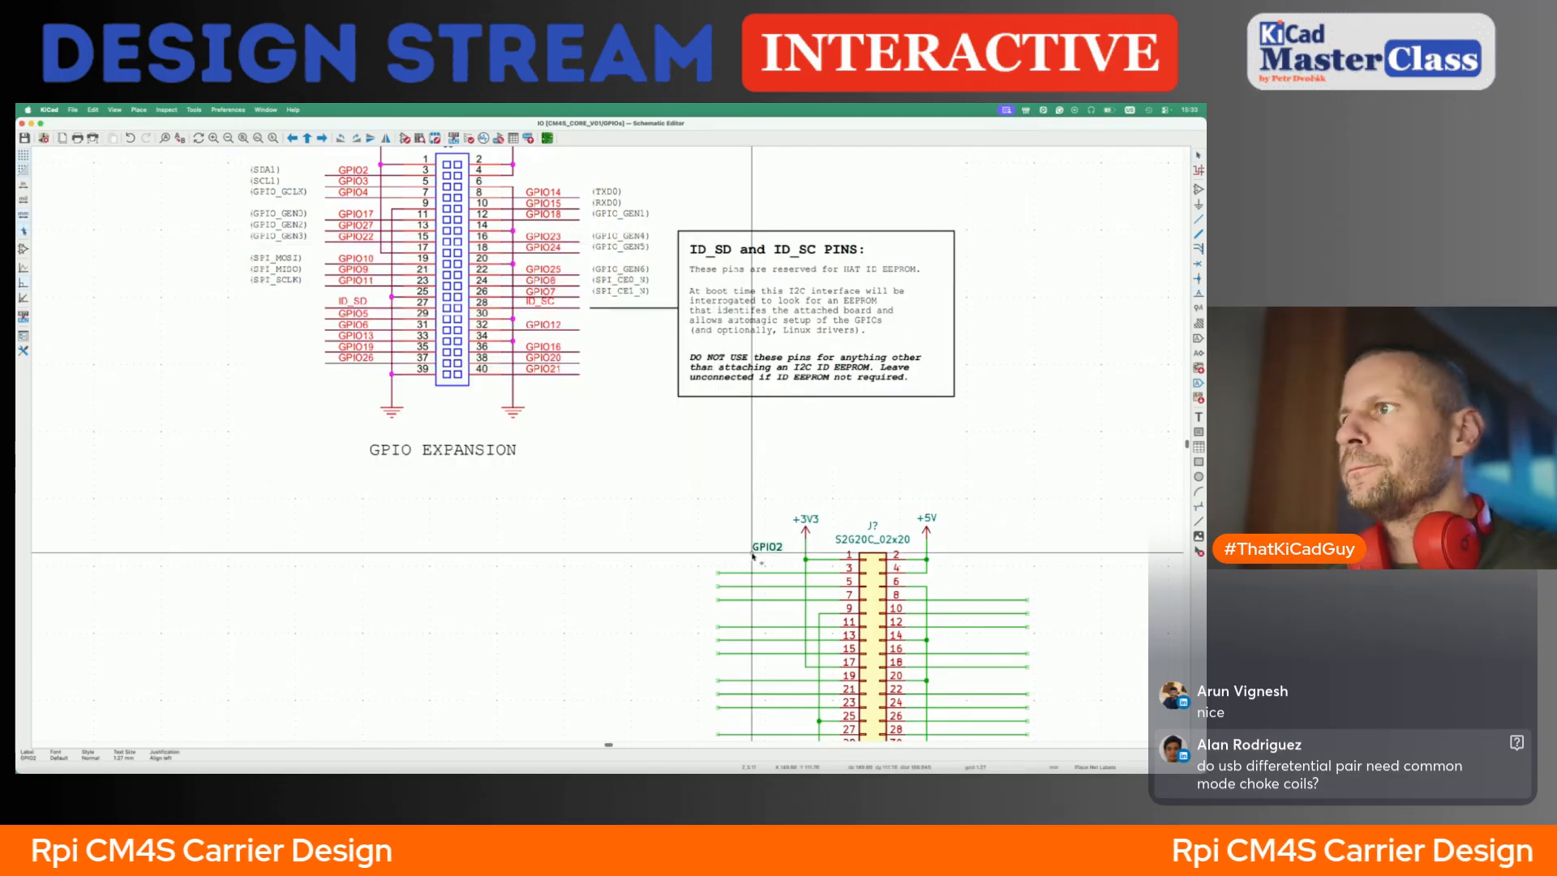
click(721, 577)
key(Insert)
key(Insert)
key(Escape)
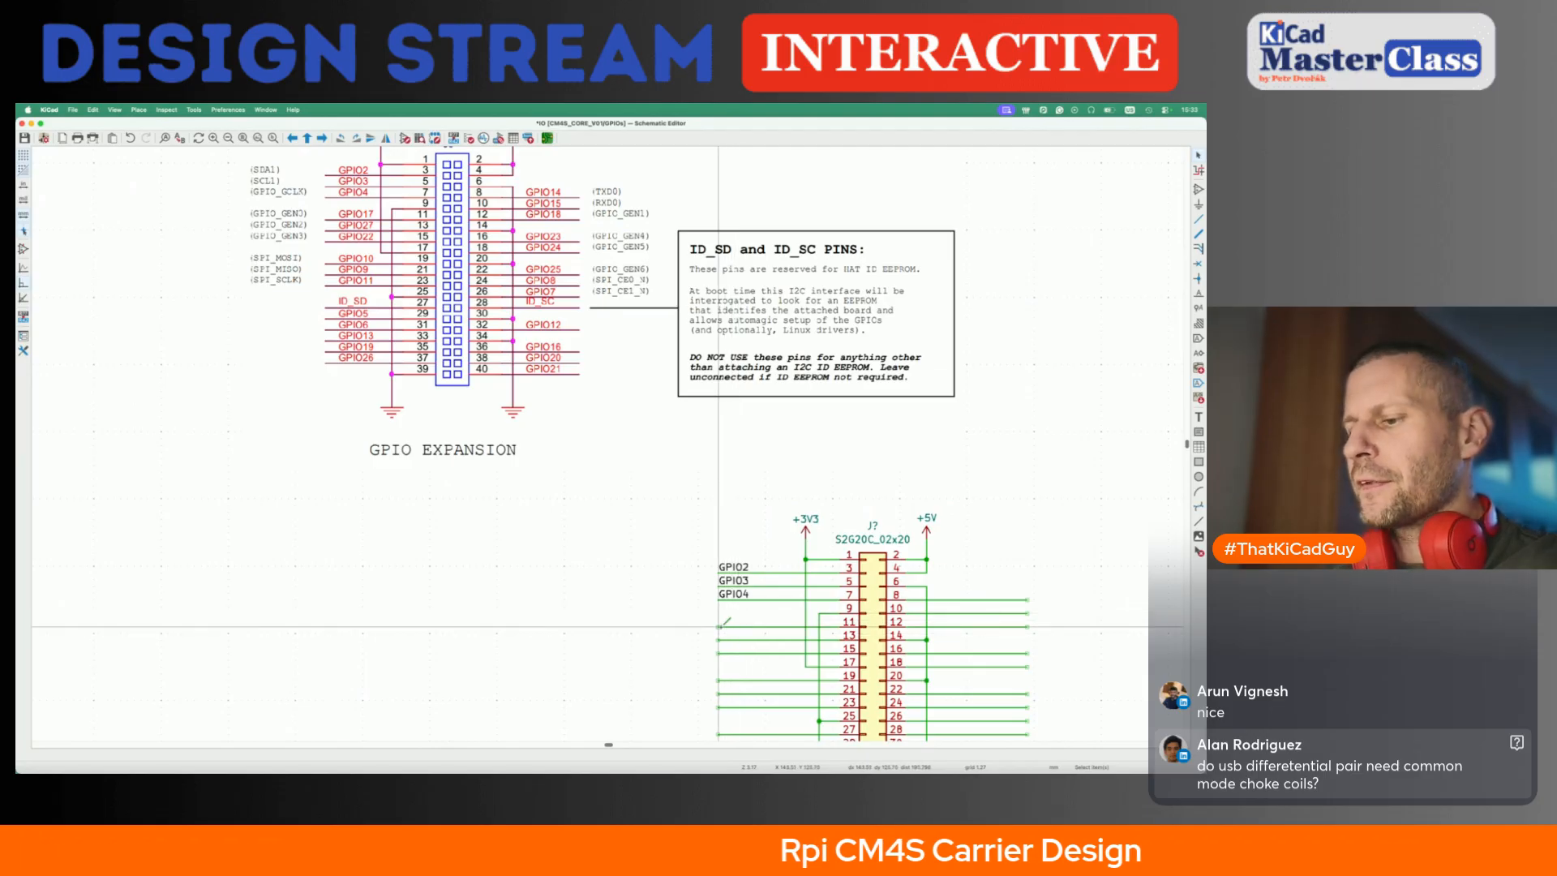
- Place net labels GPIO17 and GPIO27 on the outer ends of the pin 11 and pin 13 wires
click(718, 626)
text(GPIO17)
key(Return)
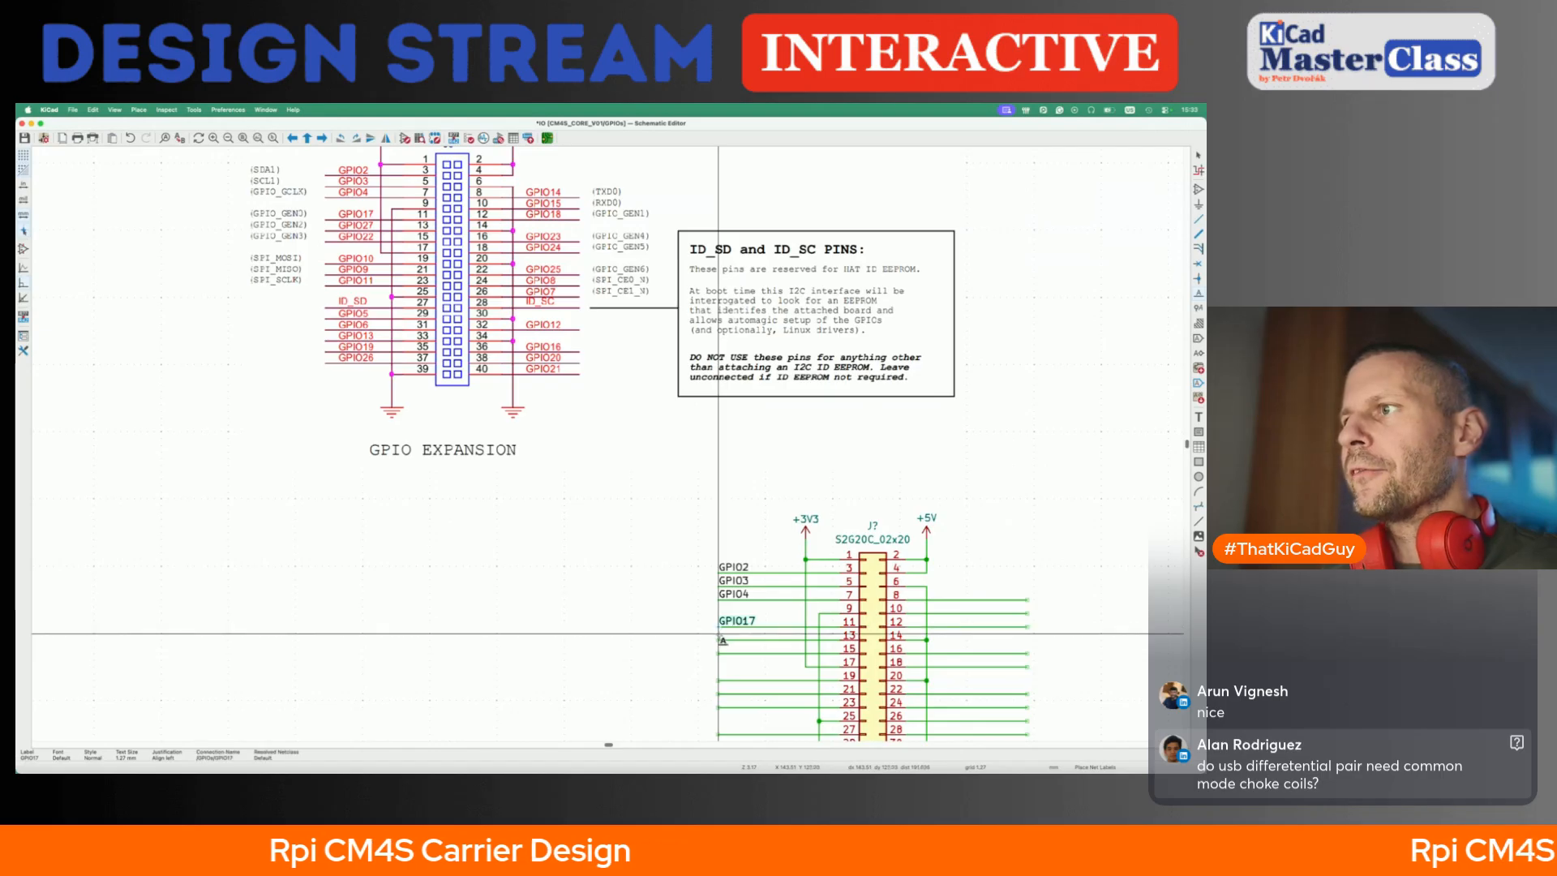
click(720, 636)
text(GPIO27)
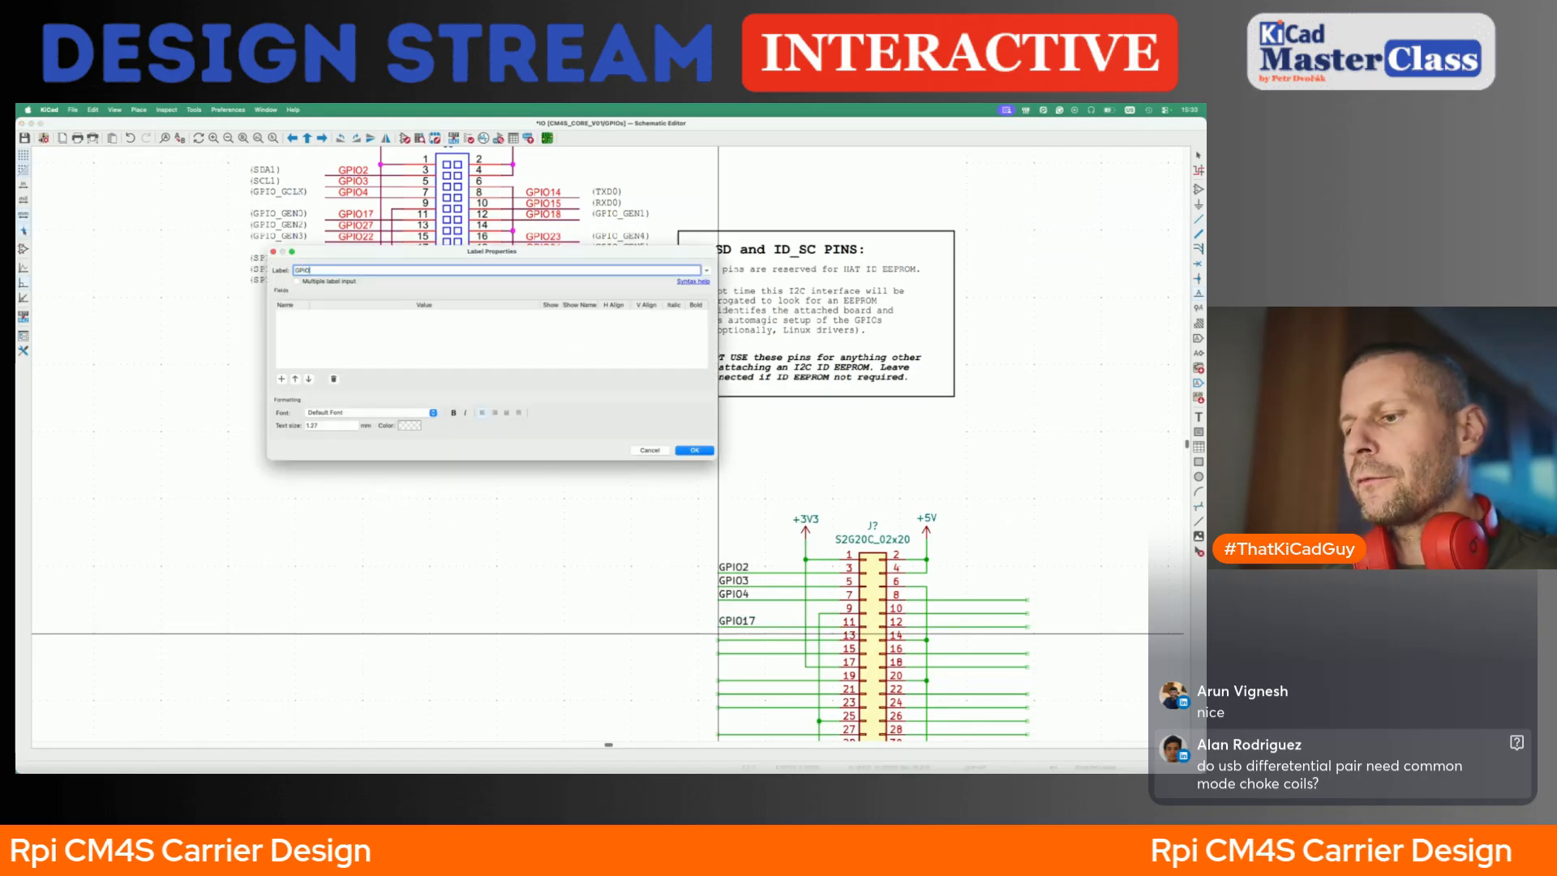
key(Return)
click(718, 640)
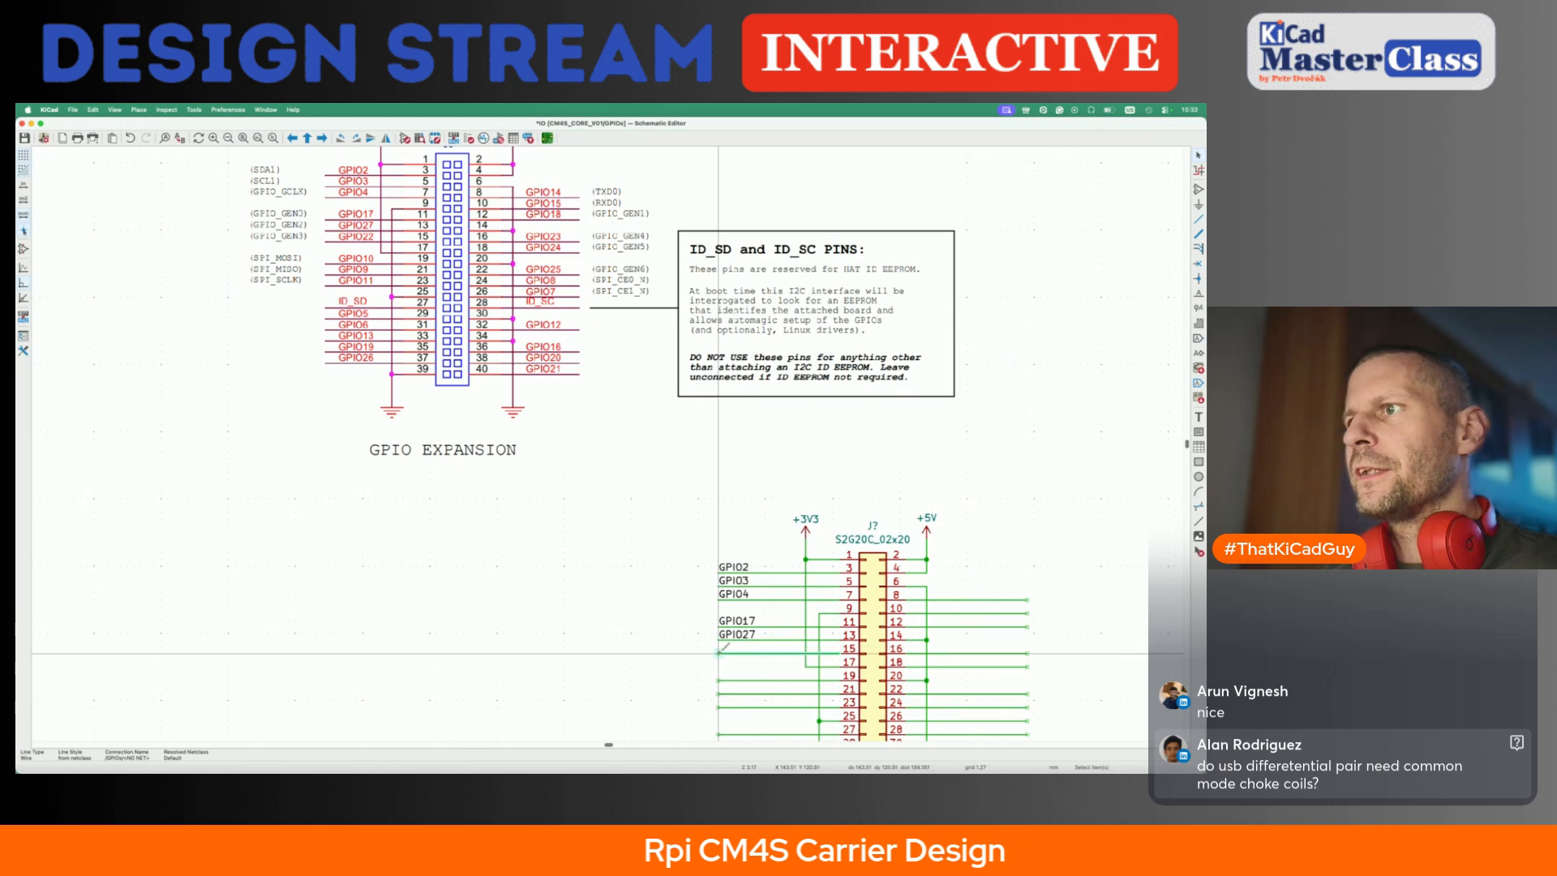
- Place net label GPIO22 on the outer end of the pin 15 wire
key(w)
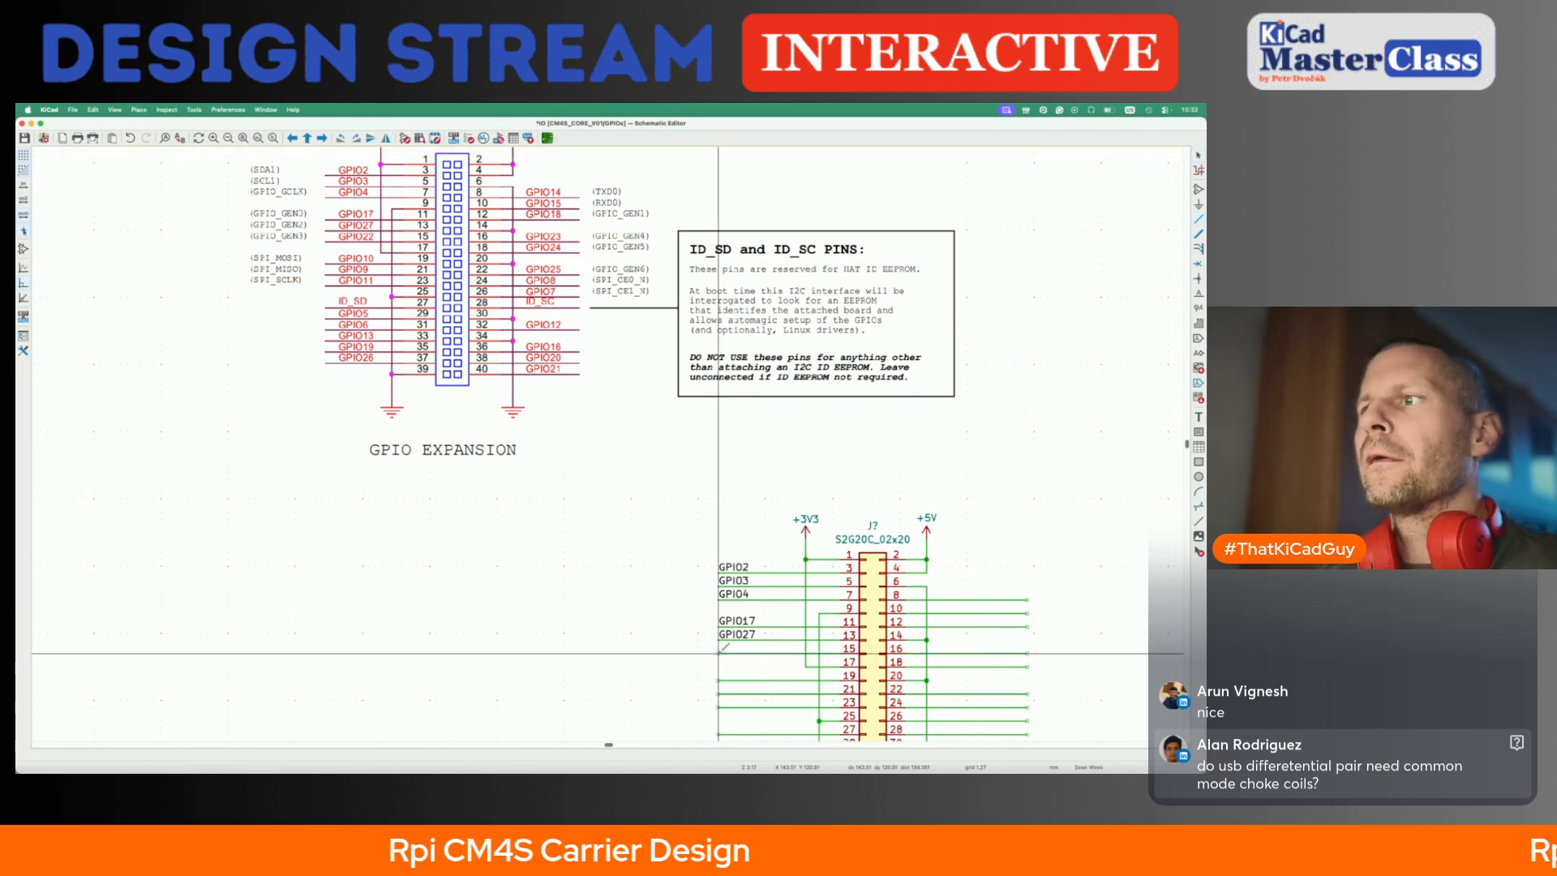
click(720, 653)
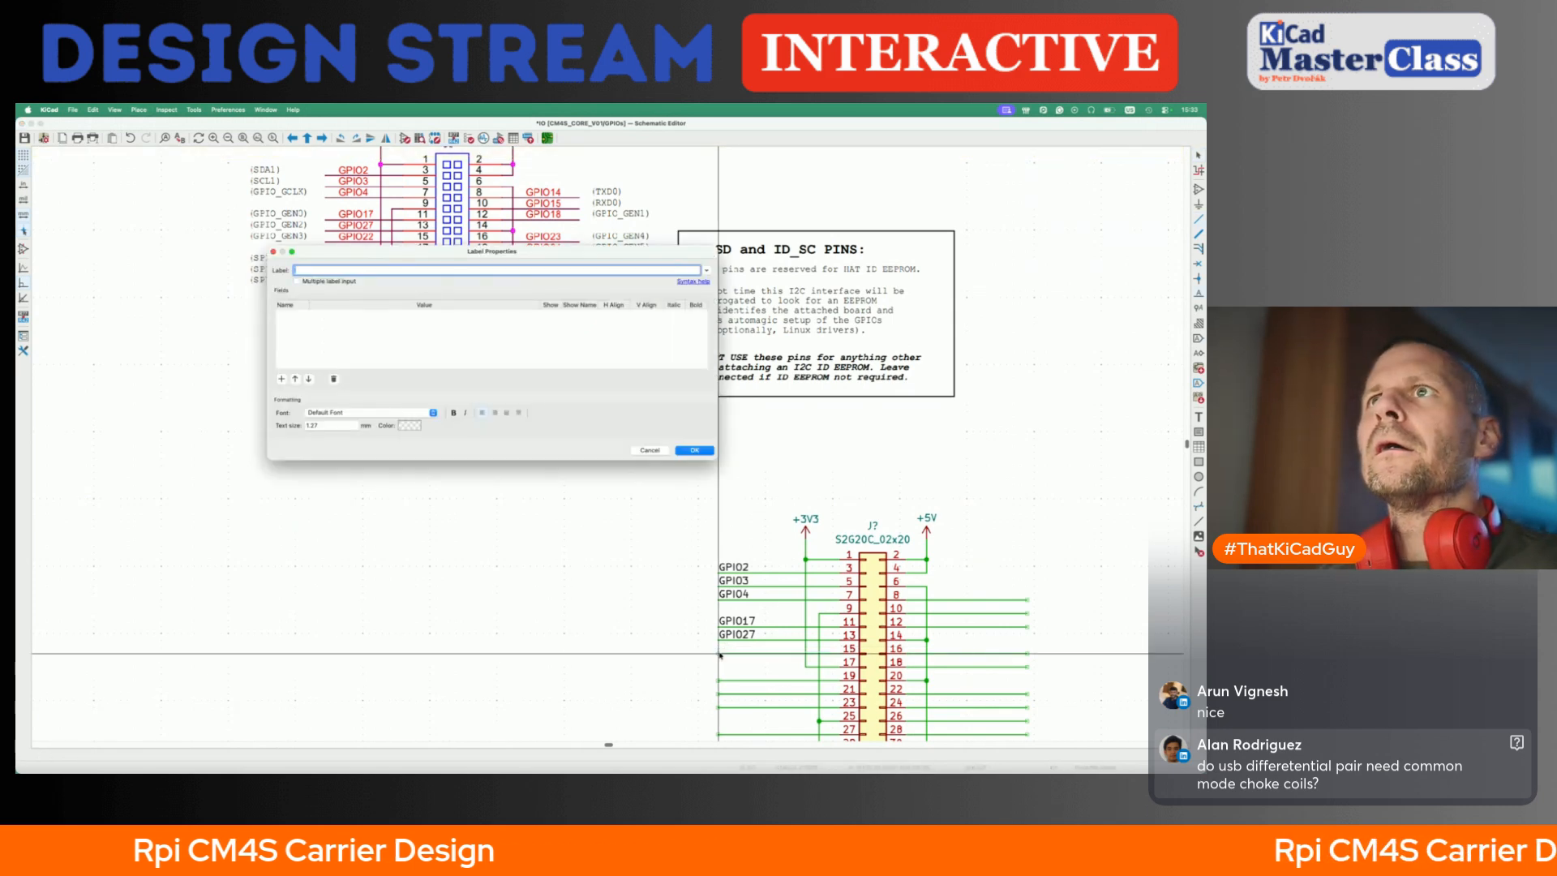
text(GPIO22)
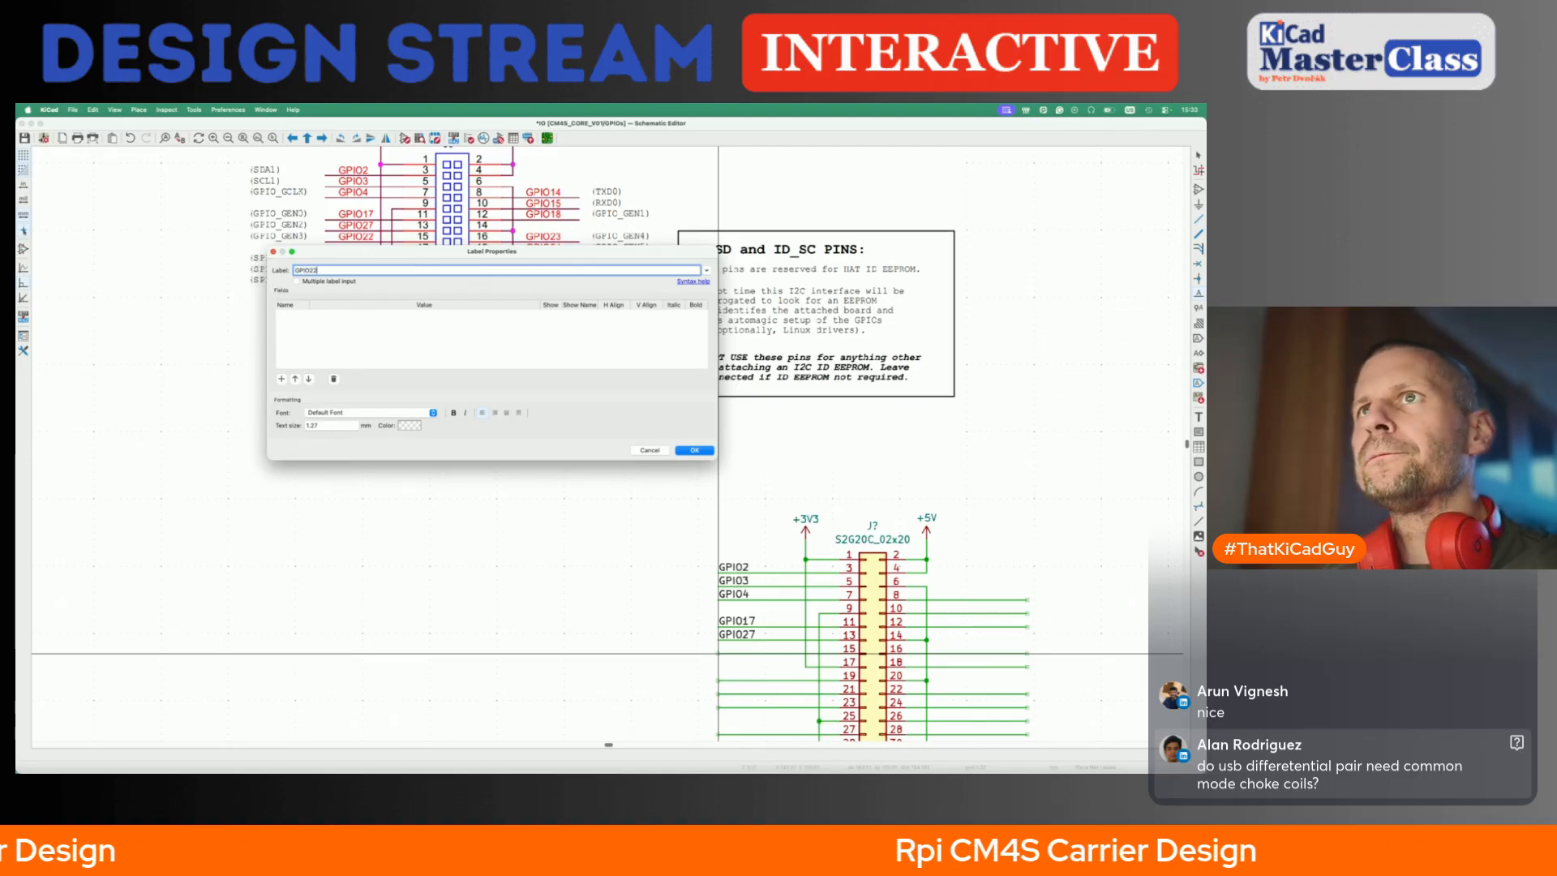
key(Return)
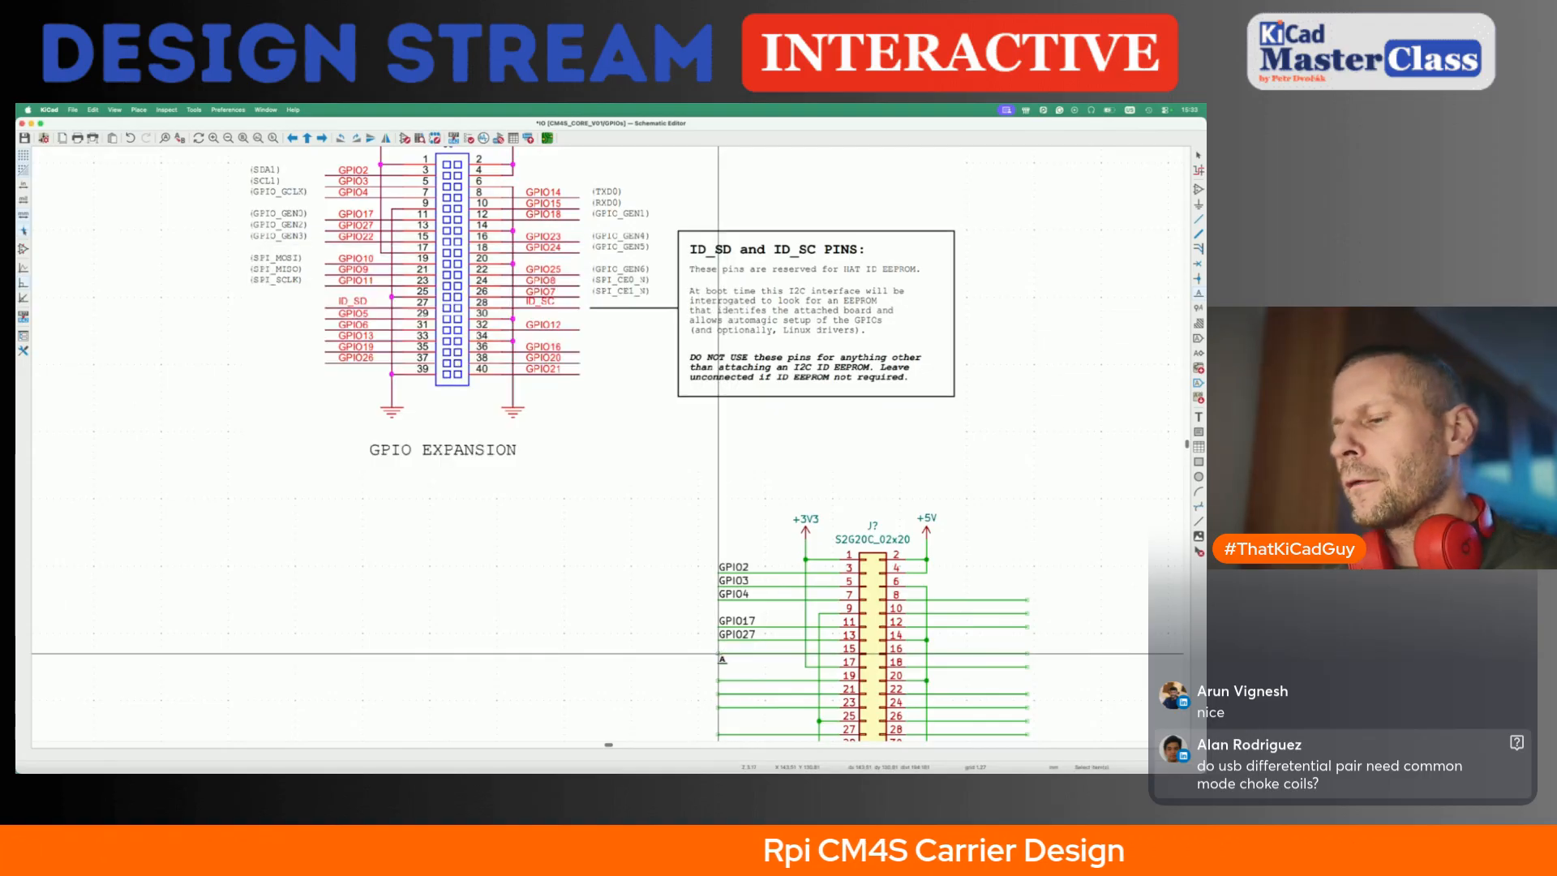
click(720, 653)
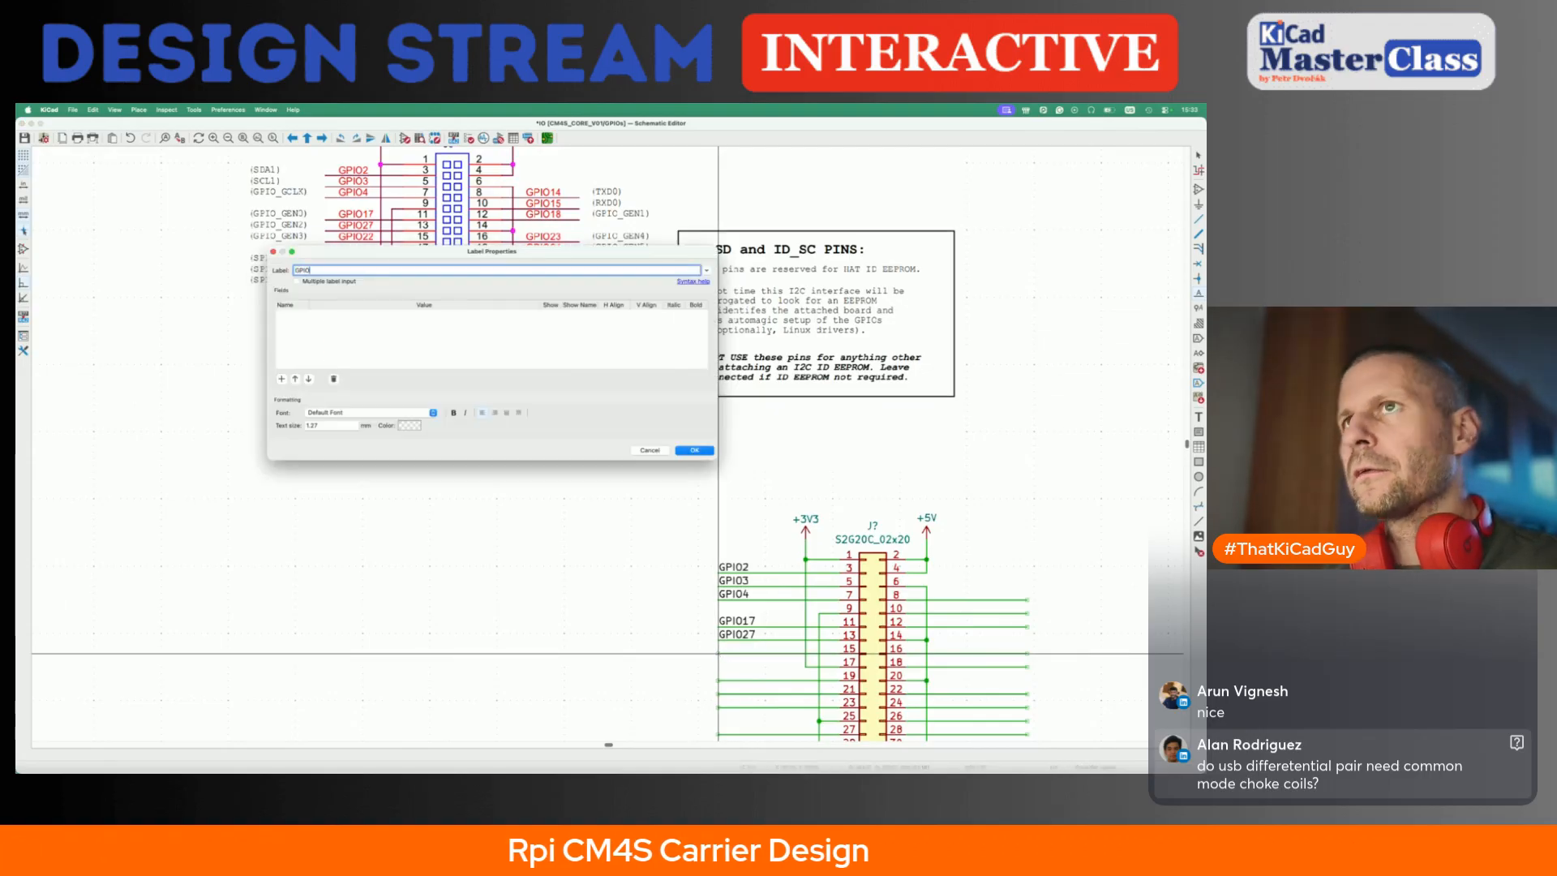
key(Return)
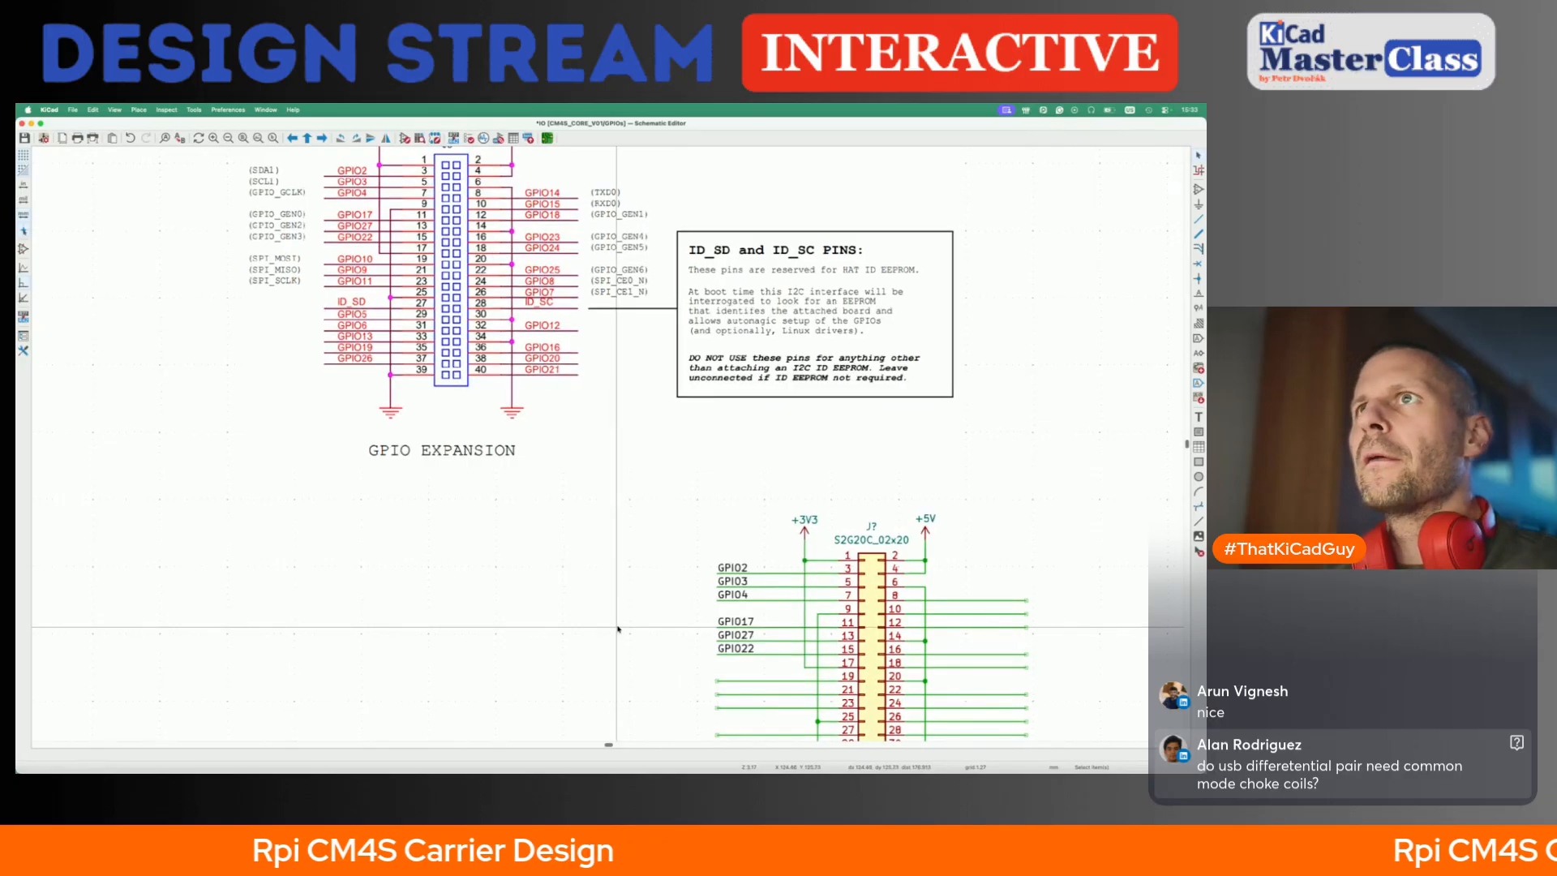
- Move the GPIO EXPANSION reference image down so it sits beside the 2x20 connector
scroll(618, 628, right, 2)
scroll(618, 628, right, 2)
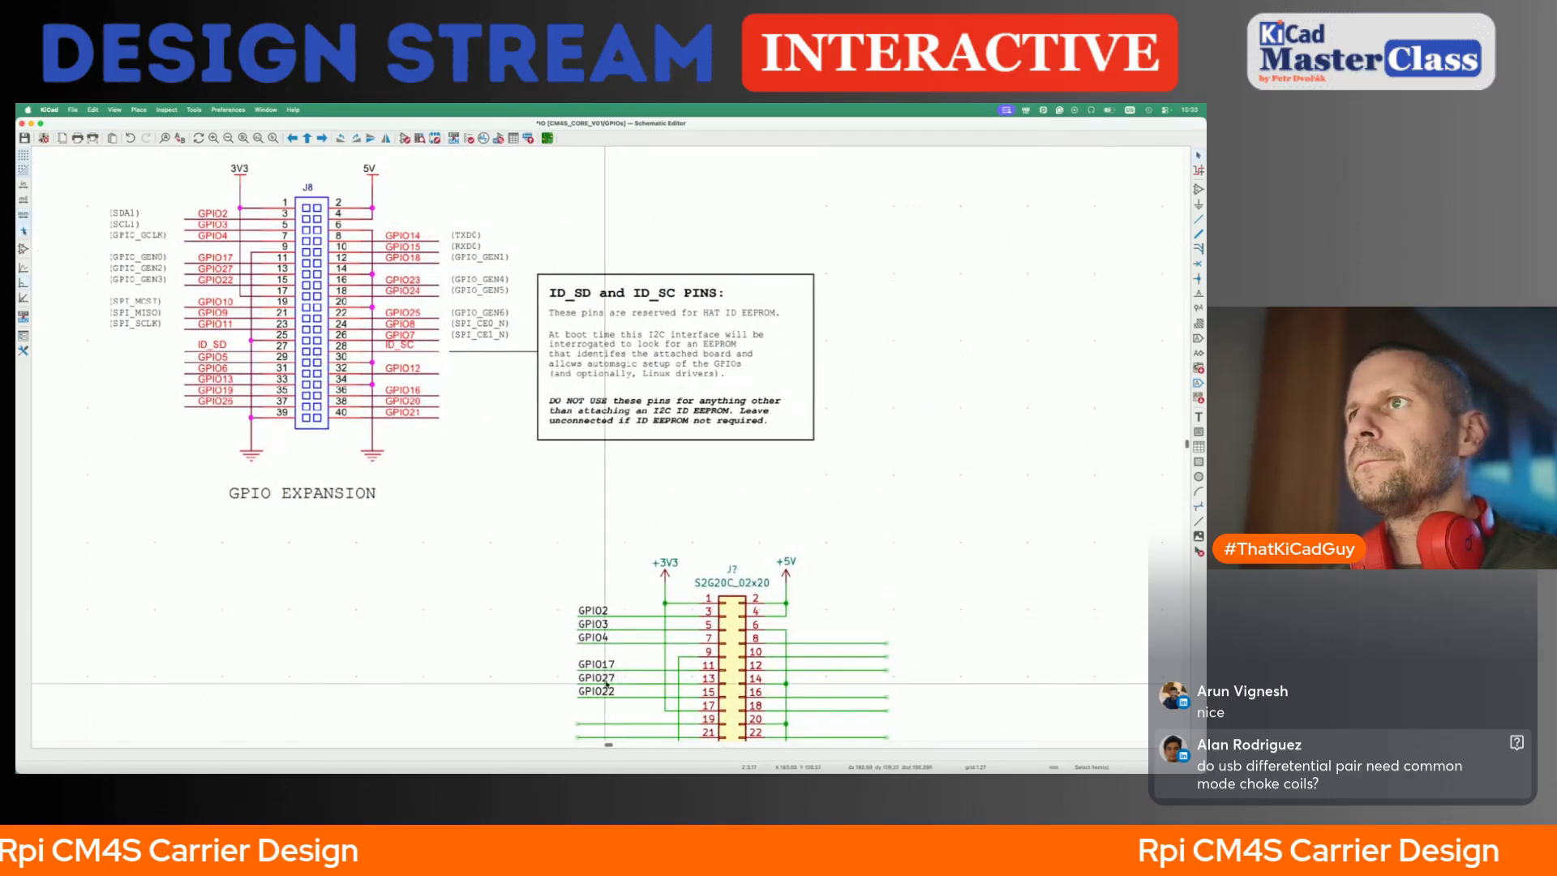
scroll(607, 685, down, 4)
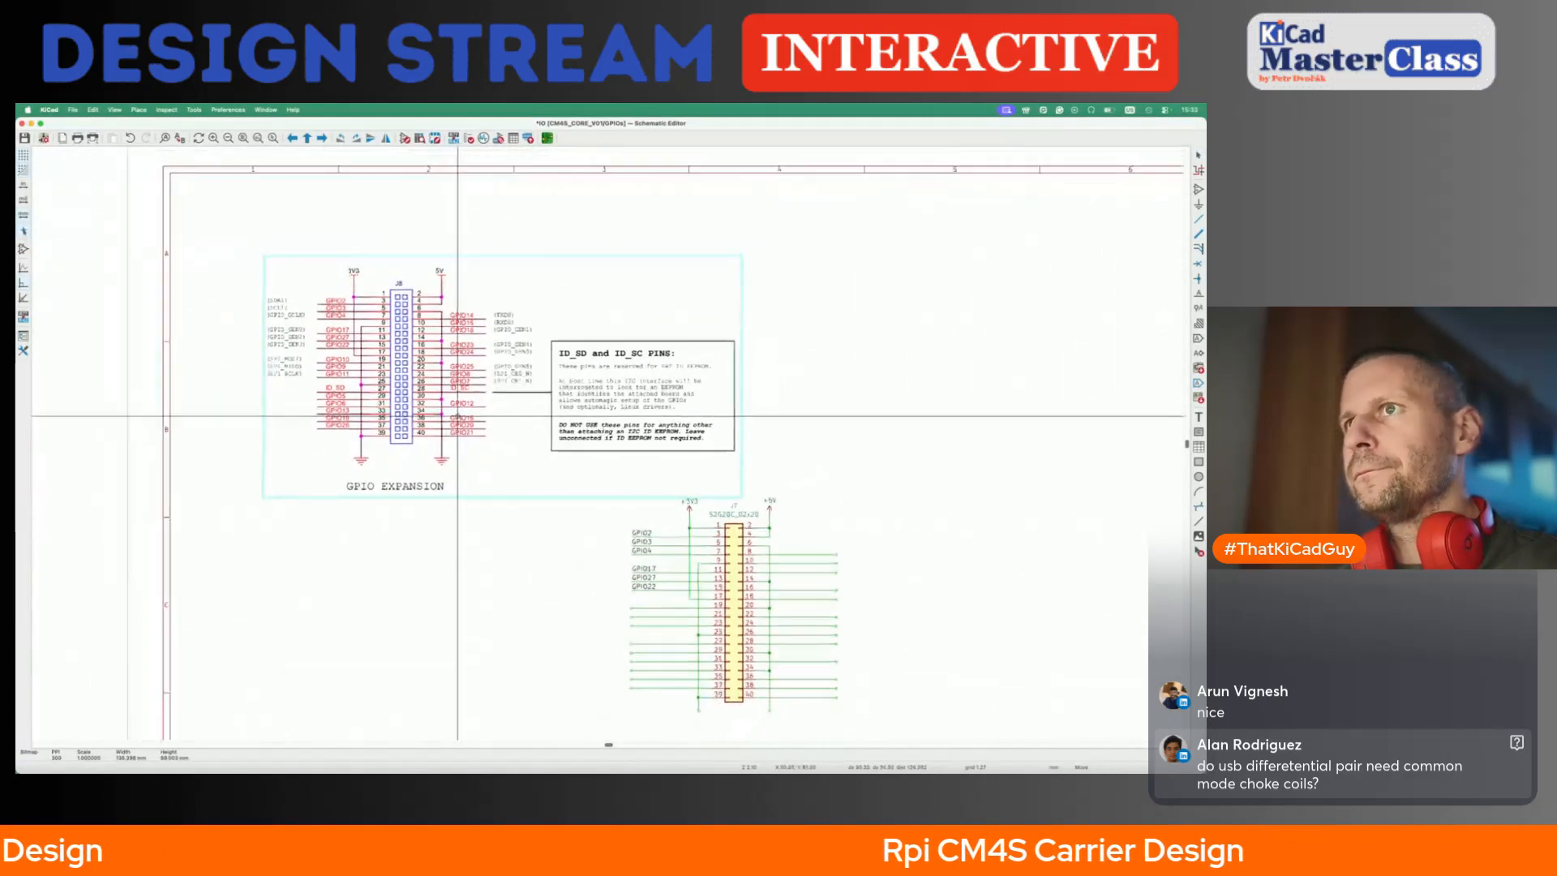
drag(323, 586, 339, 616)
scroll(348, 612, down, 2)
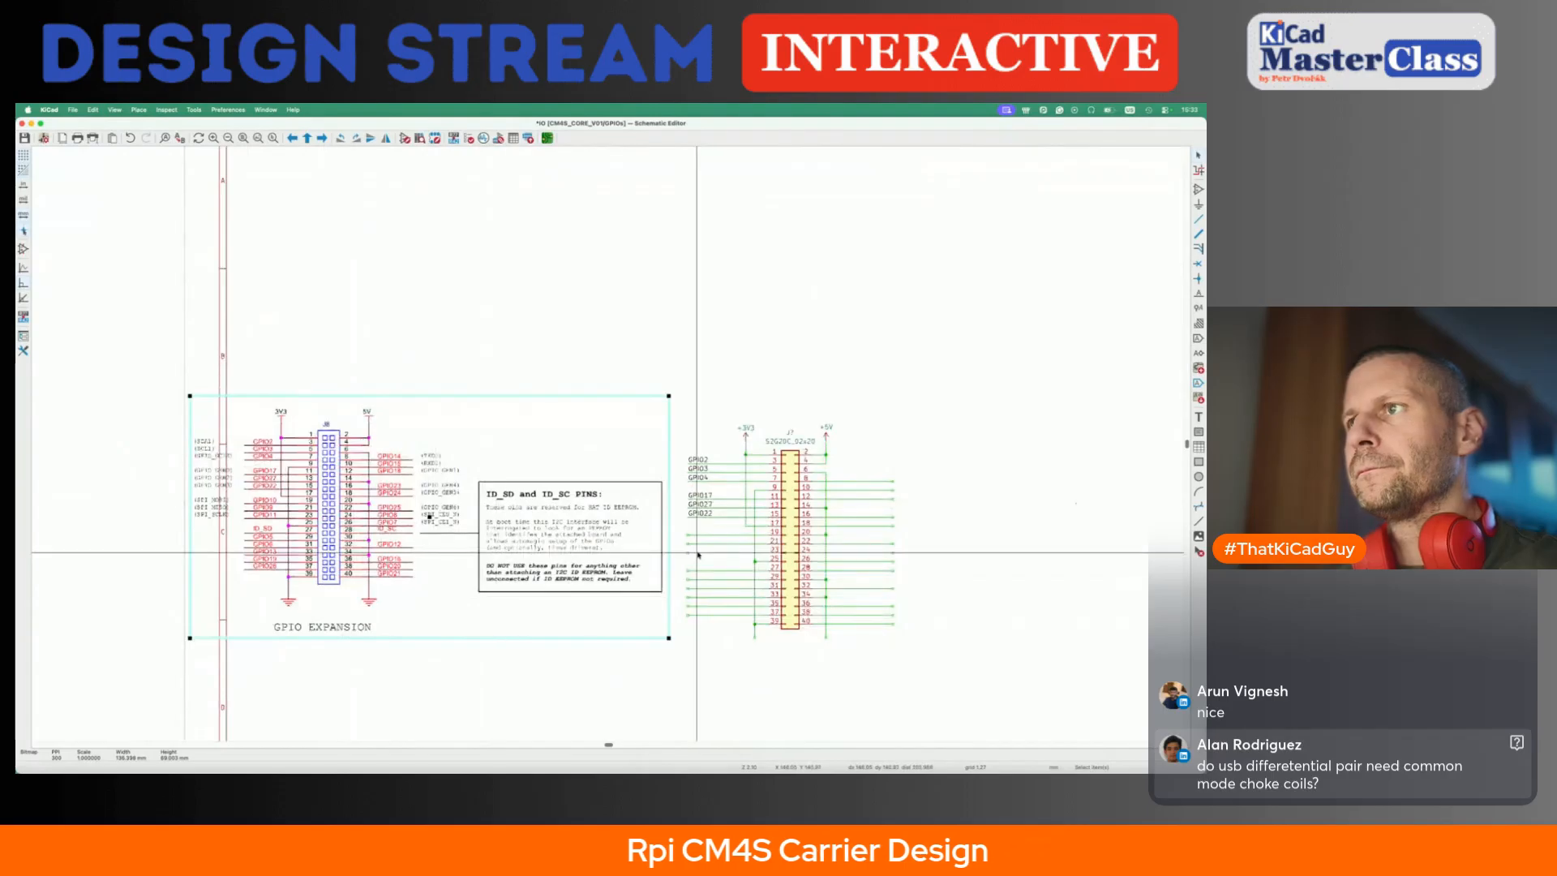
scroll(674, 536, up, 2)
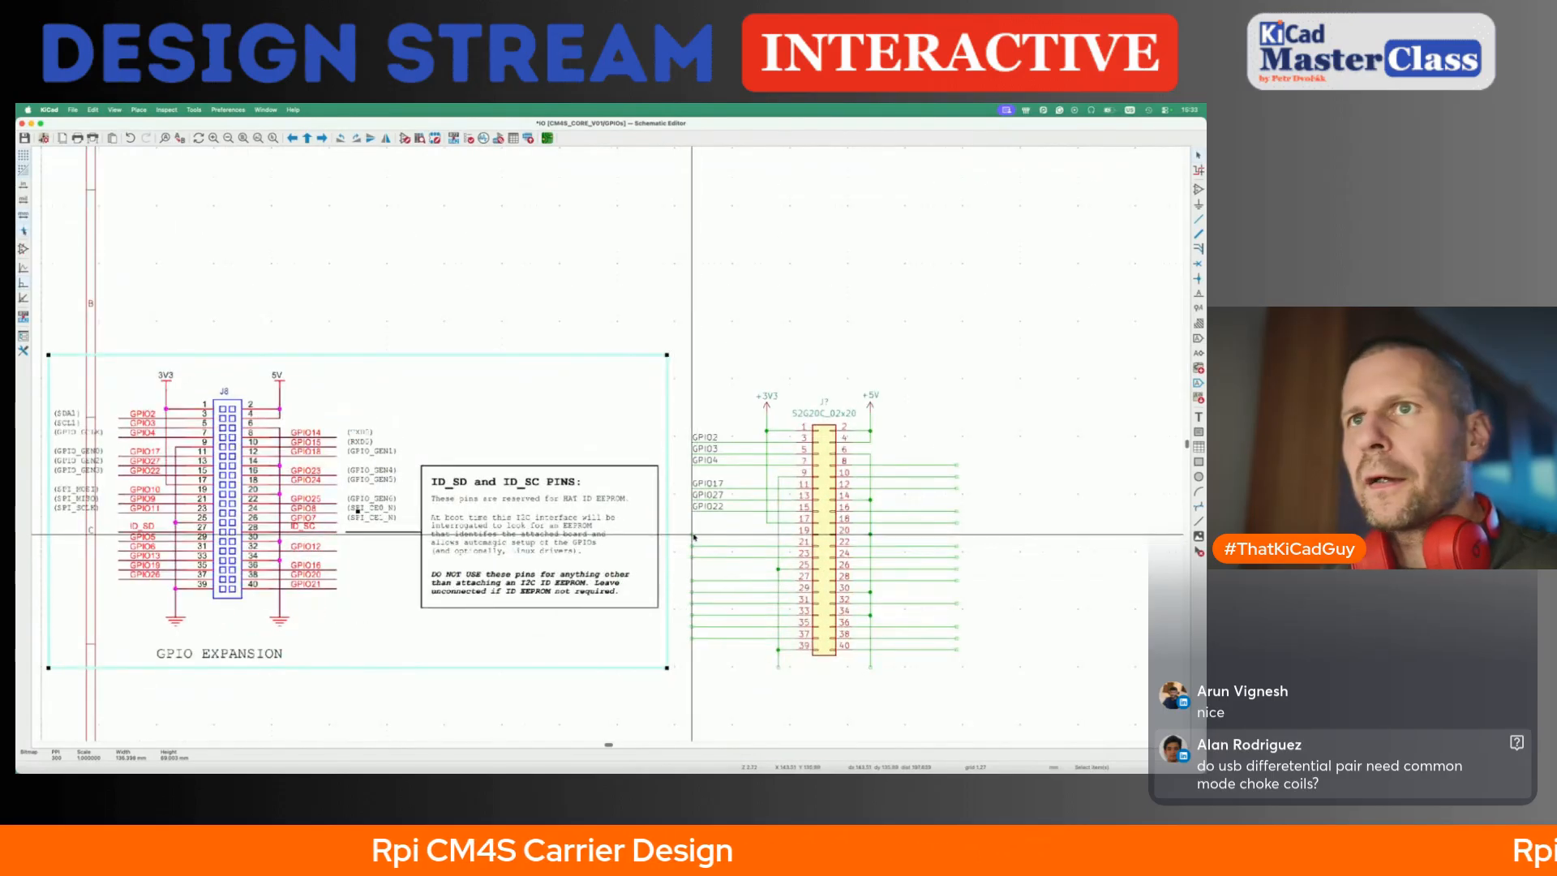
- Place net labels GPIO10 and GPIO9 on the outer ends of the pin 19 and pin 21 wires
text(lGPIO1)
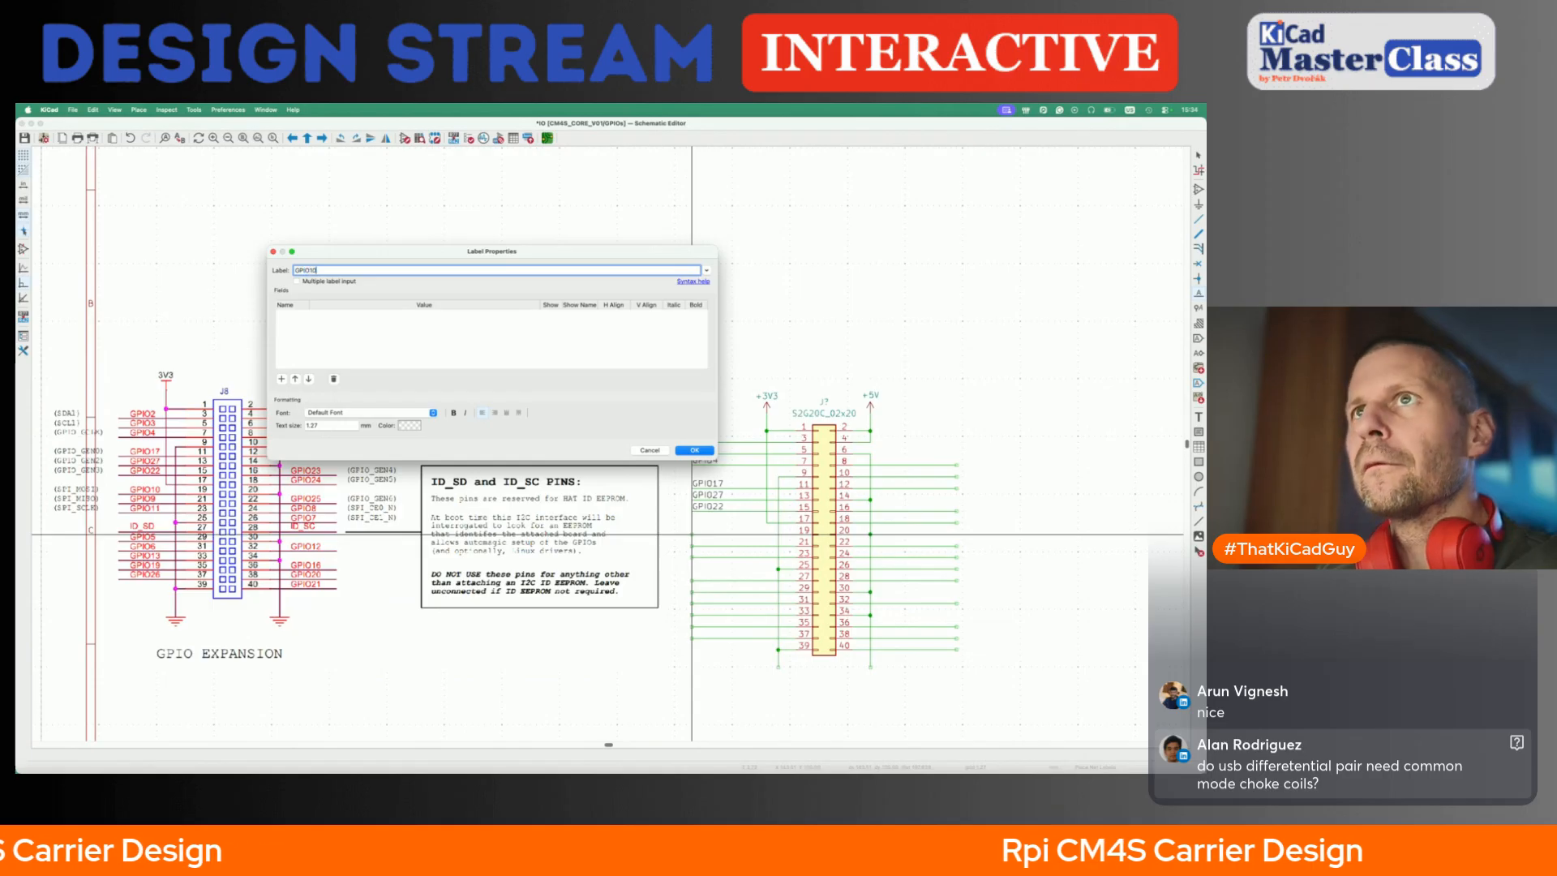
text(0)
key(Return)
click(693, 535)
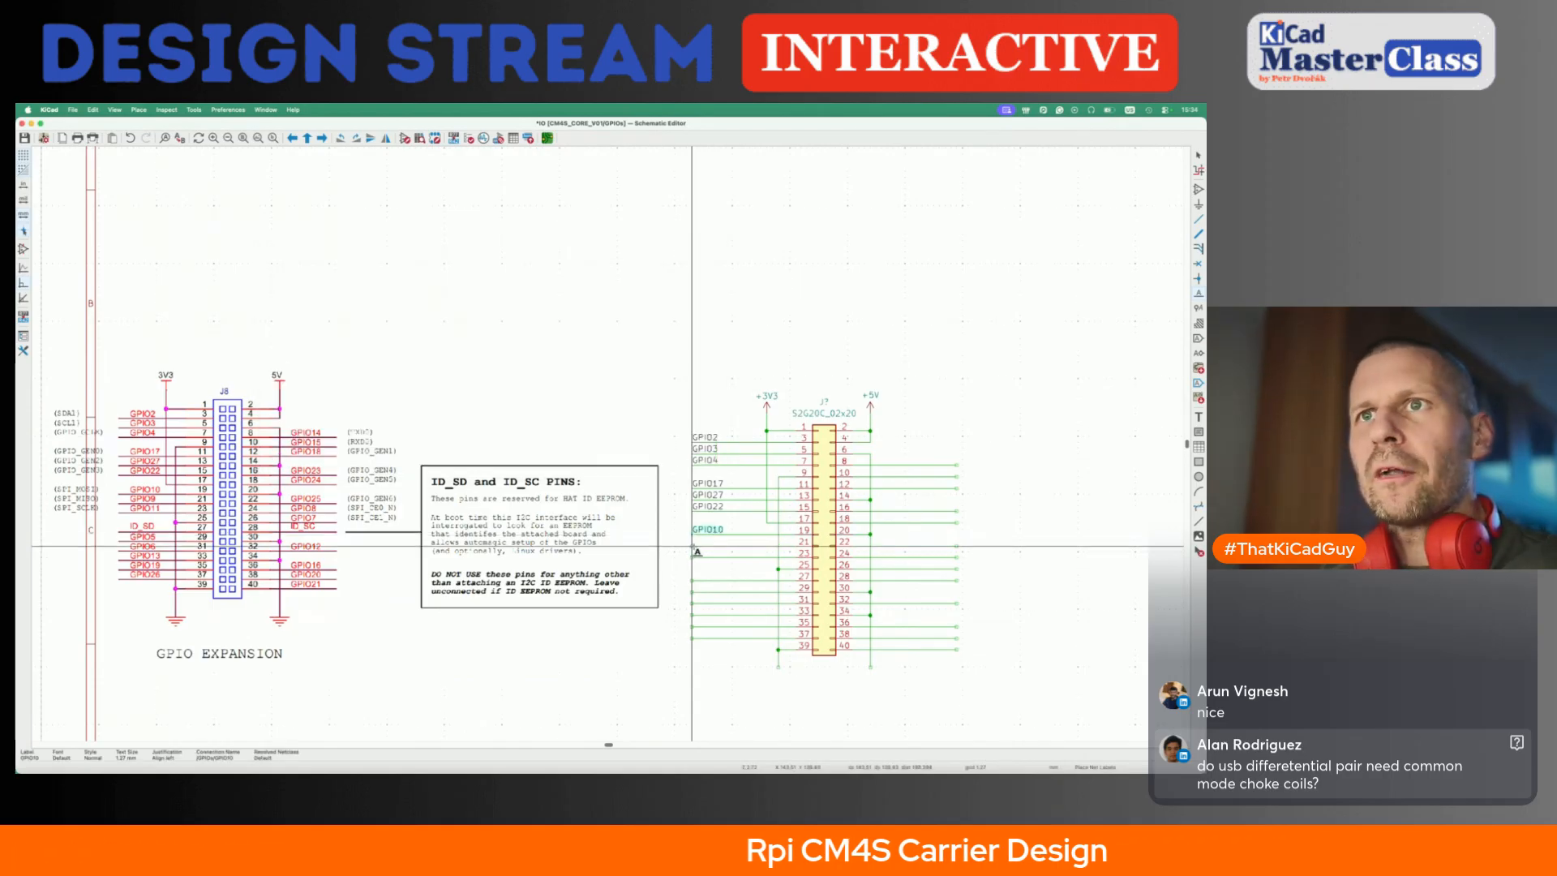
click(694, 550)
text(GPIO9)
key(Return)
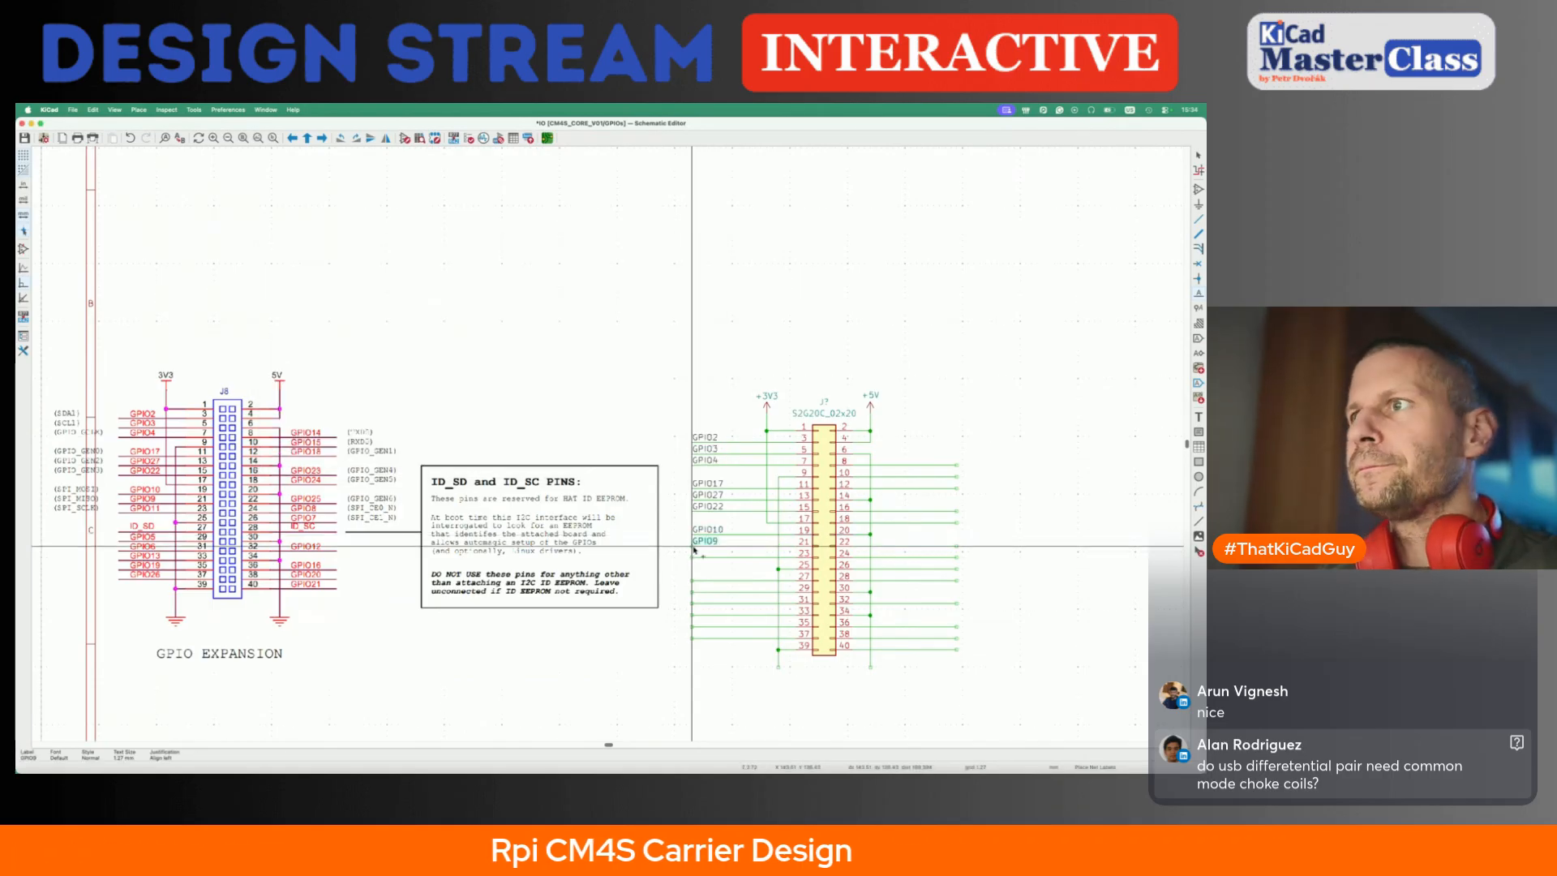
click(693, 551)
- Place net label GPIO11 on the pin 23 wire and ID_SD on the pin 27 wire
click(695, 562)
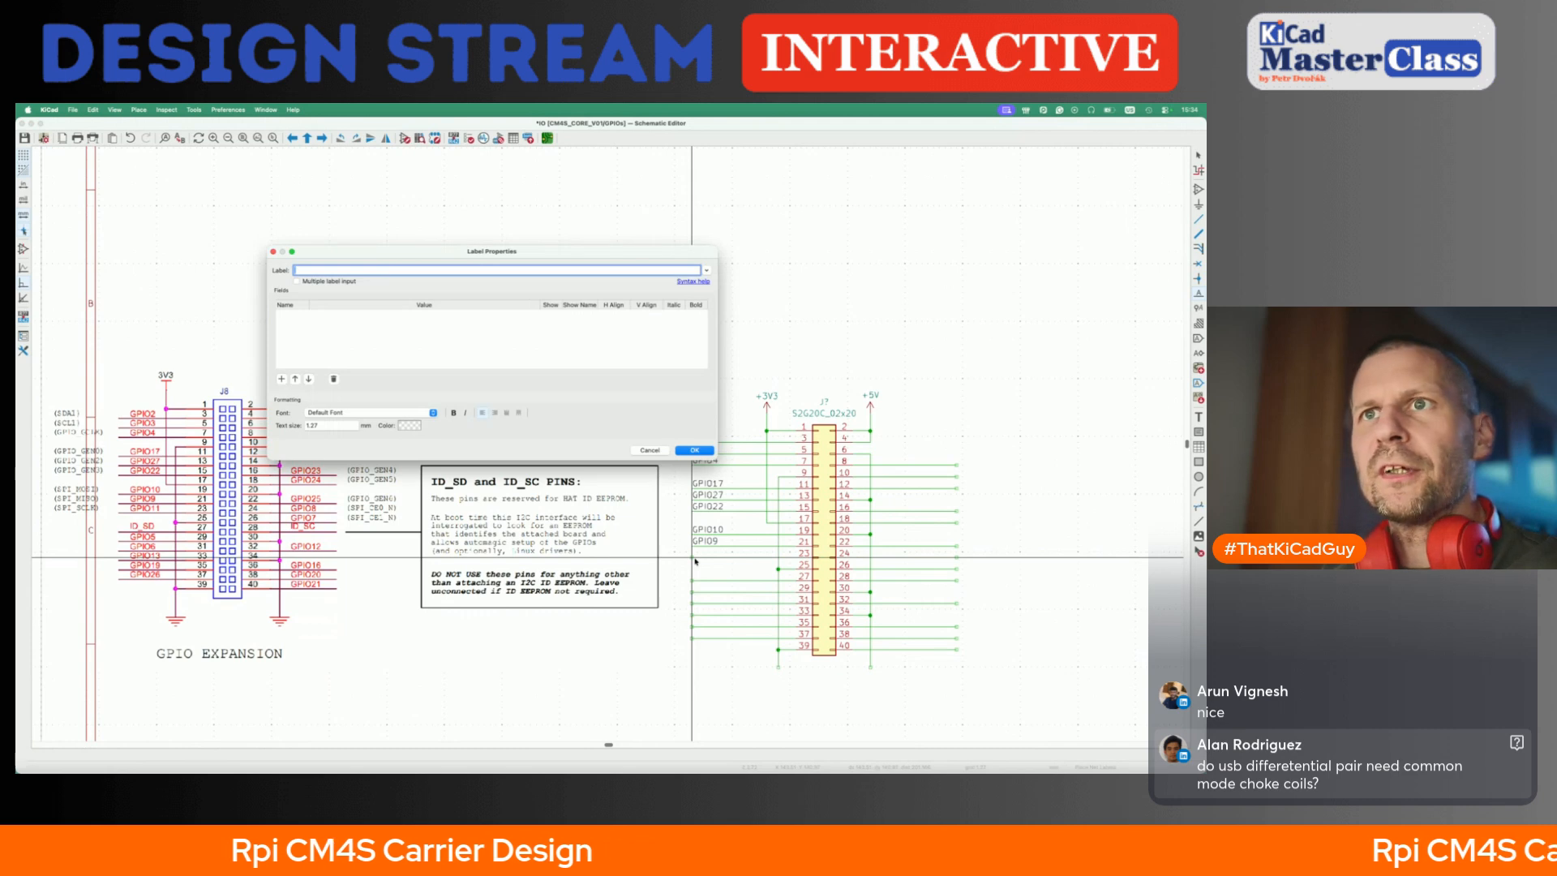
text(GPIO11)
key(Return)
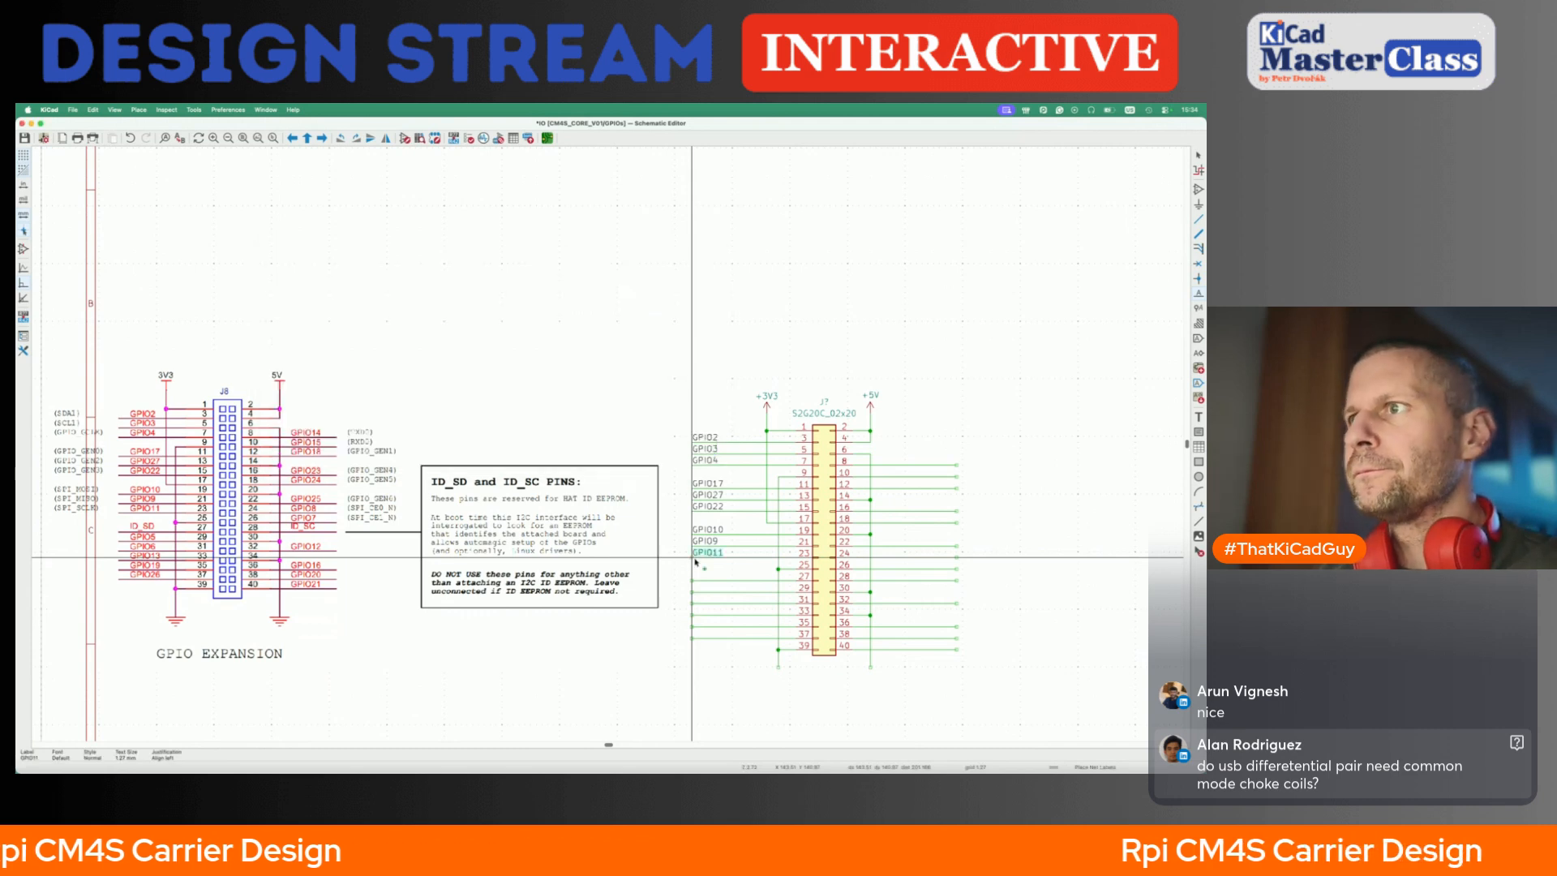
click(695, 561)
click(695, 581)
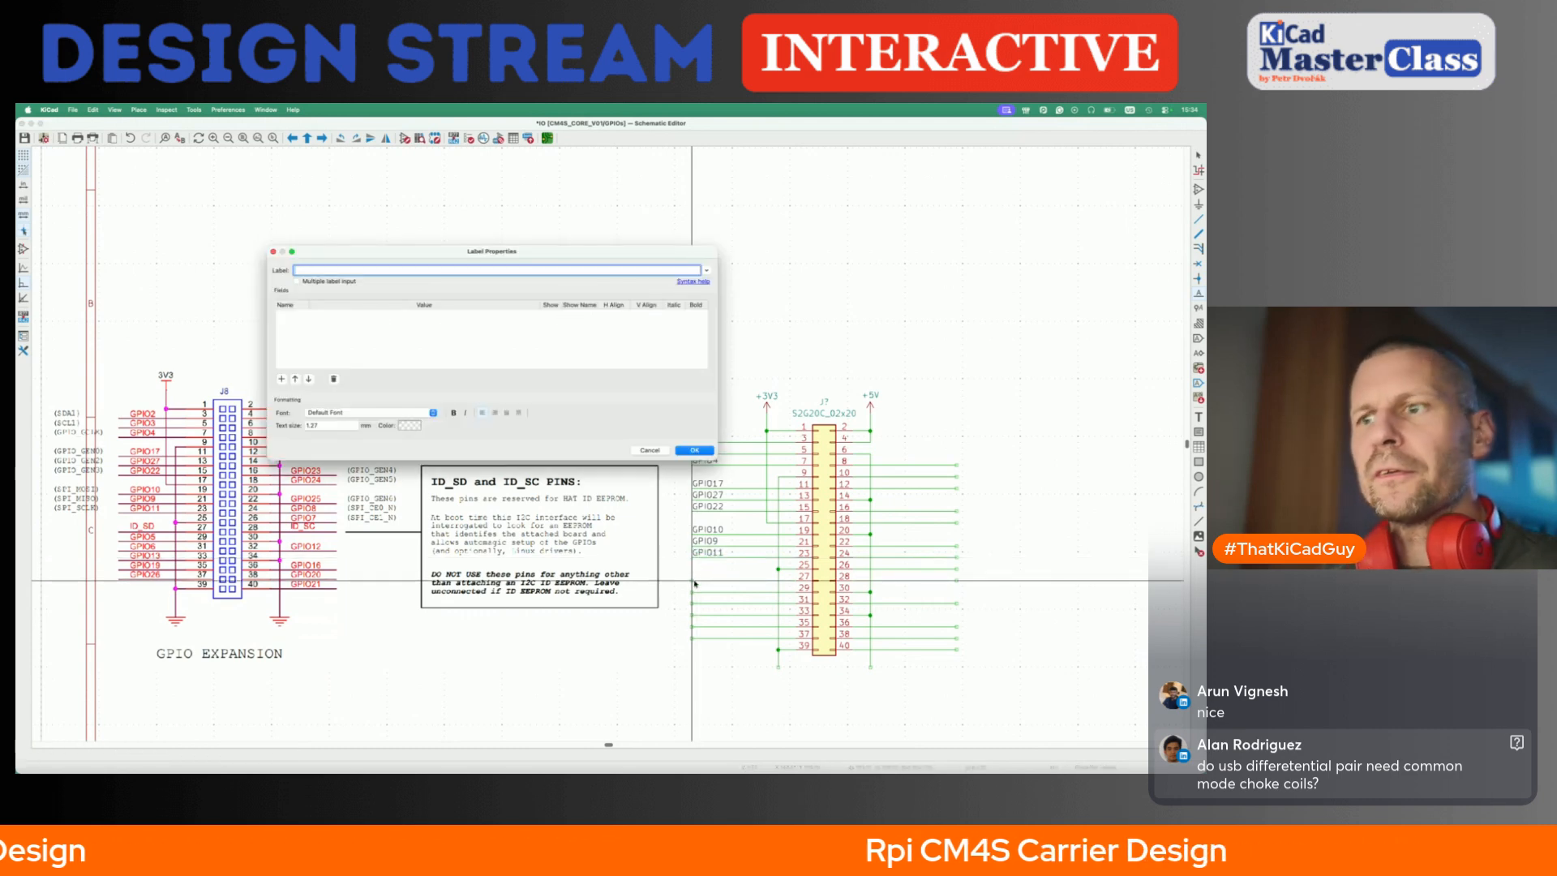
key(Return)
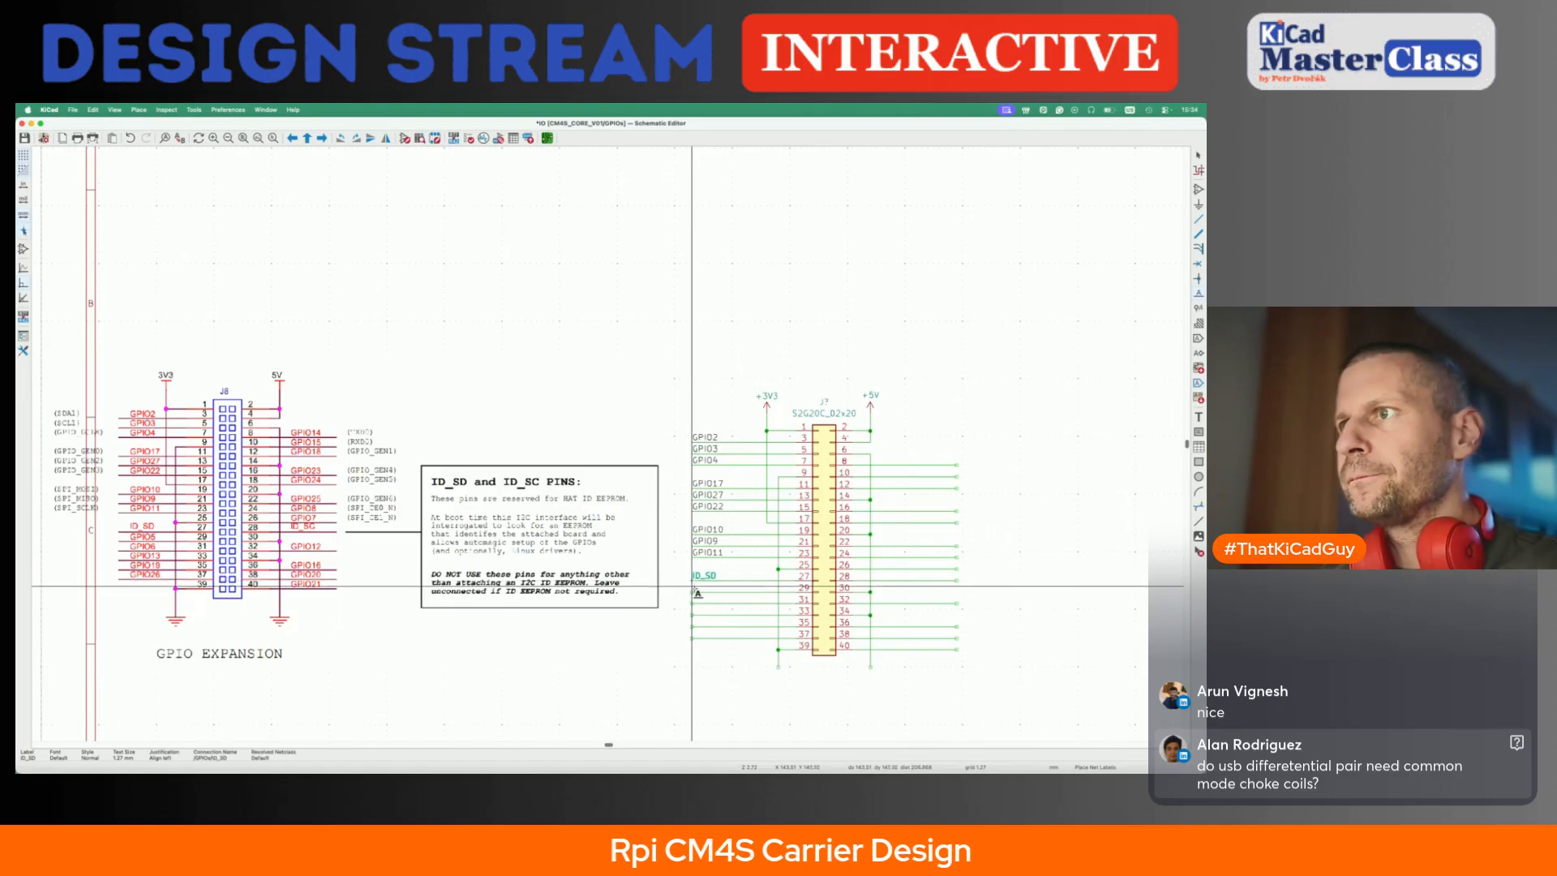
- Place net label GPIO5 on the pin 29 wire and repeat it with the incremented name GPIO6 on pin 31
click(694, 592)
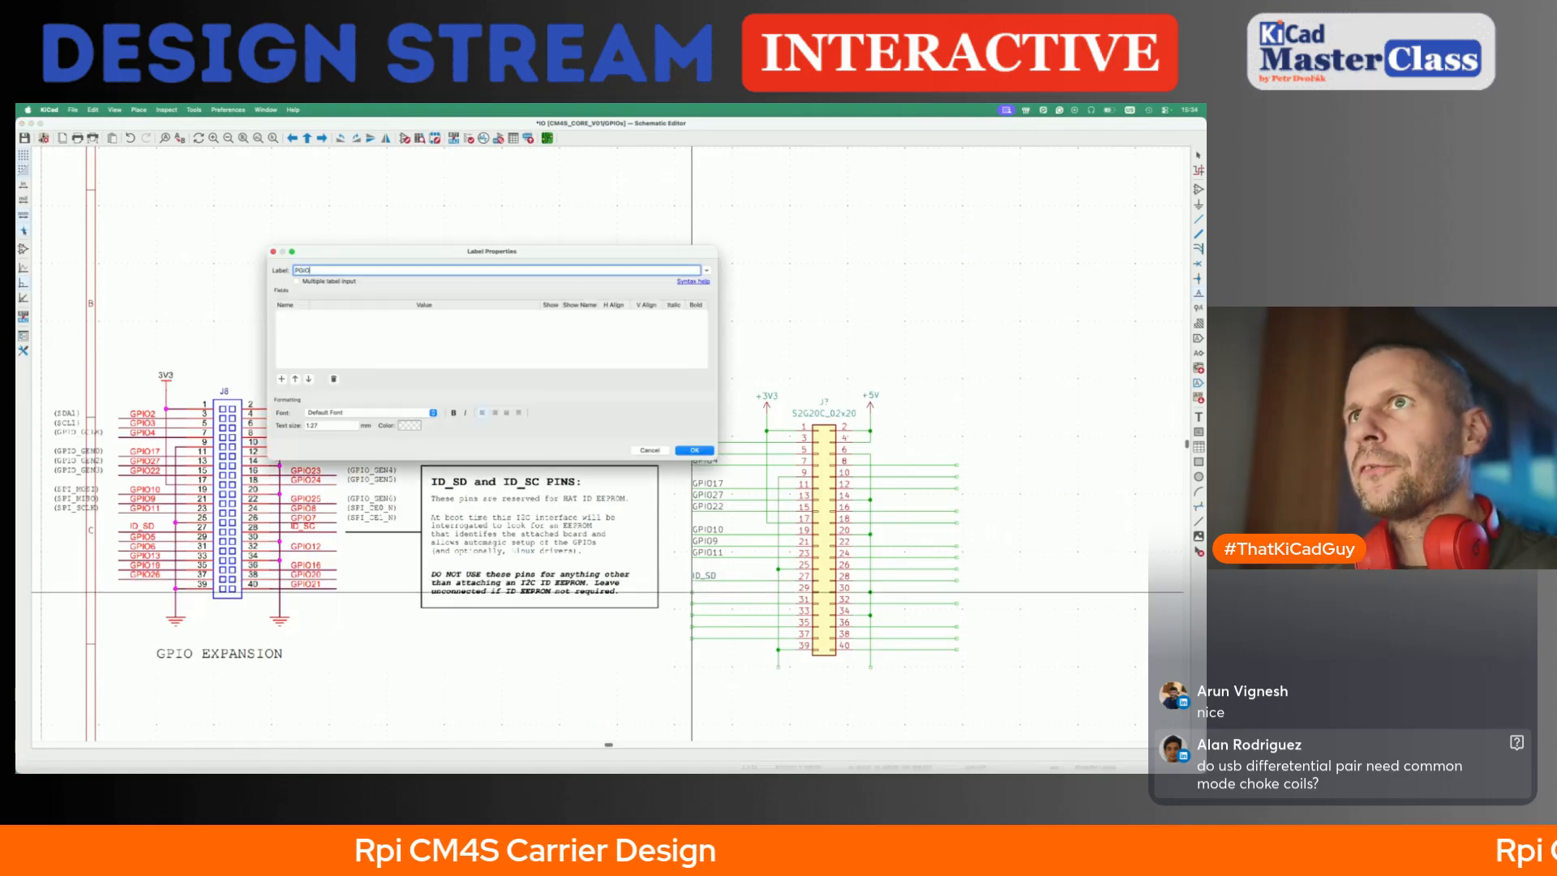
text(GPIO5)
key(Return)
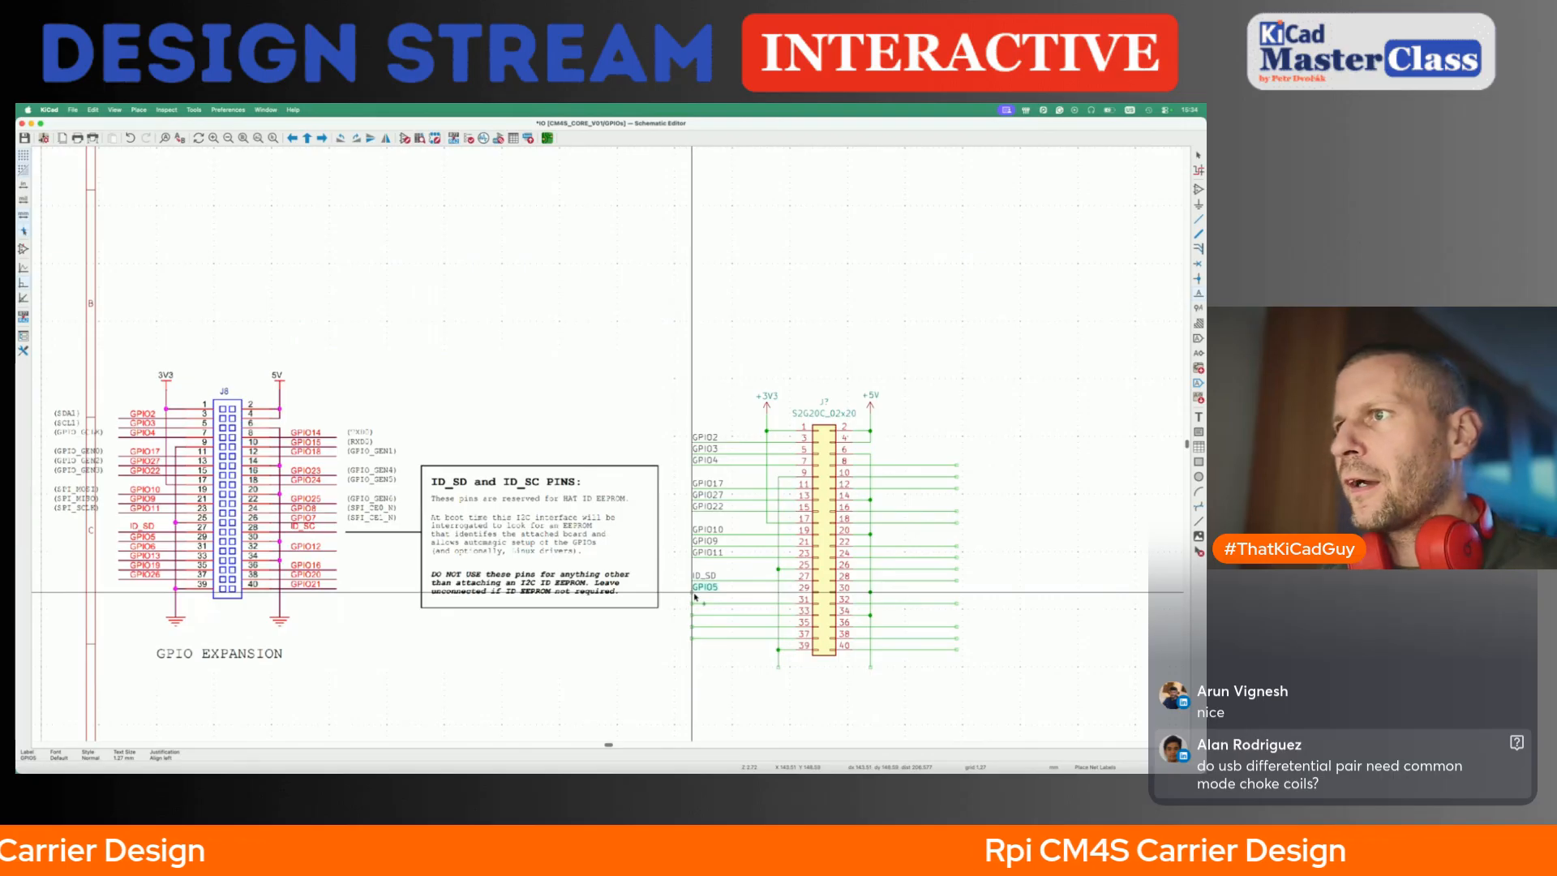
key(Insert)
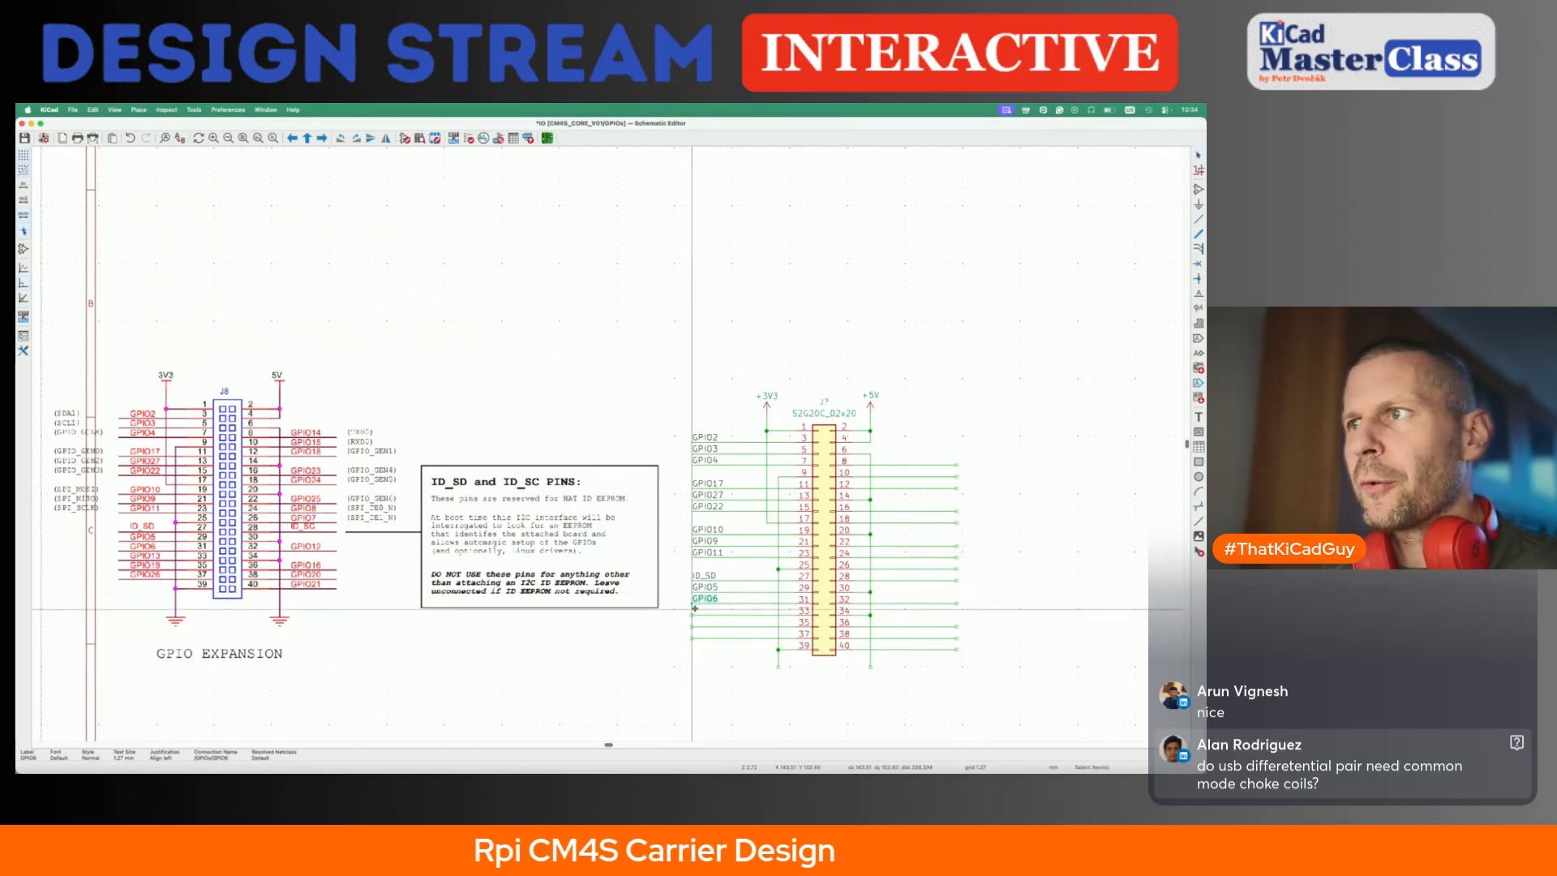
- Place a net label on the outer end of the pin 33 wire and correct its name to GPIO13
key(w)
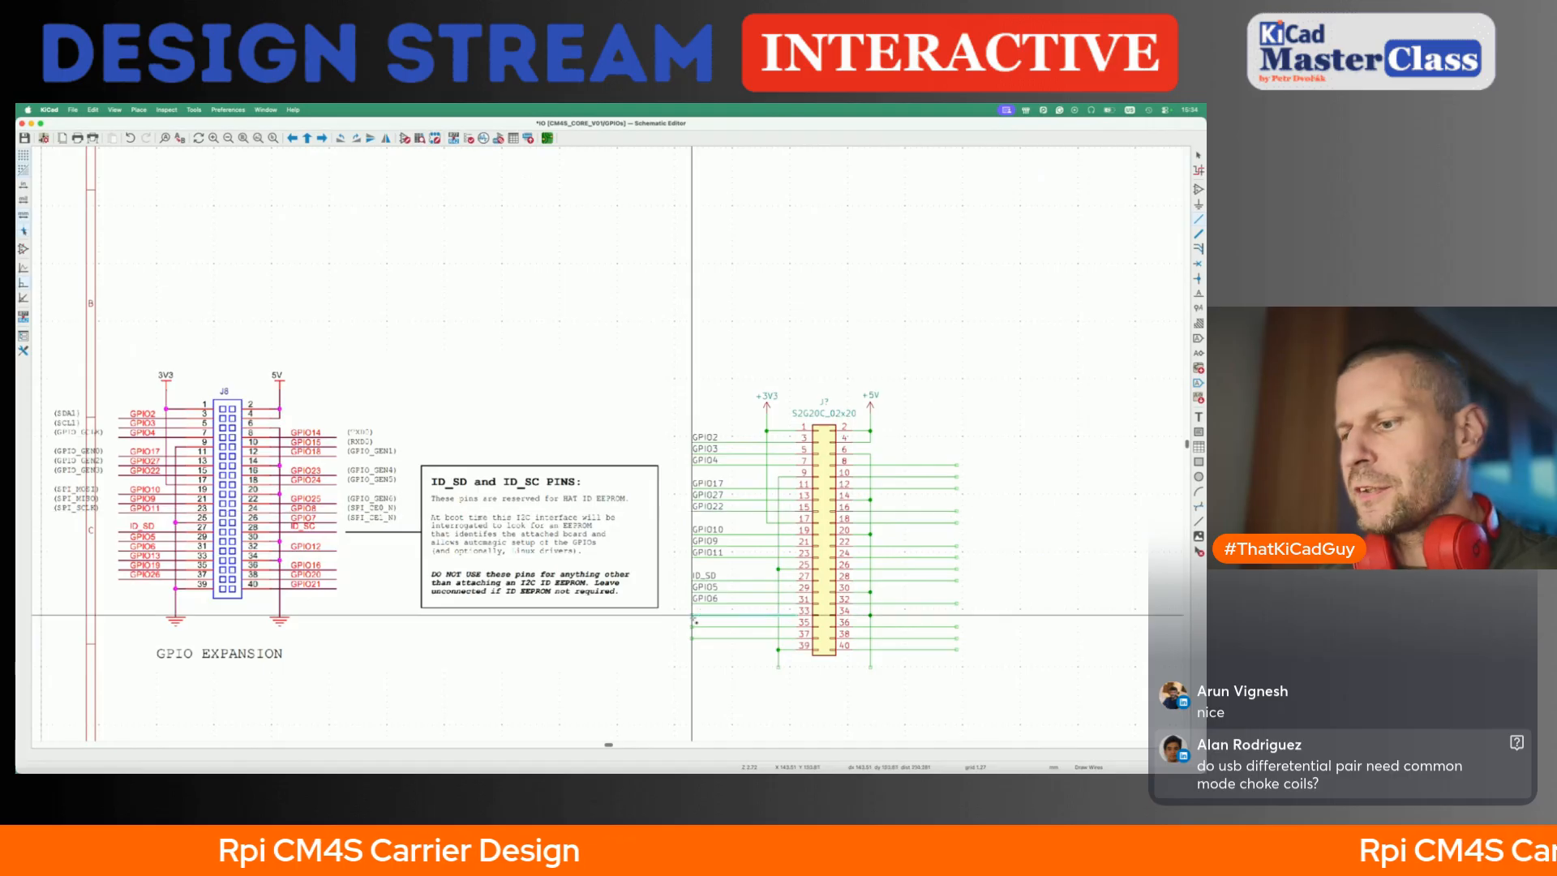
text(lGOP)
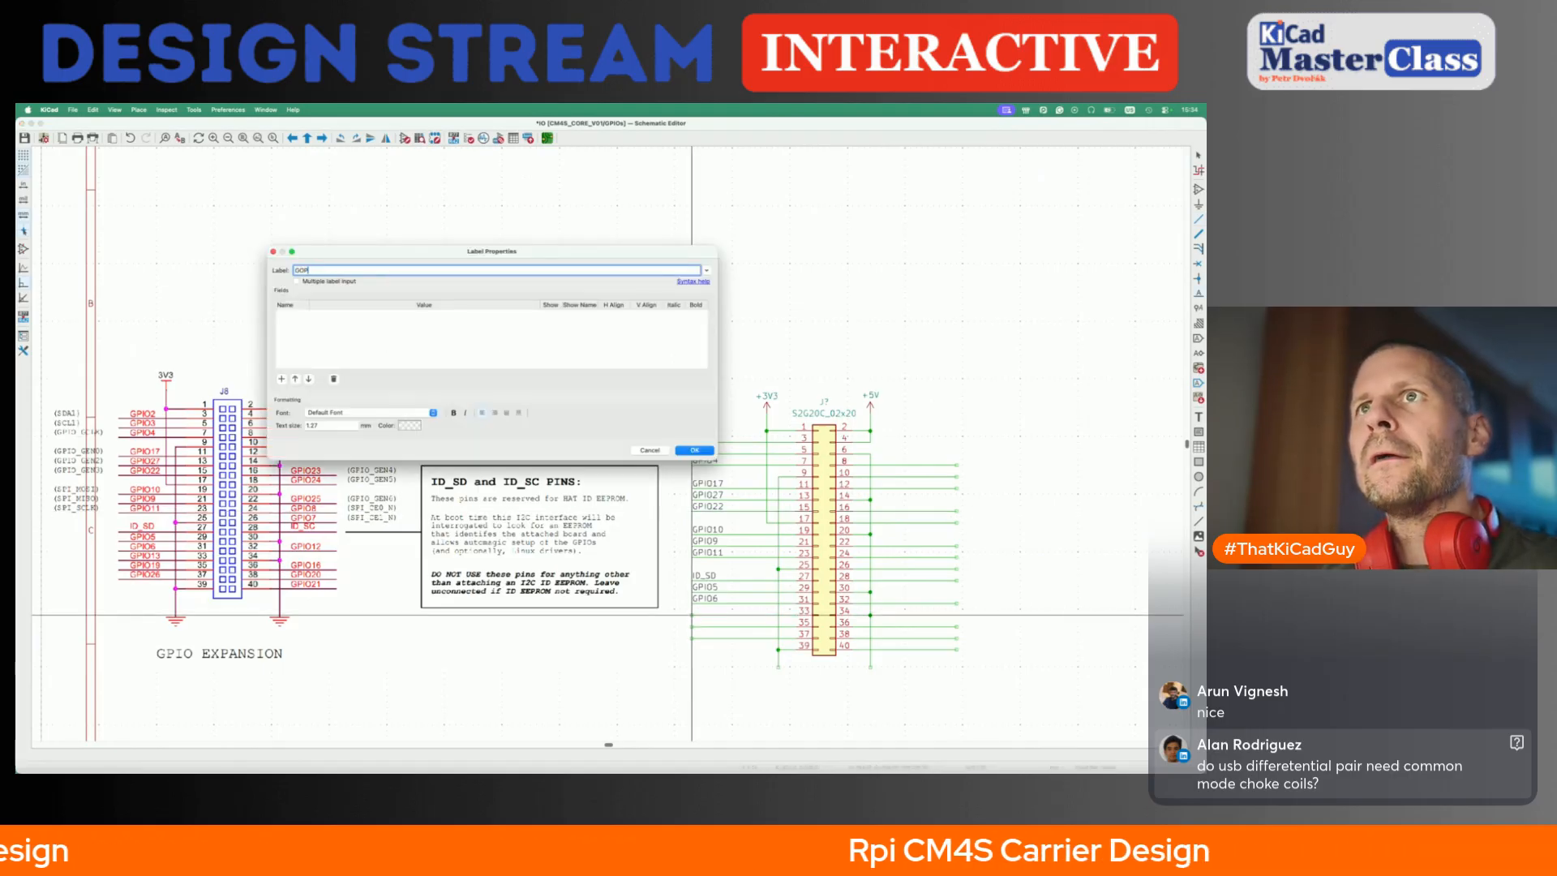
key(Return)
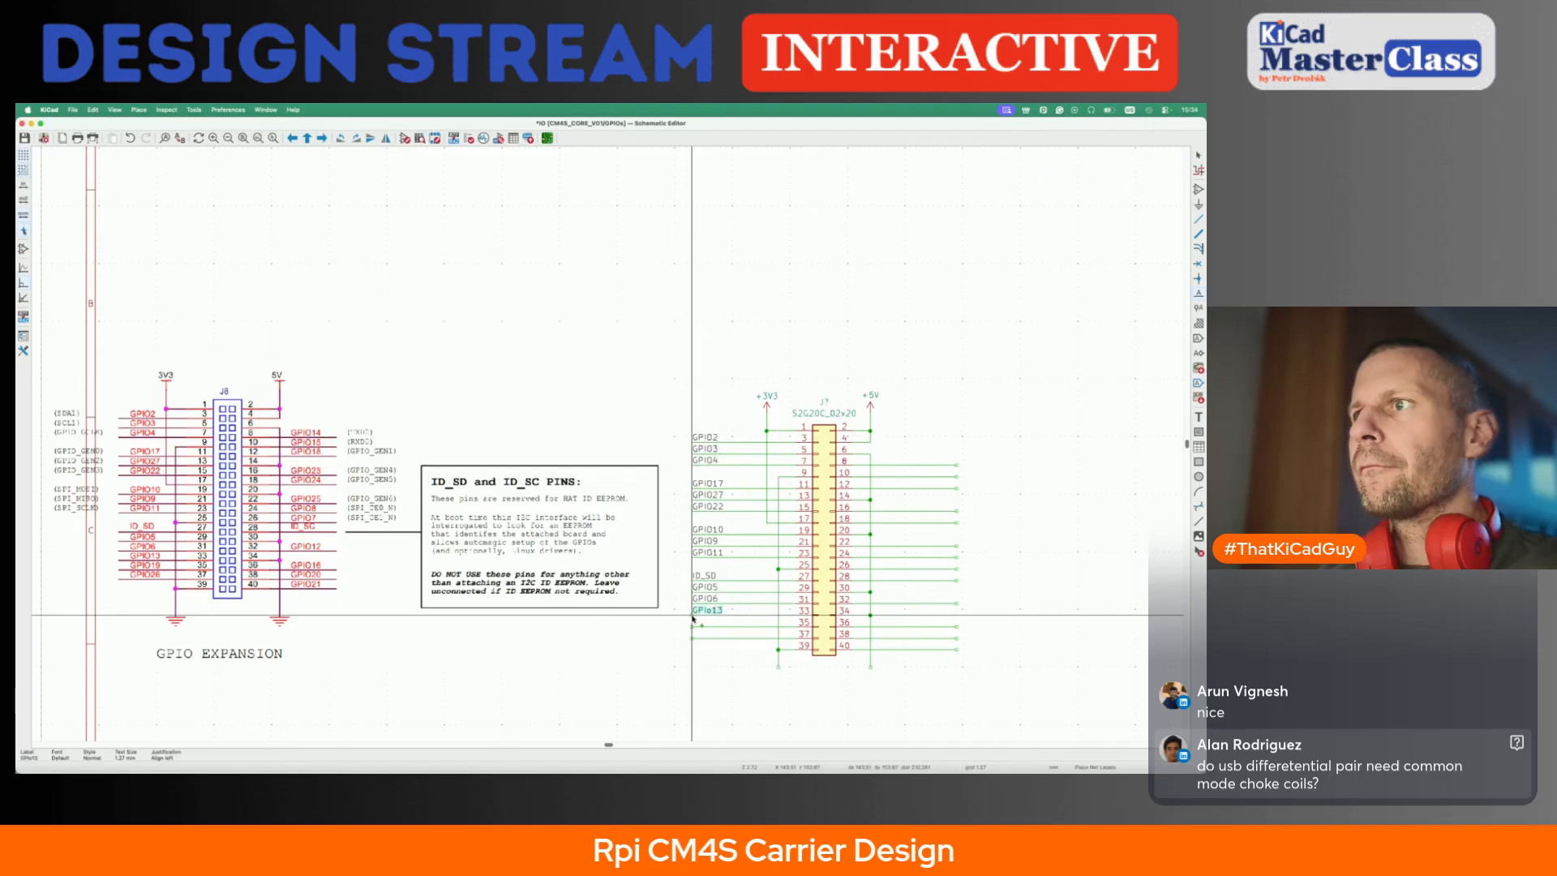
key(e)
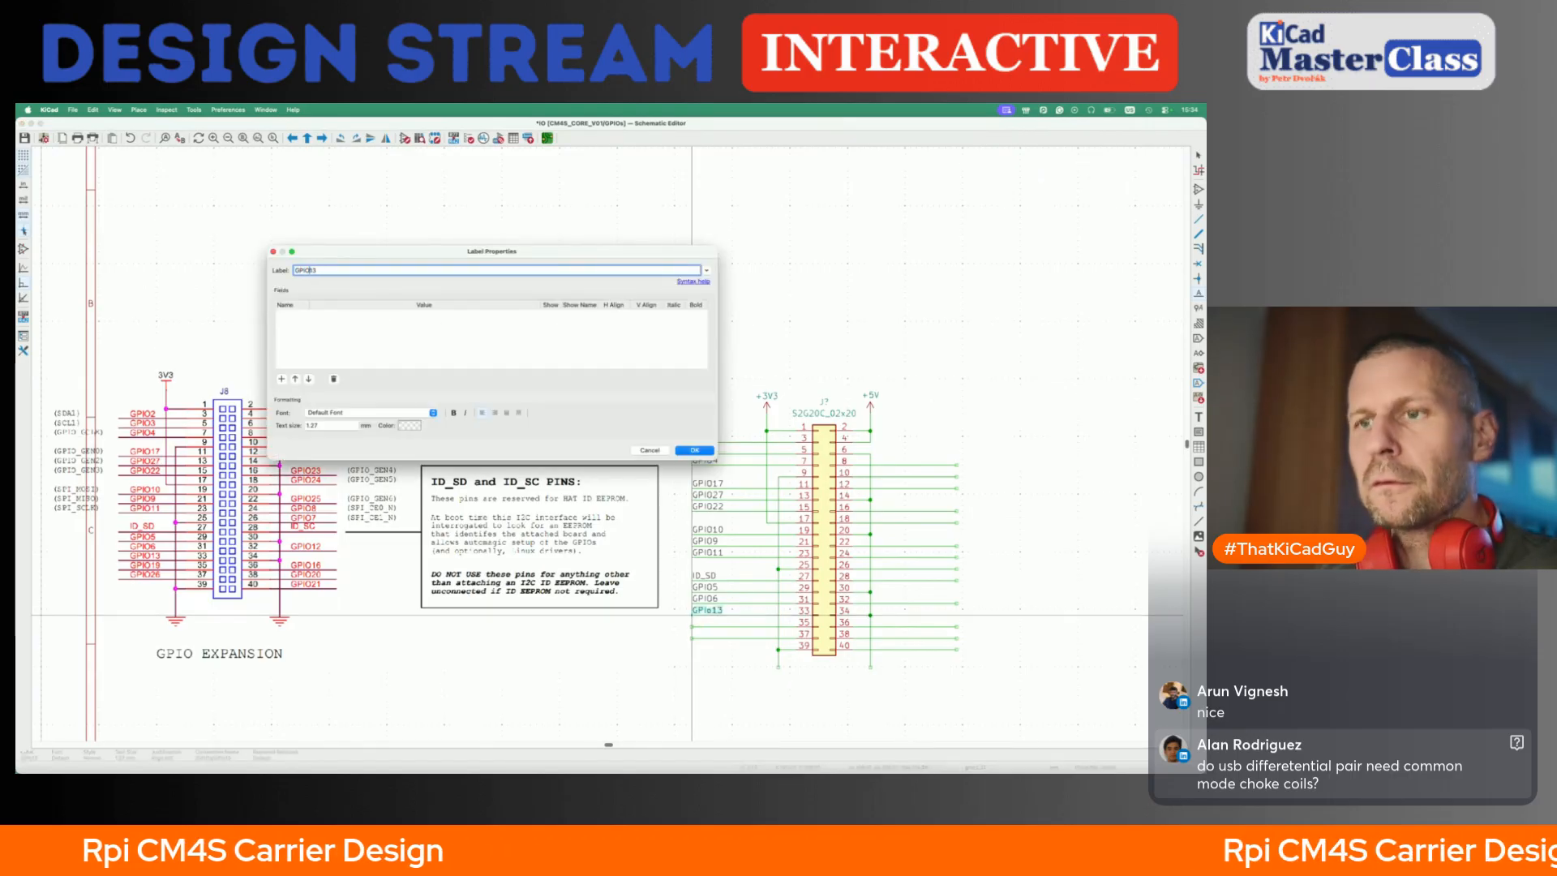
key(Return)
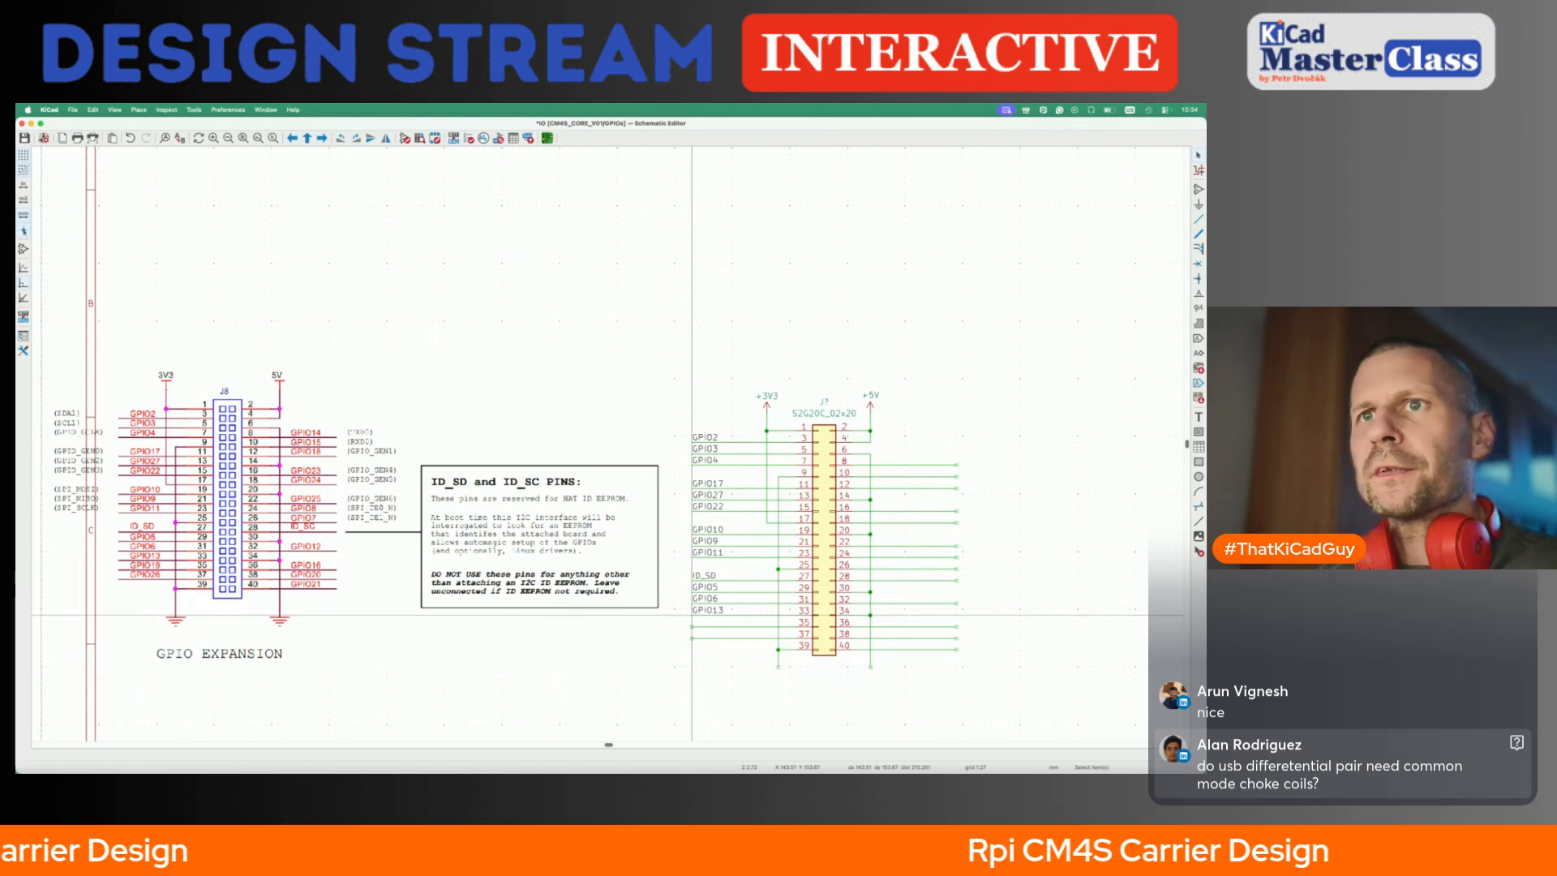
- Place net labels GPIO19 and GPIO26 on the outer ends of the pin 35 and pin 37 wires
click(696, 629)
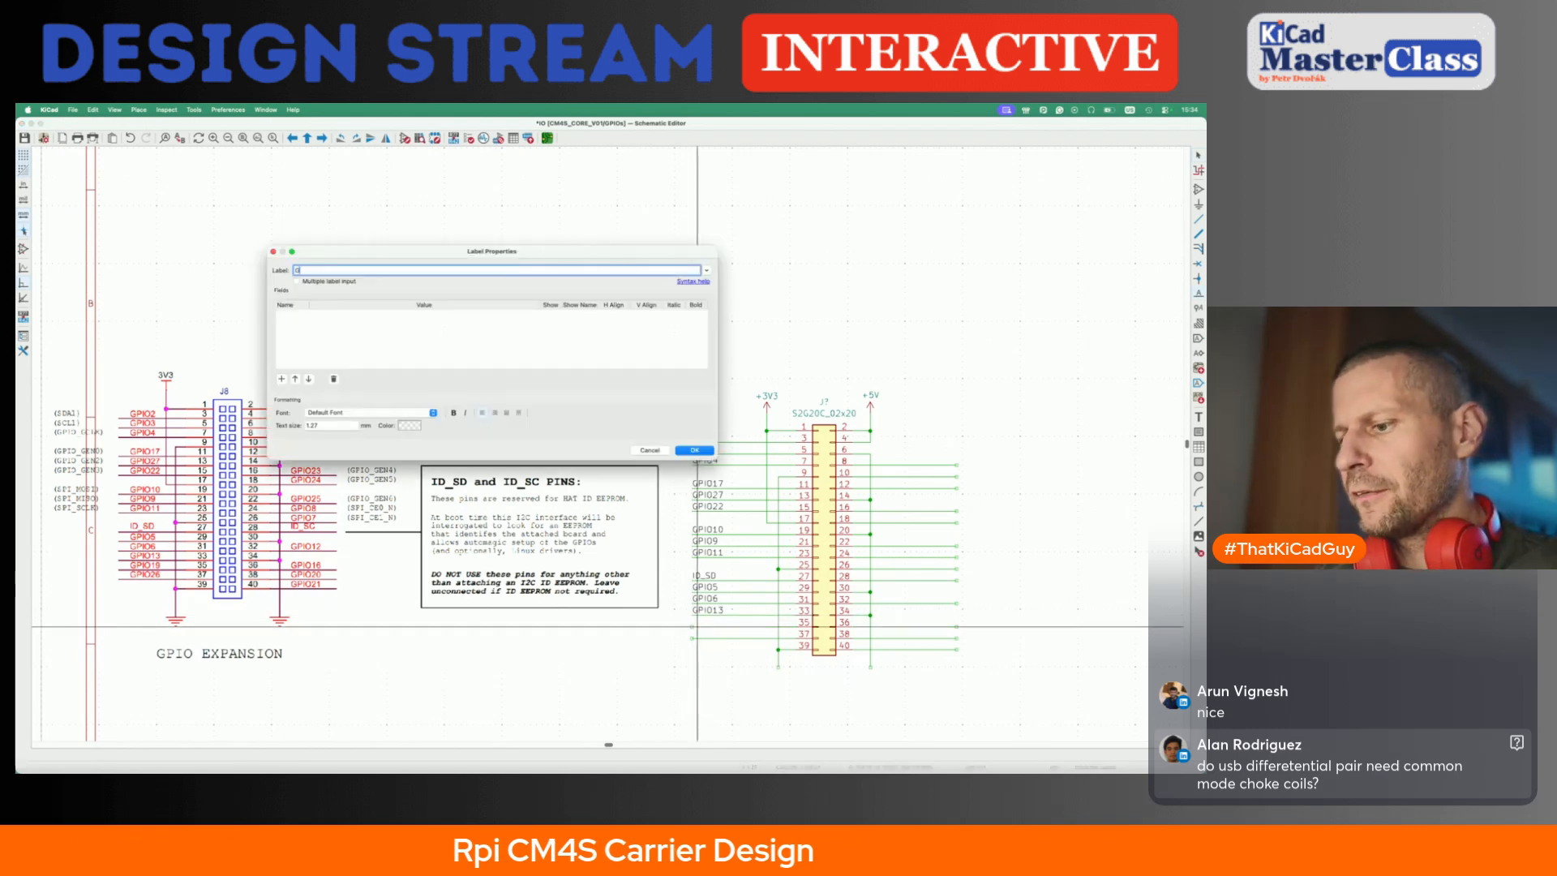
text(GPIO19)
key(Return)
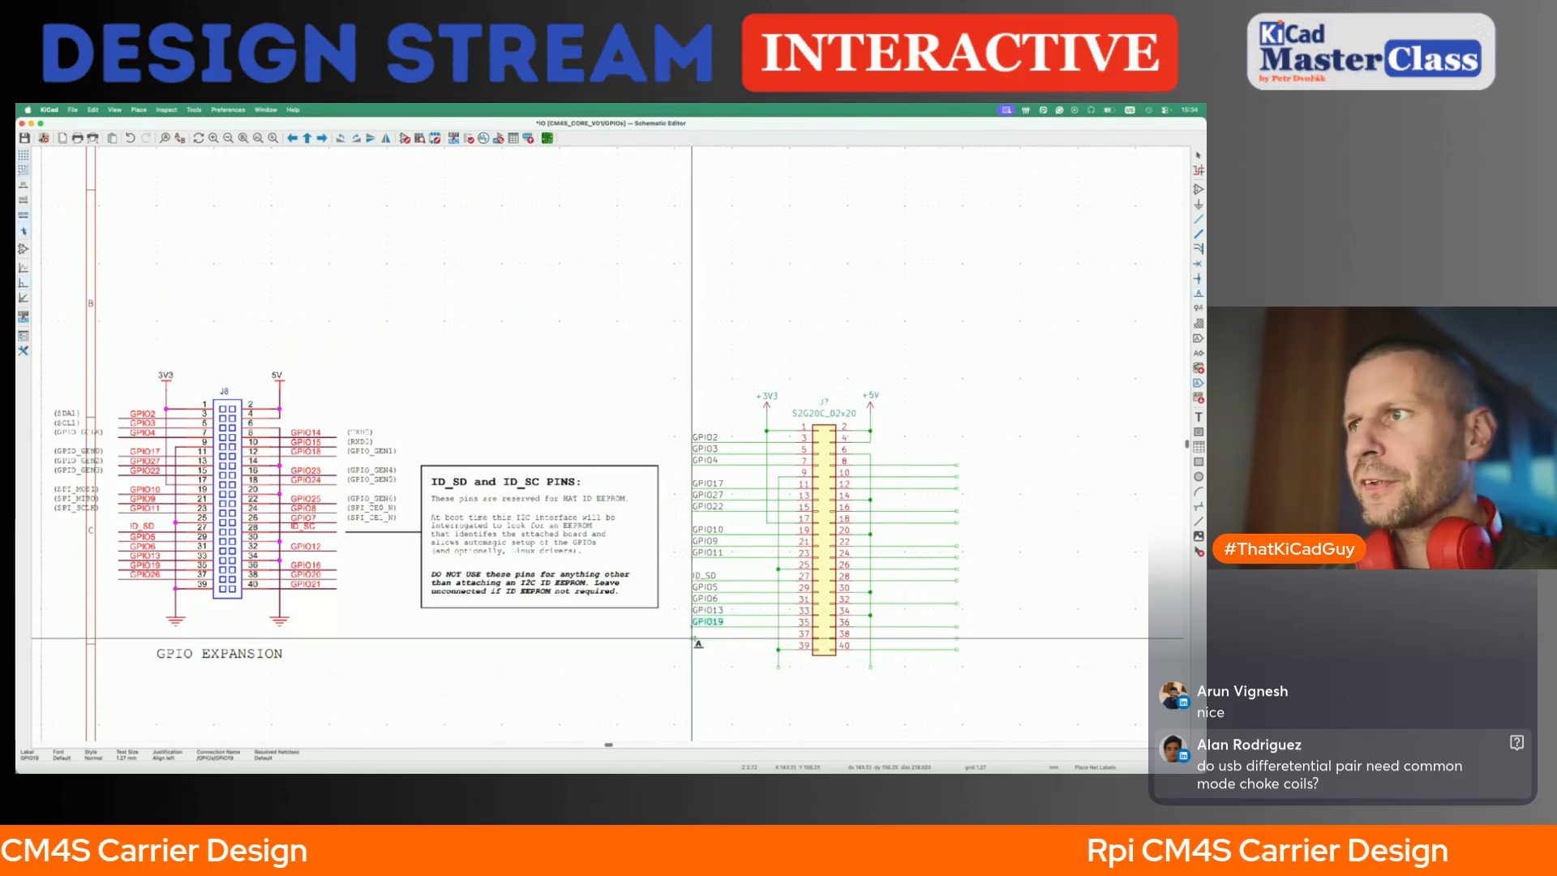
click(695, 636)
text(GPIO26)
key(Return)
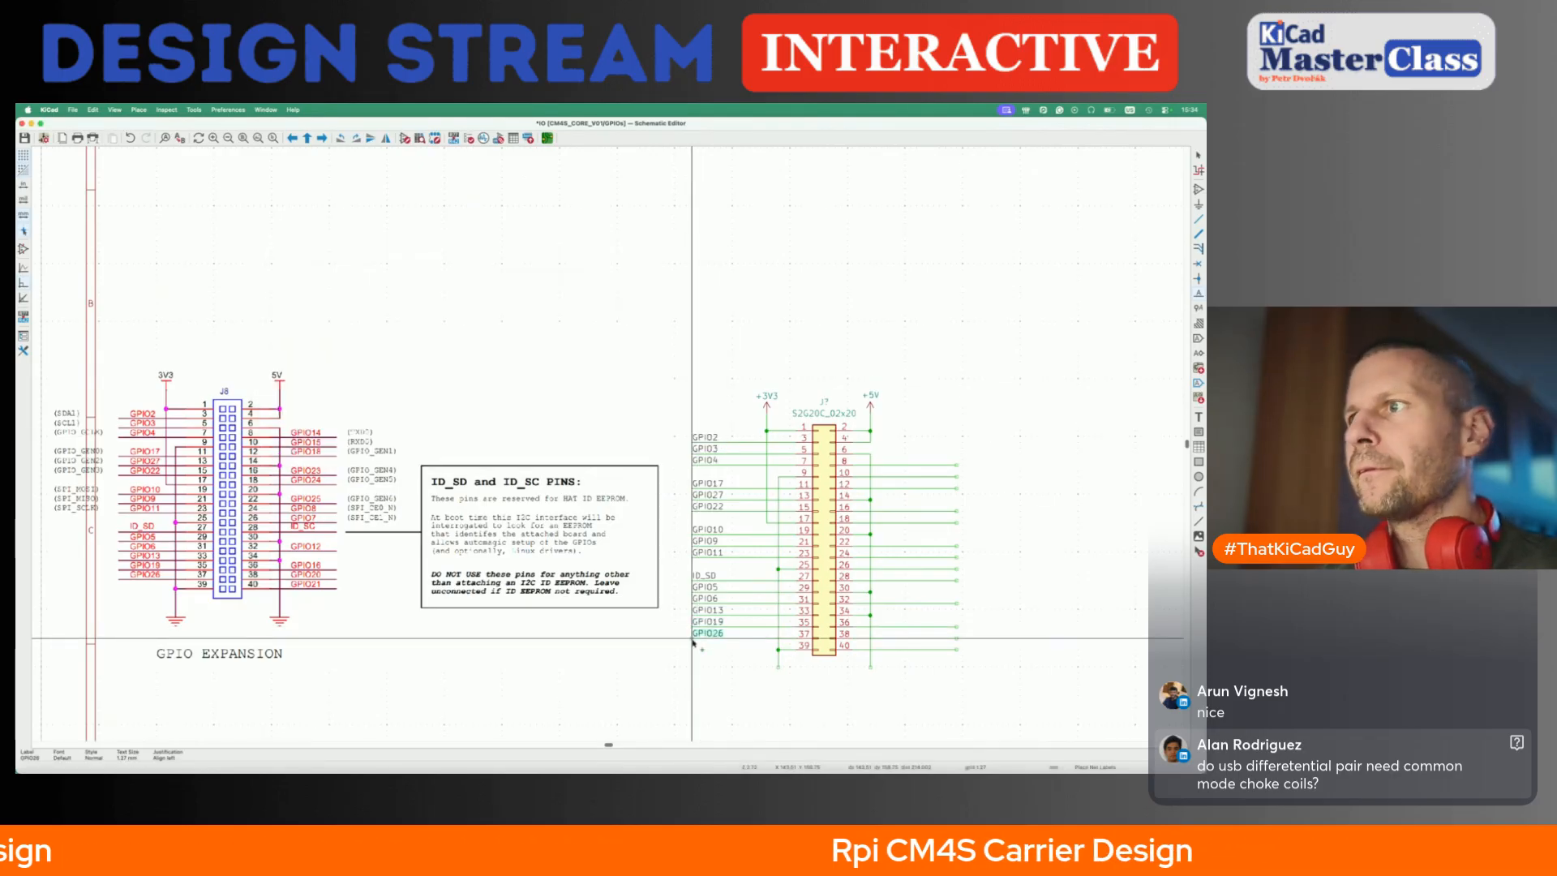
- Place right-aligned net labels GPIO14 and GPIO15 on the outer ends of the pin 8 and pin 10 wires
scroll(779, 568, right, 2)
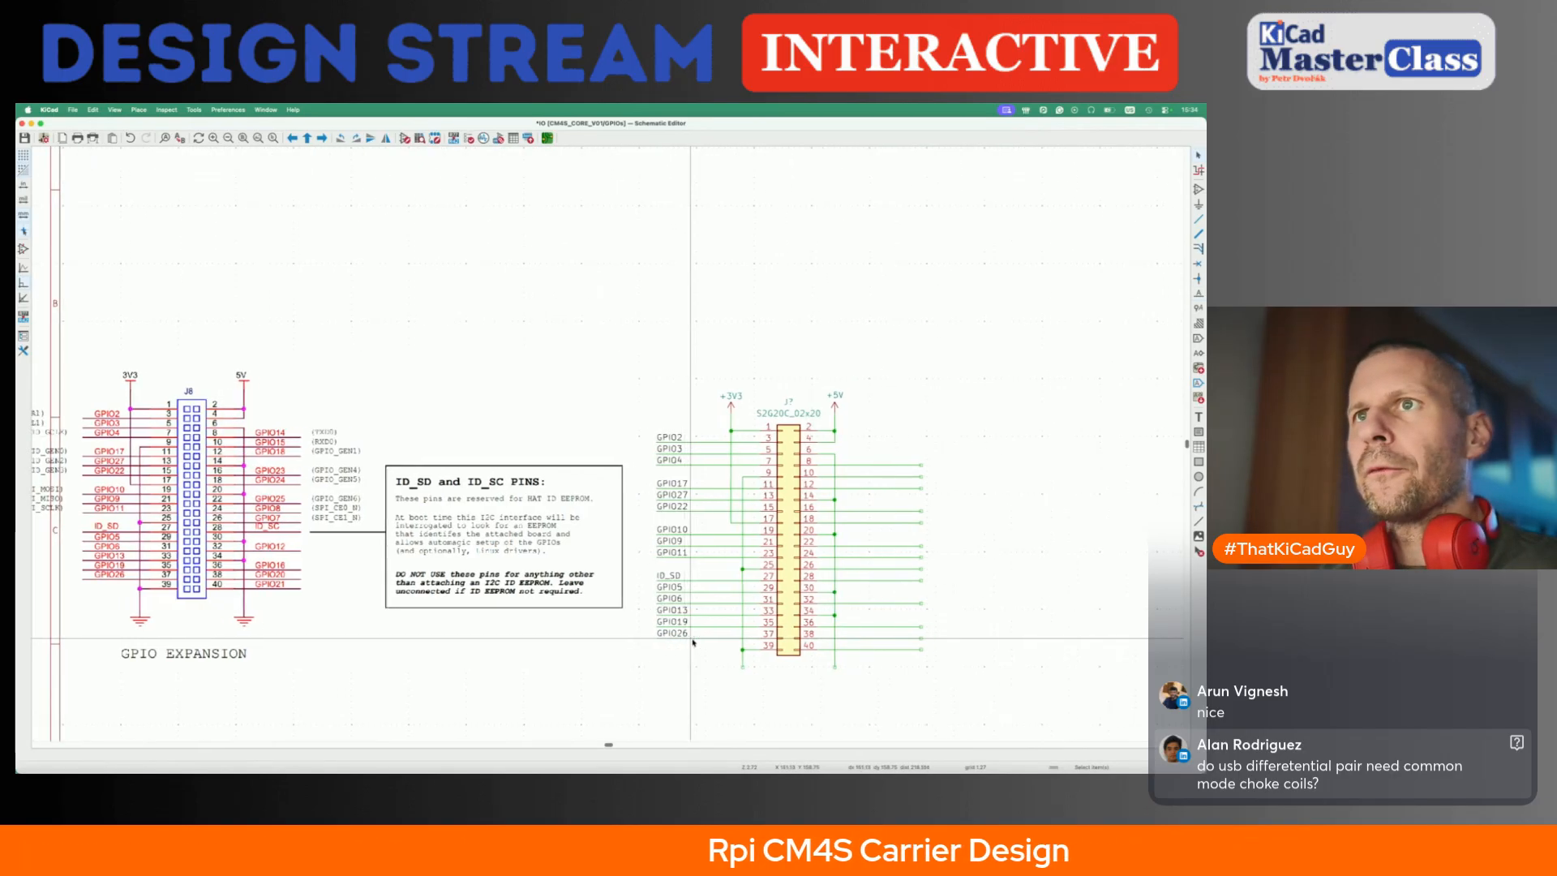
click(864, 487)
text(GPIO1)
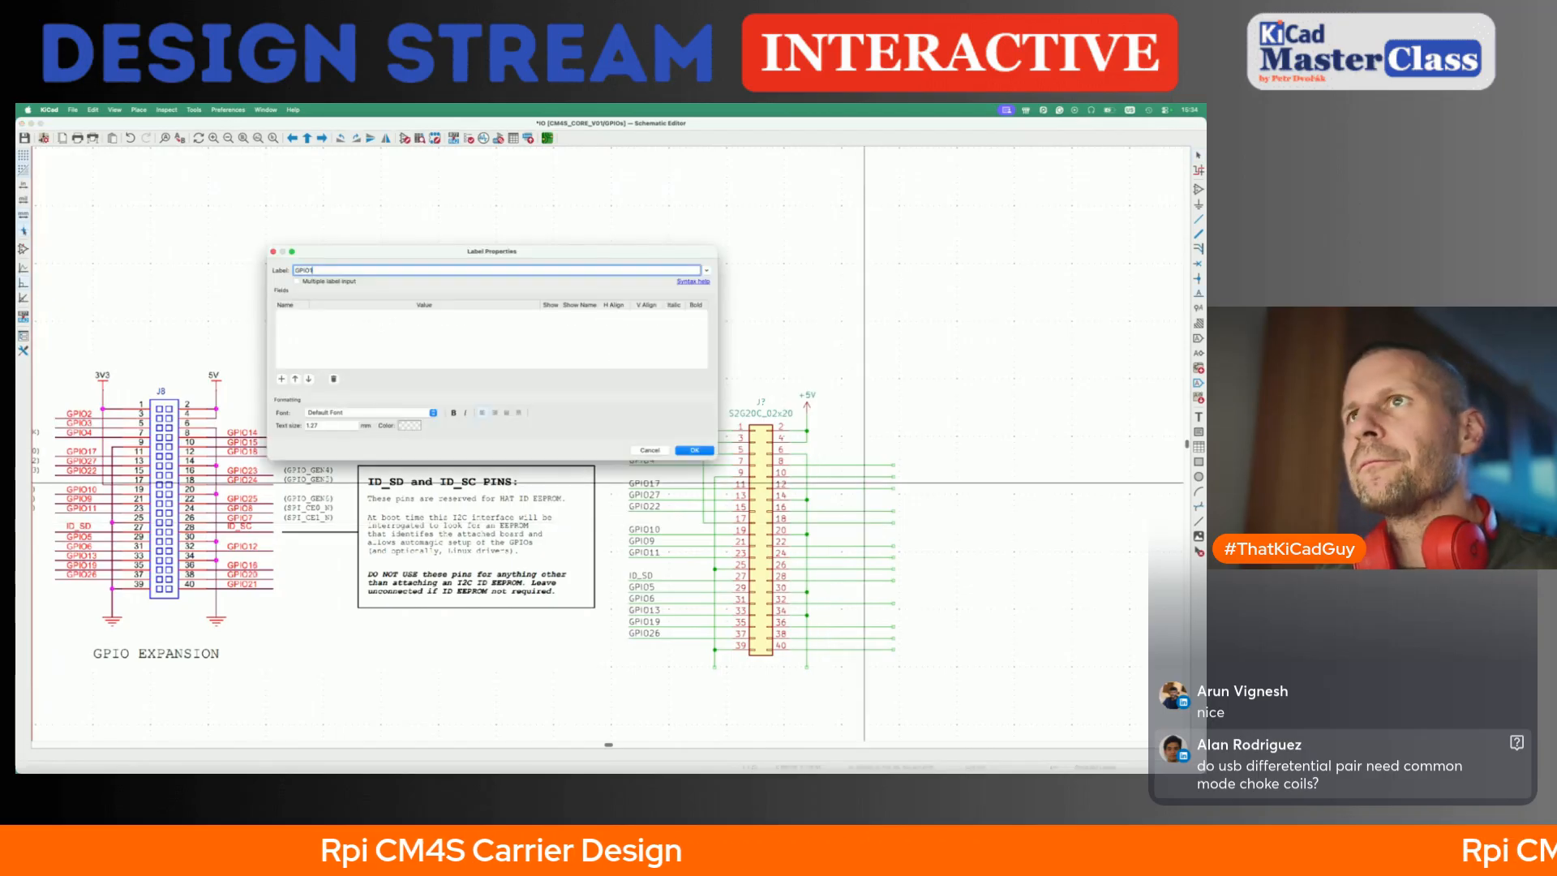
text(4)
key(Return)
click(893, 465)
click(894, 479)
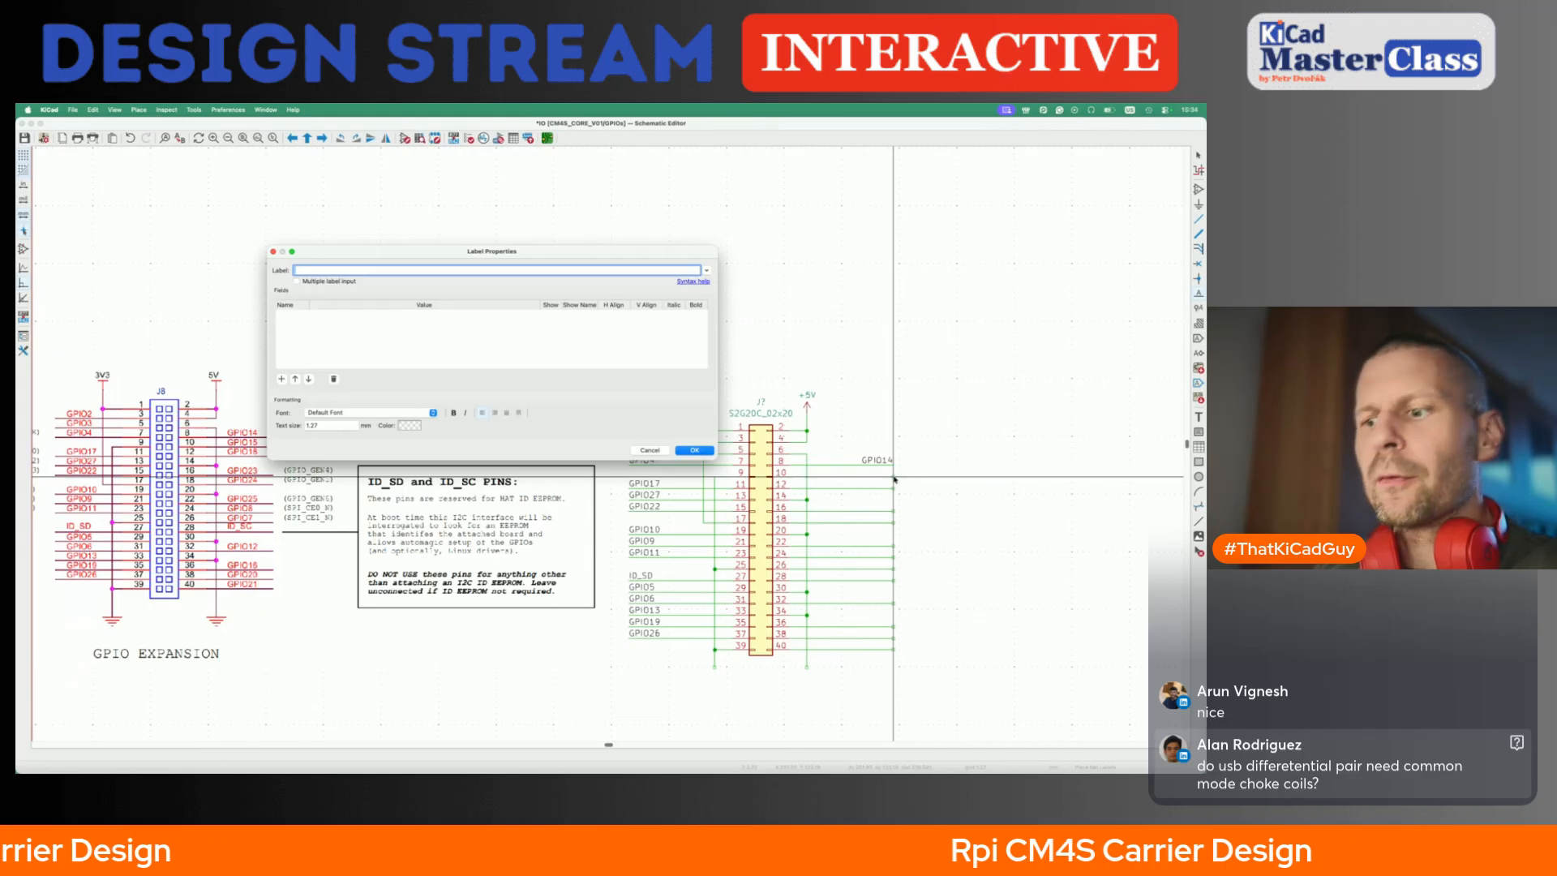
key(Escape)
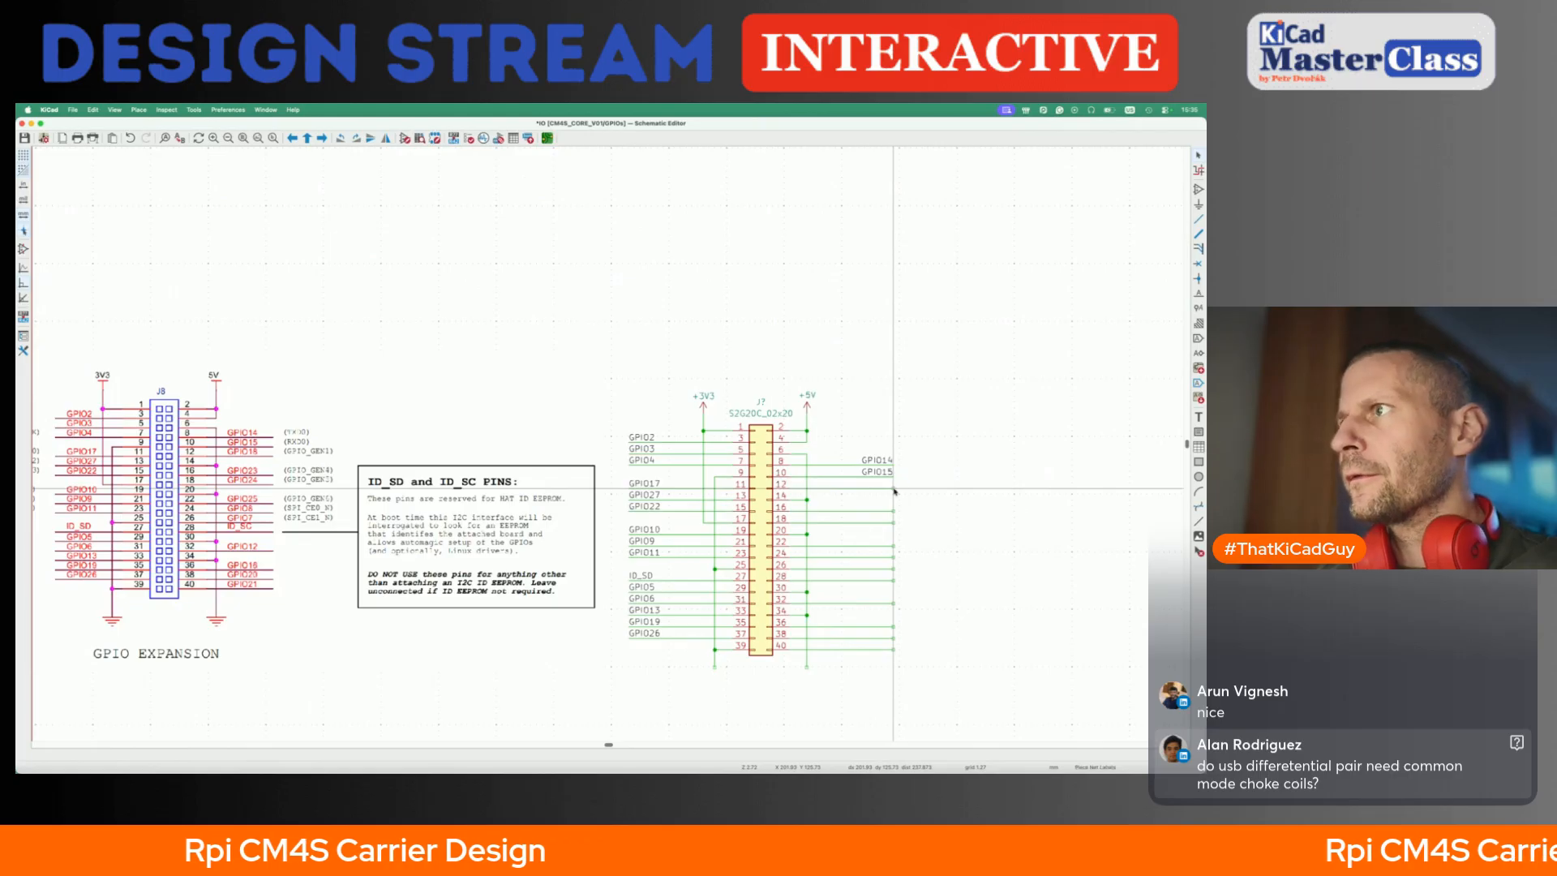
- Place net label GPIO18 on the pin 12 wire and GPIO23 on the pin 16 wire
key(l)
text(GPIO18)
key(Return)
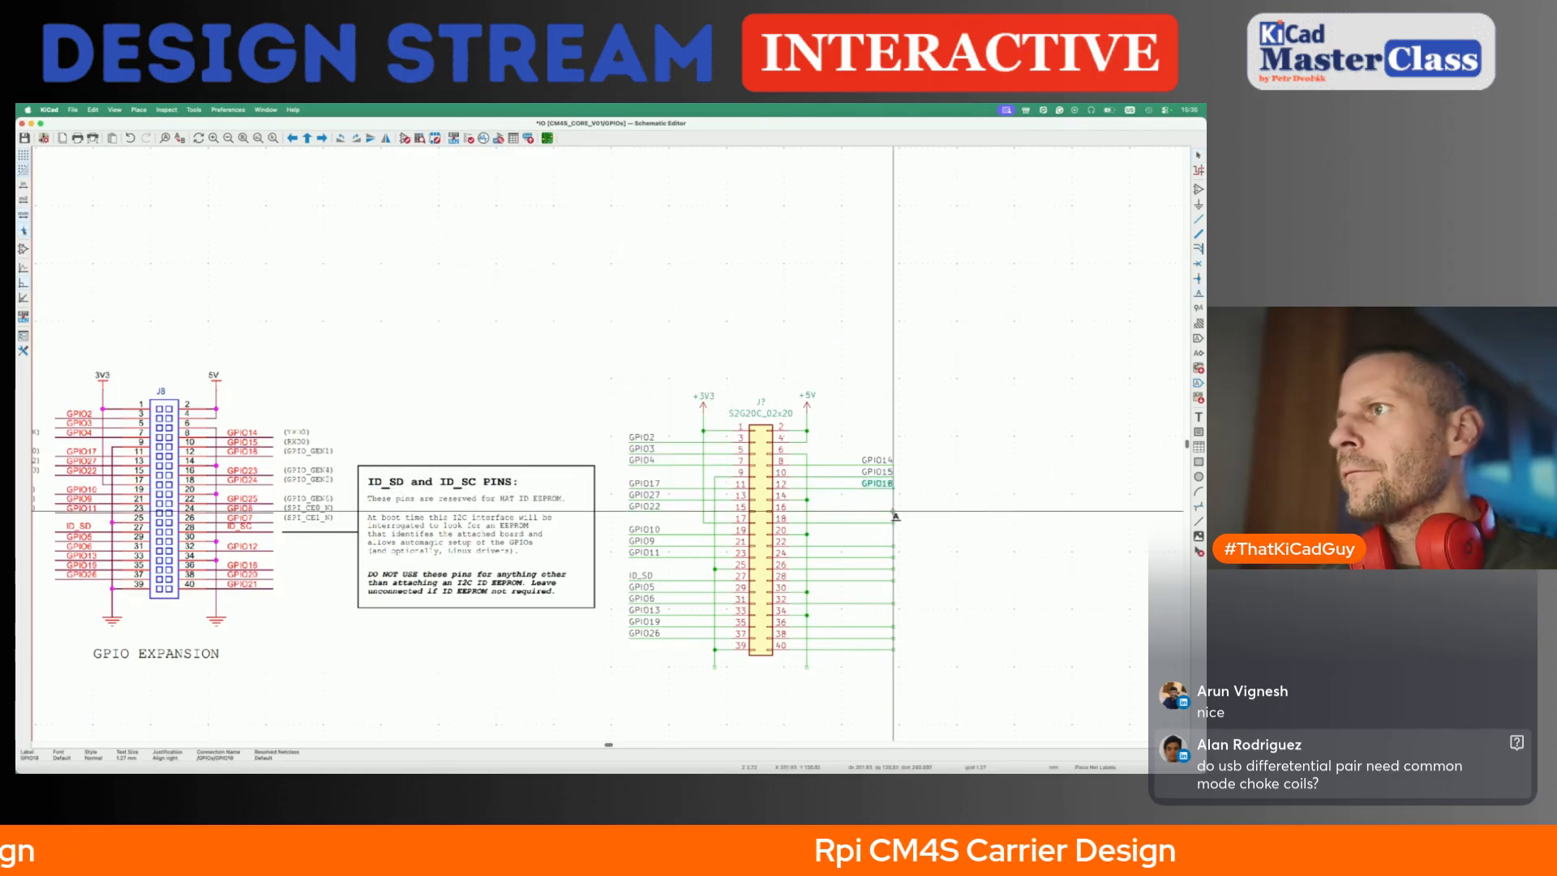
key(l)
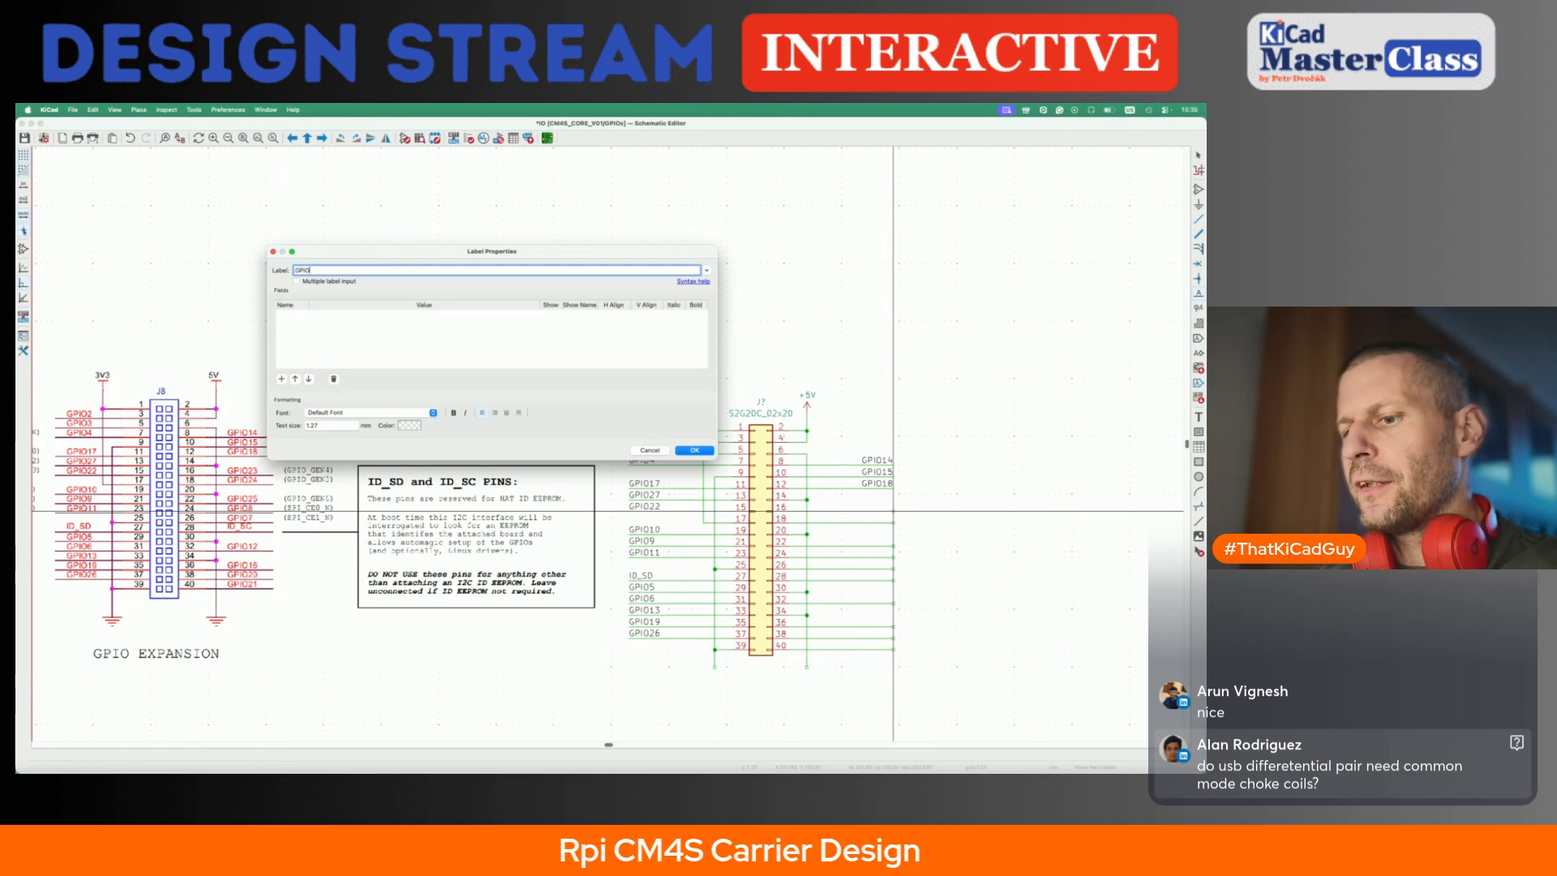
key(Return)
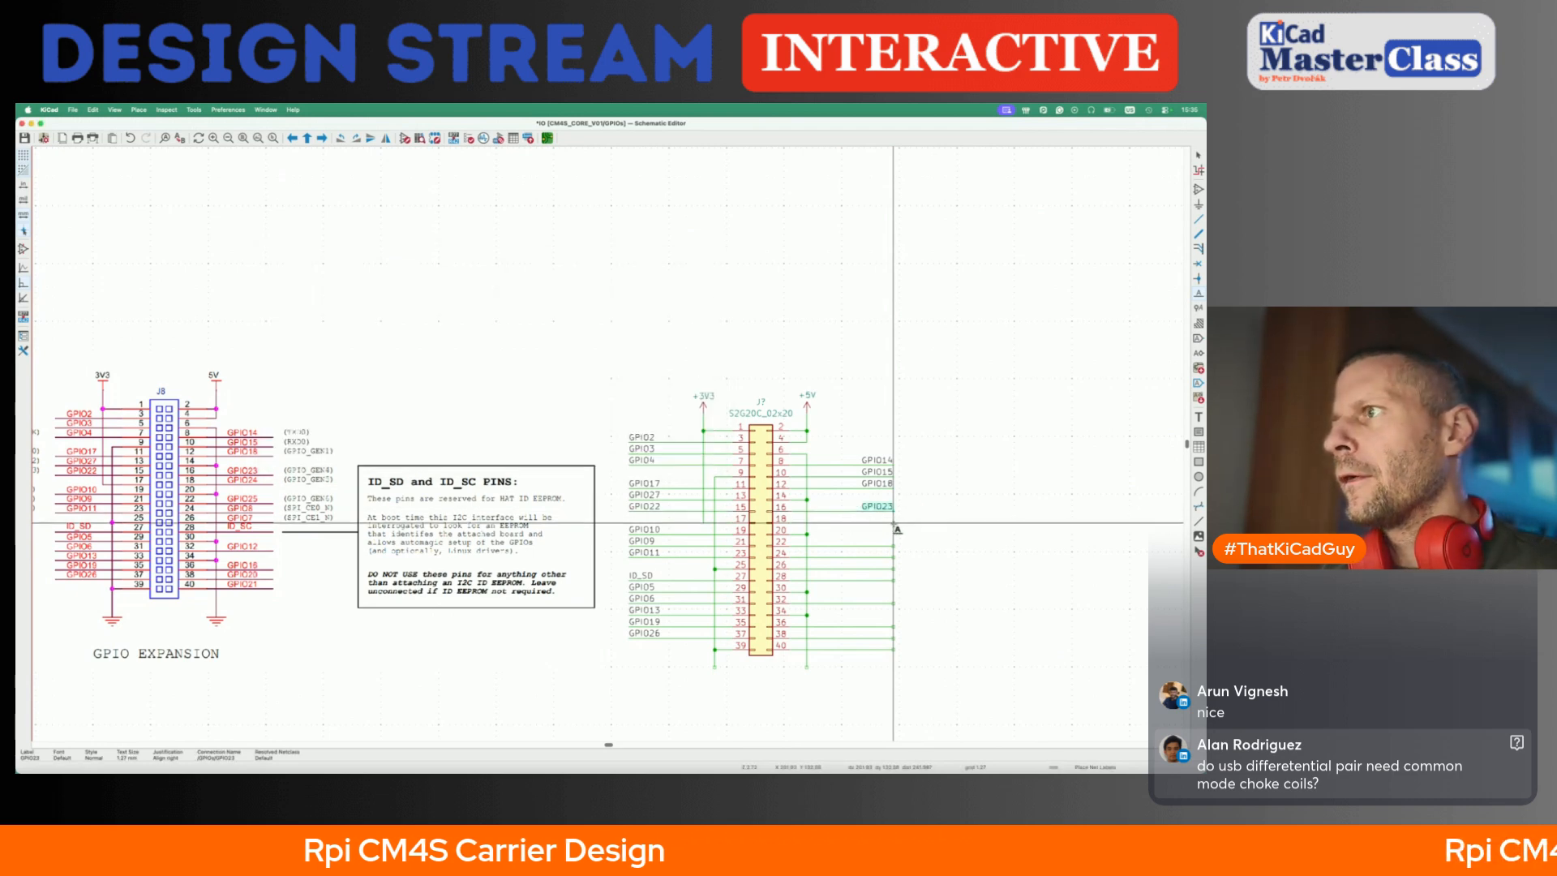
- Place net label GPIO24 on the pin 18 wire and GPIO25 on the pin 22 wire
text(lGPIO24)
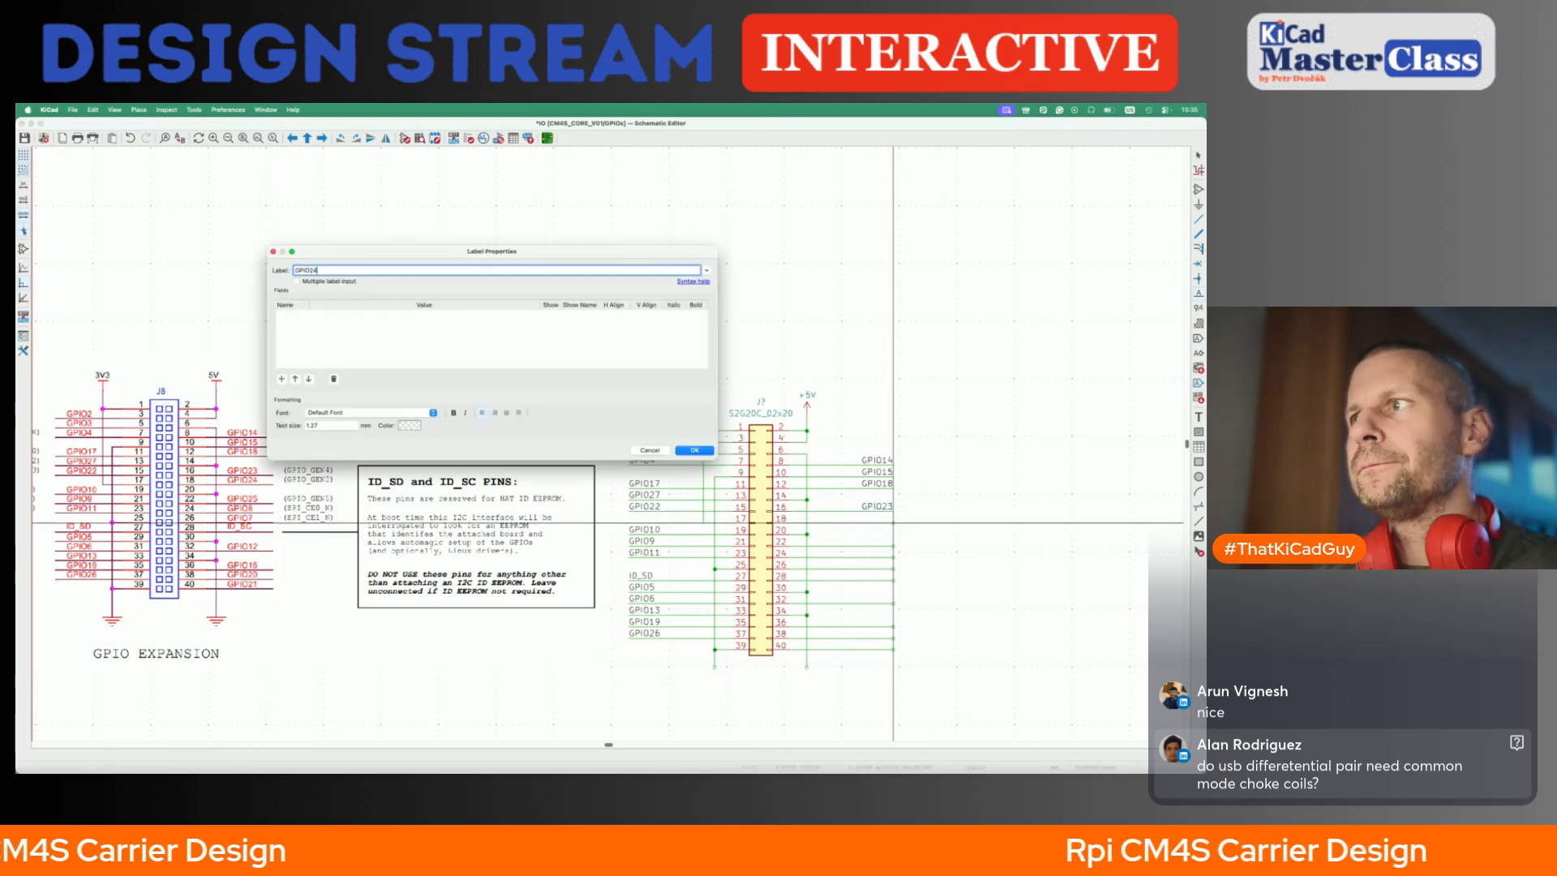
key(Return)
click(893, 523)
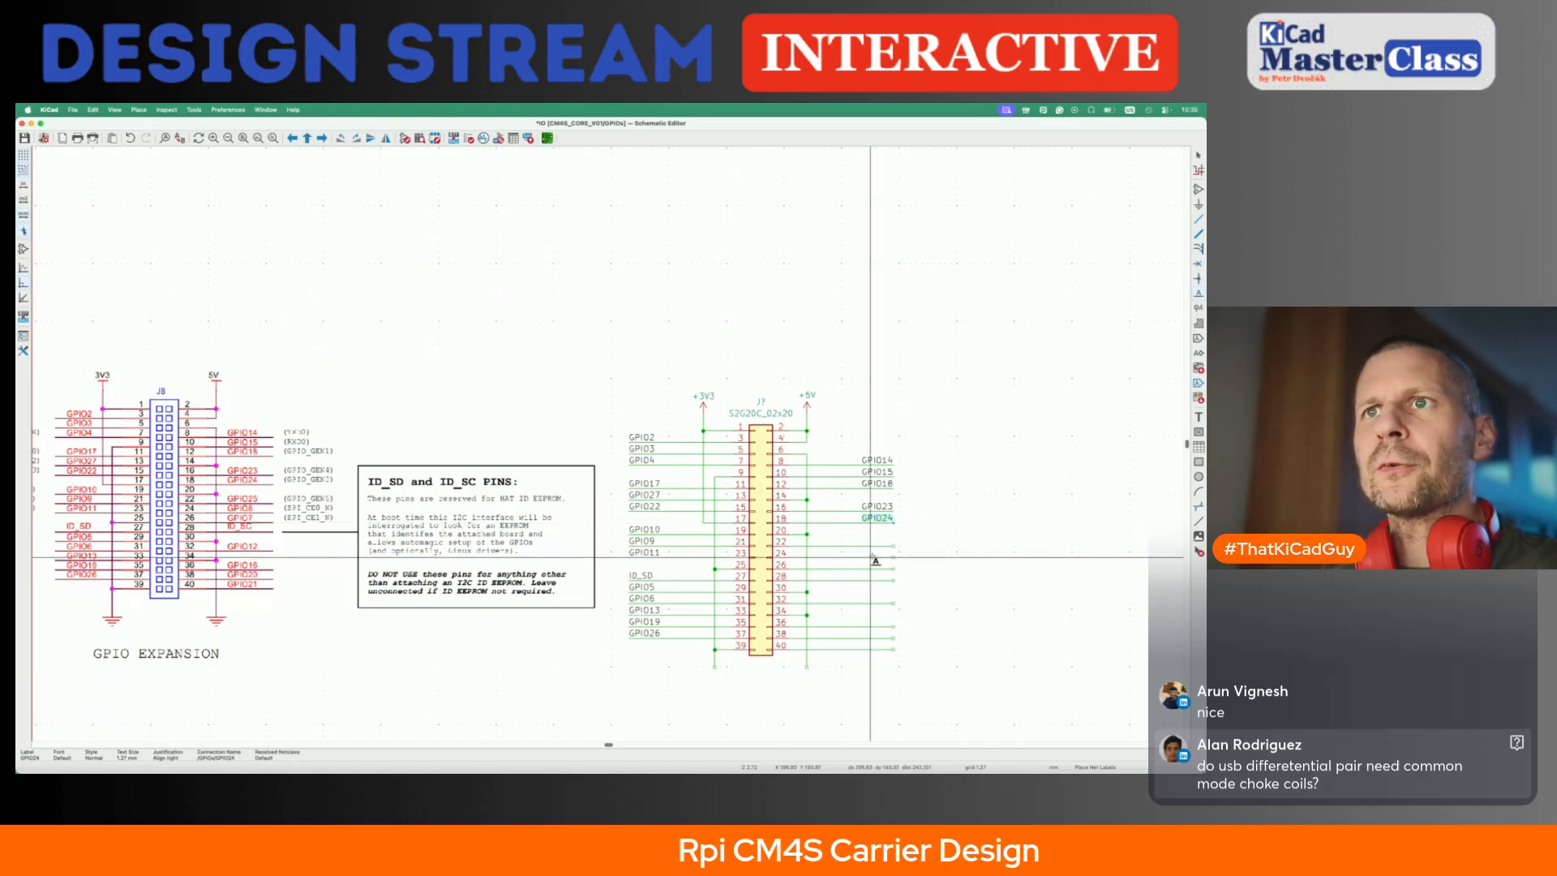
text(l)
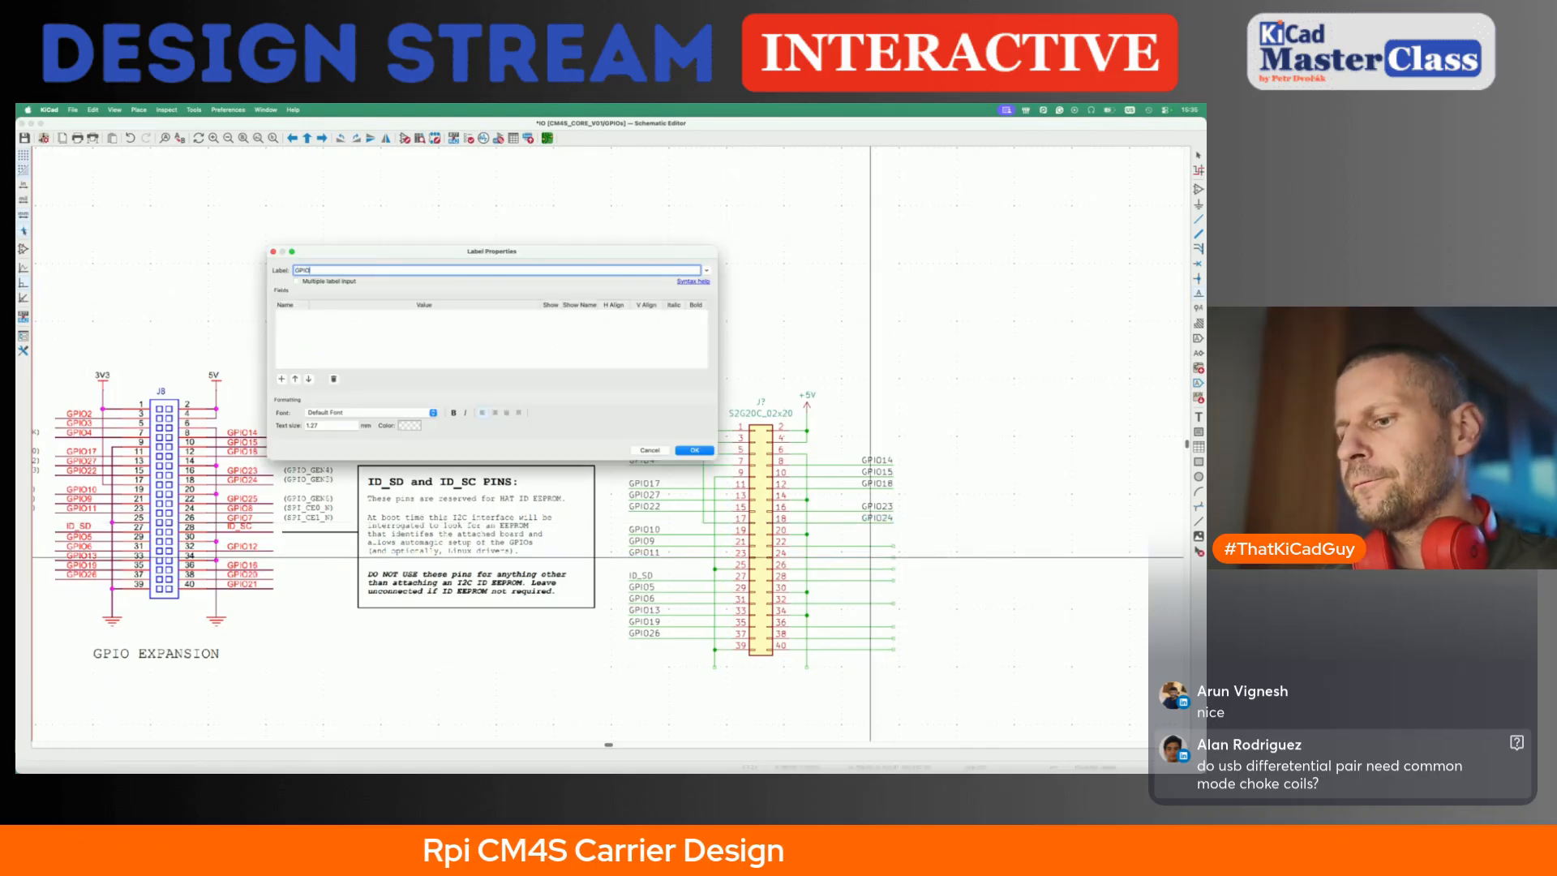
text(GPIO25)
key(Return)
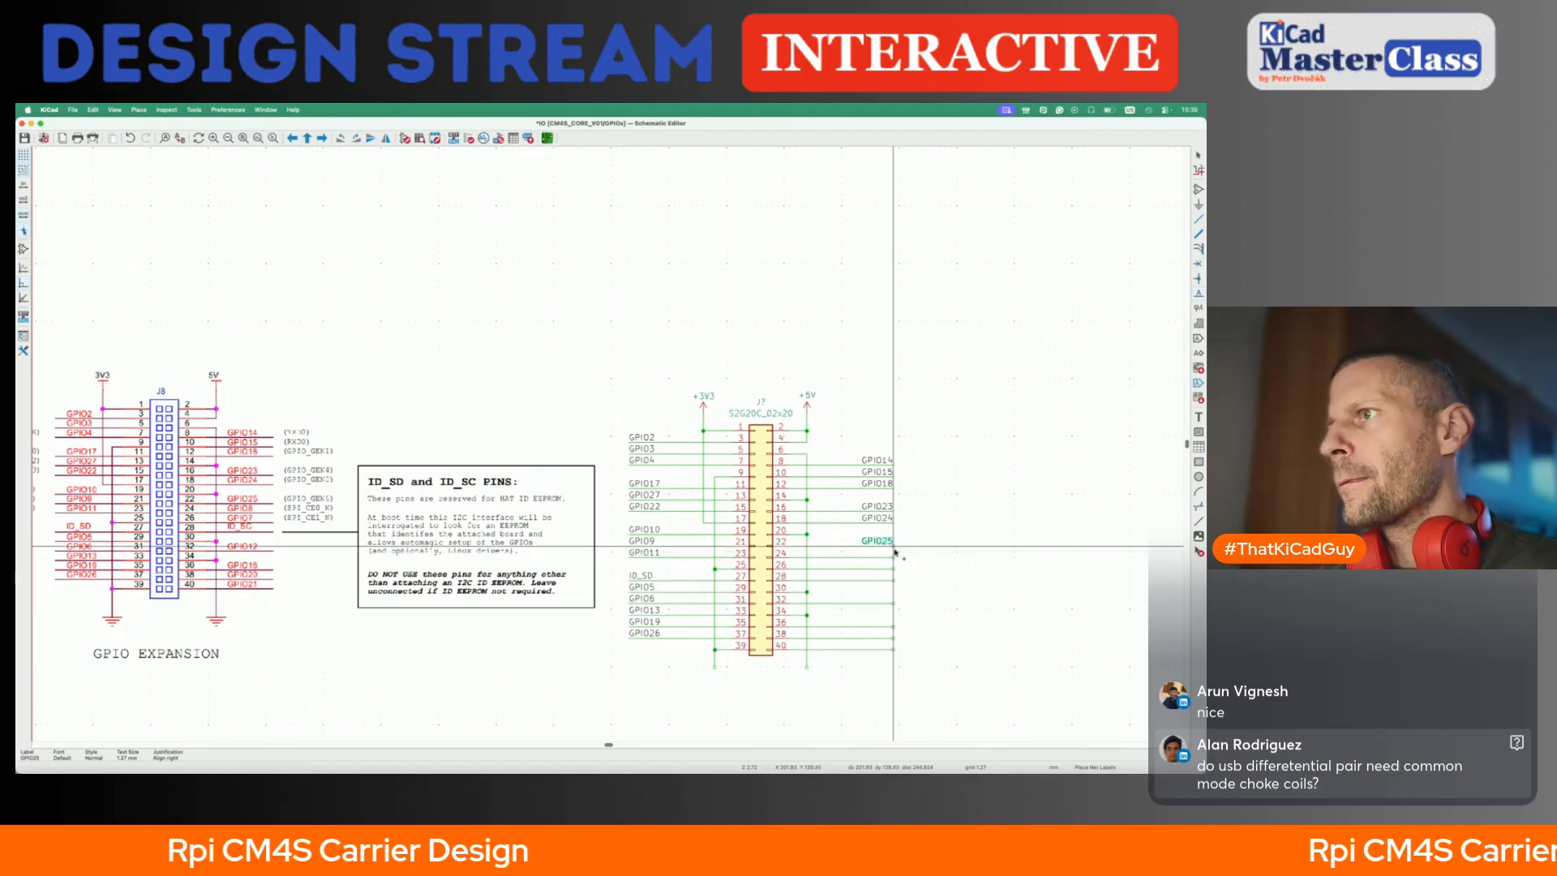
click(893, 547)
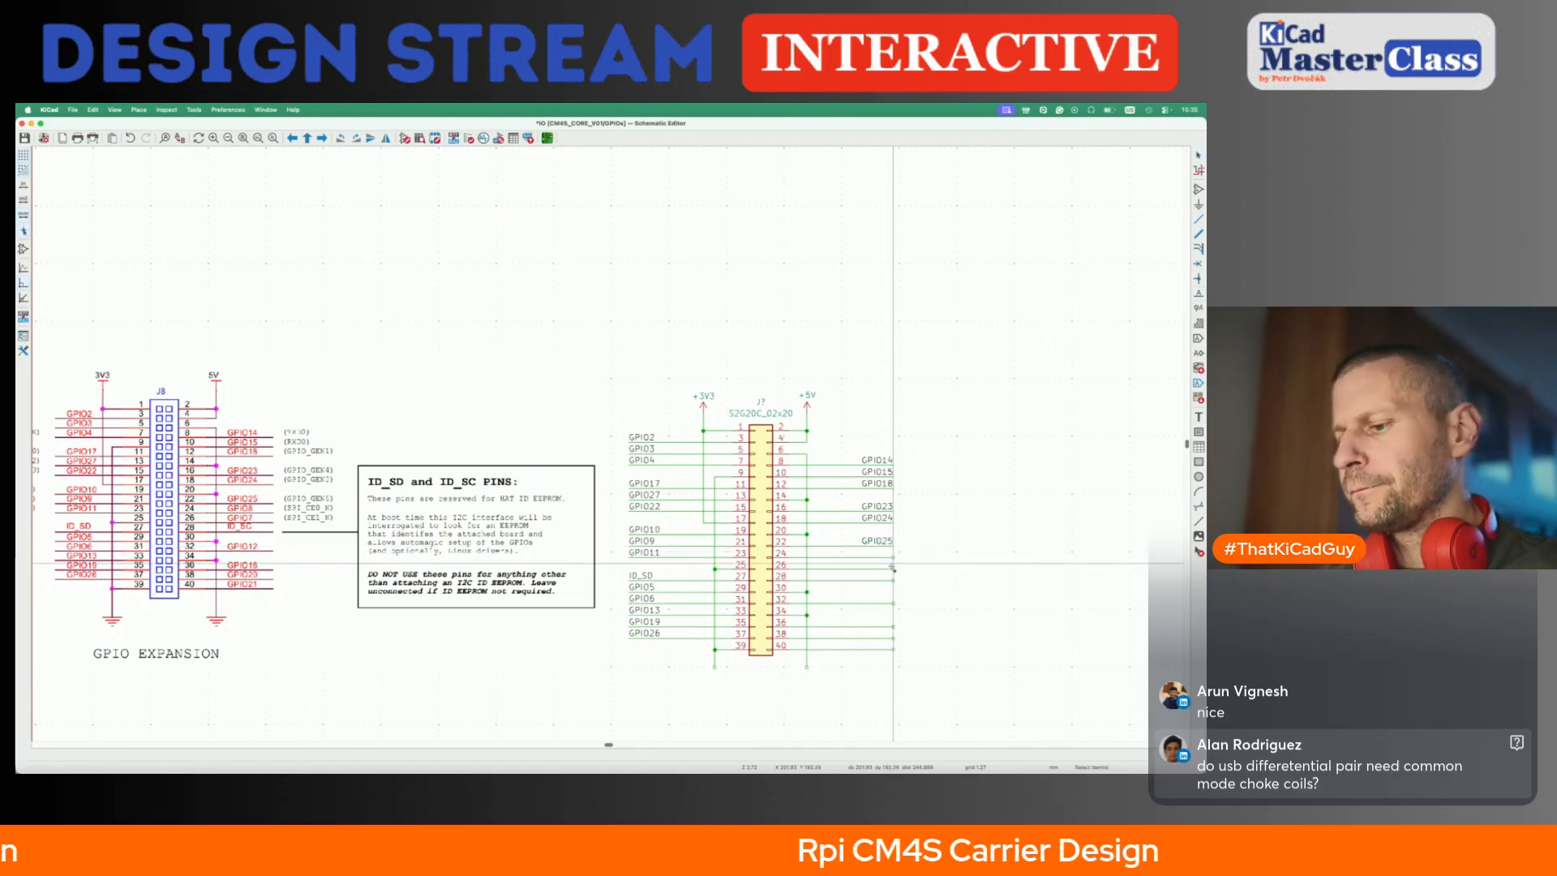
- Place right-aligned net labels GPIO8 and GPIO7 on the outer ends of the pin 24 and pin 26 wires
key(l)
key(Return)
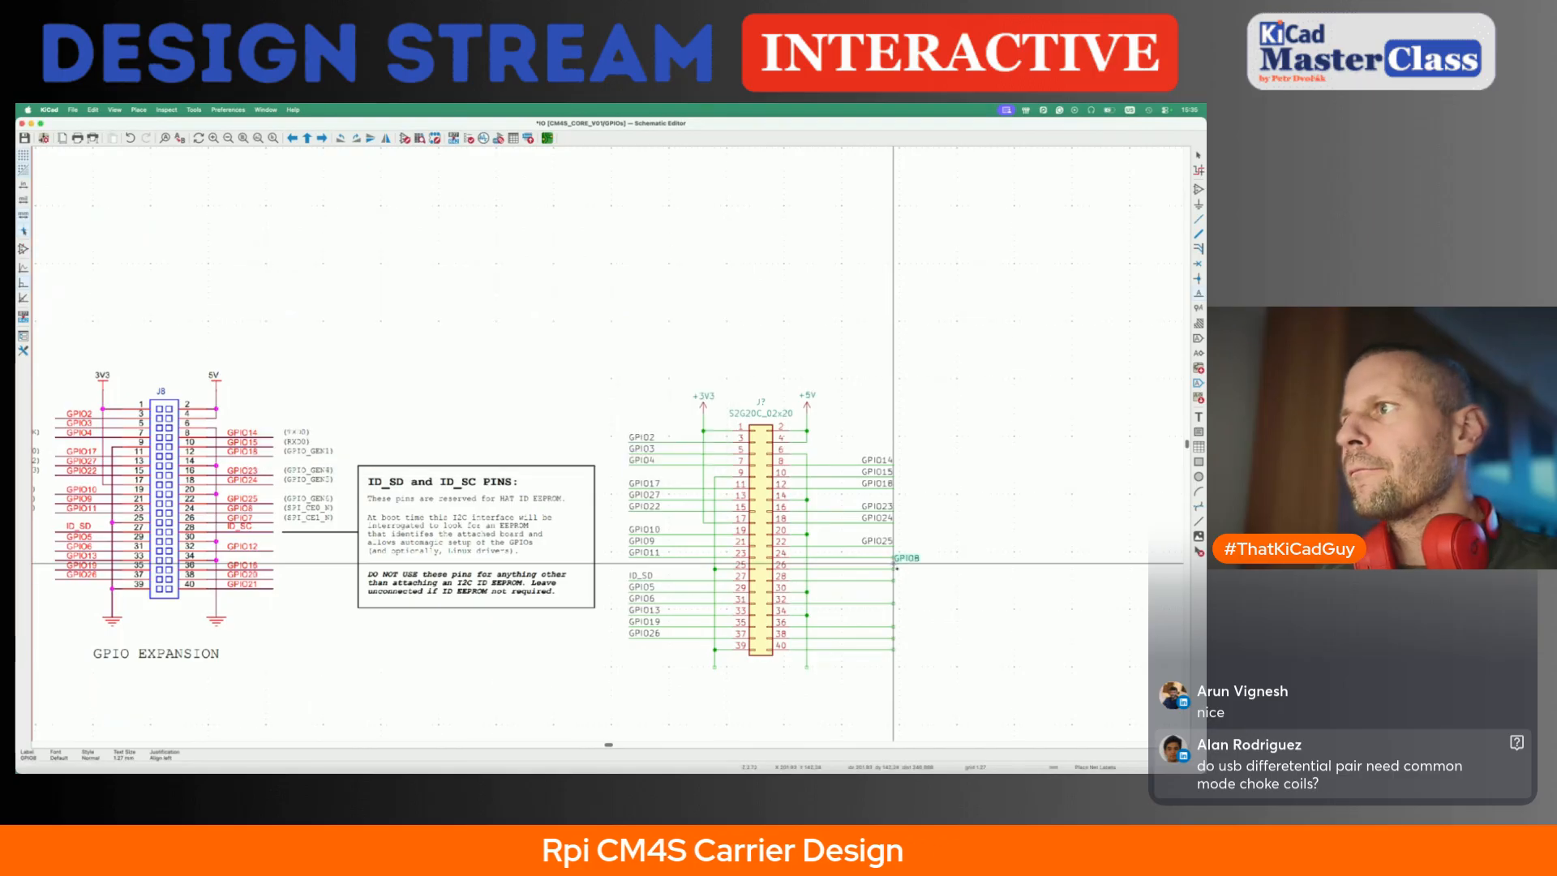
click(893, 557)
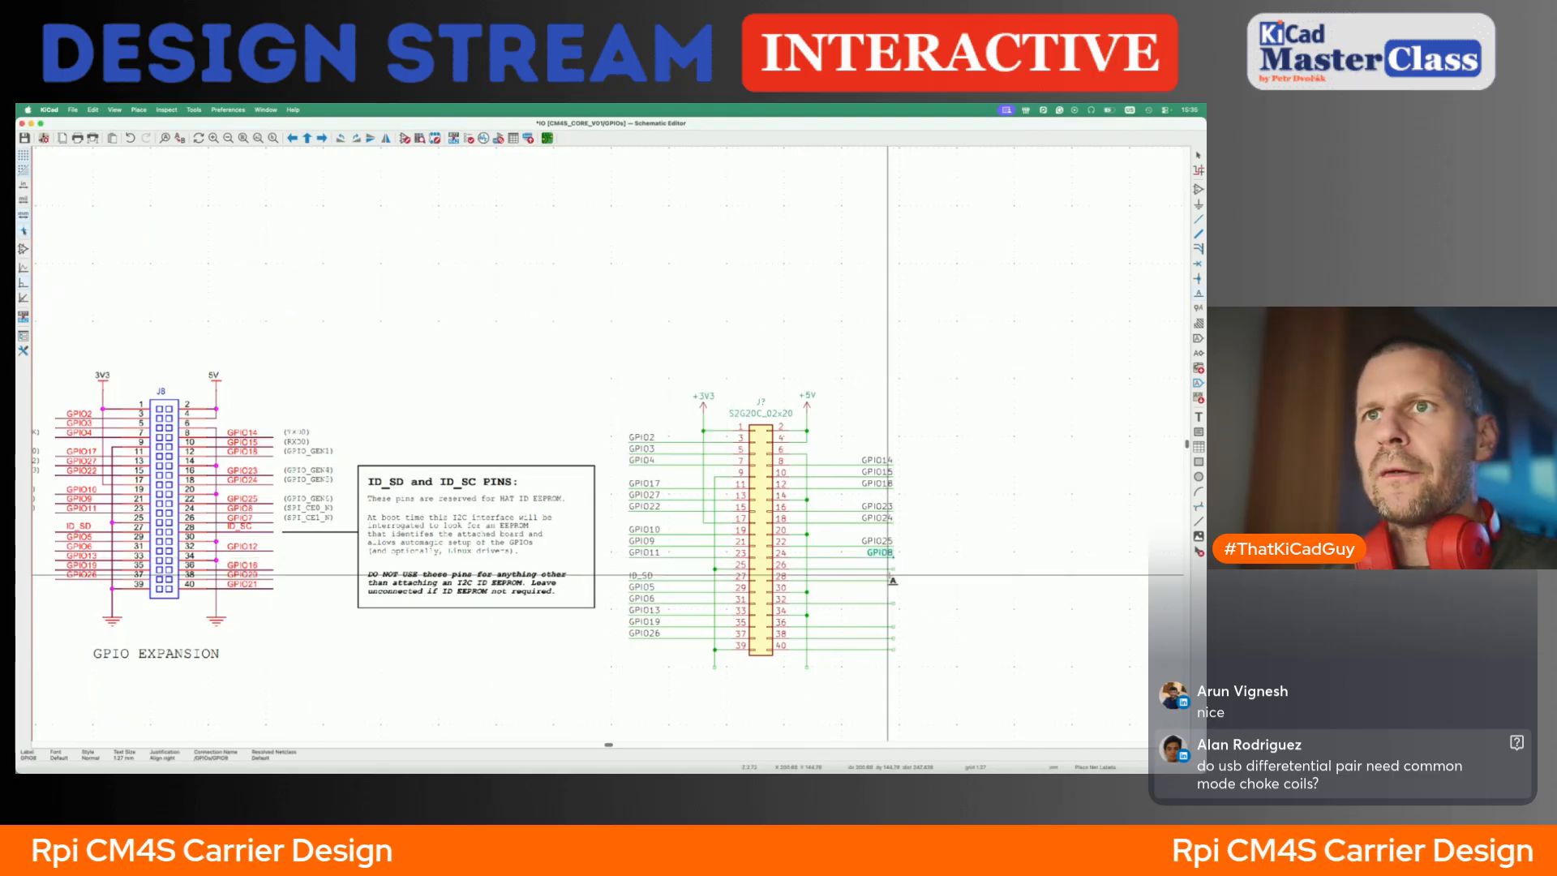
click(893, 580)
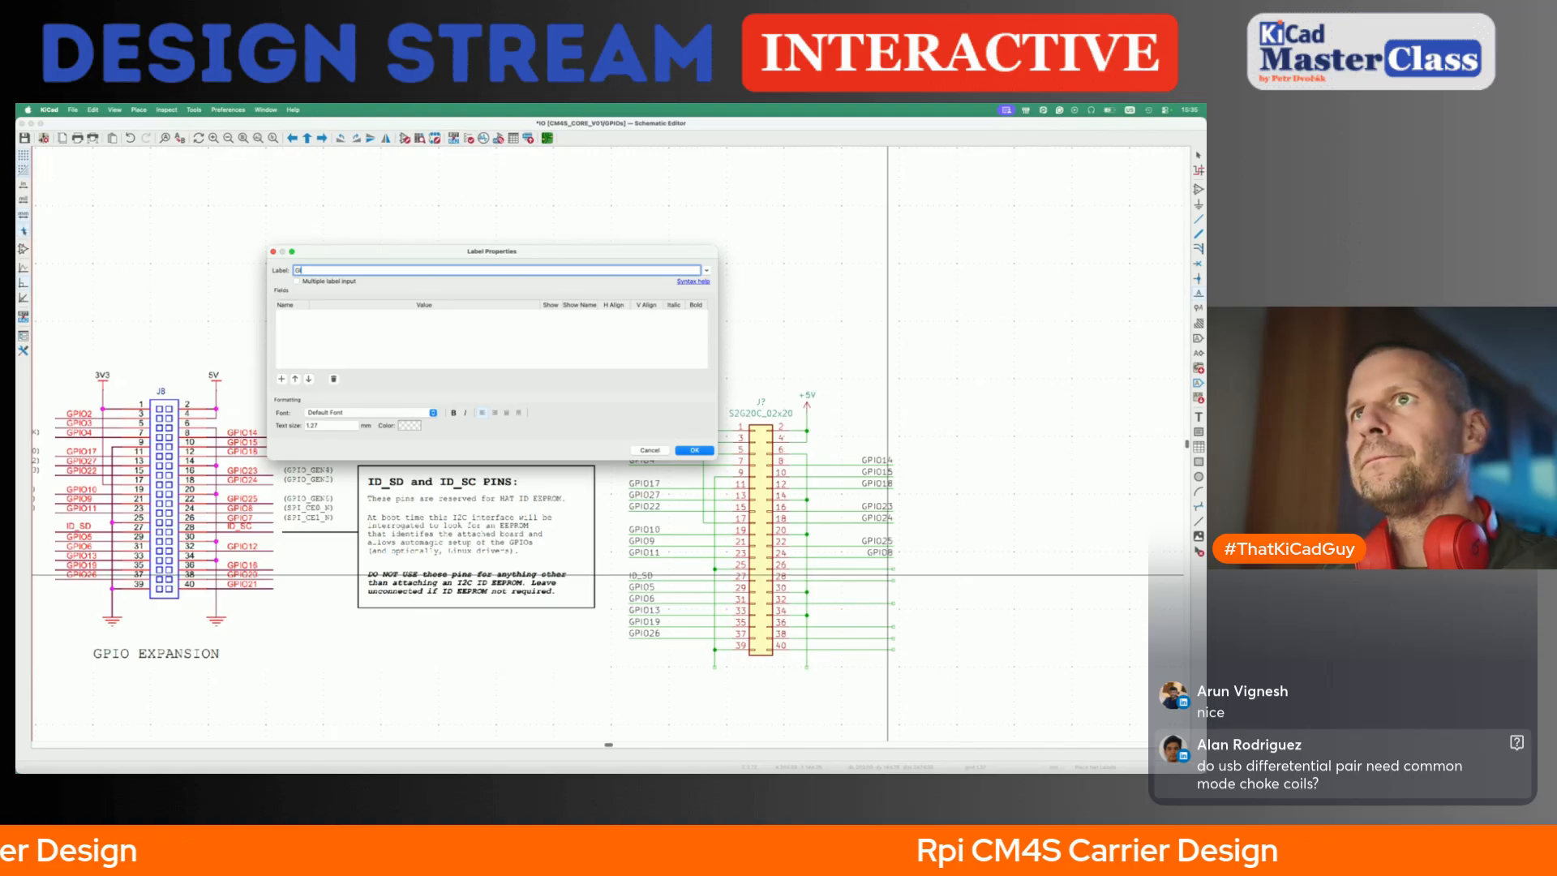
key(Return)
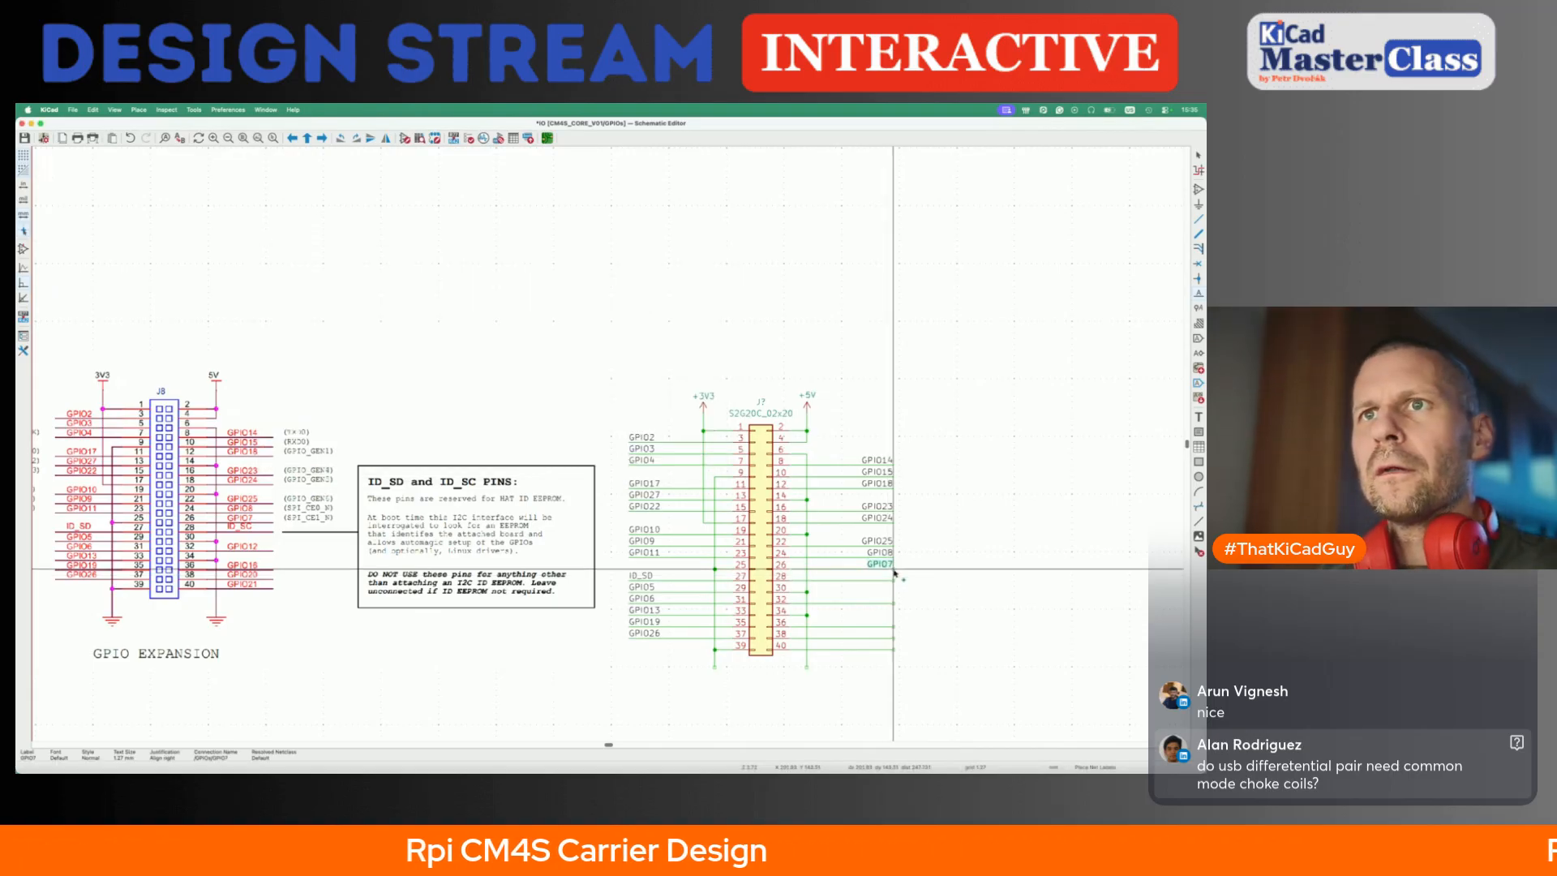
click(894, 569)
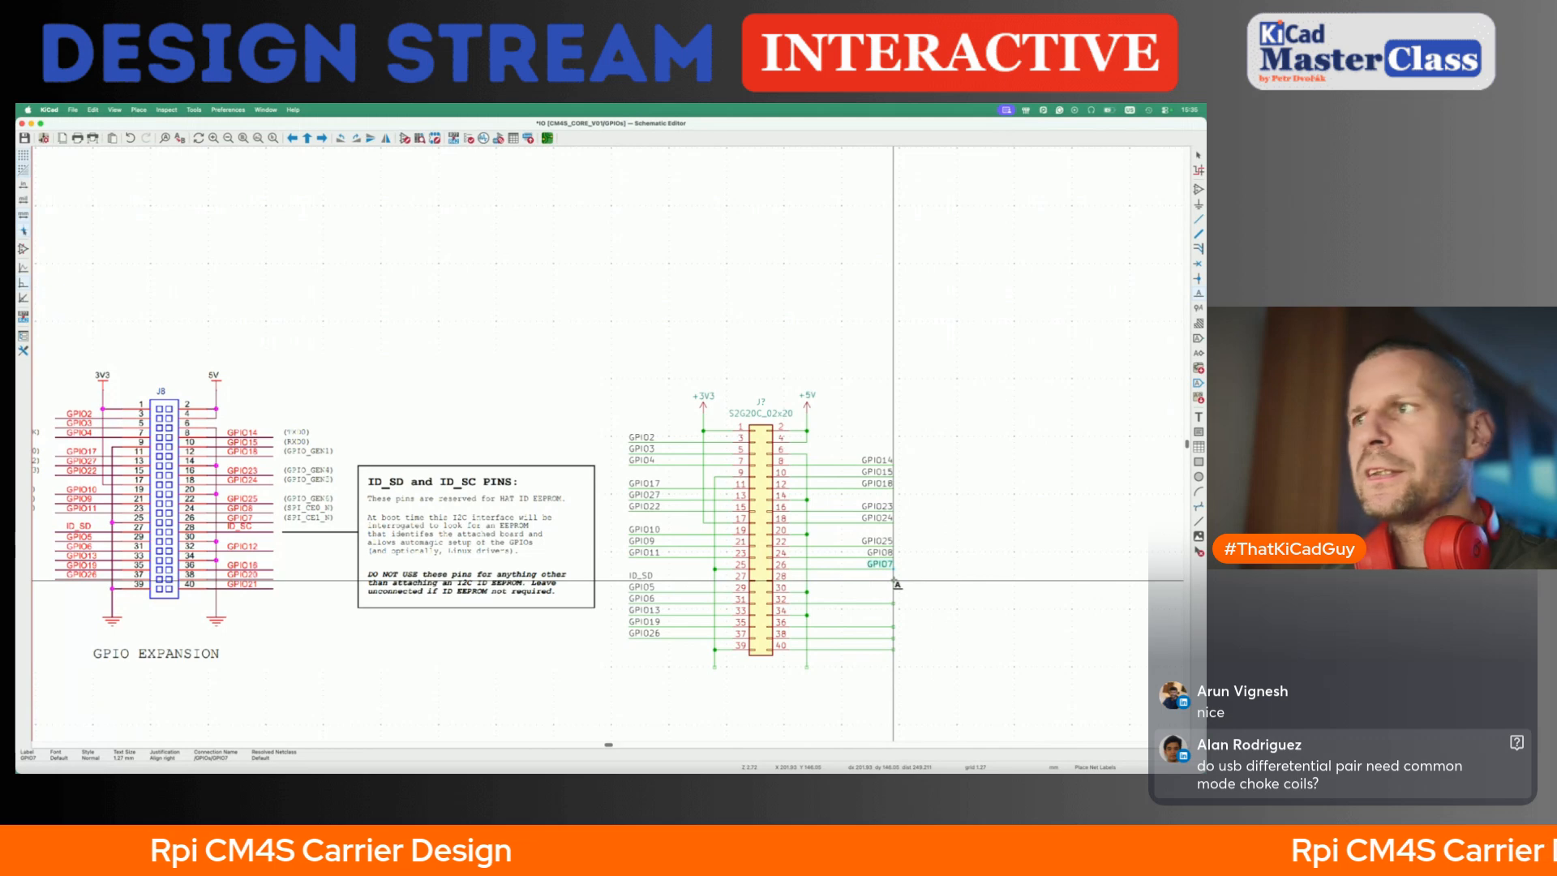
- Place net label ID_SC on the pin 28 wire and GPIO12 on the pin 32 wire
click(893, 580)
text(ID_SC)
key(Return)
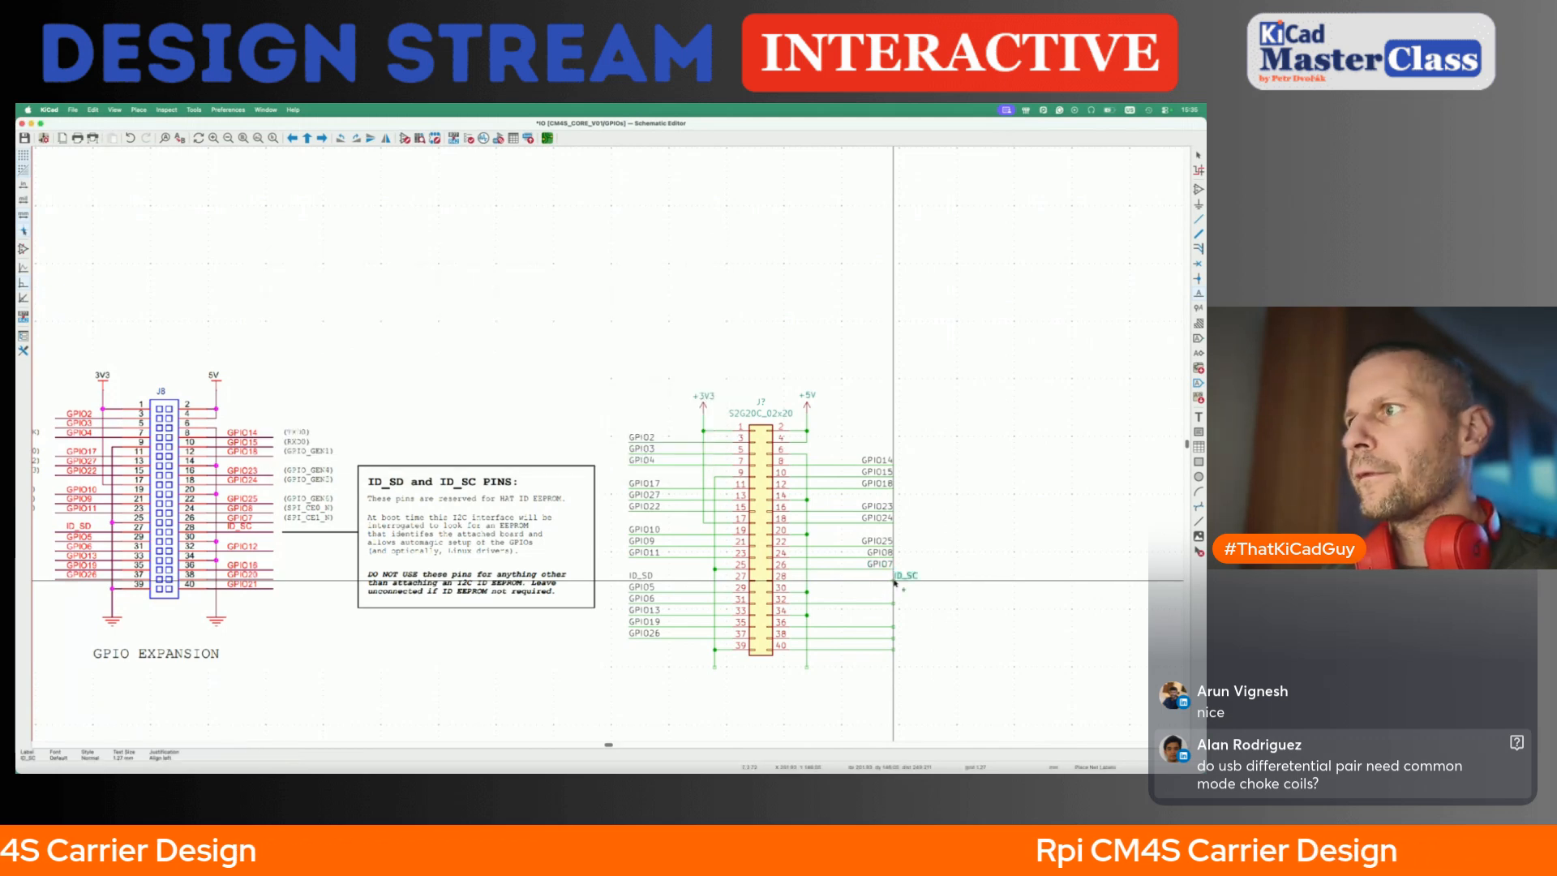
click(893, 575)
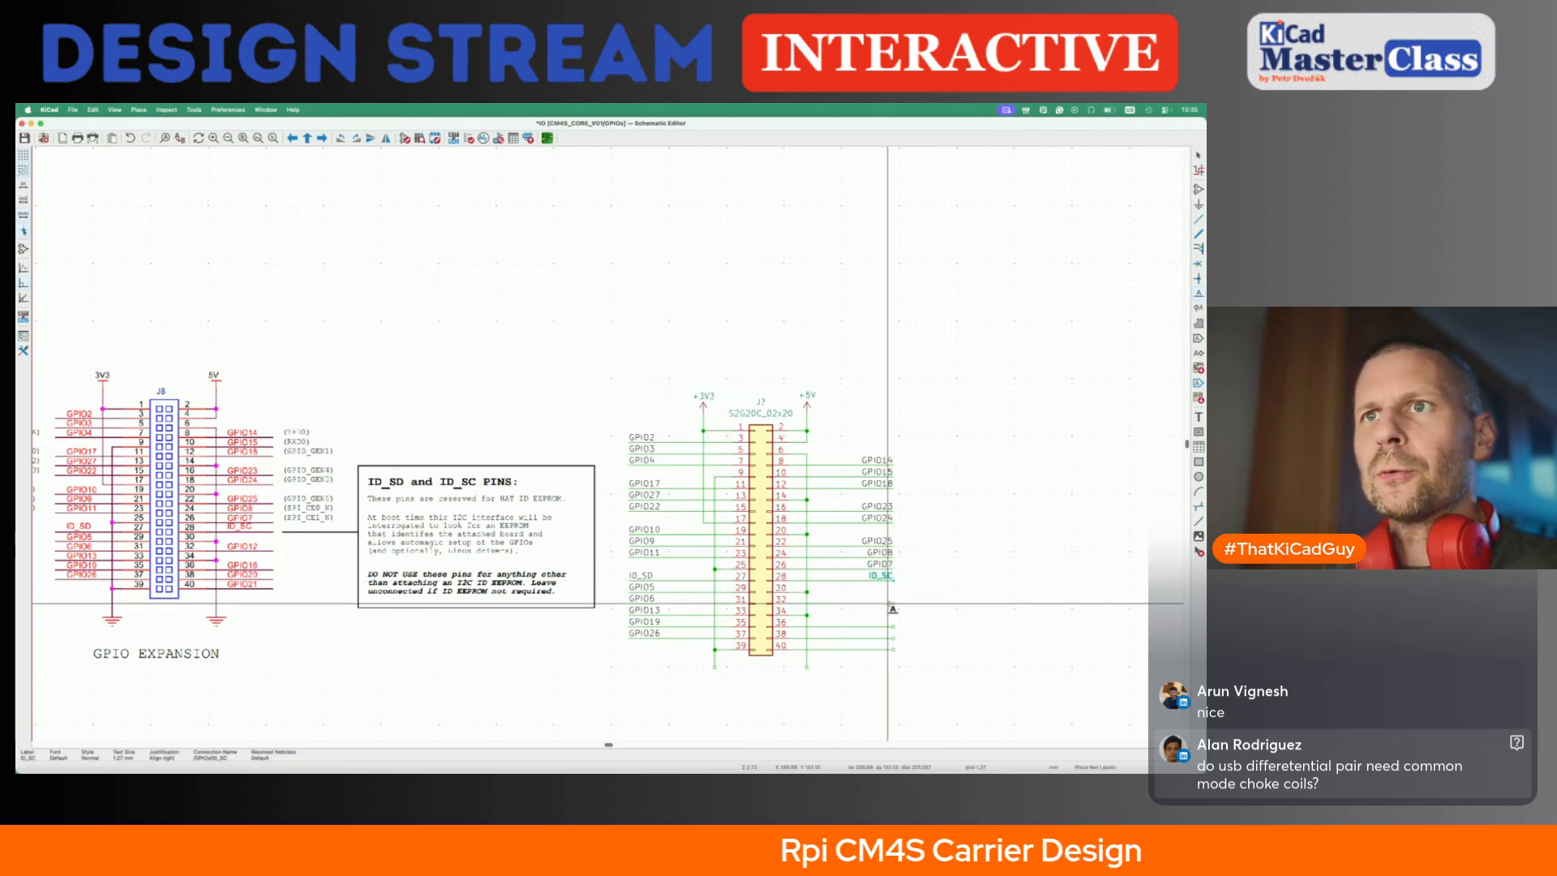
click(893, 604)
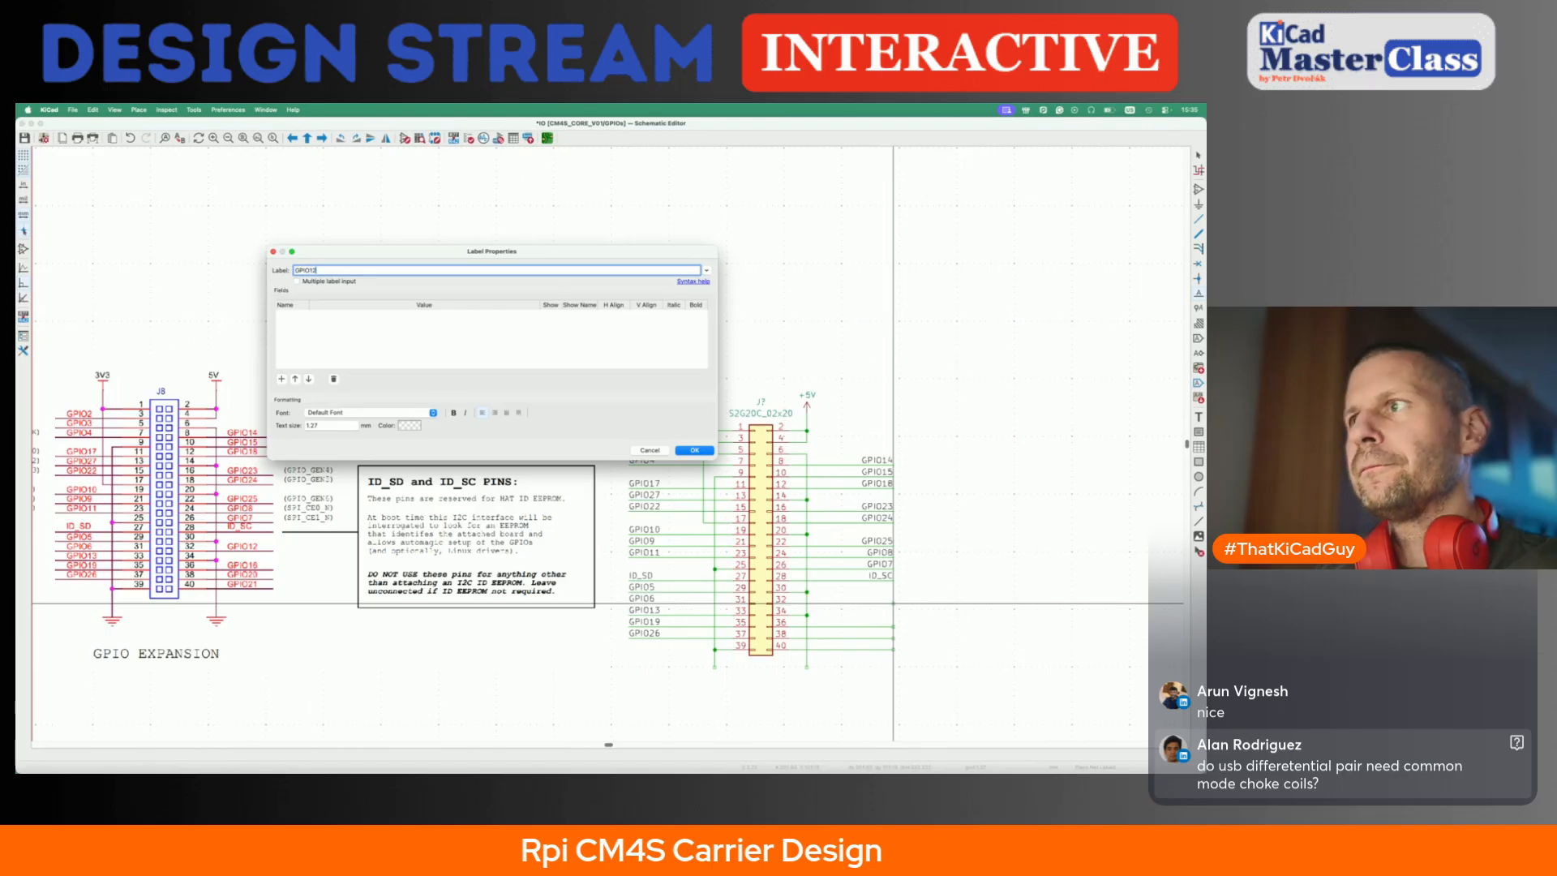
key(Return)
- Place net labels GPIO16, GPIO20 and GPIO21 on the pin 36, 38 and 40 wires and save the schematic
click(893, 621)
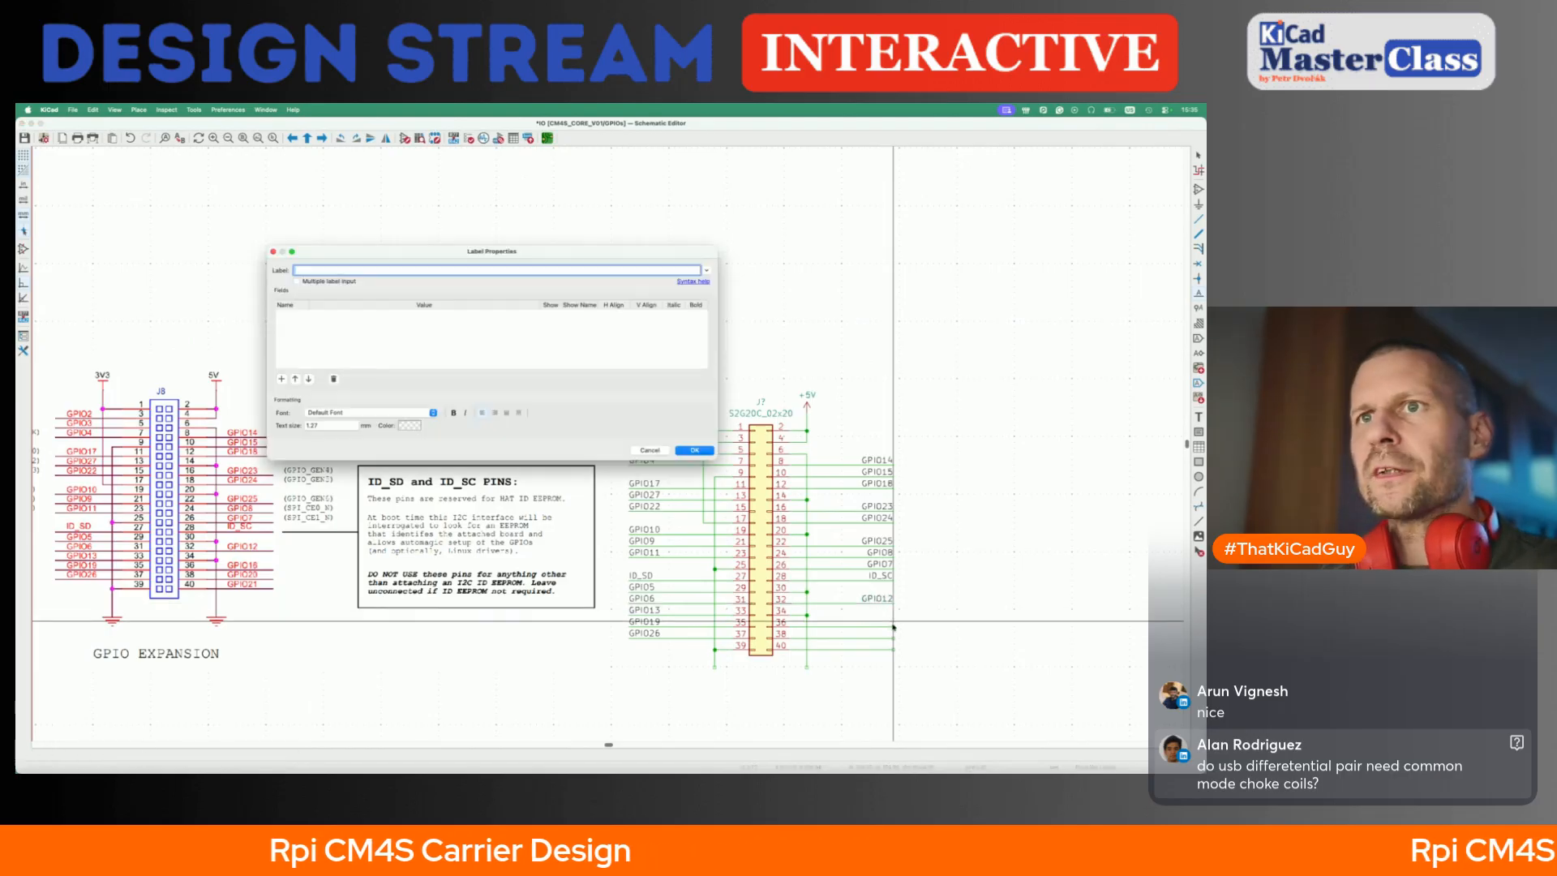
text(GPIO16)
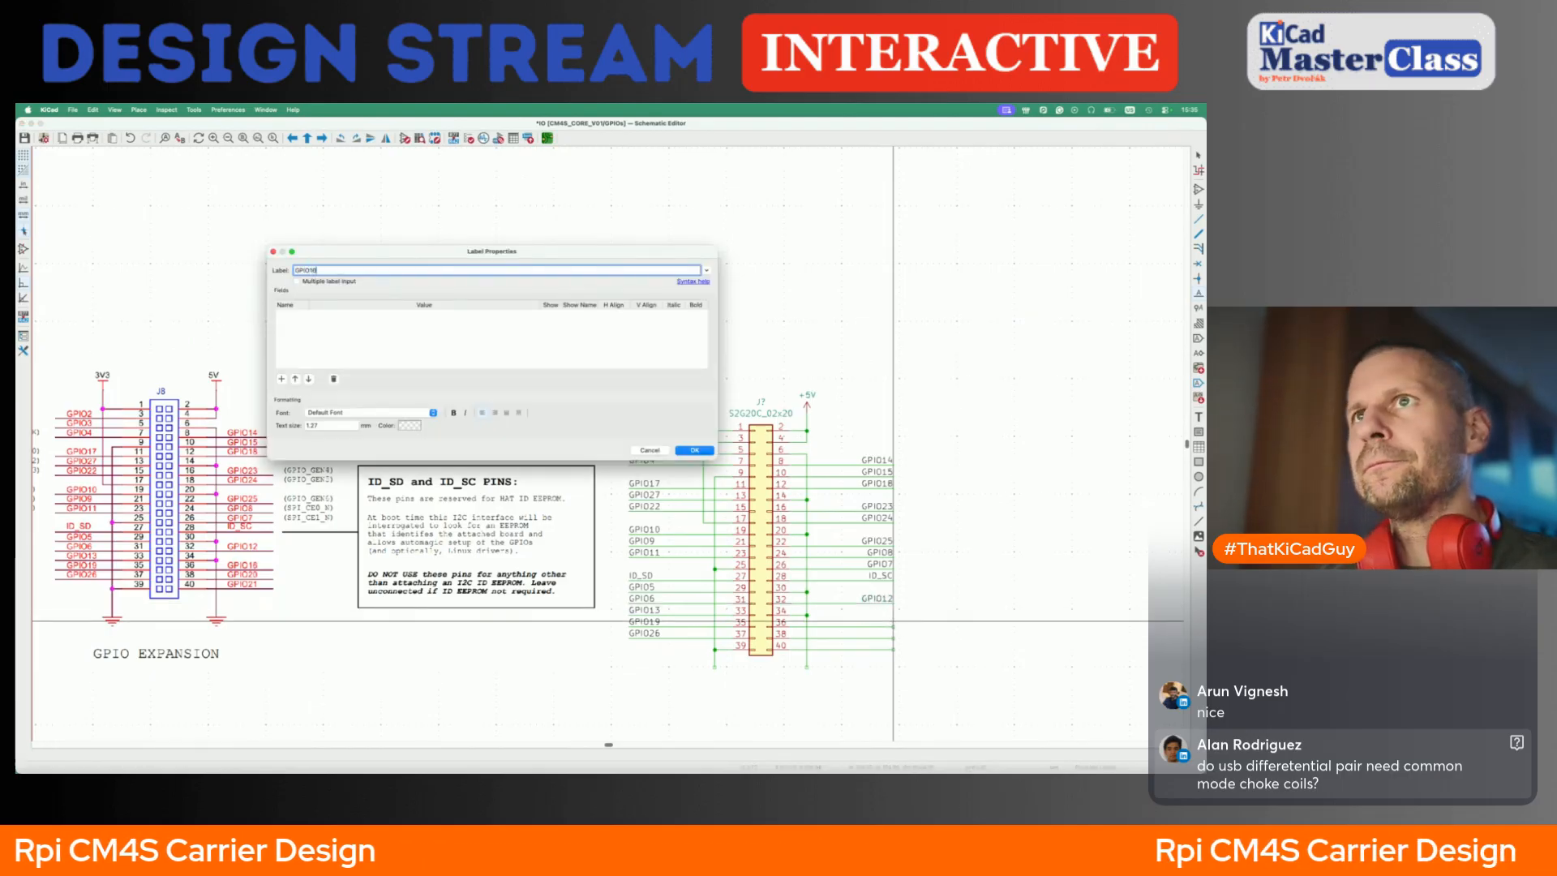
key(Return)
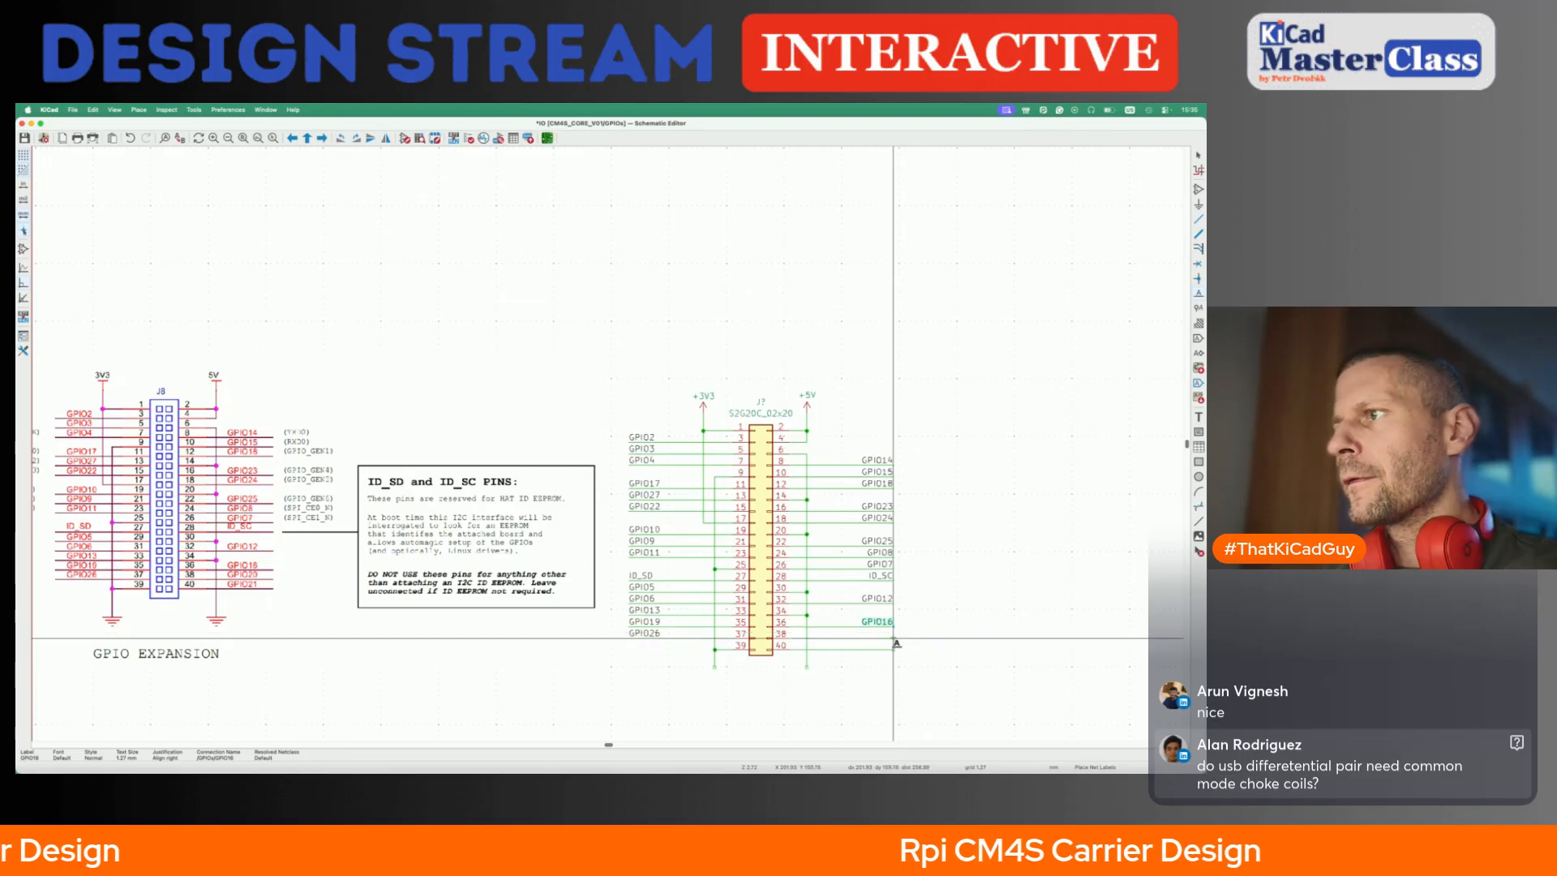
click(893, 639)
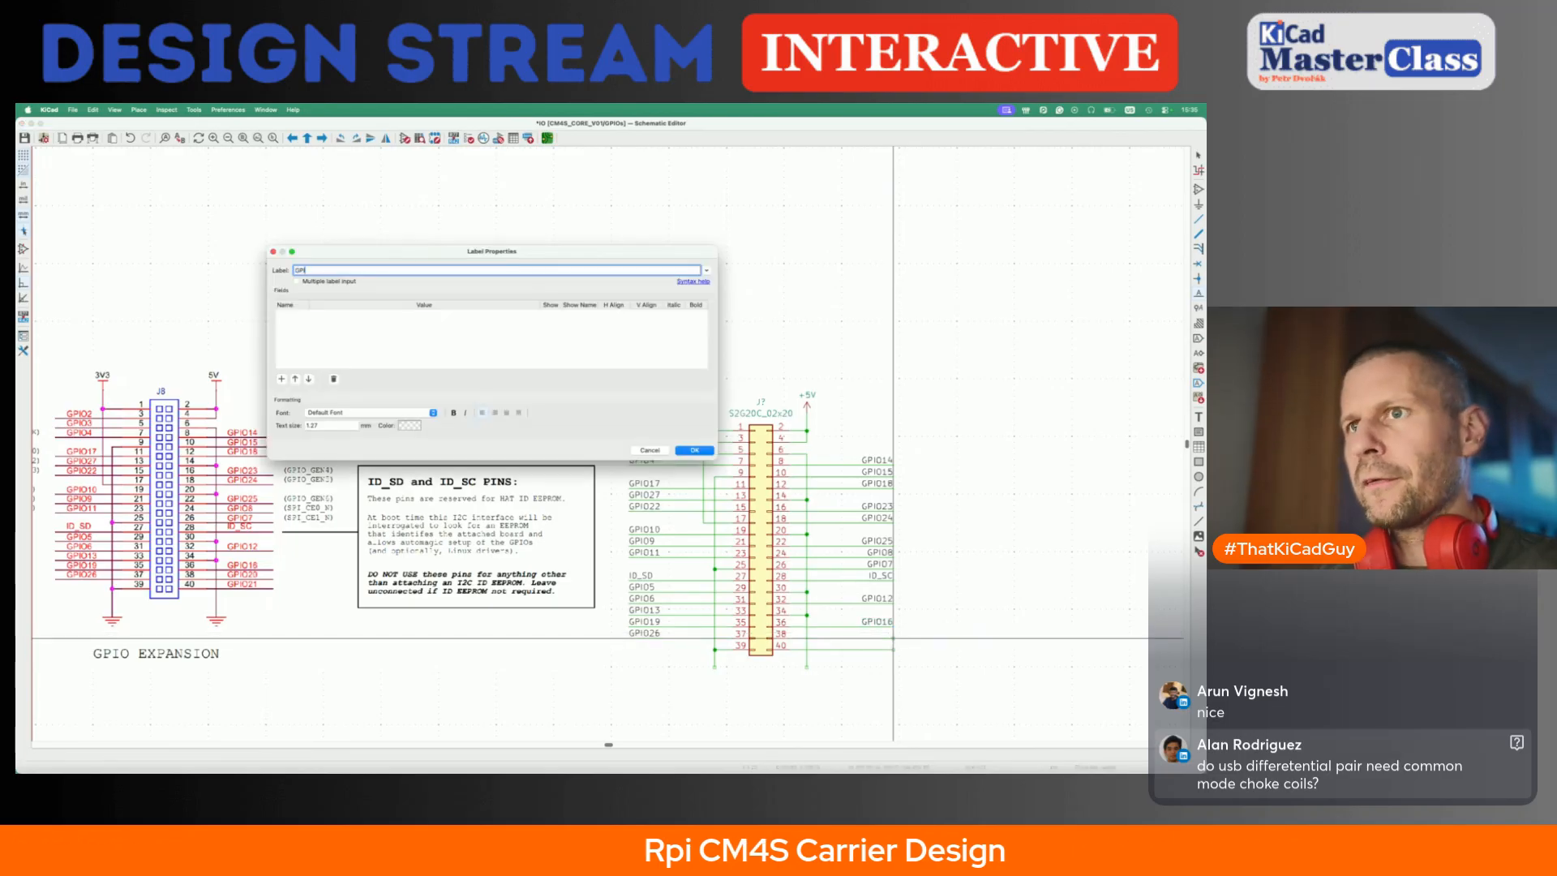
key(Return)
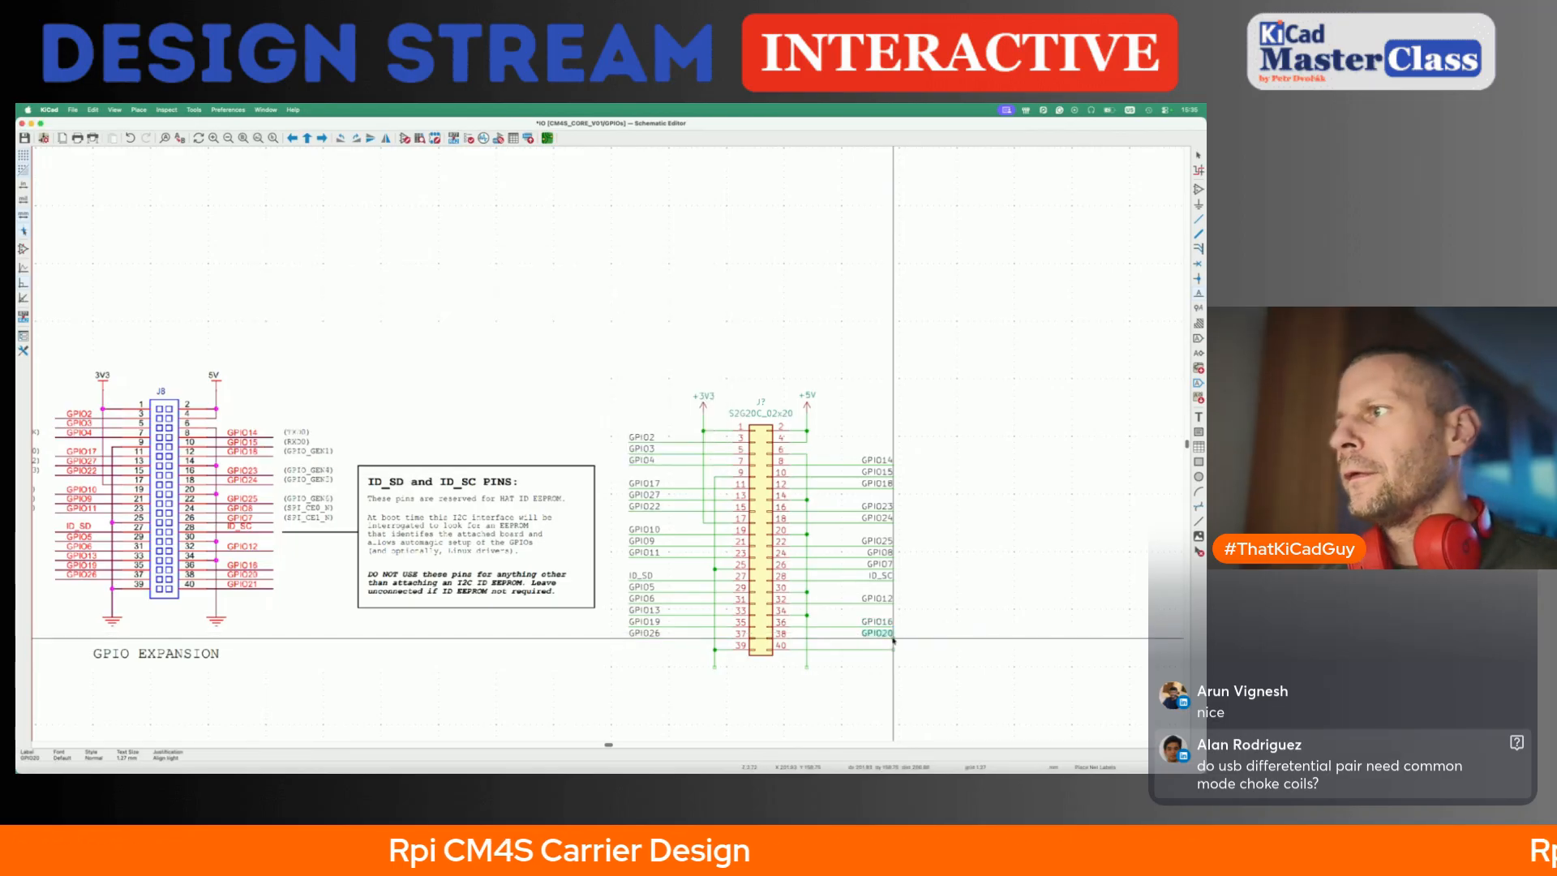
key(F1)
key(Escape)
key(super+s)
- Add a GND power symbol at the lower end of the ground wire on the connector's odd-pin side
middle_drag(769, 704, 819, 652)
text(pgnd)
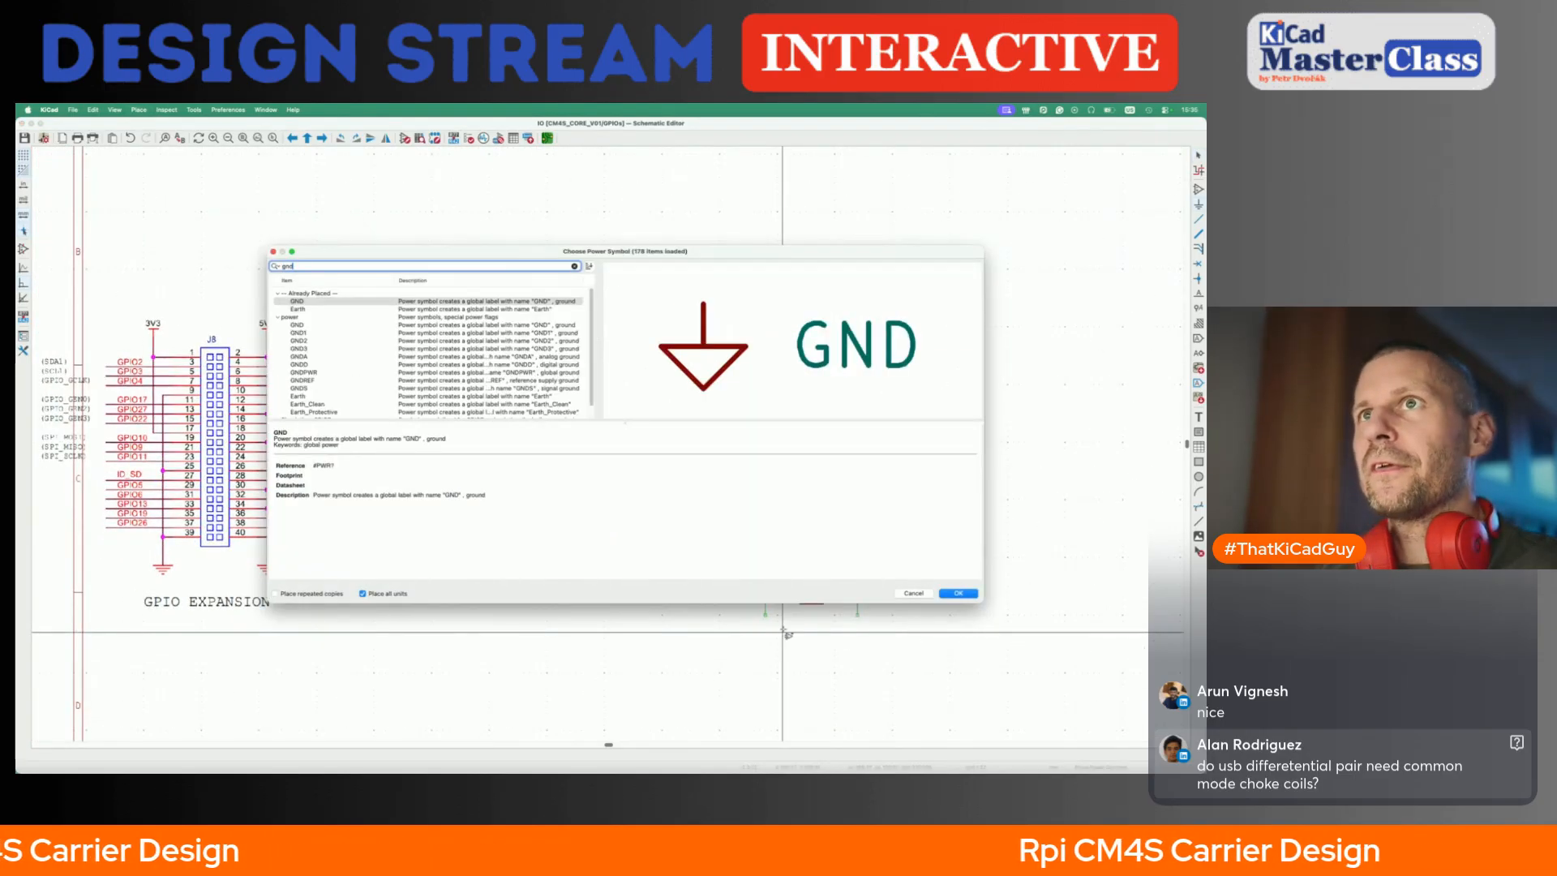
key(Return)
click(766, 615)
key(m)
click(771, 633)
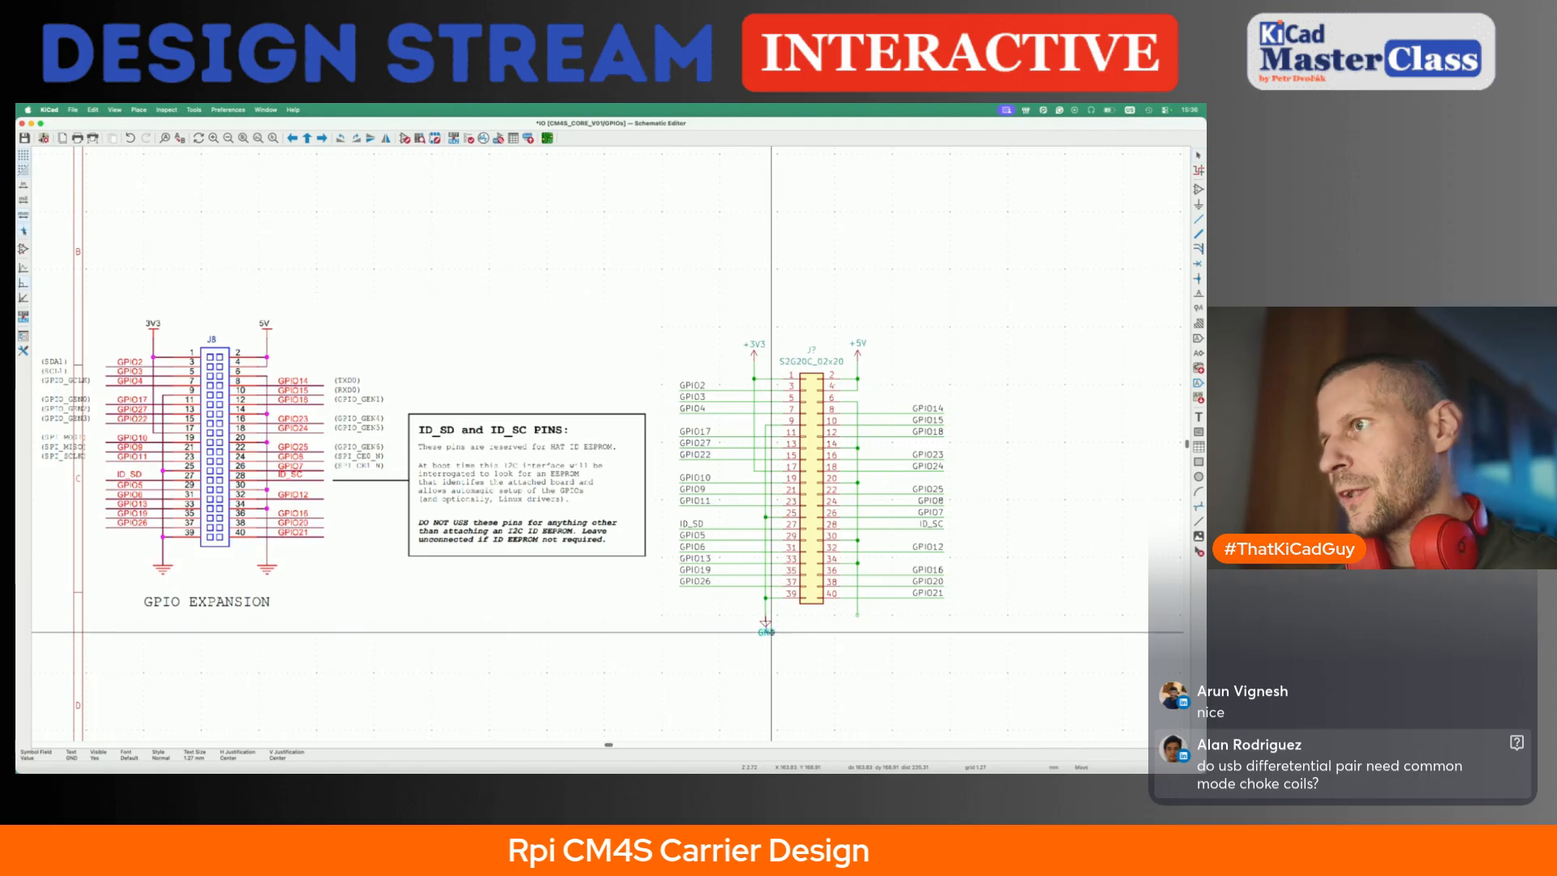
- Duplicate the GND symbol onto the lower end of the even-pin side's ground wire and save the schematic
key(super+d)
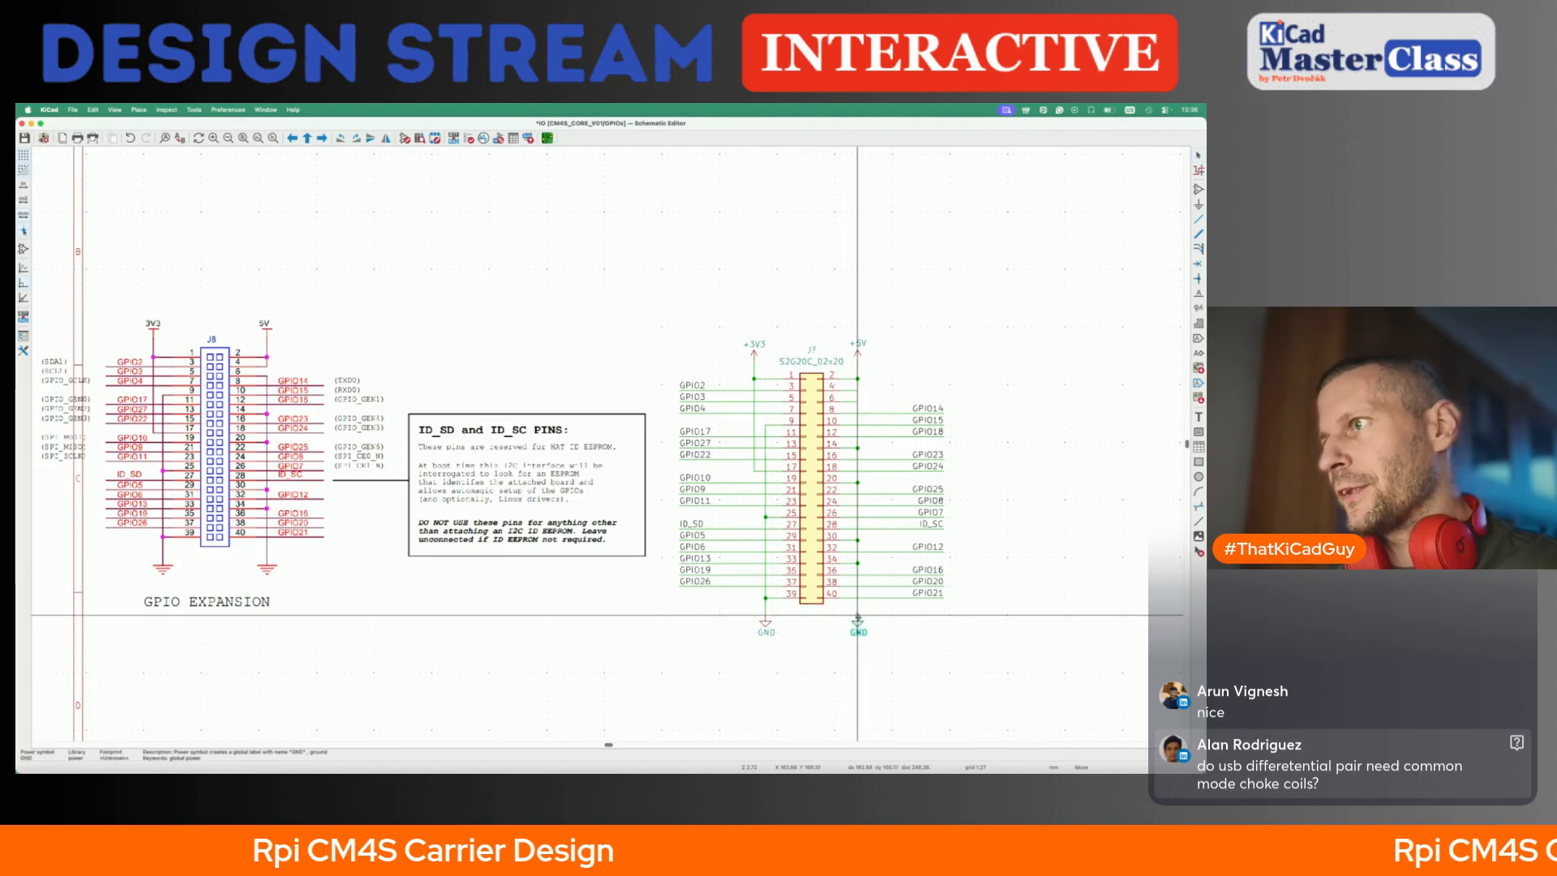
click(858, 616)
key(super+s)
scroll(858, 616, down, 3)
drag(674, 545, 859, 360)
key(Escape)
key(super+s)
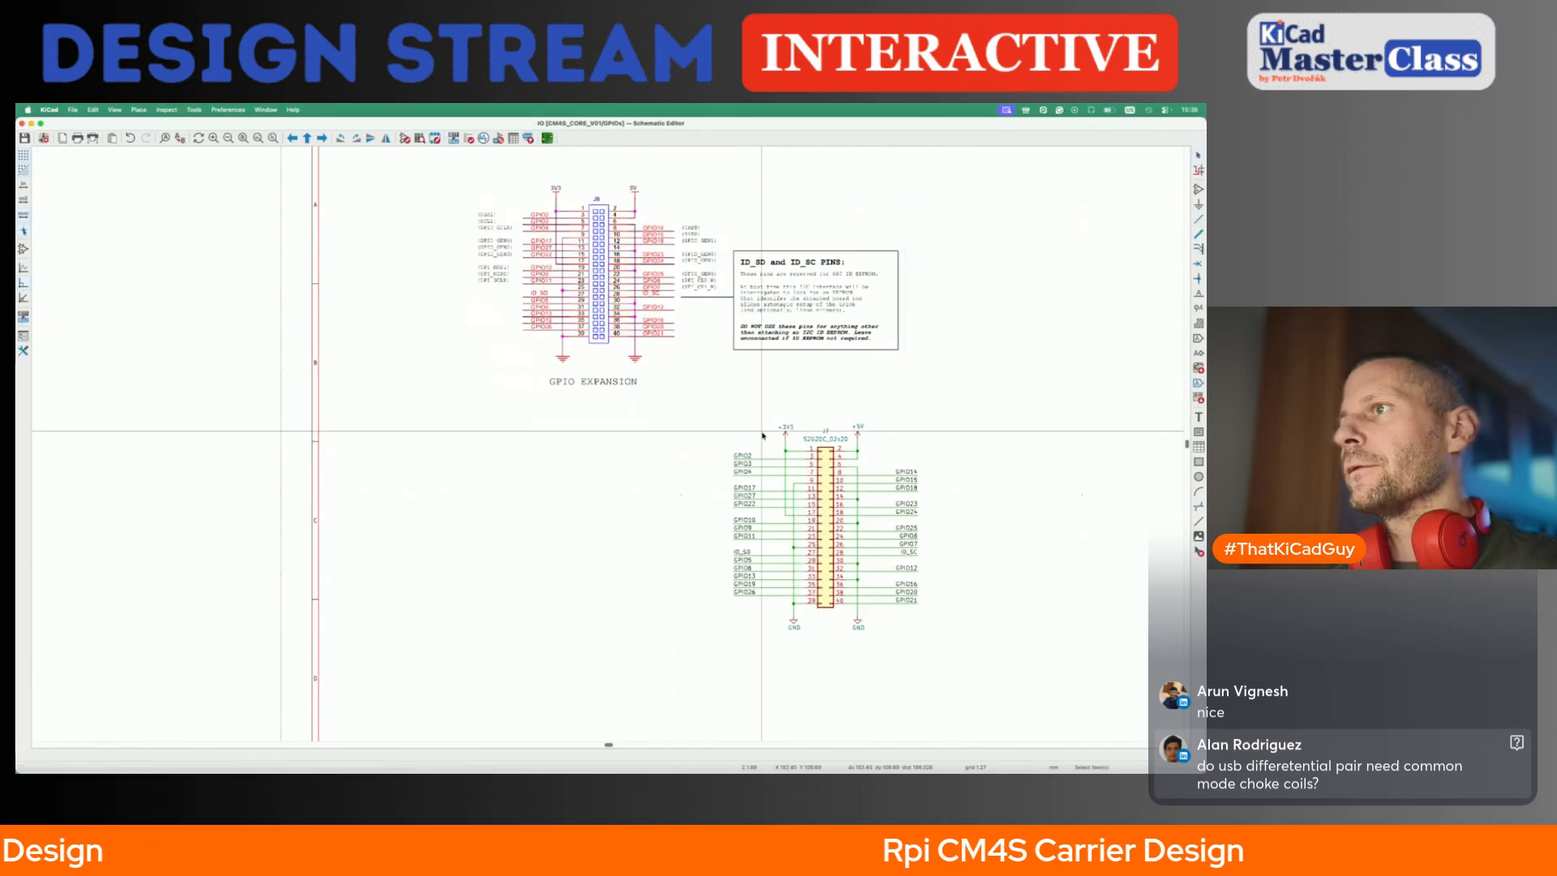
scroll(760, 436, up, 4)
scroll(762, 435, down, 5)
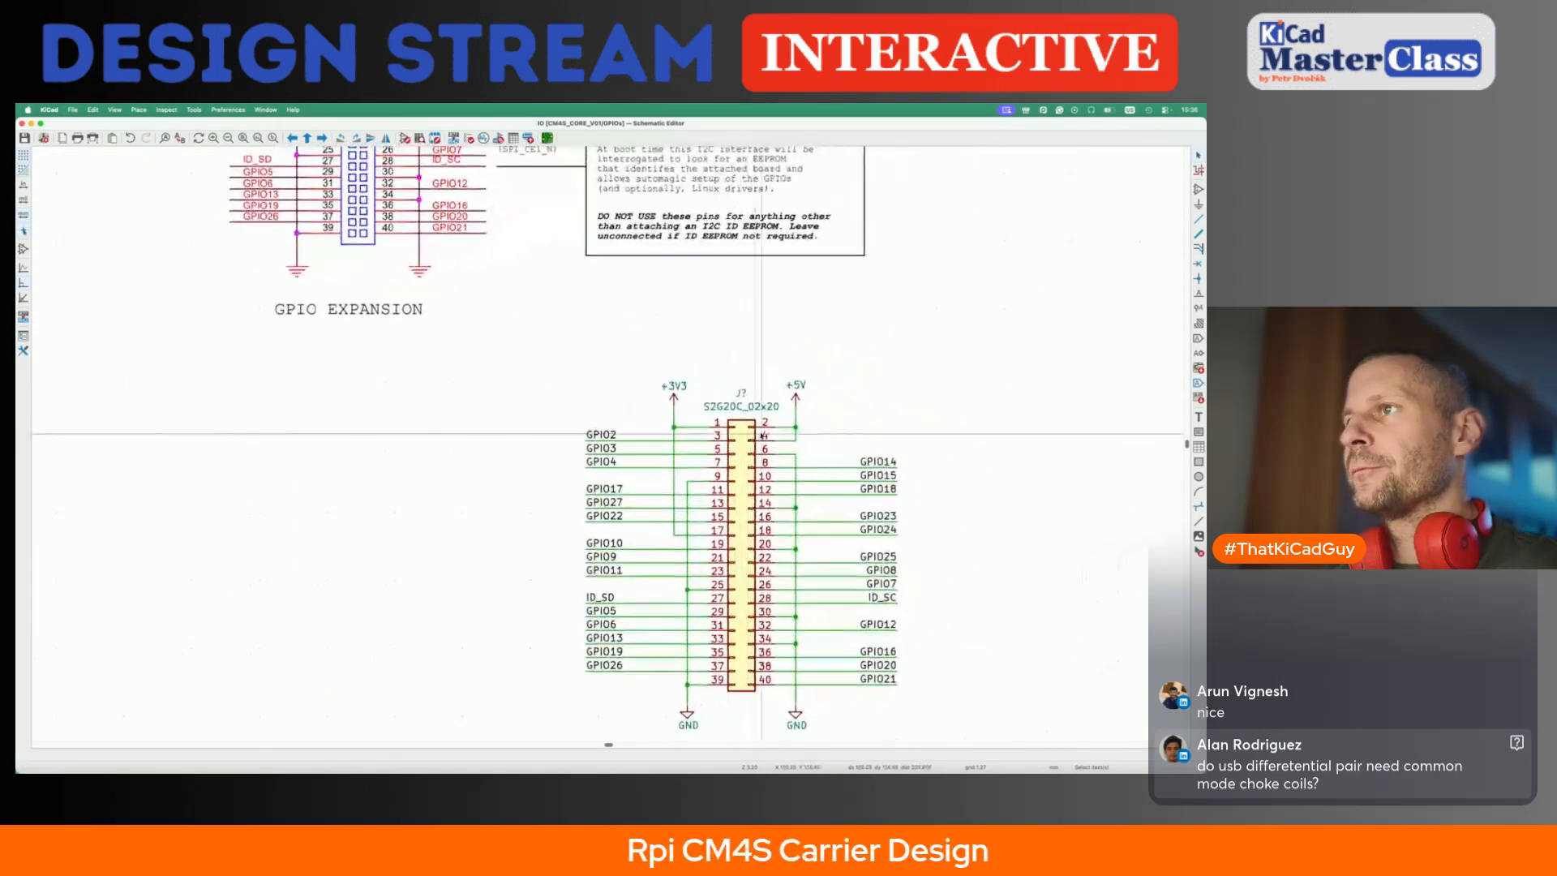
scroll(660, 441, up, 1)
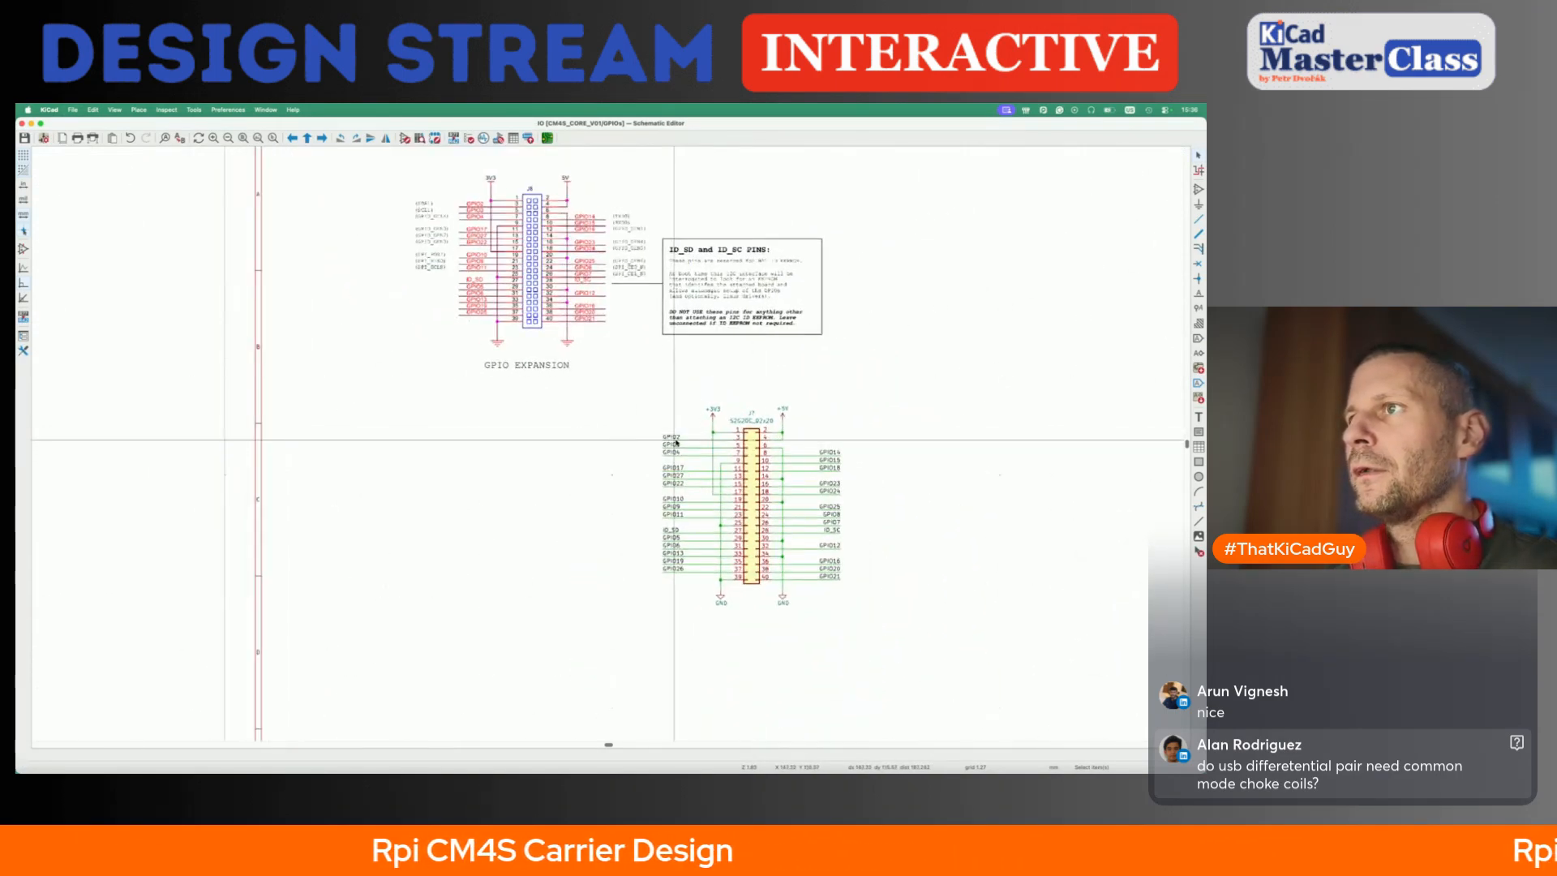
drag(634, 418, 696, 589)
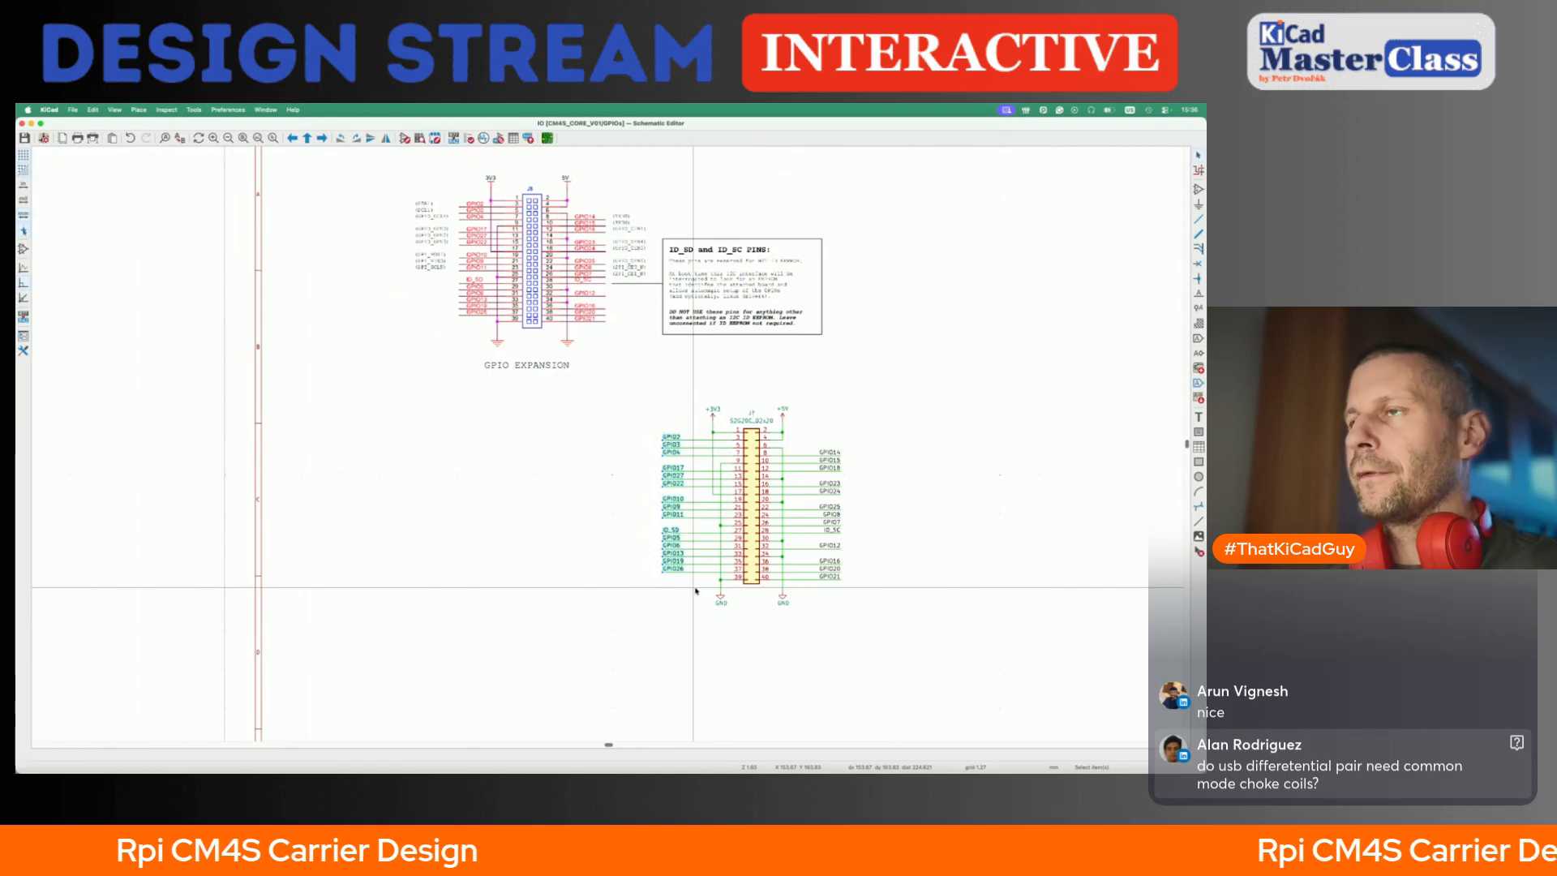
scroll(518, 507, down, 4)
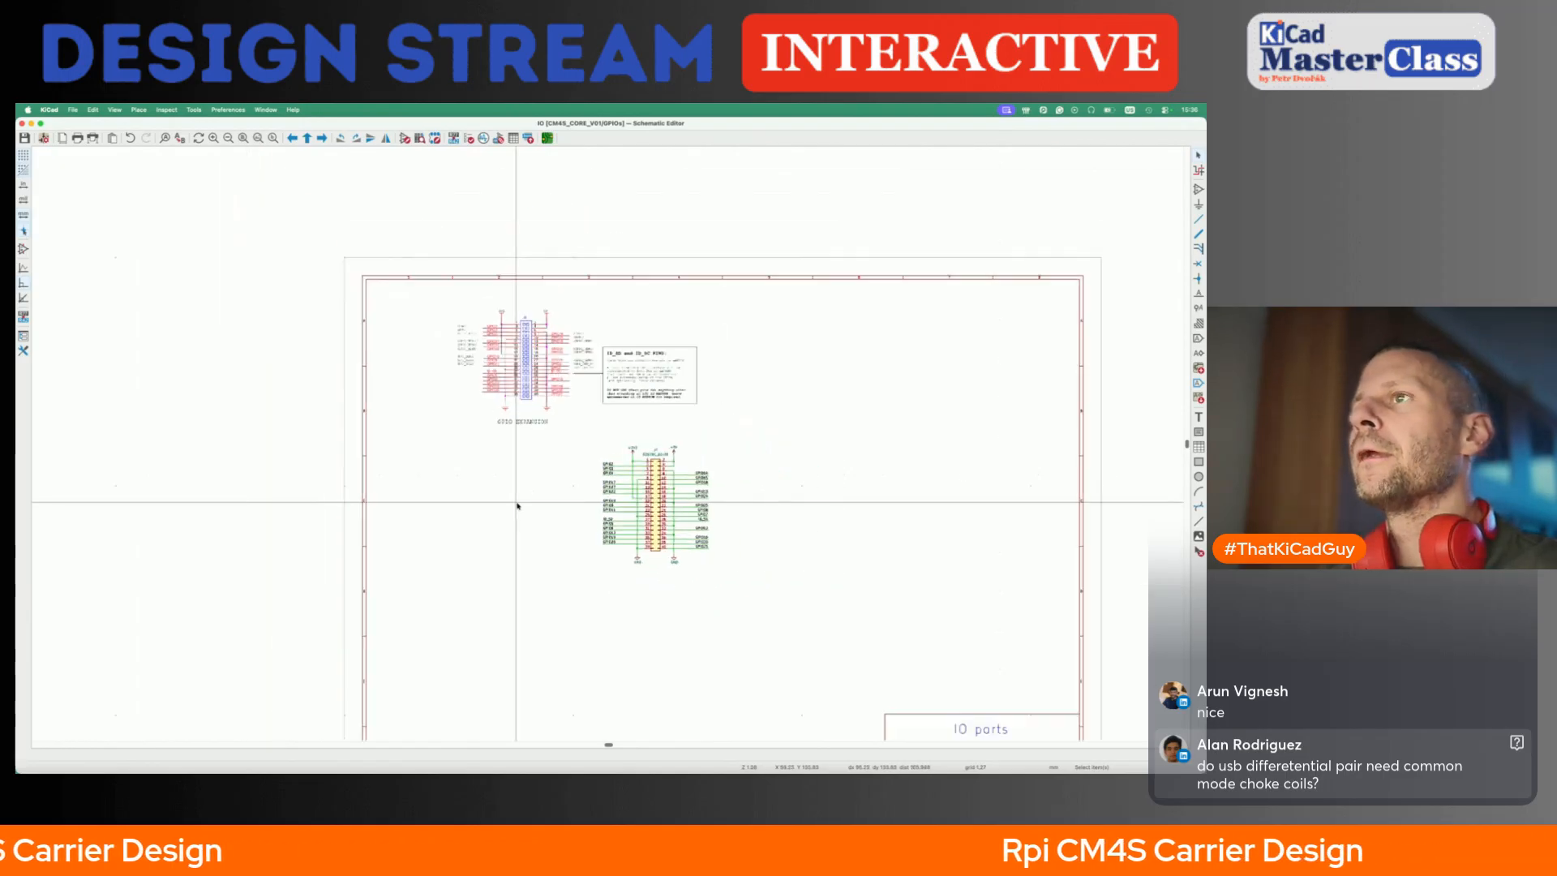
- On the root sheet, mark the checklist items for the USB-PD IC and the 3V3 buck converter with an x
key(alt+BackSpace)
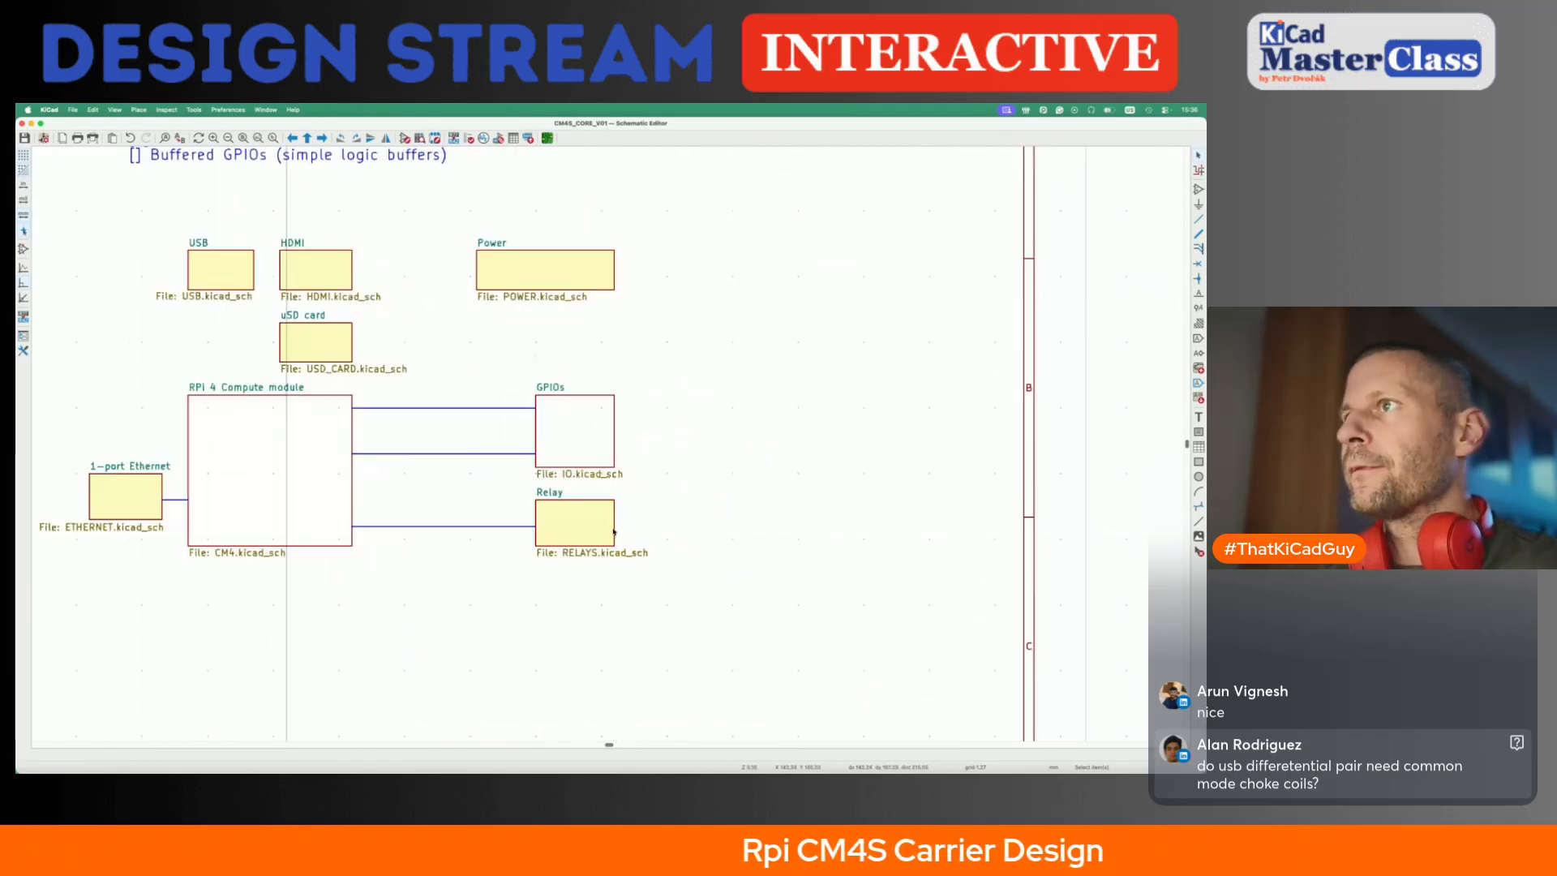
scroll(614, 531, up, 5)
double_click(497, 514)
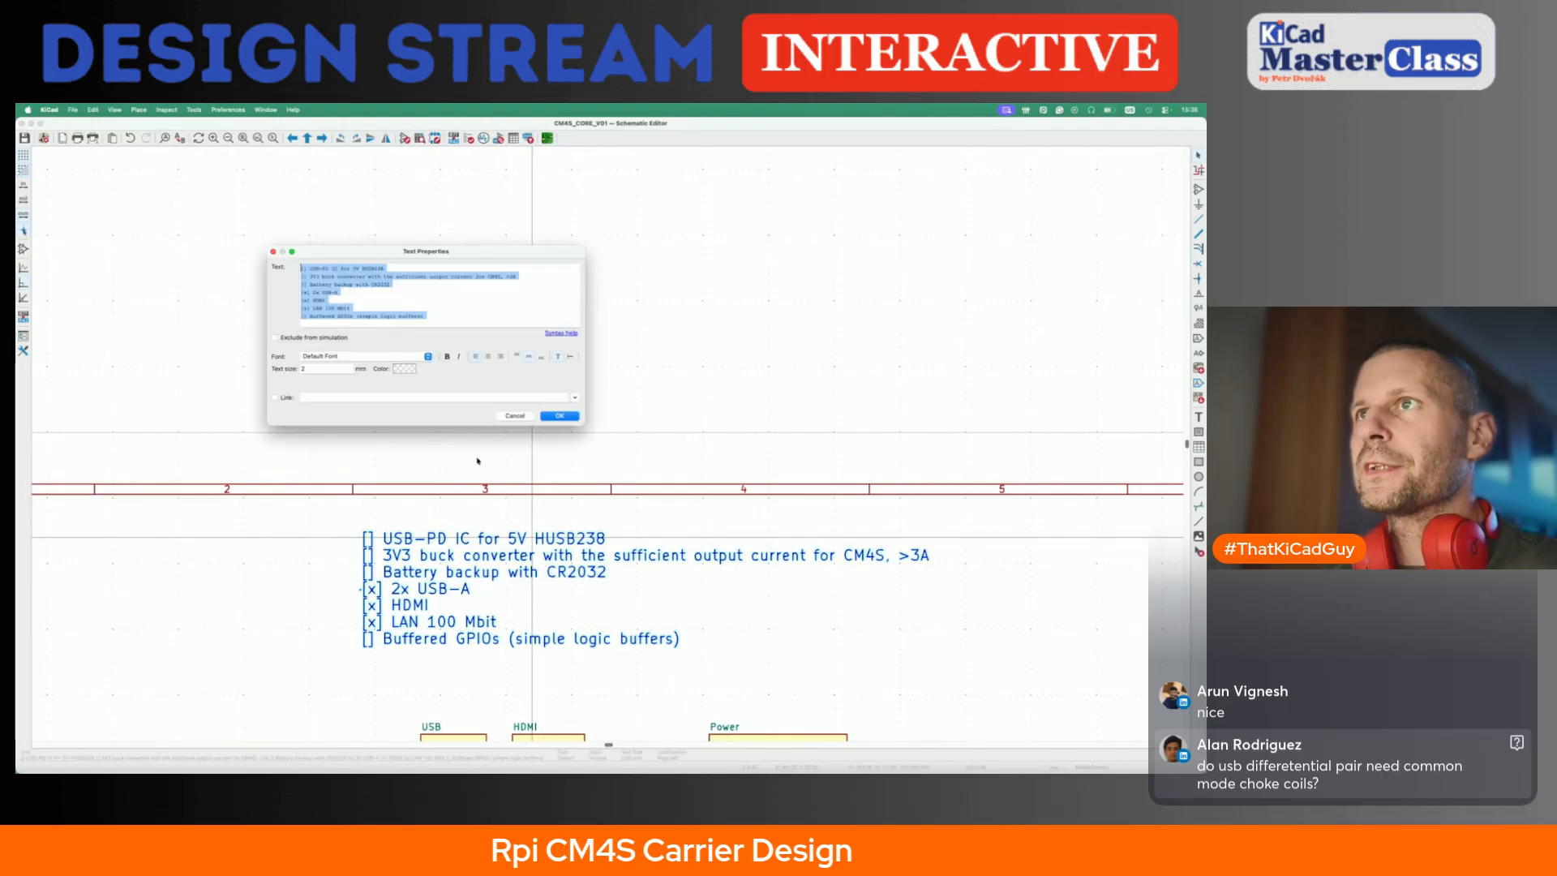
click(307, 271)
text(x)
key(Down)
key(Left)
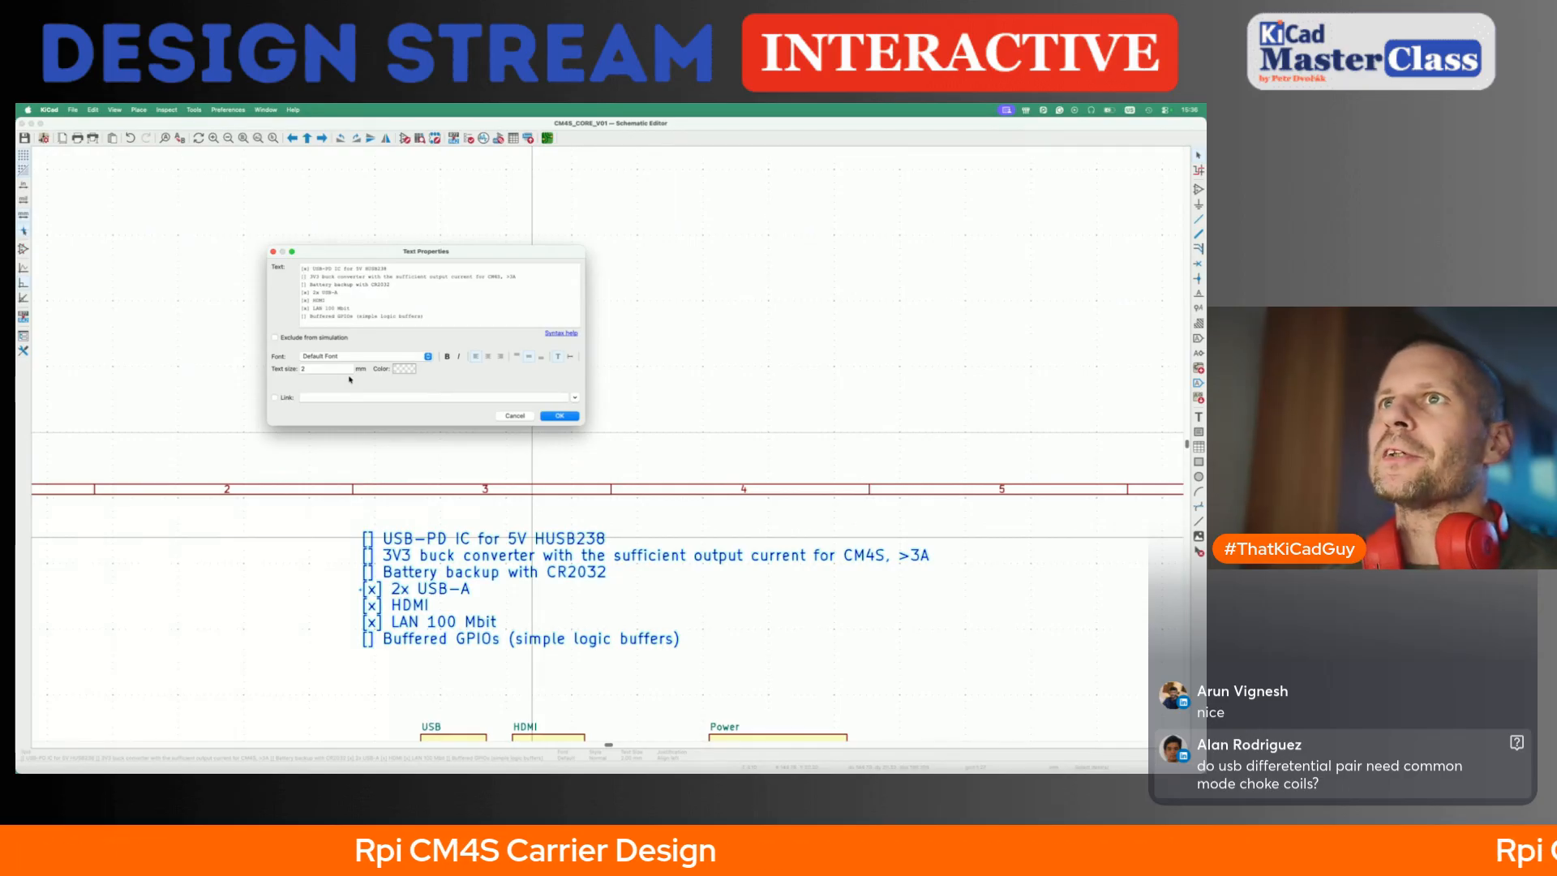
key(Down)
key(Down)
key(Down)
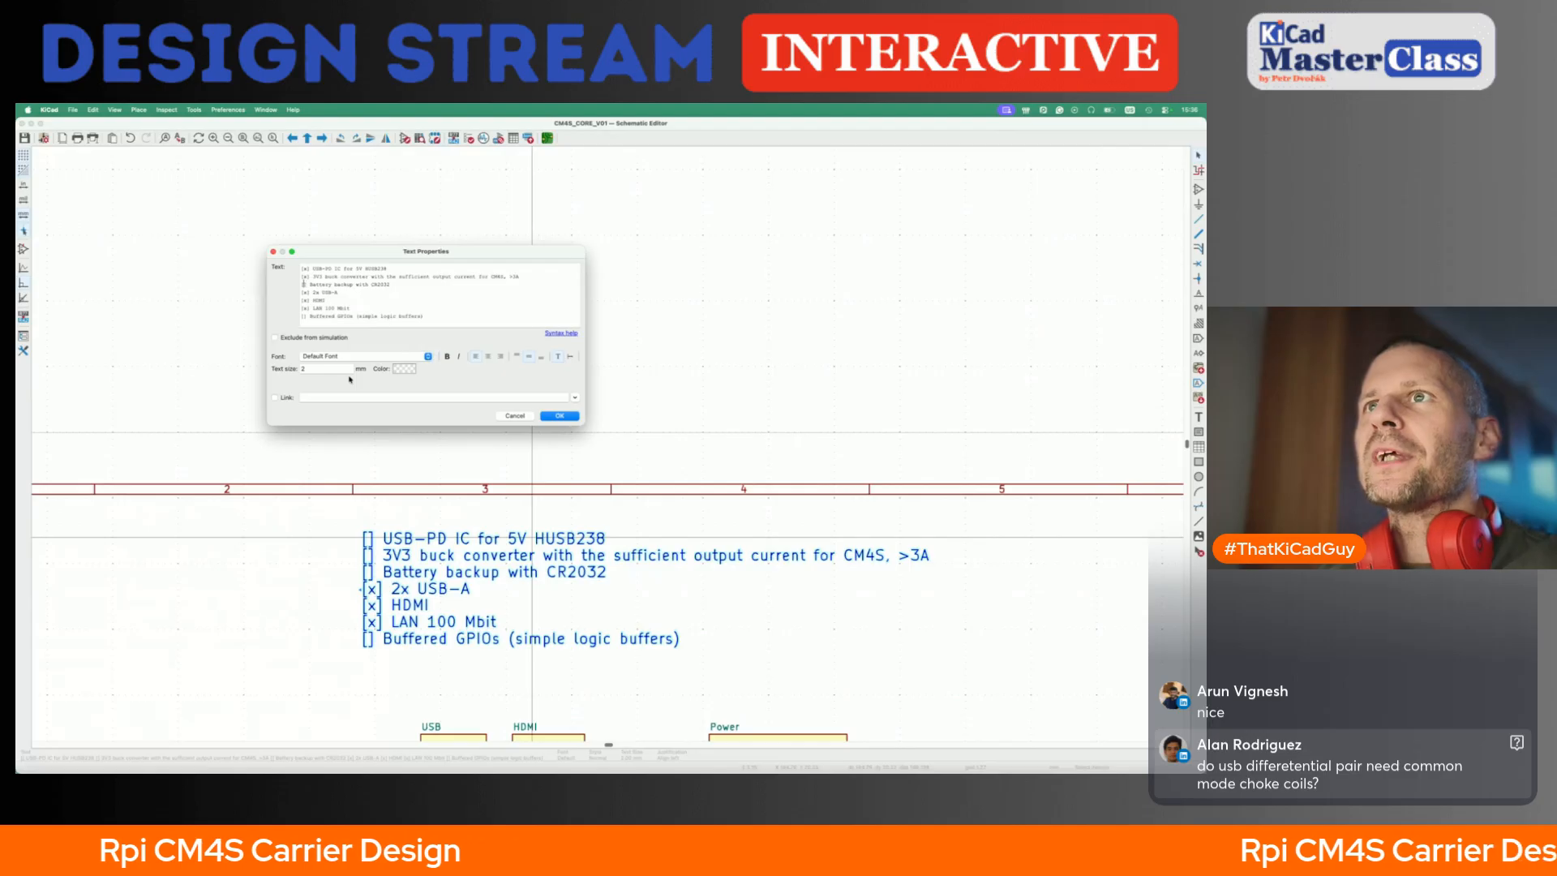
key(Down)
key(Down)
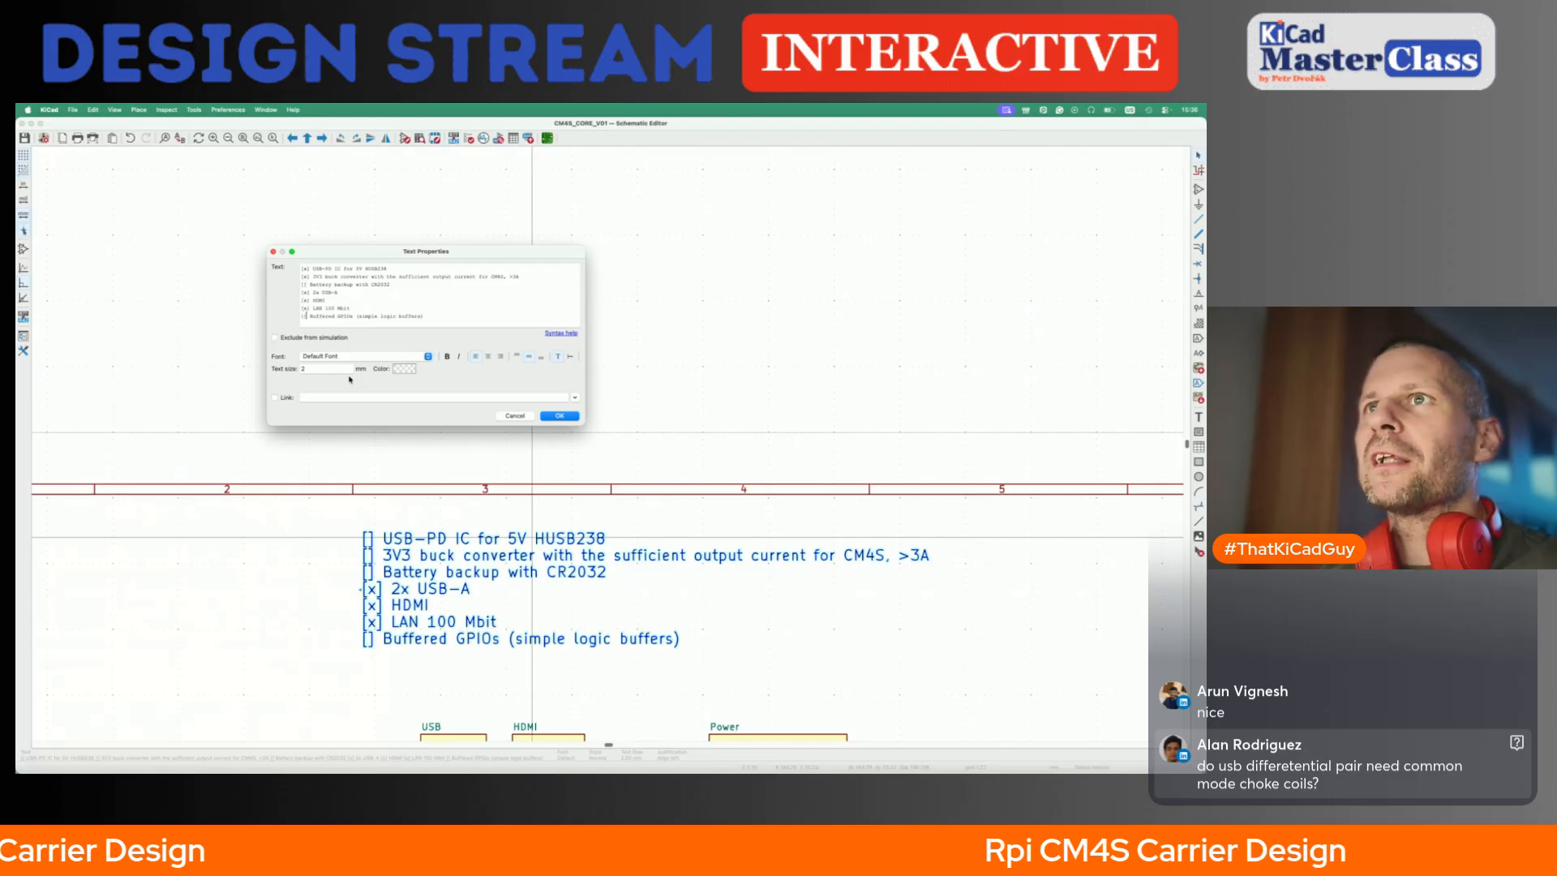
click(540, 416)
- Reopen the GPIOs sheet from the root sheet, look over the labelled connector and leave the sheet again
scroll(505, 503, down, 4)
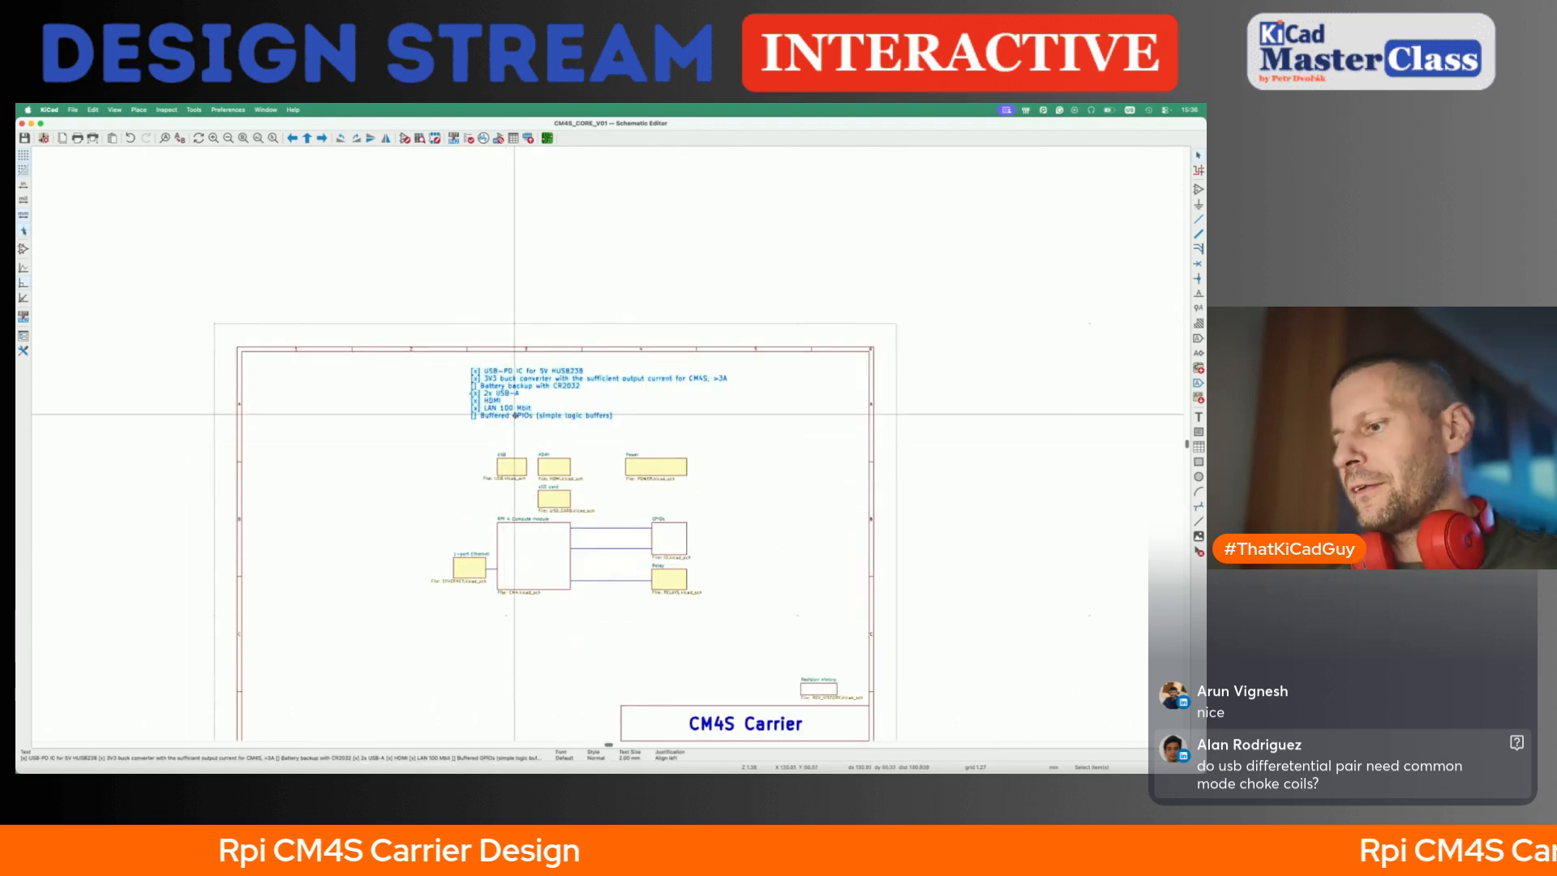
scroll(572, 550, down, 2)
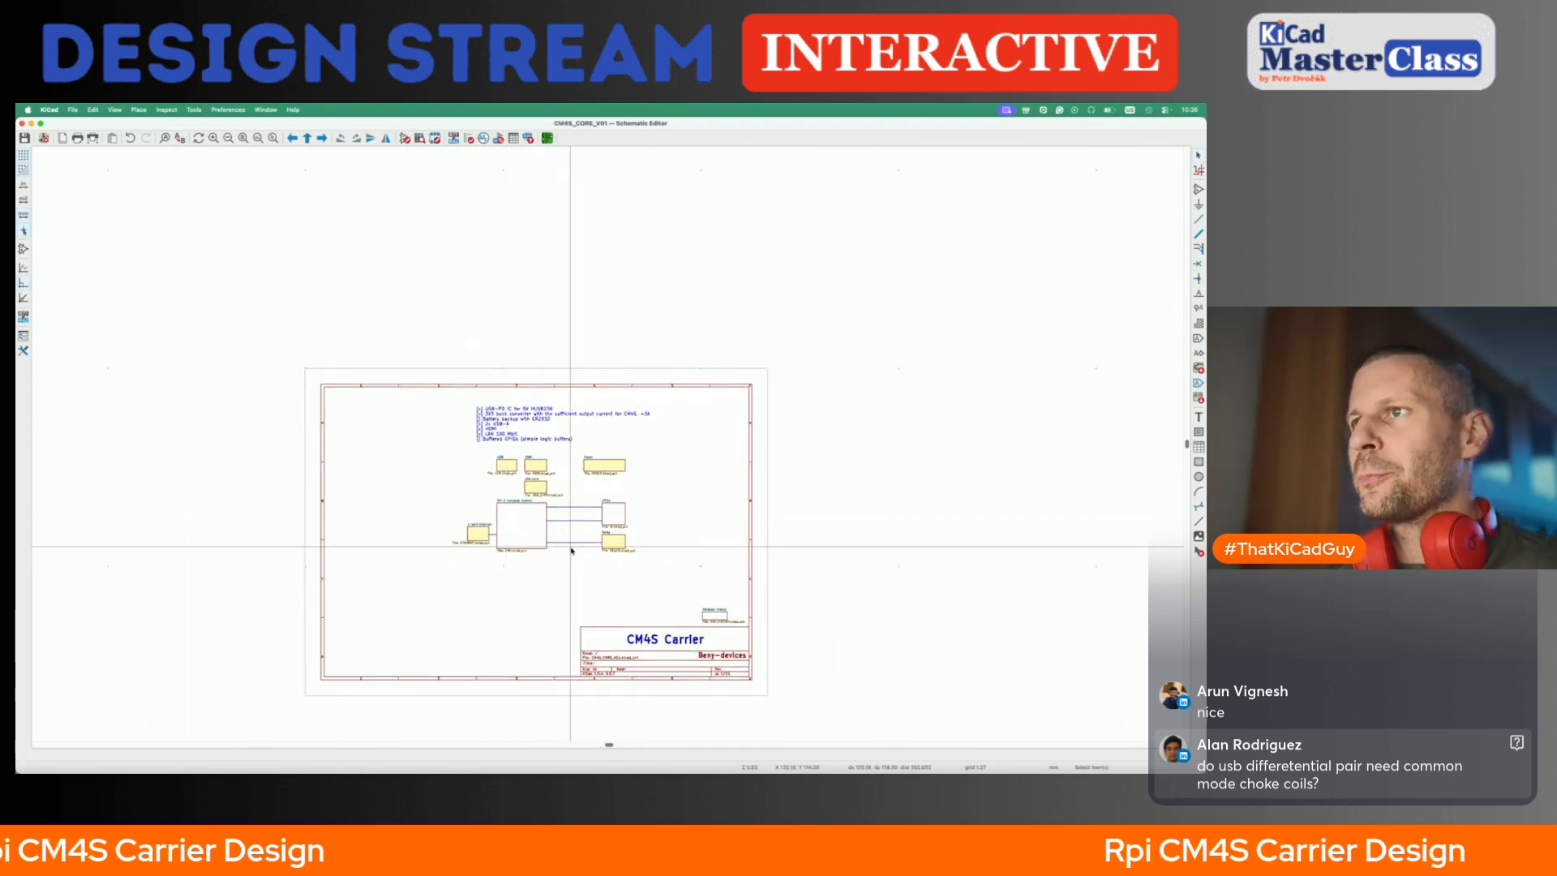
scroll(572, 549, up, 2)
double_click(687, 478)
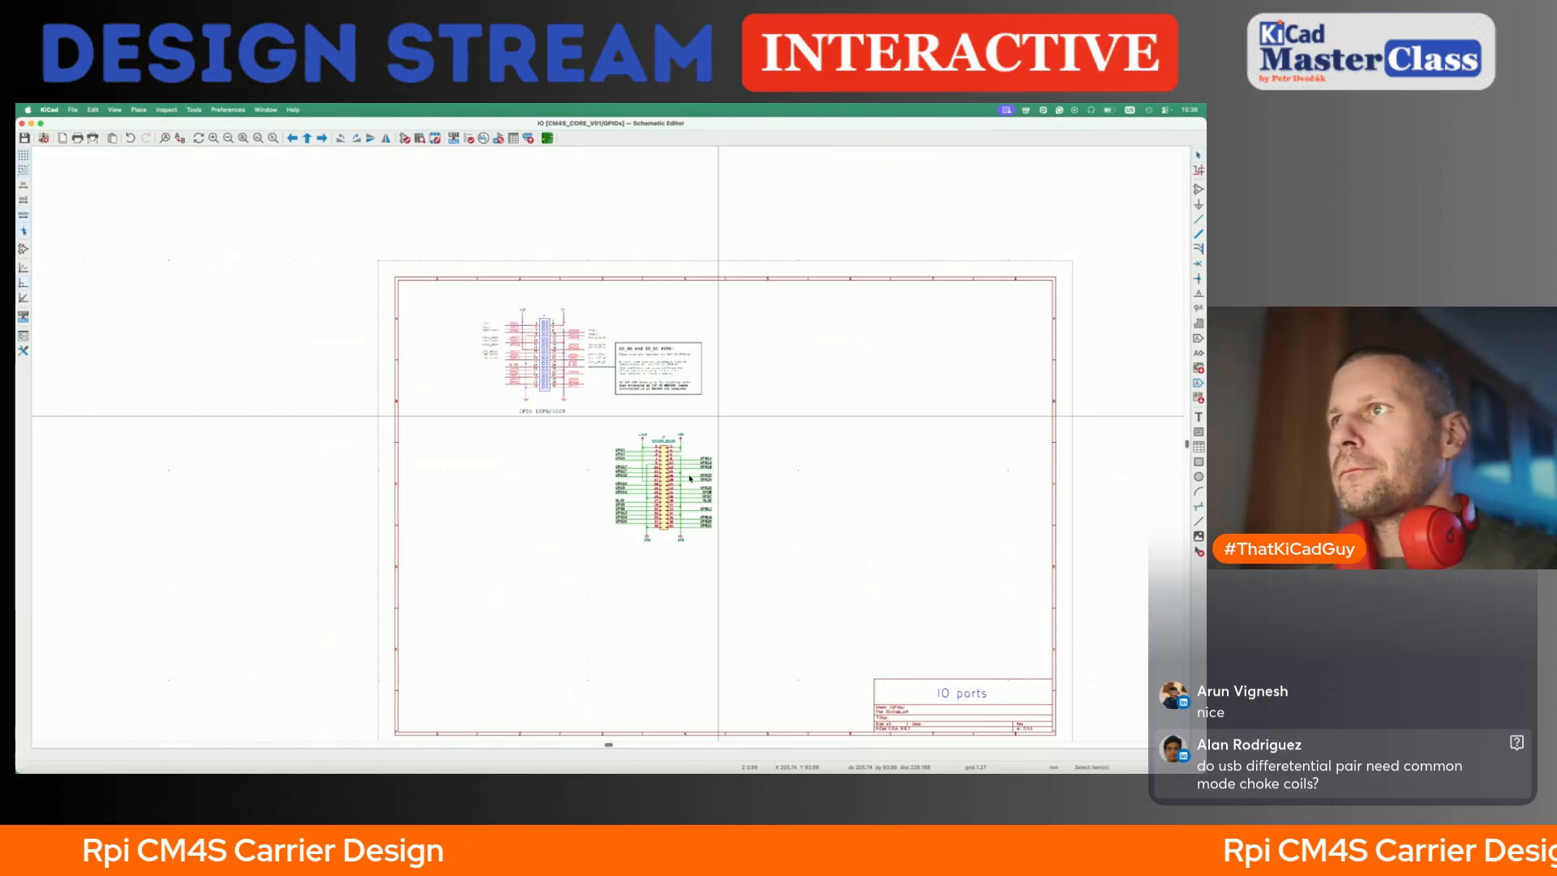
scroll(690, 479, up, 2)
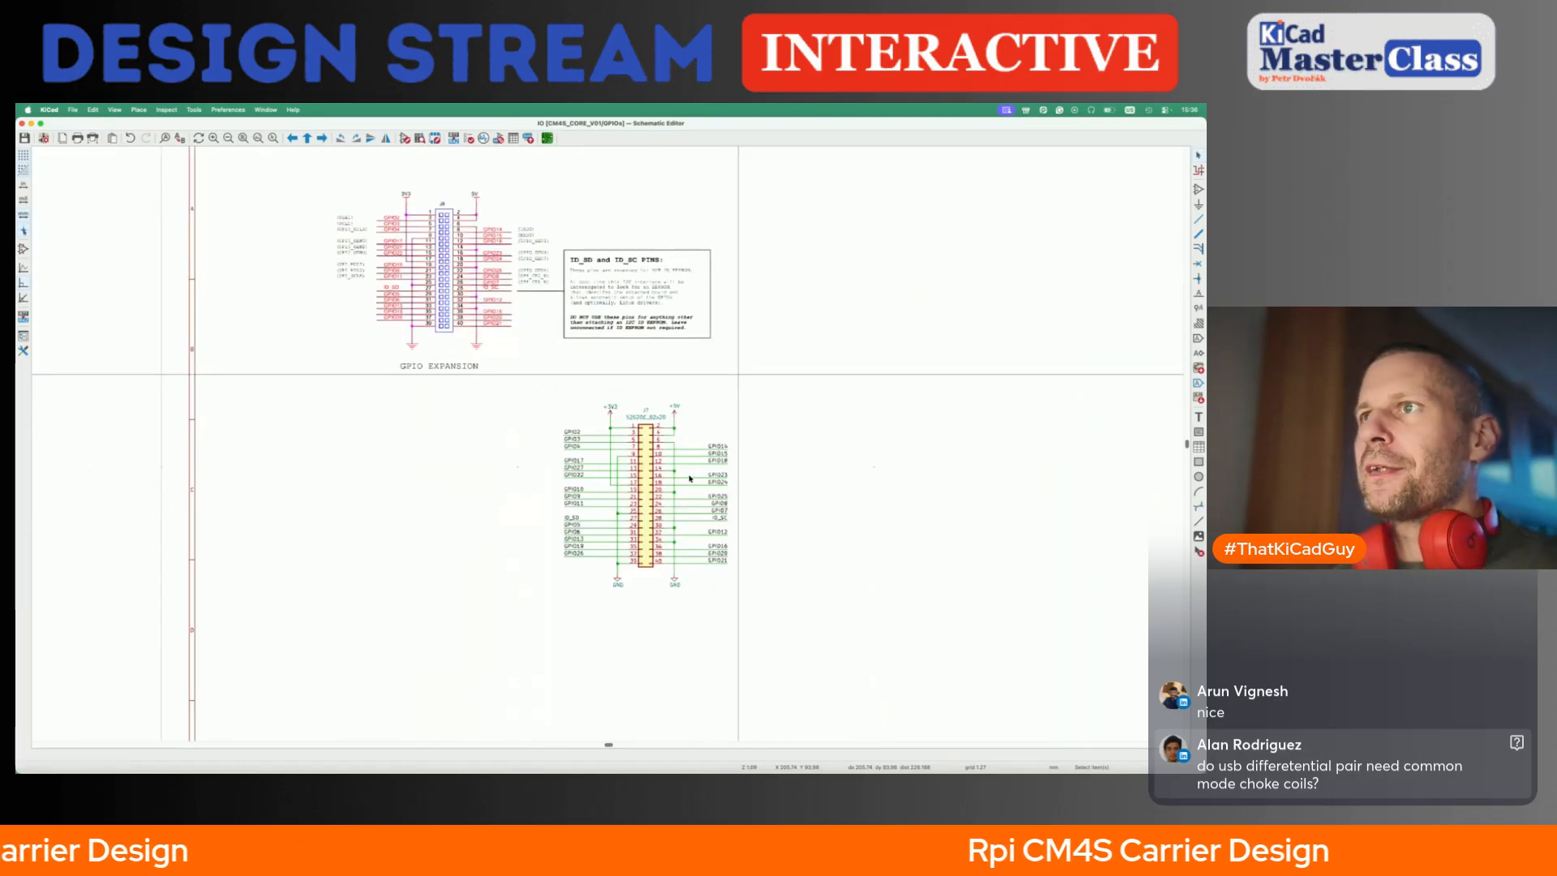
key(alt+BackSpace)
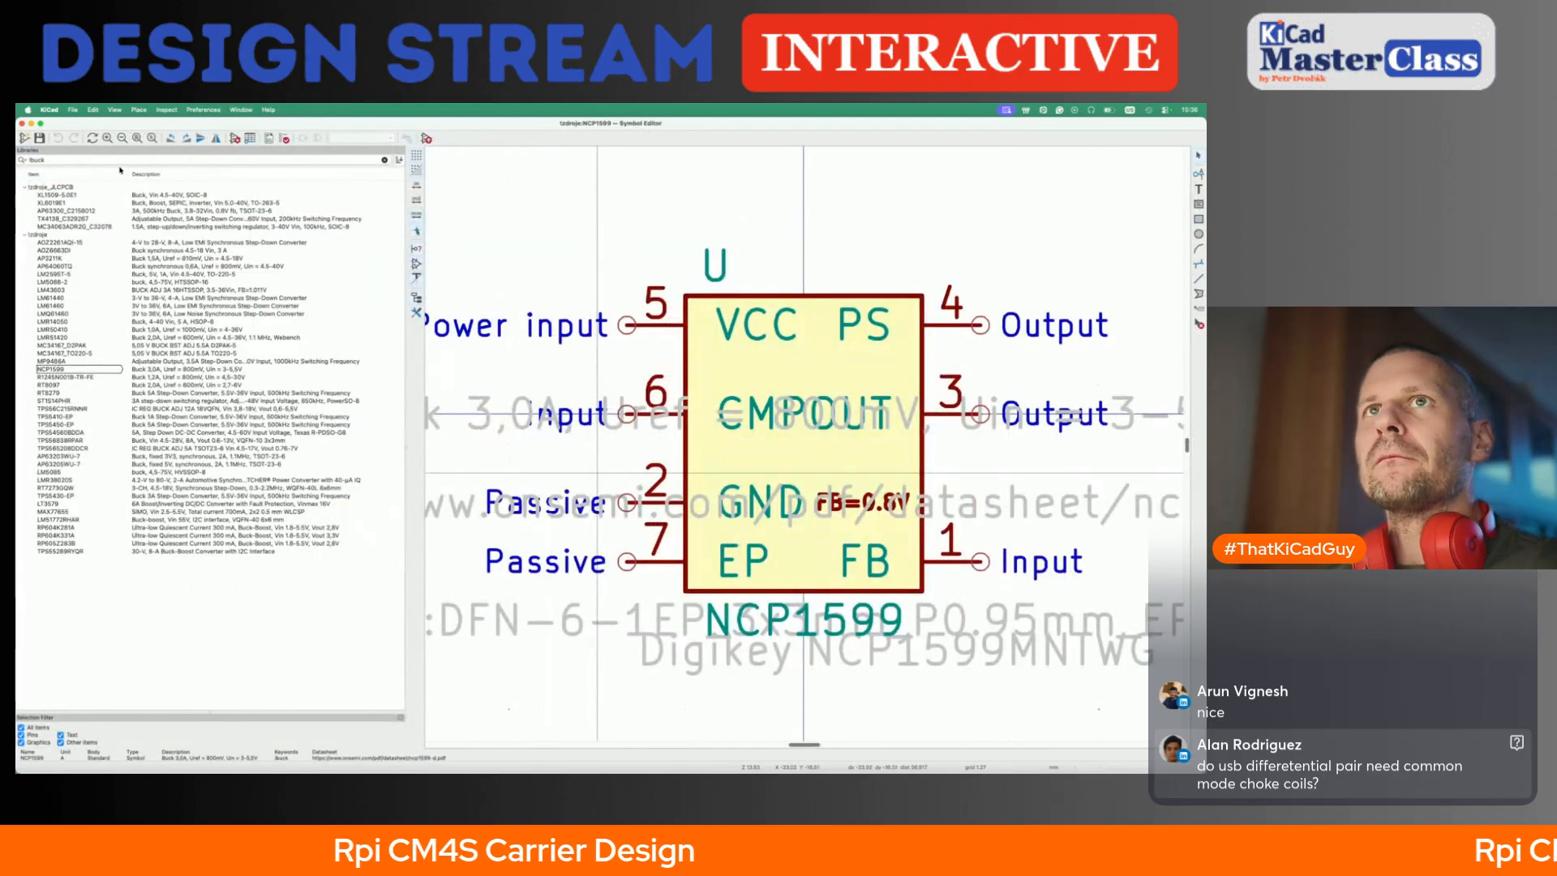
- In the Symbol Editor, search the libraries for "buffer", show the 74AXP4T245PWR symbol and make the full descriptions readable
click(121, 160)
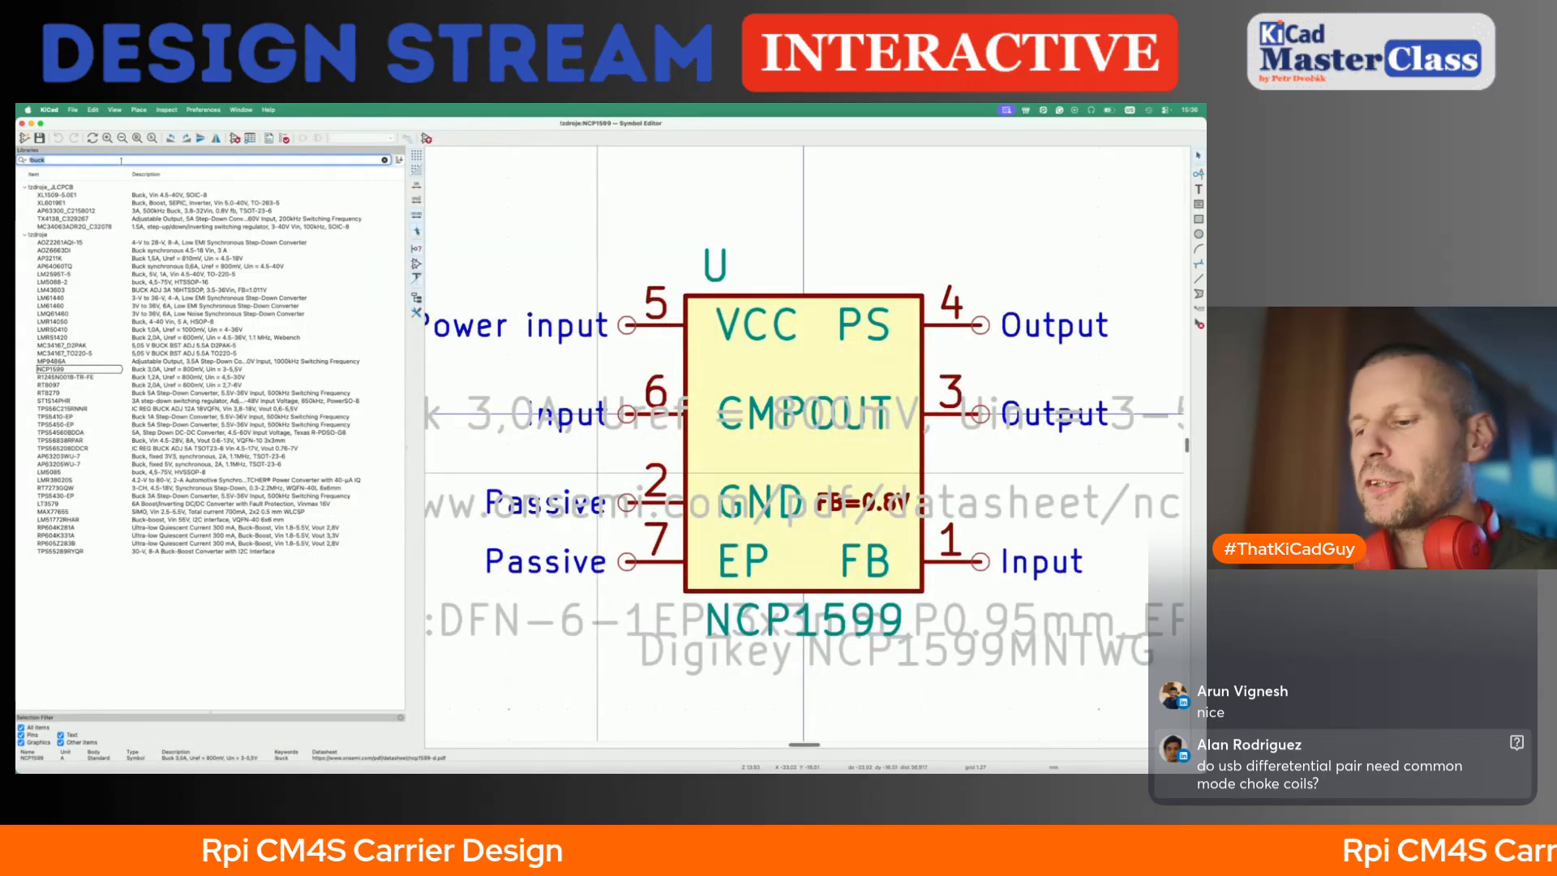
text(buffer)
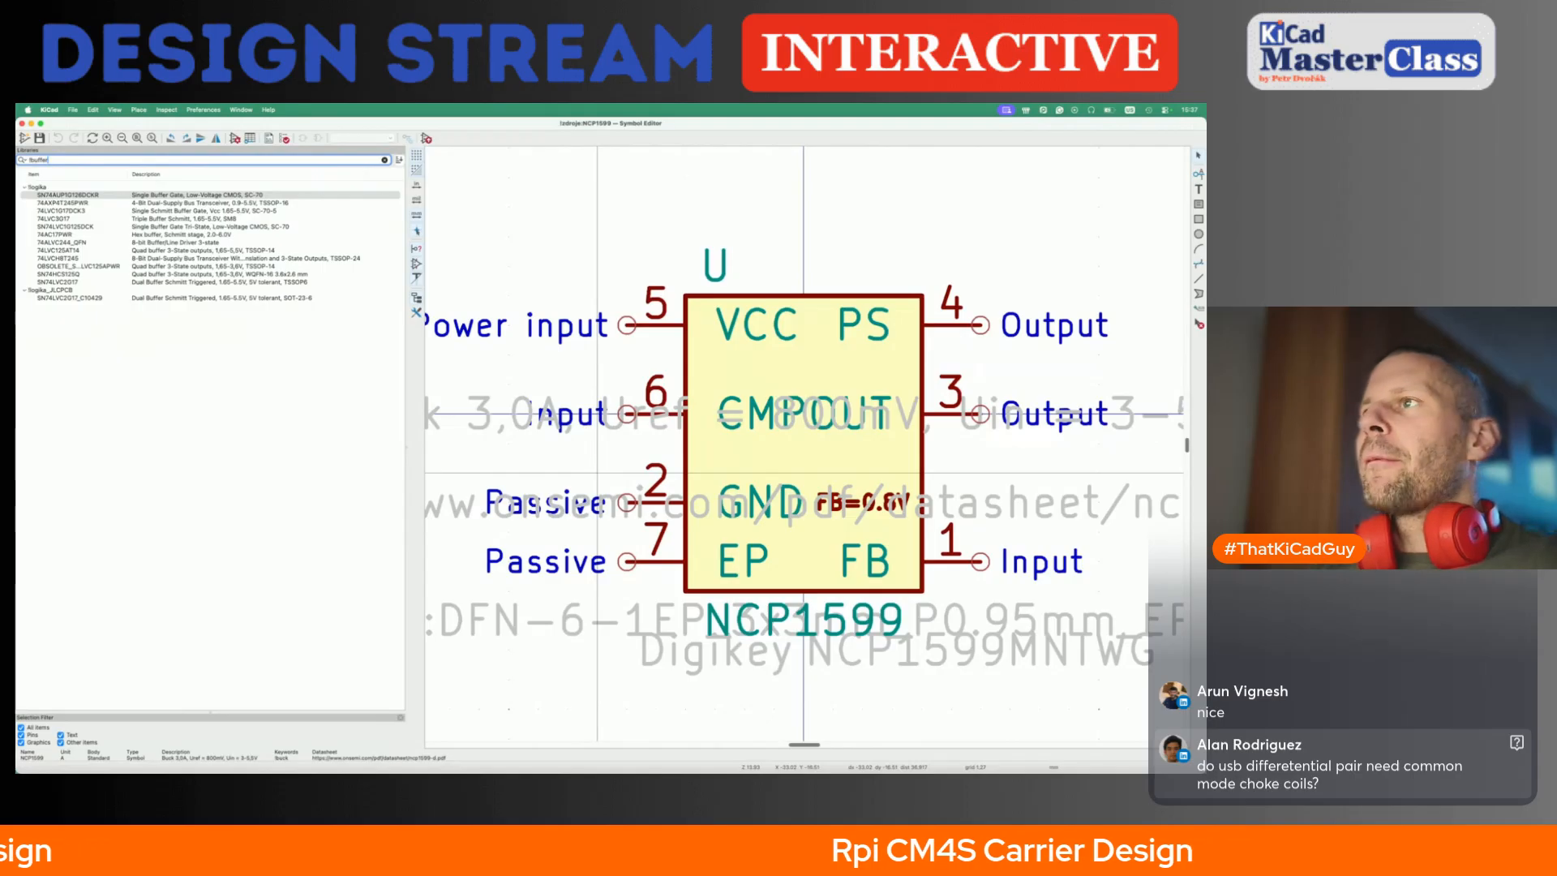
click(118, 204)
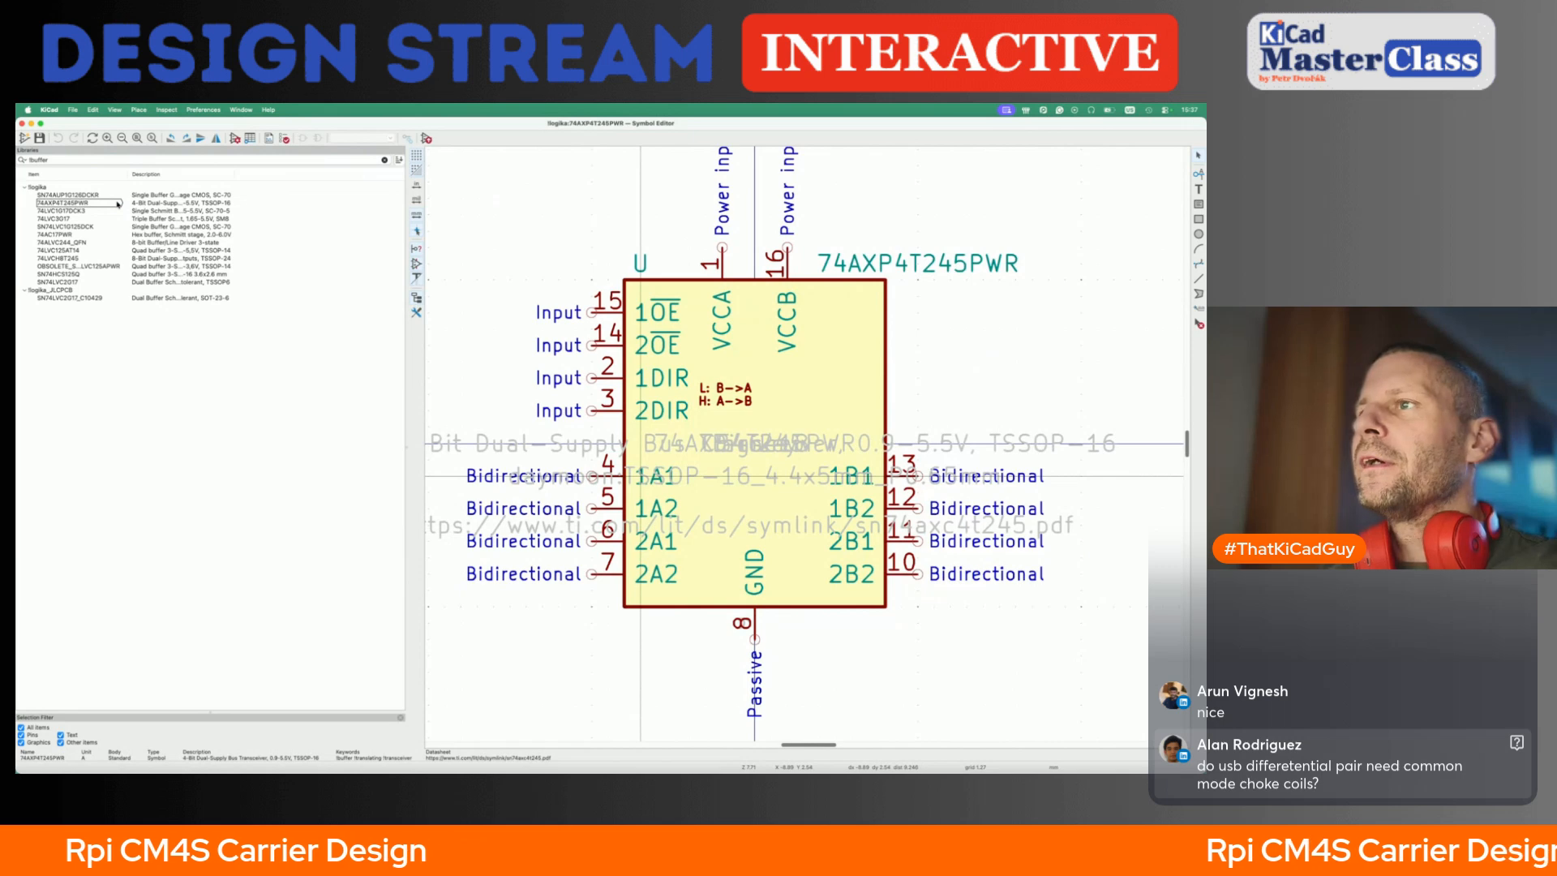
drag(234, 175, 353, 178)
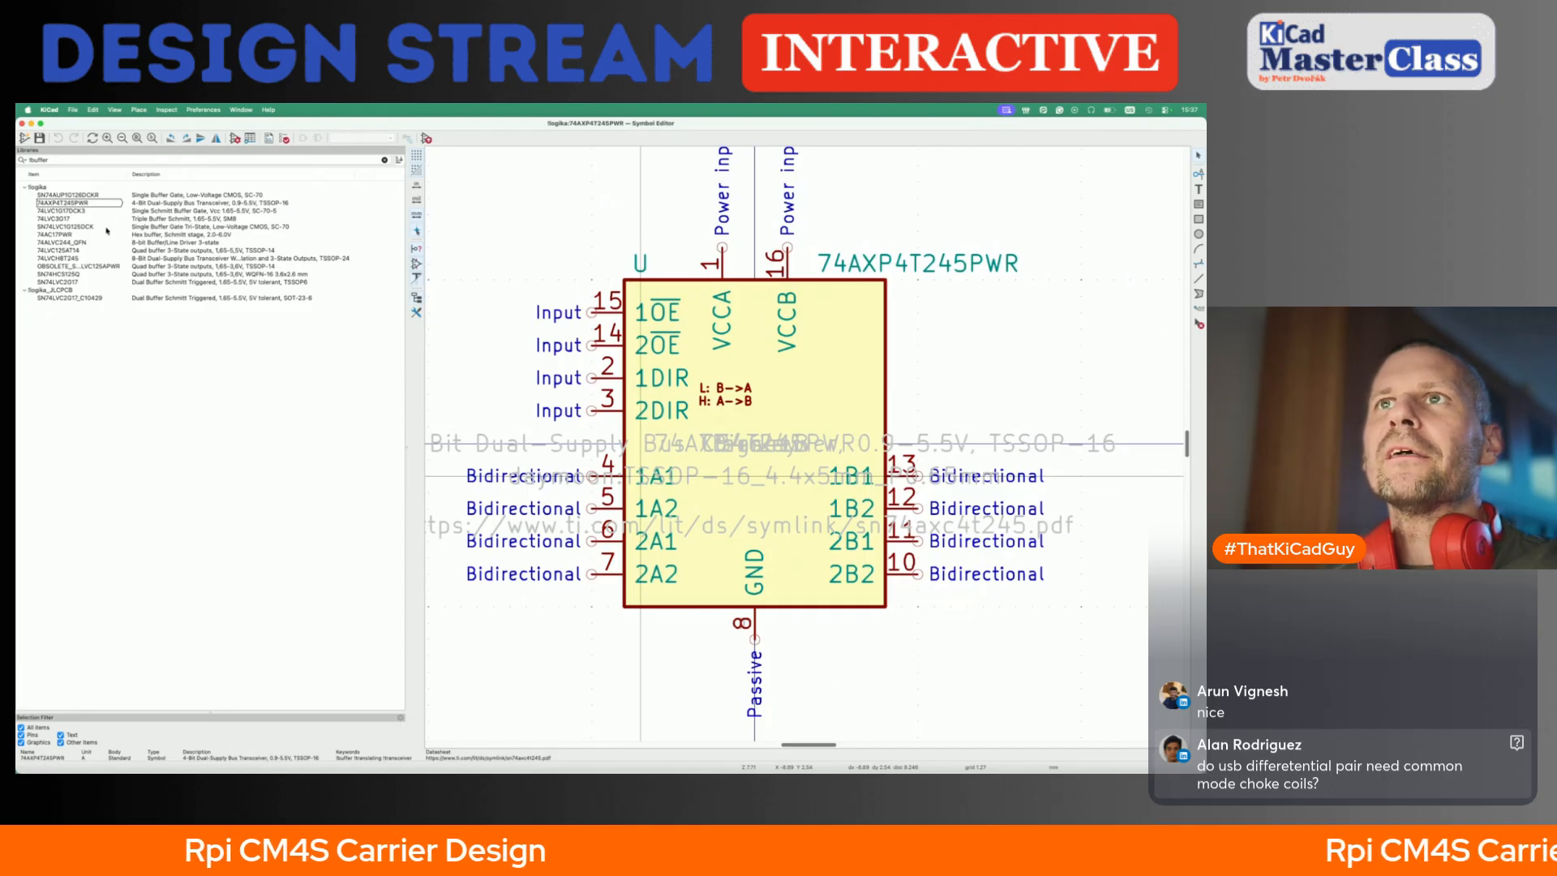
- Show the 74AC17PWR symbol with its full description, open the 74ALVC244_QFN symbol and look at its properties without changing them
click(106, 235)
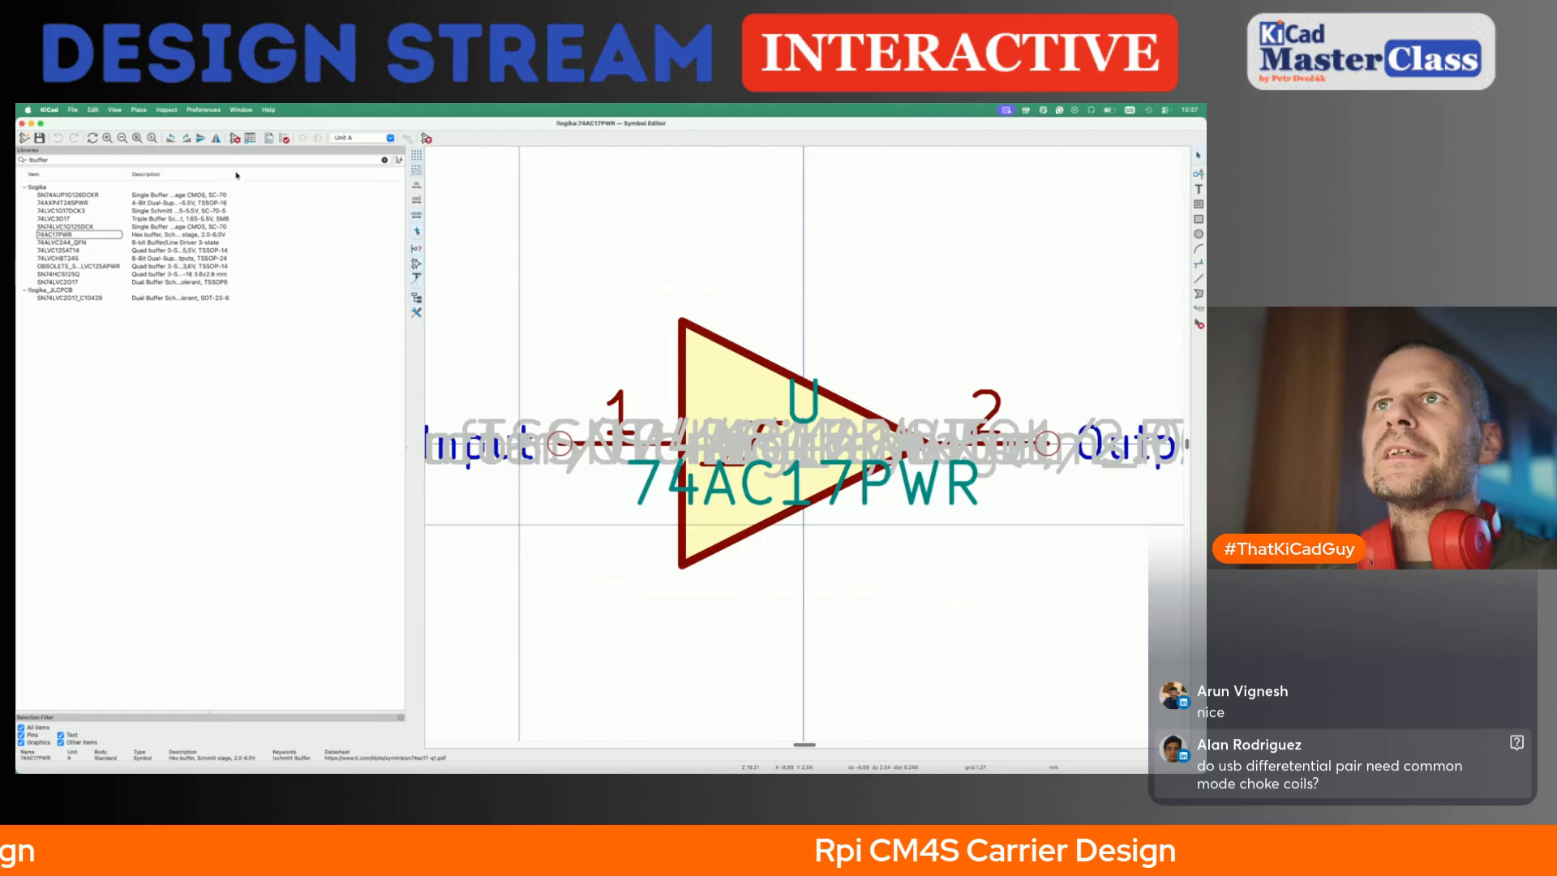
drag(239, 173, 340, 171)
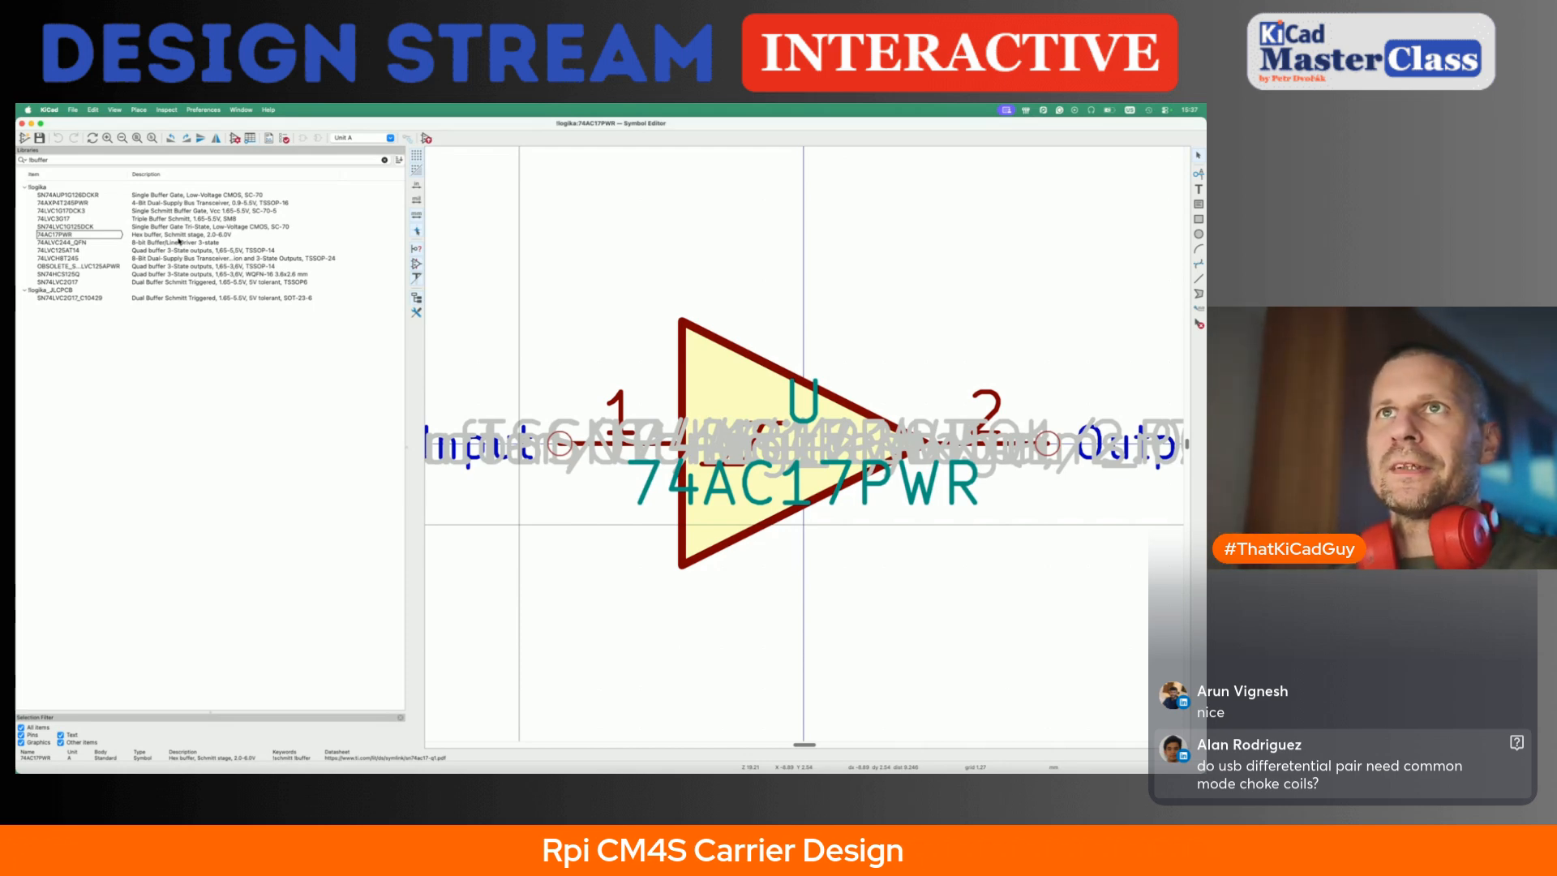
double_click(106, 243)
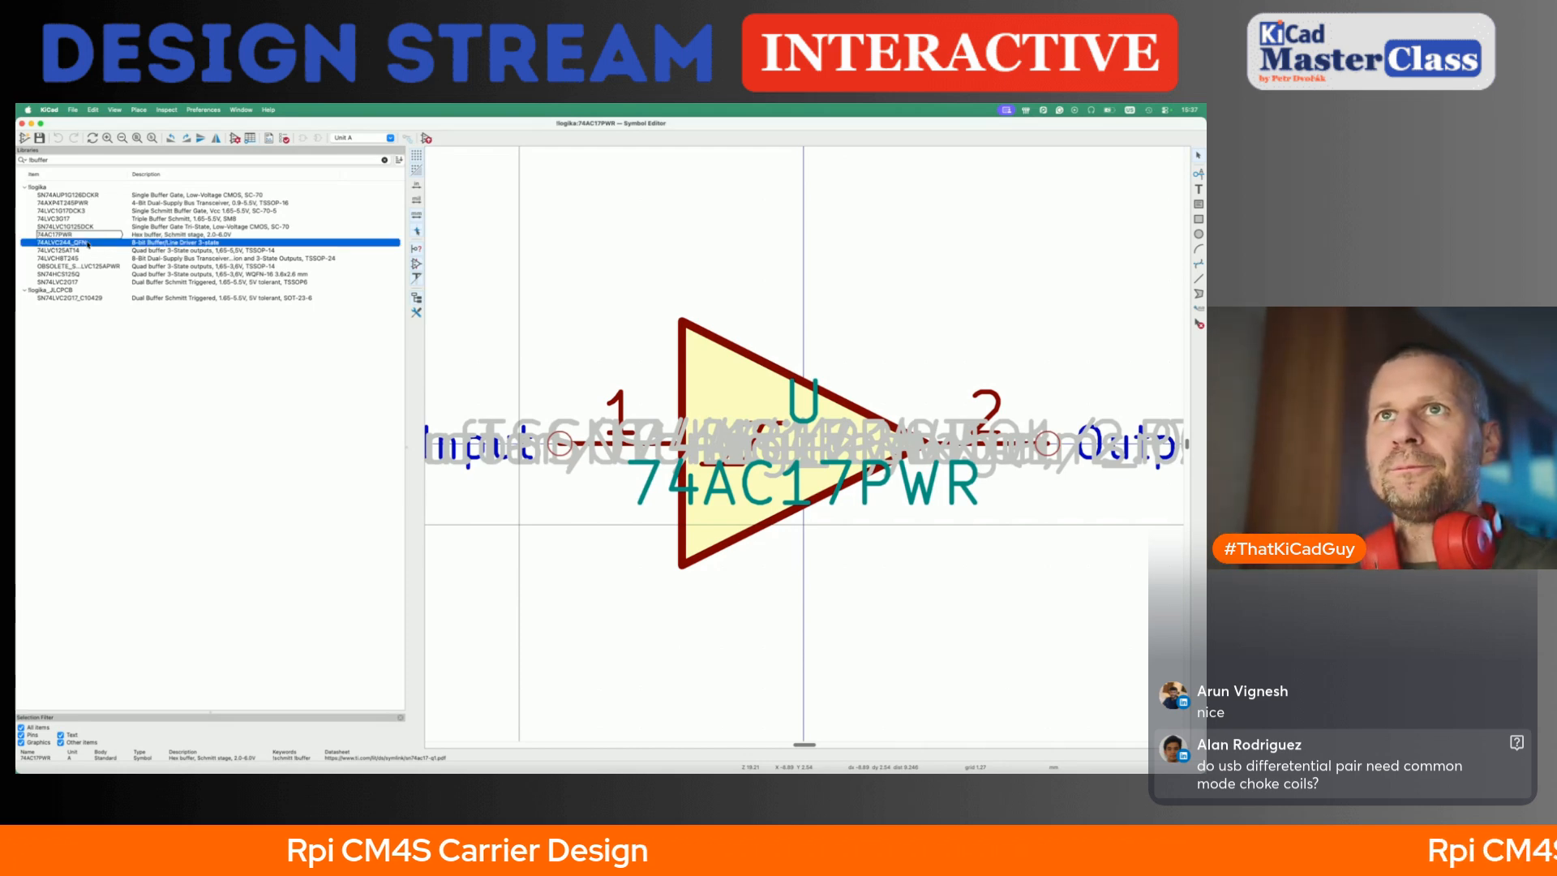
click(234, 139)
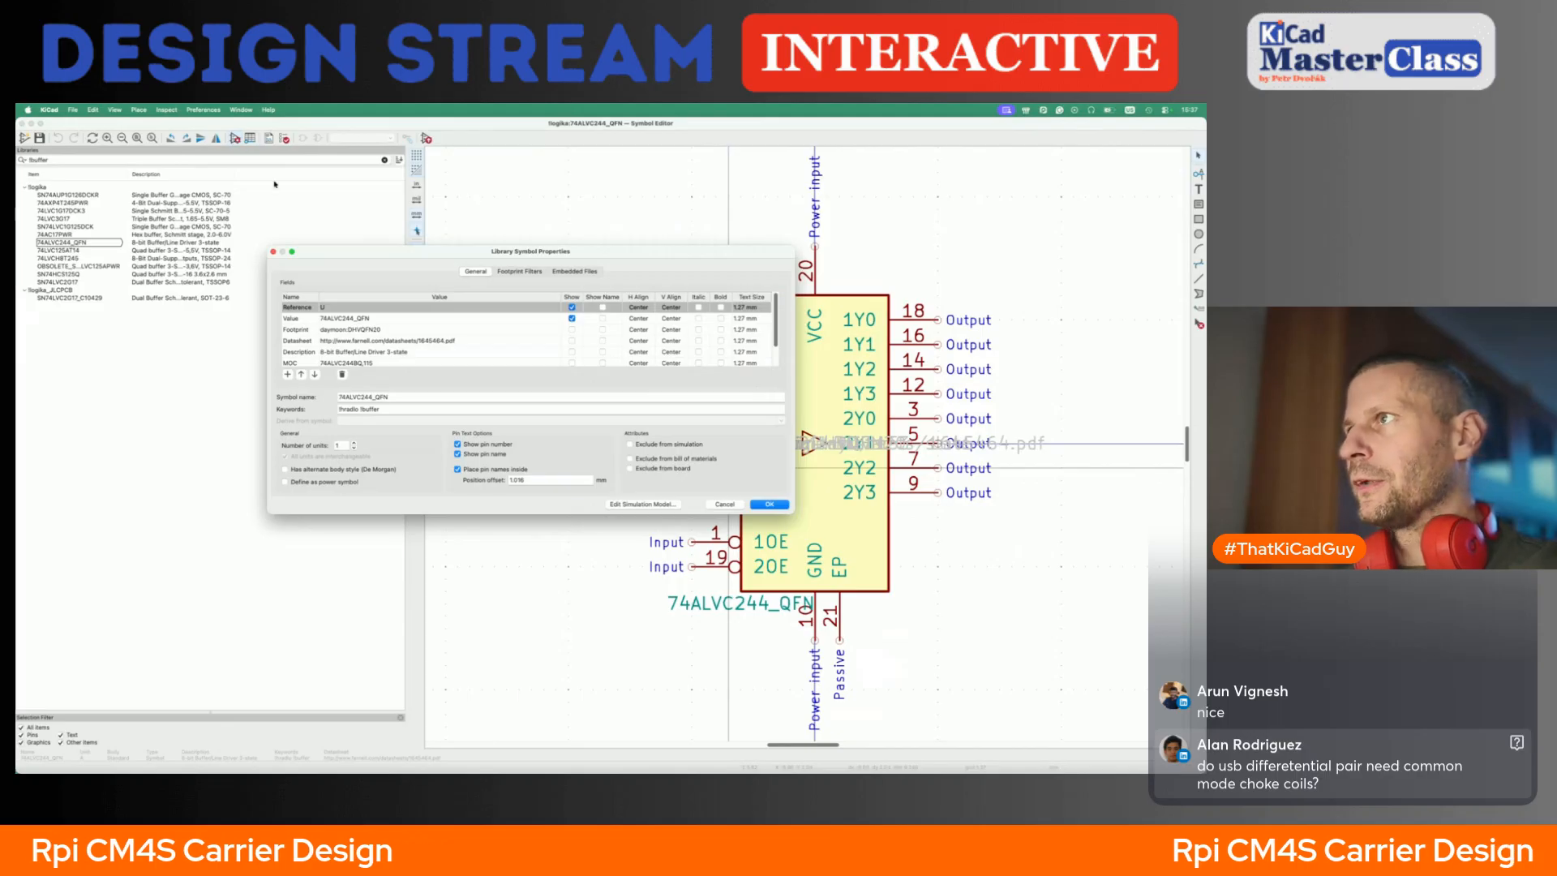
key(Escape)
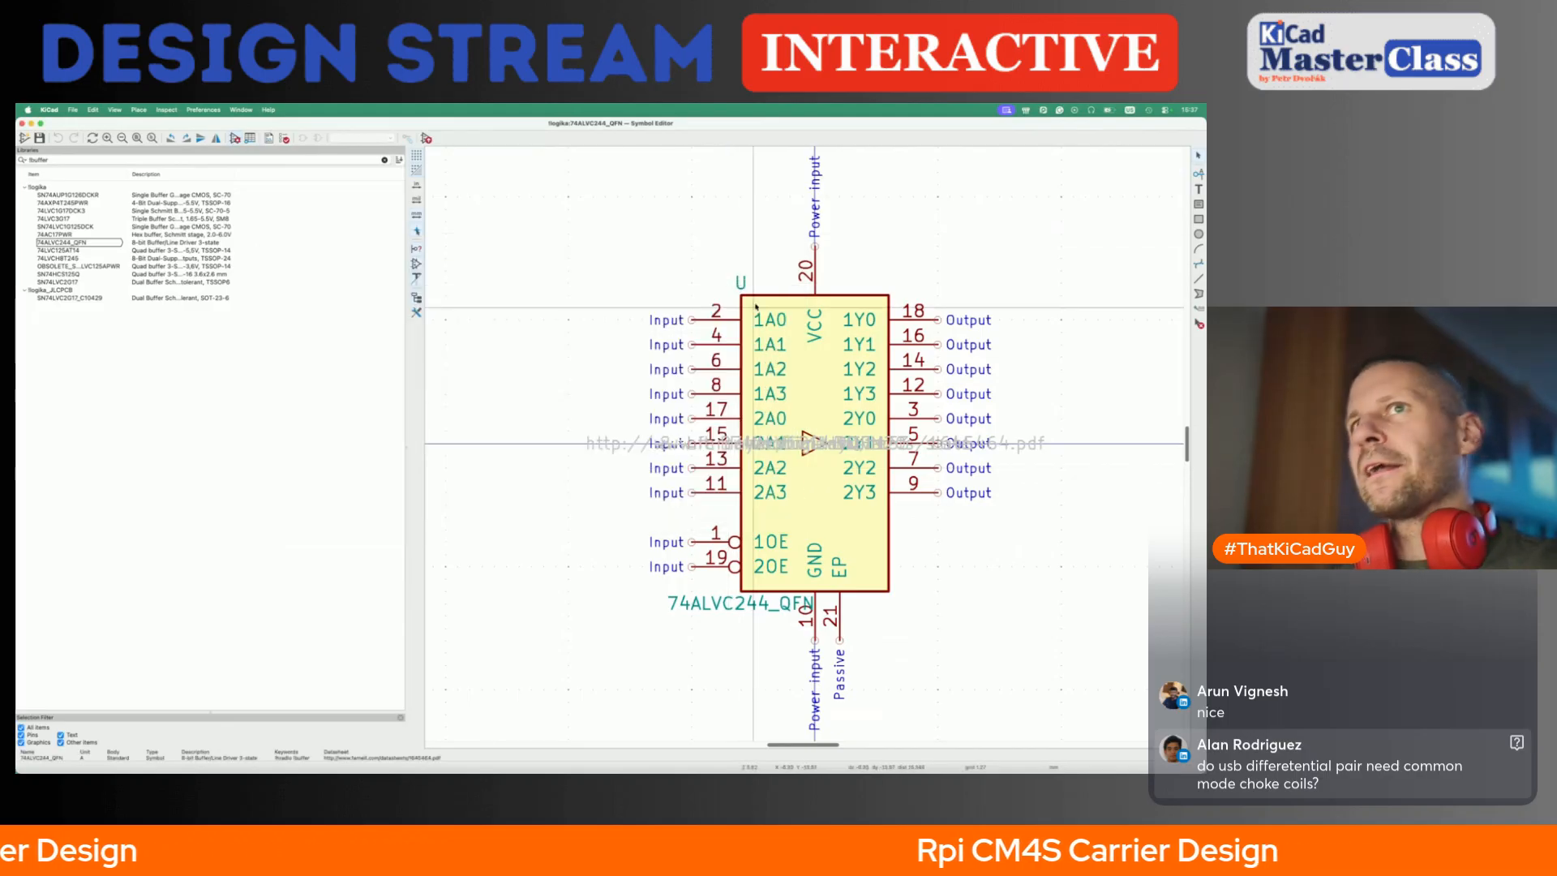
- Open the 74ALVC244 datasheet from the symbol and examine its features, supply range, function table, ordering information and pinning
click(754, 307)
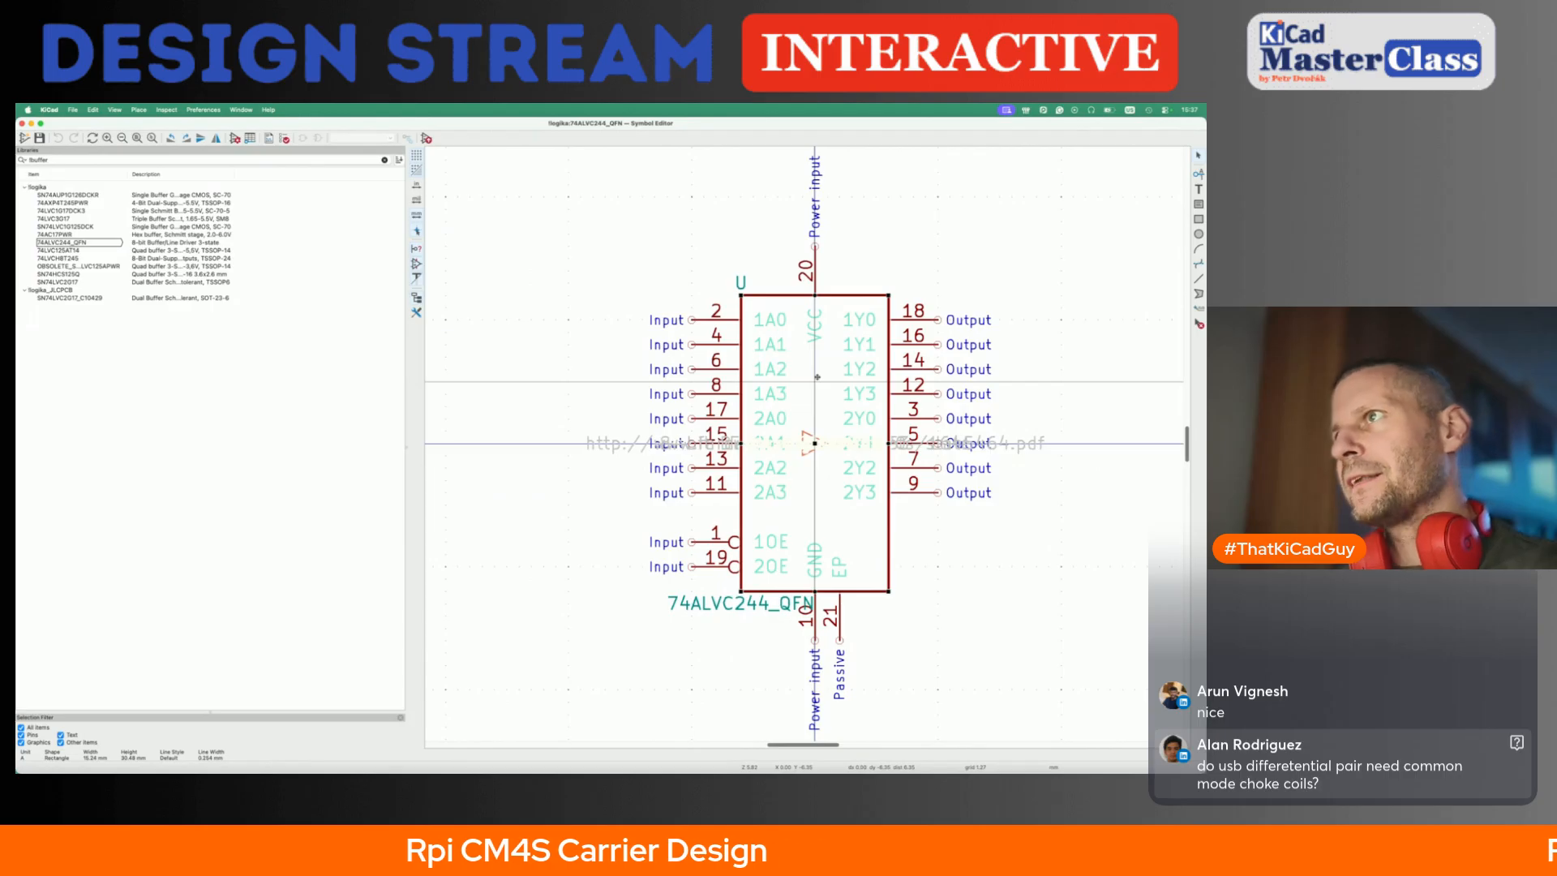
key(d)
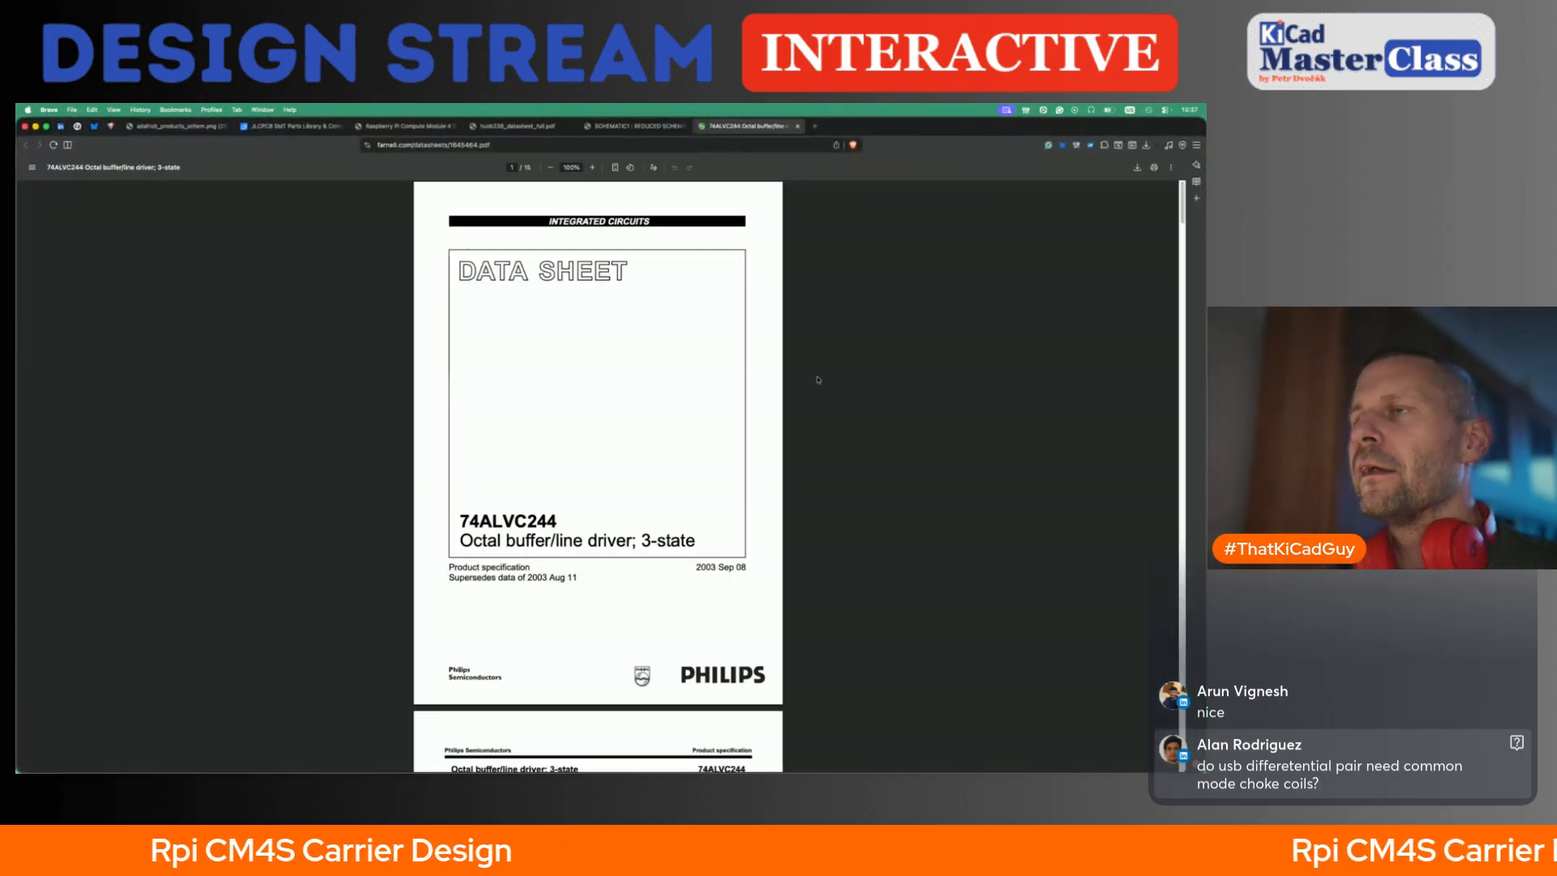
scroll(607, 468, down, 10)
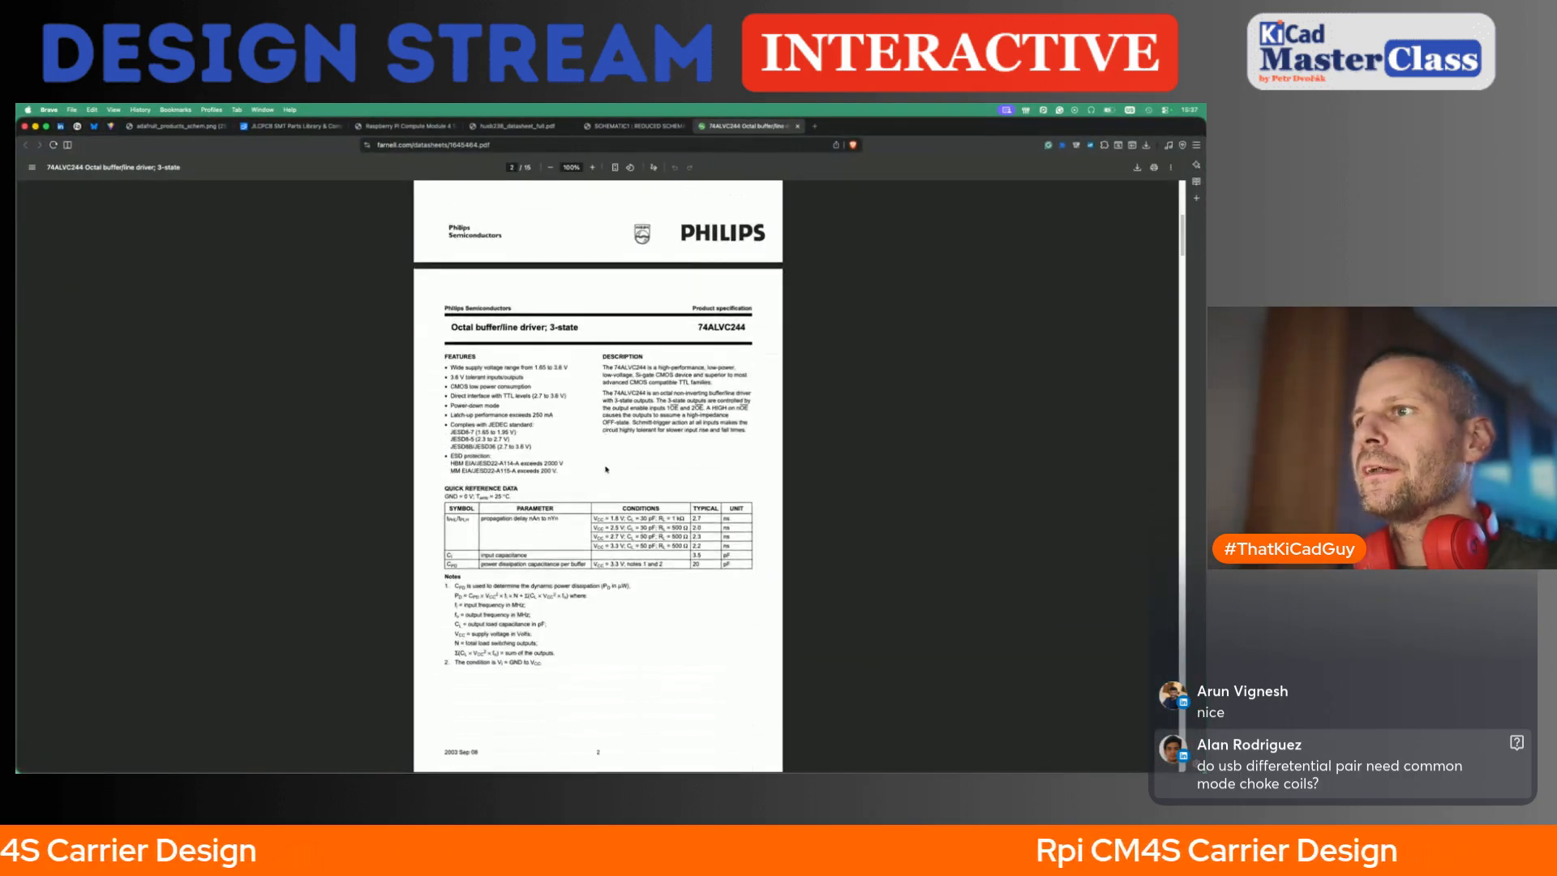
ctrl+scroll(607, 469, up, 3)
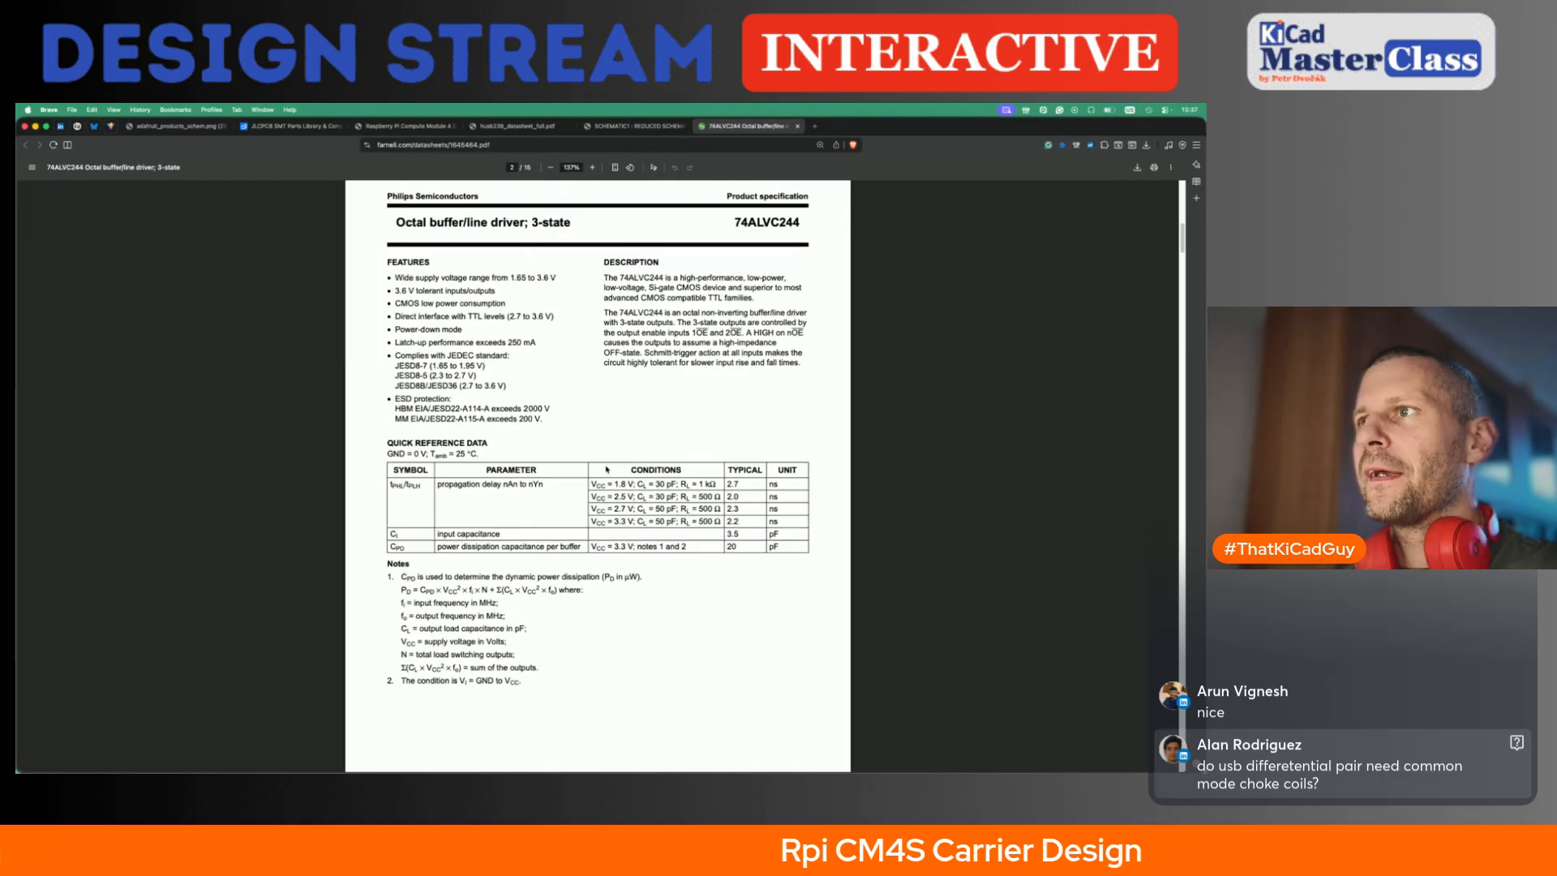
scroll(607, 469, down, 1)
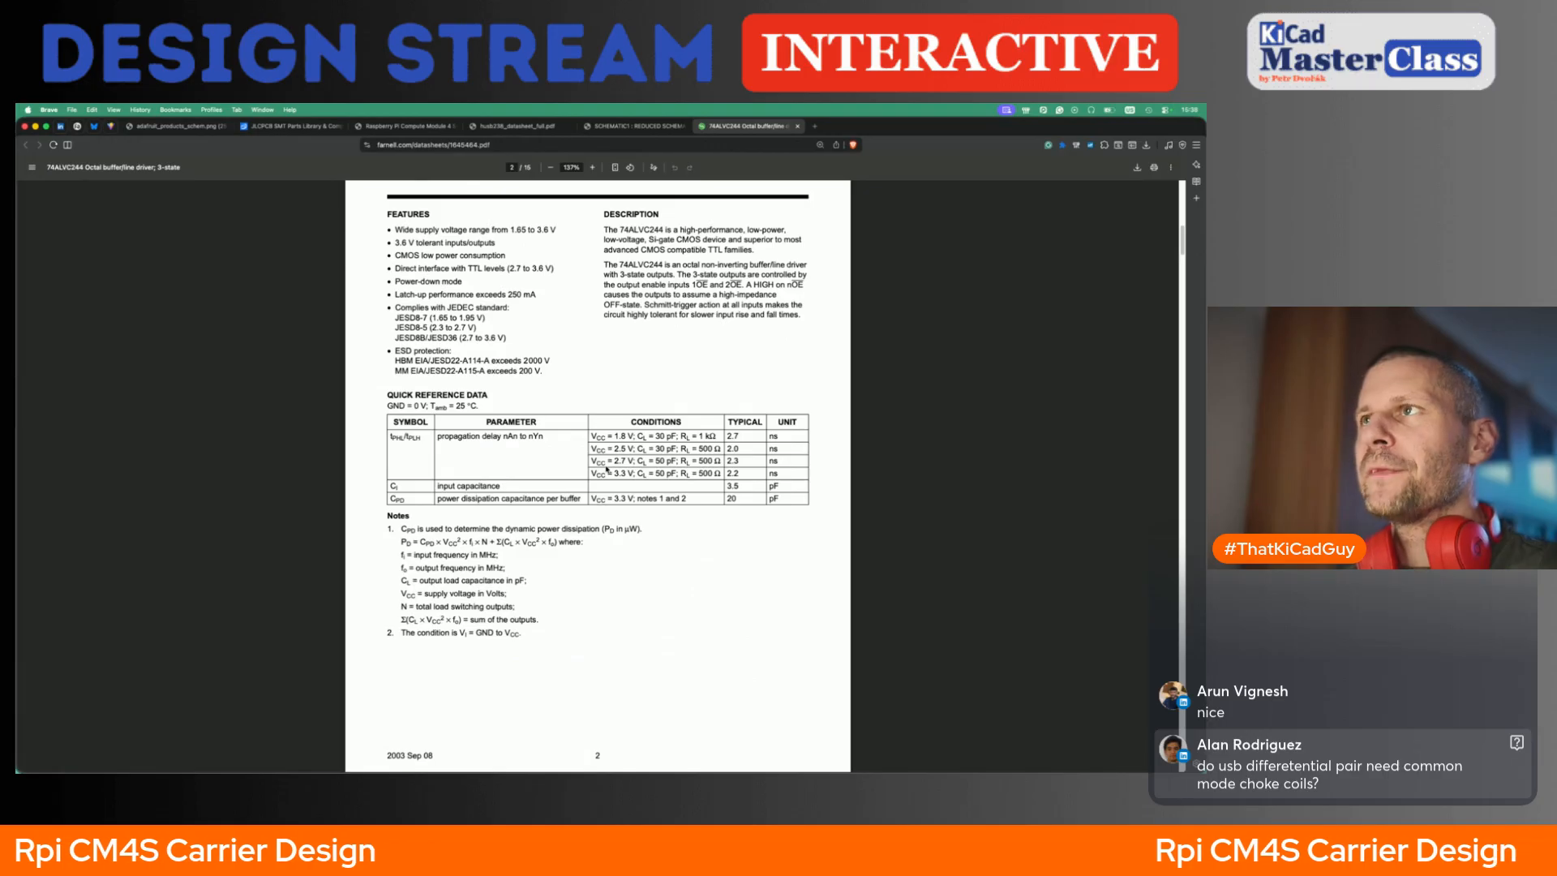
scroll(607, 468, down, 5)
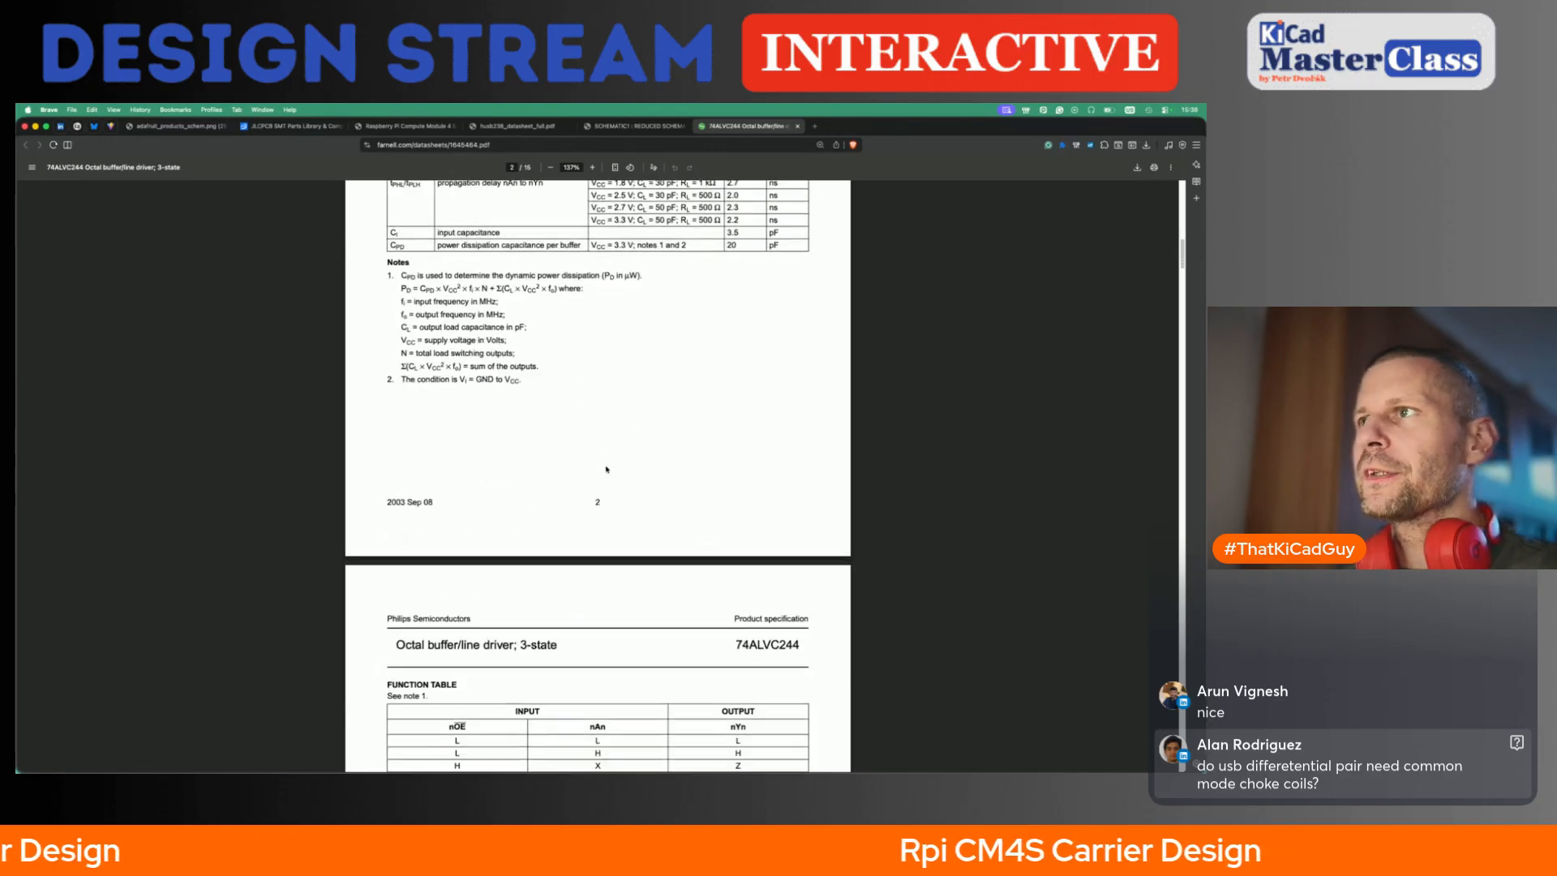
scroll(607, 469, down, 3)
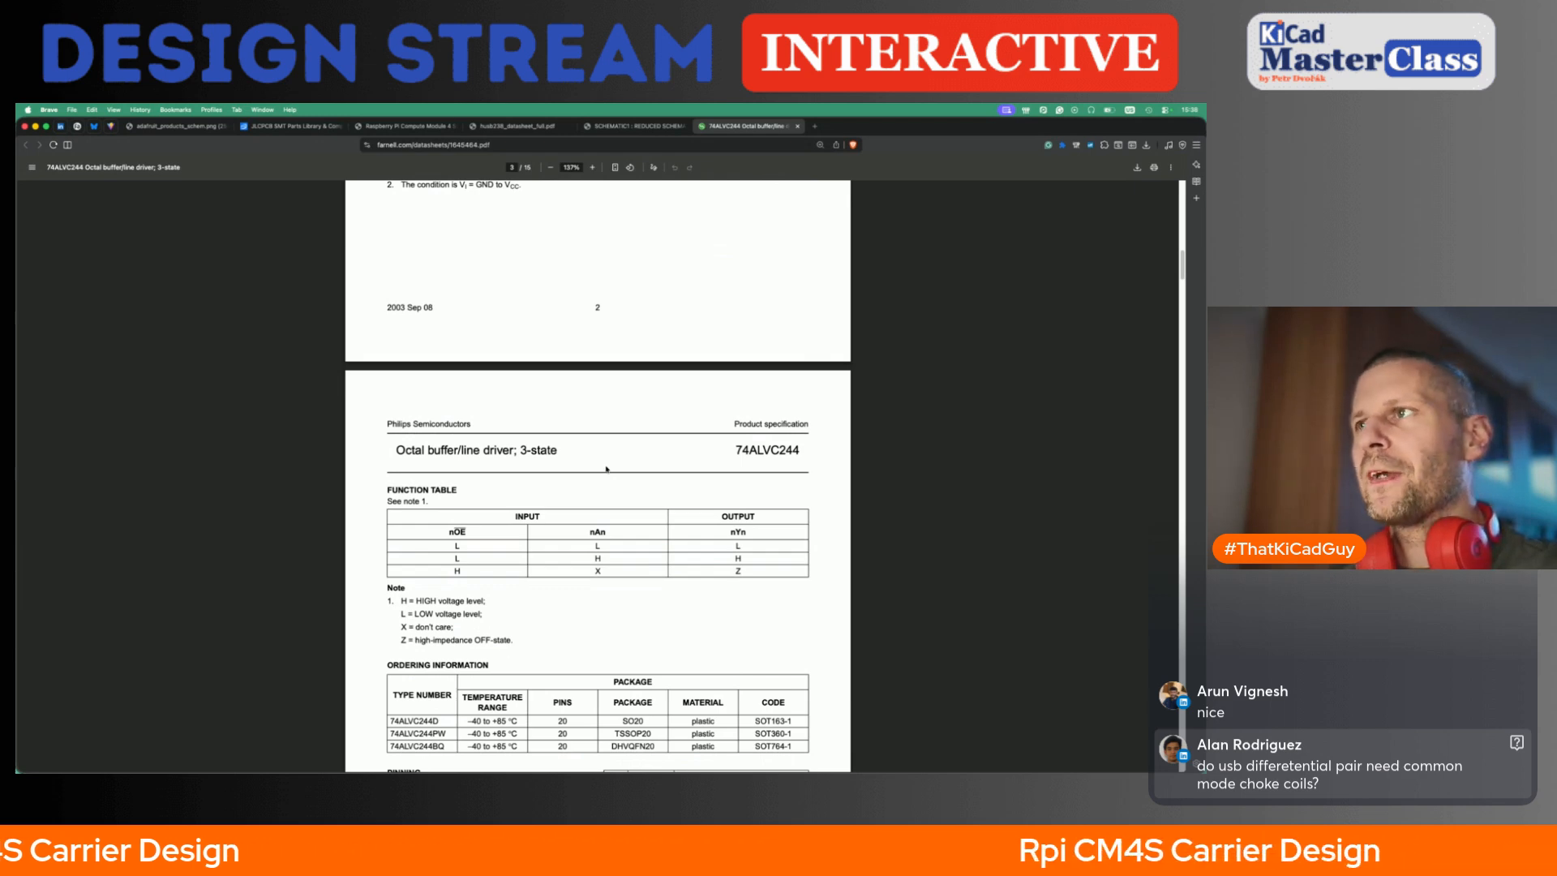
scroll(607, 469, down, 5)
scroll(607, 468, down, 10)
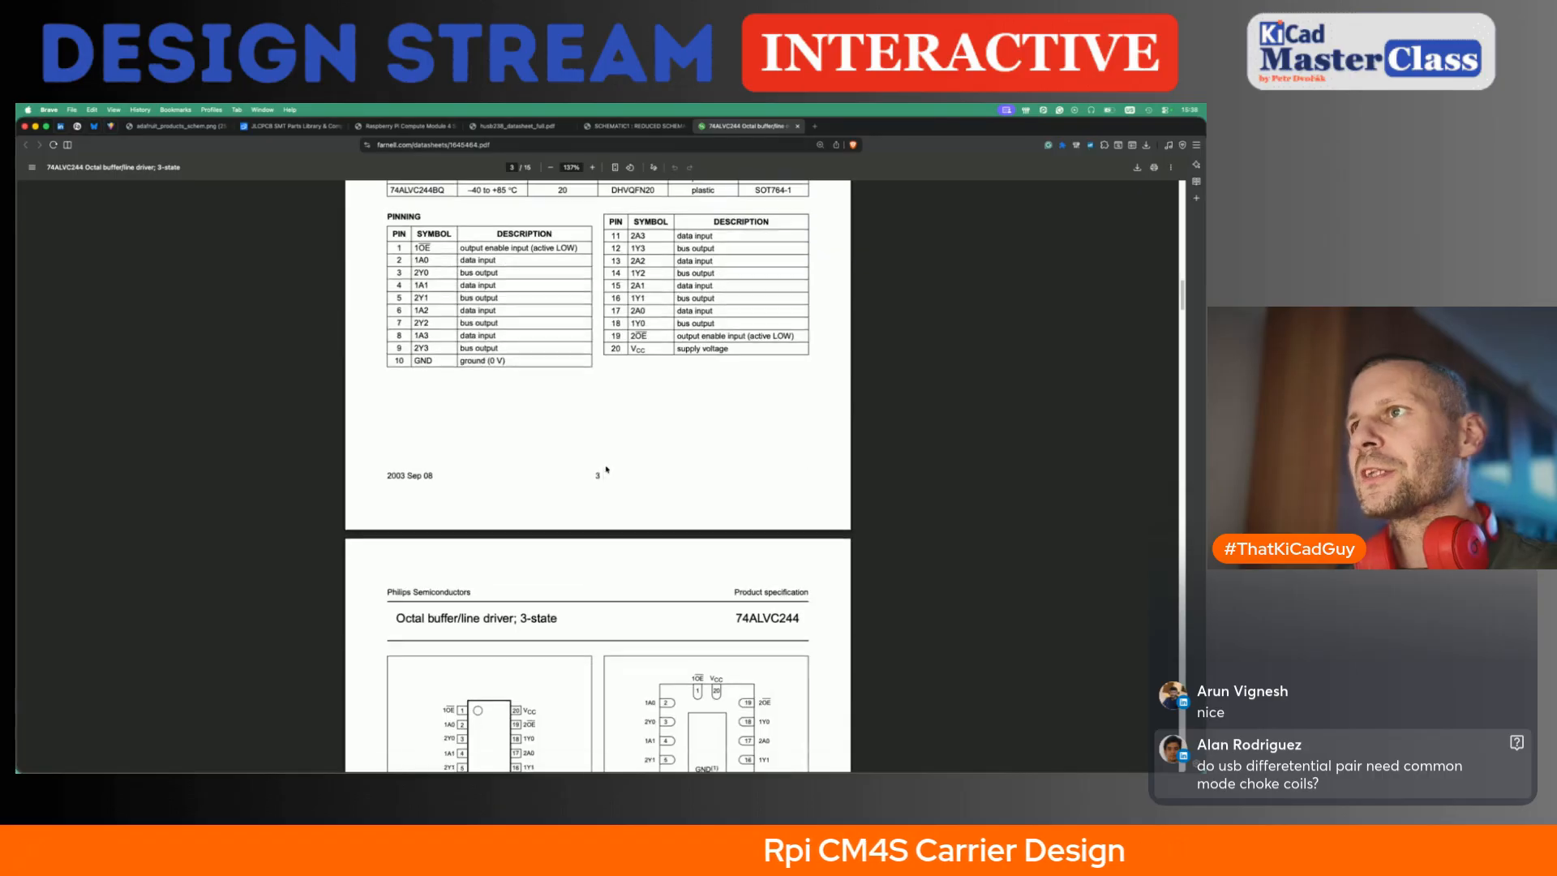
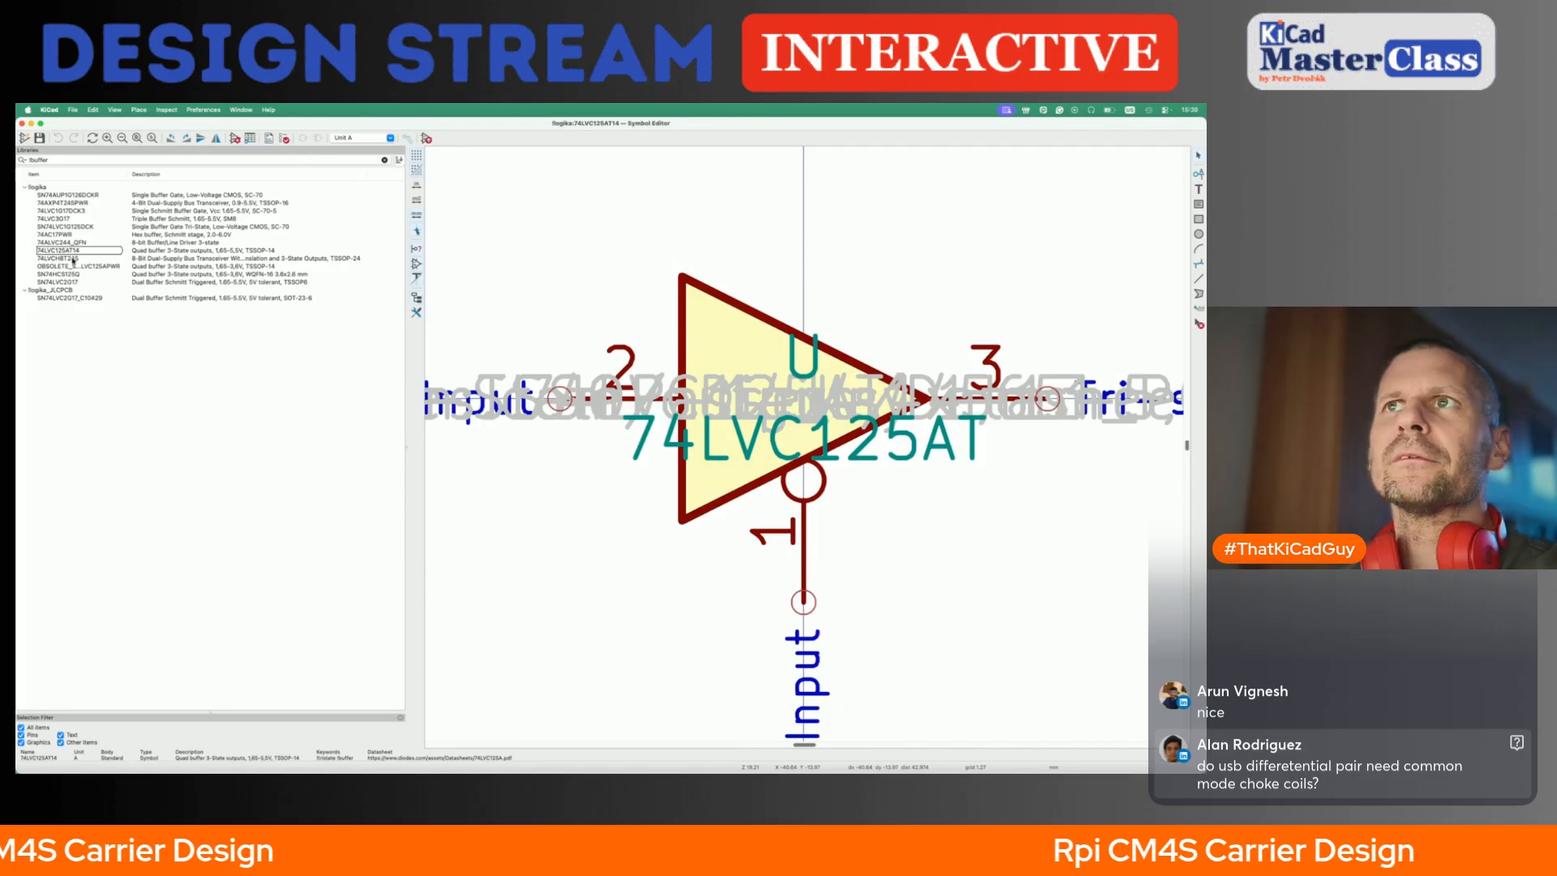
- Load the 74LVCH8T245 symbol, open its datasheet and examine the features, description and pin configuration
double_click(73, 259)
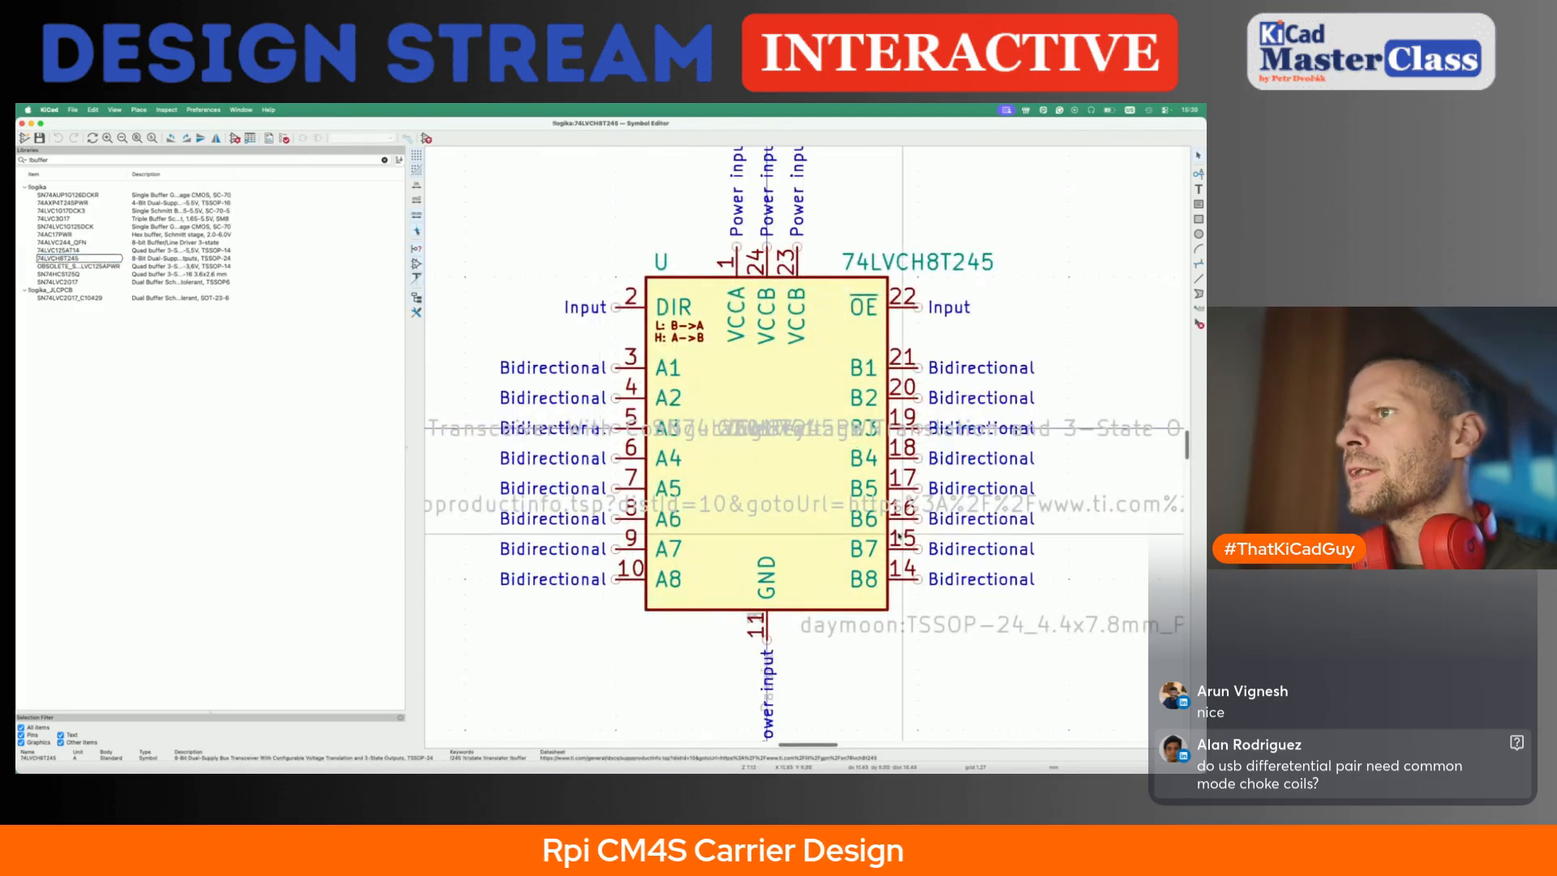
click(825, 568)
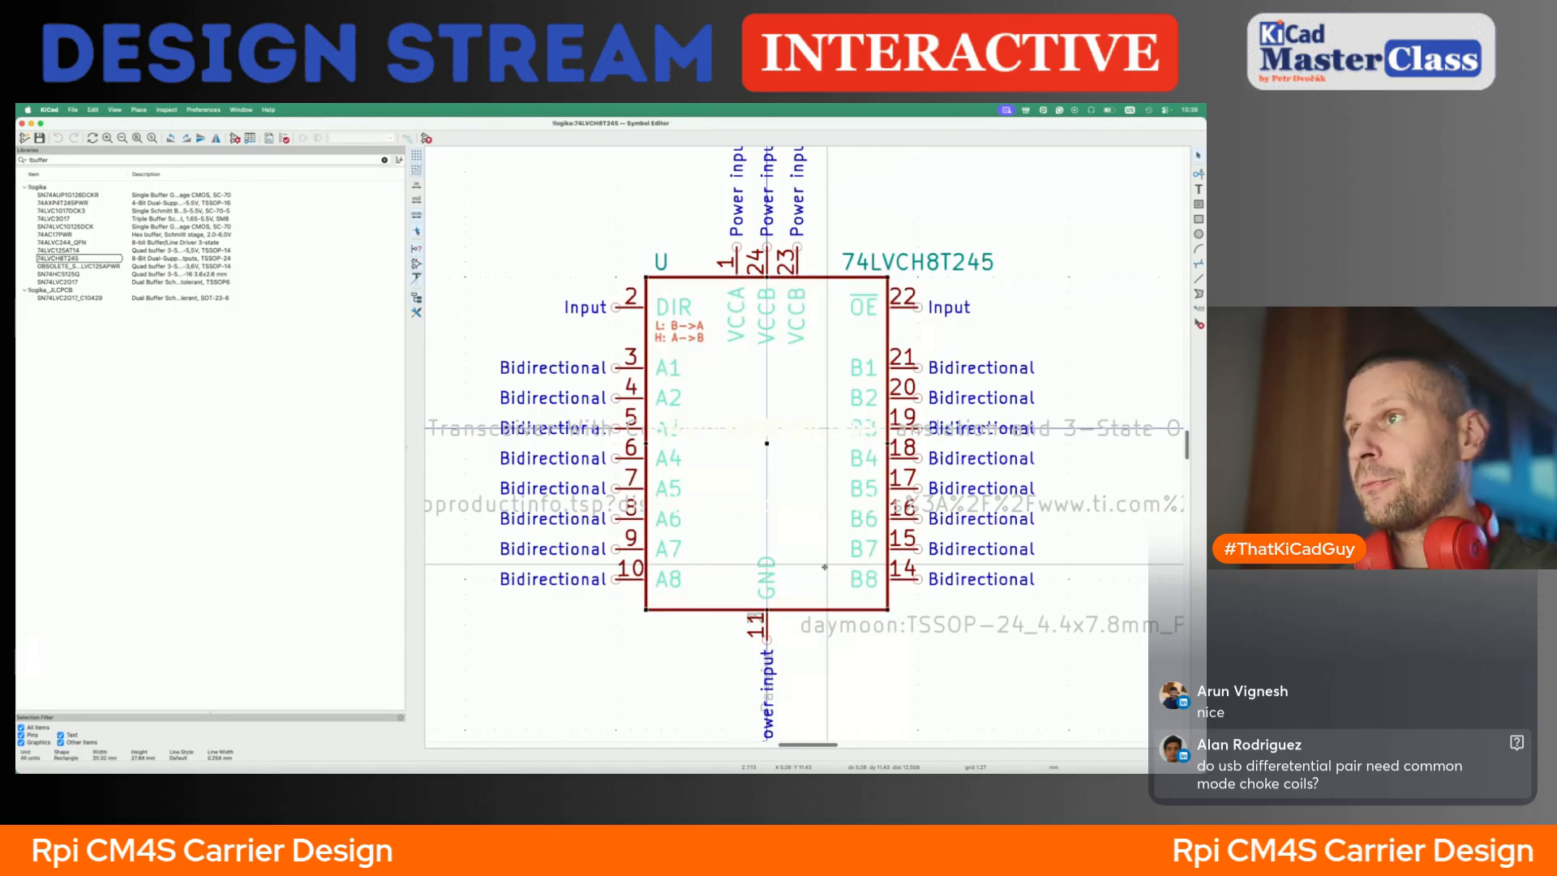
key(d)
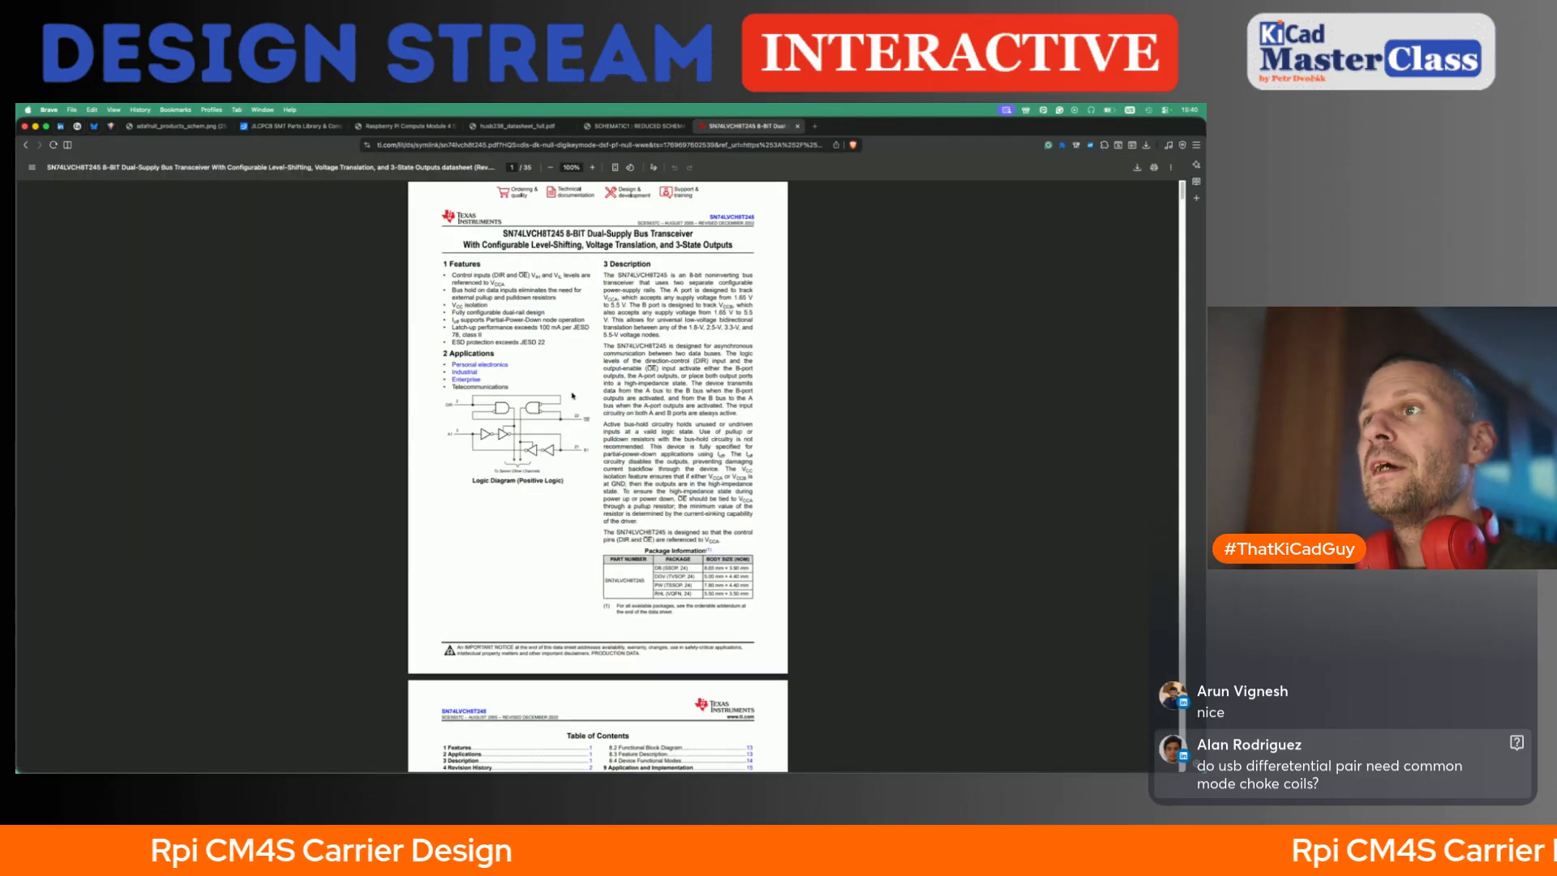
ctrl+scroll(572, 396, up, 3)
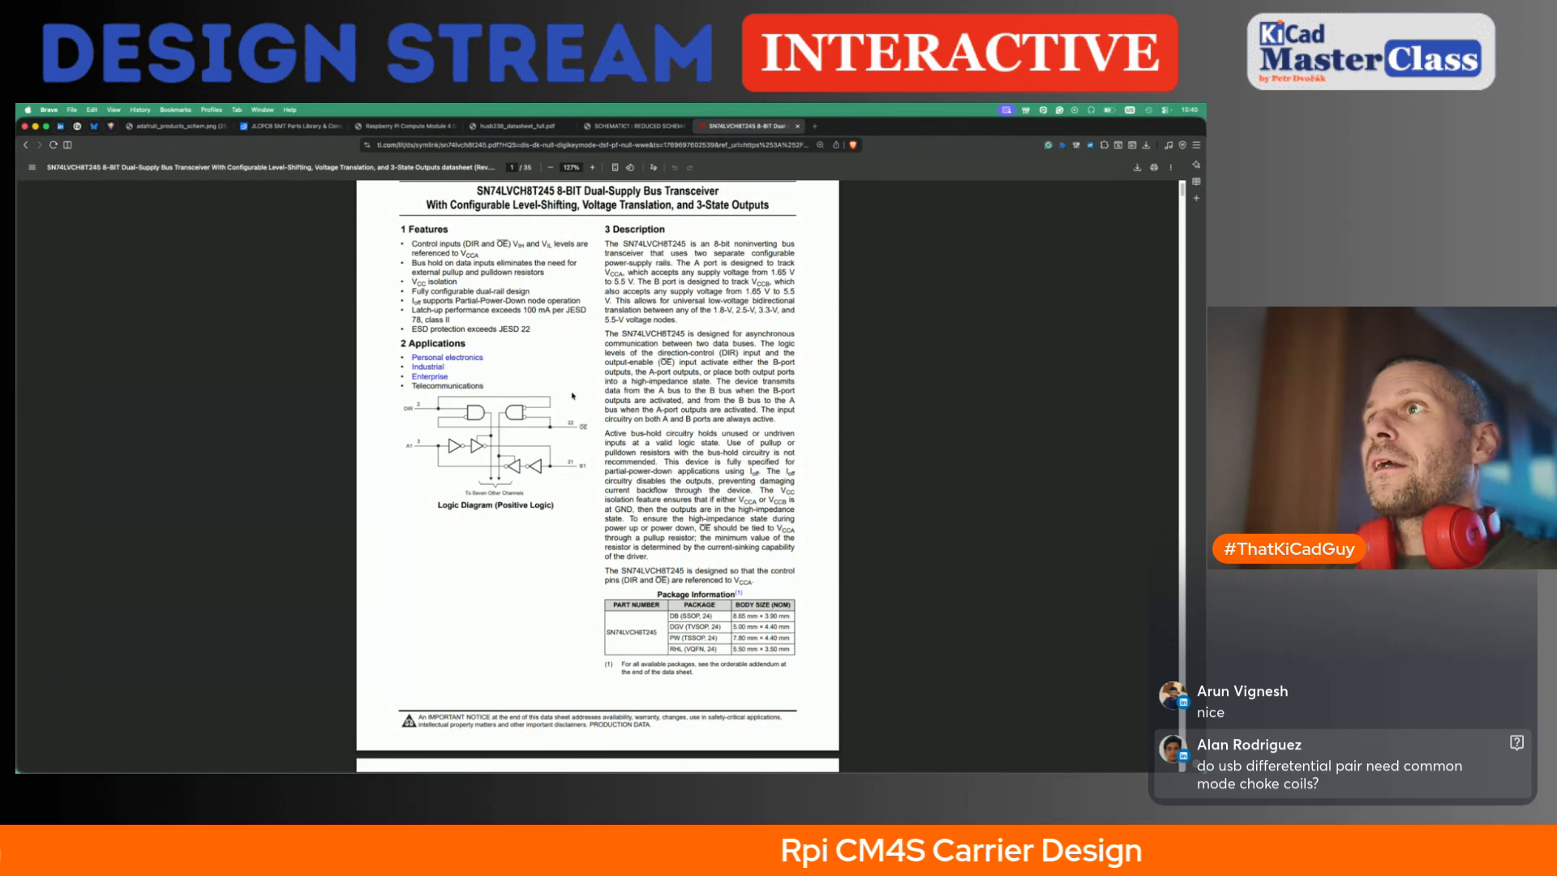
scroll(572, 396, down, 12)
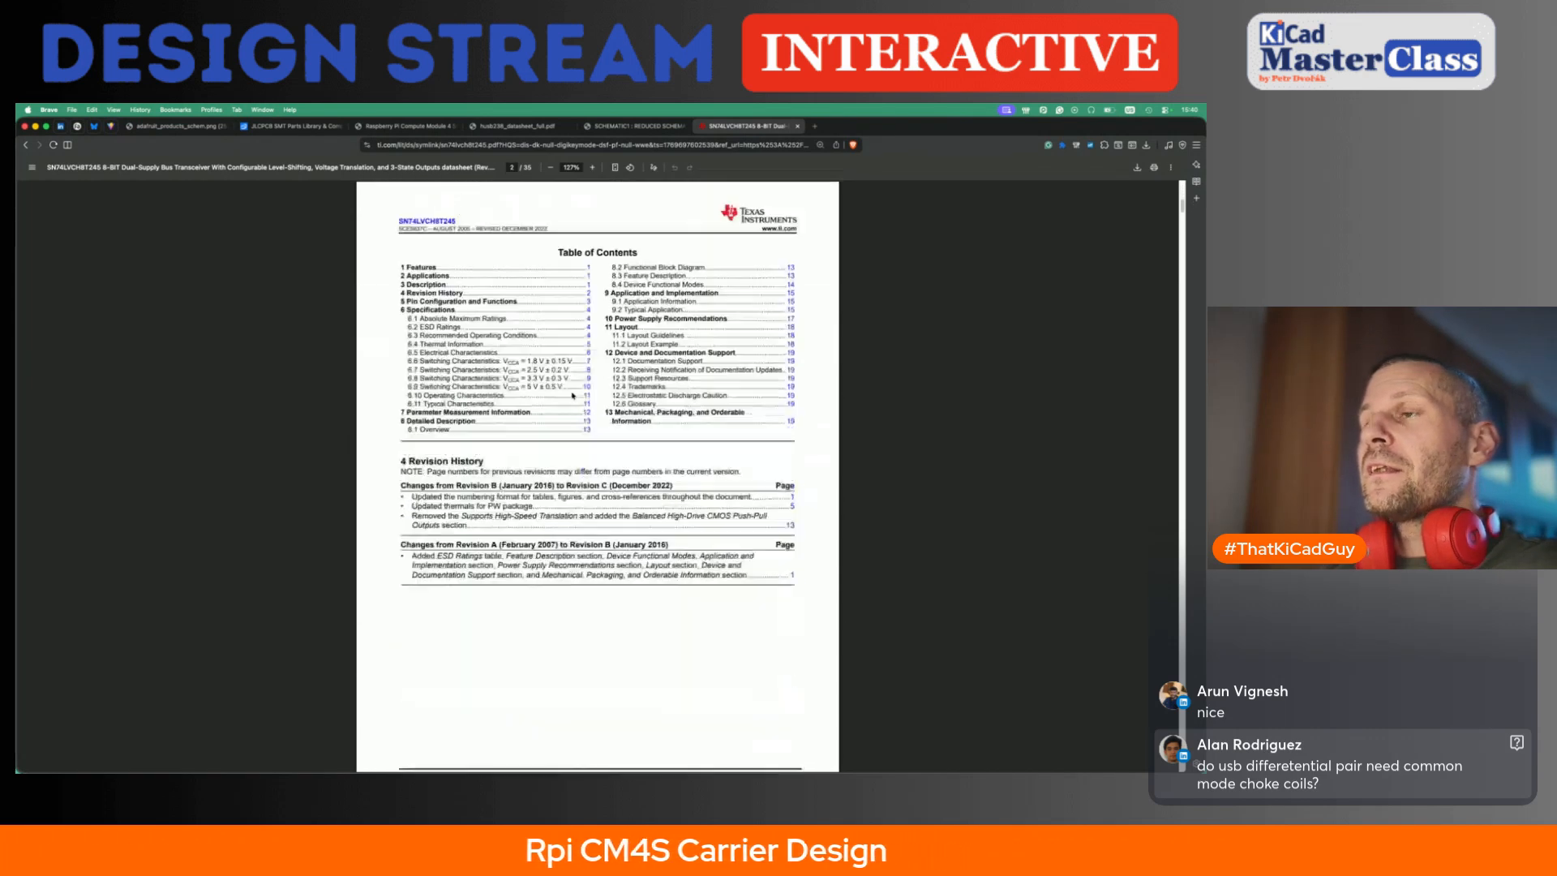
scroll(572, 396, down, 3)
ctrl+scroll(701, 411, up, 3)
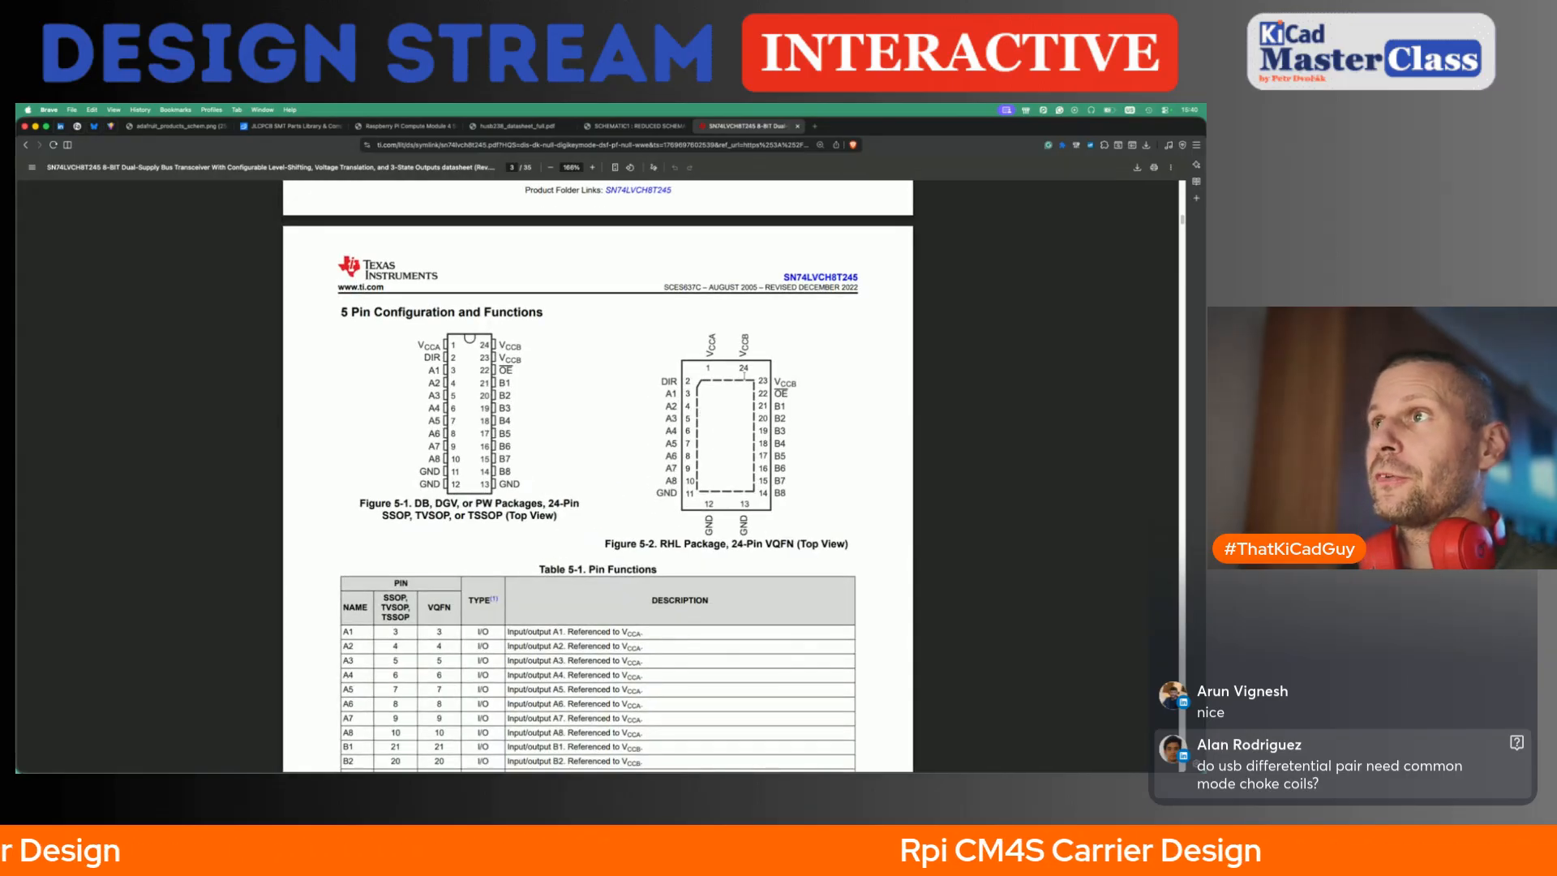
scroll(598, 479, up, 15)
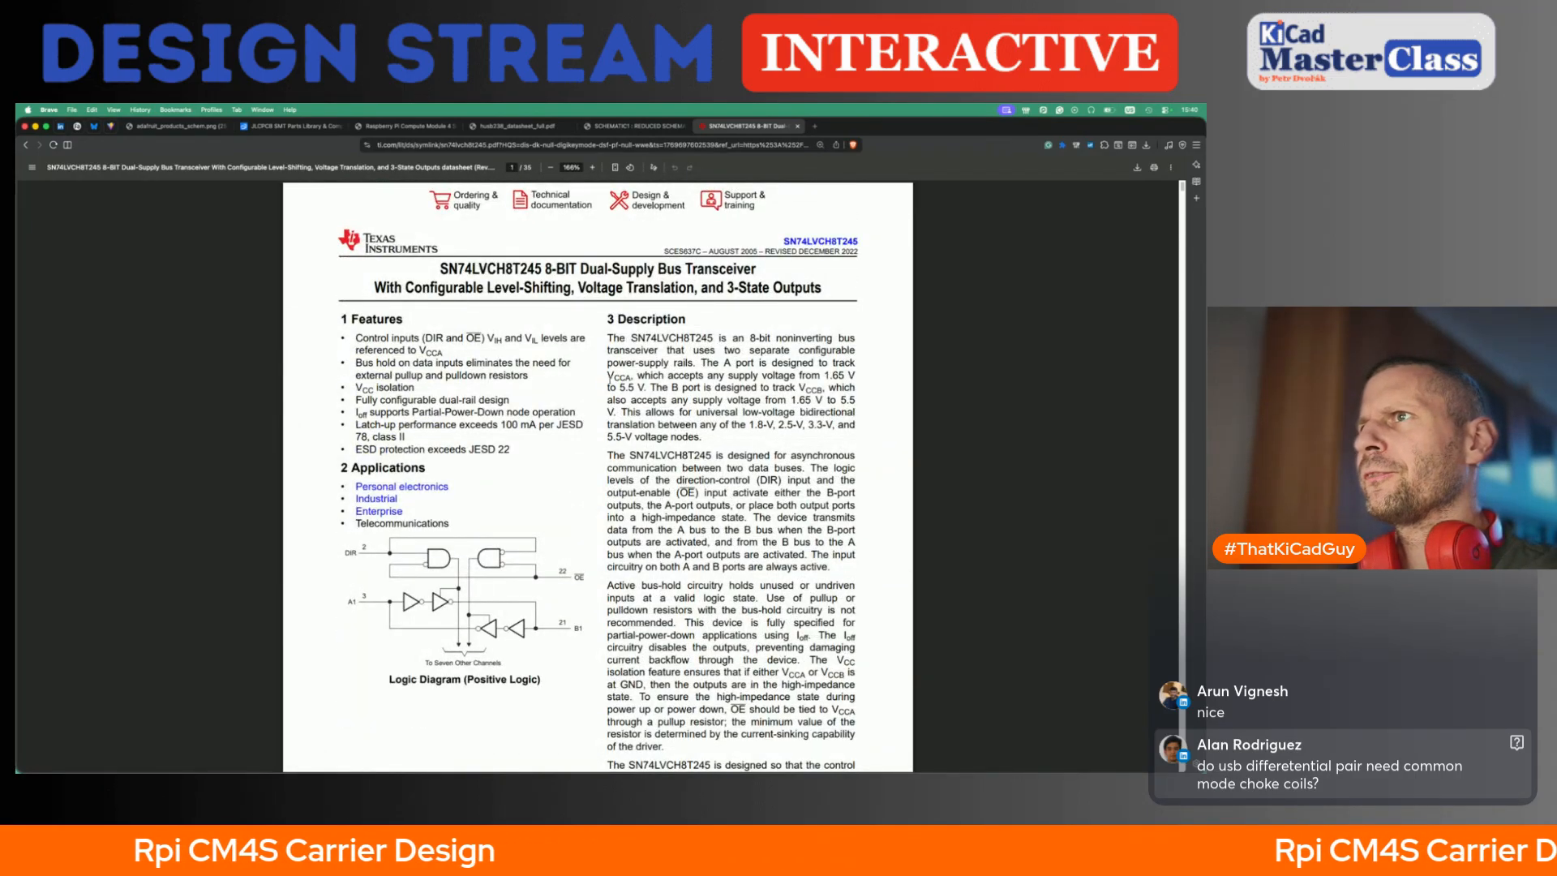
- Highlight port A's 5.5 V supply limit in the datasheet and review the package information, pin configuration and logic diagram
drag(619, 387, 644, 389)
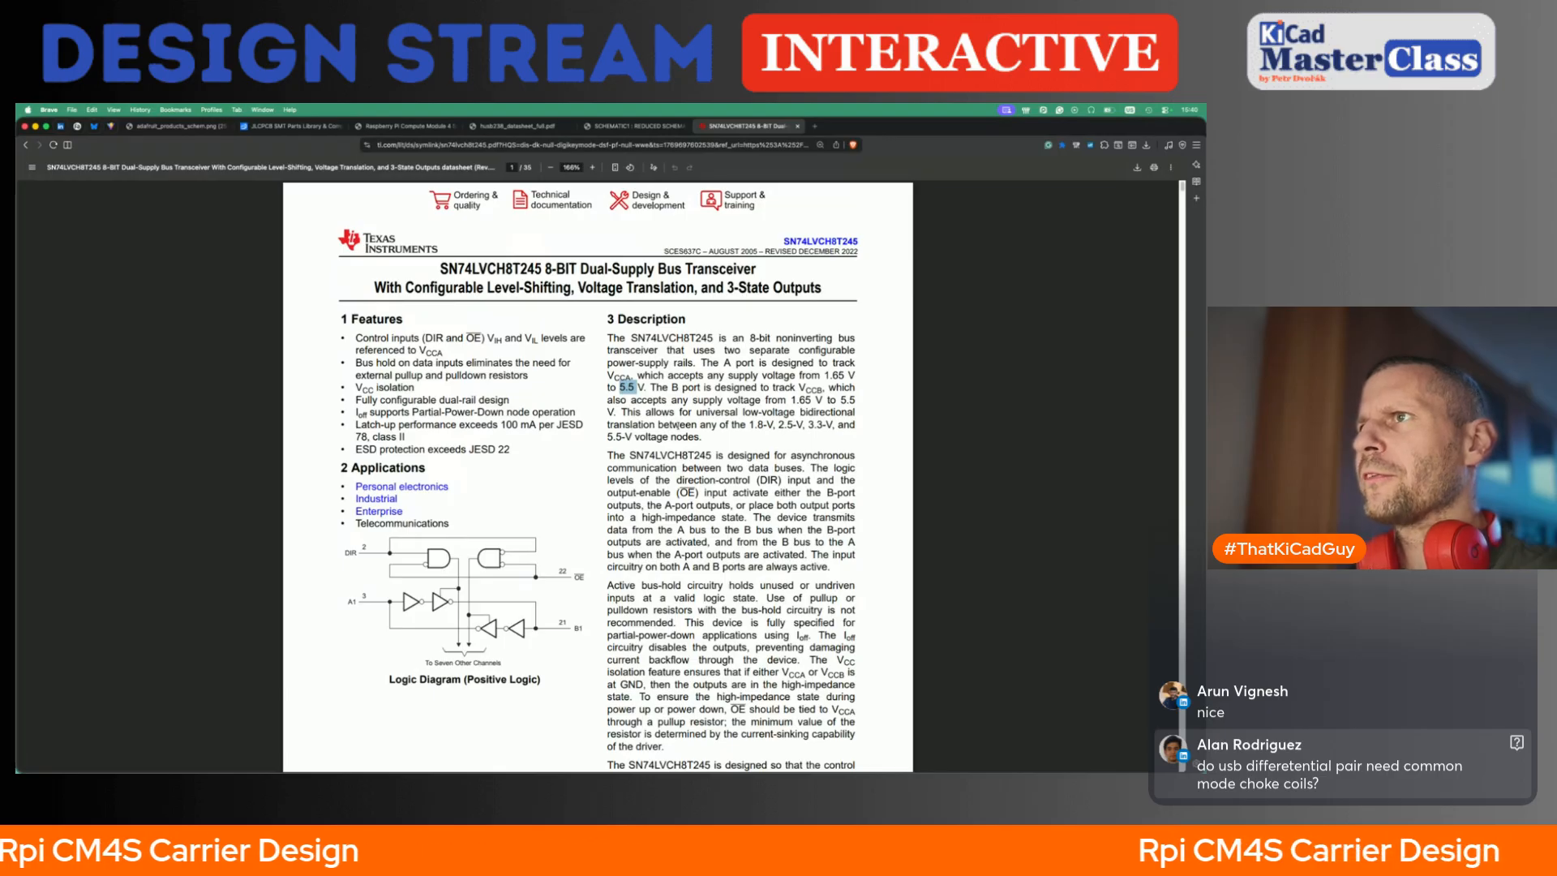
scroll(678, 425, down, 5)
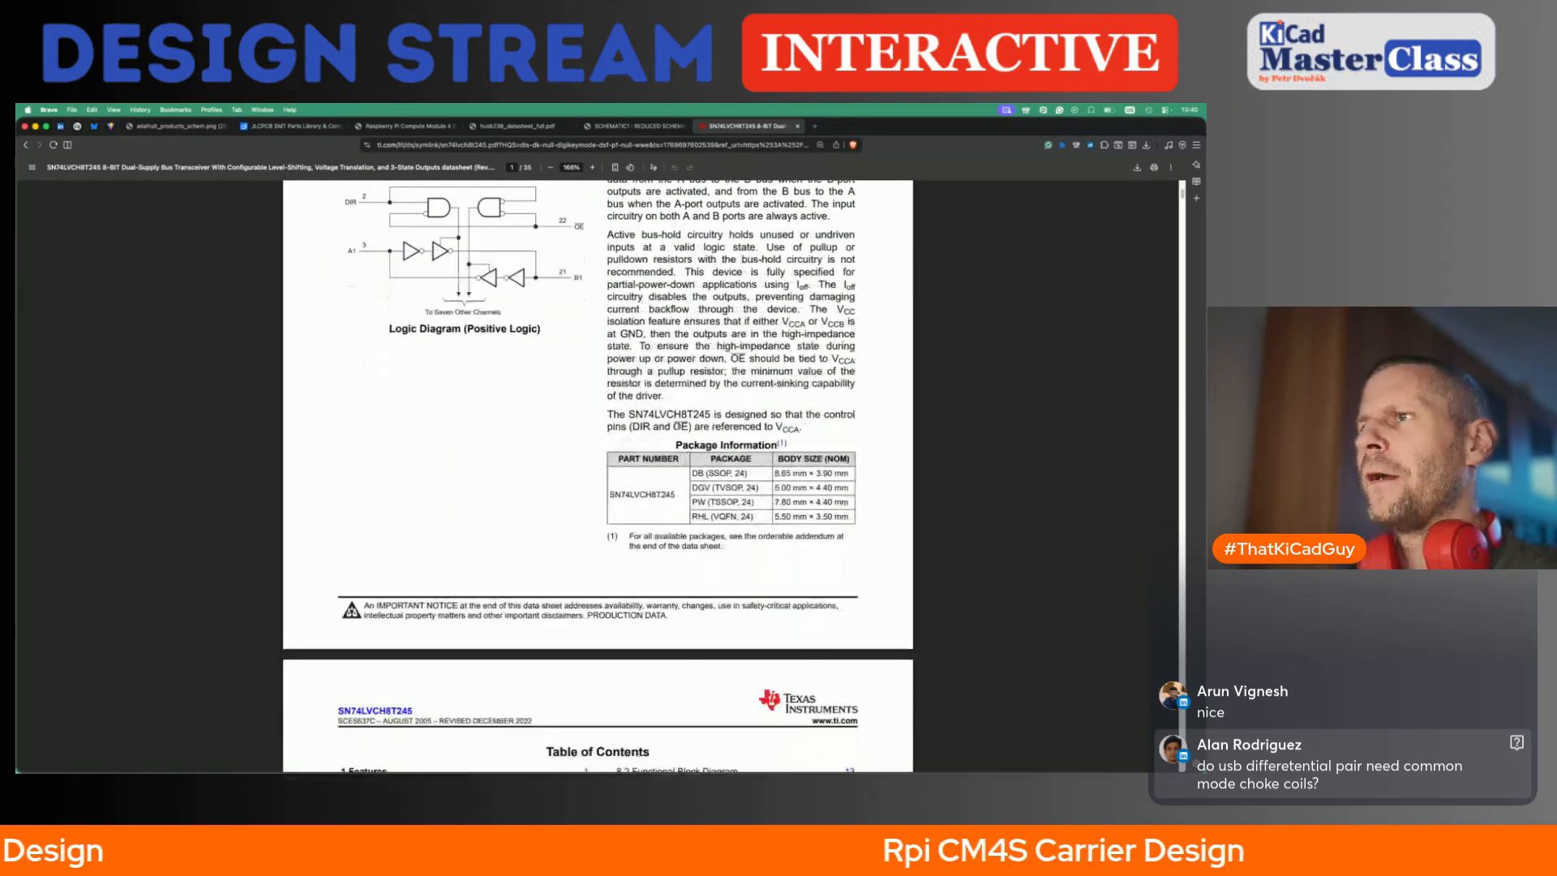
scroll(678, 425, down, 12)
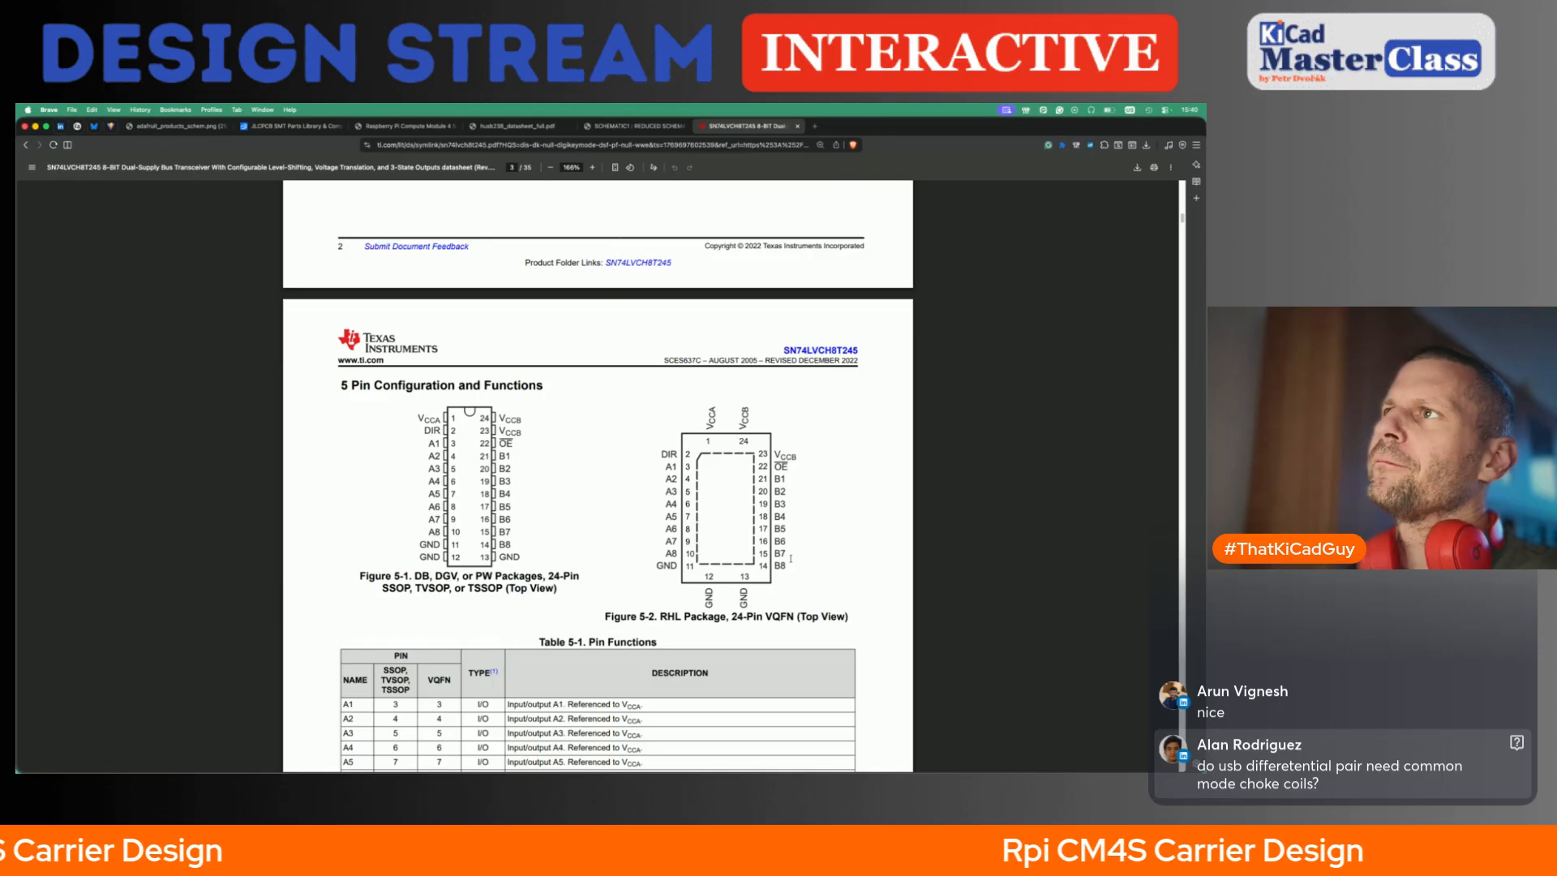
scroll(790, 557, up, 10)
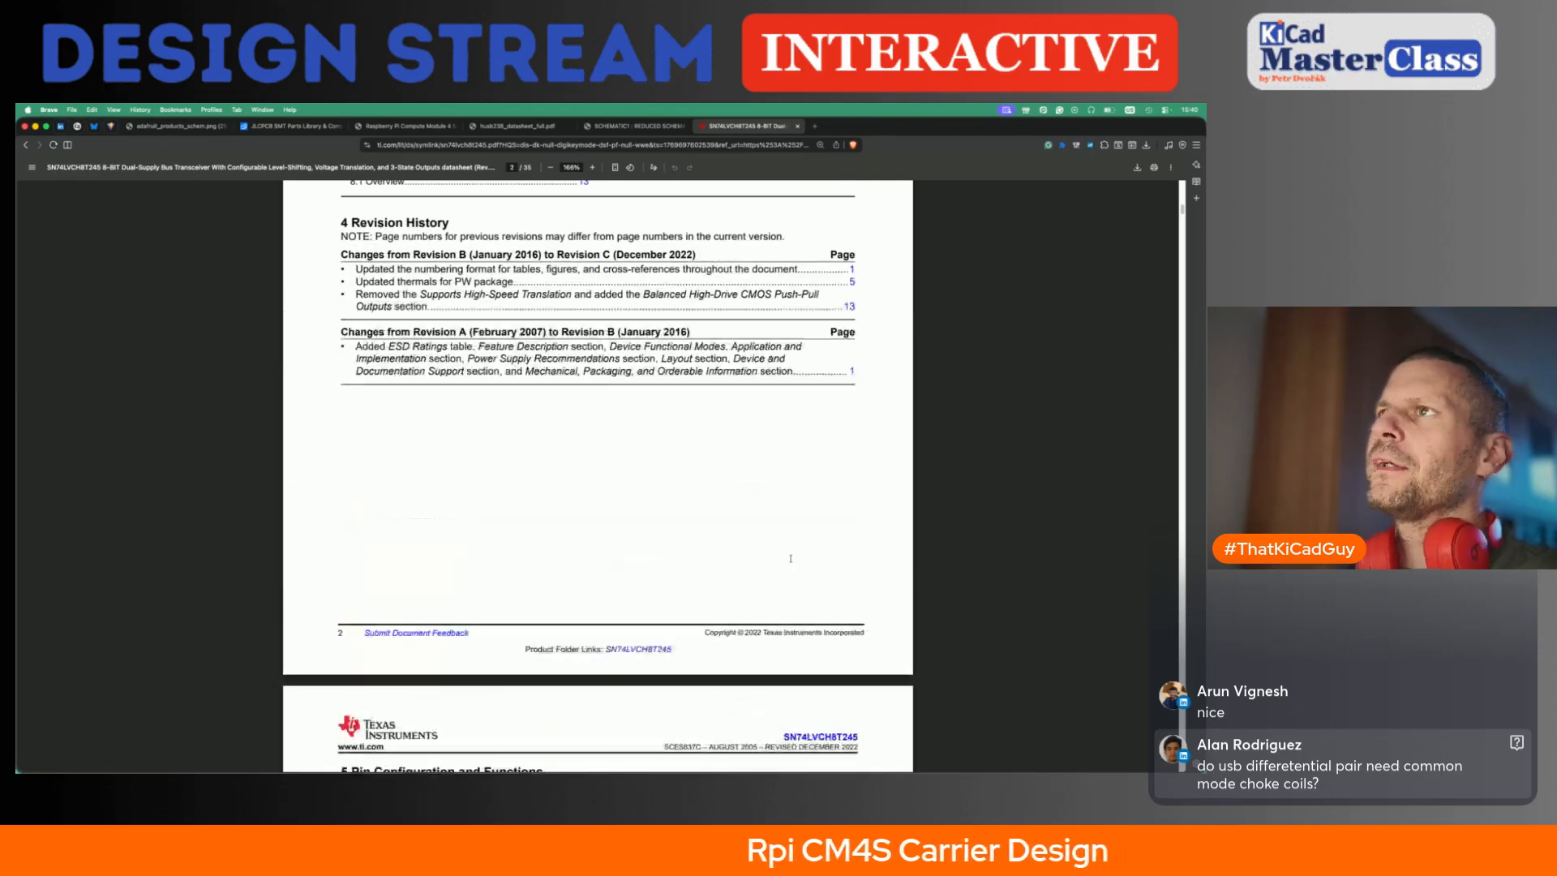
scroll(790, 558, up, 6)
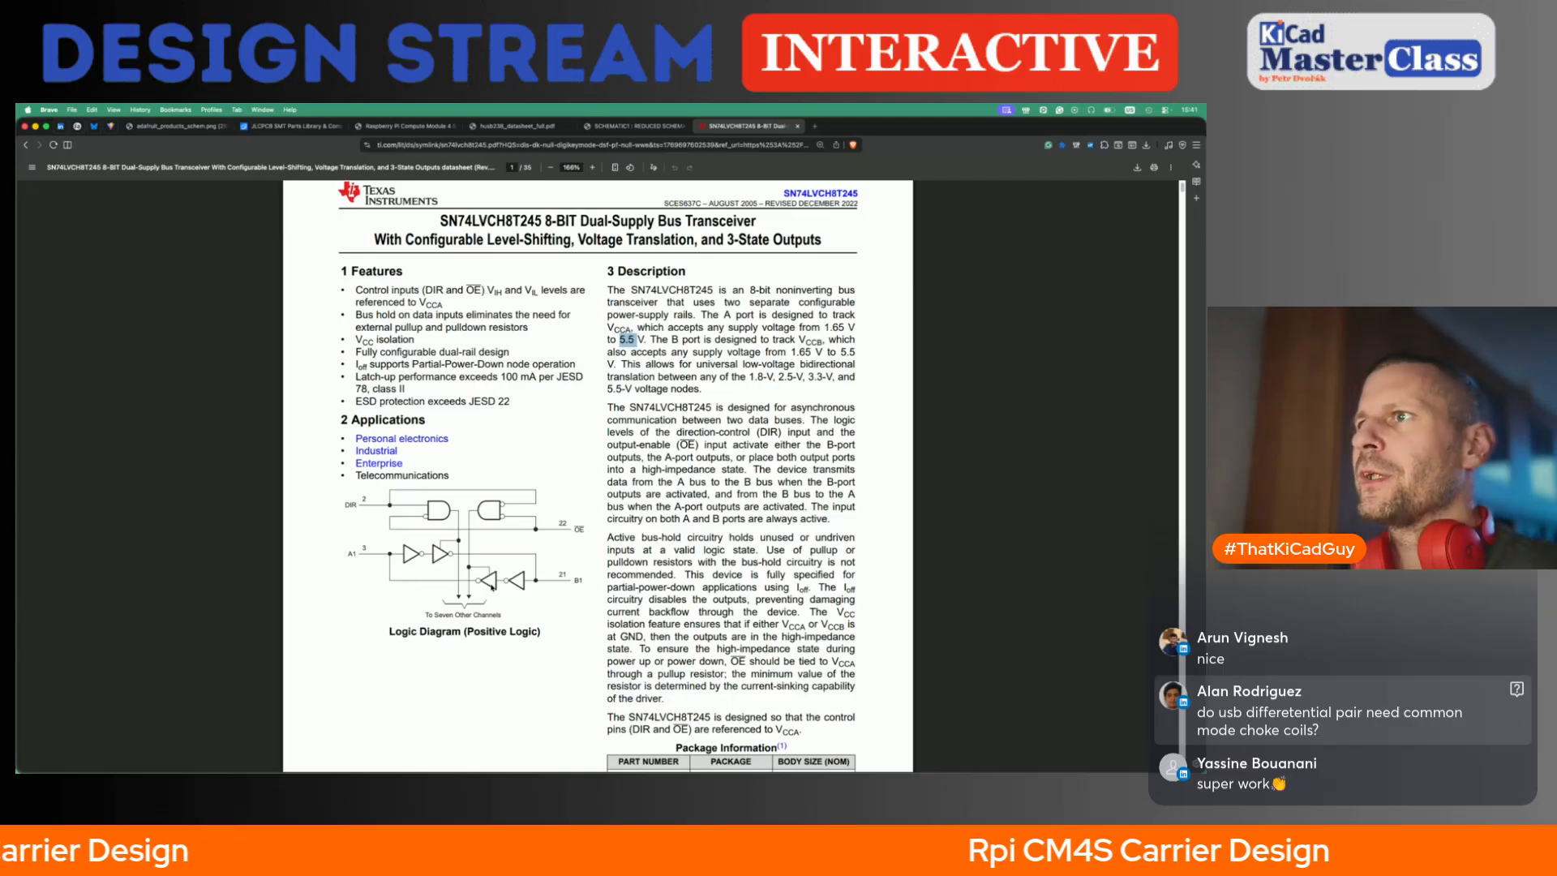
scroll(491, 586, down, 3)
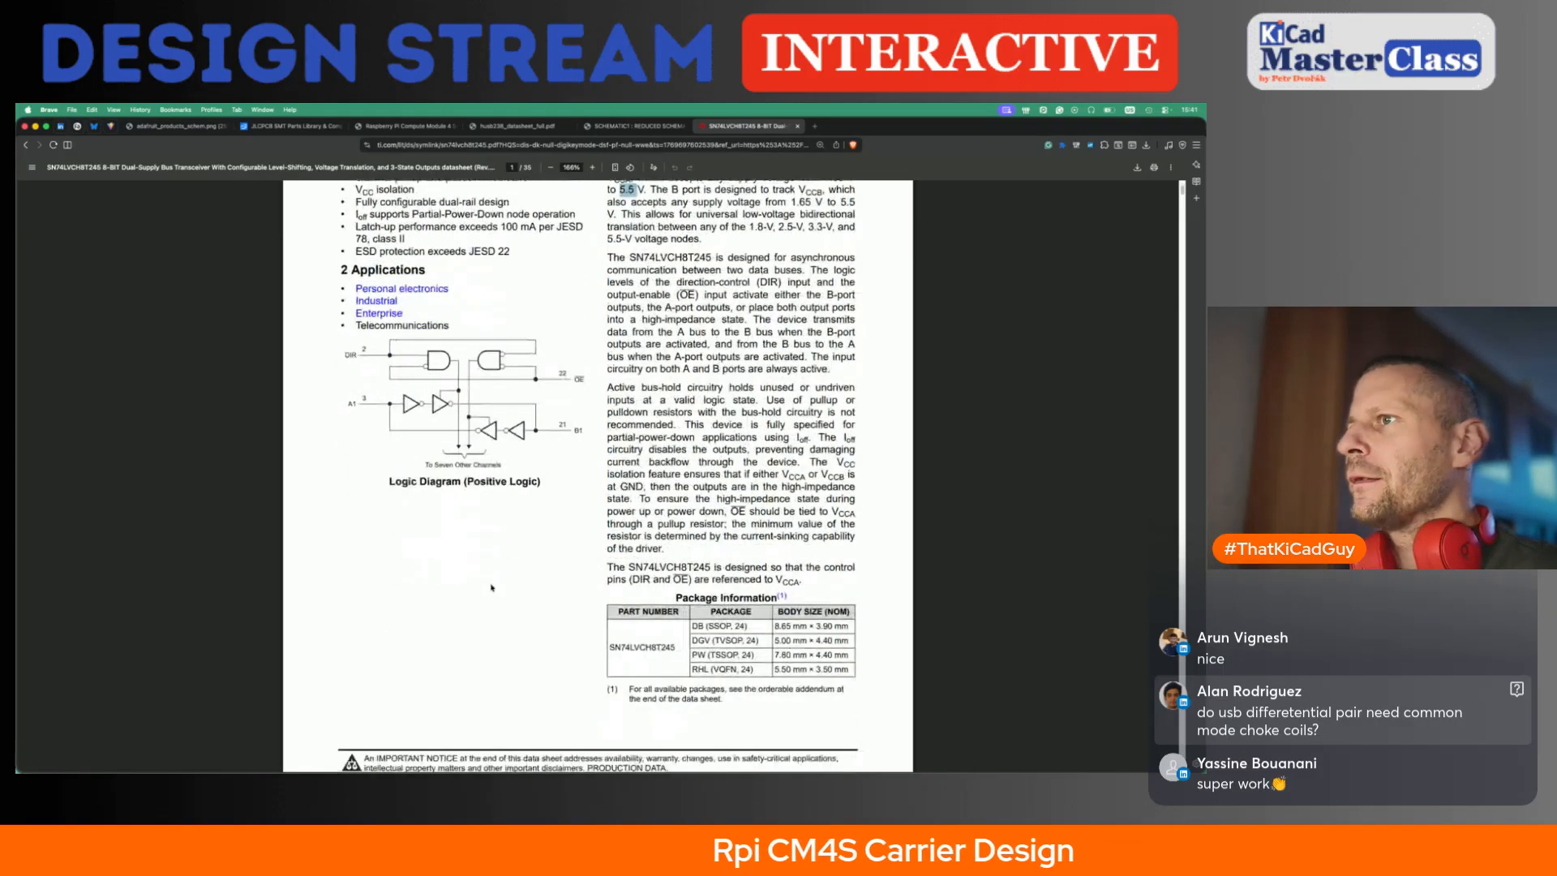
scroll(491, 586, up, 5)
- Return to the Symbol Editor and copy the MOC part number SN74LVCH8T245PWR from the 74LVCH8T245 symbol's properties
key(super+Tab)
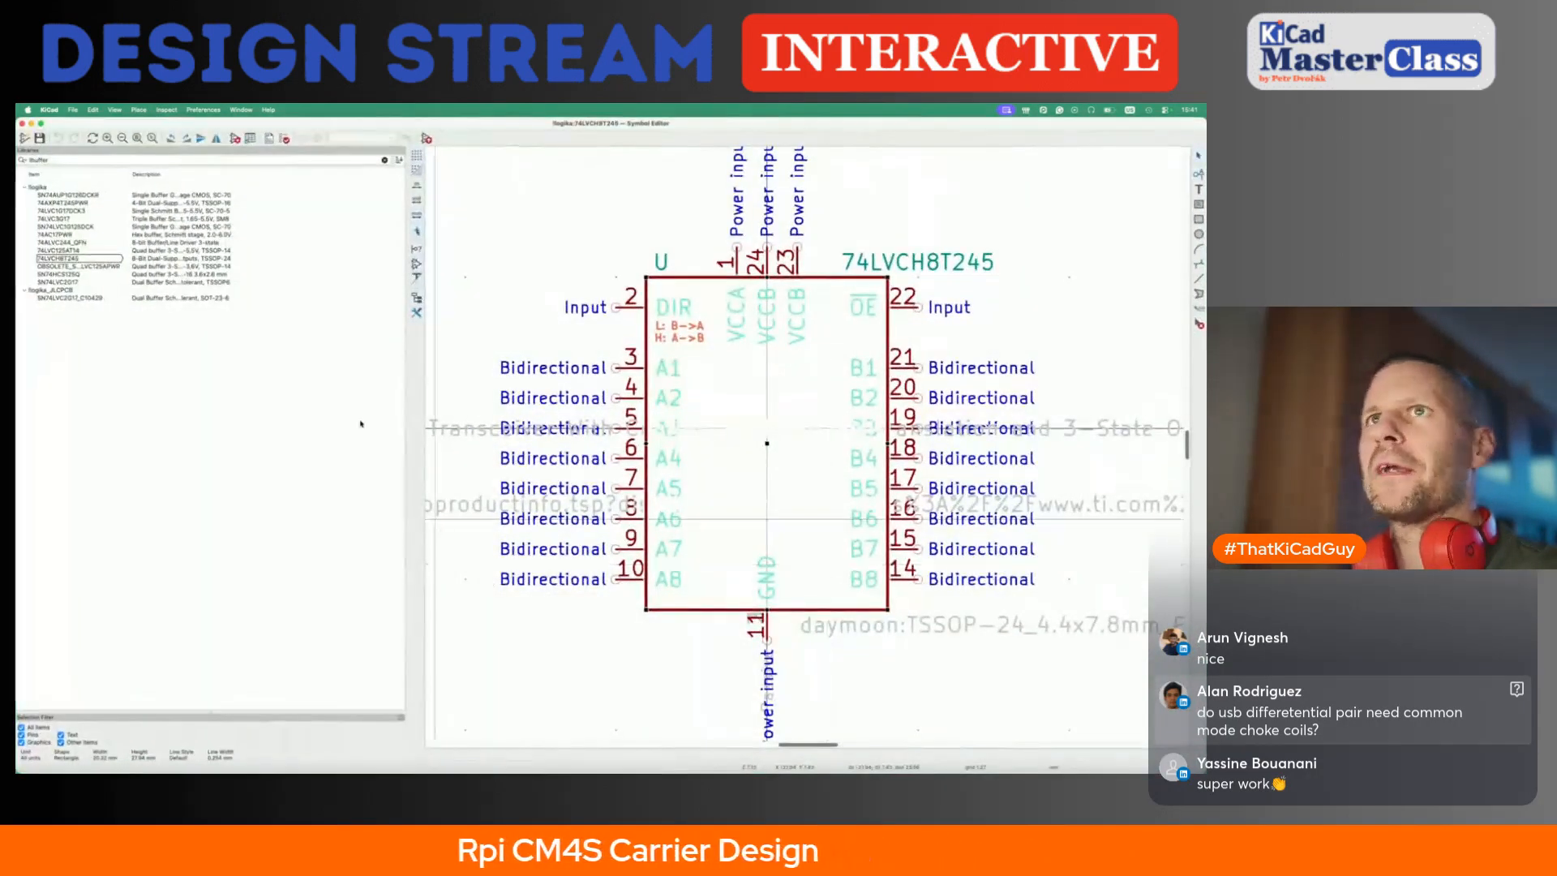
click(236, 139)
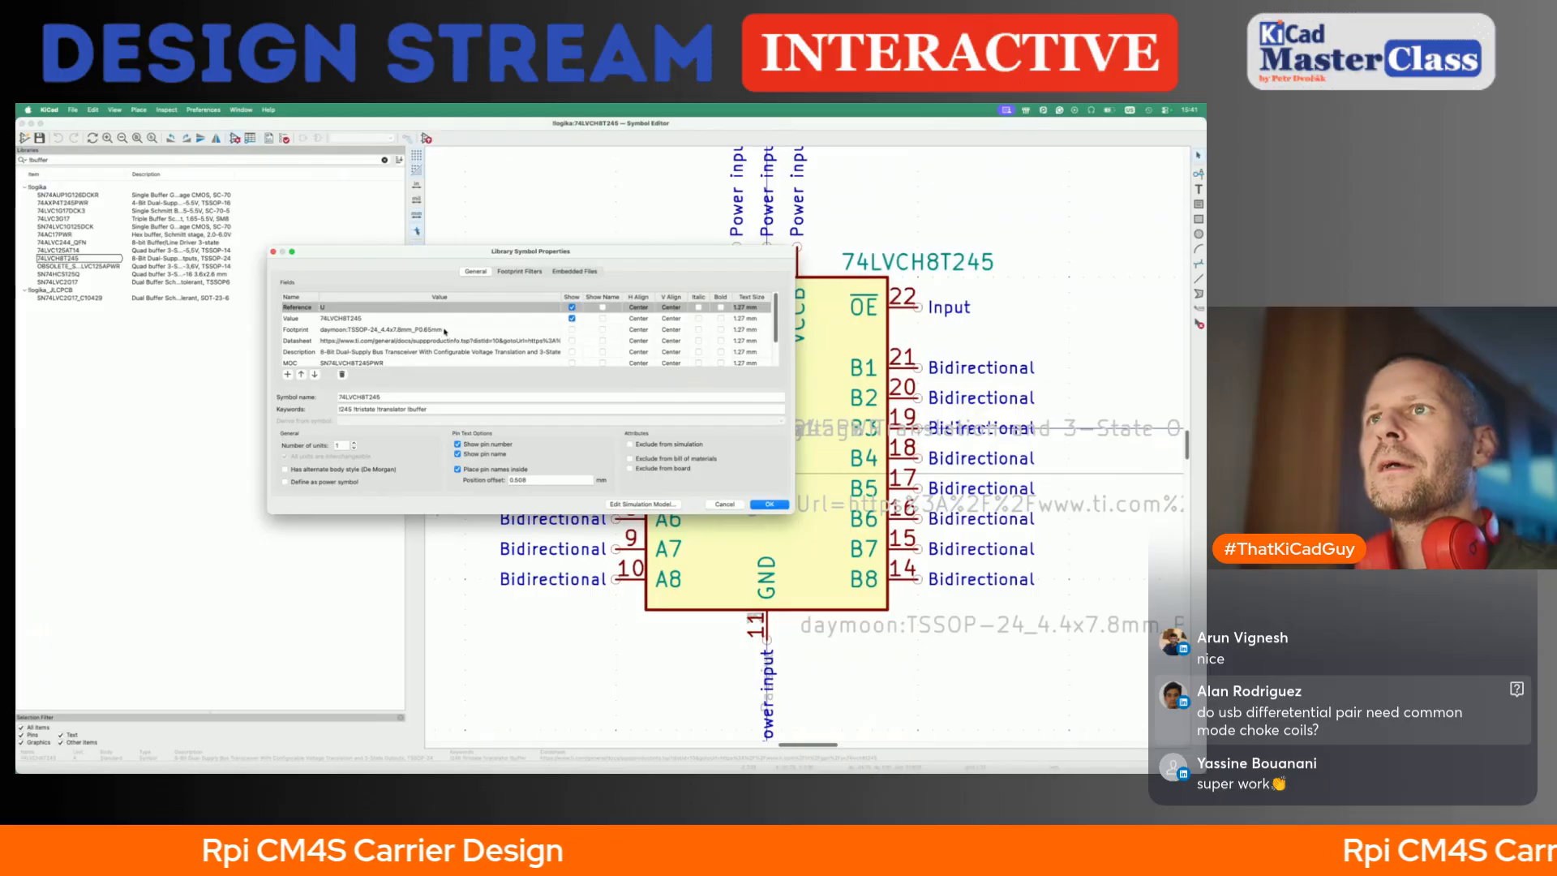
double_click(386, 334)
key(super+c)
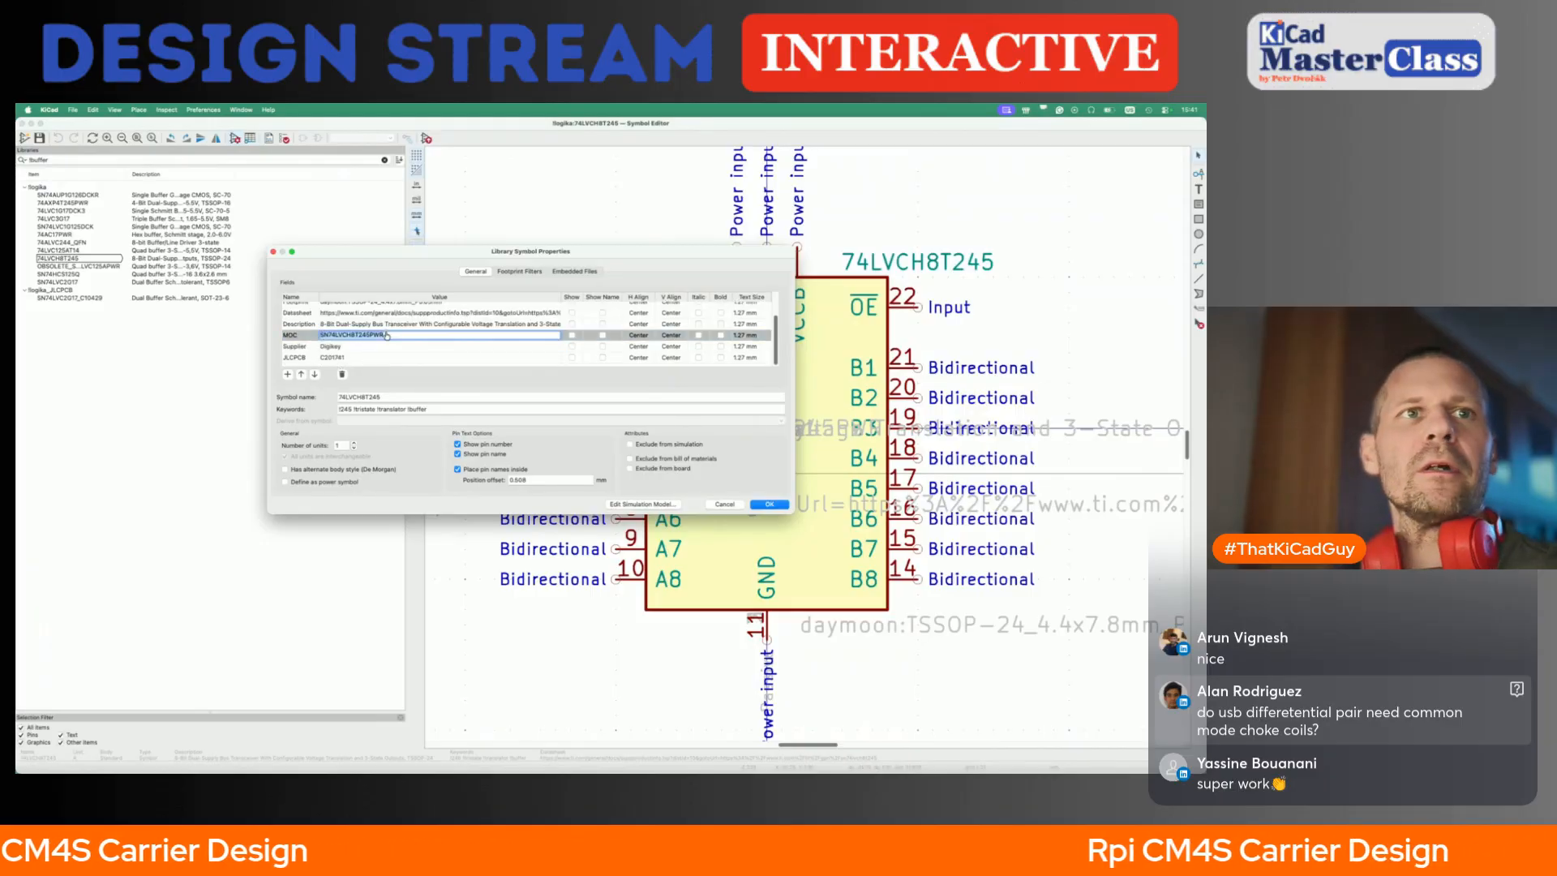
- Switch to the browser, open digikey.com in a new tab and search for SN74LVCH8T245PWR
key(super+Tab)
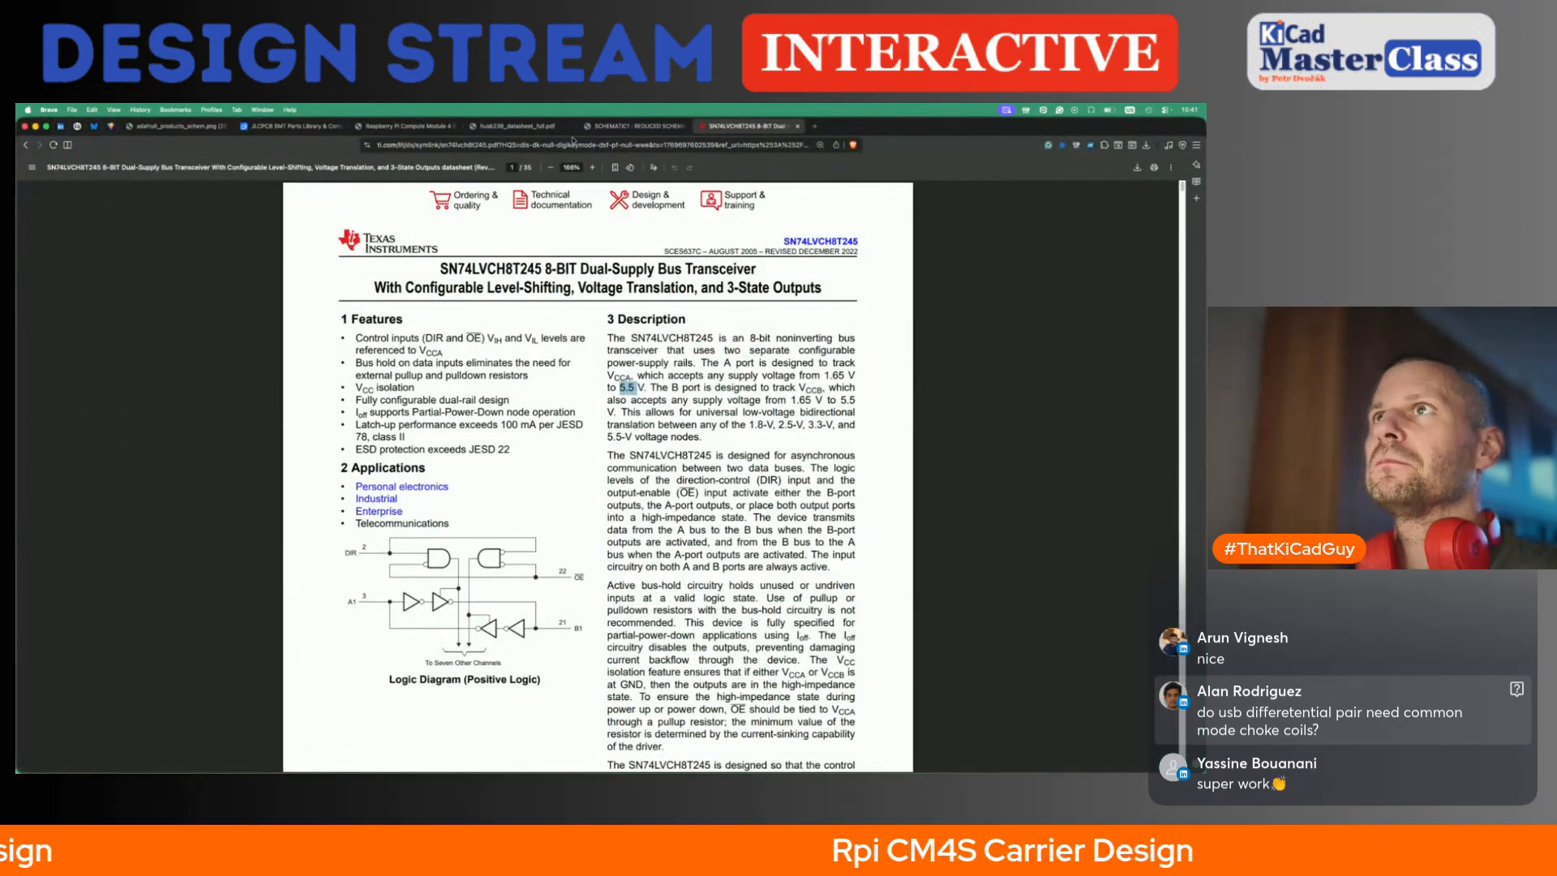
key(super+t)
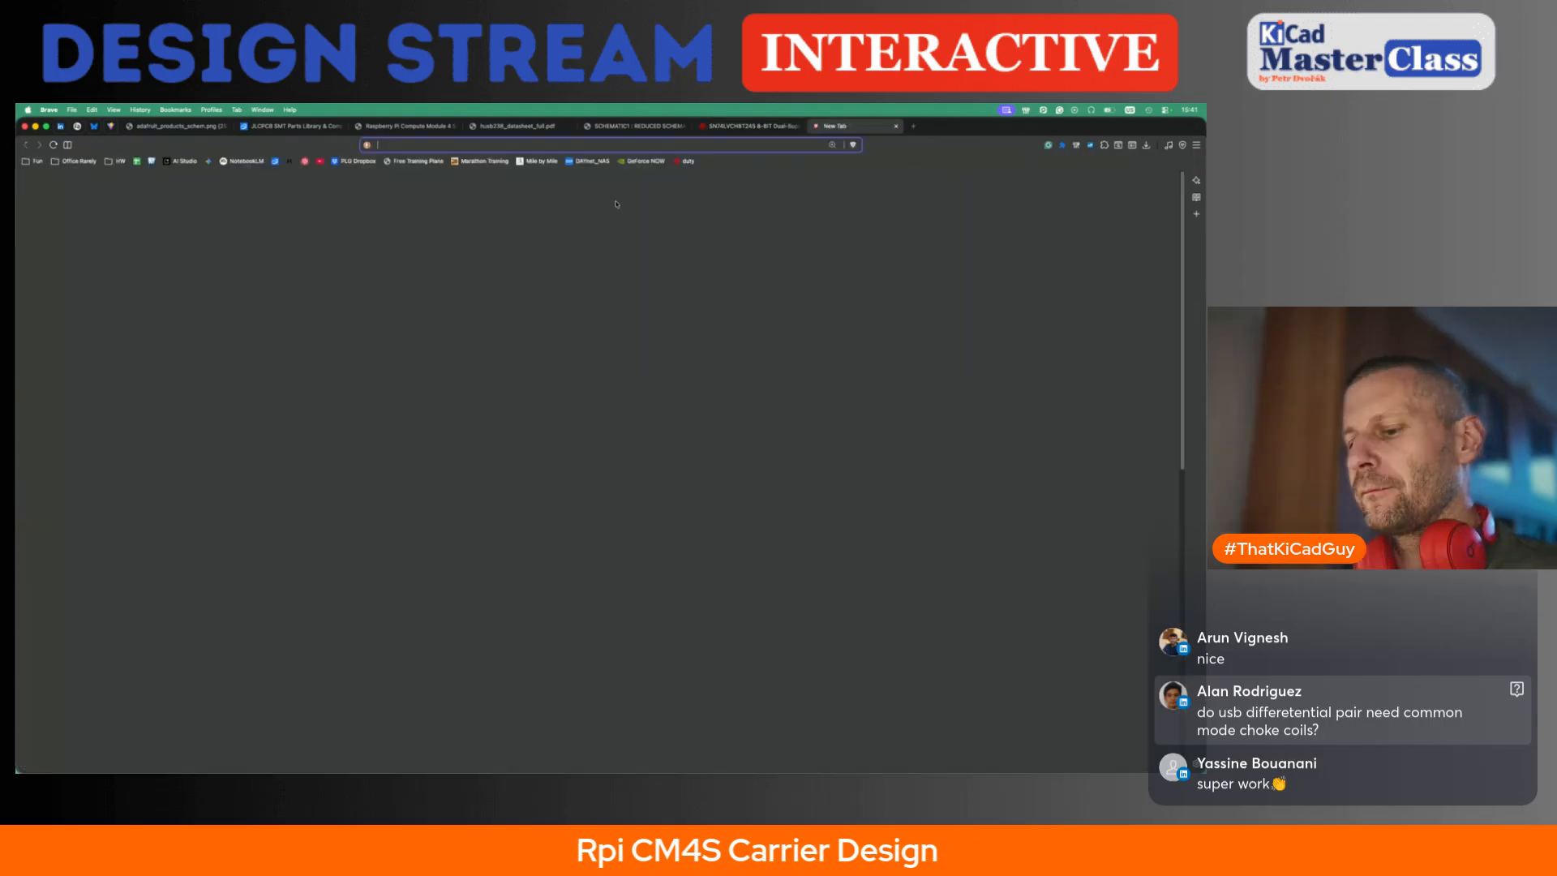
text(digikey.com)
key(Return)
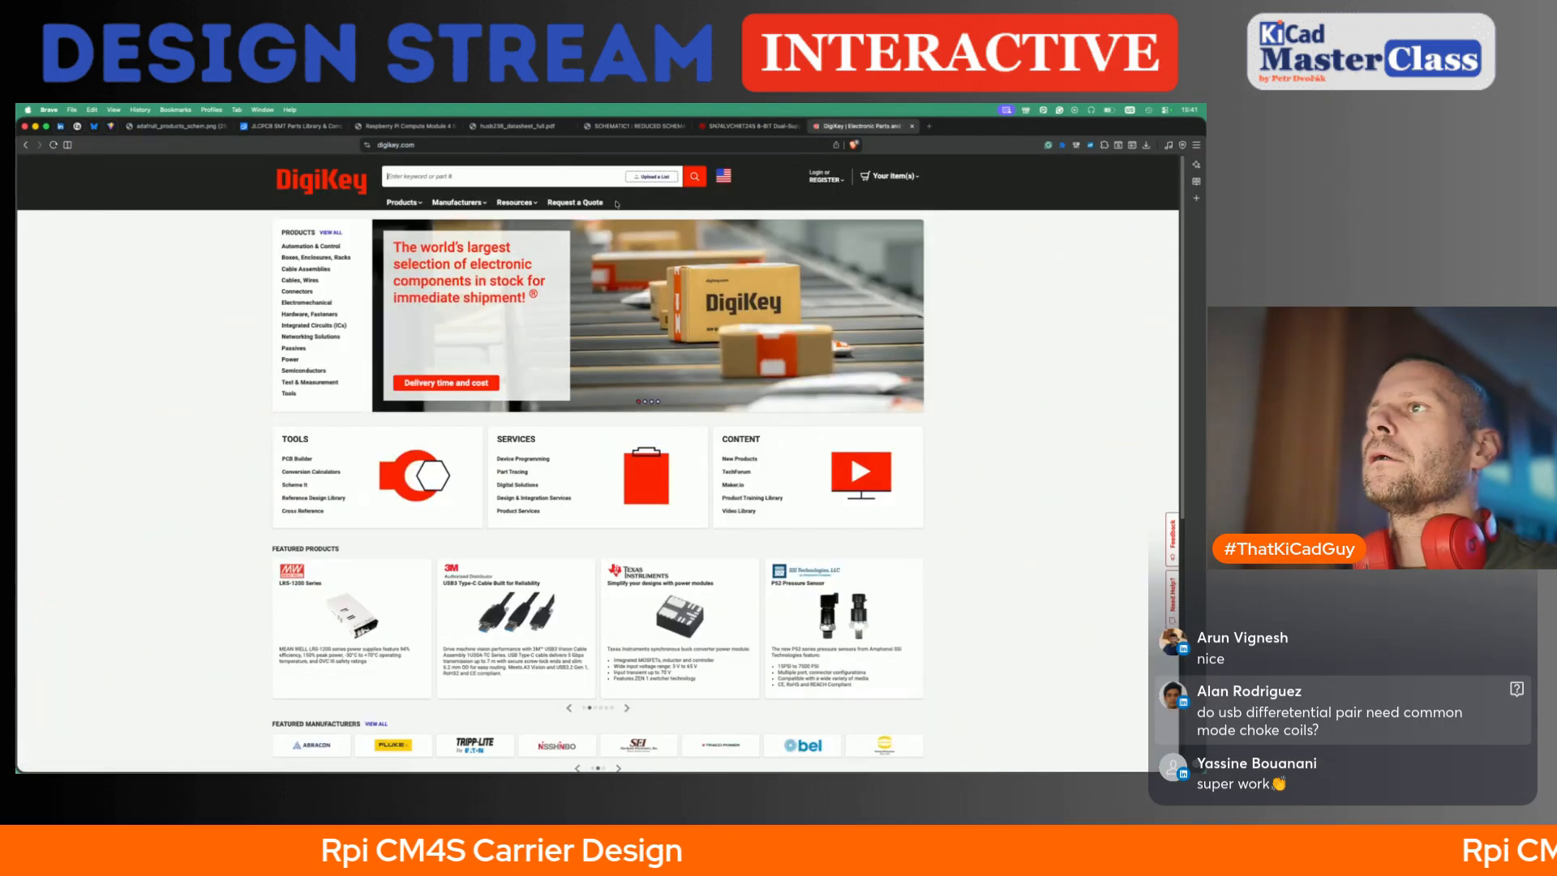
key(super+v)
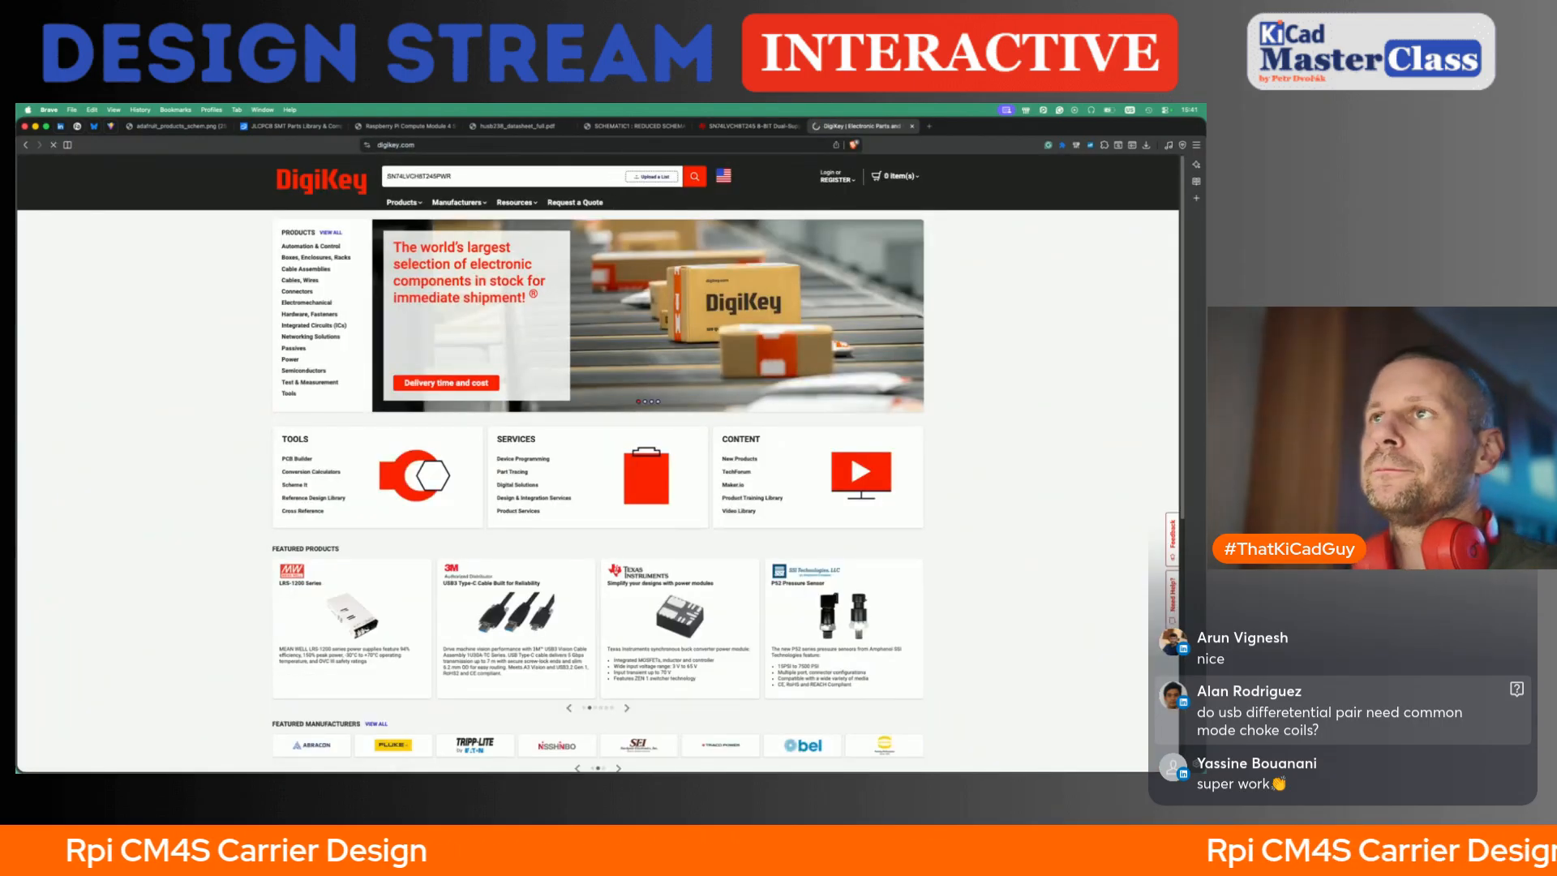
key(Return)
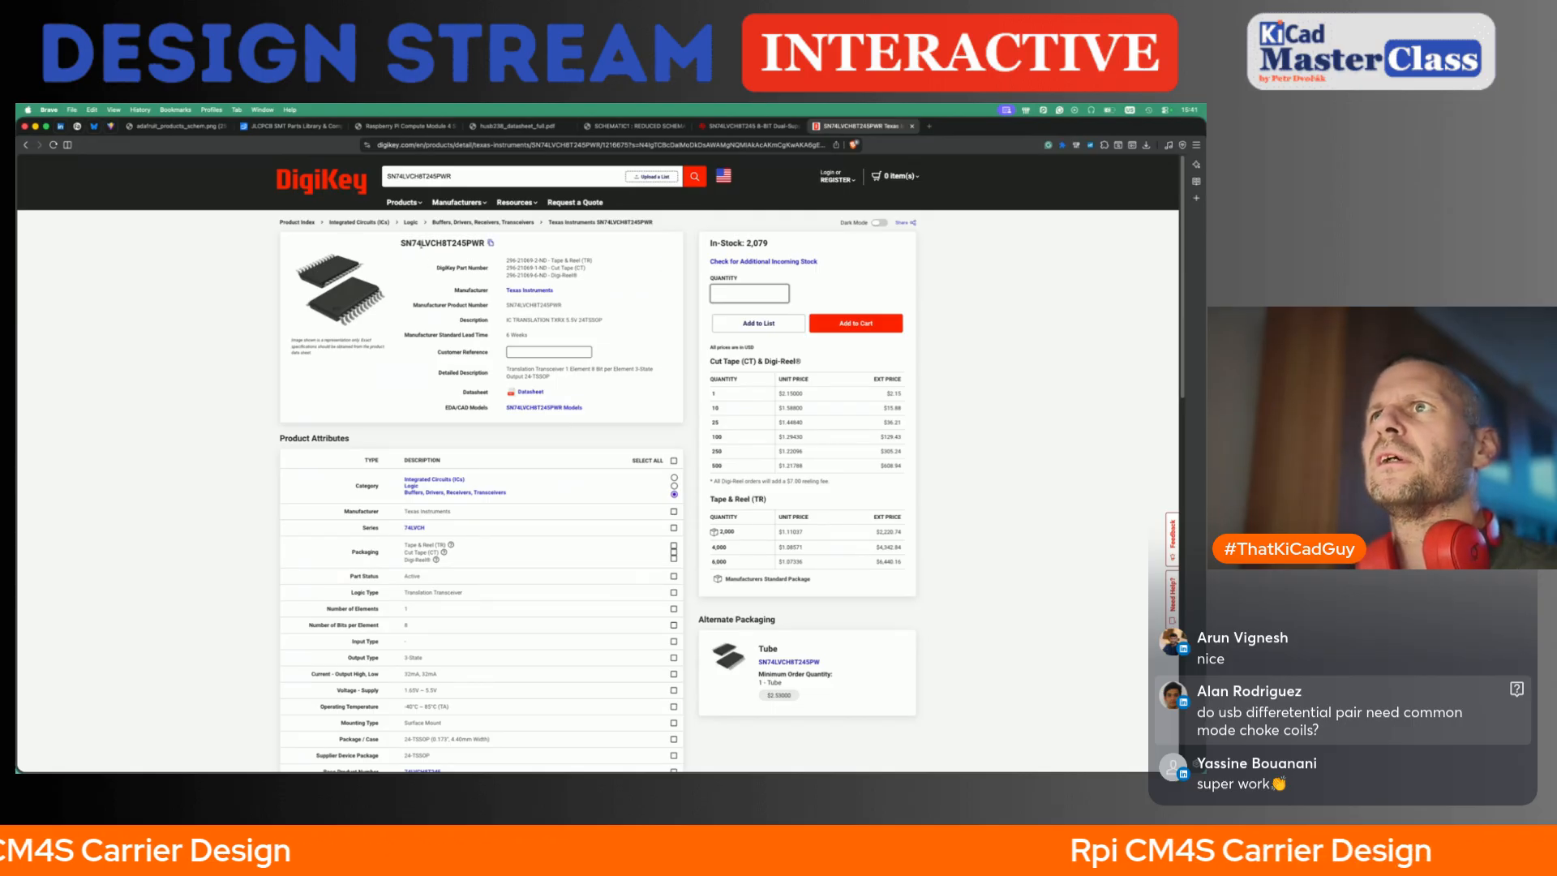
- Compare the JLCPCB and DigiKey listings for SN74LVCH8T245PWR, checking stock and unit prices
click(295, 130)
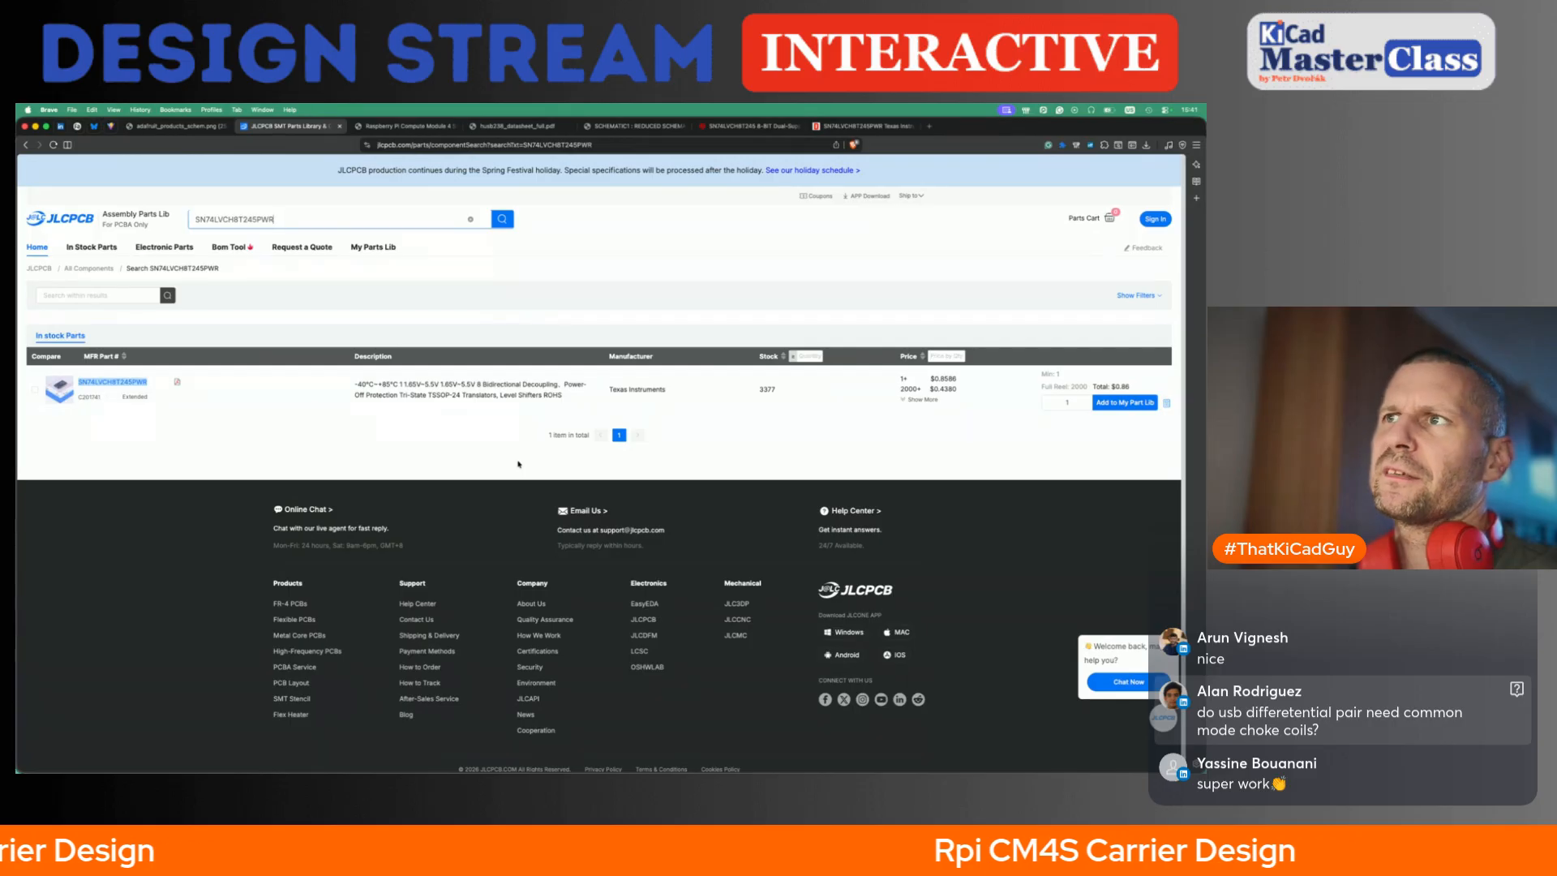
click(881, 128)
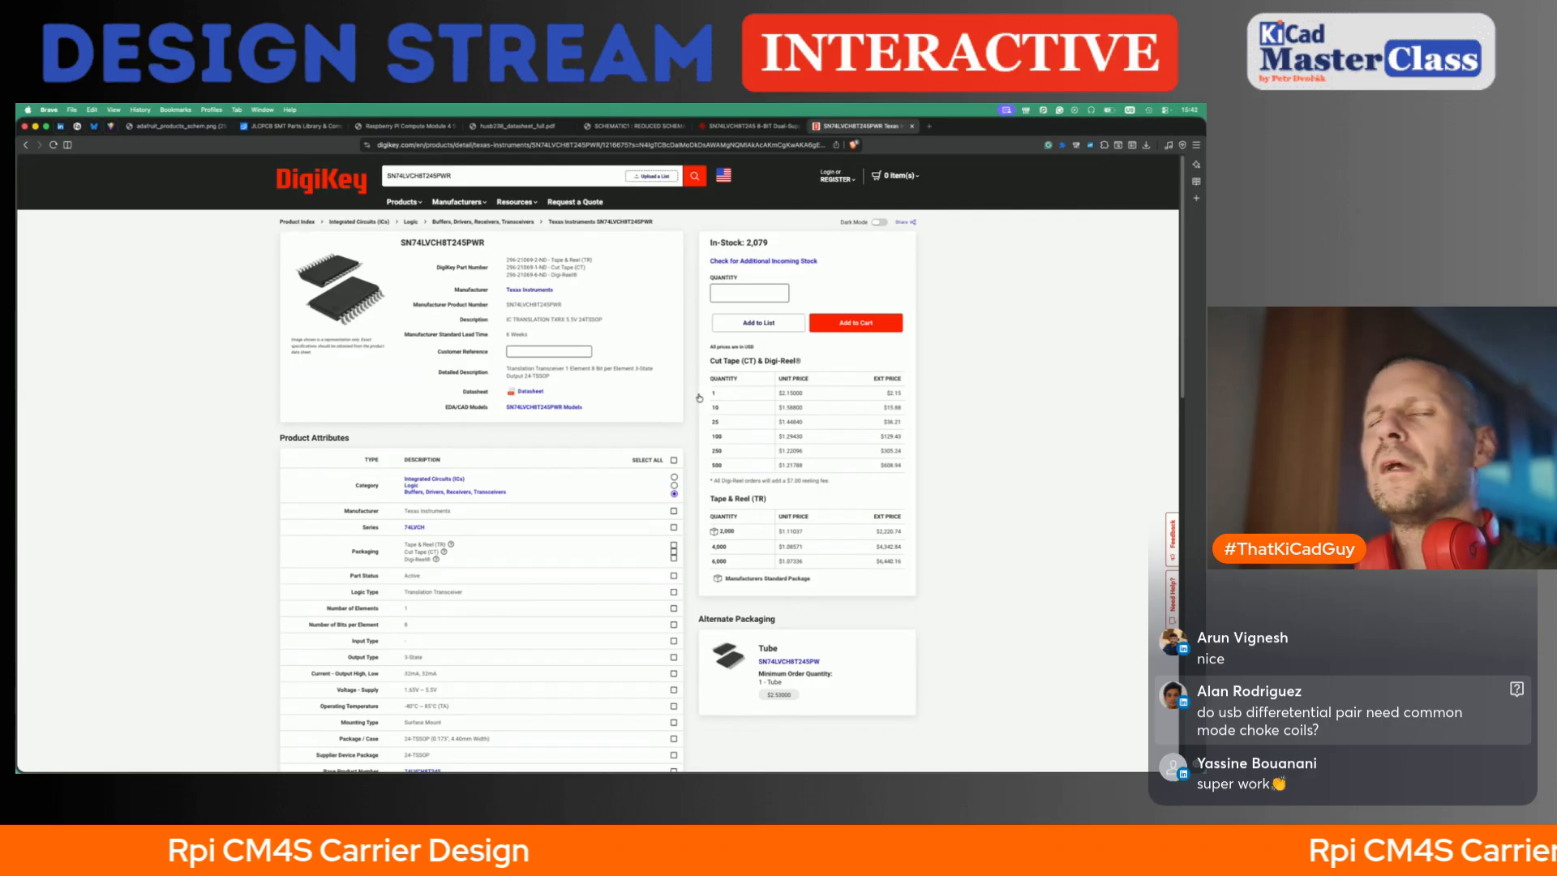
- Switch back to KiCad's Symbol Editor, close the 74LVCH8T245 properties and widen the Description column of the buffer search results
key(super+Tab)
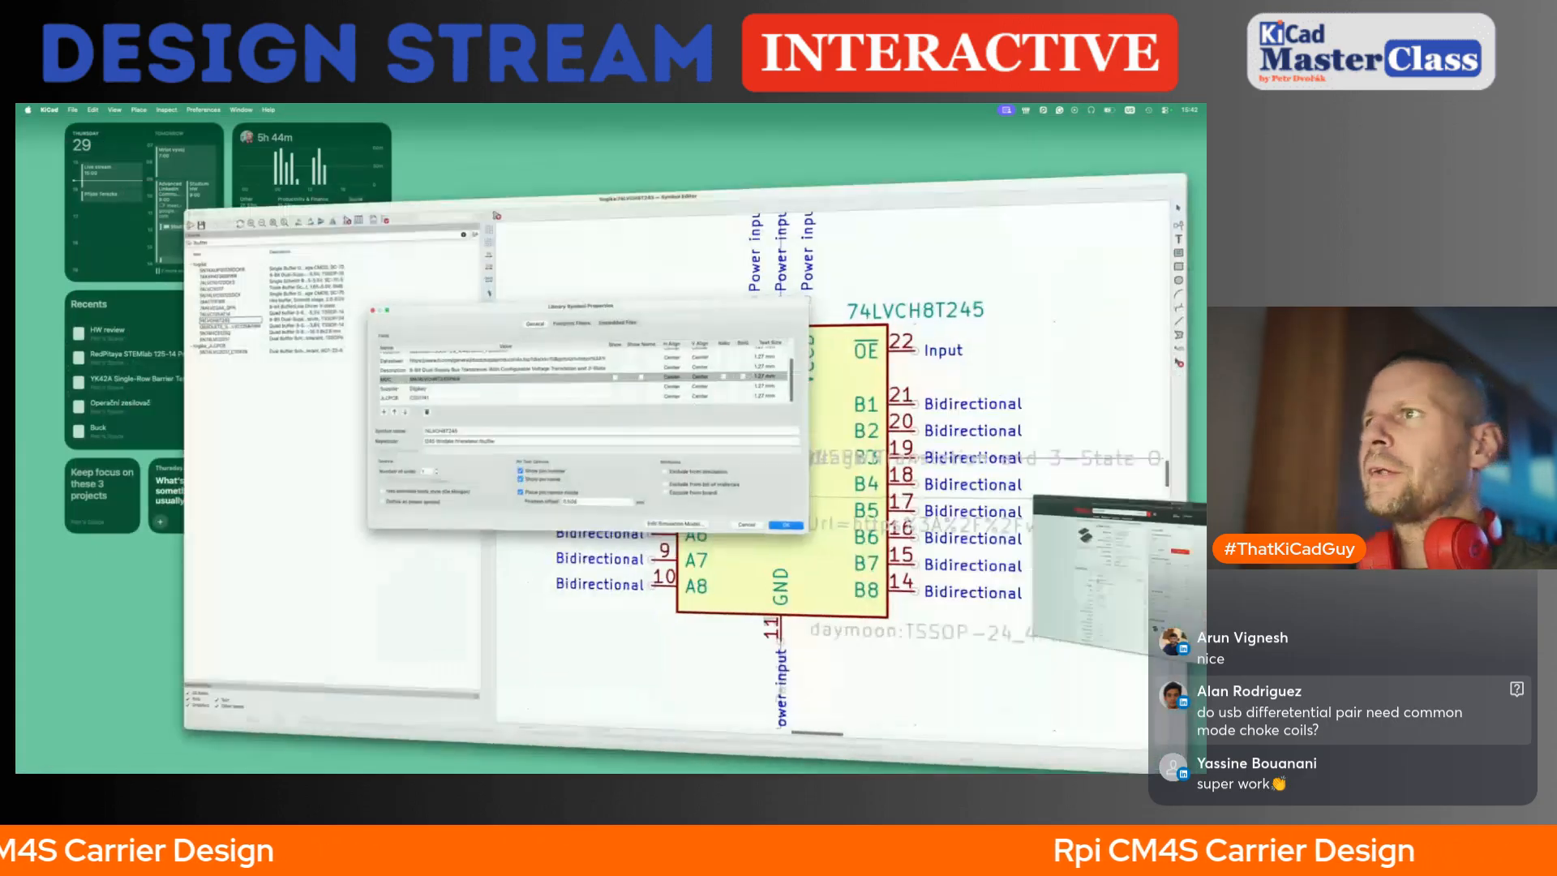
click(769, 504)
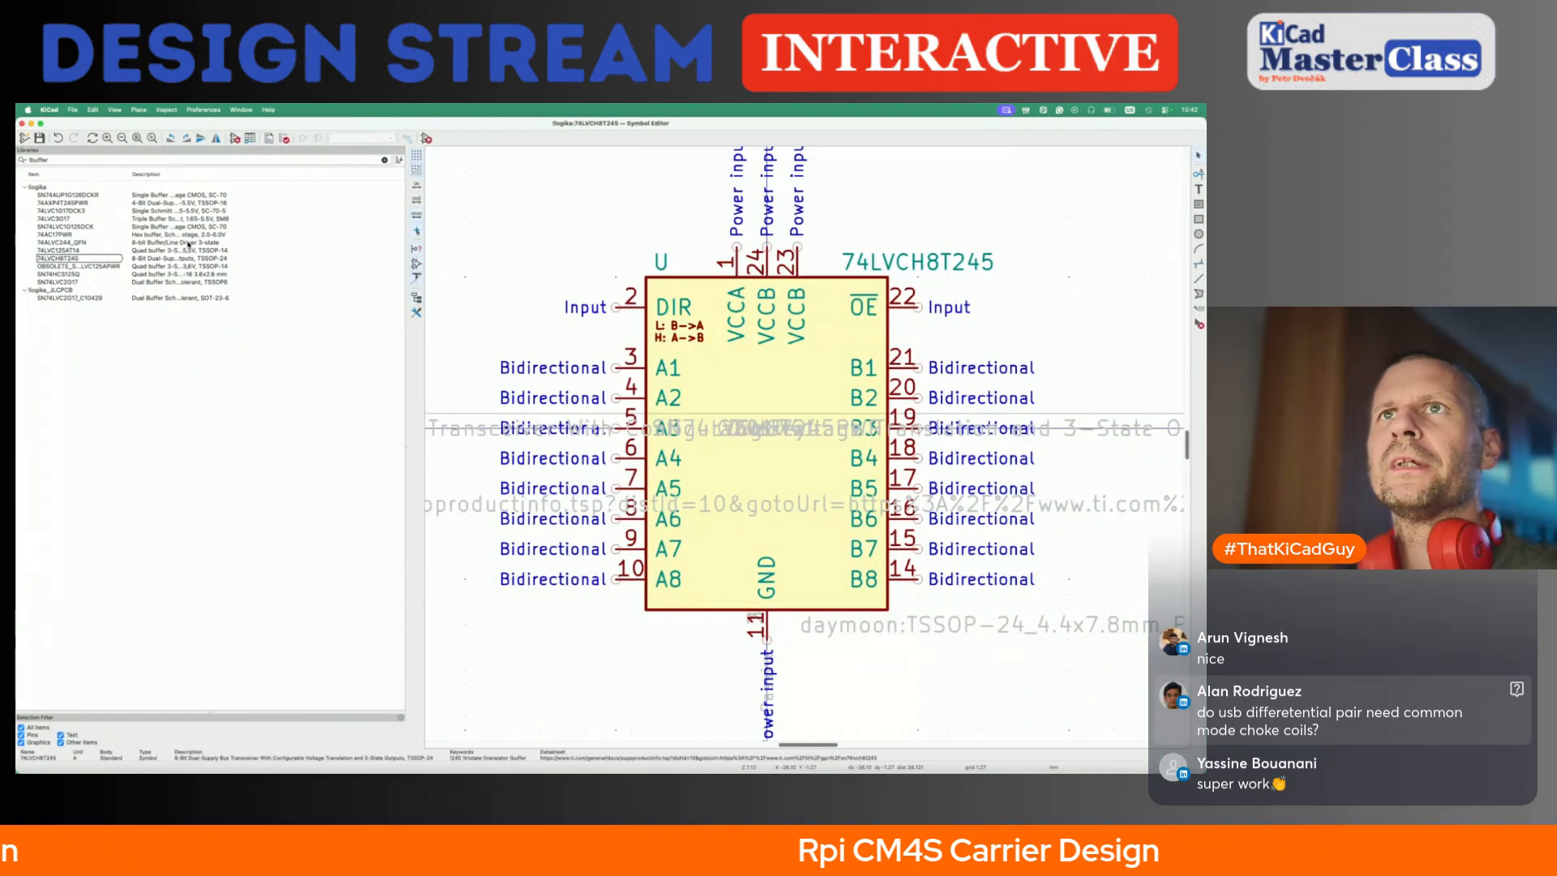
drag(230, 175, 353, 189)
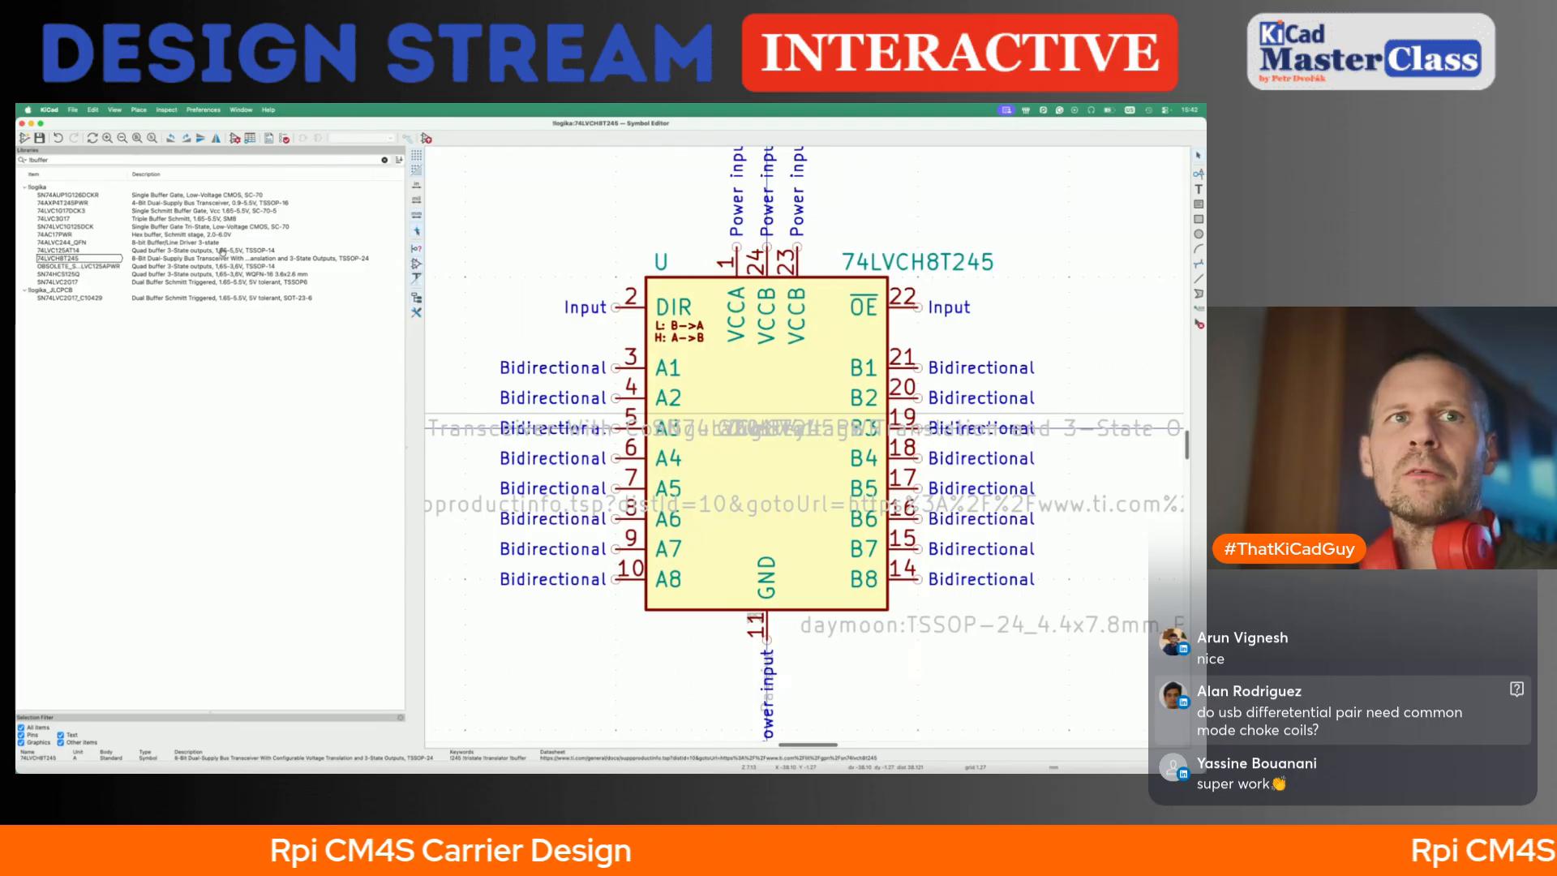
- Switch to the Numbers spreadsheet, save its changes and quit it, returning to the KiCad schematic
key(super+Tab)
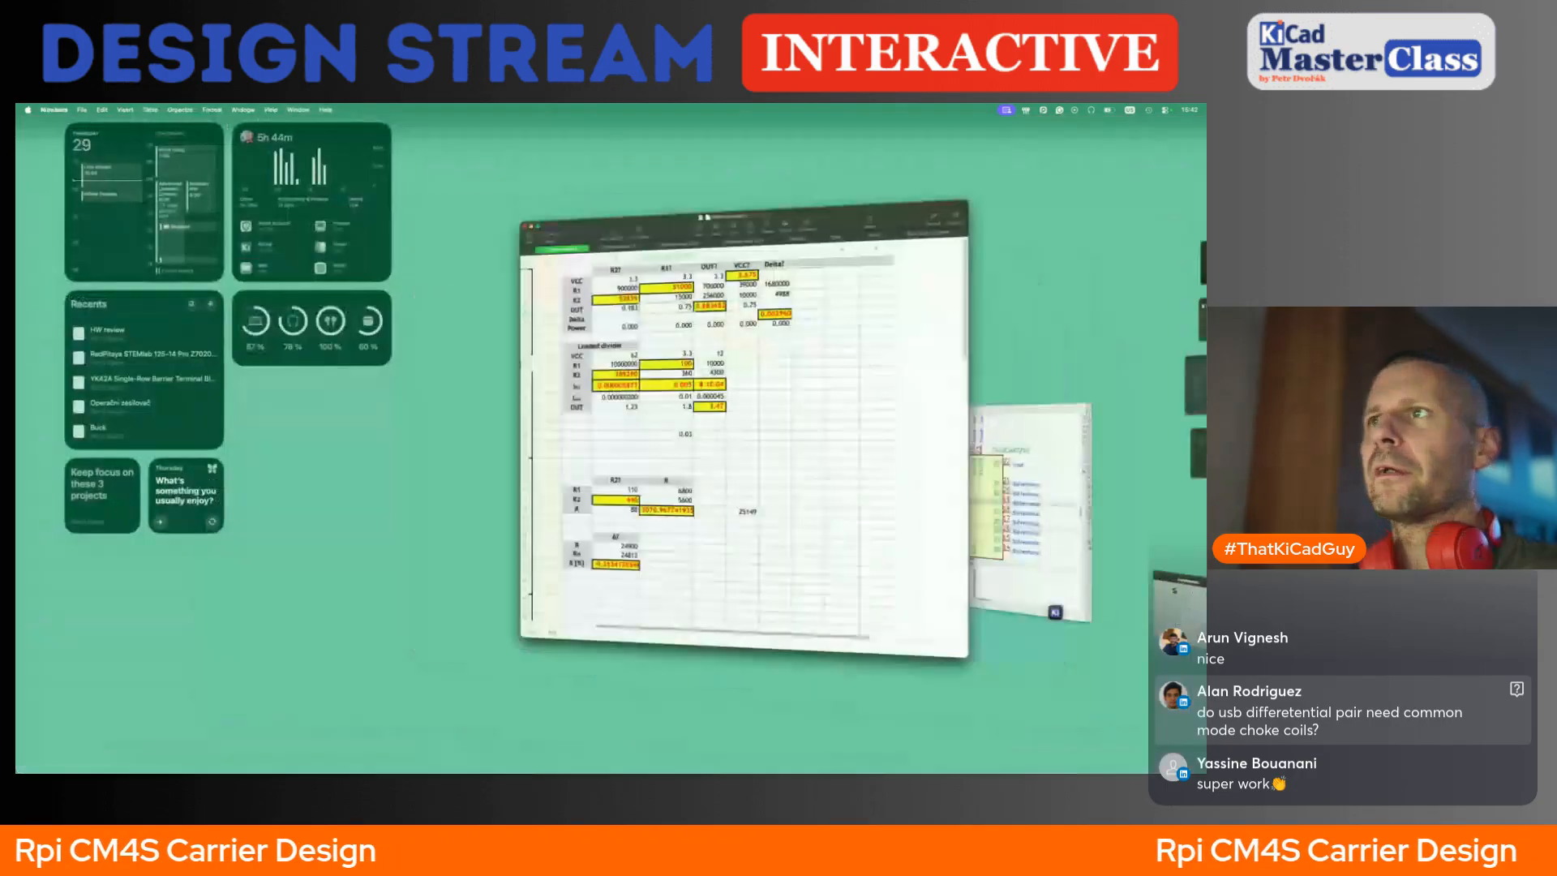
key(super+q)
click(605, 404)
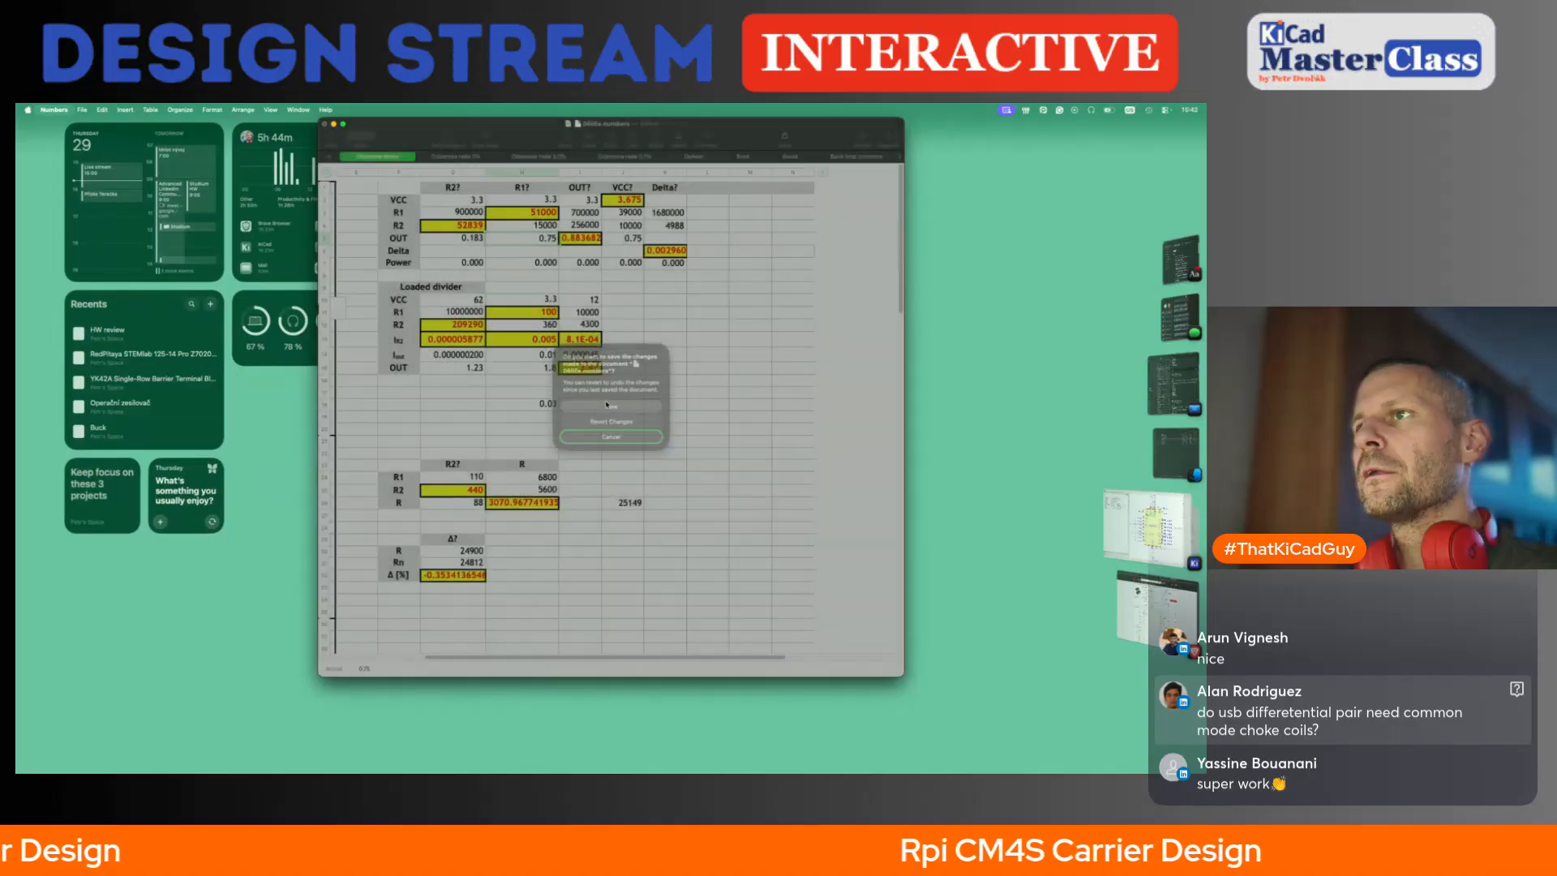
key(super+w)
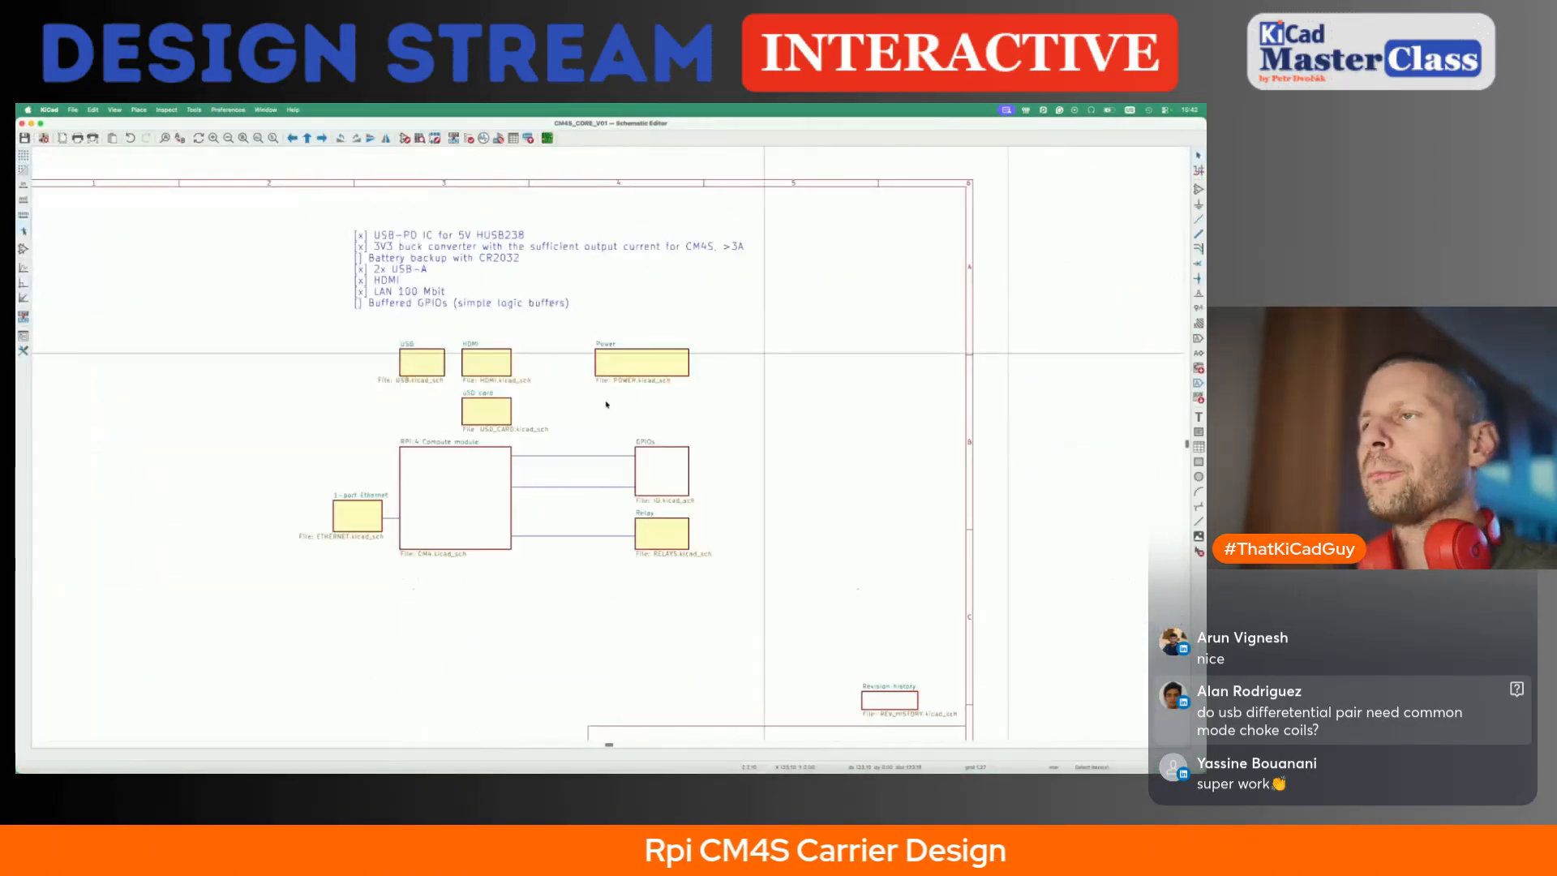
- Open the GPIOs sheet and select the GPIO labels along both sides of the 2x20 header to review the signals needing buffers
double_click(662, 471)
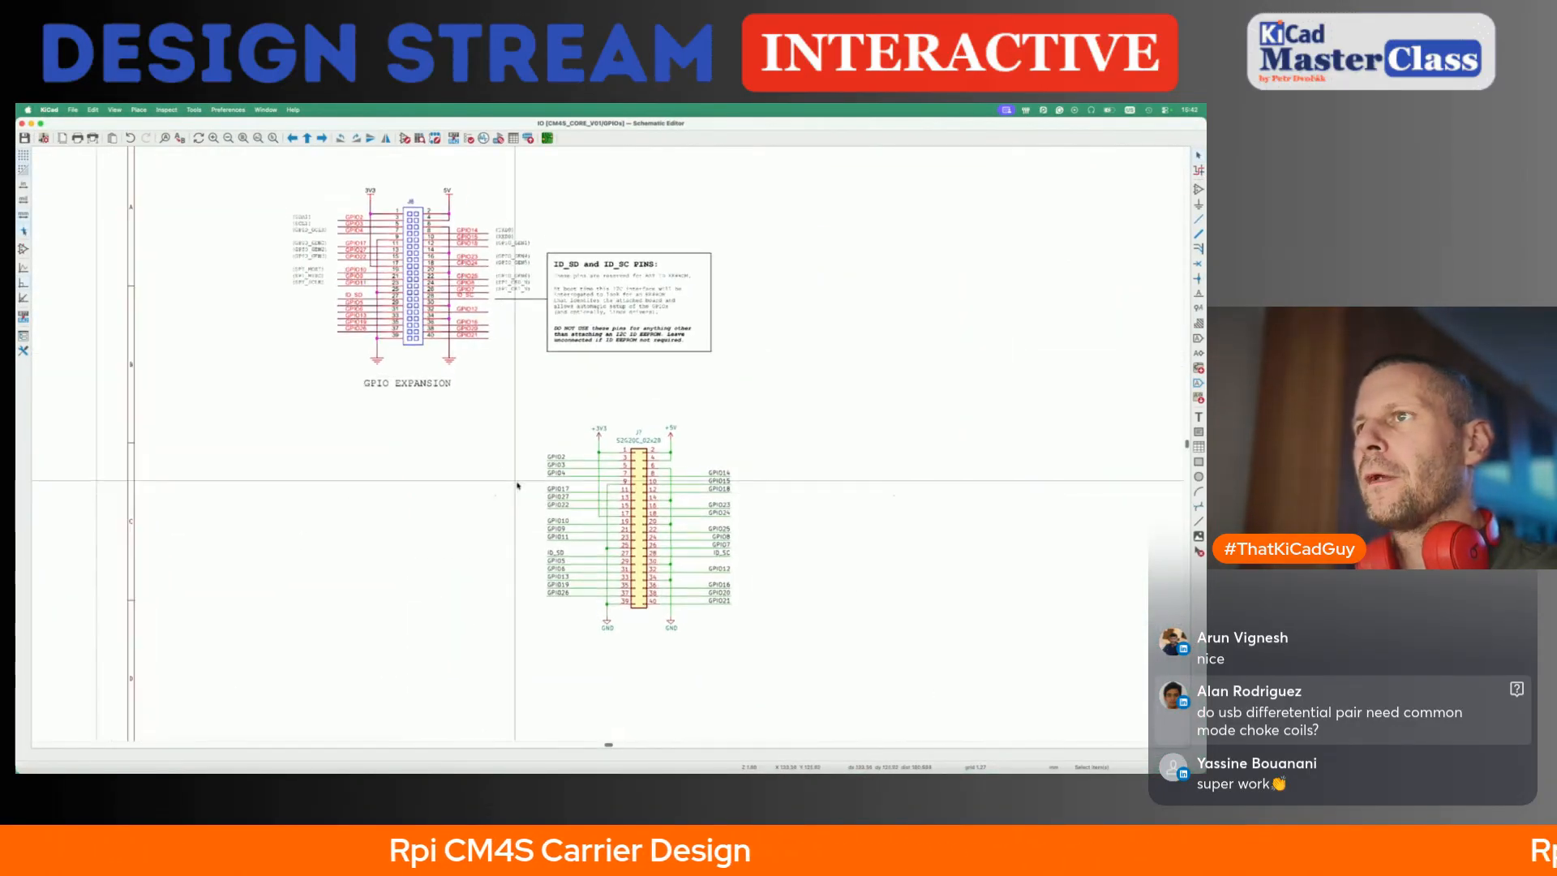
drag(511, 457, 573, 607)
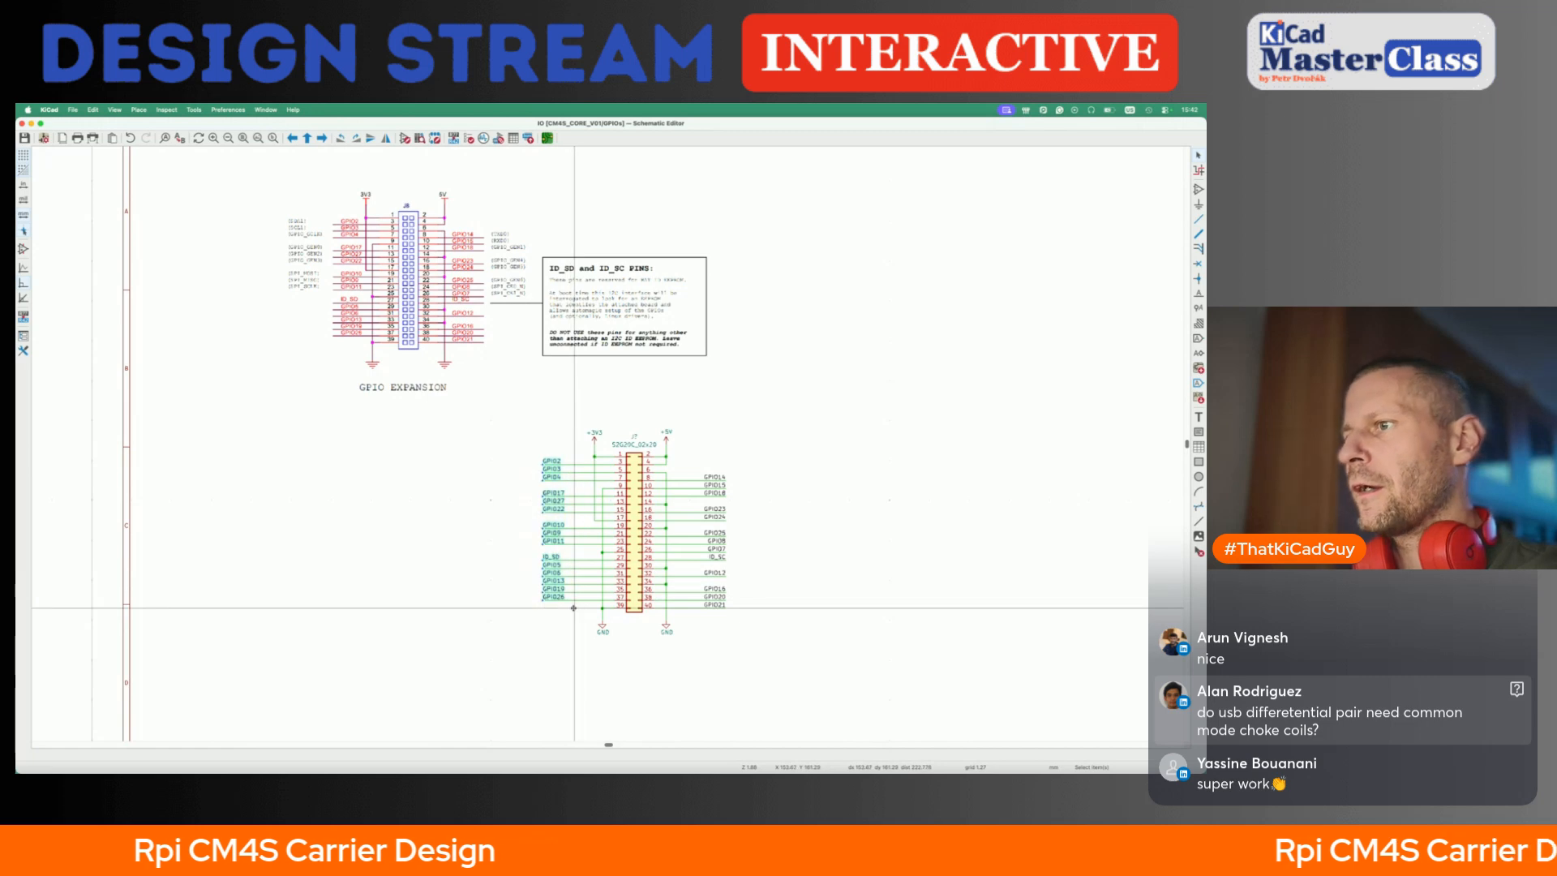
scroll(573, 609, up, 2)
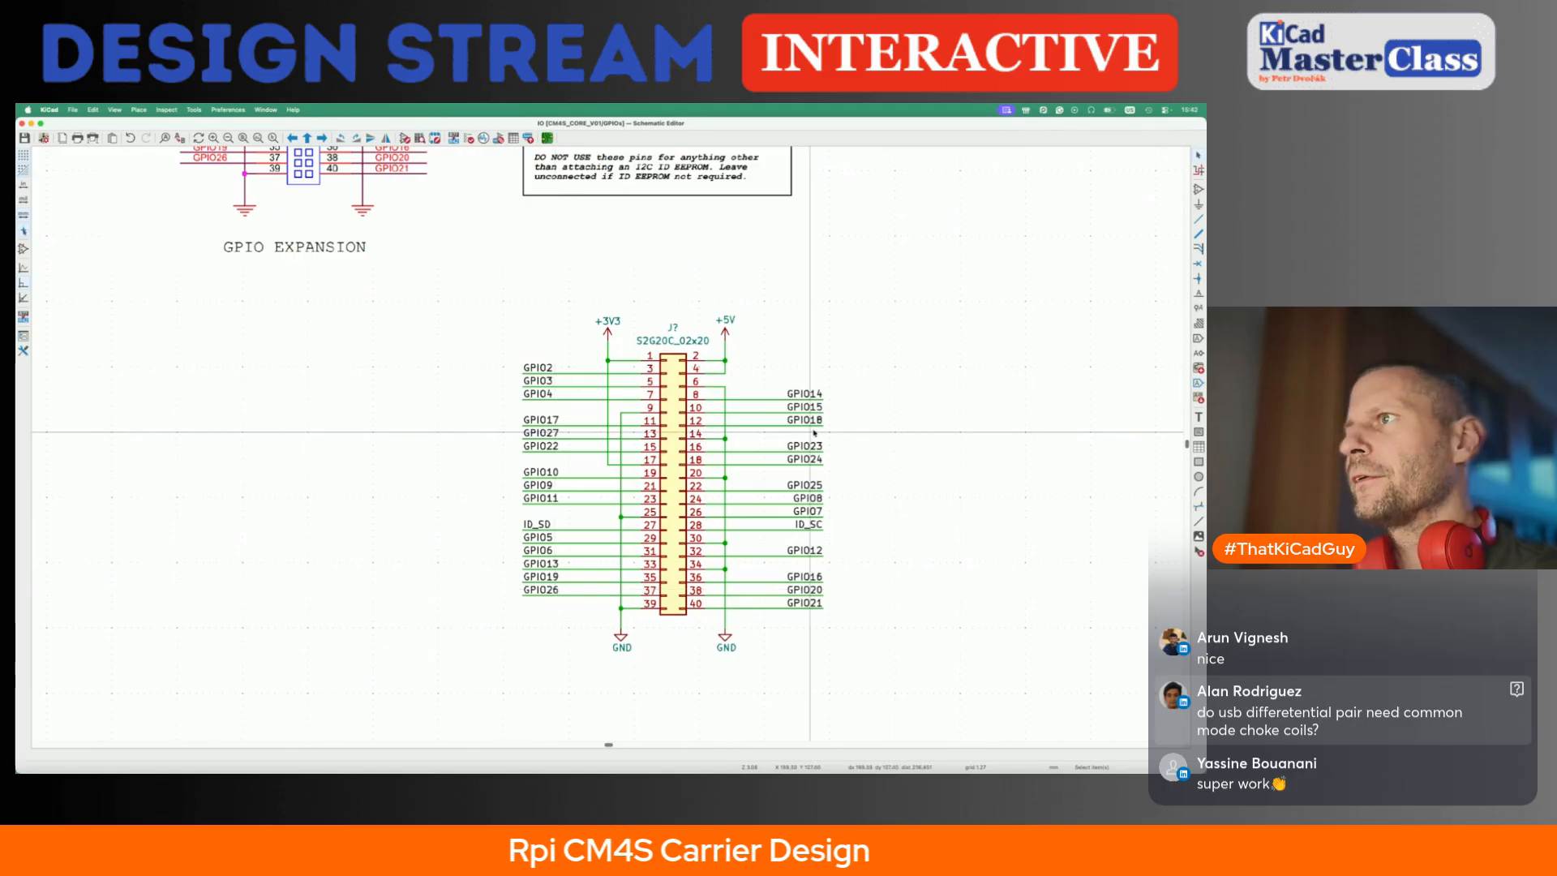
drag(762, 374, 839, 618)
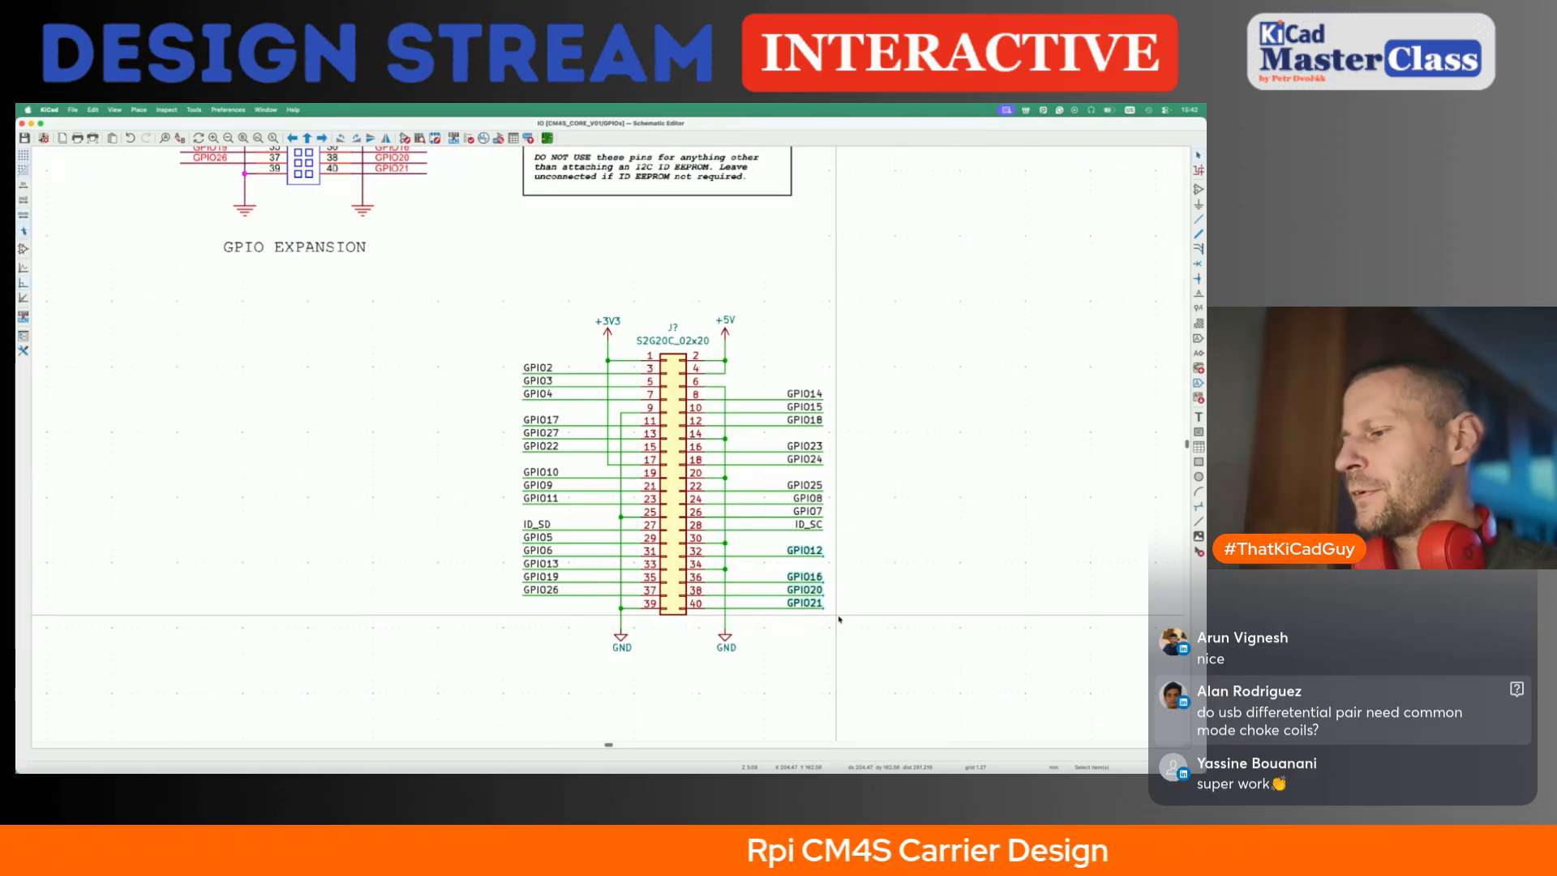
- Add the 74LVCH8T245 symbol from the Symbol Editor to the GPIOs sheet, placing it left of the 2x20 header
key(super+Tab)
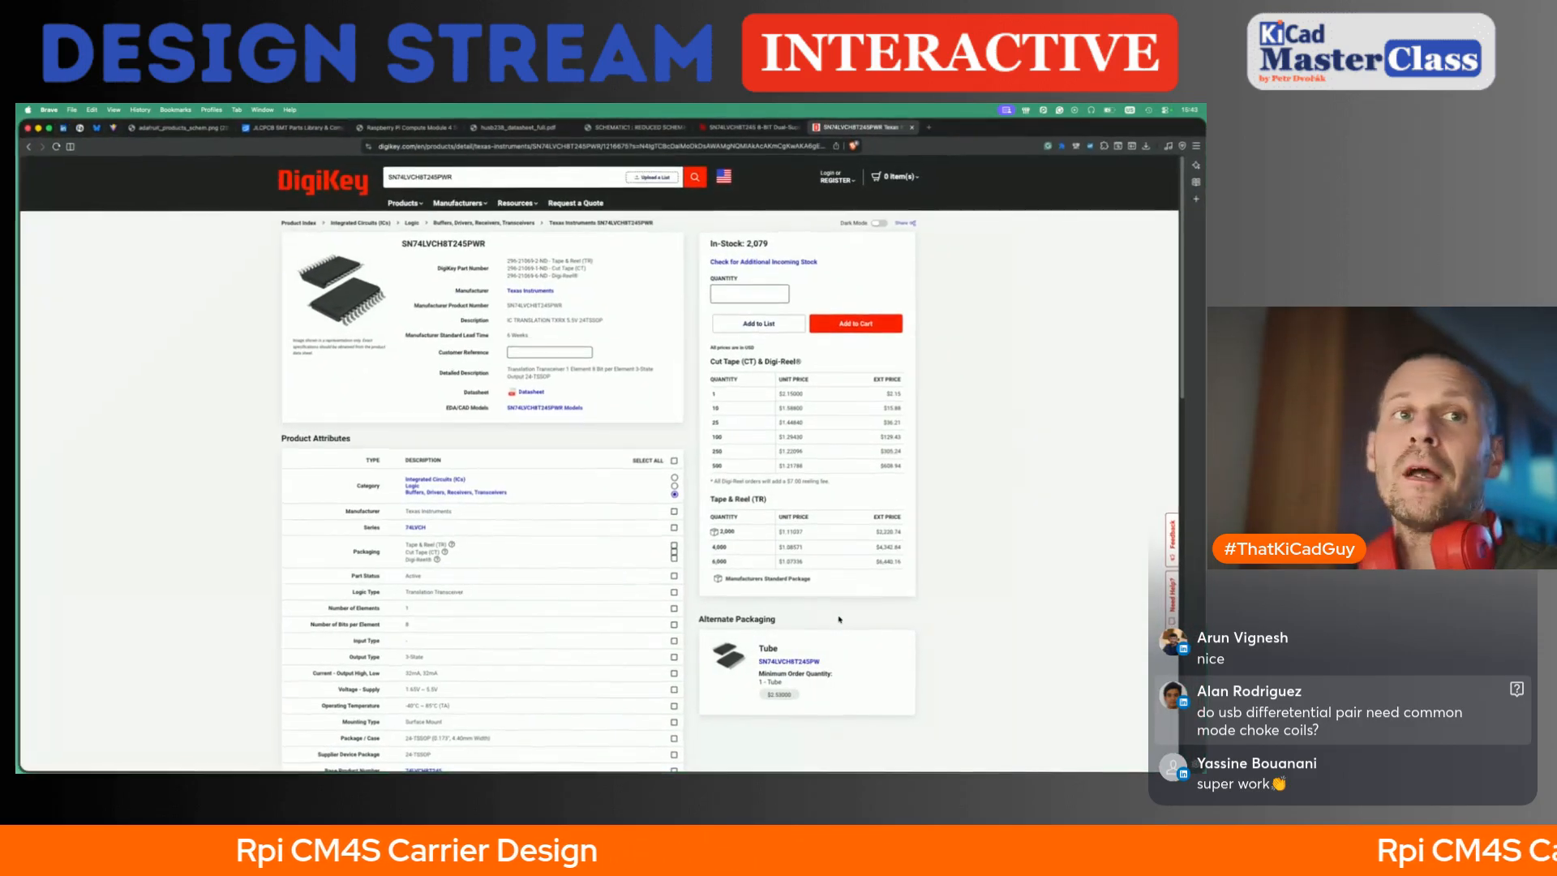
key(super+Tab)
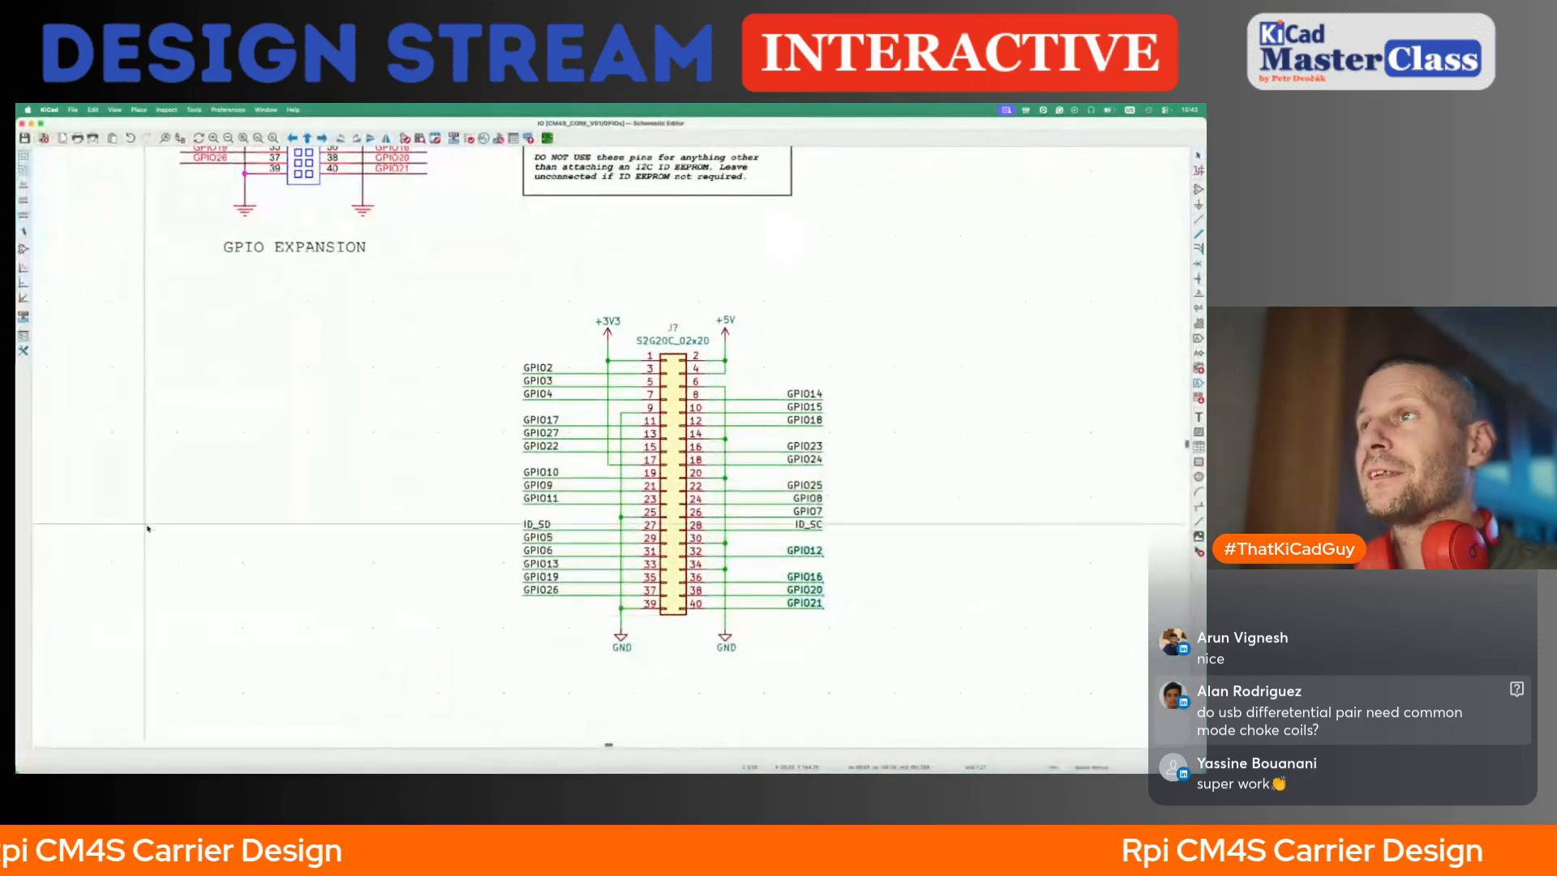
key(super+grave)
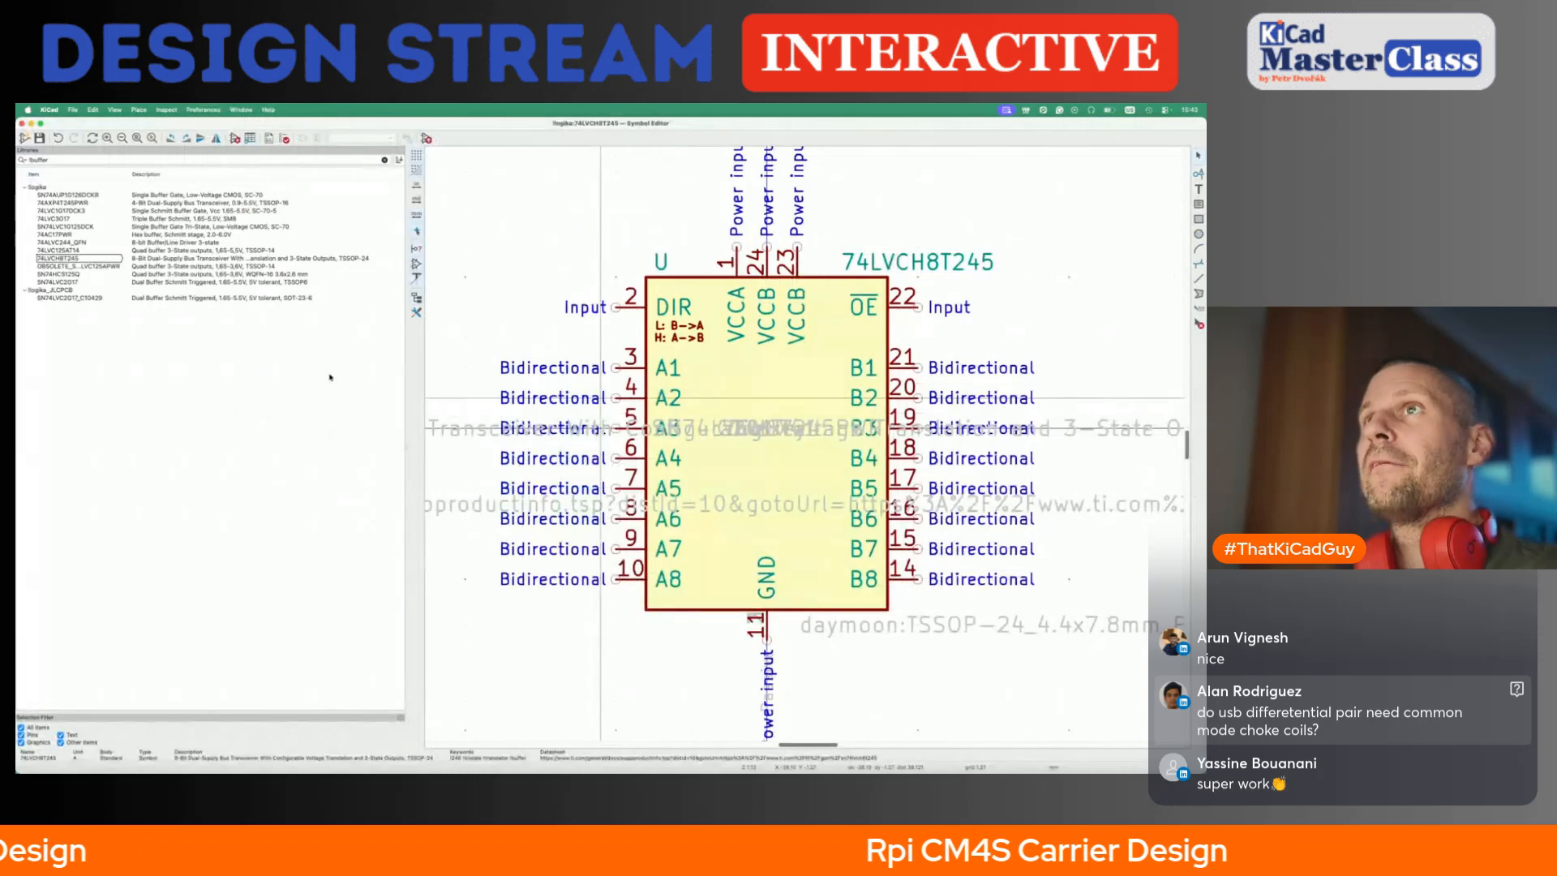
key(super+grave)
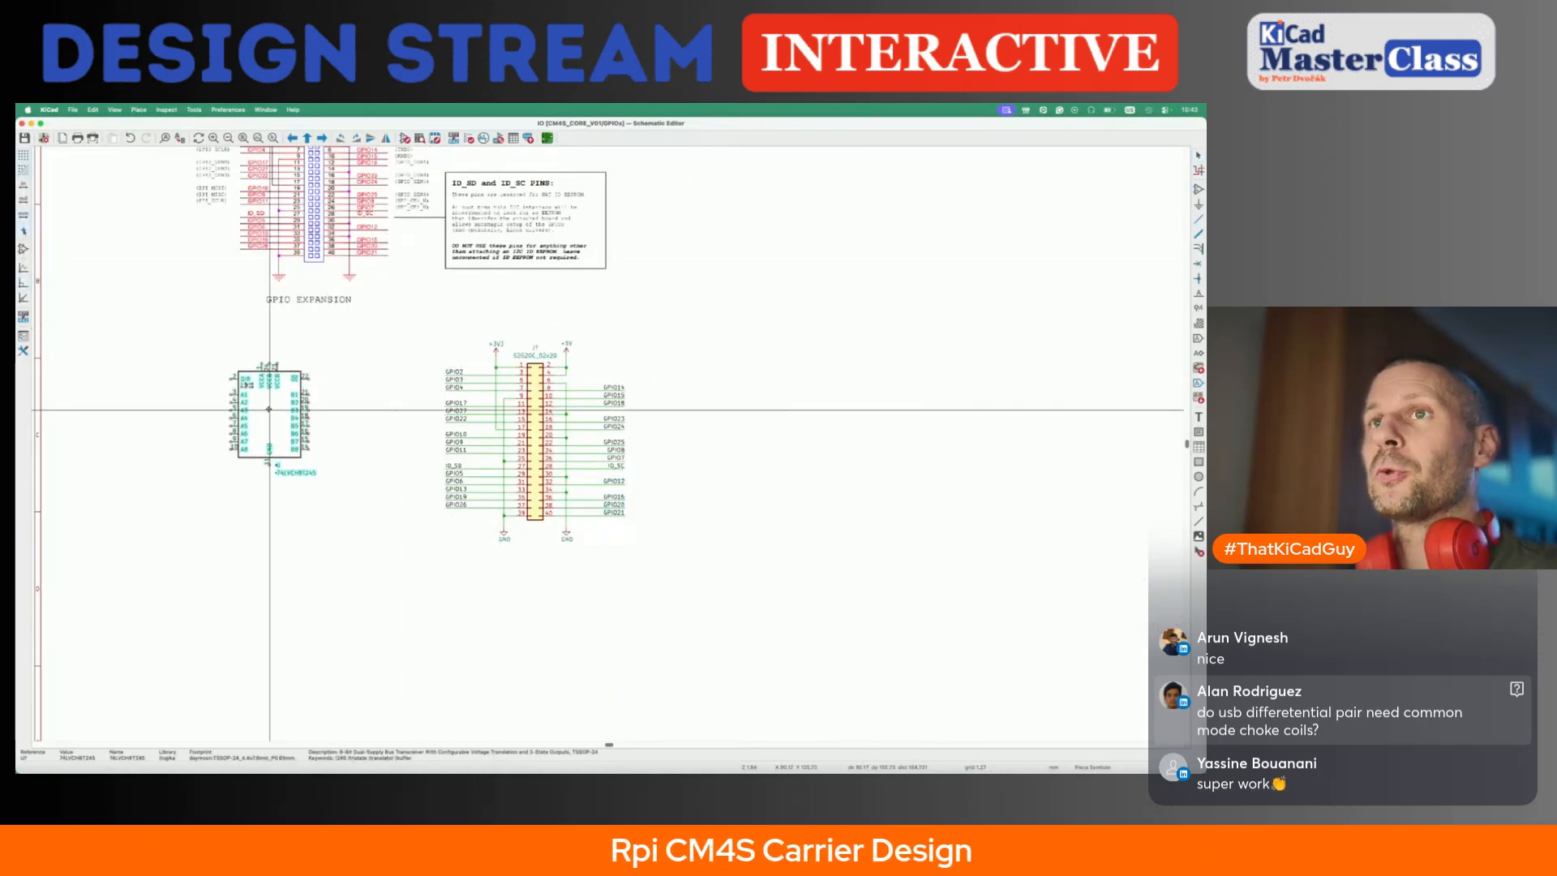
click(159, 415)
- Reopen the Symbol Editor, load the 74AC17PWR hex buffer and copy its MOC part number SN74AC17PWRQ1 from the symbol properties
click(407, 140)
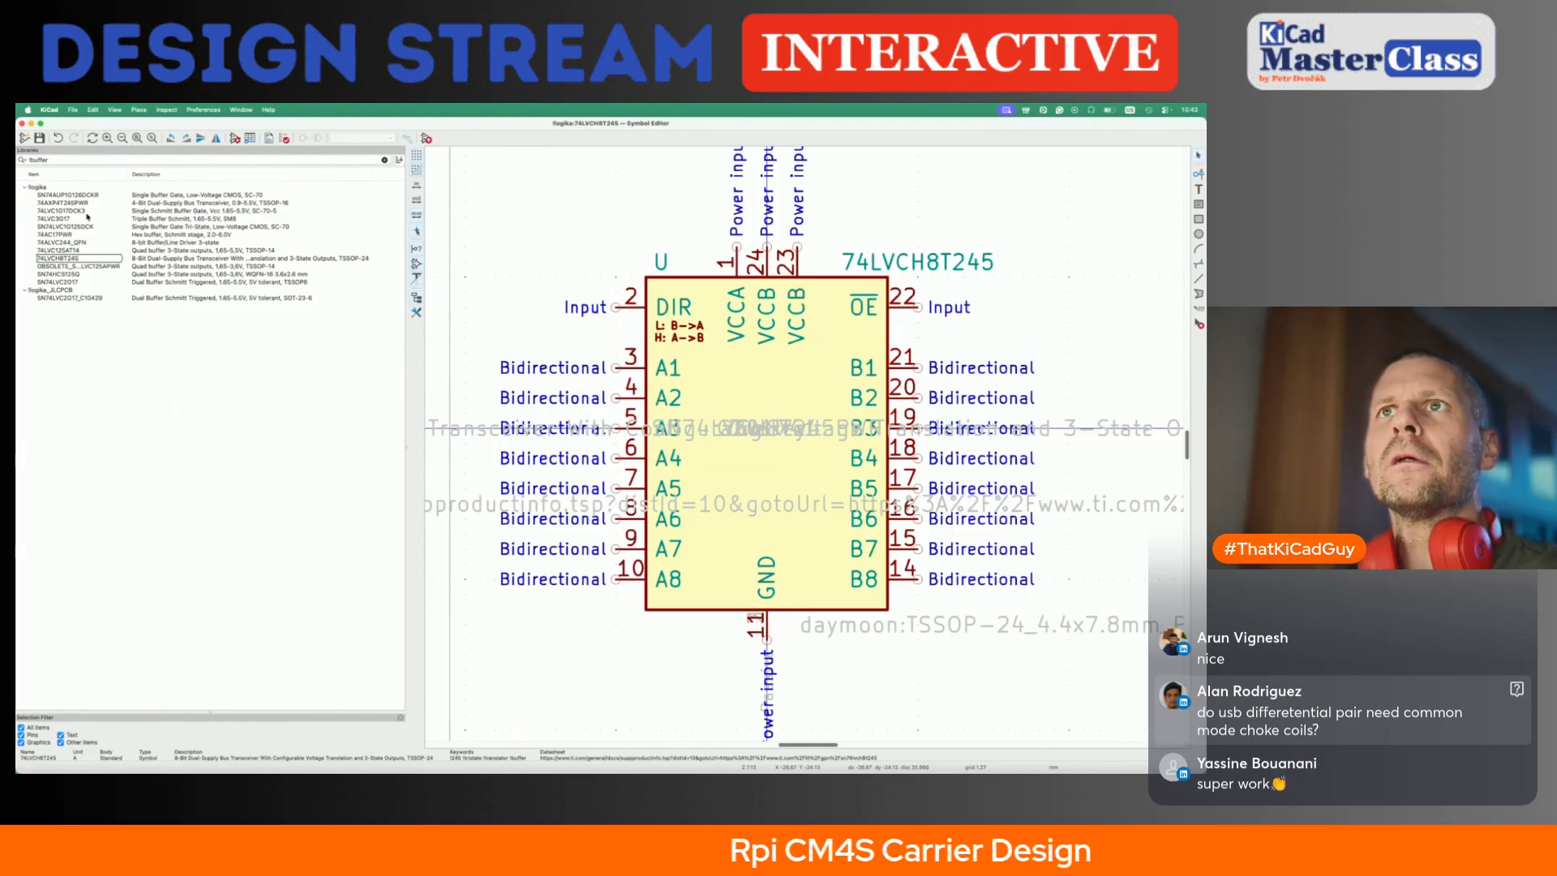
double_click(57, 234)
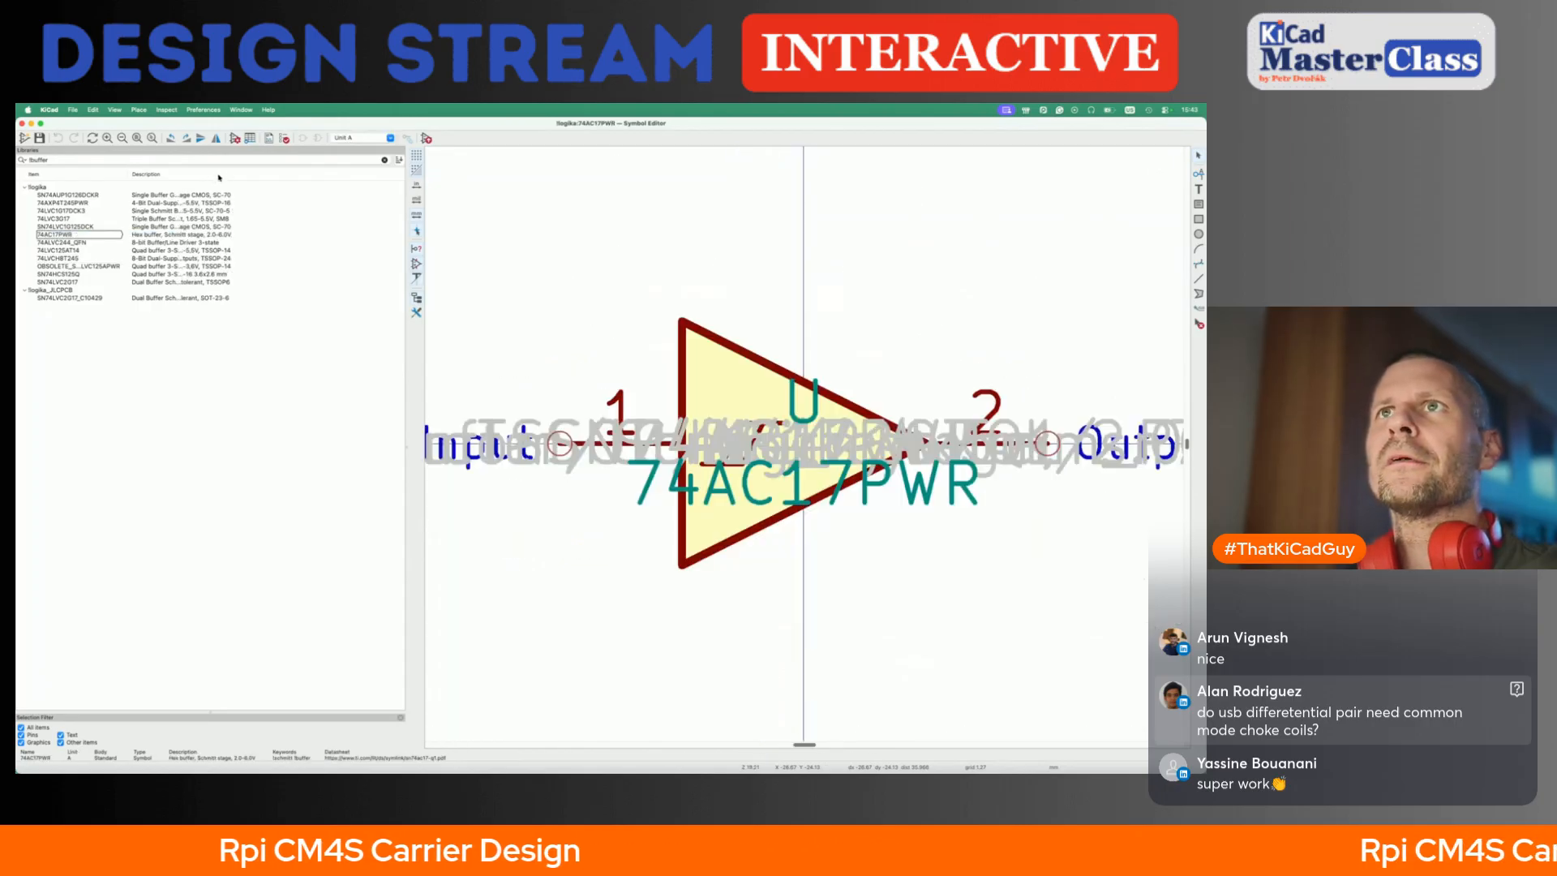
click(235, 138)
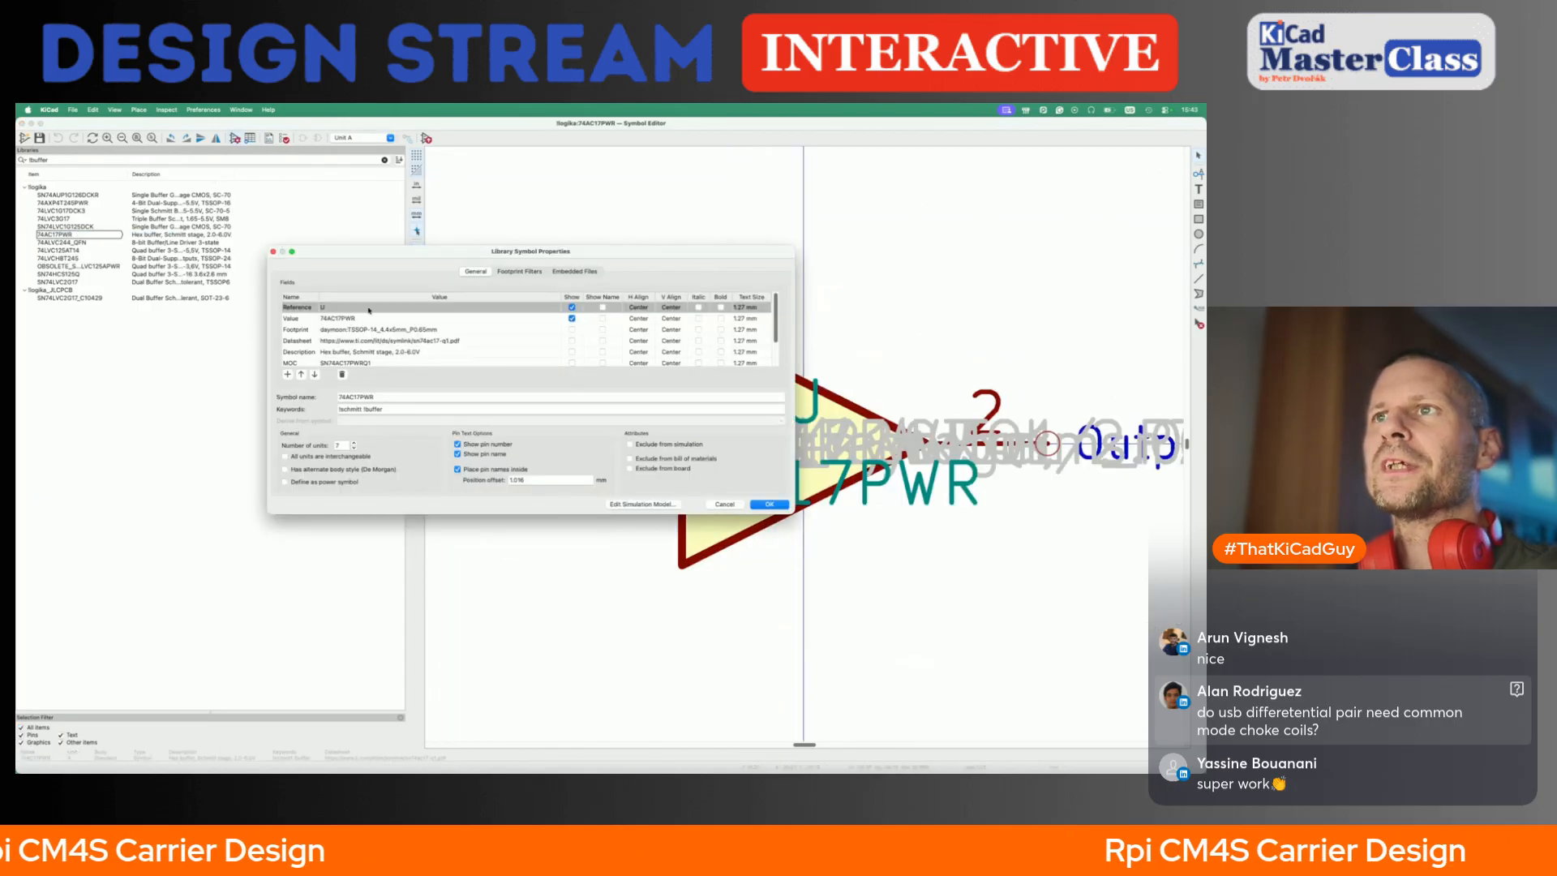
scroll(384, 340, down, 3)
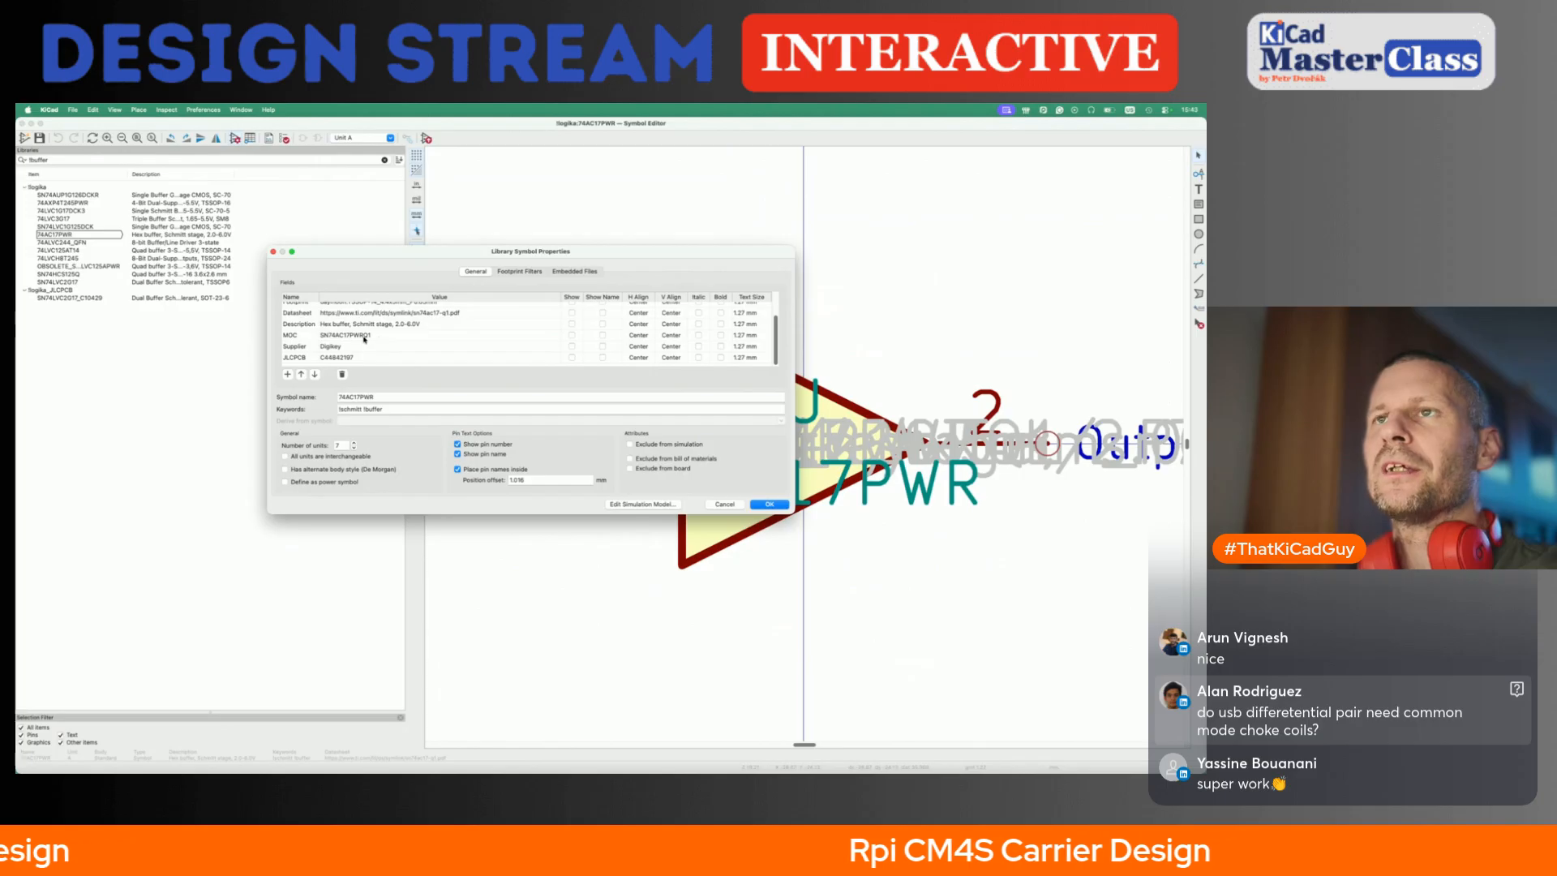
click(362, 340)
key(super+c)
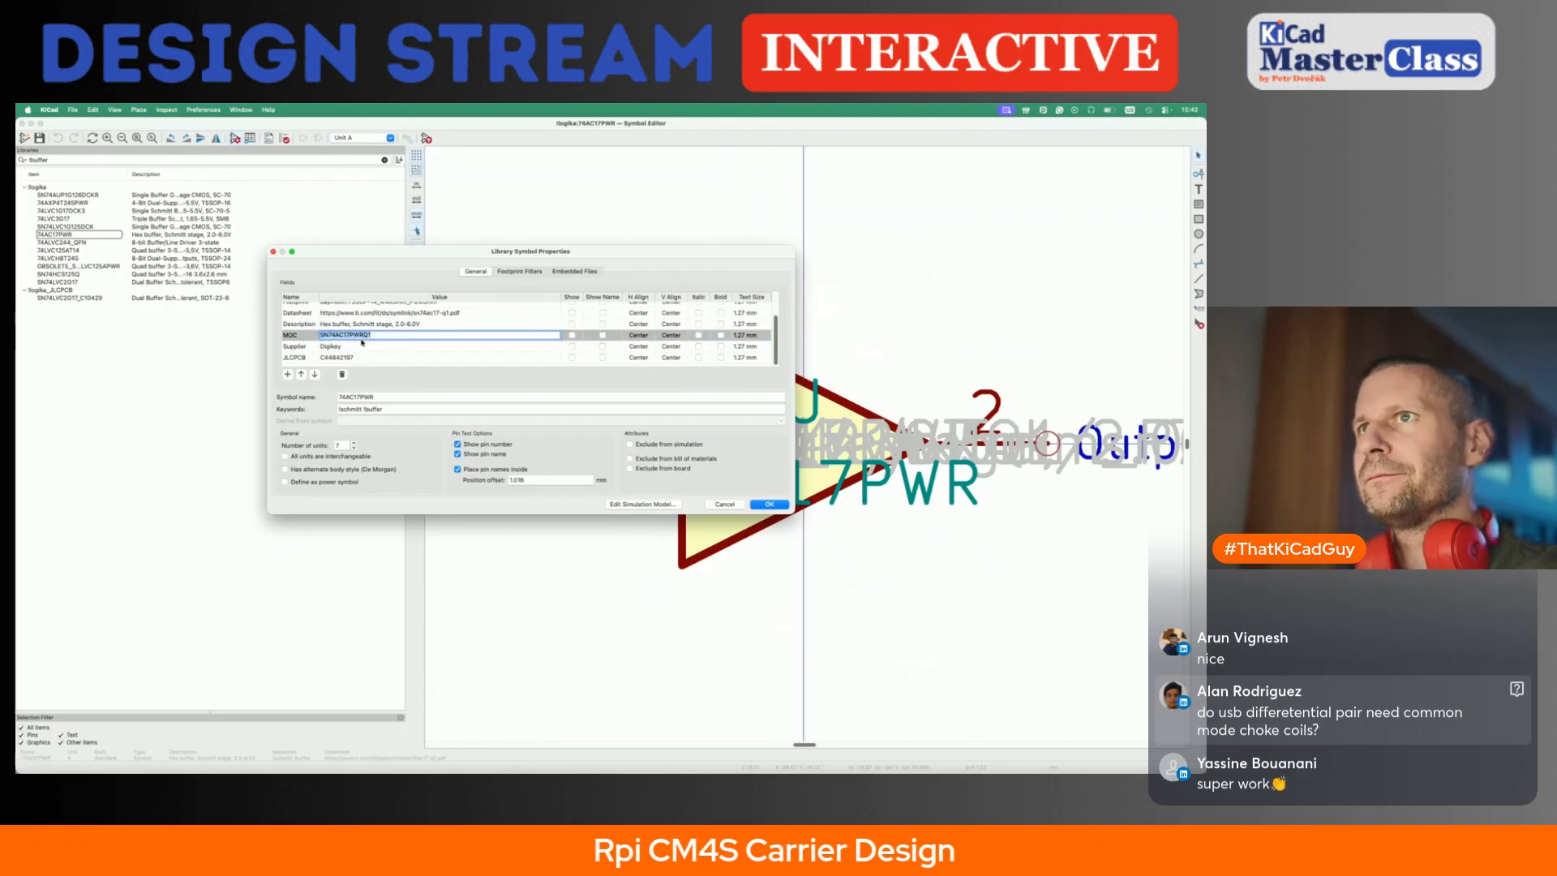
- Switch to the browser and search DigiKey for SN74AC17PWRQ1 to check its stock and price
key(super+Tab)
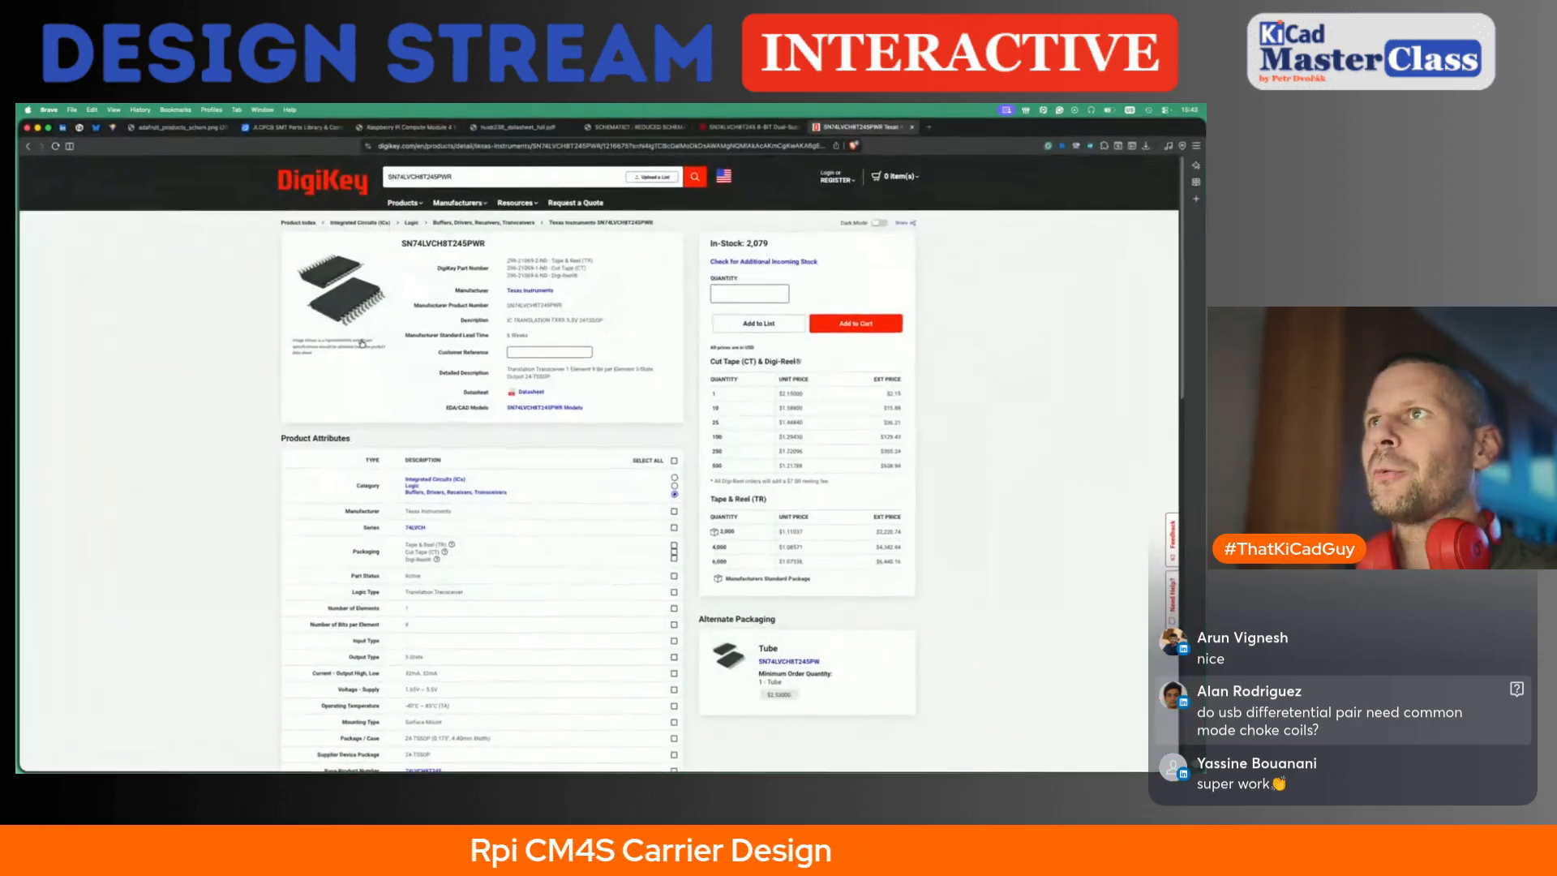
triple_click(525, 178)
key(super+v)
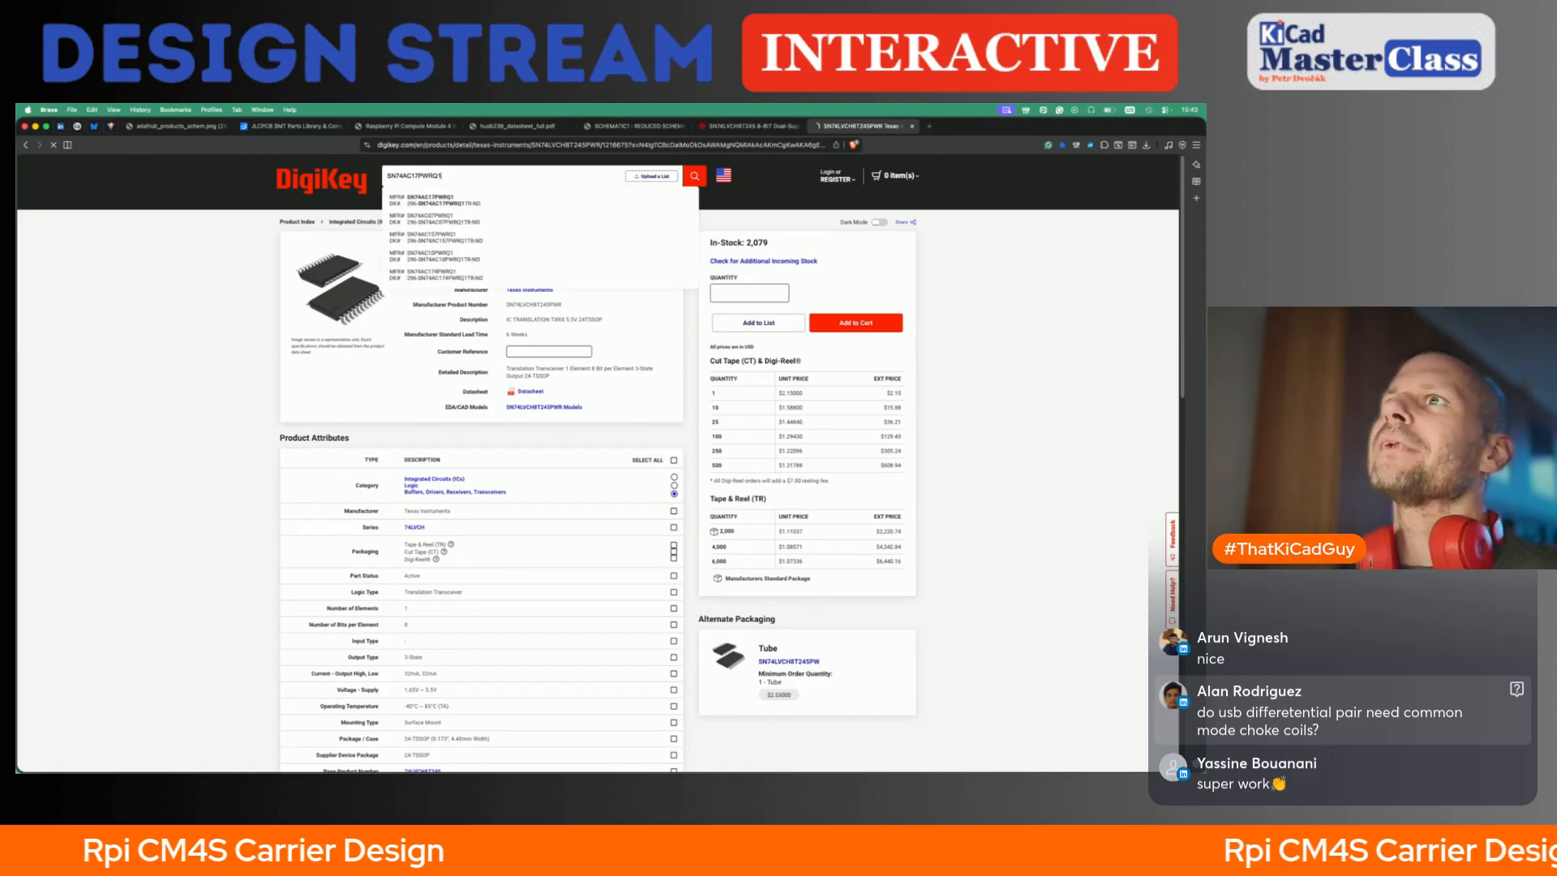
key(Return)
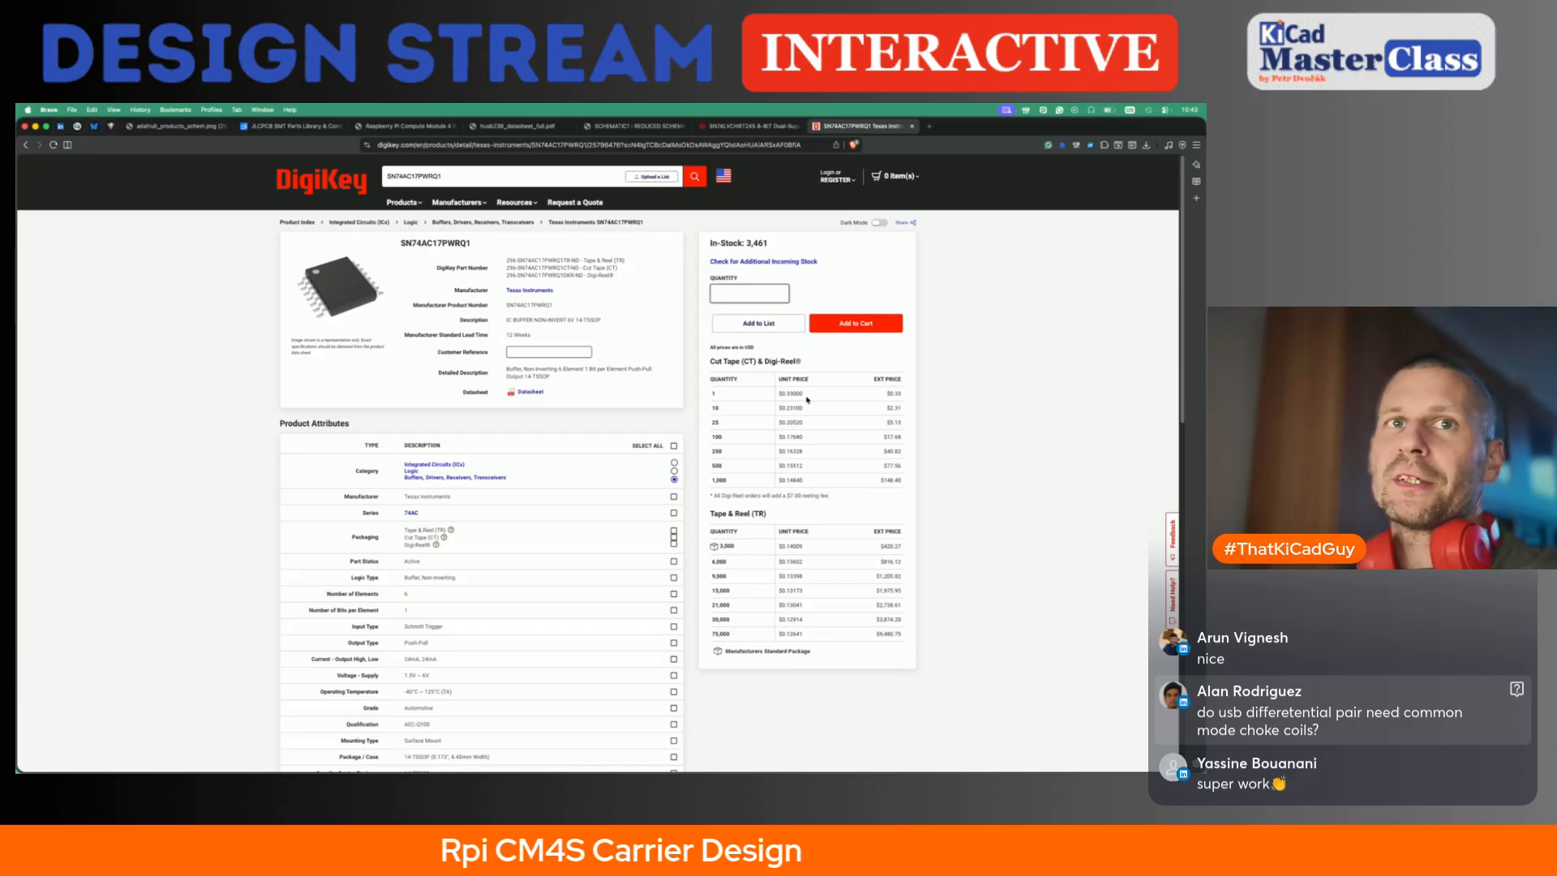
- Return to KiCad, dismiss the symbol properties, place the 74AC17PWR right of the 2x20 header on the GPIOs sheet and save the schematic
key(super+Tab)
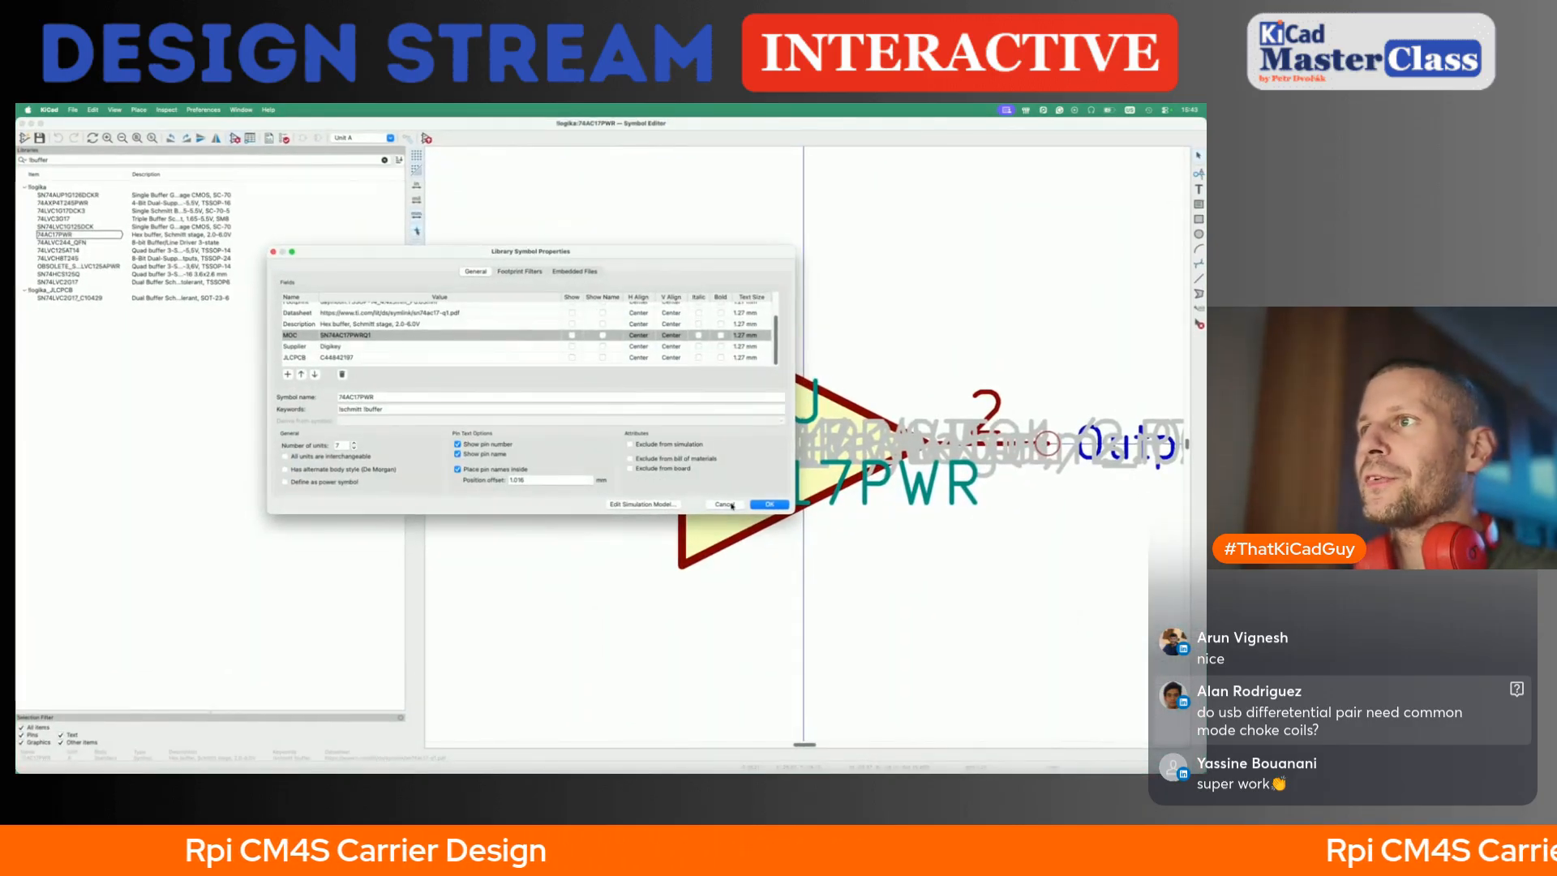
click(731, 505)
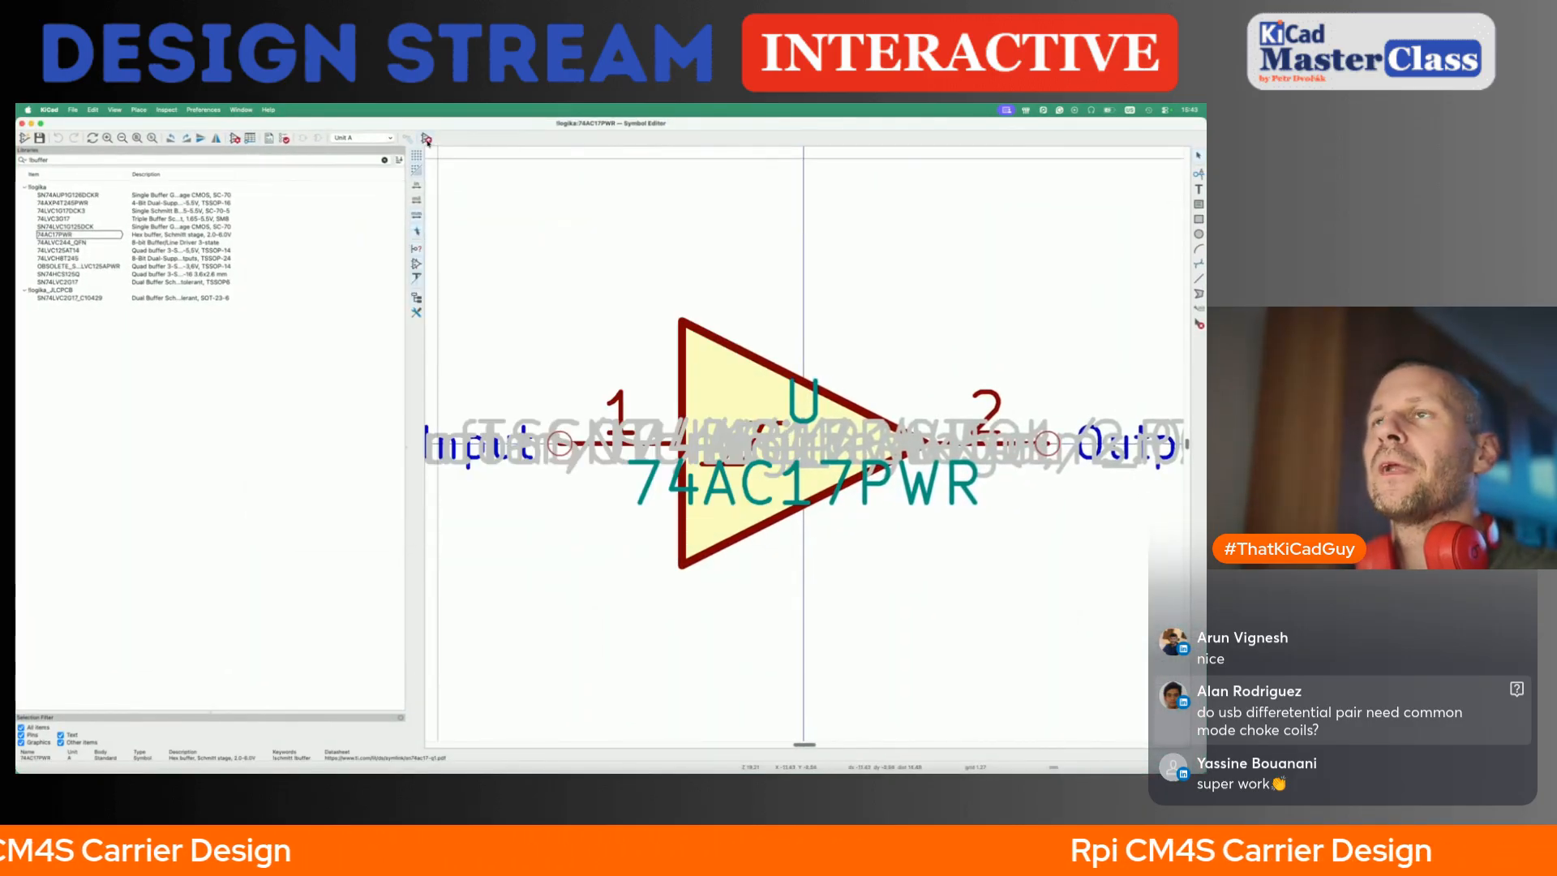
click(425, 140)
click(827, 375)
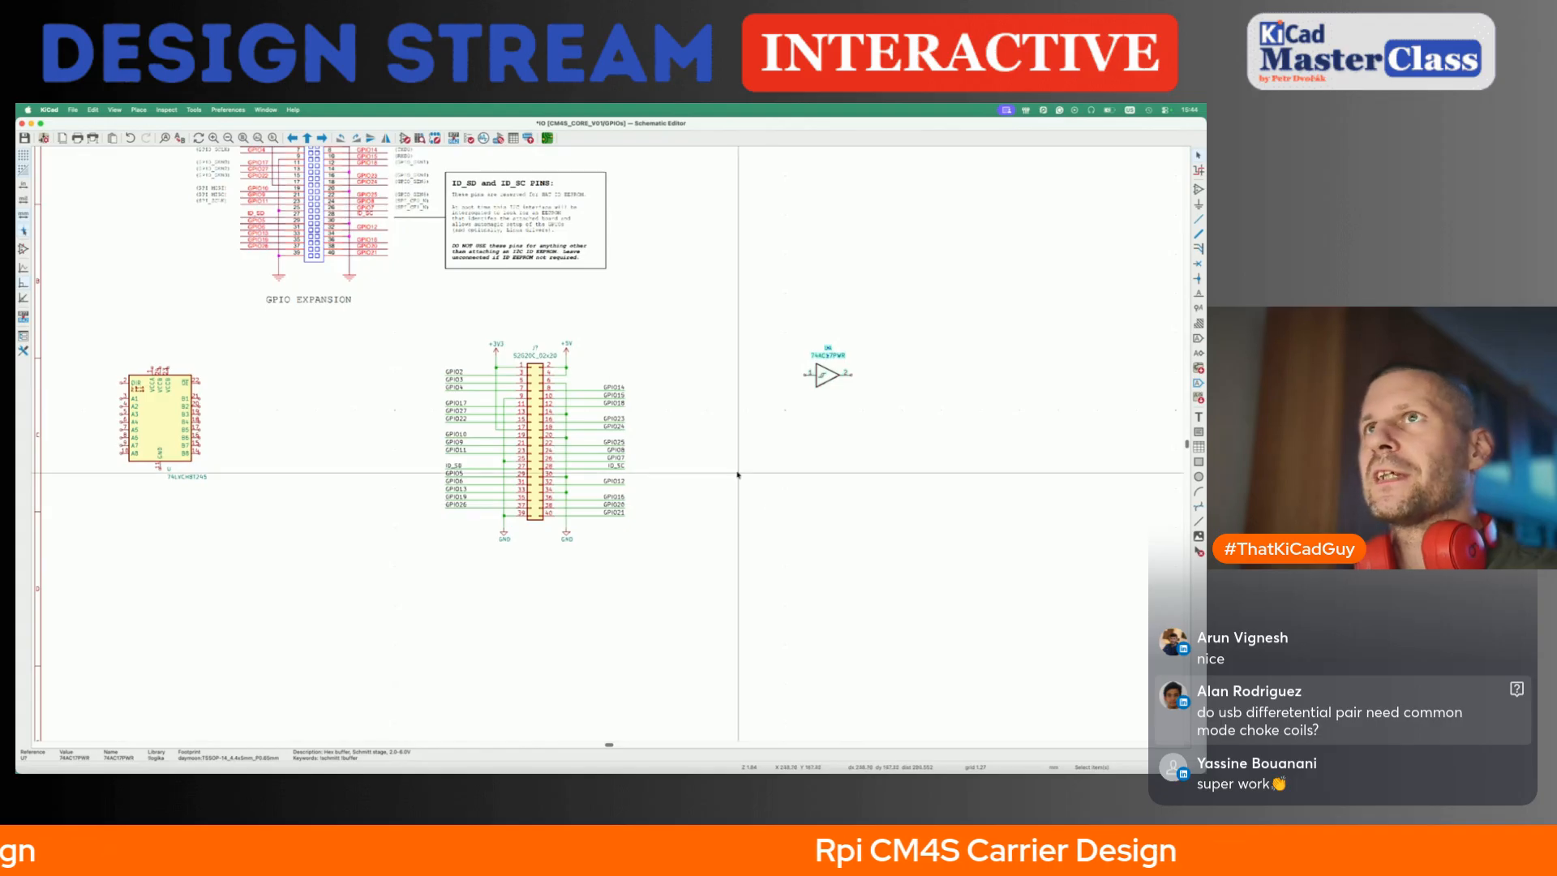
key(super+s)
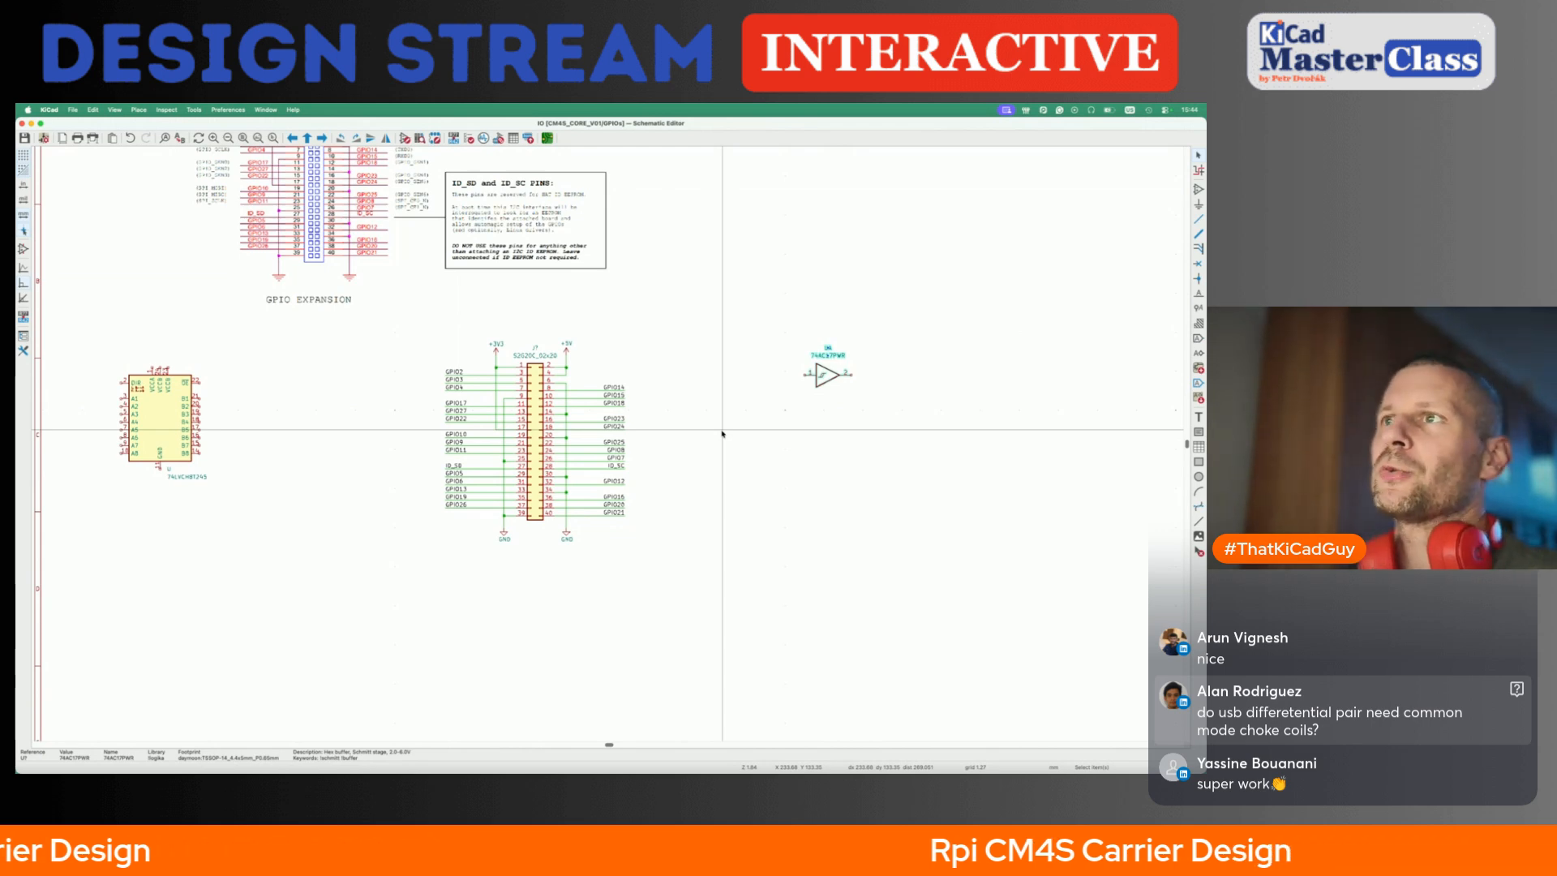
- Return to the root sheet and examine its block overview and the RPi 4 Compute module sheet
scroll(721, 434, down, 3)
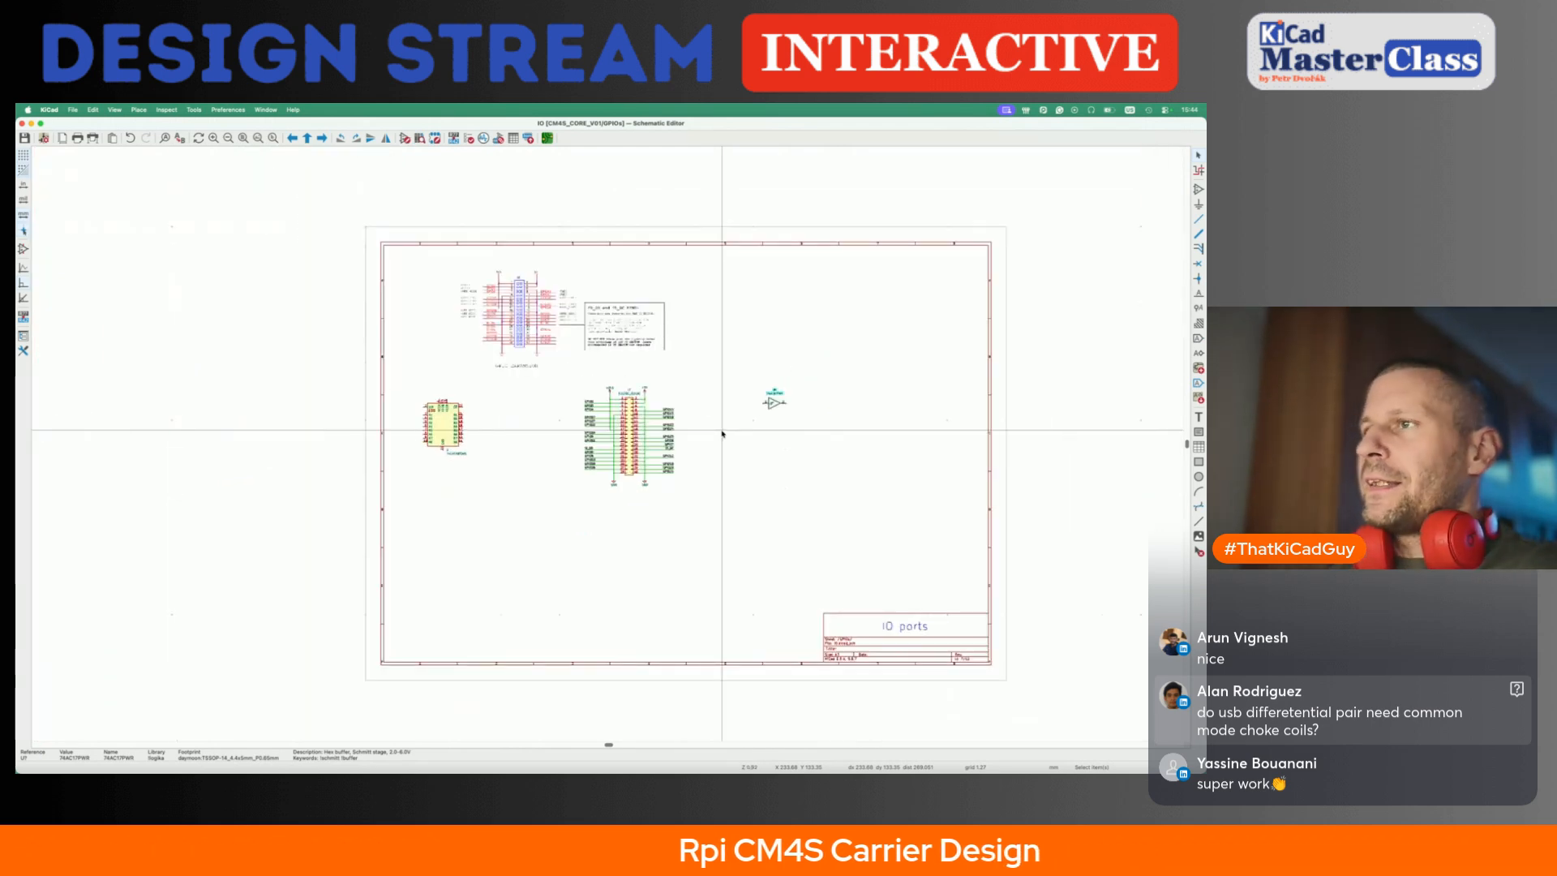
key(alt+BackSpace)
scroll(722, 434, down, 2)
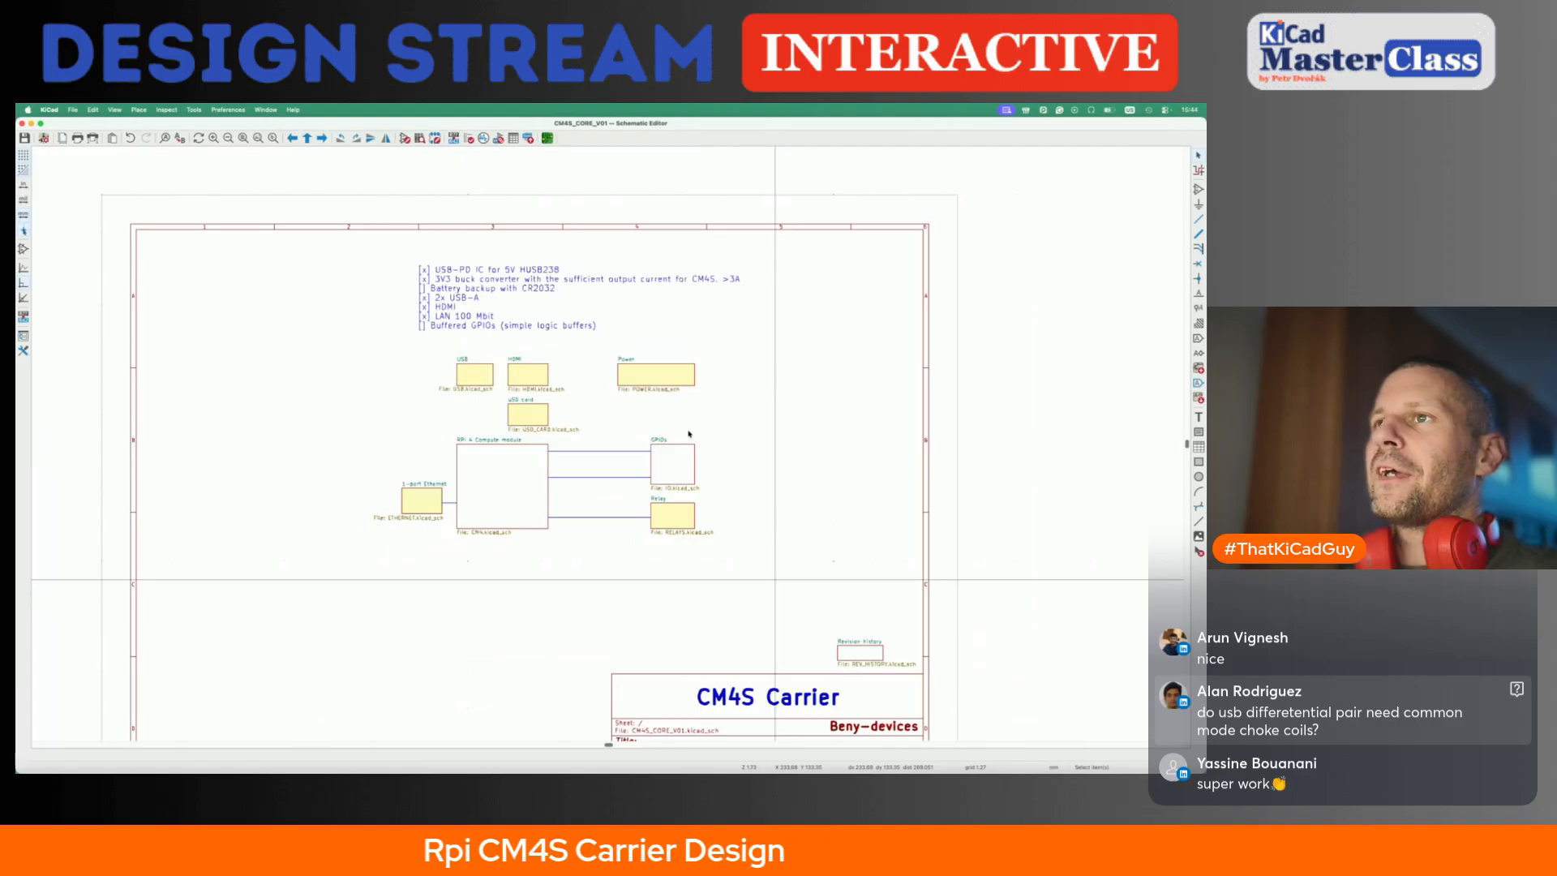
scroll(531, 450, up, 2)
scroll(527, 460, up, 1)
scroll(527, 460, up, 1)
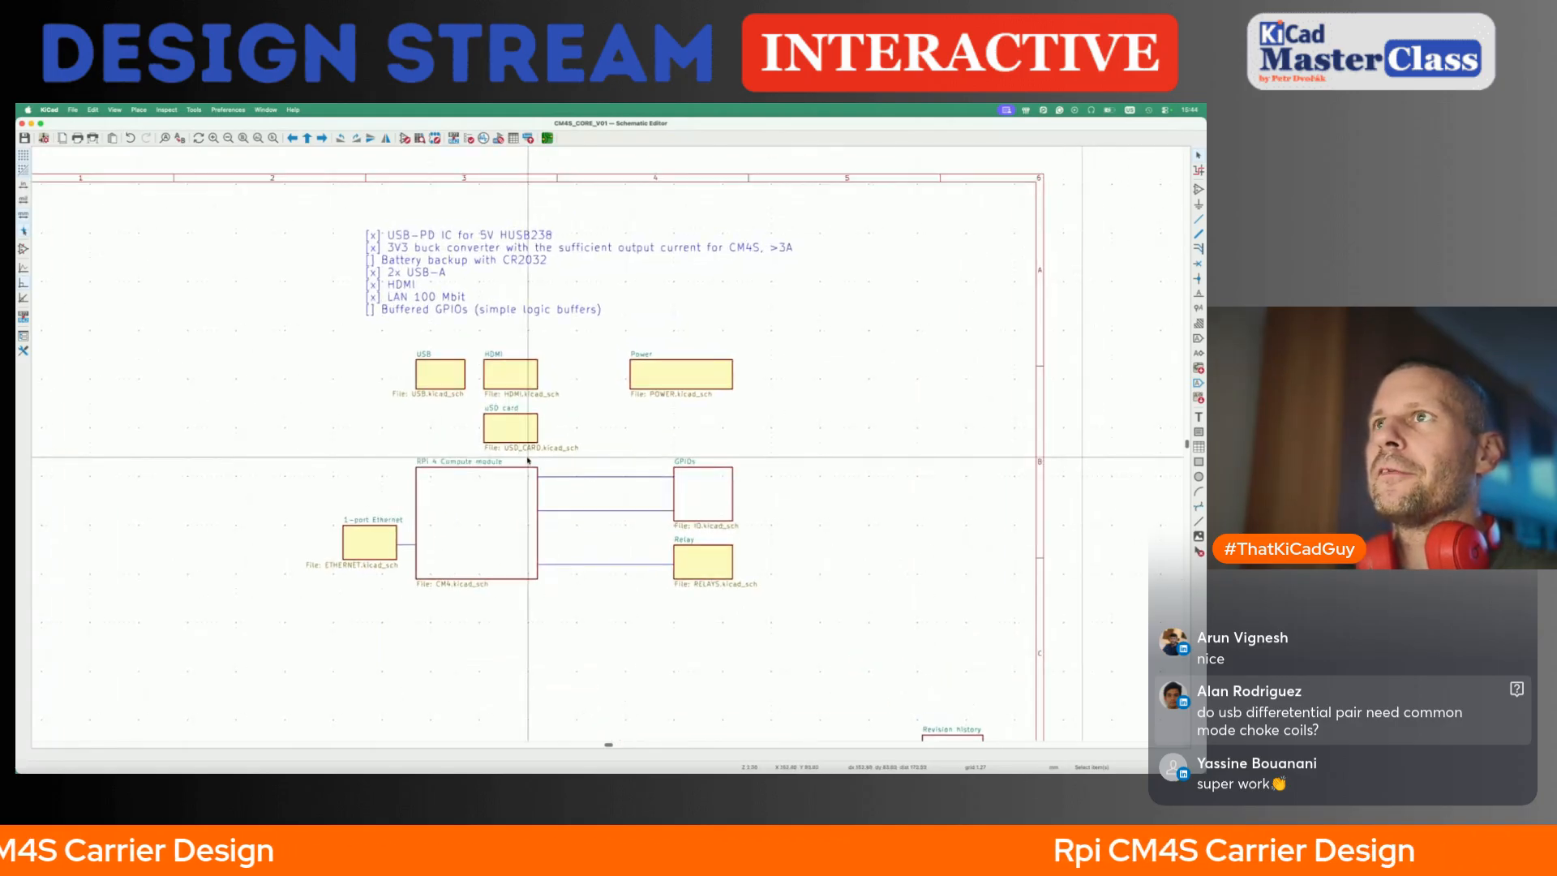
double_click(489, 485)
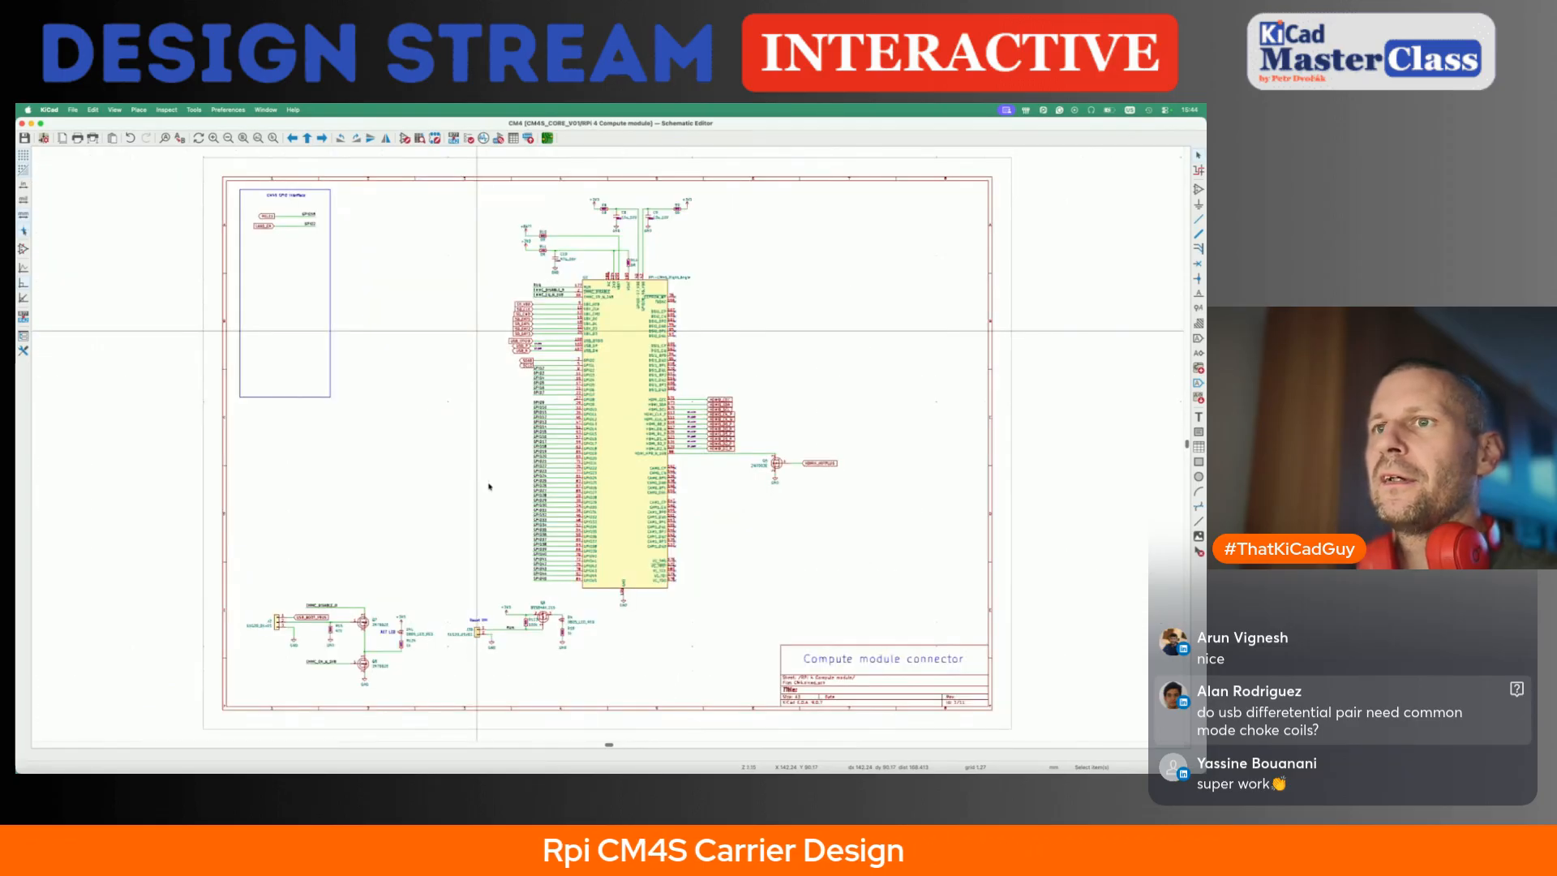
key(alt+BackSpace)
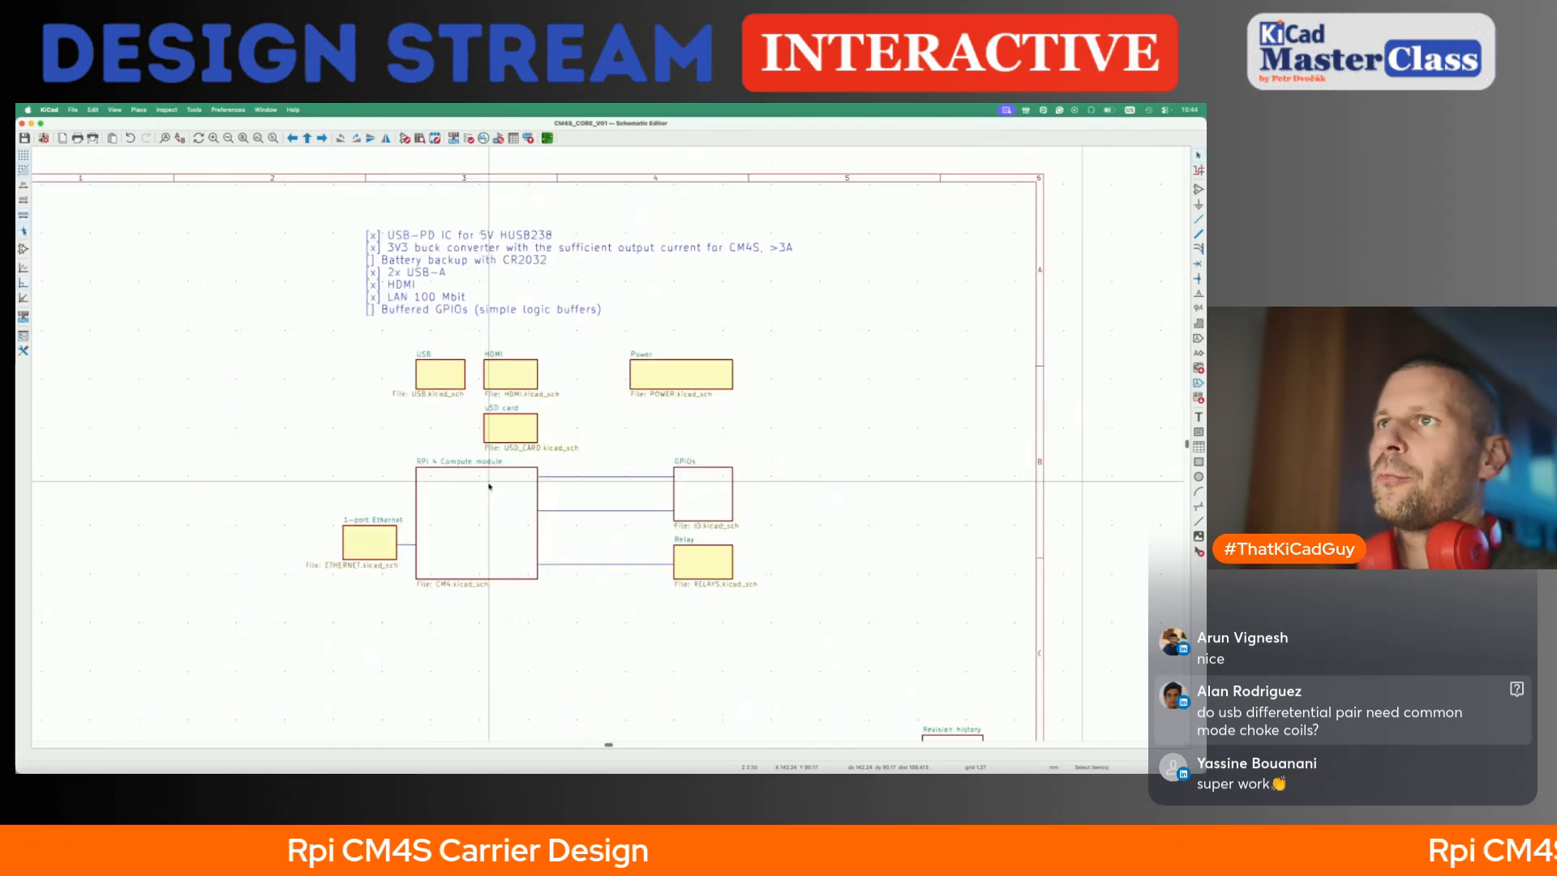
scroll(489, 486, down, 3)
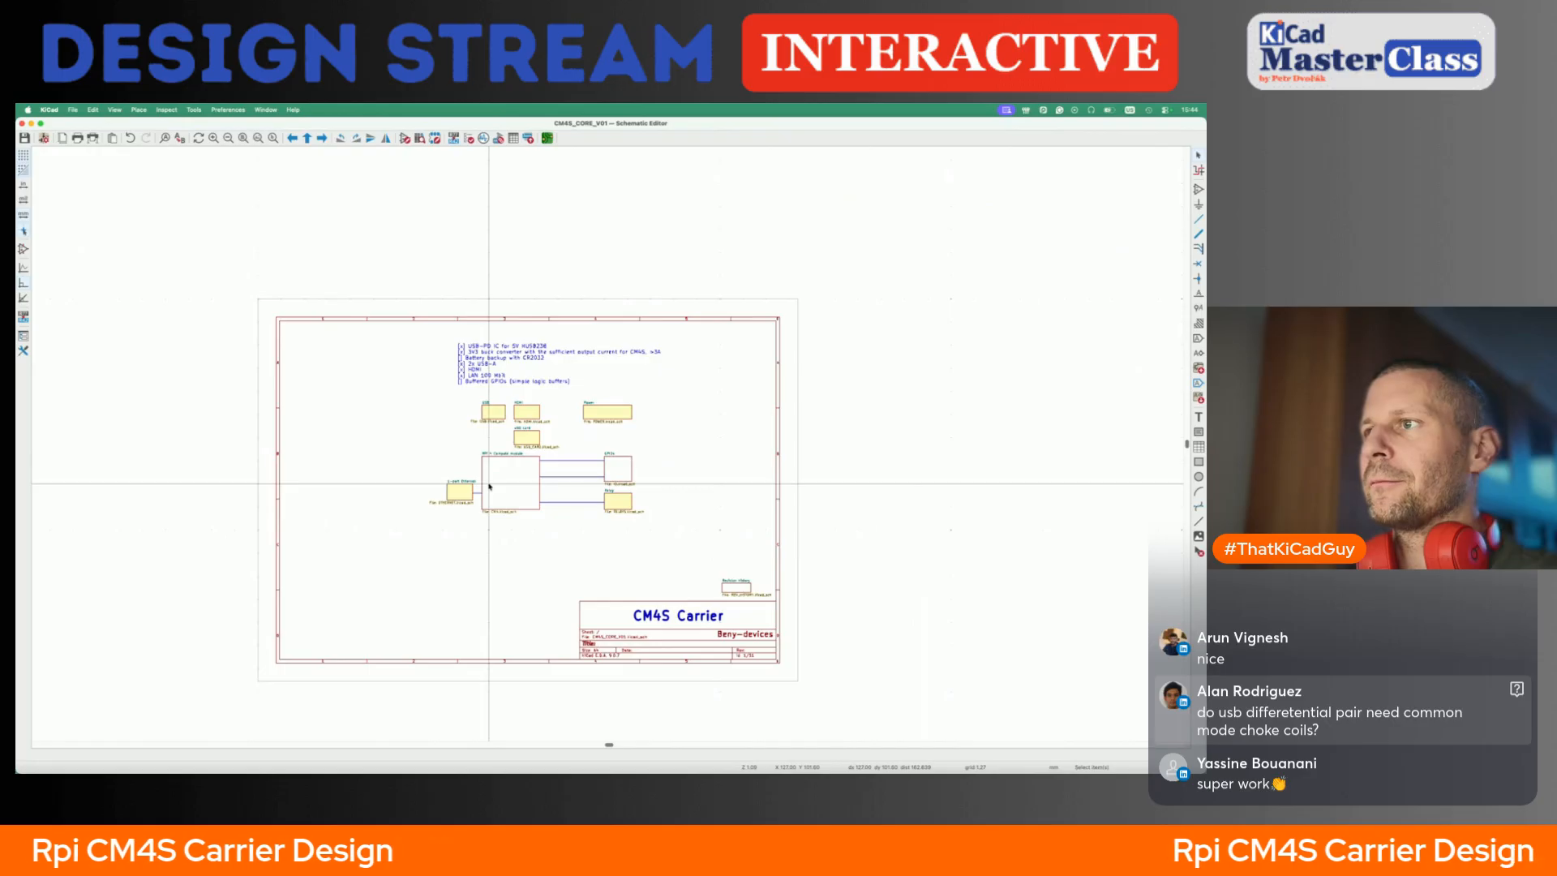